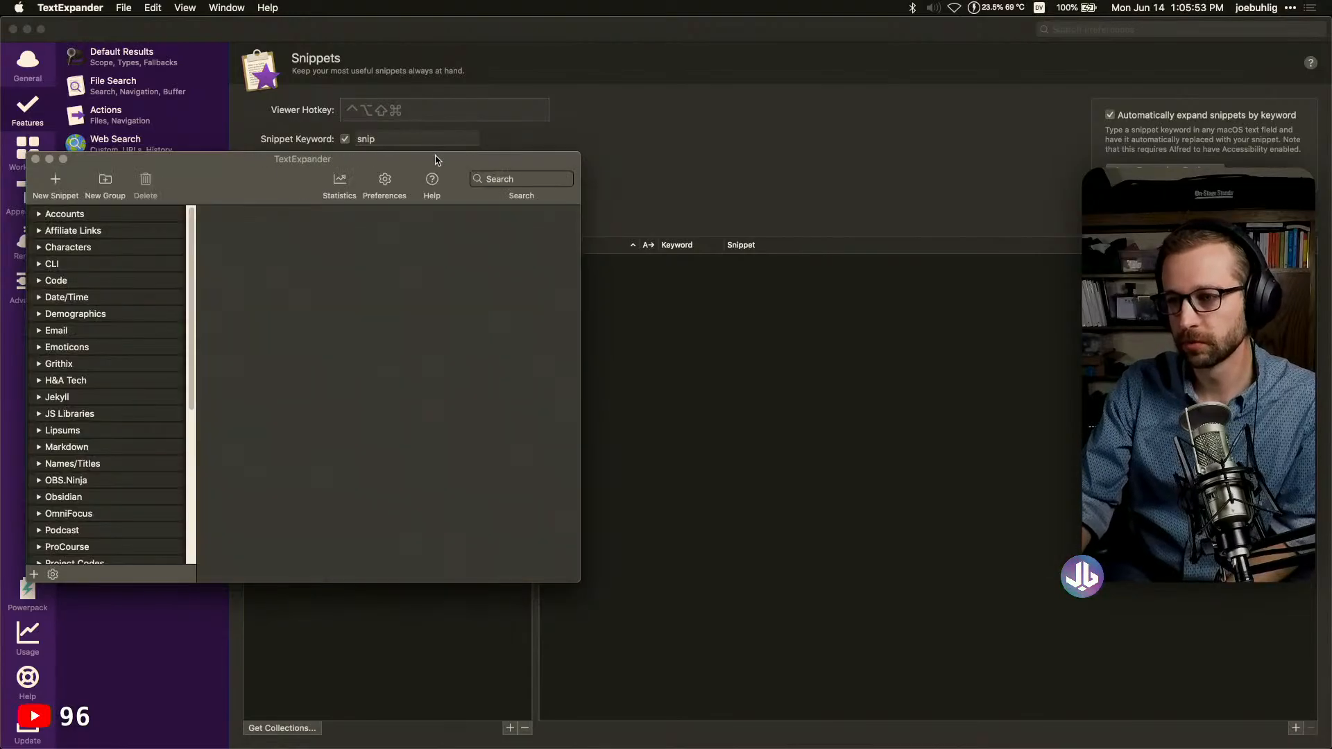
# Move the TextExpander window out of the way and bring Alfred's snippet collections into focus
pyautogui.moveTo(444, 159); pyautogui.dragTo(1001, 134)
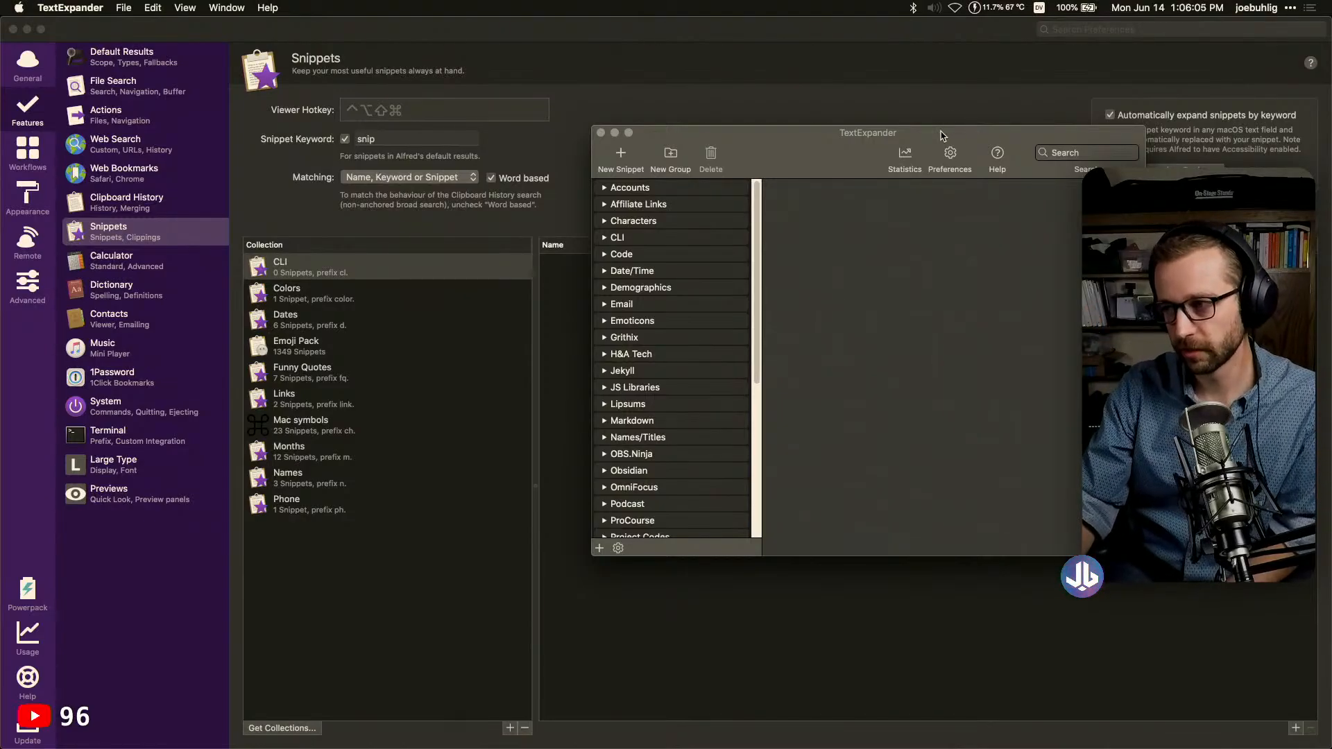
pyautogui.moveTo(941, 135); pyautogui.dragTo(0, 84)
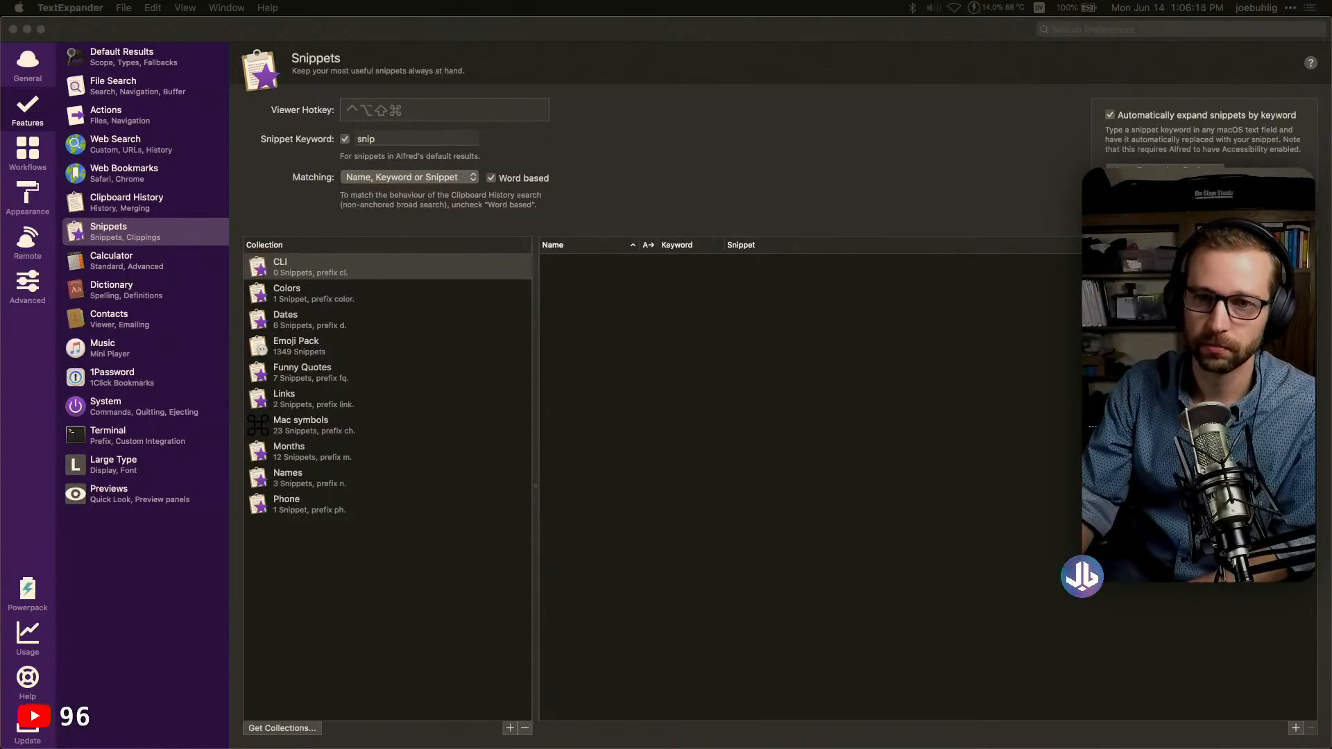
pyautogui.click(830, 454)
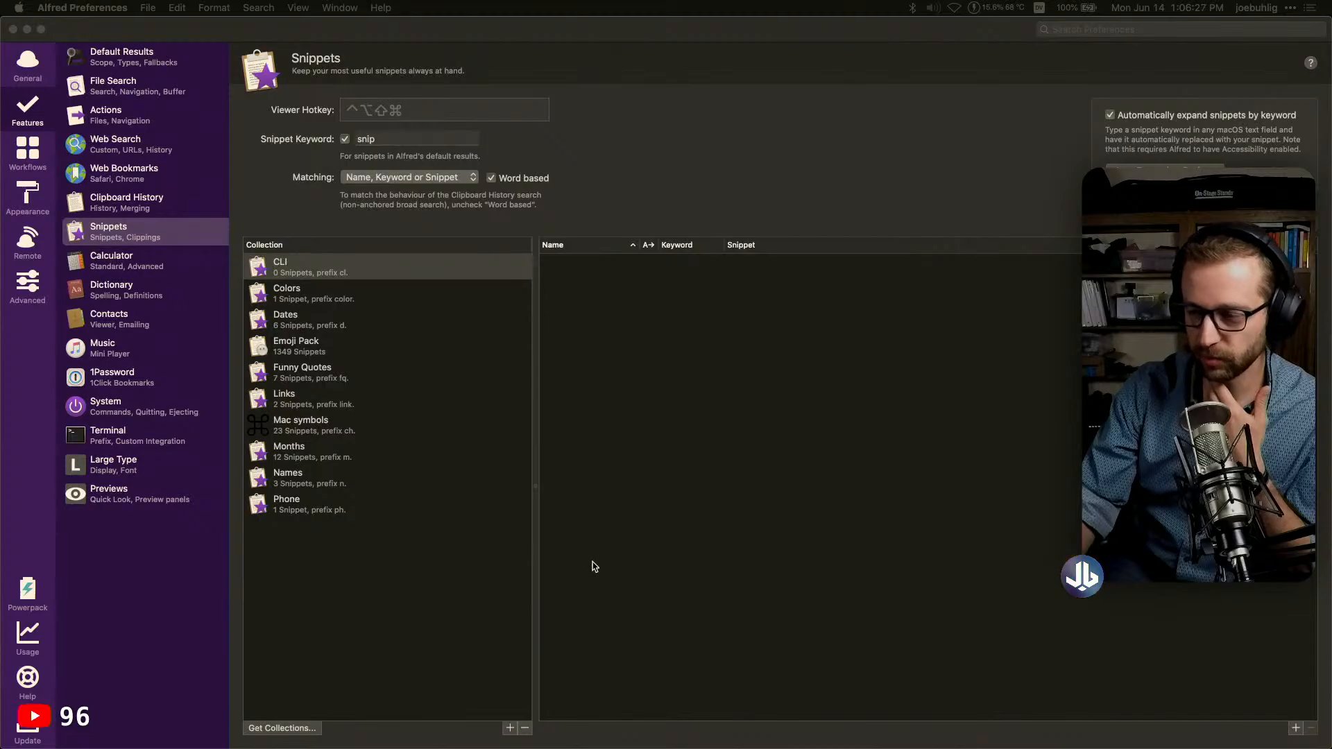
pyautogui.click(897, 524)
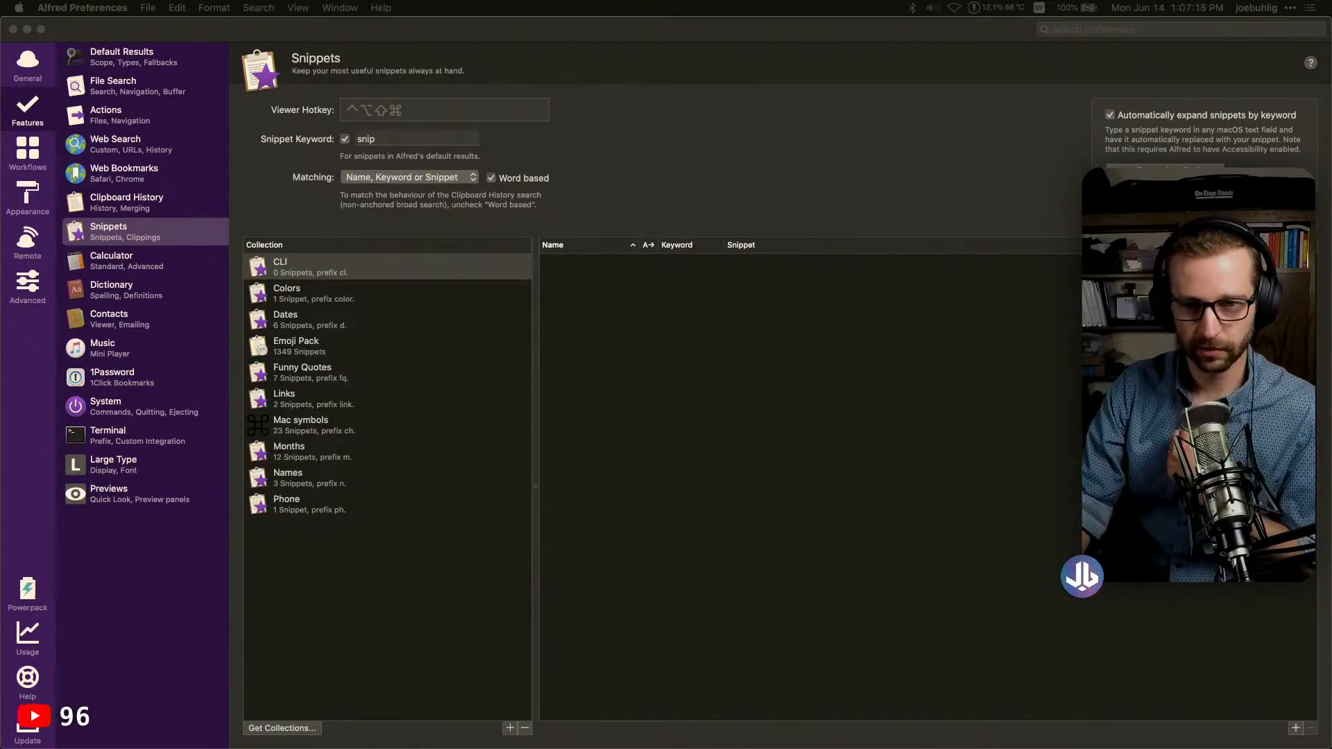
# Bring the TextExpander window back over Alfred and widen its list to read the full CLI snippet names and abbreviations
pyautogui.moveTo(2, 132); pyautogui.dragTo(660, 144)
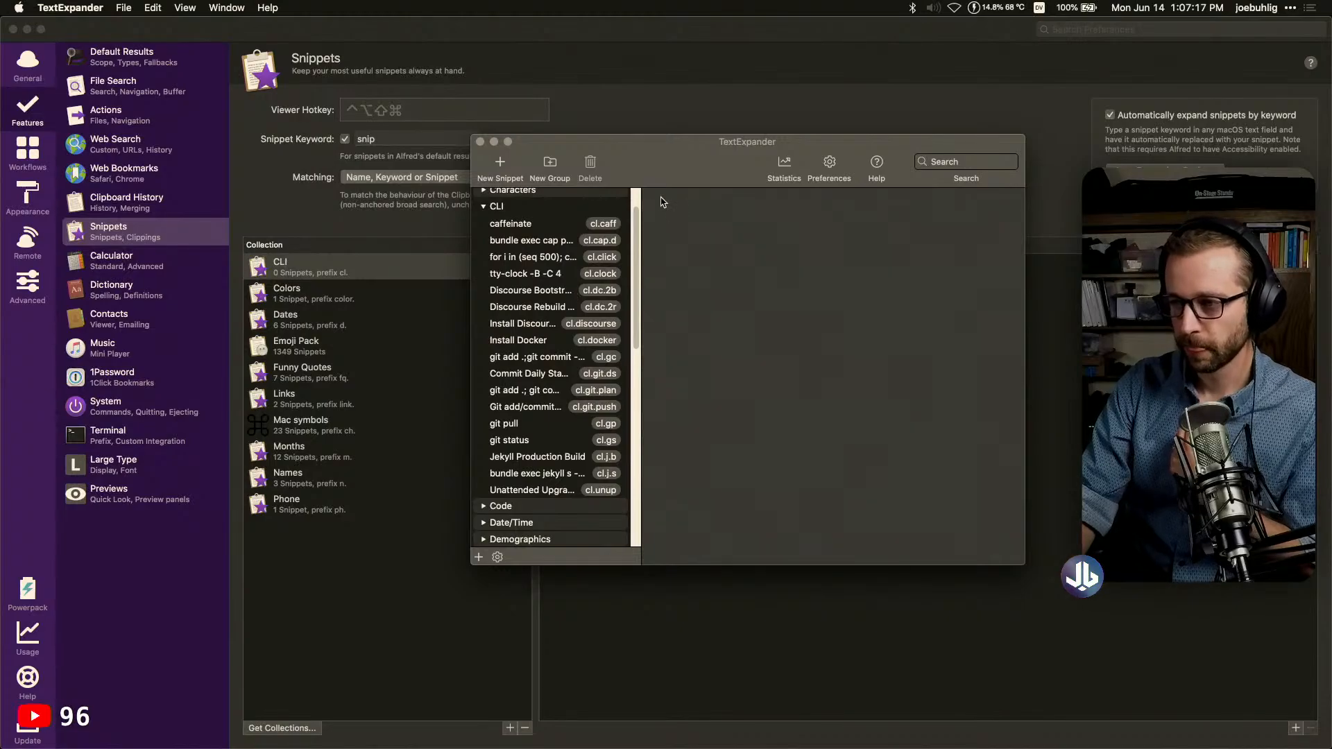
pyautogui.moveTo(634, 263); pyautogui.dragTo(749, 273)
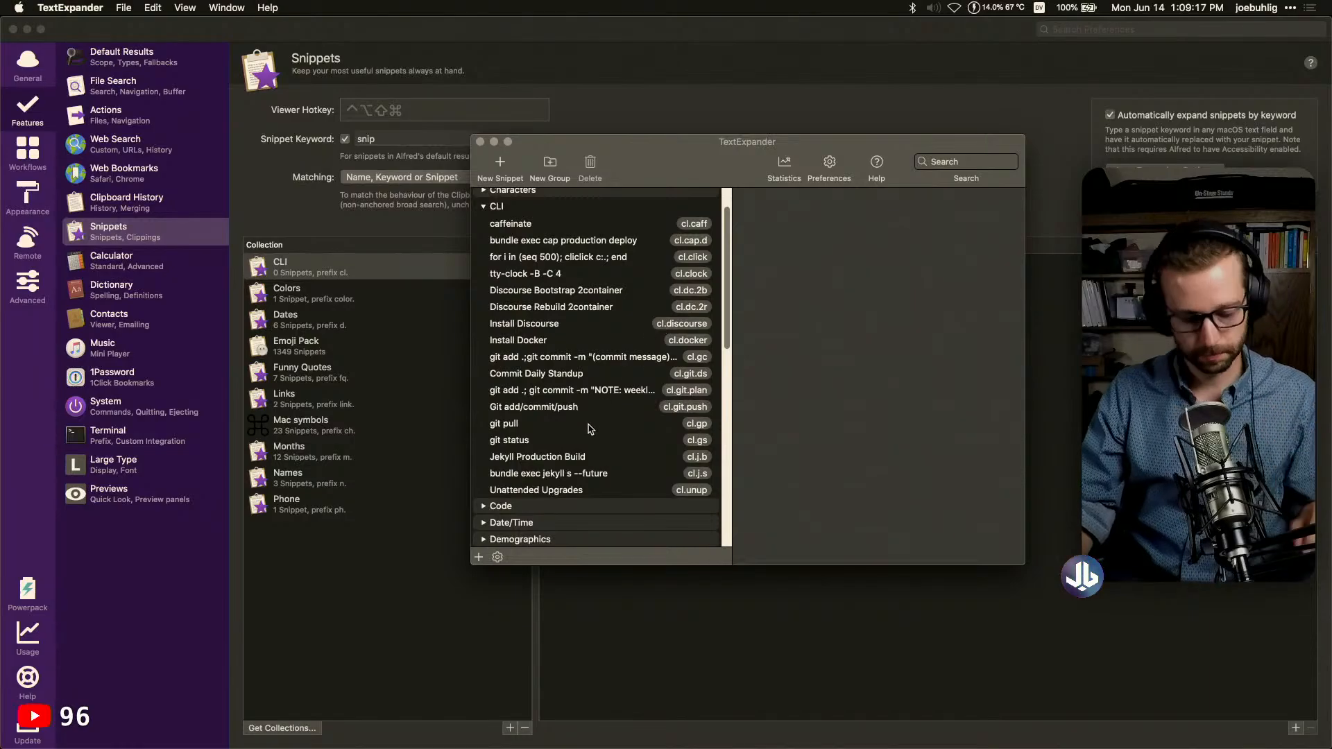
pyautogui.hotkey('alt', 'a')
pyautogui.moveTo(718, 498)
pyautogui.mouseDown()
pyautogui.moveTo(496, 476)
pyautogui.moveTo(583, 510)
pyautogui.moveTo(716, 493)
pyautogui.mouseUp()
pyautogui.press('Escape')
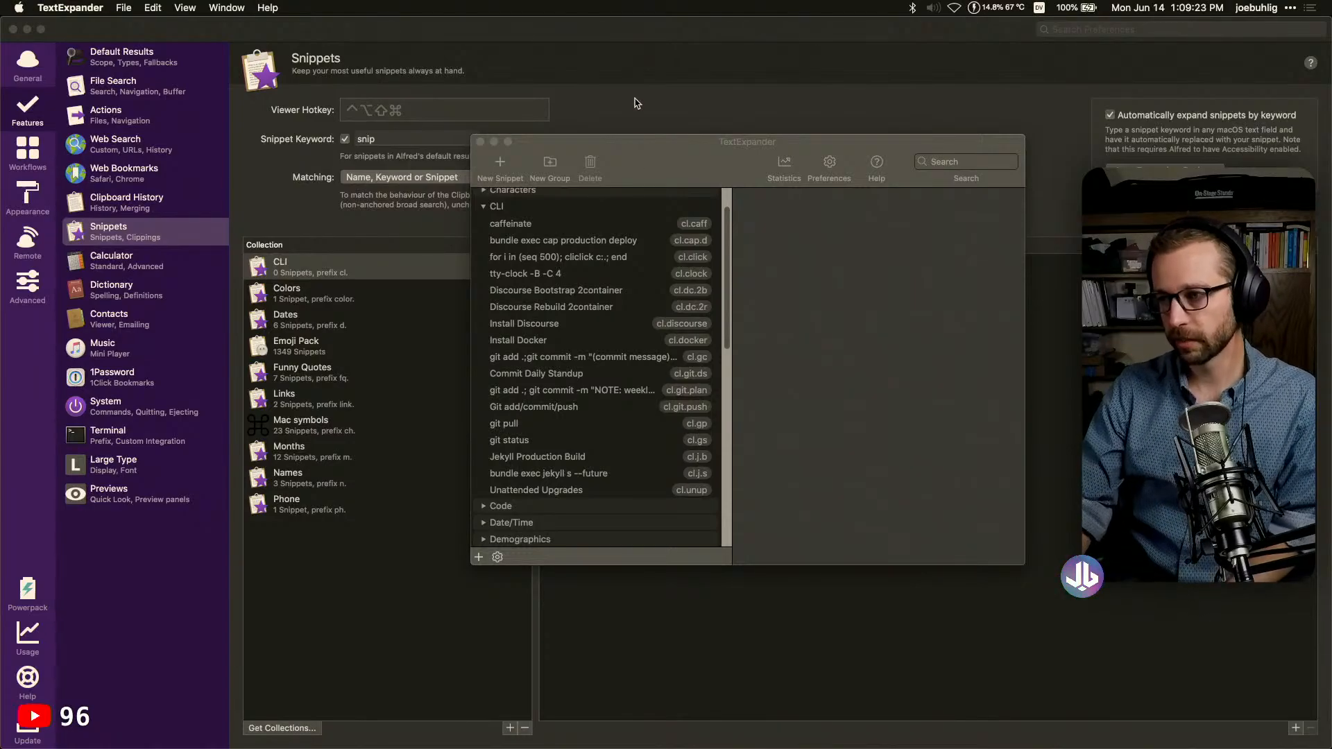
# Collapse the CLI group in TextExpander, move its window out of view and return to Alfred's Snippets preferences
pyautogui.click(656, 141)
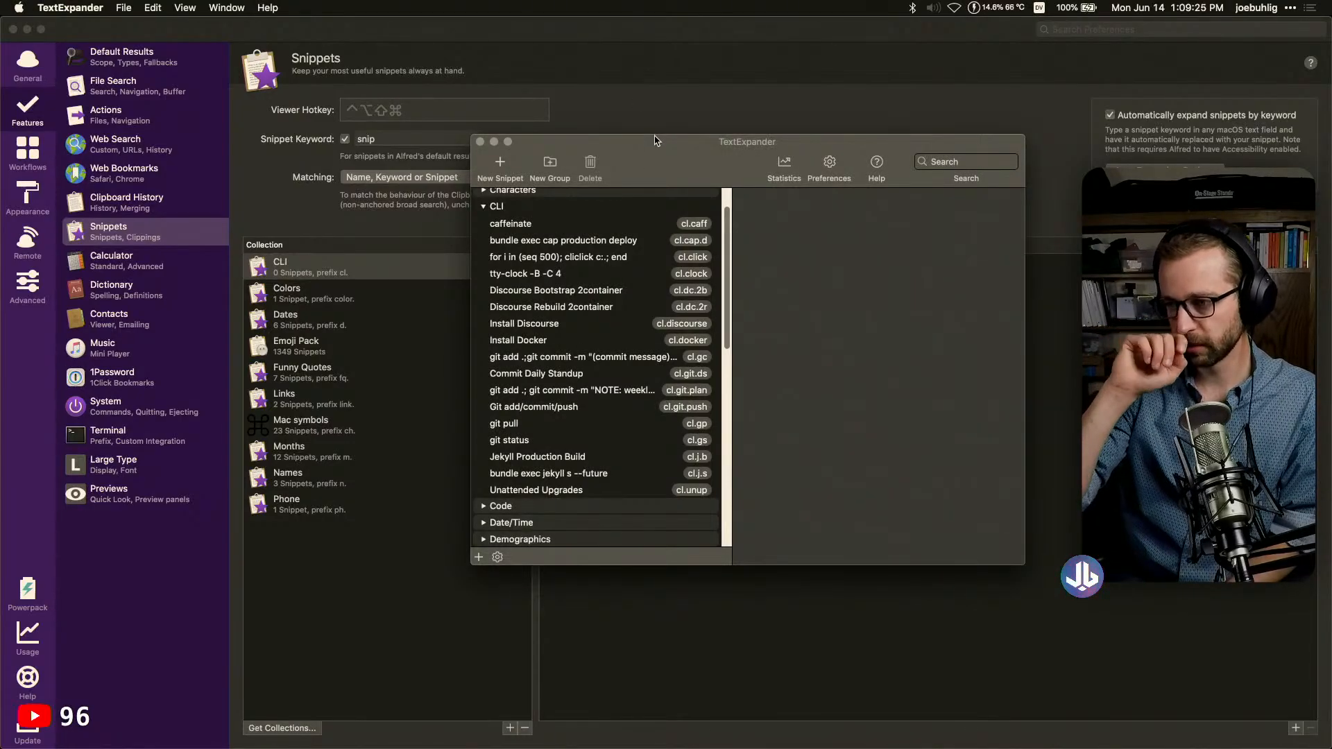
pyautogui.click(484, 207)
pyautogui.moveTo(651, 148); pyautogui.dragTo(0, 214)
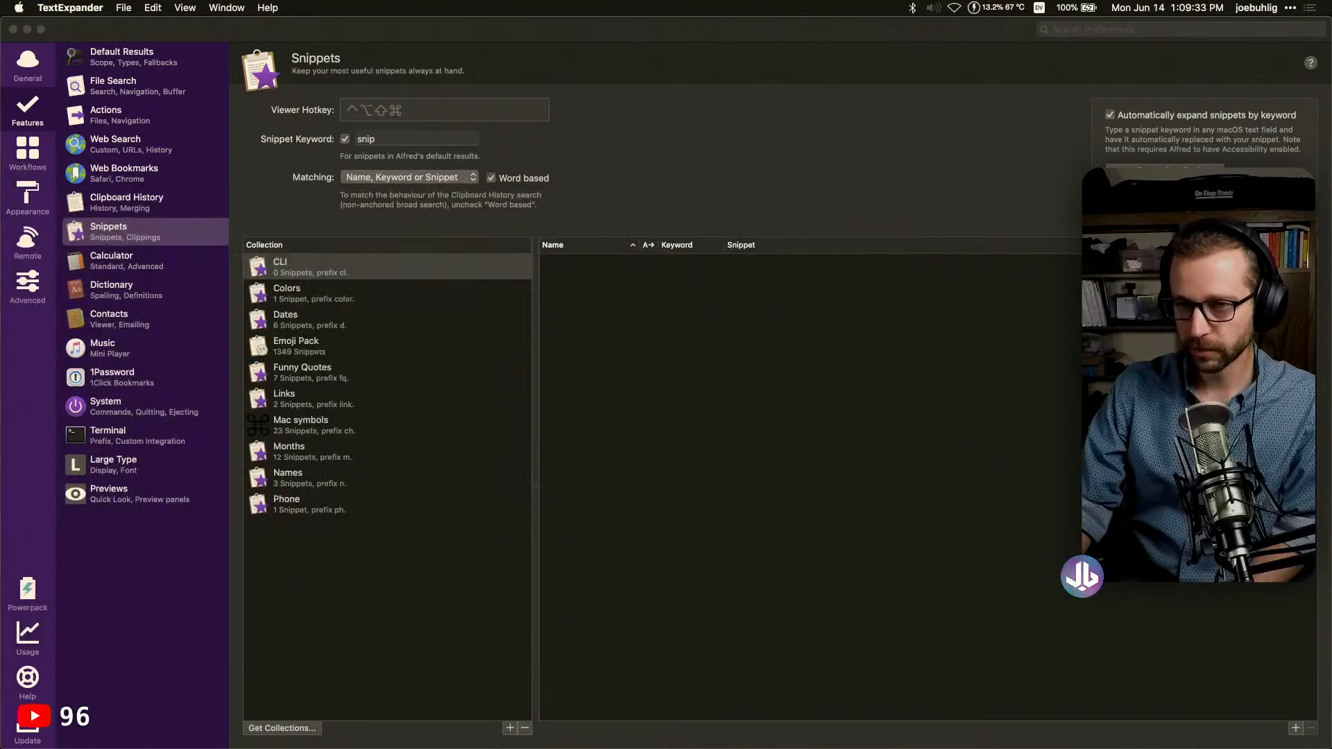
pyautogui.click(668, 340)
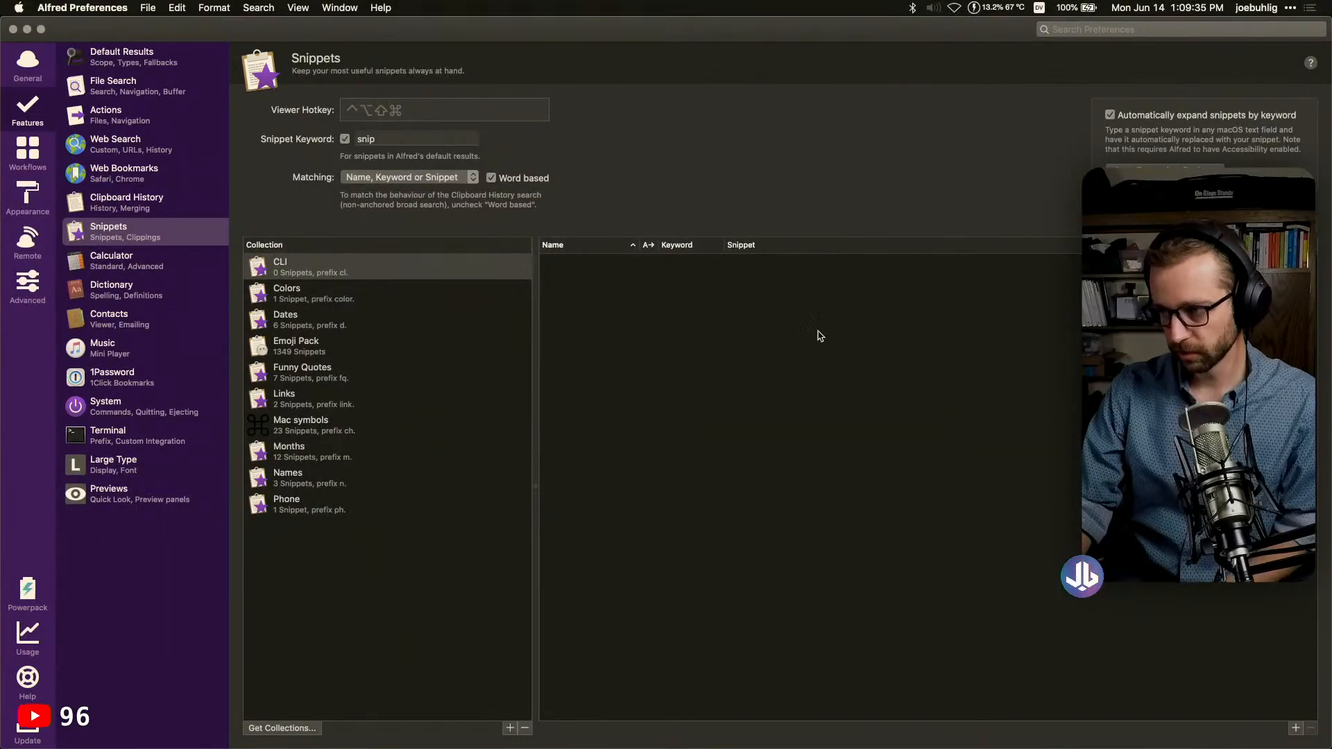
# Circle the empty snippet list of the CLI collection with a freehand screen annotation and clear it
pyautogui.hotkey('ctrl', 'alt', 'a')
pyautogui.moveTo(717, 310)
pyautogui.mouseDown()
pyautogui.moveTo(872, 464)
pyautogui.moveTo(647, 277)
pyautogui.mouseUp()
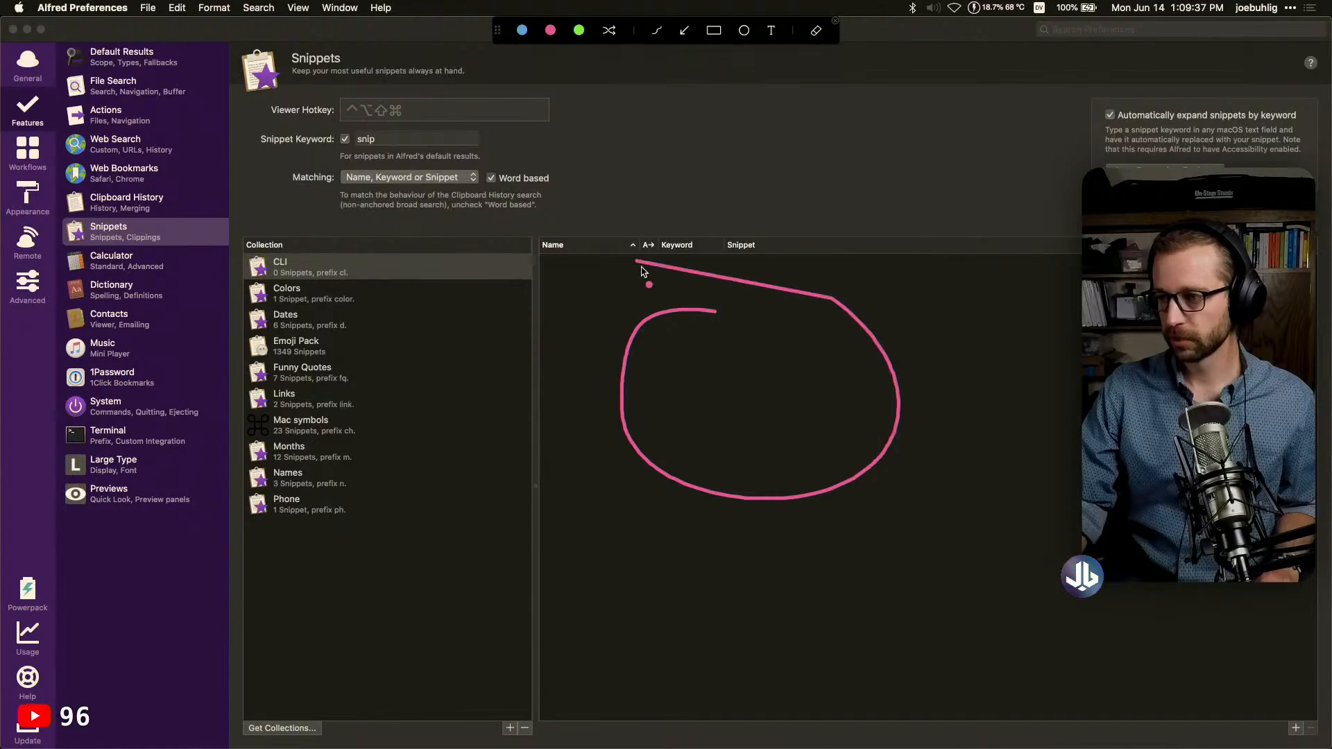
pyautogui.press('Escape')
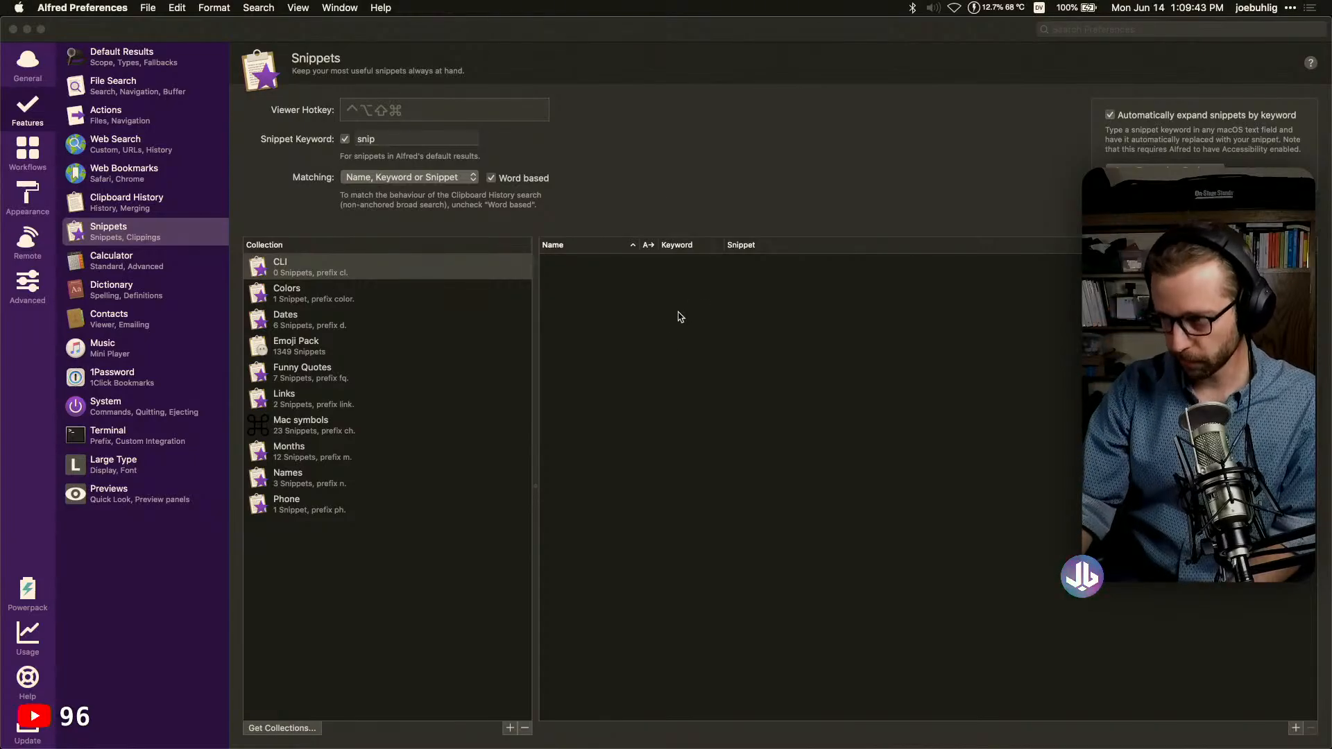
# Show the snippets in Alfred's Colors collection
pyautogui.click(390, 293)
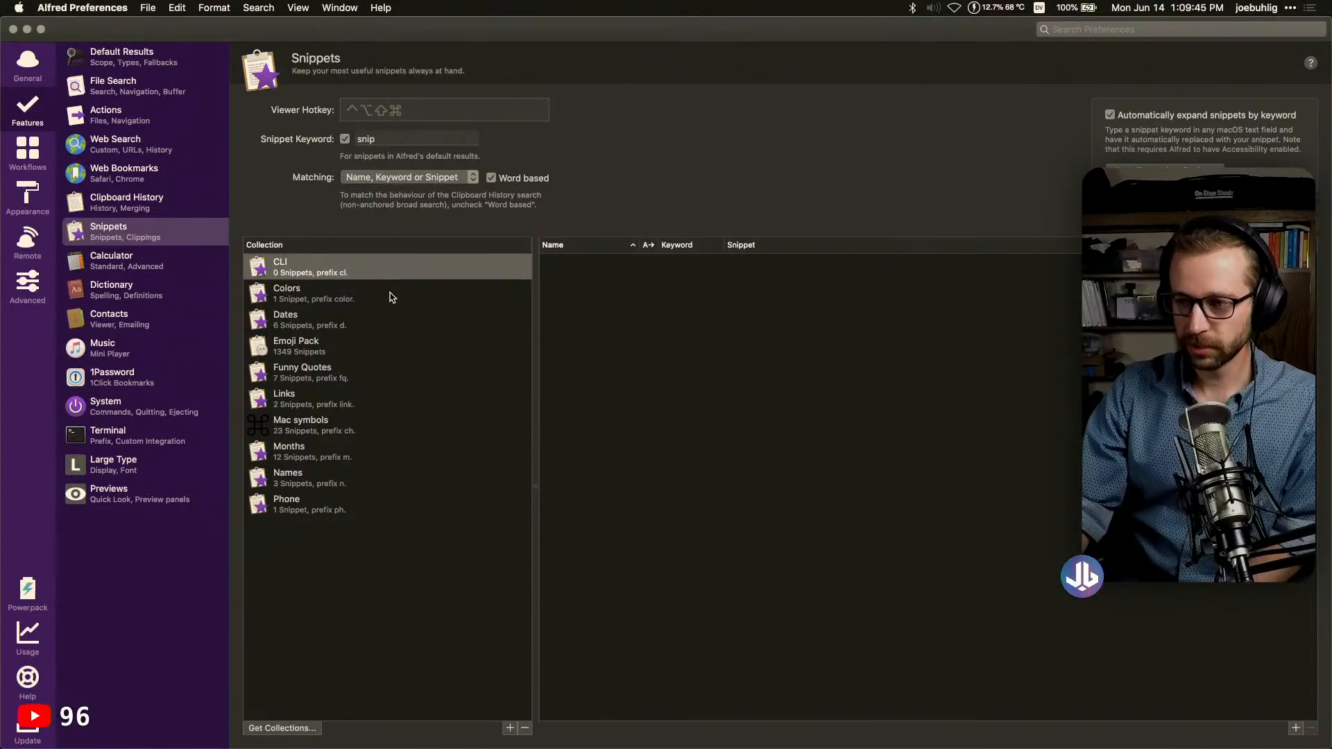
pyautogui.click(392, 297)
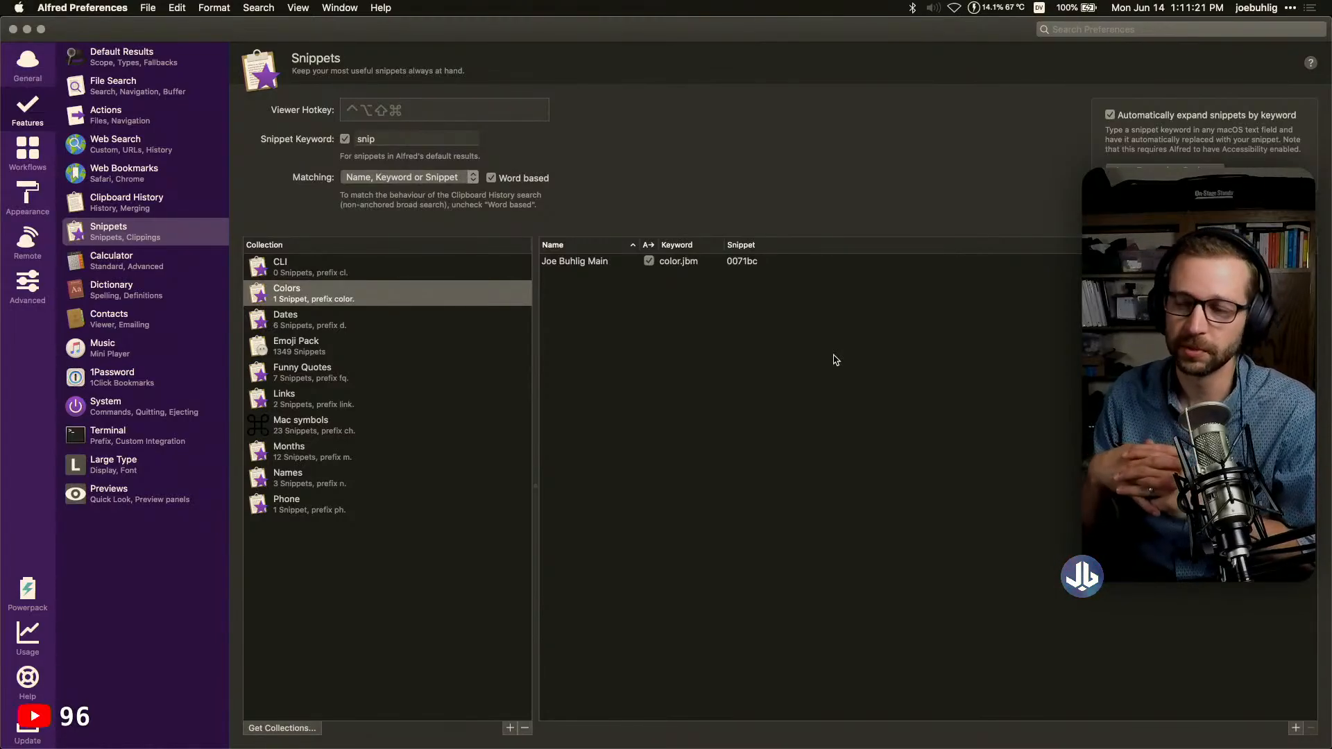
# Switch to the Brave browser, search for "espanse" and open the espanso.org website
pyautogui.press('super+Tab')
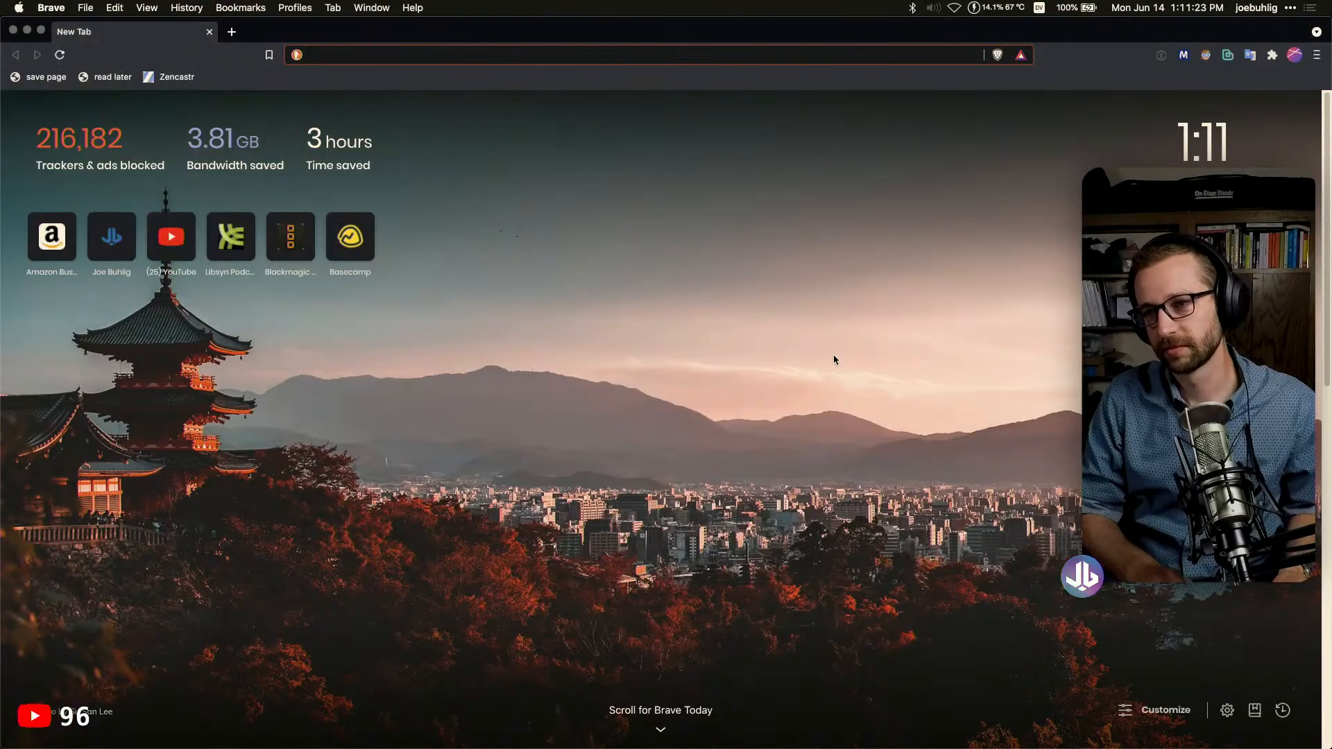
pyautogui.write('espanse')
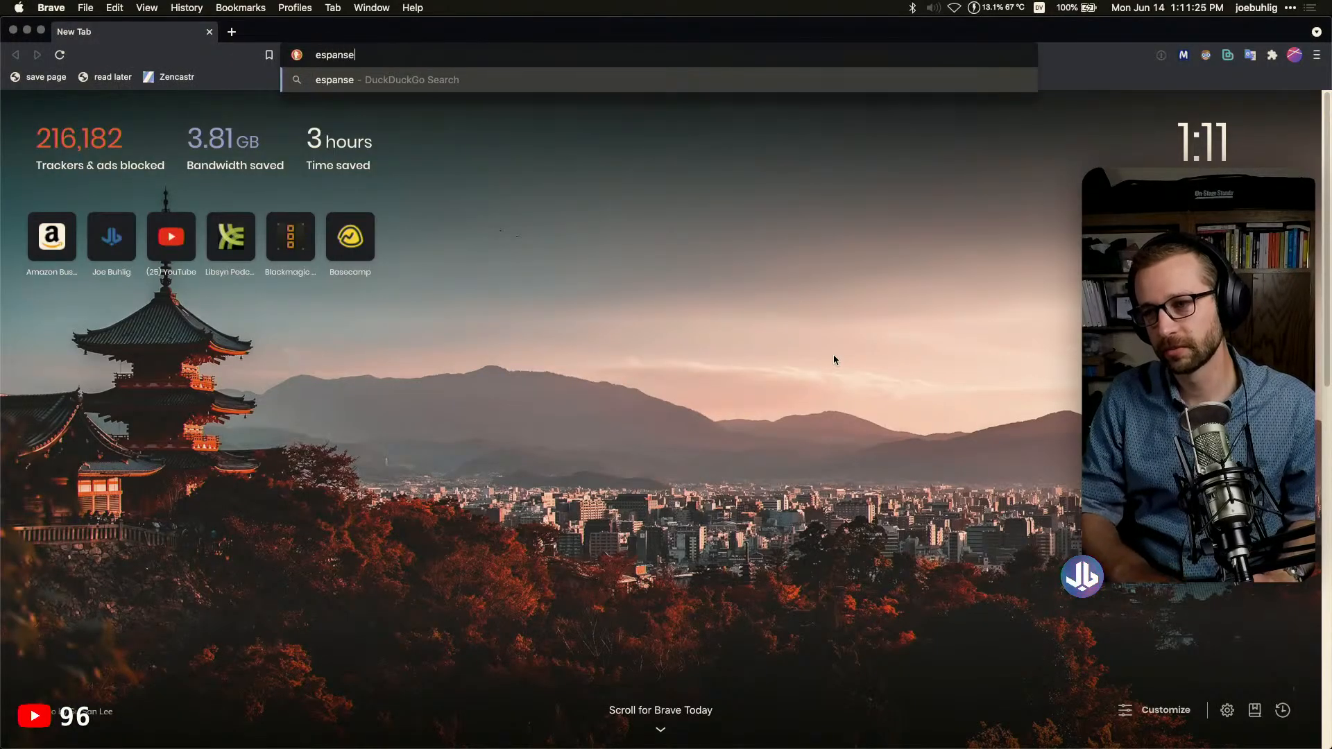
pyautogui.press('Return')
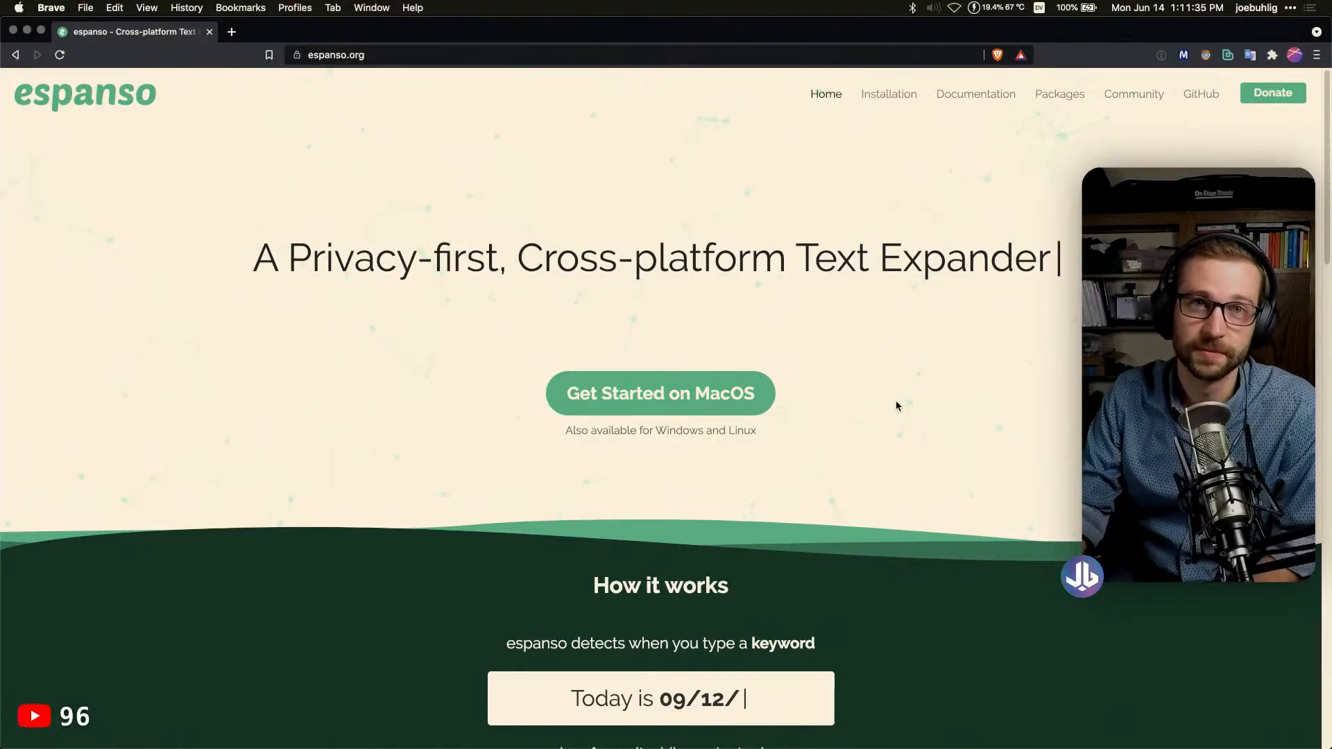
# Read through the espanso home page, covering how it works, its features, platform support and licensing, and return to its start
pyautogui.scroll(-6, 922, 397)
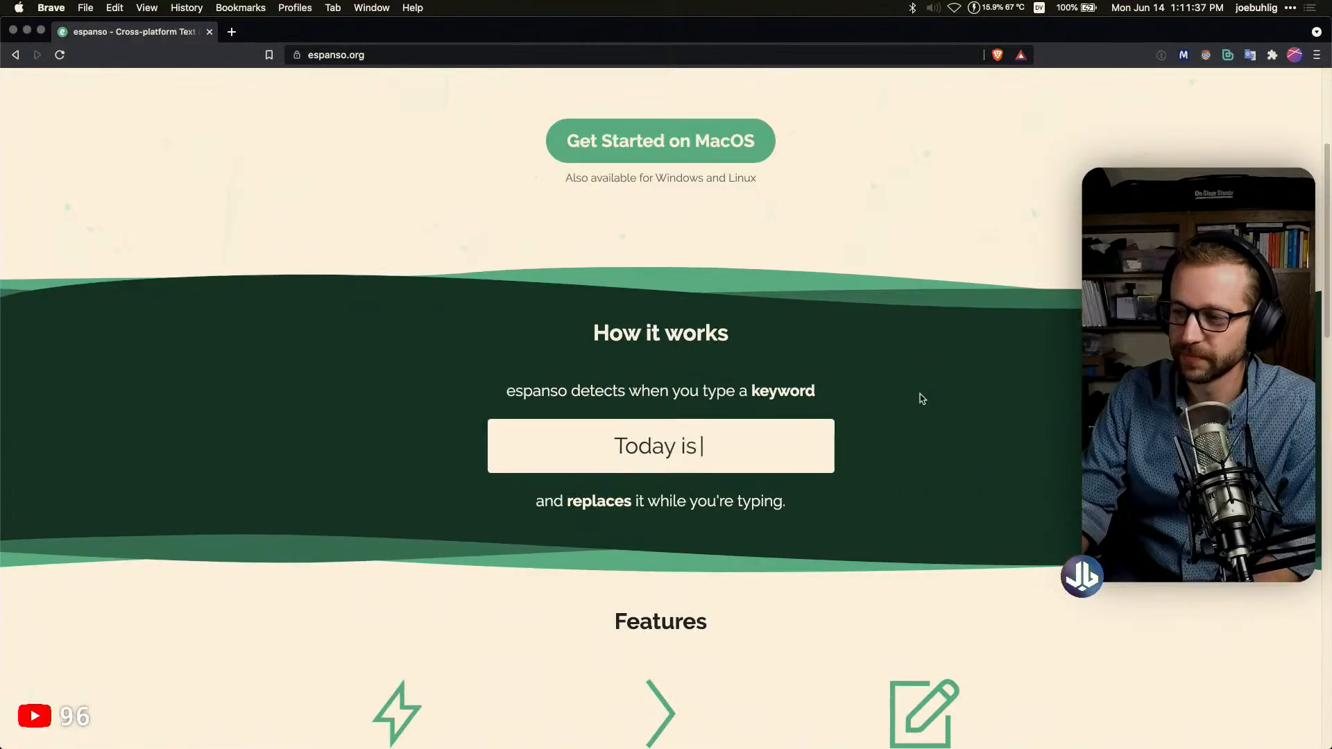
pyautogui.scroll(-5, 922, 399)
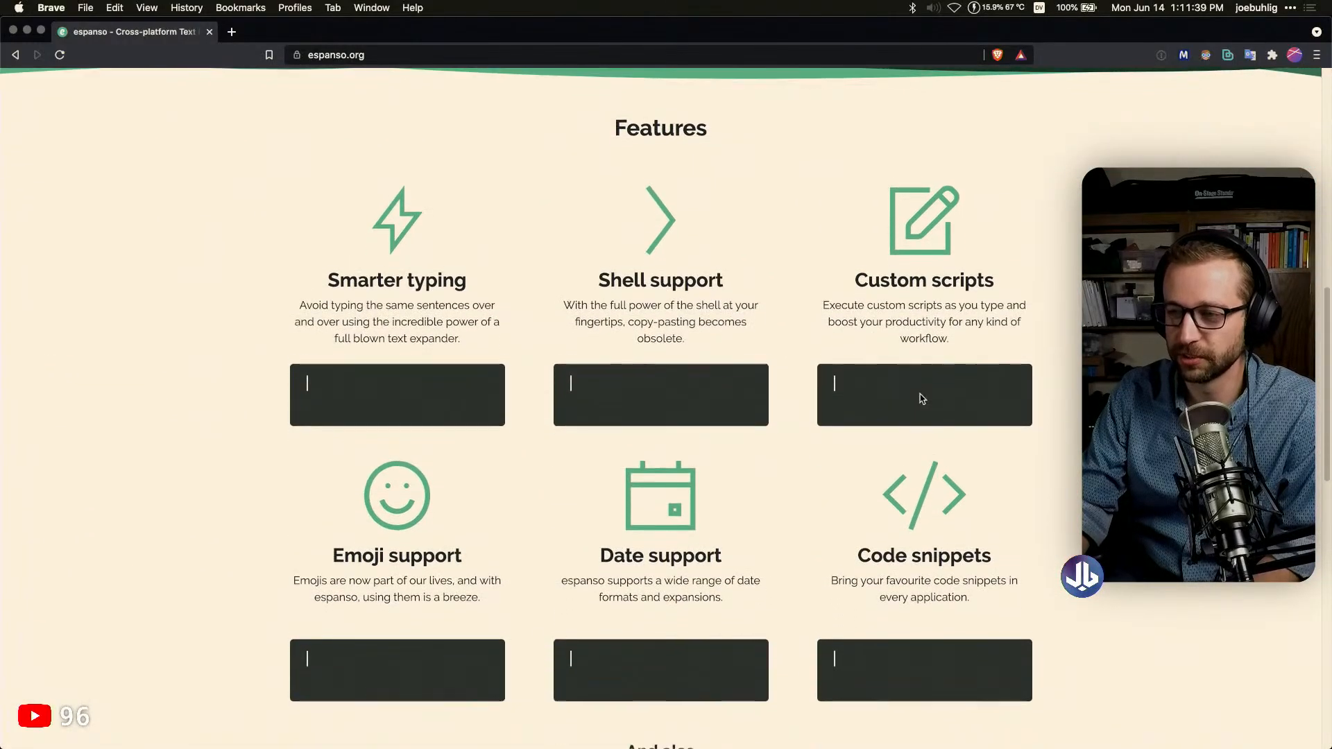
pyautogui.scroll(-1, 922, 399)
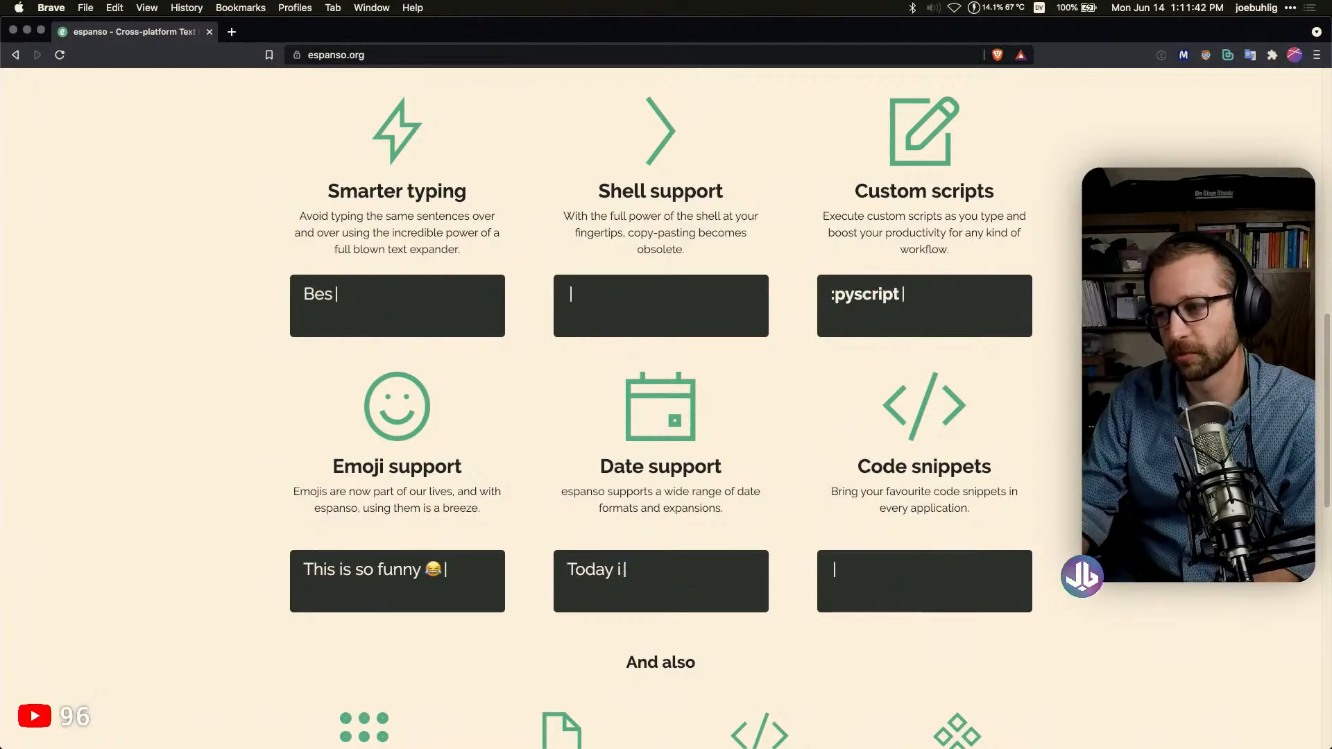
pyautogui.scroll(-1, 660, 408)
pyautogui.scroll(-3, 661, 408)
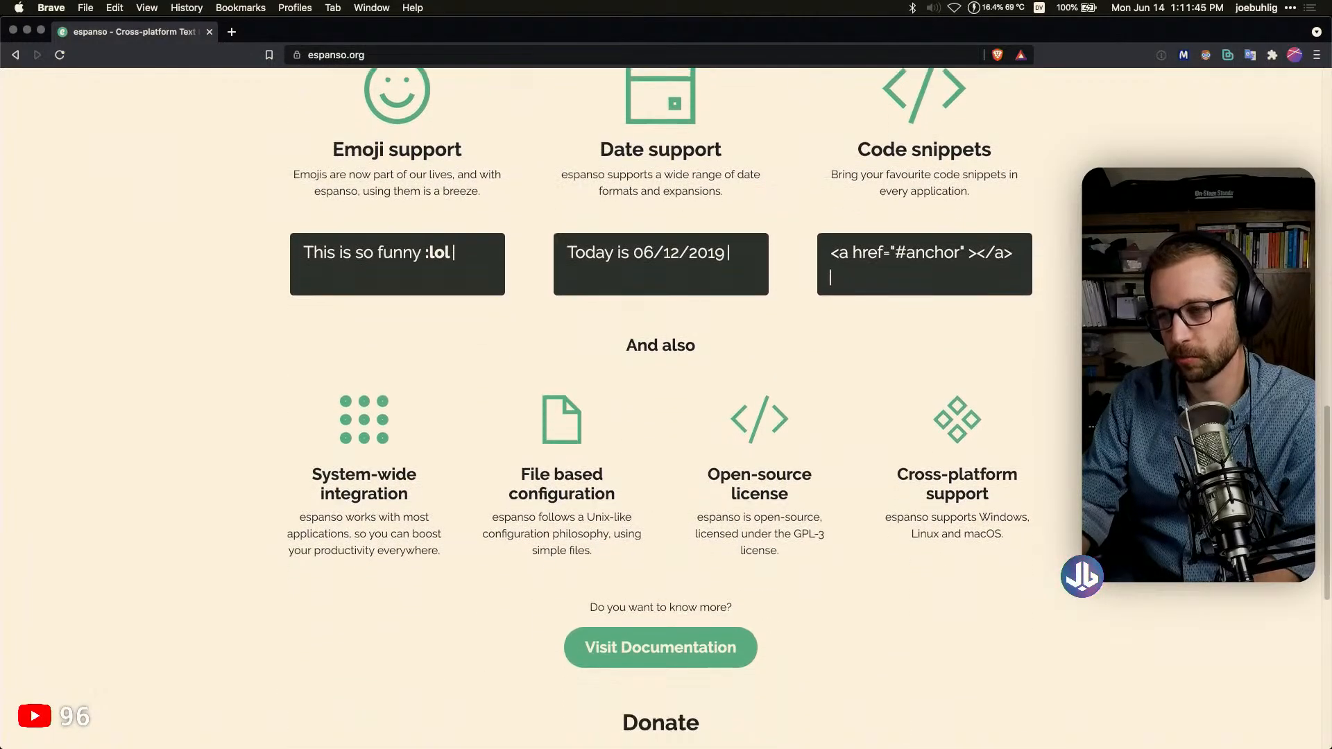
pyautogui.scroll(-4, 660, 408)
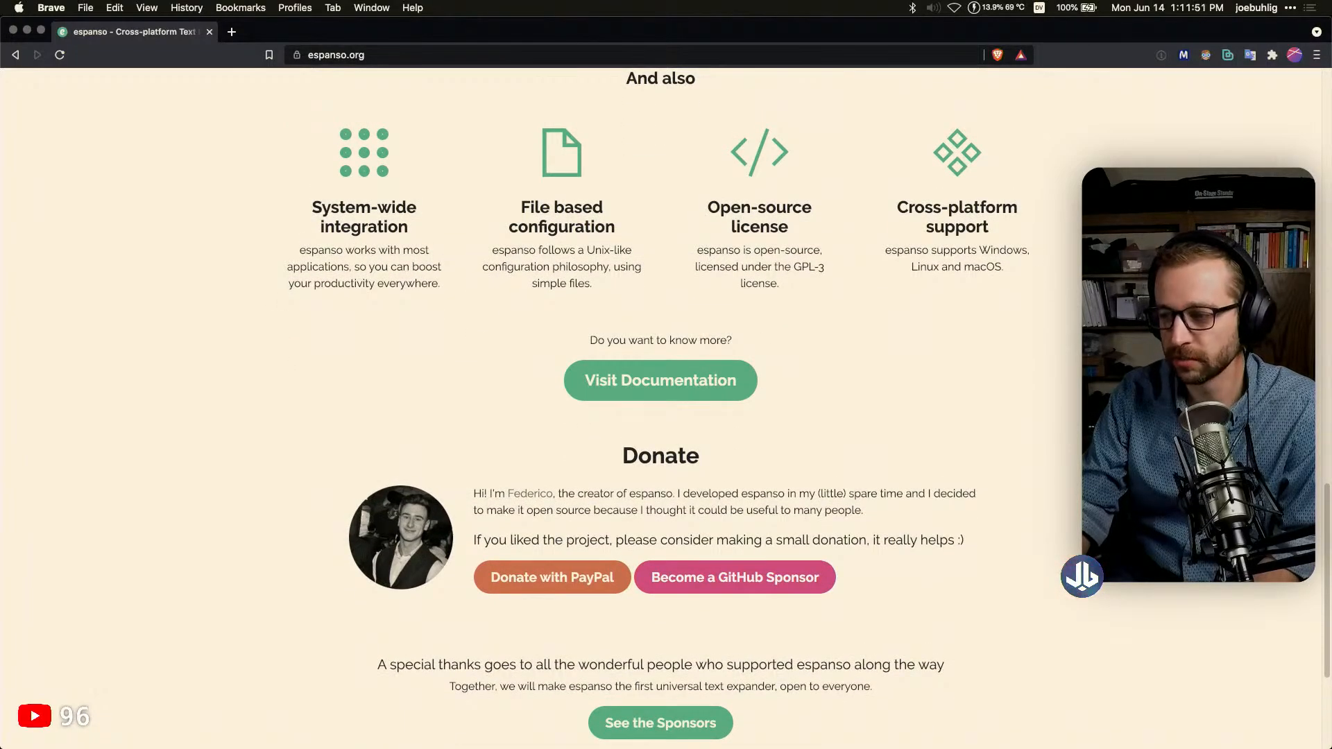
pyautogui.scroll(-3, 661, 408)
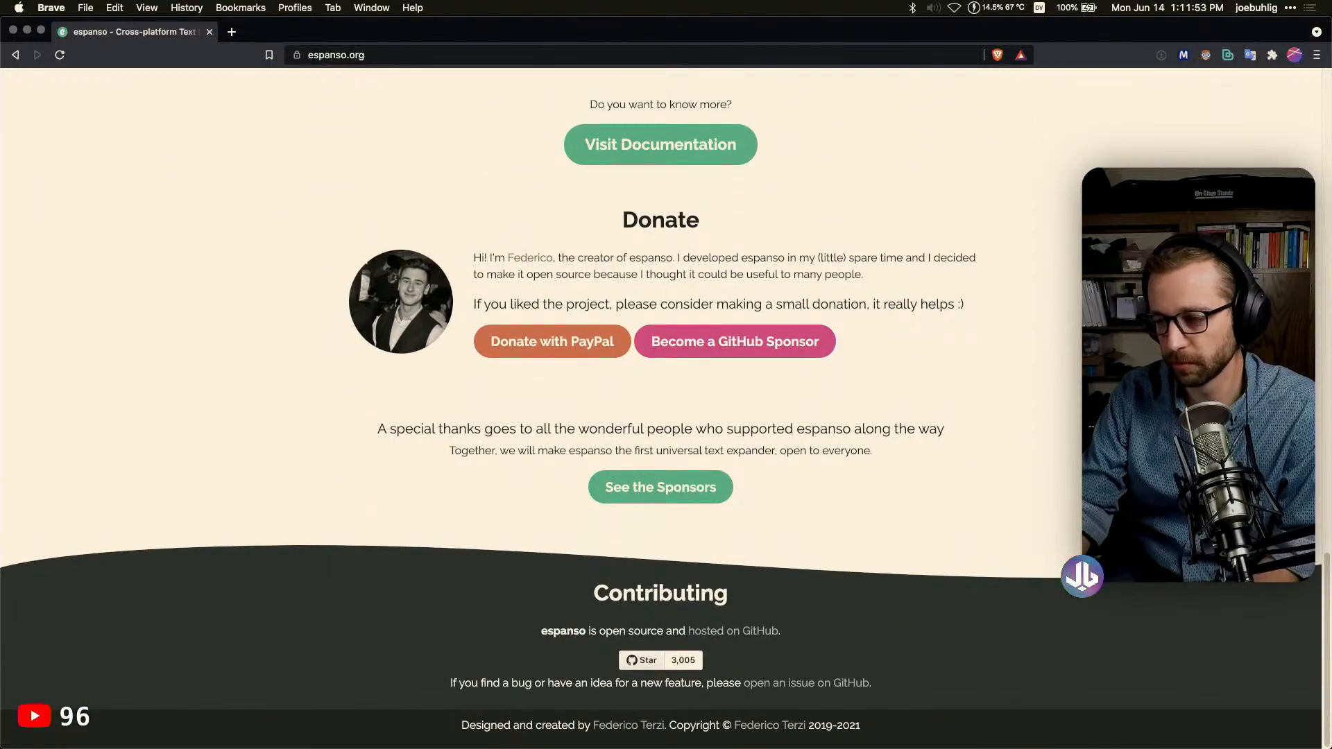
pyautogui.press('Home')
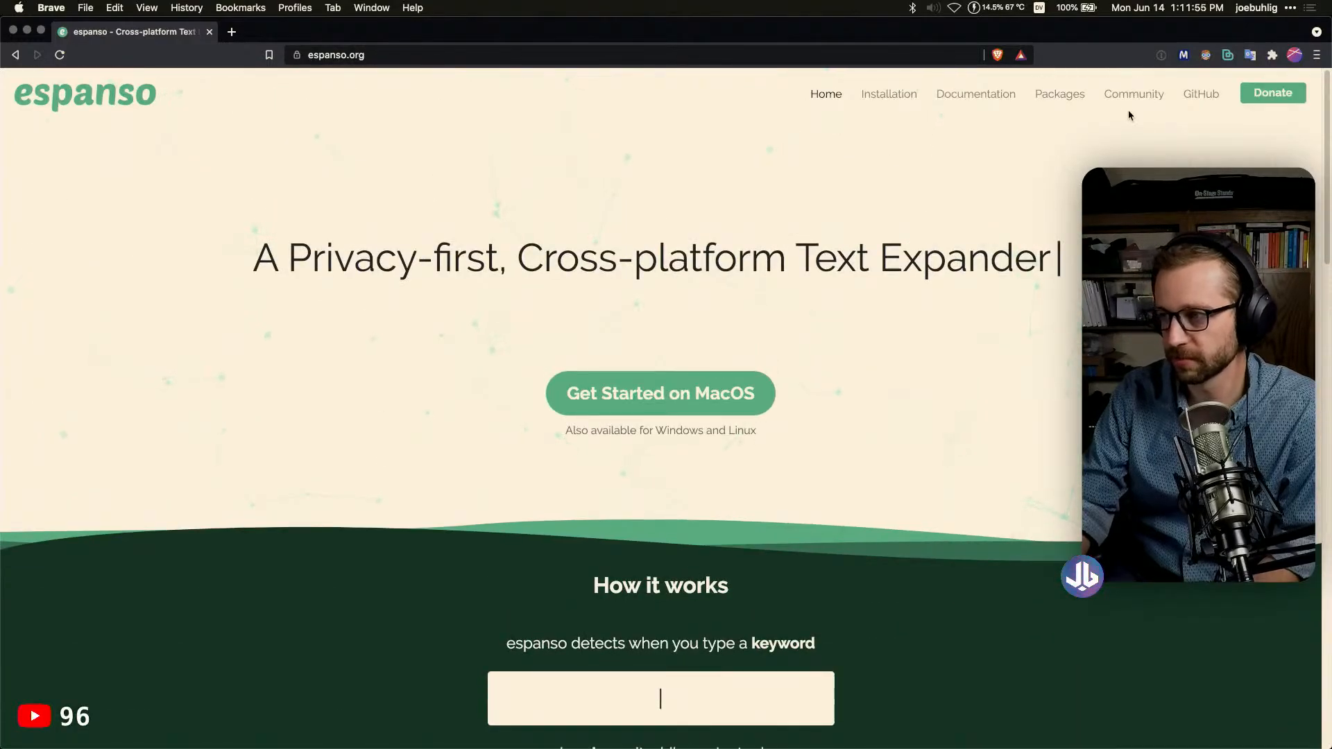
# Check espanso's Installation page and browse the full list of packages on espanso hub
pyautogui.click(891, 95)
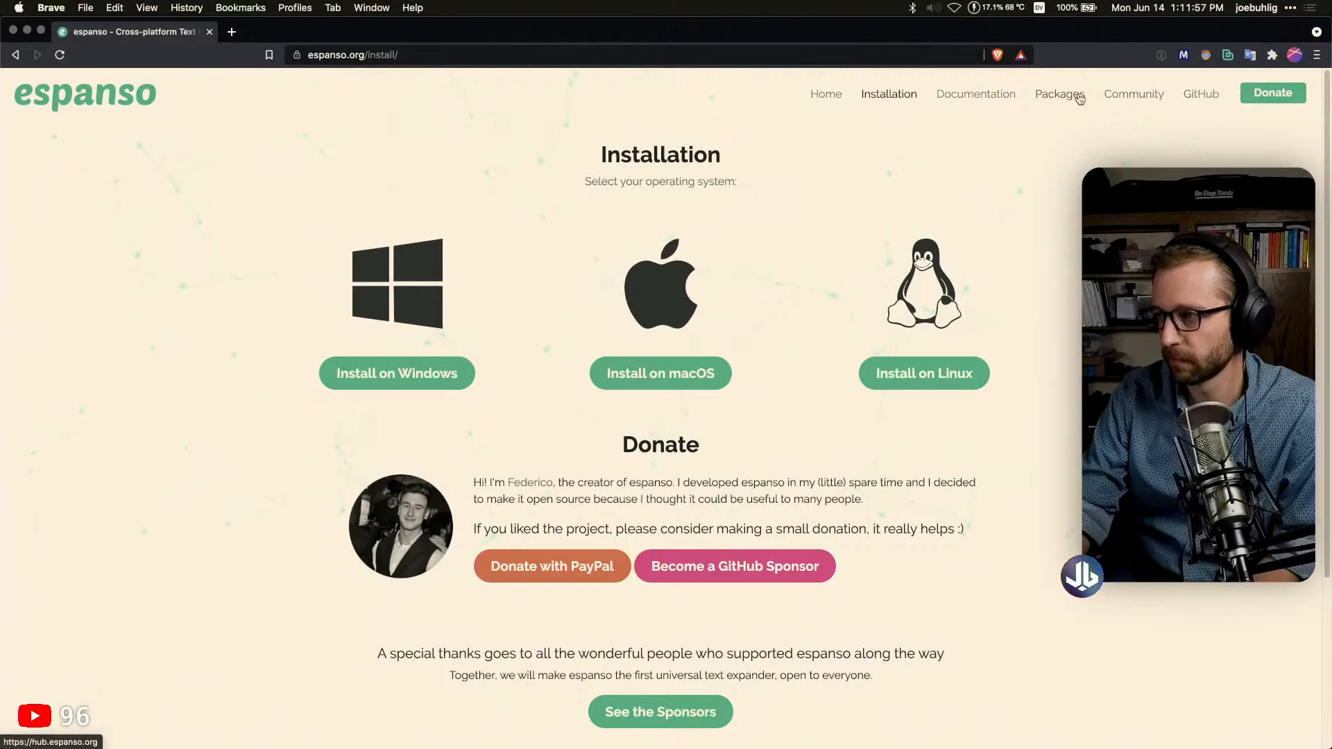
pyautogui.click(1080, 98)
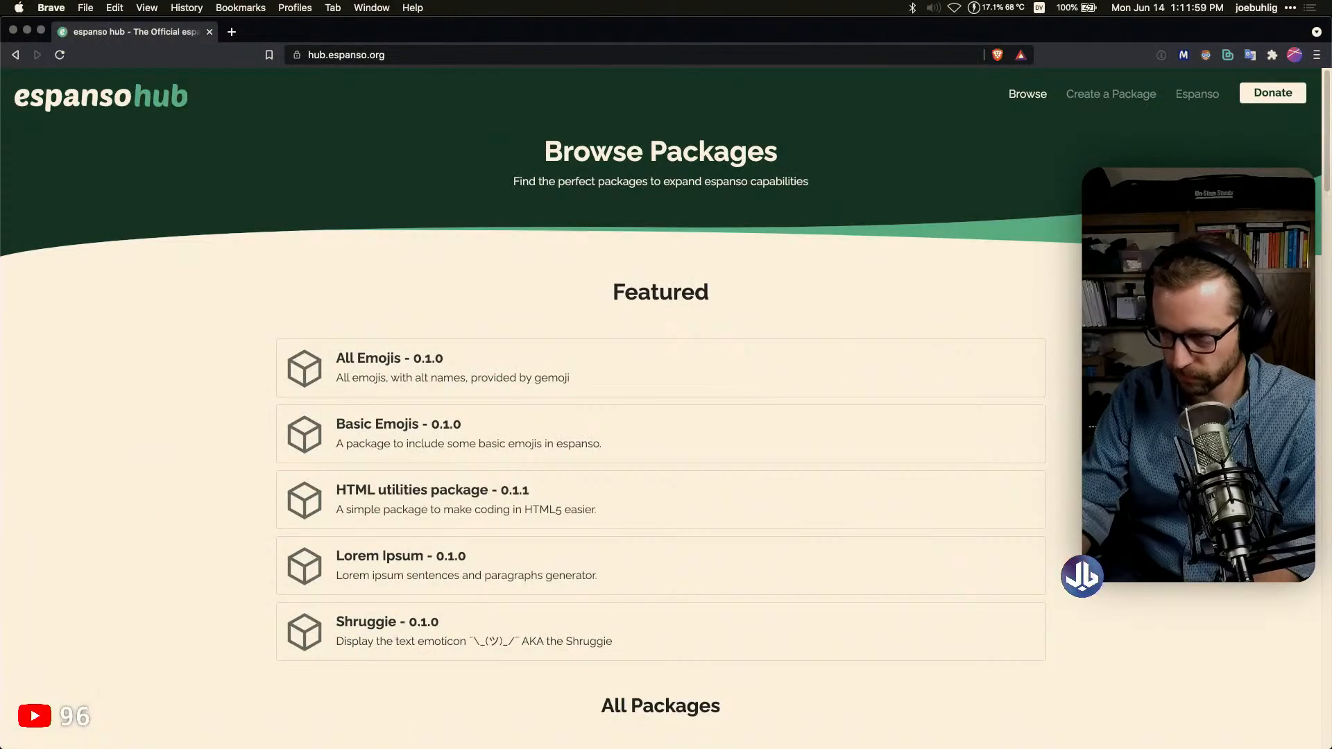
pyautogui.scroll(-20, 1065, 298)
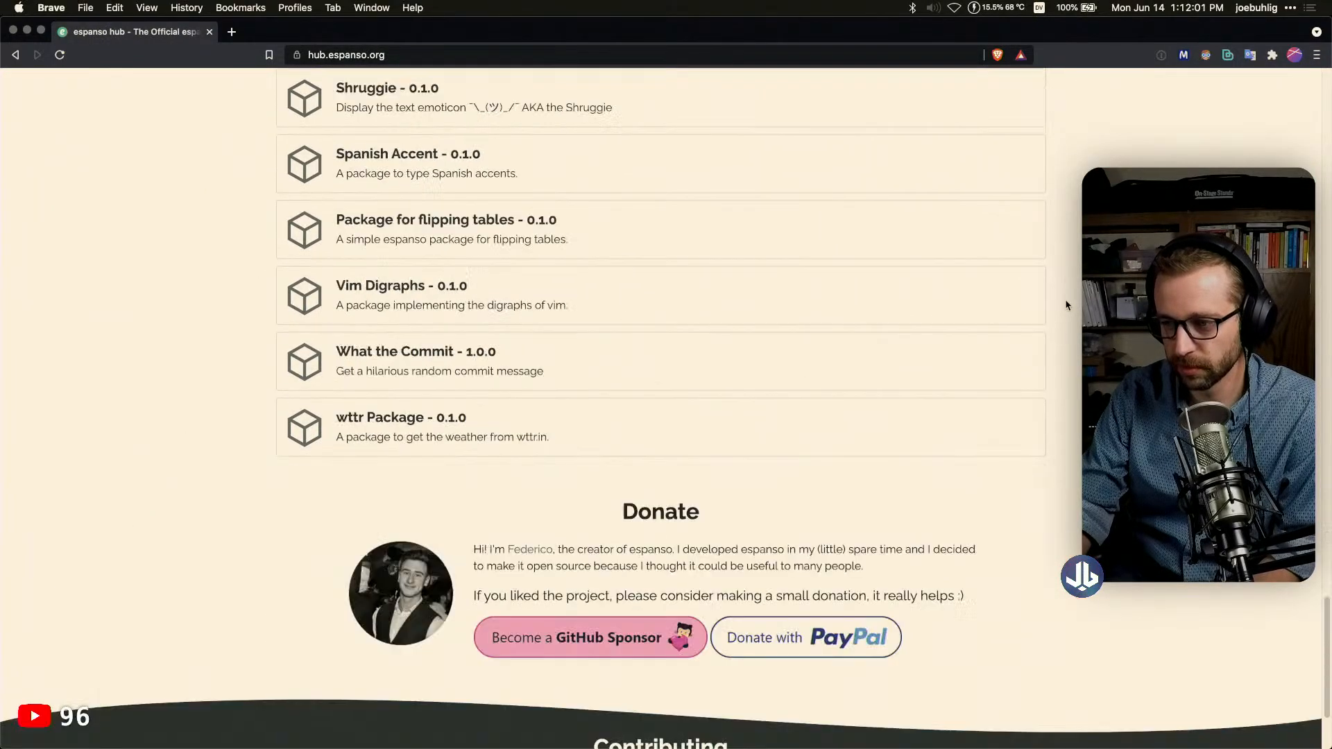
pyautogui.scroll(-3, 1067, 305)
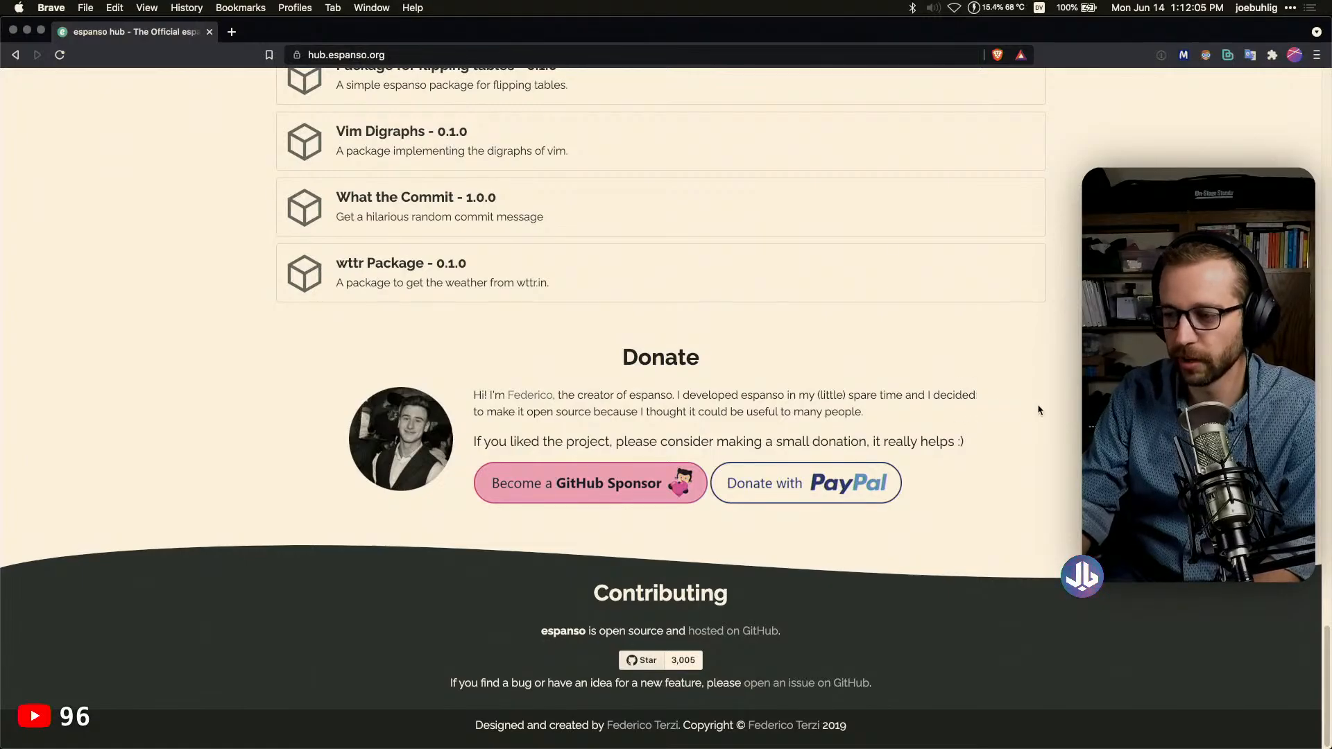
pyautogui.scroll(20, 1039, 410)
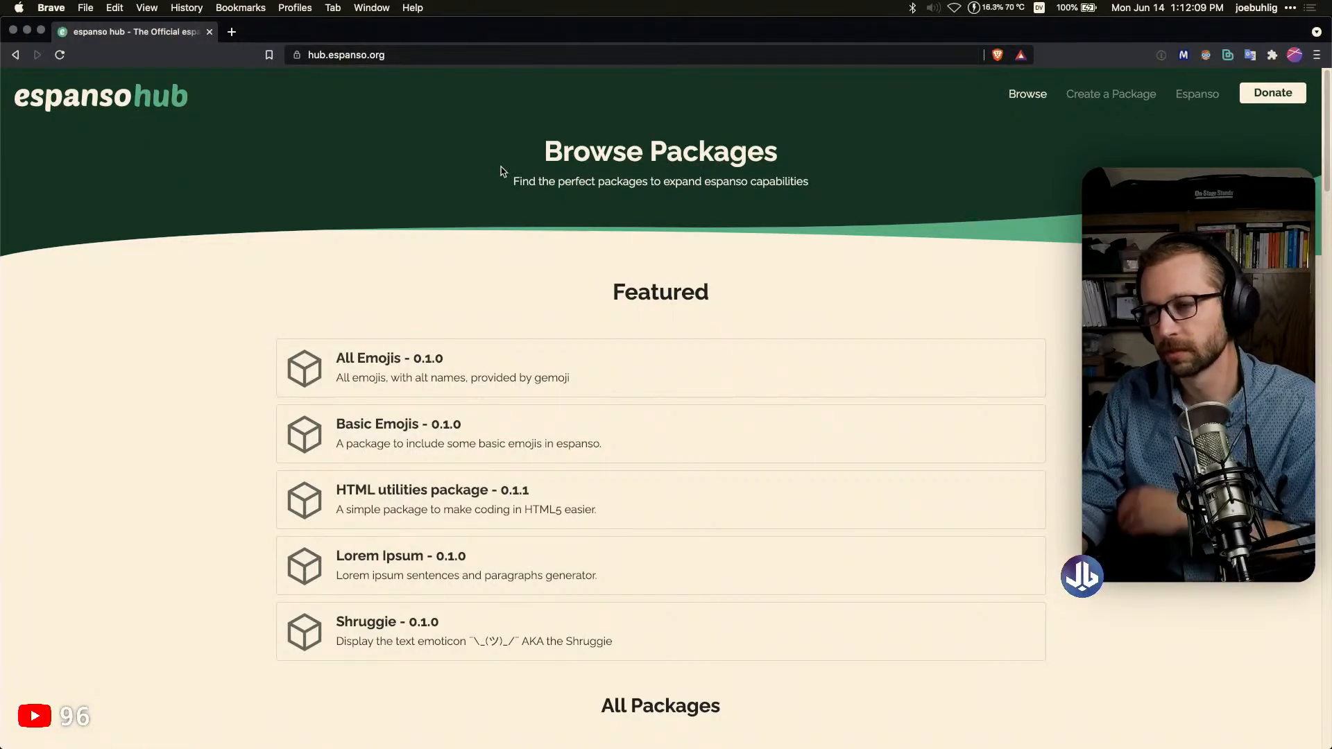
# Return to the main espanso site and look over the sections of its Documentation page
pyautogui.click(1208, 94)
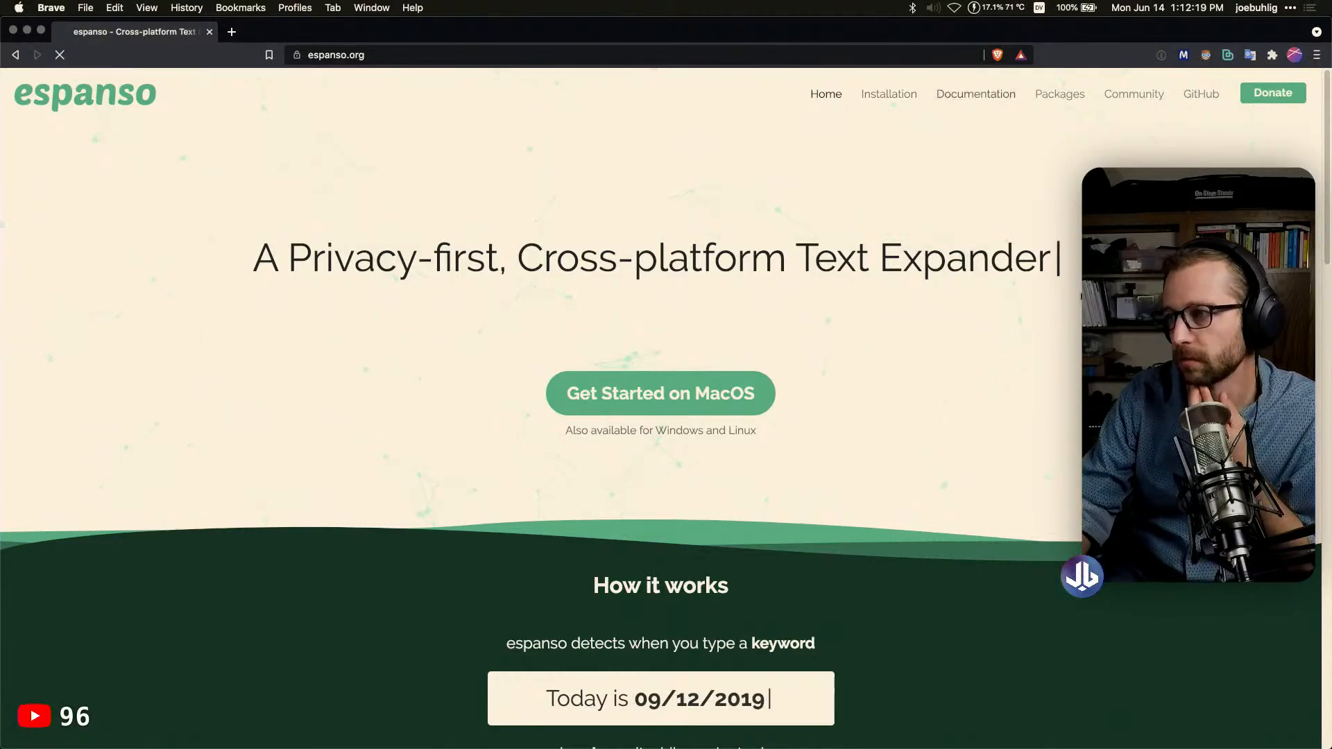
pyautogui.click(975, 93)
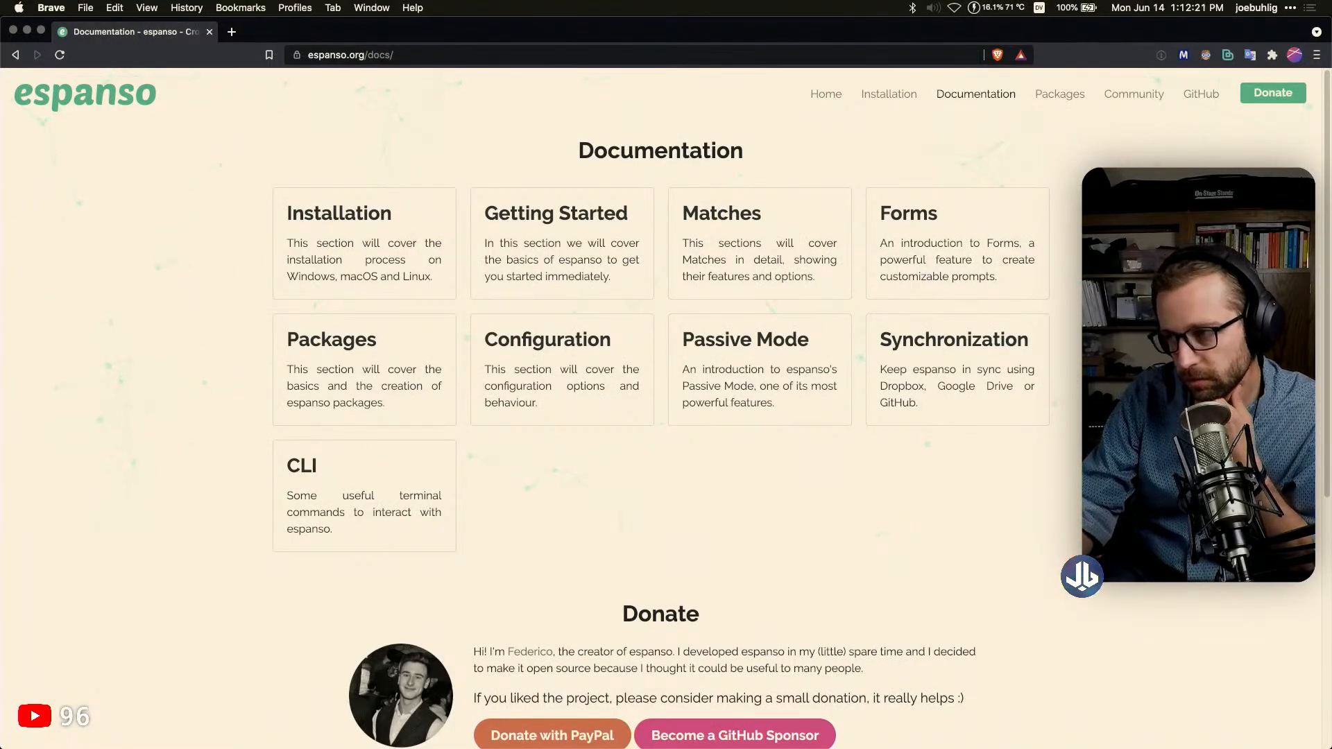
pyautogui.scroll(-5, 666, 416)
pyautogui.scroll(5, 666, 416)
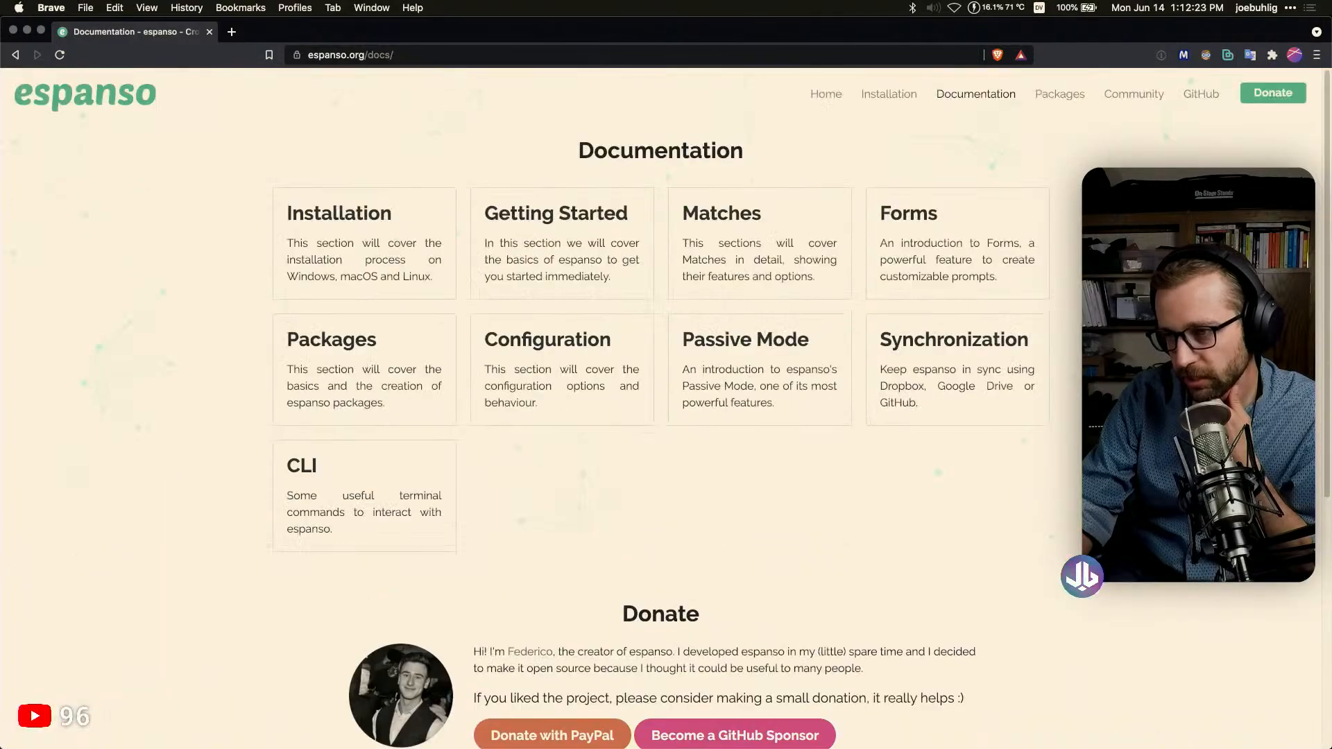
# Read the CLI documentation from enabling espanso to triggering an injection, and return to the Documentation overview
pyautogui.click(441, 477)
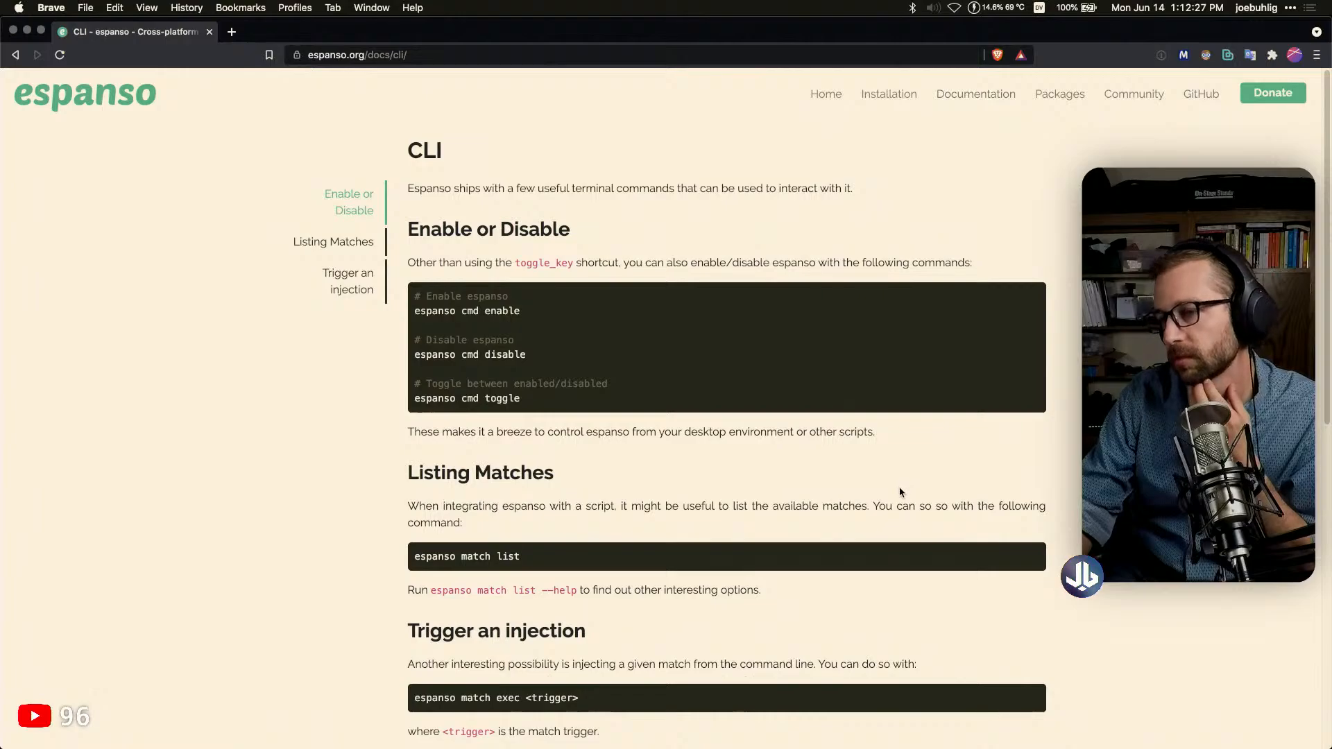
pyautogui.scroll(-7, 898, 493)
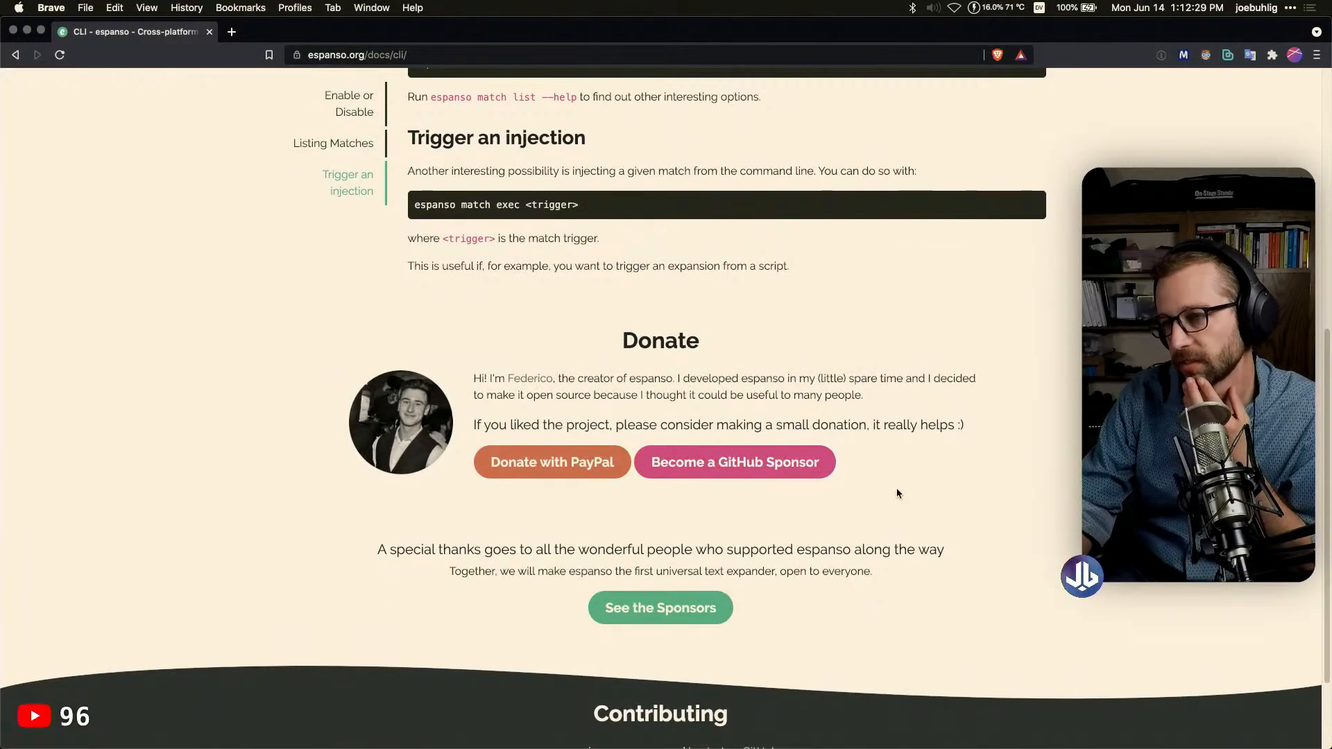
pyautogui.scroll(8, 898, 493)
pyautogui.click(1006, 94)
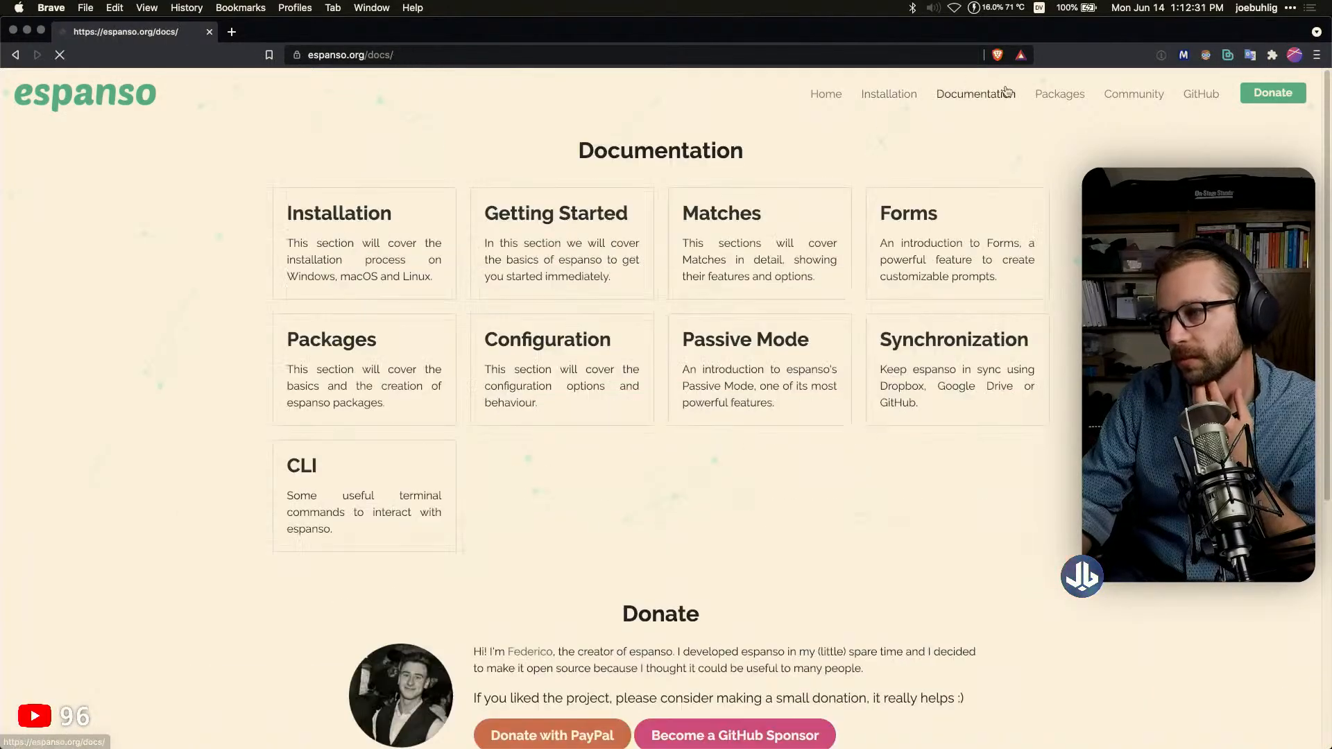
# Open the Getting Started documentation and read from starting espanso through matches and configuration to creating your own match
pyautogui.click(568, 278)
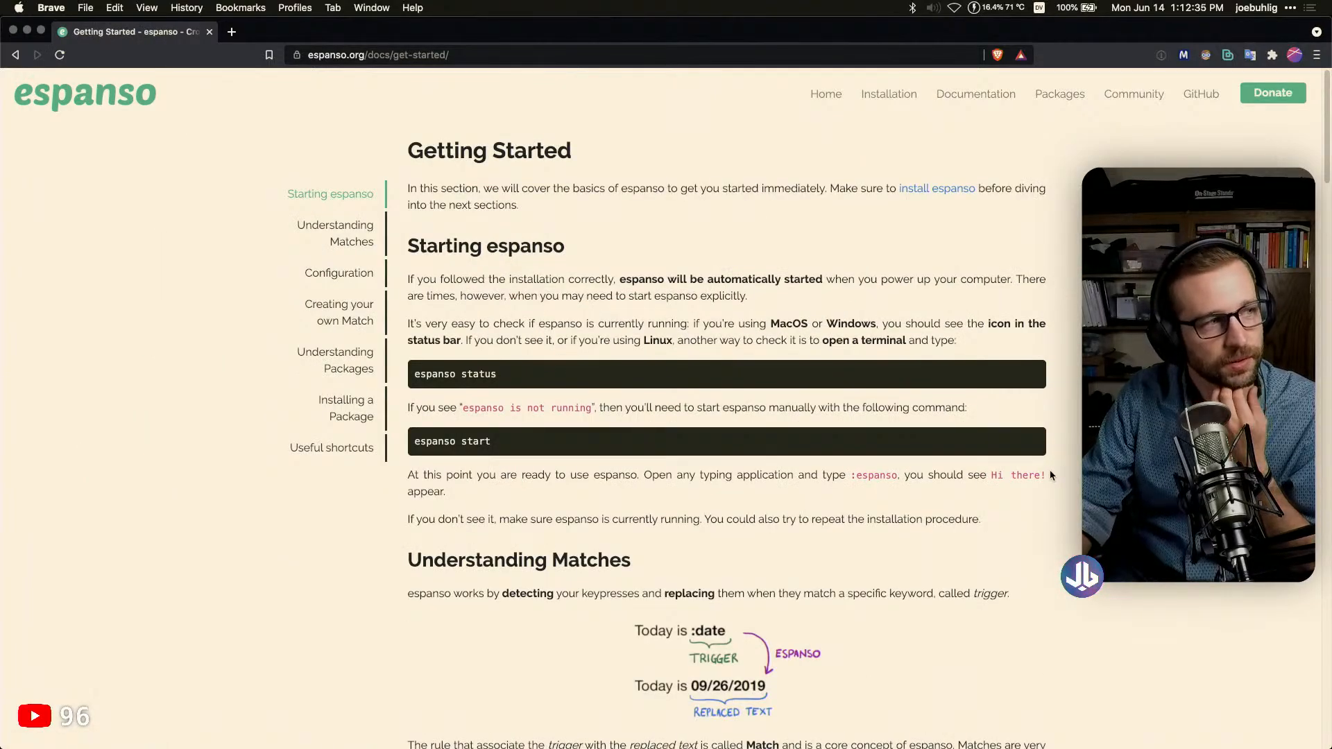
pyautogui.scroll(-7, 1052, 475)
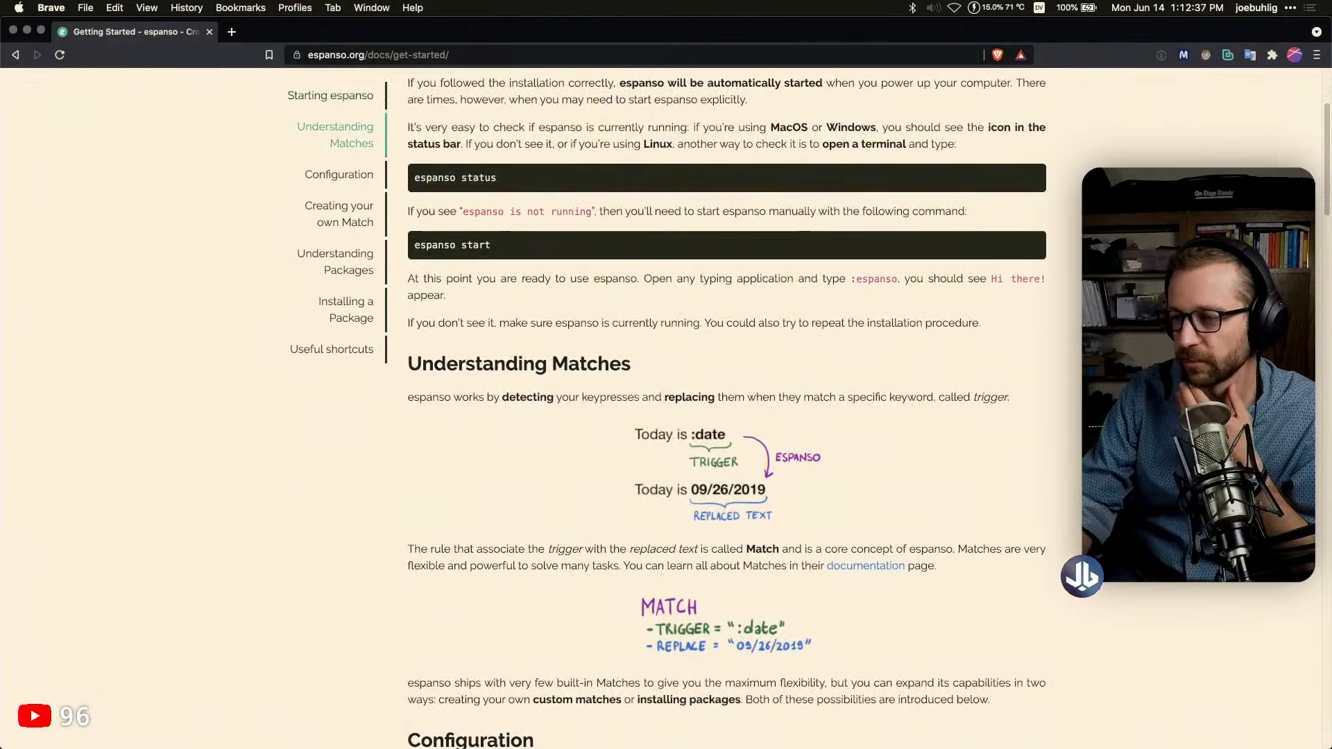
pyautogui.scroll(-8, 727, 408)
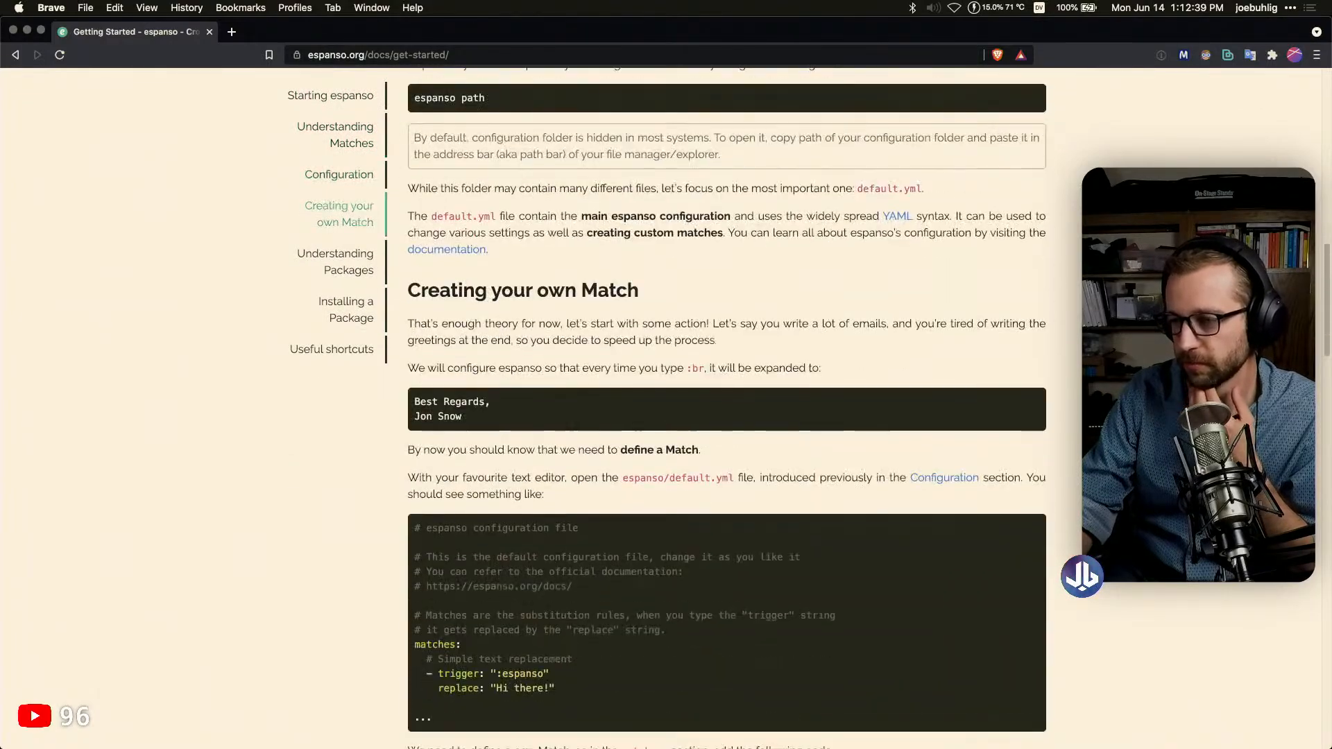
pyautogui.scroll(-2, 726, 408)
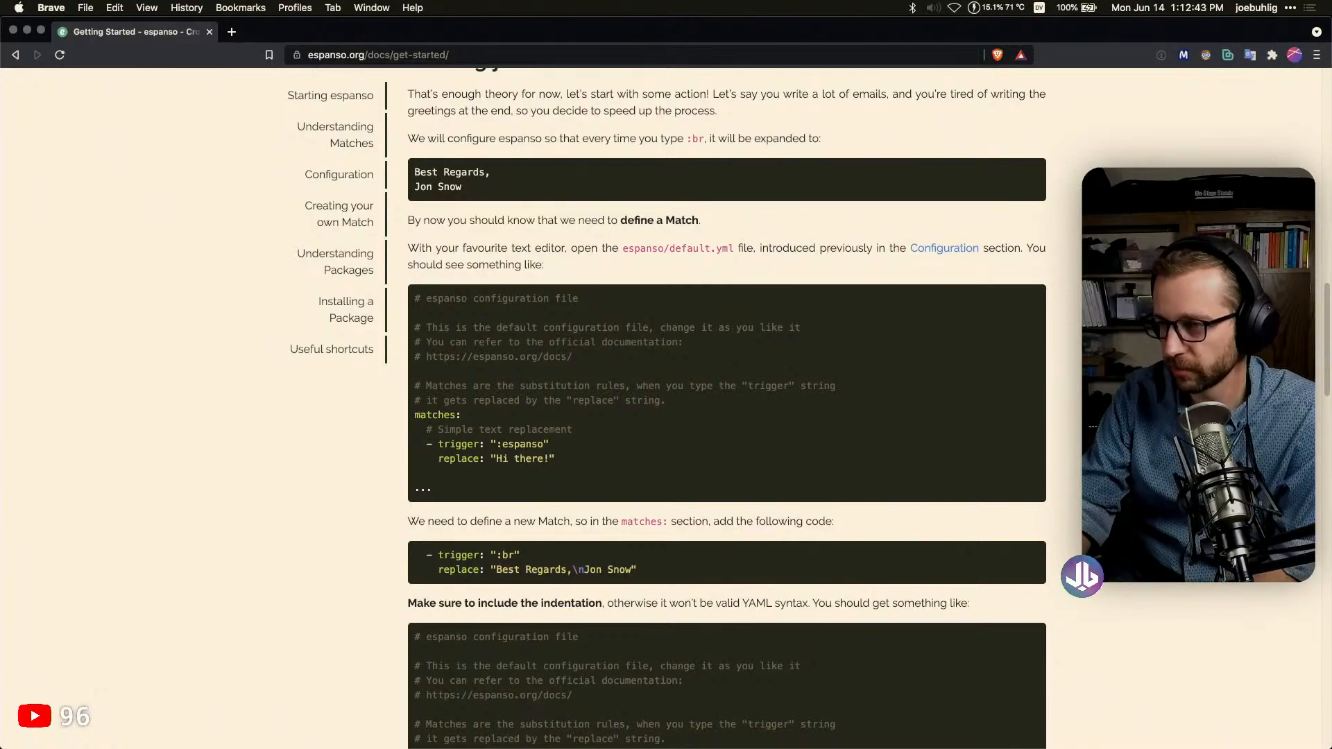
pyautogui.scroll(-1, 727, 408)
pyautogui.scroll(-2, 726, 408)
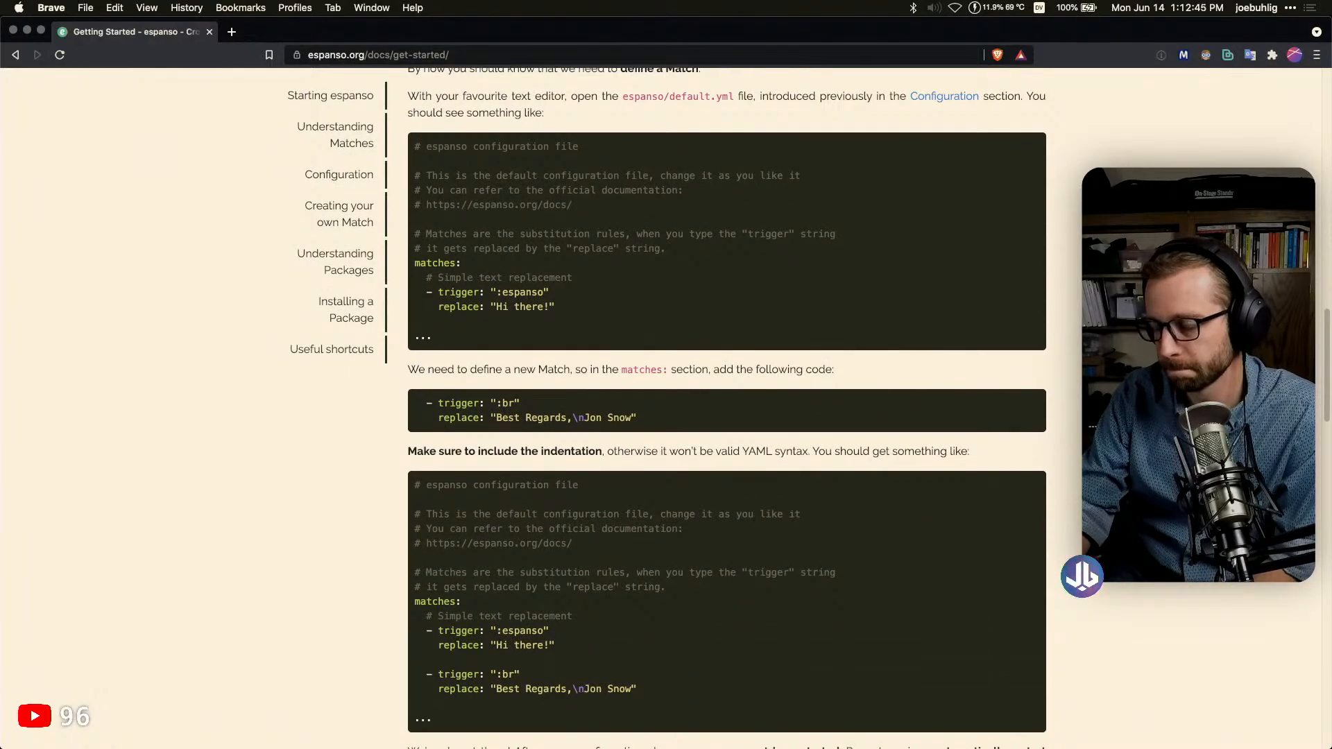
pyautogui.scroll(-3, 520, 496)
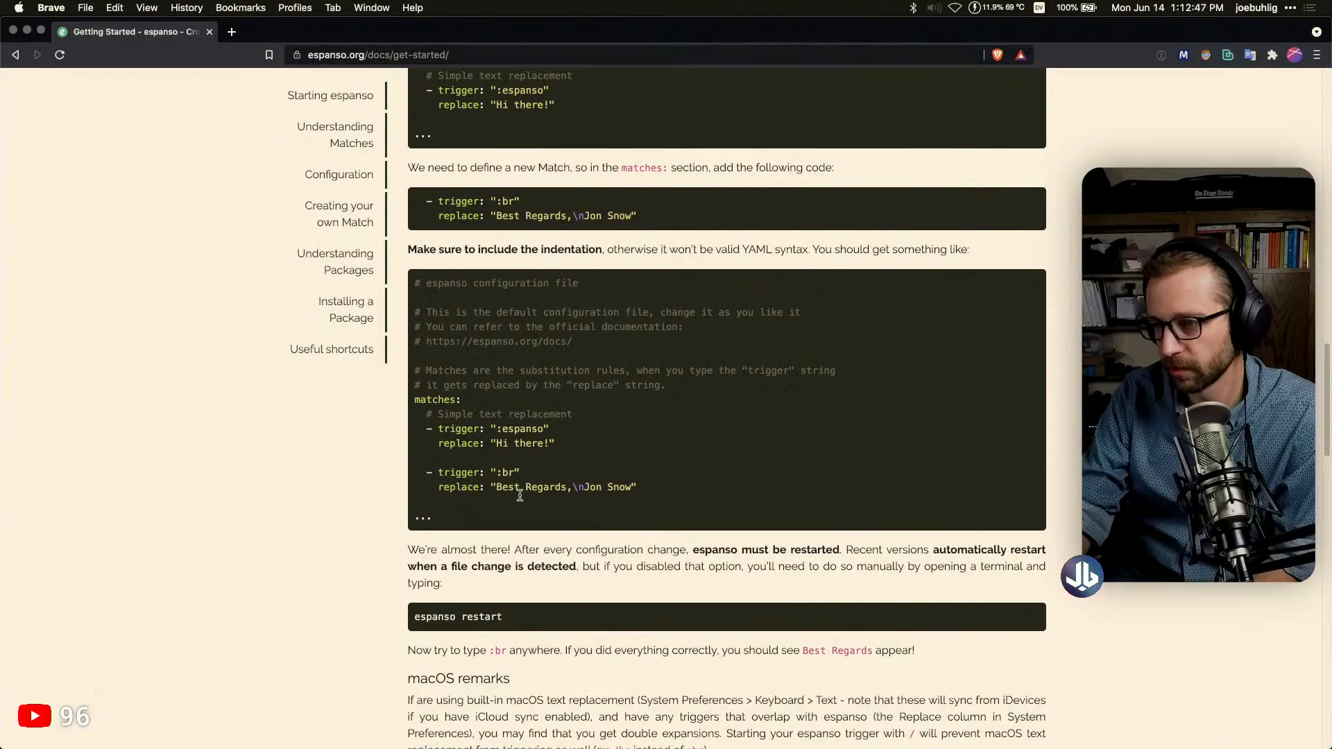
pyautogui.scroll(-2, 700, 473)
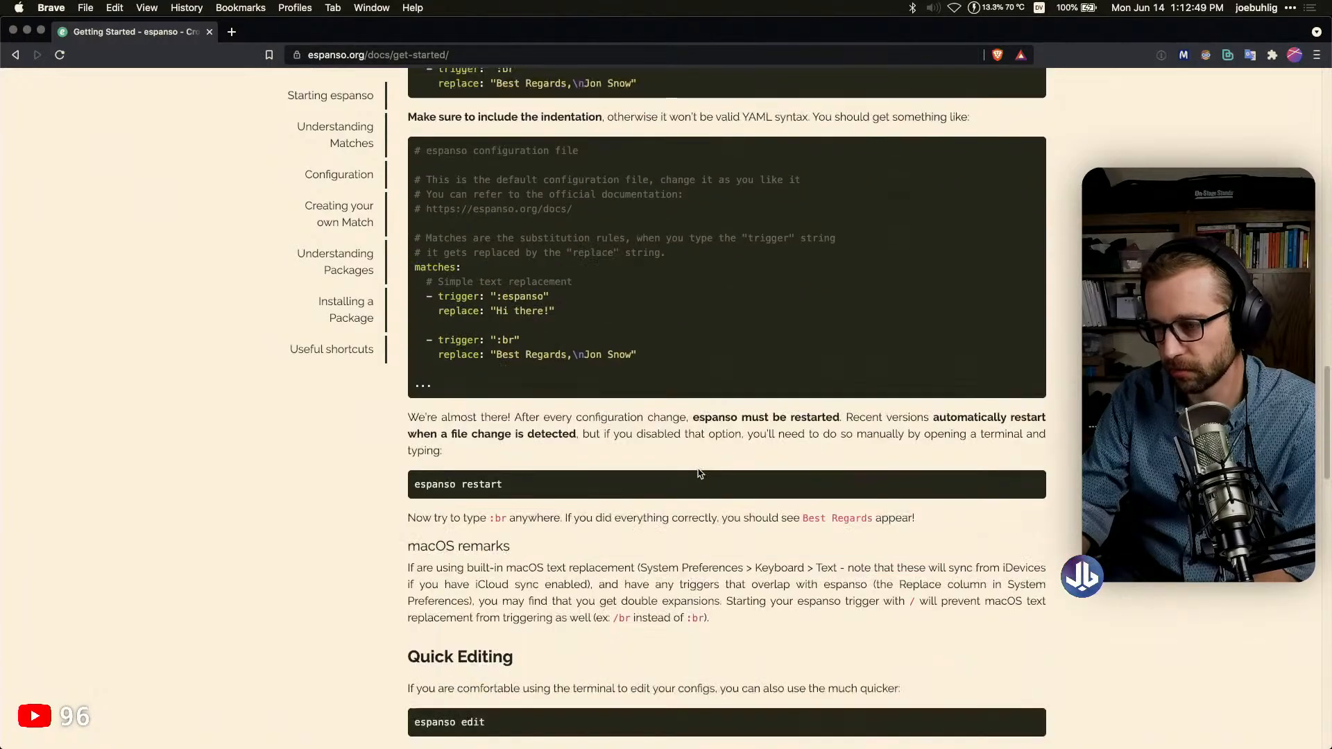
# Read the Getting Started sections on quick editing, packages and useful shortcuts, and return to the page's start
pyautogui.scroll(-4, 700, 473)
pyautogui.scroll(-2, 699, 474)
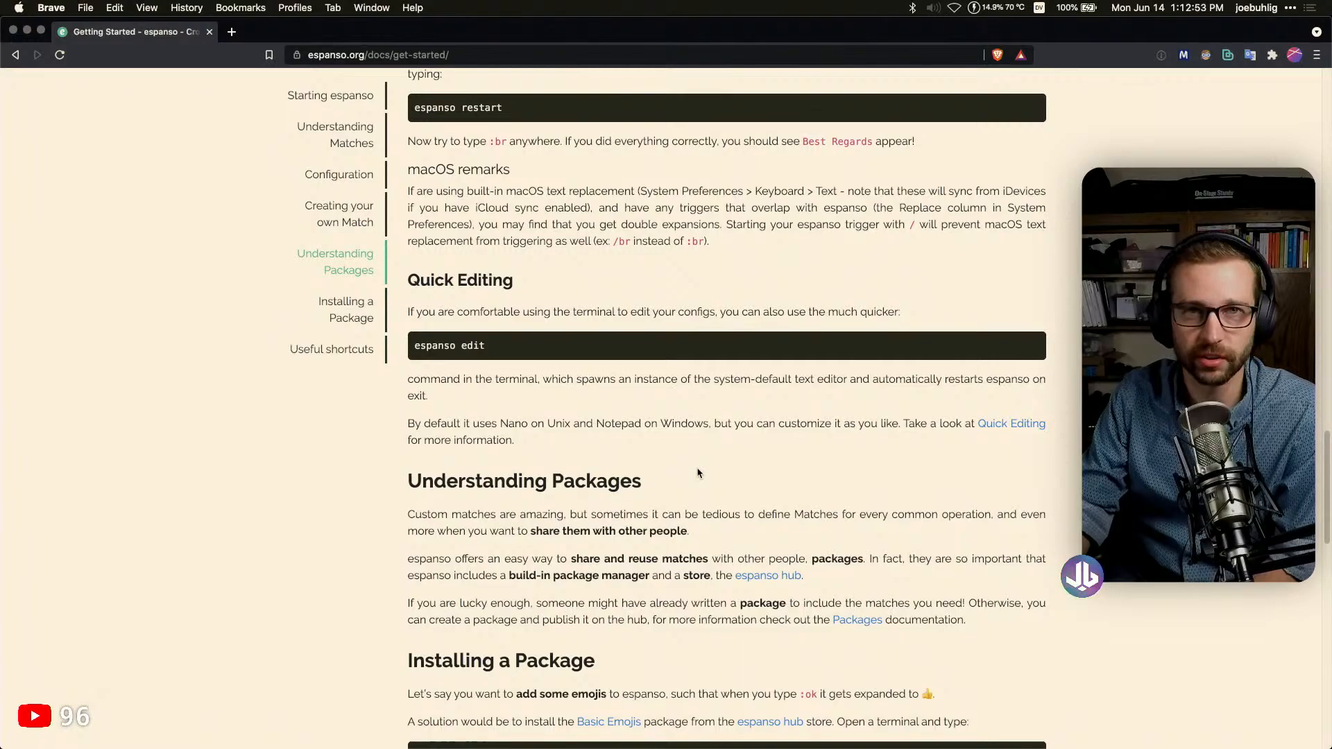
pyautogui.scroll(-6, 701, 474)
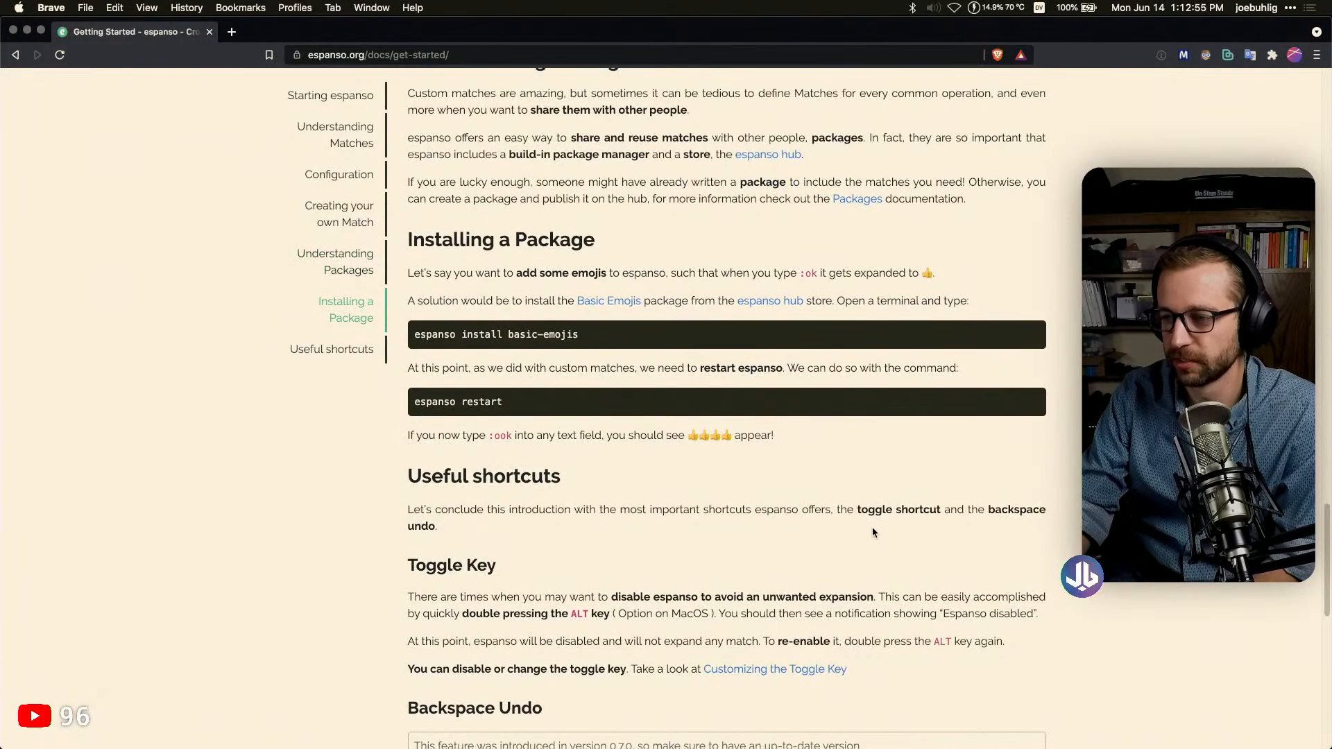
pyautogui.scroll(-6, 833, 513)
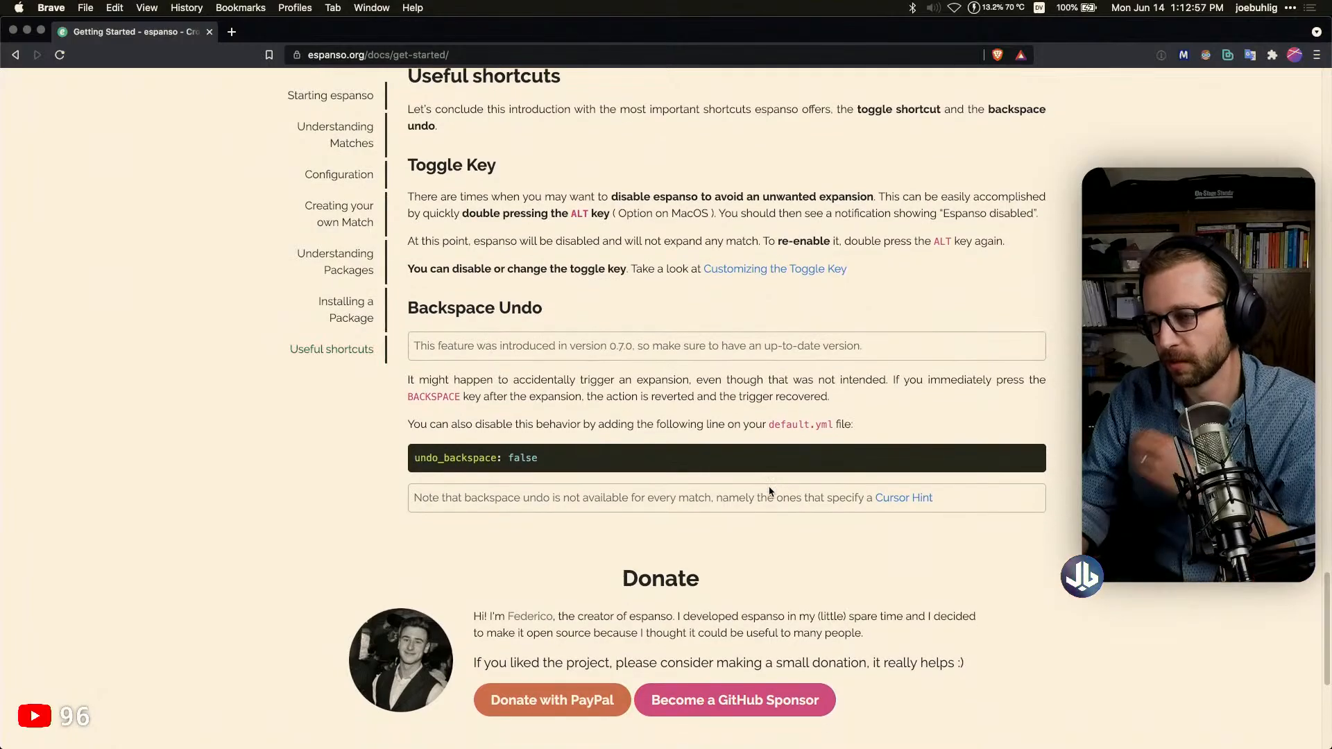
pyautogui.scroll(10, 603, 401)
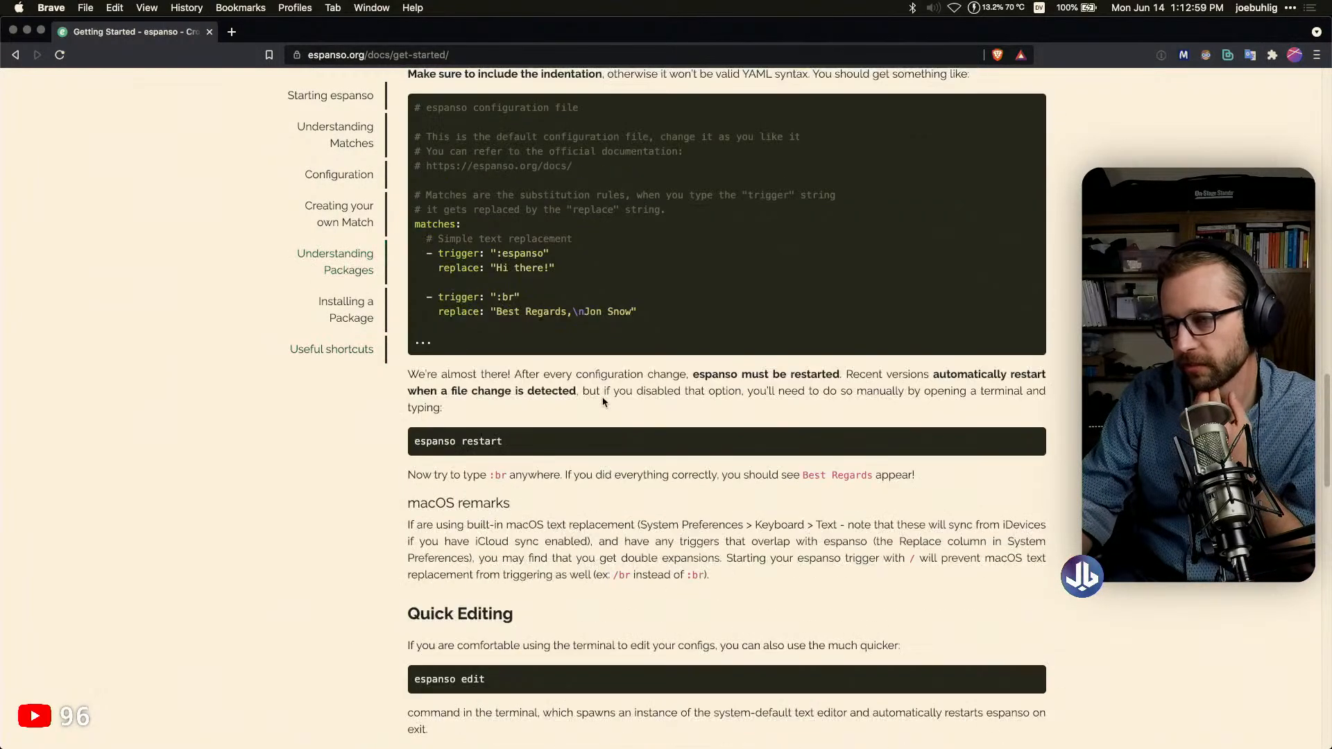
pyautogui.scroll(15, 602, 401)
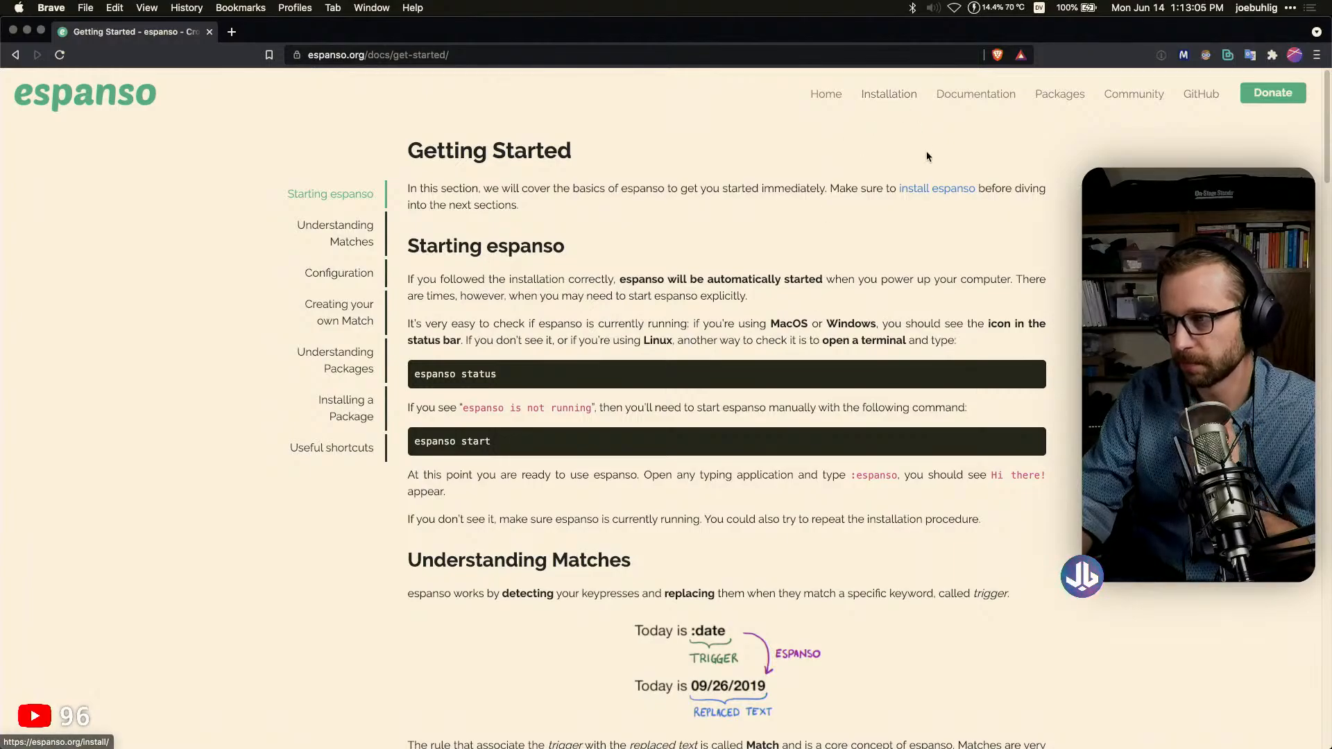
# Review the Getting Started page again from the Understanding Matches section onward, and return to its start
pyautogui.click(352, 236)
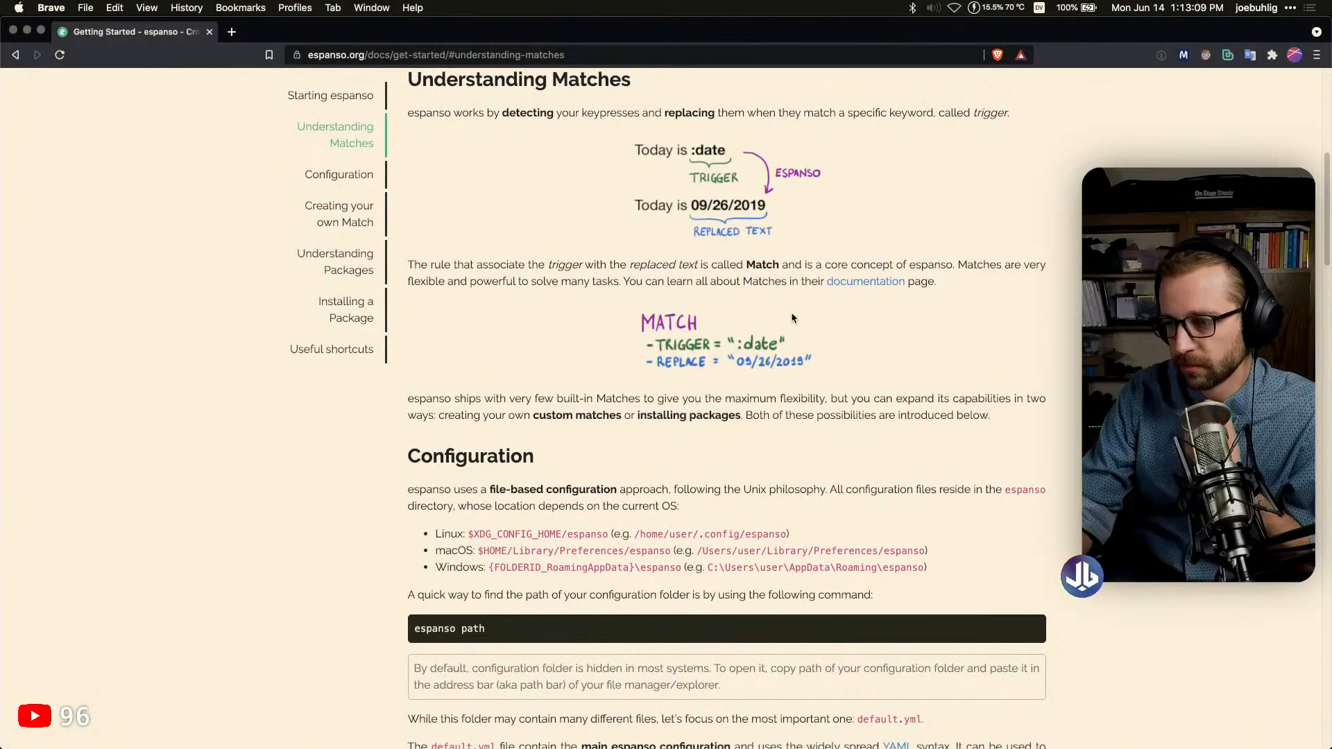
pyautogui.scroll(-10, 793, 318)
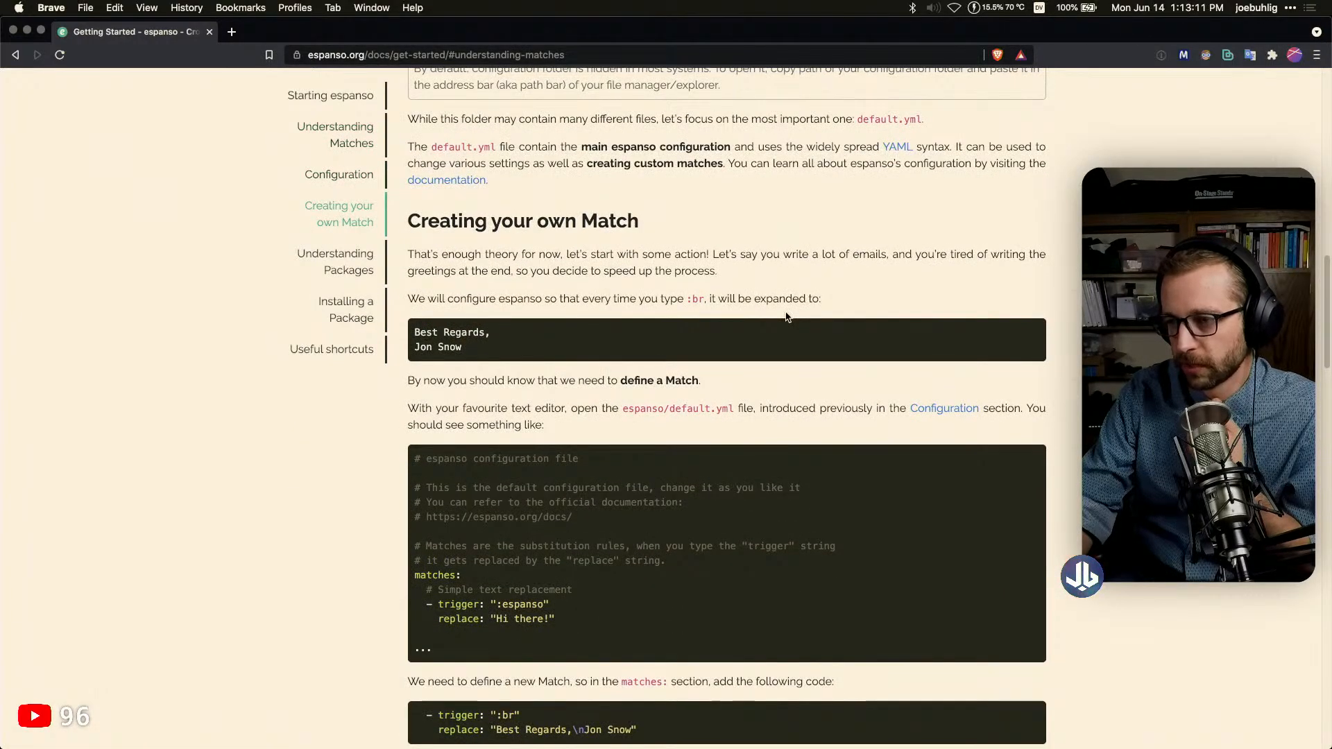
pyautogui.scroll(-8, 788, 317)
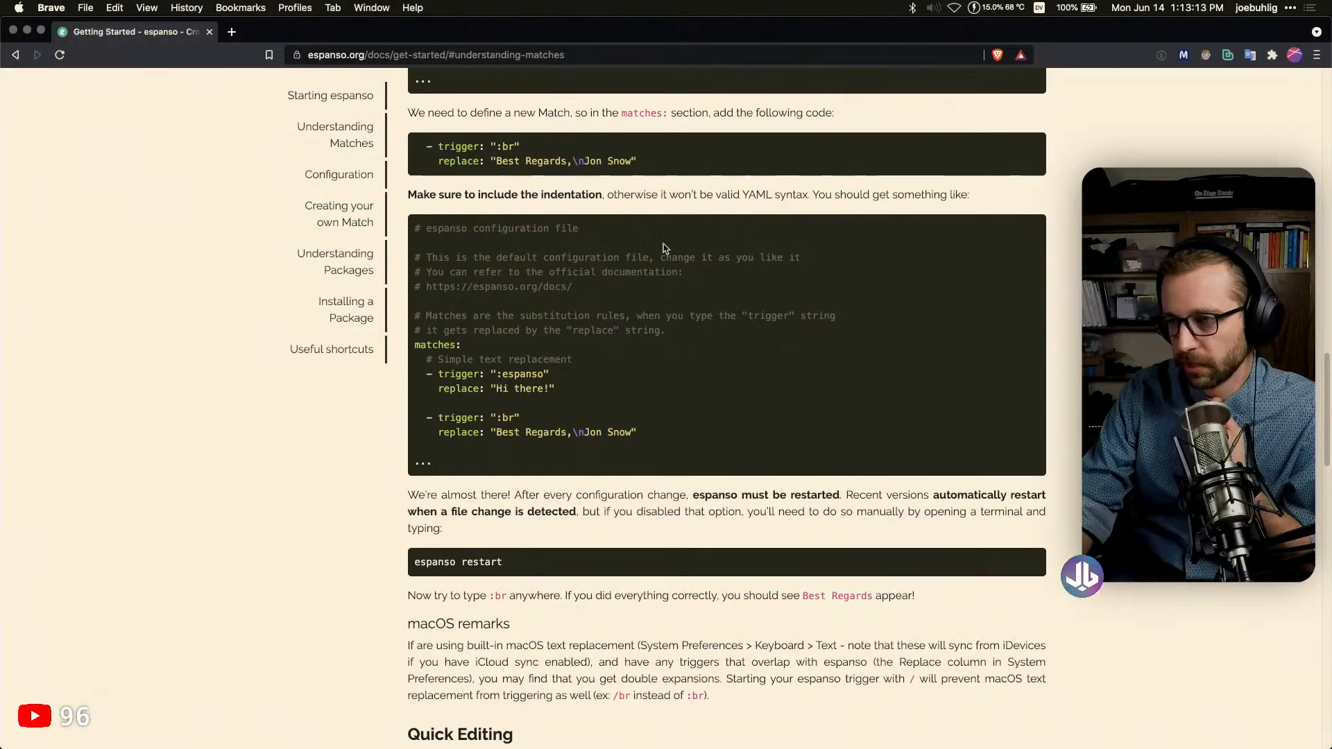
pyautogui.scroll(-7, 778, 301)
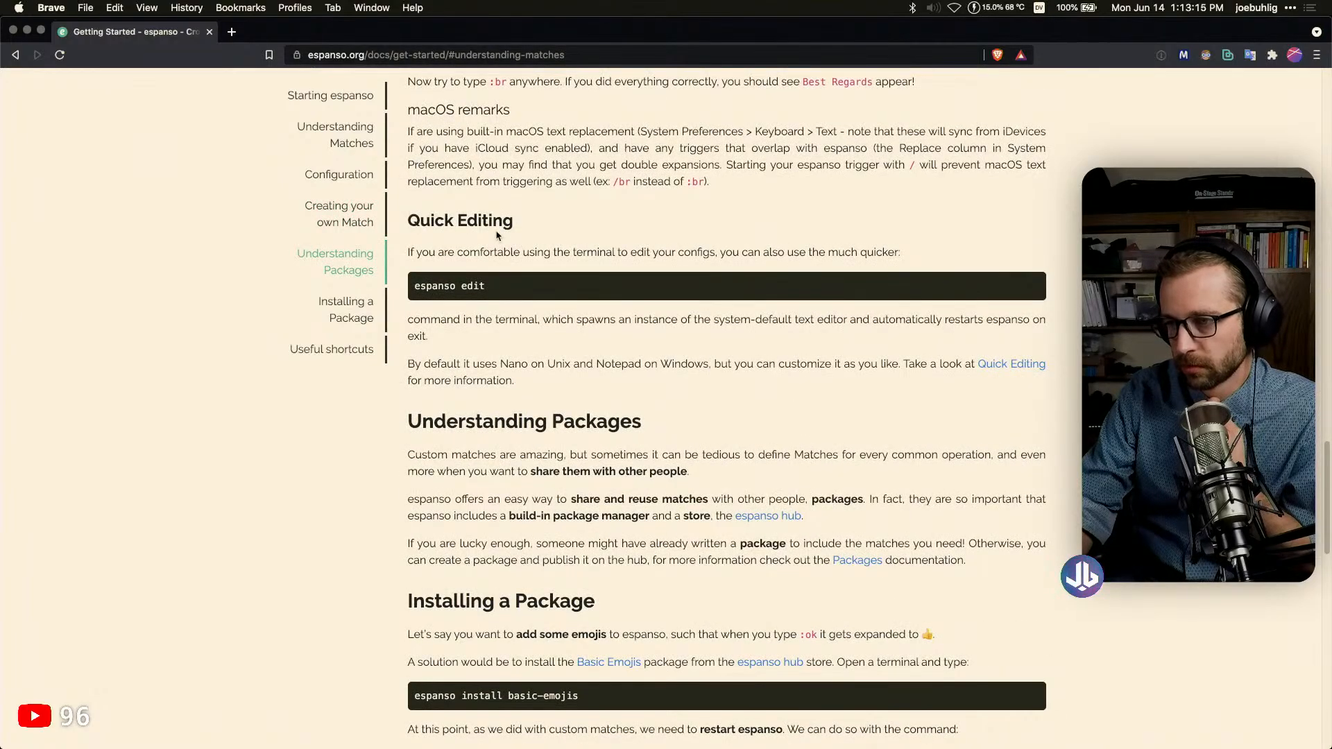
pyautogui.scroll(-6, 490, 243)
pyautogui.scroll(20, 500, 240)
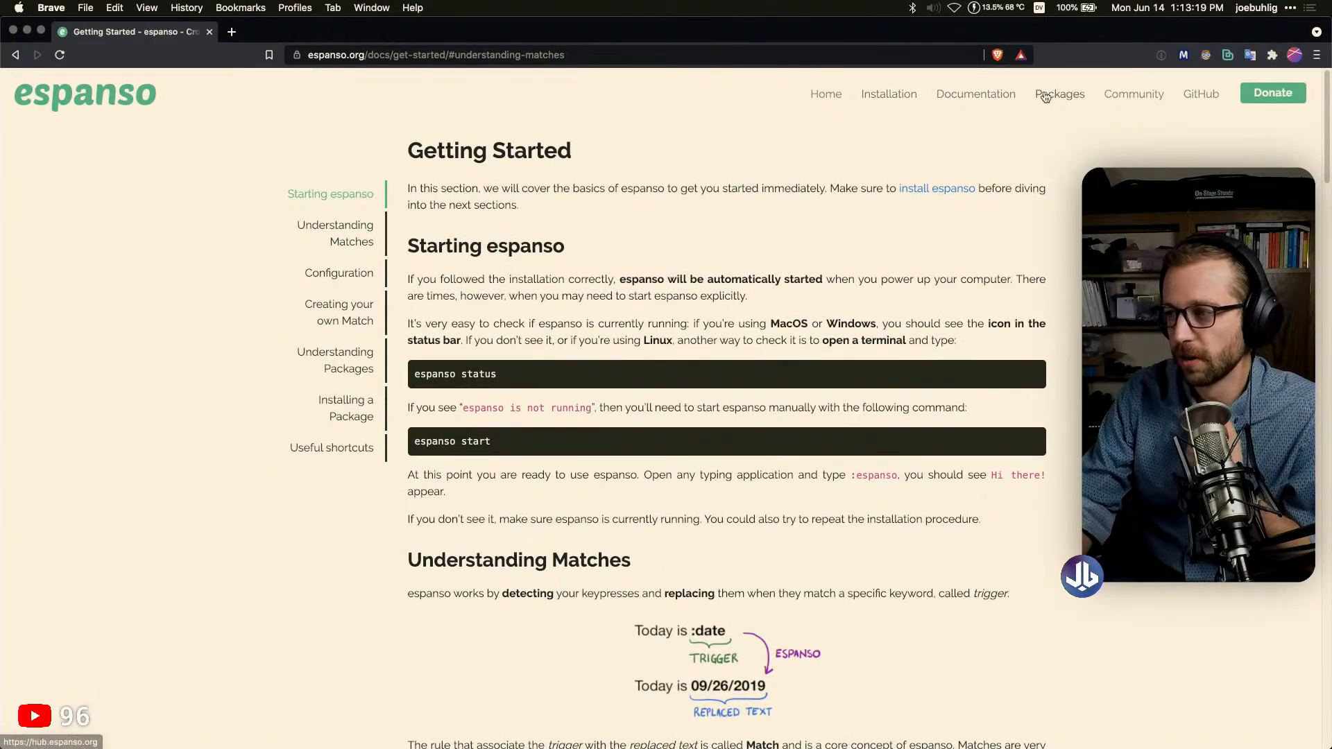
# Open the Forms documentation from the Documentation overview and read about prerequisites, basic forms, text fields, choice boxes and list boxes
pyautogui.click(995, 96)
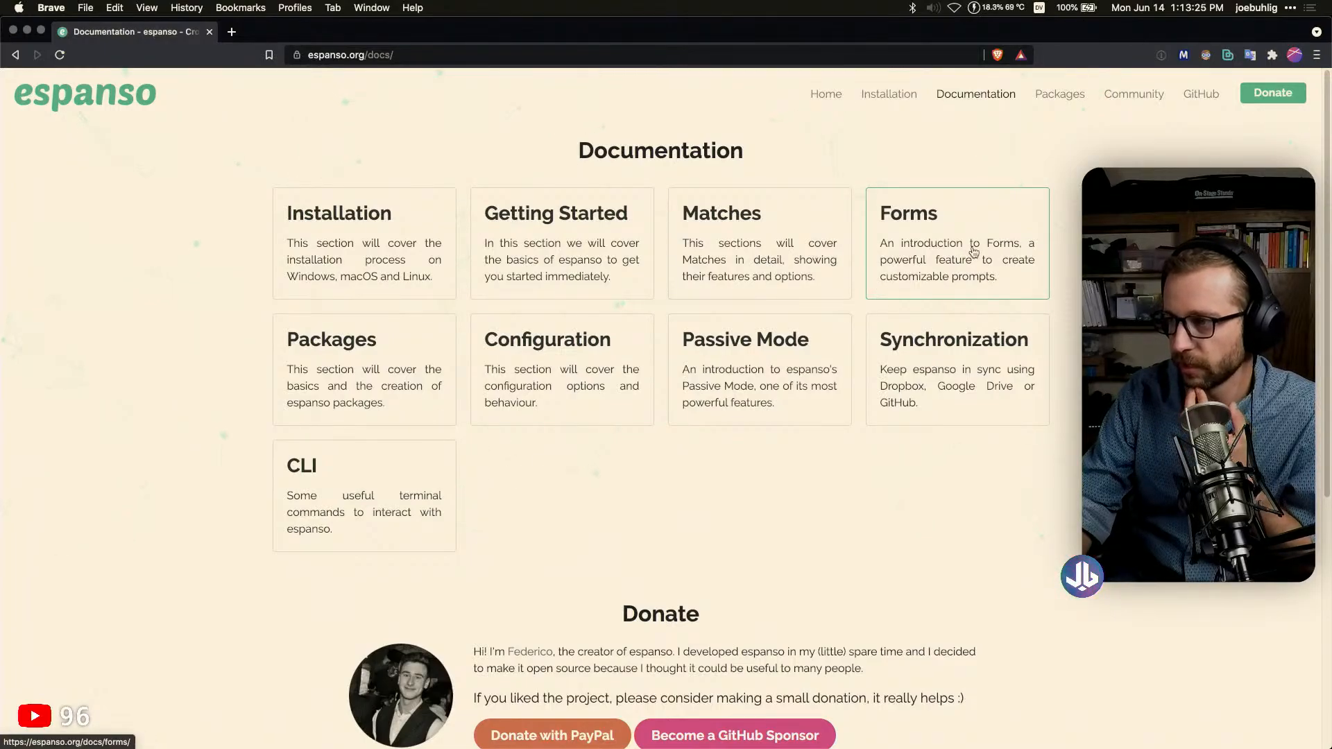
pyautogui.click(997, 254)
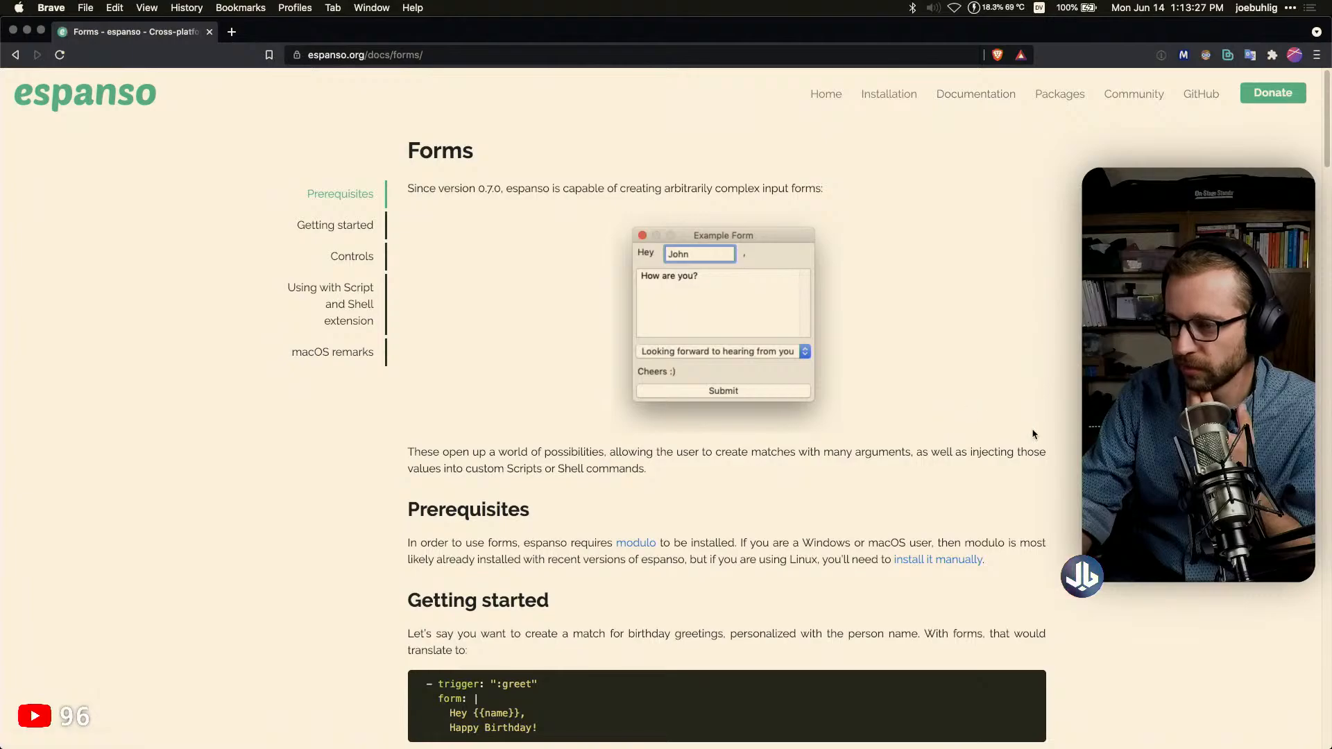
pyautogui.scroll(-5, 985, 419)
pyautogui.scroll(-5, 999, 428)
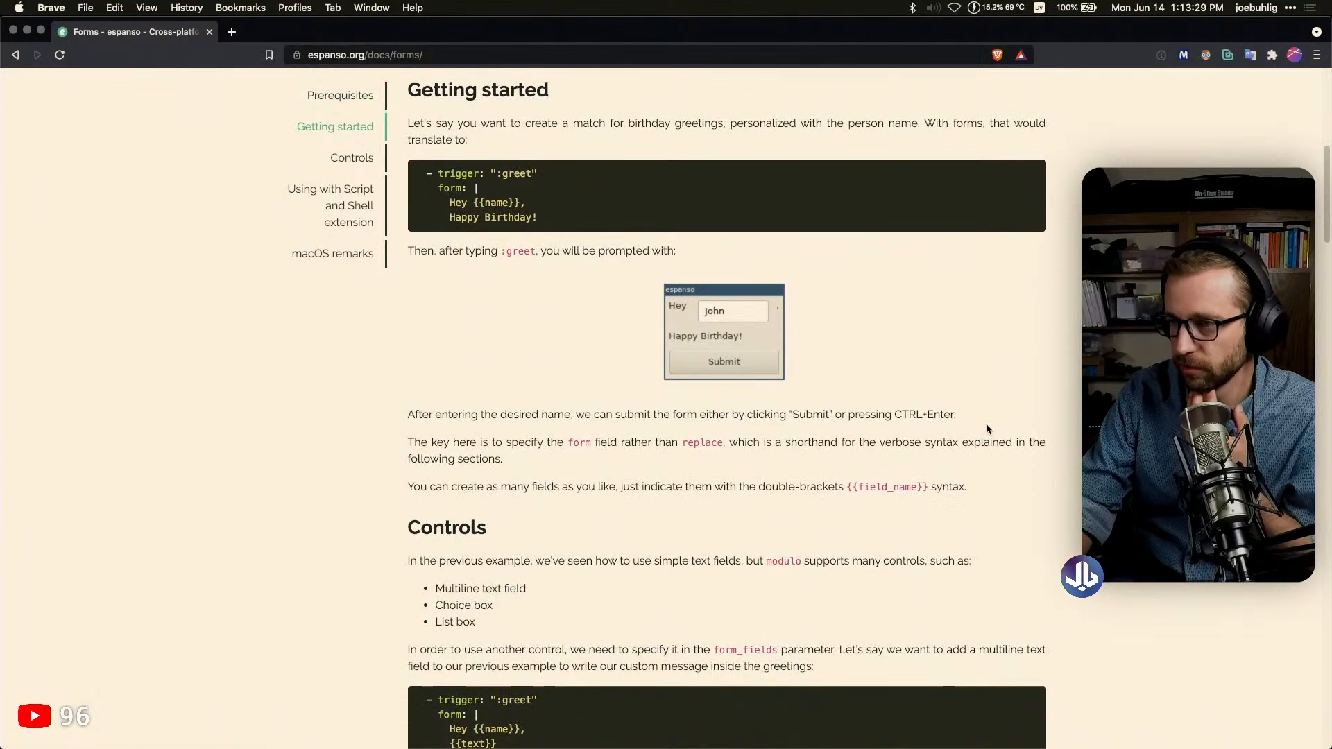
pyautogui.scroll(-6, 972, 422)
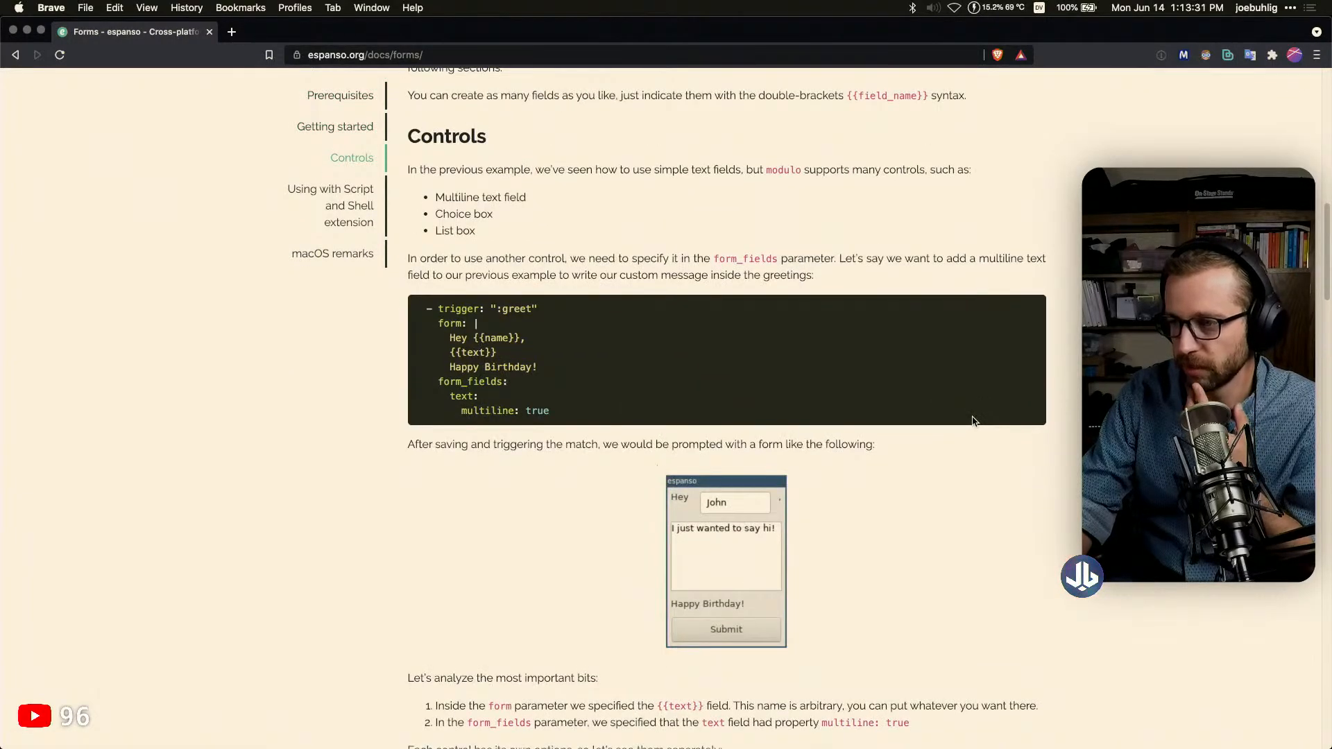
pyautogui.scroll(-4, 972, 421)
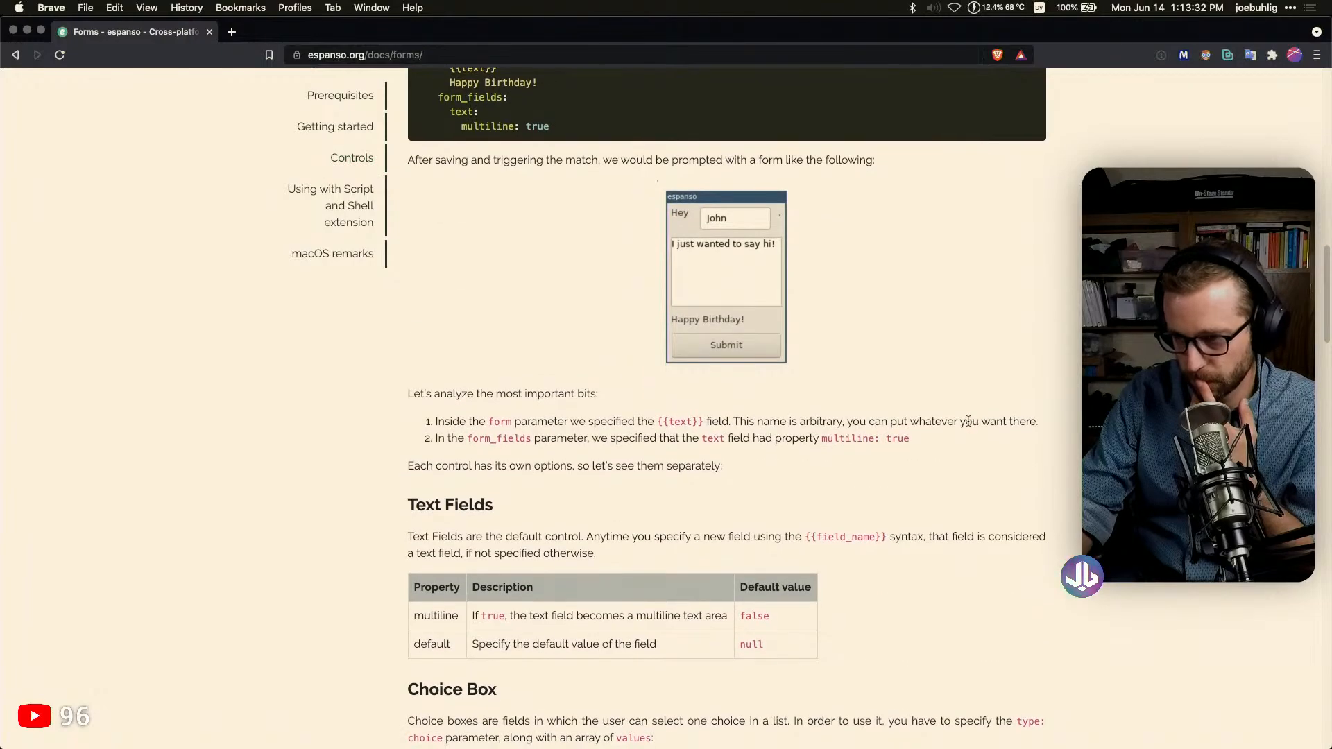
pyautogui.scroll(-10, 968, 422)
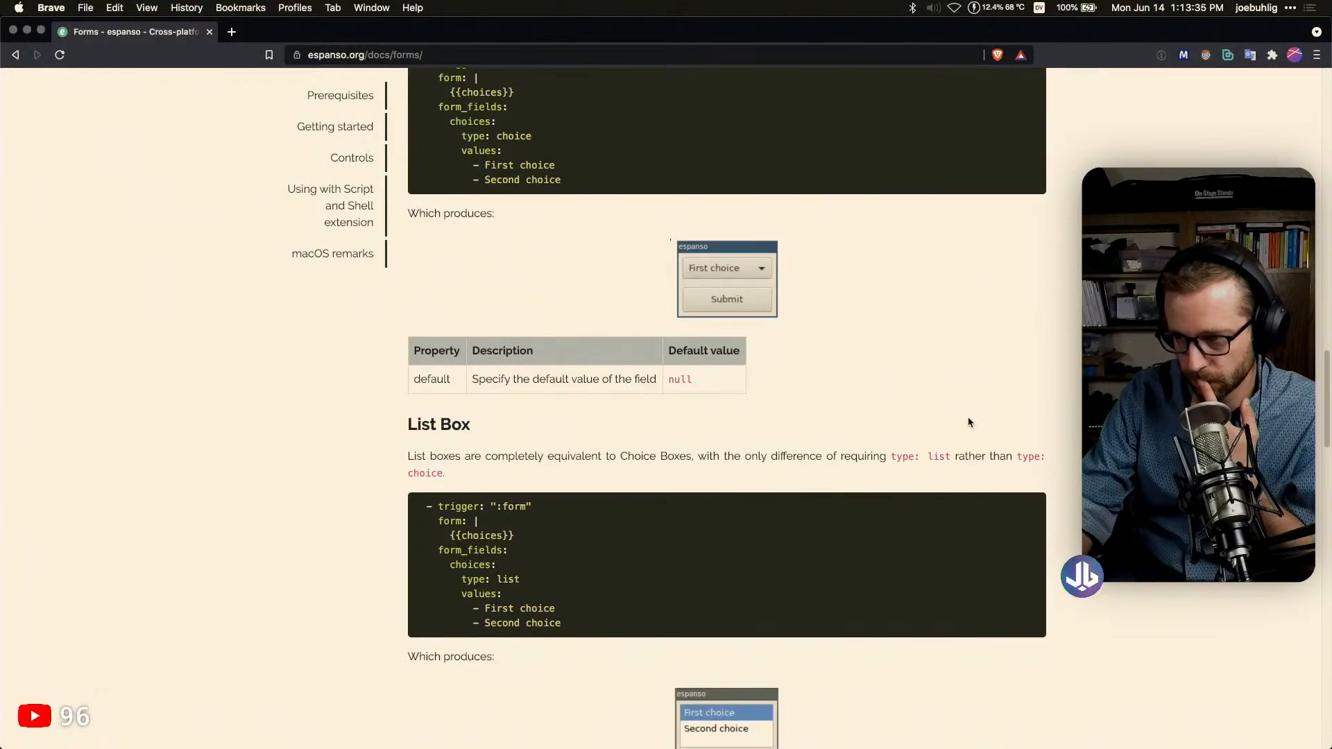
pyautogui.scroll(-6, 969, 422)
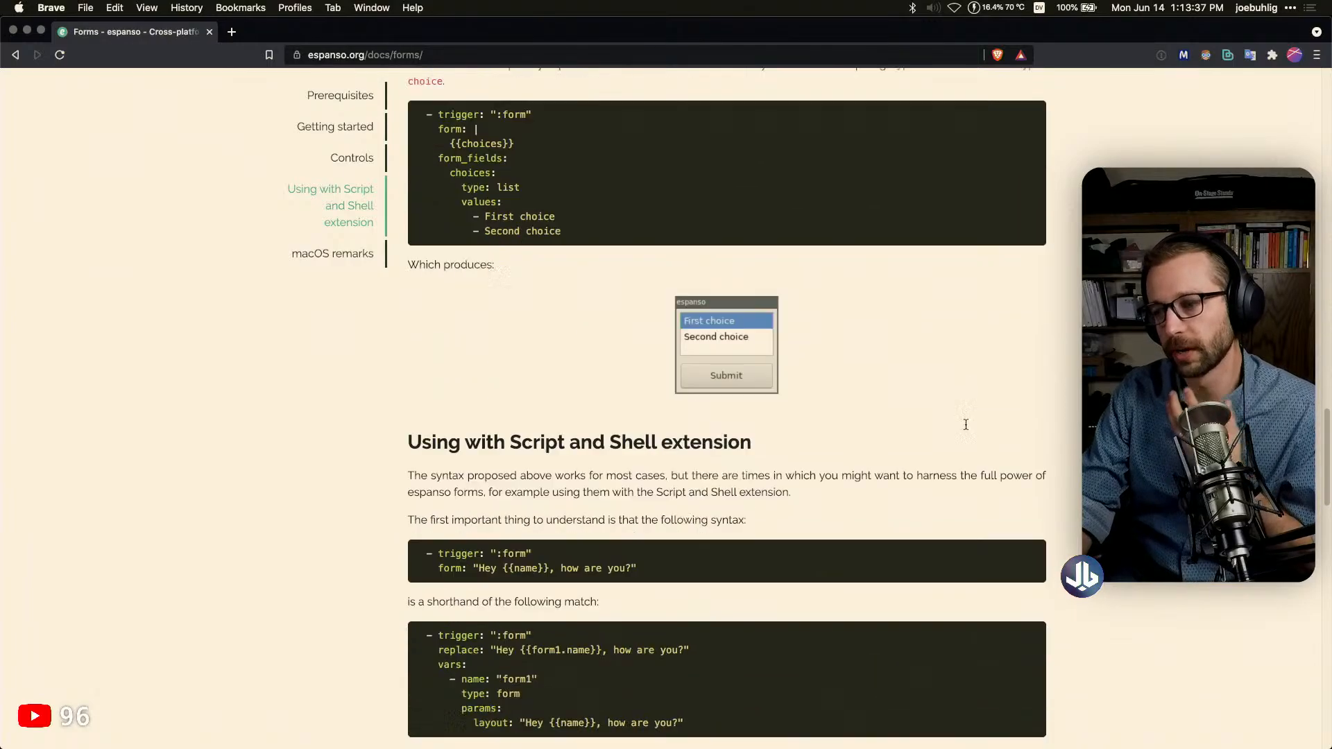
# Read the Forms sections on the Script and Shell extension, verbose syntax and macOS remarks, and return to the page's start
pyautogui.scroll(-3, 966, 425)
pyautogui.scroll(-2, 966, 424)
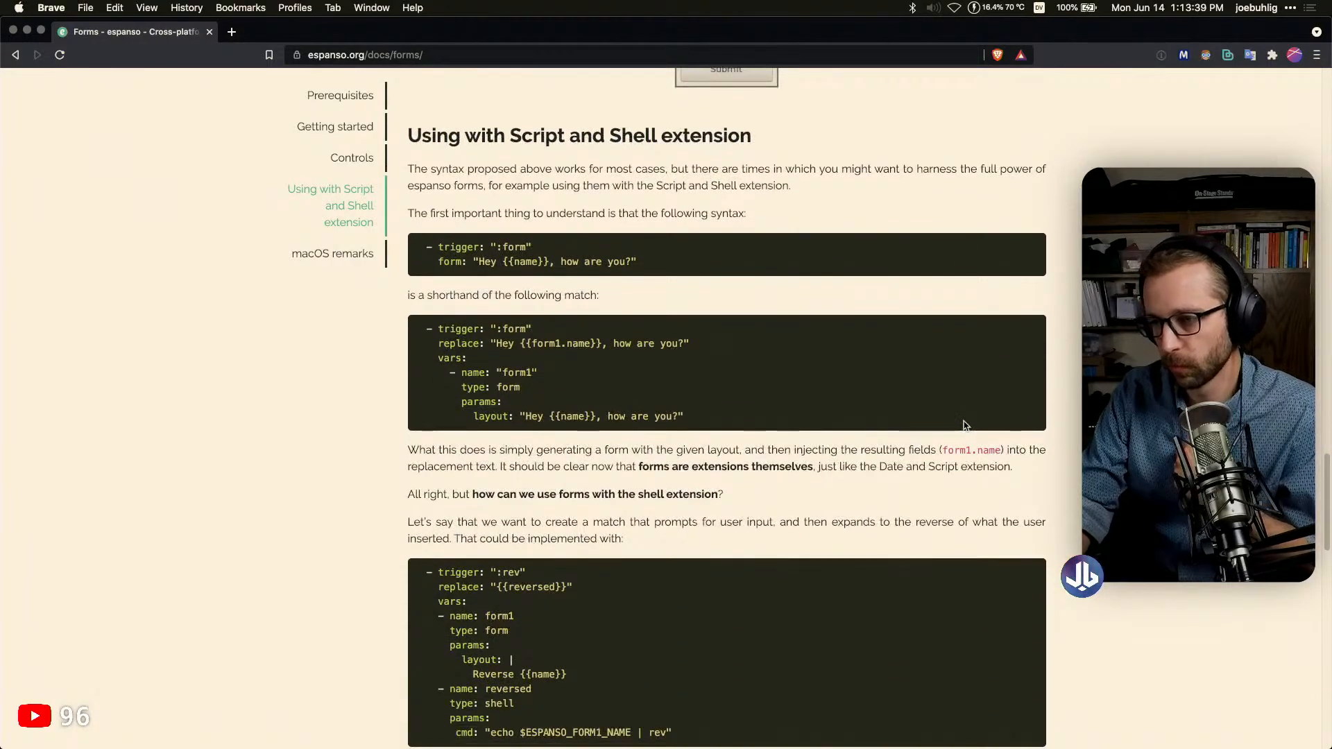
pyautogui.scroll(2, 966, 424)
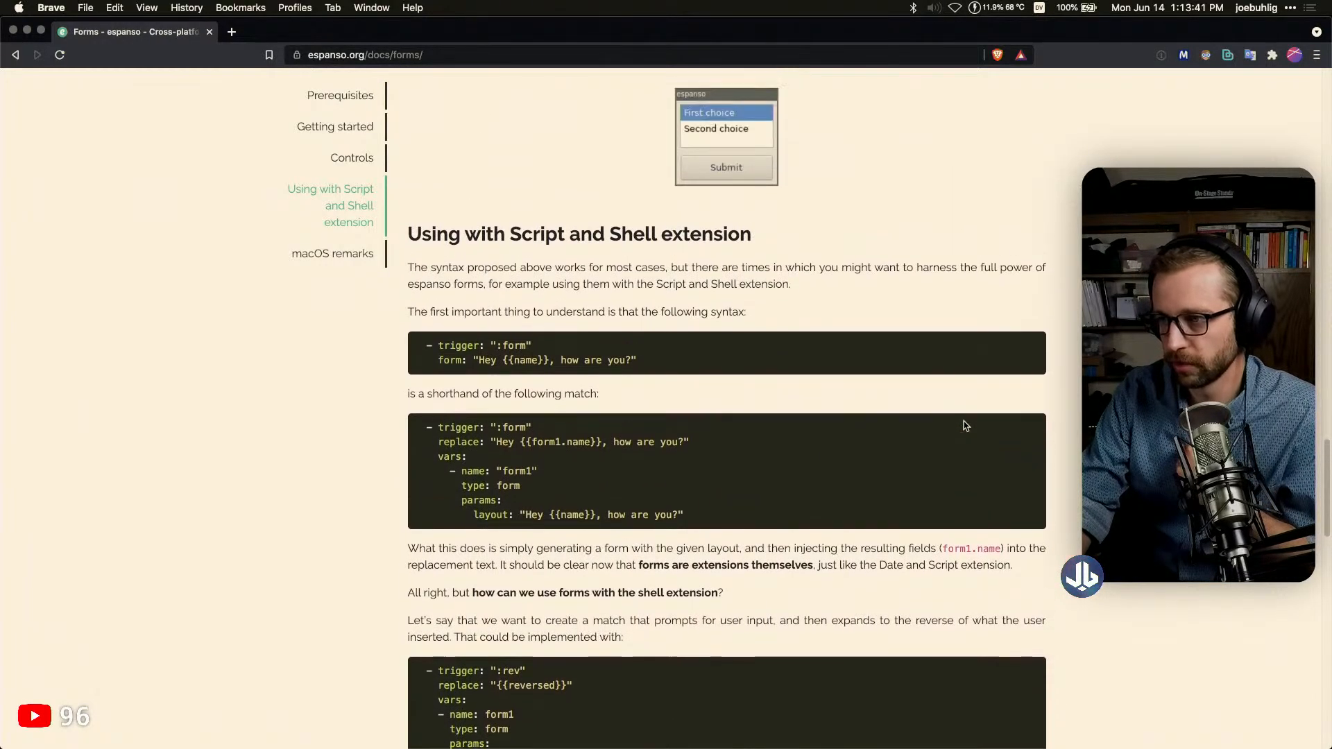
pyautogui.scroll(-6, 966, 425)
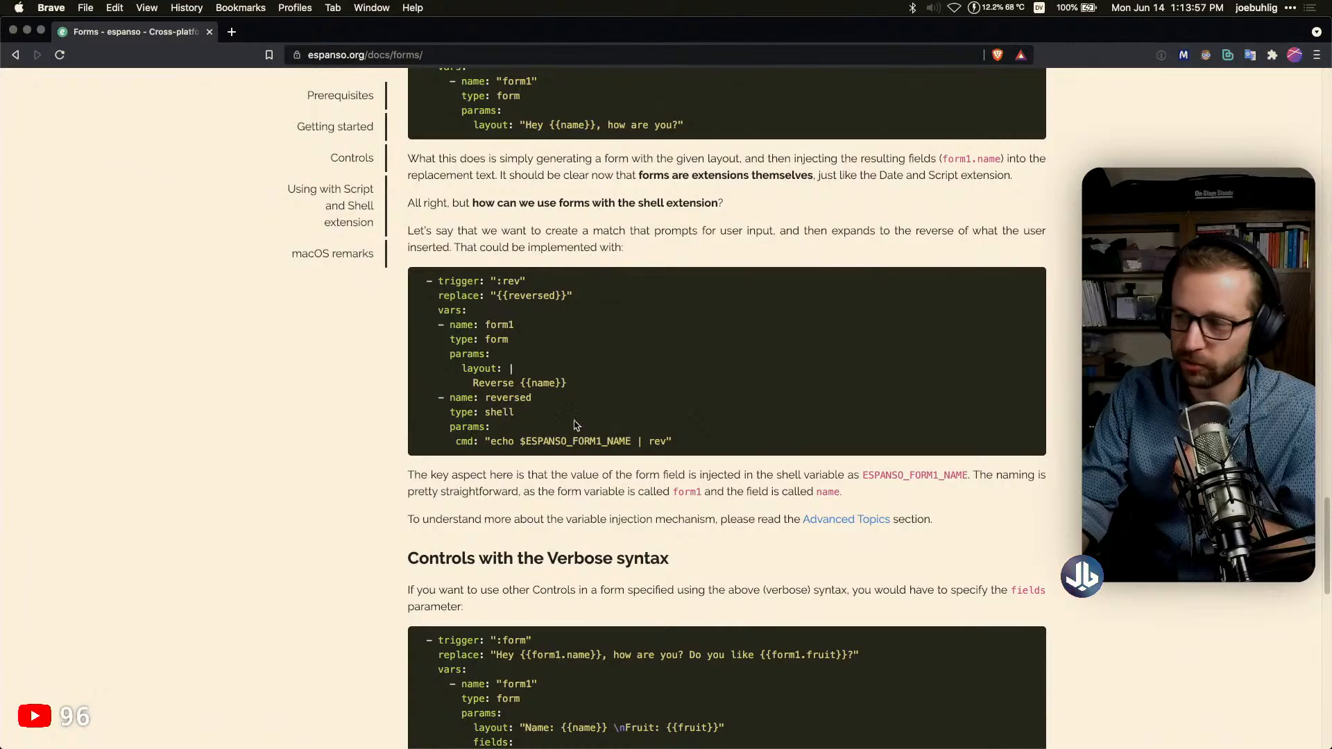
pyautogui.scroll(-6, 1076, 517)
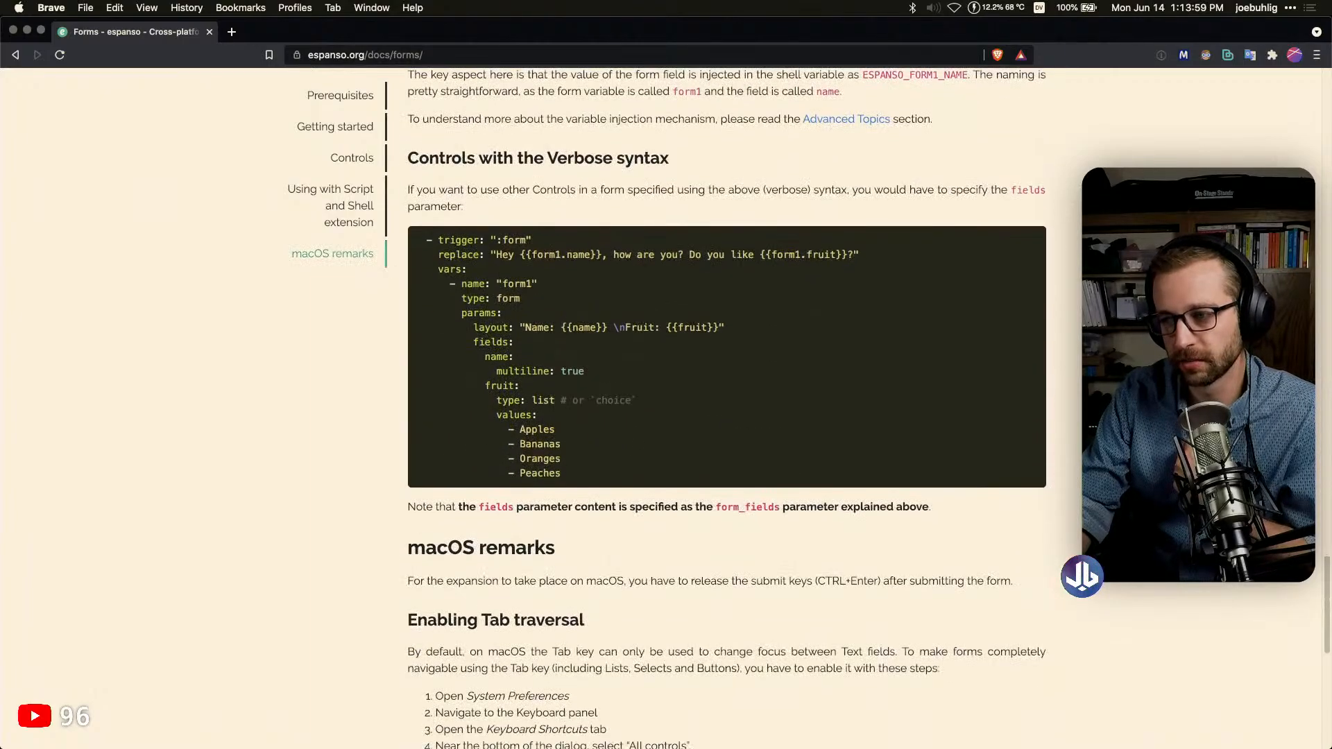
pyautogui.scroll(-2, 727, 410)
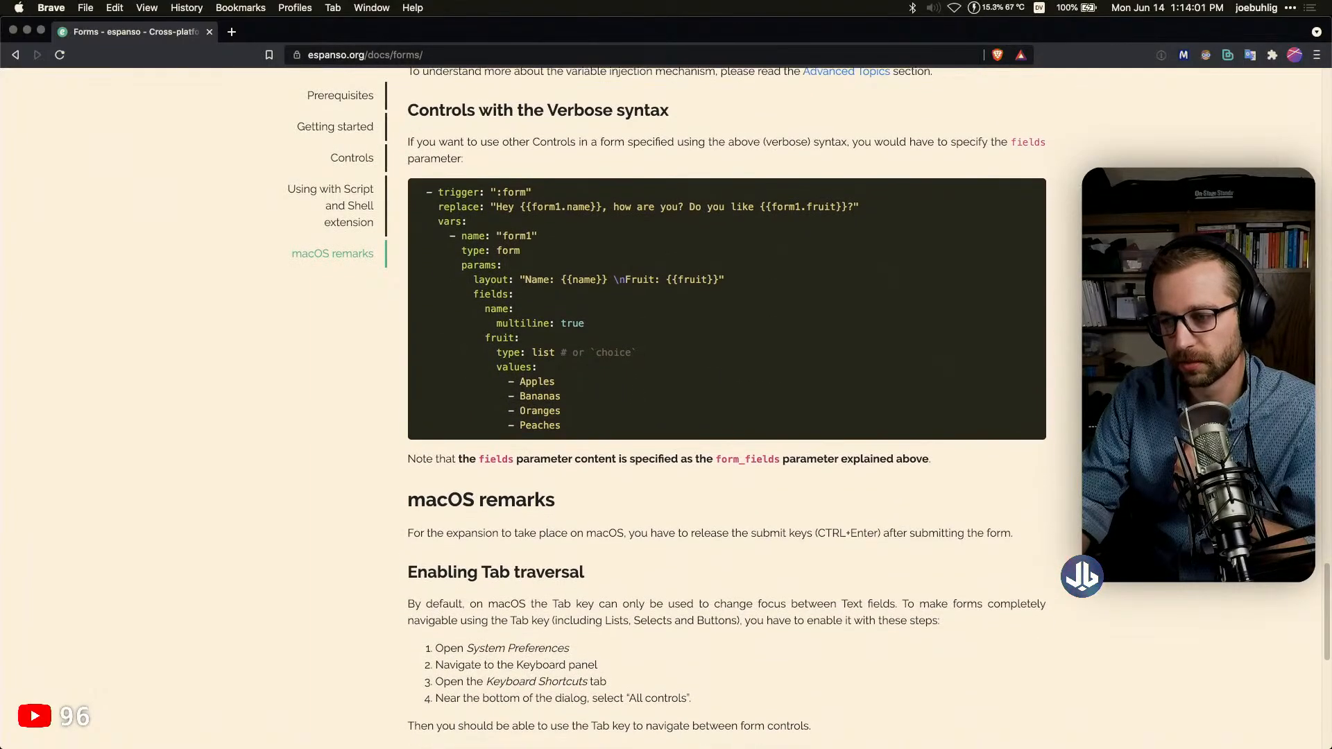
pyautogui.scroll(-6, 1028, 493)
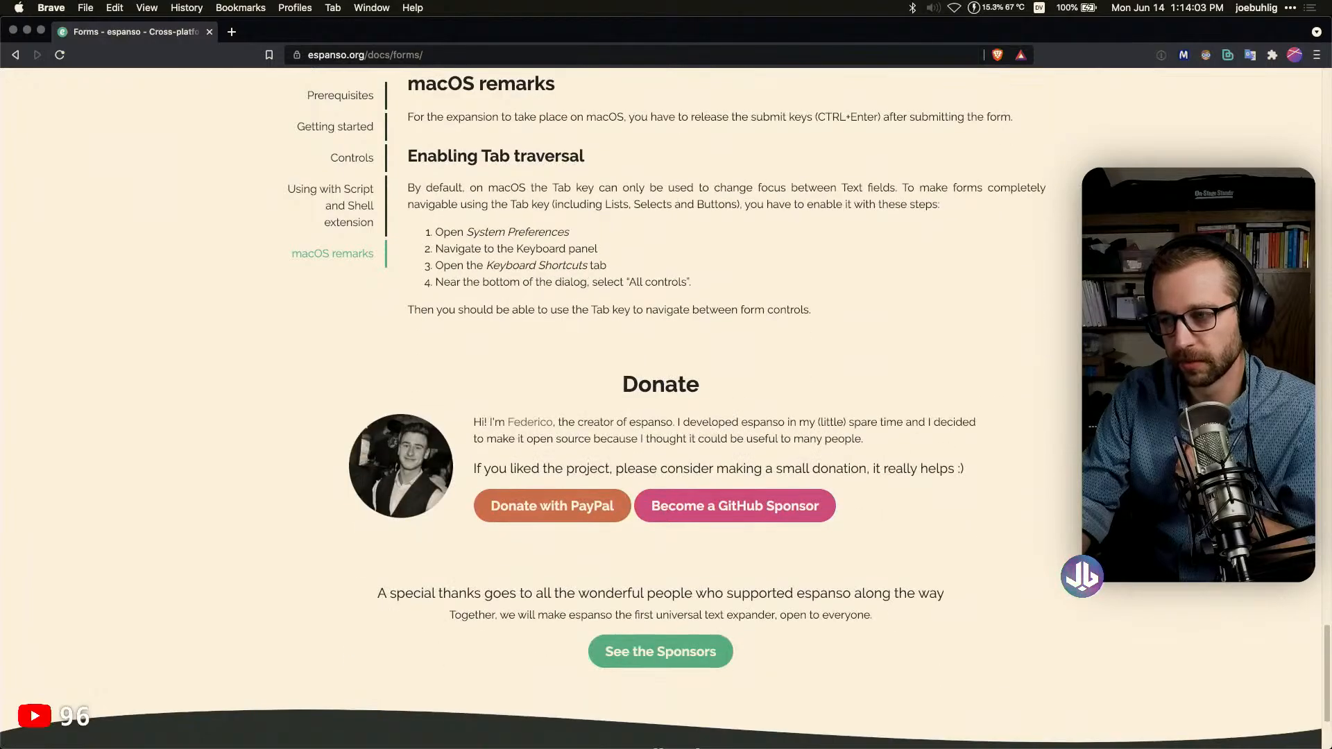
pyautogui.scroll(20, 716, 324)
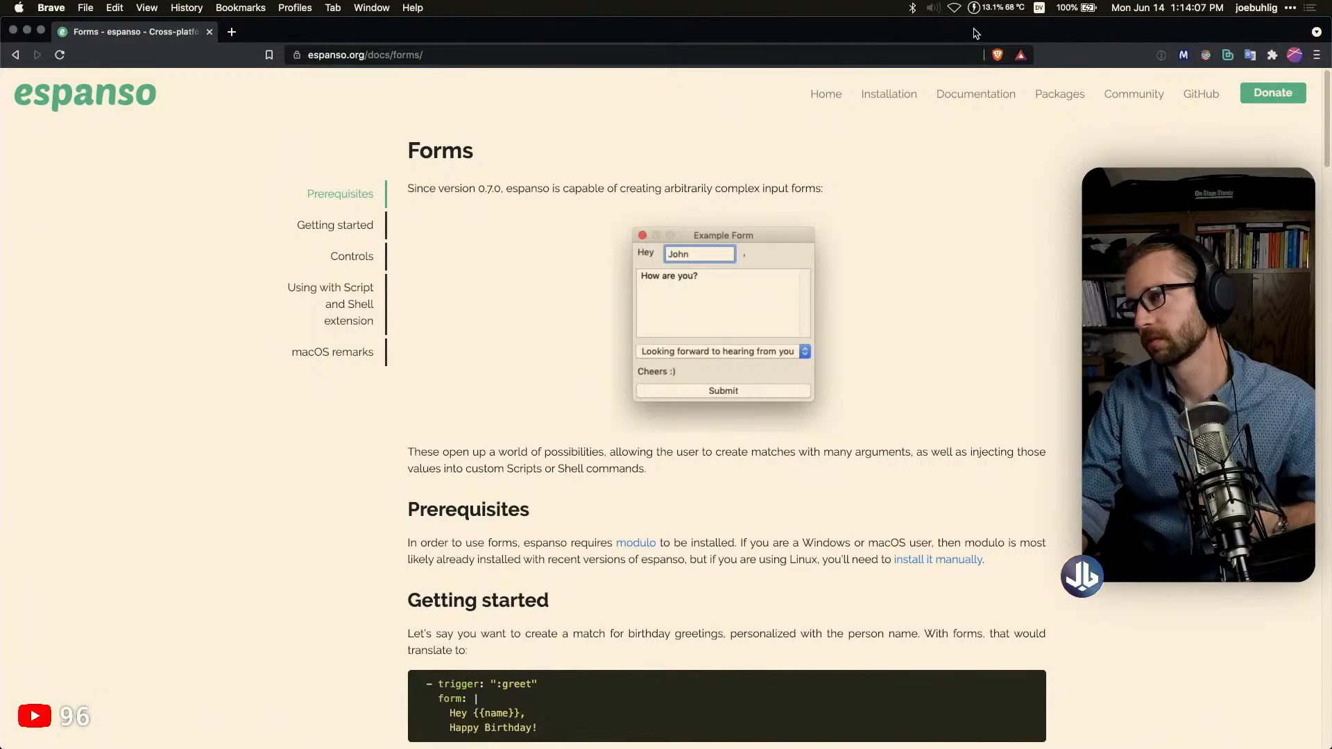
# Switch to Alfred's snippet preferences and display the snippets in the Dates collection
pyautogui.press('super+Tab')
pyautogui.click(862, 261)
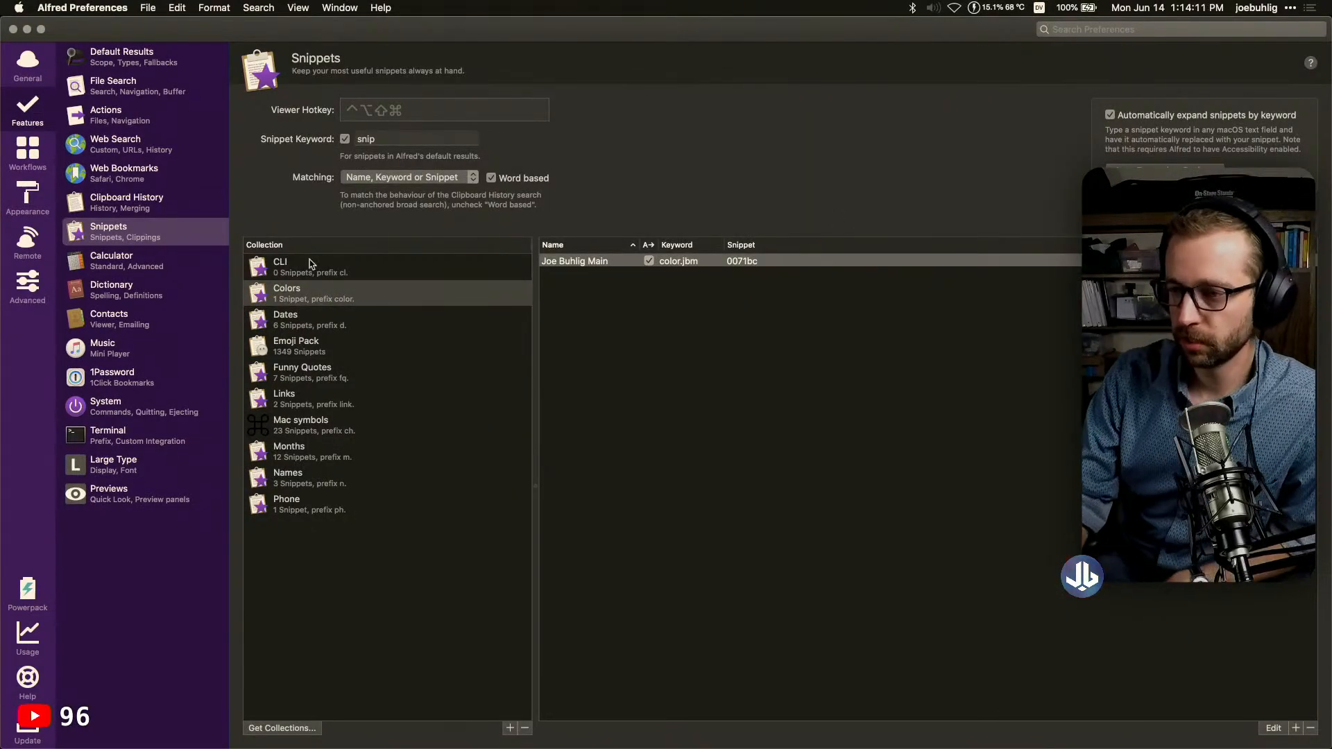
pyautogui.click(386, 321)
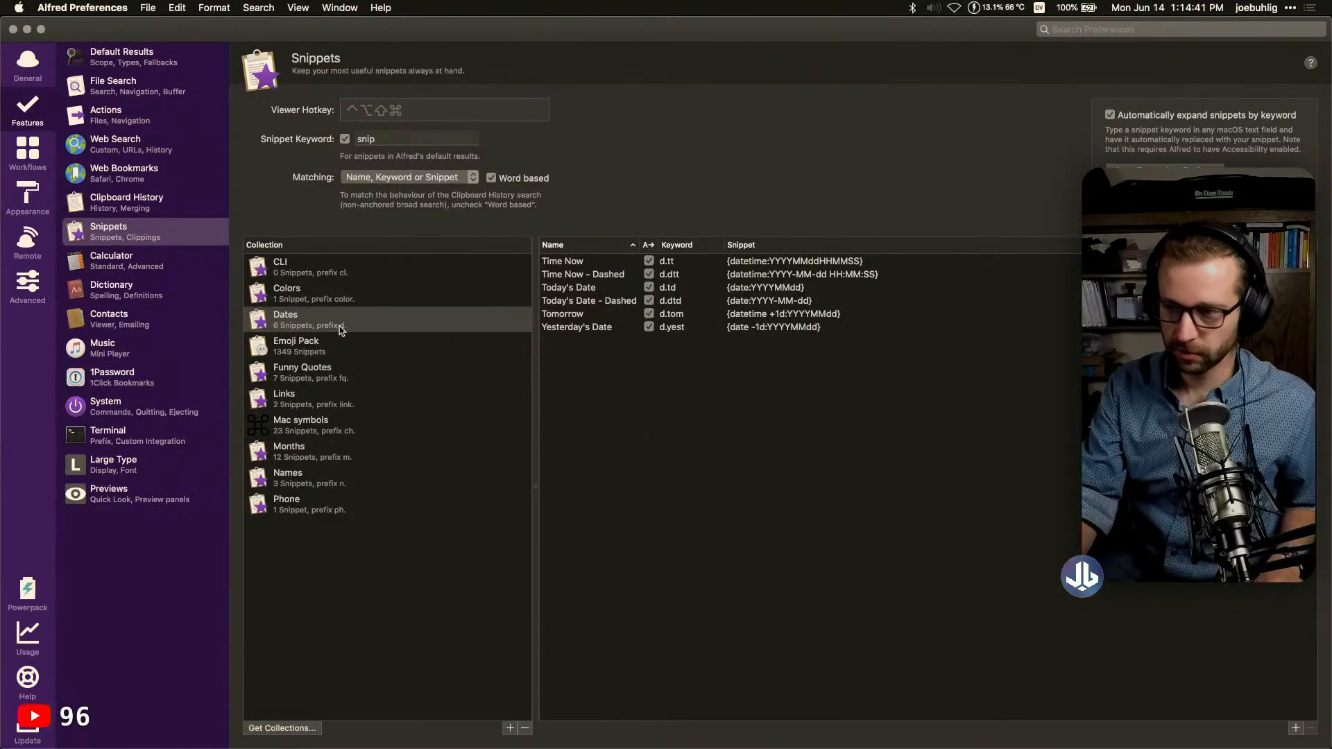
# Circle the Dates collection's prefix with the on-screen annotation tool, and clear the annotation
pyautogui.hotkey('ctrl', 'a')
pyautogui.moveTo(356, 325)
pyautogui.mouseDown()
pyautogui.moveTo(317, 328)
pyautogui.moveTo(339, 321)
pyautogui.mouseUp()
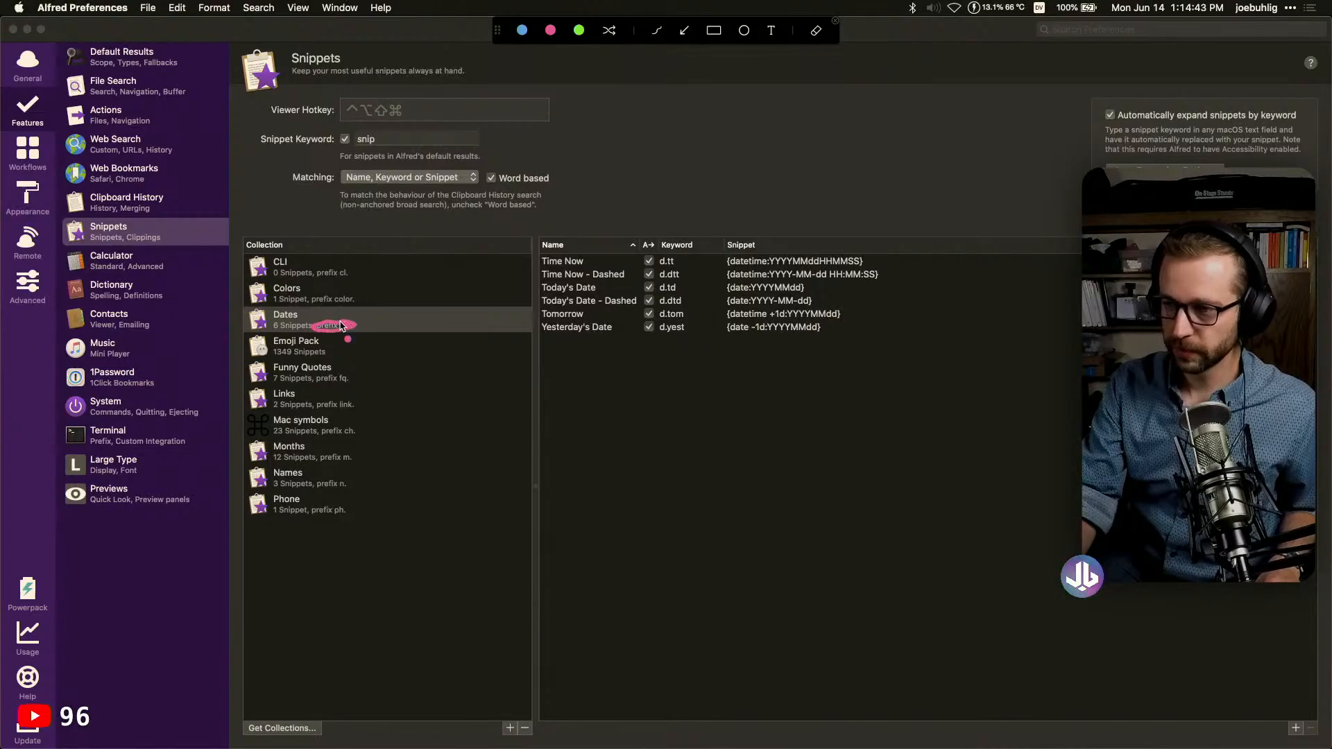
pyautogui.press('Escape')
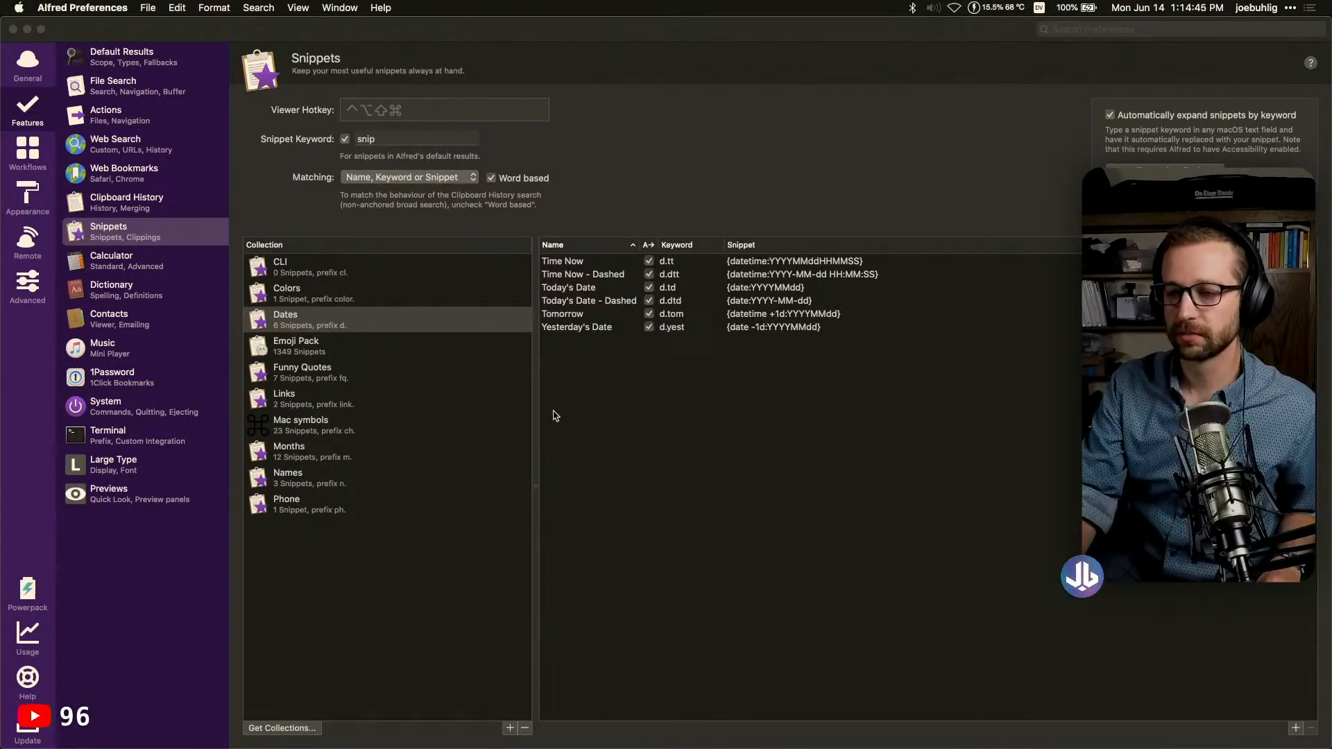
# Set the Dates collection's keyword prefix to "dead." and save the collection
pyautogui.doubleClick(364, 319)
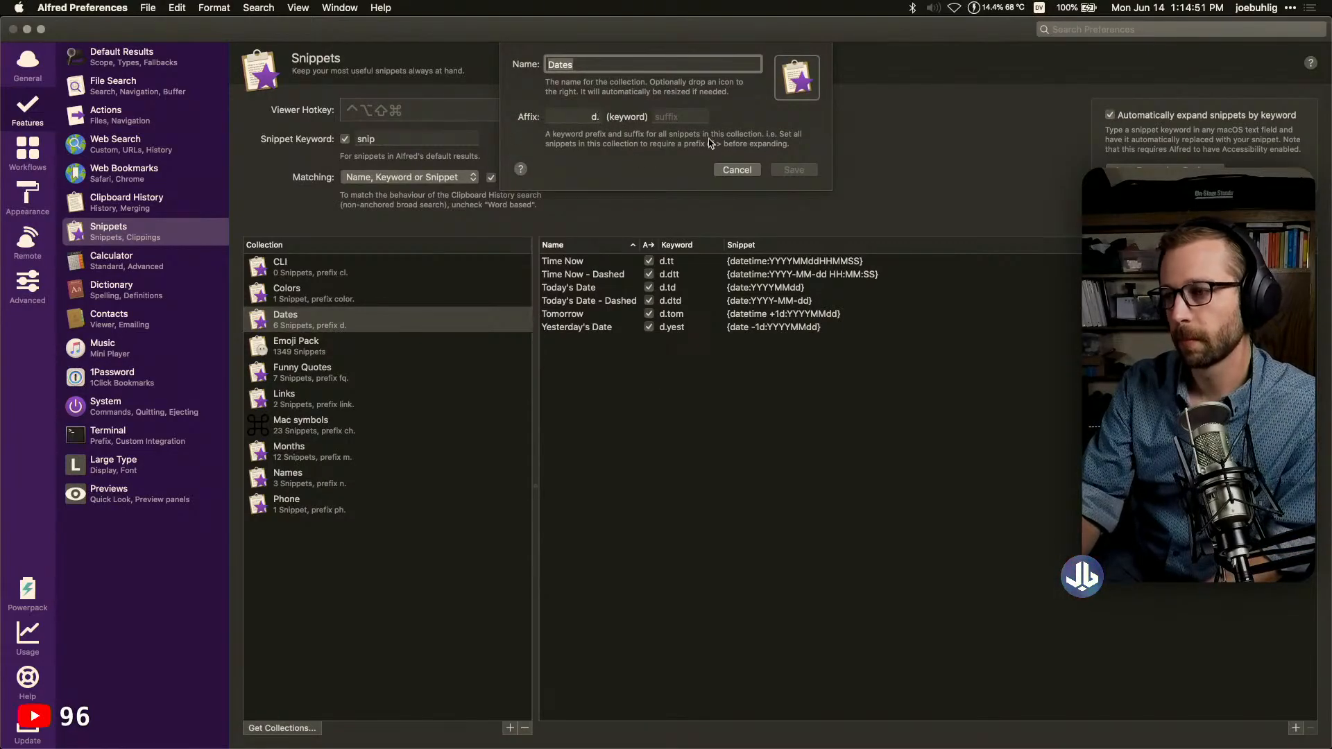
pyautogui.click(597, 115)
pyautogui.press('BackSpace')
pyautogui.write('ead.')
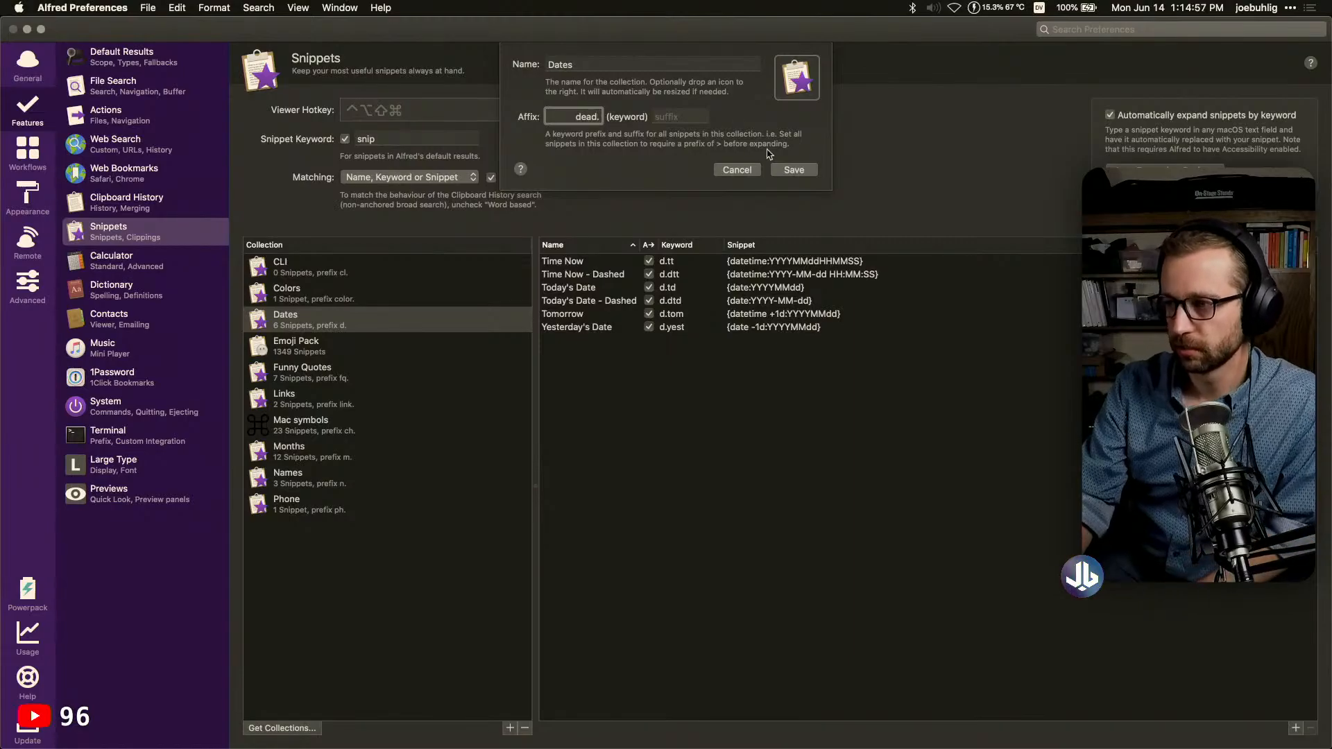
pyautogui.click(804, 170)
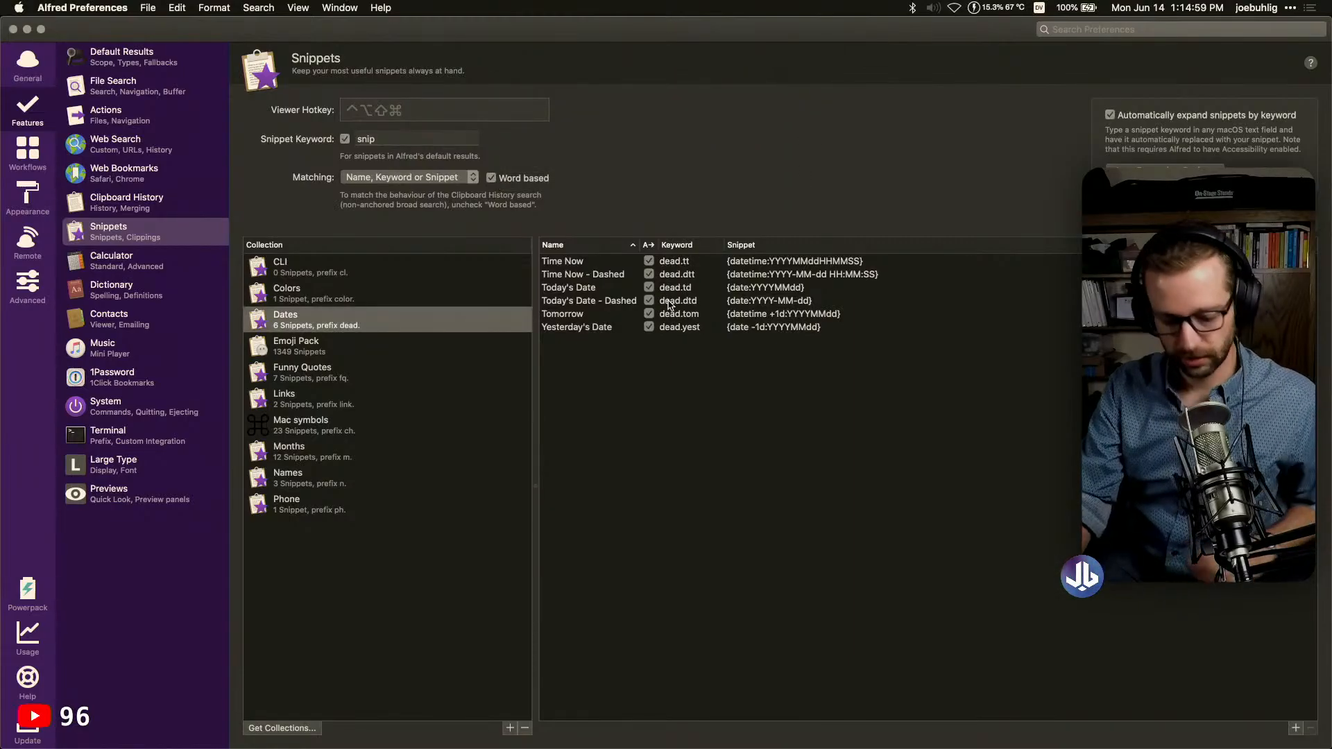
# Circle the keywords of the Dates snippets with the on-screen annotation tool, and clear the annotation
pyautogui.hotkey('ctrl', 'alt', 'a')
pyautogui.moveTo(698, 248)
pyautogui.mouseDown()
pyautogui.moveTo(666, 246)
pyautogui.moveTo(656, 312)
pyautogui.moveTo(696, 321)
pyautogui.moveTo(689, 240)
pyautogui.mouseUp()
pyautogui.press('Escape')
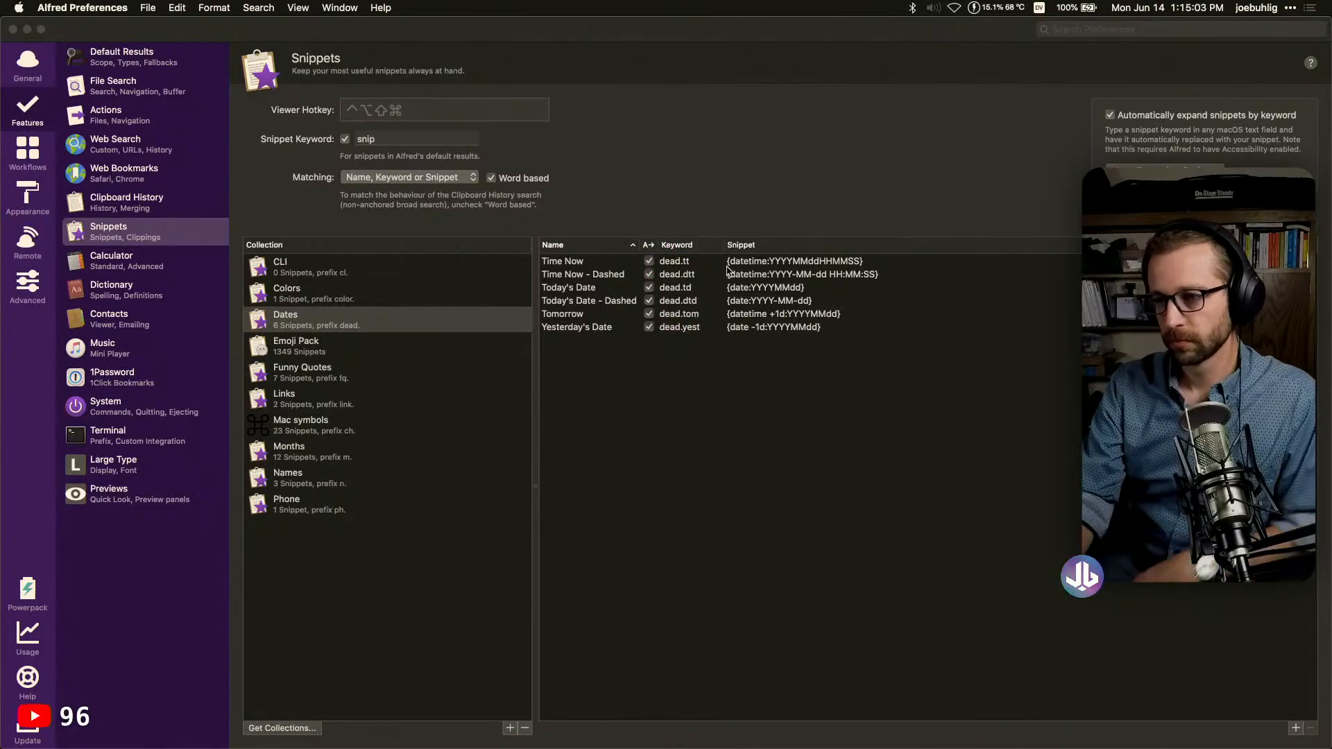
# Restore the Dates collection's keyword prefix to "d." and save the collection
pyautogui.doubleClick(354, 323)
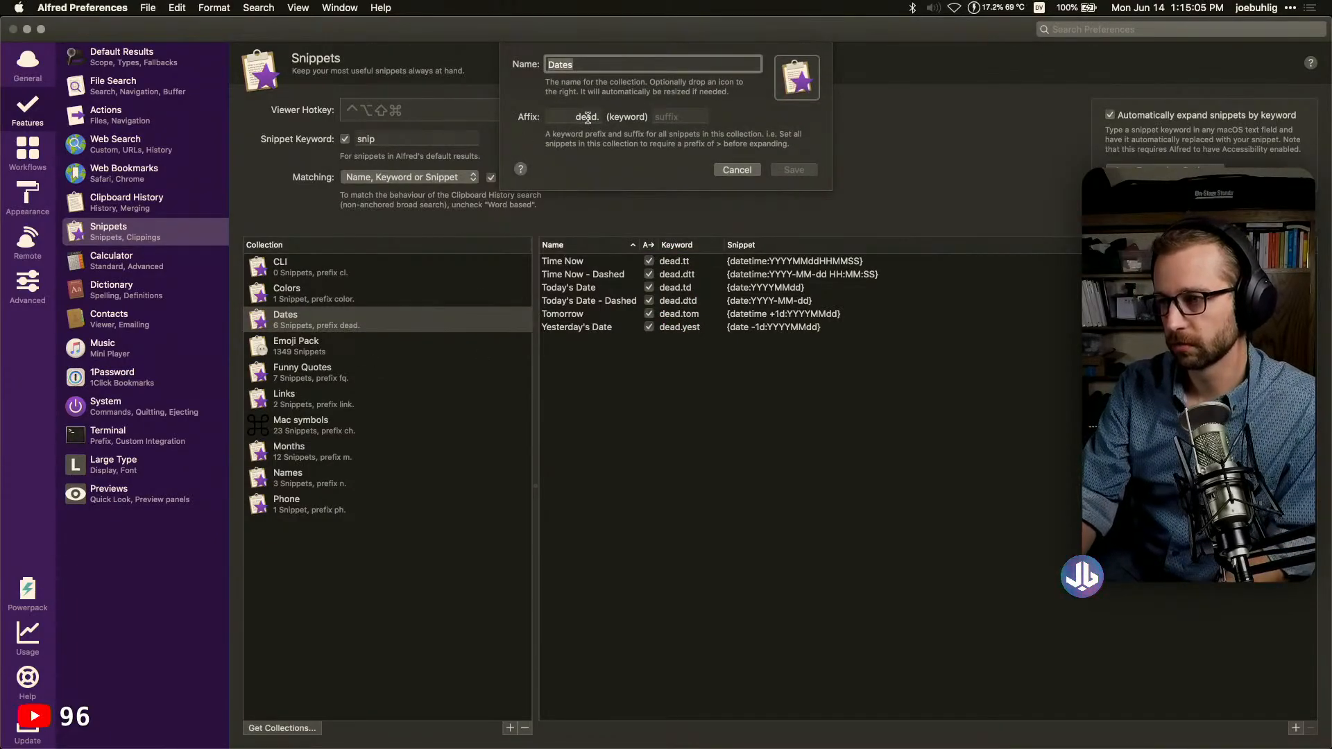
pyautogui.click(596, 116)
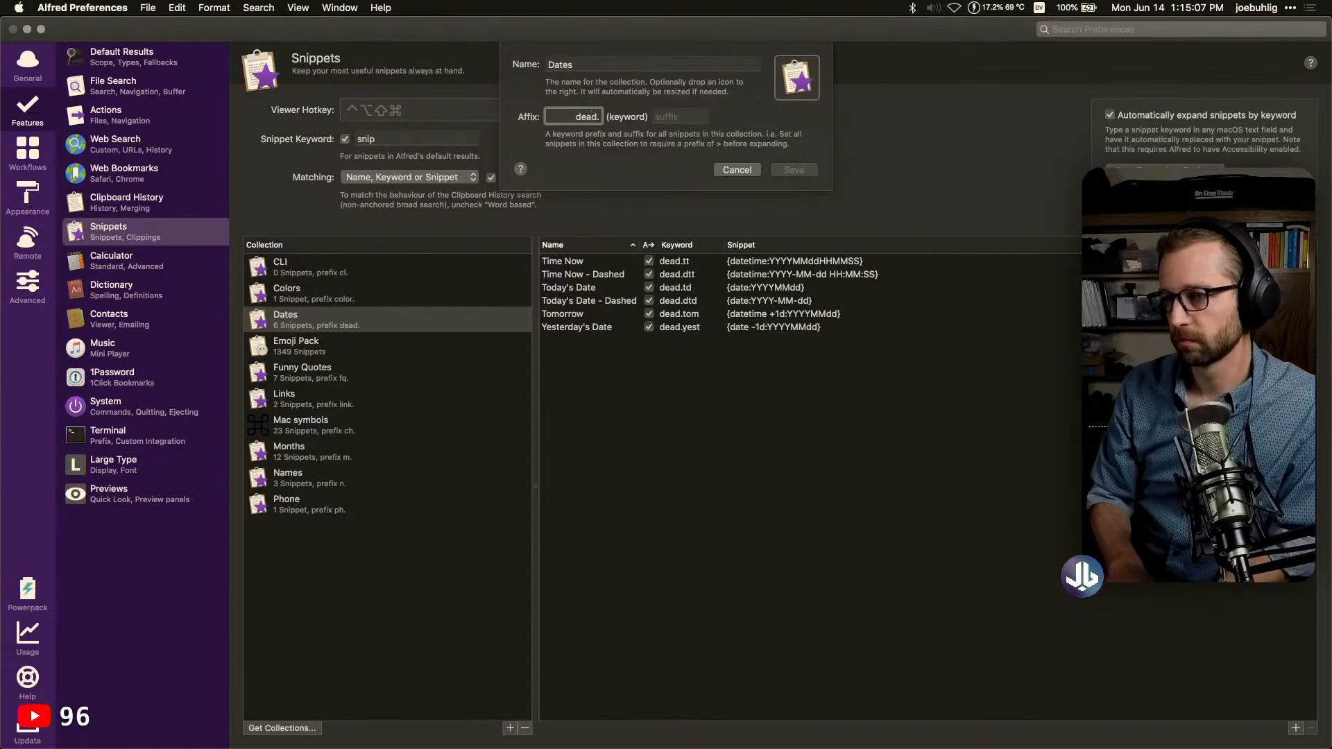
pyautogui.press('BackSpace')
pyautogui.press('BackSpace')
pyautogui.press('BackSpace')
pyautogui.click(812, 173)
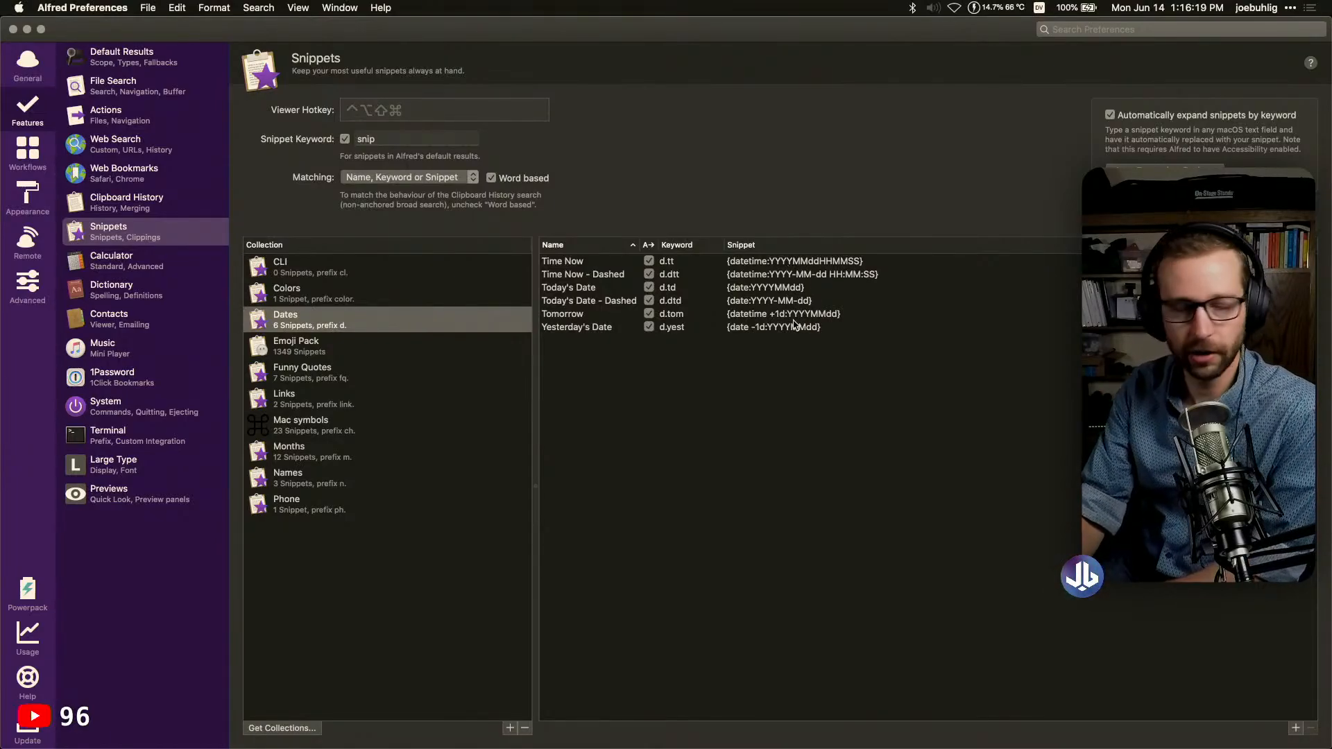
# Display the Emoji Pack collection and browse its emoji snippets and their keywords, through the symbols, flags and weather icons
pyautogui.press('super+Tab')
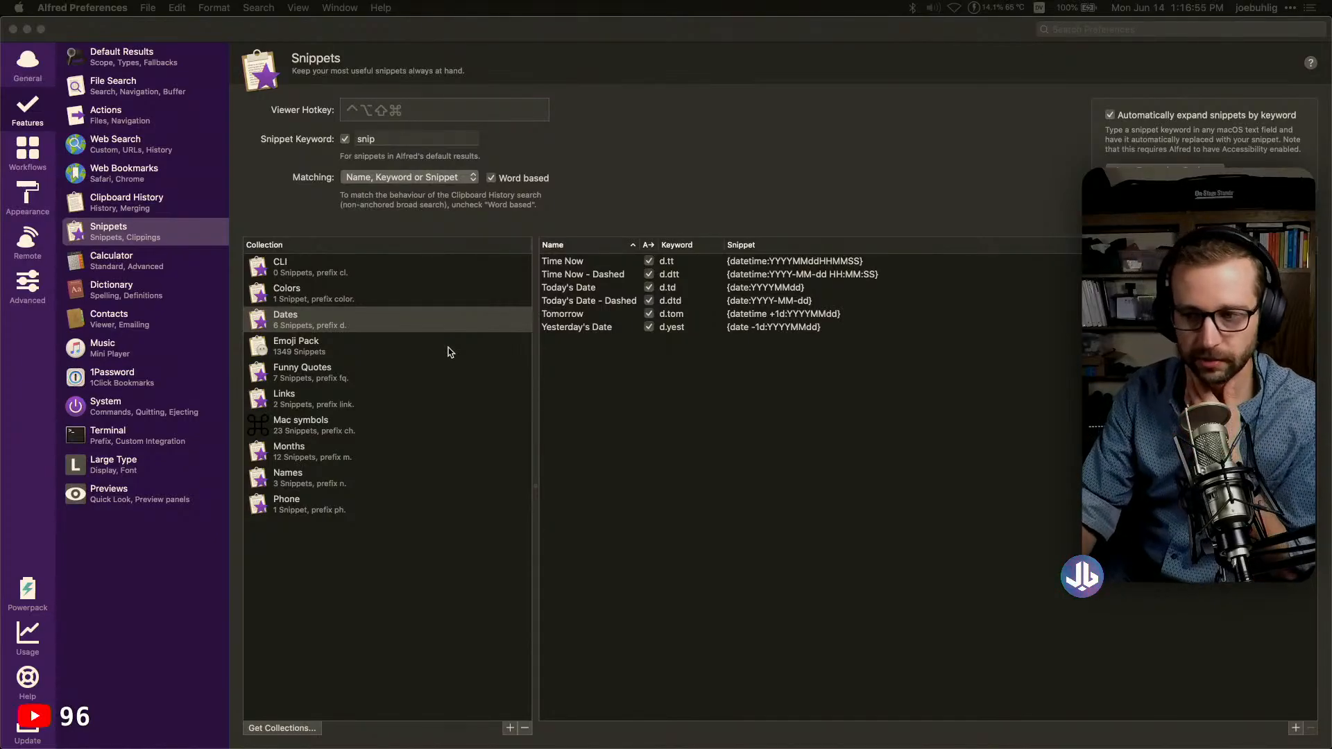
pyautogui.click(417, 348)
pyautogui.click(415, 349)
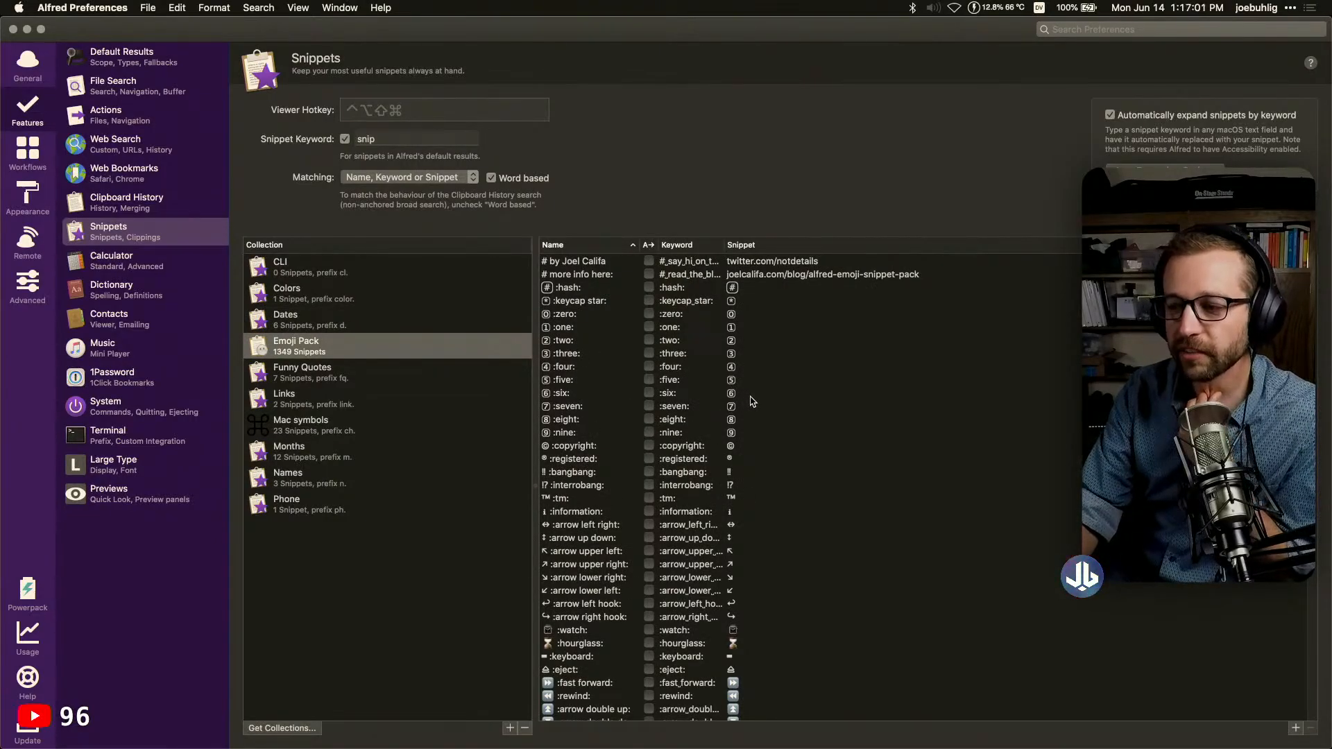
pyautogui.scroll(-5, 753, 401)
pyautogui.scroll(-12, 752, 401)
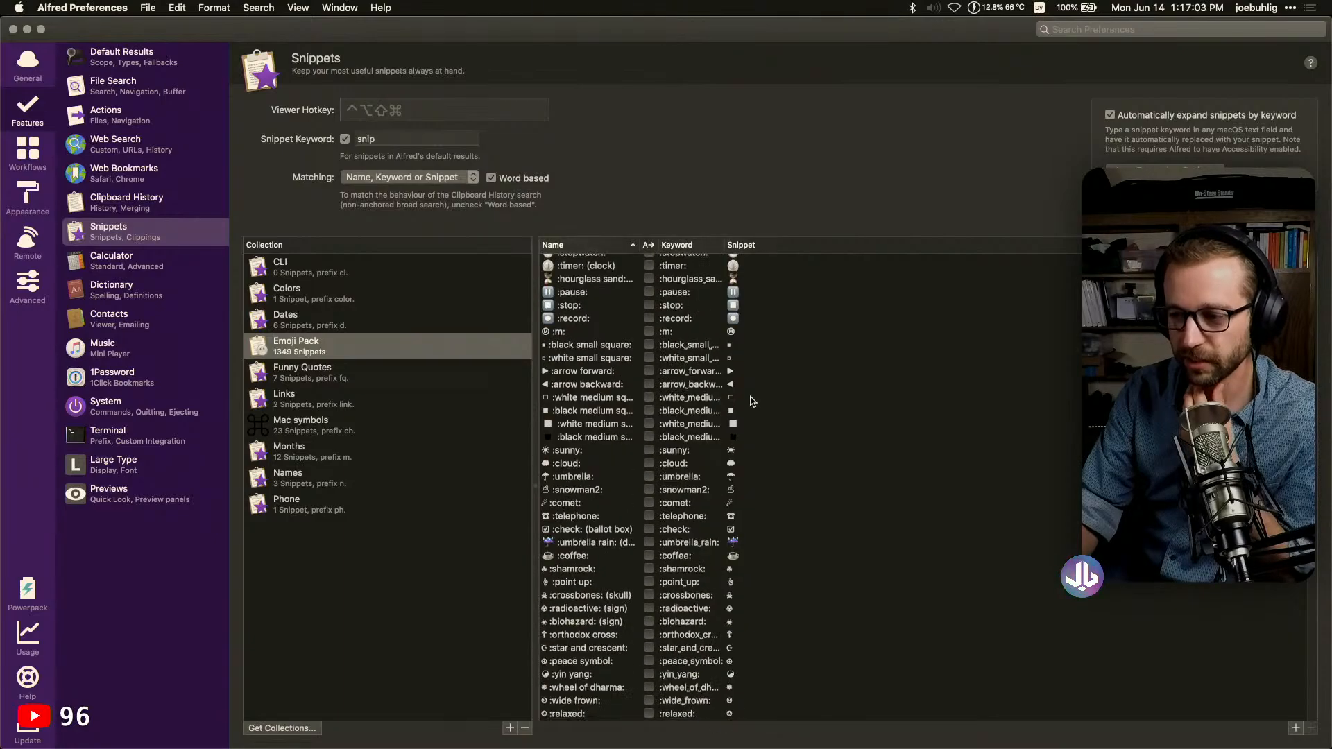
pyautogui.scroll(-15, 753, 401)
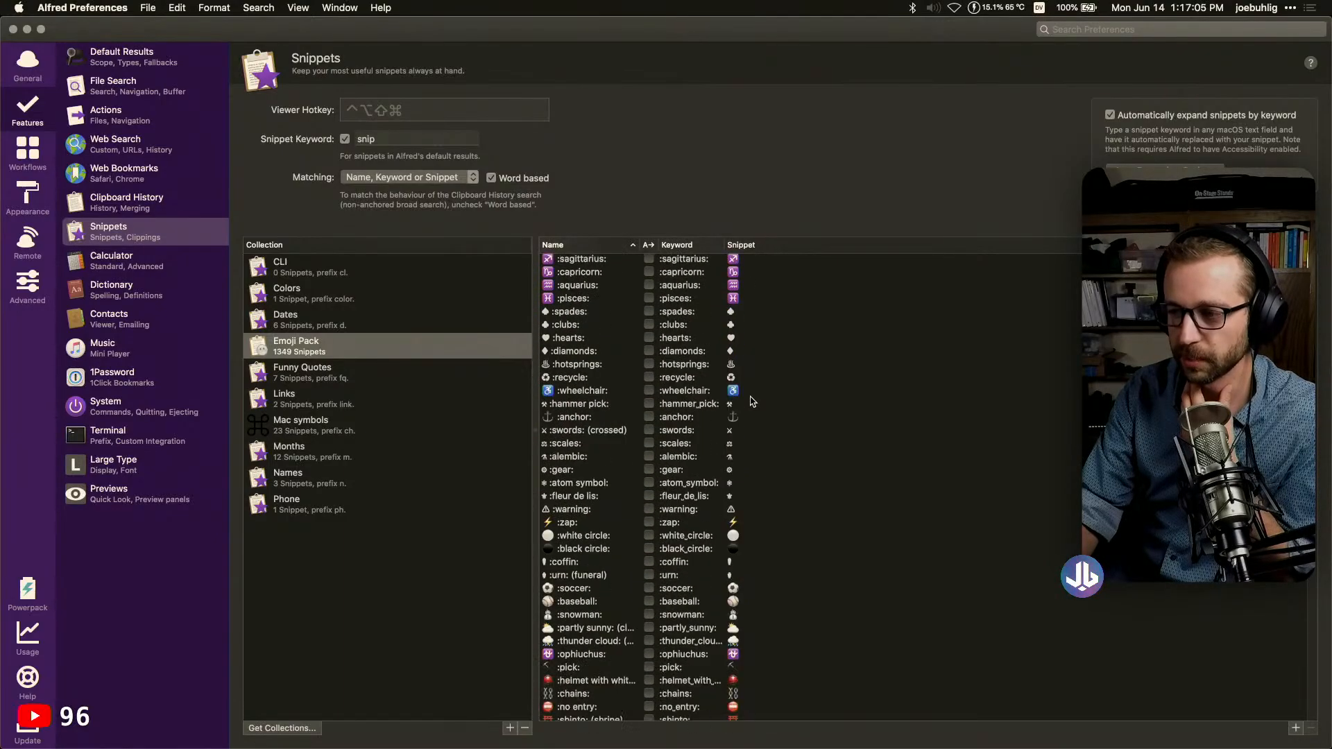
pyautogui.scroll(-10, 753, 401)
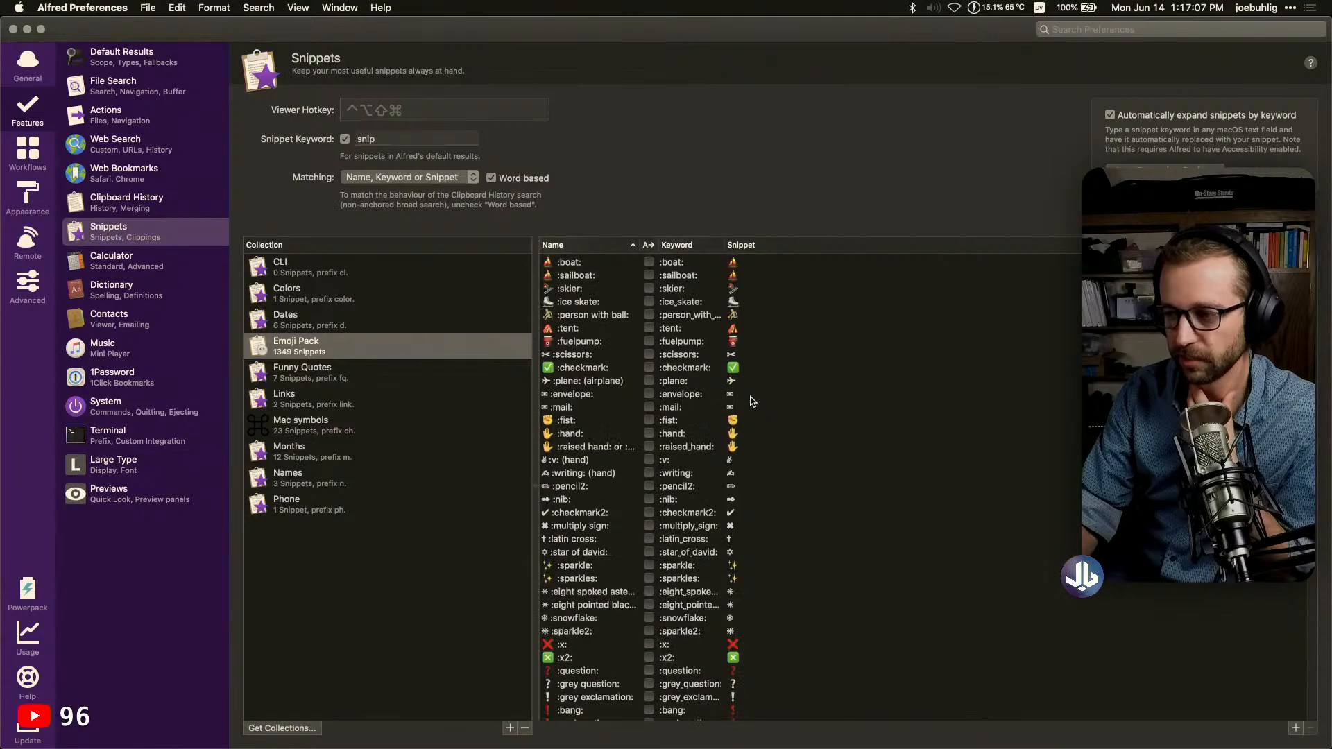
pyautogui.scroll(-15, 753, 401)
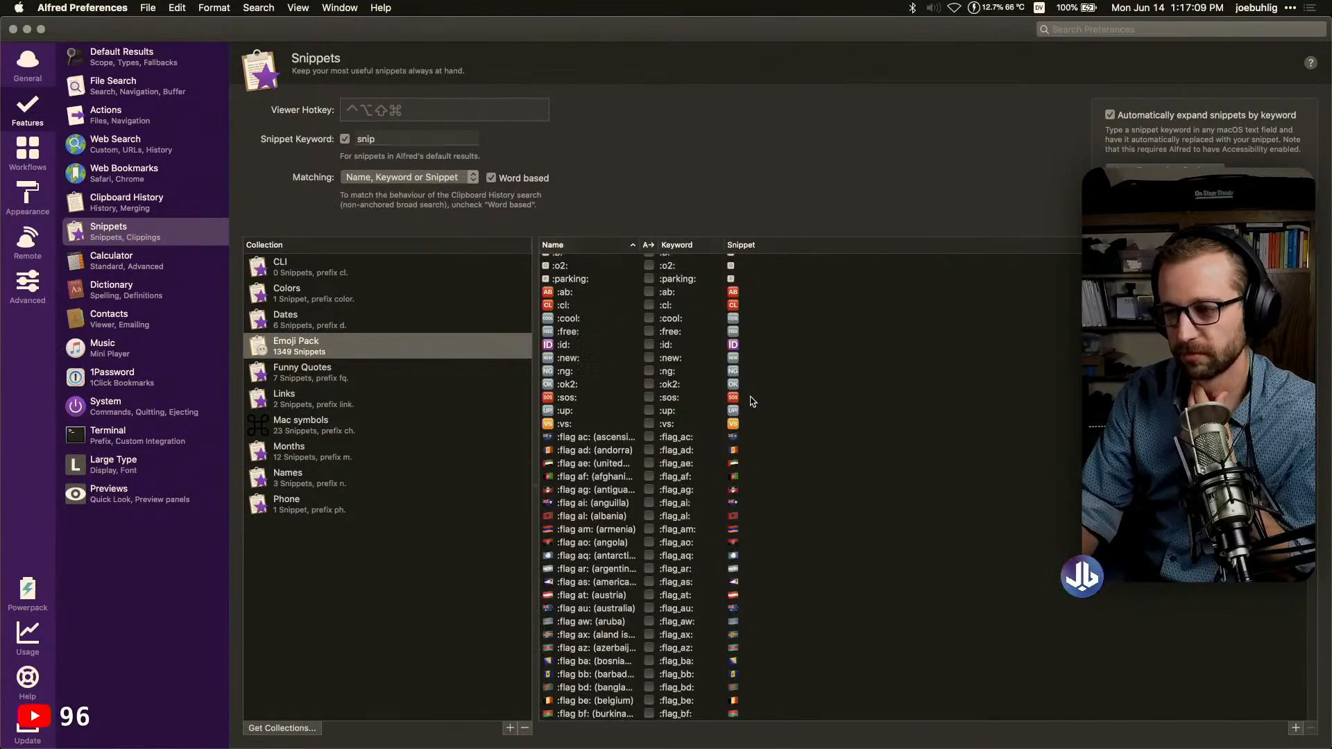
pyautogui.scroll(-20, 752, 401)
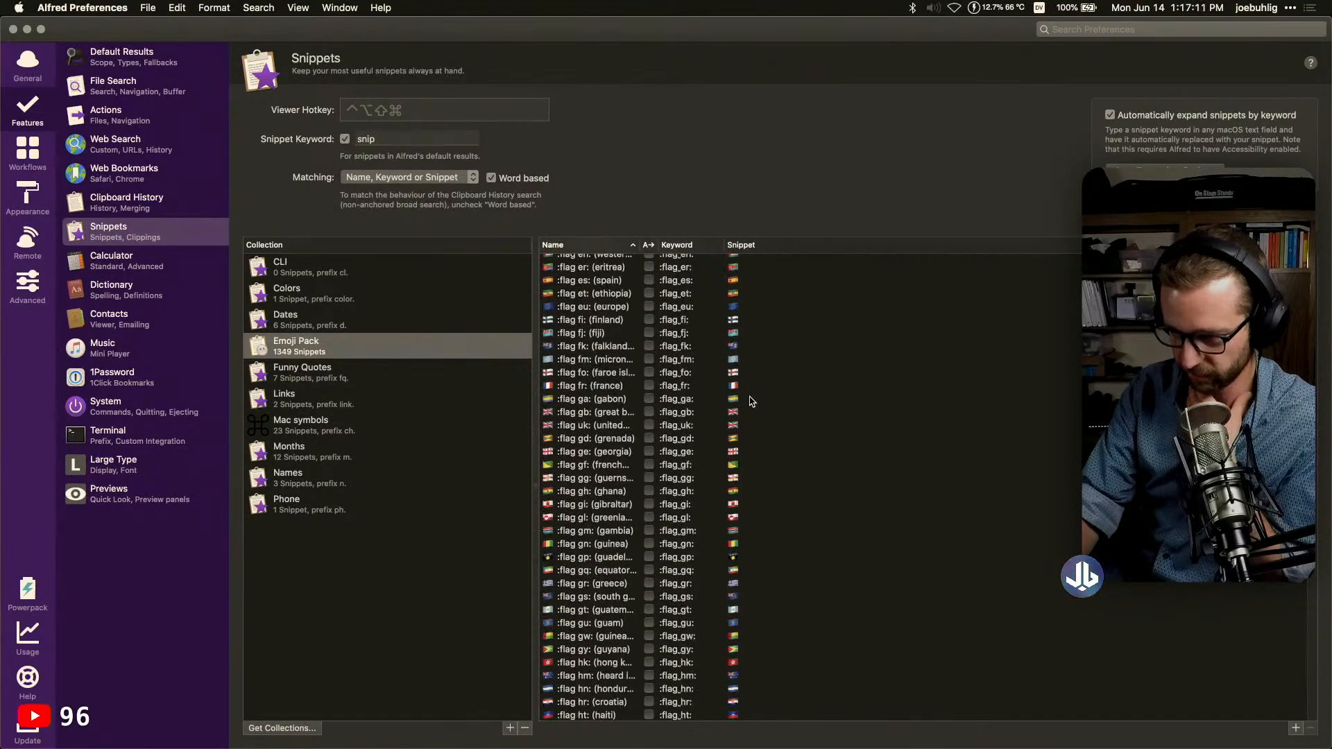
pyautogui.scroll(-8, 718, 376)
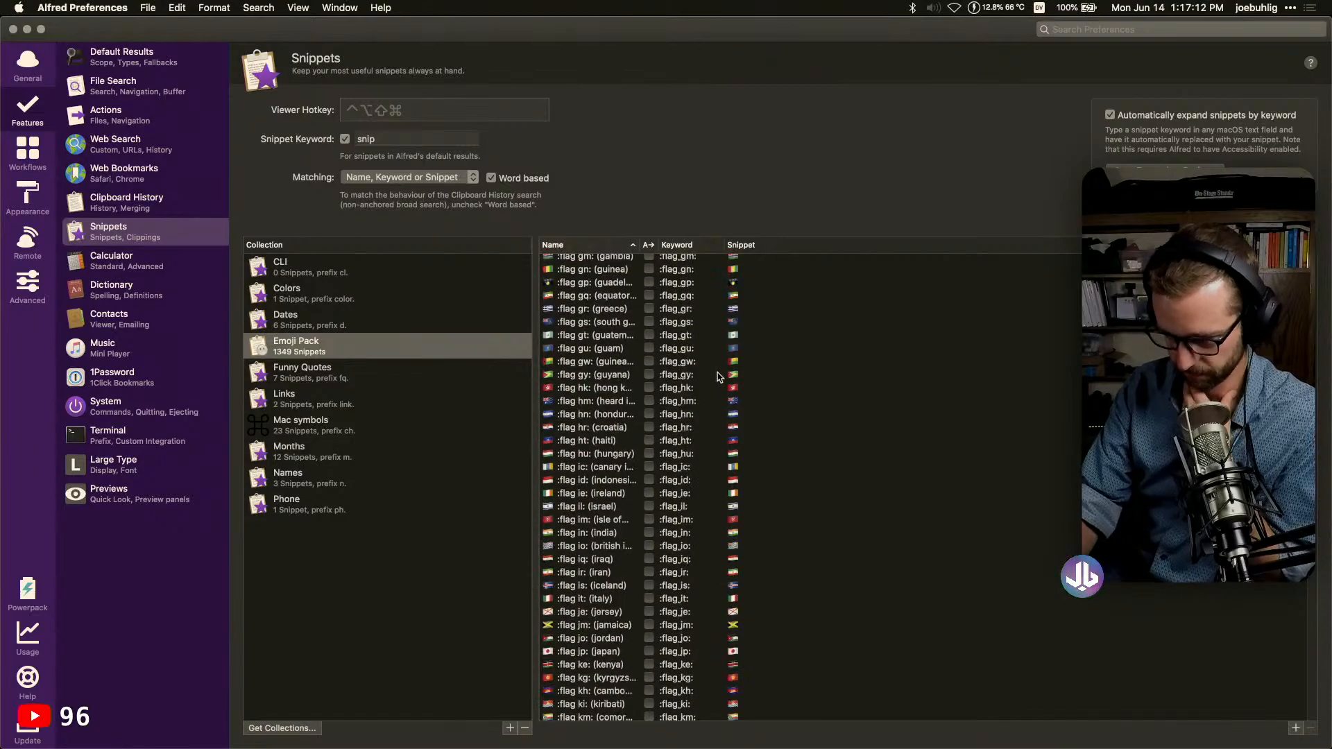
pyautogui.scroll(-20, 718, 377)
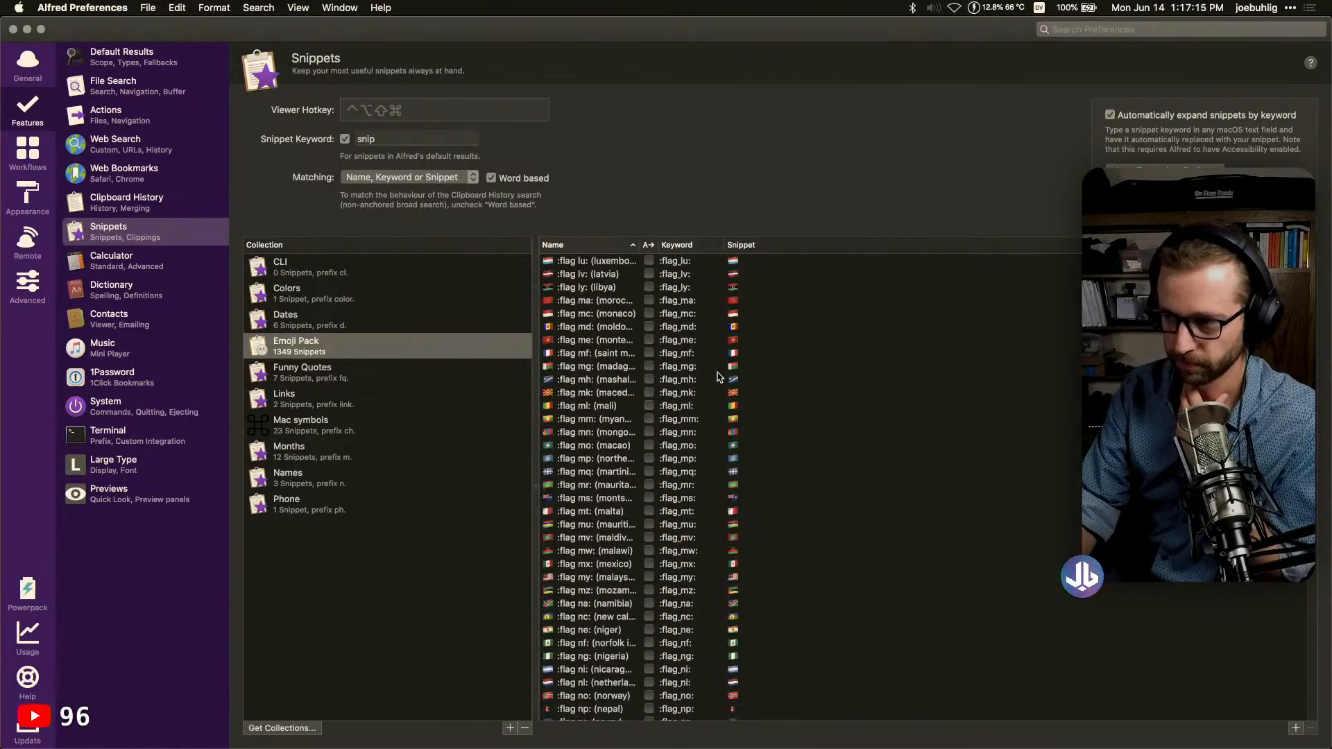
pyautogui.scroll(-20, 718, 377)
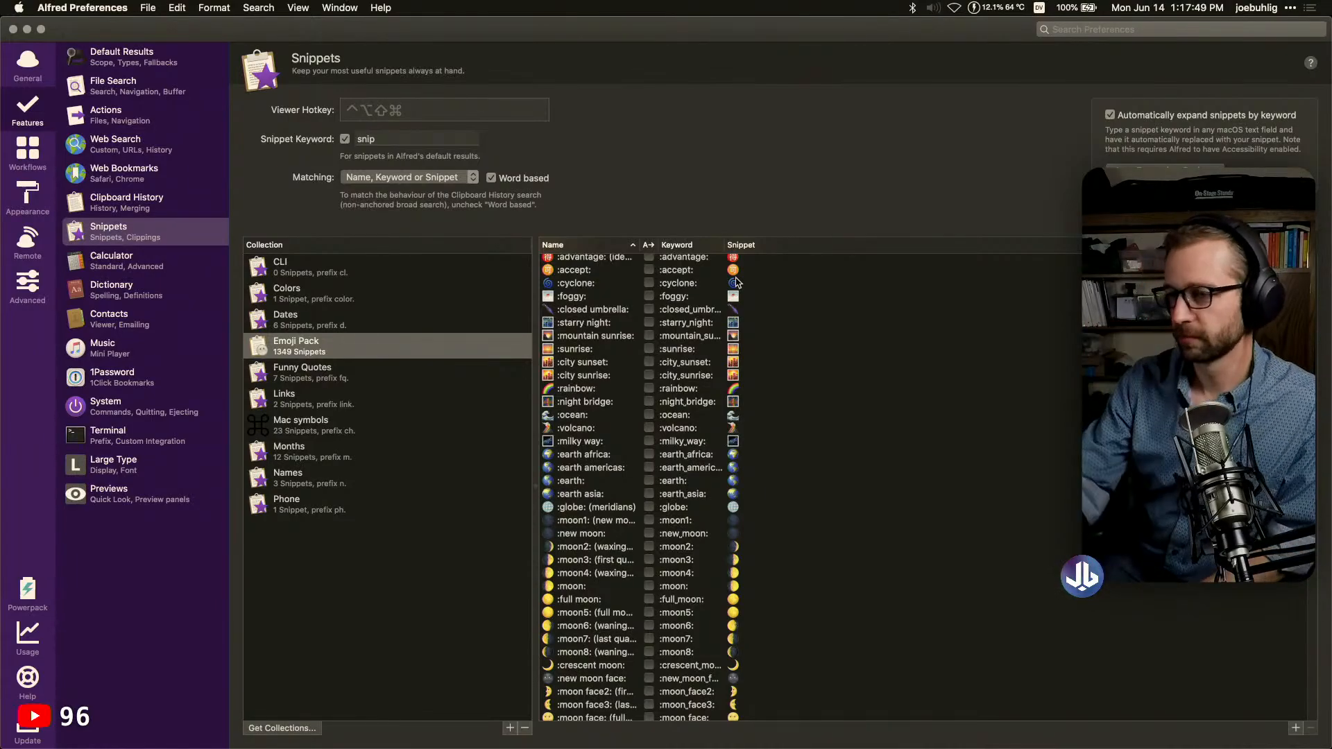
pyautogui.scroll(-3, 755, 375)
pyautogui.scroll(-9, 754, 376)
pyautogui.scroll(6, 753, 378)
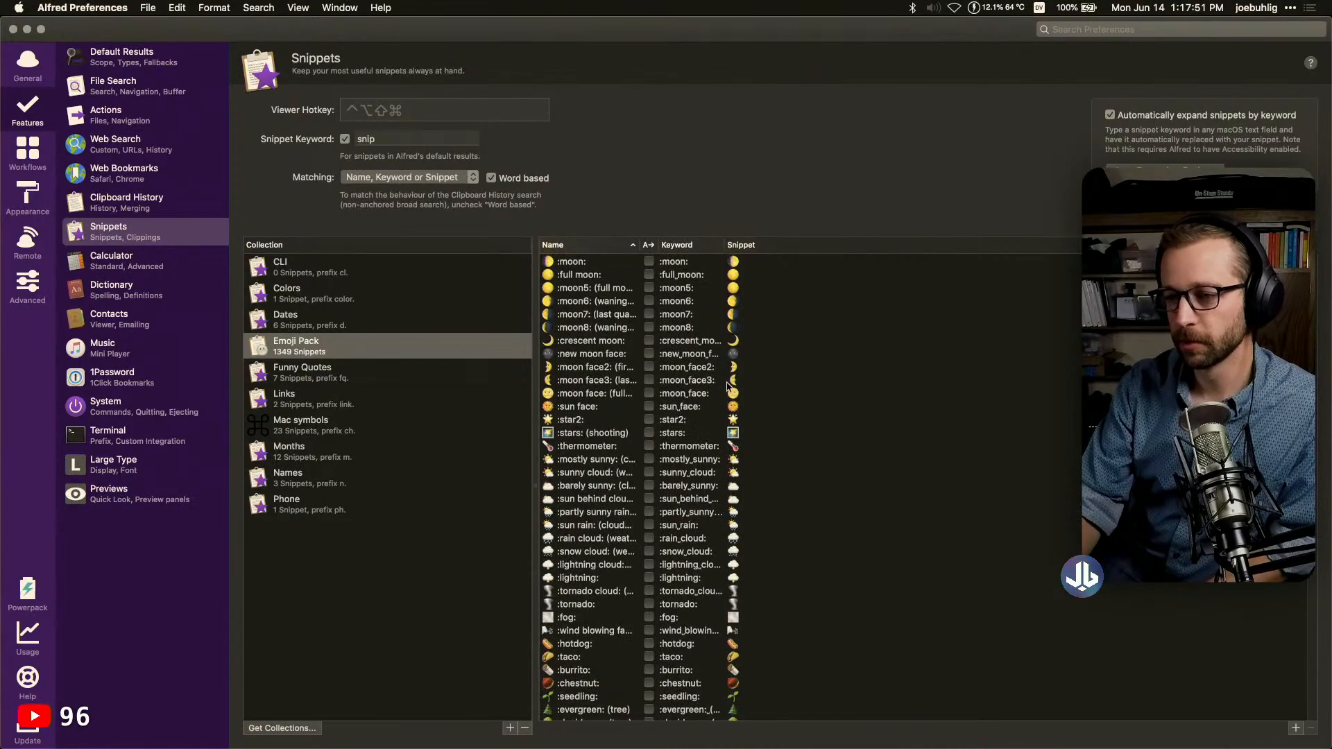
# Review the snippets in the Funny Quotes, Links and Mac symbols collections, and view the Mac symbols collection's settings without changing them
pyautogui.click(360, 378)
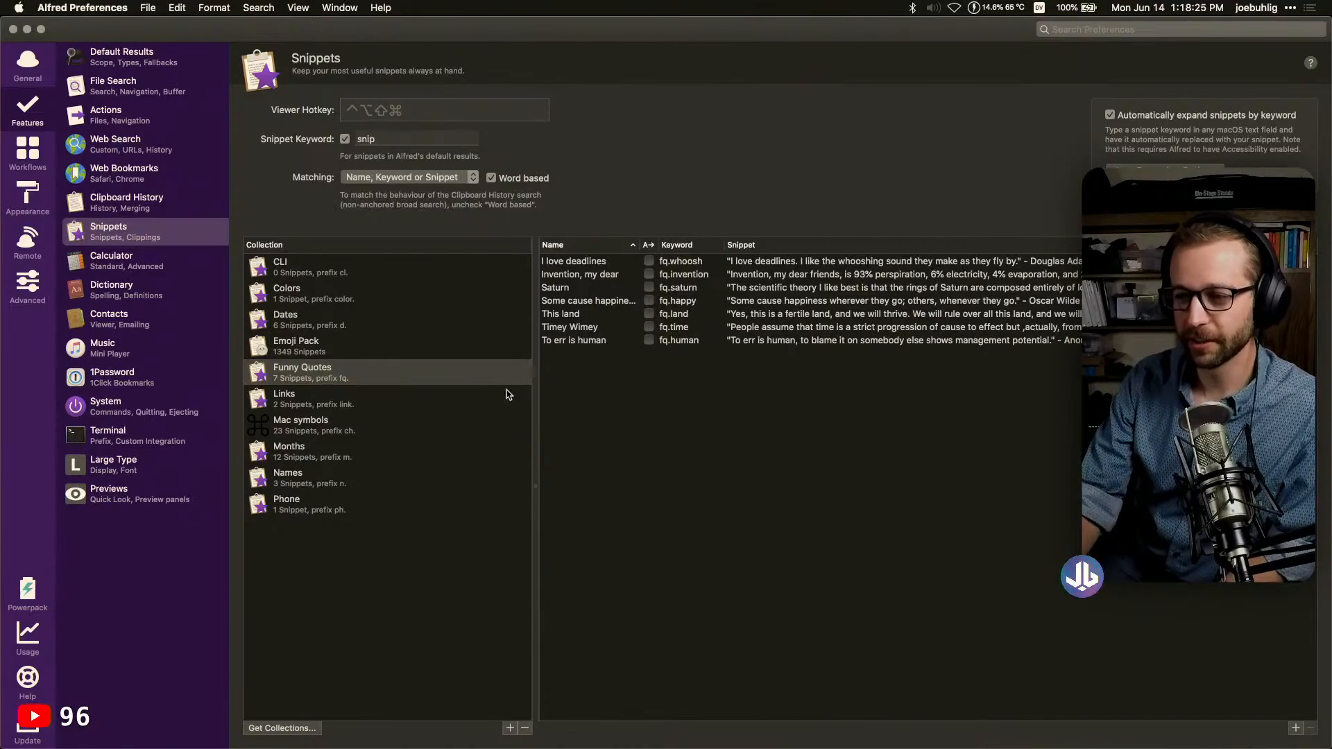
pyautogui.click(448, 399)
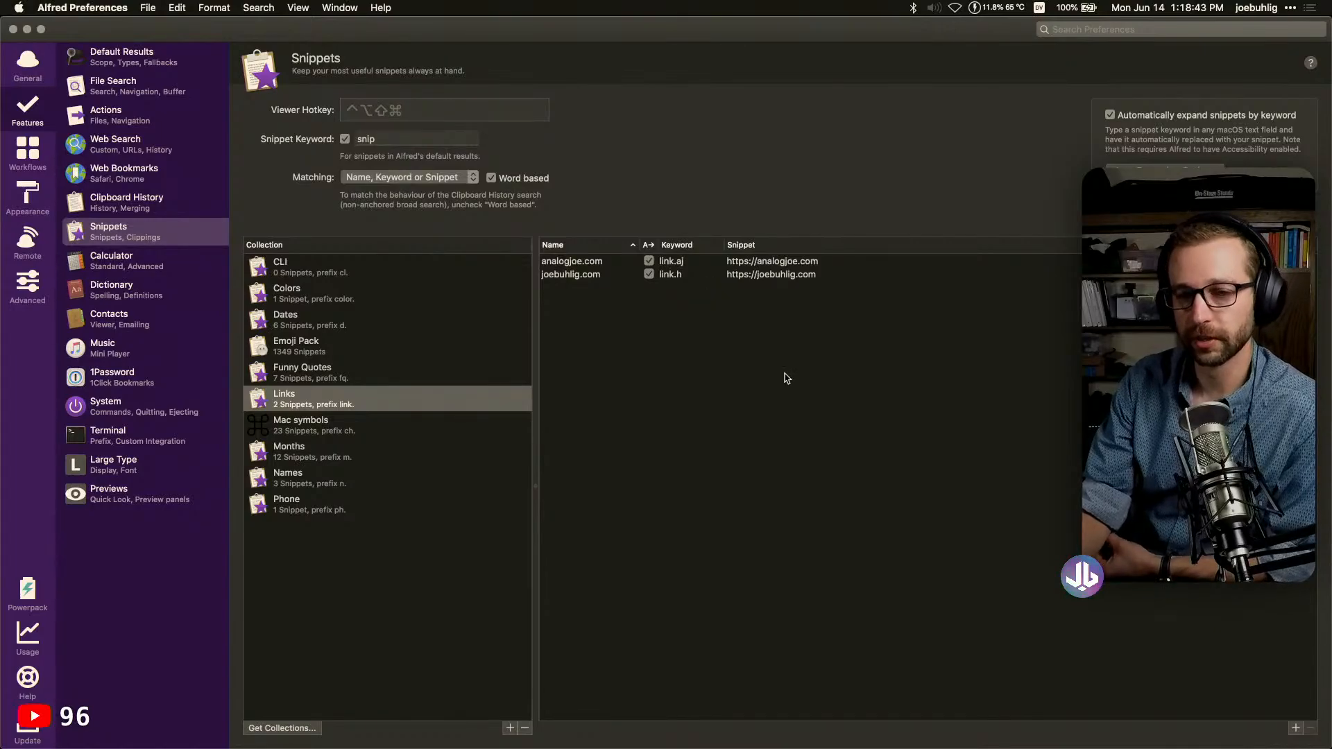
pyautogui.click(368, 427)
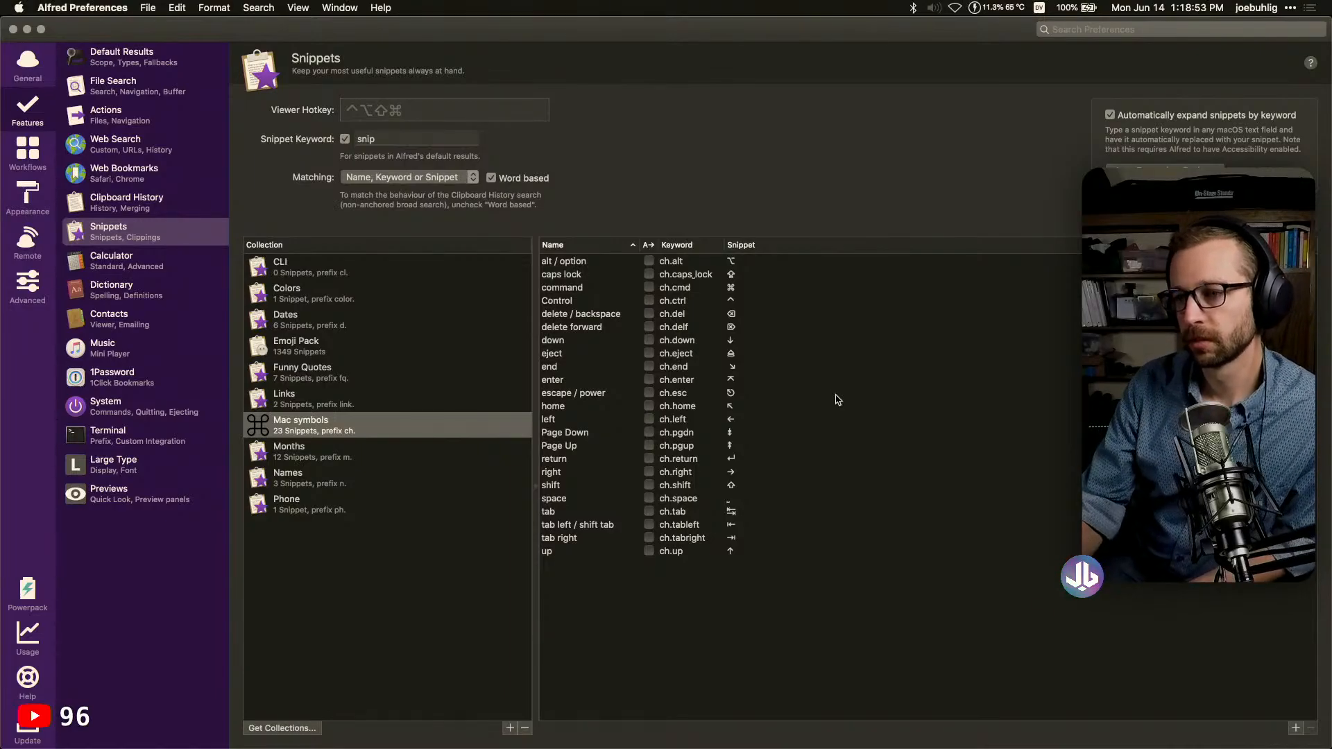
pyautogui.doubleClick(460, 431)
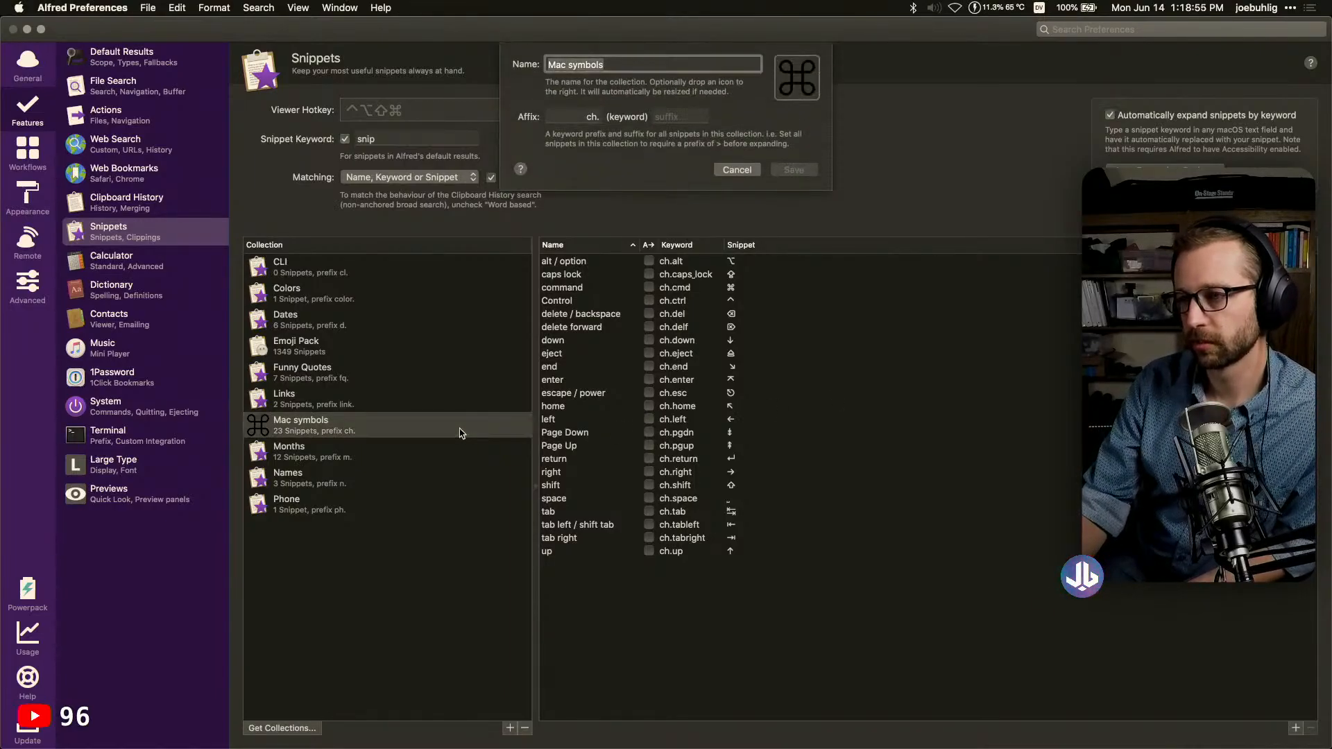
pyautogui.click(736, 170)
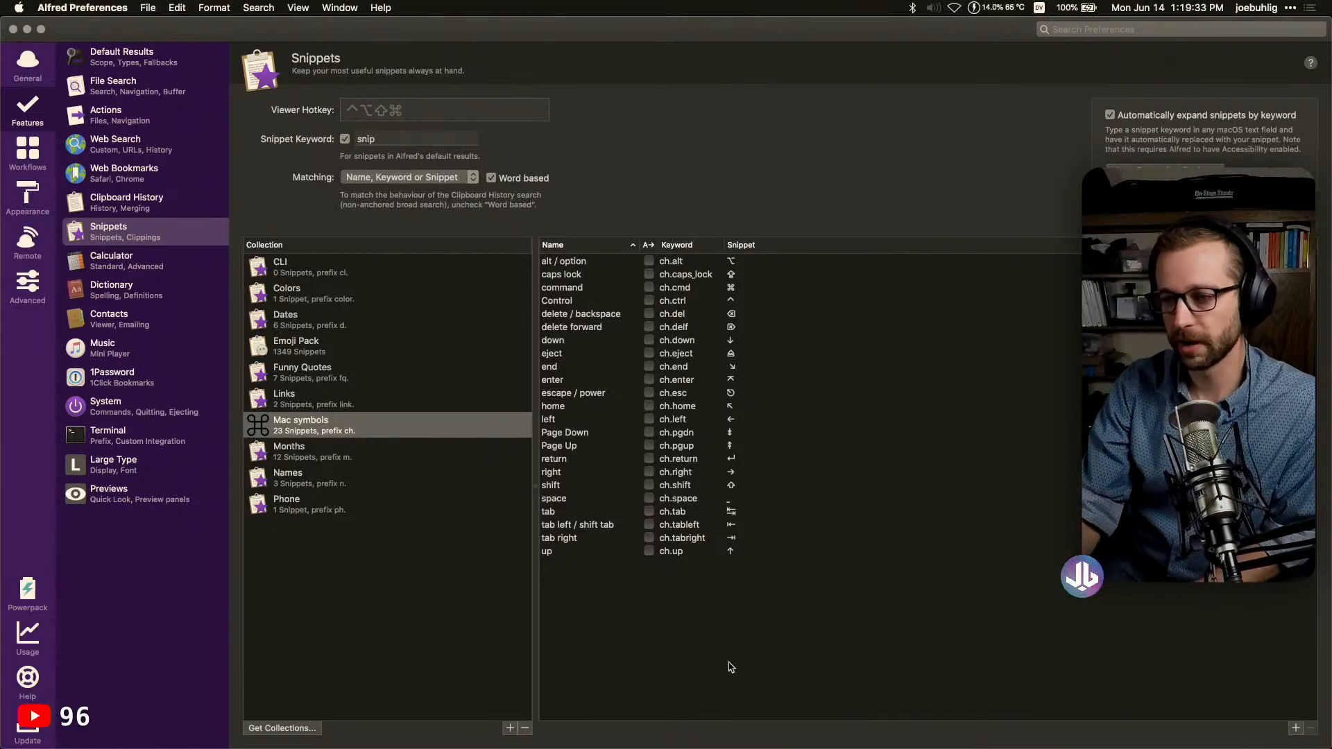
# Display the snippets in the Months collection, followed by those in the Names collection
pyautogui.click(370, 456)
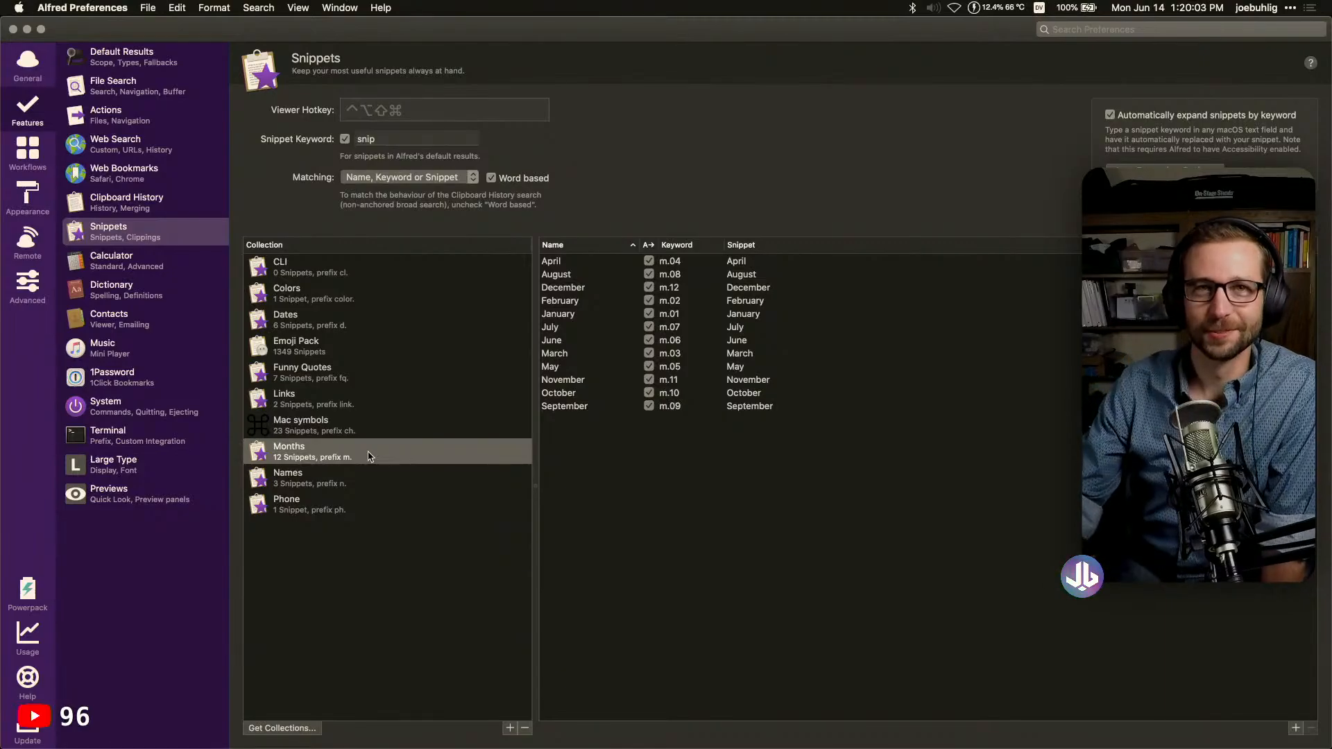
pyautogui.click(364, 488)
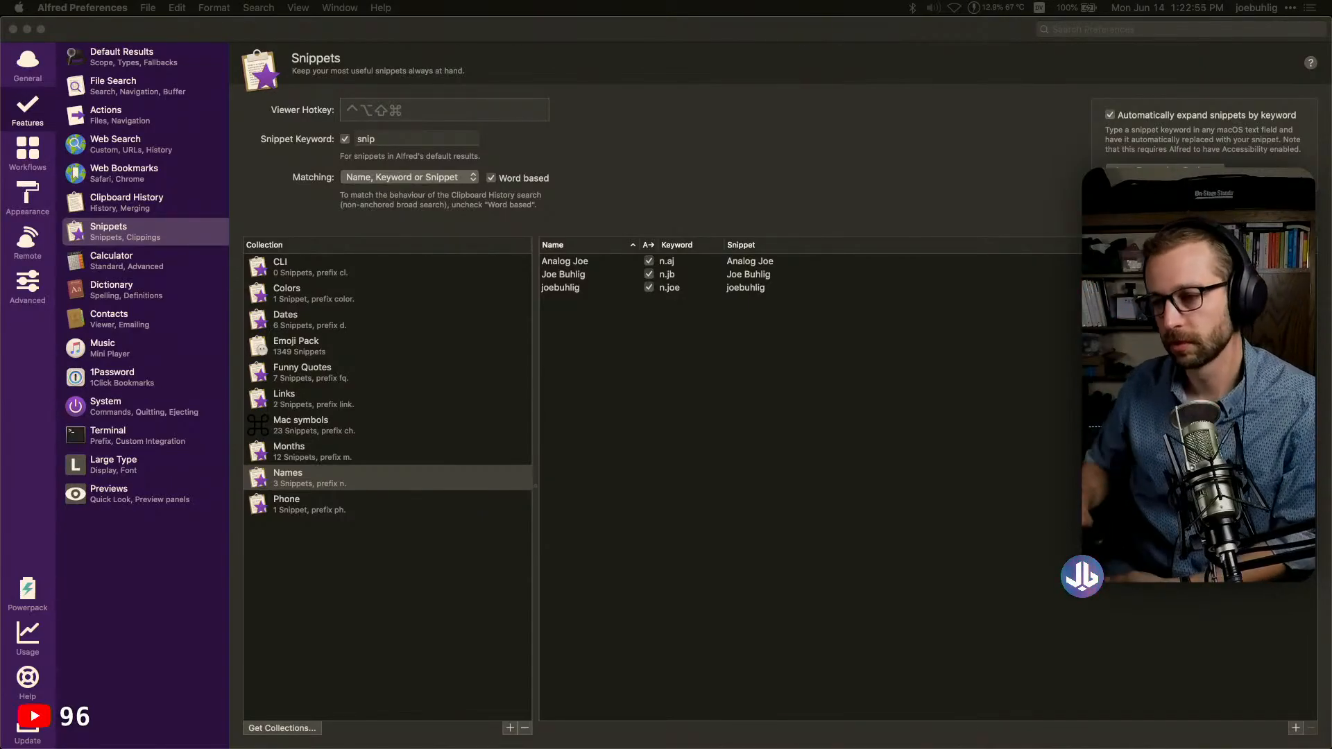
pyautogui.click(822, 542)
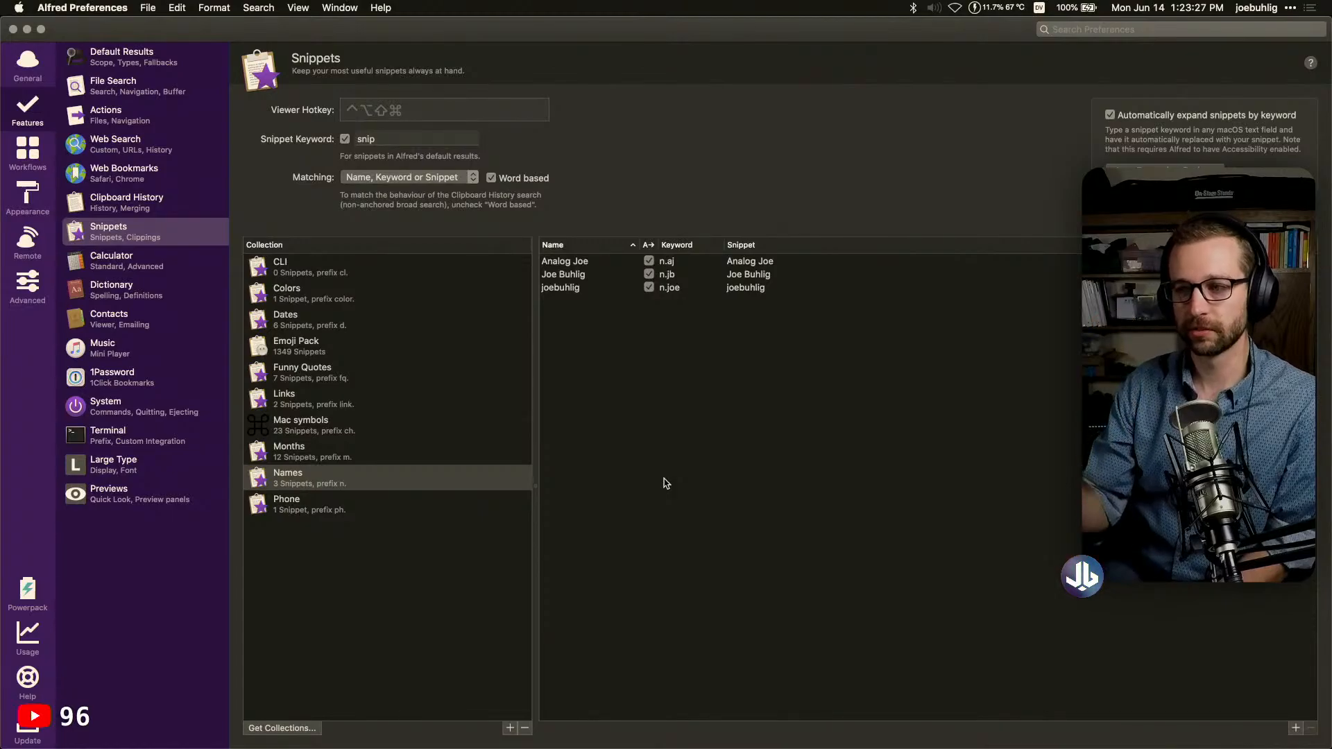
# View the list of workflows, and return to the snippet preferences to look at the Dates and CLI collections
pyautogui.click(28, 149)
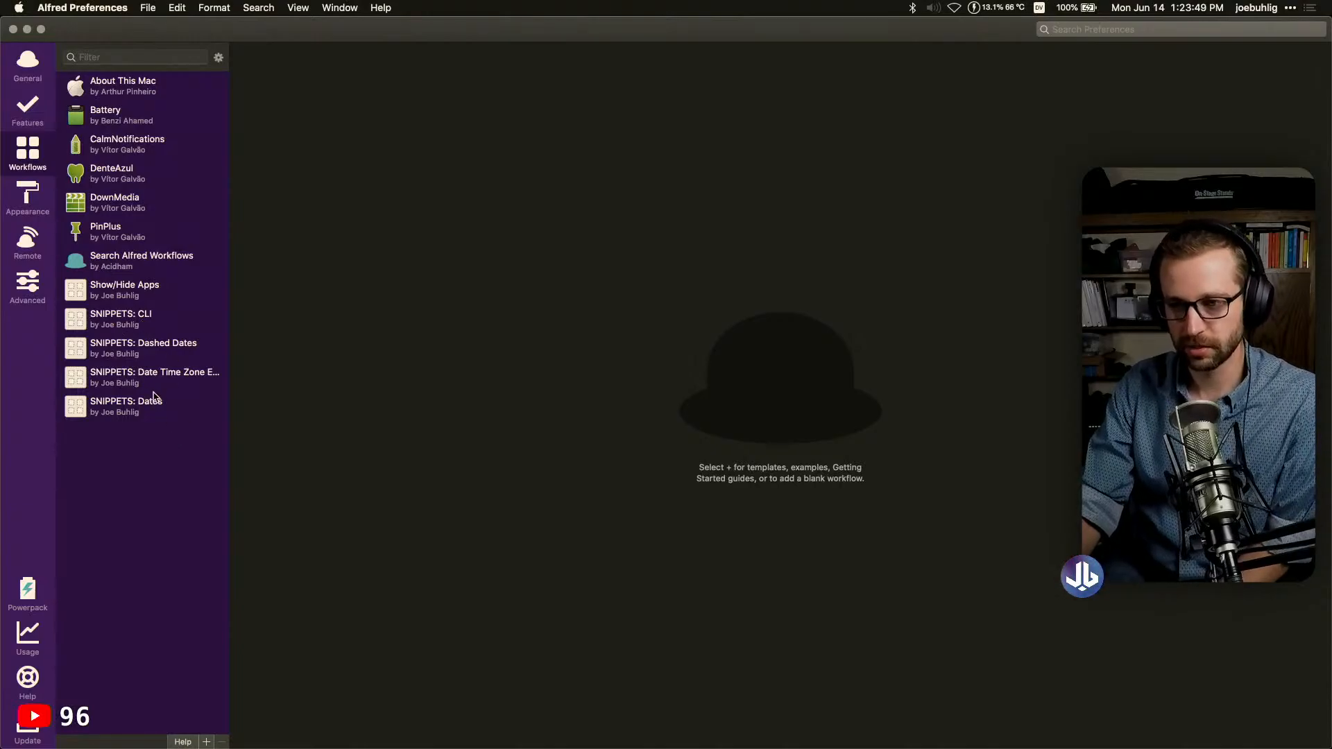
pyautogui.click(36, 107)
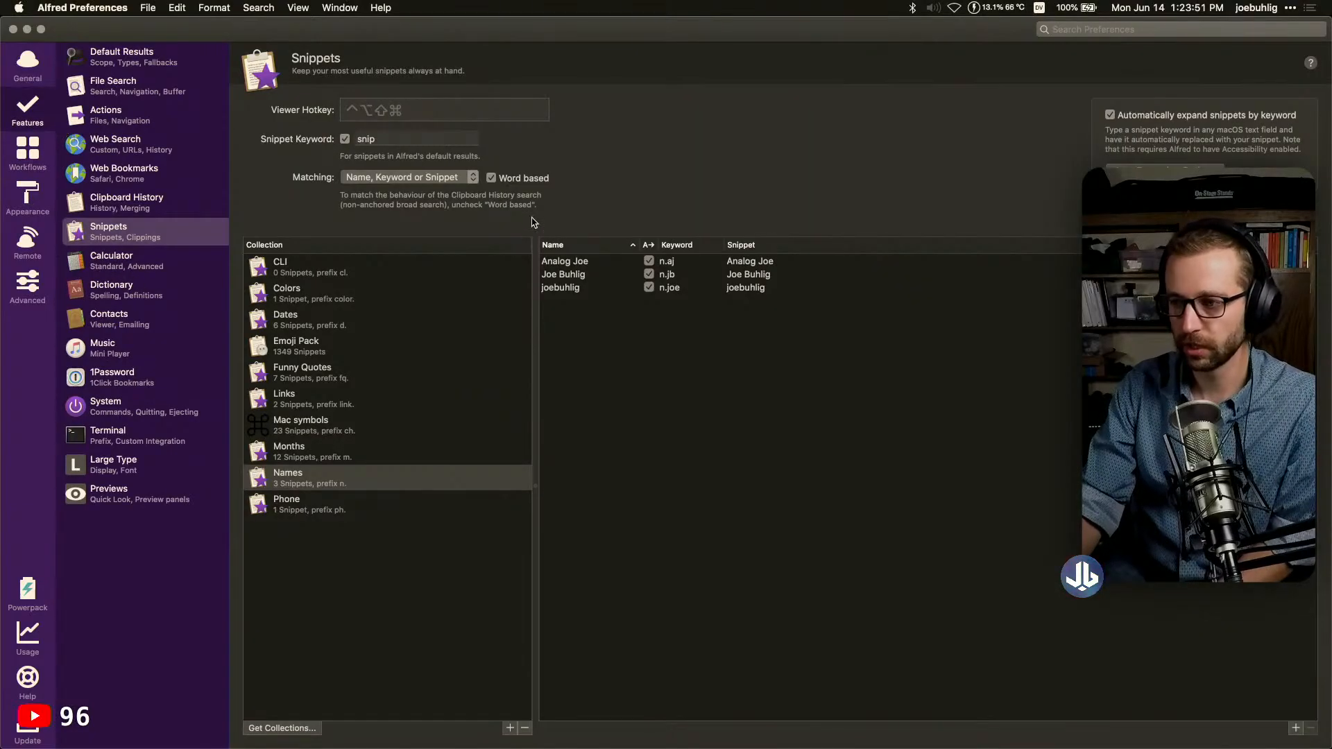
pyautogui.click(345, 320)
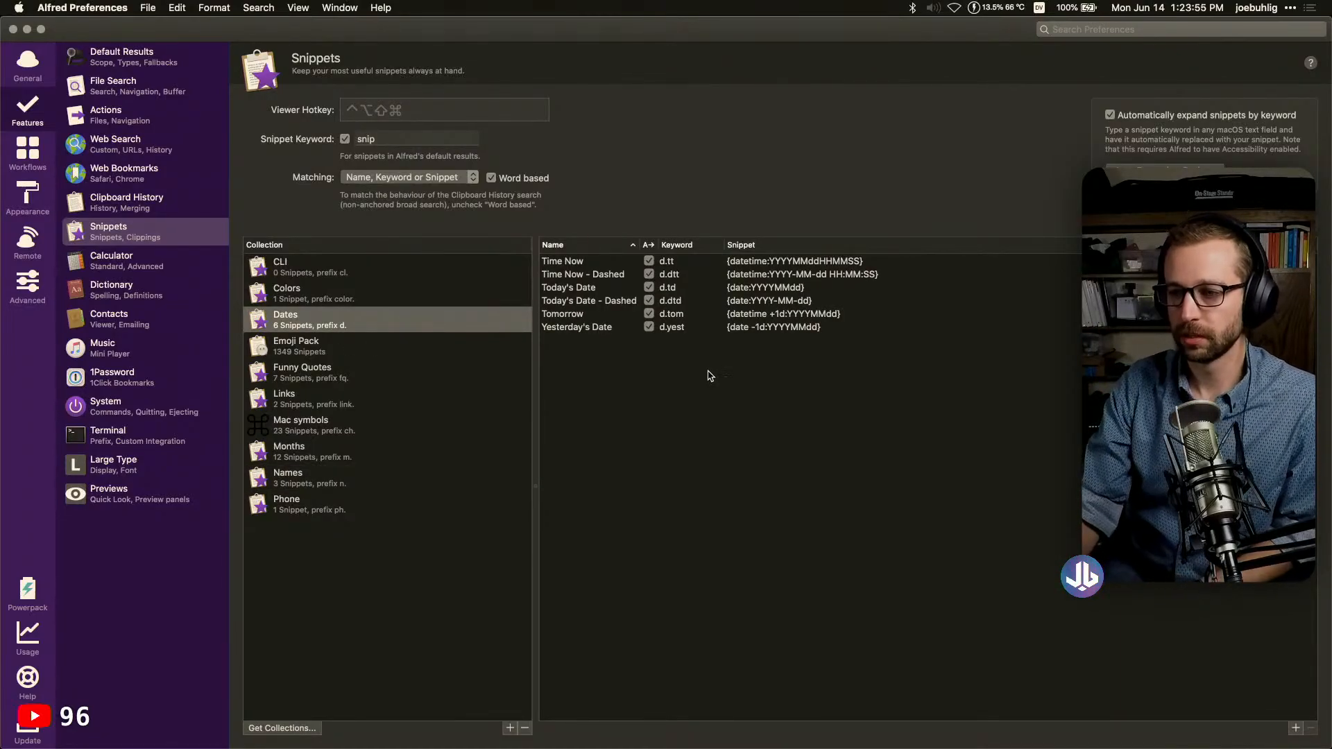
pyautogui.click(393, 275)
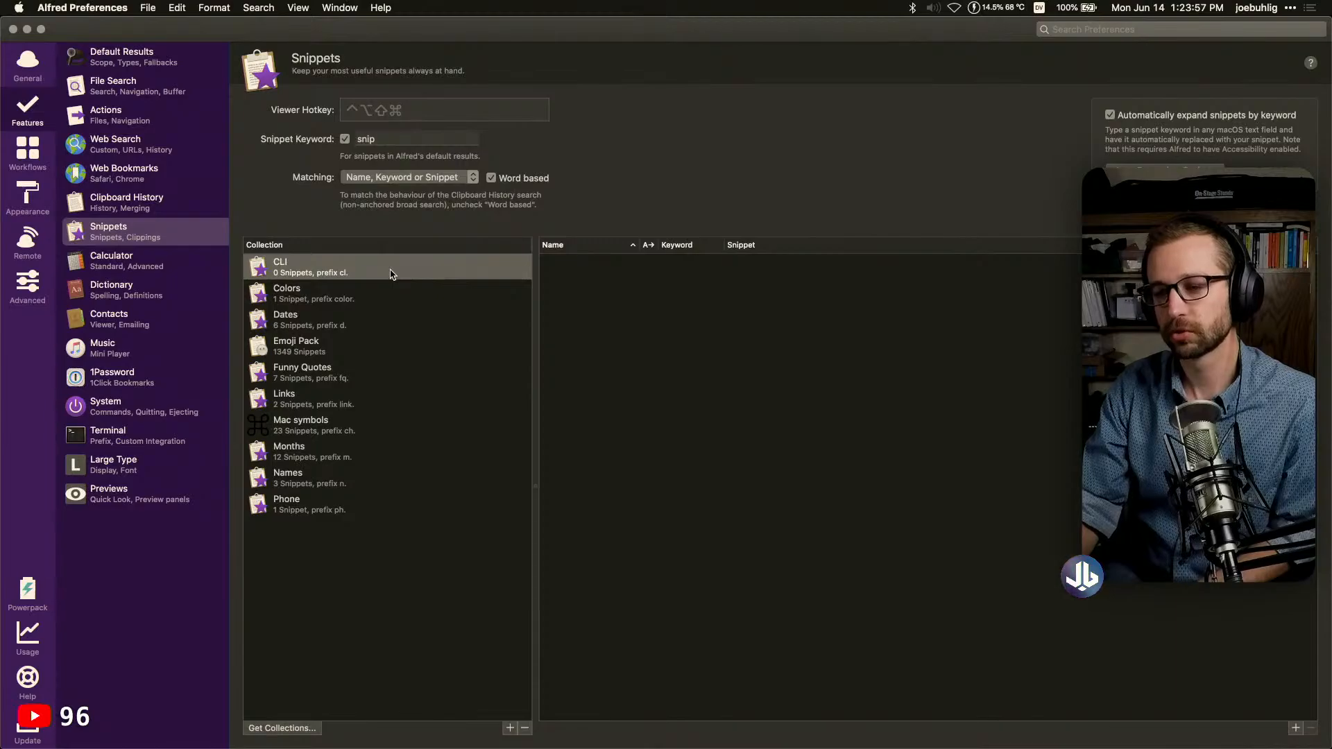
pyautogui.click(384, 324)
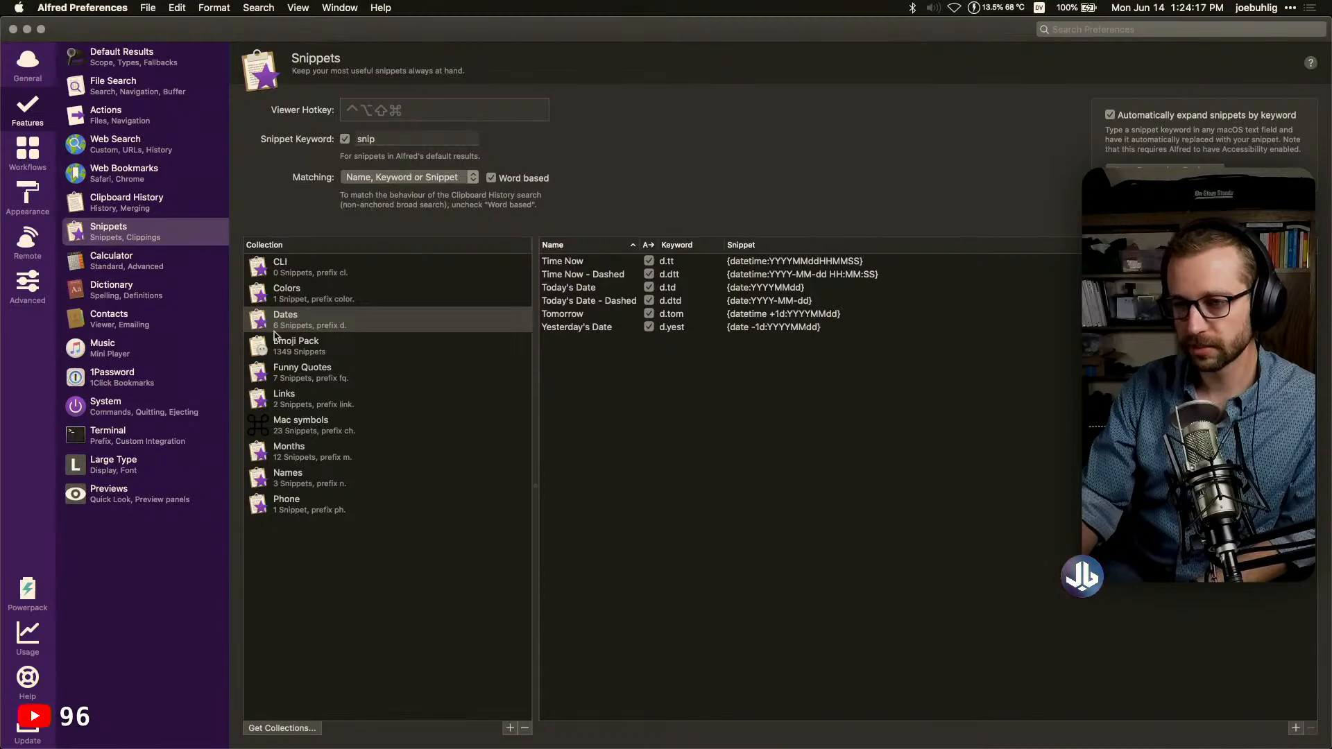
# Open the "SNIPPETS: Dates" workflow, look over its snippet triggers, and select the d.nm trigger
pyautogui.click(34, 161)
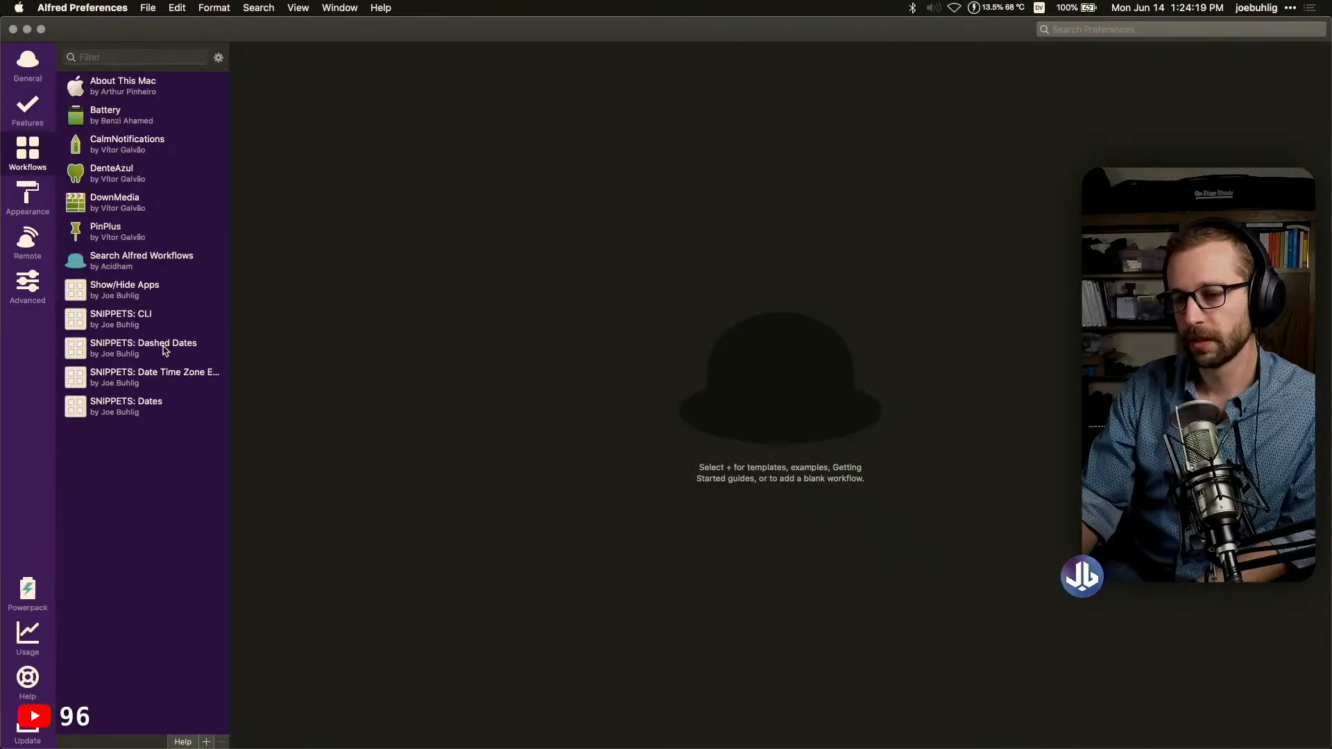
pyautogui.click(159, 399)
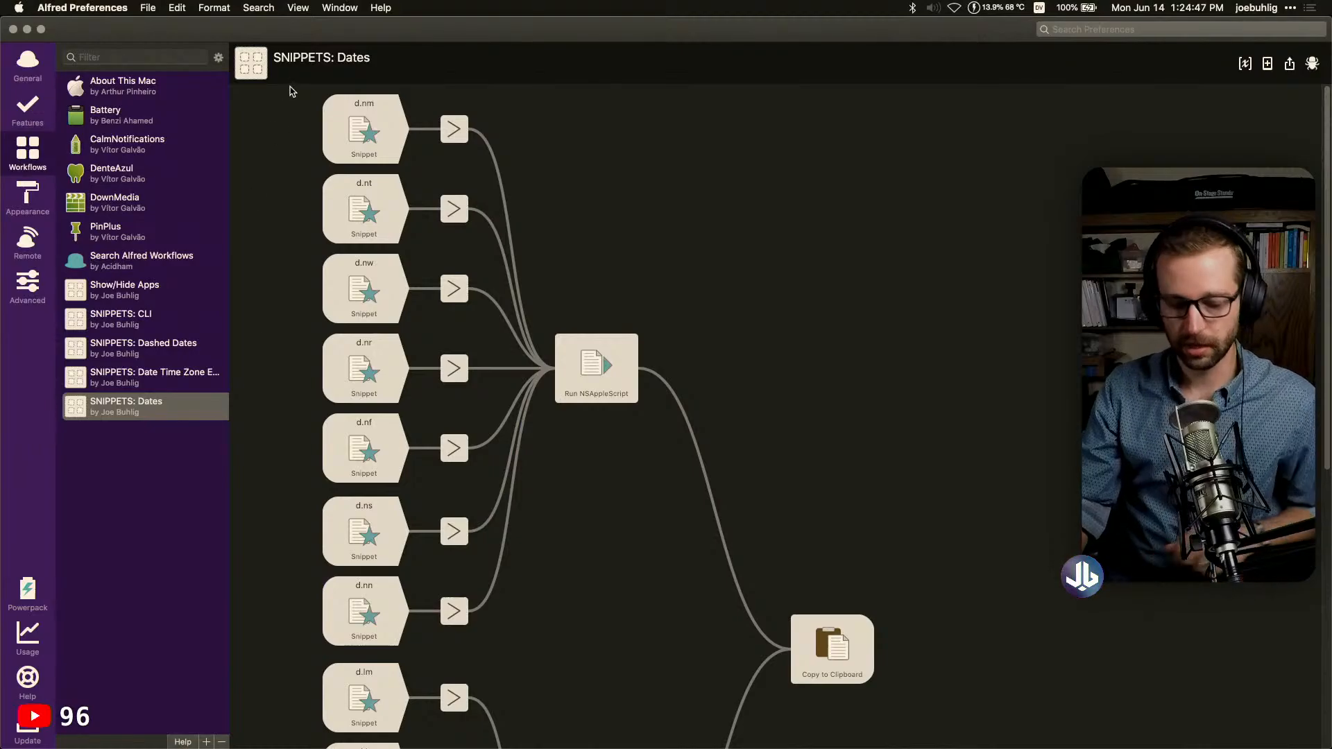
pyautogui.moveTo(289, 106); pyautogui.dragTo(340, 628)
pyautogui.click(952, 339)
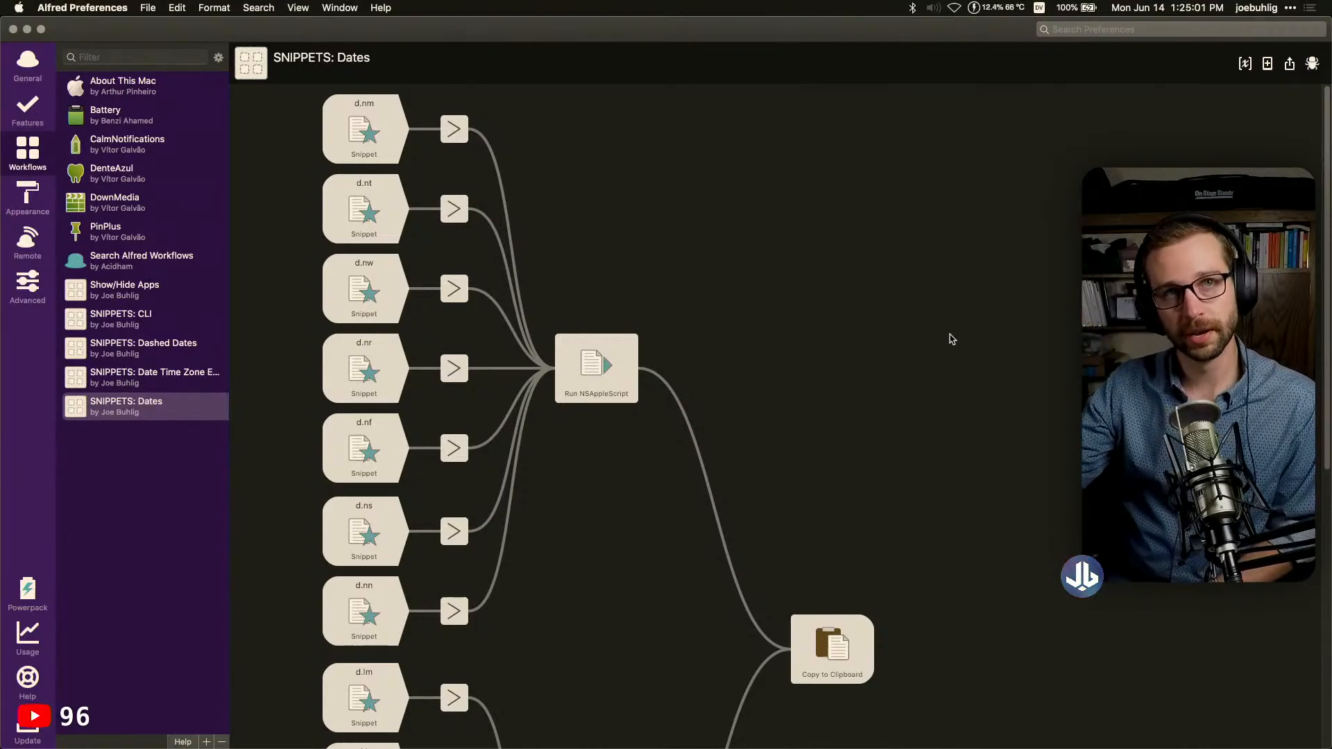
pyautogui.click(375, 116)
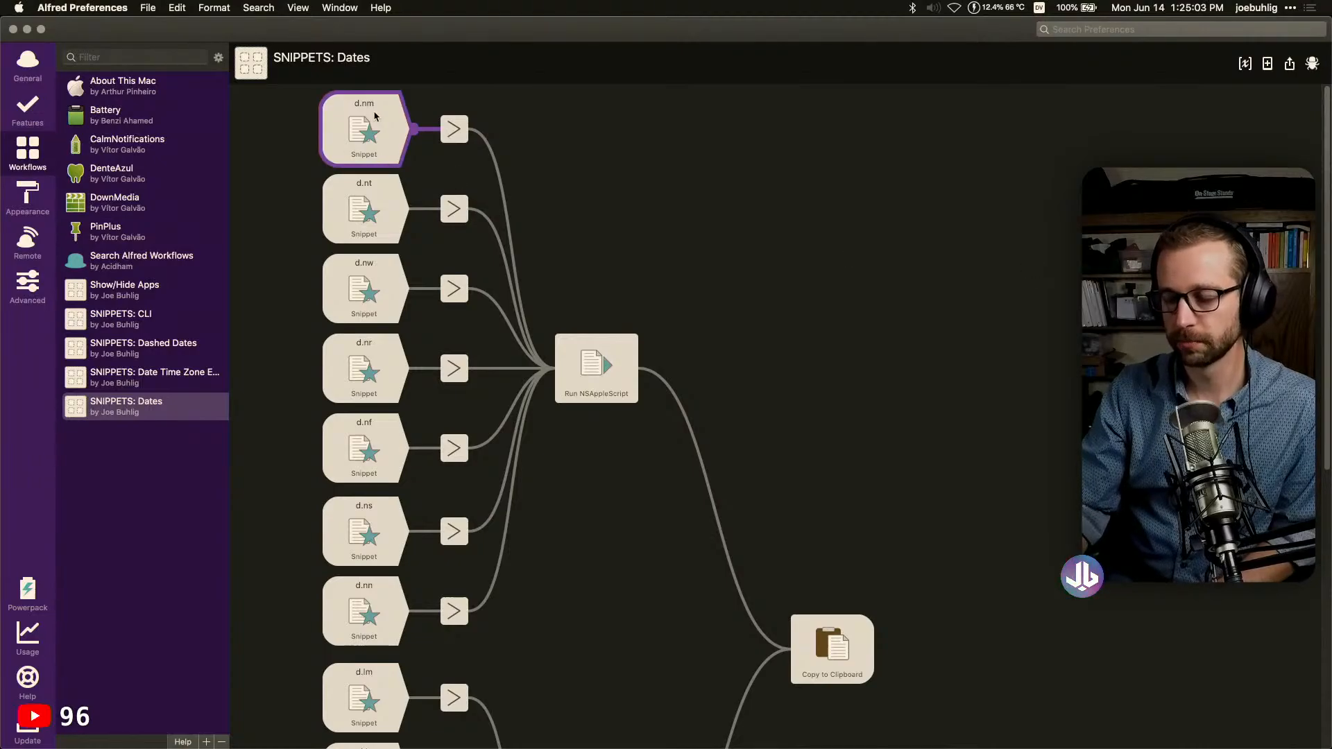
# View the arguments attached to the d.nm and d.nt snippet triggers, leaving both unchanged
pyautogui.click(455, 129)
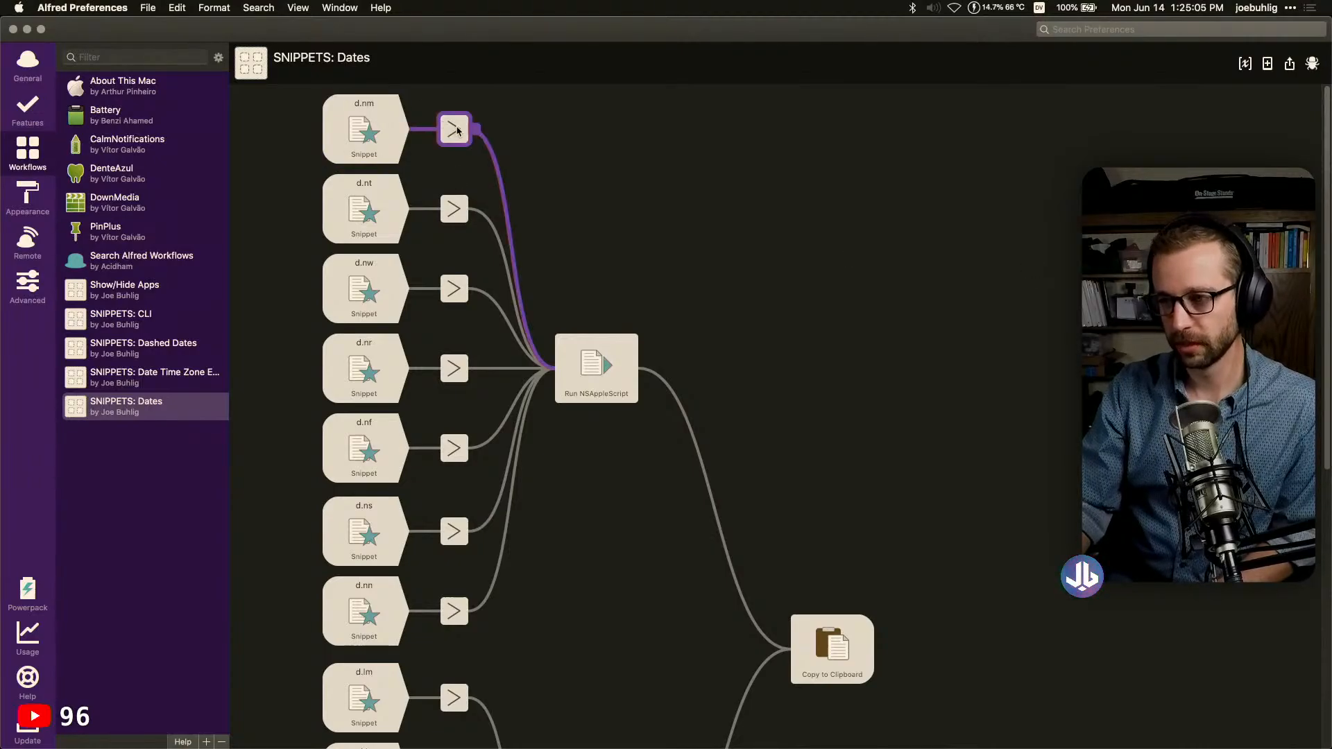
pyautogui.doubleClick(456, 130)
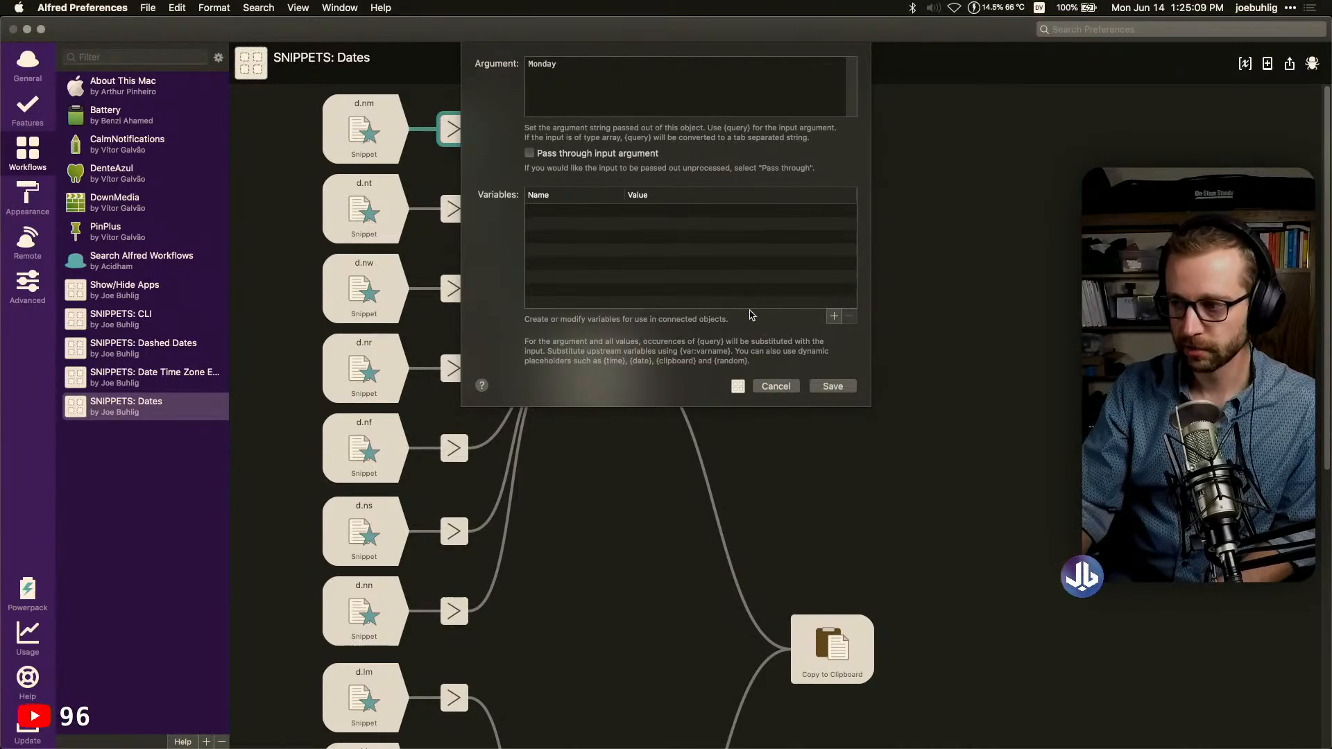
pyautogui.click(775, 386)
pyautogui.click(438, 210)
pyautogui.doubleClick(448, 209)
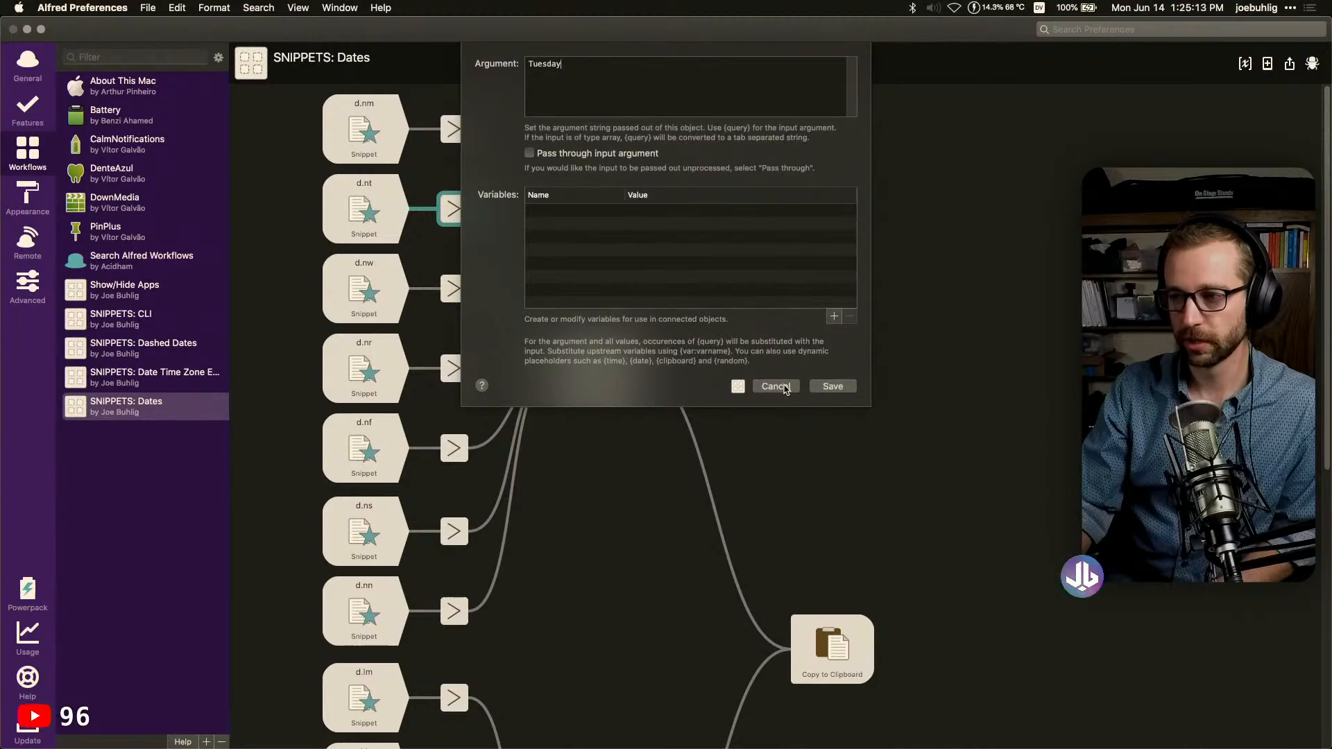
pyautogui.click(783, 387)
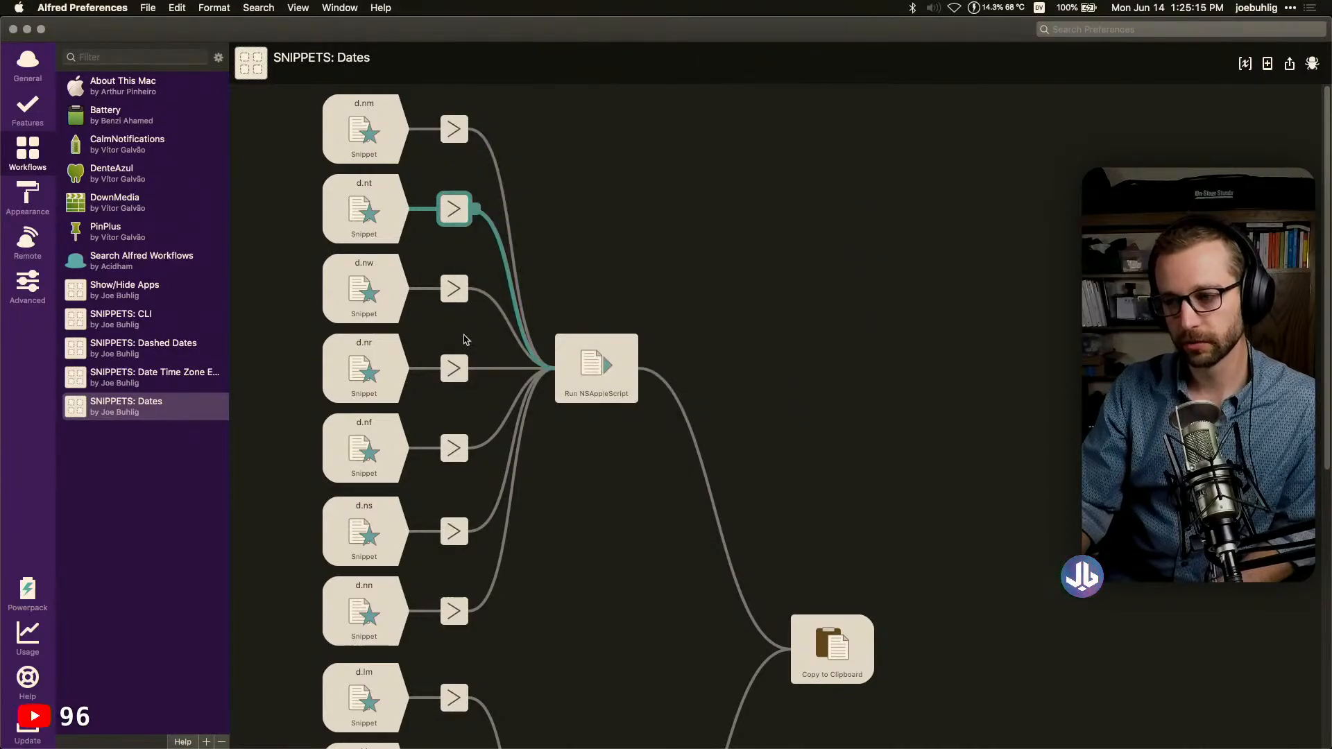
# Examine the Run NSAppleScript action shared by the next-weekday triggers and the Copy to Clipboard output, leaving both unchanged
pyautogui.click(590, 369)
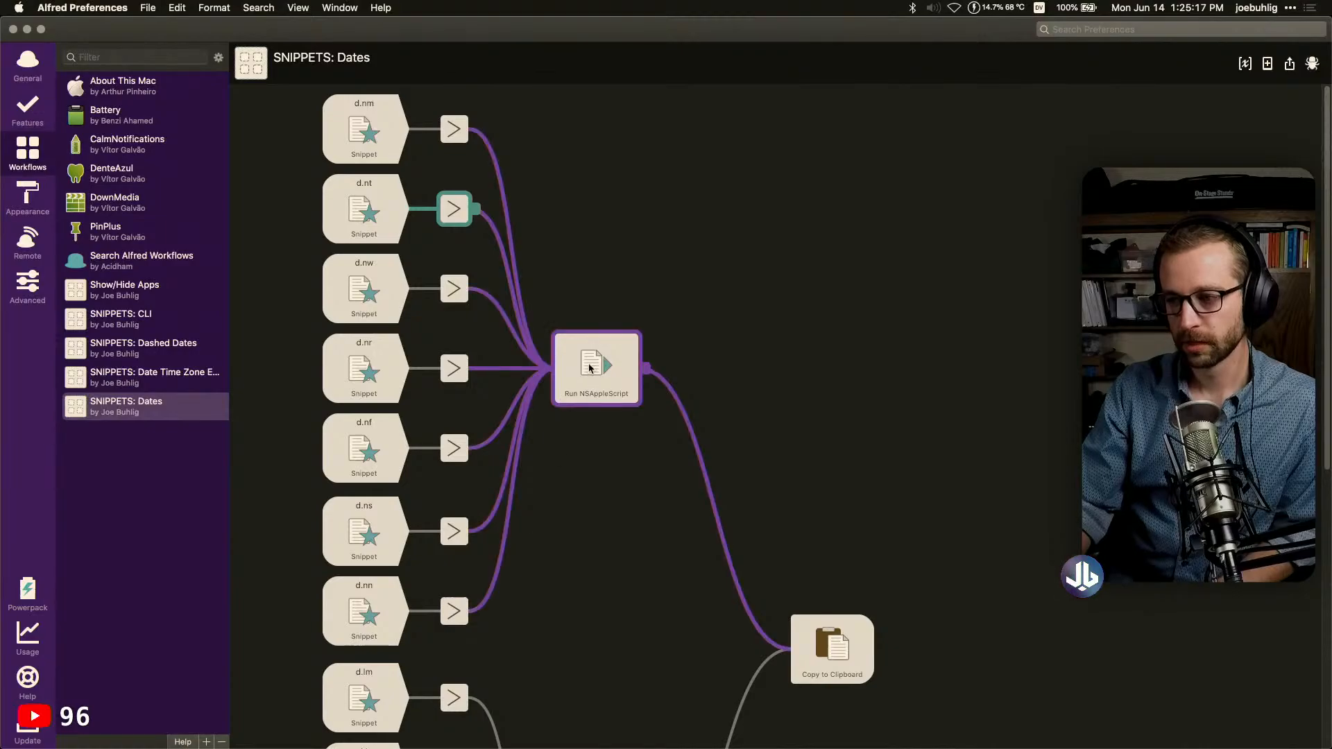
pyautogui.doubleClick(607, 374)
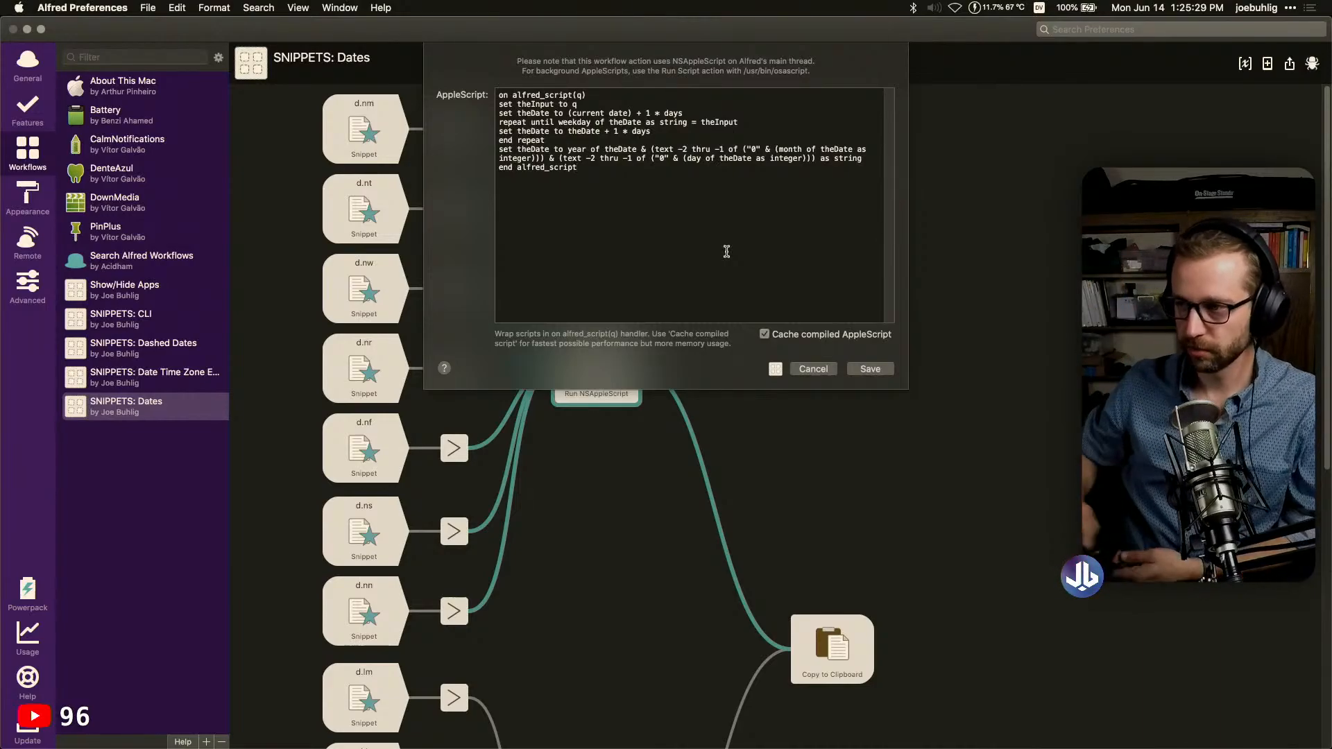
pyautogui.click(585, 97)
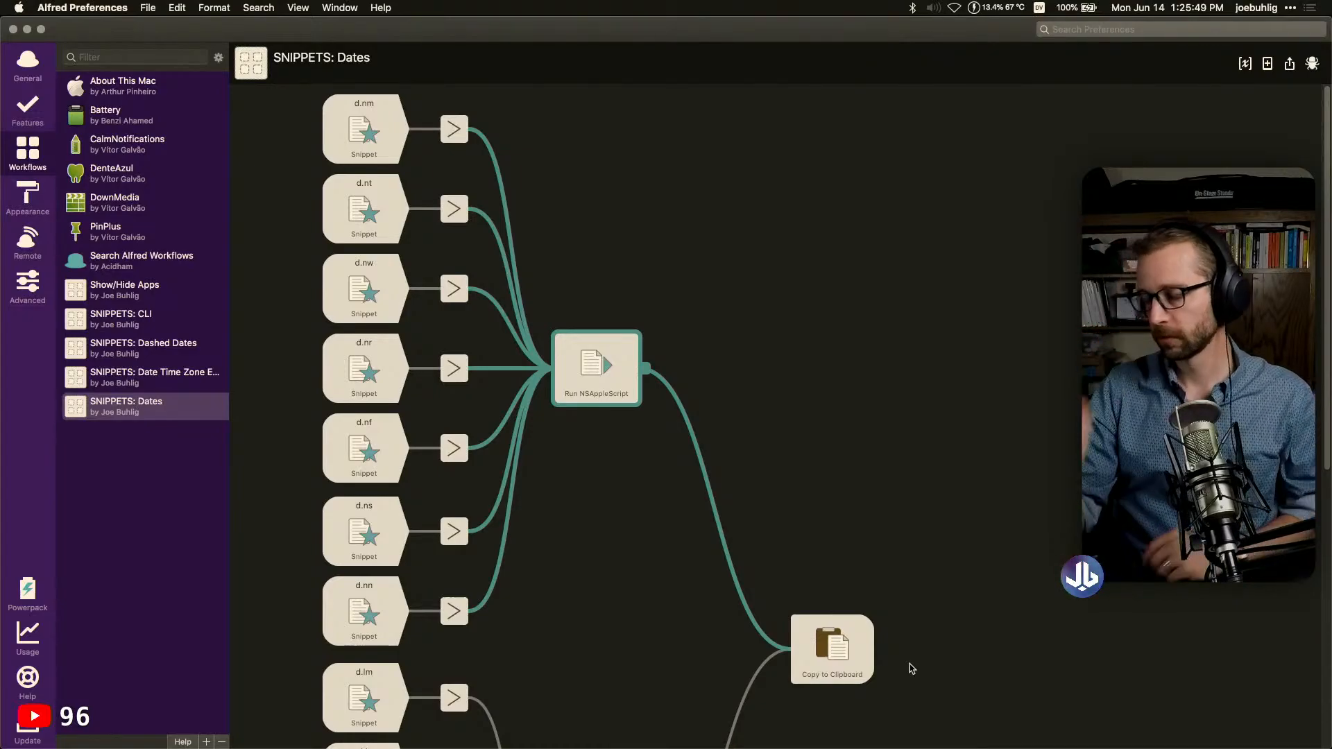
pyautogui.doubleClick(860, 655)
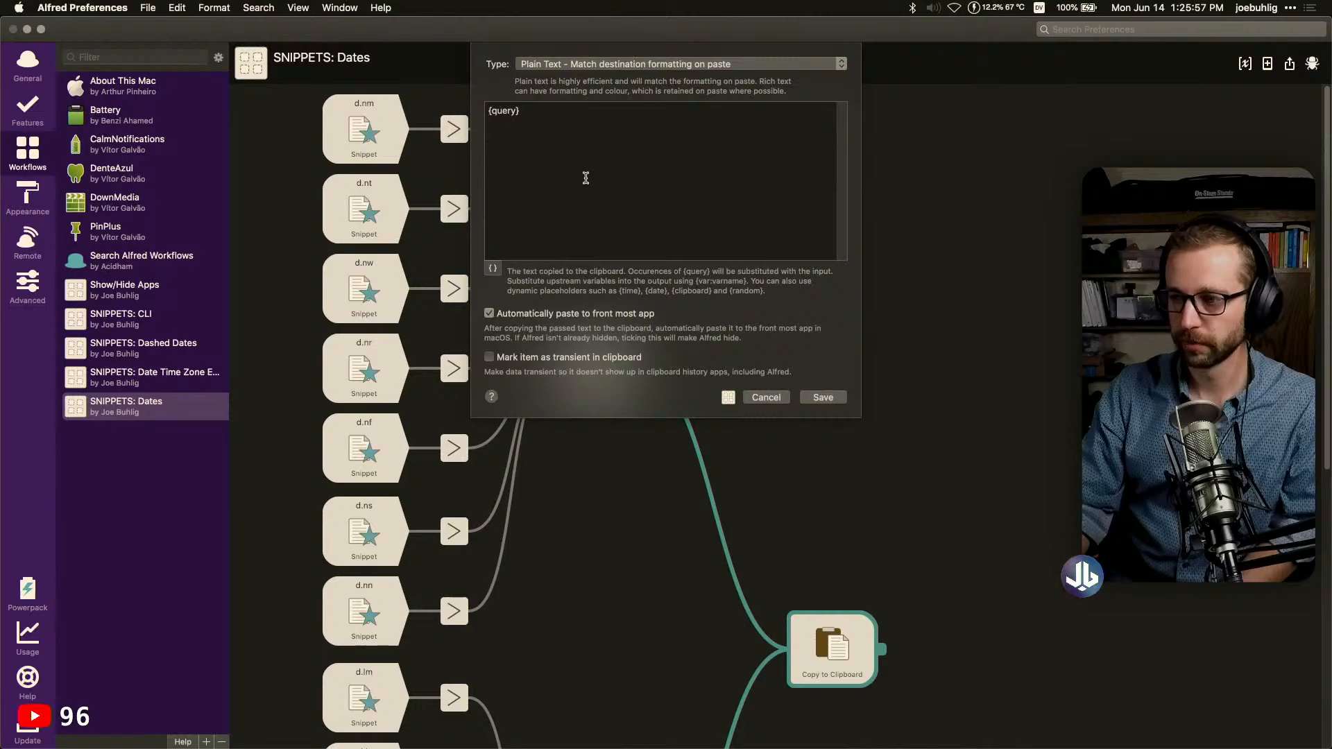
pyautogui.click(780, 400)
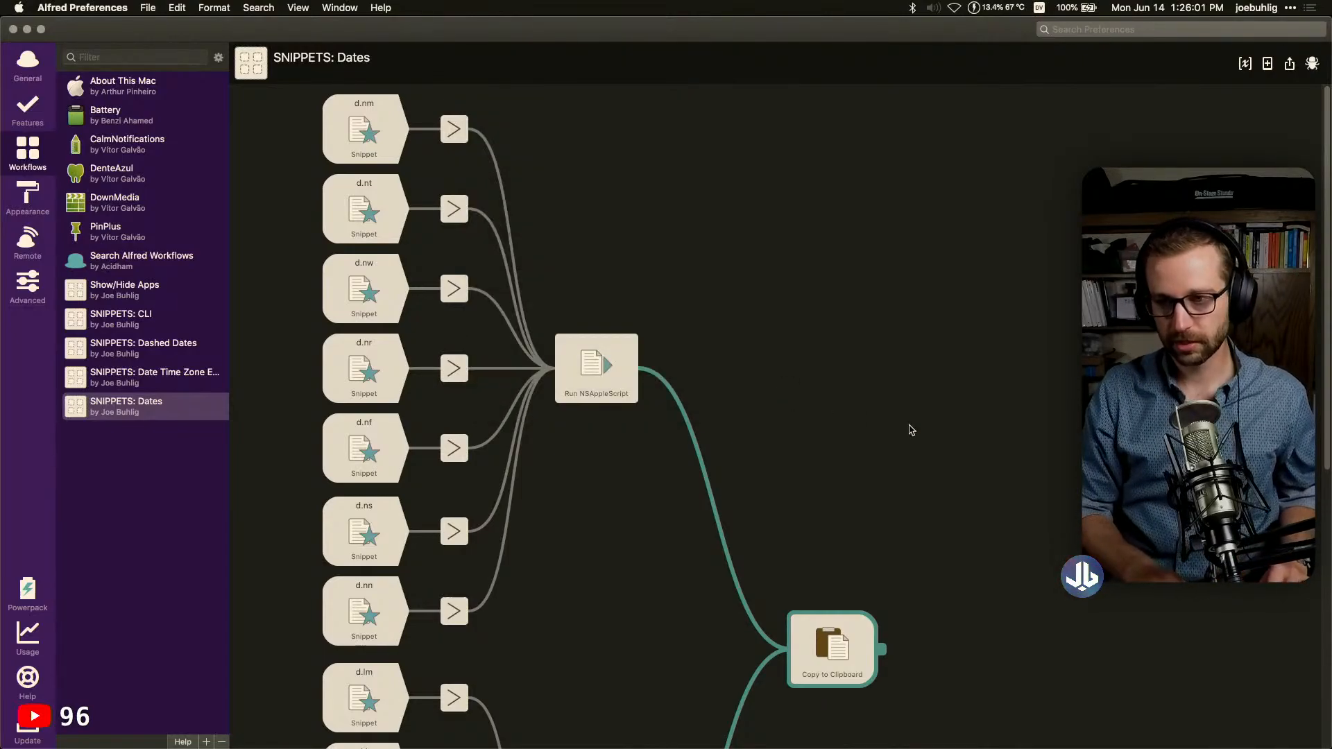
# Switch to Drafts and insert 20210614 and 20210615 on separate lines by expanding the d.d and d.t date snippets
pyautogui.press('super+Tab')
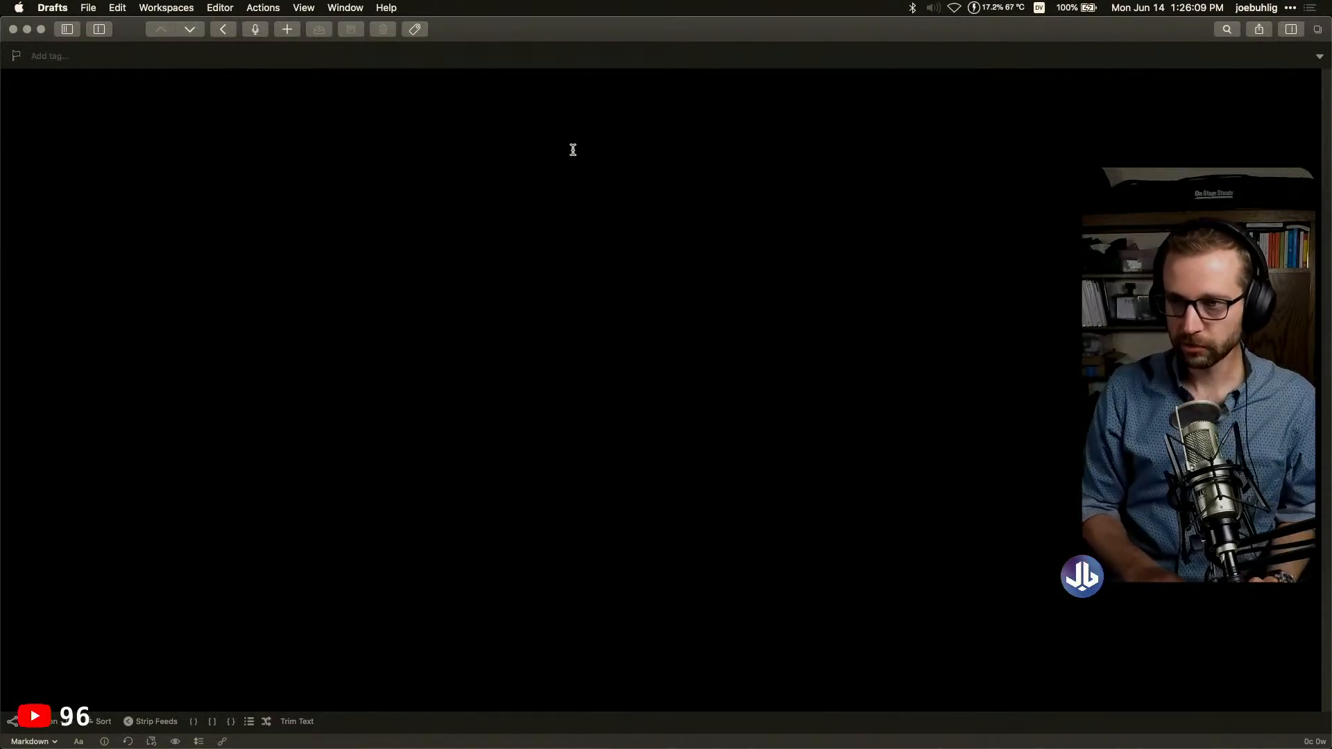
pyautogui.write('d.')
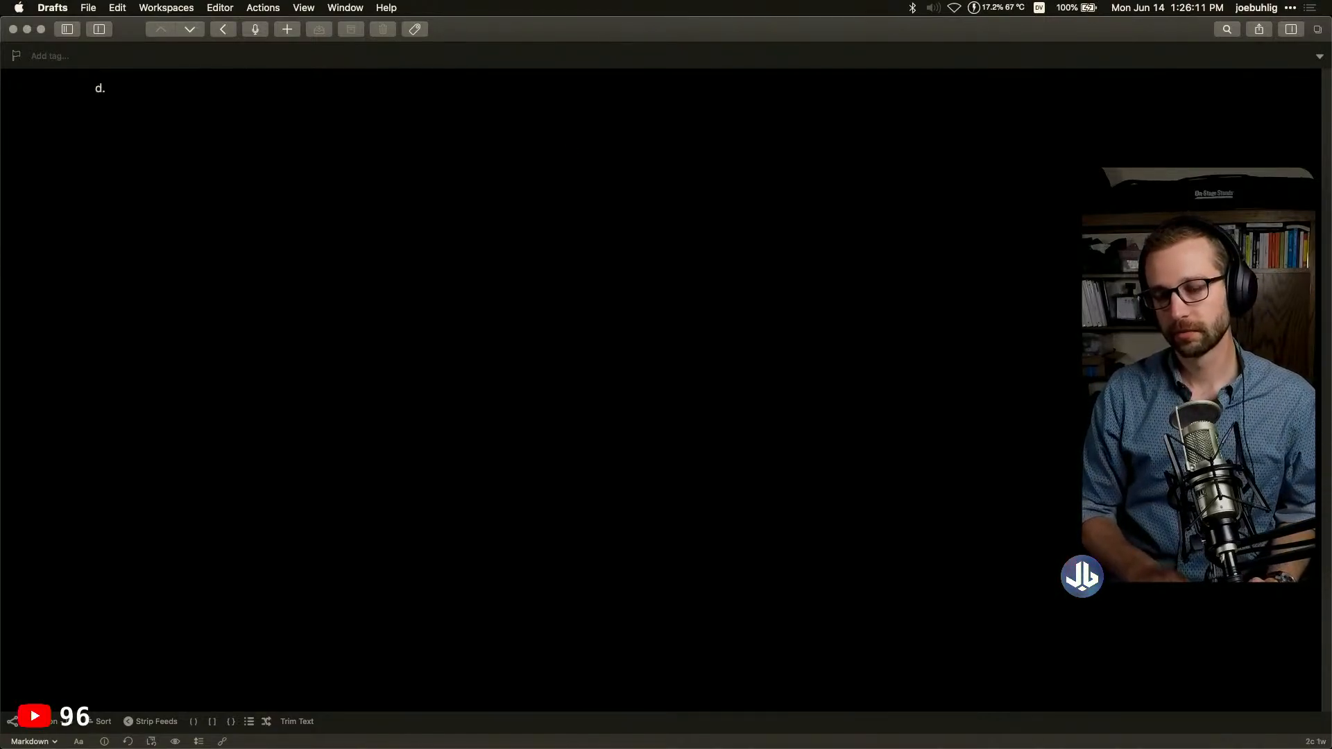
pyautogui.write('d')
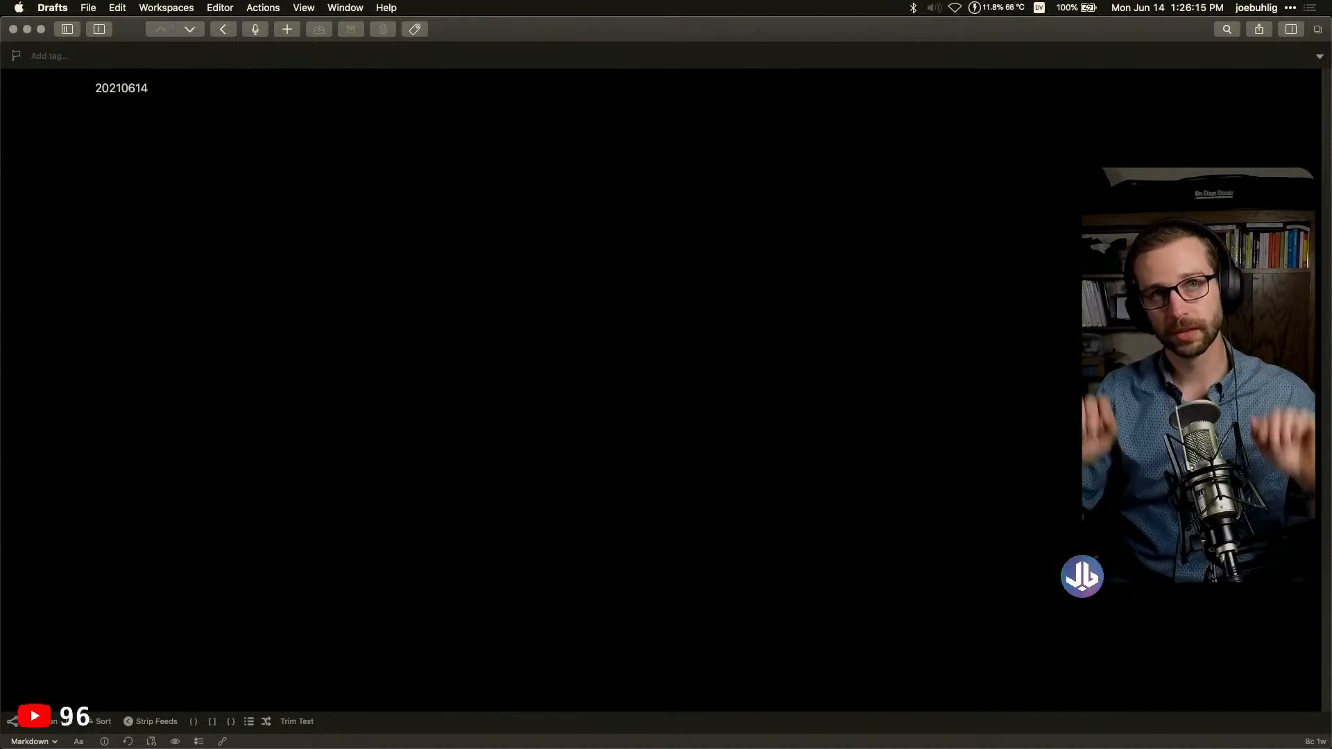
pyautogui.press('Return')
pyautogui.press('Return')
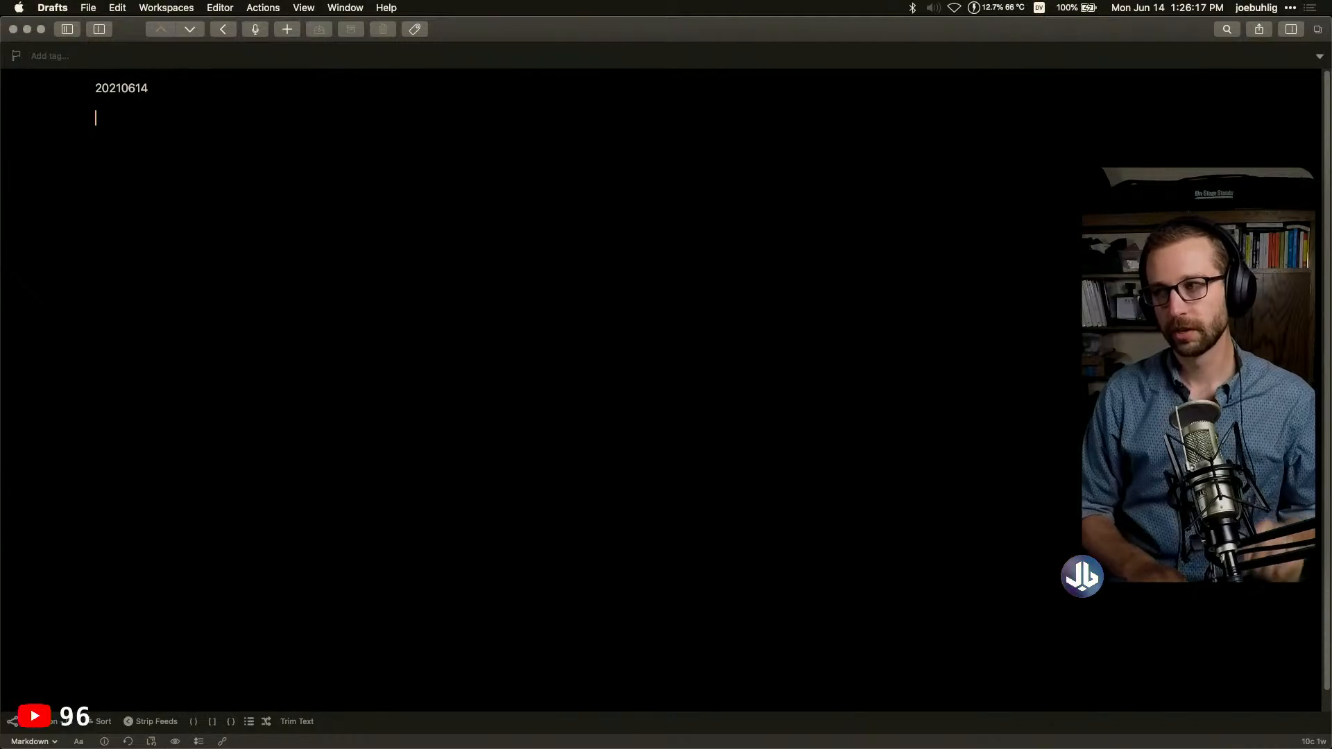
pyautogui.write('d.t')
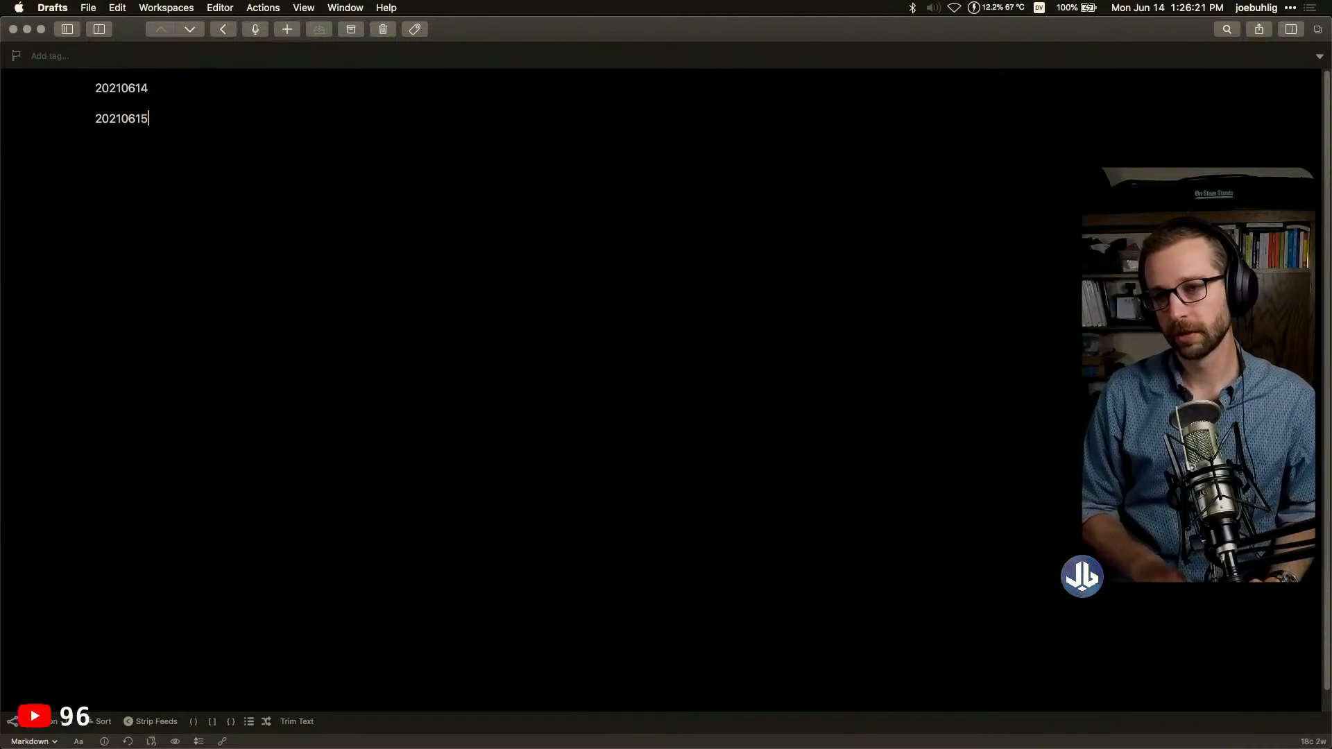
pyautogui.press('Return')
pyautogui.press('Return')
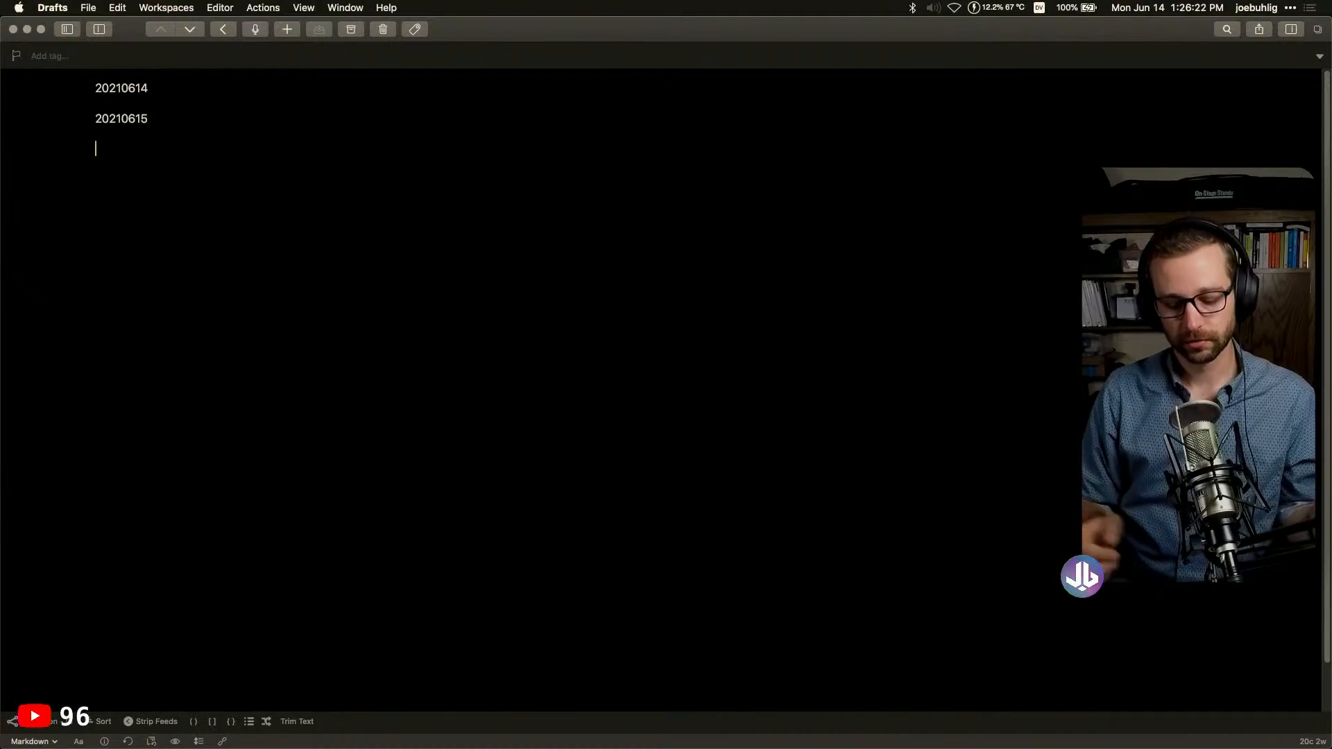
# Expand the snippets for next Tuesday, next Sunday and next Friday on separate lines, inserting 20210615, 20210620 and 20210618
pyautogui.write('d.n')
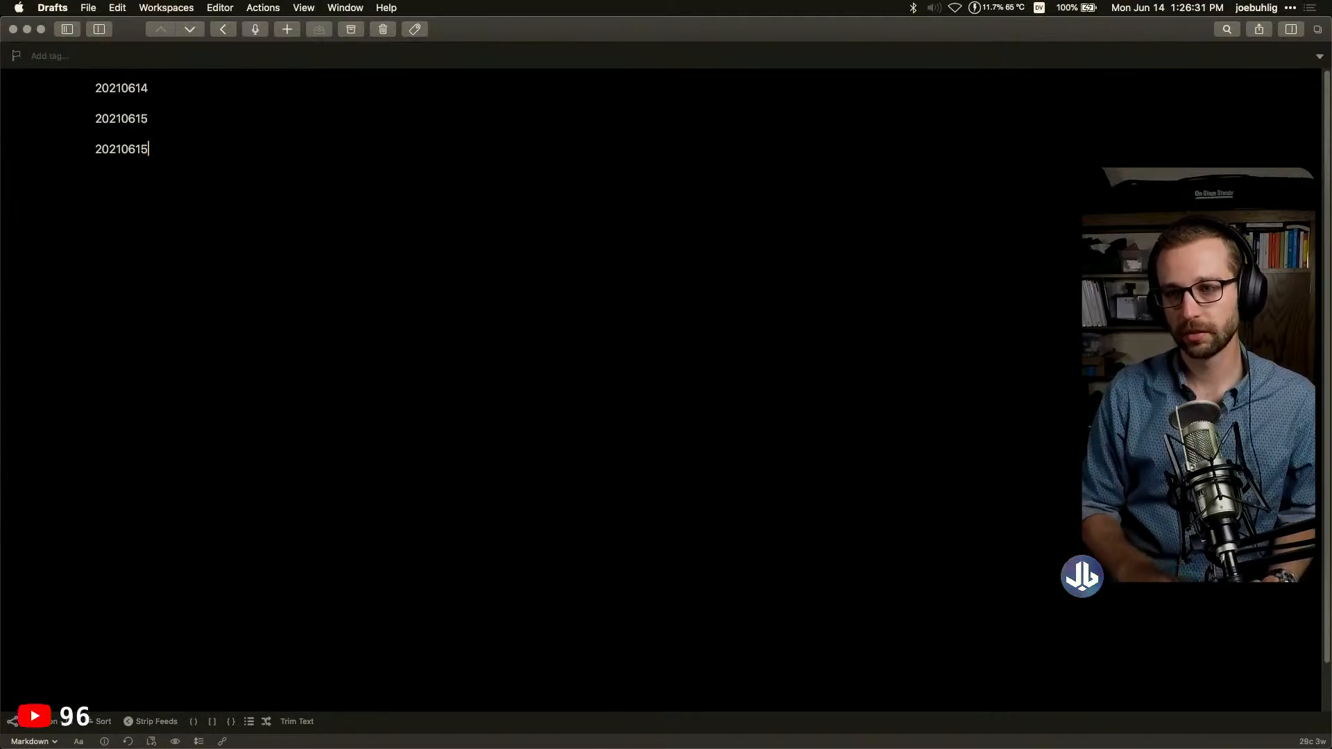
pyautogui.press('Return')
pyautogui.write('d.n')
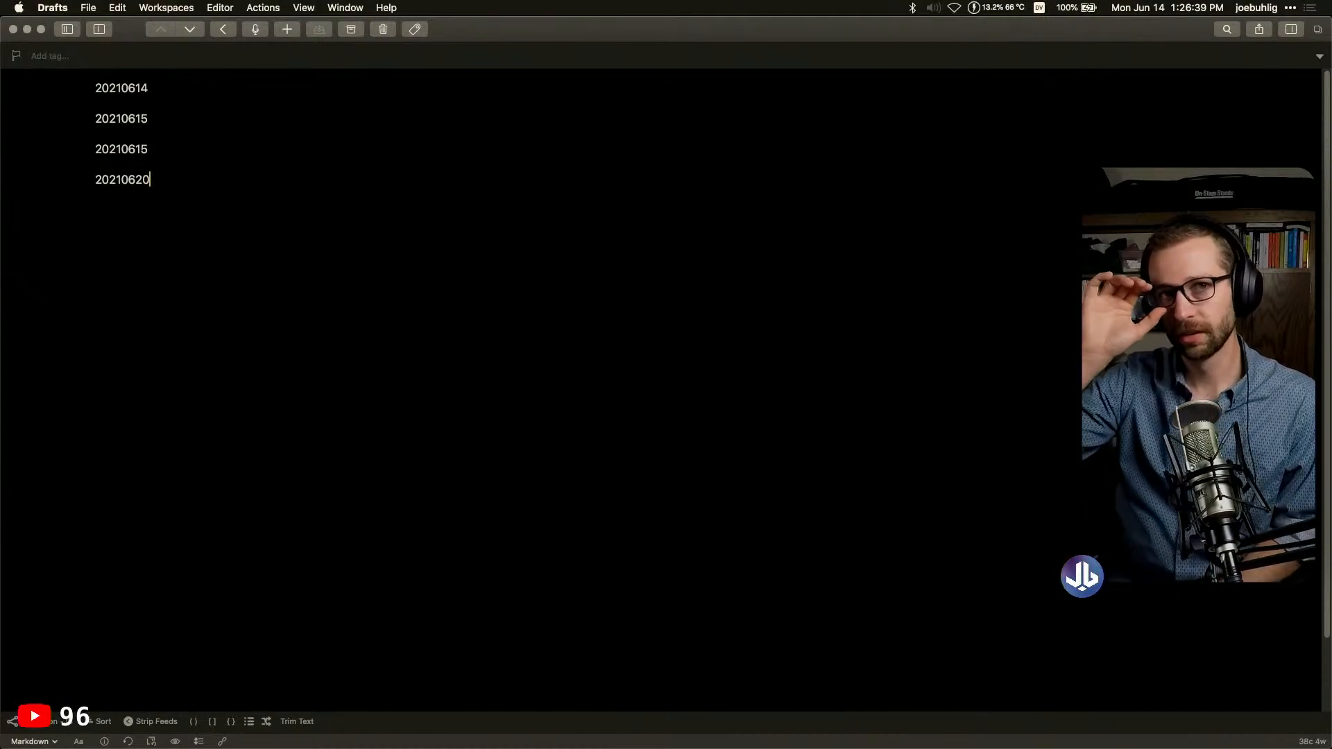
pyautogui.press('Return')
pyautogui.press('Return')
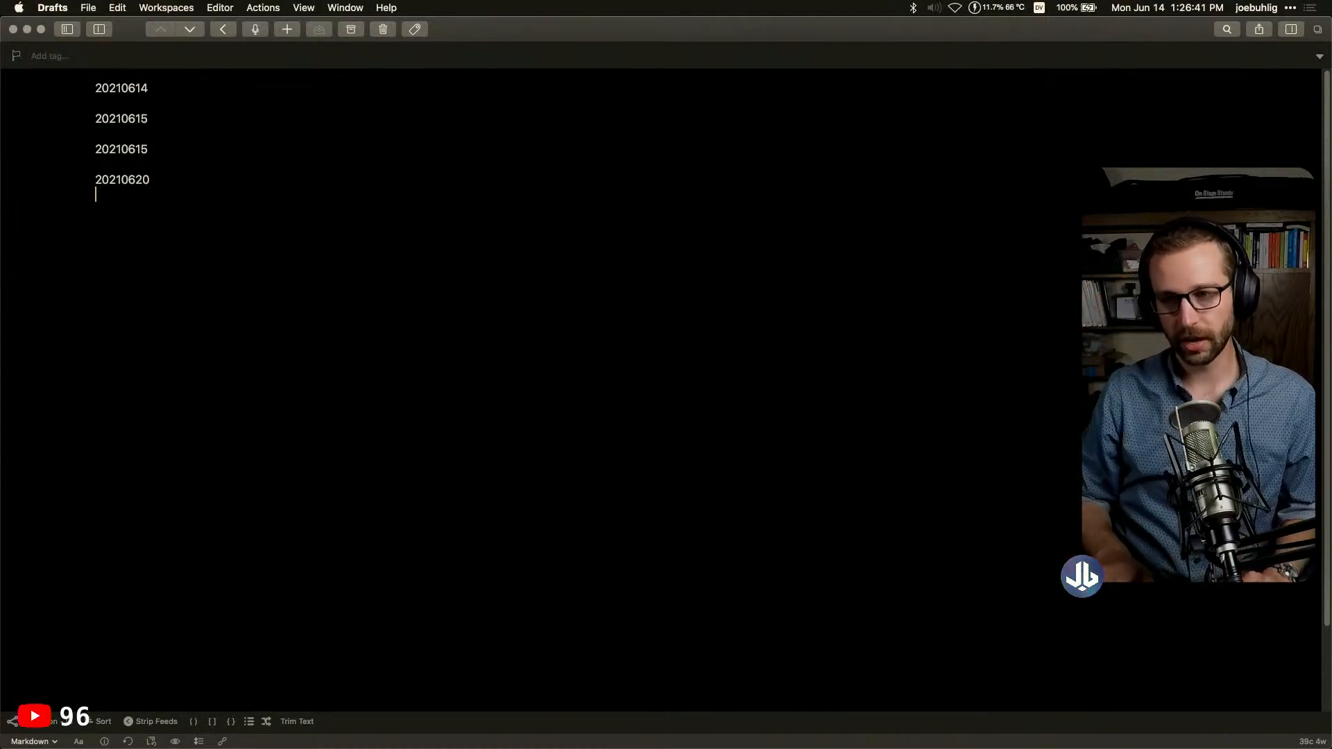
pyautogui.write('d.f')
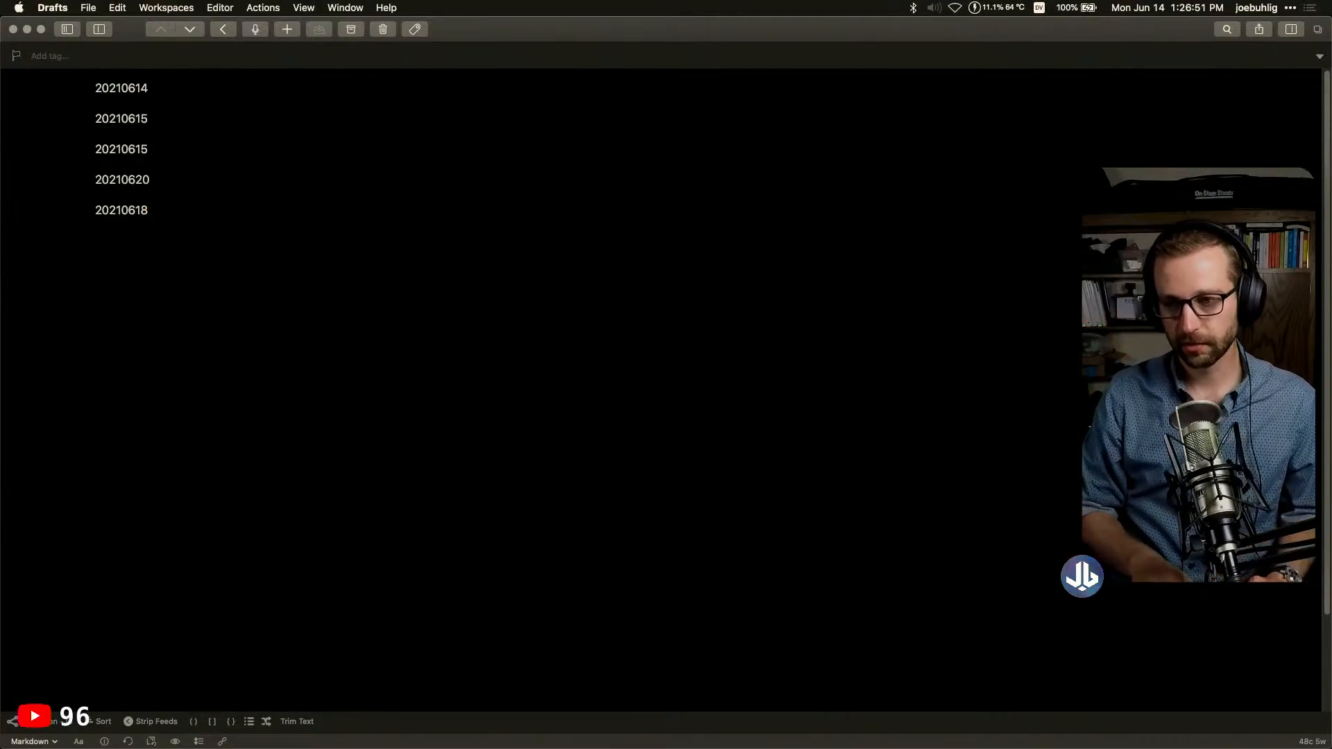
# Insert next Friday's dashed date, 2021-06-18, on a new line by expanding the d.dnf snippet
pyautogui.press('Return')
pyautogui.write('D.d')
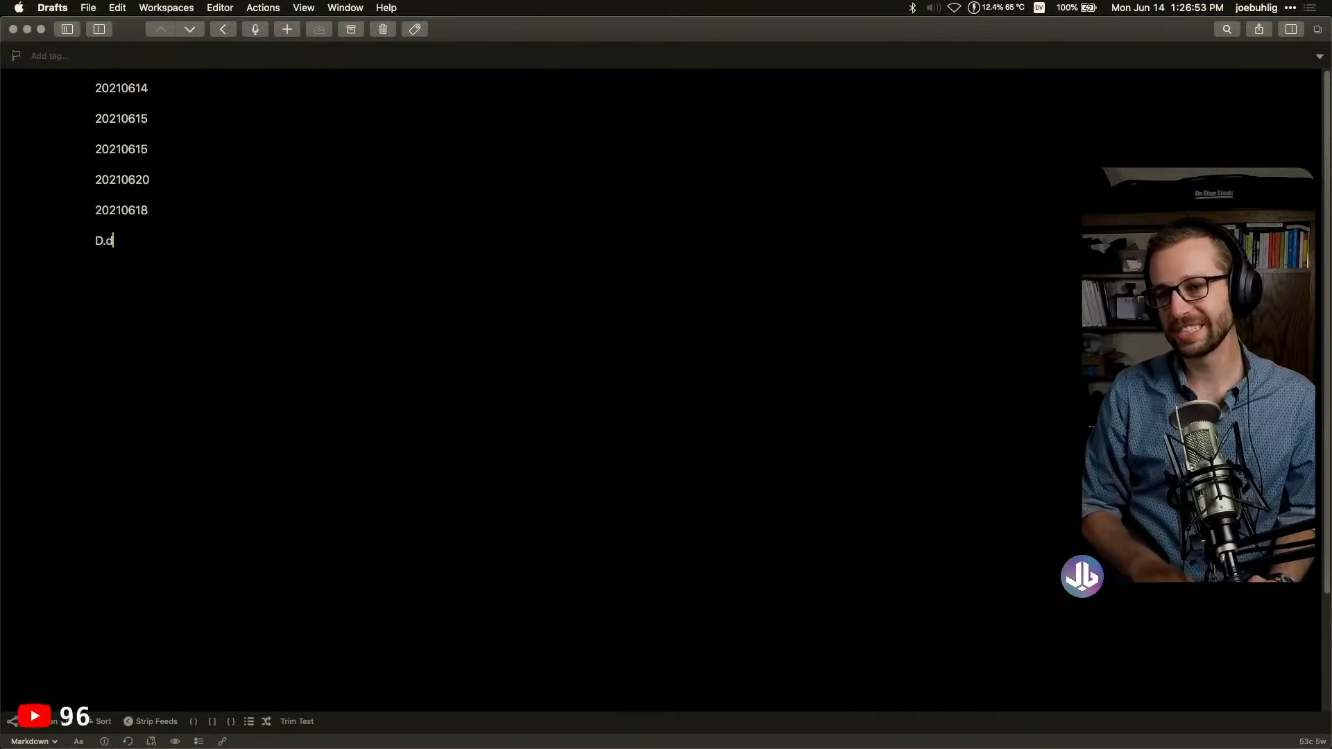
pyautogui.write('n')
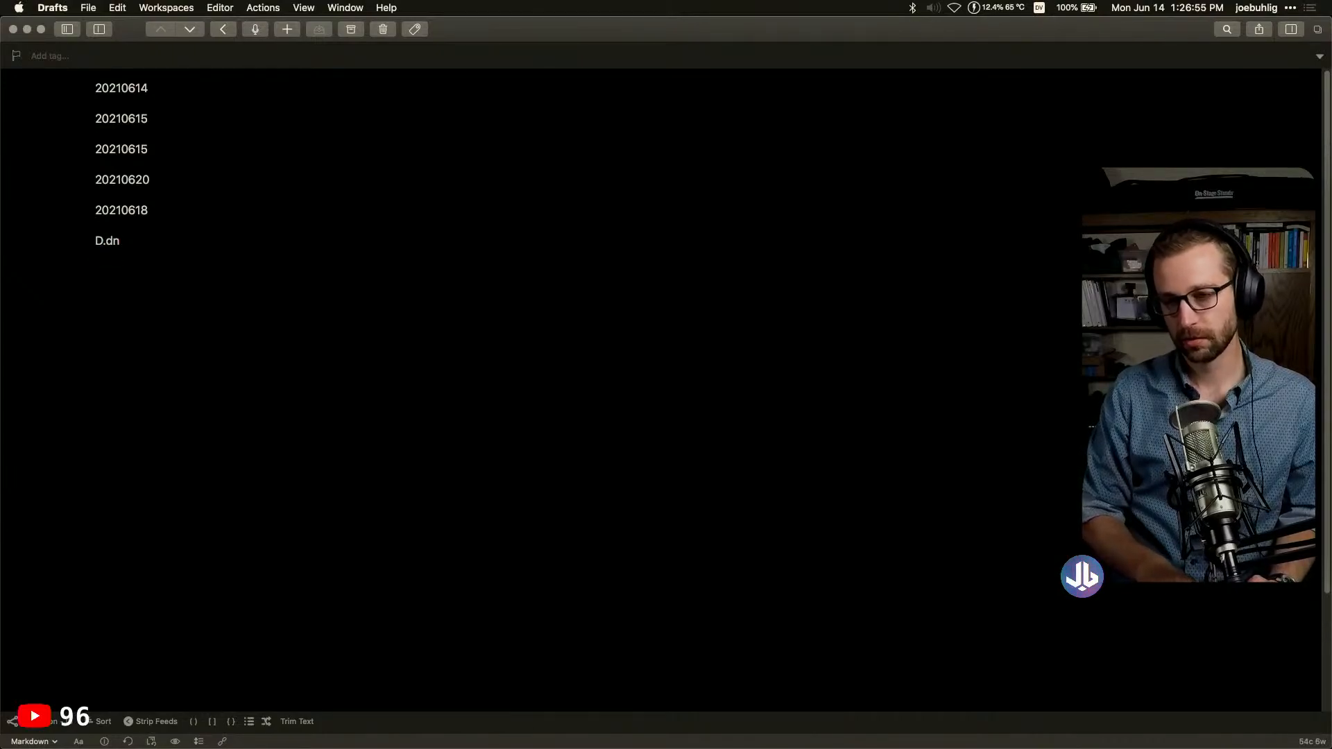
pyautogui.write('f')
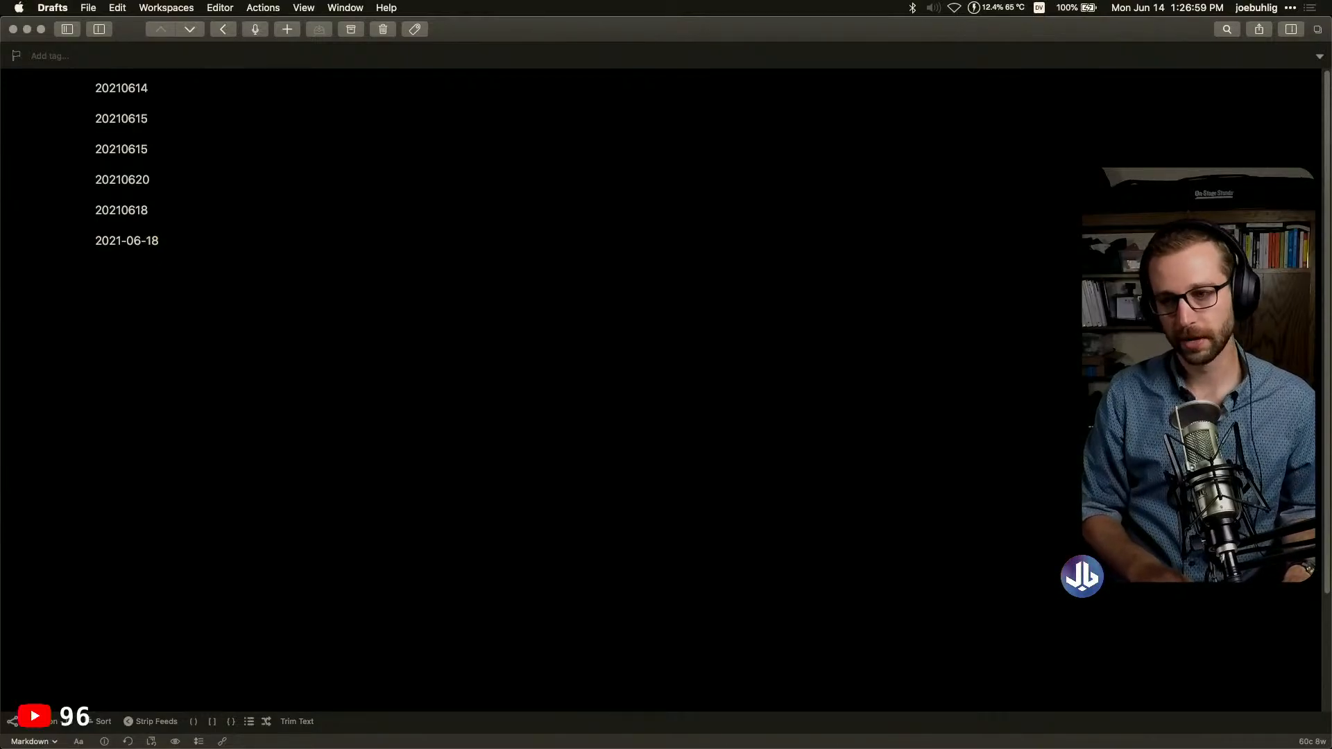
# Switch to Alfred Preferences and examine the date-formatting line of the next-weekday NSAppleScript in the "SNIPPETS: Dashed Dates" workflow, leaving it unchanged
pyautogui.press('super+Tab')
pyautogui.scroll(-1, 605, 630)
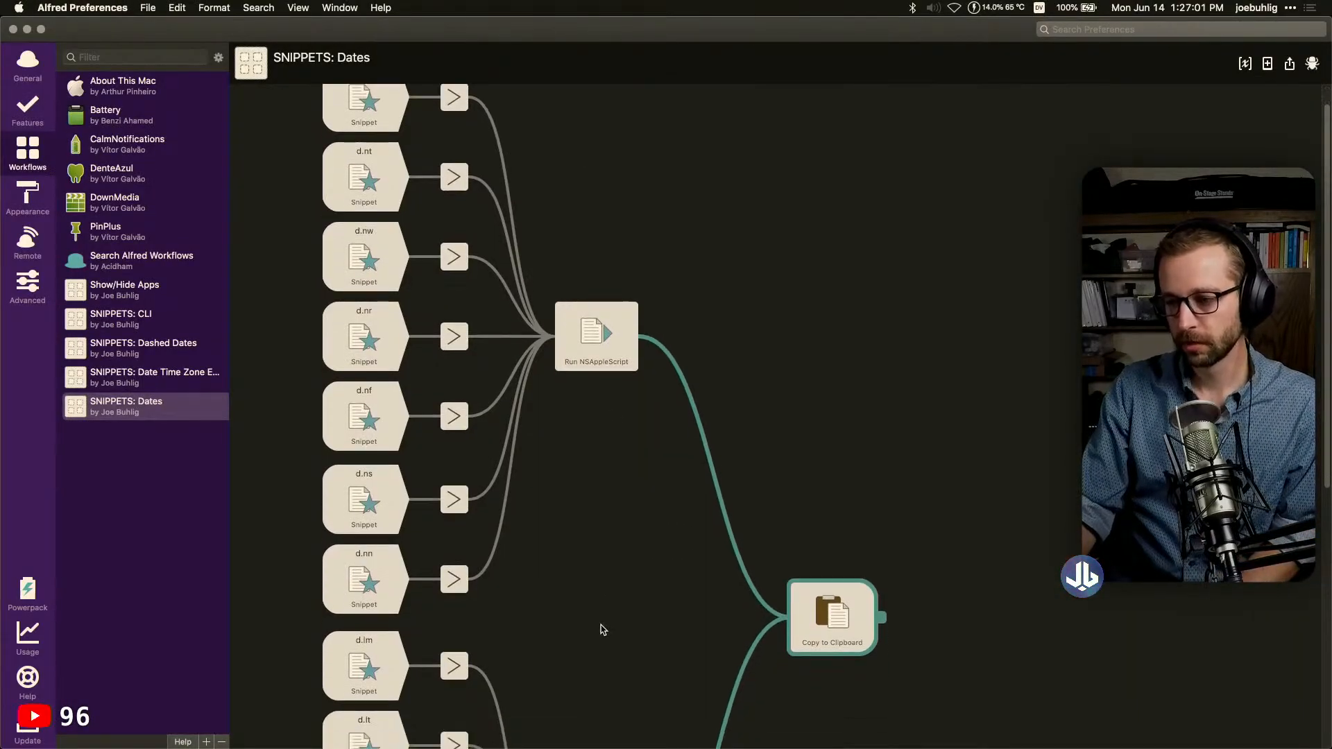
pyautogui.scroll(-2, 602, 630)
pyautogui.click(155, 348)
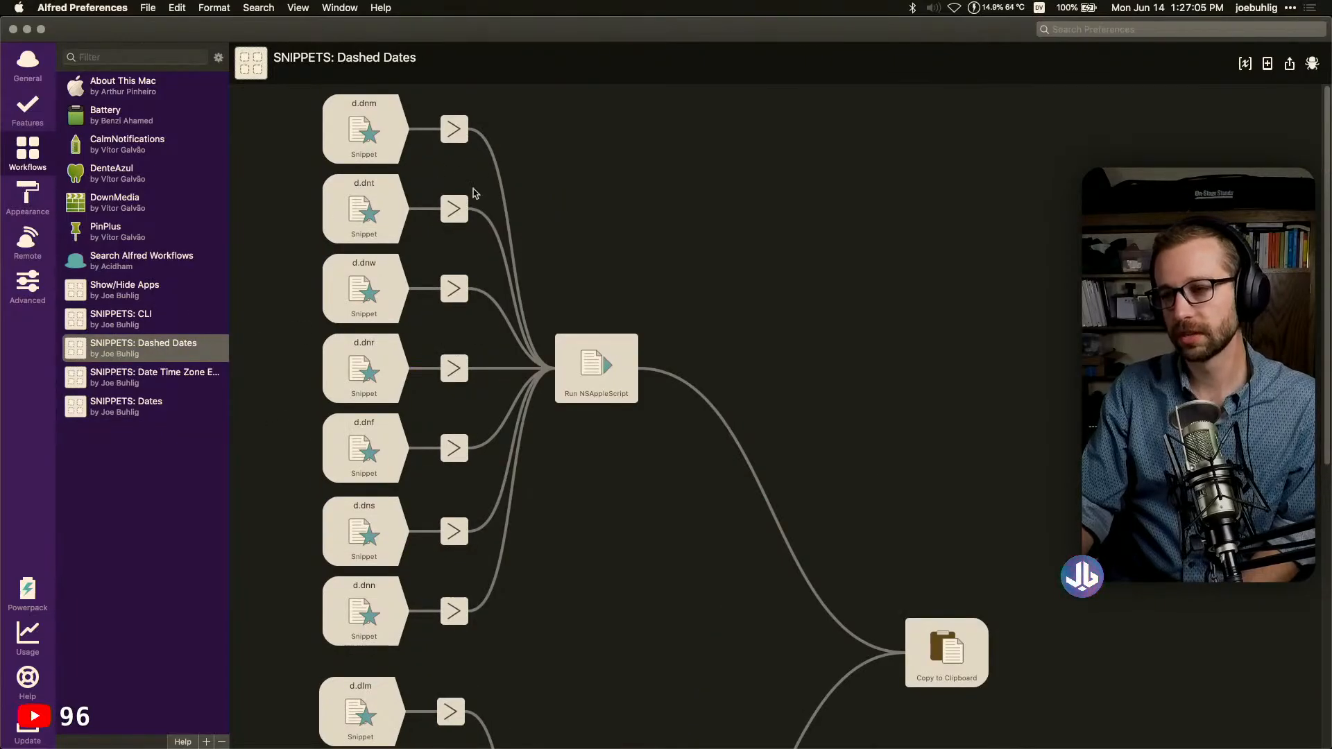
pyautogui.click(596, 368)
pyautogui.doubleClick(603, 366)
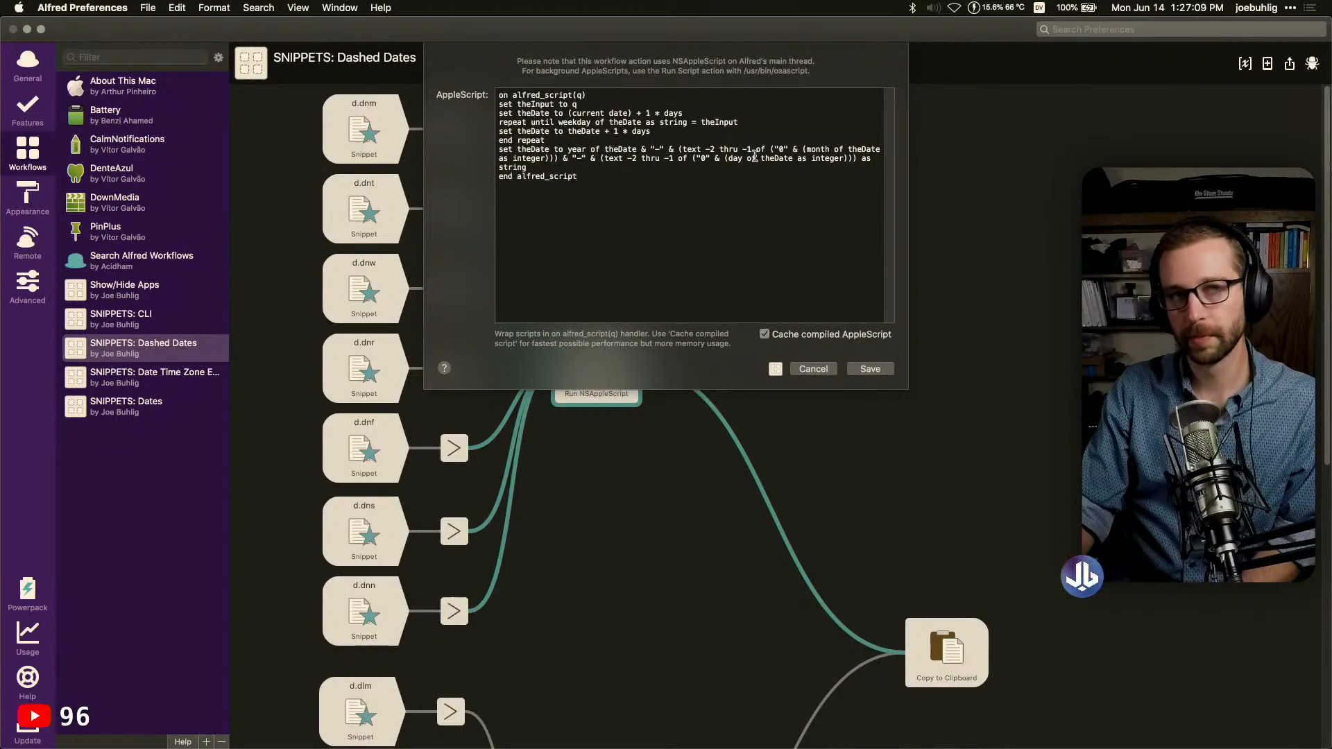
pyautogui.tripleClick(505, 149)
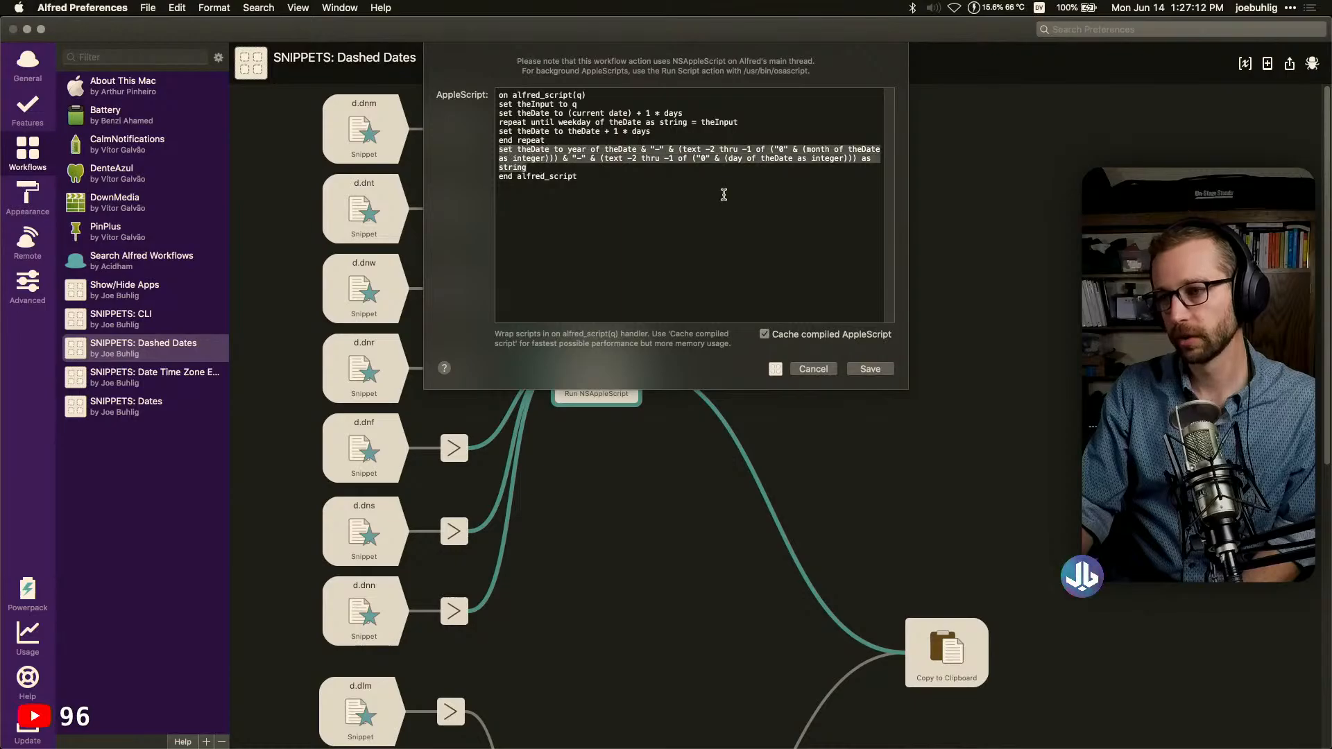
pyautogui.click(795, 213)
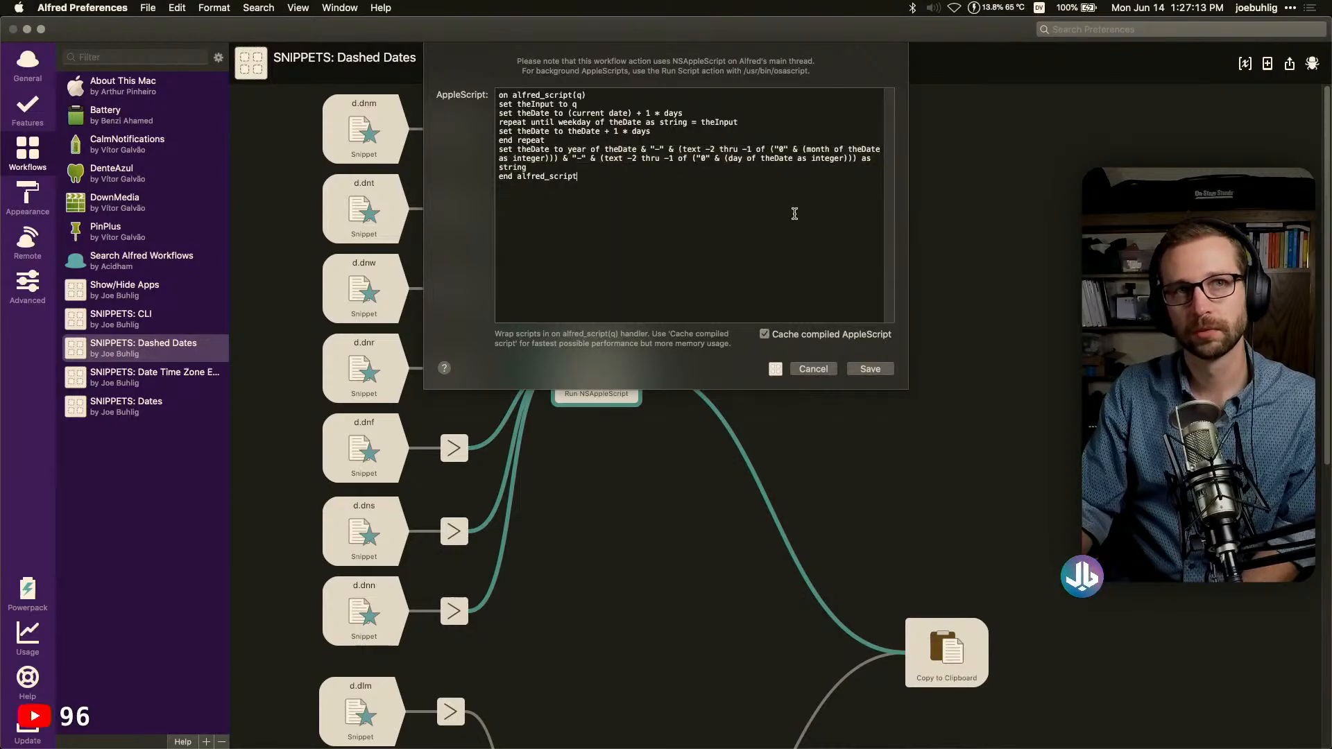
pyautogui.click(814, 369)
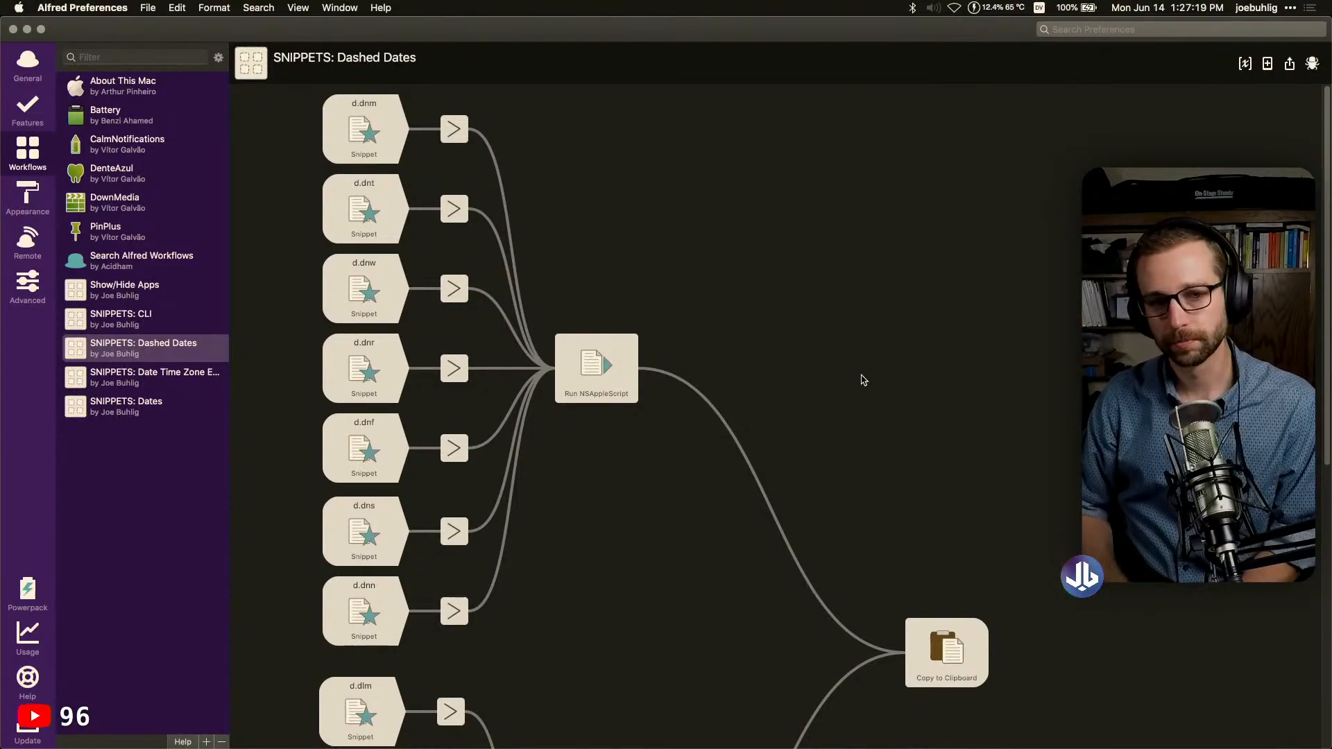
# Look over the next-weekday and last-weekday snippet triggers and their connections in the "SNIPPETS: Dashed Dates" workflow
pyautogui.press('super+Tab')
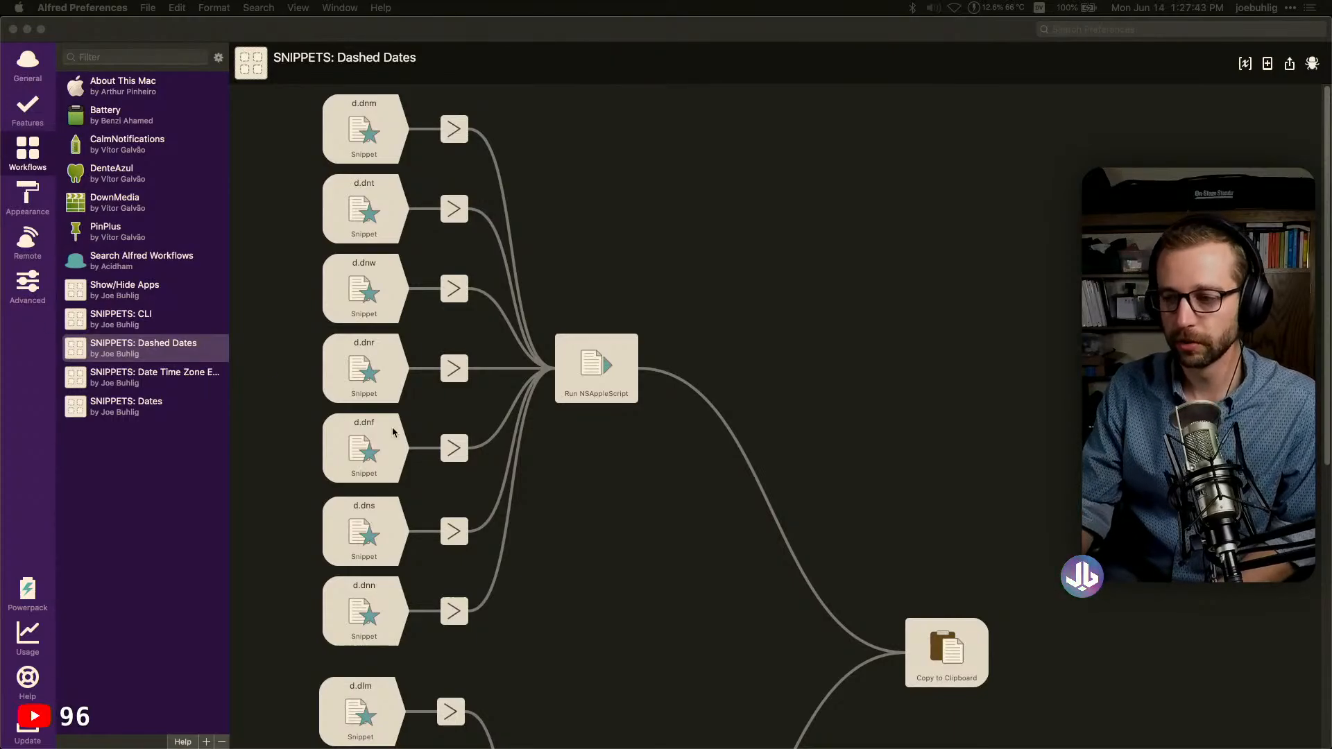
pyautogui.click(705, 498)
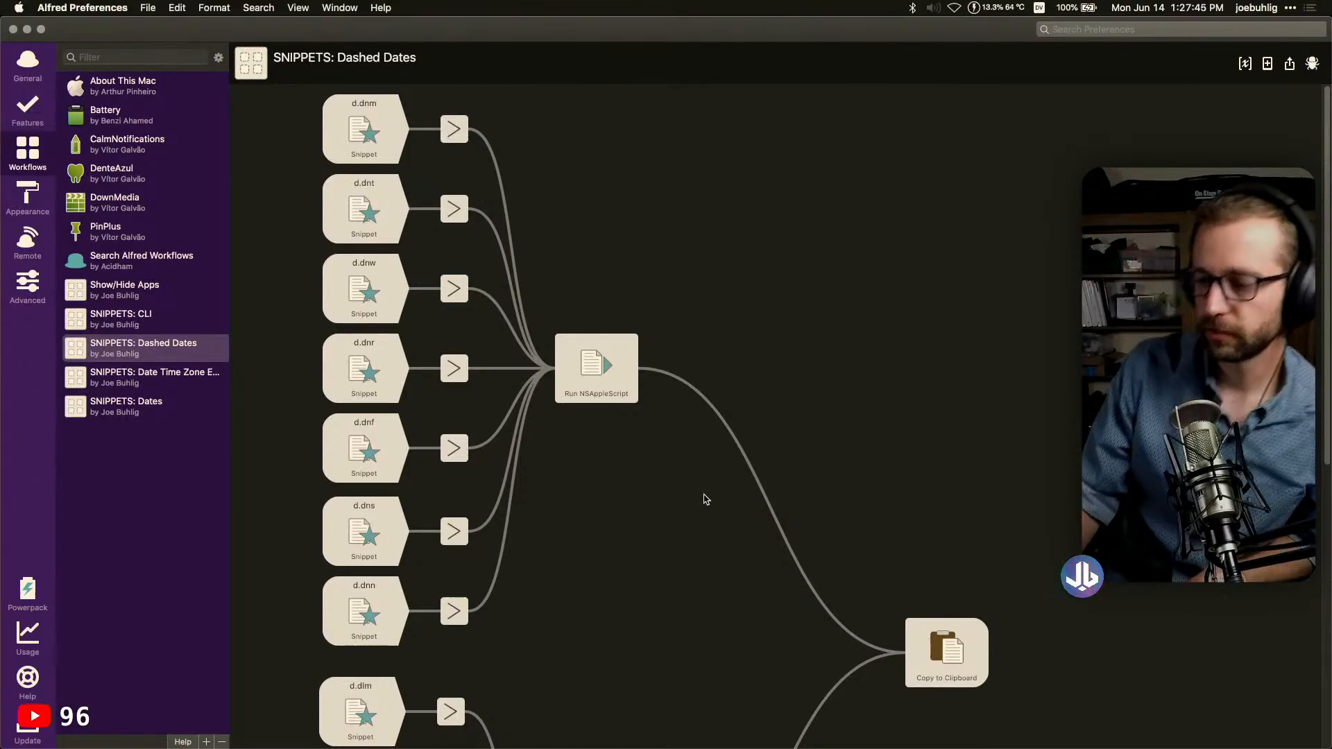
pyautogui.scroll(-8, 683, 498)
pyautogui.scroll(8, 662, 499)
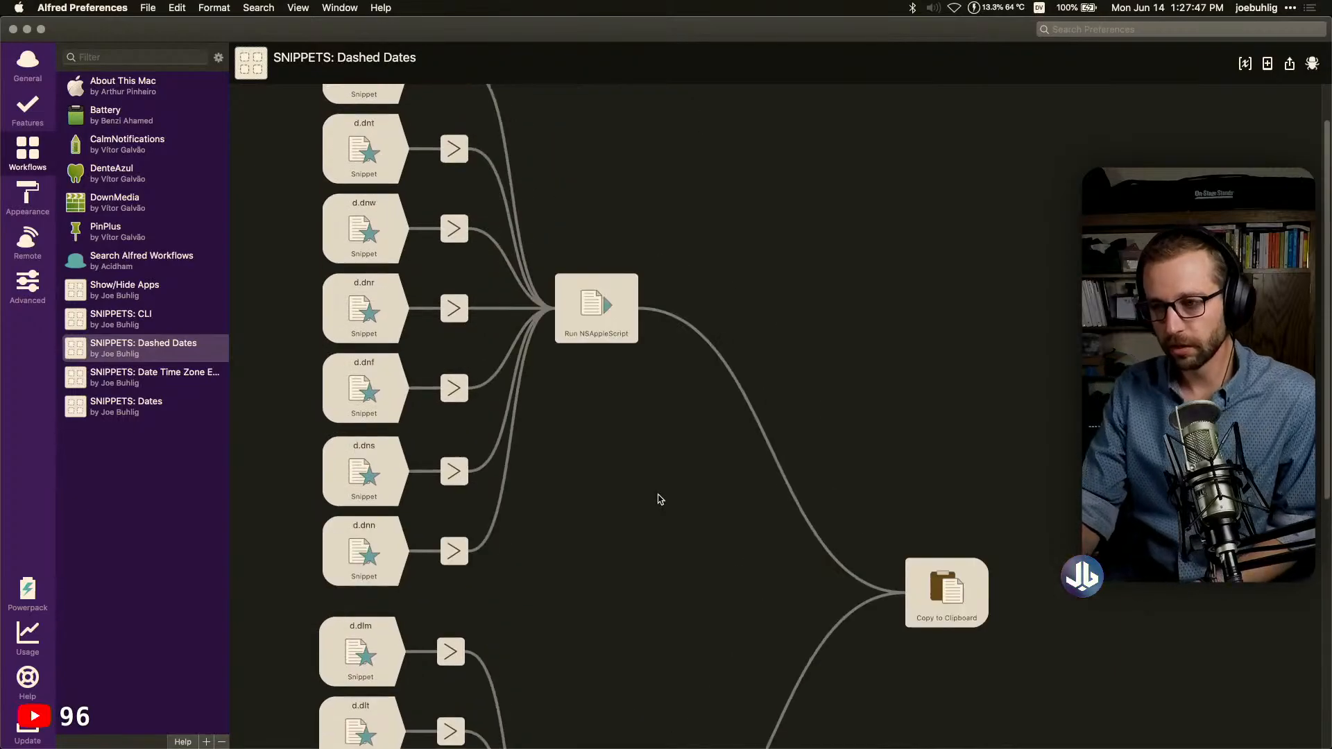
pyautogui.click(355, 115)
pyautogui.click(364, 277)
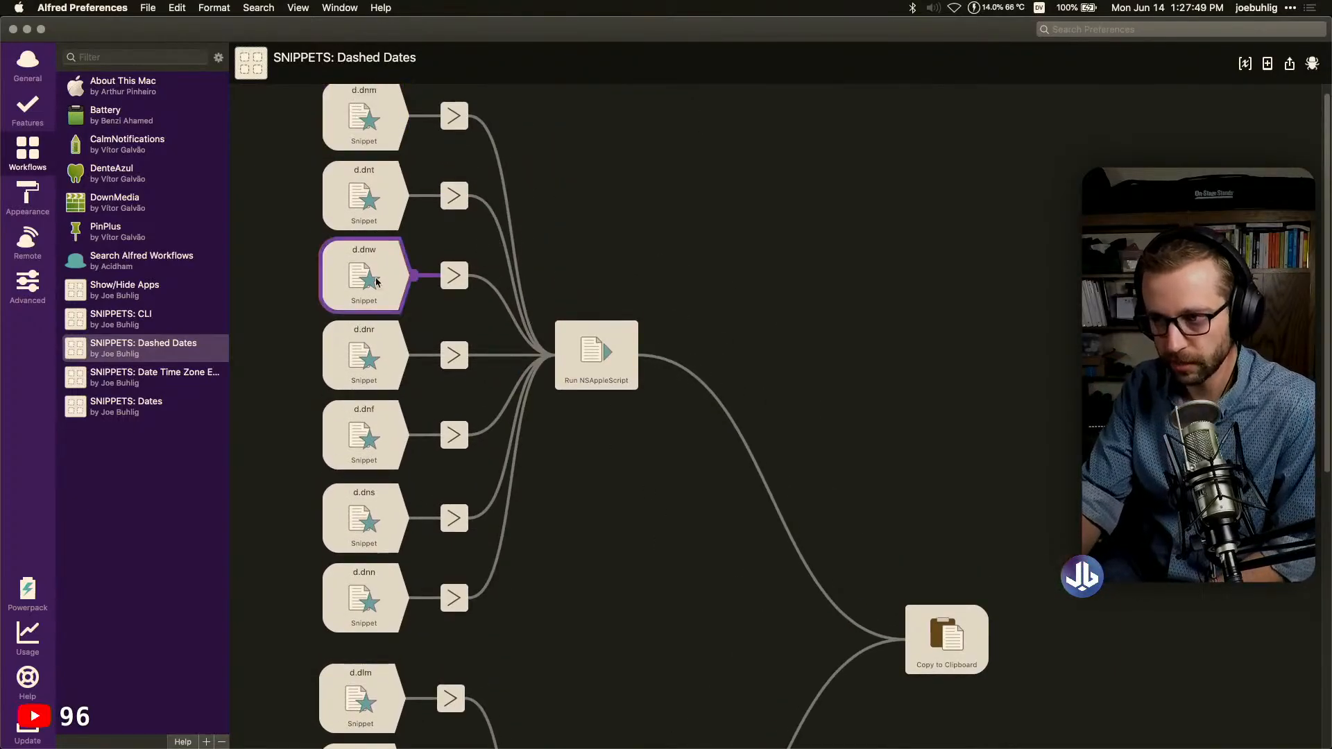
pyautogui.click(389, 610)
pyautogui.click(375, 202)
pyautogui.click(390, 304)
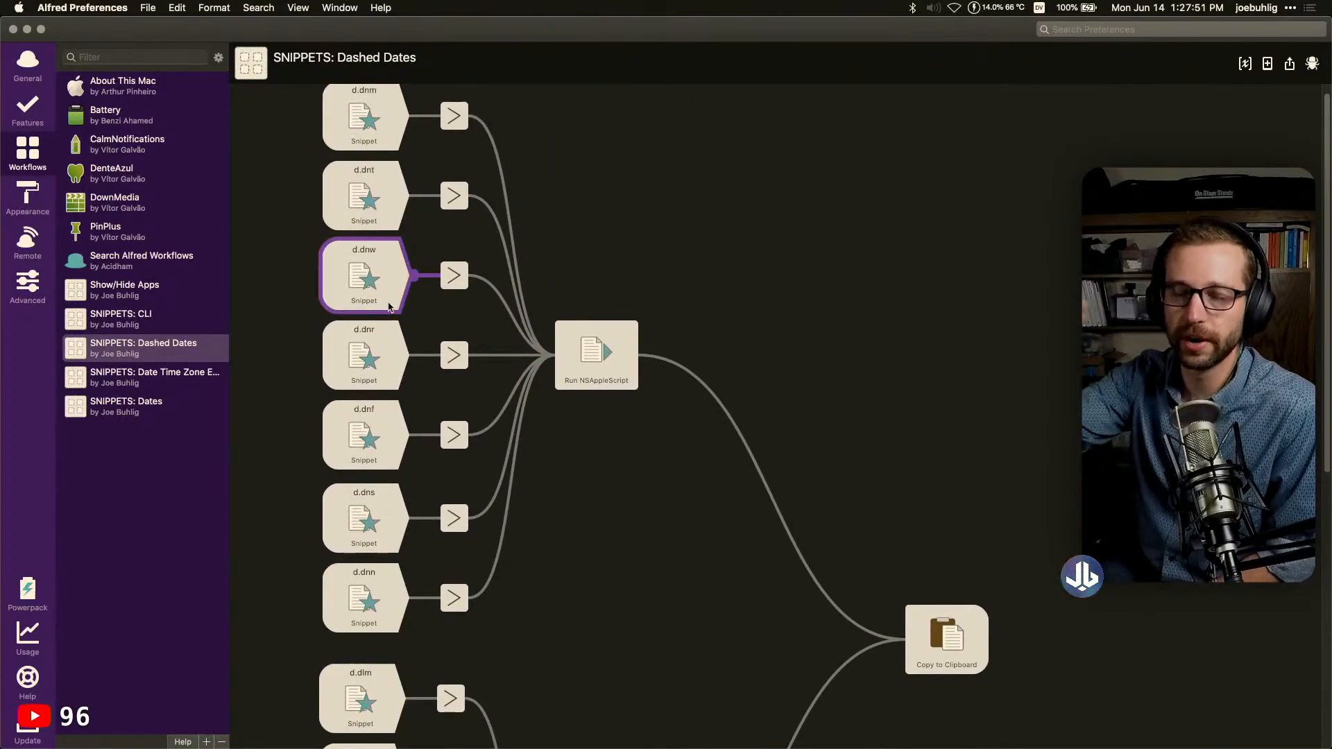
pyautogui.scroll(-13, 479, 385)
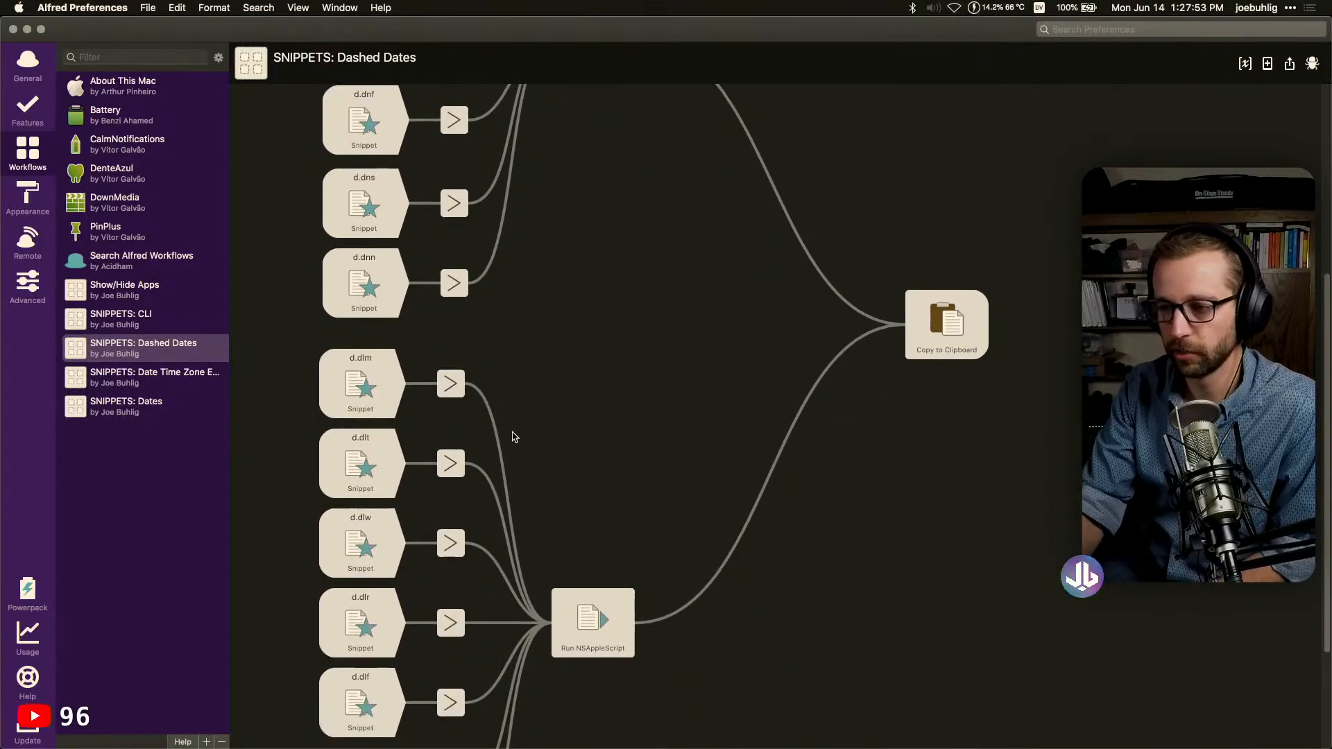
pyautogui.click(372, 276)
pyautogui.scroll(-2, 370, 300)
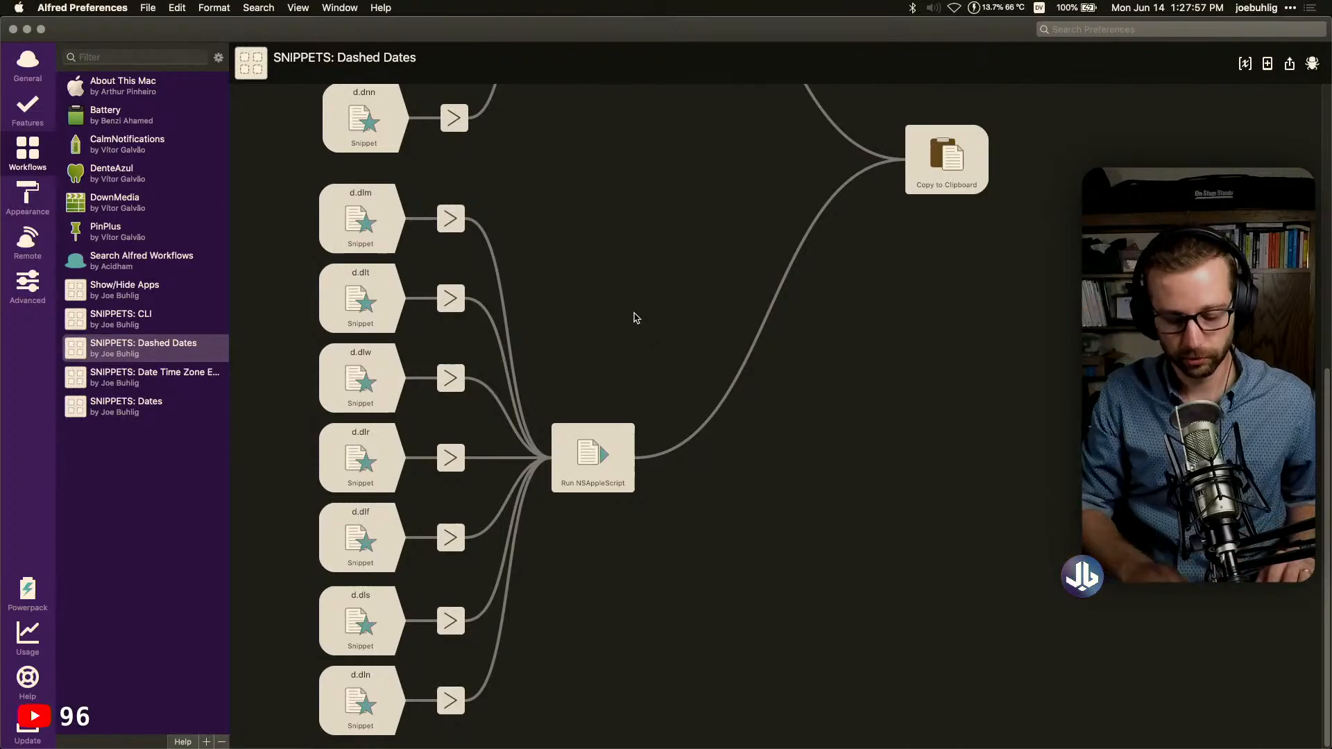
# Switch to Drafts and insert last Friday's dashed date, 2021-06-11, on a new line by expanding the d.dlf snippet
pyautogui.press('super+Tab')
pyautogui.press('Return')
pyautogui.press('Return')
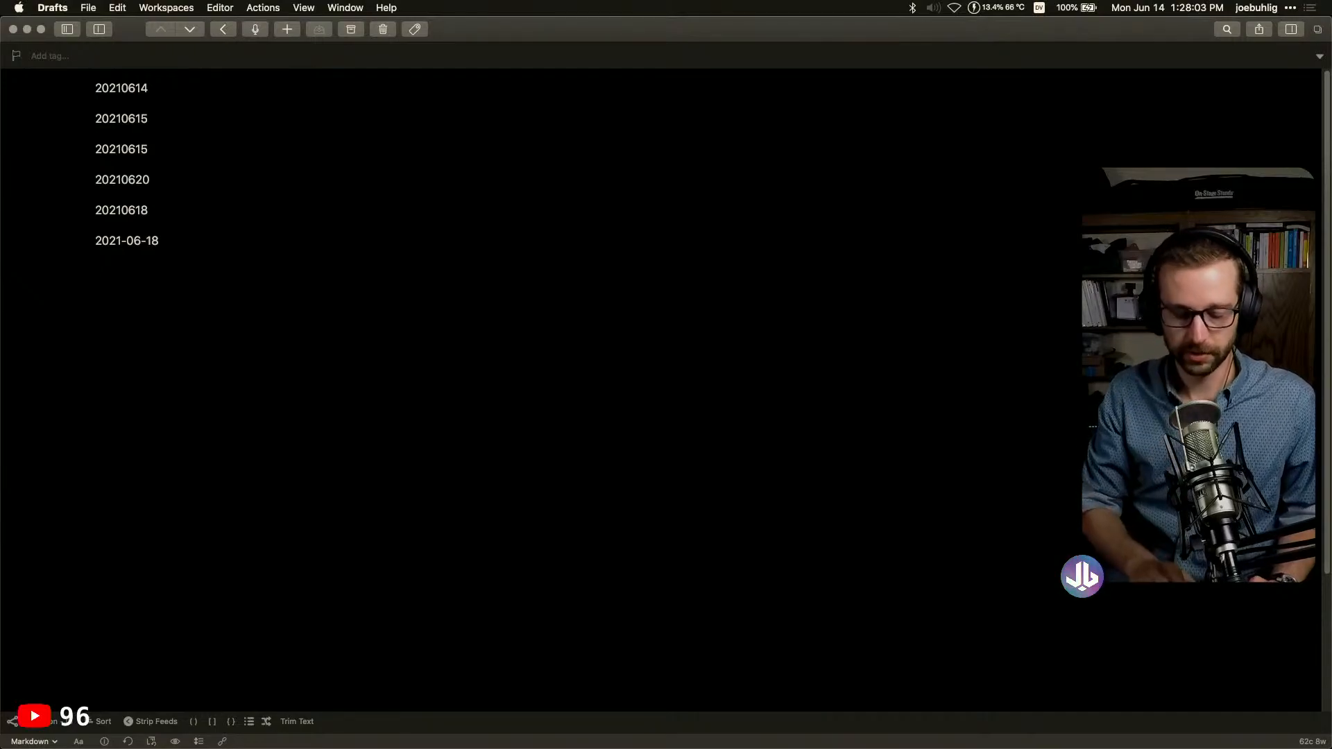
pyautogui.write('d.l')
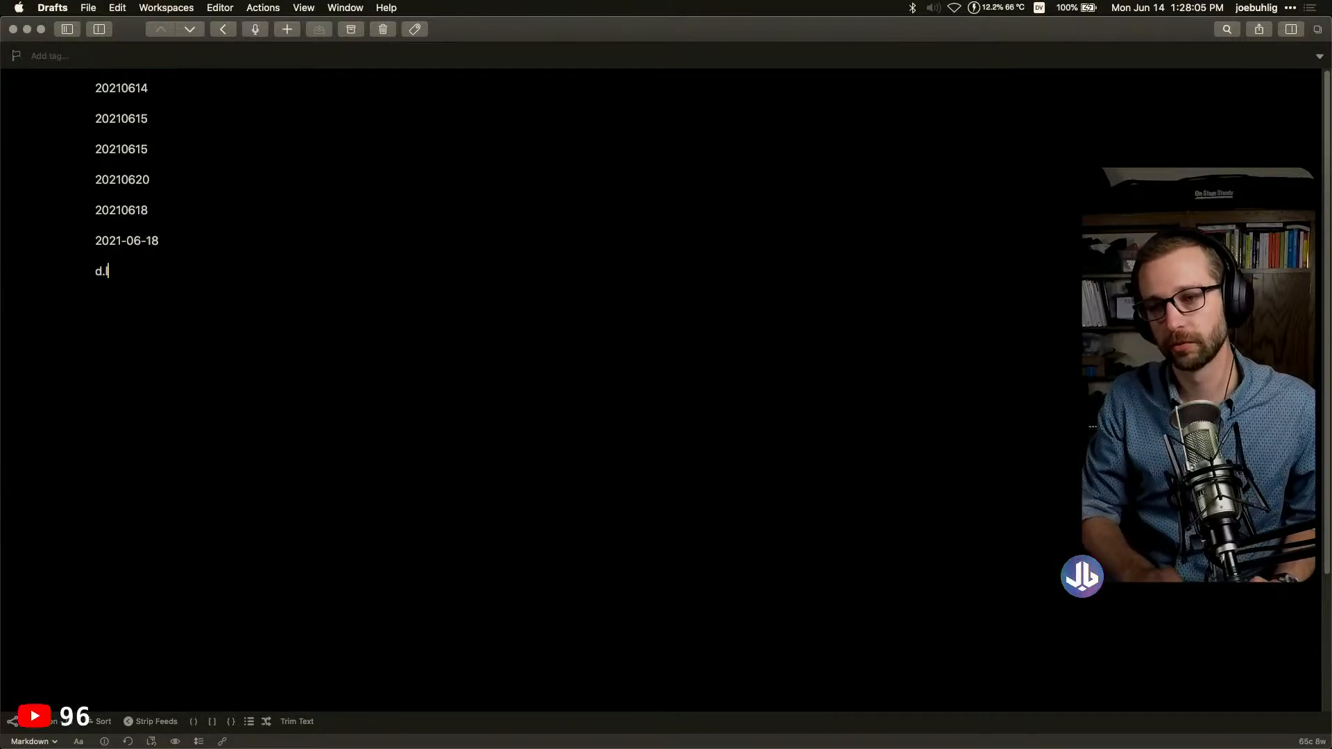
pyautogui.press('BackSpace')
pyautogui.write('dl')
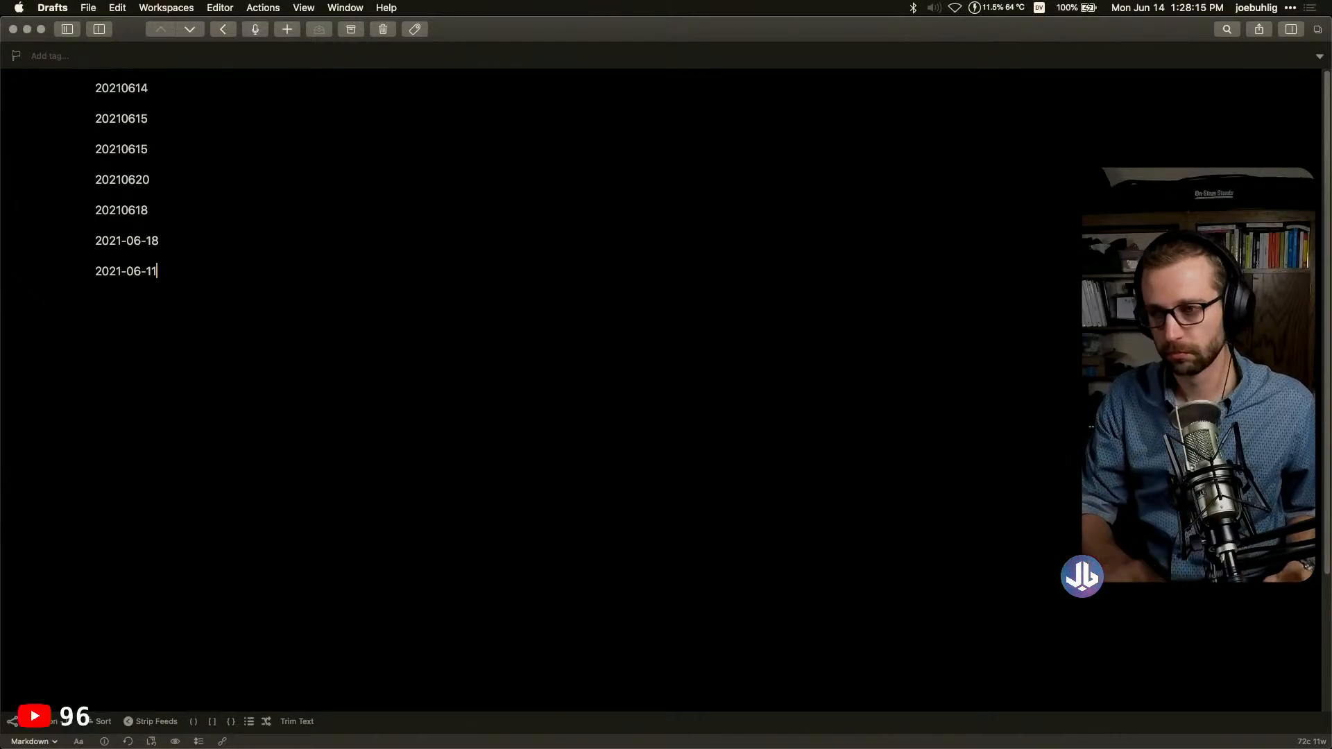
# Switch to Alfred Preferences, start exporting the "SNIPPETS: Dashed Dates" workflow and set its version to 0.1
pyautogui.press('super+Tab')
pyautogui.rightClick(153, 346)
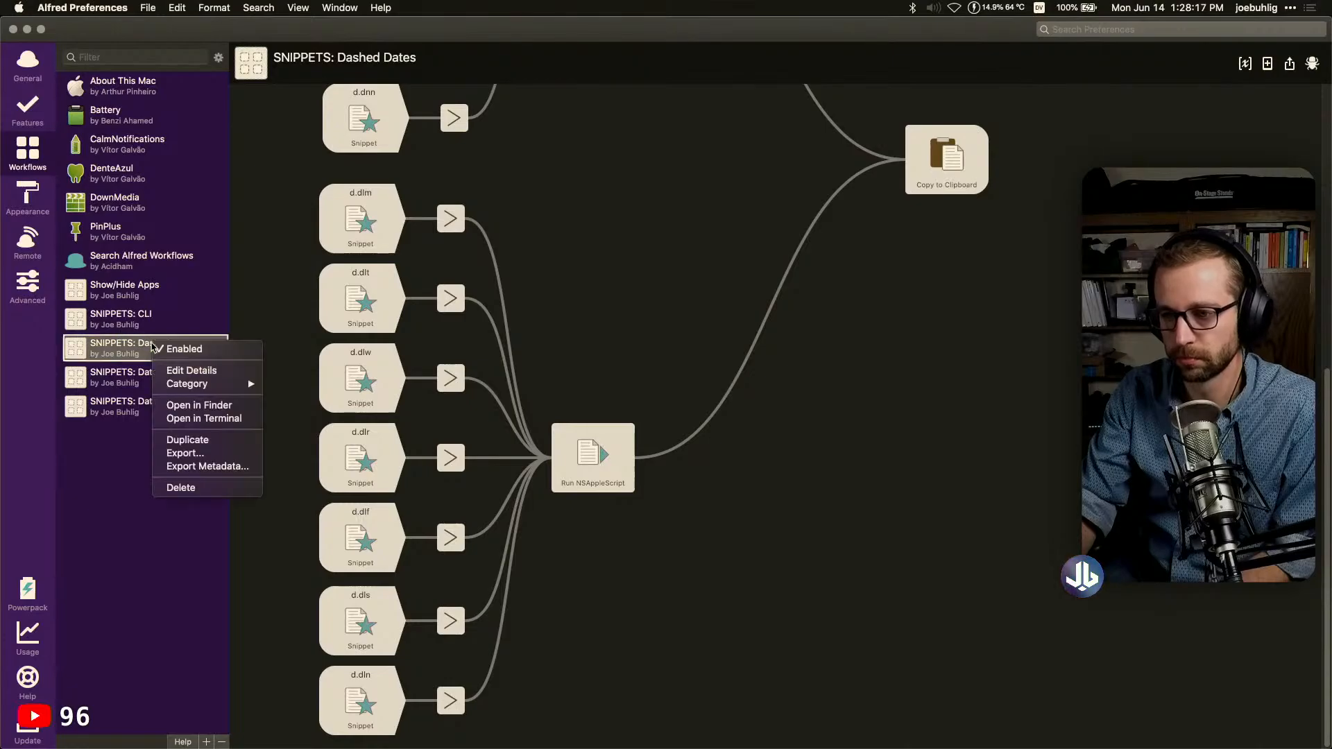
pyautogui.click(209, 455)
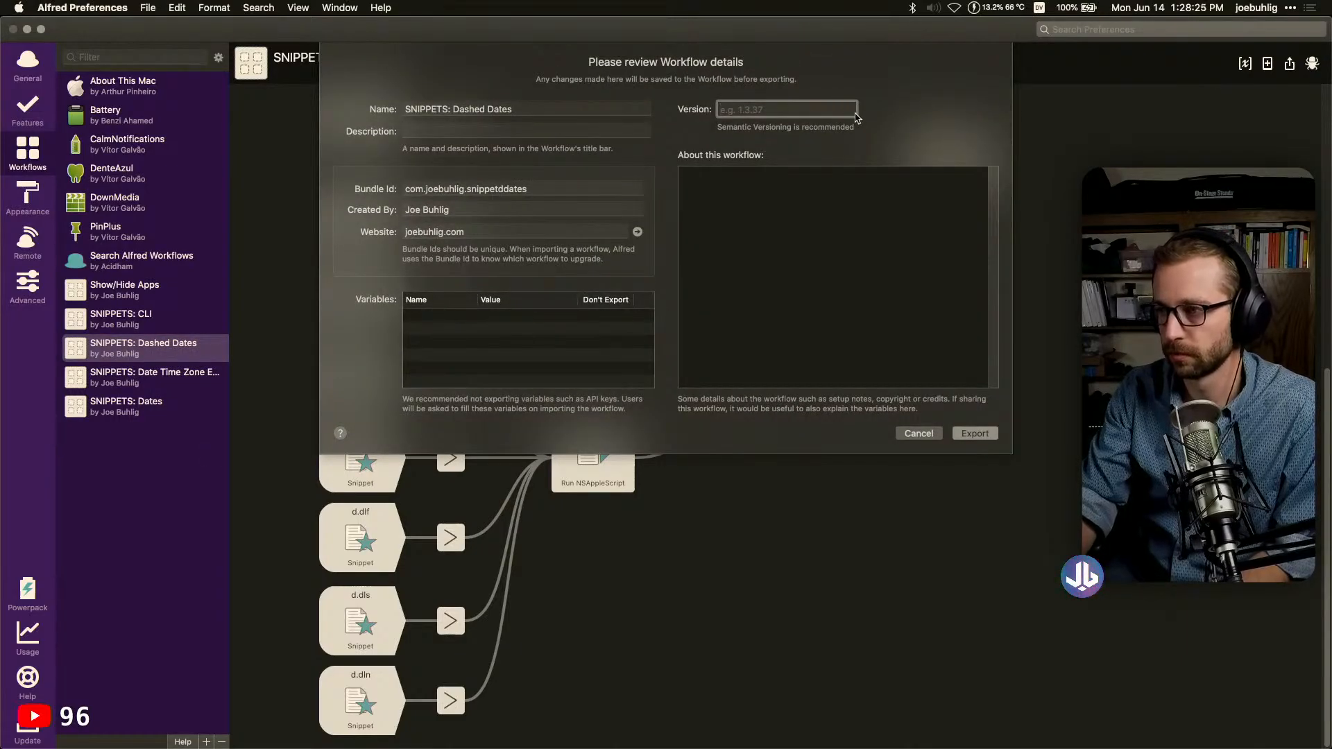
pyautogui.click(852, 111)
pyautogui.write('0.')
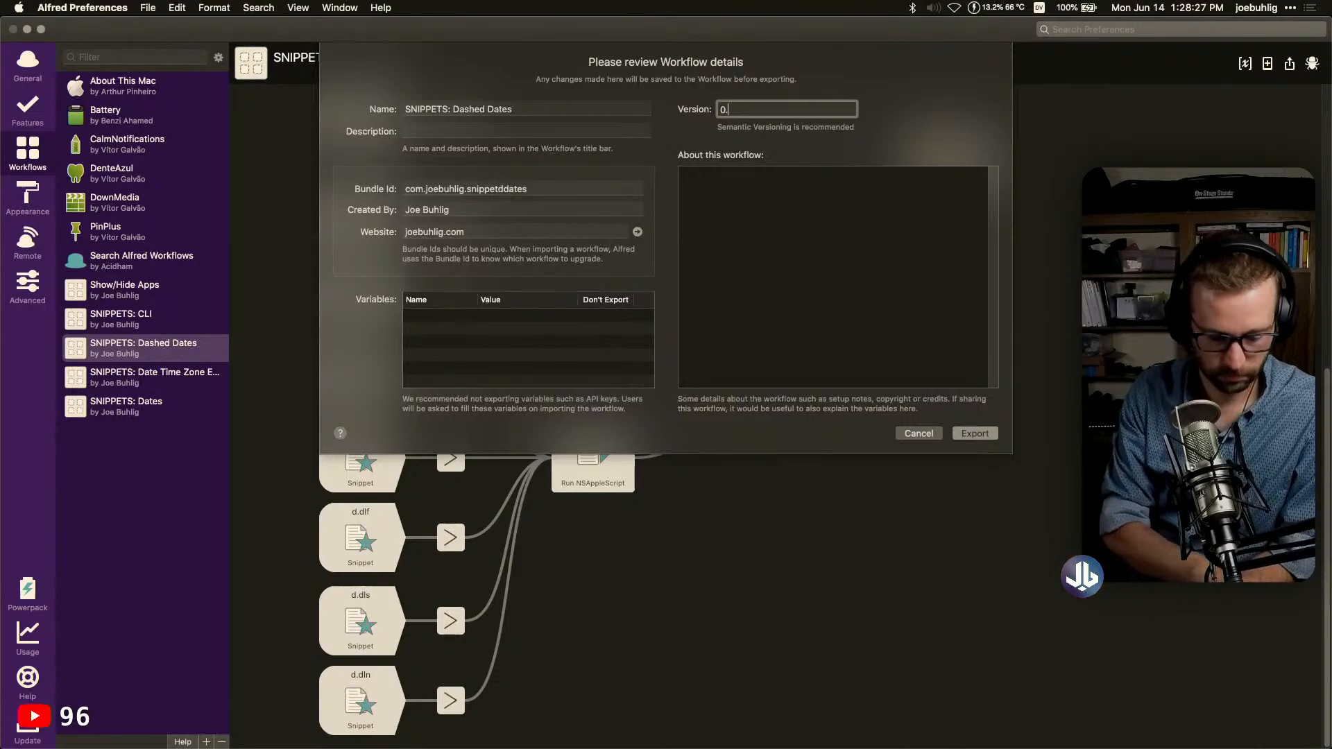
pyautogui.write('1')
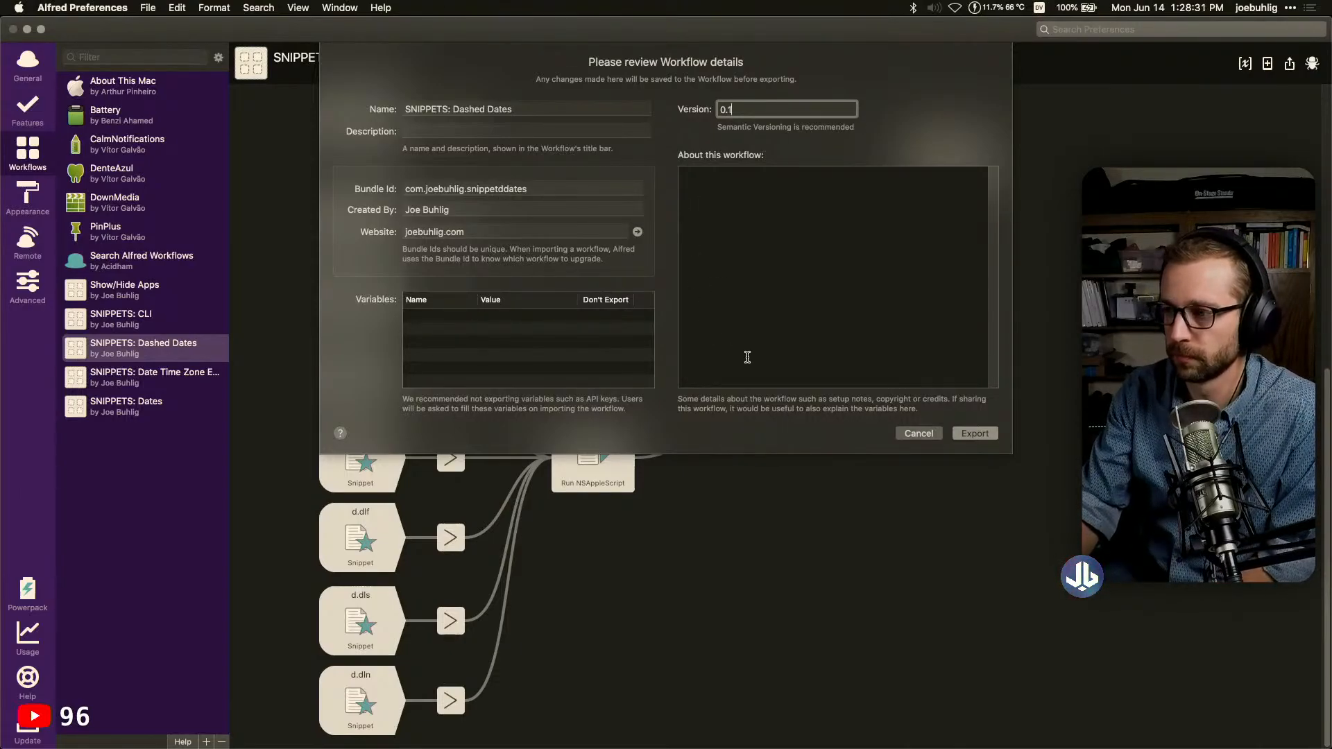
# Export the "SNIPPETS: Dashed Dates" workflow file to the 1nbox folder
pyautogui.click(967, 434)
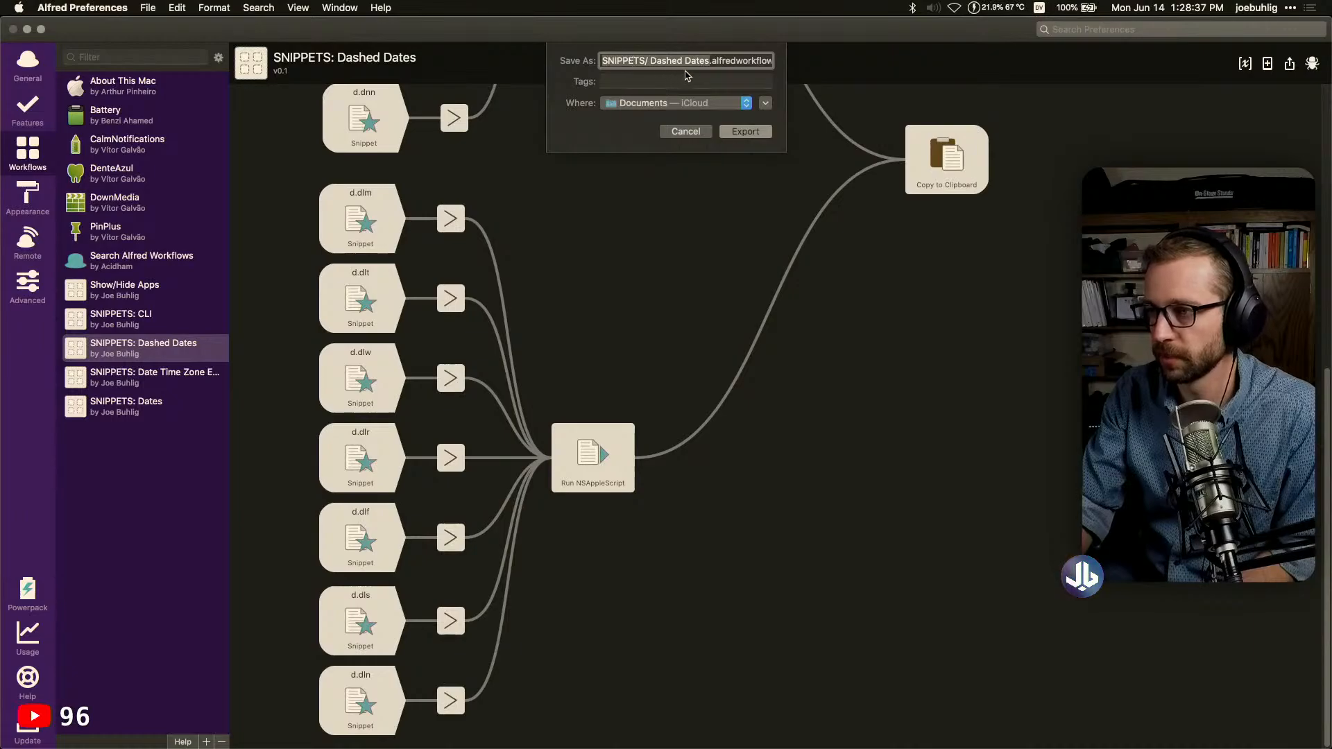
pyautogui.click(748, 104)
pyautogui.click(686, 205)
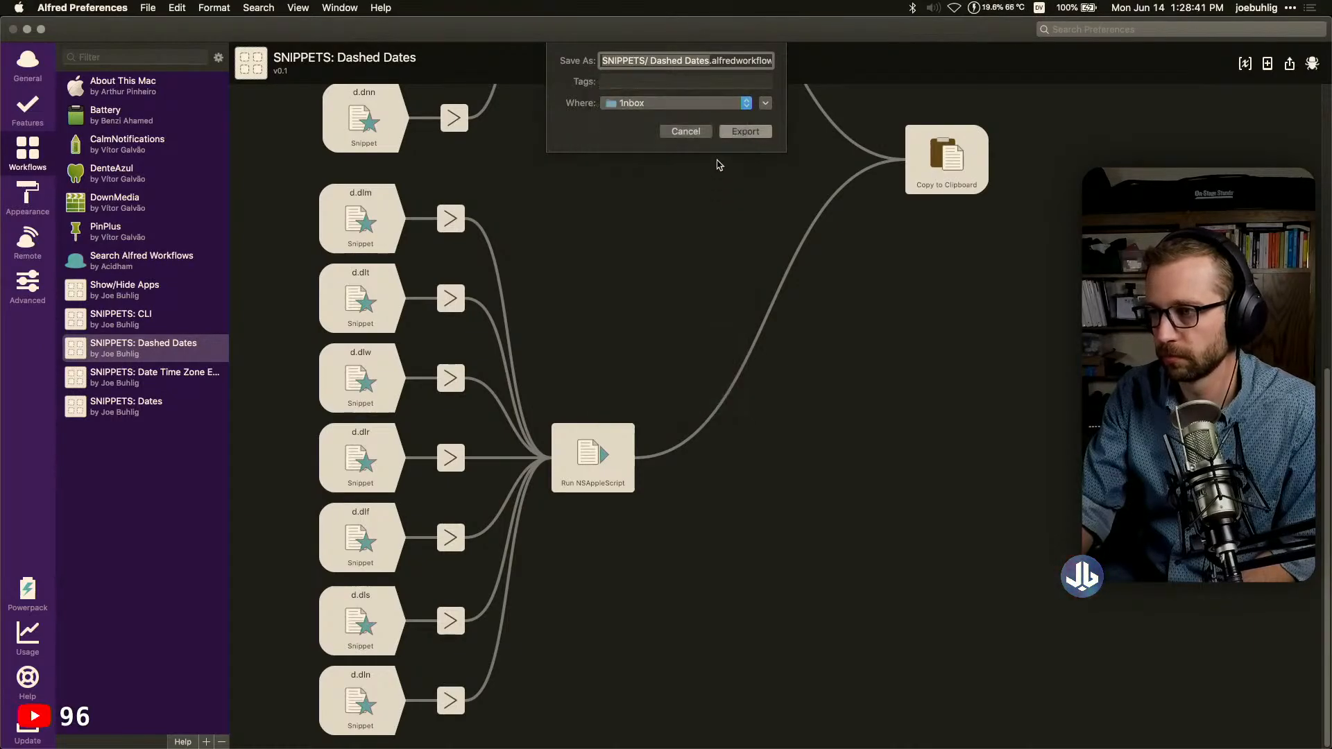
pyautogui.click(744, 131)
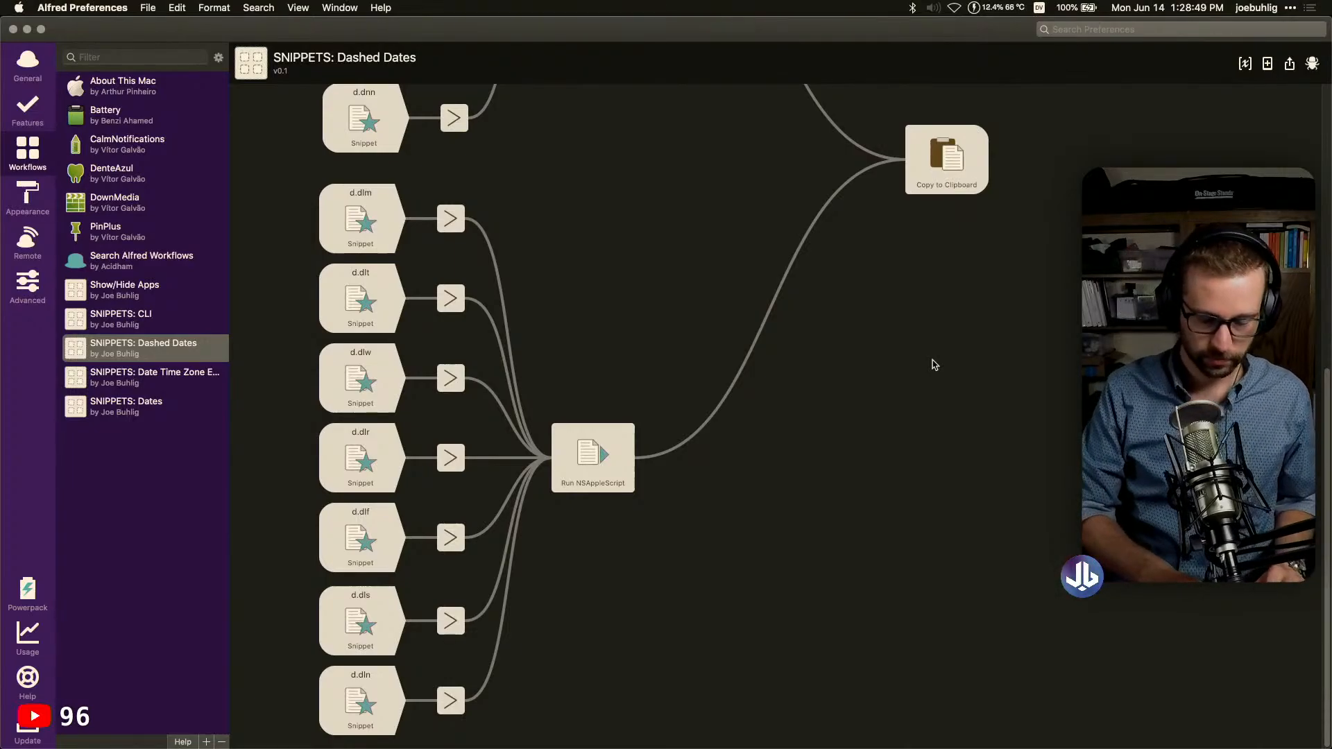
# Switch to Brave, view the workflow author's GitHub profile in a new tab and close that tab
pyautogui.press('super+Tab')
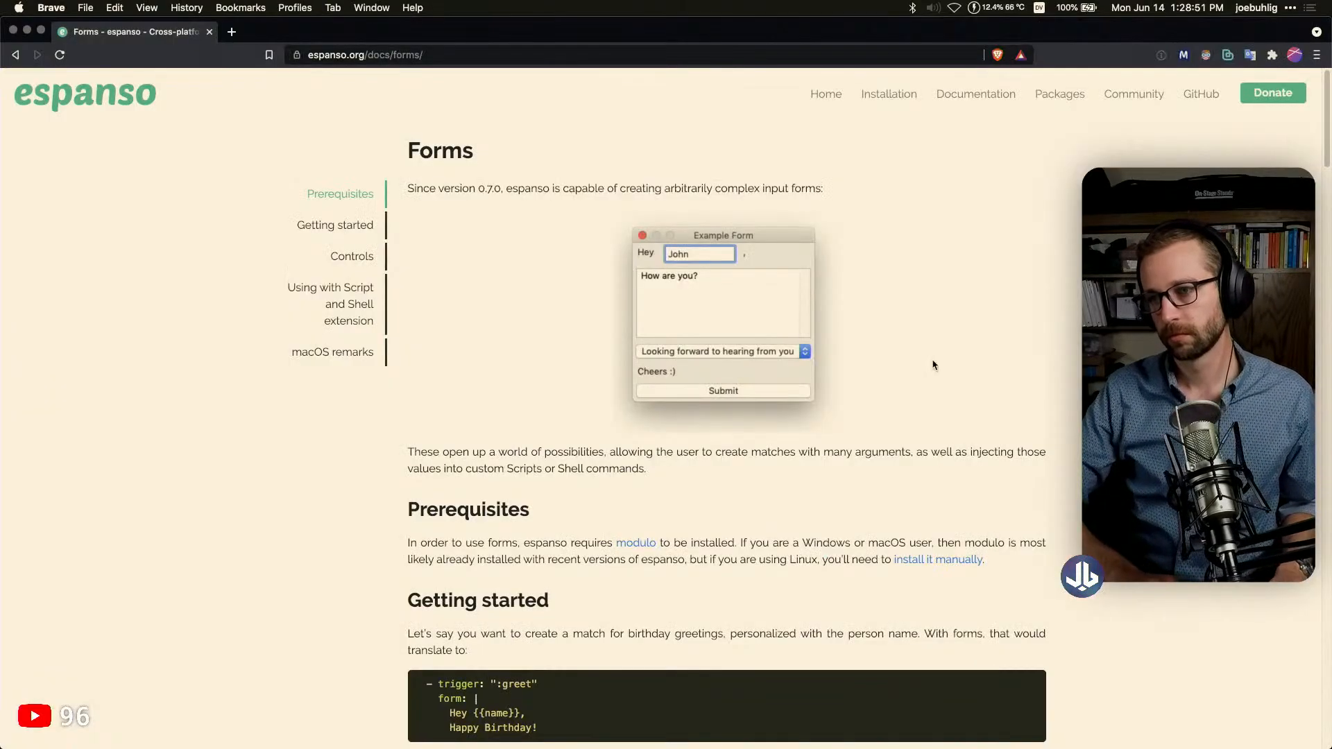
pyautogui.press('super+t')
pyautogui.write('github.com/joebuhlig')
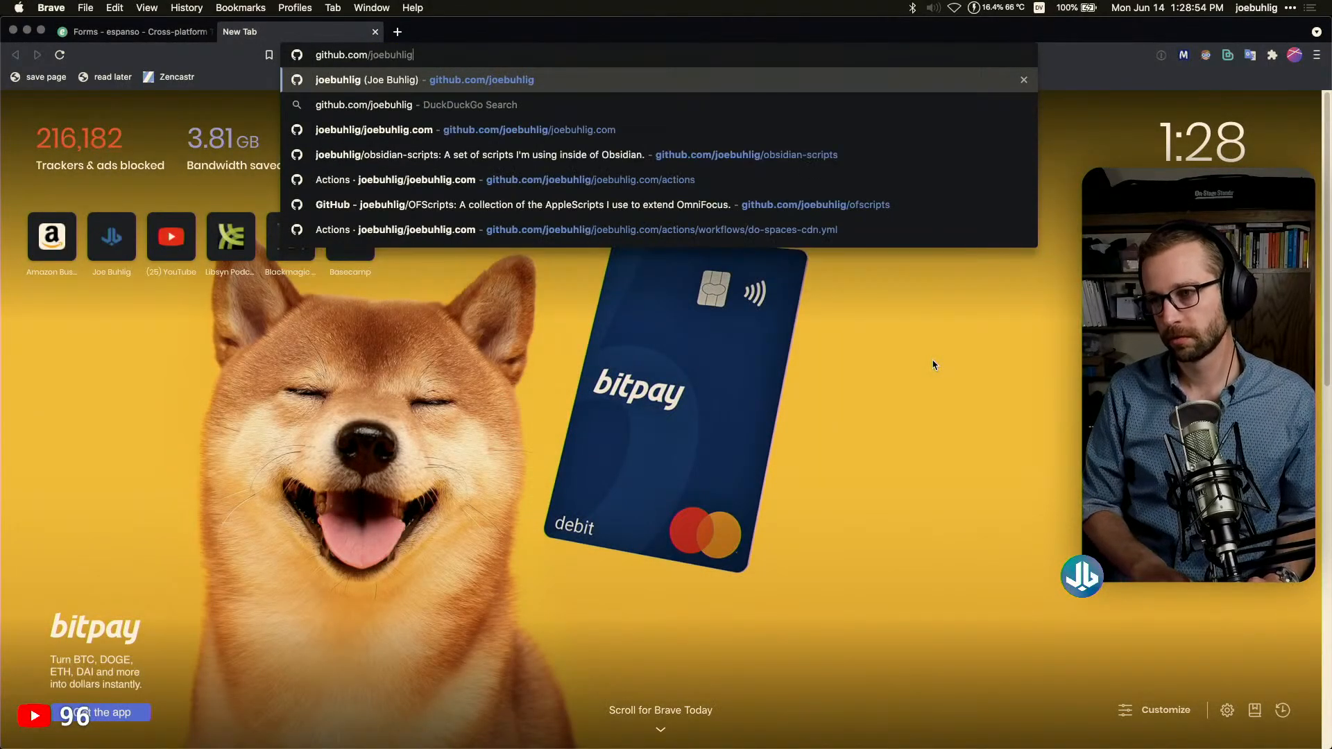
pyautogui.press('Return')
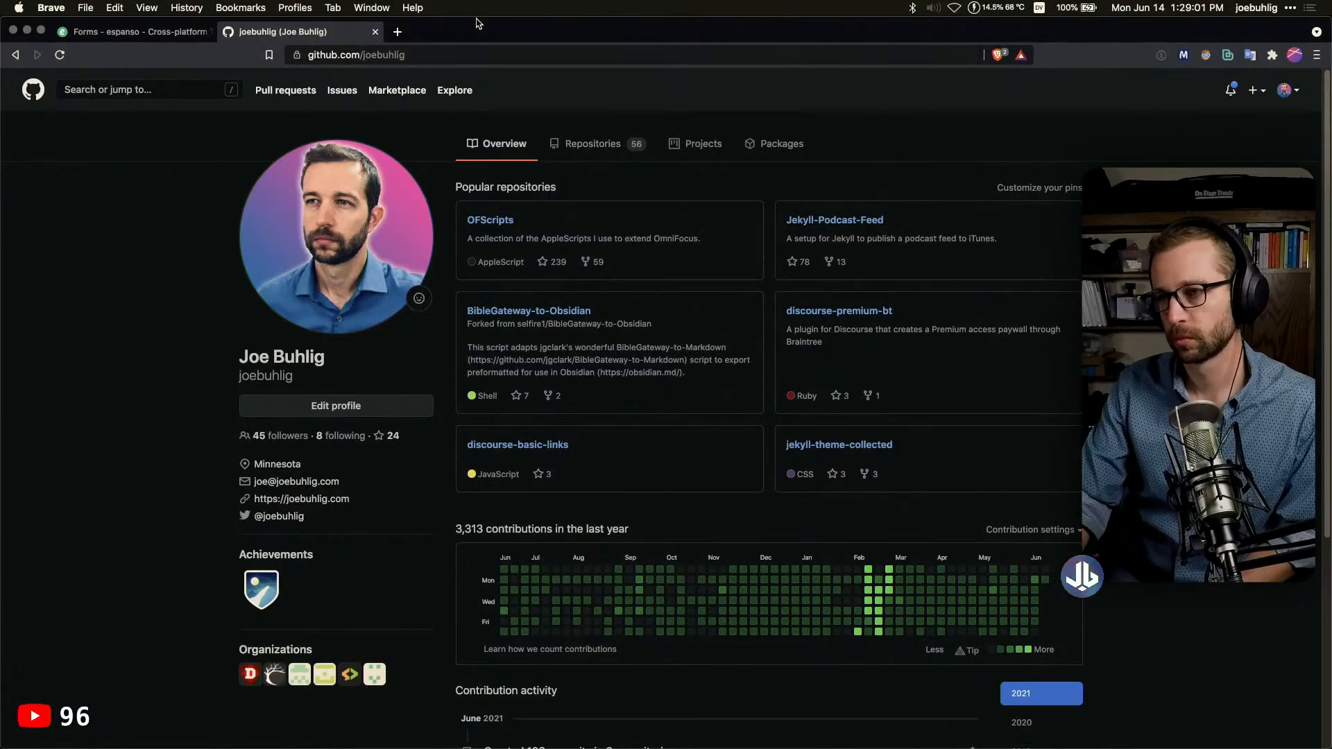
pyautogui.press('super+w')
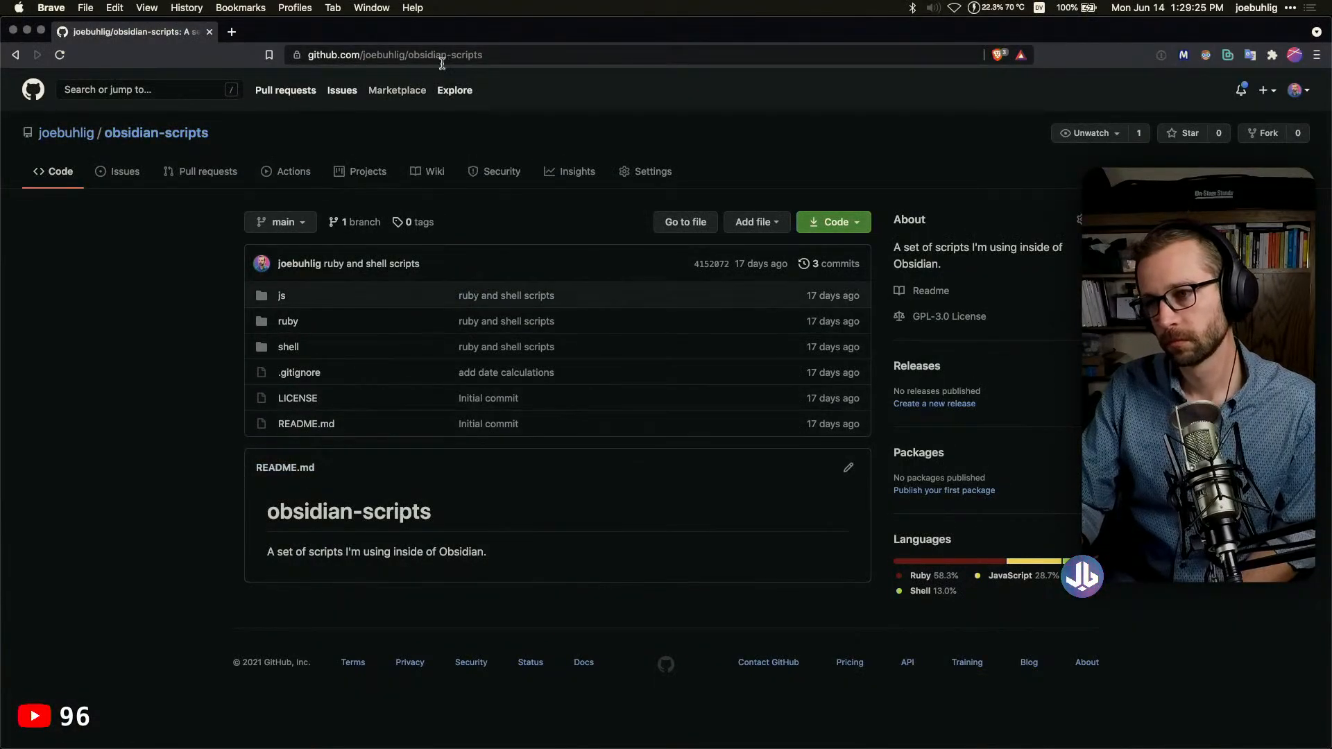
# Highlight the web address of the obsidian-scripts repository on GitHub, leave it unchanged and switch browser windows
pyautogui.click(512, 54)
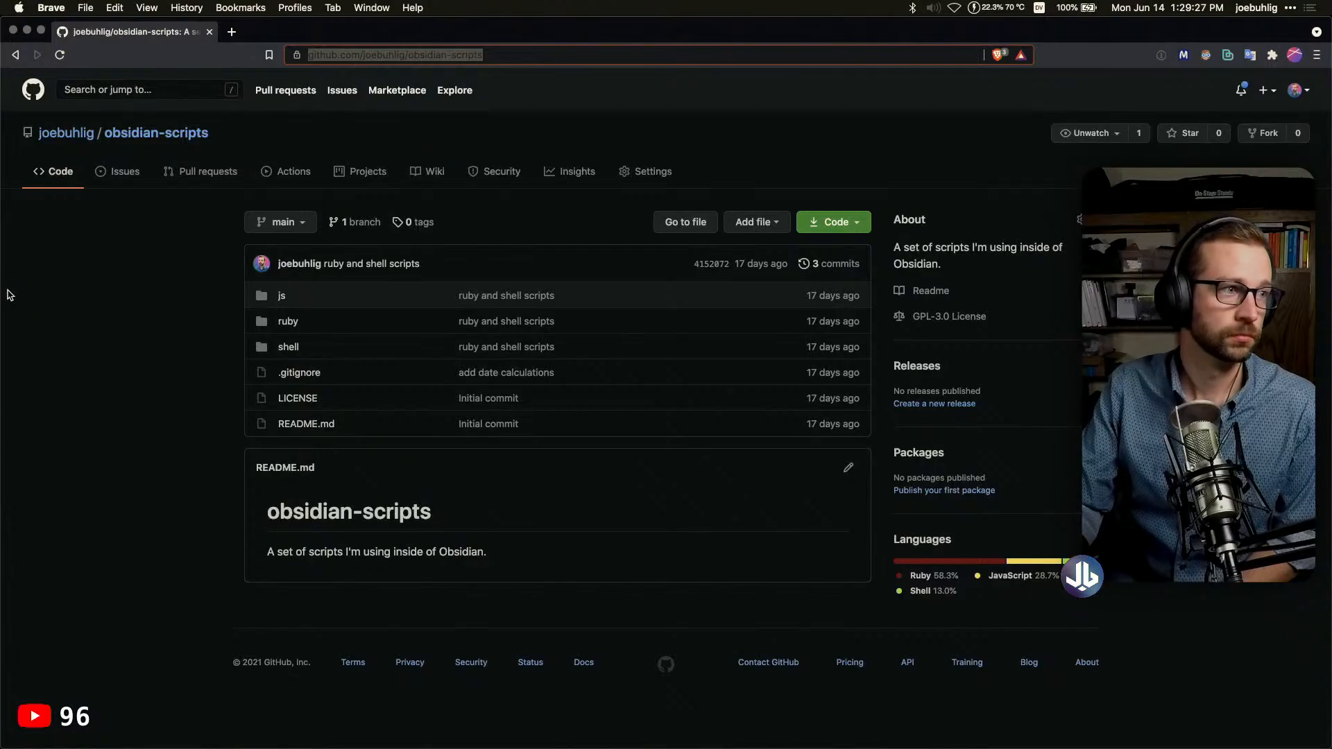
pyautogui.press('Escape')
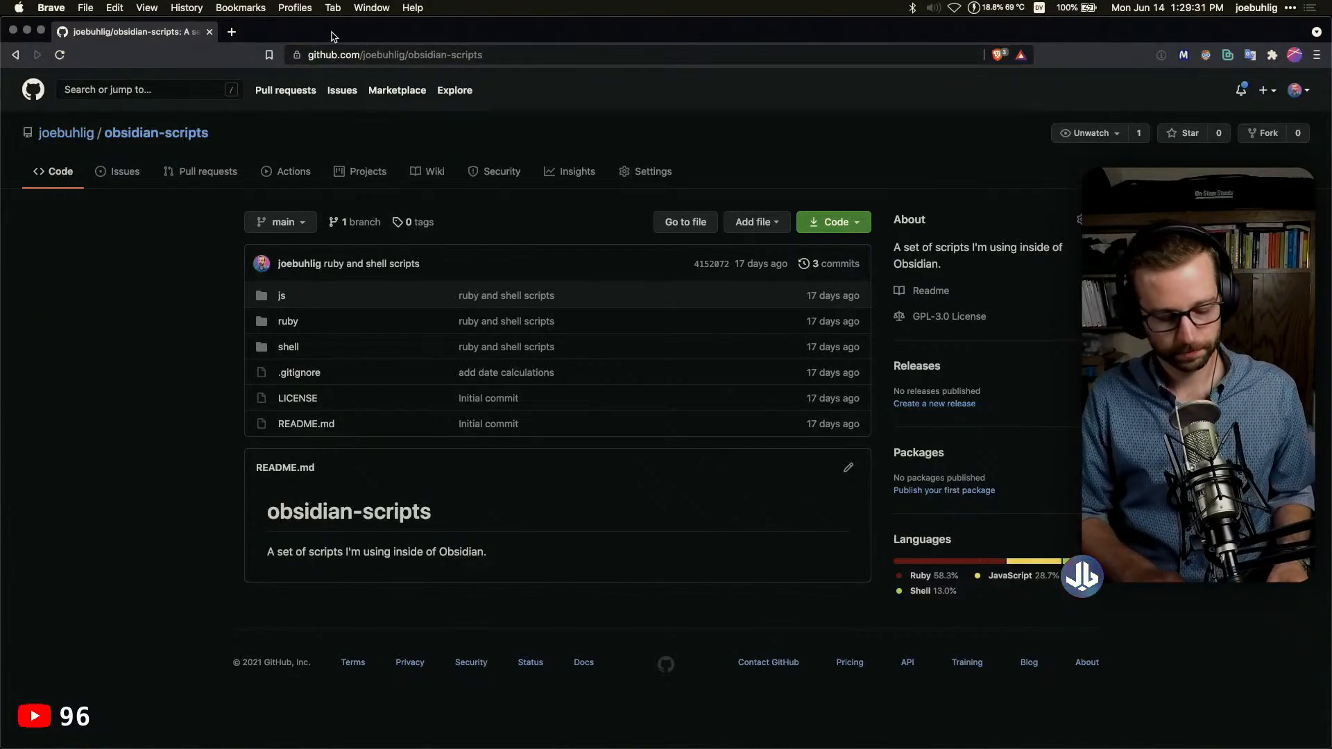
pyautogui.press('super+grave')
# Switch to Alfred Preferences and look over the next-weekday and last-weekday snippet triggers in the "SNIPPETS: Dates" workflow
pyautogui.press('super+Tab')
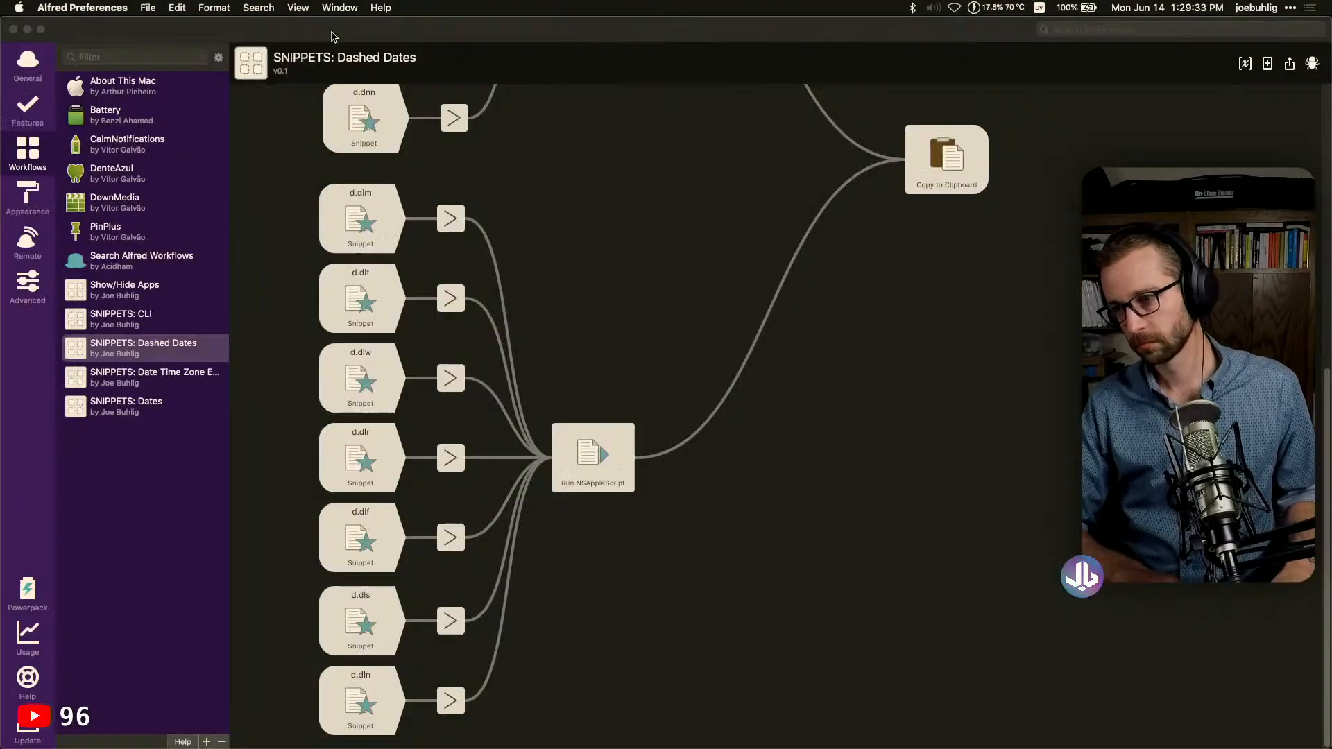
pyautogui.click(156, 414)
pyautogui.scroll(4, 564, 287)
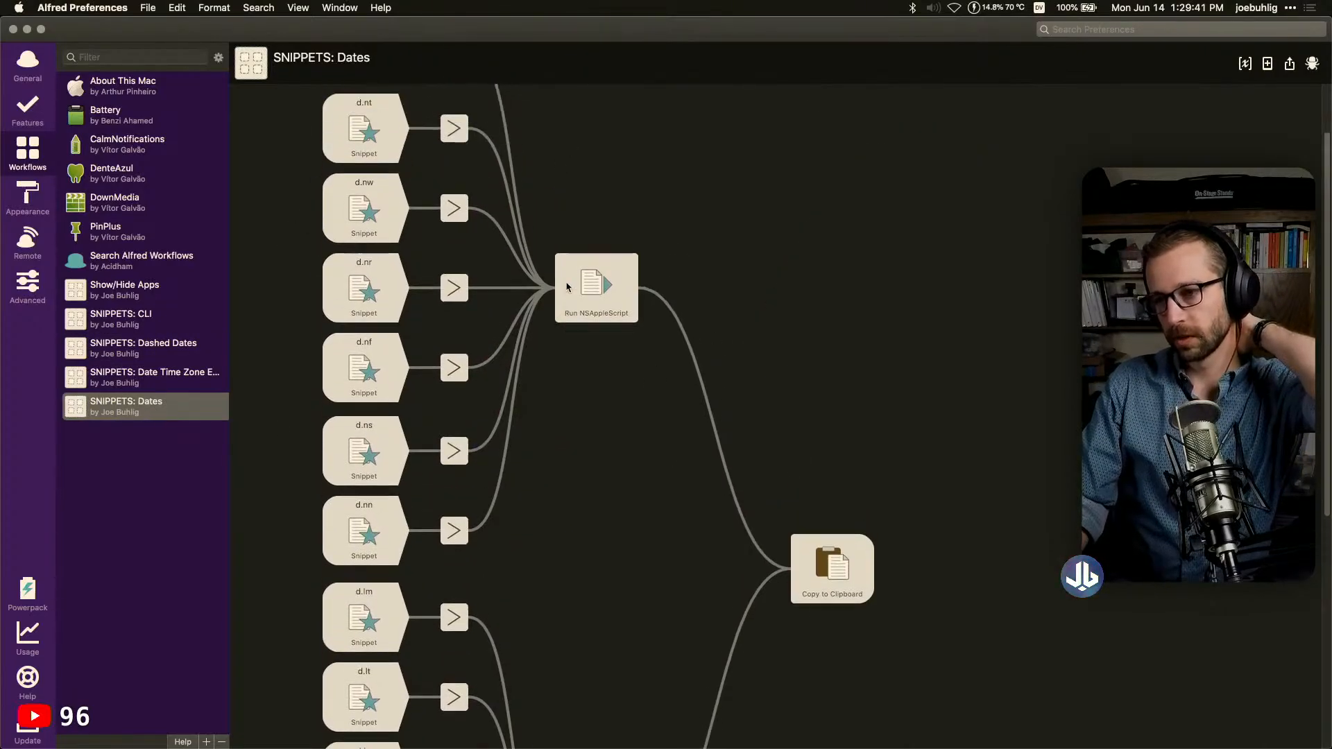
pyautogui.scroll(-15, 558, 288)
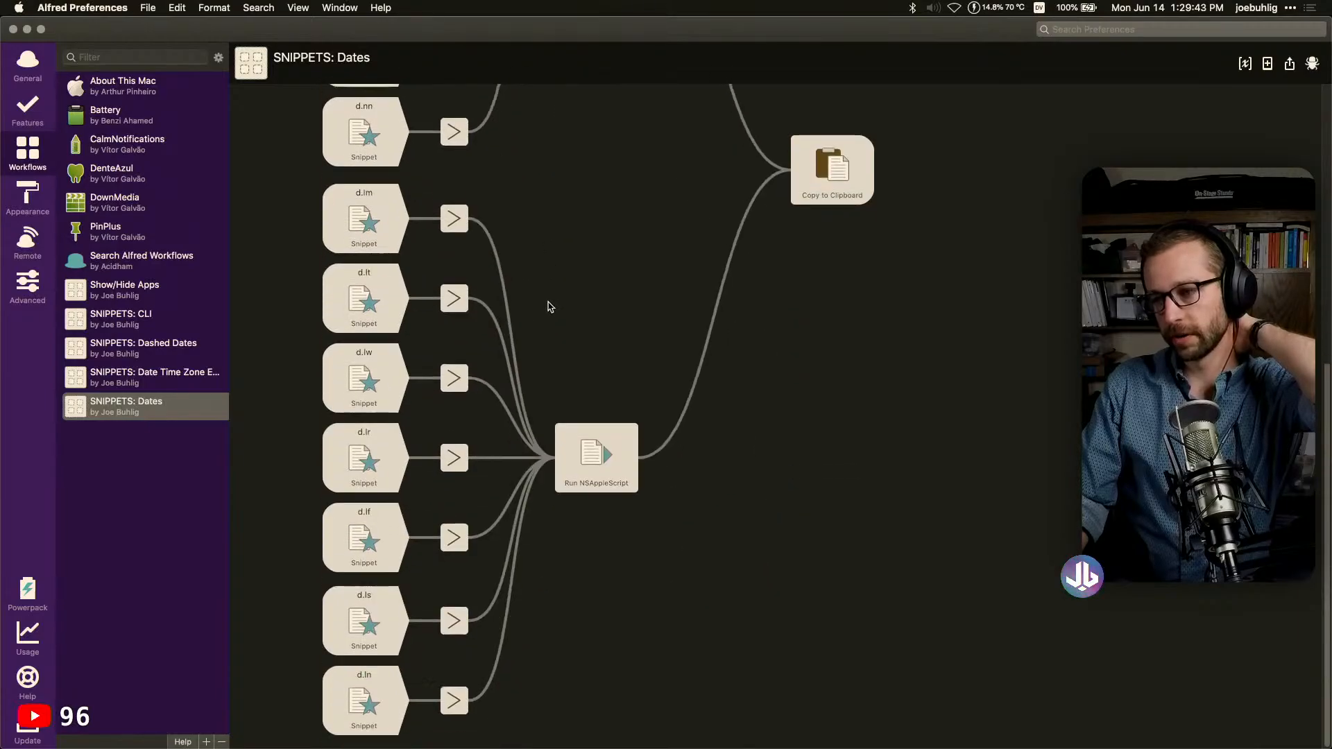
pyautogui.click(387, 194)
pyautogui.click(366, 555)
pyautogui.click(600, 564)
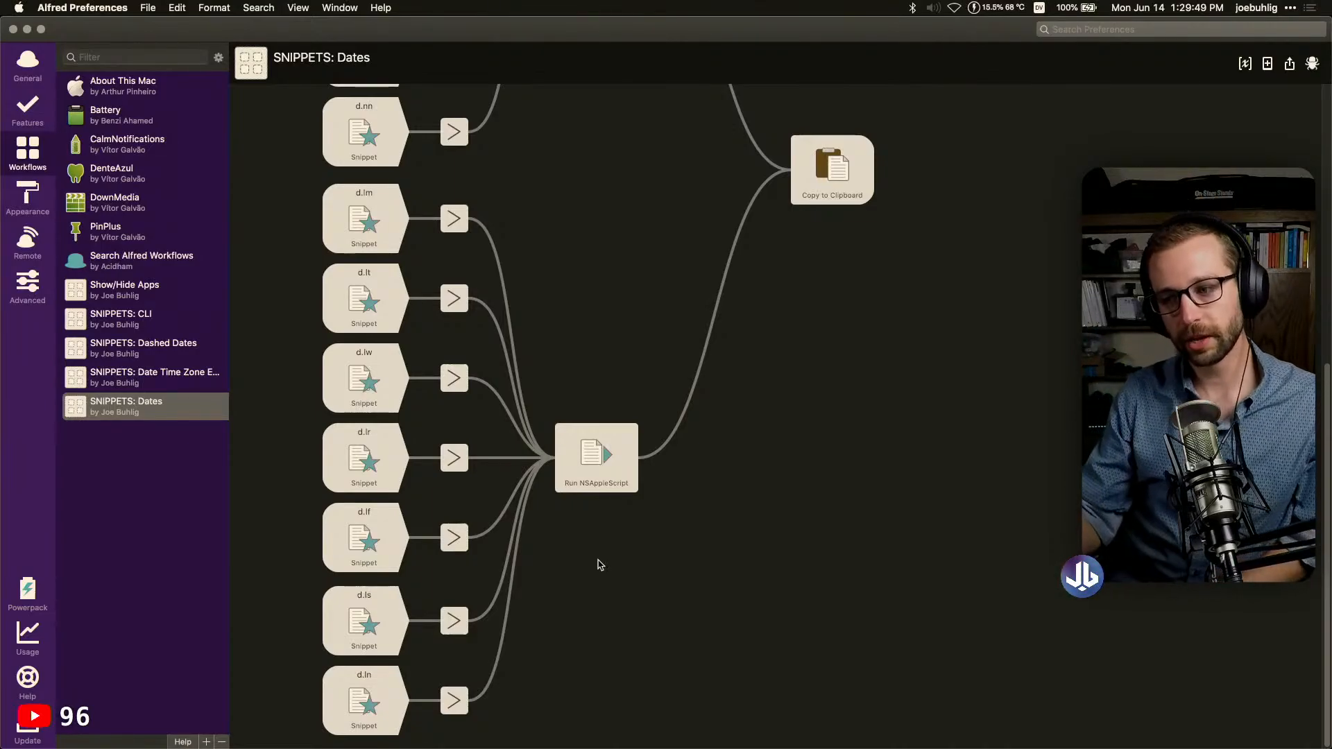
pyautogui.scroll(7, 351, 354)
pyautogui.click(355, 349)
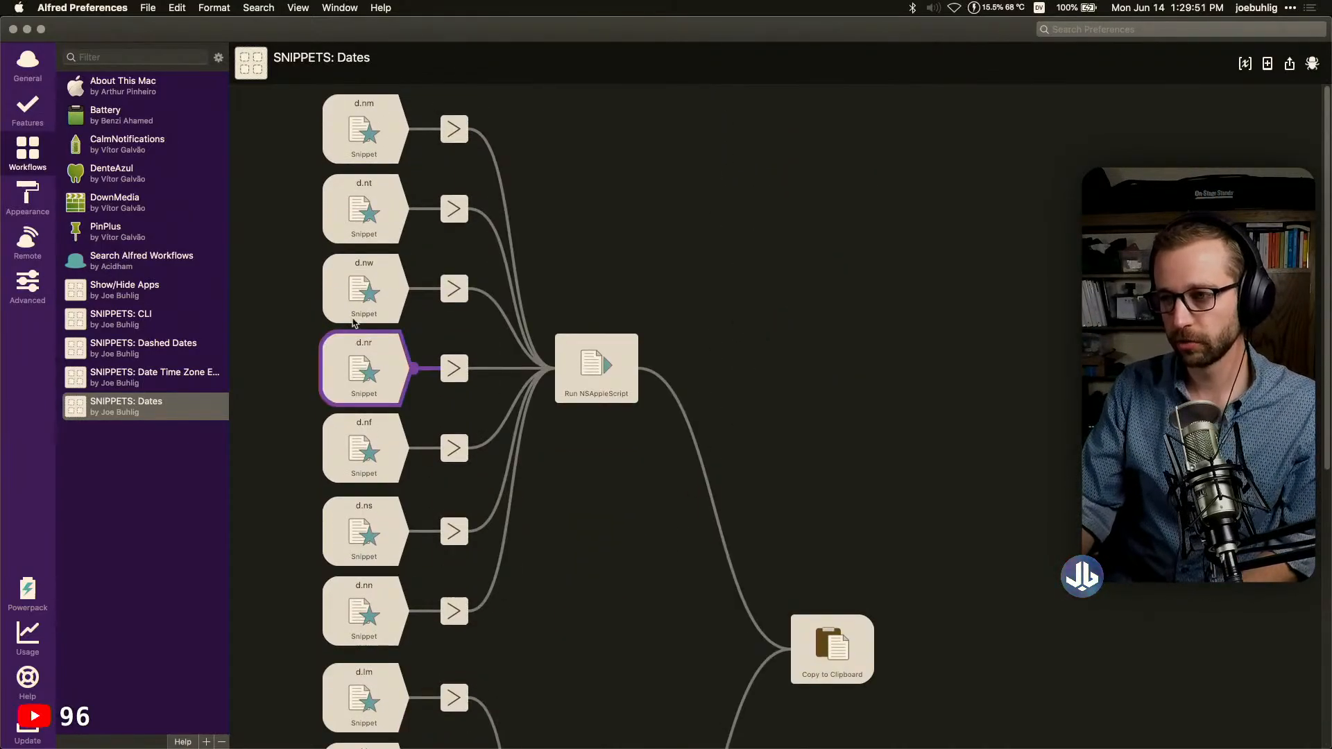
# Examine the keyword, shared prefix and suffix settings of the d.nm snippet trigger without changing them
pyautogui.click(375, 121)
pyautogui.doubleClick(377, 122)
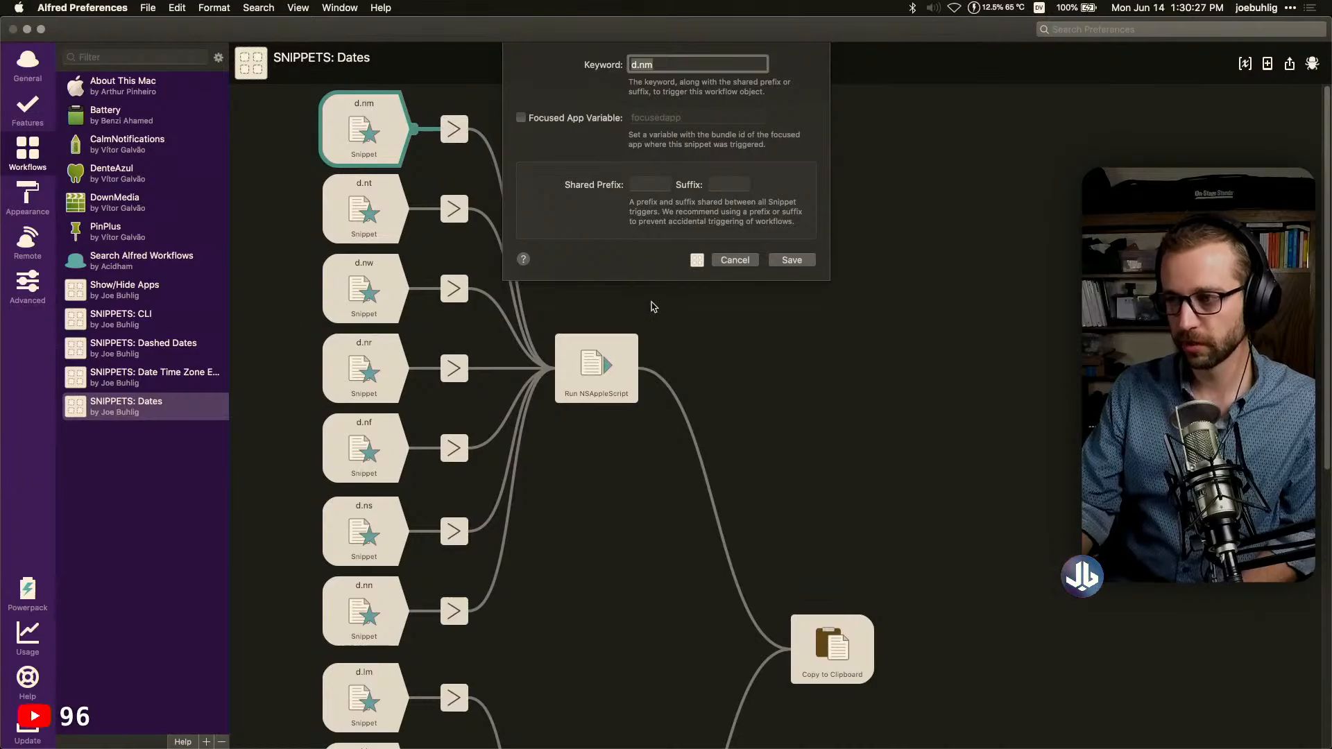
pyautogui.click(737, 262)
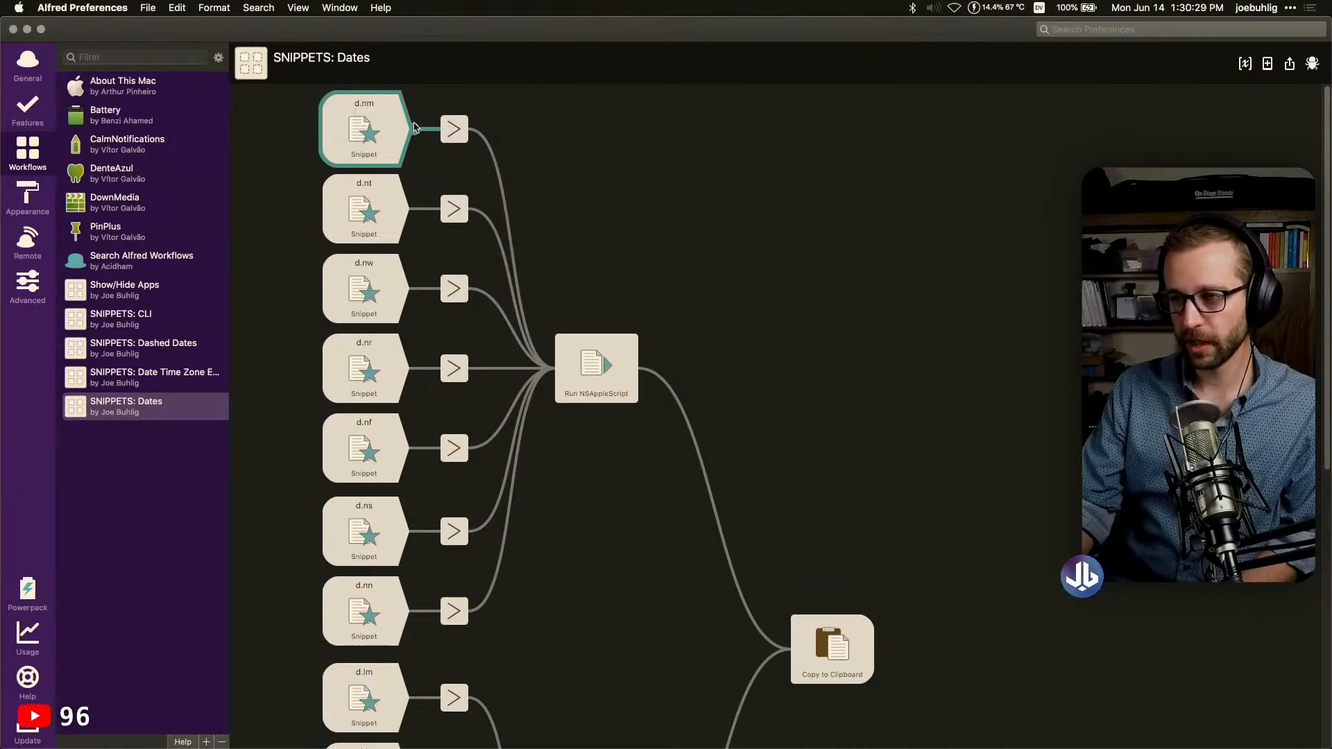
# Set the snippet triggers' shared prefix to "hello" through the d.nm trigger and save it
pyautogui.doubleClick(381, 139)
pyautogui.click(660, 183)
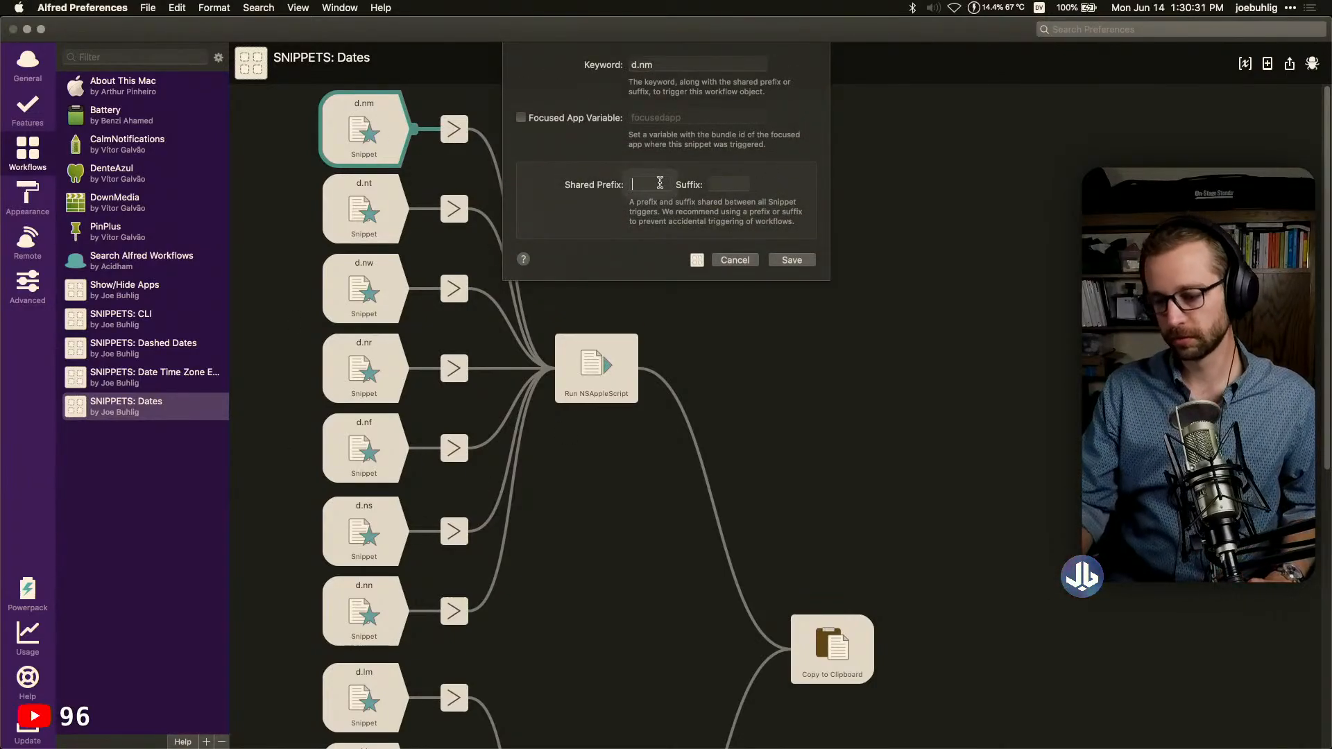
pyautogui.write('hello')
pyautogui.click(791, 262)
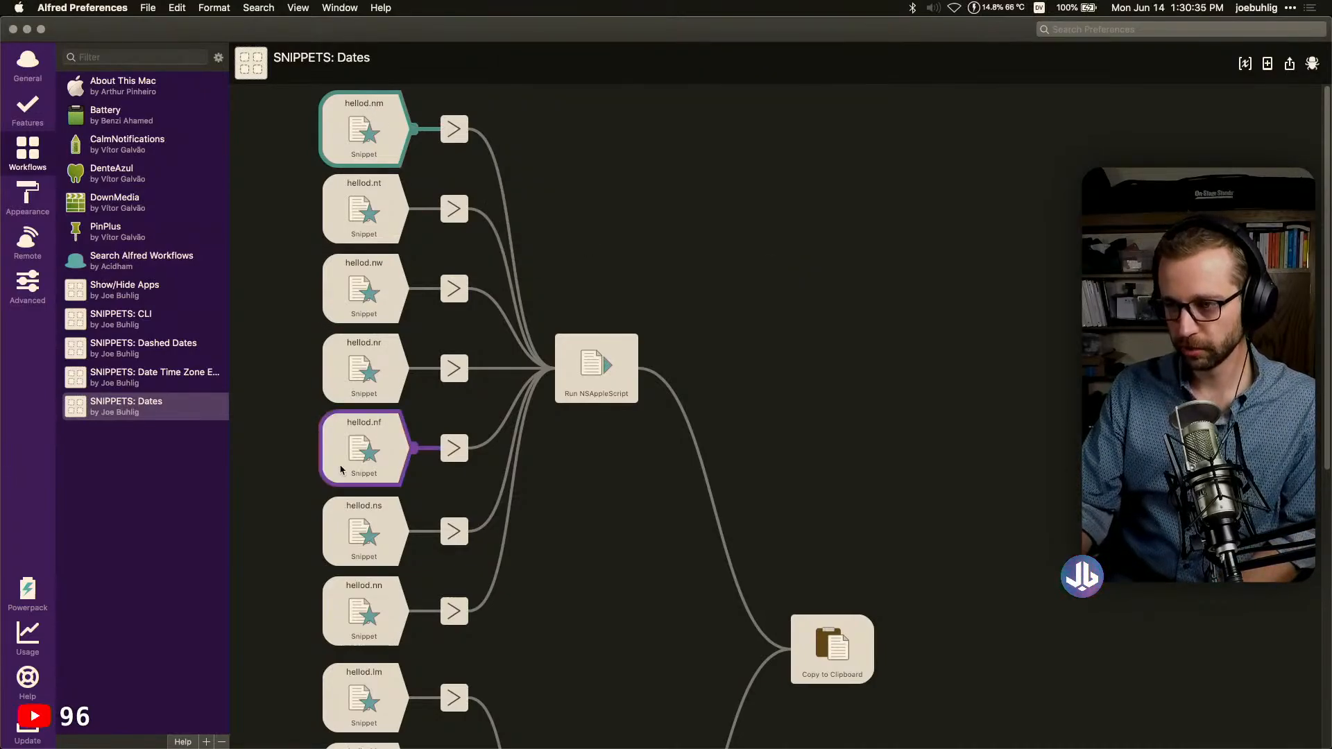
# Open the "SNIPPETS: Dashed Dates" workflow and clear the triggers' shared prefix through the d.dlt trigger
pyautogui.click(169, 352)
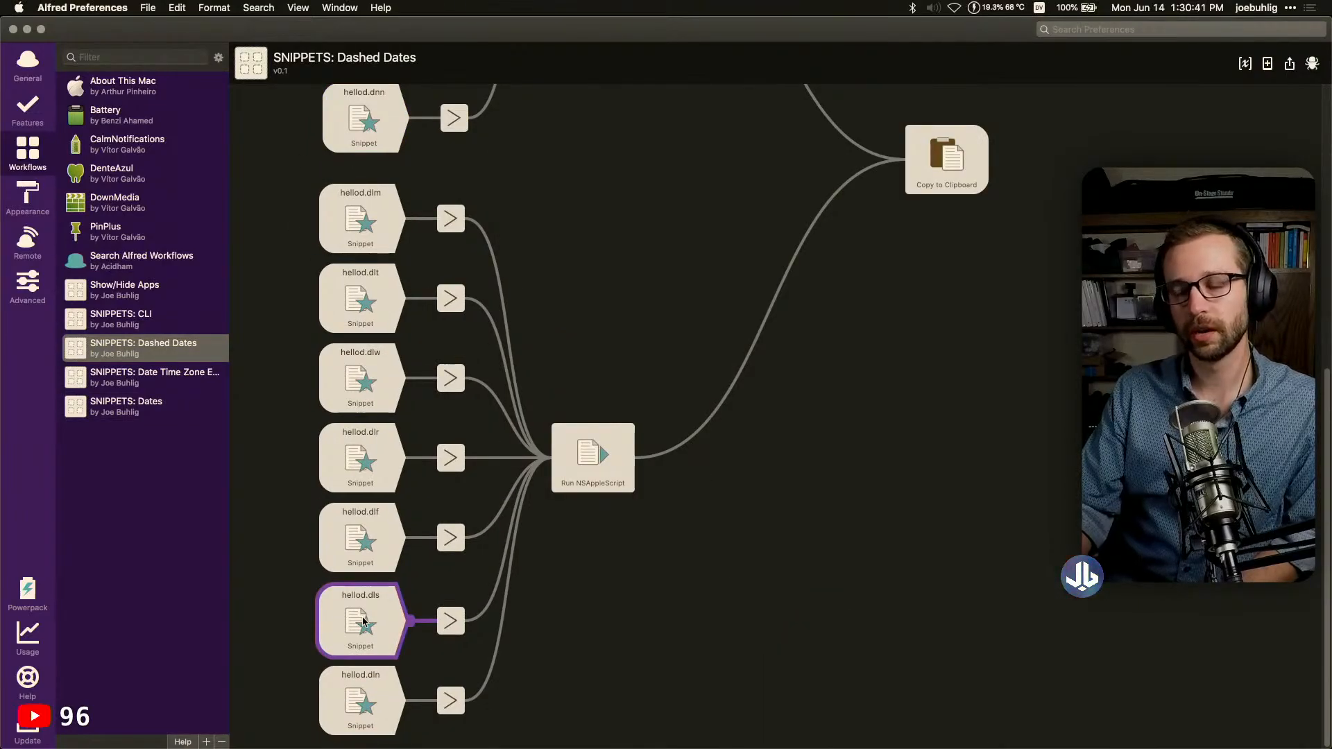
pyautogui.doubleClick(358, 298)
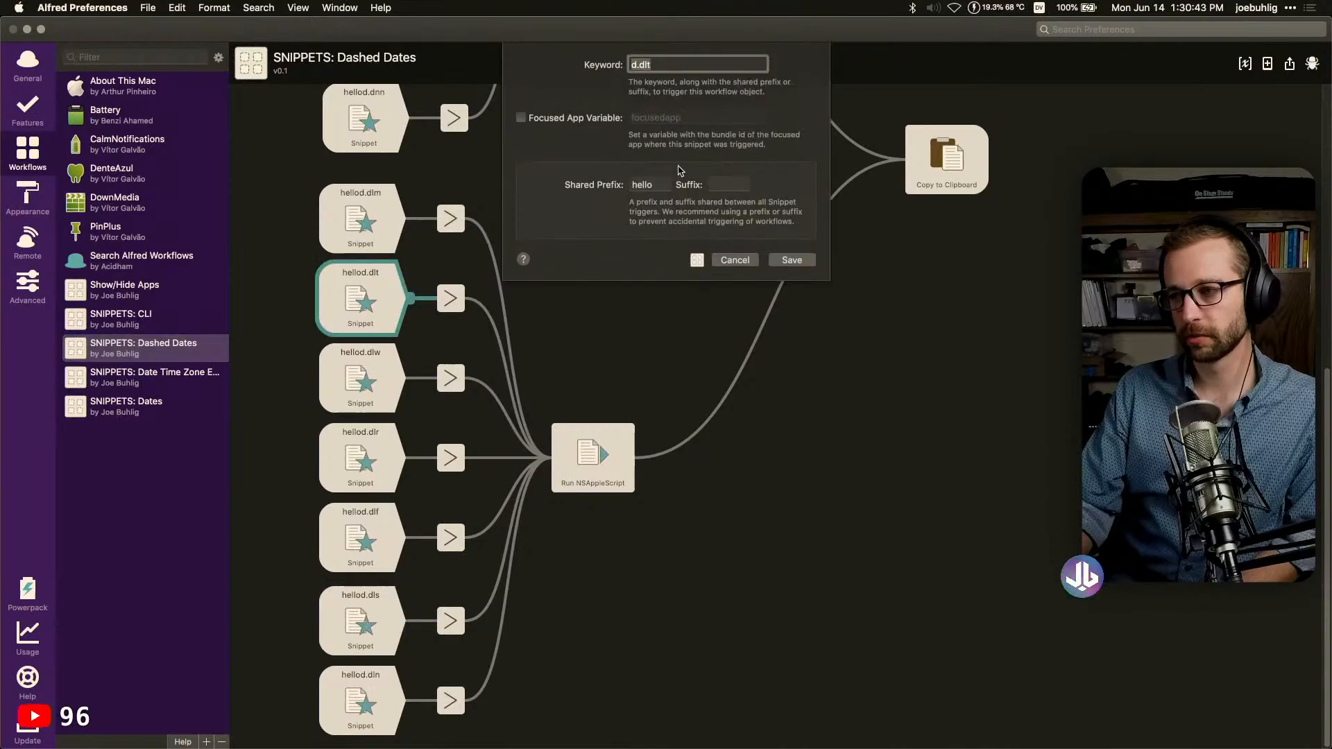
pyautogui.doubleClick(645, 184)
pyautogui.press('BackSpace')
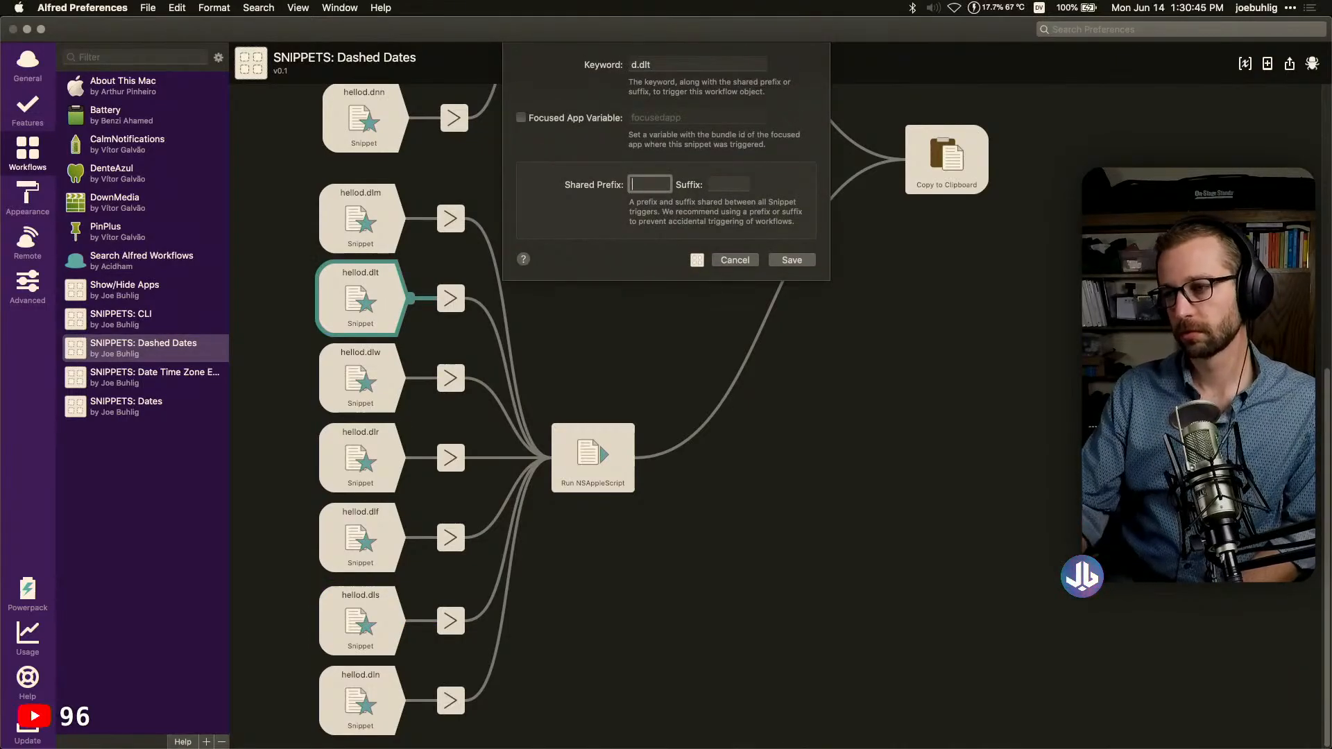
pyautogui.click(791, 261)
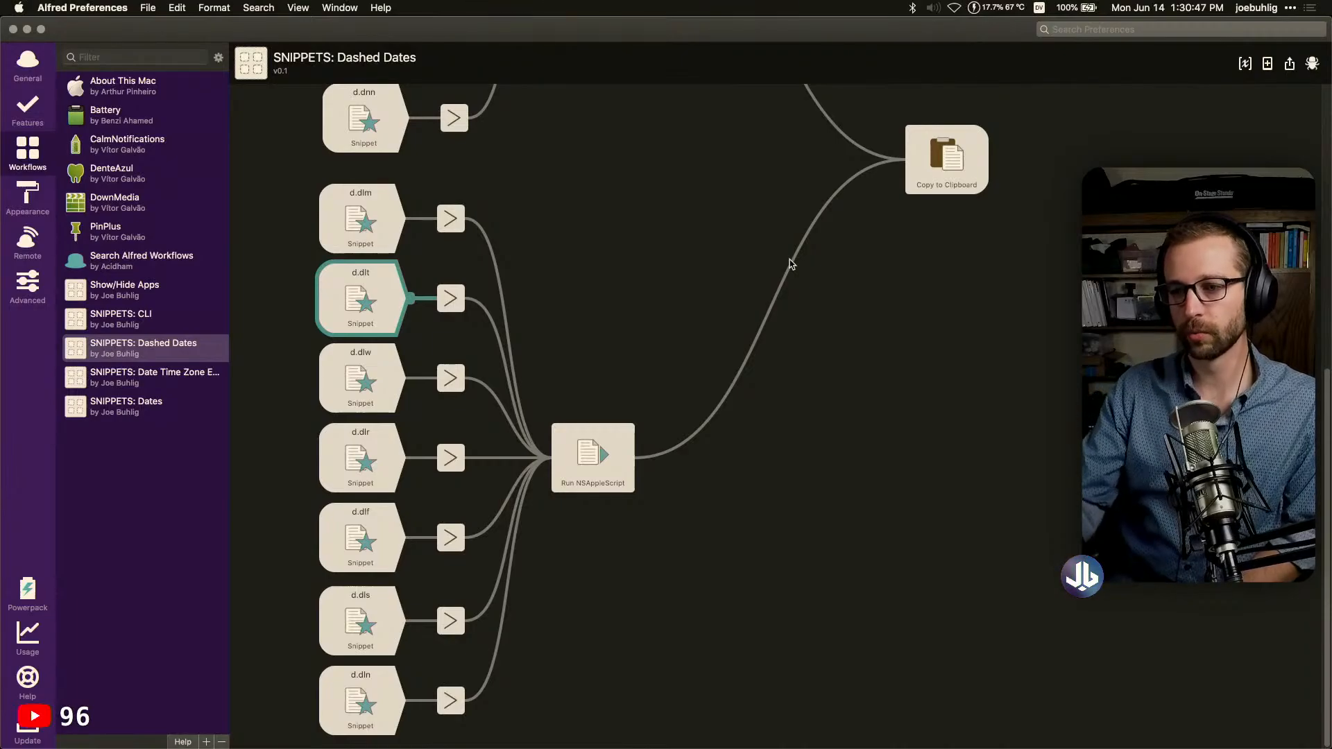
# Check the trigger keywords in the "SNIPPETS: Dates" workflow and deselect the workflow
pyautogui.click(223, 404)
pyautogui.click(333, 501)
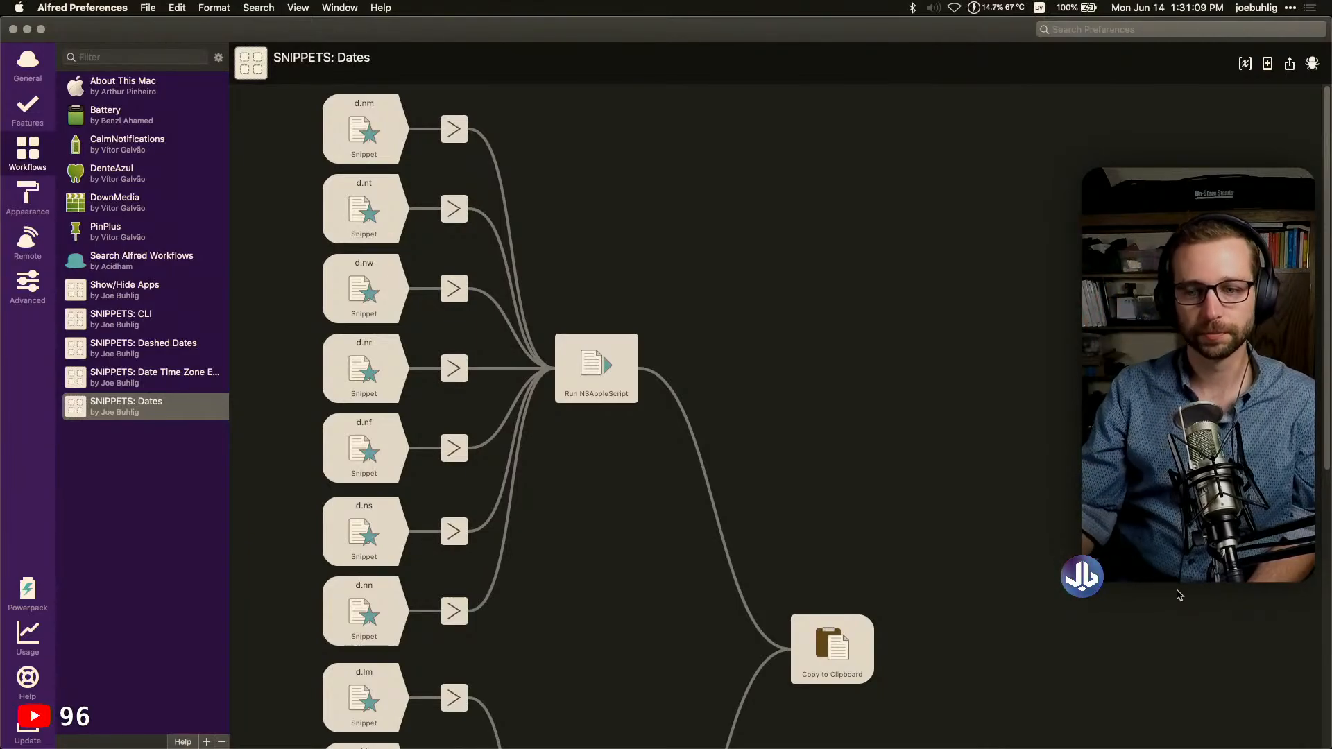
pyautogui.click(124, 515)
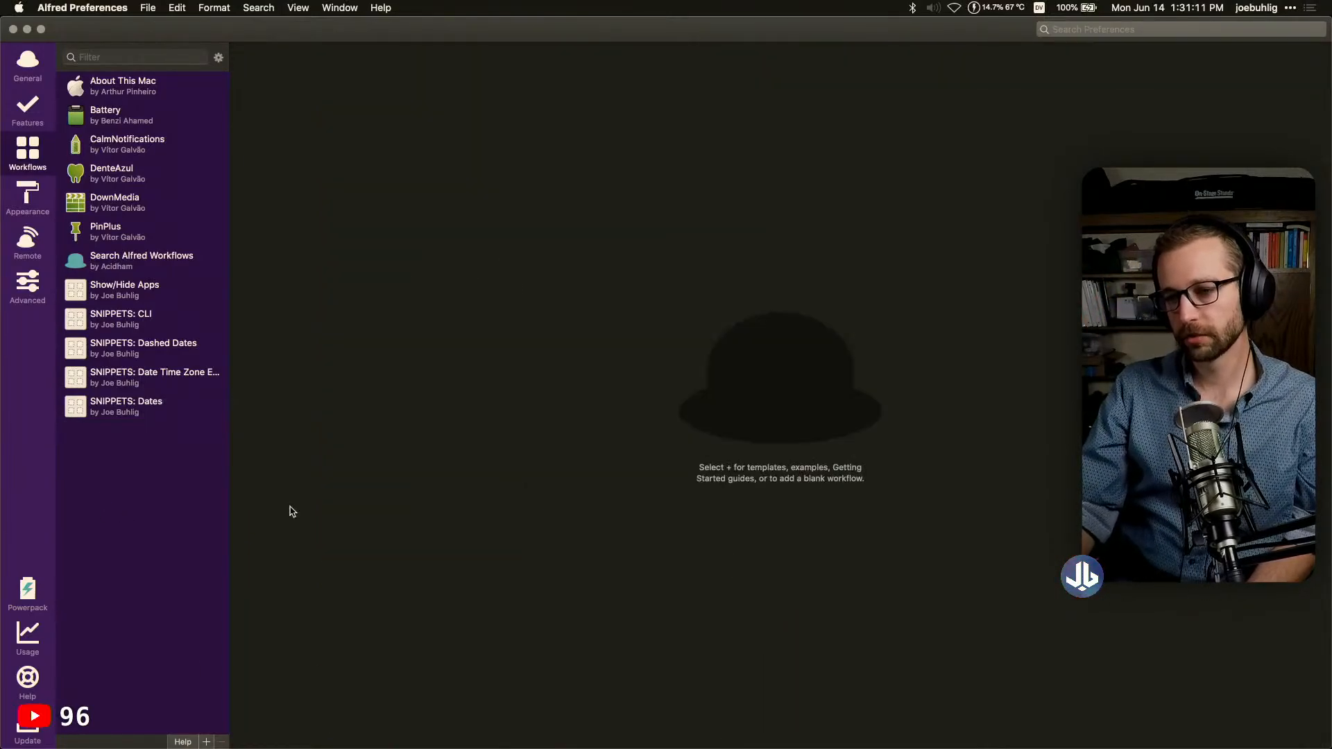
# Open the "SNIPPETS: Date Time Zone Emoji" workflow and inspect its d.tz trigger and list filter without changing them
pyautogui.click(142, 376)
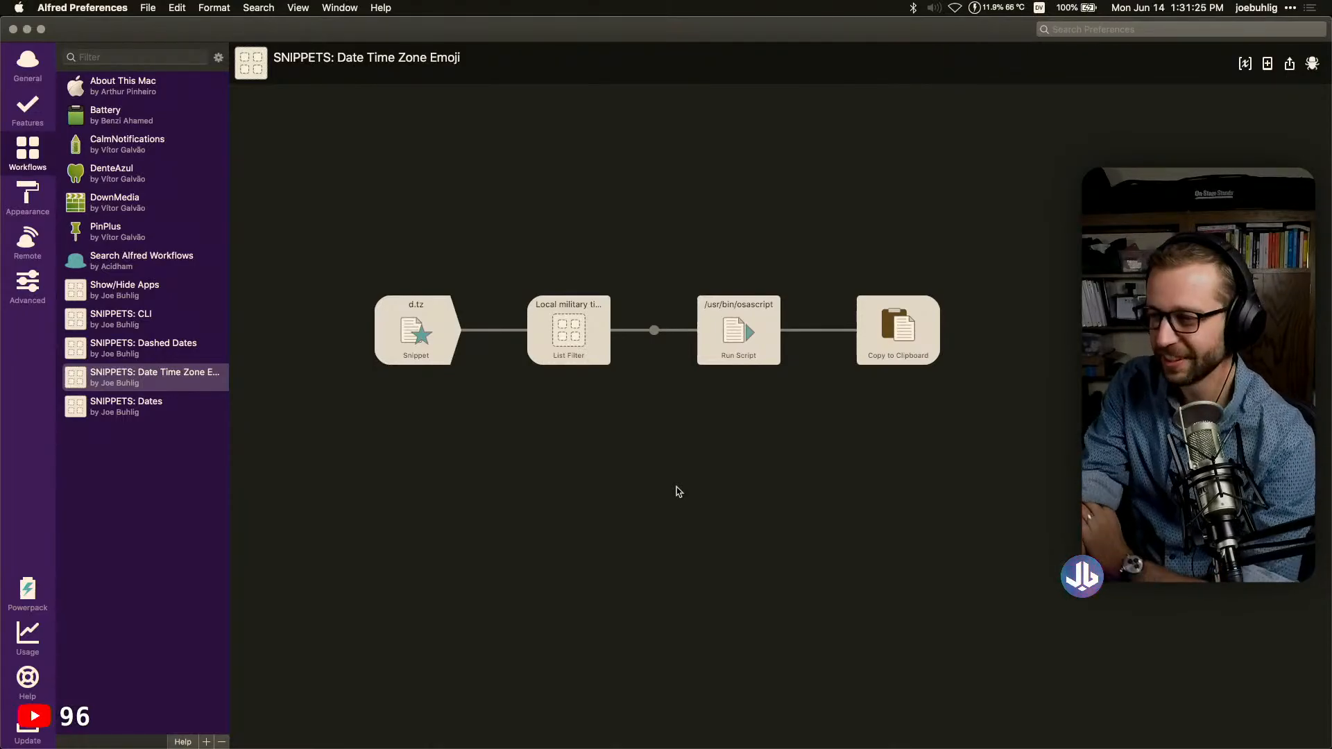
pyautogui.doubleClick(429, 319)
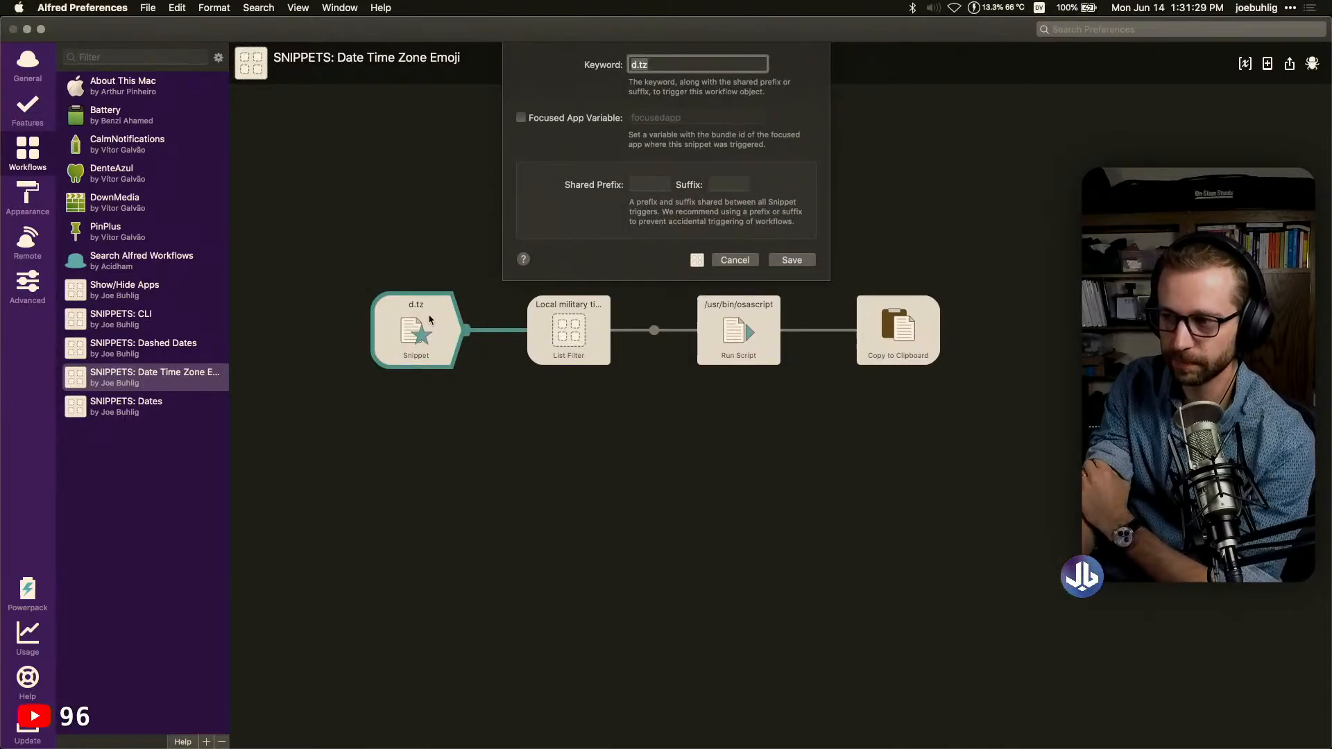
pyautogui.click(744, 262)
pyautogui.doubleClick(566, 330)
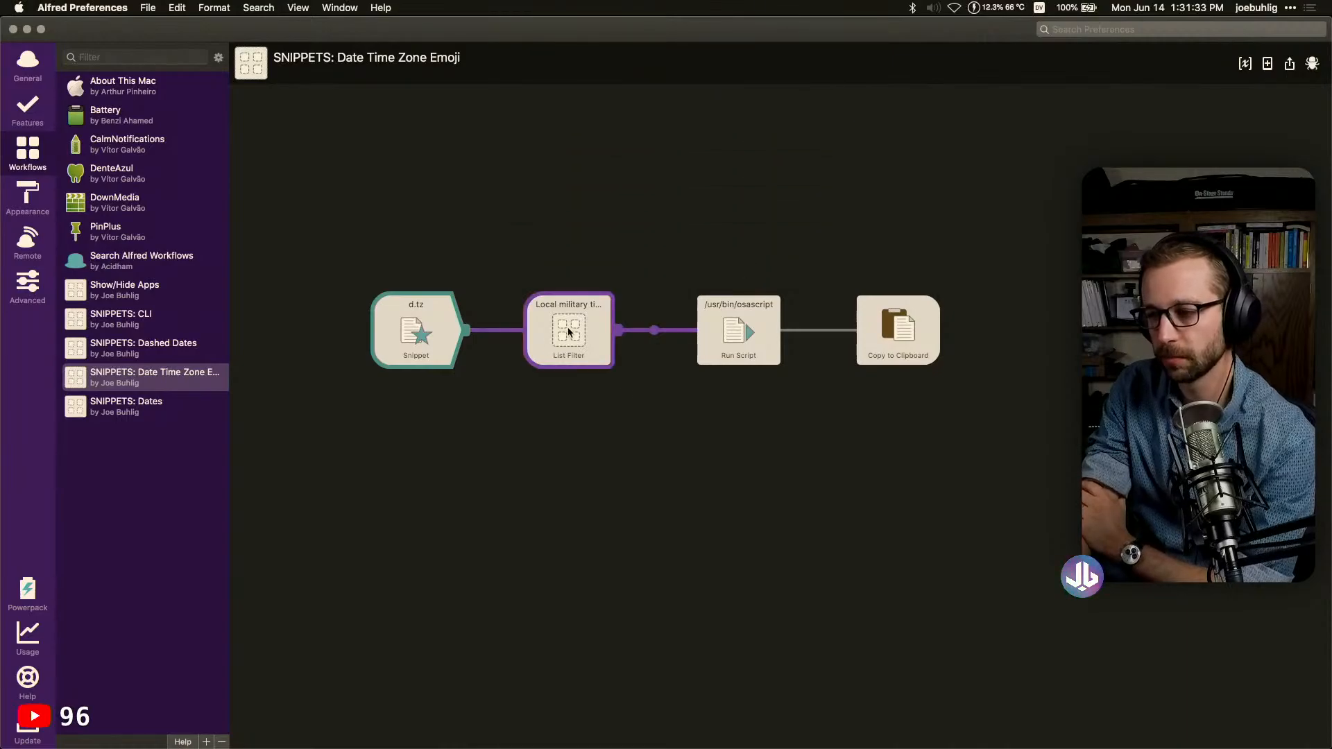
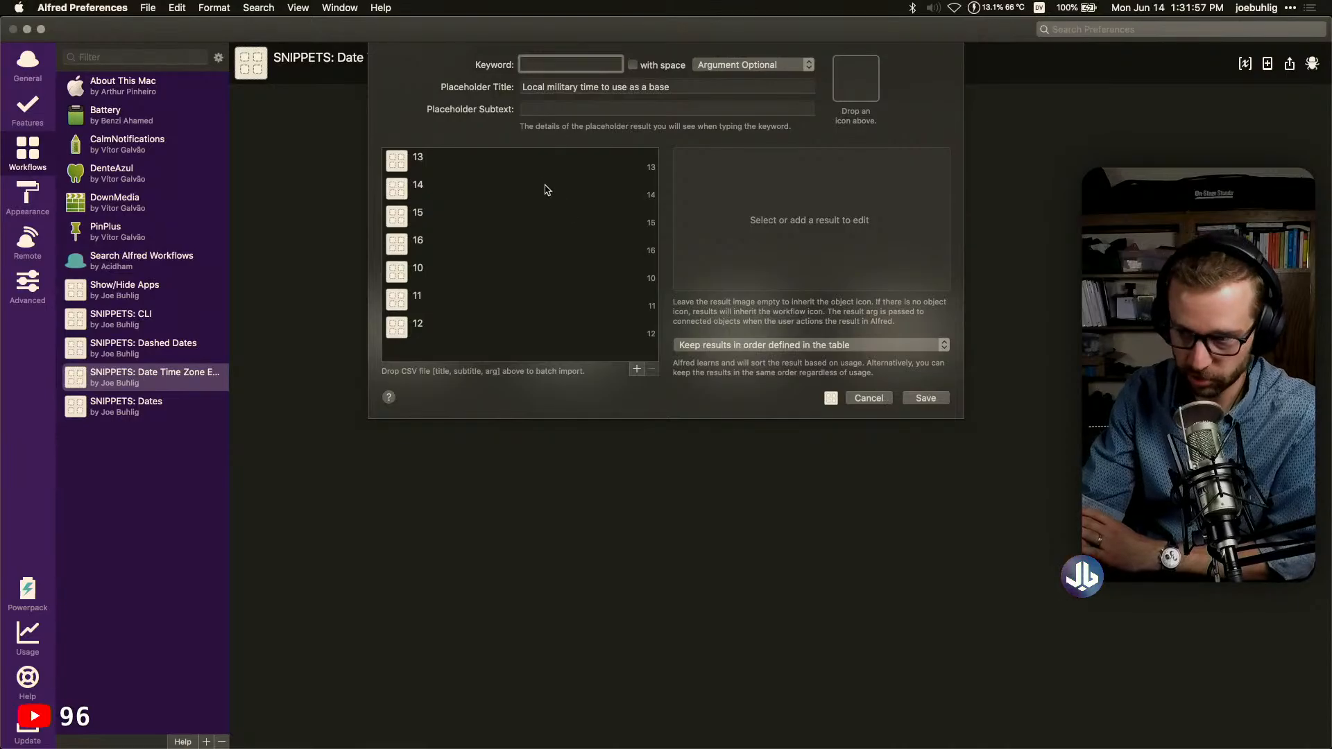
pyautogui.click(868, 398)
# Inspect the workflow's Run Script code and Copy to Clipboard output settings without changing them
pyautogui.doubleClick(772, 358)
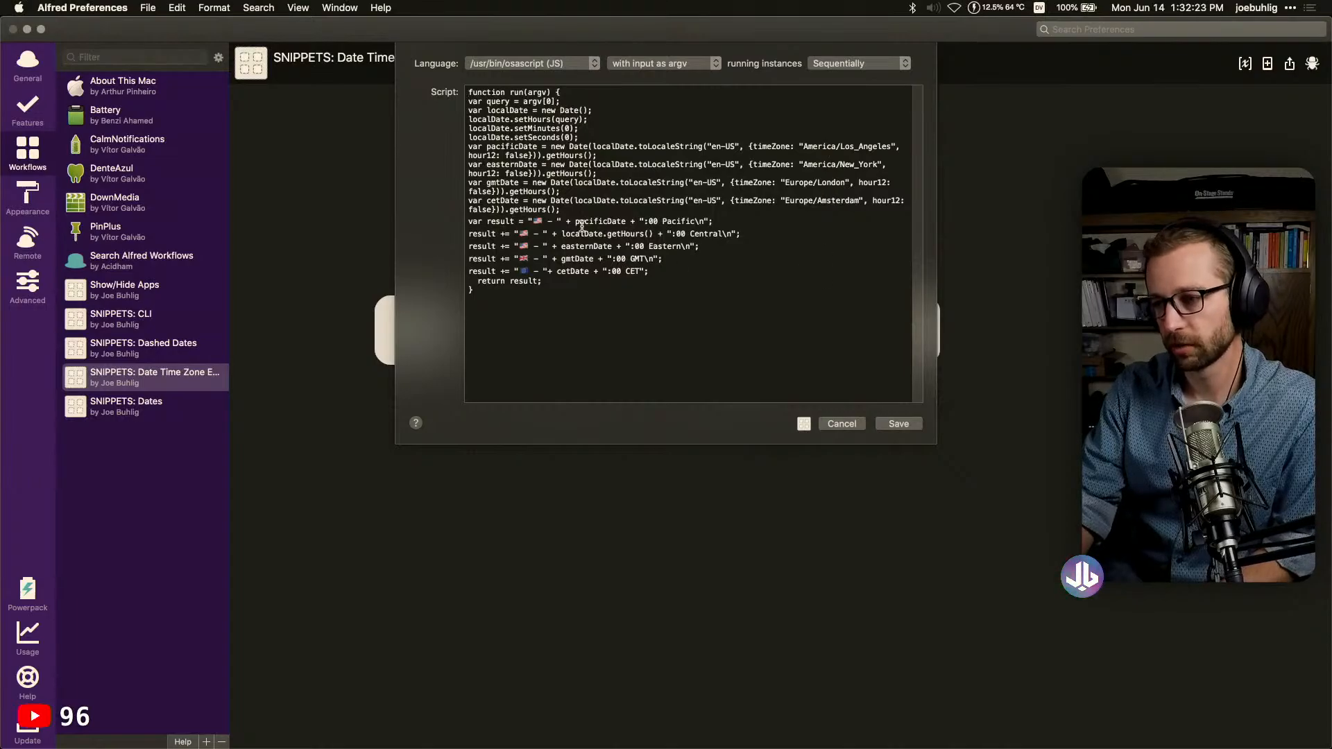
pyautogui.click(842, 423)
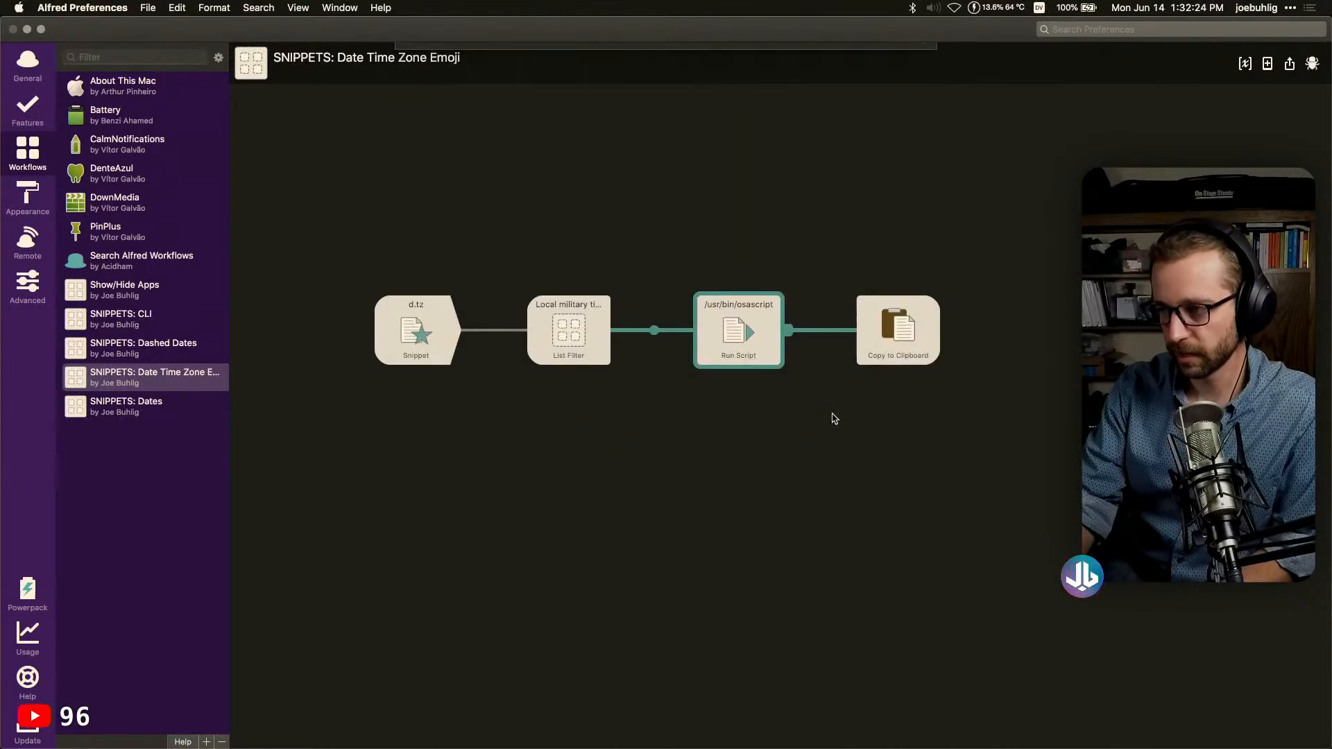
pyautogui.click(869, 341)
pyautogui.doubleClick(869, 341)
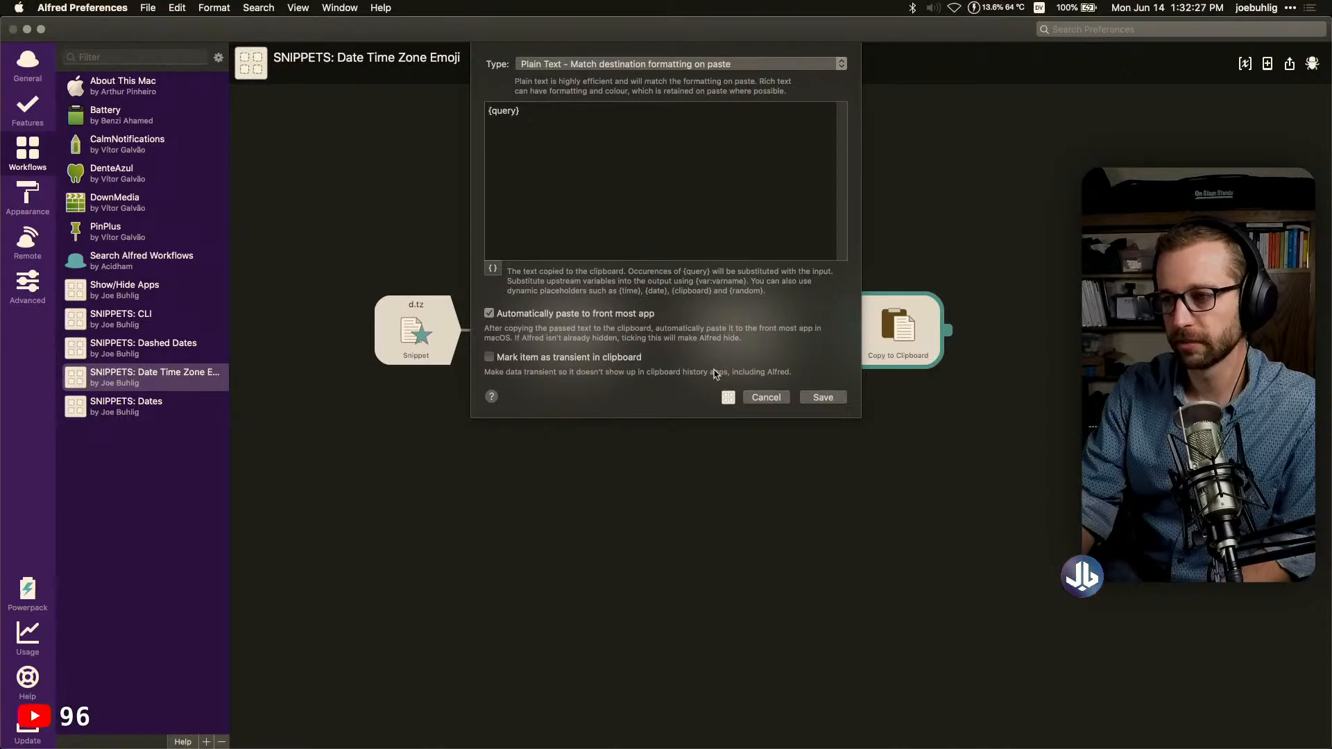
pyautogui.click(771, 396)
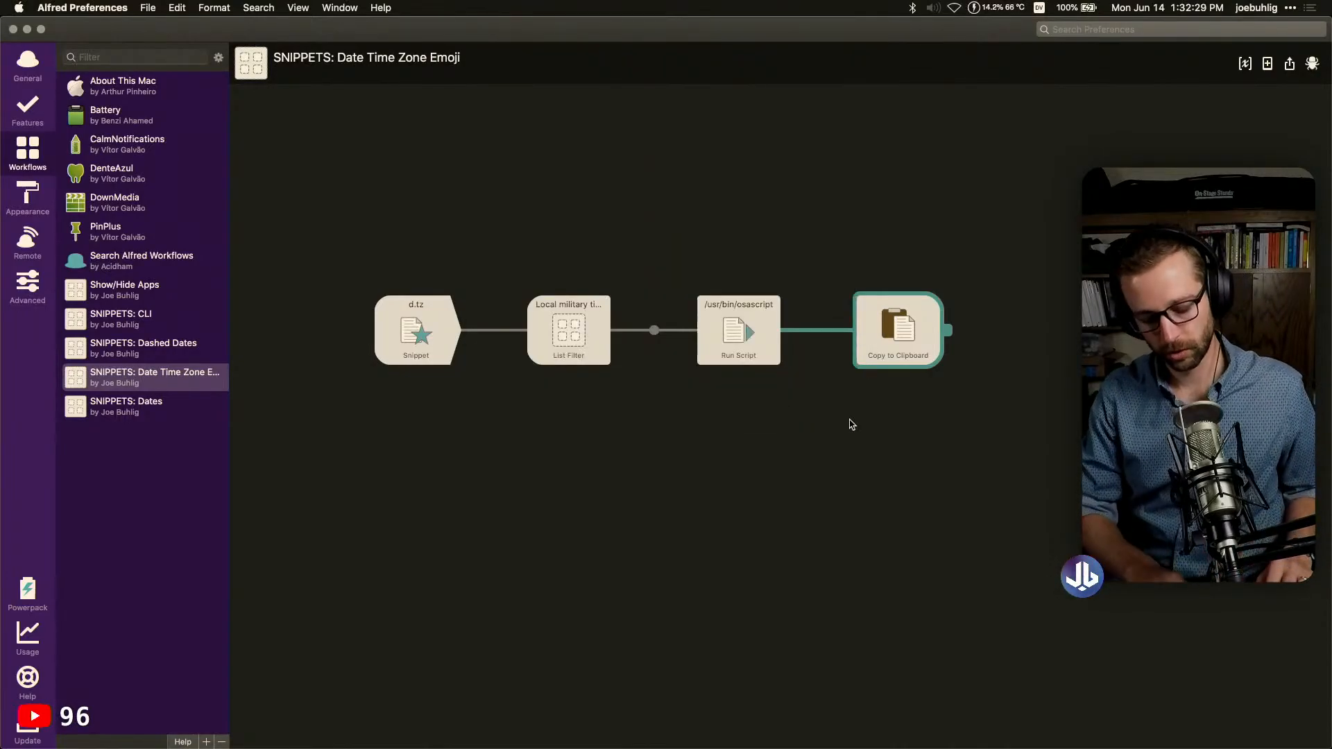
# Switch to Drafts, add a blank line below the last date and try to trigger the time zone snippet
pyautogui.press('super+Tab')
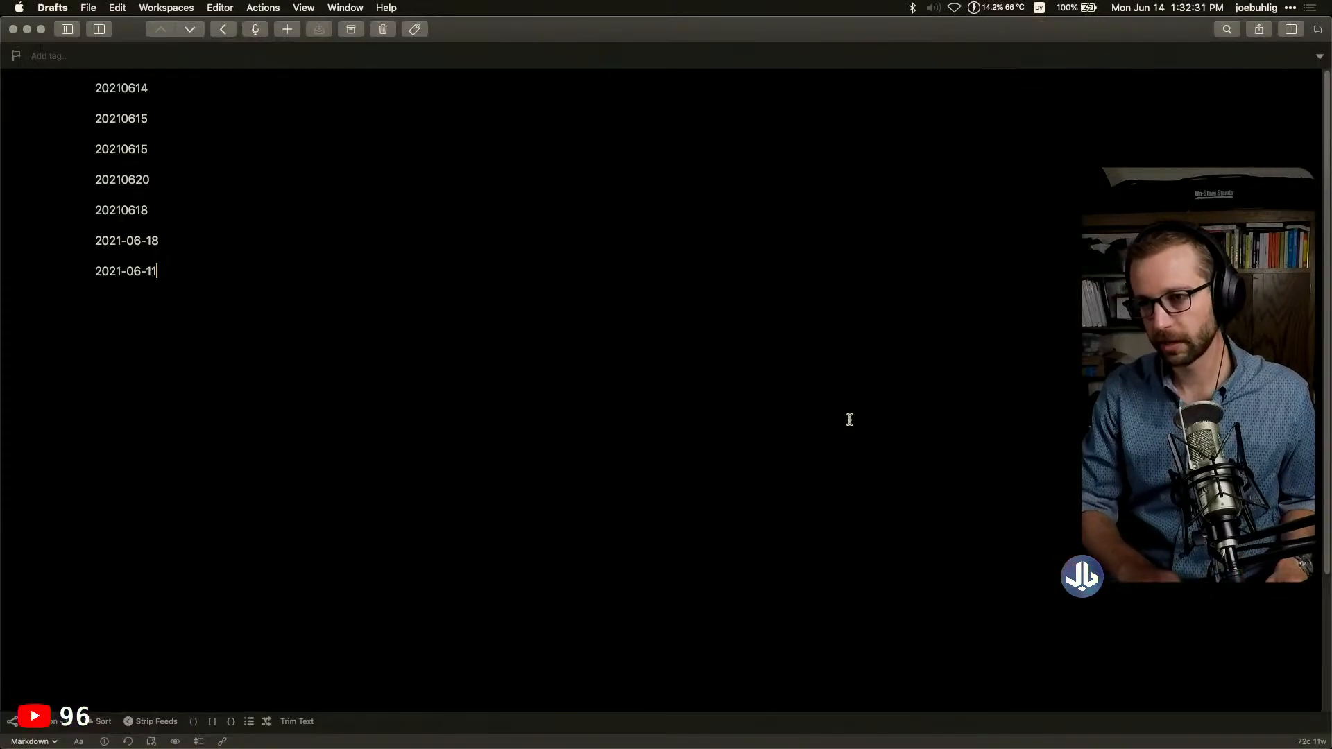
pyautogui.press('Return')
pyautogui.press('Return')
pyautogui.write('d1d')
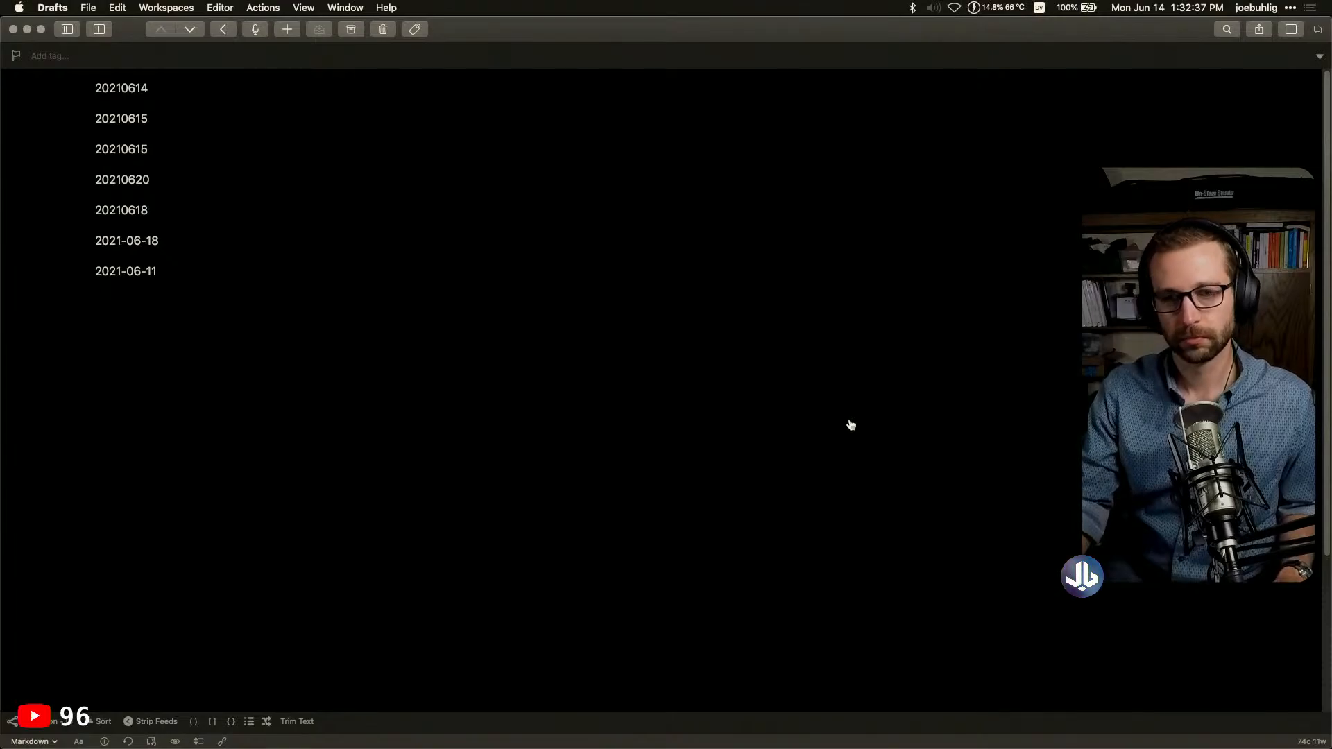
# Switch to Alfred Preferences, check the General, Snippets and Advanced settings, and return to the Date Time Zone Emoji workflow
pyautogui.press('super+Tab')
pyautogui.click(19, 55)
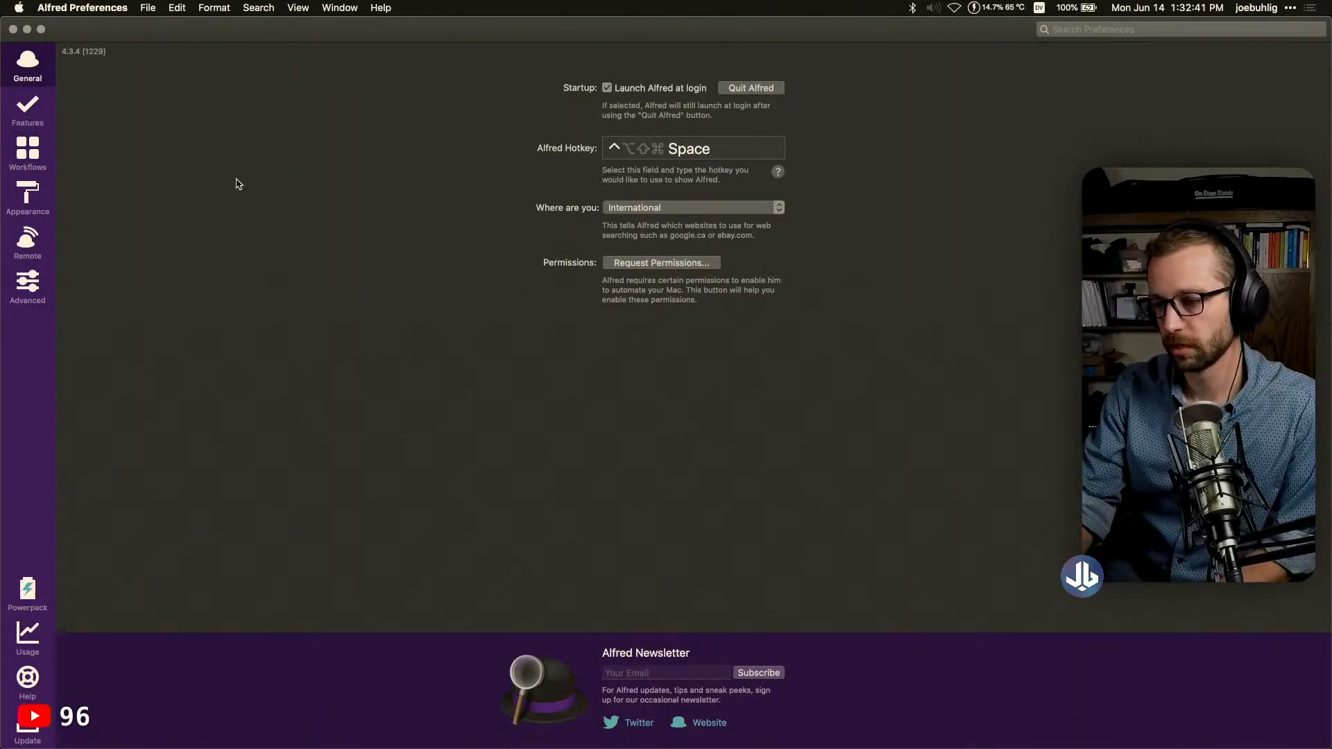
pyautogui.click(36, 111)
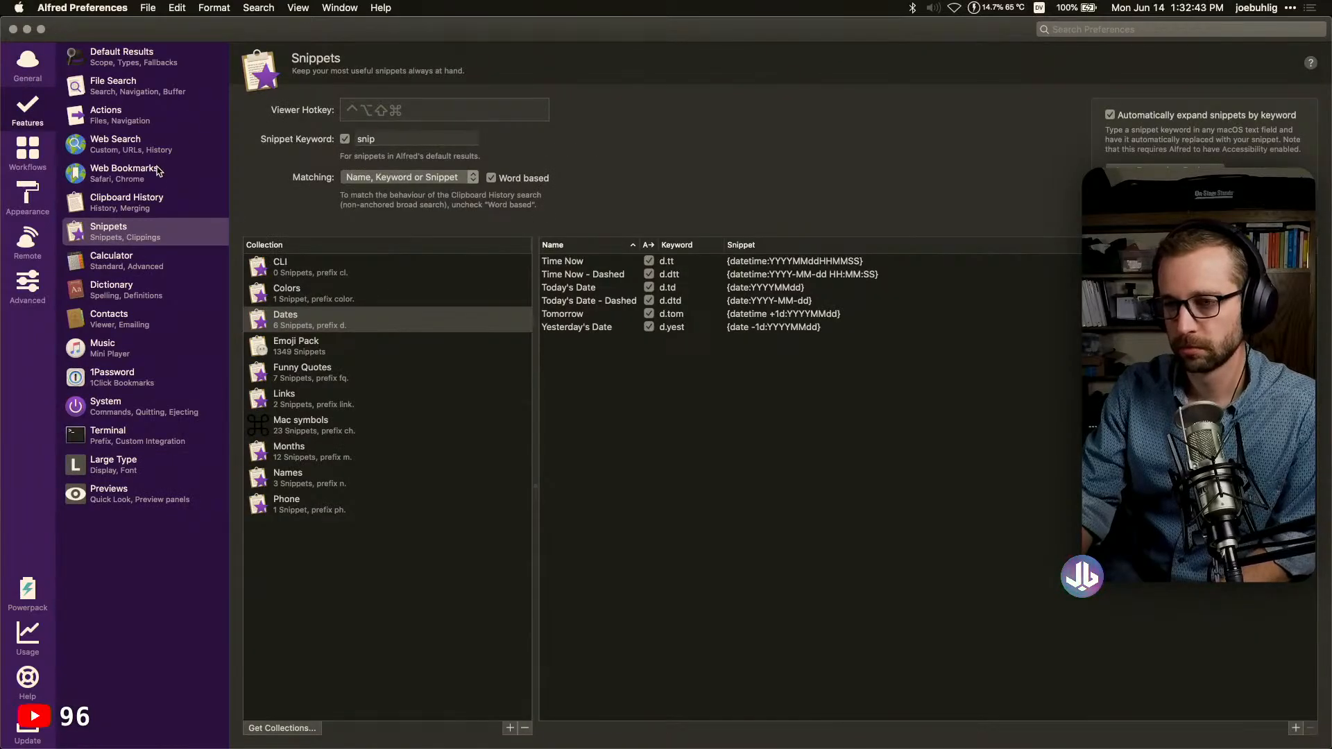
pyautogui.click(37, 292)
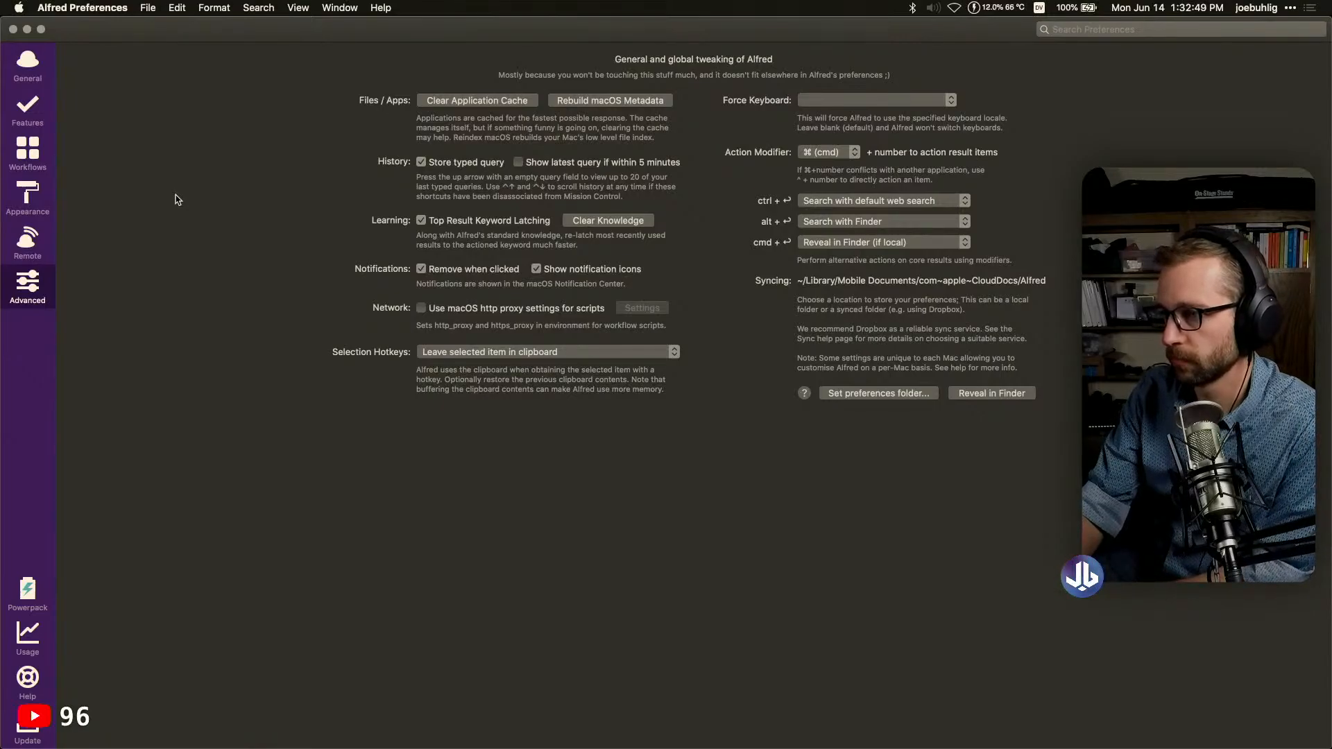
pyautogui.click(22, 75)
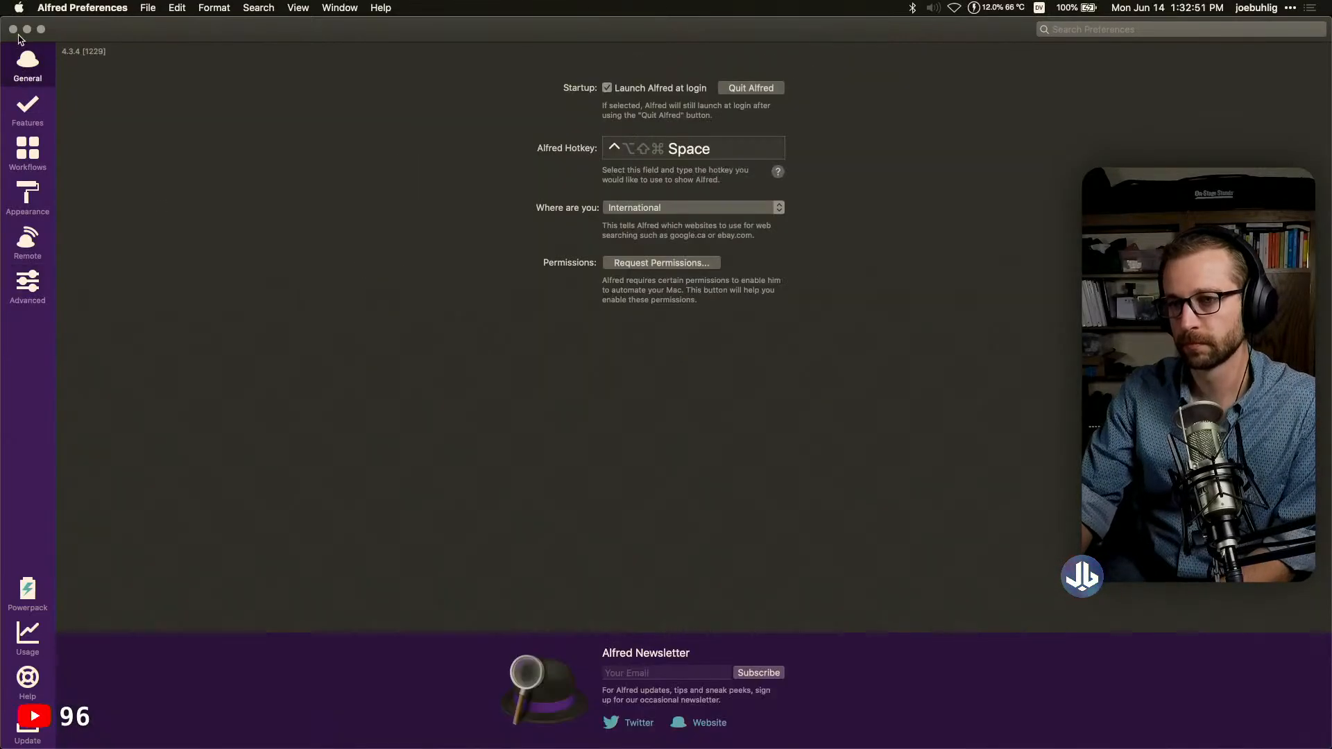
pyautogui.click(27, 108)
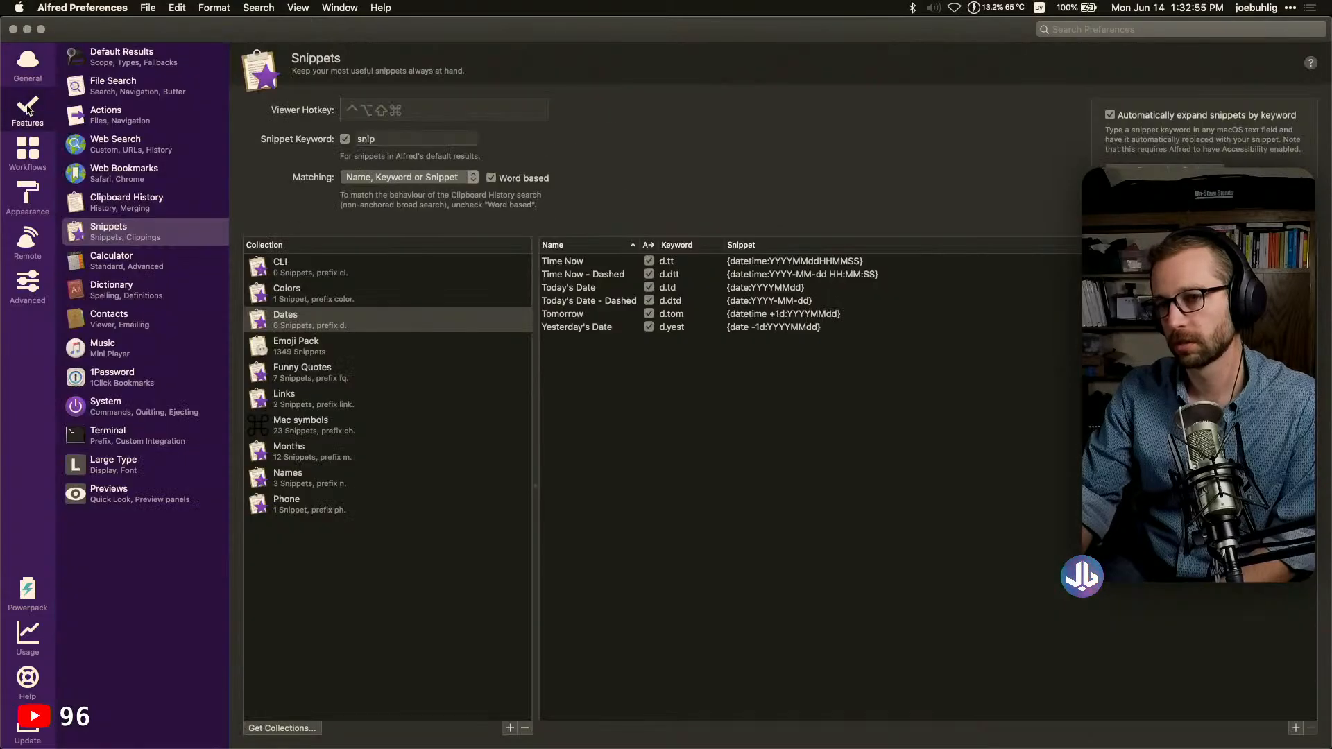
pyautogui.click(52, 170)
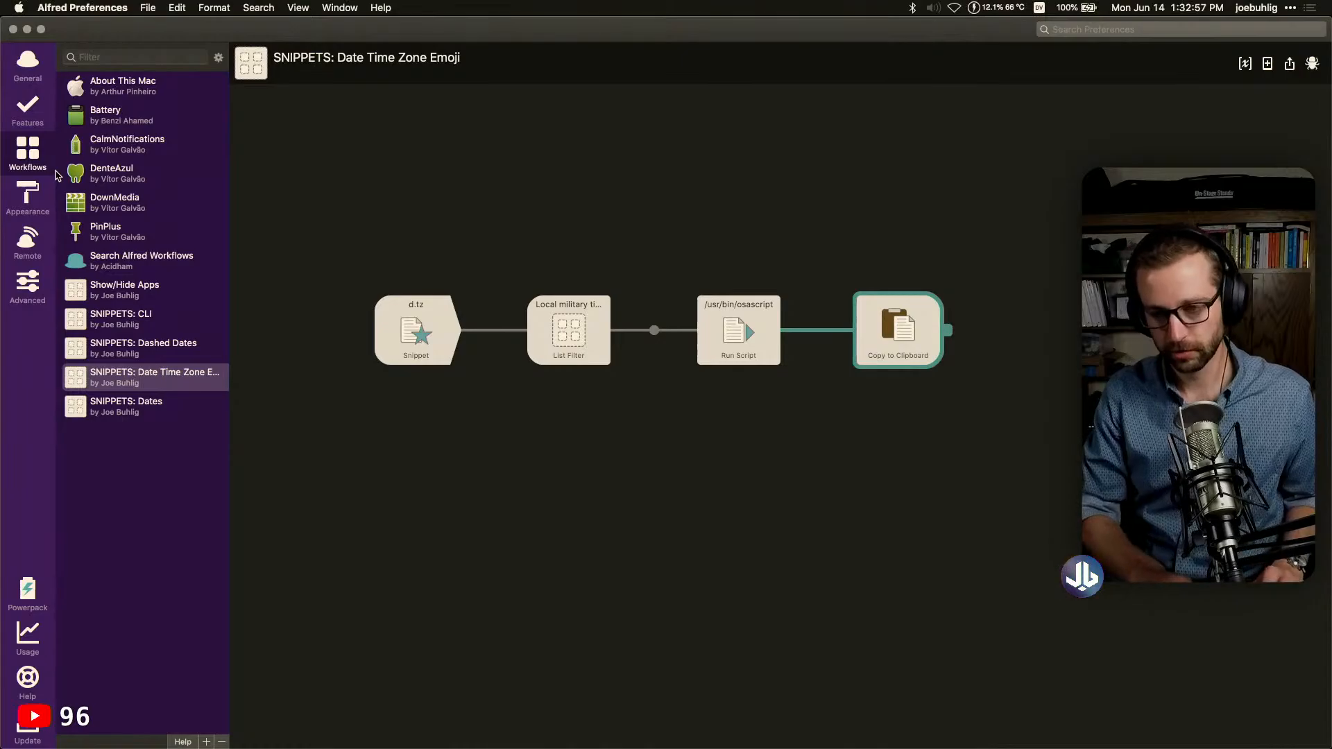
# Switch to Drafts and insert the time zone list for local hour 13 below the dates with the d.tz snippet
pyautogui.press('super+Tab')
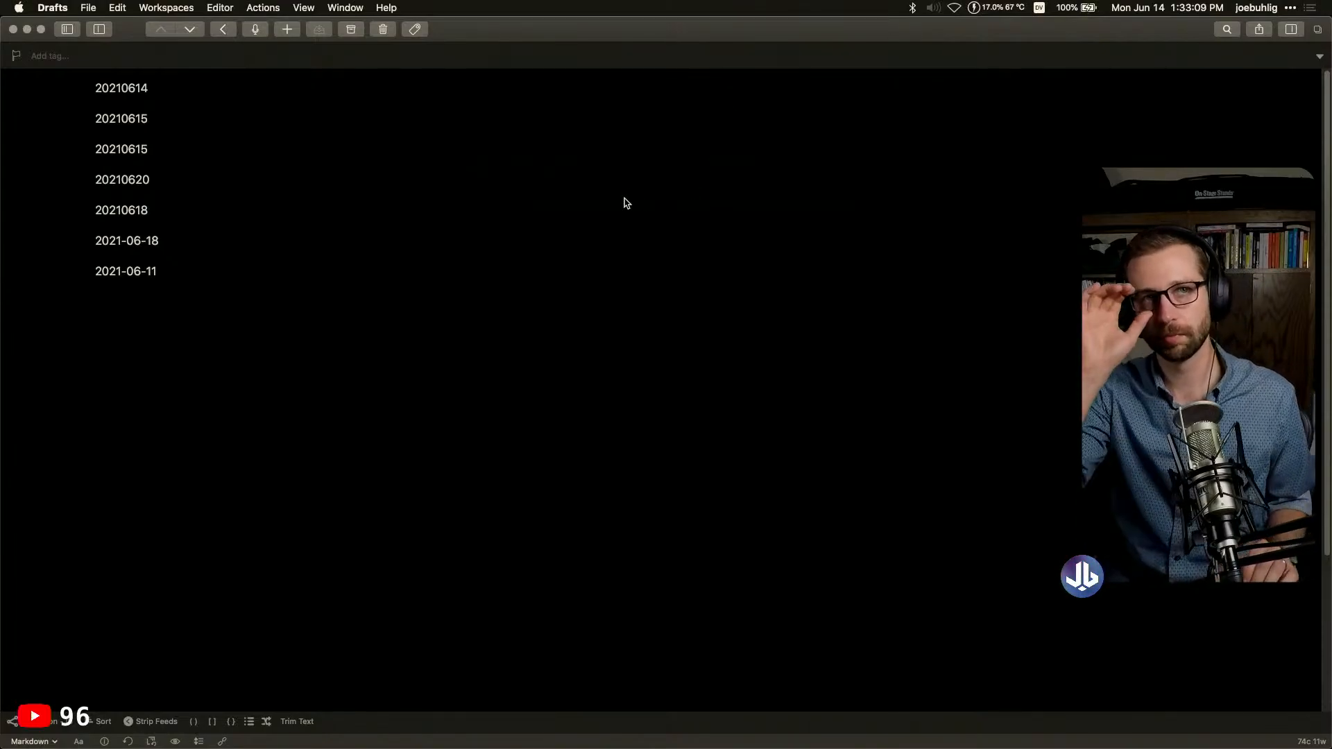
pyautogui.write('d.tz')
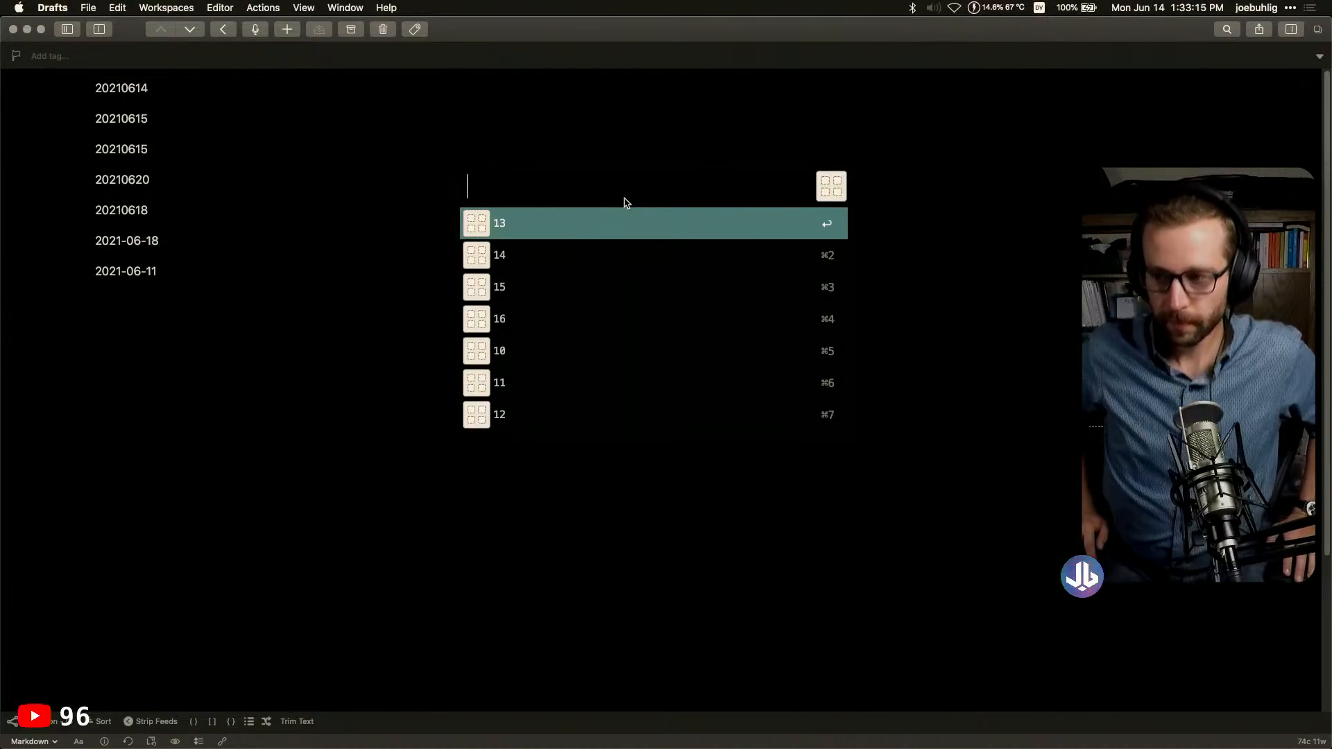
pyautogui.press('Escape')
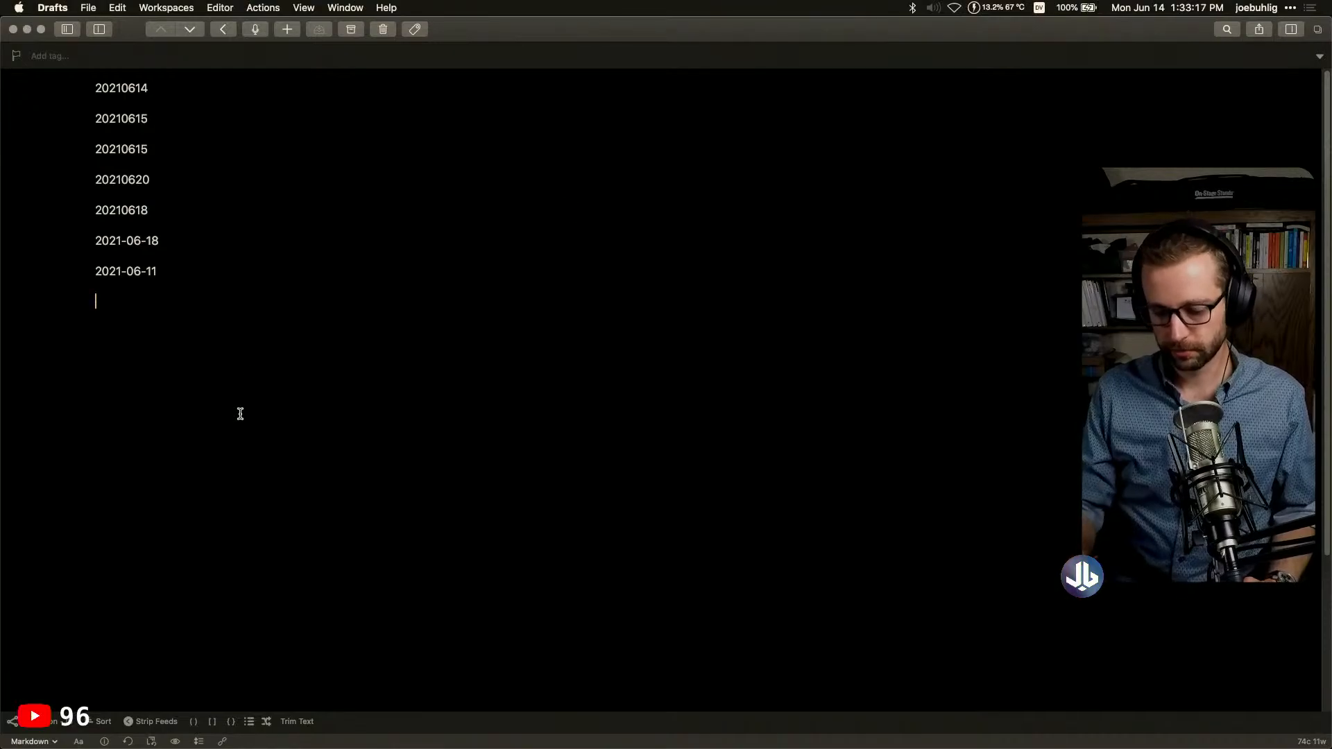
pyautogui.write('d.tz')
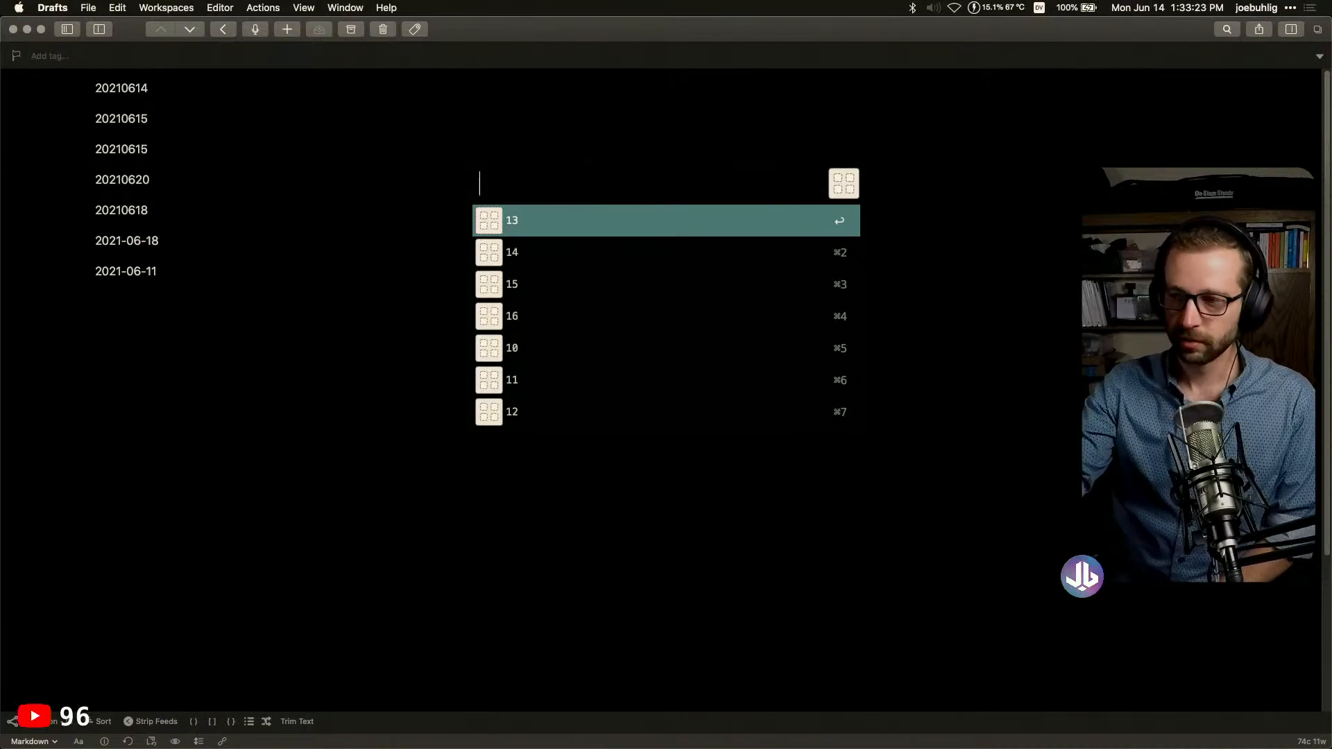
pyautogui.press('Down')
pyautogui.press('Down')
pyautogui.press('Down')
pyautogui.press('Down')
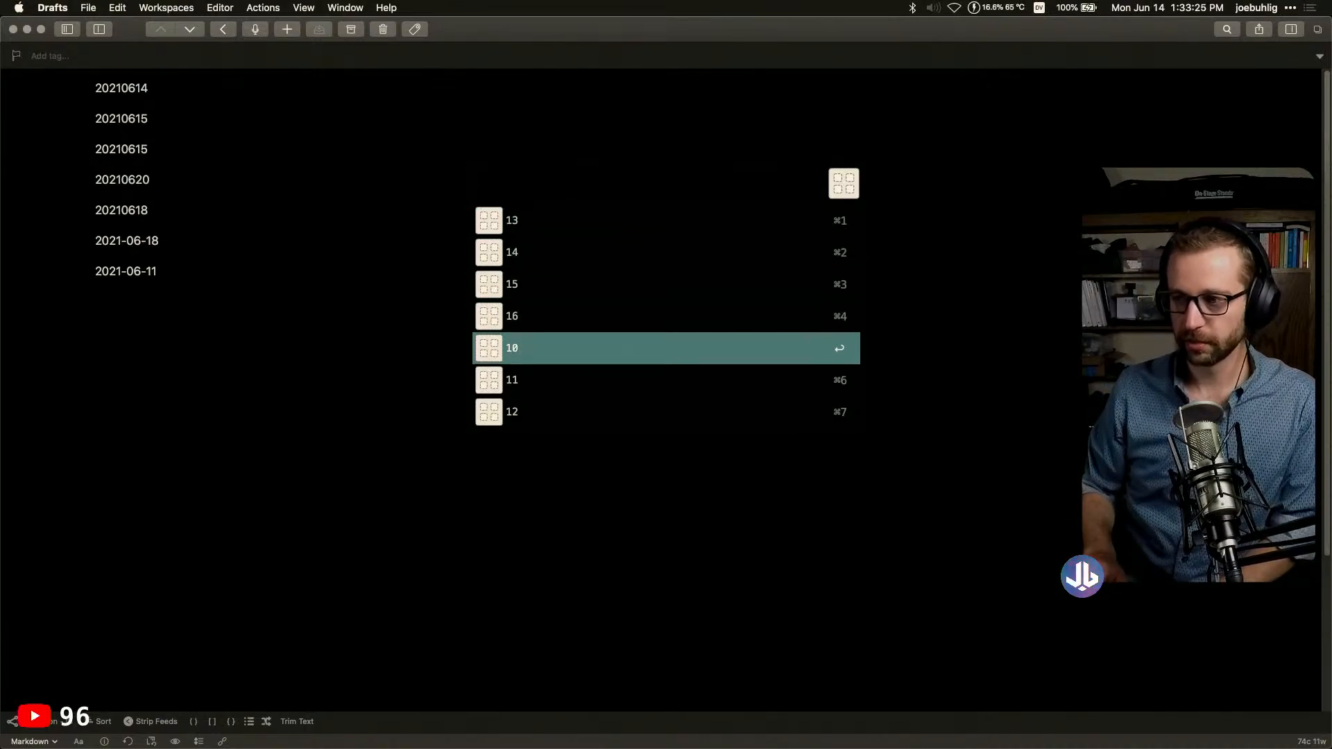
pyautogui.press('Up')
pyautogui.press('Up')
pyautogui.press('Up')
pyautogui.press('Up')
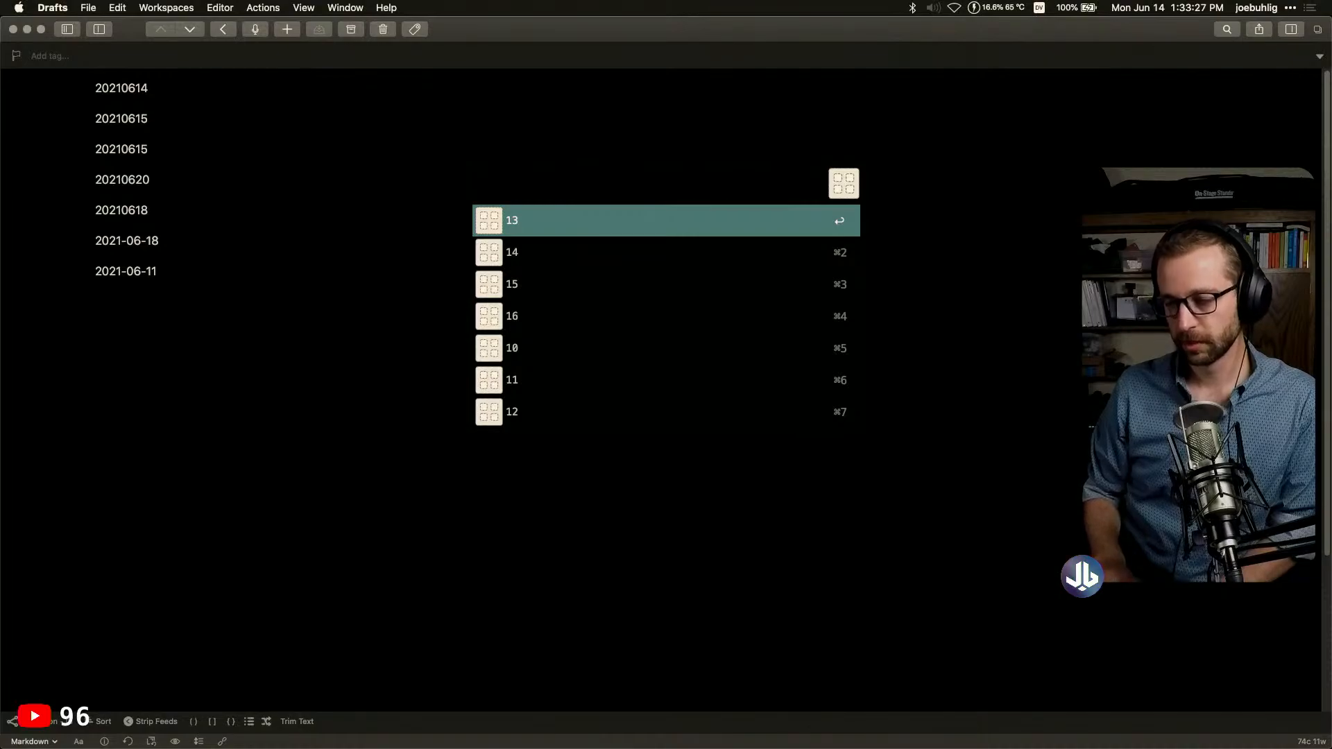
pyautogui.press('Return')
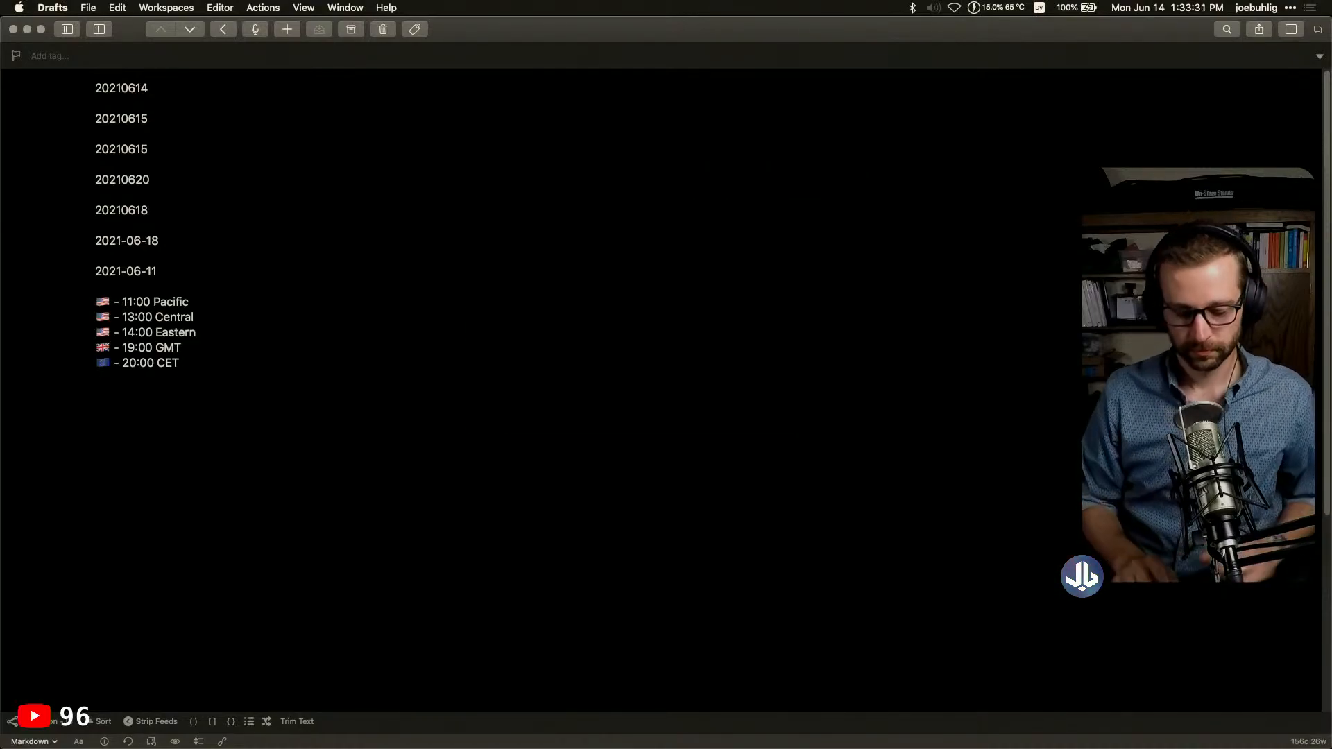
# Insert a second time zone list for local hour 16 below the first one with the d.tz snippet
pyautogui.press('Return')
pyautogui.write('xtz')
pyautogui.press('Down')
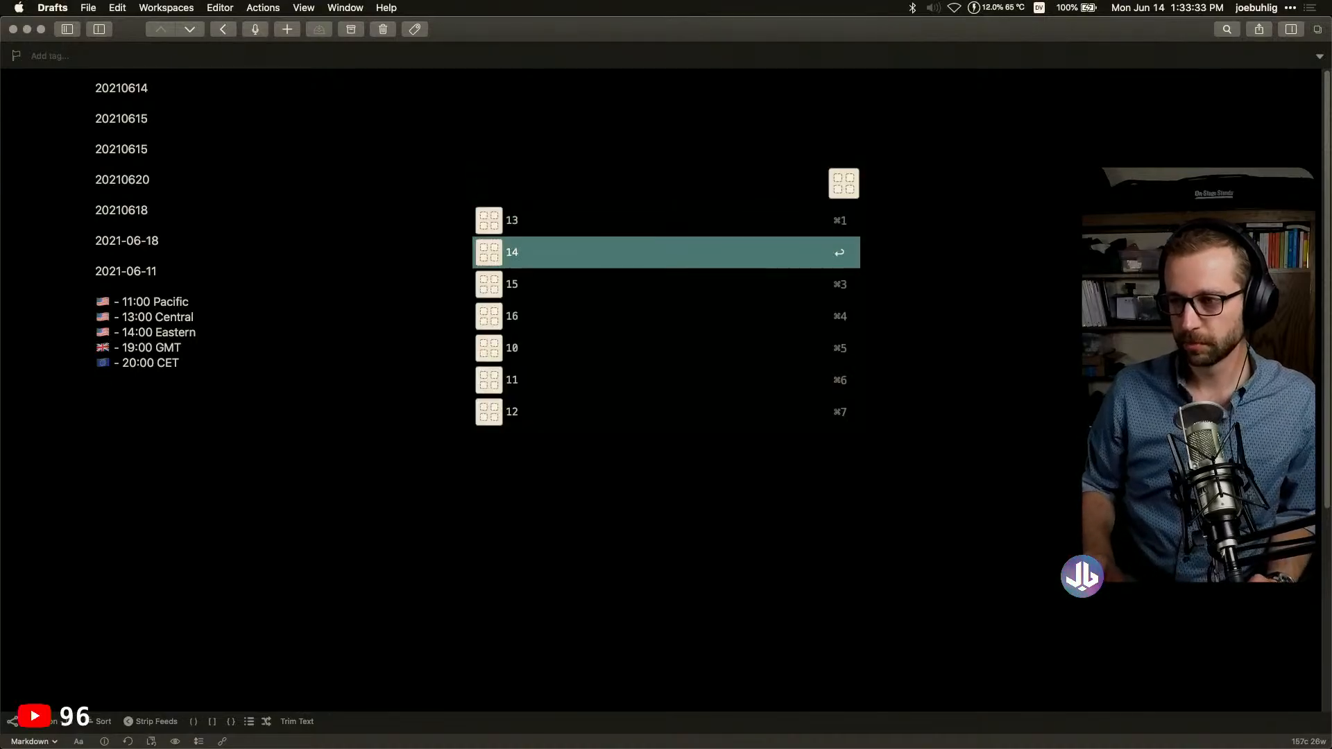
pyautogui.press('Down')
pyautogui.press('Down')
pyautogui.press('Return')
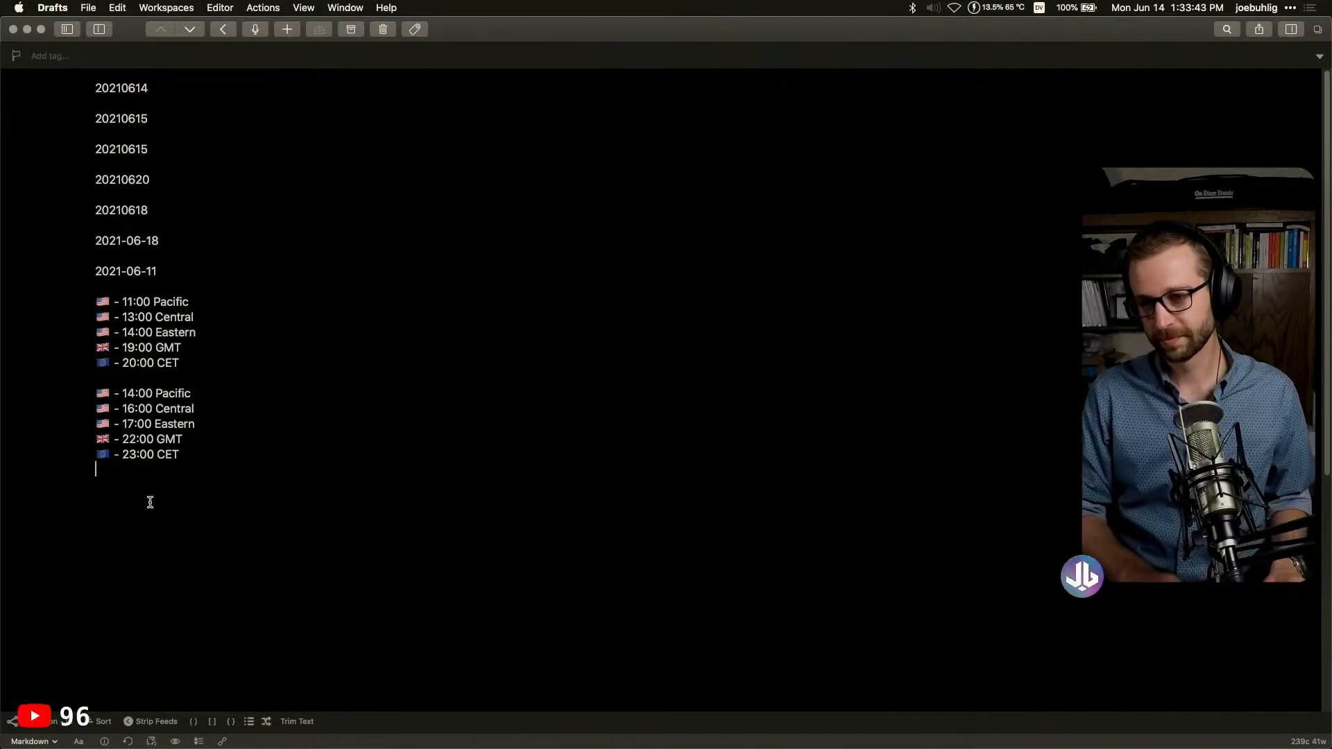
# Switch to Alfred Preferences, open the "SNIPPETS: CLI" workflow and inspect its cl.gc trigger and keyword input settings
pyautogui.press('super+Tab')
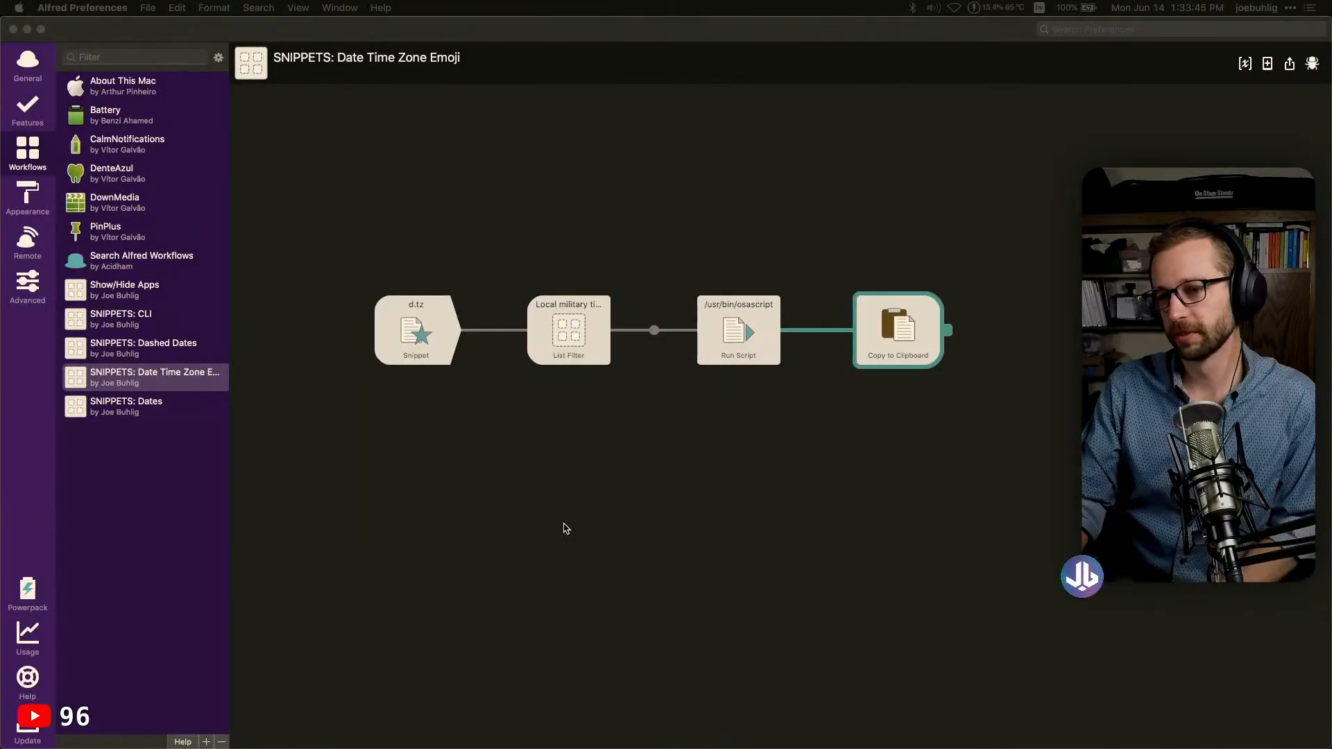
pyautogui.click(147, 318)
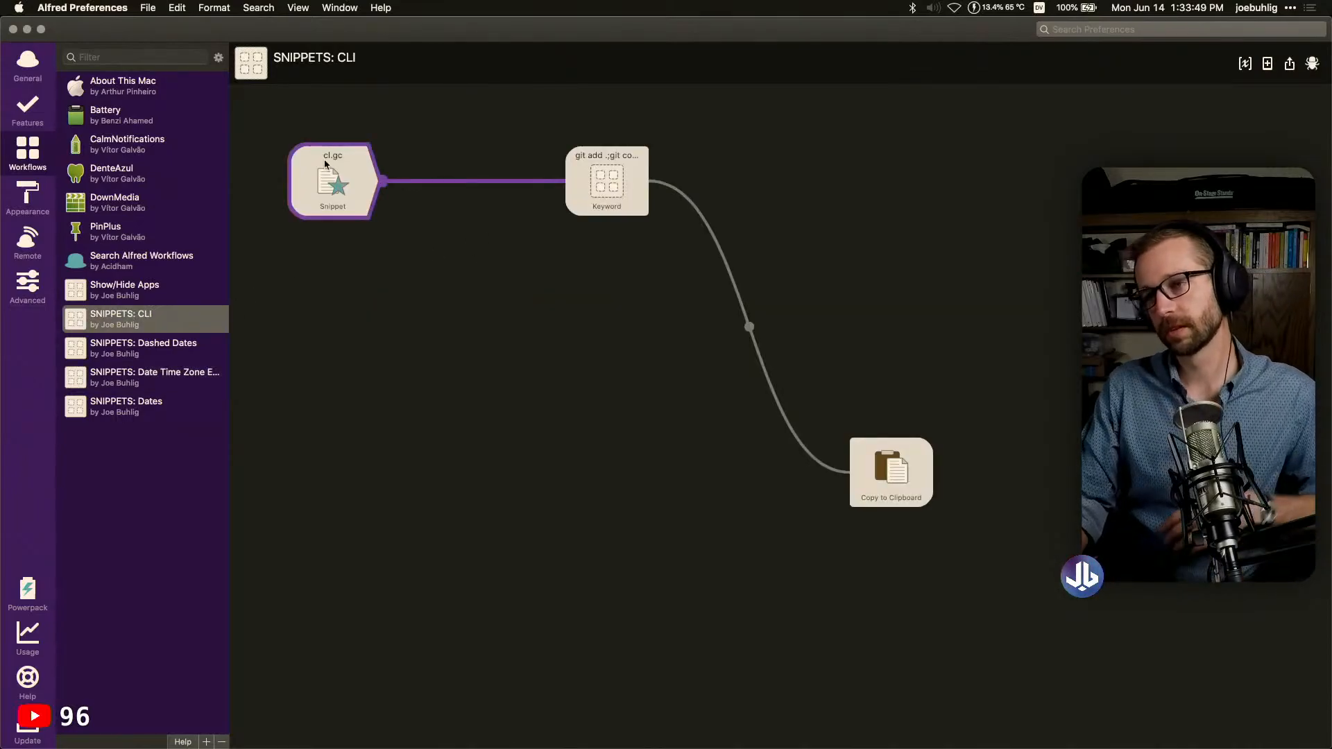
pyautogui.click(355, 194)
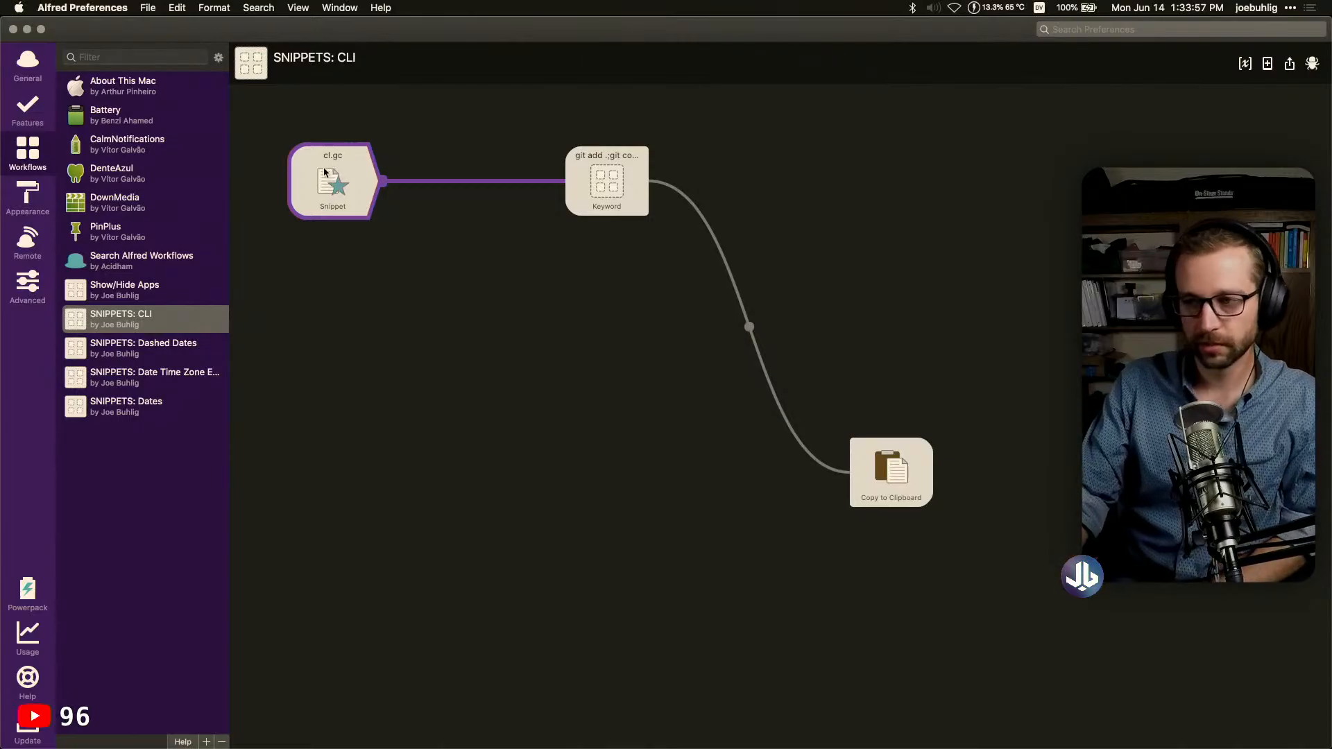
pyautogui.doubleClick(634, 178)
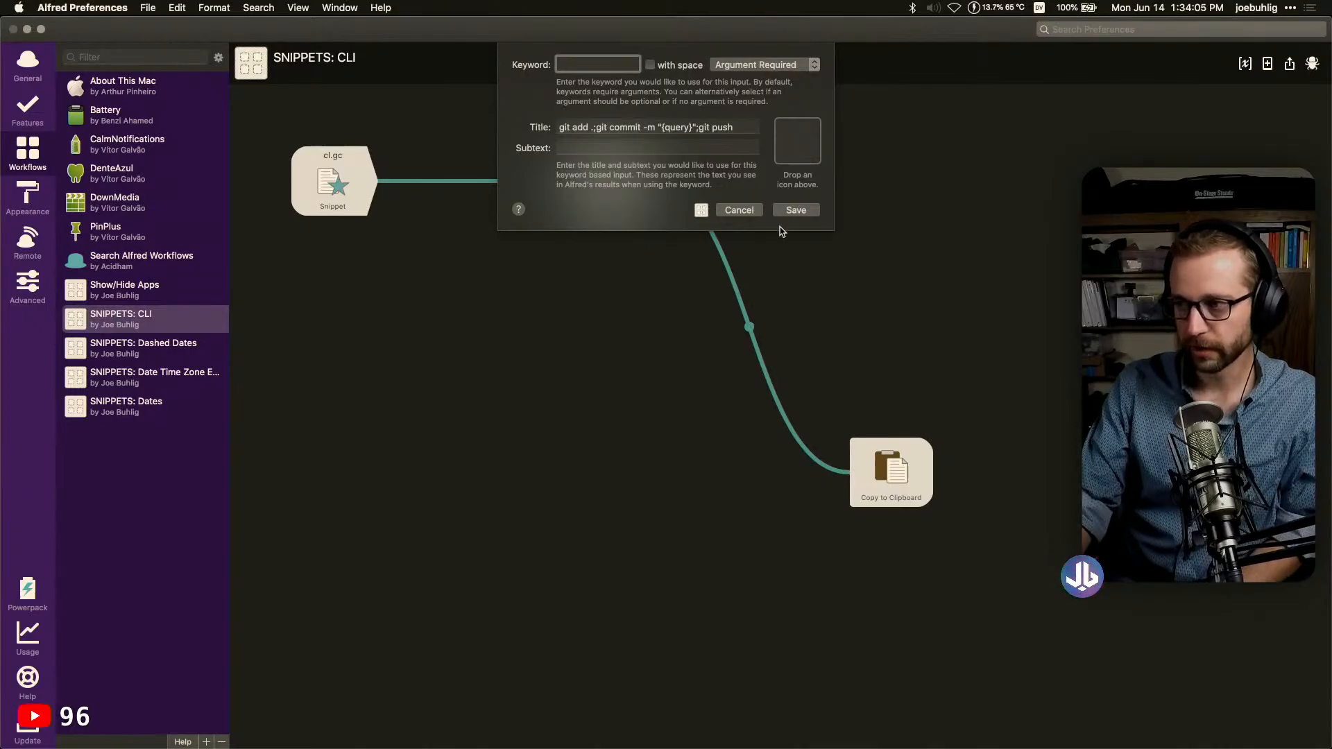
pyautogui.click(737, 213)
# Examine the git command text in the CLI workflow's Copy to Clipboard output and close its settings
pyautogui.doubleClick(891, 465)
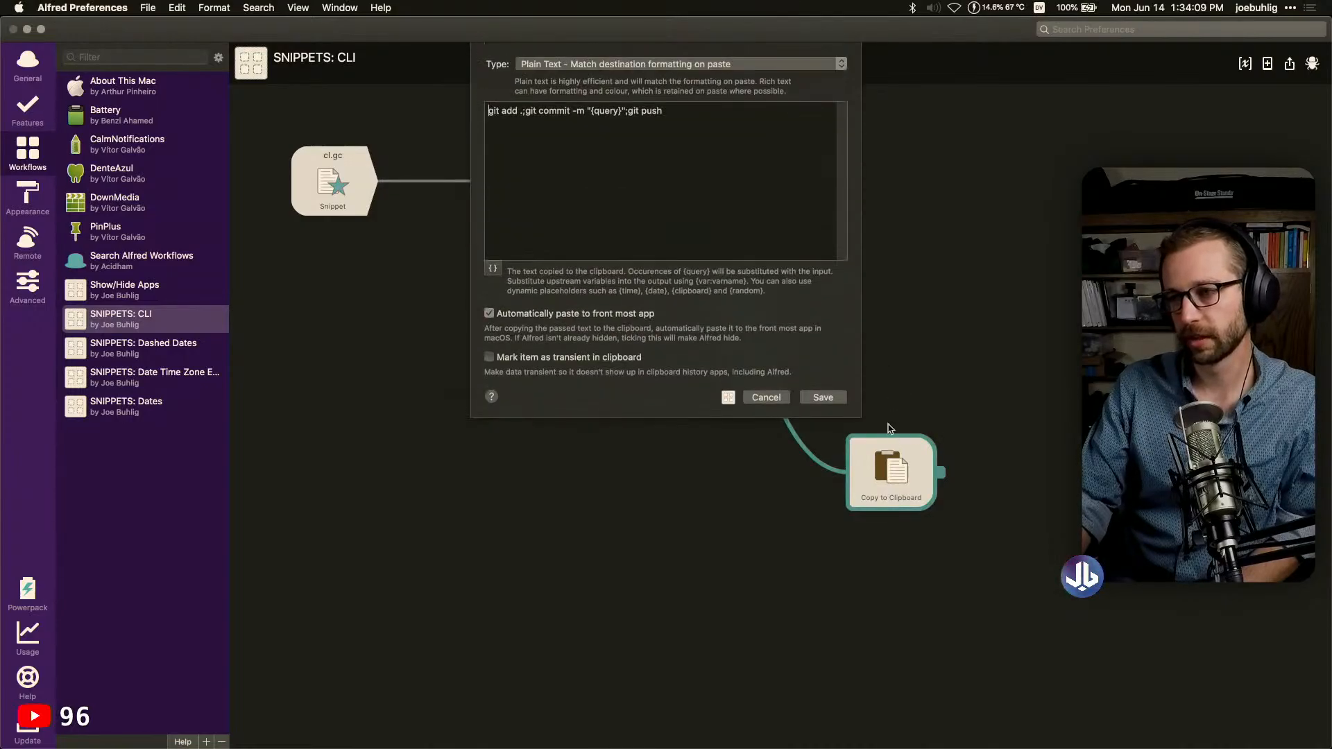
pyautogui.moveTo(689, 115); pyautogui.dragTo(532, 103)
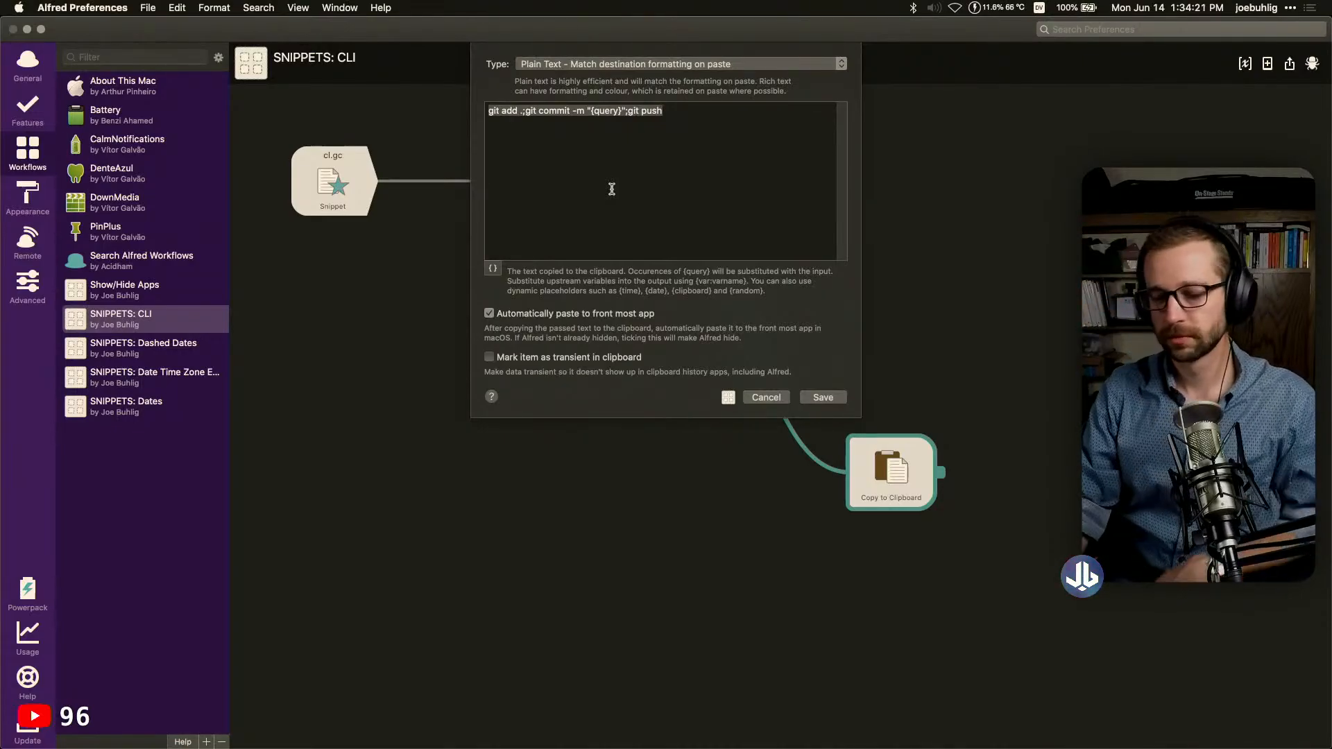
pyautogui.press('super+s')
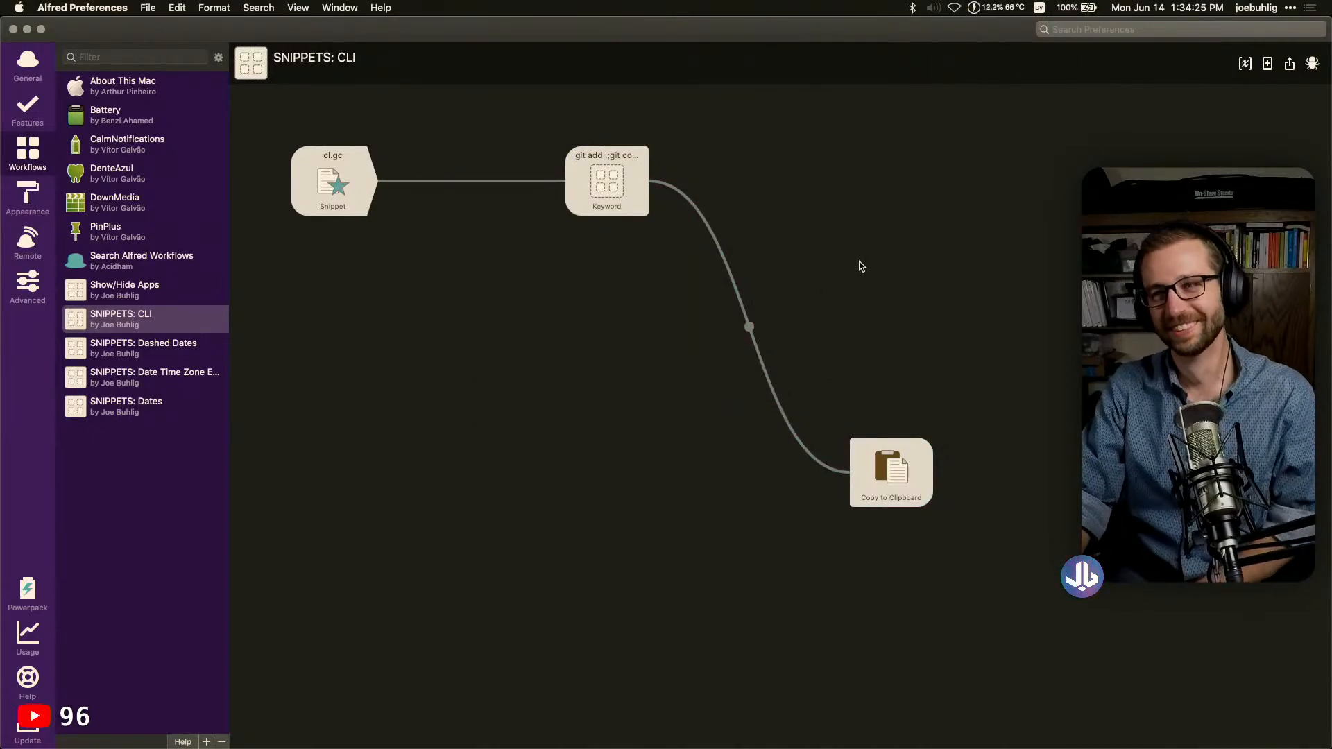
# Switch to Drafts and insert the git commit command with the message "helloworld" below the time zone lists using the cl.gc snippet
pyautogui.press('super+Tab')
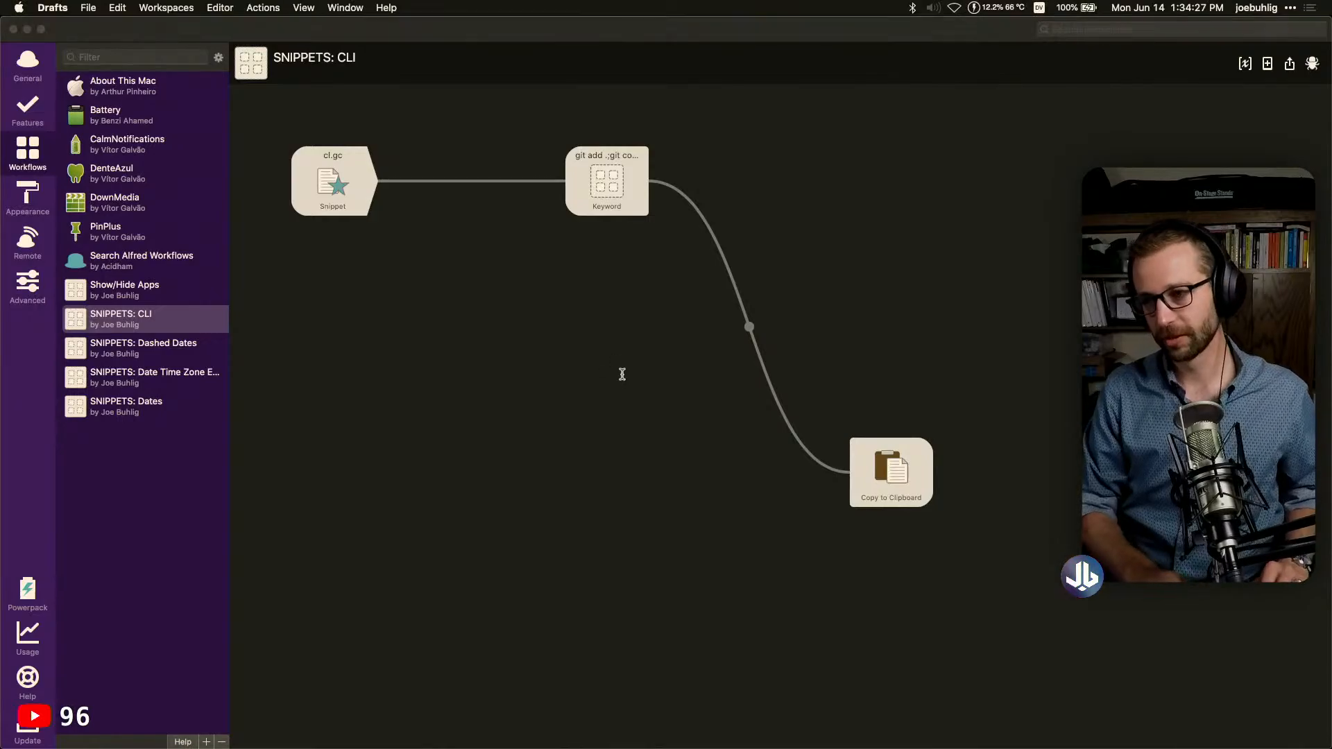
pyautogui.press('Return')
pyautogui.write('clip')
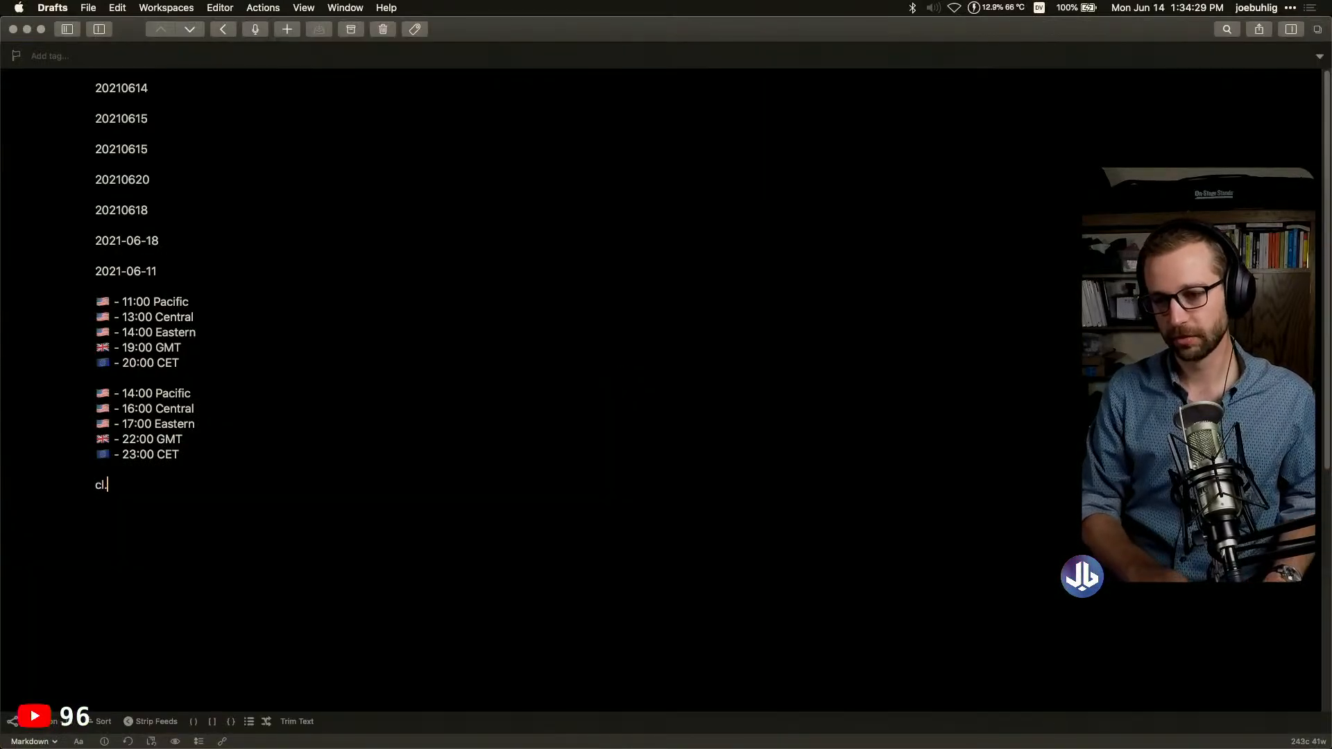
pyautogui.write('helloworld')
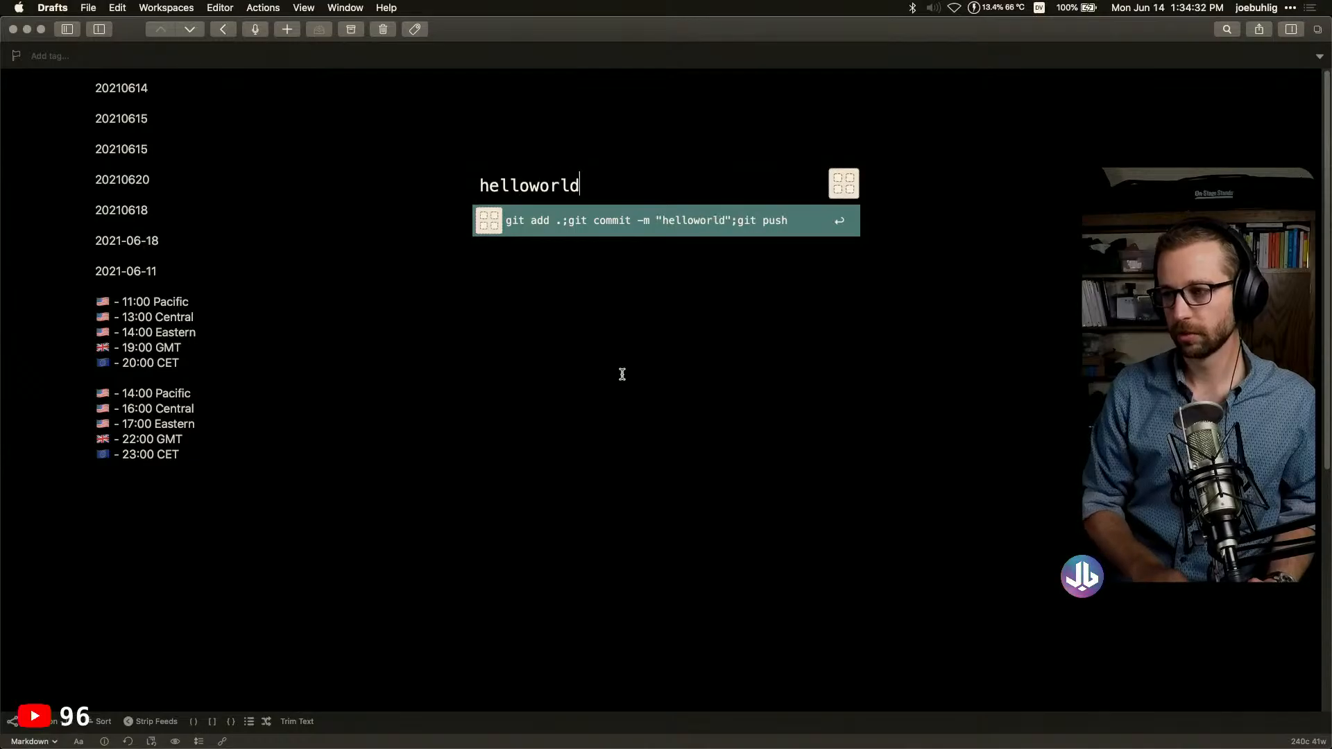
pyautogui.press('Return')
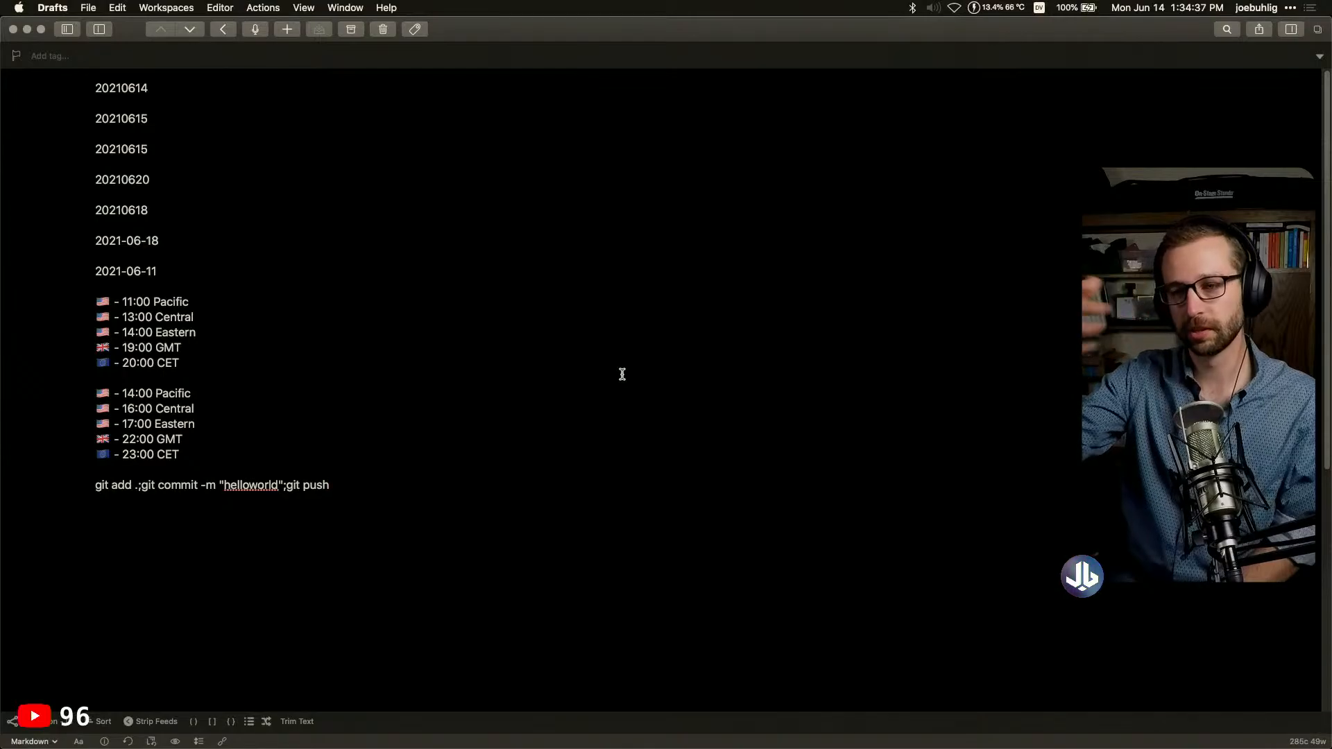
pyautogui.moveTo(418, 505); pyautogui.dragTo(19, 72)
pyautogui.click(473, 243)
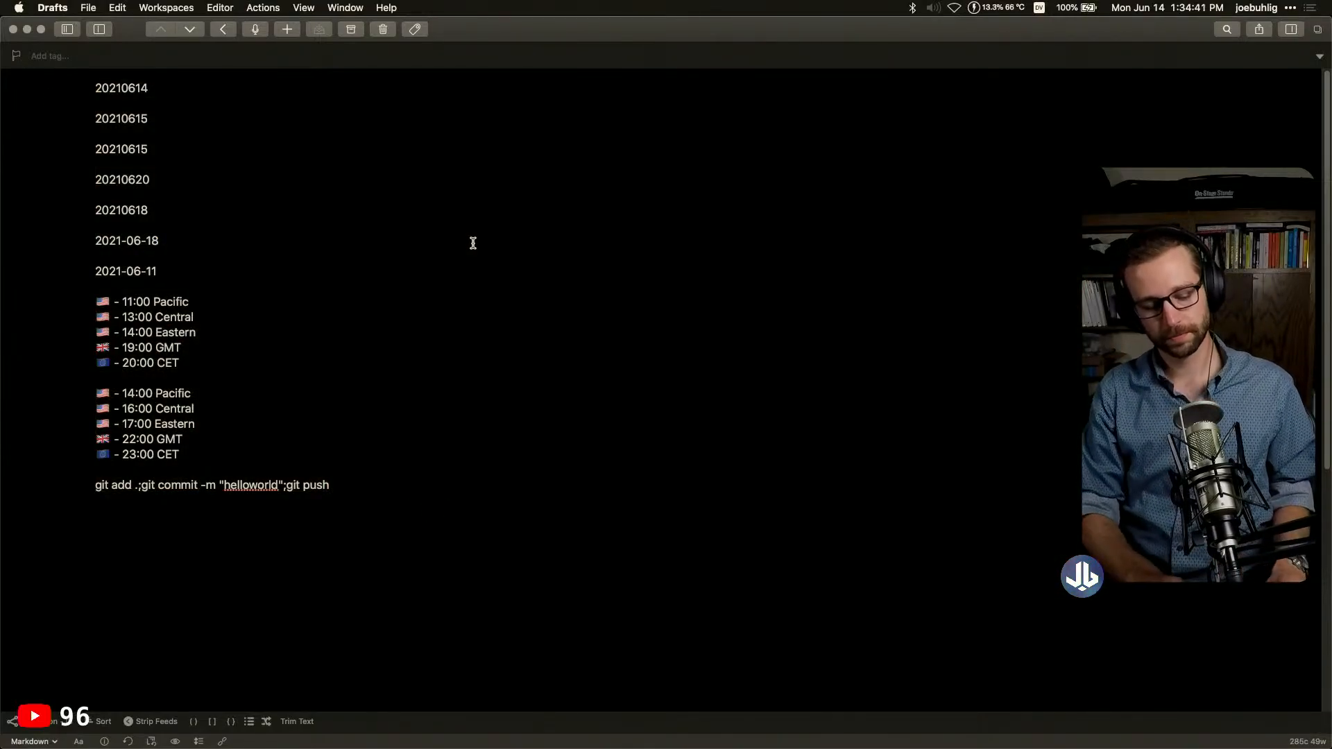
# Bring up the snippet collections in Alfred Preferences and open TextExpander at its d.1pm time zone snippet
pyautogui.press('super+Tab')
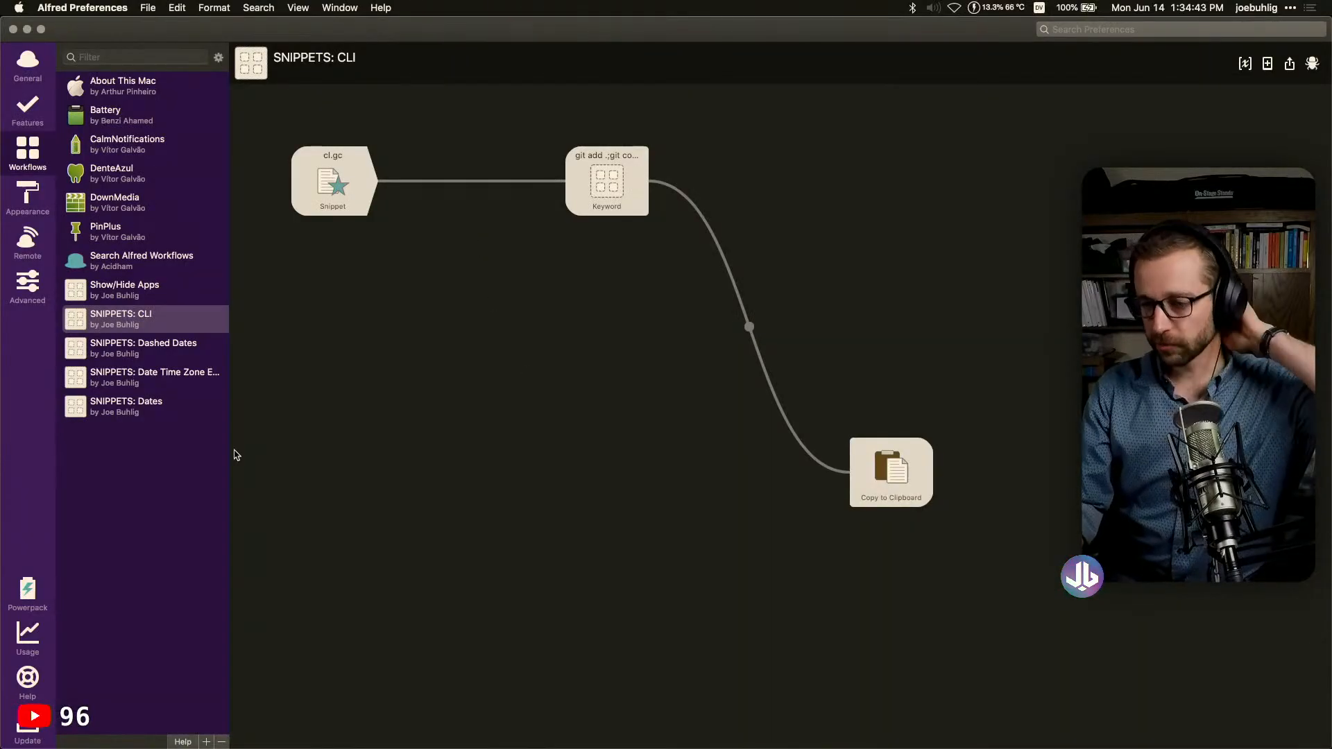
pyautogui.click(36, 124)
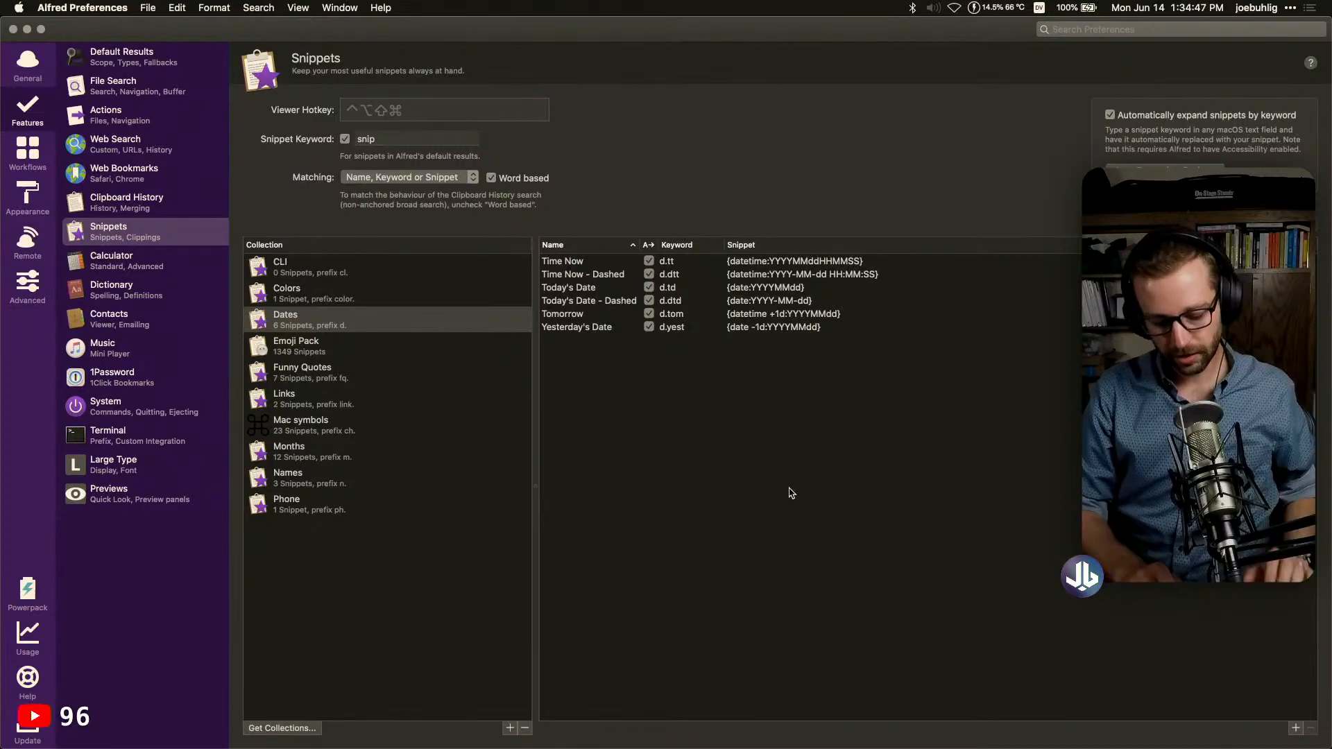
pyautogui.press('super+space')
pyautogui.write('te')
pyautogui.press('Return')
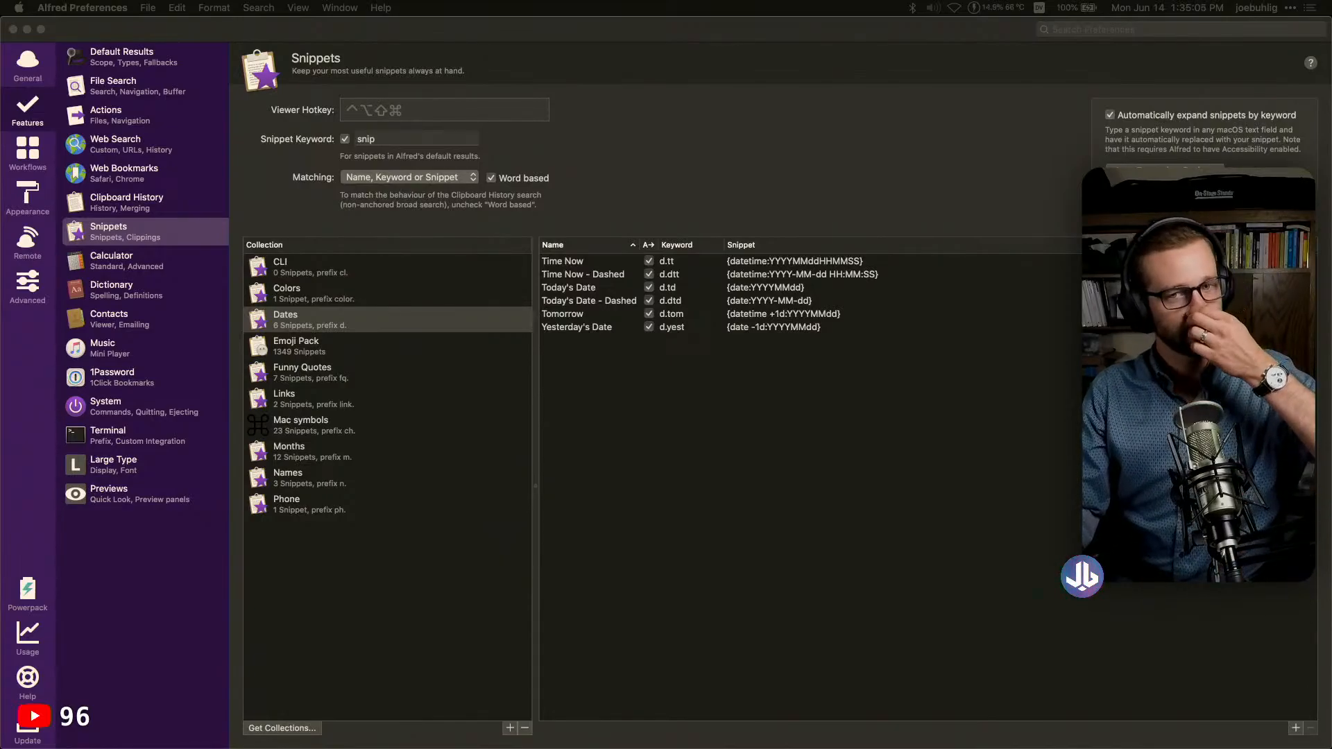
pyautogui.moveTo(1, 274); pyautogui.dragTo(513, 149)
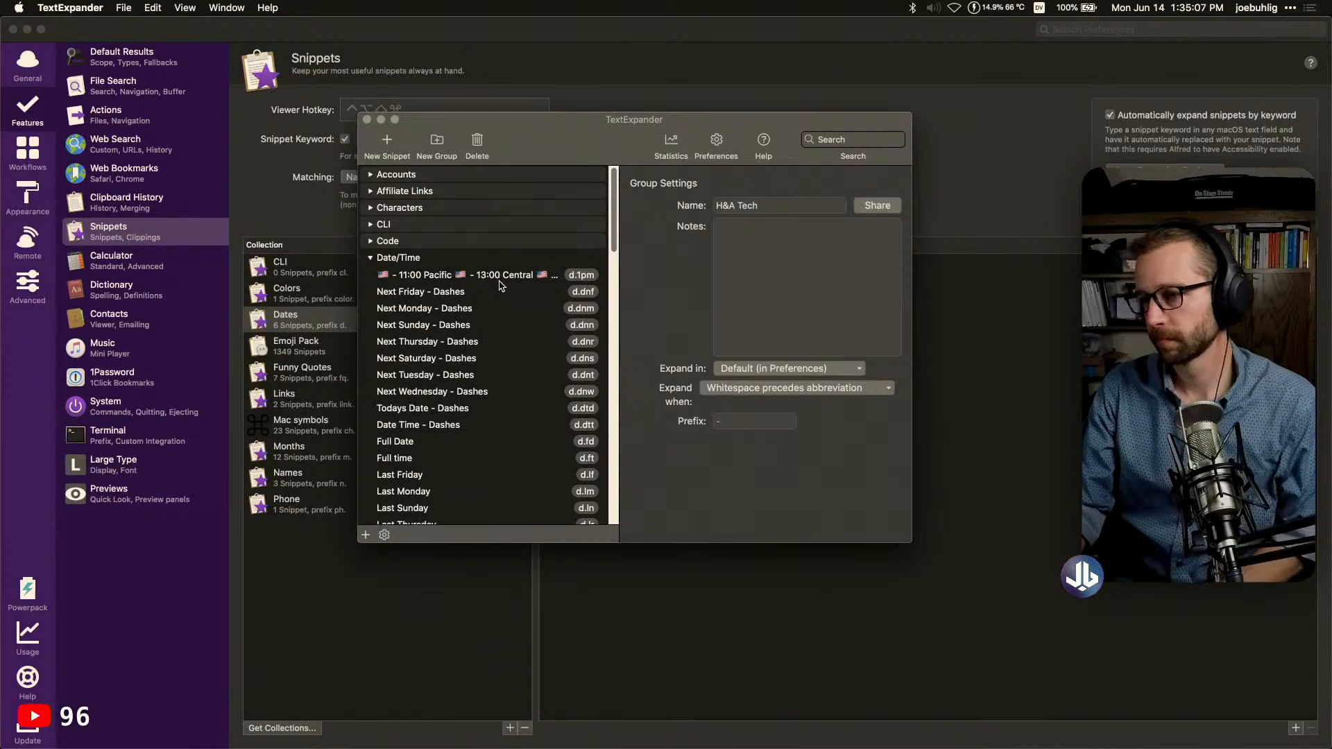
pyautogui.click(489, 276)
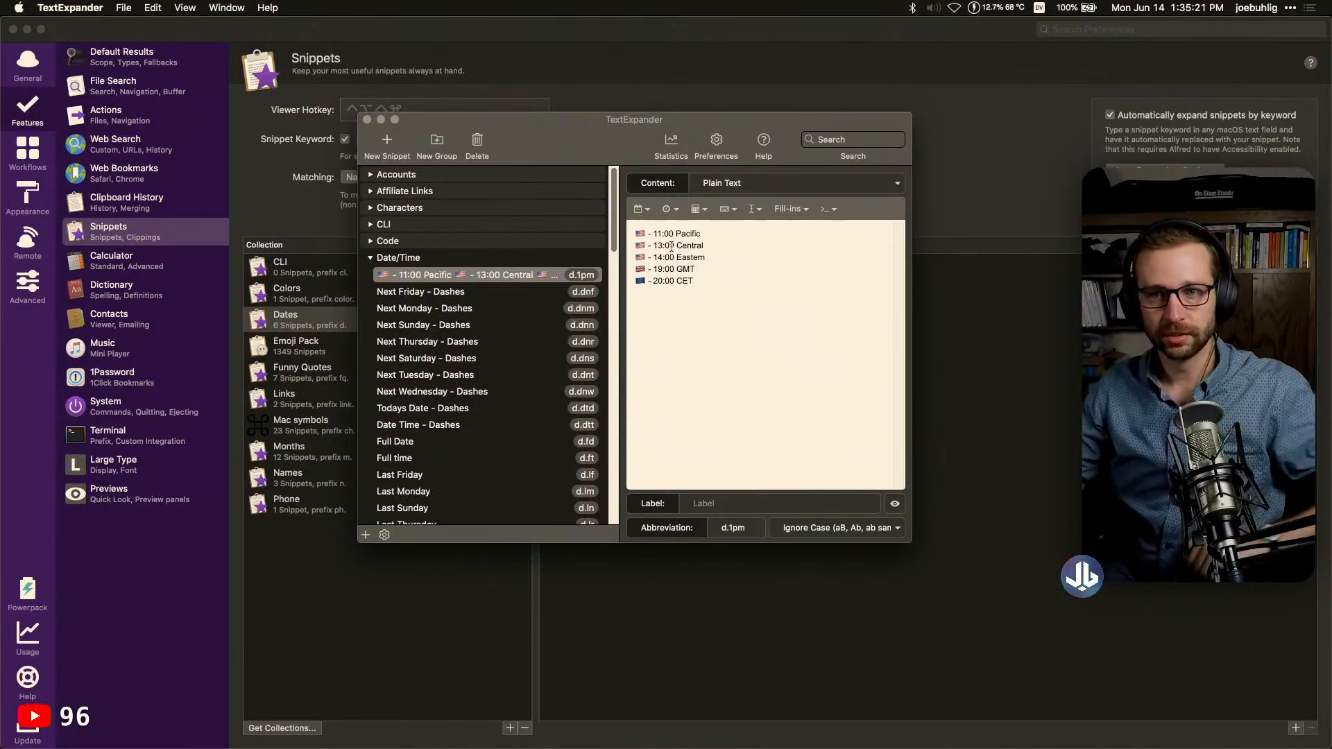
# Examine the AppleScript weekday condition in TextExpander's dashed next-weekday snippets, from Next Friday to Next Wednesday
pyautogui.click(524, 291)
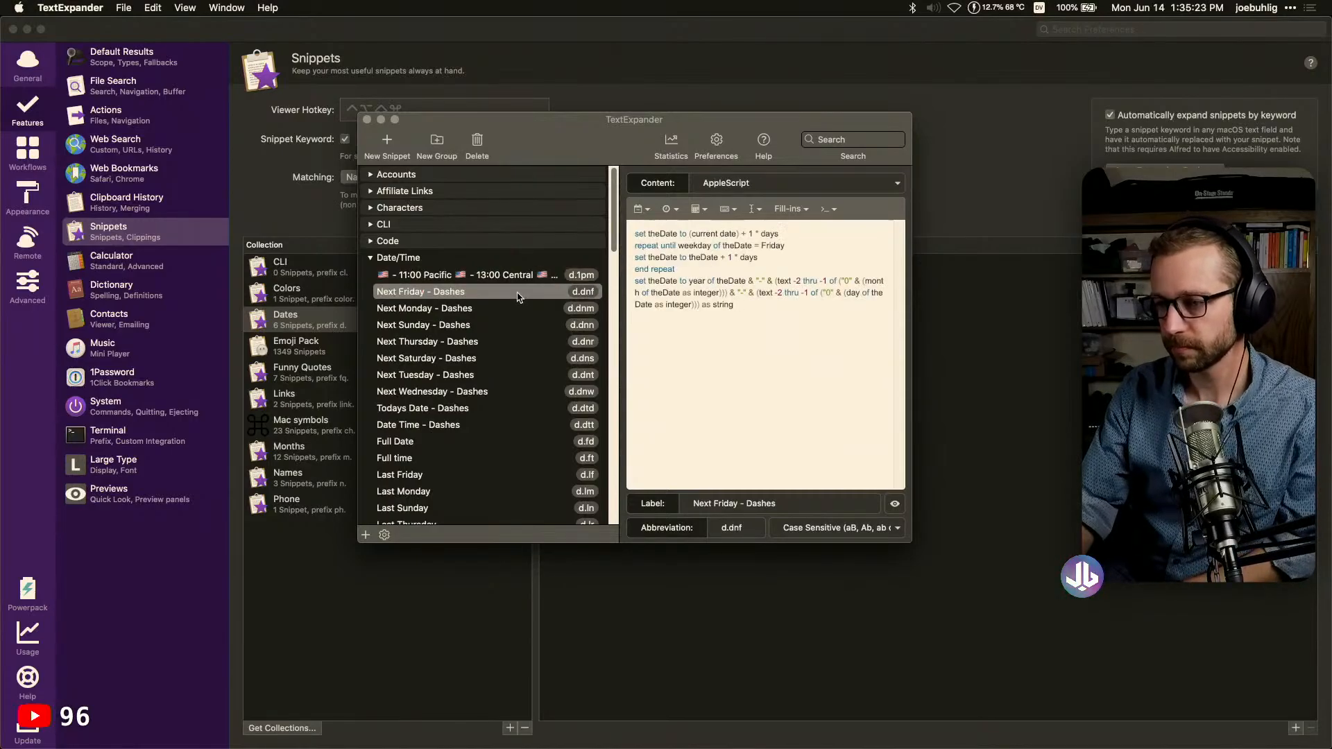
pyautogui.click(512, 308)
pyautogui.click(510, 325)
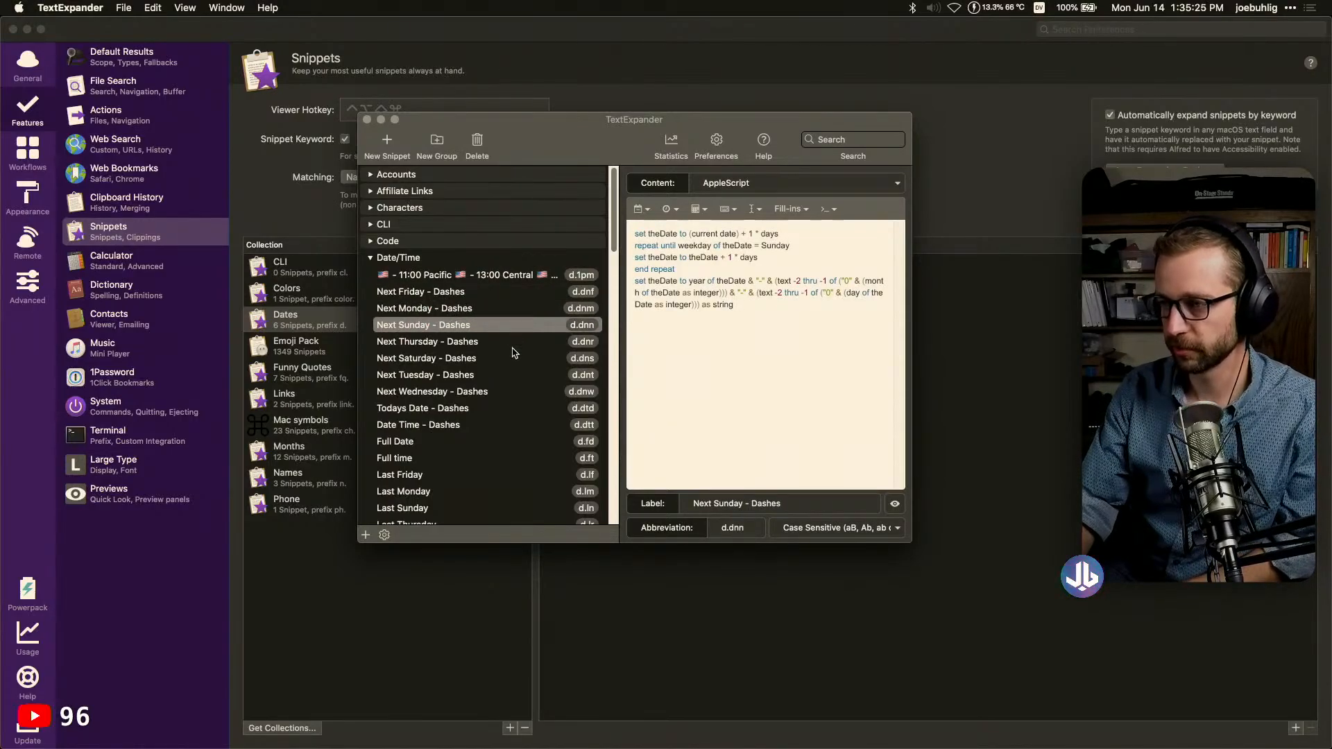
pyautogui.click(512, 341)
pyautogui.click(515, 358)
pyautogui.doubleClick(777, 245)
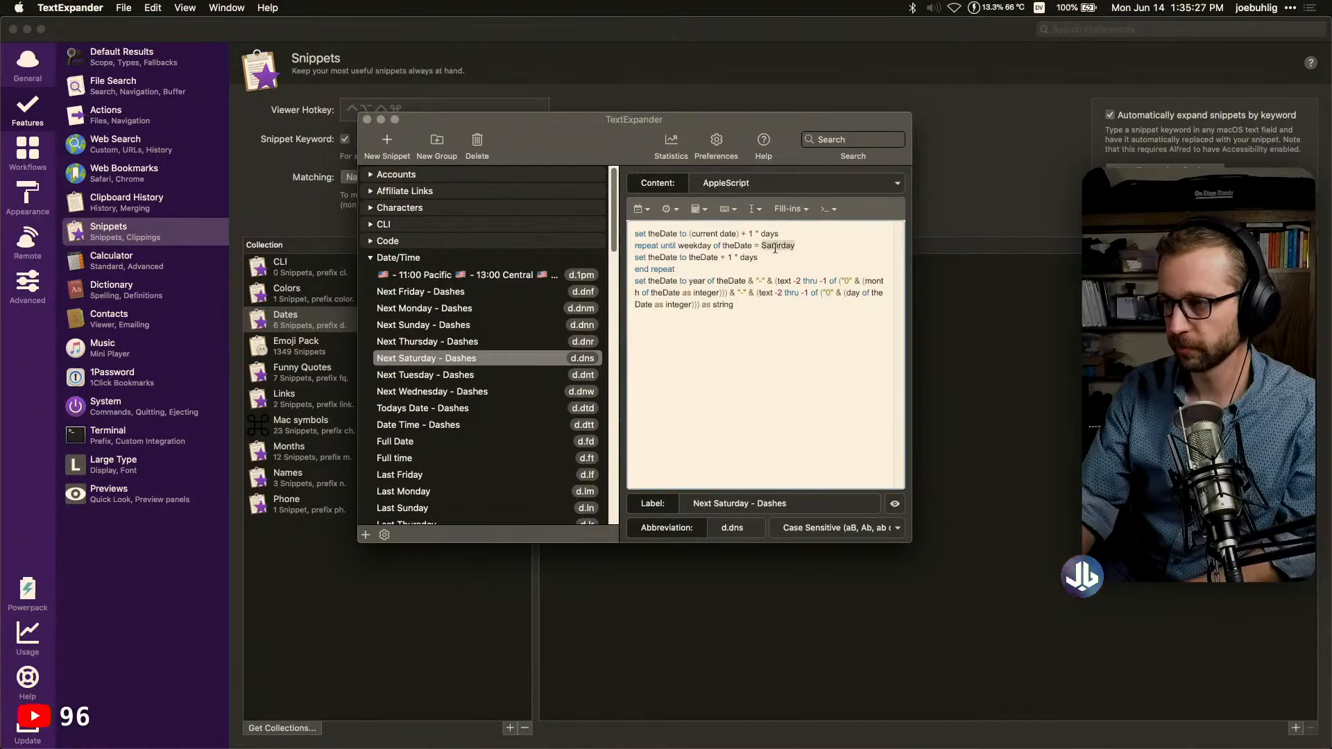
pyautogui.click(789, 331)
pyautogui.click(549, 379)
pyautogui.click(549, 391)
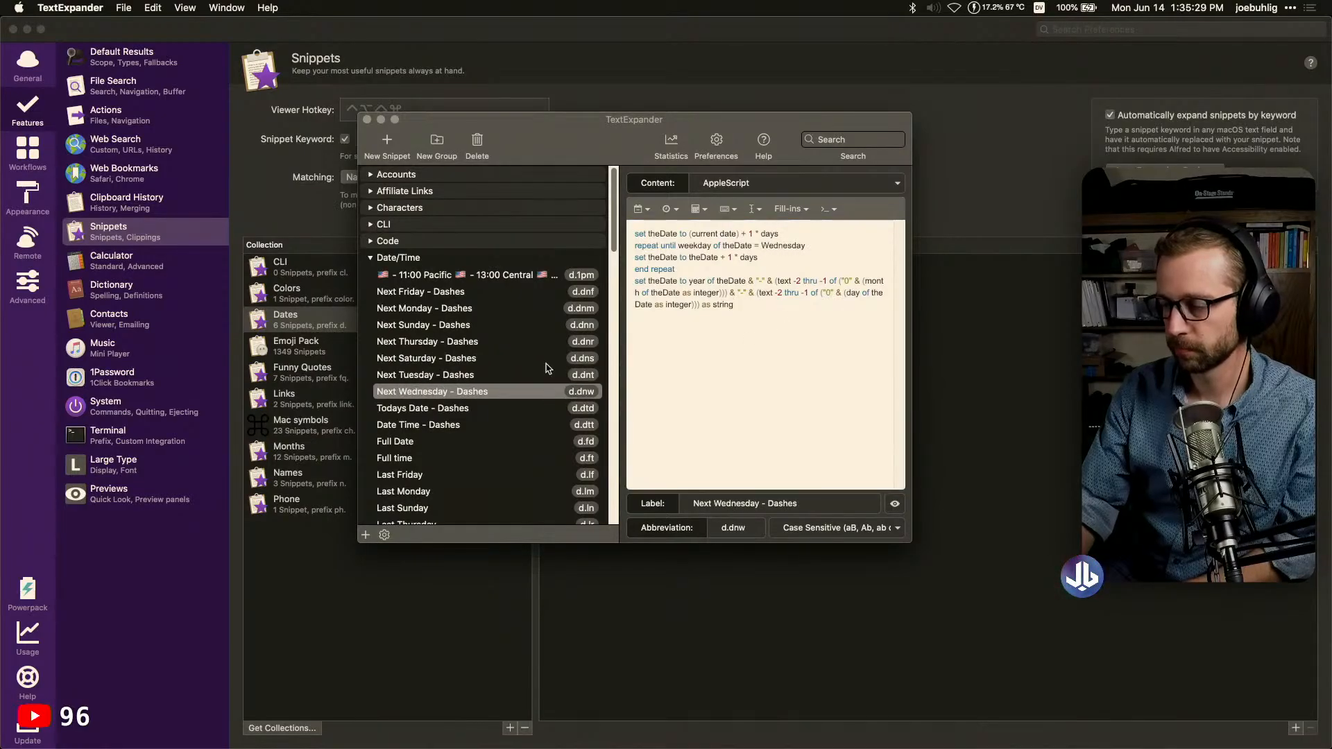
# Examine the contents of the Todays Date - Dashes, Date Time - Dashes, Full Date, Full time and Last Friday snippets
pyautogui.scroll(-10, 539, 347)
pyautogui.scroll(2, 512, 335)
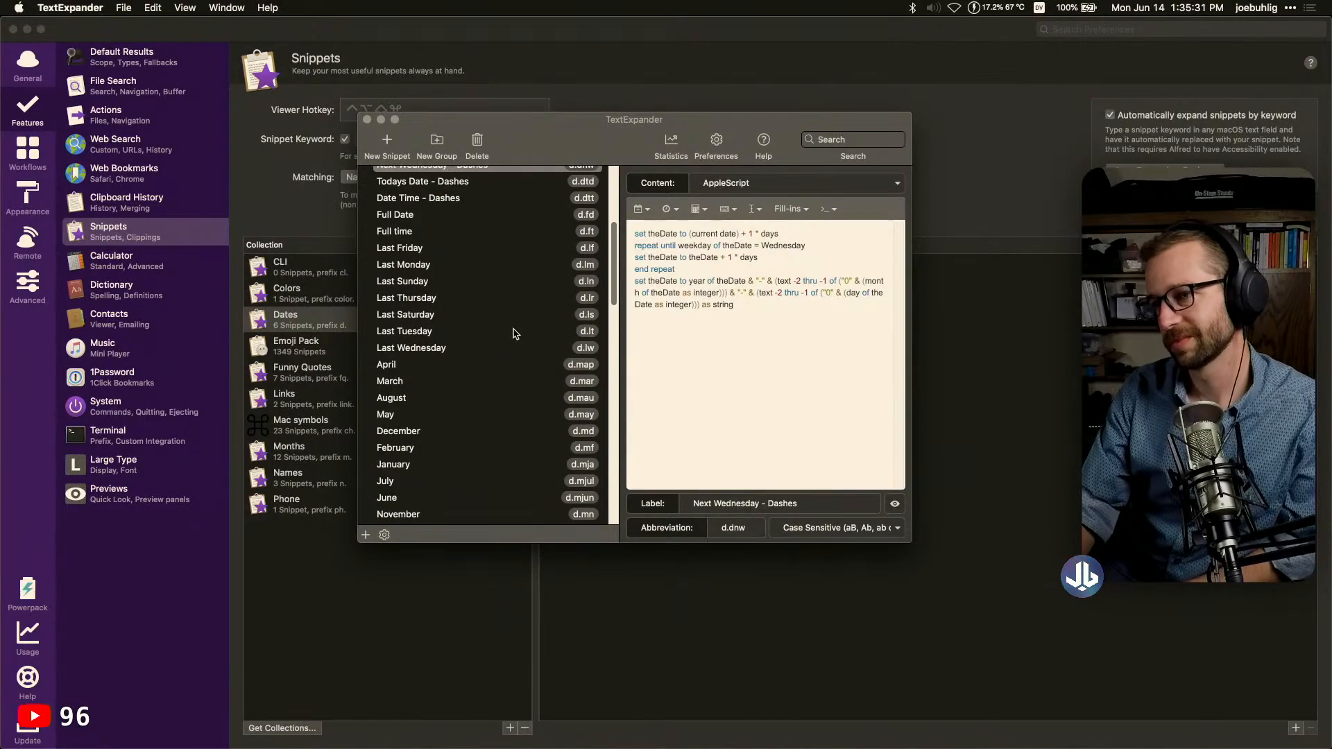
pyautogui.click(462, 184)
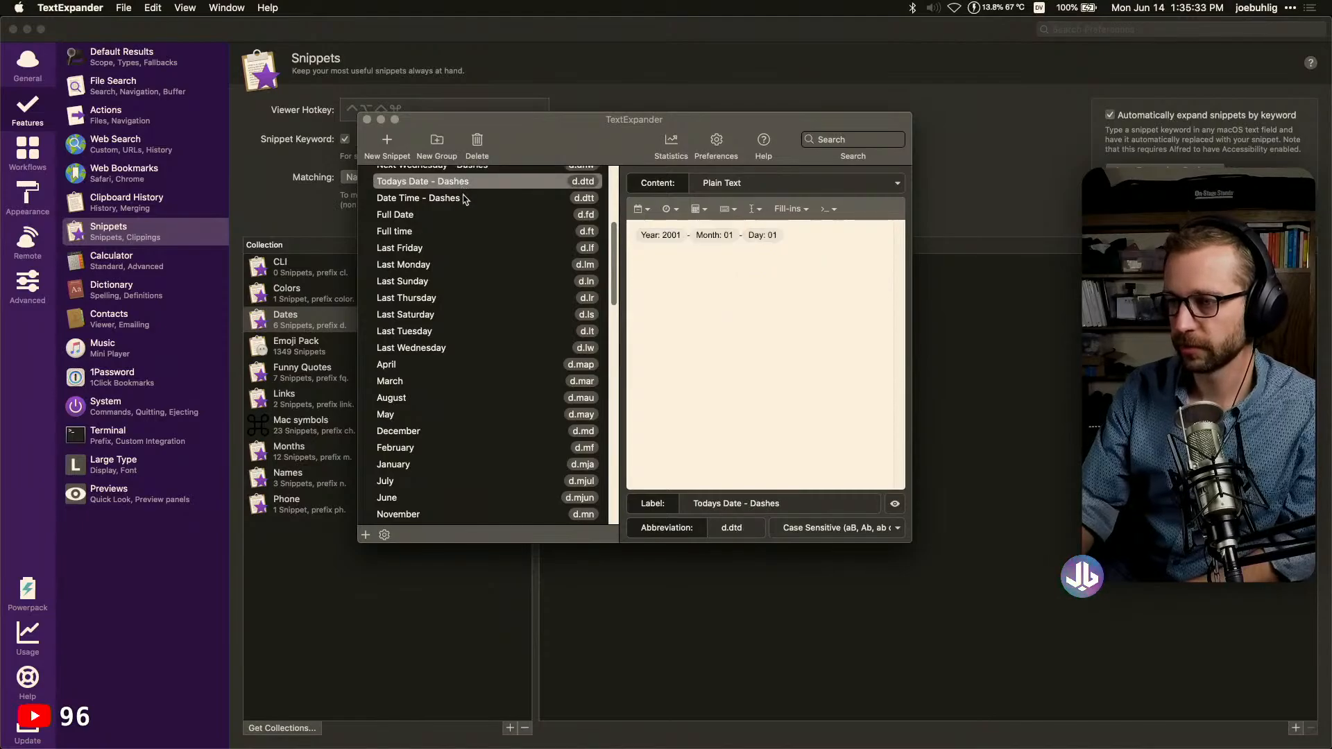
pyautogui.click(463, 199)
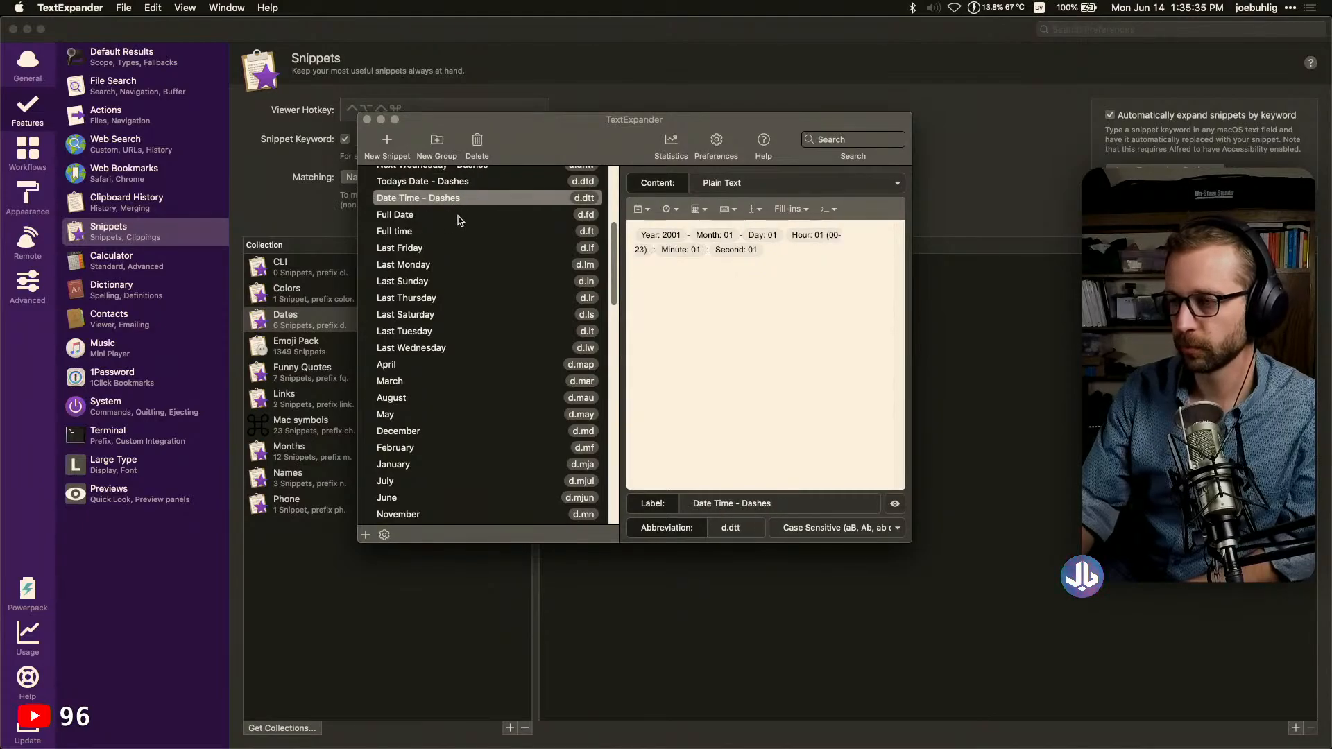
pyautogui.click(458, 217)
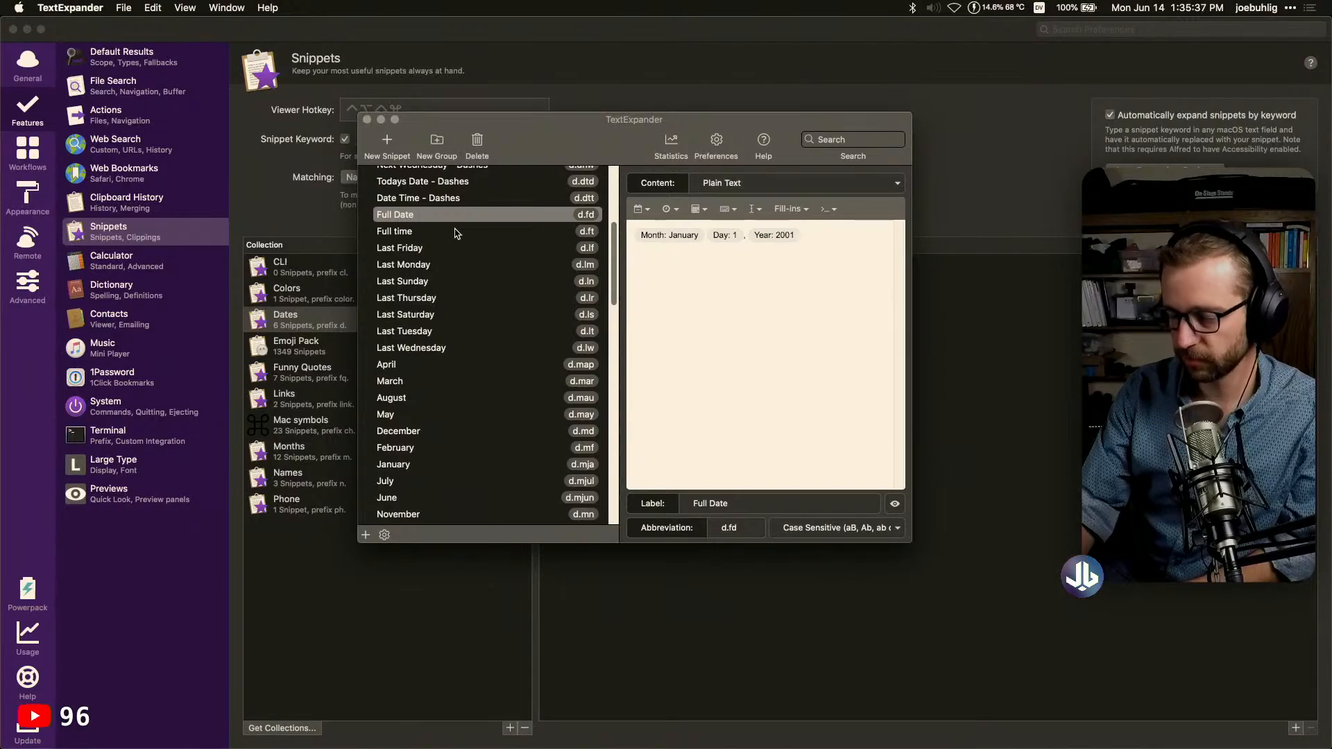
pyautogui.click(456, 232)
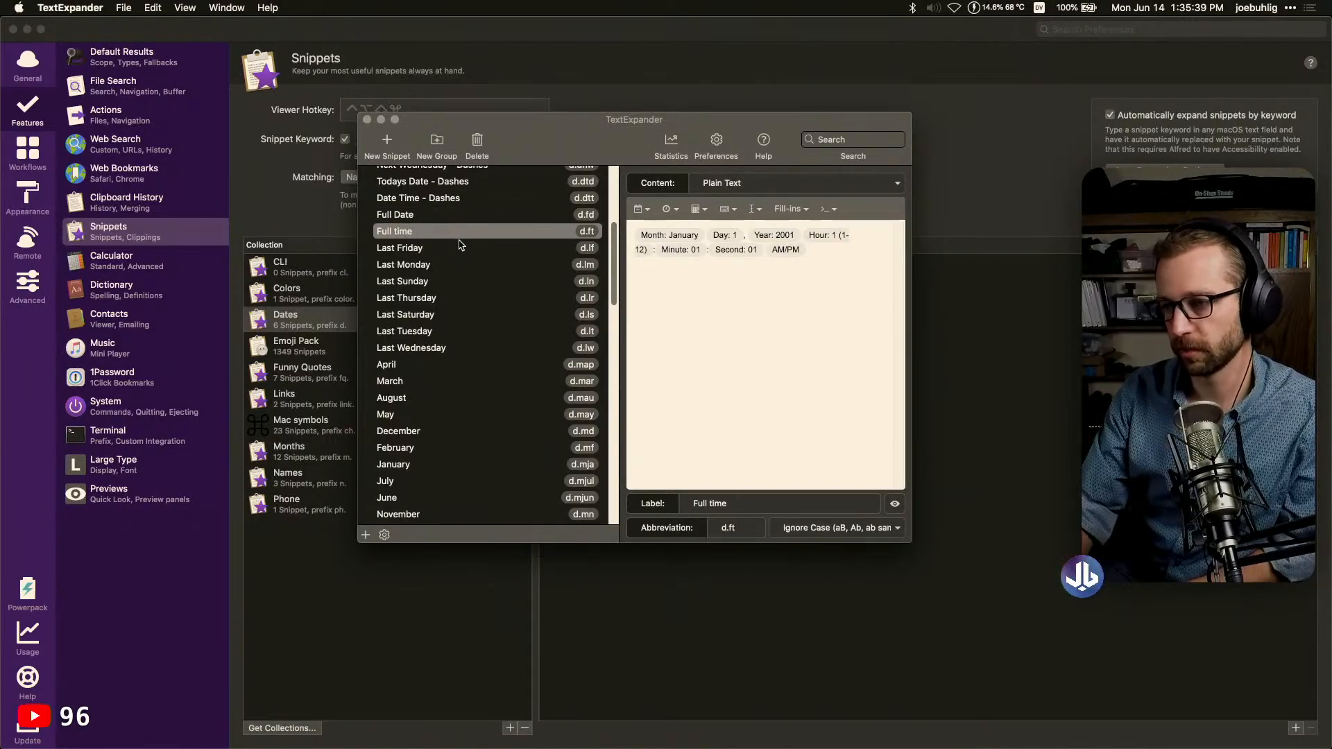
pyautogui.click(462, 248)
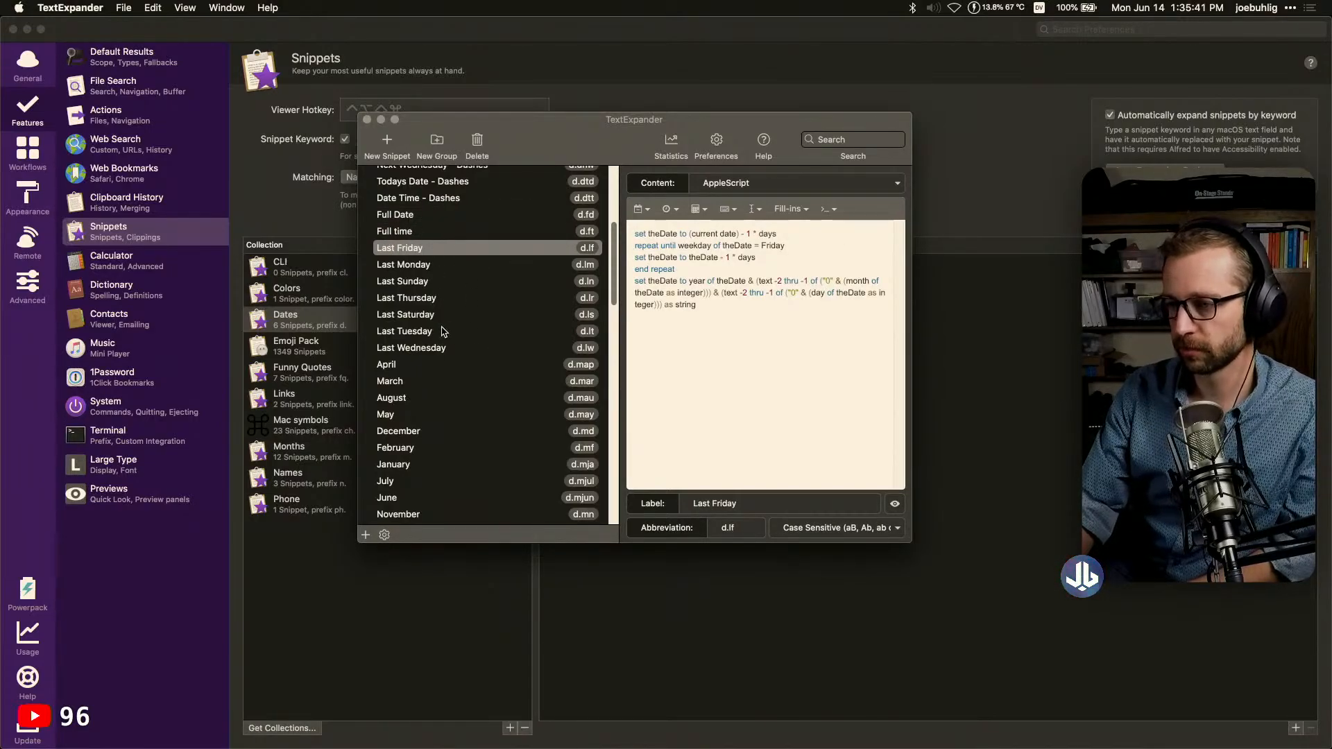
# Look through the month name snippets in the Date/Time group, including August and May
pyautogui.scroll(-2, 444, 330)
pyautogui.click(416, 306)
pyautogui.click(418, 337)
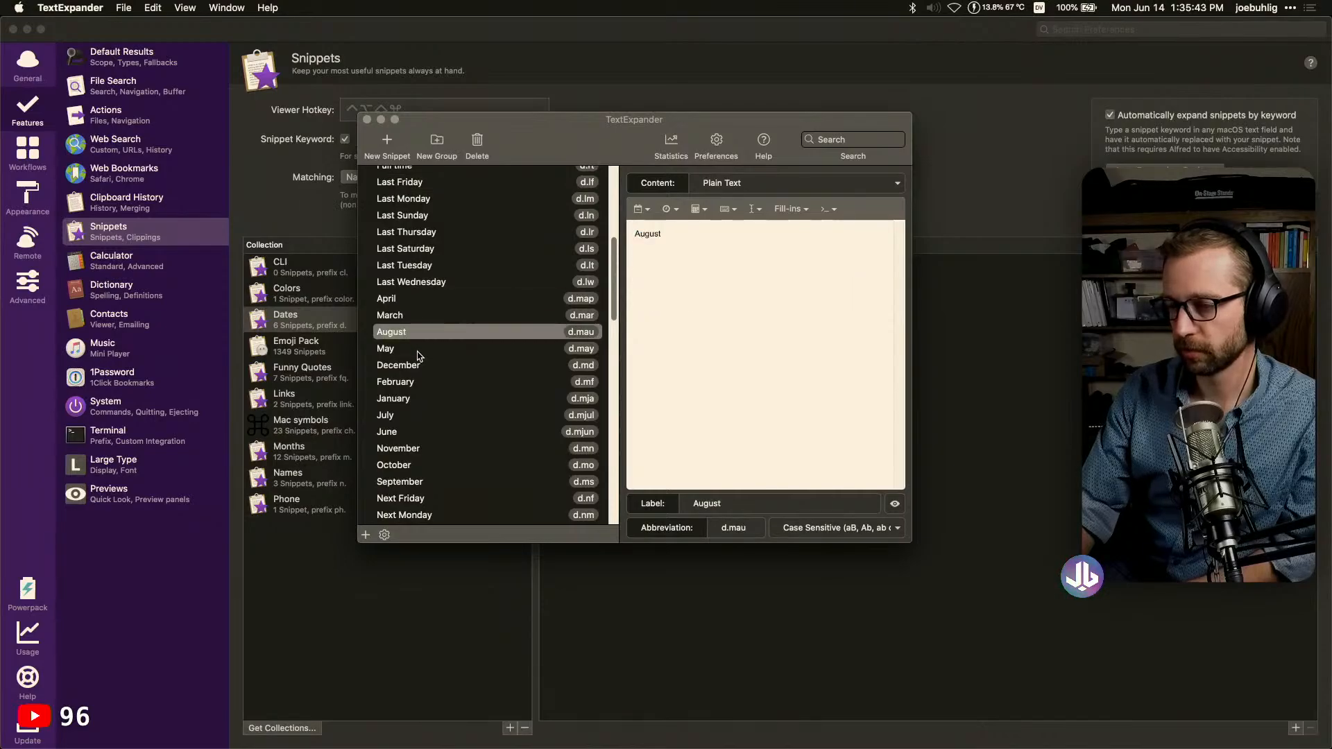
pyautogui.click(418, 348)
# Examine the scripts of the undashed next-weekday snippets and the Percent of month-days snippet
pyautogui.scroll(-5, 458, 368)
pyautogui.click(448, 349)
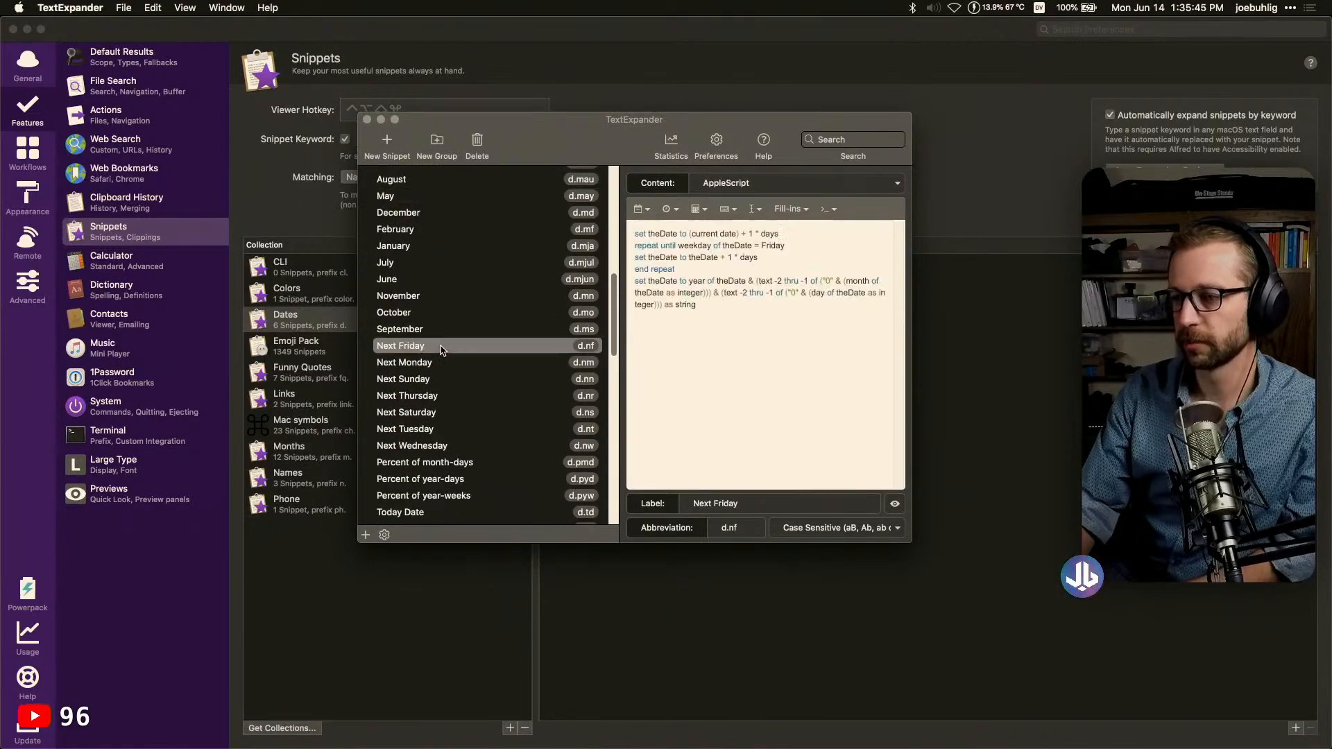
pyautogui.click(451, 365)
pyautogui.click(459, 395)
pyautogui.click(464, 413)
pyautogui.scroll(-6, 464, 417)
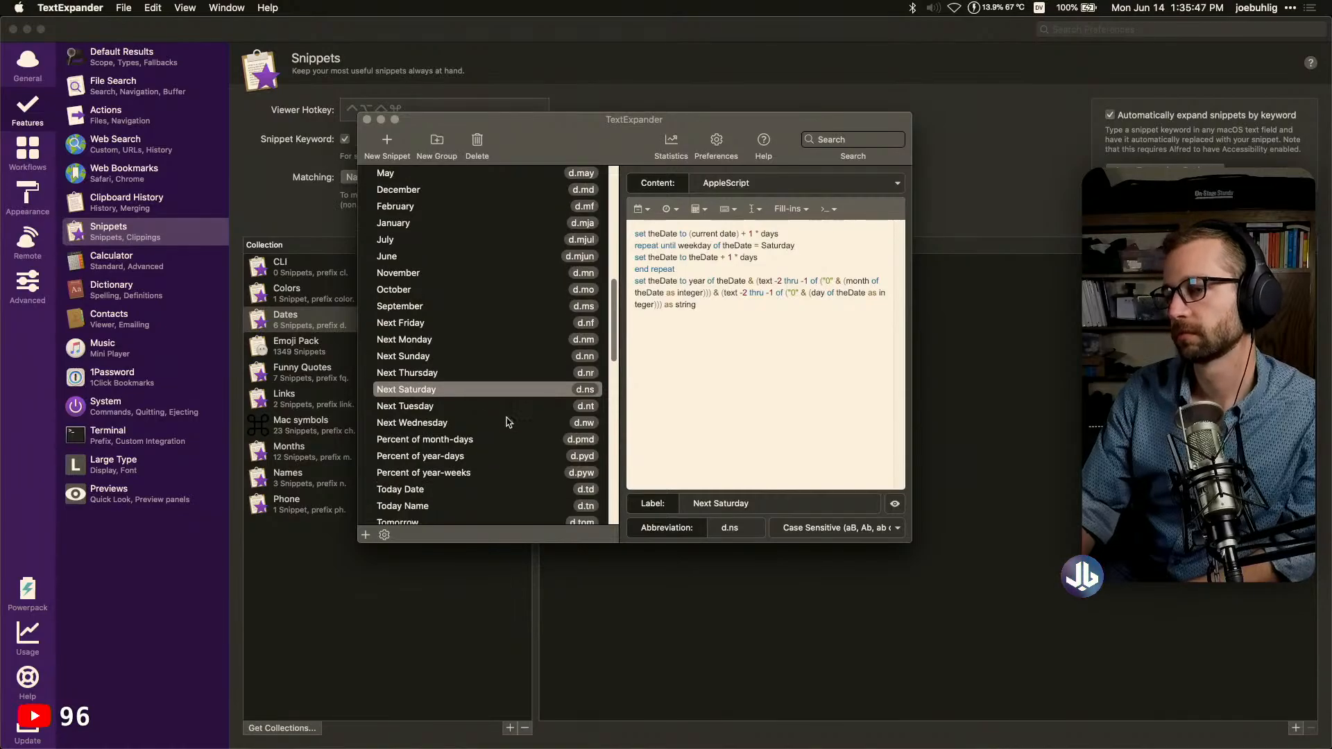
pyautogui.click(477, 240)
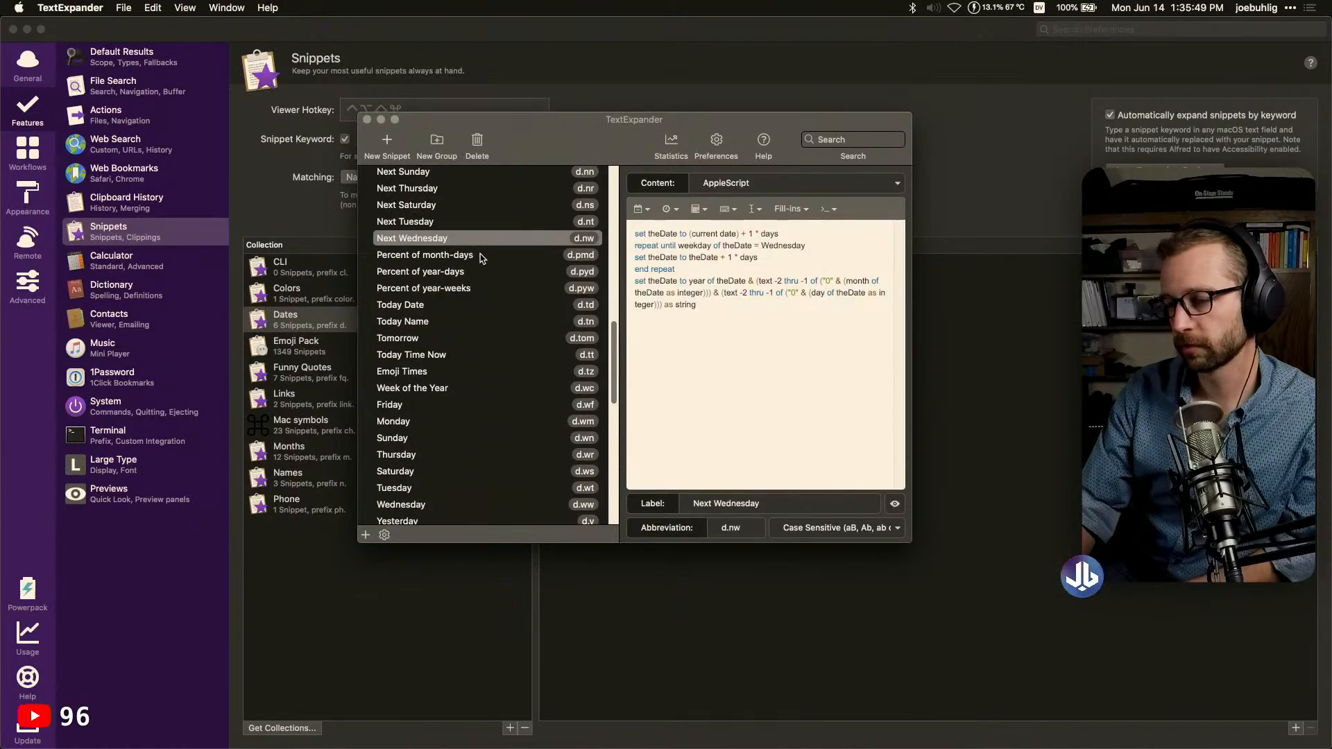
pyautogui.click(481, 256)
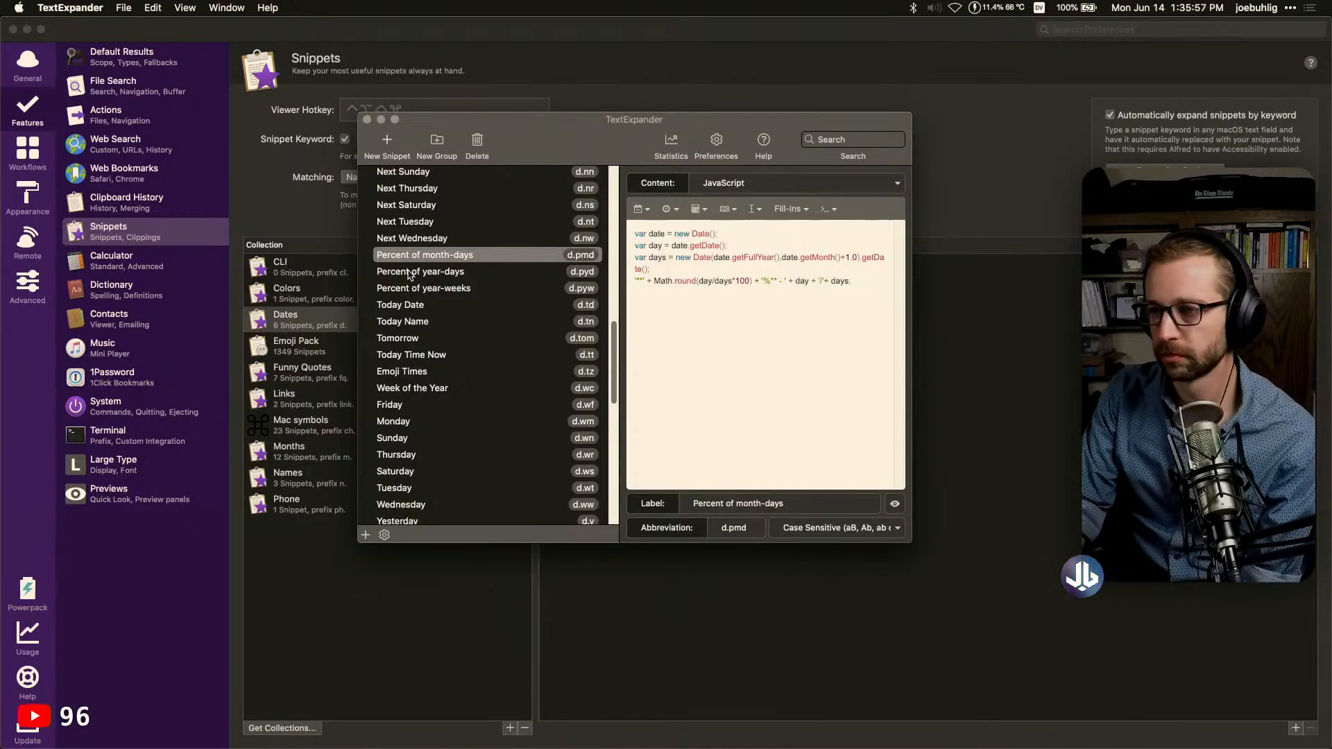
# Switch to Alfred Preferences and set the appearance option for where Alfred shows to active screen
pyautogui.click(243, 198)
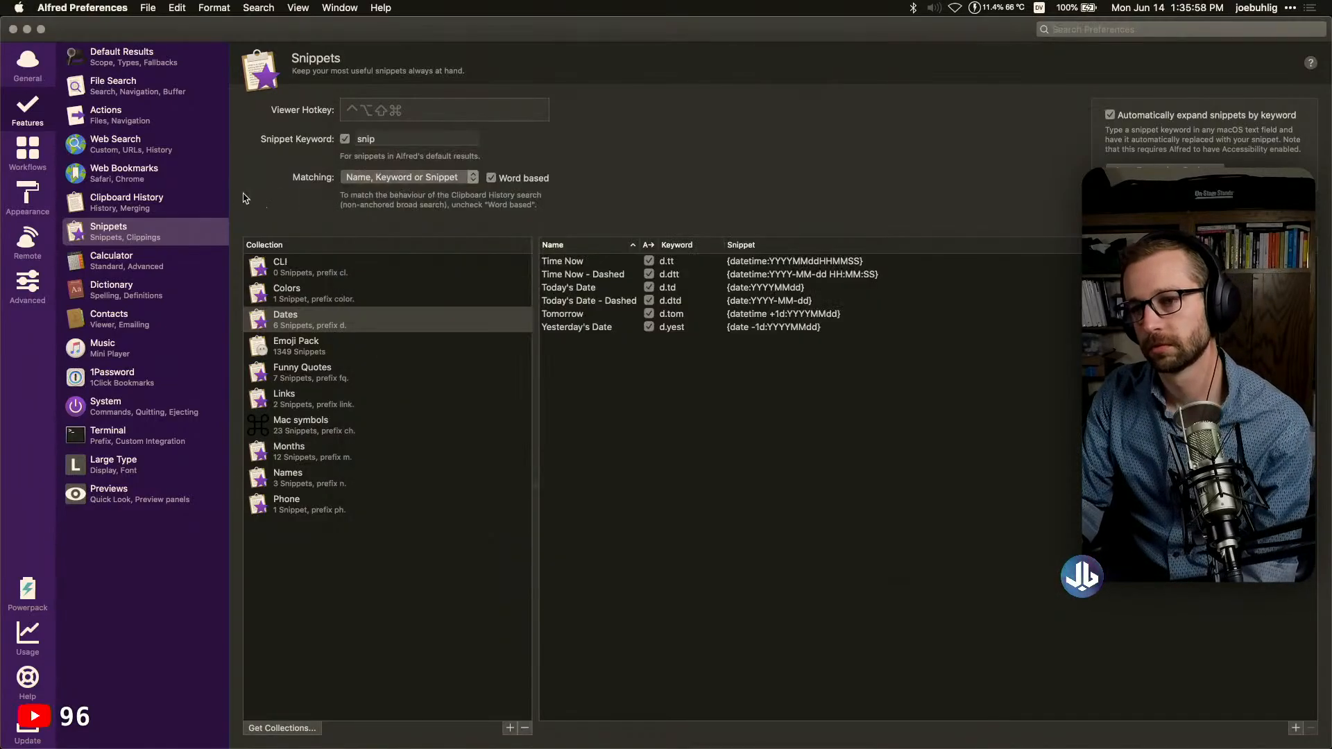
pyautogui.click(27, 196)
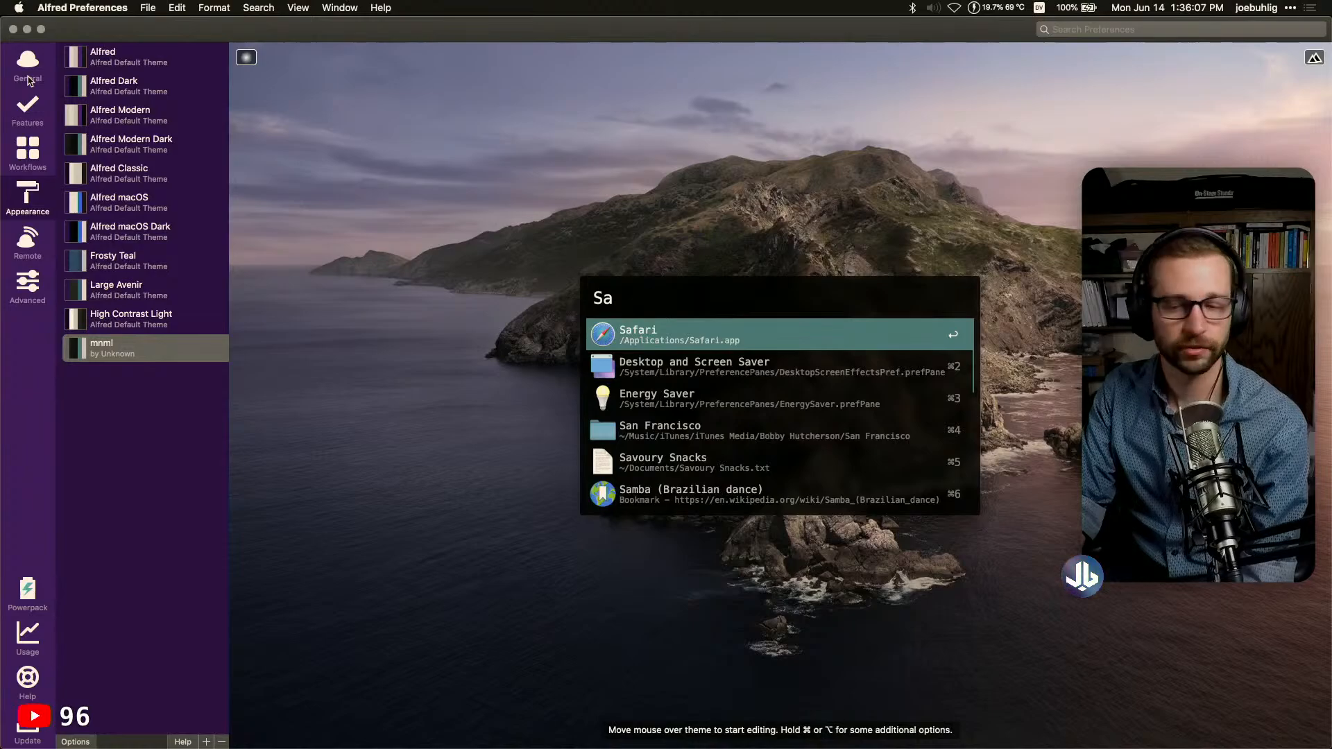
pyautogui.click(84, 742)
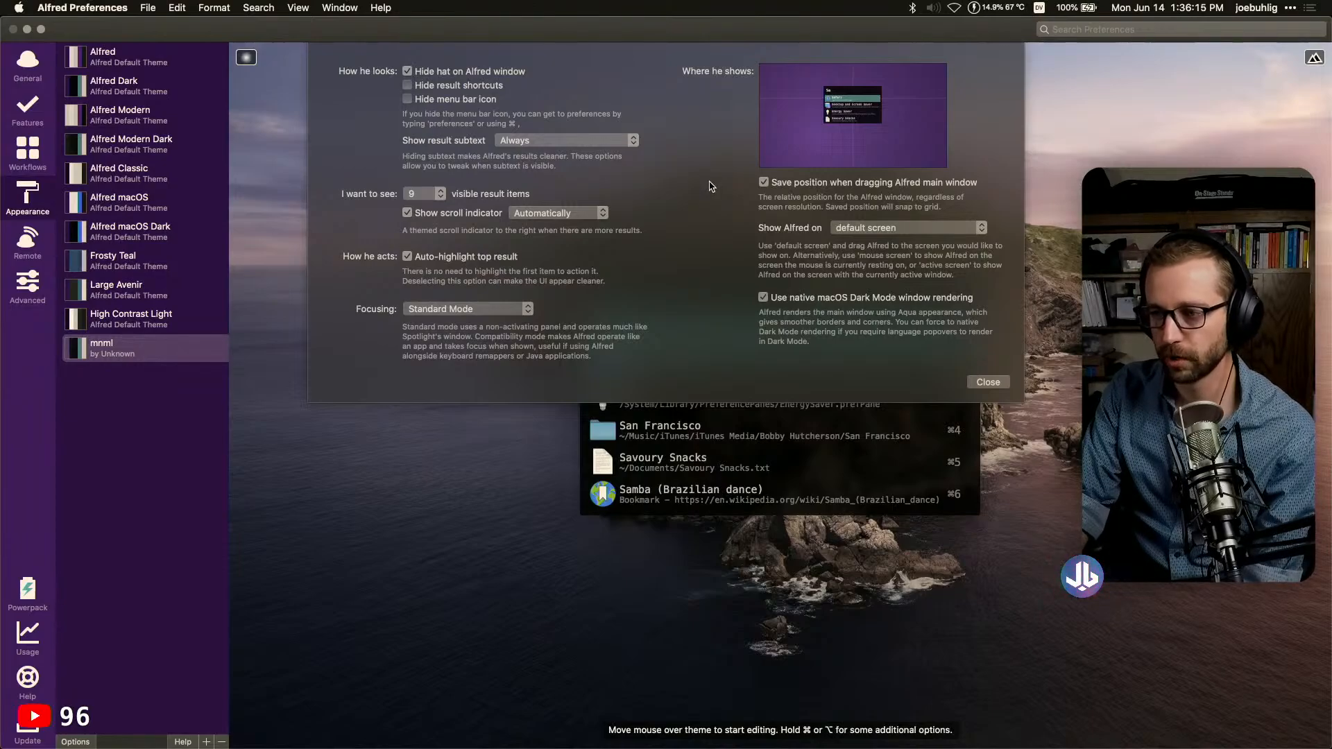
pyautogui.click(457, 312)
pyautogui.click(458, 310)
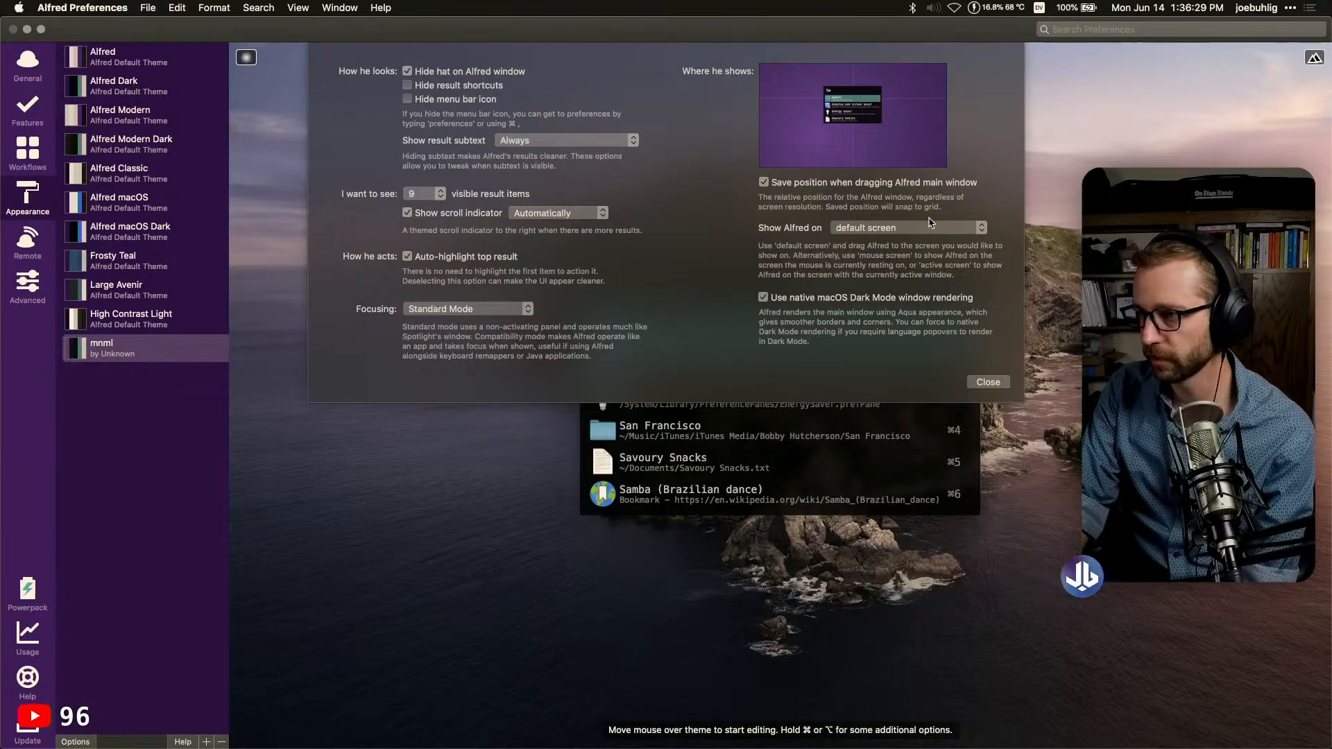
pyautogui.click(923, 229)
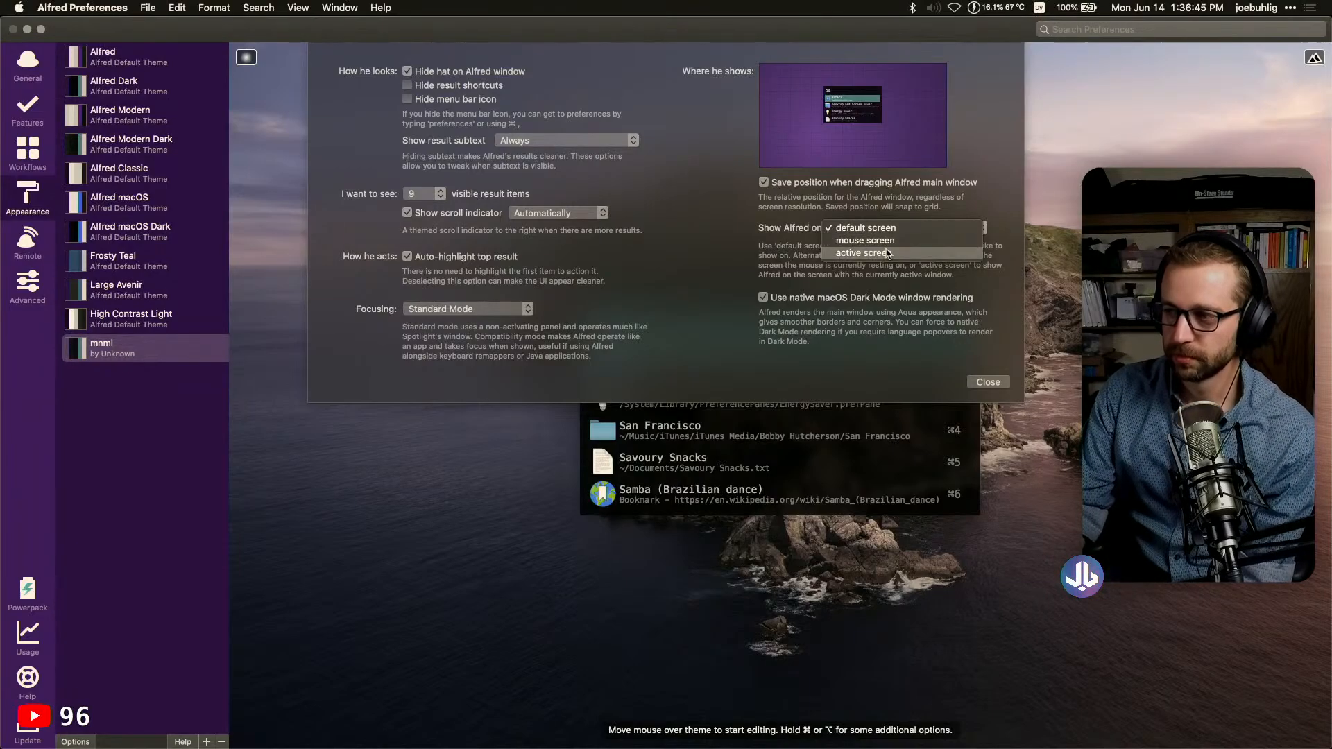
pyautogui.click(888, 253)
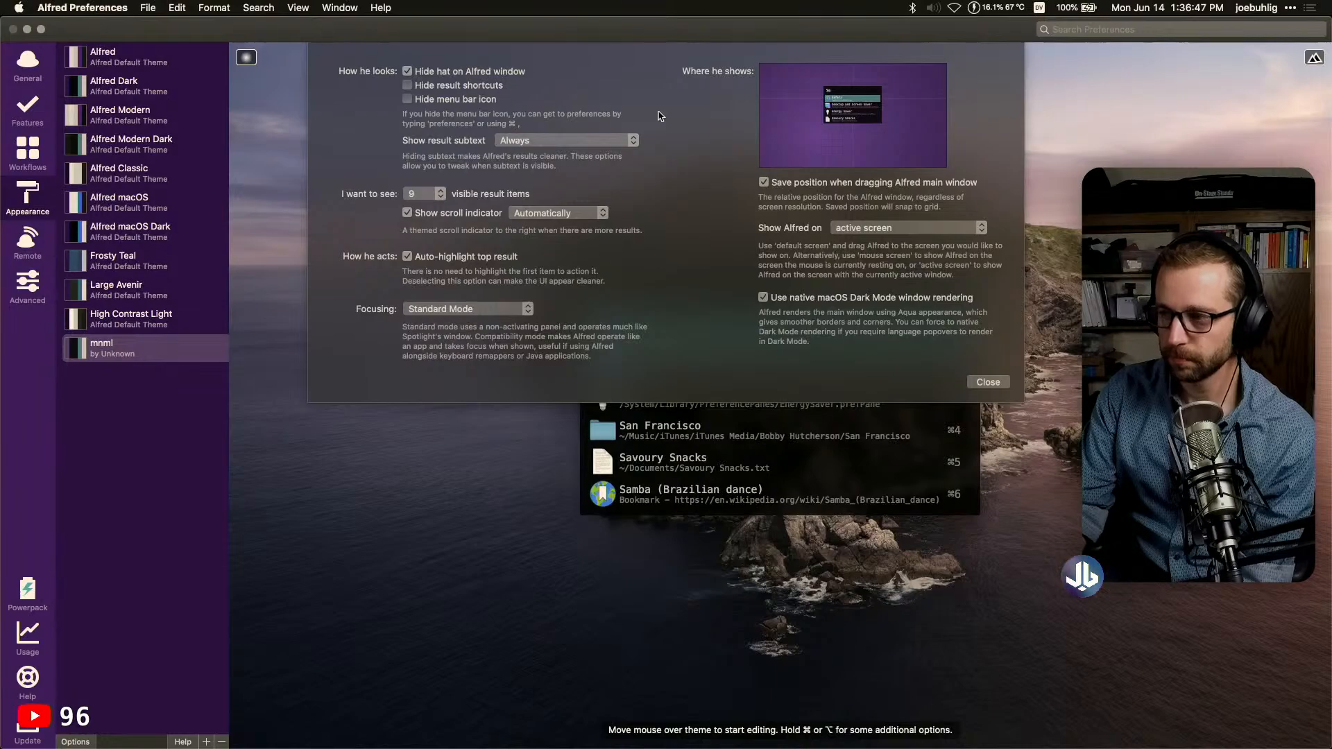
pyautogui.click(987, 383)
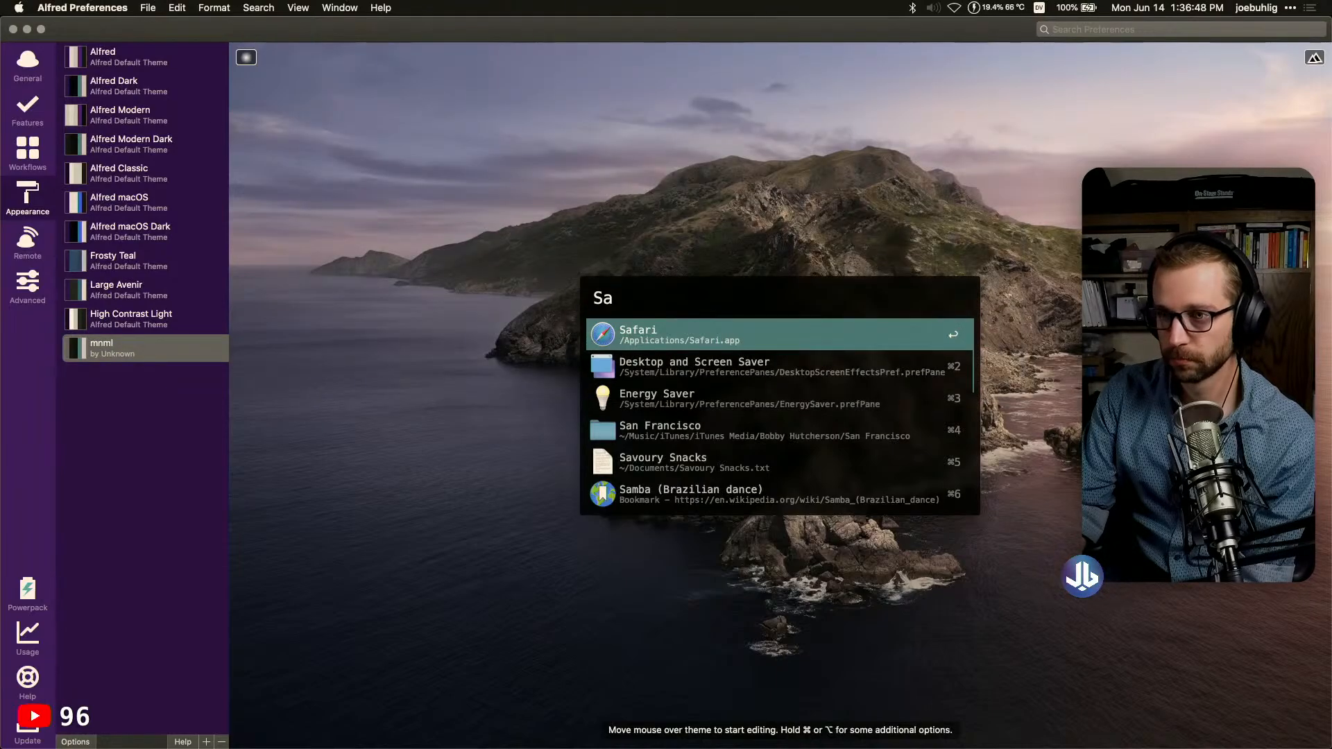
# Return to Alfred's snippet collections and switch back to the Drafts note
pyautogui.click(28, 109)
pyautogui.press('super+Tab')
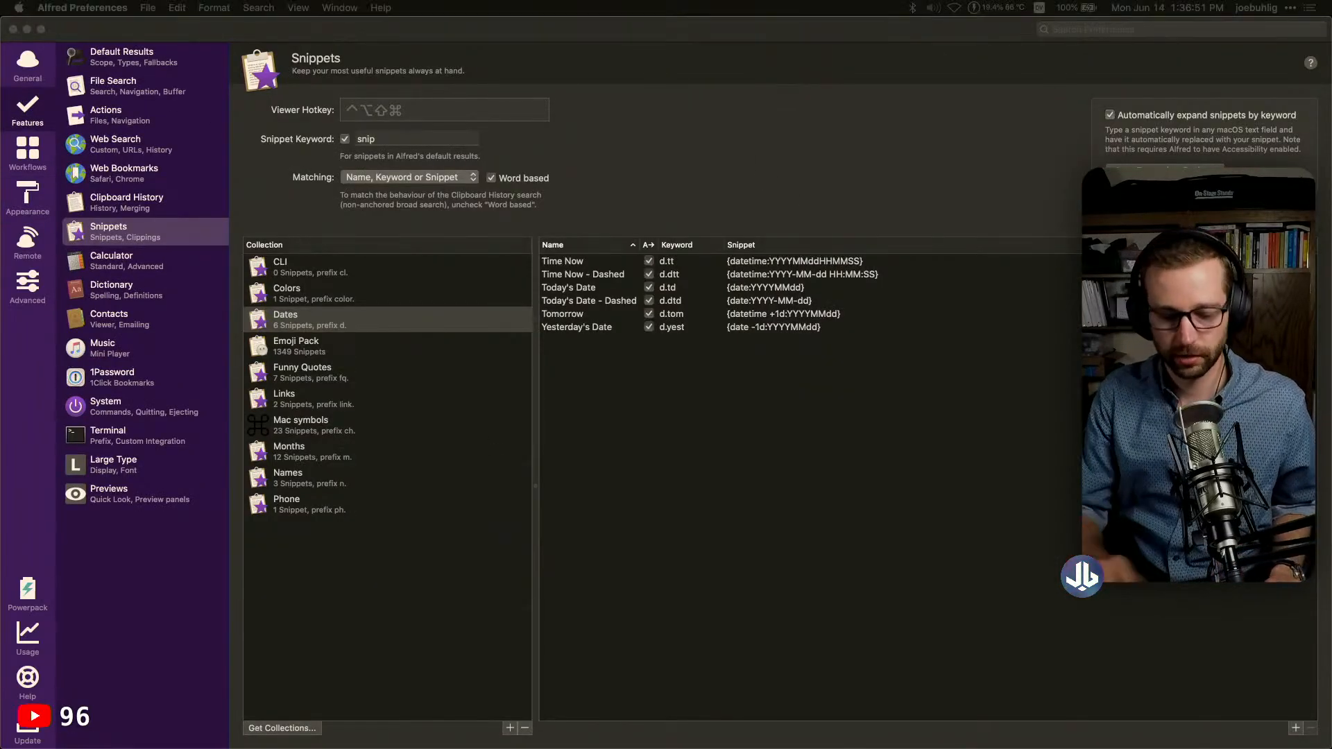
pyautogui.click(505, 570)
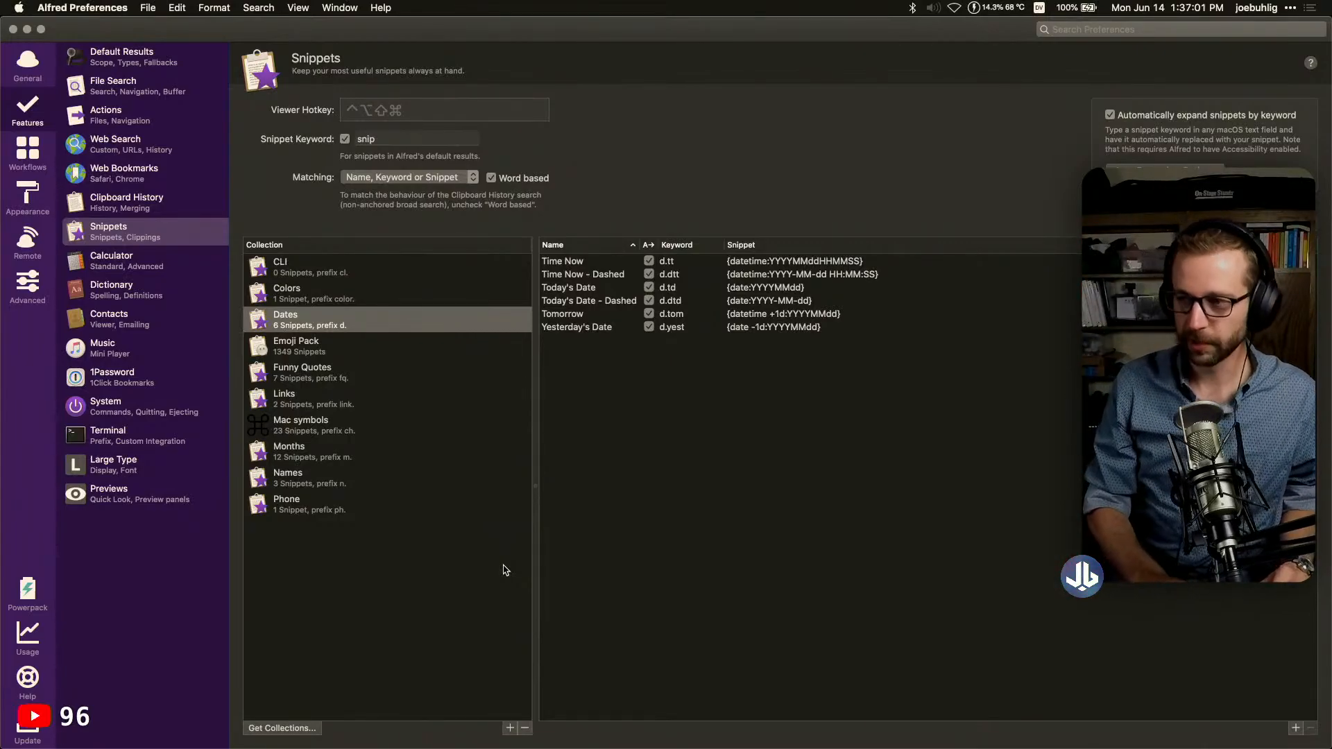
pyautogui.press('super+Tab')
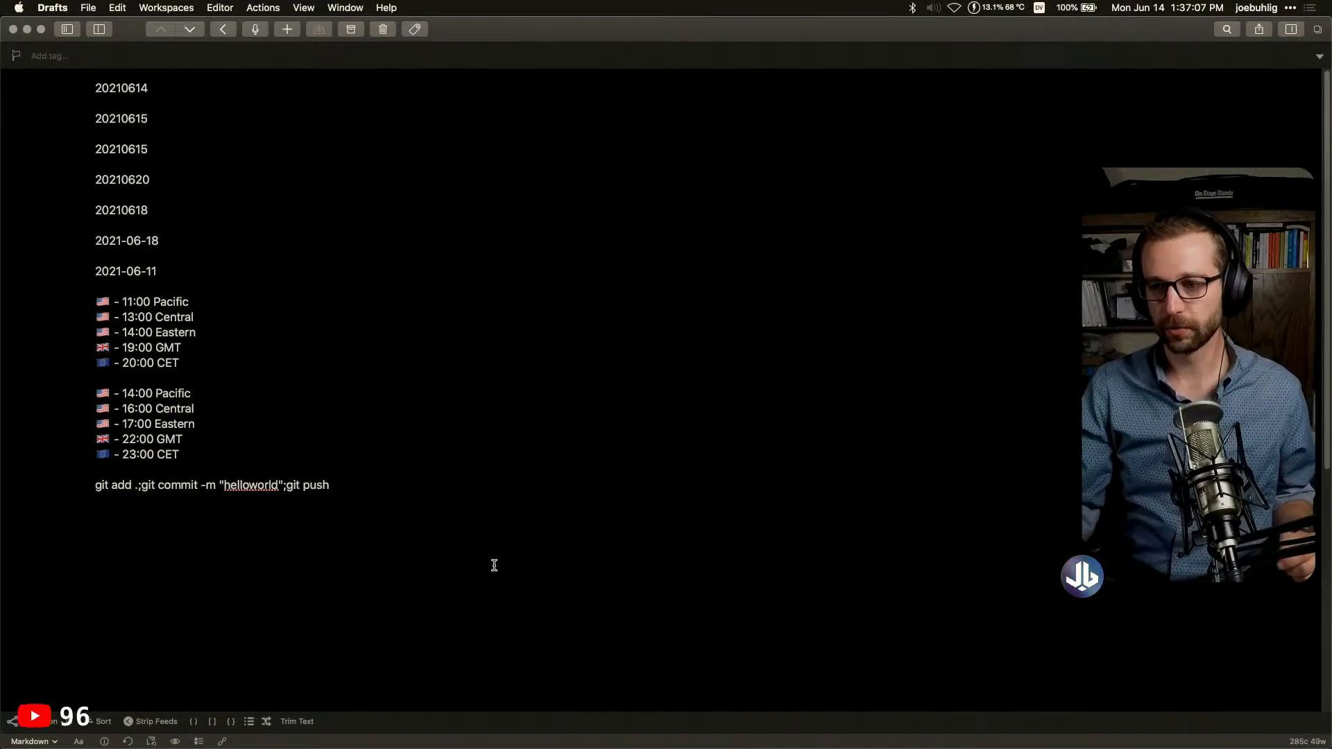
# Switch to TextExpander and examine the scripts of the Percent of month-days, Percent of year-days and Percent of year-weeks snippets
pyautogui.click(492, 565)
pyautogui.press('super+Tab')
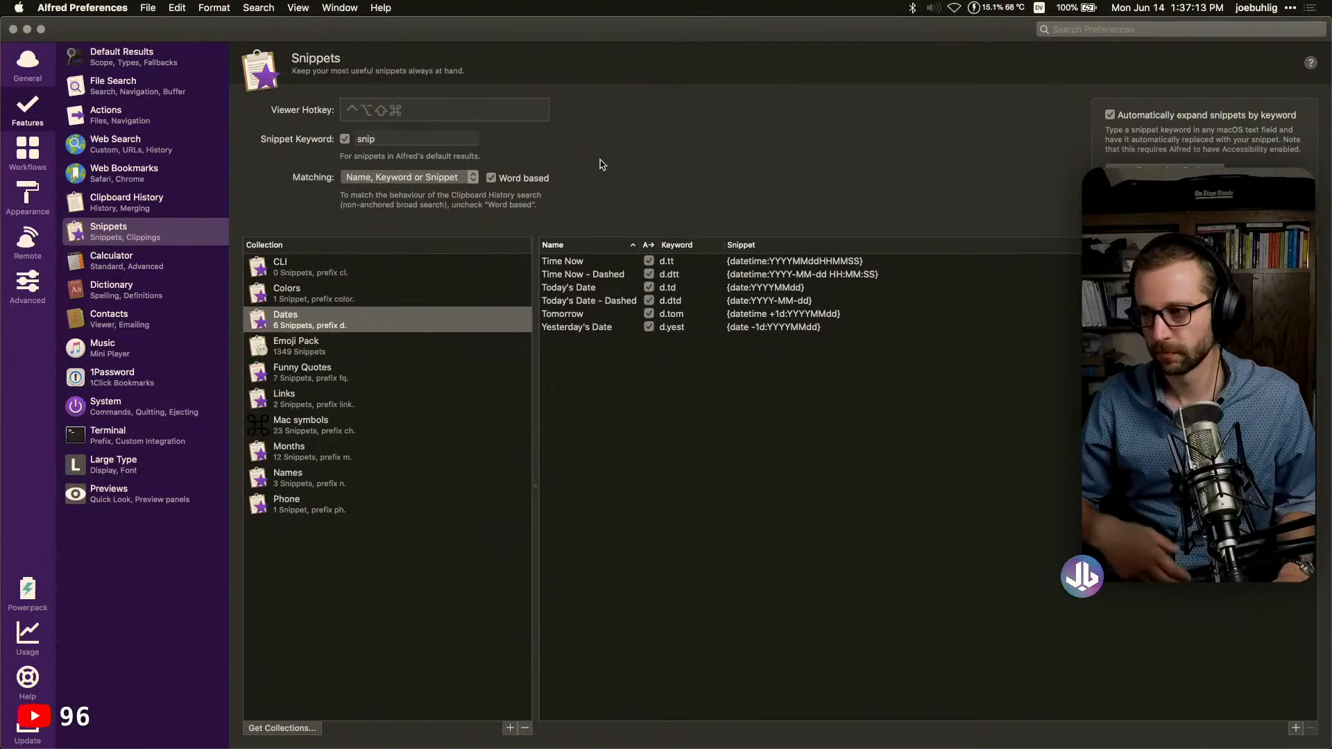
pyautogui.press('super+Tab')
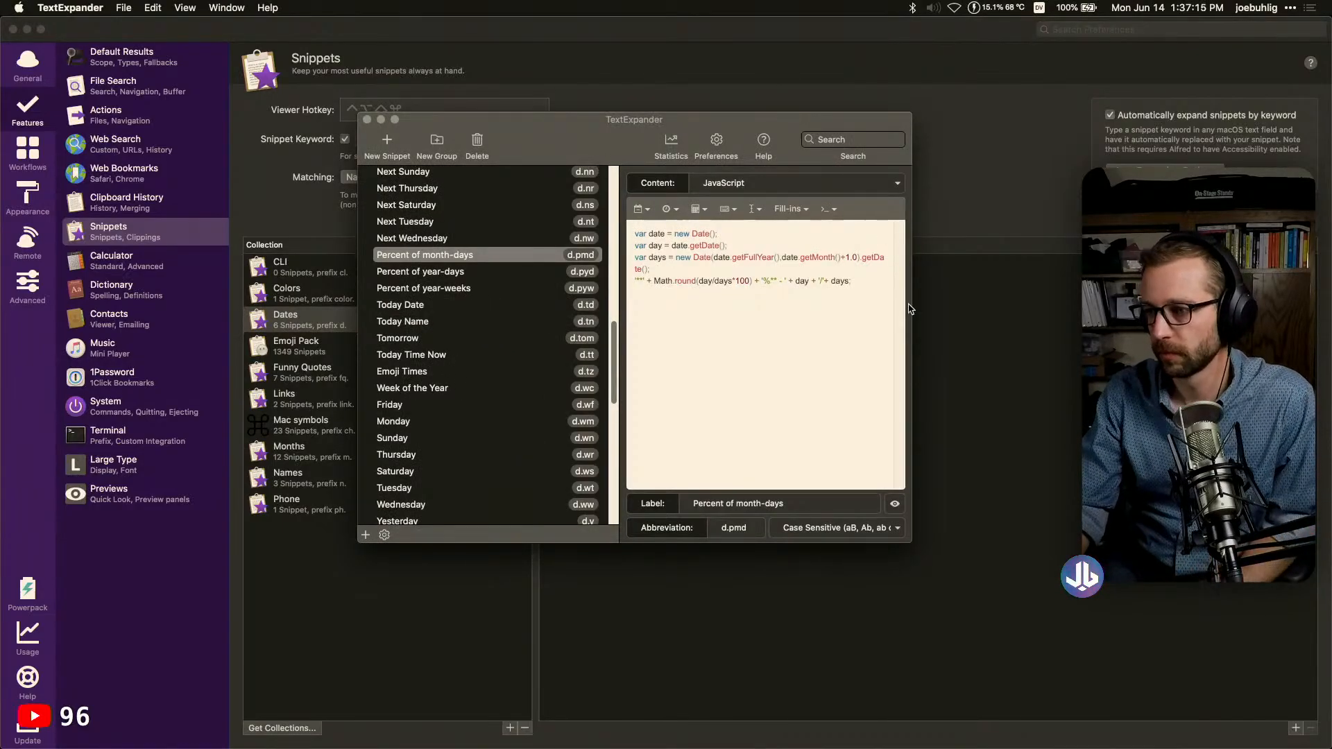
pyautogui.click(848, 323)
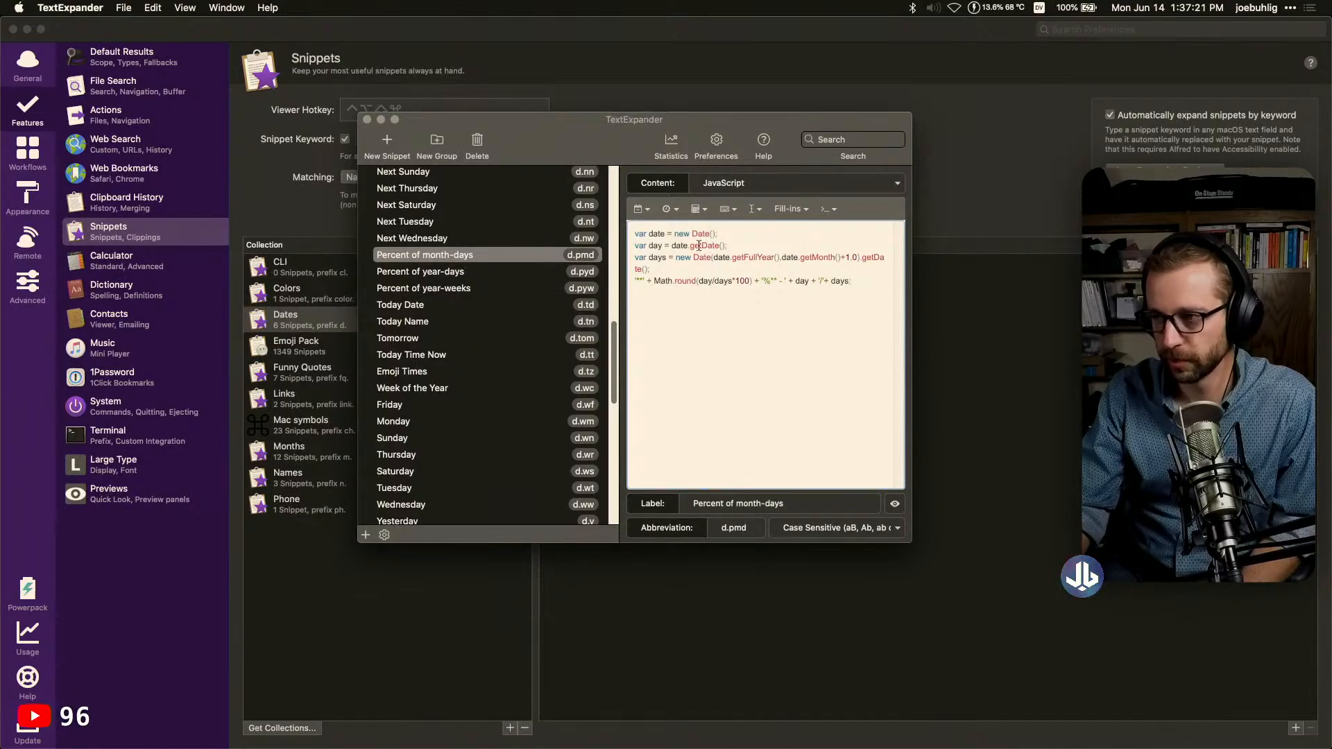
pyautogui.click(491, 278)
pyautogui.click(493, 290)
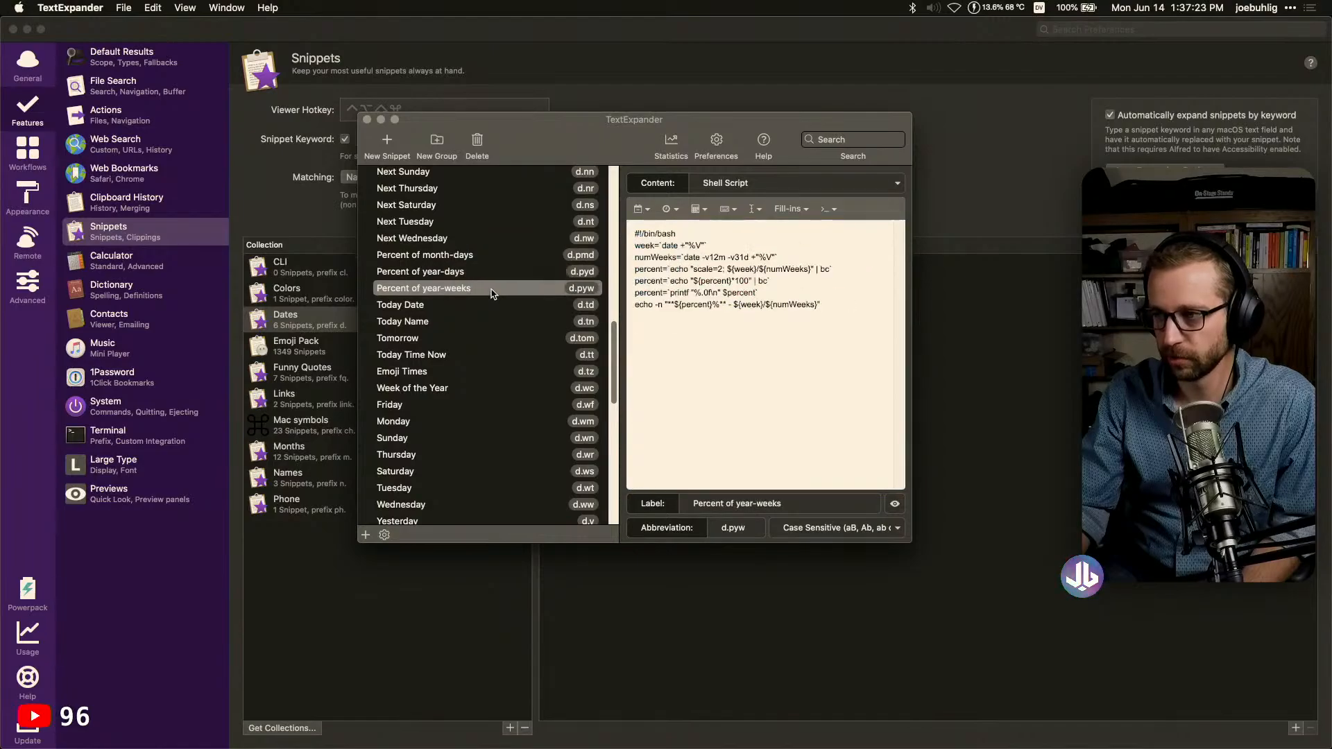
pyautogui.click(814, 295)
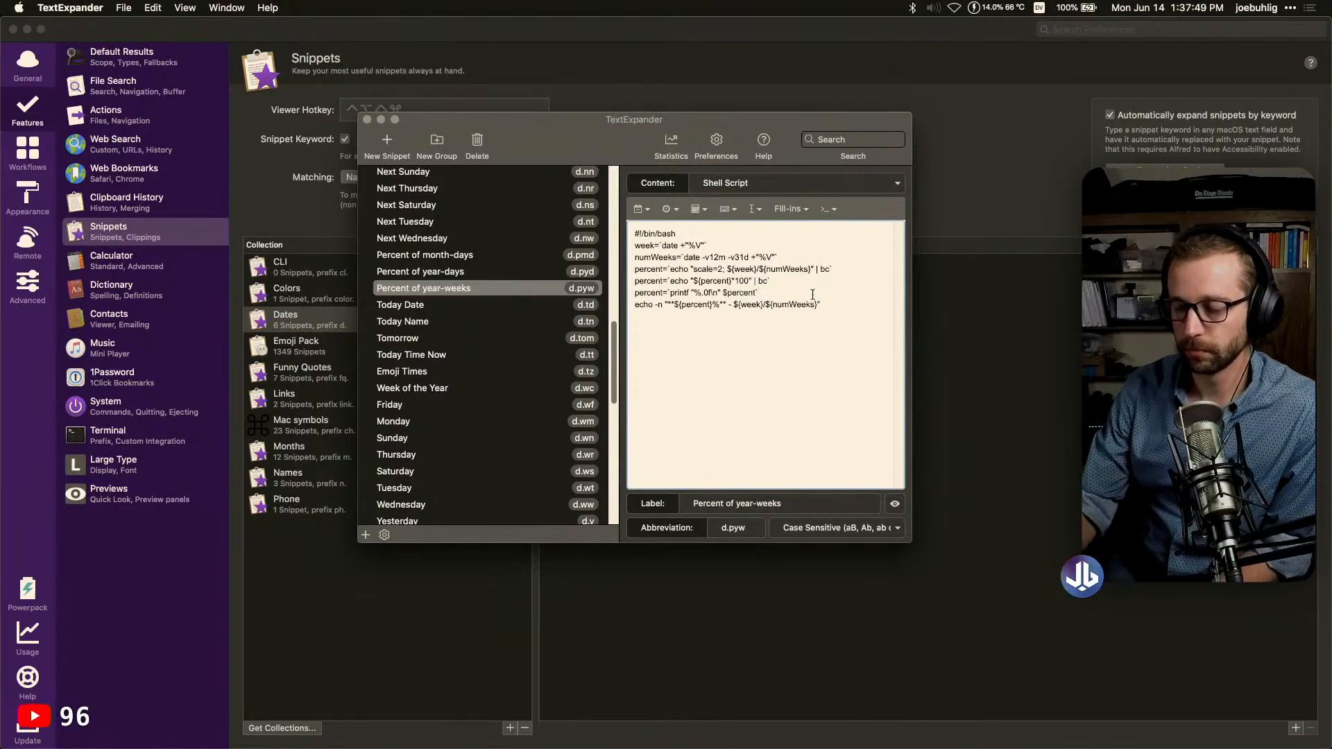
pyautogui.click(843, 352)
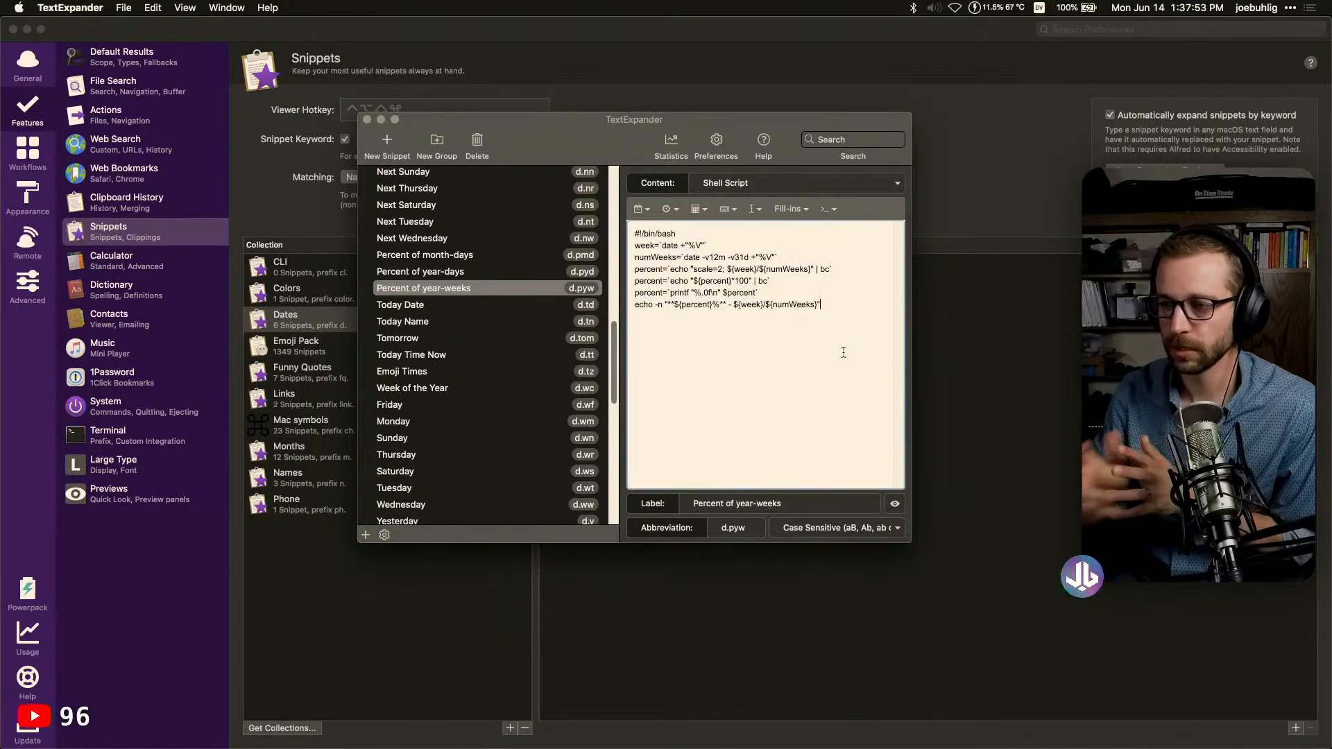
# Look through the contents of the Today Date, Today Name, Tomorrow and Today Time Now snippets
pyautogui.click(534, 304)
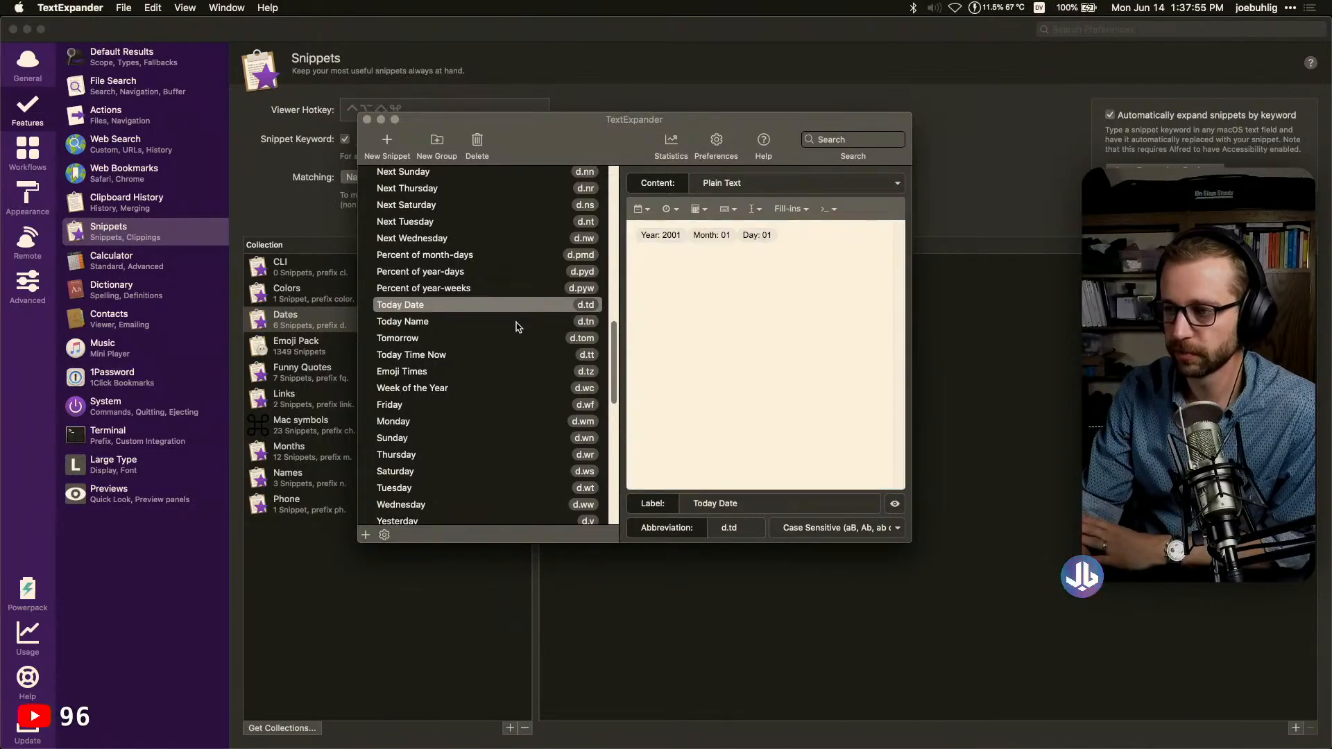
pyautogui.click(516, 324)
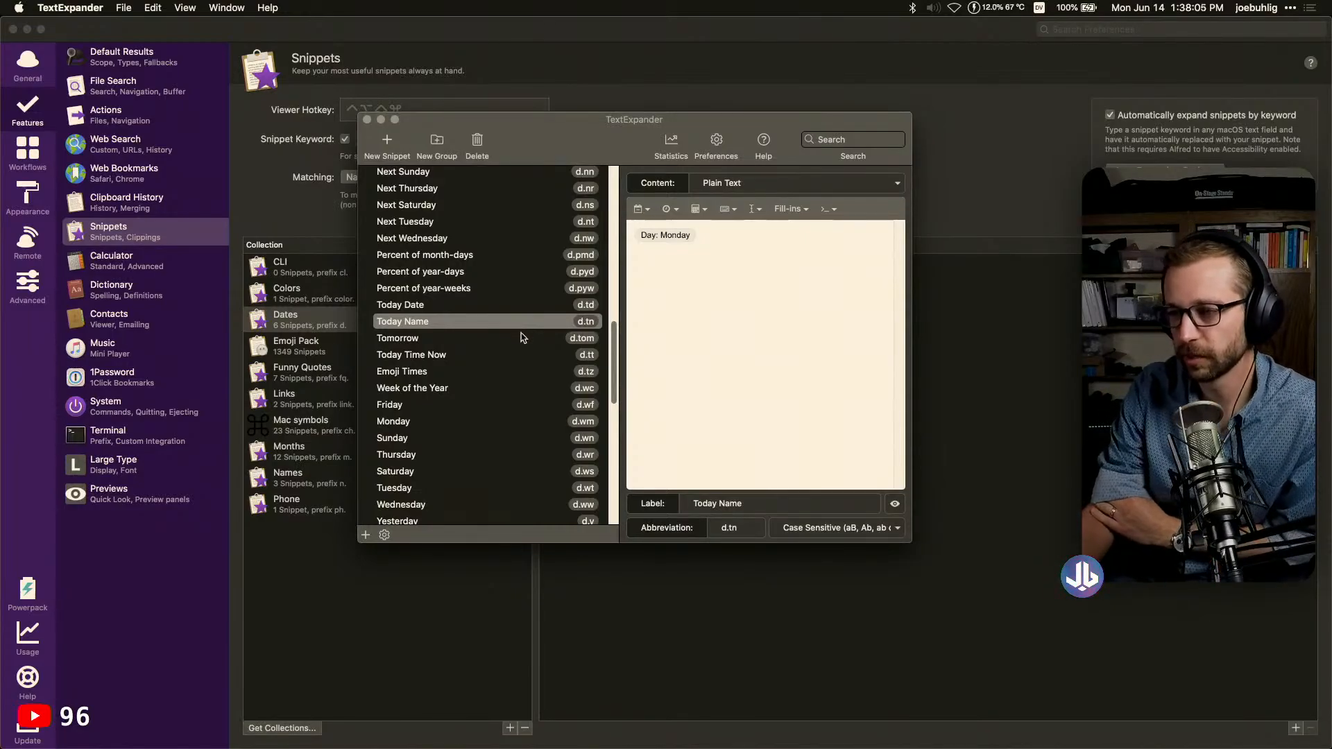
pyautogui.click(522, 338)
pyautogui.click(535, 356)
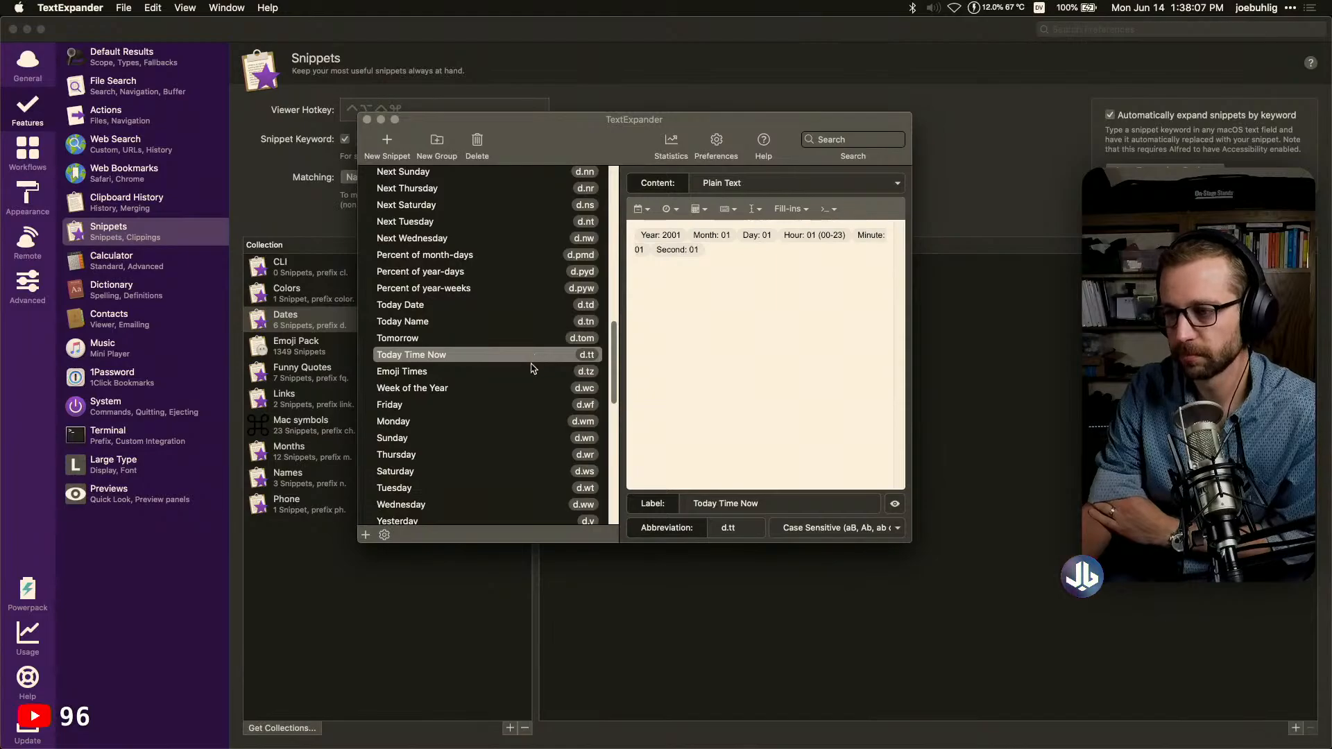
# Examine the Emoji Times and Week of the Year scripts and the Friday weekday snippet
pyautogui.click(534, 374)
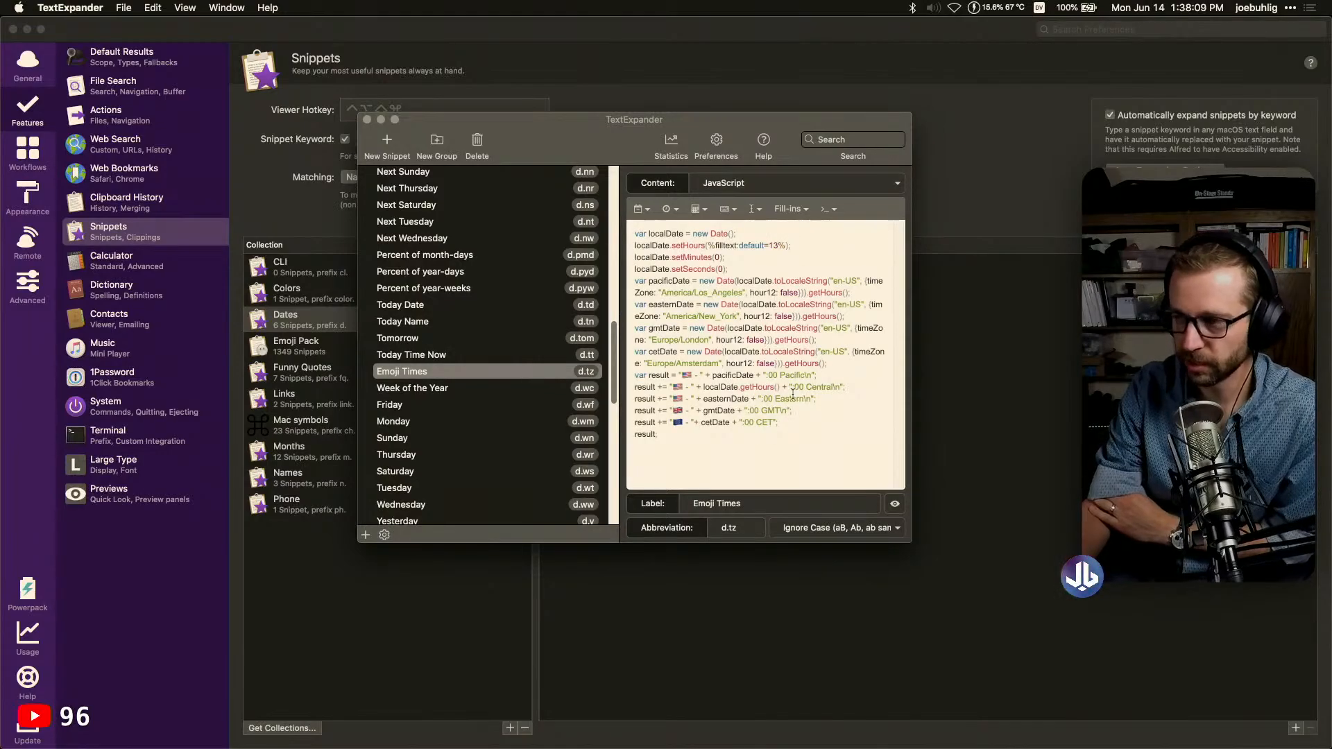
pyautogui.scroll(-5, 465, 388)
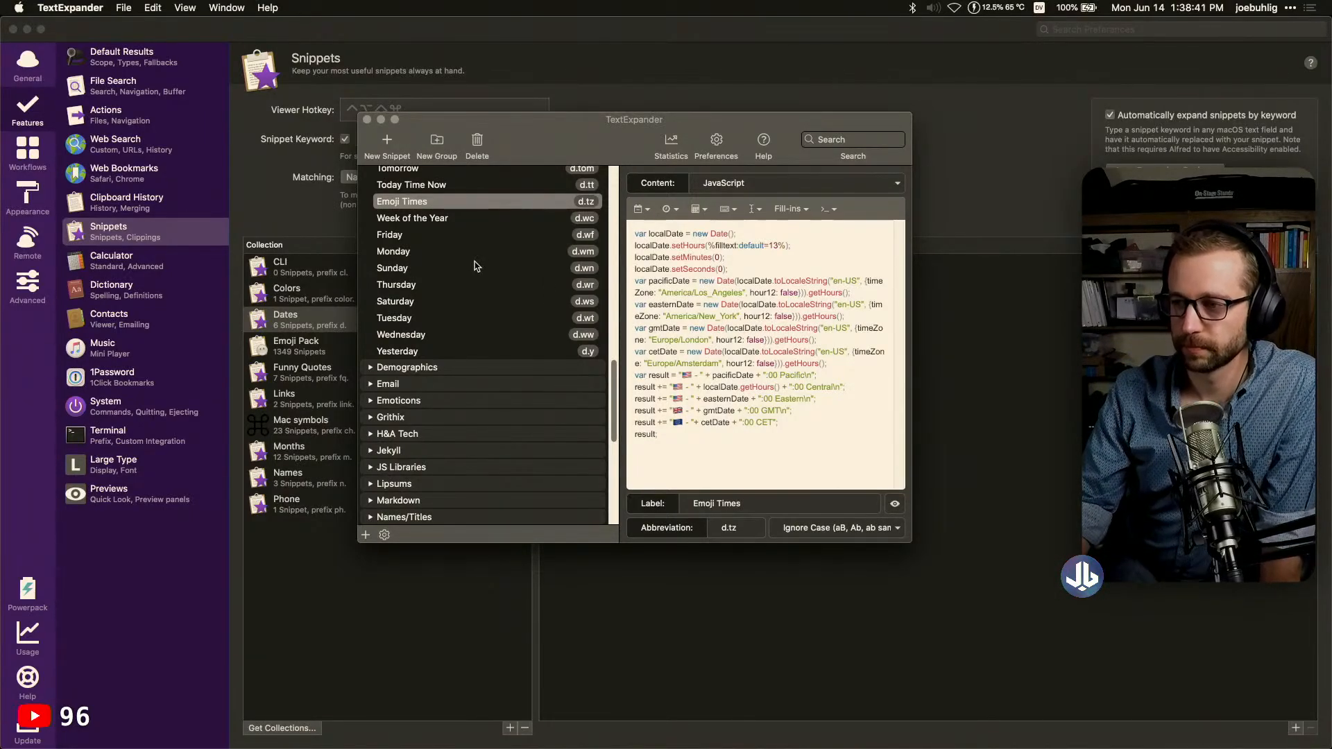
pyautogui.click(465, 220)
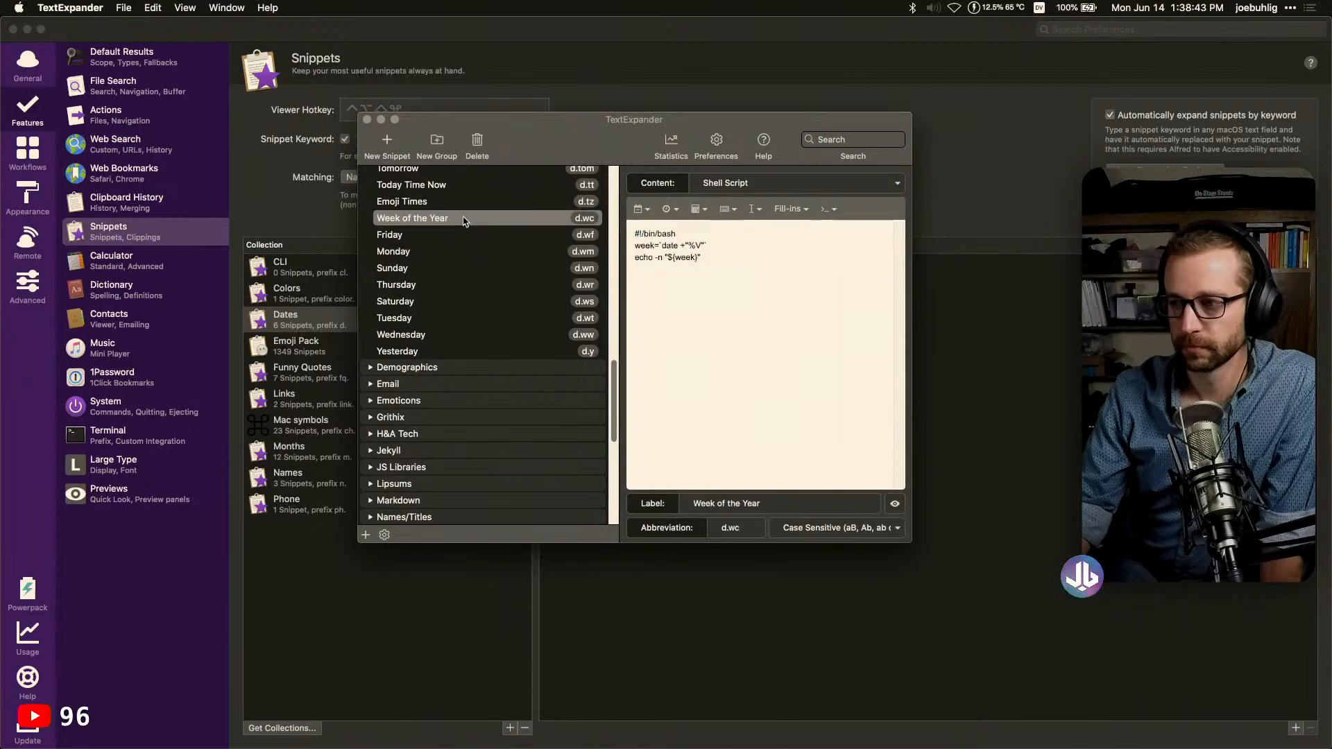
pyautogui.click(463, 237)
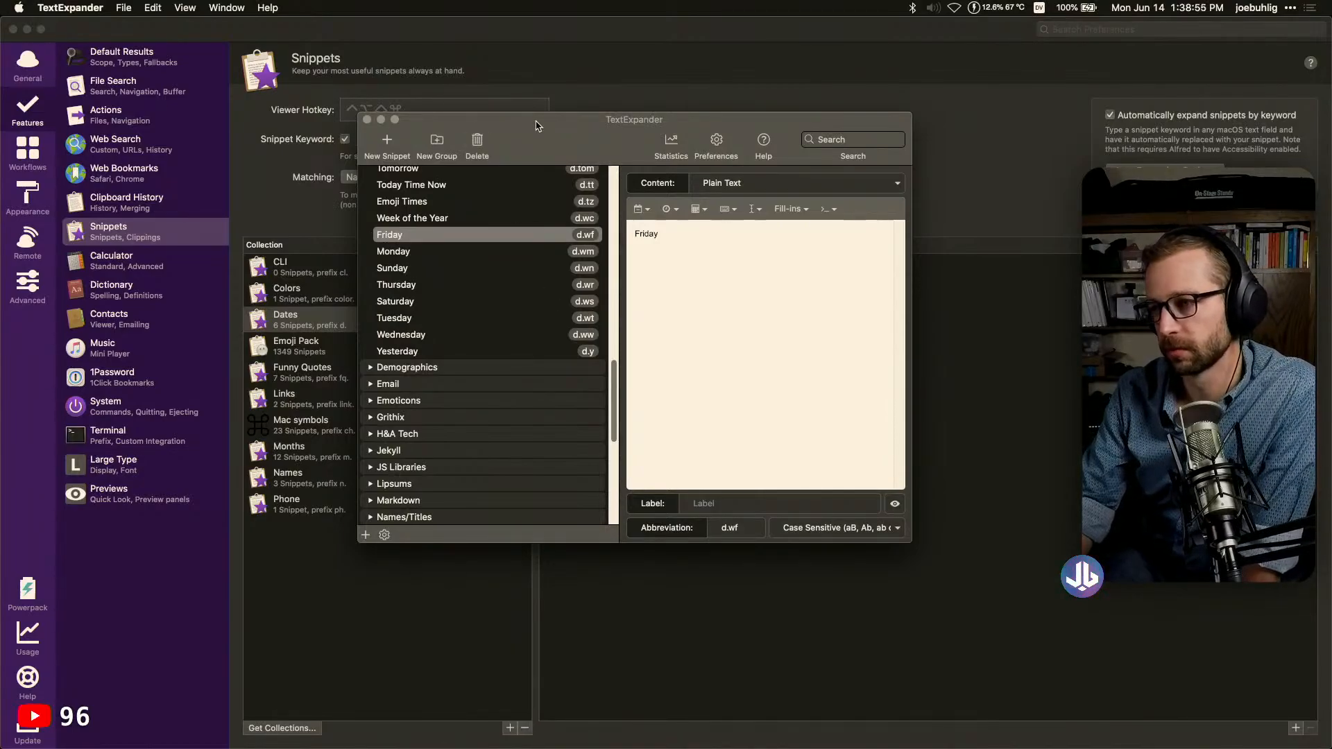
# Move the TextExpander window out of the way and return to Alfred's snippet preferences
pyautogui.moveTo(537, 125); pyautogui.dragTo(478, 121)
pyautogui.moveTo(476, 121); pyautogui.dragTo(0, 104)
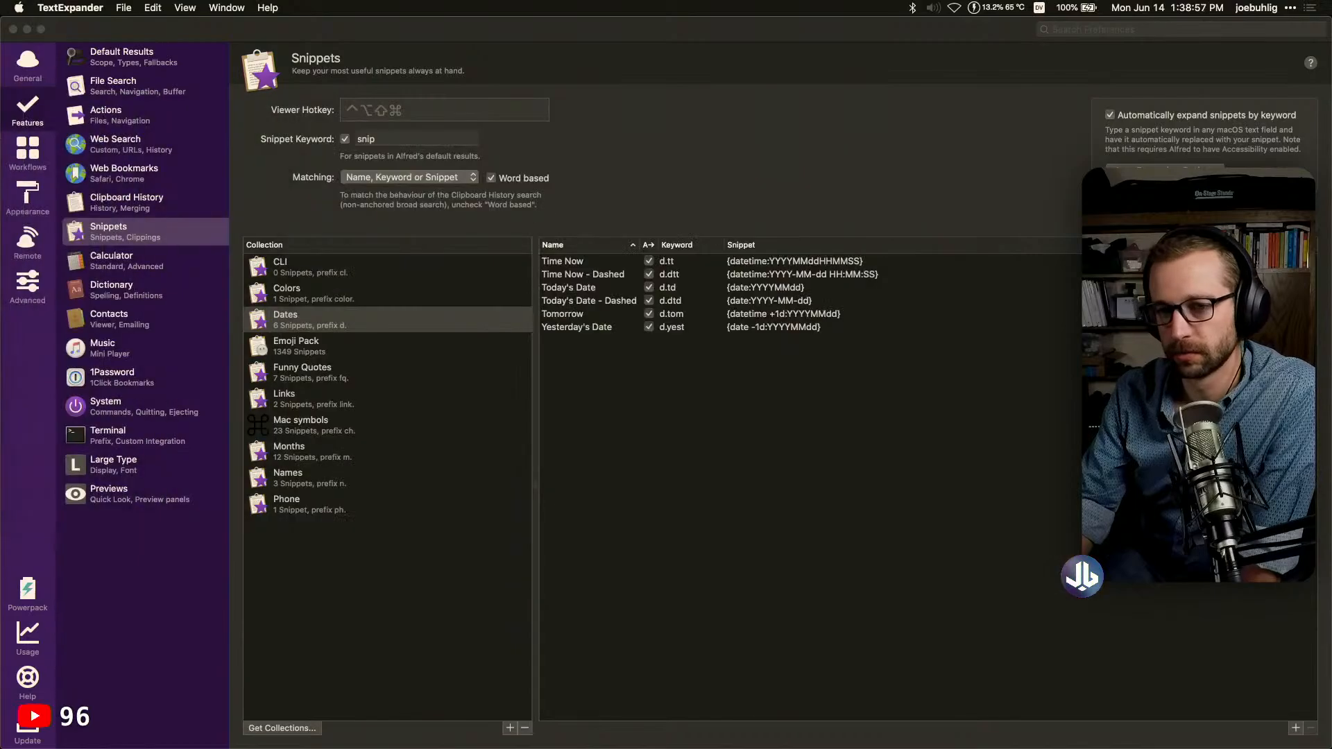
pyautogui.click(416, 659)
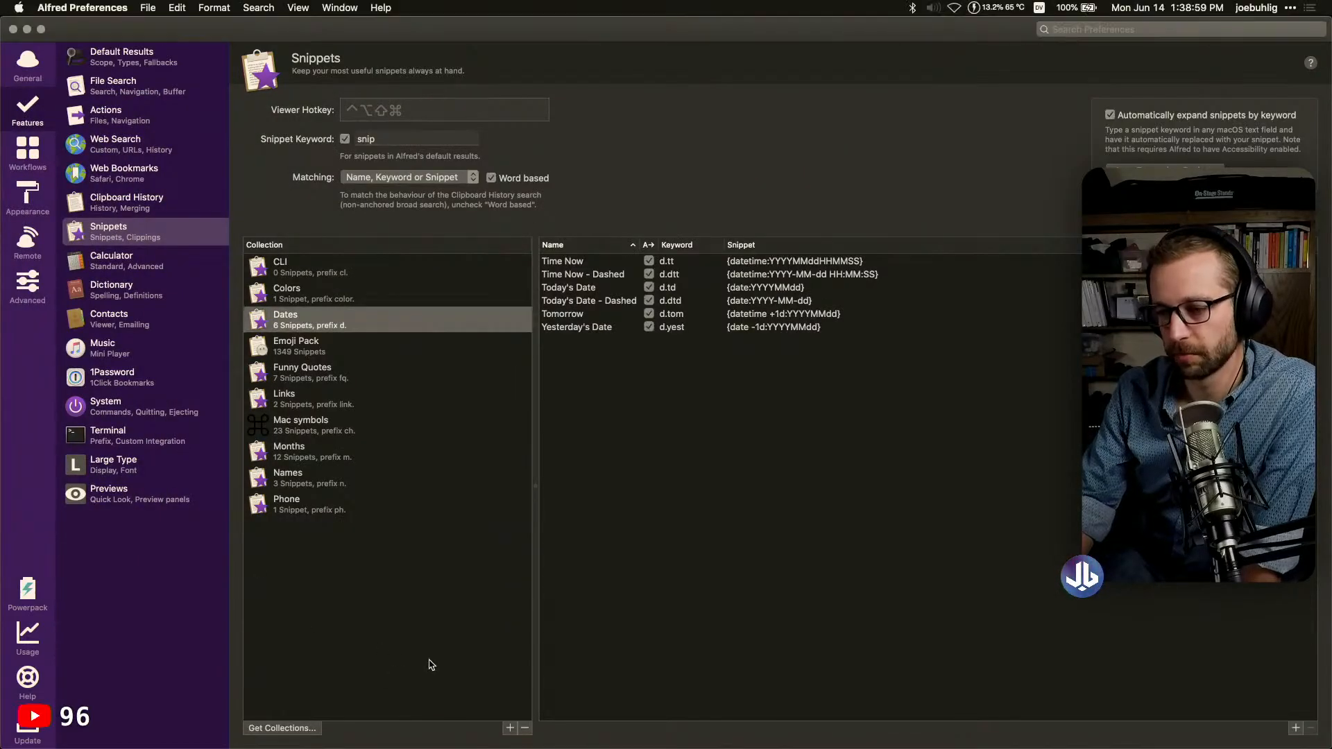
# Create a snippet collection named Weekday Names with the prefix "w."
pyautogui.click(511, 728)
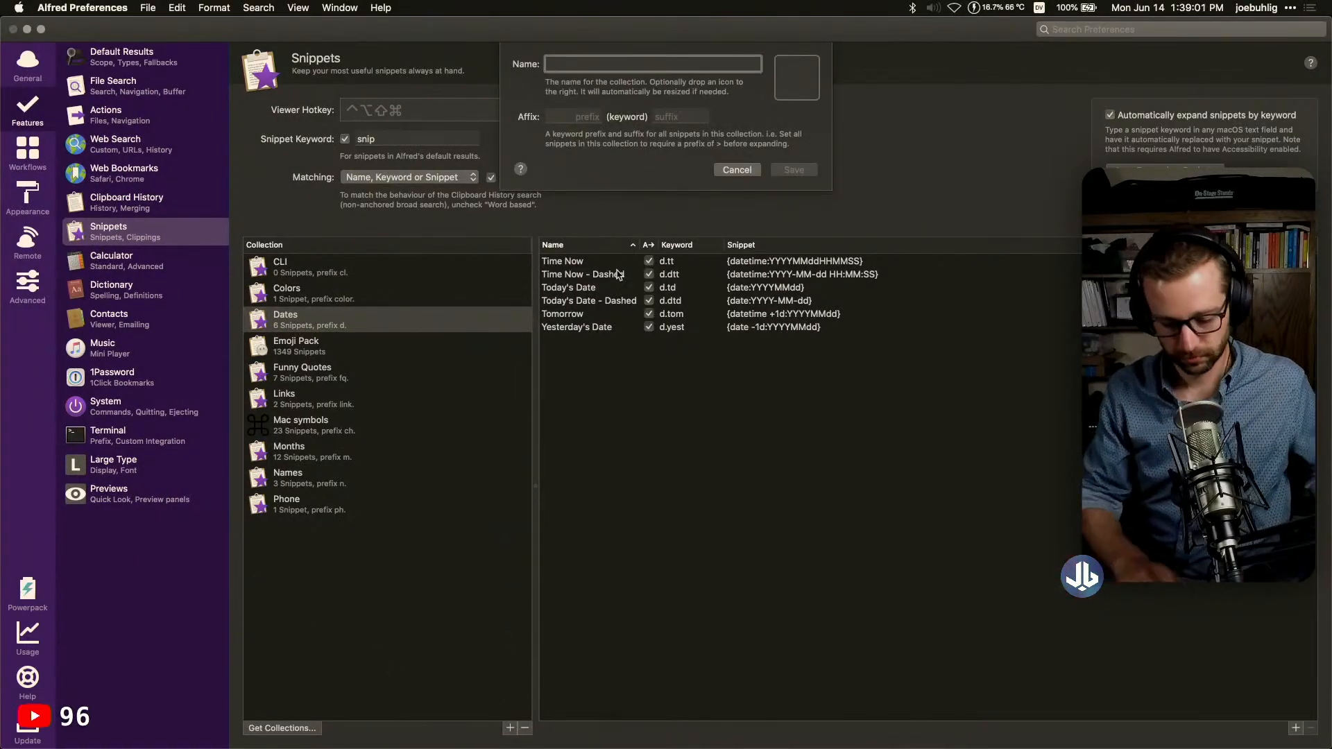
pyautogui.write('Week N')
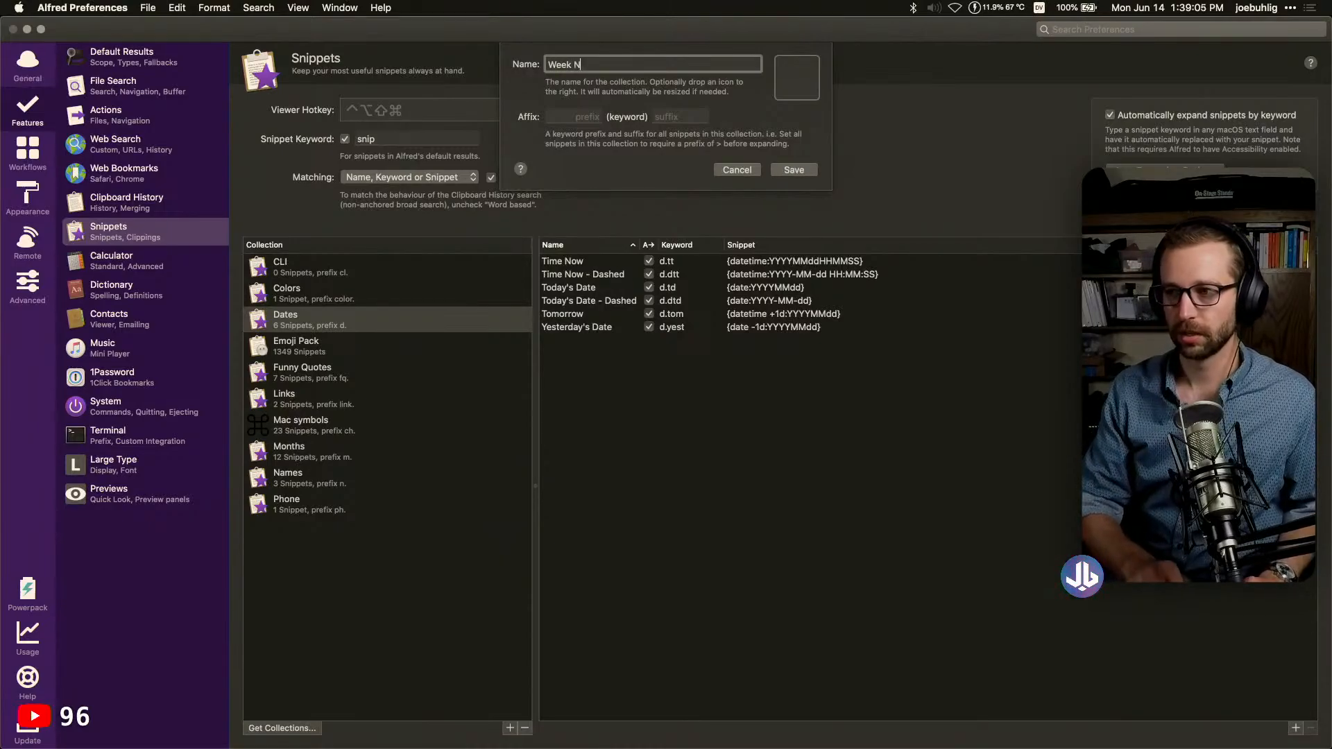
pyautogui.press('BackSpace')
pyautogui.press('BackSpace')
pyautogui.write('day Names')
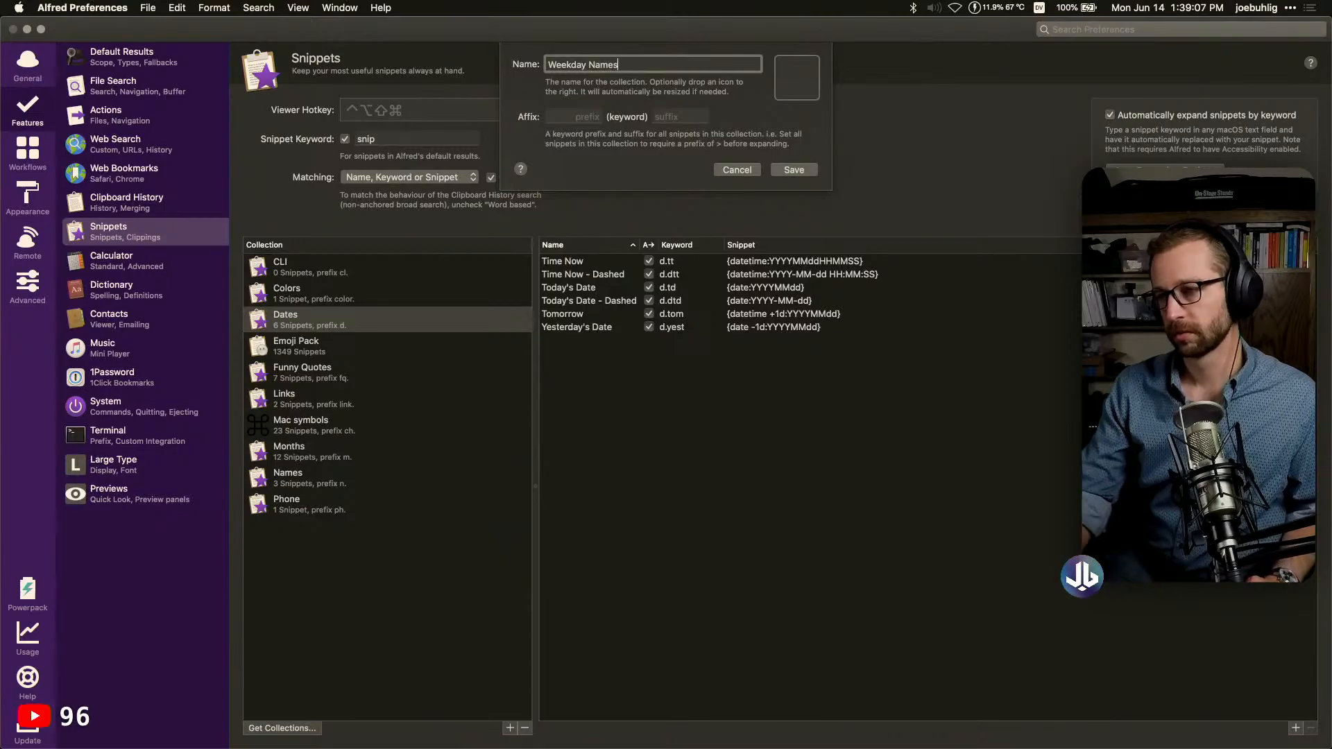
pyautogui.click(580, 117)
pyautogui.write('w.')
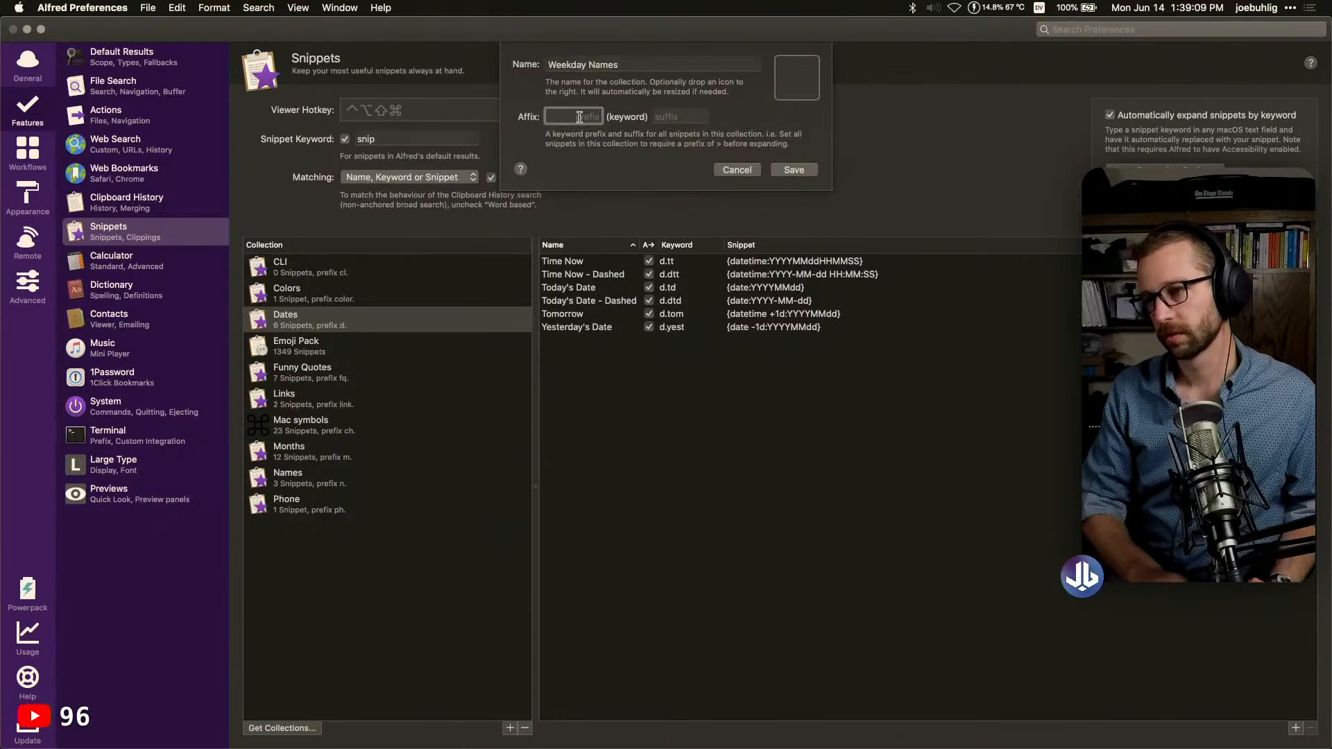
pyautogui.click(805, 171)
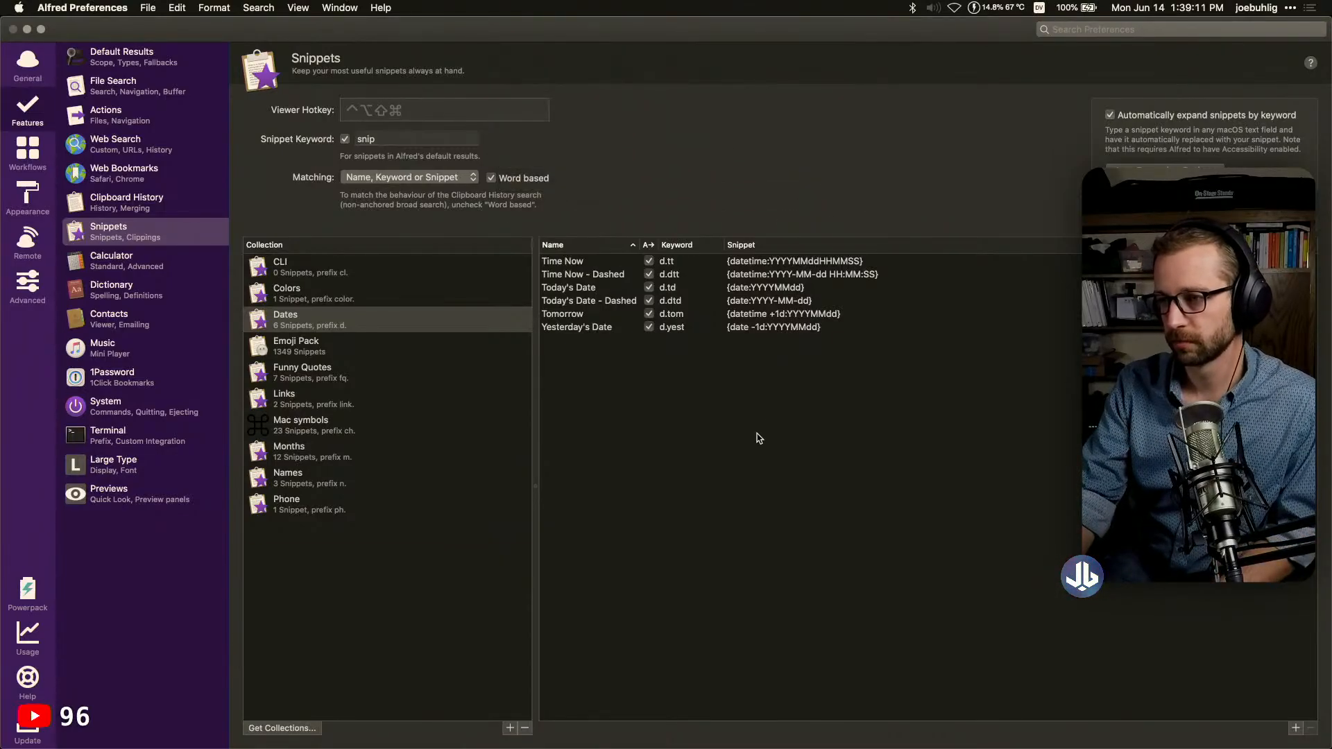
# Add a snippet named Monday to the Weekday Names collection with keyword "m" and the text "Monday"
pyautogui.click(1296, 729)
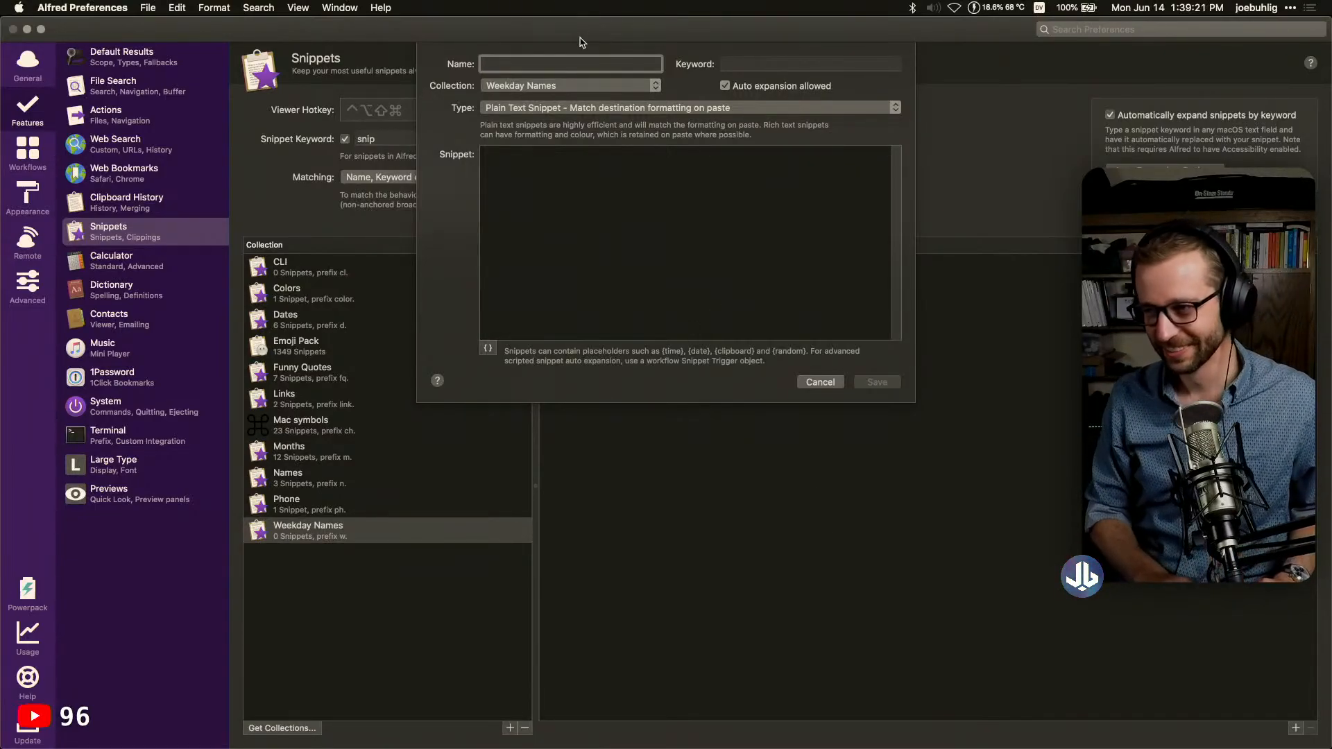
pyautogui.write('Monday')
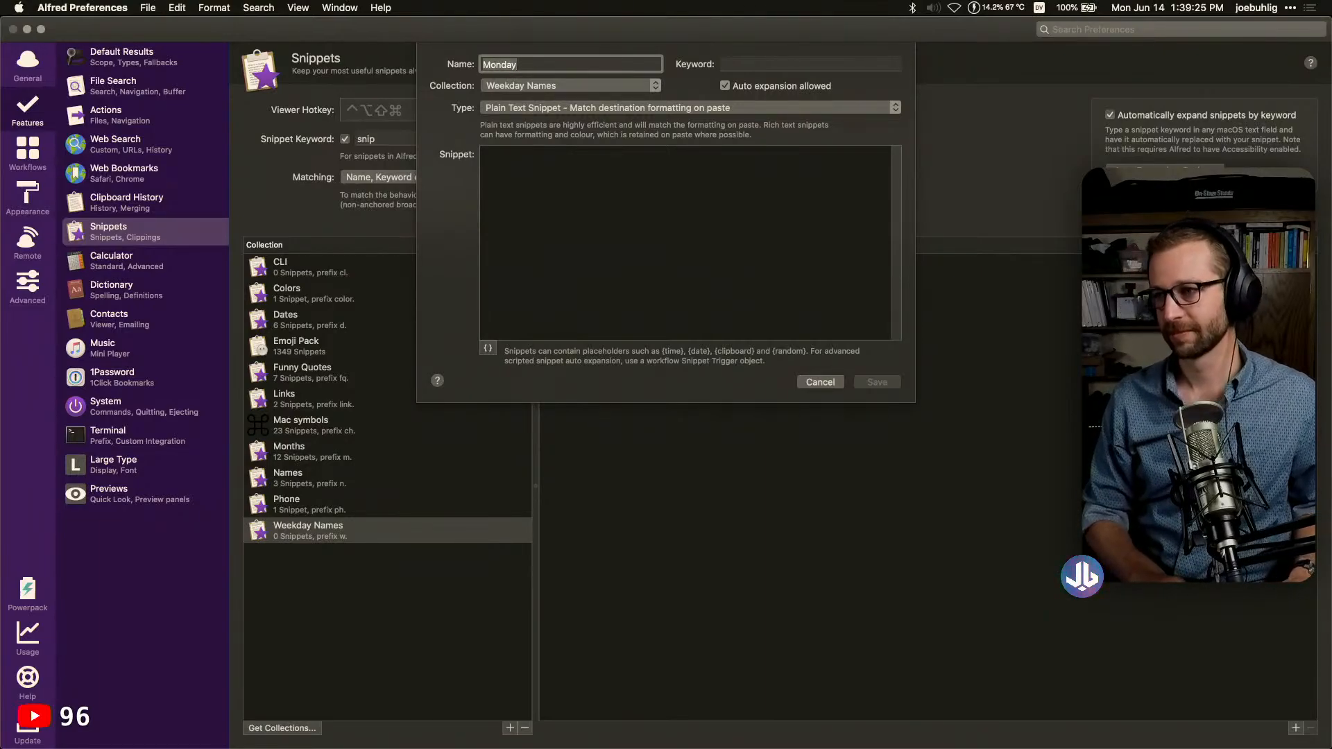
pyautogui.press('Tab')
pyautogui.write('Monday')
pyautogui.click(564, 196)
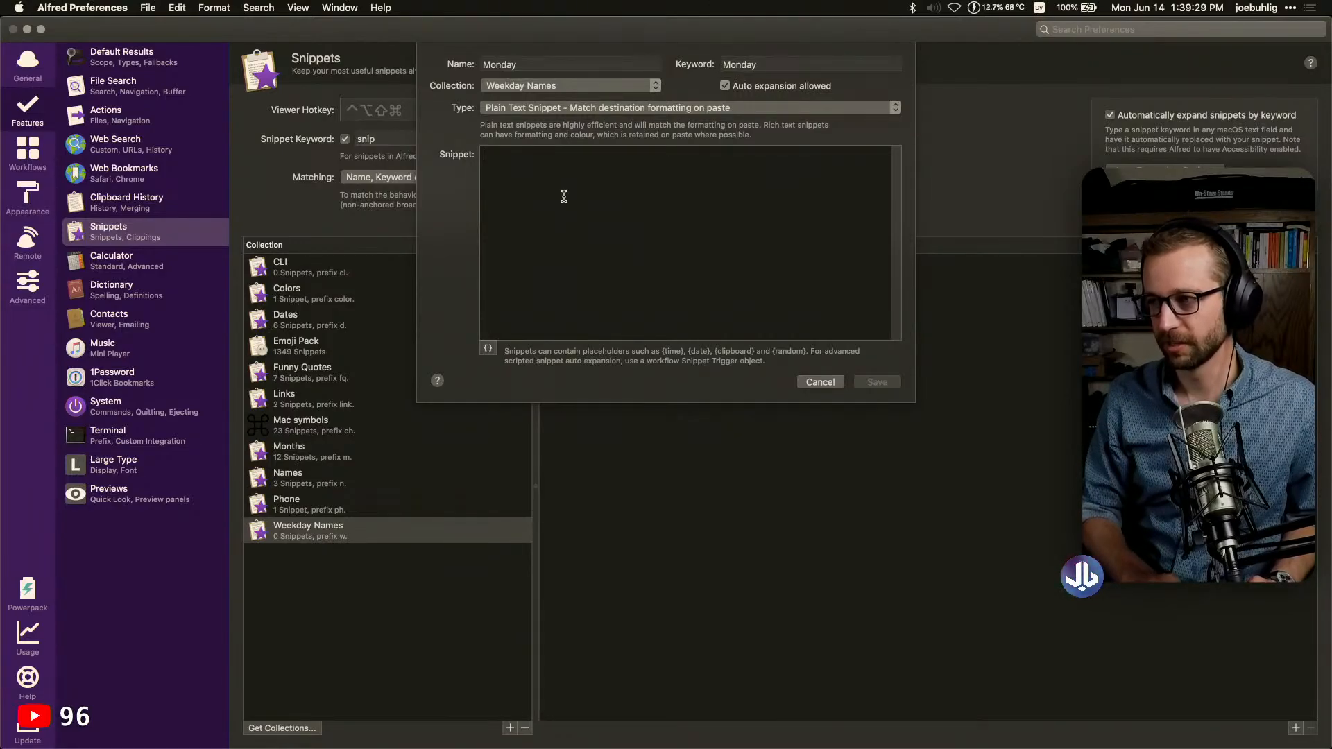
pyautogui.write('Monday')
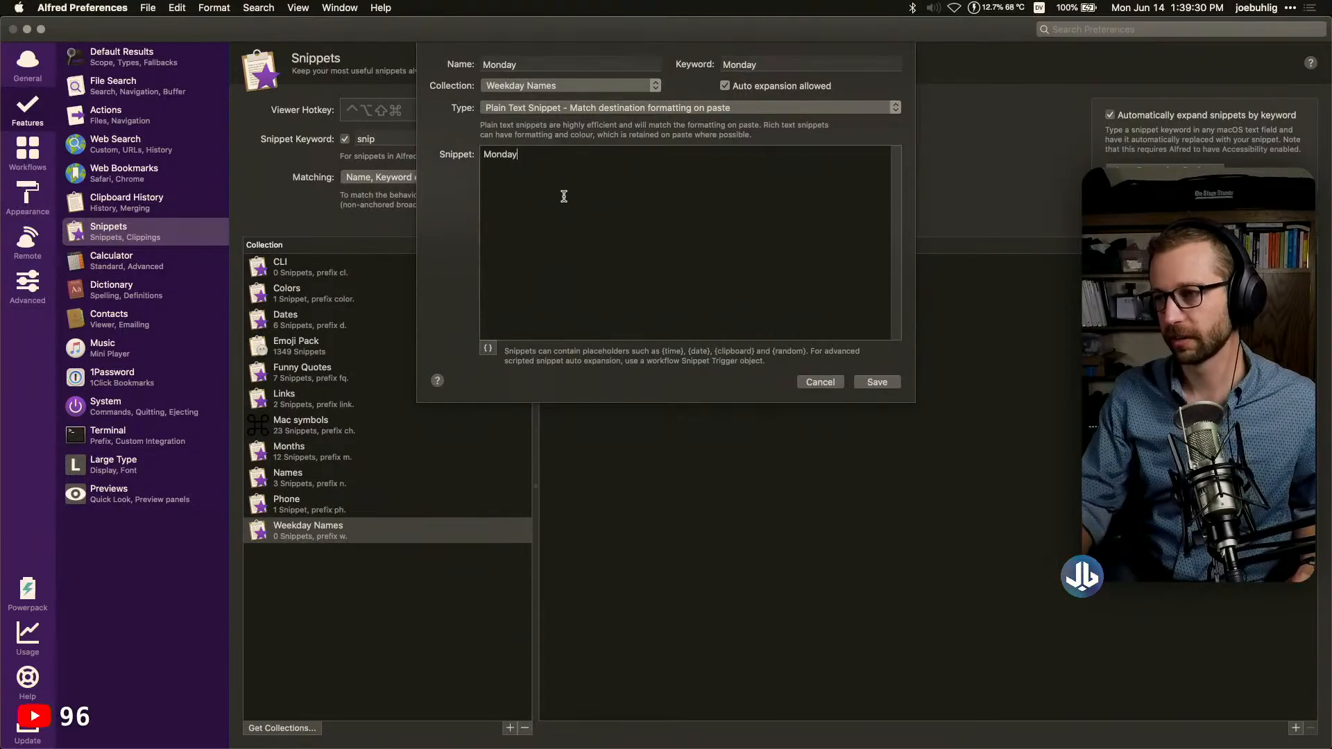
pyautogui.click(774, 65)
pyautogui.press('super+a')
pyautogui.write('m')
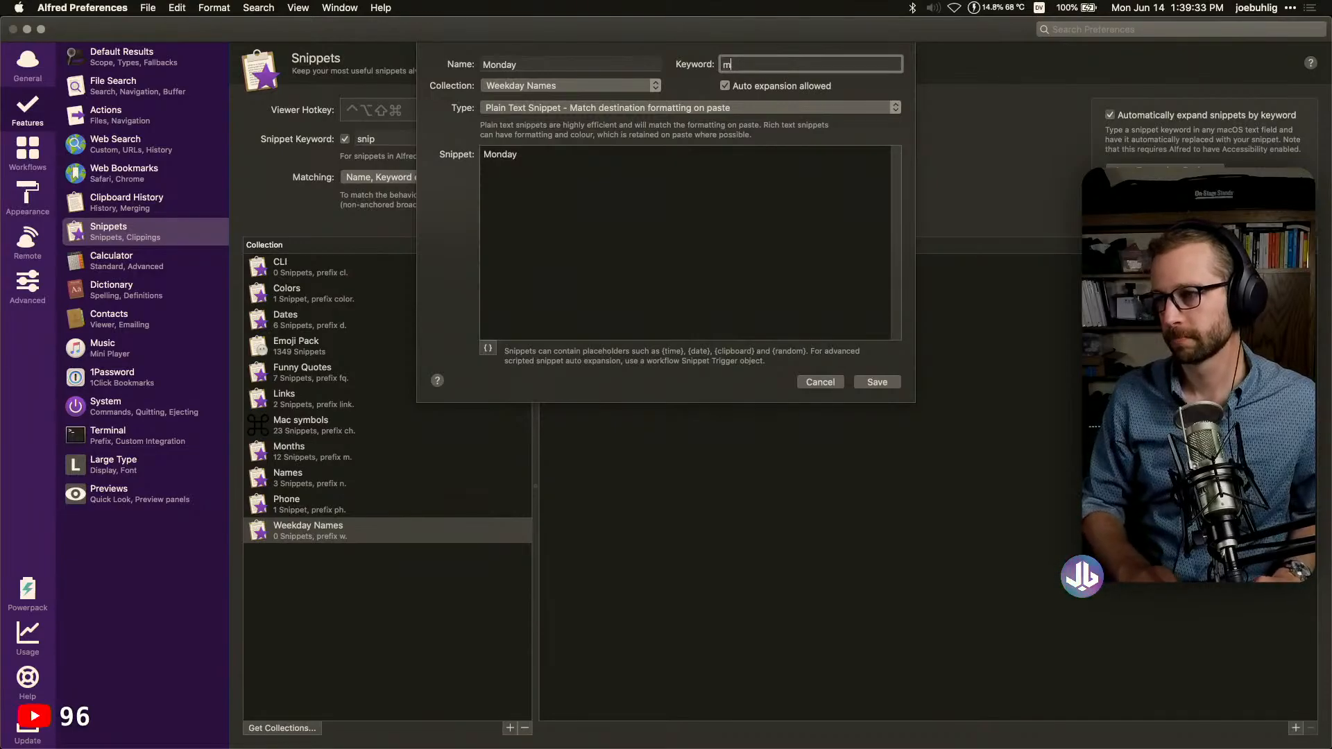
pyautogui.click(878, 382)
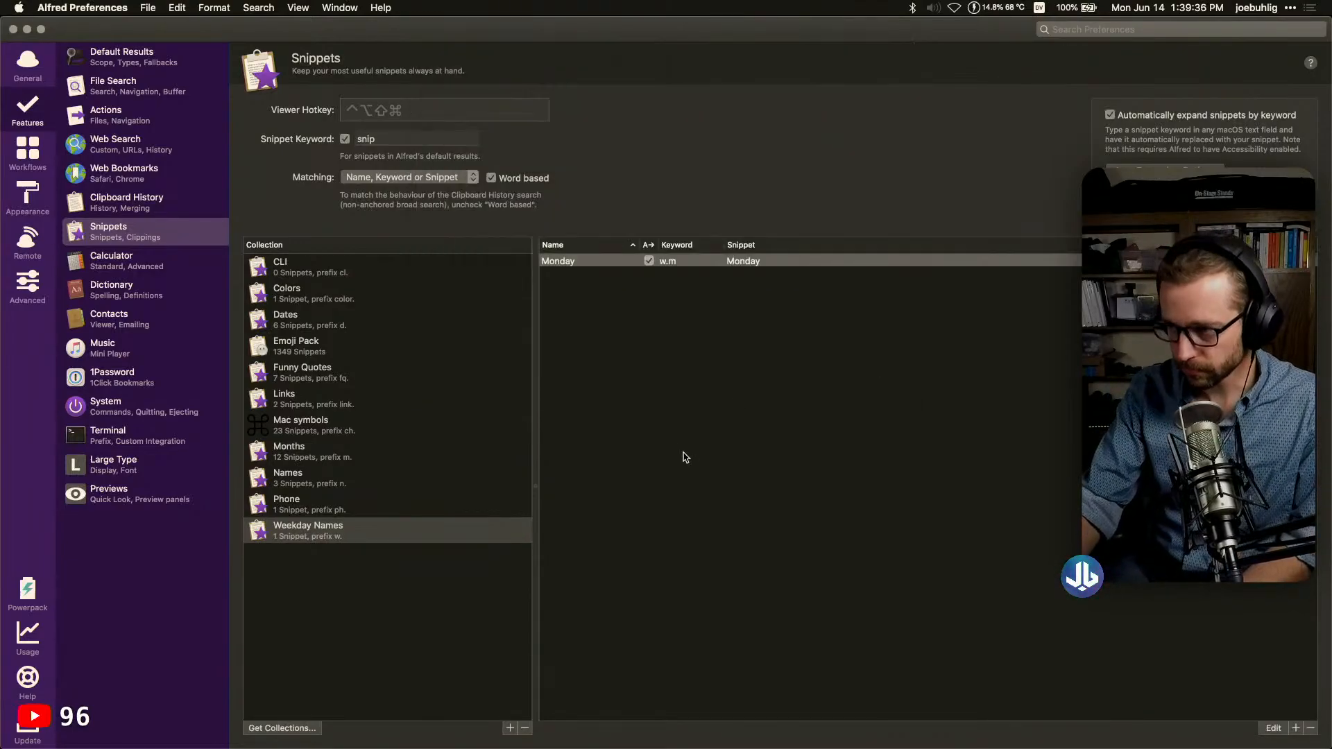
# Add a snippet named Tuesday to the Weekday Names collection with keyword "t" and the text "Tuesday"
pyautogui.click(659, 290)
pyautogui.click(1296, 728)
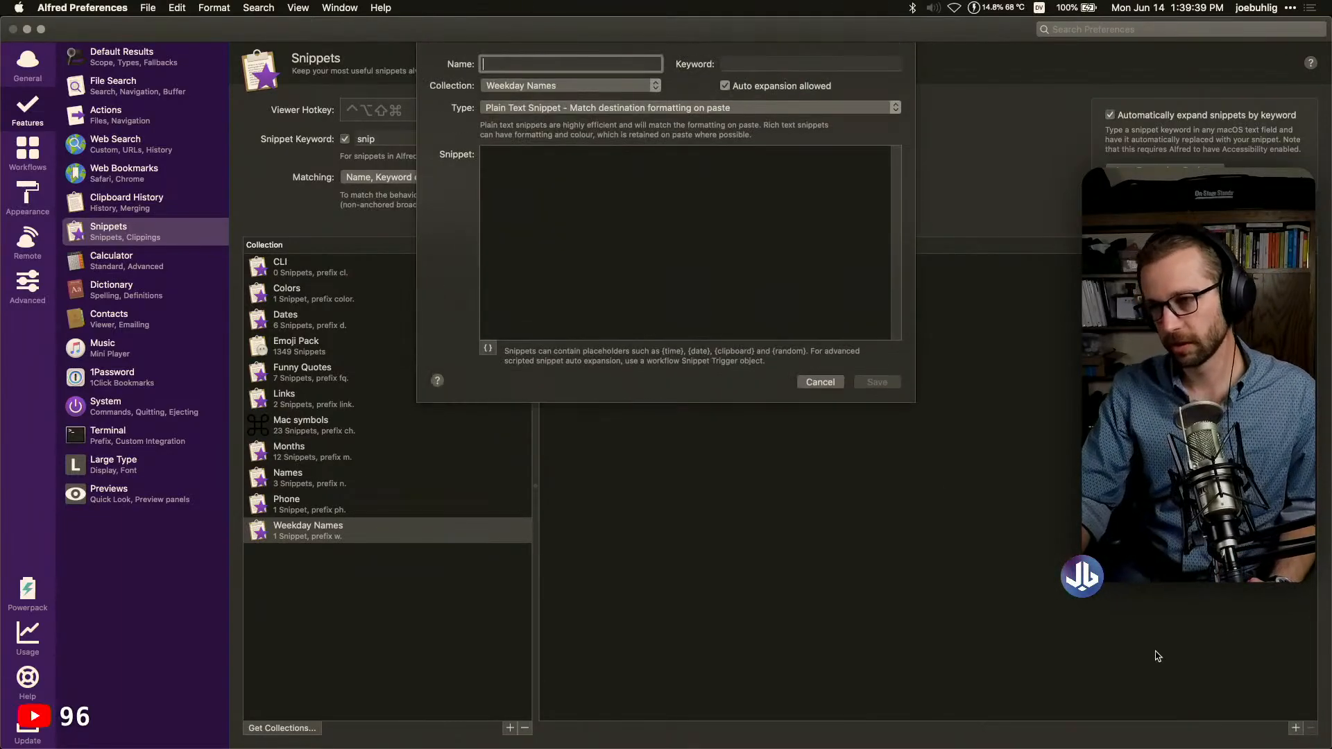
pyautogui.write('Tuesday')
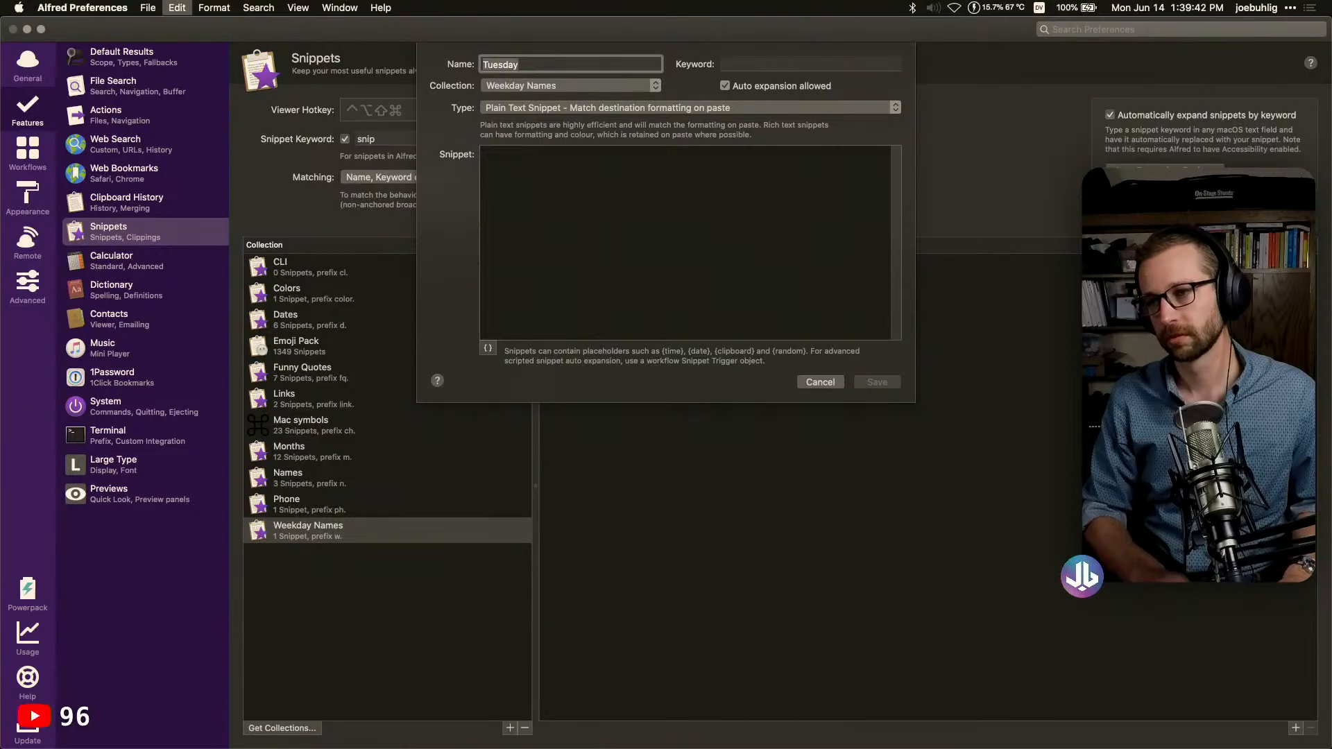
pyautogui.press('Tab')
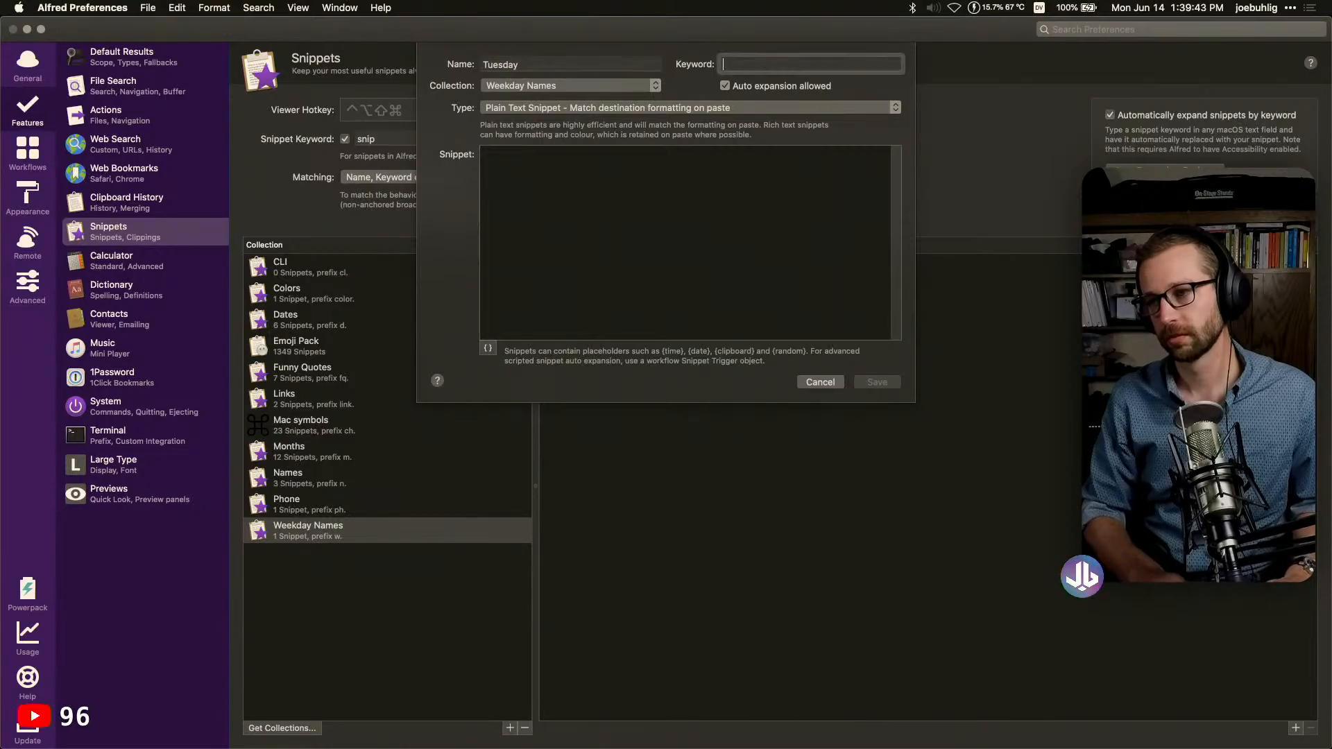
pyautogui.write('t')
pyautogui.press('Tab')
pyautogui.write('Tuesday')
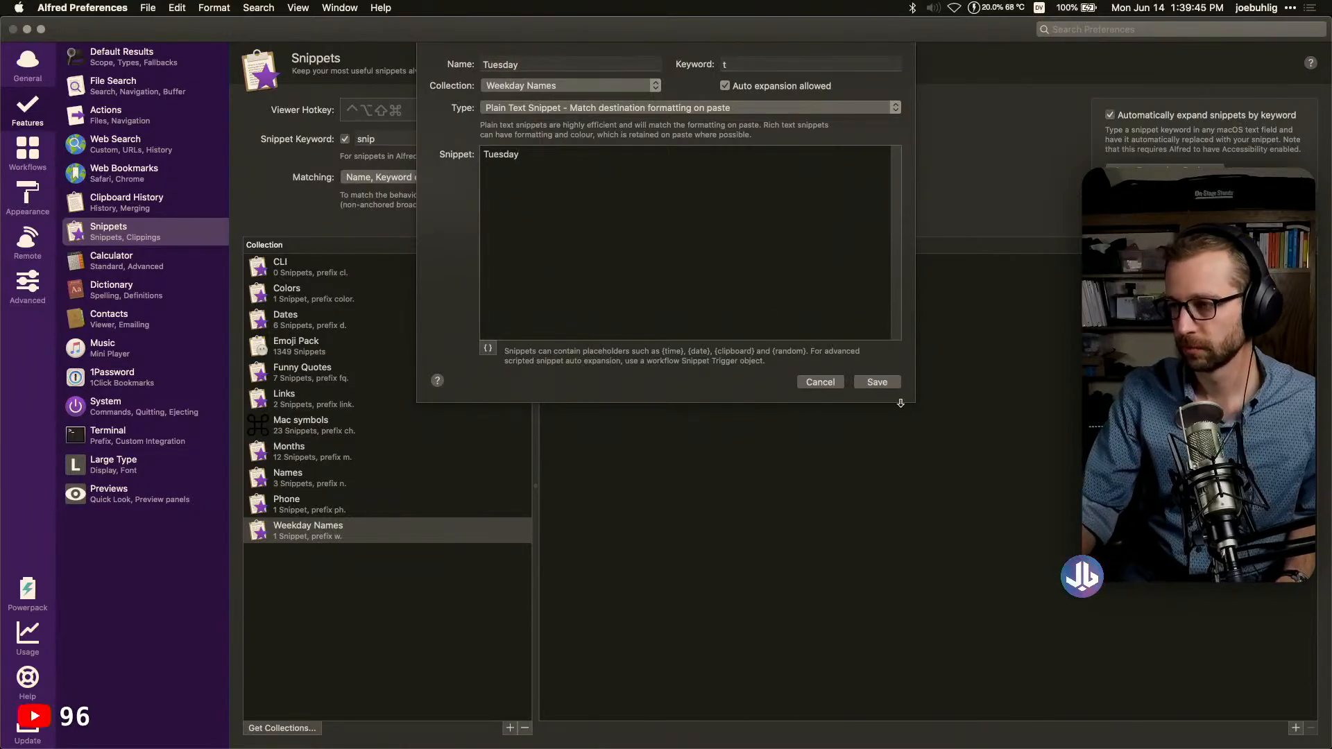
pyautogui.click(877, 382)
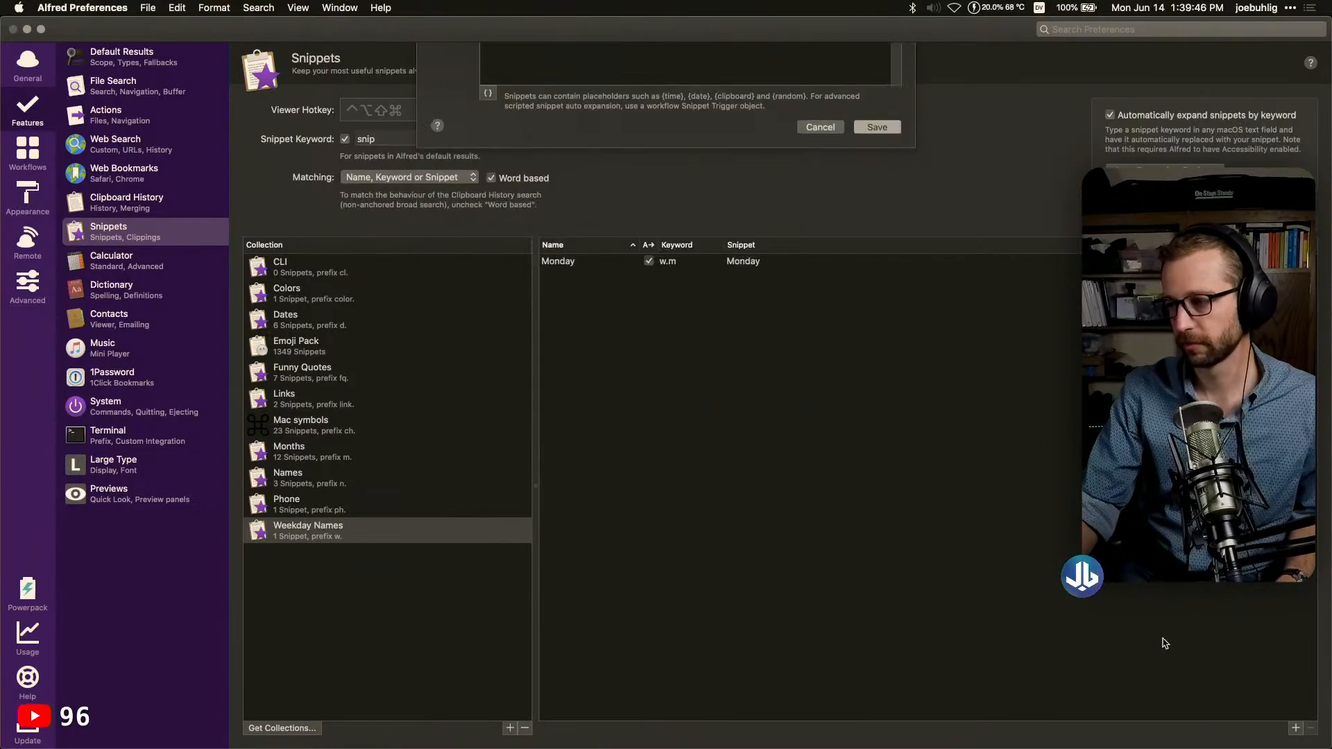
# Add a snippet named Wednesday to the Weekday Names collection with keyword "w" and the text "Wednesday"
pyautogui.click(1295, 728)
pyautogui.write('Wednesday')
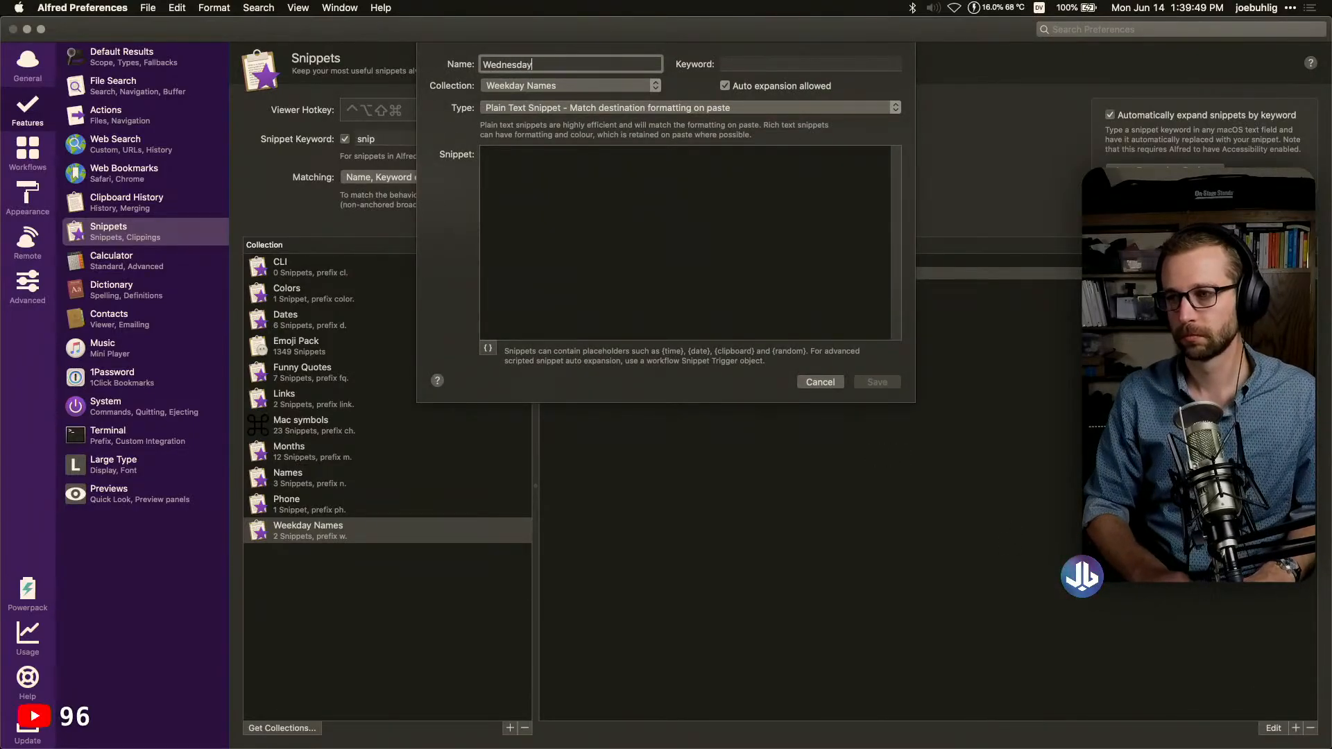
pyautogui.press('Tab')
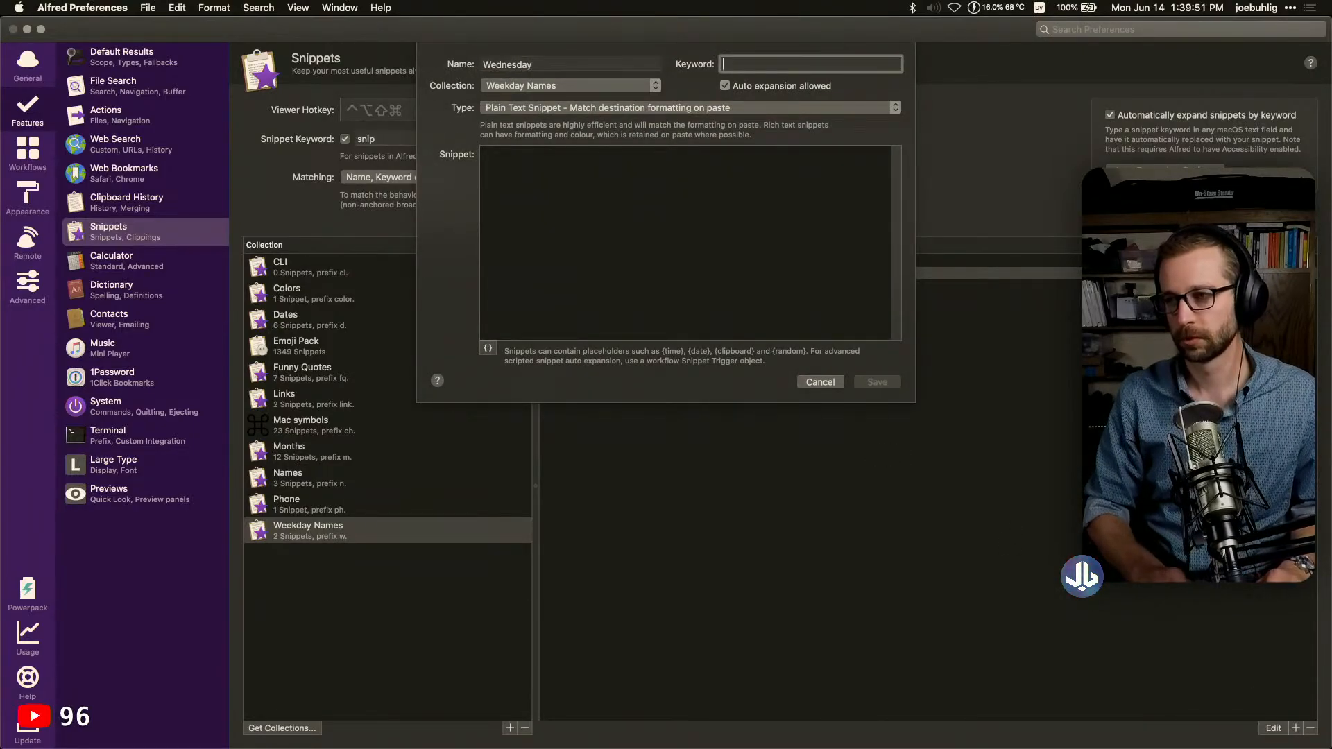
pyautogui.write('w')
pyautogui.press('Tab')
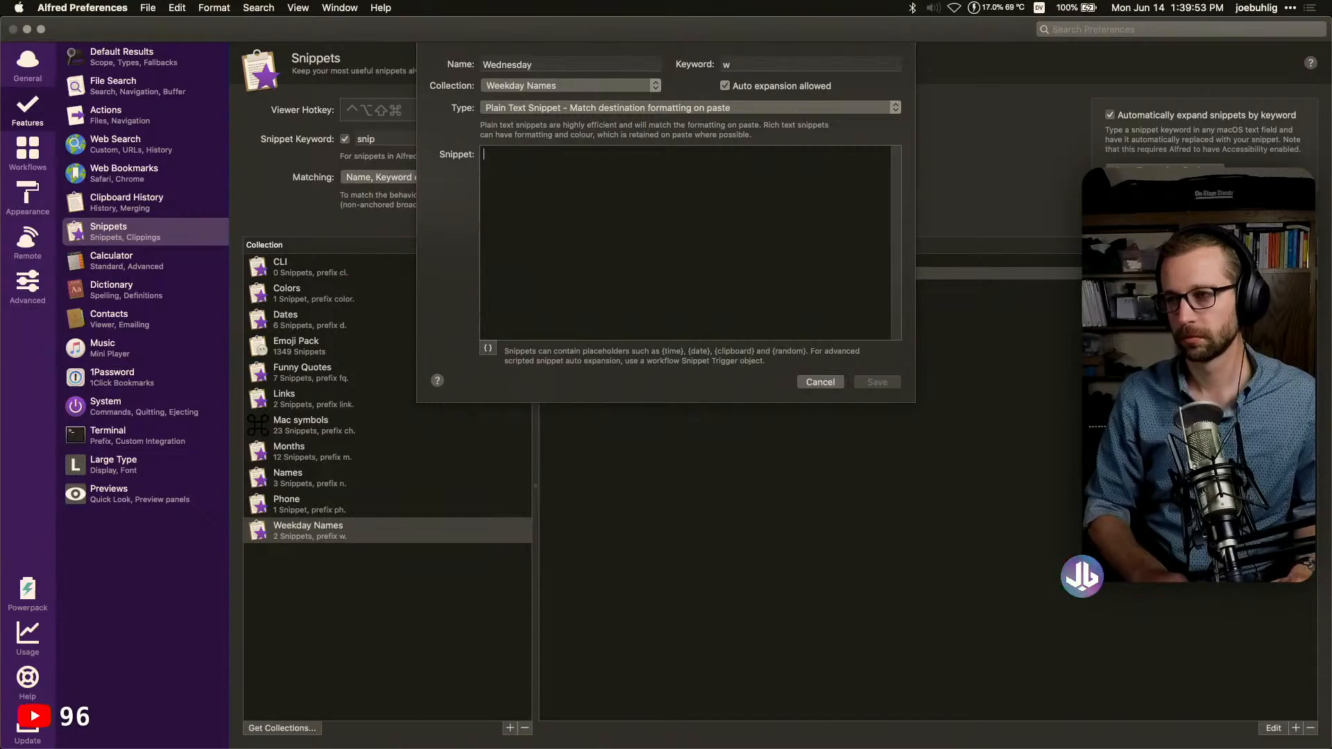
pyautogui.press('Tab')
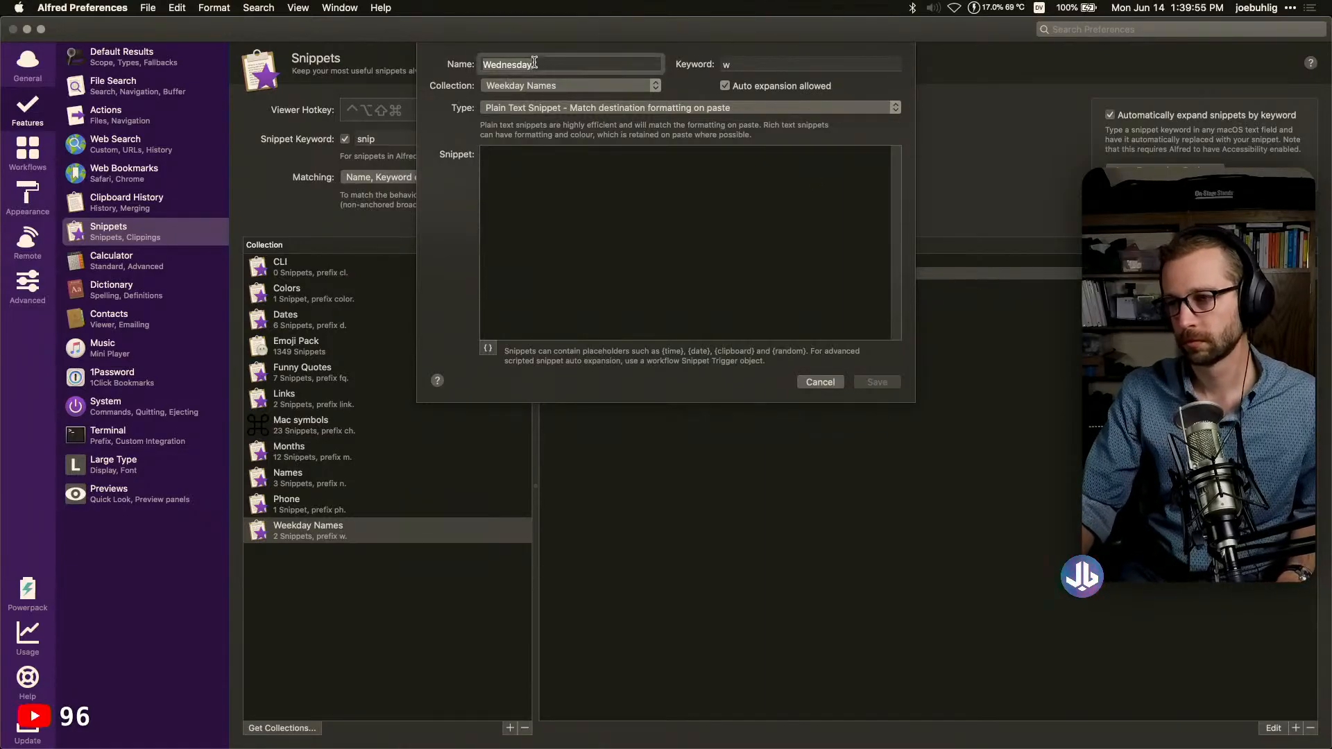
pyautogui.press('super+c')
pyautogui.click(648, 213)
pyautogui.press('super+v')
pyautogui.click(878, 382)
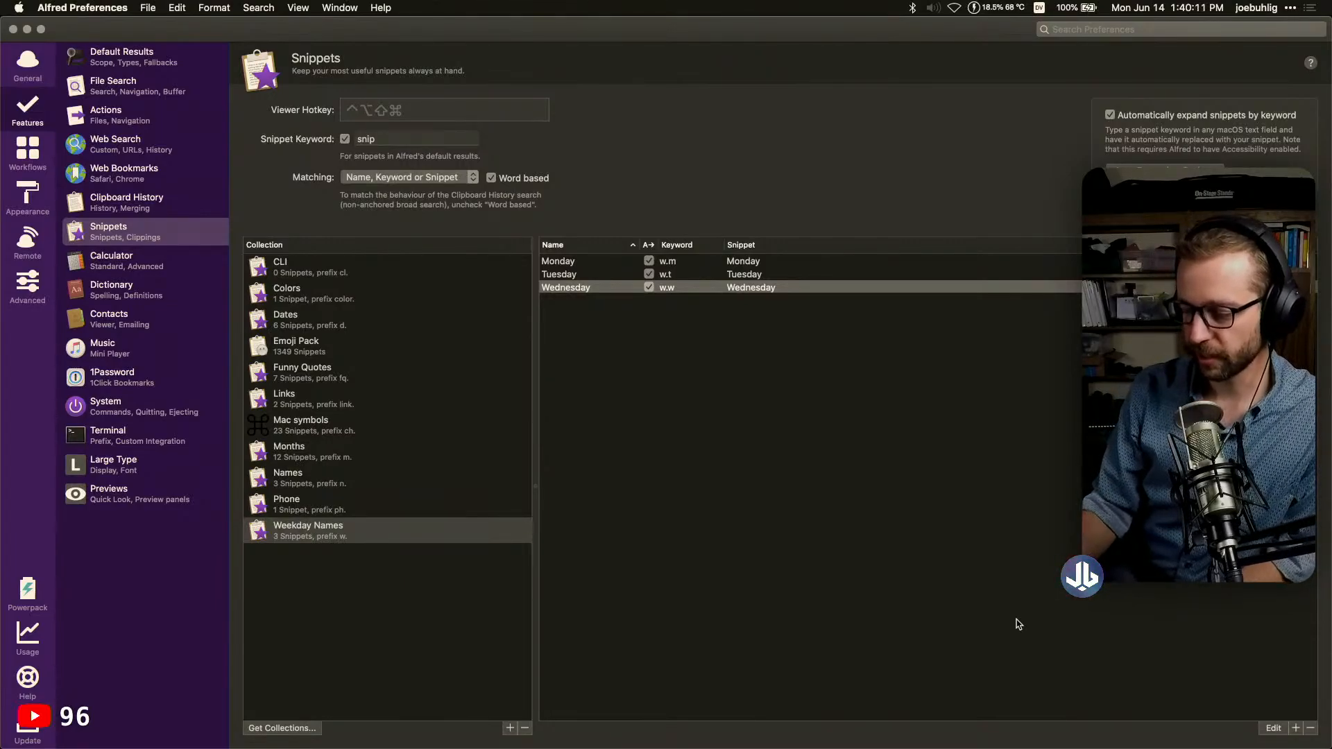
# Add a snippet named Thursday to the Weekday Names collection with keyword "r" and the text "Thursday"
pyautogui.click(860, 536)
pyautogui.click(1296, 728)
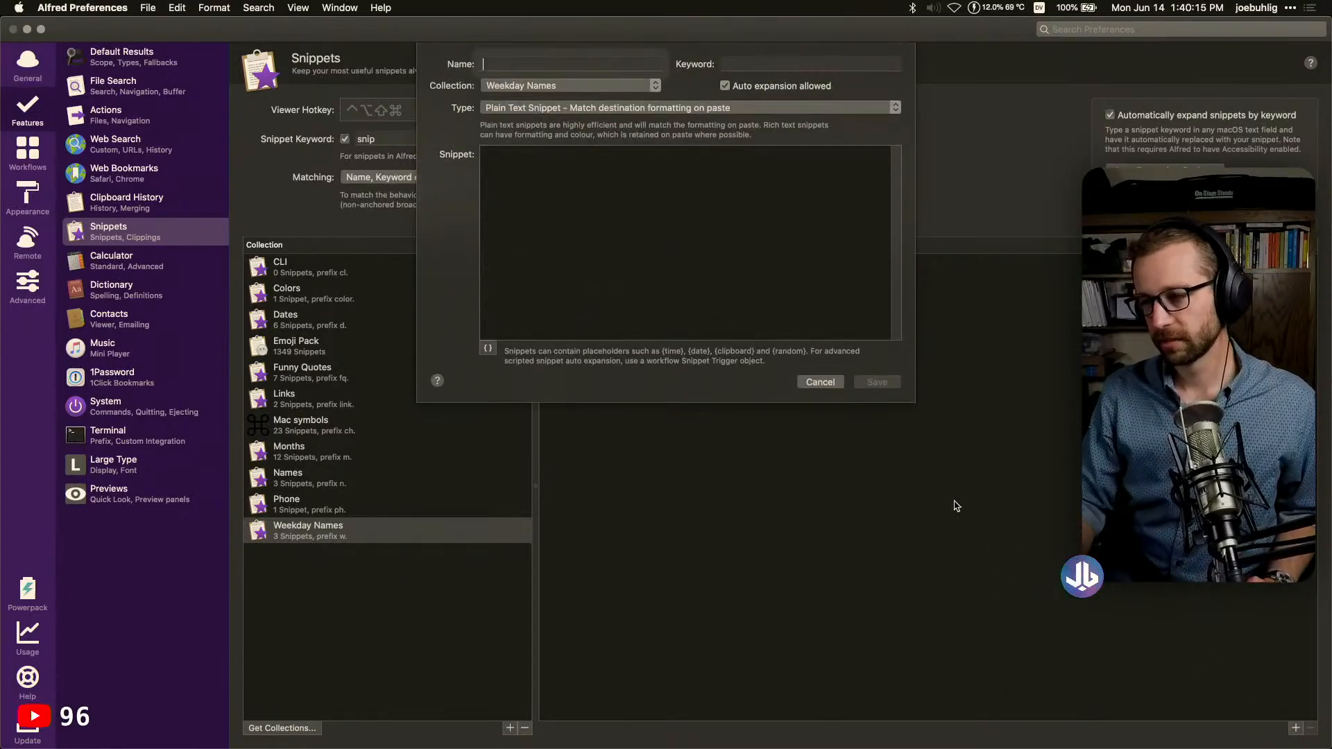
pyautogui.write('Thursda')
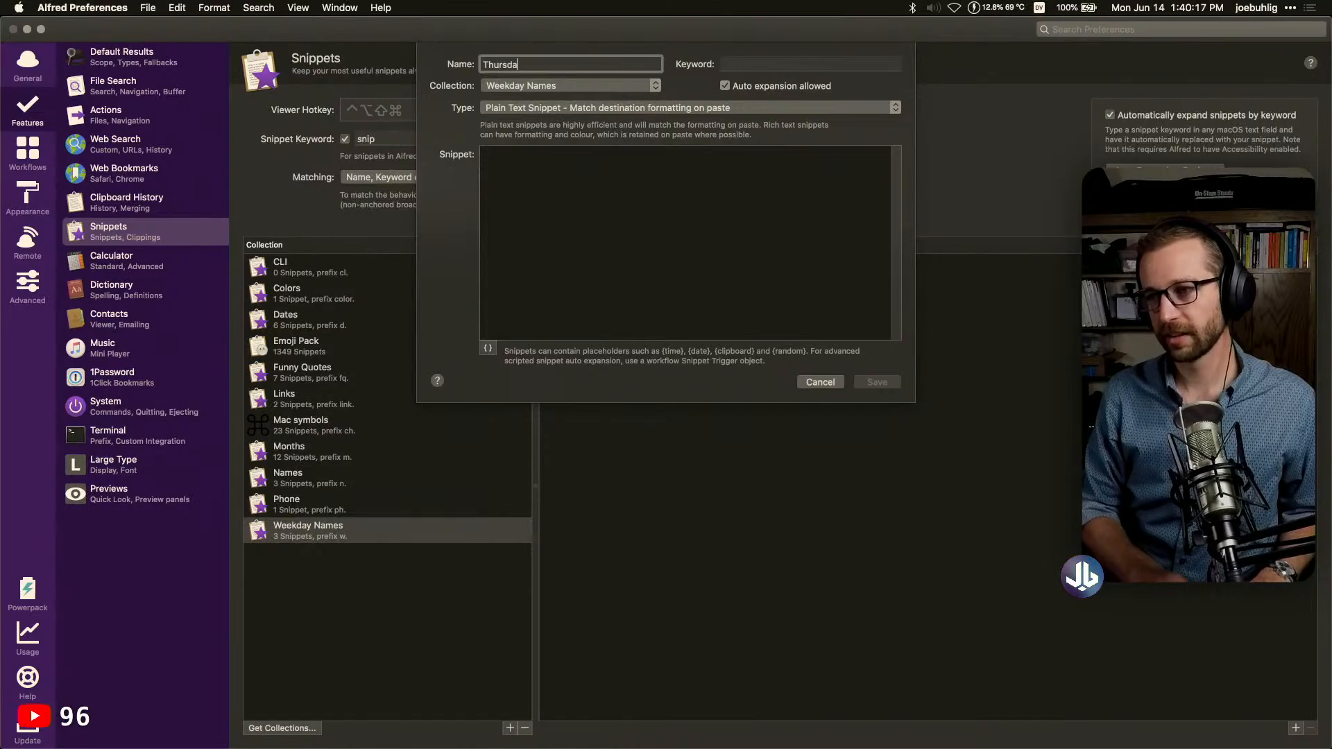
pyautogui.write('y')
pyautogui.press('Tab')
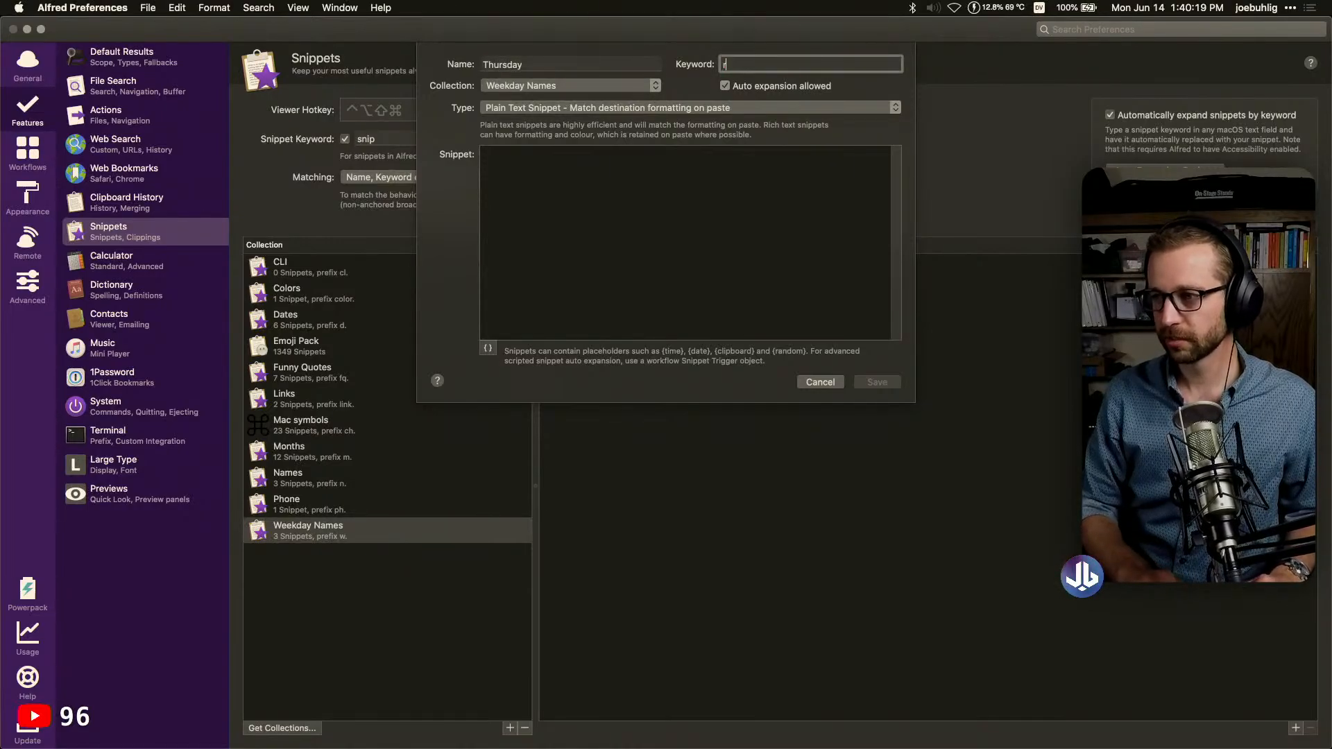
pyautogui.press('Tab')
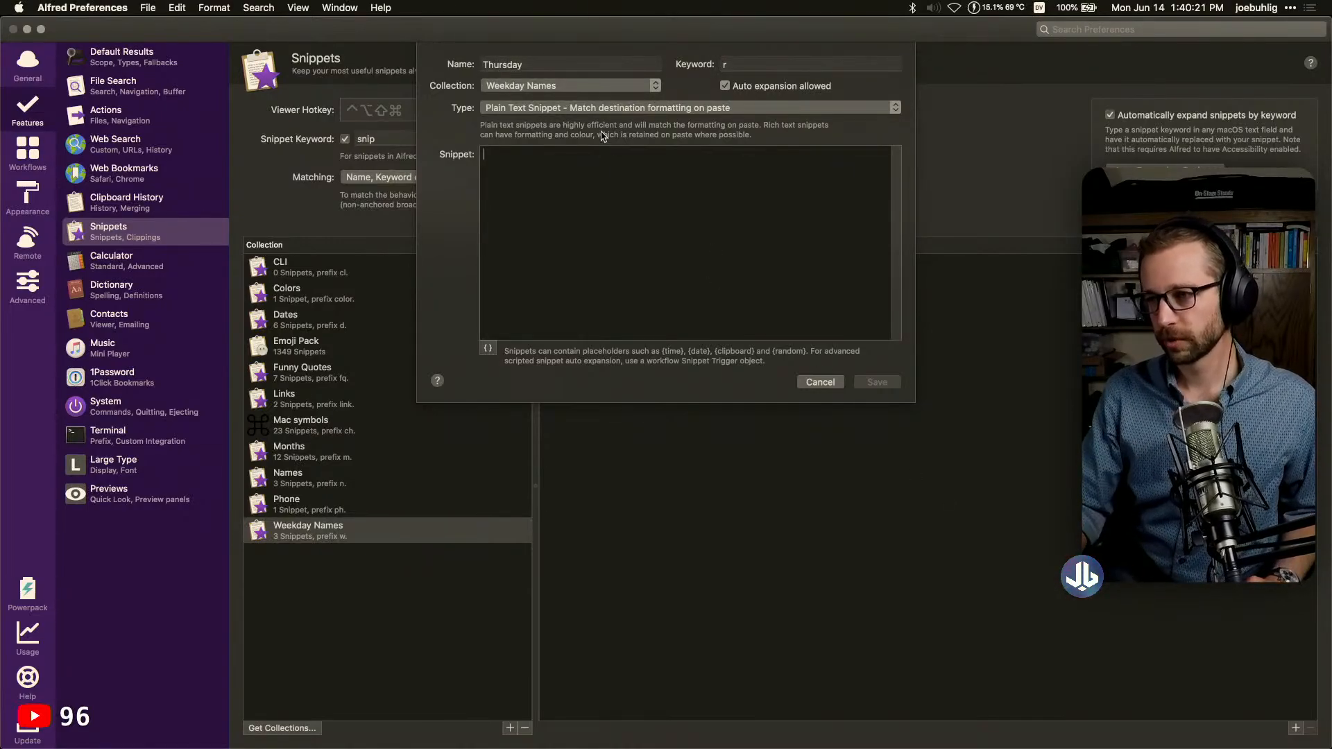
pyautogui.click(503, 64)
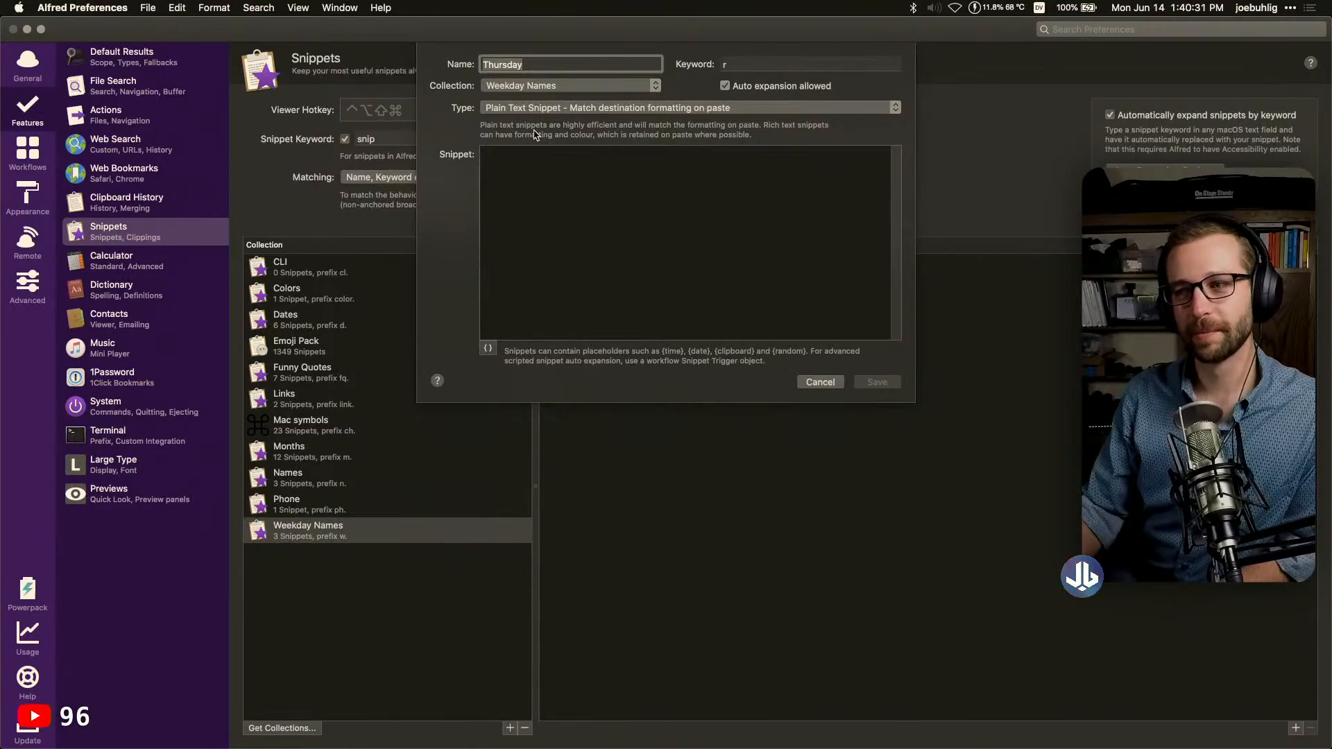
pyautogui.click(522, 212)
pyautogui.press('super+v')
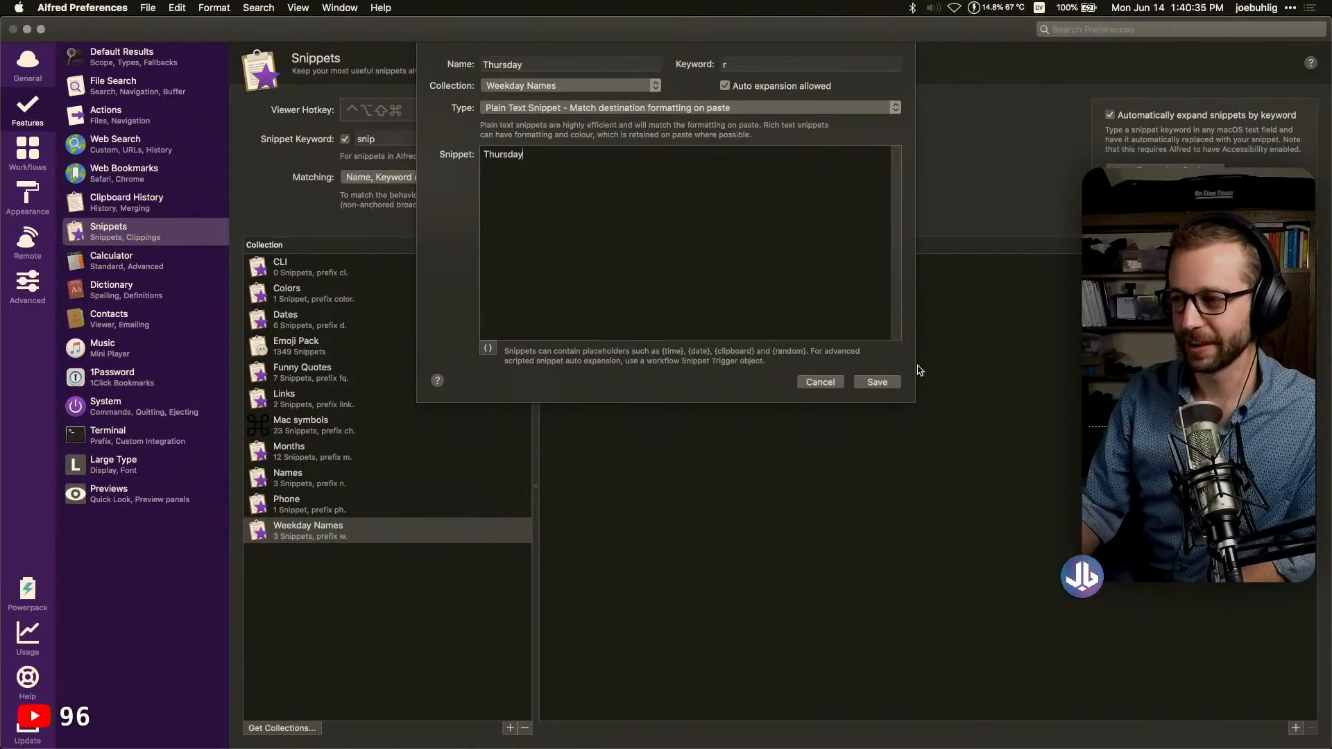
pyautogui.click(890, 381)
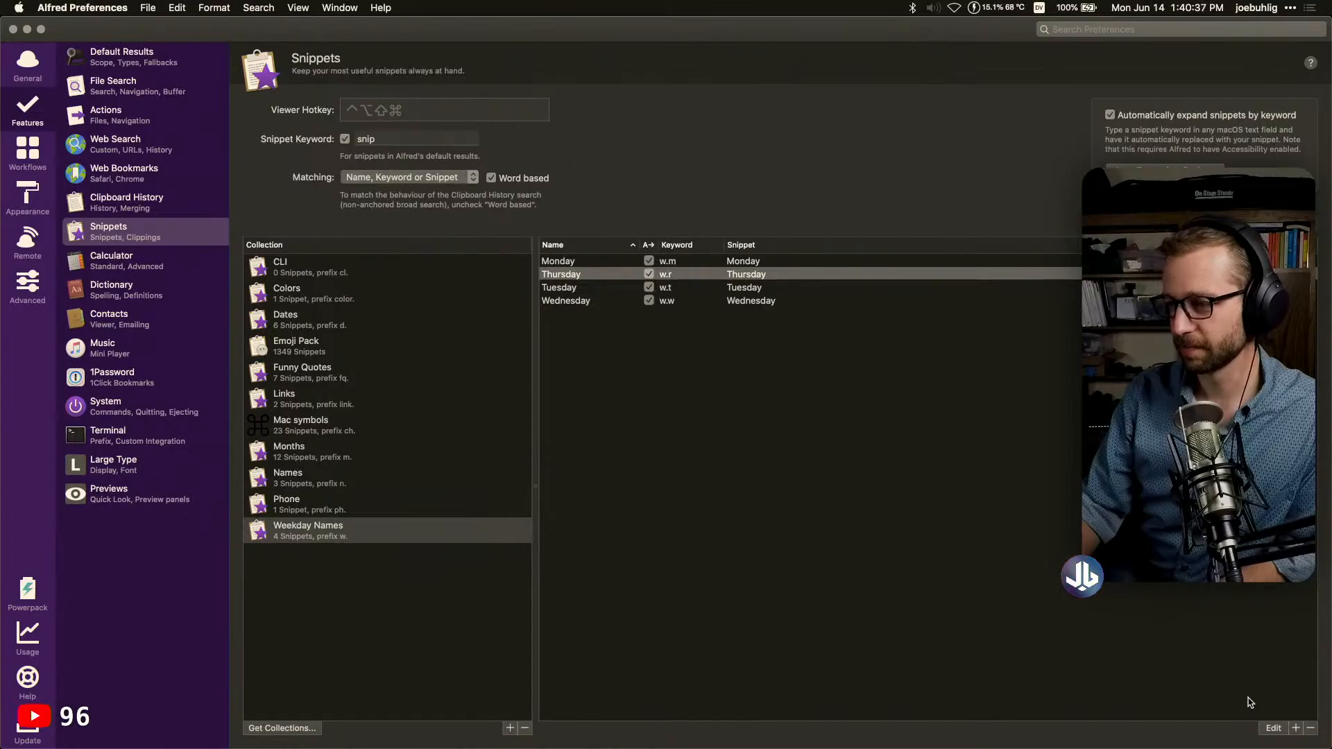
# Add a snippet named Friday to the Weekday Names collection with keyword "f" and the text "Friday"
pyautogui.click(1295, 728)
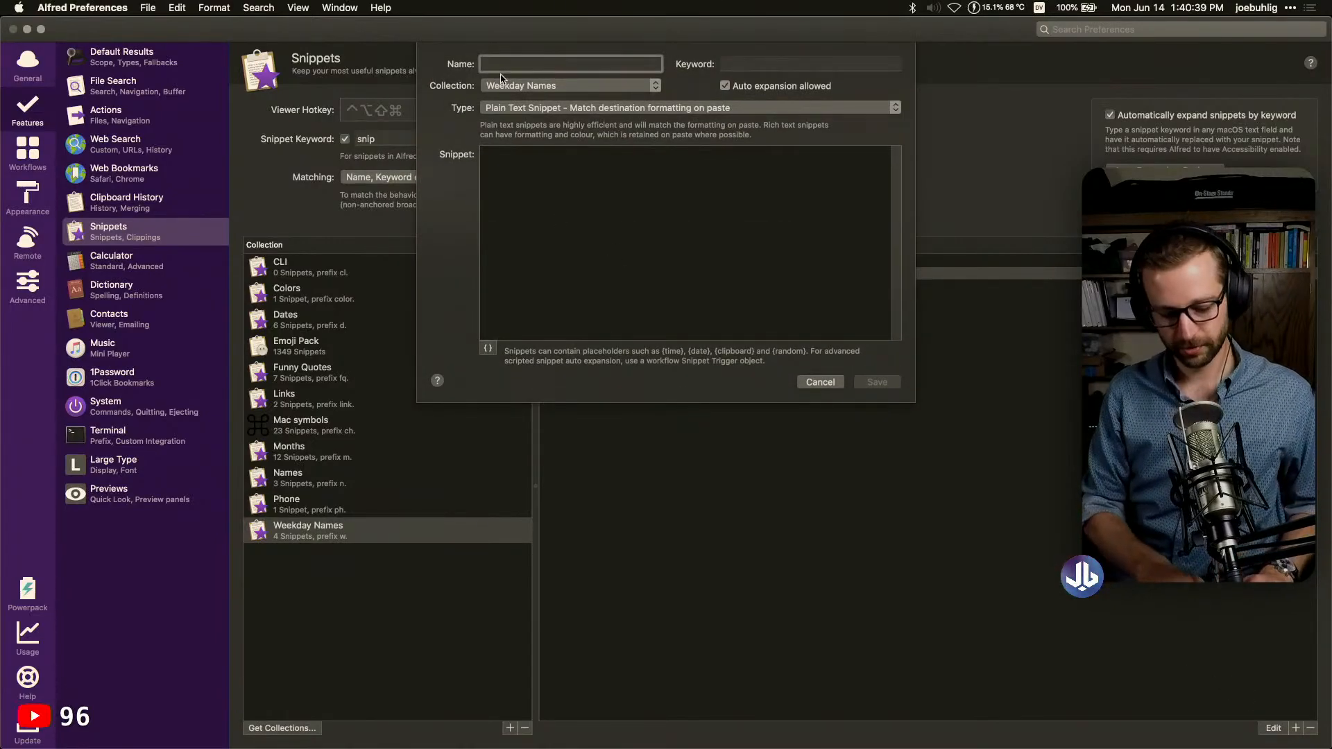
pyautogui.write('D')
pyautogui.press('BackSpace')
pyautogui.write('G')
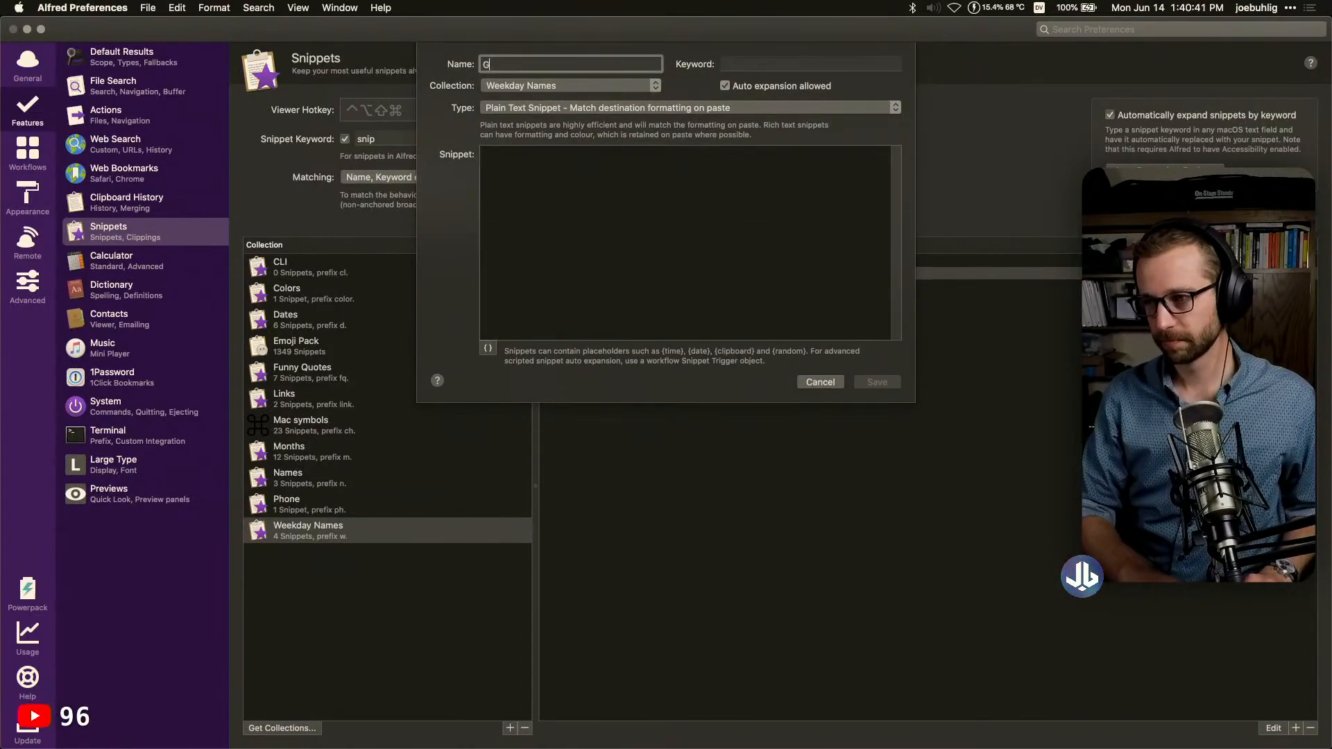
pyautogui.press('BackSpace')
pyautogui.write('Friday')
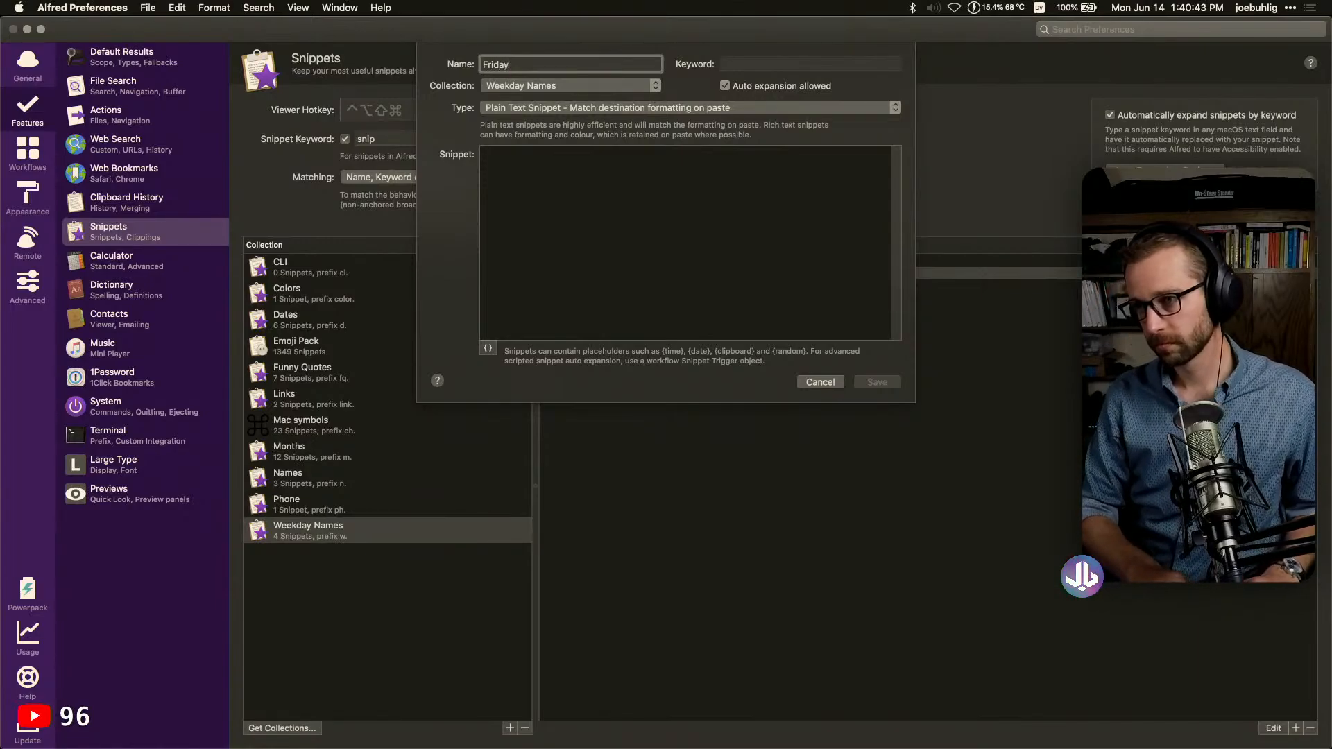
pyautogui.press('Tab')
pyautogui.write('f')
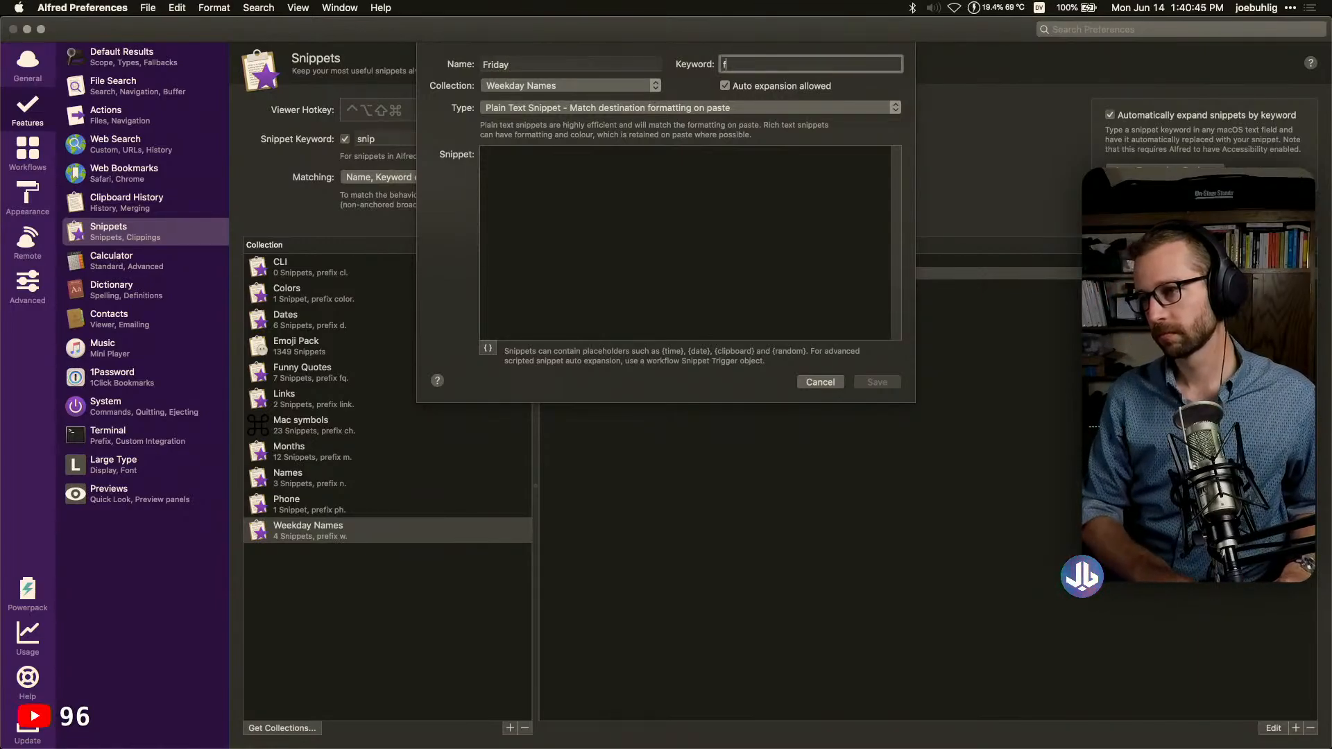
pyautogui.press('Tab')
pyautogui.write('Friday')
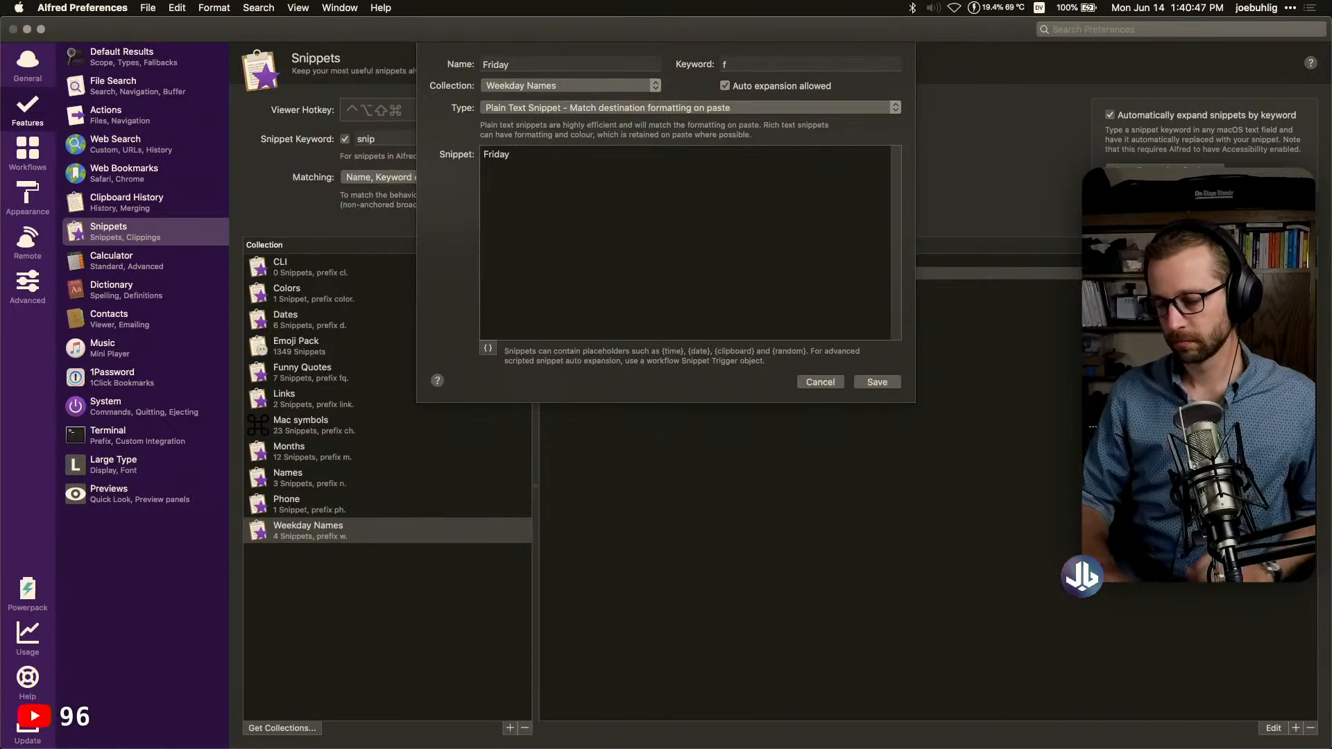
pyautogui.click(877, 382)
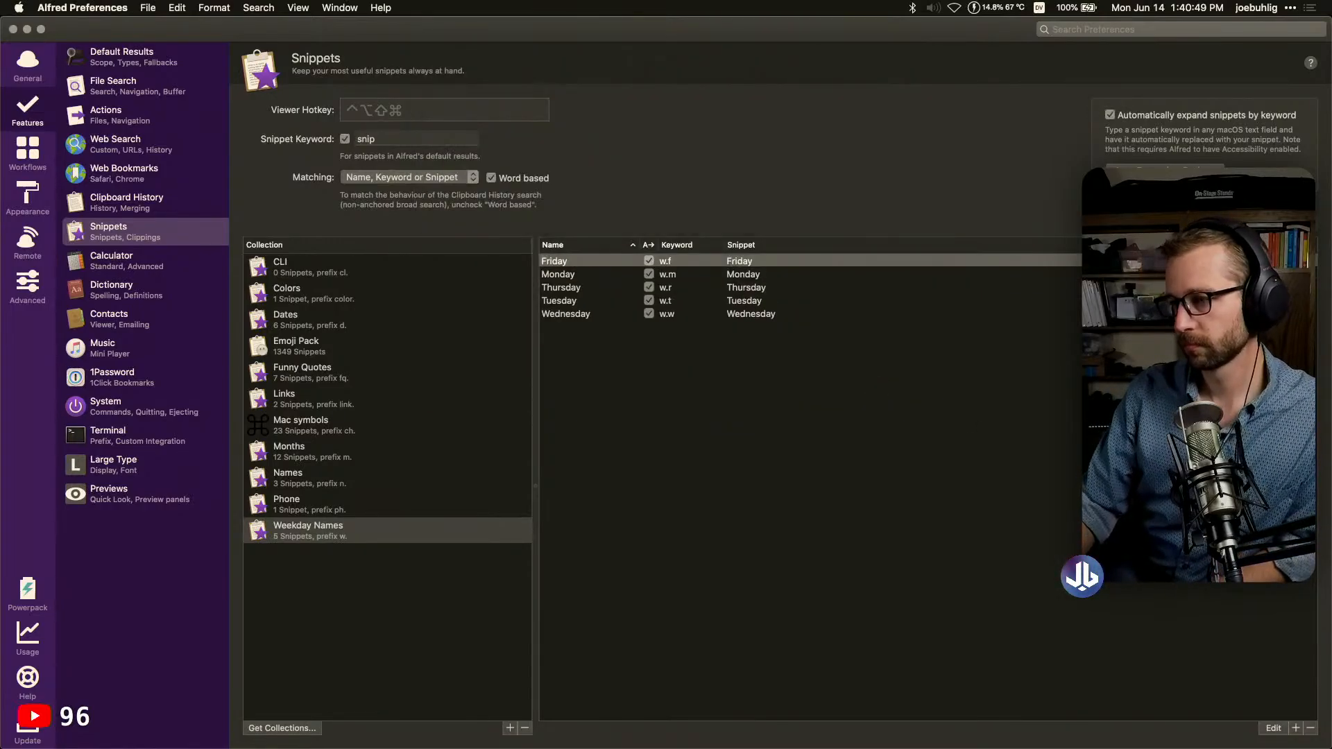
# Add a snippet named Saturday to the Weekday Names collection with keyword "s" and the text "Saturday"
pyautogui.click(1295, 727)
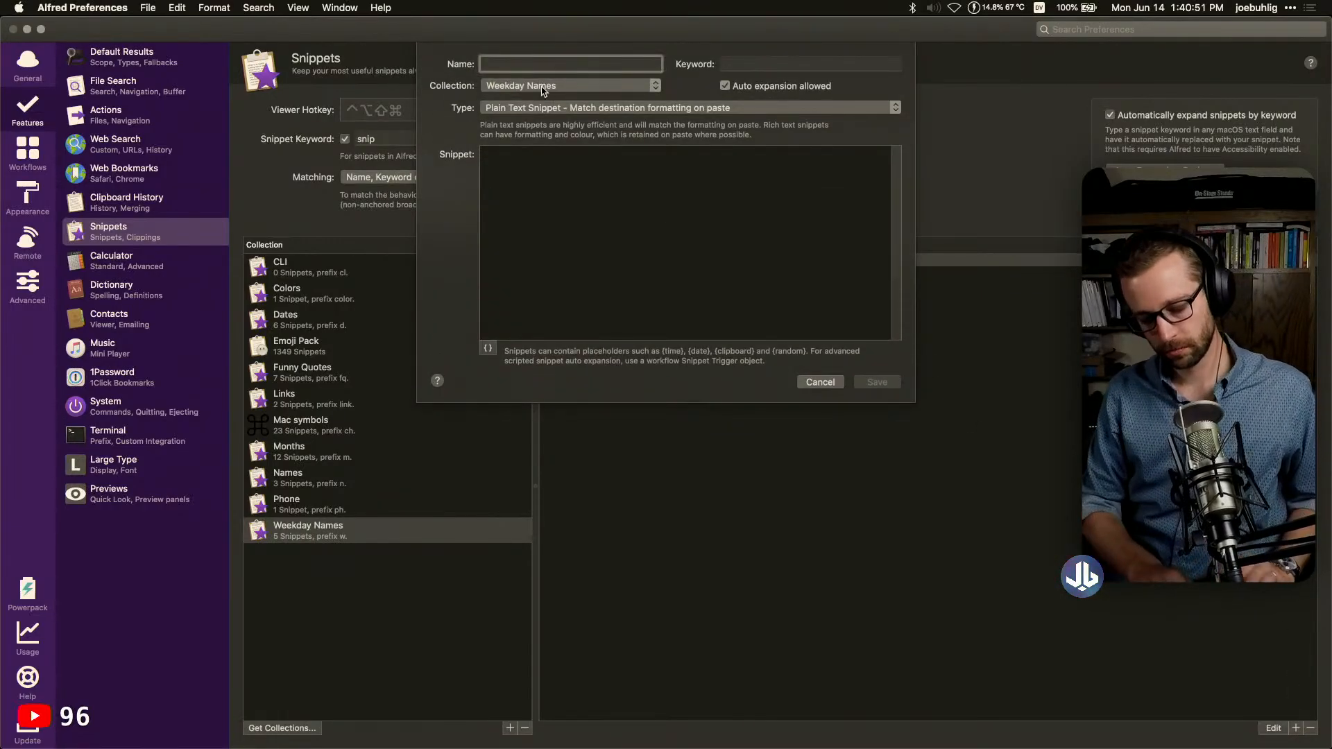
pyautogui.write('Saturday')
pyautogui.press('Tab')
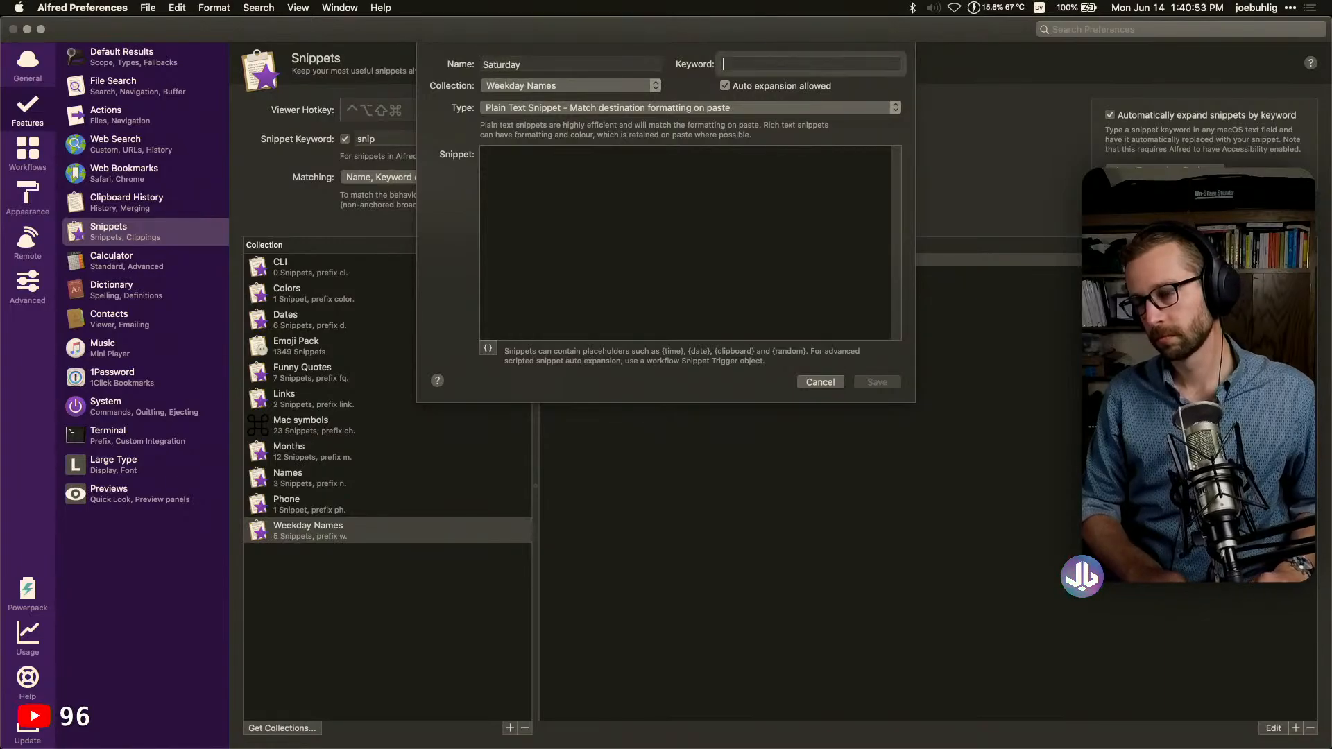
pyautogui.write('s')
pyautogui.press('Tab')
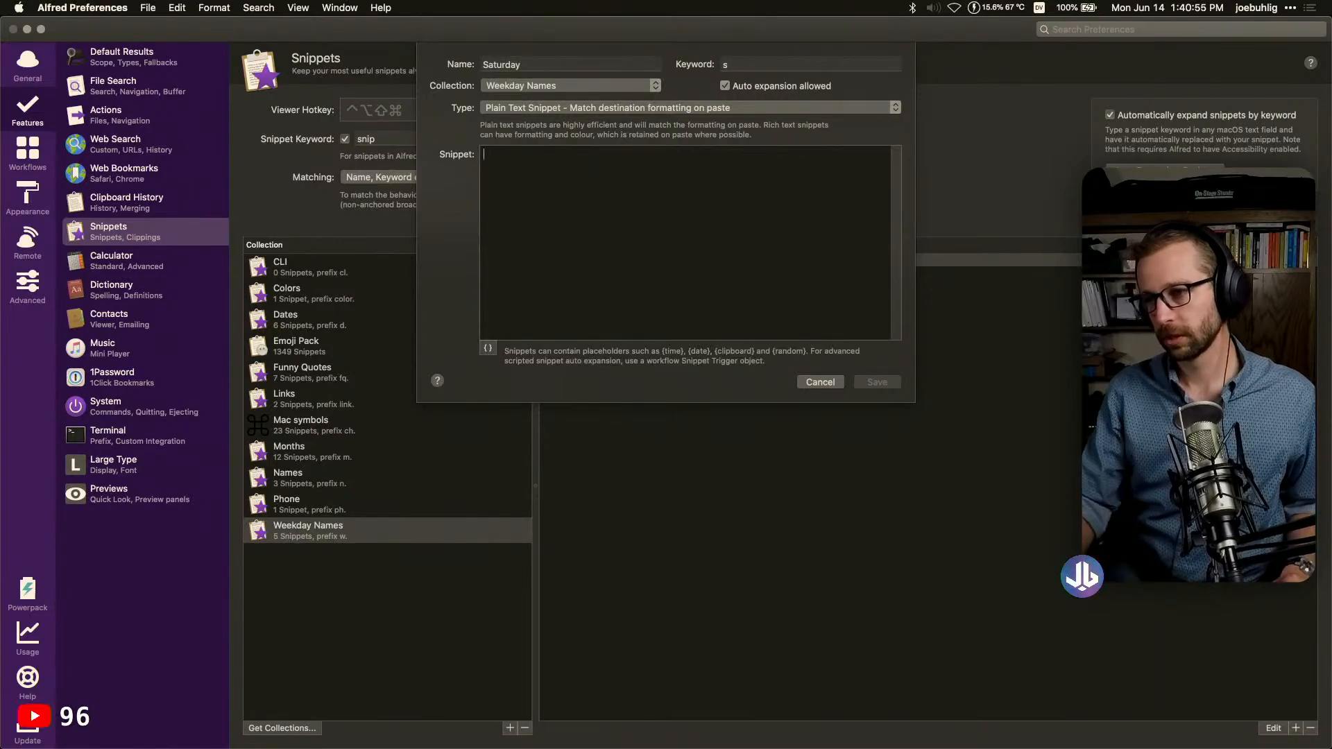
pyautogui.doubleClick(505, 62)
pyautogui.press('super+c')
pyautogui.click(581, 254)
pyautogui.press('super+v')
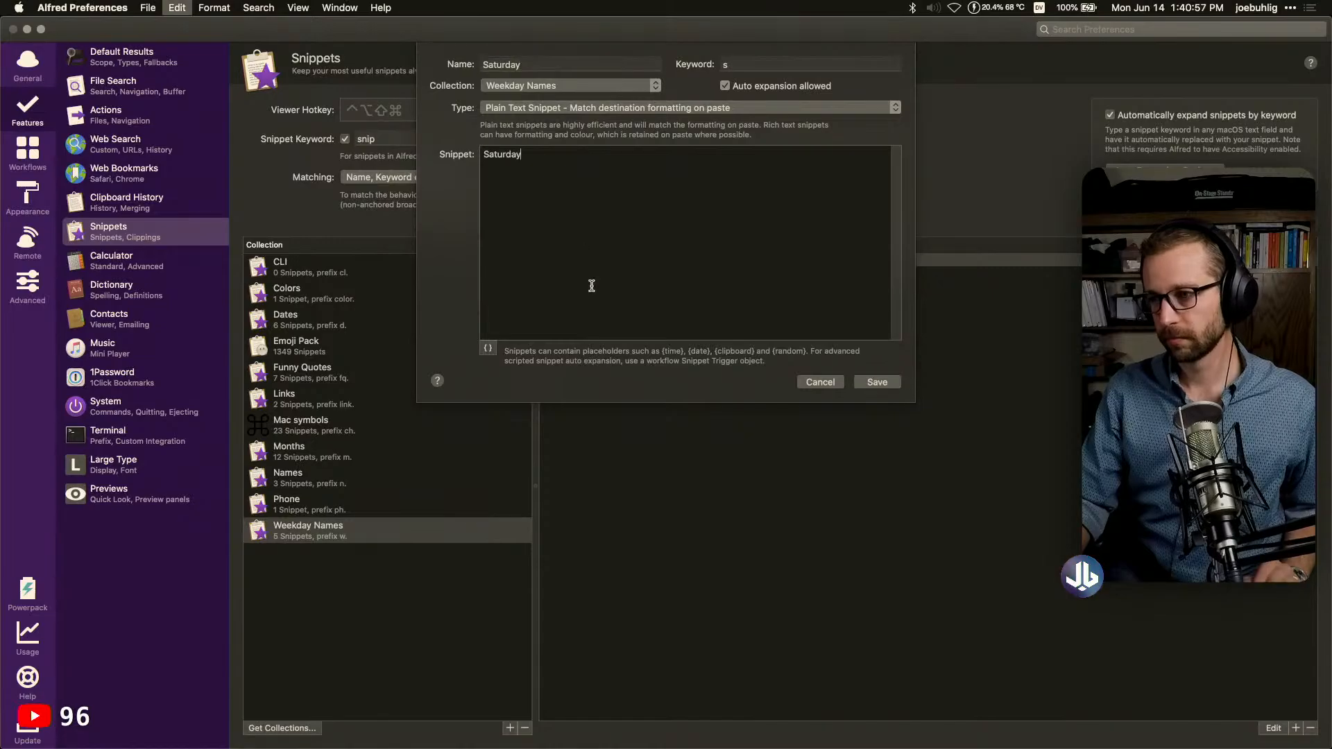
pyautogui.click(895, 382)
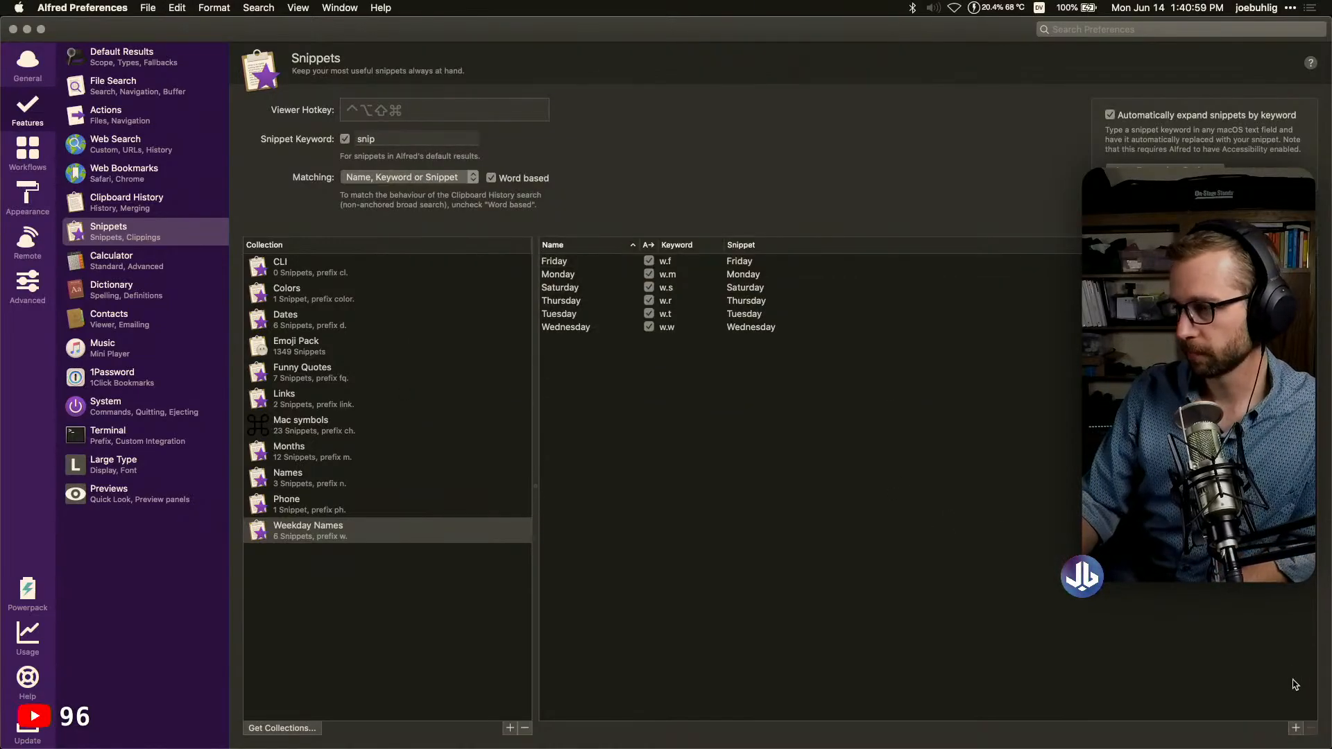
# Add a snippet named Sunday to the Weekday Names collection with keyword "n" and the text "Sunday"
pyautogui.click(1295, 728)
pyautogui.write('S')
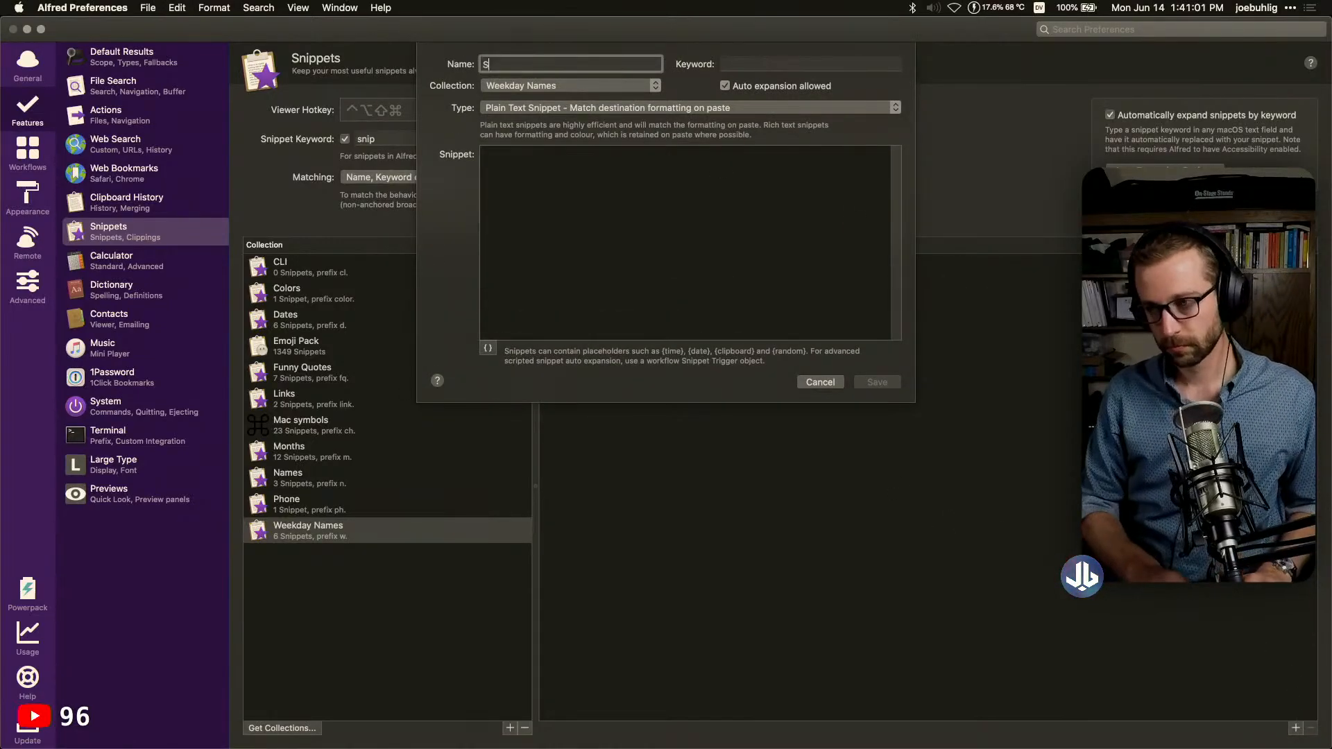
pyautogui.write('unday')
pyautogui.press('Tab')
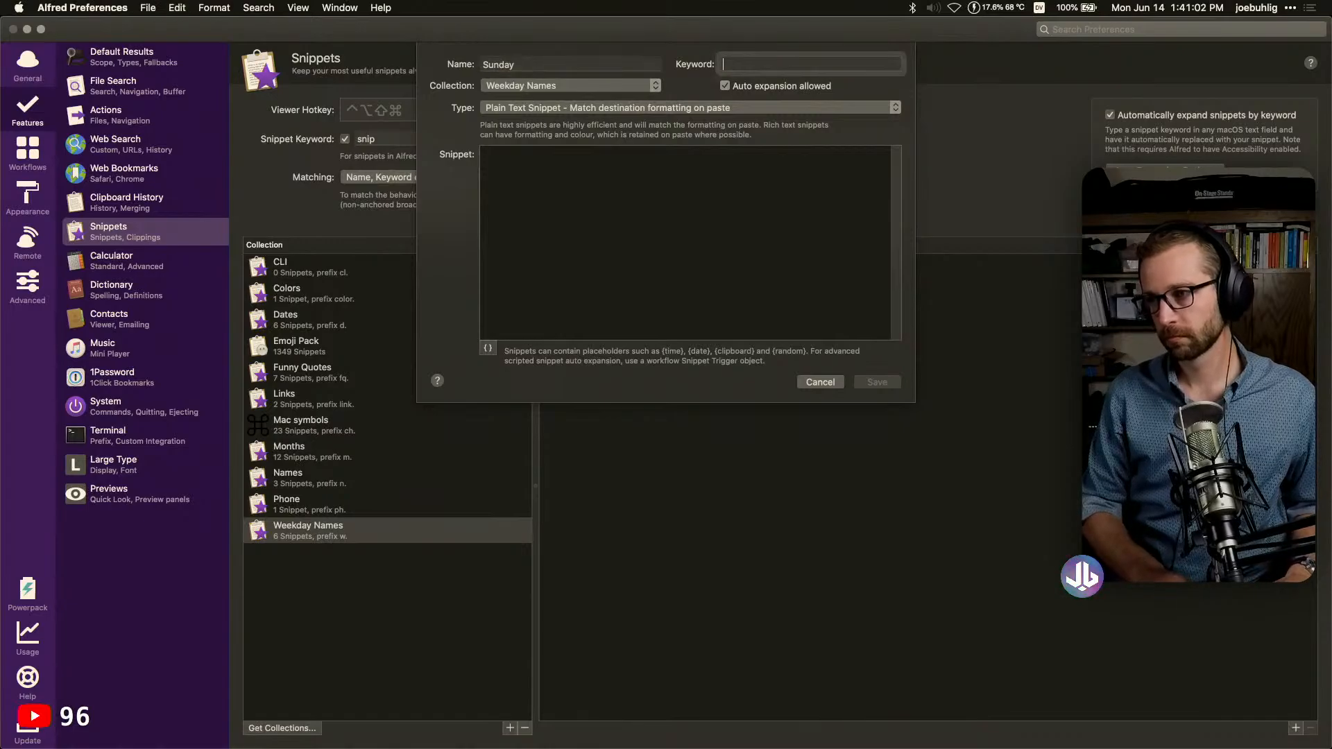
pyautogui.write('n')
pyautogui.press('Tab')
pyautogui.write('Sunday')
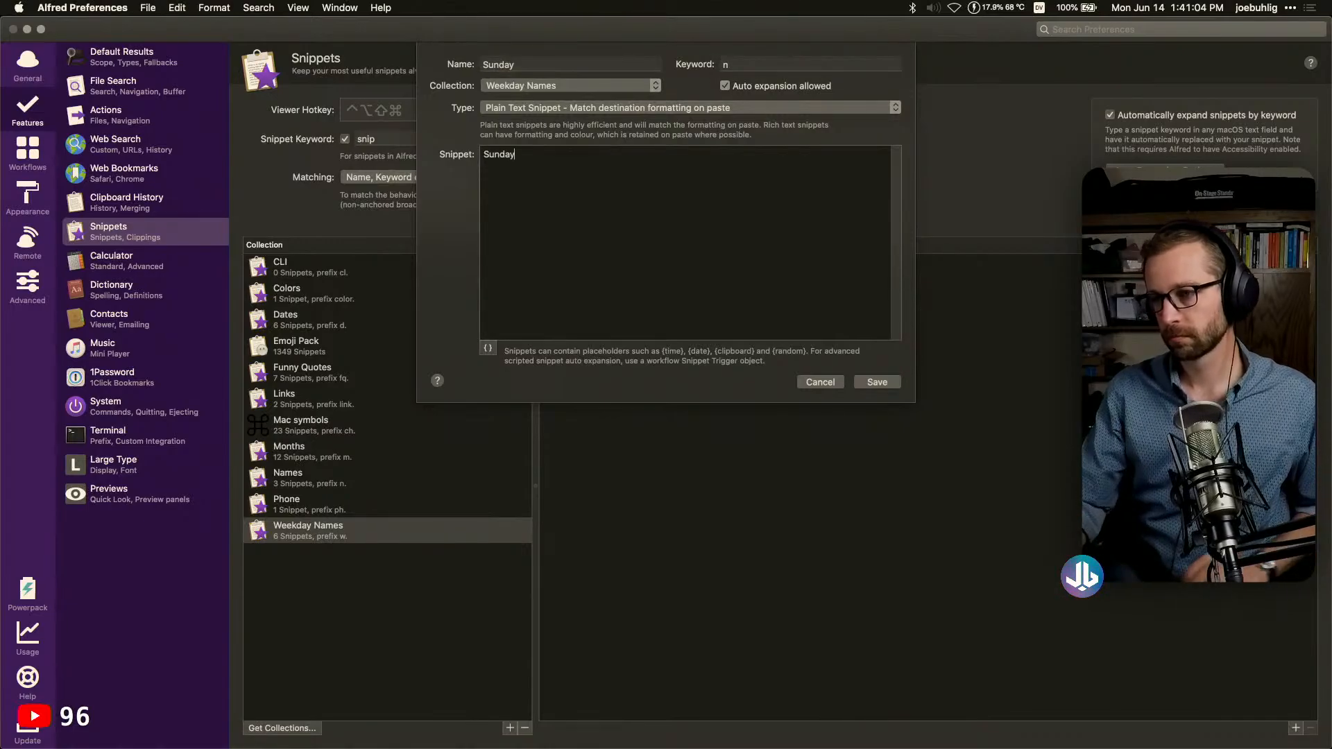
pyautogui.click(886, 385)
pyautogui.click(951, 490)
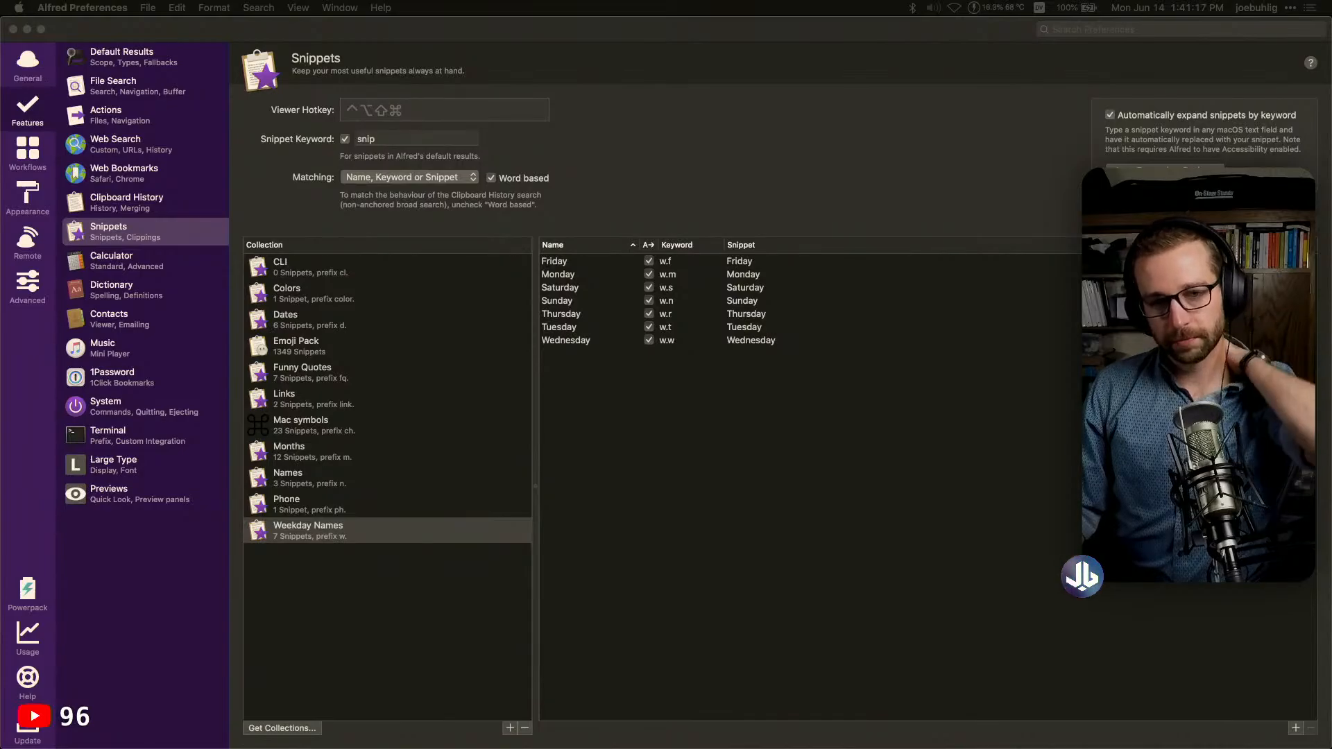
# Bring the TextExpander window back into view and collapse its Date/Time snippet group
pyautogui.moveTo(2, 154); pyautogui.dragTo(610, 129)
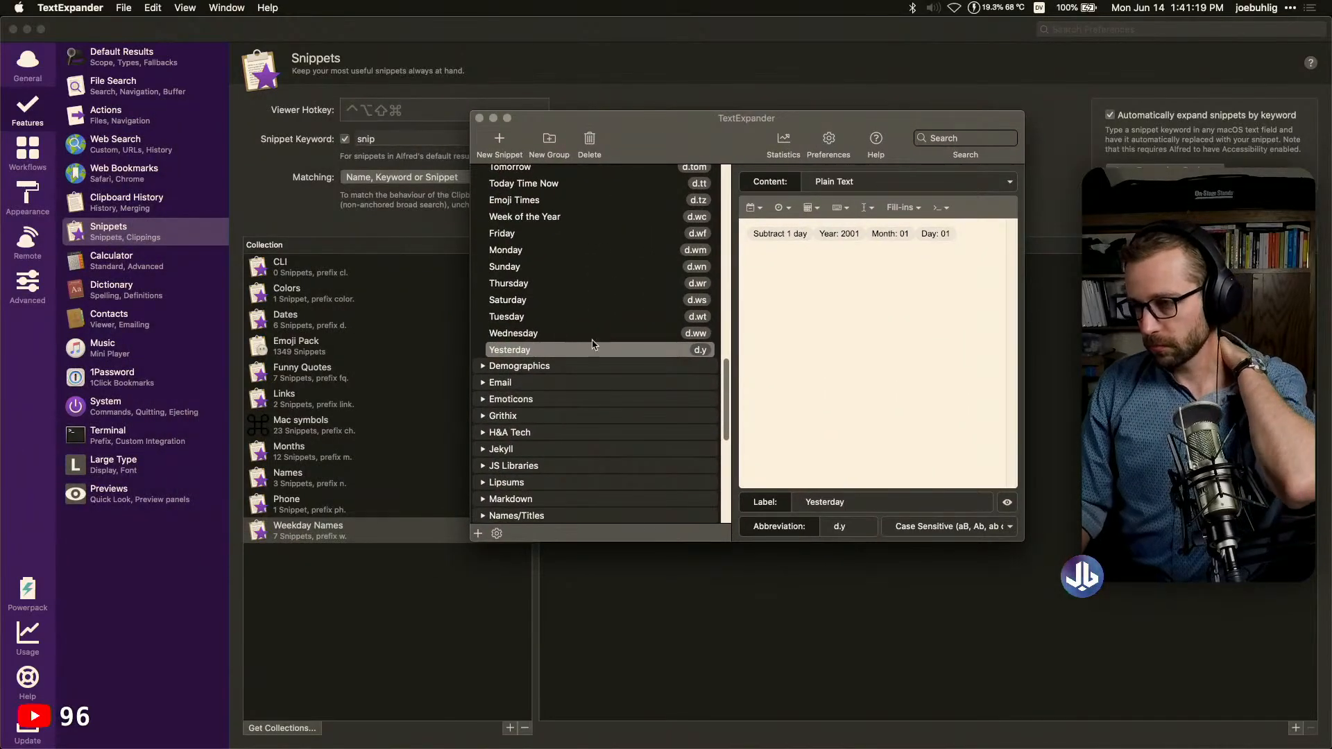
pyautogui.scroll(10, 565, 229)
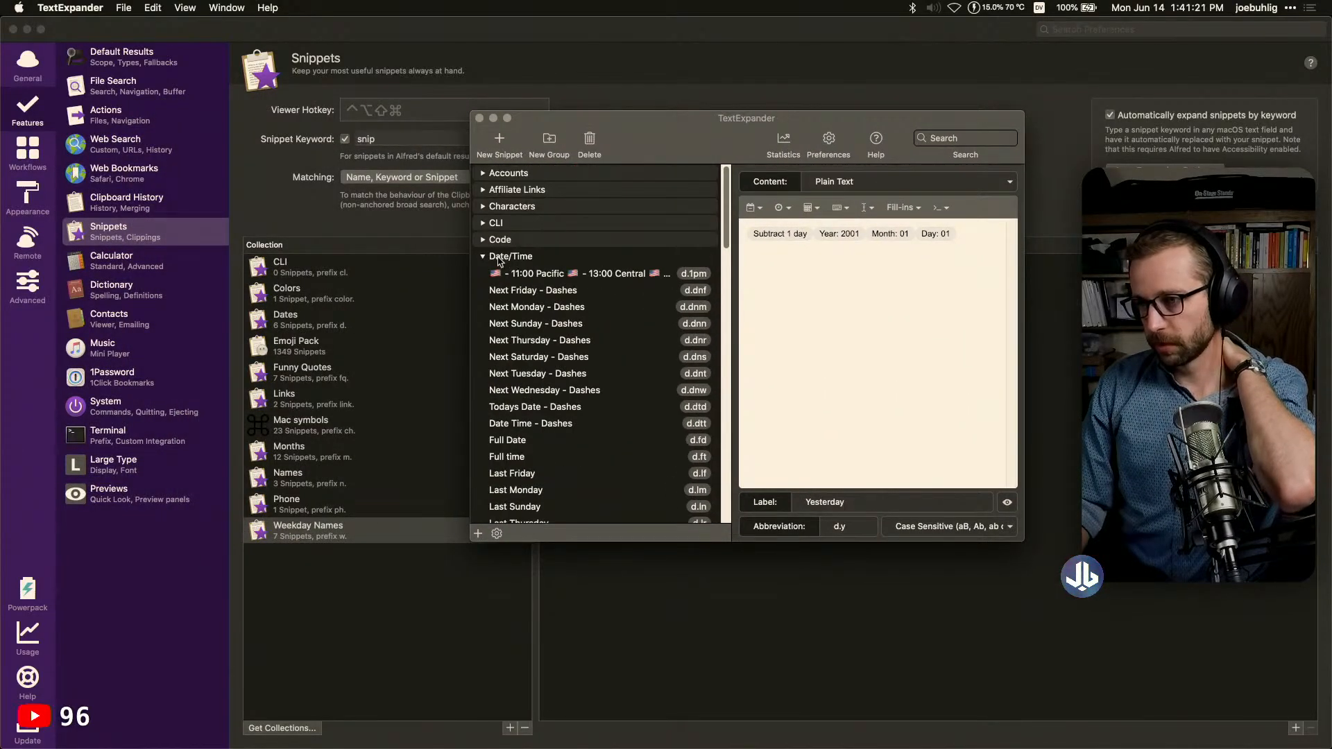
pyautogui.click(483, 256)
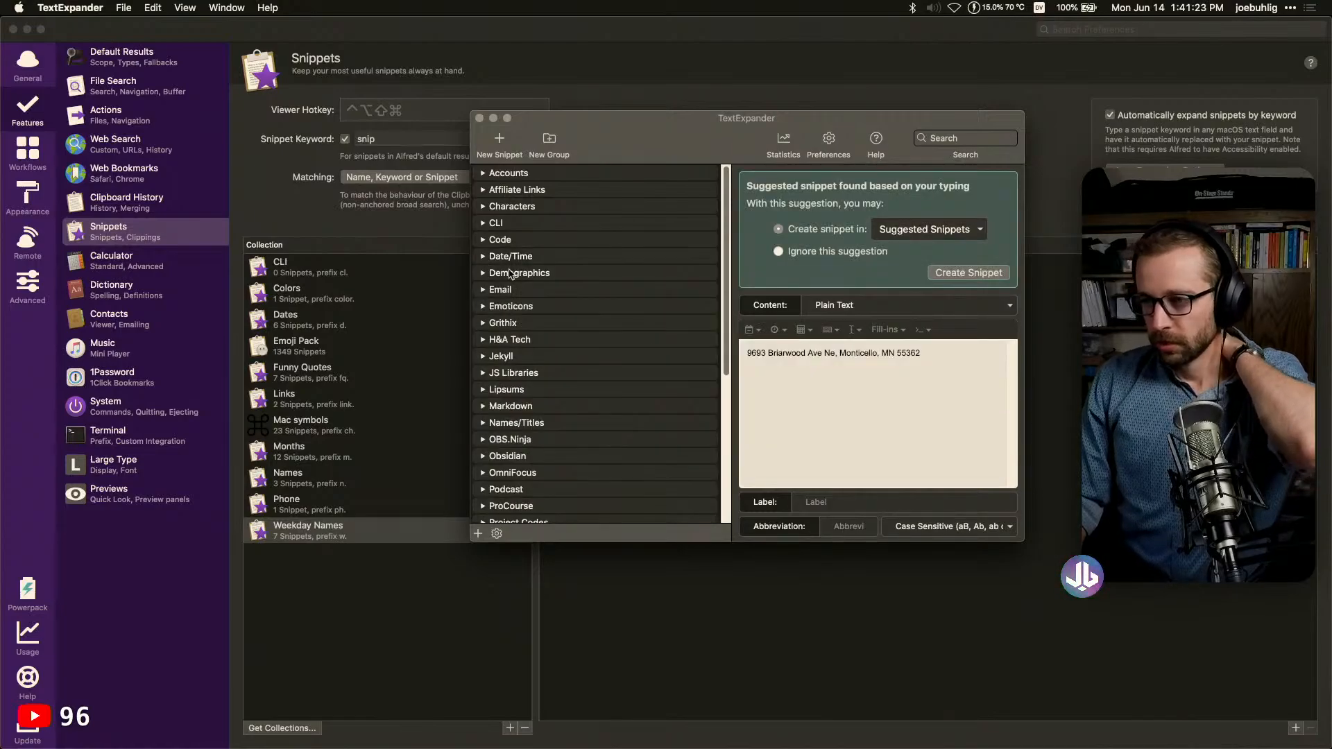
# Review the three snippets in TextExpander's Emoticons group, checking their content and abbreviations, and collapse the group
pyautogui.click(518, 307)
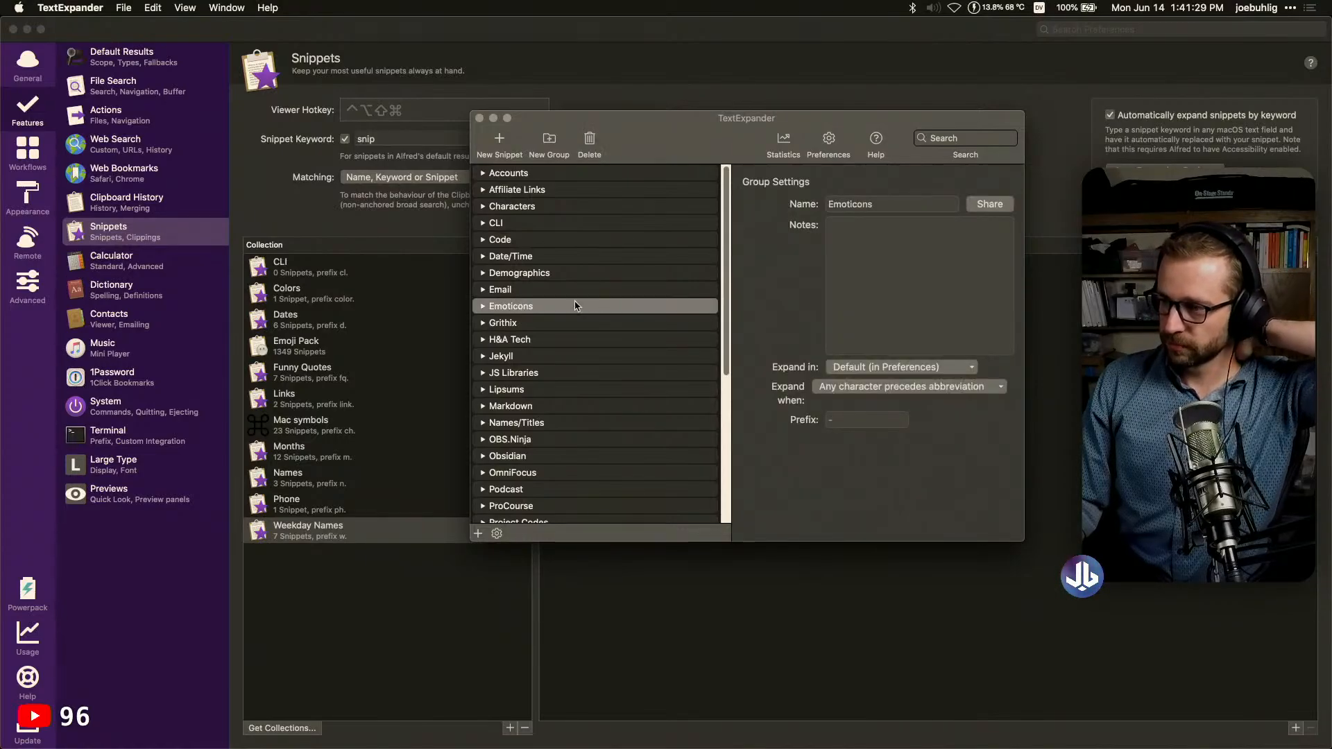
pyautogui.click(484, 307)
pyautogui.click(521, 325)
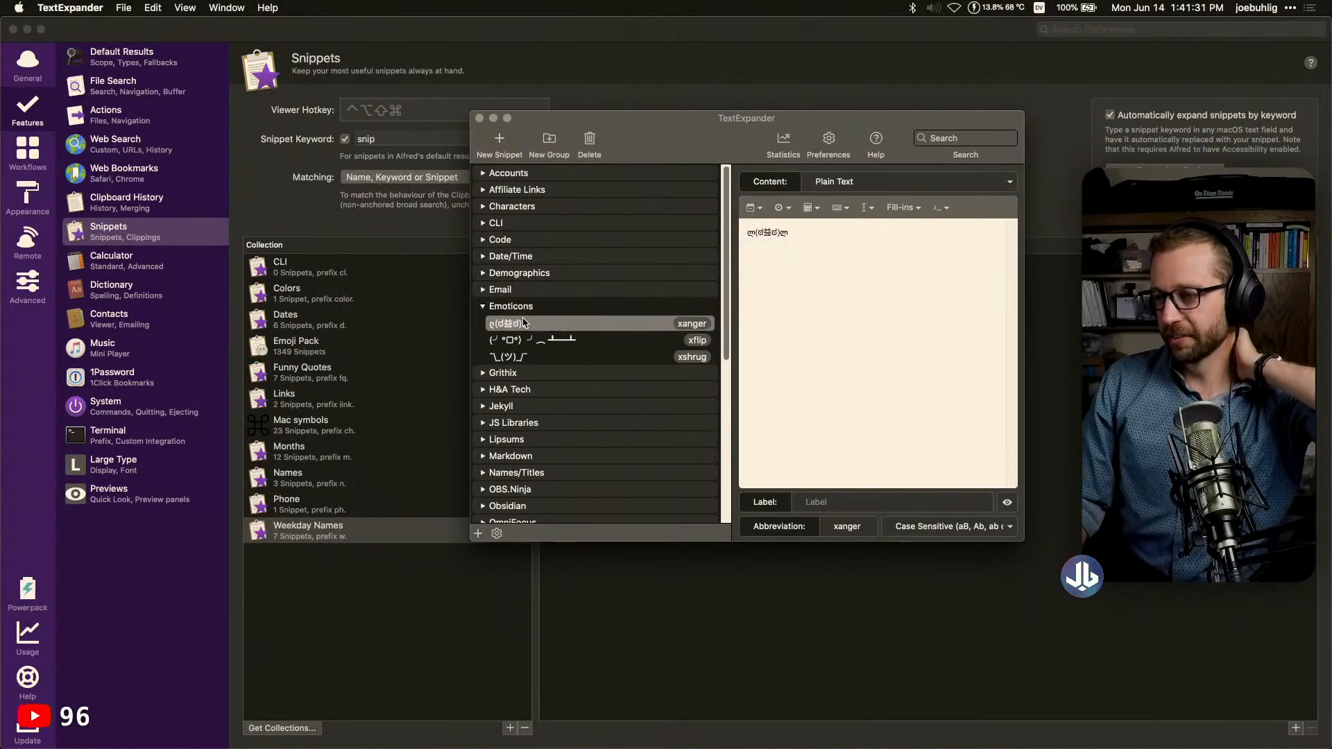
pyautogui.click(563, 341)
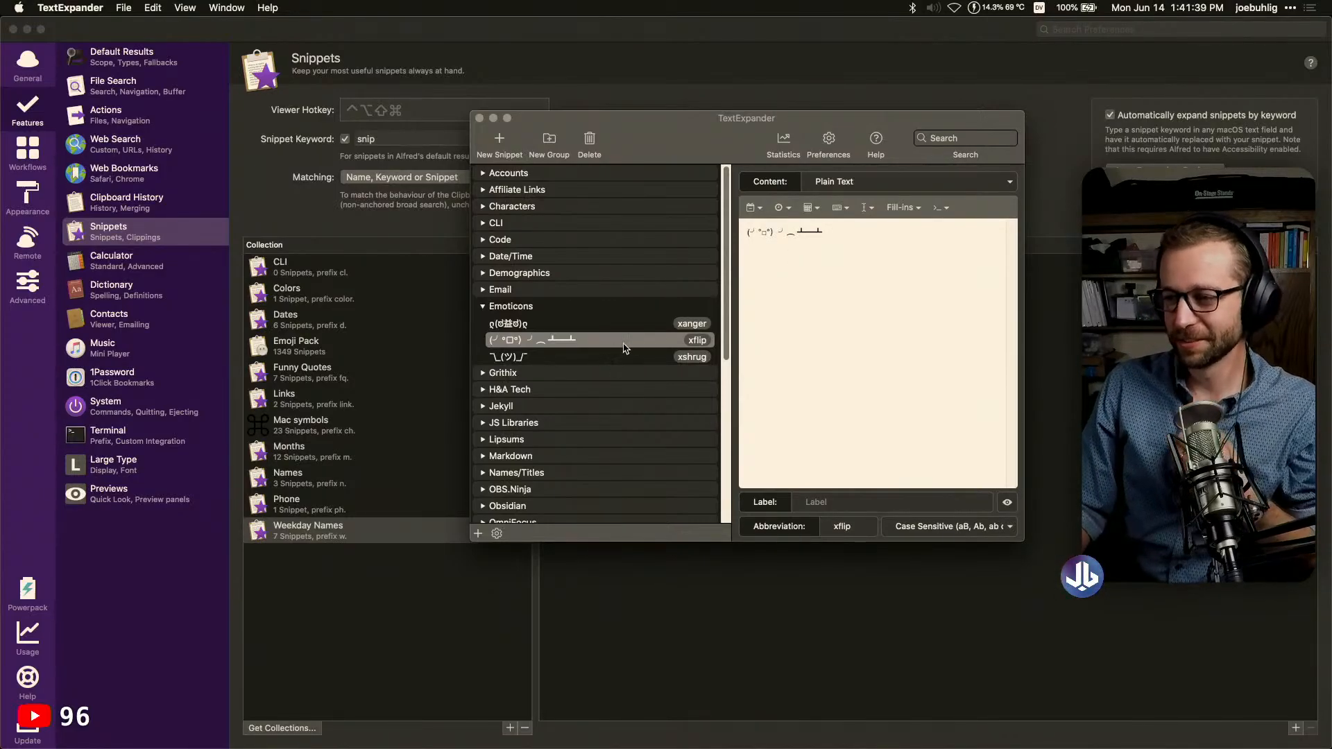
pyautogui.click(630, 357)
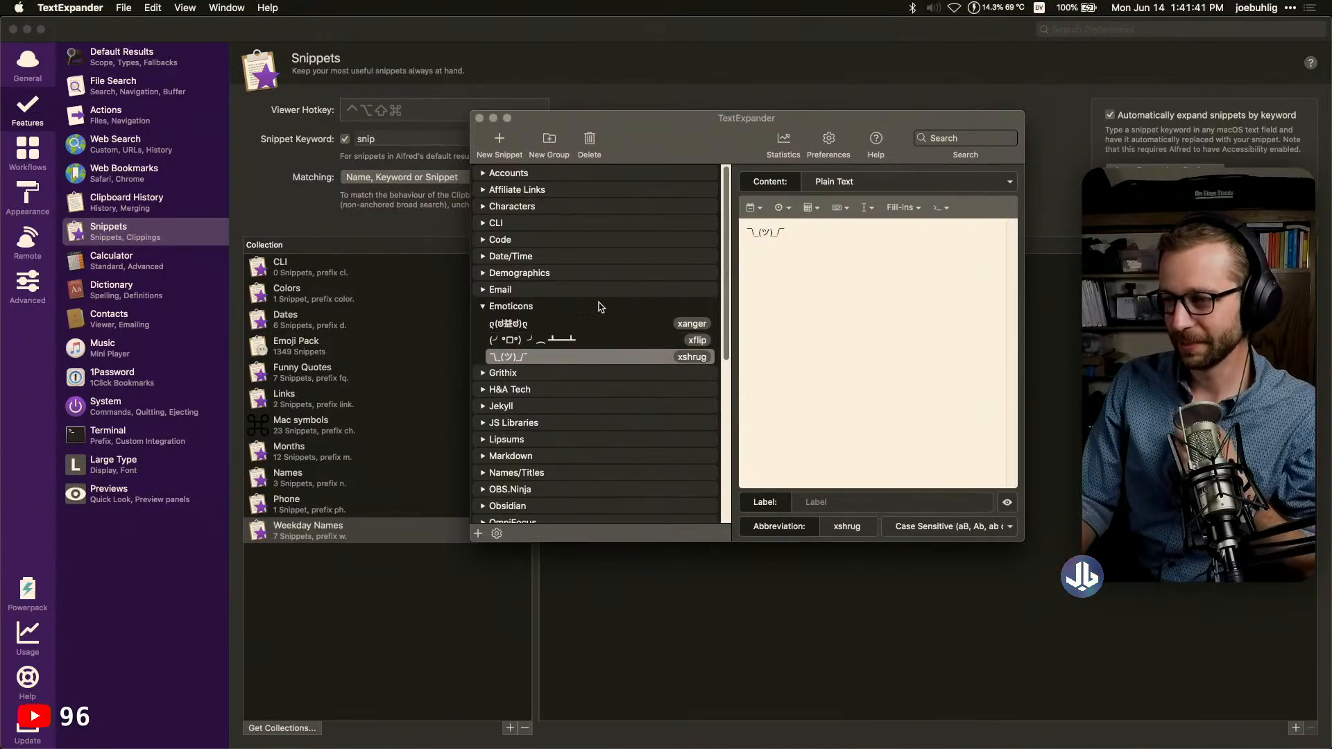
pyautogui.click(482, 308)
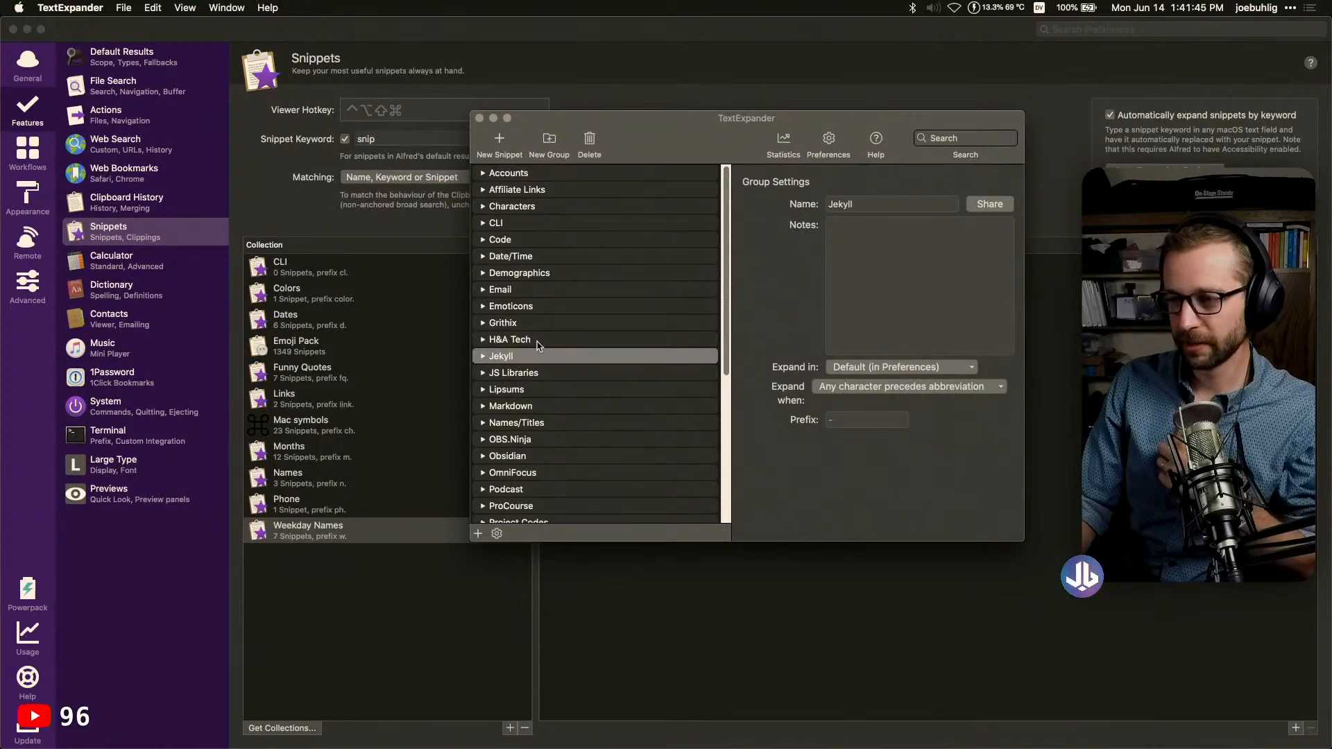
# Review the four snippets in TextExpander's Jekyll group, checking their content and abbreviations, and collapse the group
pyautogui.click(484, 357)
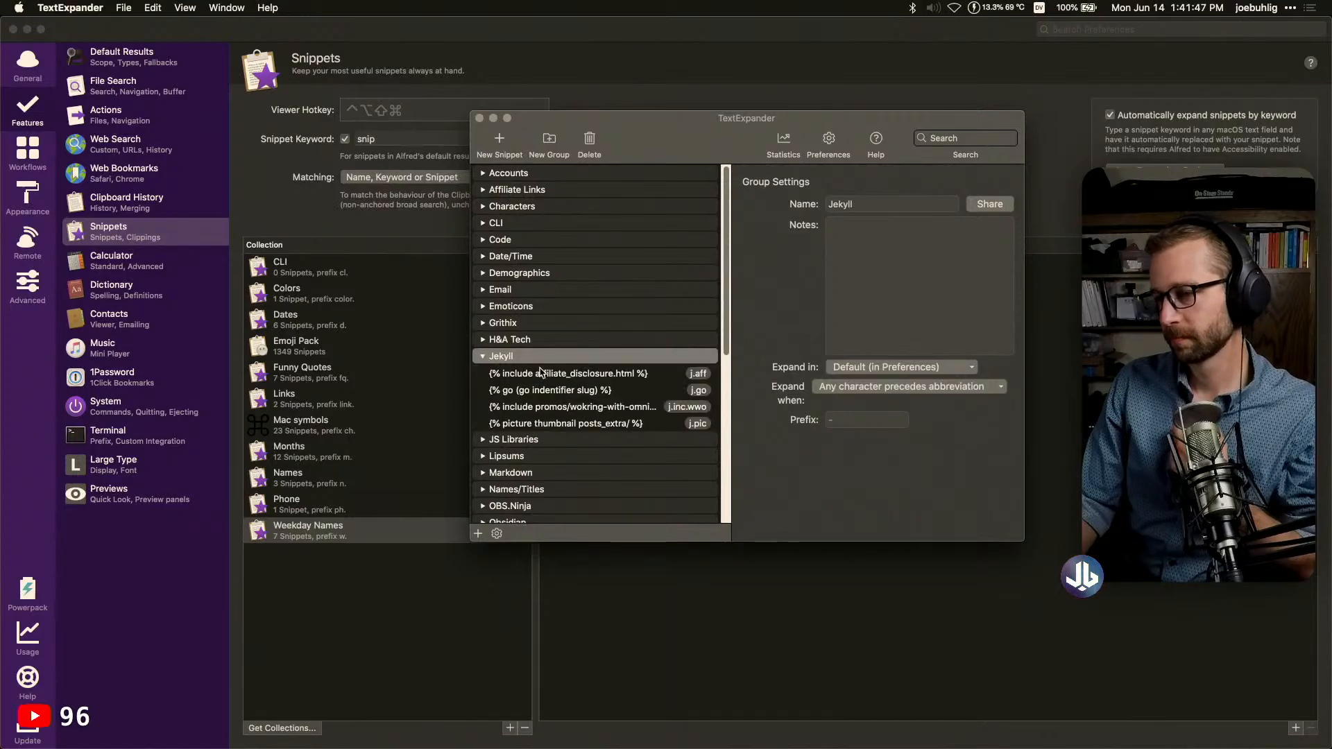
pyautogui.click(546, 374)
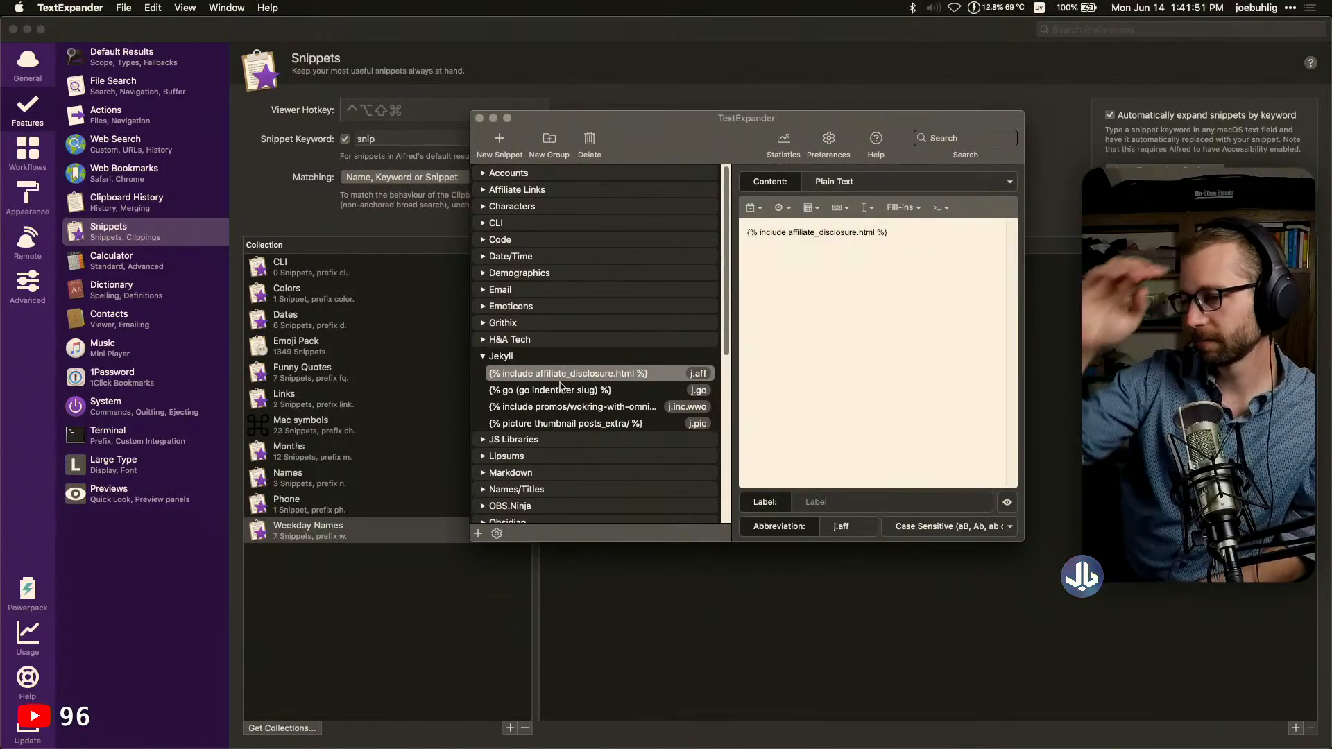
pyautogui.click(560, 389)
pyautogui.click(568, 407)
pyautogui.click(566, 423)
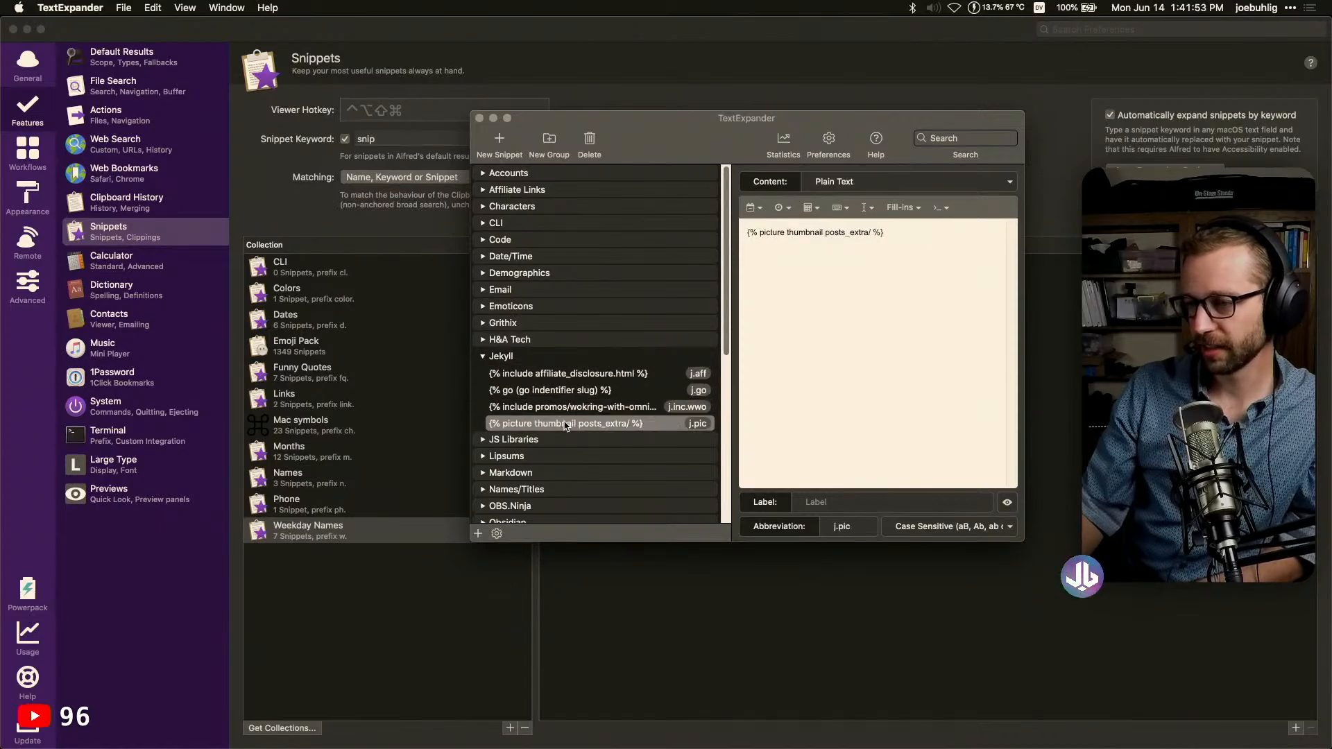
pyautogui.click(548, 375)
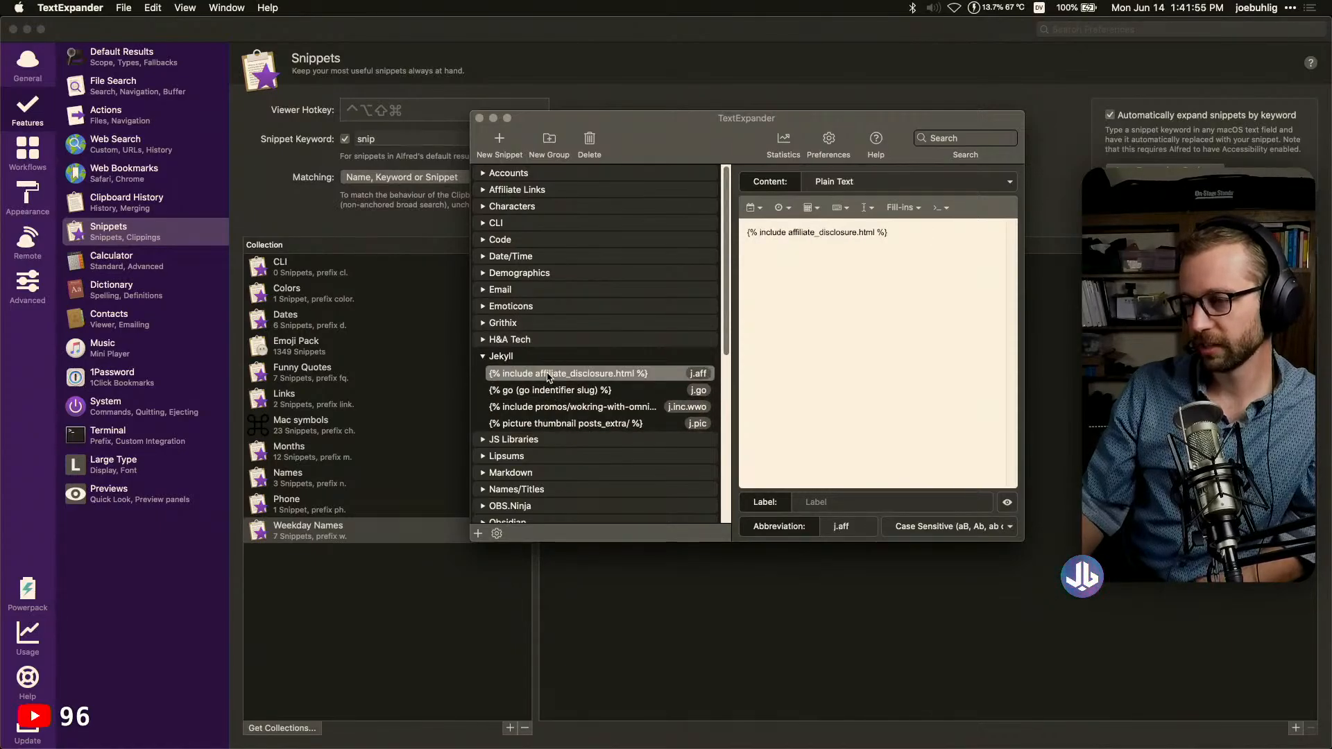
pyautogui.click(561, 391)
pyautogui.click(562, 407)
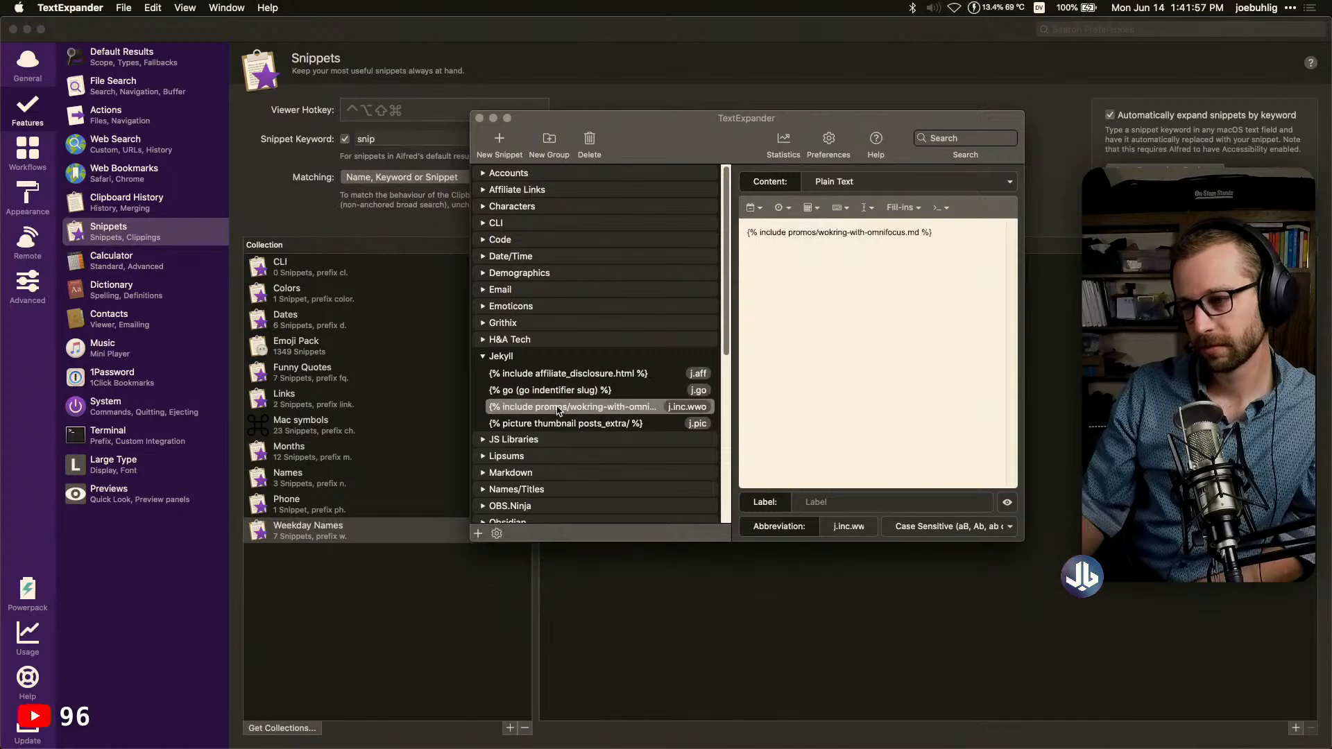
pyautogui.click(562, 424)
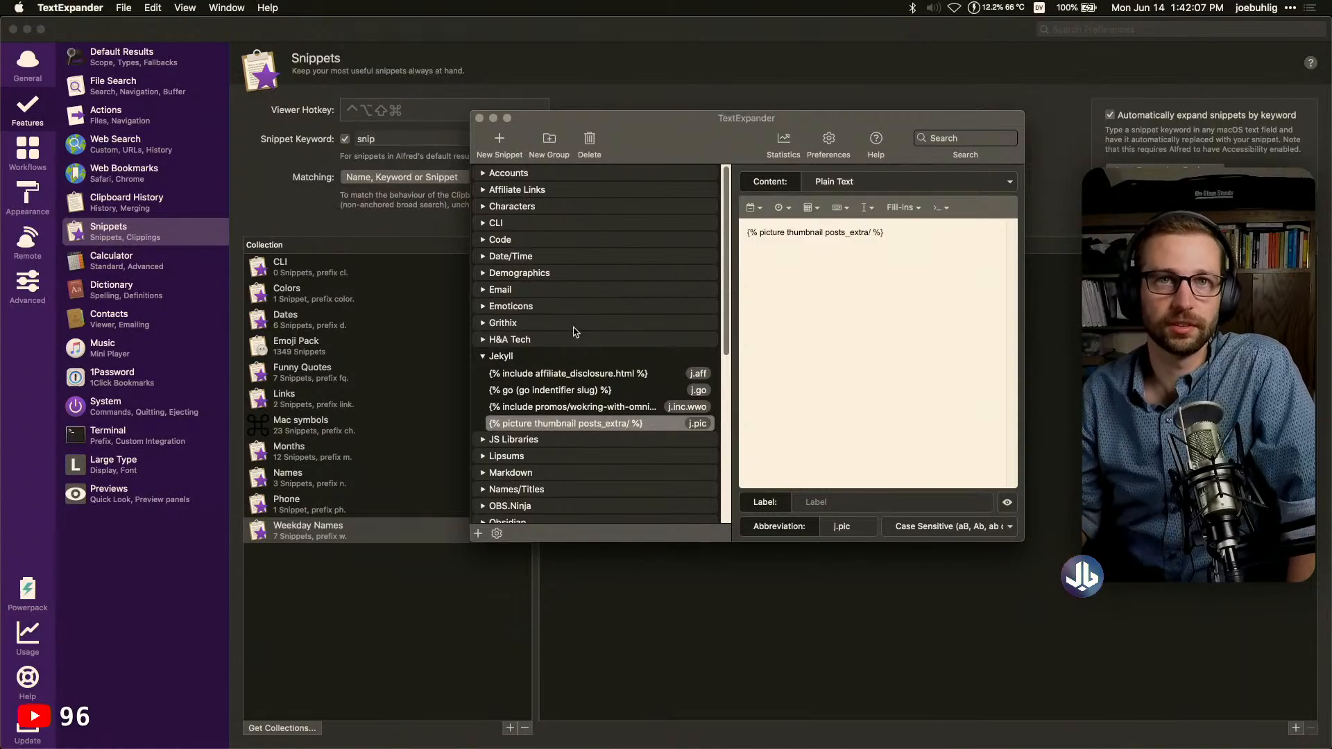
pyautogui.click(484, 357)
# Look through the snippets and abbreviations in TextExpander's Lipsums group and move its window clear of the Alfred preferences
pyautogui.scroll(-3, 494, 397)
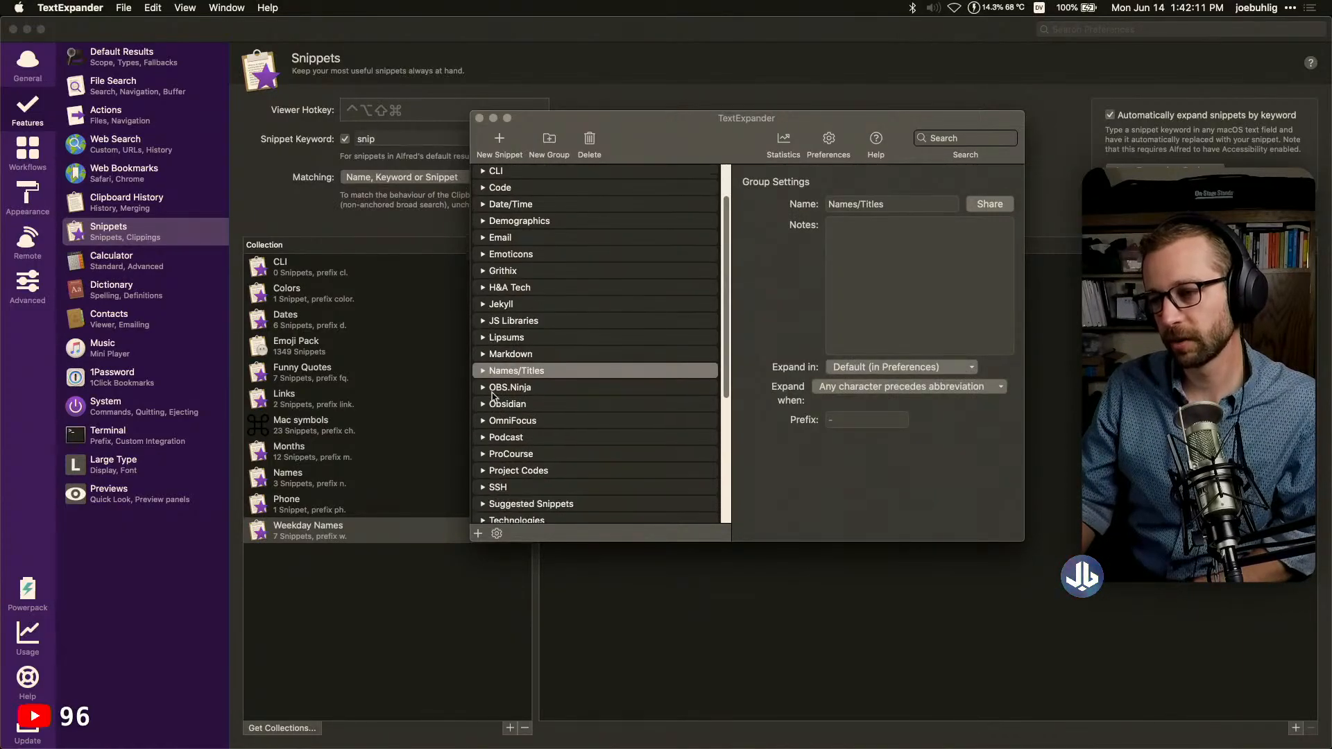
pyautogui.click(484, 305)
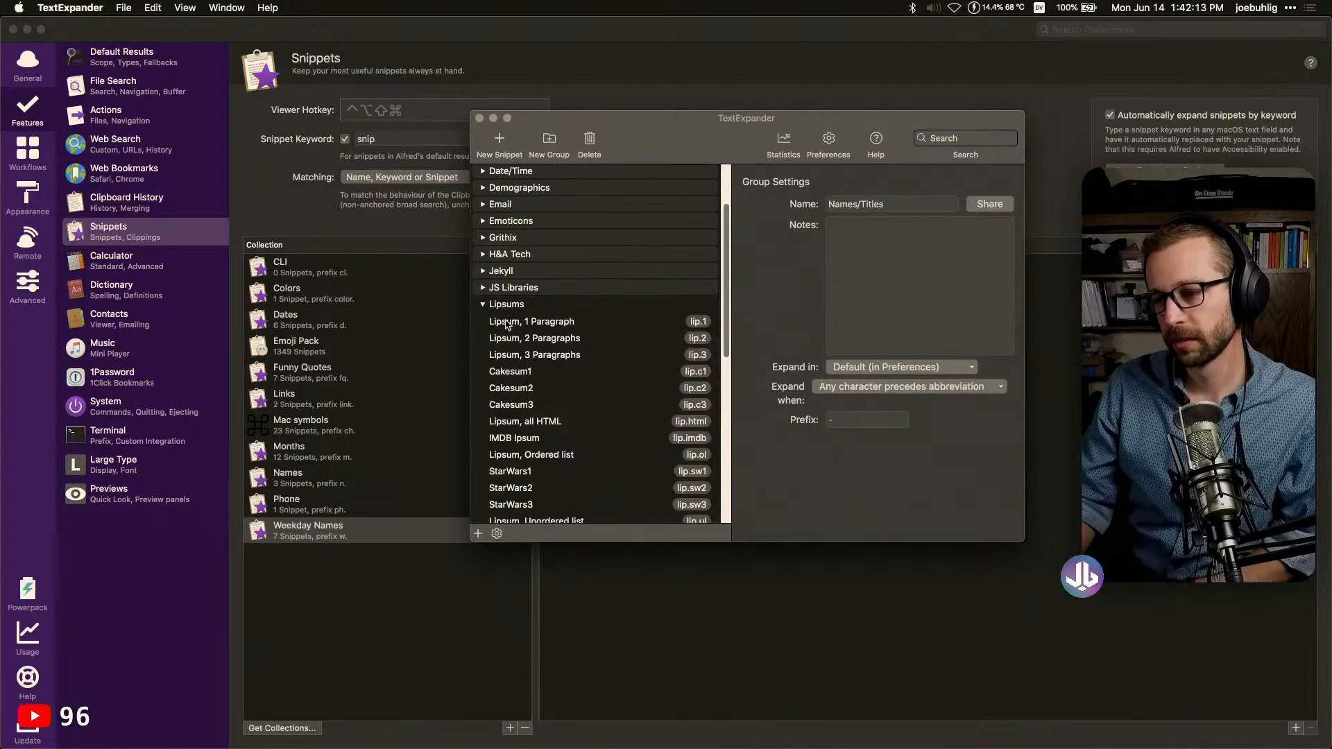
pyautogui.scroll(-10, 508, 322)
pyautogui.scroll(8, 510, 320)
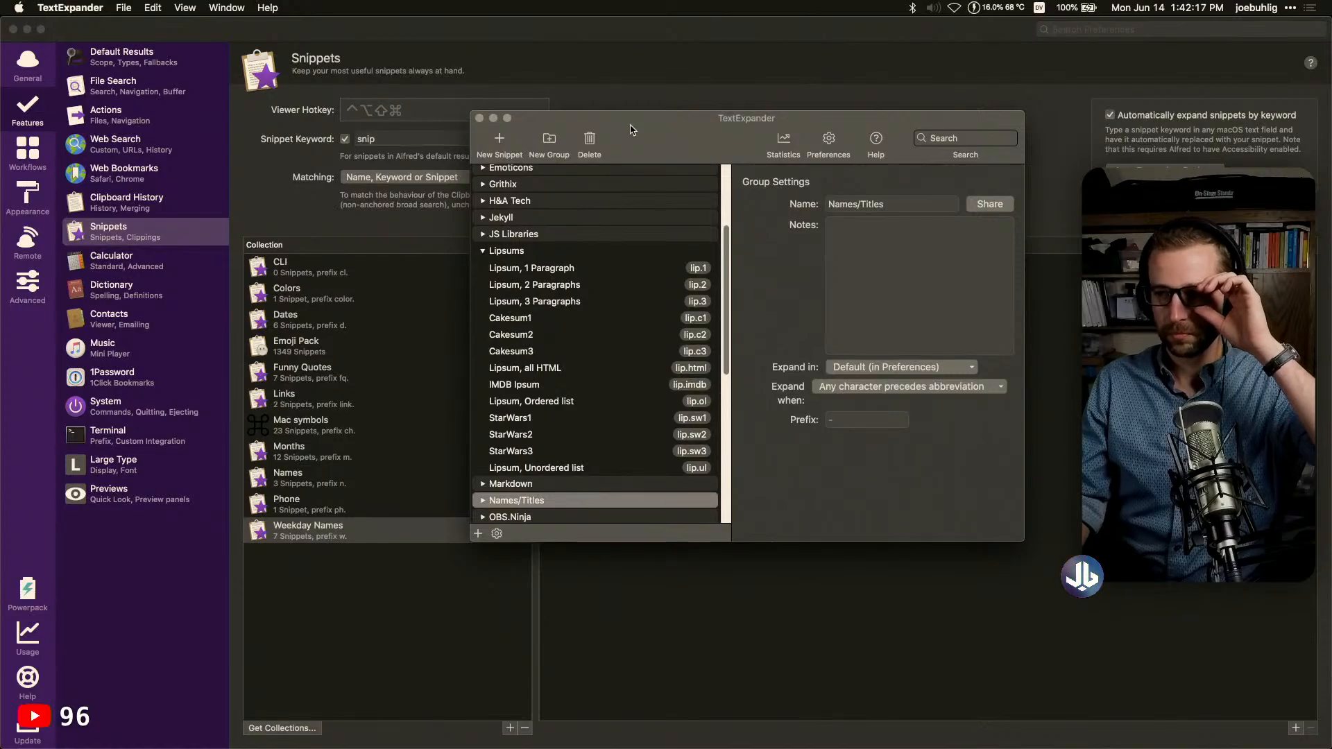
pyautogui.moveTo(632, 119); pyautogui.dragTo(0, 136)
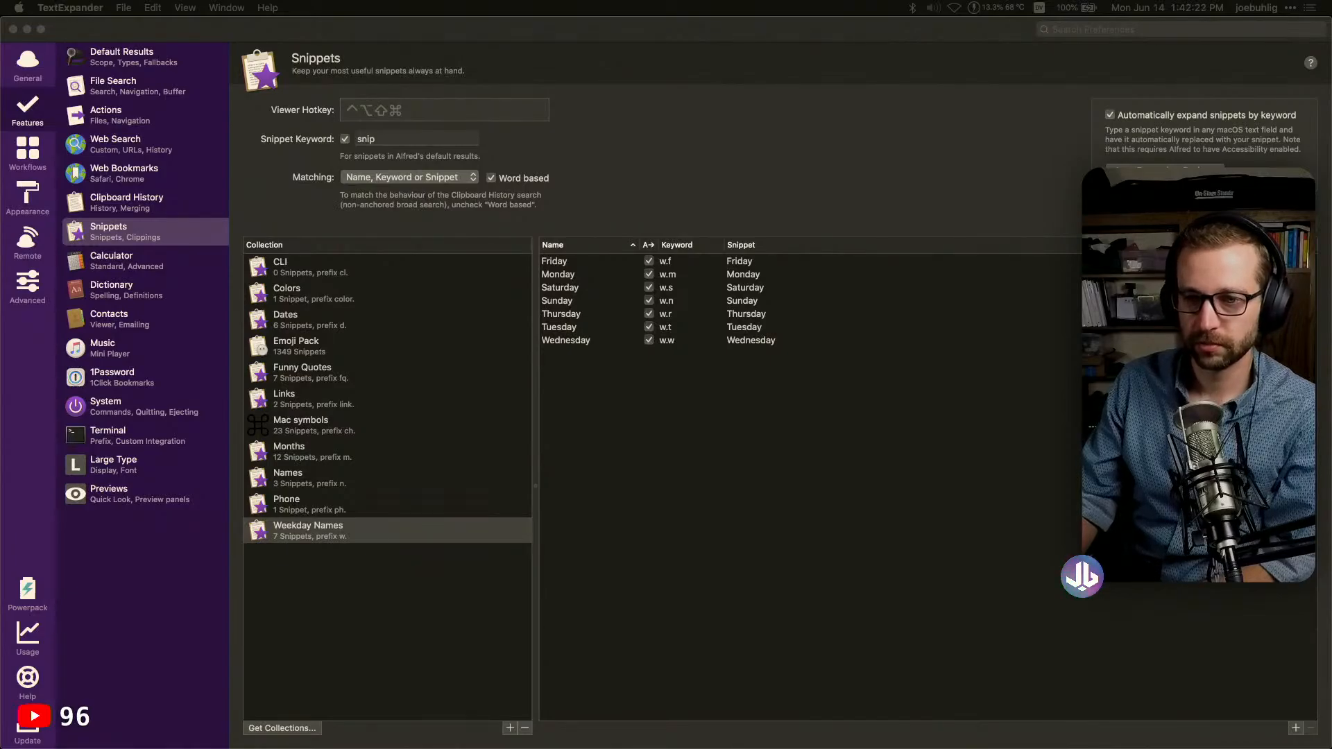
# Switch to Alfred Preferences and create a snippet collection named Lipsums with the keyword prefix "lip."
pyautogui.click(601, 467)
pyautogui.click(510, 728)
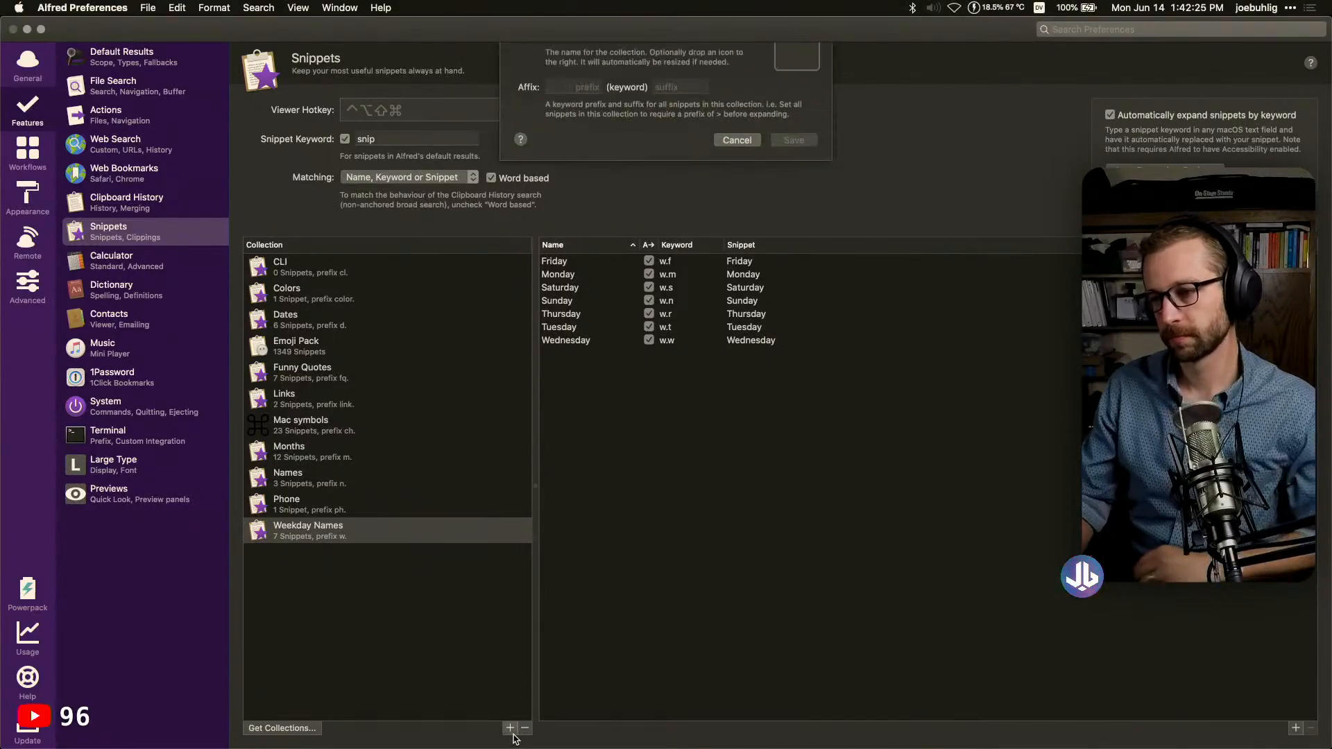
pyautogui.write('Lipso')
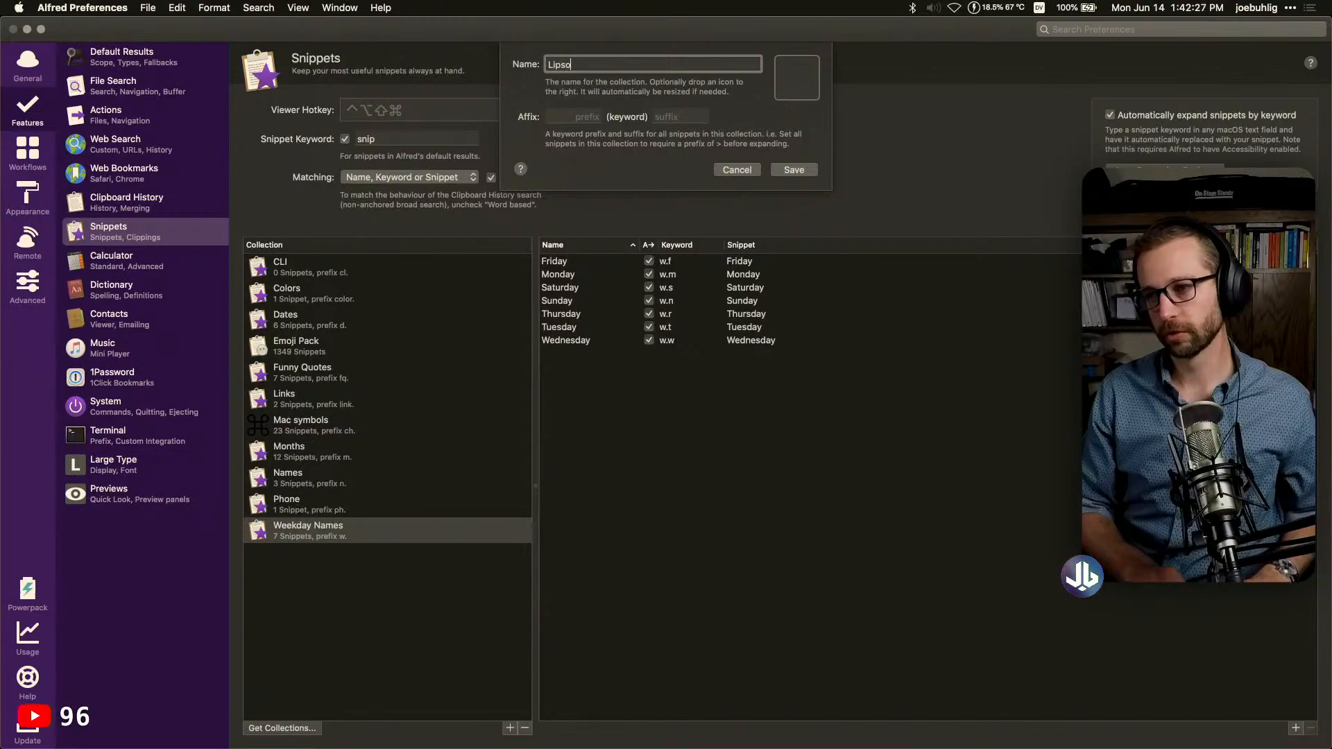
pyautogui.press('BackSpace')
pyautogui.write('ums')
pyautogui.press('Tab')
pyautogui.write('lip.')
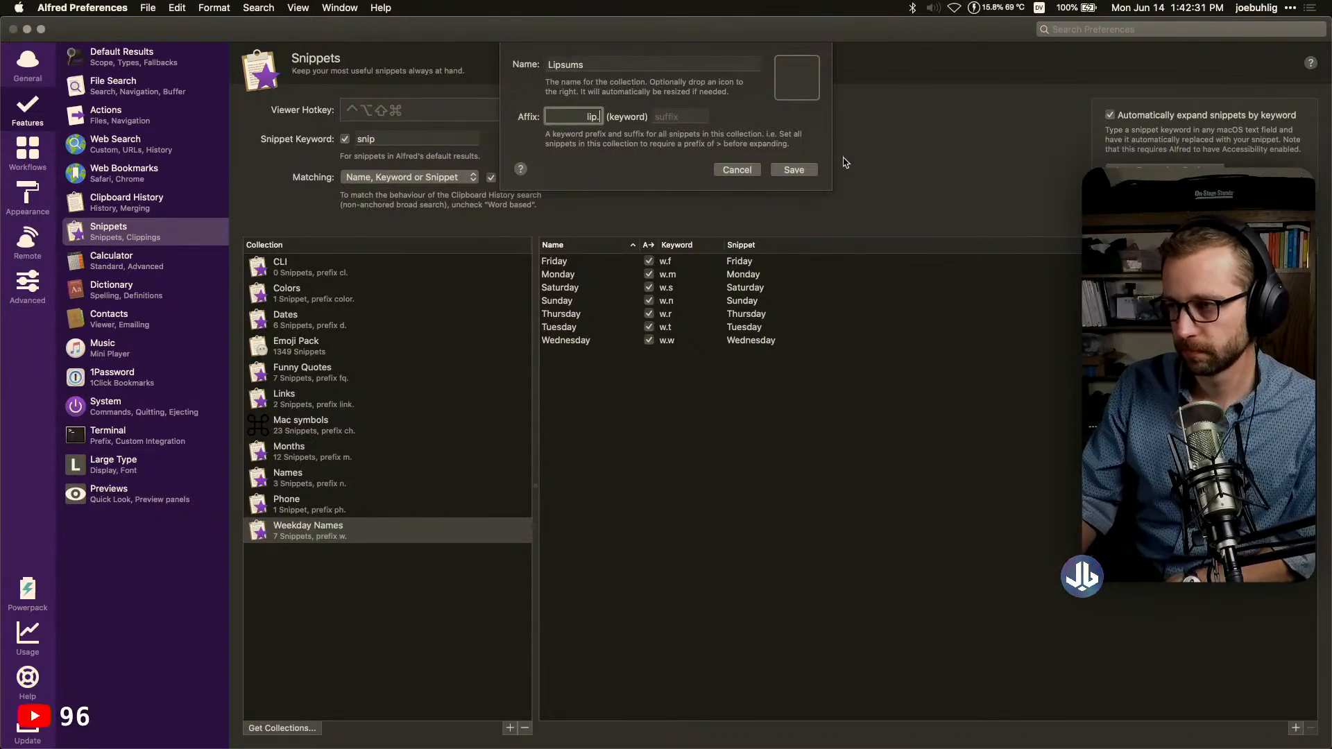
pyautogui.click(805, 170)
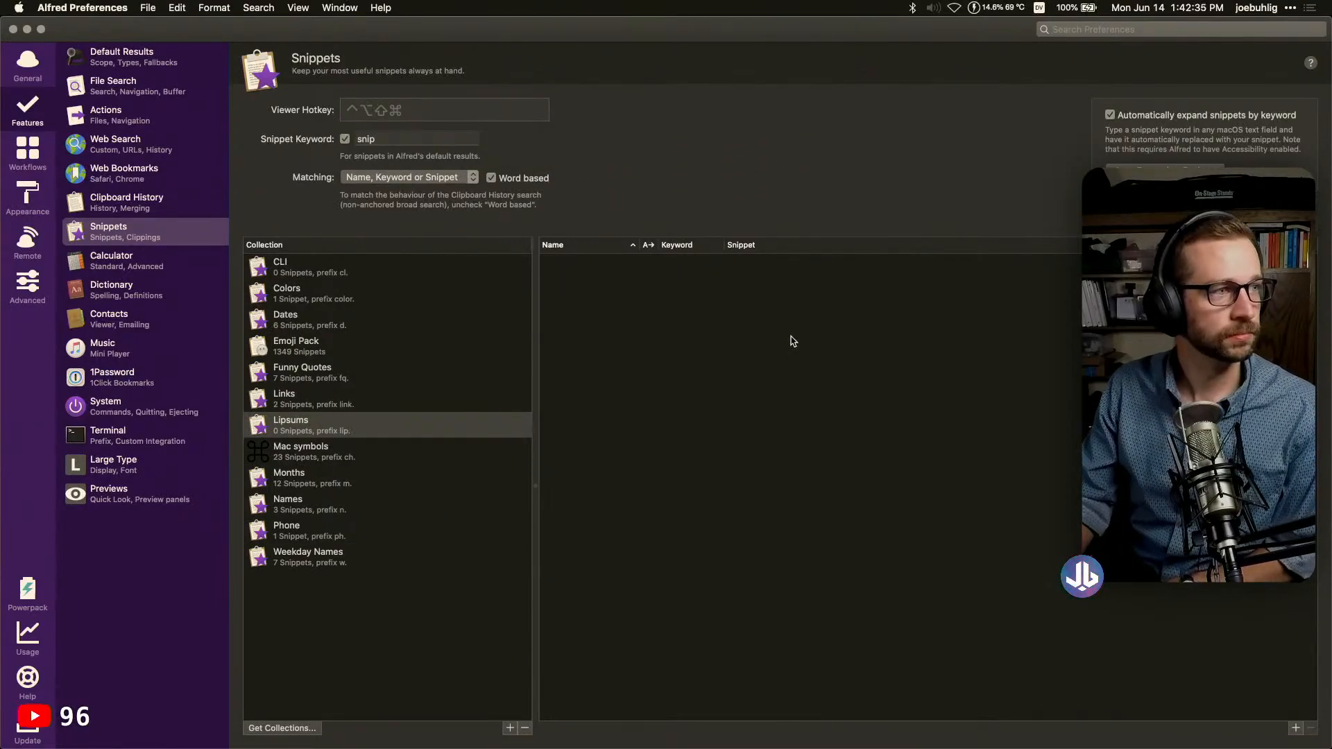
# Add a snippet named "Default, 1 Para" to the Lipsums collection with keyword "1" and one paragraph of "Lorem ipsum dolor sit amet" text
pyautogui.click(1296, 728)
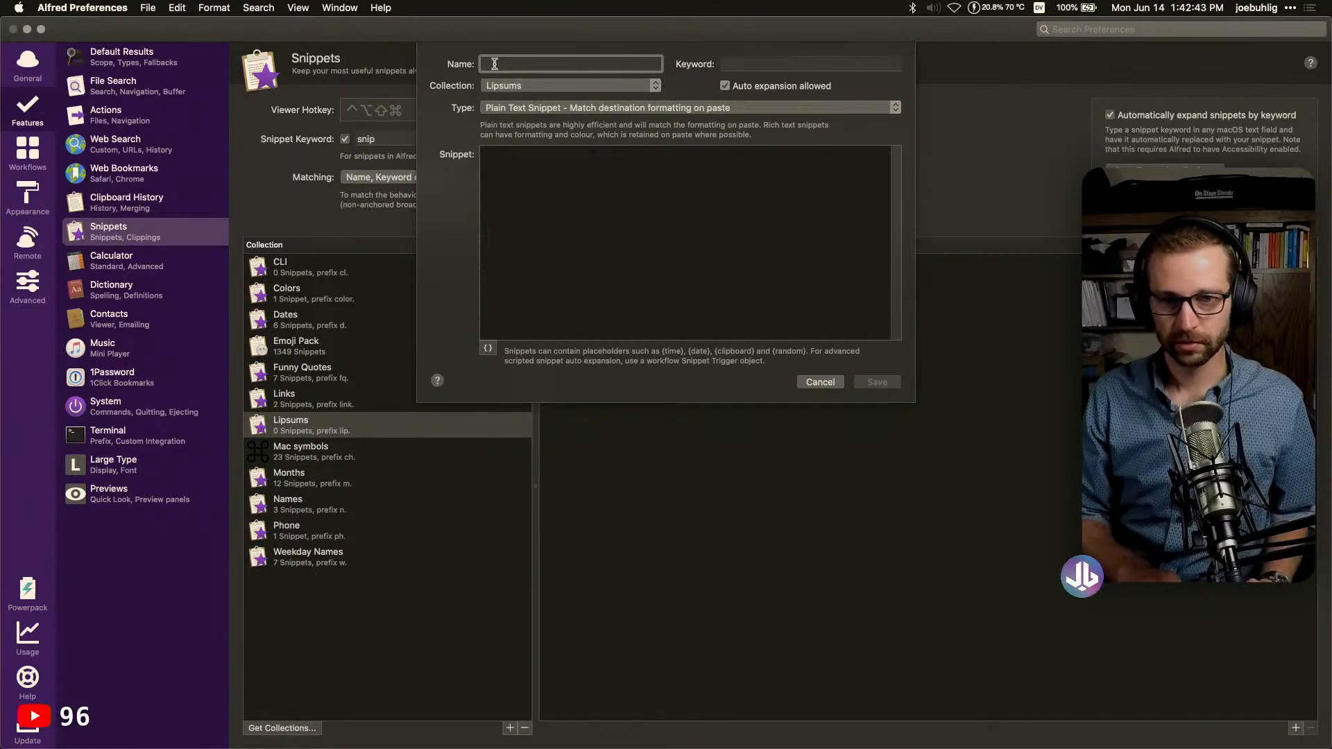
pyautogui.write('Default')
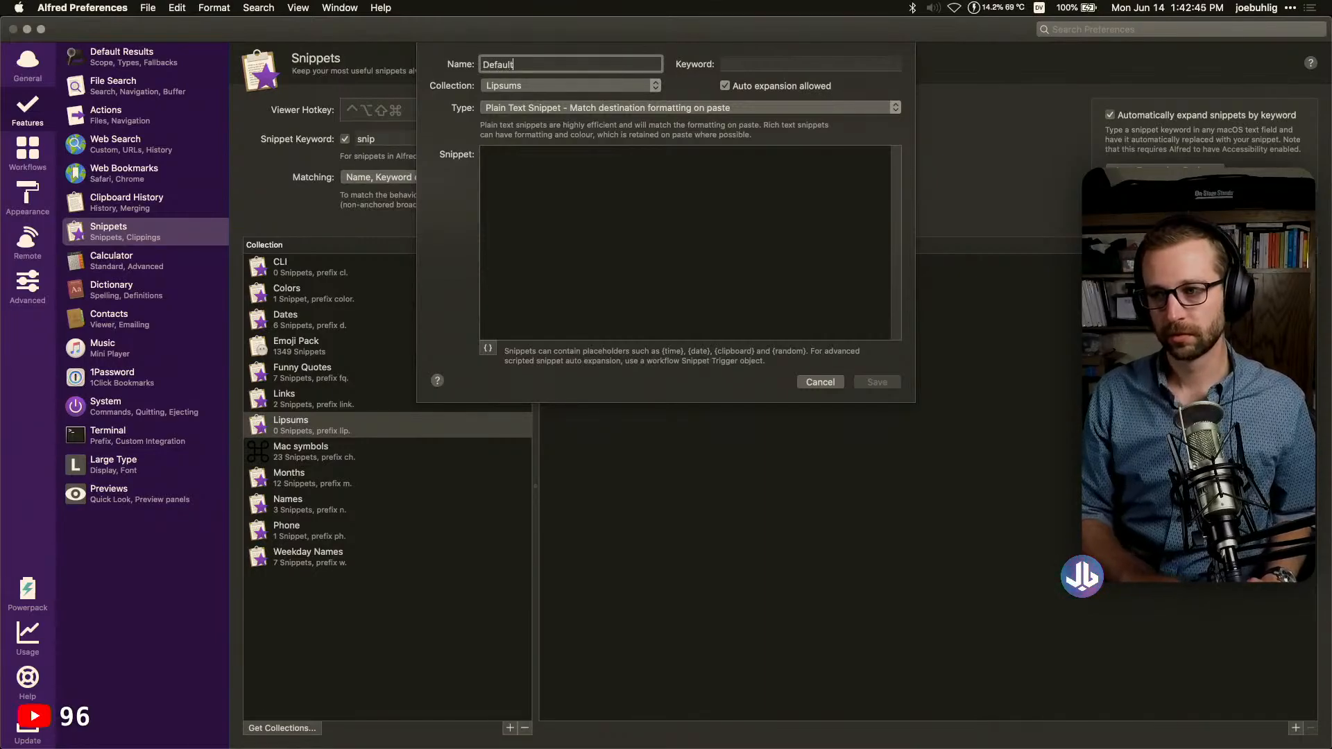
pyautogui.write(', 1 P')
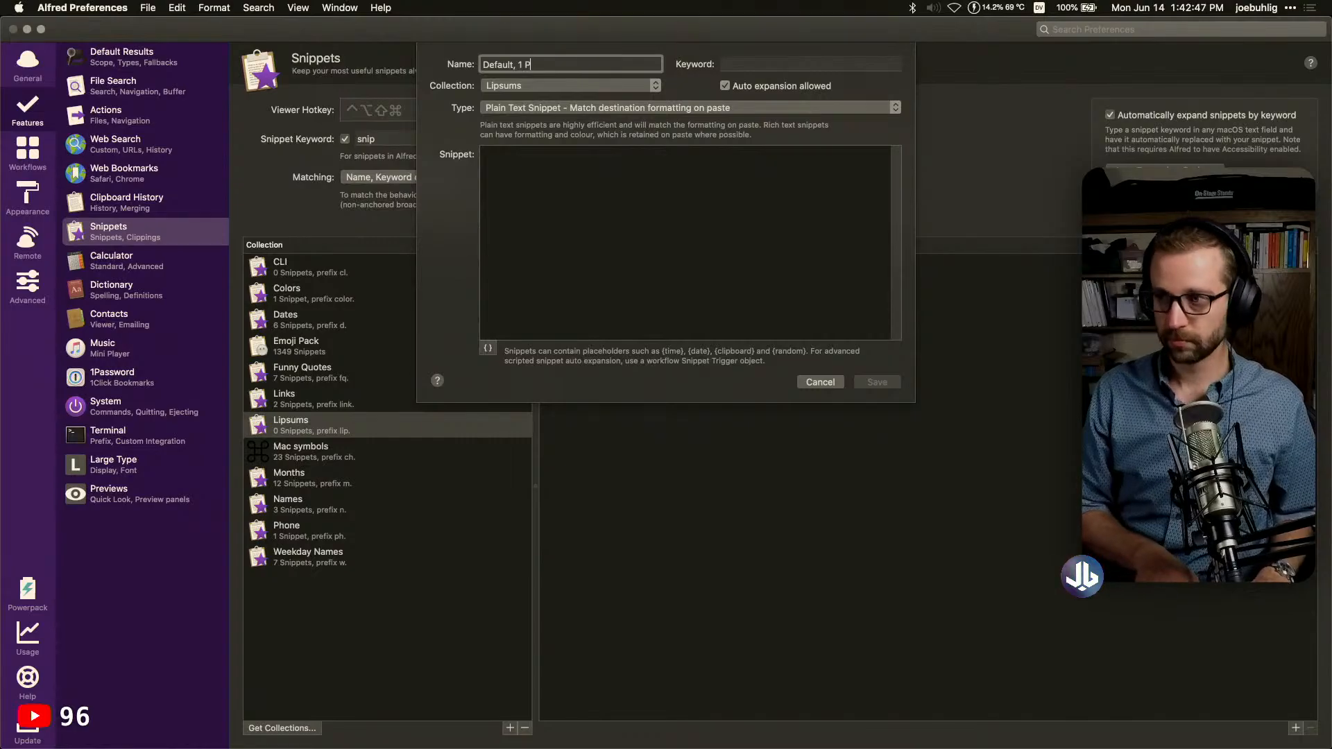
pyautogui.write('ara')
pyautogui.press('Tab')
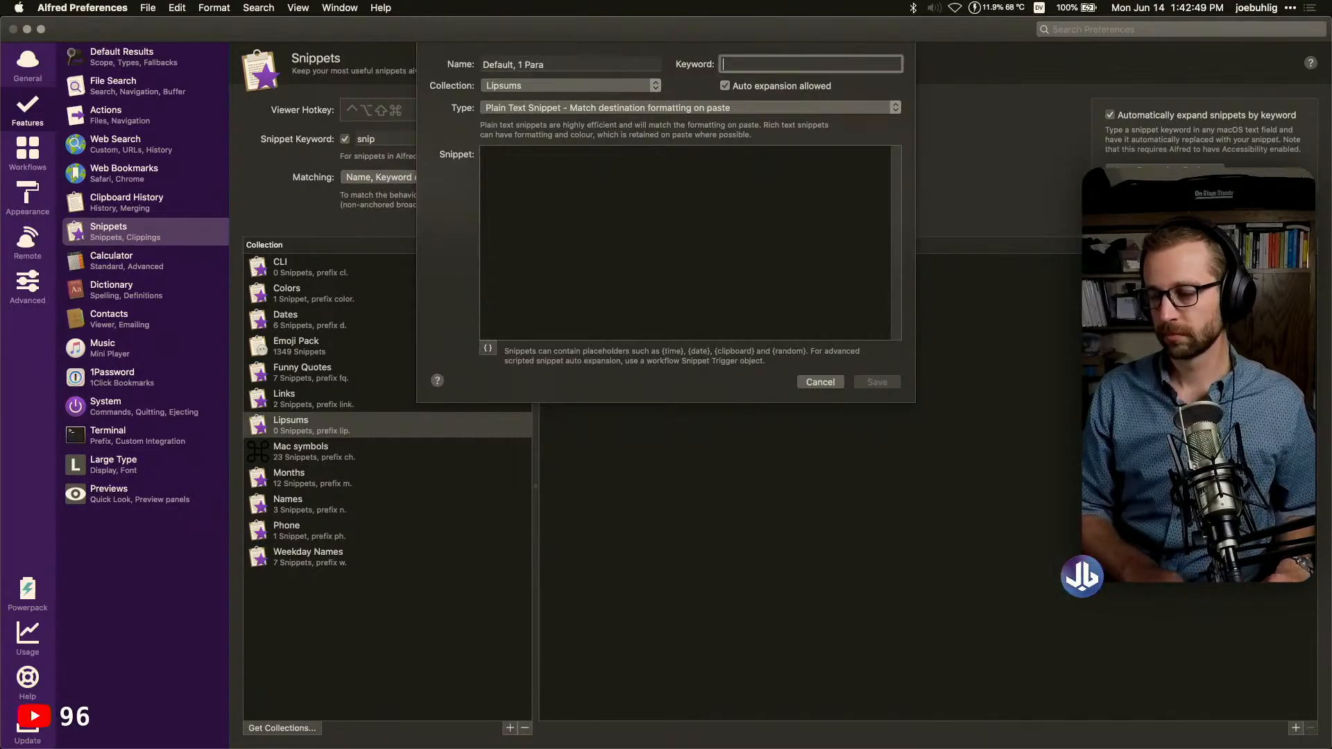
pyautogui.write('1')
pyautogui.press('Tab')
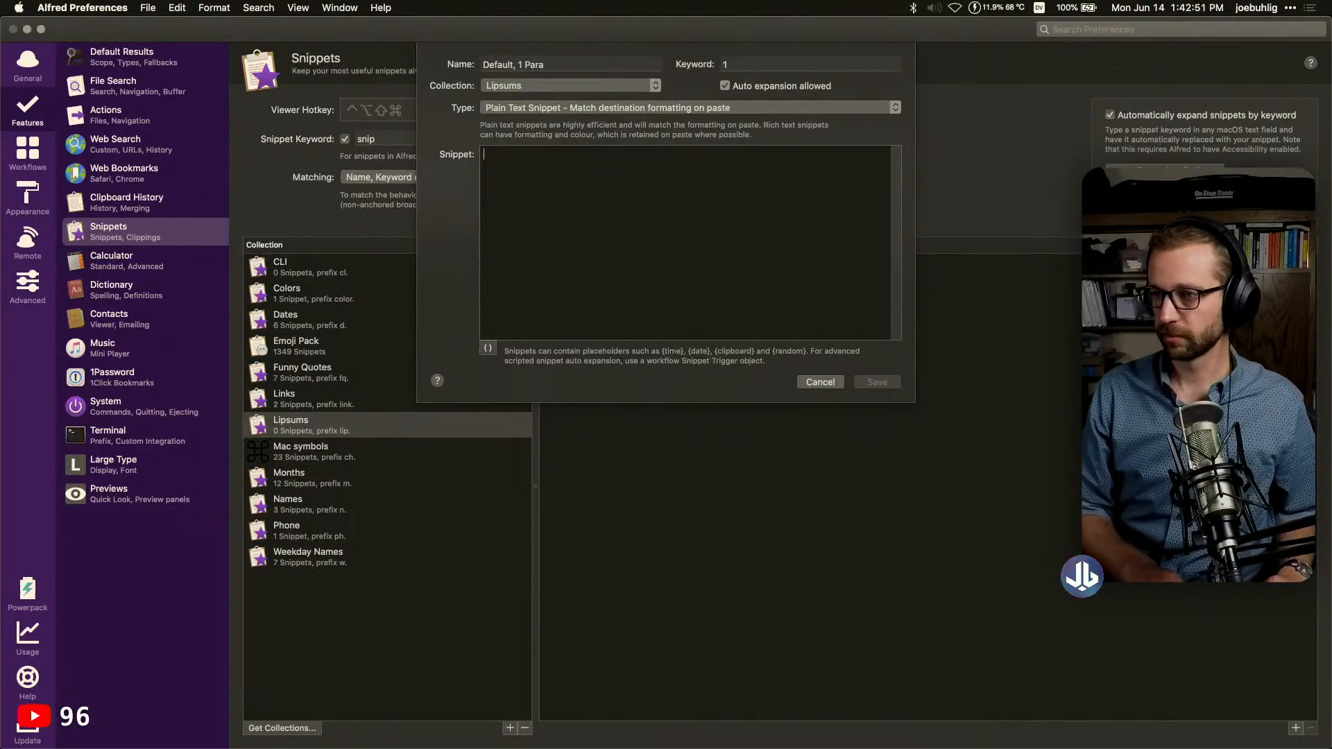
pyautogui.write('Lorem ipsum dolor sit amet, consectetur adipisicing elit, sed do eiusmod tempor incididunt ut labore et dolore magna aliqua. Ut enim ad minim veniam, quis nostrud exercitation ullamco laboris nisi ut aliquip ex ea commodo consequat. Duis aute irure dolor in reprehenderit in voluptate velit esse cillum dolore eu fugiat nulla pariatur. Excepteur sint occaecat cupidatat non proident, sunt in culpa qui officia deserunt mollit anim id est laborum.')
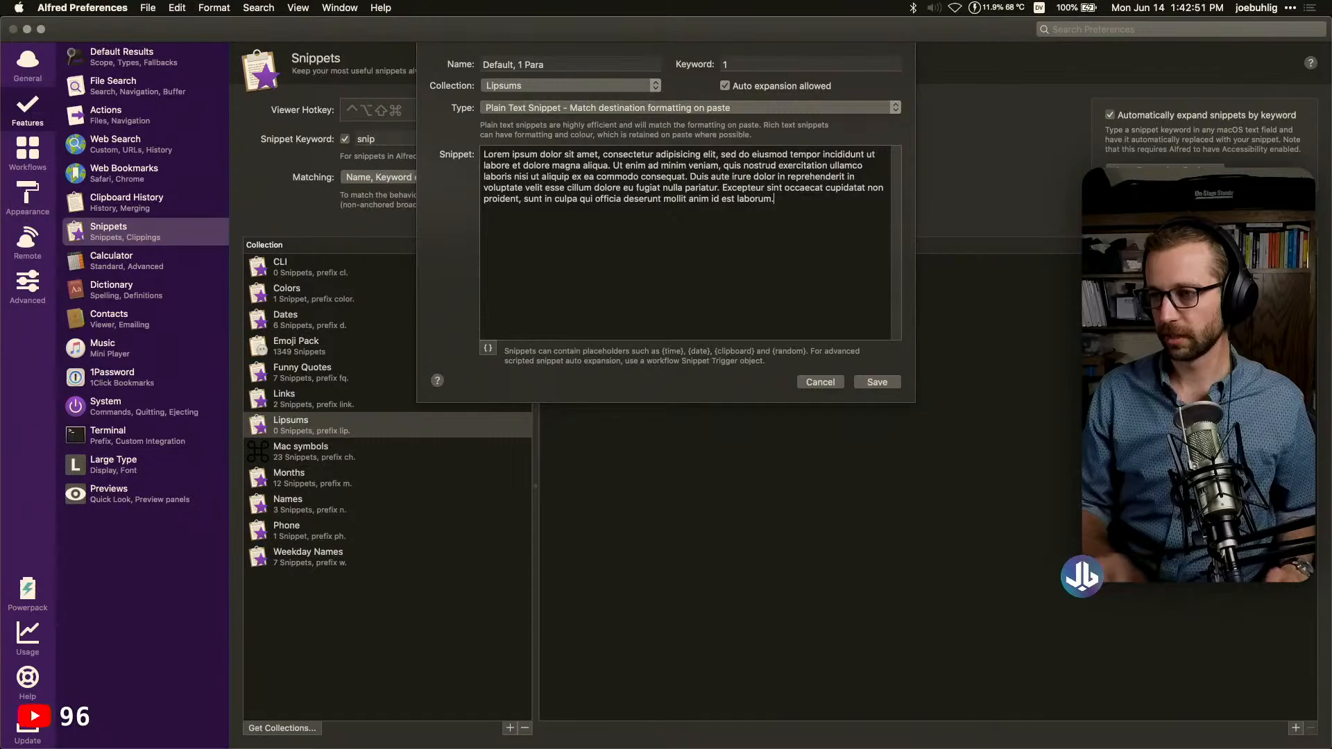
pyautogui.click(884, 383)
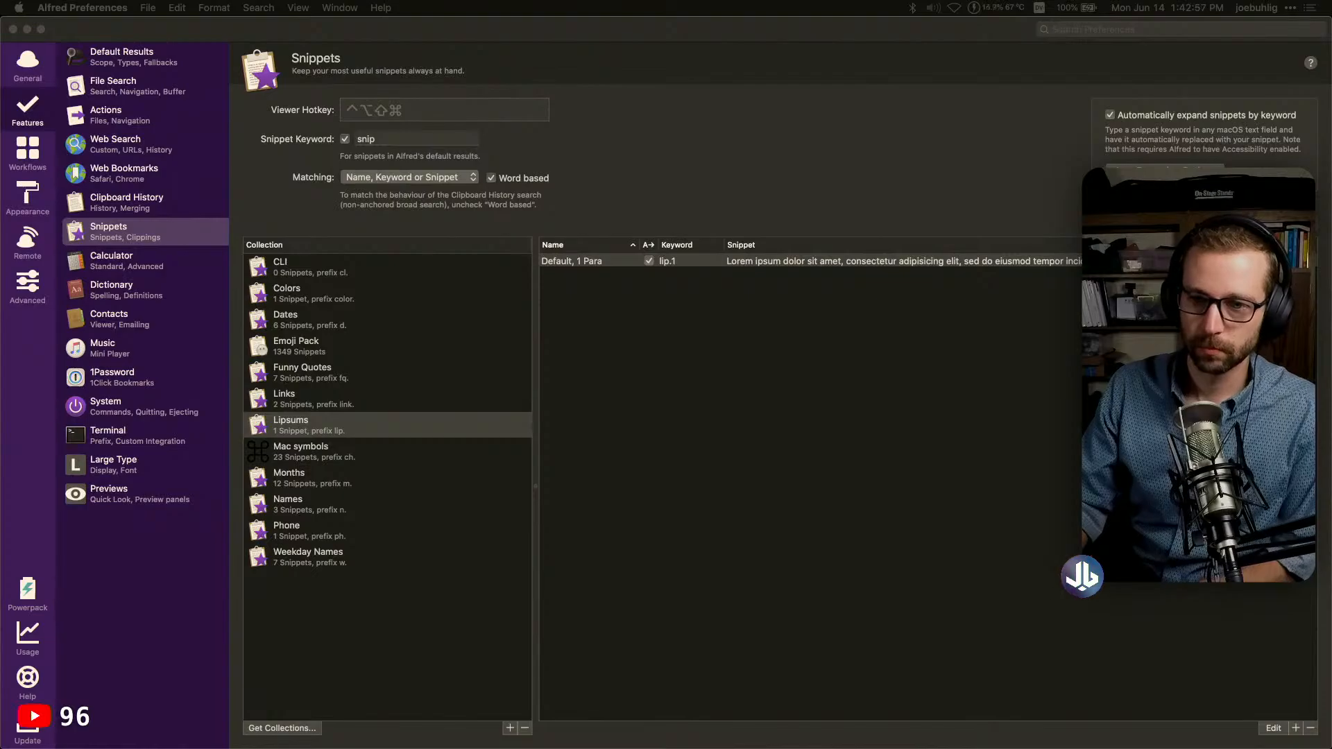
# Start another snippet in the Lipsums collection and name it "Default - 2 Para"
pyautogui.click(549, 475)
pyautogui.click(1296, 727)
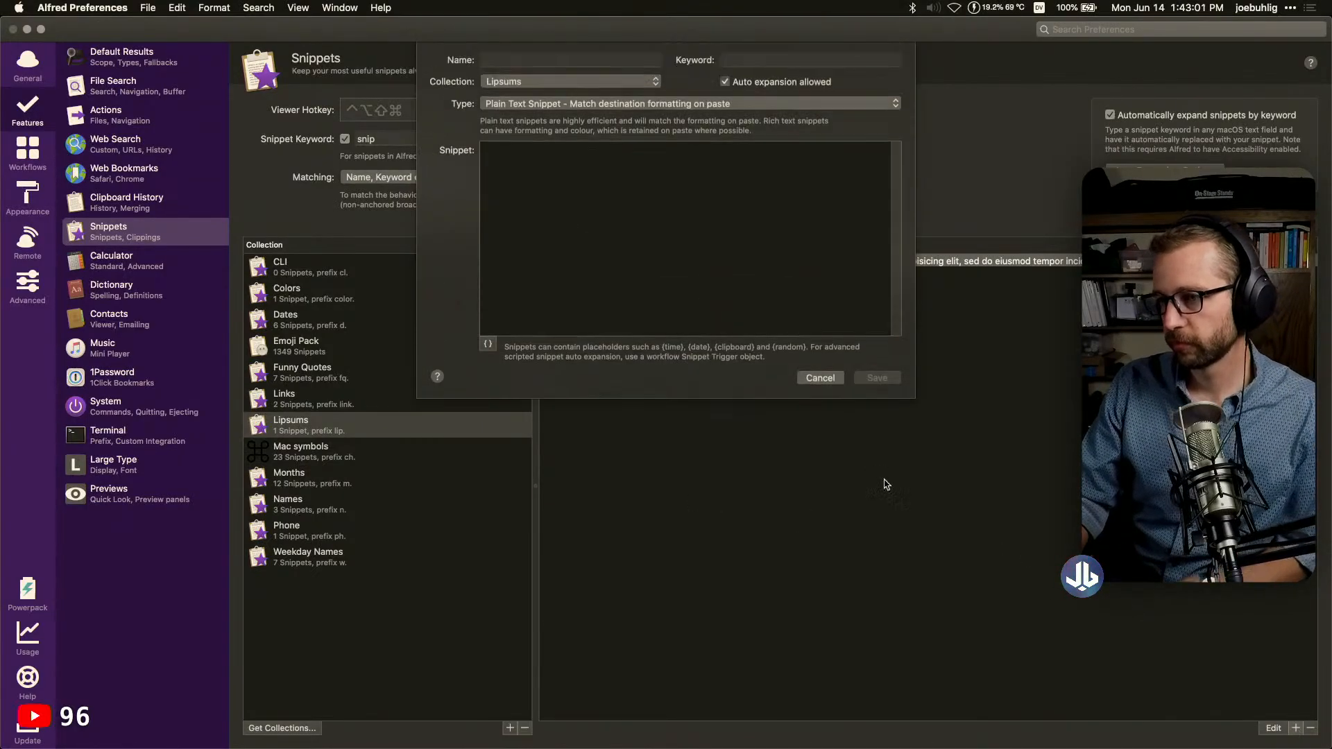
pyautogui.write('Deaf')
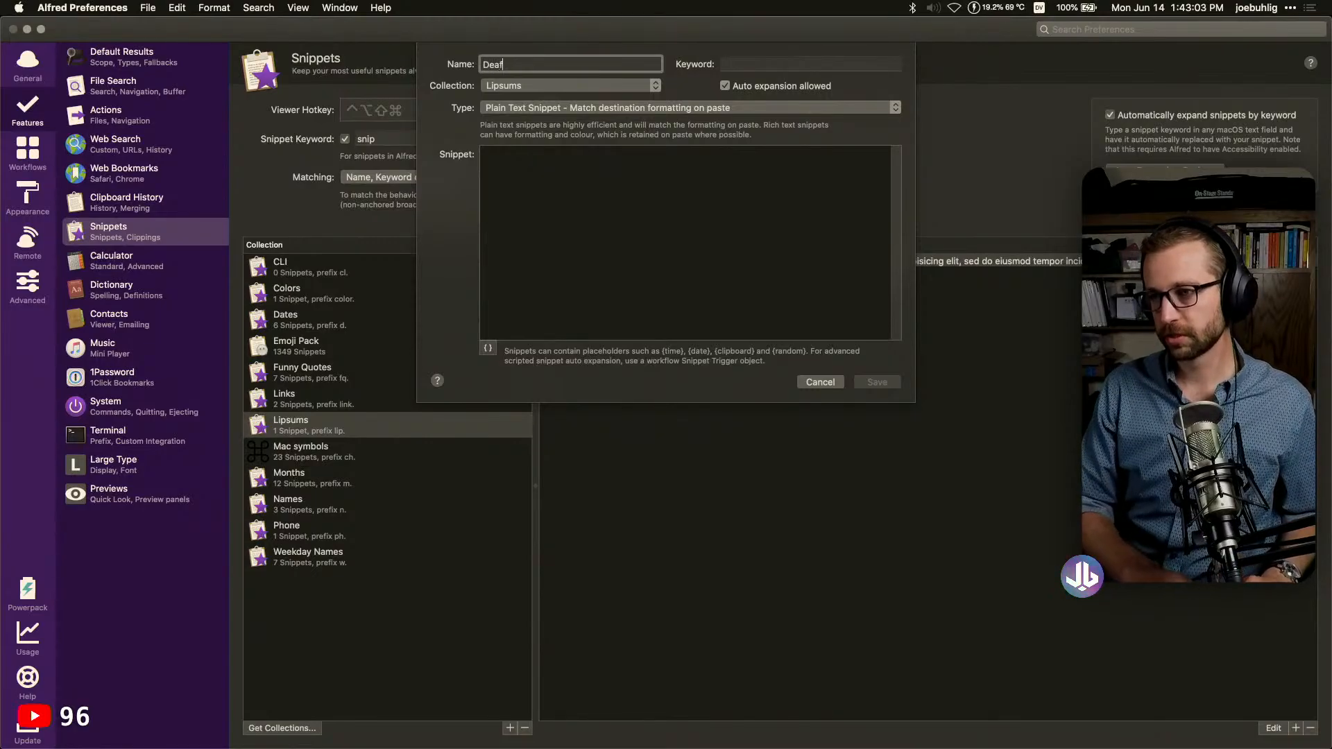
pyautogui.write('ault,')
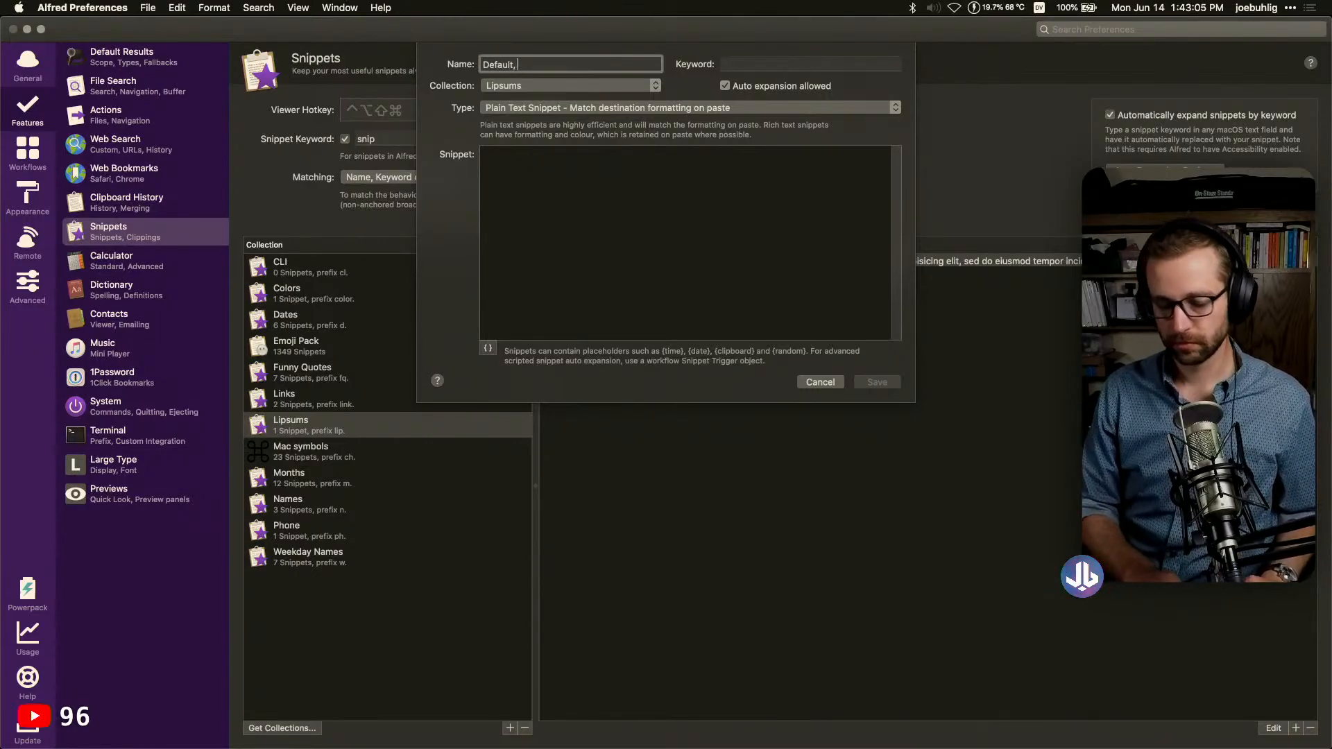
pyautogui.write(' 2 Para')
pyautogui.press('Tab')
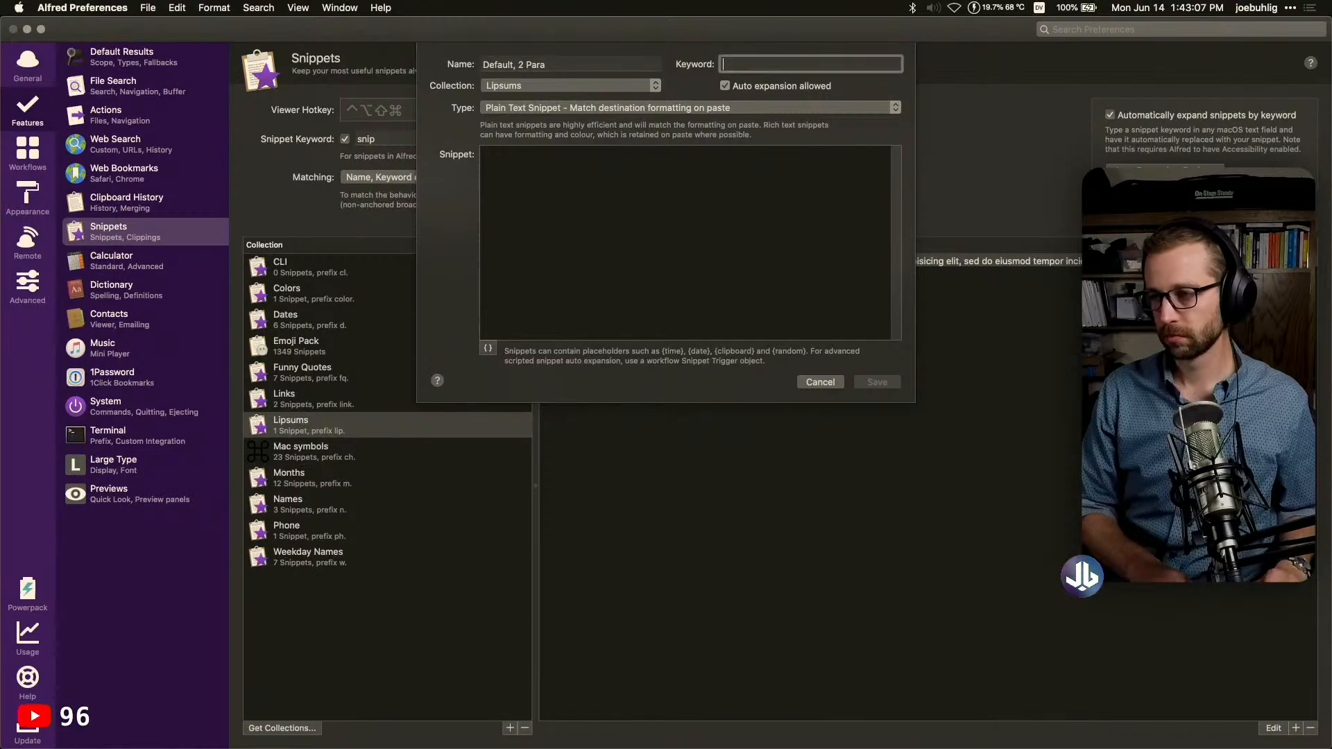
pyautogui.hotkey('shift', 'Tab')
pyautogui.press('Left')
pyautogui.press('Right')
pyautogui.press('Right')
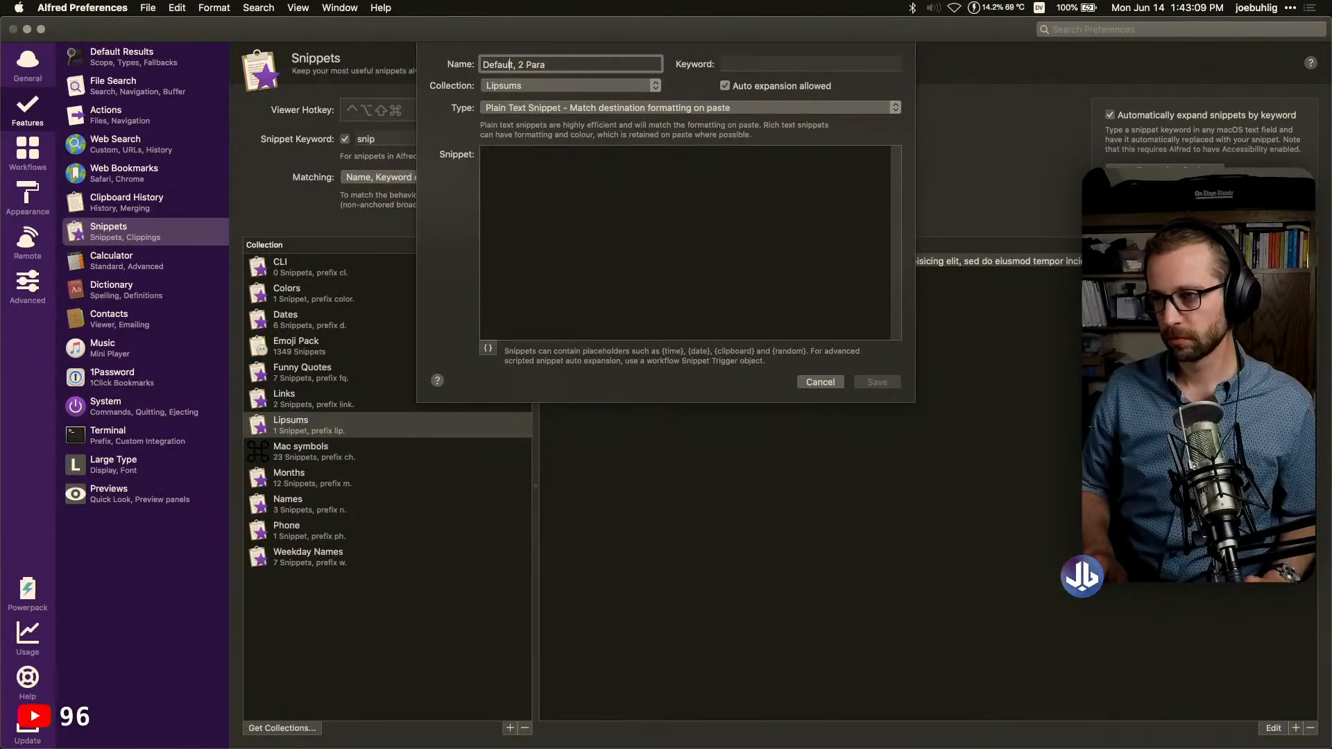
pyautogui.press('BackSpace')
pyautogui.write('-')
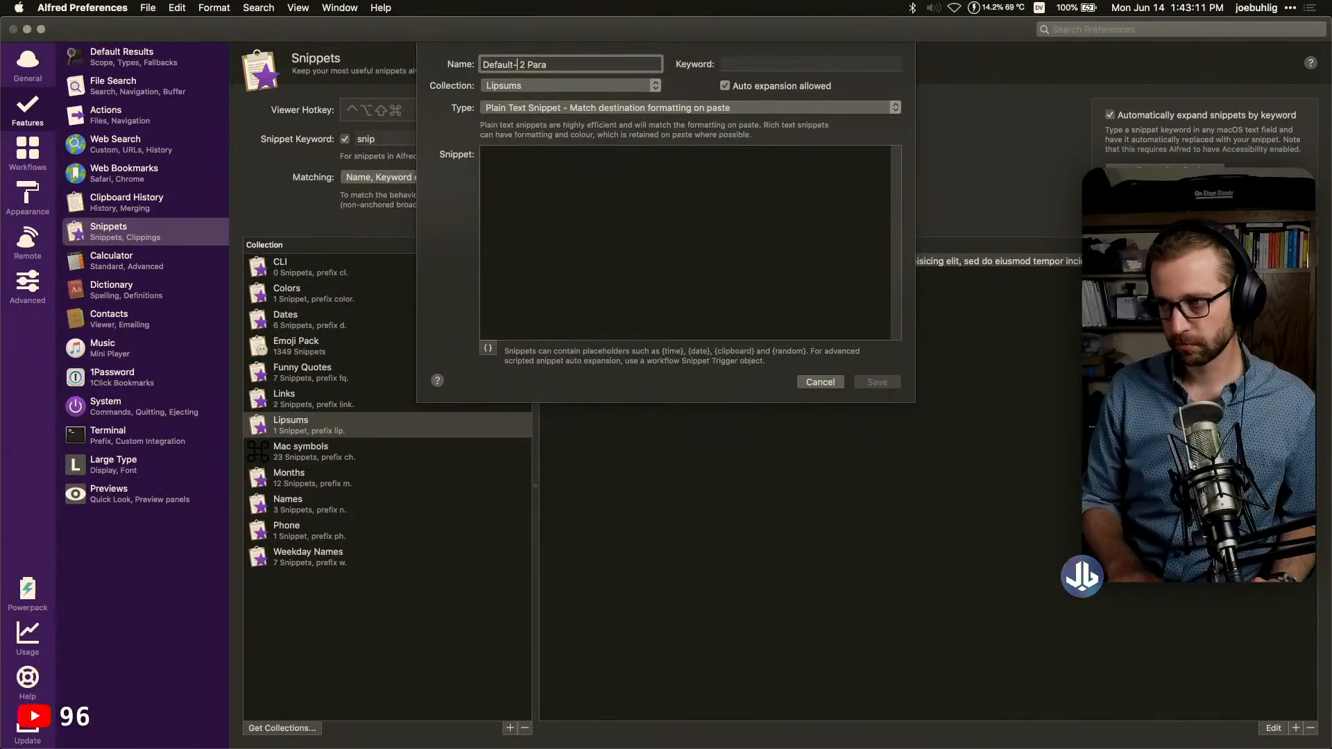
# Give the two-paragraph snippet the keyword "2" and two paragraphs of lorem ipsum text, and save it
pyautogui.click(772, 64)
pyautogui.write('2')
pyautogui.press('Tab')
pyautogui.write('Lorem ipsum dolor sit amet, consectetur adipisicing elit, sed do eiusmod tempor incididunt ut labore et dolore magna aliqua. Ut enim ad minim veniam, quis nostrud exercitation ullamco laboris nisi ut aliquip ex ea commodo consequat. Duis aute irure dolor in reprehenderit in voluptate velit esse cillum dolore eu fugiat nulla pariatur. Excepteur sint occaecat cupidatat non proident, sunt in culpa qui officia deserunt mollit anim id est laborum.  Sed ut perspiciatis unde omnis iste natus error sit voluptatem accusantium doloremque laudantium, totam rem aperiam, eaque ipsa quae ab illo inventore veritatis et quasi architecto beatae vitae dicta sunt explicabo. Nemo enim ipsam voluptatem quia voluptas sit aspernatur aut odit aut fugit, sed quia consequuntur magni dolores eos qui ratione voluptatem sequi nesciunt. Neque porro quisquam est, qui dolorem ipsum quia dolor sit amet, consectetur, adipisci velit, sed quia non numquam eius modi tempora incidunt ut labore et dolore magnam aliquam quaerat voluptatem. Ut enim ad minima veniam, quis nostrum exercitationem ullam corporis suscipit laboriosam, nisi ut aliquid ex ea commodi consequatur? Quis autem vel eum iure reprehenderit qui in ea voluptate velit esse quam nihil molestiae consequatur, vel illum qui dolorem eum fugiat quo voluptas nulla pariatur?')
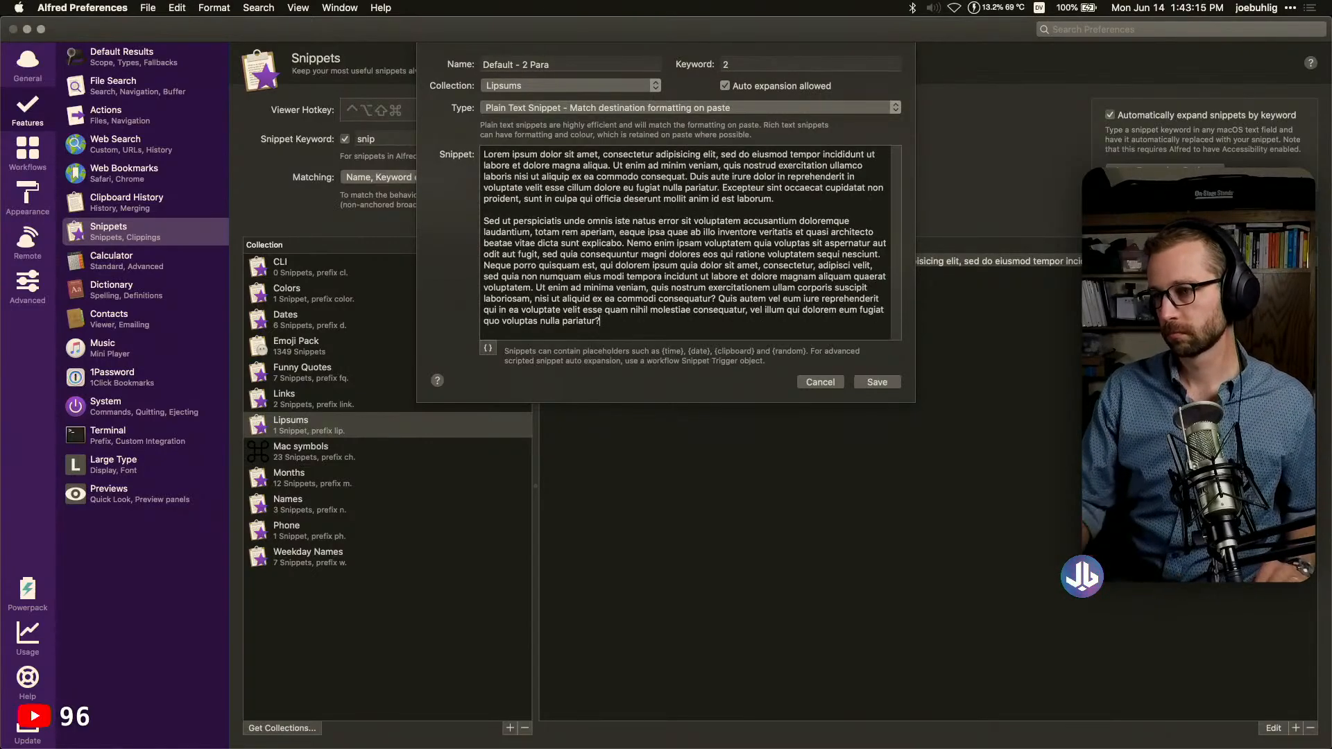
pyautogui.click(878, 382)
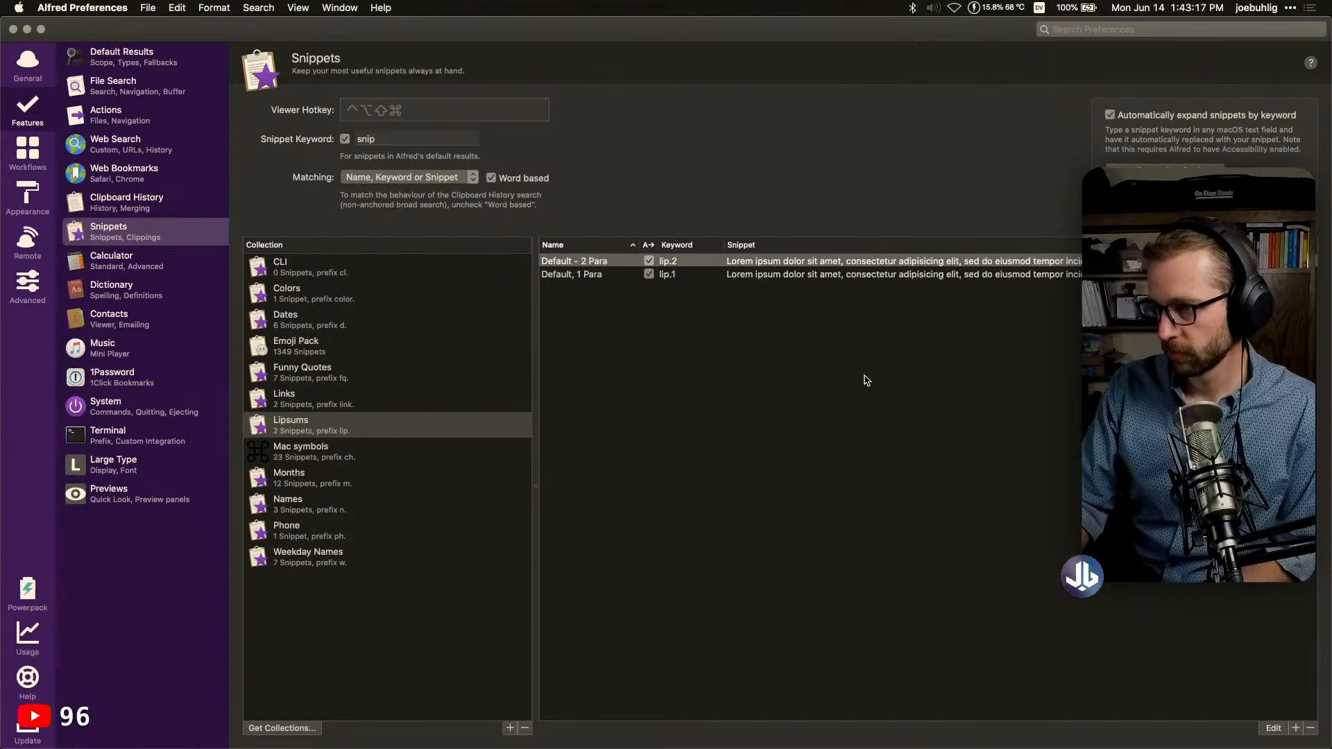
# Rename the "Default, 1 Para" snippet to "Default - 1 Para"
pyautogui.click(576, 278)
pyautogui.doubleClick(576, 277)
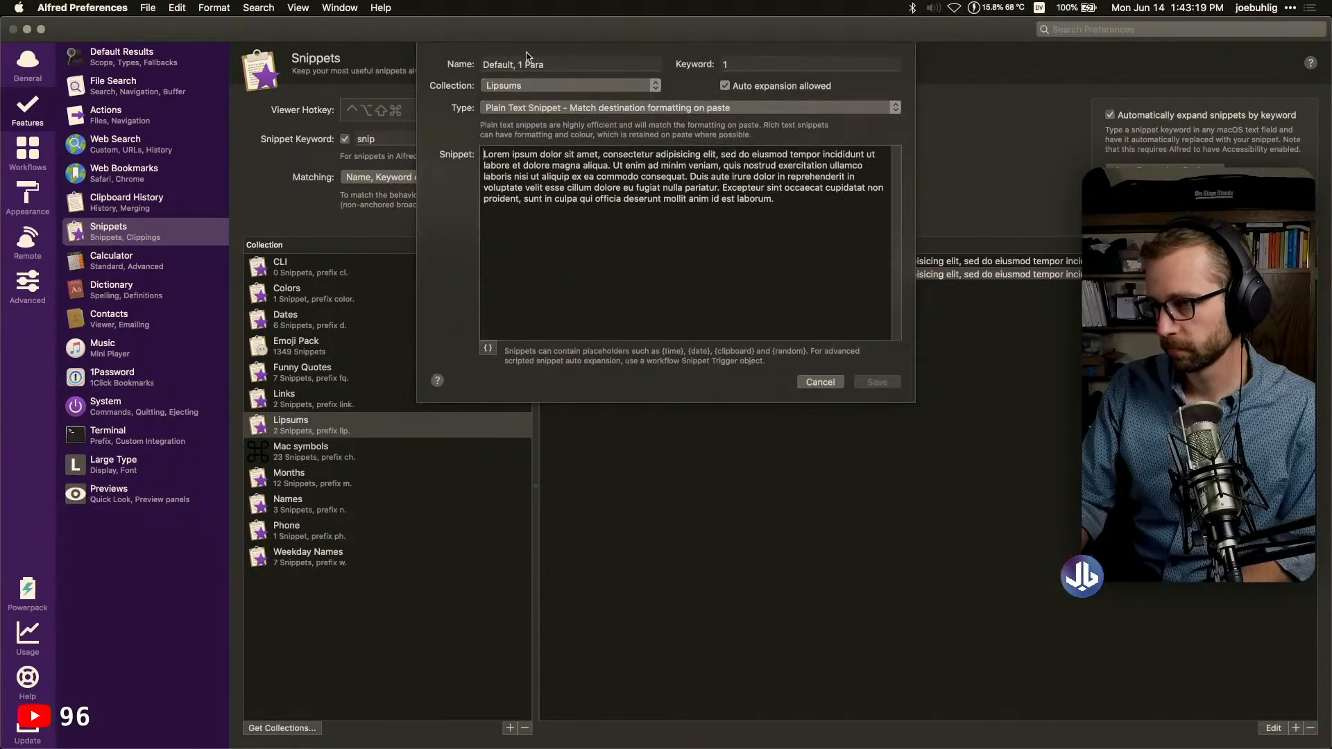
pyautogui.press('BackSpace')
pyautogui.press('BackSpace')
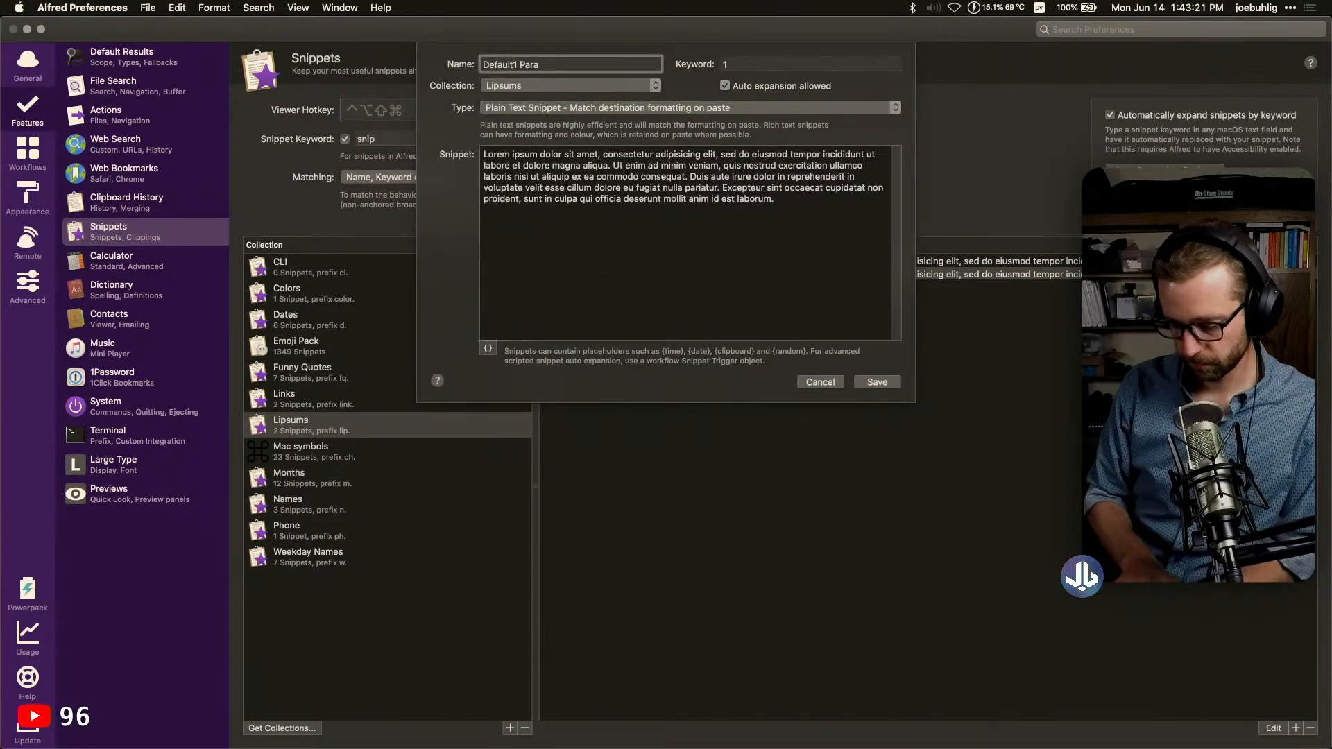
pyautogui.write('-')
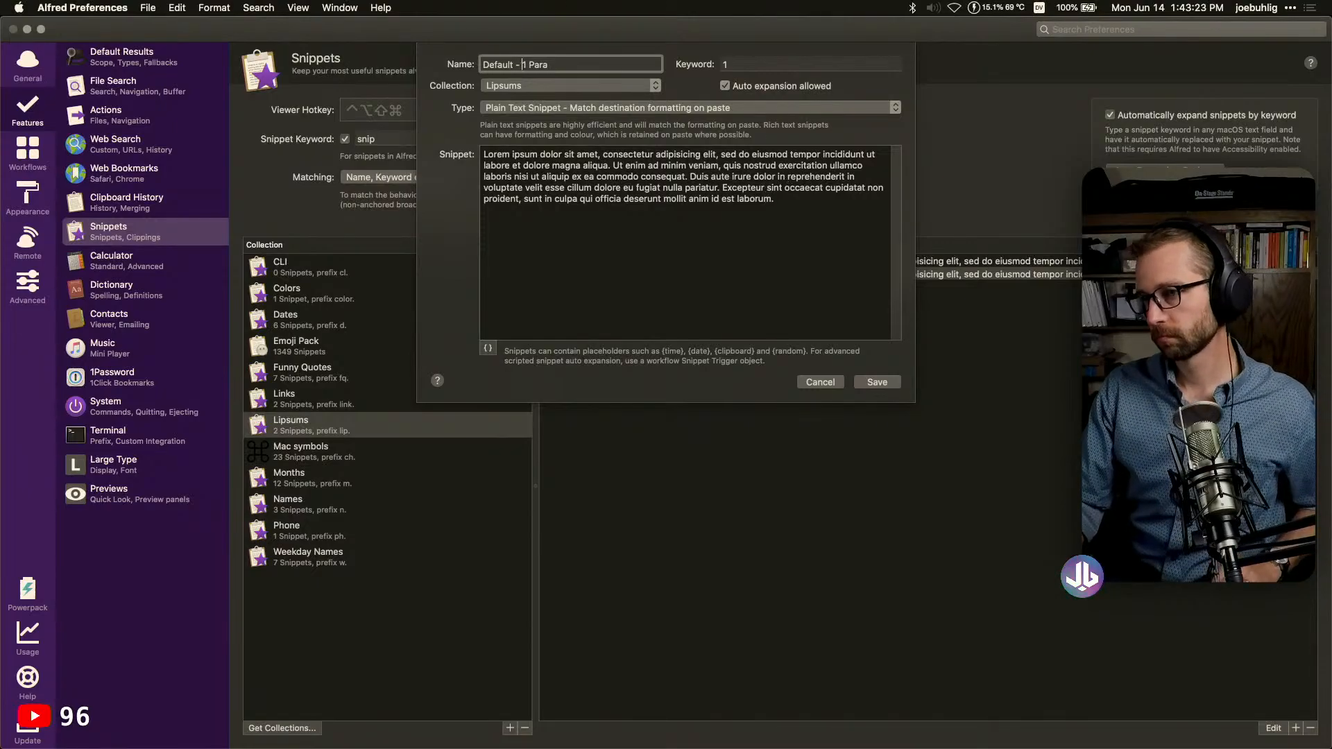
# Save the Default - 1 Para snippet and start a new Lipsums snippet named Default - 3 Para with keyword 3
pyautogui.click(883, 382)
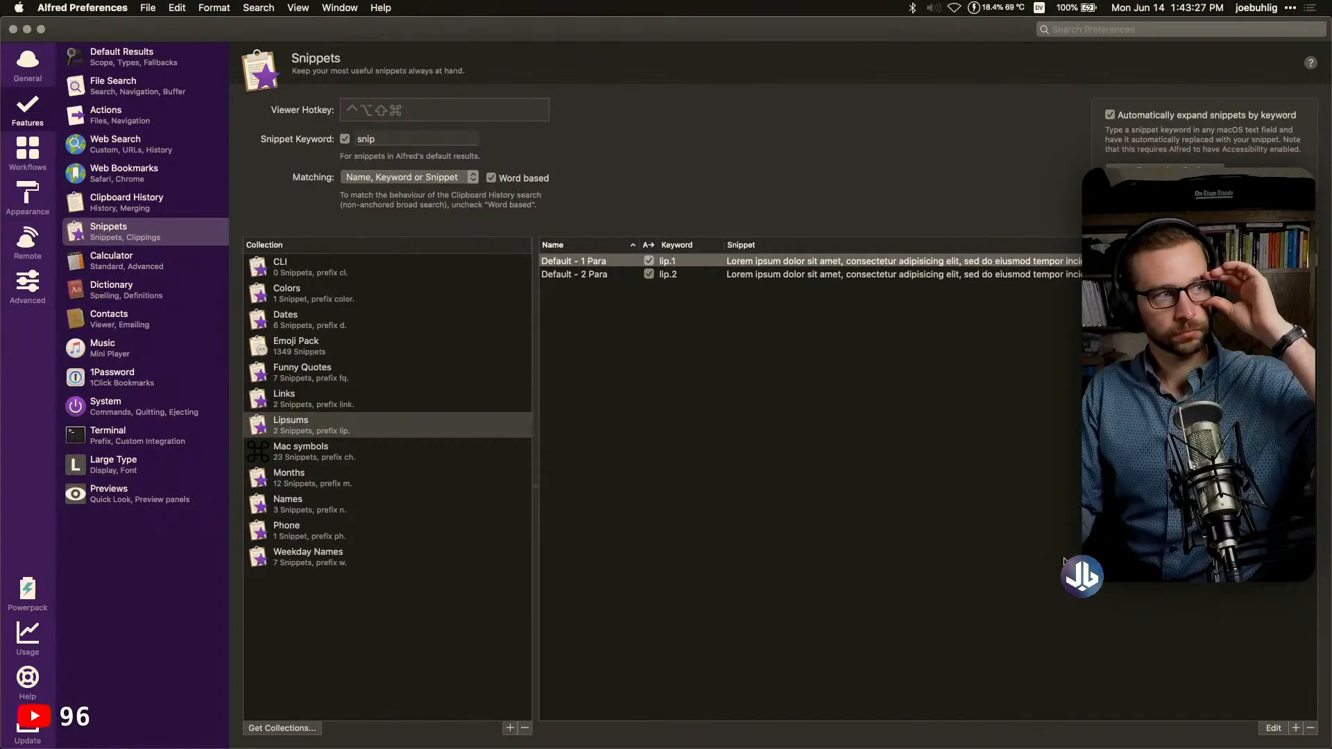
pyautogui.click(1261, 703)
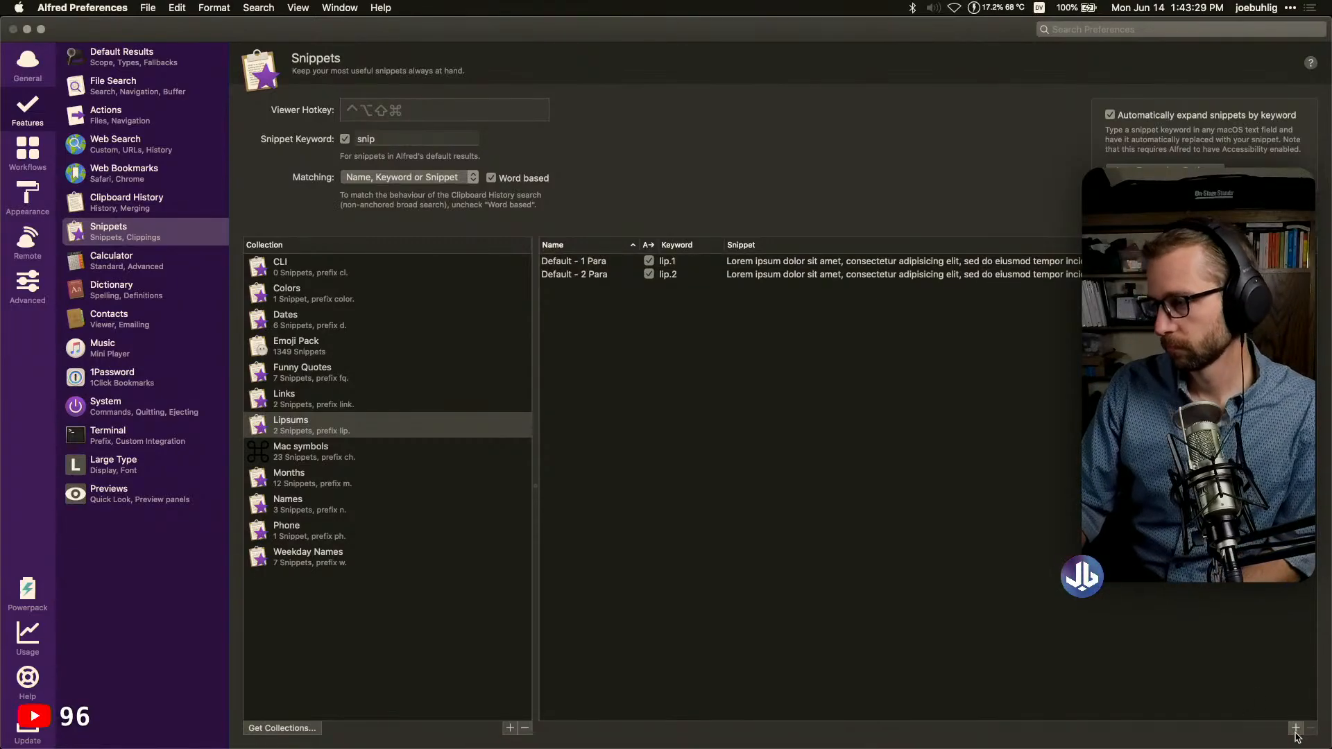
pyautogui.click(1295, 729)
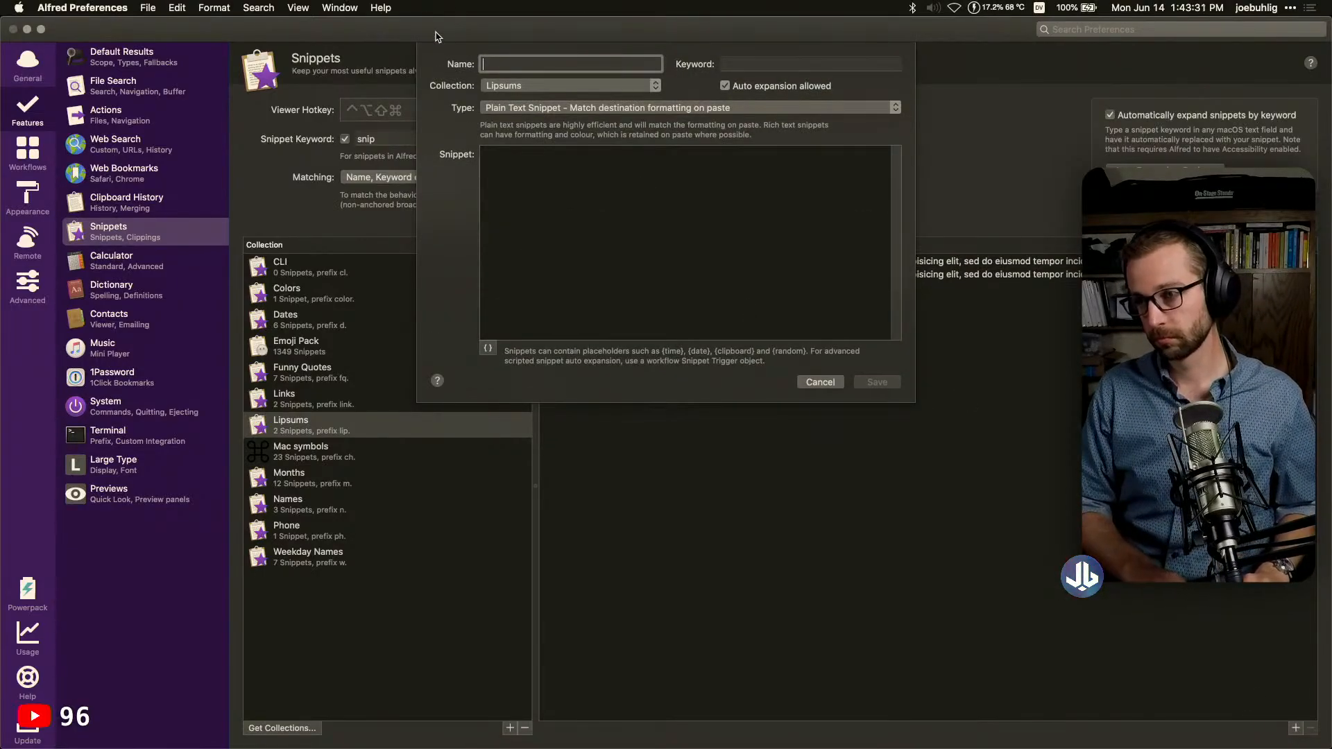
pyautogui.write('Defaul')
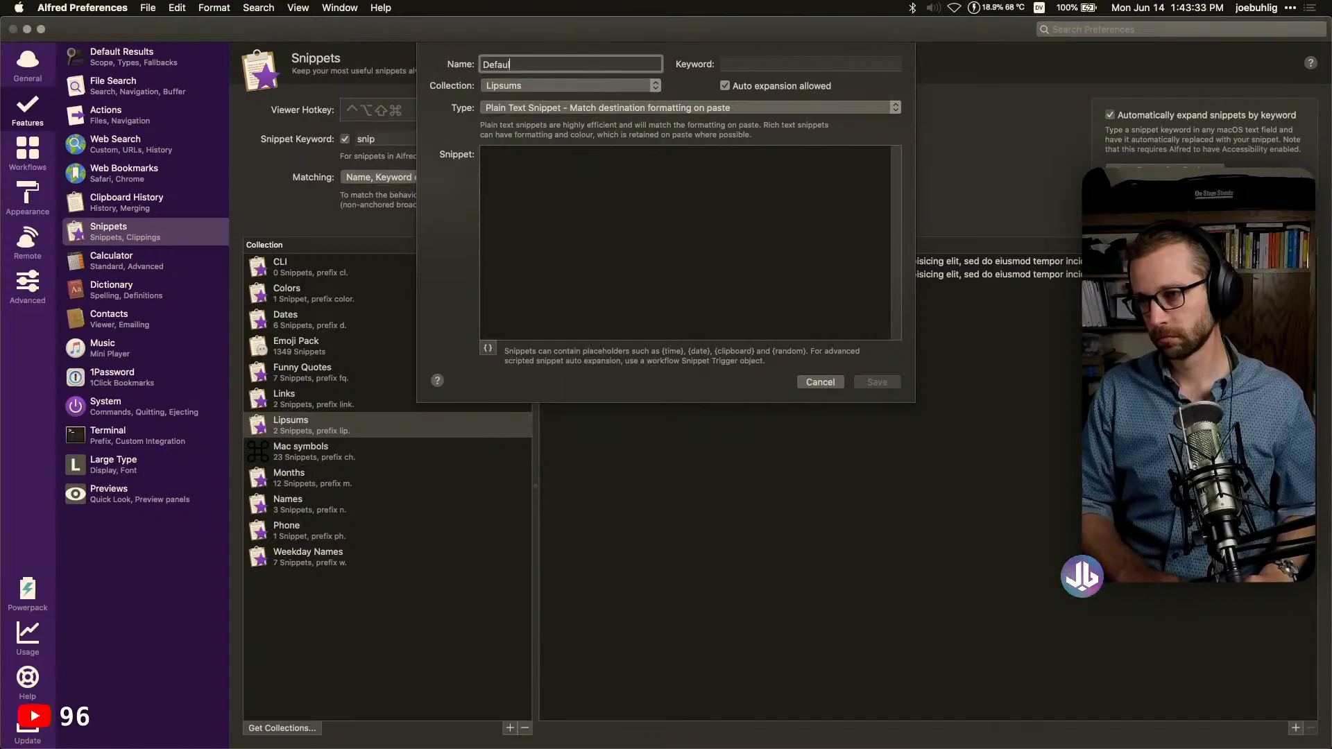
pyautogui.write('t - 3 Para')
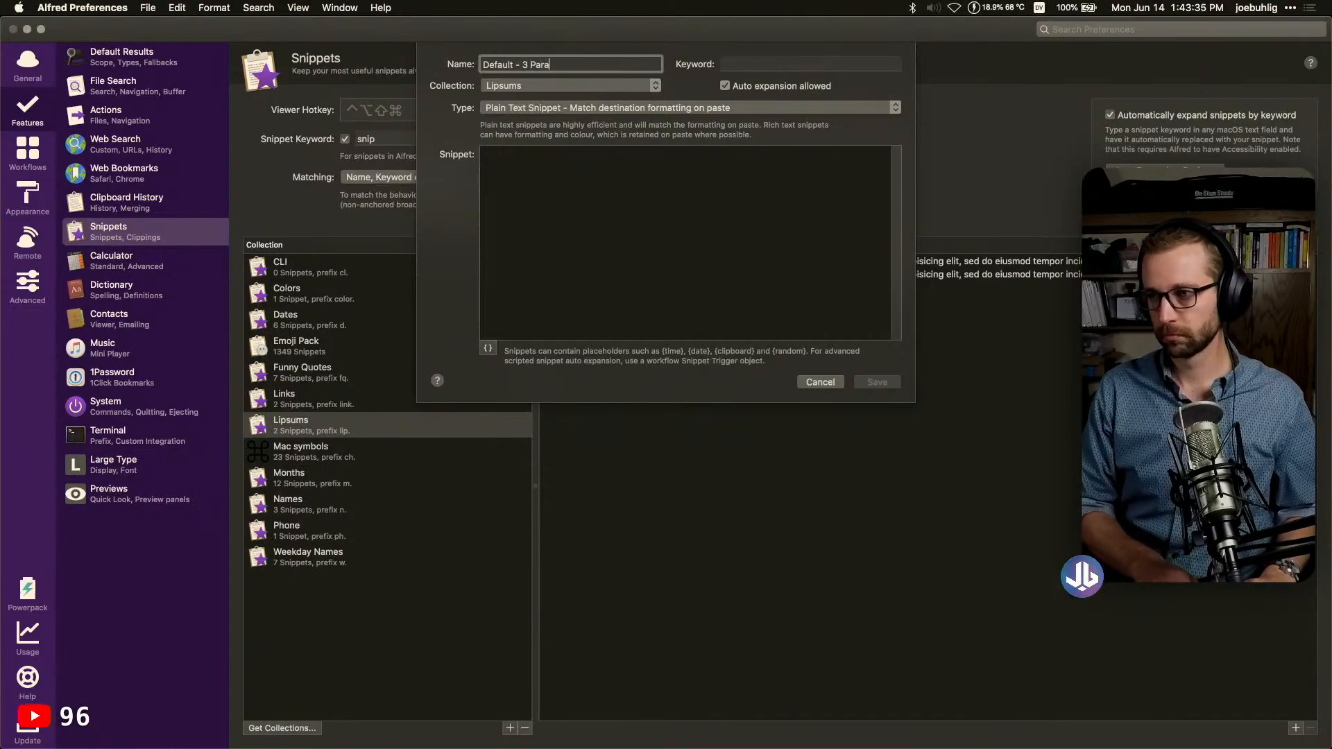
pyautogui.press('Tab')
pyautogui.write('3')
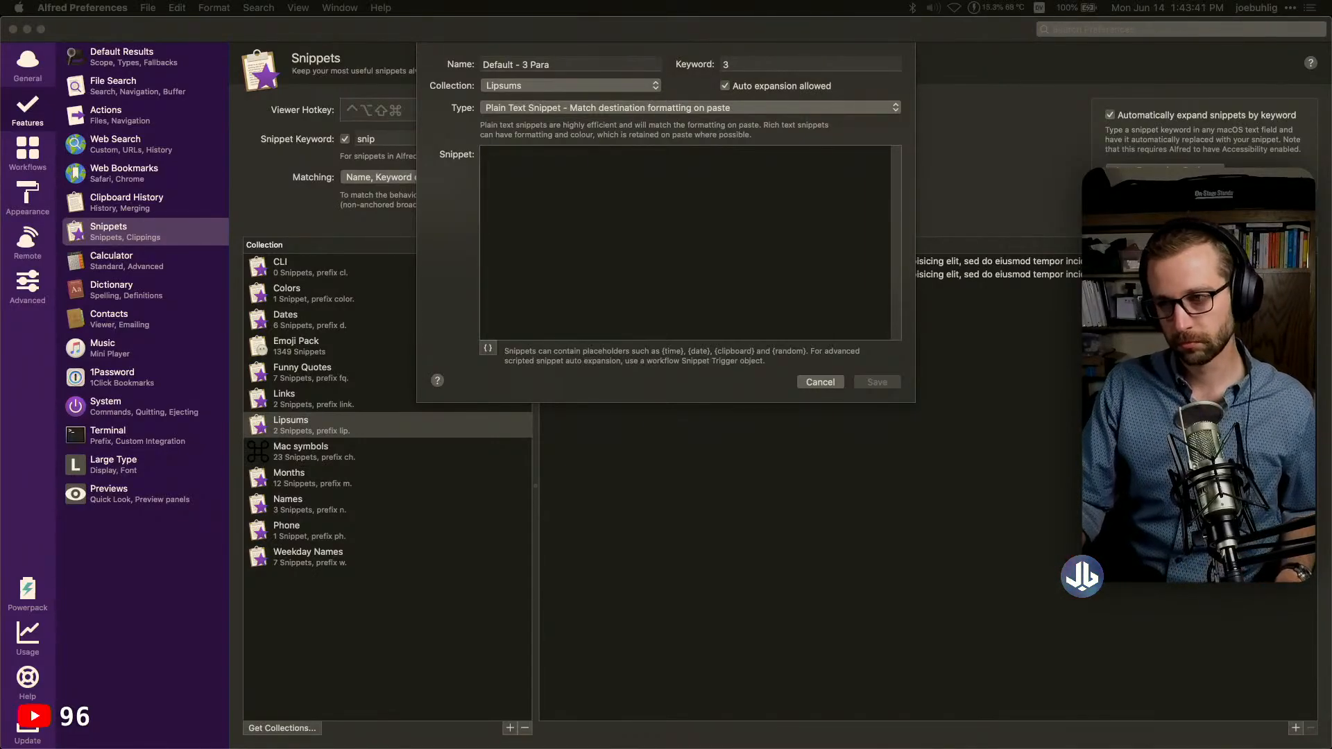
# Paste the copied lorem ipsum paragraphs as the content of the Default - 3 Para snippet and save it
pyautogui.click(564, 259)
pyautogui.press('super+v')
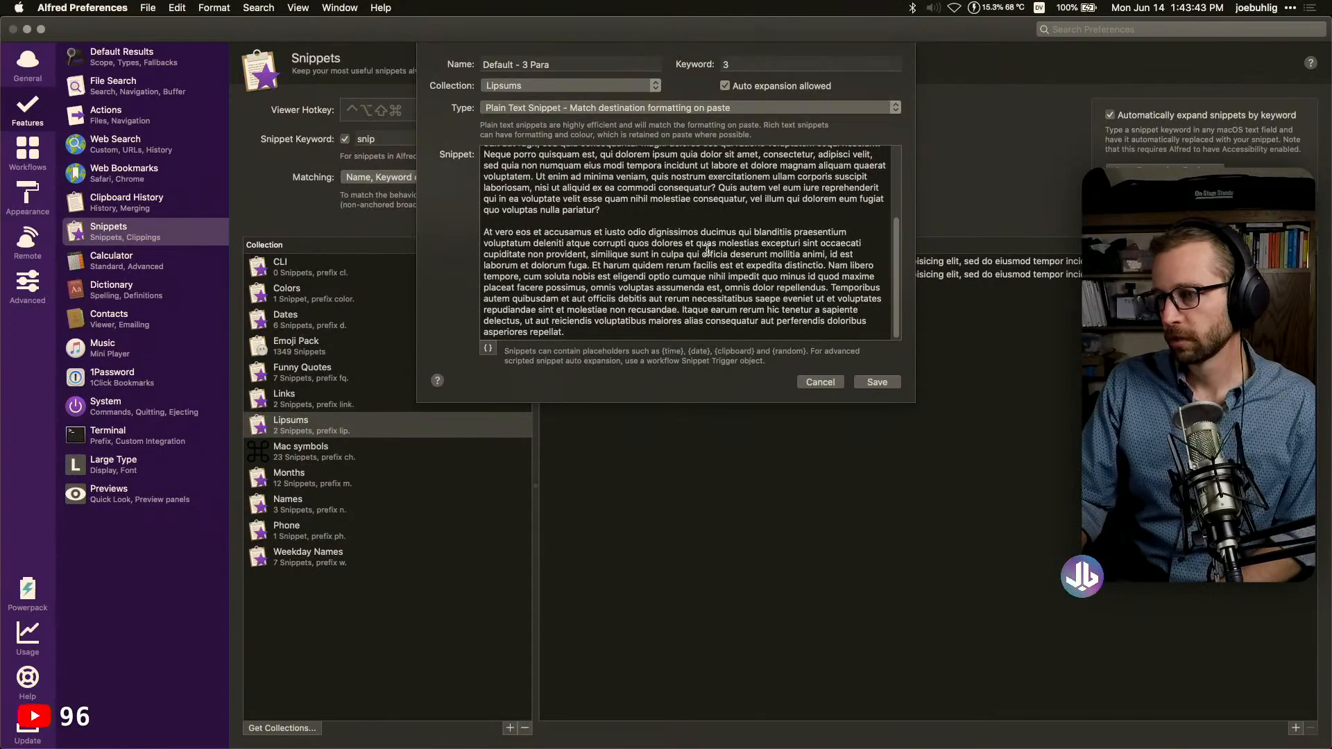
pyautogui.click(875, 383)
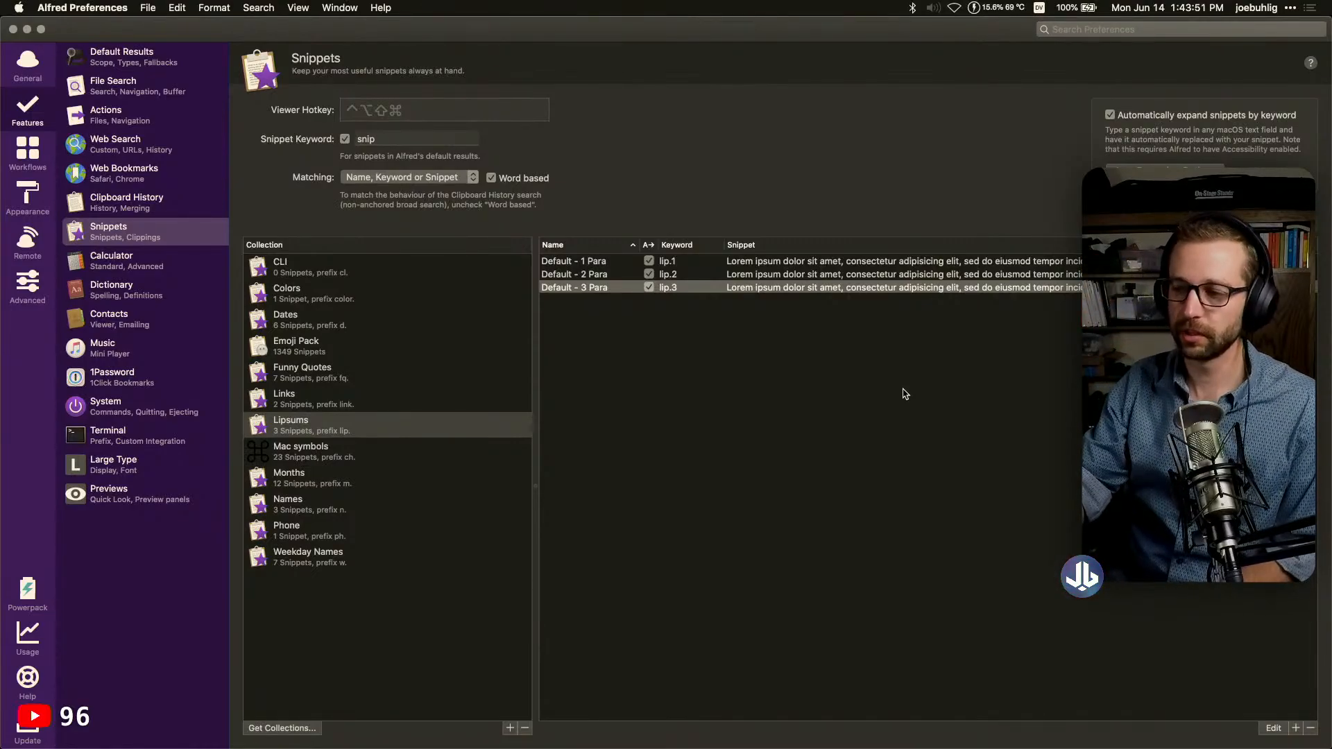
pyautogui.click(904, 390)
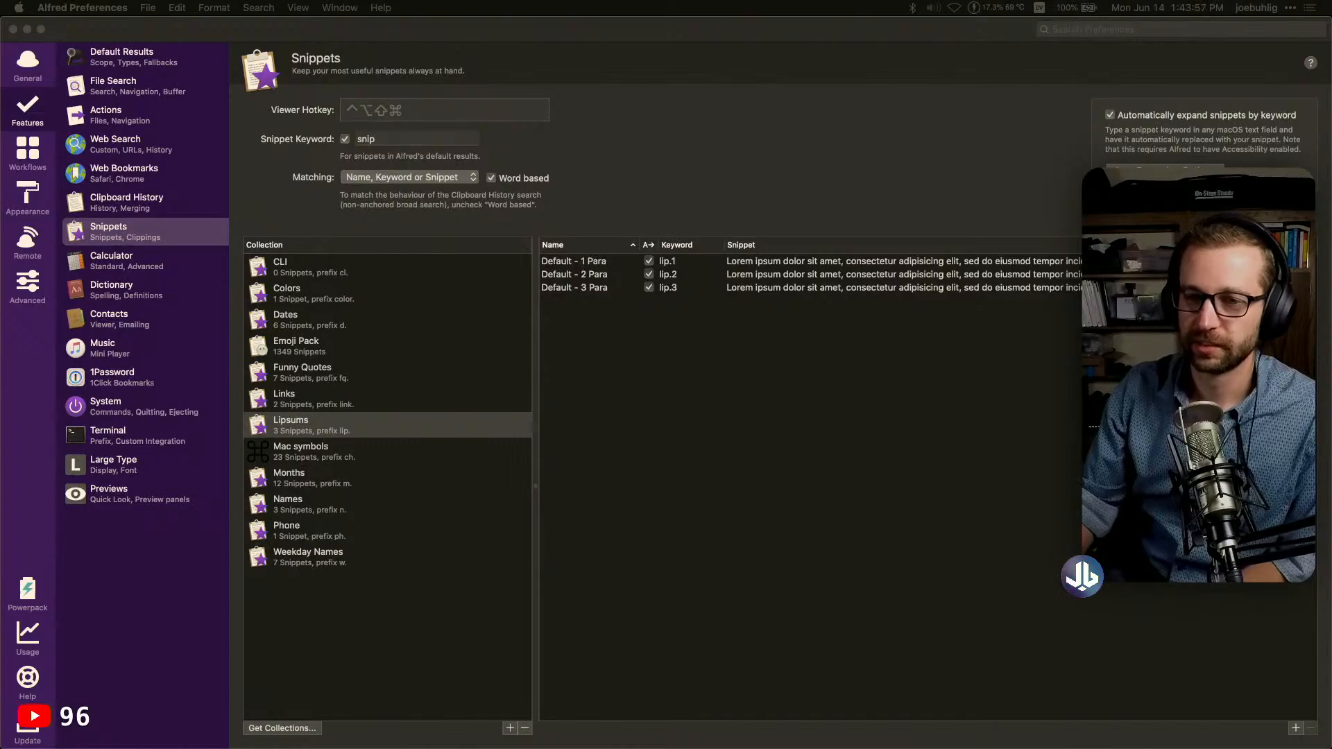
# Add a Lipsums snippet named Cake - 1 with keyword cake1 and the single "Marshmallow tiramisu candy donut" paragraph, and save it
pyautogui.click(827, 545)
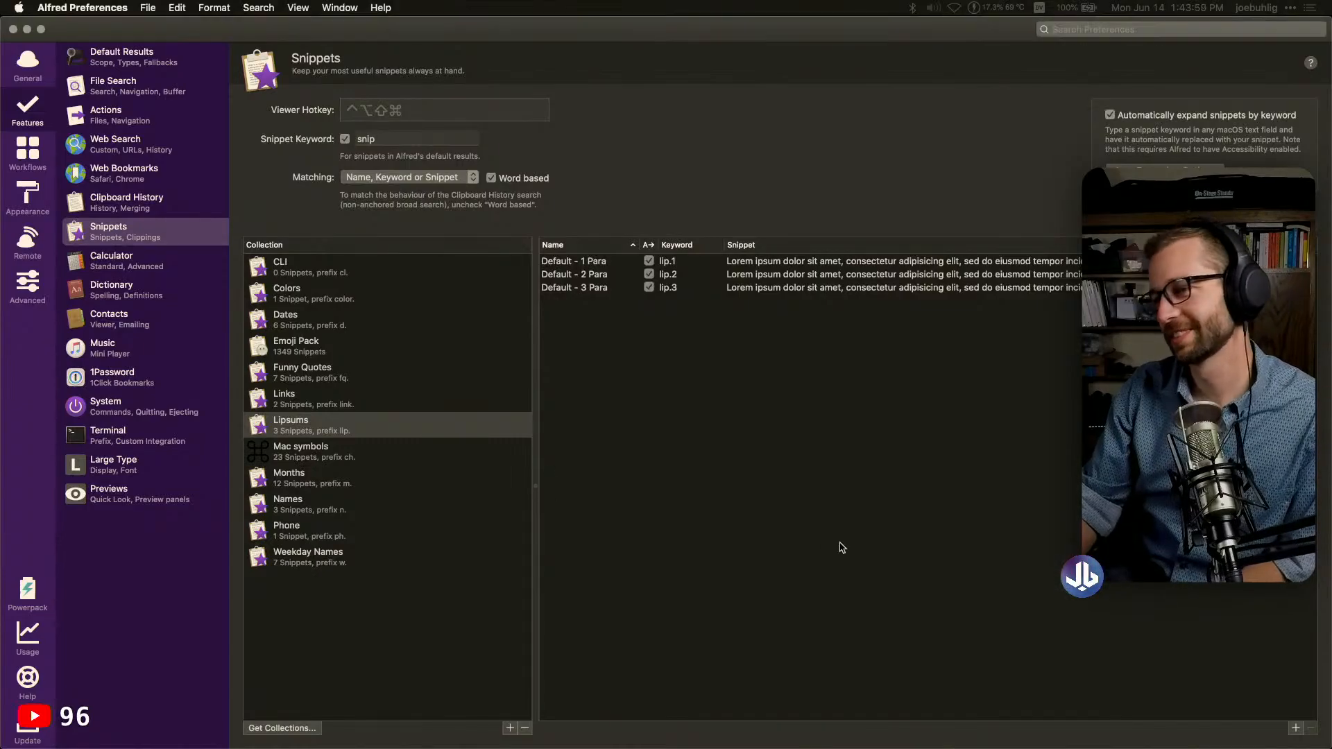
pyautogui.click(1296, 728)
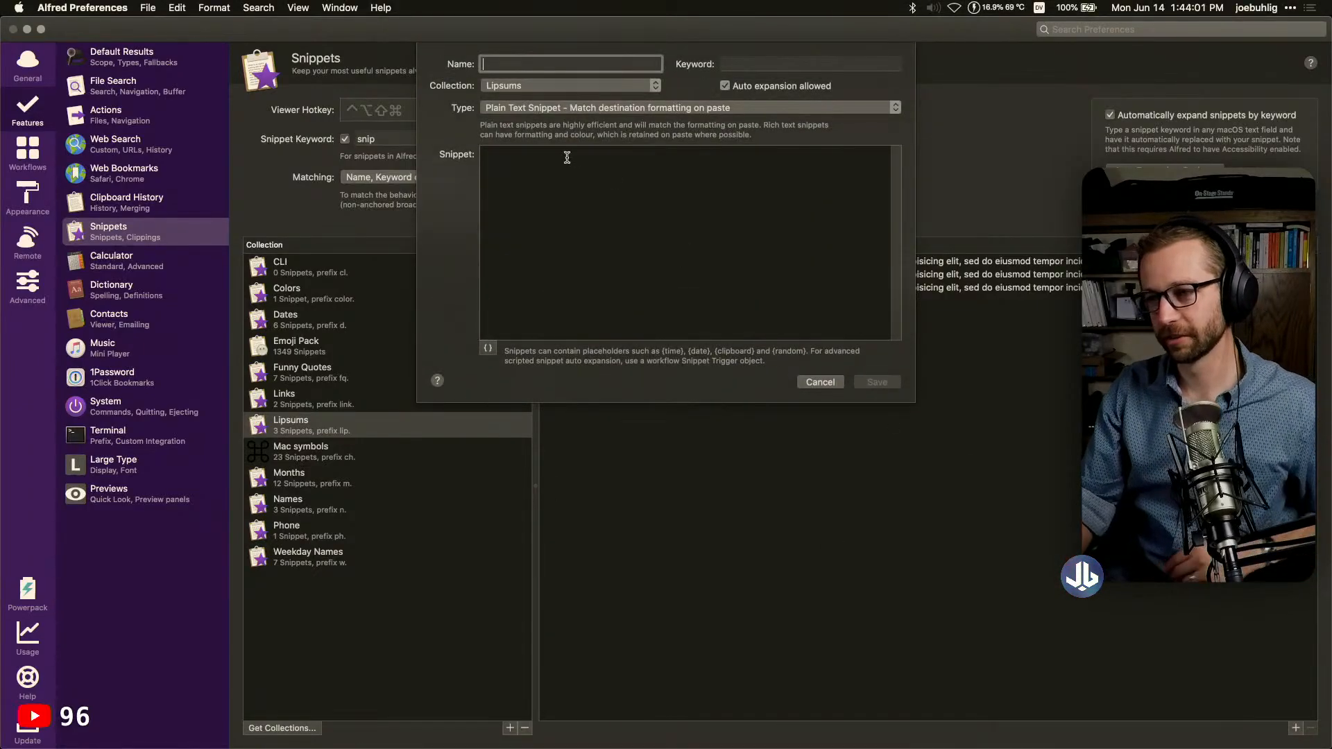
pyautogui.write('Cake - 1')
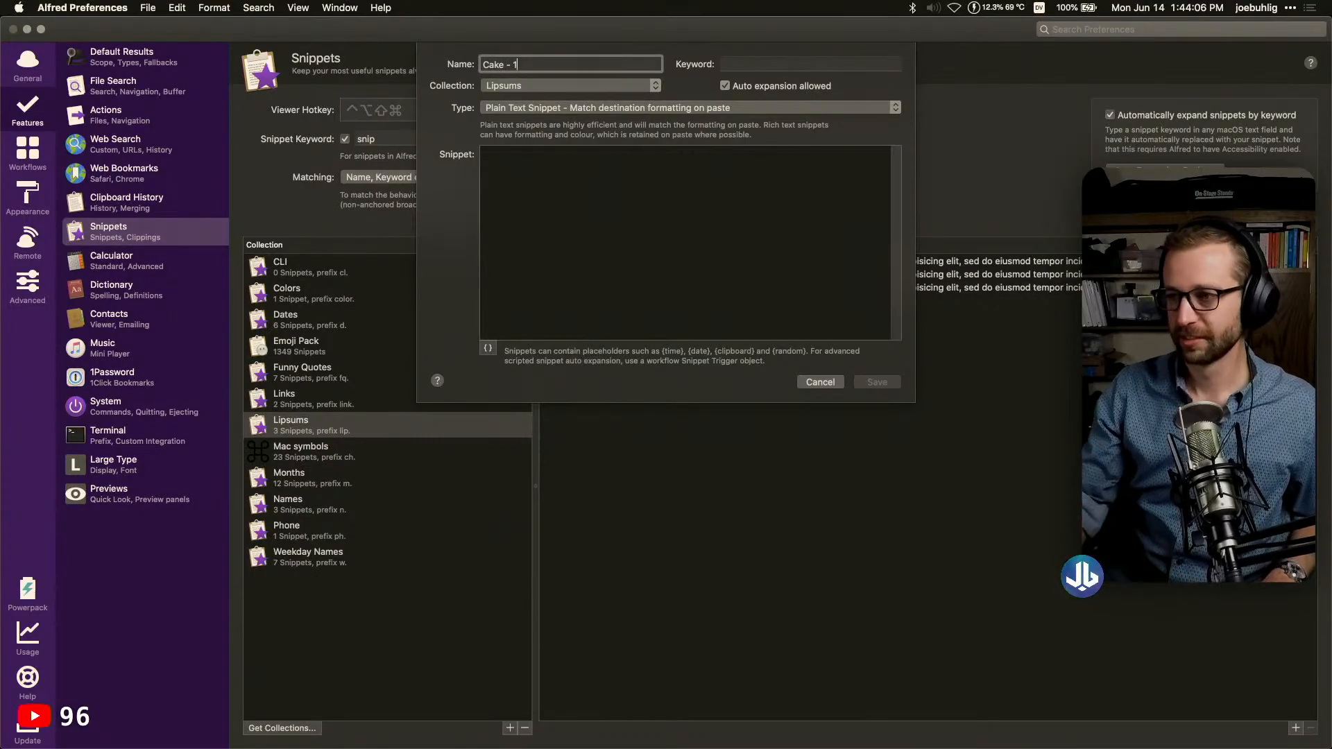
pyautogui.click(783, 63)
pyautogui.write('cak')
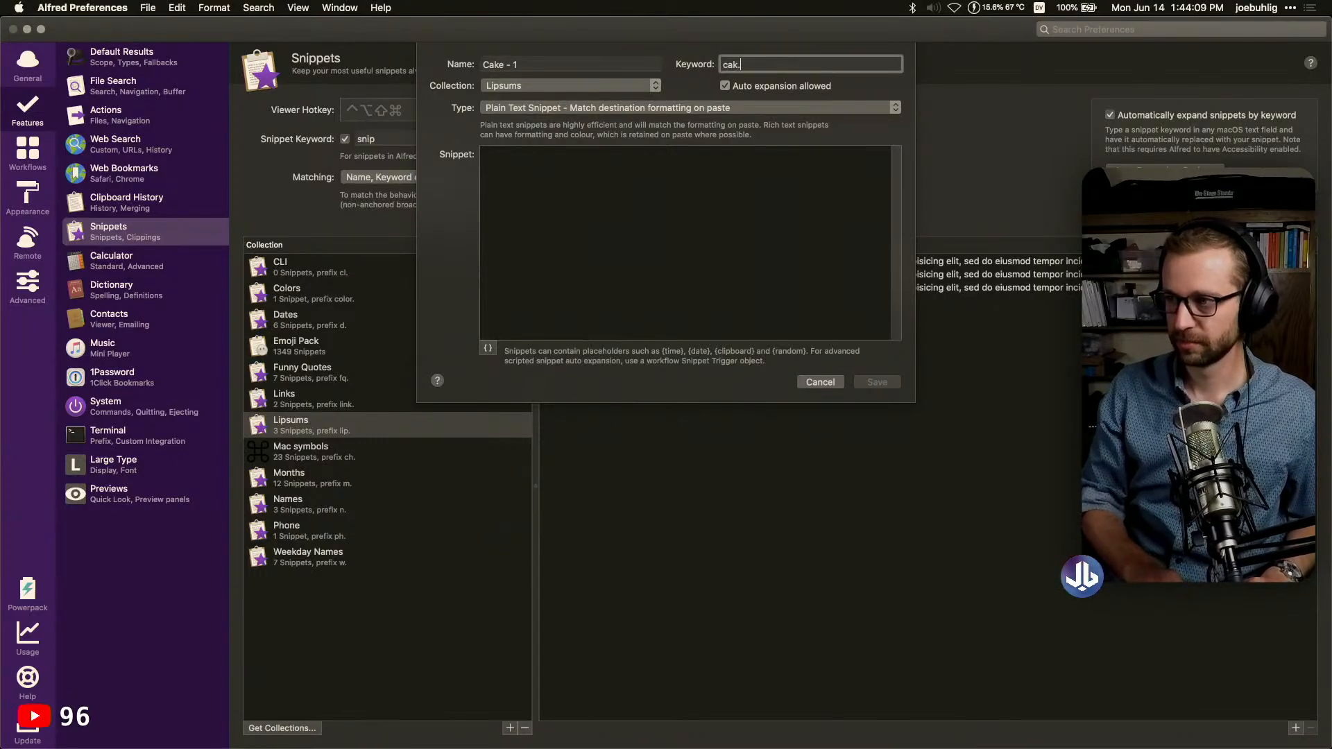
pyautogui.write('e1')
pyautogui.press('Tab')
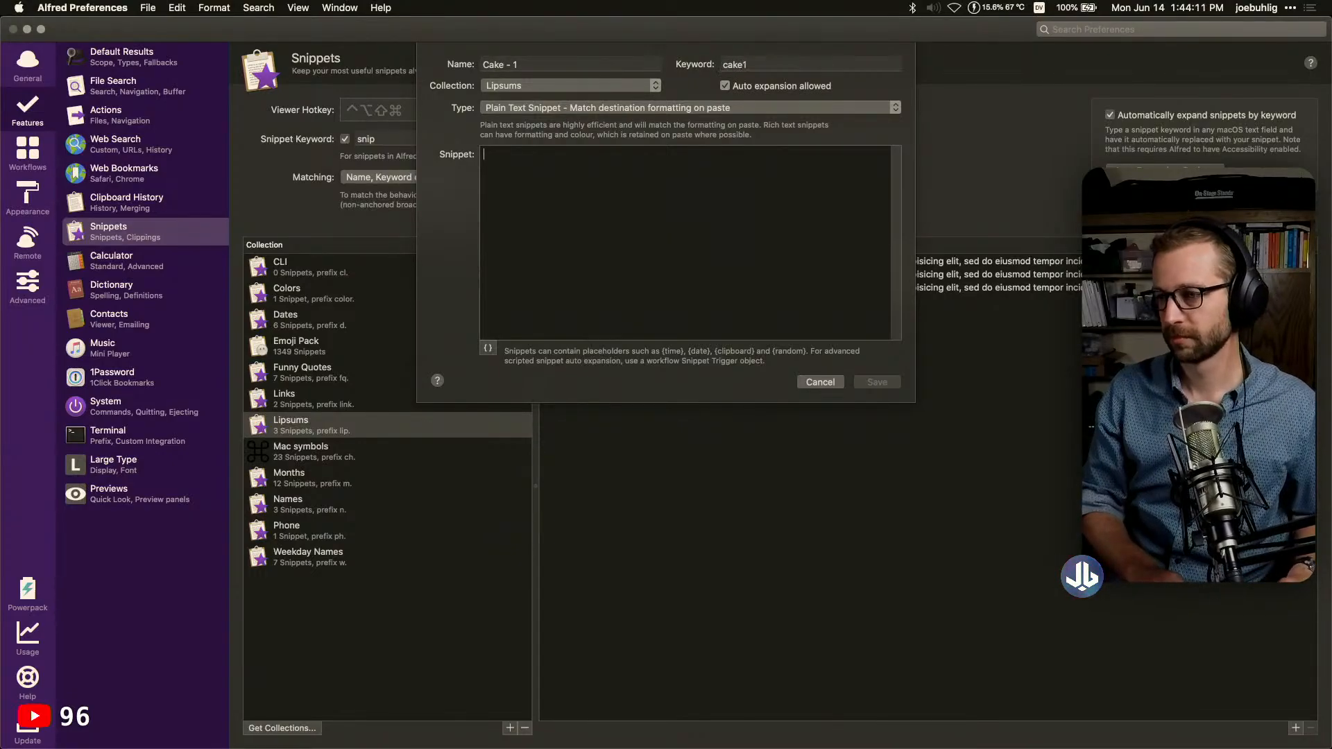
pyautogui.write('Marshmallow tiramisu candy donut tart sweet biscuit. Lemon drops jelly beans soufflé fruitcake pie muffin jelly-o. Cotton candy gummies carrot cake macaroon apple pie tiramisu apple pie topping marzipan.')
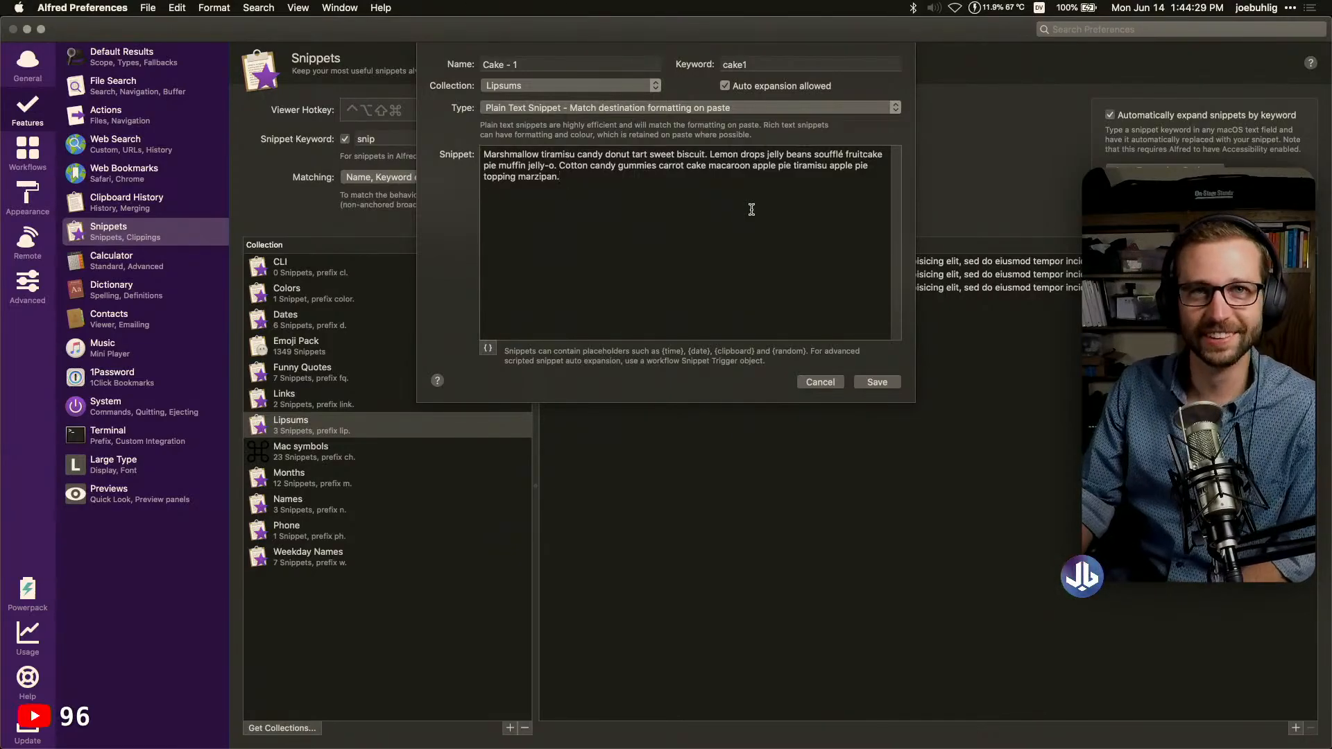
pyautogui.click(877, 382)
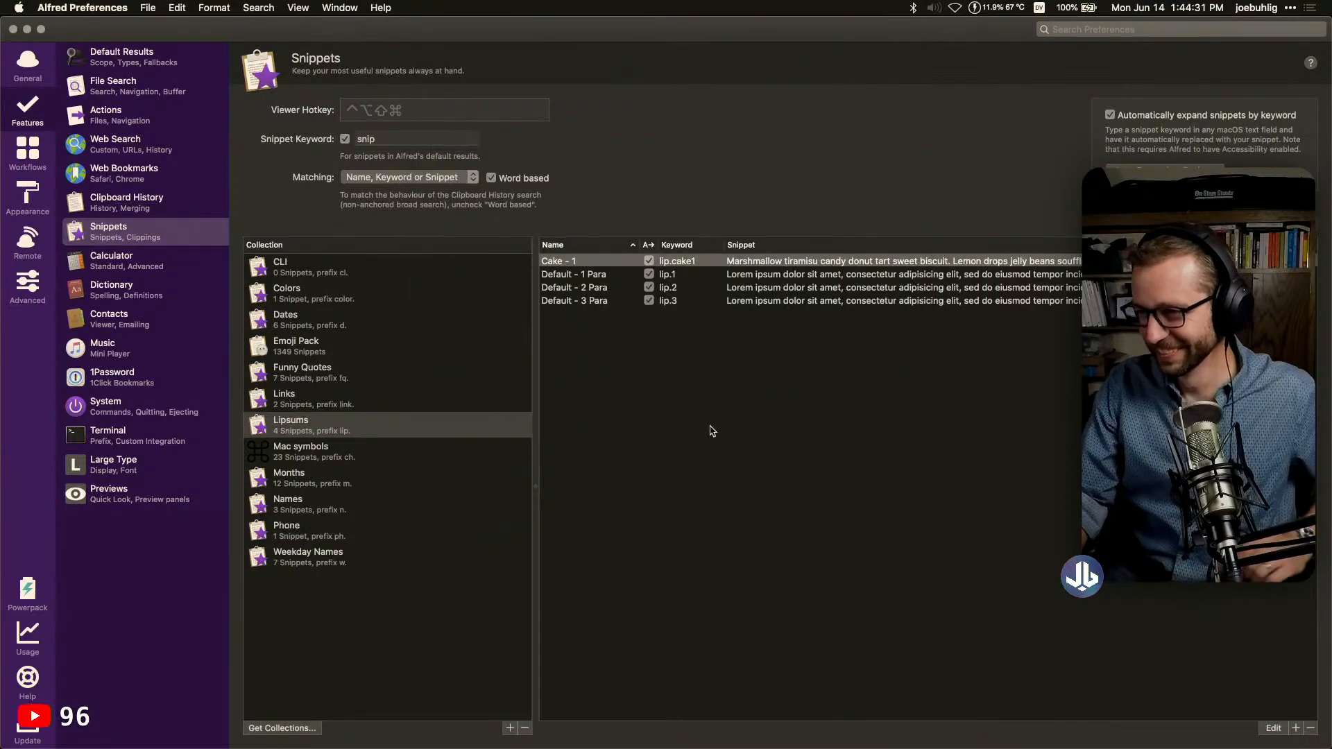
pyautogui.click(760, 425)
# Create a Lipsums snippet named Cake - 2 with keyword cake2 and the two paragraphs starting "Chocolate tiramisu fruitcake"
pyautogui.click(1295, 728)
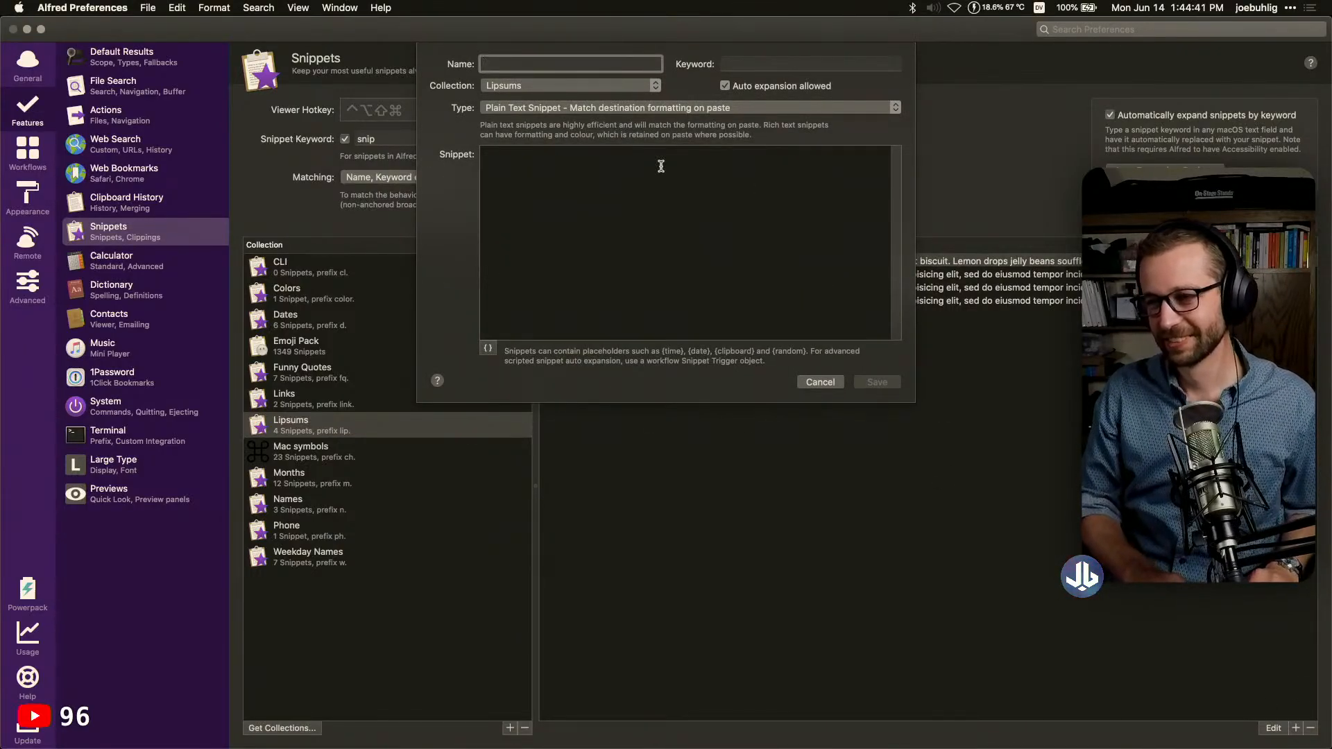
pyautogui.write('Cake - 2')
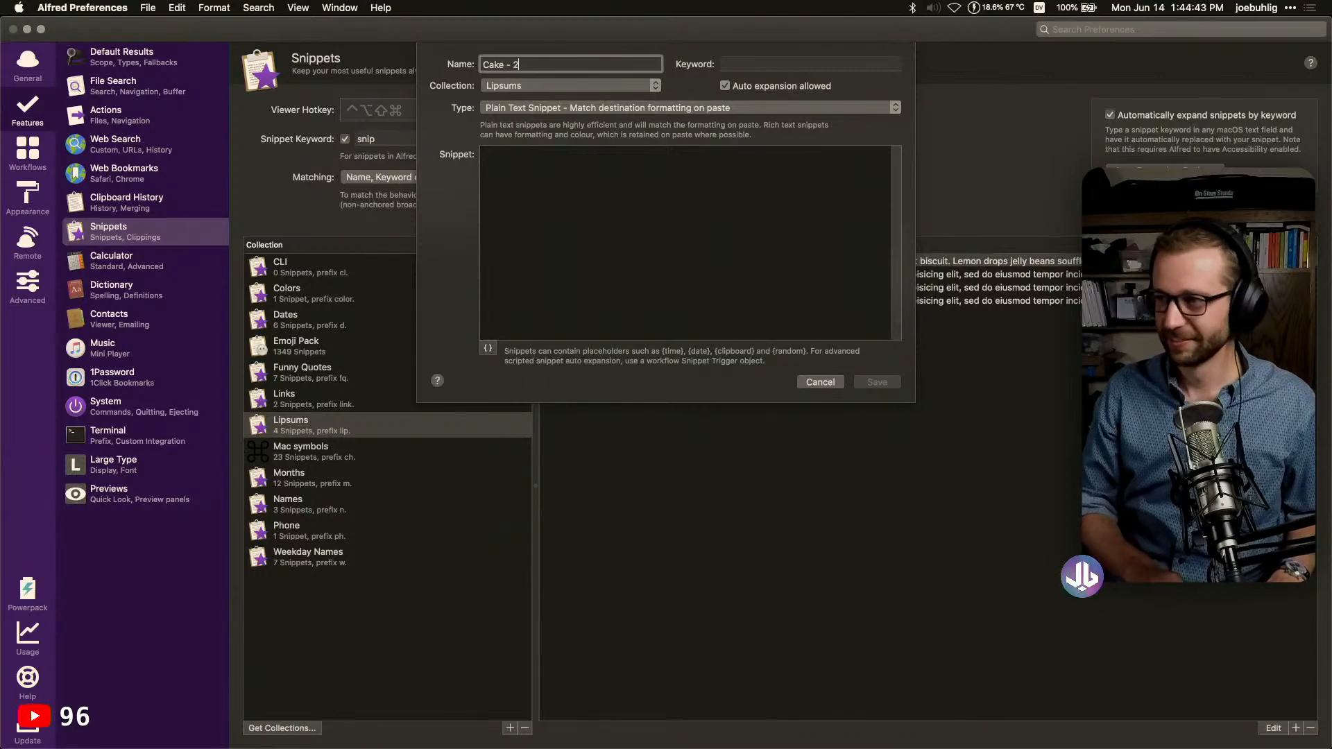
pyautogui.press('Tab')
pyautogui.write('cake2')
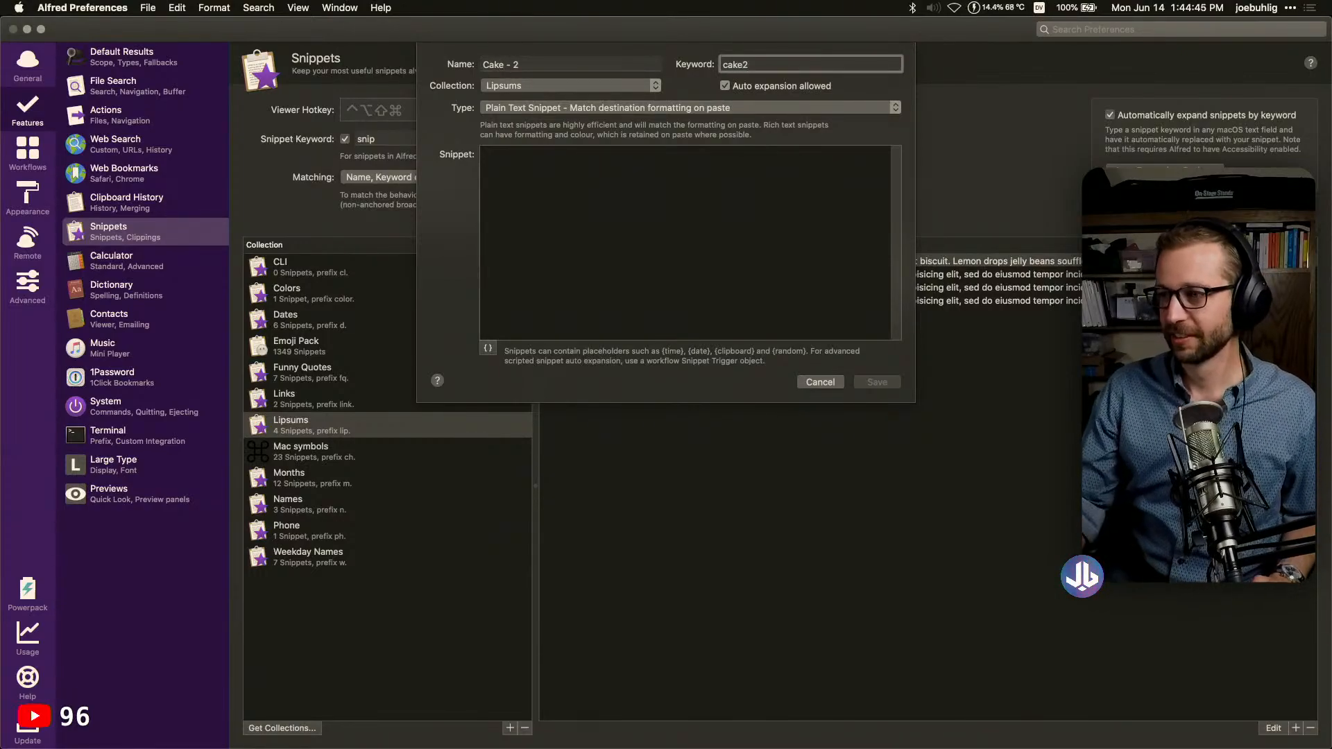
pyautogui.click(565, 264)
pyautogui.write('Chocolate tiramisu fruitcake chocolate cake bonbon macaroon gummies cheesecake. Jelly beans cookie oat cake liquorice chocolate cake topping fruitcake gummi bears. Halvah halvah cookie tootsie roll soufflé sesame snaps toffee. Powder jelly-o pie bonbon liquorice candy macaroon. Marzipan candy canes jelly beans danish candy donut jelly. Cupcake candy canes donut. Danish candy canes danish marshmallow sweet.')
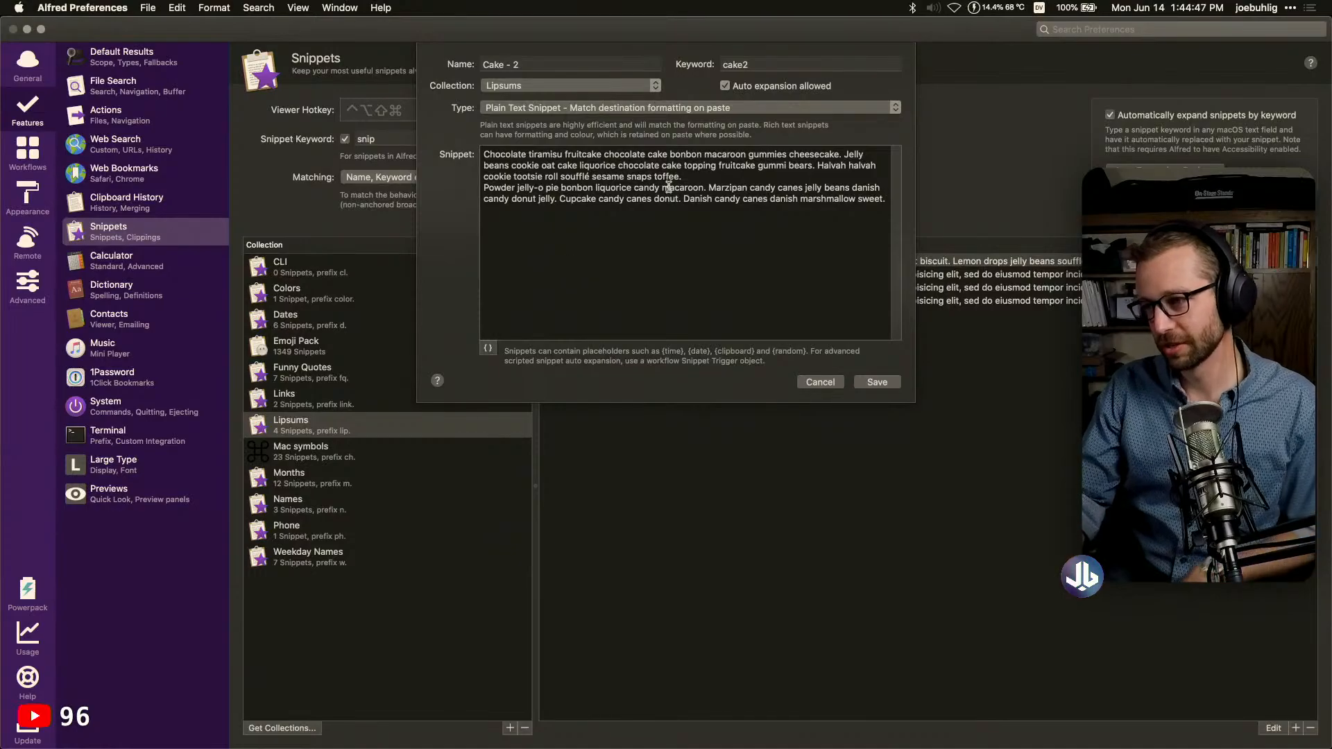
# Insert a blank line between the two paragraphs of the Cake - 2 snippet and save it
pyautogui.click(691, 179)
pyautogui.press('Return')
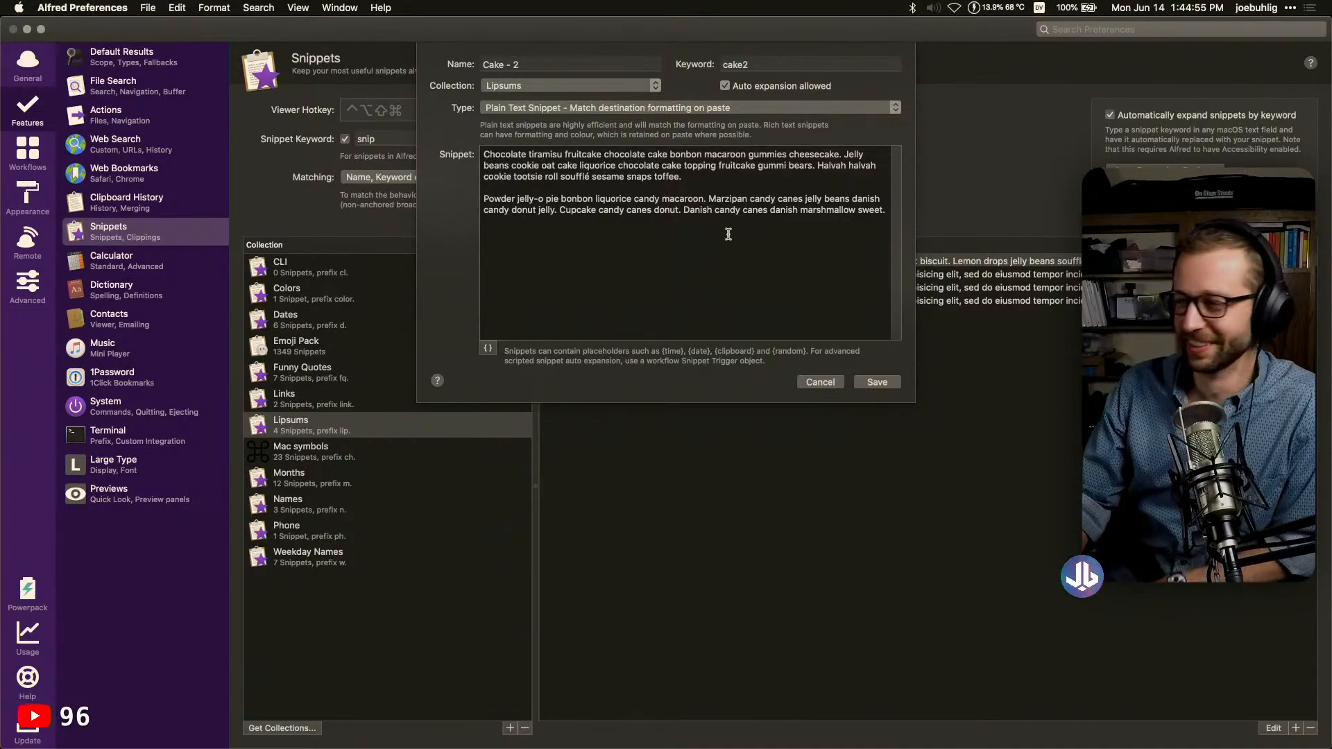
pyautogui.click(894, 384)
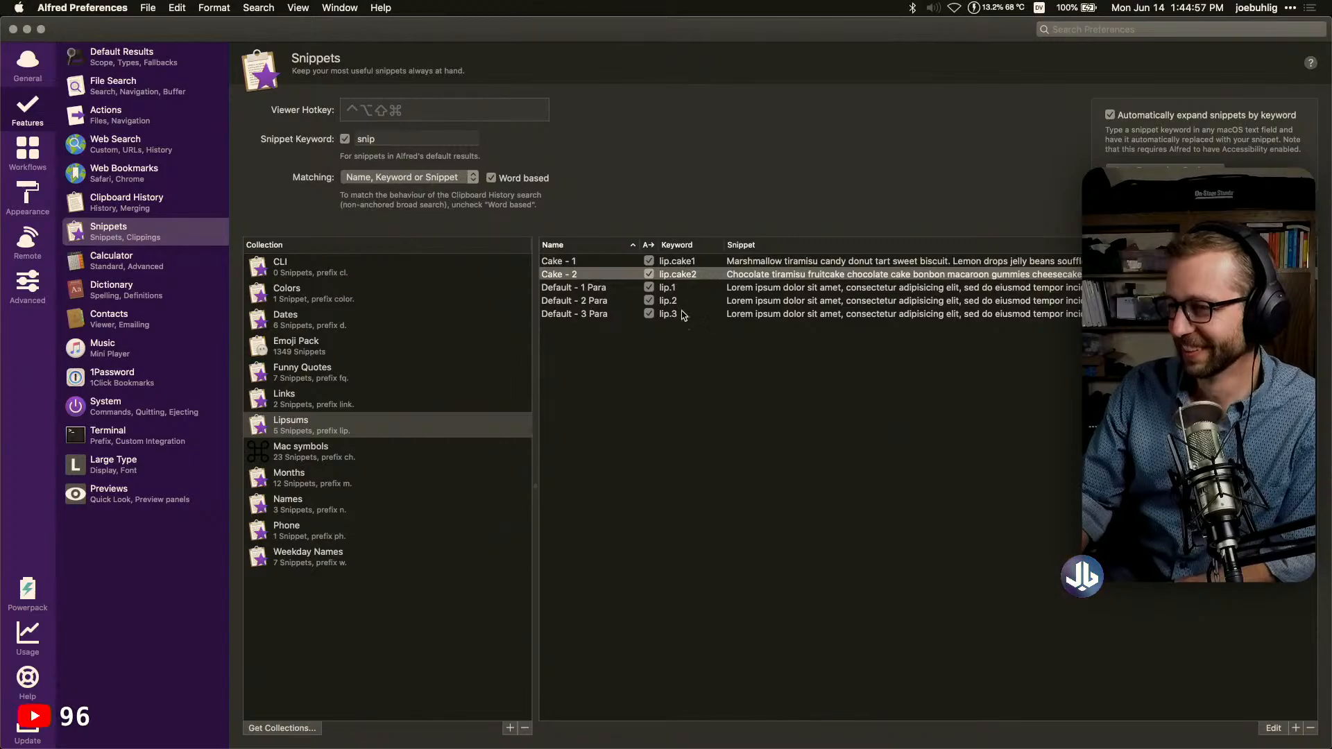
# Rename the Default - 1 Para snippet as Default - 1 and save it
pyautogui.doubleClick(590, 292)
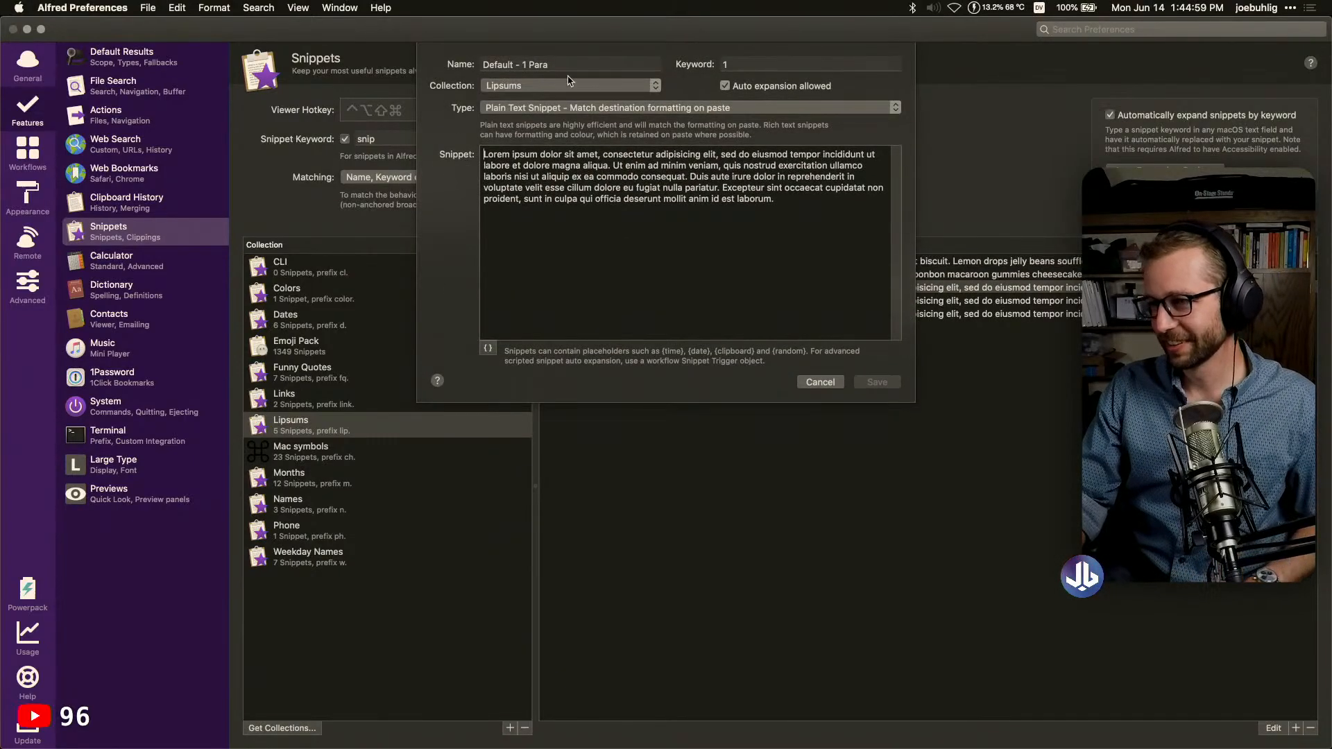
pyautogui.doubleClick(539, 63)
pyautogui.press('BackSpace')
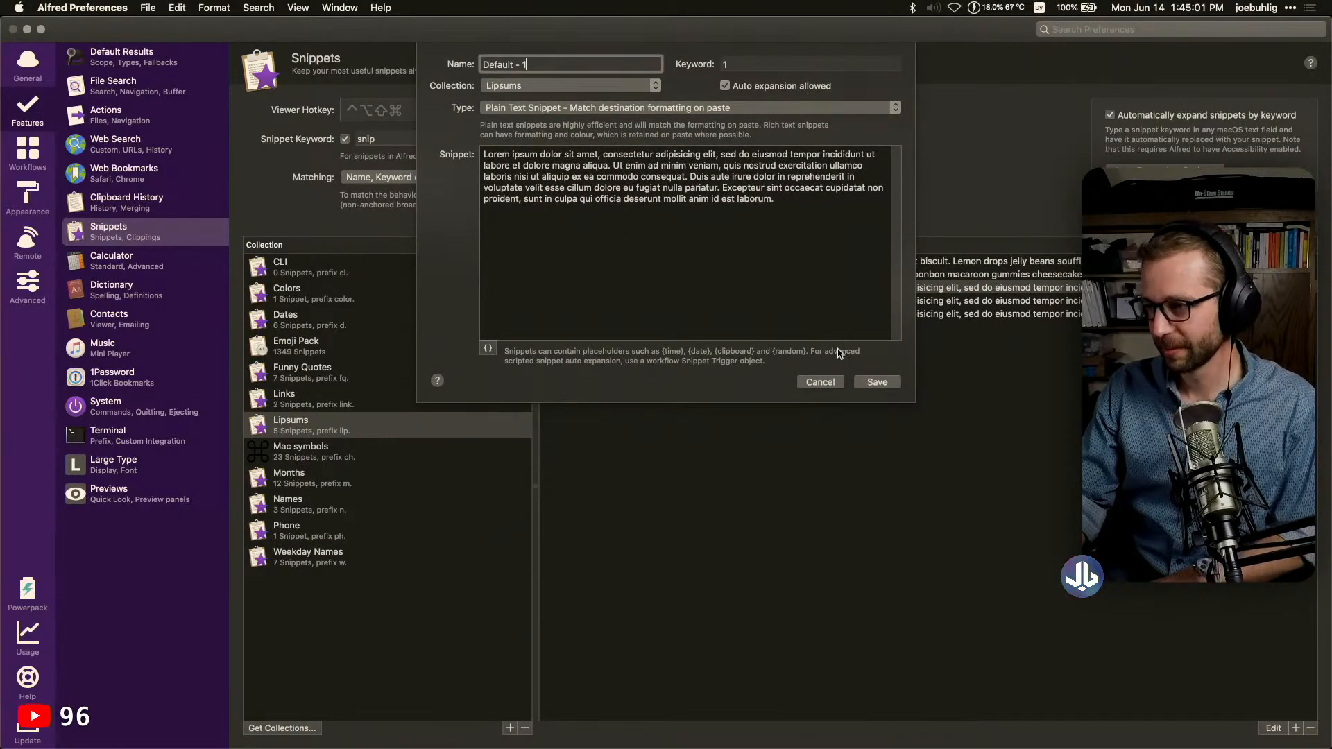
pyautogui.click(878, 381)
# Rename the Default - 2 Para snippet as Default - 2 and save it
pyautogui.click(575, 305)
pyautogui.doubleClick(575, 306)
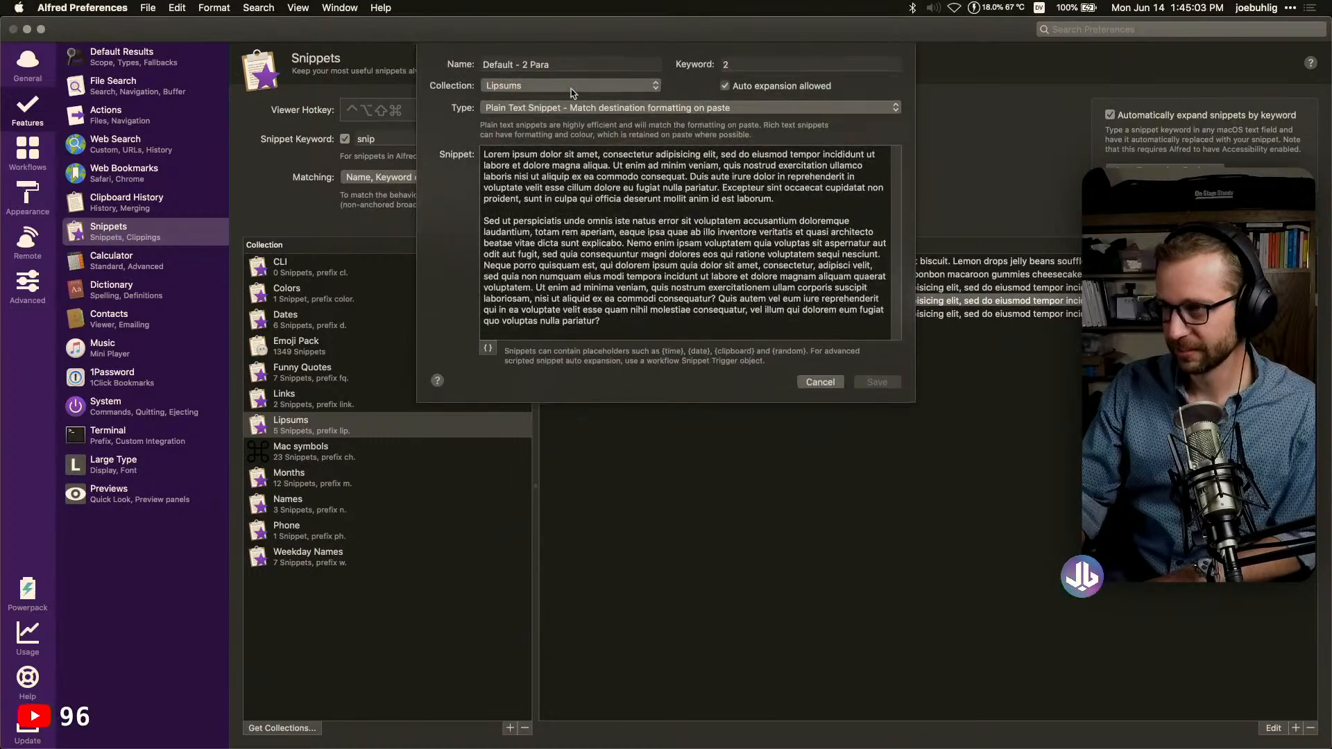
pyautogui.doubleClick(540, 63)
pyautogui.press('BackSpace')
pyautogui.click(873, 381)
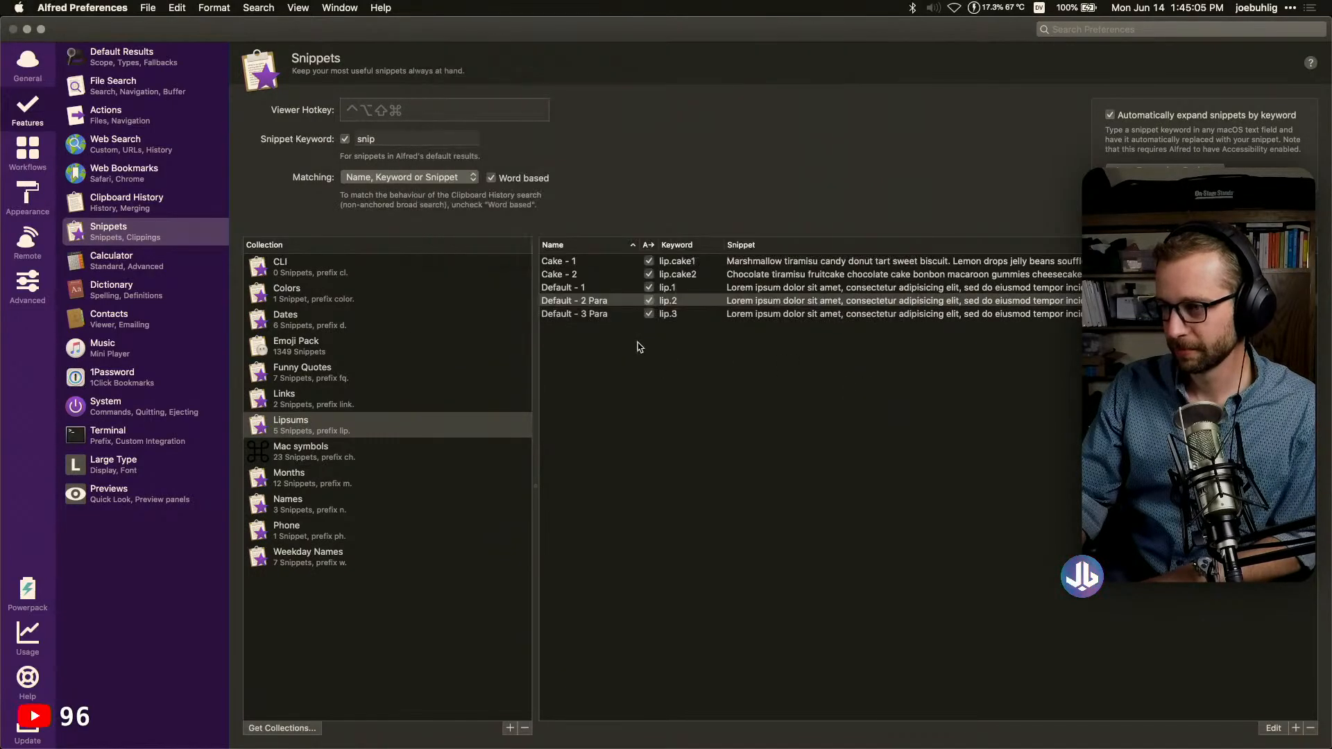
# Rename the Default - 3 Para snippet as Default - 3 and save it
pyautogui.doubleClick(595, 313)
pyautogui.doubleClick(539, 64)
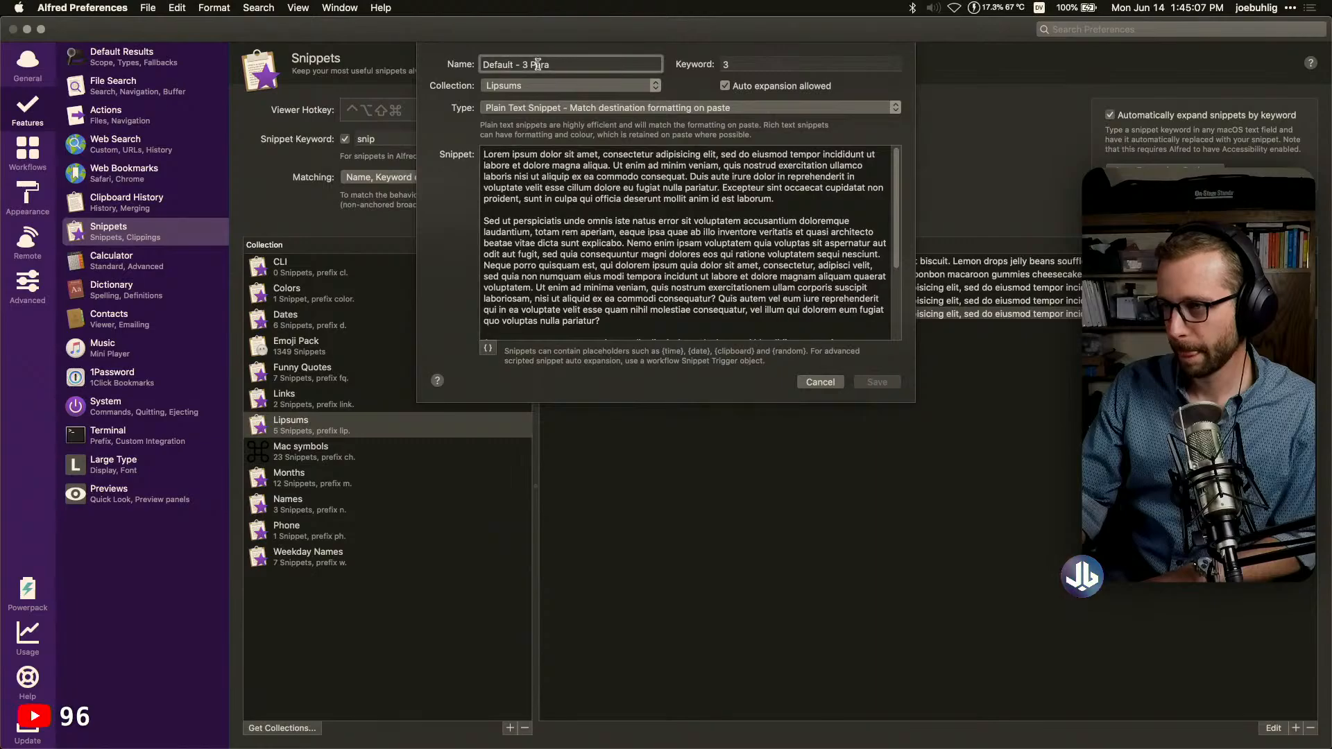
pyautogui.press('BackSpace')
pyautogui.click(877, 381)
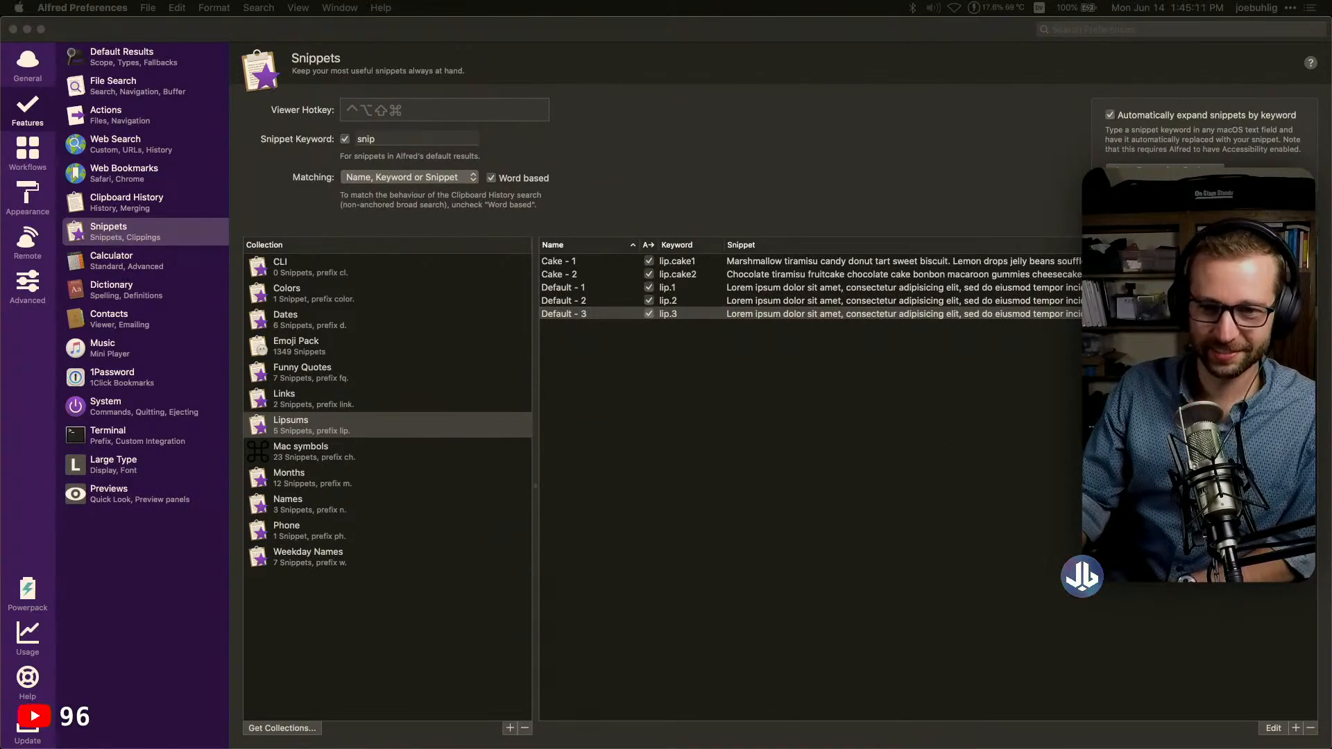
# Create a Lipsums snippet named Cake - 3 with keyword cake3 and the three paragraphs starting "Dragée dessert cookie"
pyautogui.click(806, 488)
pyautogui.click(1296, 727)
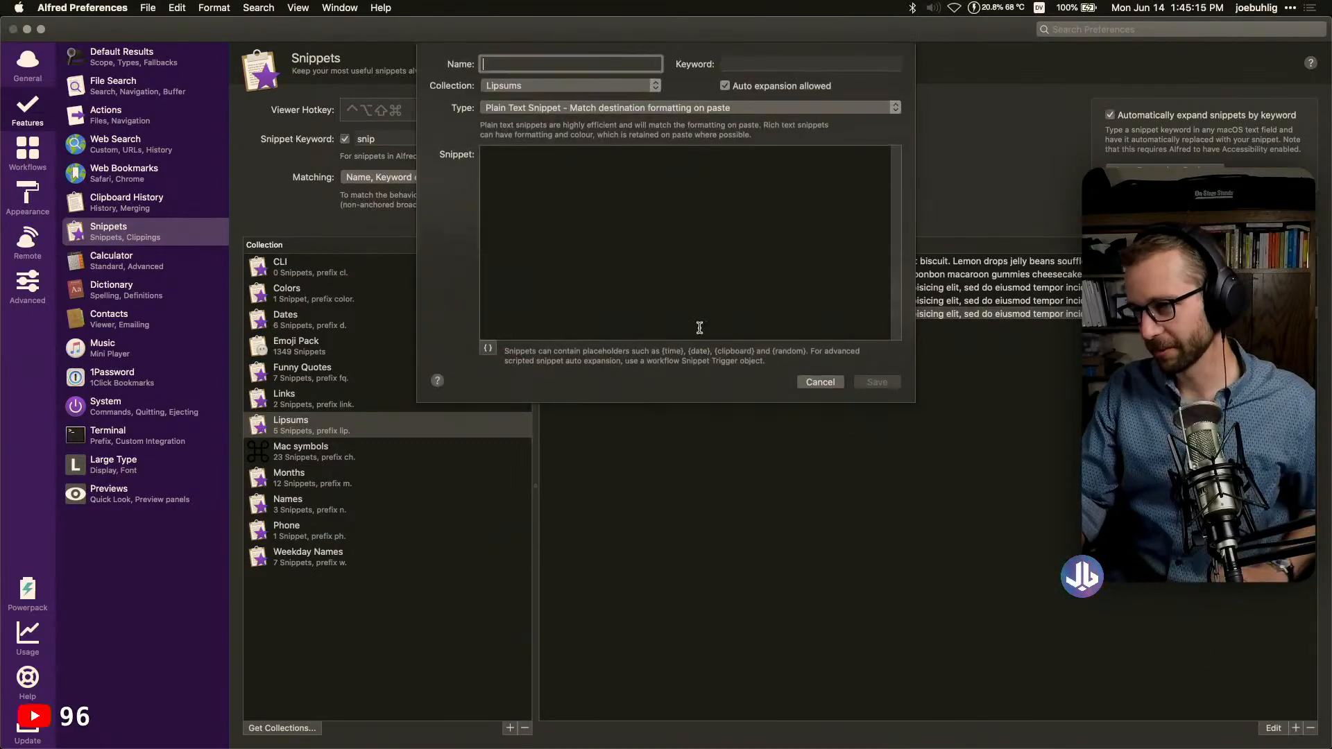
pyautogui.write('Cake -')
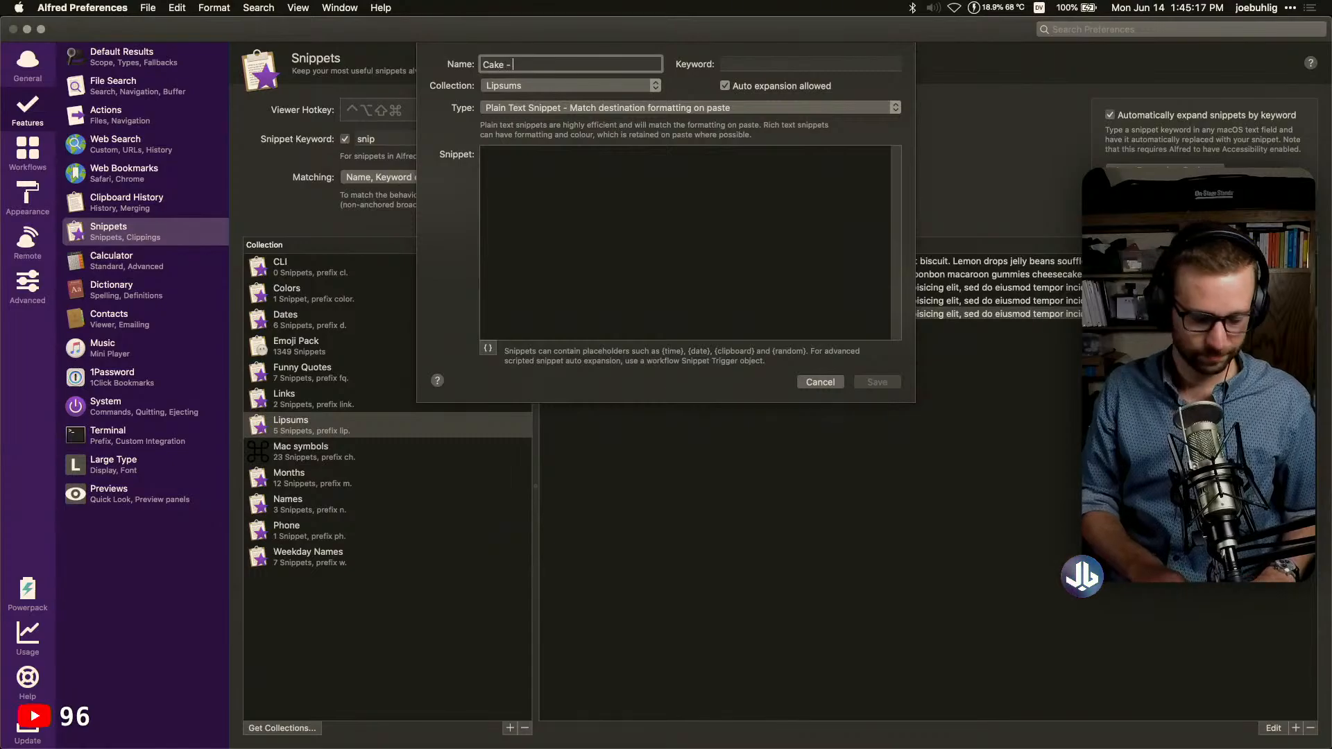
pyautogui.write(' 3')
pyautogui.press('Tab')
pyautogui.write('ca')
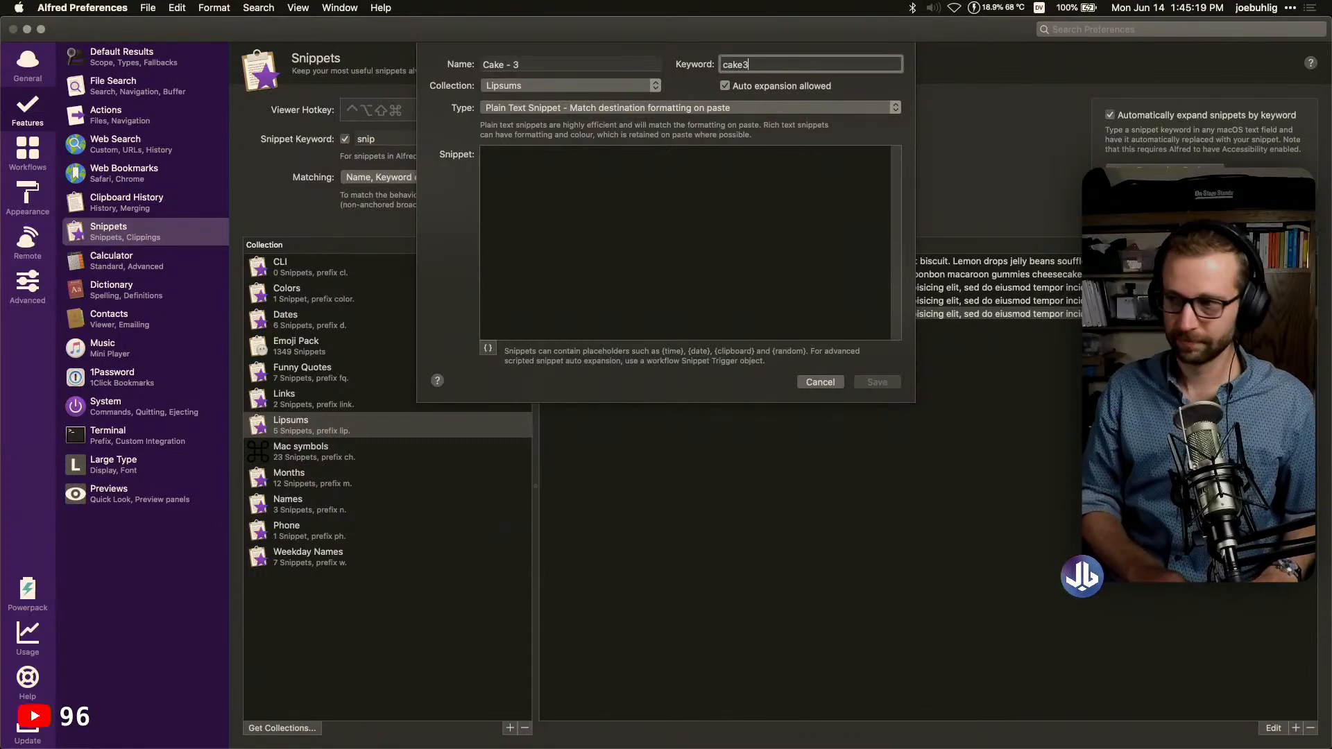
pyautogui.write('ke3')
pyautogui.press('Tab')
pyautogui.write('Dragée dessert cookie. Liquorice oat cake brownie liquorice powder jelly beans lollipop biscuit. Gummi bears pie lemon drops pie sweet roll donut icing. Jelly muffin chocolate candy canes macaroon cheesecake sweet. Biscuit tiramisu sweet roll bear claw ice cream sugar plum gummies danish. Brownie halvah marshmallow chocolate bar. Chocolate candy canes carrot cake jelly beans cake powder sugar plum muffin cotton candy. Chupa chups lemon drops dessert marzipan. Wafer gingerbread sweet roll brownie biscuit fruitcake tootsie roll toffee. Lemon drops sugar plum cake pastry tootsie roll. Cake cake chocolate cake candy gummi bears caramels.')
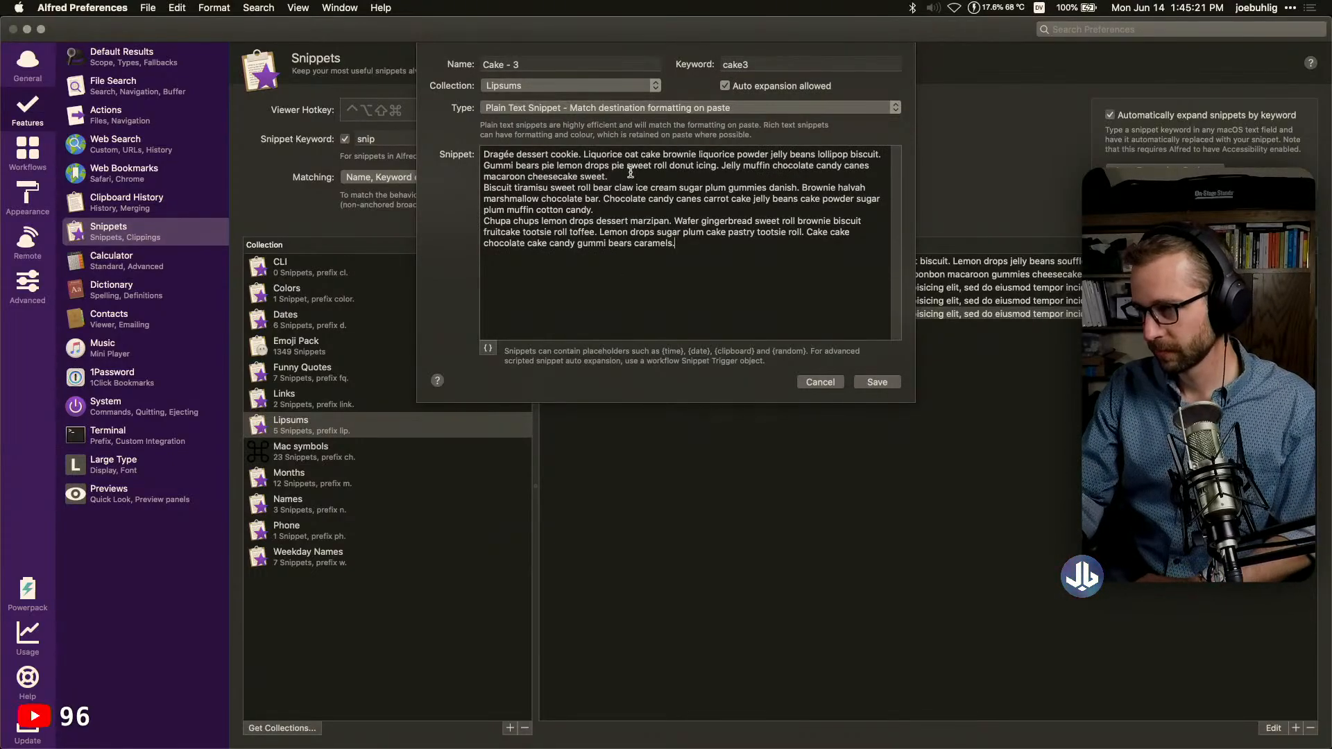
# Separate the three paragraphs of the Cake - 3 snippet with blank lines and save it
pyautogui.click(625, 176)
pyautogui.press('Return')
pyautogui.click(611, 220)
pyautogui.press('Return')
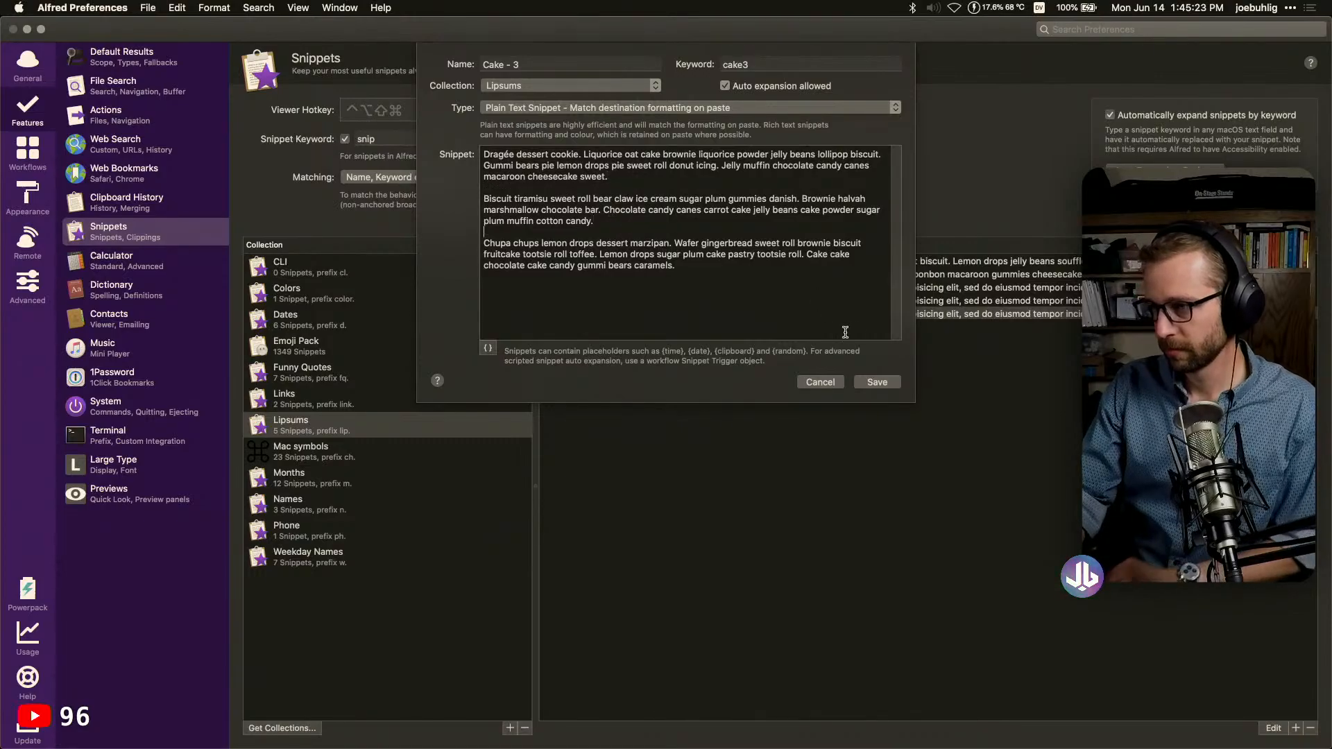
pyautogui.click(875, 382)
pyautogui.click(896, 449)
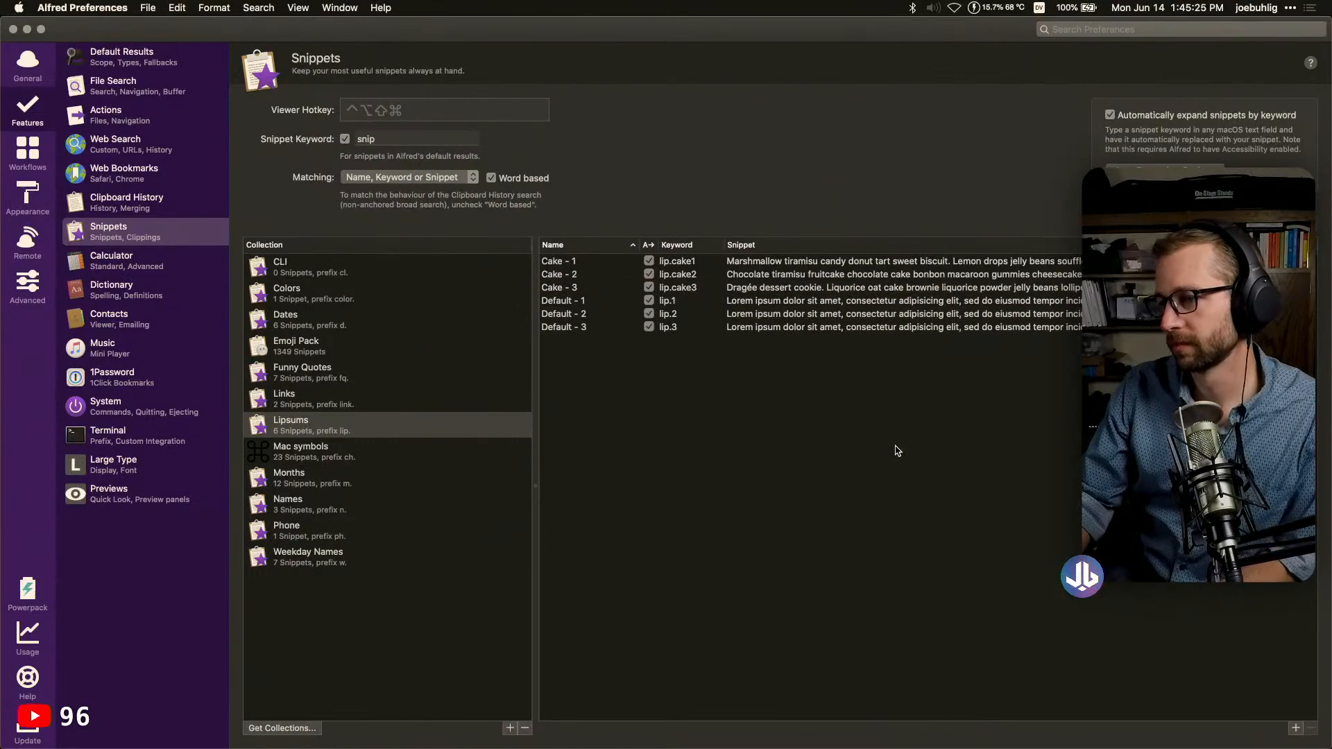
# Check the paragraph spacing in the Cake - 3 snippet and close it without changes
pyautogui.doubleClick(842, 287)
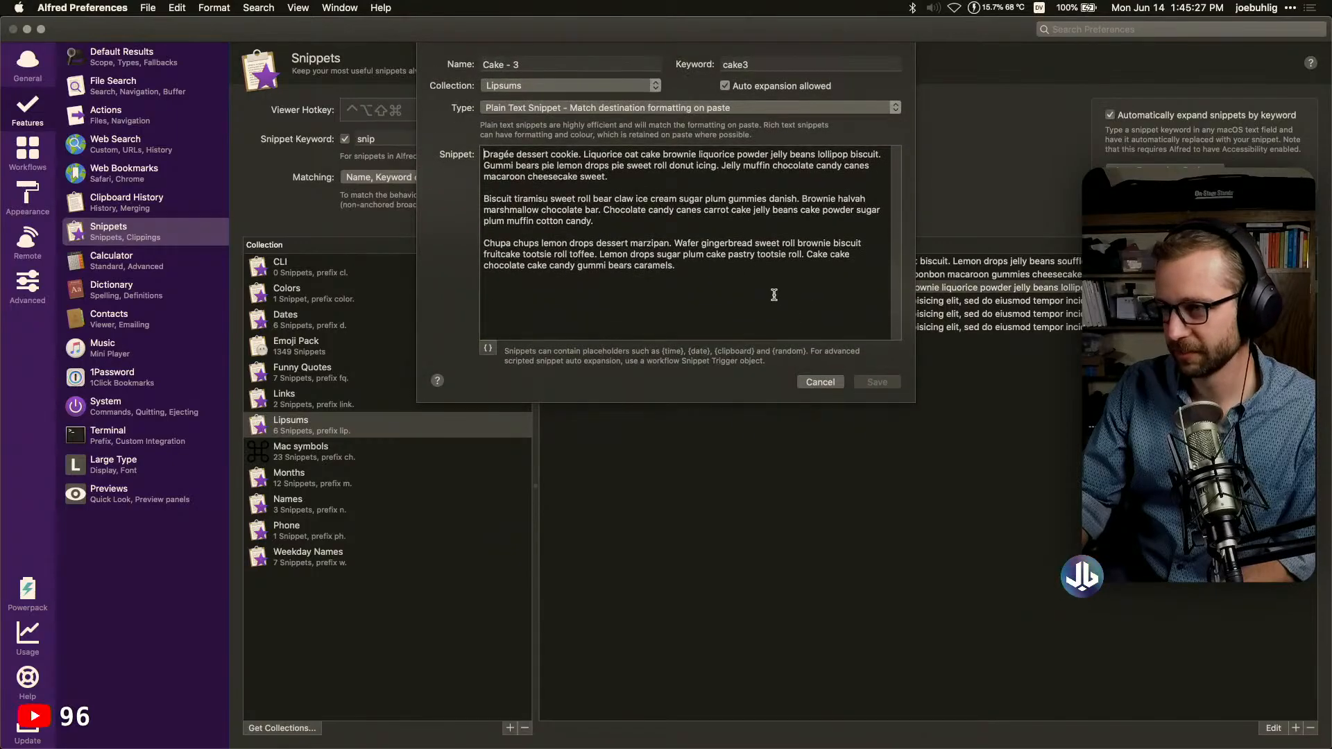
pyautogui.click(838, 383)
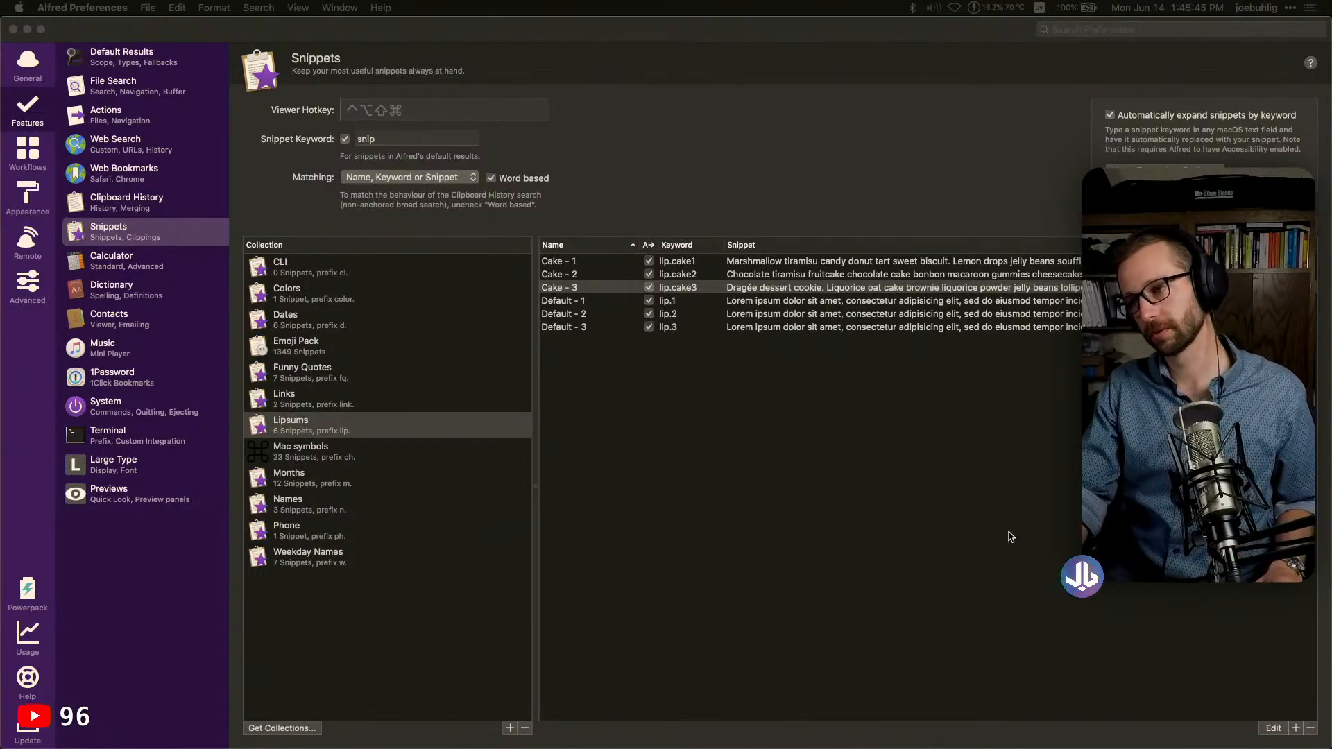
# Create a Lipsums snippet named Star Wars - 1 with keyword sw1 and the single paragraph starting "Obi-Wan is here"
pyautogui.click(1295, 728)
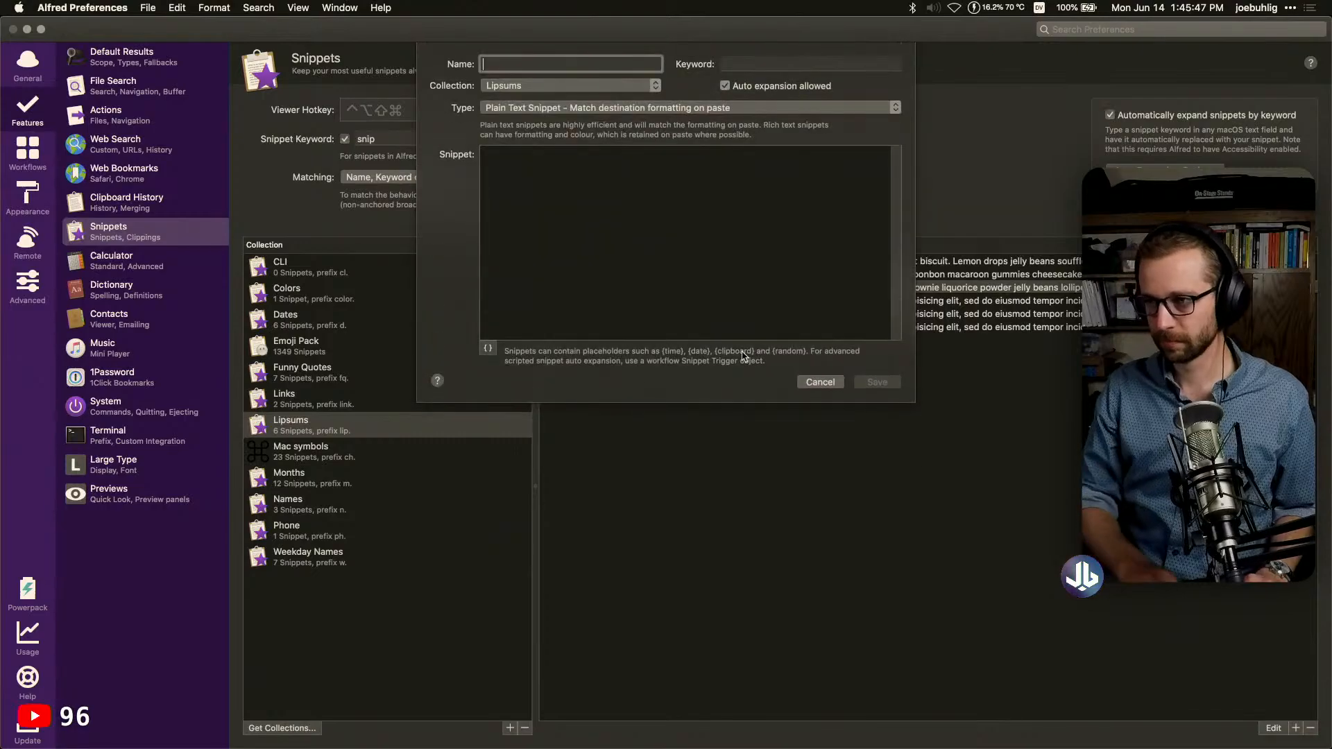
pyautogui.write('Star Wars - ')
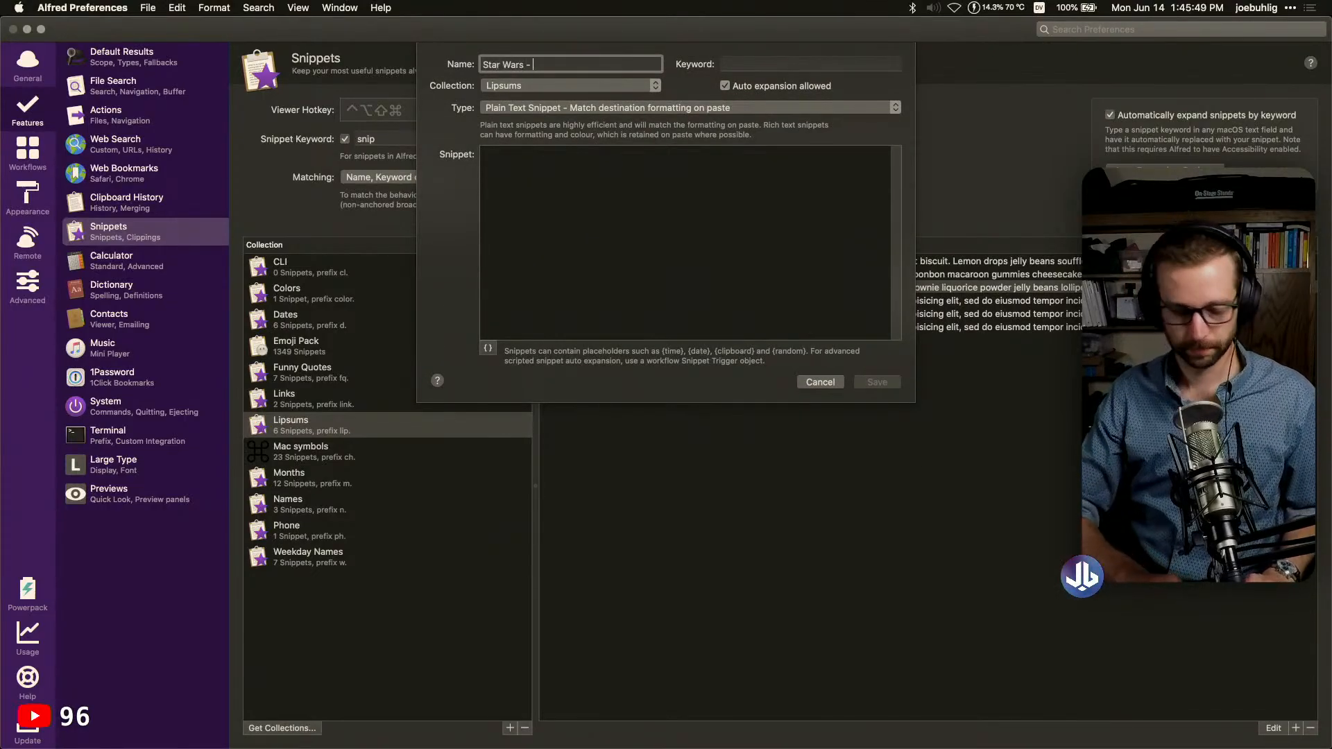
pyautogui.write('1')
pyautogui.press('Tab')
pyautogui.write('sw')
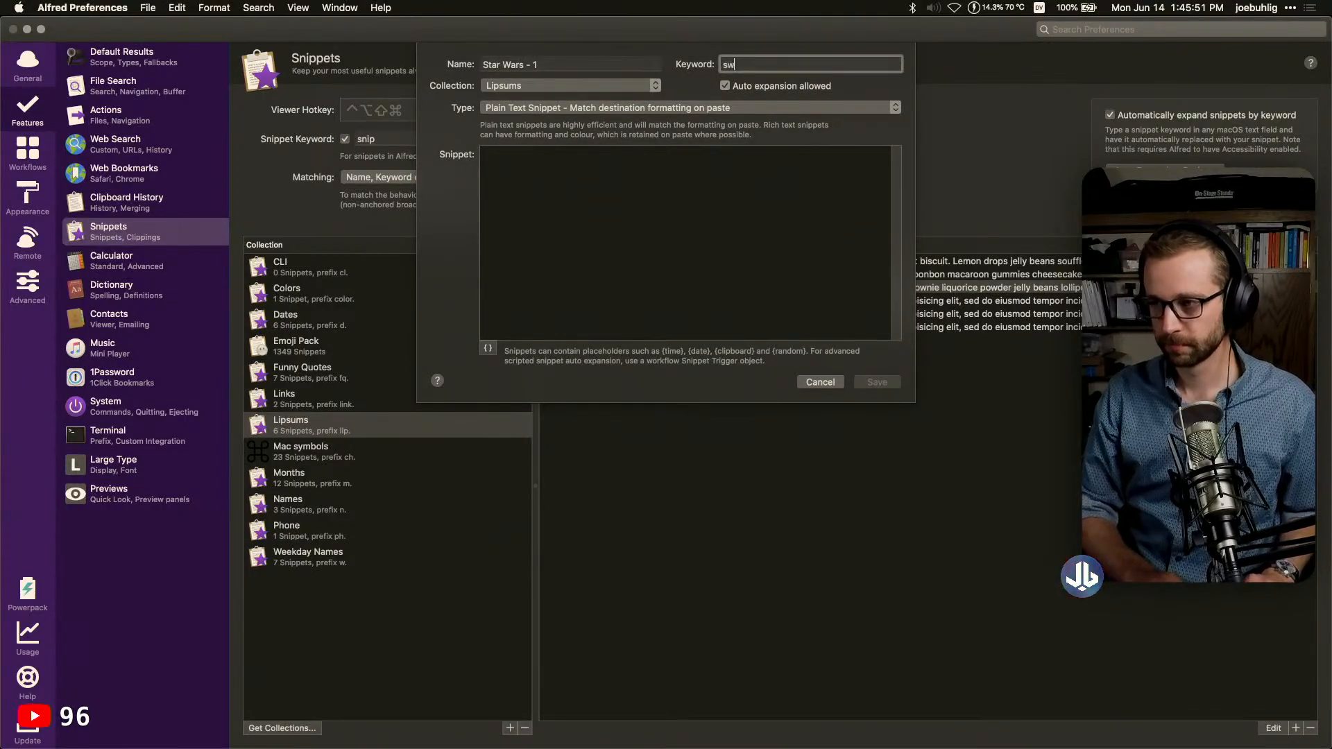
pyautogui.write('1')
pyautogui.press('Tab')
pyautogui.write("Obi-Wan is here. The Force is with him. You mean it controls your actions? Alderaan? I'm not going to Alderaan. I've got to go home. It's late, I'm in for it as it is. What!? Hey, Luke! May the Force be with you.")
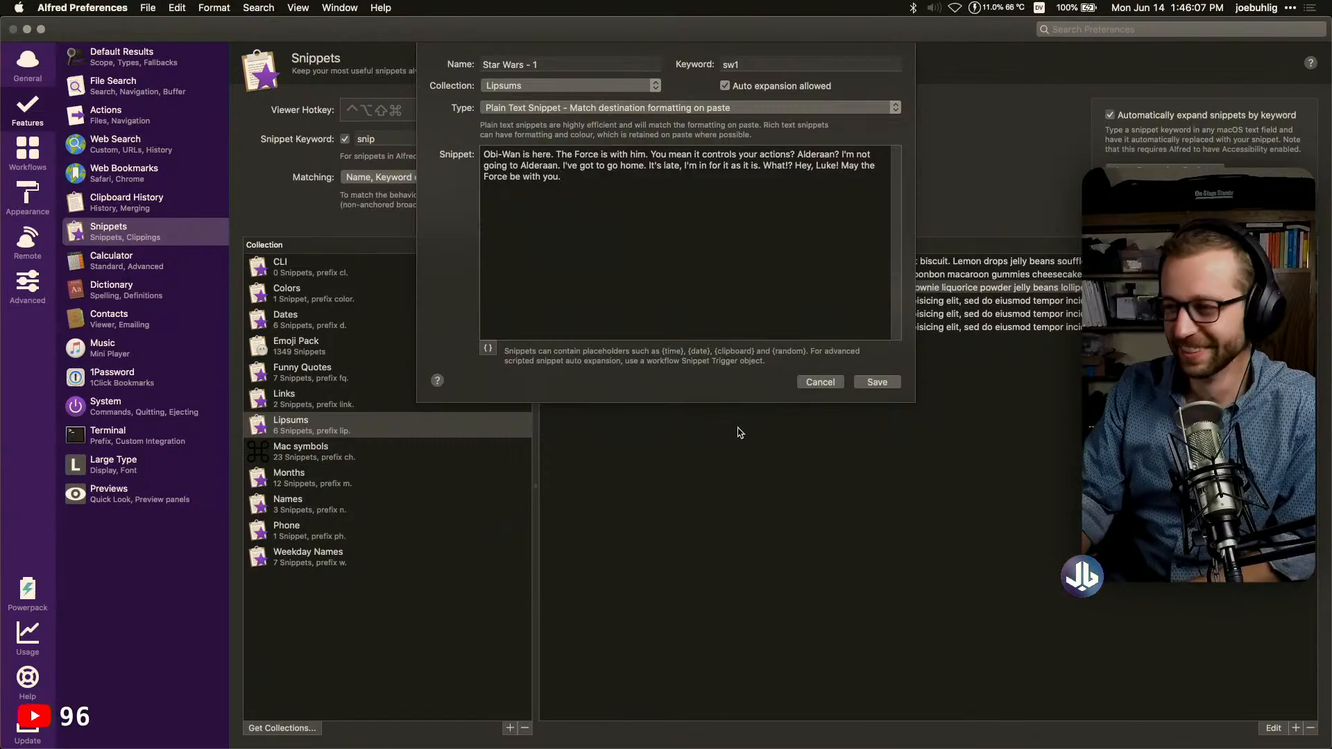
pyautogui.click(891, 384)
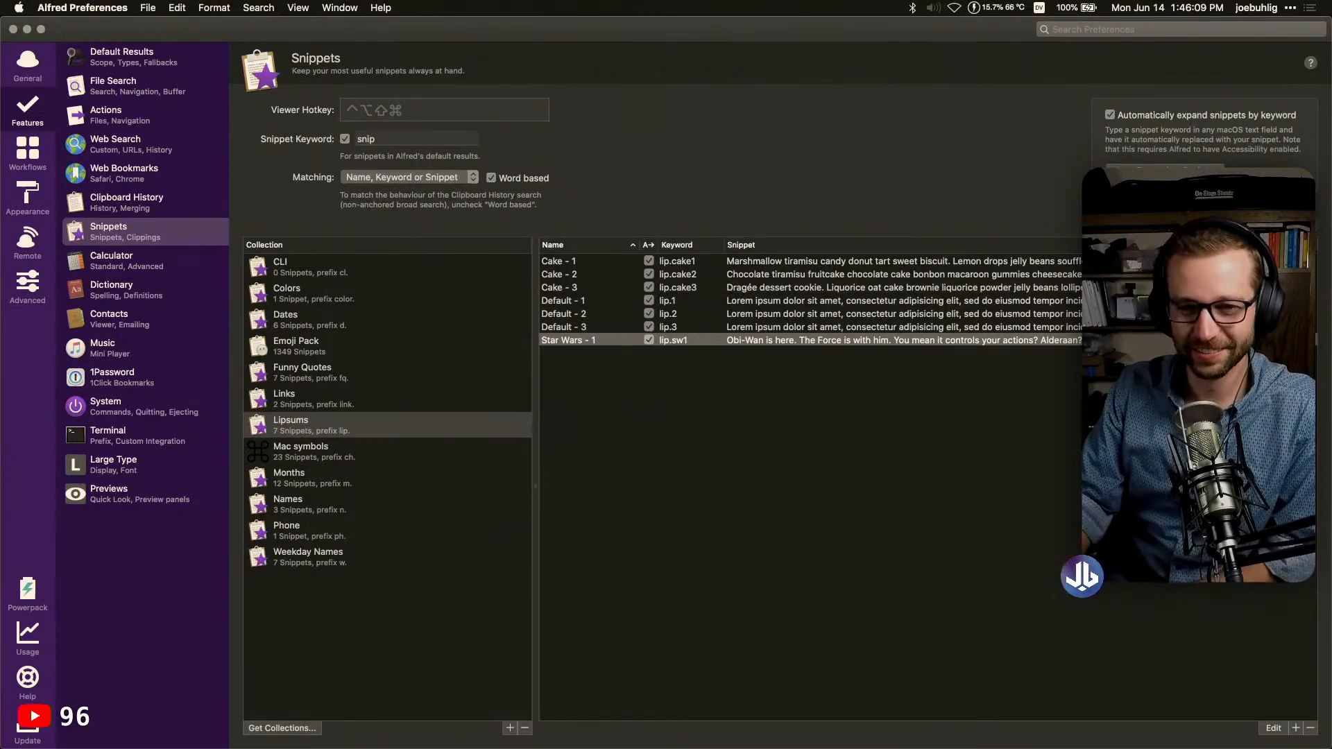
# Create a Lipsums snippet named Star Wars - 2 with keyword sw2 and the two copied paragraphs starting "Obi-Wan is here"
pyautogui.press('super+Tab')
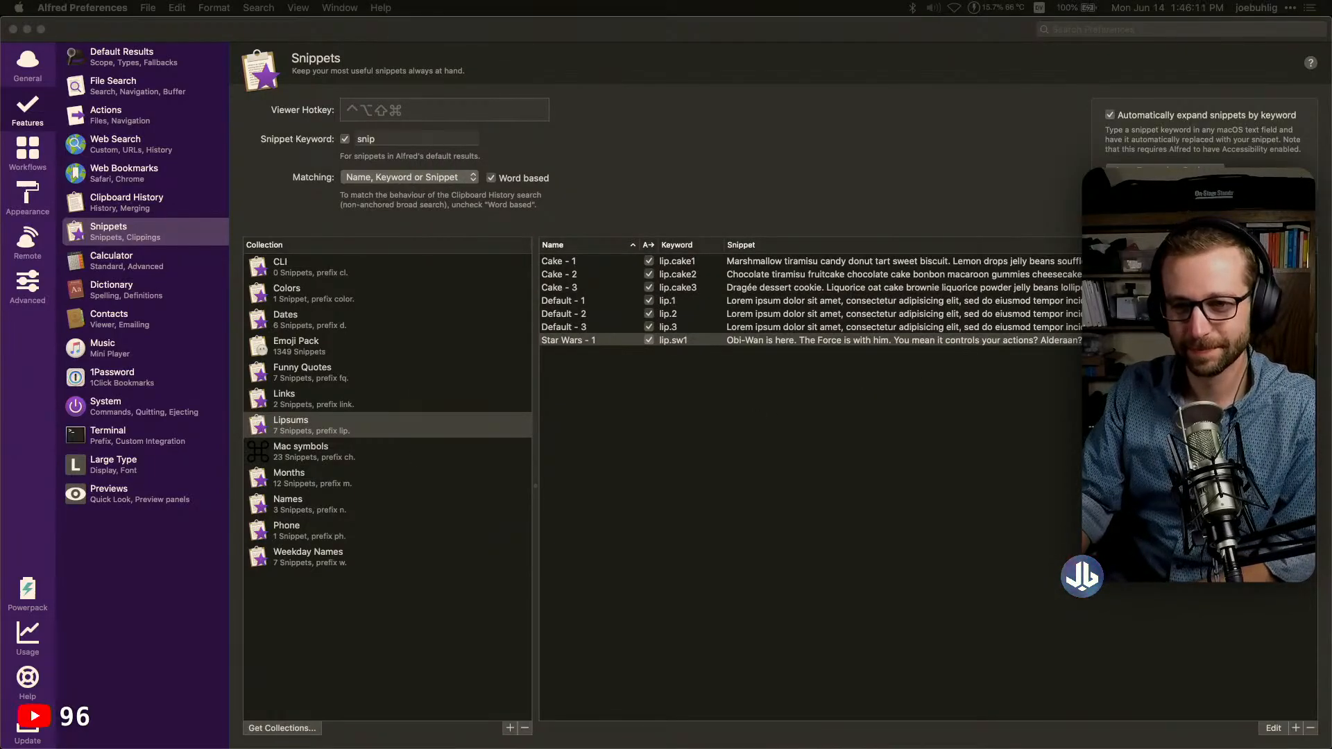
pyautogui.press('super+Tab')
pyautogui.click(1295, 727)
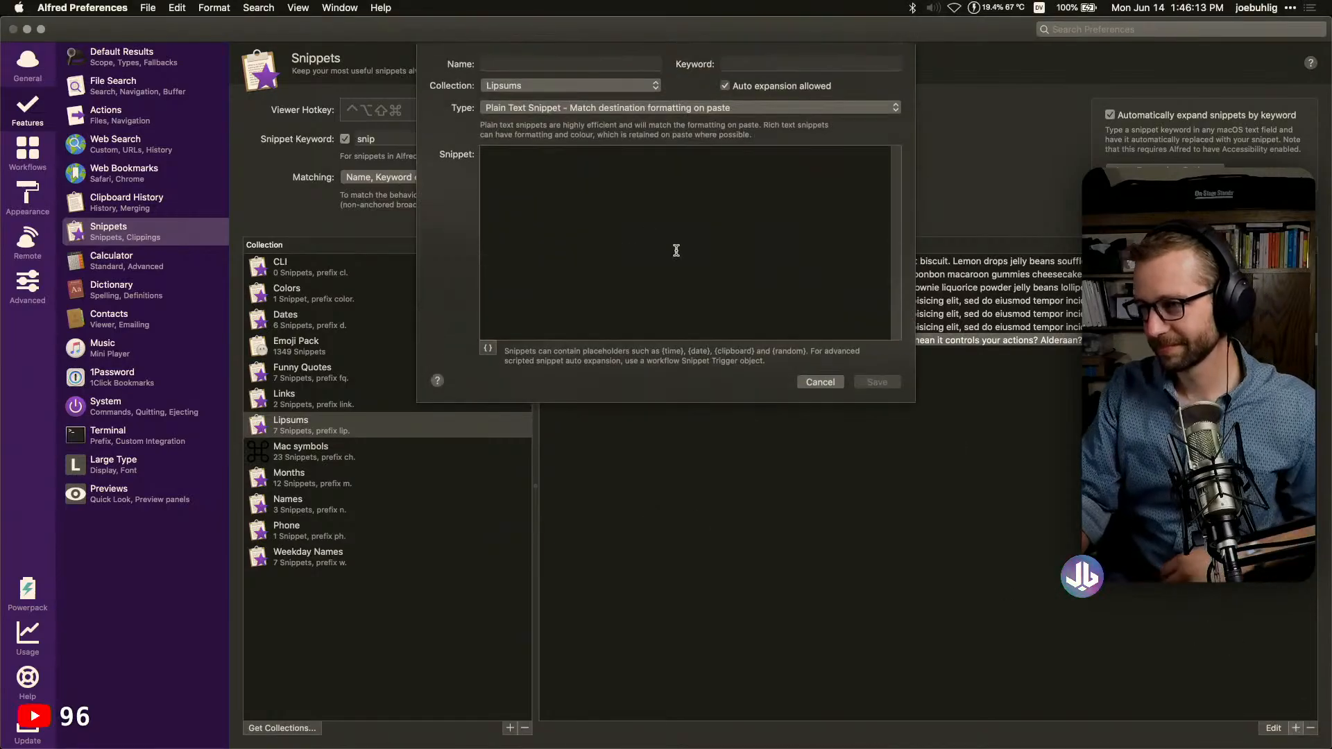
pyautogui.write('Star W')
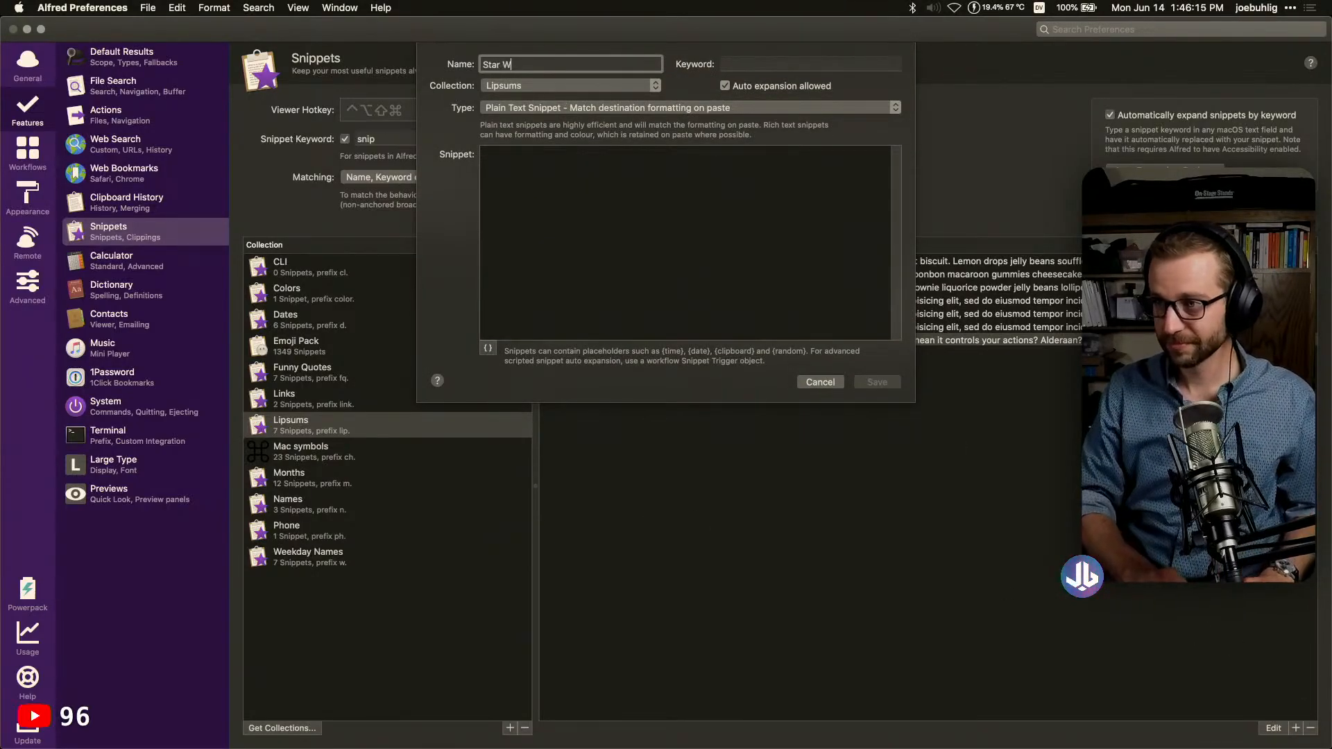
pyautogui.write('ars - 2')
pyautogui.press('Tab')
pyautogui.write('sw')
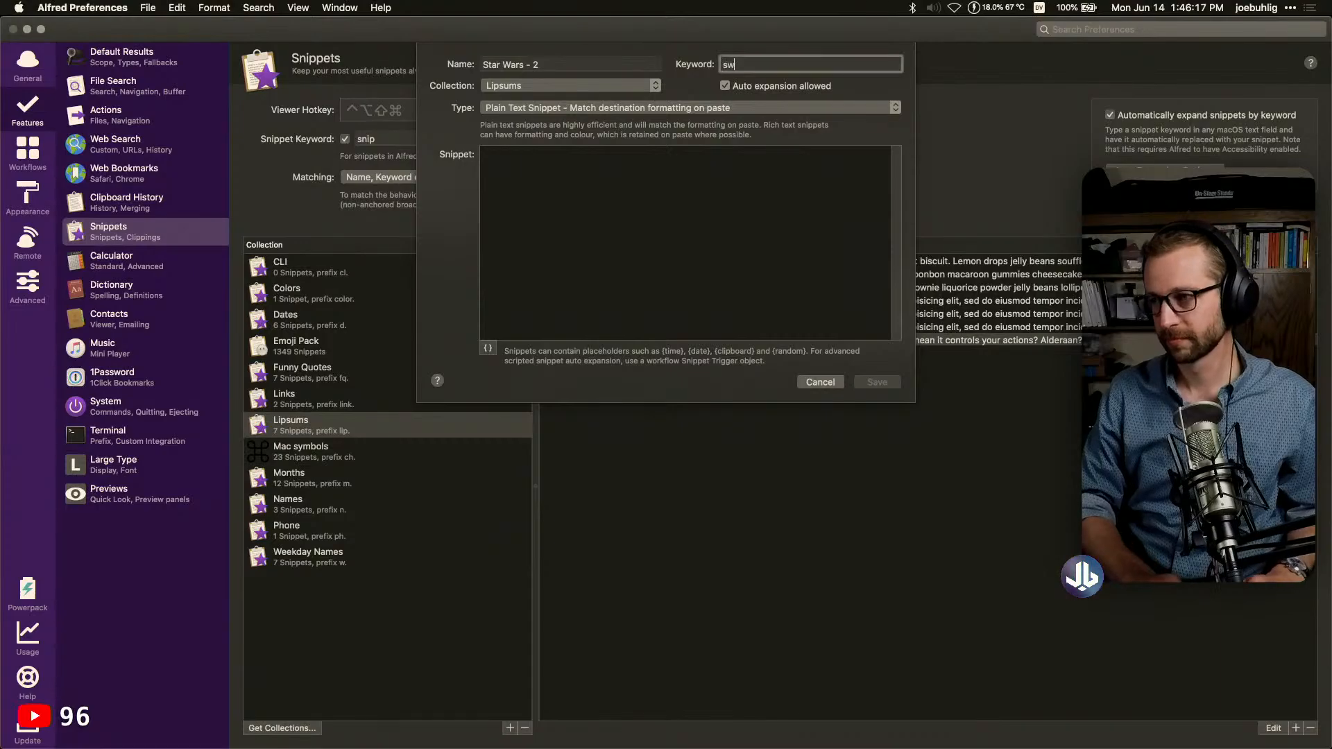
pyautogui.write('2')
pyautogui.press('Tab')
pyautogui.press('super+v')
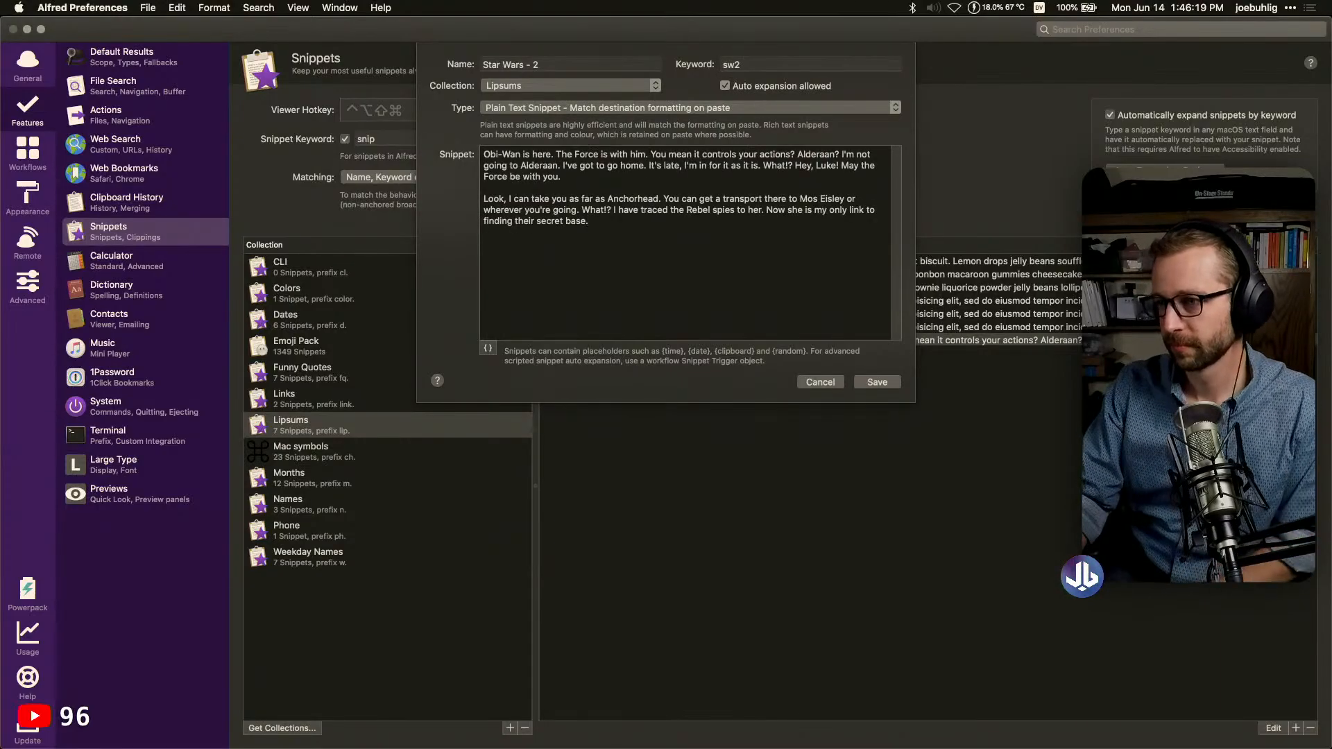
pyautogui.click(888, 386)
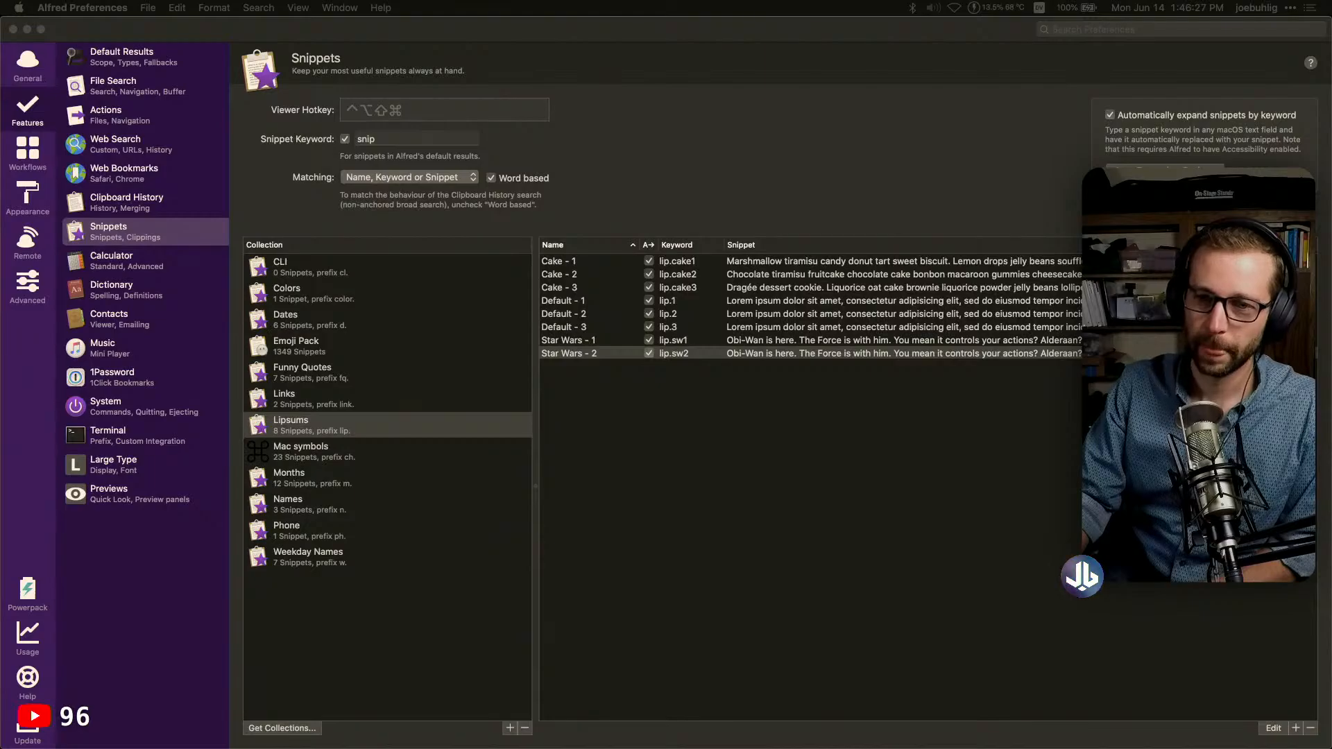
# Create a Lipsums snippet named Star Wars - 3 with keyword sw3 and the three copied paragraphs starting "Obi-Wan is here"
pyautogui.click(944, 590)
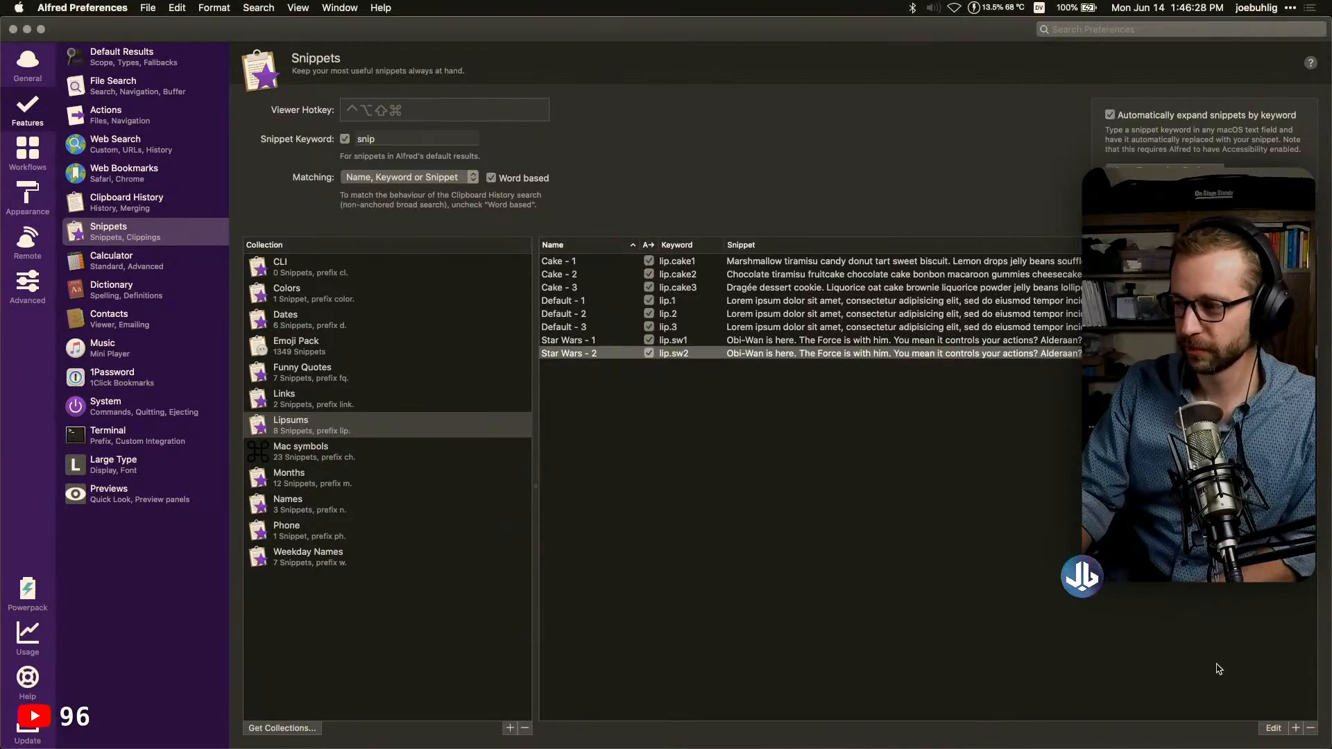
pyautogui.click(1296, 728)
pyautogui.write('Star Wars - ')
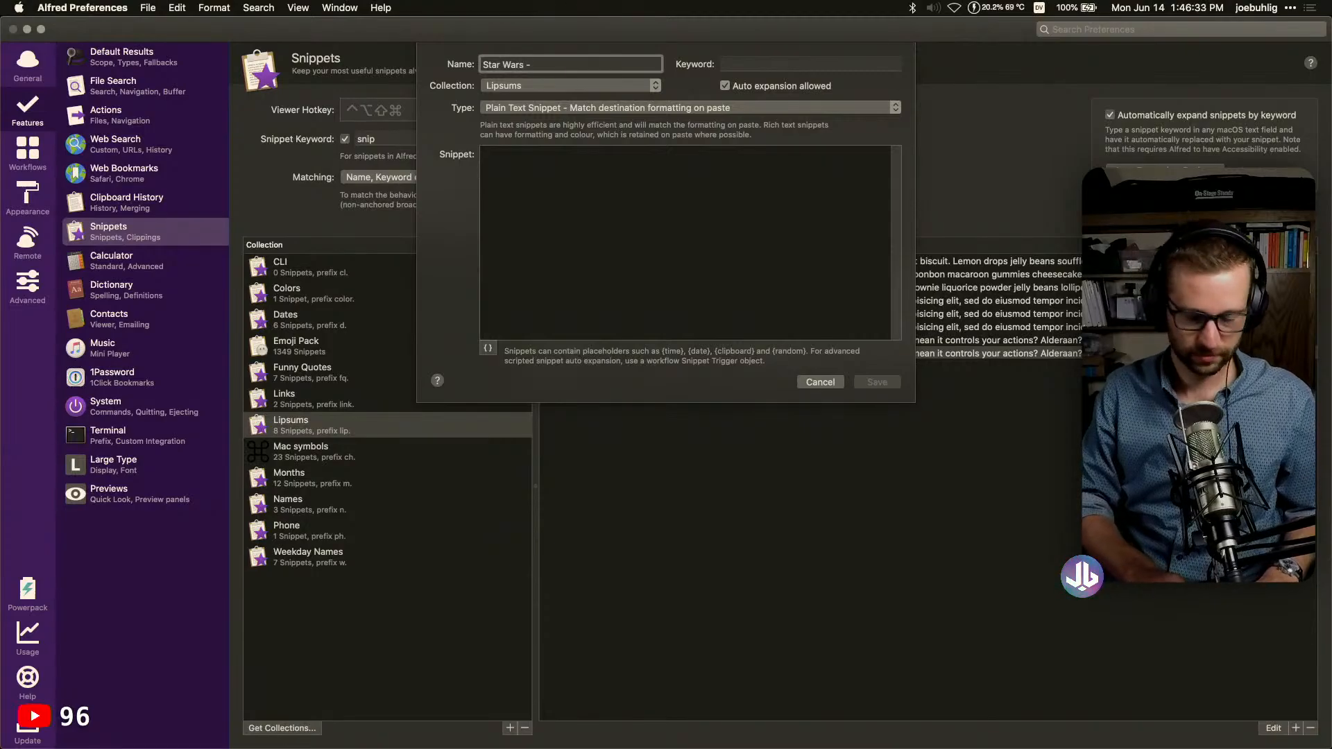
pyautogui.write('3')
pyautogui.press('Tab')
pyautogui.write('sw')
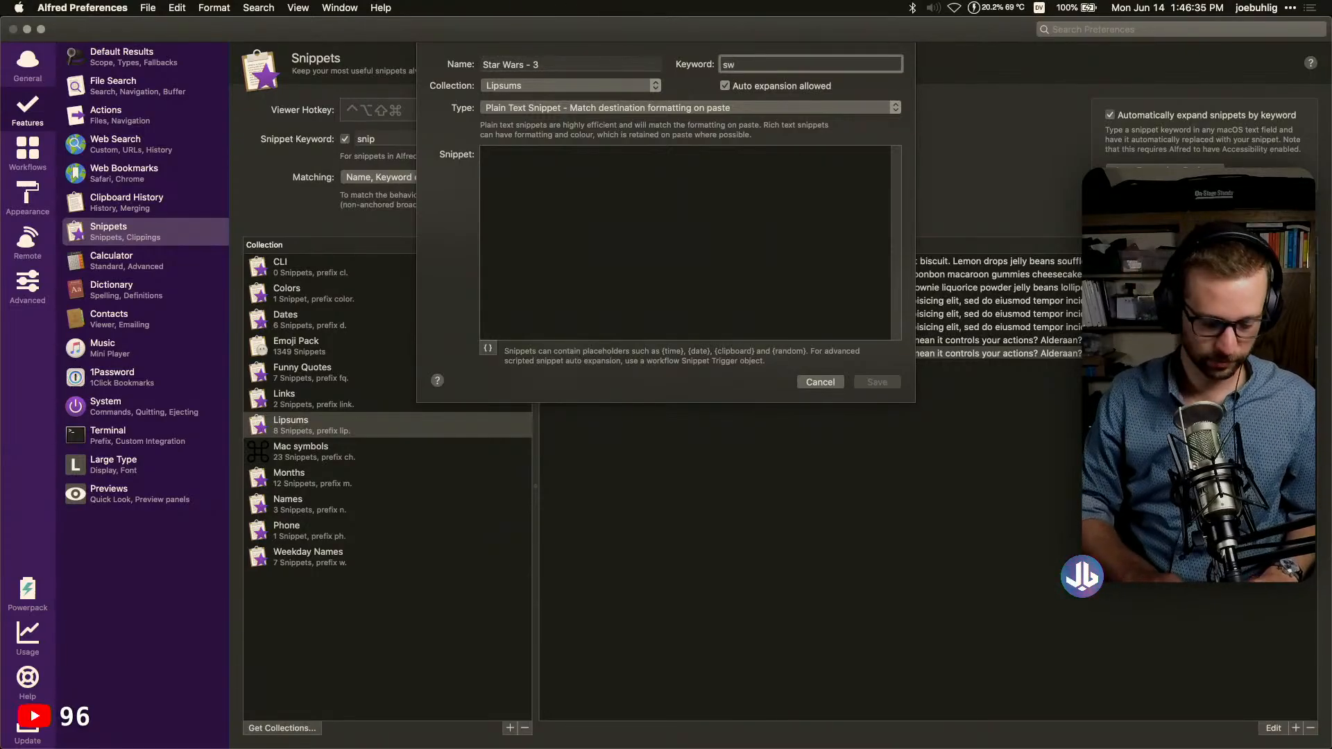
pyautogui.write('3')
pyautogui.press('Tab')
pyautogui.press('super+v')
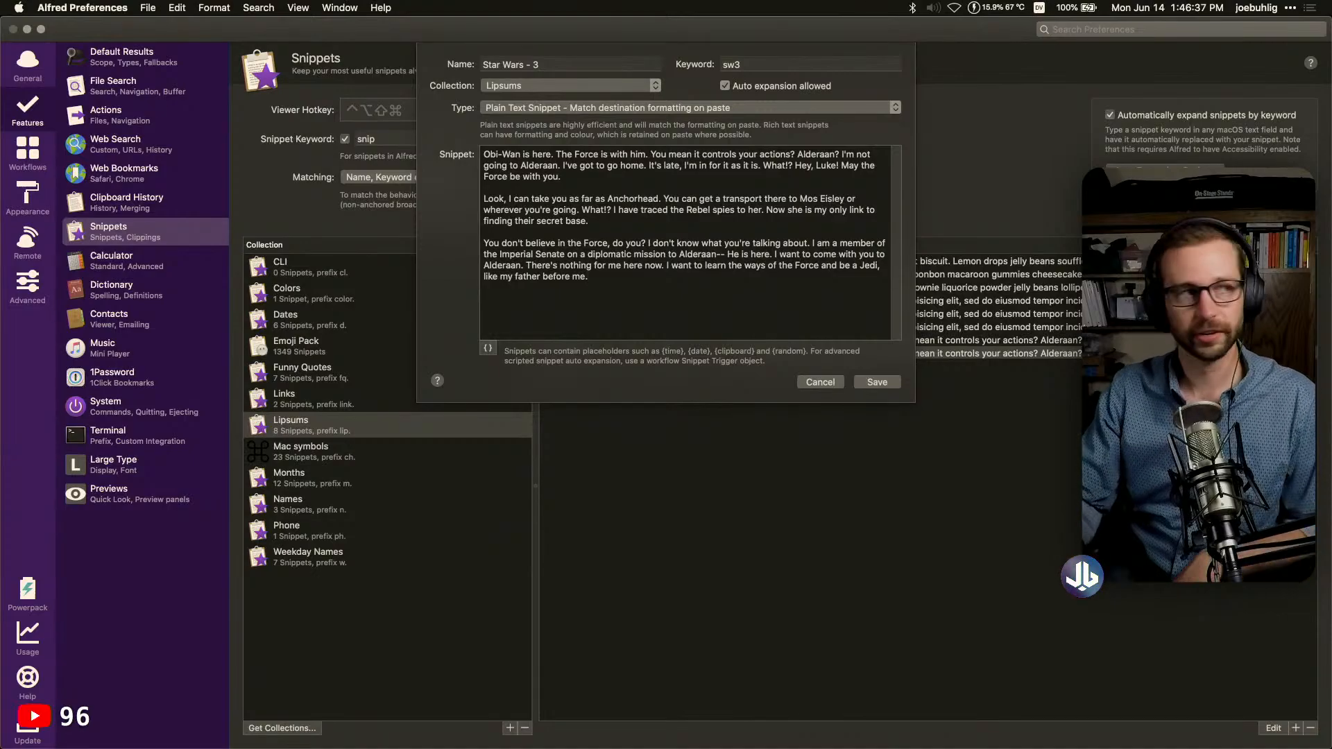
pyautogui.click(877, 383)
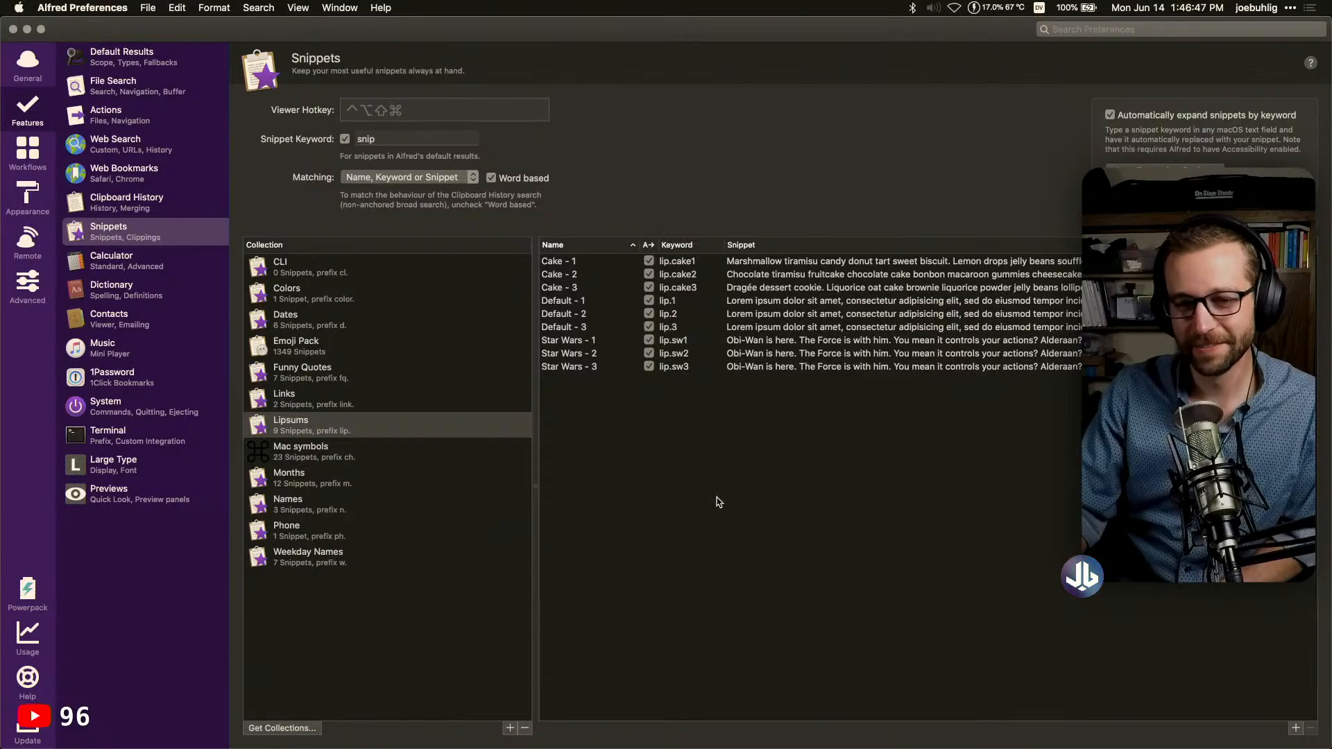
# Switch to TextExpander and examine the All tabs to MD and Current Safari Tab snippets in the Markdown group
pyautogui.press('super+Tab')
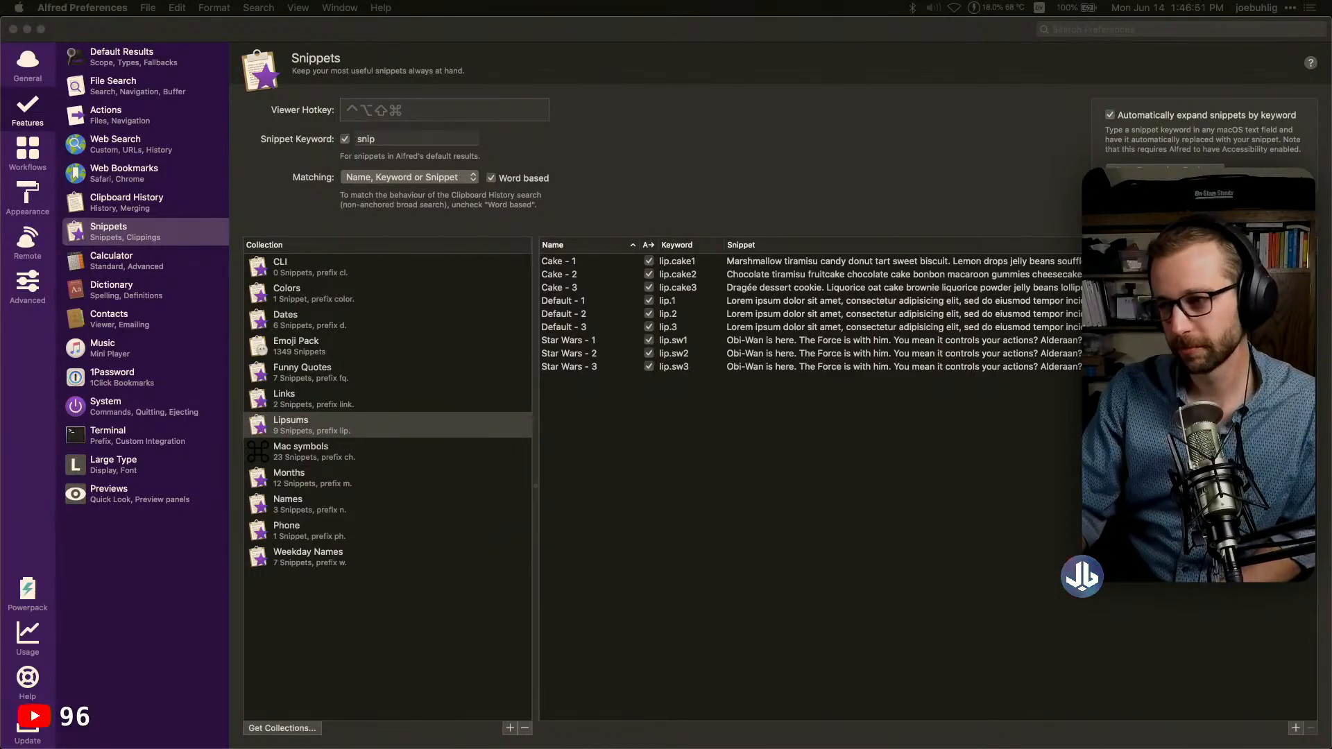
pyautogui.moveTo(1, 295); pyautogui.dragTo(714, 143)
pyautogui.scroll(-1, 605, 474)
pyautogui.scroll(1, 605, 465)
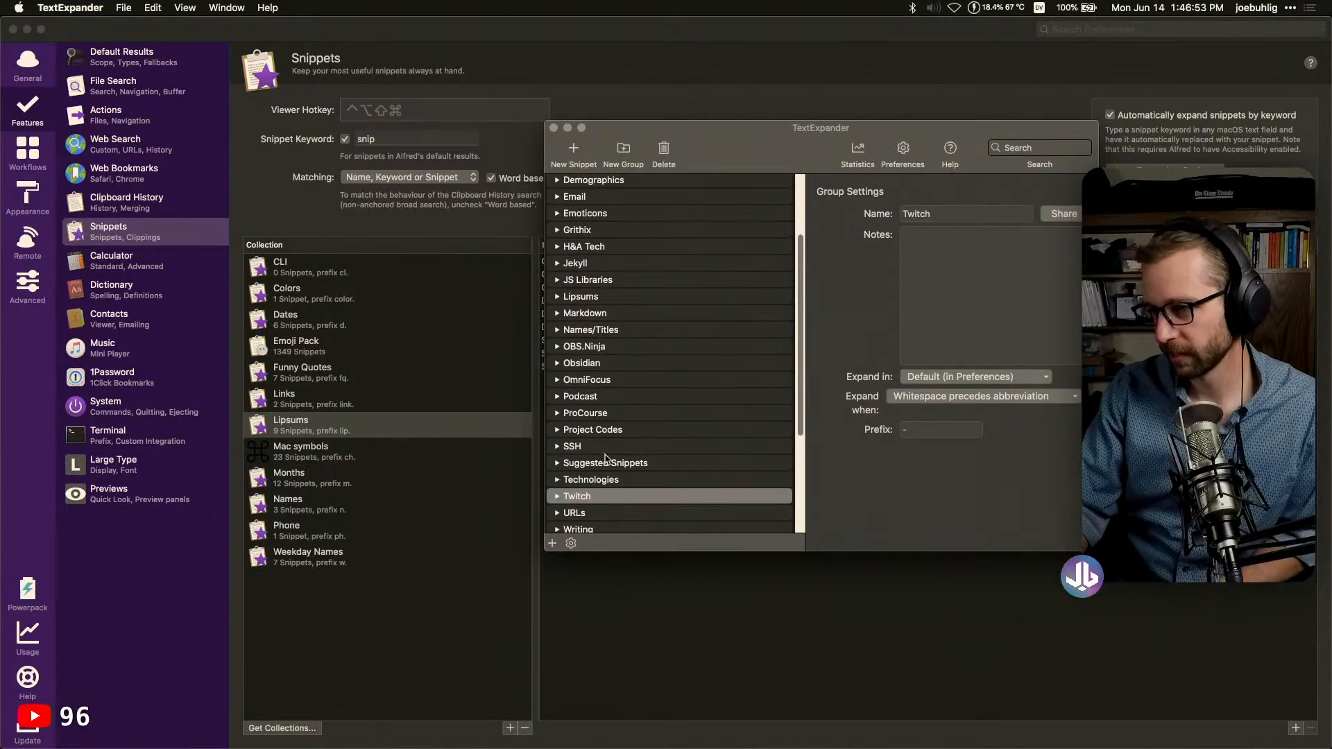
pyautogui.doubleClick(584, 318)
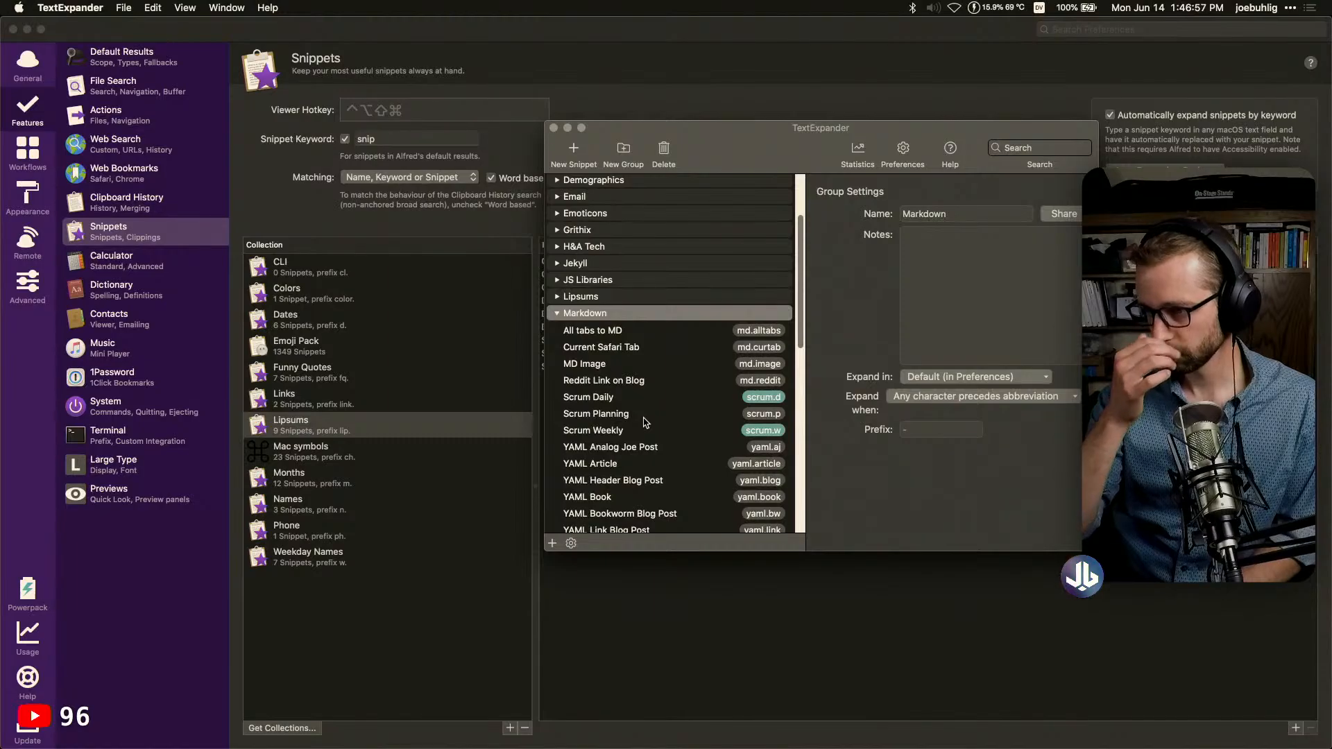
pyautogui.click(643, 331)
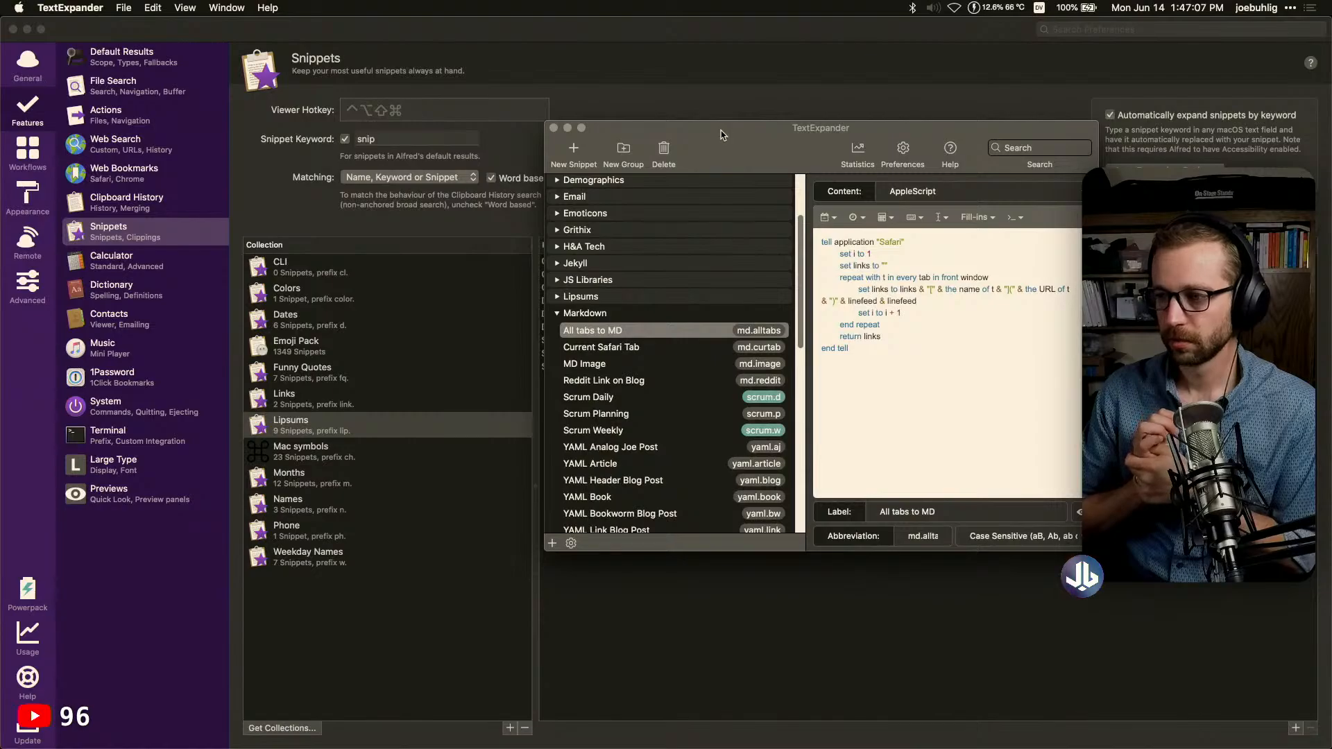
pyautogui.click(633, 350)
pyautogui.click(630, 335)
pyautogui.click(631, 345)
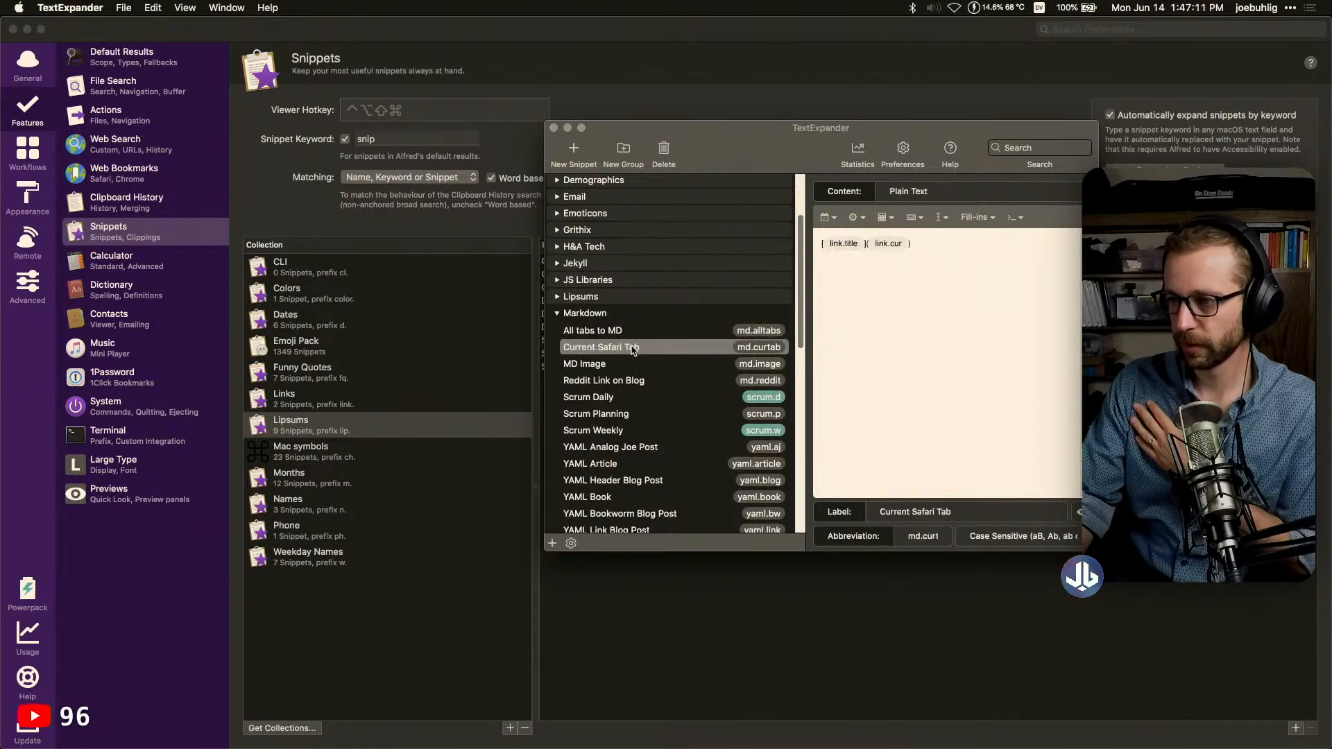
# Copy the entire AppleScript content of the All tabs to MD snippet
pyautogui.click(631, 336)
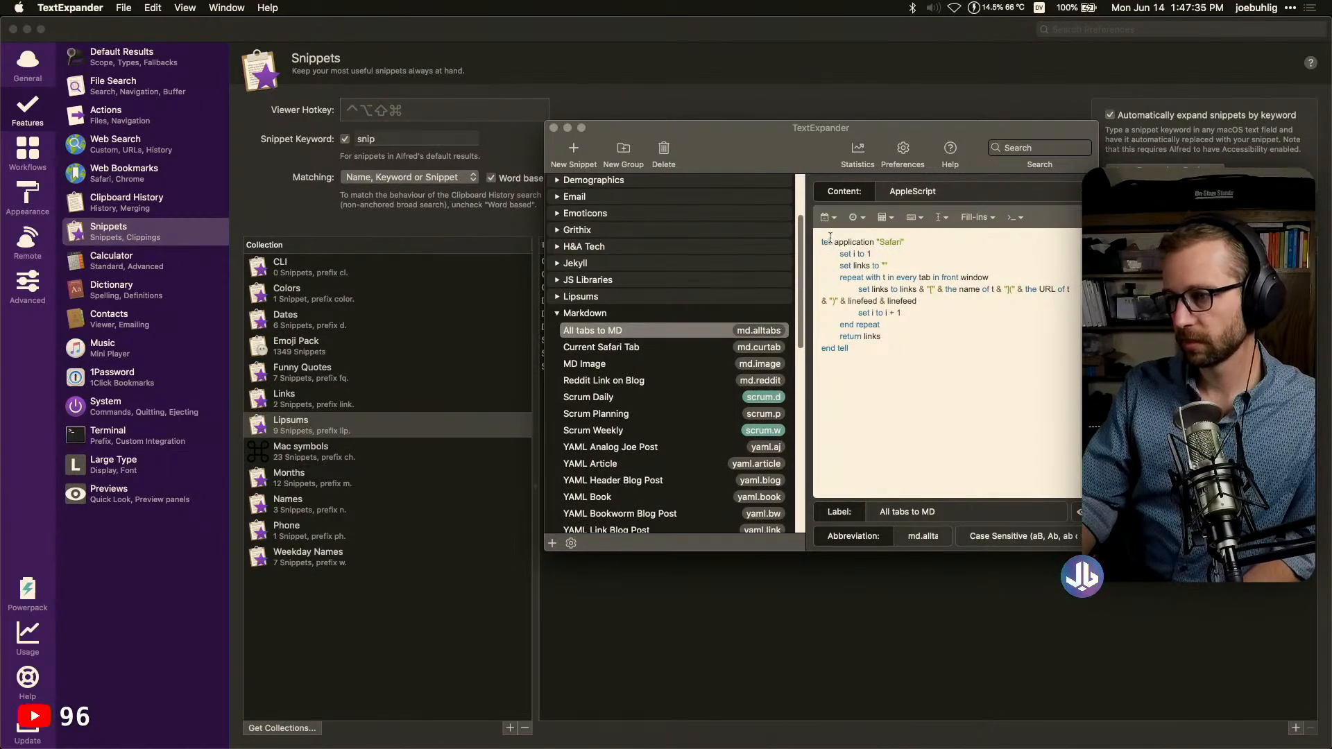
pyautogui.press('cmd+a')
pyautogui.press('cmd+c')
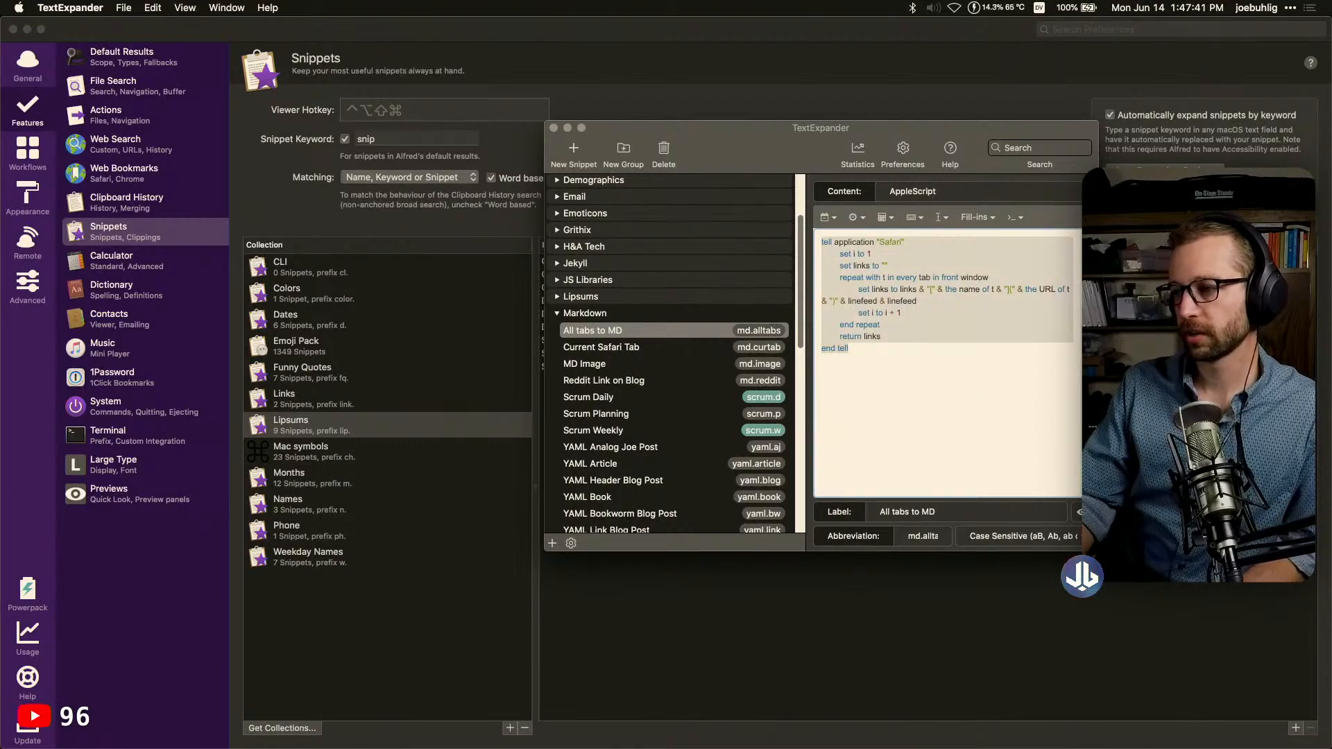
# Switch back to Alfred Preferences and start a new blank workflow named SNIPPETS: Markdown
pyautogui.press('super+Tab')
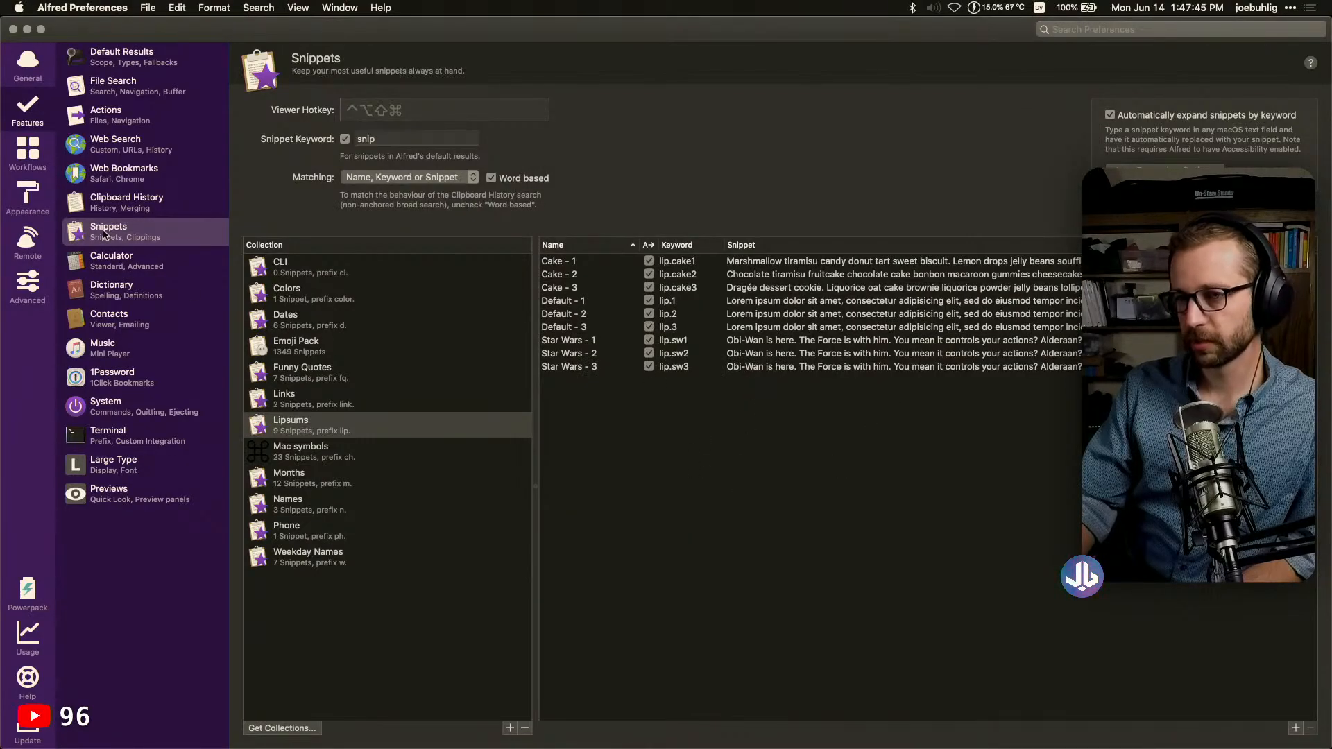
pyautogui.click(21, 154)
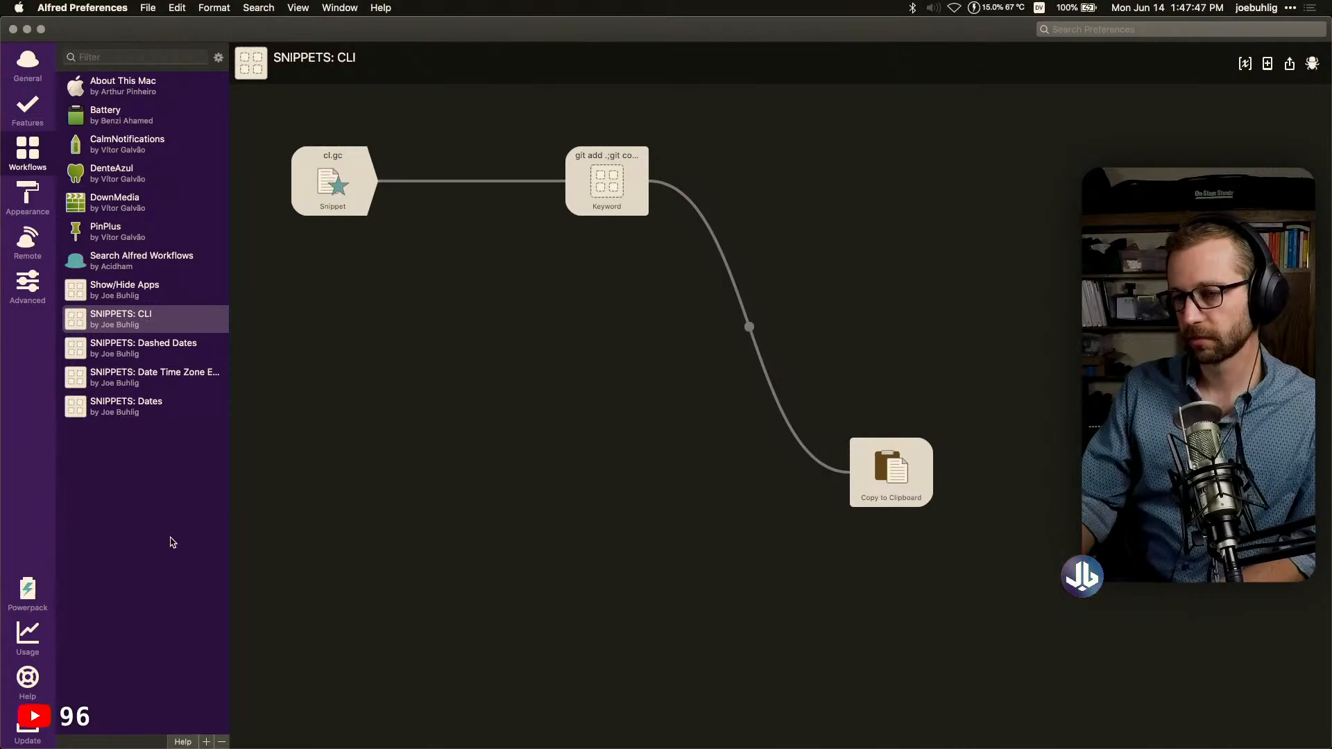
pyautogui.click(207, 741)
pyautogui.moveTo(213, 703)
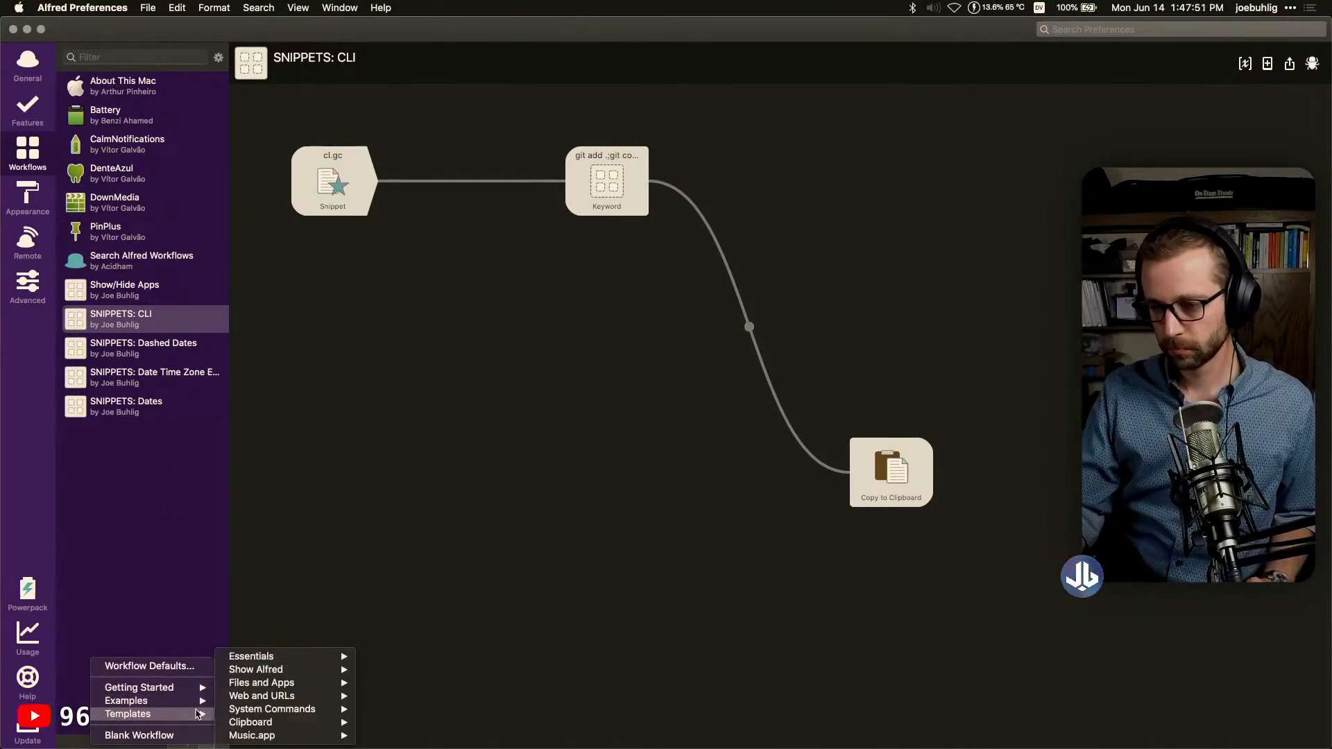
pyautogui.click(176, 736)
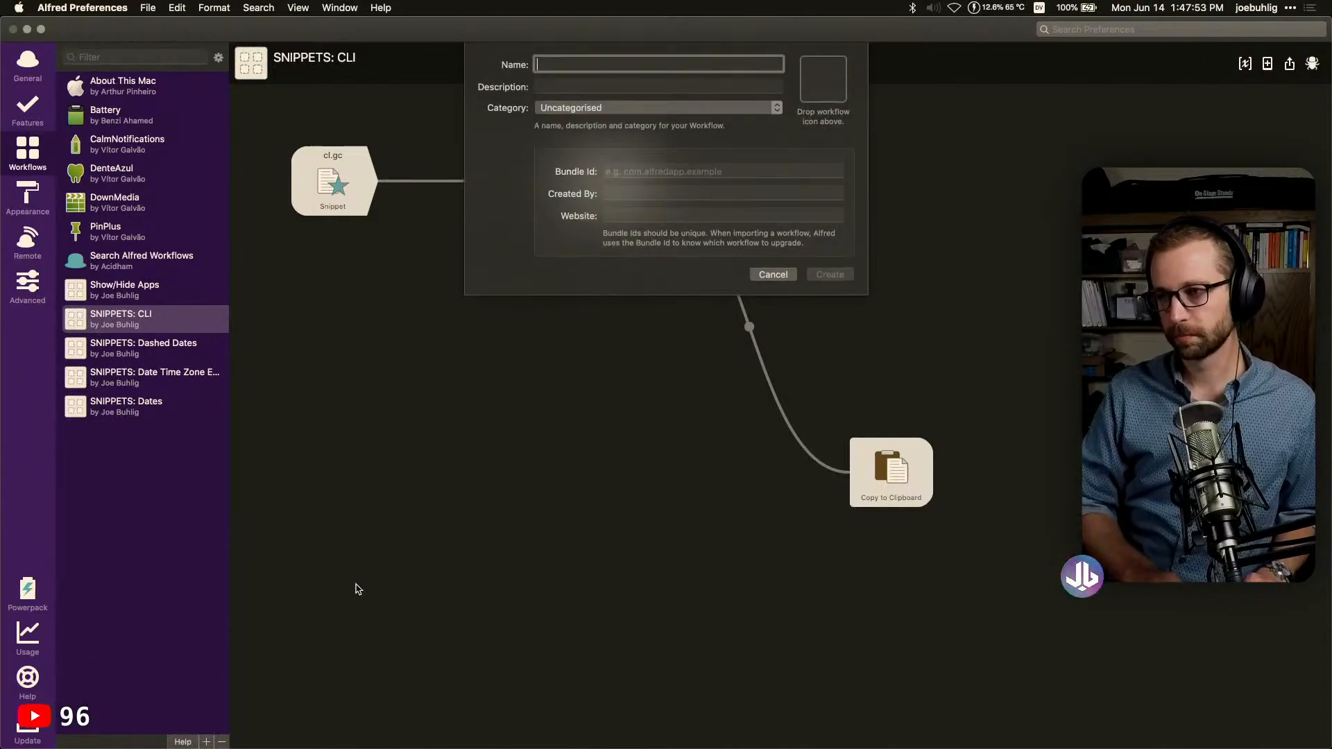
pyautogui.write('SNIPPETS: MWa')
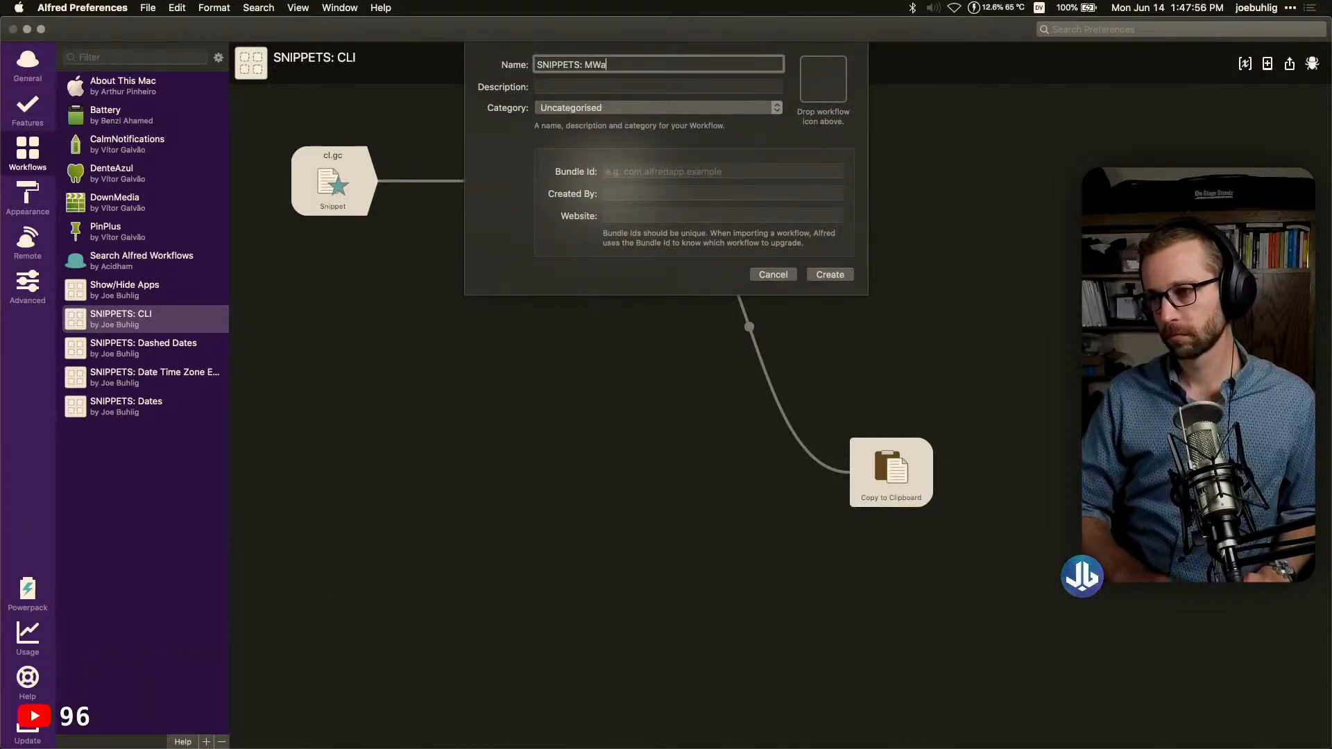
pyautogui.press('BackSpace')
pyautogui.write('ark')
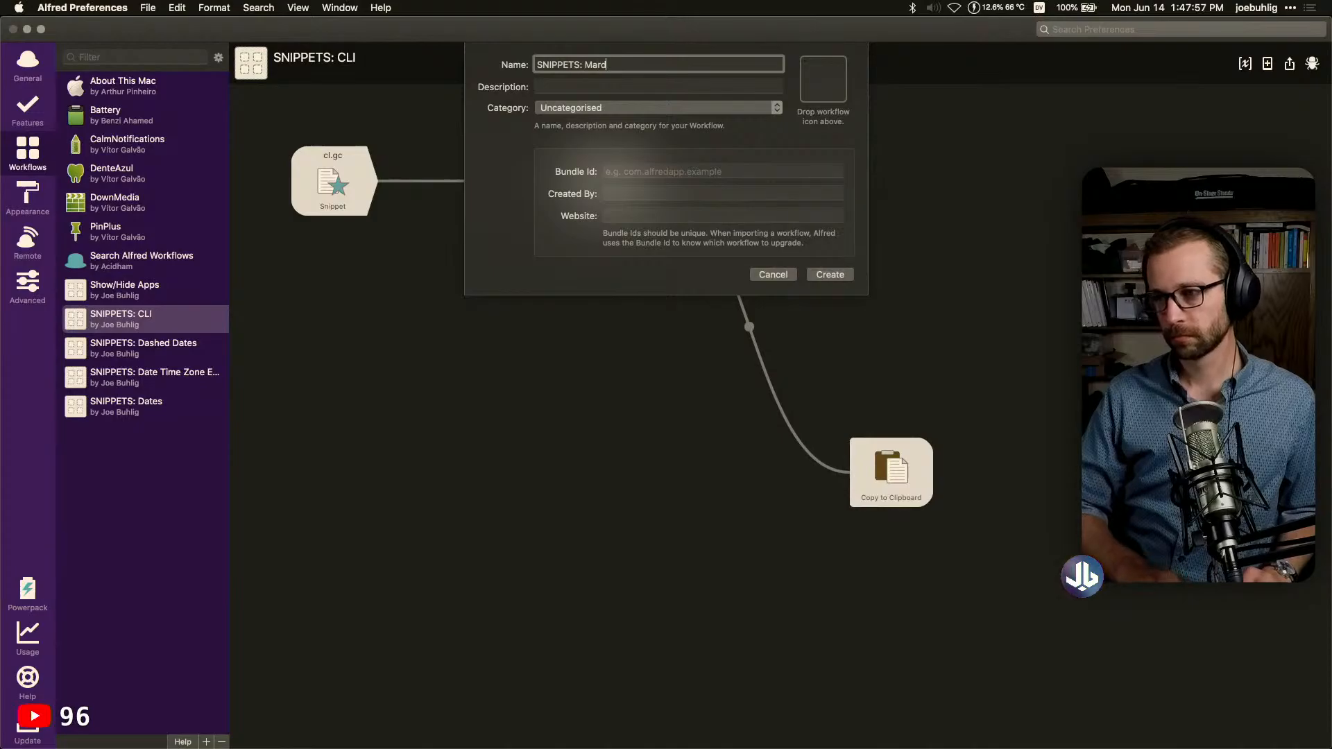
pyautogui.write('down')
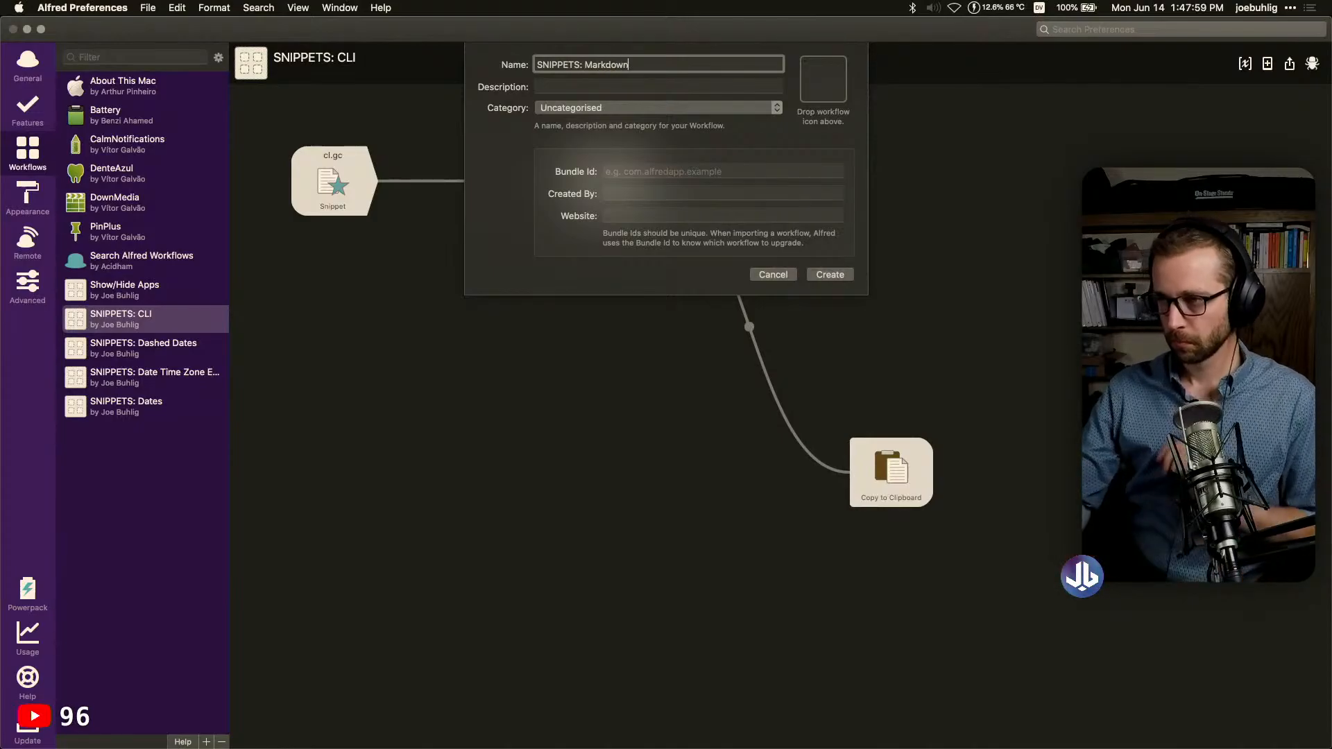
# Set the workflow's category to Tools, enter a bundle ID ending in .markdown plus the creator's name and website, and create it
pyautogui.click(583, 109)
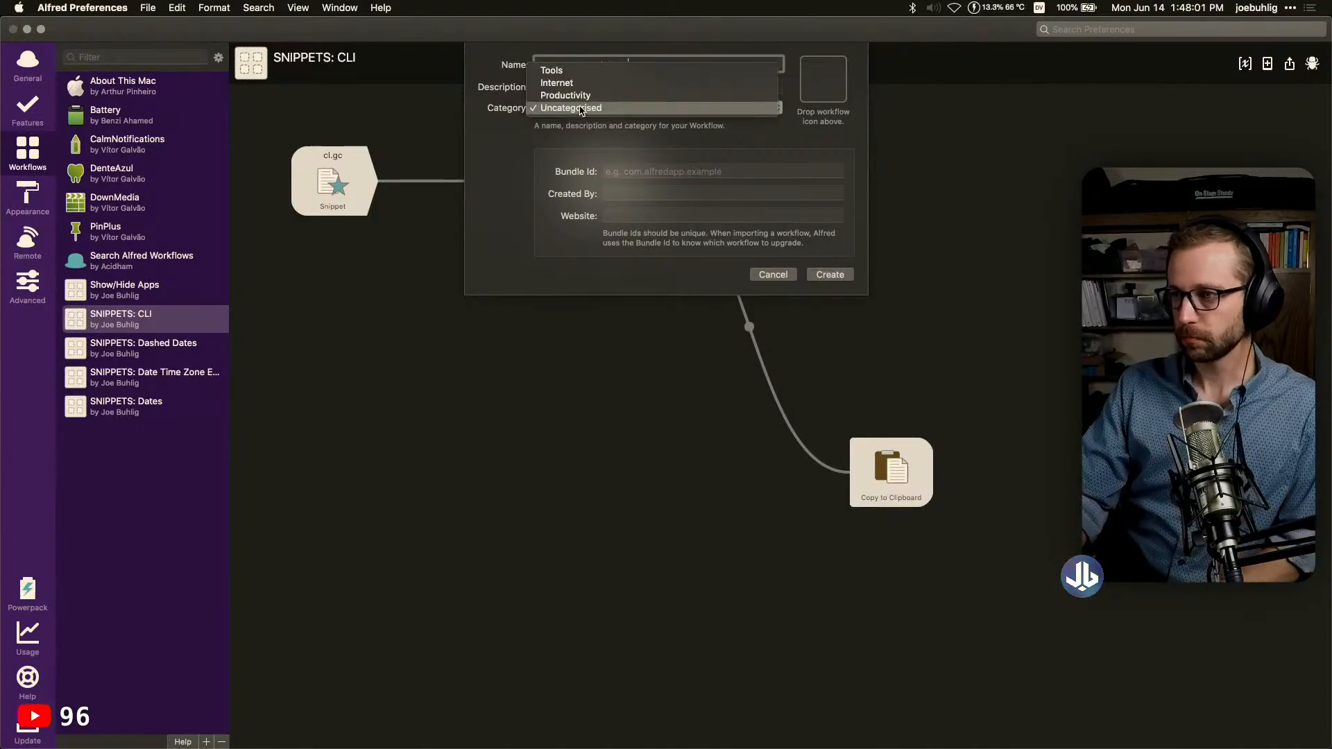
pyautogui.click(576, 71)
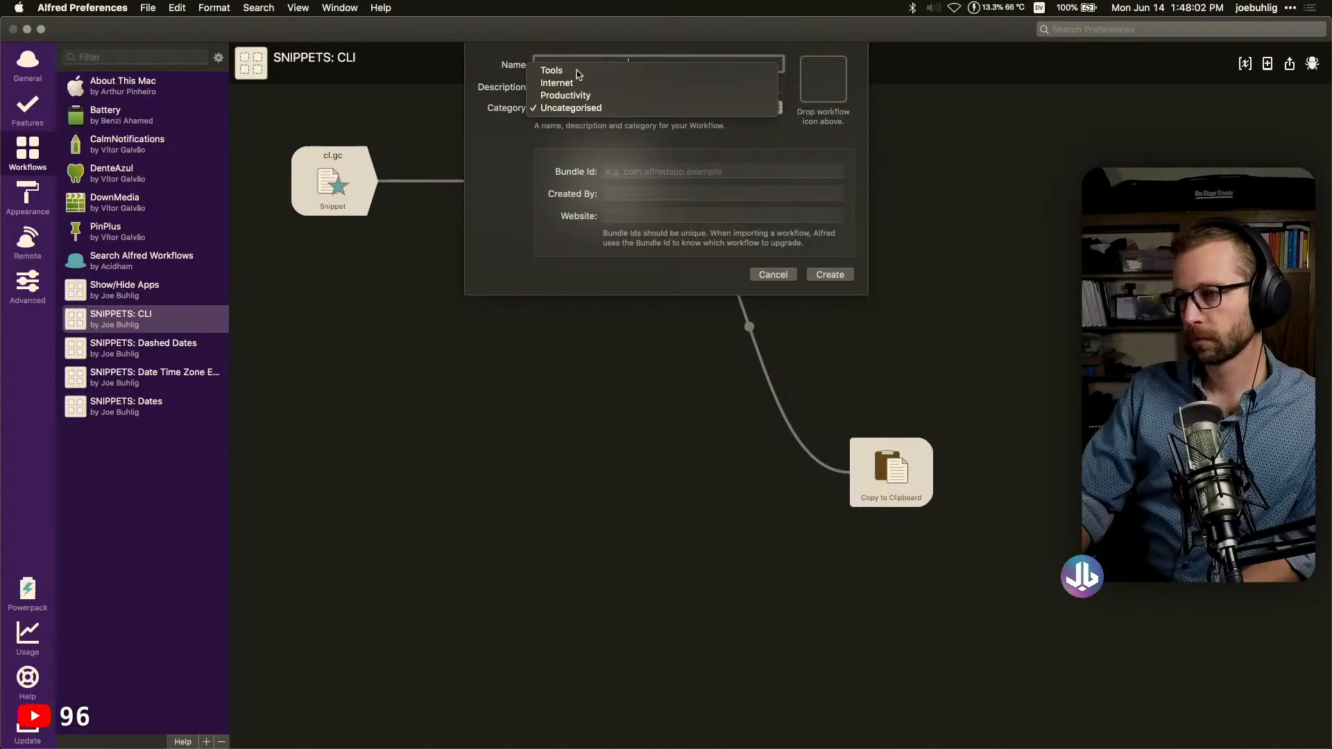
pyautogui.click(644, 171)
pyautogui.write('com.n.')
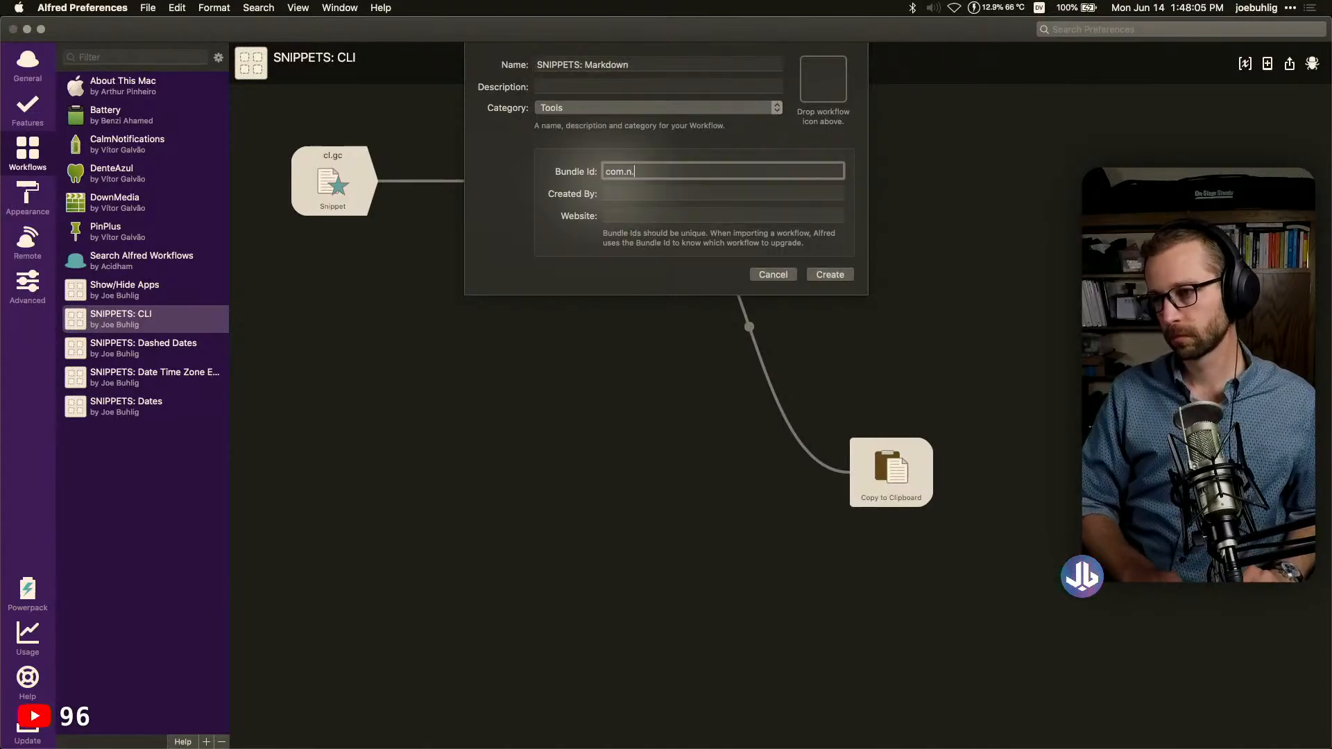
pyautogui.write('.markdown')
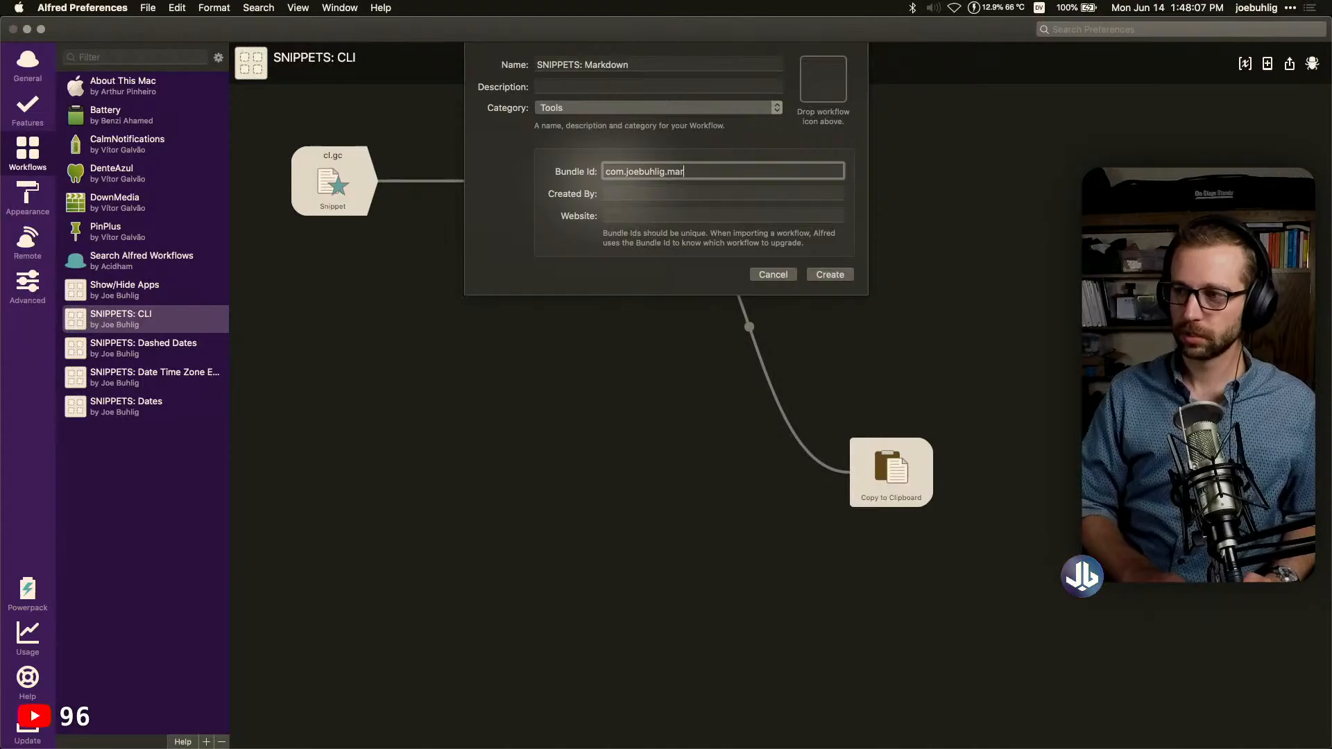
pyautogui.click(643, 192)
pyautogui.write('Joe Buhlig')
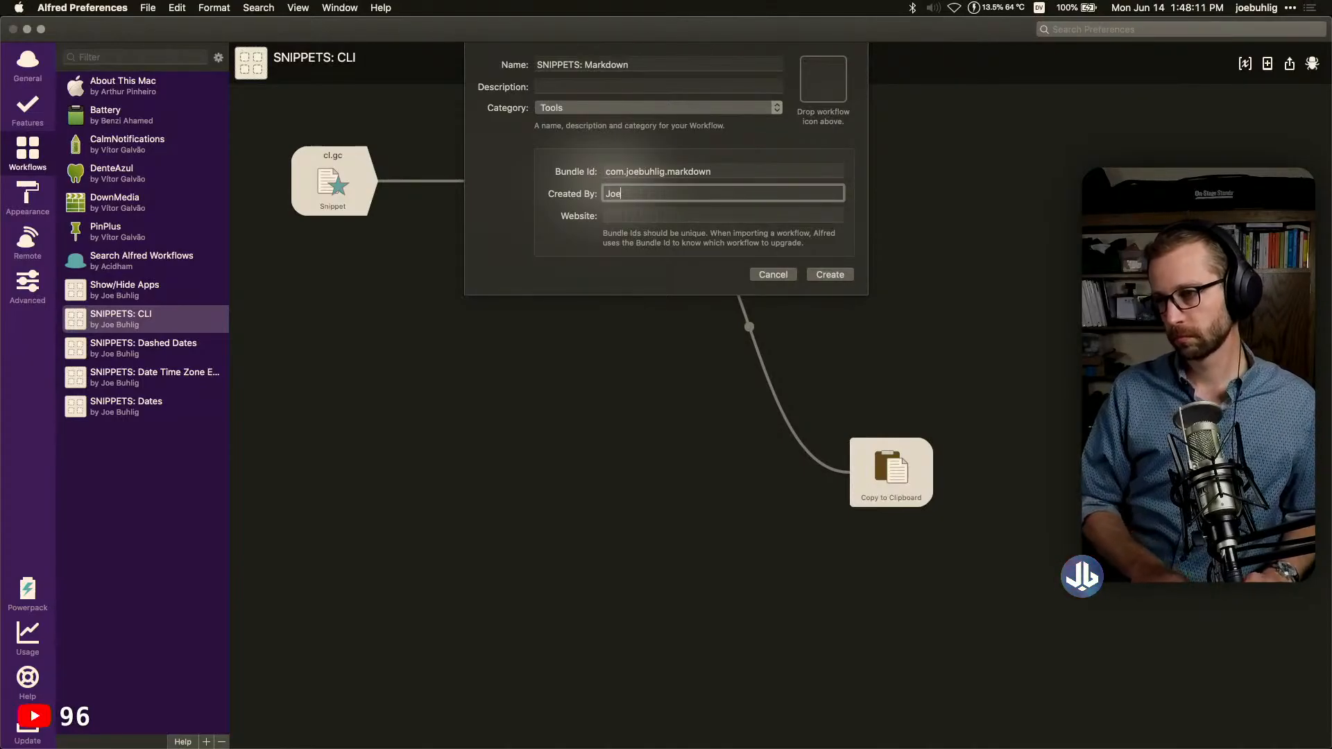
pyautogui.press('Tab')
pyautogui.write('link')
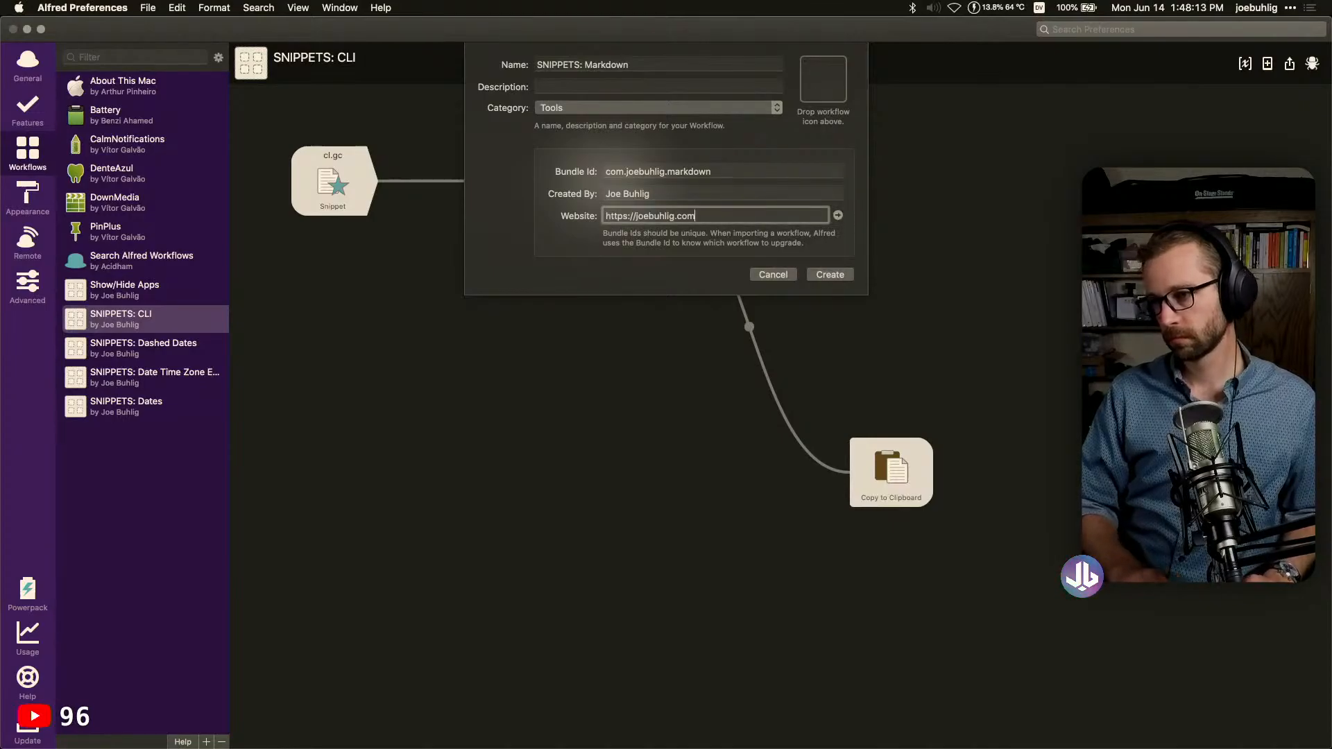
pyautogui.click(831, 275)
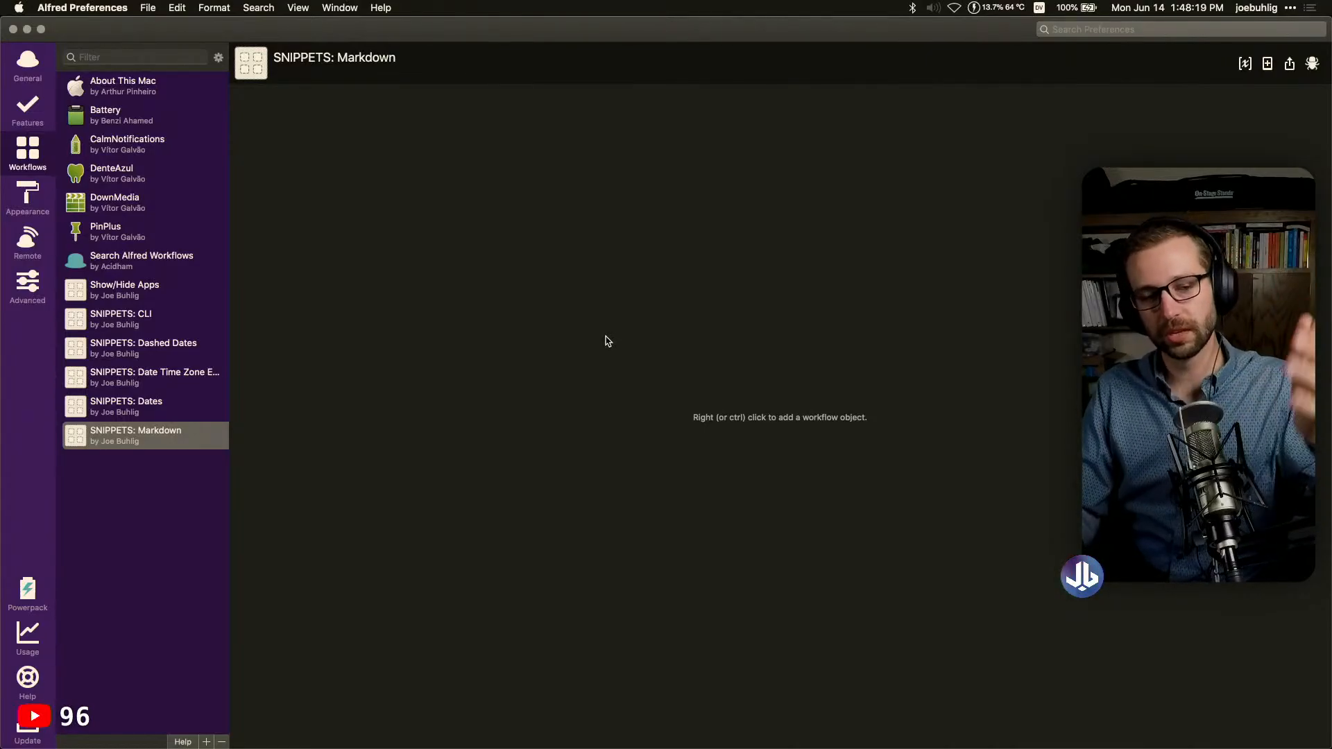
# Add a Snippet trigger with keyword md.alltabs to the empty workflow, checking the abbreviation against TextExpander before saving
pyautogui.click(605, 337)
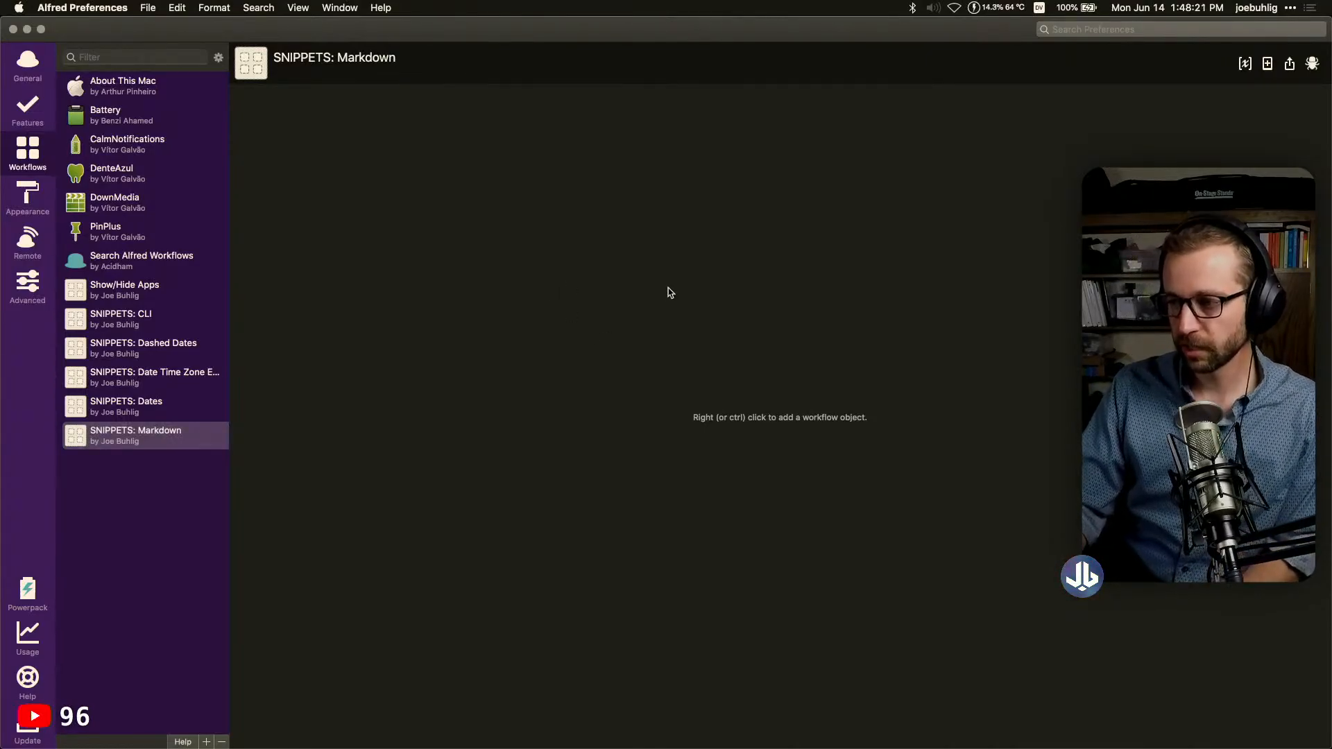
pyautogui.rightClick(633, 276)
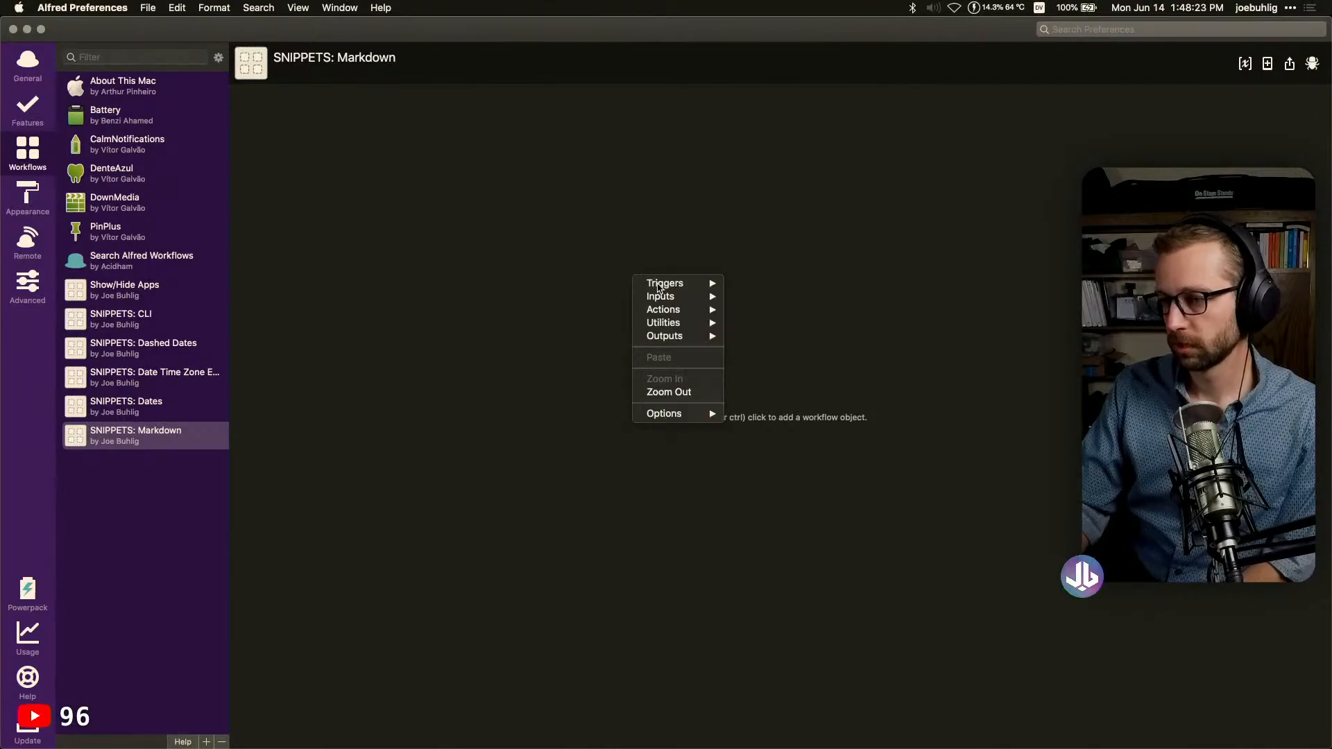
pyautogui.moveTo(662, 286)
pyautogui.click(761, 310)
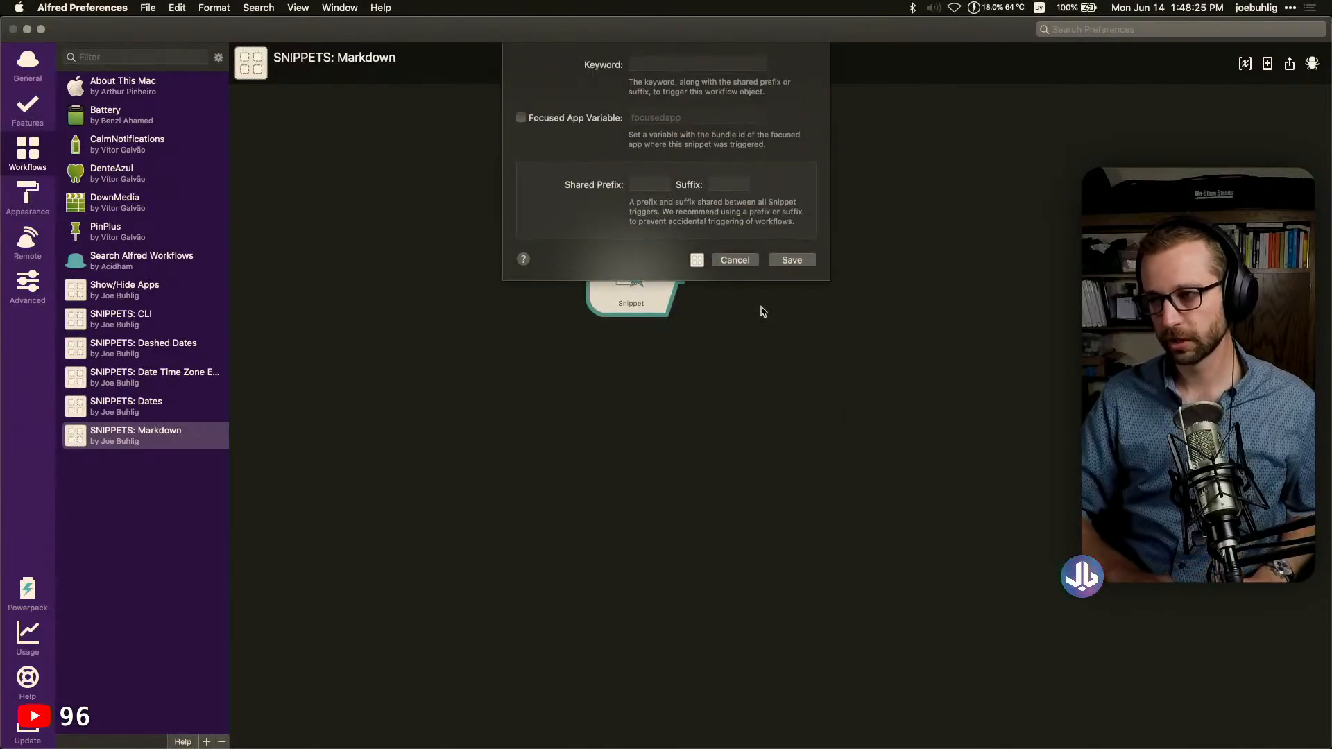
pyautogui.write('md')
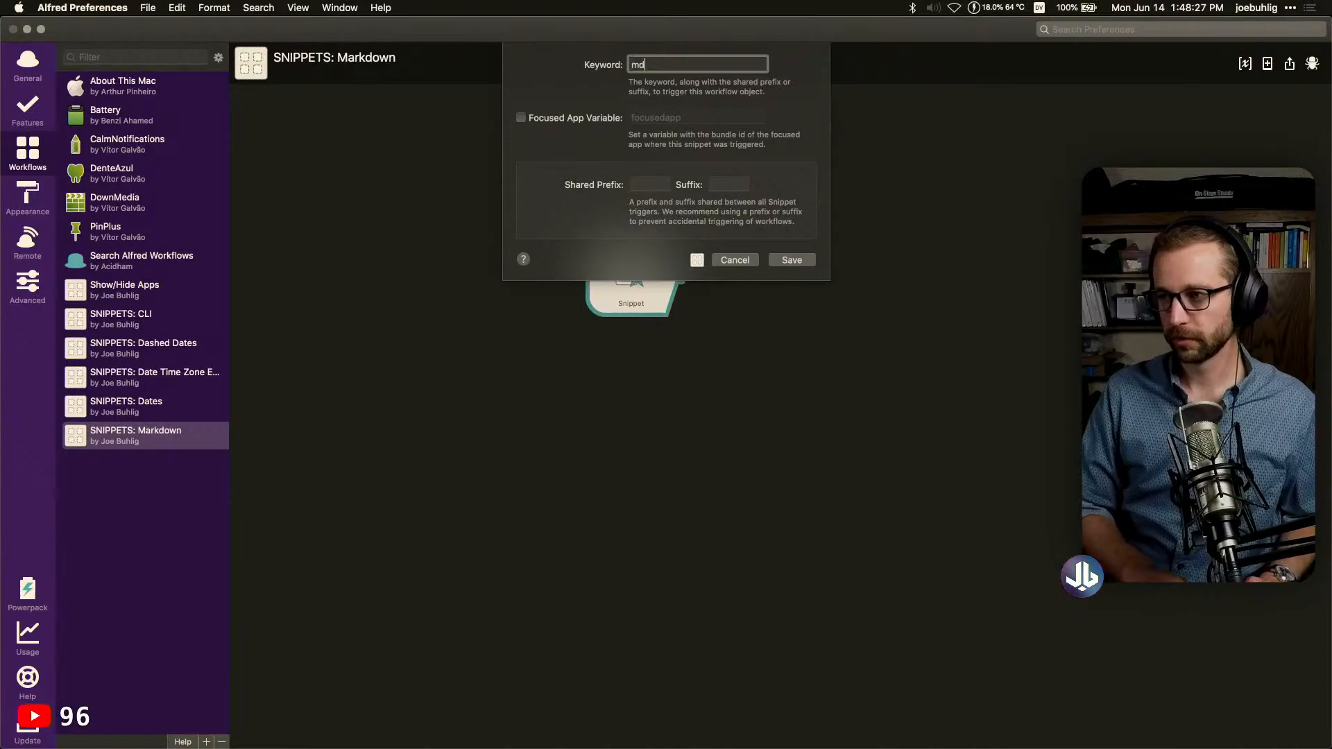
pyautogui.write('.alltabs')
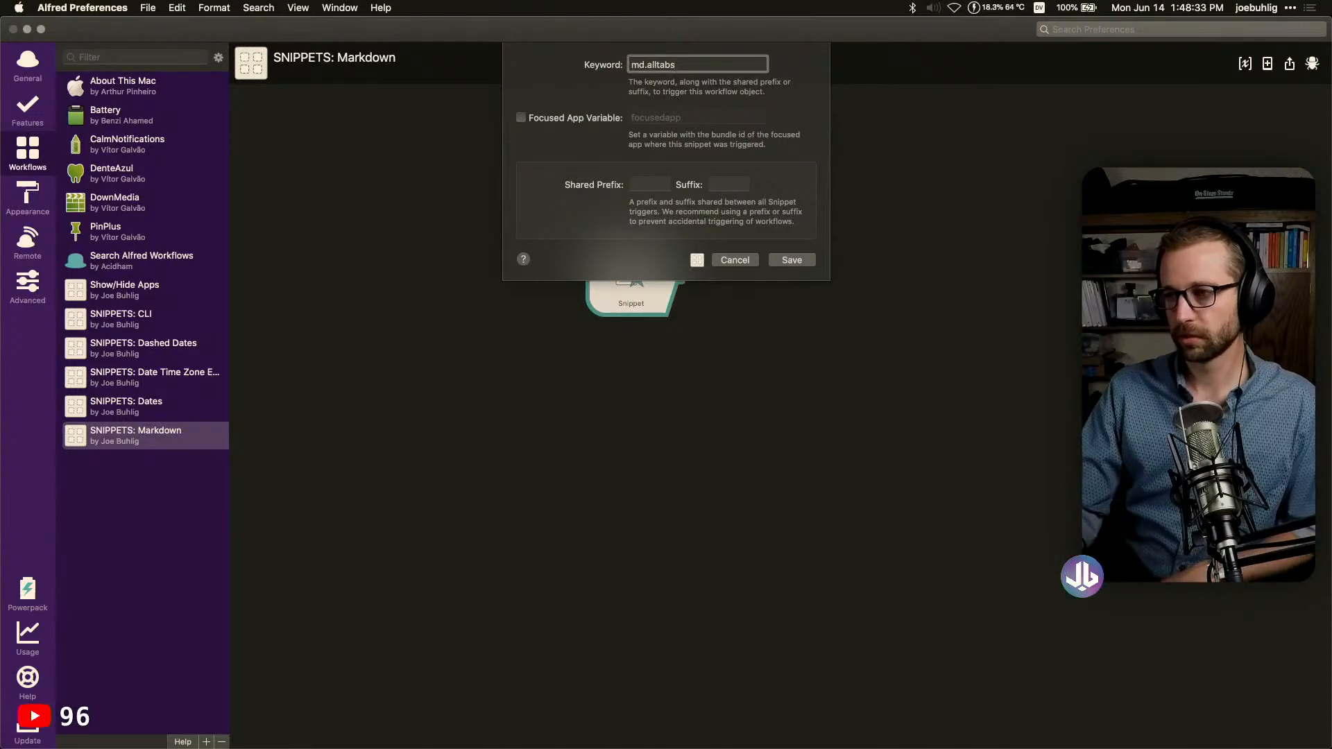
pyautogui.press('super+Tab')
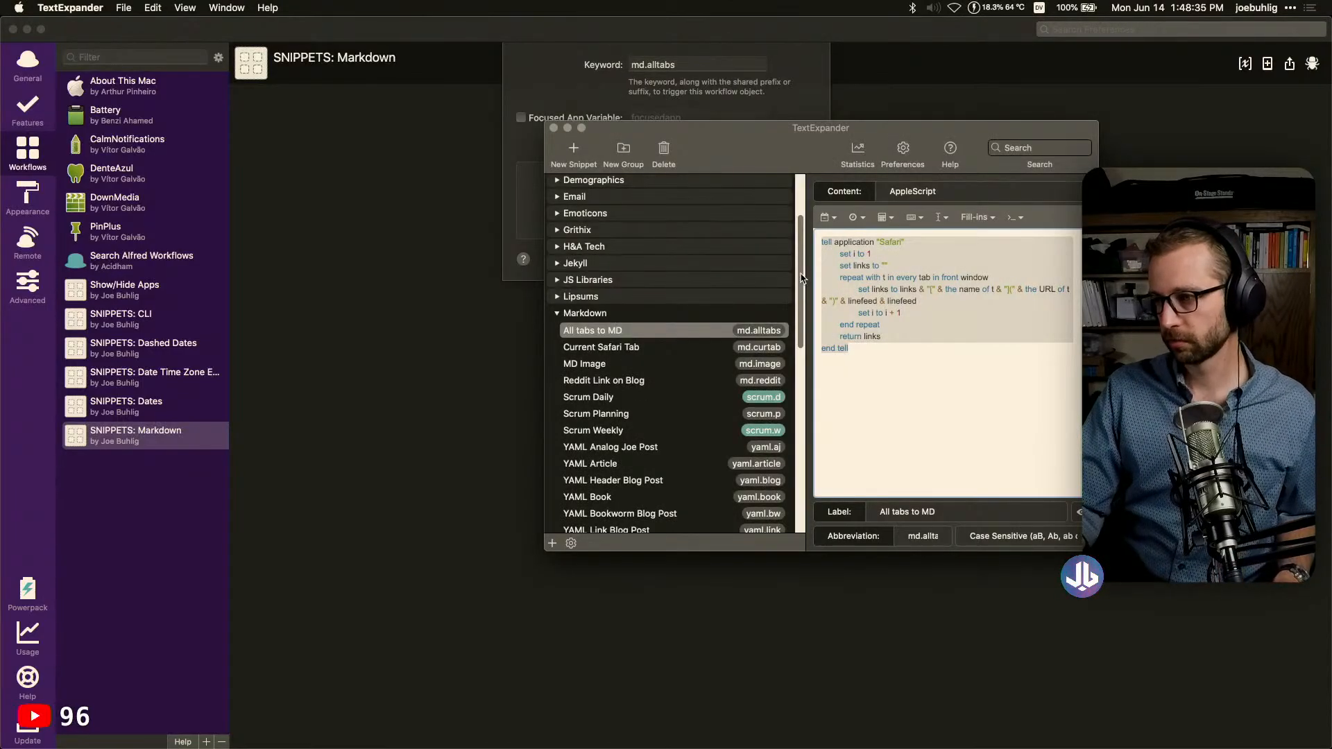
pyautogui.press('super+Tab')
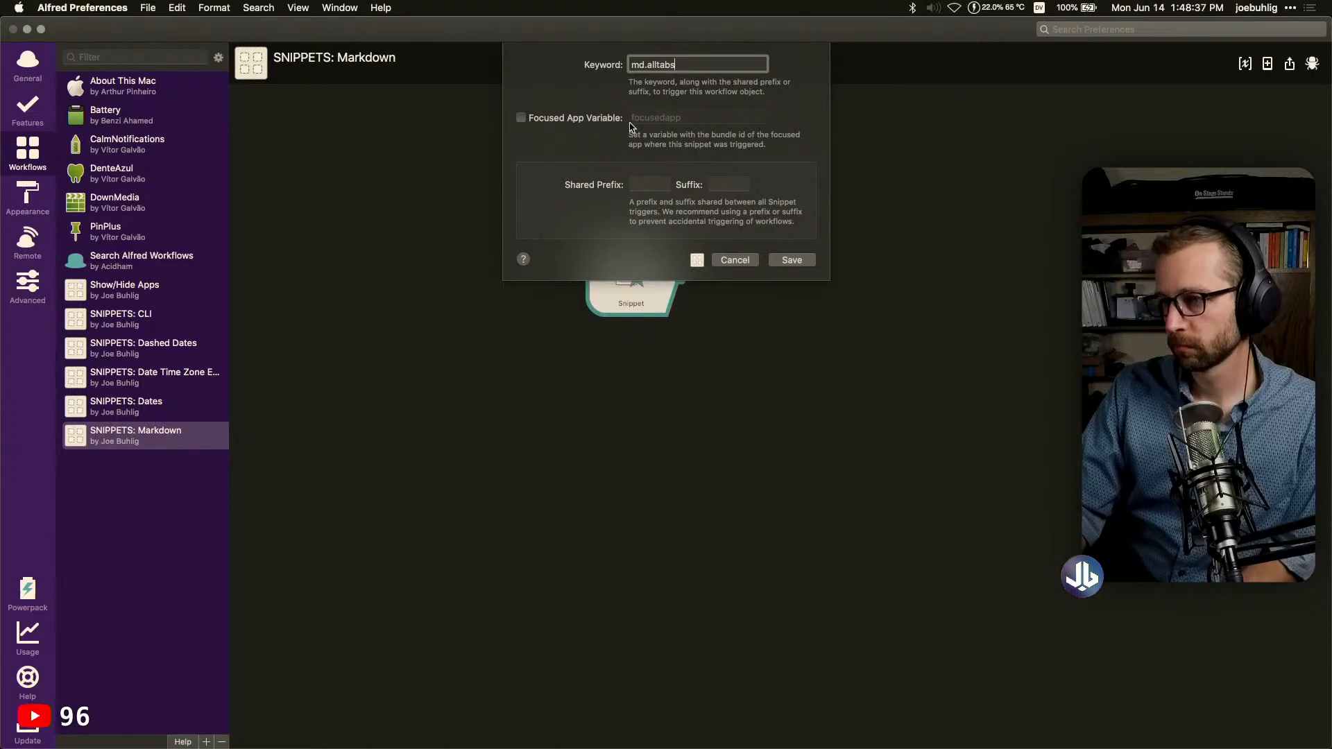
pyautogui.click(805, 262)
# Connect a Run NSAppleScript action to the md.alltabs trigger, replacing its placeholder comment with the copied Safari tabs script
pyautogui.moveTo(631, 285); pyautogui.dragTo(565, 241)
pyautogui.moveTo(631, 266)
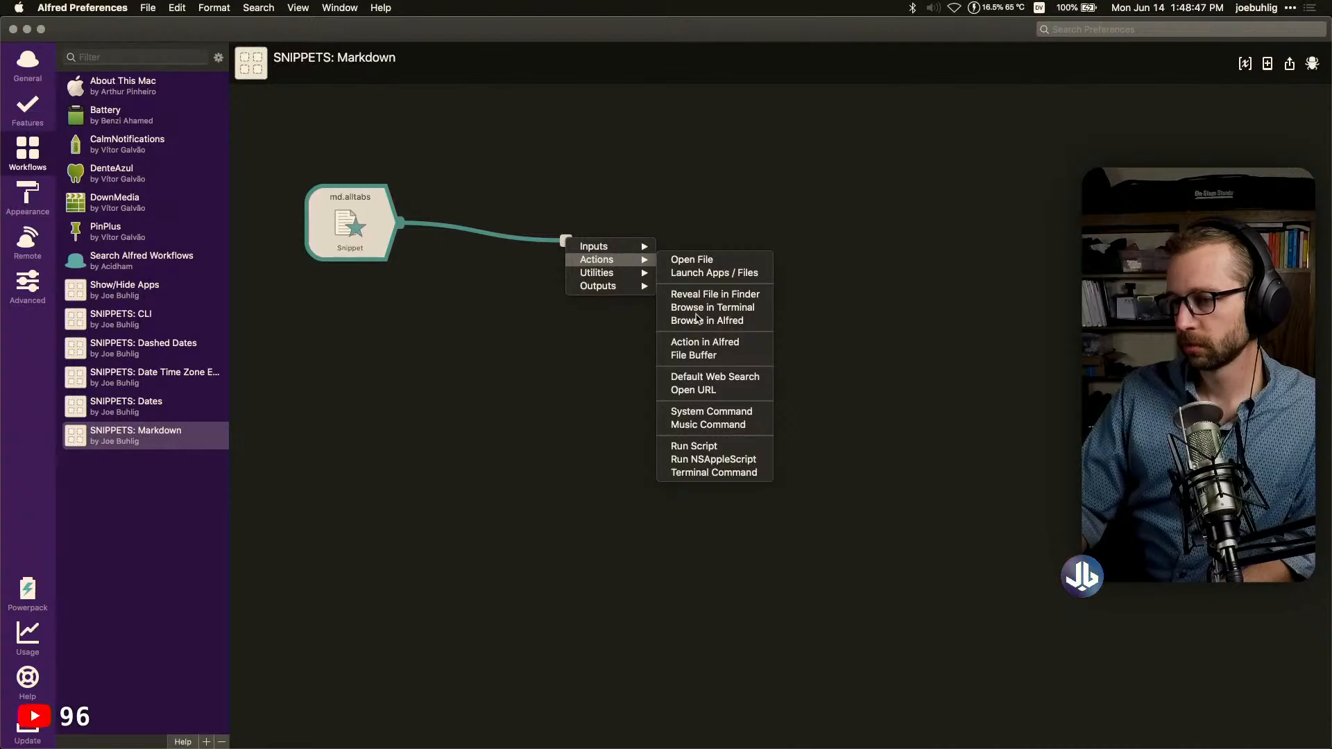
pyautogui.click(711, 459)
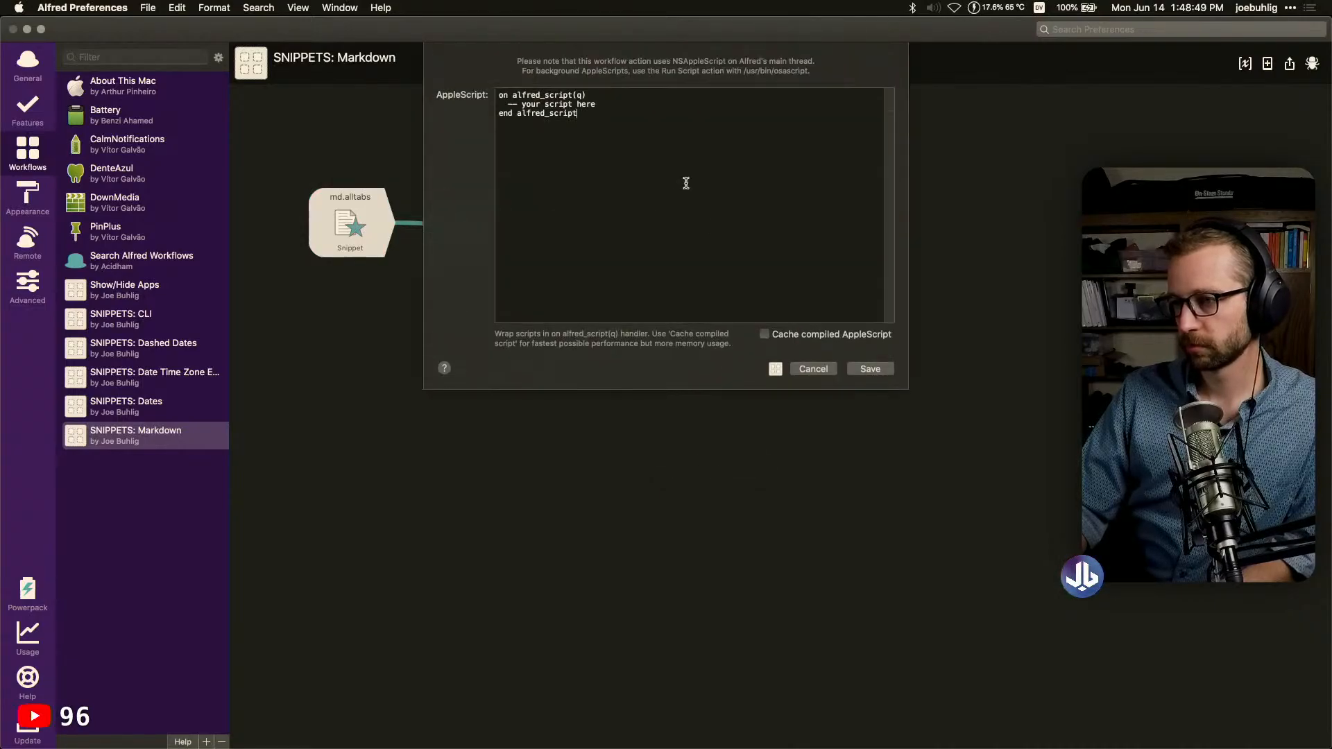
pyautogui.moveTo(603, 104); pyautogui.dragTo(479, 109)
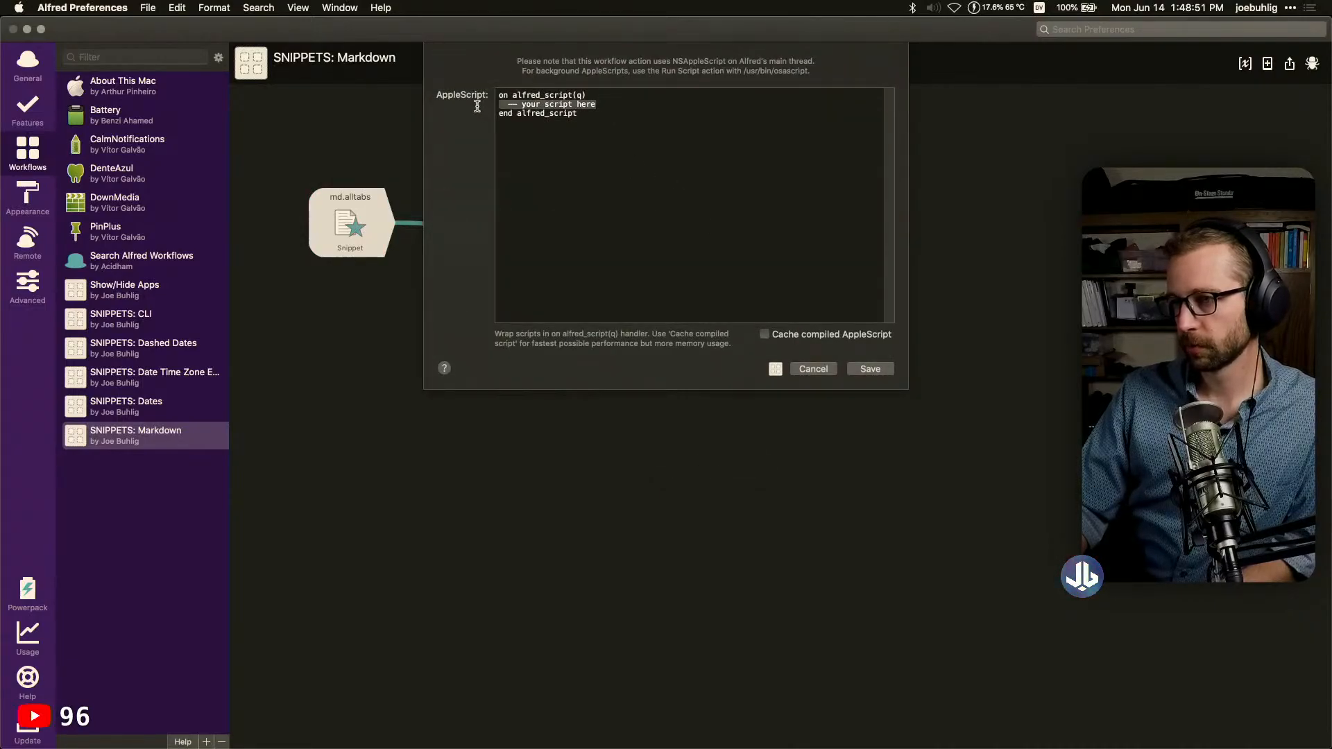
pyautogui.press('cmd+v')
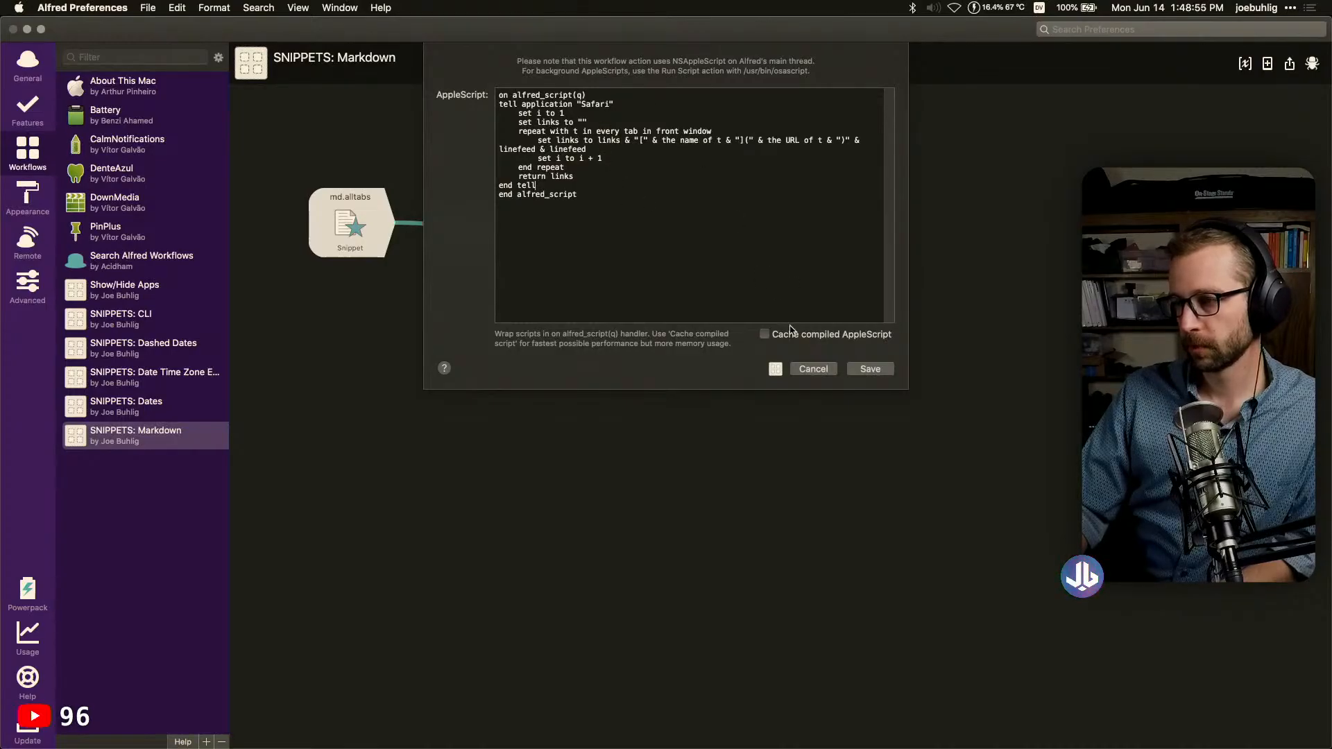
pyautogui.click(869, 369)
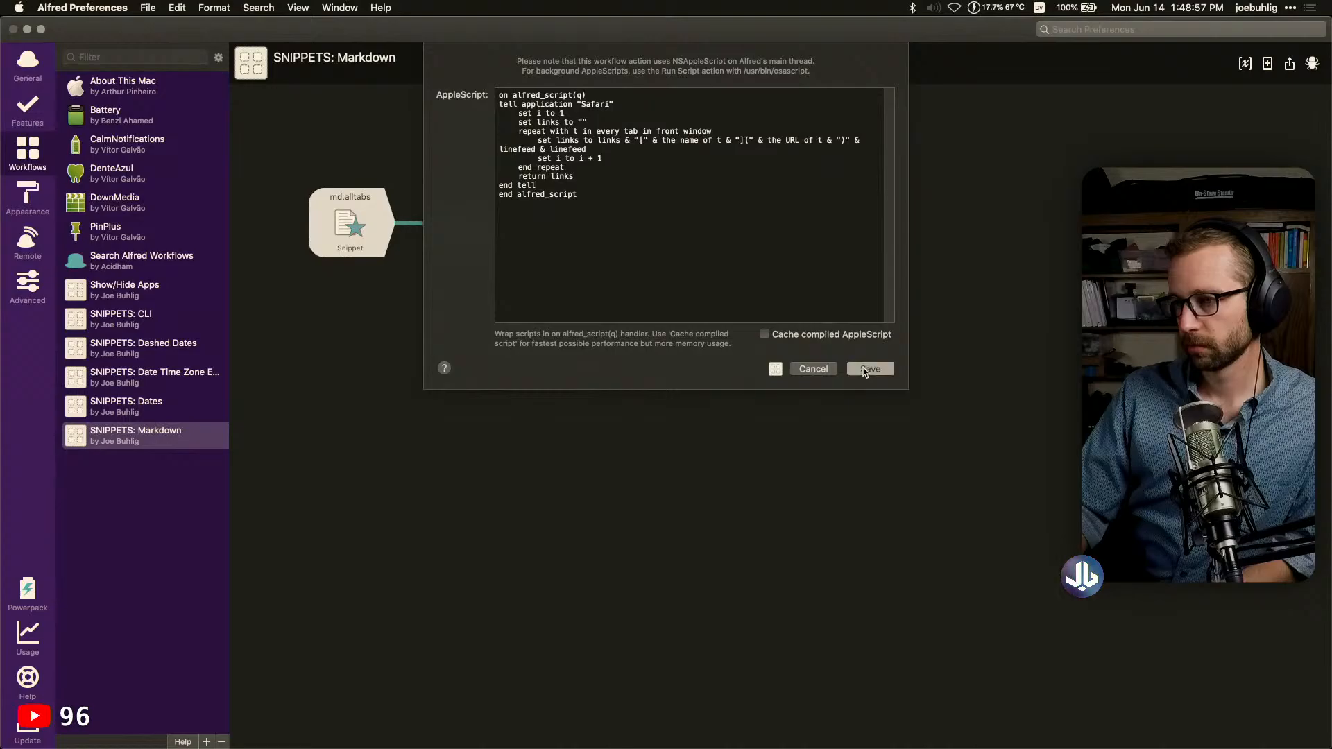
# Connect a Copy to Clipboard output to the Run NSAppleScript action, with automatic pasting to the front most app enabled
pyautogui.click(654, 242)
pyautogui.moveTo(654, 242); pyautogui.dragTo(716, 238)
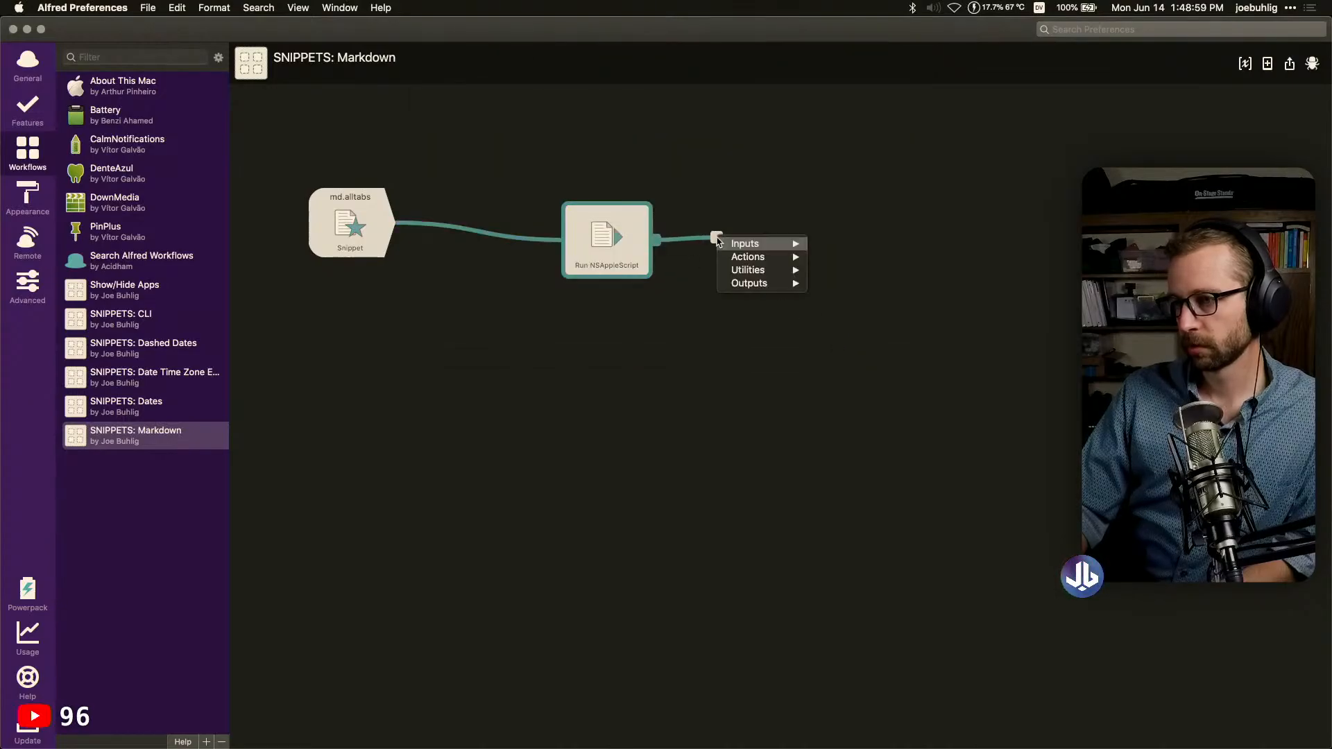
pyautogui.moveTo(772, 284)
pyautogui.click(871, 324)
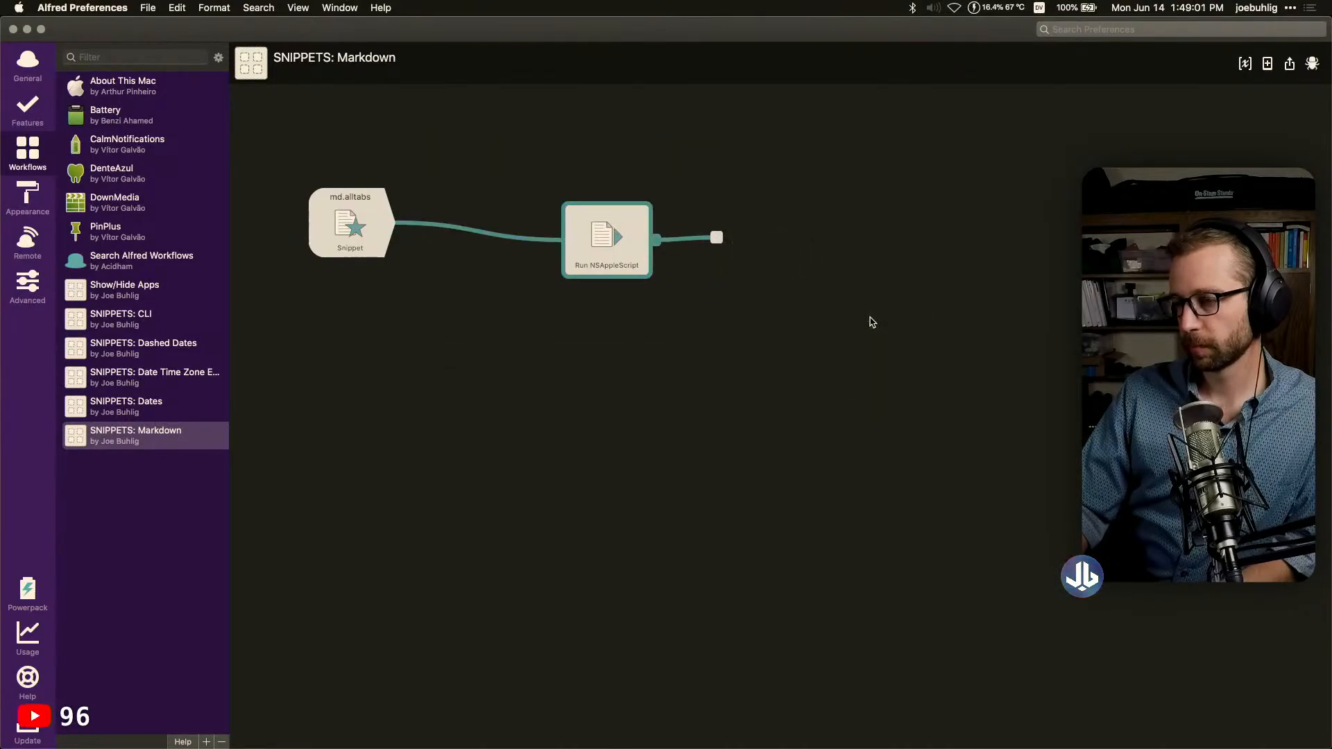
pyautogui.click(491, 314)
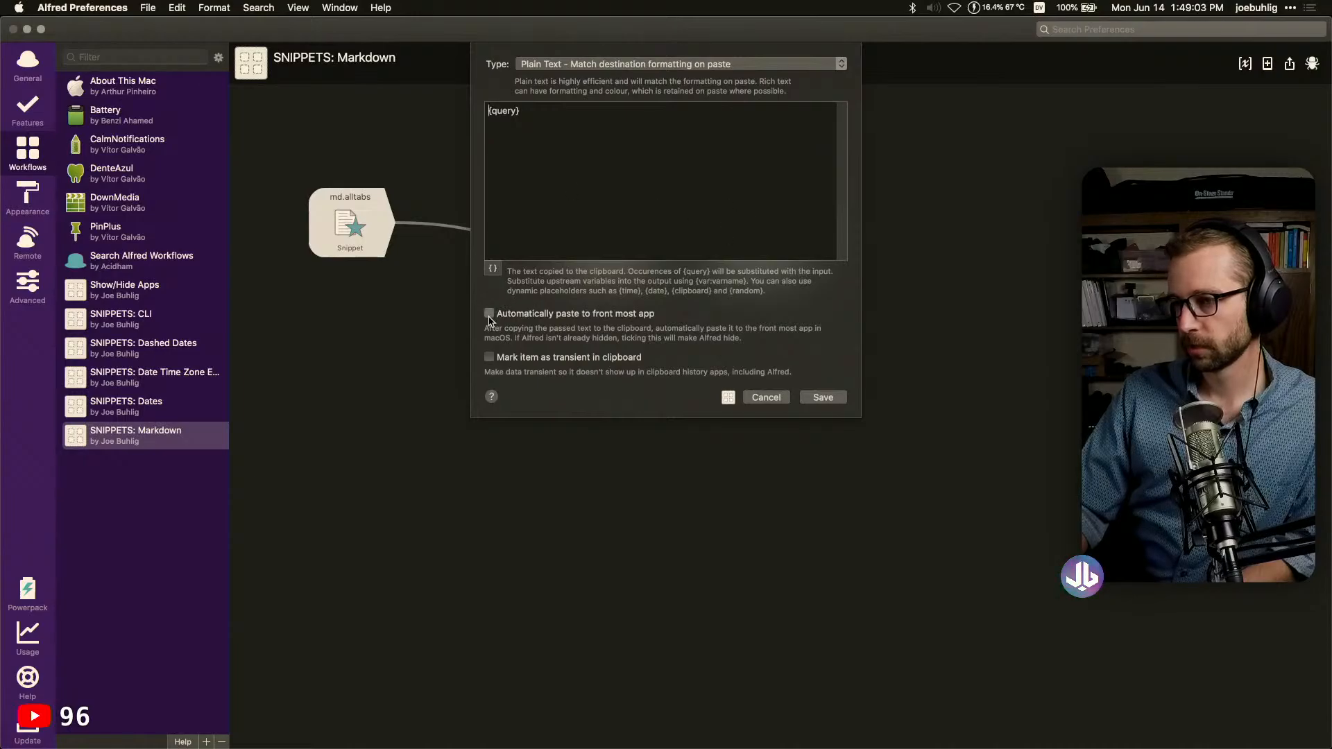
pyautogui.click(815, 401)
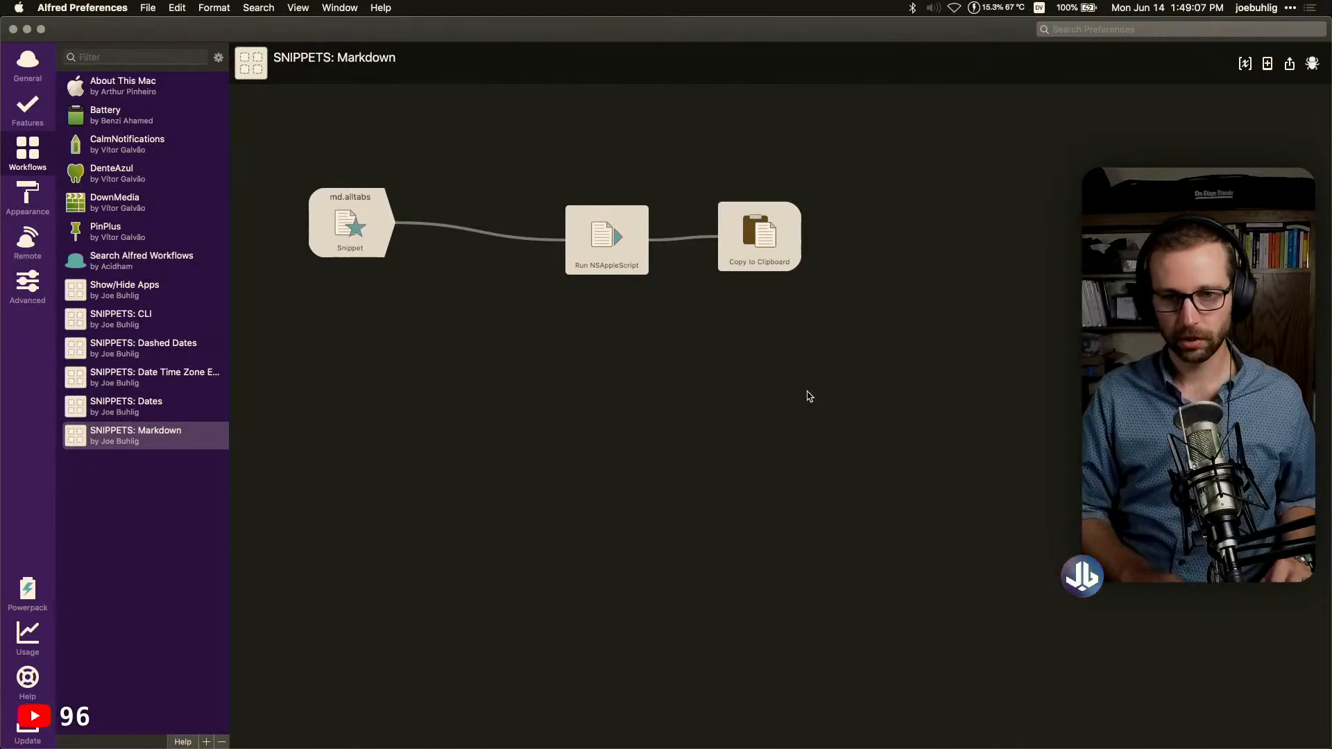
# Switch to Drafts and replace all the draft's text with the md.alltabs keyword to test the snippet expansion
pyautogui.press('super+Tab')
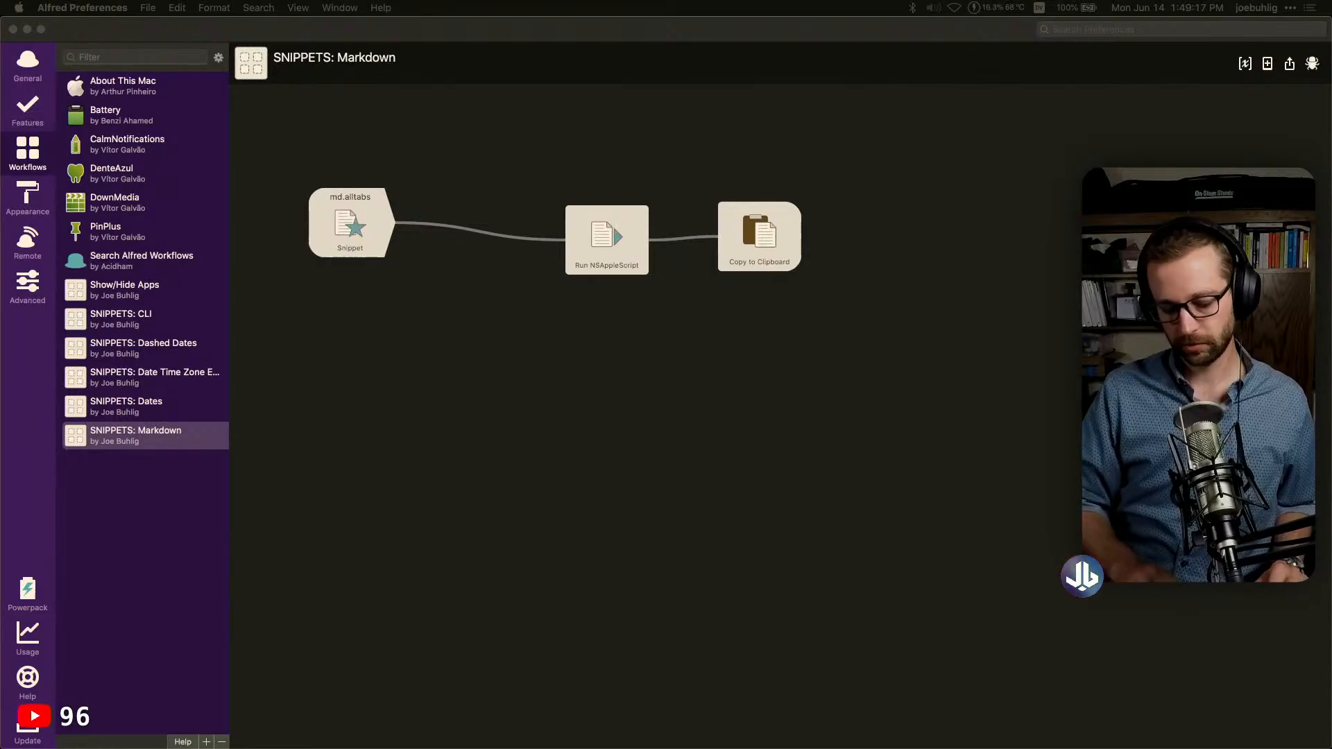
pyautogui.press('super+Tab')
pyautogui.click(477, 338)
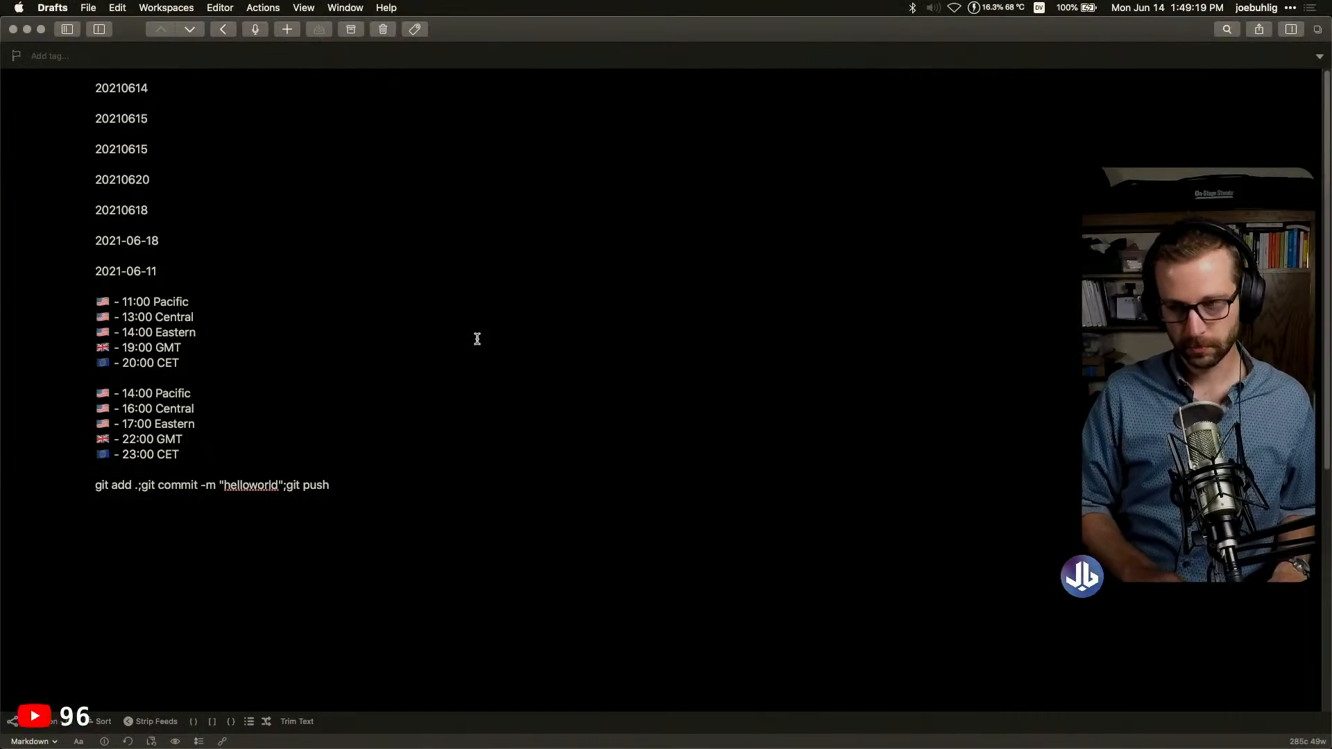
pyautogui.press('super+a')
pyautogui.write('Md.a')
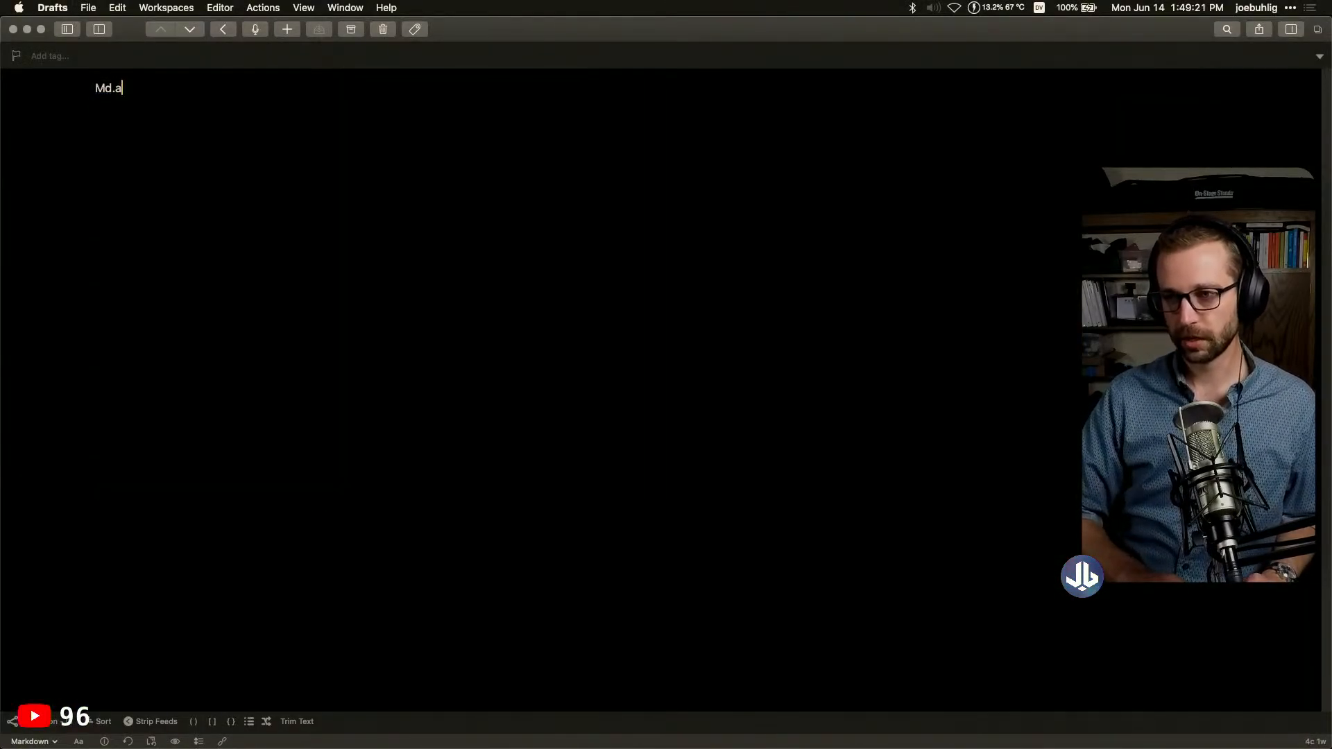
pyautogui.write('ll')
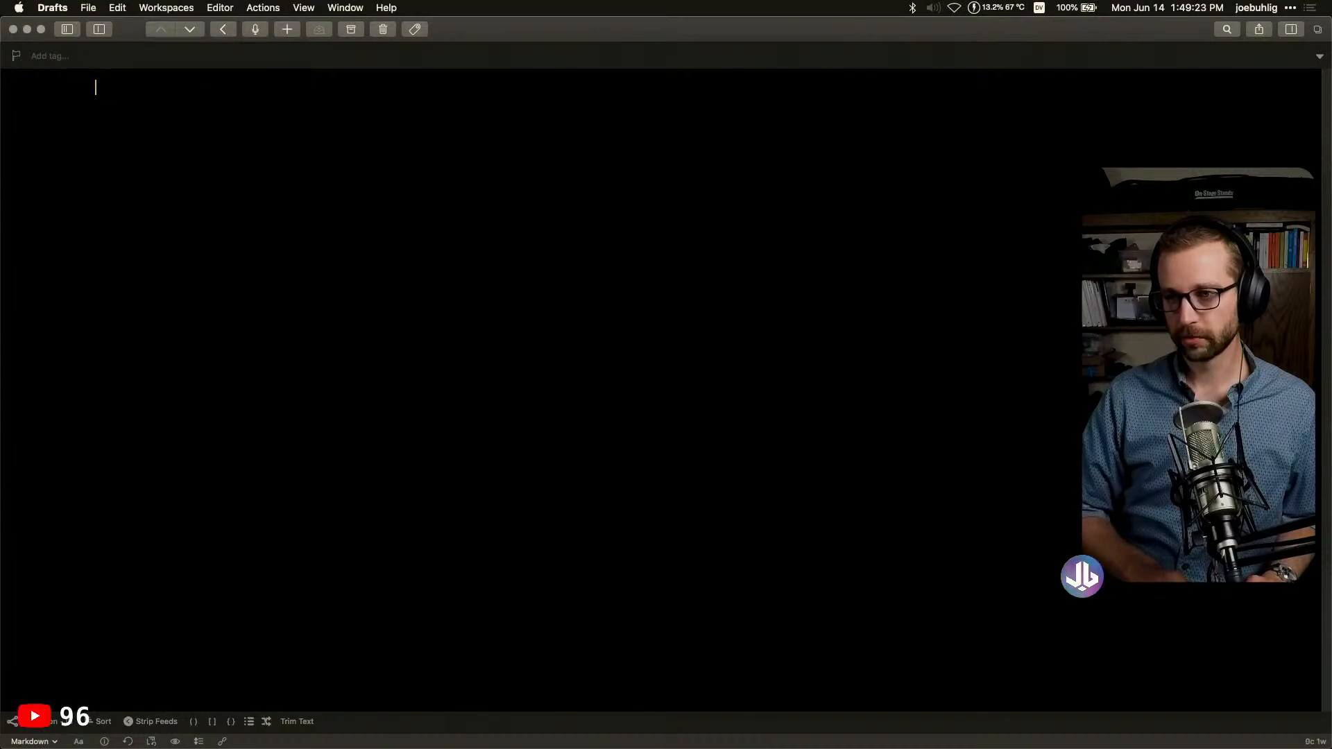
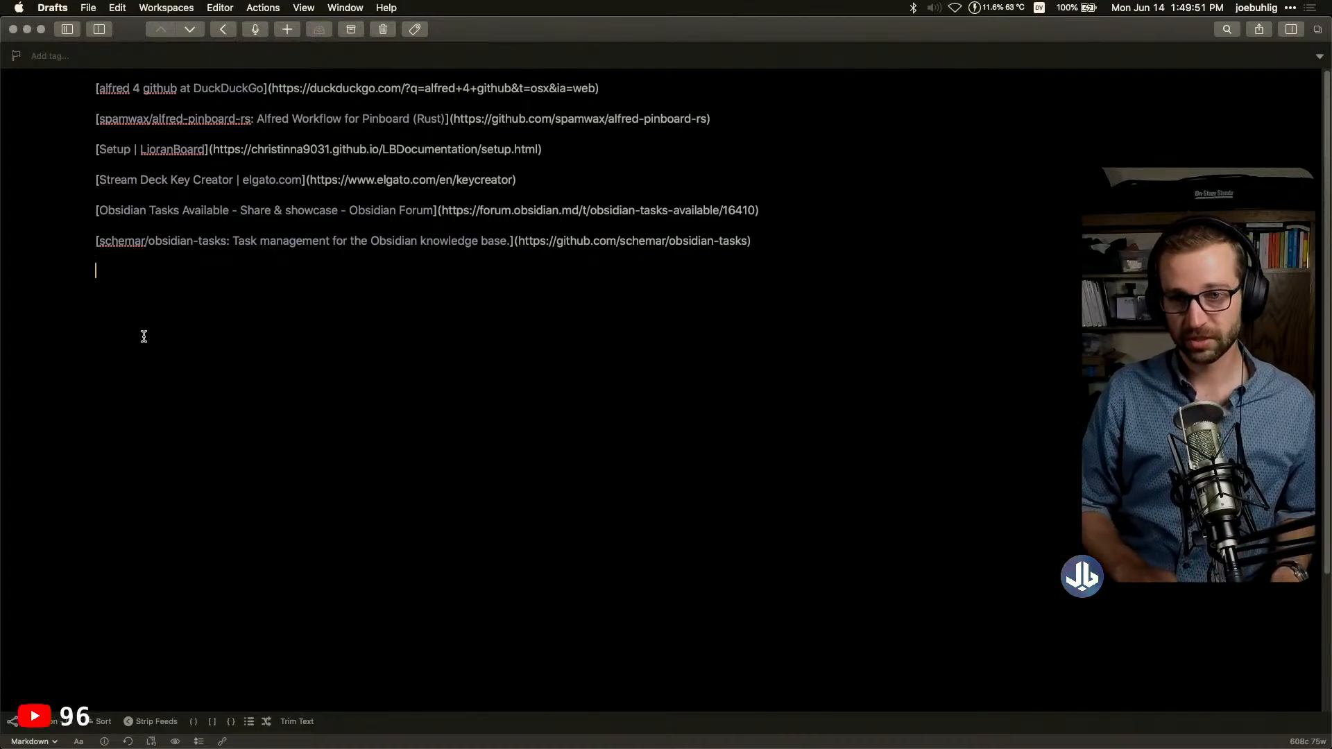
# Switch back to Alfred Preferences and rearrange the three workflow objects, aligning the trigger and script with Copy to Clipboard lower down
pyautogui.press('super+Tab')
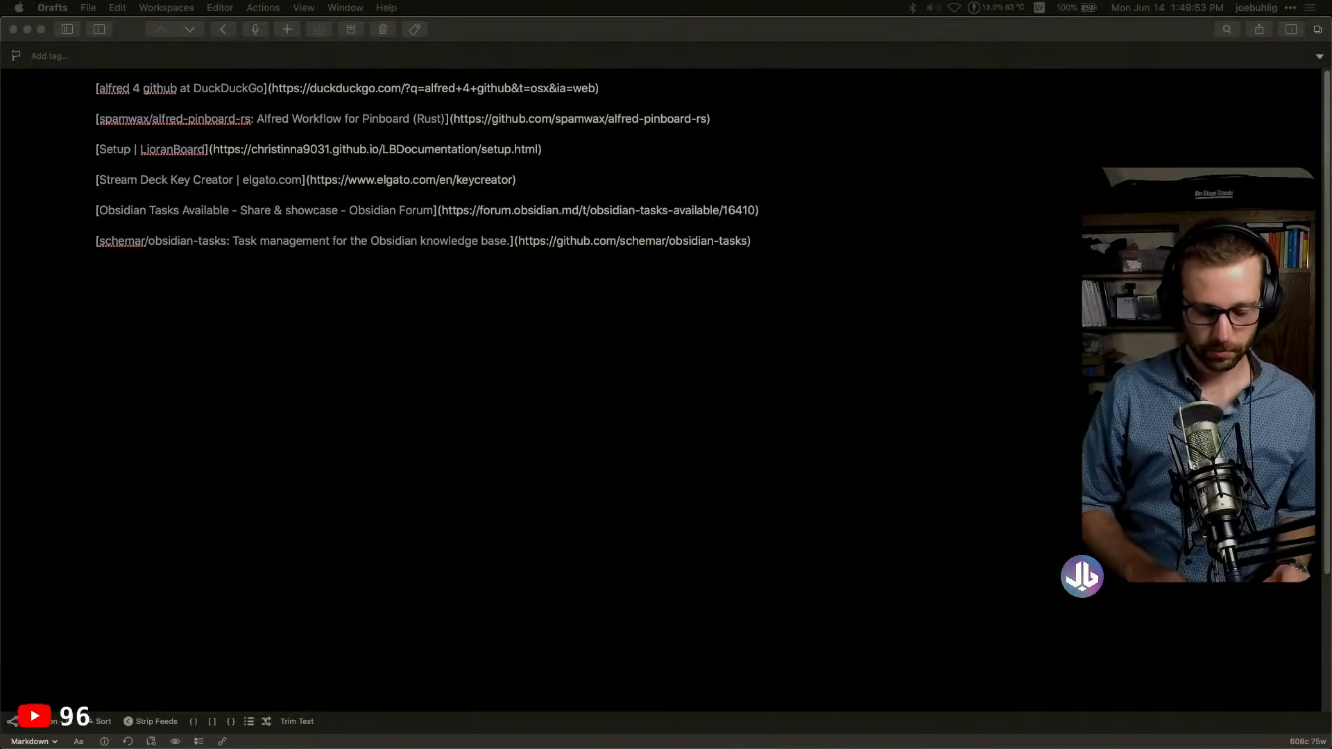
pyautogui.press('super+Tab')
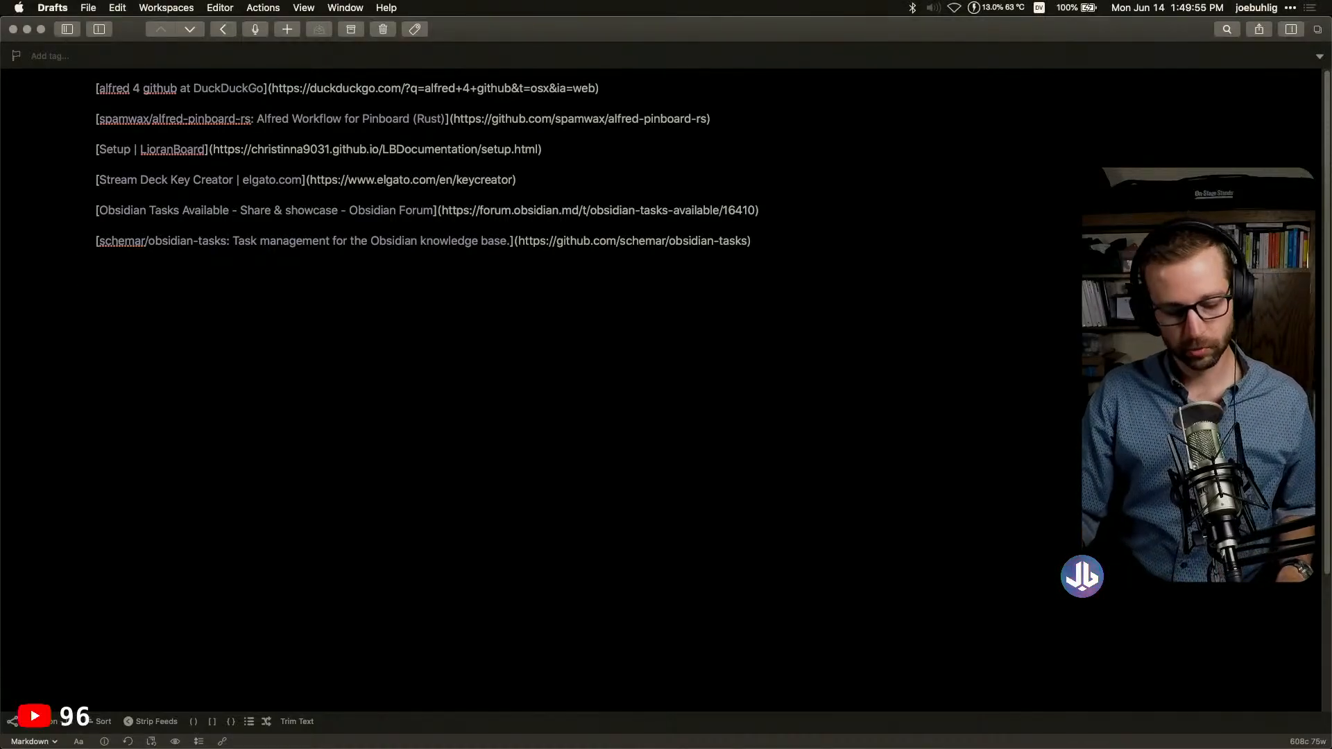
pyautogui.press('super+Tab')
pyautogui.press('super+Tab')
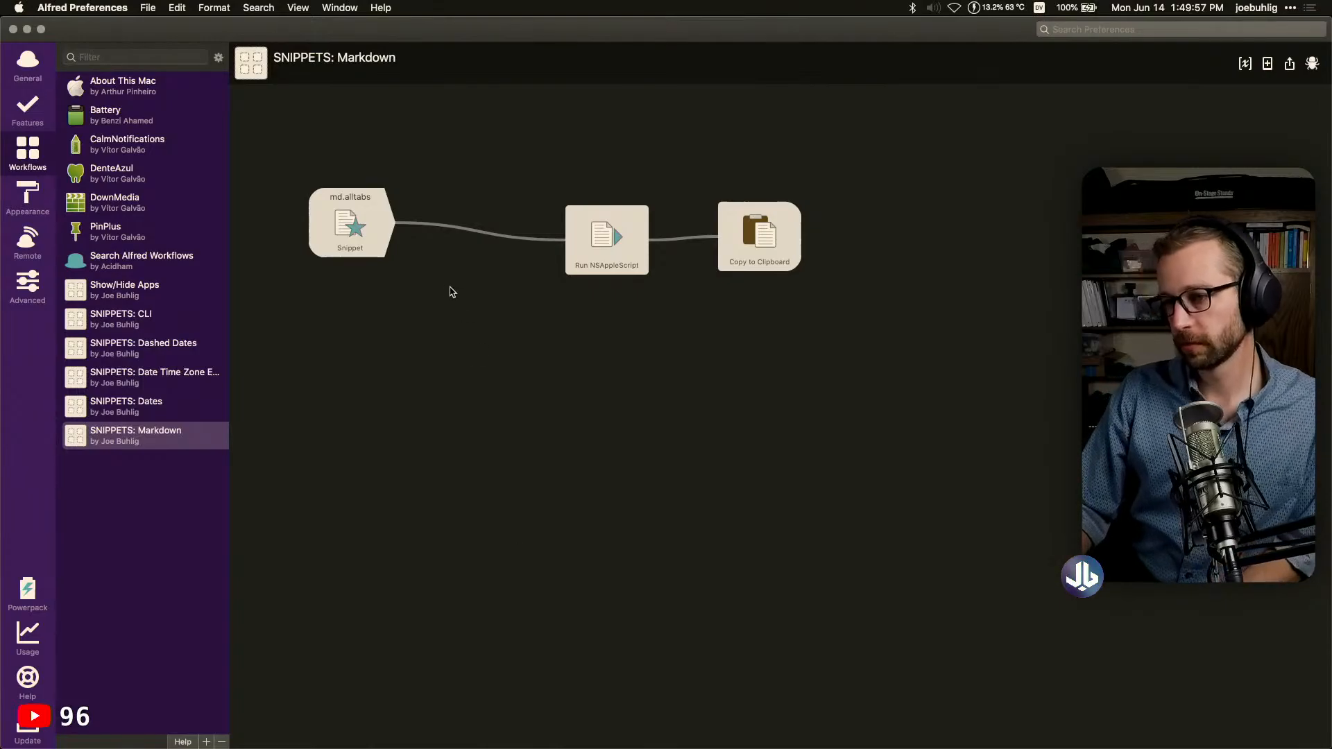
pyautogui.moveTo(350, 227); pyautogui.dragTo(360, 255)
pyautogui.moveTo(602, 253); pyautogui.dragTo(573, 257)
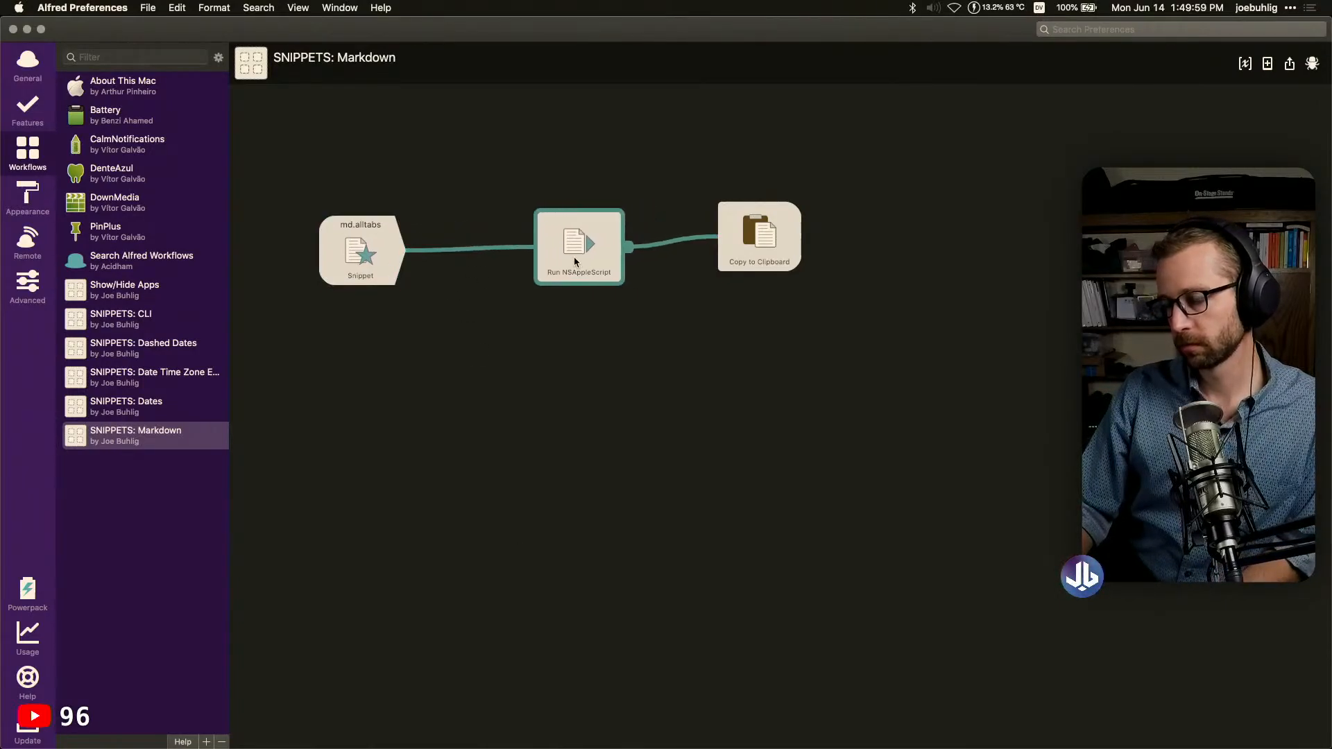
pyautogui.moveTo(781, 251); pyautogui.dragTo(839, 449)
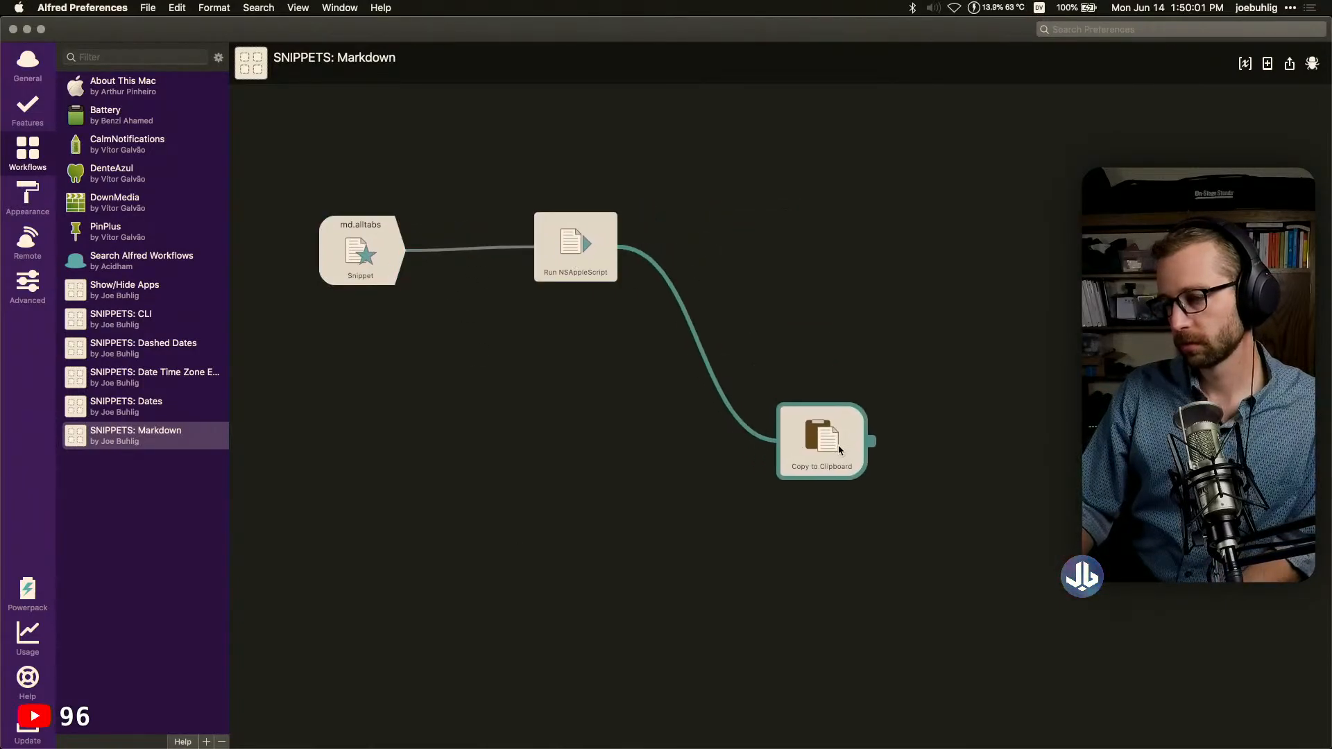
pyautogui.click(642, 369)
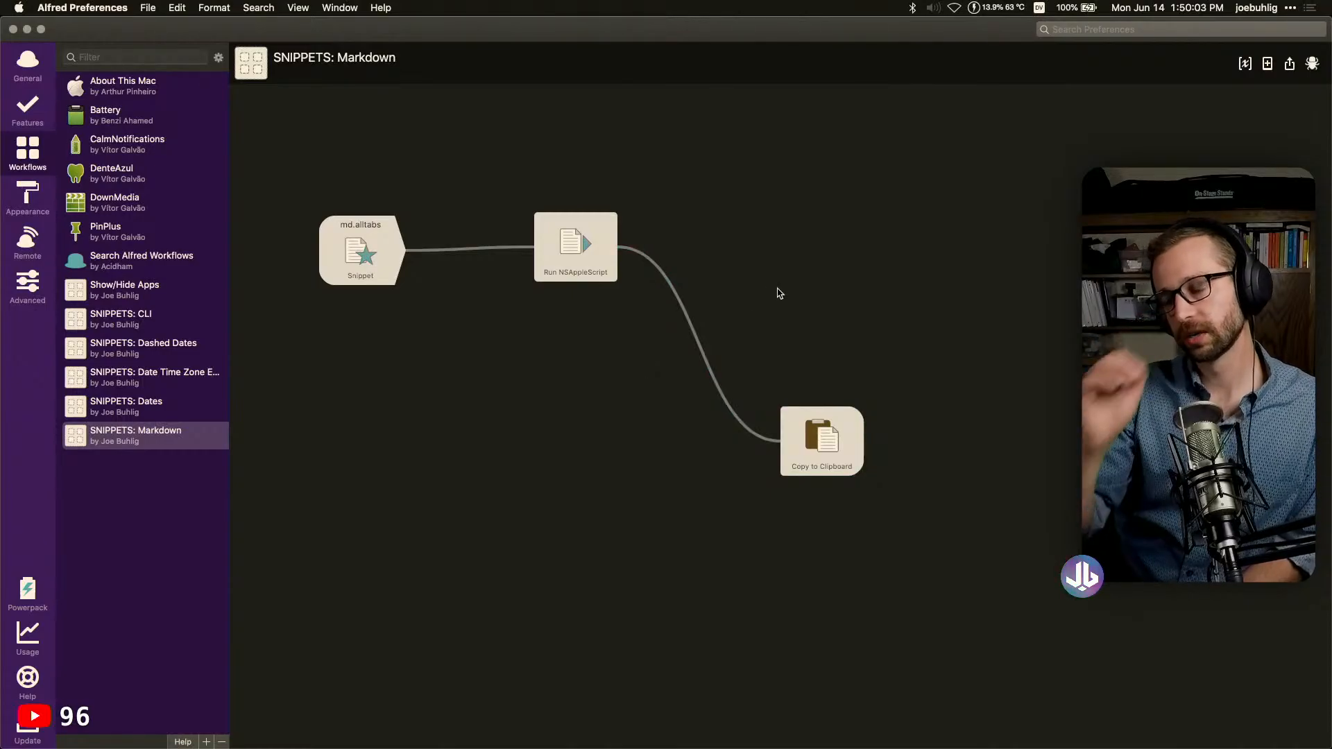
# Add a Snippet trigger with the keyword md.curtab below the md.alltabs trigger, and save it
pyautogui.rightClick(365, 422)
pyautogui.moveTo(383, 429)
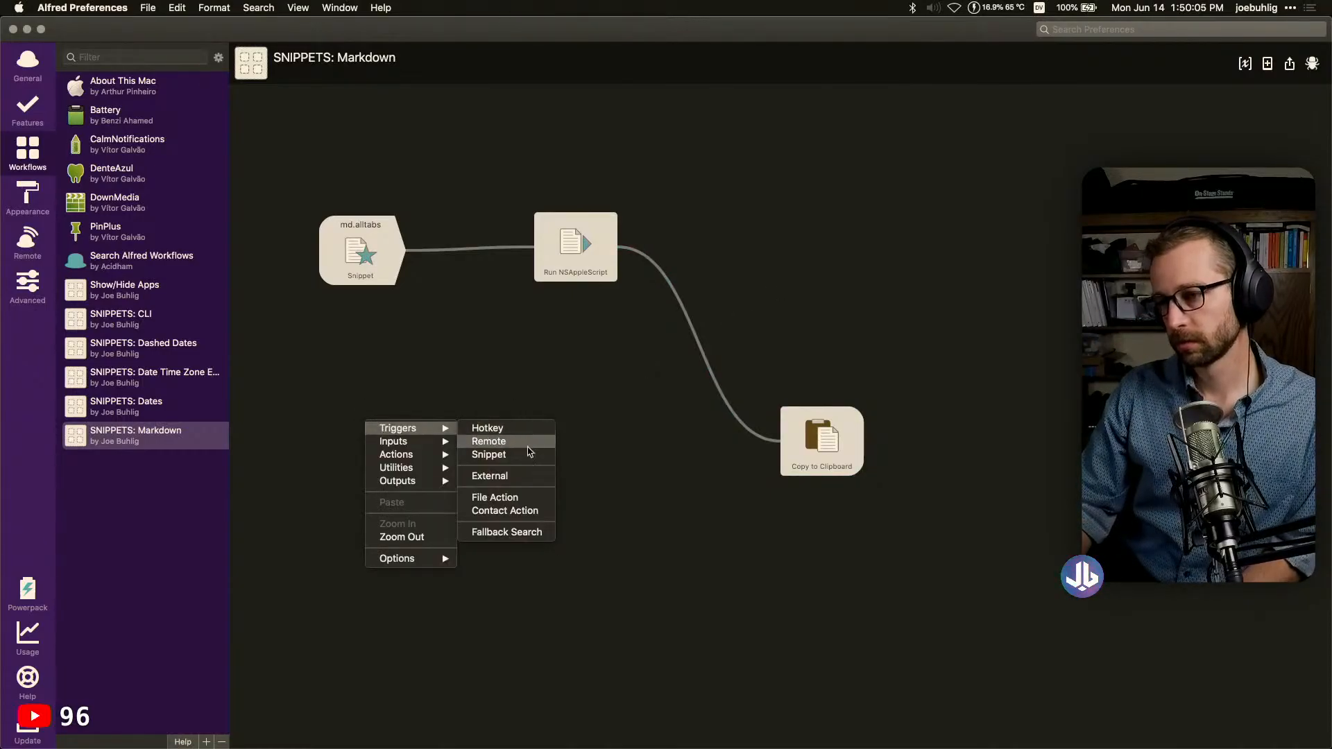
pyautogui.click(524, 455)
pyautogui.write('md.curtab')
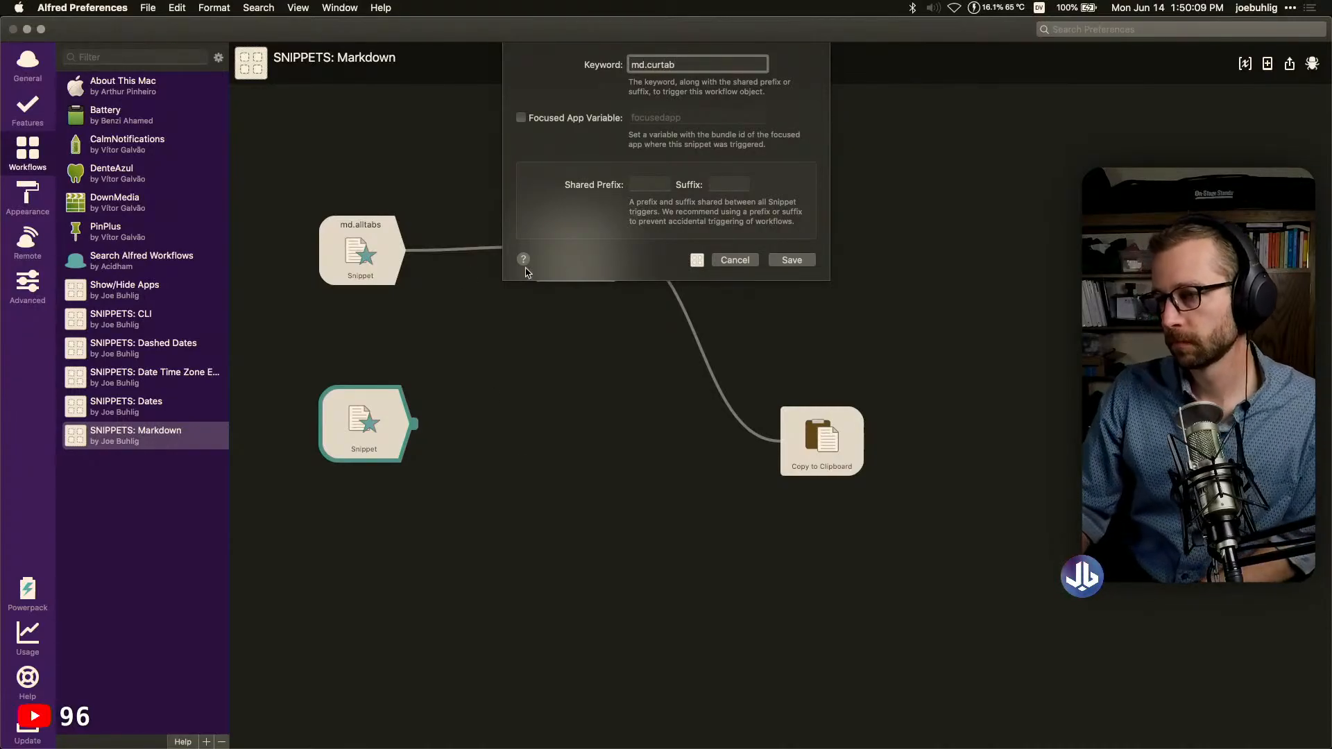
pyautogui.click(656, 184)
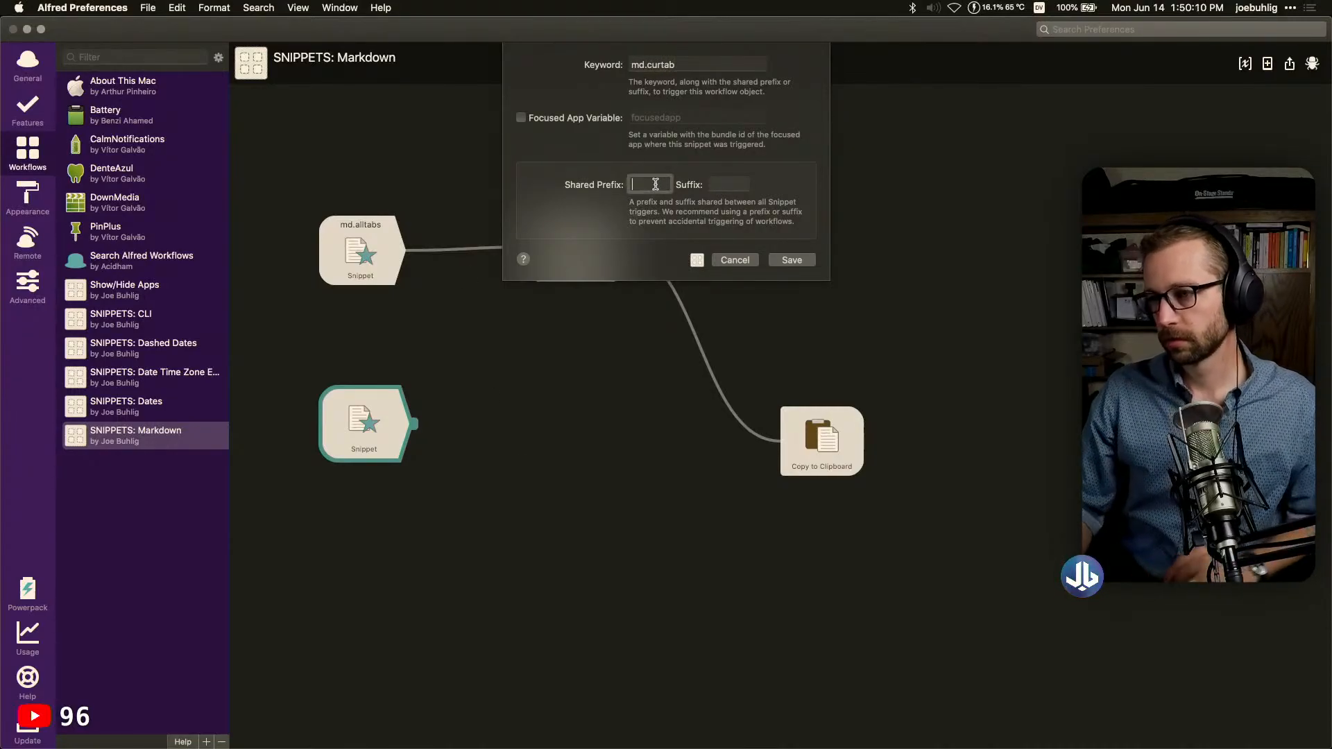
pyautogui.click(791, 261)
pyautogui.click(479, 452)
pyautogui.click(418, 432)
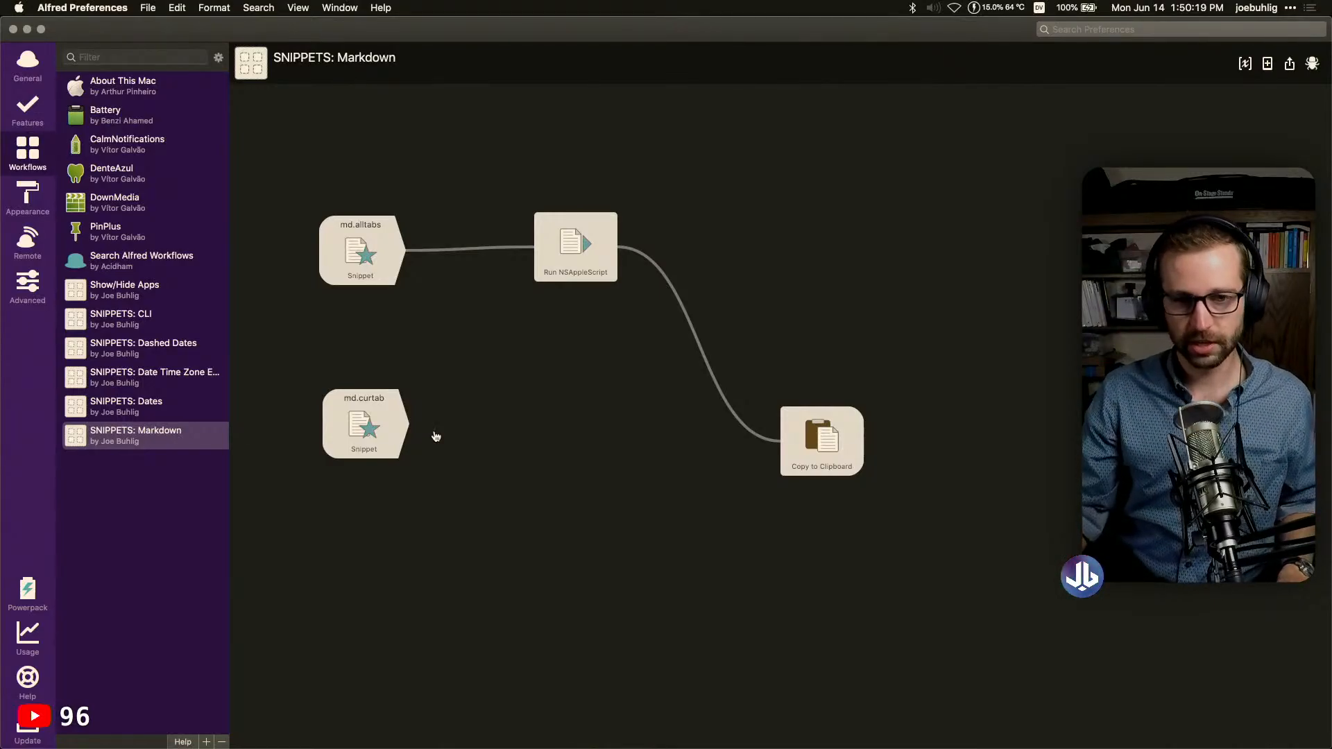
# Switch to TextExpander and examine the content of the Current Safari Tab snippet in the Markdown group
pyautogui.press('super+Tab')
pyautogui.press('super+Tab')
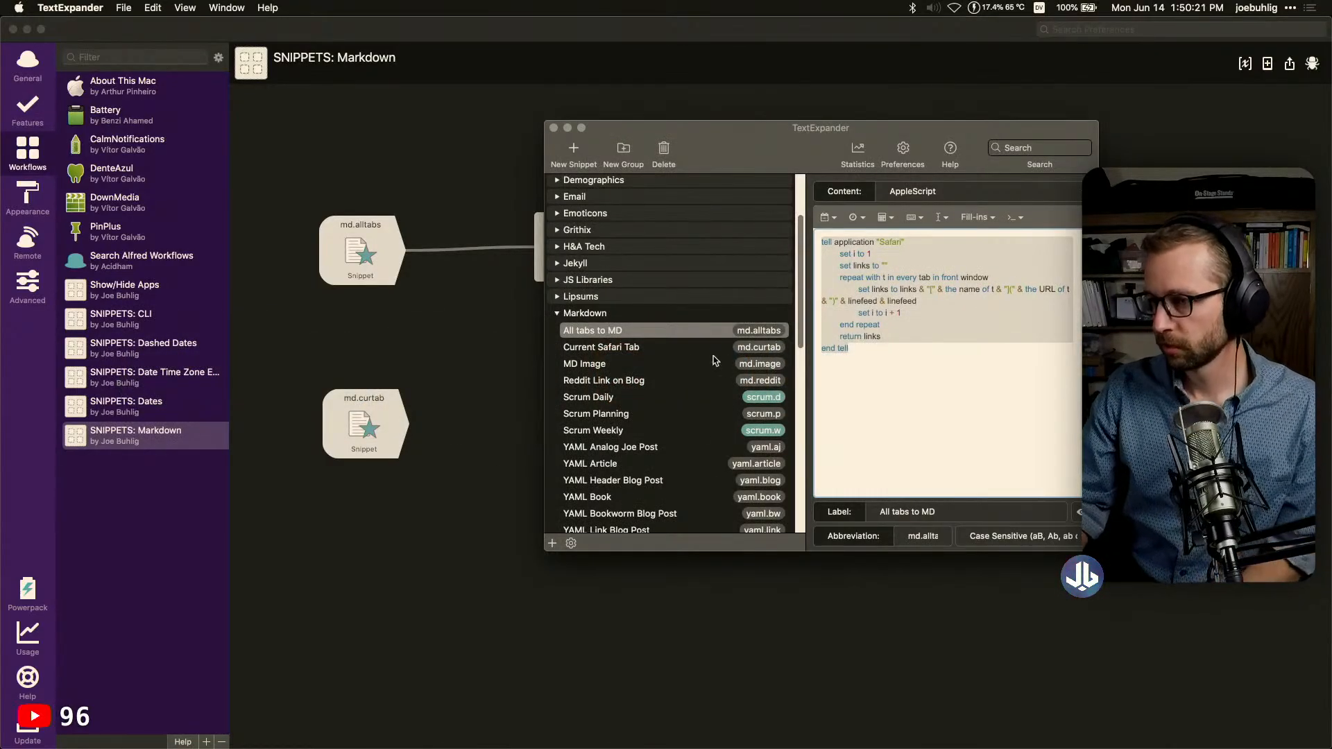
pyautogui.click(653, 347)
pyautogui.moveTo(758, 146); pyautogui.dragTo(607, 122)
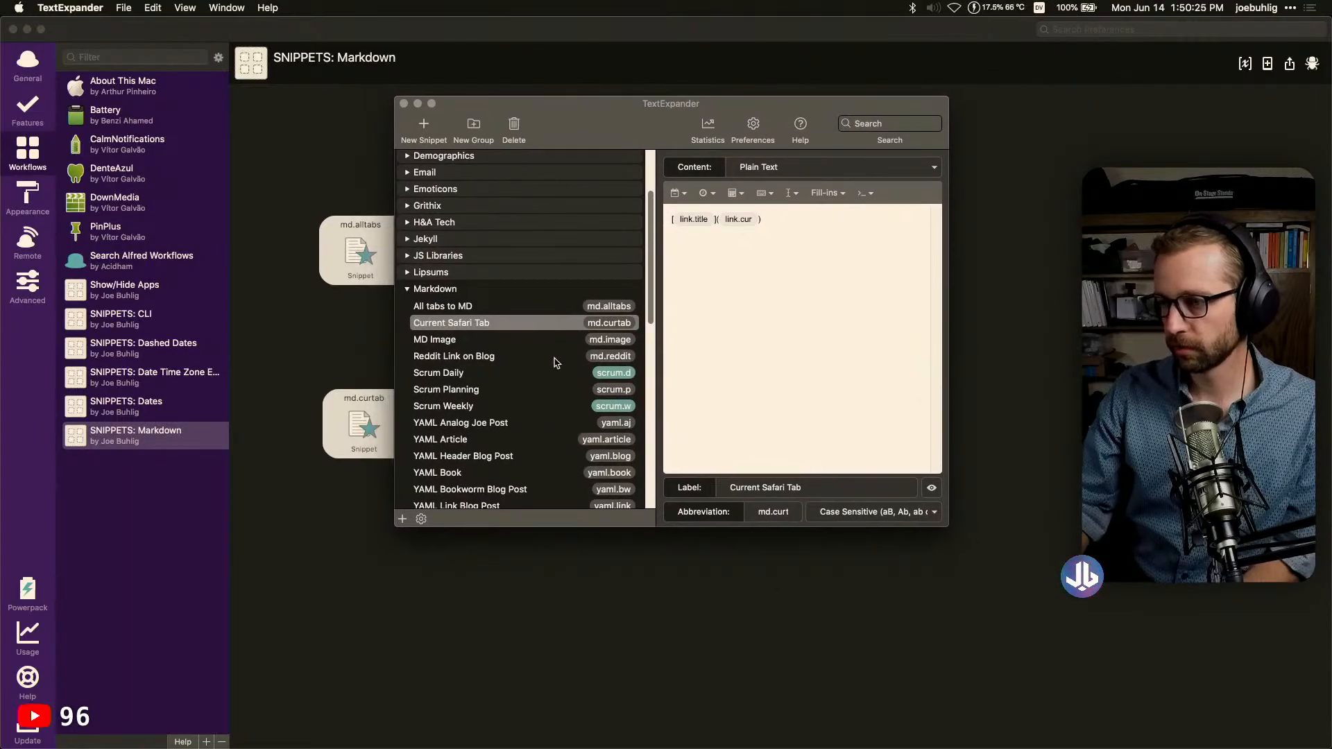
# In the URLs group, check the Current Safari URL snippet and copy the full AppleScript of Current Safari Tab - Title Only
pyautogui.scroll(-10, 445, 303)
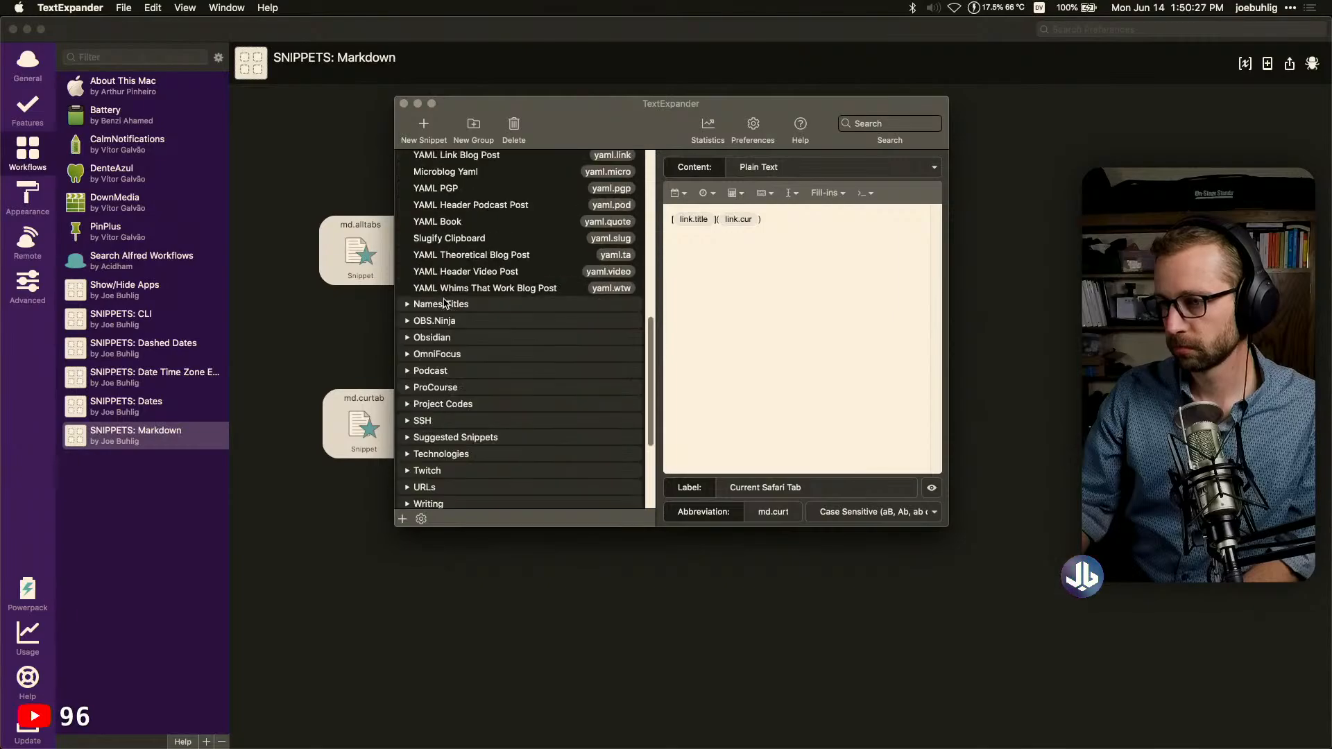
pyautogui.scroll(-2, 432, 486)
pyautogui.click(408, 462)
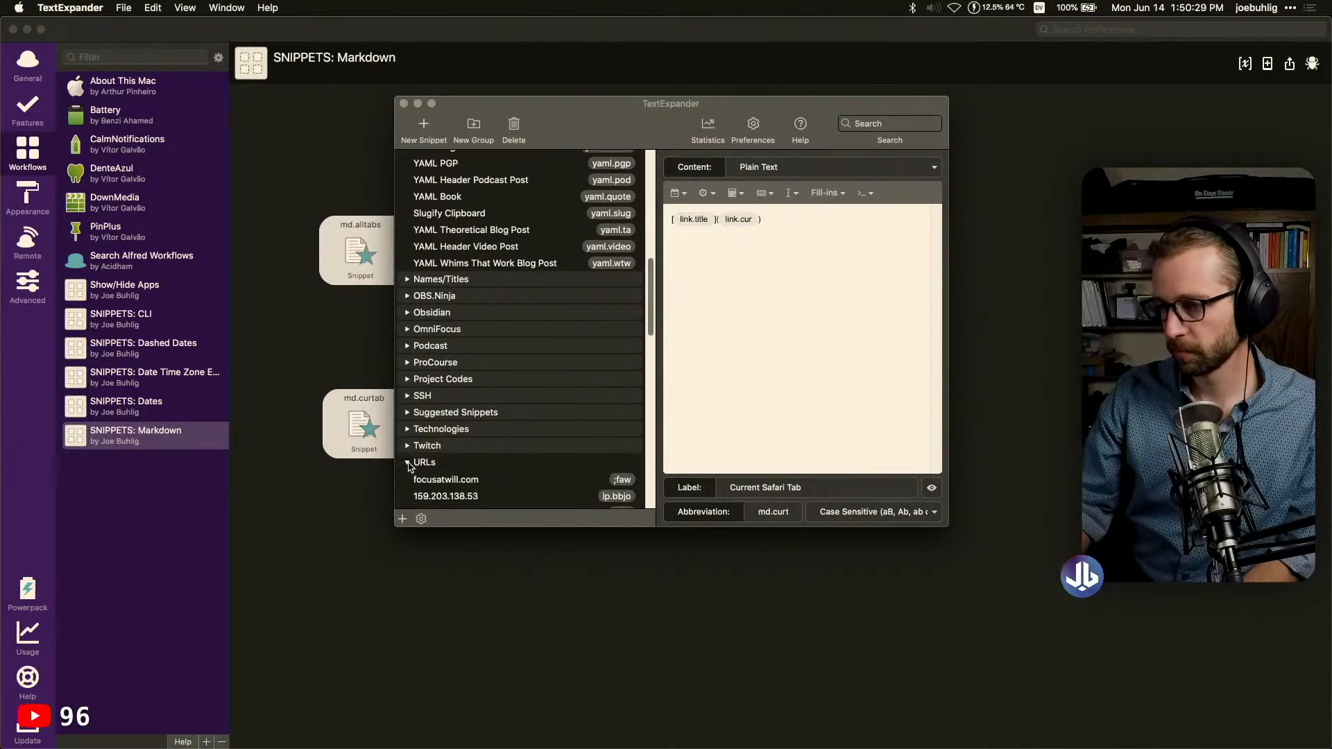
pyautogui.scroll(-2, 548, 434)
pyautogui.scroll(-8, 557, 436)
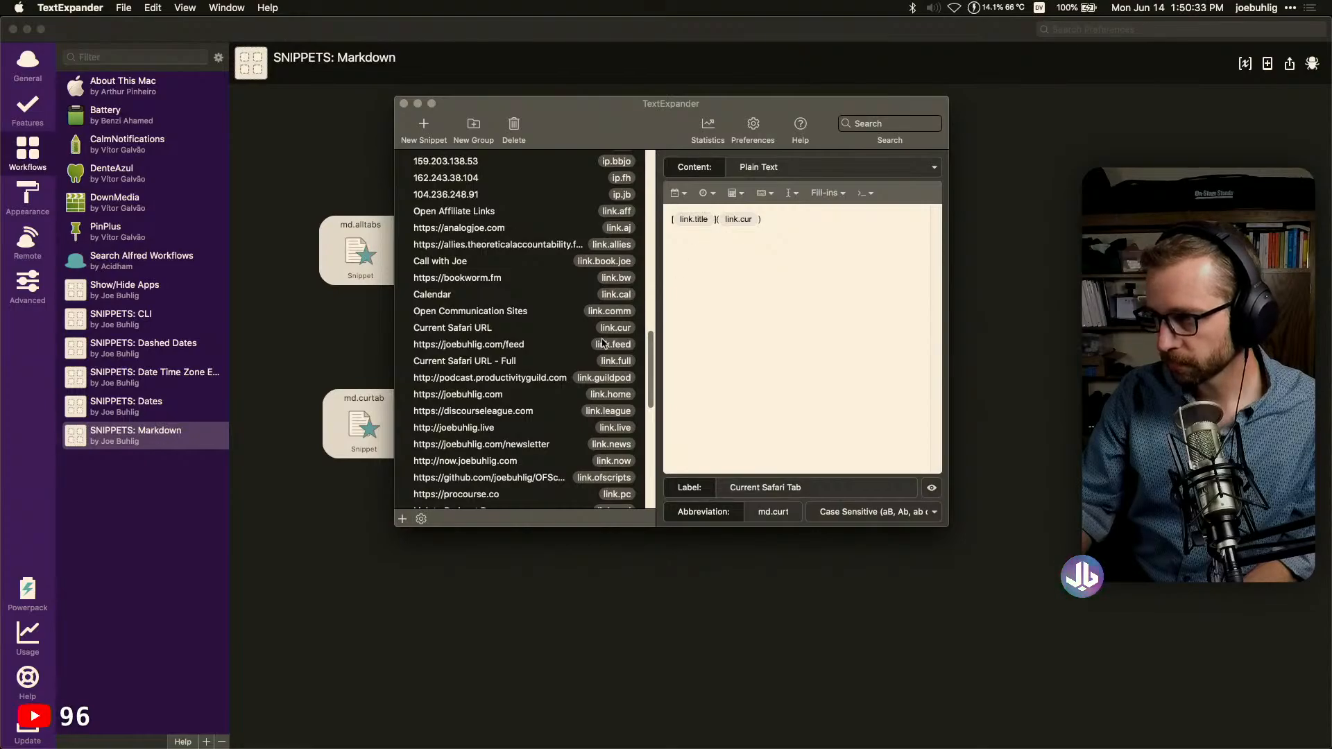
pyautogui.click(556, 331)
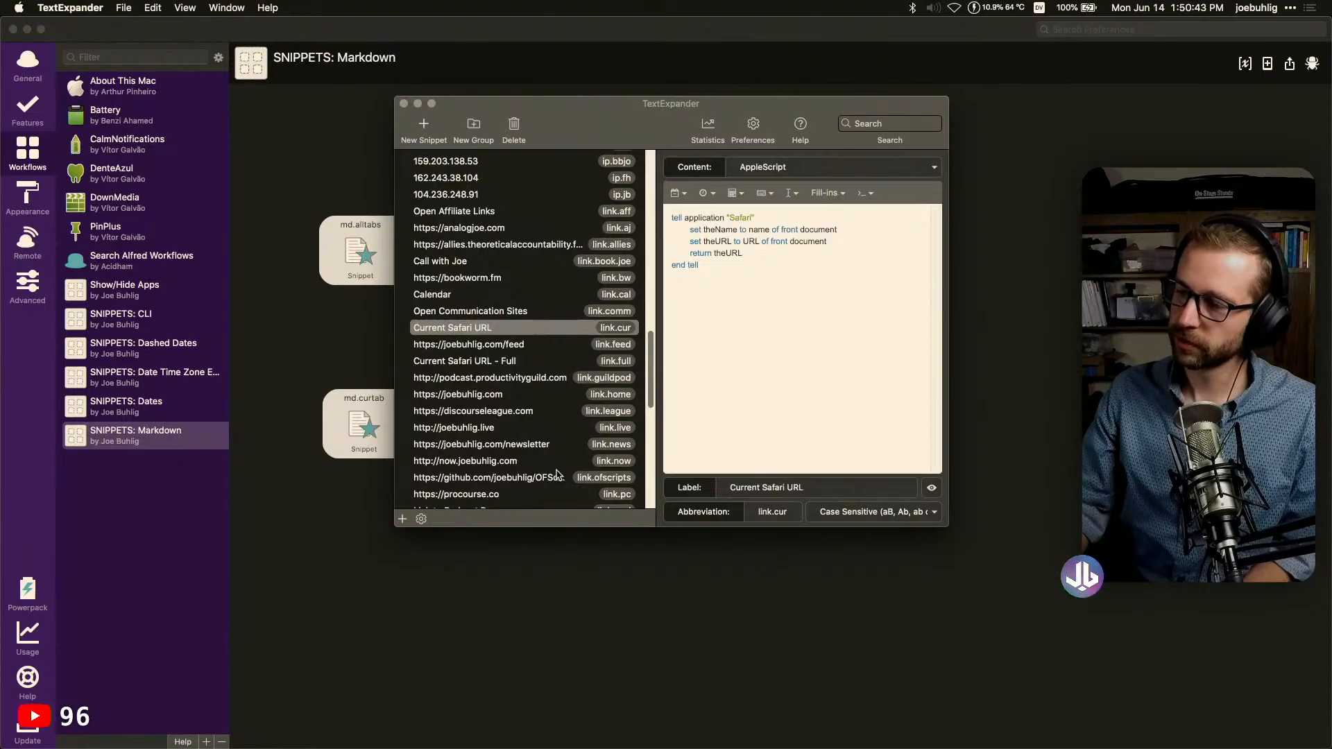
pyautogui.scroll(-5, 548, 455)
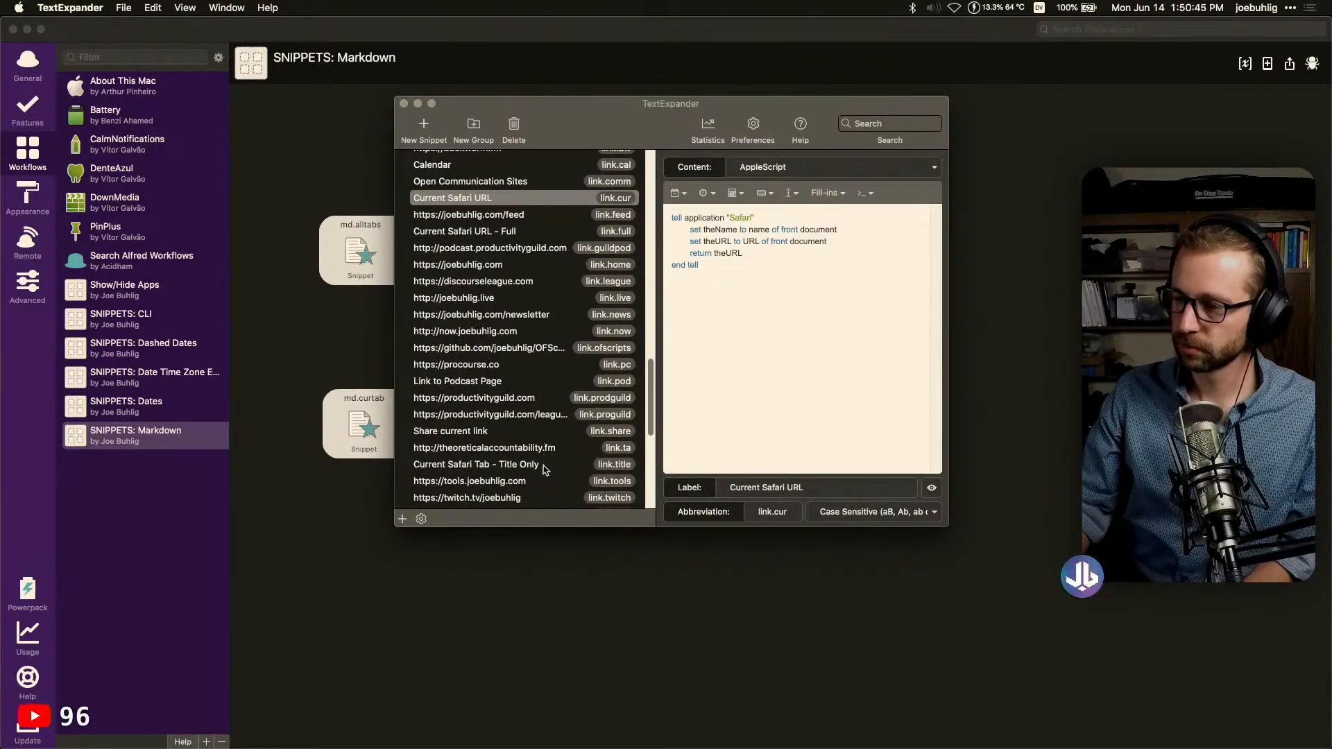
pyautogui.click(545, 467)
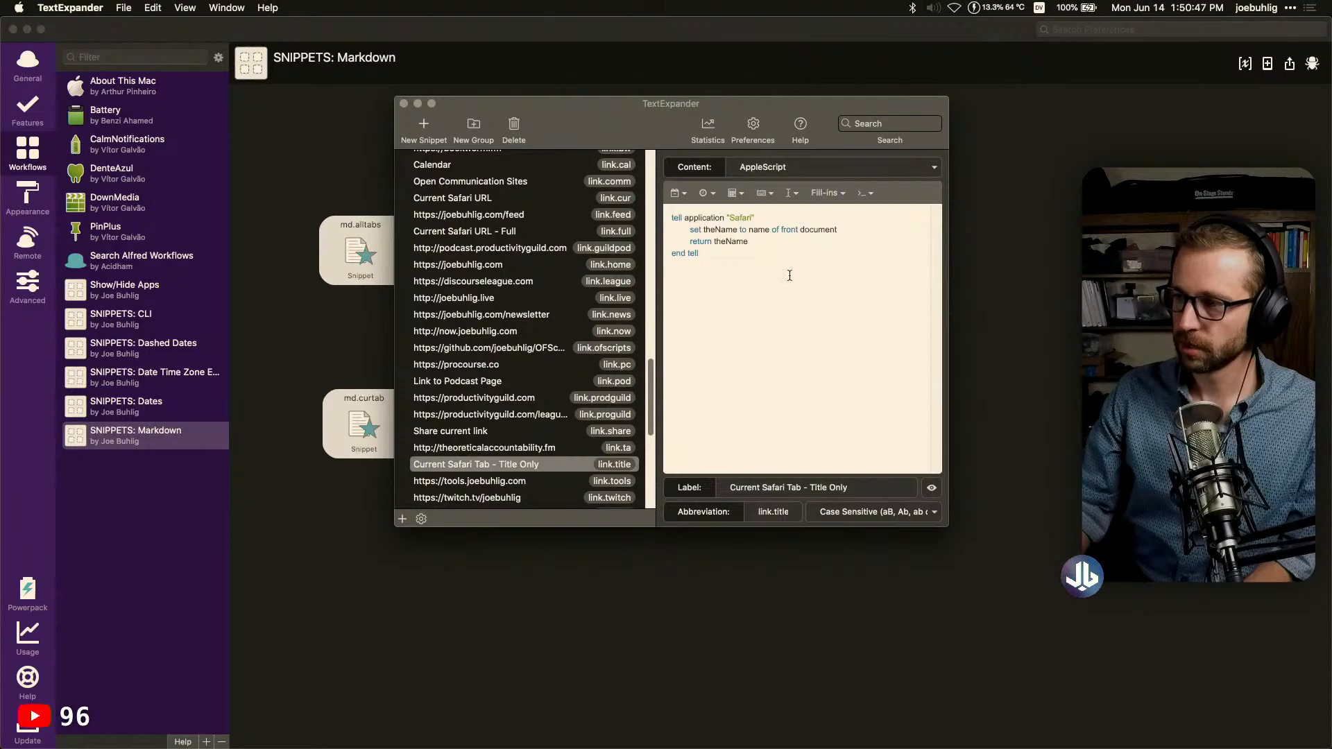
pyautogui.moveTo(735, 251); pyautogui.dragTo(651, 217)
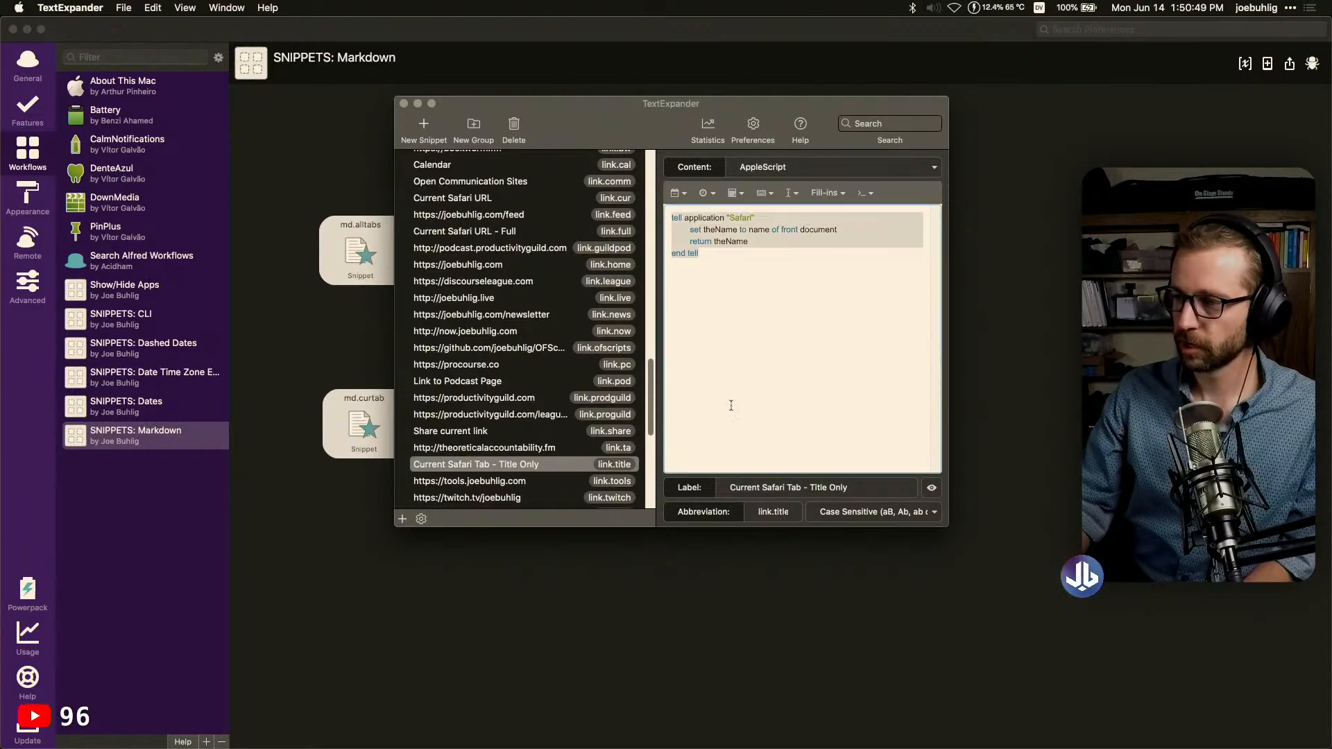
# Switch back to Alfred Preferences, review the script in the md.alltabs trigger's Run NSAppleScript action, and cancel out of it
pyautogui.click(966, 375)
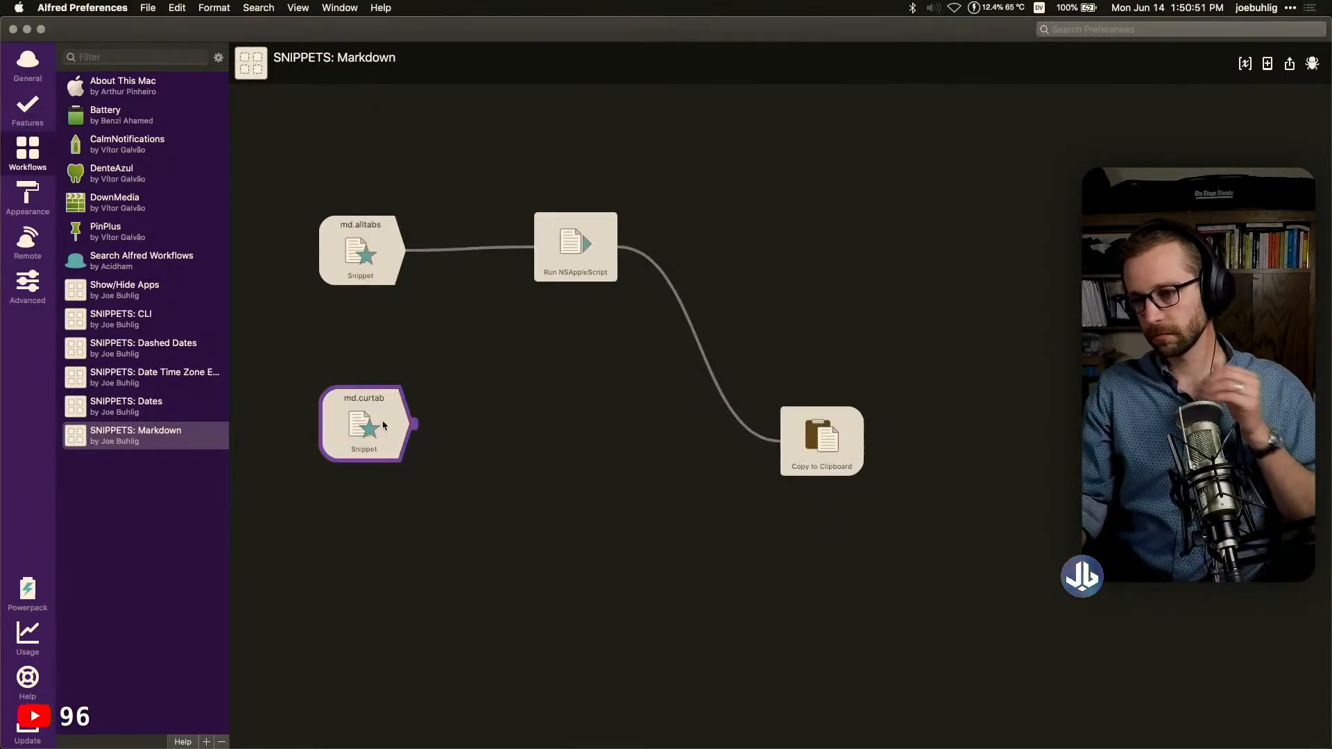
pyautogui.moveTo(417, 425); pyautogui.dragTo(490, 423)
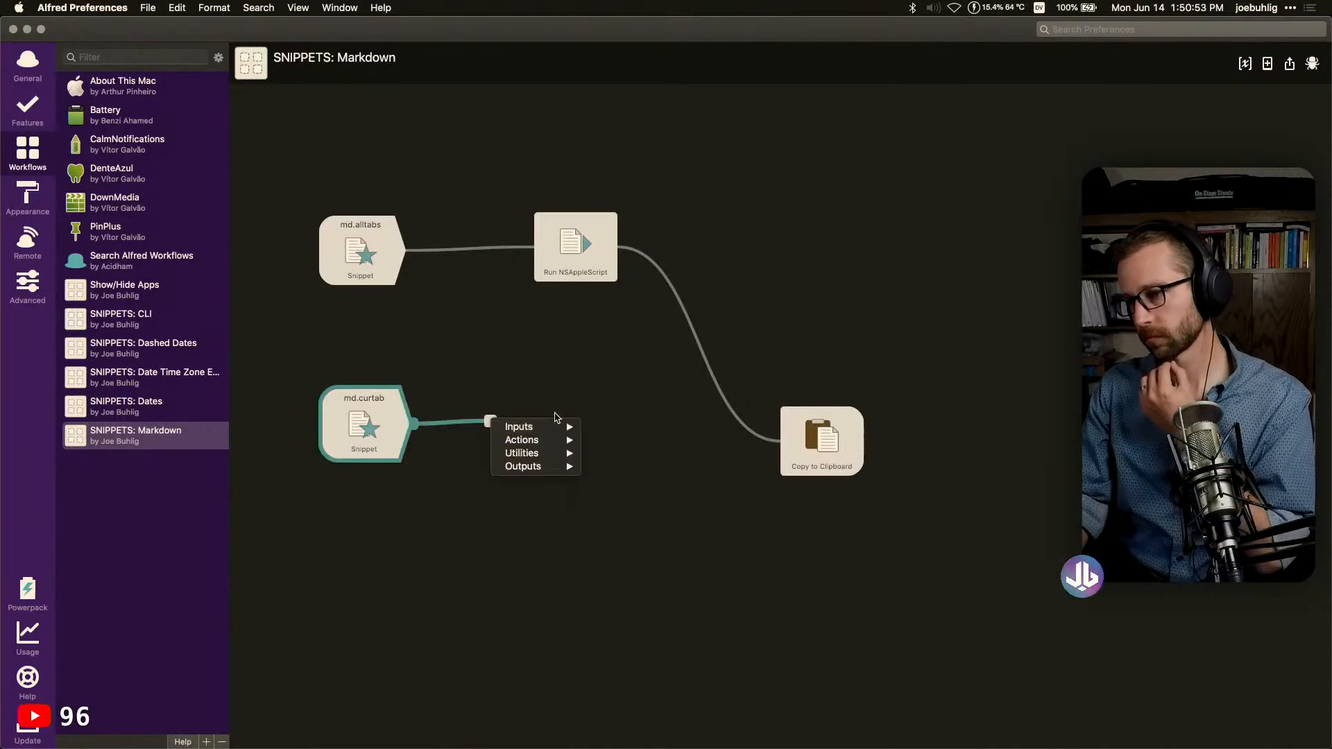
pyautogui.click(575, 262)
pyautogui.doubleClick(575, 263)
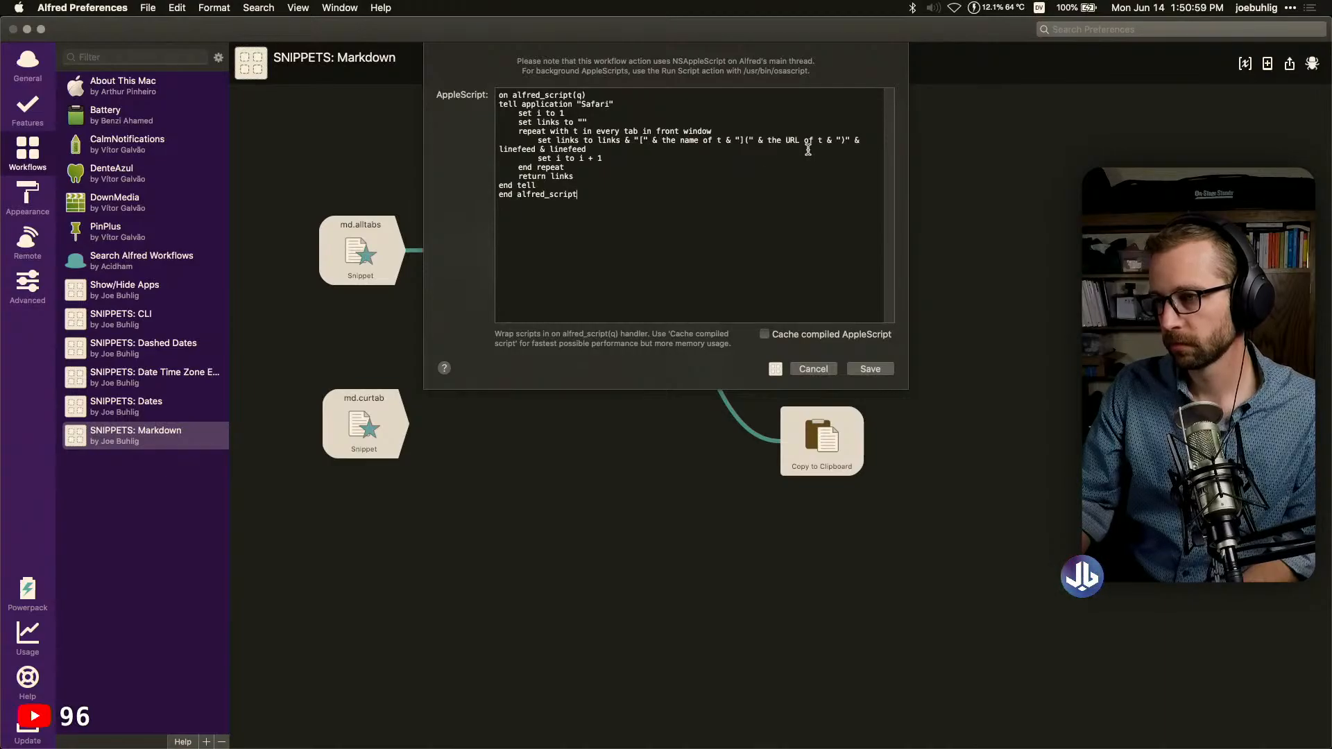
pyautogui.click(828, 374)
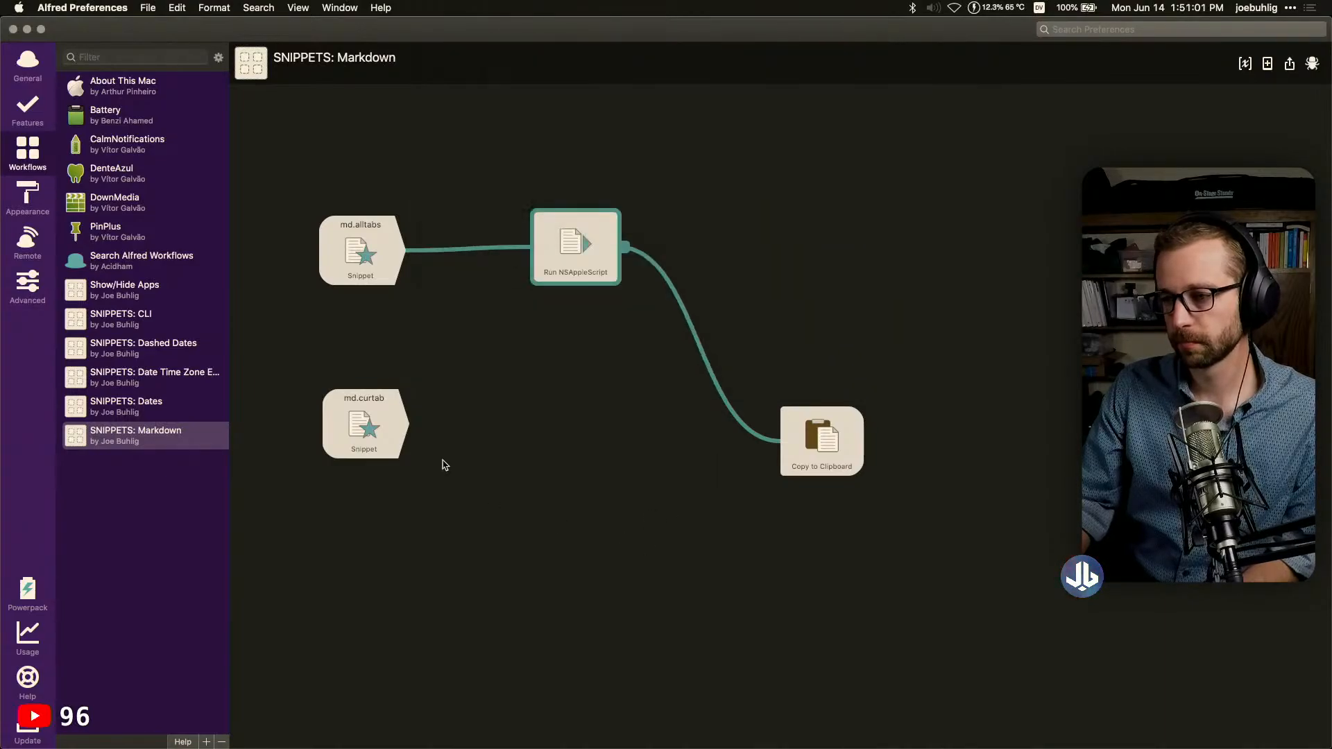
# Connect a Run NSAppleScript action to the md.curtab trigger, replacing its placeholder comment with the copied Safari title script
pyautogui.moveTo(416, 424); pyautogui.dragTo(465, 418)
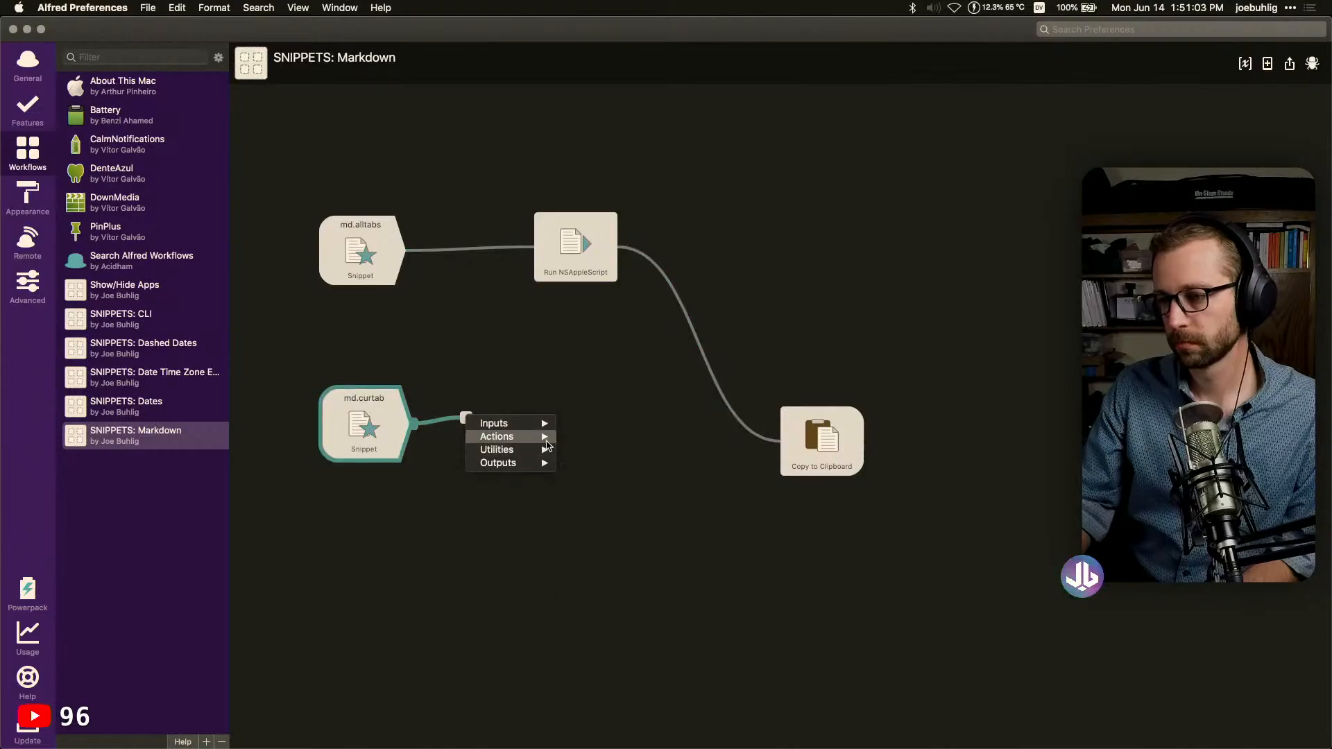
pyautogui.moveTo(553, 442)
pyautogui.click(614, 636)
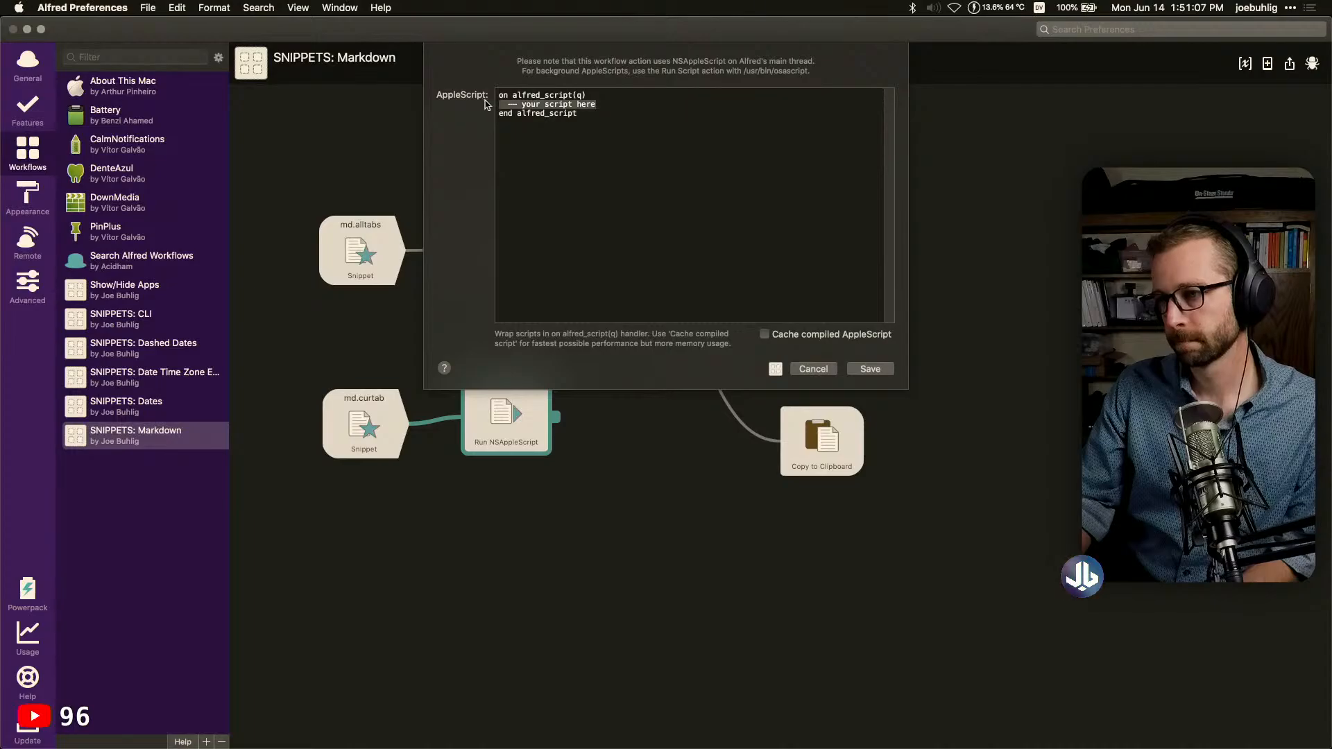
pyautogui.write('tell application "Safari" \tset theName to name of front document \treturn theName end tell')
pyautogui.click(594, 145)
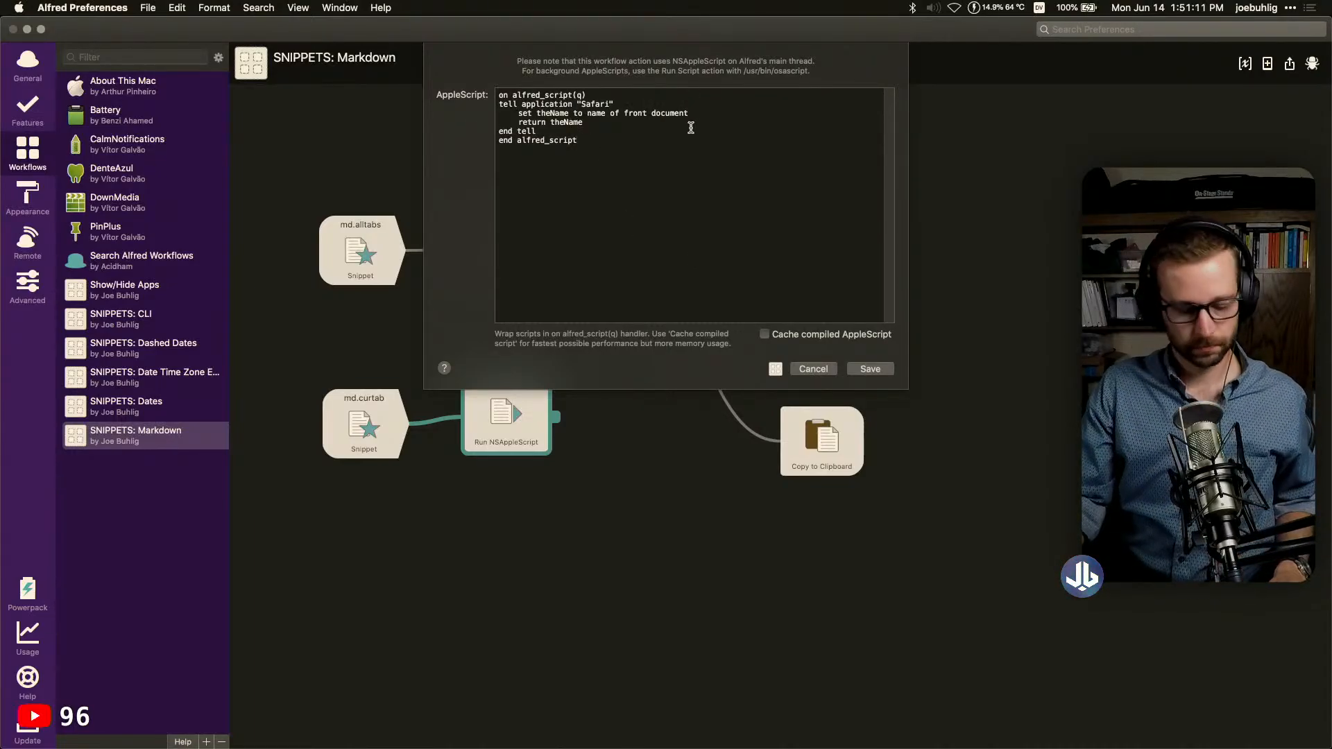
# Replace the title script in the md.curtab action with the three inner lines copied from TextExpander's Current Safari URL snippet
pyautogui.press('super+Tab')
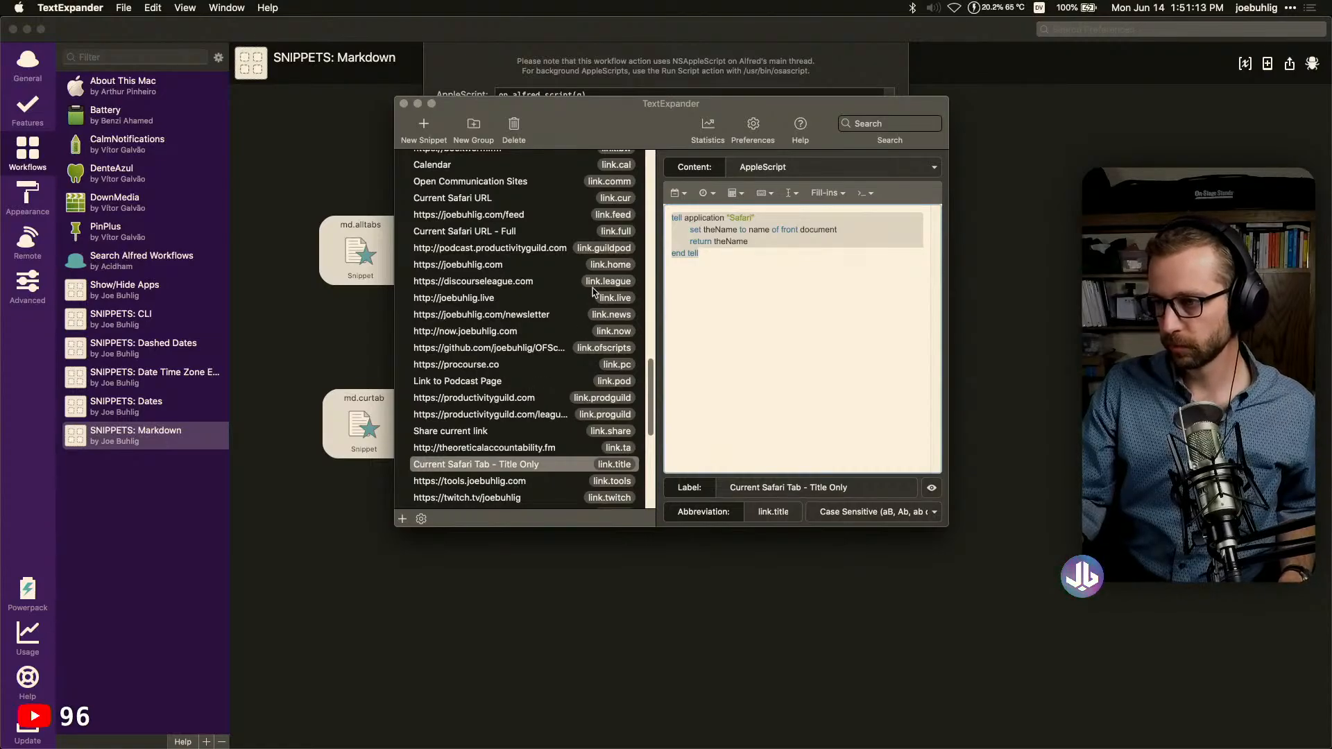
pyautogui.click(579, 201)
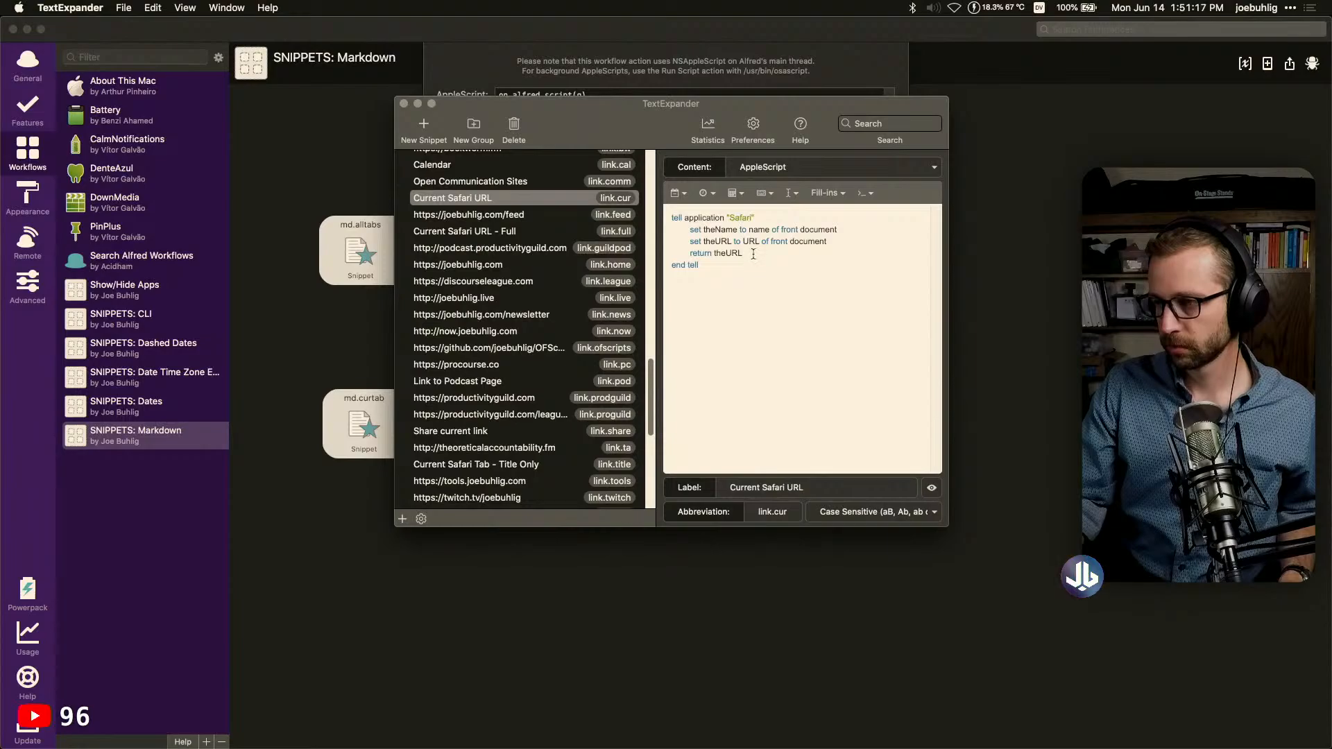
pyautogui.moveTo(753, 254); pyautogui.dragTo(623, 236)
pyautogui.press('super+c')
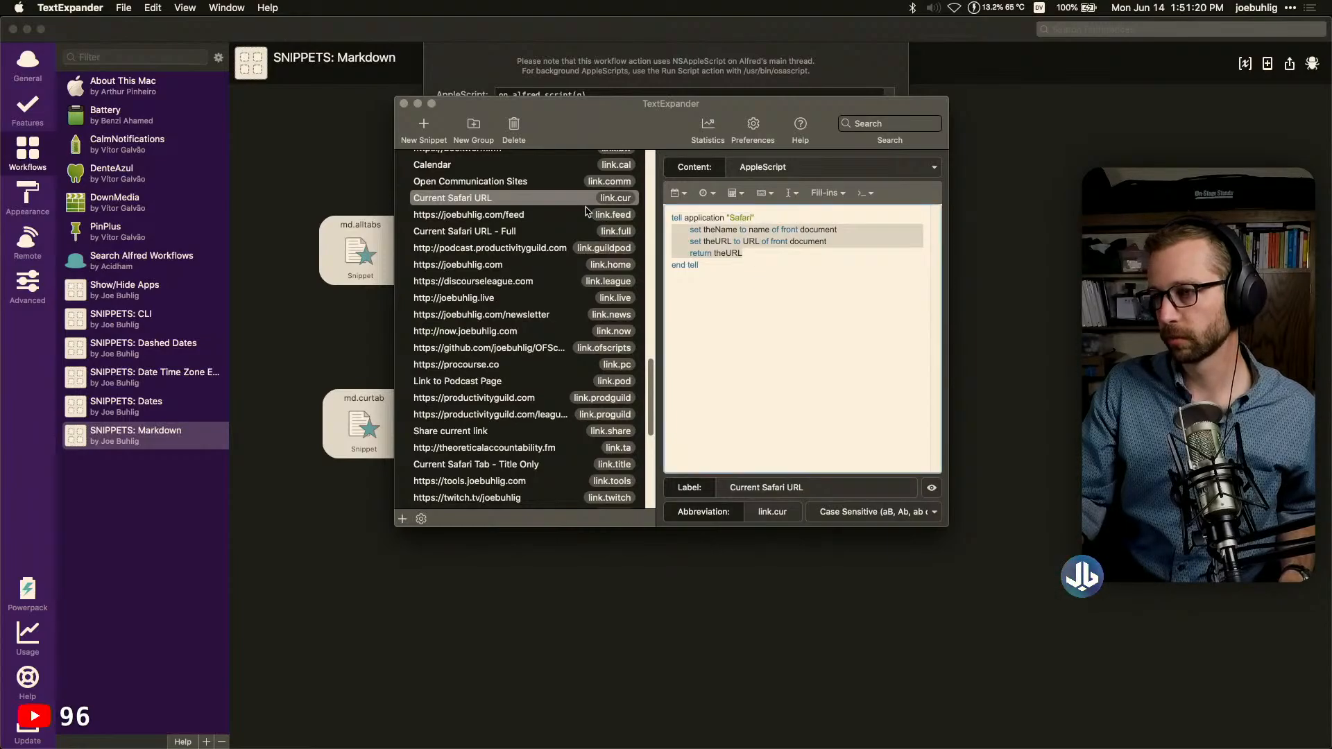
pyautogui.click(552, 27)
pyautogui.moveTo(537, 130); pyautogui.dragTo(447, 106)
pyautogui.press('super+v')
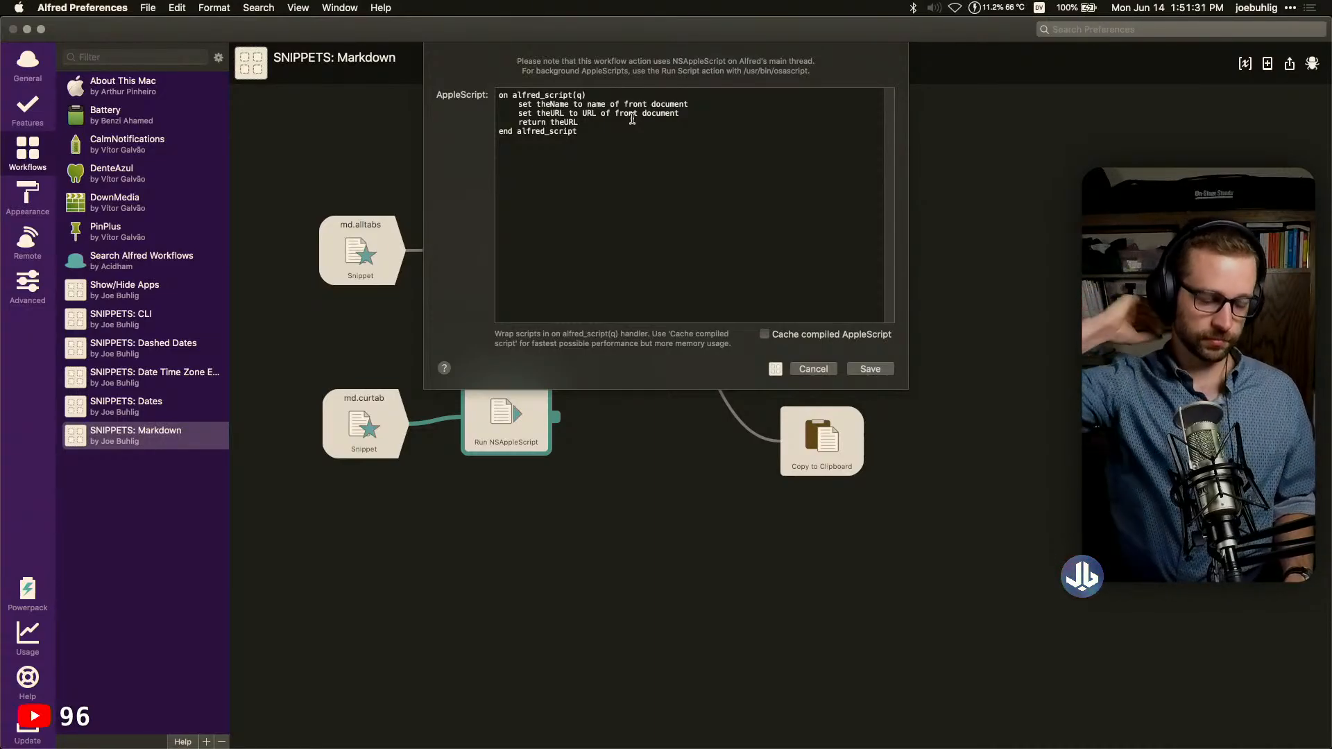
# Copy the entire Current Safari URL script, including its tell block, from TextExpander and paste it over the three lines in Alfred's action
pyautogui.press('super+Tab')
pyautogui.moveTo(735, 266); pyautogui.dragTo(539, 177)
pyautogui.press('super+c')
pyautogui.click(565, 73)
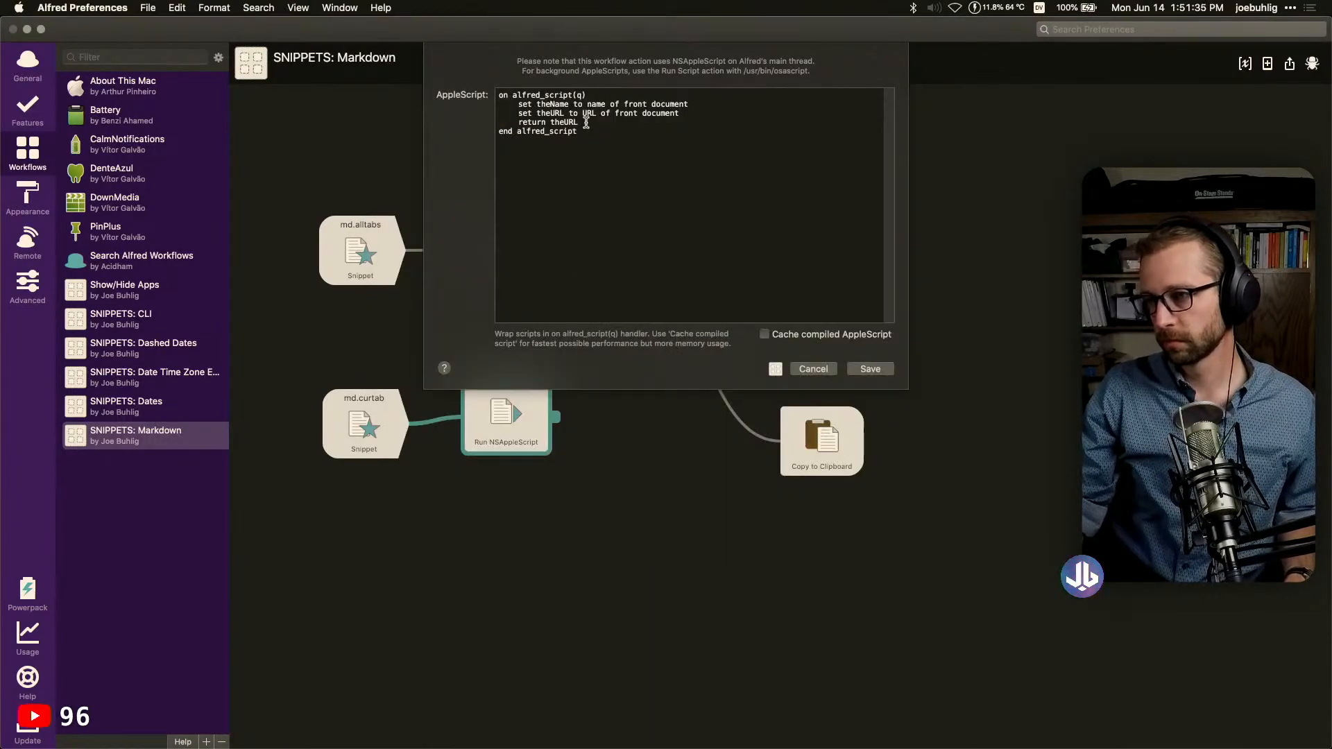
pyautogui.moveTo(580, 123); pyautogui.dragTo(481, 100)
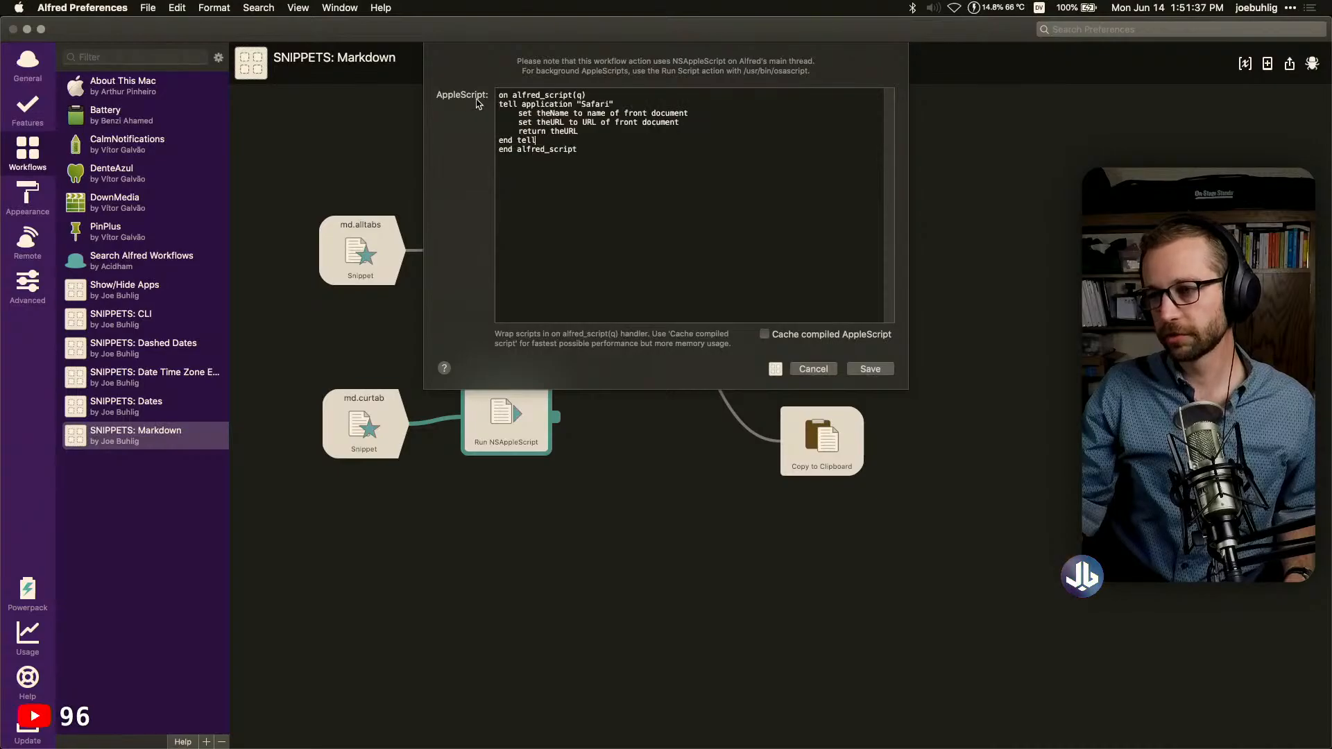
pyautogui.press('super+v')
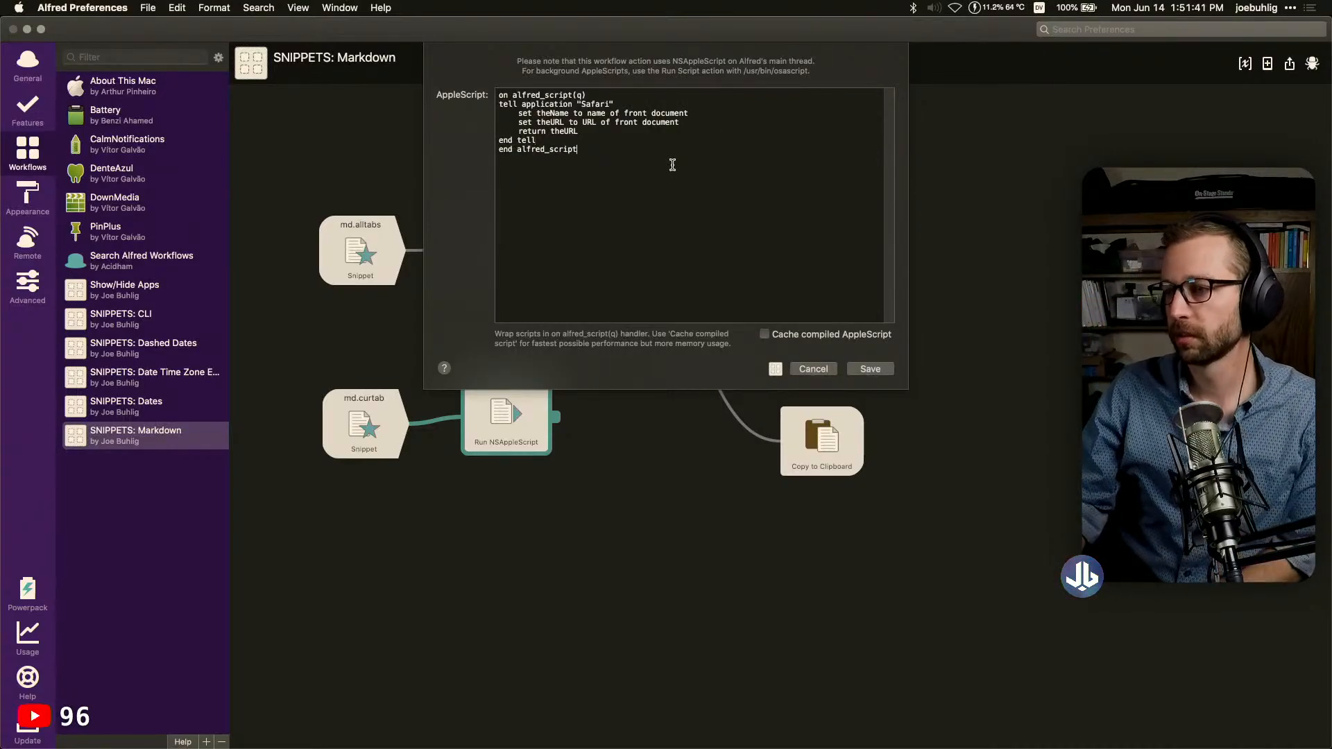
# Insert "[" & before theURL in the md.curtab script's return line and save the action
pyautogui.click(553, 131)
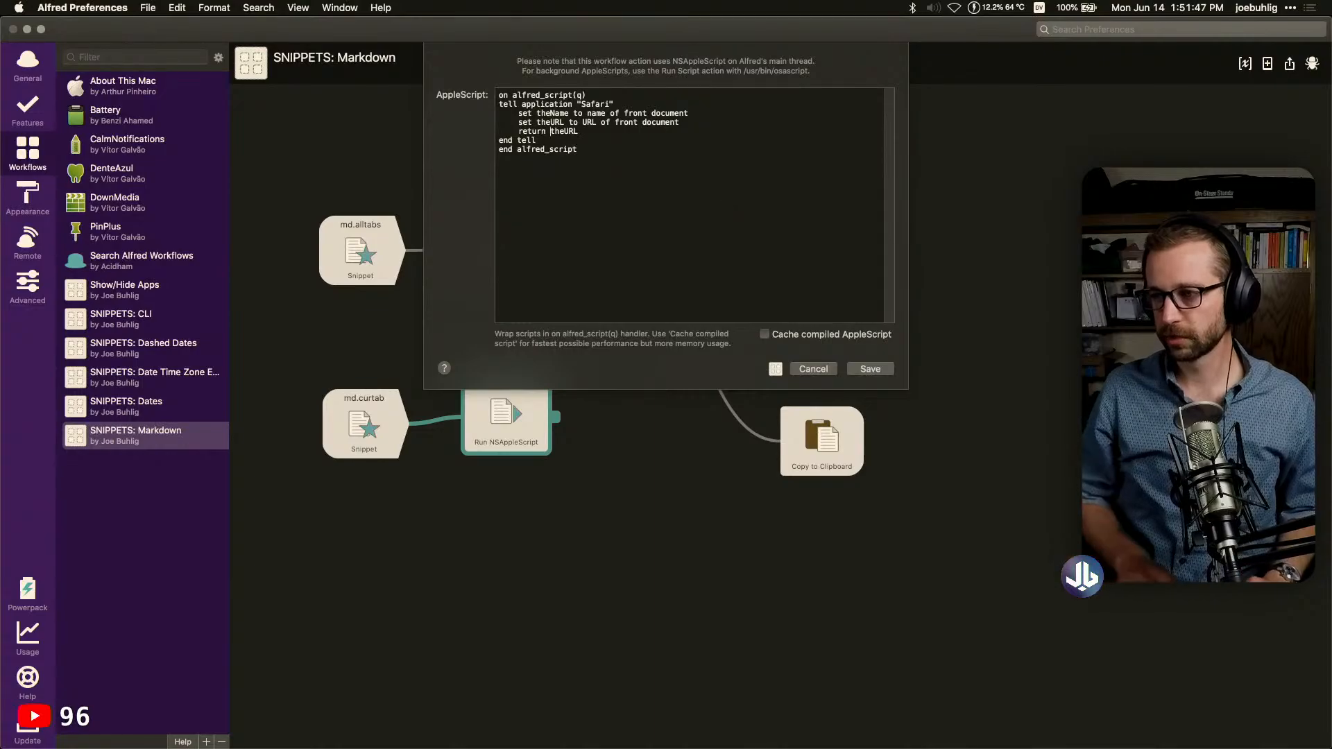
pyautogui.write('"[')
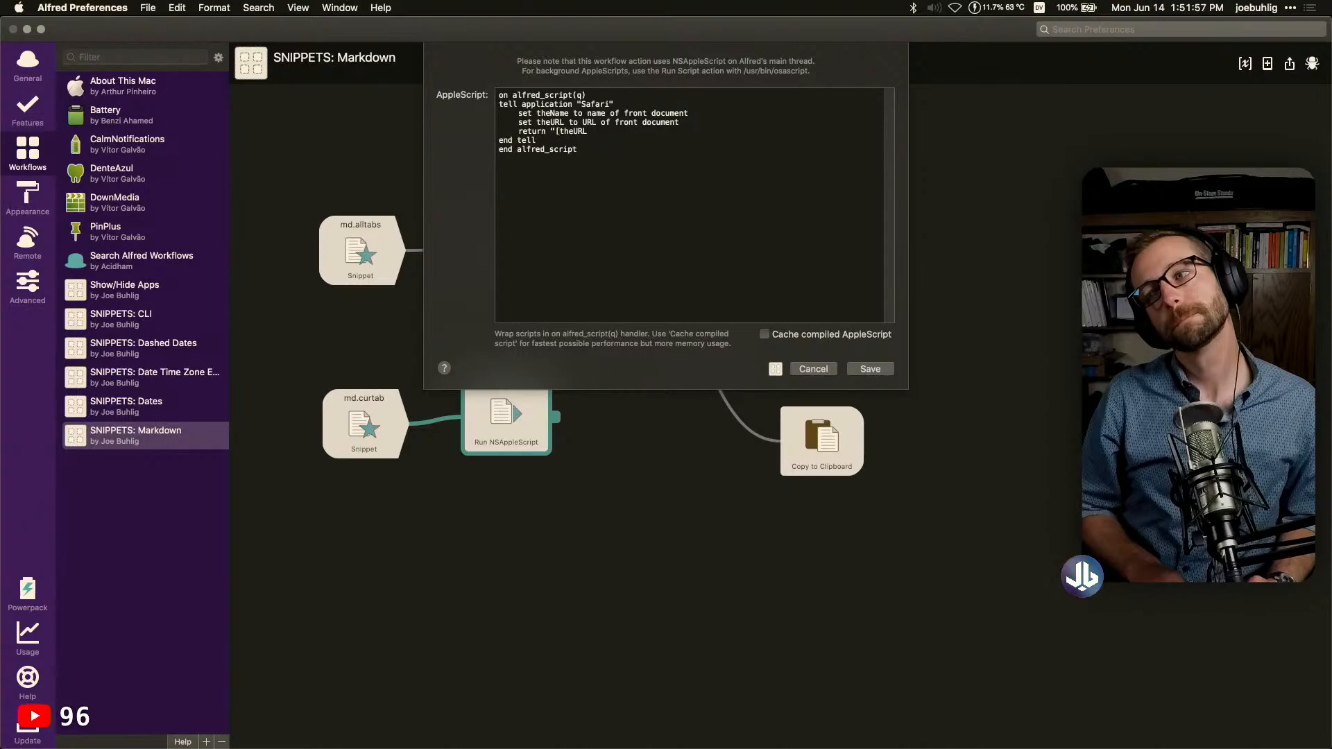
pyautogui.write('" ')
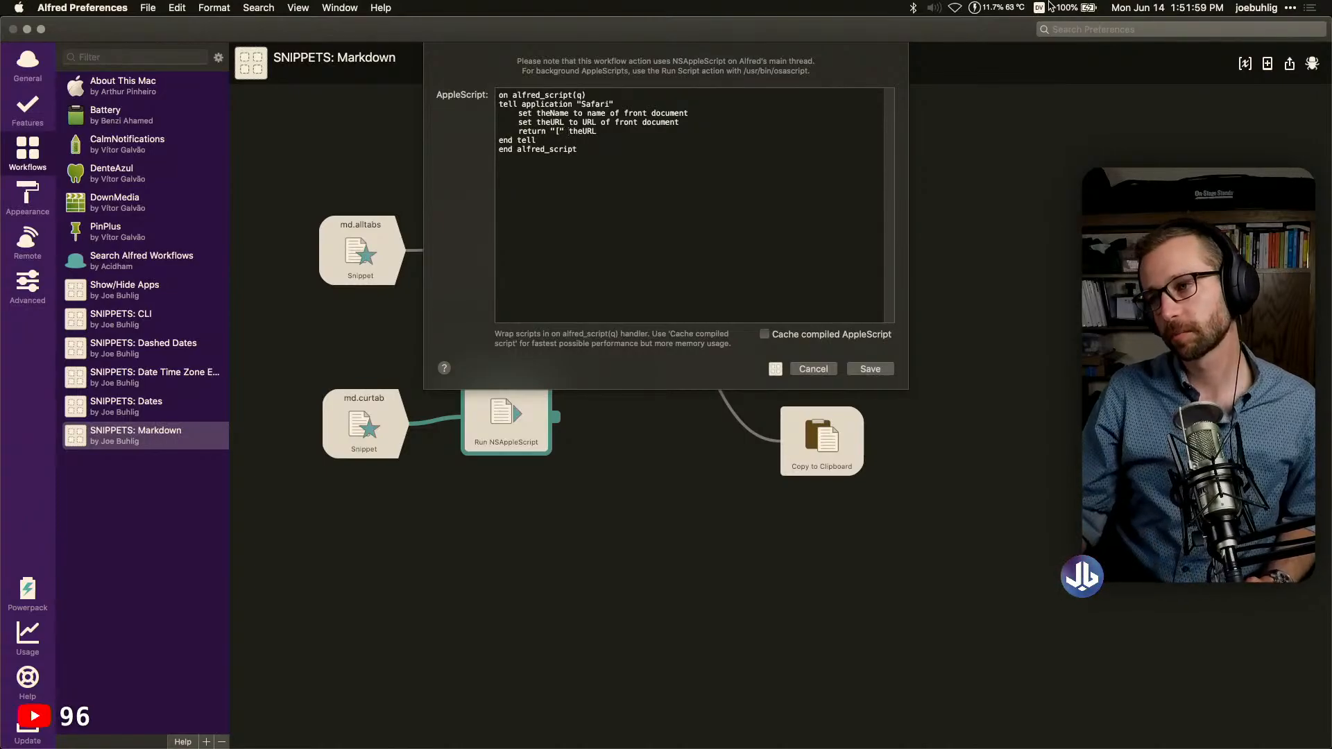
pyautogui.write('&')
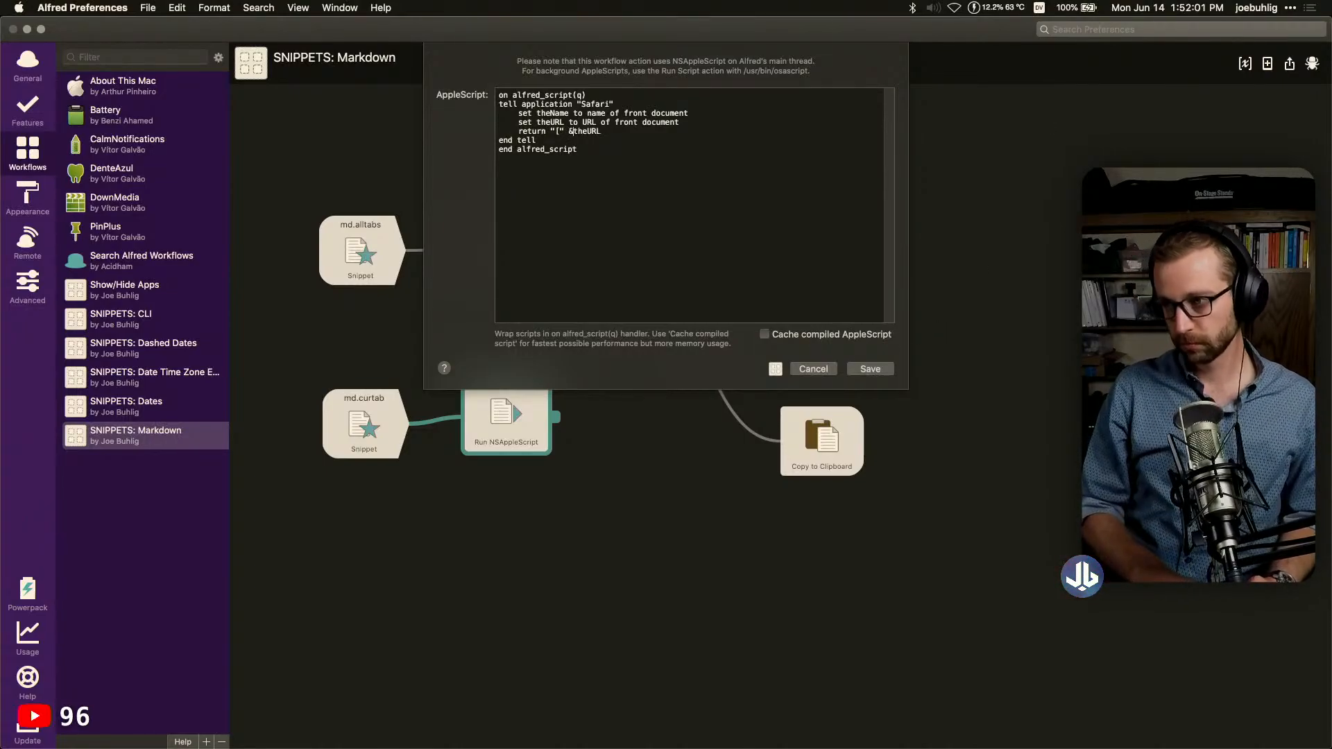
pyautogui.click(870, 369)
# Review how the md.alltabs script concatenates its Markdown links, cancel out of it, and reopen the md.curtab action's script
pyautogui.doubleClick(597, 243)
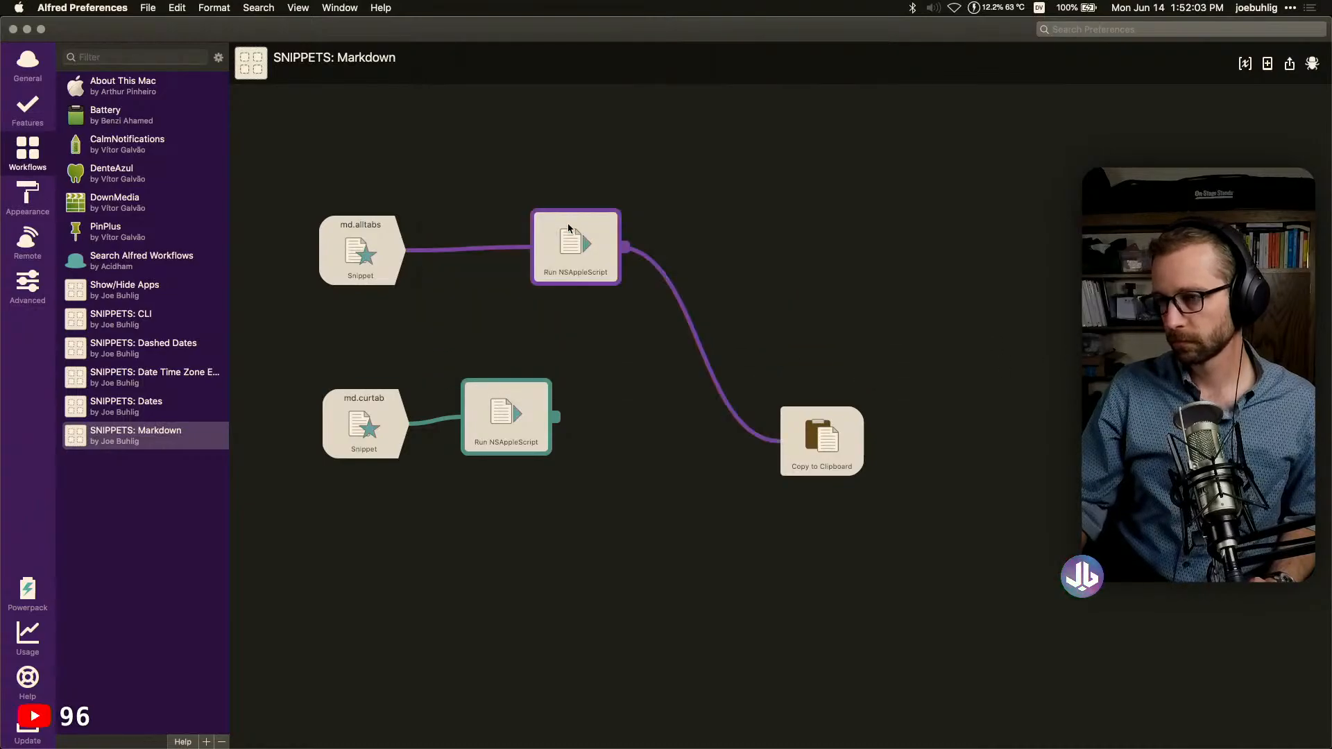
pyautogui.click(601, 169)
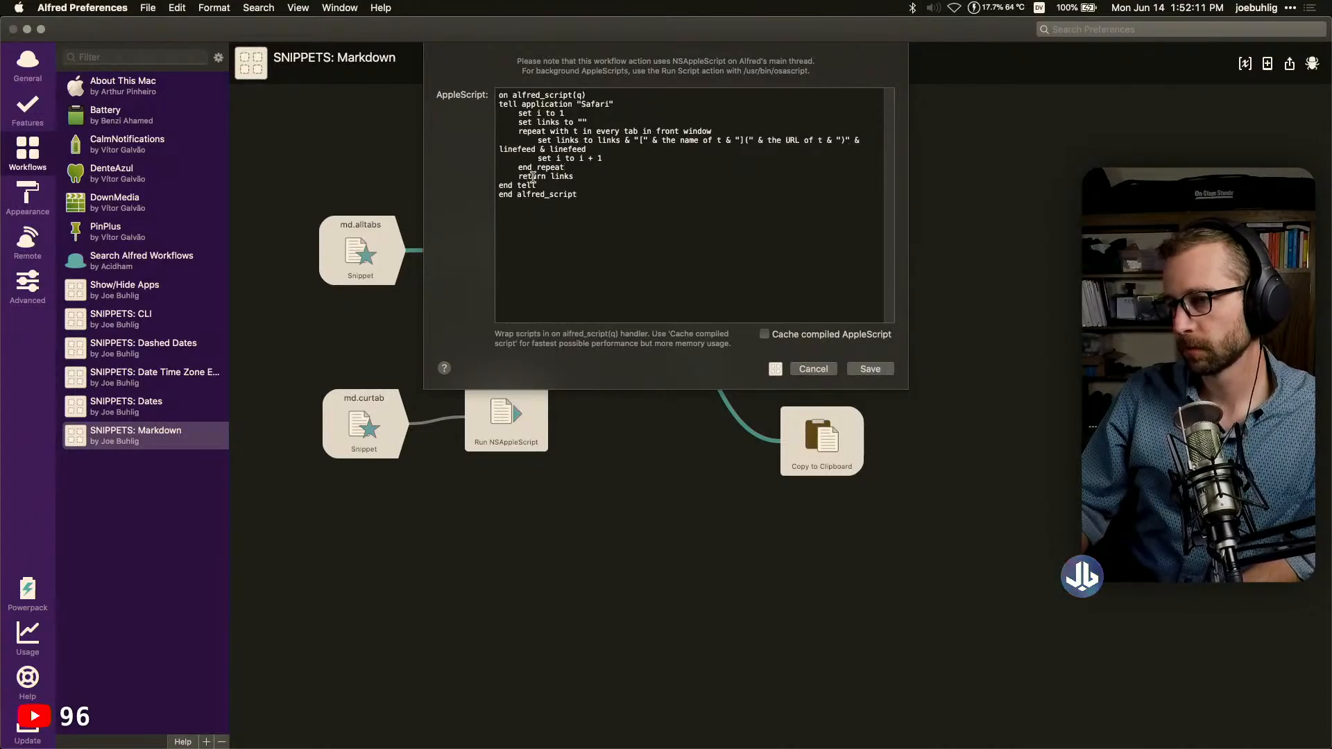
pyautogui.click(826, 370)
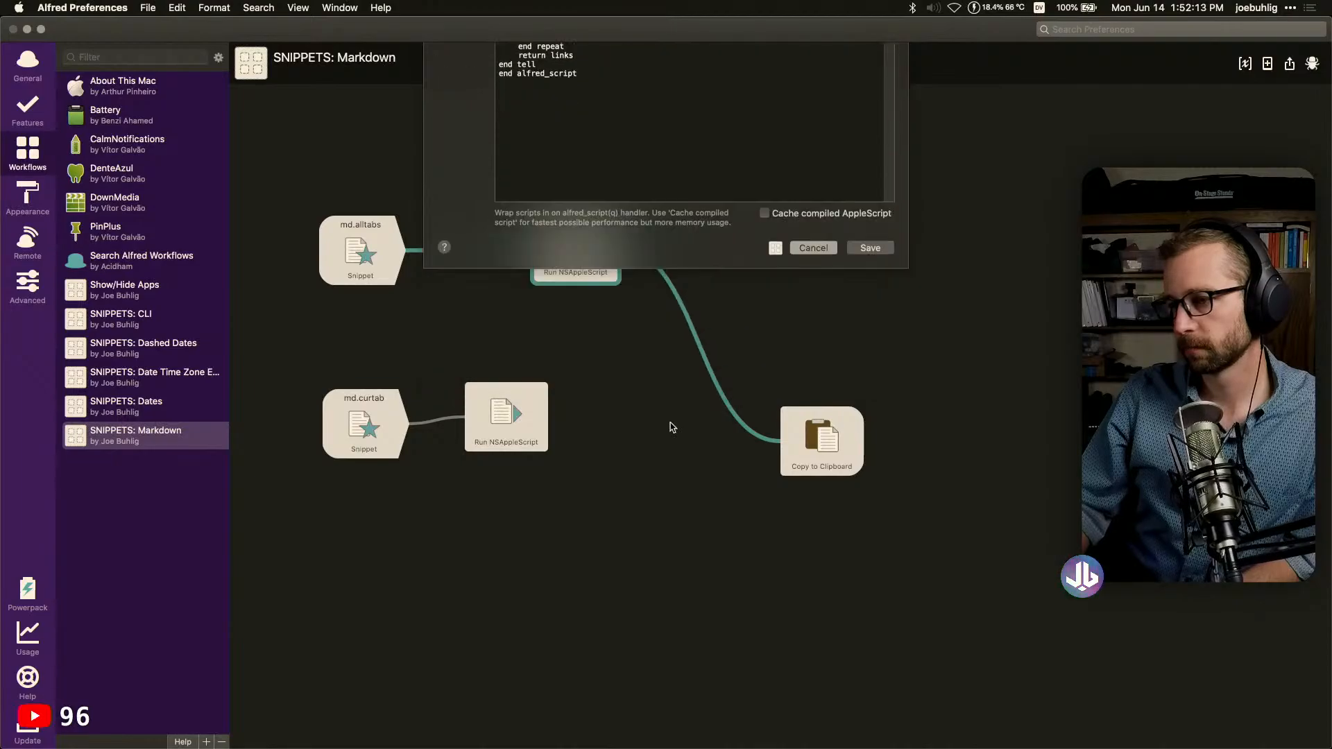
pyautogui.doubleClick(506, 419)
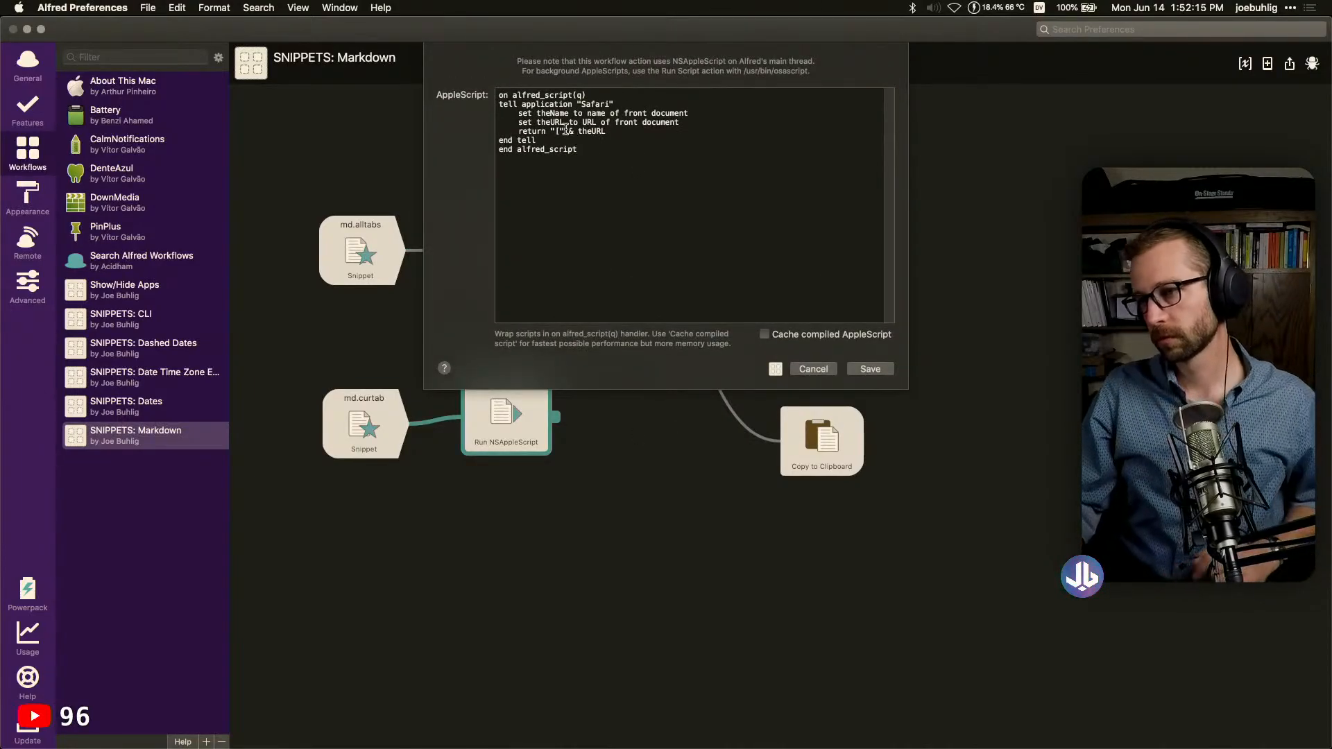
# Complete the md.curtab return line as "[" & theName & "](" & theURL & ")", save it, and connect the action to Copy to Clipboard
pyautogui.click(613, 132)
pyautogui.press('Left')
pyautogui.press('Left')
pyautogui.press('Left')
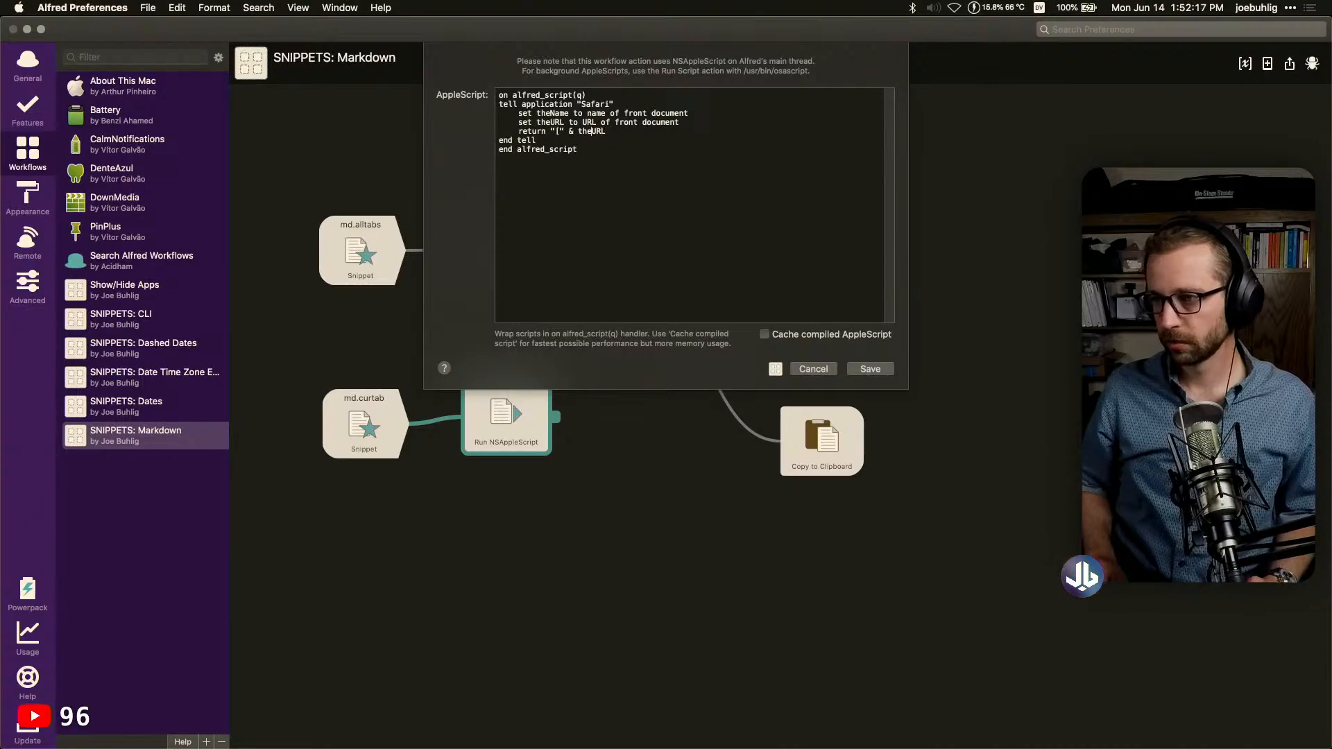
pyautogui.write('theName ')
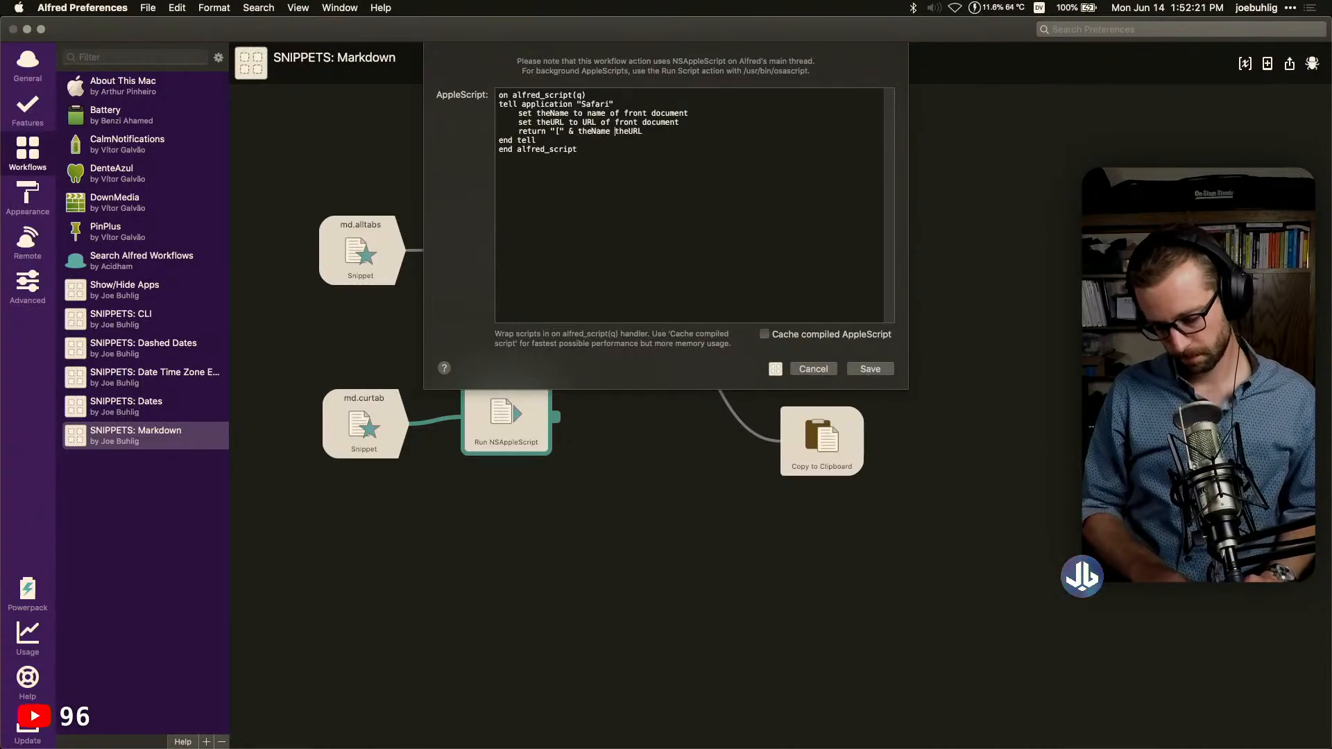
pyautogui.write('& "]"')
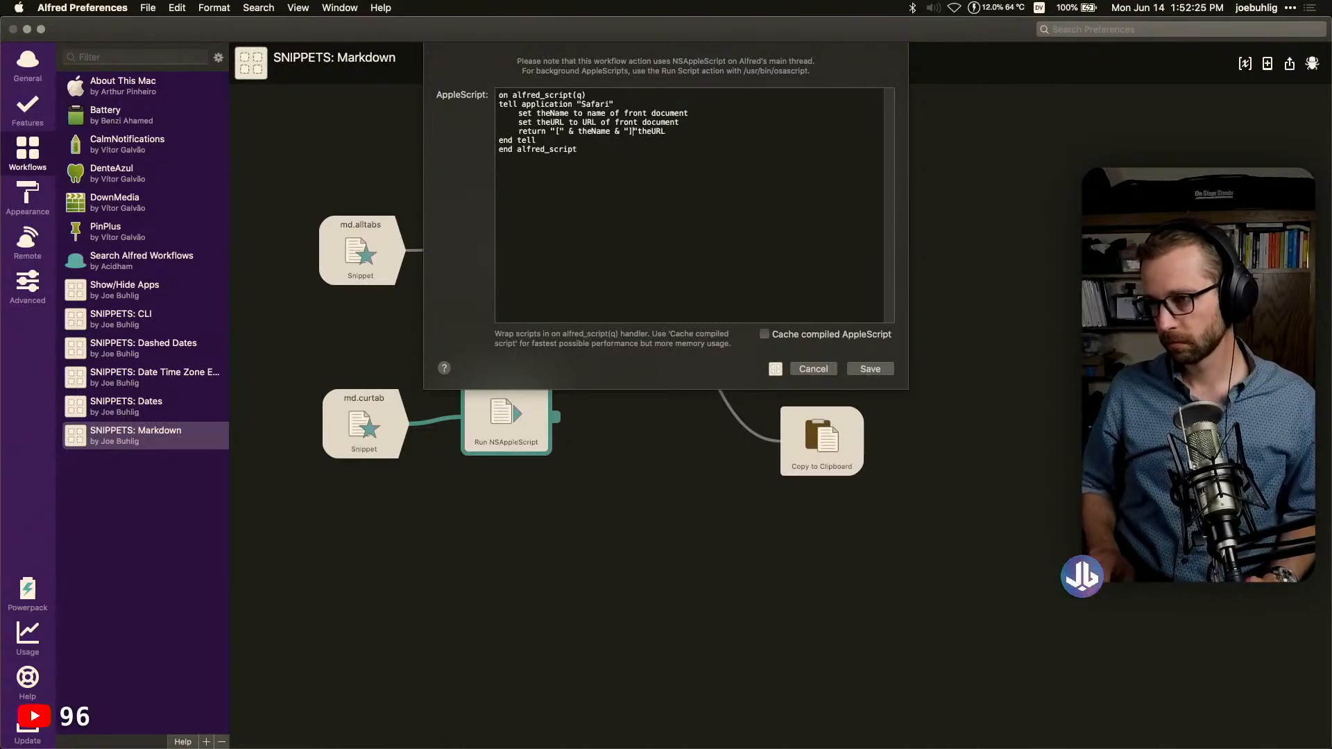
pyautogui.write('(')
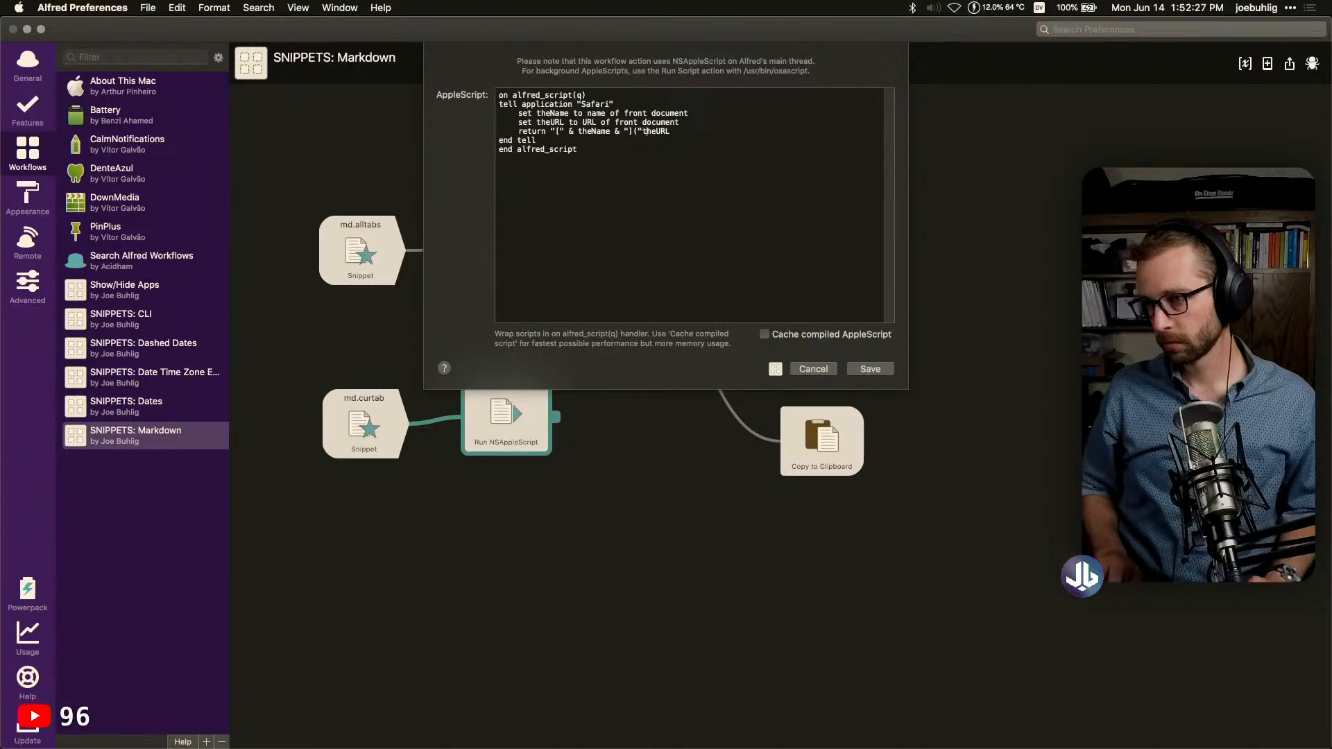
pyautogui.write(' &')
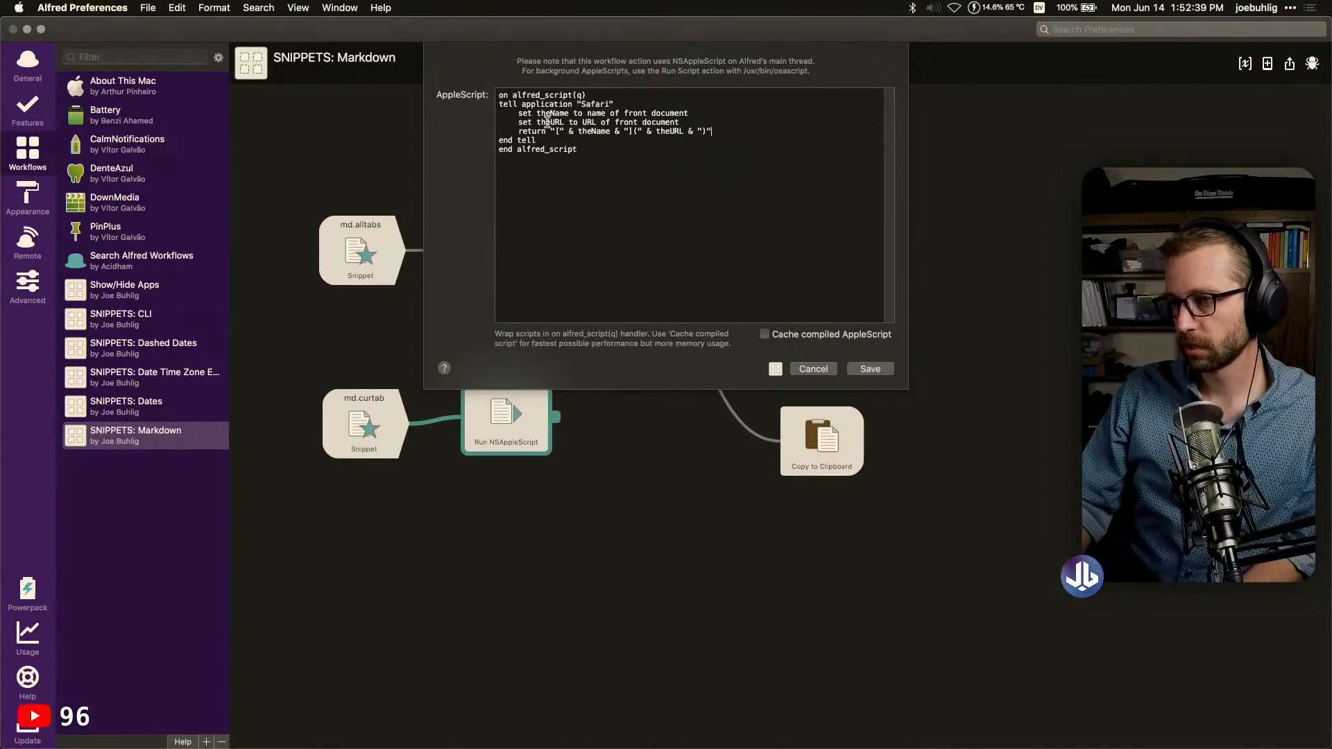
pyautogui.click(870, 369)
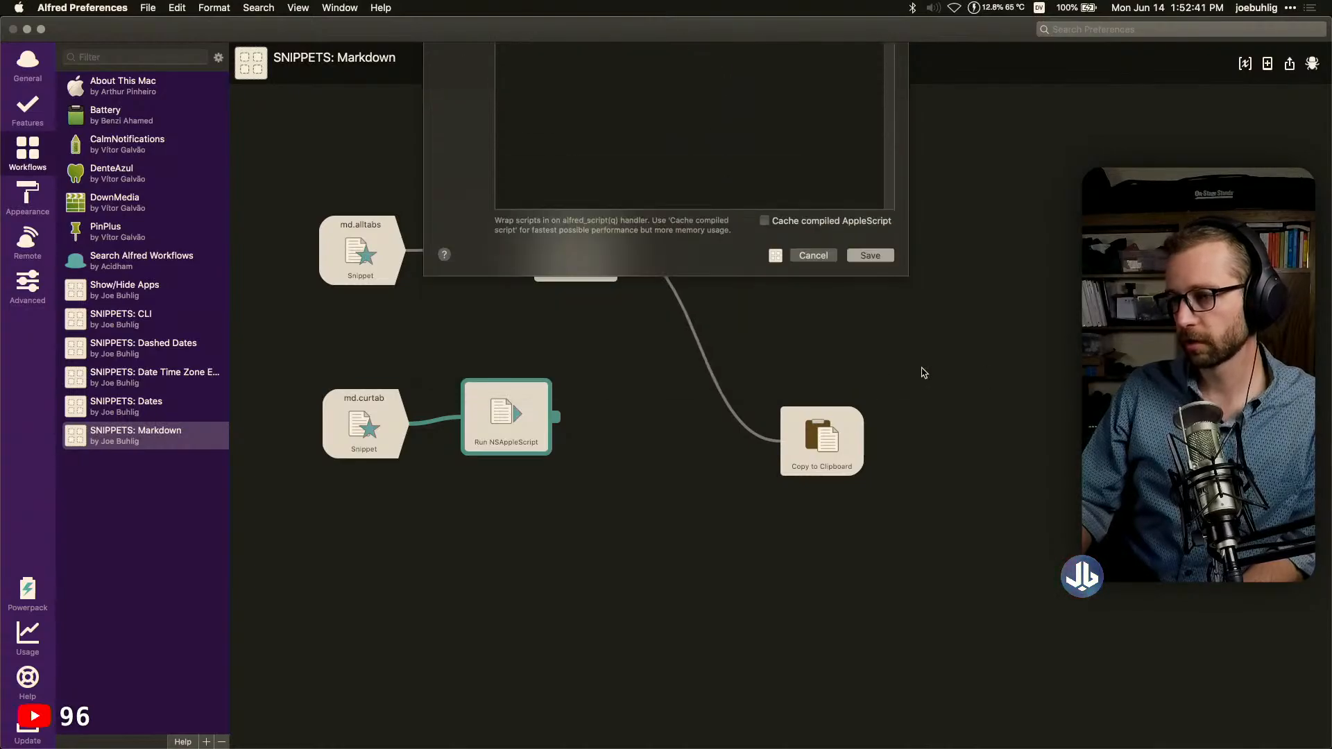
pyautogui.moveTo(557, 421); pyautogui.dragTo(784, 441)
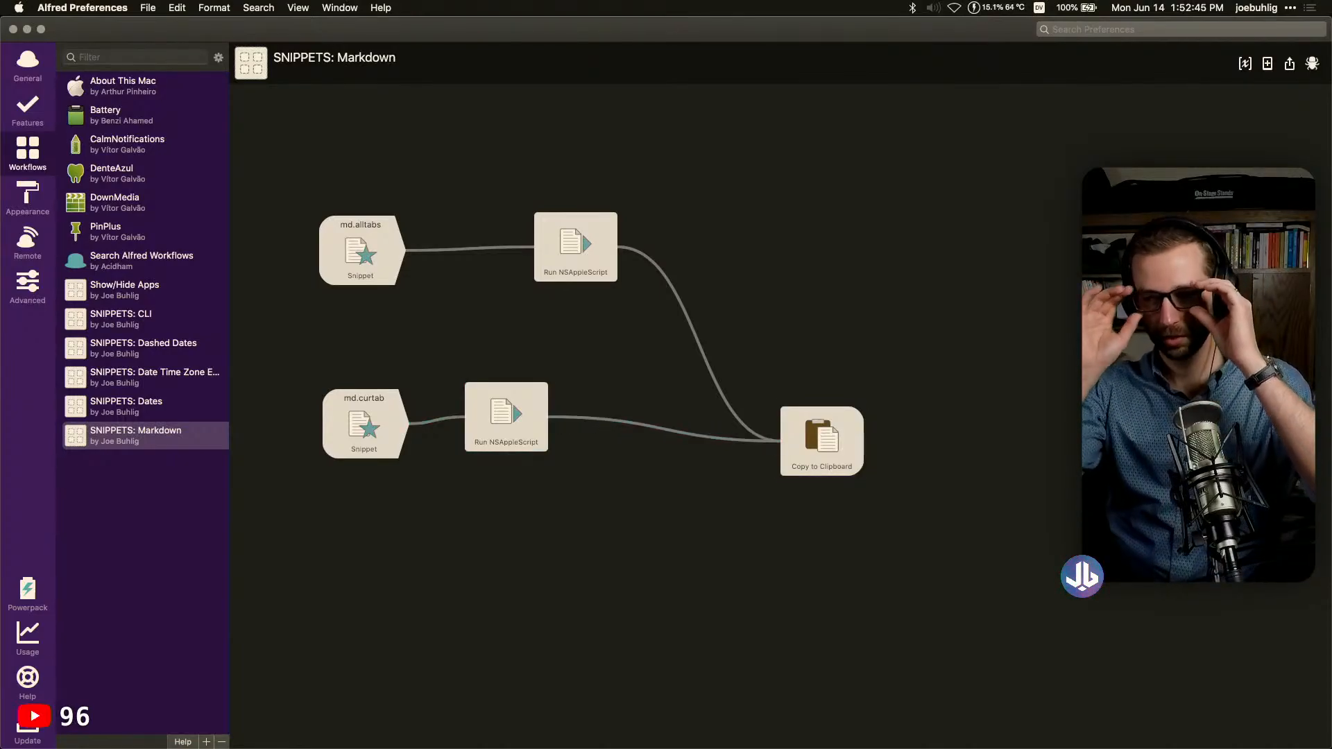
# Switch to Drafts, clear the whole draft, and expand the md.curtab snippet there to test the Markdown link
pyautogui.press('super+Tab')
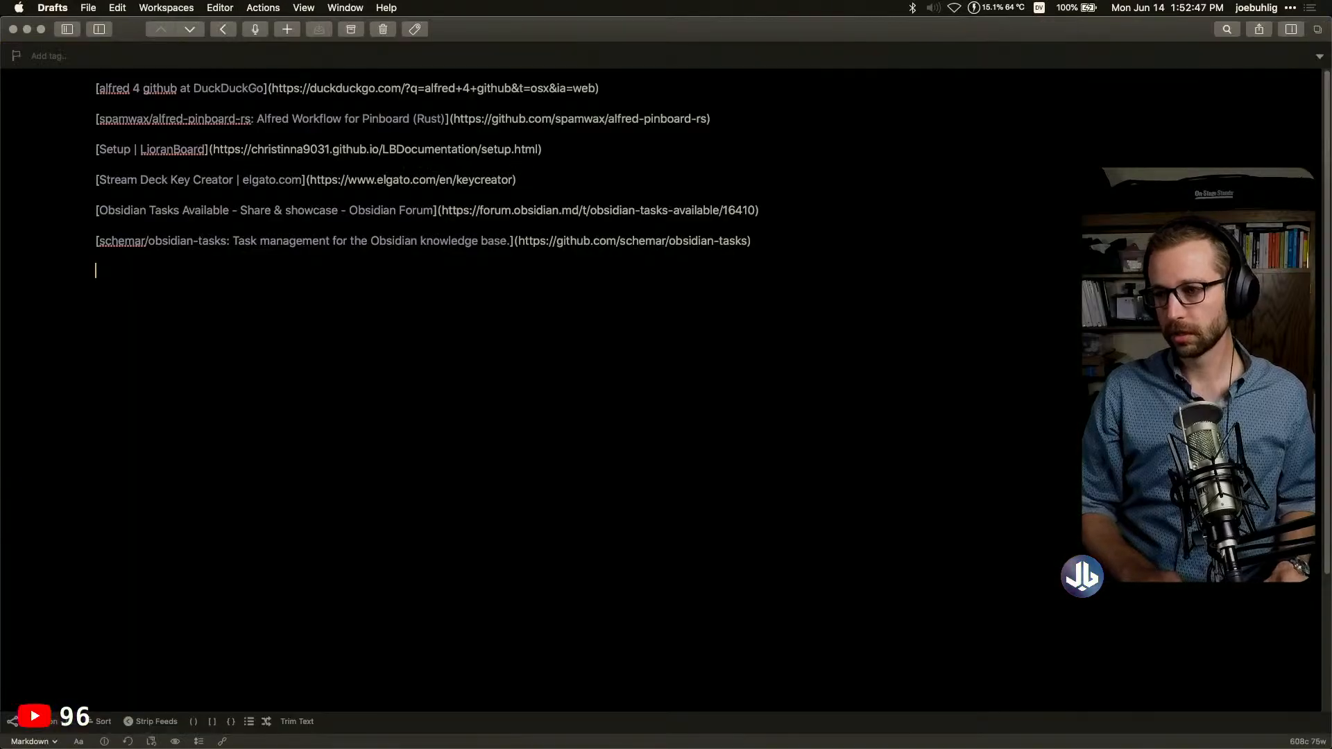
pyautogui.press('super+a')
pyautogui.press('BackSpace')
pyautogui.write('a.')
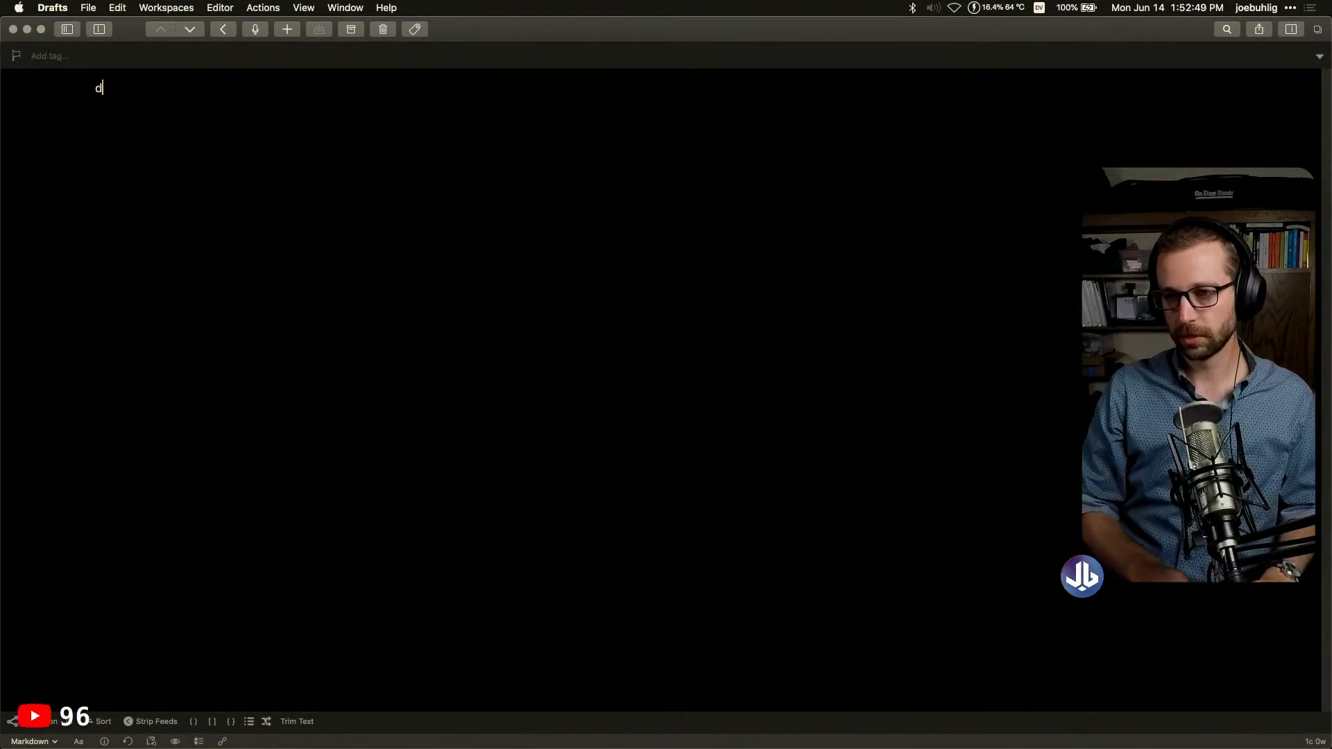
pyautogui.press('BackSpace')
pyautogui.press('BackSpace')
pyautogui.write('mailurl')
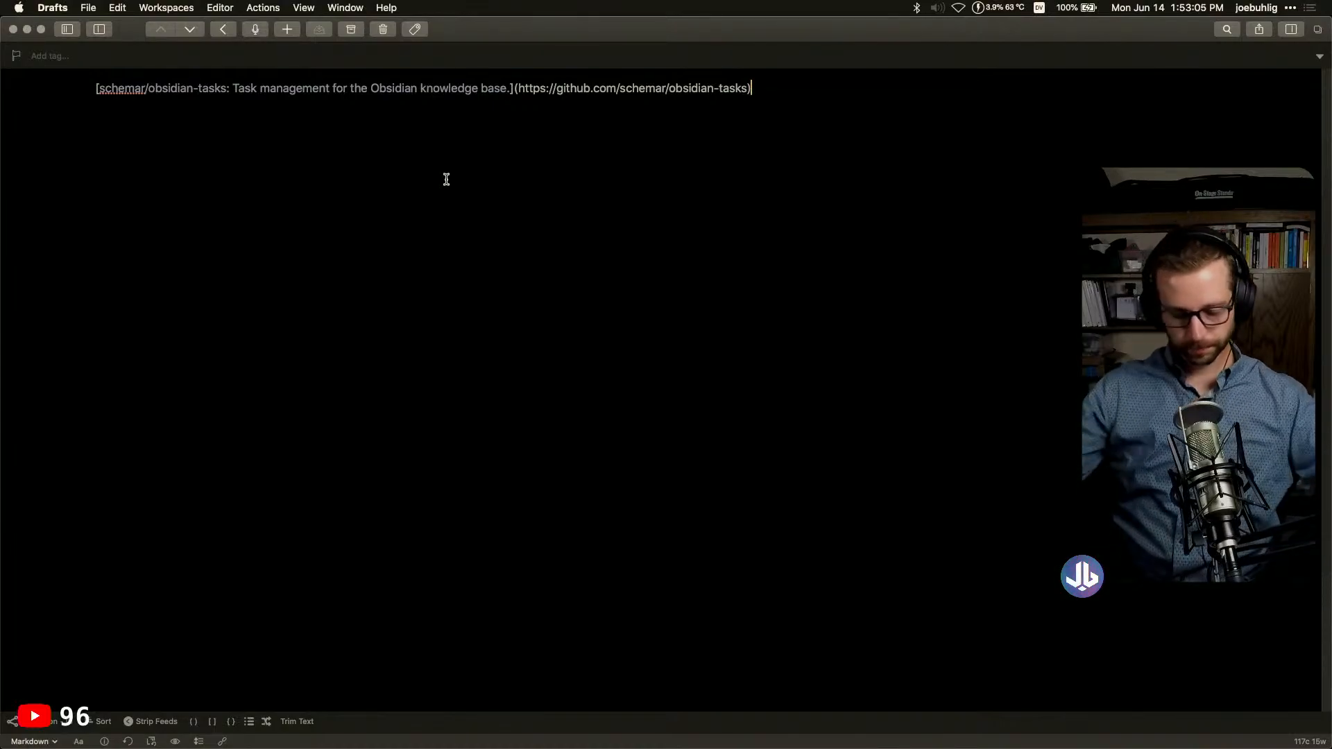
# Return to Alfred and rearrange the Markdown workflow with the md.alltabs trigger and script in one row and the md.curtab pair directly beneath
pyautogui.press('super+Tab')
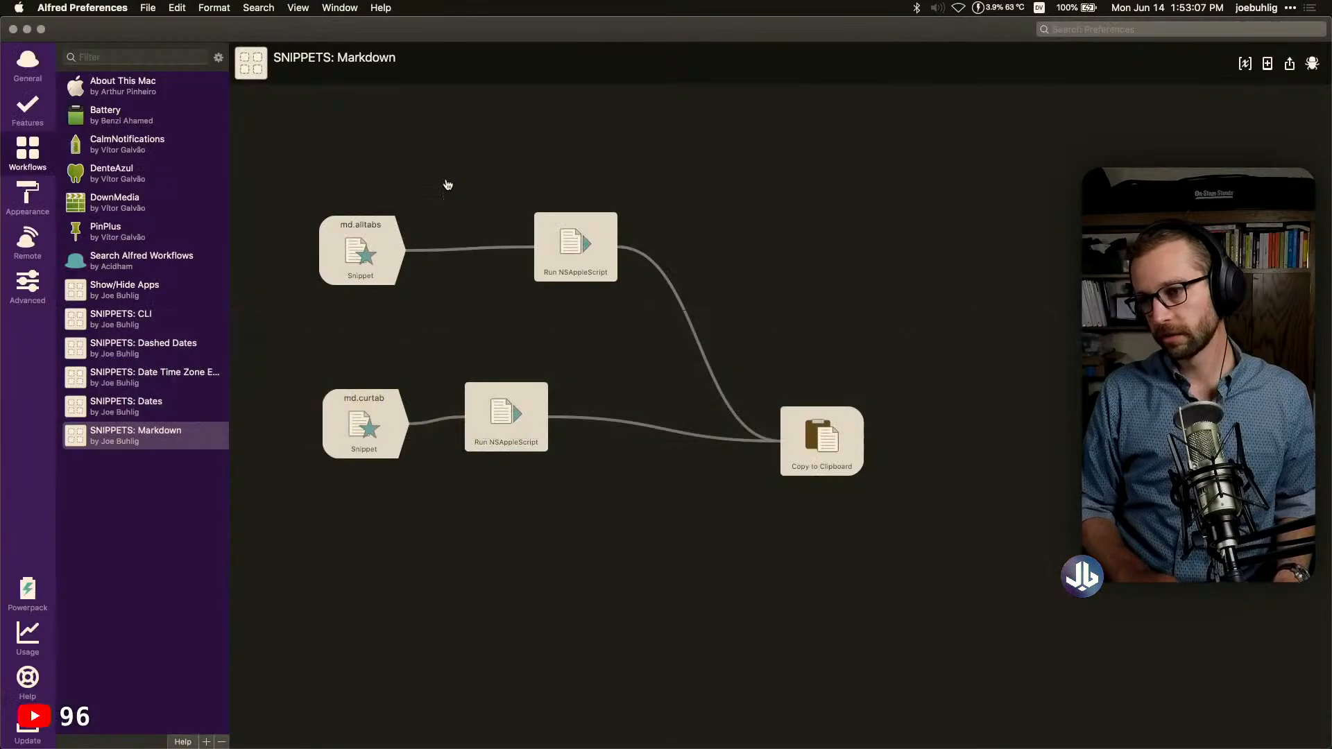
pyautogui.moveTo(381, 255); pyautogui.dragTo(367, 182)
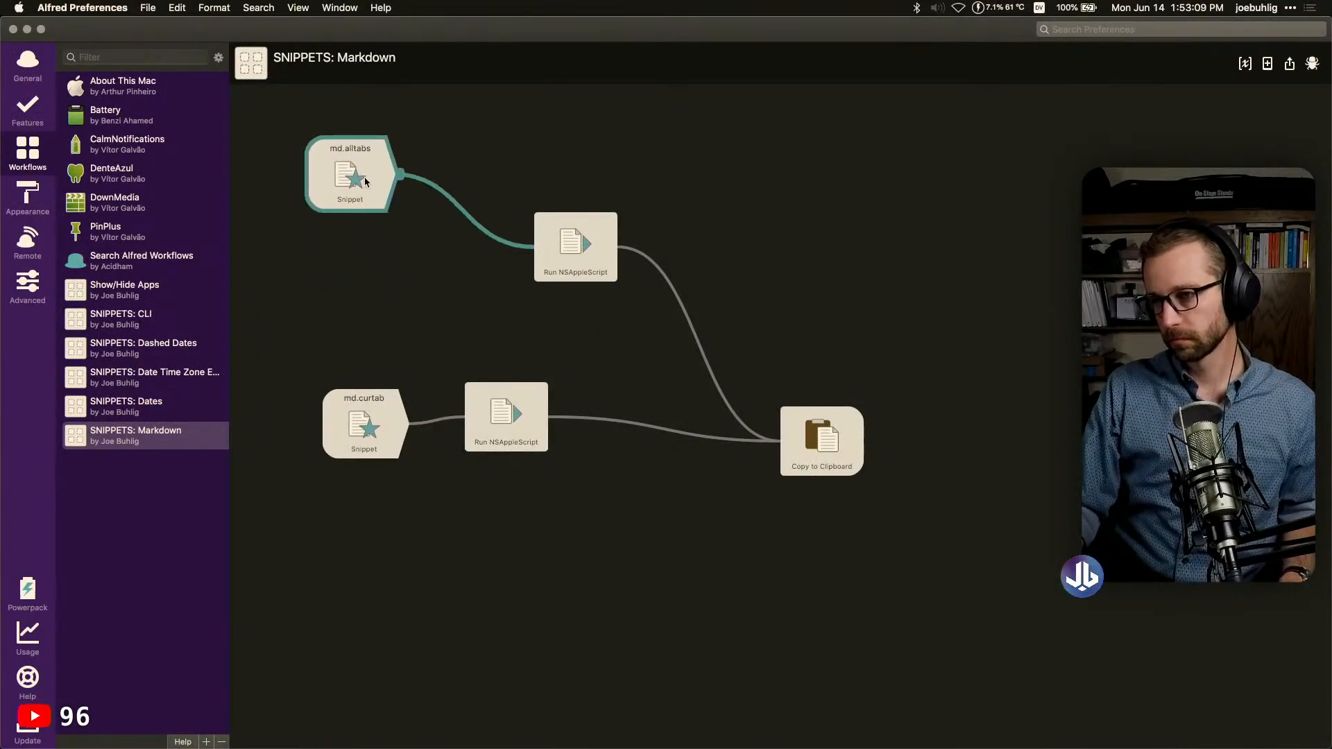
pyautogui.moveTo(616, 269); pyautogui.dragTo(522, 195)
pyautogui.moveTo(387, 413); pyautogui.dragTo(389, 258)
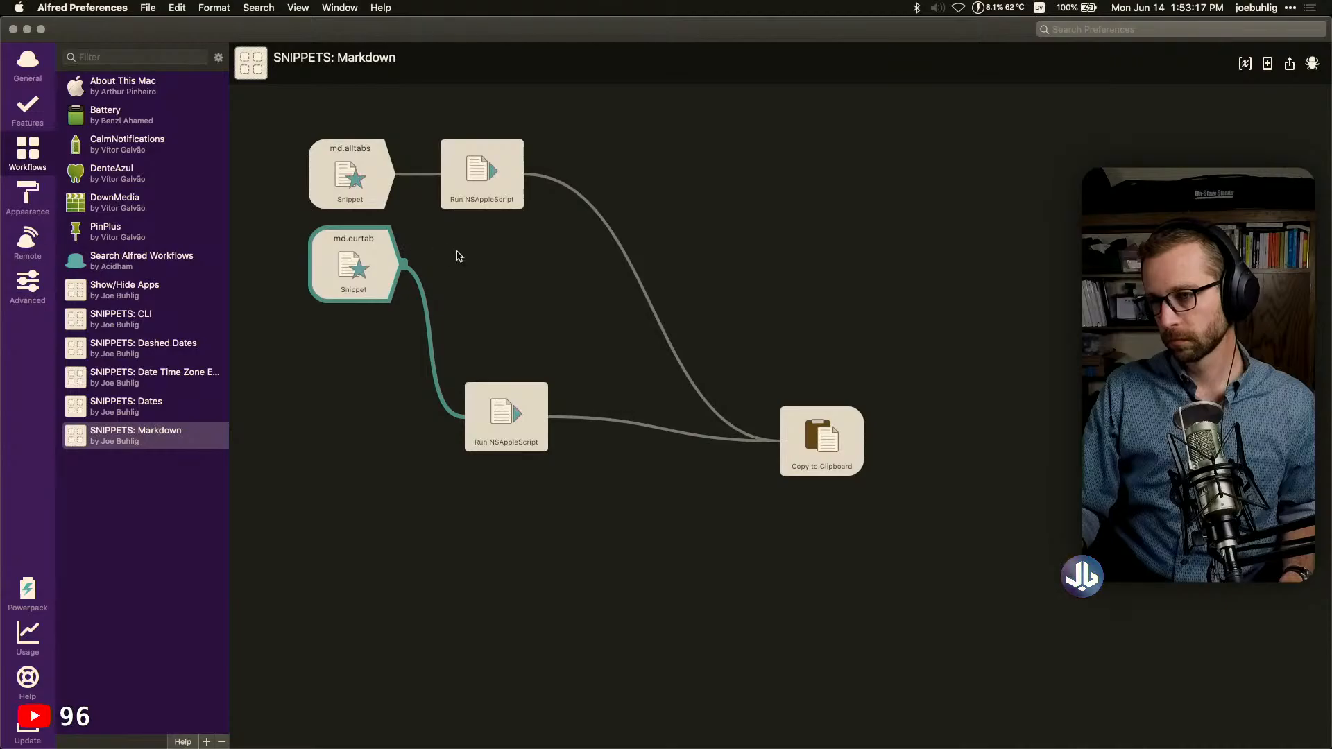
pyautogui.moveTo(506, 433); pyautogui.dragTo(482, 274)
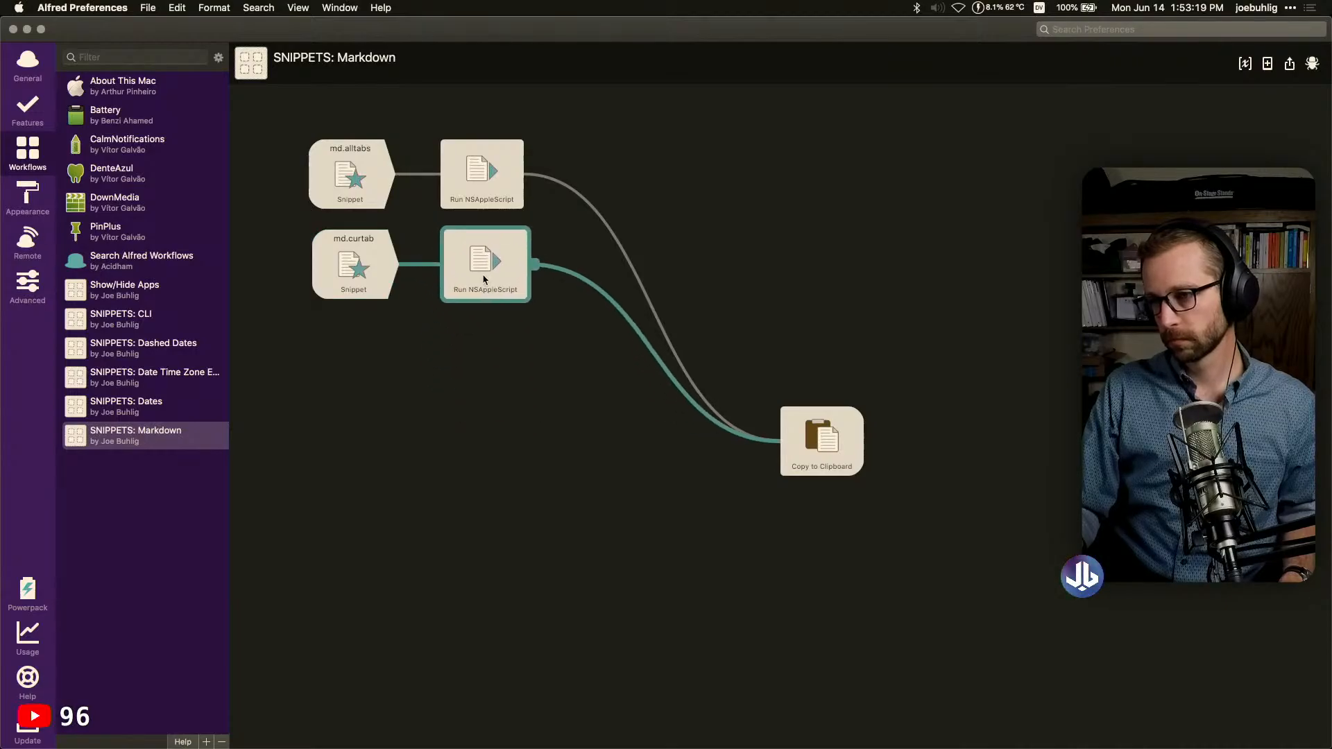
pyautogui.click(609, 266)
pyautogui.click(839, 435)
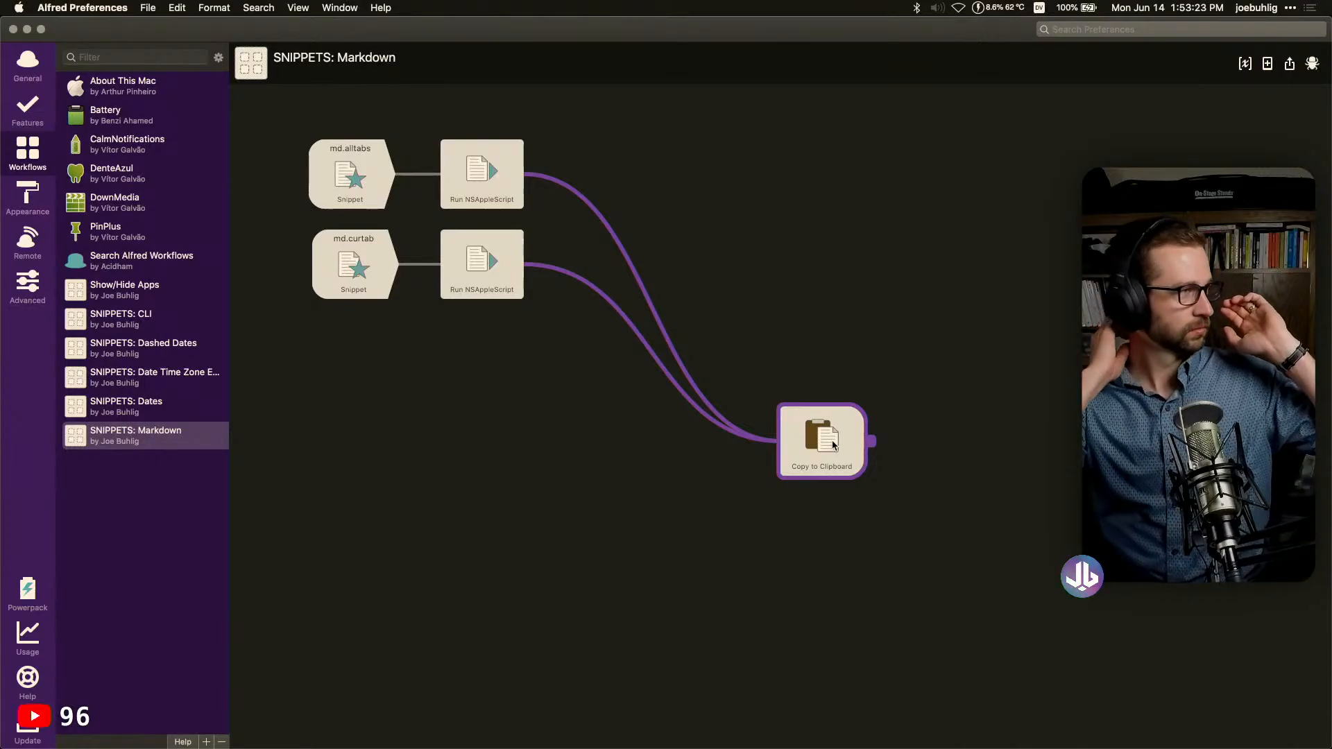
pyautogui.click(780, 286)
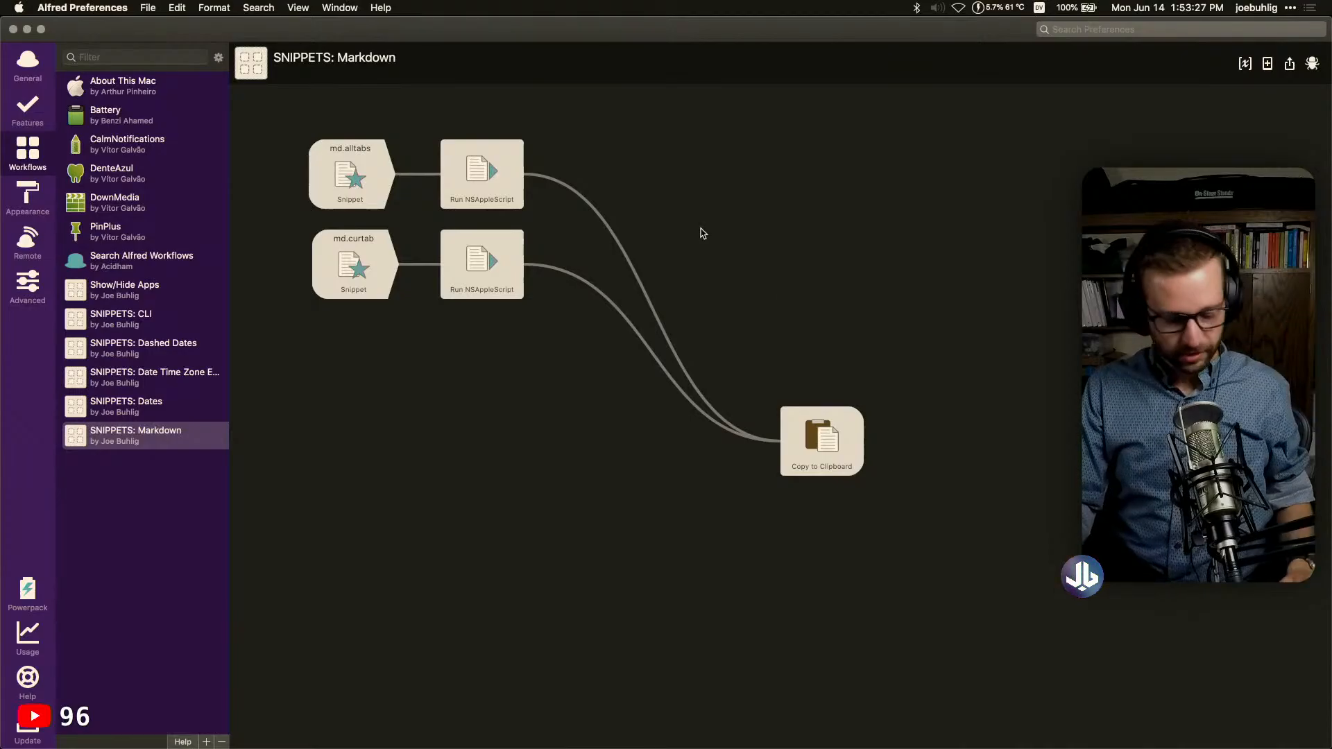
# Switch to TextExpander and review the Markdown group's MD Image, Reddit Link on Blog, Scrum Daily and YAML Analog Joe Post snippets
pyautogui.press('super+Tab')
pyautogui.press('super+Tab')
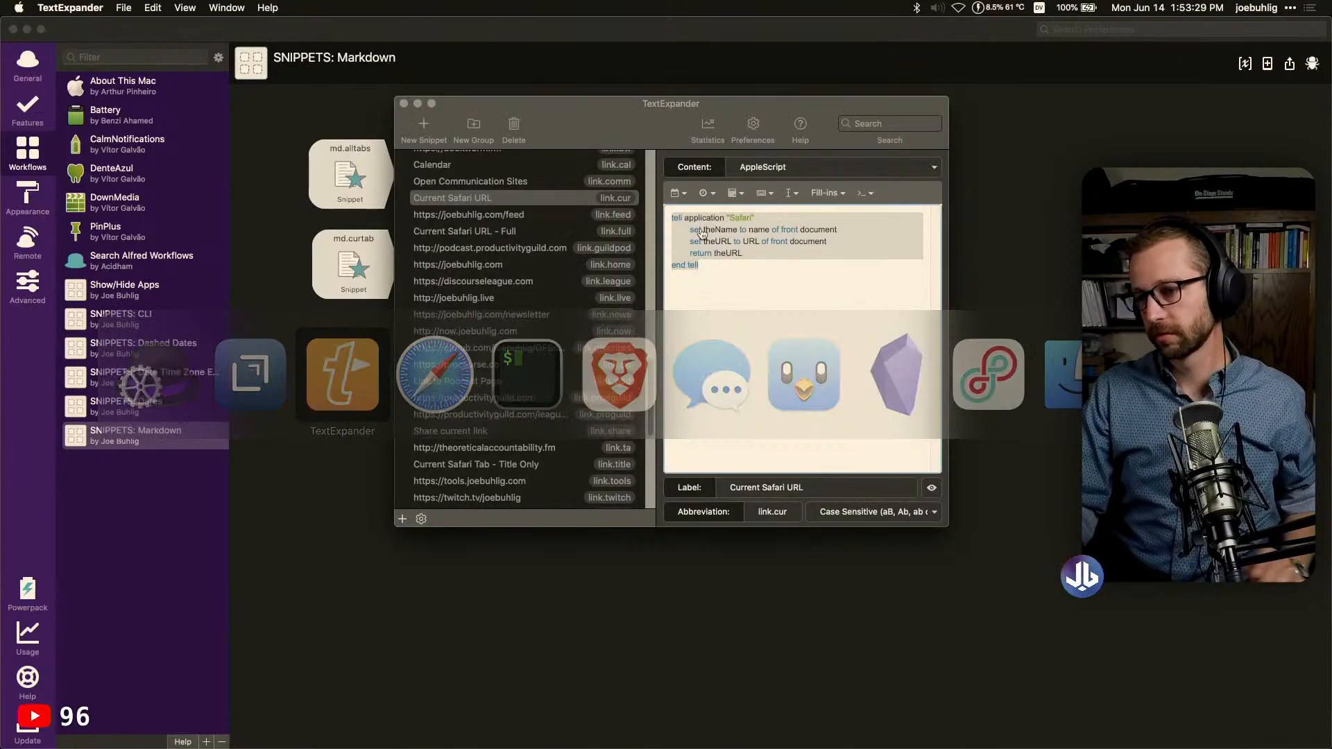
pyautogui.click(813, 389)
pyautogui.scroll(3, 513, 269)
pyautogui.scroll(10, 512, 269)
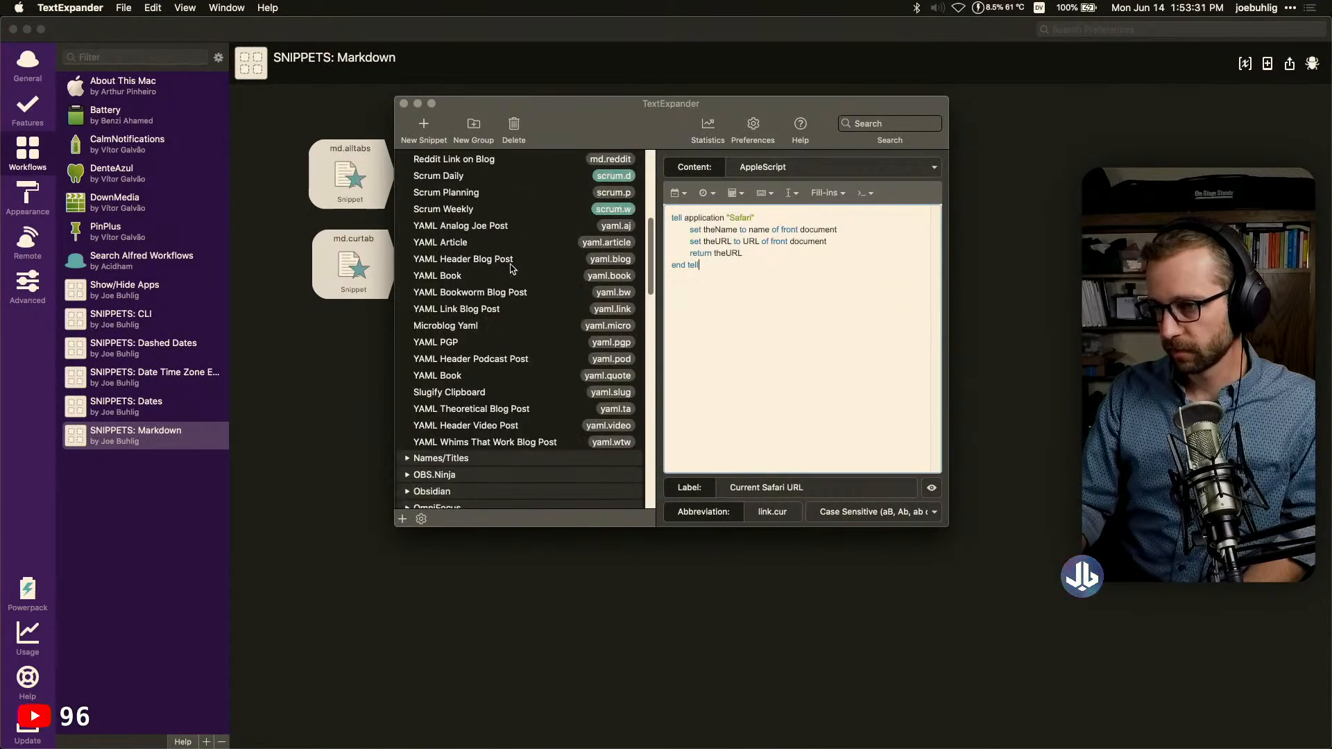
pyautogui.scroll(-5, 491, 282)
pyautogui.scroll(3, 490, 284)
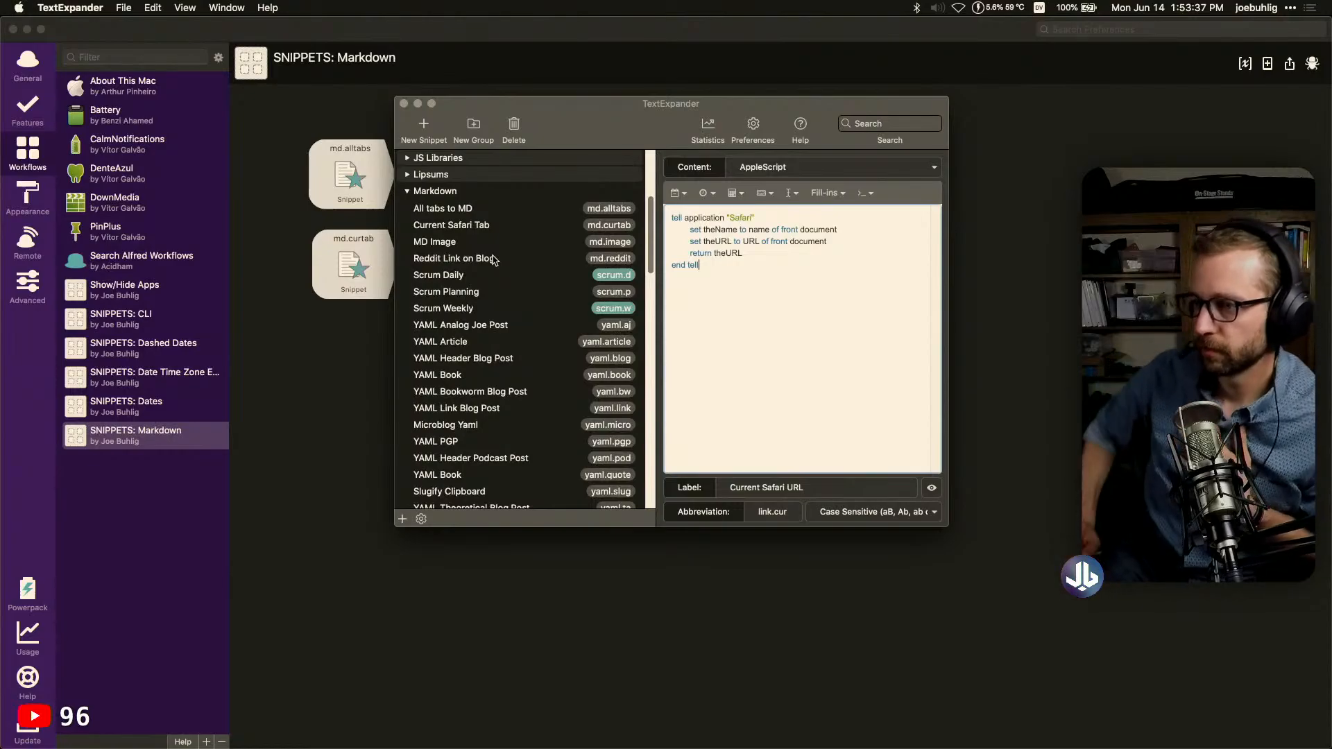
pyautogui.click(489, 248)
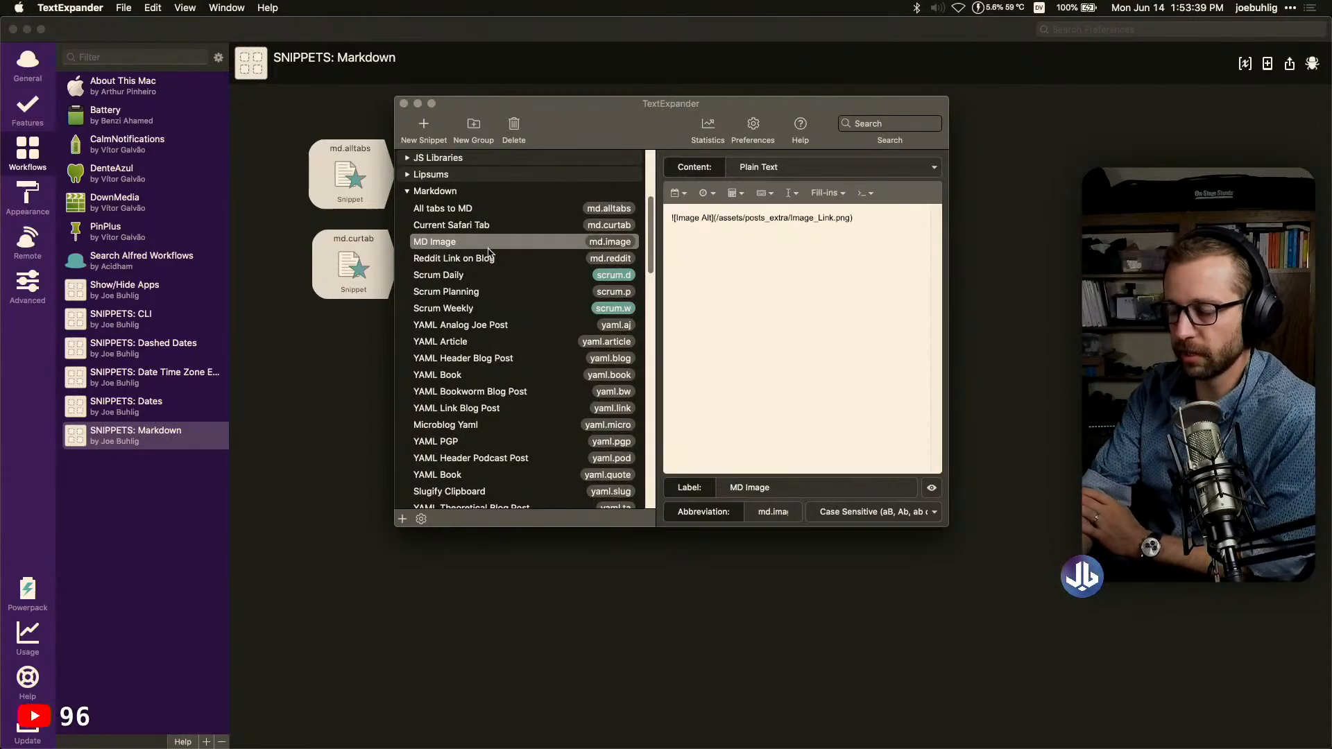
pyautogui.click(490, 265)
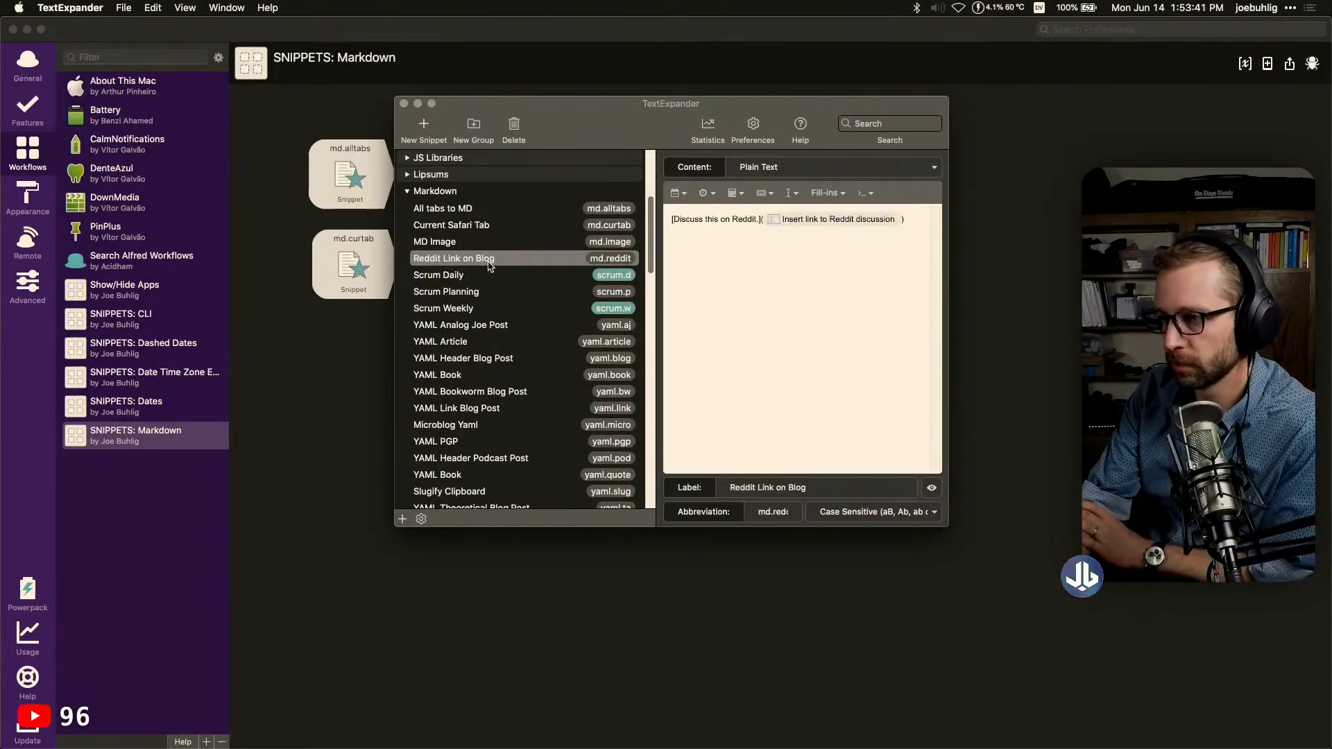
pyautogui.click(485, 278)
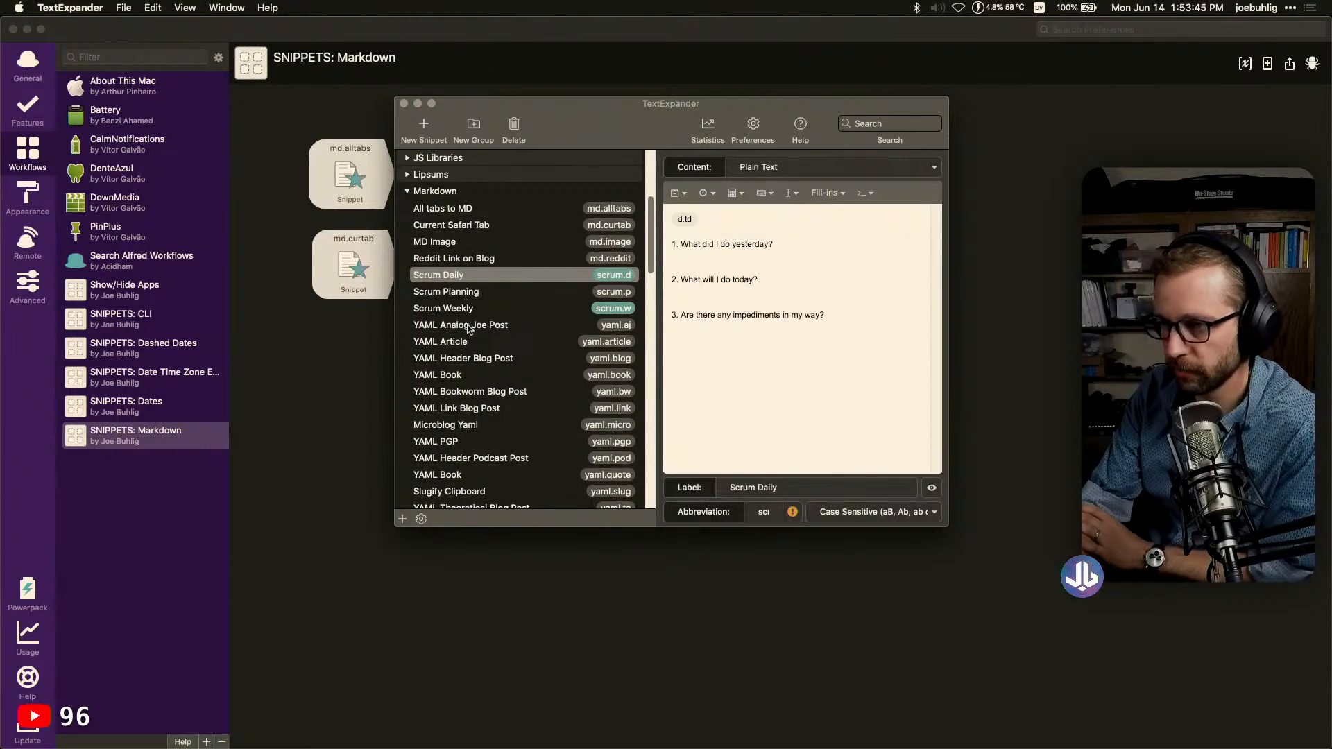
pyautogui.scroll(-2, 470, 328)
pyautogui.click(470, 304)
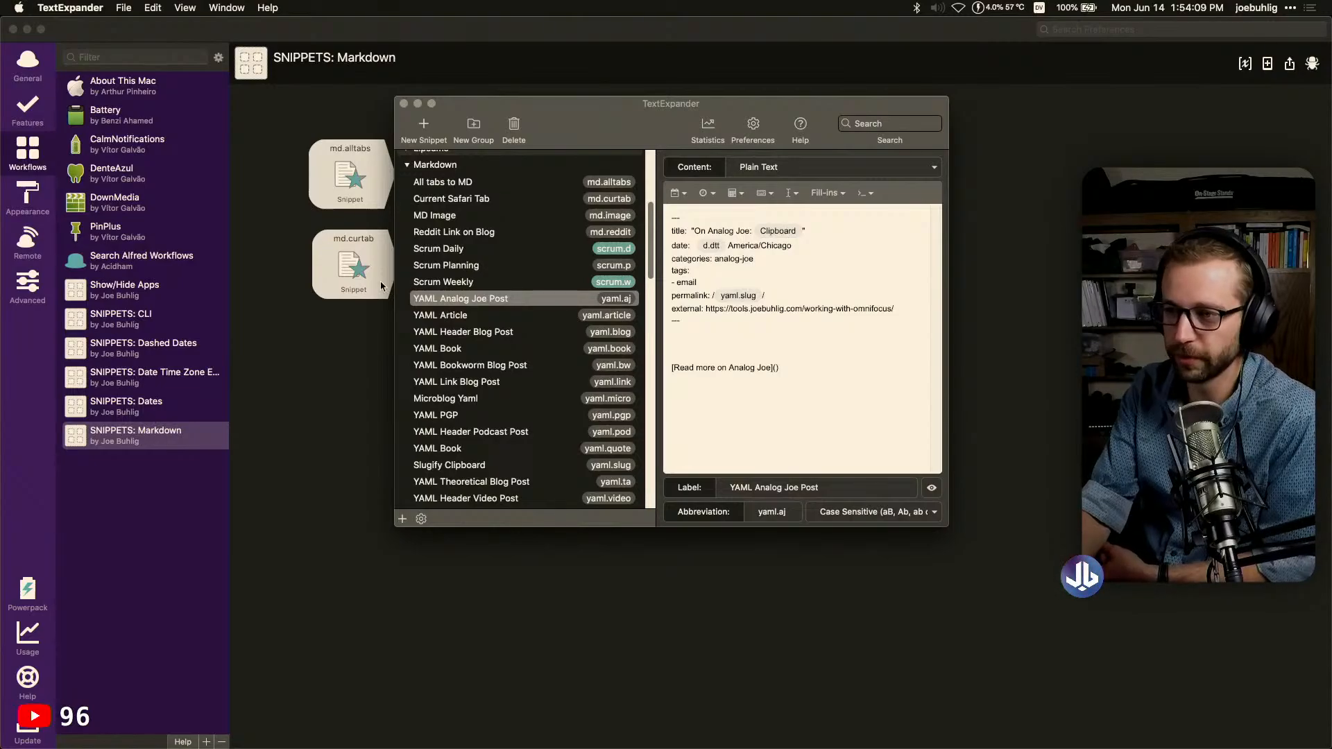
# Switch to Alfred, examine how the SNIPPETS: Dashed Dates workflow groups its triggers, and return to SNIPPETS: Markdown
pyautogui.moveTo(545, 105); pyautogui.dragTo(594, 140)
pyautogui.click(322, 424)
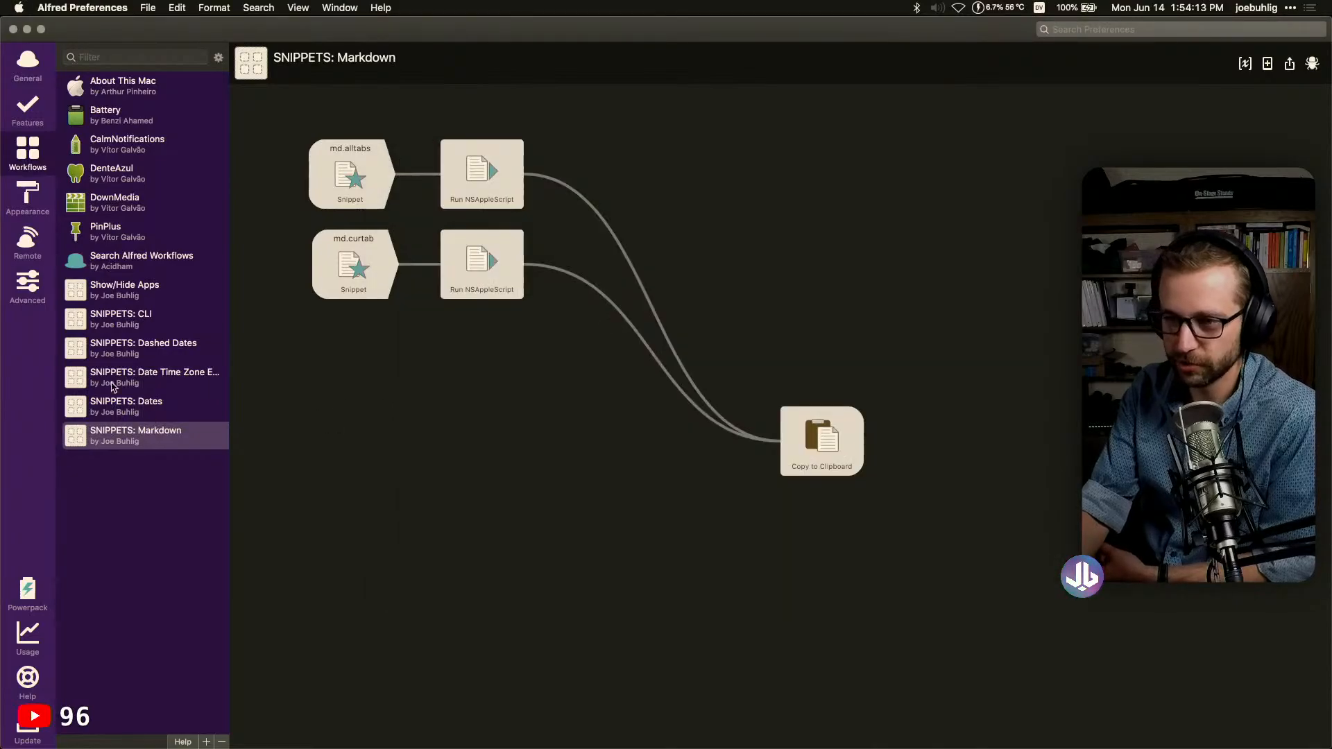
pyautogui.click(139, 349)
pyautogui.scroll(3, 447, 186)
pyautogui.scroll(10, 448, 186)
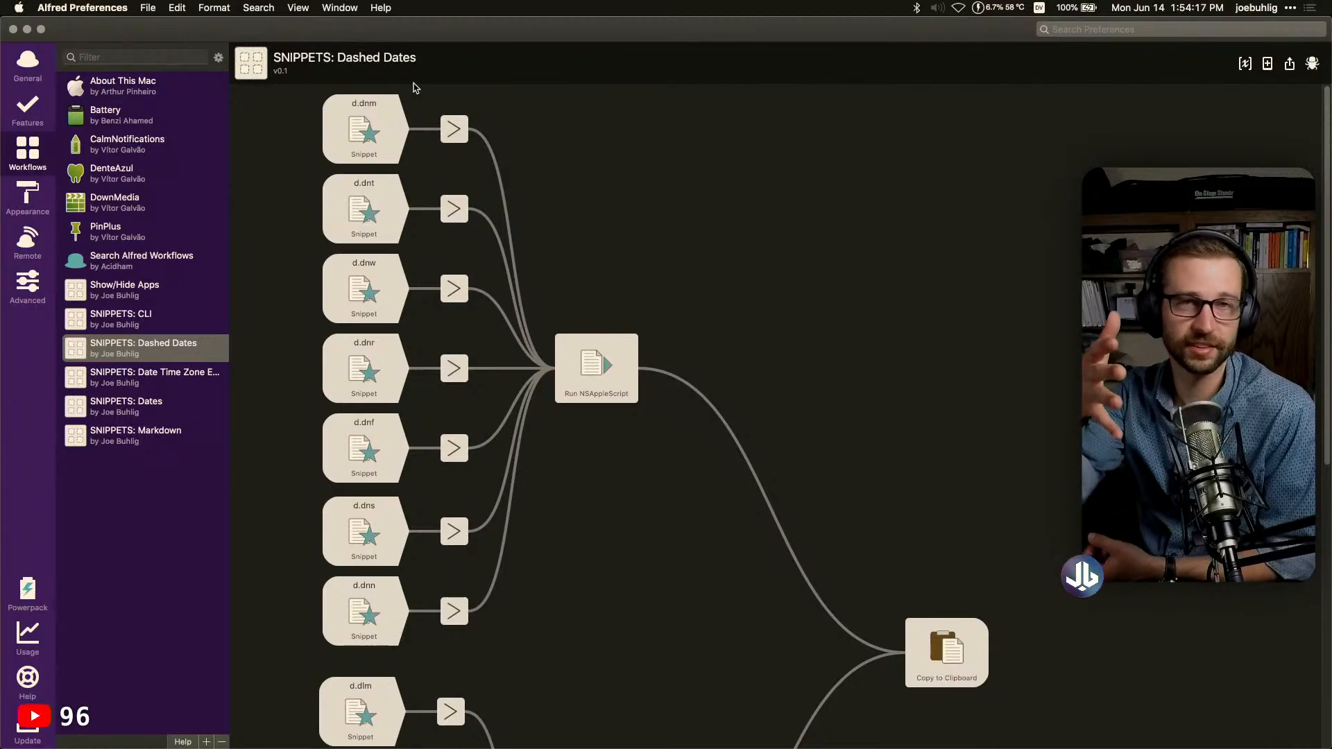
pyautogui.click(379, 139)
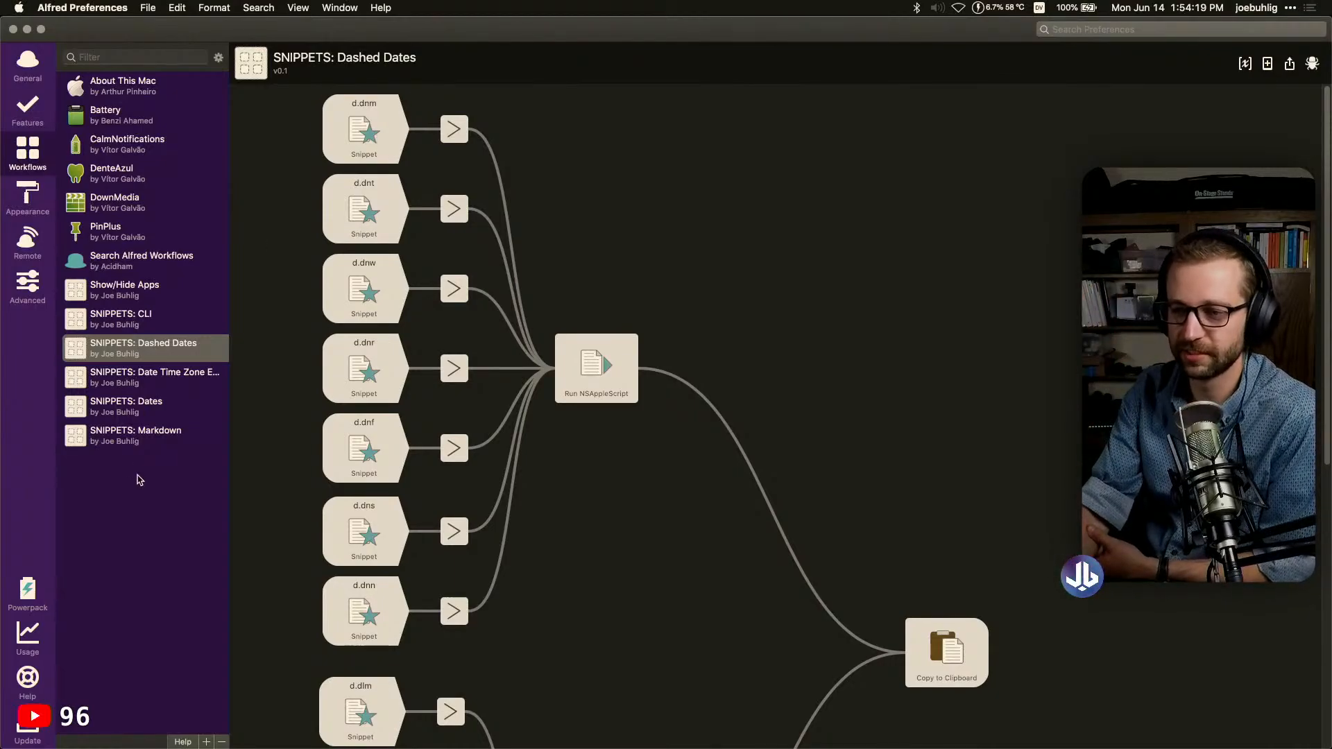
pyautogui.click(139, 436)
pyautogui.click(503, 460)
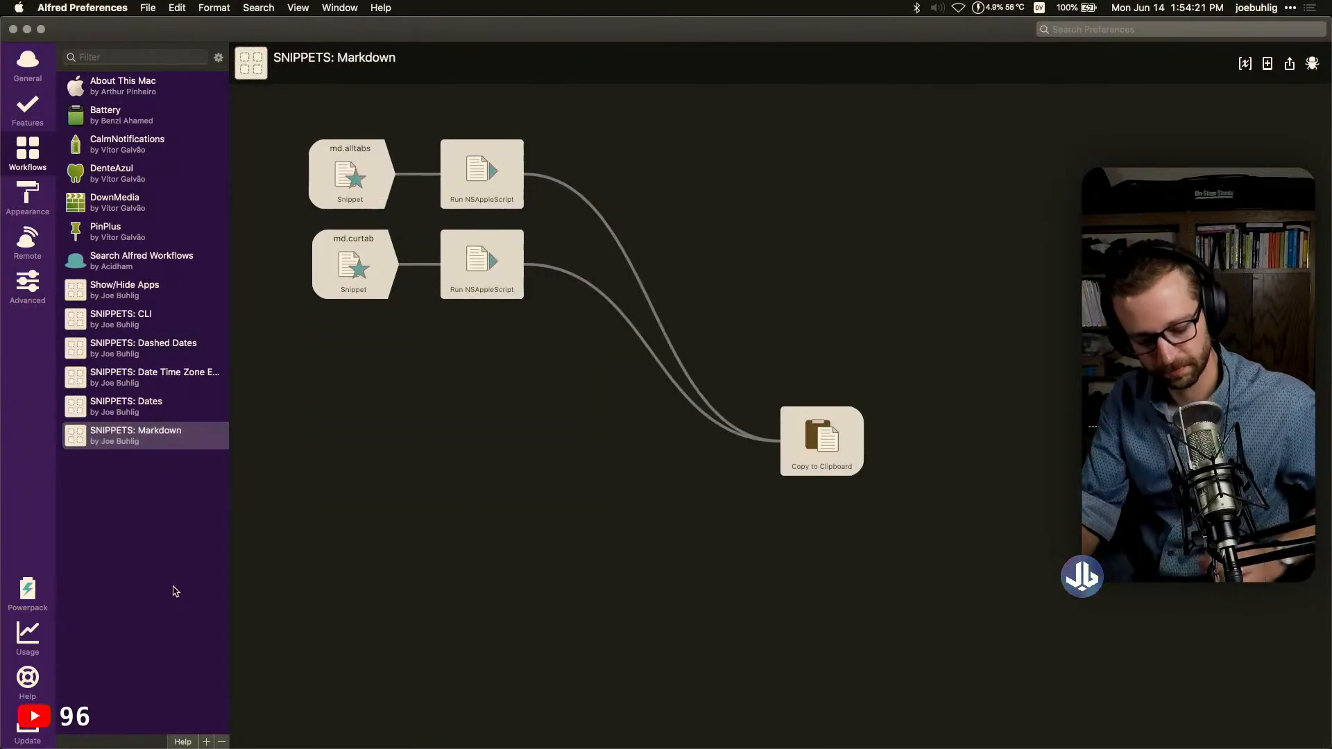
# Switch to TextExpander and compare the front matter of the YAML Analog Joe Post, YAML Article, YAML Header Blog Post and YAML Book snippets
pyautogui.press('super+Tab')
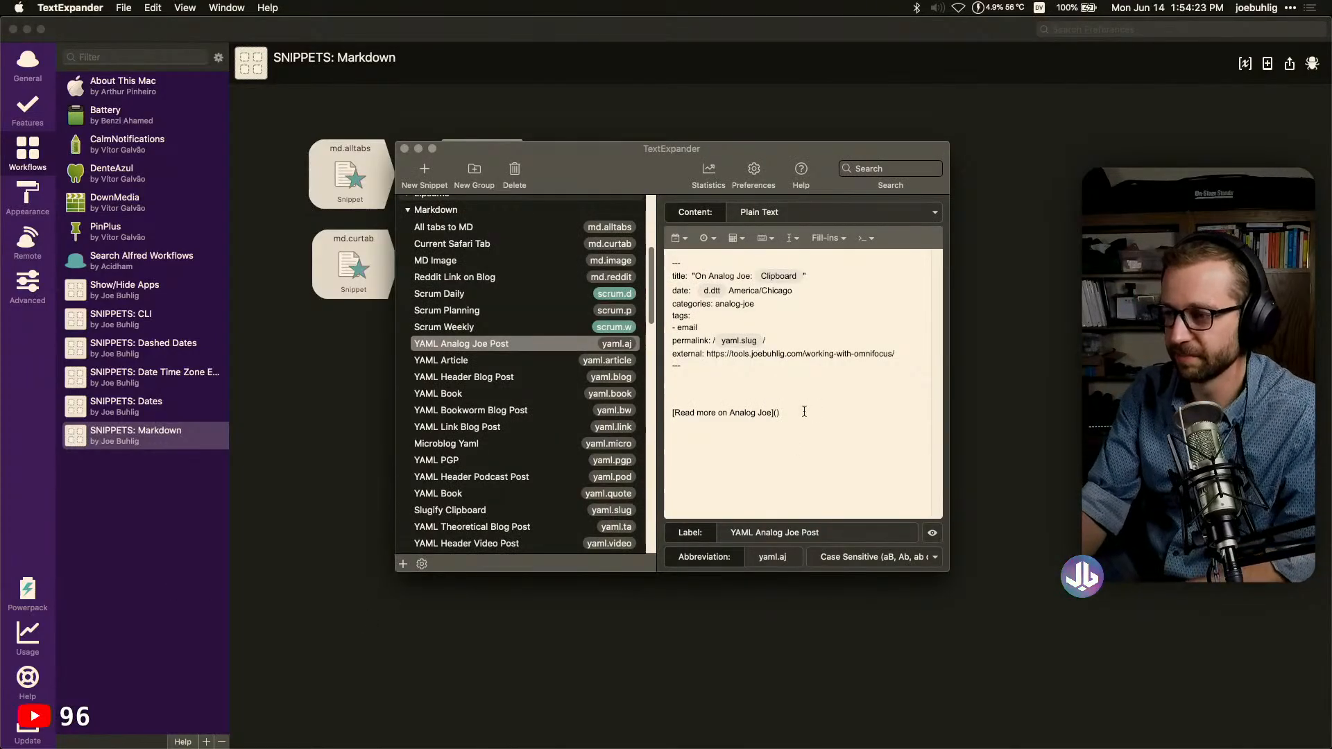
pyautogui.click(795, 452)
pyautogui.click(506, 367)
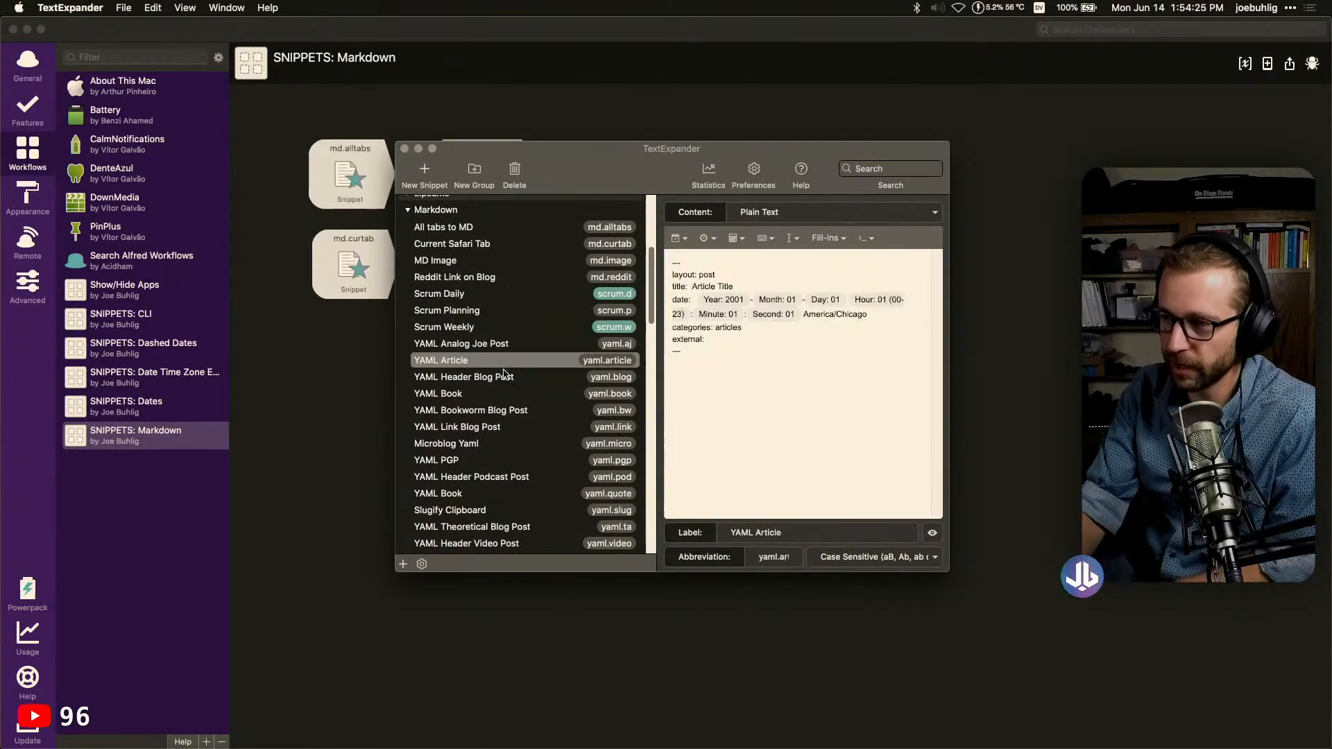
pyautogui.click(501, 378)
pyautogui.click(500, 394)
pyautogui.click(466, 345)
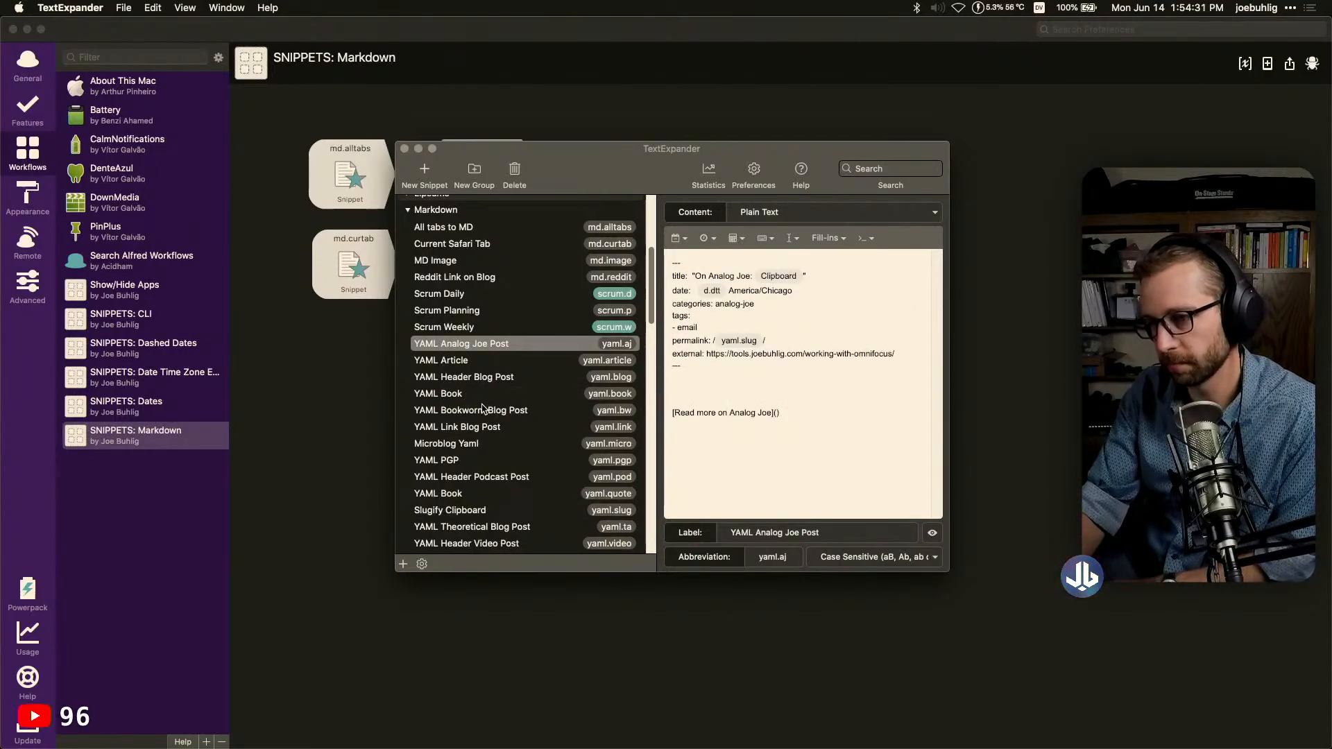
pyautogui.click(477, 360)
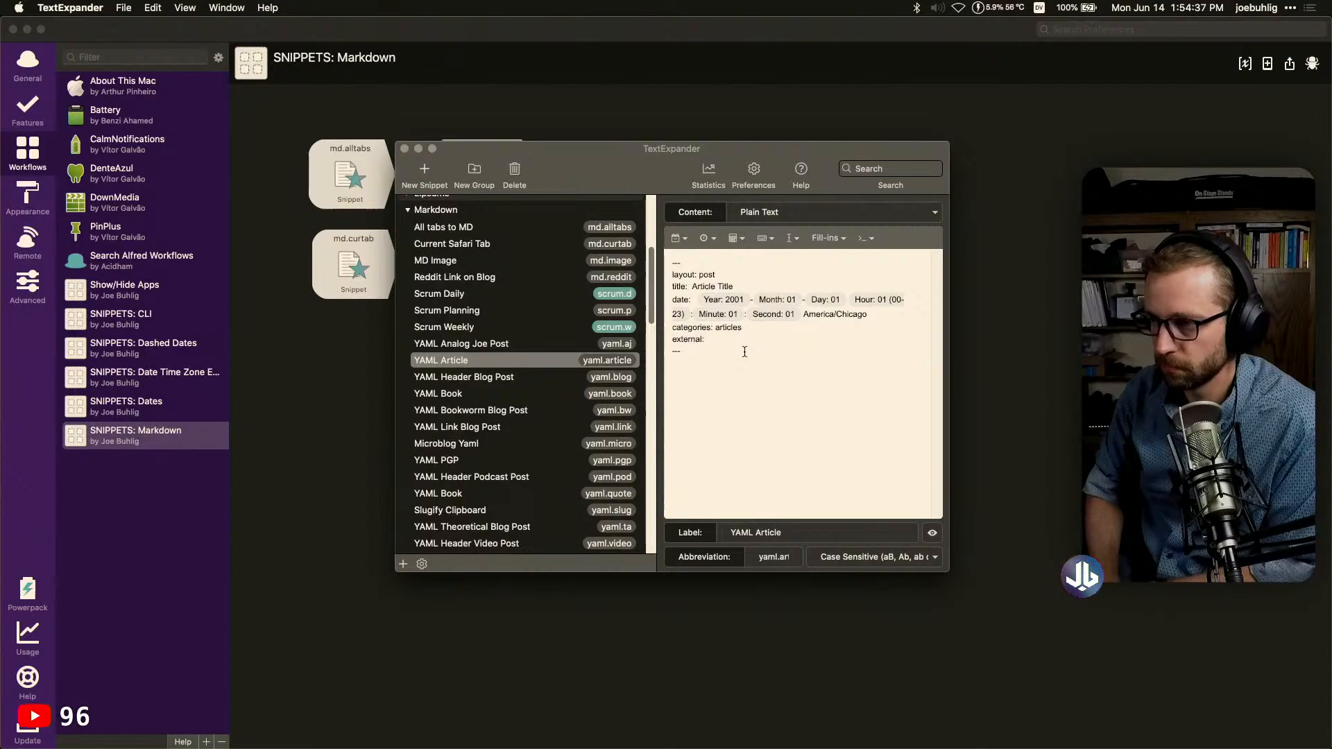
pyautogui.click(561, 384)
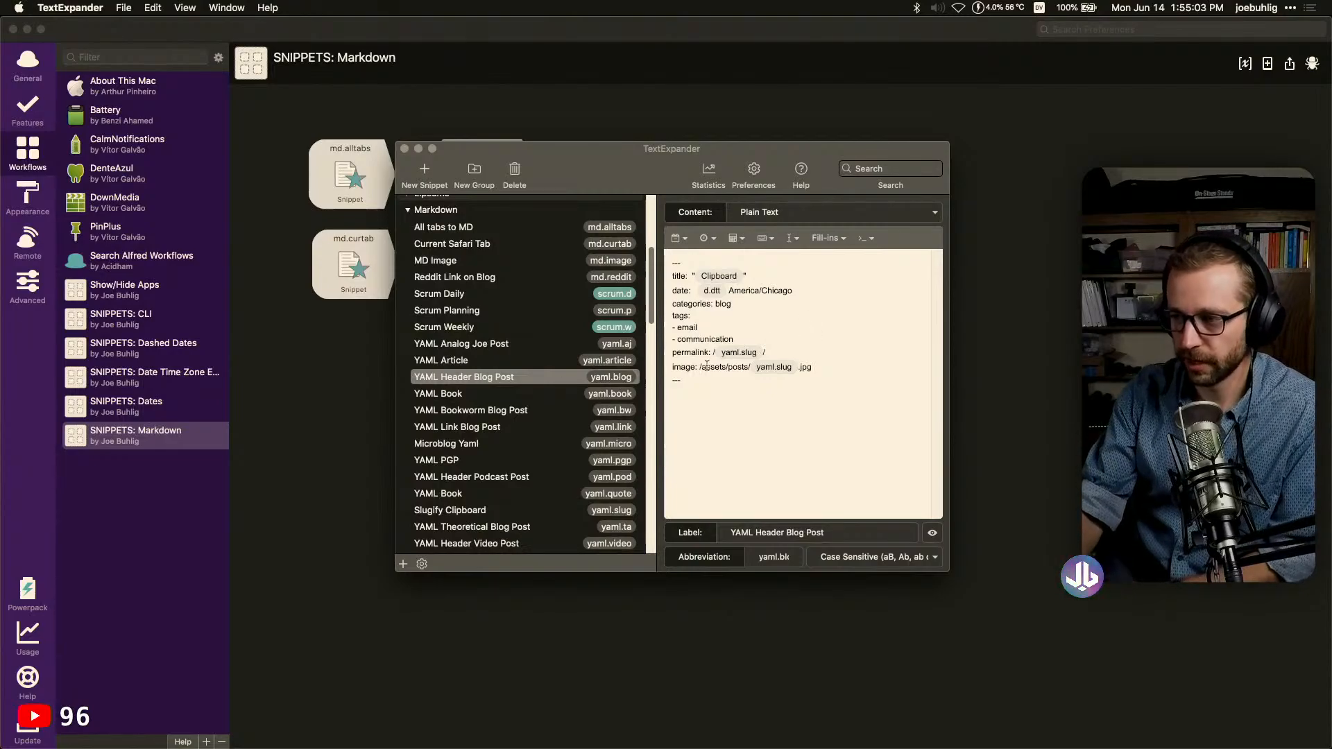
# Inspect the nested yaml.slug reference in the blog post header's permalink and open the Slugify Clipboard snippet to examine its JavaScript
pyautogui.click(749, 355)
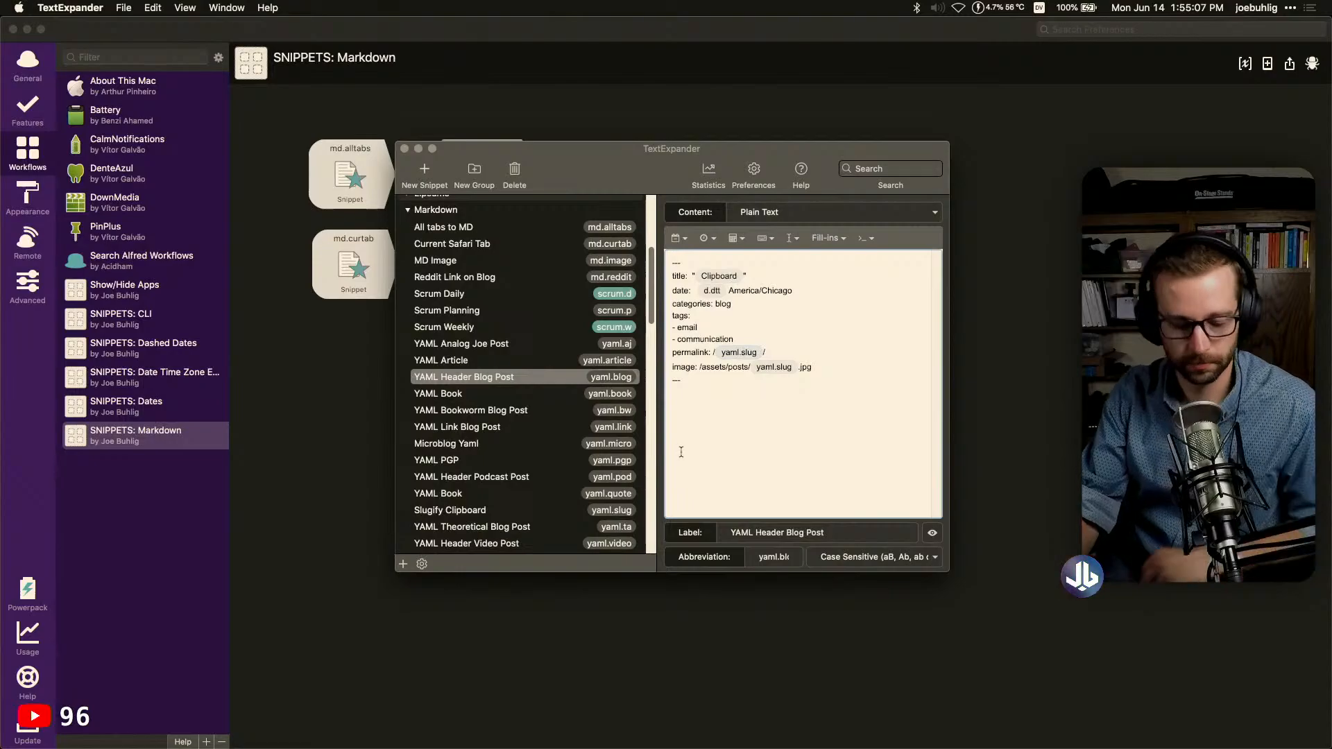
pyautogui.hotkey('ctrl', 'a')
pyautogui.moveTo(748, 348)
pyautogui.mouseDown()
pyautogui.moveTo(743, 366)
pyautogui.moveTo(740, 348)
pyautogui.moveTo(808, 365)
pyautogui.moveTo(795, 355)
pyautogui.mouseUp()
pyautogui.press('Escape')
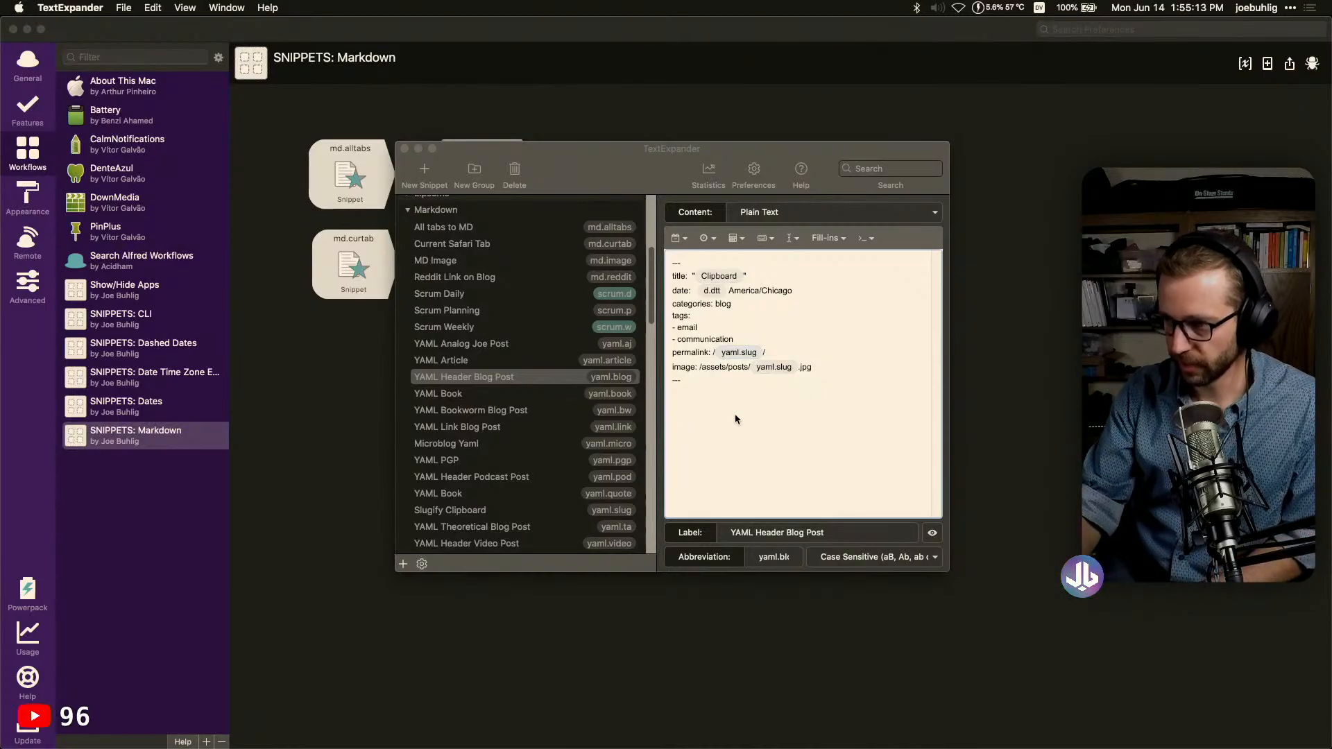
pyautogui.scroll(-1, 510, 437)
pyautogui.click(544, 510)
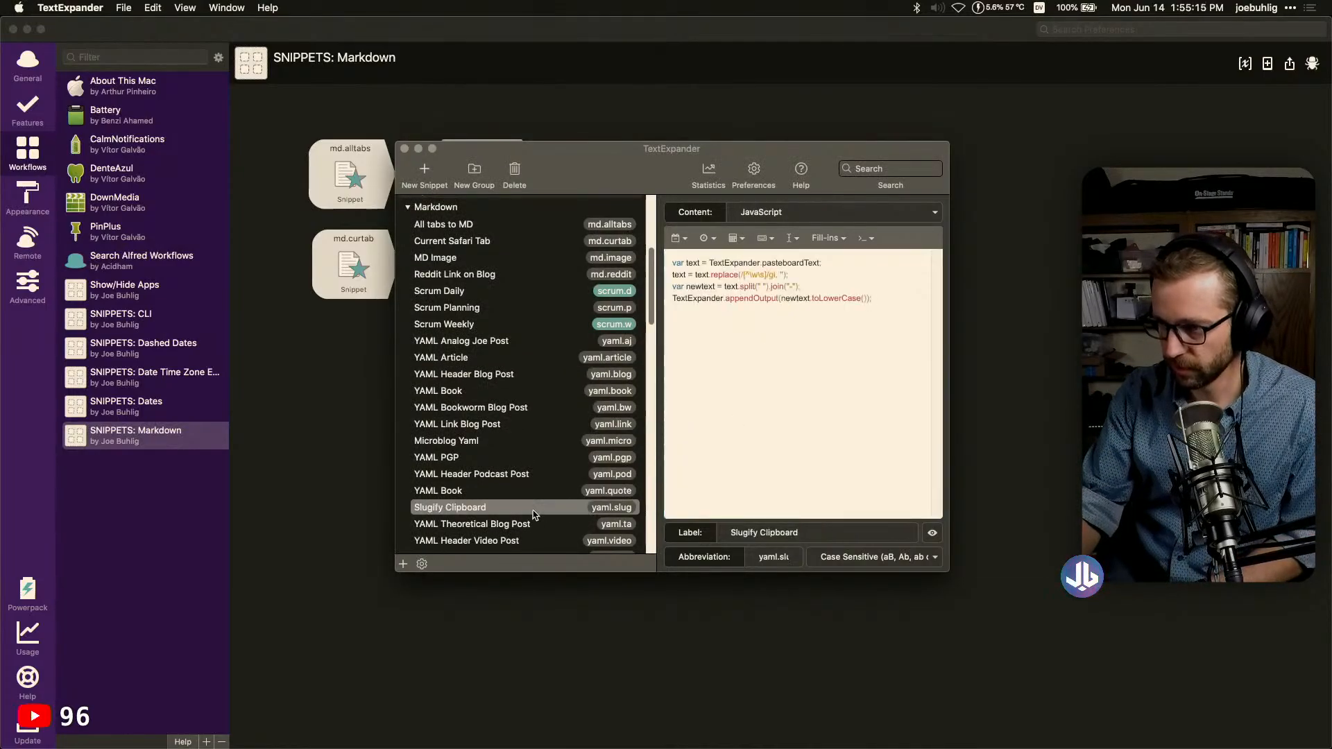
# Copy the replace and split lines of the Slugify Clipboard script and switch to Alfred's preferences
pyautogui.click(843, 355)
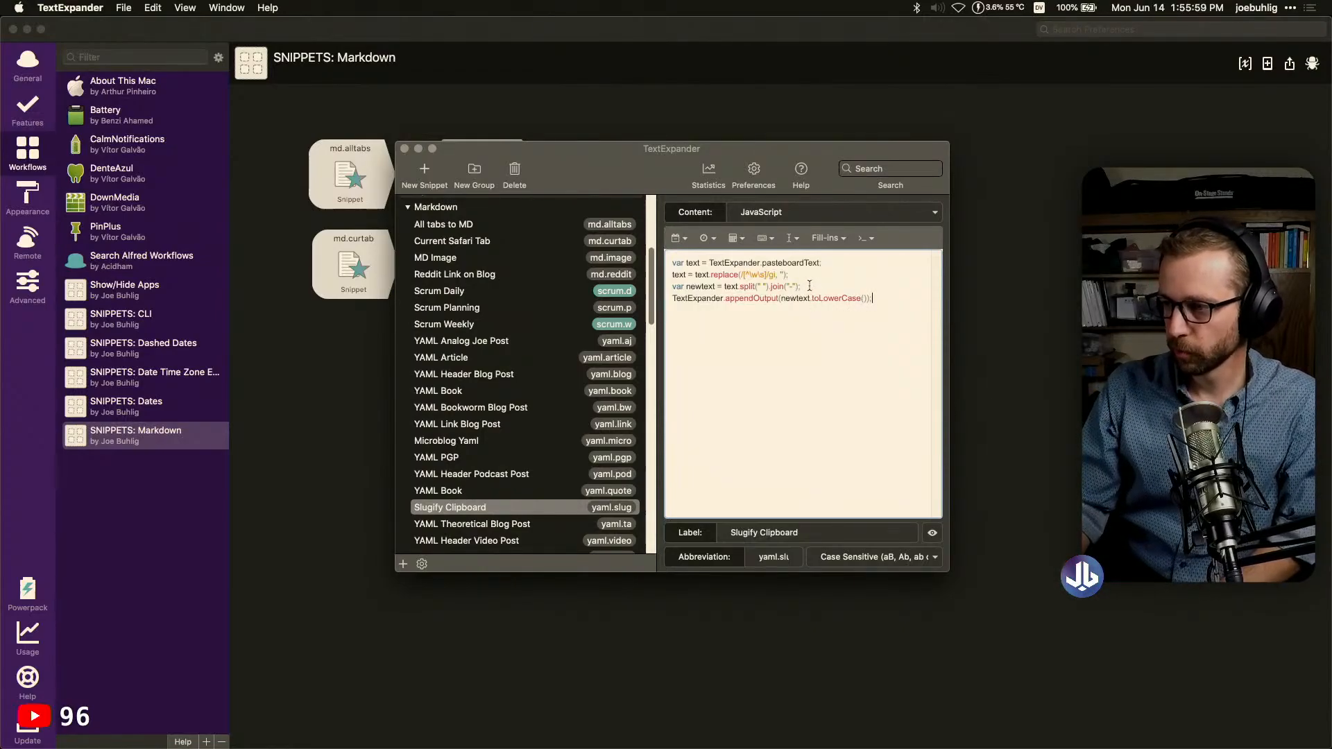
pyautogui.moveTo(809, 286); pyautogui.dragTo(664, 274)
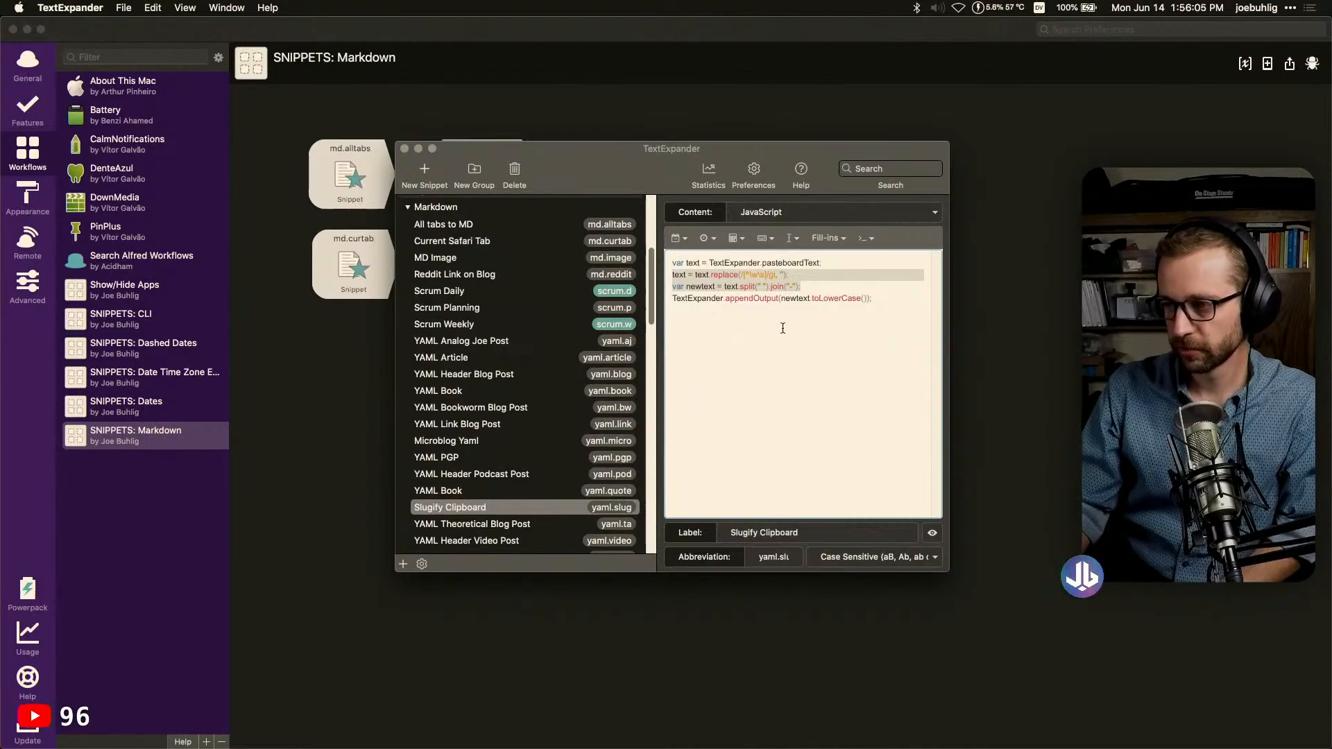
pyautogui.click(1065, 381)
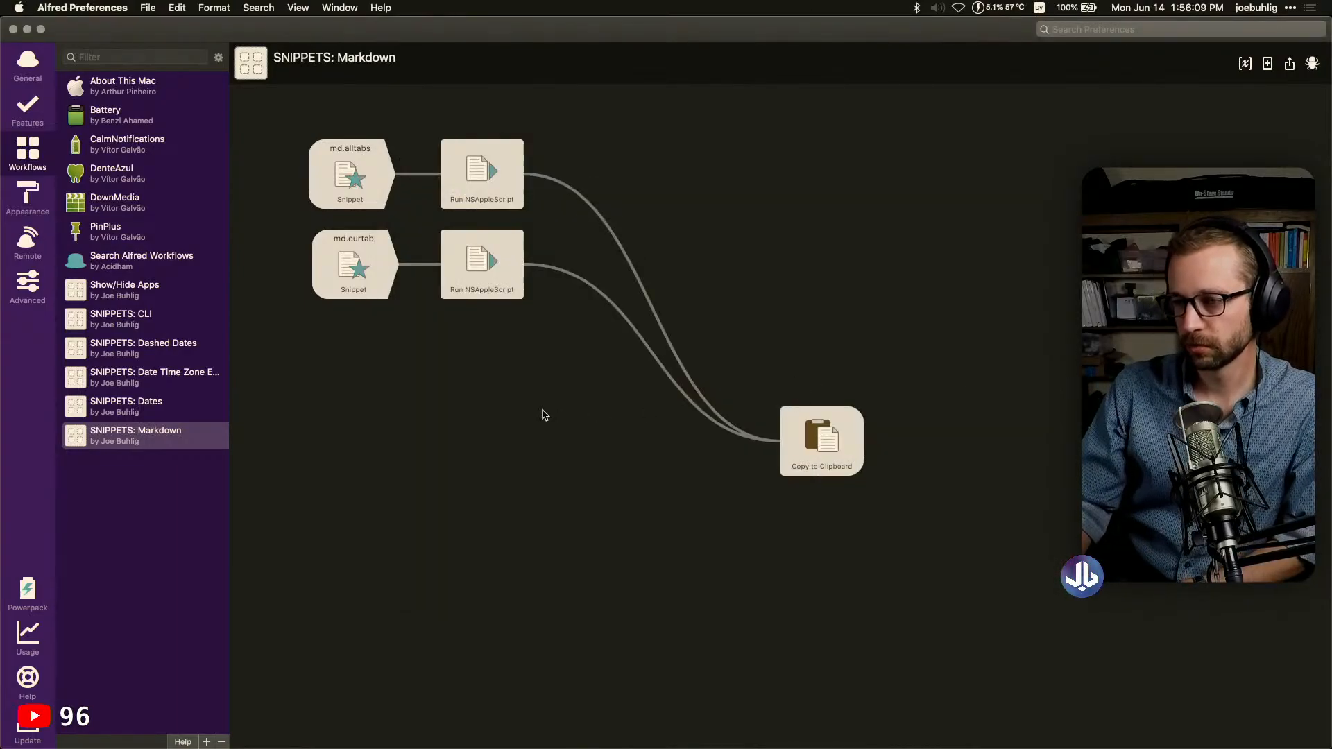
# Start a new blank workflow named SNIPPETS: YAML in the Tools category
pyautogui.click(111, 502)
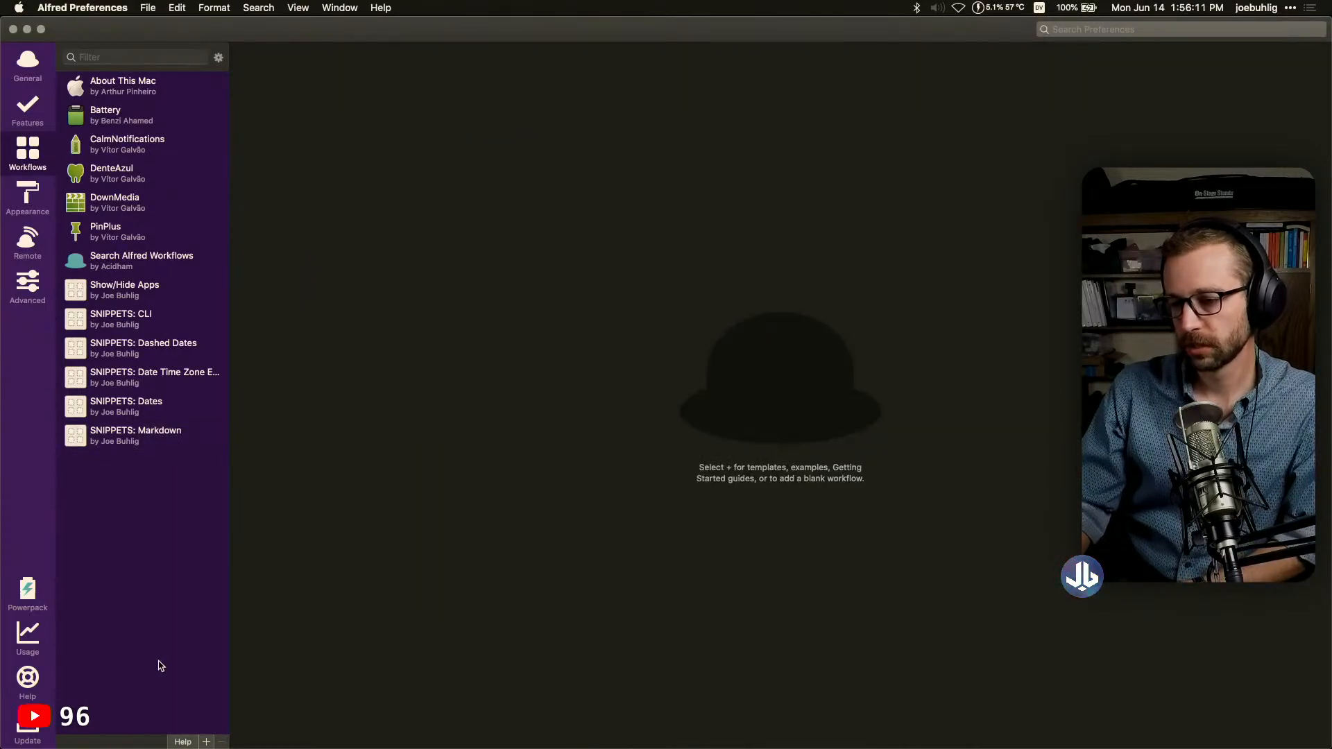
pyautogui.click(204, 741)
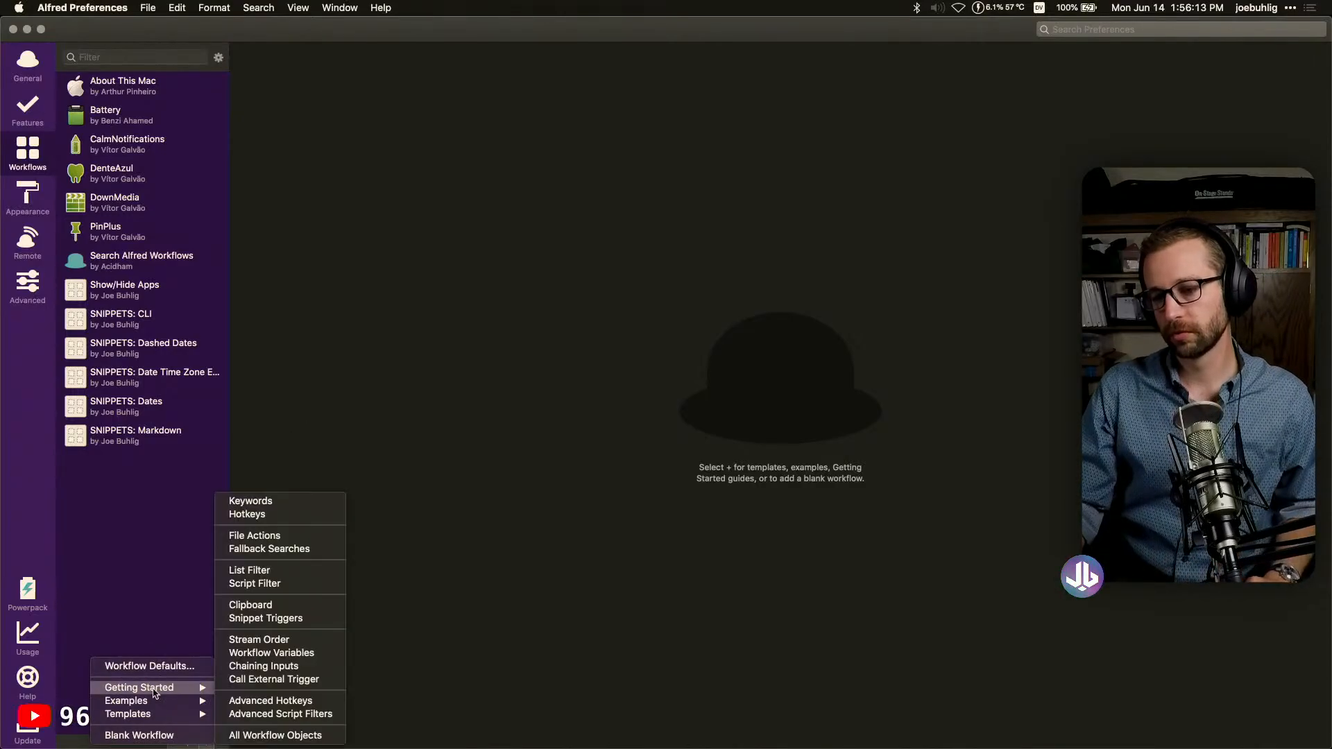
pyautogui.click(161, 737)
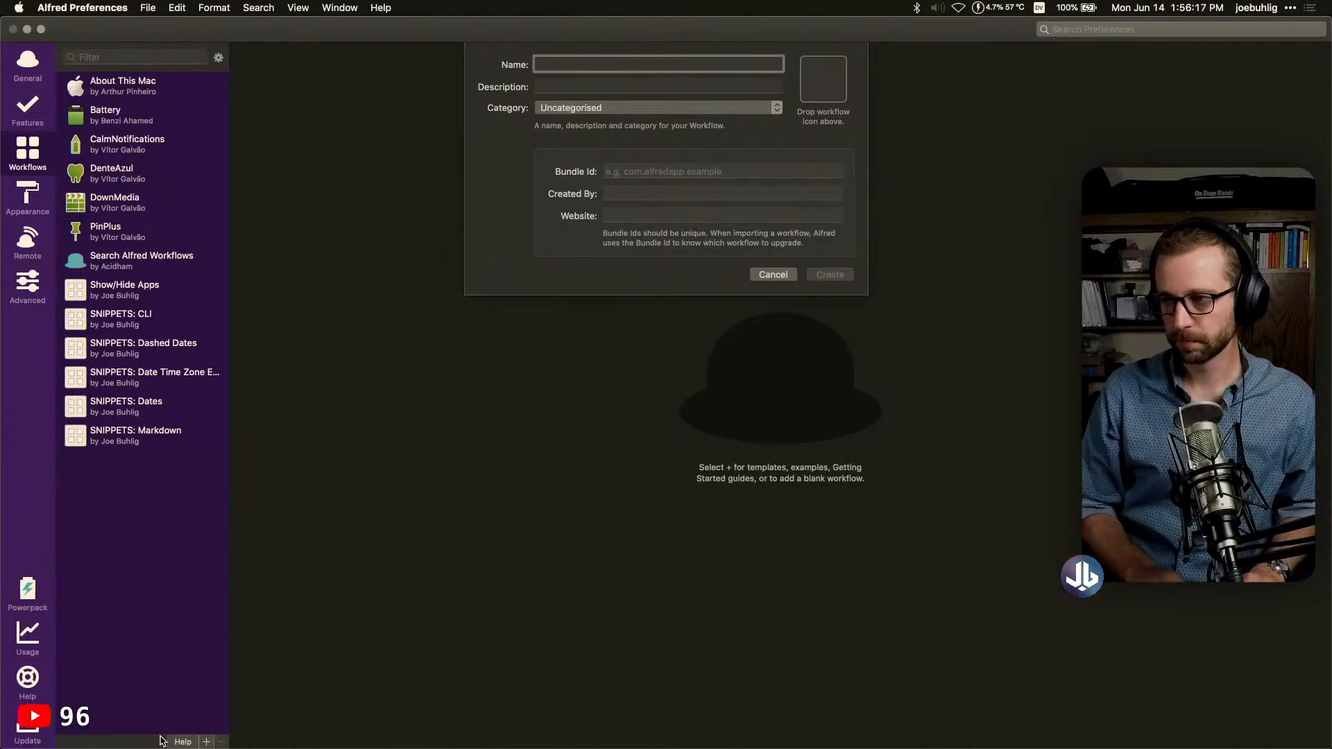
pyautogui.write('SNIPPETS: YAML')
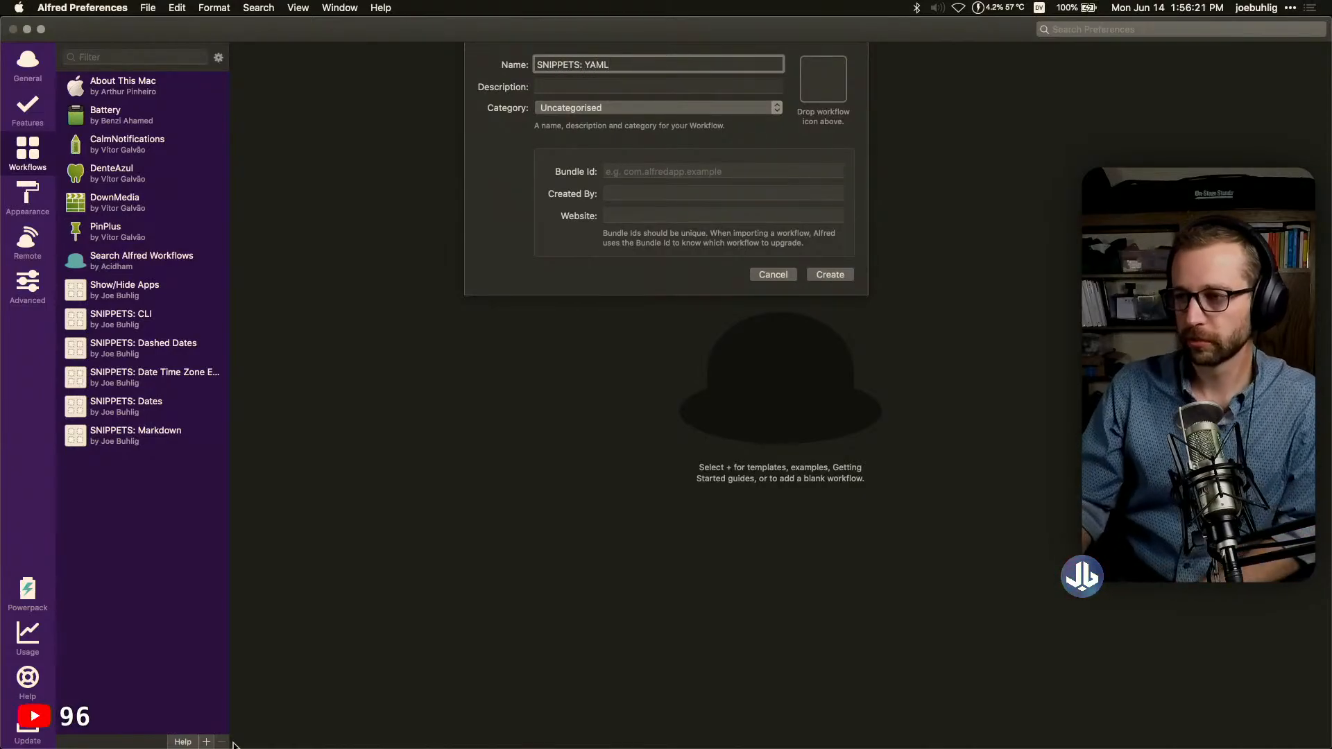
pyautogui.click(629, 110)
pyautogui.click(588, 68)
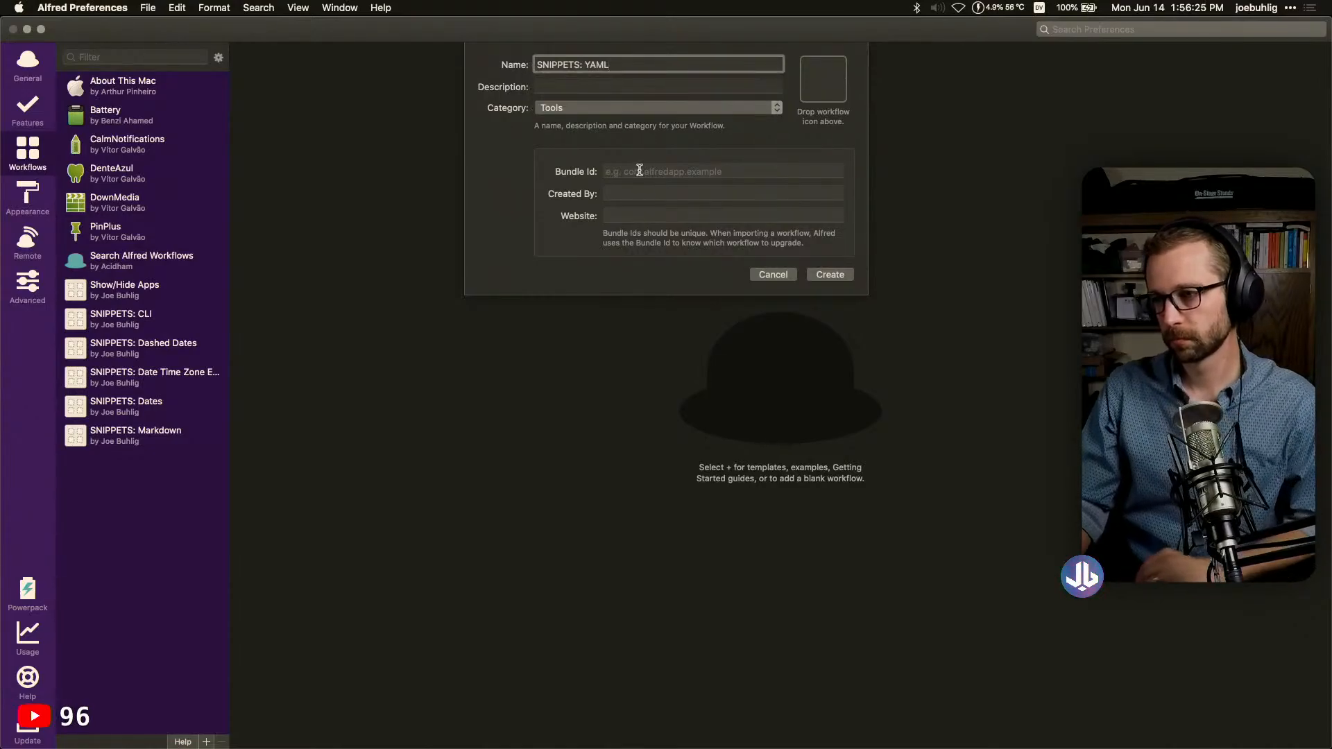
# Enter the author's bundle ID ending in .yaml, the creator's name and the website, and create the workflow
pyautogui.click(639, 170)
pyautogui.write('com.joebuhlig.yaml')
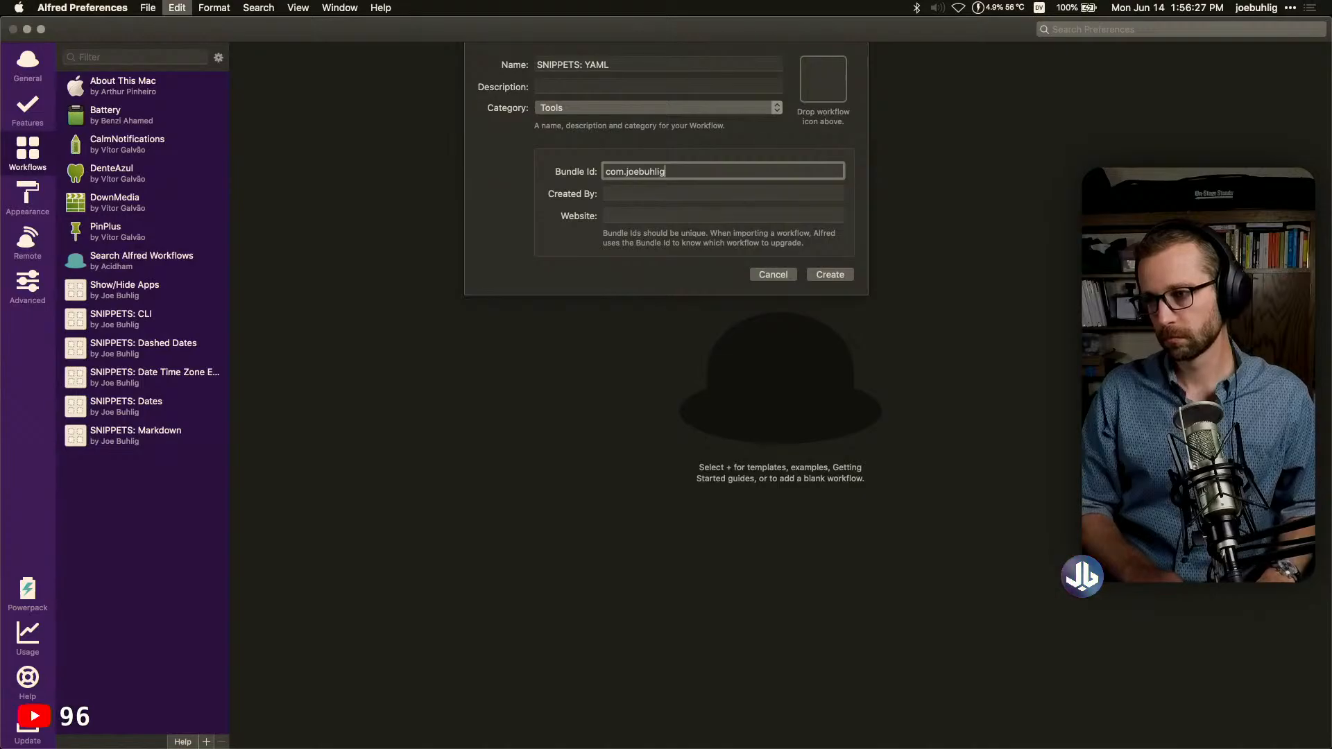
pyautogui.press('Tab')
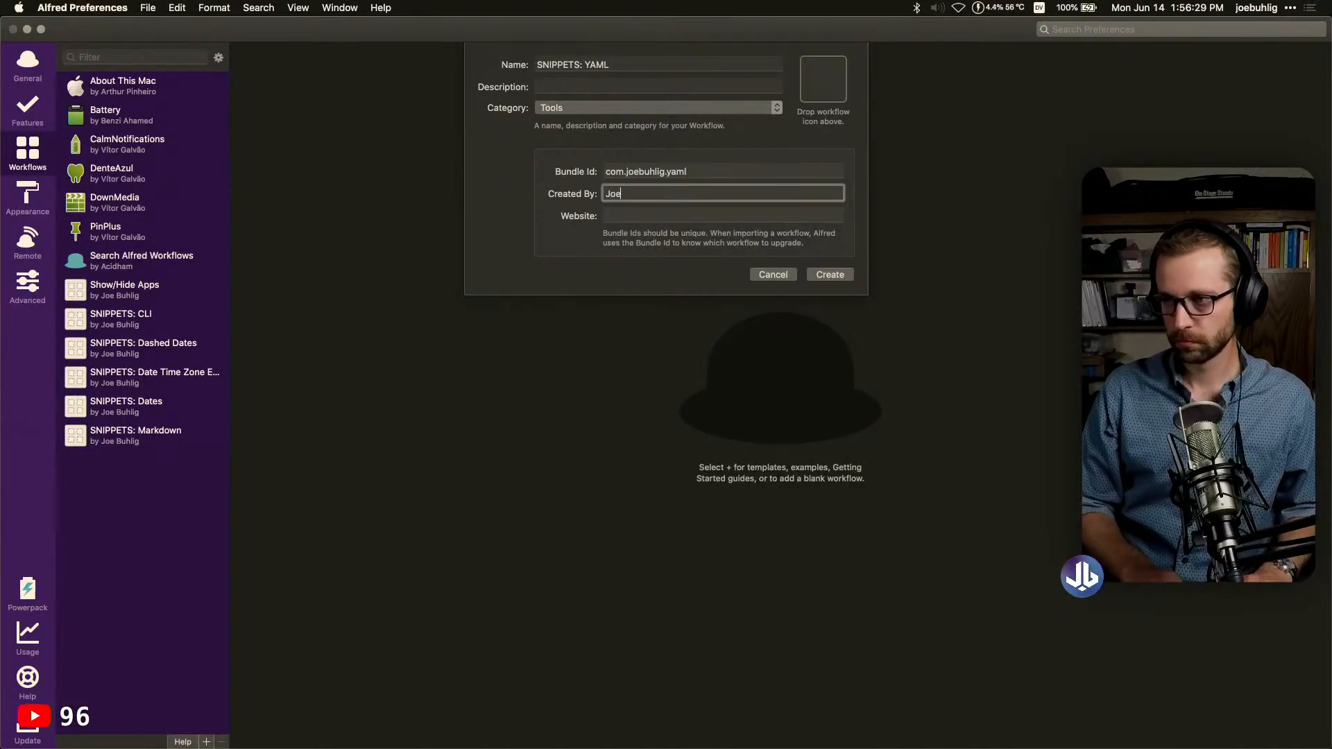
pyautogui.write('Jo')
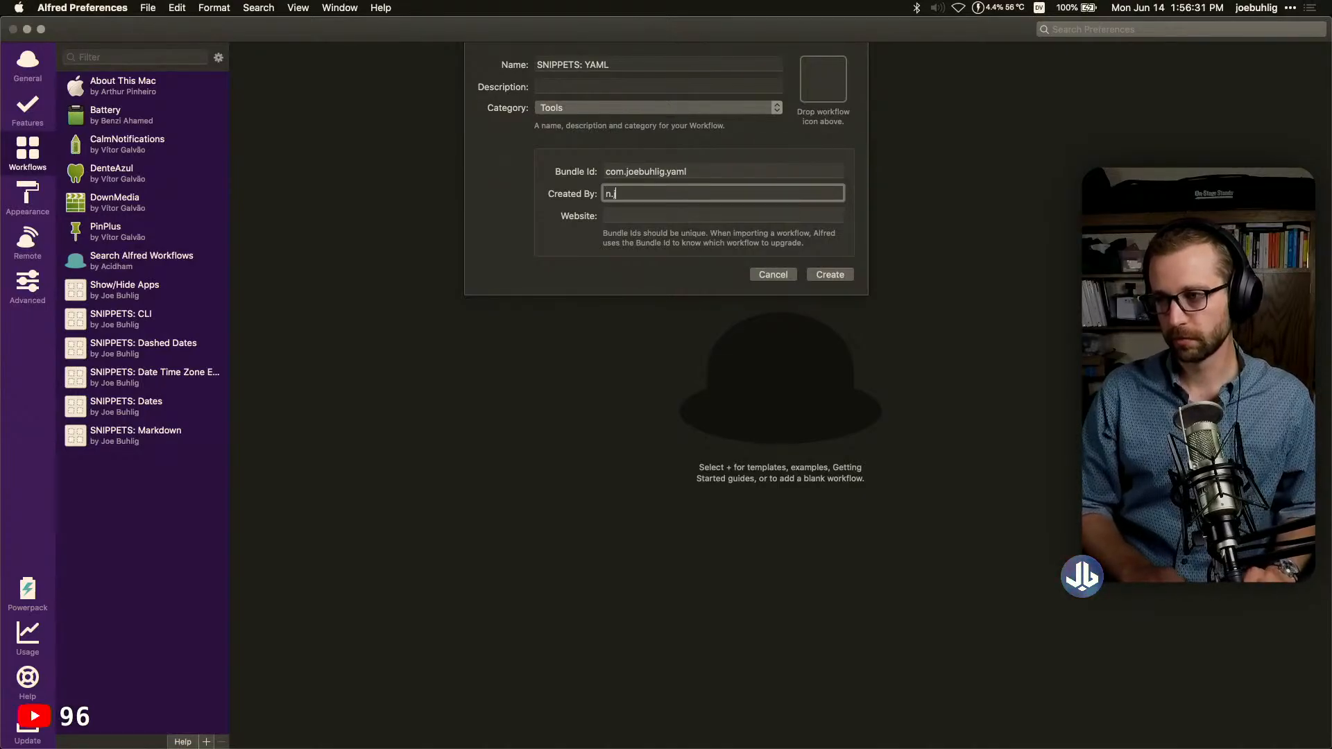
pyautogui.write('e Buhlig')
pyautogui.press('Tab')
pyautogui.write('https://joebuhlig.com')
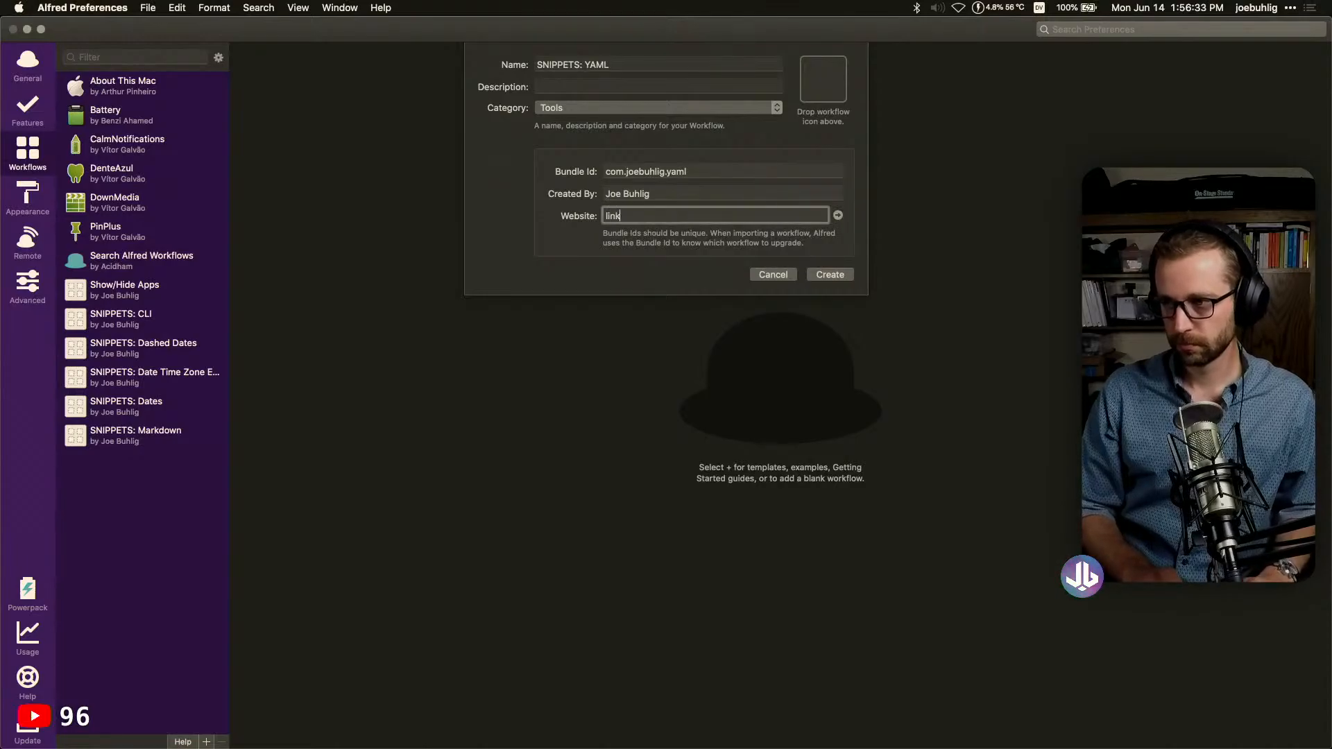
pyautogui.click(824, 275)
# Add a Snippet trigger with the keyword yaml.slug to the SNIPPETS: YAML workflow
pyautogui.rightClick(559, 233)
pyautogui.moveTo(560, 234)
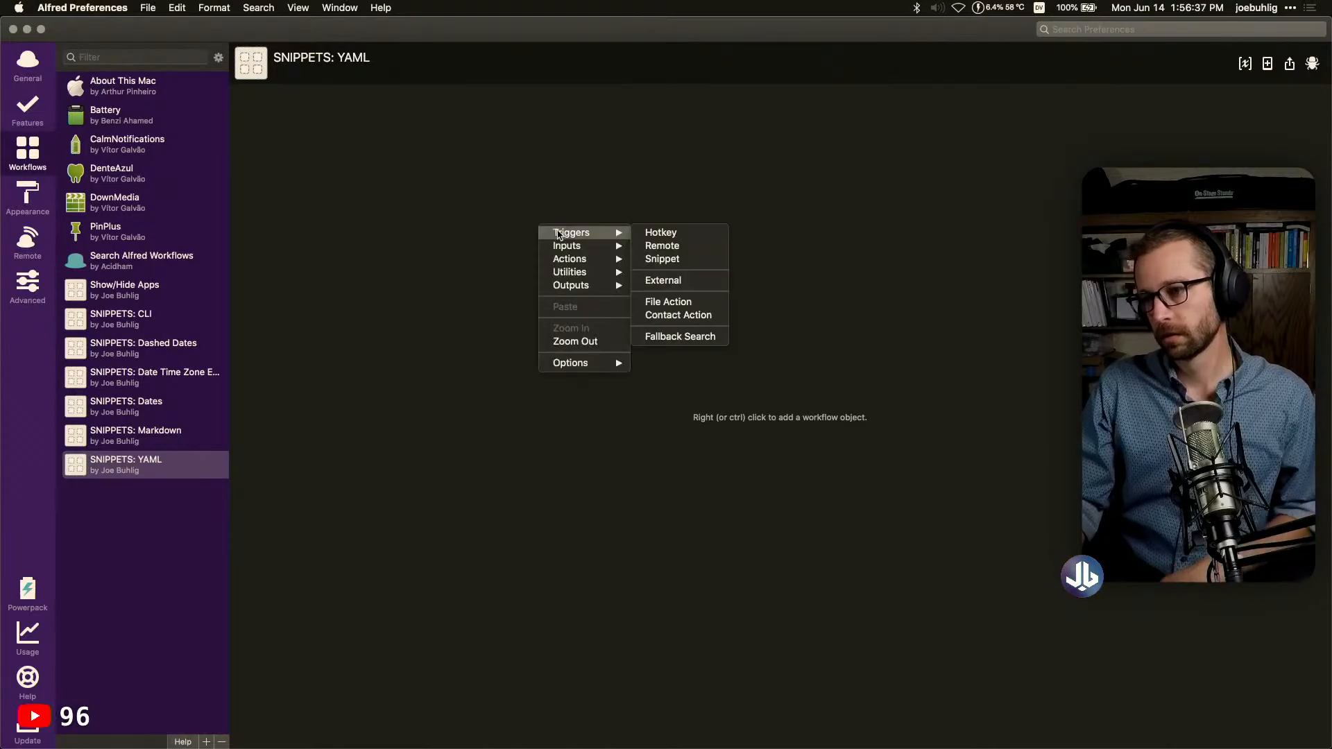
pyautogui.click(687, 259)
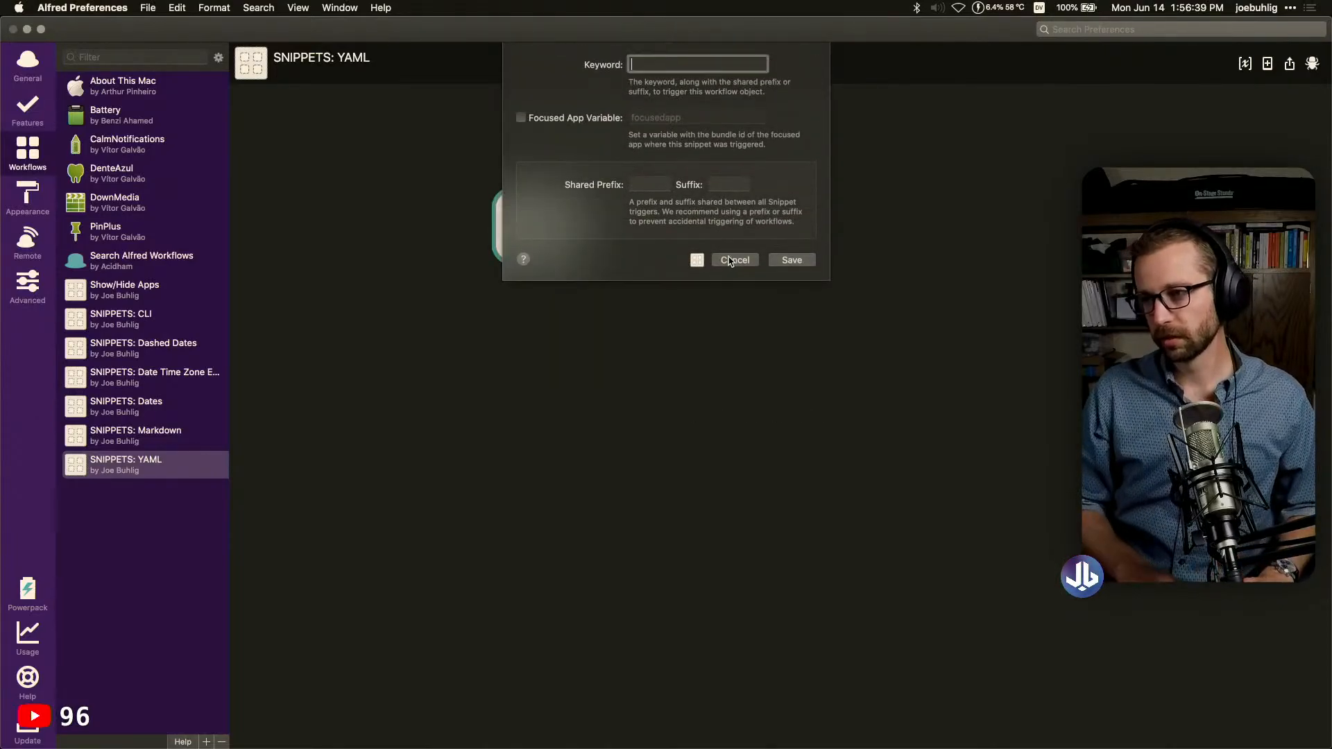
pyautogui.write('yaml.slug')
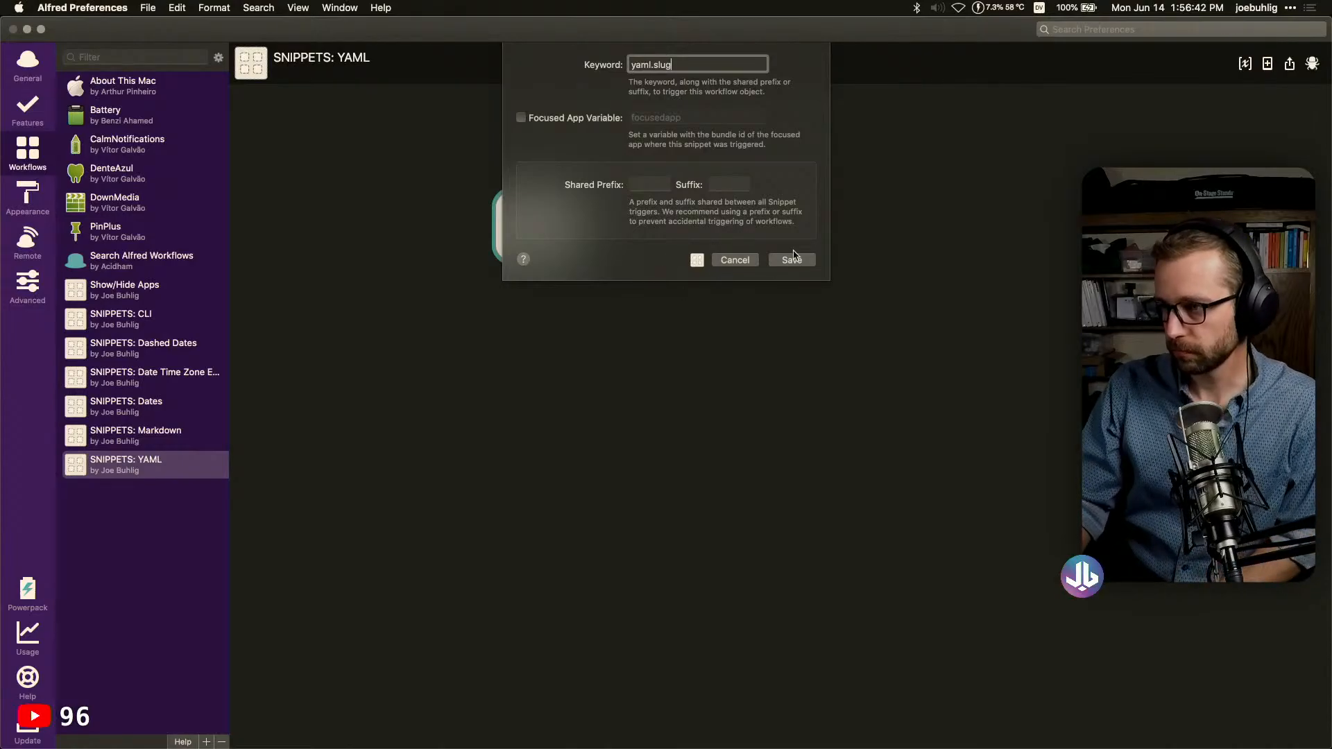
pyautogui.click(791, 260)
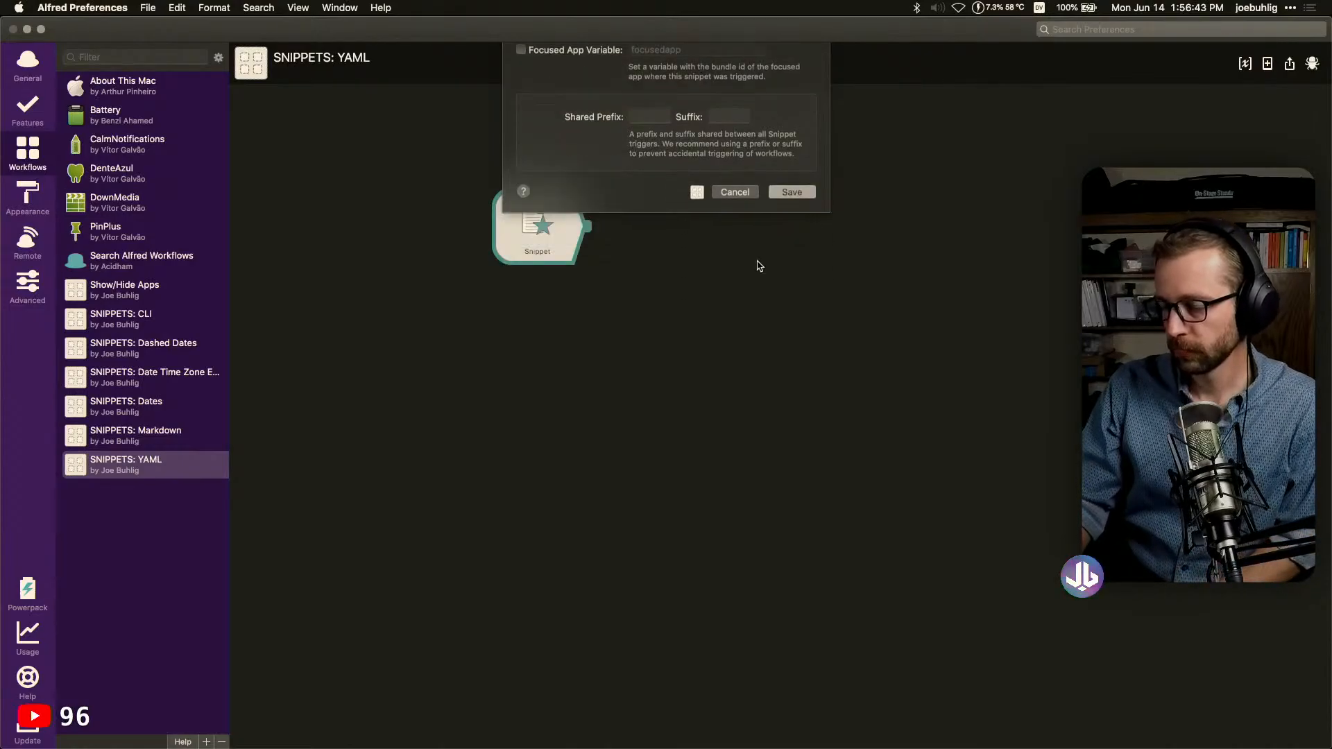
pyautogui.moveTo(562, 230); pyautogui.dragTo(520, 197)
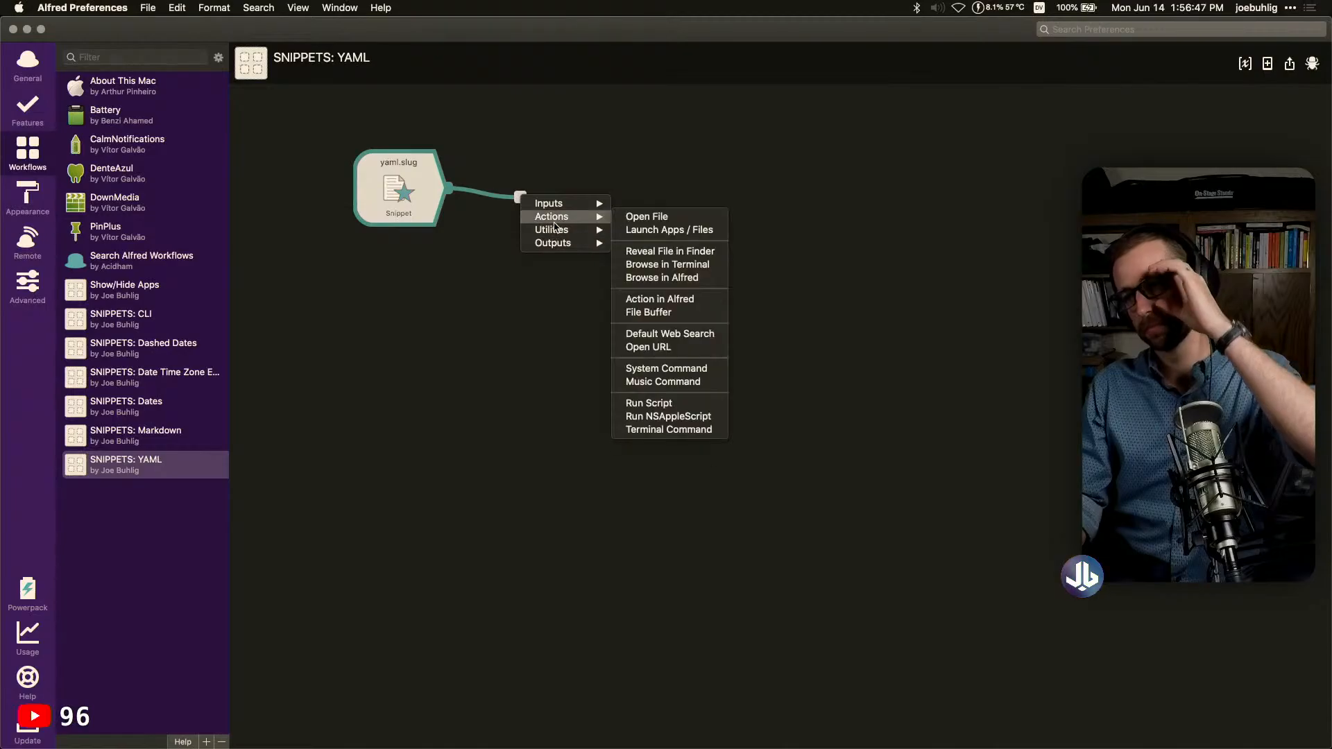
pyautogui.moveTo(580, 220)
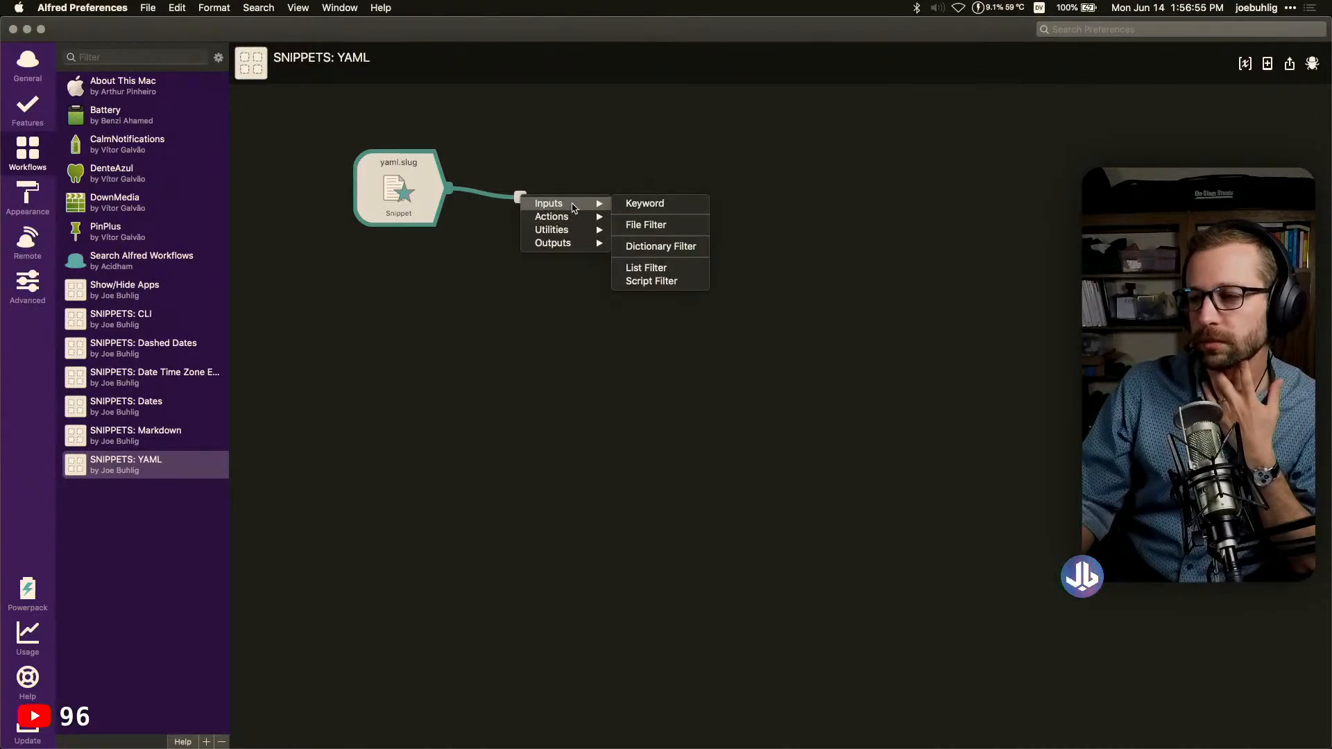
pyautogui.click(634, 205)
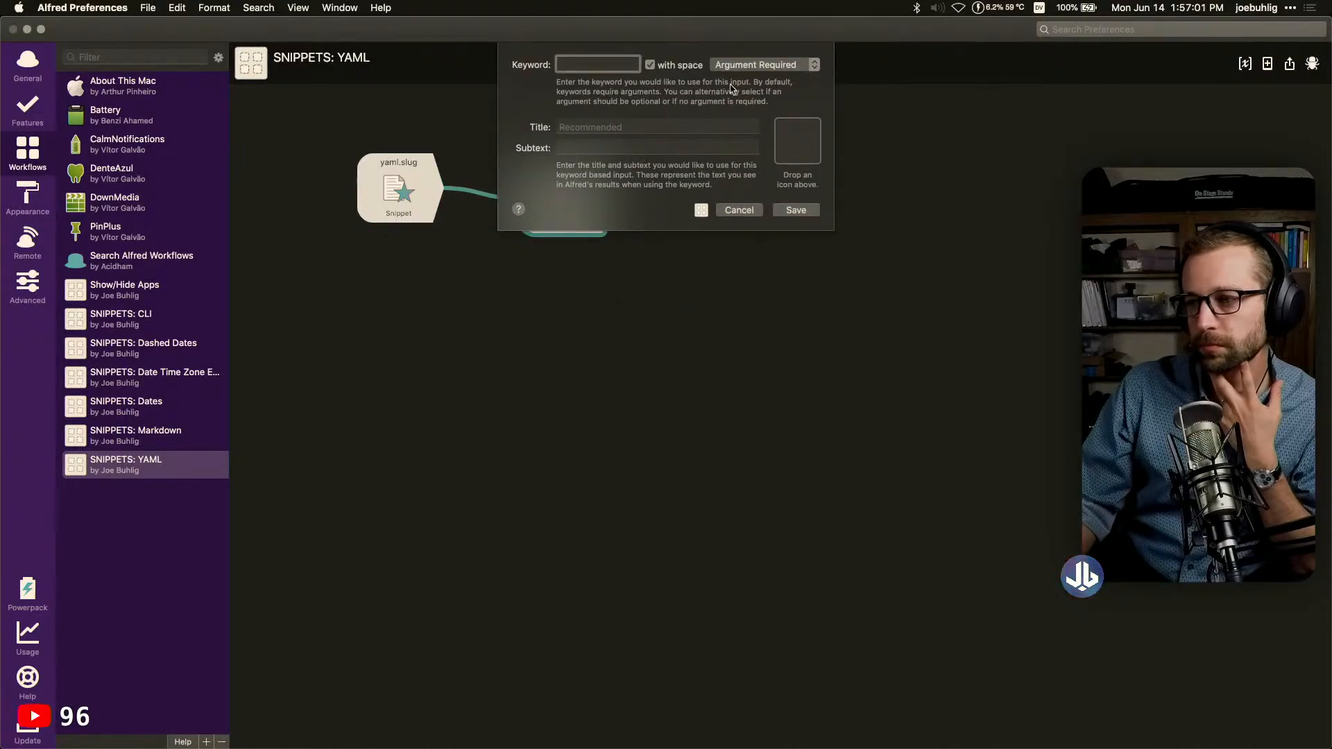
pyautogui.click(743, 210)
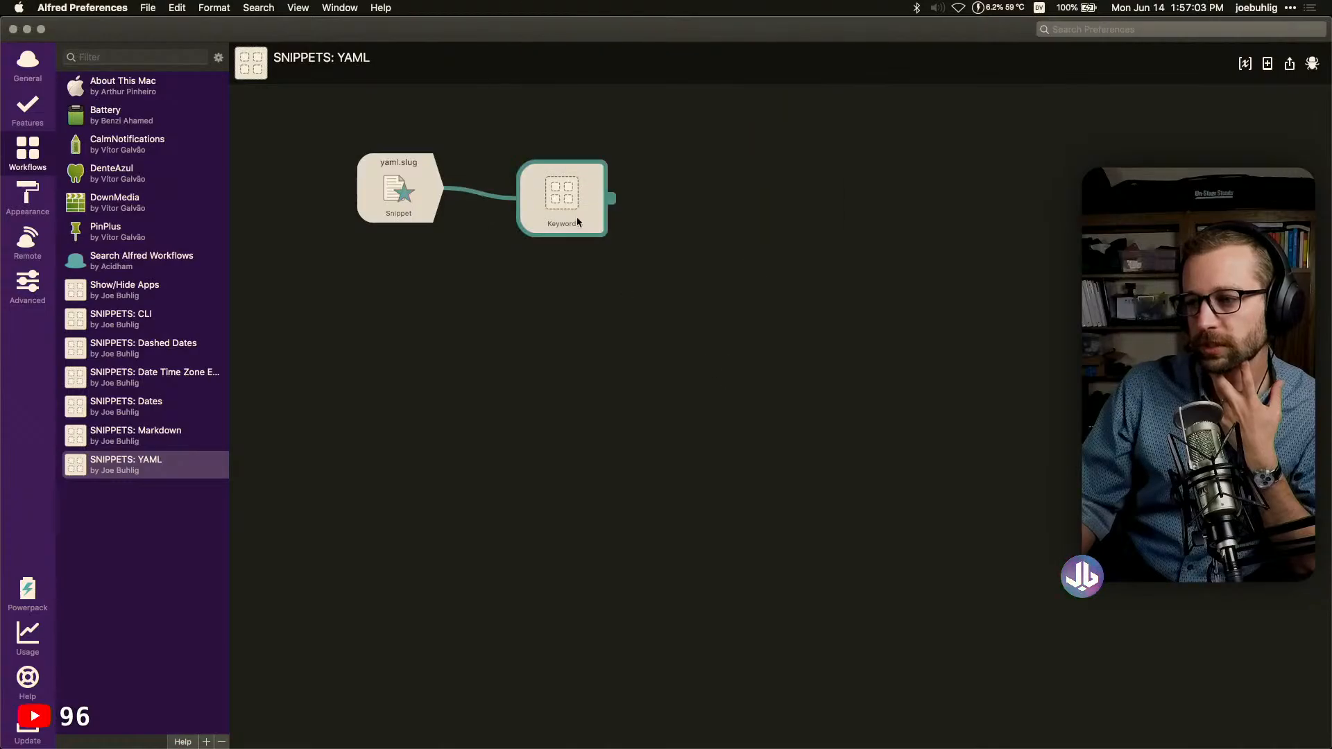
pyautogui.press('BackSpace')
# Connect an Arg and Vars utility to the yaml.slug trigger with {clipboard} as its argument and no variables
pyautogui.click(435, 179)
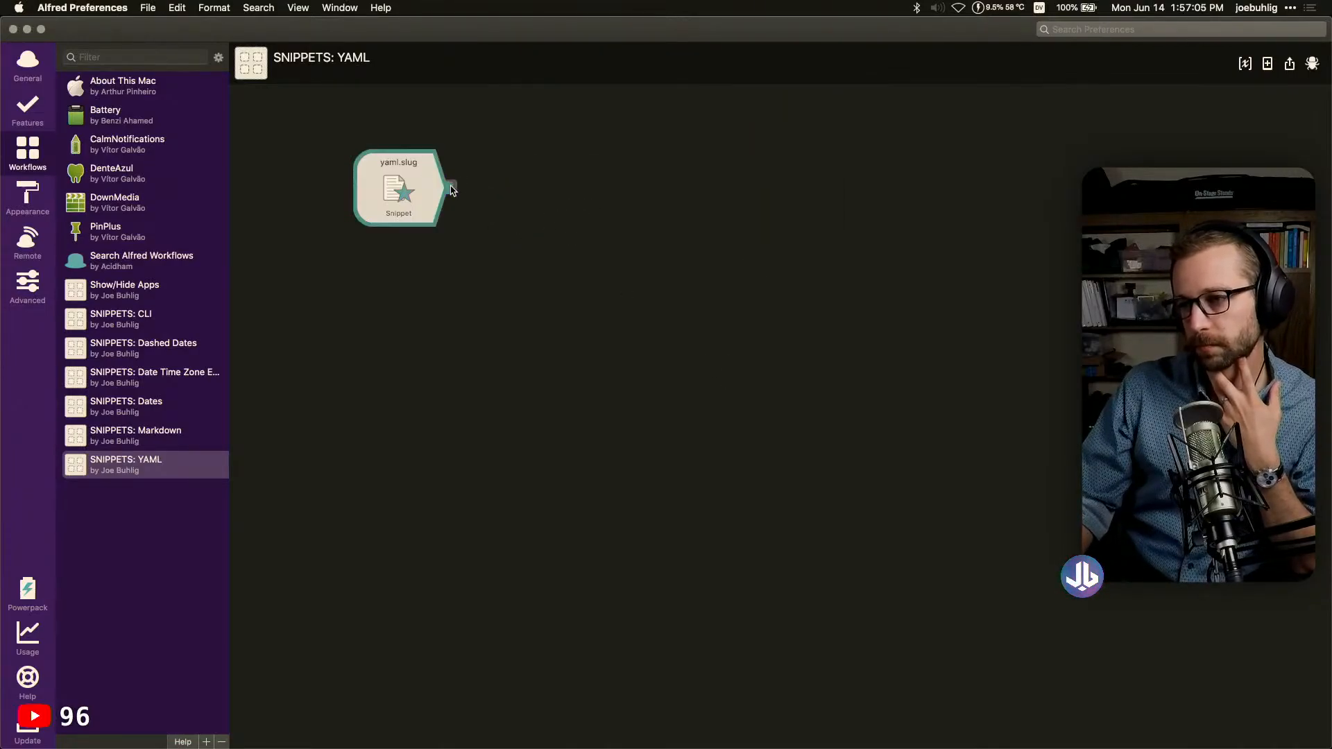
pyautogui.moveTo(450, 188); pyautogui.dragTo(490, 179)
pyautogui.moveTo(548, 202)
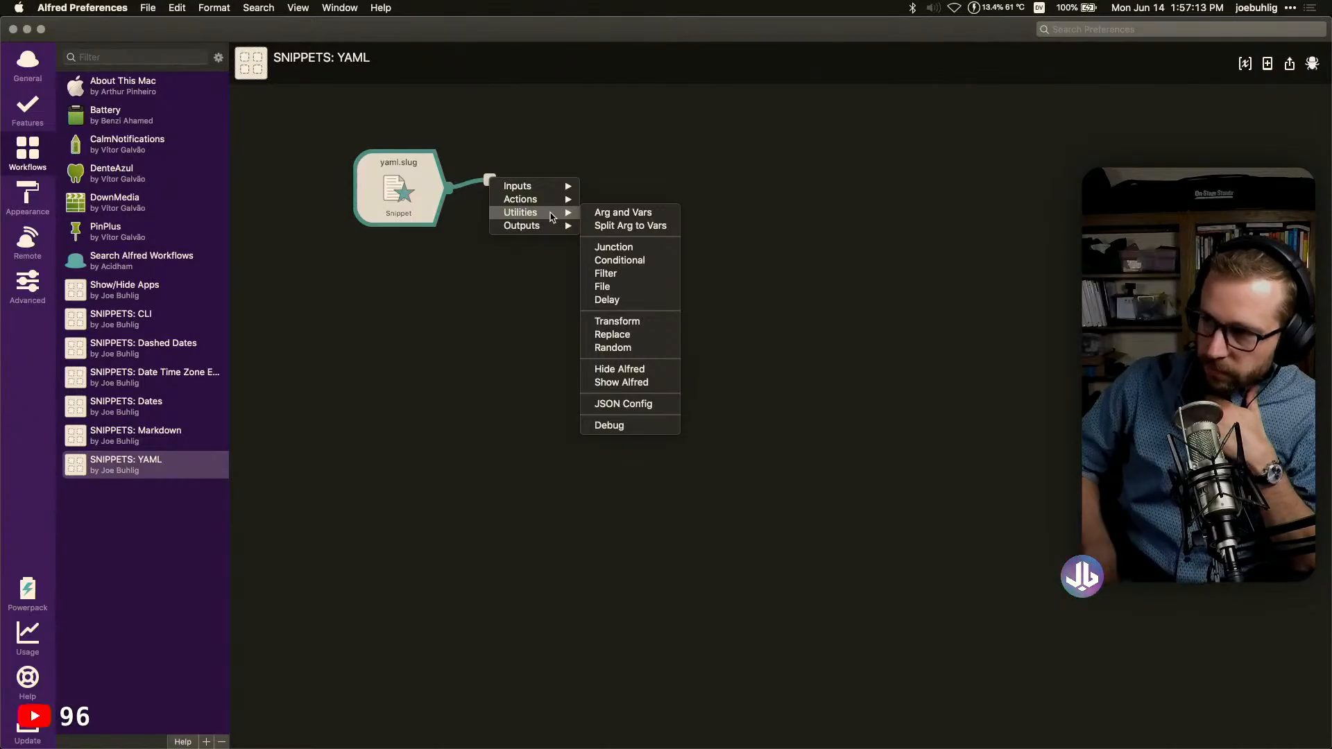
pyautogui.click(605, 215)
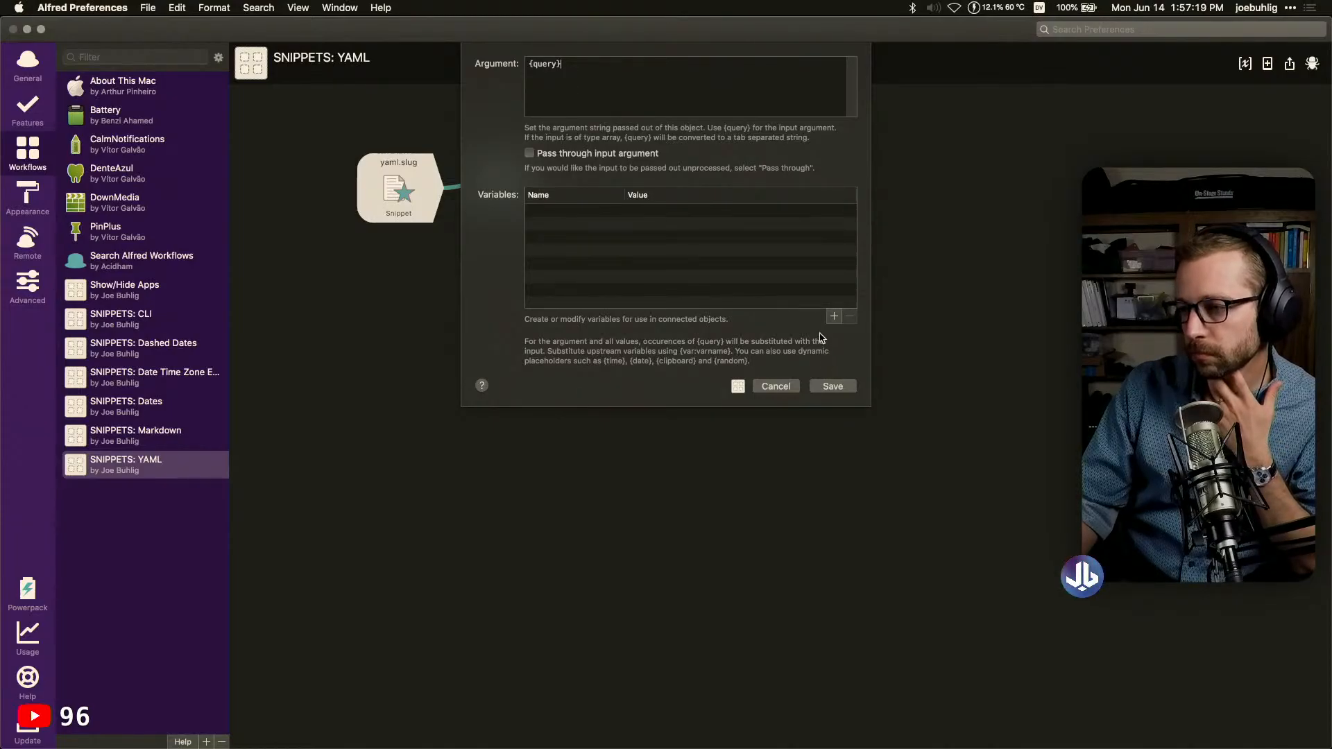
pyautogui.click(834, 316)
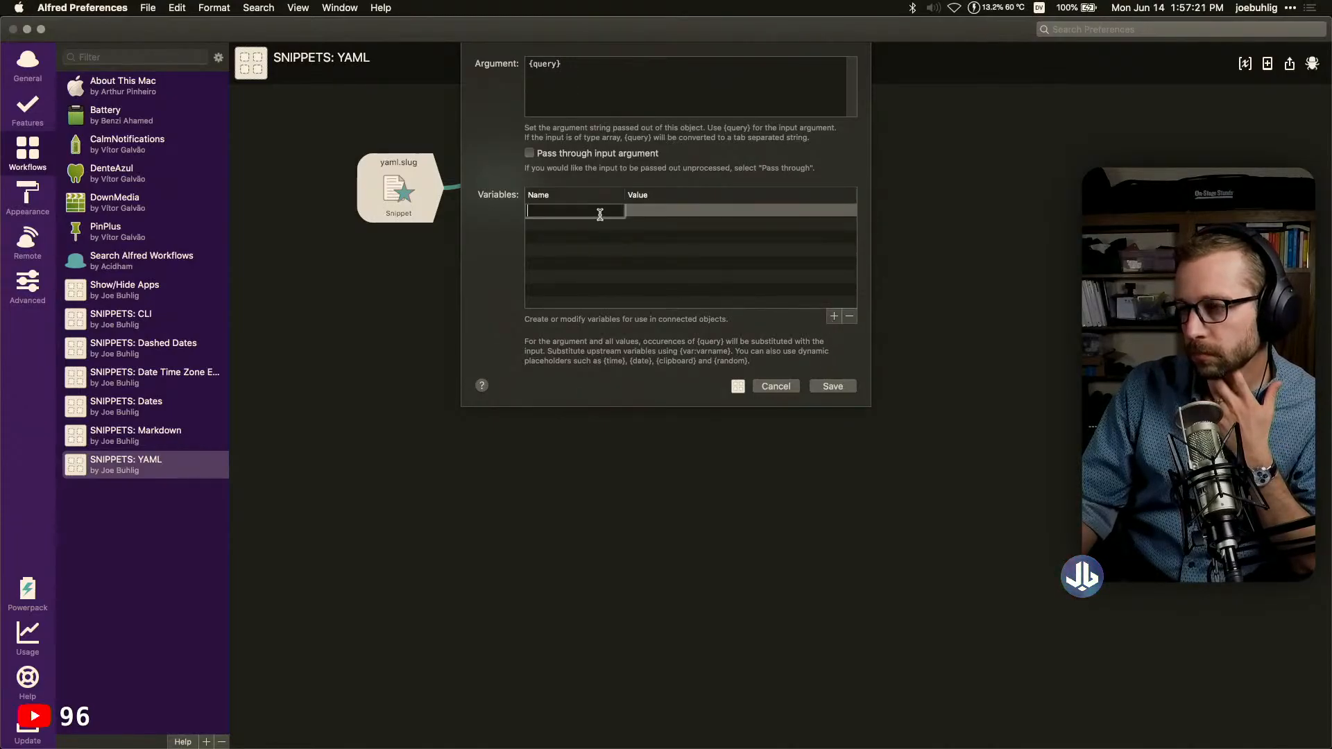
pyautogui.click(850, 318)
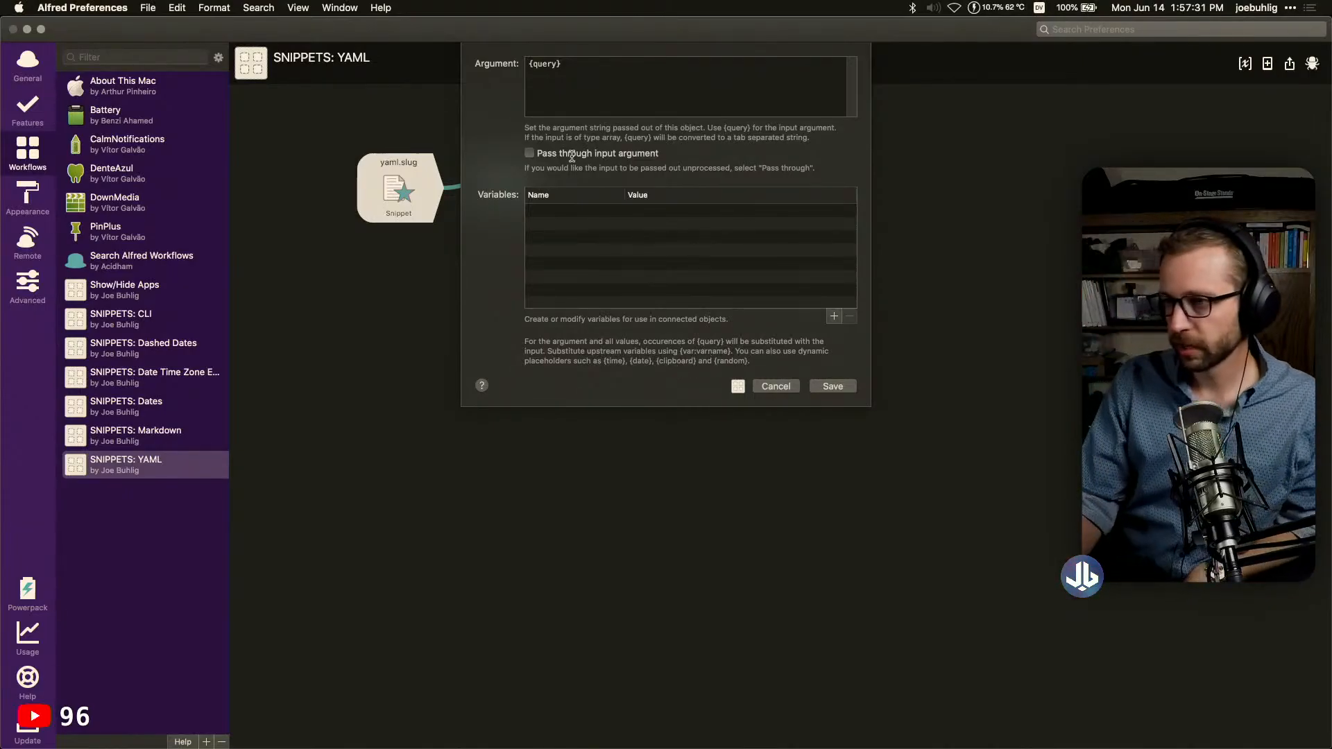
pyautogui.doubleClick(545, 63)
pyautogui.write('clip')
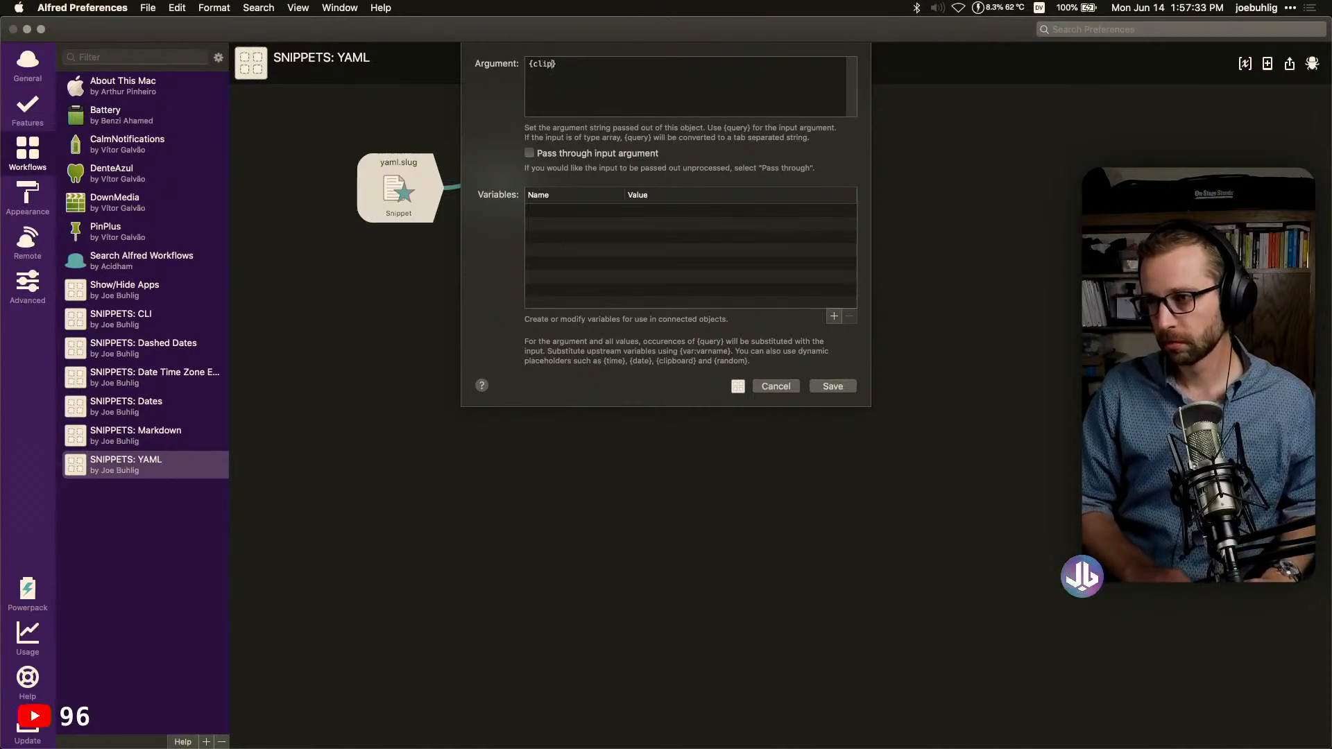
pyautogui.write('board')
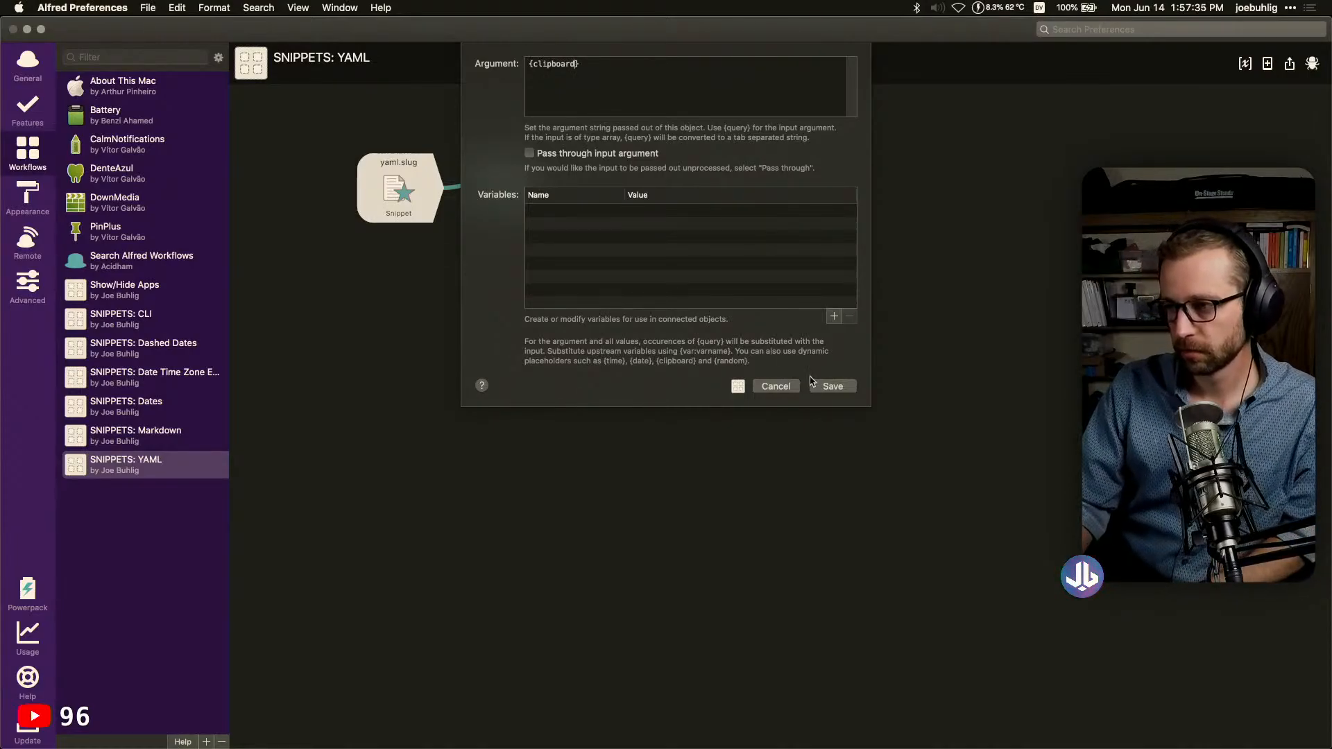
pyautogui.click(833, 386)
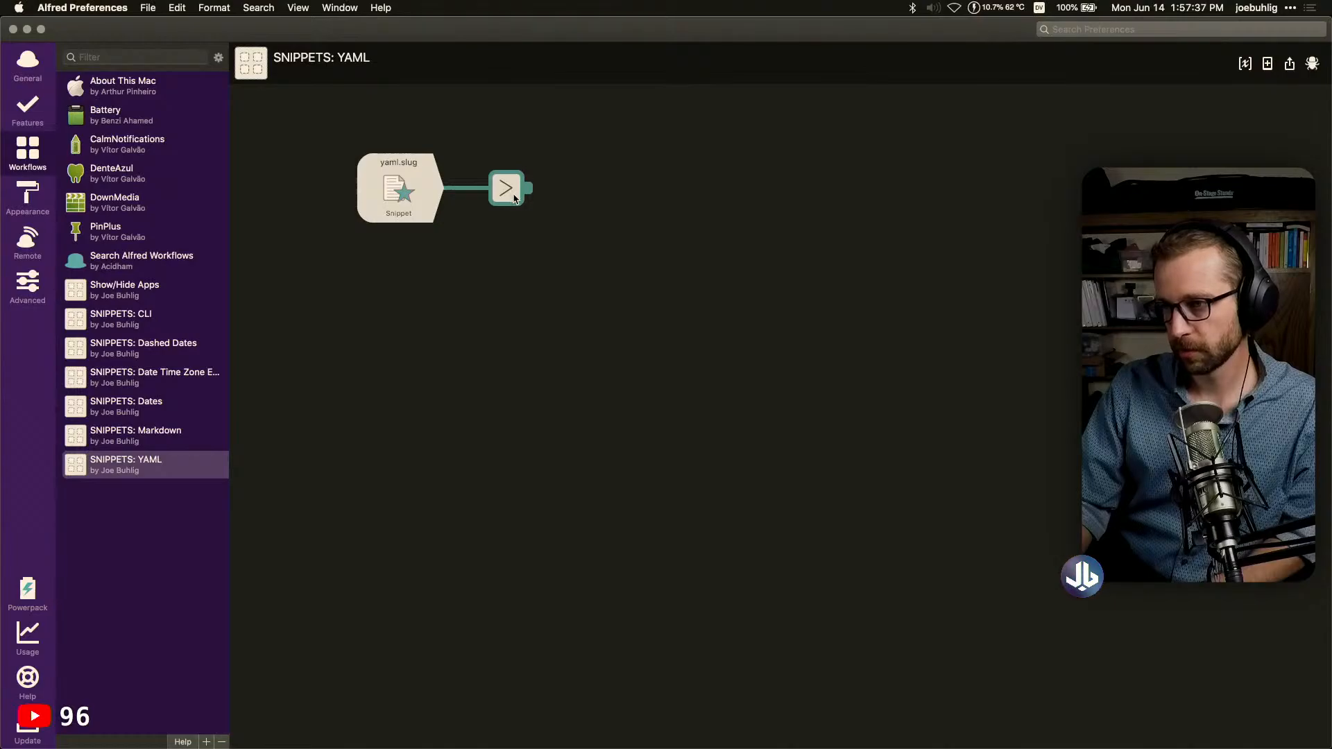
# Try the copied replace and split lines in a Run NSAppleScript action after the Arg and Vars object, and discard that action
pyautogui.moveTo(531, 188); pyautogui.dragTo(608, 189)
pyautogui.moveTo(678, 229)
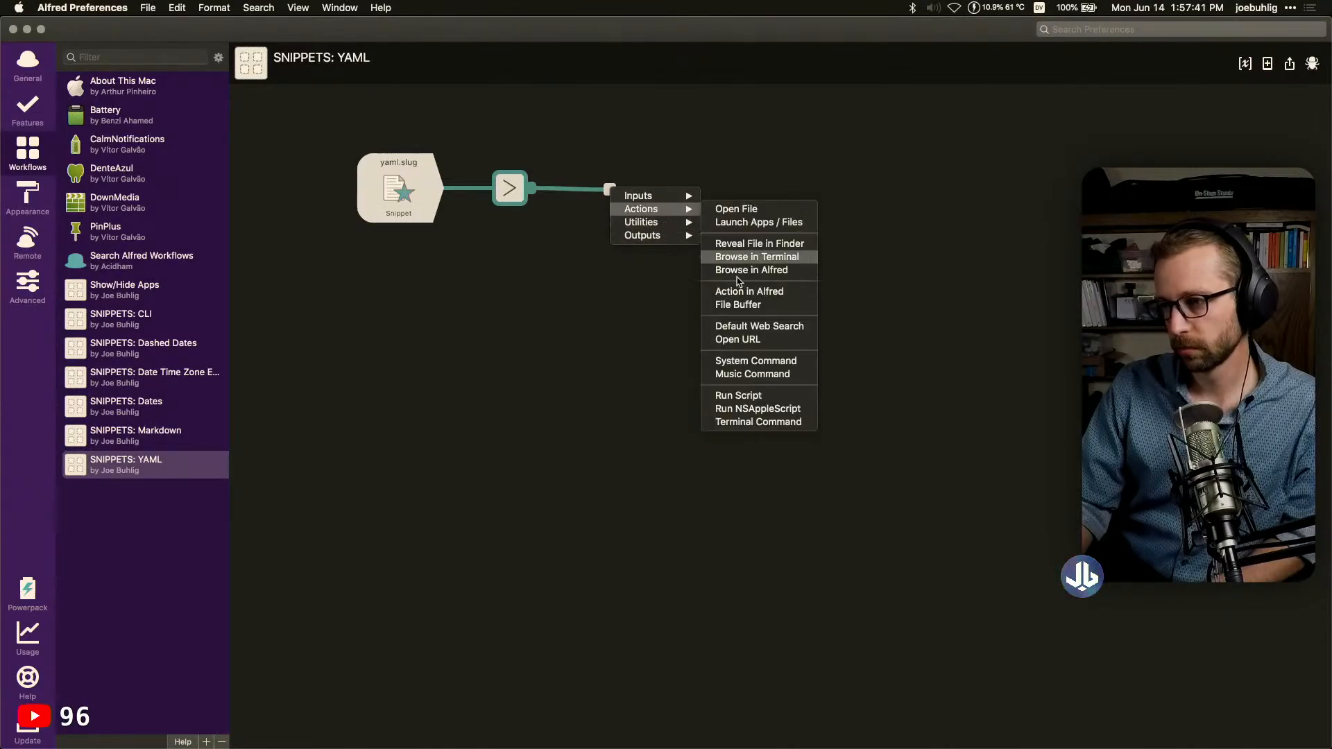
pyautogui.click(741, 409)
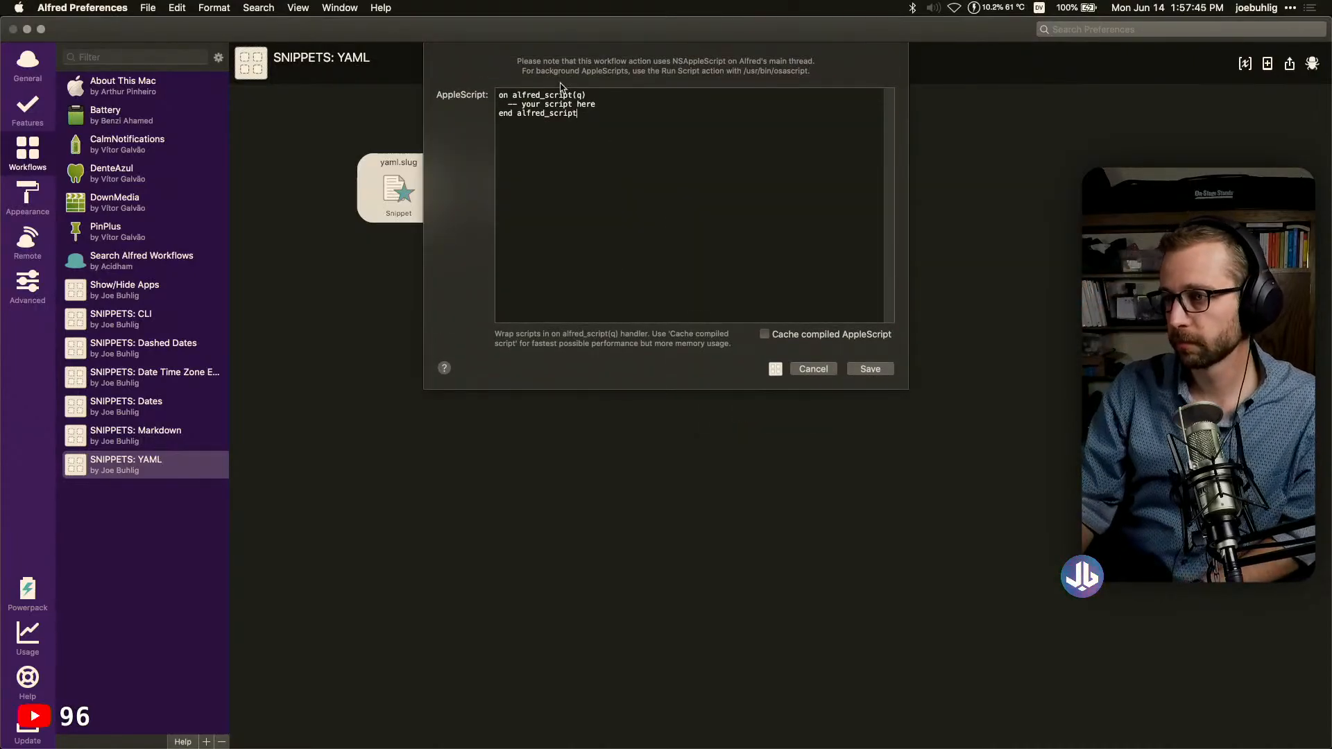
pyautogui.moveTo(612, 106); pyautogui.dragTo(495, 105)
pyautogui.write('text = text.replace(/[^\\w\\s]/gi, \'\'); var newtext = text.split(" ").join("-");')
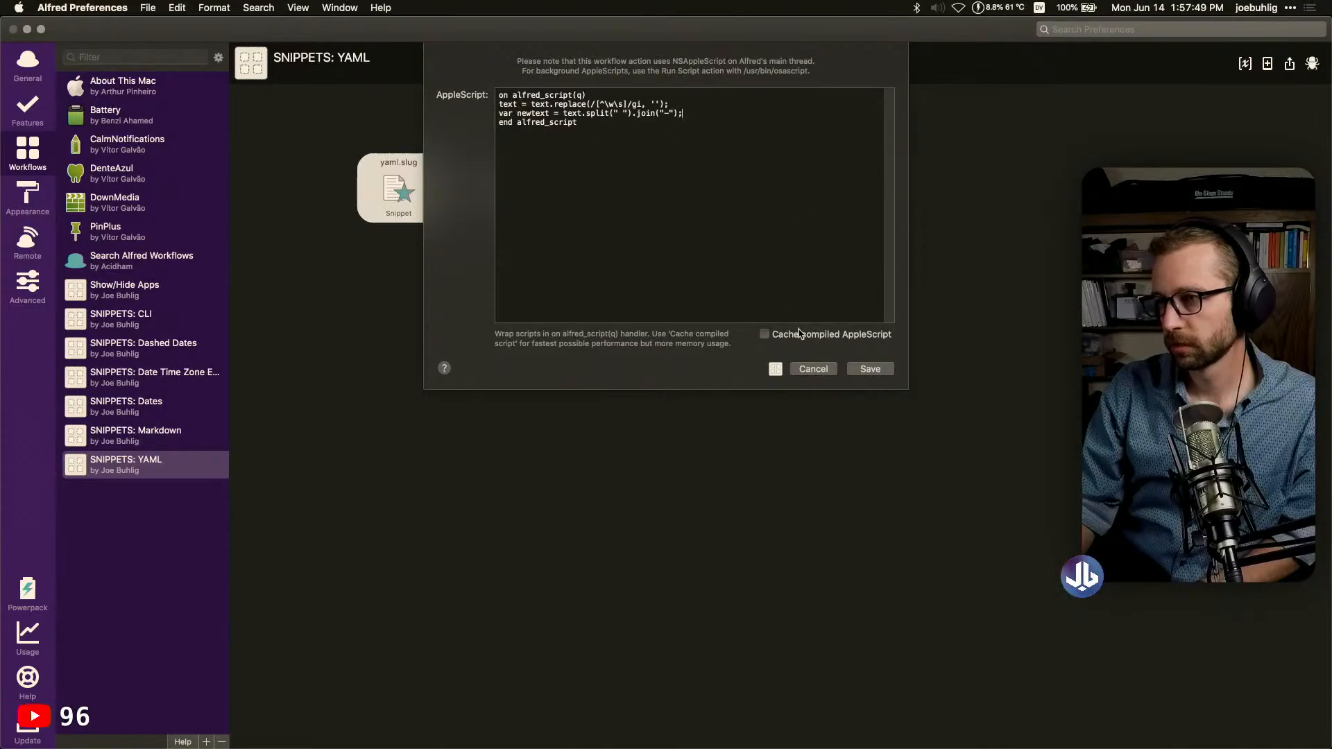
pyautogui.click(825, 368)
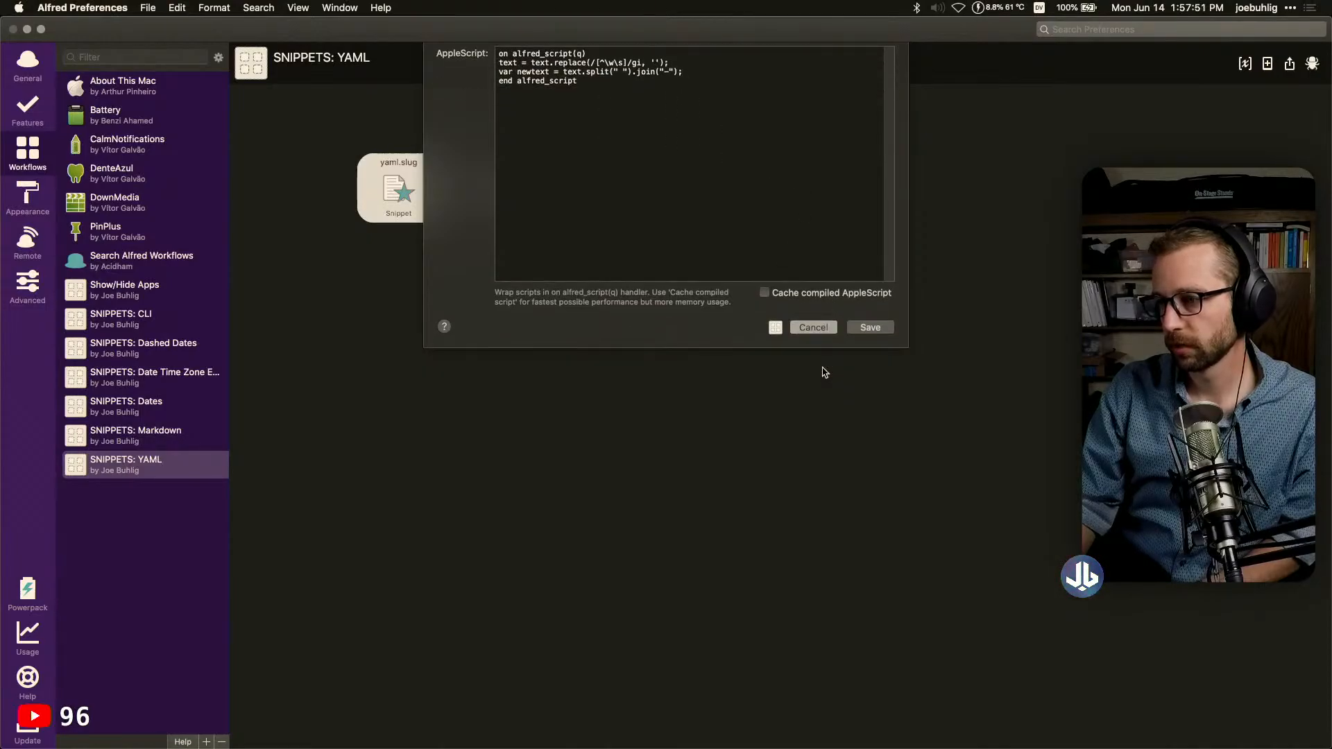
pyautogui.doubleClick(674, 191)
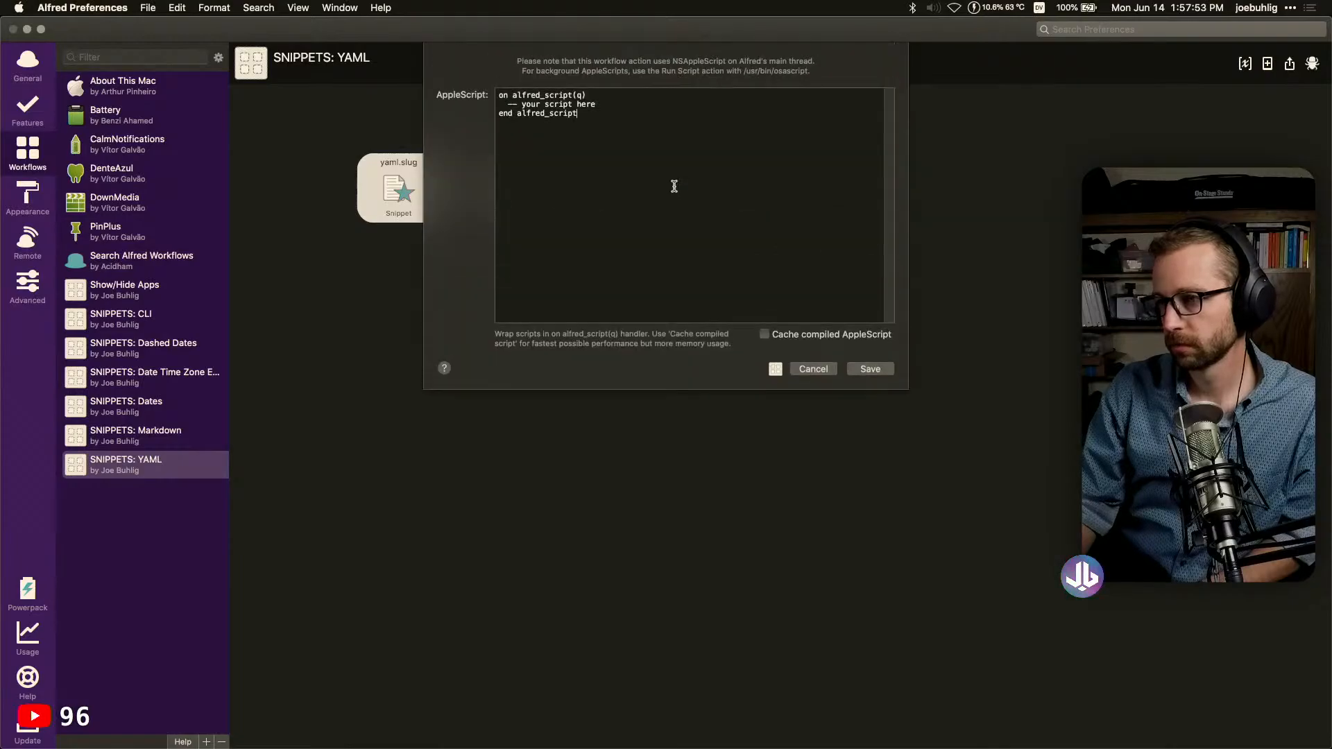
pyautogui.click(826, 369)
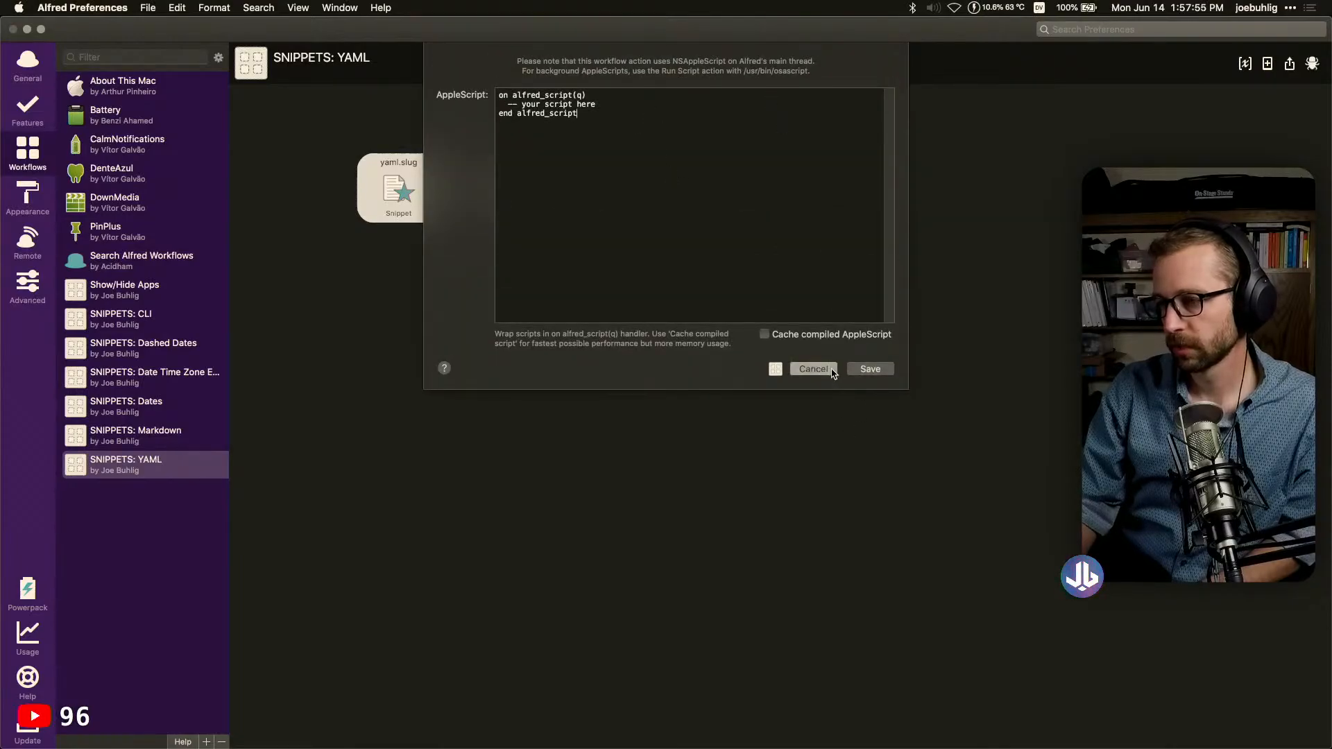
pyautogui.press('Delete')
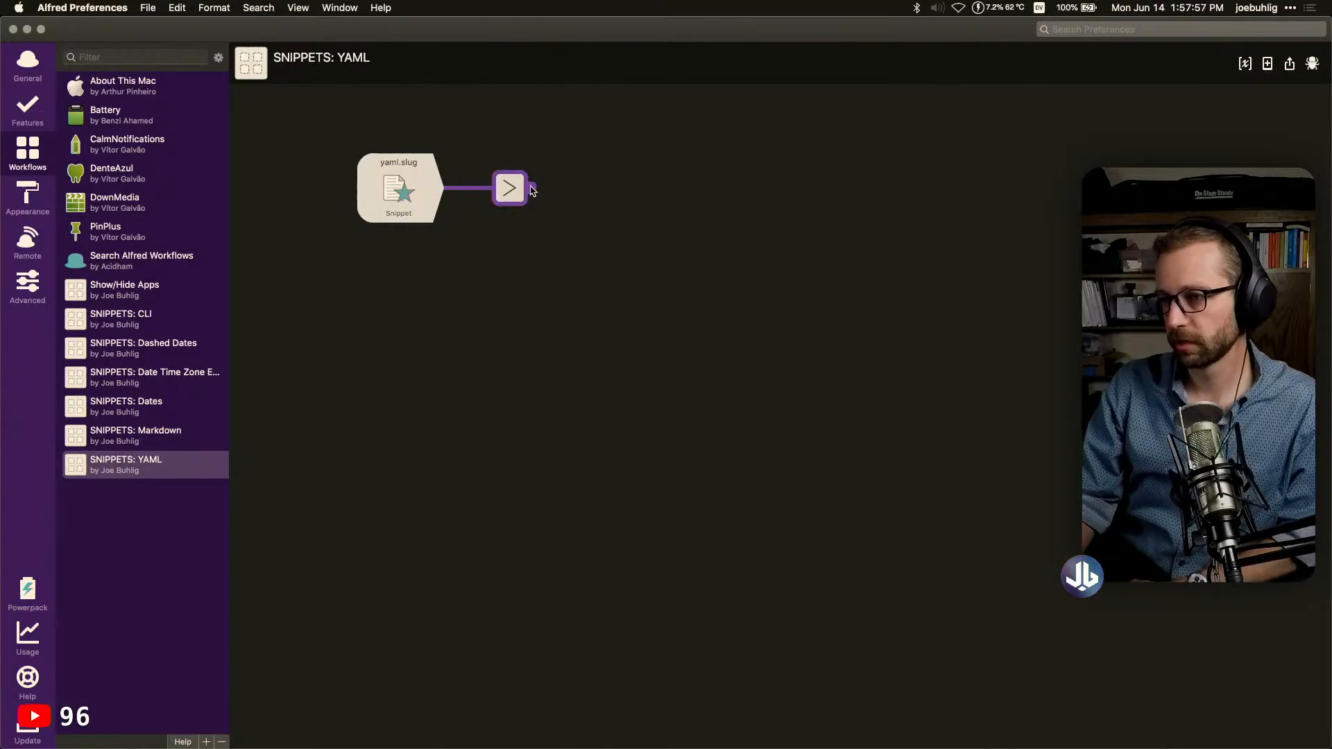
# Connect a Run Script action after the Arg and Vars object and set its language to /usr/bin/osascript (JS)
pyautogui.moveTo(530, 188); pyautogui.dragTo(741, 223)
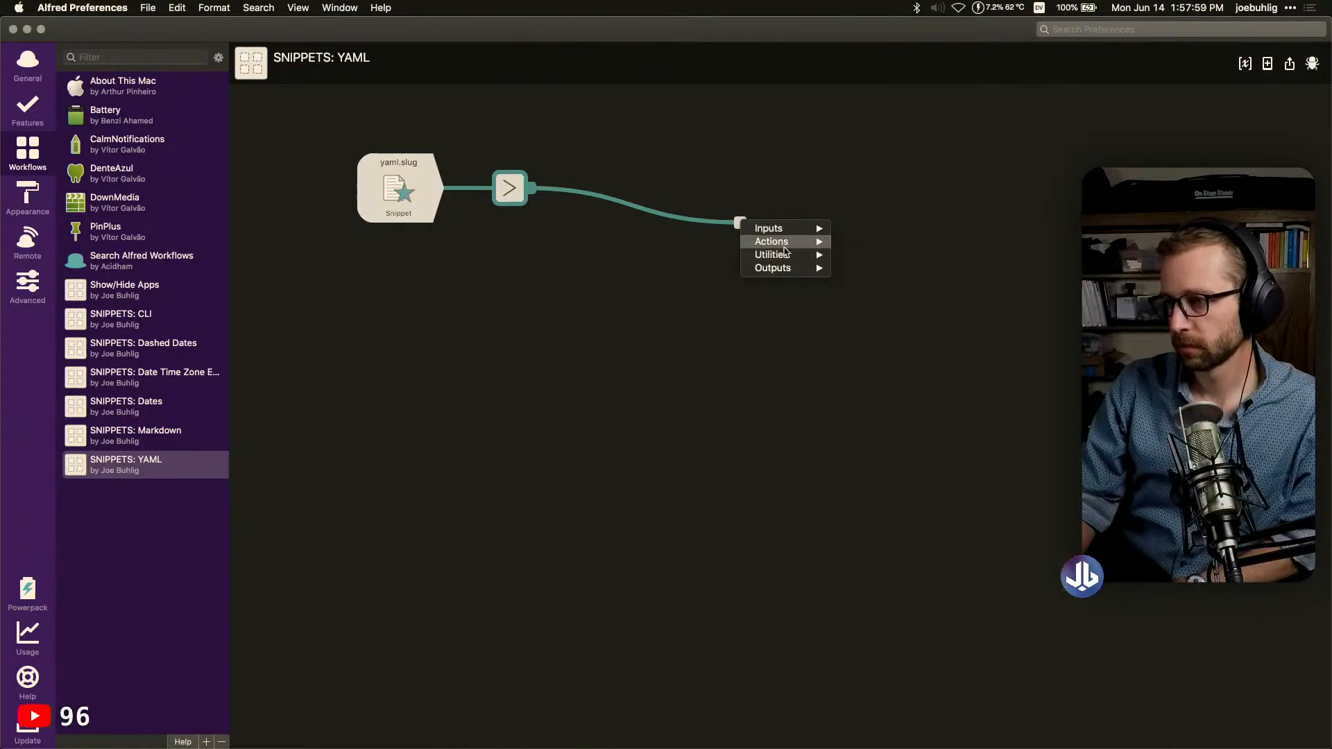
pyautogui.moveTo(785, 246)
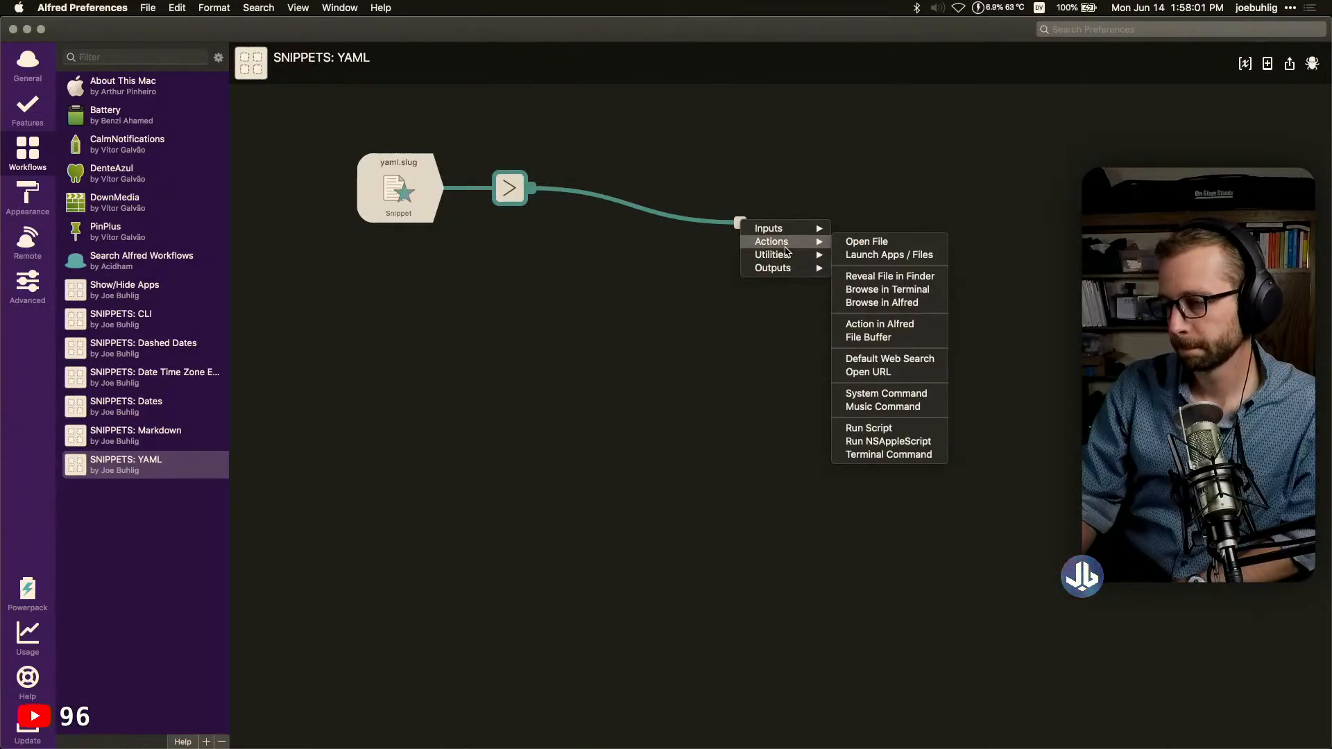
pyautogui.click(876, 428)
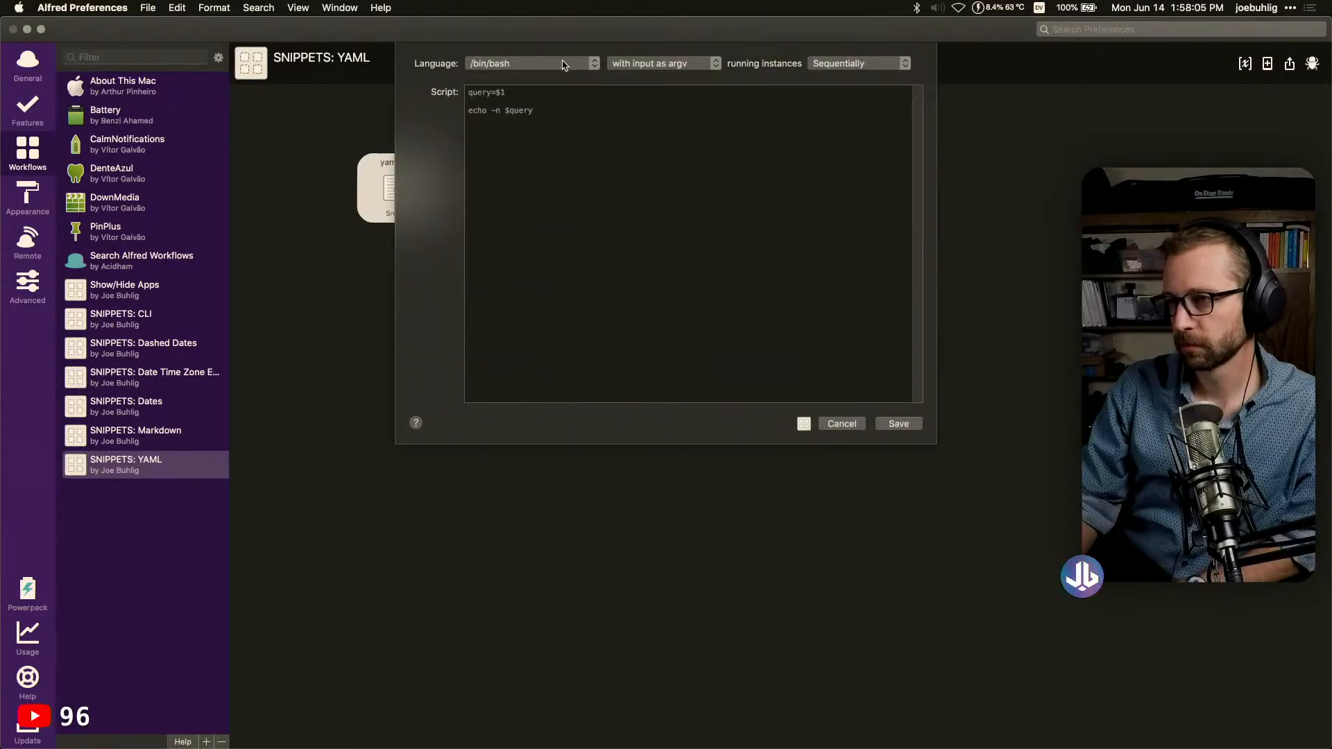
pyautogui.click(563, 66)
pyautogui.click(563, 158)
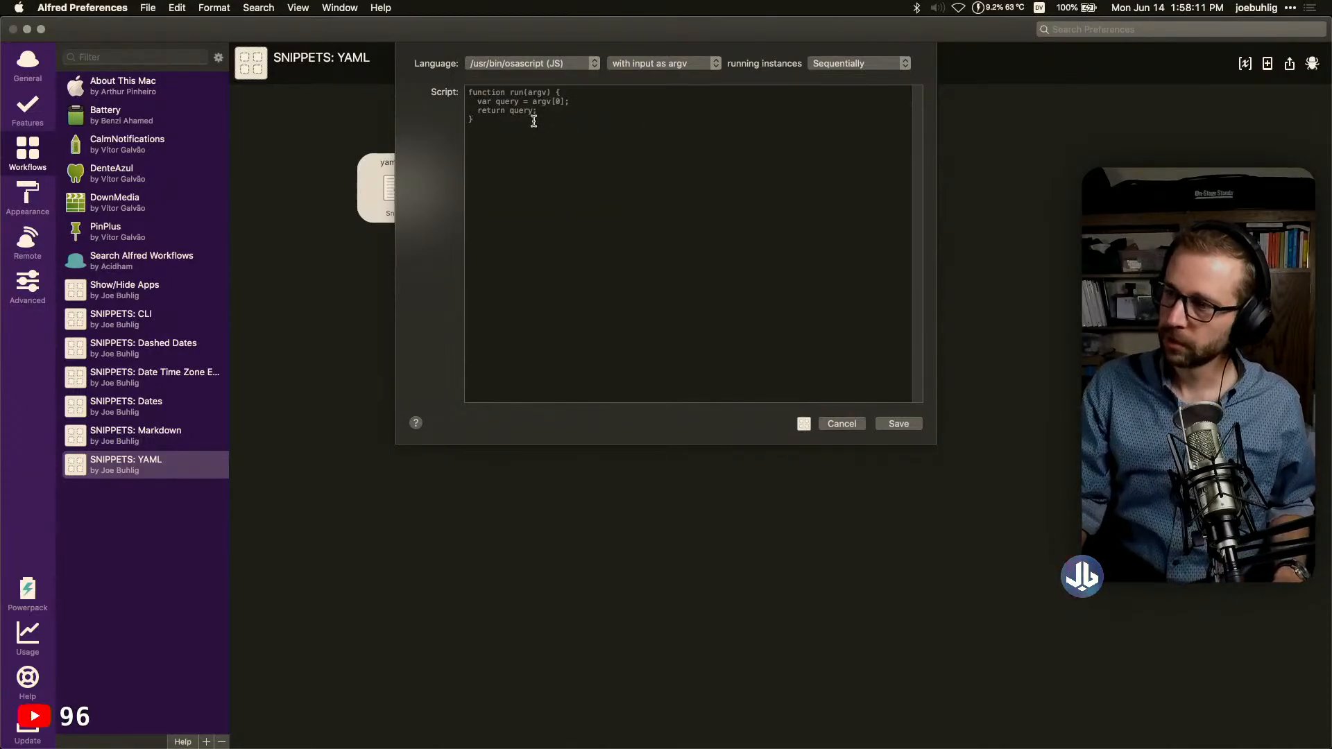
# Insert the copied text.replace and text.split lines from the clipboard history between the query declaration and the return statement
pyautogui.moveTo(548, 111); pyautogui.dragTo(455, 102)
pyautogui.click(606, 103)
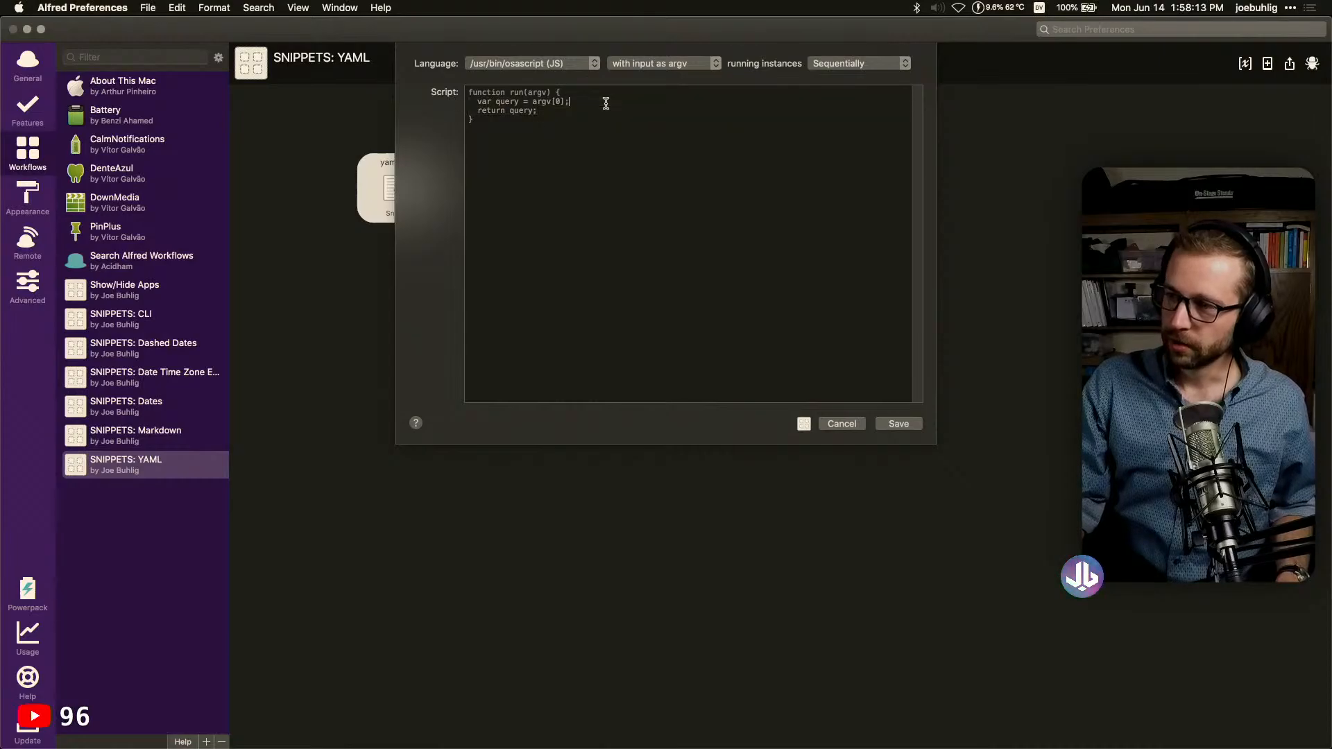
pyautogui.press('Return')
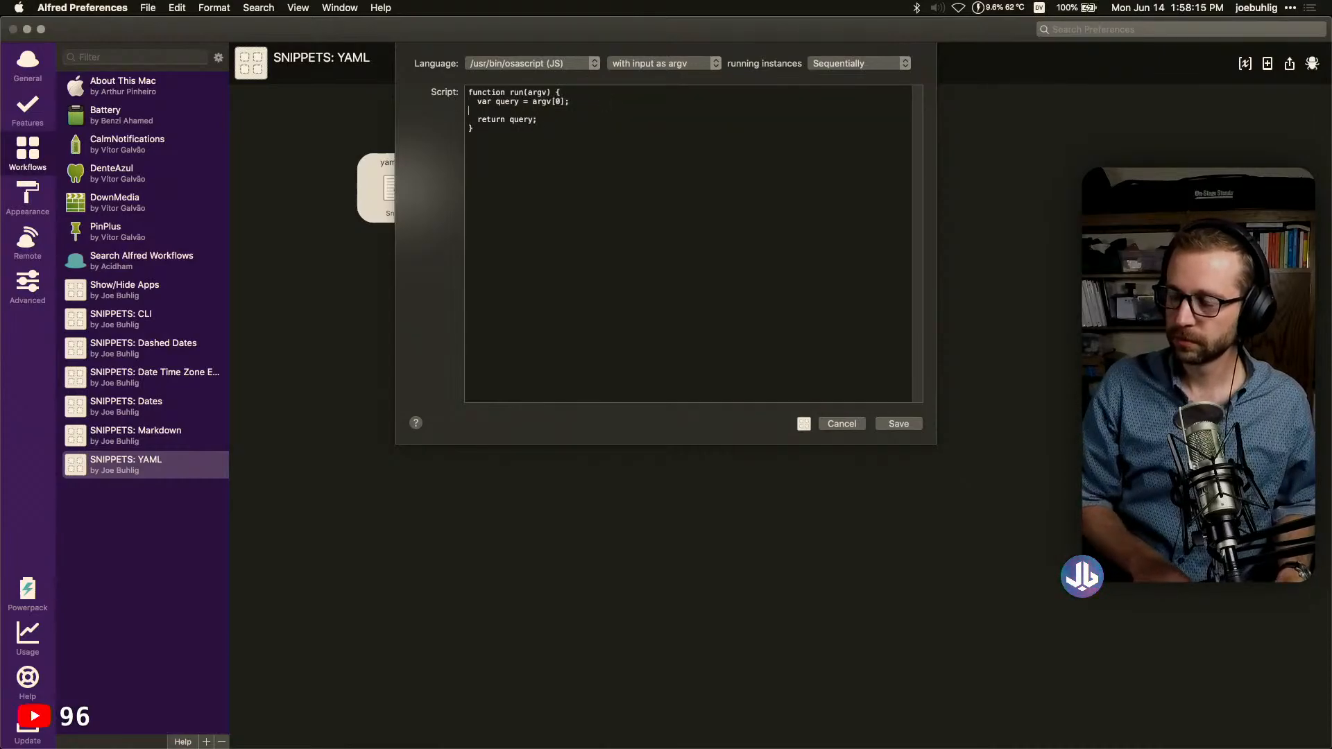
pyautogui.press('alt+super+c')
pyautogui.press('Down')
pyautogui.press('Return')
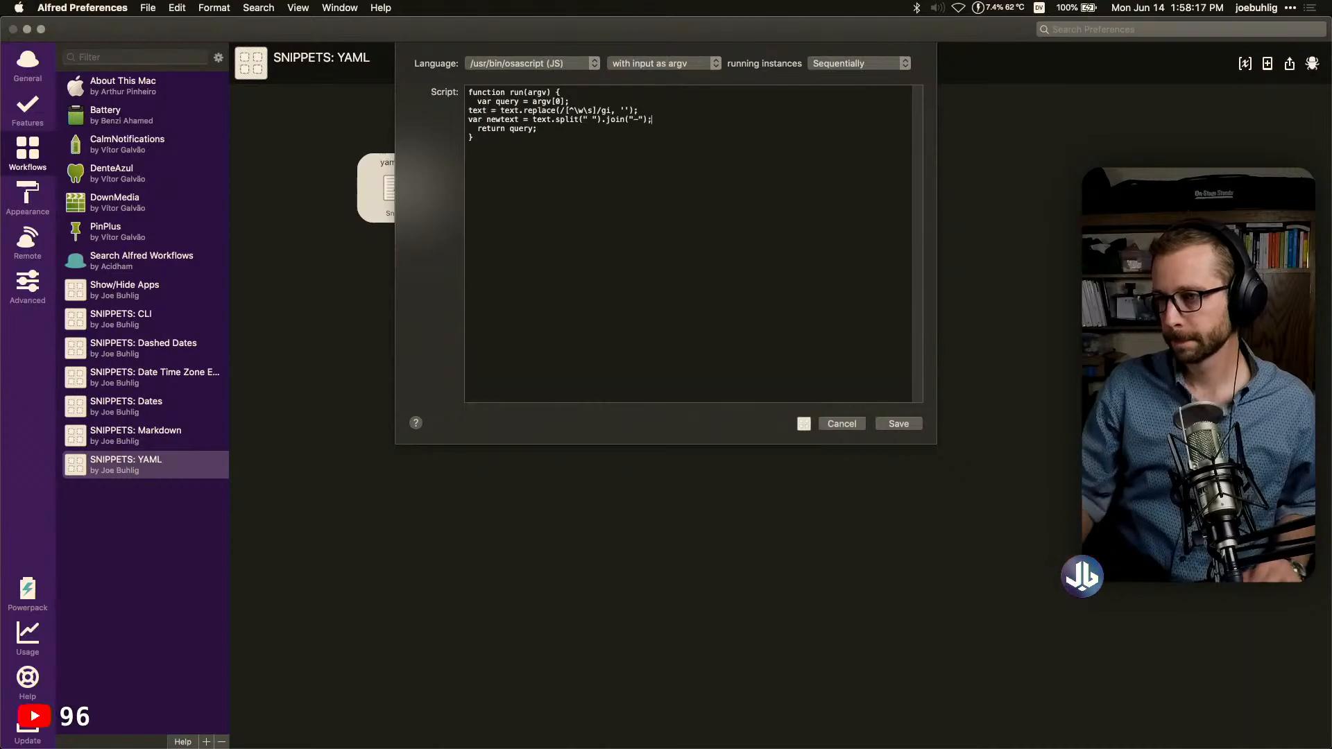
# Change text.replace to query.replace in the script's replace line
pyautogui.doubleClick(509, 111)
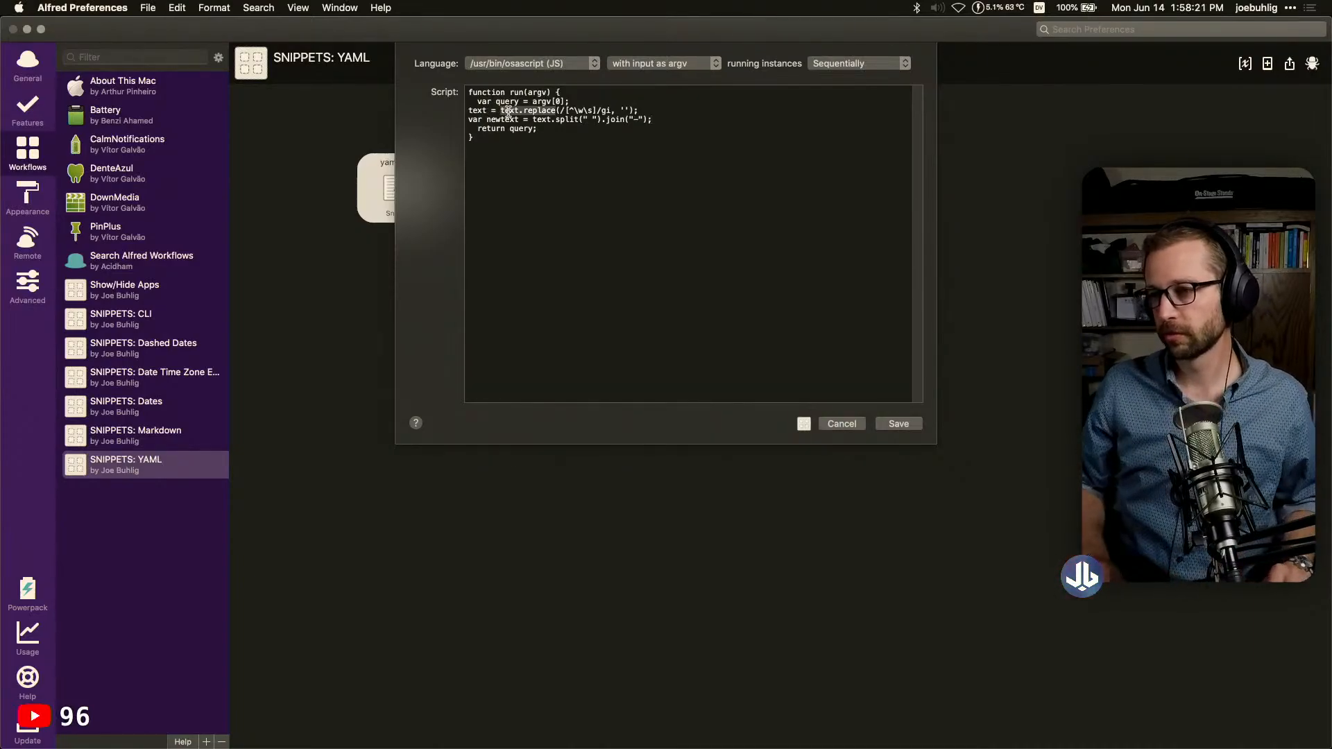
pyautogui.press('Left')
pyautogui.hotkey('alt', 'shift', 'Right')
pyautogui.press('Left')
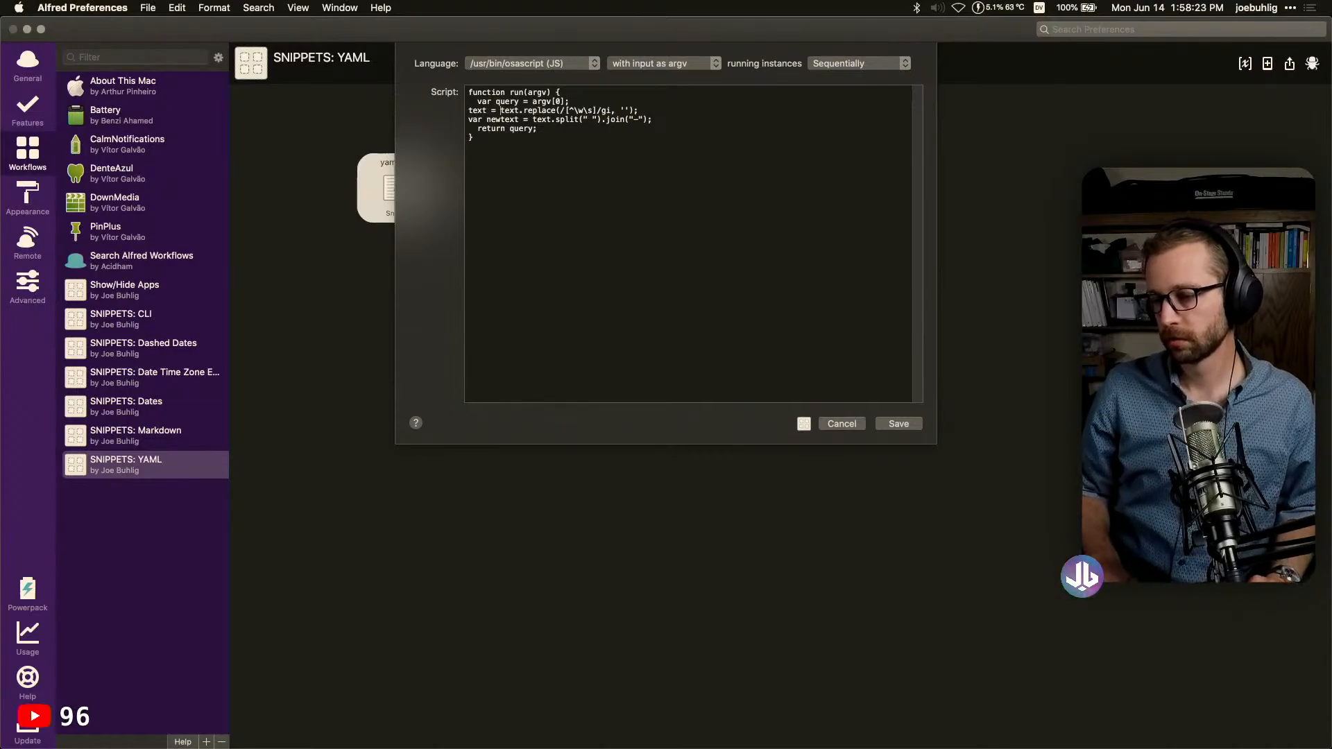
pyautogui.hotkey('alt', 'shift', 'Right')
pyautogui.write('query')
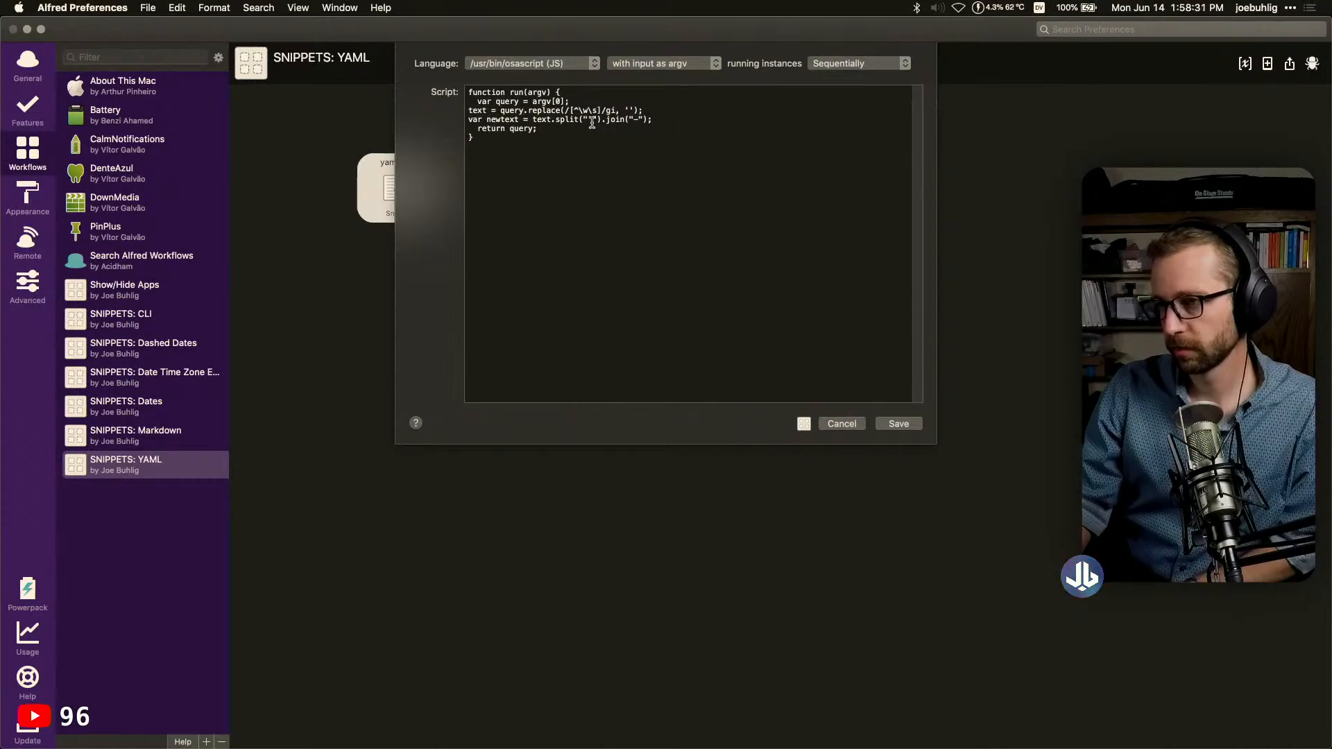
# Indent the four lines inside the run function by one tab to align them, and save the Run Script action
pyautogui.press('Tab')
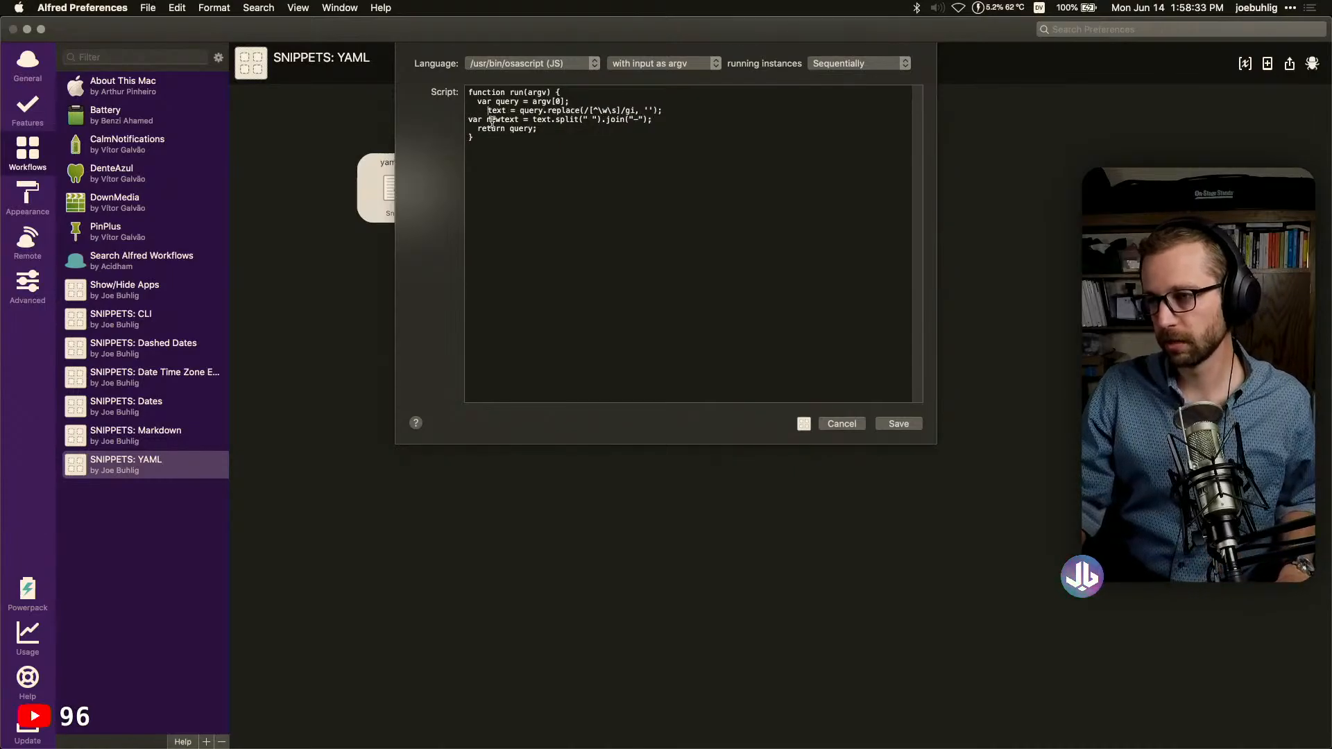
pyautogui.click(478, 102)
pyautogui.press('Tab')
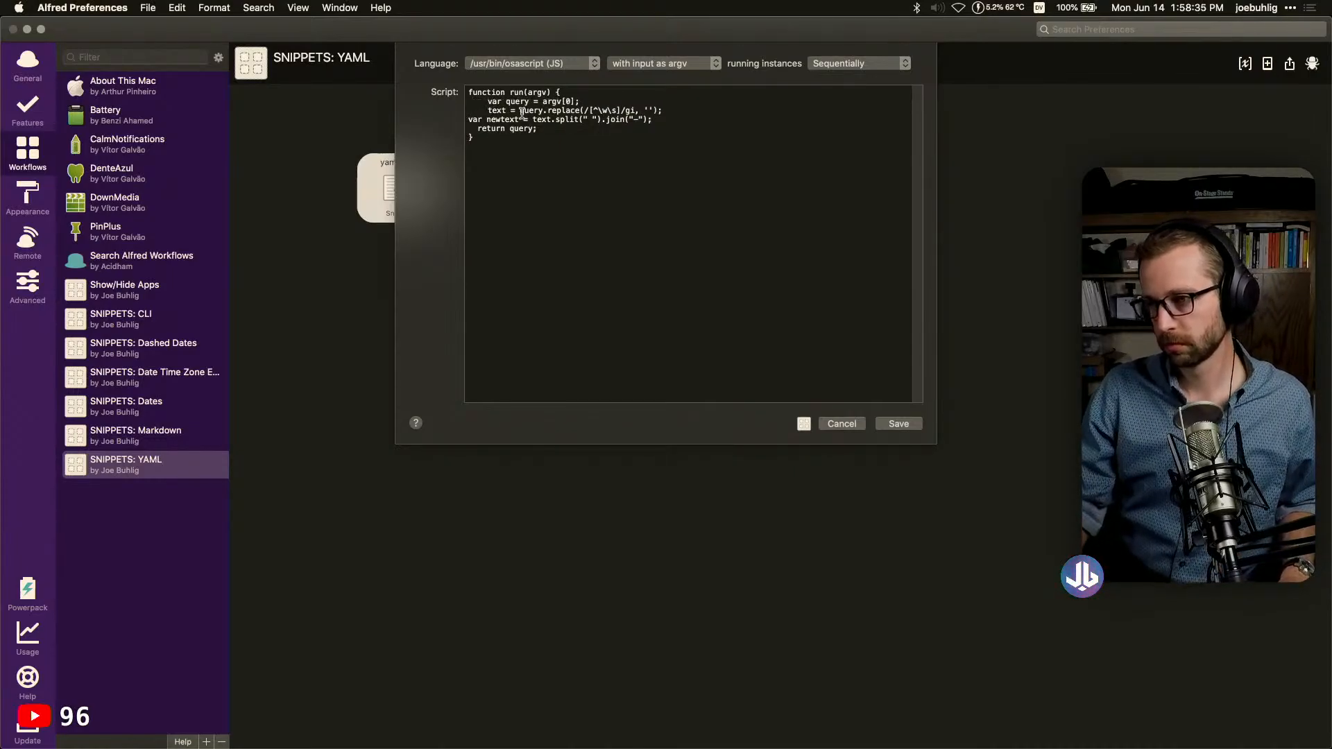
pyautogui.click(469, 119)
pyautogui.press('Tab')
pyautogui.click(477, 128)
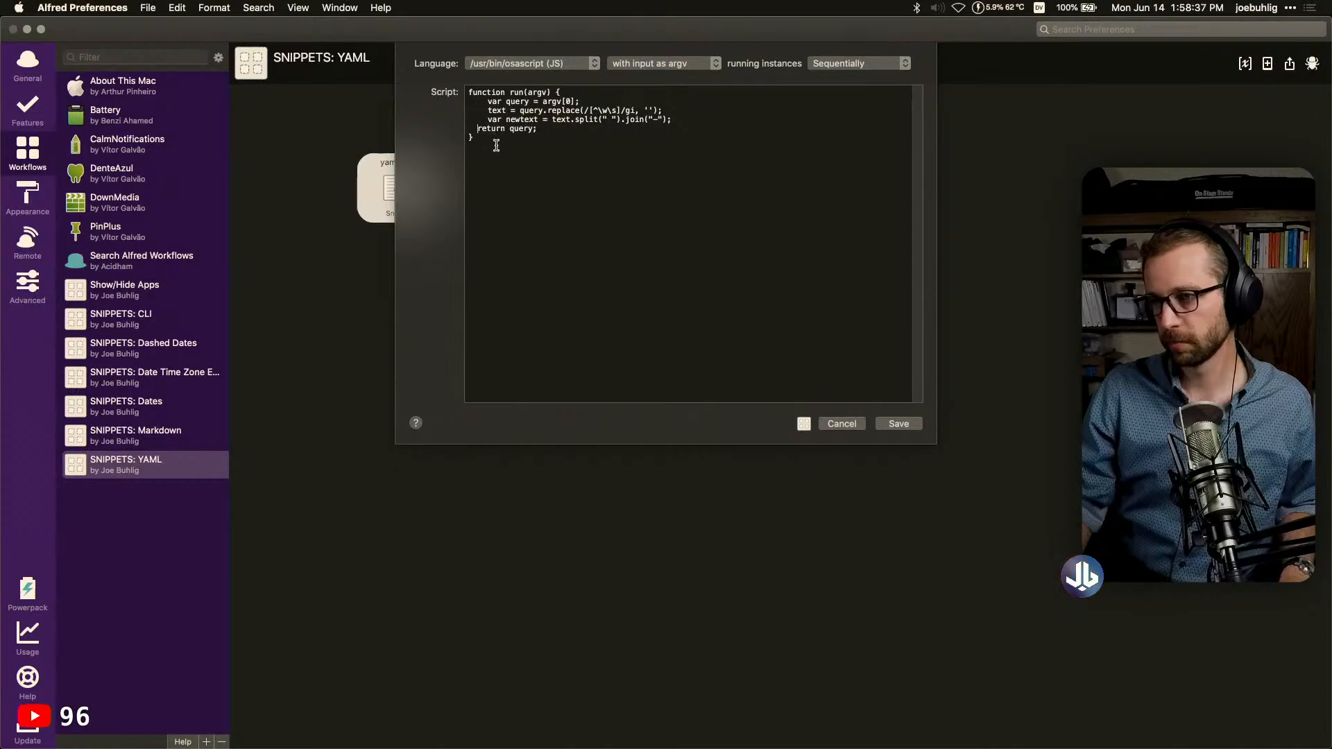
pyautogui.press('Tab')
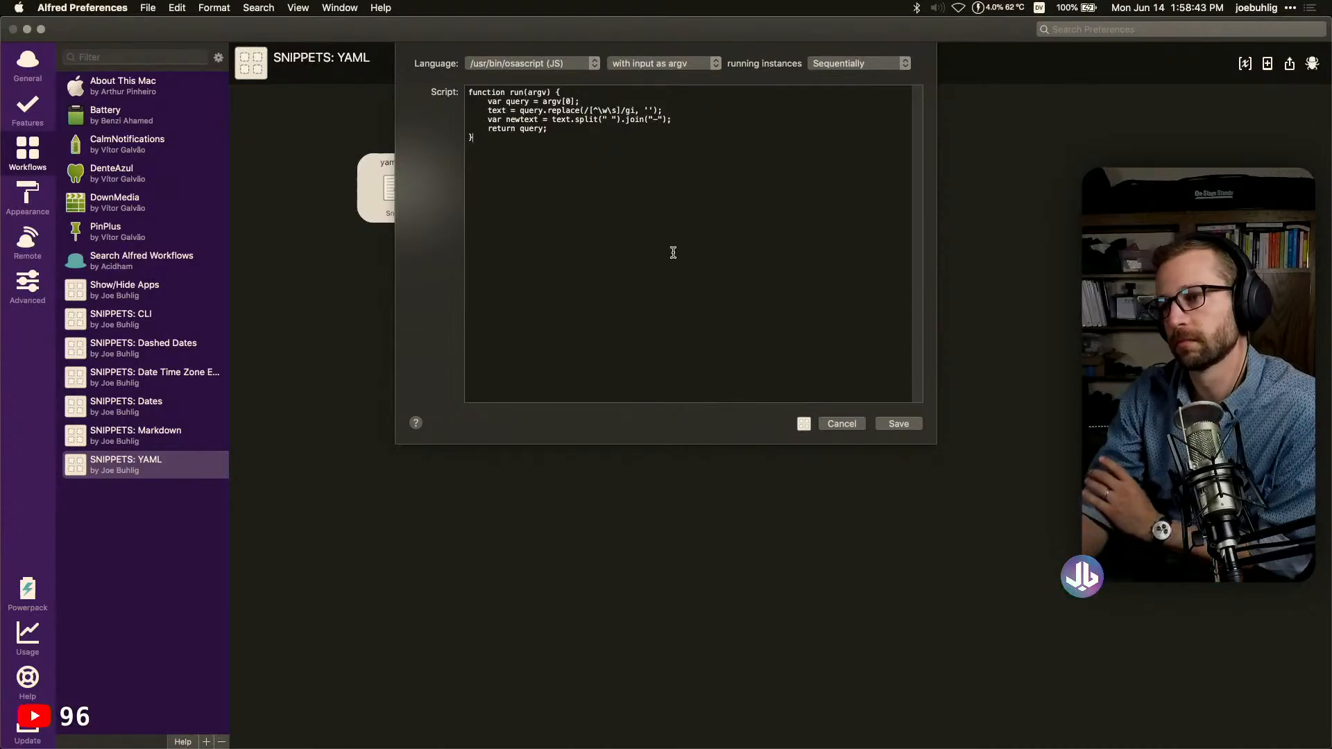
pyautogui.click(722, 269)
pyautogui.click(897, 424)
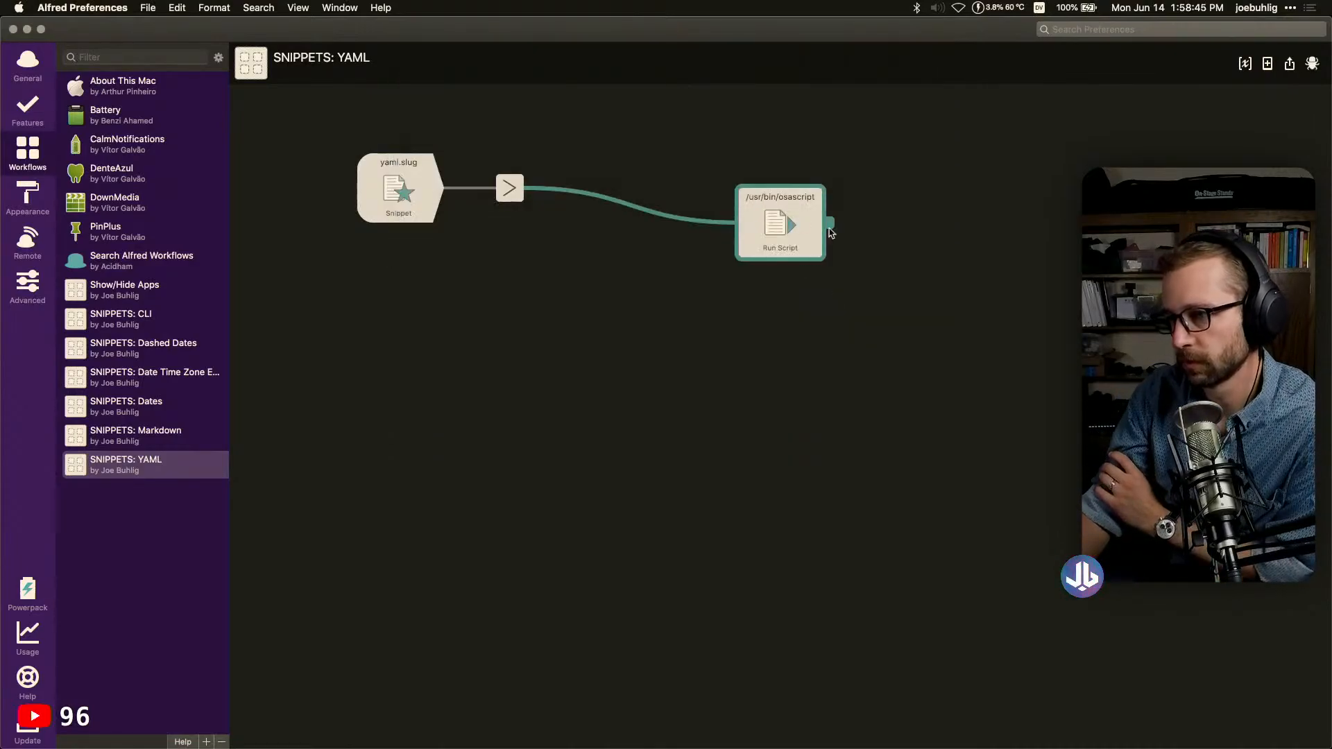
# Align Run Script with the trigger row and connect a Copy to Clipboard output of {query} that automatically pastes to the front most app
pyautogui.moveTo(749, 229); pyautogui.dragTo(808, 179)
pyautogui.moveTo(851, 215)
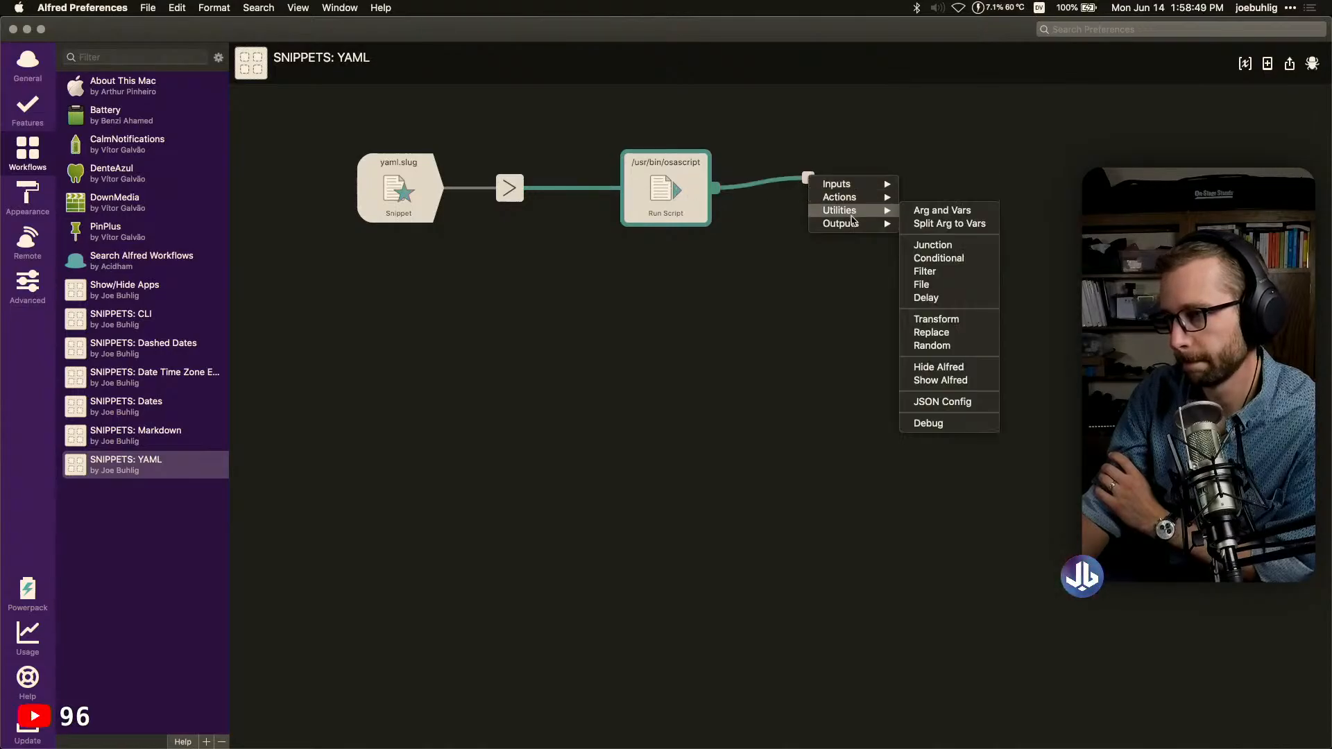
pyautogui.click(958, 259)
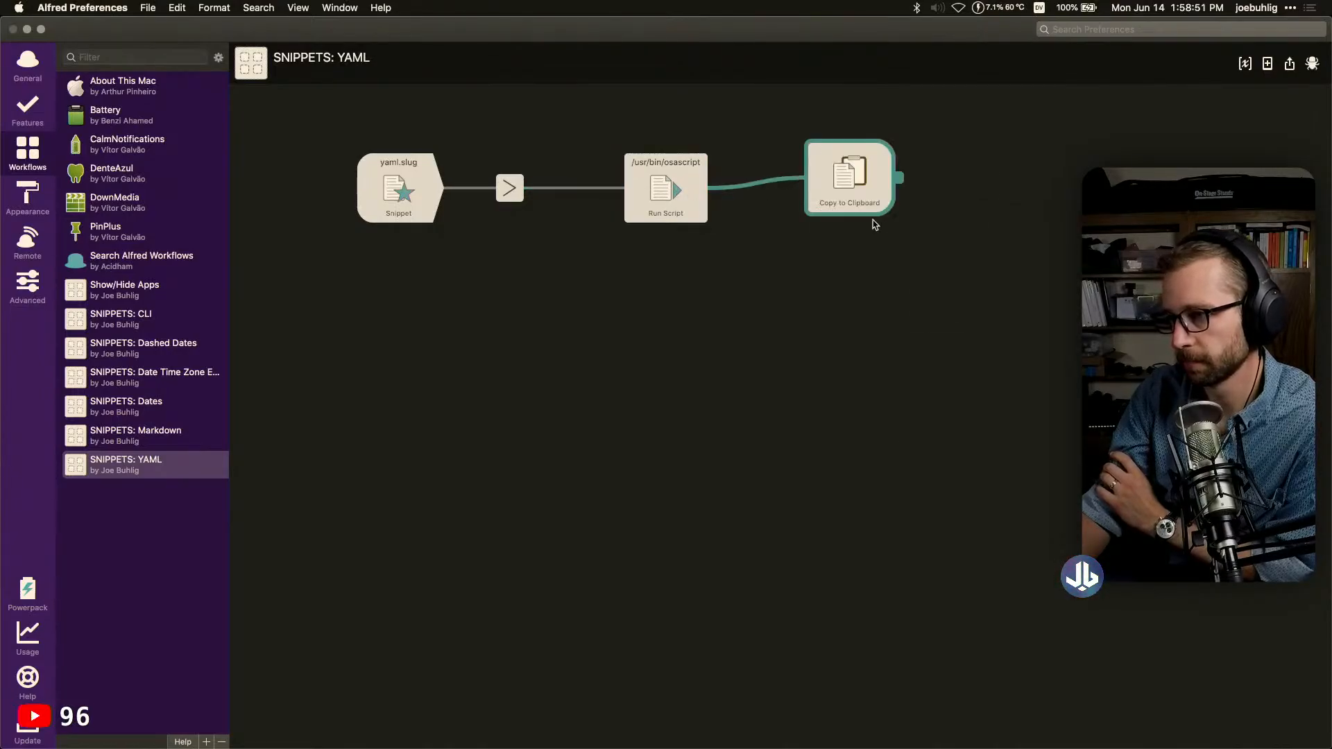
pyautogui.click(490, 314)
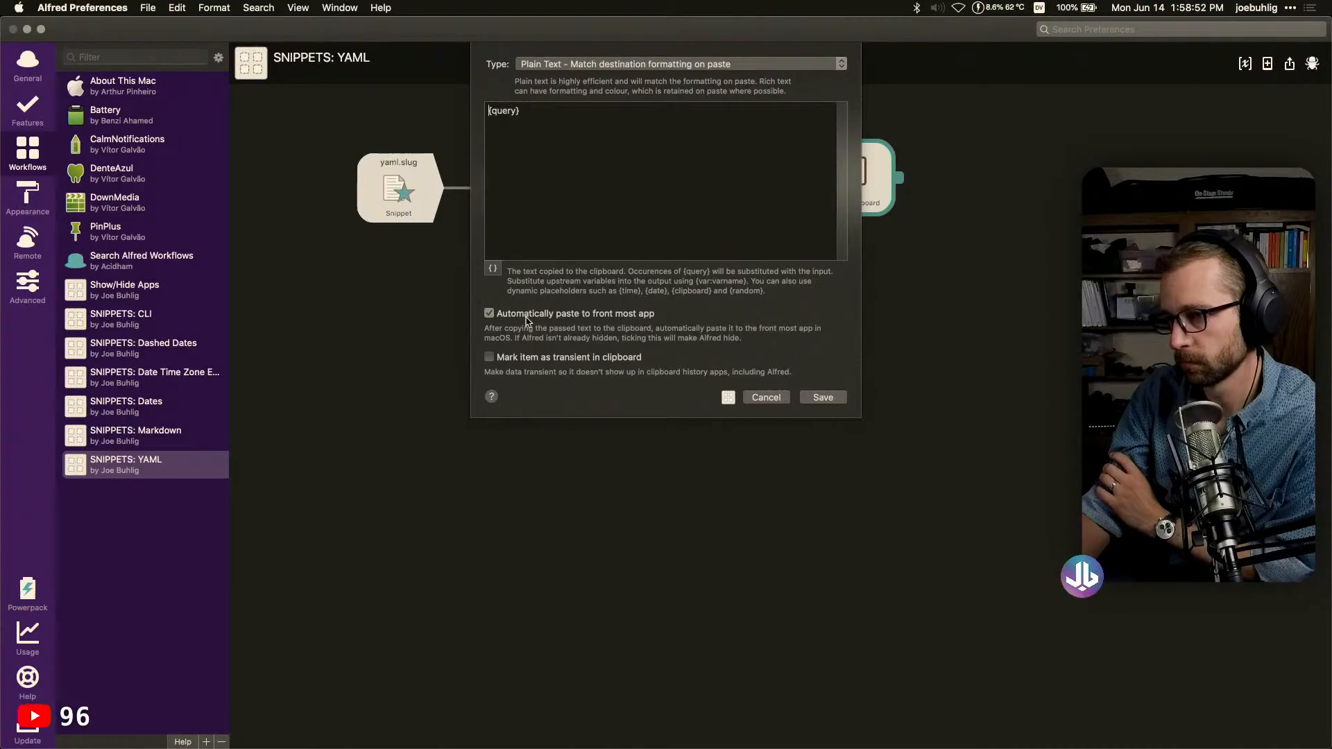
pyautogui.click(823, 397)
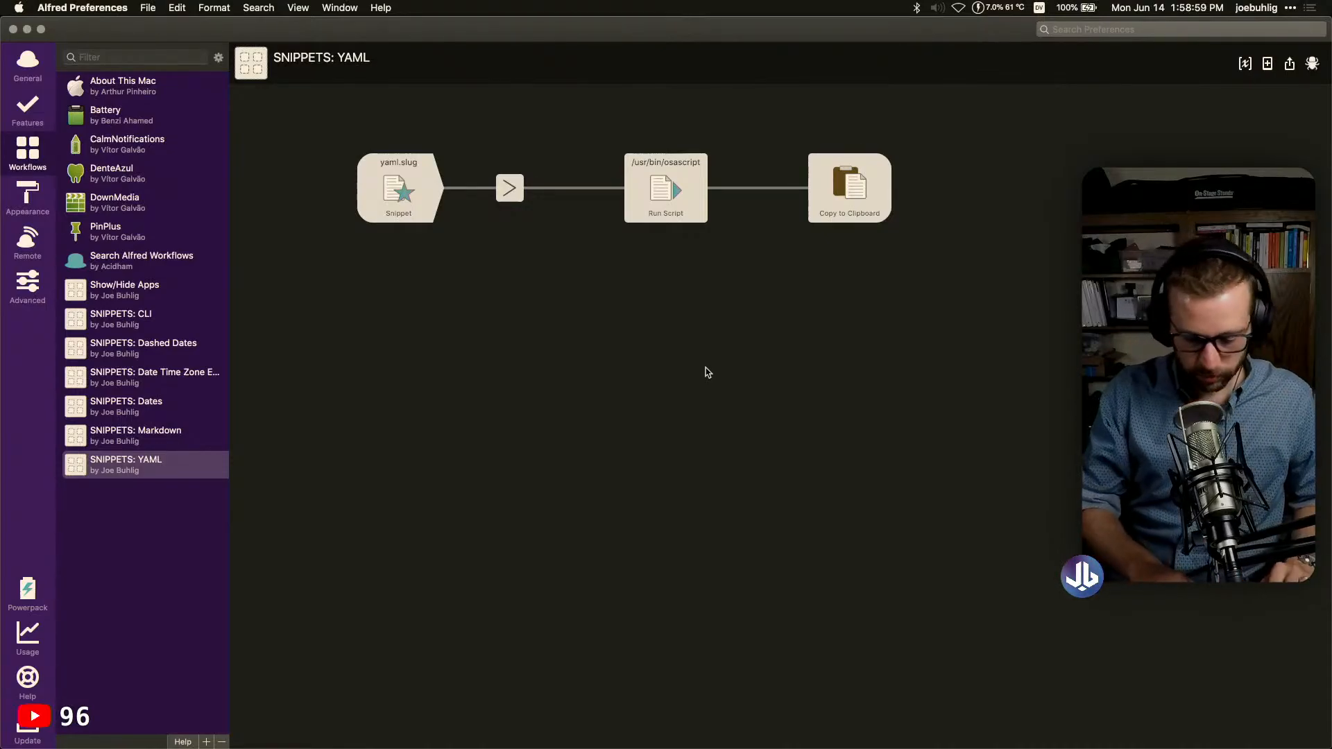
# Switch to Drafts and replace the note's text with a capitalised test sentence saying hello to someone and calling him a Cool Guy
pyautogui.press('super+Tab')
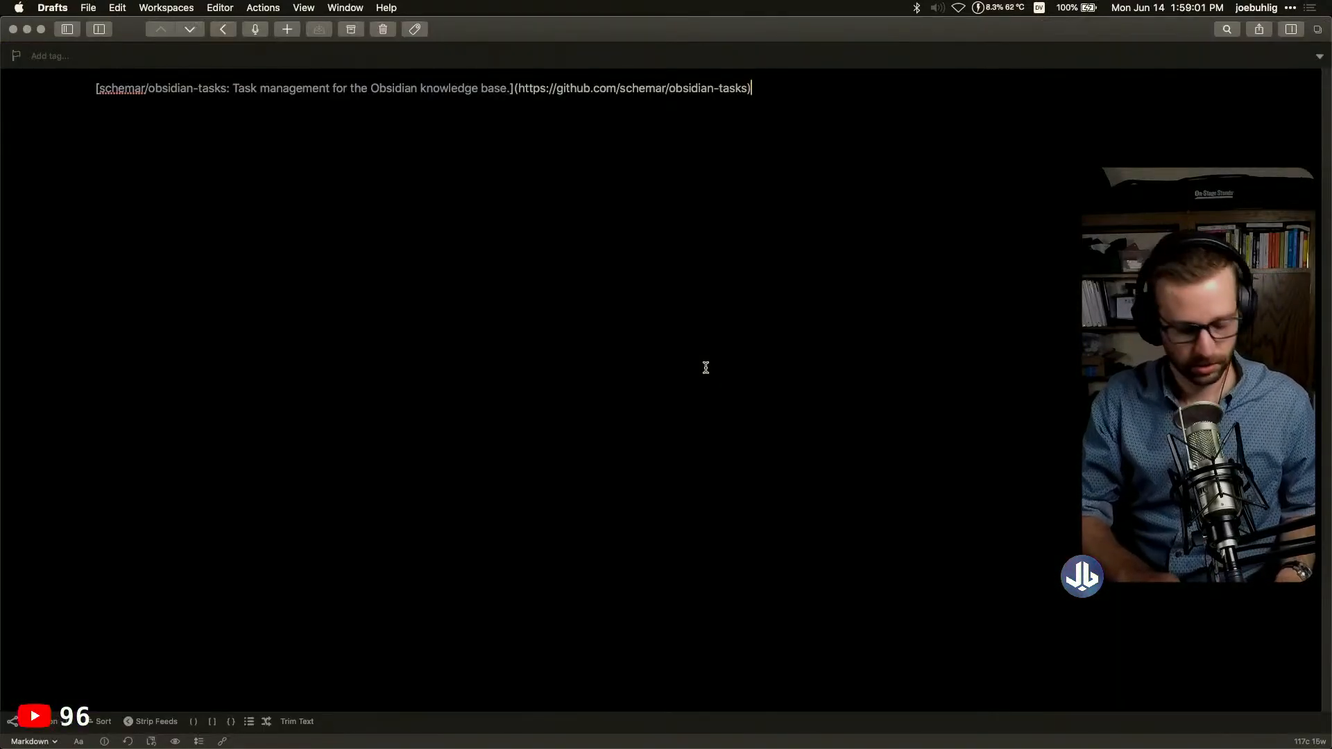
pyautogui.press('super+a')
pyautogui.press('BackSpace')
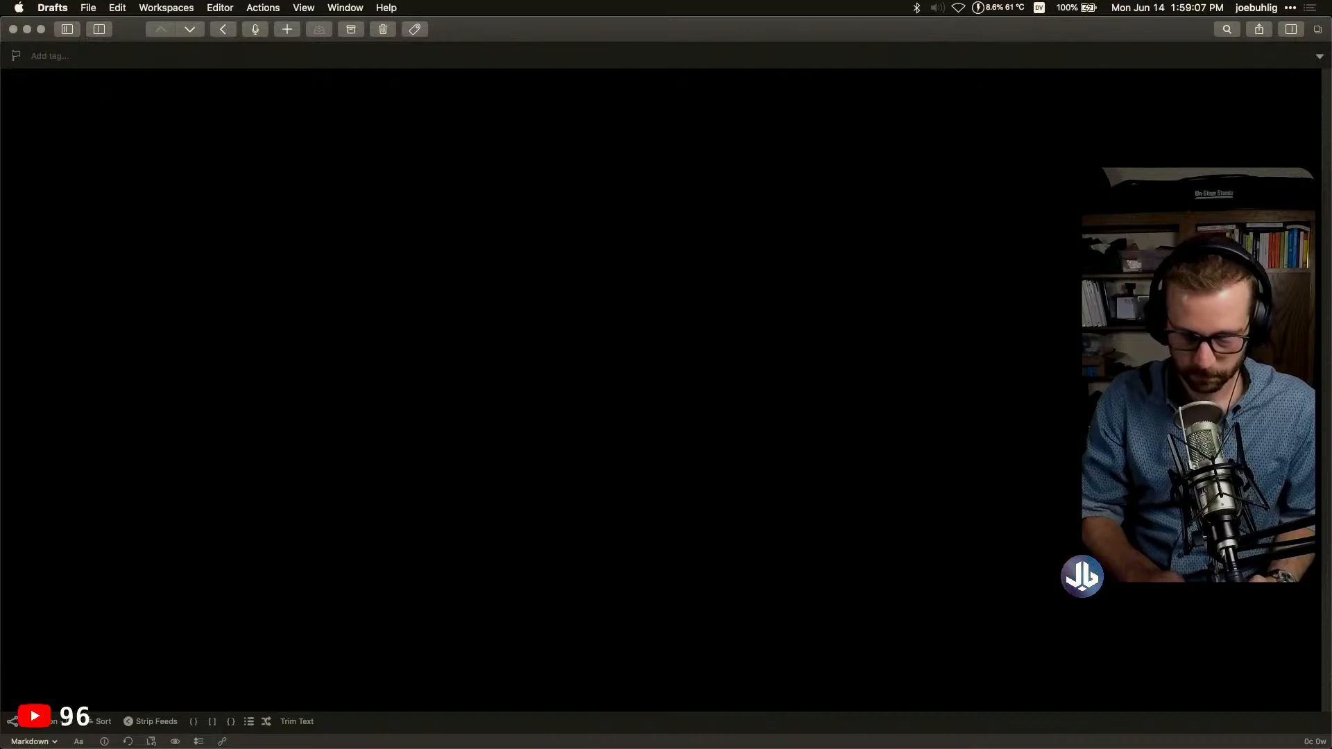
pyautogui.write('Say Hello t')
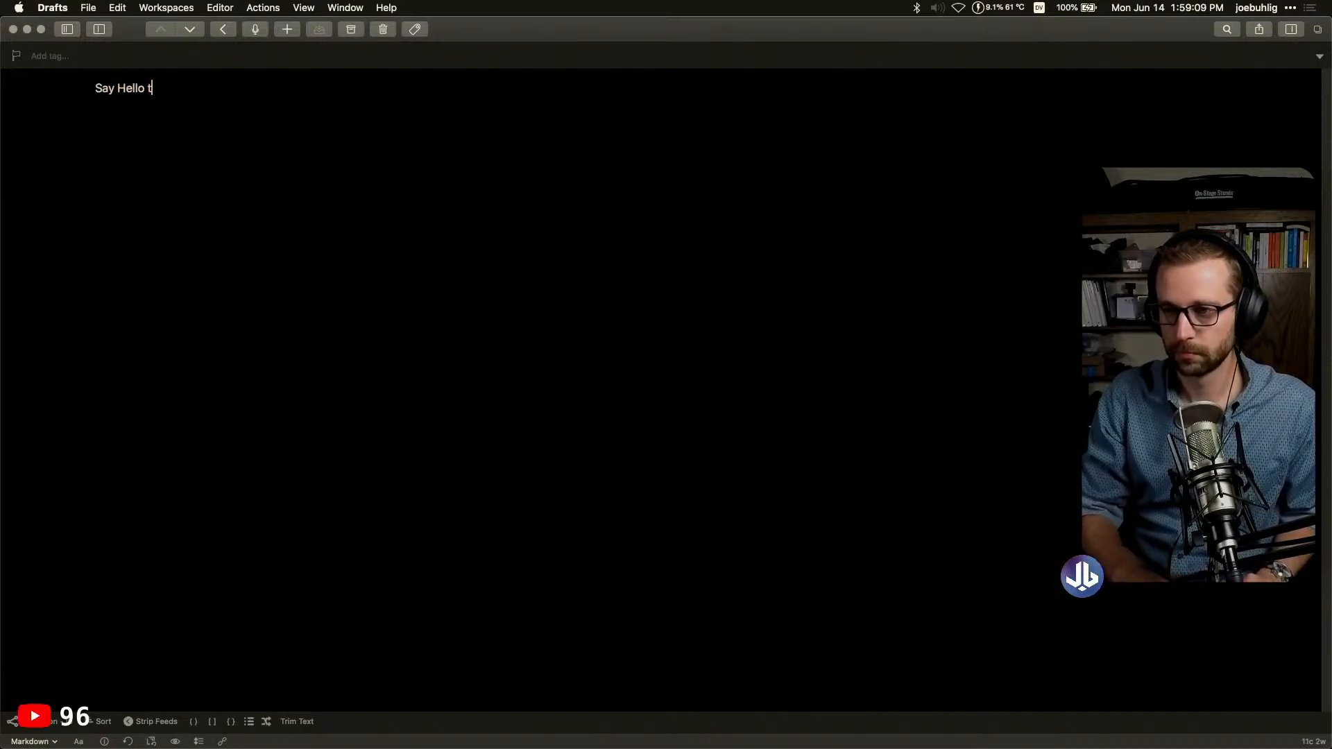
pyautogui.write('o Blak')
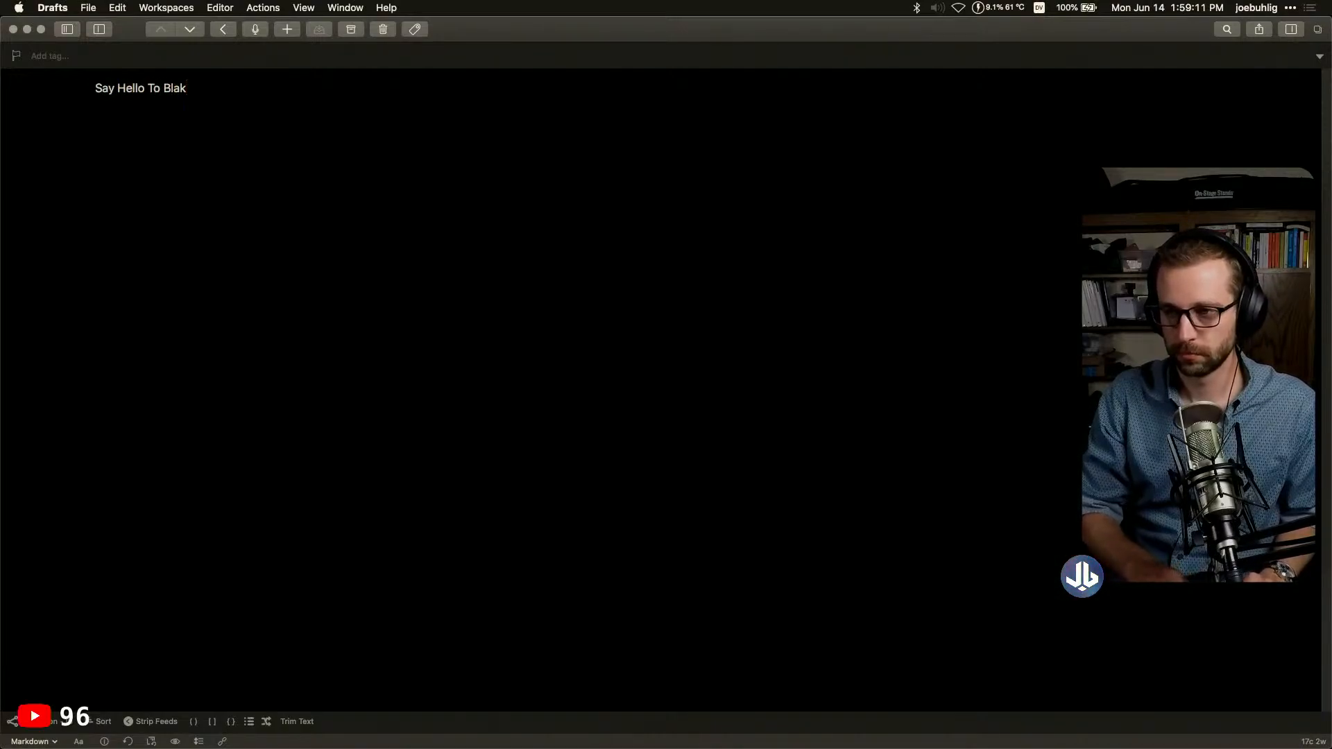
pyautogui.write("e, He's a ")
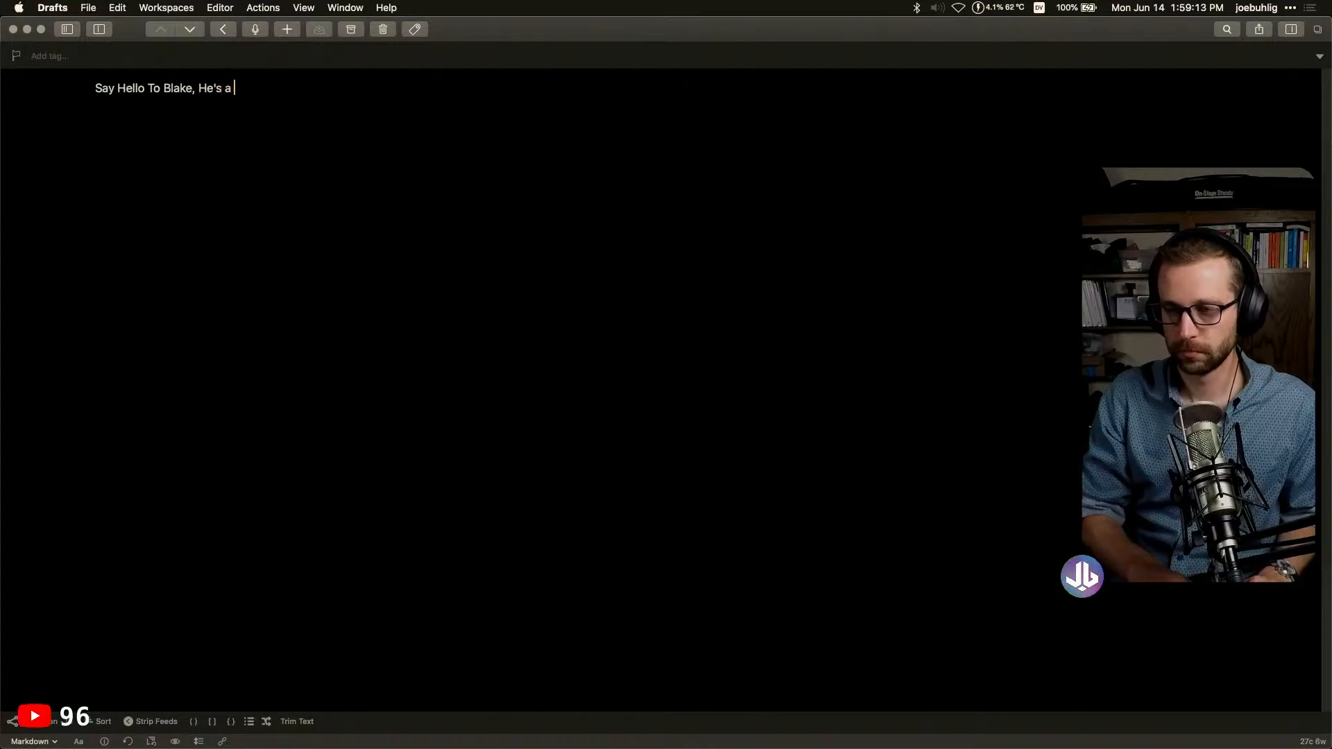
pyautogui.write('Cool G')
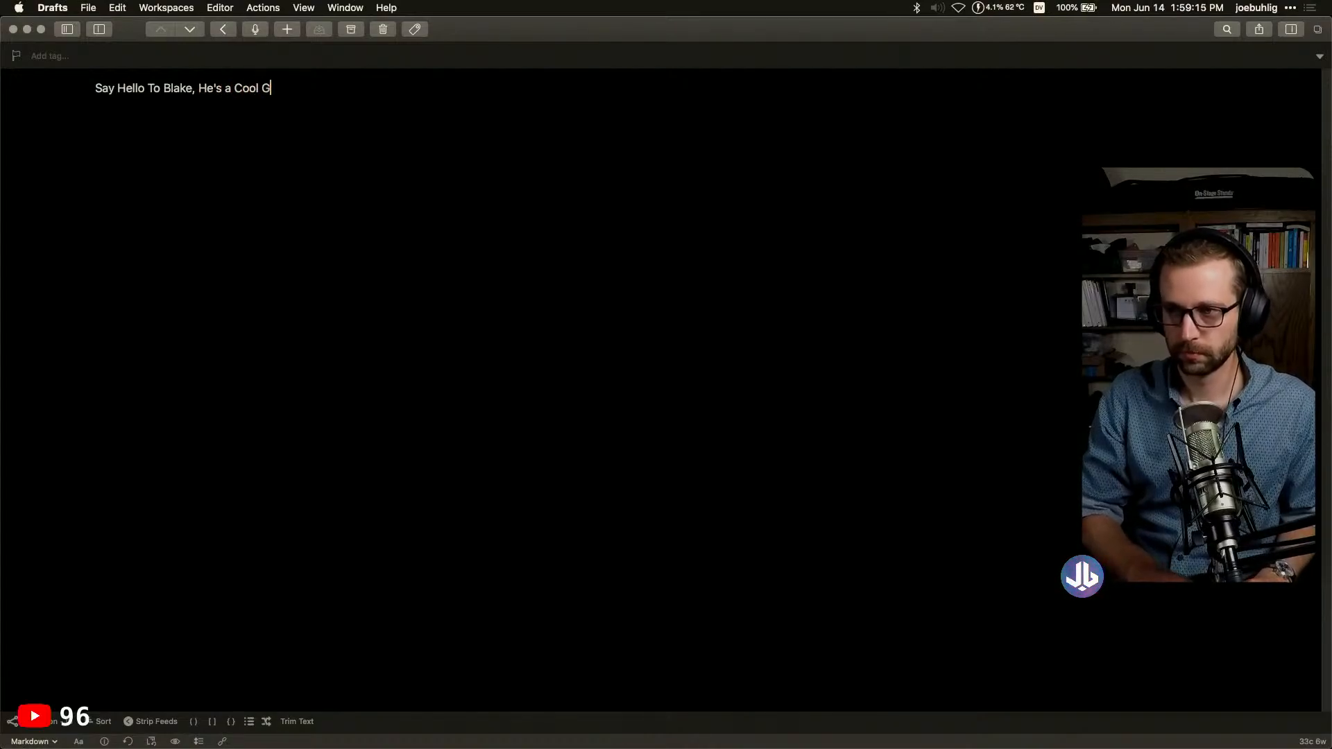
pyautogui.write('uy')
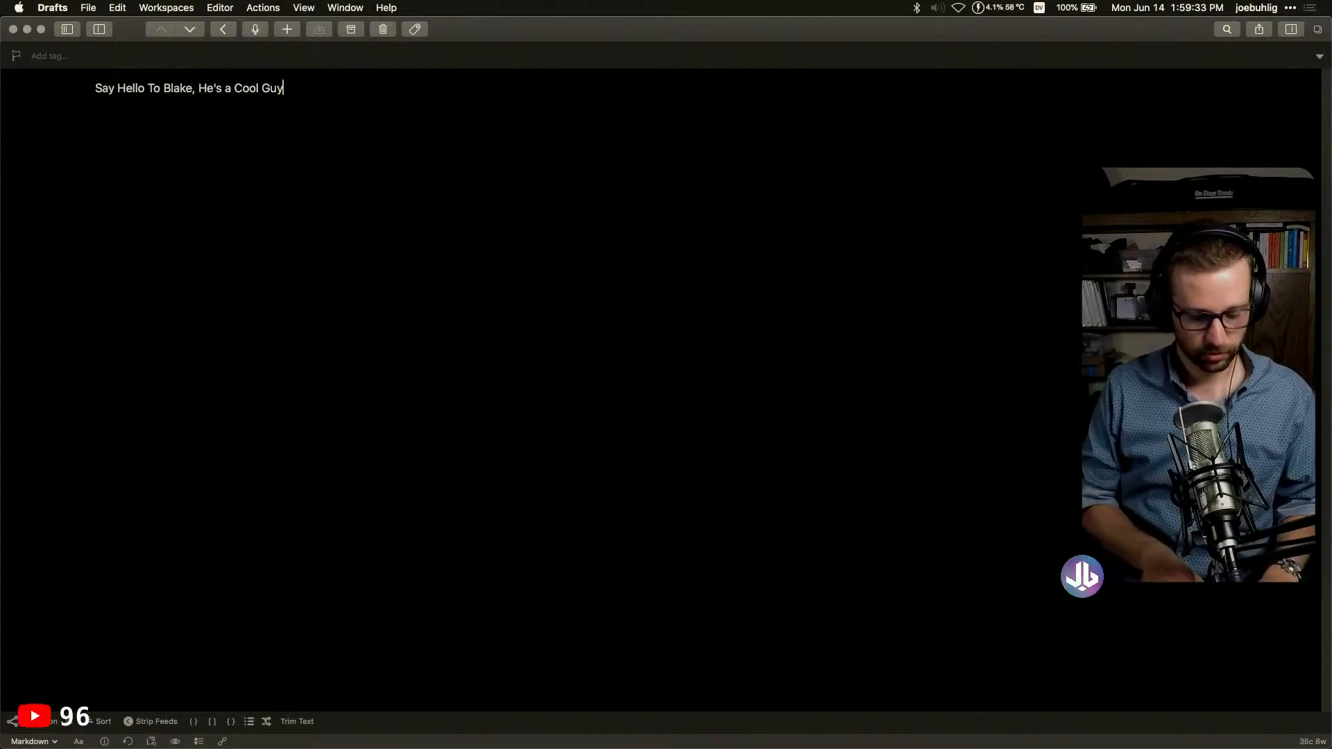
# Append the special characters !@#%$%^%^^&%^& "<>>"< to the end of the test sentence
pyautogui.write('!@#%$%^%^^&%^&')
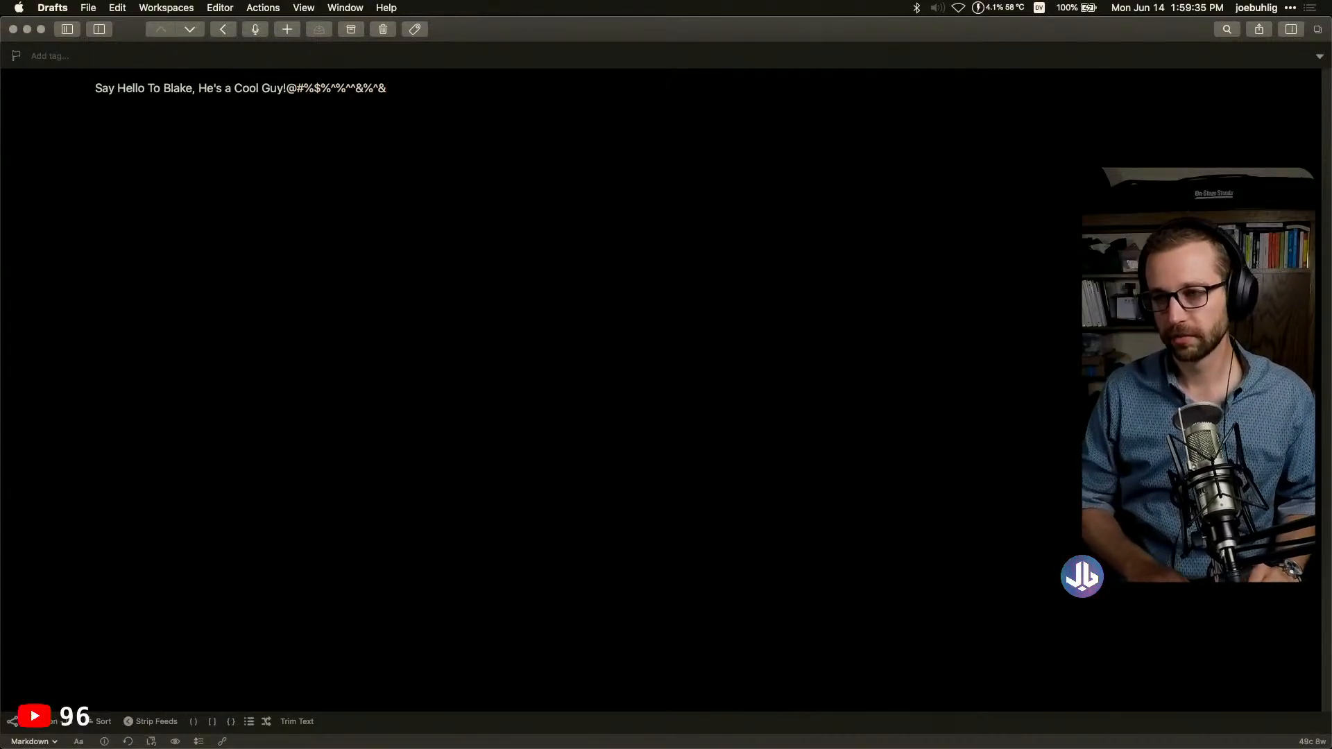
pyautogui.write('tnoehuaoe')
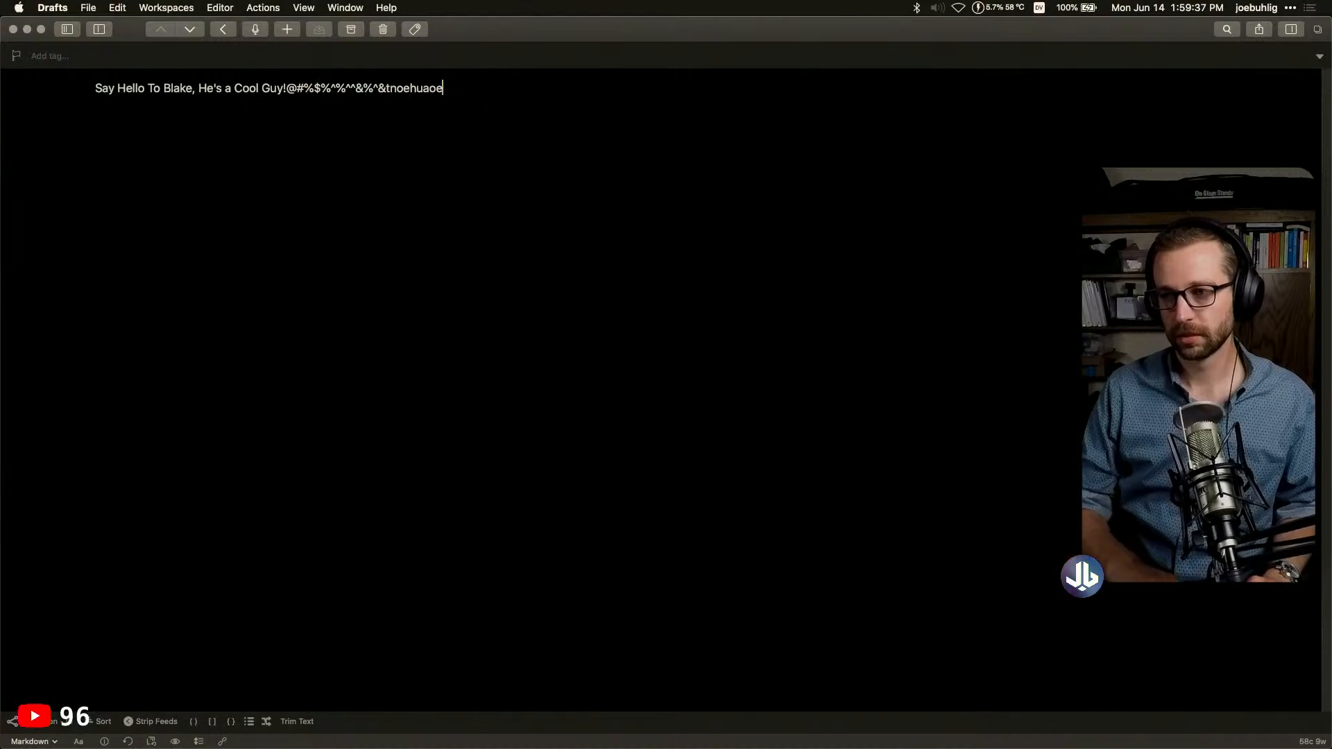
pyautogui.hotkey('alt', 'BackSpace')
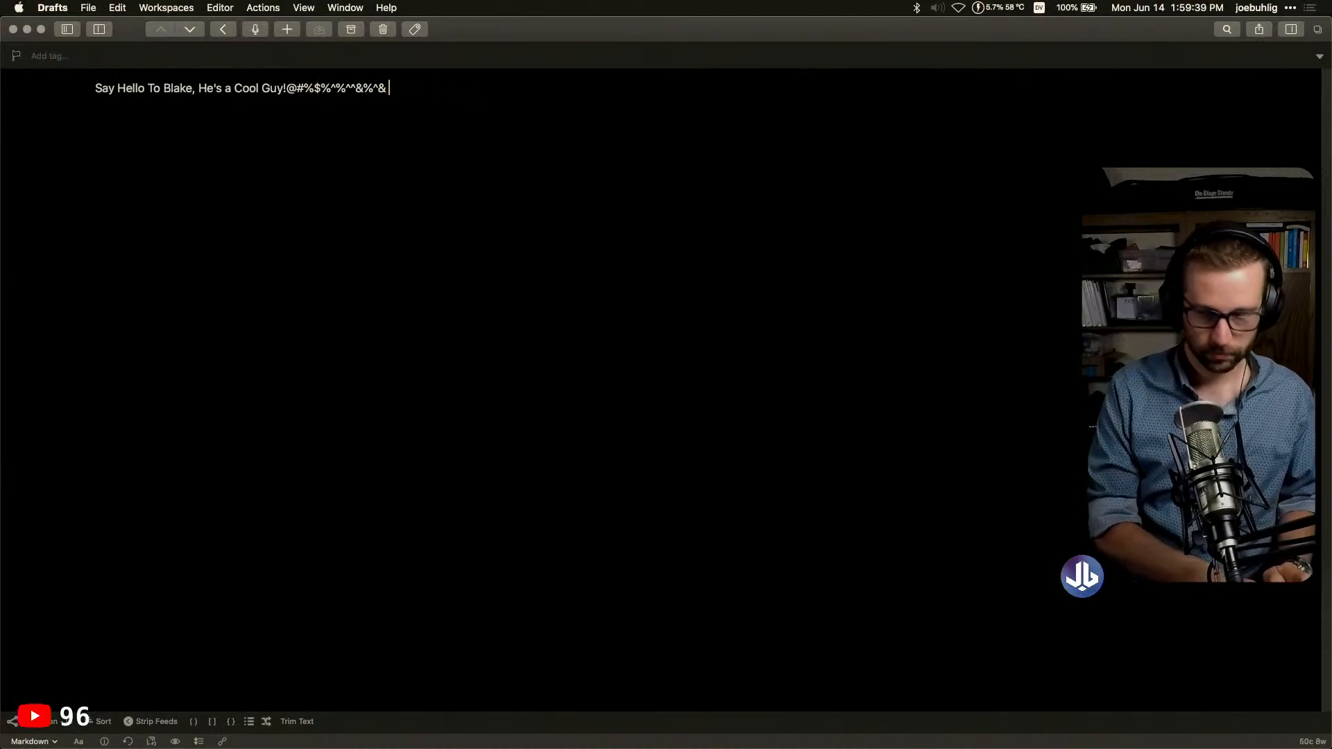
pyautogui.write('"<>>"<')
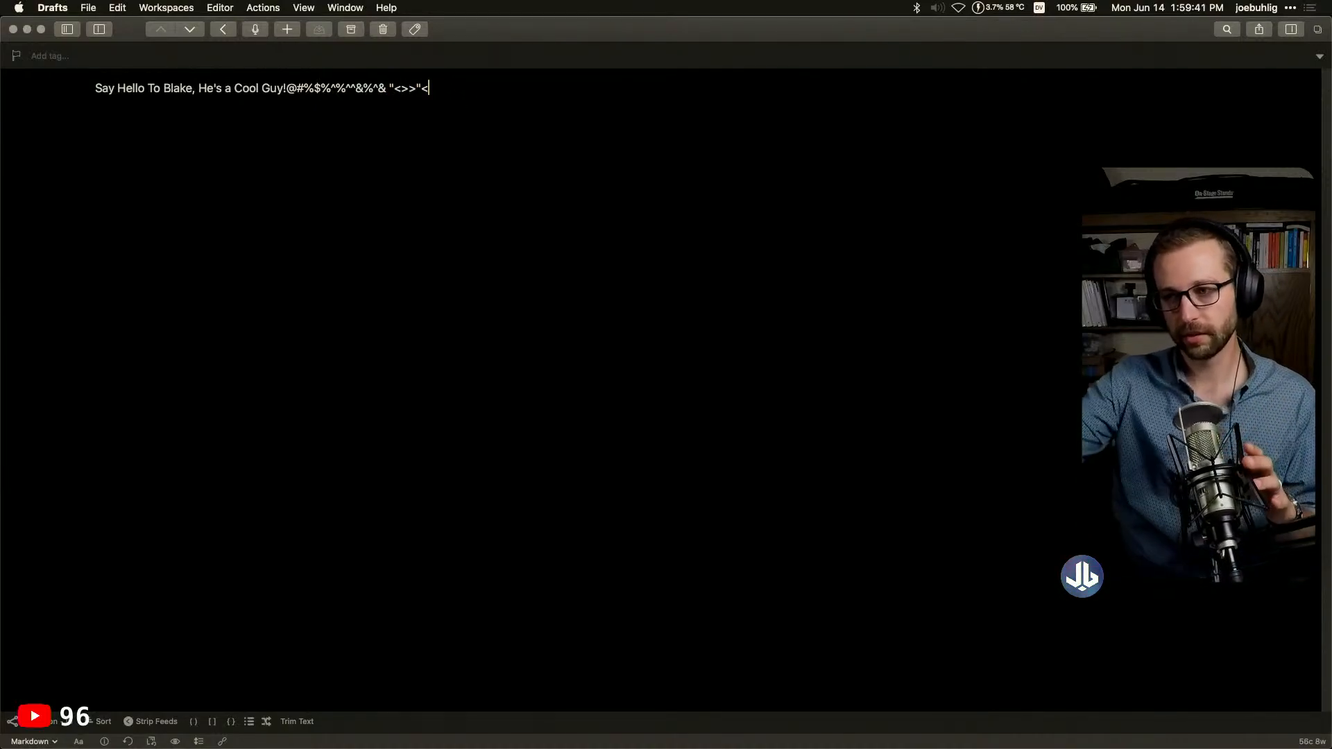
# Copy the whole test line, expand the yaml.slug snippet two lines below it, and switch back to Alfred Preferences
pyautogui.press('super+a')
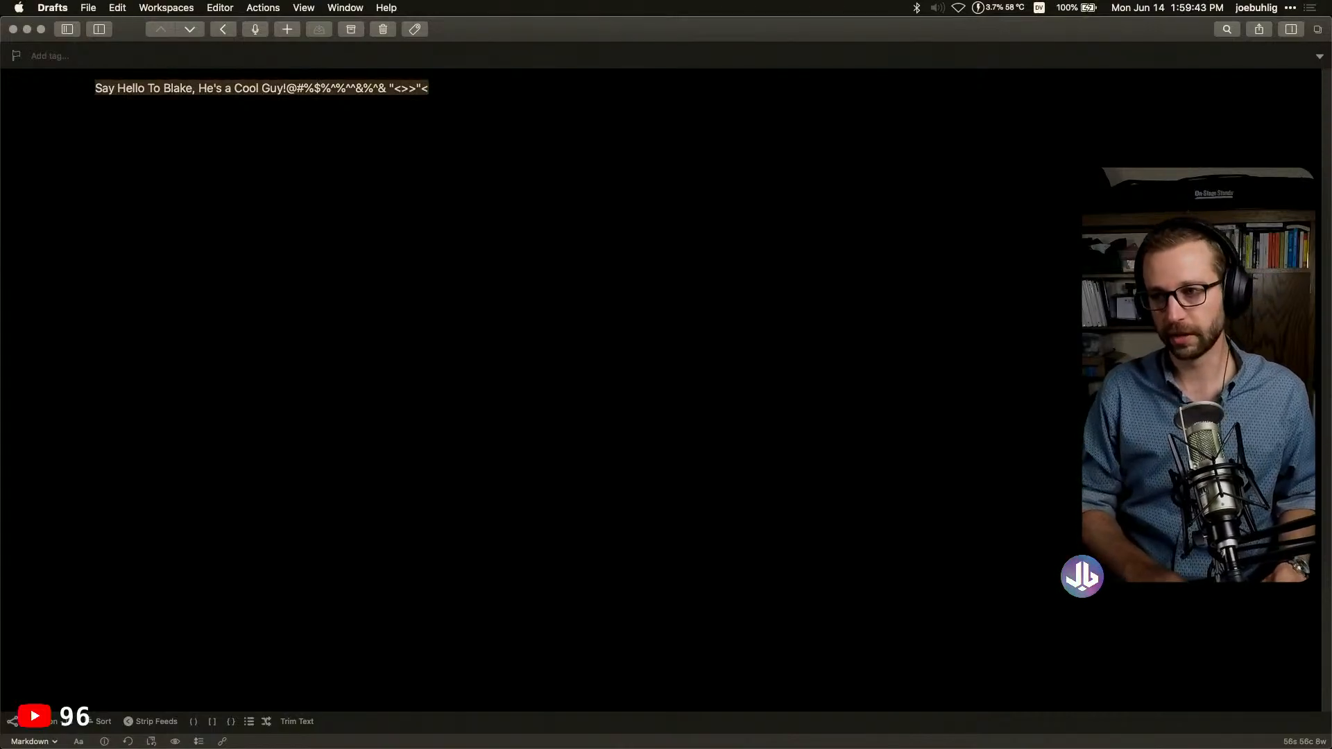
pyautogui.press('super+c')
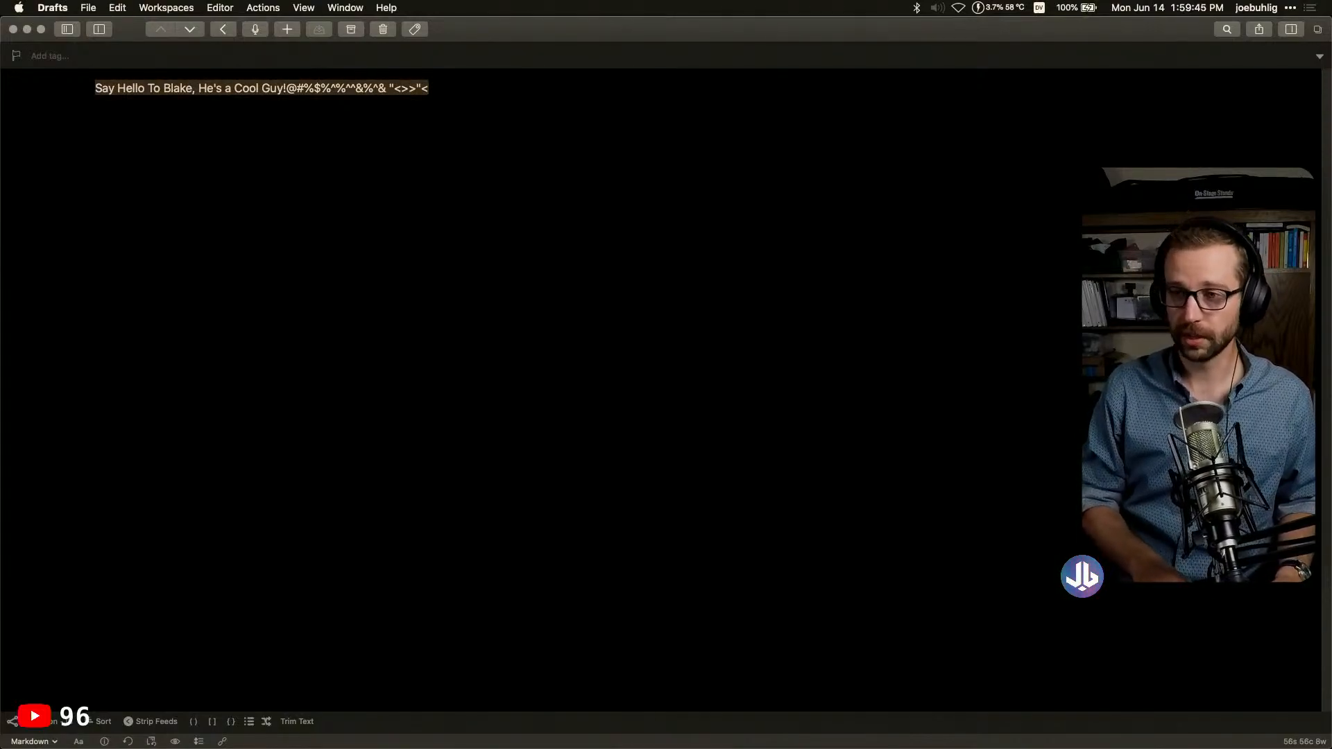
pyautogui.press('Right')
pyautogui.press('Return')
pyautogui.press('Return')
pyautogui.write('yaml')
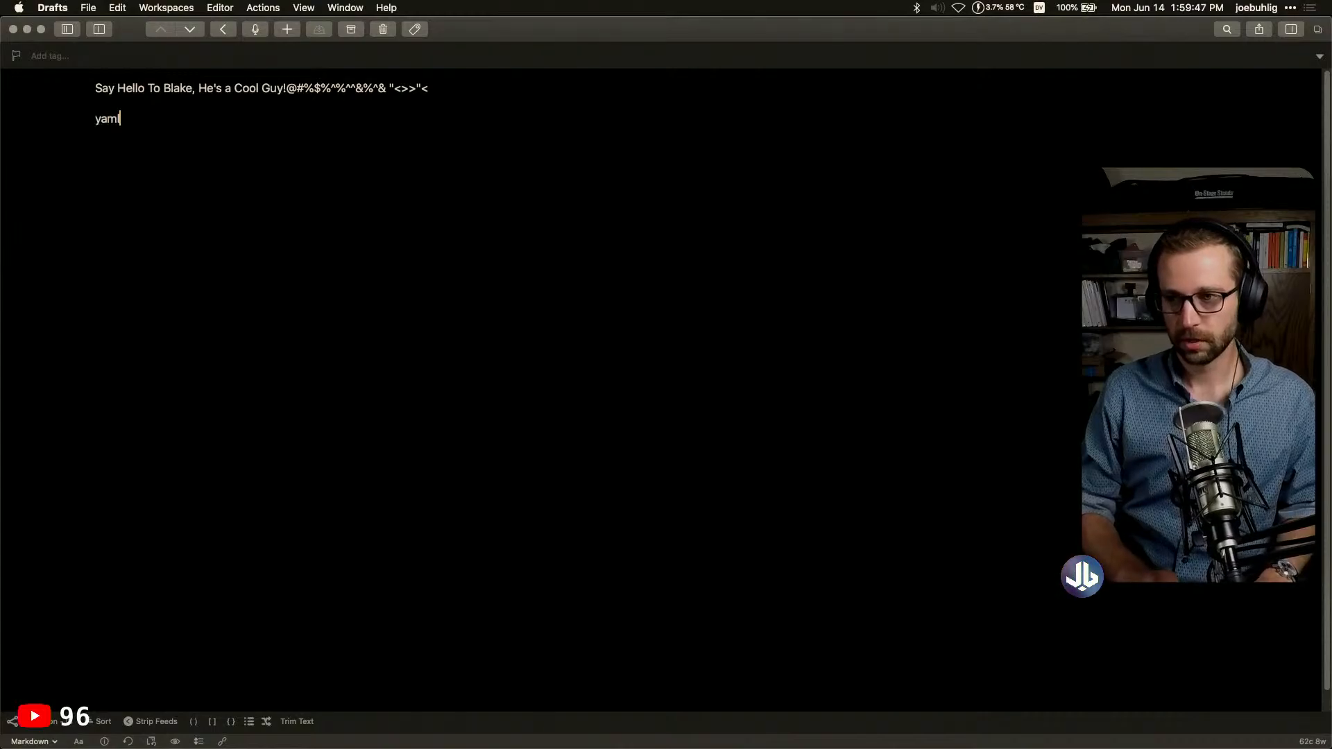
pyautogui.press('super+BackSpace')
pyautogui.press('super+v')
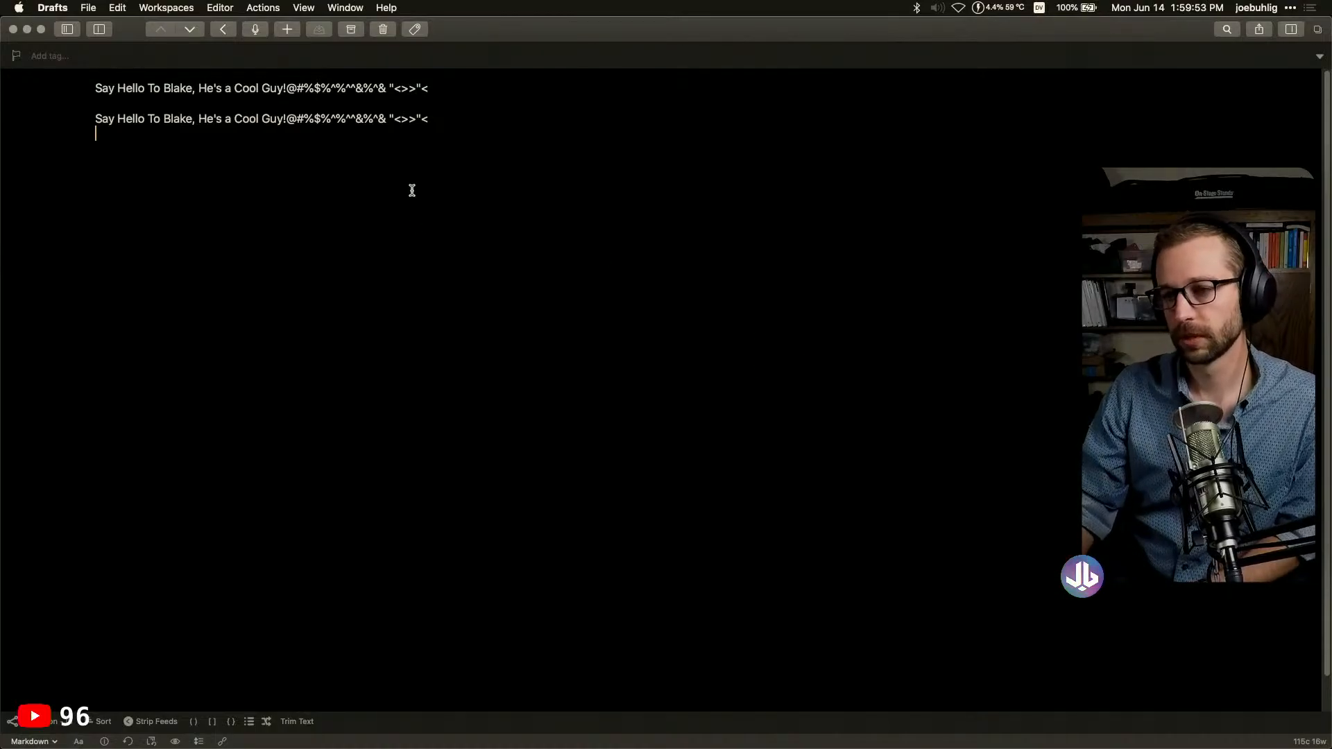
pyautogui.press('super+Tab')
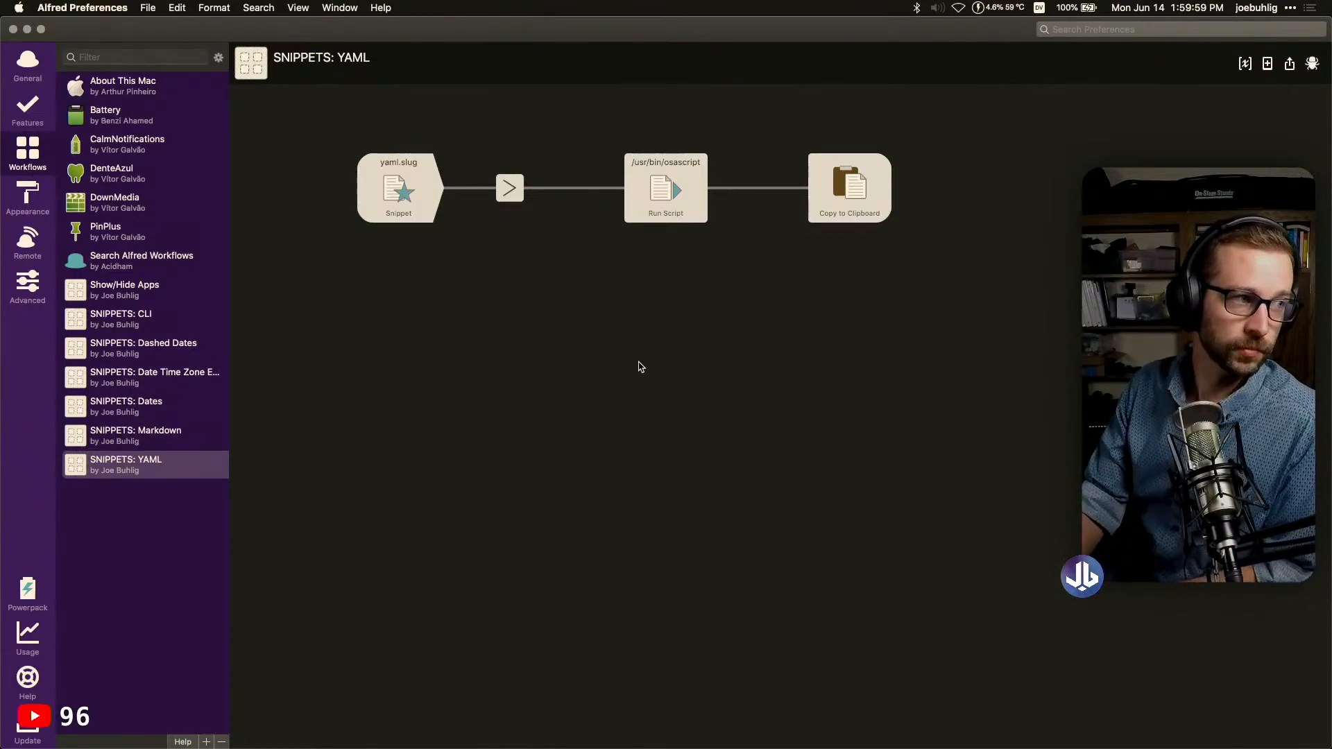
# Change the Run Script's return value from query to newtext and save the script
pyautogui.doubleClick(662, 178)
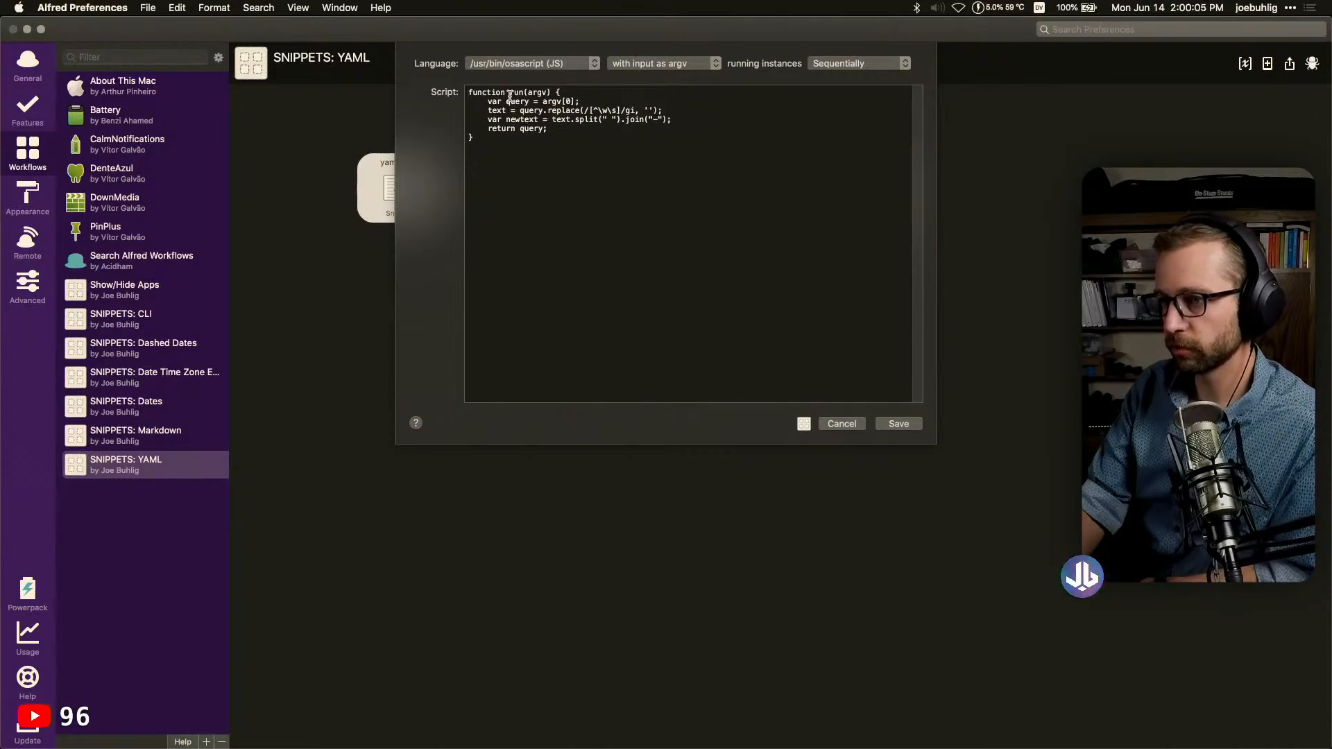
pyautogui.doubleClick(526, 119)
pyautogui.press('super+c')
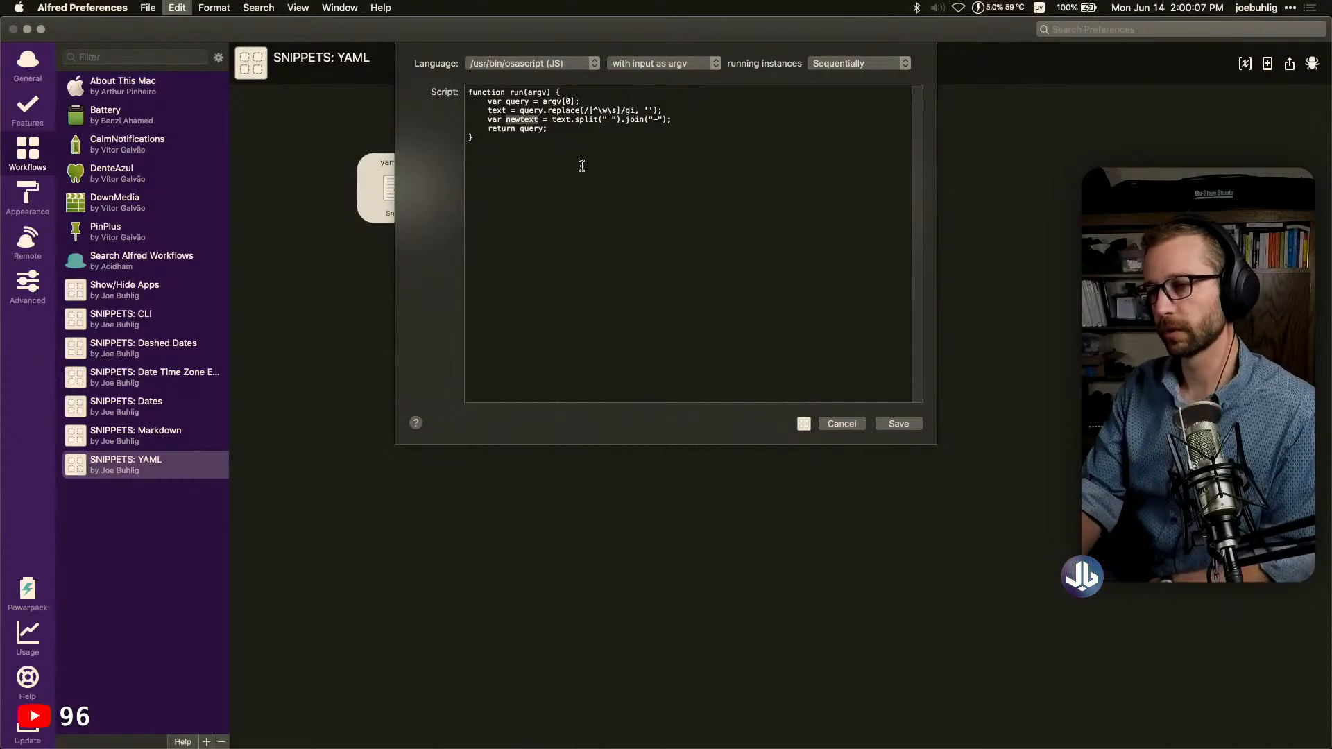
pyautogui.doubleClick(534, 129)
pyautogui.press('super+v')
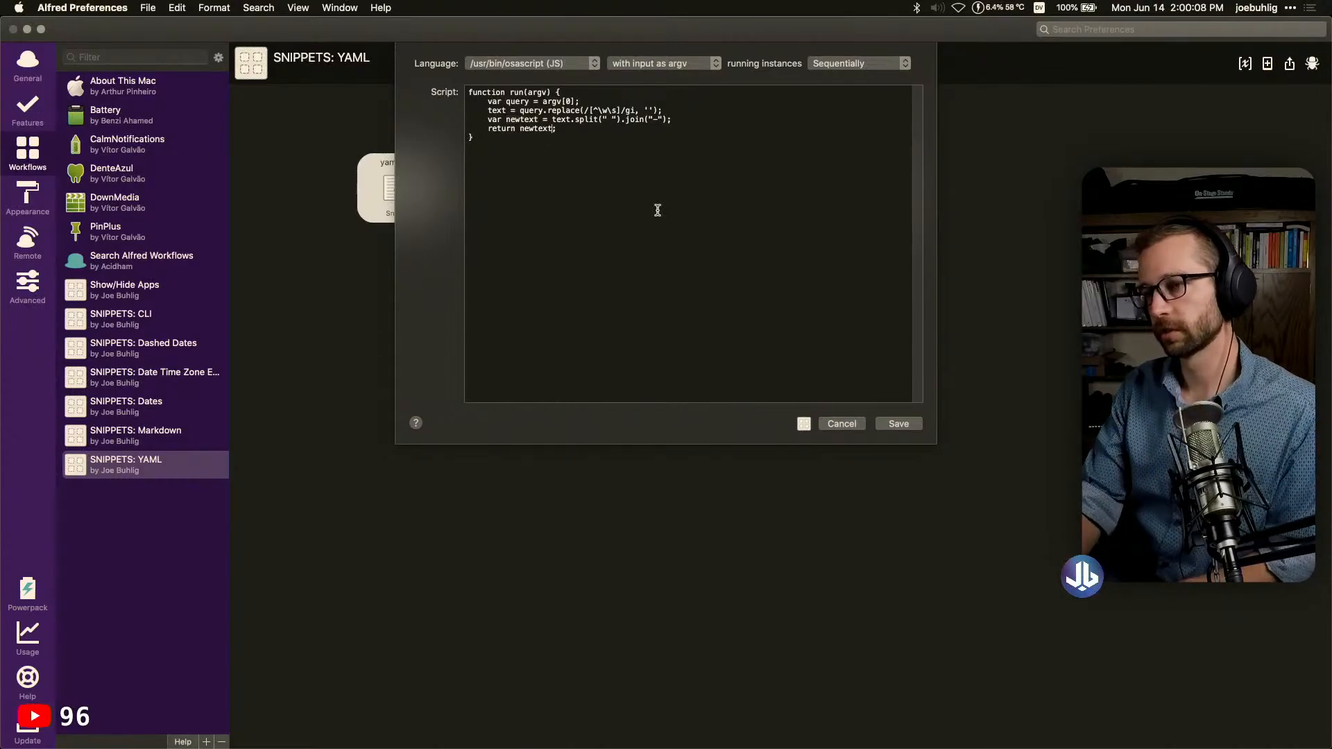
pyautogui.click(897, 425)
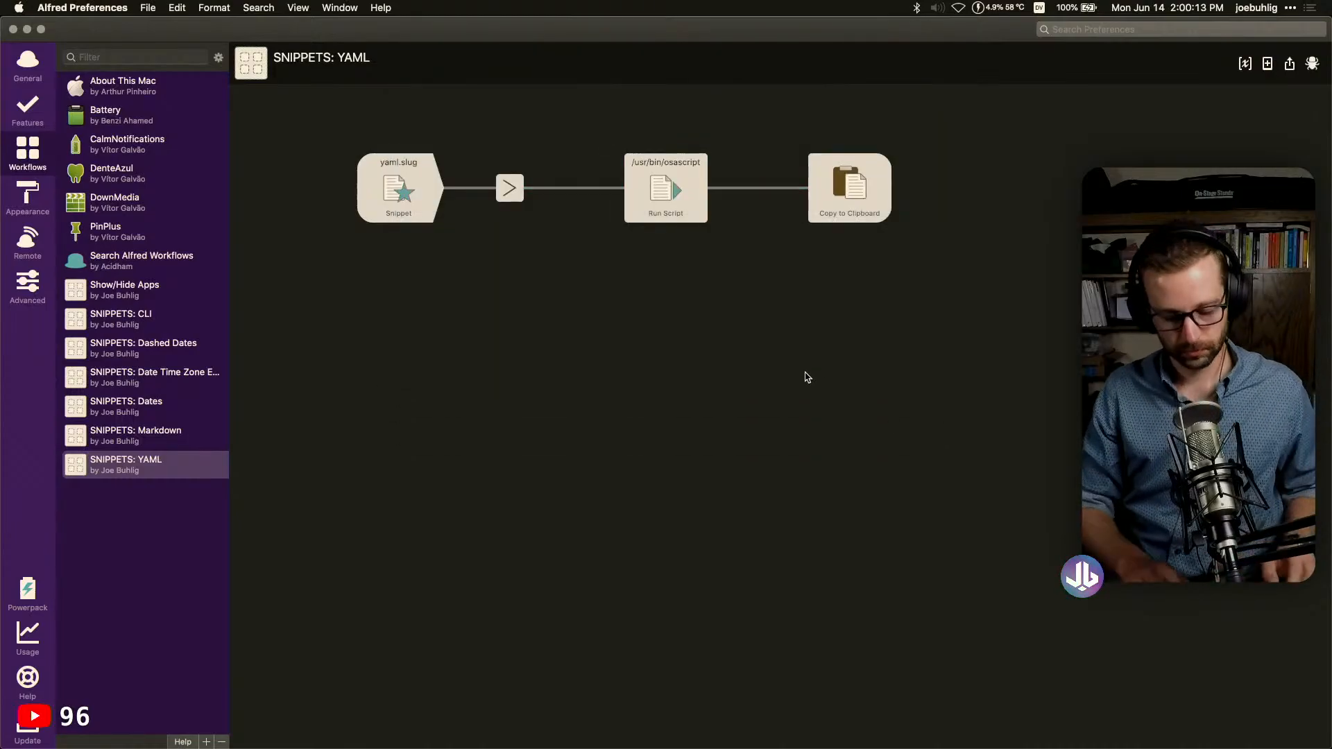
# Switch to Drafts, test the yaml.slug snippet two lines below the second test sentence, and return to Alfred Preferences
pyautogui.press('super+Tab')
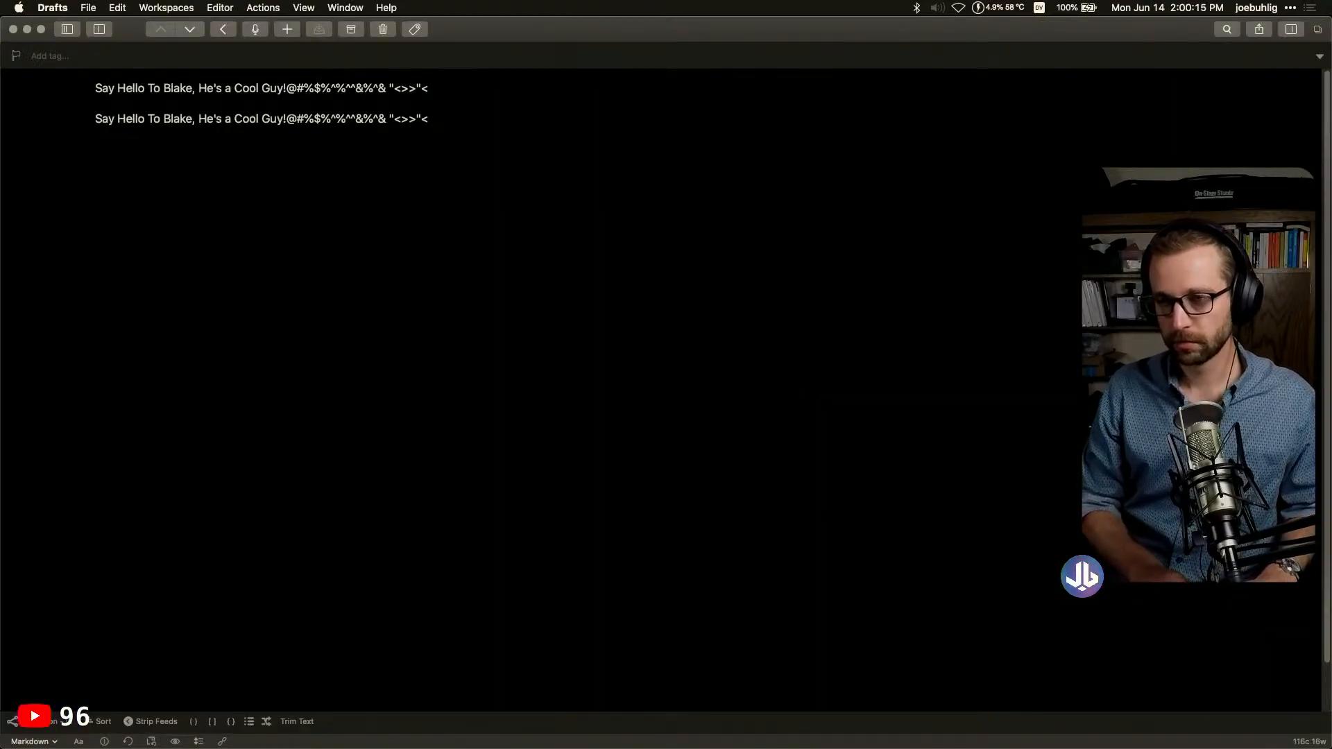
pyautogui.write('yaml.slug')
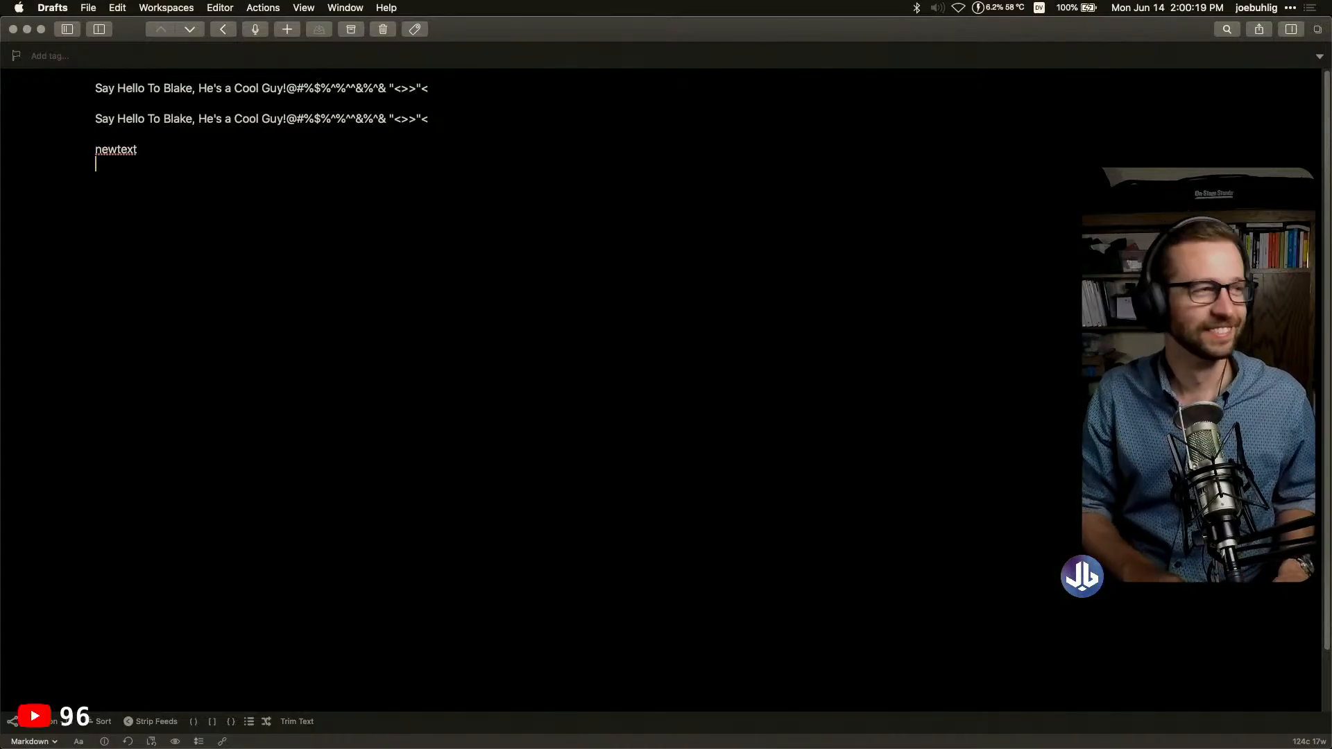
pyautogui.press('super+Tab')
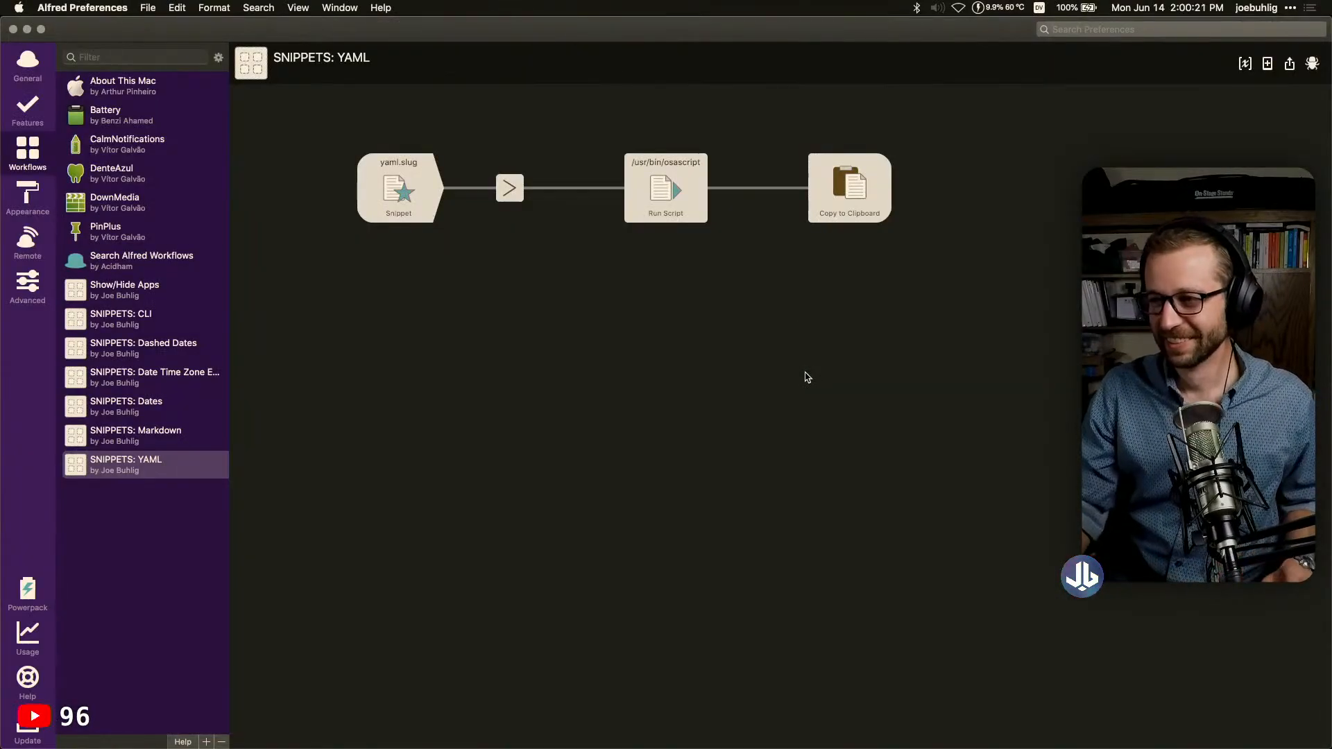
# Make the Run Script return text.split(" ").join("-") directly, delete the separate return newtext line and save
pyautogui.doubleClick(672, 203)
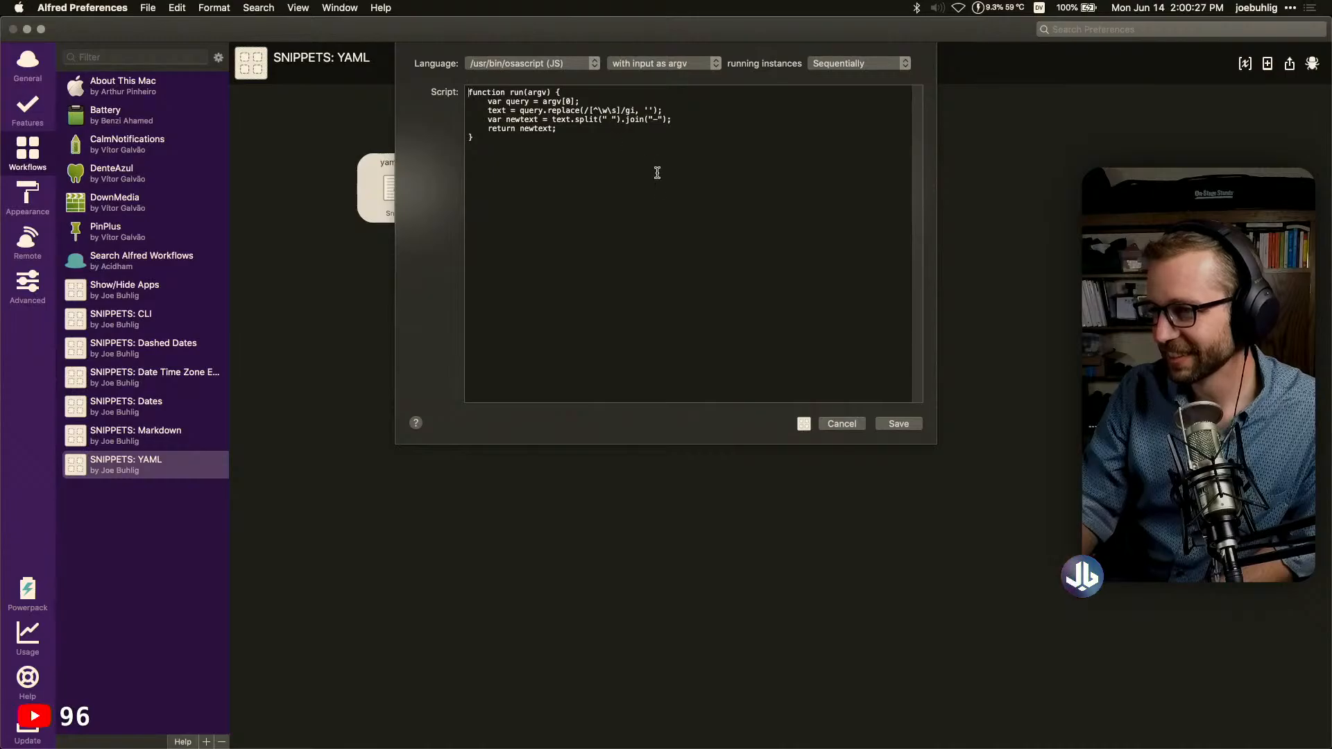
pyautogui.click(571, 132)
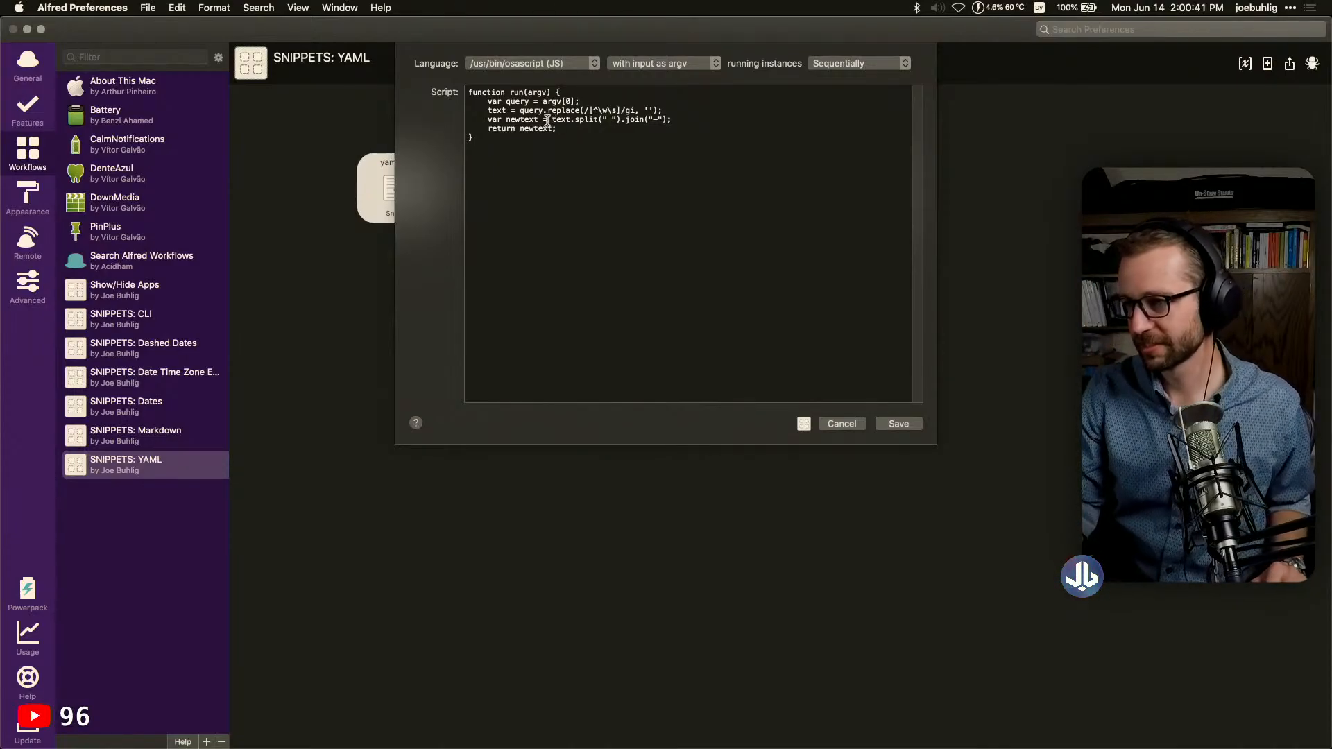
pyautogui.moveTo(547, 121); pyautogui.dragTo(468, 119)
pyautogui.write('return')
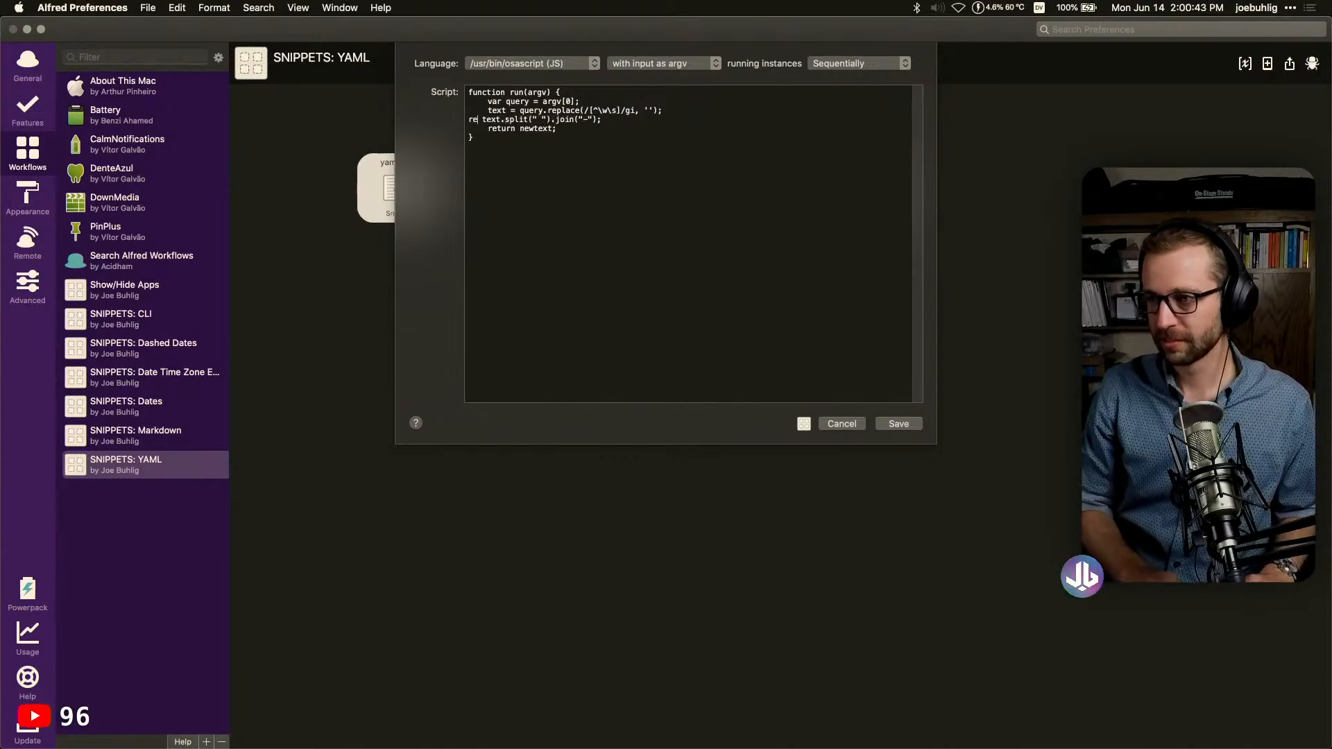
pyautogui.press('Tab')
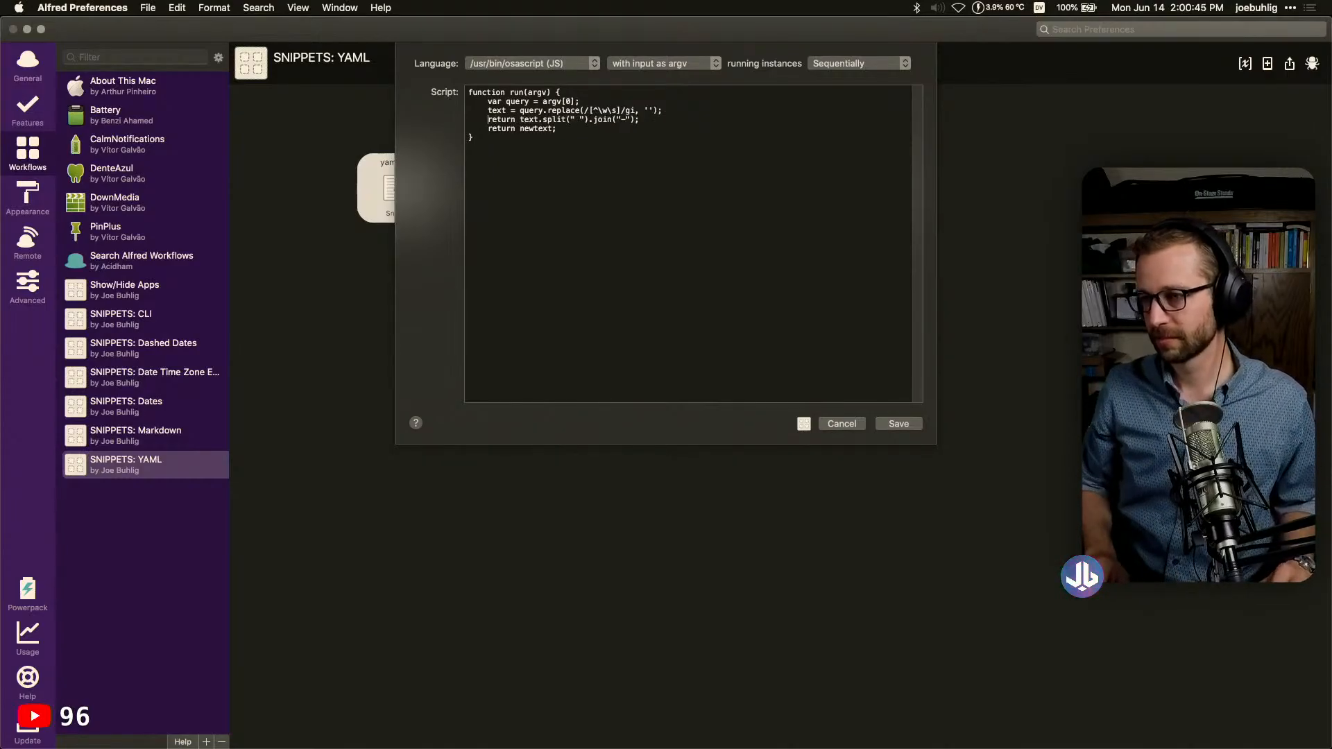
pyautogui.press('Down')
pyautogui.press('shift+super+Right')
pyautogui.press('BackSpace')
pyautogui.press('BackSpace')
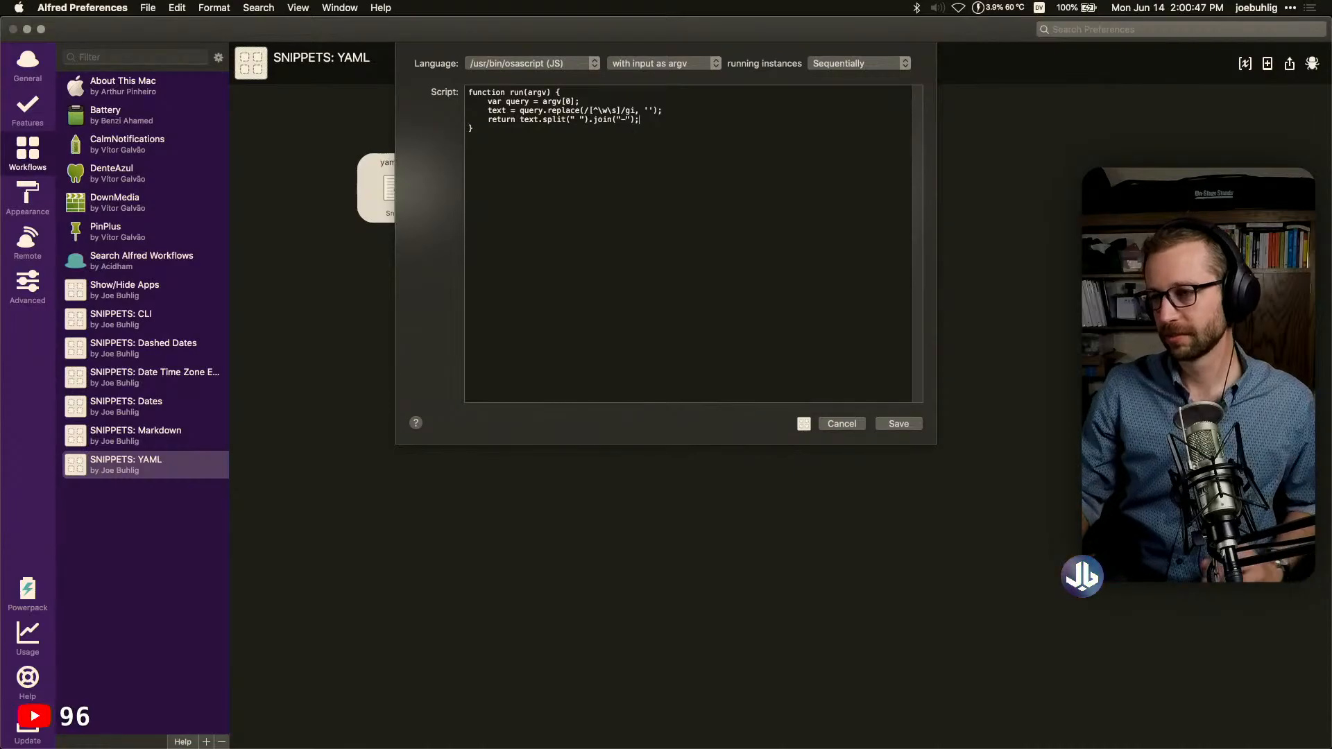
pyautogui.click(895, 425)
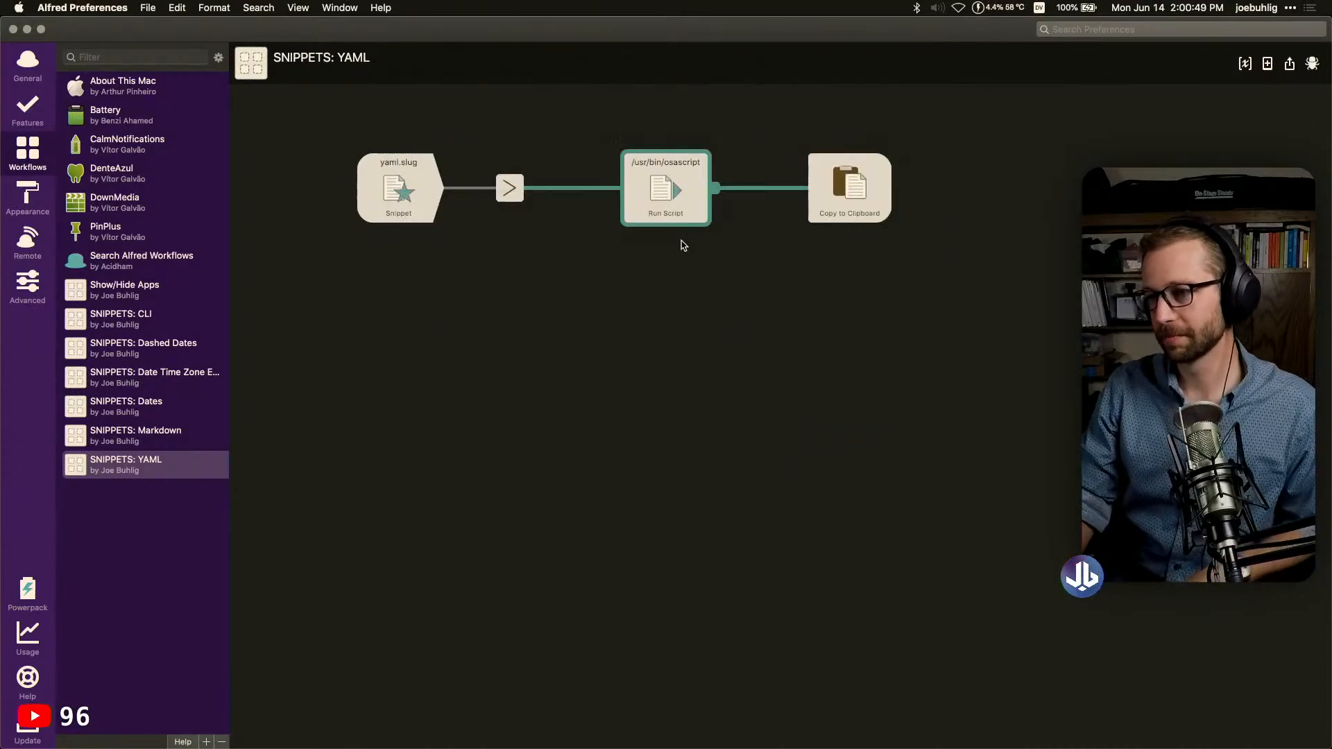
# Switch to Drafts, remove the blank line after newtext and copy the whole second test line
pyautogui.press('super+Tab')
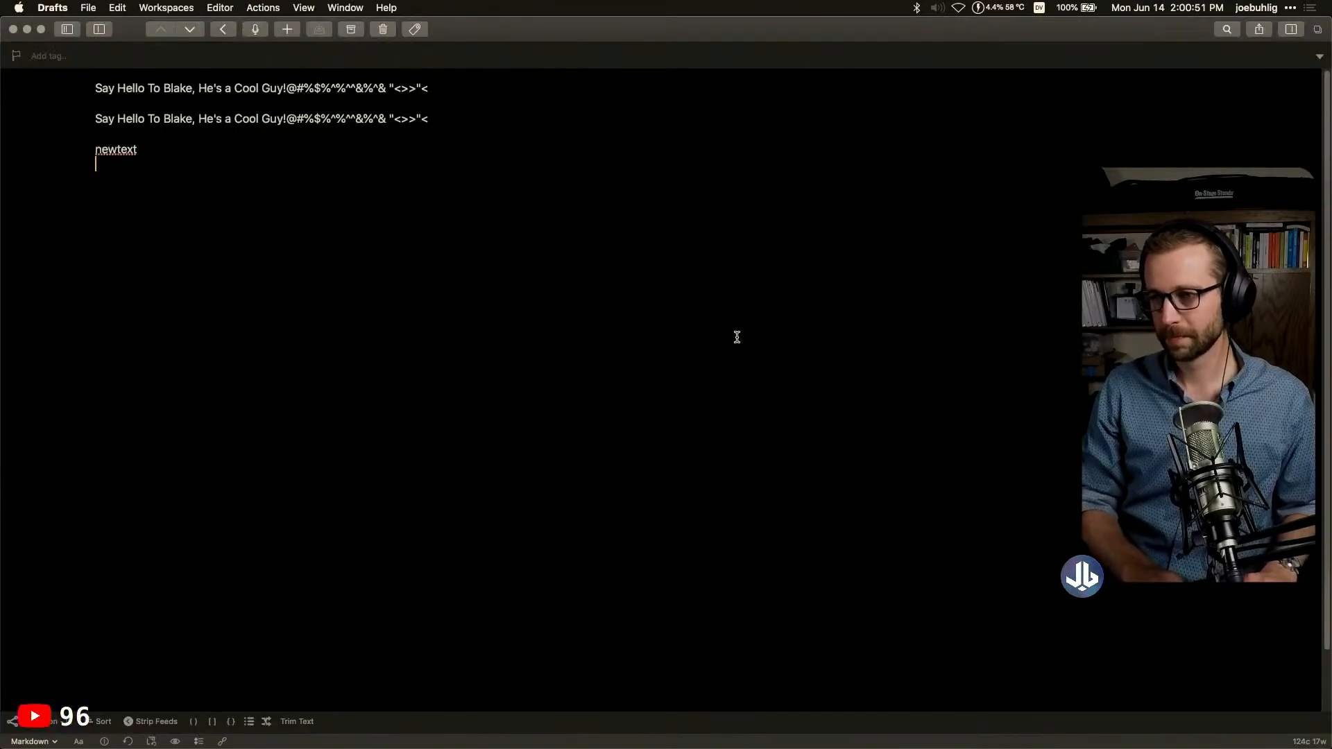
pyautogui.press('BackSpace')
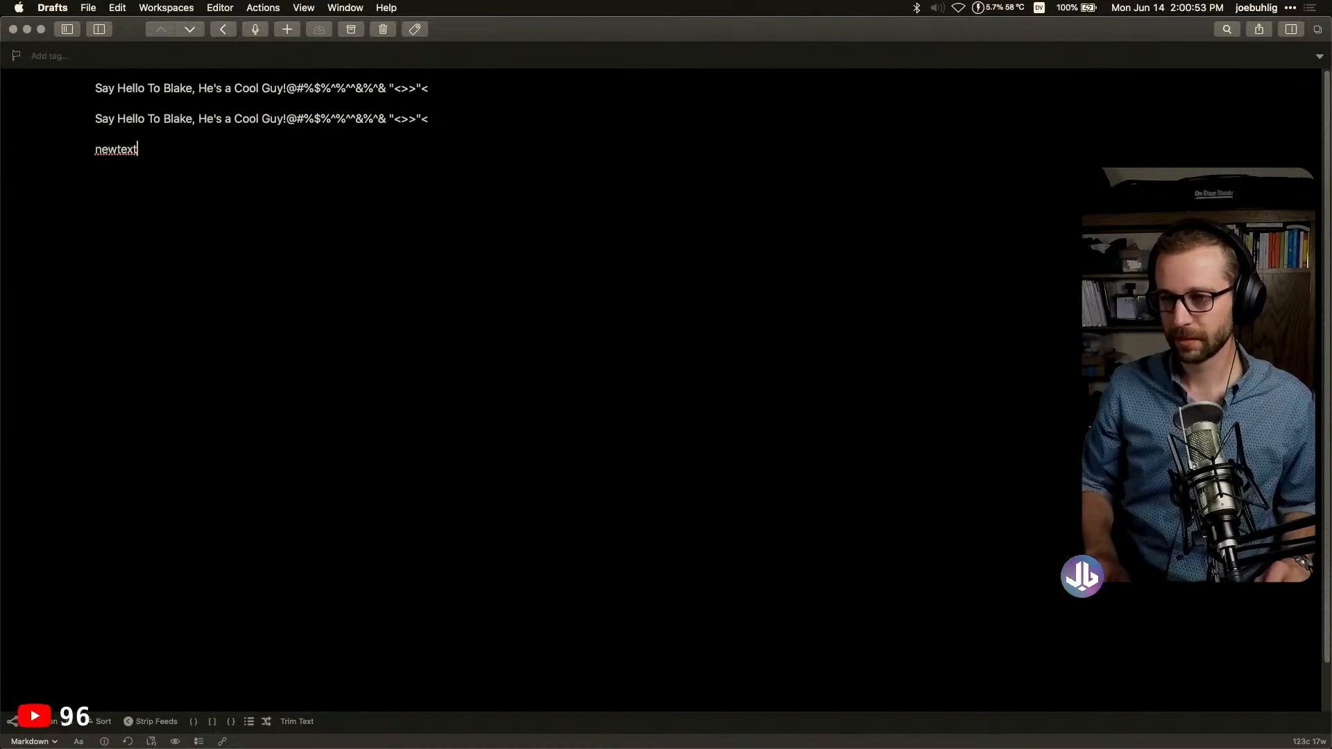
pyautogui.press('shift+super+Right')
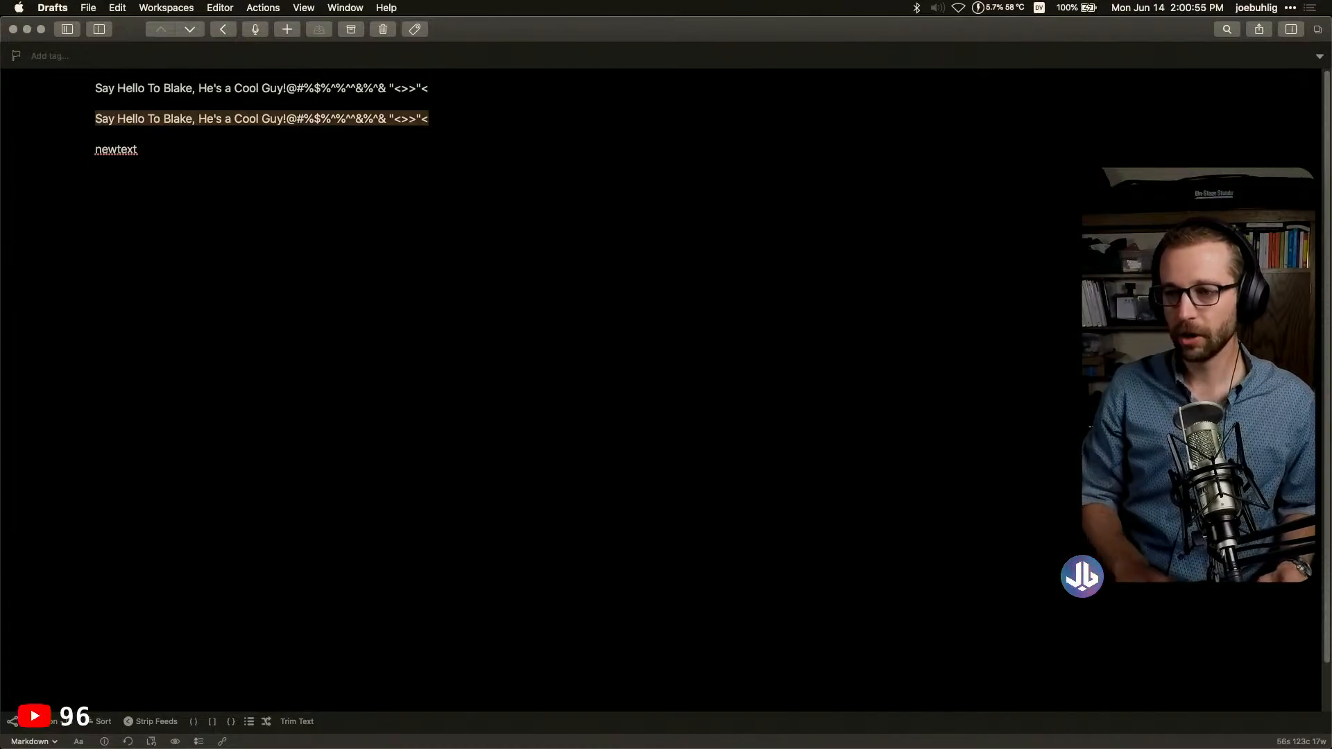
pyautogui.press('Down')
pyautogui.press('Down')
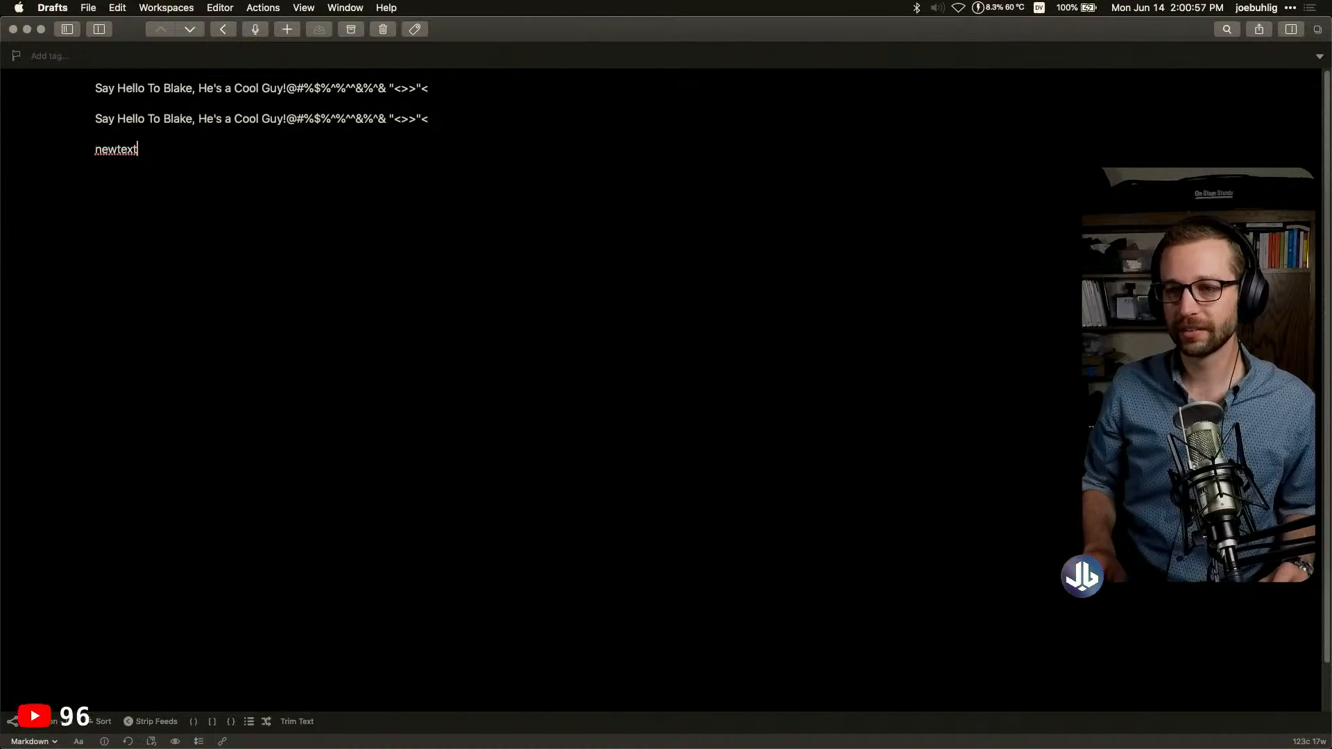
# Expand the yaml.slug snippet two lines below newtext to test the revised script
pyautogui.press('Return')
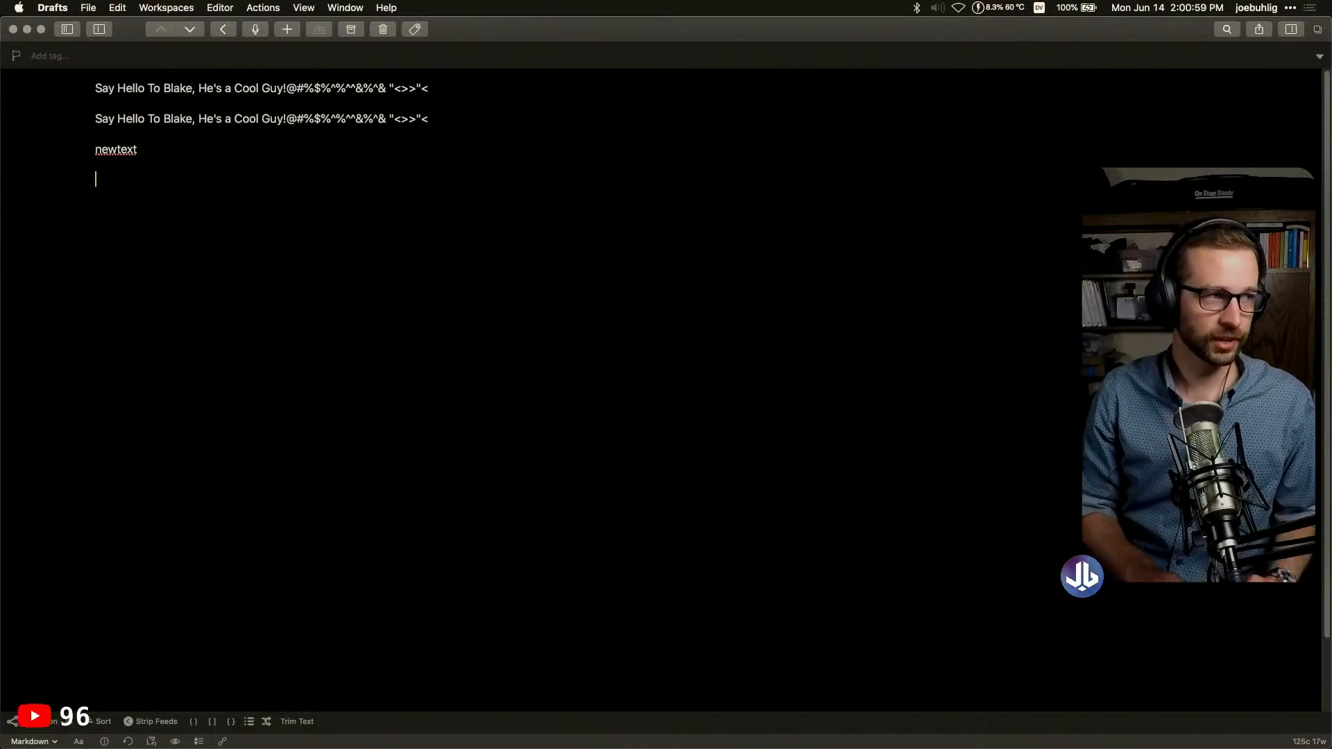
pyautogui.write('d.')
pyautogui.press('BackSpace')
pyautogui.press('BackSpace')
pyautogui.write('ymal')
pyautogui.press('BackSpace')
pyautogui.press('BackSpace')
pyautogui.press('BackSpace')
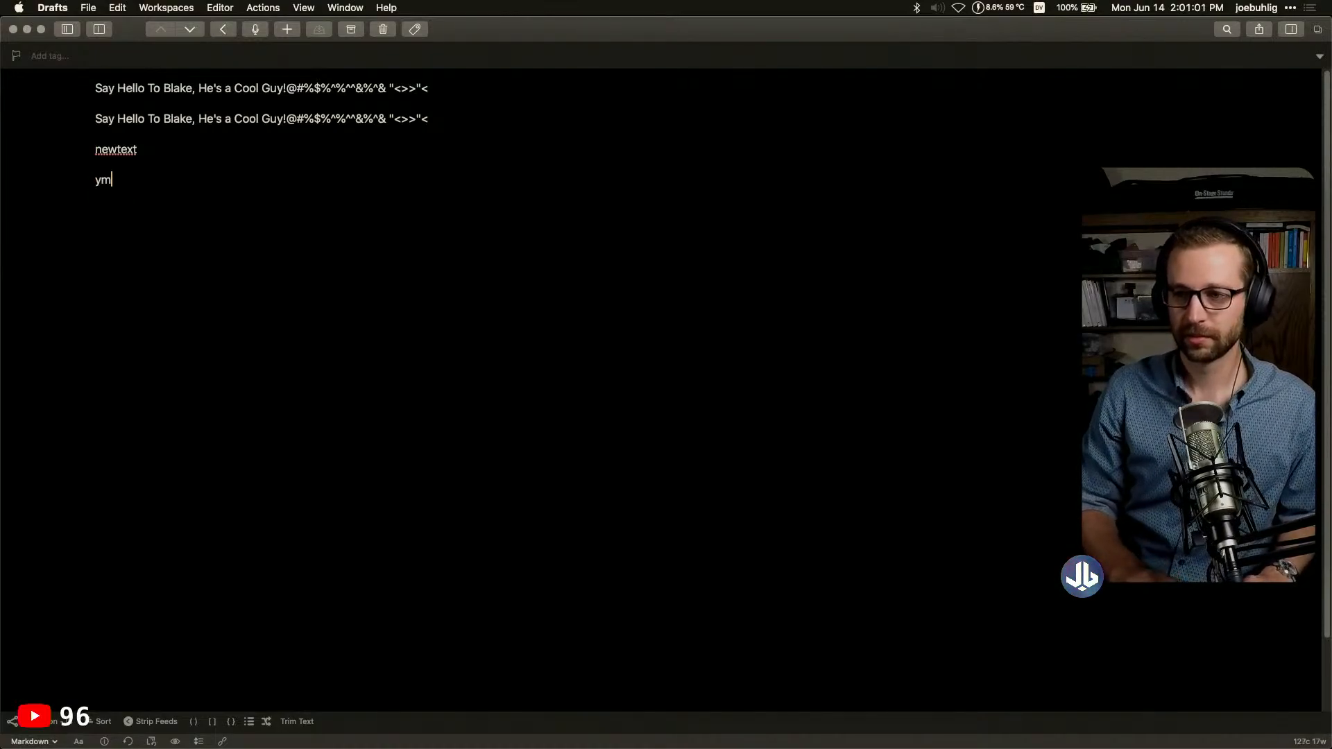
pyautogui.write('aml.slug')
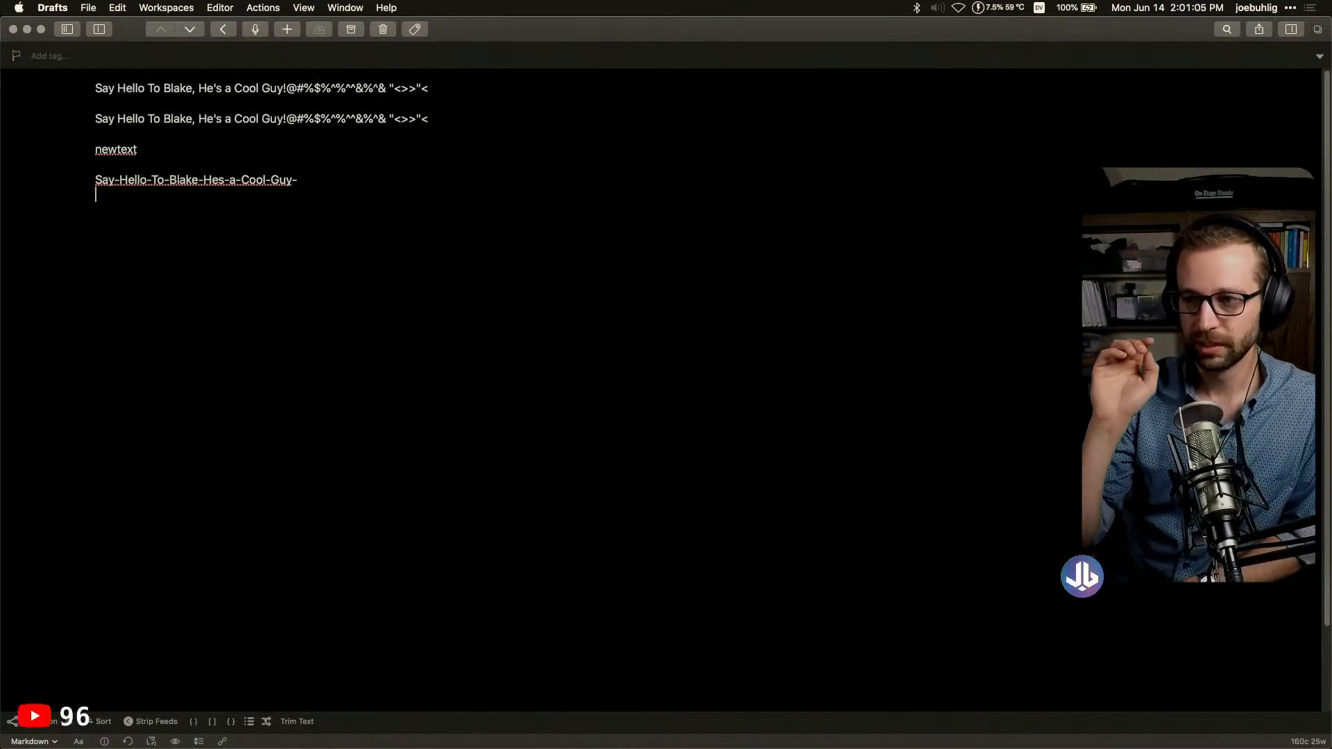
# Delete the exclamation mark and all special characters from the end of the second test line
pyautogui.click(293, 181)
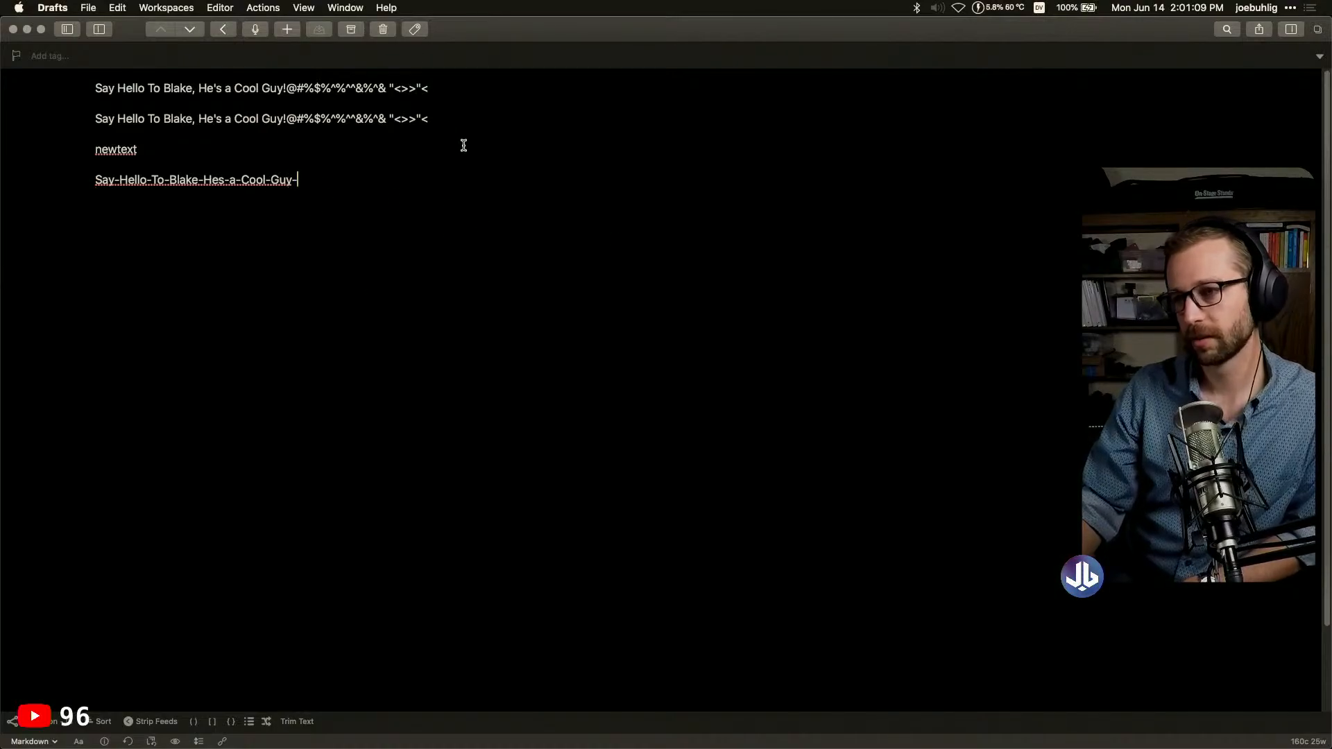
pyautogui.moveTo(438, 120); pyautogui.dragTo(285, 122)
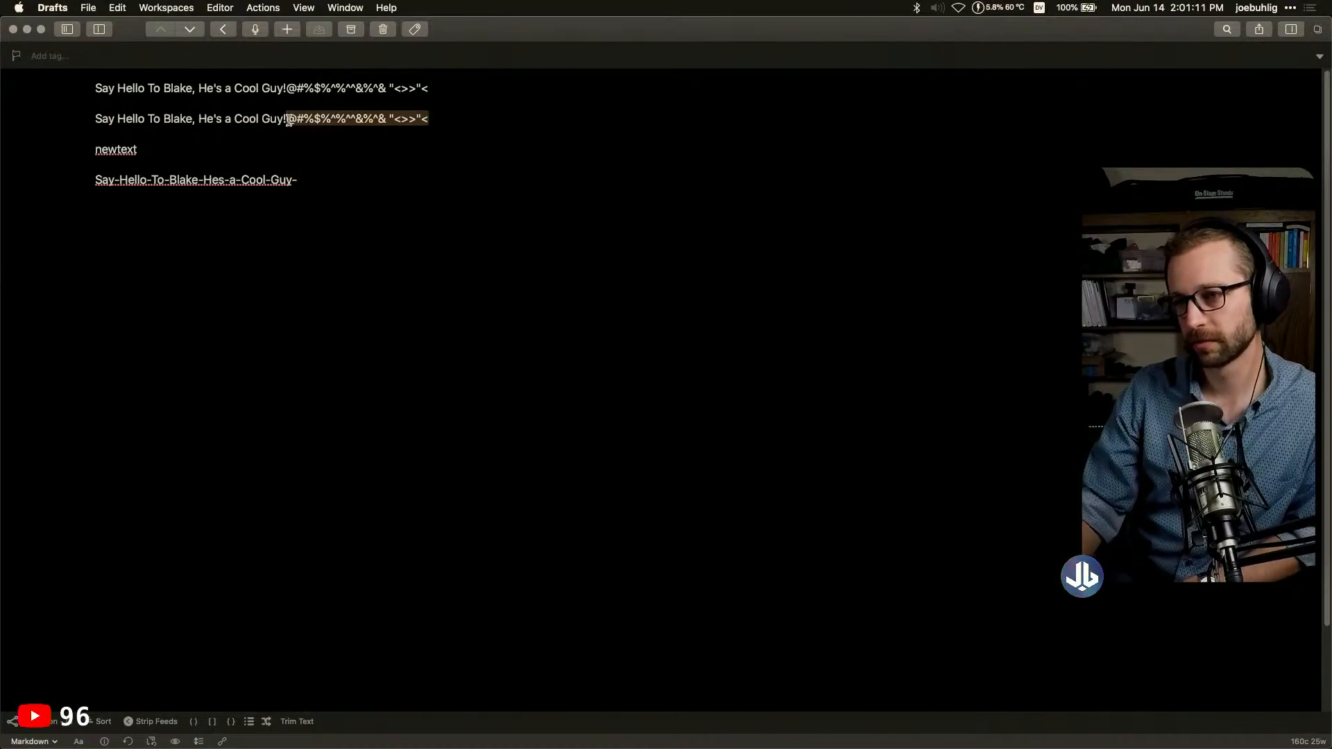
pyautogui.press('BackSpace')
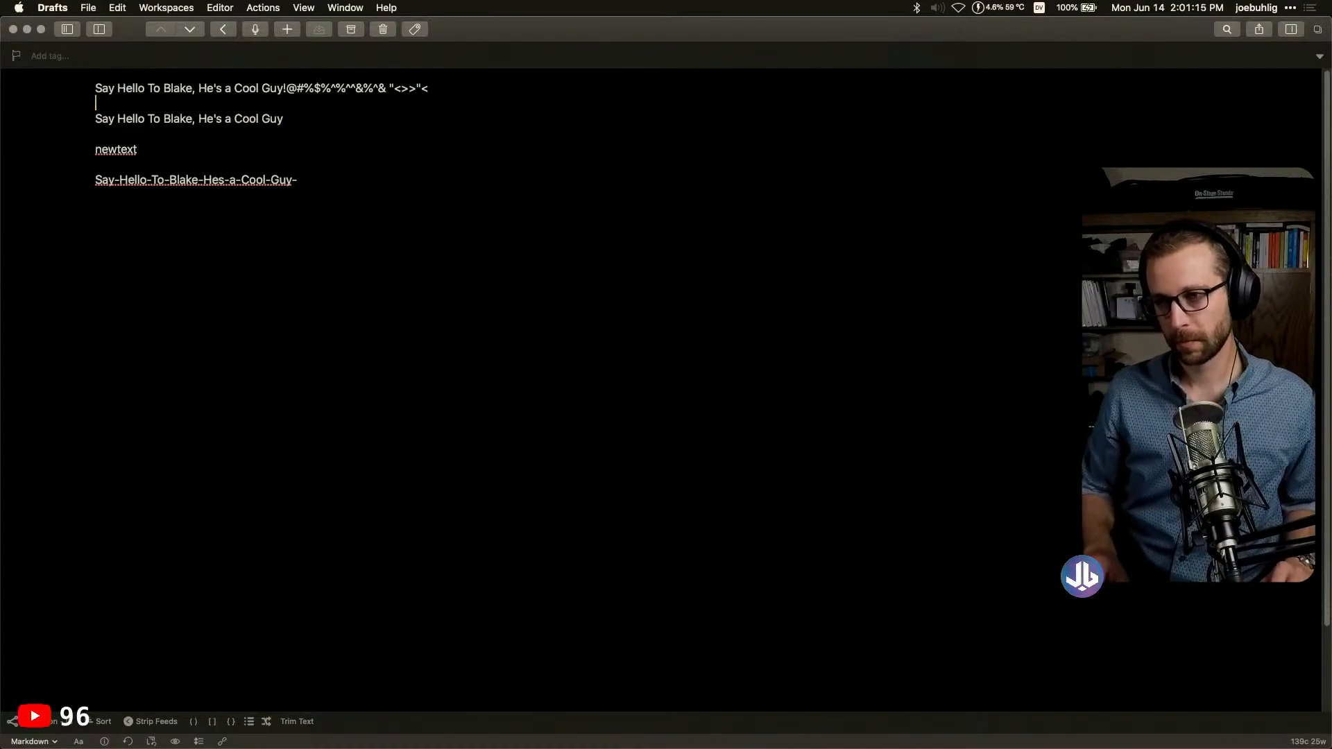
# Copy the special characters ending the first line and insert them before Hello, He's and Guy in the second line
pyautogui.press('super+shift+Right')
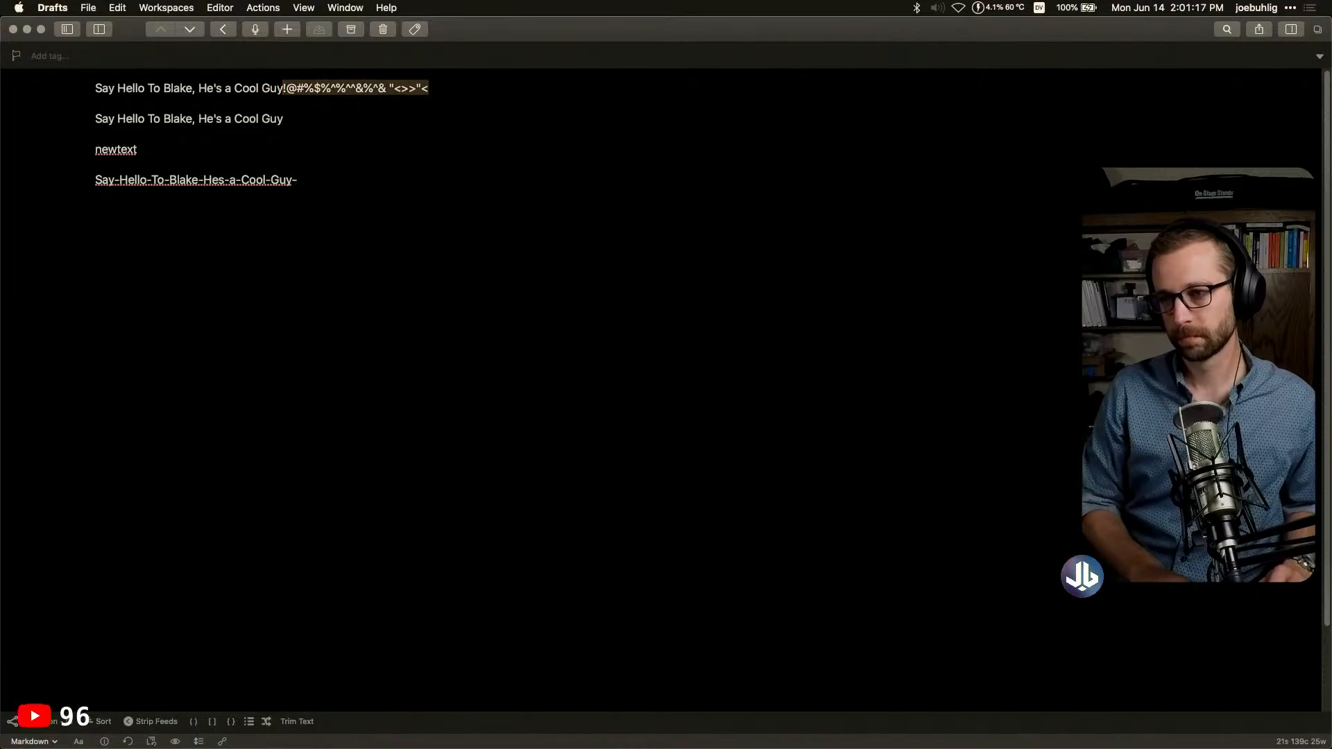
pyautogui.click(118, 119)
pyautogui.press('super+v')
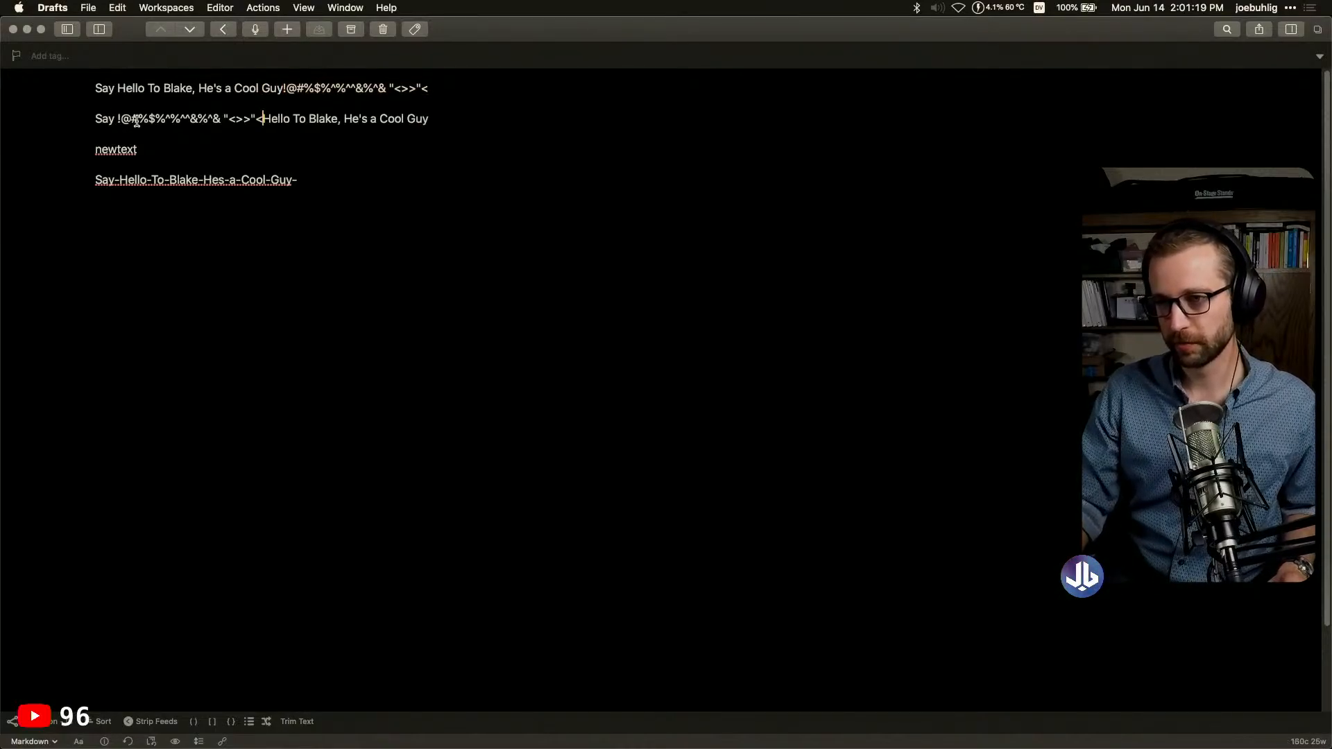
pyautogui.click(345, 119)
pyautogui.press('super+v')
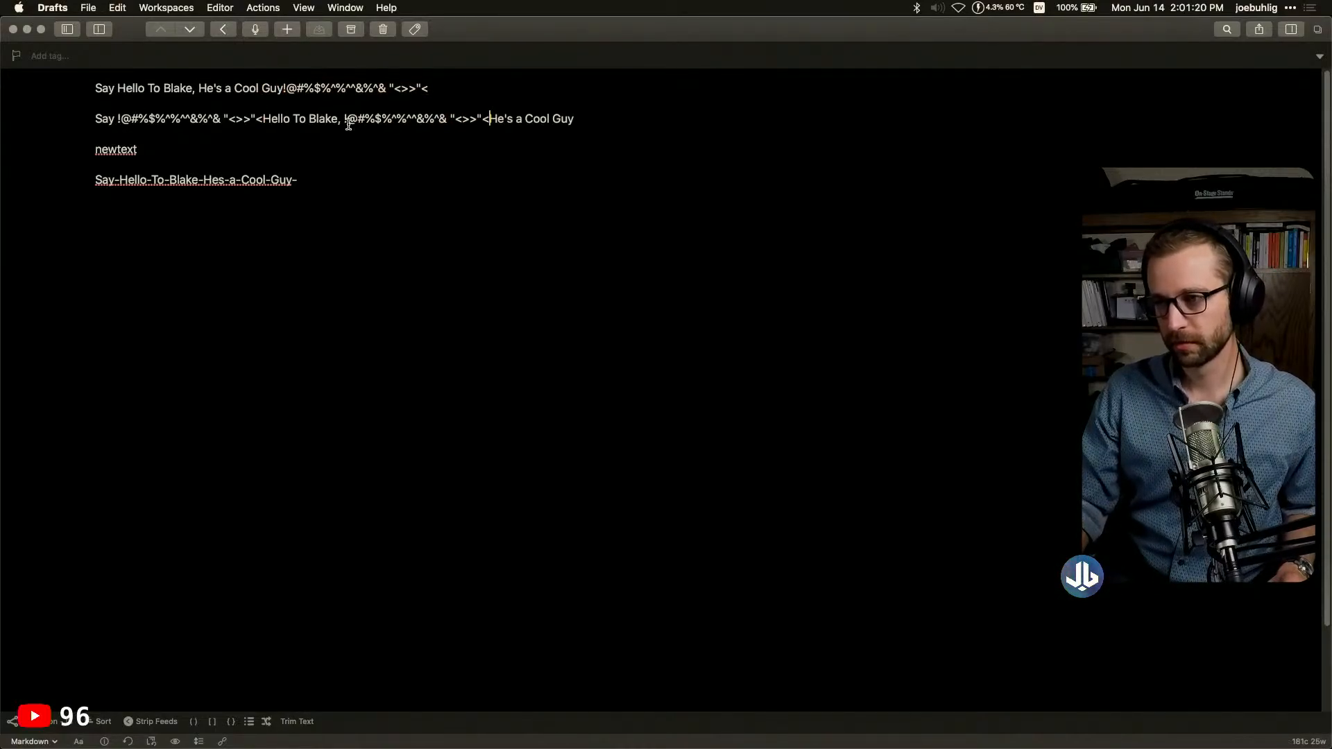
pyautogui.click(554, 121)
pyautogui.press('super+v')
# Copy the whole second line and replace everything below it with a fresh yaml.slug expansion, checking its dashes
pyautogui.click(753, 125)
pyautogui.press('super+shift+Left')
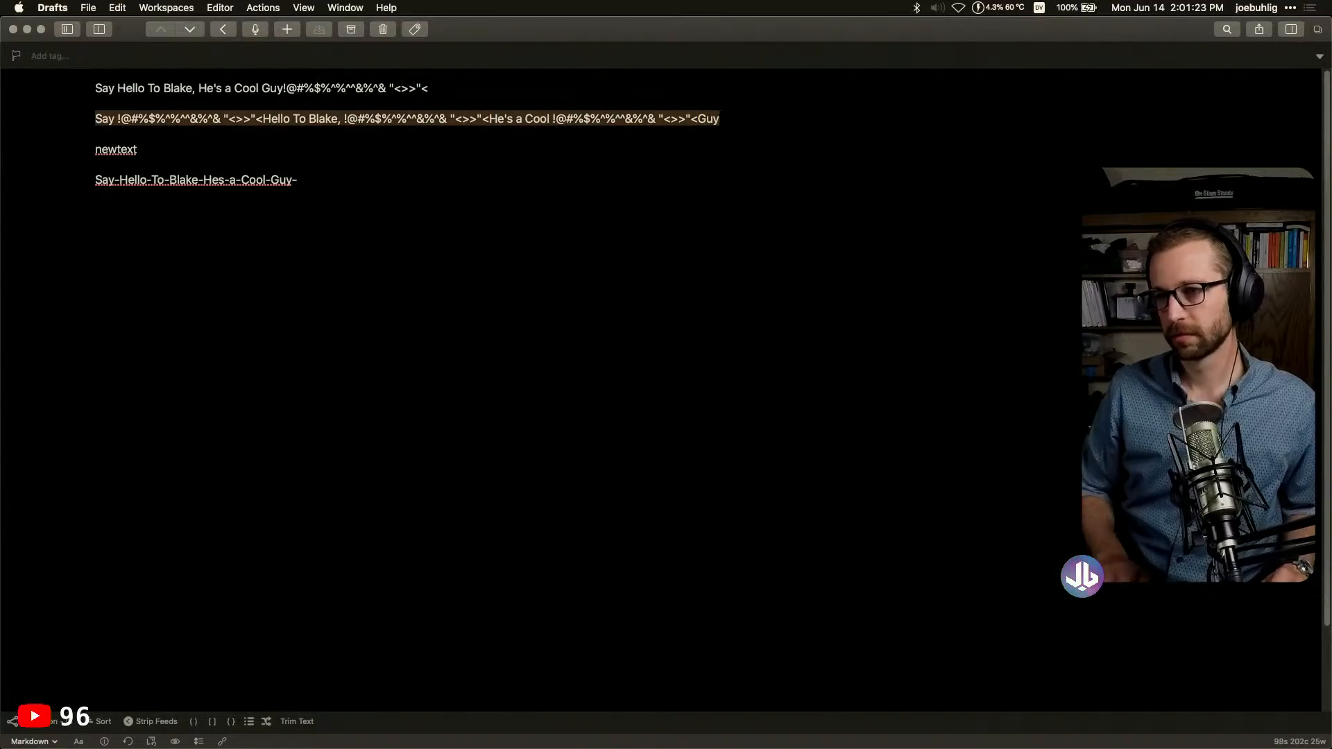
pyautogui.press('Down')
pyautogui.press('super+shift+Down')
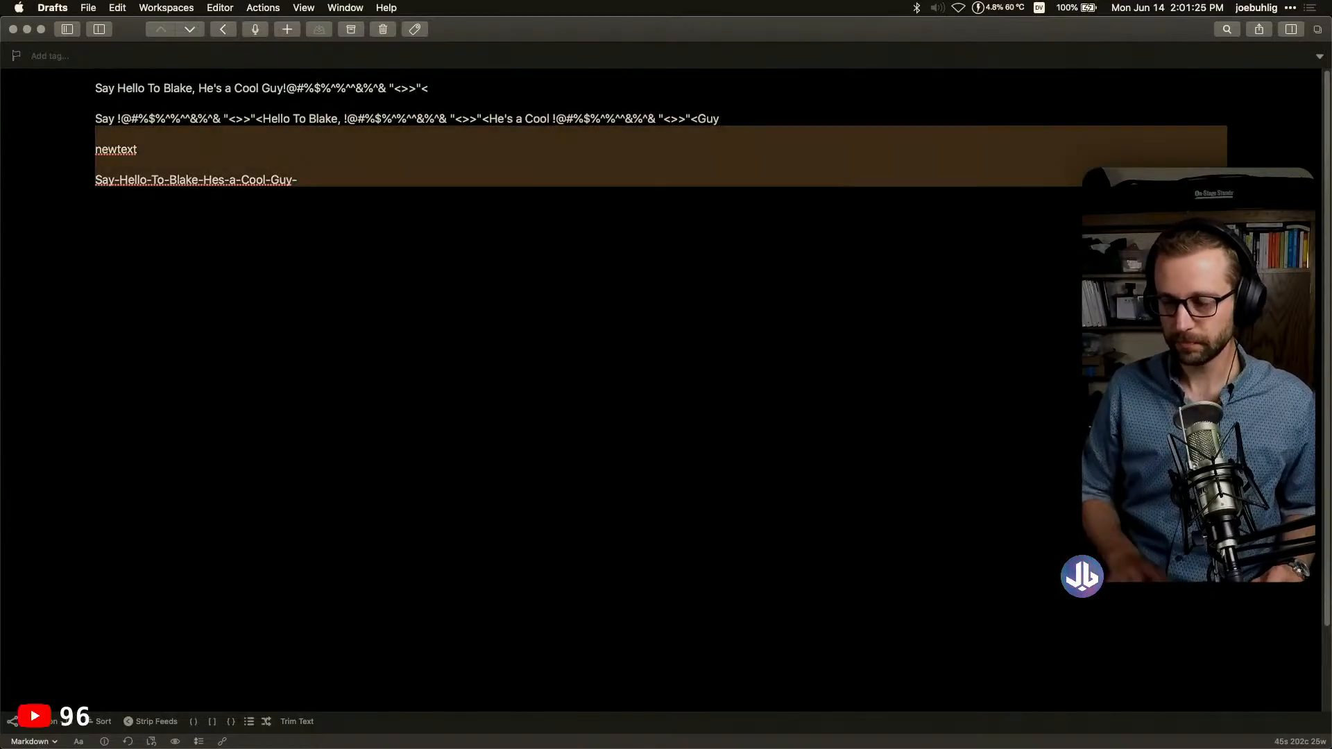
pyautogui.press('BackSpace')
pyautogui.press('Return')
pyautogui.write('yaml.s')
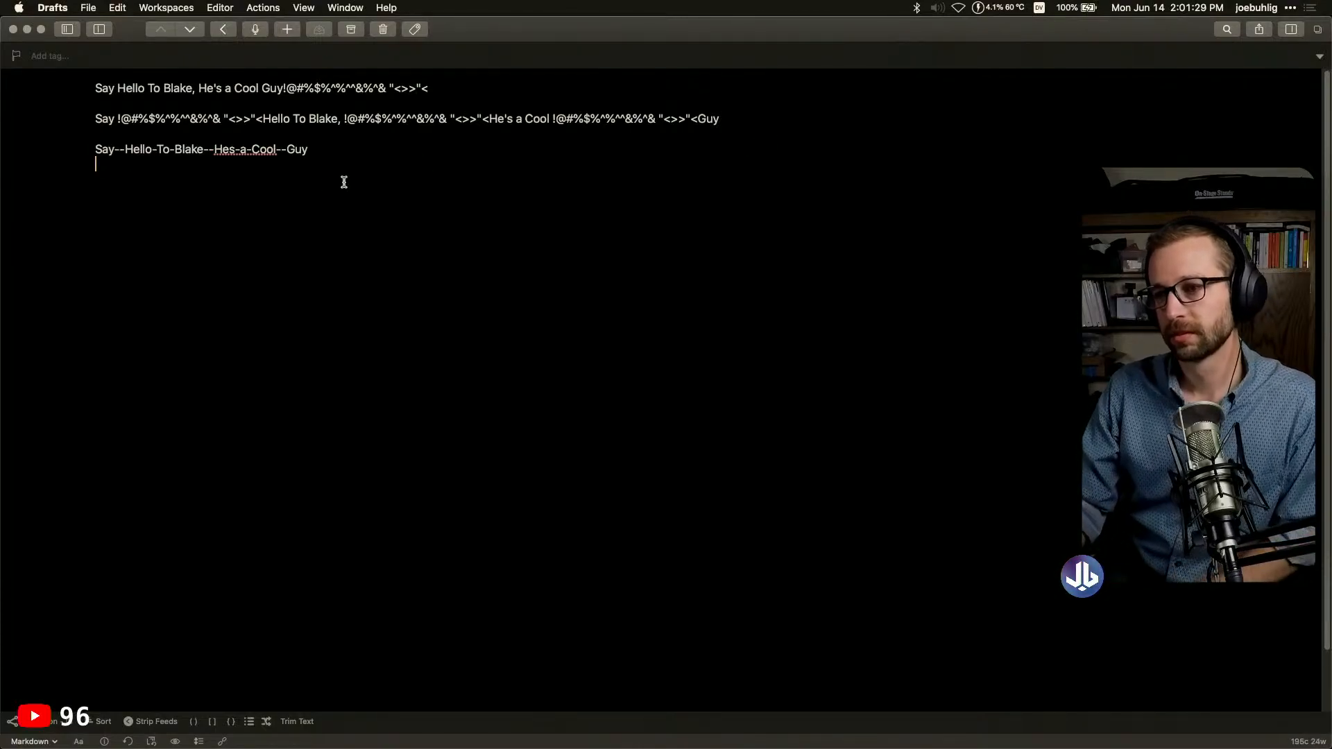
pyautogui.click(207, 149)
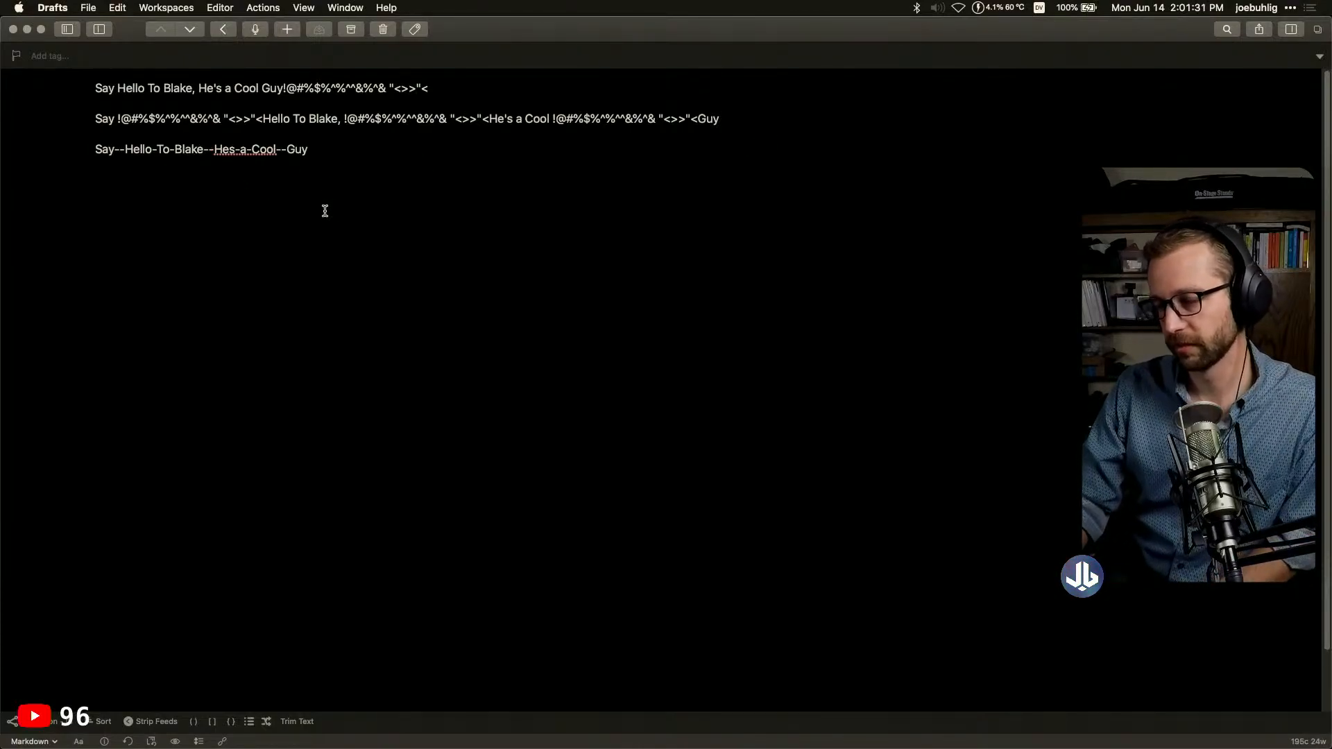
pyautogui.click(282, 150)
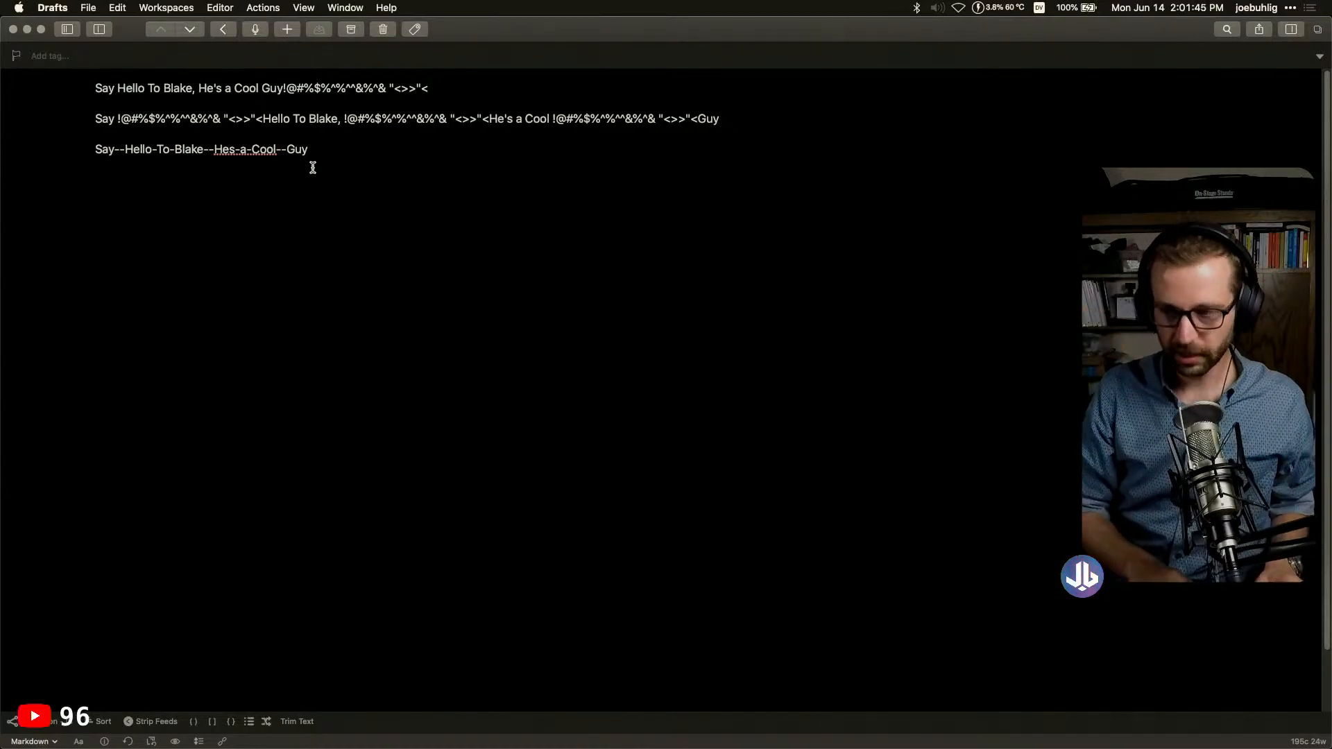
# Switch to Alfred Preferences and branch a Transform utility set to Lower Case off the yaml.slug Run Script
pyautogui.press('super+Tab')
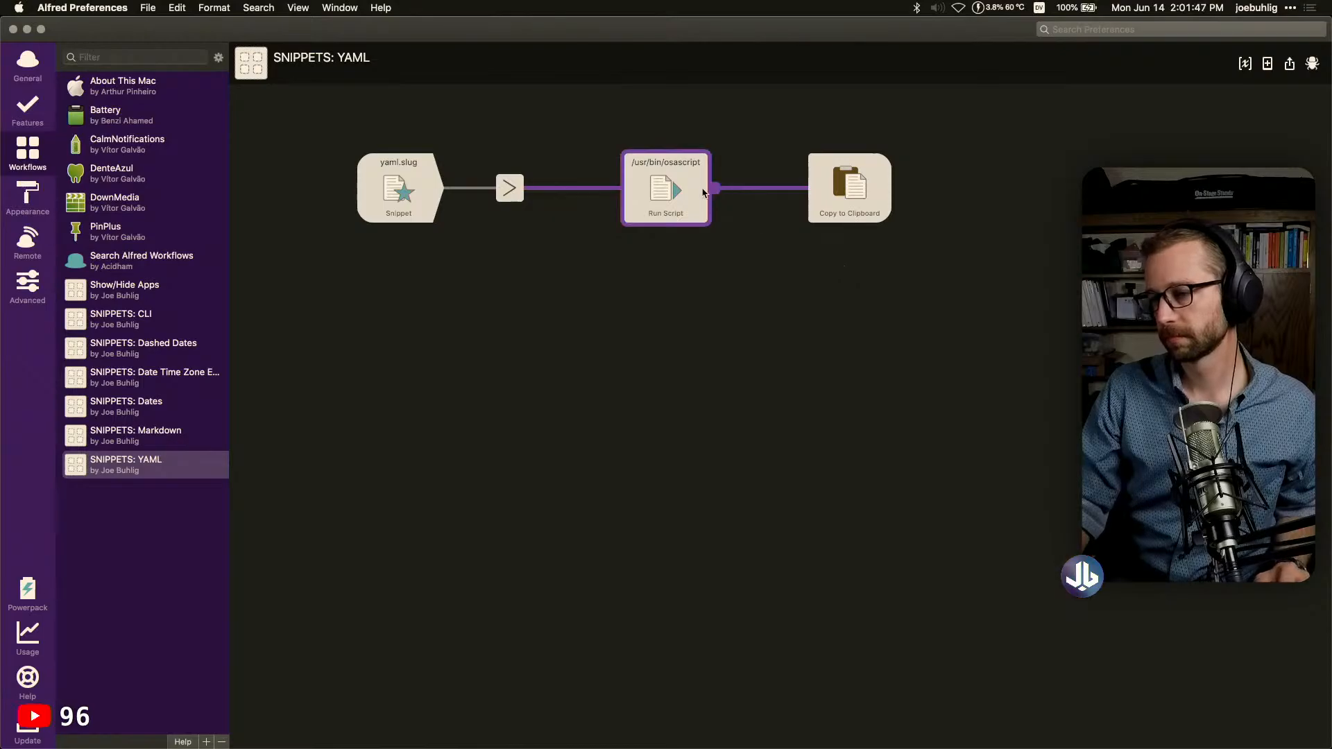
pyautogui.moveTo(680, 191); pyautogui.dragTo(718, 280)
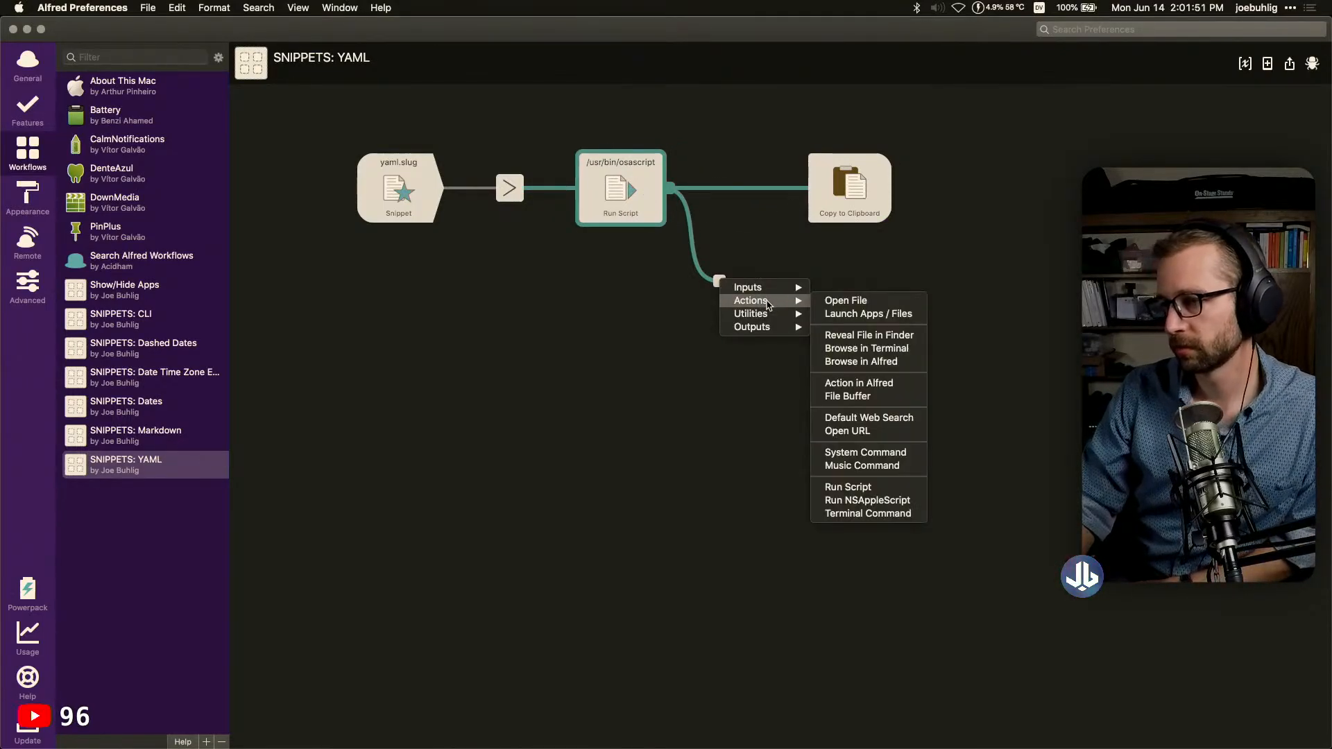
pyautogui.moveTo(766, 317)
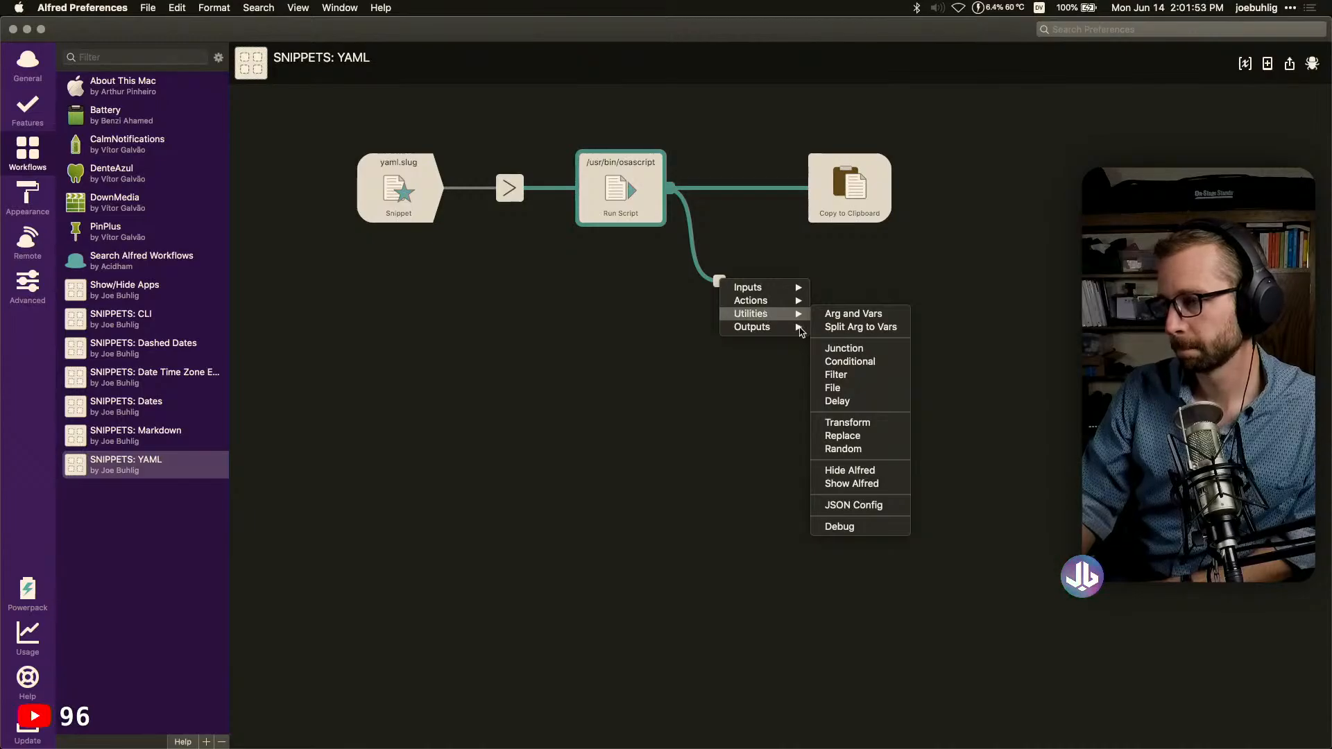
pyautogui.click(843, 422)
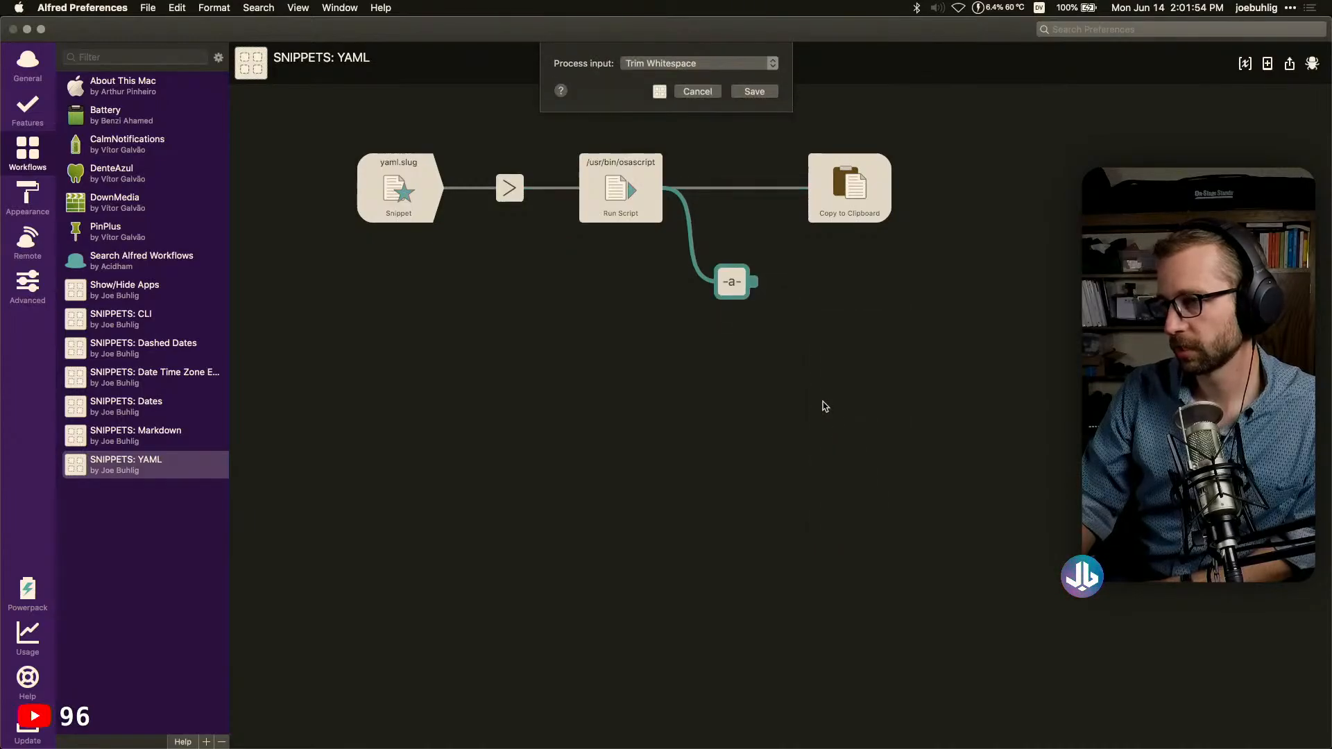
pyautogui.click(693, 63)
pyautogui.click(685, 97)
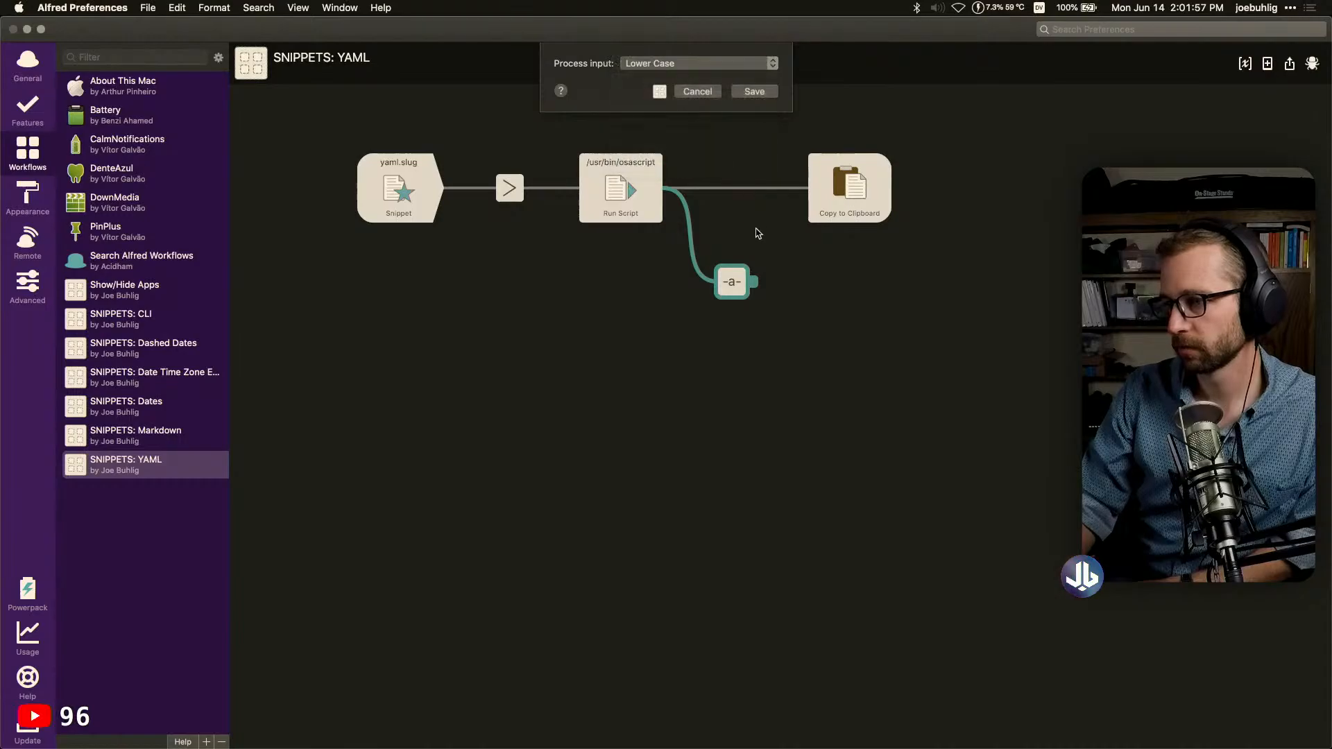
pyautogui.click(756, 90)
# Delete the direct Run Script to Copy to Clipboard connection and wire the Lower Case transform in line between them
pyautogui.click(764, 188)
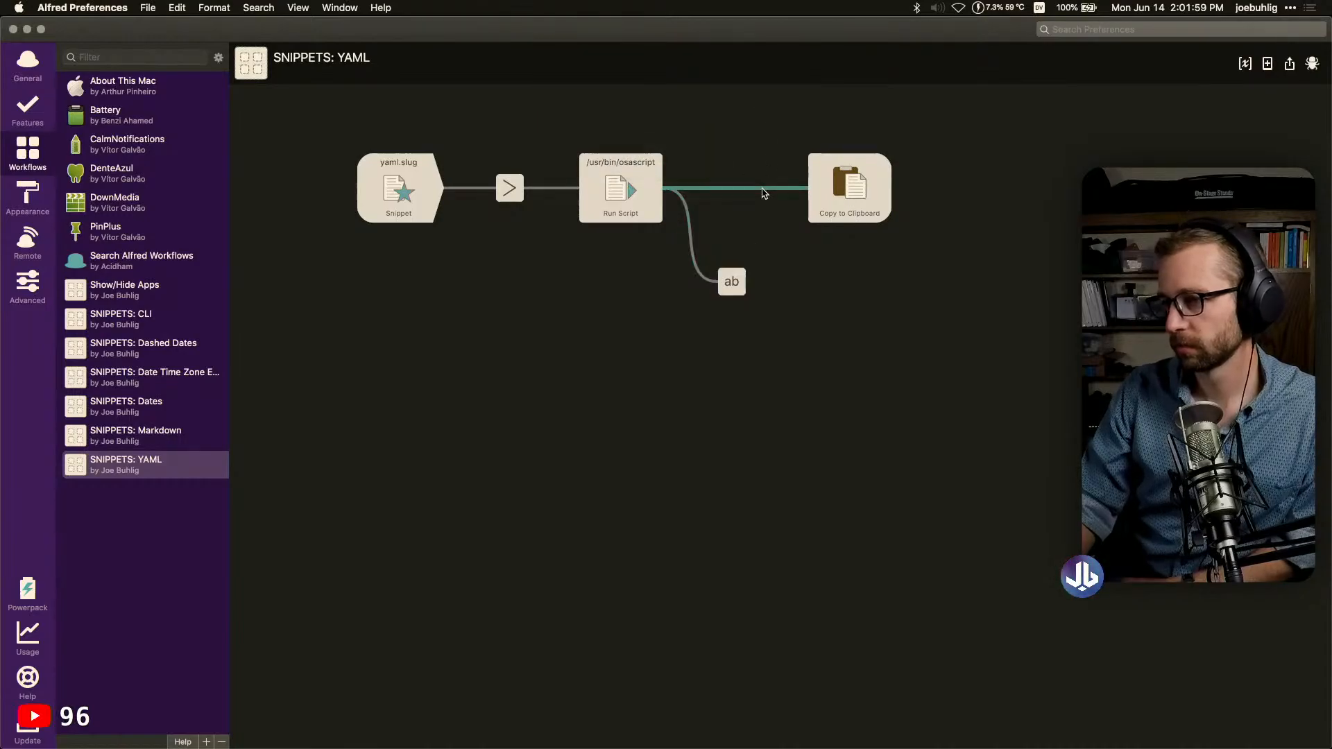
pyautogui.press('BackSpace')
pyautogui.click(754, 284)
pyautogui.moveTo(754, 285); pyautogui.dragTo(741, 191)
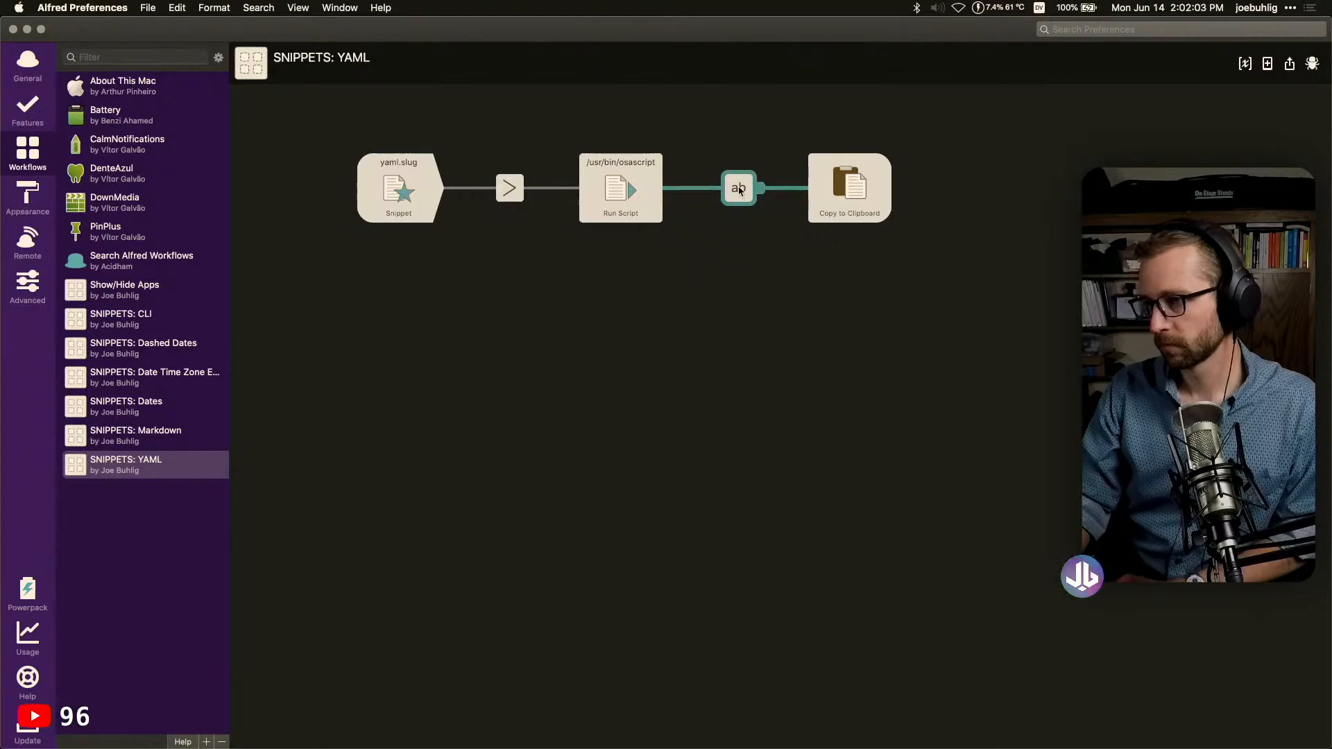
pyautogui.click(752, 257)
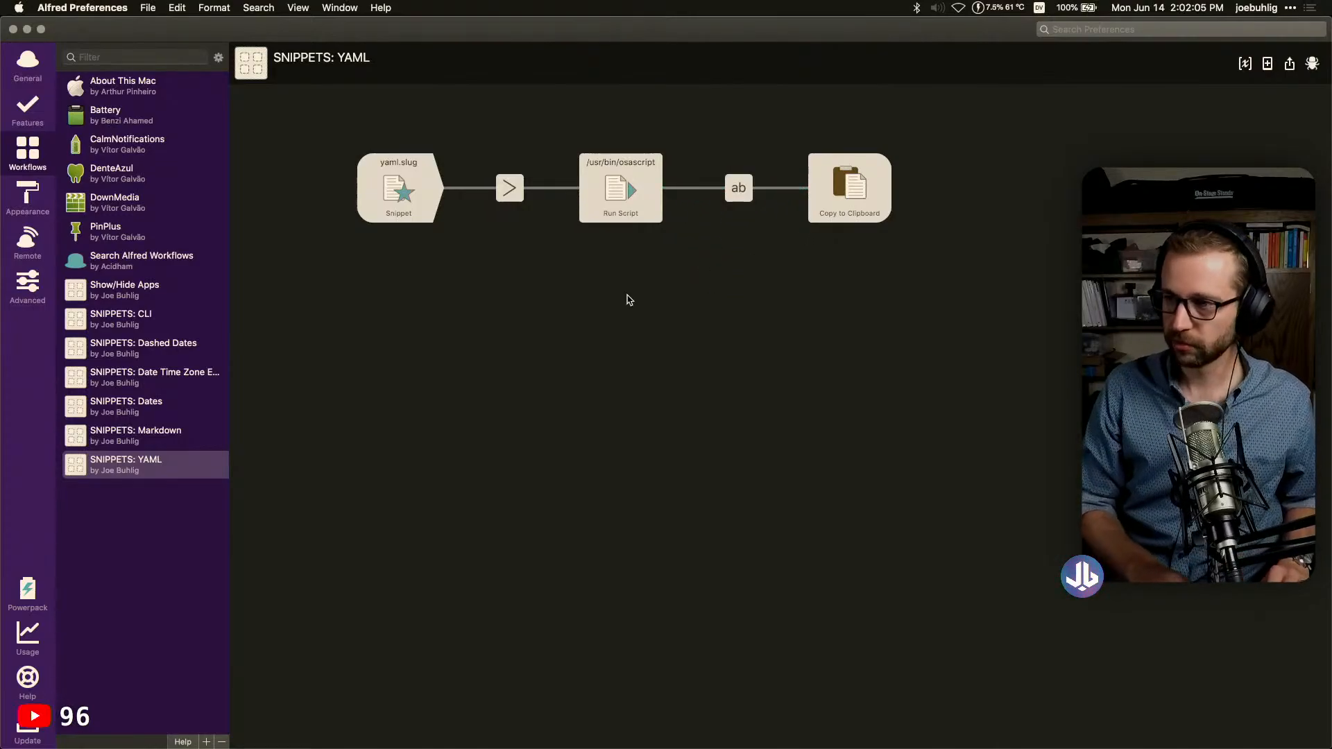
# Switch to Drafts and replace all text with a lip.sw1 expansion, trimmed to "Obi-Wan is here. The Force is with him."
pyautogui.press('super+Tab')
pyautogui.press('Up')
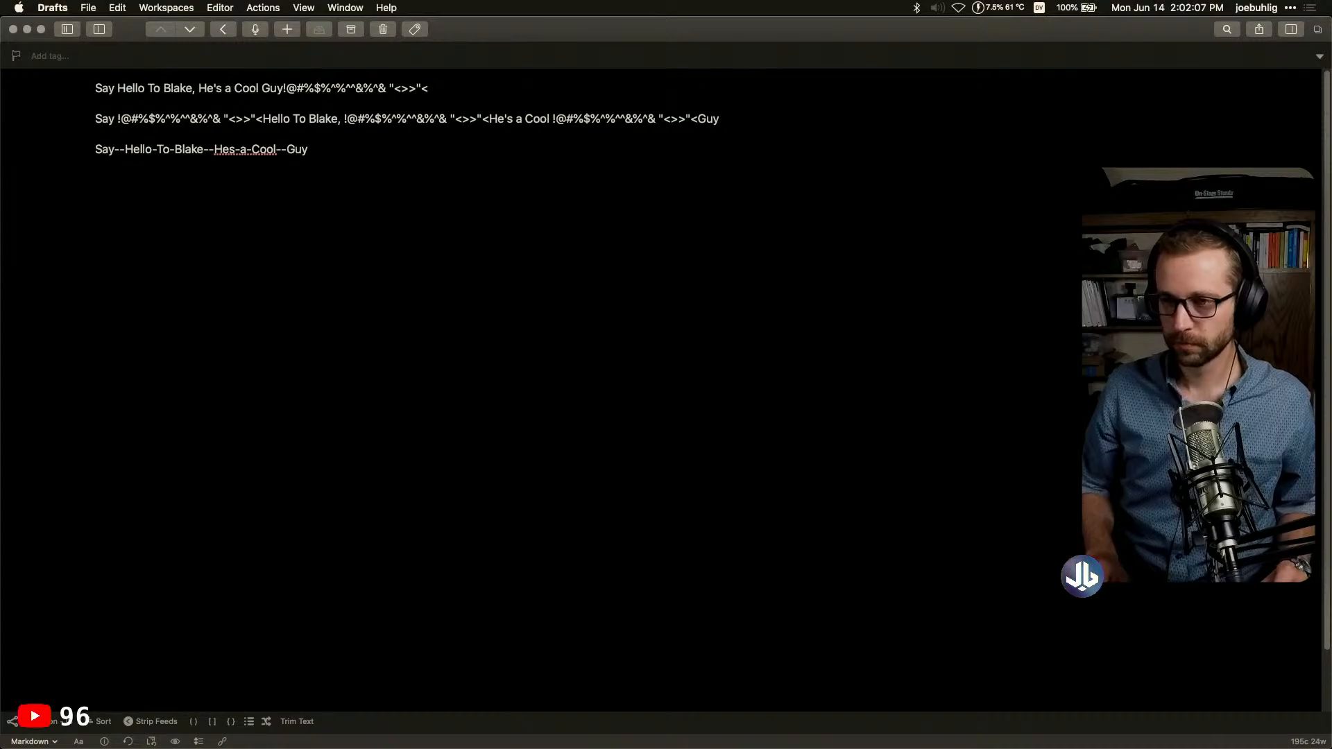
pyautogui.press('super+a')
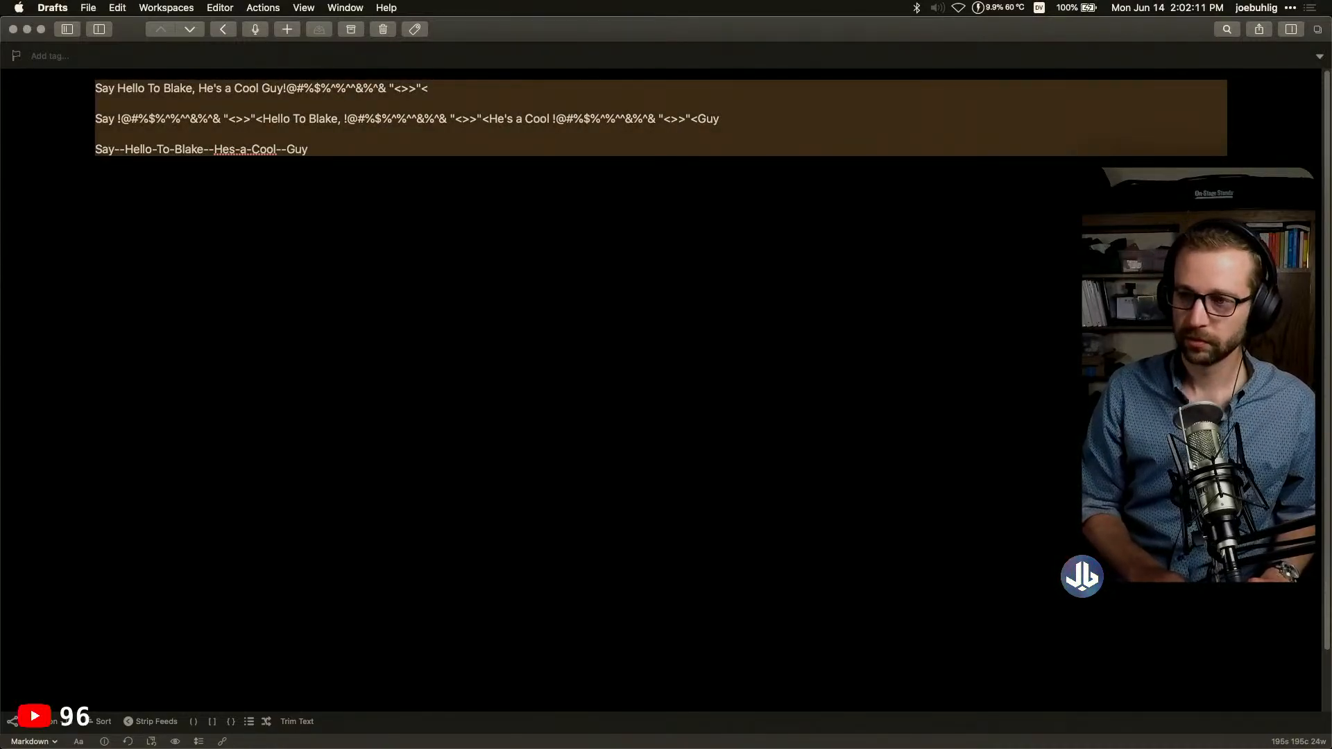
pyautogui.write('Lip')
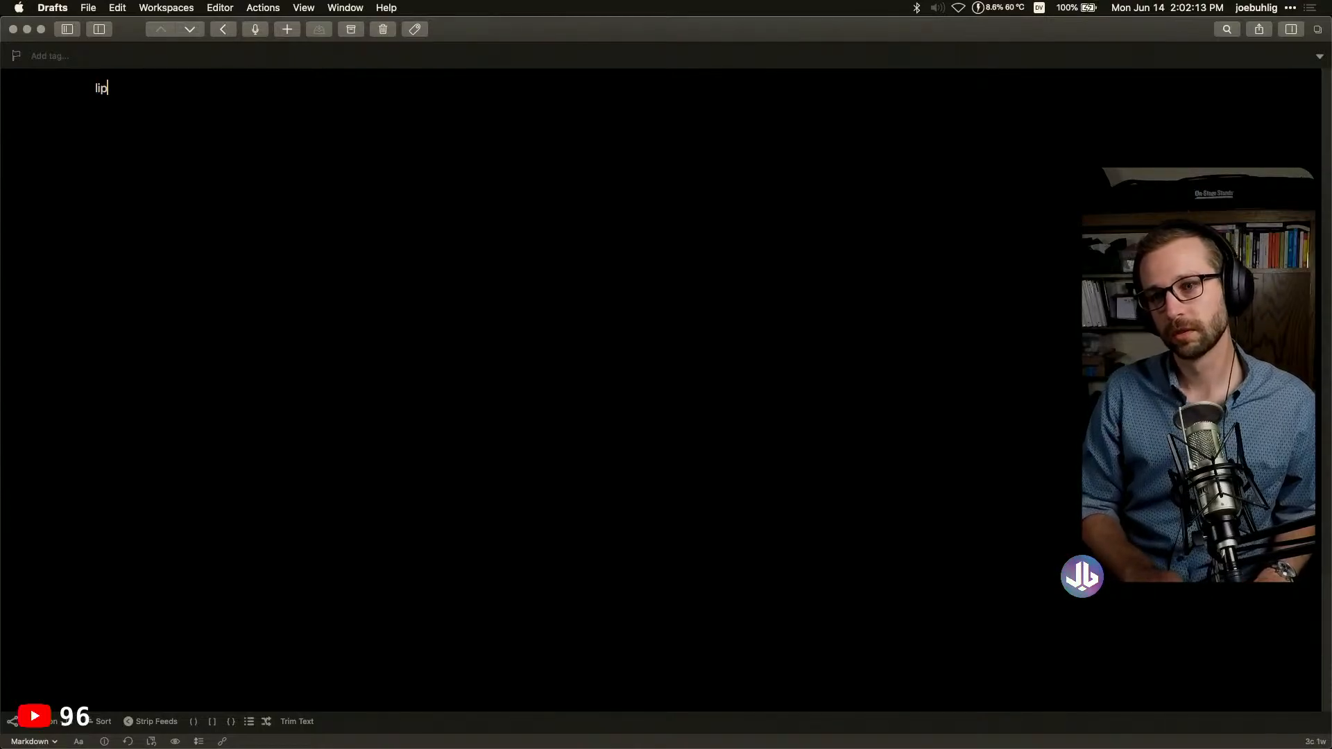
pyautogui.write('.sw1')
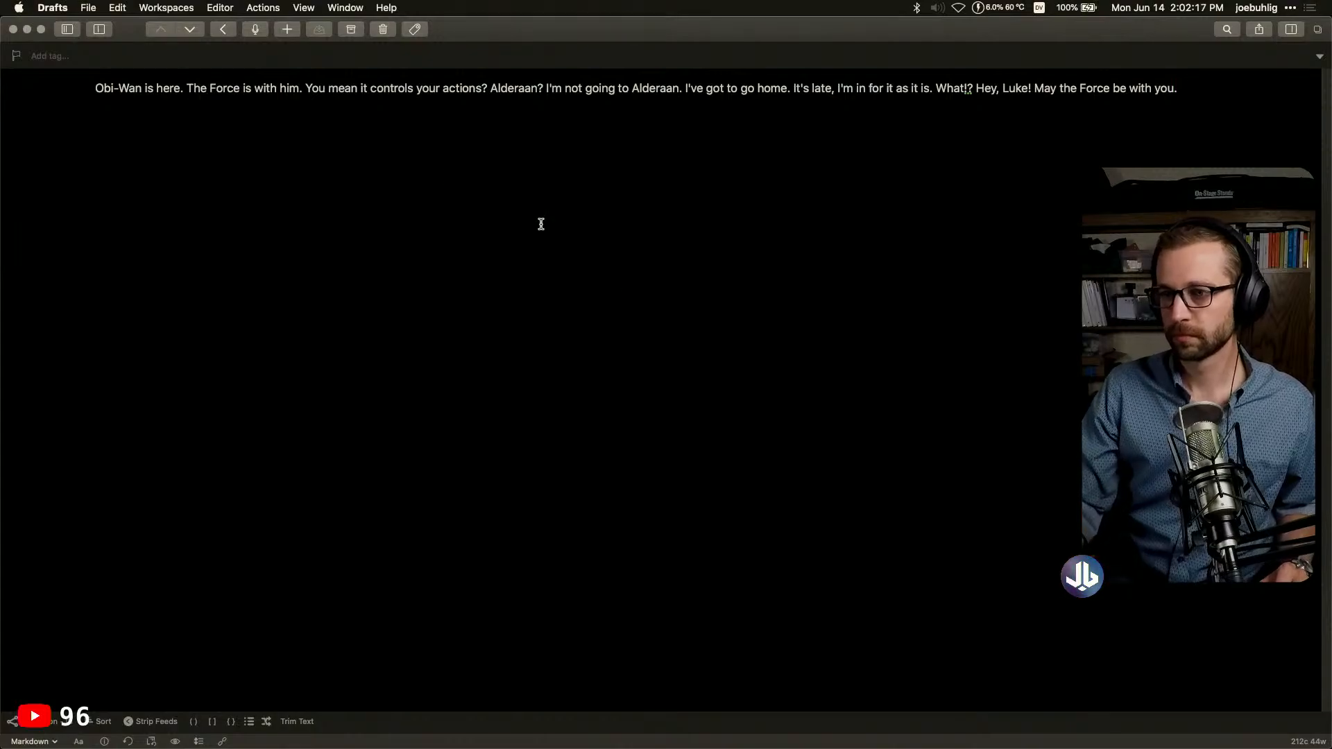
pyautogui.click(303, 89)
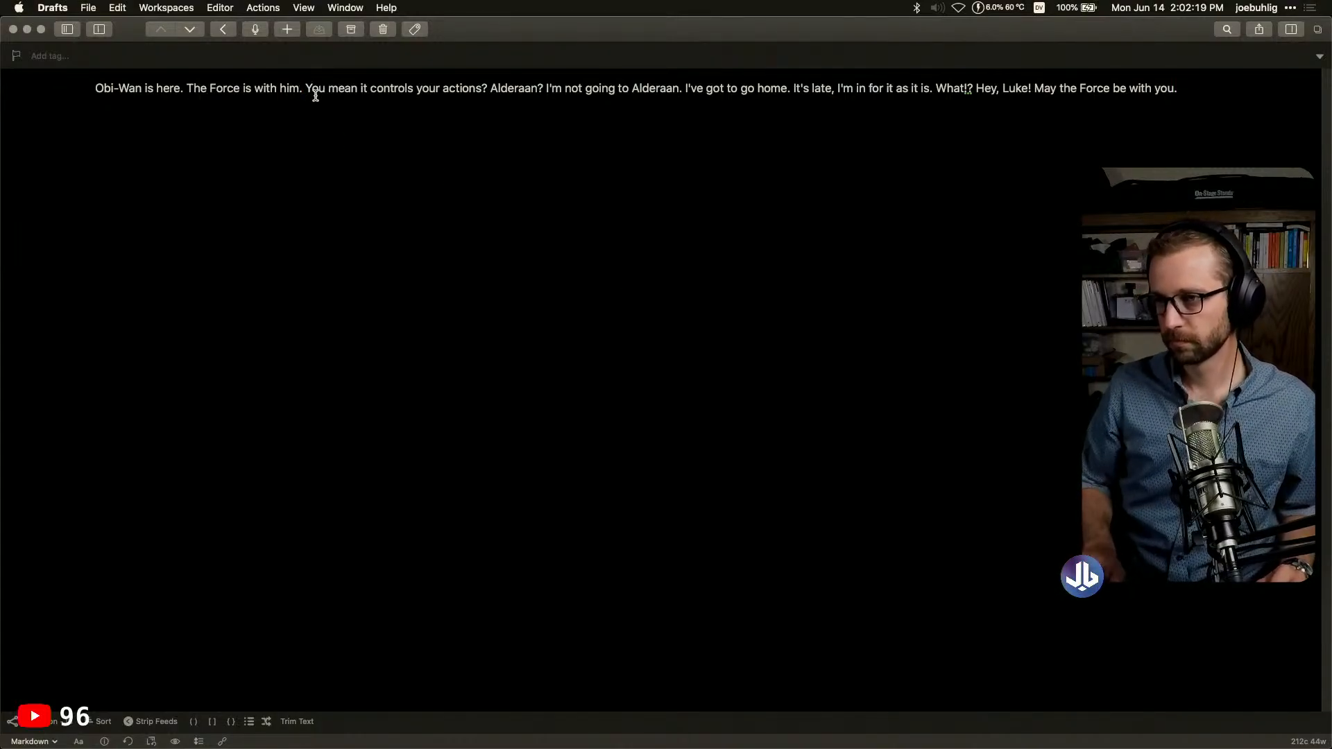
pyautogui.press('shift+super+Right')
pyautogui.press('BackSpace')
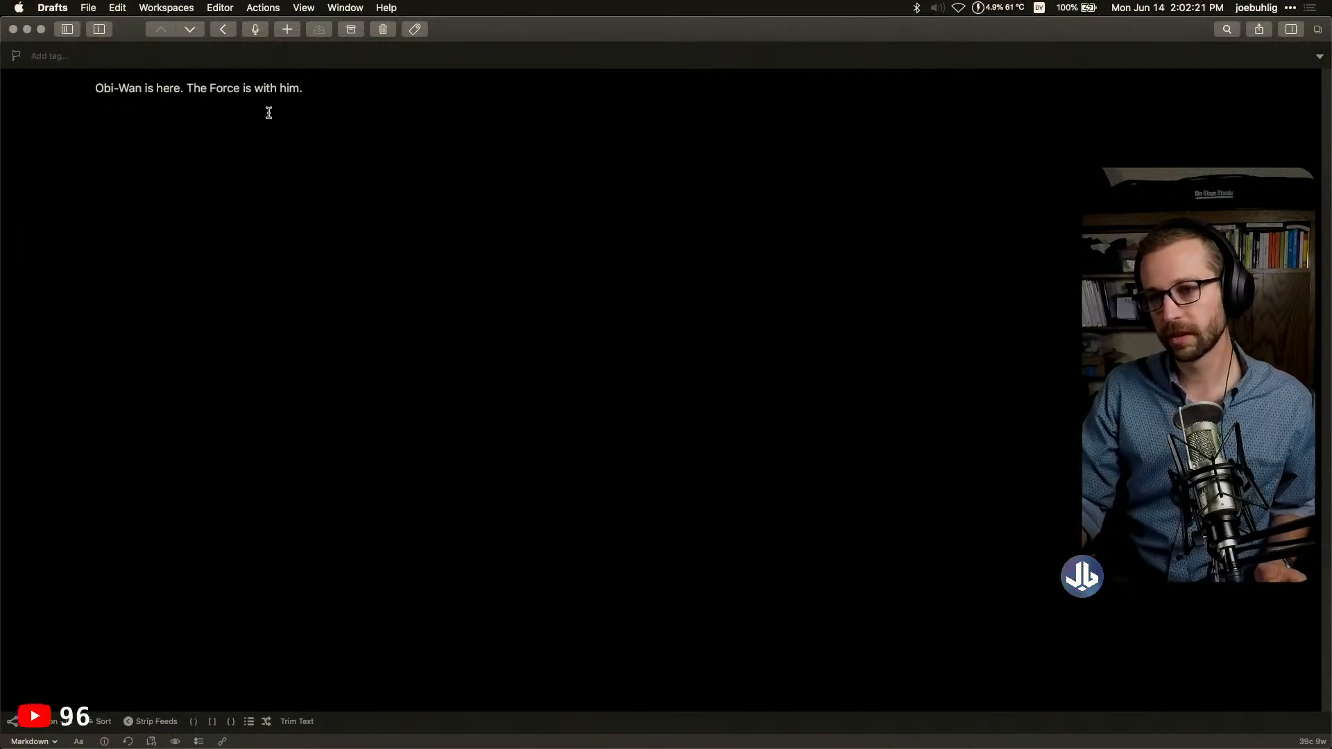
# Copy the Obi-Wan line and expand yaml.slug two lines below it to test the lowercase slug
pyautogui.press('super+a')
pyautogui.press('super+c')
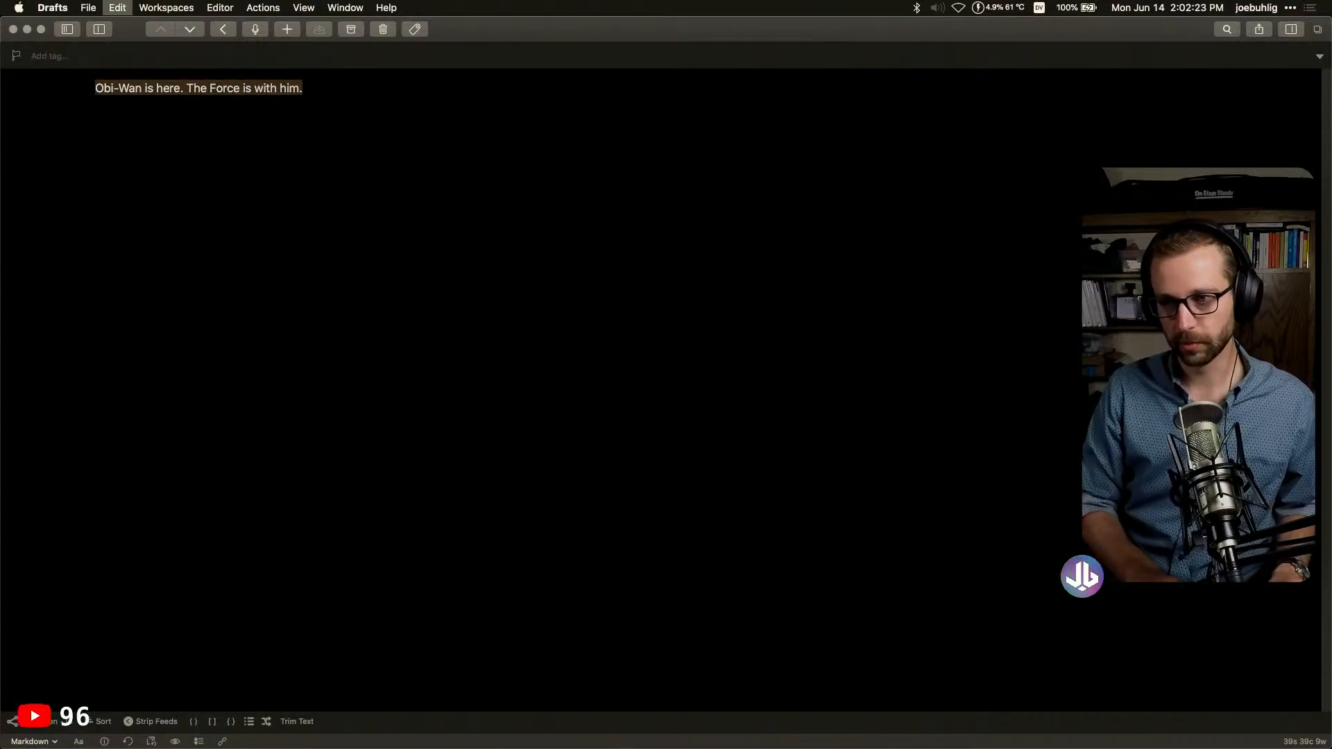
pyautogui.press('Right')
pyautogui.press('Return')
pyautogui.press('Return')
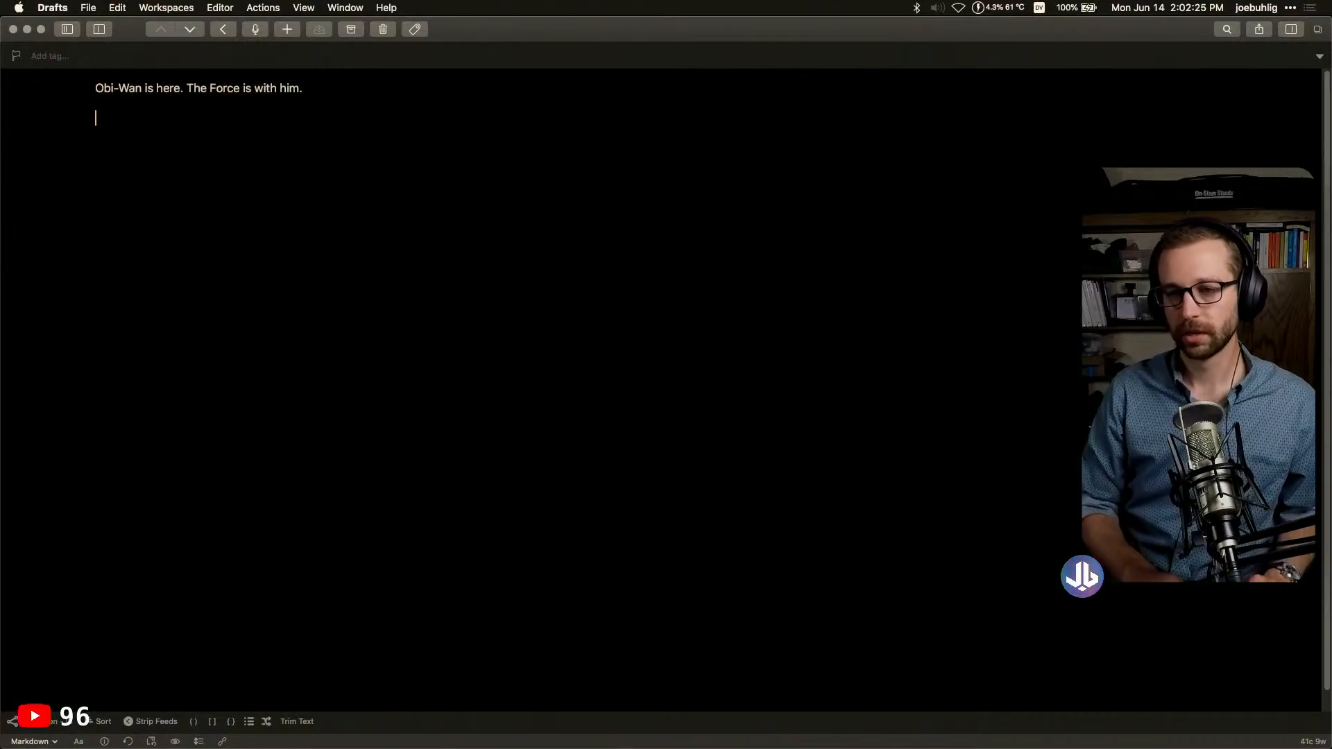
pyautogui.write('yemi-du')
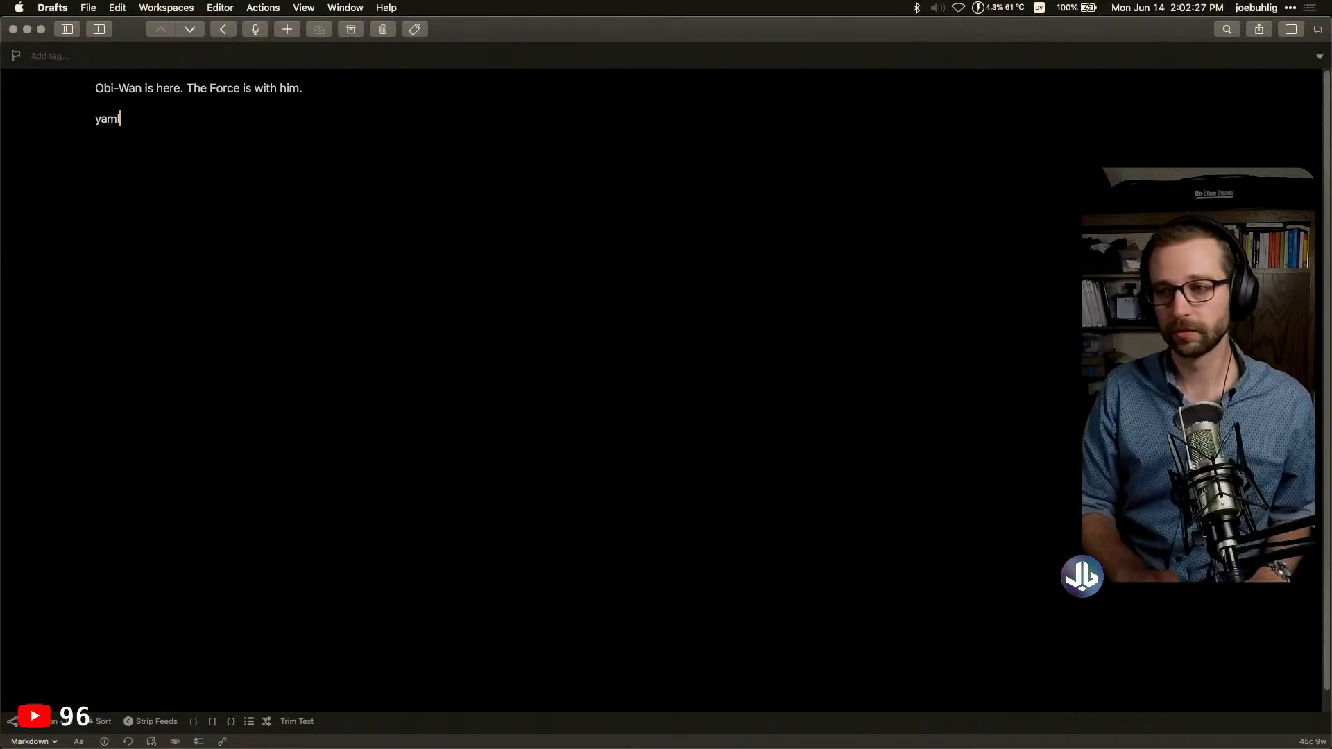
pyautogui.press('super+BackSpace')
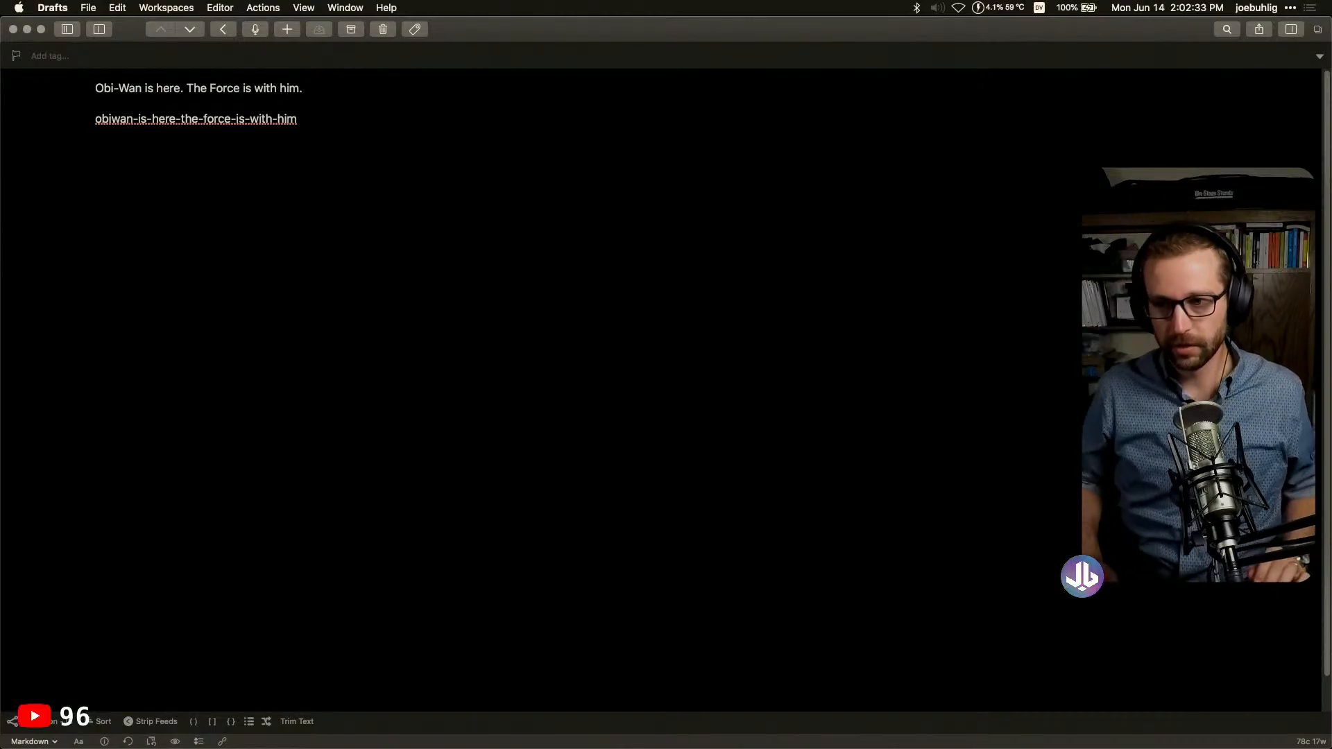
# Insert the personal website's base URL before the generated slug with the link snippet
pyautogui.press('Up')
pyautogui.write('https://joebuhlig.com/')
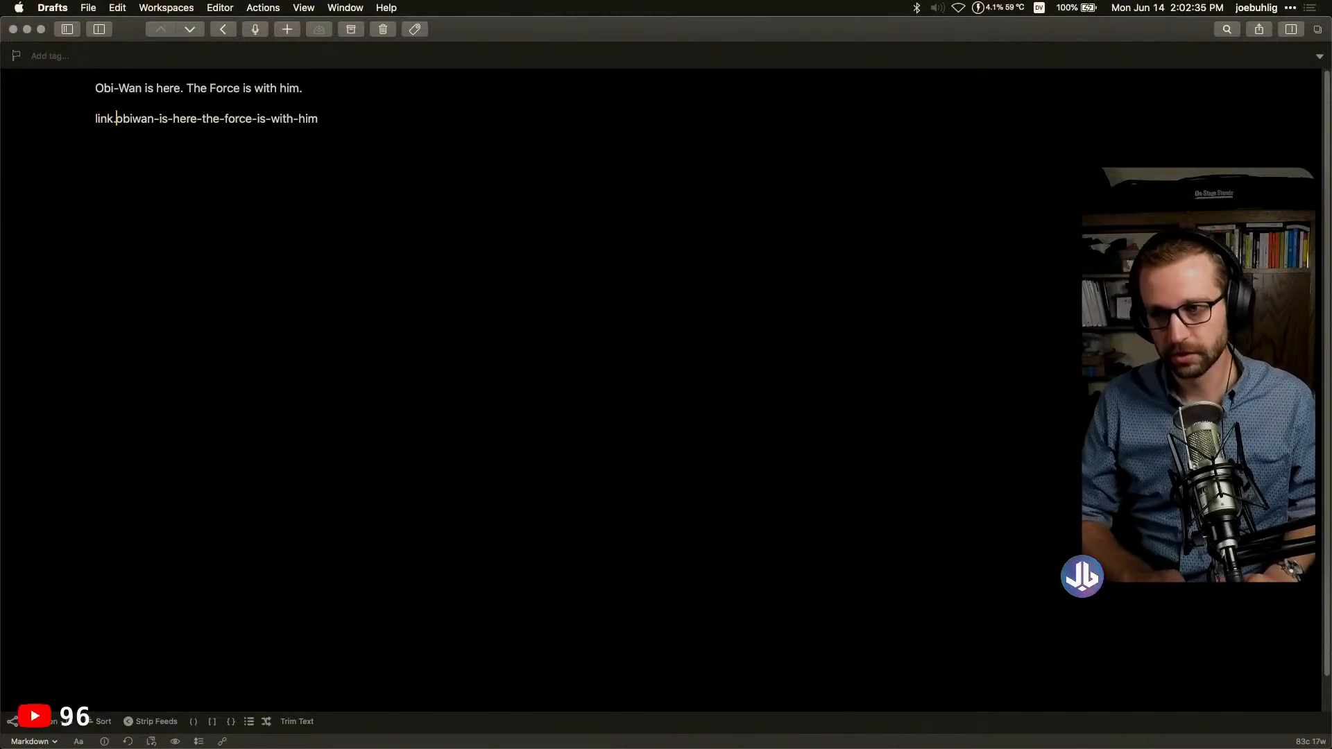
pyautogui.click(439, 192)
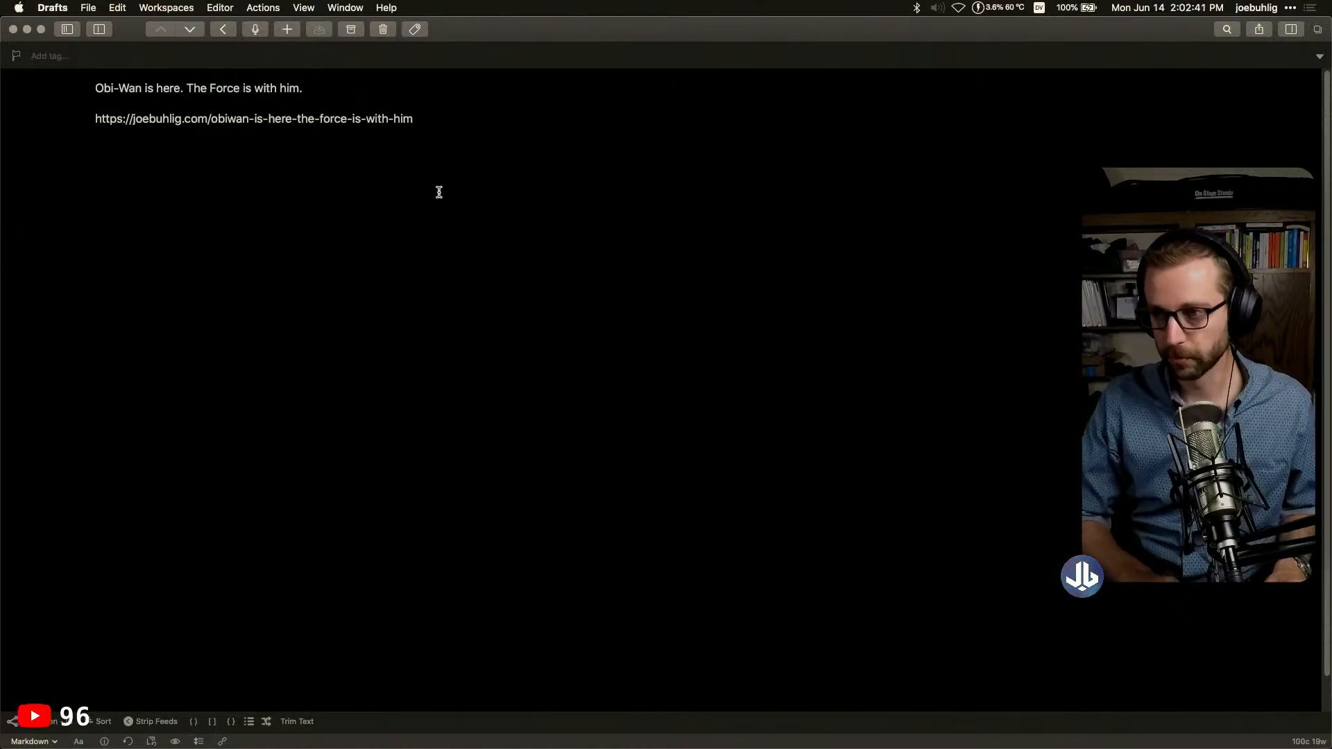
pyautogui.press('super+Tab')
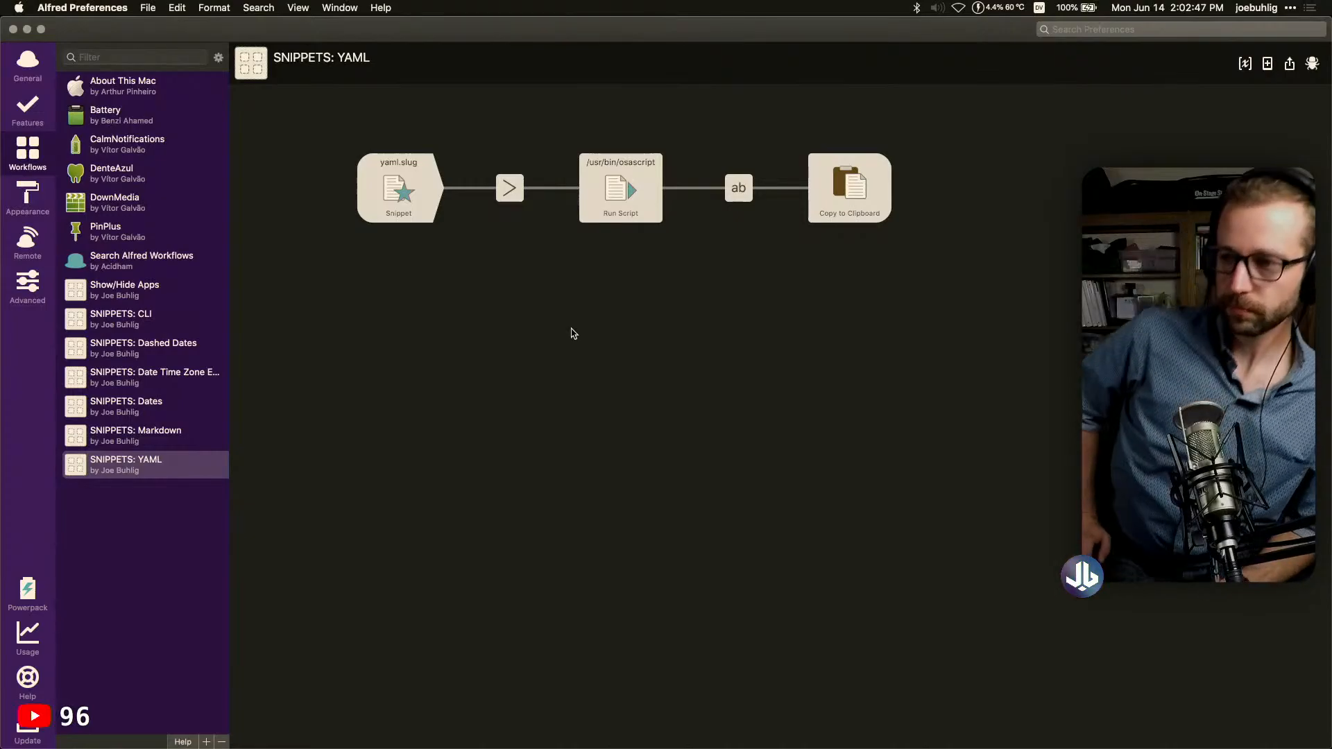
pyautogui.click(176, 438)
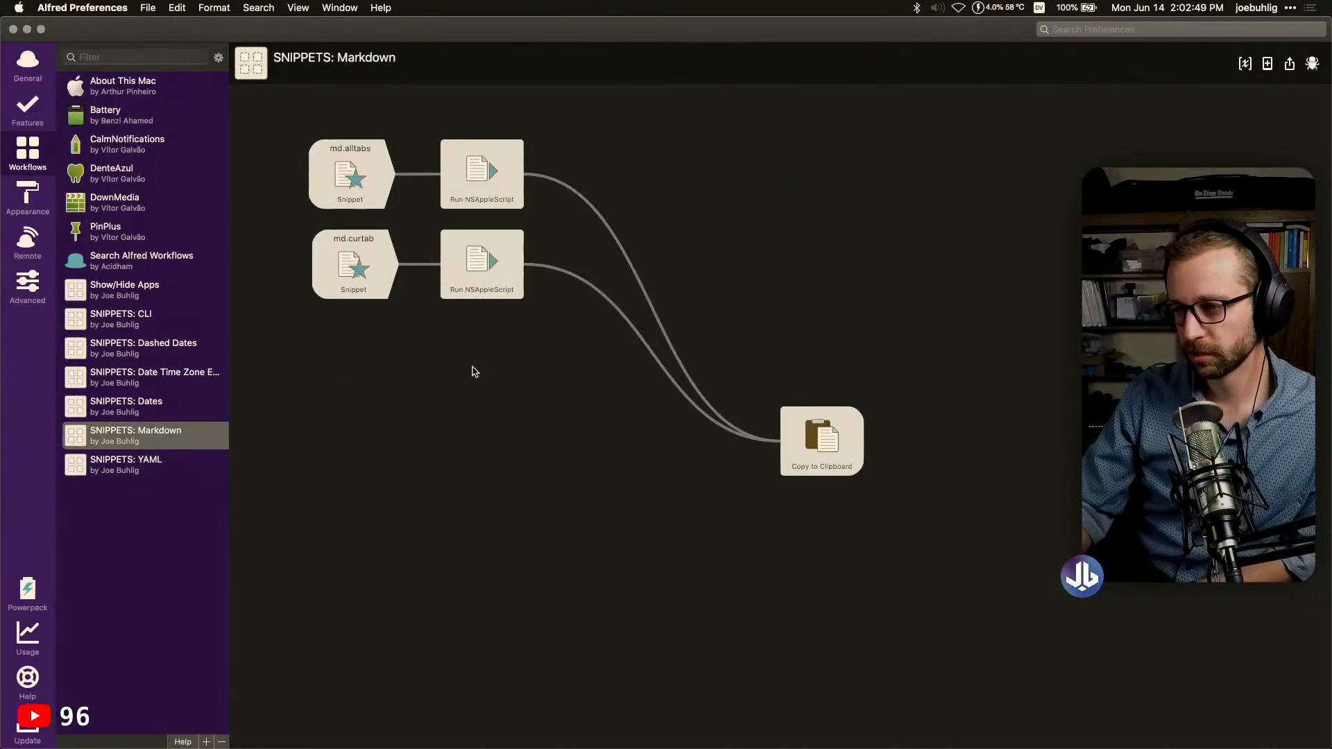
pyautogui.rightClick(346, 359)
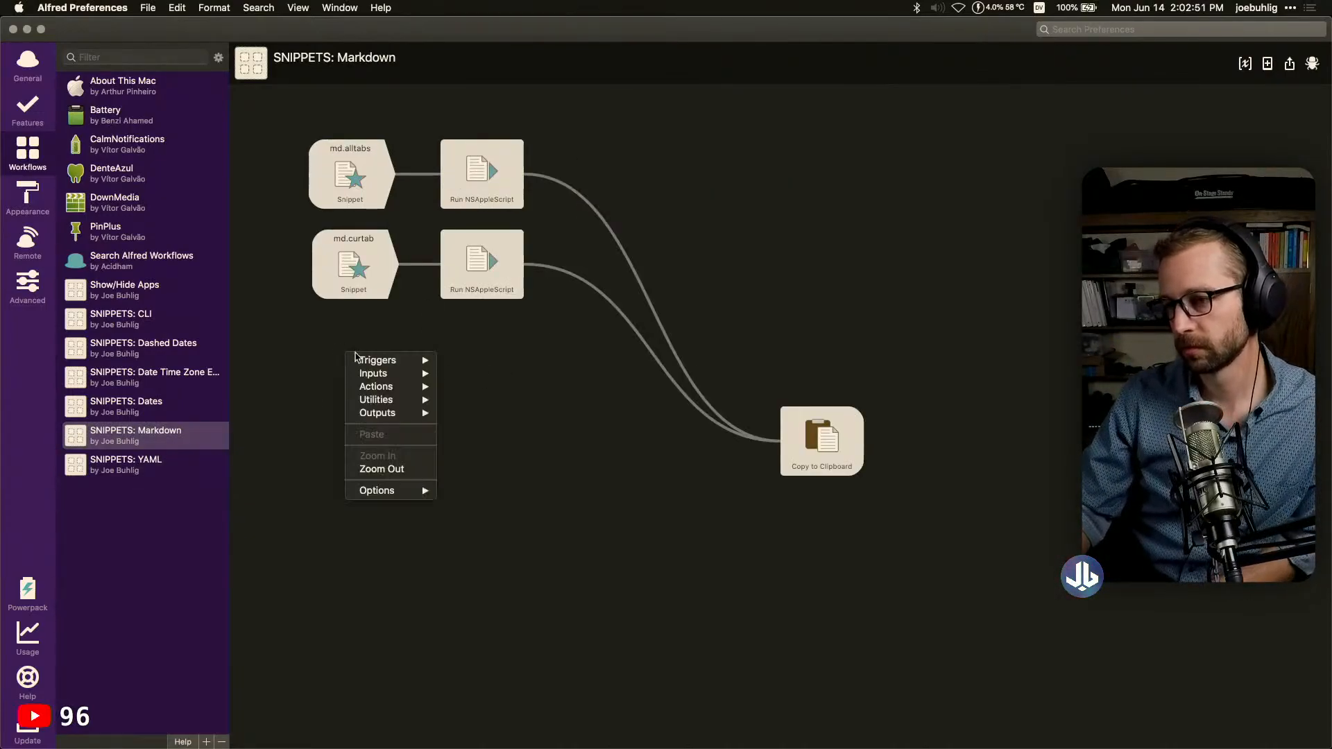
pyautogui.moveTo(374, 362)
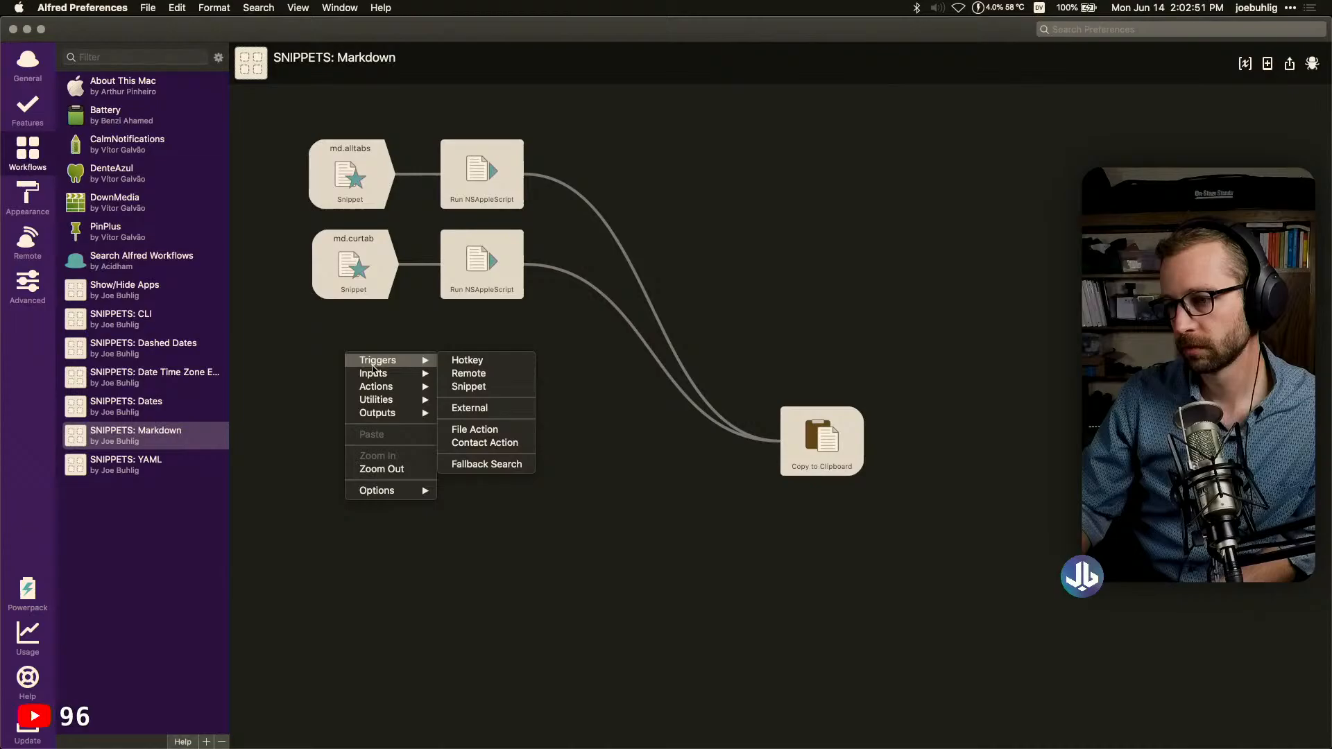
pyautogui.click(522, 393)
pyautogui.write('m')
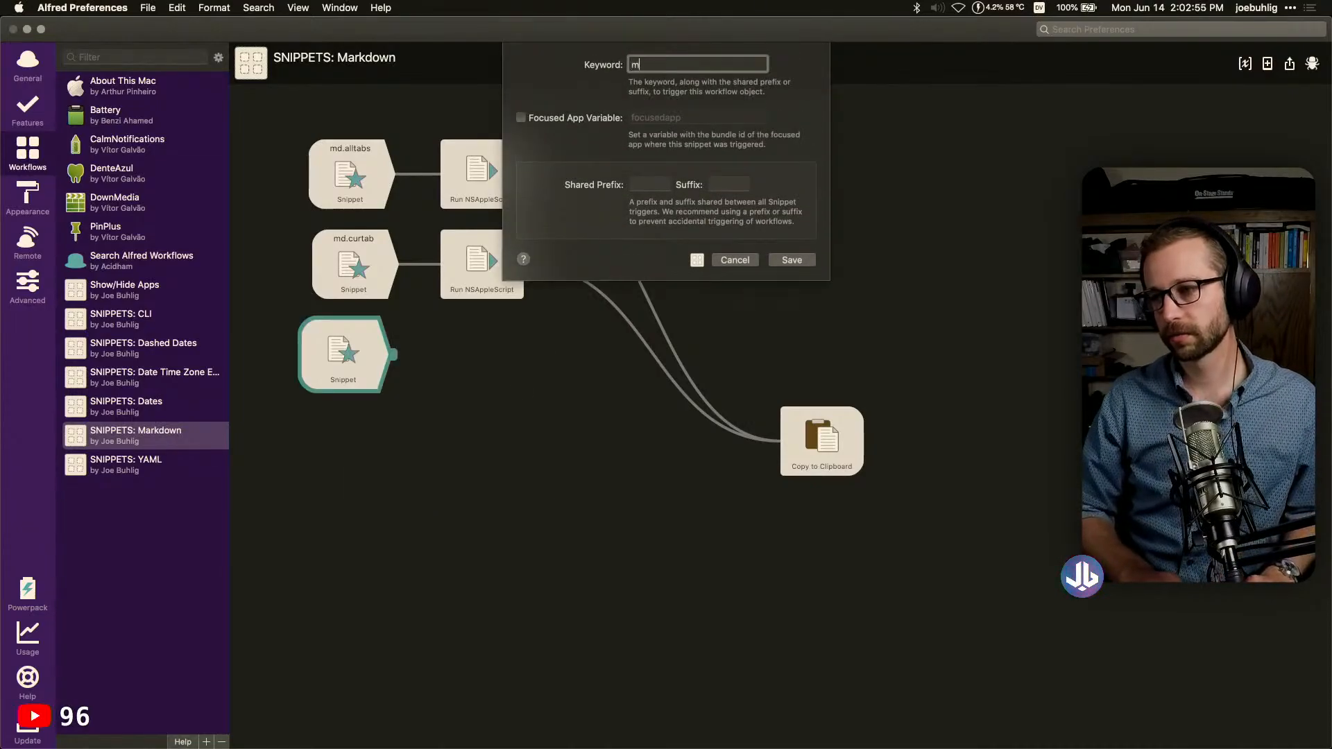
pyautogui.press('BackSpace')
pyautogui.press('BackSpace')
pyautogui.press('BackSpace')
pyautogui.press('Escape')
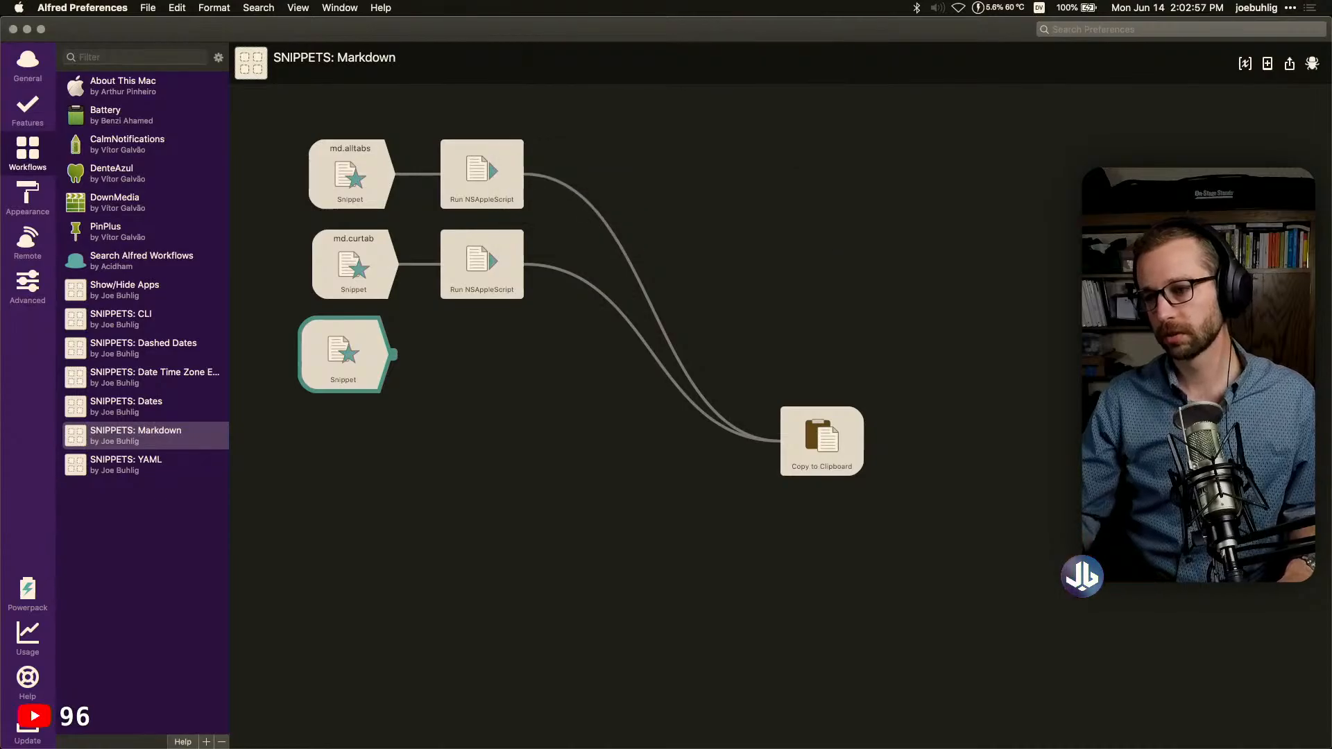
pyautogui.press('BackSpace')
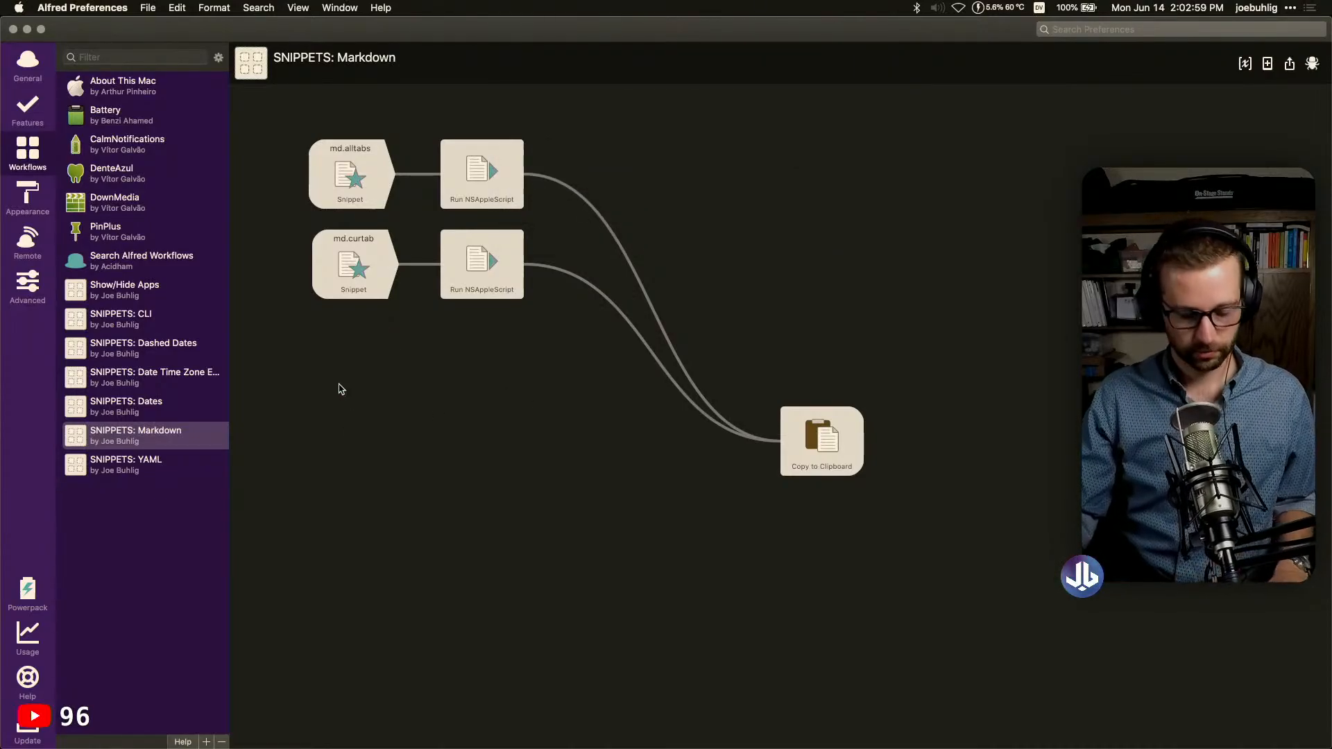
# Switch to TextExpander, review the YAML Article snippet and select the full content of the YAML Header Blog Post snippet
pyautogui.press('super+Tab')
pyautogui.press('super+Tab')
pyautogui.press('super+Tab')
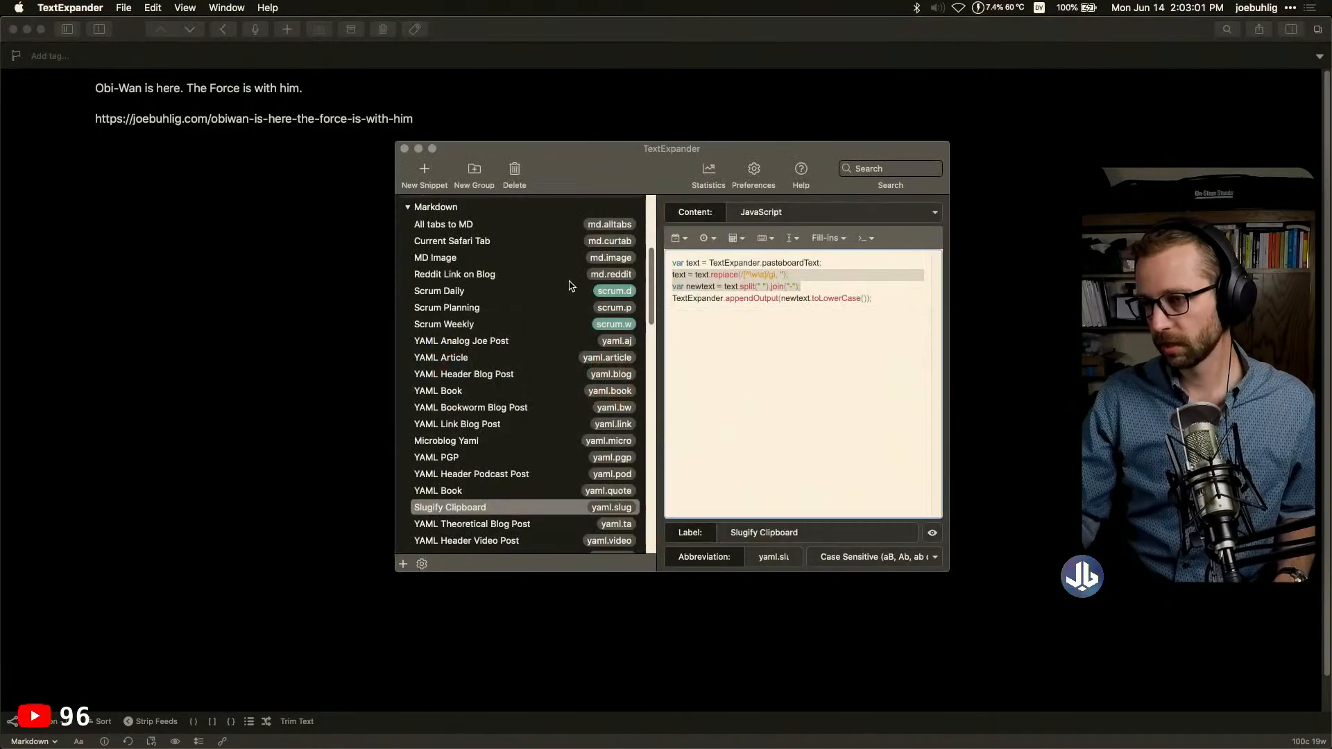
pyautogui.click(555, 356)
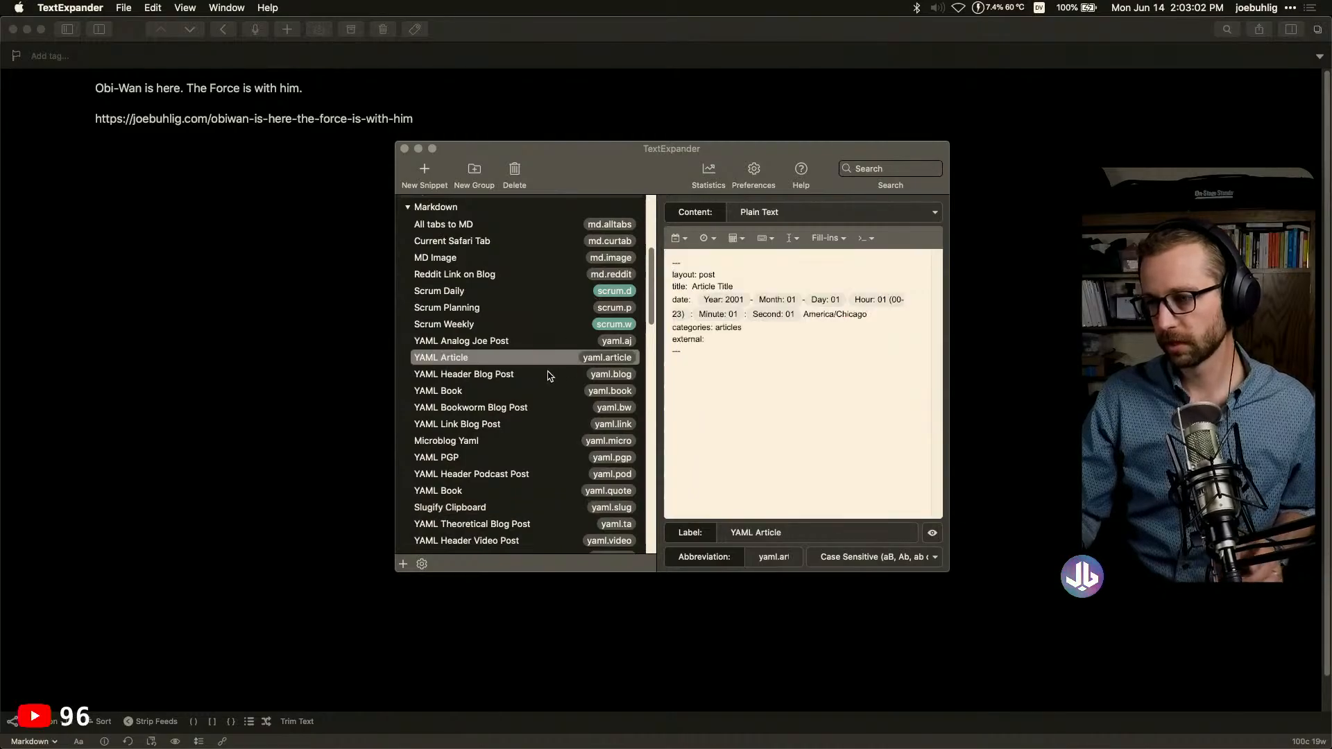
pyautogui.click(554, 376)
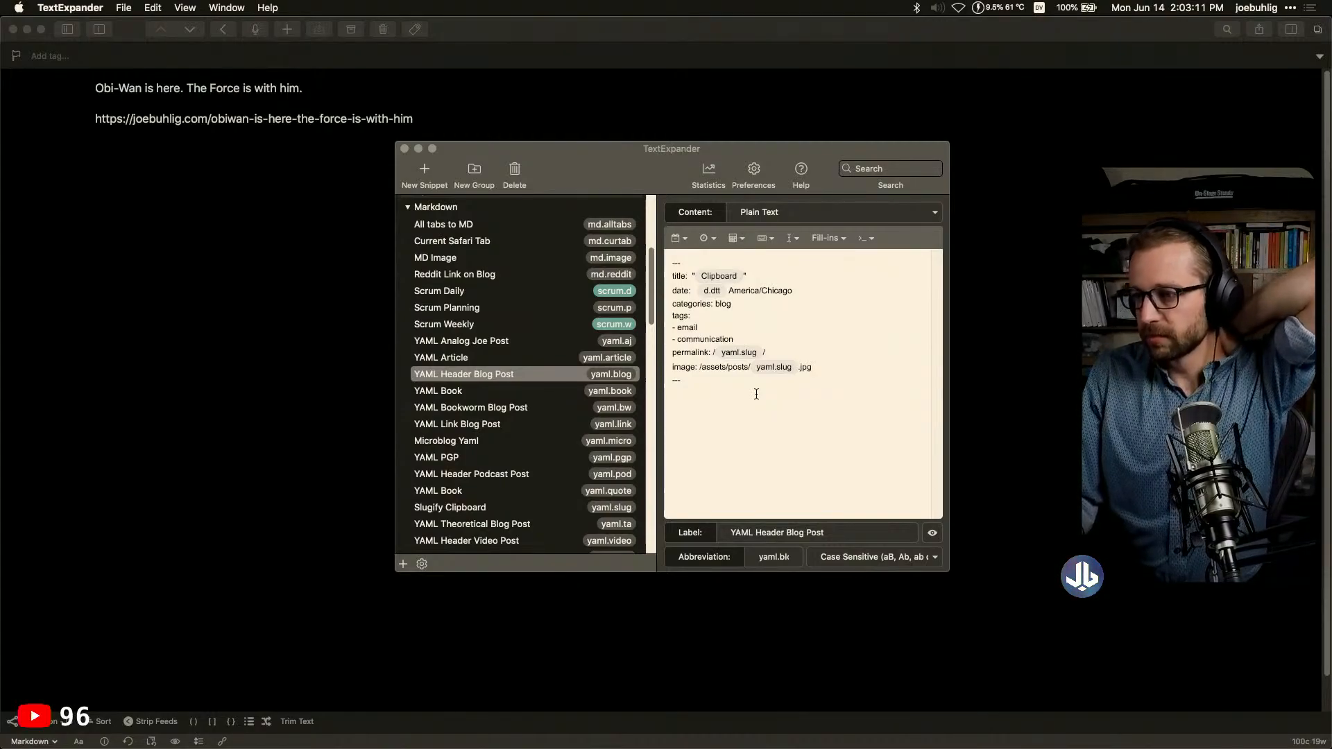
pyautogui.click(748, 392)
pyautogui.press('super+a')
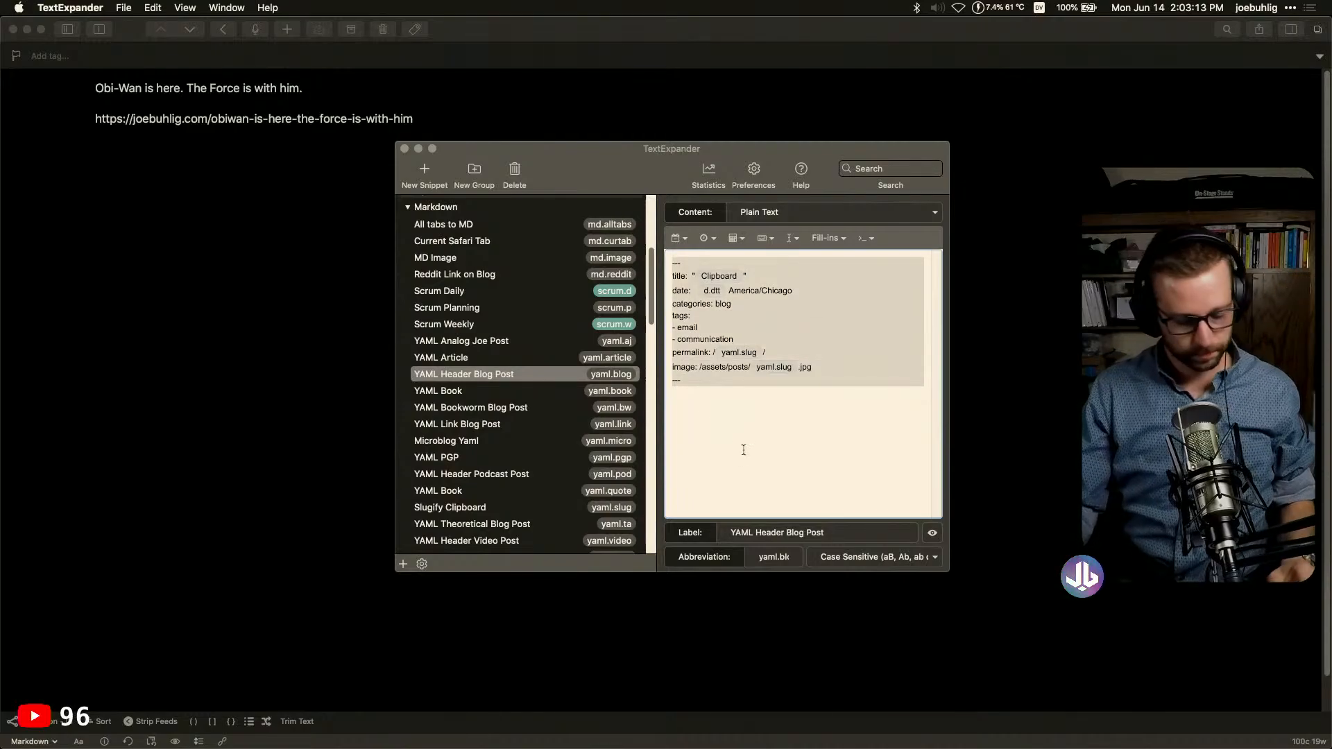
# Switch to Alfred Preferences and open the SNIPPETS: YAML workflow
pyautogui.press('super+Tab')
pyautogui.press('super+Tab')
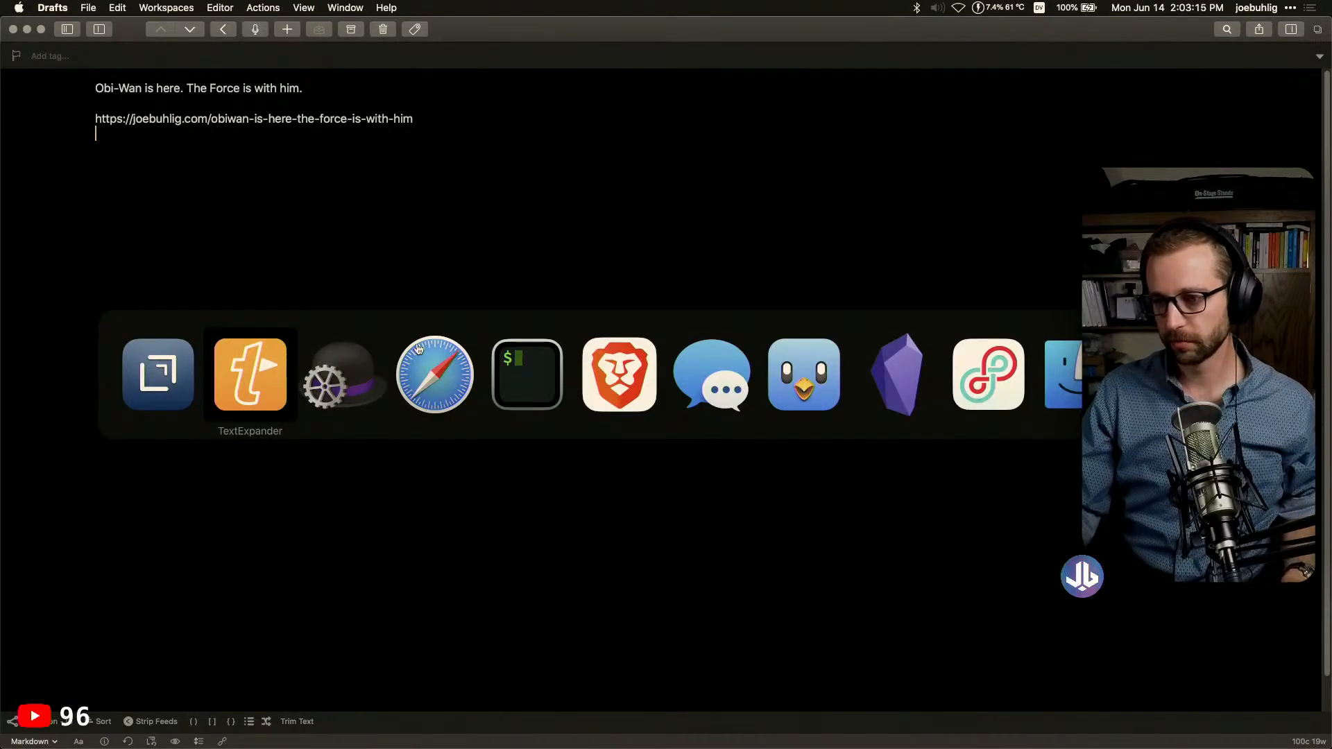
pyautogui.press('super+Tab')
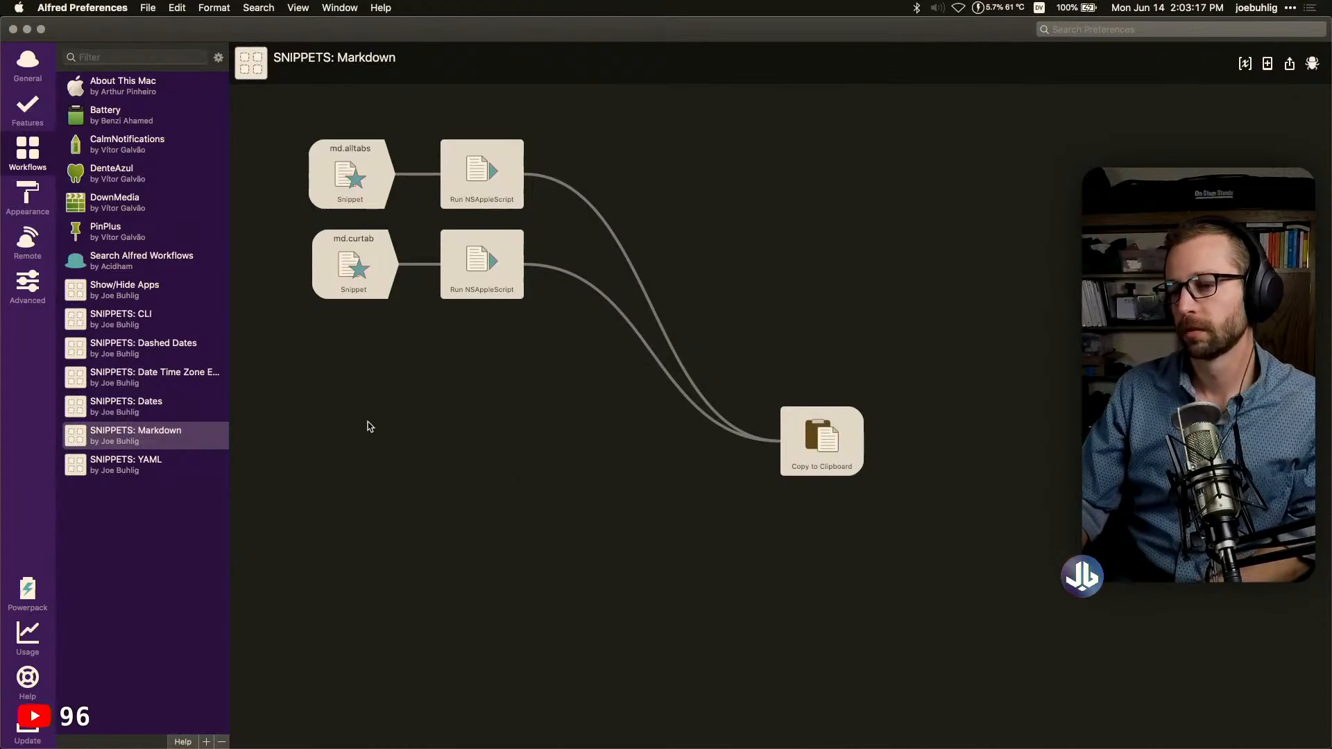
pyautogui.click(220, 464)
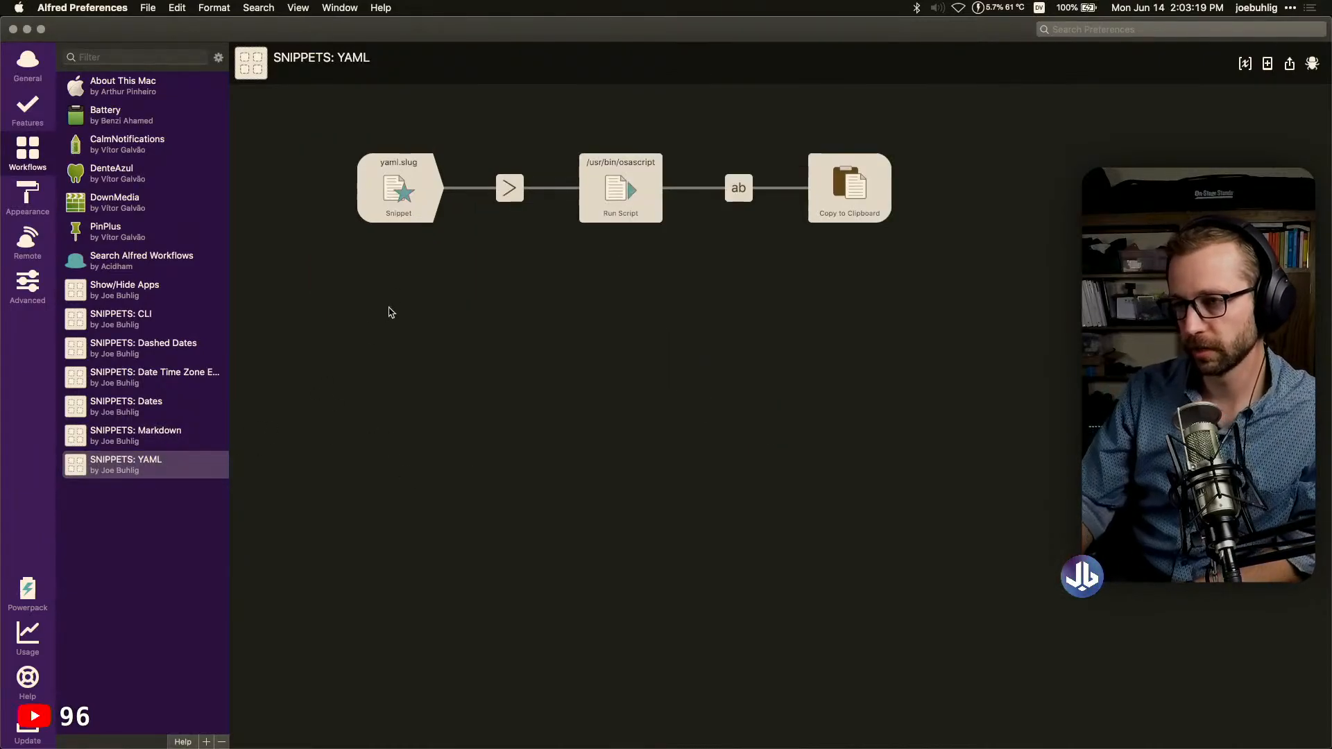
# Add a Snippet trigger with the keyword yaml.blog and place it beneath the yaml.slug trigger
pyautogui.rightClick(388, 307)
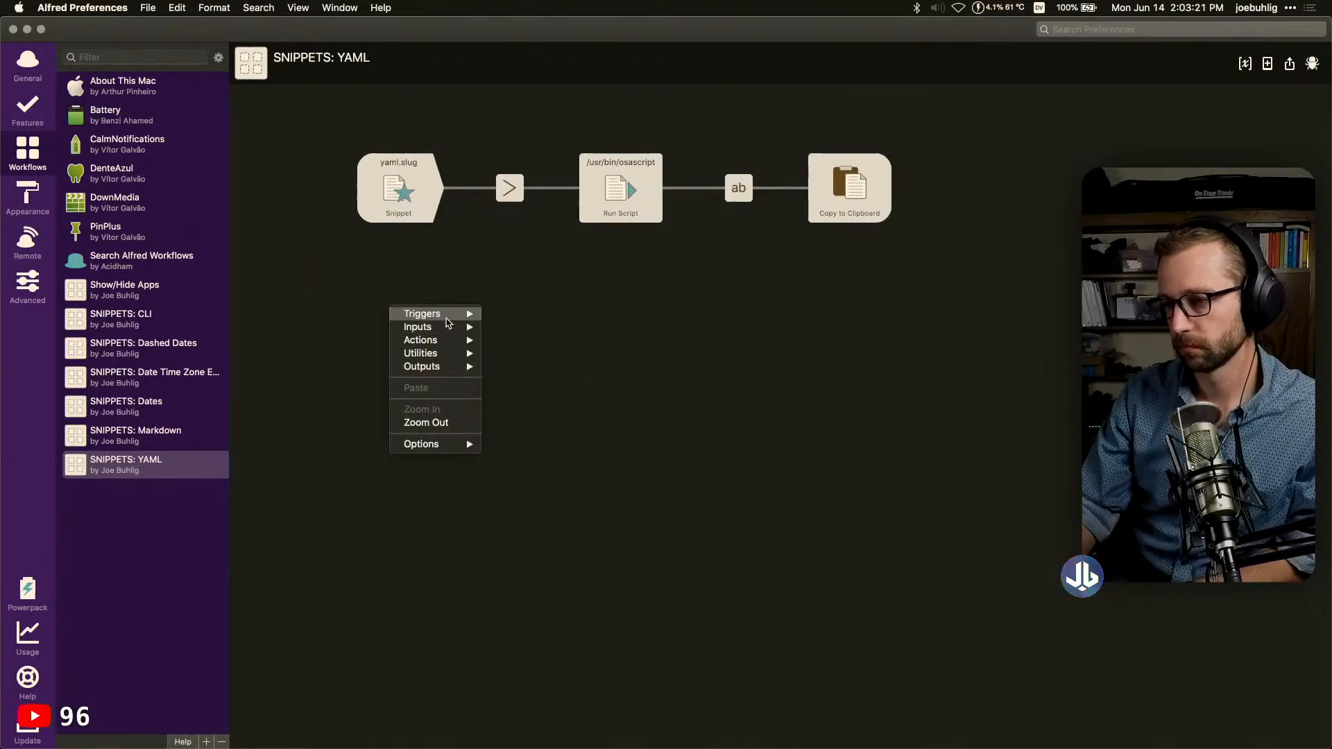
pyautogui.moveTo(444, 314)
pyautogui.click(513, 340)
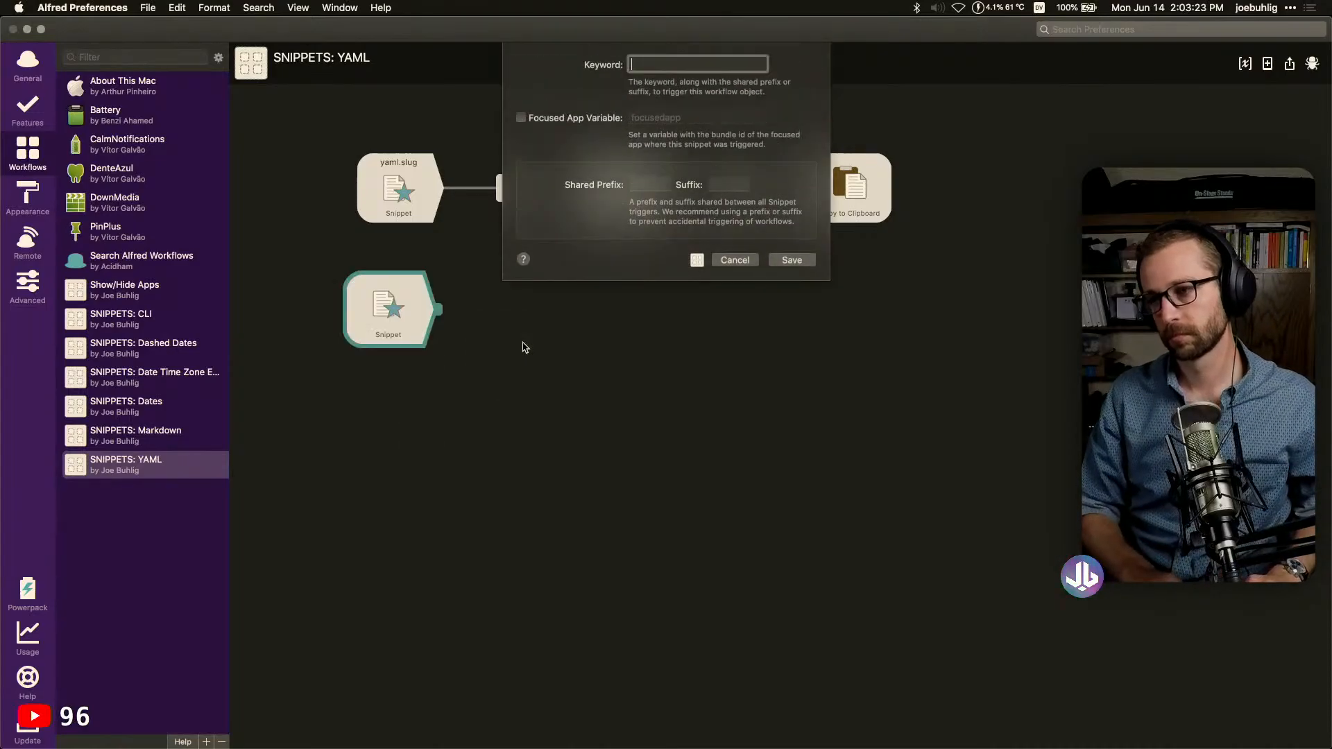
pyautogui.write('yaml.')
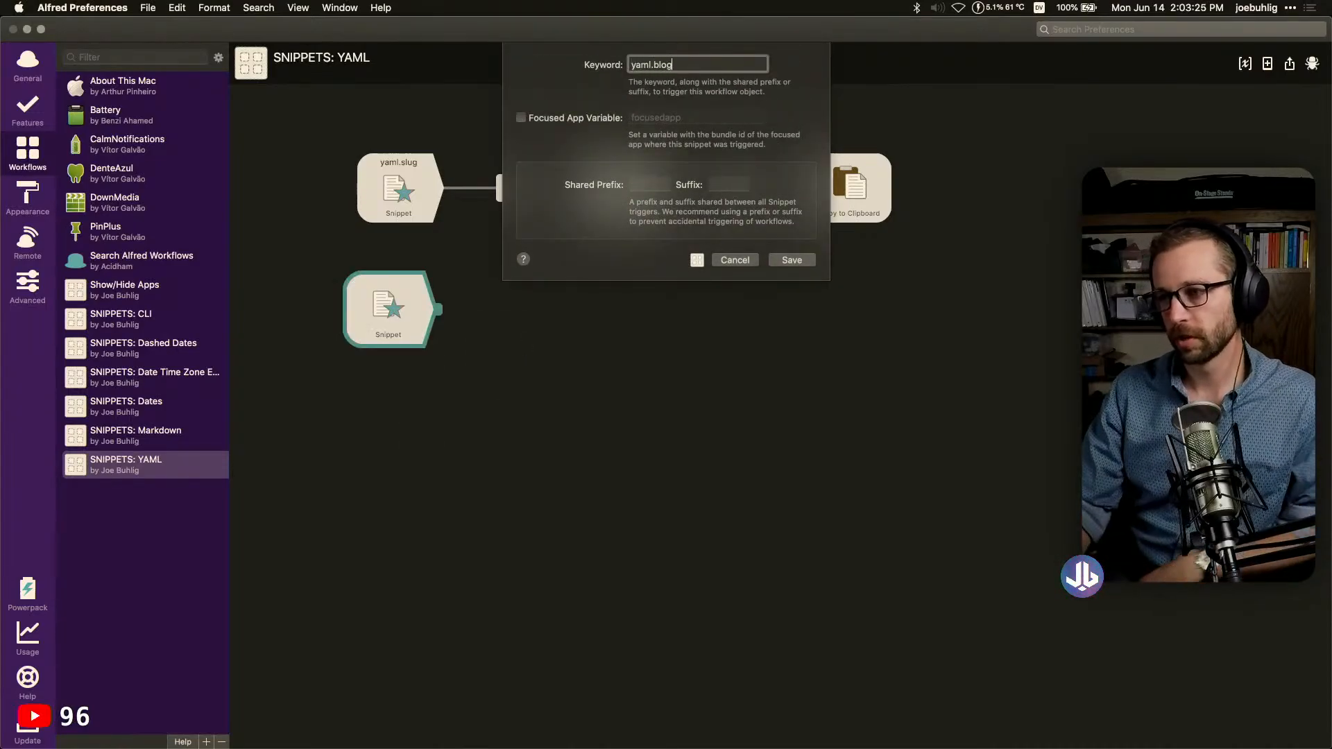
pyautogui.write('blog')
pyautogui.click(790, 263)
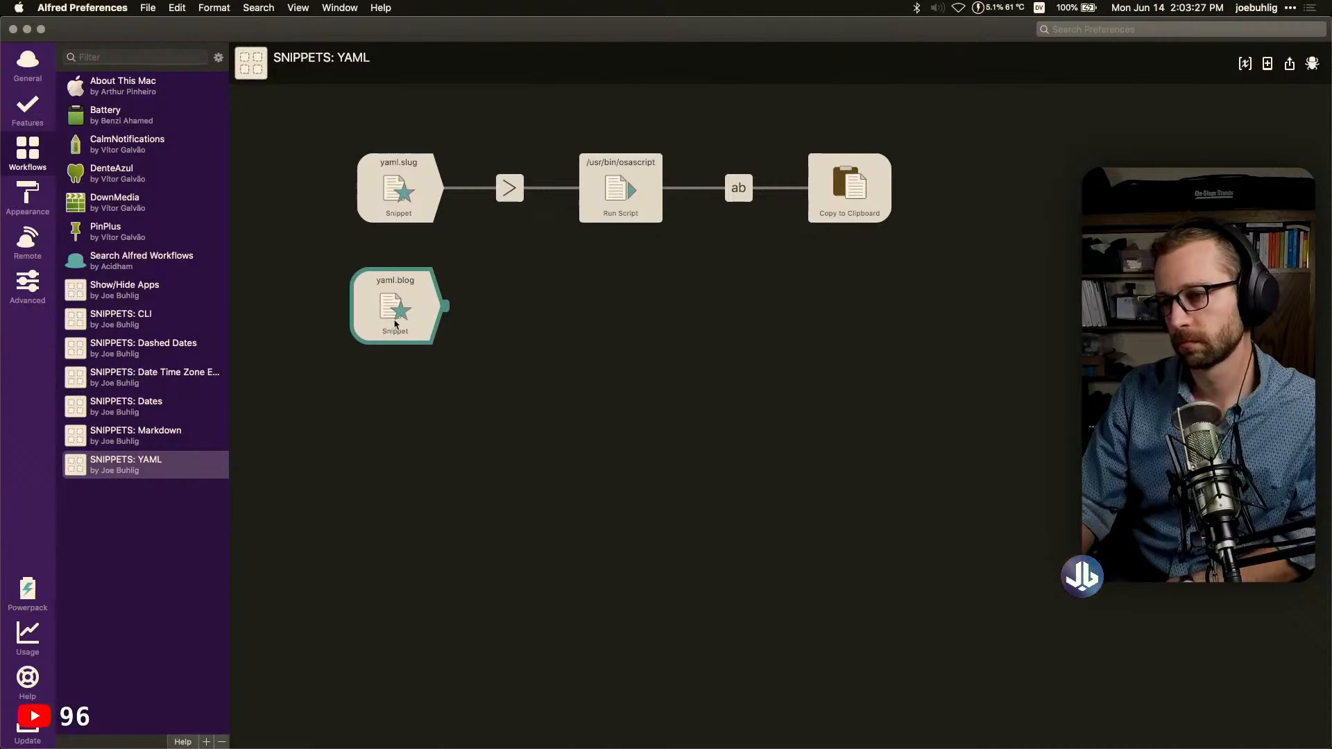
pyautogui.moveTo(396, 323); pyautogui.dragTo(403, 326)
pyautogui.click(517, 315)
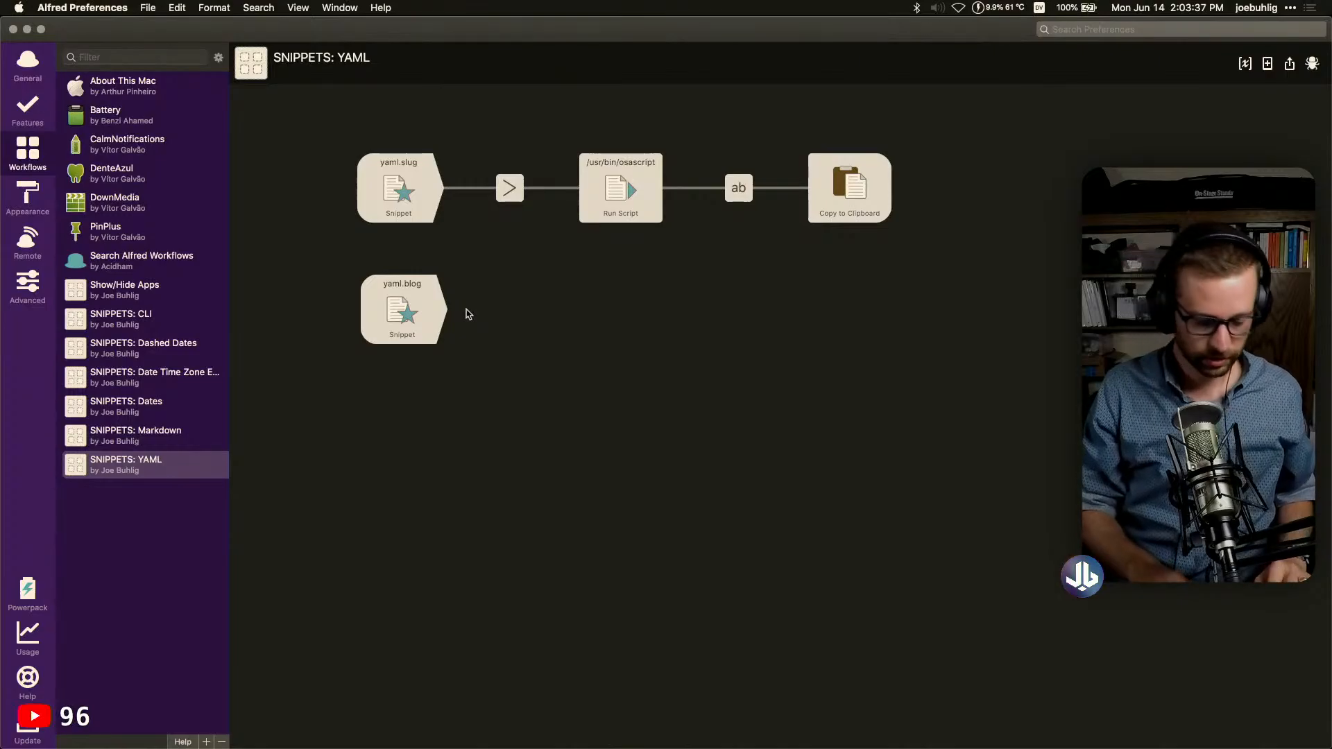
# Switch to iTerm and examine the Stream Deck with OmniFocus blog post in vim, including its YAML front matter
pyautogui.press('super+Tab')
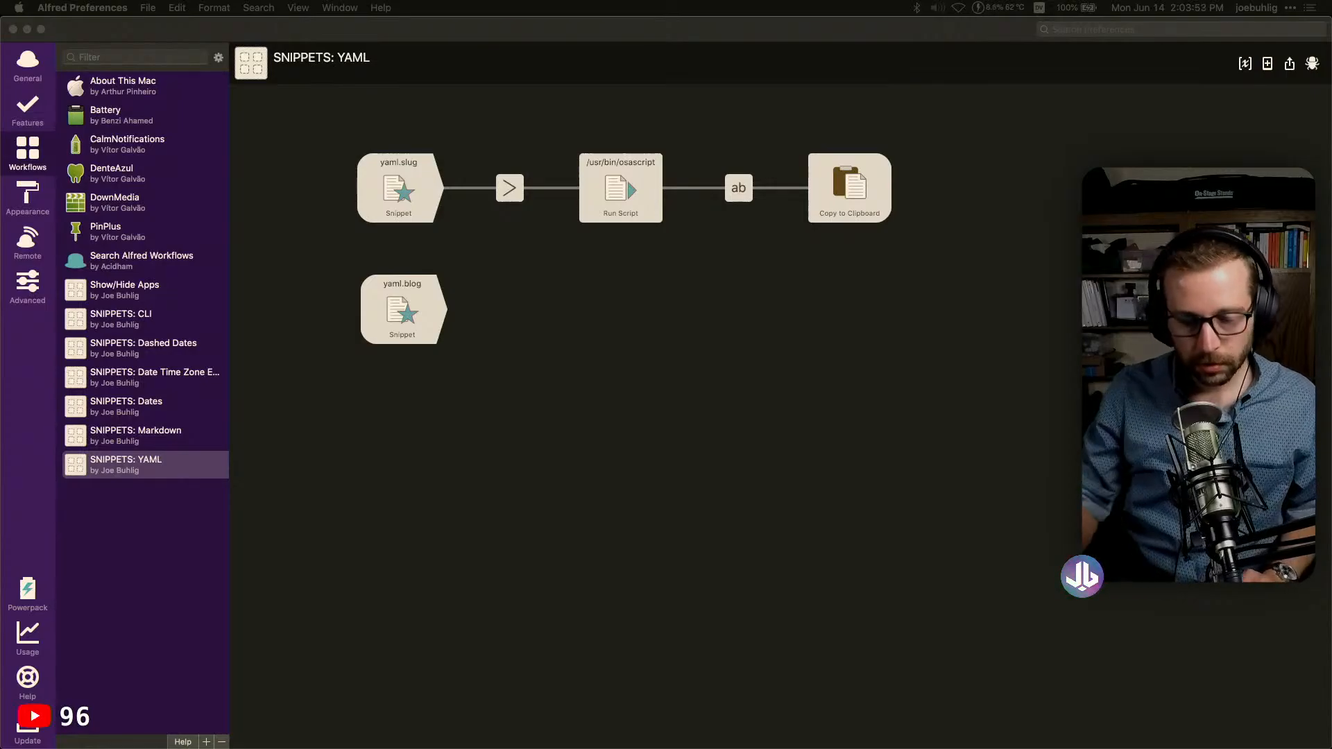
pyautogui.moveTo(813, 748); pyautogui.dragTo(822, 58)
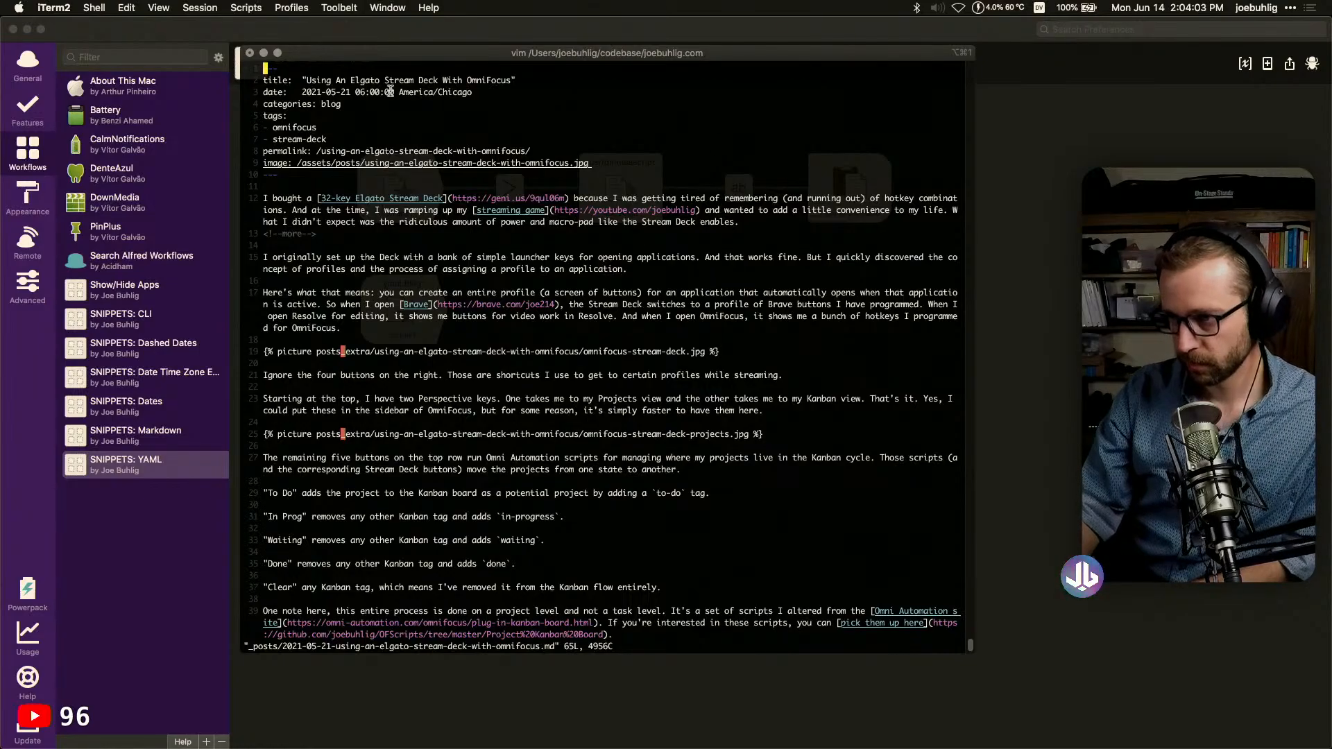
pyautogui.press('j')
pyautogui.press('j')
pyautogui.press('j')
pyautogui.press('j')
pyautogui.press('j')
pyautogui.press('j')
pyautogui.press('j')
pyautogui.press('j')
pyautogui.press('j')
pyautogui.press('j')
pyautogui.press('j')
pyautogui.press('j')
pyautogui.press('j')
pyautogui.press('j')
pyautogui.press('j')
pyautogui.press('j')
pyautogui.press('j')
pyautogui.press('j')
pyautogui.press('j')
pyautogui.press('j')
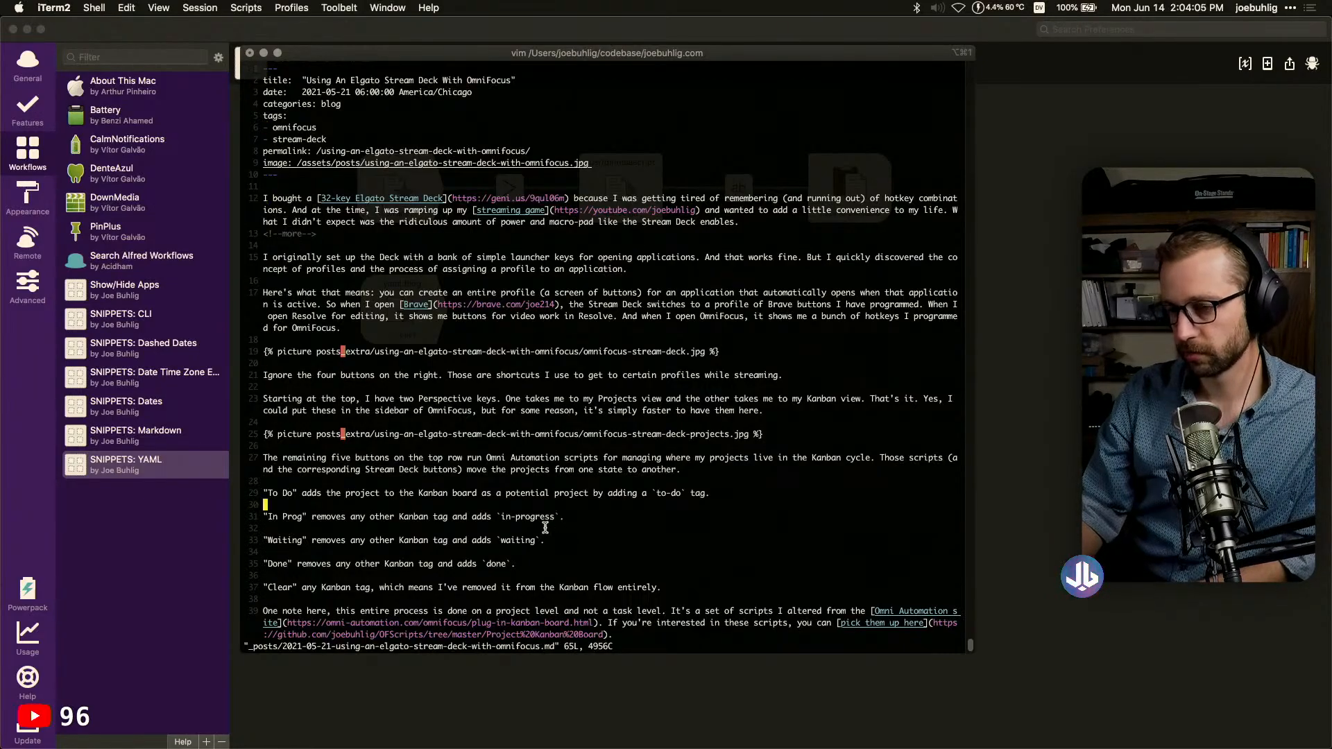
pyautogui.press('j')
pyautogui.press('j')
pyautogui.press('j')
pyautogui.press('j')
pyautogui.press('j')
pyautogui.press('j')
pyautogui.press('j')
pyautogui.press('j')
pyautogui.press('j')
pyautogui.press('j')
pyautogui.press('j')
pyautogui.press('j')
pyautogui.press('j')
pyautogui.press('j')
pyautogui.press('j')
pyautogui.press('j')
pyautogui.press('j')
pyautogui.press('j')
pyautogui.press('j')
pyautogui.press('j')
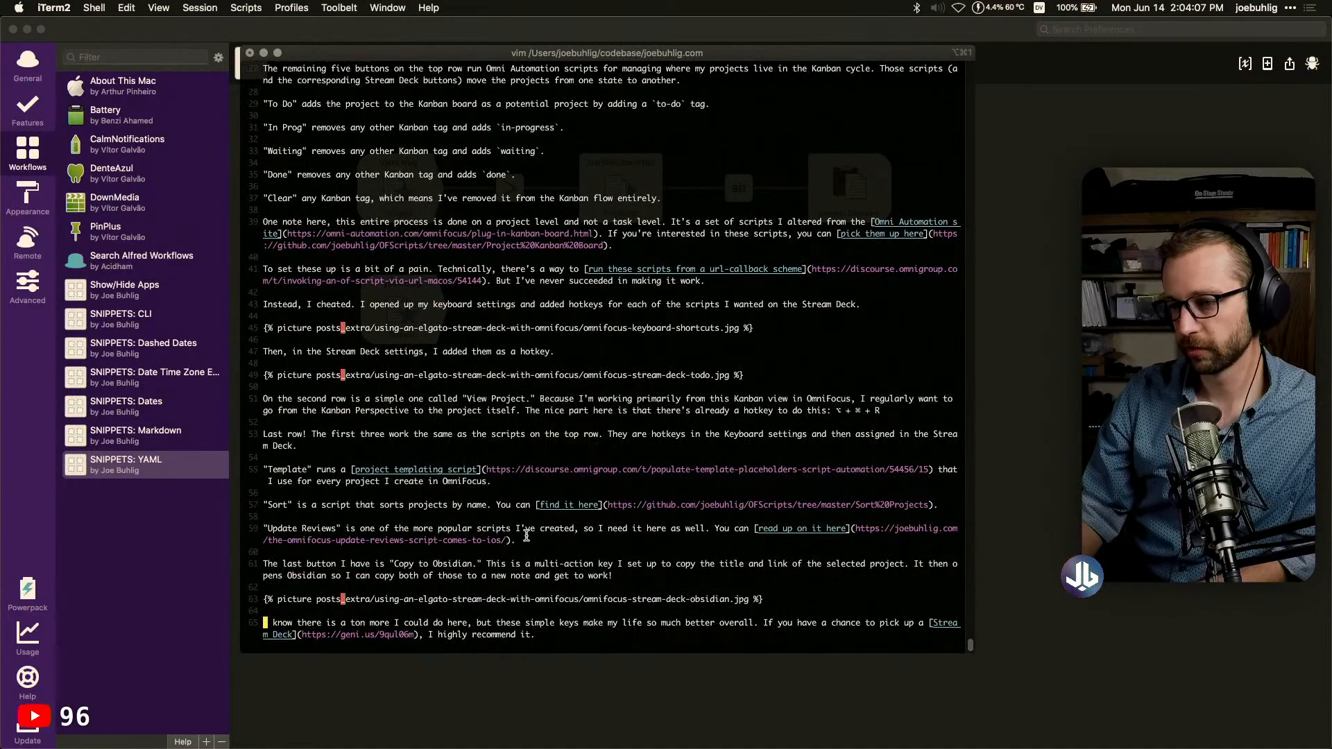
pyautogui.press('k')
pyautogui.press('k')
pyautogui.press('k')
pyautogui.press('k')
pyautogui.press('k')
pyautogui.press('k')
pyautogui.press('k')
pyautogui.press('k')
pyautogui.press('k')
pyautogui.press('k')
pyautogui.press('k')
pyautogui.press('k')
pyautogui.press('k')
pyautogui.press('k')
pyautogui.press('k')
pyautogui.press('k')
pyautogui.press('k')
pyautogui.press('k')
pyautogui.press('k')
pyautogui.press('k')
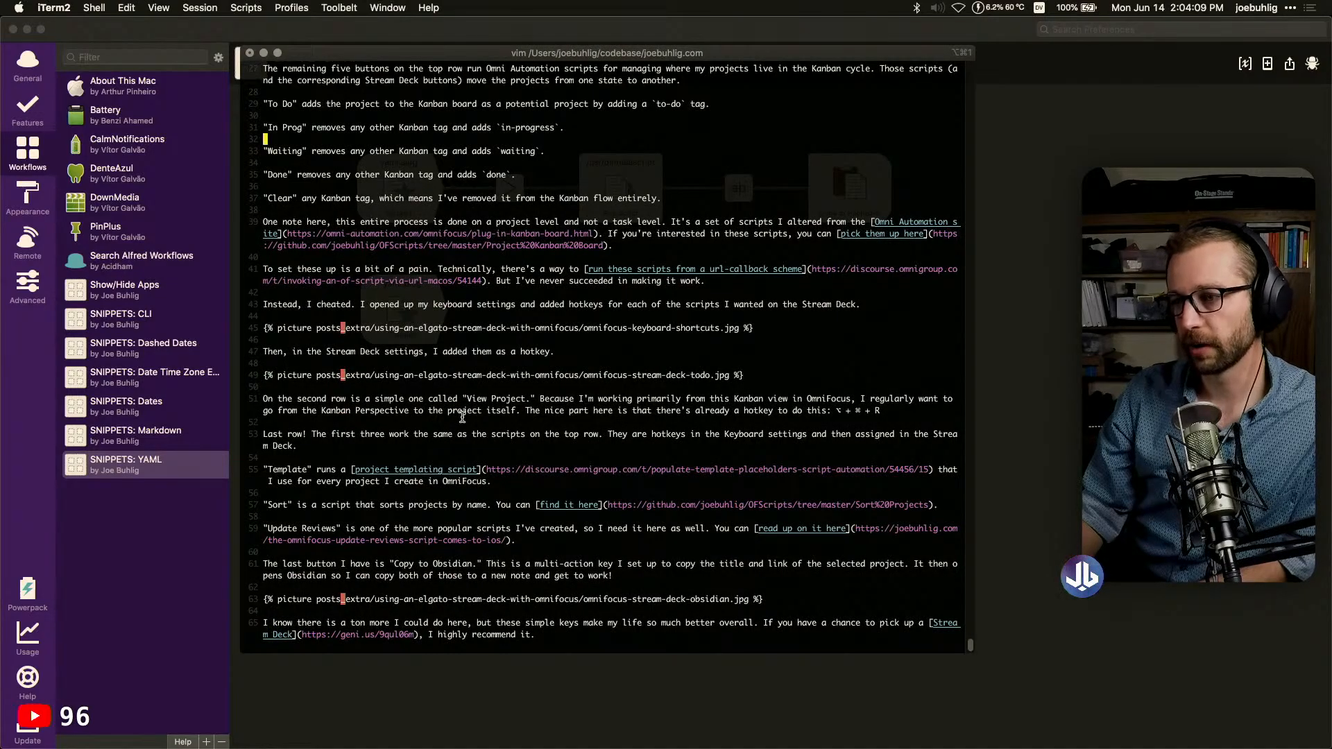
pyautogui.press('k')
pyautogui.press('k')
pyautogui.press('k')
pyautogui.press('k')
pyautogui.press('k')
pyautogui.press('k')
pyautogui.press('k')
pyautogui.press('k')
pyautogui.press('k')
pyautogui.press('k')
pyautogui.press('k')
pyautogui.press('k')
pyautogui.press('k')
pyautogui.press('k')
pyautogui.press('k')
pyautogui.press('k')
pyautogui.press('k')
pyautogui.press('k')
pyautogui.press('k')
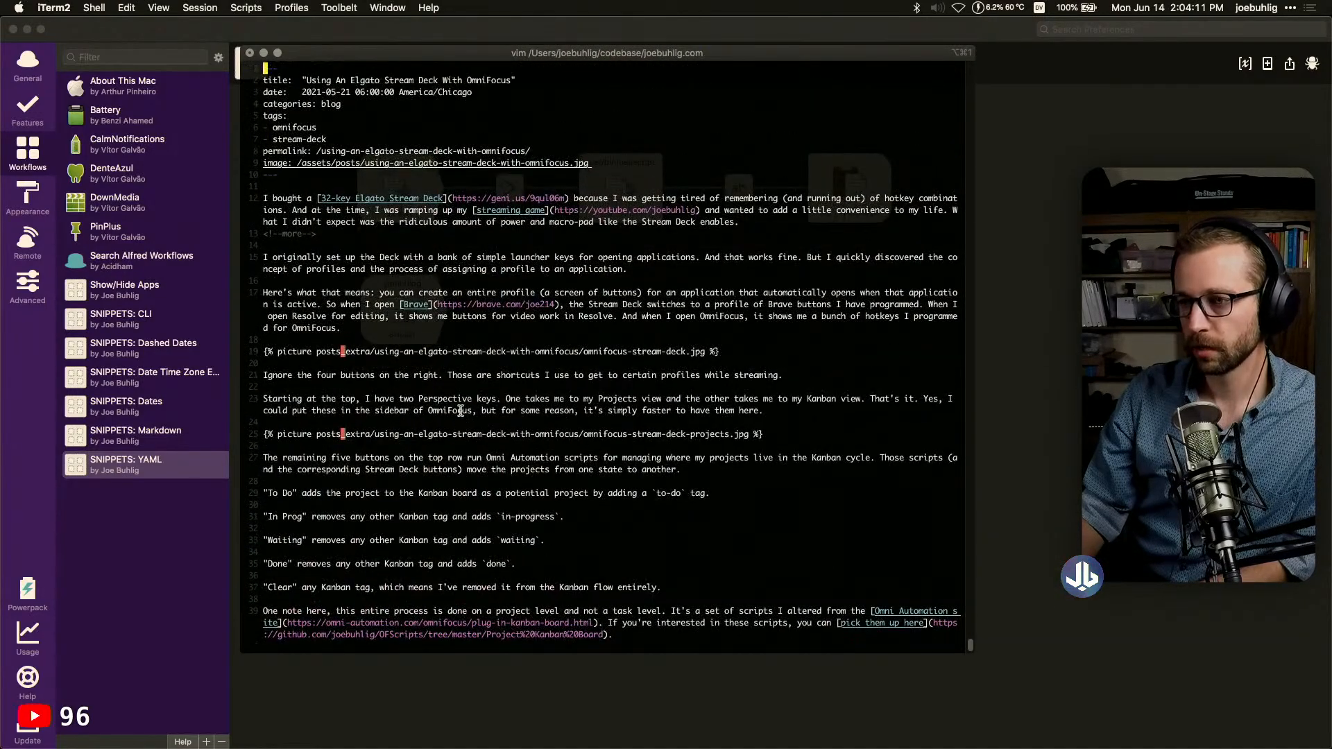
# Try to copy the blog post's YAML front matter from vim, pasting it into the file
pyautogui.moveTo(295, 182); pyautogui.dragTo(308, 84)
pyautogui.press('super+c')
pyautogui.click(329, 113)
pyautogui.press('Escape')
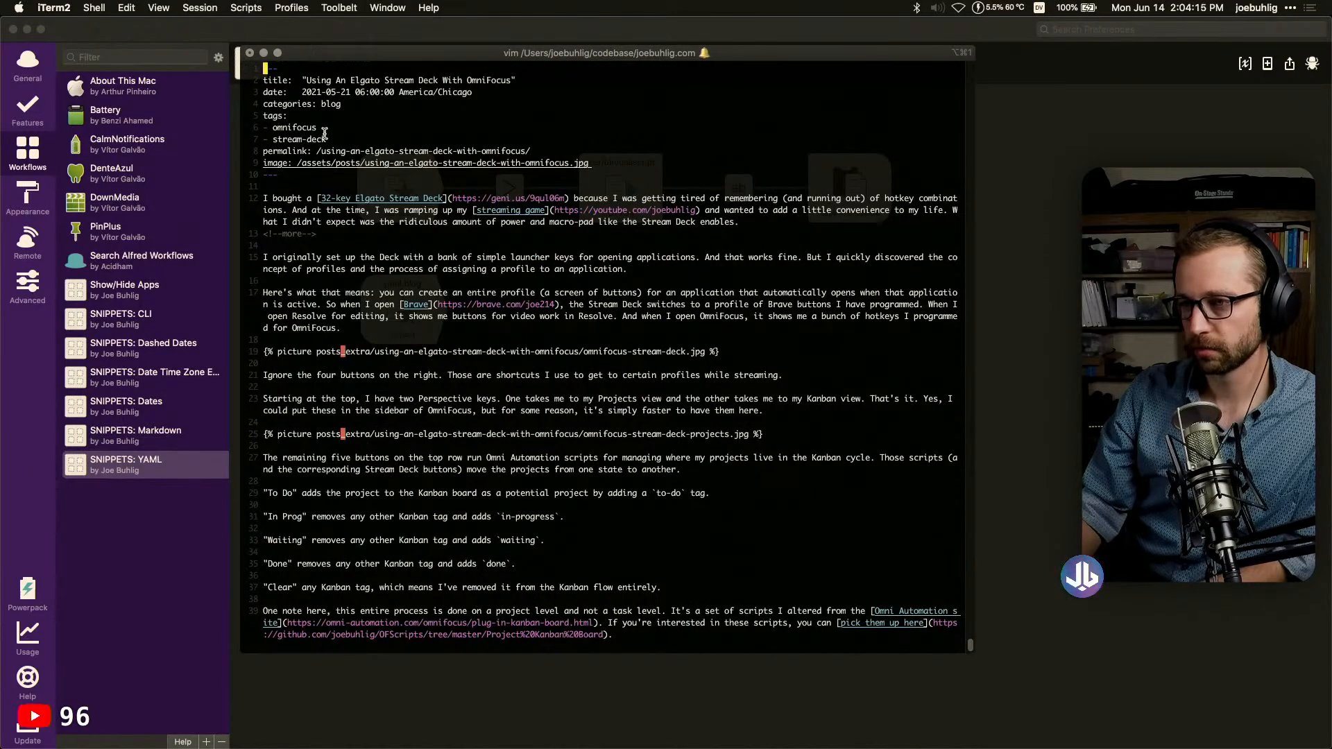
pyautogui.moveTo(285, 178); pyautogui.dragTo(255, 111)
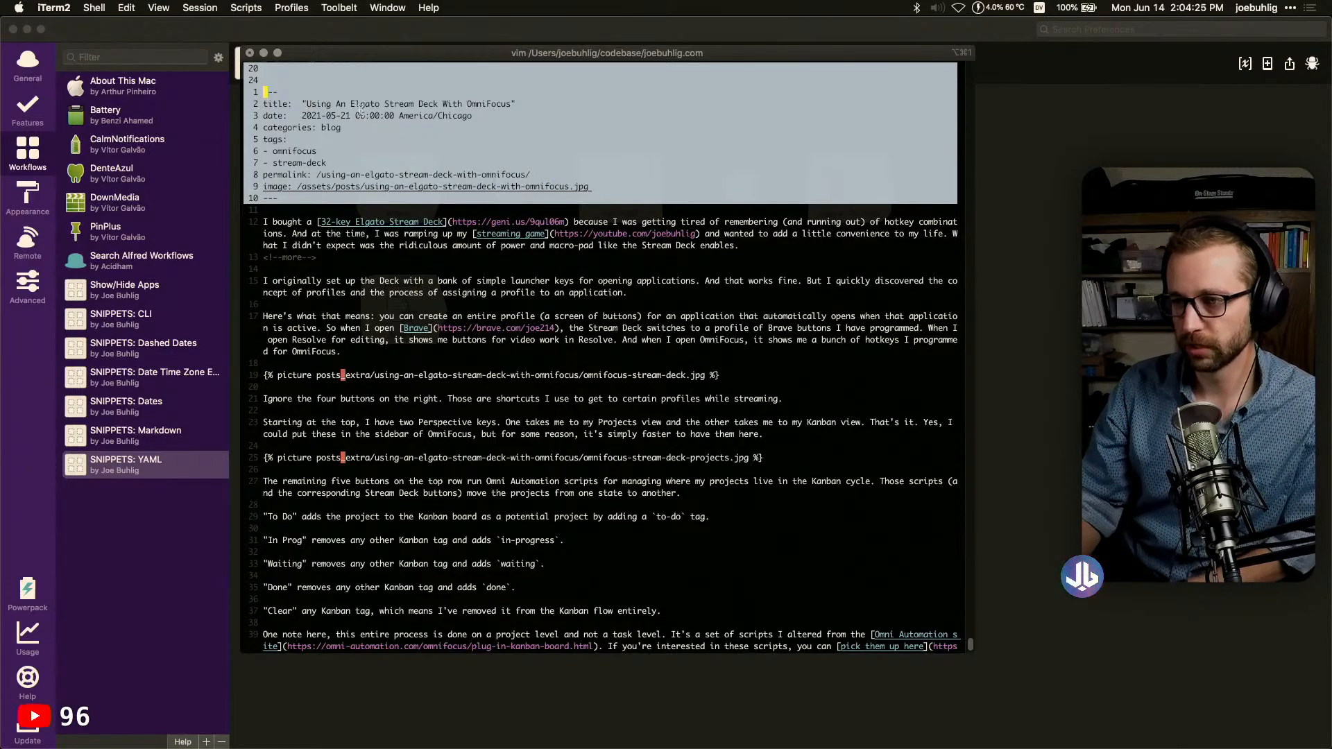
pyautogui.press('super+v')
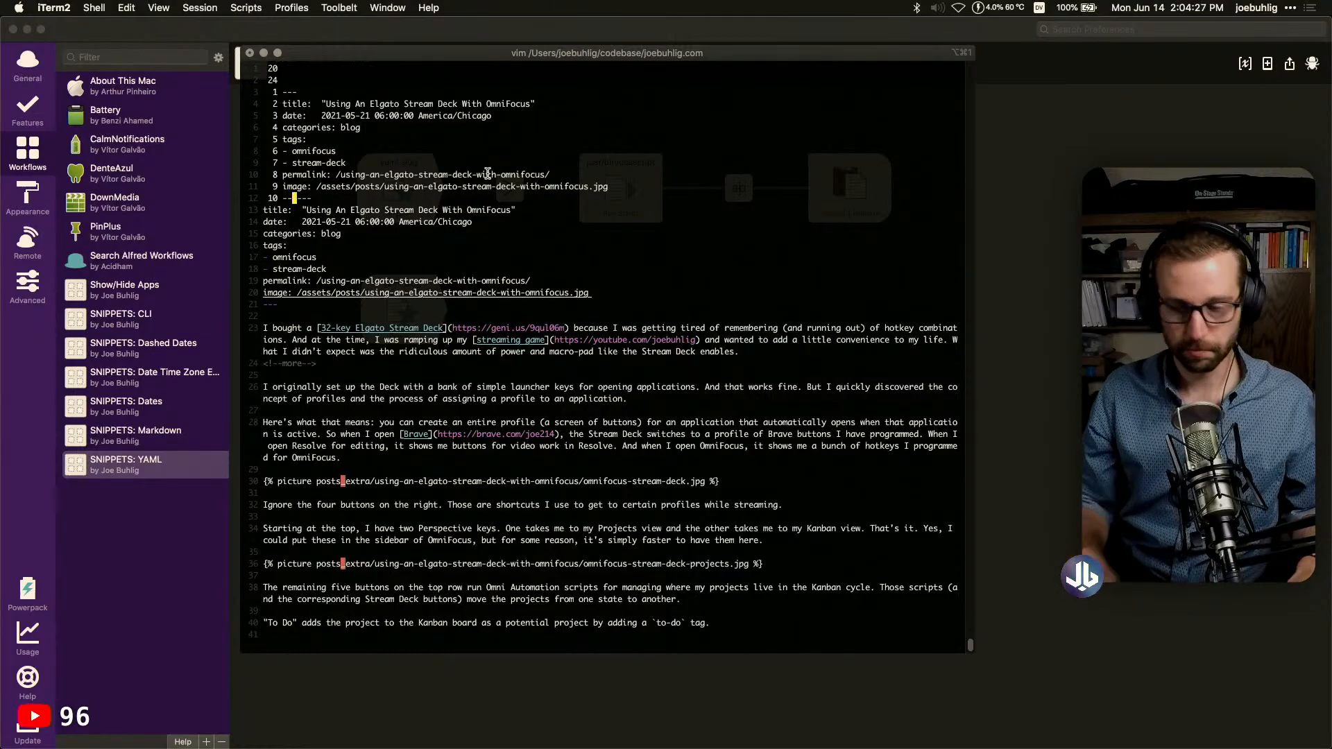
# Quit vim without saving the blog post and move the terminal window out of the way
pyautogui.write(':q1')
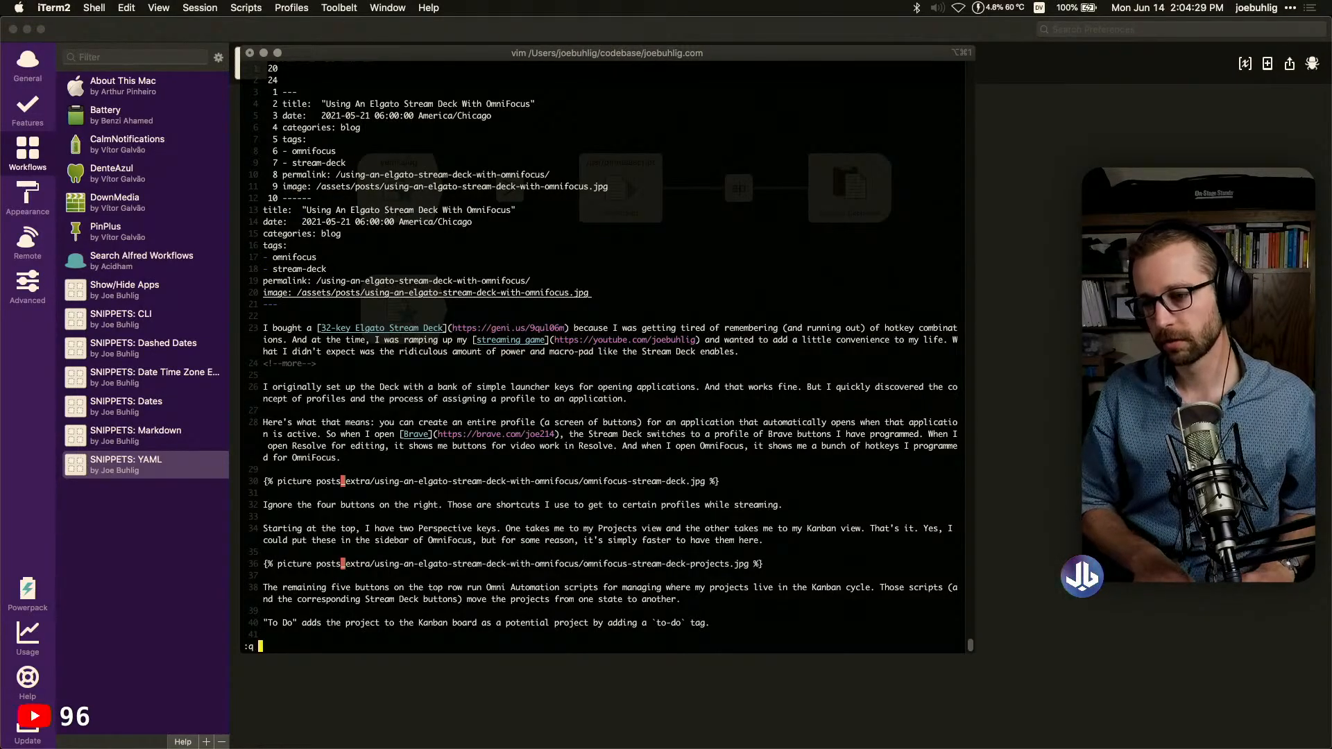
pyautogui.press('Return')
pyautogui.write(':qa')
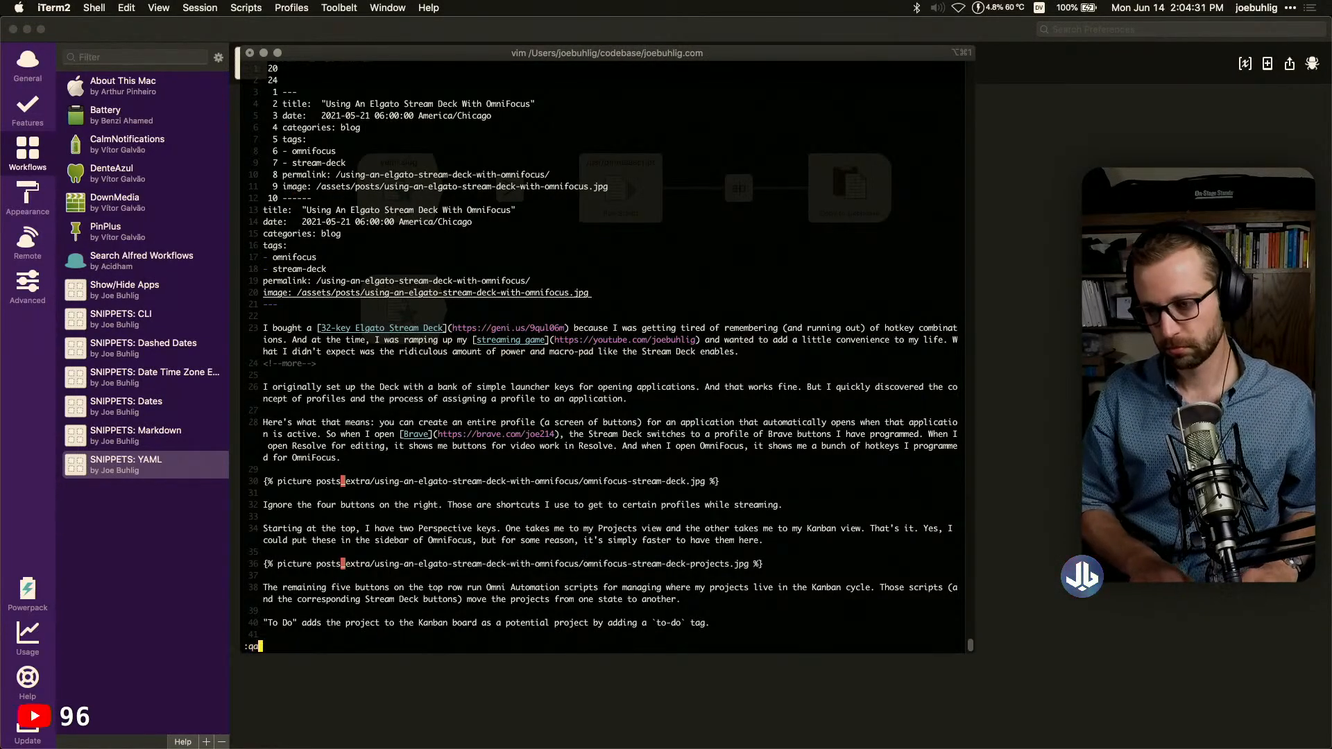
pyautogui.press('Return')
pyautogui.press('Return')
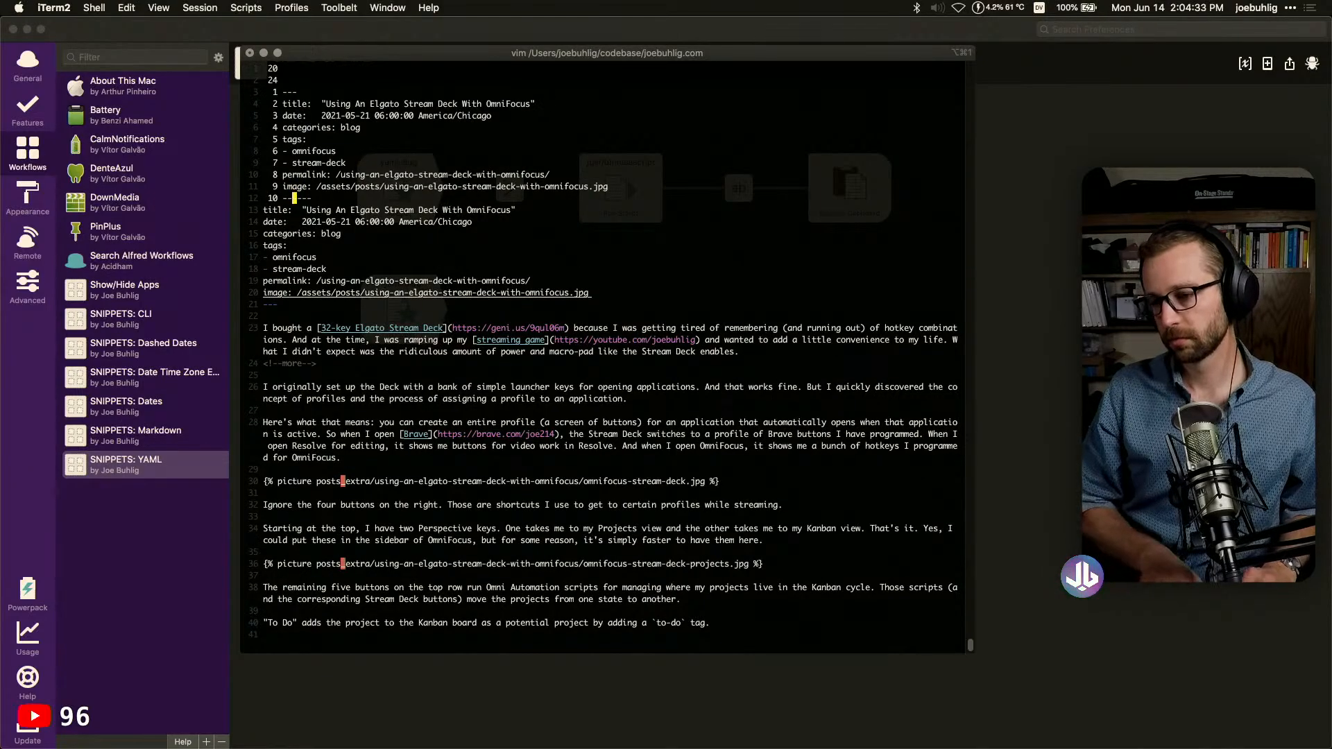
pyautogui.write(':q!')
pyautogui.press('Return')
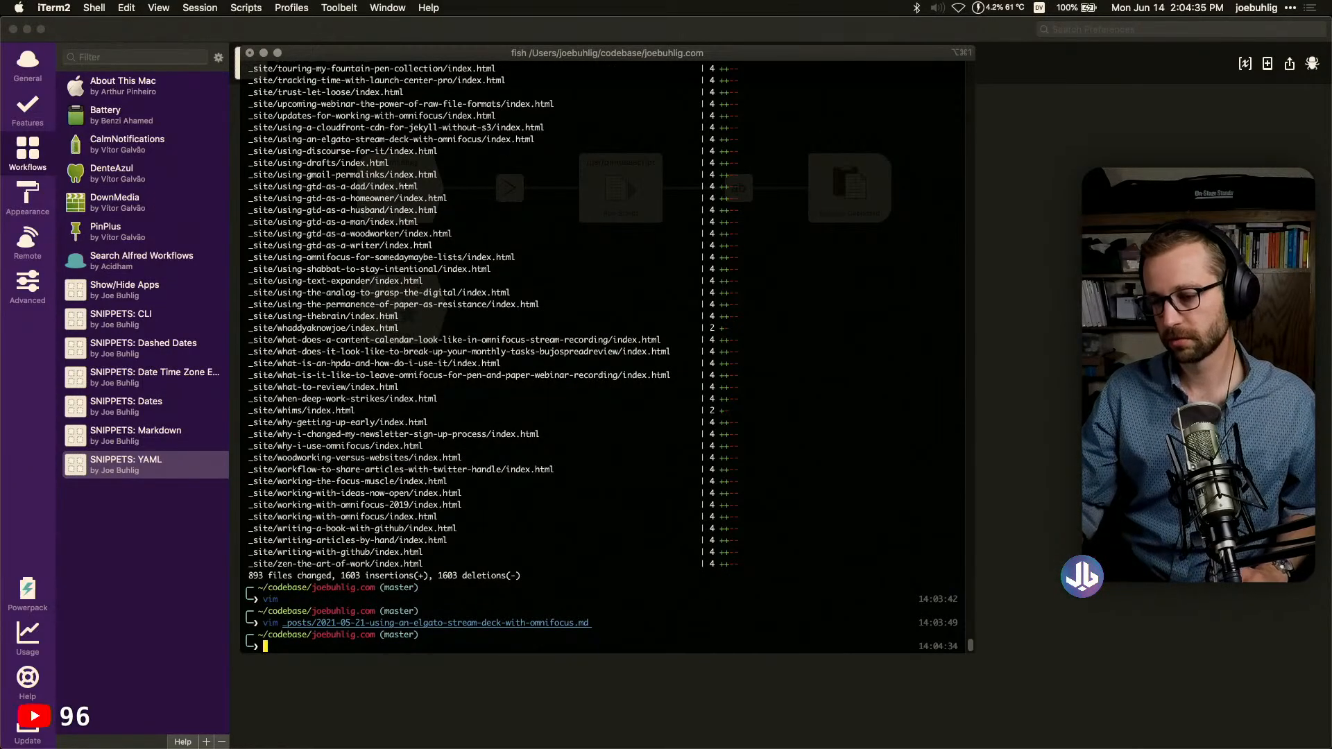
pyautogui.moveTo(485, 52); pyautogui.dragTo(0, 70)
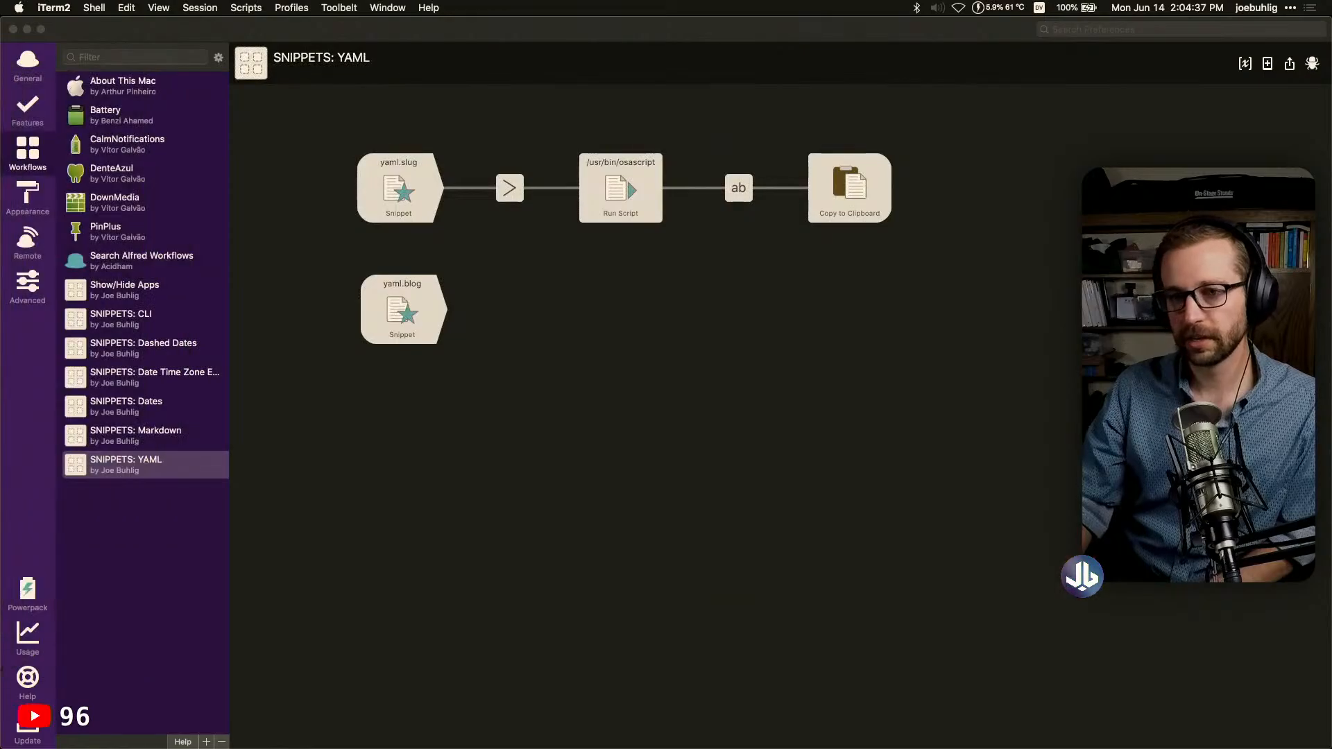
# Connect a Copy to Clipboard output to the yaml.blog trigger in Alfred and insert two blank lines above {query}
pyautogui.click(501, 336)
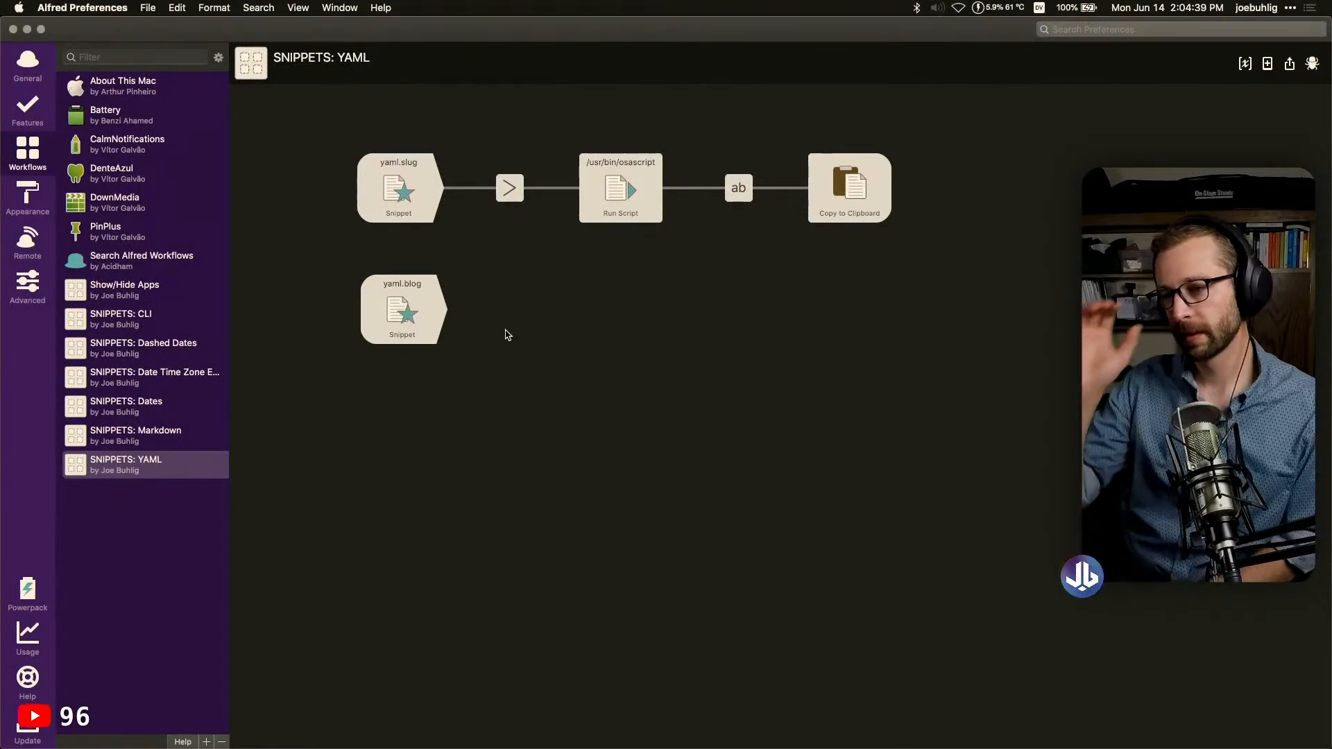
pyautogui.rightClick(447, 315)
pyautogui.moveTo(477, 331)
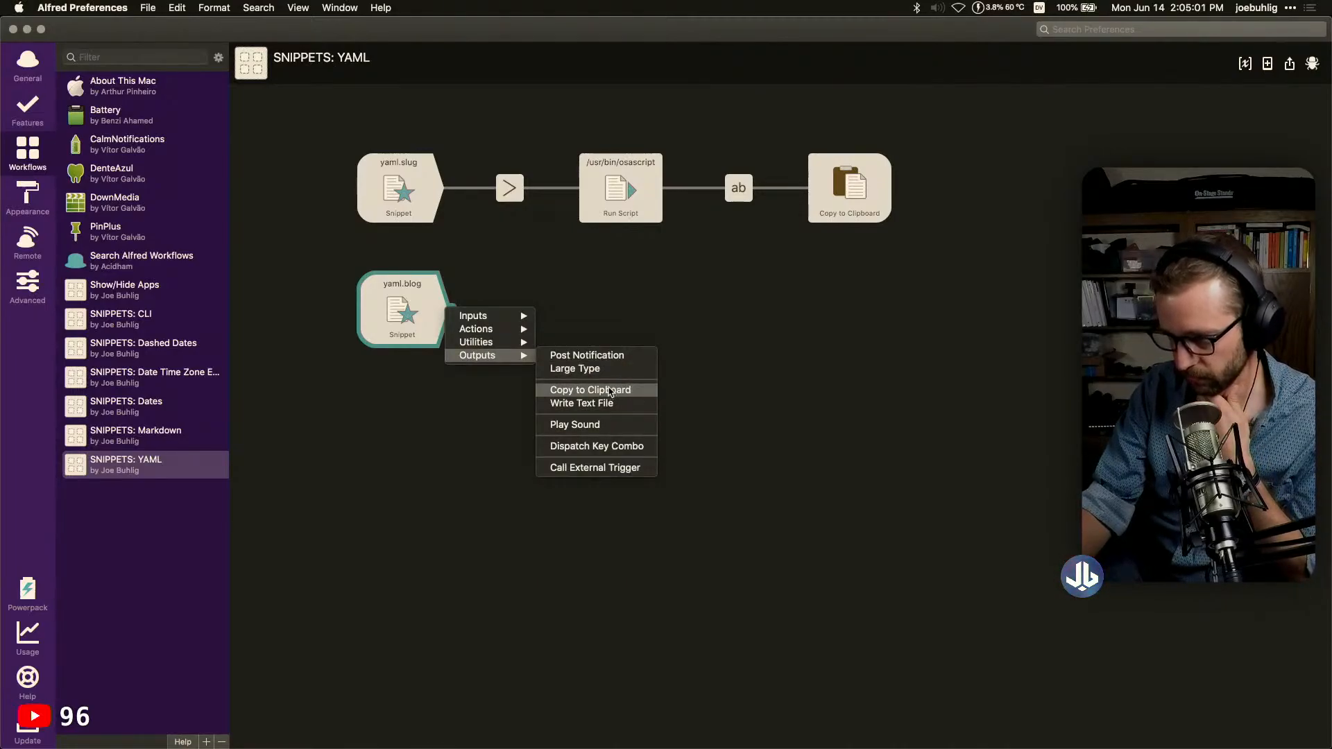
pyautogui.click(614, 391)
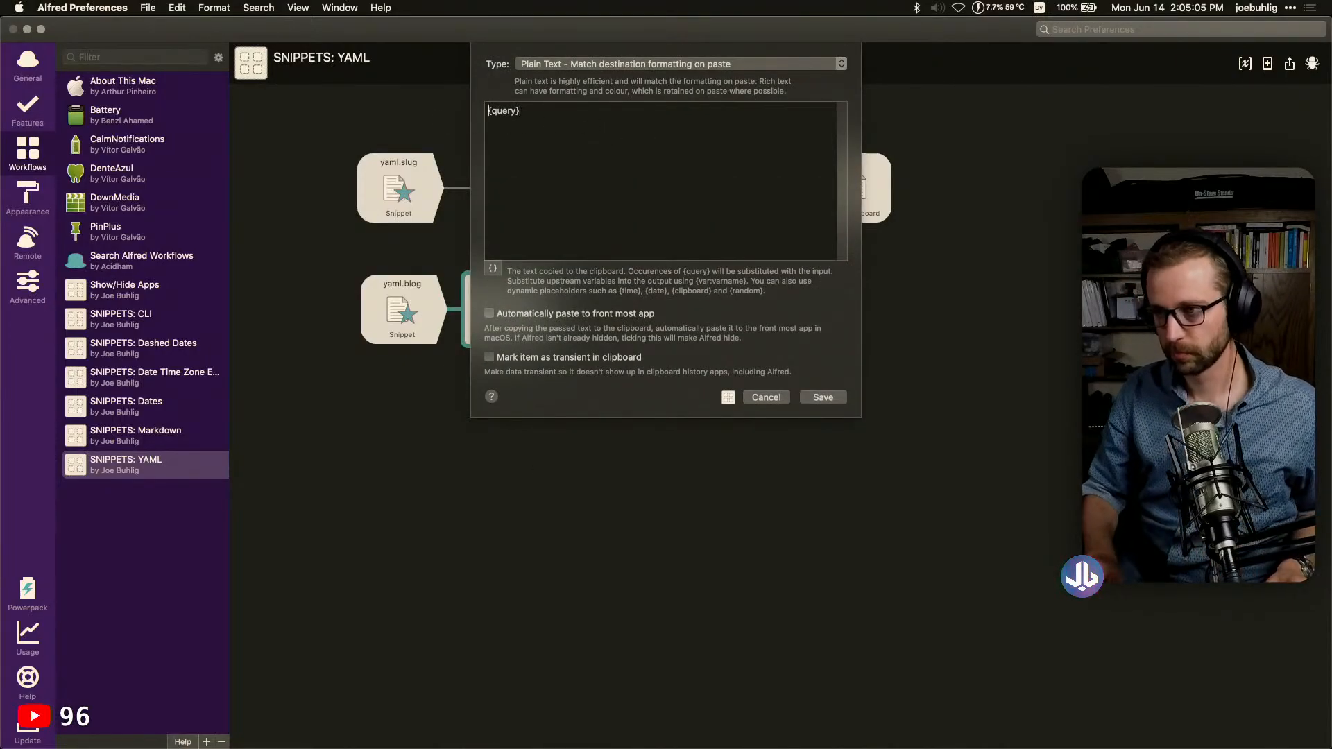
pyautogui.press('Return')
pyautogui.press('Return')
# Paste the Stream Deck post's front matter above {query} and delete it again
pyautogui.press('super+v')
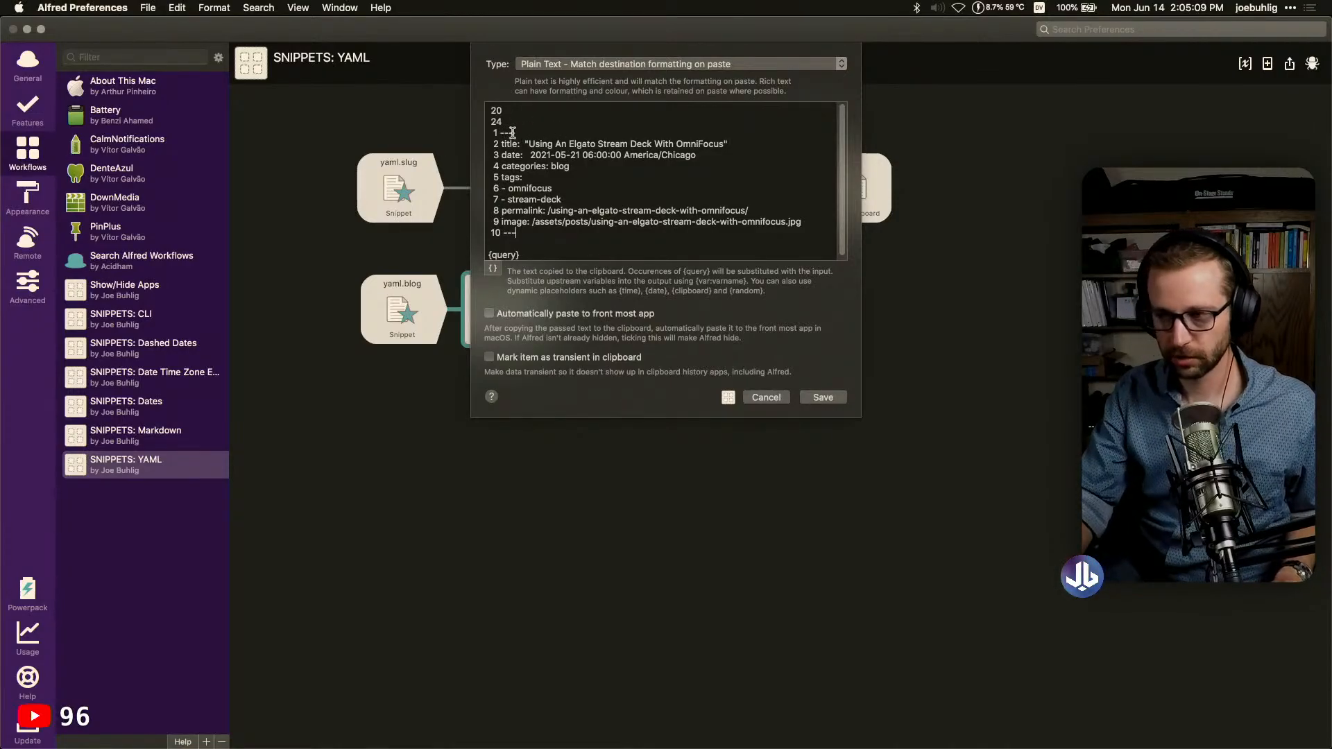
pyautogui.hotkey('shift', 'Up')
pyautogui.press('shift+super+Up')
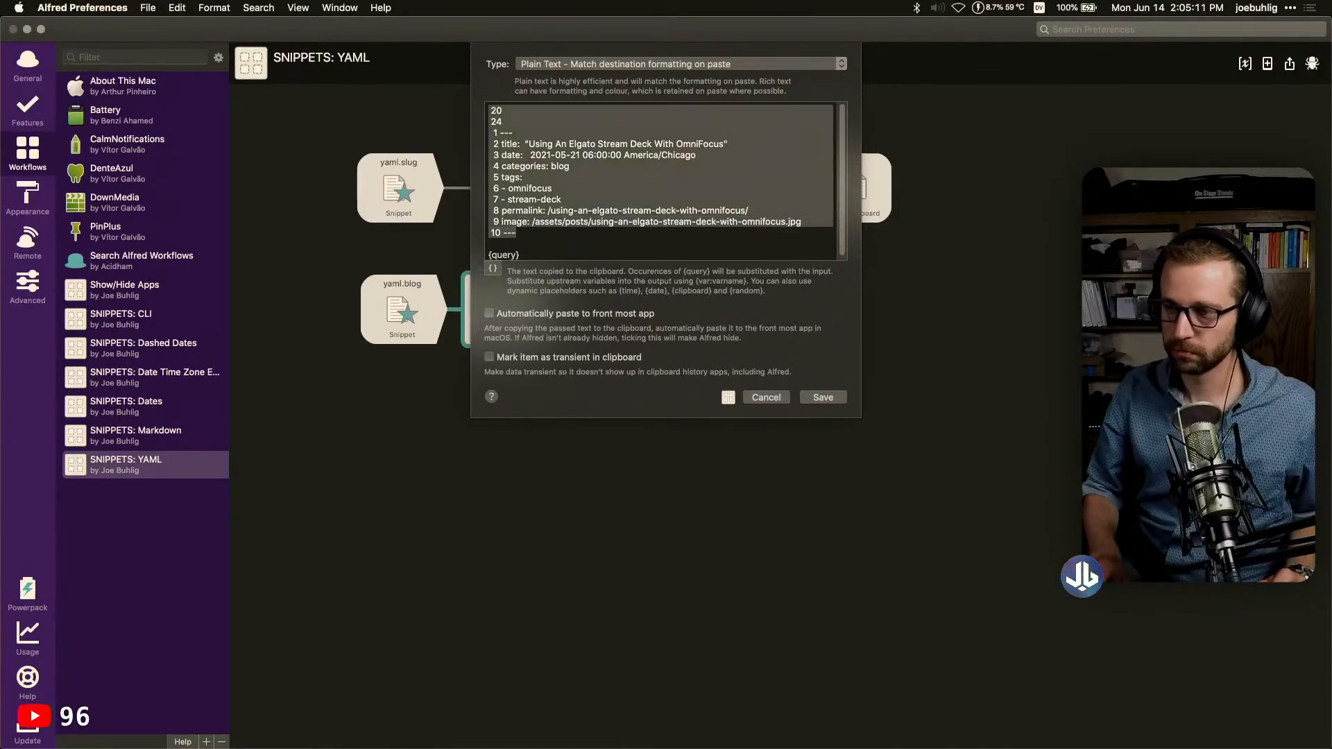
pyautogui.press('BackSpace')
# Copy the YAML Header Blog Post content from TextExpander and paste it above {query} in Alfred's clipboard output
pyautogui.press('super+Tab')
pyautogui.press('super+Tab')
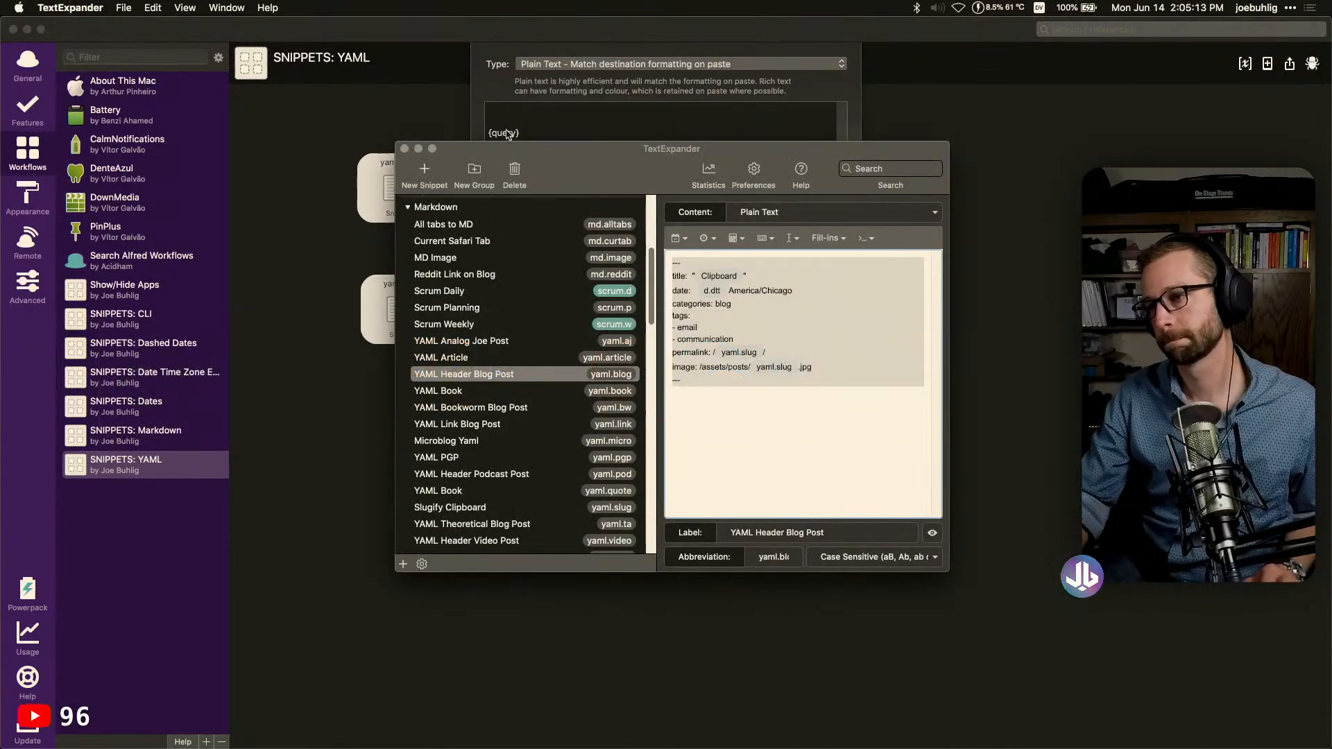
pyautogui.press('super+c')
pyautogui.click(654, 134)
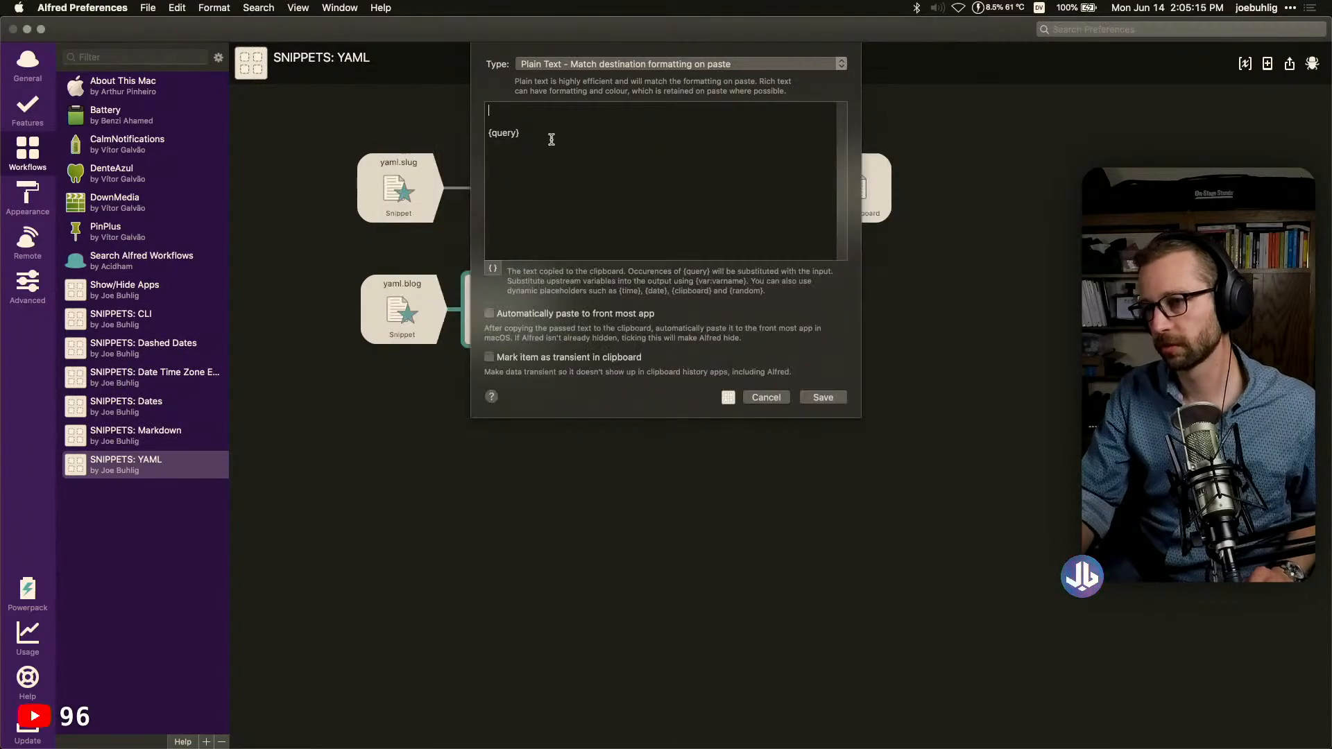
pyautogui.press('super+v')
# Fill the header's title with "{clipboard}" and its date with {date} before America/Chicago
pyautogui.click(519, 120)
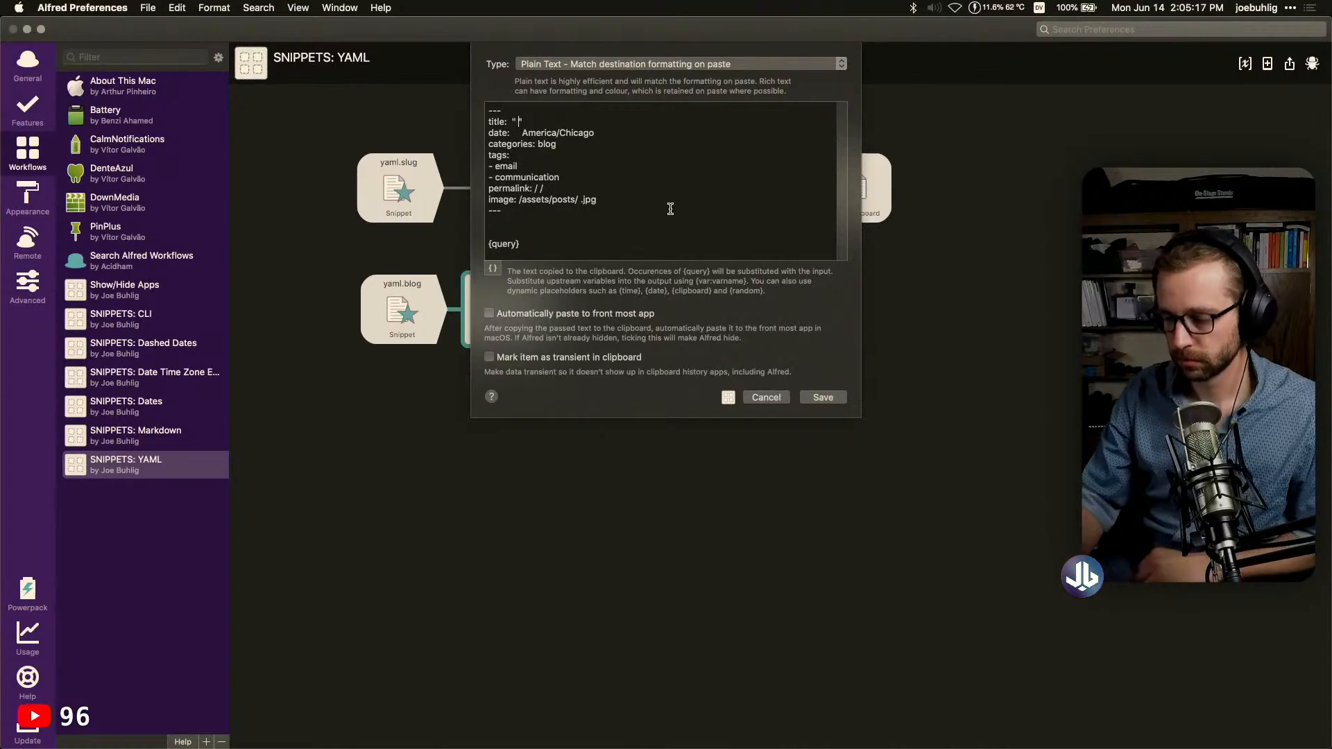
pyautogui.press('BackSpace')
pyautogui.write('{clipboard')
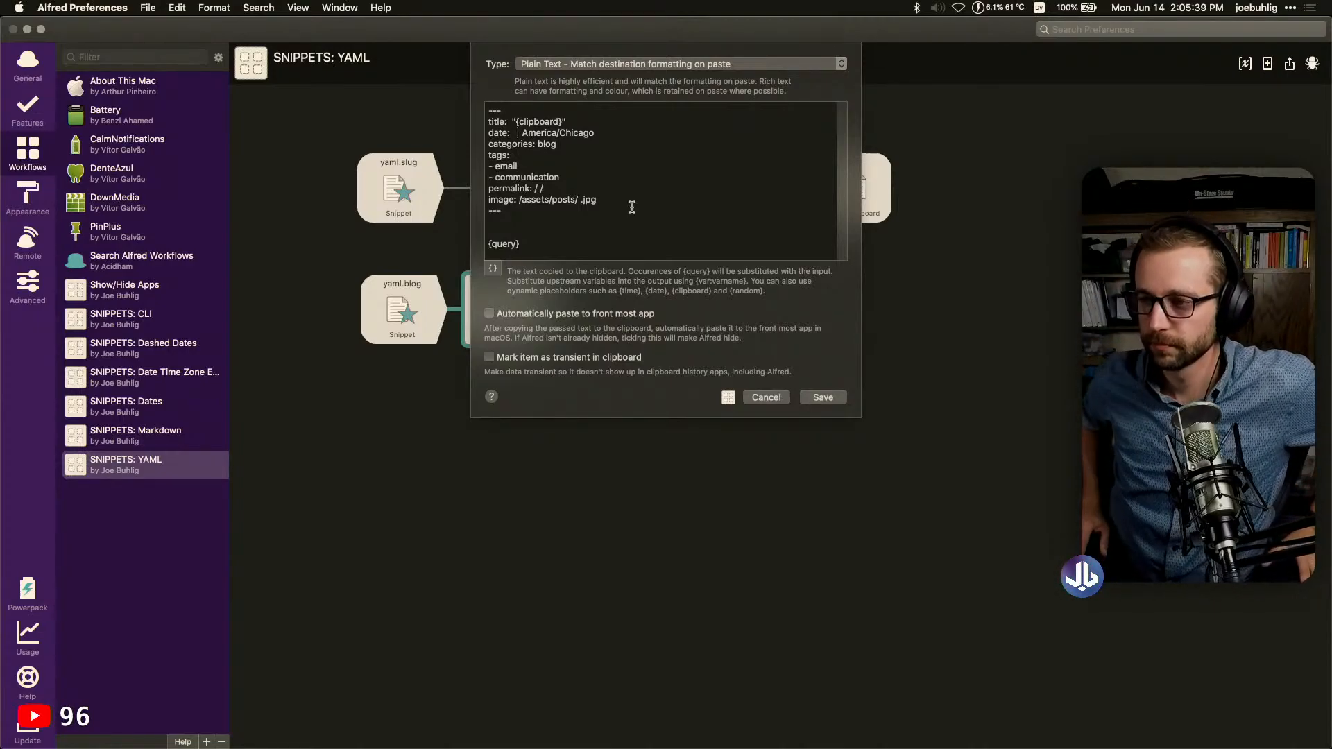
pyautogui.write('{date')
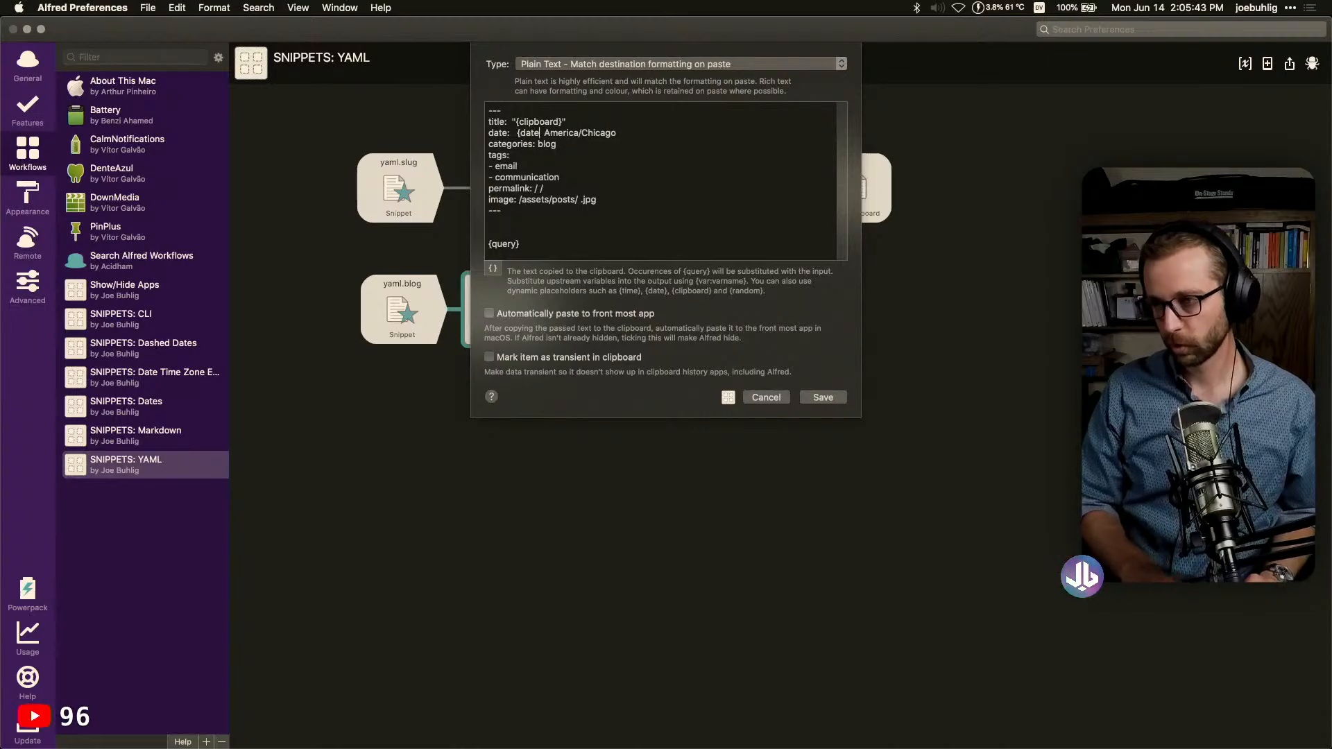
pyautogui.write('}')
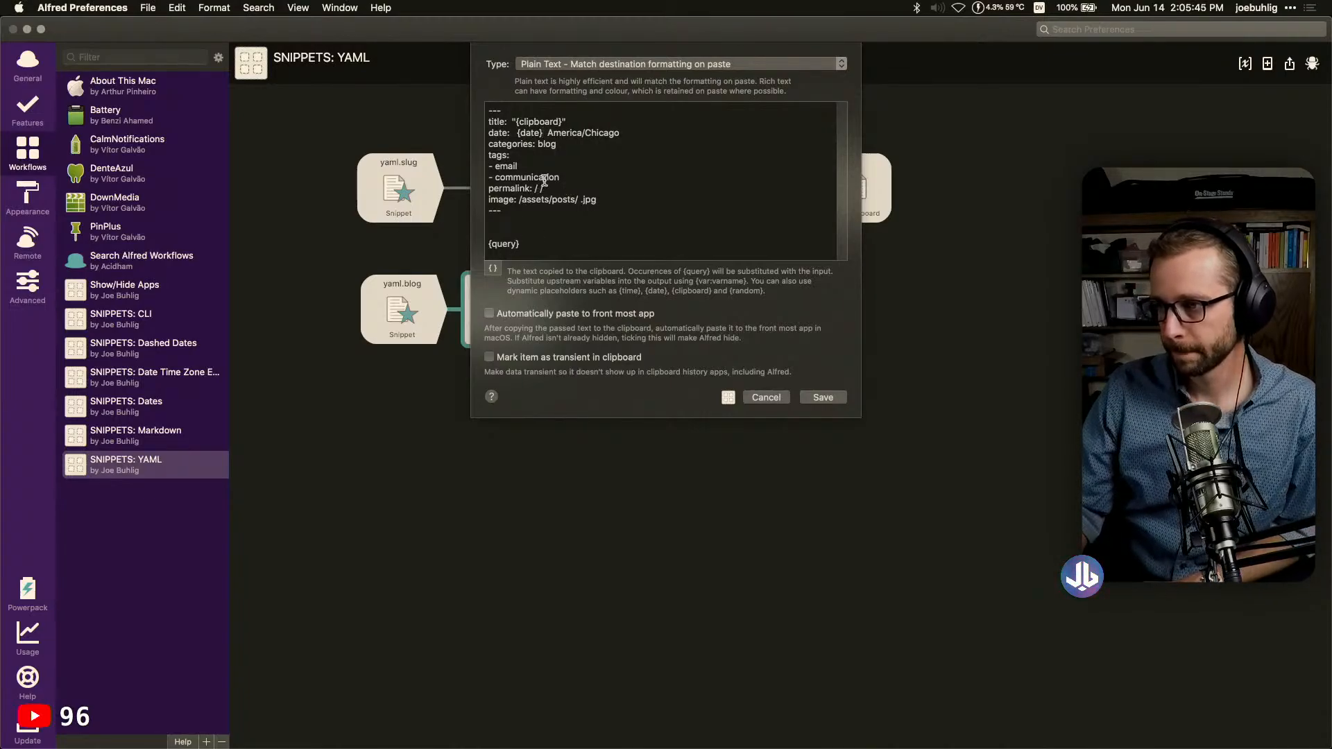
# Replace the email entry in the header's tag list with the placeholder "tag"
pyautogui.doubleClick(505, 166)
pyautogui.write('tag')
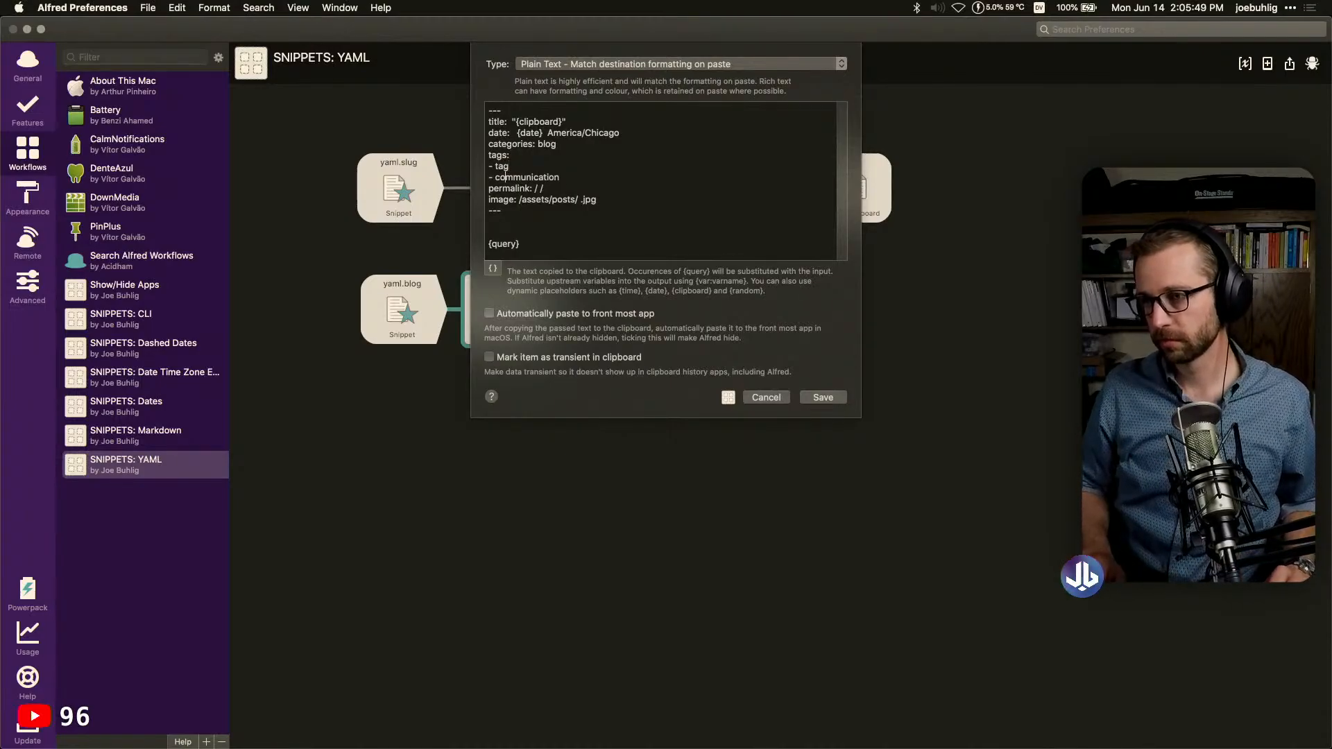
# Delete the "- communication" line from the tags list in the clipboard template
pyautogui.tripleClick(505, 177)
pyautogui.press('BackSpace')
pyautogui.press('BackSpace')
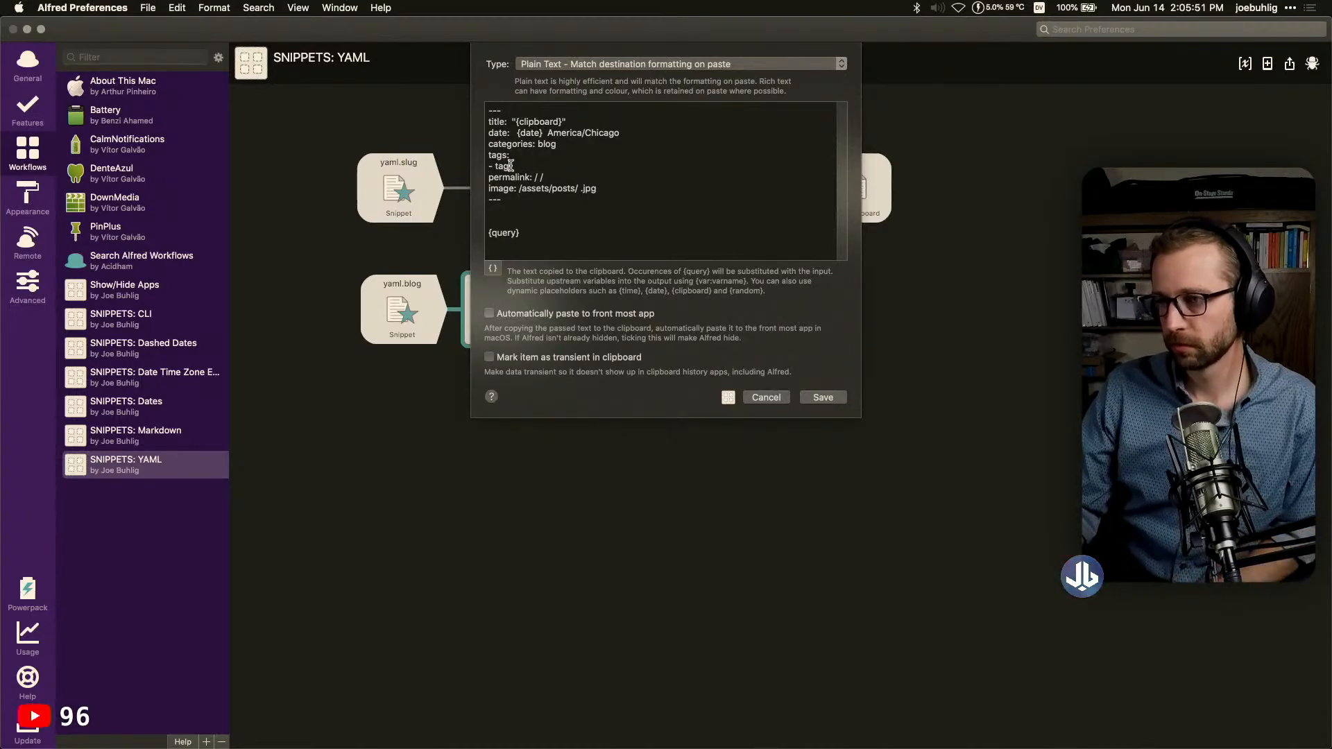
# Insert a snippet placeholder between the permalink slashes and set its keyword so it reads {snippet:yaml.slug}
pyautogui.click(541, 178)
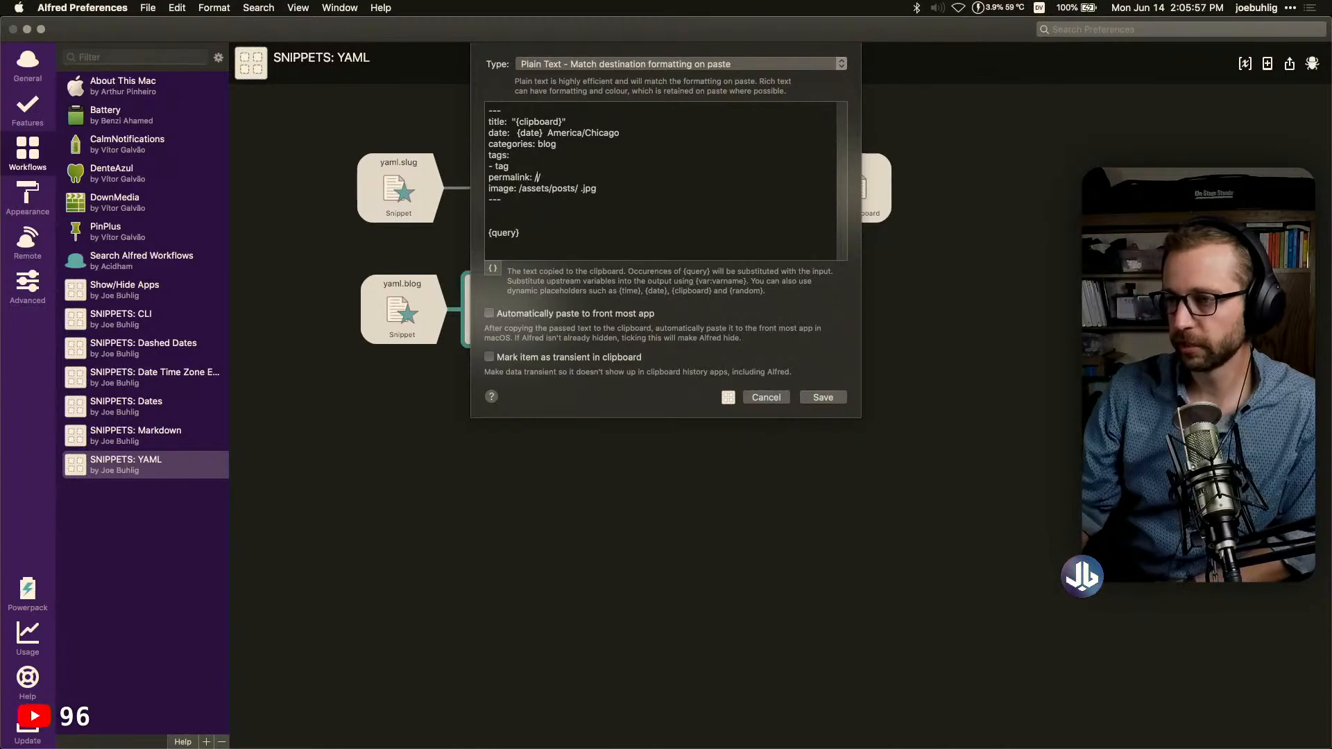
pyautogui.click(492, 269)
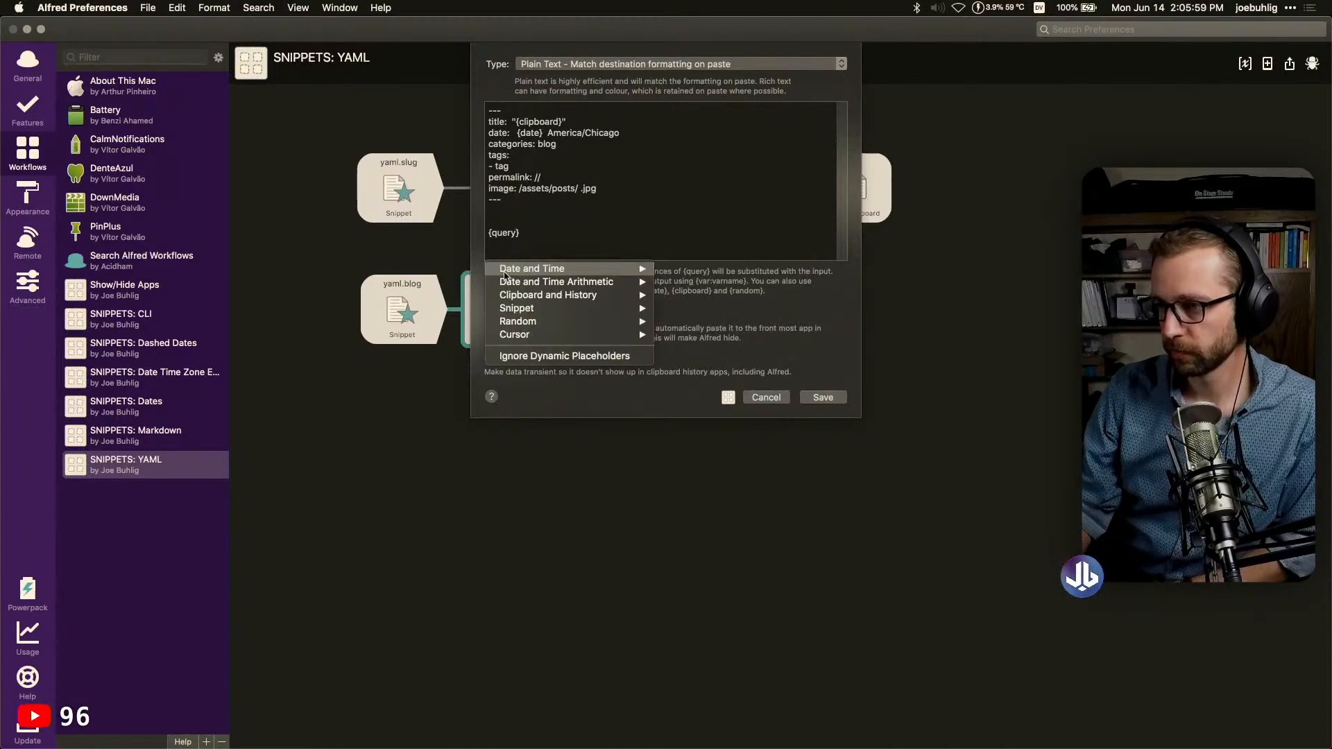
pyautogui.moveTo(534, 314)
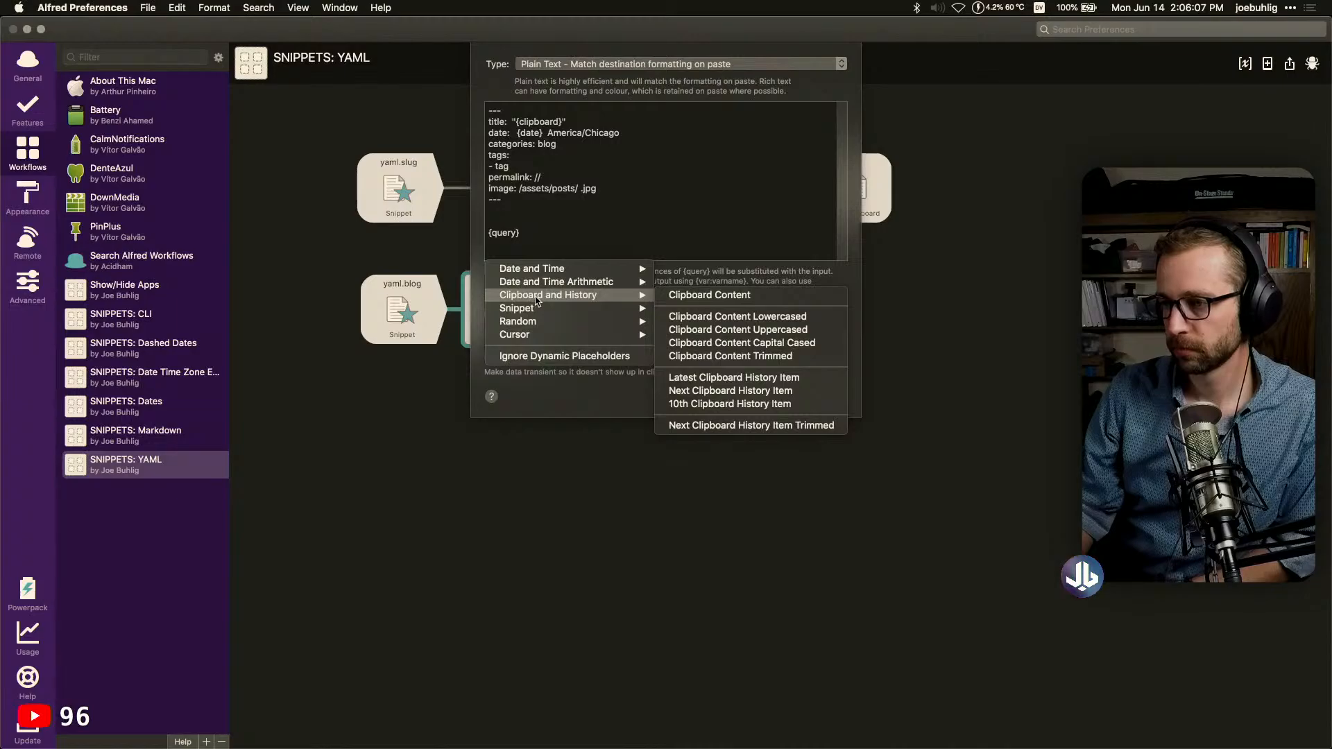
pyautogui.click(717, 310)
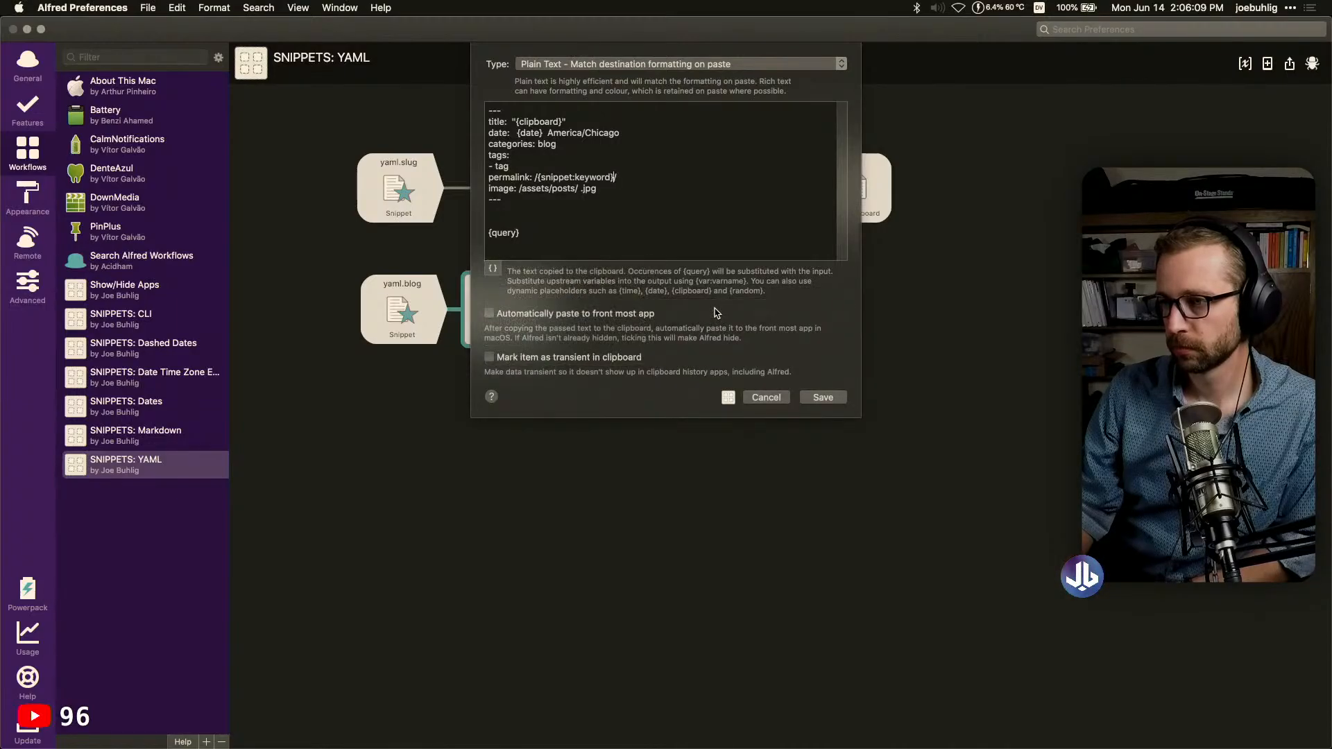
pyautogui.doubleClick(595, 178)
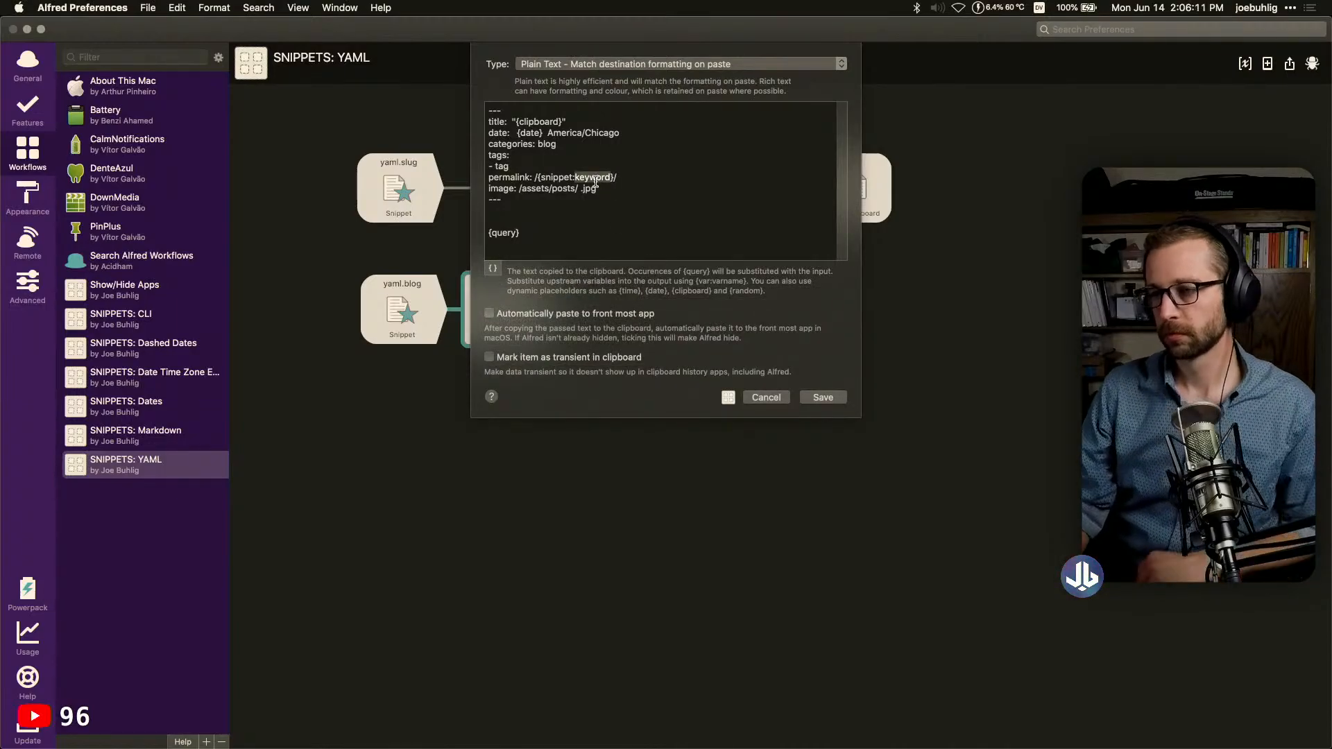
pyautogui.press('BackSpace')
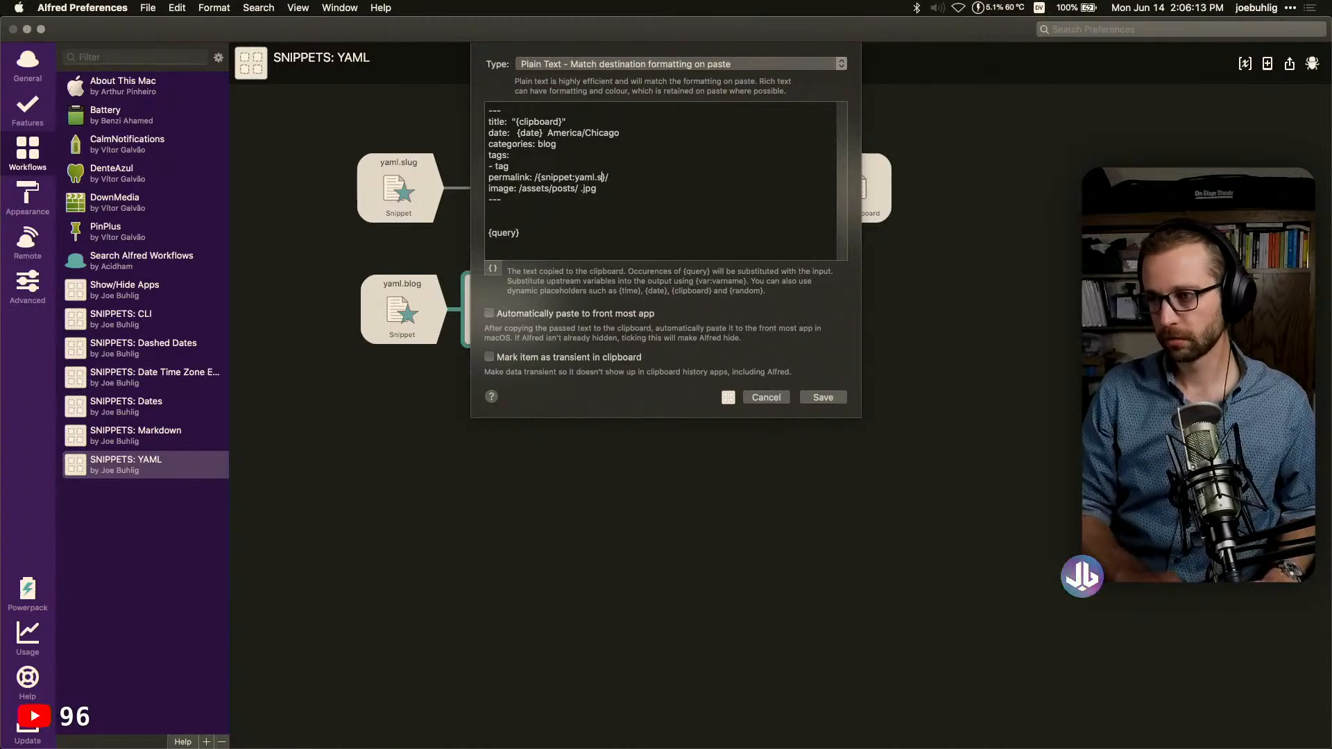
pyautogui.press('super+v')
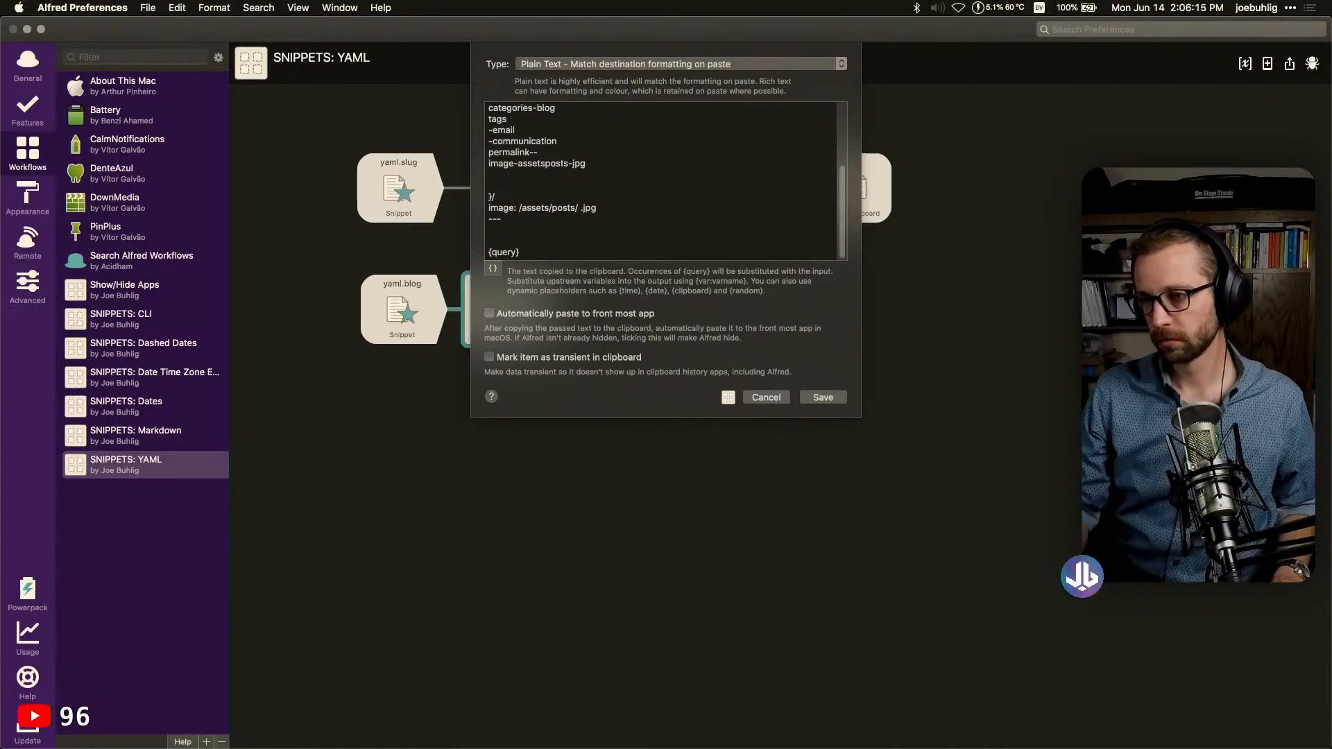
pyautogui.press('super+z')
pyautogui.write('yaml.slu}/')
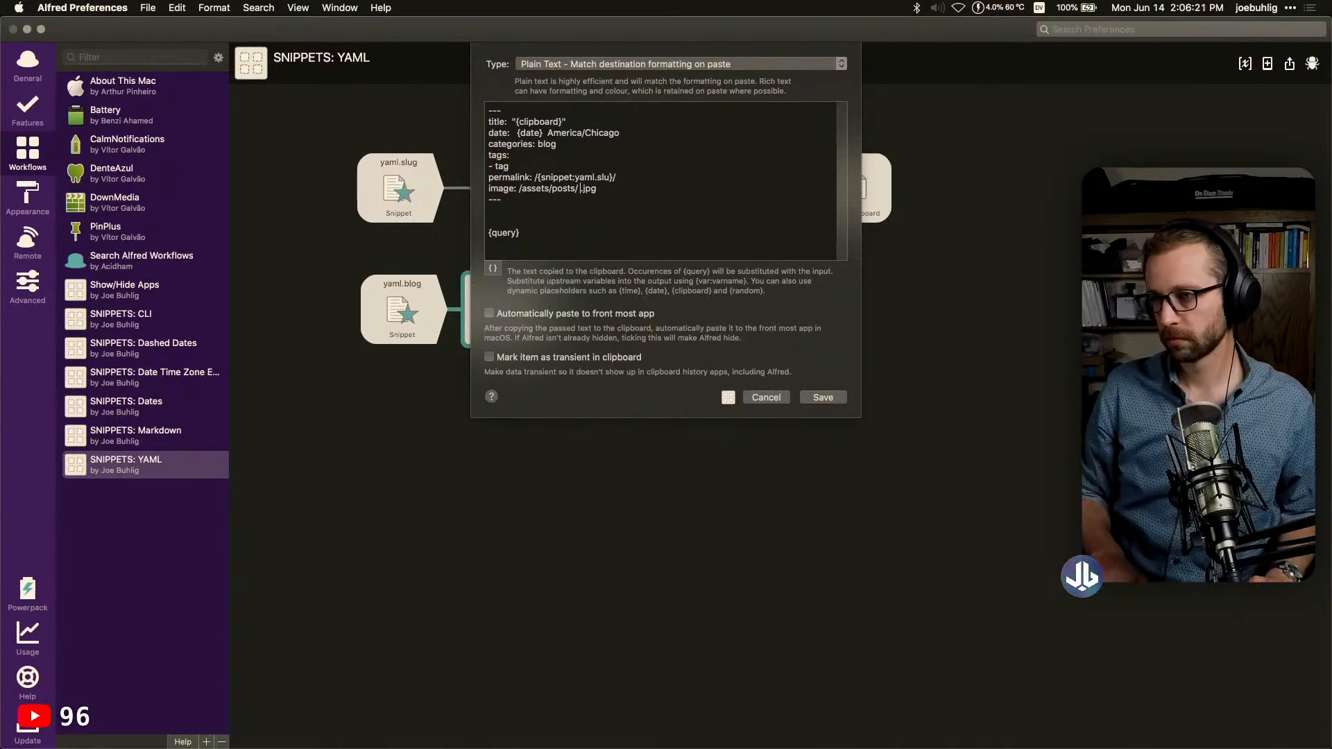
# Complete the template's image path as /assets/posts/{yaml.slug}.jpg
pyautogui.press('BackSpace')
pyautogui.write('{yaml.slu')
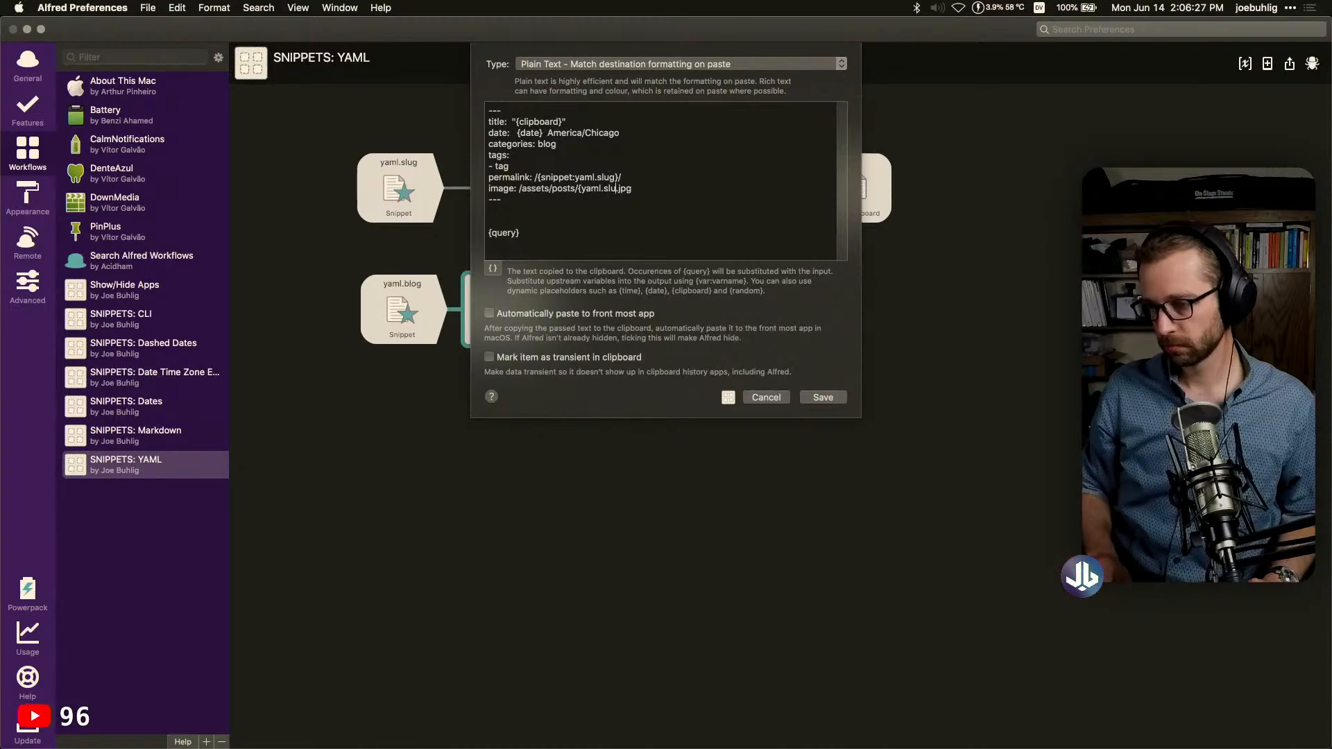
pyautogui.write('g}')
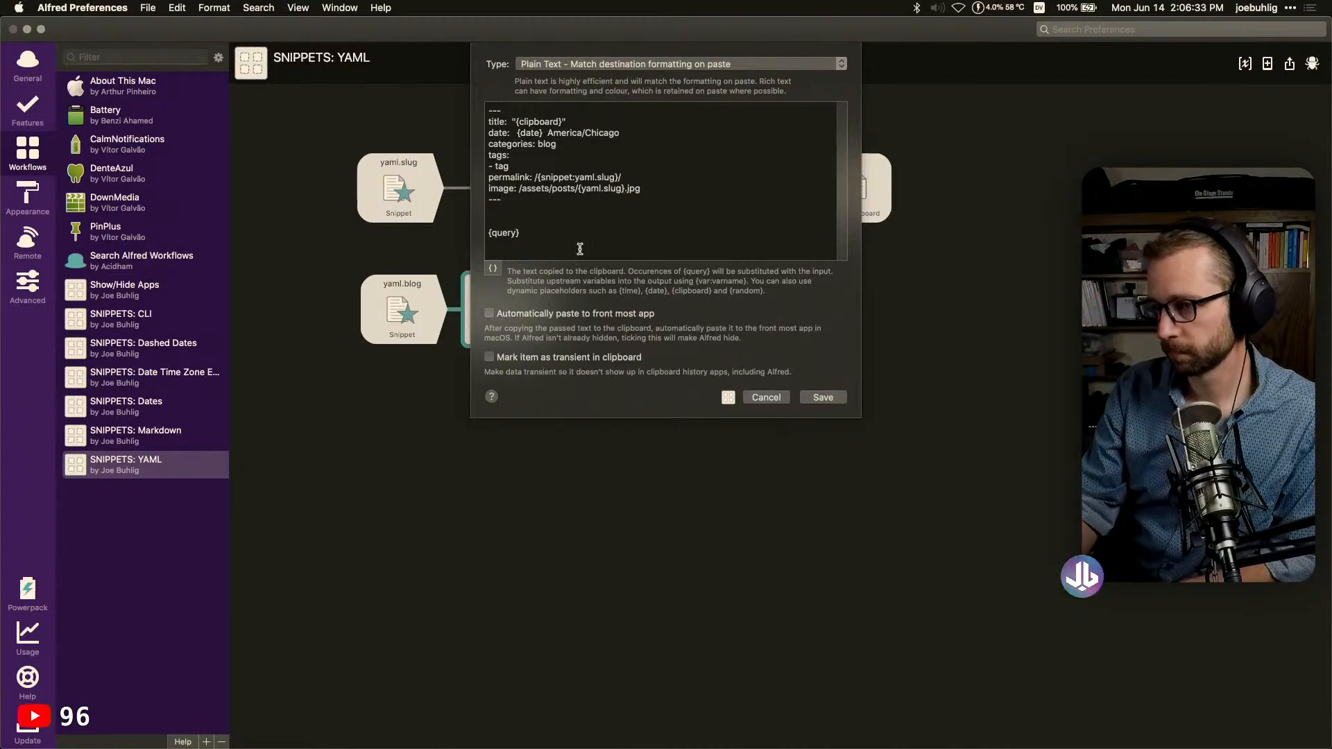
# Remove the {query} placeholder and the extra blank lines below the closing dashes, and save the template
pyautogui.moveTo(537, 239); pyautogui.dragTo(461, 220)
pyautogui.press('BackSpace')
pyautogui.press('BackSpace')
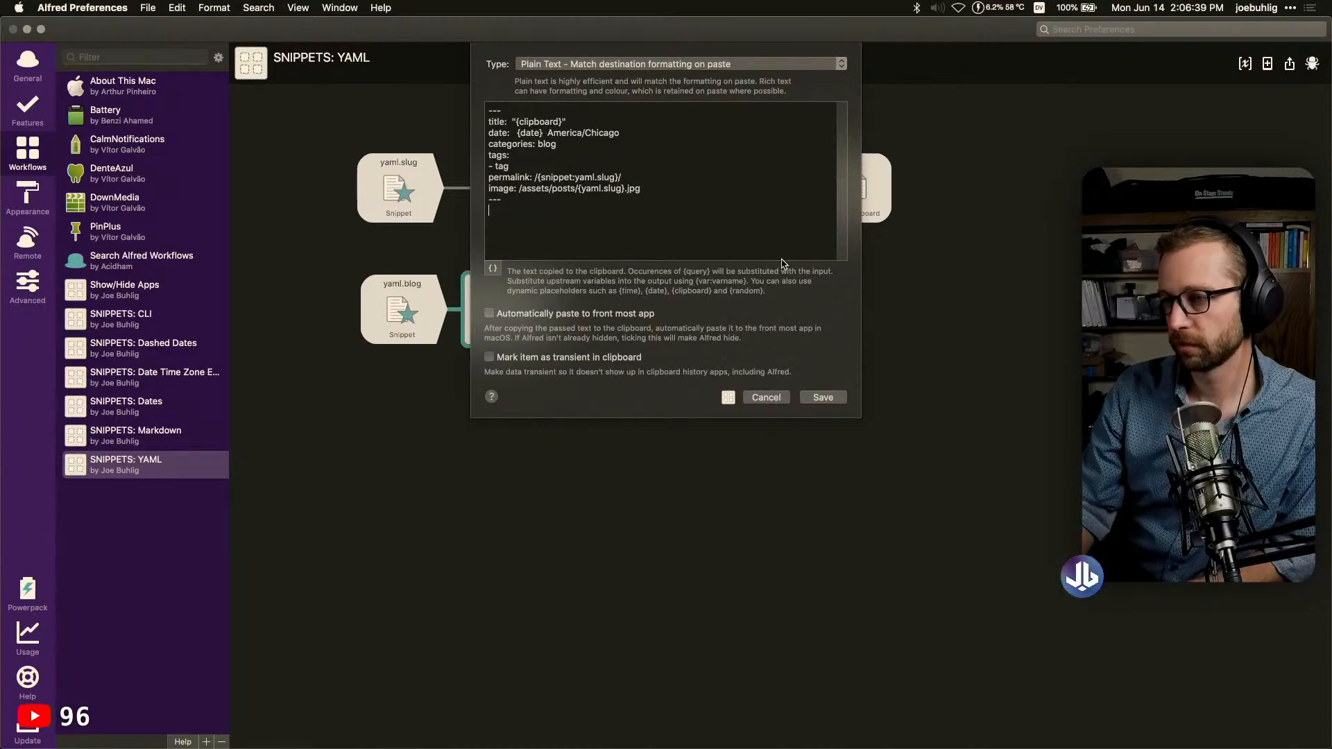
pyautogui.click(823, 398)
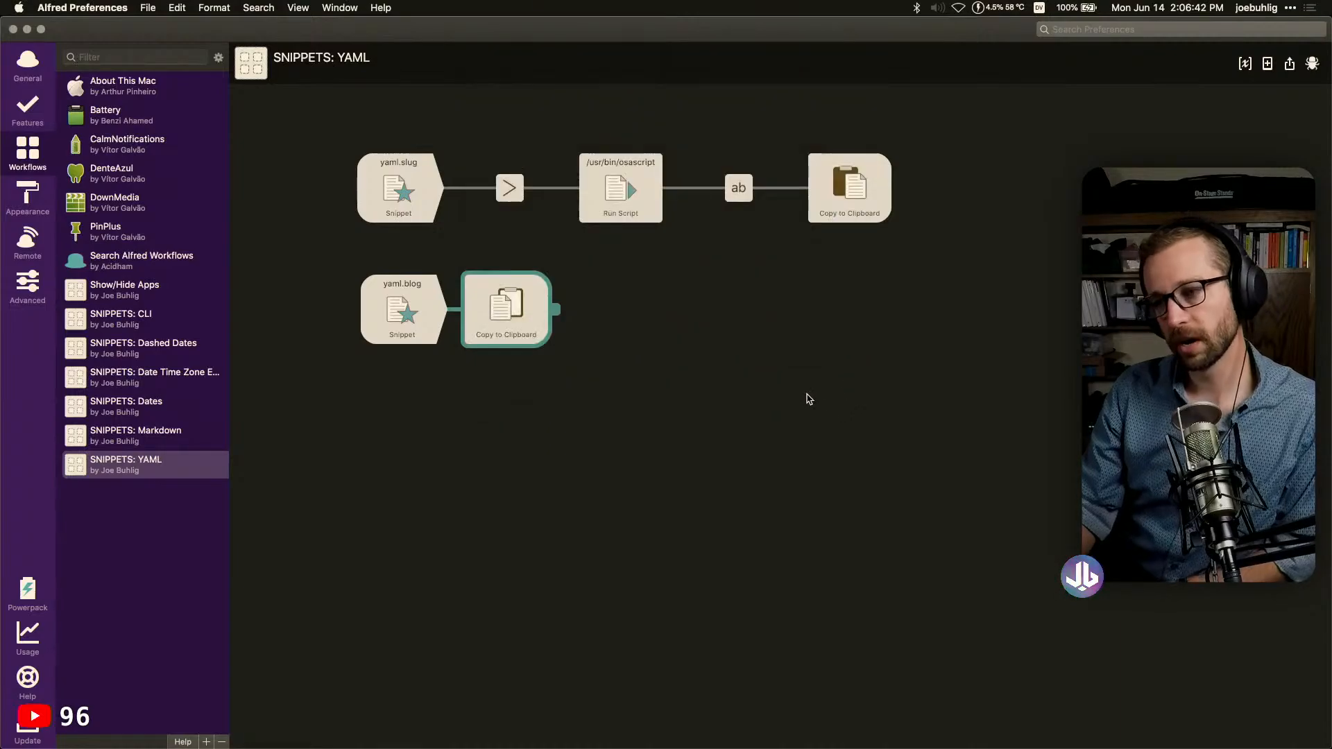
# Move the yaml.blog Copy to Clipboard object farther from its snippet trigger and enable automatic pasting to the front most app
pyautogui.moveTo(508, 309); pyautogui.dragTo(578, 309)
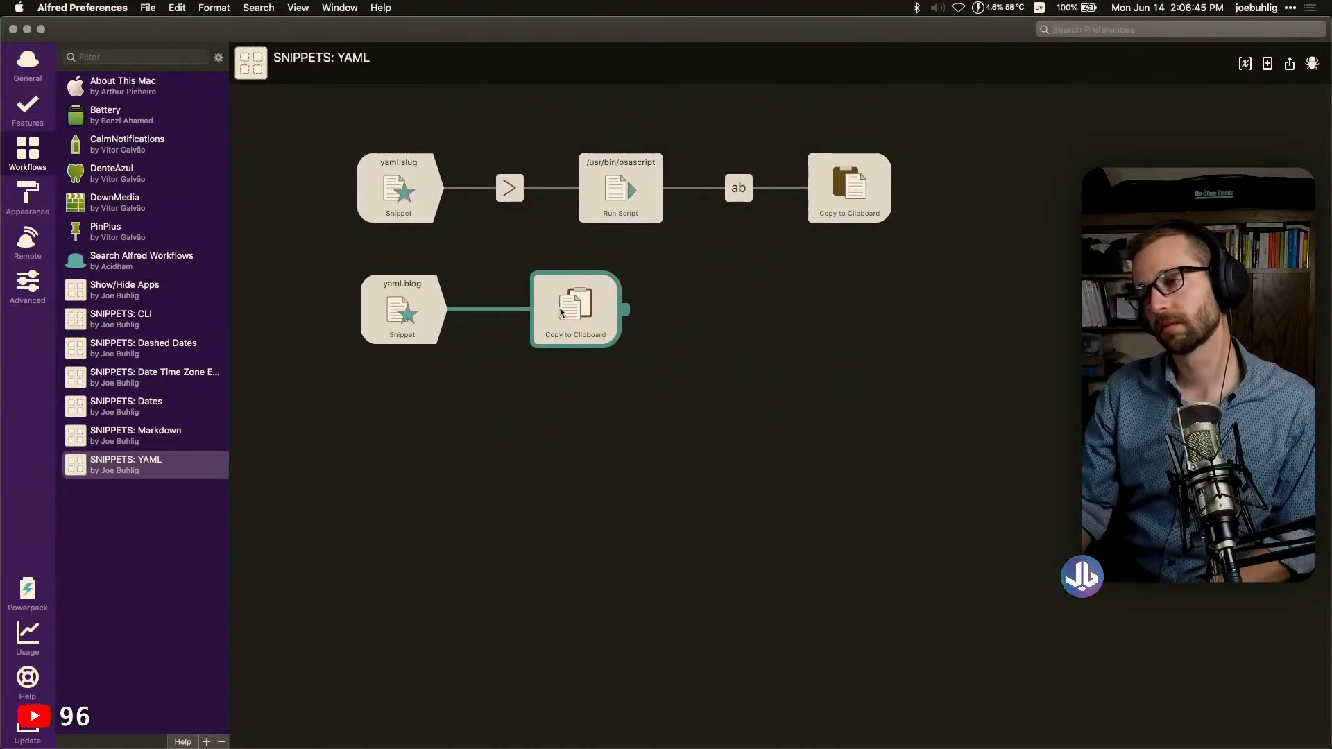
pyautogui.click(762, 431)
pyautogui.doubleClick(570, 321)
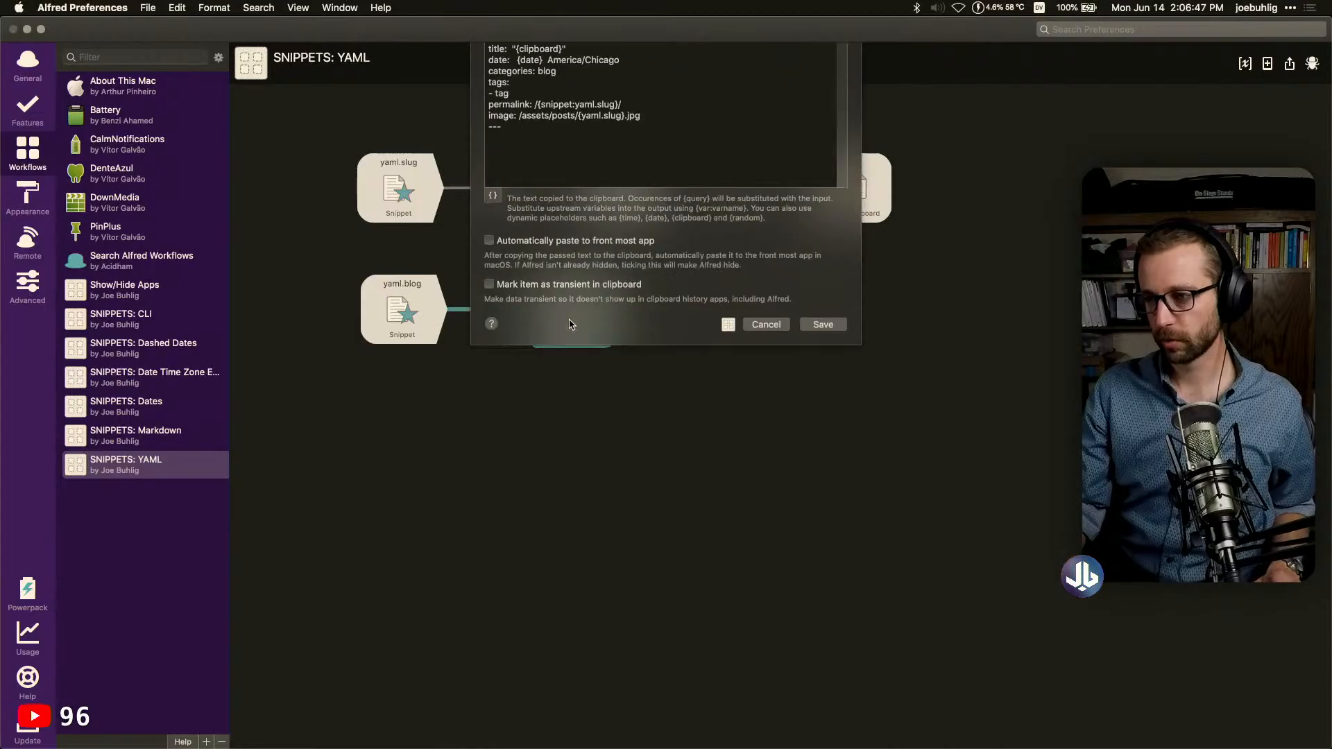
pyautogui.click(823, 397)
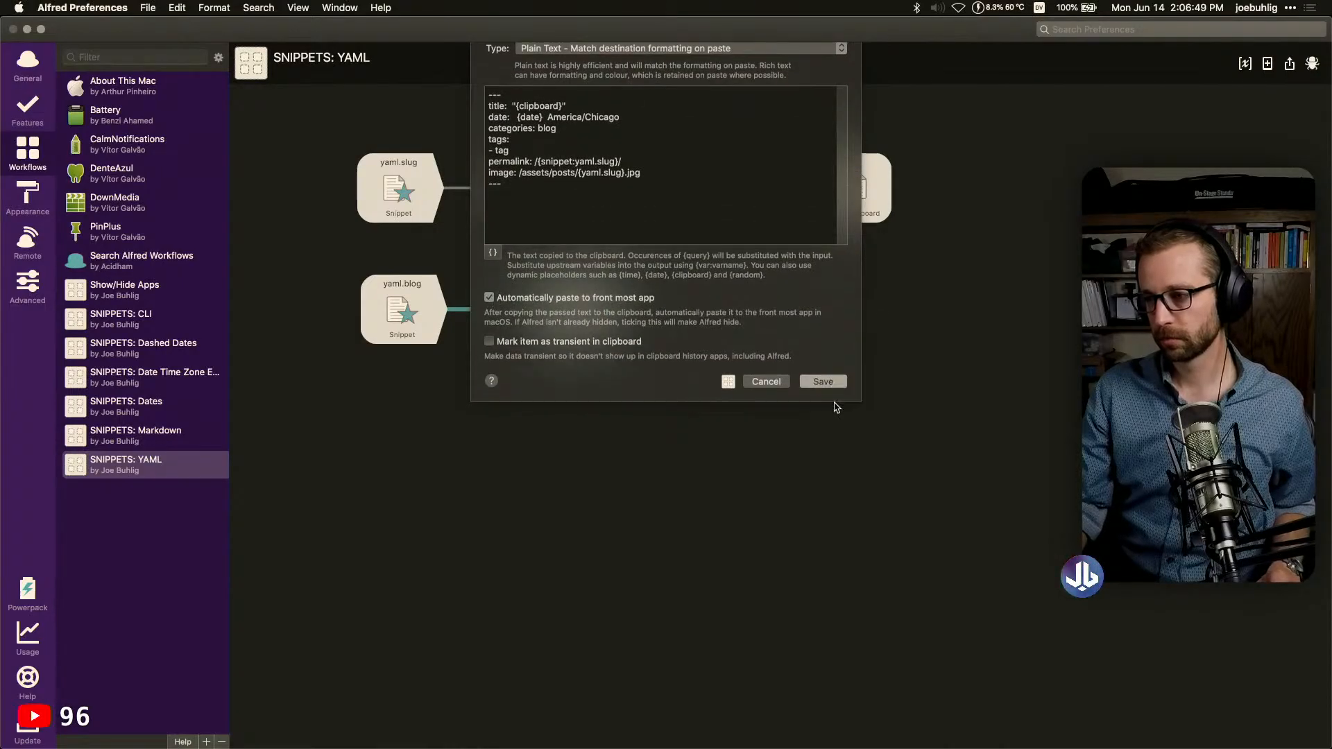
# Switch to Drafts, copy the title line "Obi-Wan is here. The Force is with him." and test the yaml.blog snippet below the URL
pyautogui.press('super+Tab')
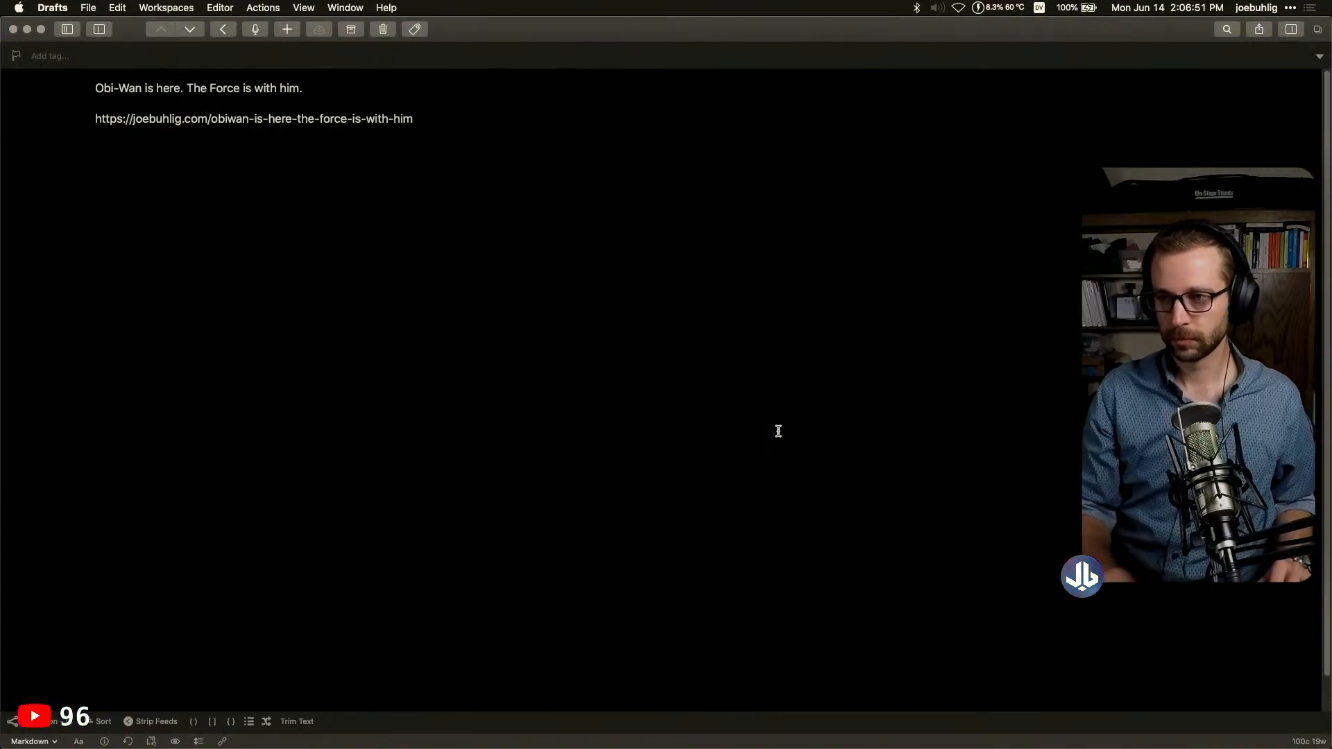
pyautogui.moveTo(329, 93); pyautogui.dragTo(102, 68)
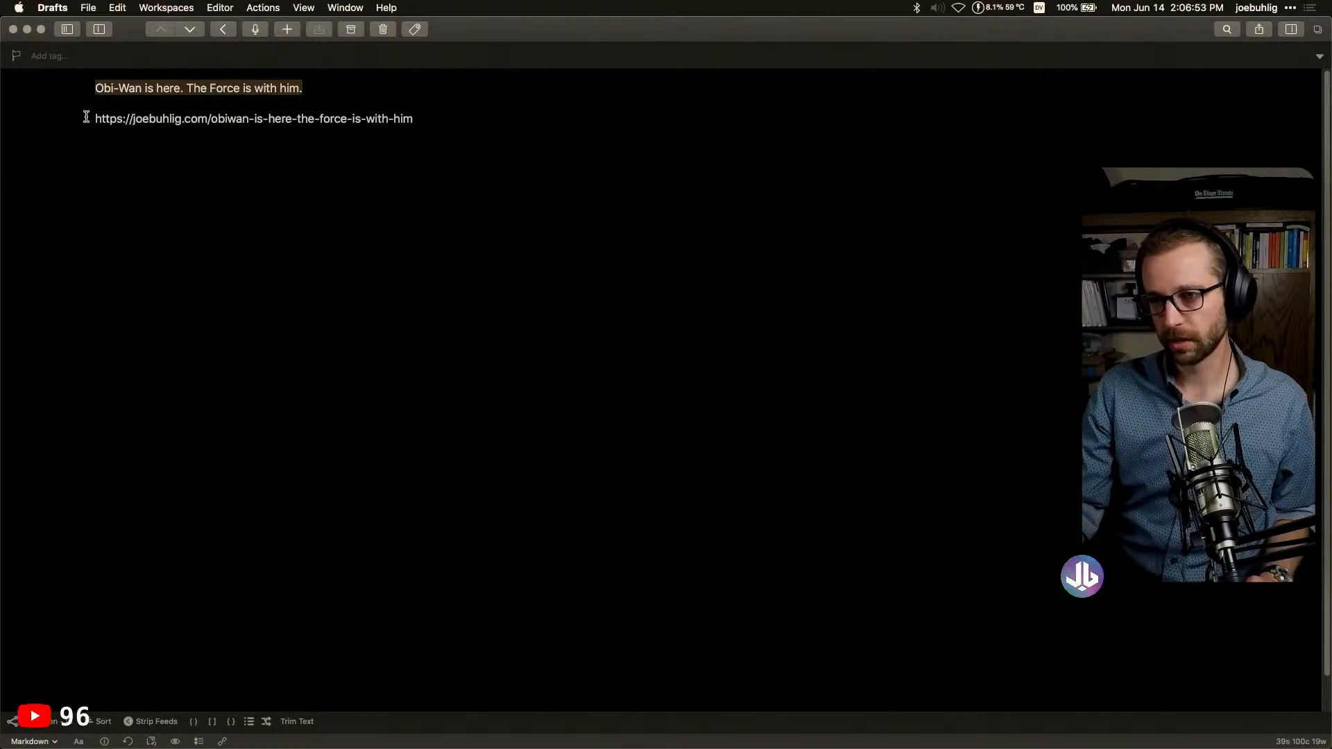
pyautogui.click(220, 167)
pyautogui.press('Return')
pyautogui.press('Return')
pyautogui.write('yaml')
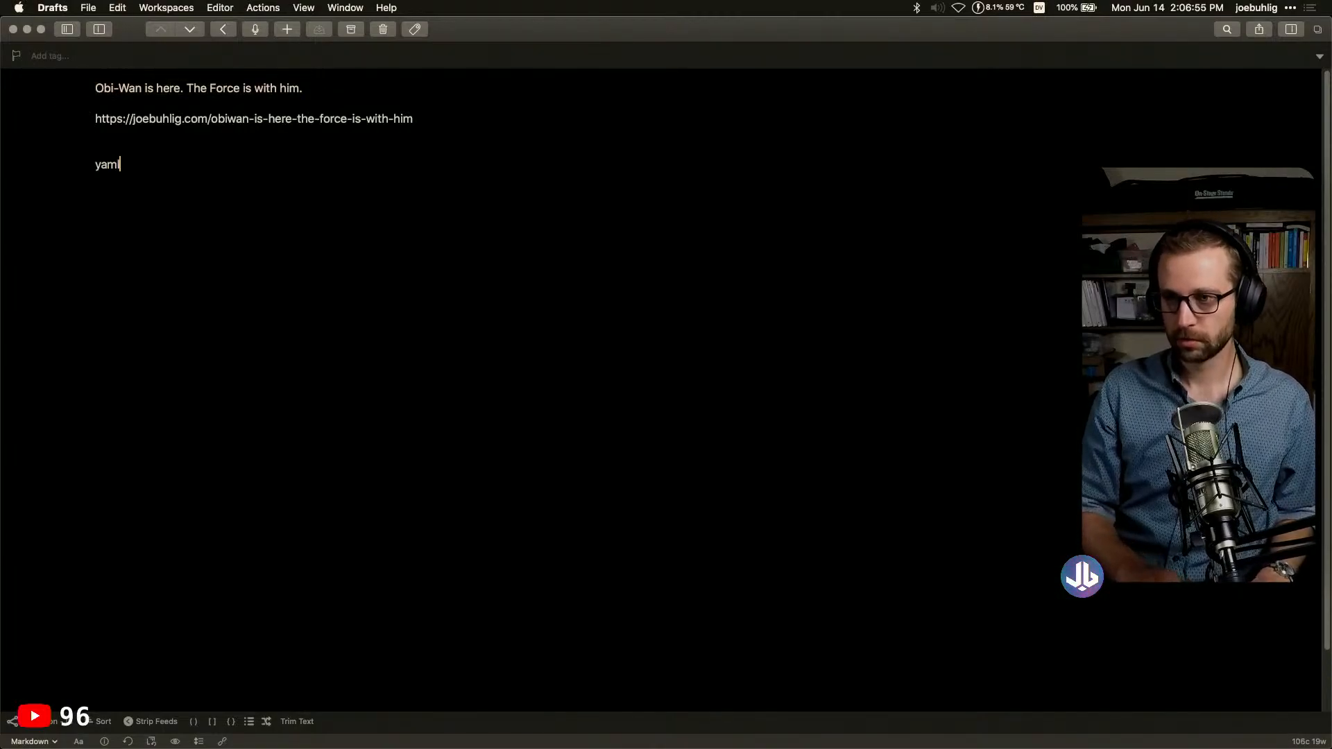
pyautogui.write('.blog')
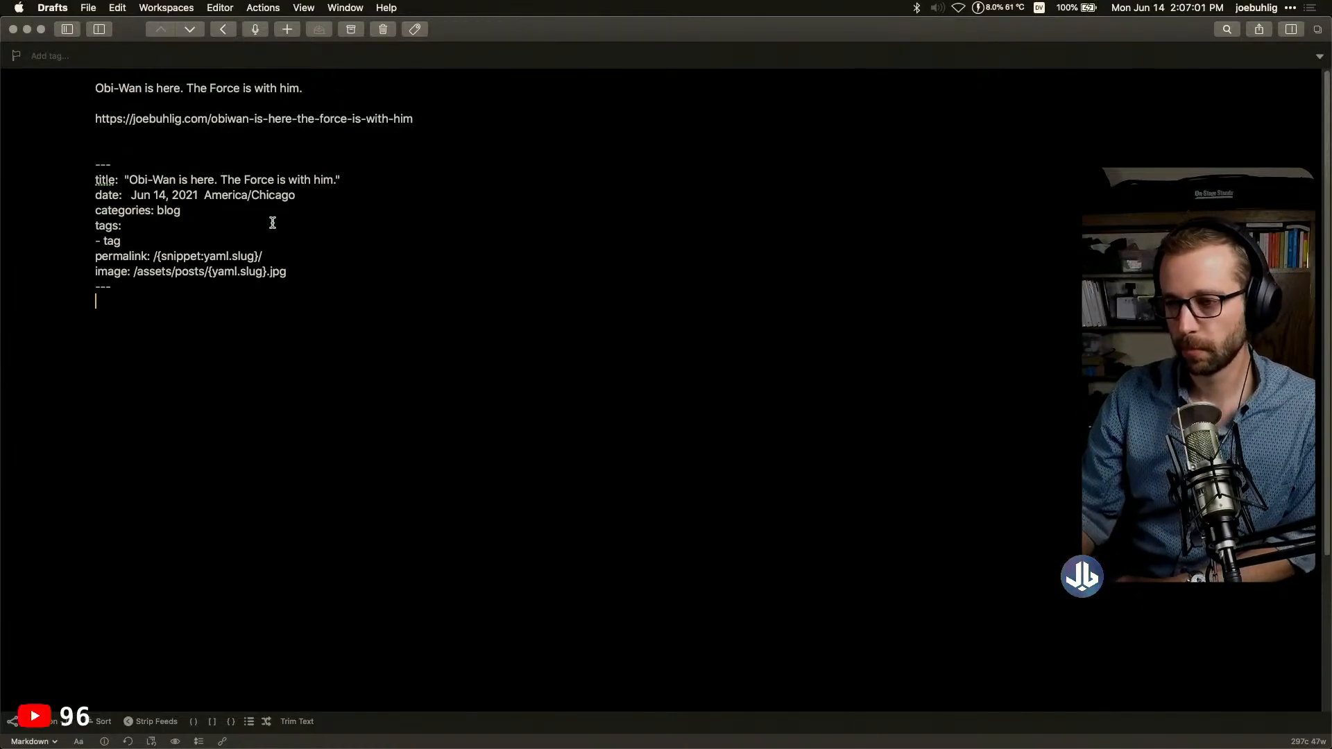
pyautogui.click(238, 256)
pyautogui.moveTo(255, 256); pyautogui.dragTo(161, 256)
pyautogui.click(306, 264)
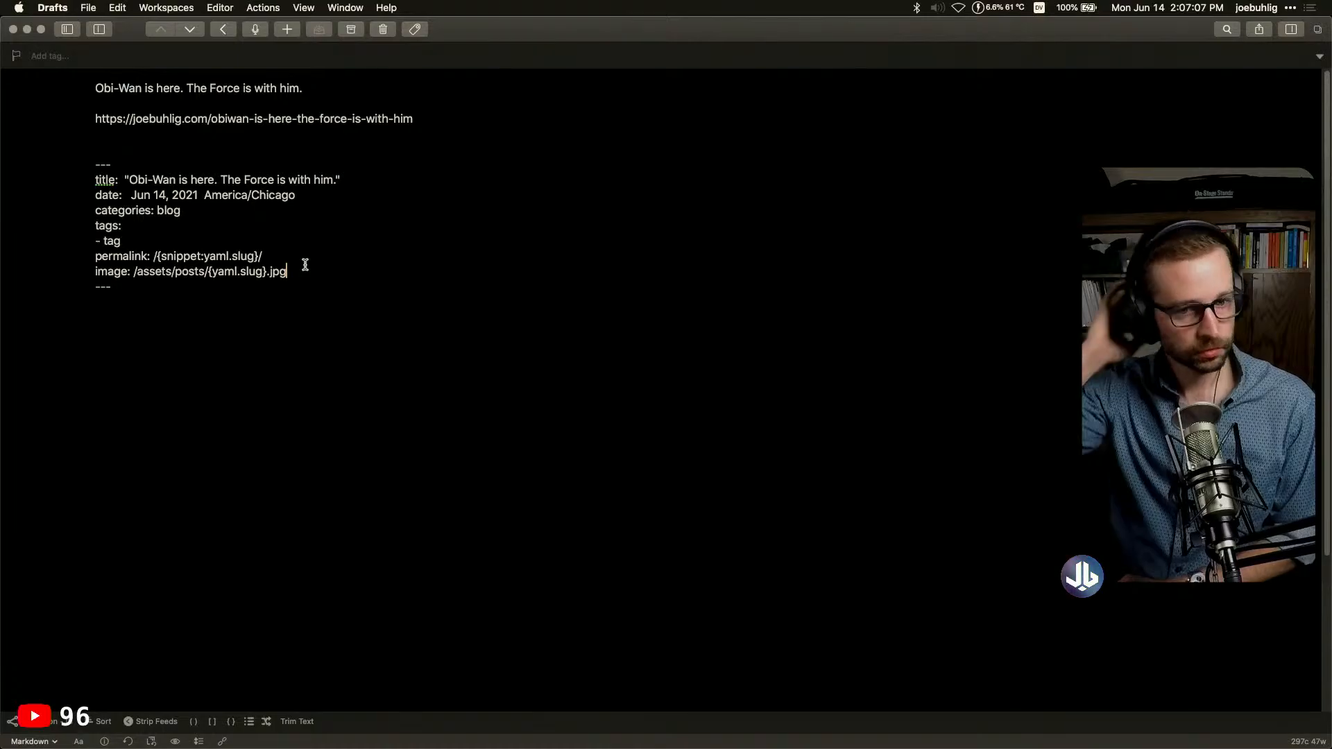
# Switch to Brave and search the web in a new tab for "alfred app nested workflows"
pyautogui.press('super+Tab')
pyautogui.press('super+t')
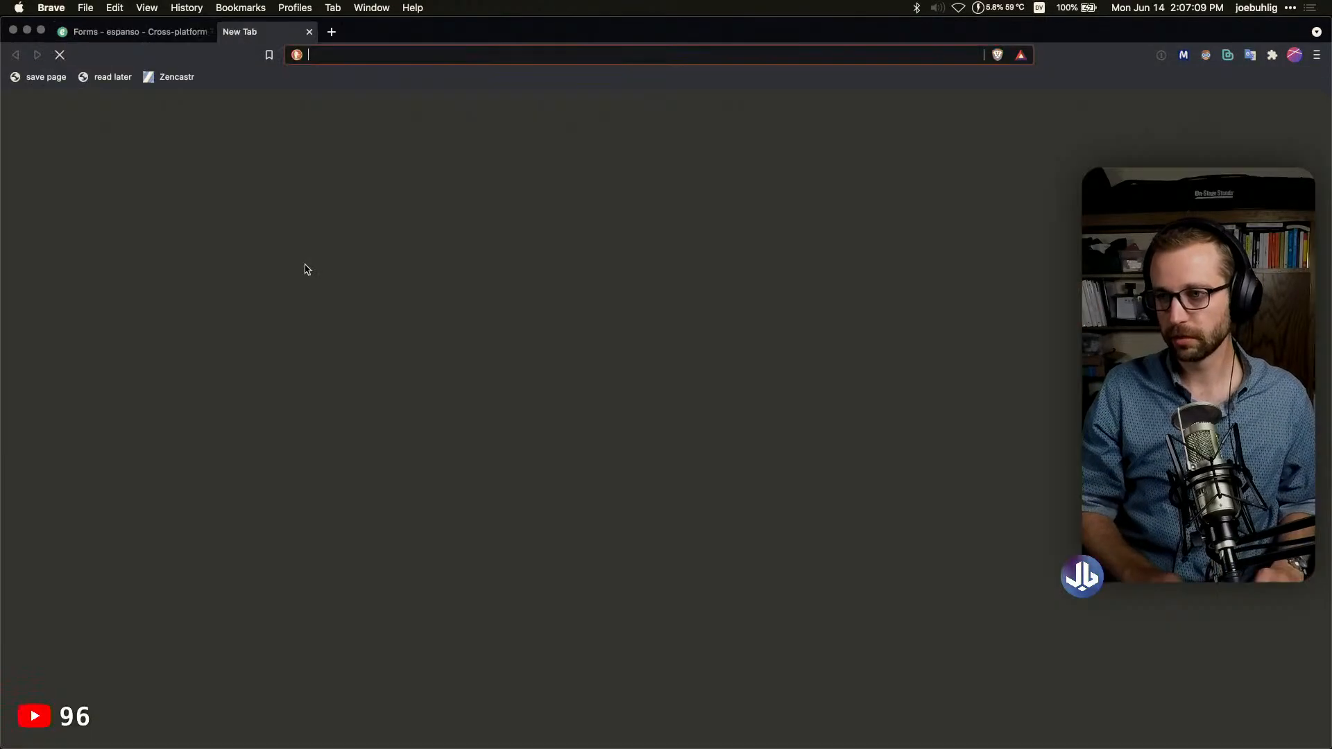
pyautogui.write('alfred app ')
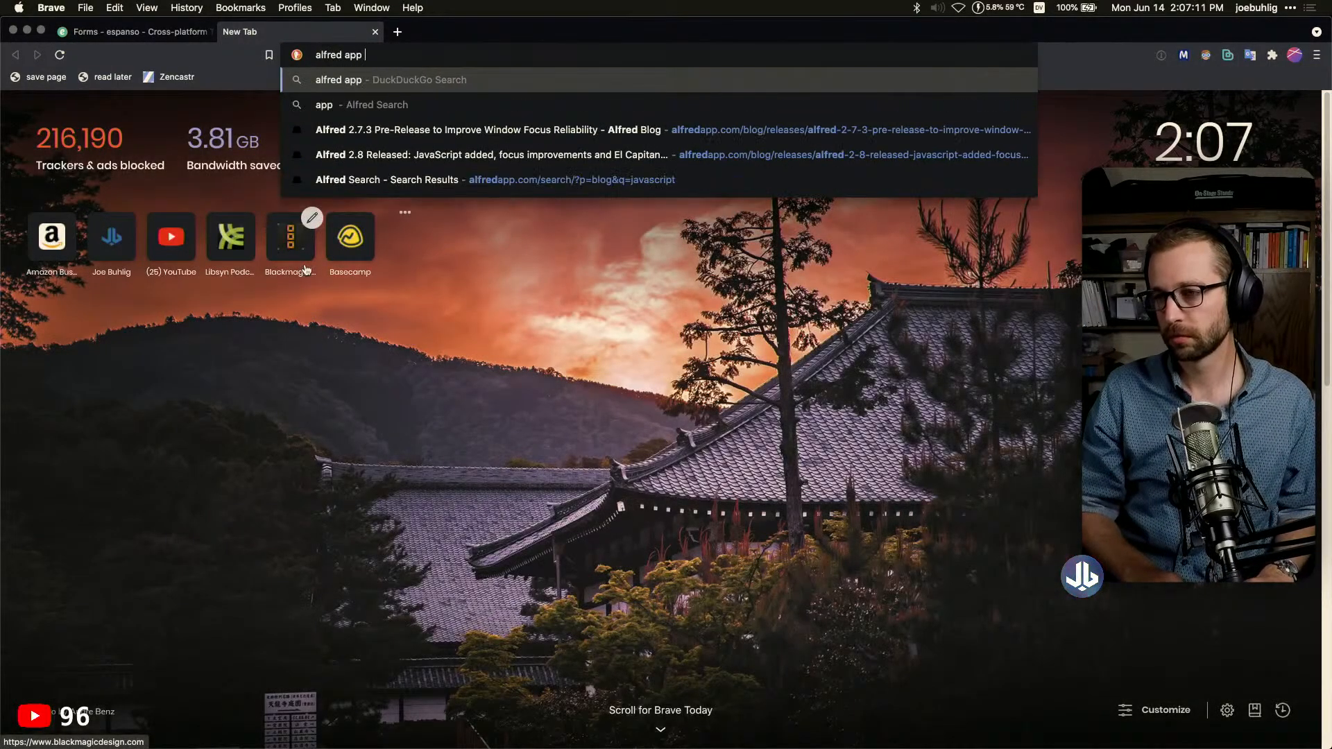
pyautogui.write('nested ')
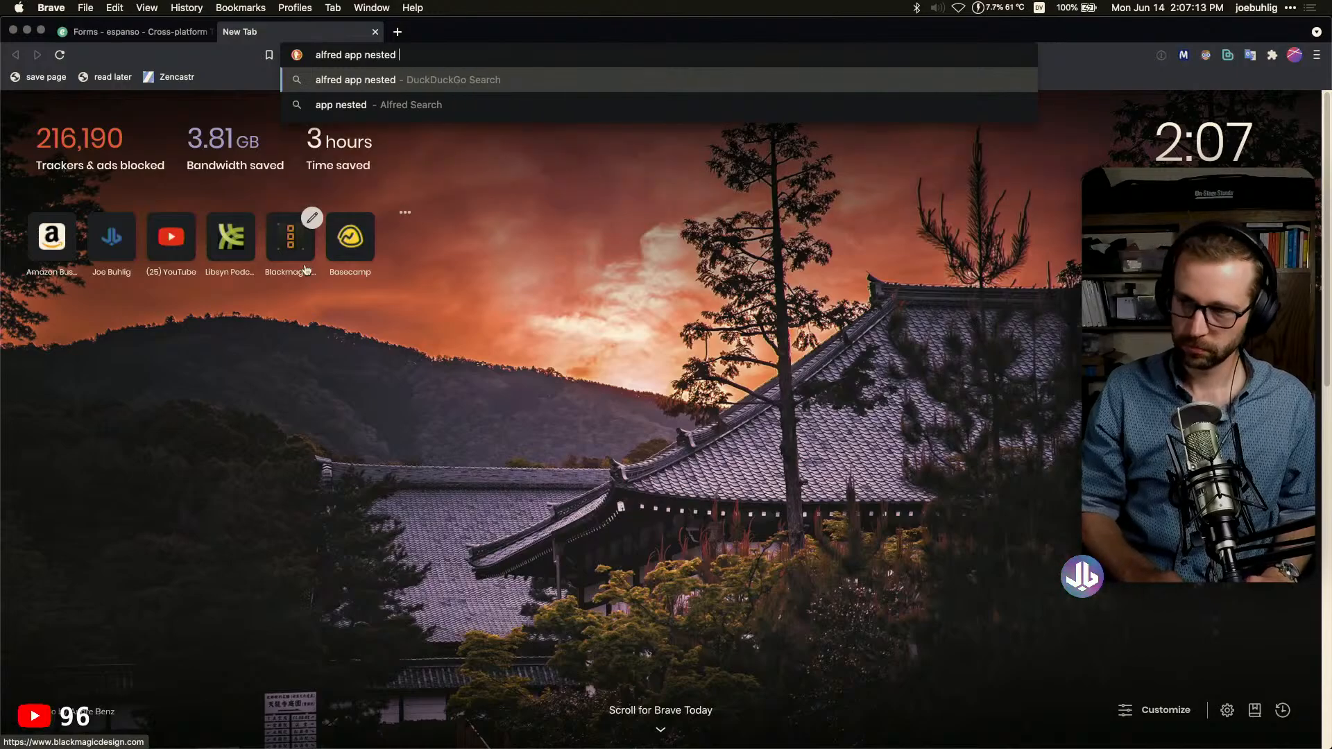
pyautogui.write('sorkflows')
pyautogui.press('Return')
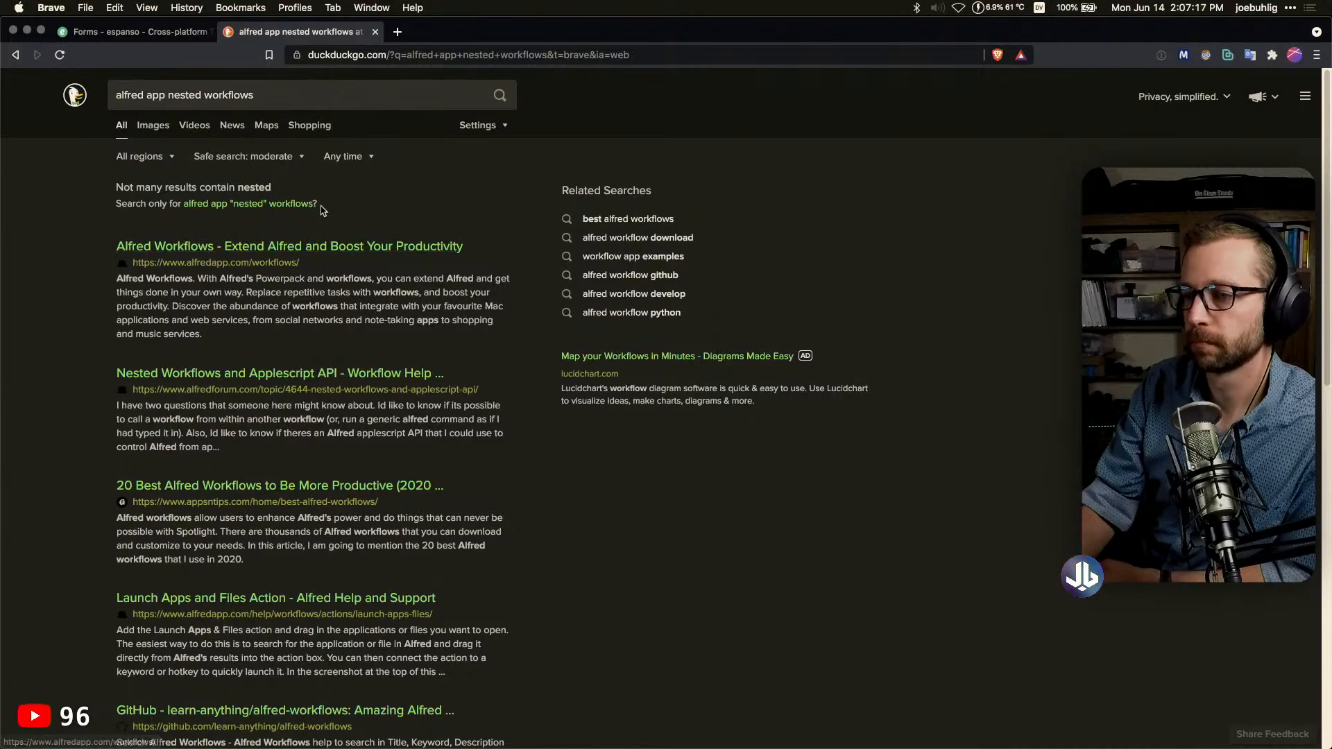
# Open the forum topic "Nested Workflows and Applescript API" and read the reply about calling one workflow from another
pyautogui.click(292, 374)
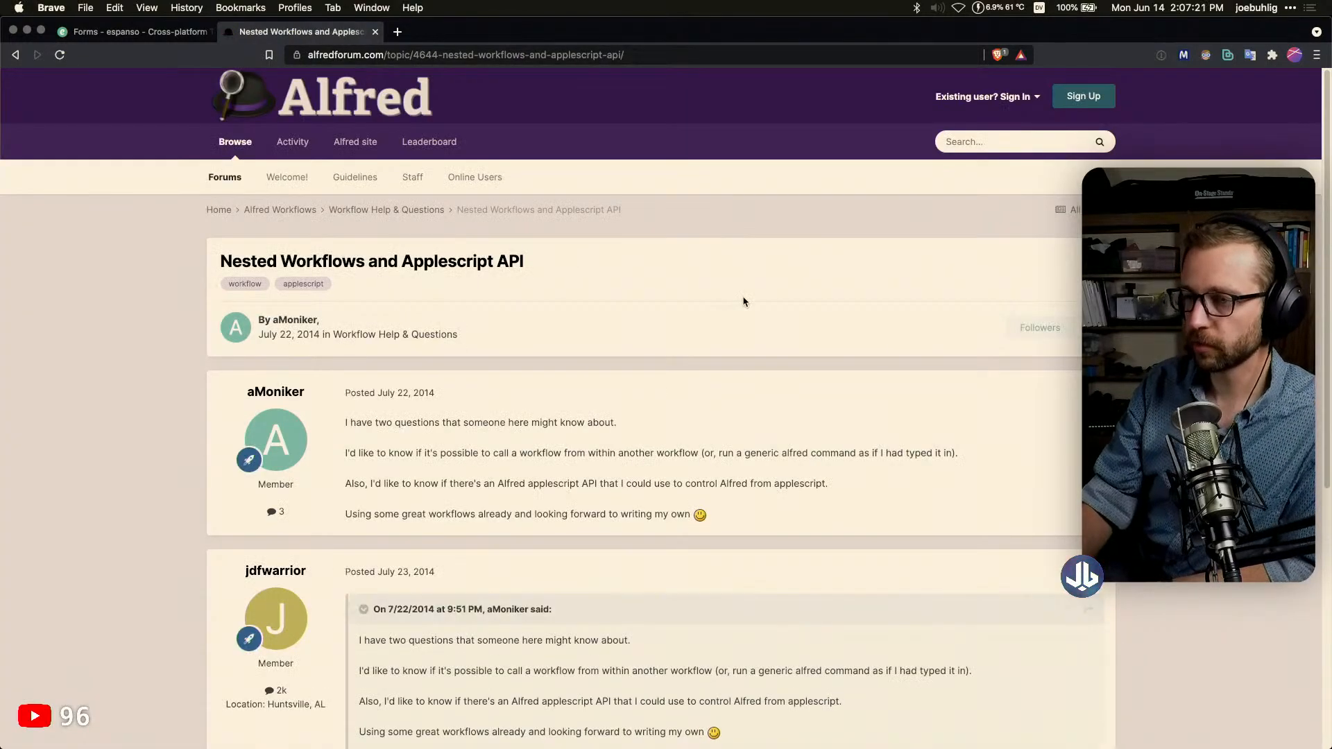
pyautogui.scroll(-3, 881, 352)
pyautogui.scroll(-3, 881, 352)
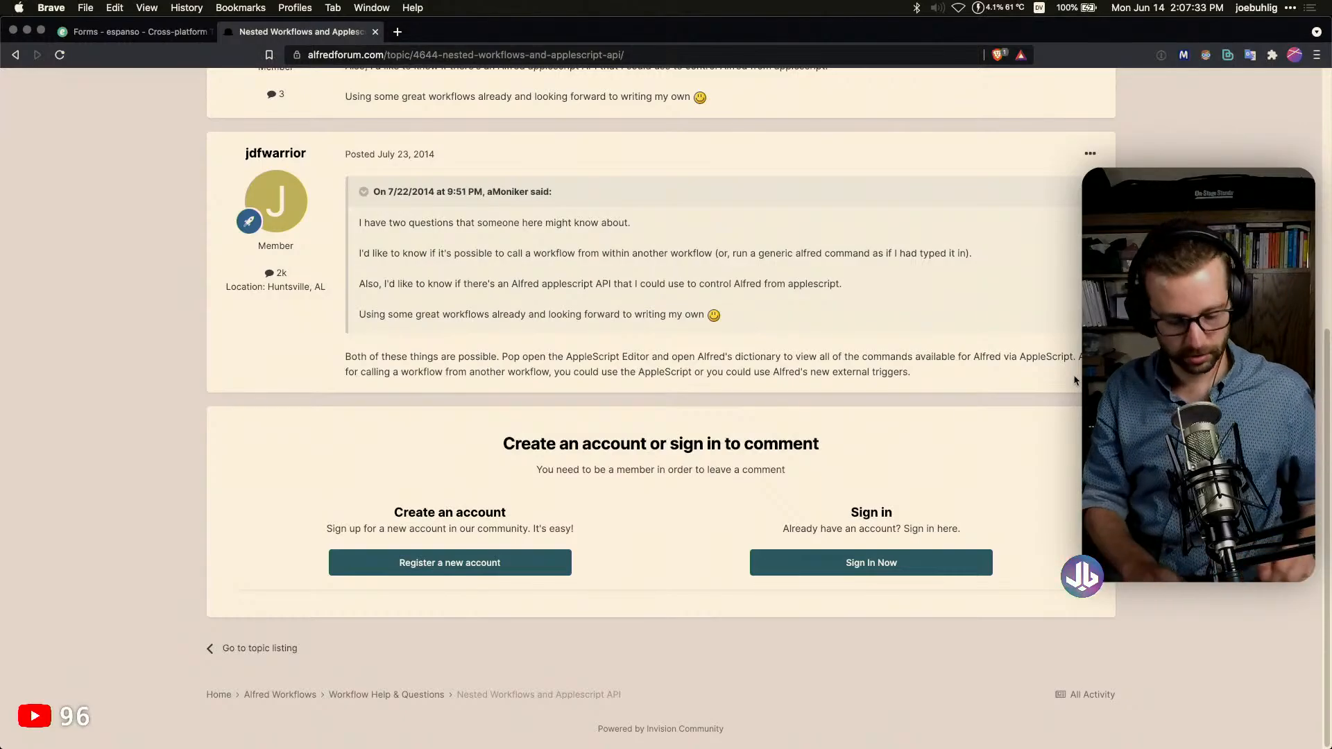
# Switch to Alfred Preferences and add an External trigger below the yaml.blog row, using the workflow's bundle ID as its identifier
pyautogui.press('super+Tab')
pyautogui.press('super+Tab')
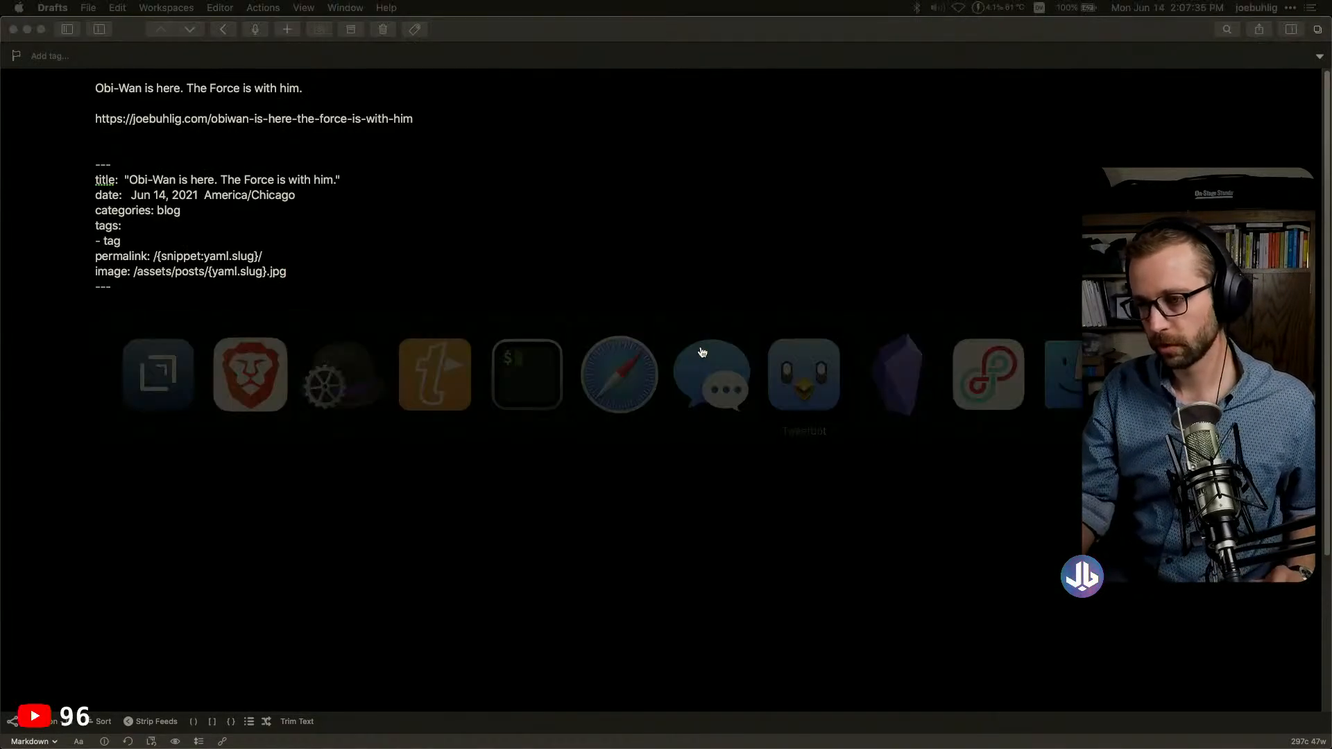
pyautogui.press('super+Tab')
pyautogui.press('super+Tab')
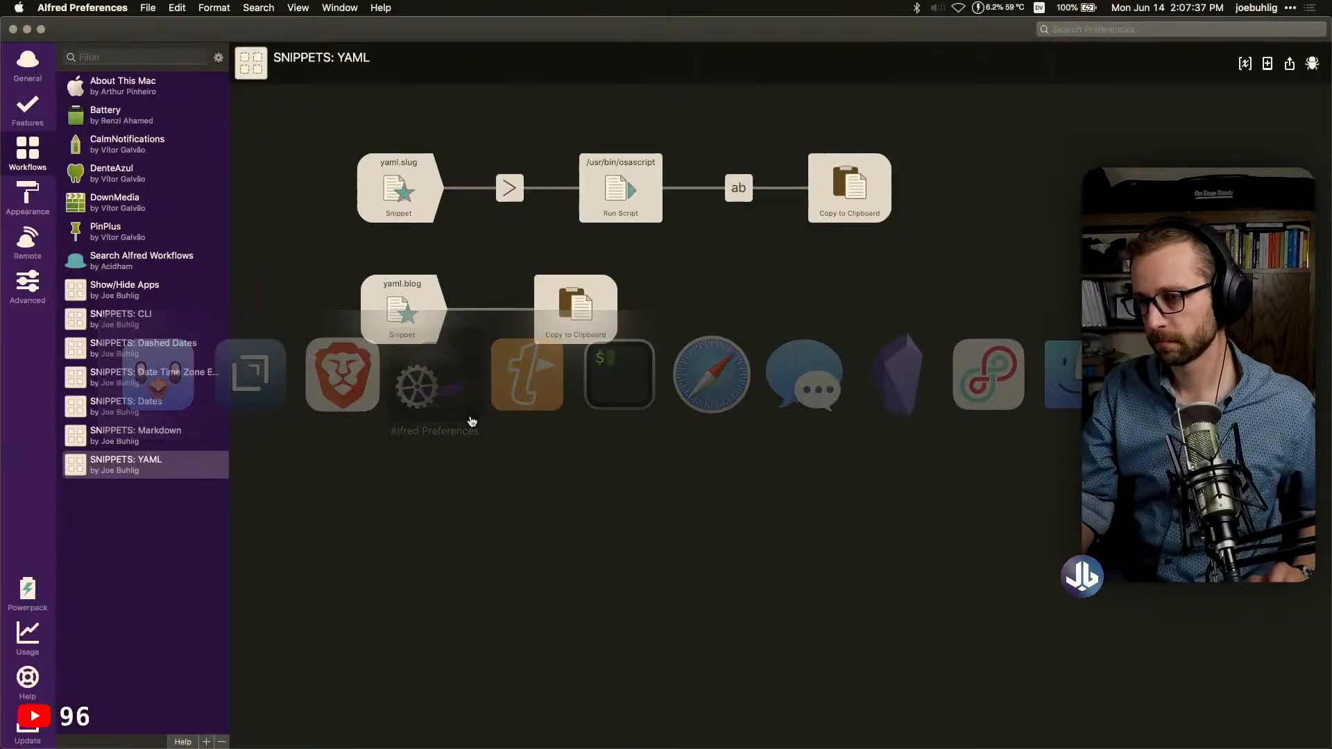
pyautogui.rightClick(484, 481)
pyautogui.moveTo(504, 485)
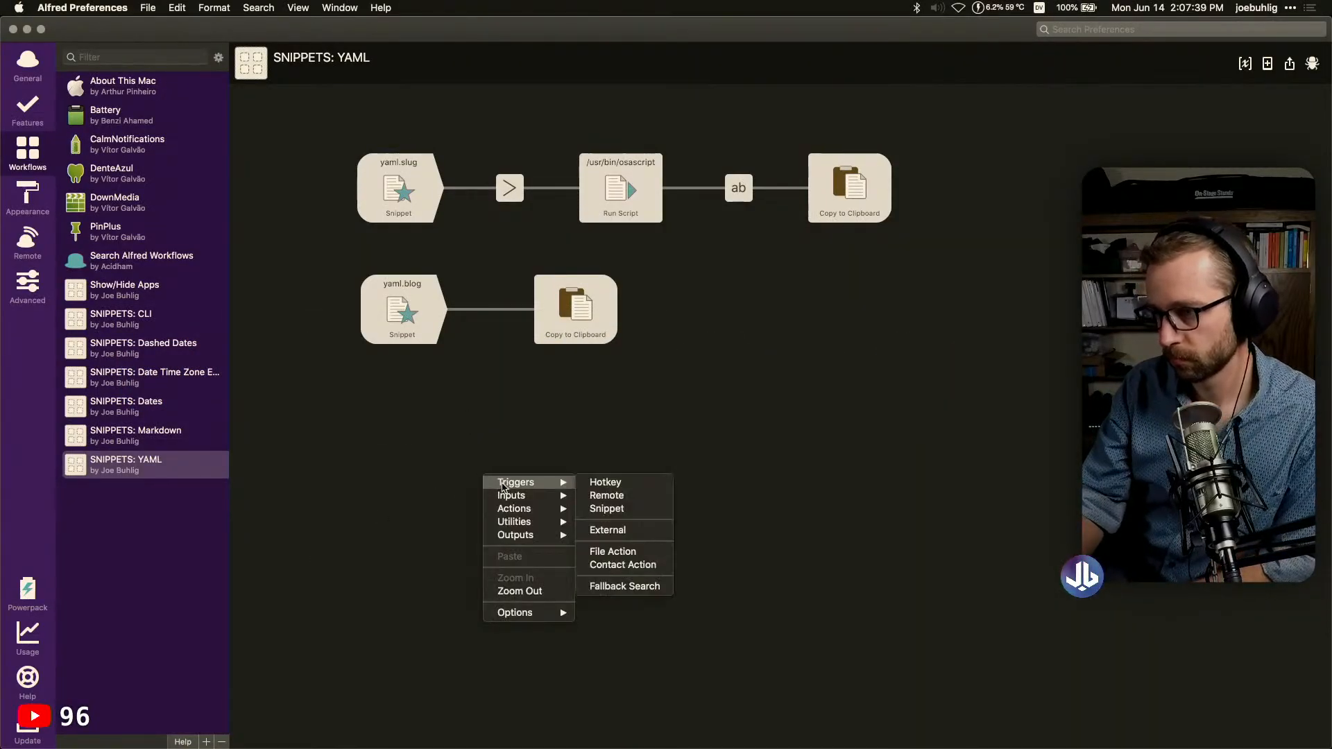
pyautogui.click(644, 533)
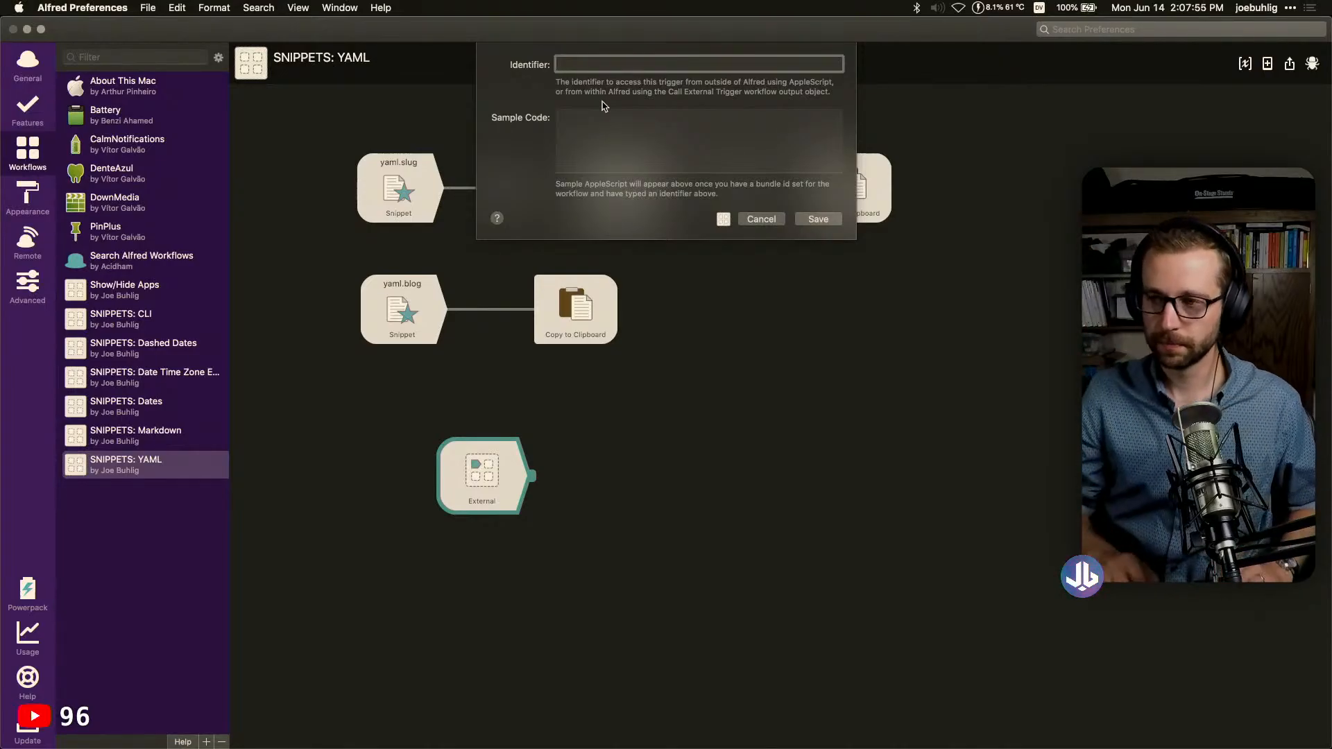
pyautogui.write('com.joebuhlig.')
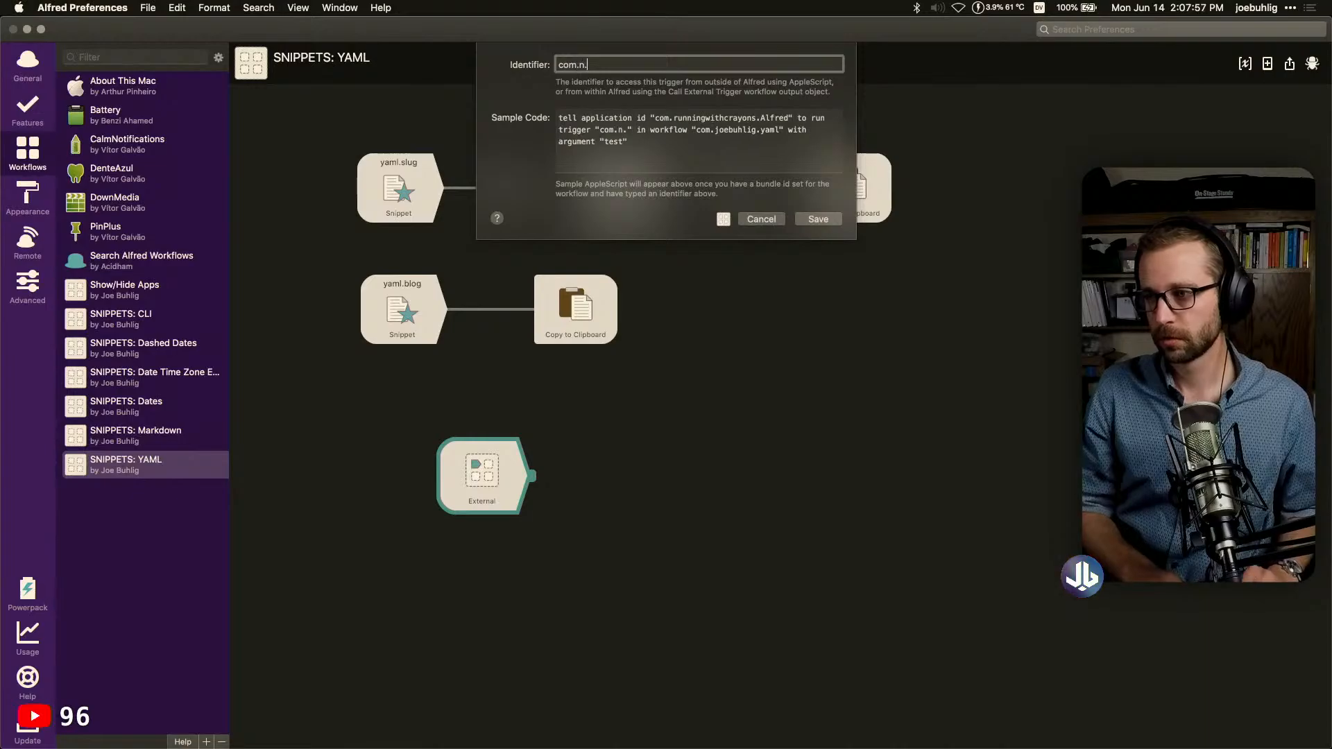
pyautogui.write('yaml')
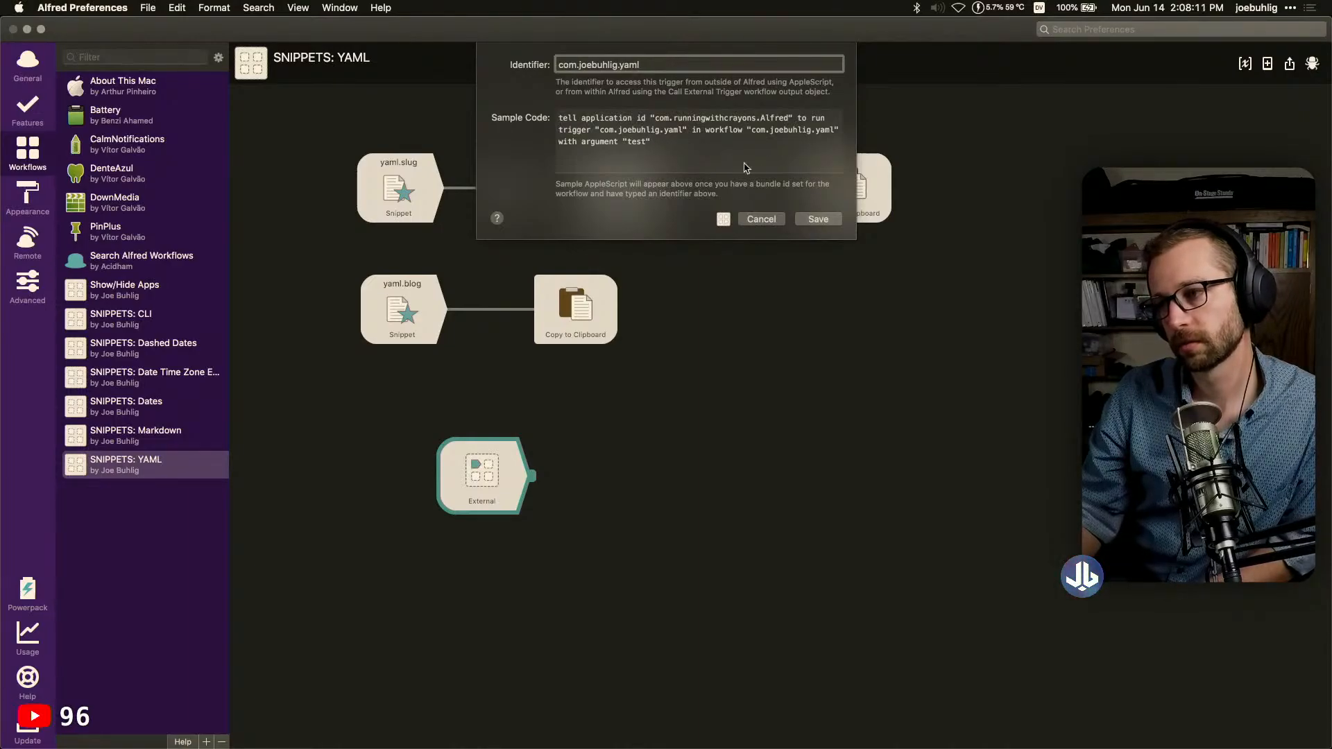
pyautogui.click(816, 220)
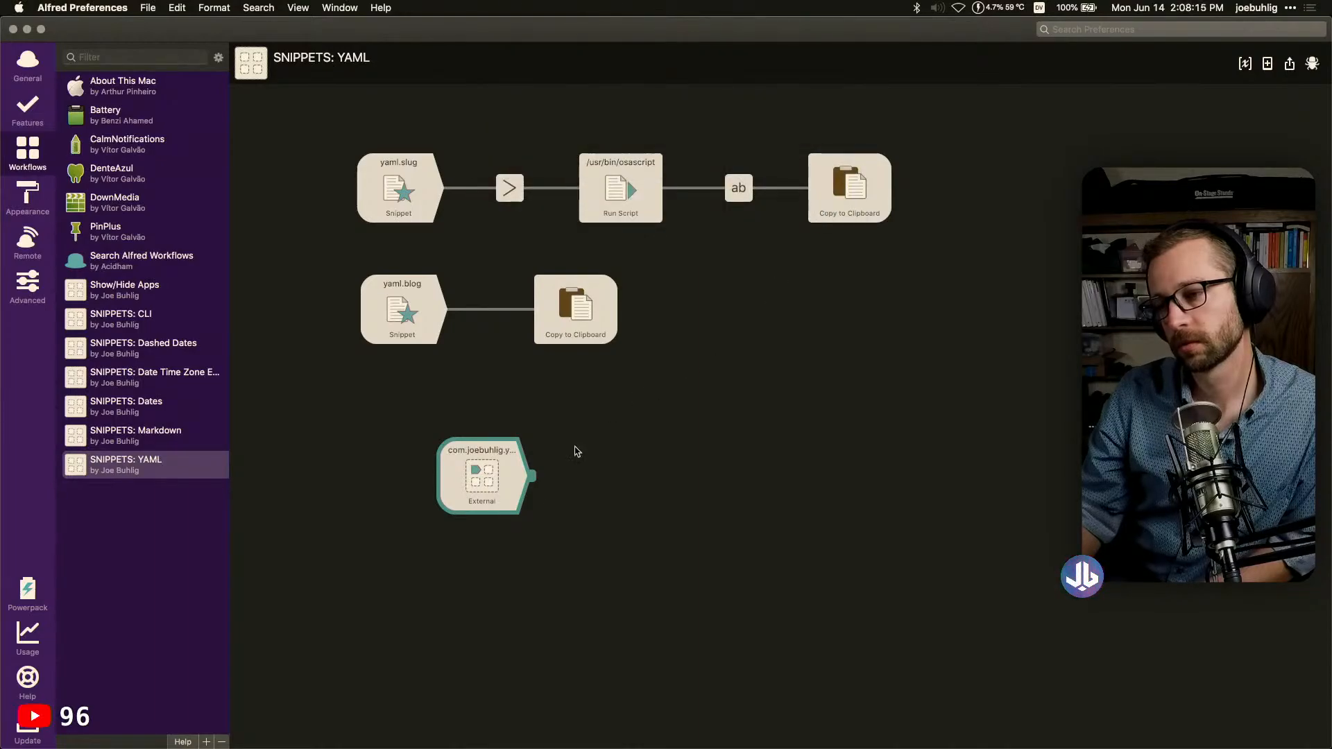
# Review the External trigger's sample code without changing it, and delete the trigger from the workflow
pyautogui.doubleClick(493, 486)
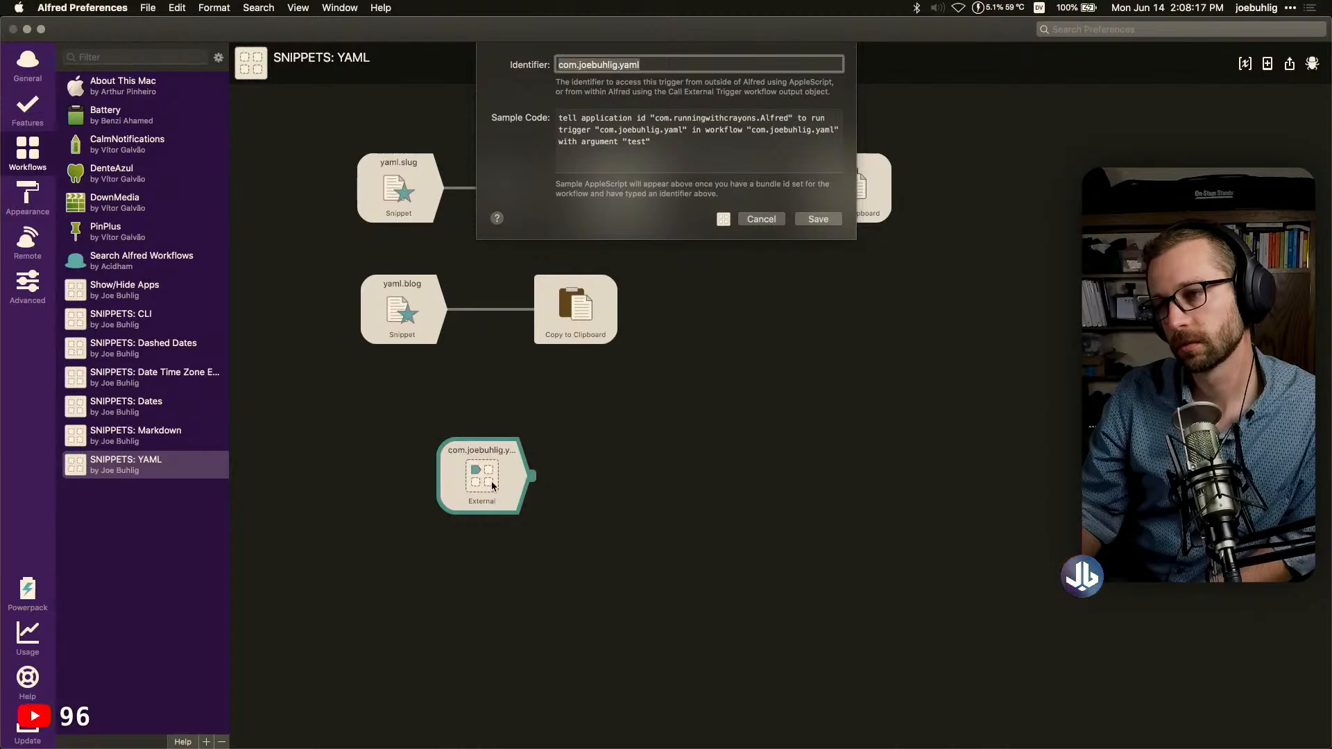
pyautogui.click(760, 218)
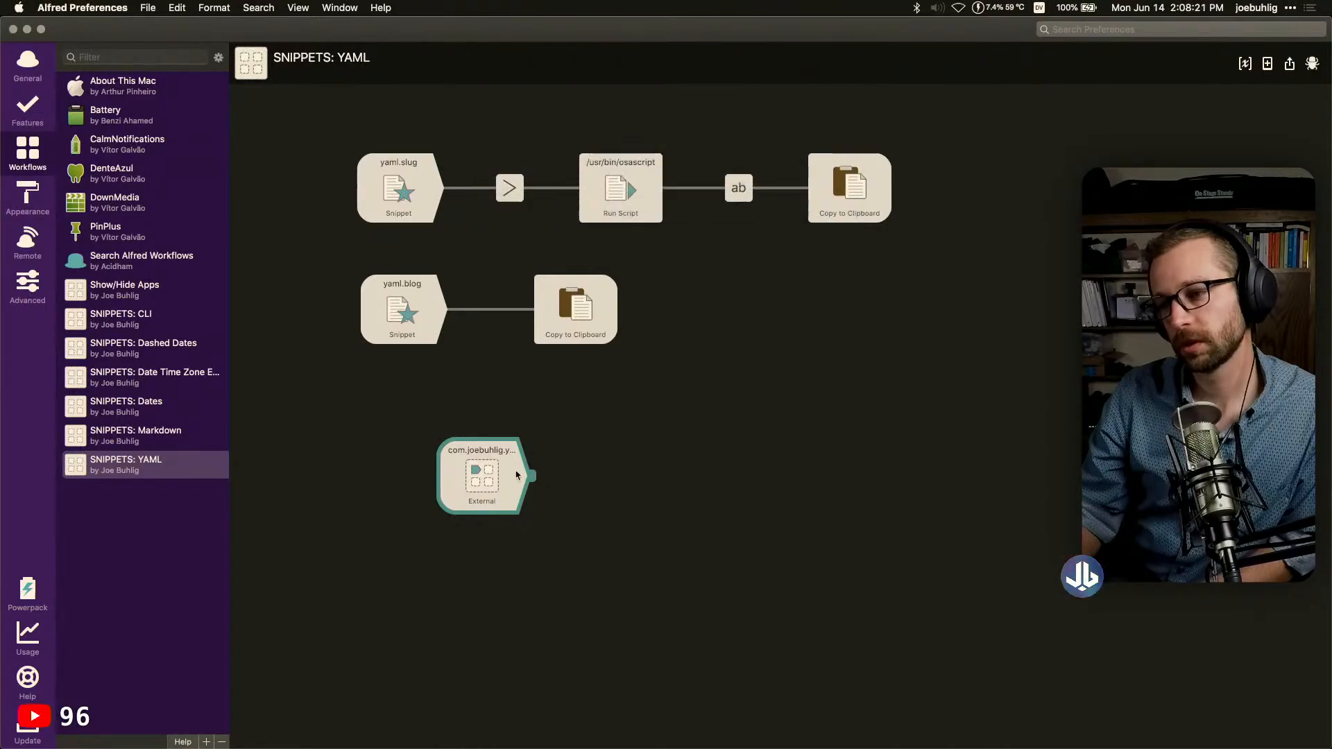
pyautogui.press('BackSpace')
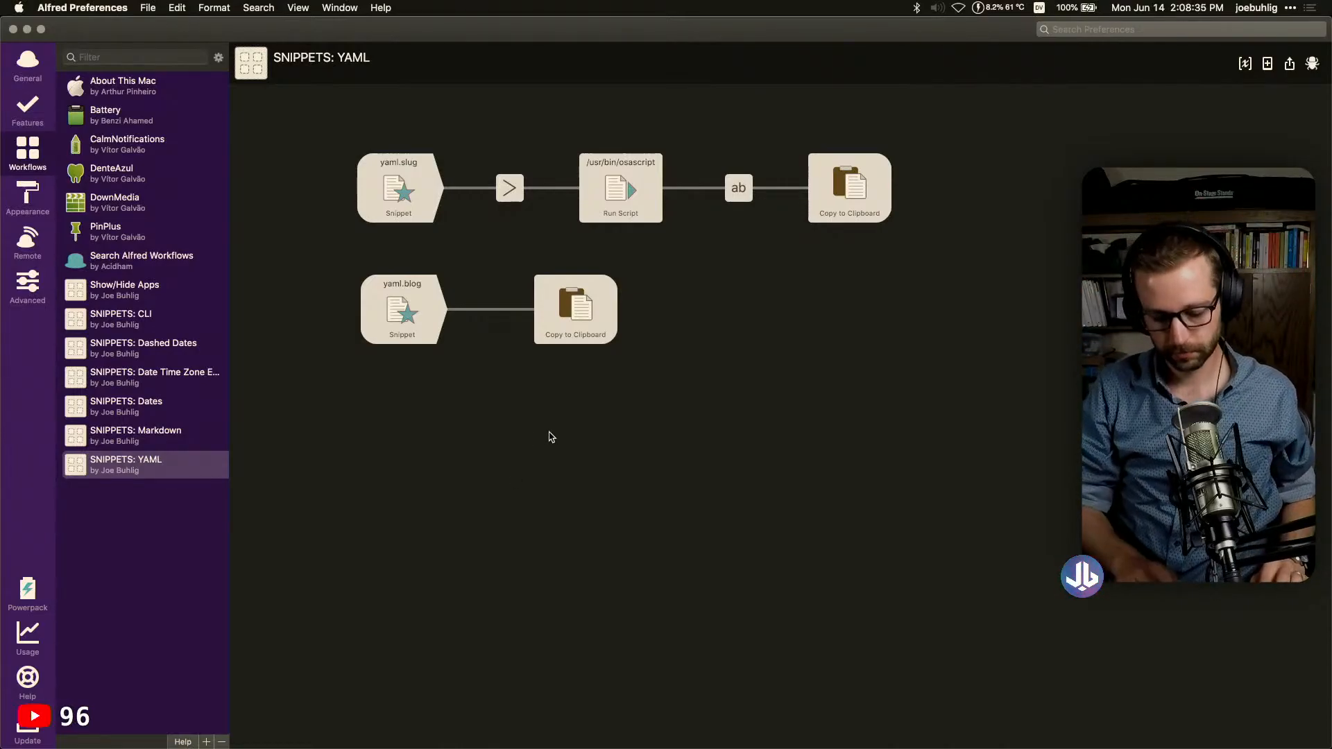
# Switch to Drafts, examine the permalink placeholder in the pasted front matter, and return to Alfred Preferences
pyautogui.press('super+Tab')
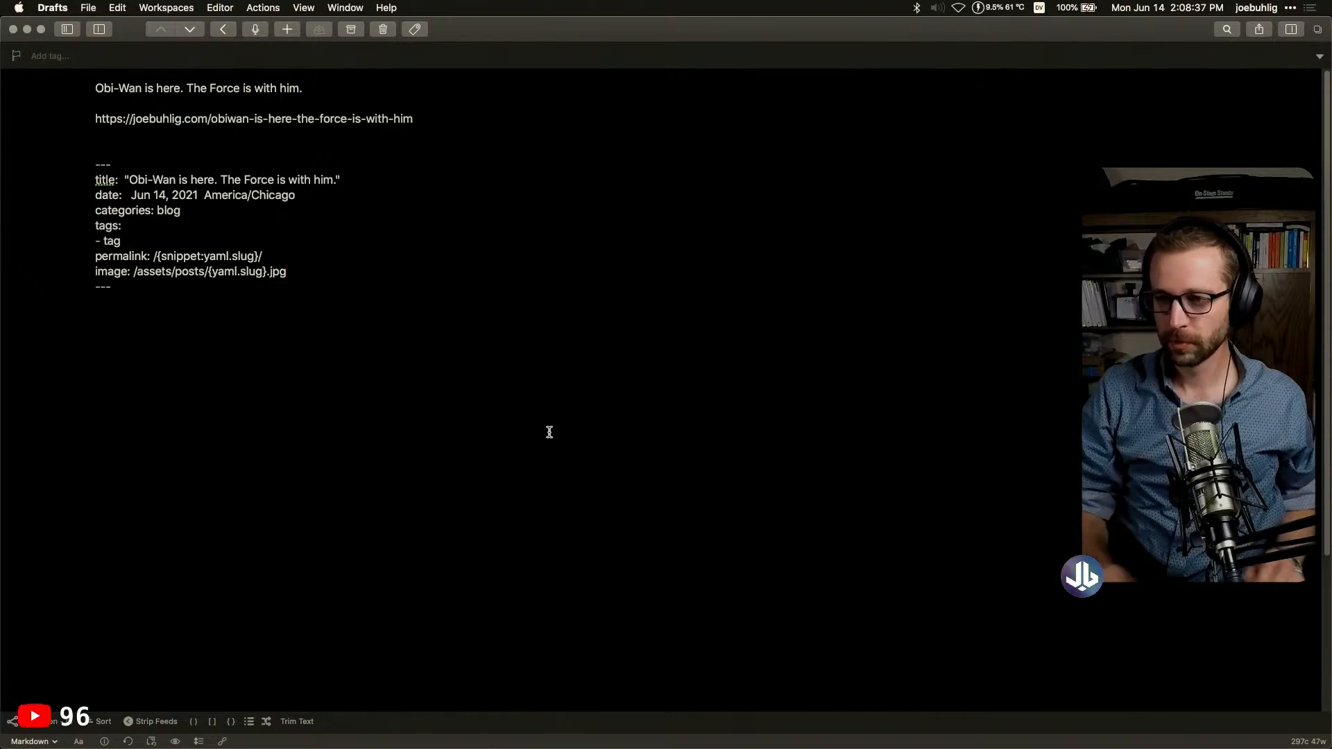
pyautogui.click(158, 258)
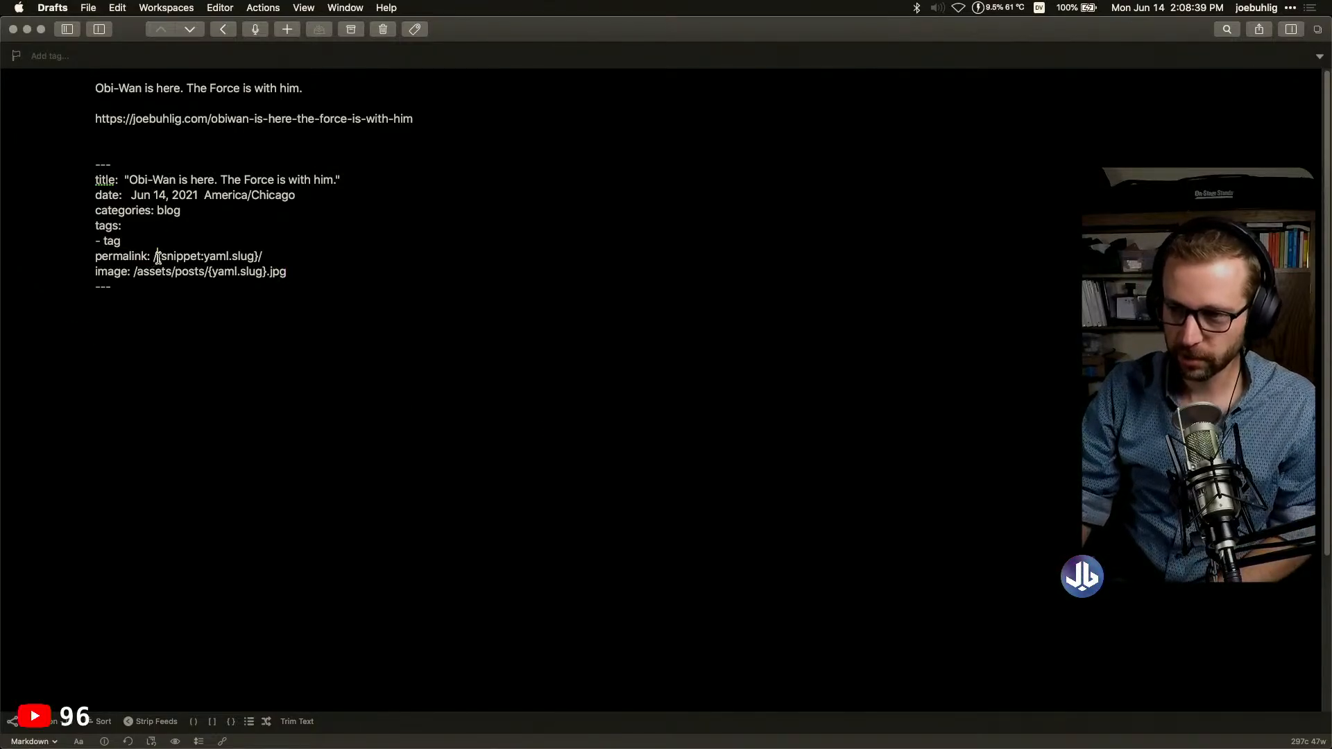
pyautogui.moveTo(158, 257); pyautogui.dragTo(261, 258)
pyautogui.click(358, 280)
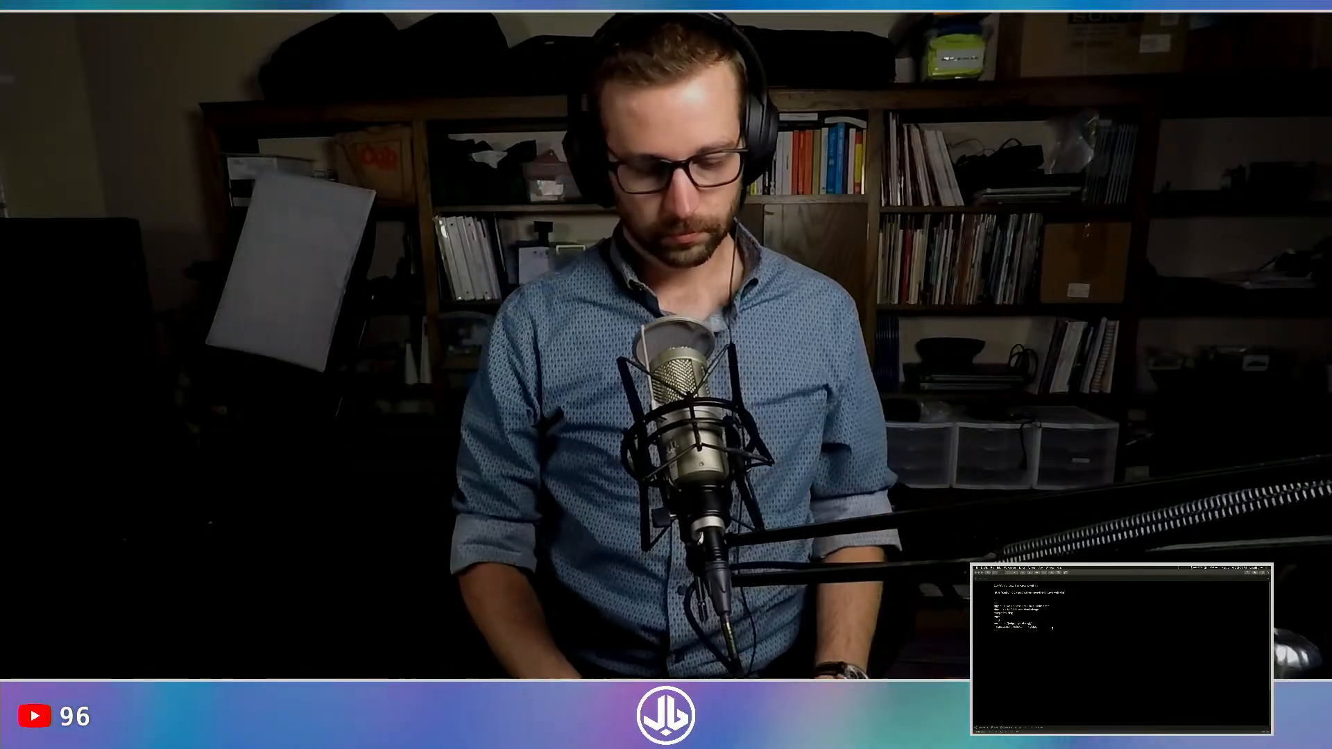
pyautogui.hotkey('alt', 'Tab')
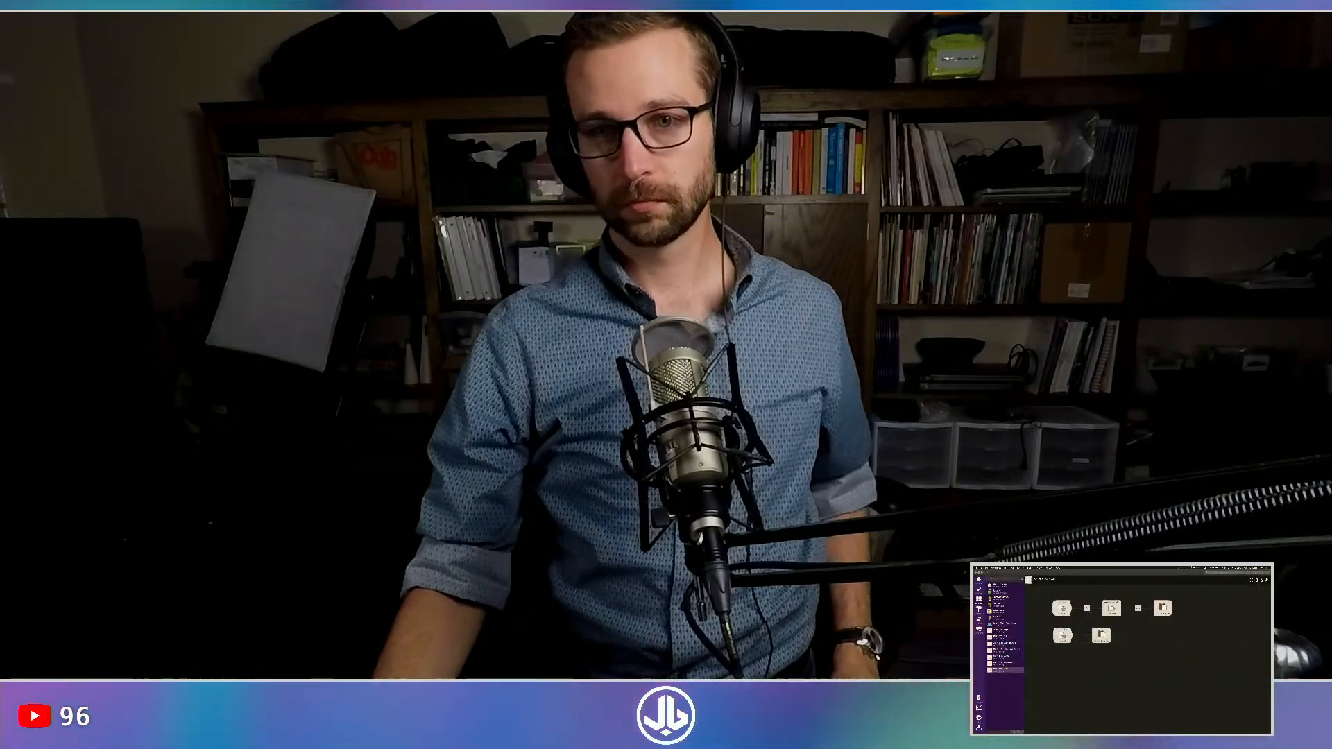
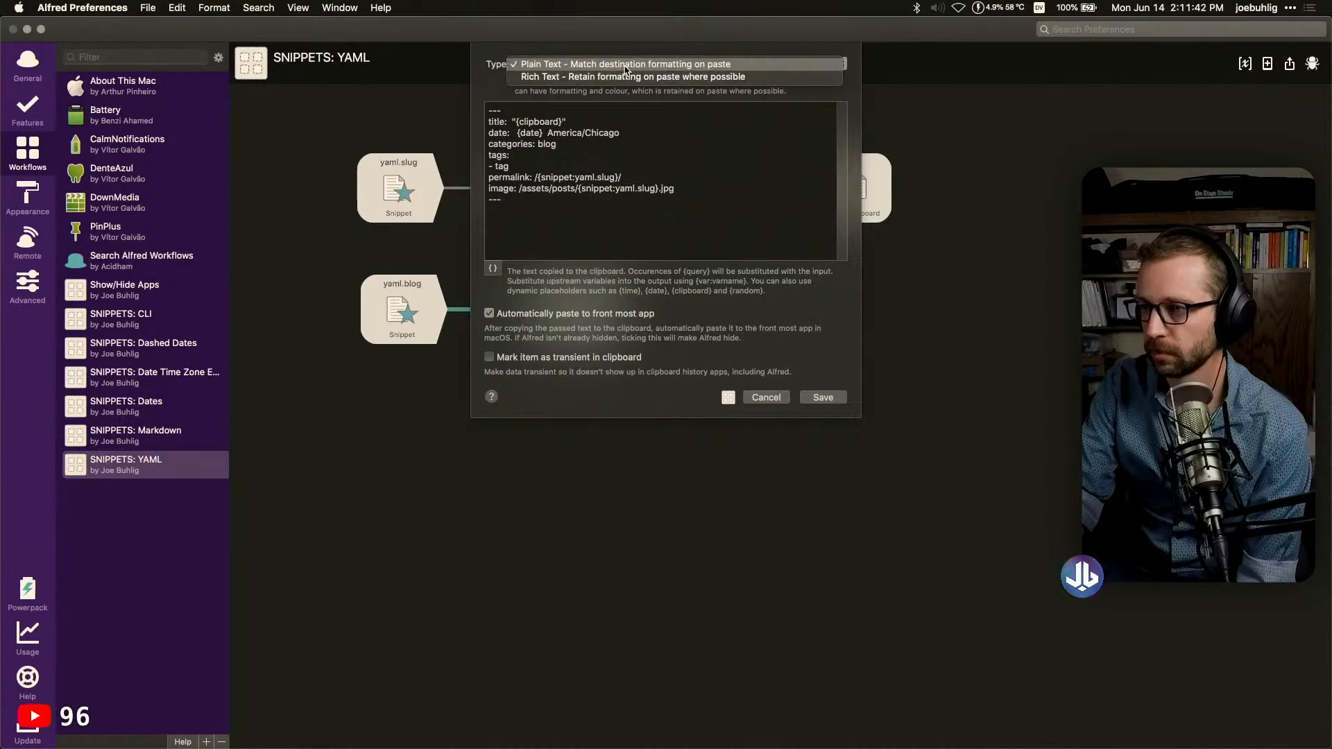
# Save the Copy to Clipboard front matter as plain text, and test yaml.blog in Drafts below a pasted copy of the title line
pyautogui.click(613, 94)
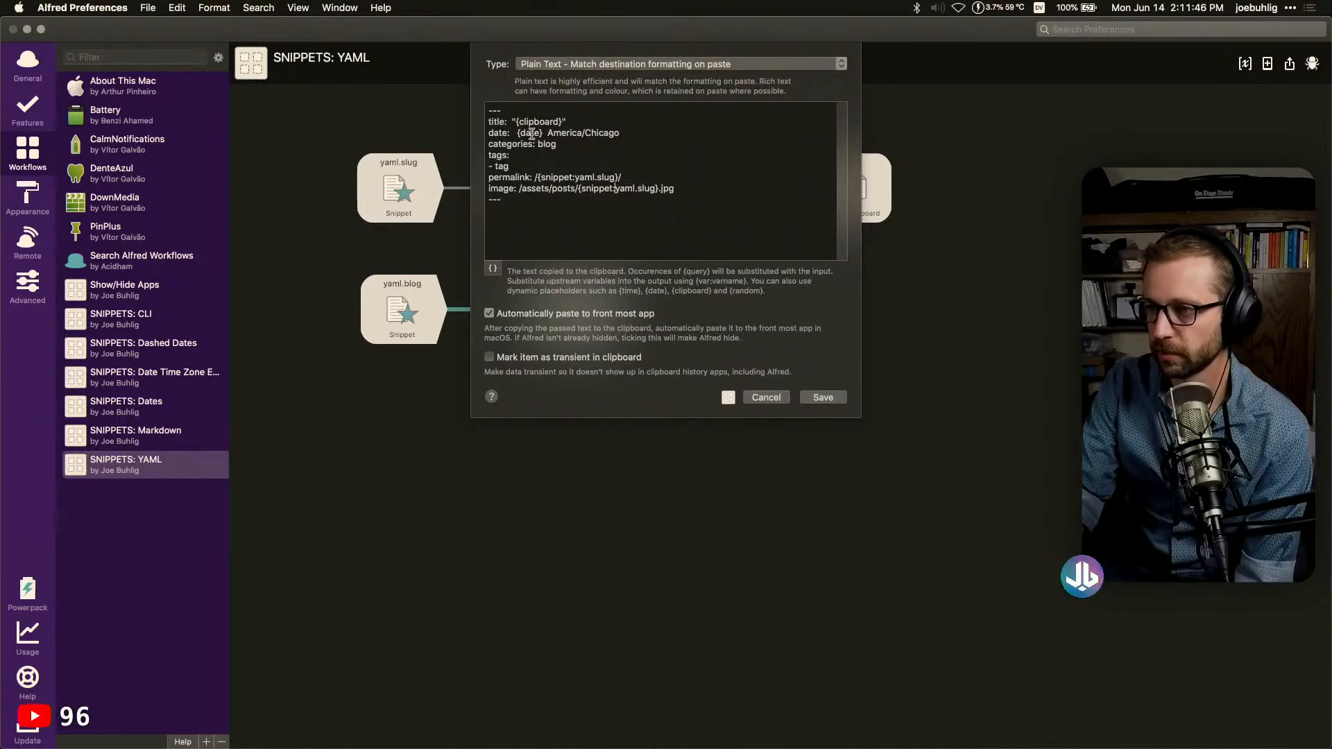
pyautogui.click(837, 398)
pyautogui.press('super+Tab')
pyautogui.press('alt+super+c')
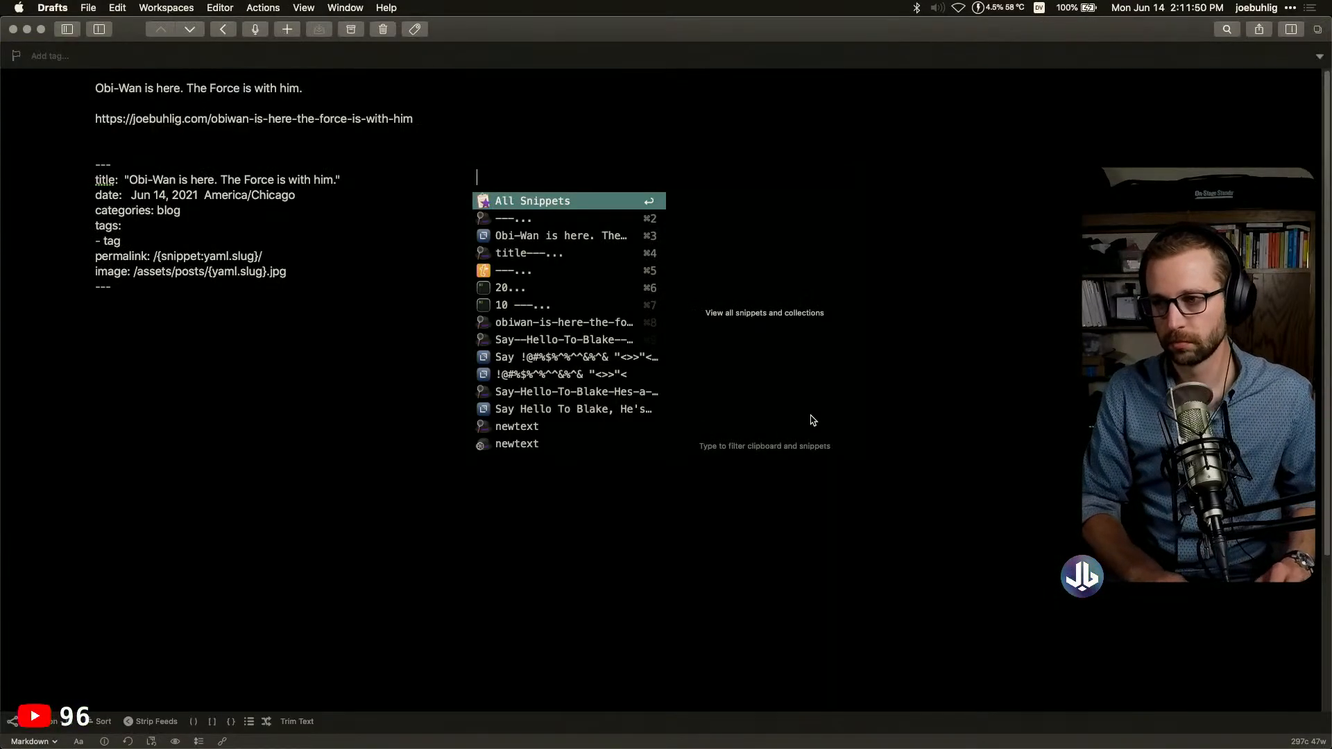
pyautogui.press('Down')
pyautogui.press('Down')
pyautogui.press('Return')
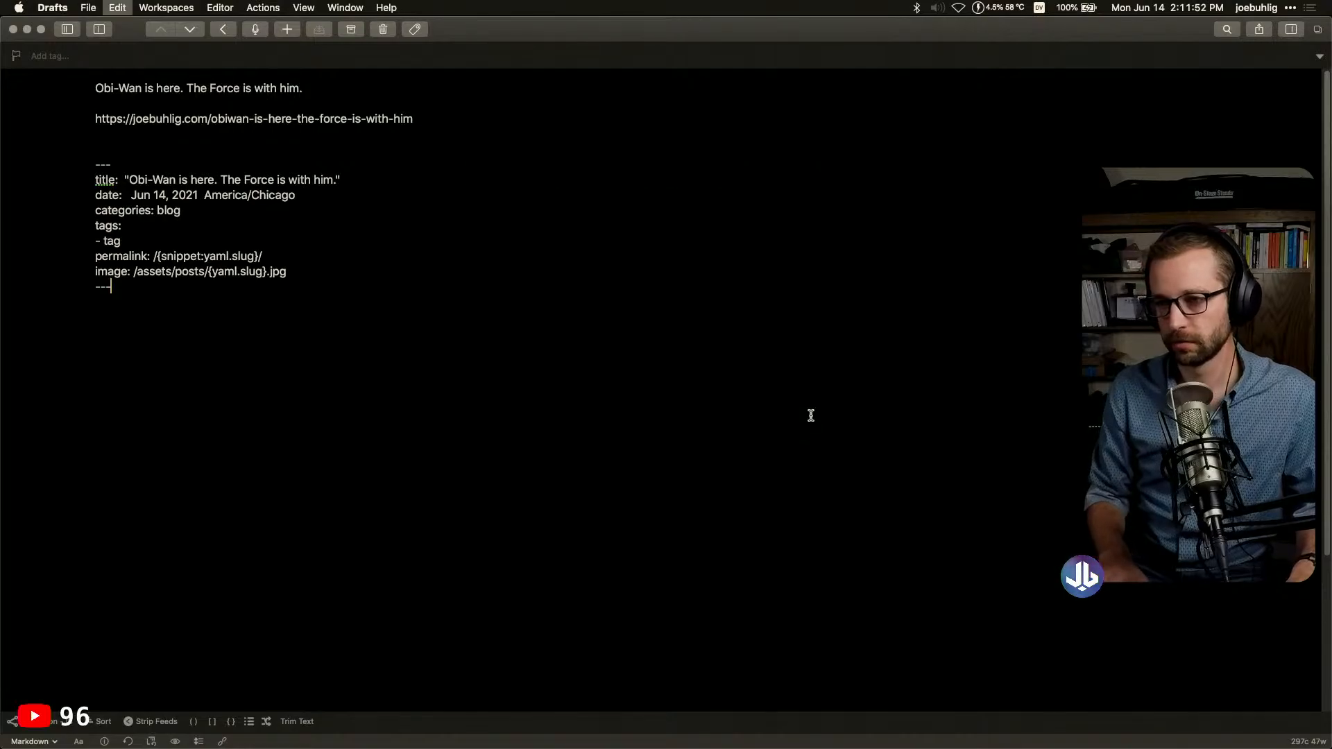
pyautogui.press('Return')
pyautogui.press('Return')
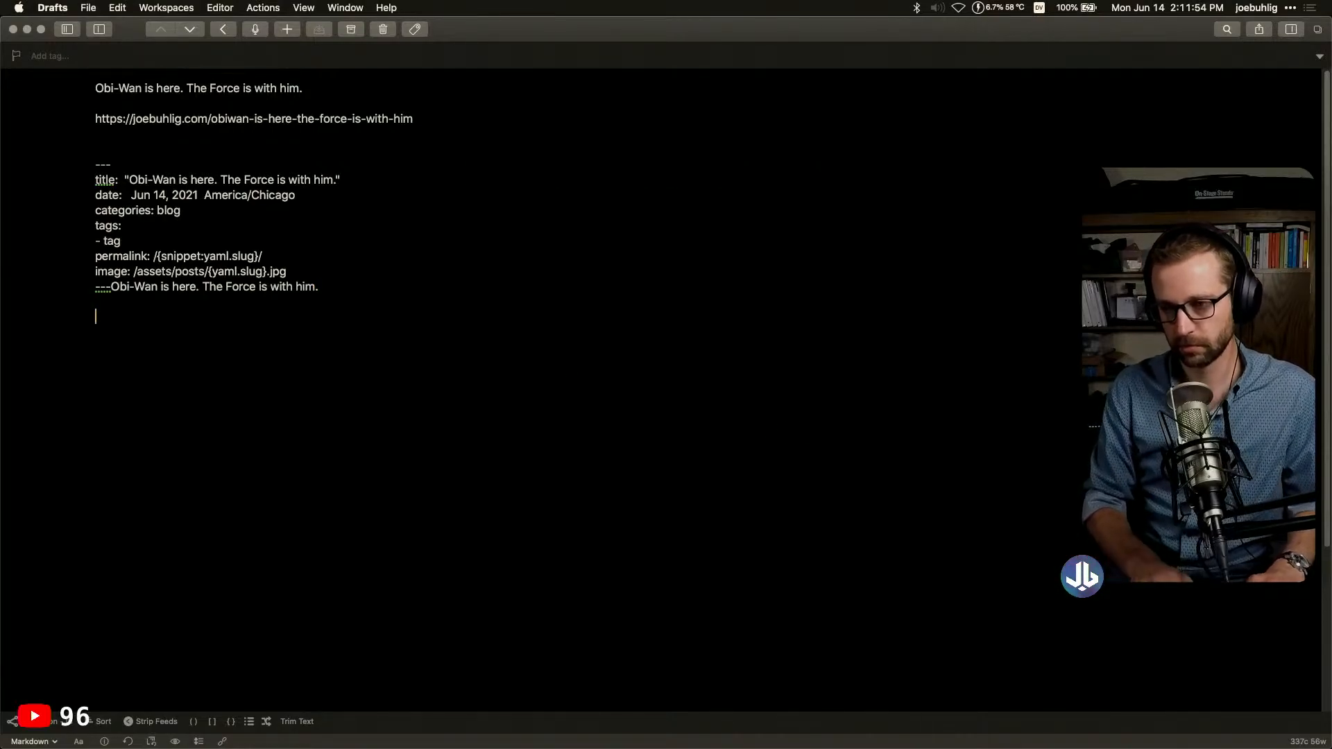
pyautogui.write('yaml.blog')
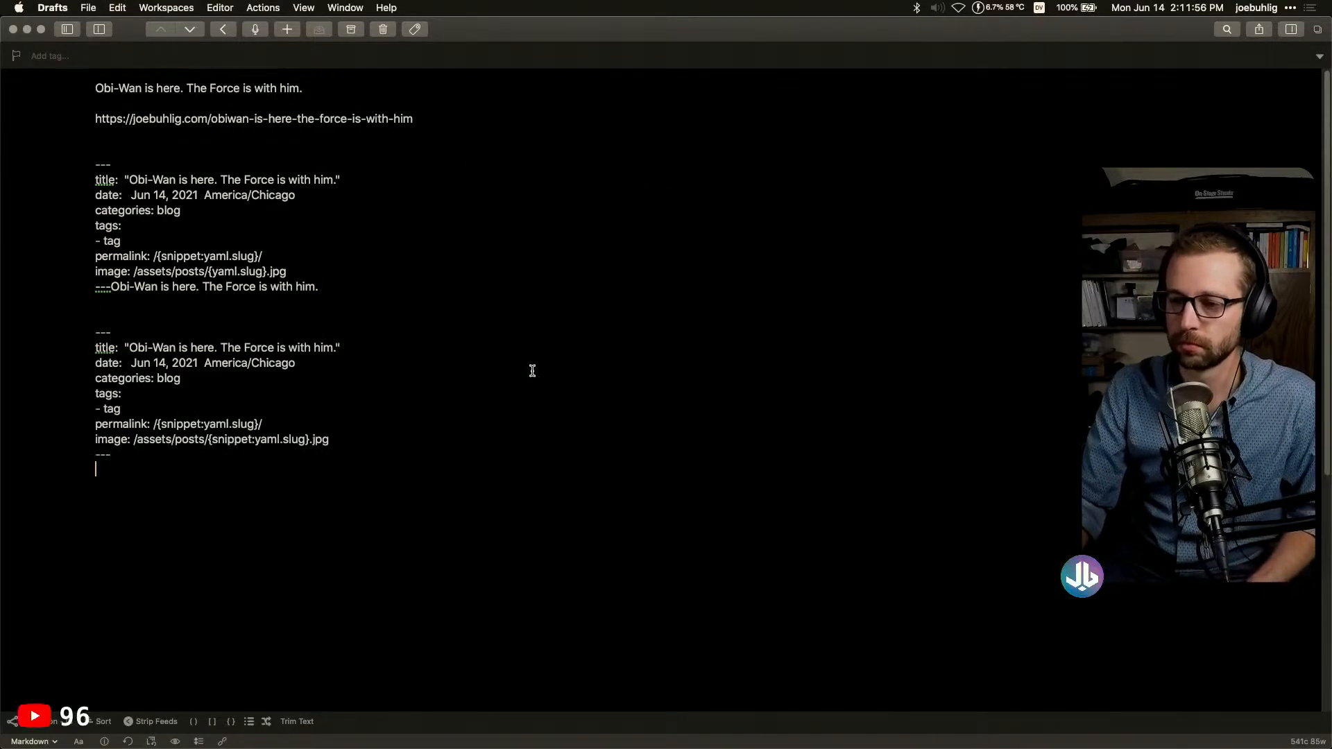
pyautogui.click(251, 439)
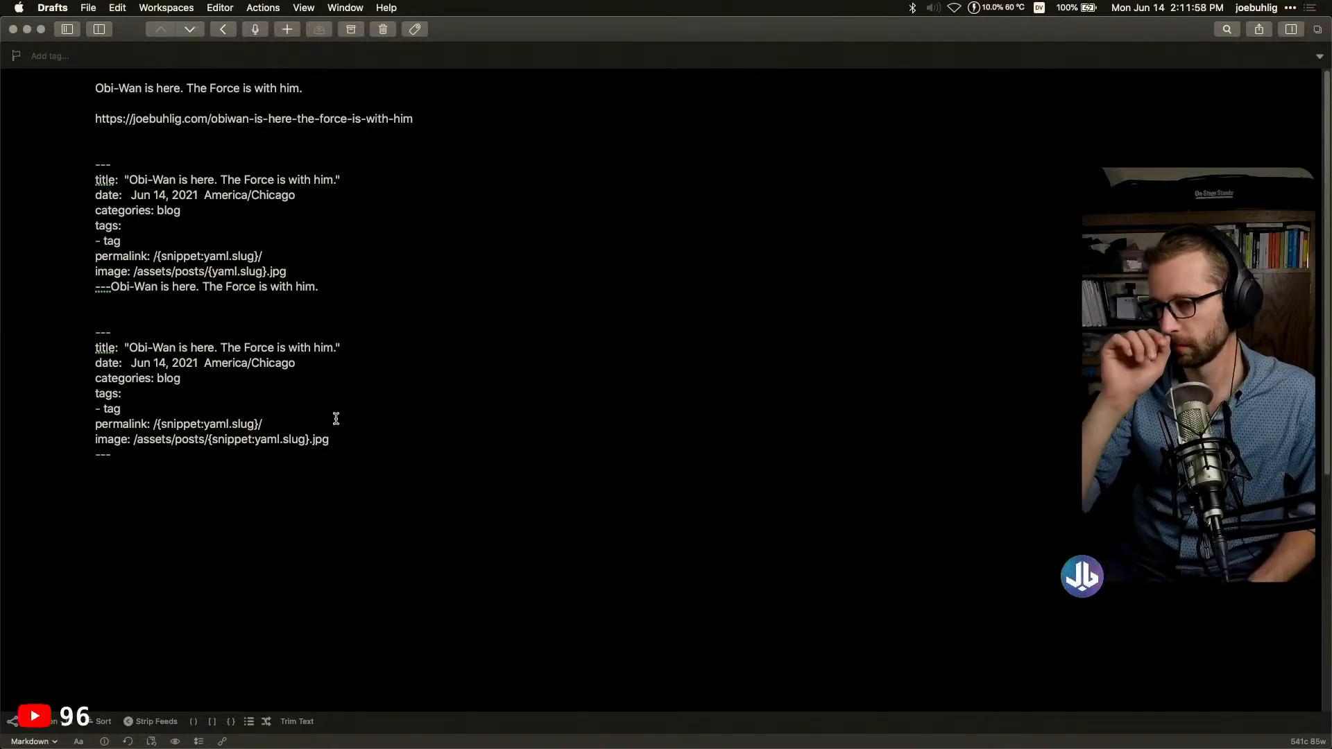
pyautogui.click(303, 428)
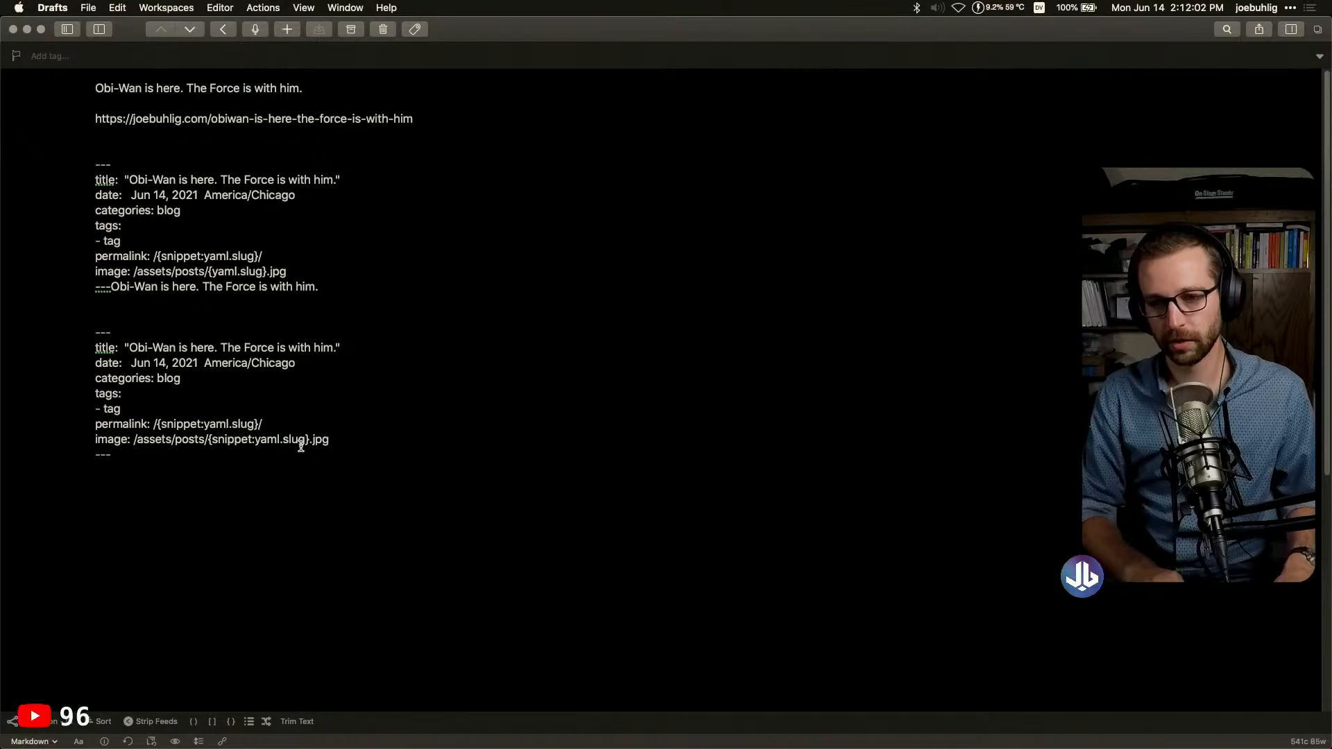
# Switch to Alfred Preferences and change the yaml.slug snippet trigger's keyword to yamlslug
pyautogui.press('super+Tab')
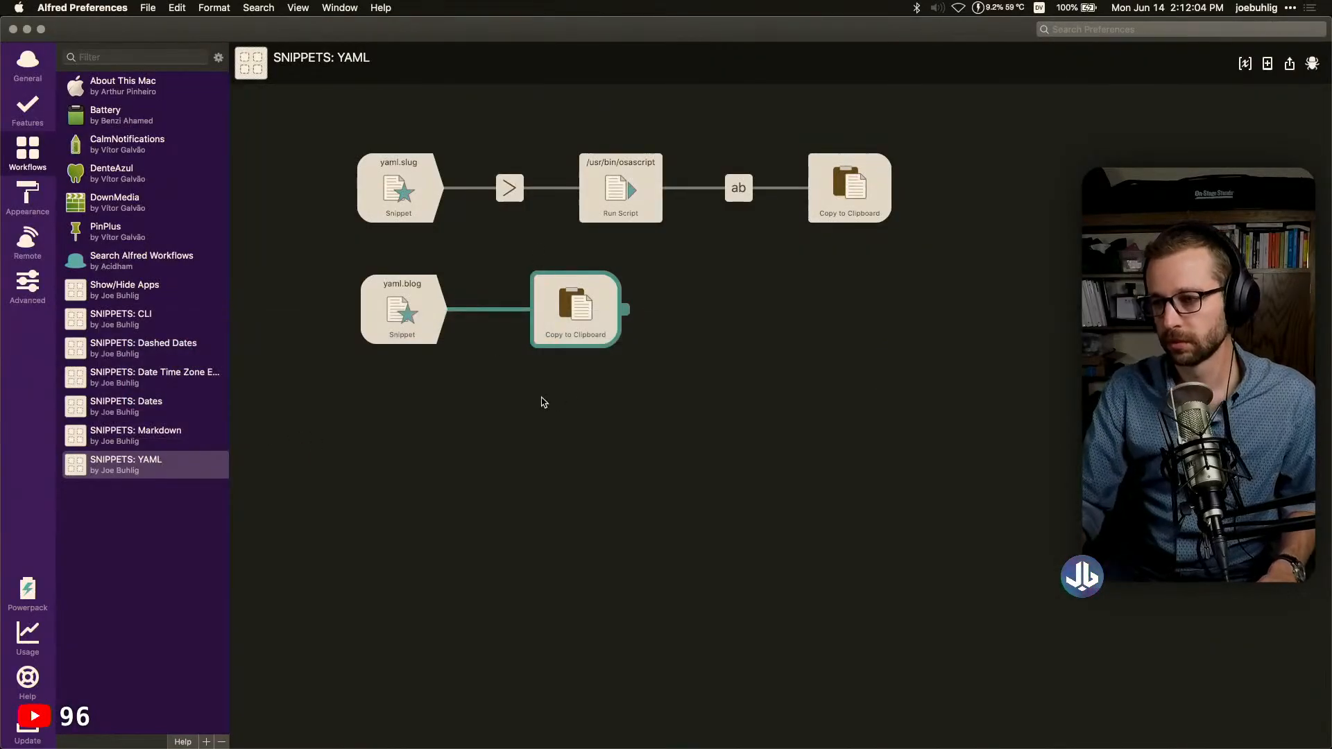
pyautogui.click(406, 205)
pyautogui.doubleClick(406, 205)
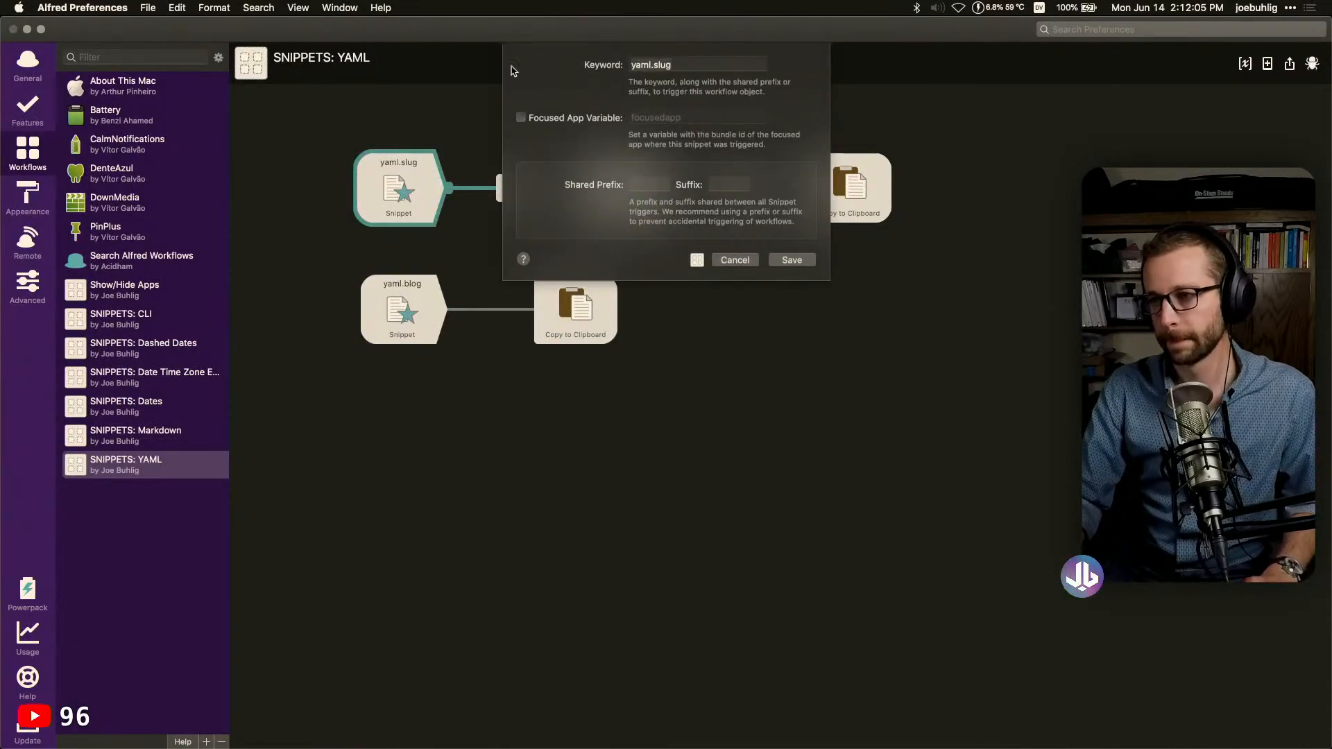
pyautogui.click(653, 65)
pyautogui.press('BackSpace')
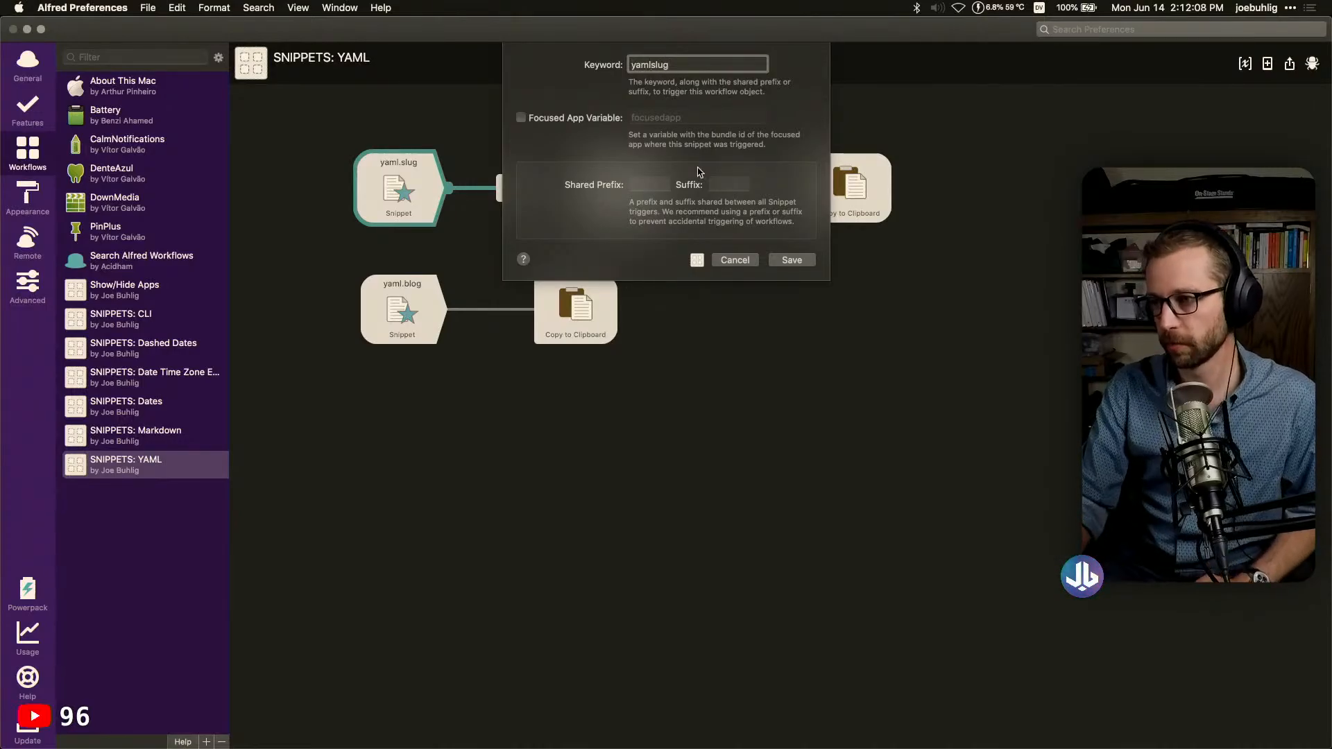
pyautogui.click(794, 262)
# Change the permalink and image placeholders in yaml.blog's Copy to Clipboard text to {snippet:yamlslug}
pyautogui.click(564, 326)
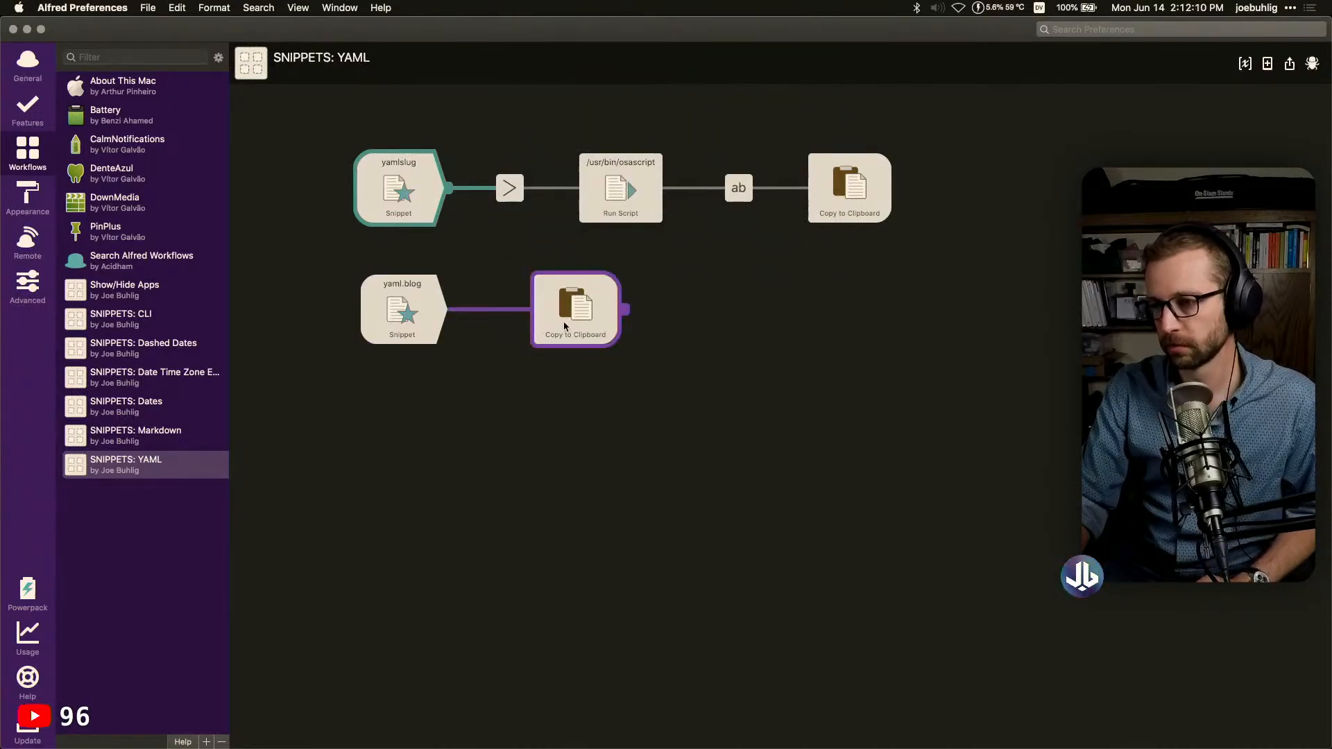
pyautogui.doubleClick(564, 326)
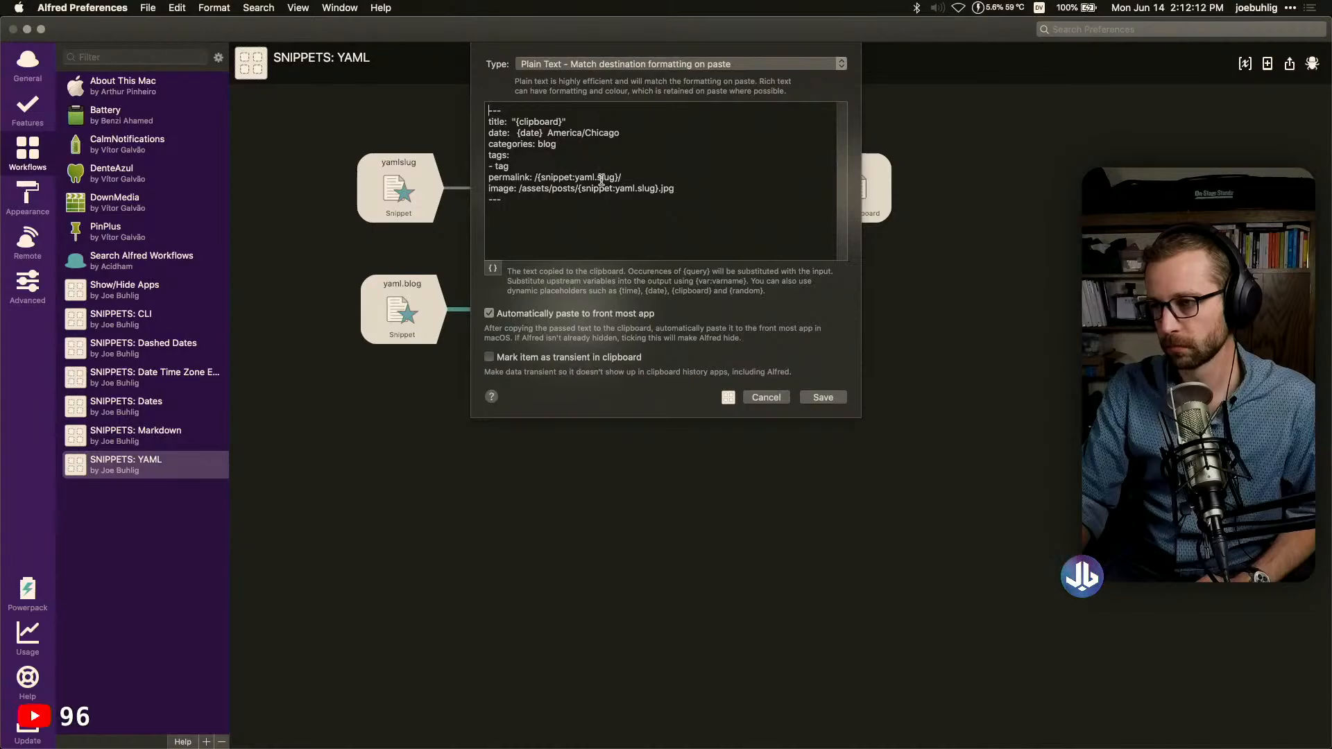
pyautogui.click(601, 179)
pyautogui.press('BackSpace')
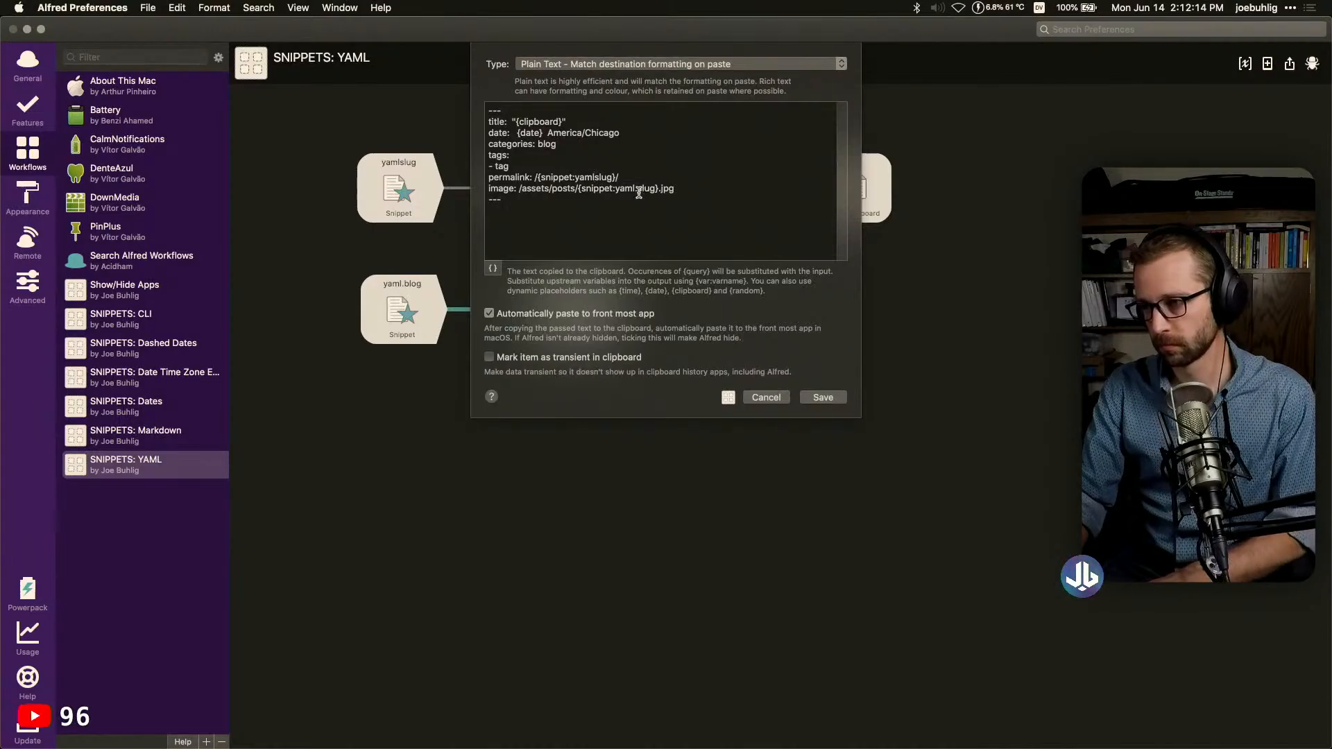
pyautogui.click(638, 189)
pyautogui.press('BackSpace')
pyautogui.click(822, 397)
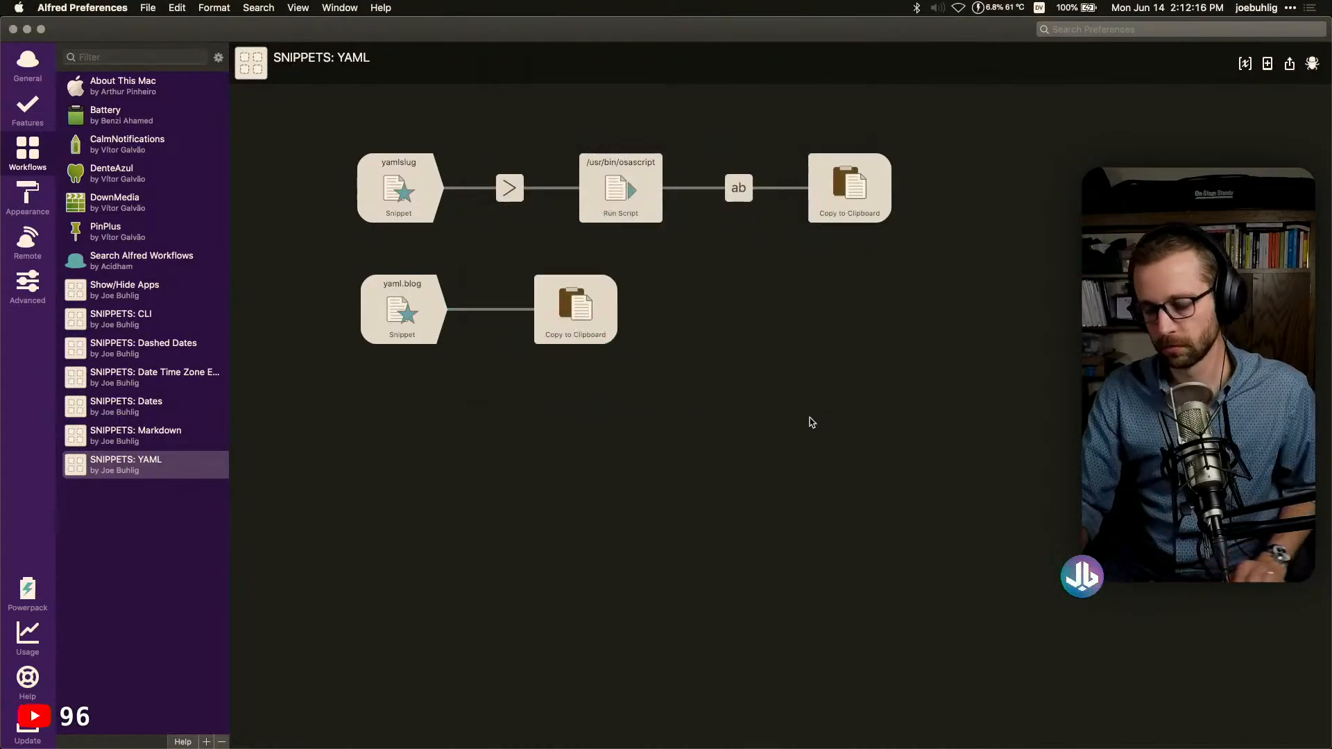
# Switch to Drafts and replace the whole draft with the title line "Obi-Wan is here. The Force is with him." from the clipboard history
pyautogui.press('super+Tab')
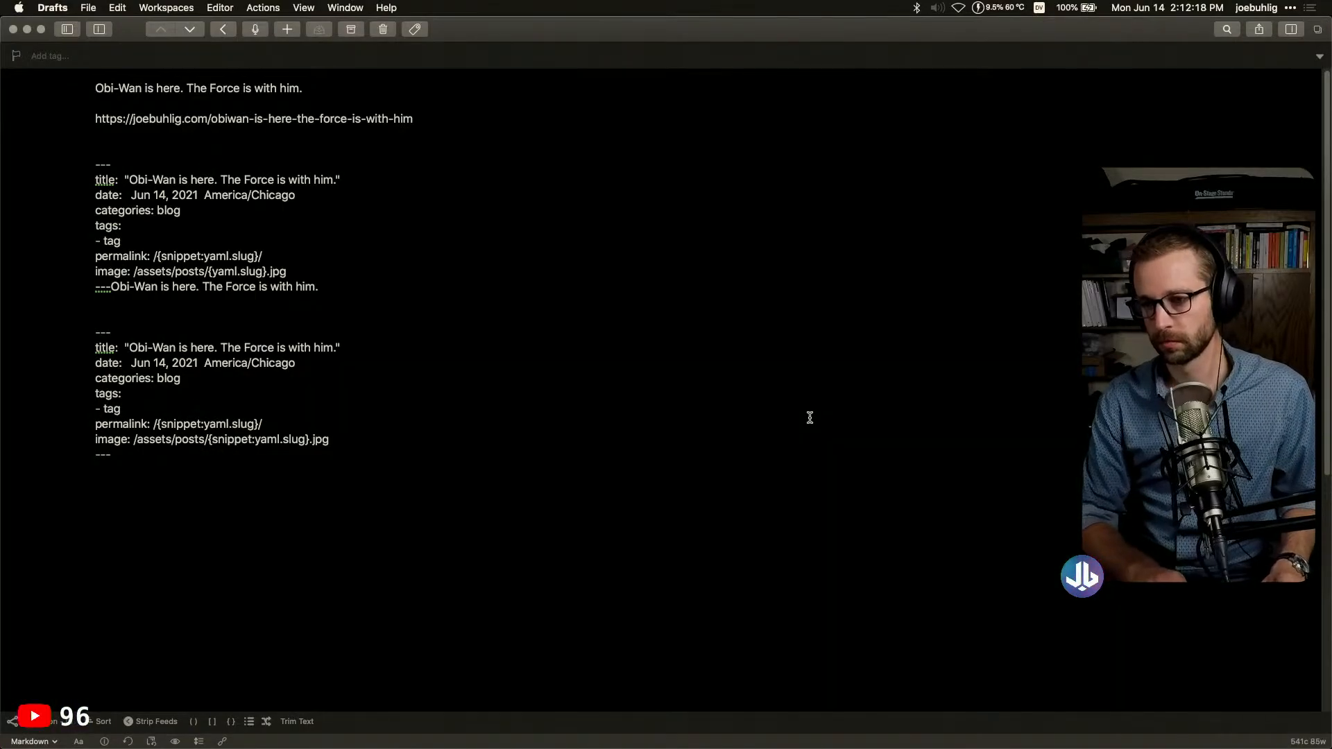
pyautogui.press('super+a')
pyautogui.write('y')
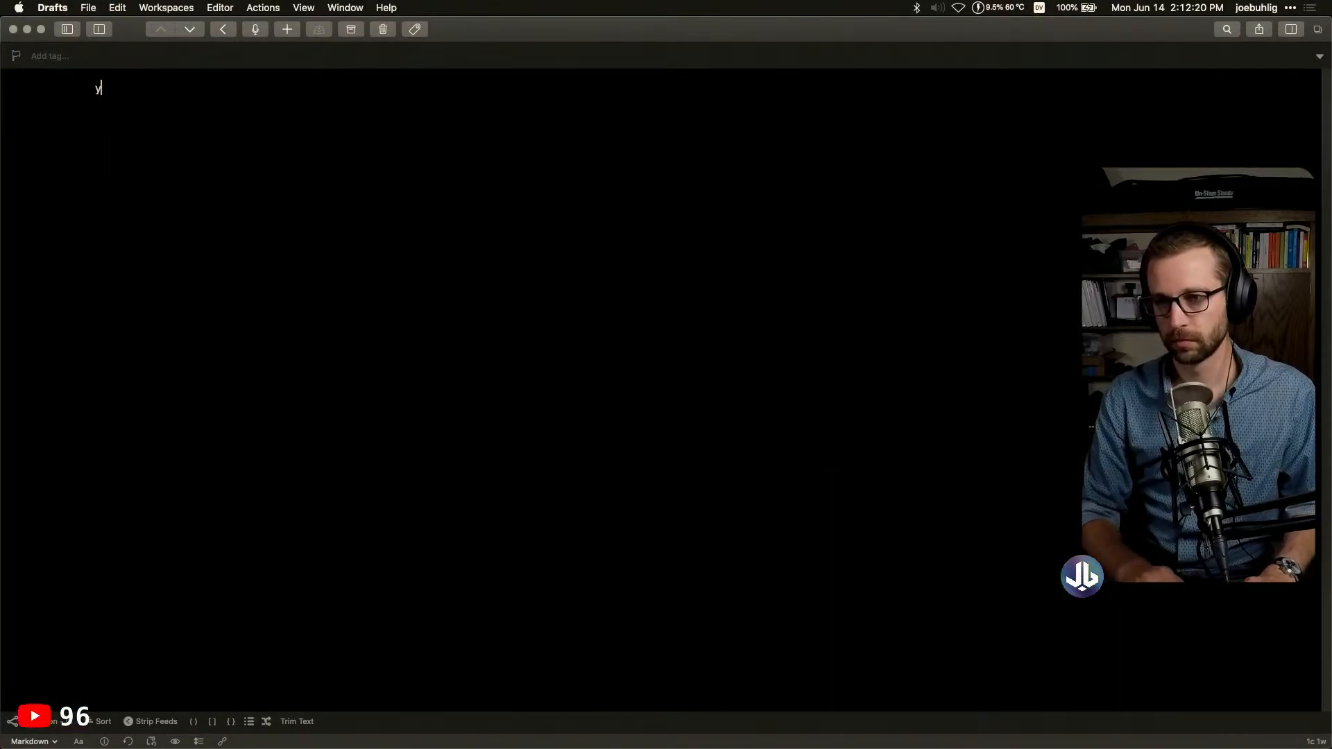
pyautogui.press('BackSpace')
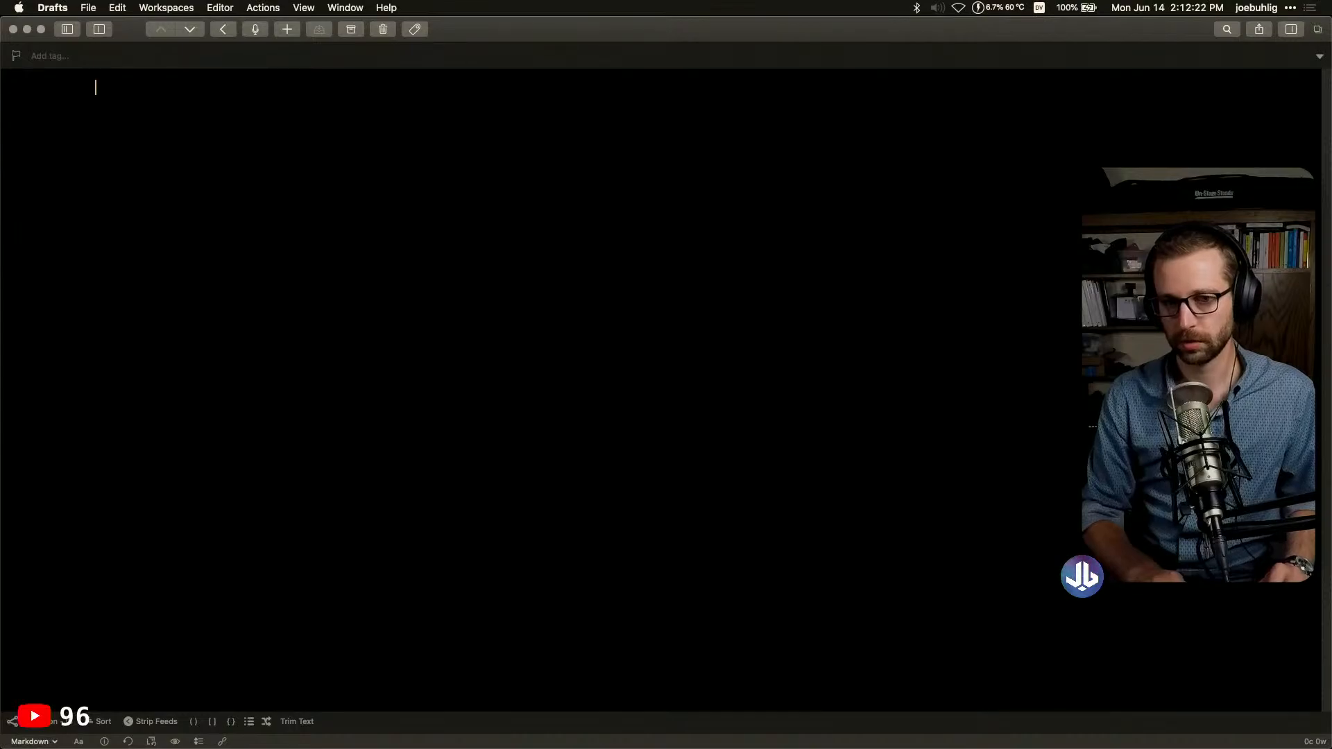
pyautogui.press('alt+super+c')
pyautogui.press('Down')
pyautogui.press('Return')
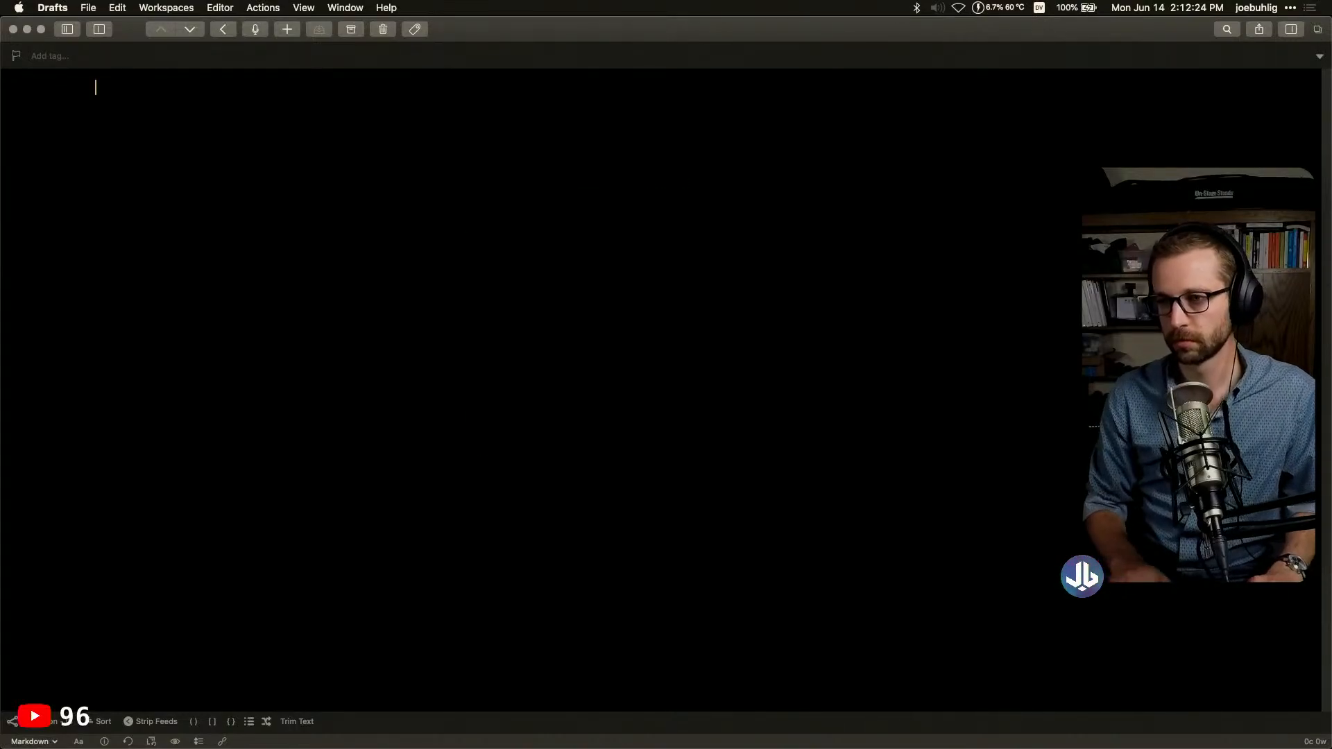
# Expand the yaml.blog snippet two lines below the title to test the new placeholders
pyautogui.press('Return')
pyautogui.press('Return')
pyautogui.write('yaml;blog')
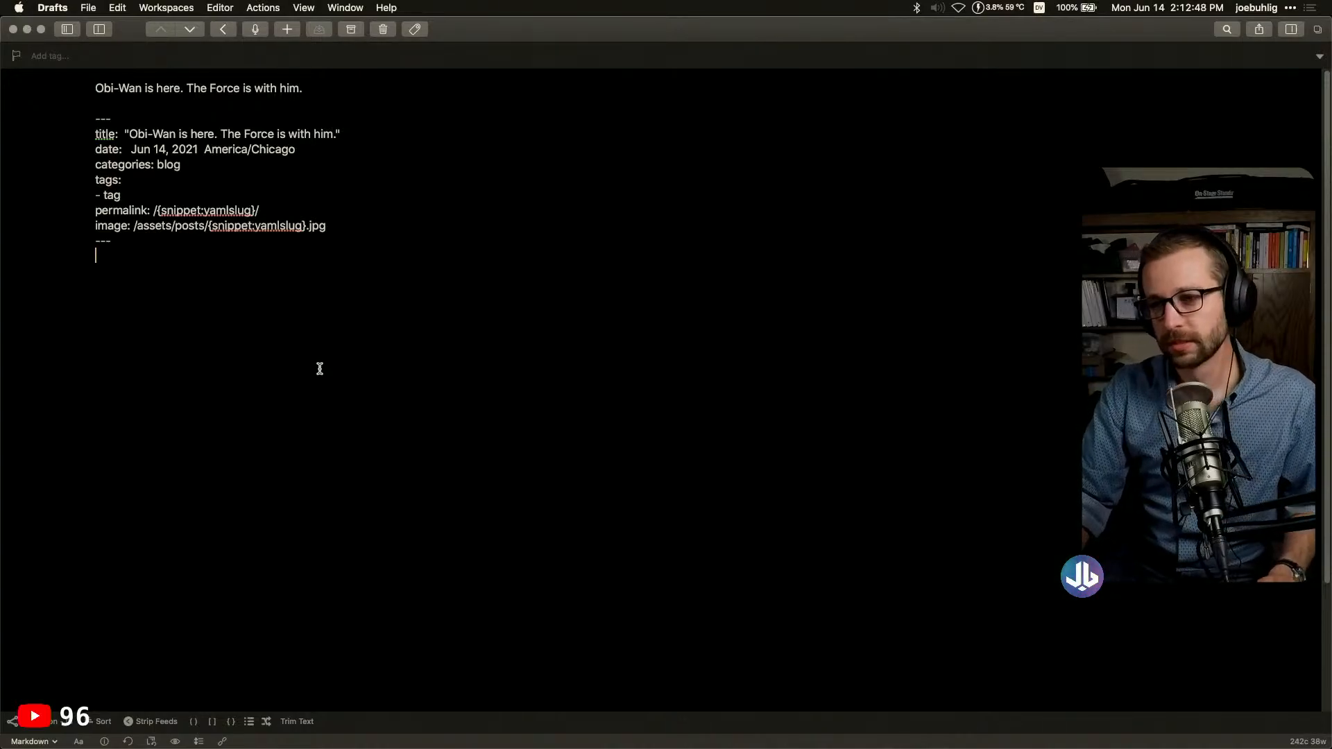
# Switch to Alfred Preferences and review yaml.blog's Copy to Clipboard text without changing it
pyautogui.press('super+Tab')
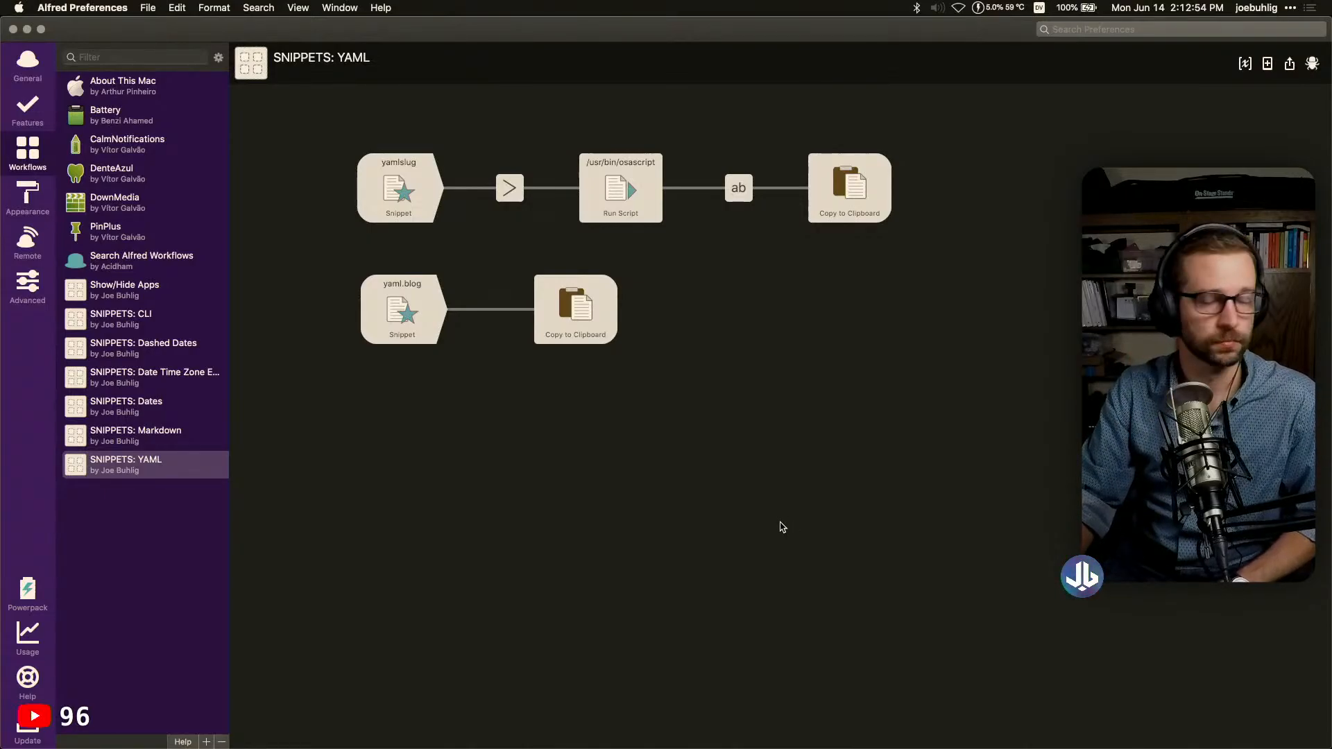
pyautogui.doubleClick(564, 290)
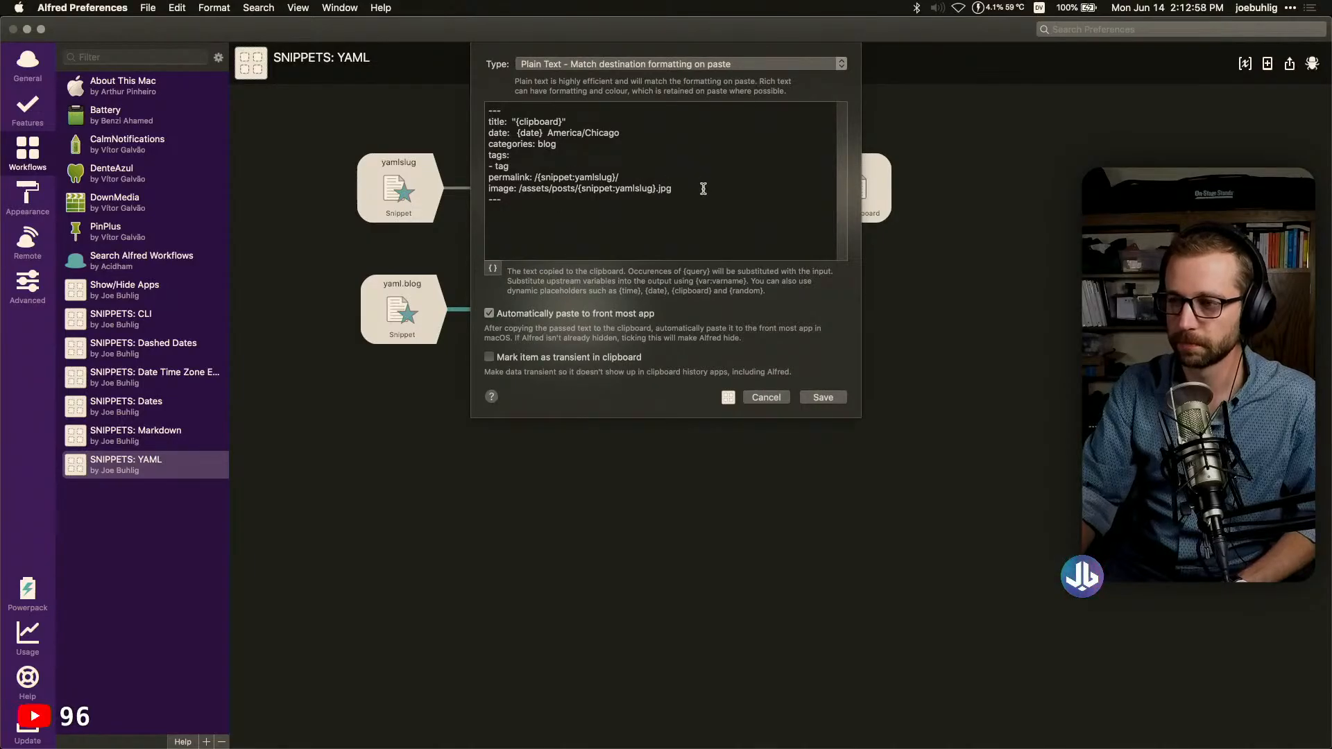
pyautogui.click(775, 399)
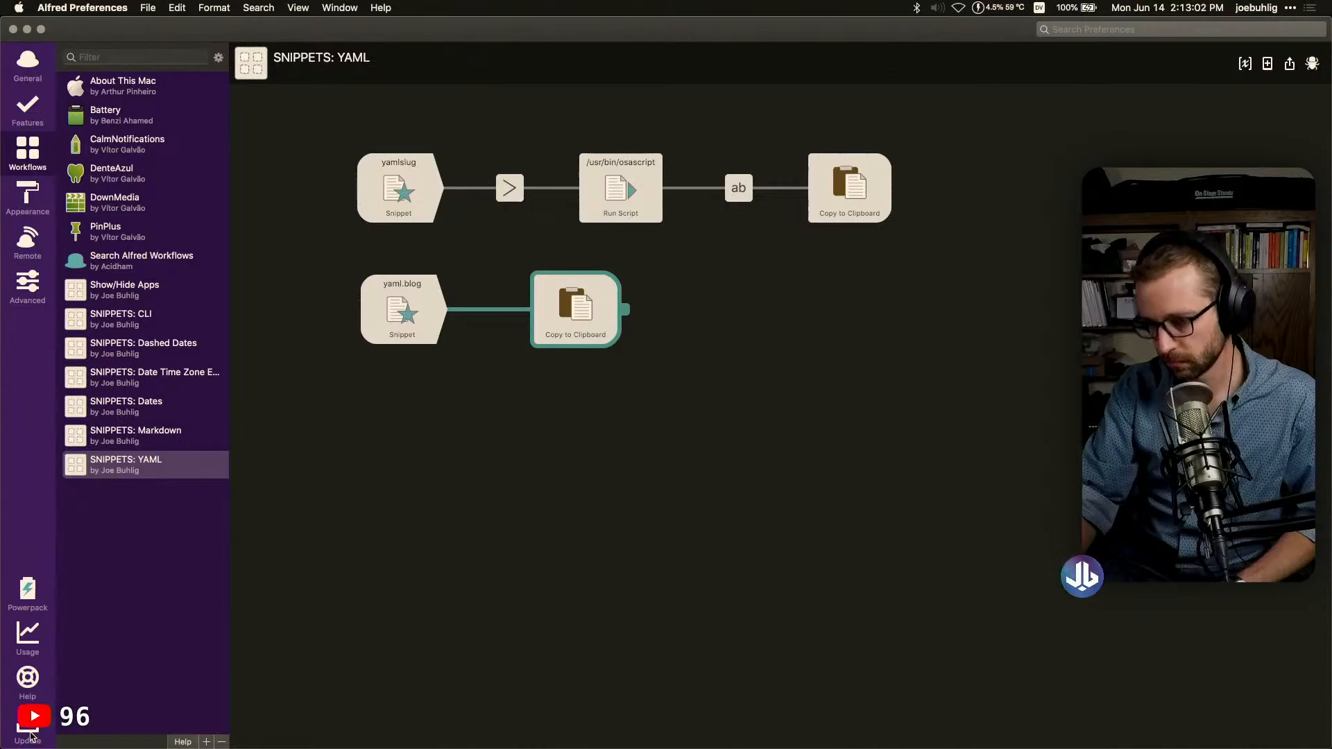
# Check Alfred's update status and installed version, and return to the SNIPPETS: YAML workflow
pyautogui.click(31, 732)
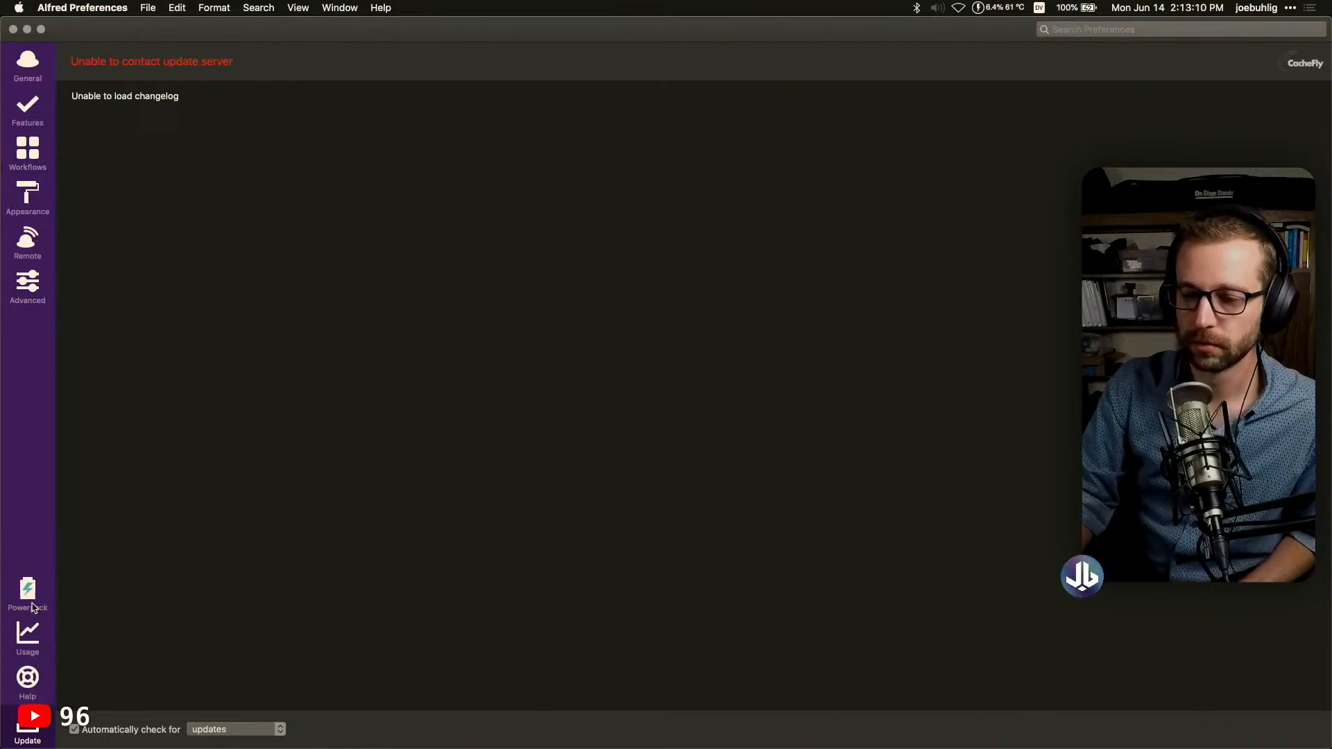
pyautogui.click(21, 72)
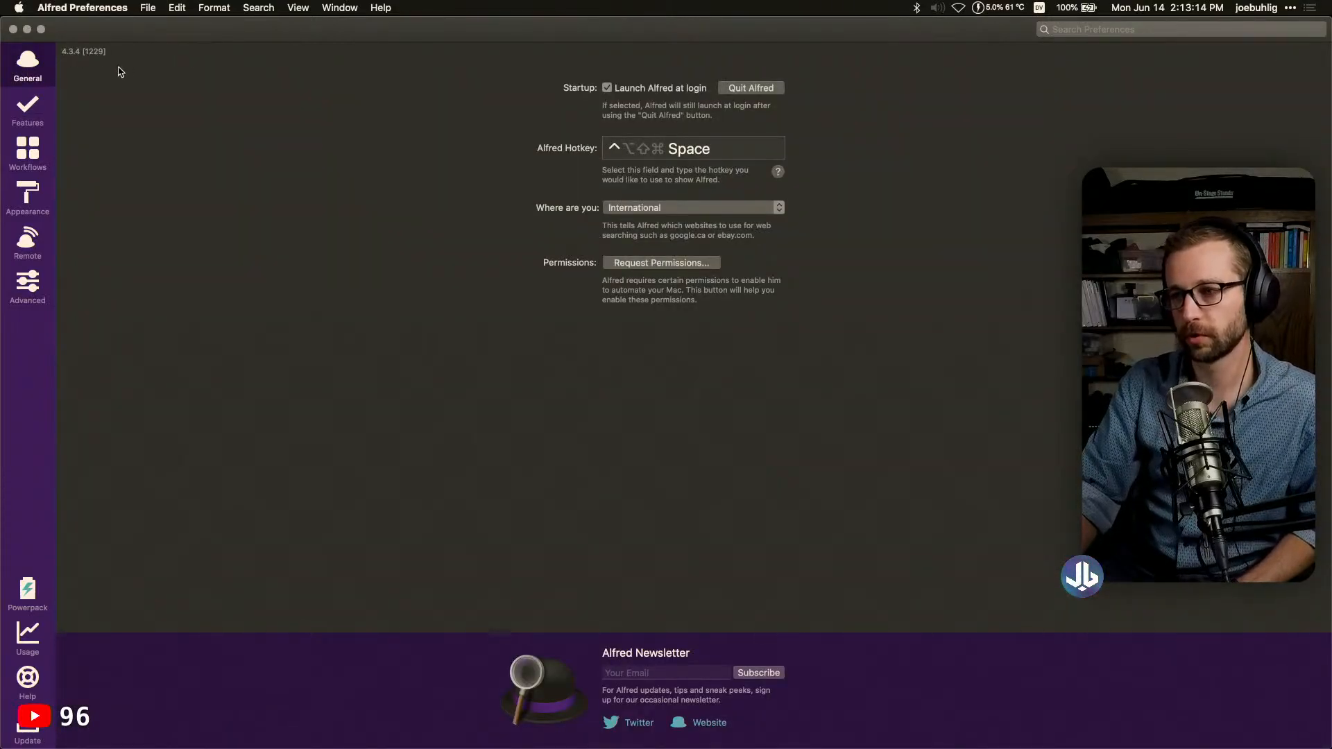
pyautogui.click(43, 167)
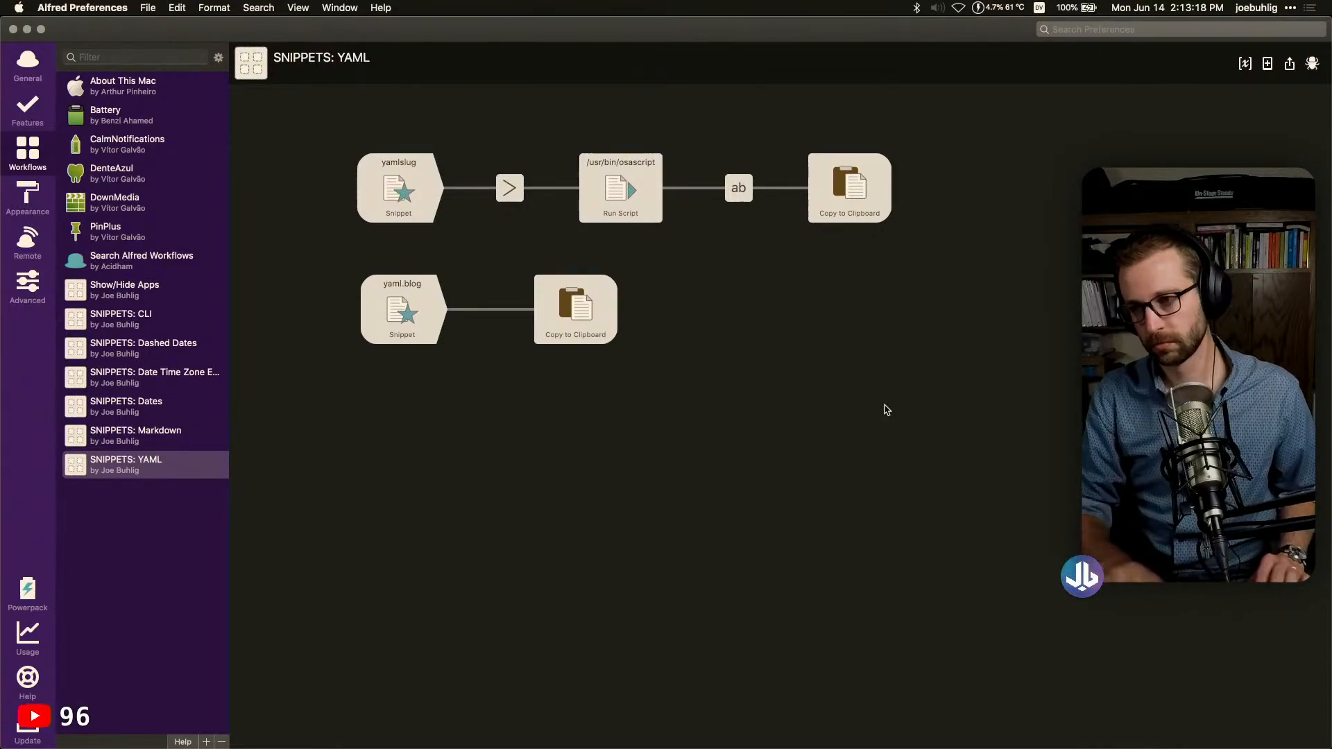
# Switch to Brave and read the later replies in the "Nested Snippets" forum topic about embedding and triggering nested snippets
pyautogui.press('super+Tab')
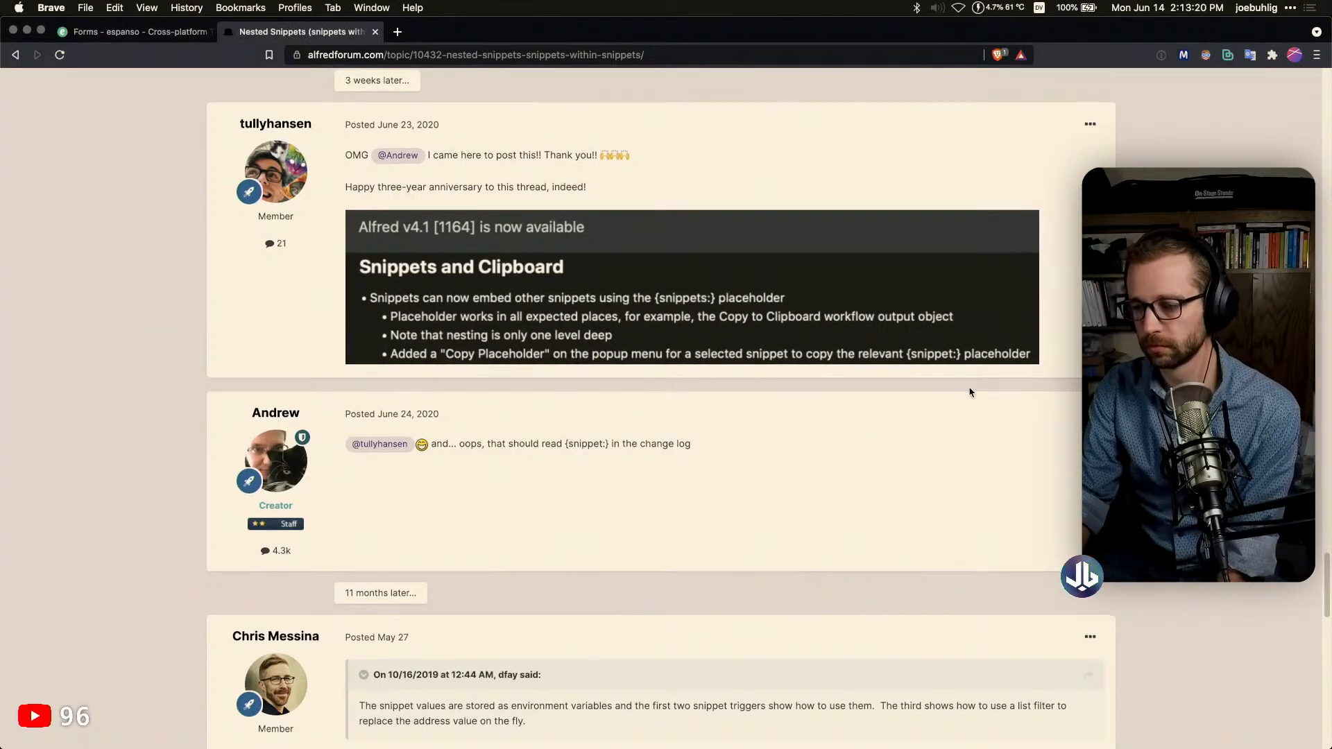
pyautogui.scroll(-7, 1037, 383)
pyautogui.scroll(-1, 961, 396)
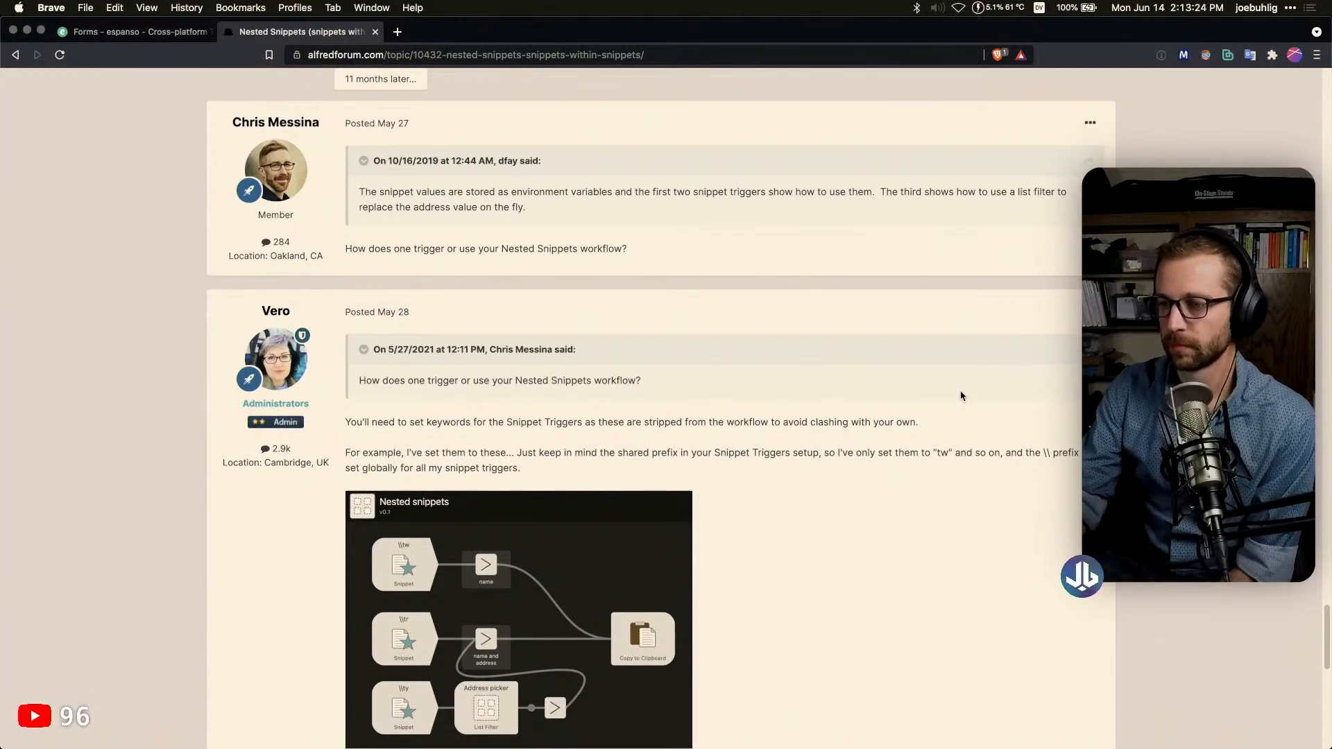
# Read the forum reply on triggering nested snippets and open its linked dynamic content scenarios in a new tab
pyautogui.scroll(-1, 927, 396)
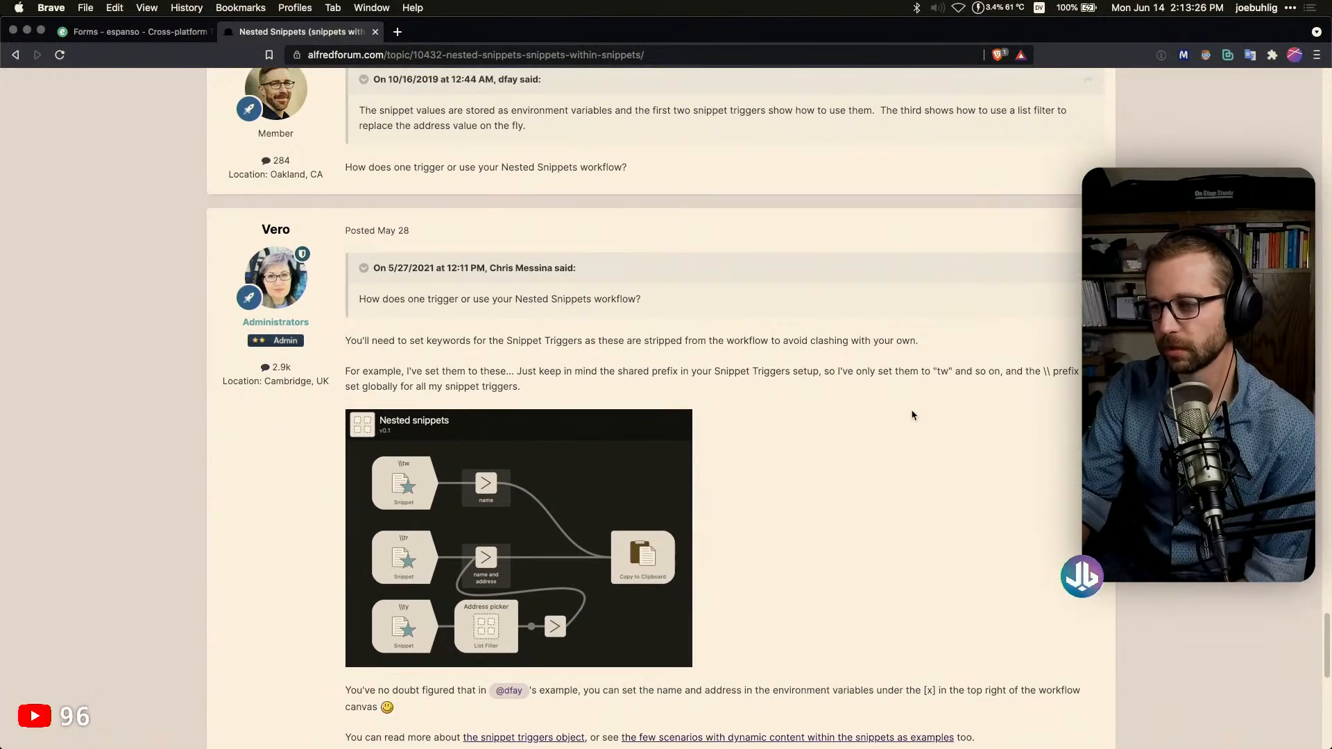
pyautogui.scroll(-3, 913, 415)
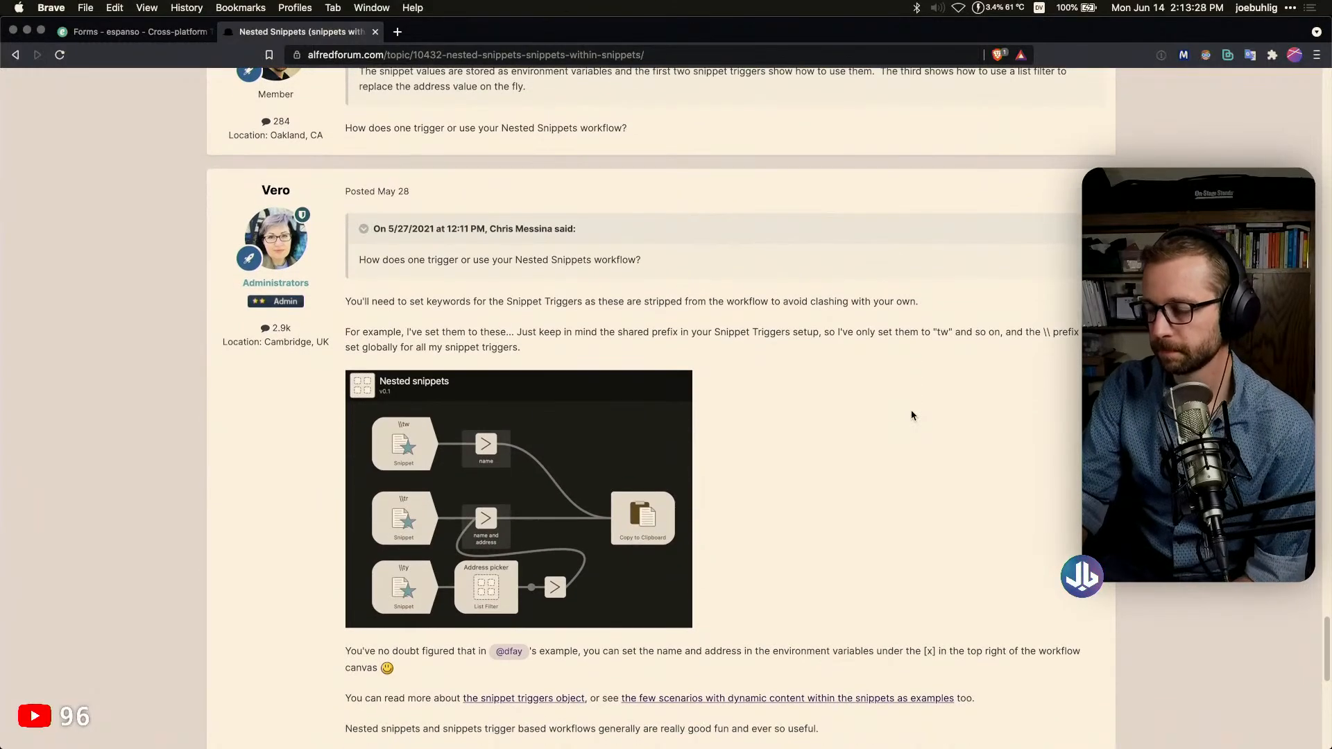
pyautogui.scroll(1, 913, 415)
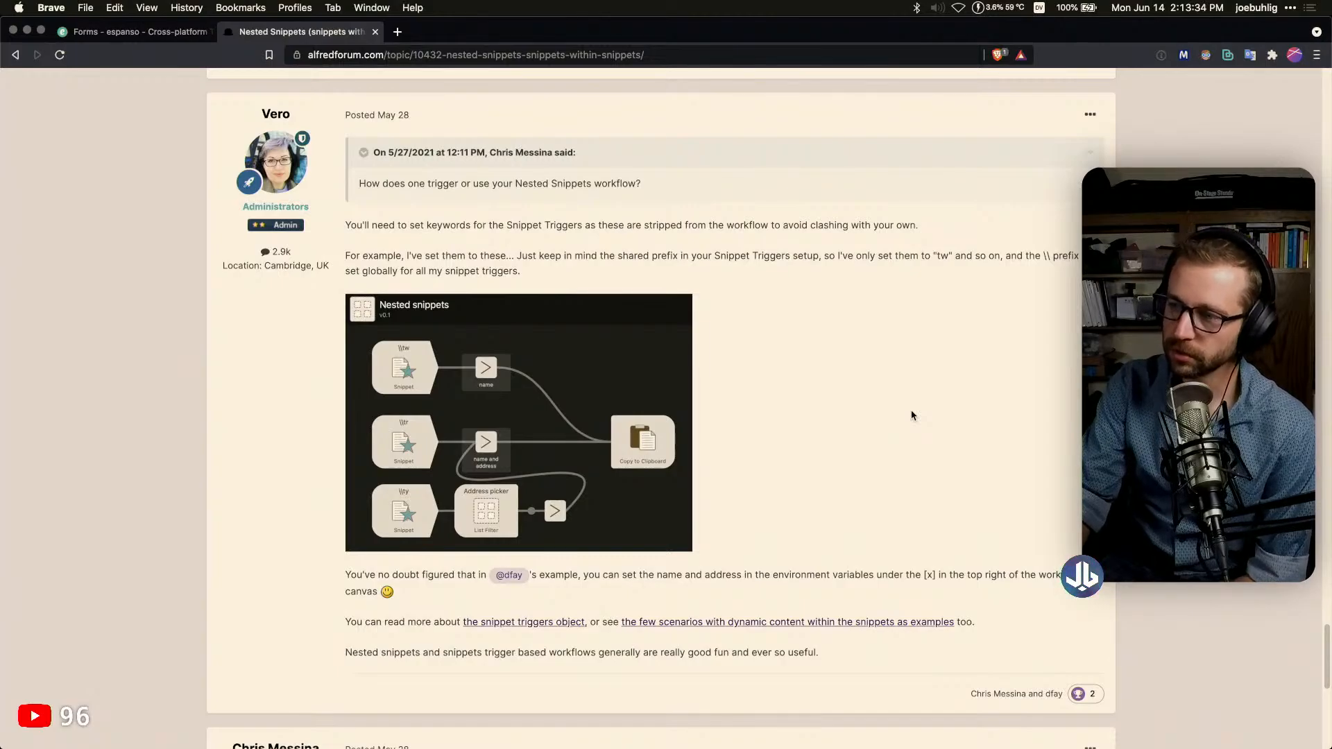
pyautogui.scroll(-1, 913, 415)
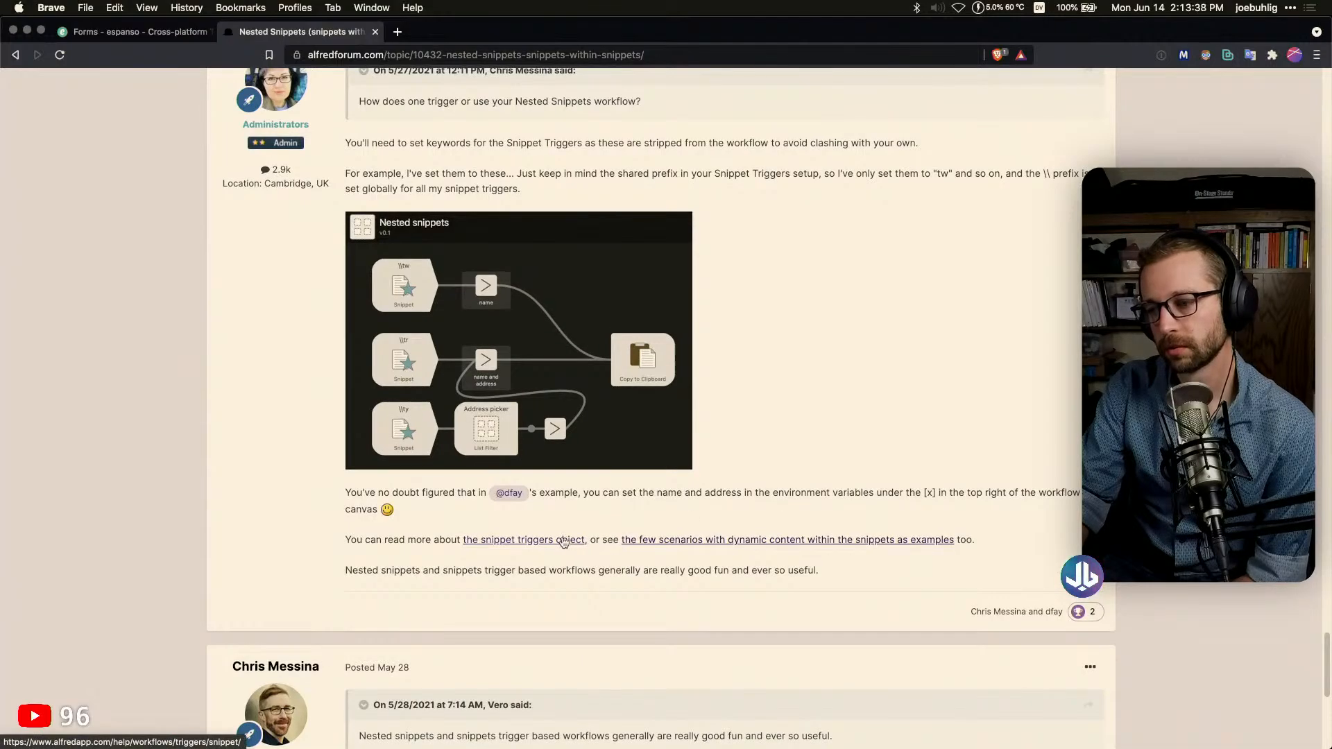
pyautogui.rightClick(691, 540)
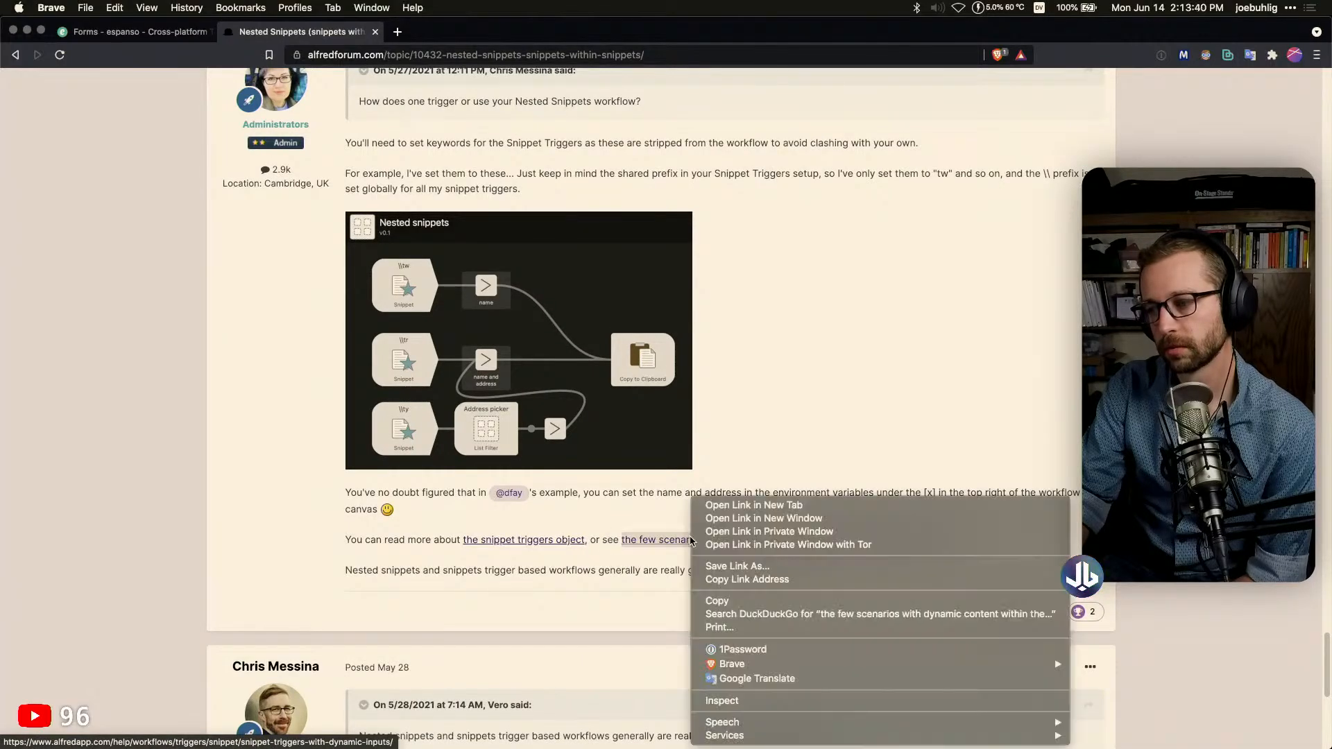
pyautogui.click(769, 505)
pyautogui.scroll(-6, 823, 486)
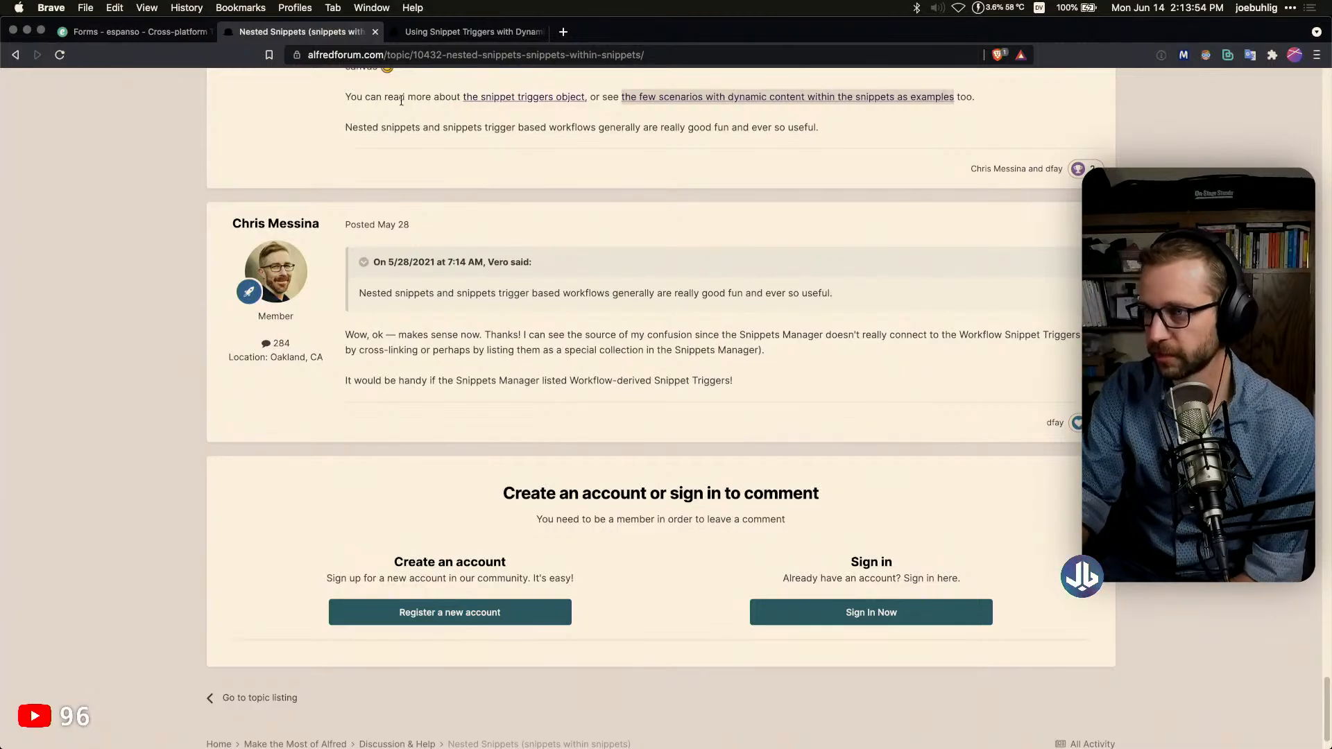
# Read through the "Using Snippet Triggers with Dynamic Inputs" help page for its four ways of using snippet triggers
pyautogui.click(442, 32)
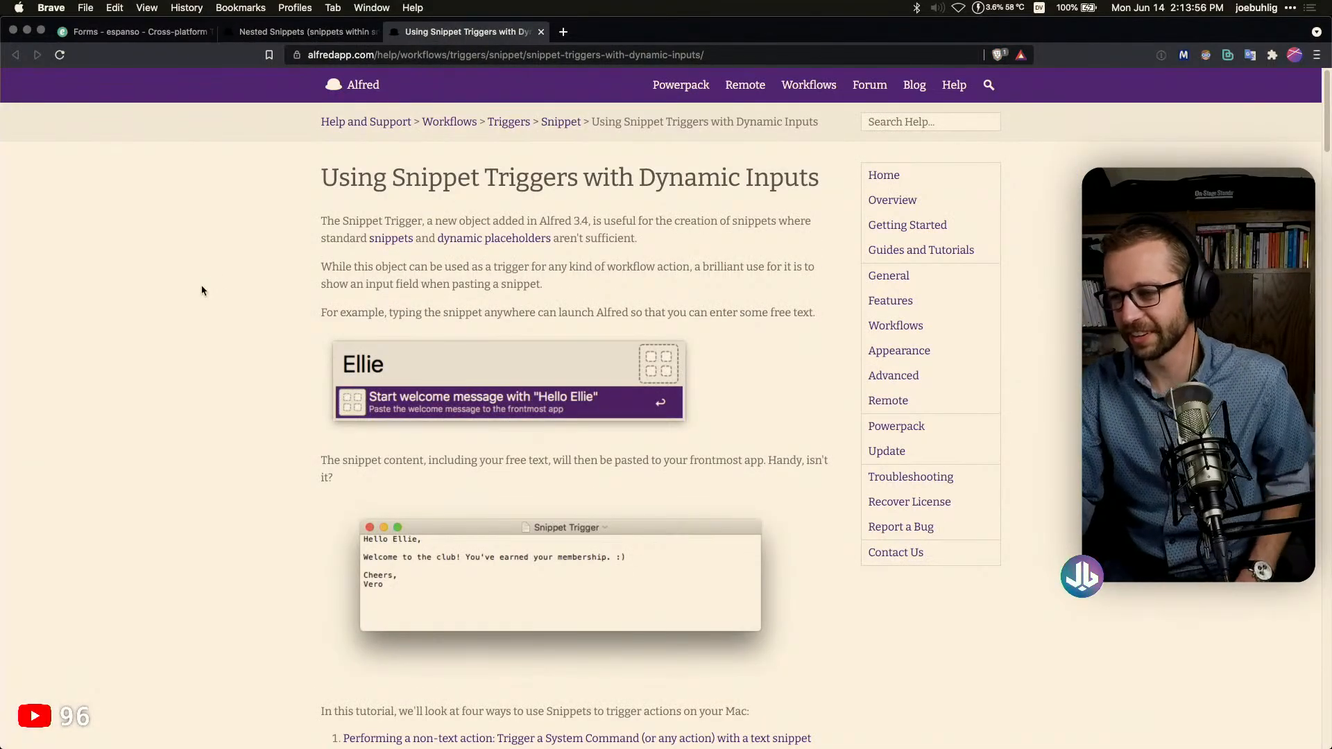
pyautogui.scroll(-1, 194, 320)
pyautogui.scroll(-5, 193, 320)
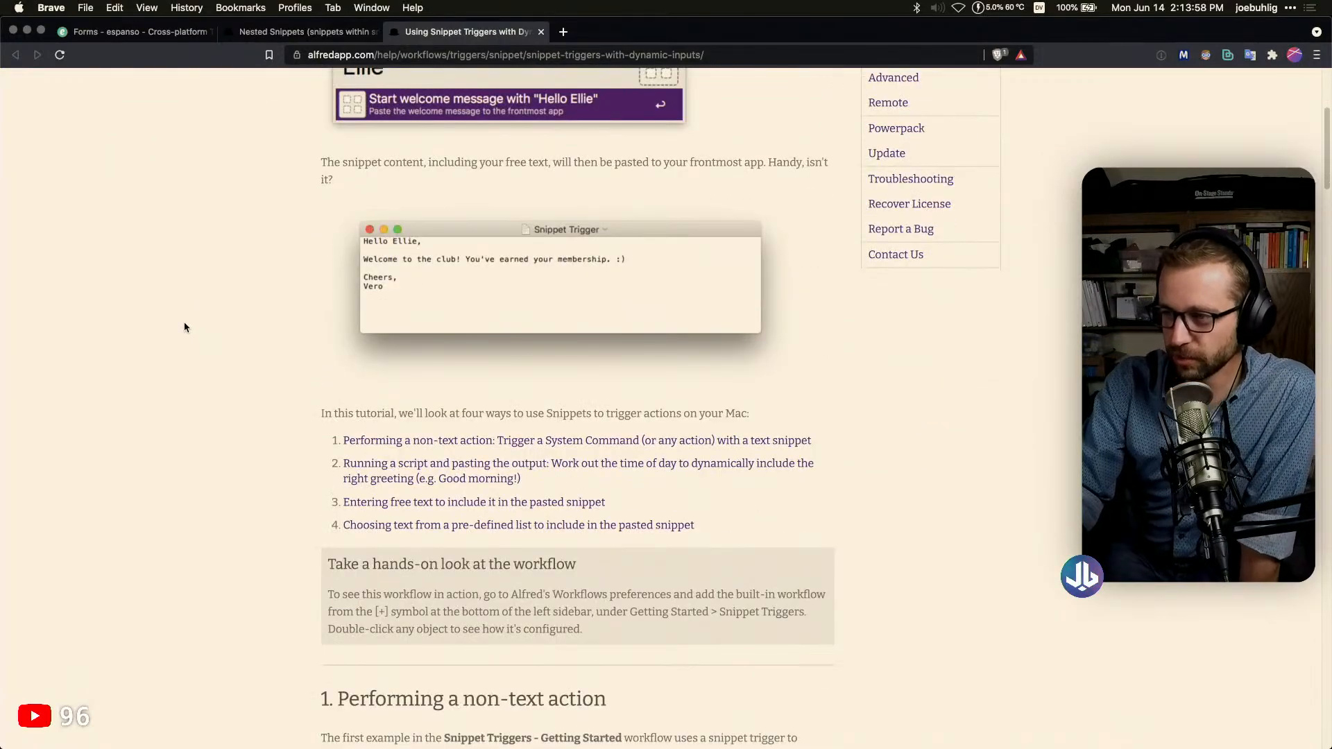
pyautogui.scroll(-8, 184, 328)
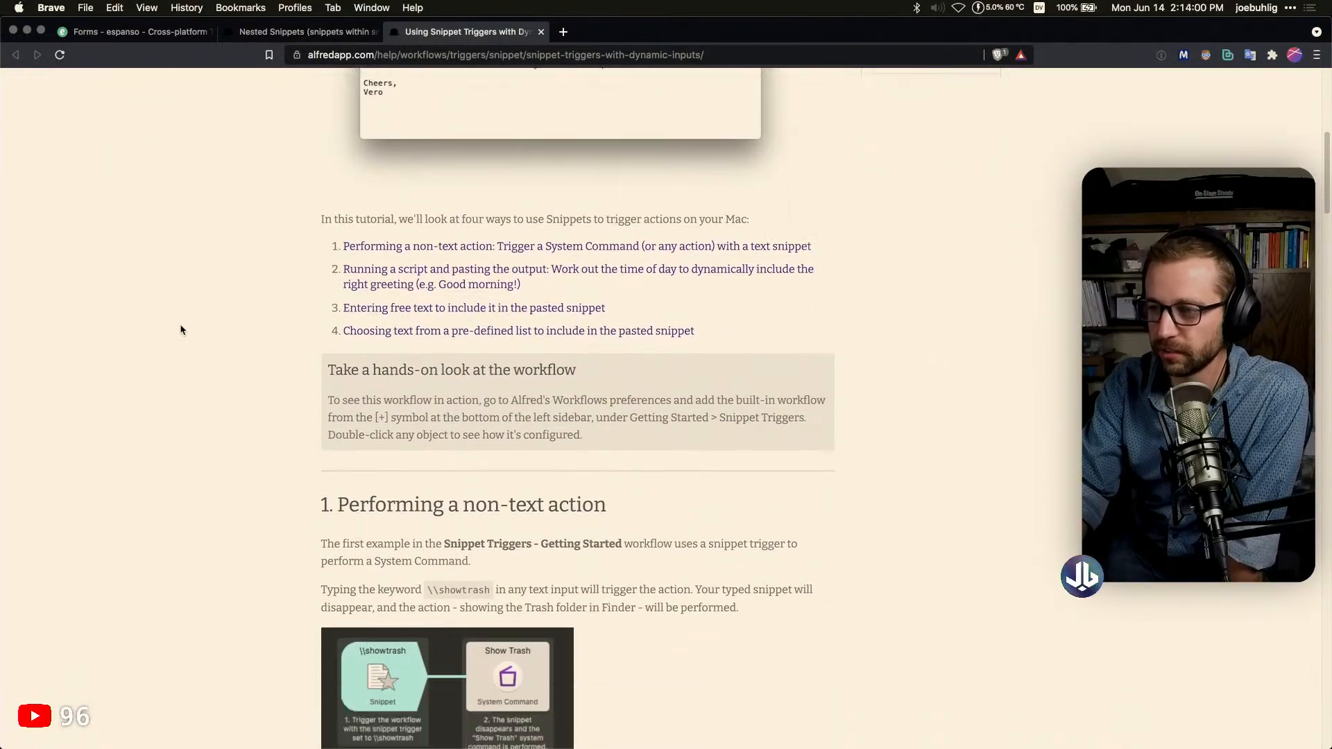
pyautogui.scroll(-3, 184, 329)
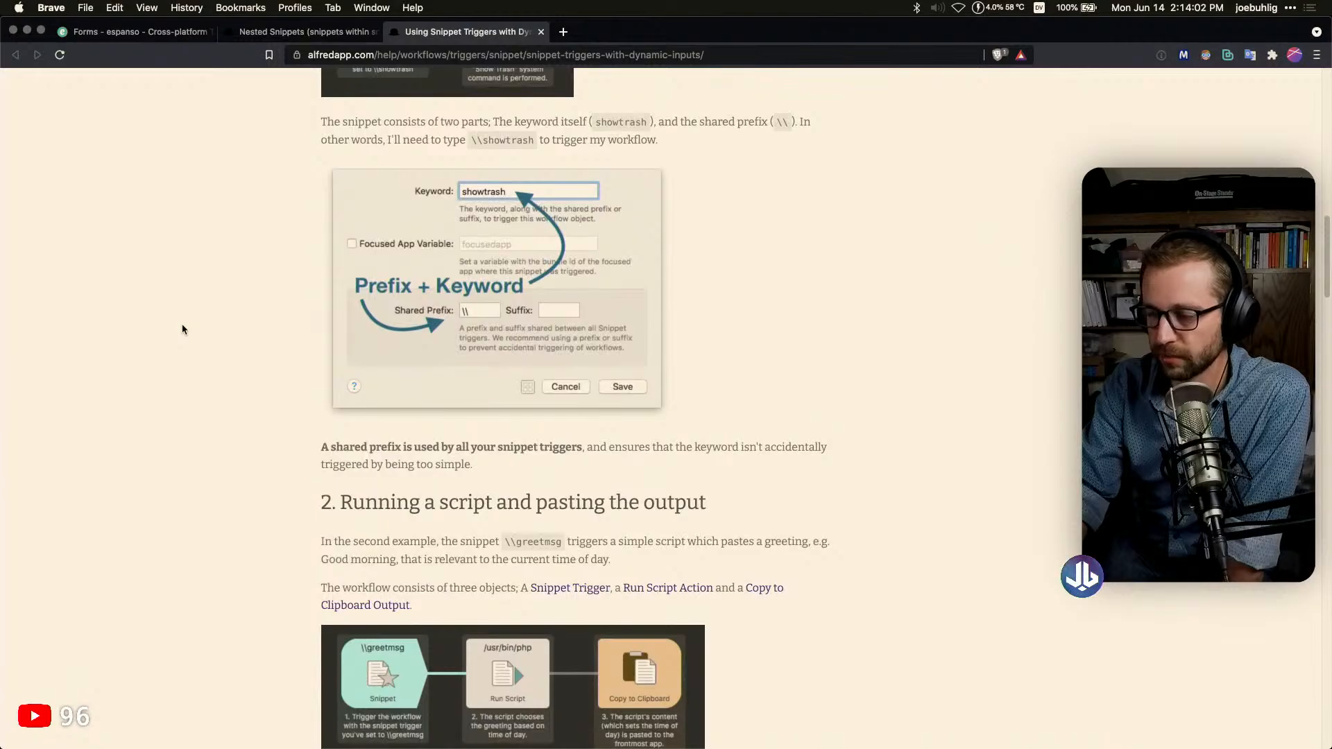
pyautogui.scroll(-10, 184, 328)
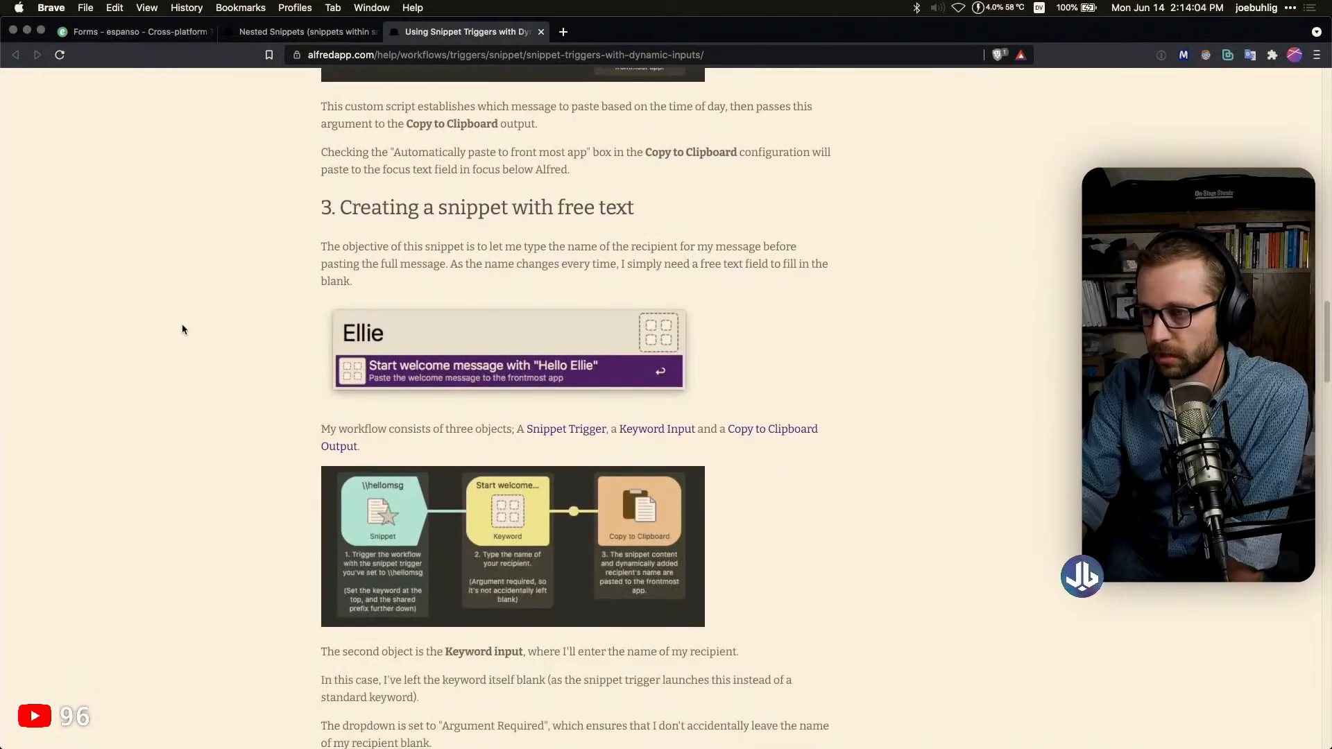
pyautogui.scroll(-9, 184, 329)
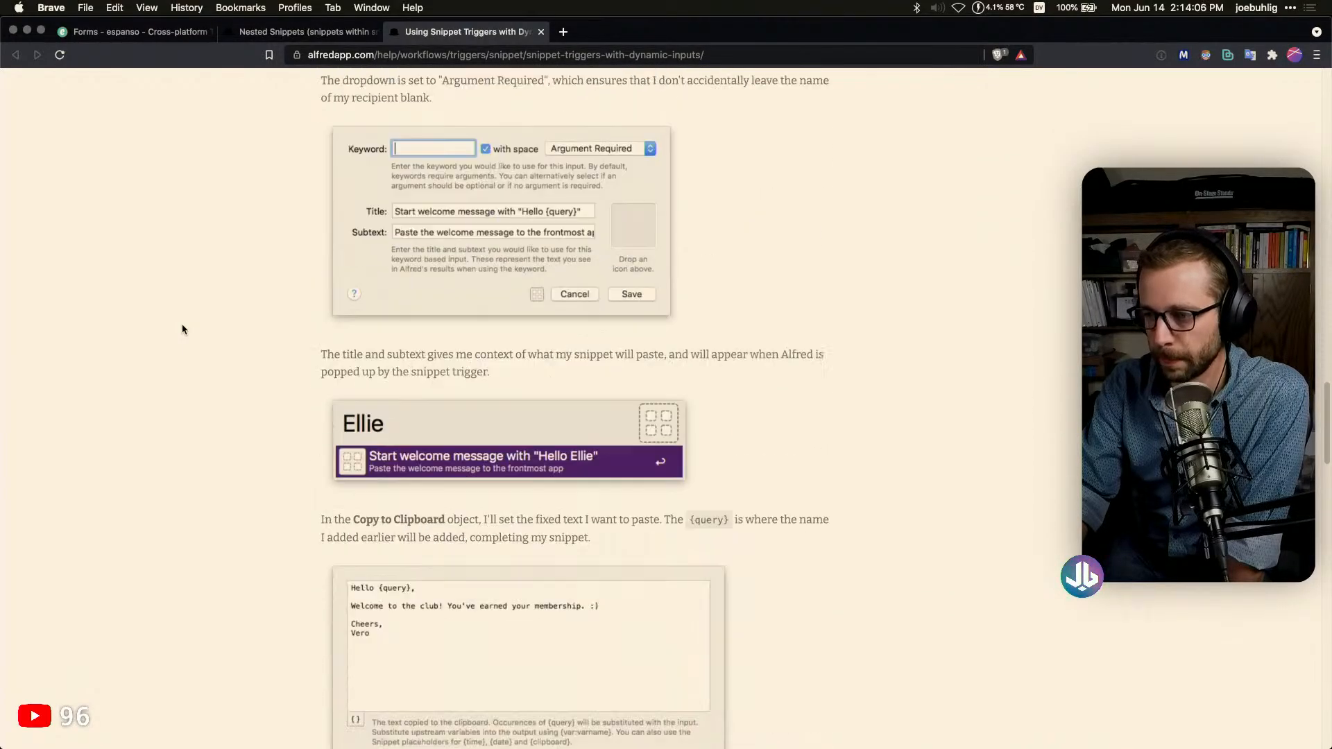
pyautogui.scroll(-11, 183, 329)
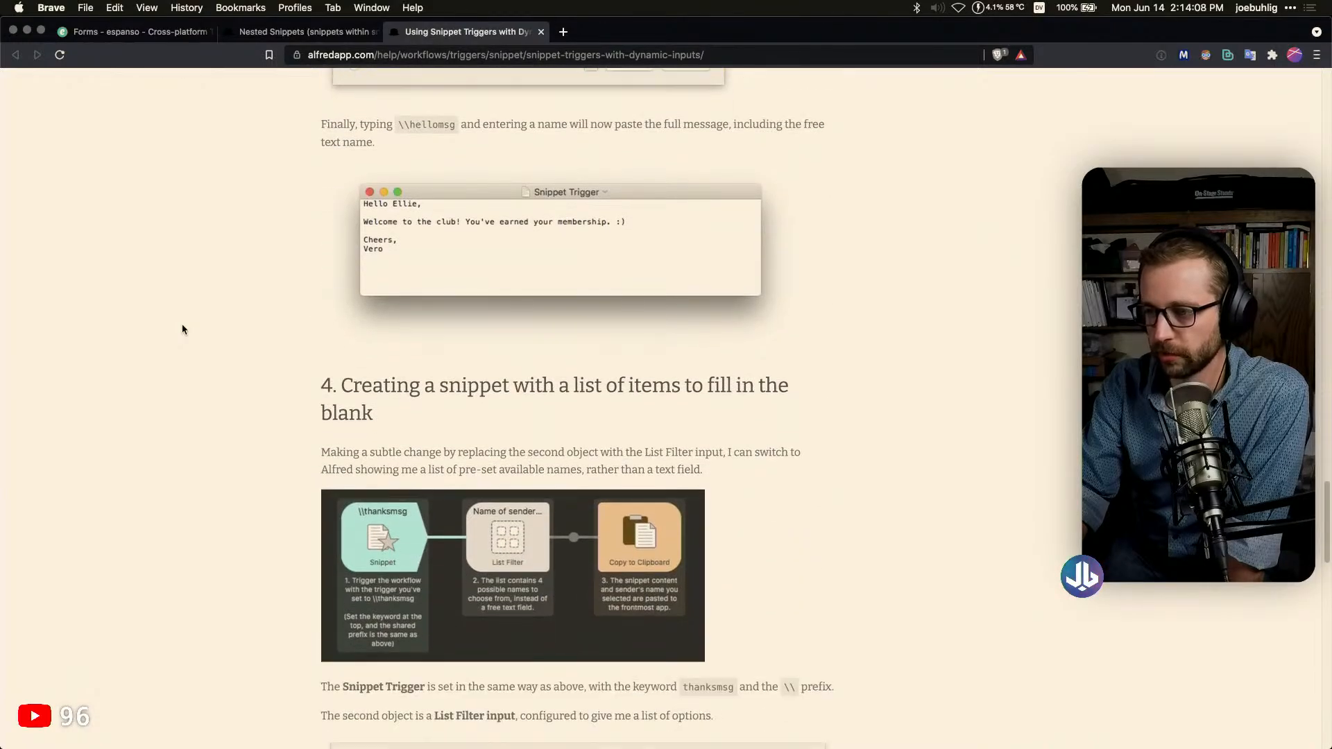
pyautogui.scroll(-3, 184, 329)
pyautogui.scroll(-15, 184, 329)
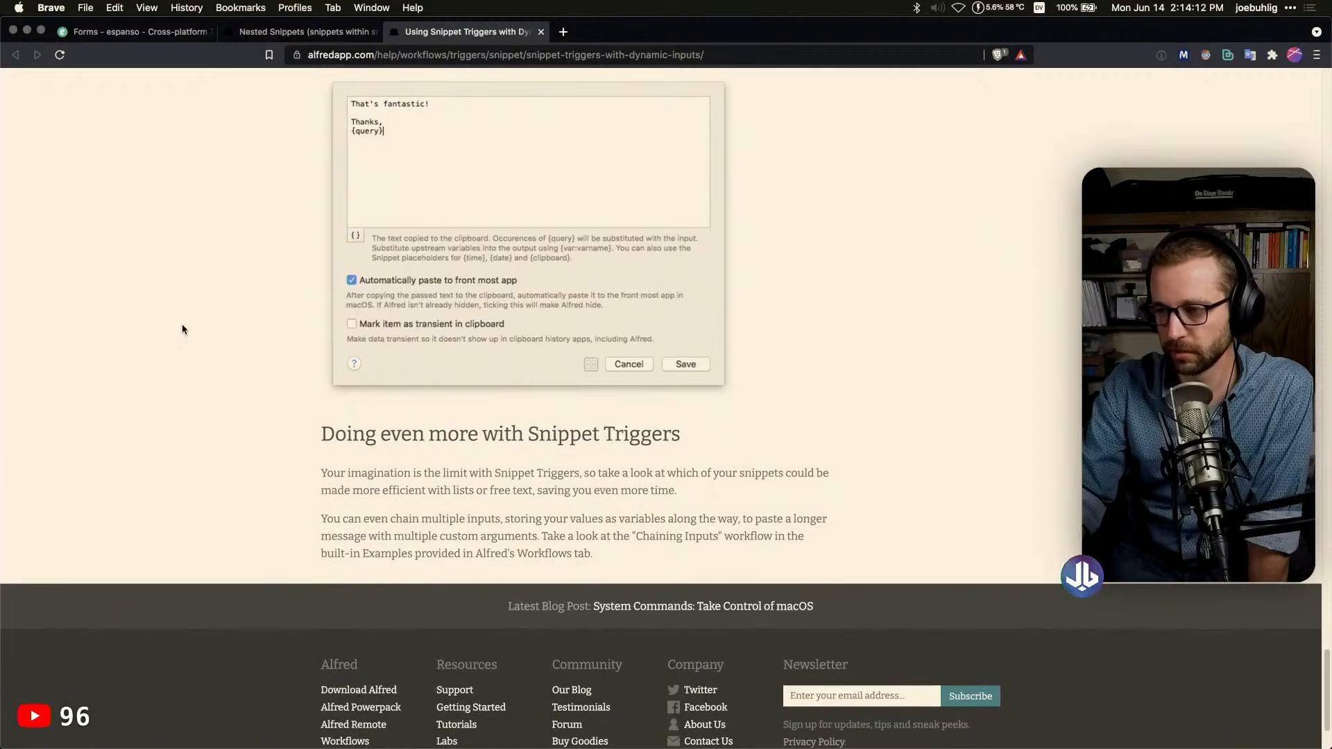
pyautogui.scroll(20, 183, 331)
pyautogui.scroll(15, 183, 335)
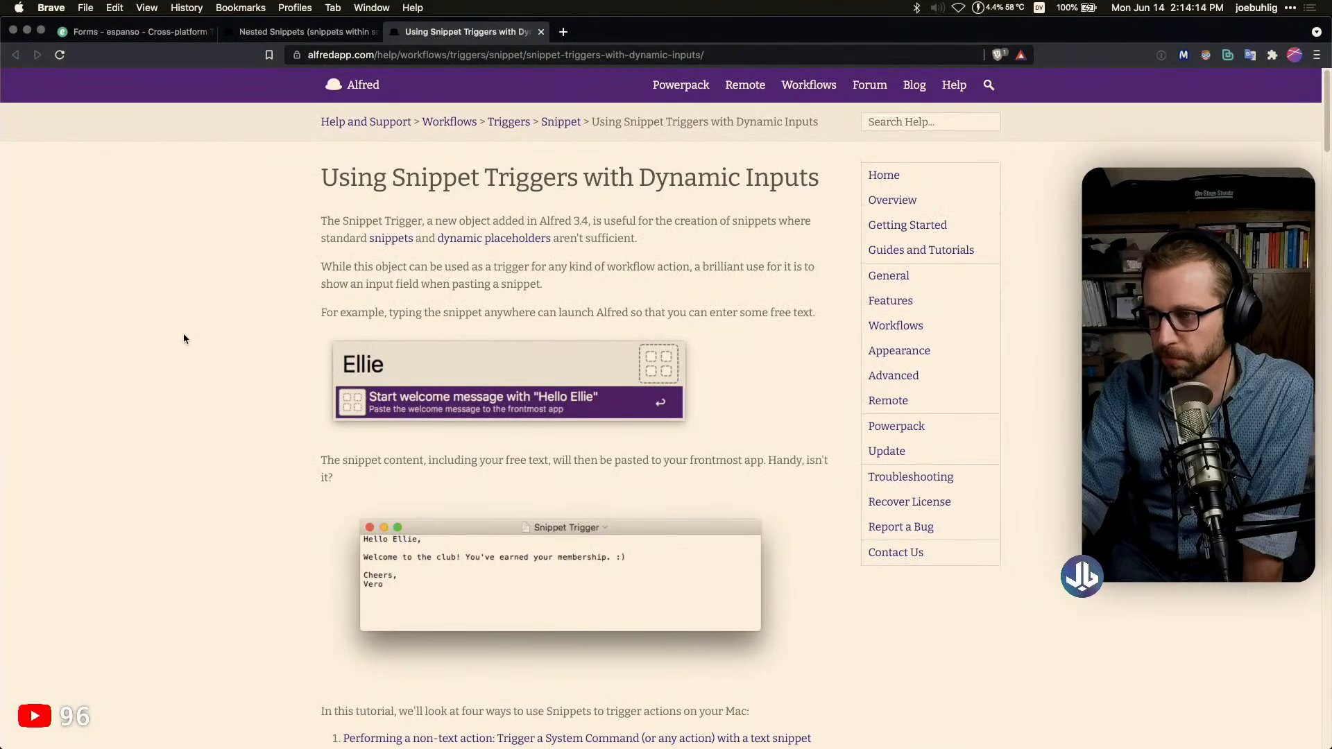
# Open the Dynamic Placeholders help page and read its Snippets section on the {snippet:} placeholder
pyautogui.click(477, 236)
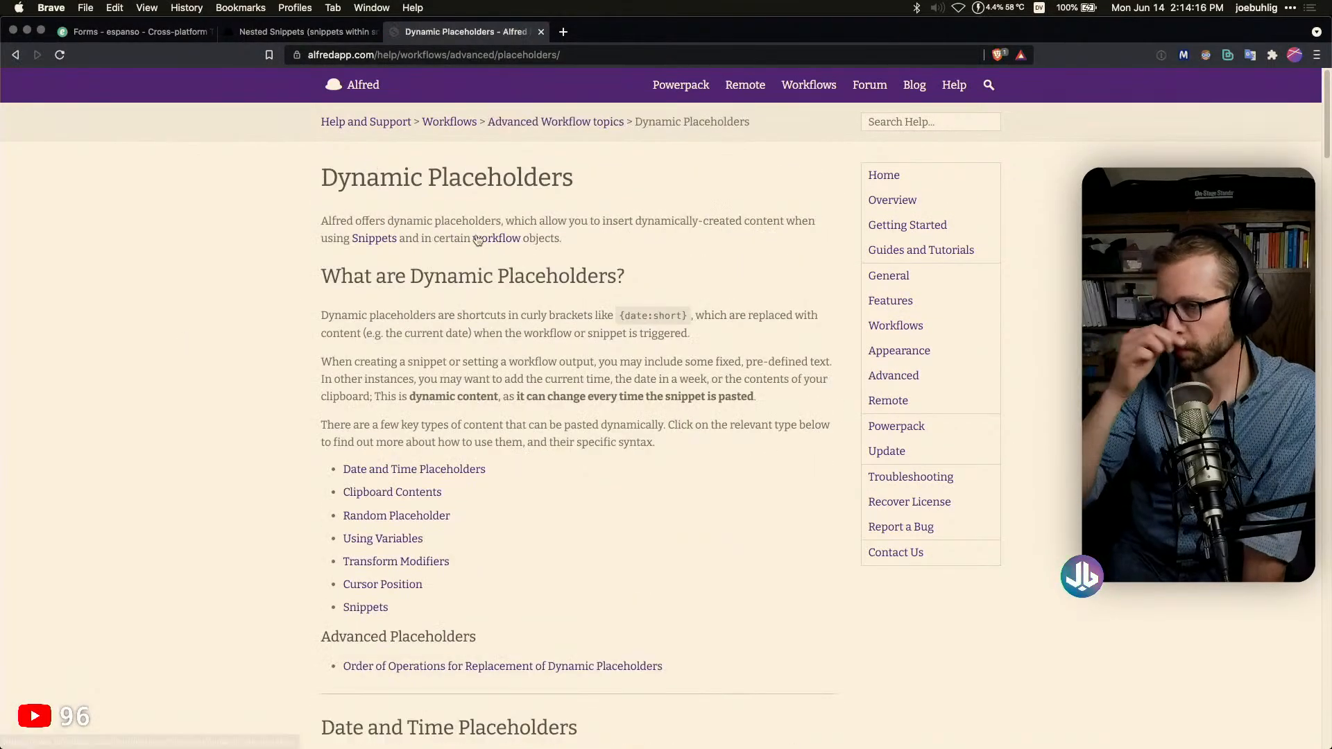
pyautogui.click(354, 607)
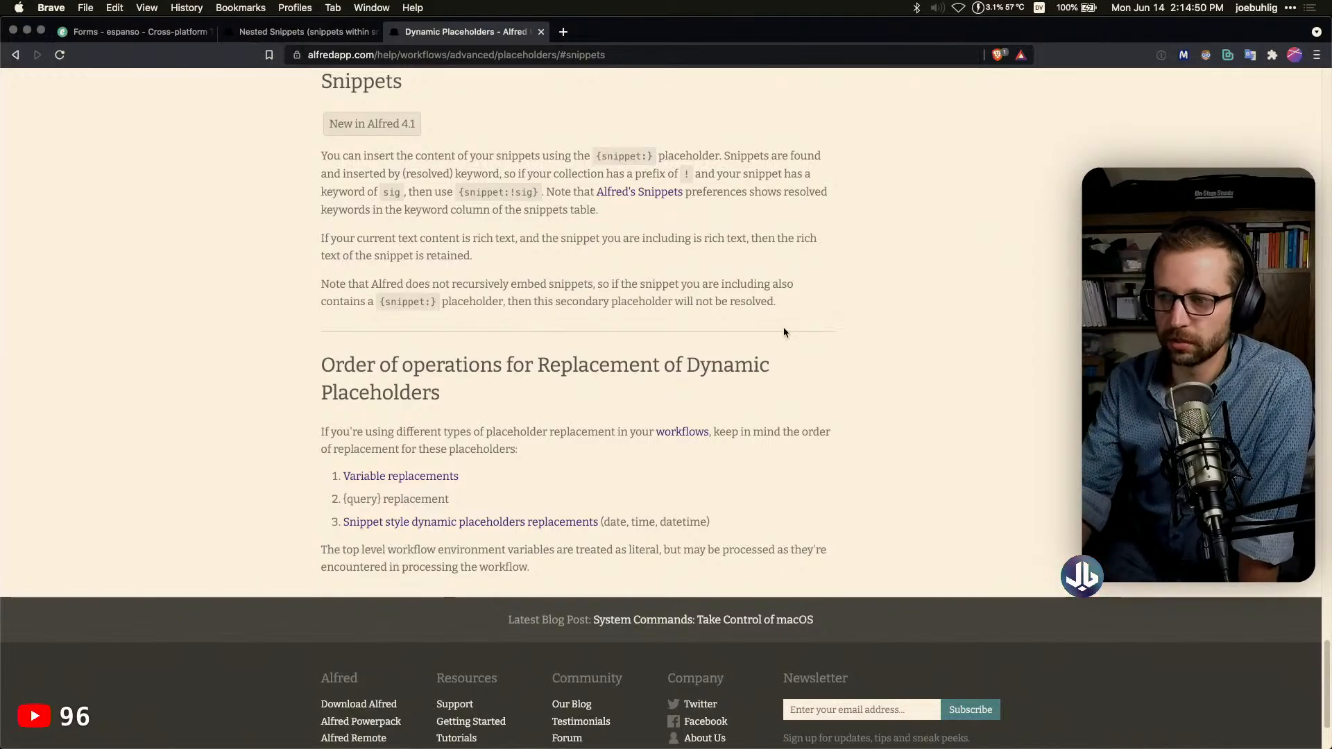
pyautogui.scroll(20, 471, 334)
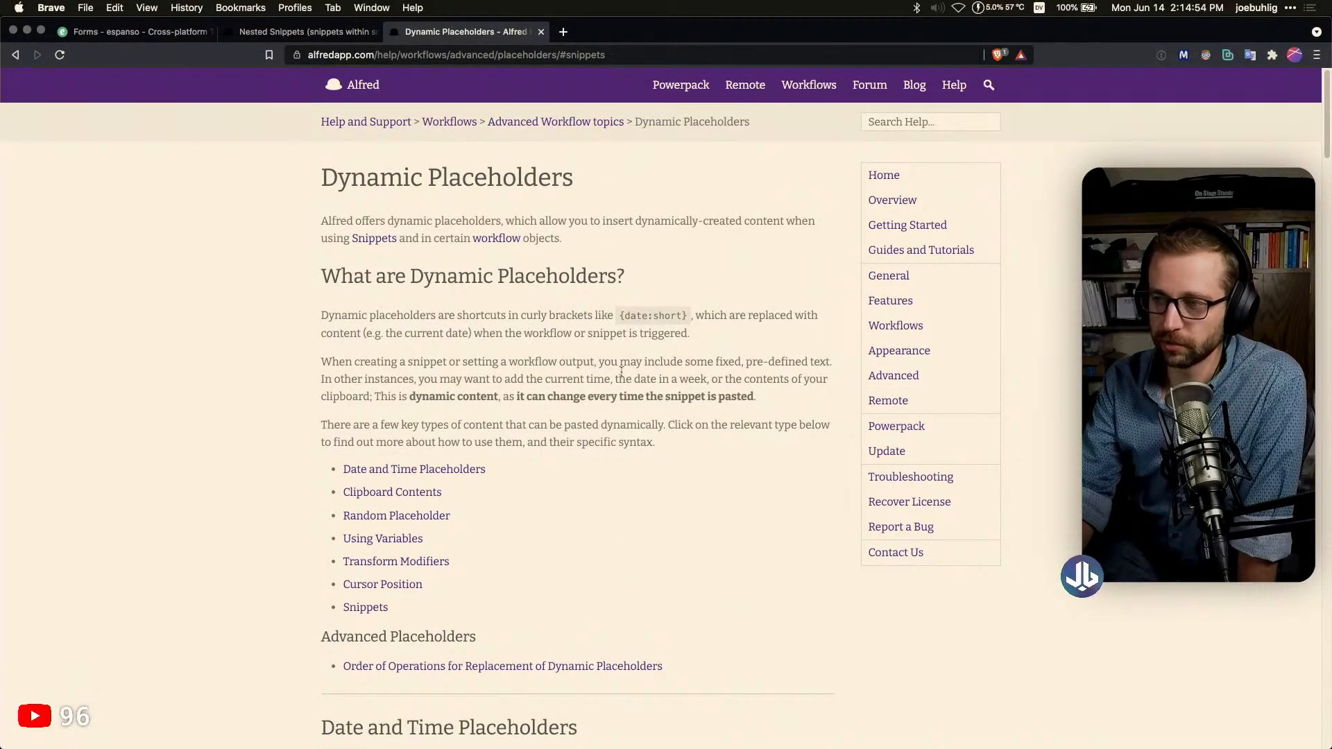
# Look through the topic list on the Advanced Workflow Topics help page
pyautogui.click(524, 125)
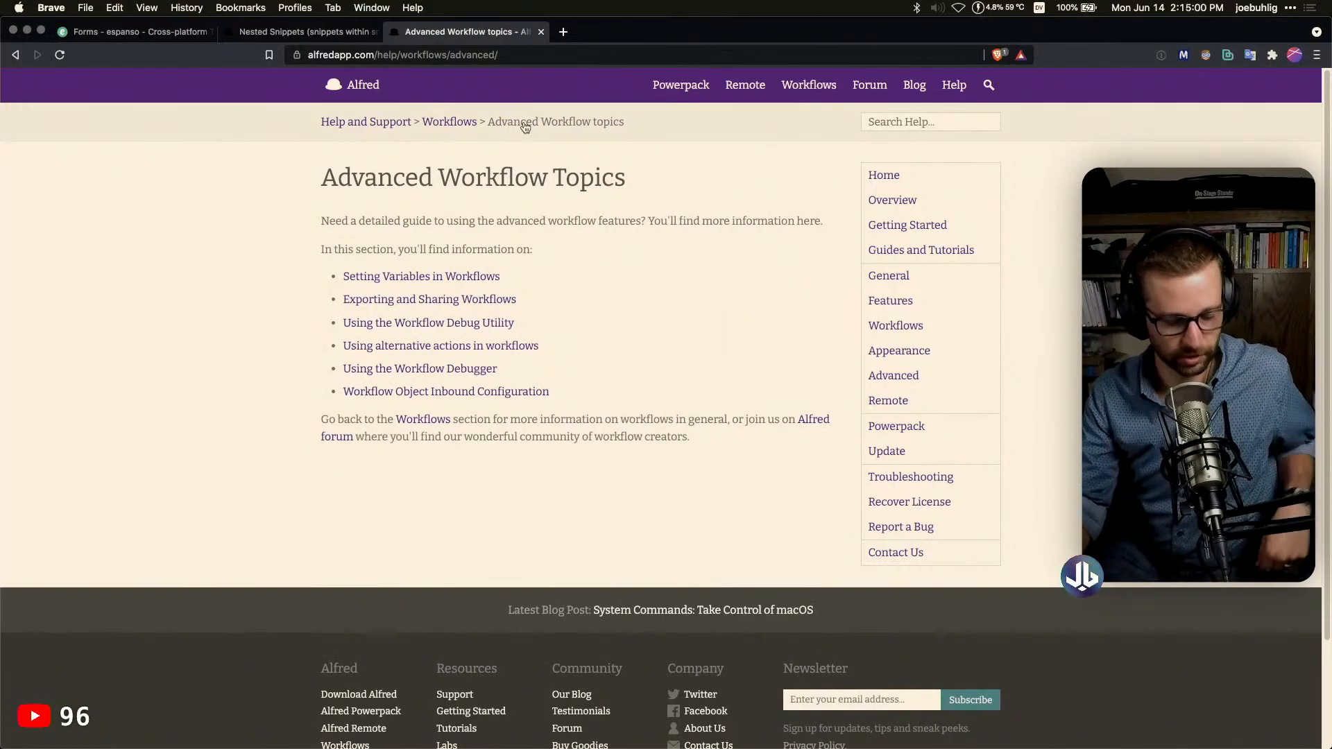
pyautogui.scroll(-2, 525, 127)
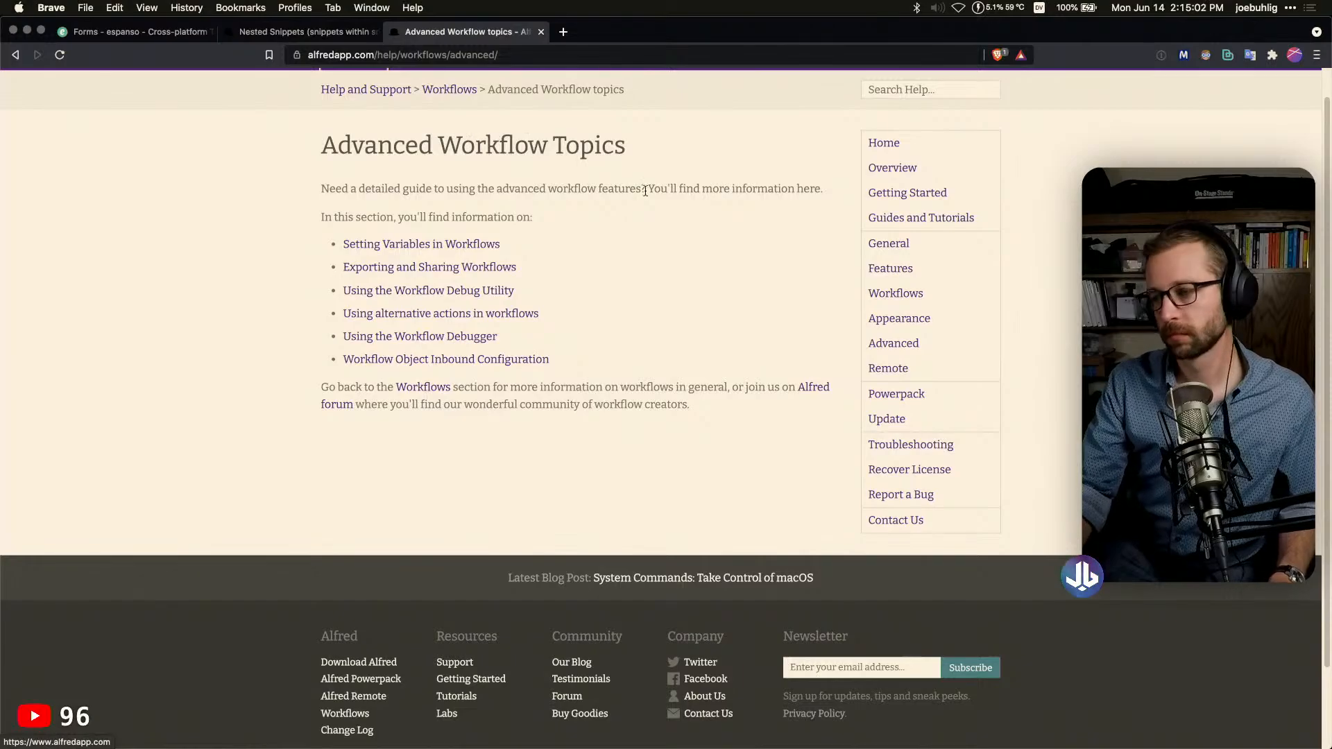
pyautogui.scroll(2, 363, 297)
# Switch to Alfred Preferences, review the regular snippet collections, and return to the SNIPPETS: YAML workflow
pyautogui.press('super+Tab')
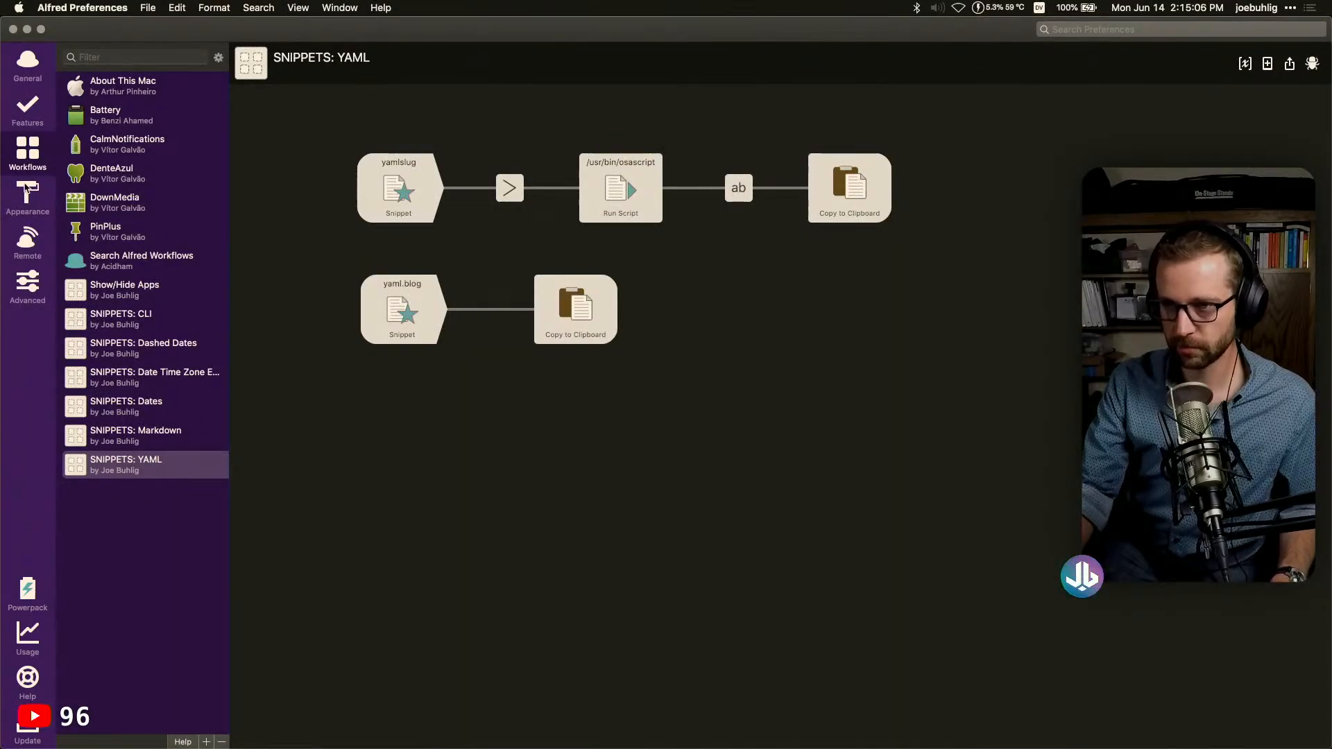
pyautogui.click(22, 103)
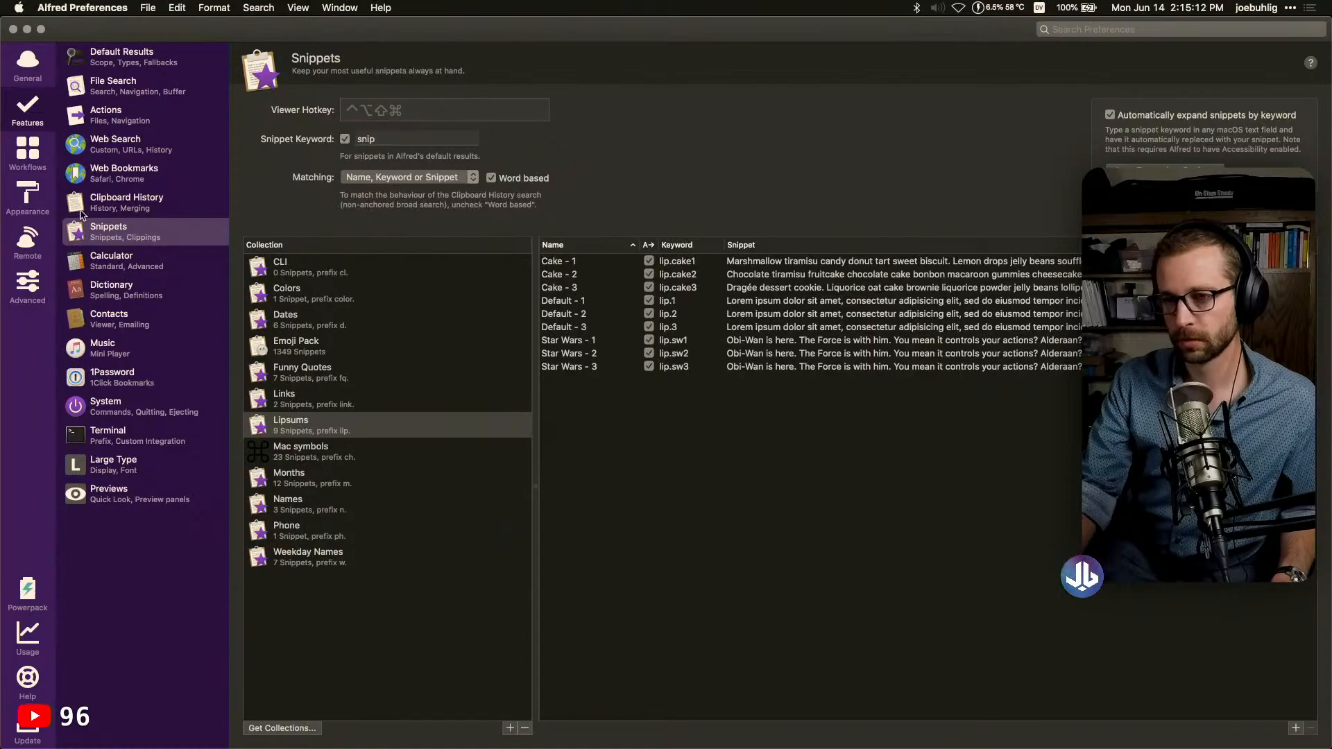
pyautogui.click(28, 152)
# Replace yamlslug with link.h in the permalink and image placeholders of yaml.blog's Copy to Clipboard text, and save
pyautogui.doubleClick(599, 319)
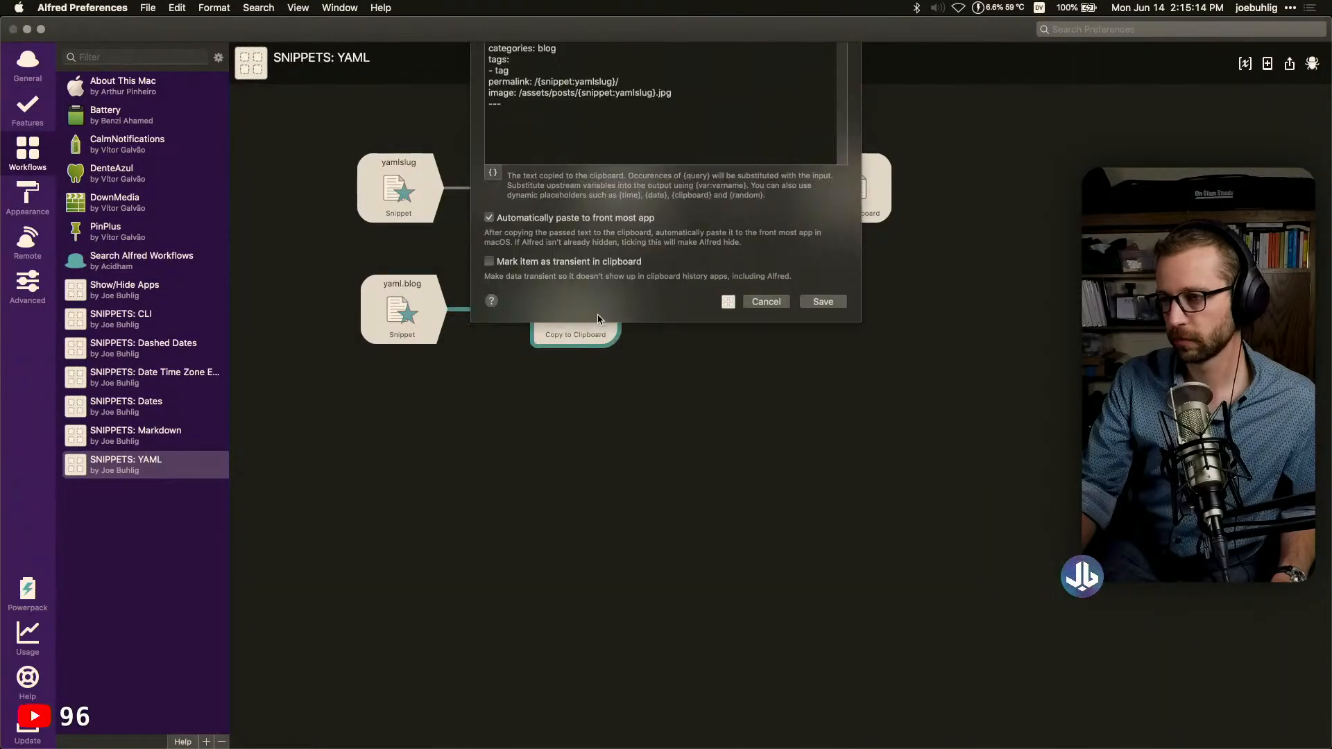
pyautogui.doubleClick(587, 178)
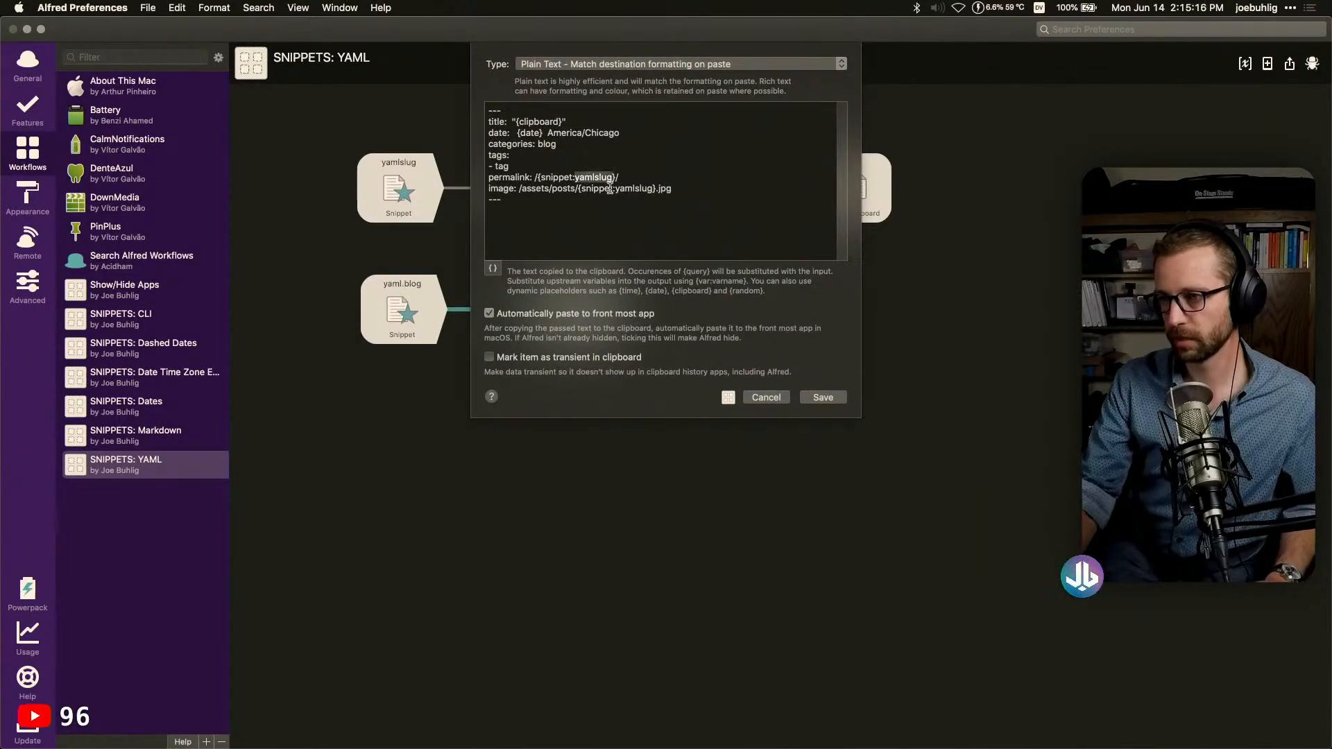
pyautogui.press('BackSpace')
pyautogui.press('super+v')
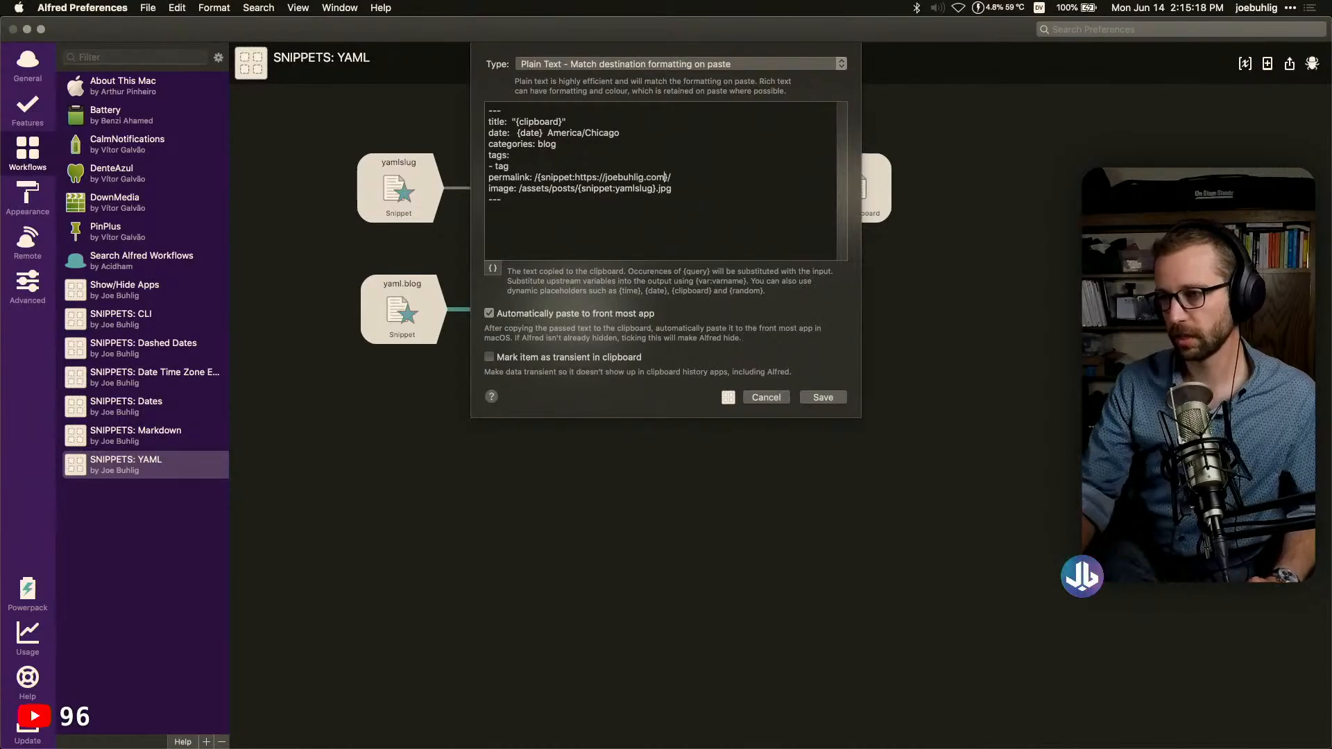
pyautogui.press('super+z')
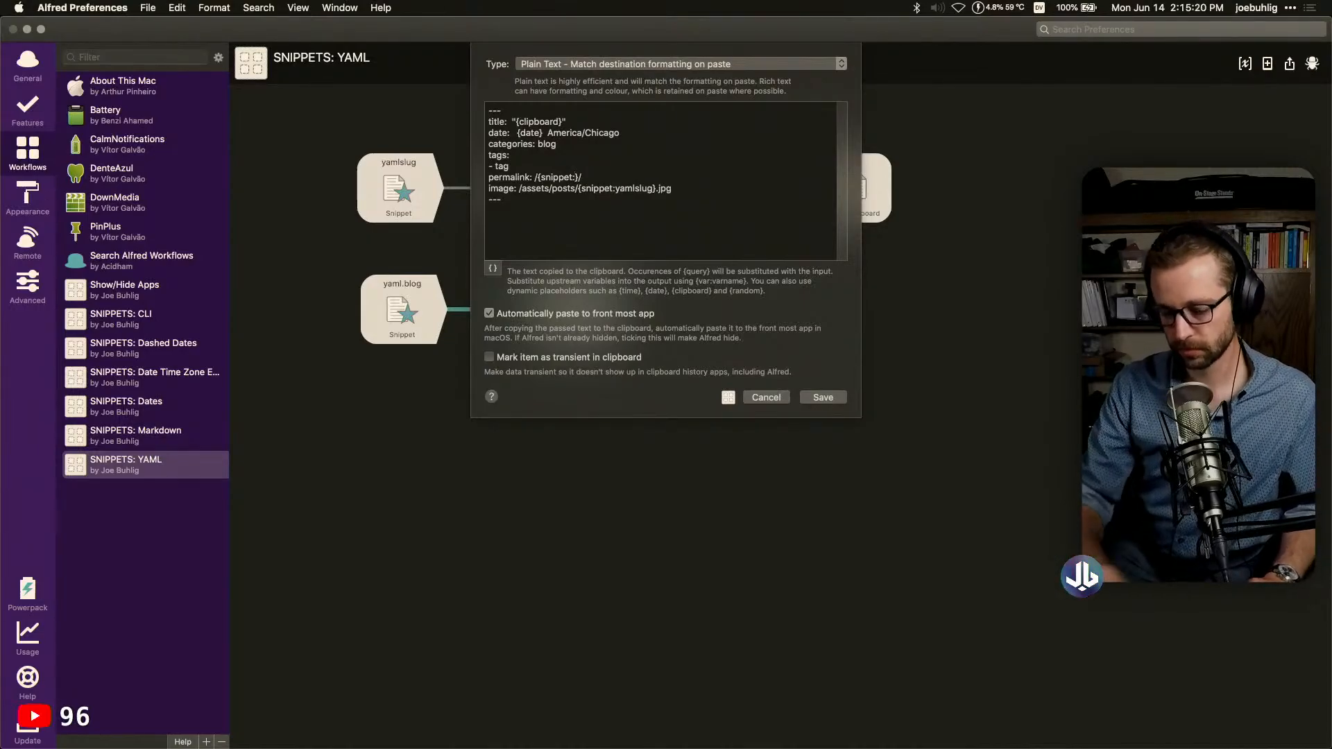
pyautogui.write('link.')
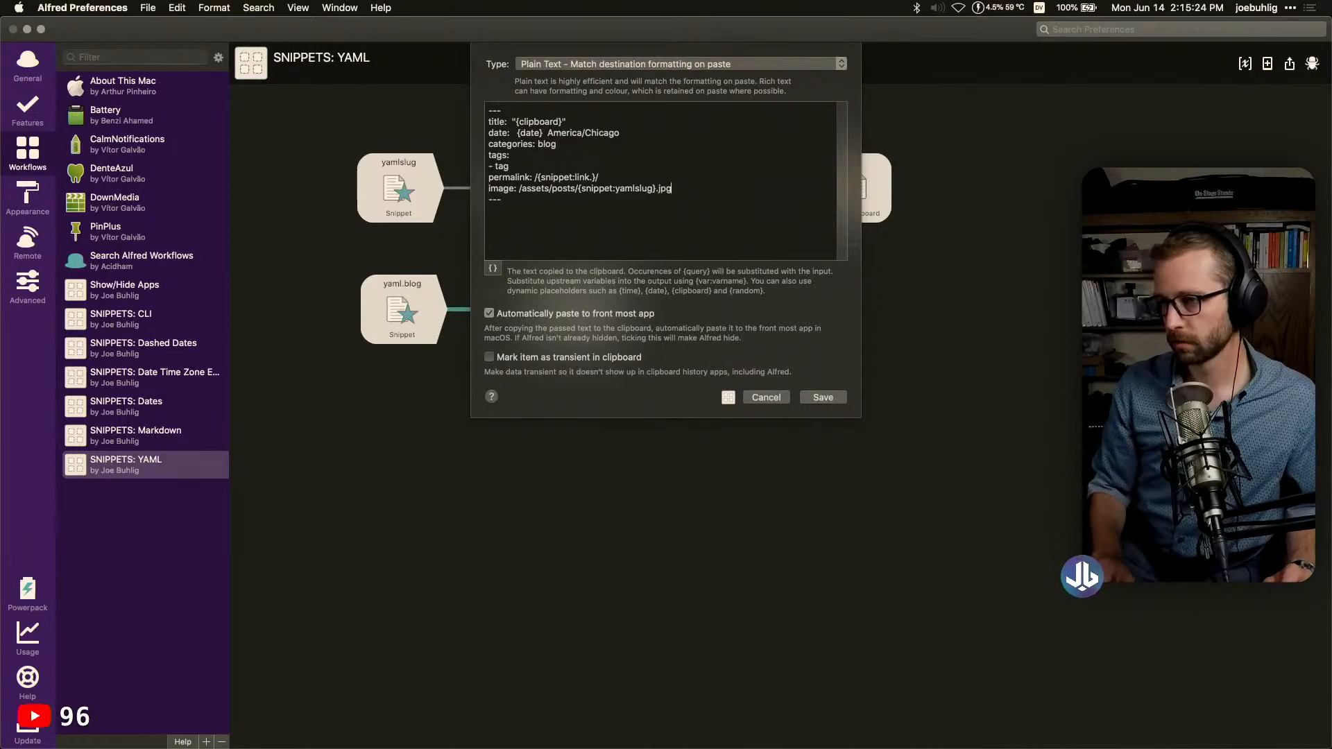
pyautogui.doubleClick(624, 188)
pyautogui.press('BackSpace')
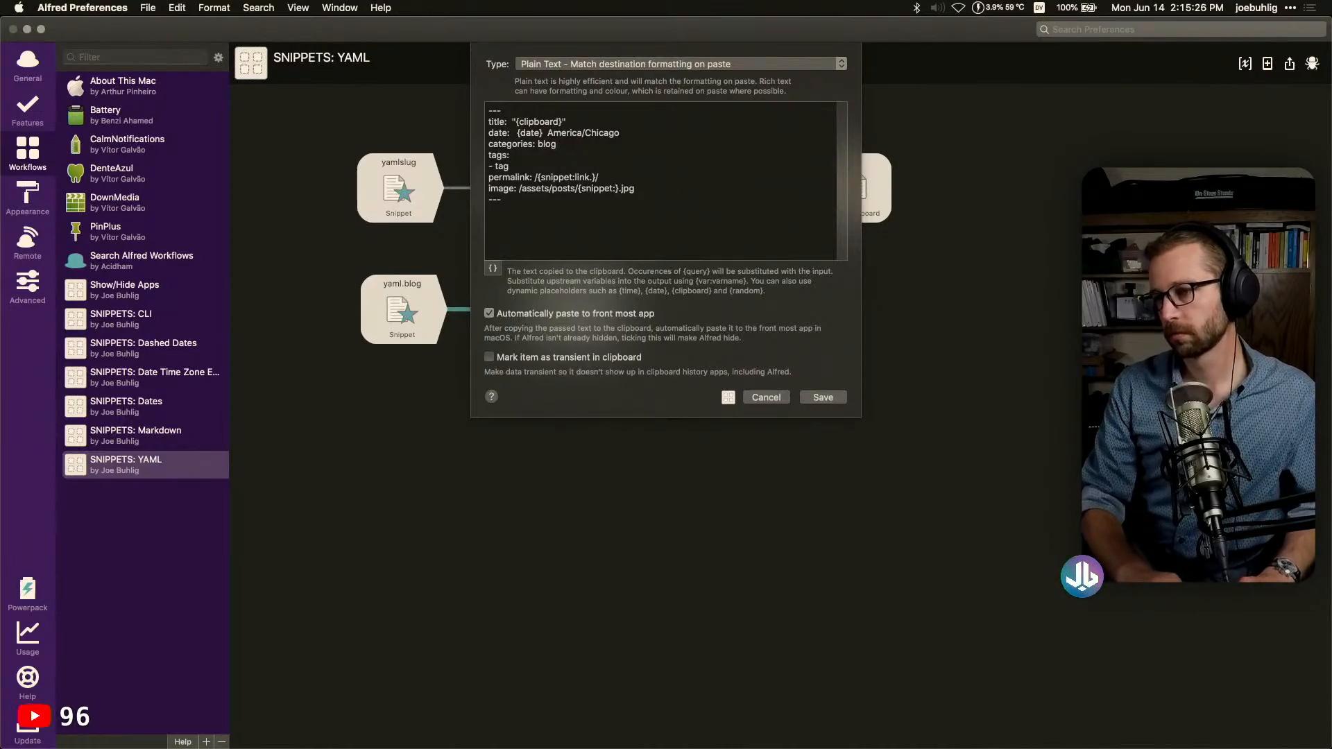
pyautogui.write('link')
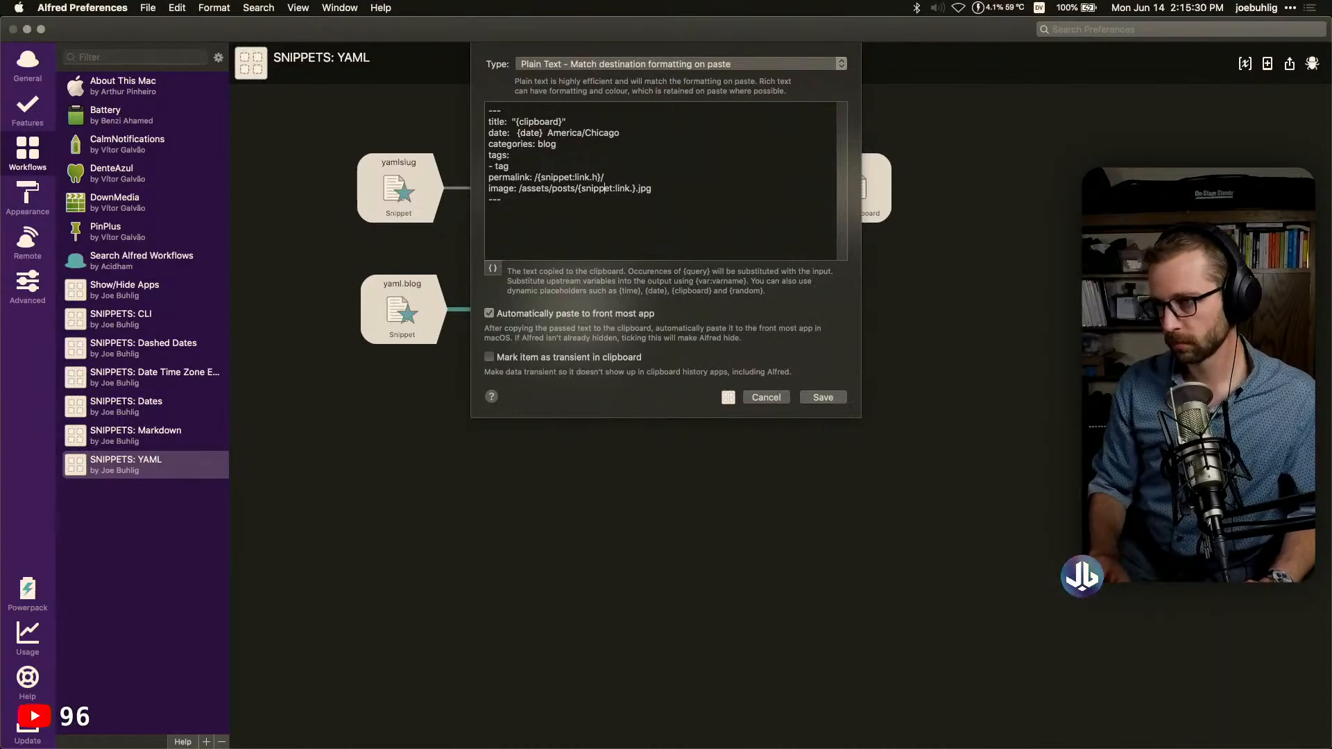
pyautogui.write('.h')
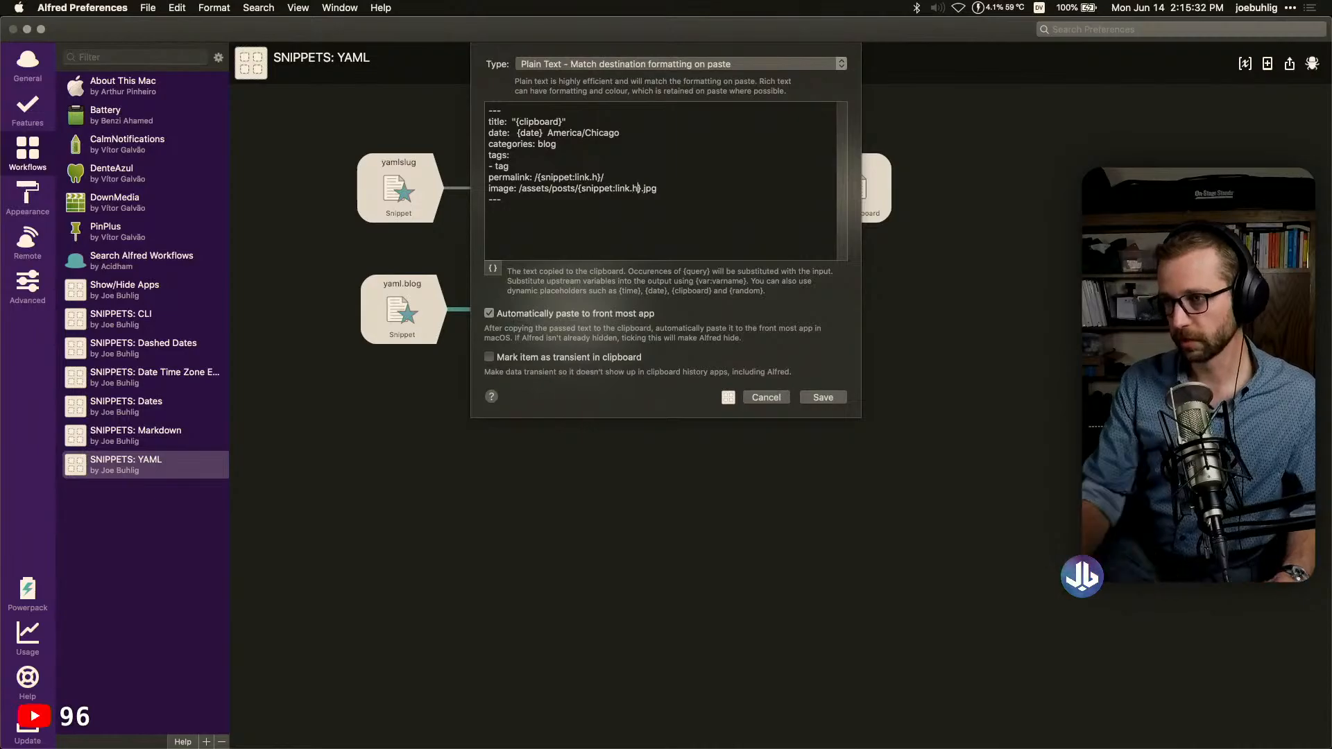
pyautogui.click(821, 397)
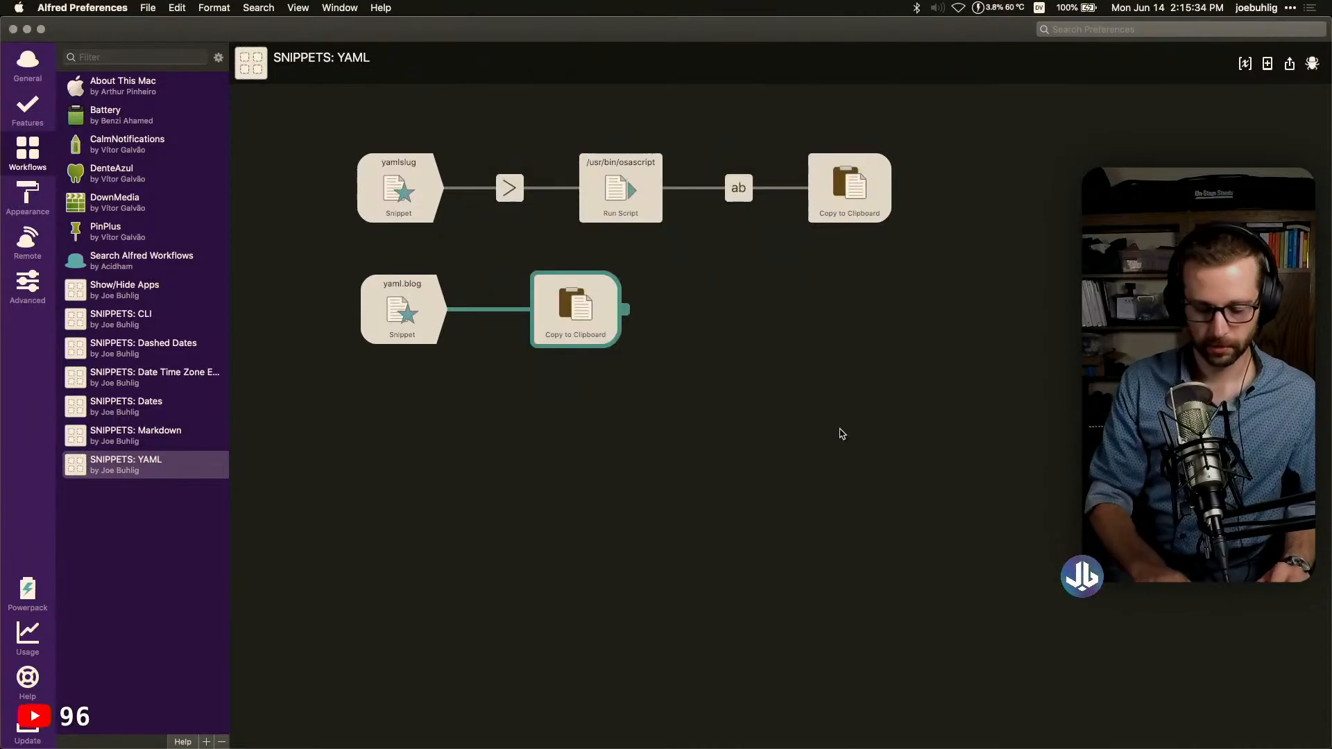
# Switch to Drafts, copy the draft's first line, and expand the yaml.blog snippet at the end of the draft
pyautogui.press('super+Tab')
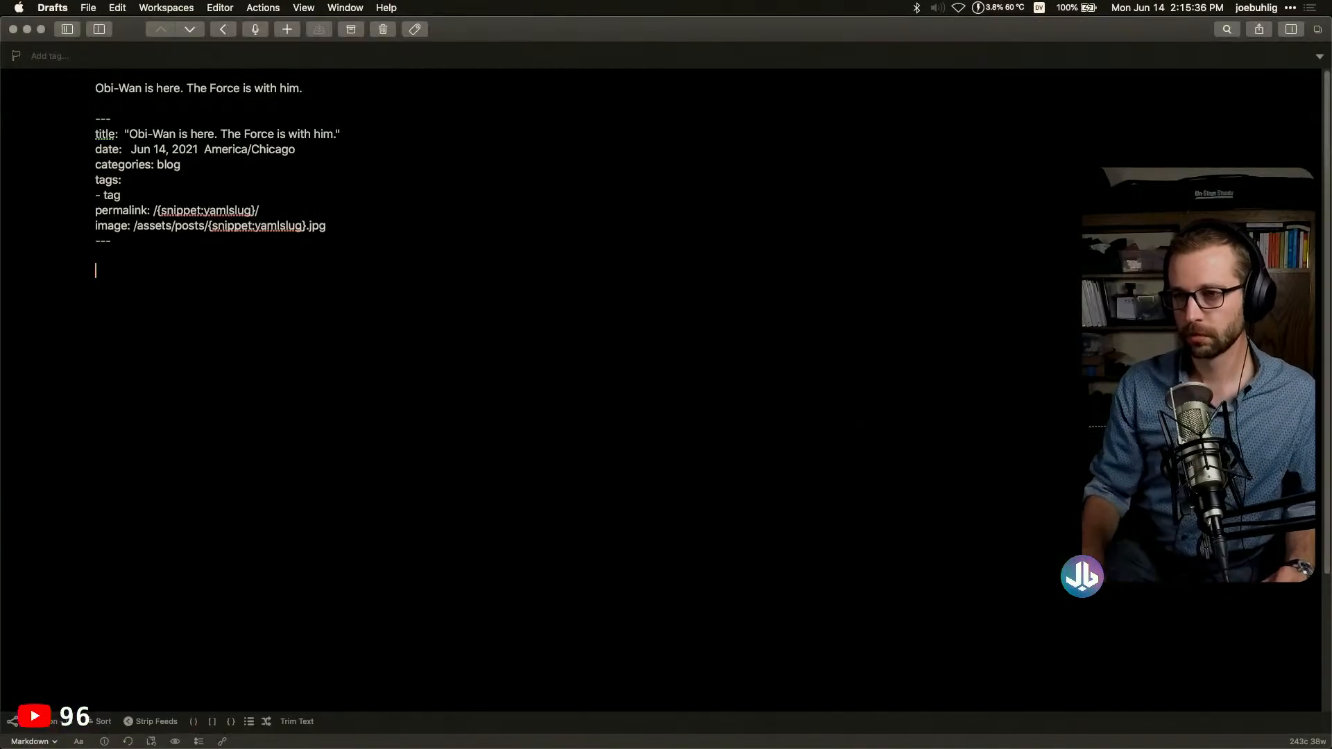
pyautogui.press('super+a')
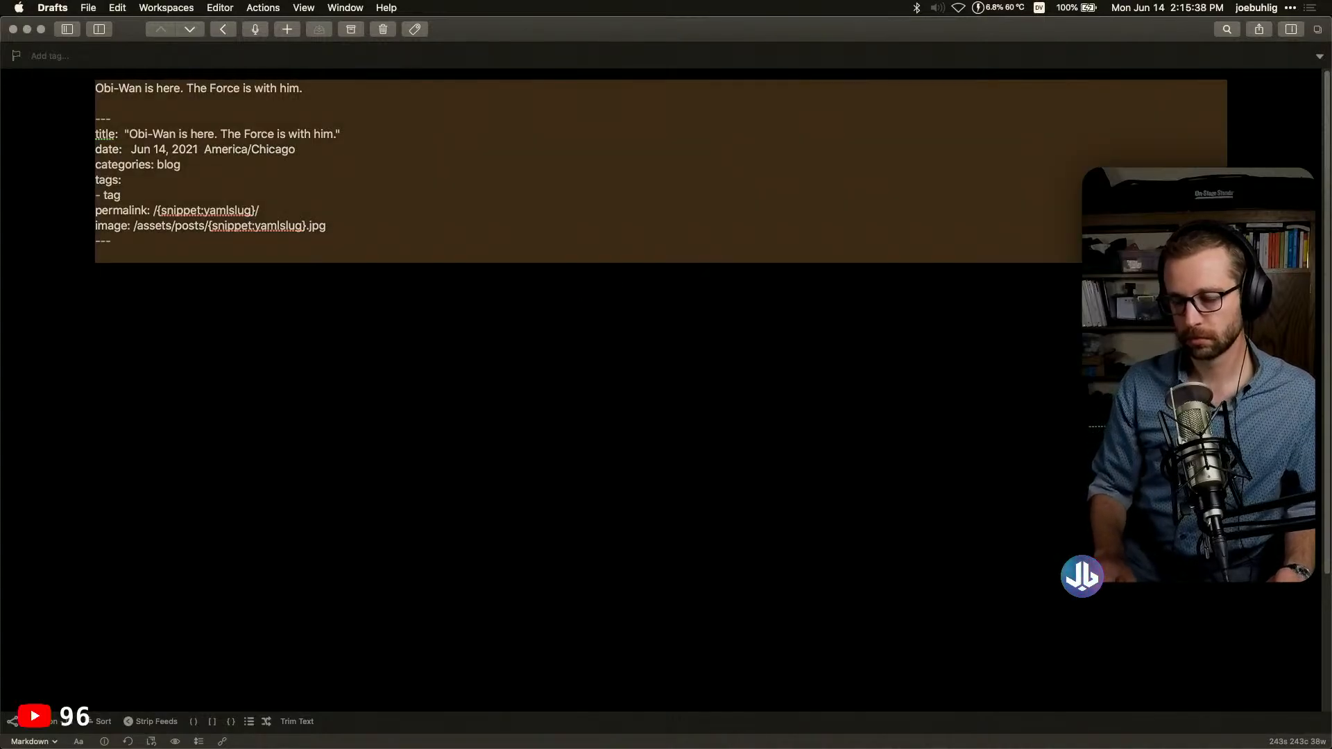
pyautogui.press('Left')
pyautogui.press('super+shift+Right')
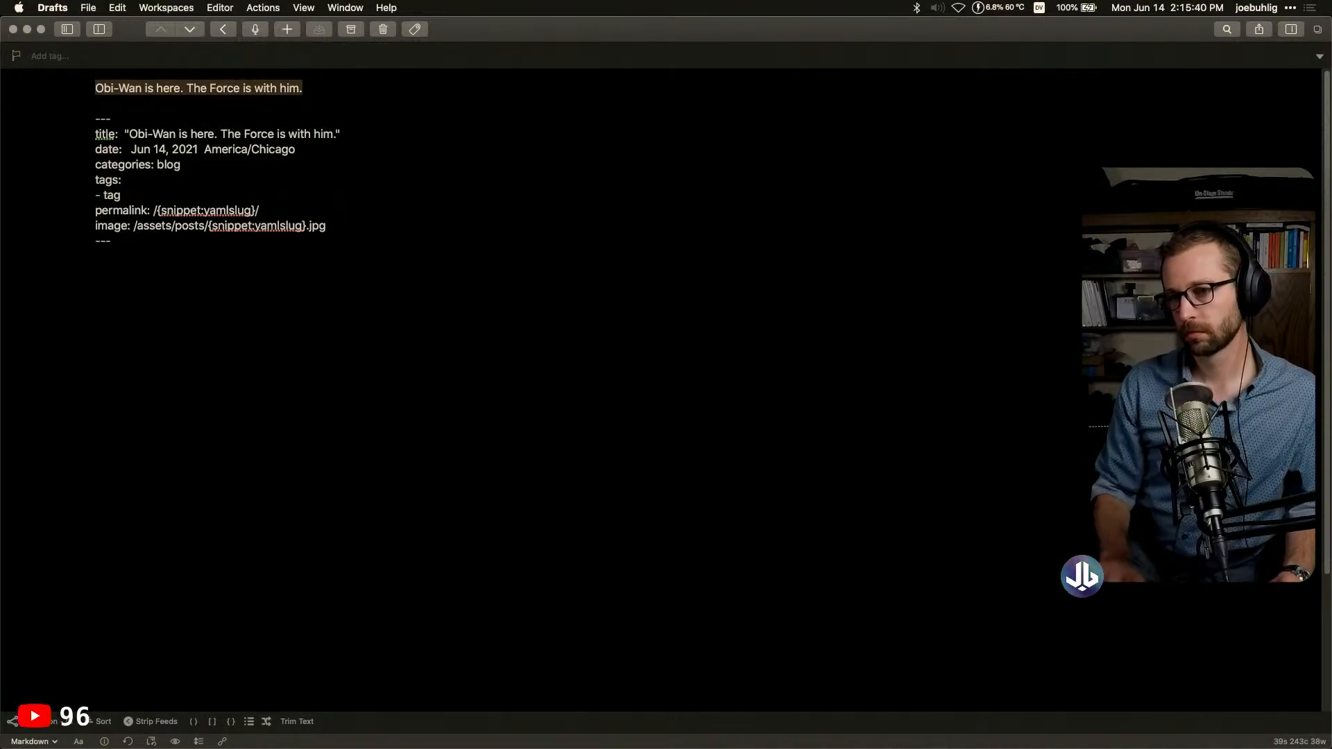
pyautogui.press('super+Down')
pyautogui.write('yaml.blog')
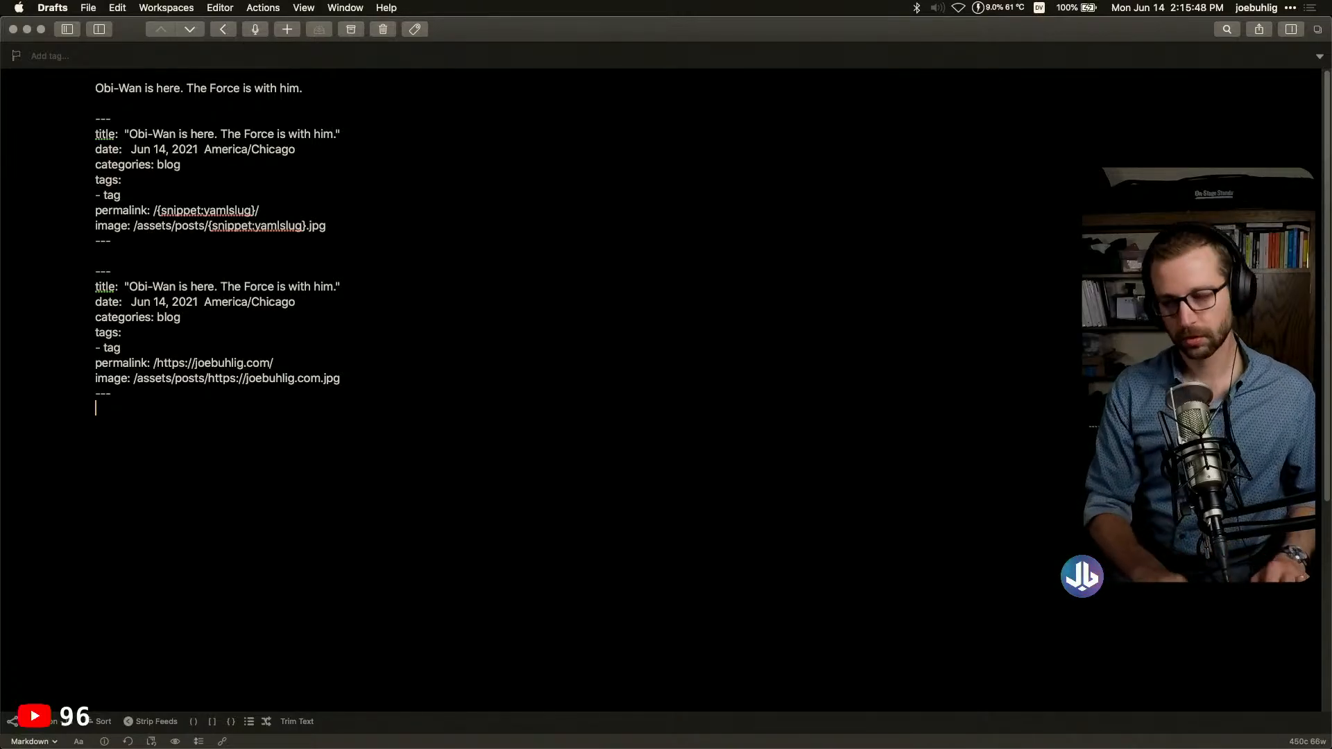
# Switch to Brave, return from the Nested Snippets forum thread to the DuckDuckGo results, and search for "alfred app nested workflow"
pyautogui.press('super+Tab')
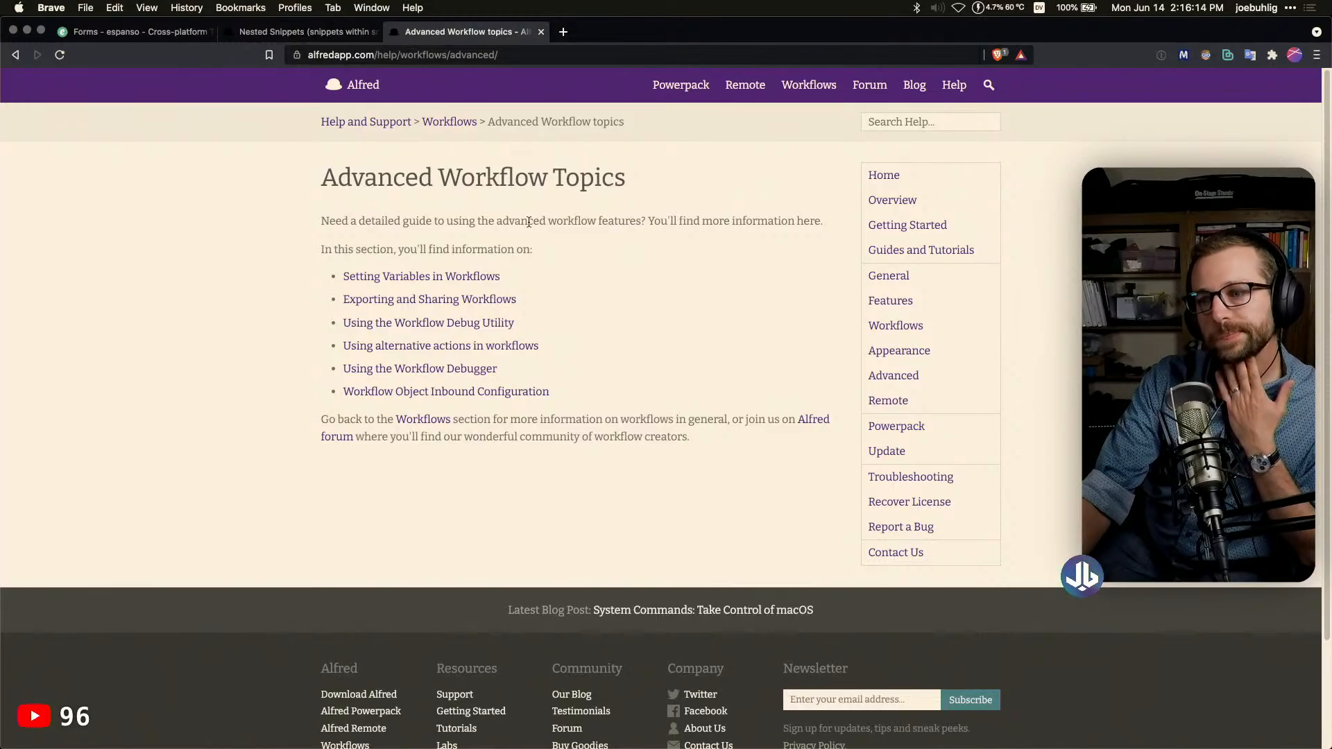
pyautogui.click(316, 31)
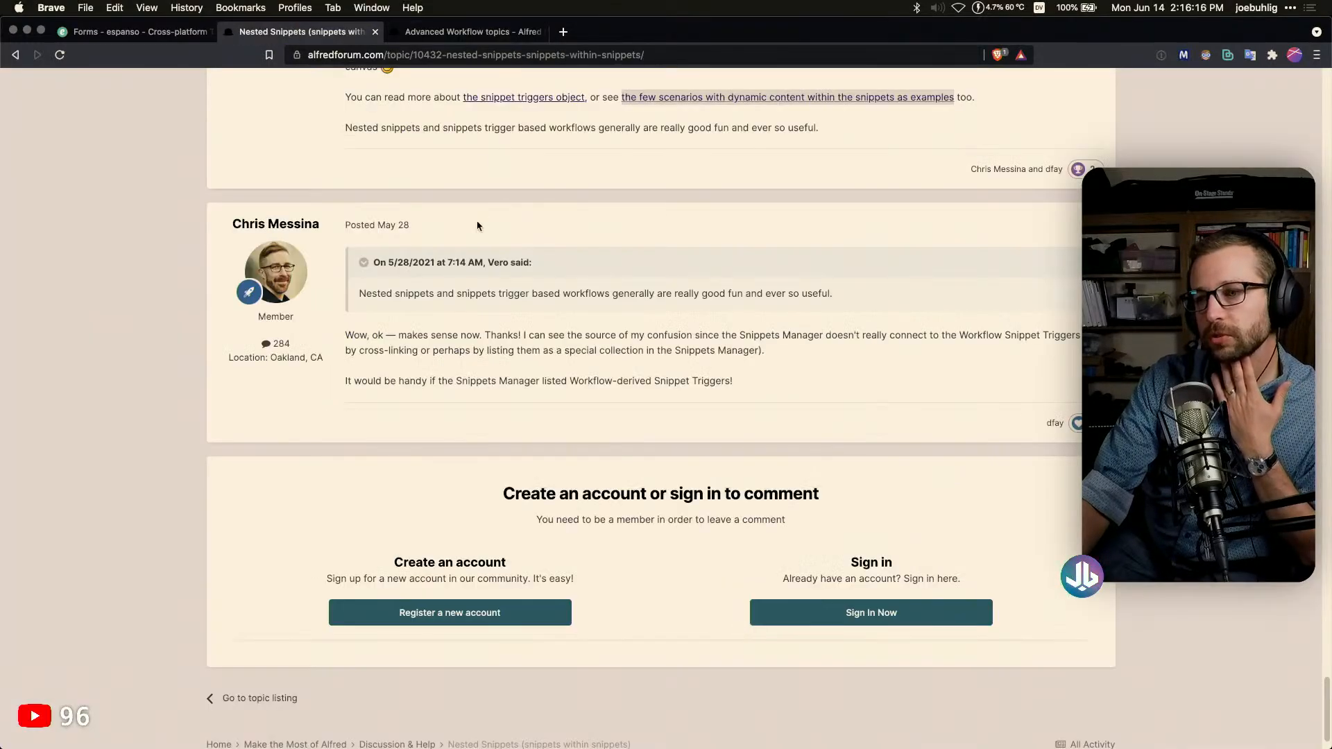
pyautogui.scroll(15, 341, 181)
pyautogui.scroll(10, 342, 181)
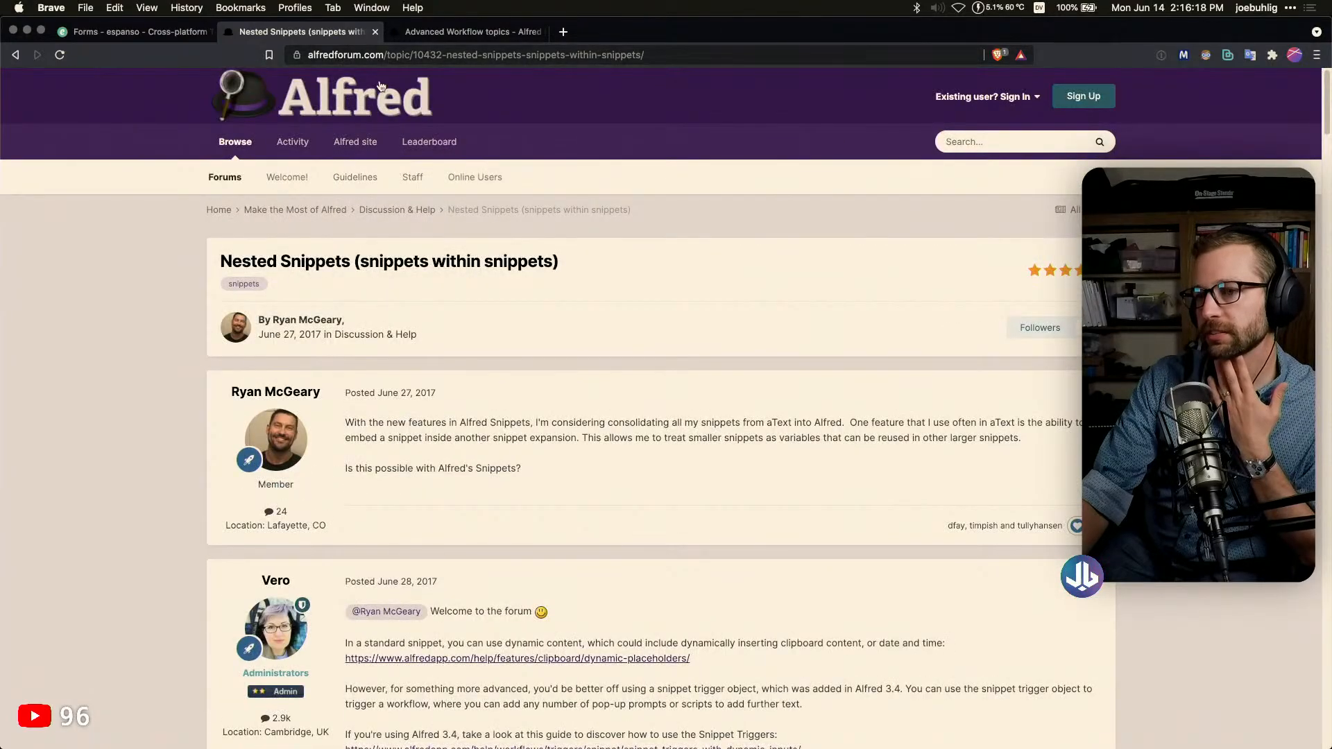
pyautogui.click(16, 55)
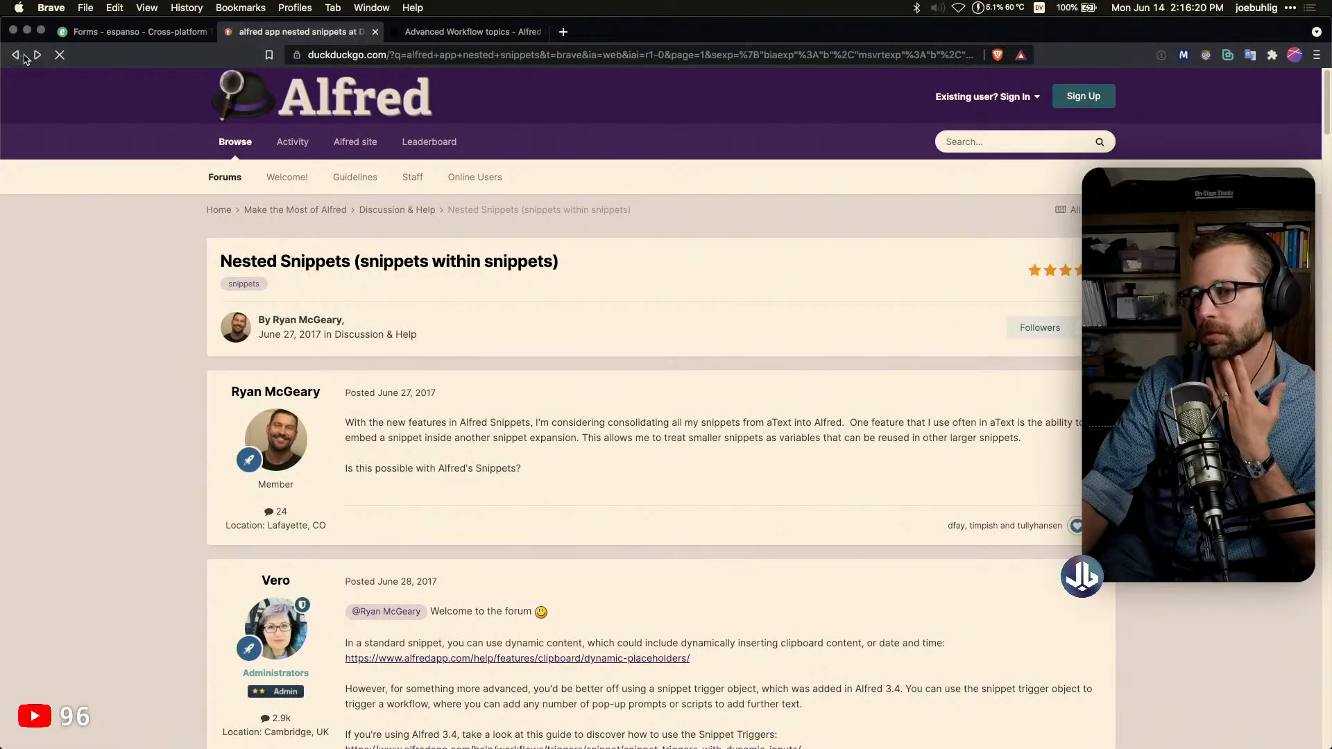
pyautogui.scroll(2, 125, 71)
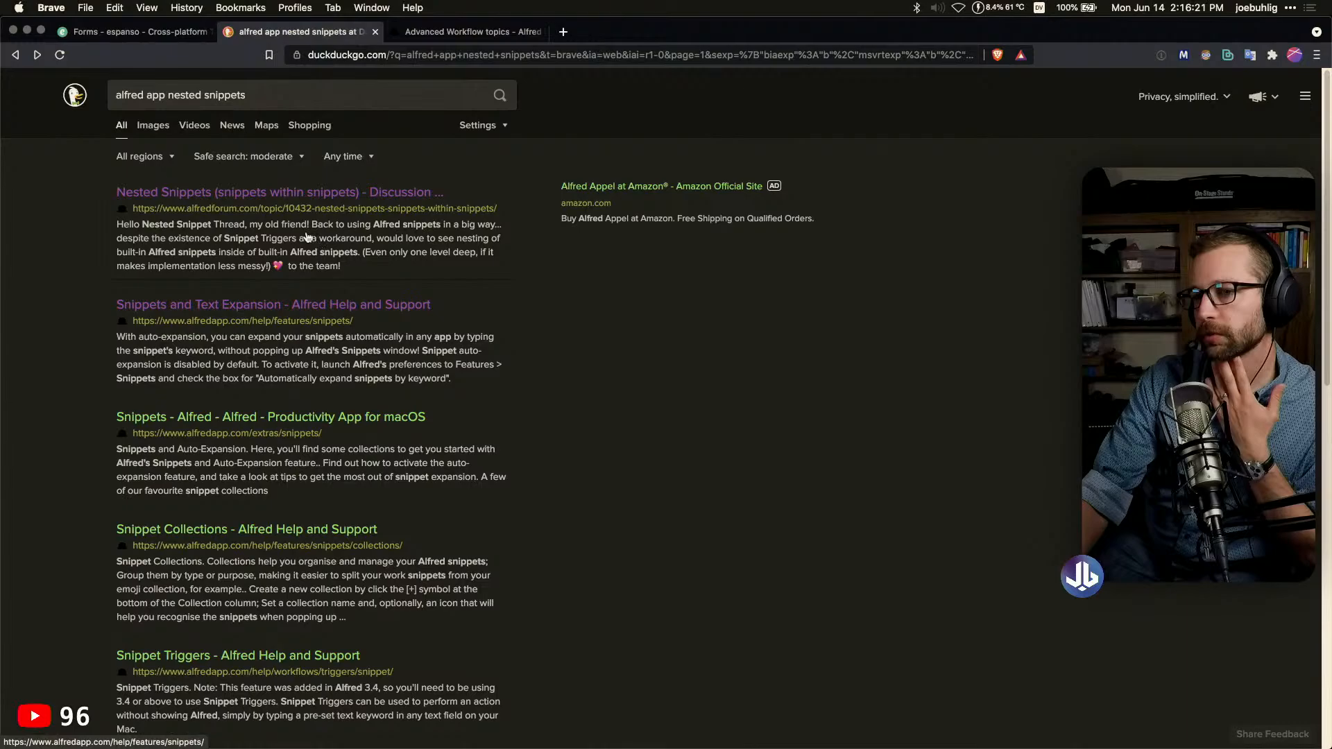
pyautogui.doubleClick(230, 100)
pyautogui.write('workflow')
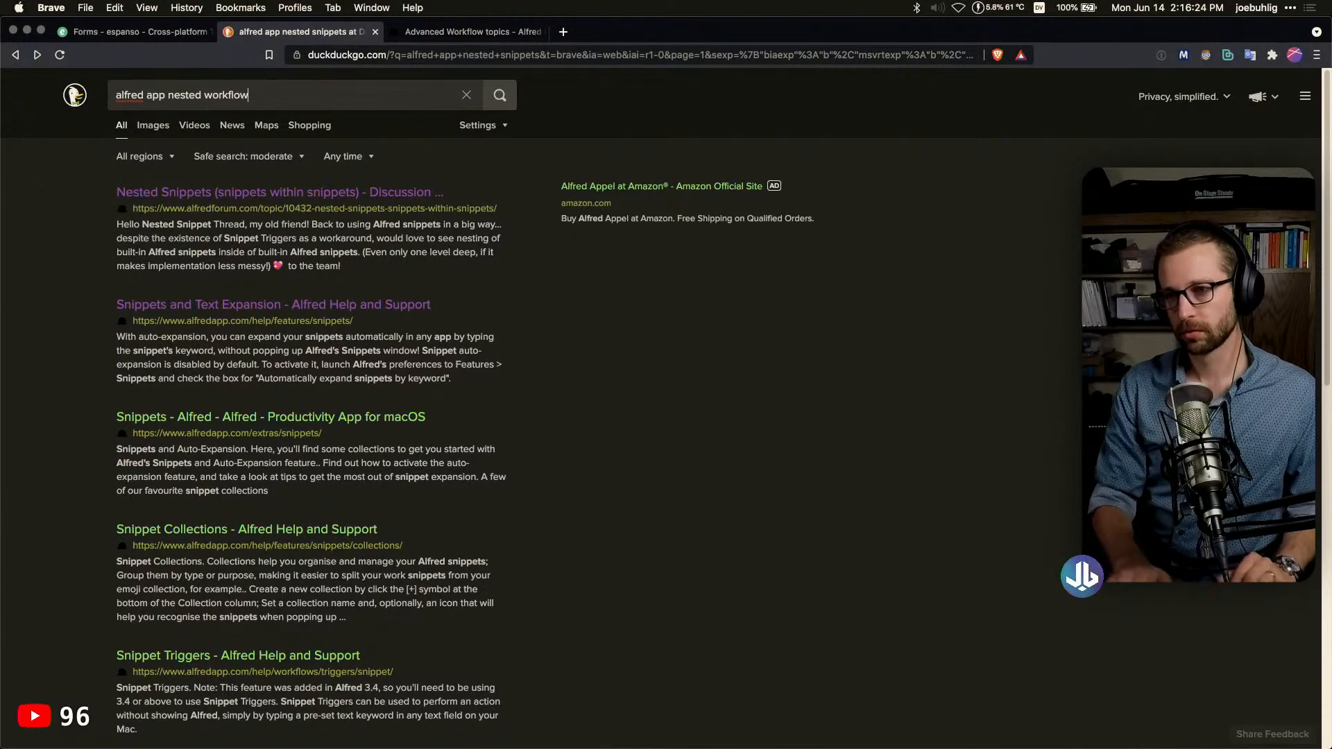
pyautogui.press('Return')
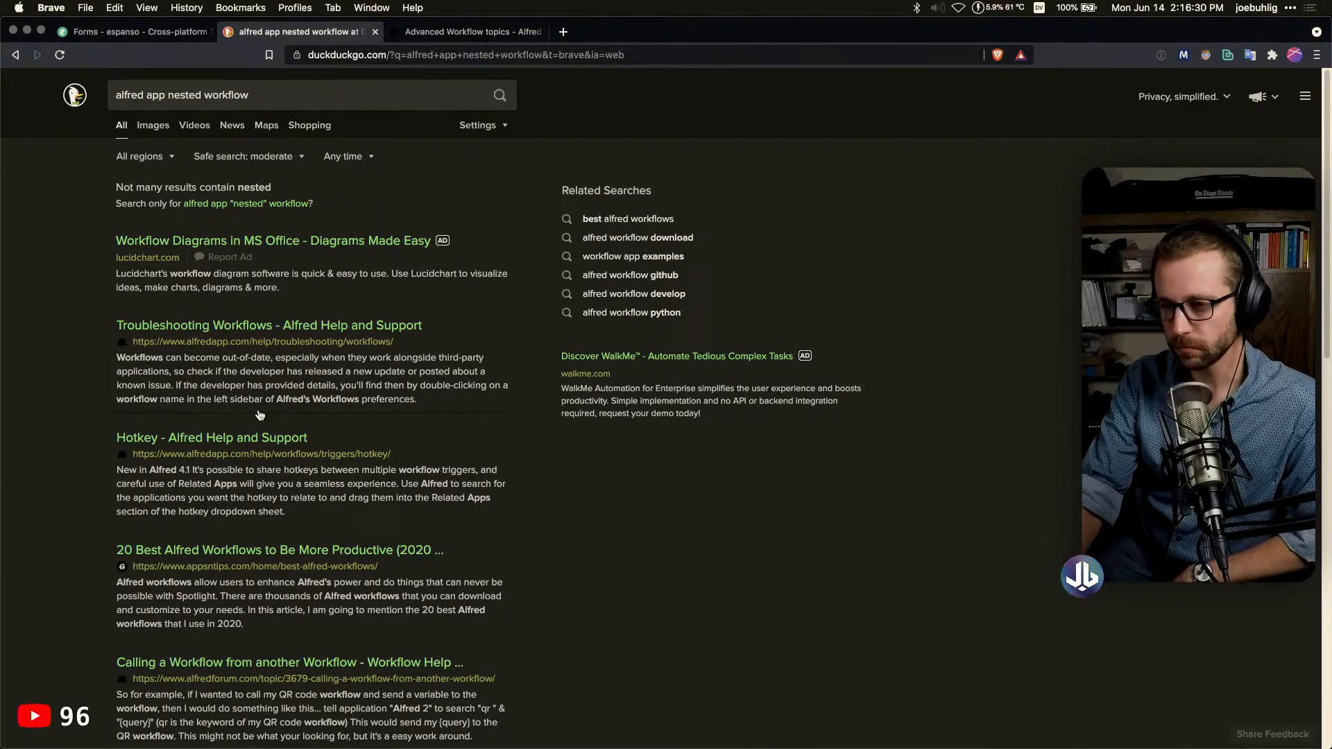
# Open the "Calling a Workflow from another Workflow" search result in a new tab and switch to it
pyautogui.scroll(-3, 516, 473)
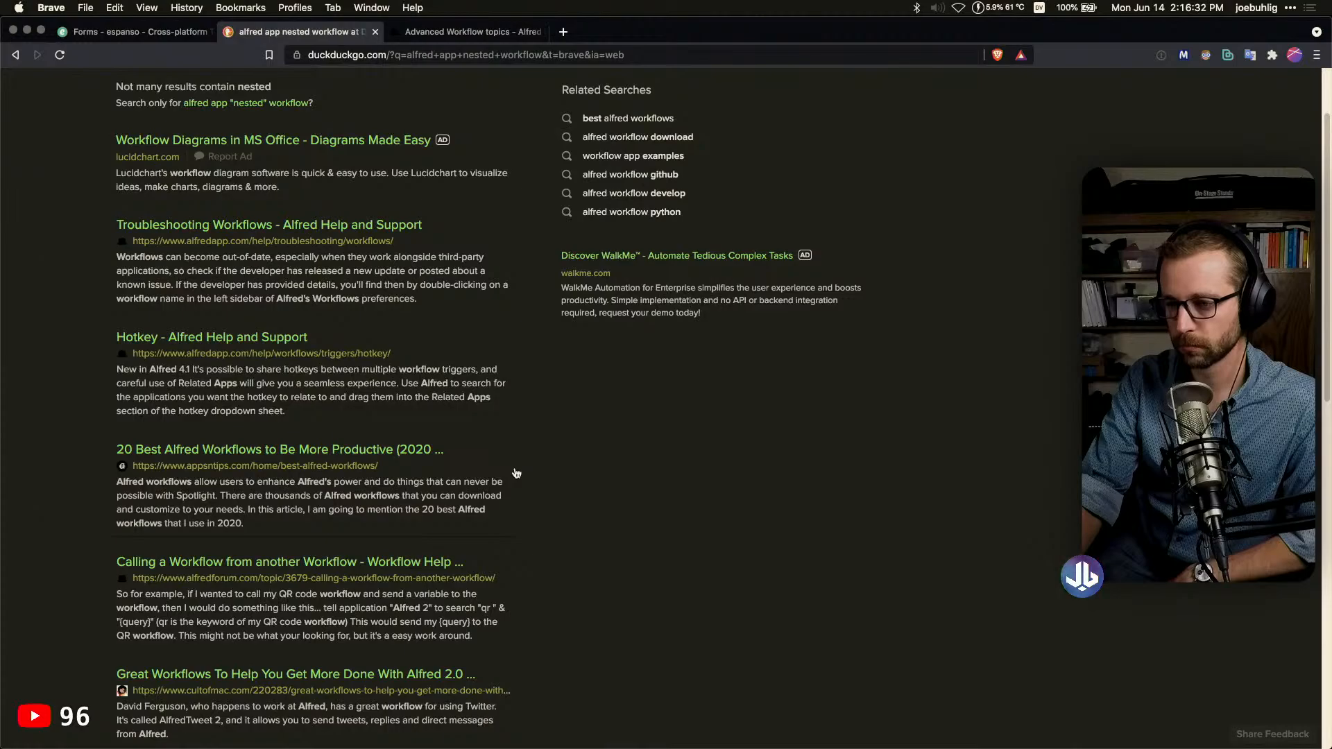
pyautogui.rightClick(382, 563)
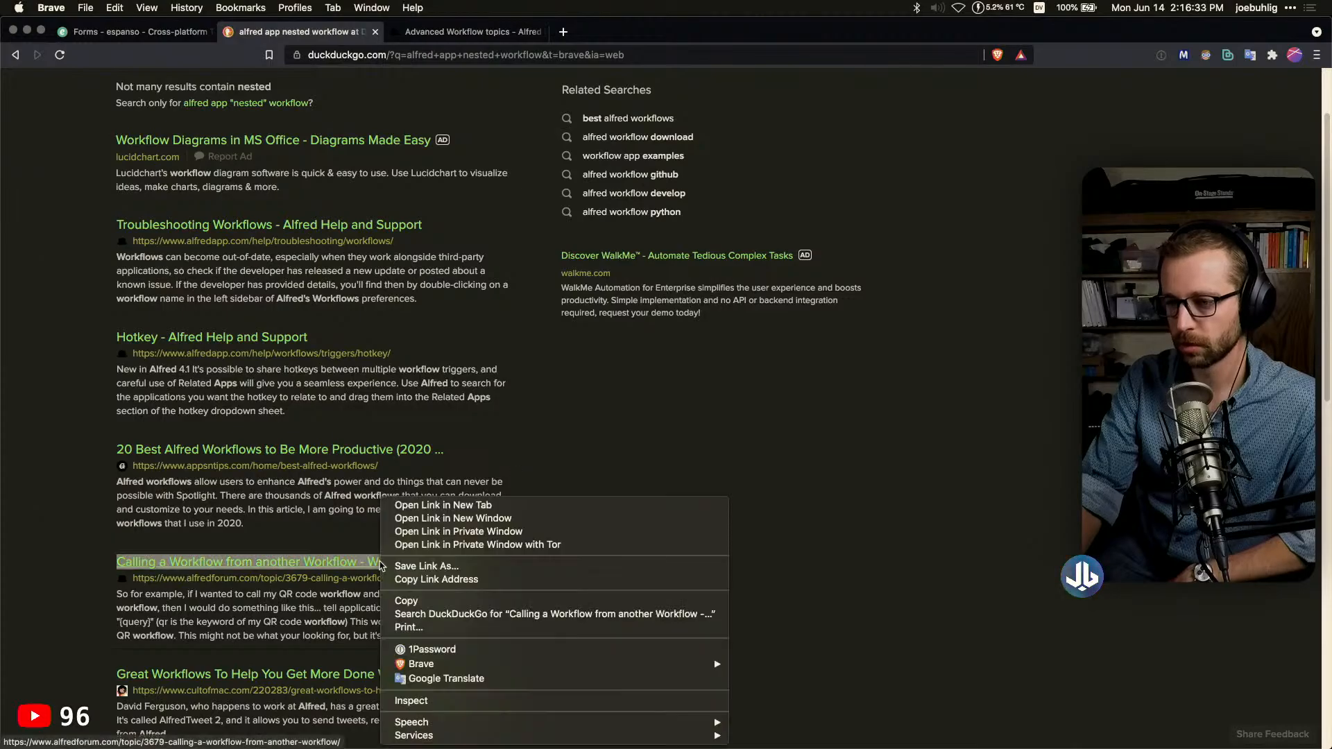
pyautogui.click(505, 513)
pyautogui.hotkey('ctrl', 'Tab')
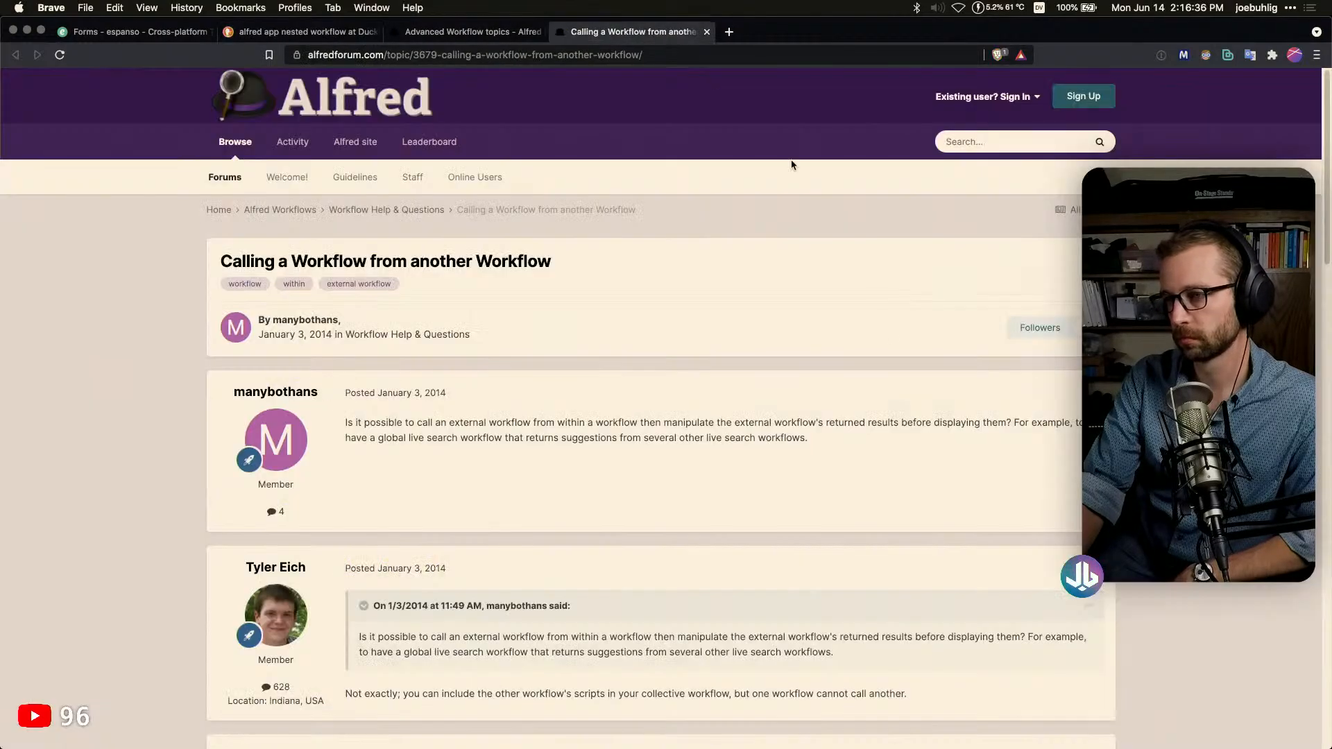
# Read the replies in the forum thread for ways to call one workflow from another
pyautogui.scroll(-10, 590, 529)
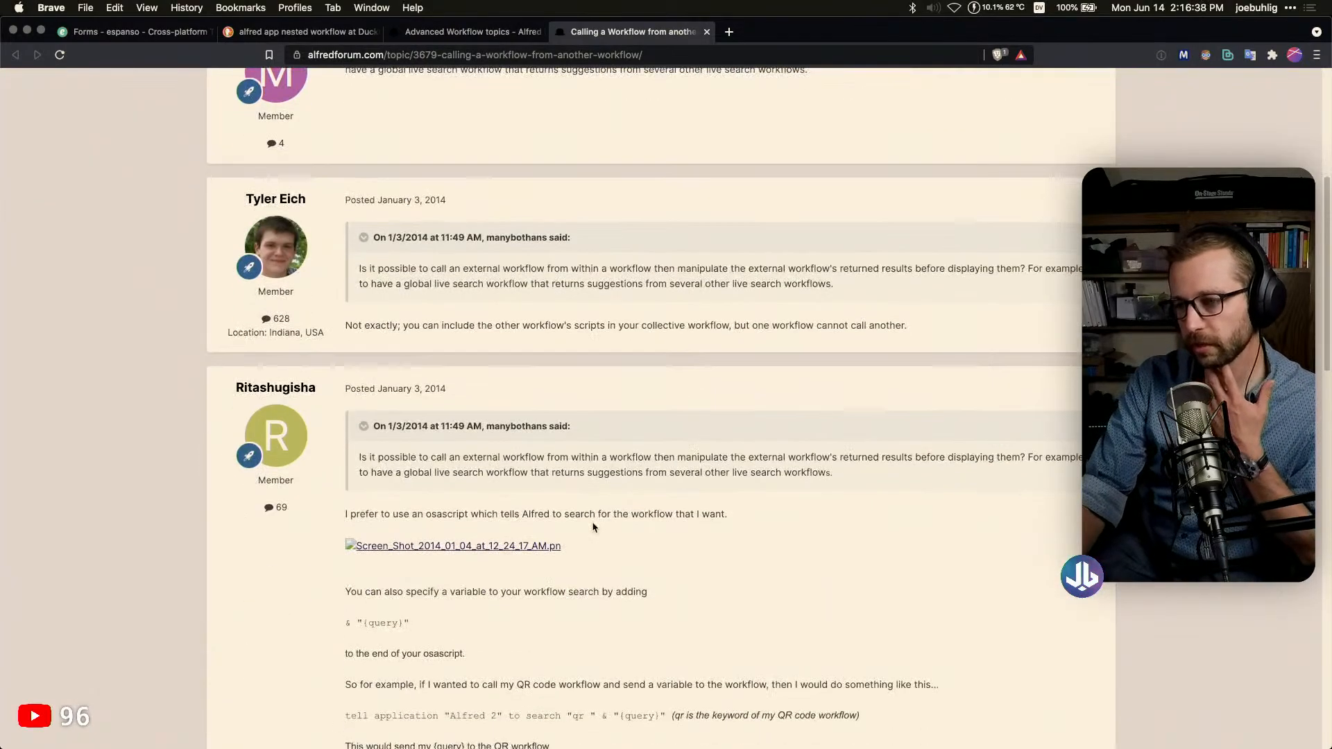
pyautogui.scroll(-6, 652, 540)
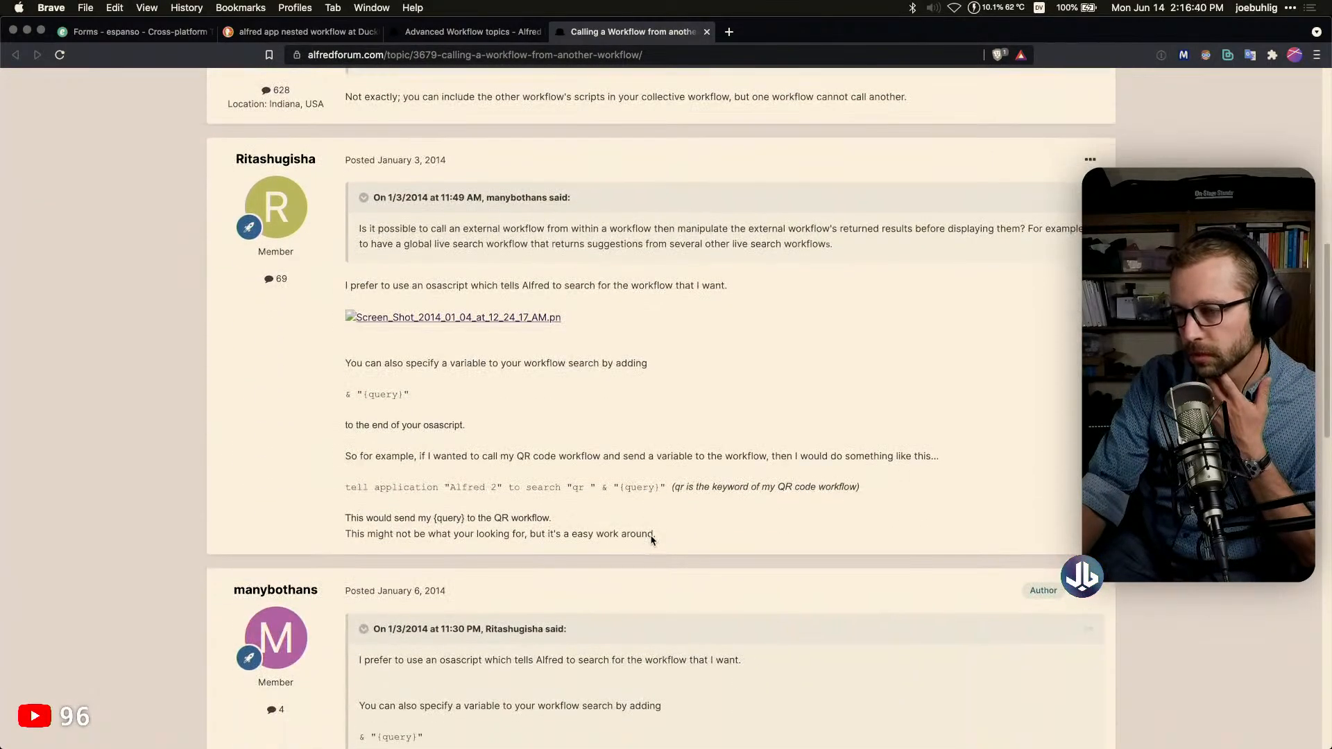
pyautogui.scroll(-8, 741, 534)
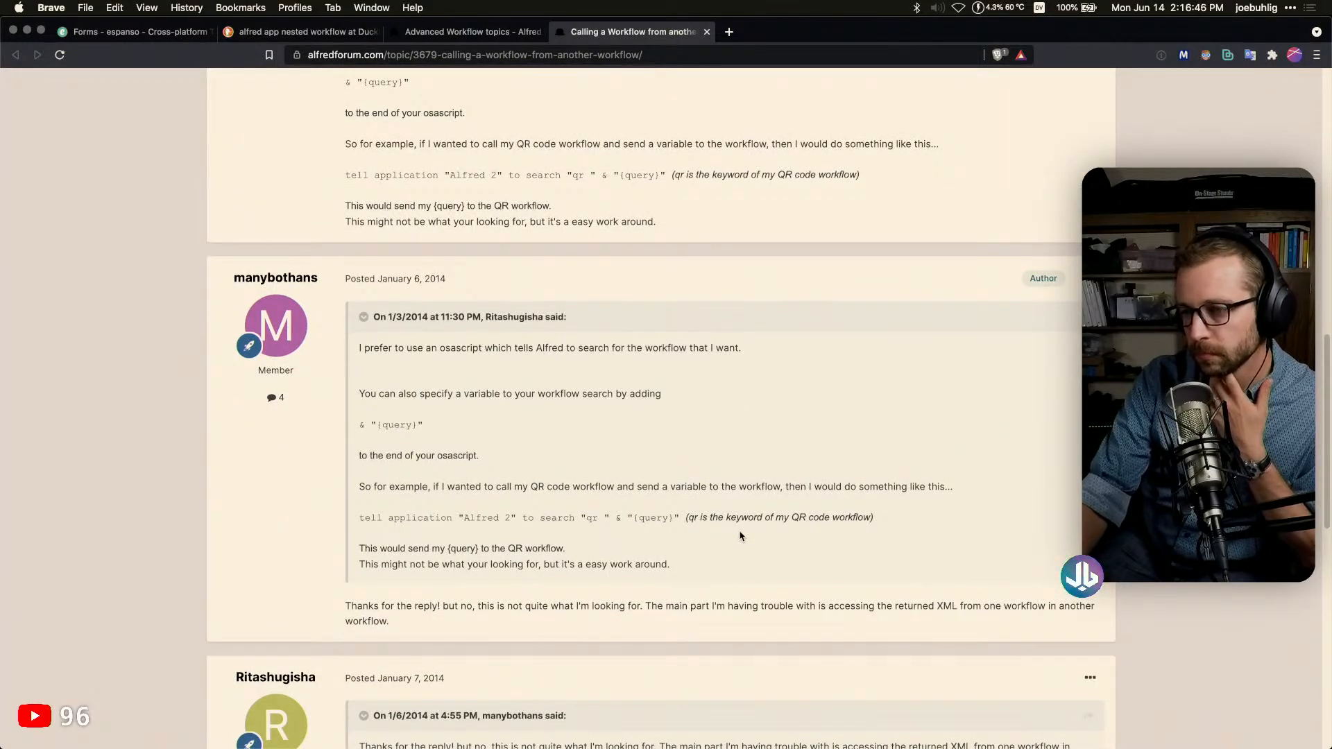
pyautogui.scroll(-5, 741, 535)
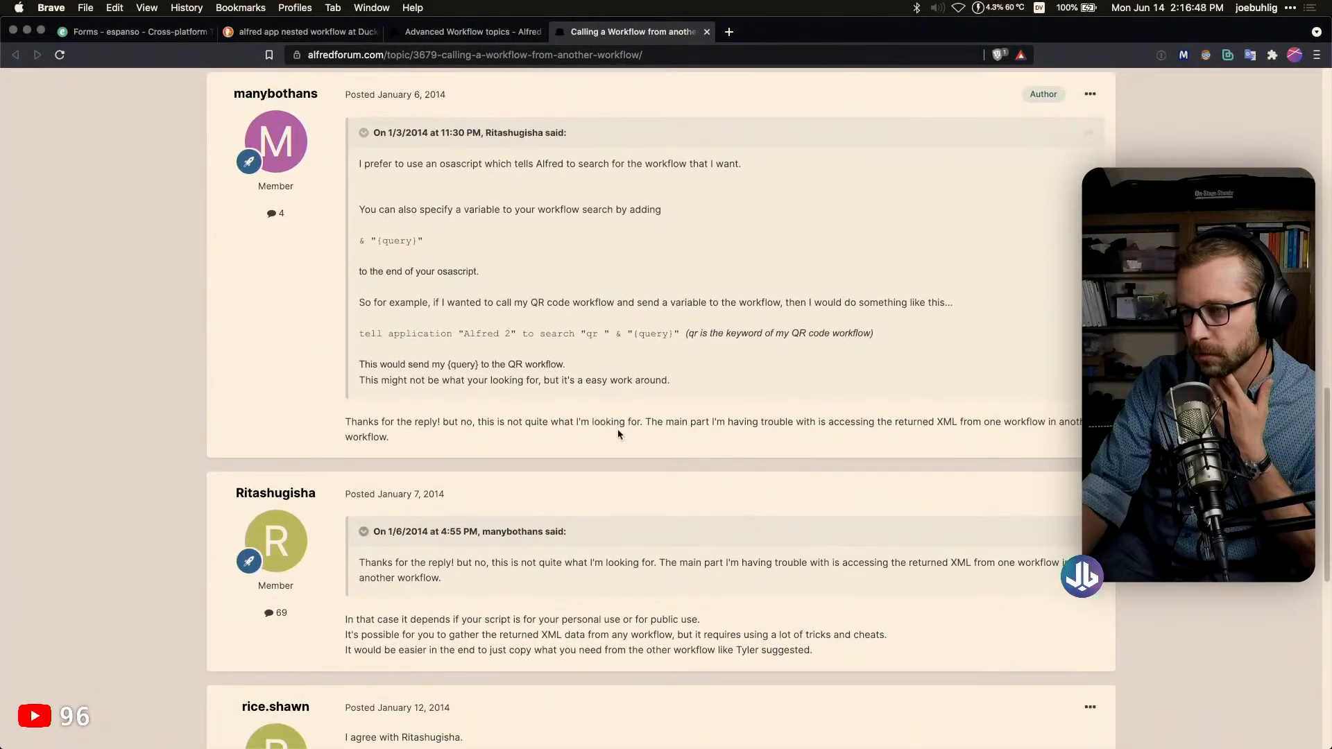
pyautogui.scroll(-1, 767, 416)
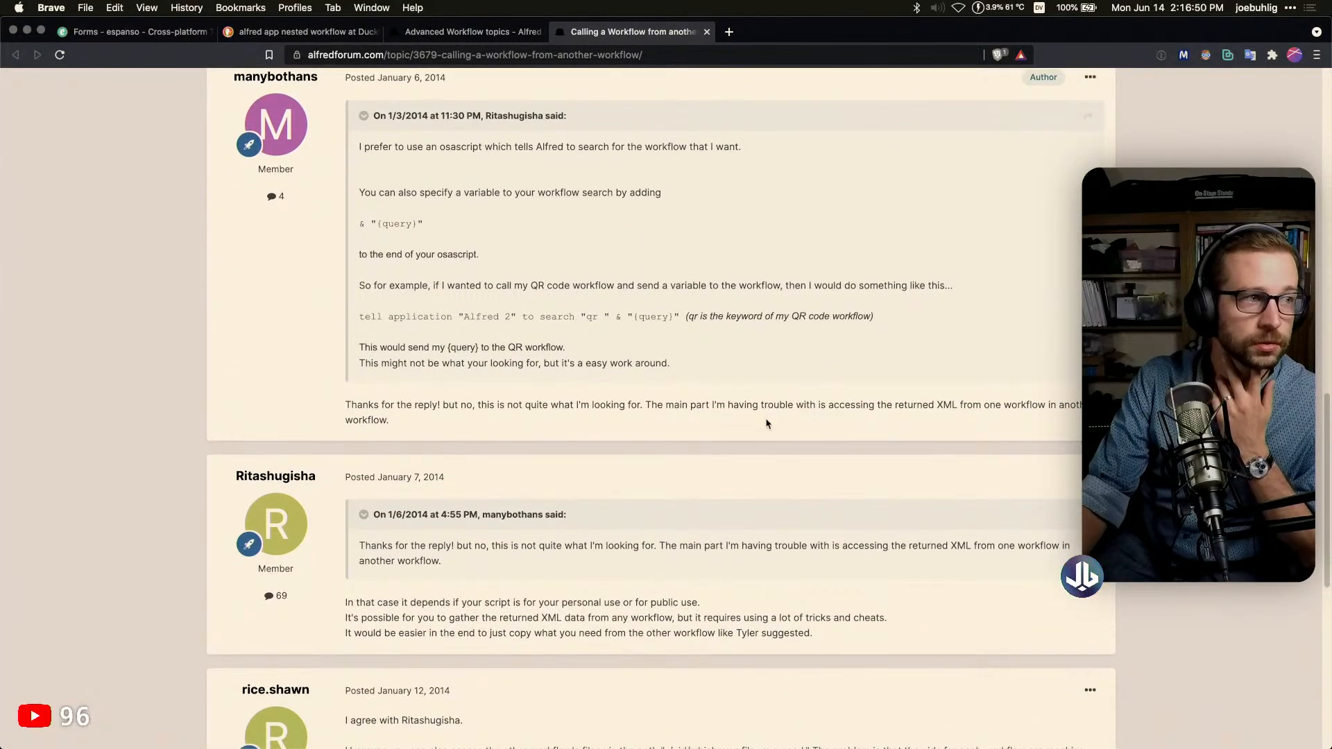
pyautogui.scroll(-5, 763, 425)
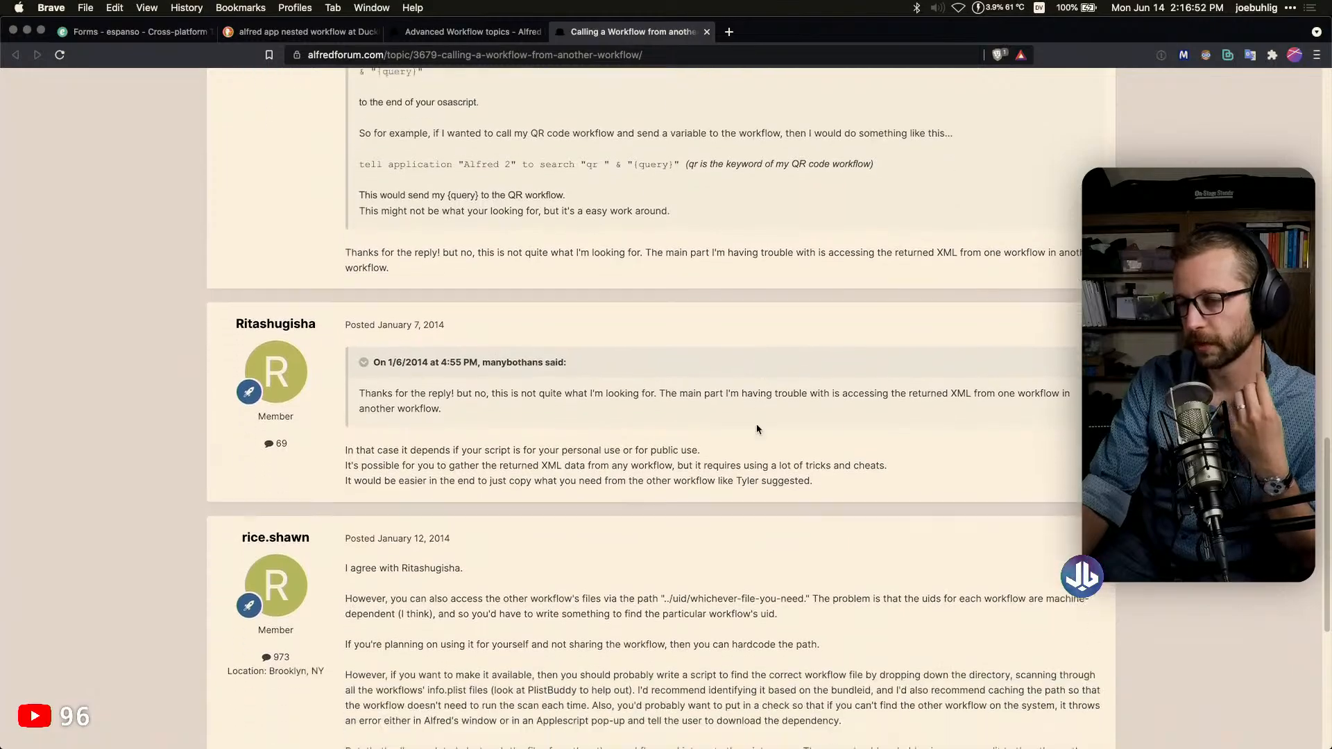
pyautogui.scroll(-7, 757, 430)
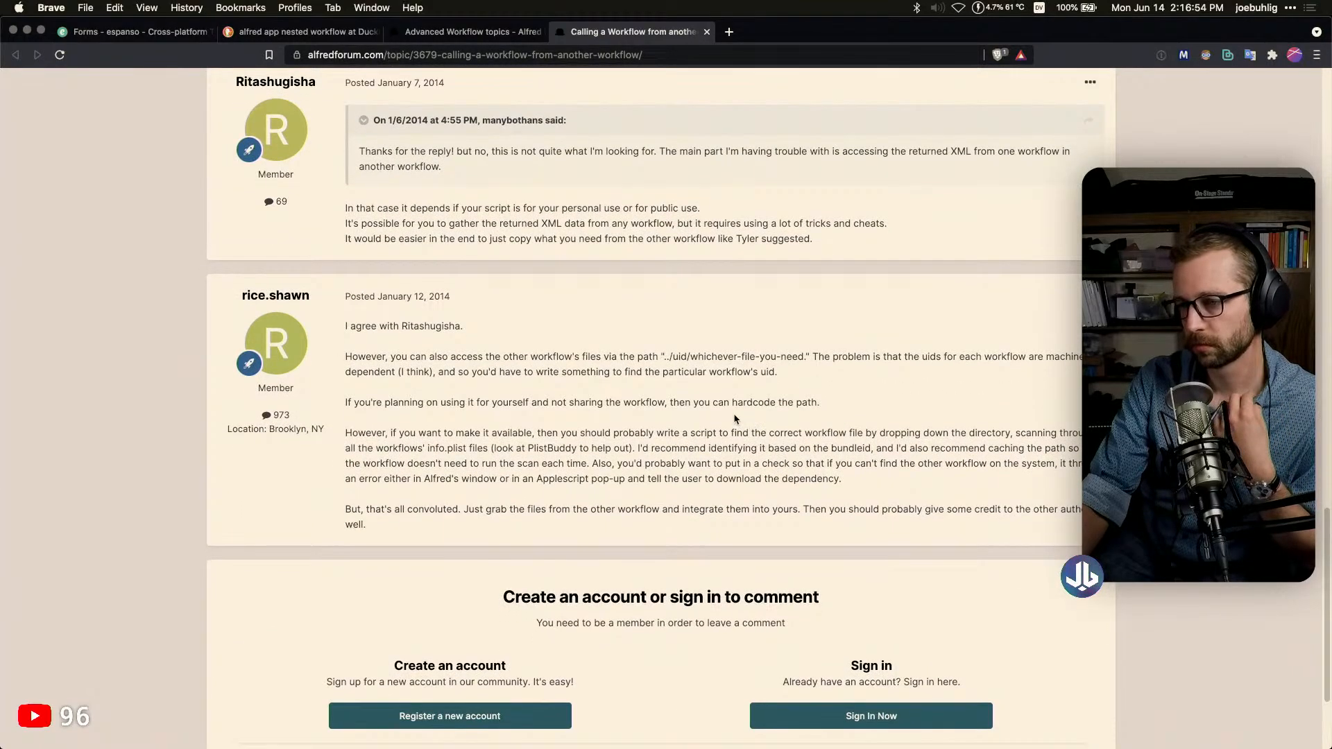
pyautogui.scroll(-5, 735, 419)
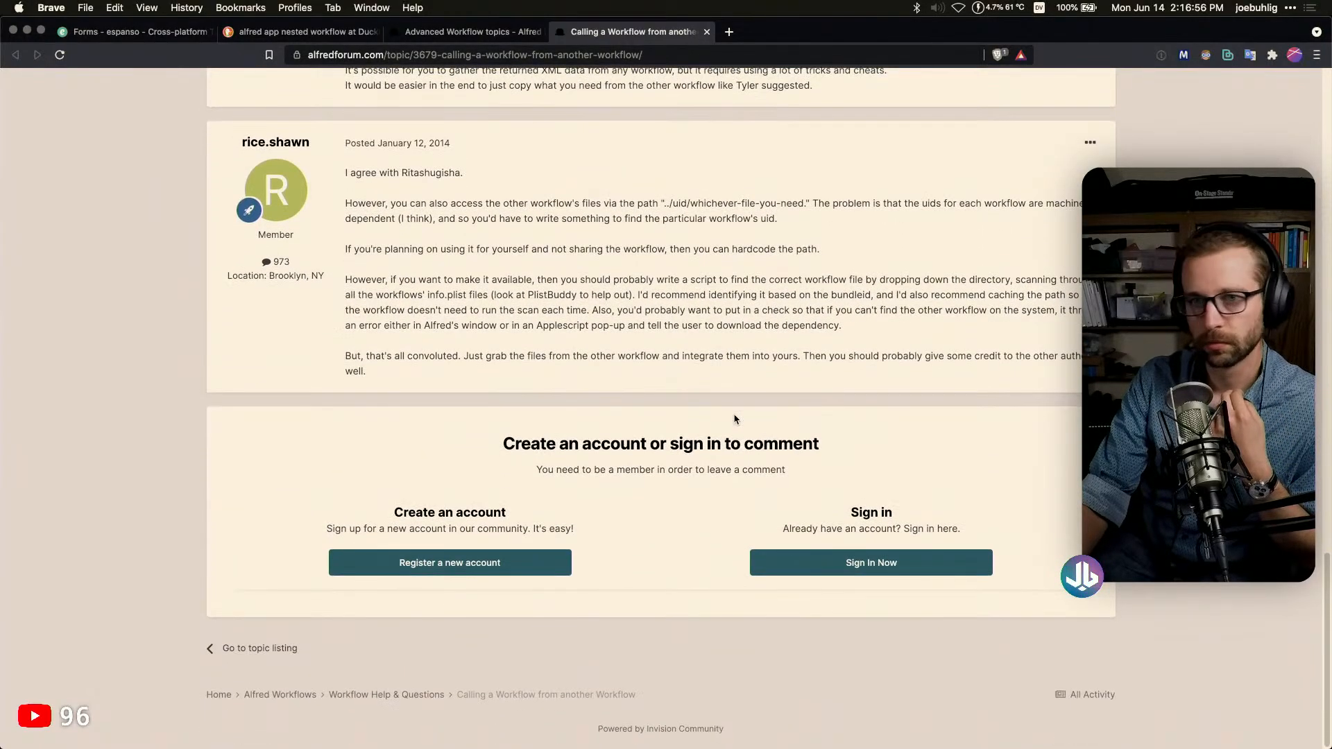
pyautogui.scroll(20, 699, 411)
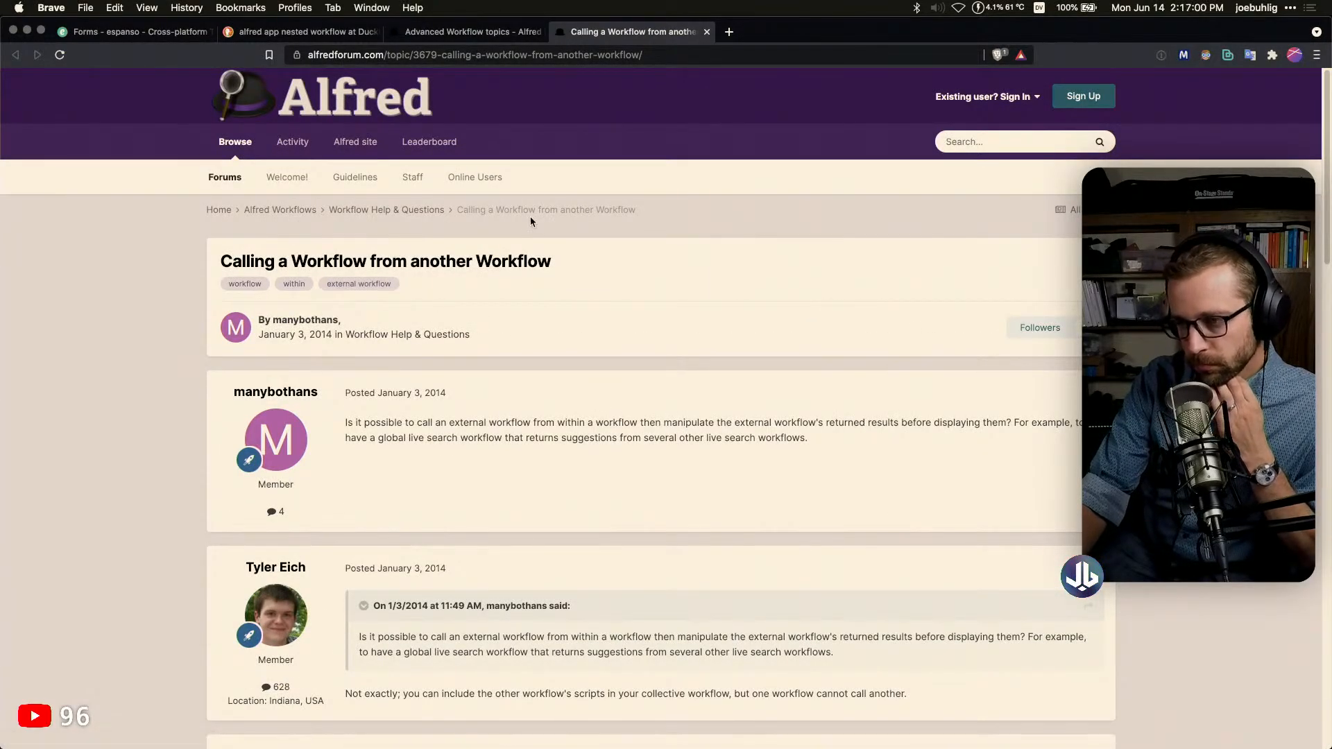
pyautogui.scroll(-1, 615, 268)
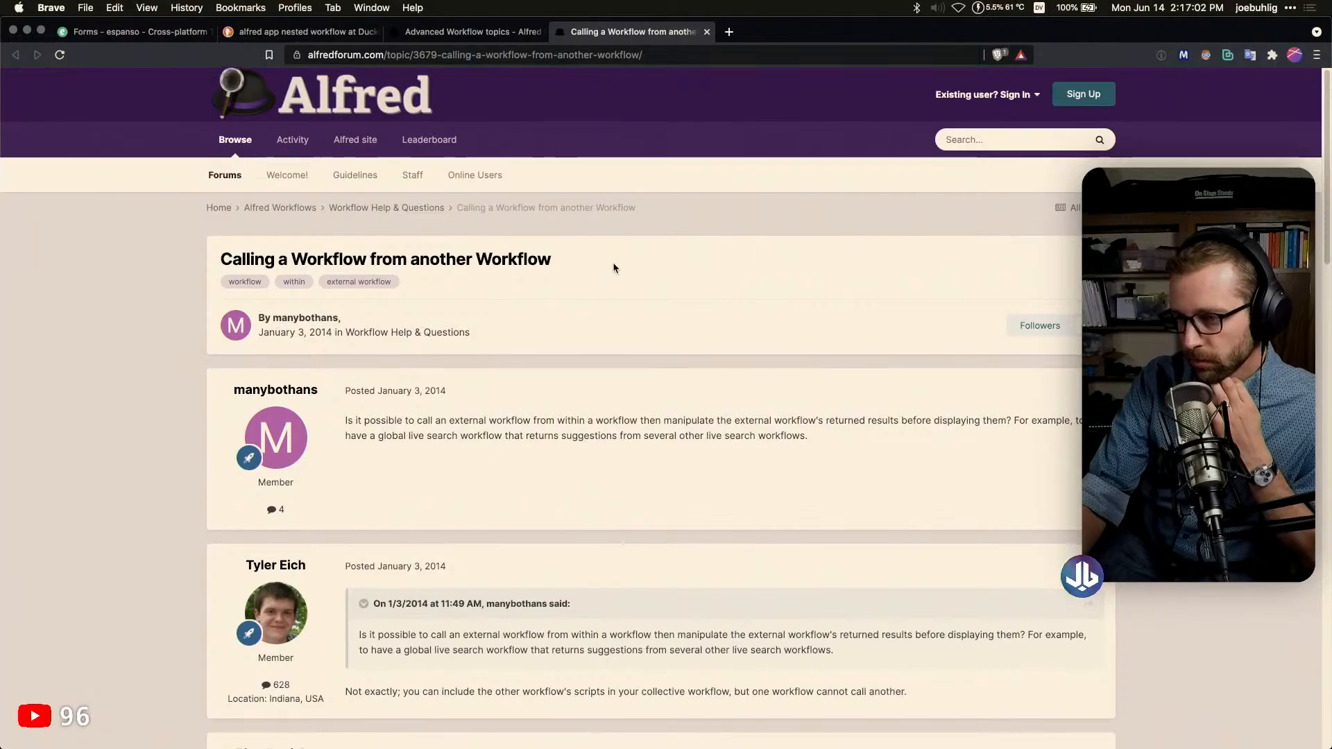
pyautogui.scroll(-1, 614, 268)
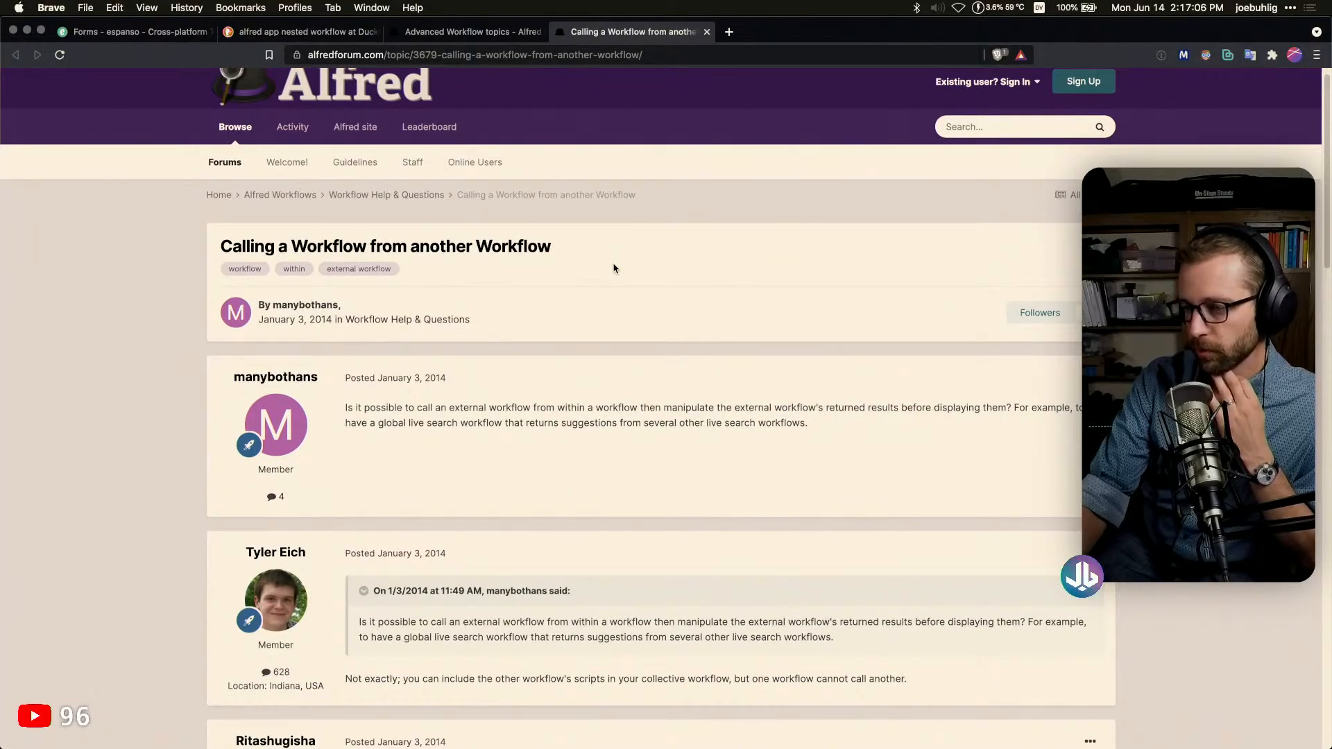
pyautogui.scroll(-10, 614, 269)
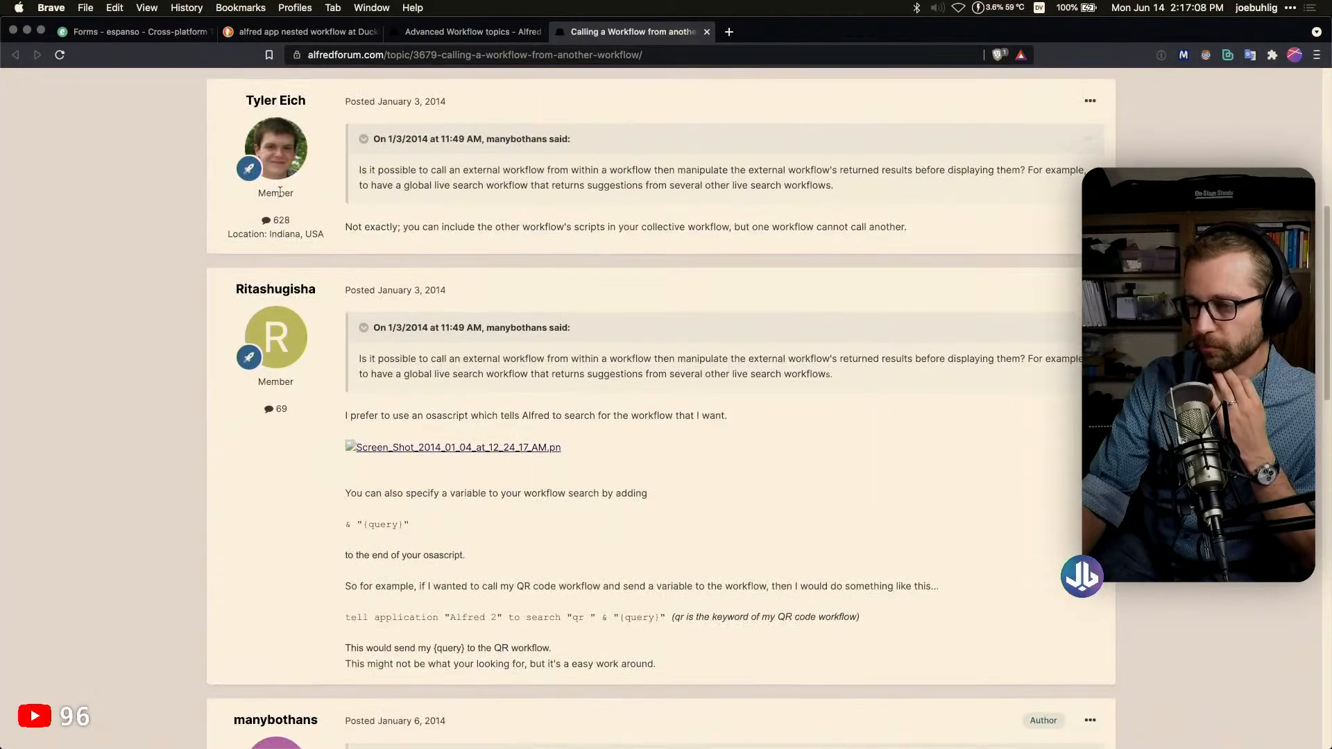
pyautogui.scroll(-15, 791, 409)
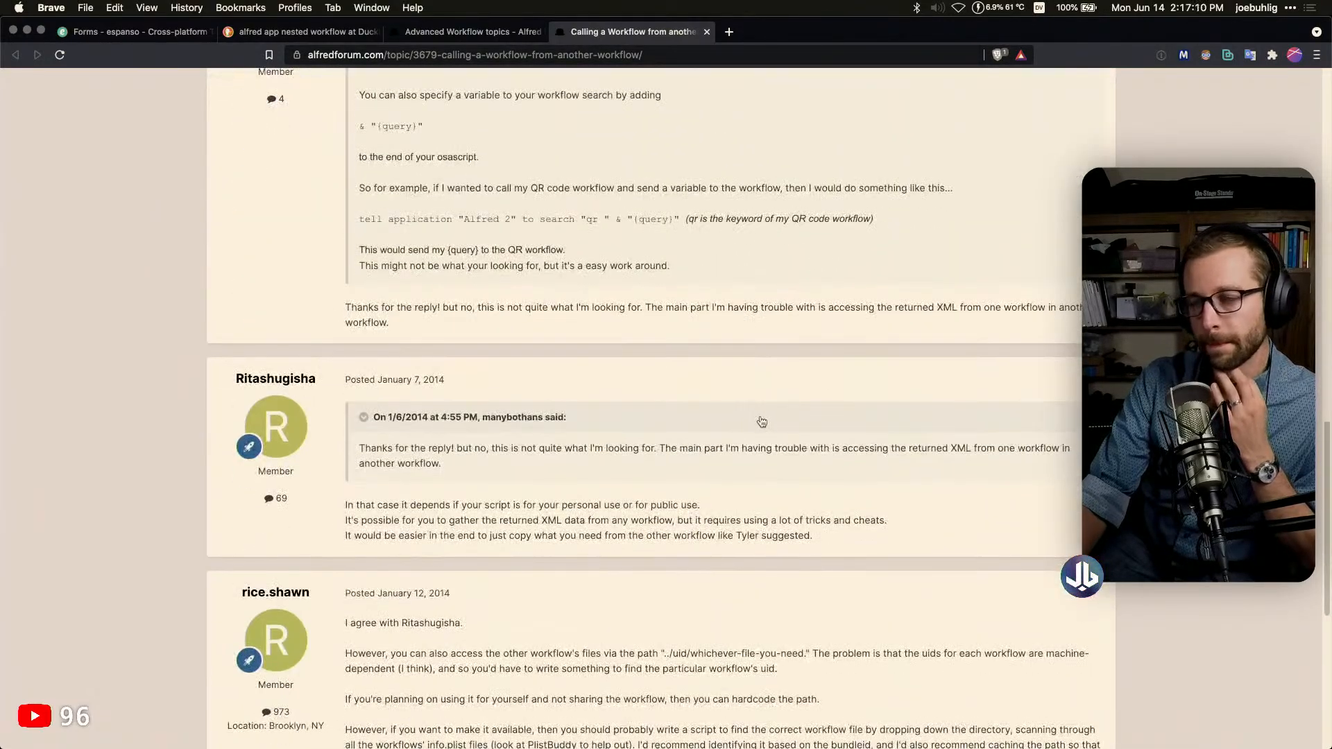
pyautogui.scroll(-5, 737, 408)
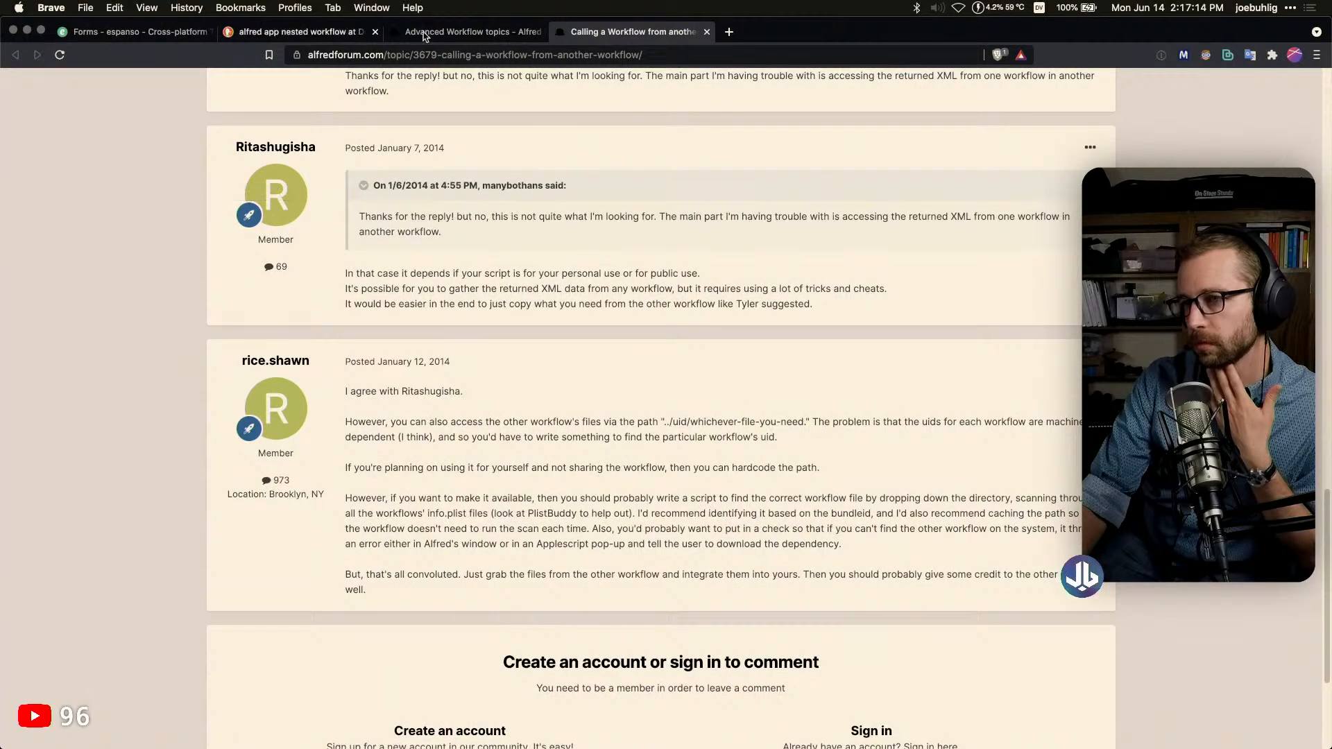
# Check the Advanced Workflow Topics page again, and look through the remaining nested workflow search results
pyautogui.click(479, 32)
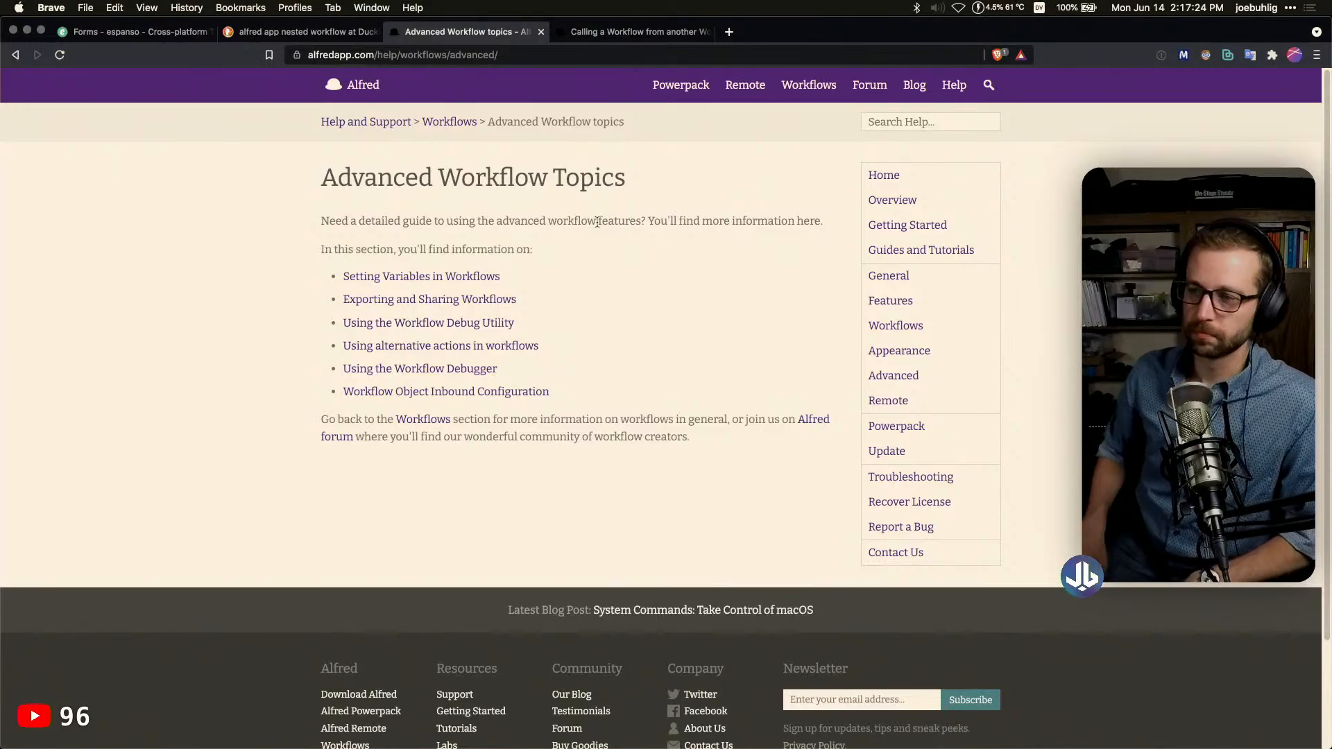
pyautogui.click(322, 34)
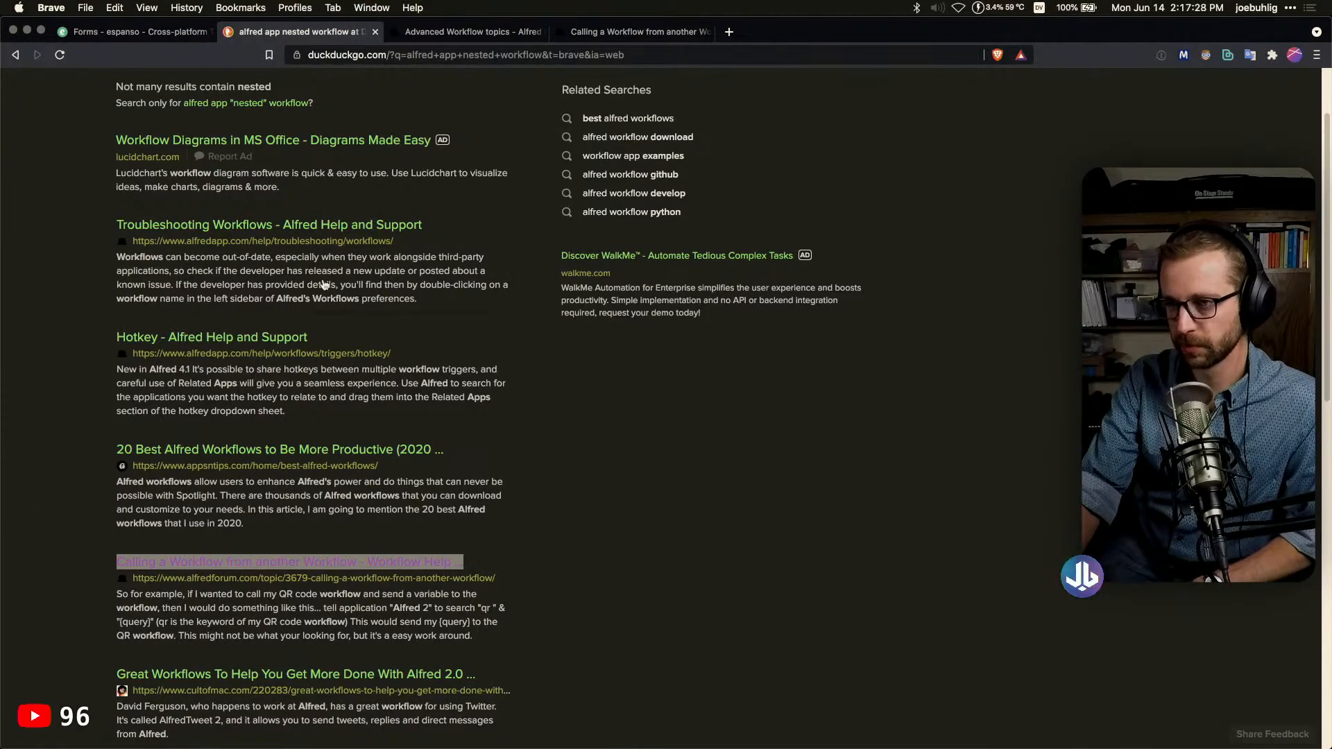
pyautogui.scroll(1, 322, 285)
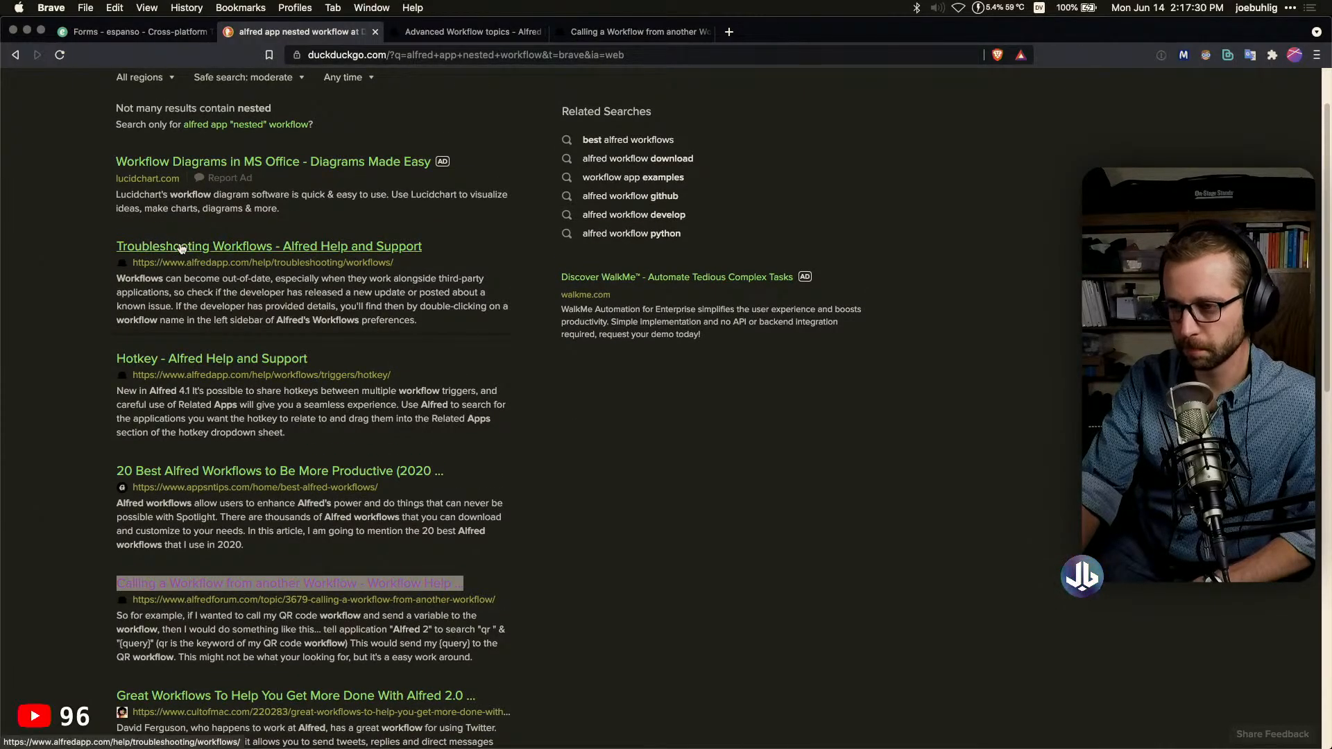
pyautogui.scroll(-10, 465, 364)
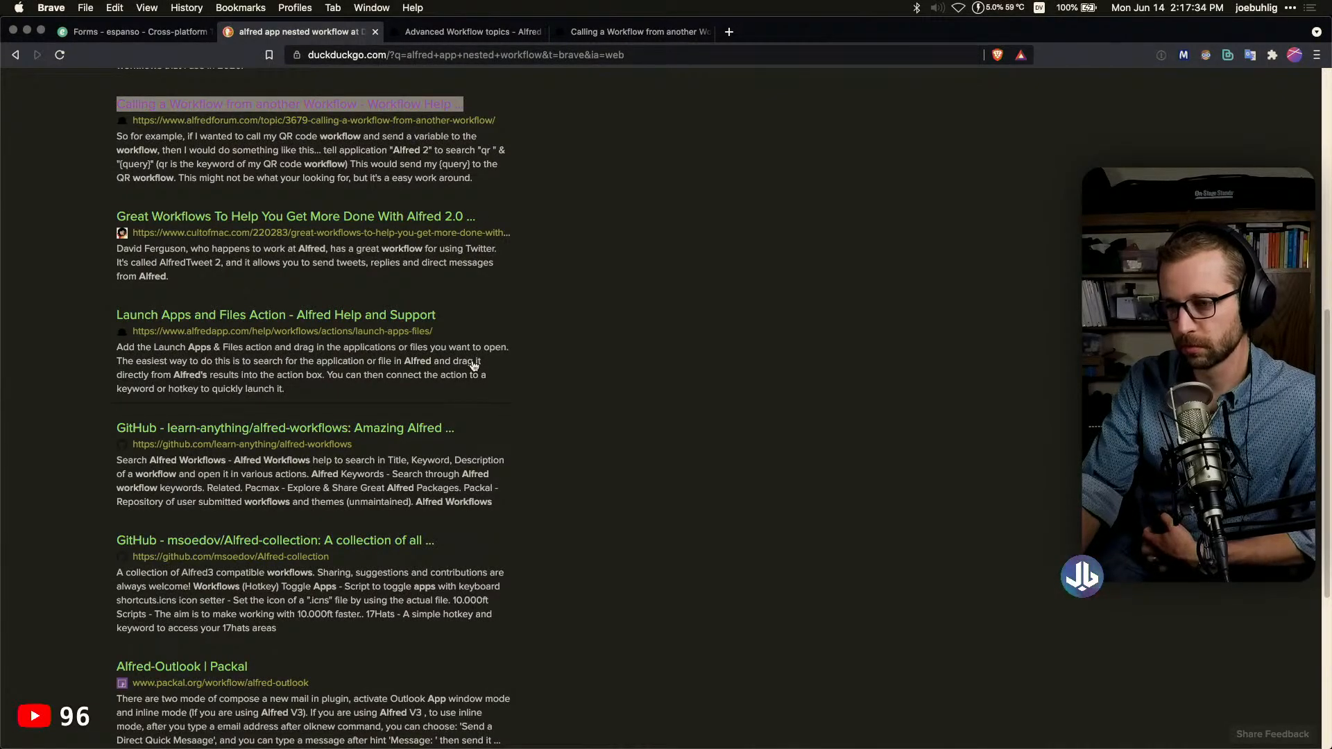
pyautogui.scroll(12, 473, 364)
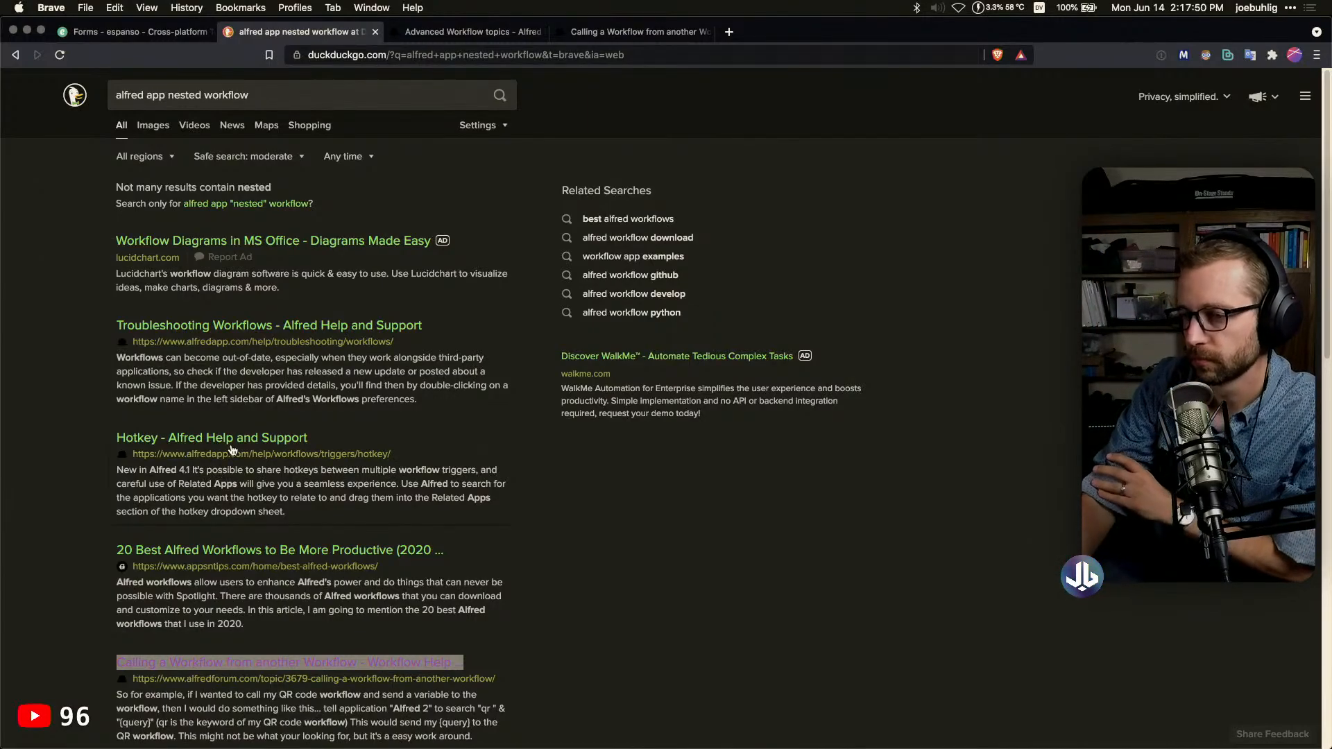
# Open the "Hotkey - Alfred Help and Support" search result and glance over its Hotkey Triggers page
pyautogui.click(299, 438)
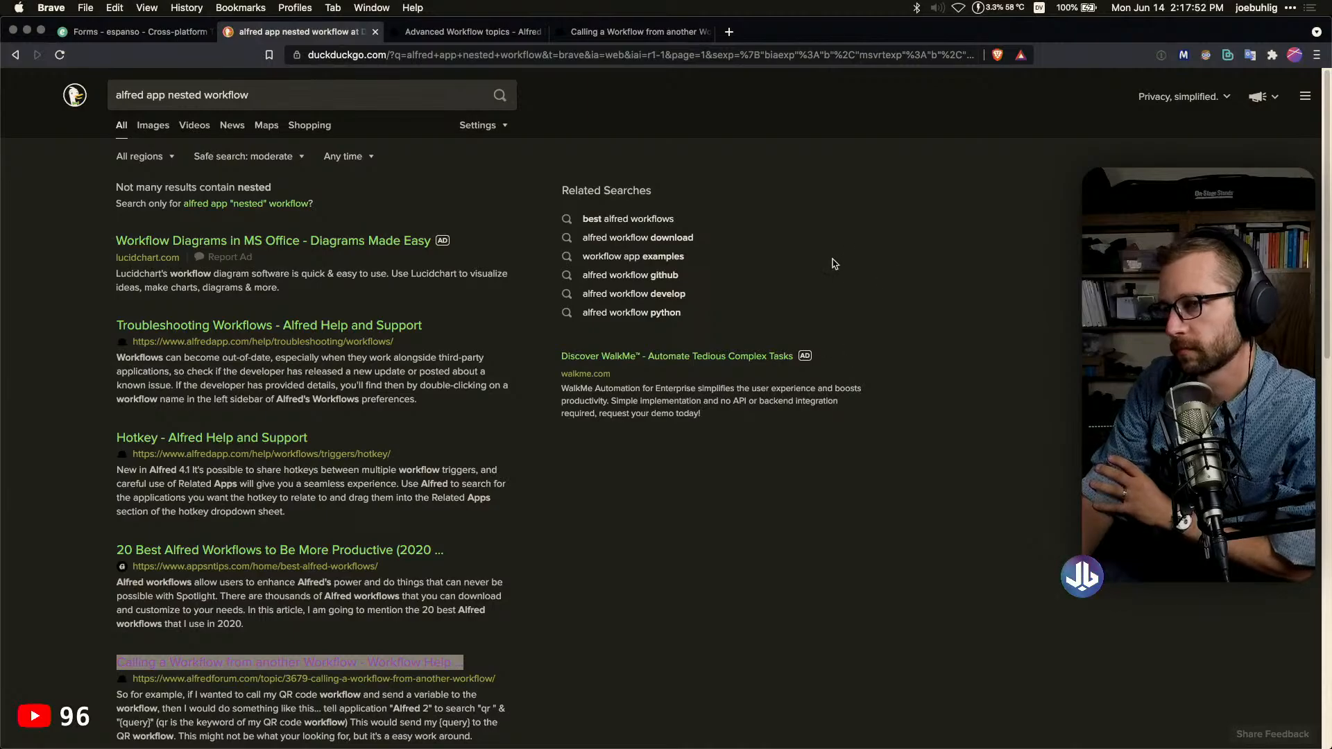
pyautogui.click(177, 439)
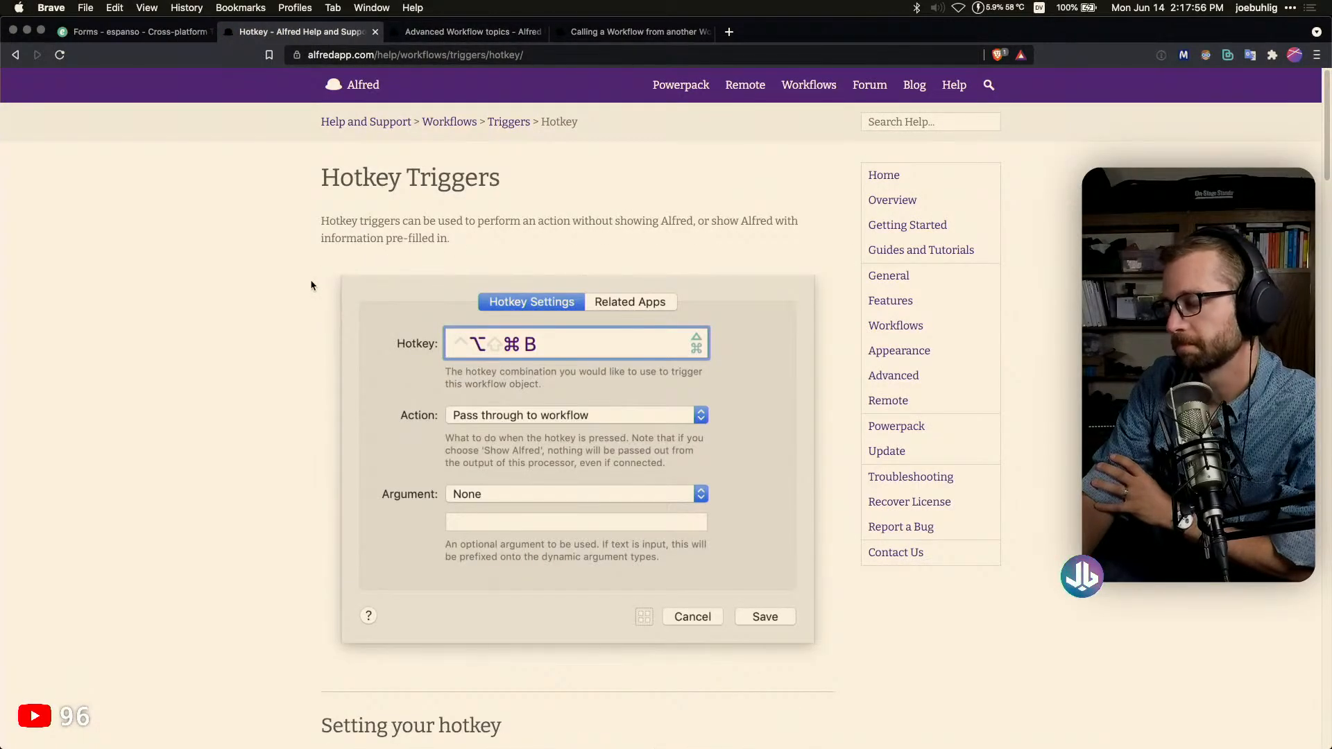
pyautogui.scroll(-1, 313, 286)
pyautogui.scroll(-1, 310, 285)
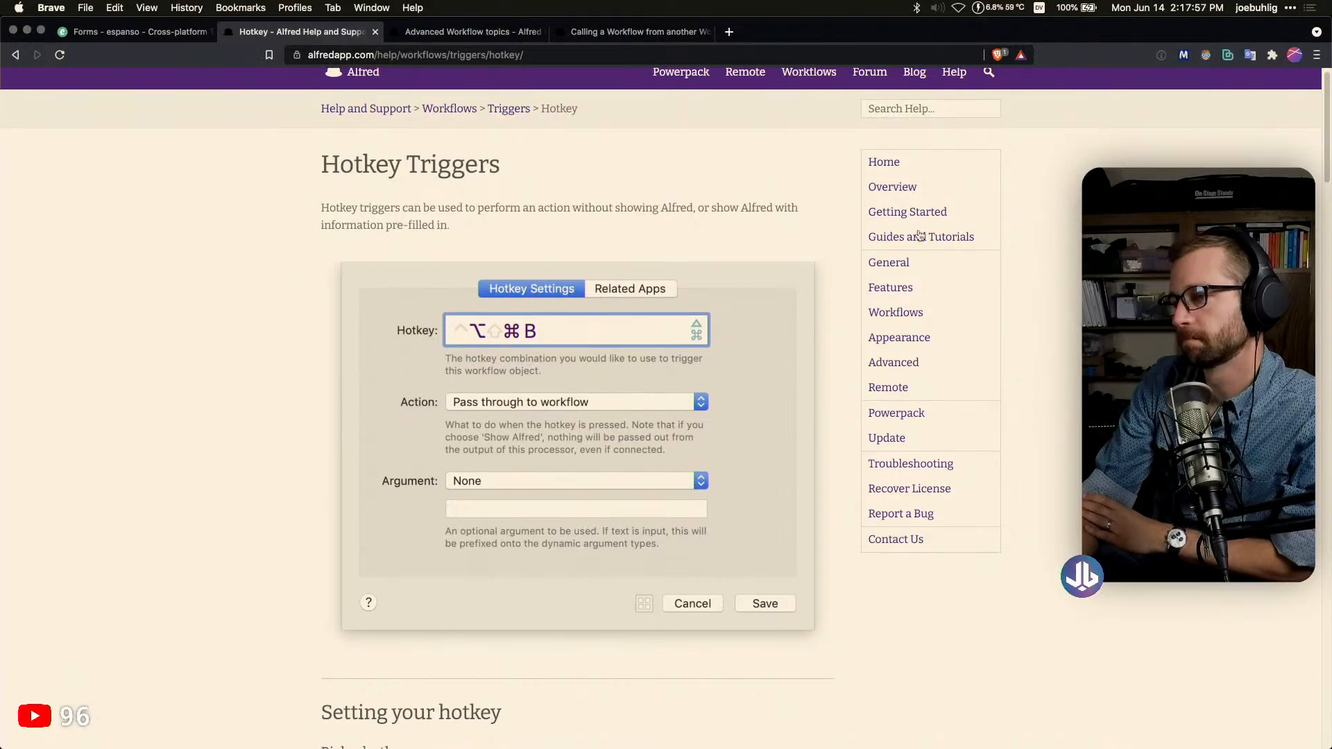
# Open Alfred's Workflows help page and look over its introductory topics and workflow object types
pyautogui.click(896, 312)
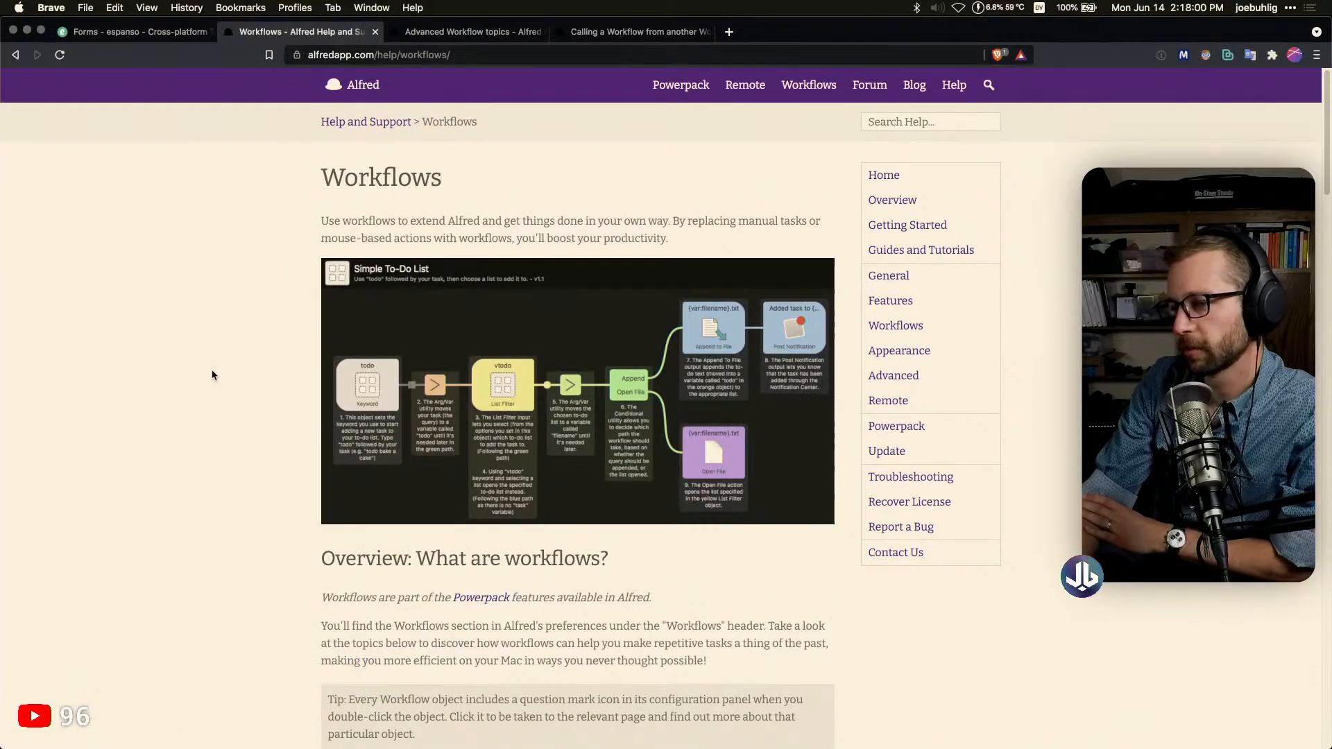
pyautogui.scroll(-6, 212, 375)
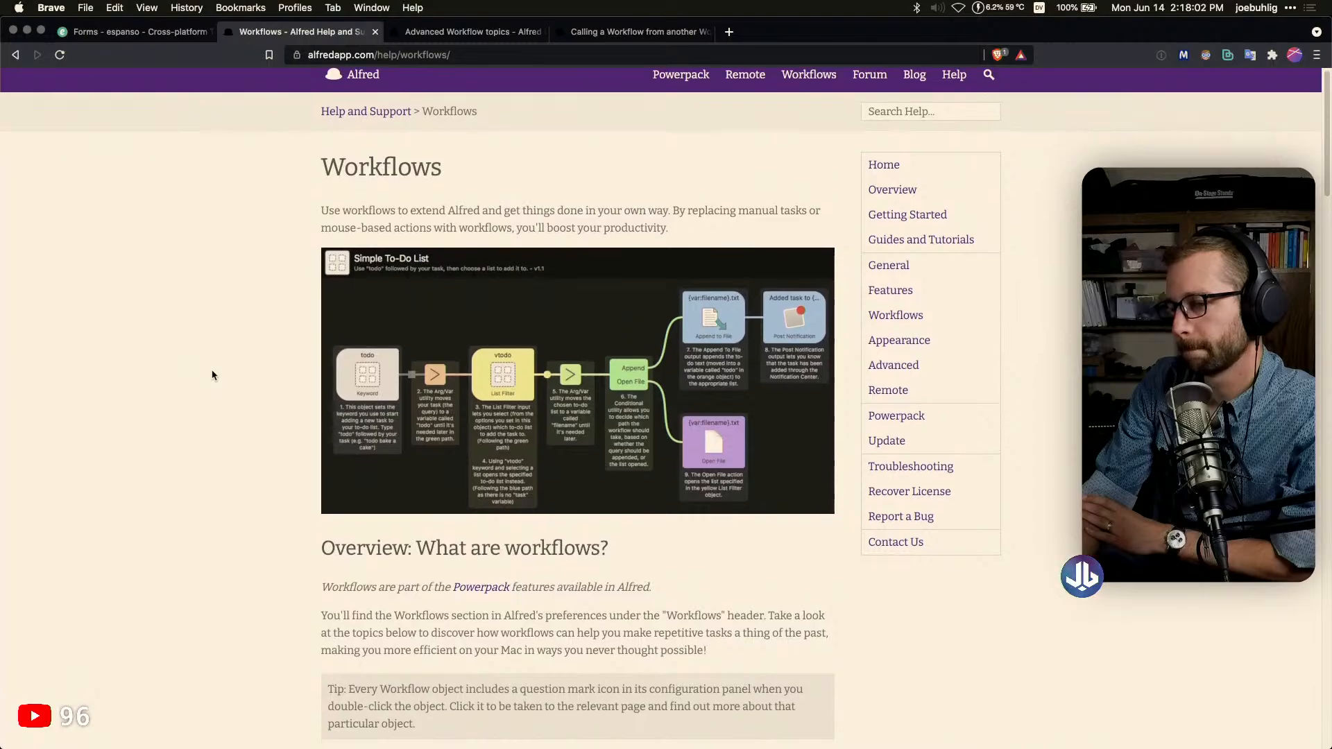
pyautogui.scroll(-5, 212, 375)
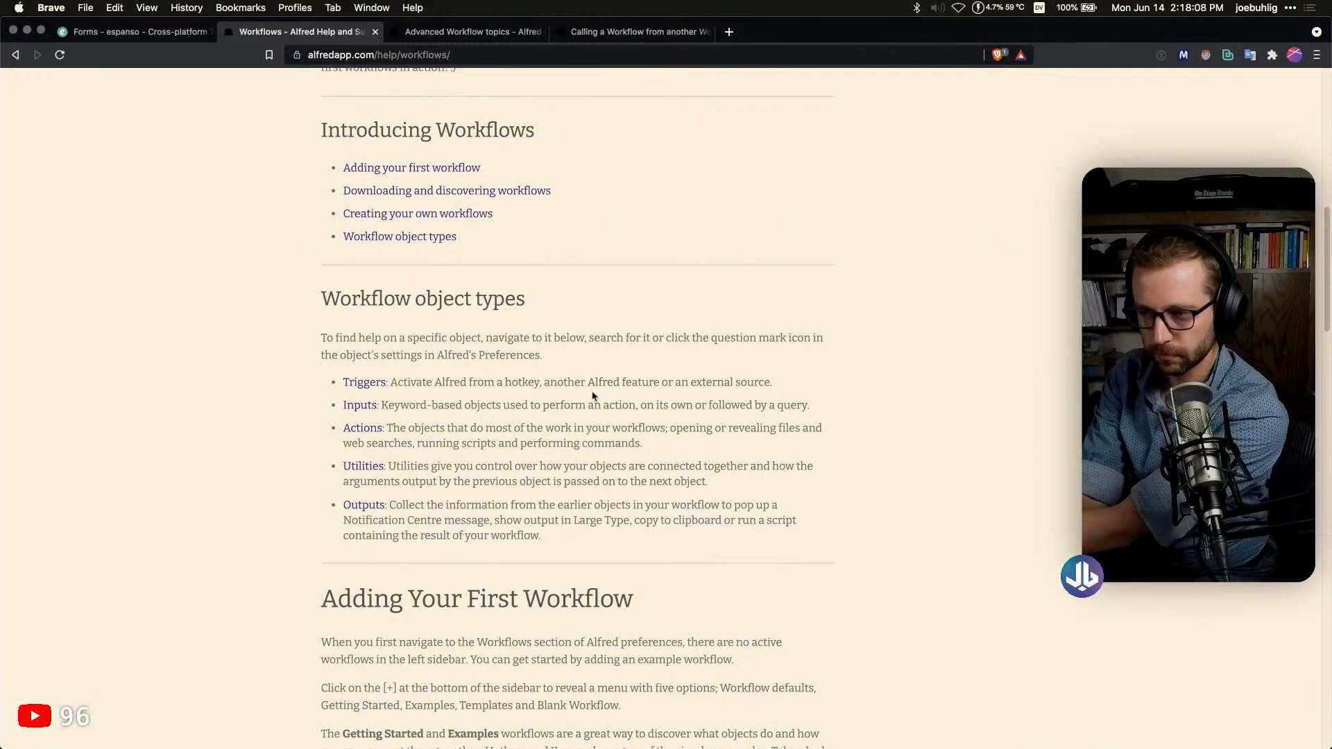
# Read the remaining sections of the Workflows help page and open the Workflow Object Inbound Configuration topic
pyautogui.scroll(-2, 726, 382)
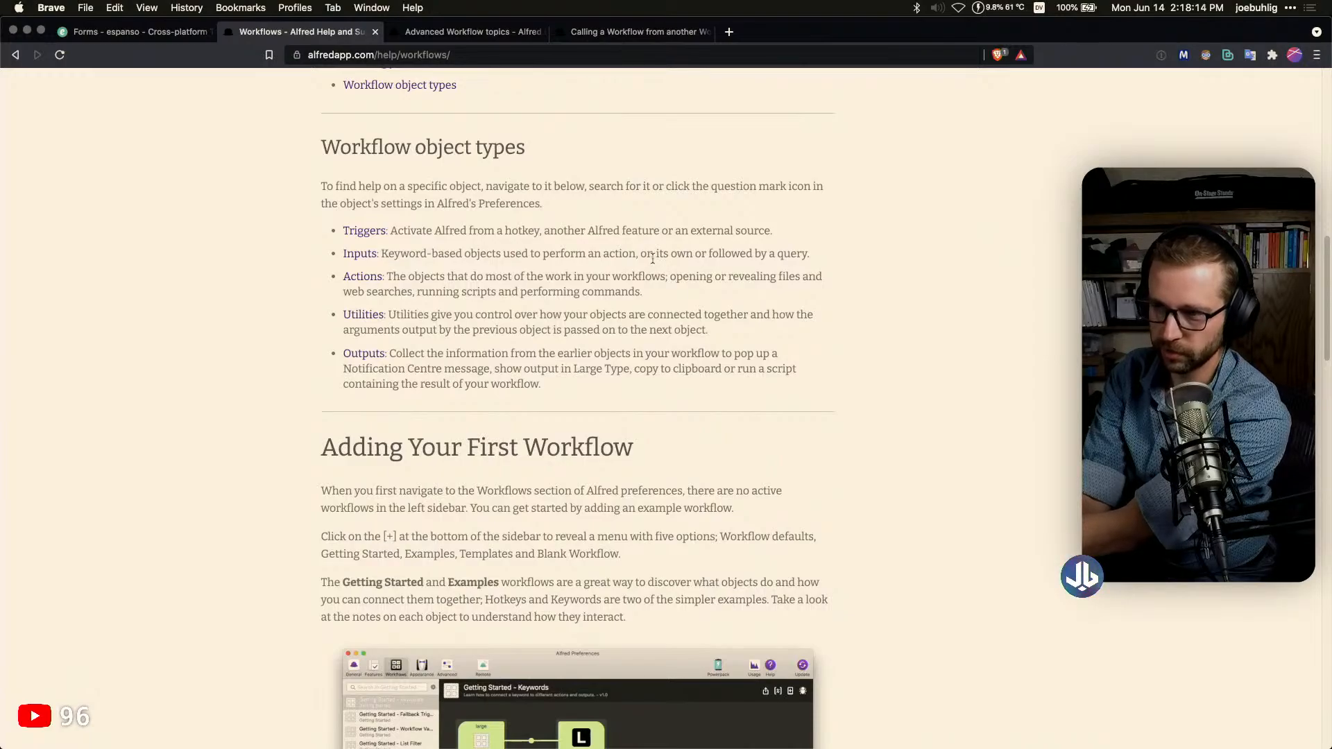
pyautogui.scroll(-7, 649, 358)
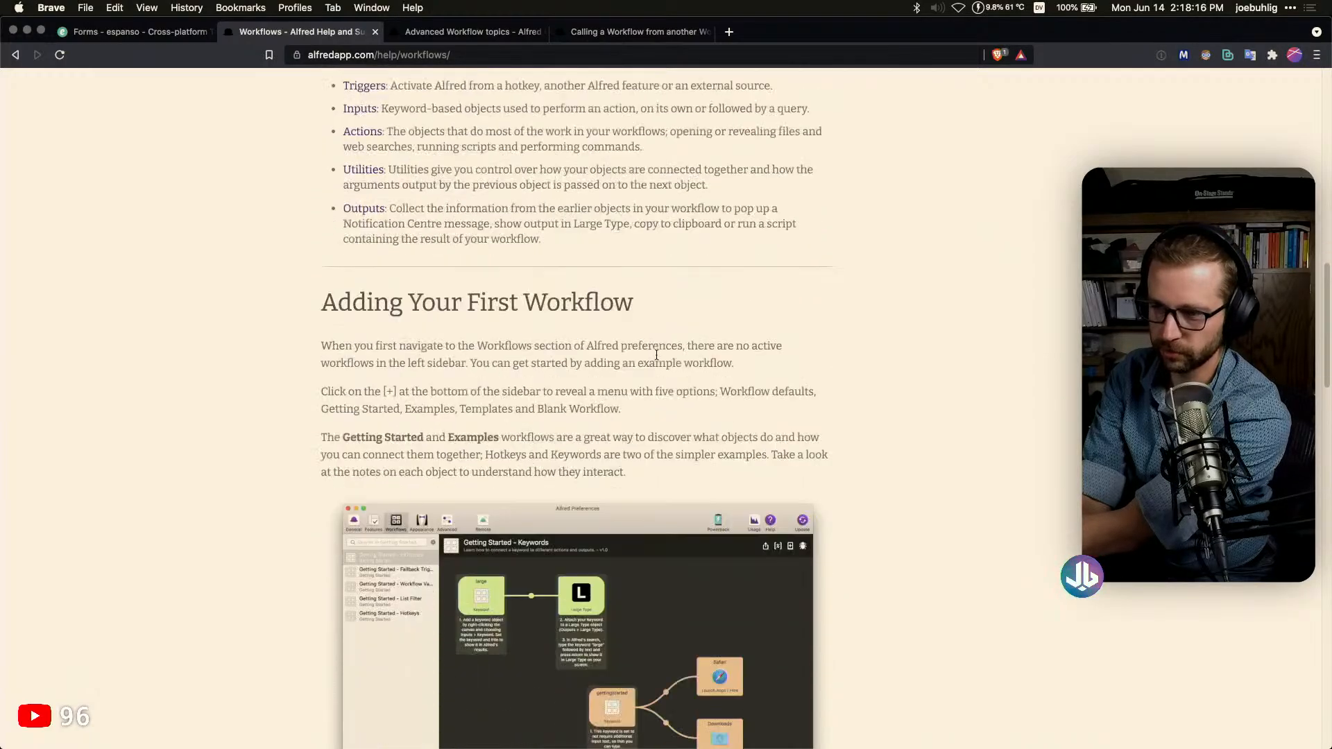
pyautogui.scroll(-8, 875, 360)
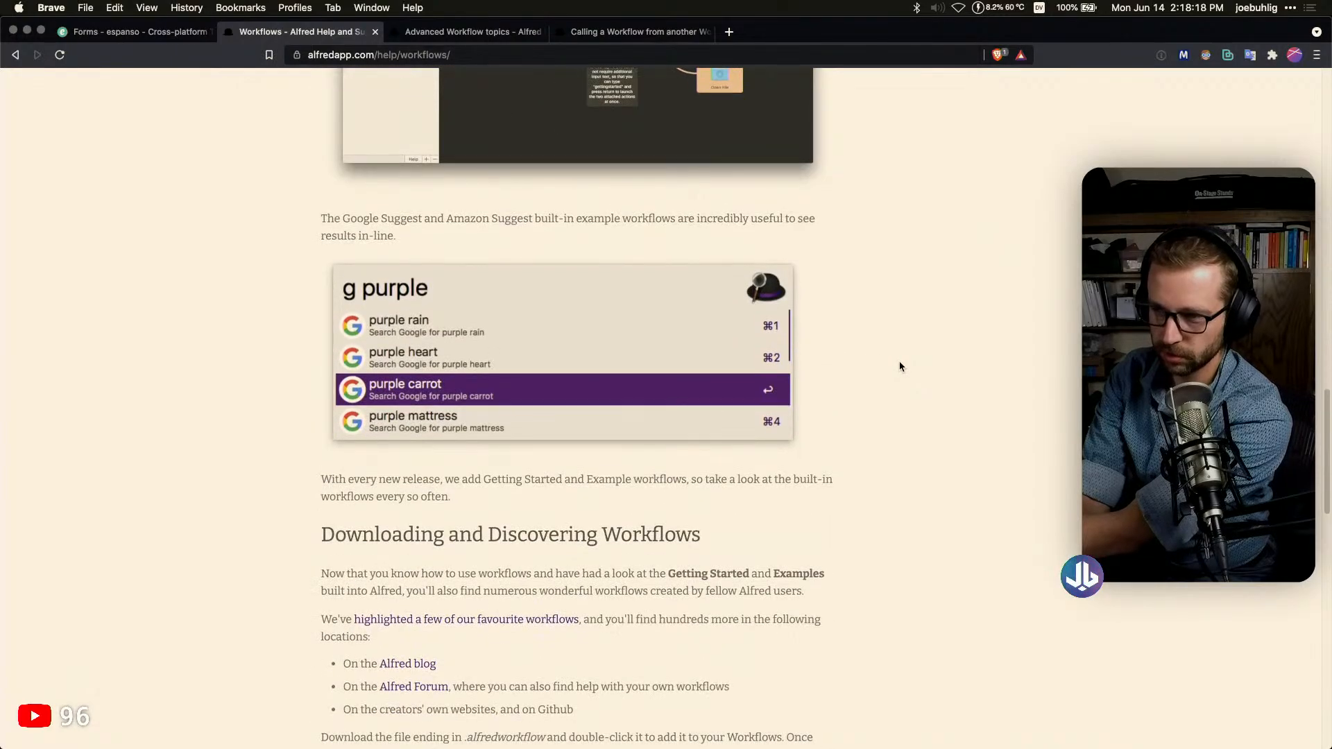
pyautogui.scroll(-6, 900, 367)
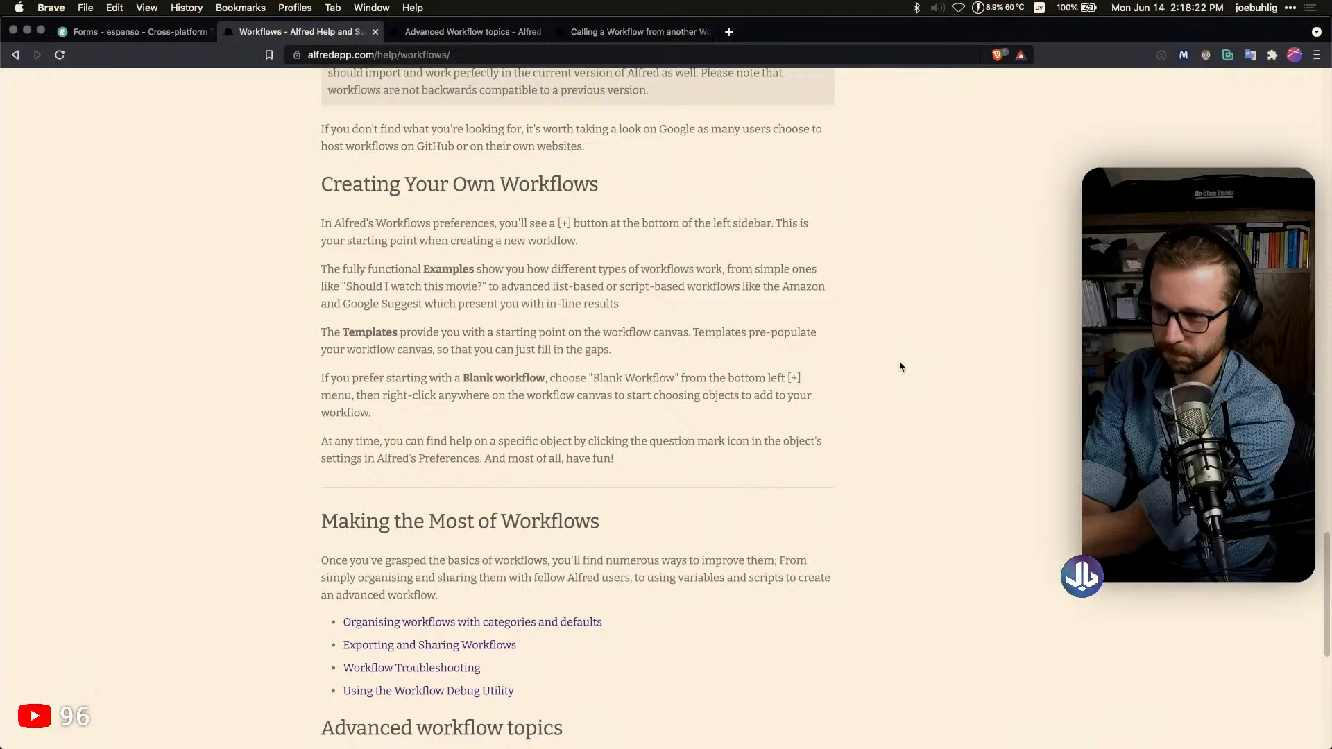
pyautogui.scroll(-5, 900, 367)
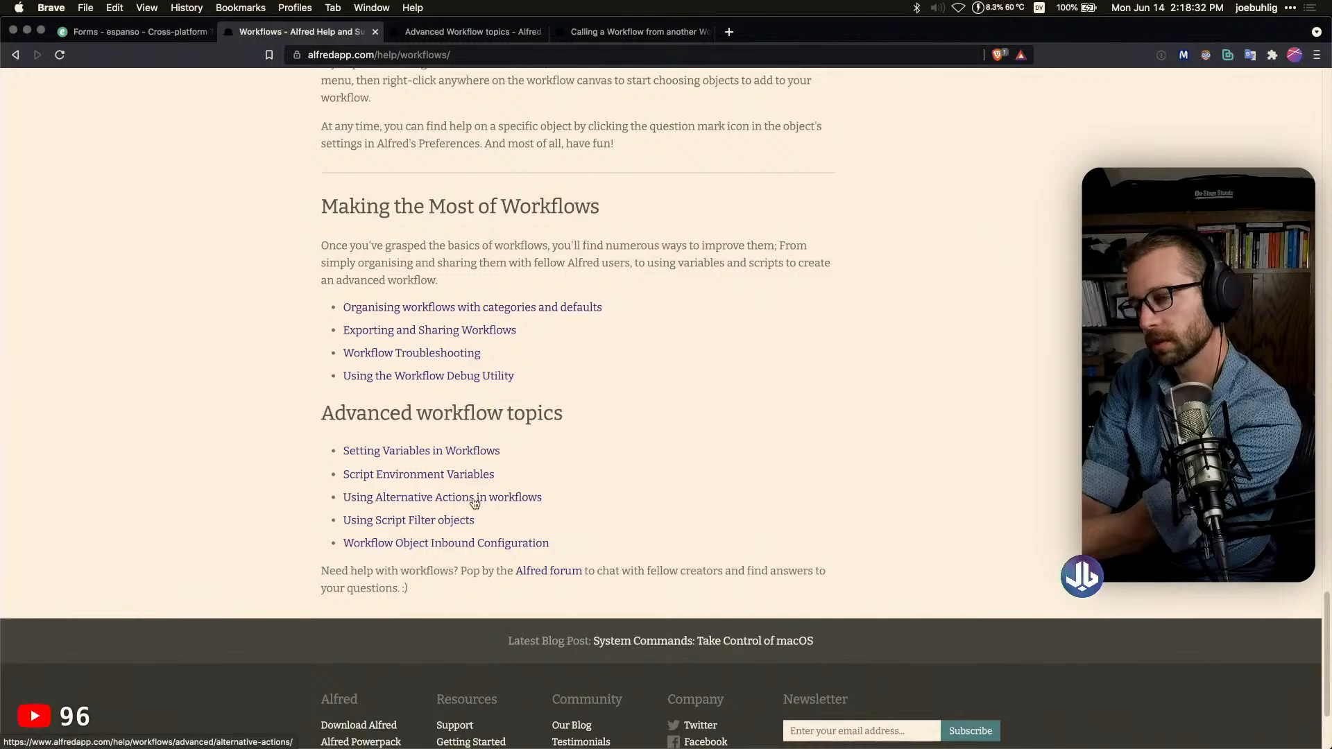
pyautogui.click(480, 543)
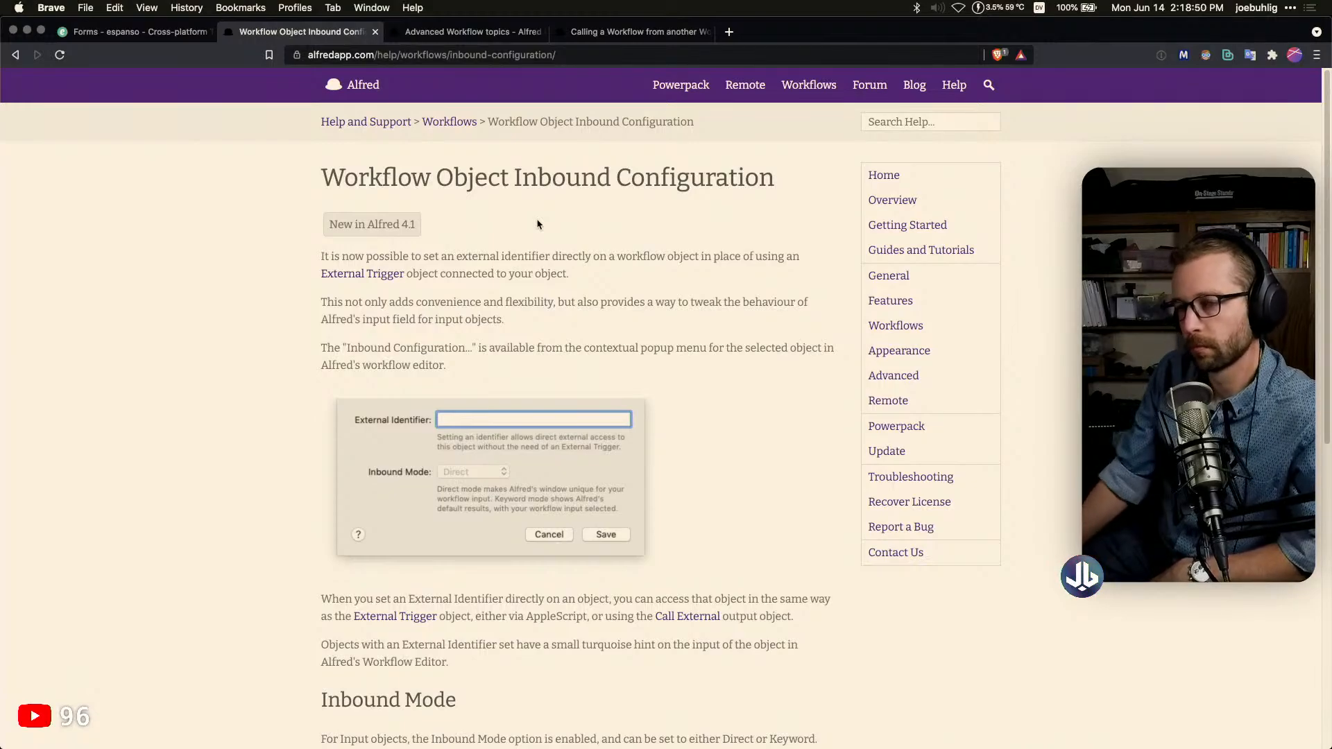
# In Alfred Preferences, rename the SNIPPETS: YAML workflow to "SNIPPETS: YAML Slug" and append "-slug" to its bundle ID
pyautogui.press('super+Tab')
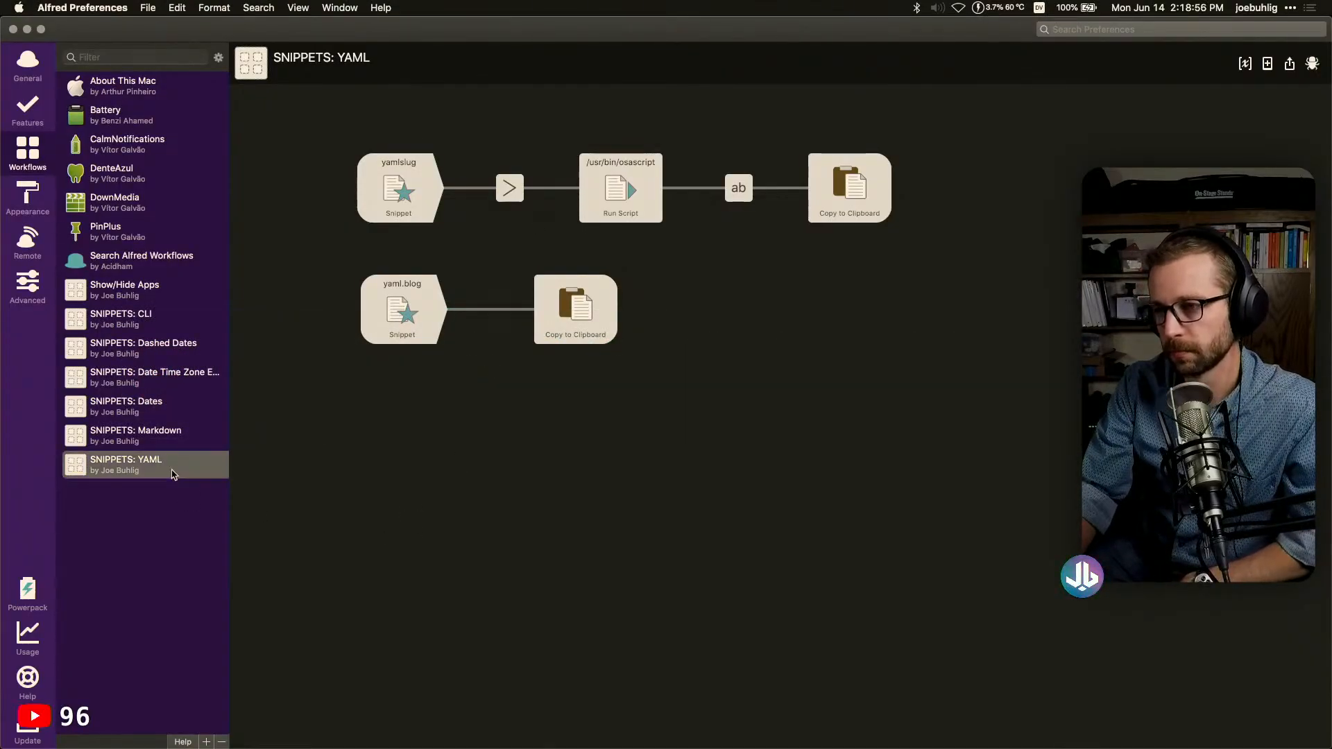
pyautogui.doubleClick(173, 474)
pyautogui.click(633, 64)
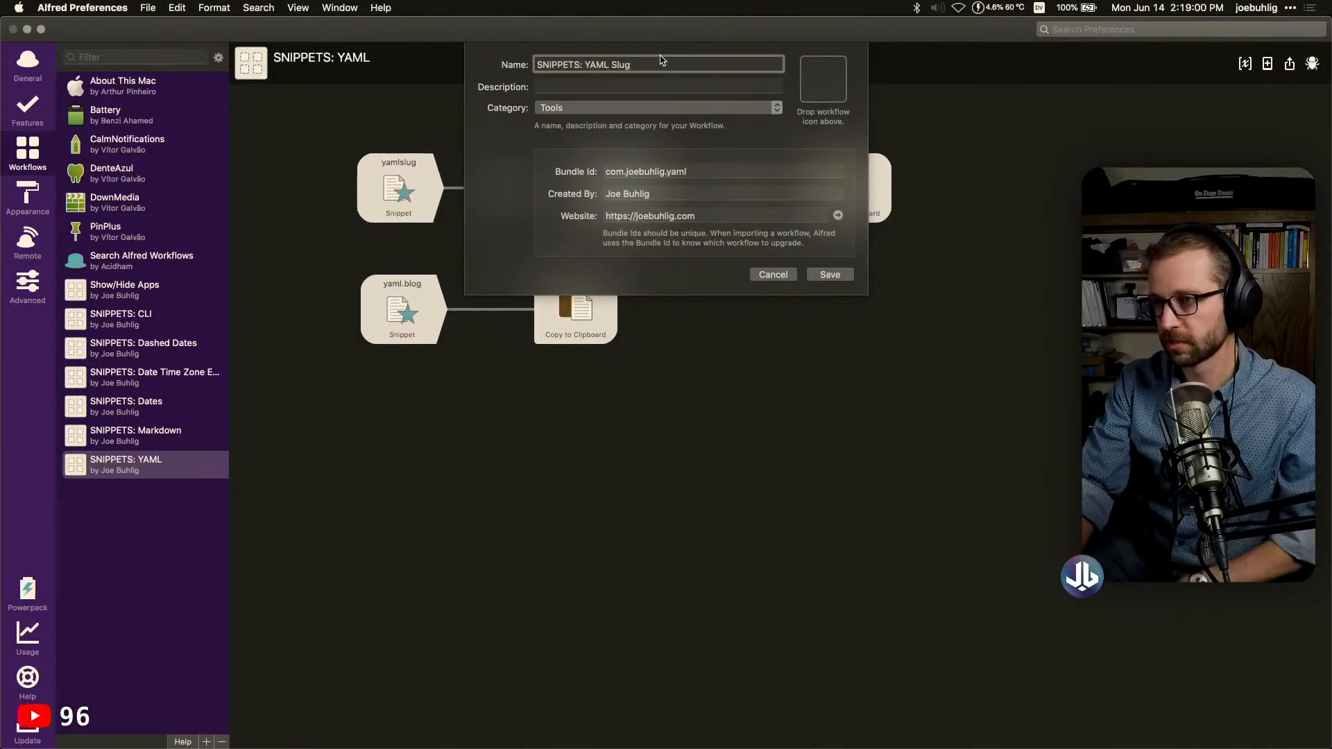
pyautogui.click(715, 178)
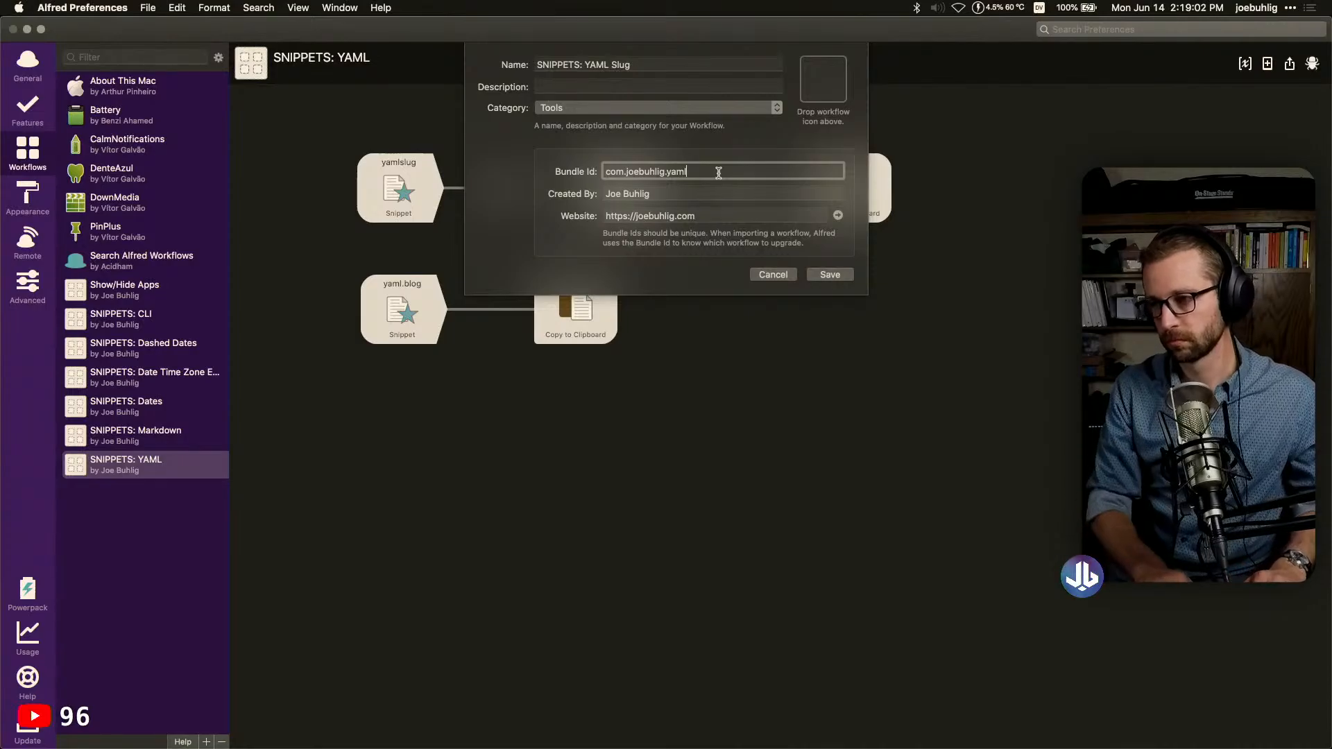
pyautogui.write('-slug')
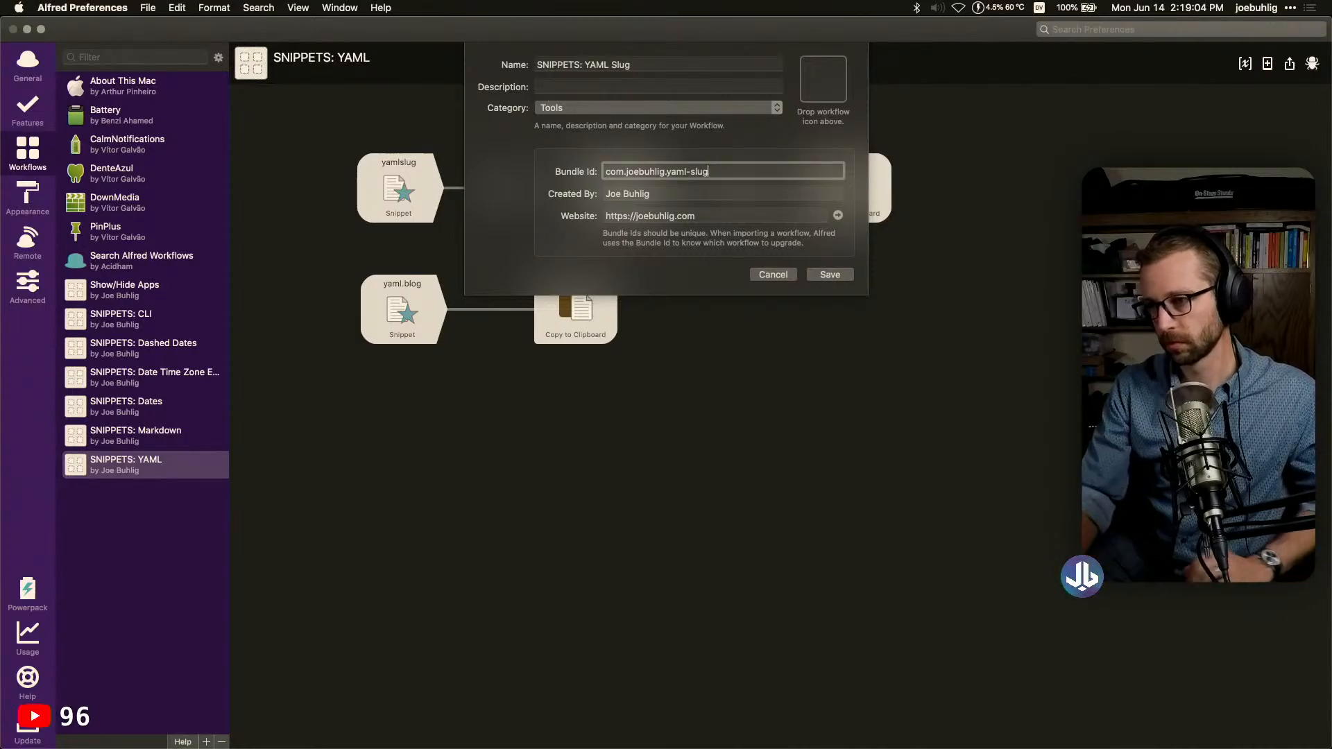
pyautogui.click(826, 276)
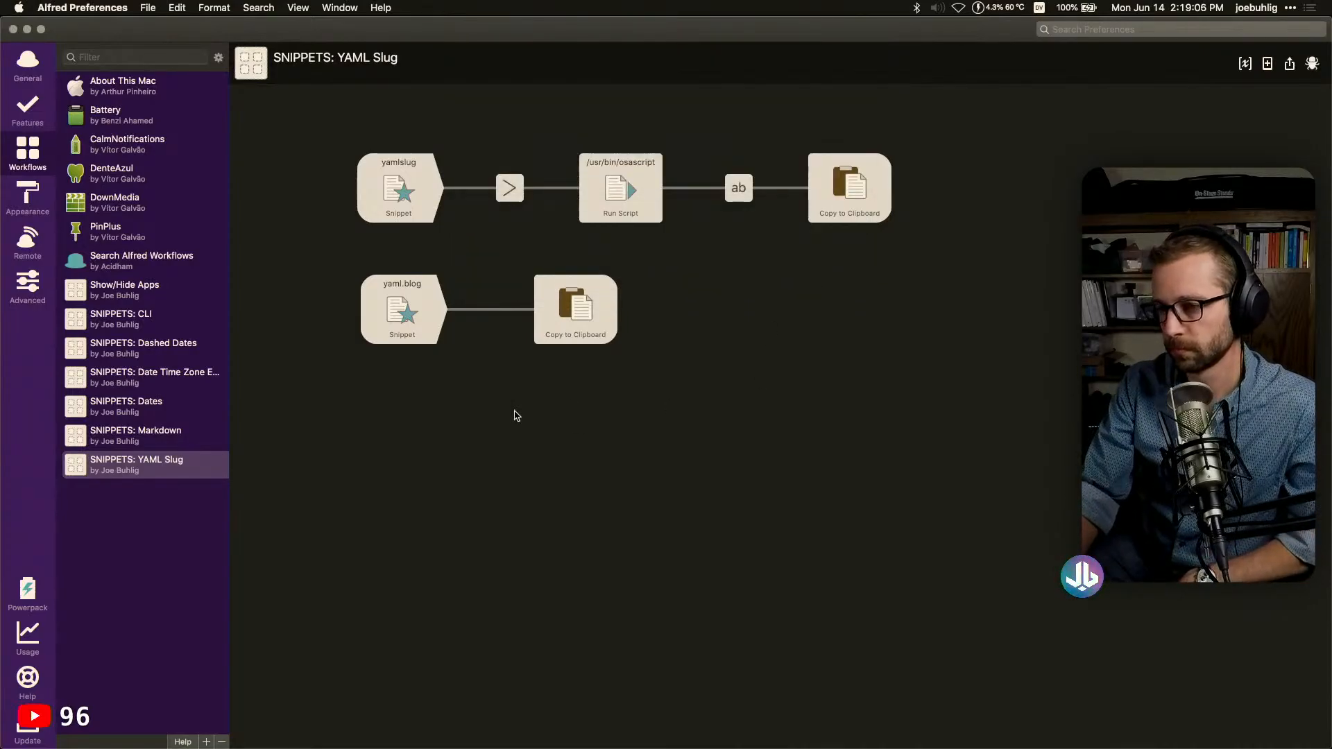
# Copy the whole front matter text from the Copy to Clipboard object connected to the yaml.blog snippet
pyautogui.click(573, 337)
pyautogui.doubleClick(574, 330)
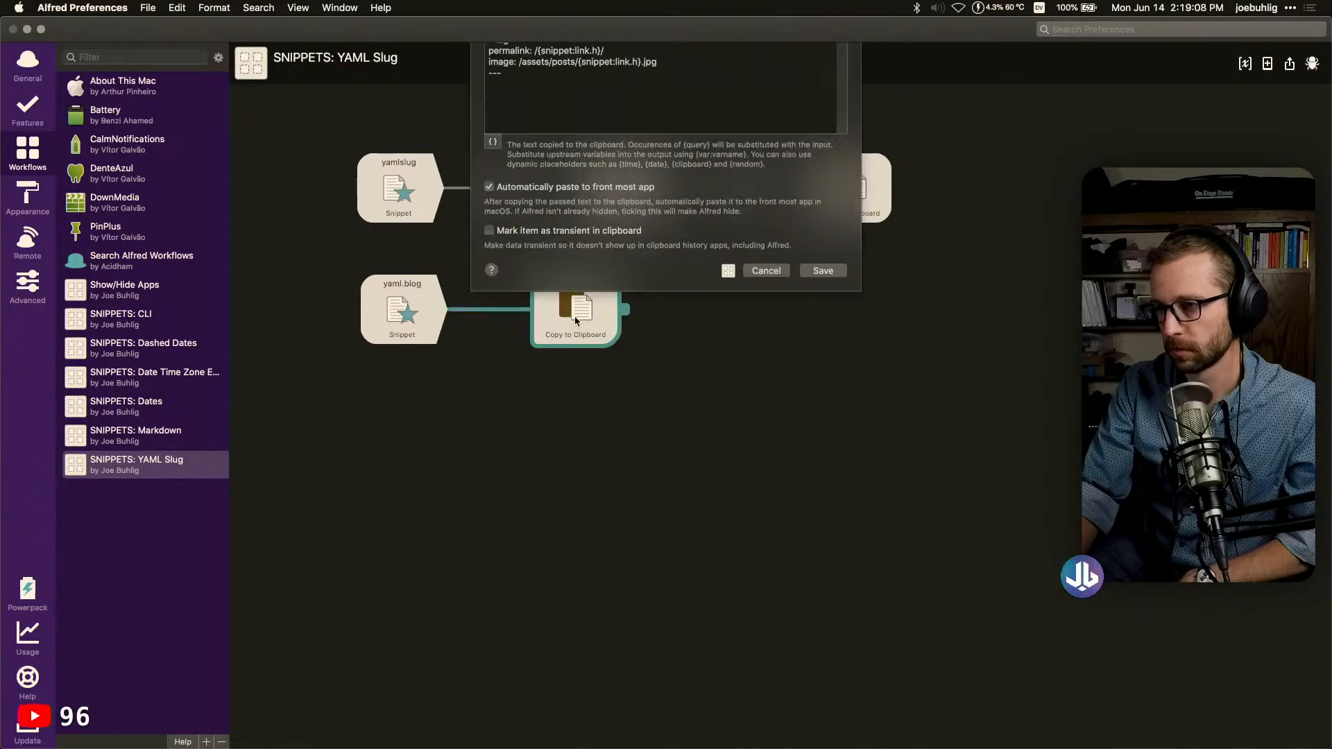
pyautogui.moveTo(533, 207); pyautogui.dragTo(478, 117)
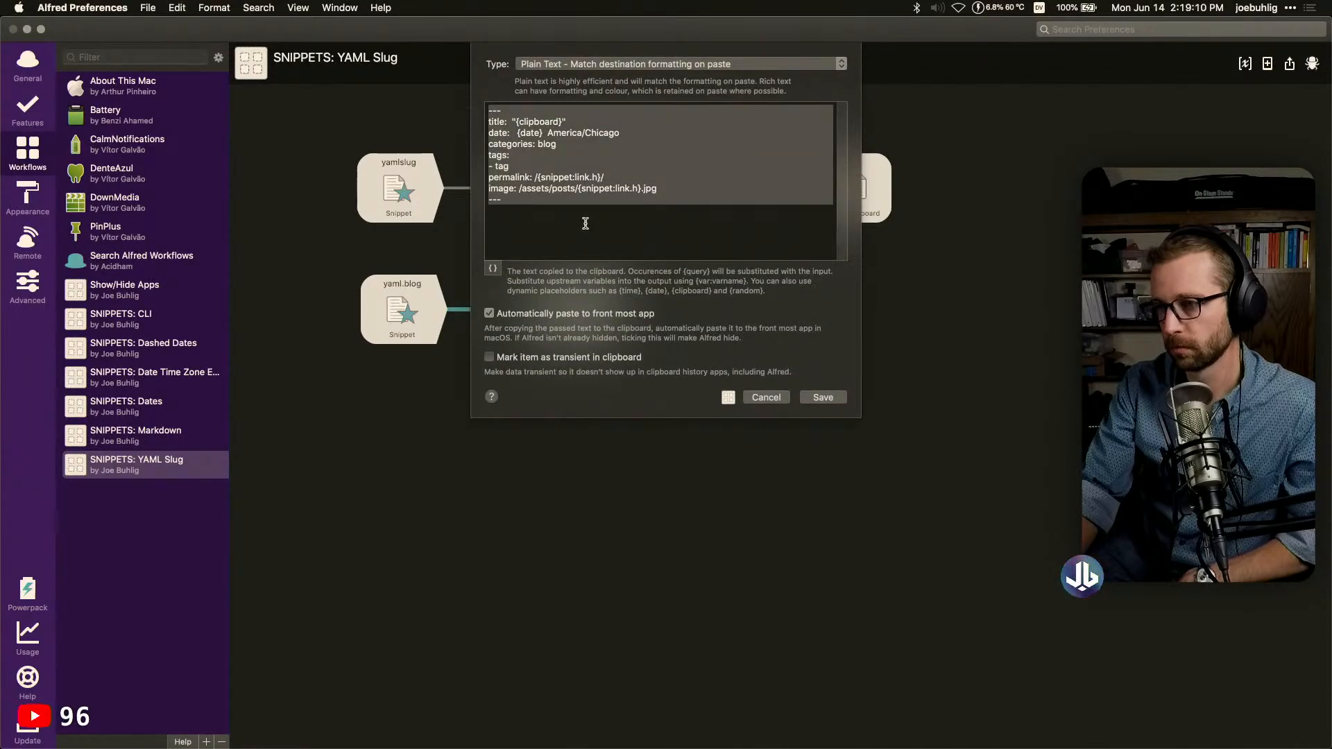
pyautogui.click(781, 397)
# Delete the yaml.blog snippet trigger and its Copy to Clipboard object from the YAML Slug workflow
pyautogui.moveTo(721, 398); pyautogui.dragTo(354, 285)
pyautogui.press('Delete')
pyautogui.click(156, 520)
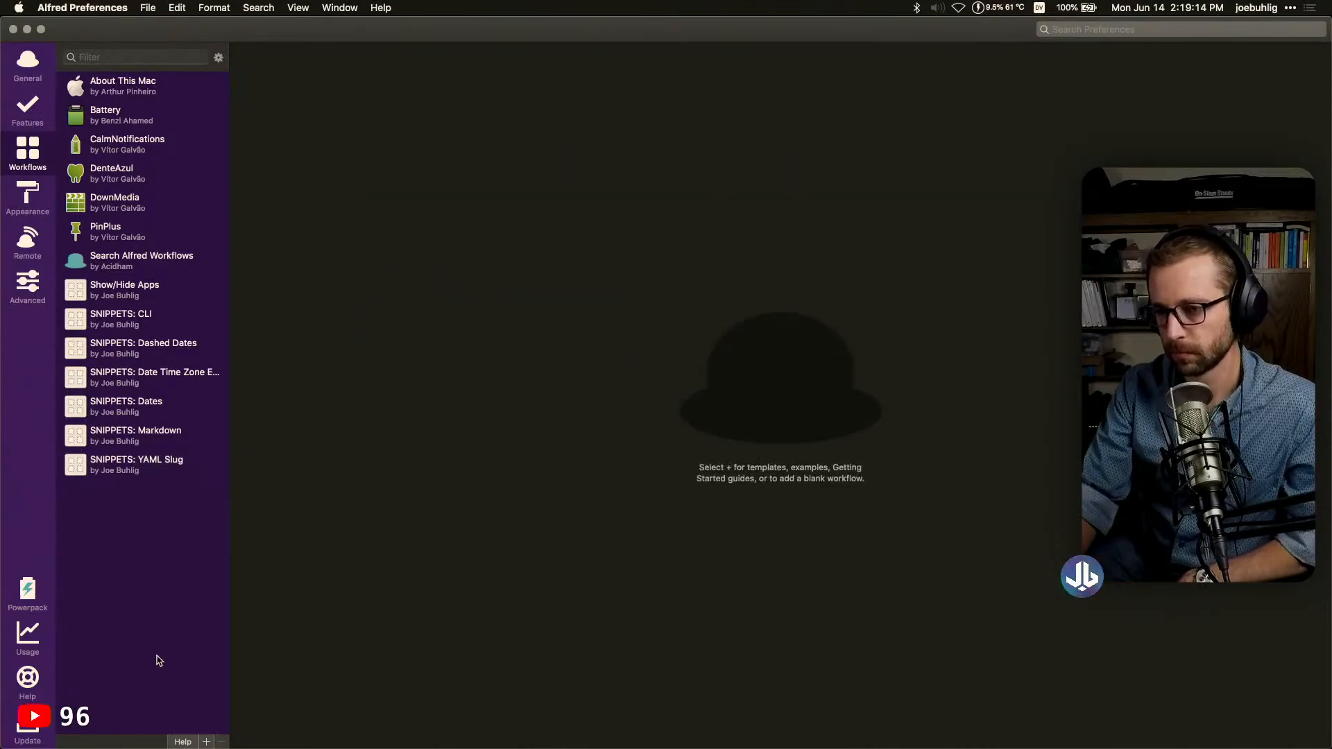
# Duplicate the YAML Slug workflow, name the copy "SNIPPETS: YAML Blog" and give it the author's domain-based bundle ID ending in "yaml-blog"
pyautogui.rightClick(155, 471)
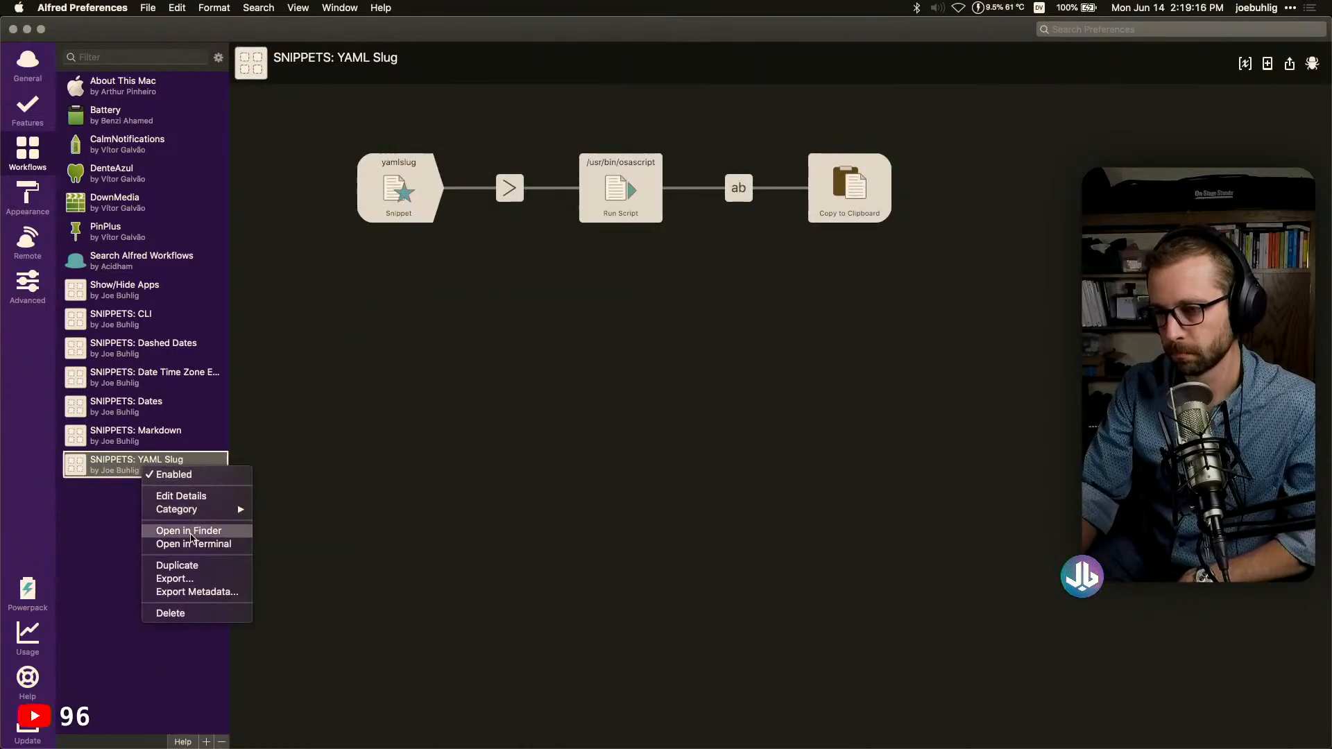
pyautogui.click(177, 565)
pyautogui.doubleClick(192, 503)
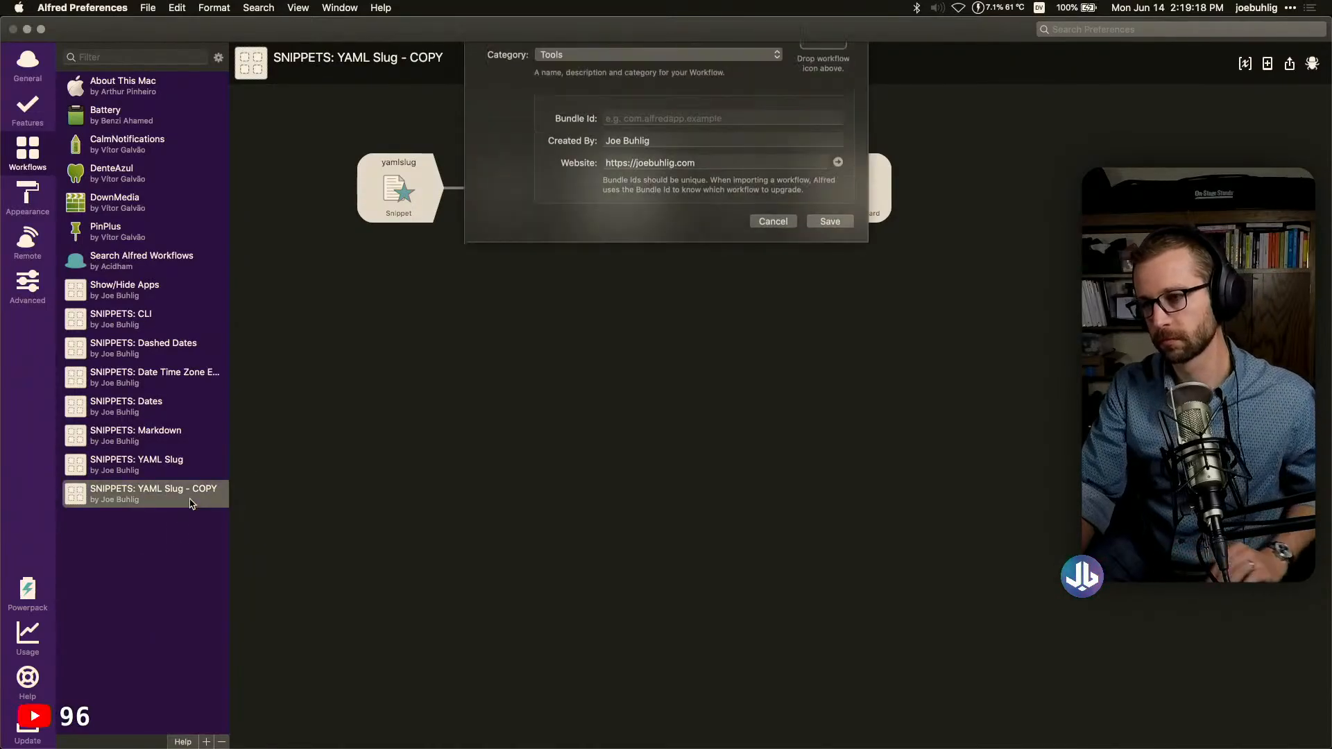
pyautogui.moveTo(676, 64); pyautogui.dragTo(611, 65)
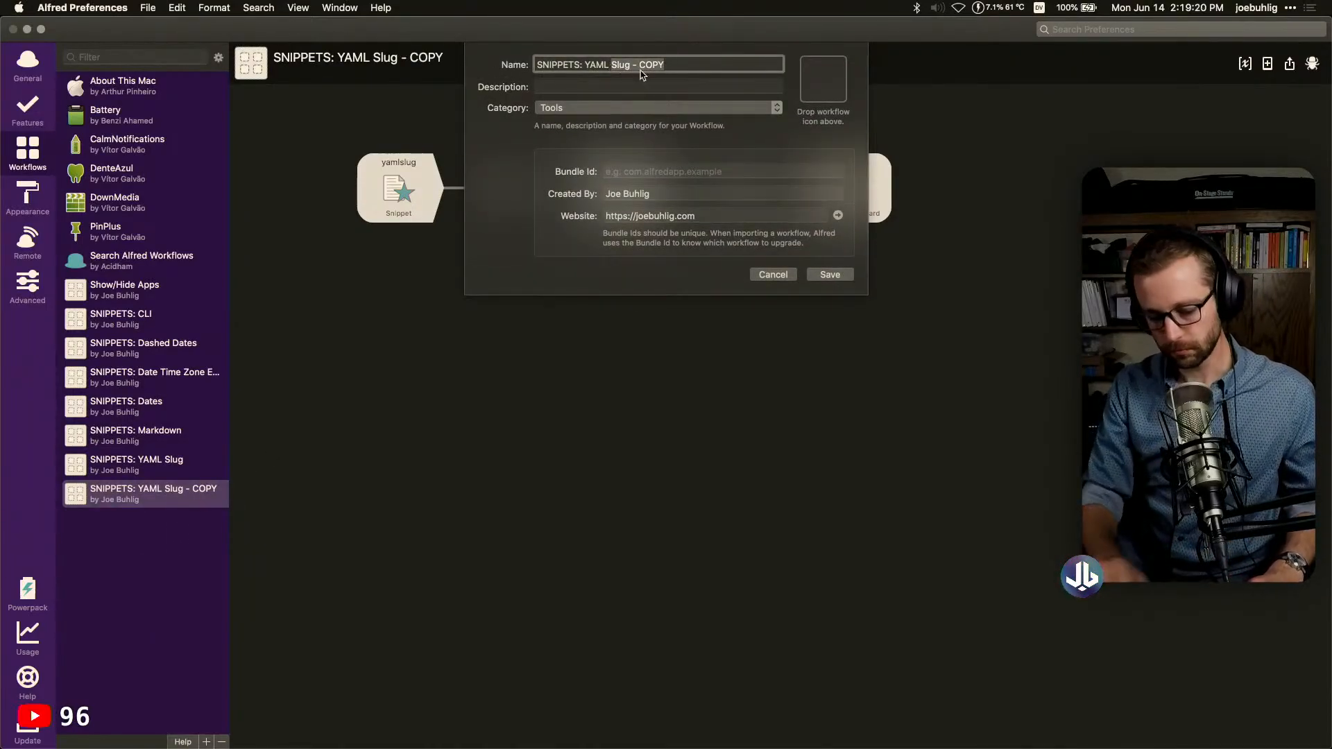
pyautogui.write('Blog')
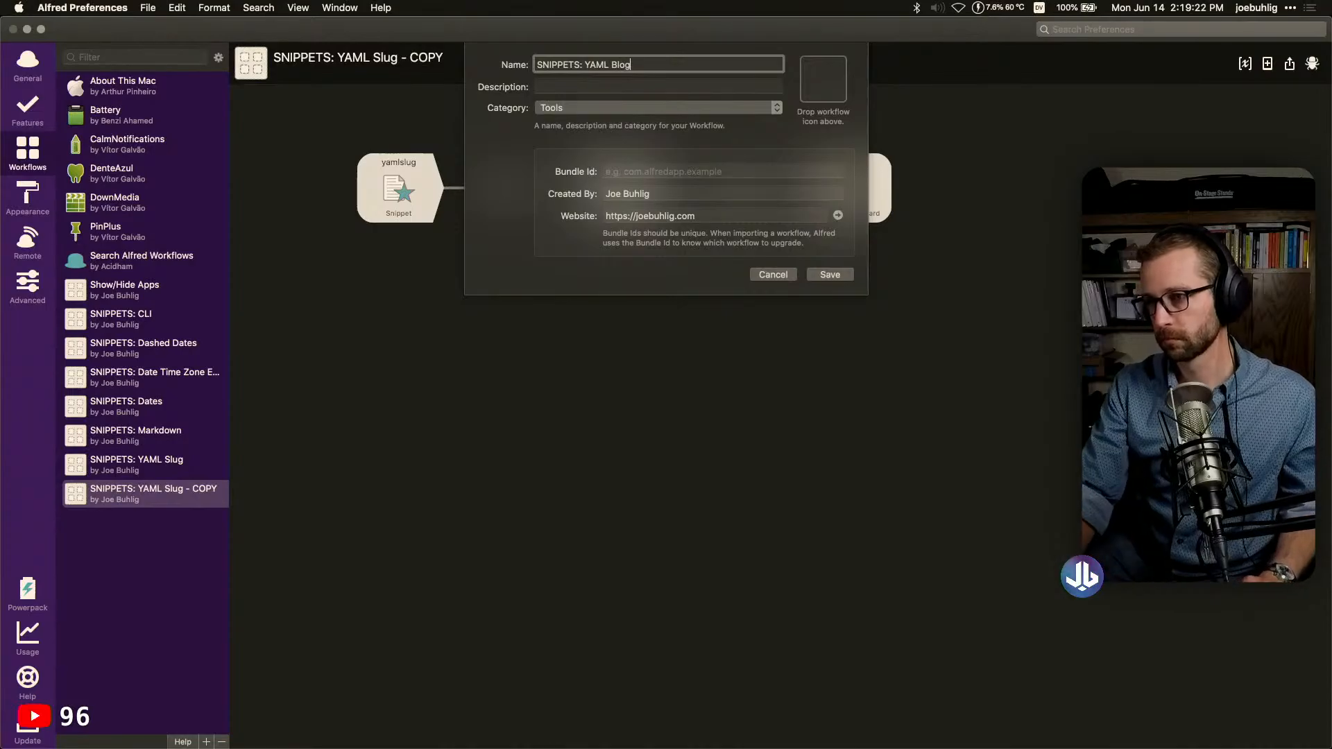
pyautogui.click(738, 172)
pyautogui.write('c.')
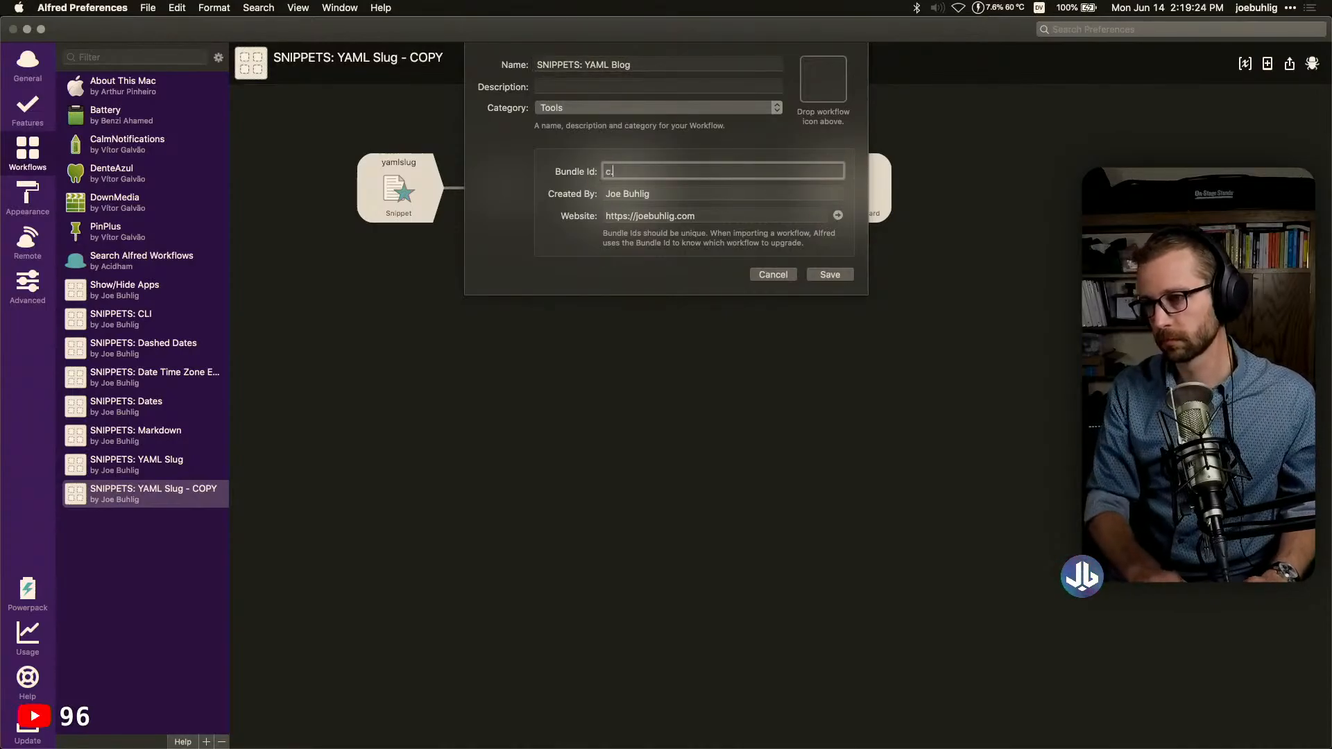
pyautogui.write('om.joebuhlig.')
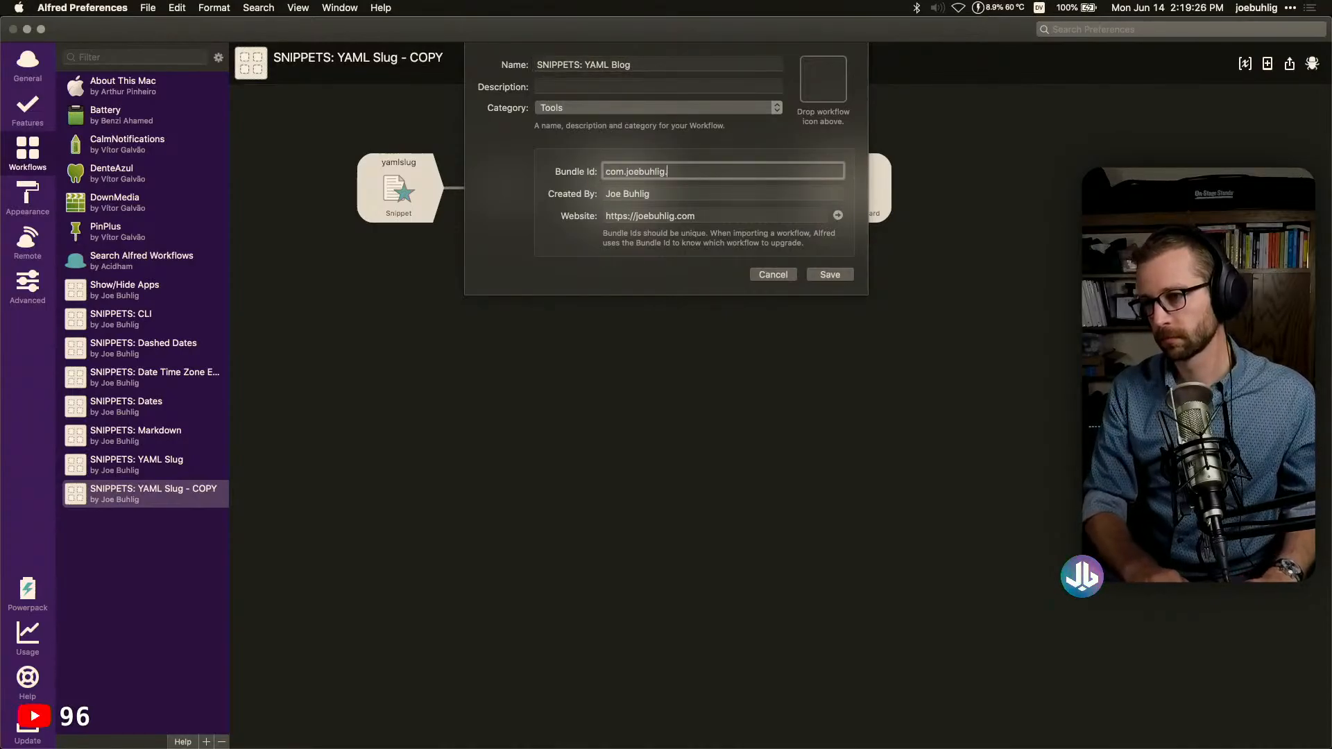
pyautogui.write('yaml-blog')
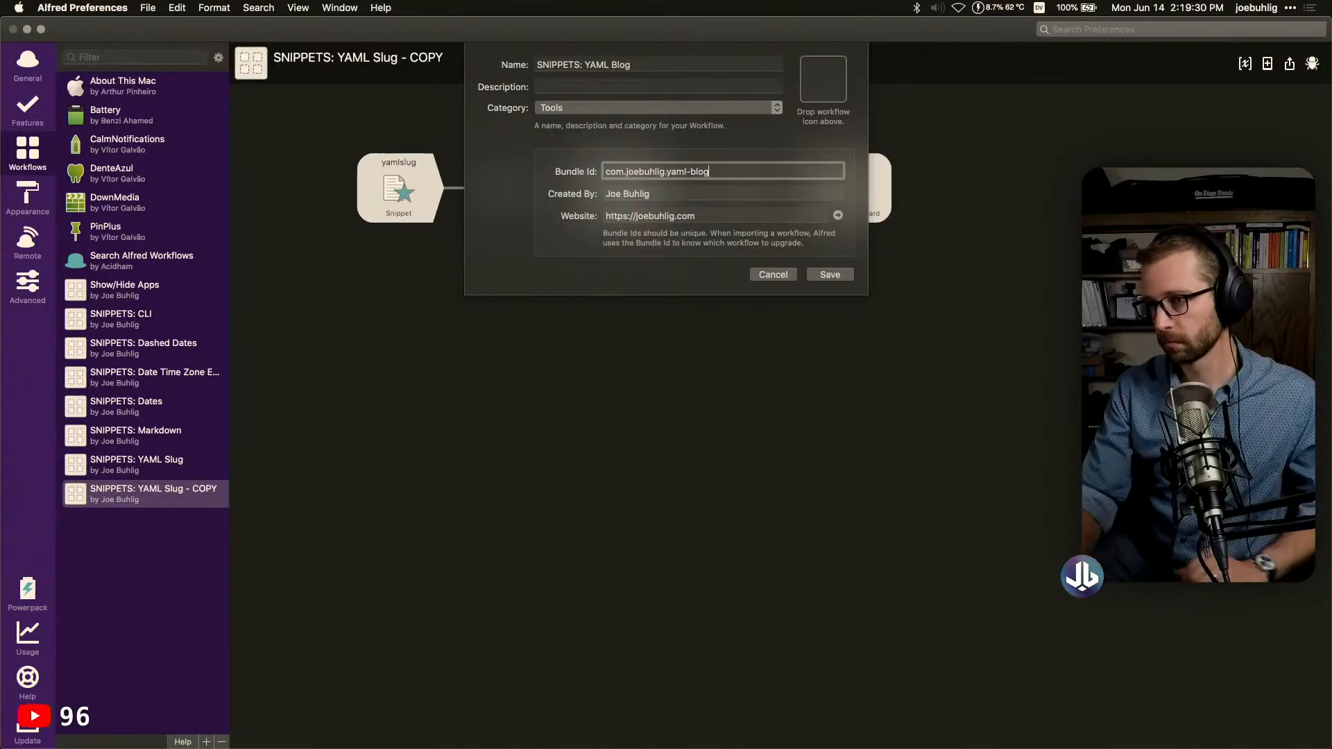
pyautogui.click(816, 274)
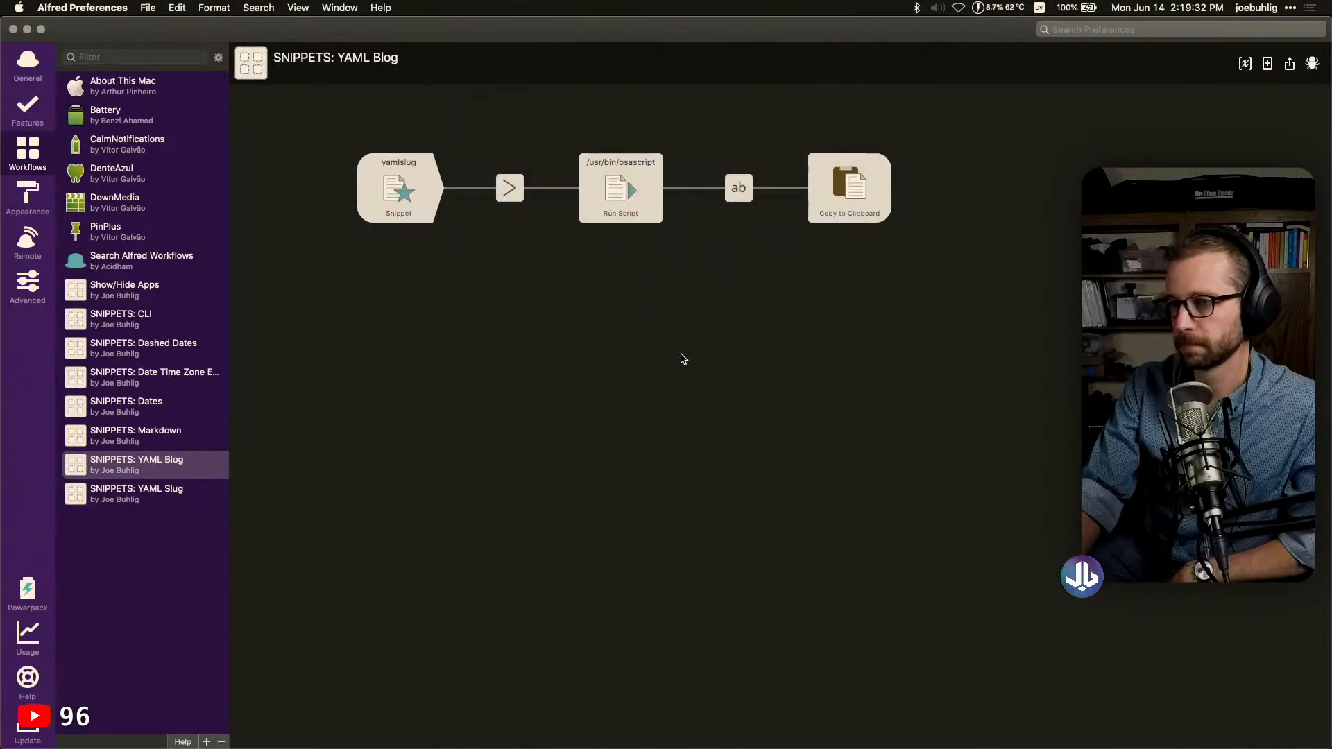
# Replace all copied objects in the YAML Blog workflow with a Snippet trigger using the keyword "yaml.blog"
pyautogui.moveTo(963, 286); pyautogui.dragTo(231, 144)
pyautogui.press('BackSpace')
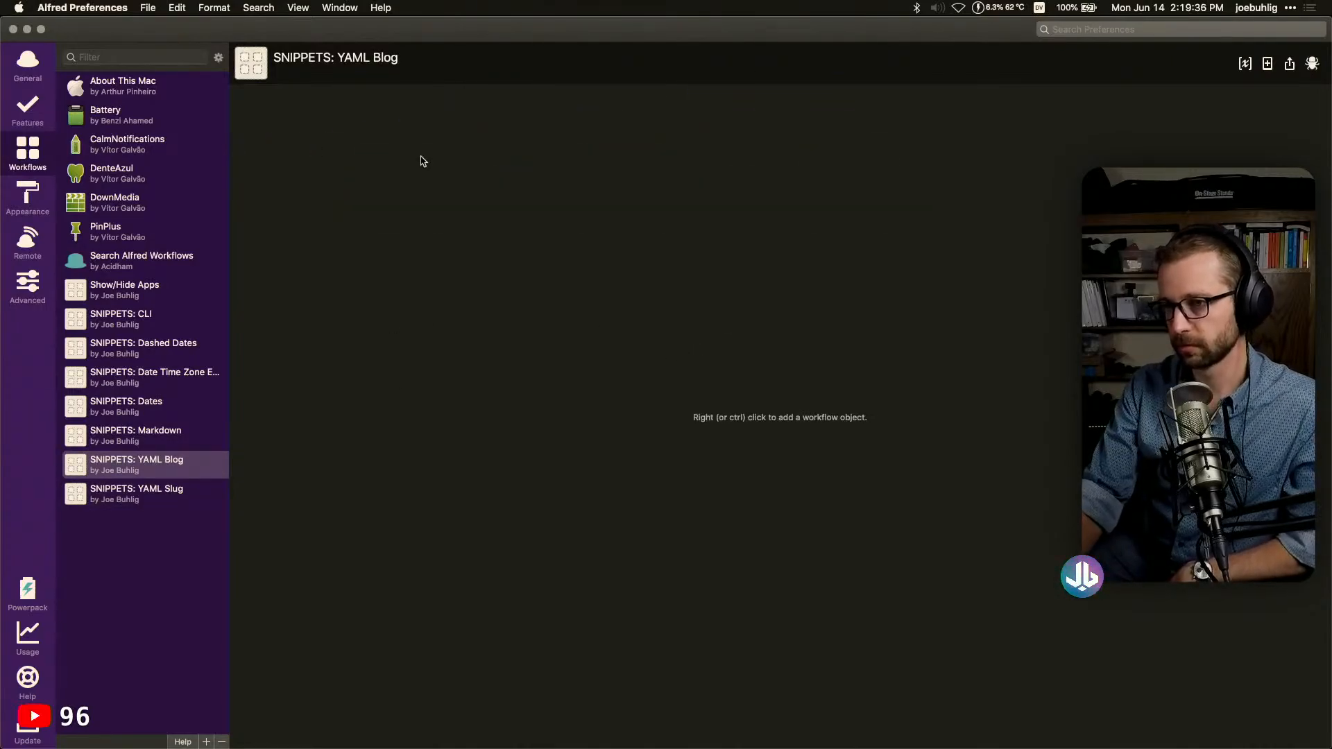
pyautogui.rightClick(421, 156)
pyautogui.moveTo(437, 165)
pyautogui.click(565, 324)
pyautogui.rightClick(402, 313)
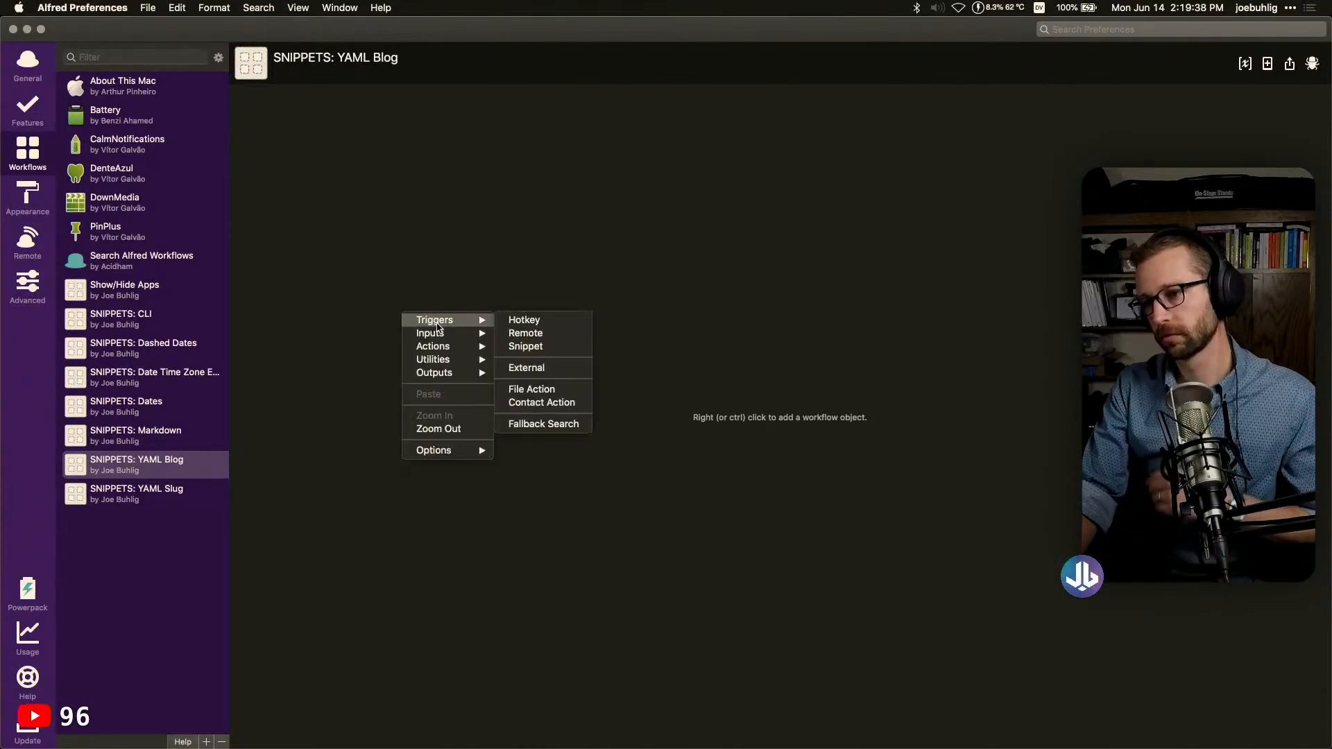
pyautogui.moveTo(445, 336)
pyautogui.click(522, 347)
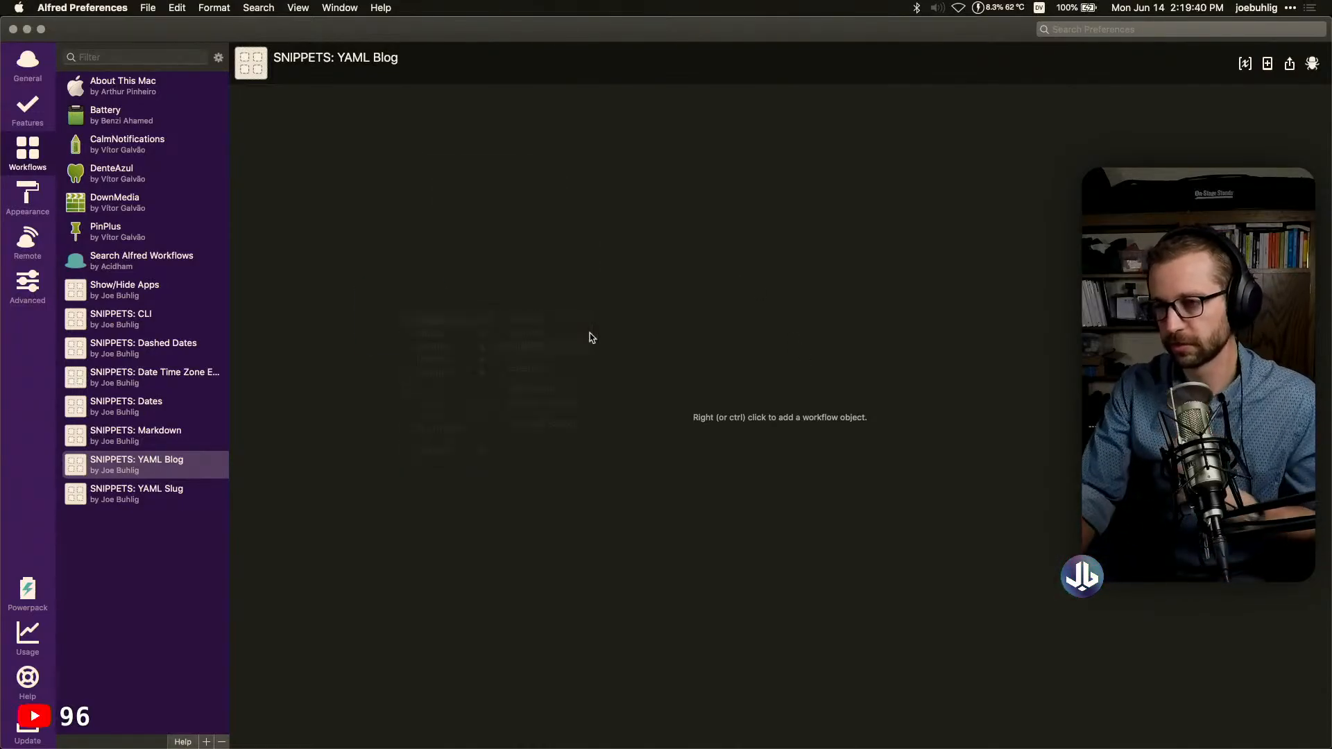
pyautogui.write('yaml.blog')
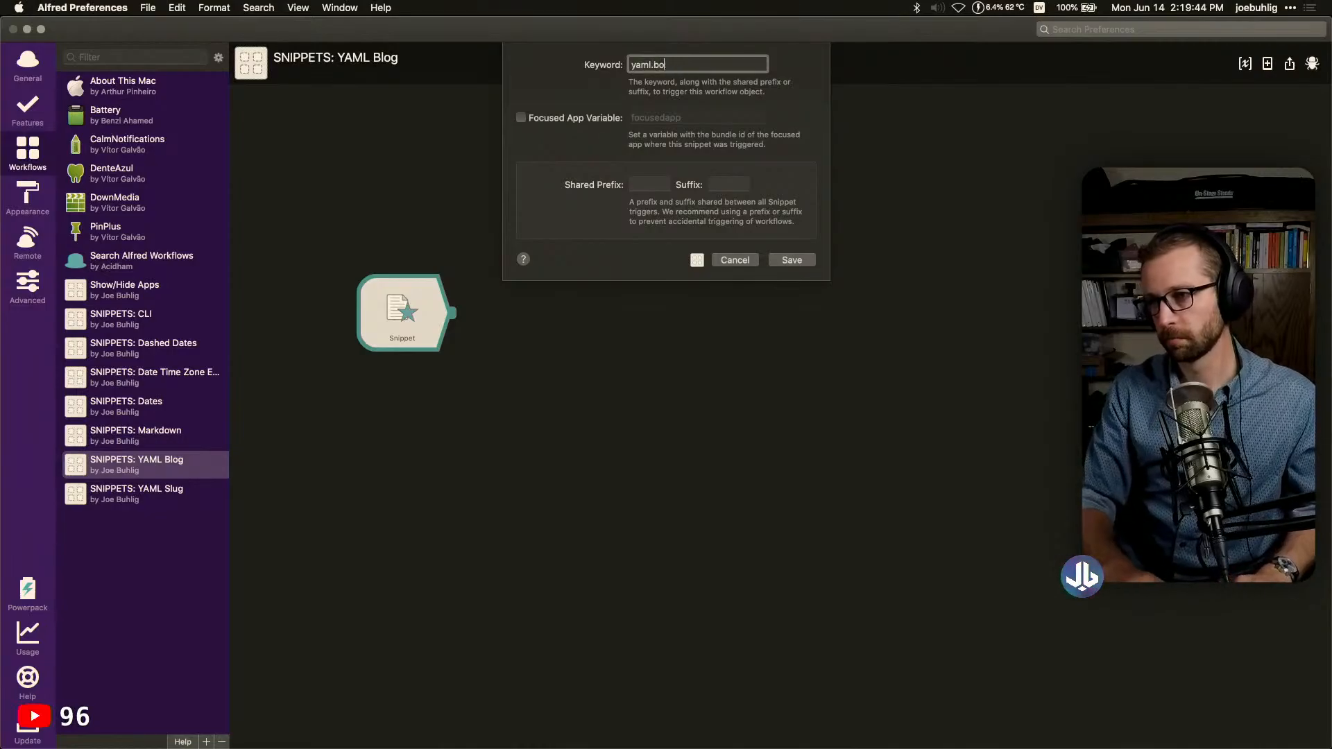
pyautogui.click(778, 261)
# Add an External trigger object to the YAML Blog workflow below the yaml.blog snippet
pyautogui.moveTo(450, 316); pyautogui.dragTo(569, 316)
pyautogui.moveTo(627, 363)
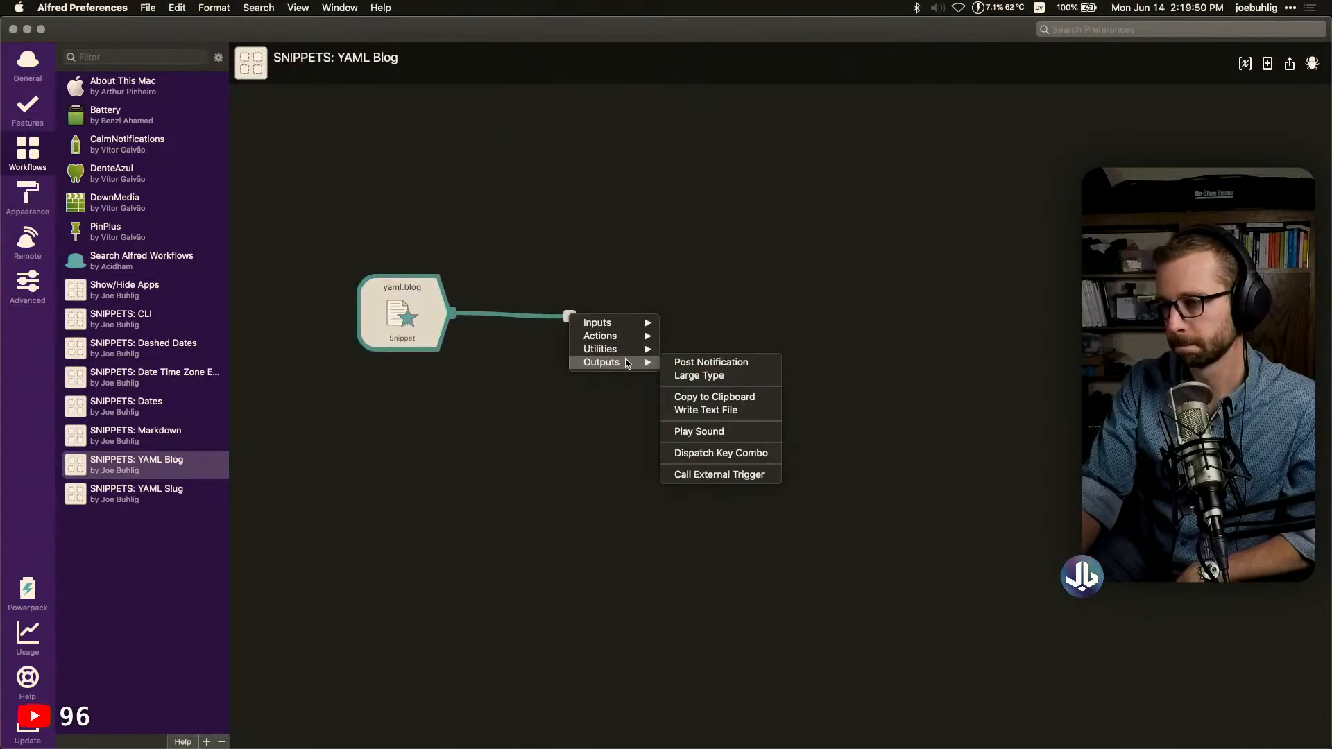
pyautogui.rightClick(498, 467)
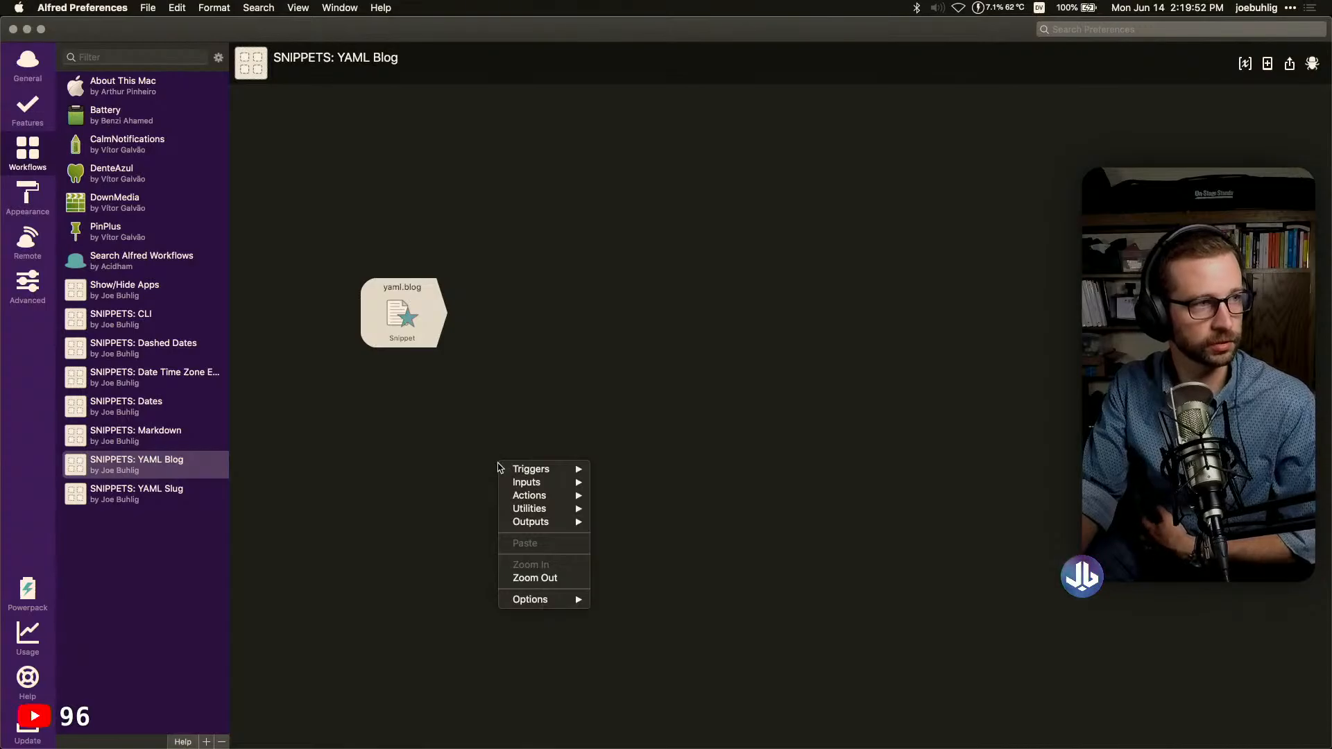
pyautogui.moveTo(542, 469)
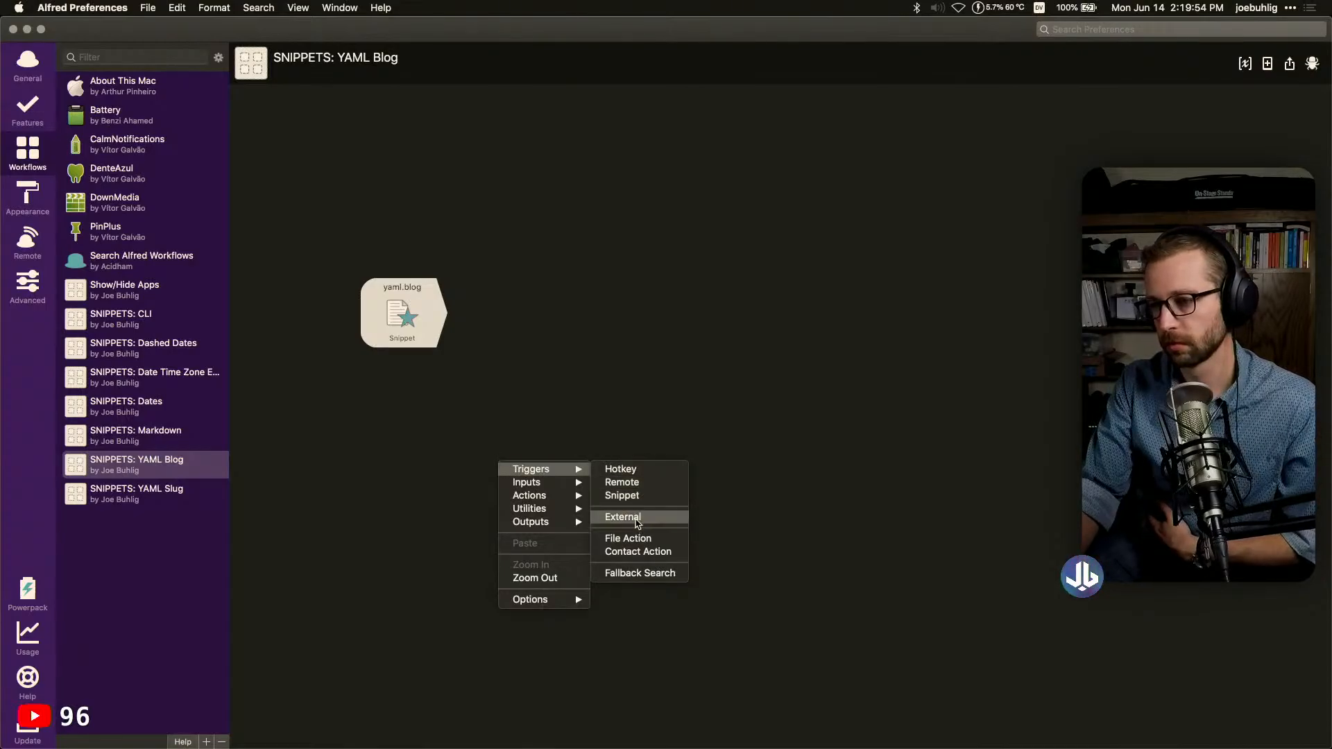
pyautogui.click(641, 520)
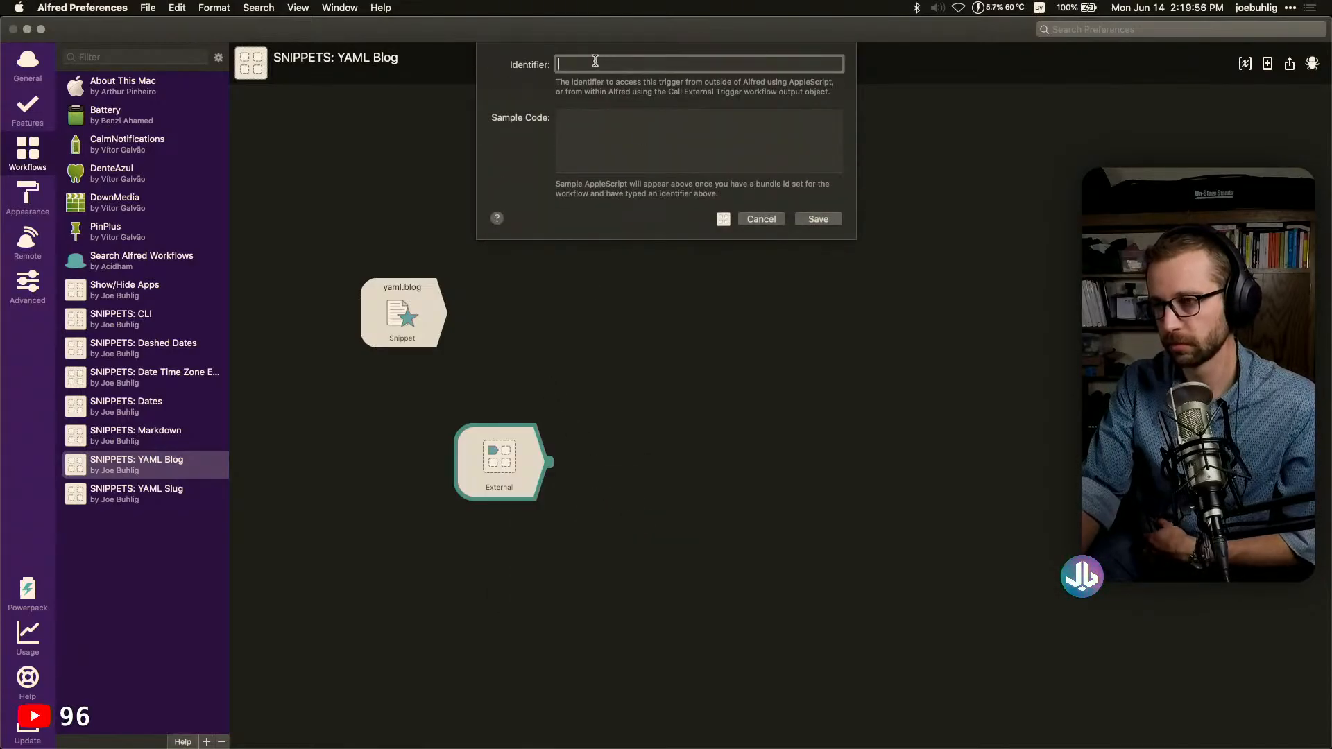
# Give the External trigger the author's domain-based identifier ending in "yaml-slug" and line it up directly beneath the yaml.blog snippet
pyautogui.write('com.n.jqe')
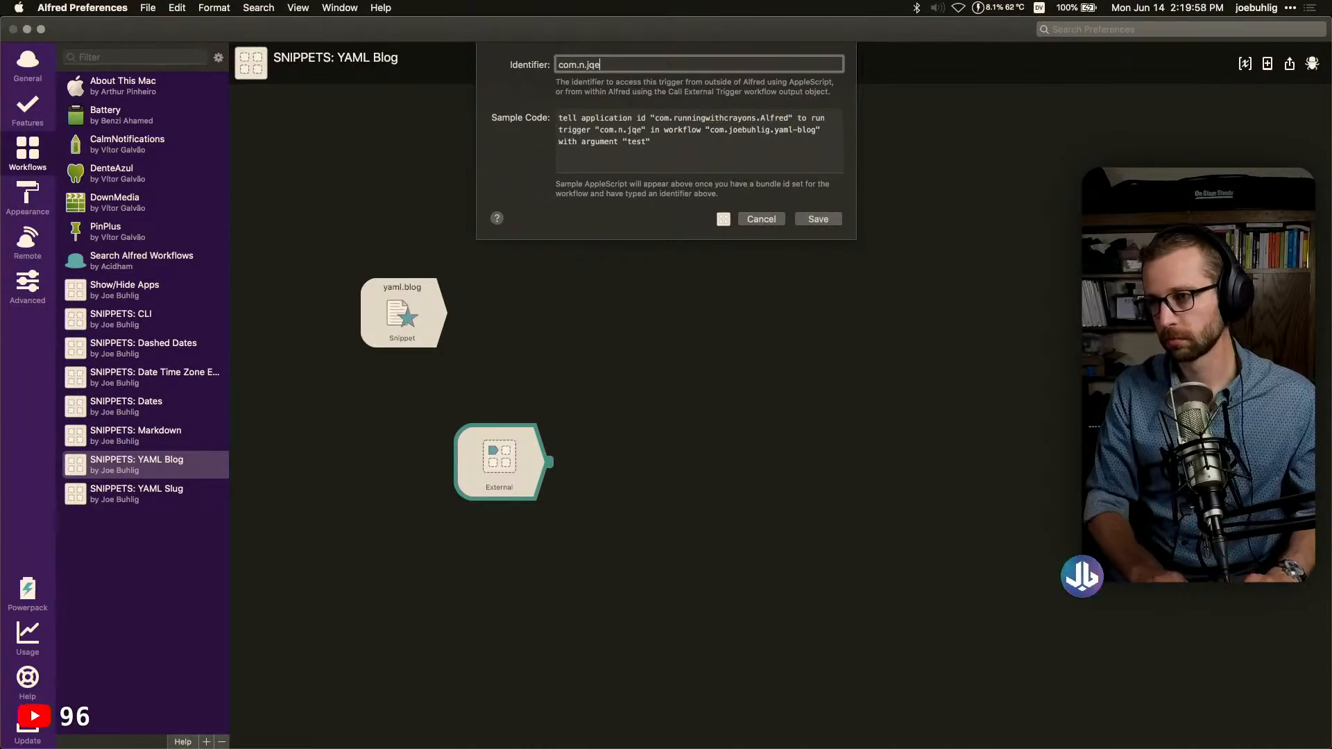
pyautogui.press('BackSpace')
pyautogui.press('BackSpace')
pyautogui.press('BackSpace')
pyautogui.press('BackSpace')
pyautogui.press('BackSpace')
pyautogui.write('joebuhlig.')
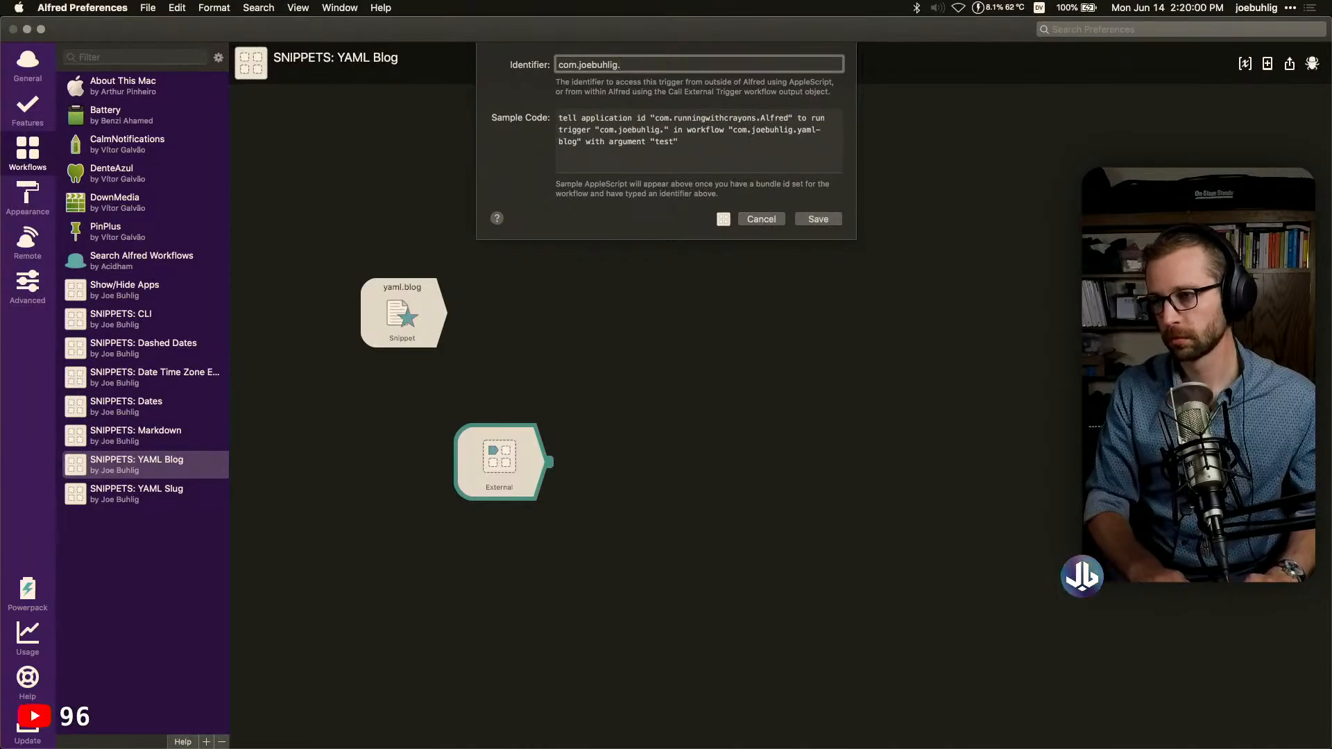
pyautogui.write('yaml-')
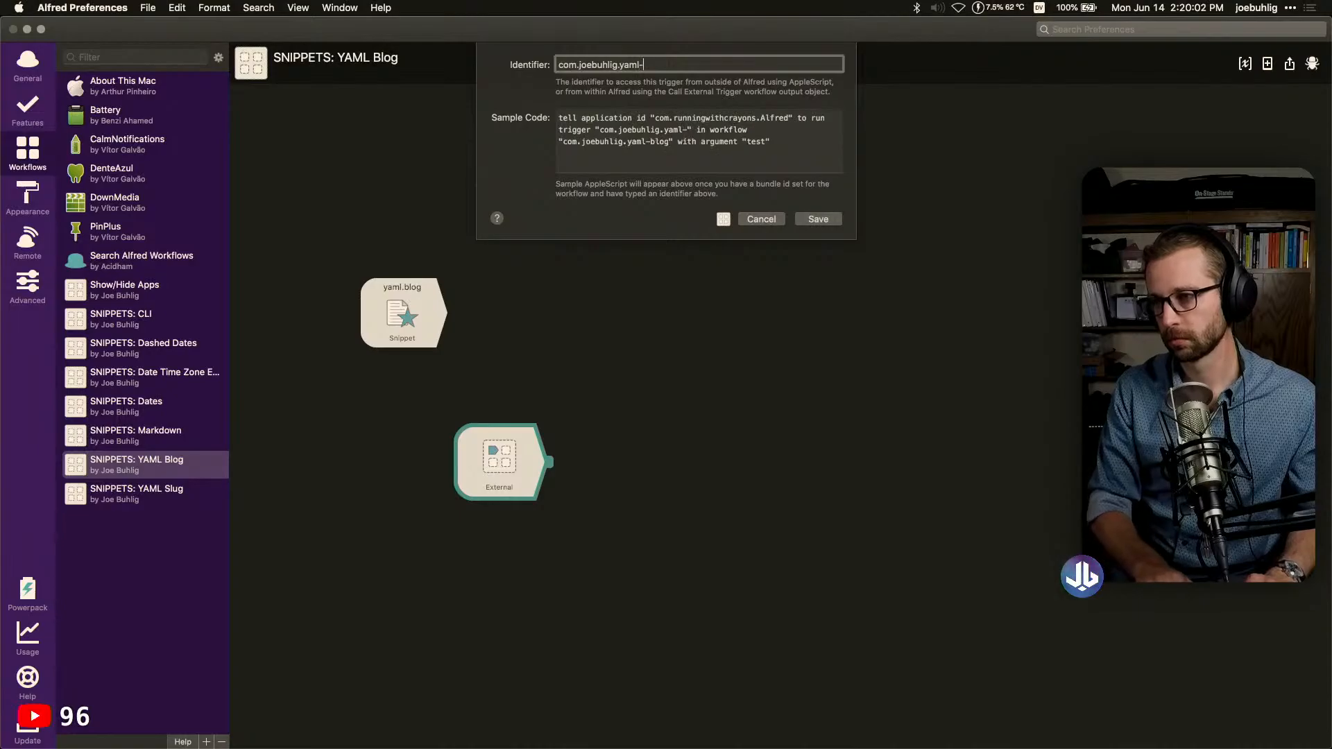
pyautogui.write('slug')
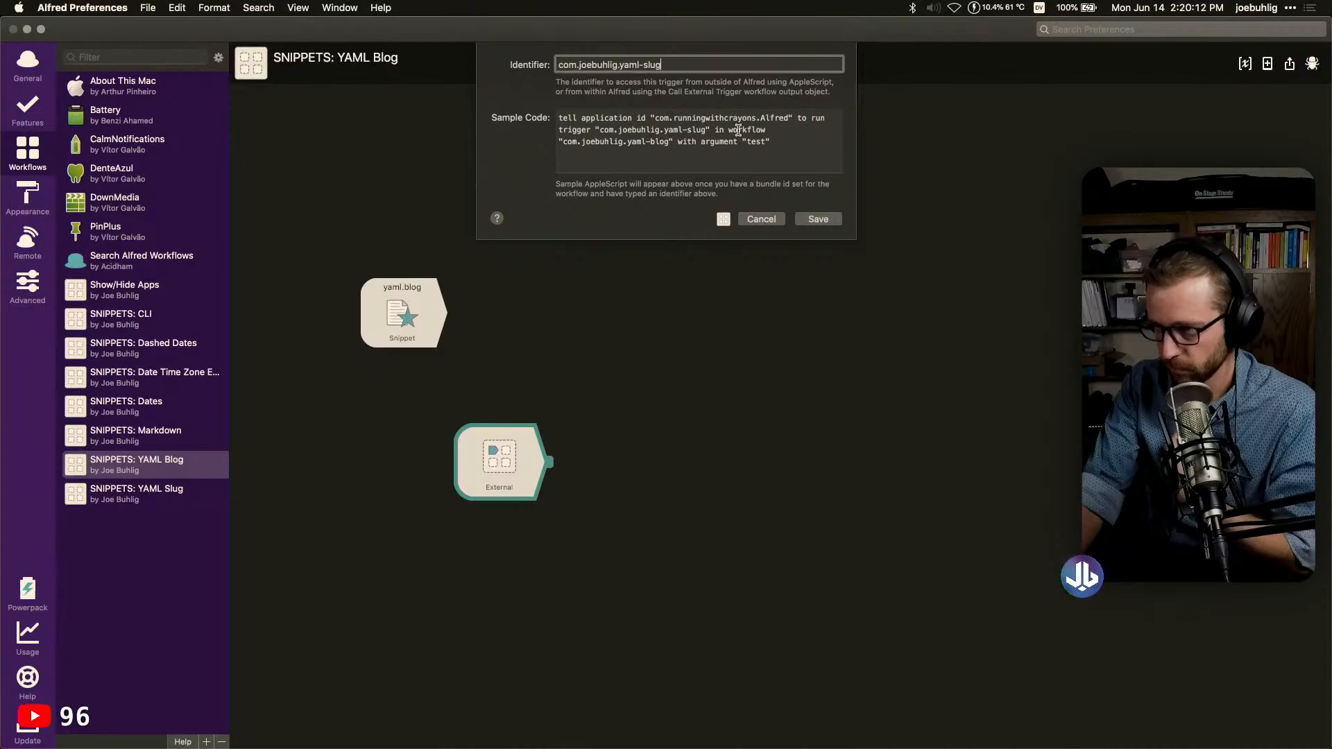
pyautogui.click(818, 219)
pyautogui.moveTo(521, 465); pyautogui.dragTo(426, 434)
pyautogui.click(419, 339)
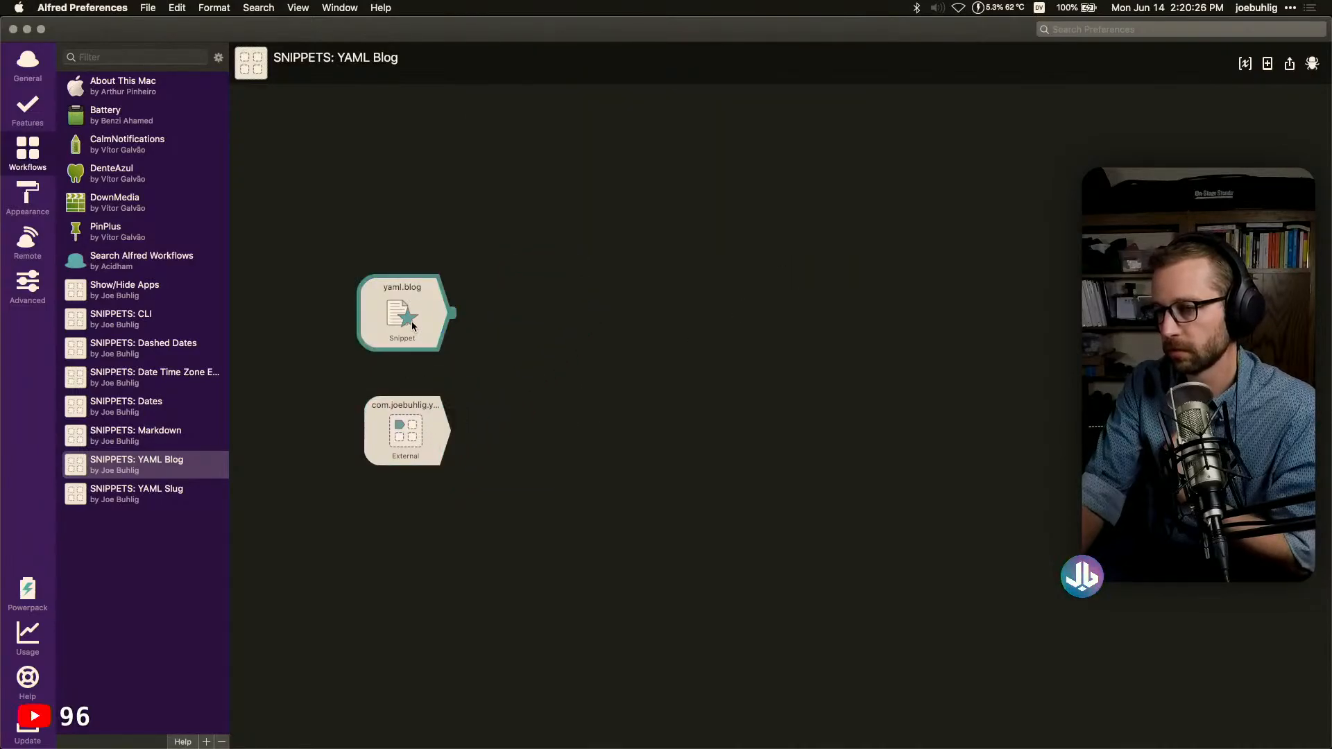
# Try to connect the yaml.blog snippet's output to the External trigger beneath it
pyautogui.moveTo(451, 314); pyautogui.dragTo(357, 433)
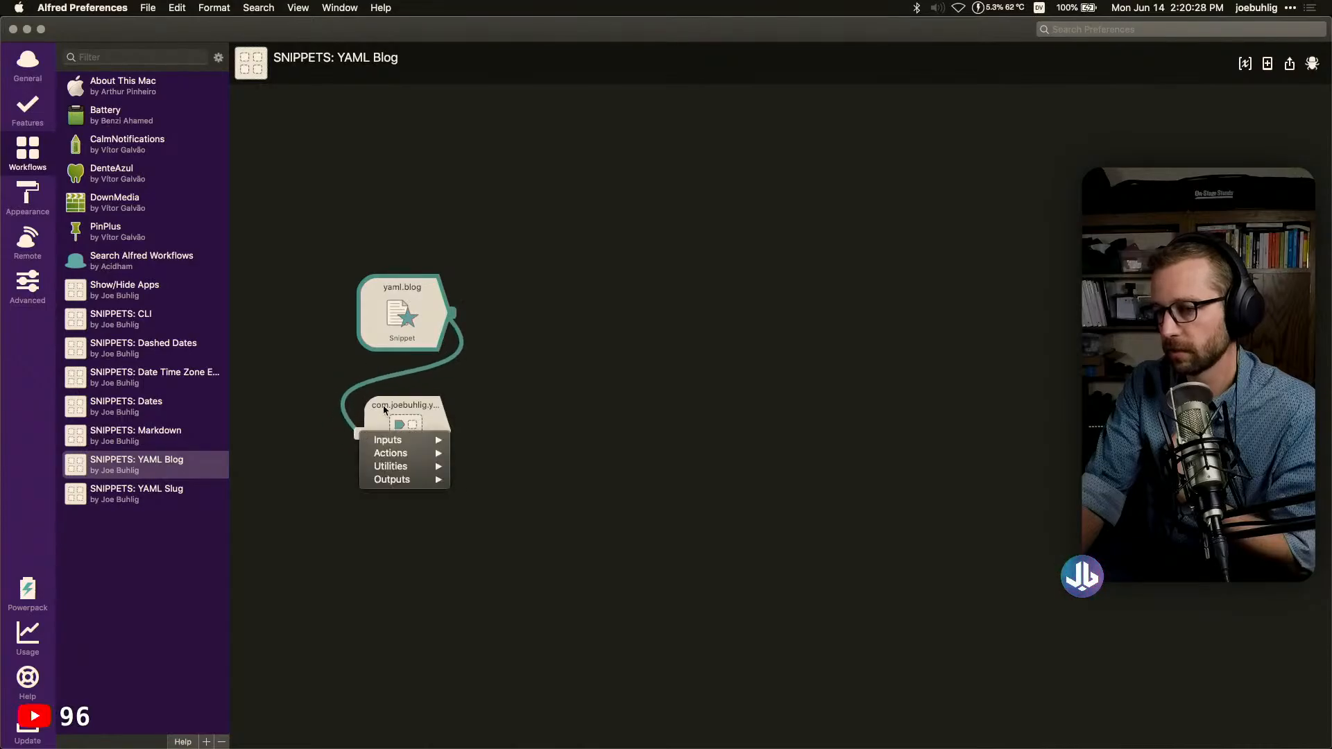
pyautogui.click(617, 359)
pyautogui.click(439, 321)
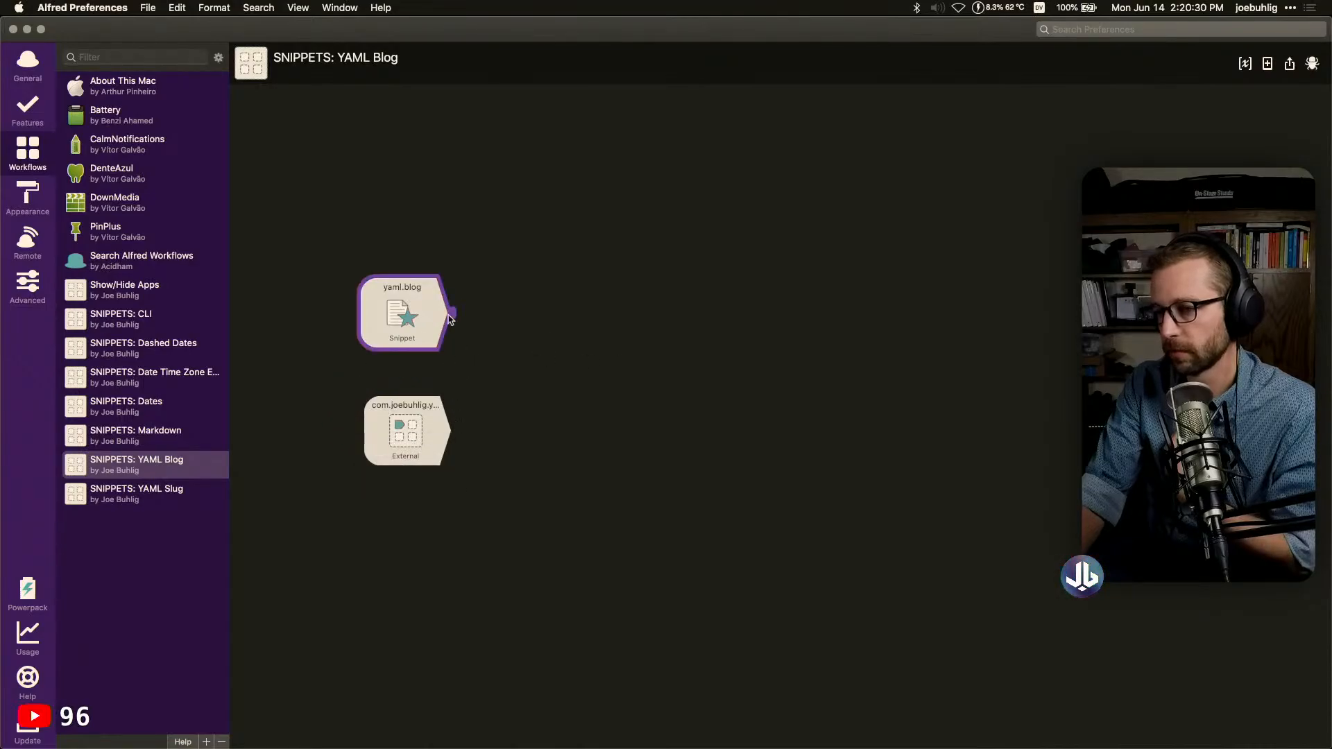
pyautogui.moveTo(452, 319); pyautogui.dragTo(500, 381)
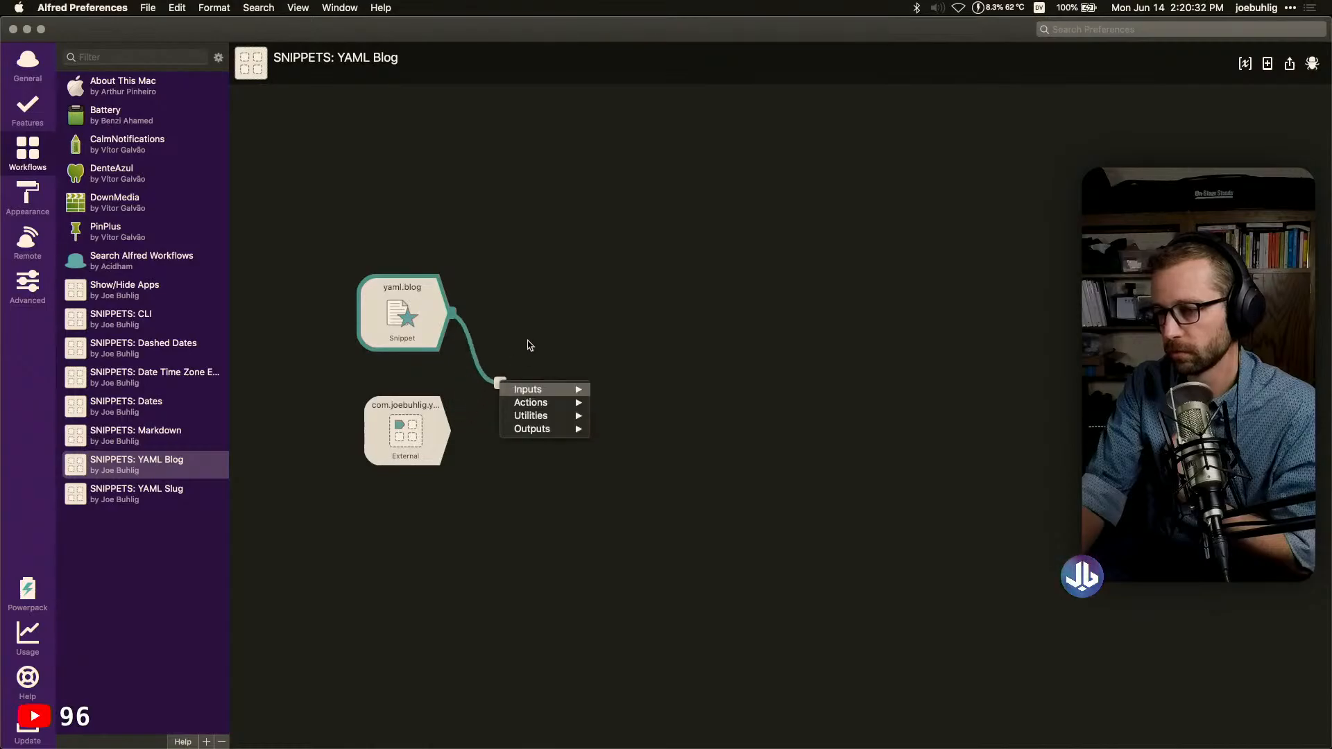
pyautogui.click(542, 322)
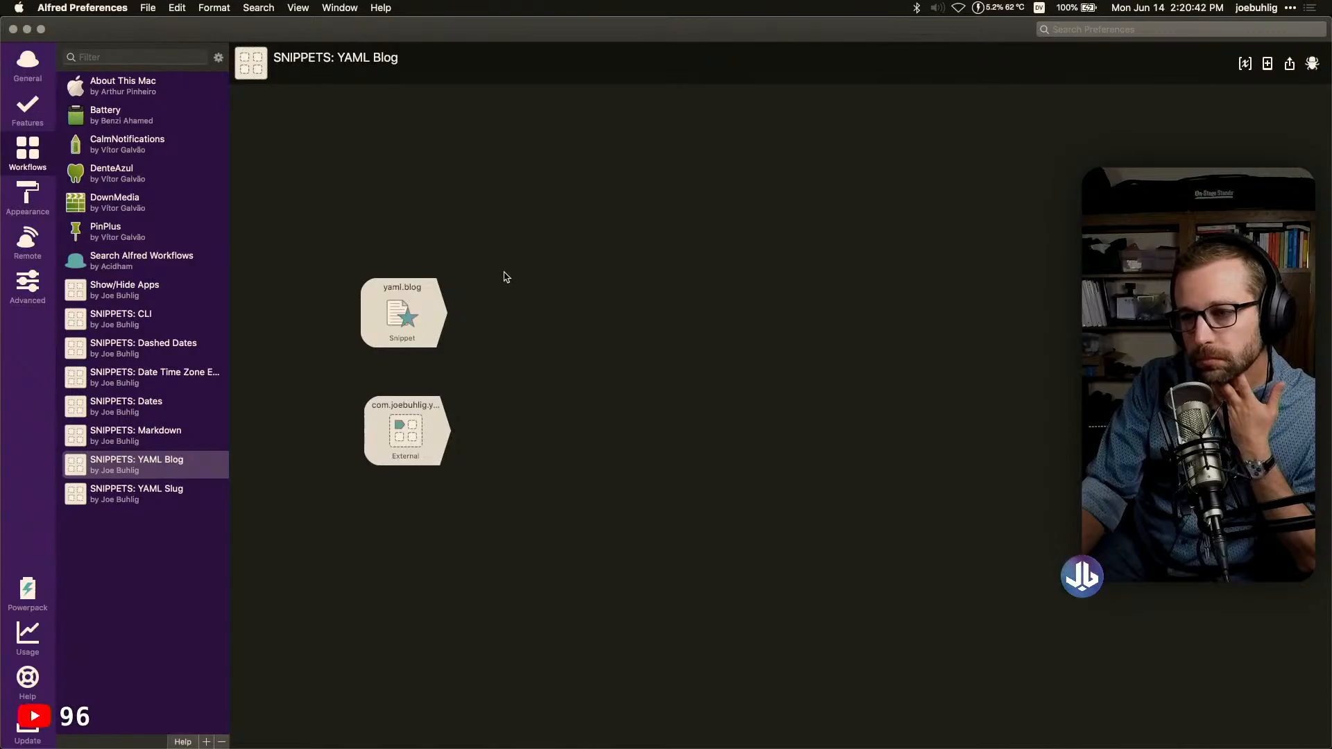
# Try placing the External trigger beside the yaml.blog snippet and move it back beneath the snippet
pyautogui.click(403, 404)
pyautogui.click(412, 294)
pyautogui.click(412, 375)
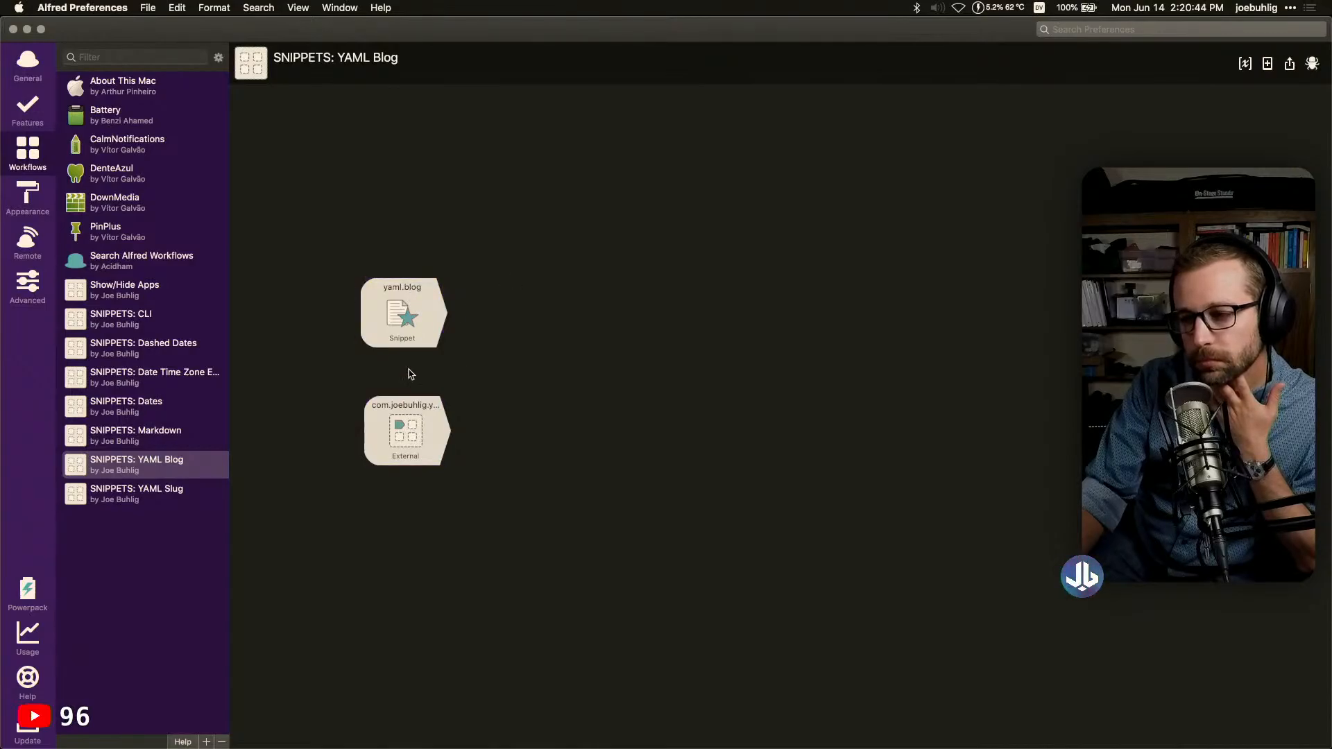
pyautogui.moveTo(412, 424); pyautogui.dragTo(554, 305)
pyautogui.click(411, 314)
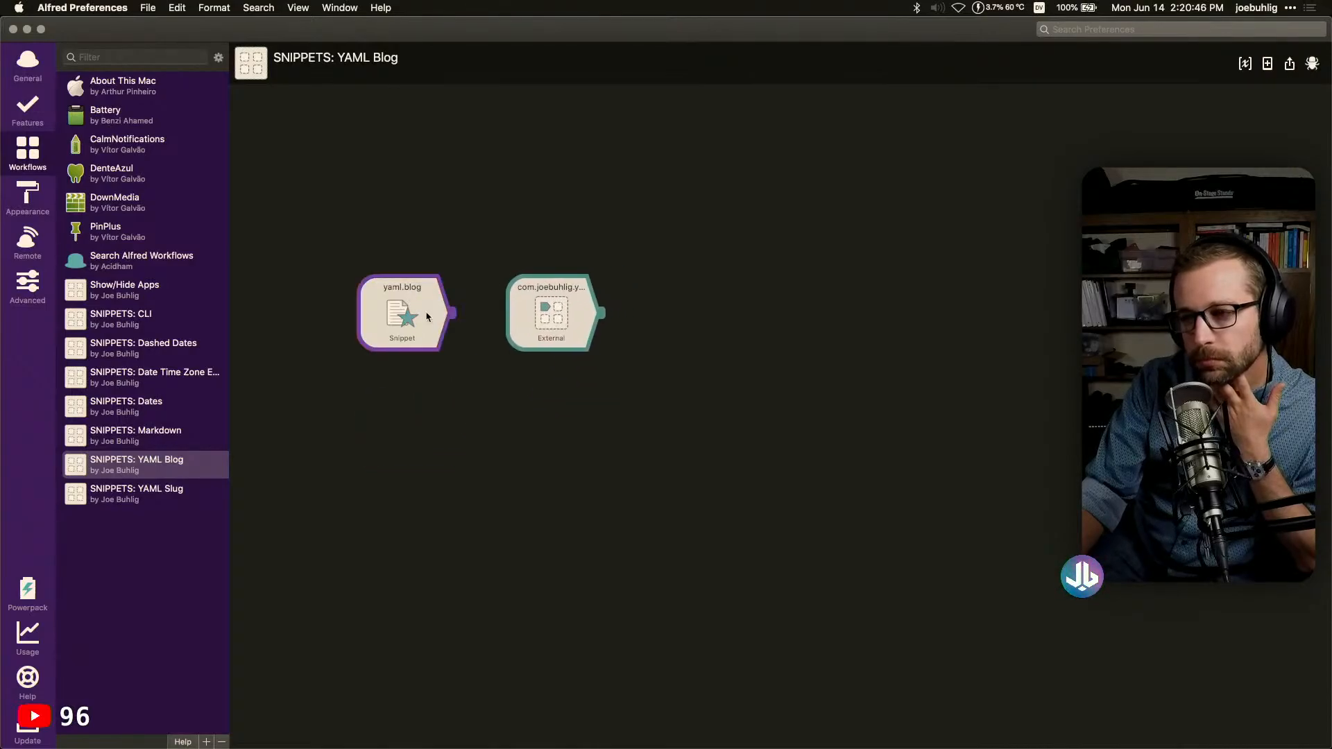
pyautogui.click(568, 320)
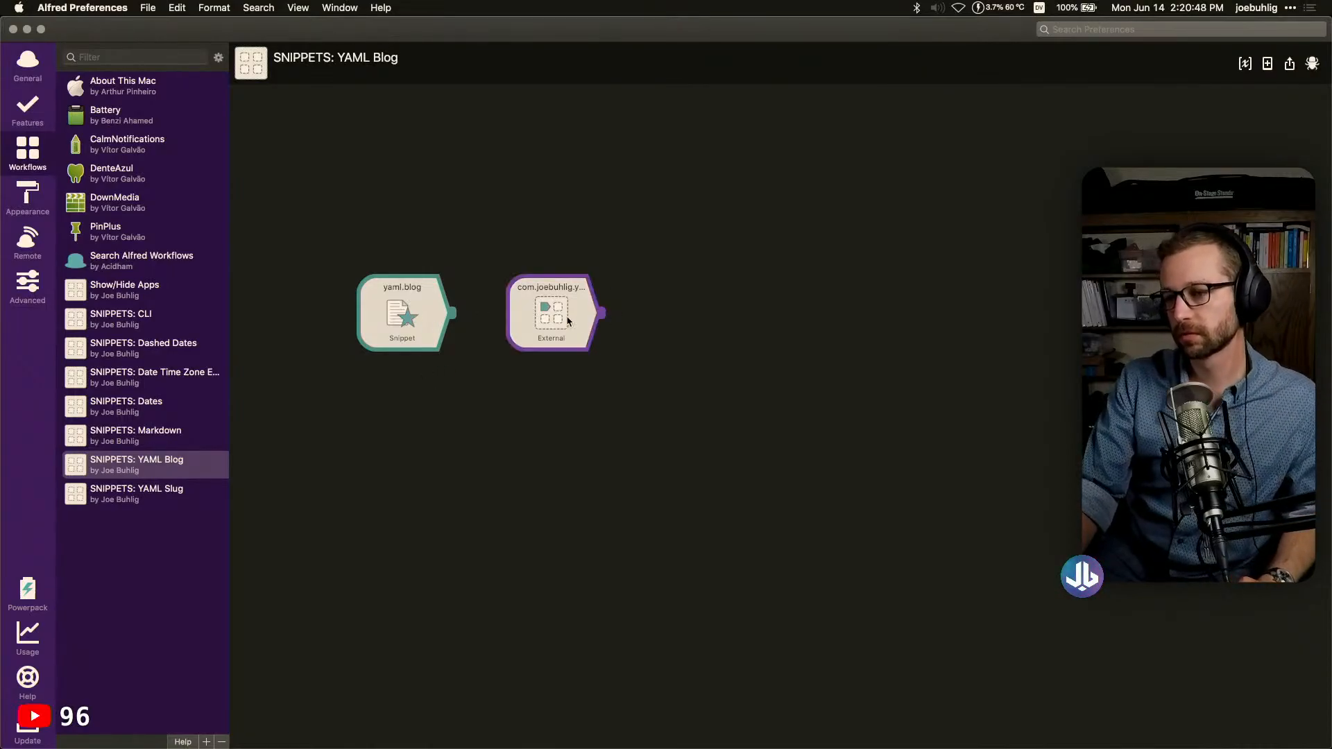
pyautogui.moveTo(546, 317); pyautogui.dragTo(403, 434)
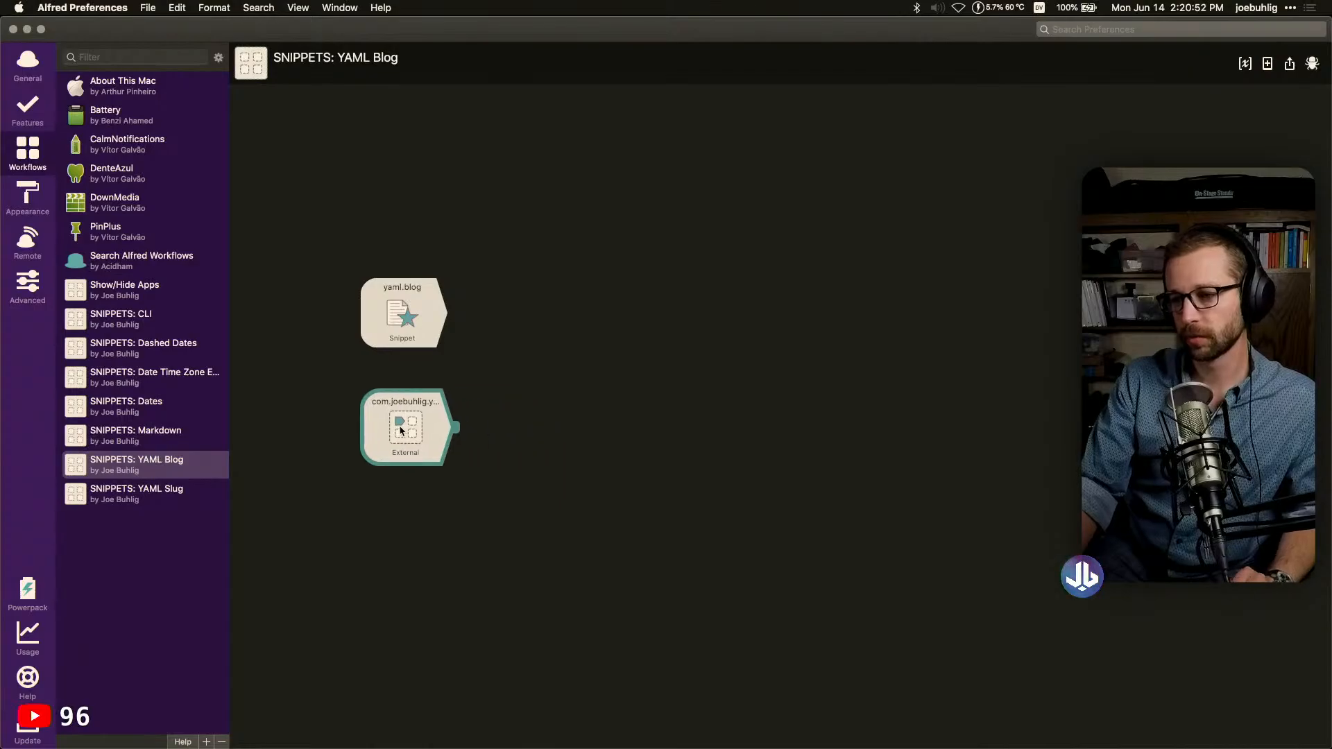
pyautogui.click(546, 397)
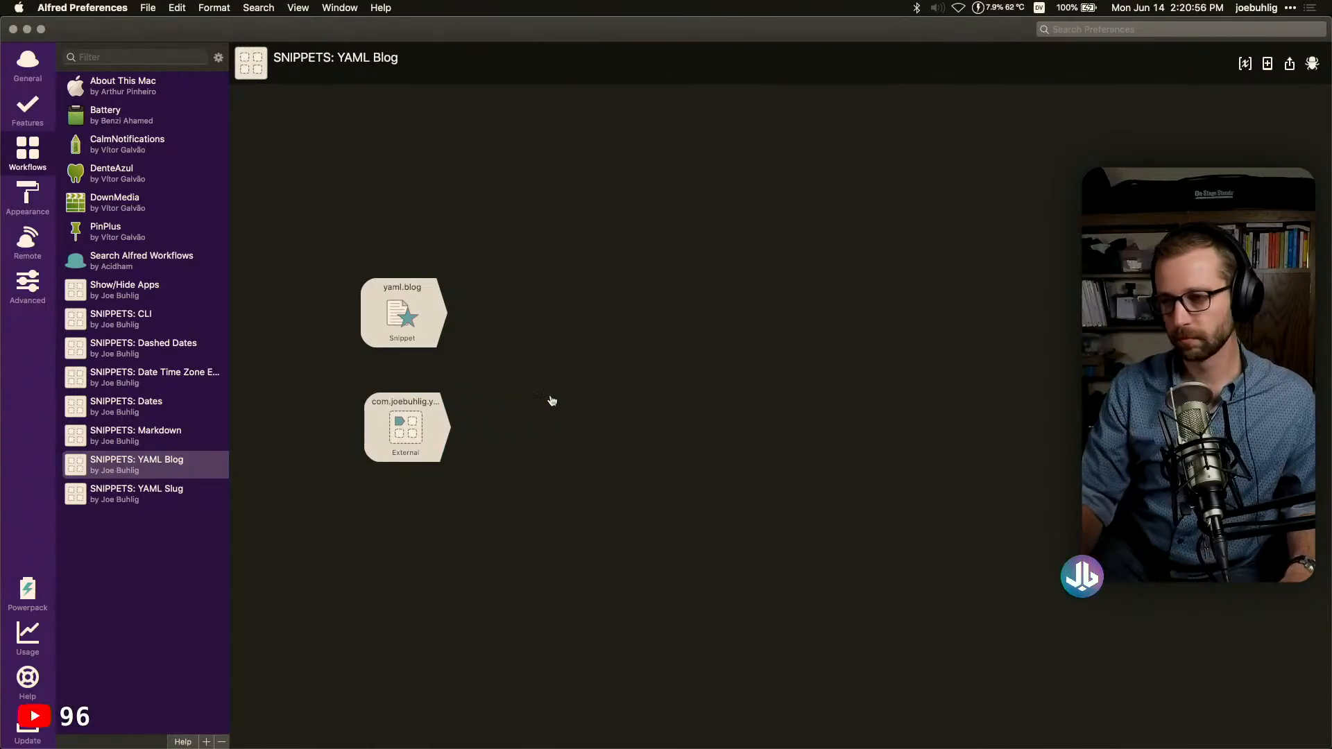
# Switch to Brave and read Alfred's External Triggers help page, including the sample AppleScript and bundle ID sections
pyautogui.press('super+Tab')
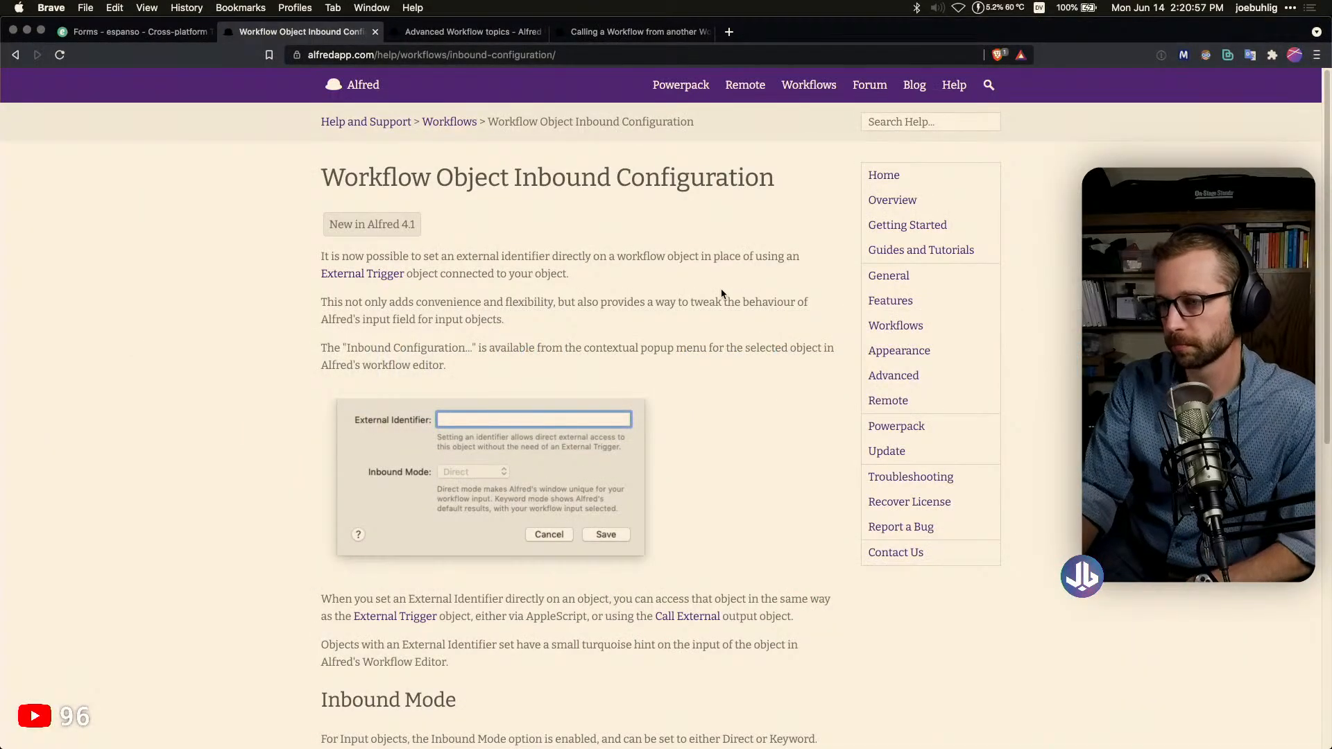
pyautogui.click(386, 276)
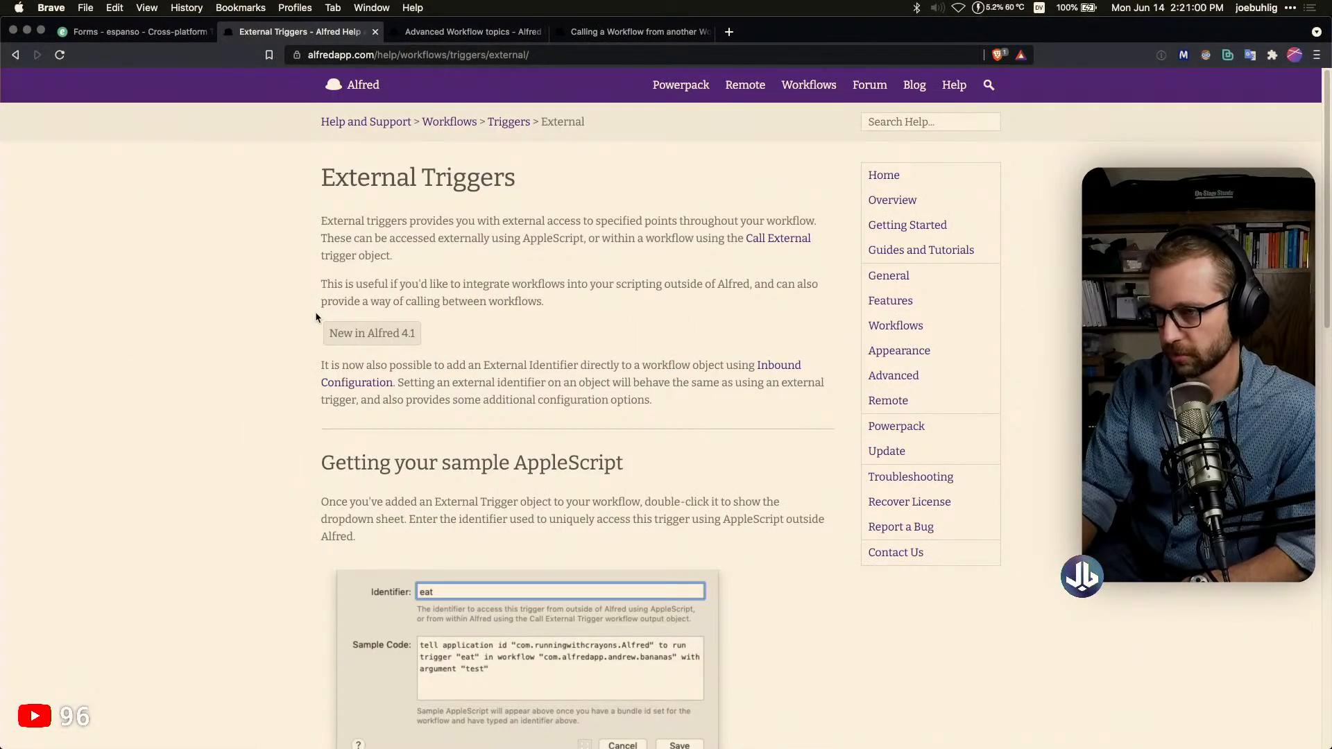
pyautogui.scroll(-6, 267, 320)
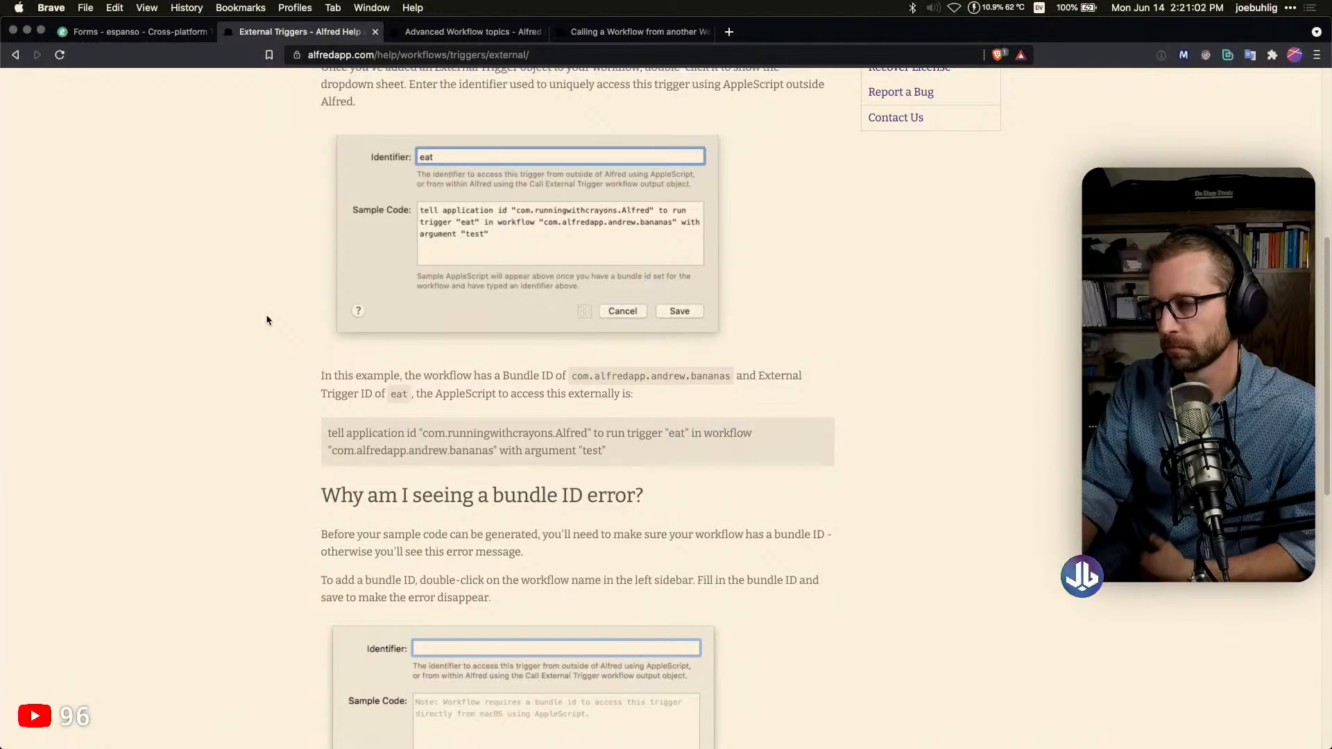
pyautogui.scroll(-3, 267, 318)
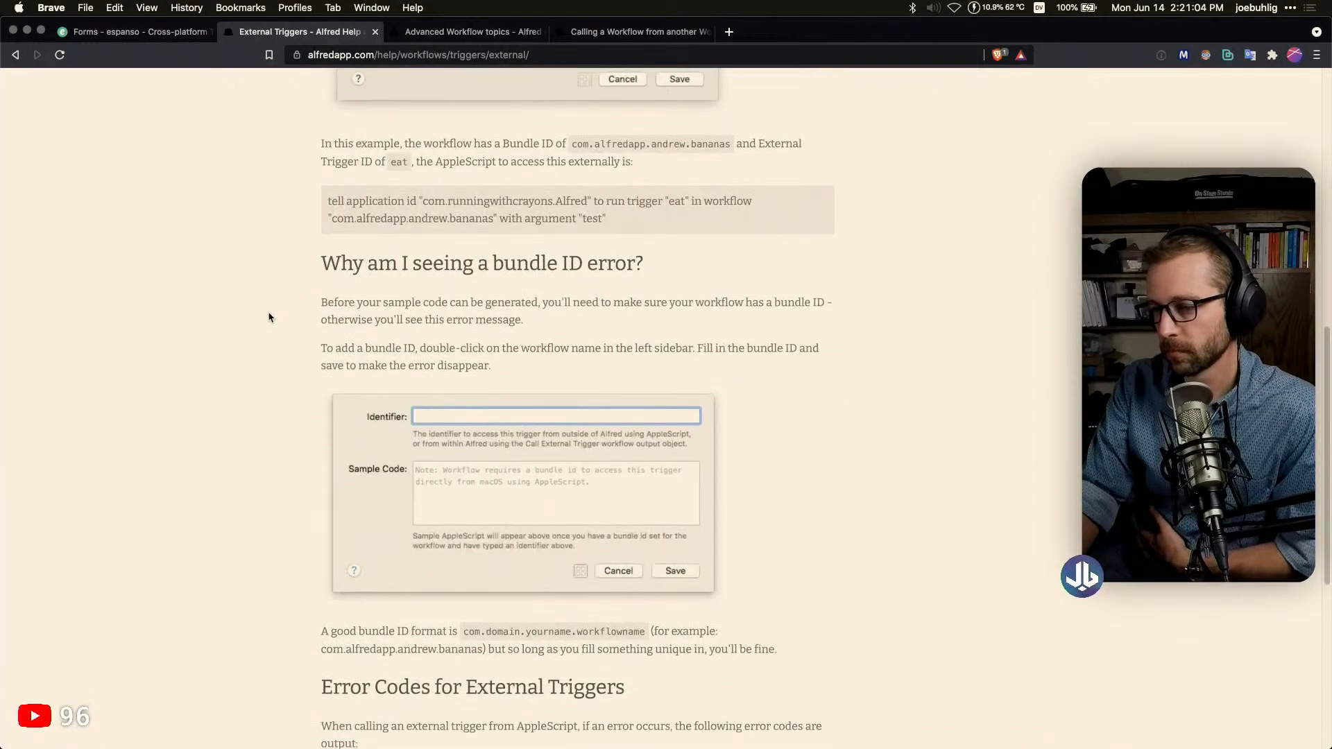
pyautogui.scroll(-7, 269, 318)
pyautogui.scroll(15, 270, 319)
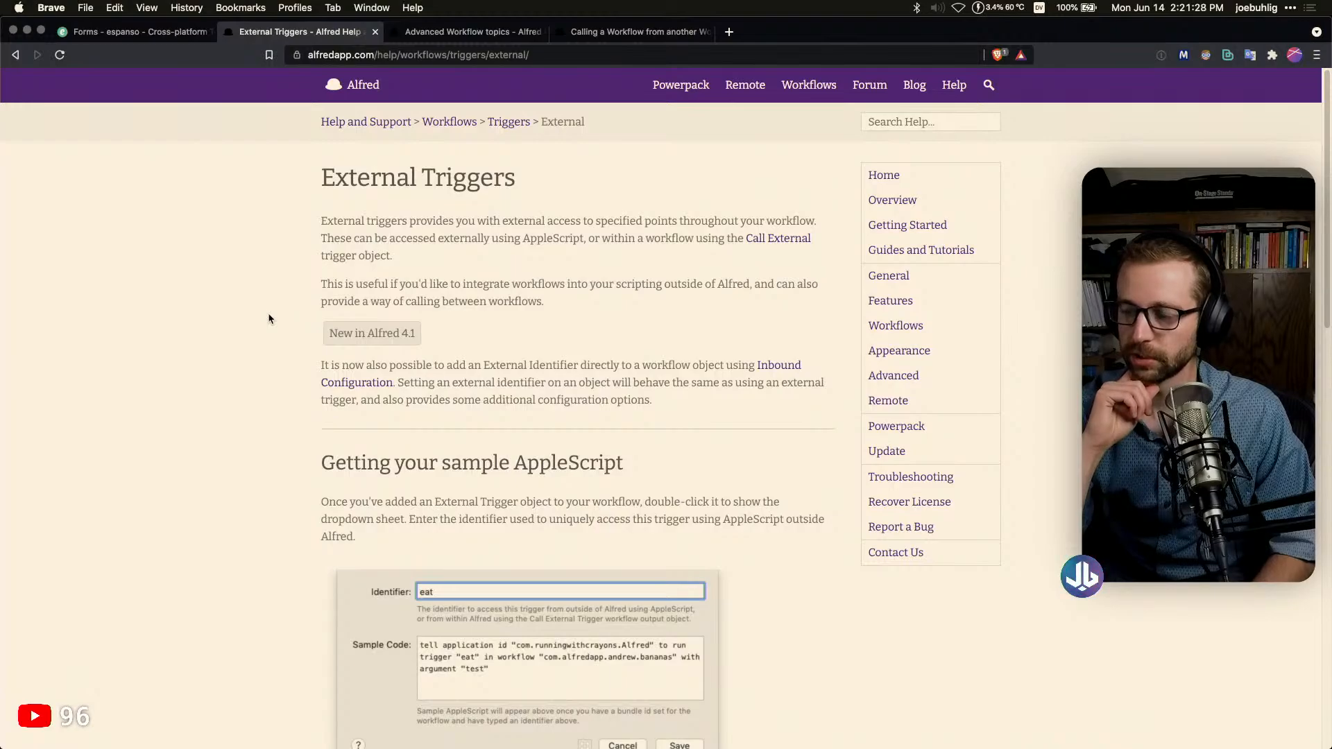
pyautogui.scroll(-5, 270, 318)
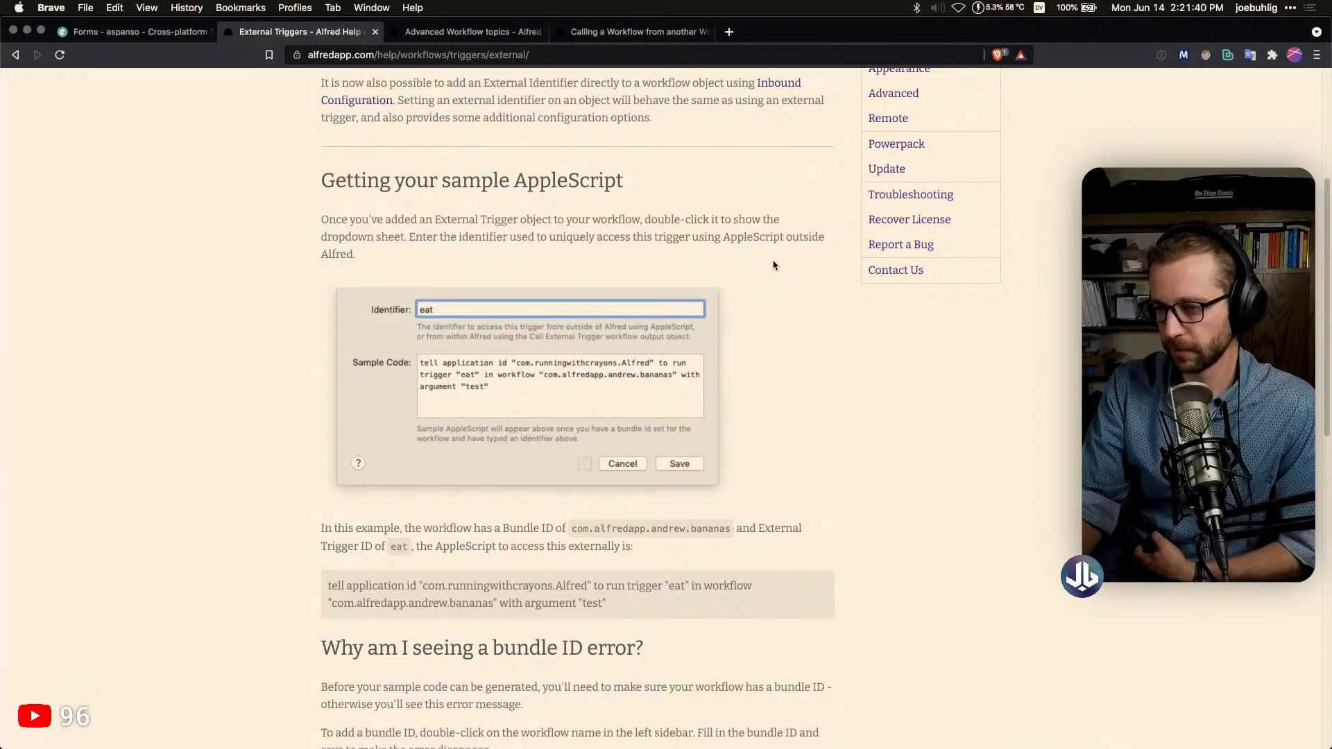
pyautogui.scroll(-2, 774, 266)
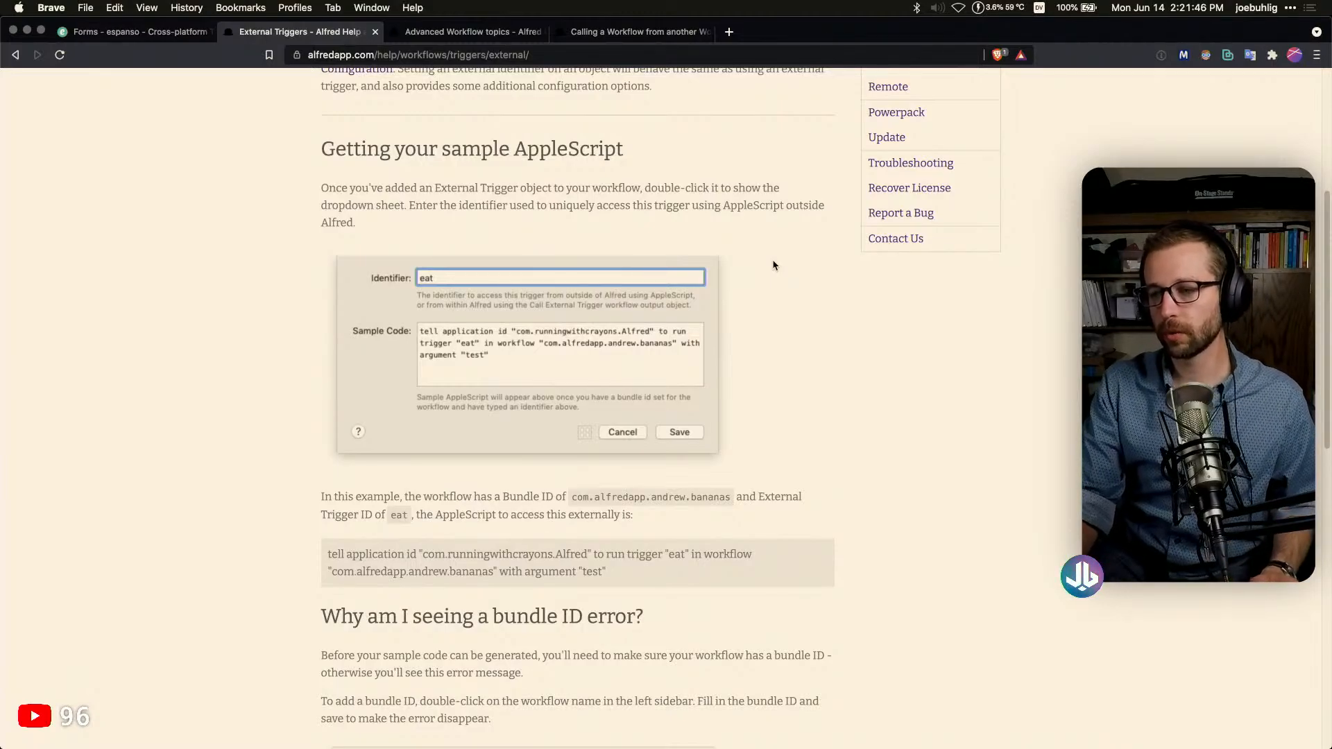
pyautogui.scroll(-2, 806, 354)
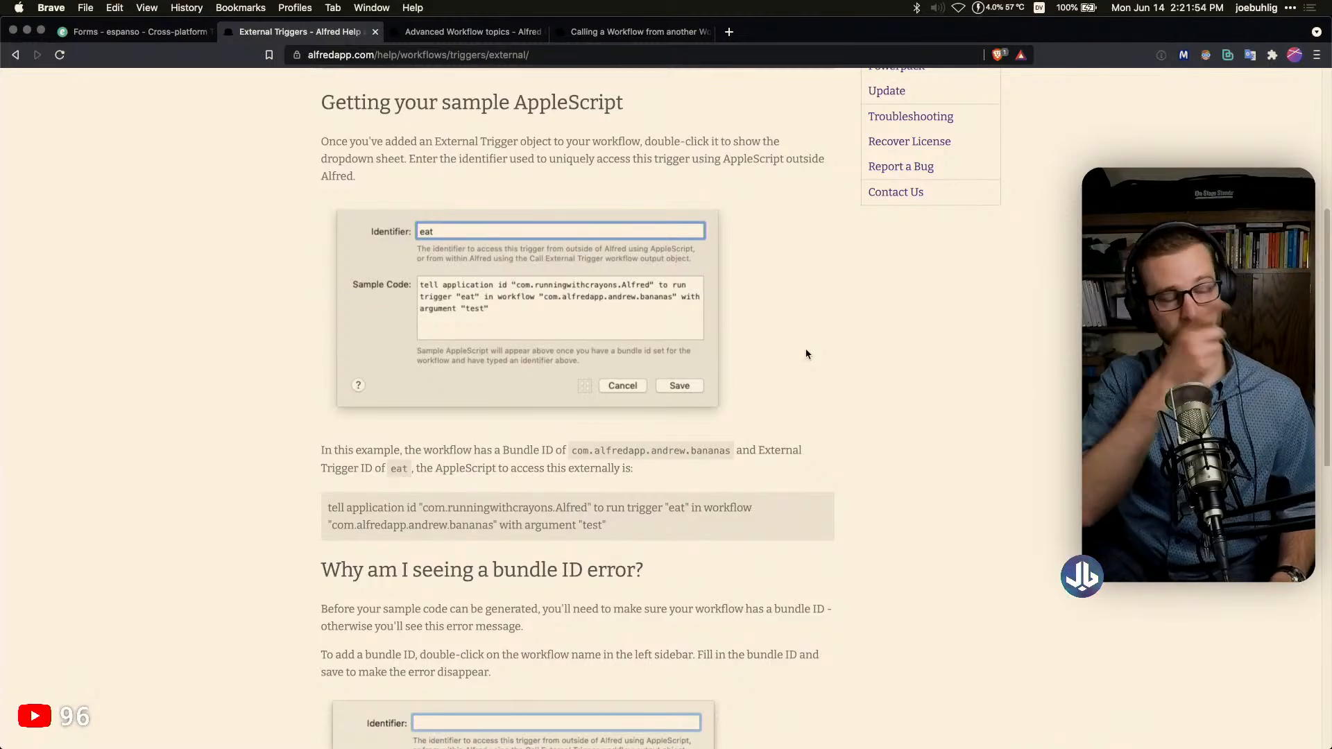
# Switch back to Alfred Preferences and copy the sample AppleScript from the External trigger's settings, leaving them unchanged
pyautogui.press('super+Tab')
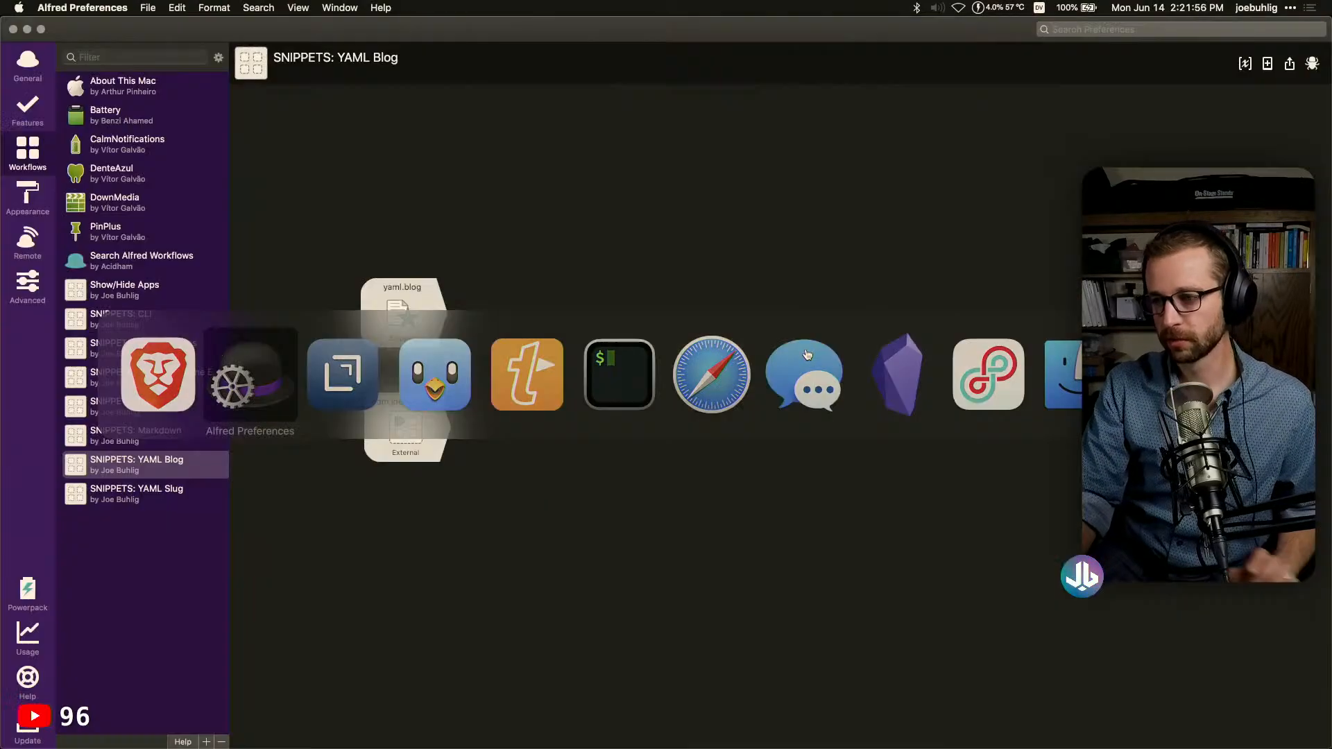
pyautogui.doubleClick(406, 427)
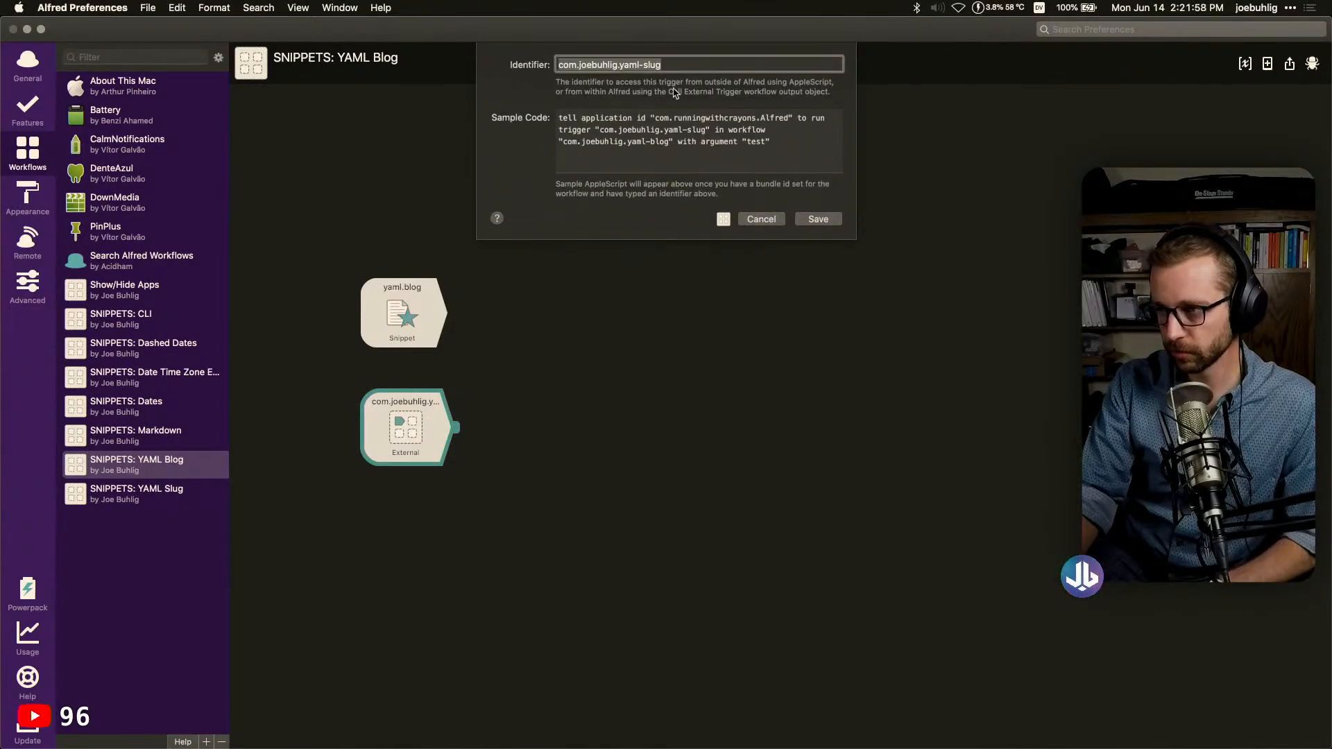
pyautogui.tripleClick(698, 150)
pyautogui.press('super+c')
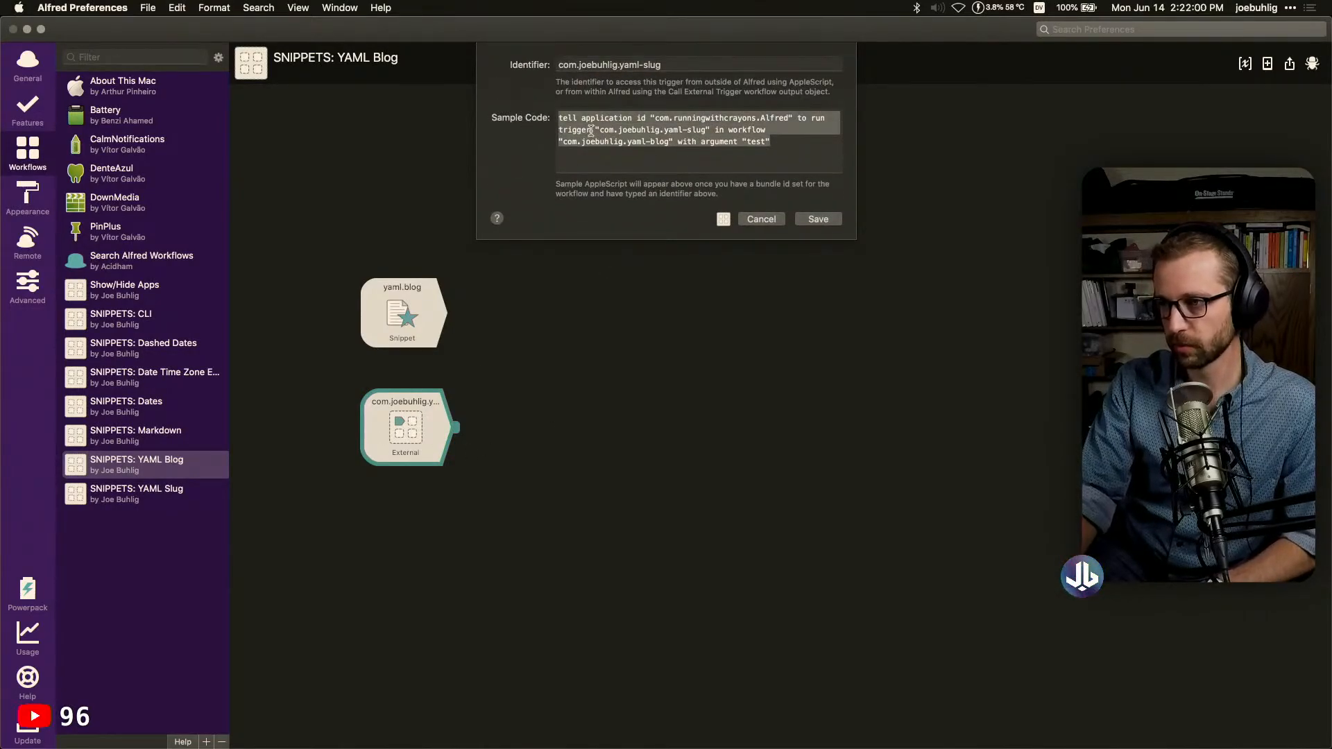
pyautogui.click(761, 219)
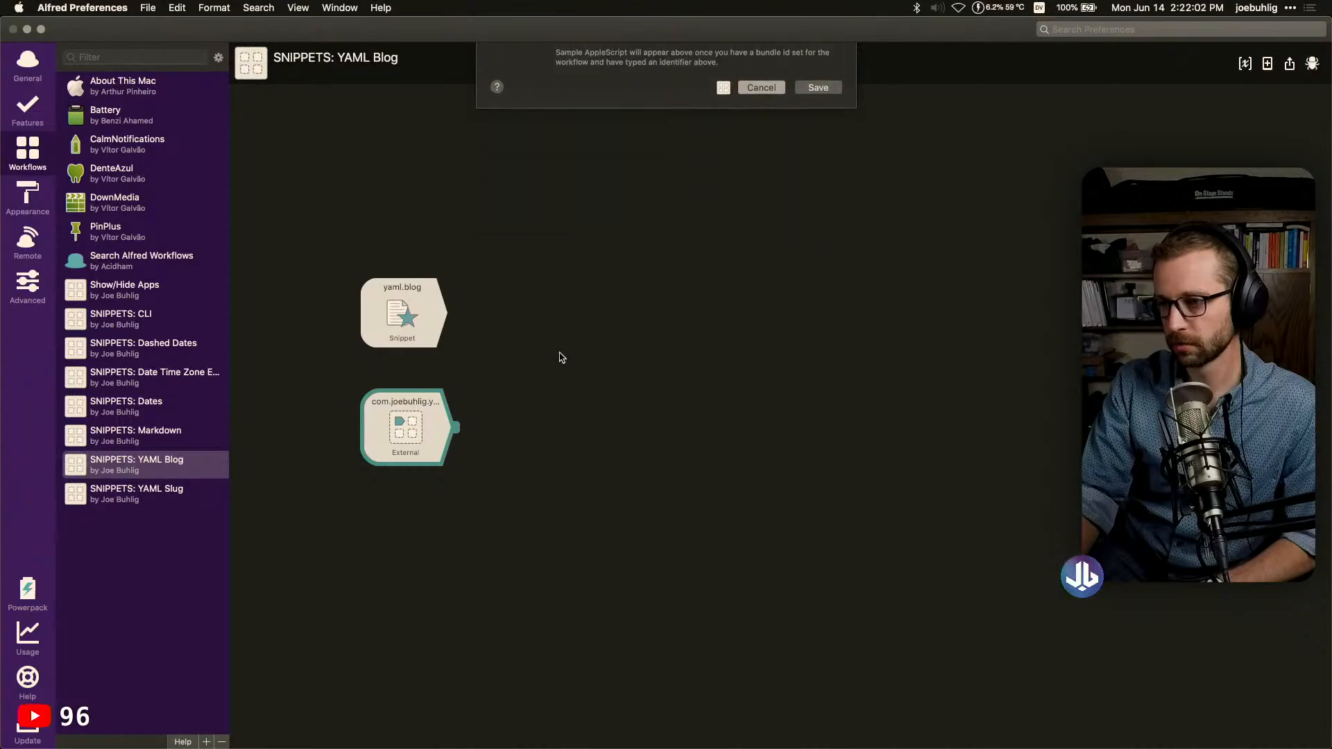
# Add a Run NSAppleScript action connected to the yaml.blog snippet and replace its placeholder comment with the copied AppleScript
pyautogui.click(409, 306)
pyautogui.moveTo(453, 317); pyautogui.dragTo(537, 315)
pyautogui.moveTo(583, 335)
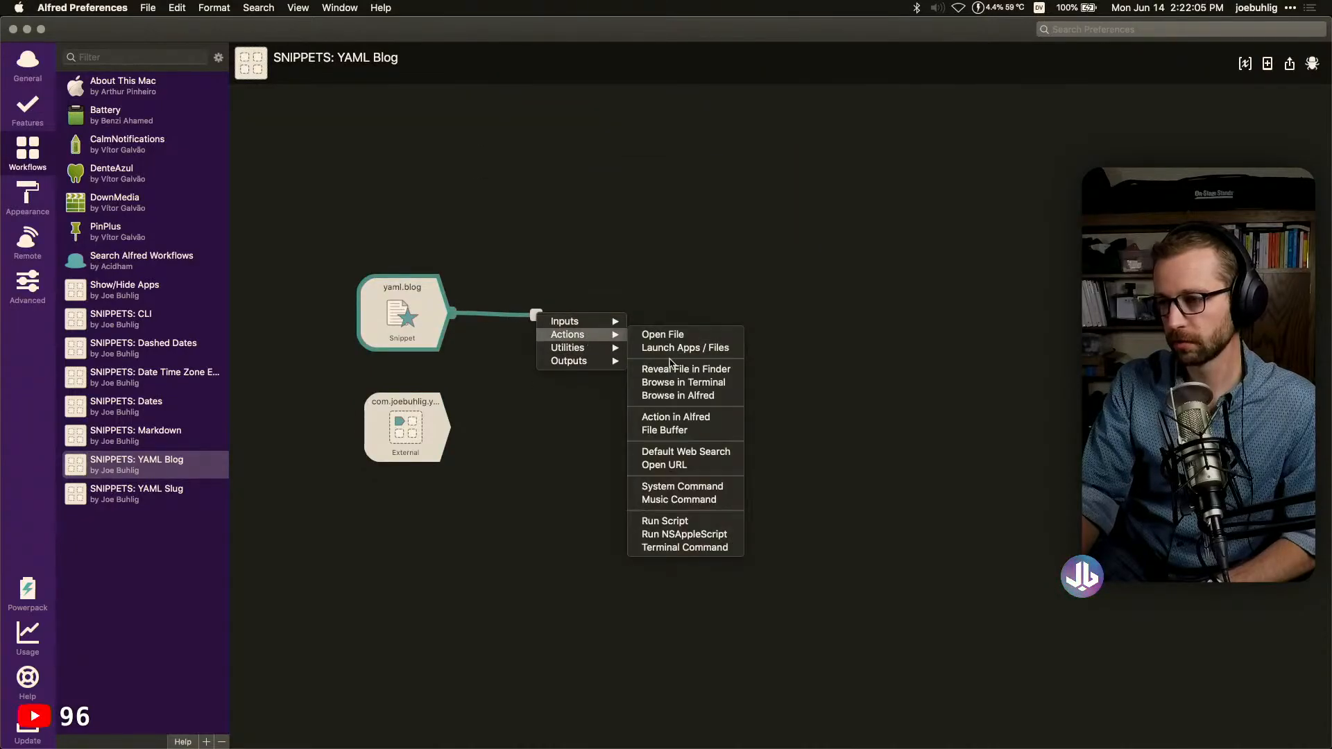
pyautogui.click(697, 534)
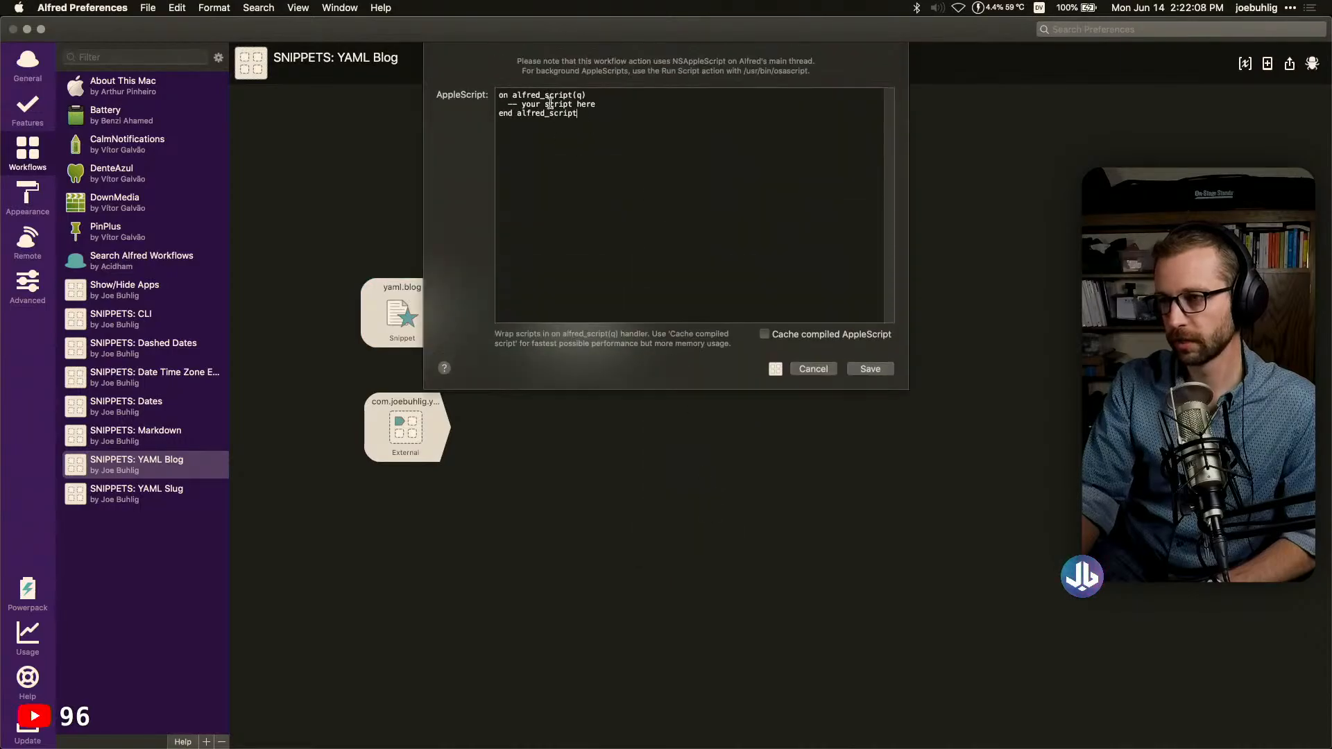
pyautogui.moveTo(598, 107); pyautogui.dragTo(509, 105)
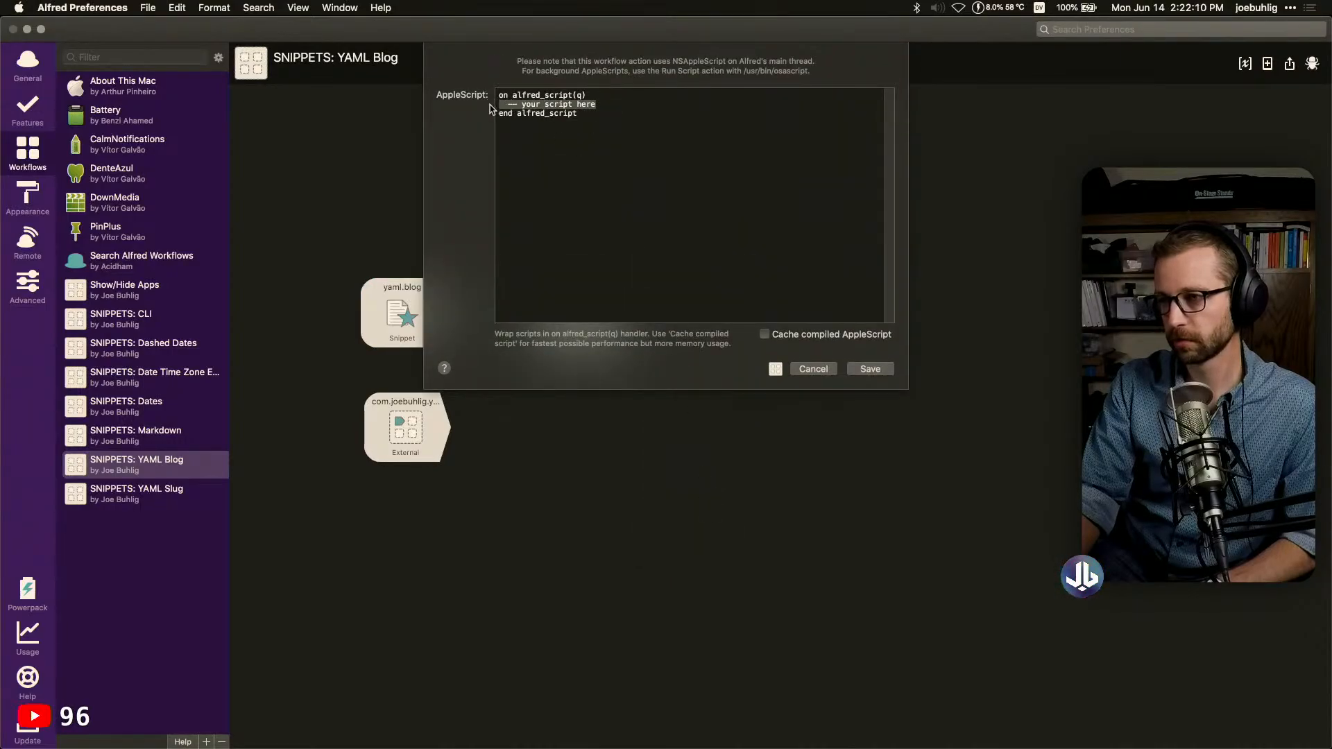
pyautogui.press('super+v')
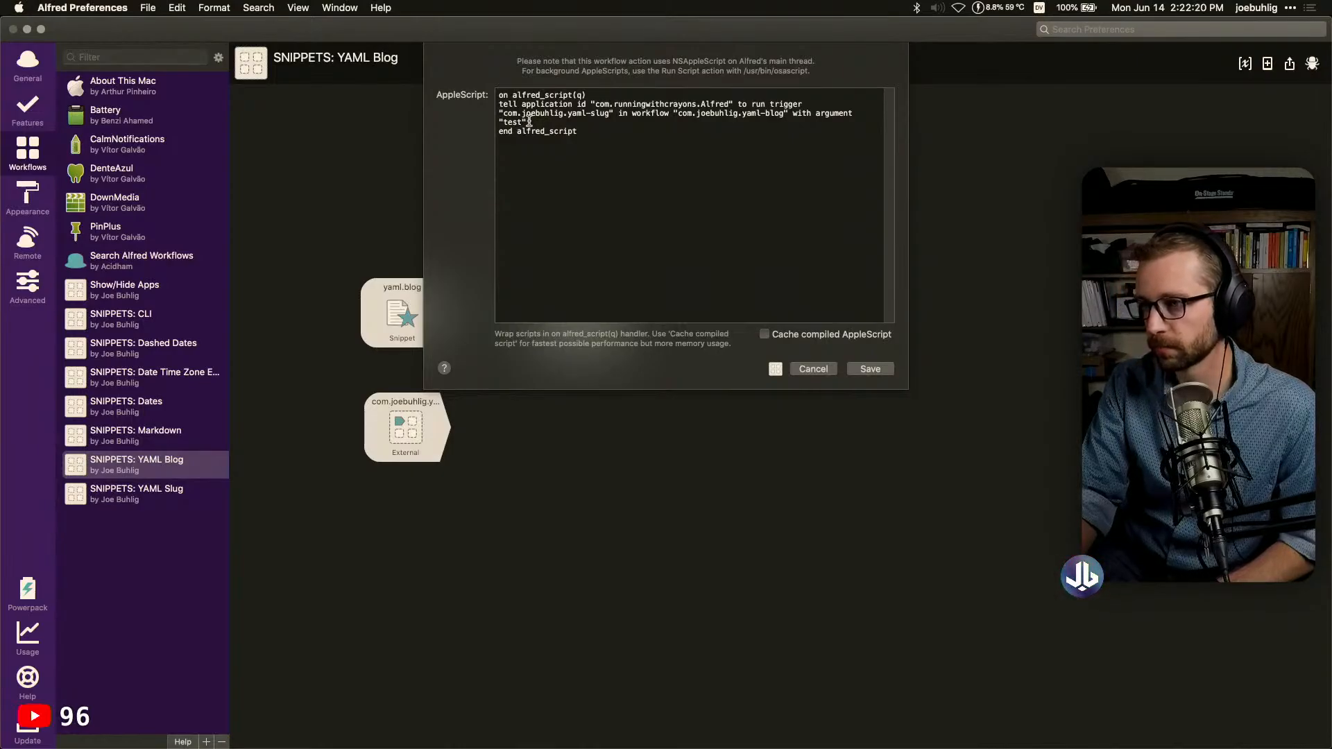
# Replace the "test" argument in the AppleScript with q and save the Run NSAppleScript action
pyautogui.press('BackSpace')
pyautogui.press('BackSpace')
pyautogui.press('BackSpace')
pyautogui.press('BackSpace')
pyautogui.press('BackSpace')
pyautogui.press('BackSpace')
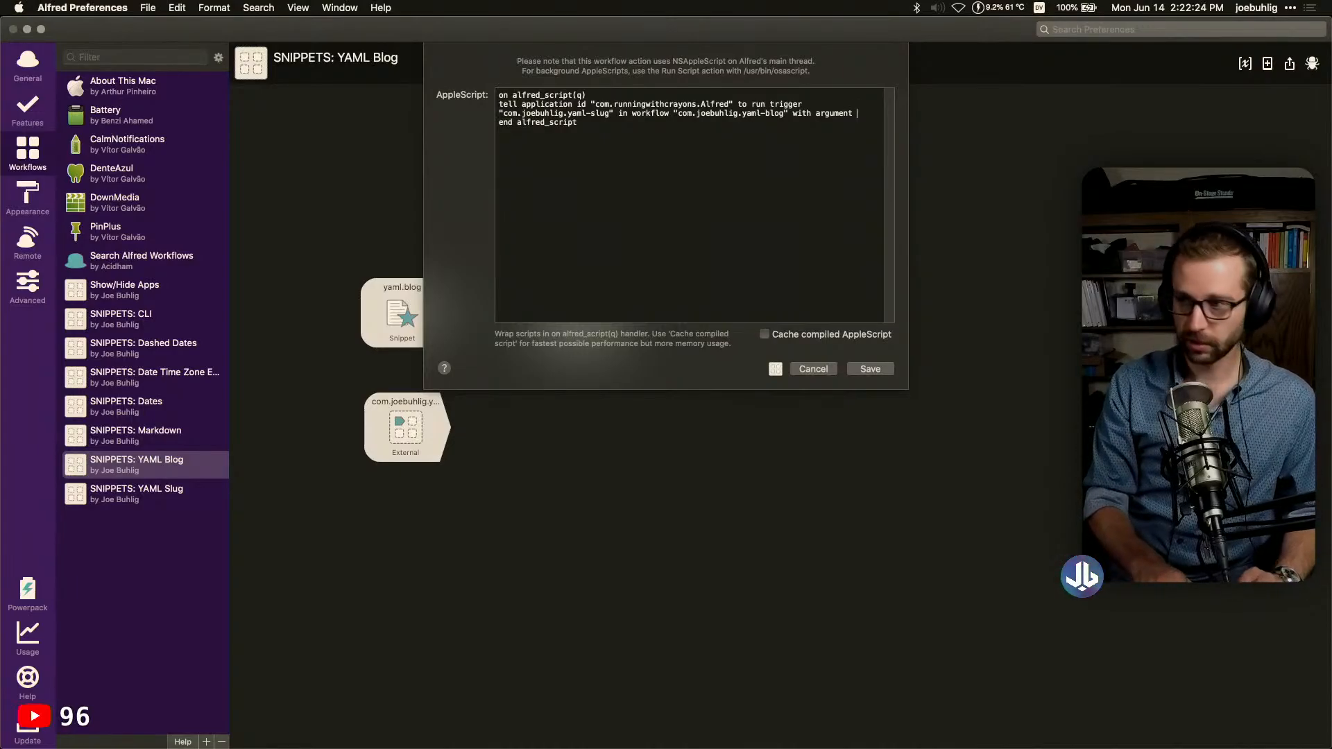
pyautogui.write('q')
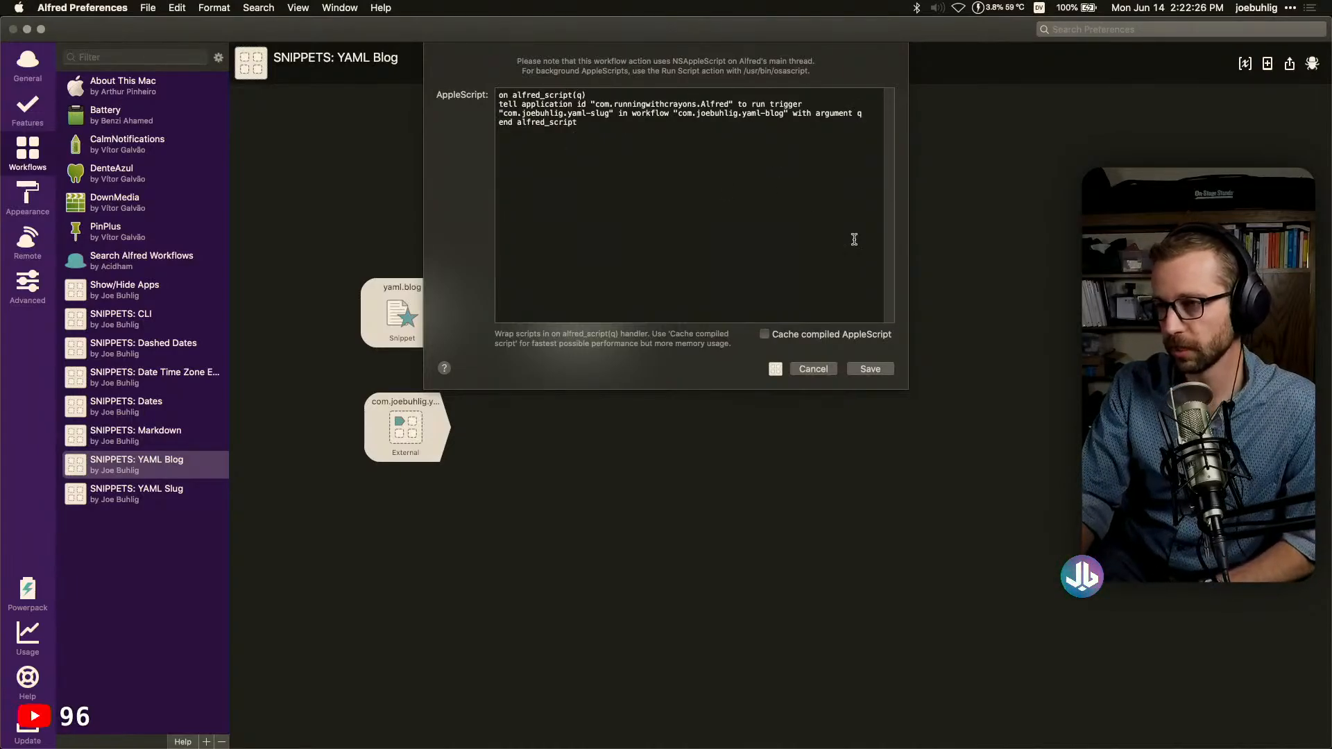
pyautogui.click(879, 369)
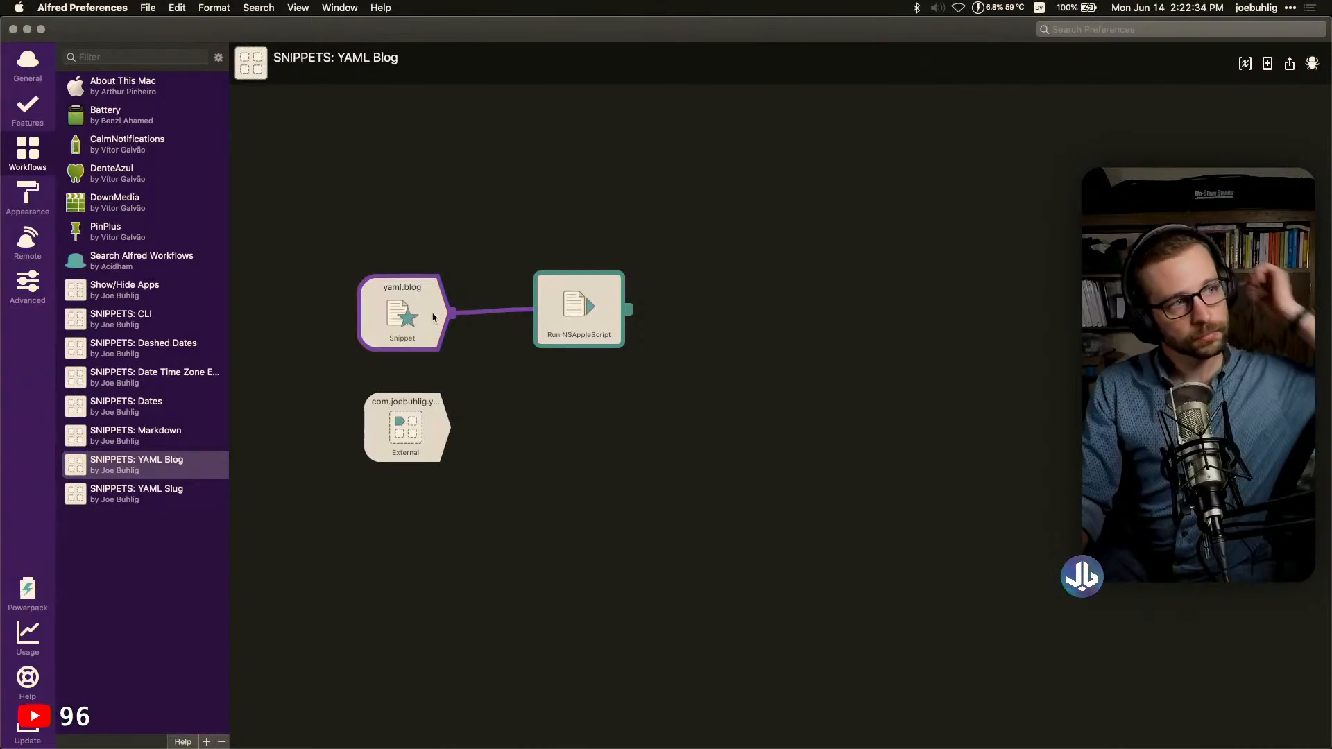
# Move the Run NSAppleScript action farther from the yaml.blog snippet and delete the connection between them
pyautogui.moveTo(584, 328); pyautogui.dragTo(661, 324)
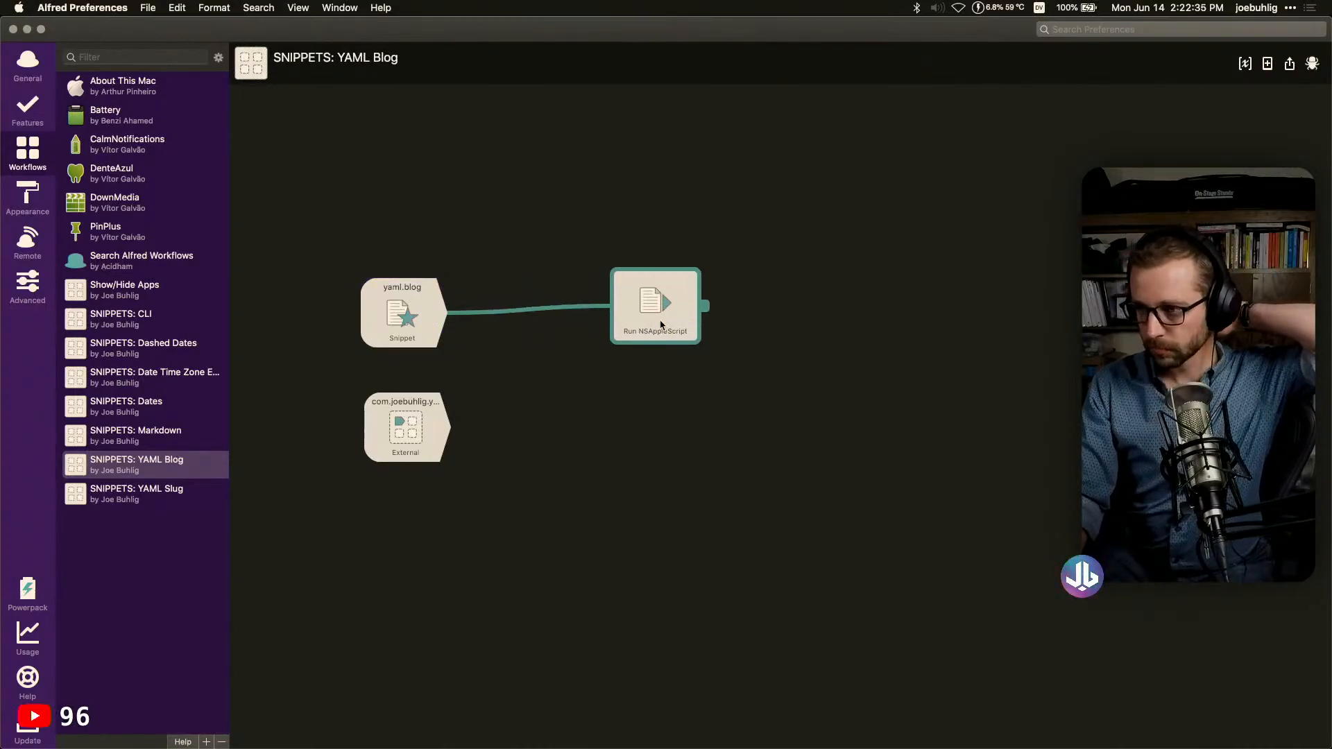
pyautogui.click(551, 312)
pyautogui.press('Delete')
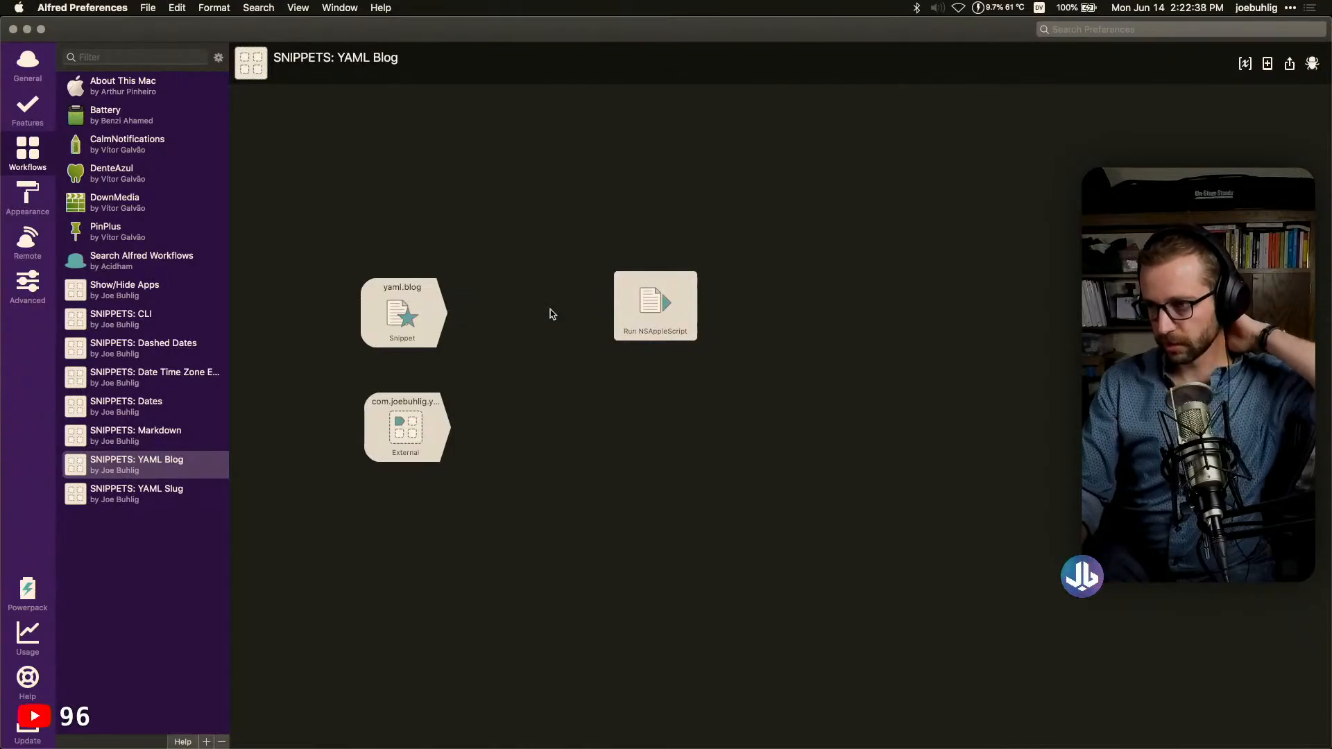
pyautogui.moveTo(451, 312); pyautogui.dragTo(472, 316)
pyautogui.moveTo(541, 322)
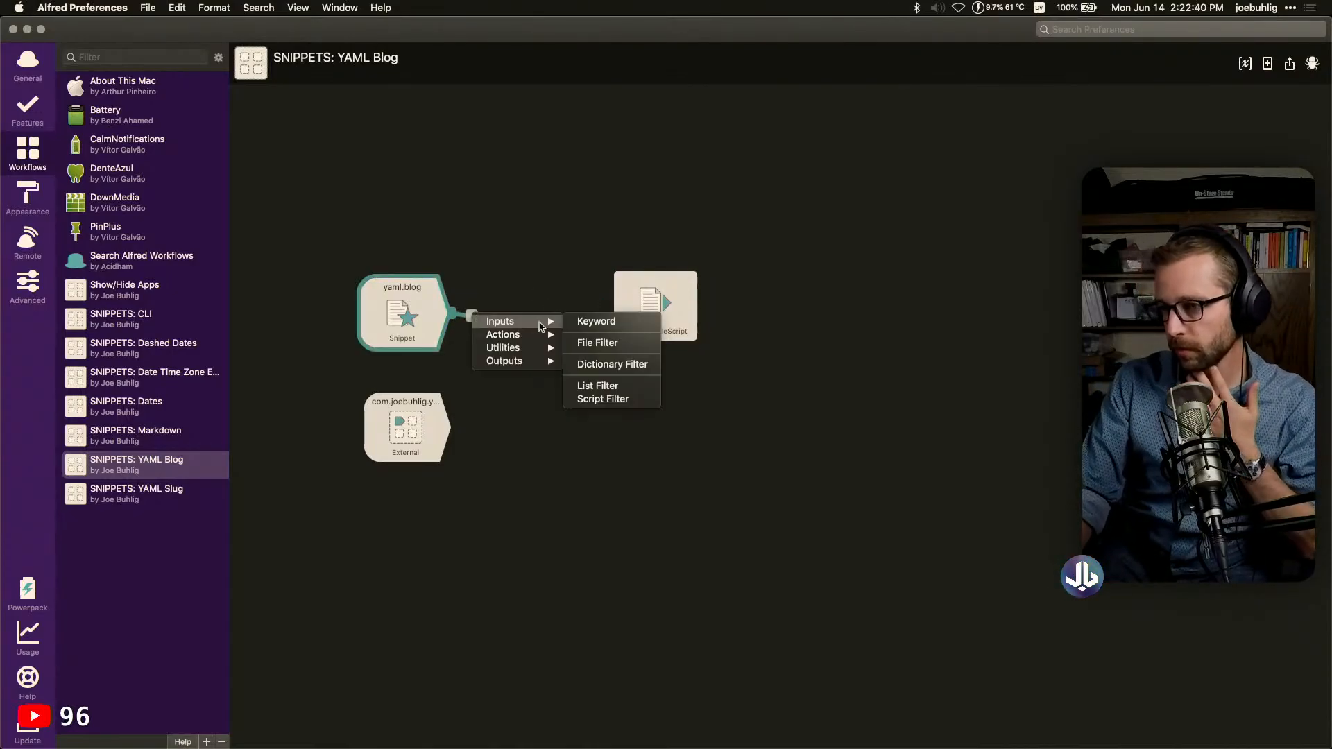
pyautogui.moveTo(542, 349)
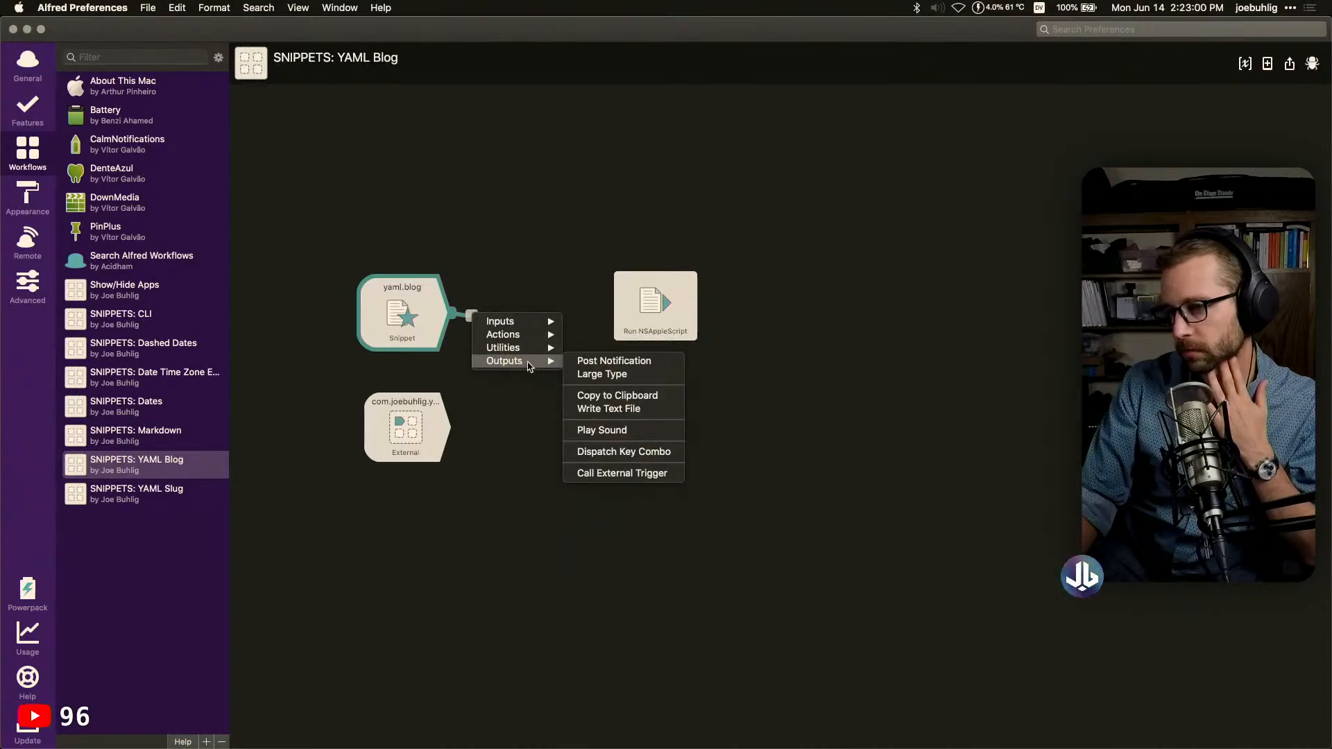
pyautogui.click(520, 389)
# Open the YAML Slug workflow and check the argument settings of the utility between the yamlslug snippet and Run Script
pyautogui.click(115, 435)
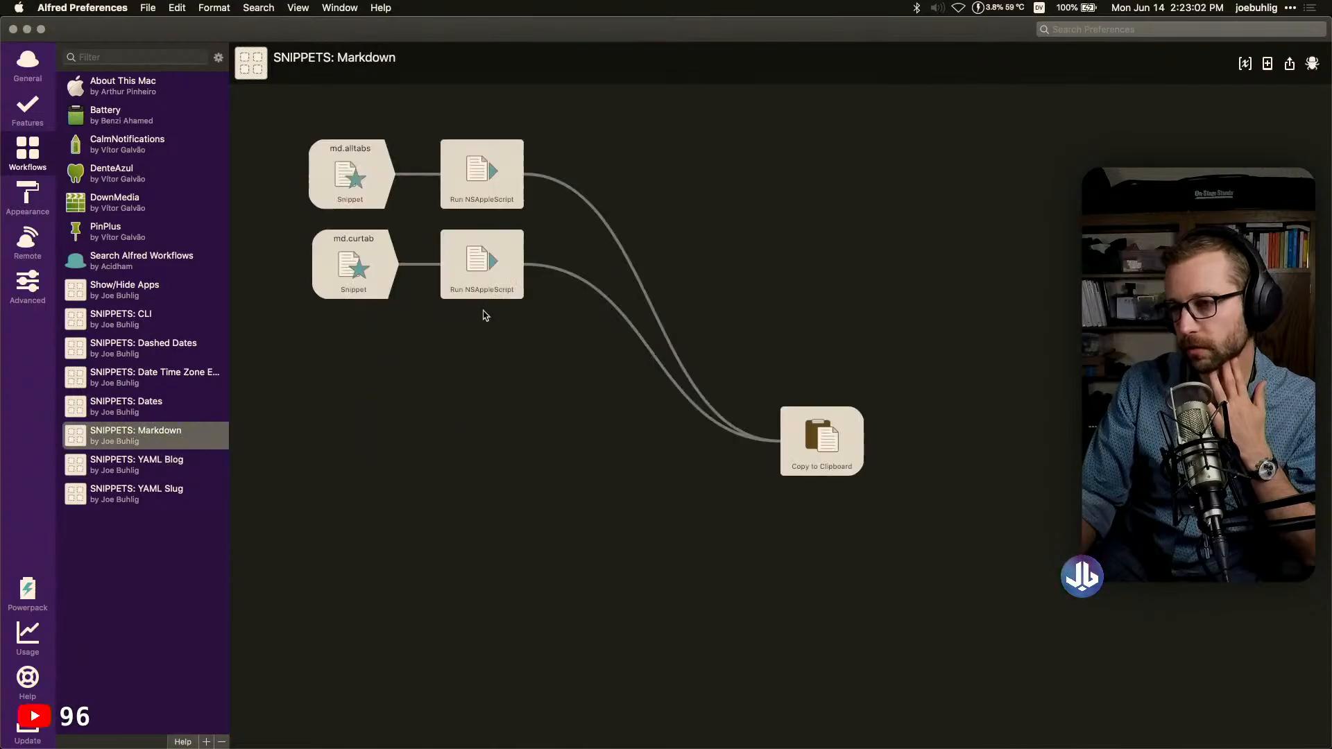
pyautogui.click(161, 491)
pyautogui.doubleClick(516, 187)
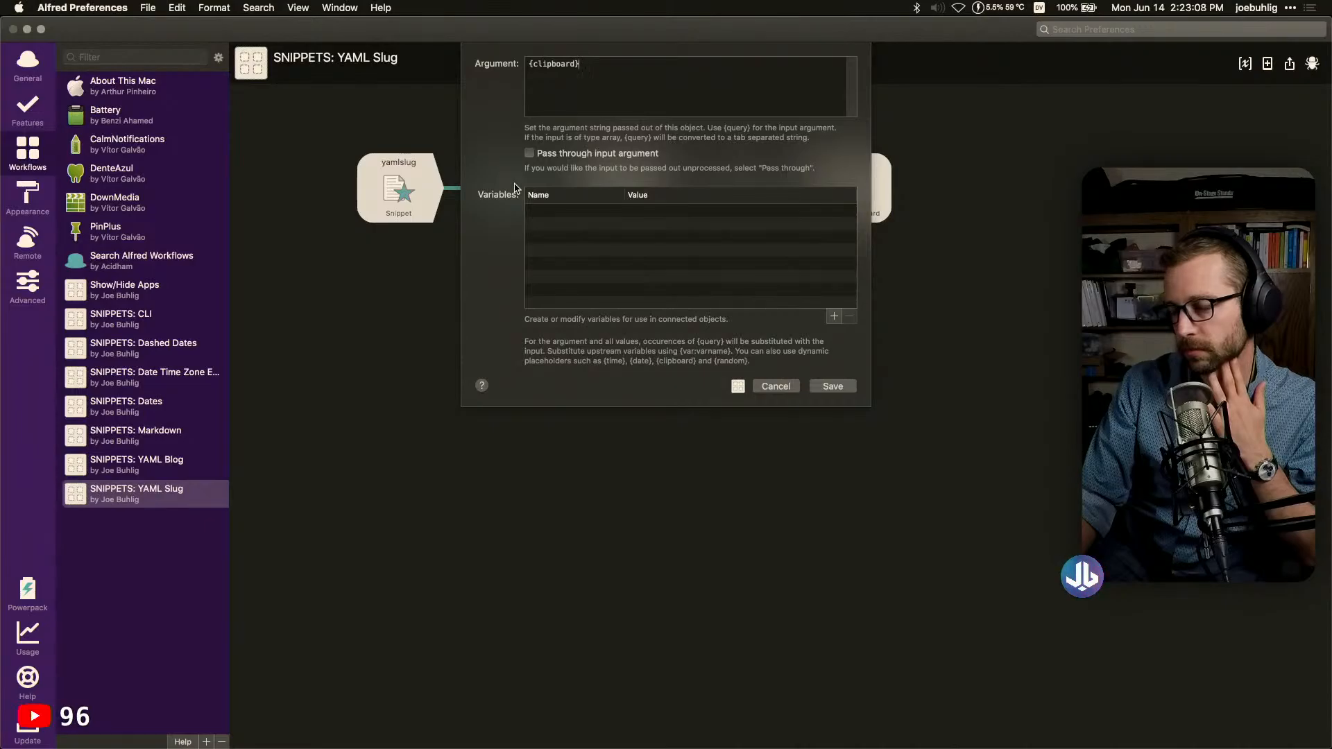
pyautogui.click(775, 387)
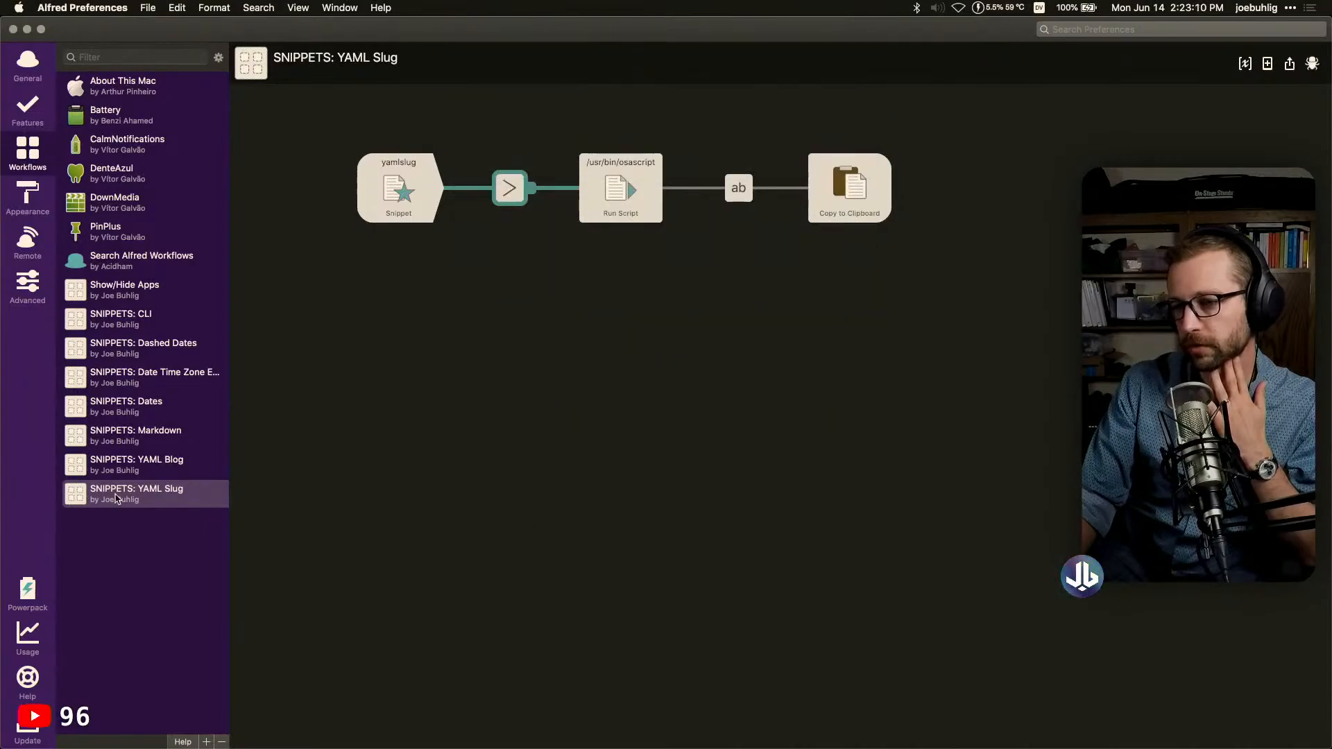
# In the YAML Blog workflow, add an Arg and Vars utility after the yaml.blog snippet with {clipboard} as its argument and save it
pyautogui.click(129, 472)
pyautogui.click(457, 319)
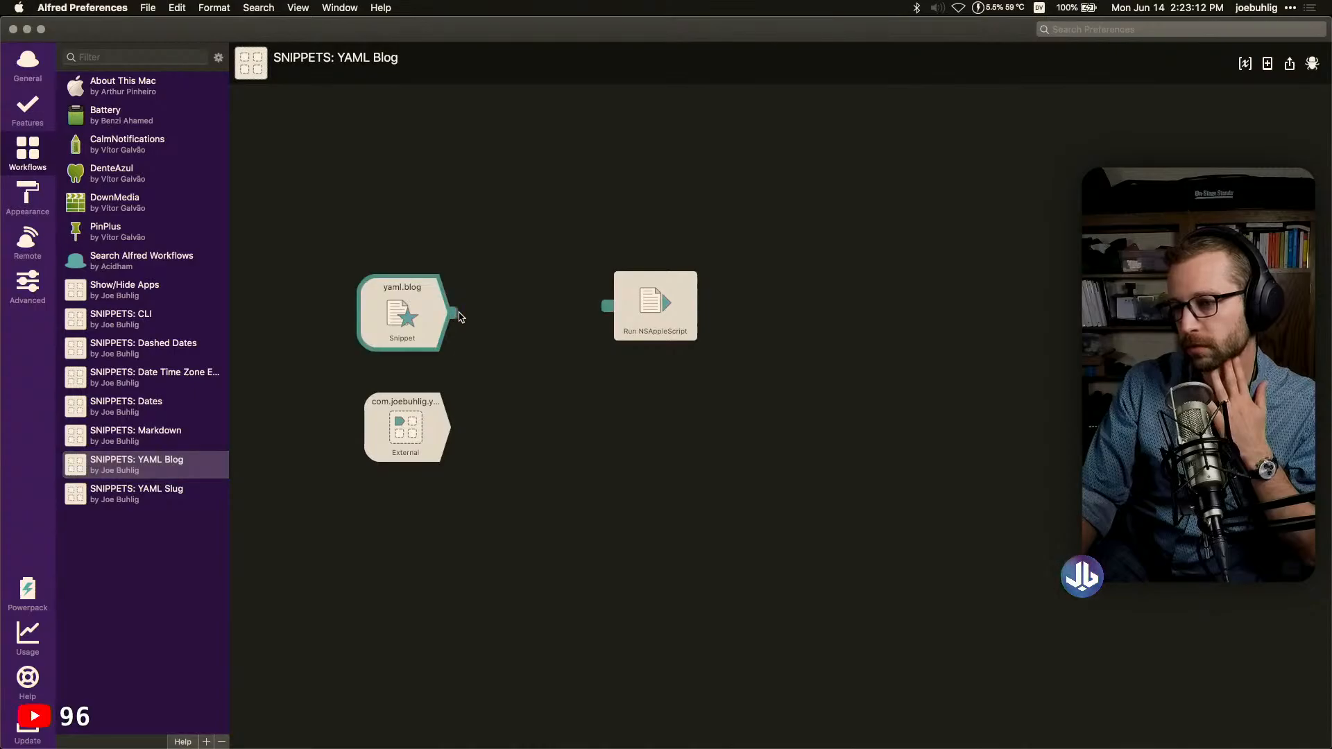
pyautogui.moveTo(460, 317); pyautogui.dragTo(481, 313)
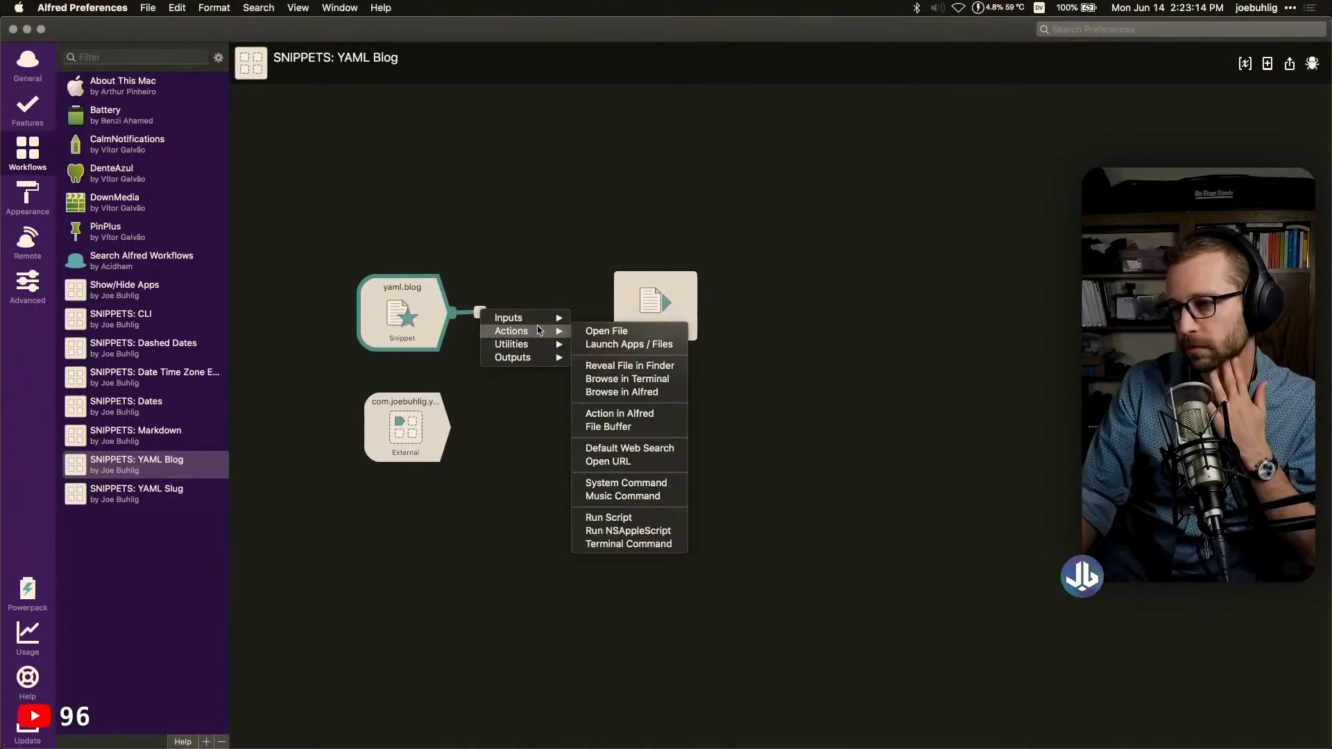
pyautogui.click(591, 345)
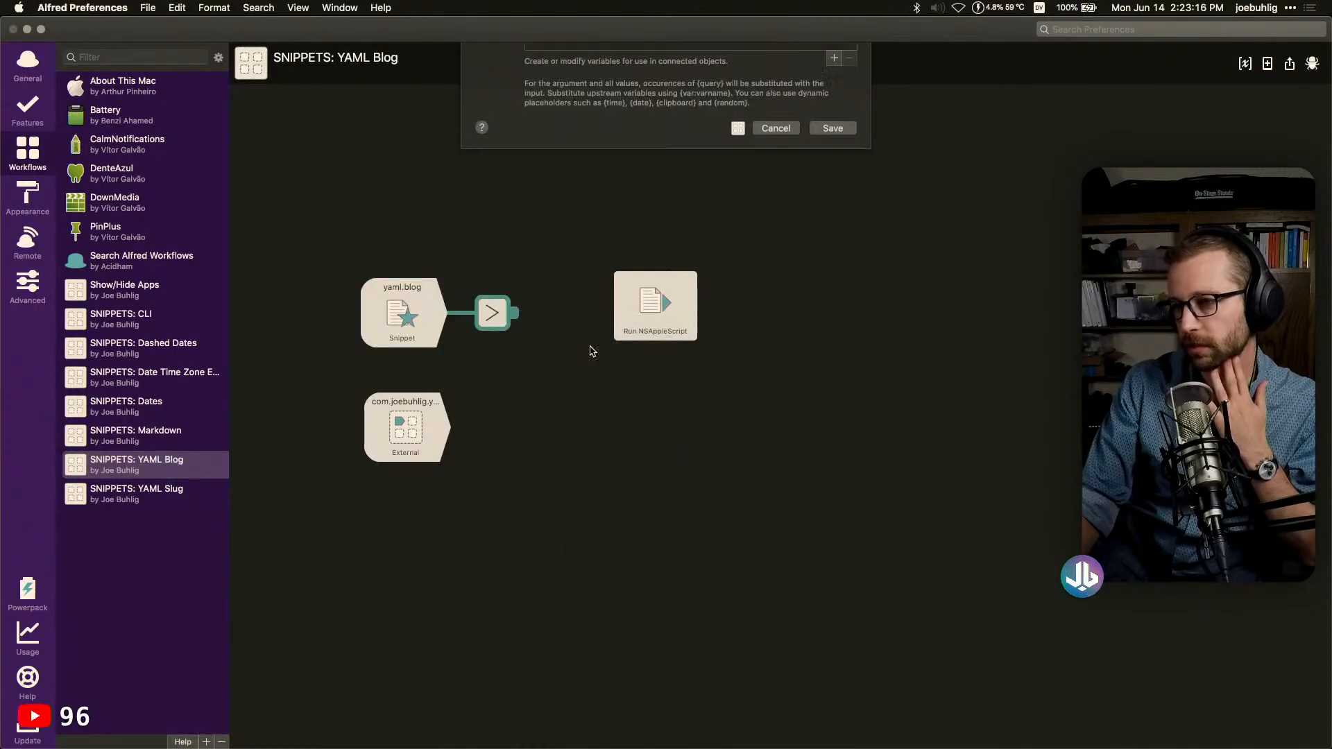
pyautogui.doubleClick(548, 64)
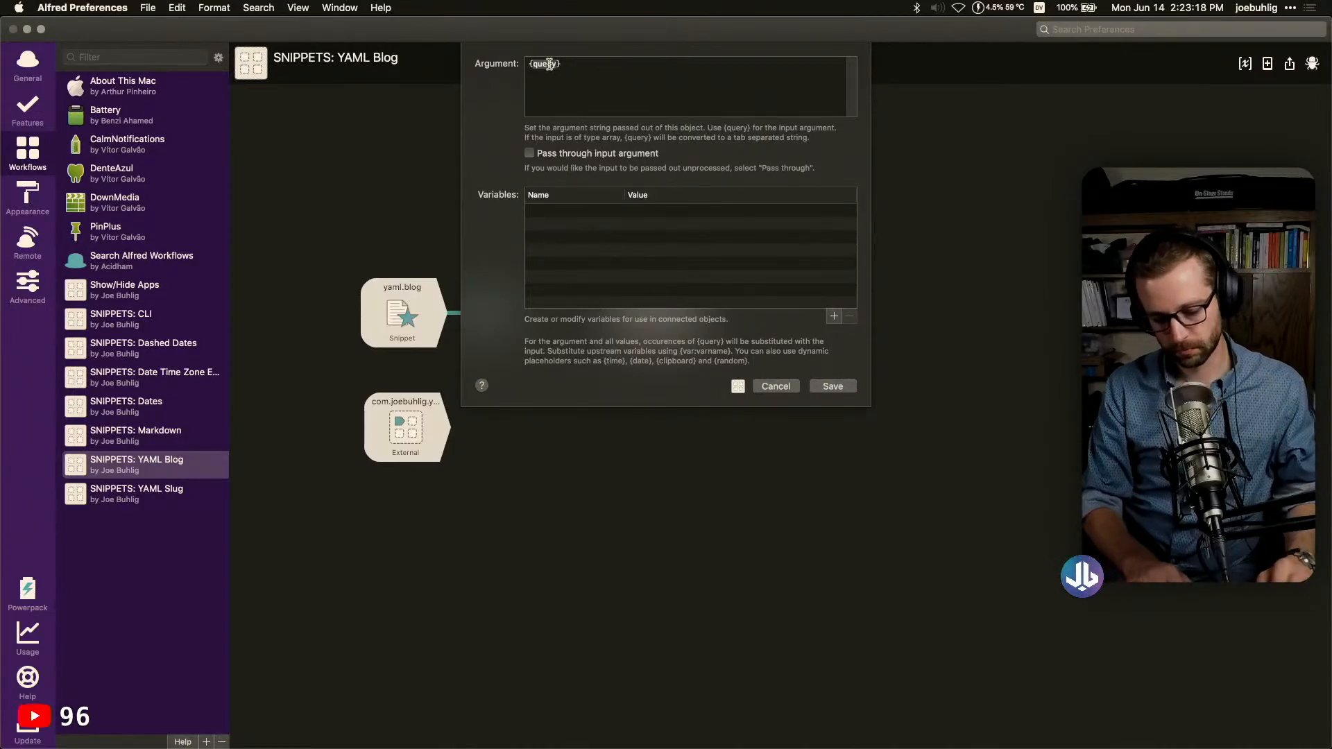
pyautogui.write('clipboard')
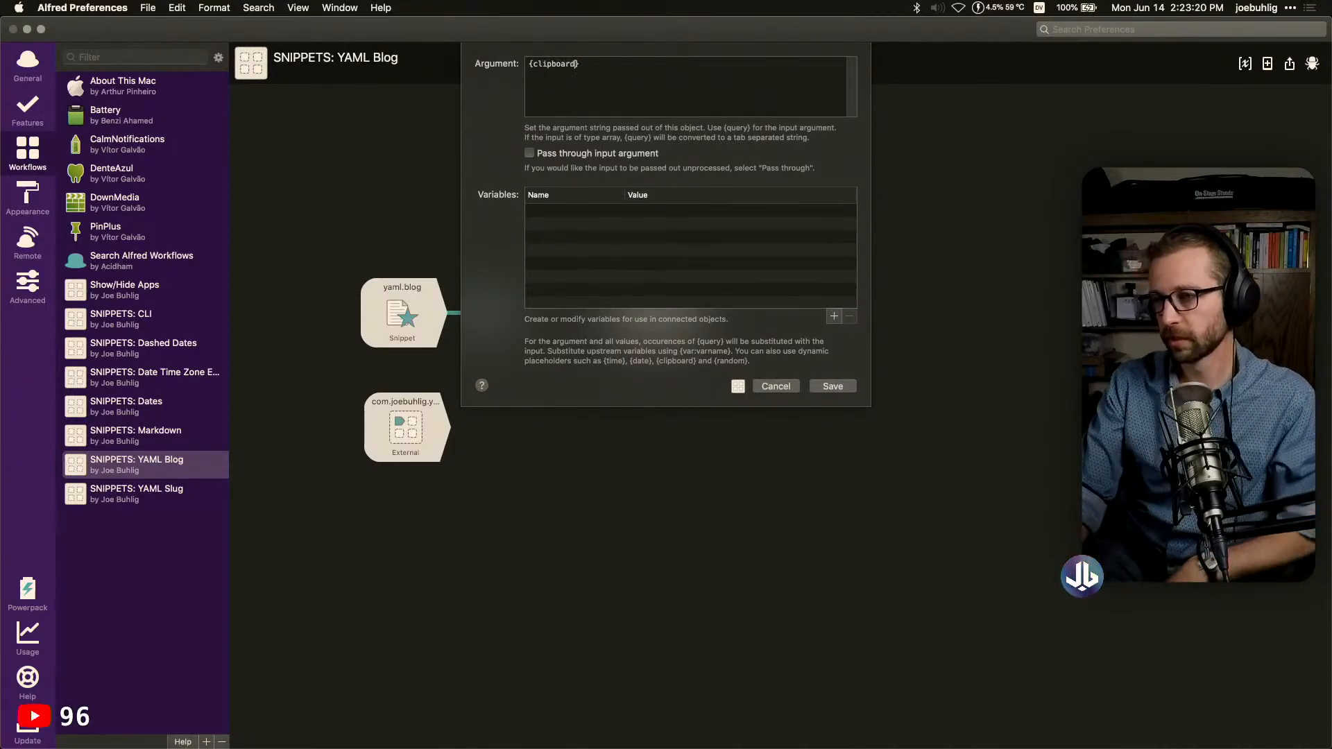
pyautogui.click(833, 386)
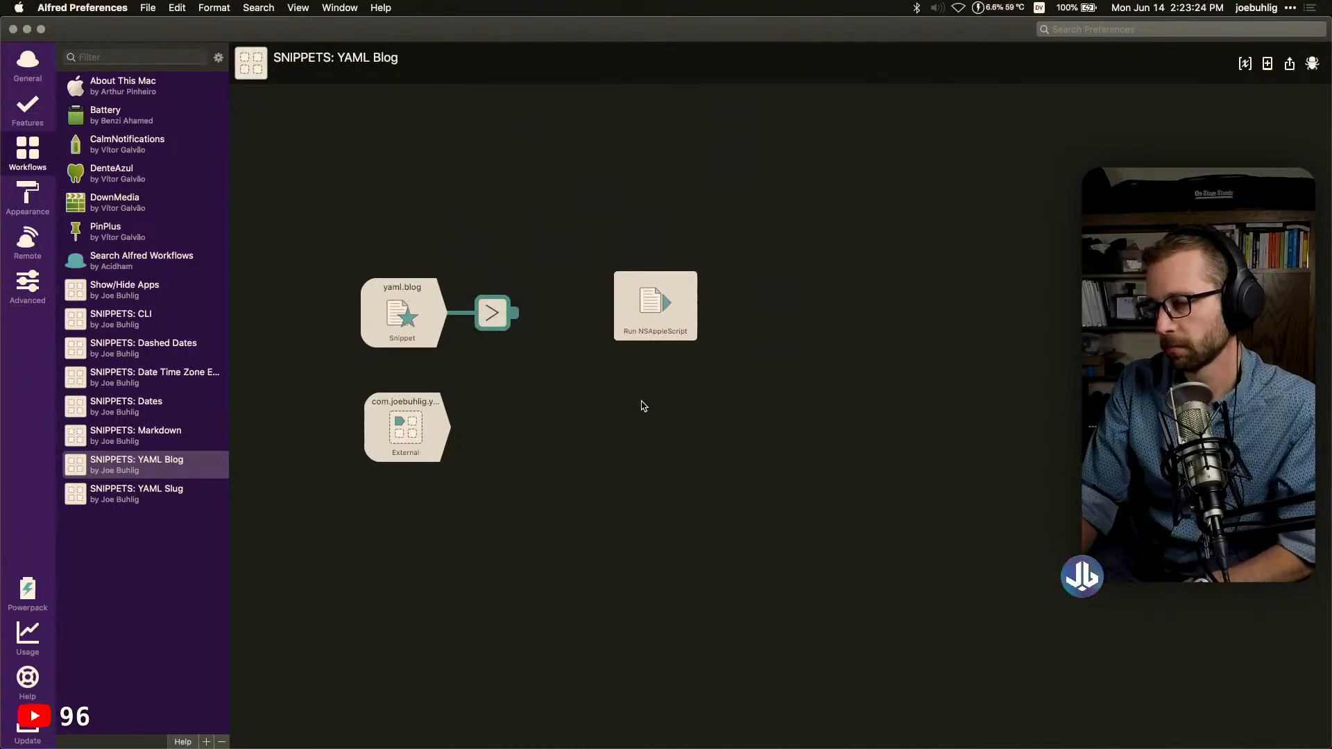
# Connect the Arg and Vars utility to the Run NSAppleScript action and move both objects lower on the canvas
pyautogui.click(506, 311)
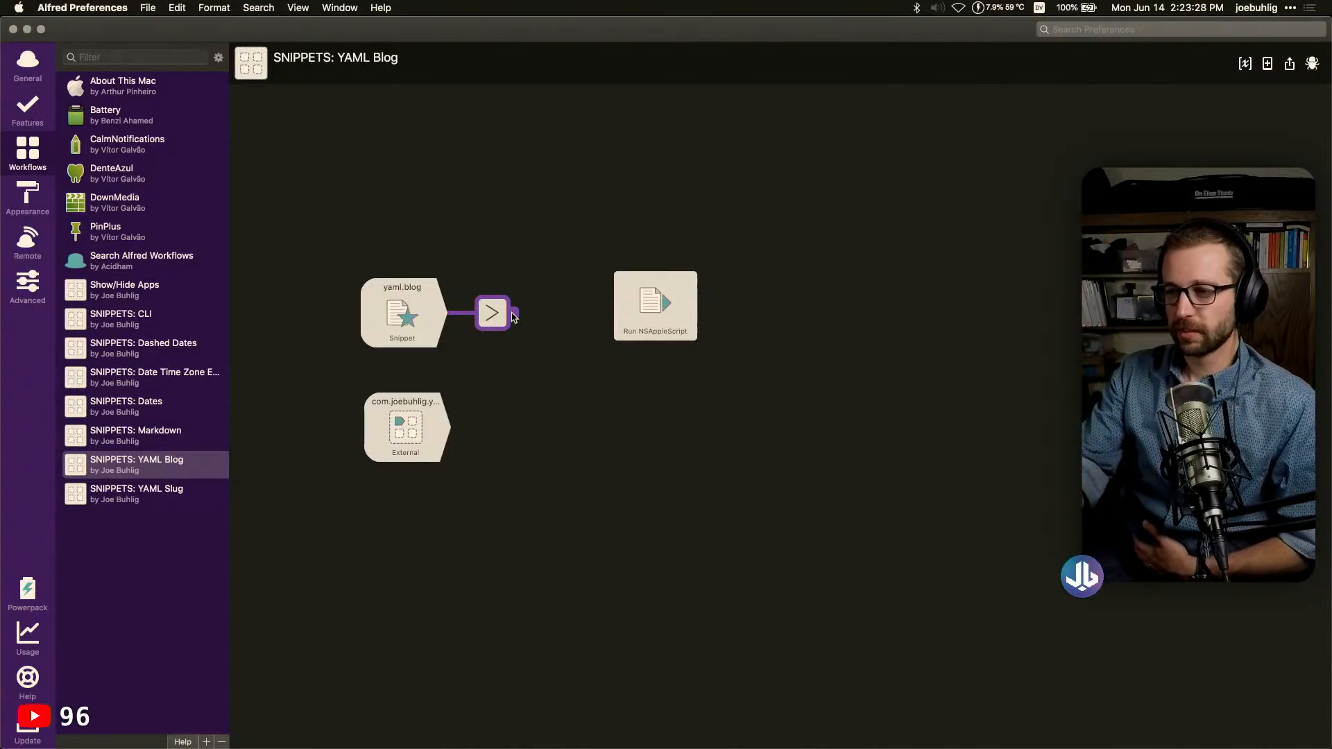
pyautogui.moveTo(513, 316); pyautogui.dragTo(608, 306)
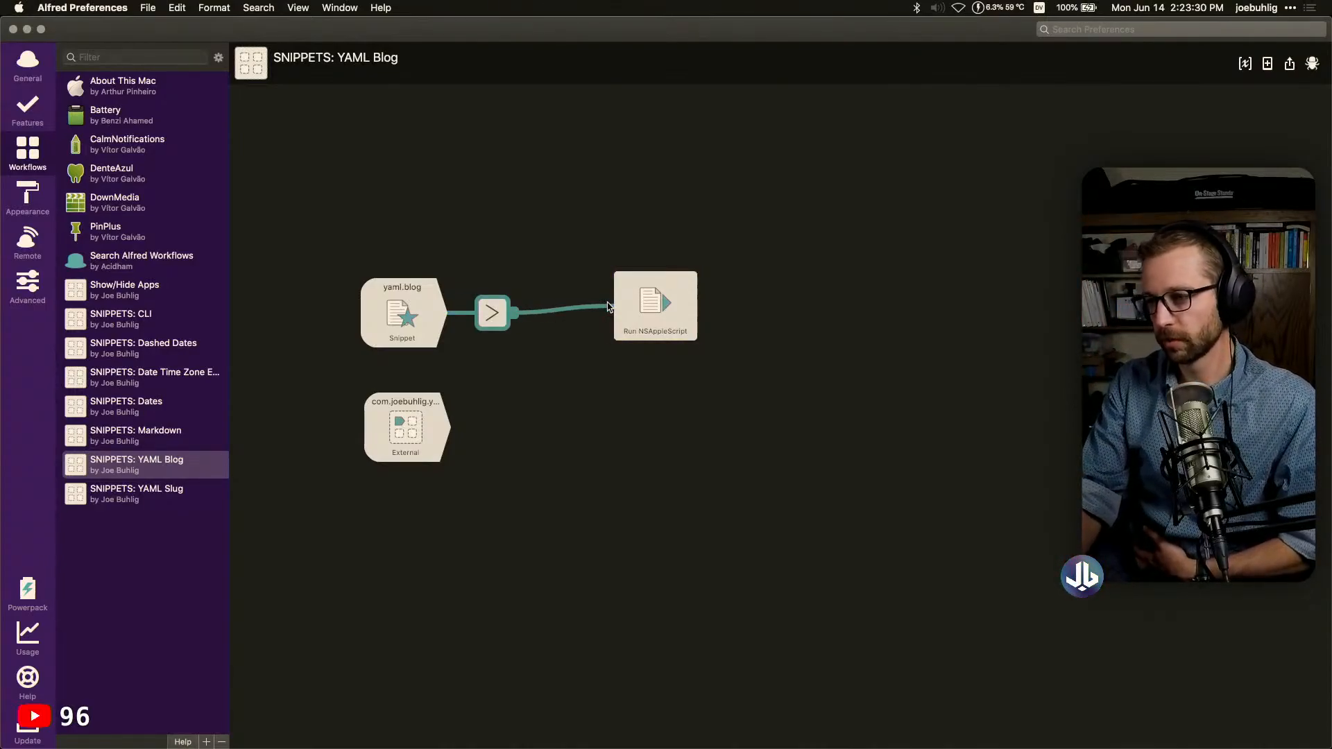
pyautogui.click(693, 302)
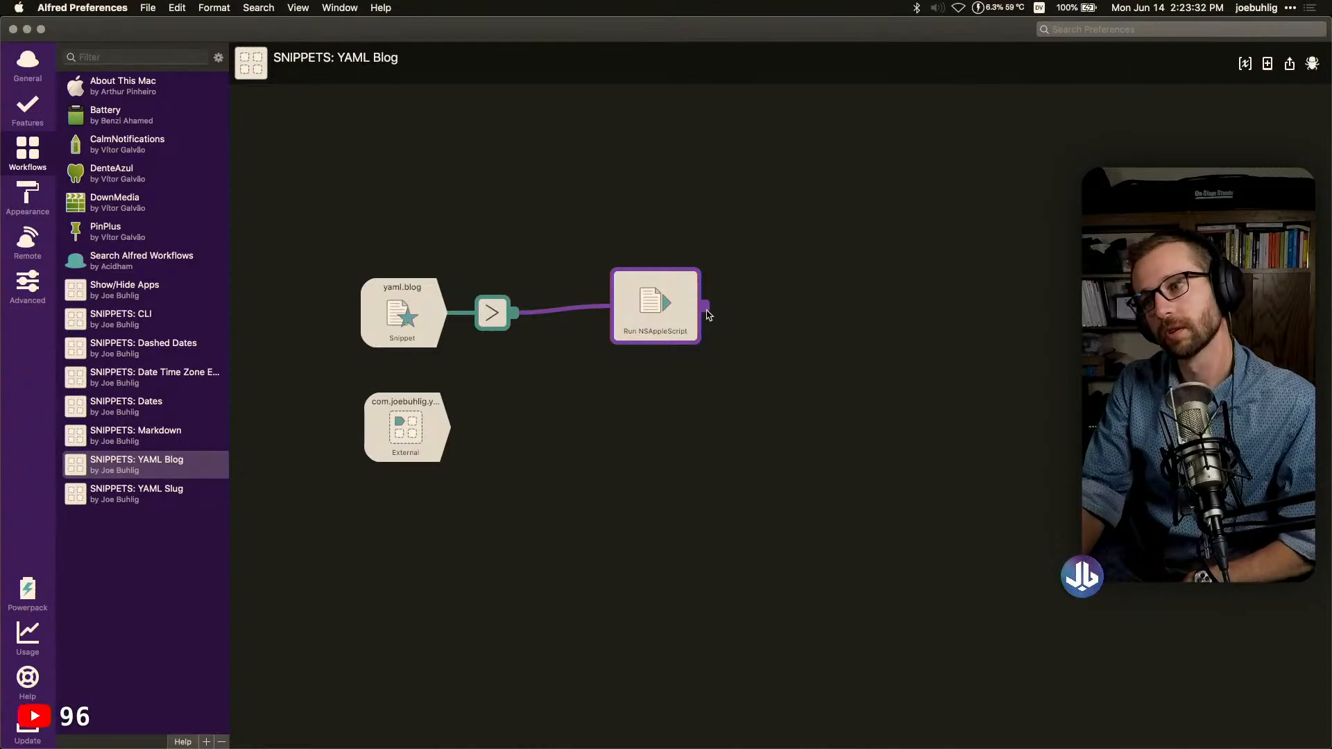
pyautogui.click(544, 327)
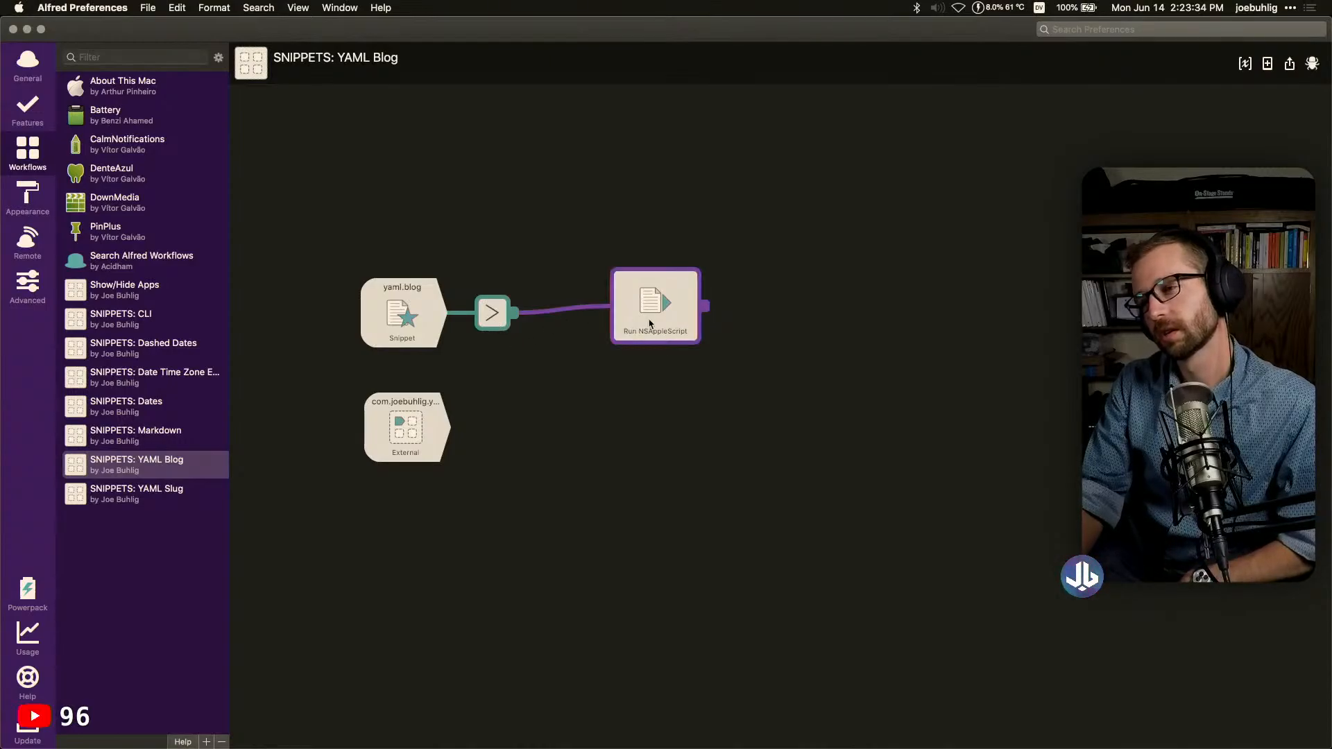
pyautogui.moveTo(651, 322); pyautogui.dragTo(654, 413)
pyautogui.moveTo(490, 317); pyautogui.dragTo(537, 394)
# Branch a second Arg and Vars utility off the yaml.blog snippet, above the existing one
pyautogui.click(449, 316)
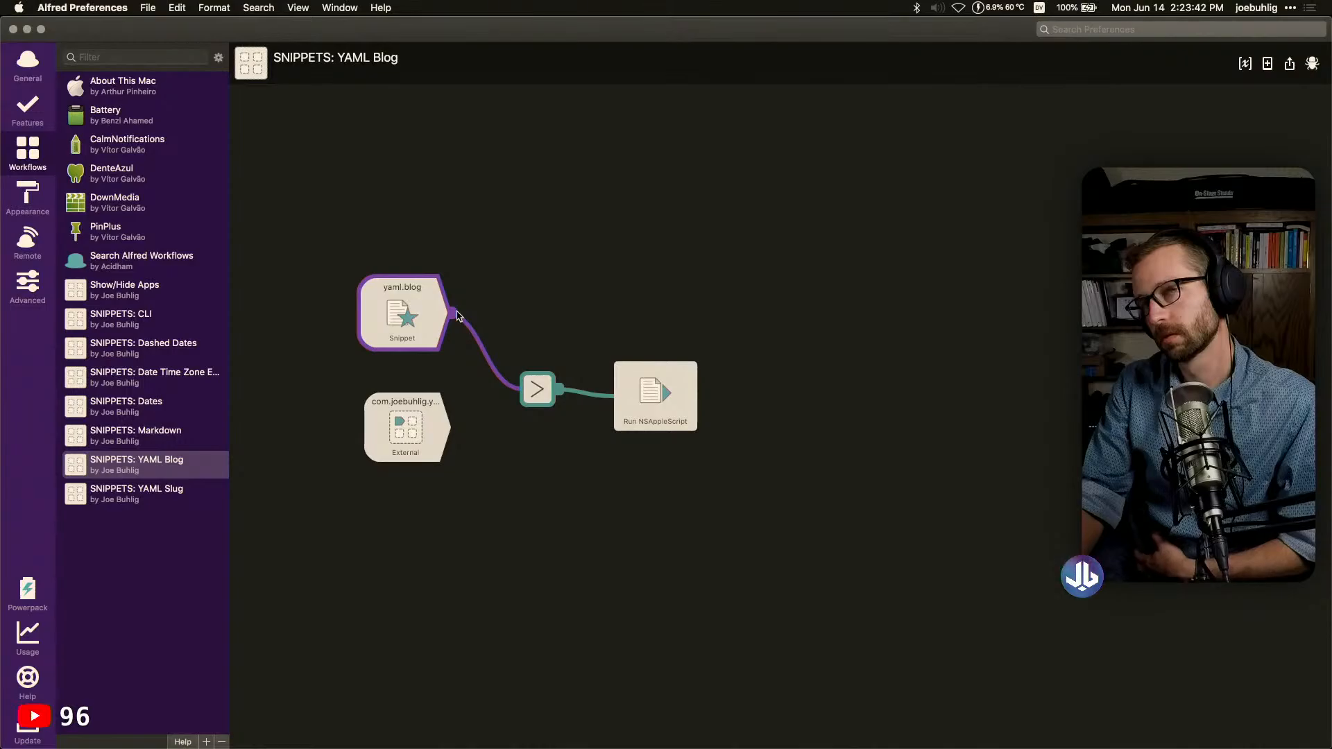
pyautogui.click(473, 326)
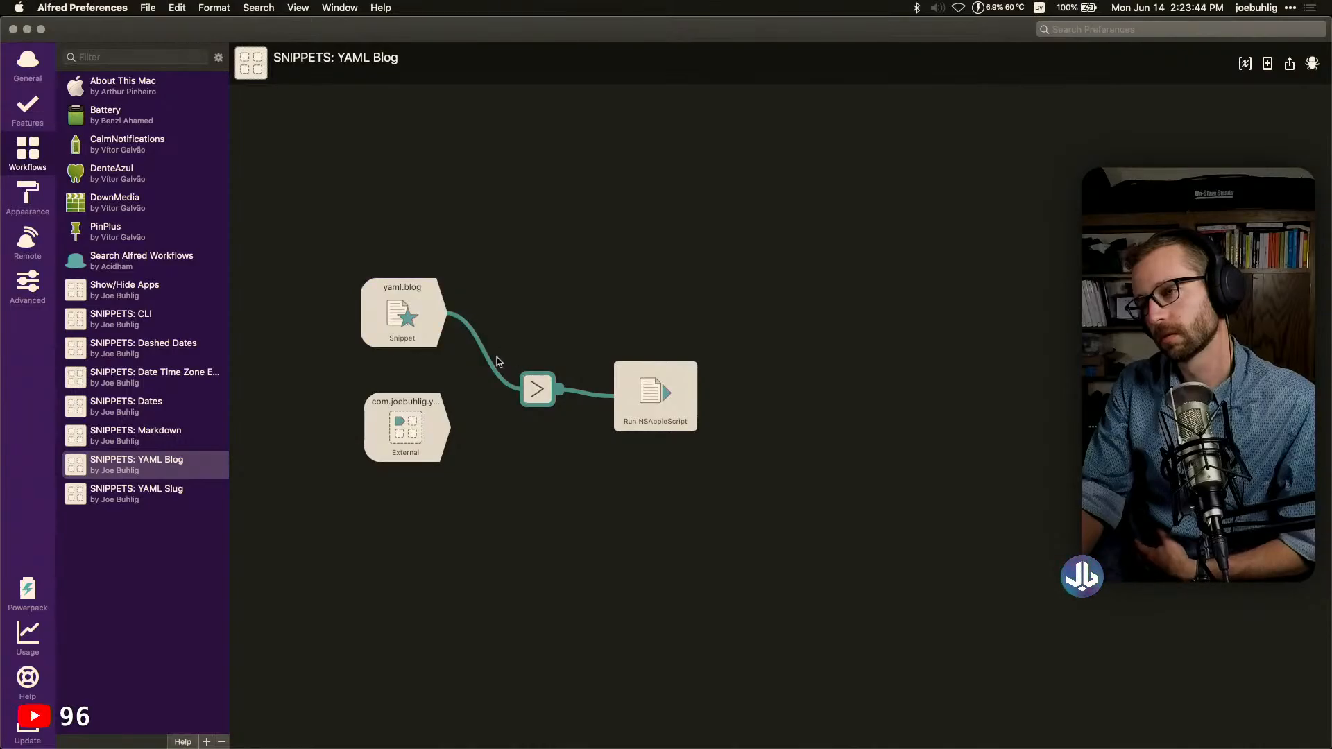
pyautogui.click(449, 317)
pyautogui.moveTo(450, 317); pyautogui.dragTo(512, 273)
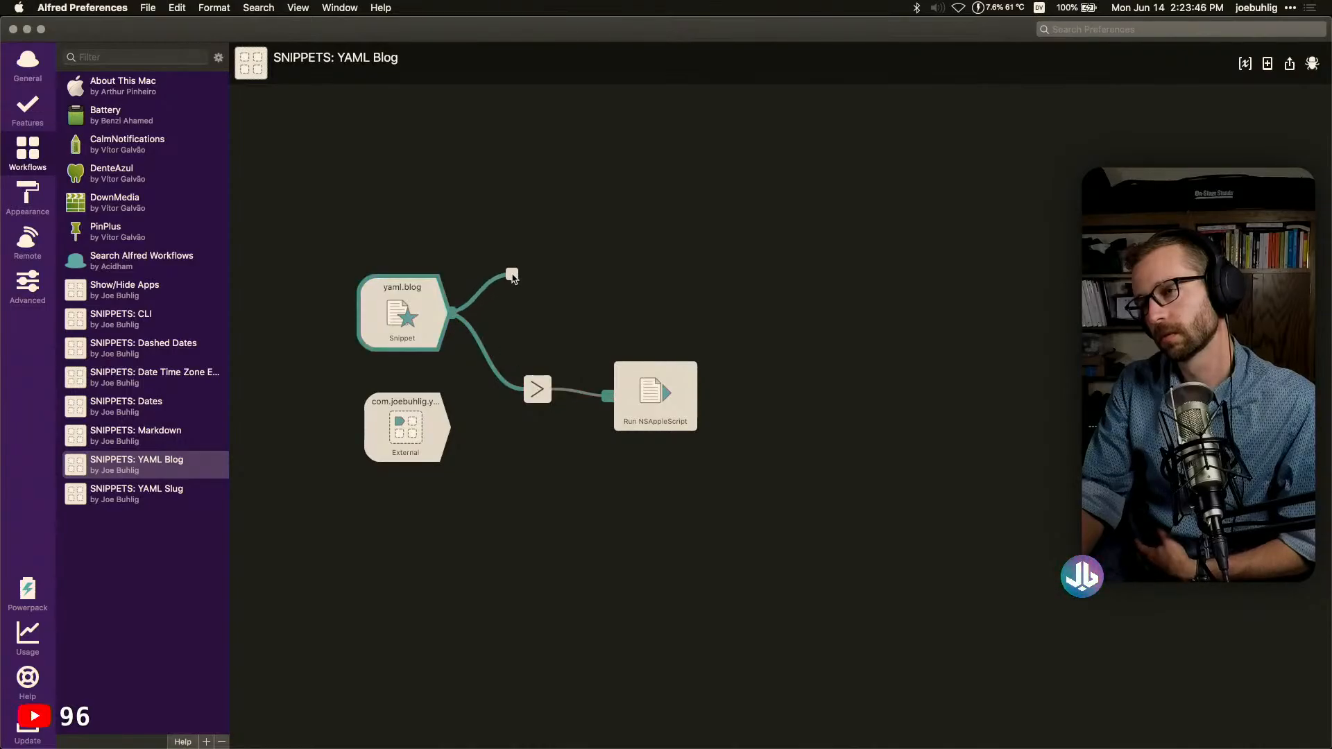
pyautogui.moveTo(546, 285)
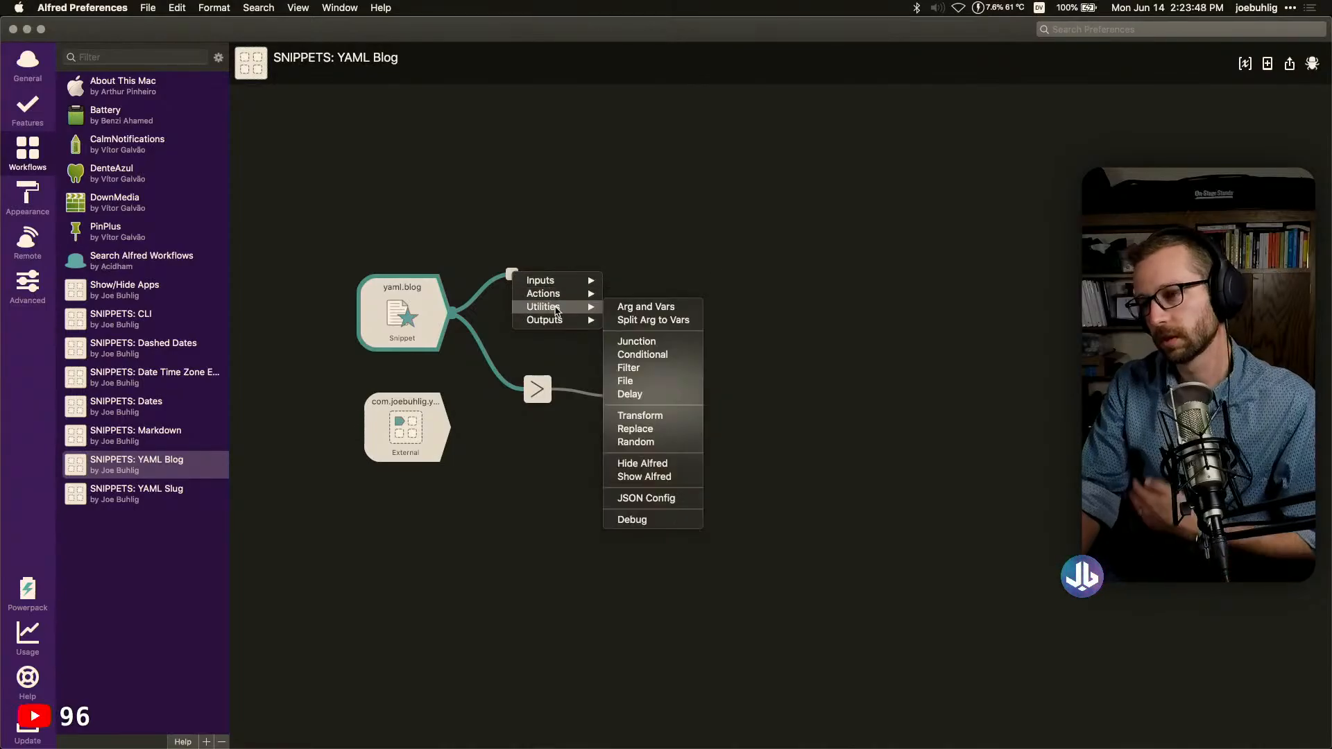
pyautogui.click(686, 310)
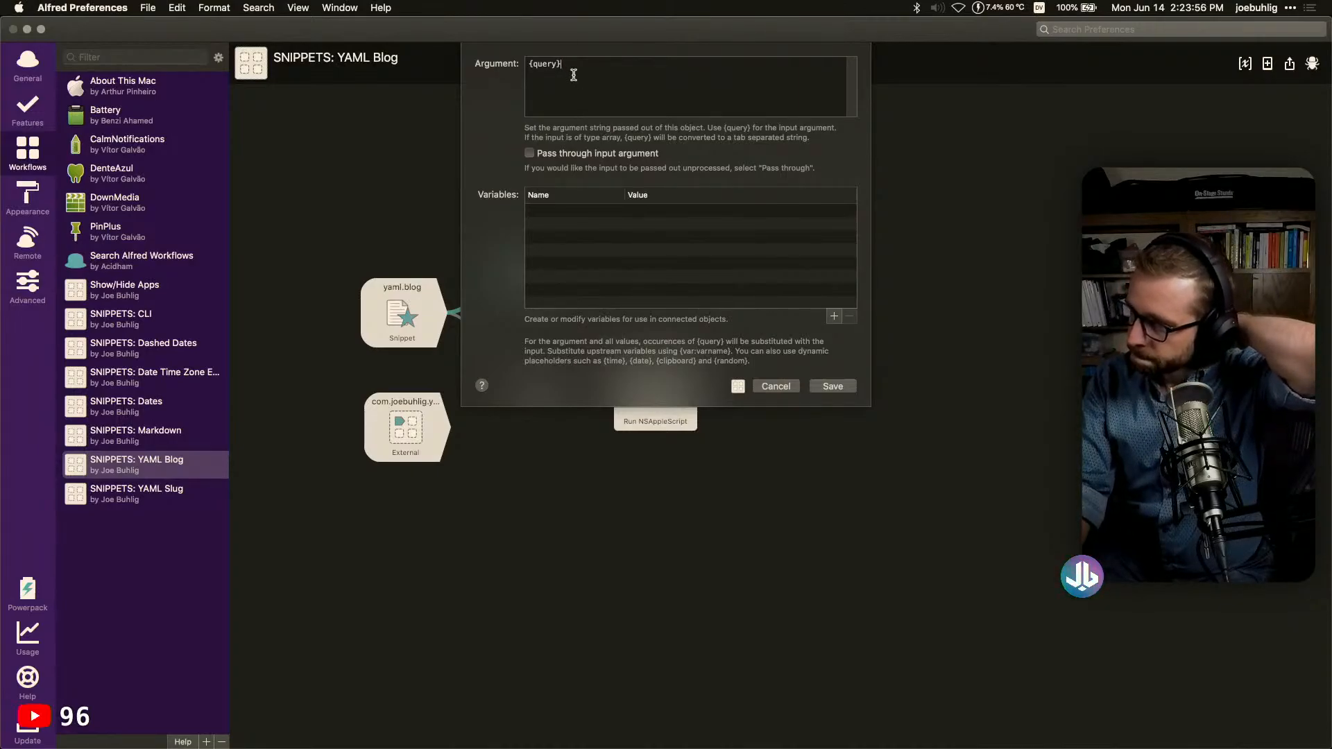
# Define a title variable with the value {clipboard} in the new utility, leave its argument empty, and save it
pyautogui.doubleClick(550, 65)
pyautogui.write('clipbora')
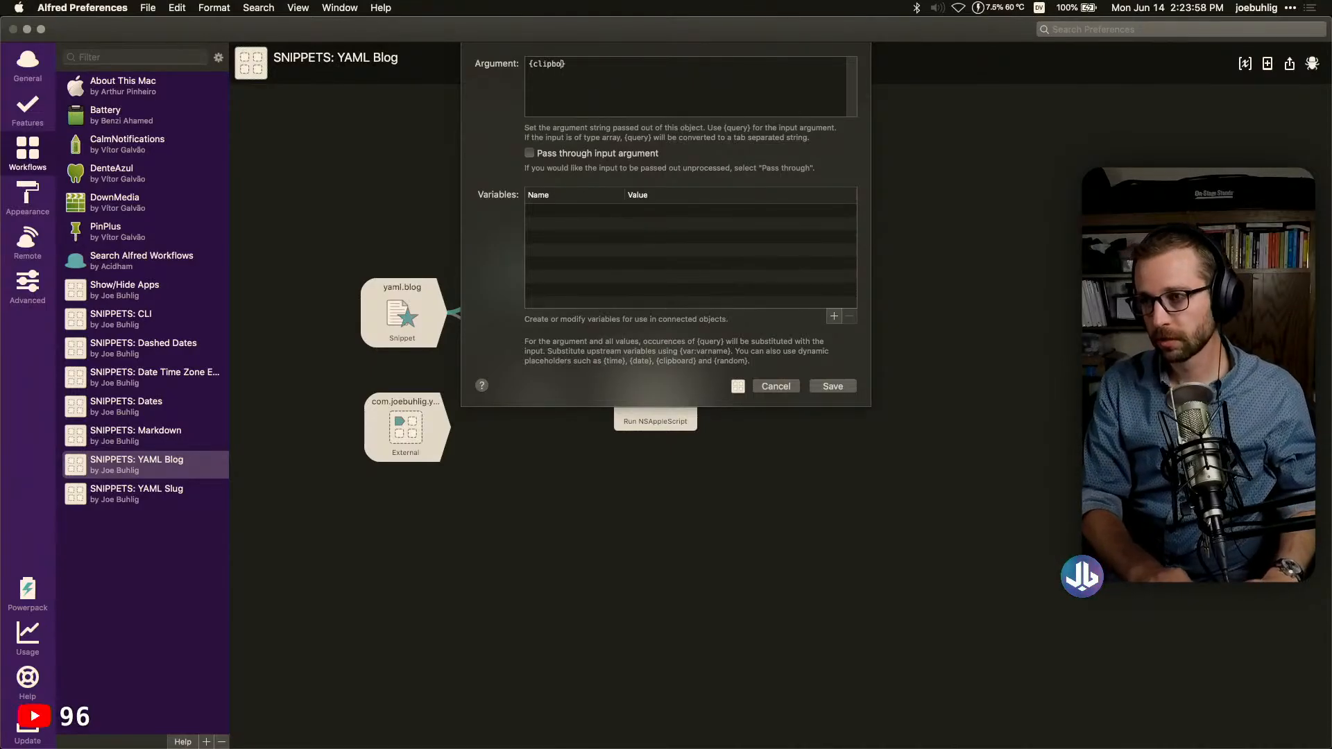
pyautogui.write('rd')
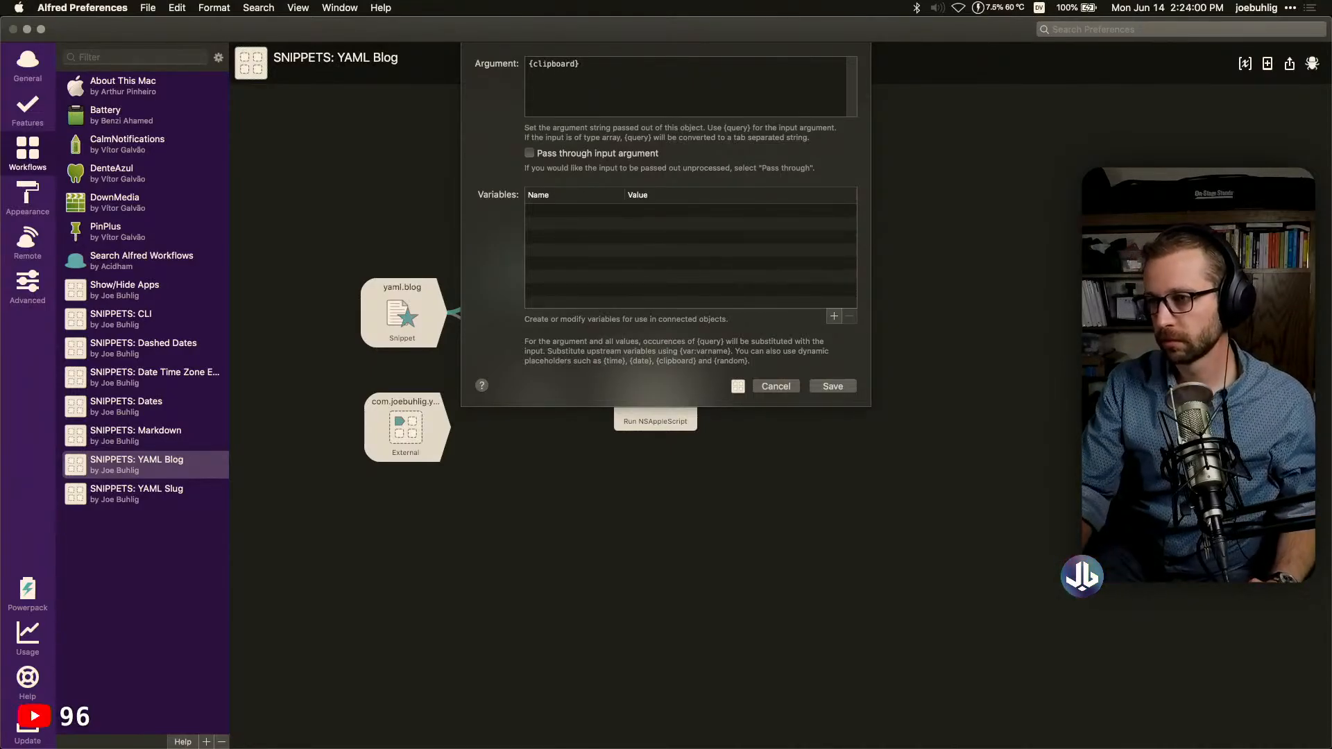
pyautogui.click(834, 316)
pyautogui.write('title')
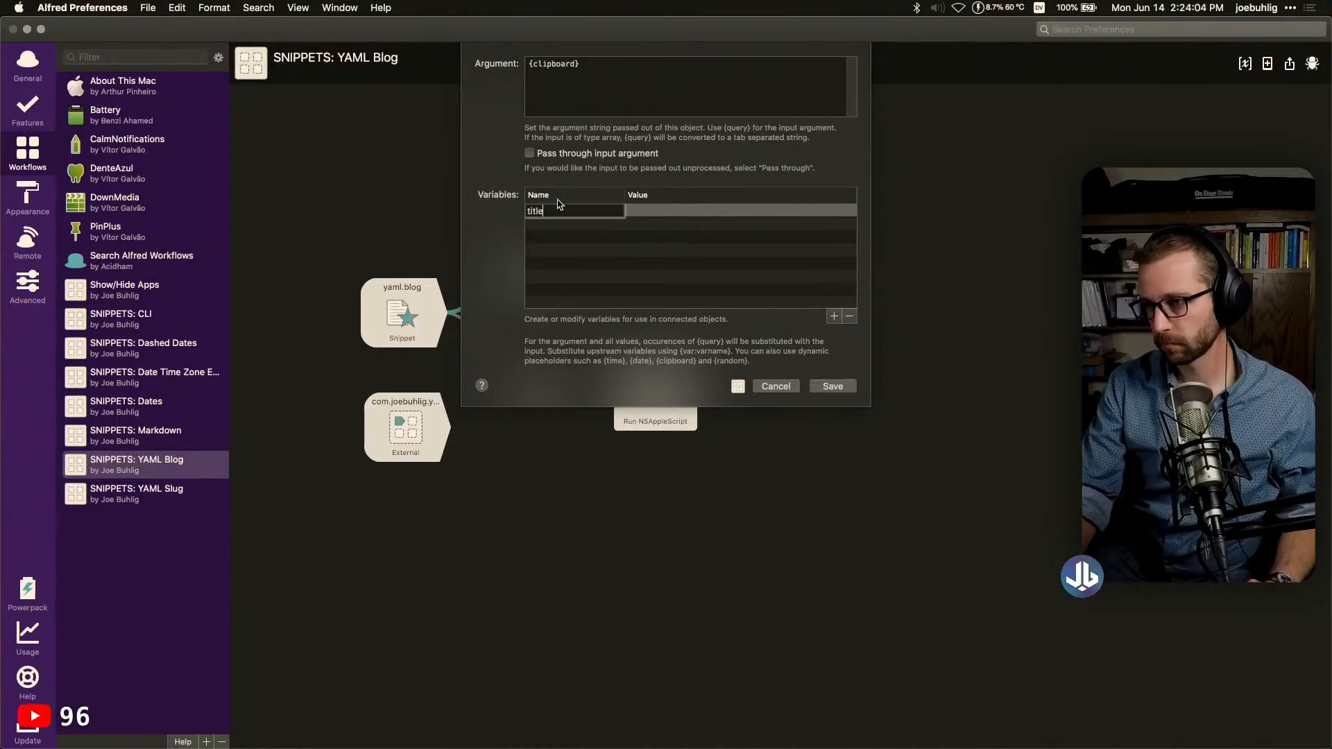
pyautogui.click(664, 211)
pyautogui.click(659, 211)
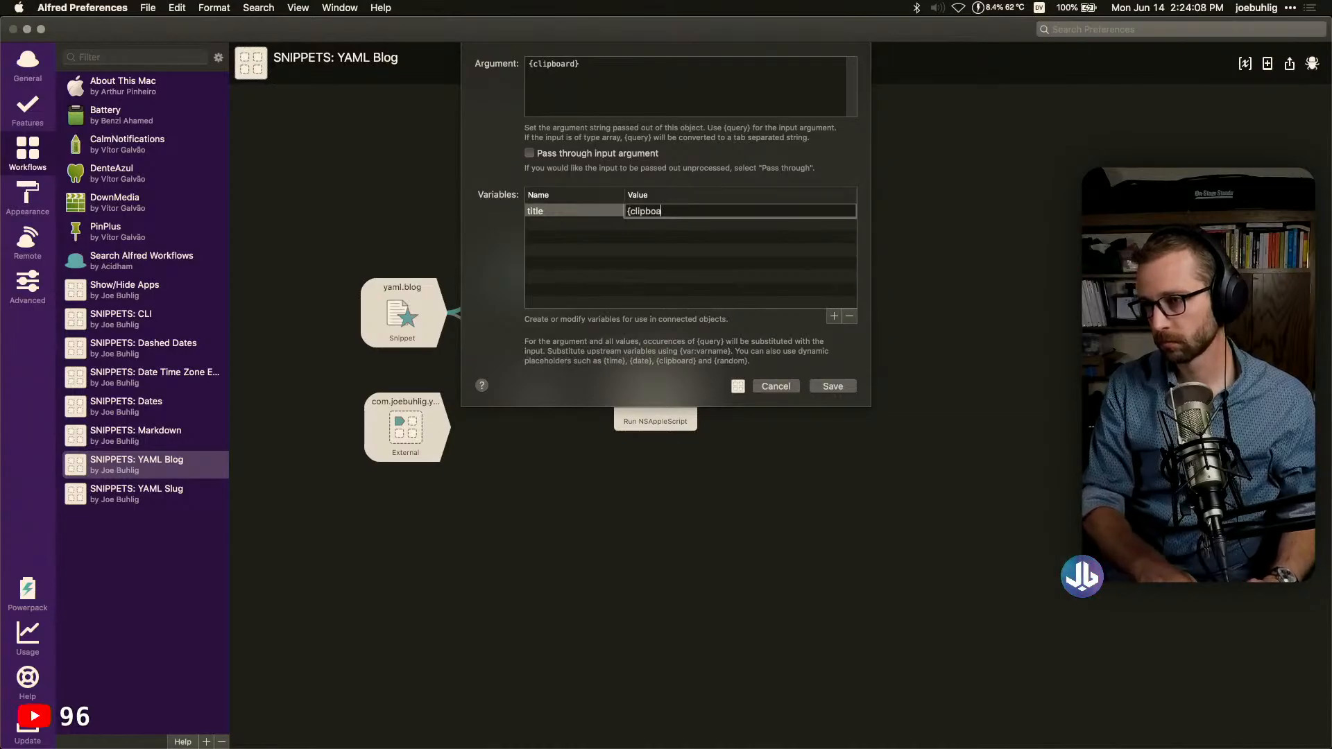
pyautogui.click(610, 69)
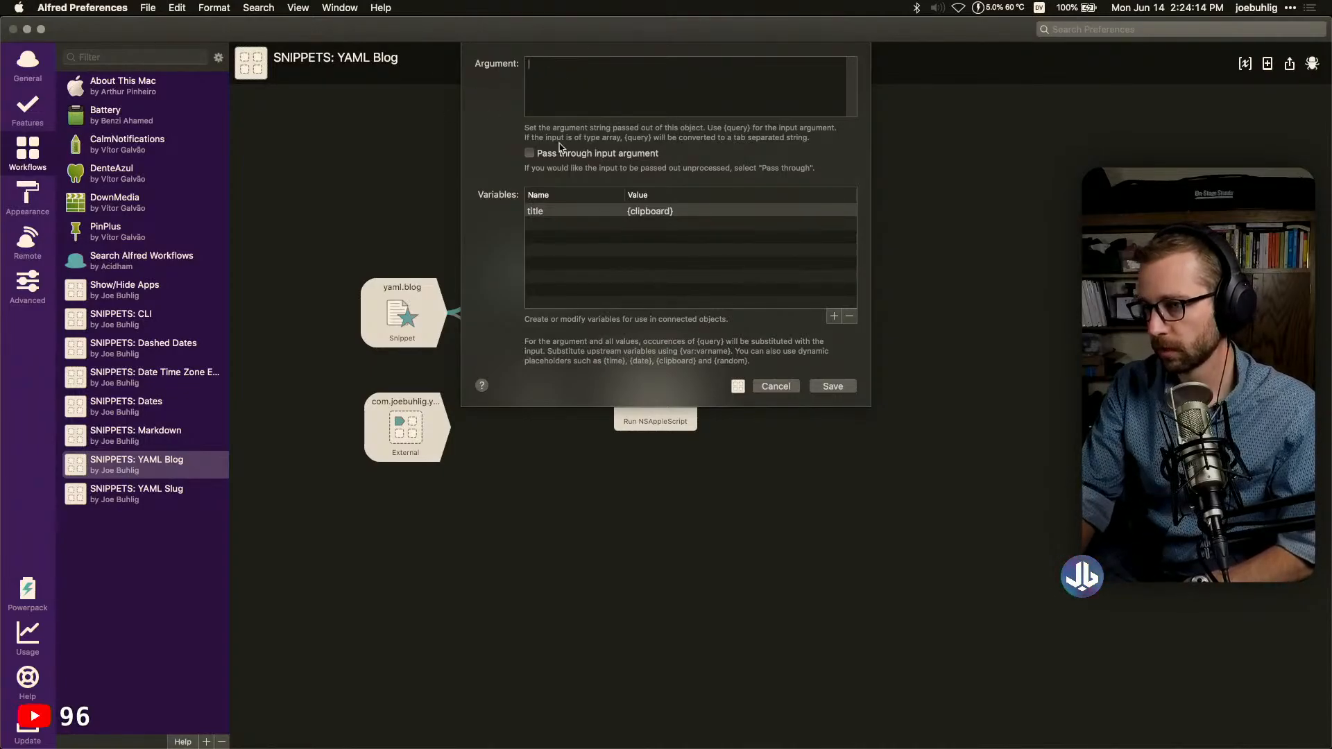
pyautogui.click(833, 386)
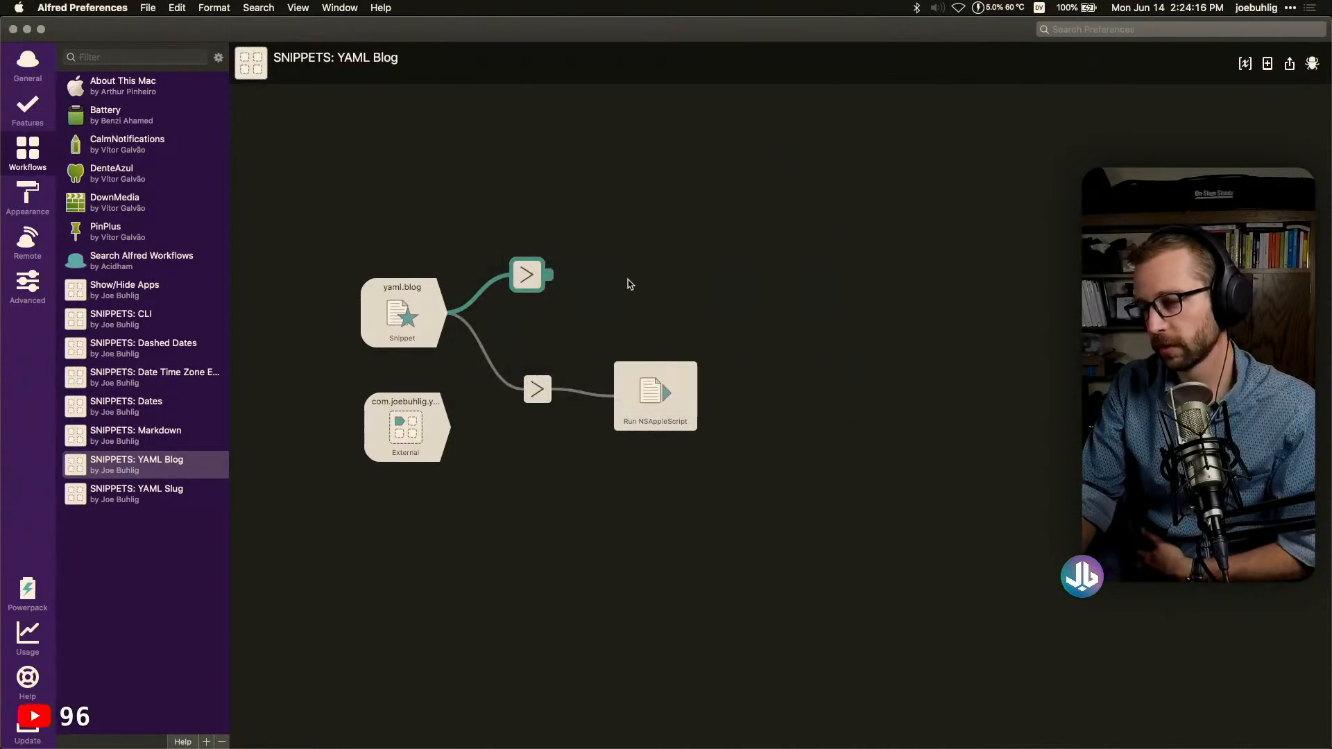
# Add a slug variable without a value to the upper Arg and Vars utility and save it
pyautogui.doubleClick(530, 277)
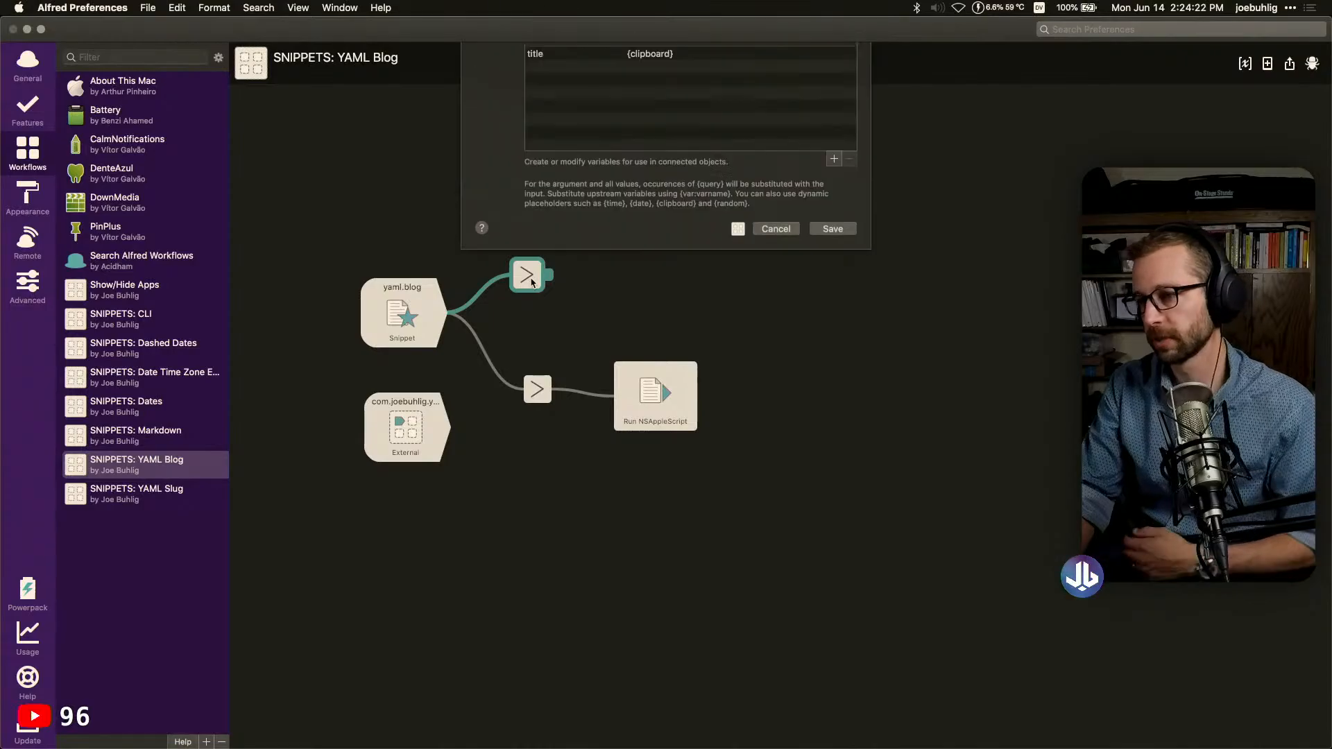
pyautogui.click(834, 317)
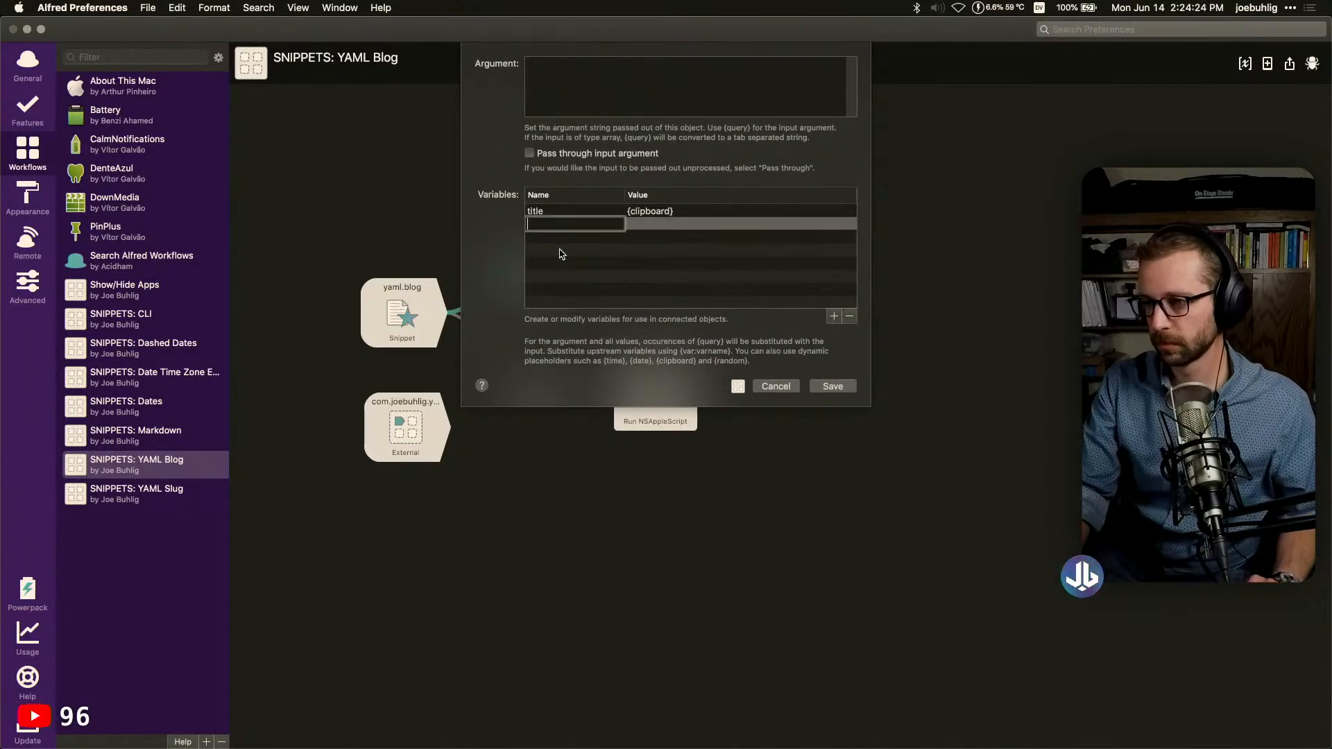
pyautogui.write('slug')
pyautogui.press('Return')
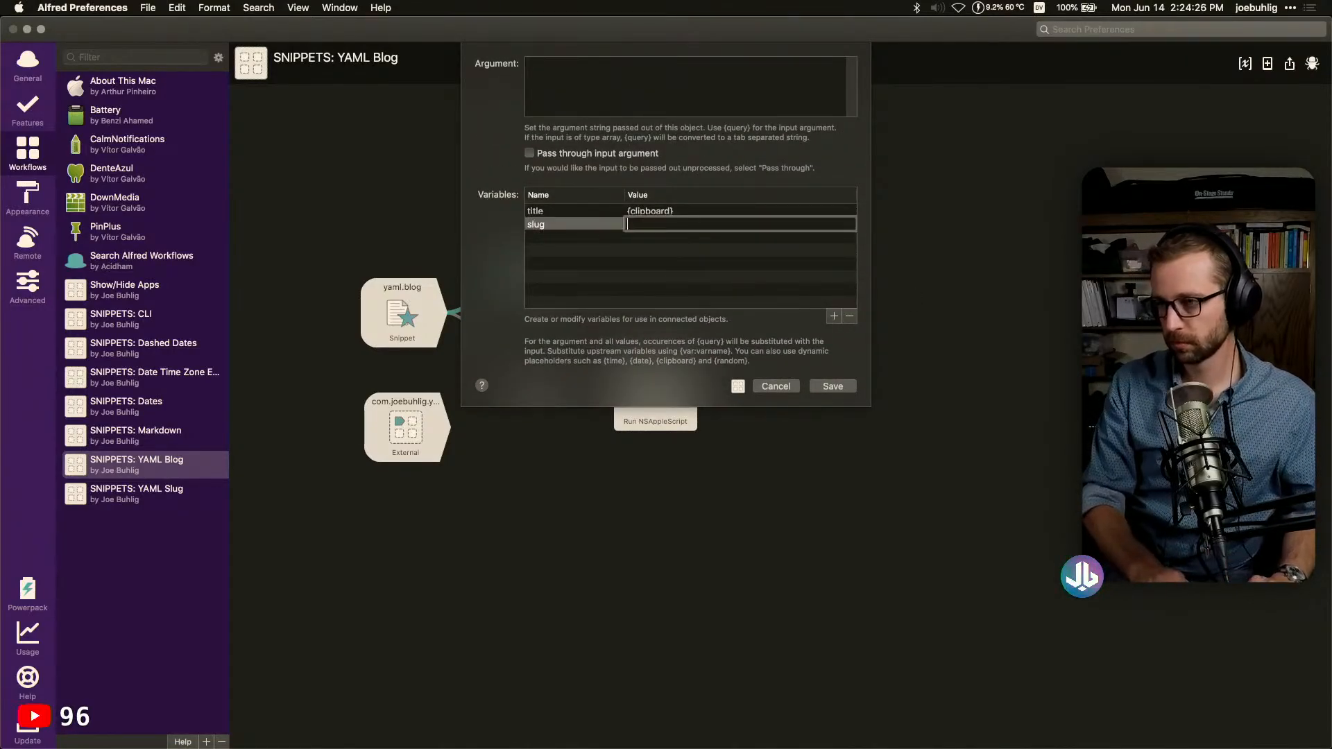
pyautogui.click(669, 274)
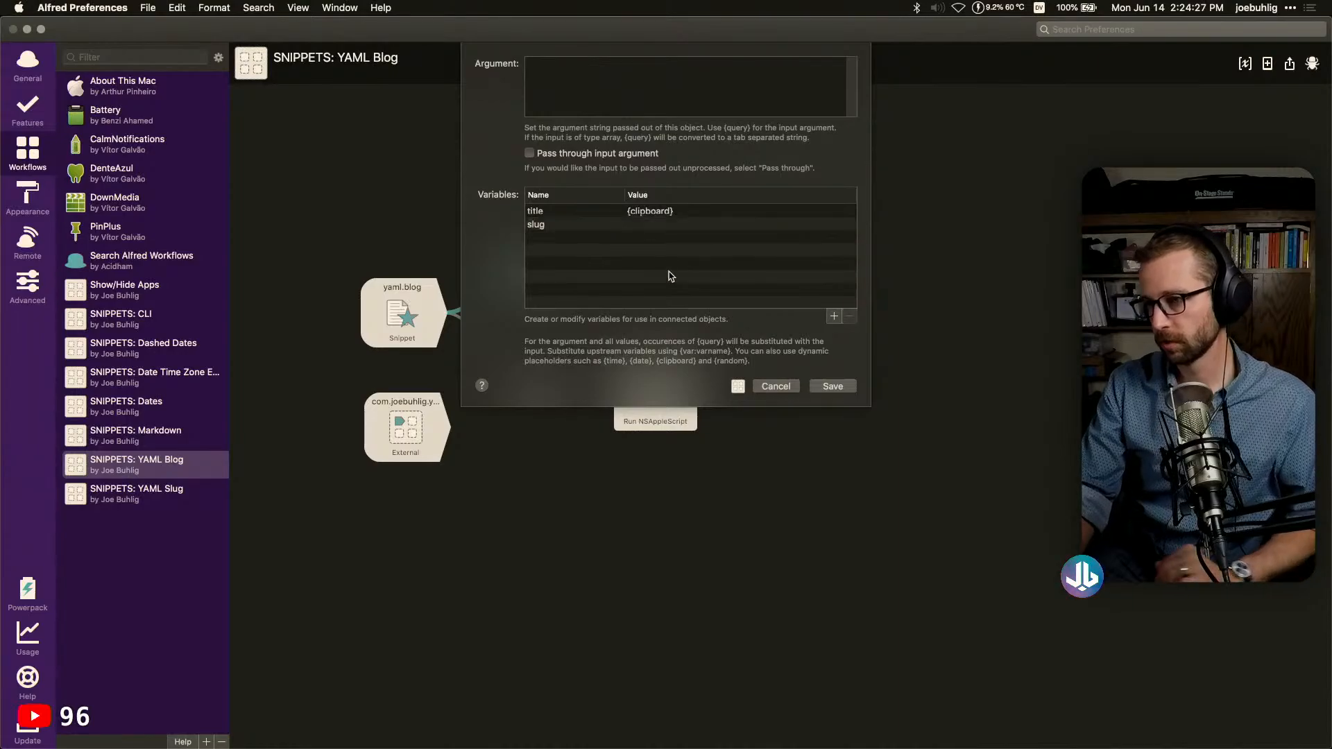
pyautogui.click(833, 386)
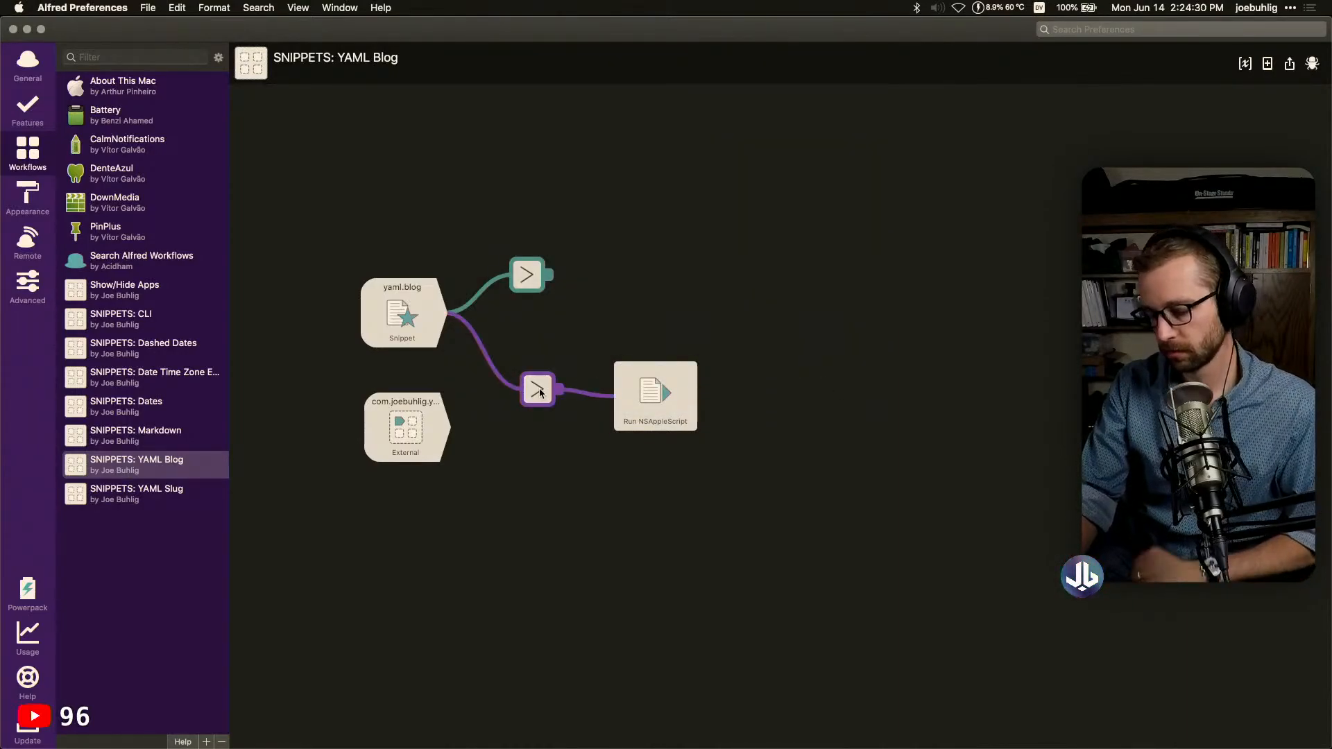
# Delete the lower Arg and Vars utility, connect the remaining one to Run NSAppleScript, and align both with the yaml.blog snippet
pyautogui.press('BackSpace')
pyautogui.moveTo(539, 286); pyautogui.dragTo(609, 402)
pyautogui.moveTo(538, 380); pyautogui.dragTo(542, 321)
pyautogui.moveTo(660, 399); pyautogui.dragTo(655, 315)
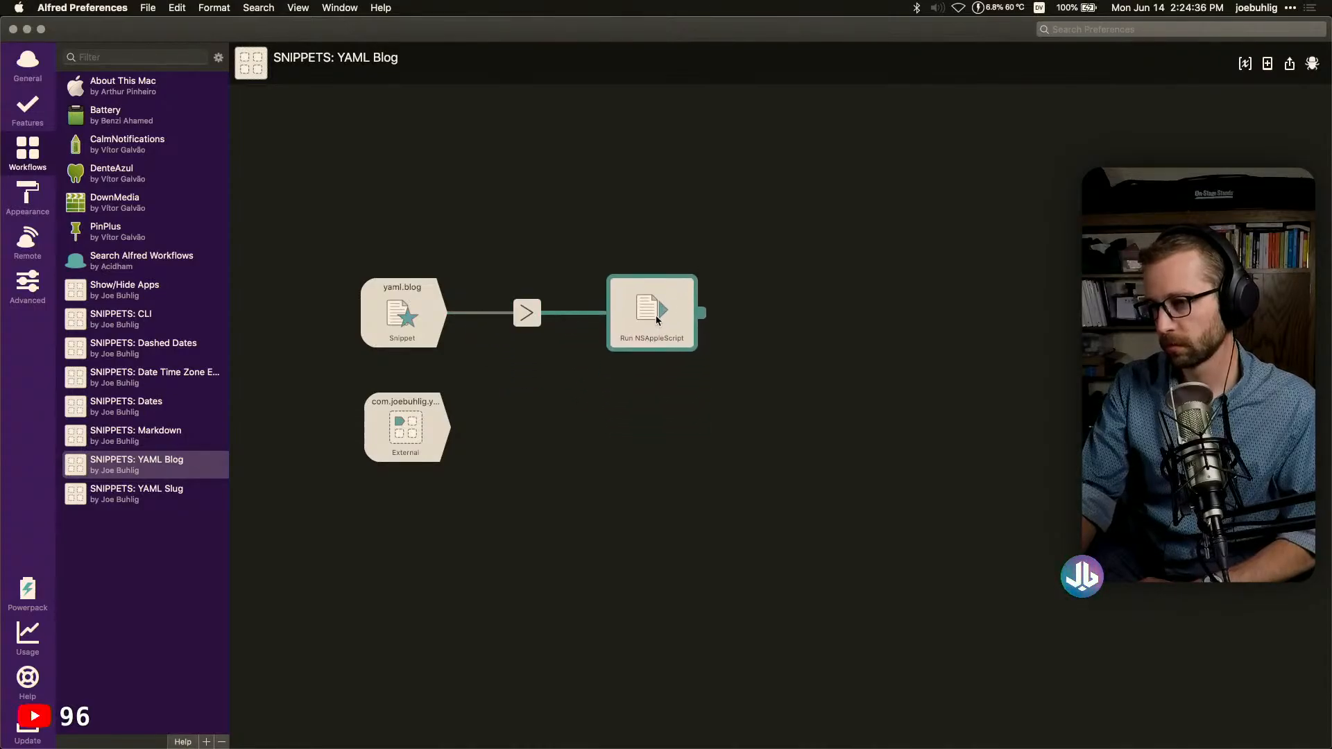
# Review the AppleScript in Run NSAppleScript and the JavaScript in the YAML Slug workflow's Run Script action without changing either
pyautogui.doubleClick(657, 317)
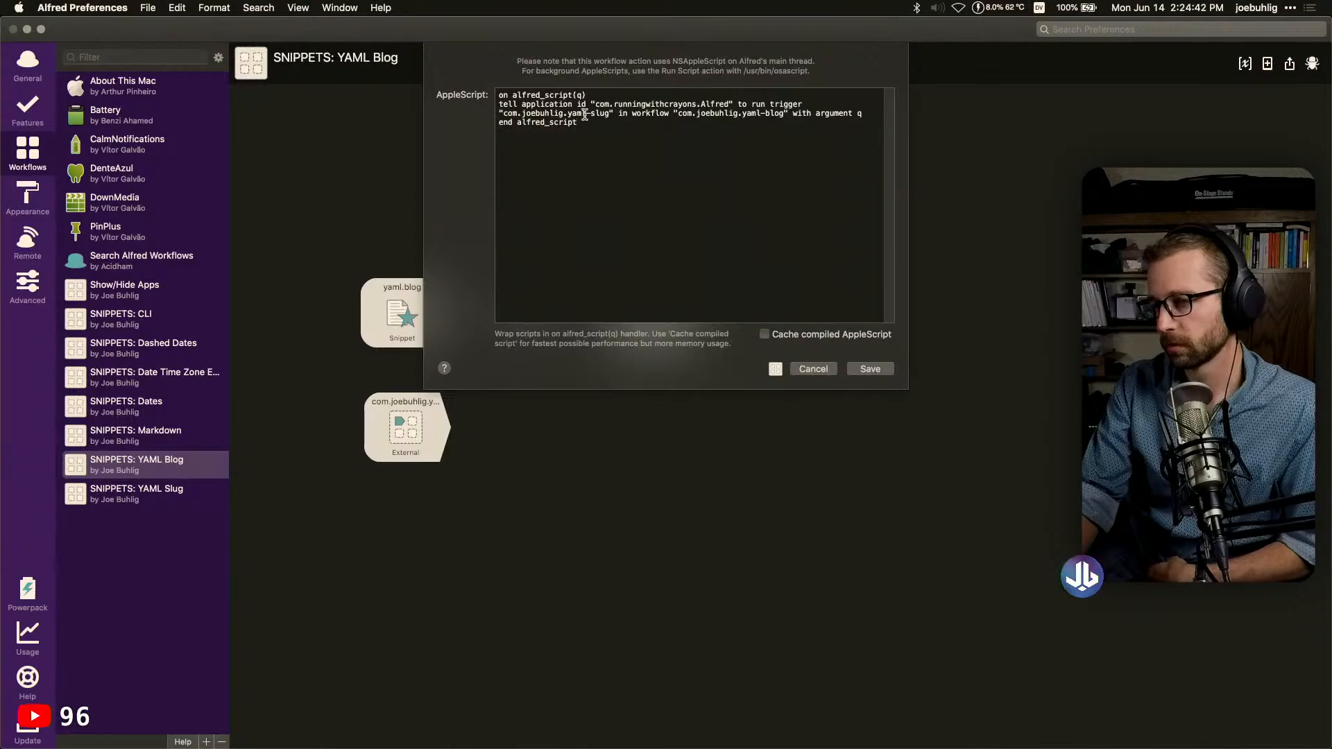
pyautogui.click(813, 368)
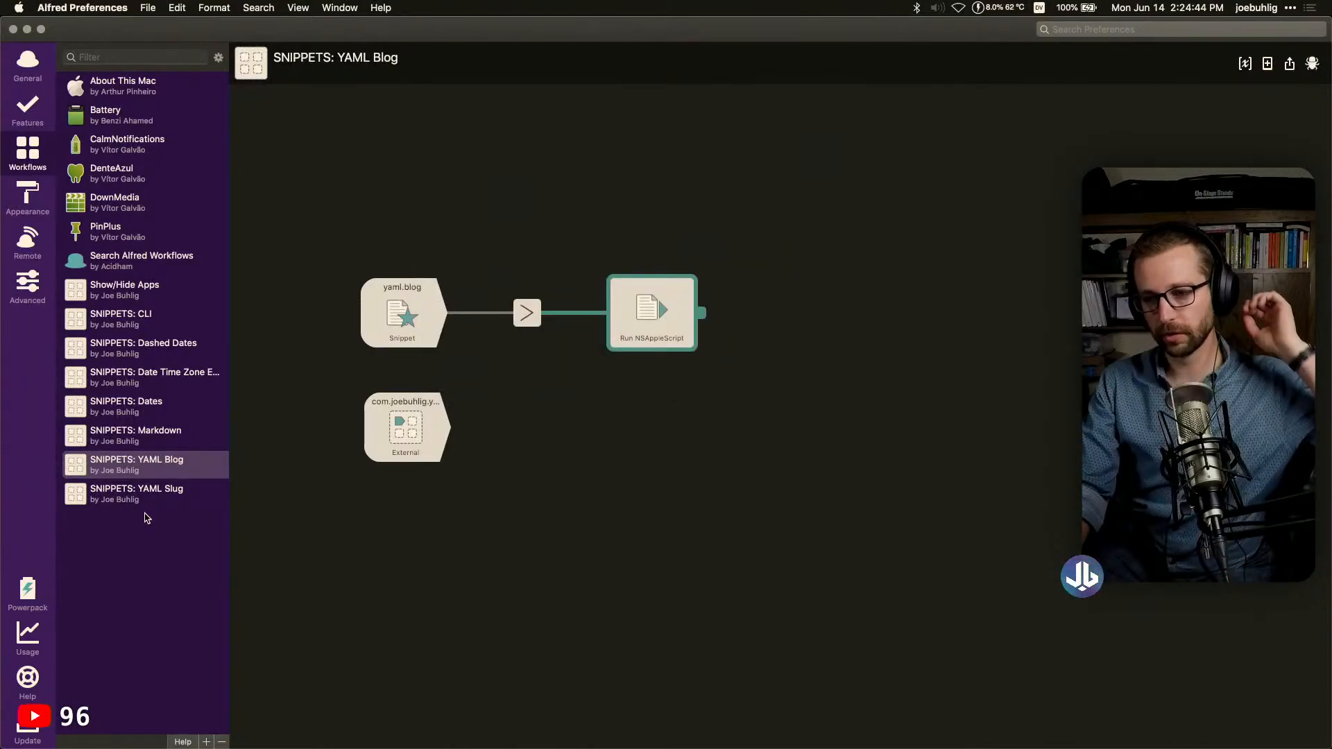
pyautogui.click(142, 494)
pyautogui.doubleClick(637, 206)
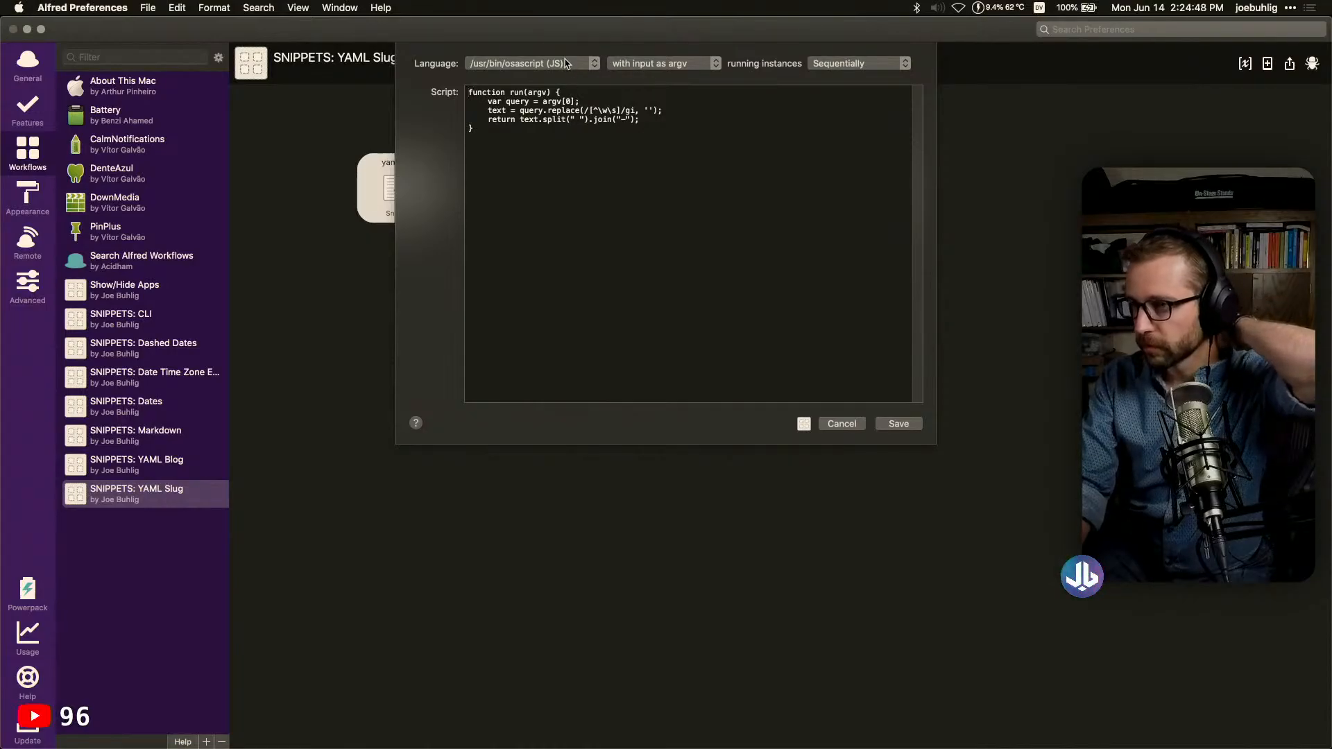
pyautogui.moveTo(581, 97); pyautogui.dragTo(490, 102)
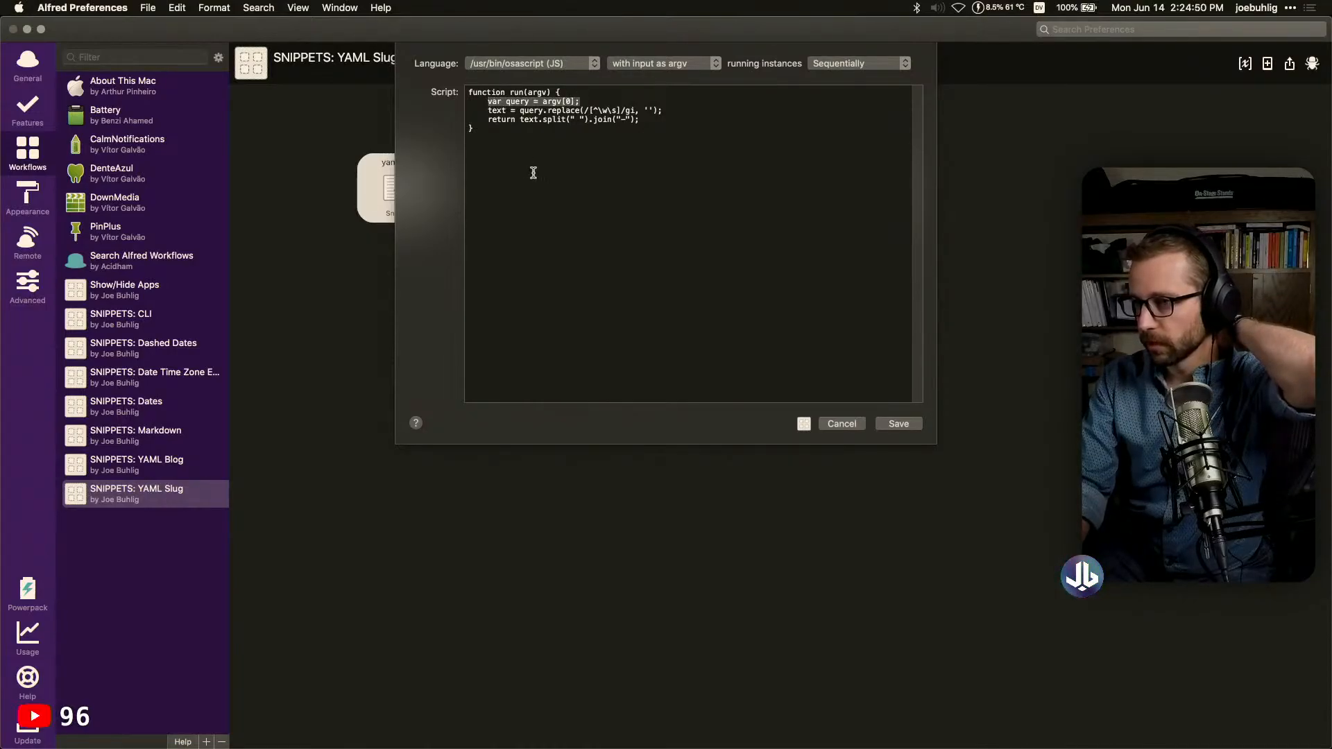
pyautogui.click(842, 424)
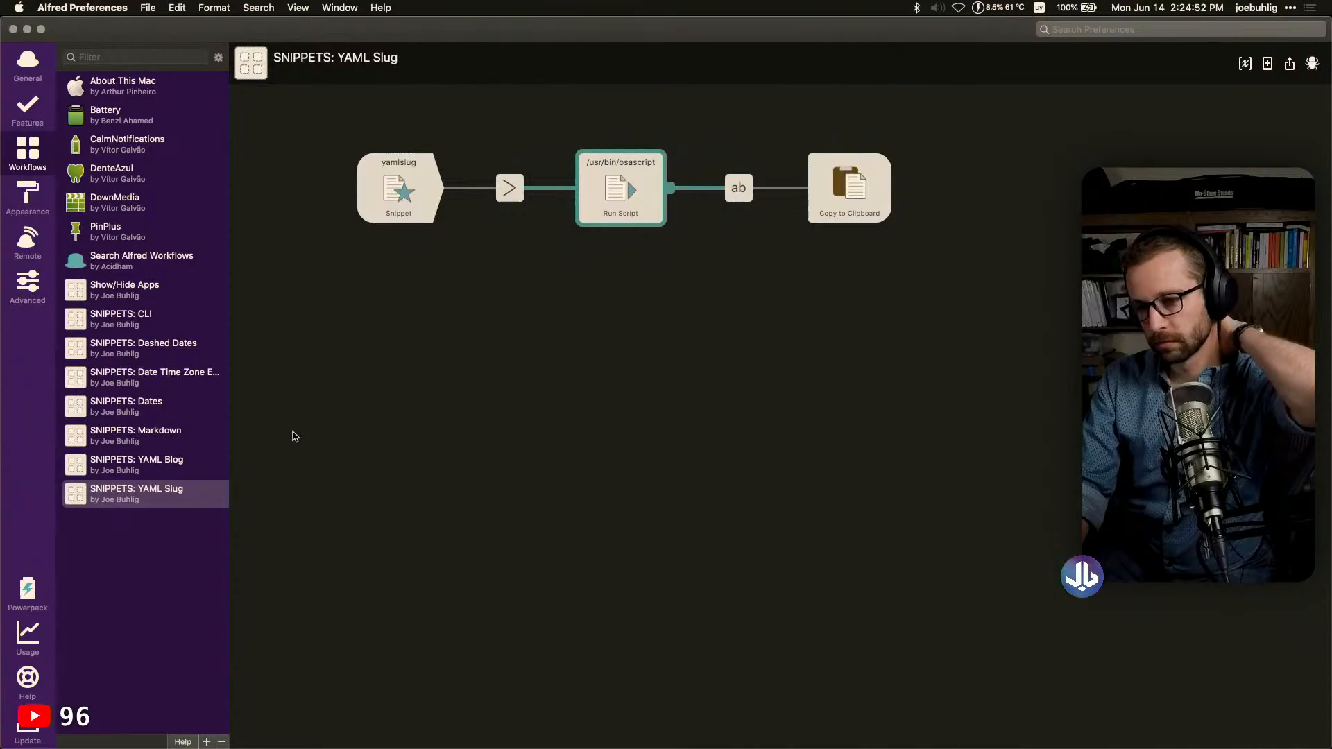
# Save the YAML Blog workflow's Run NSAppleScript action with q as the trigger argument and open the workflow's debugger
pyautogui.click(168, 476)
pyautogui.doubleClick(694, 329)
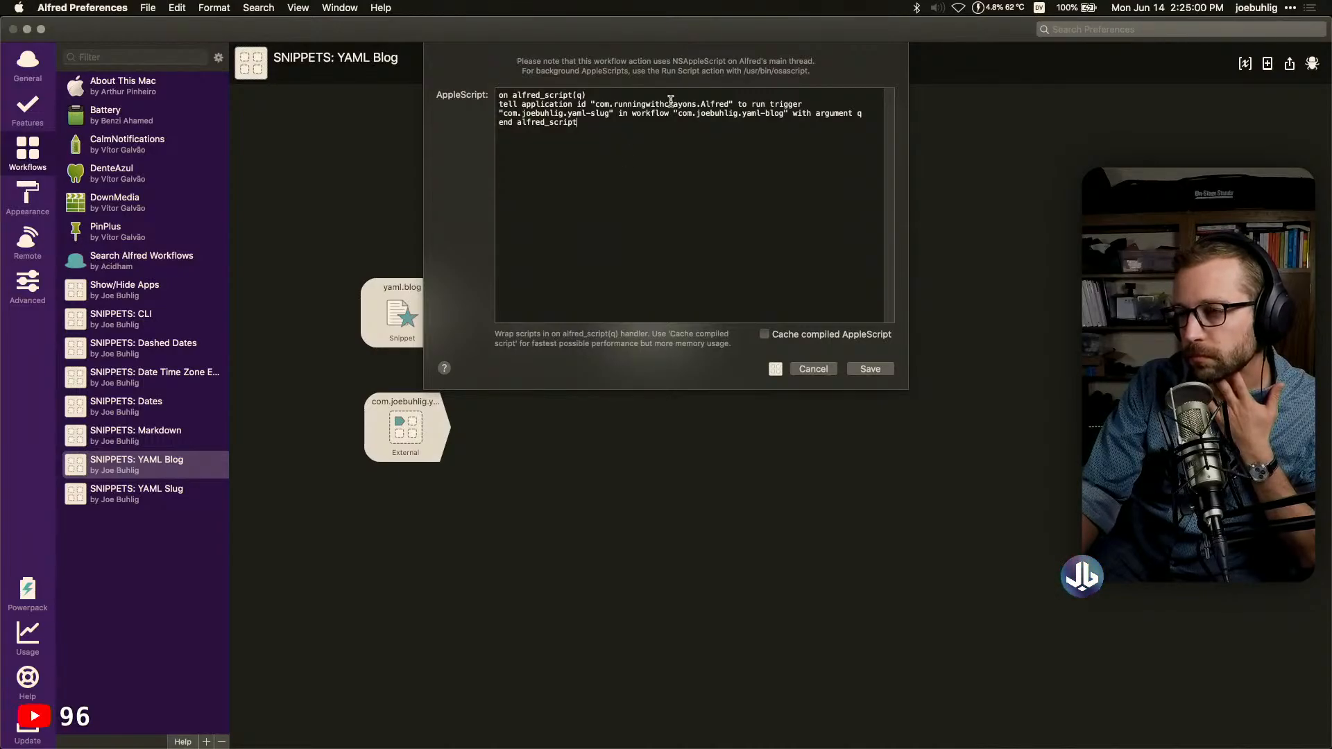
pyautogui.write('q')
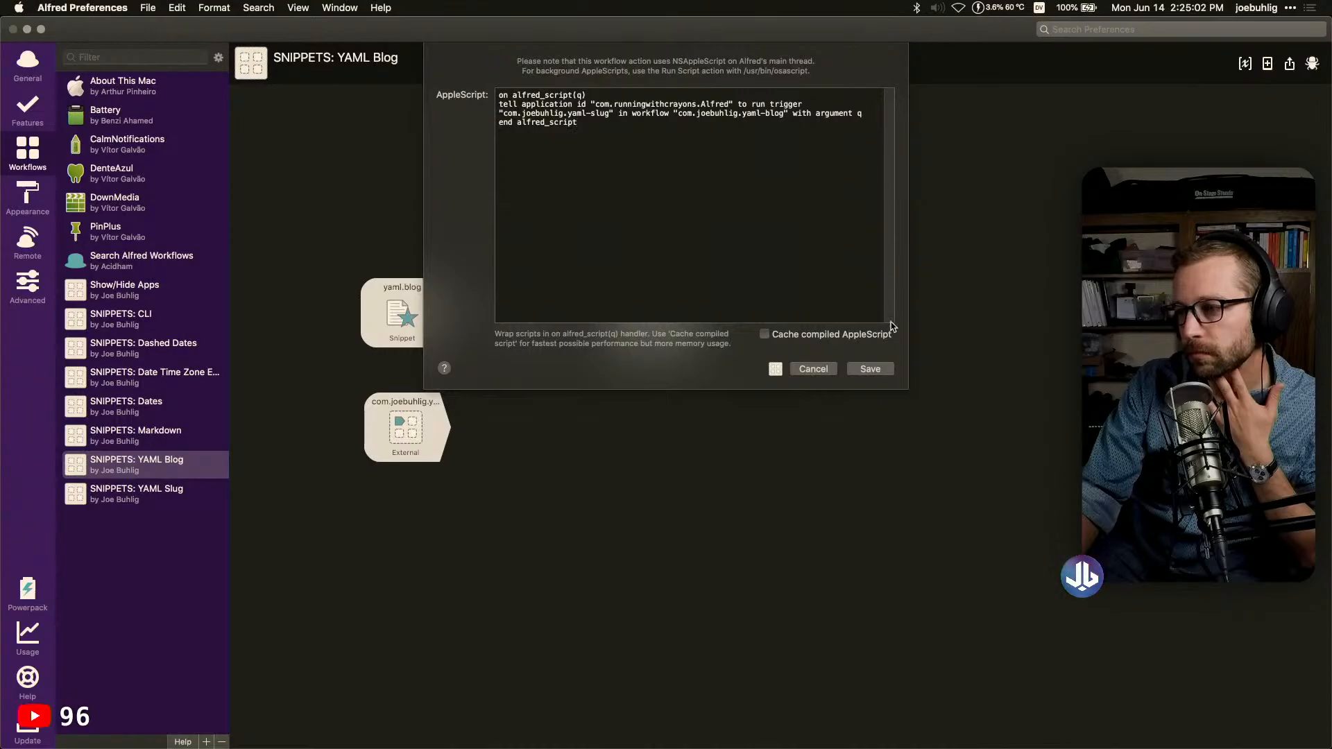
pyautogui.click(870, 369)
pyautogui.click(1314, 66)
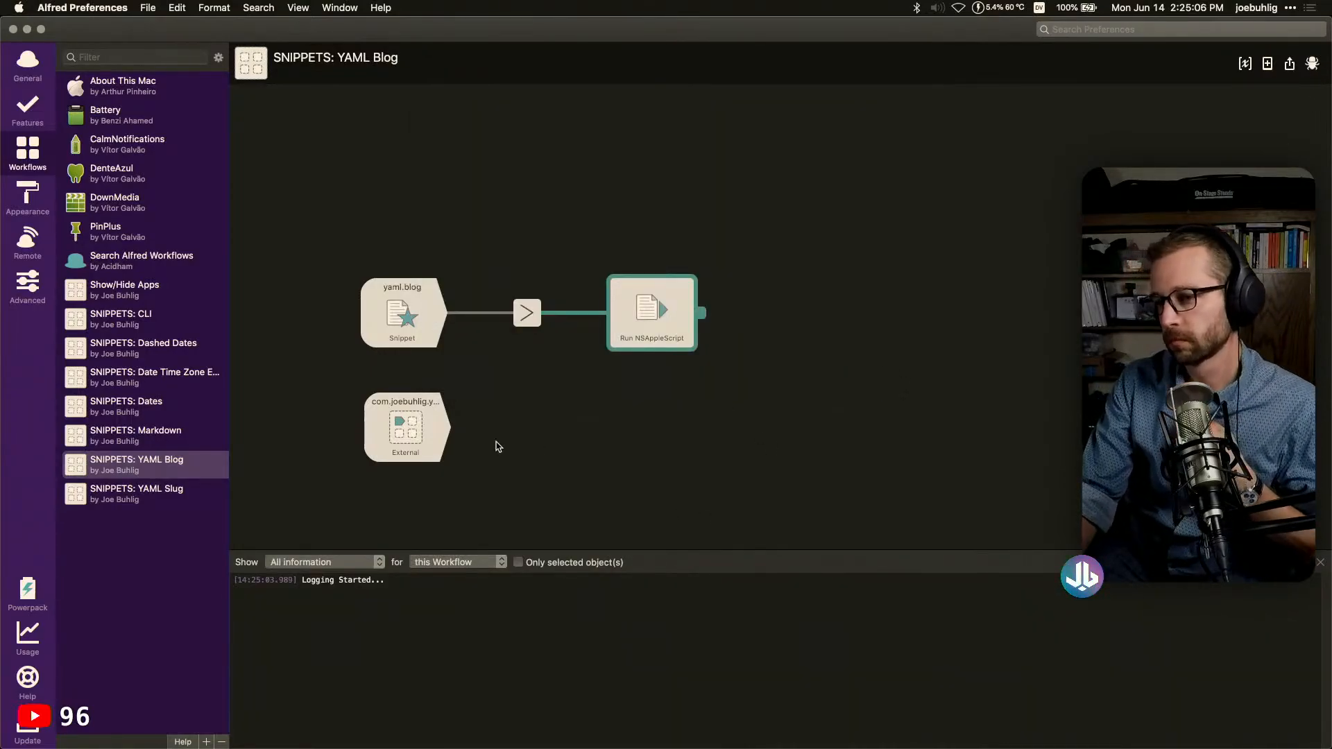
# Delete the unconnected External trigger from the YAML Blog workflow
pyautogui.click(406, 427)
pyautogui.press('Delete')
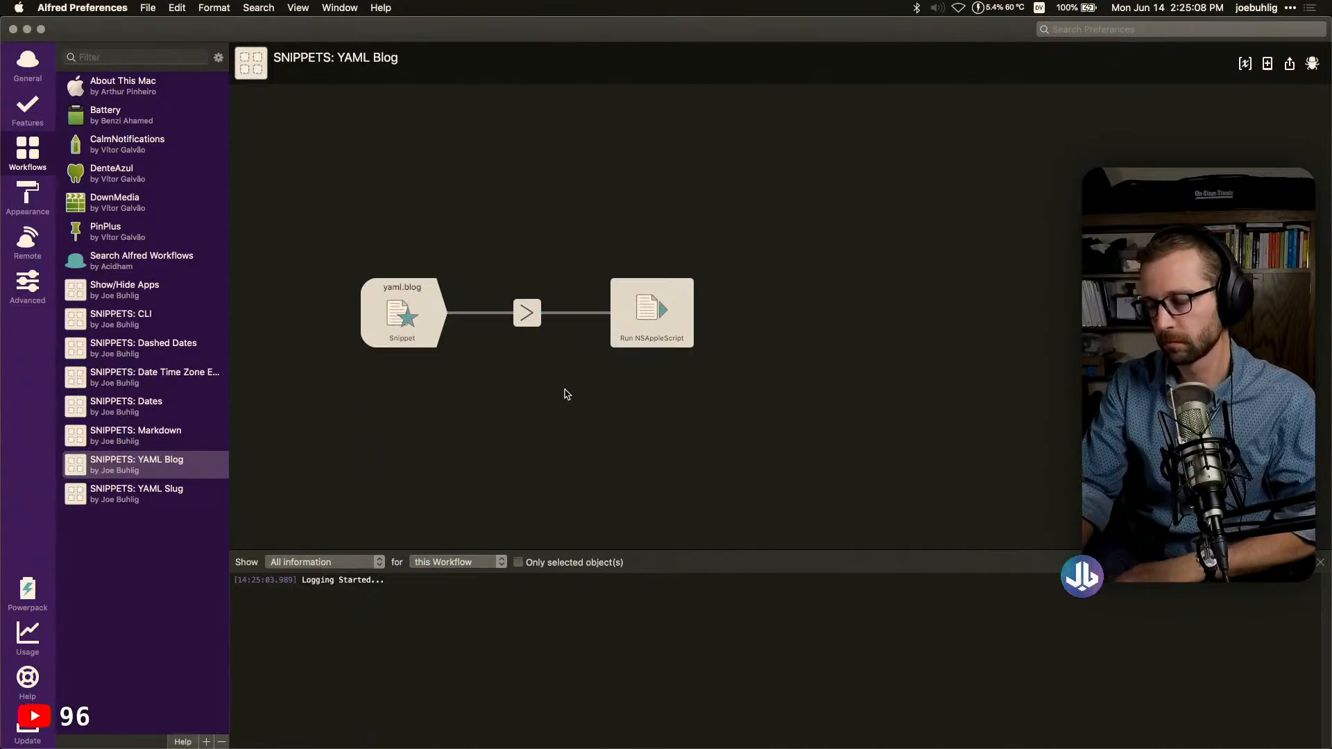
# Switch to Drafts, shorten its window to uncover the Alfred debugger, select the draft's first line, and enter yaml.blog at the end of the draft
pyautogui.press('super+Tab')
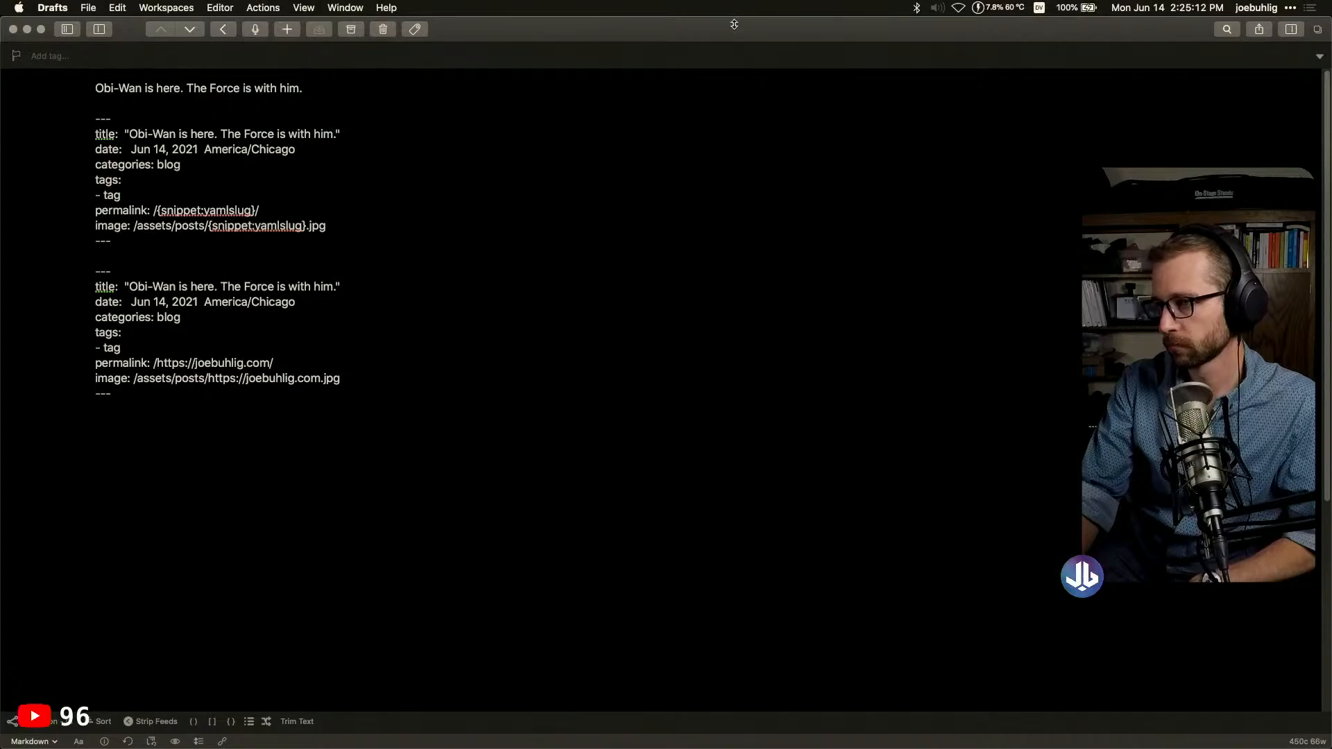
pyautogui.moveTo(734, 24)
pyautogui.mouseDown()
pyautogui.moveTo(731, 209)
pyautogui.moveTo(726, 26)
pyautogui.mouseUp()
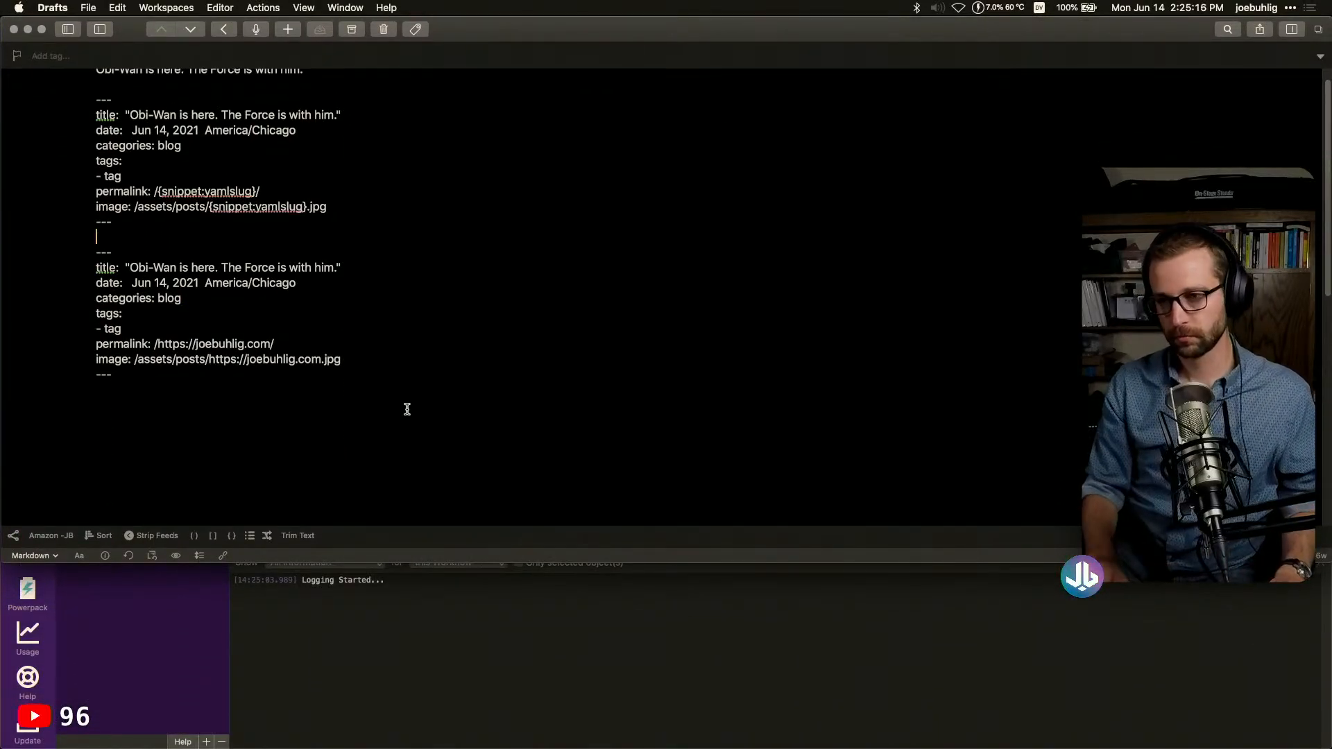
pyautogui.press('super+Up')
pyautogui.press('super+shift+Right')
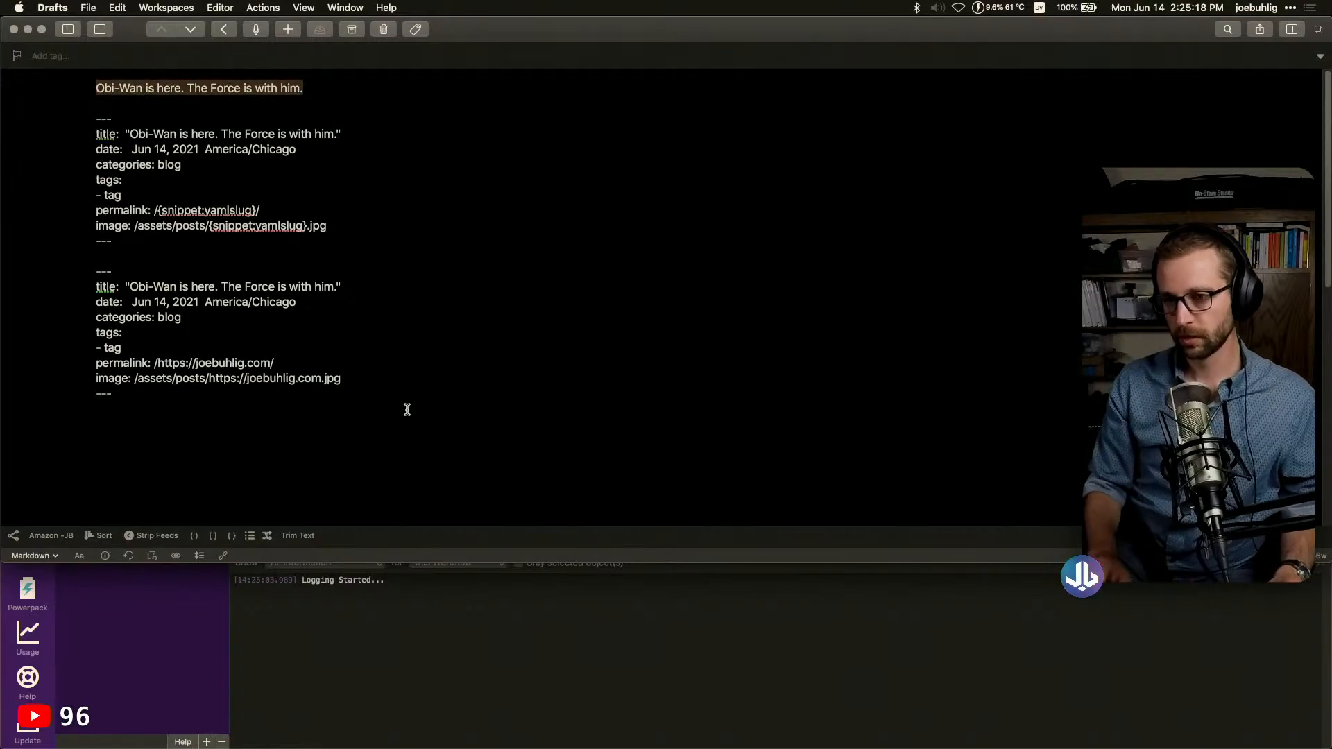
pyautogui.press('super+Down')
pyautogui.write('yamlblog')
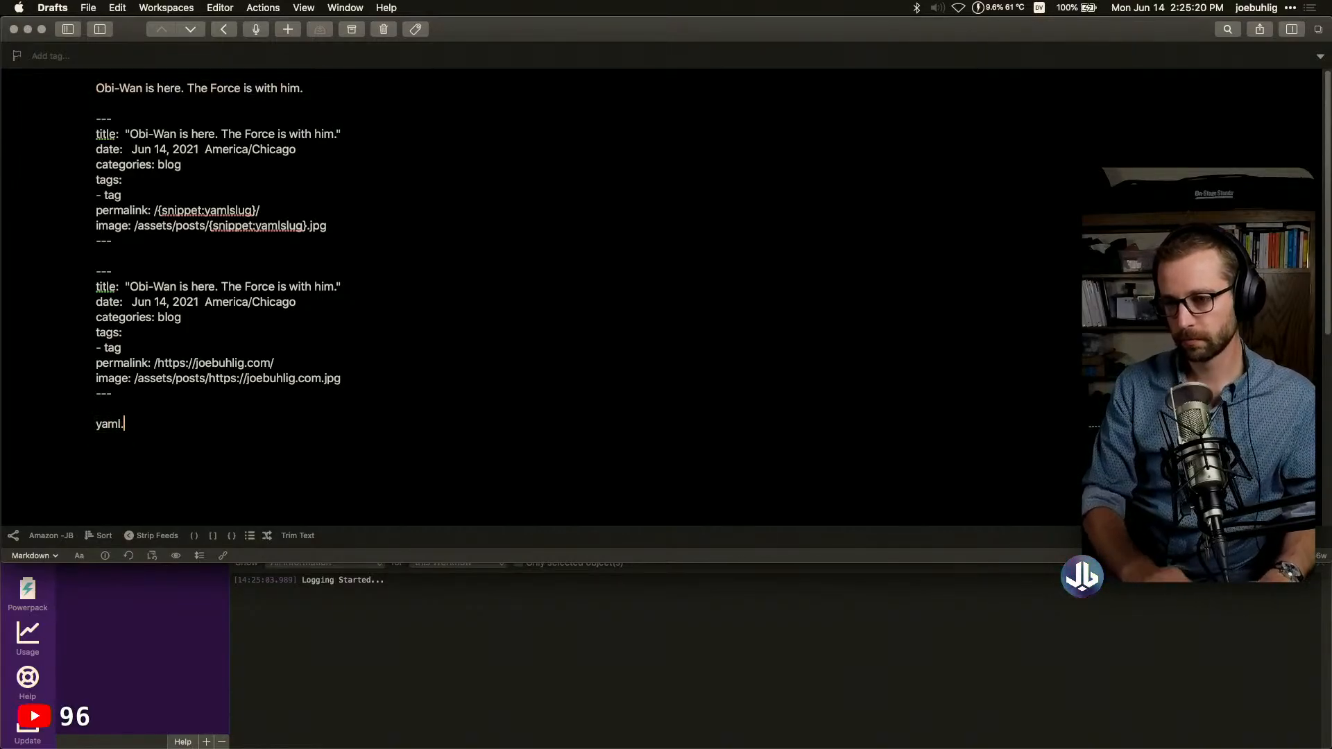
# Return to Alfred, read the debugger log, and inspect the yamlslug snippet trigger in the YAML Slug workflow without changing it
pyautogui.click(692, 607)
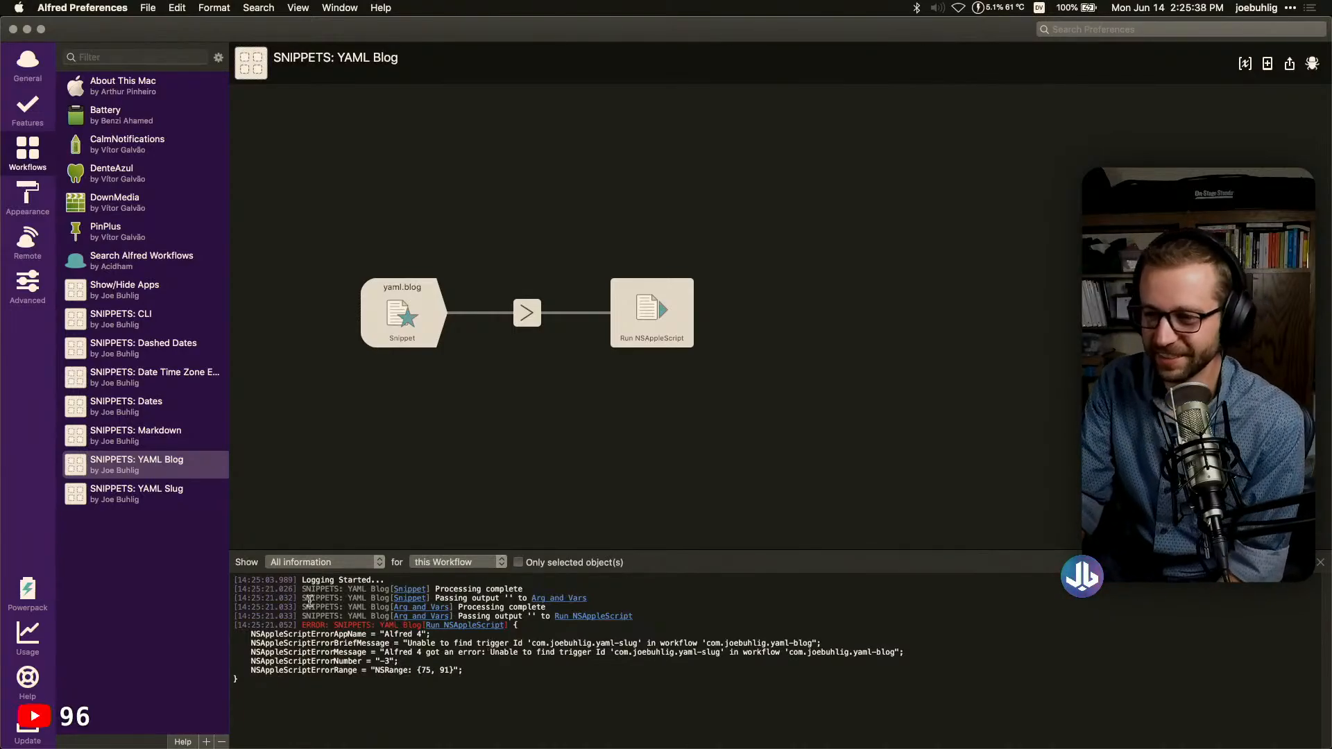
pyautogui.click(160, 496)
pyautogui.doubleClick(448, 192)
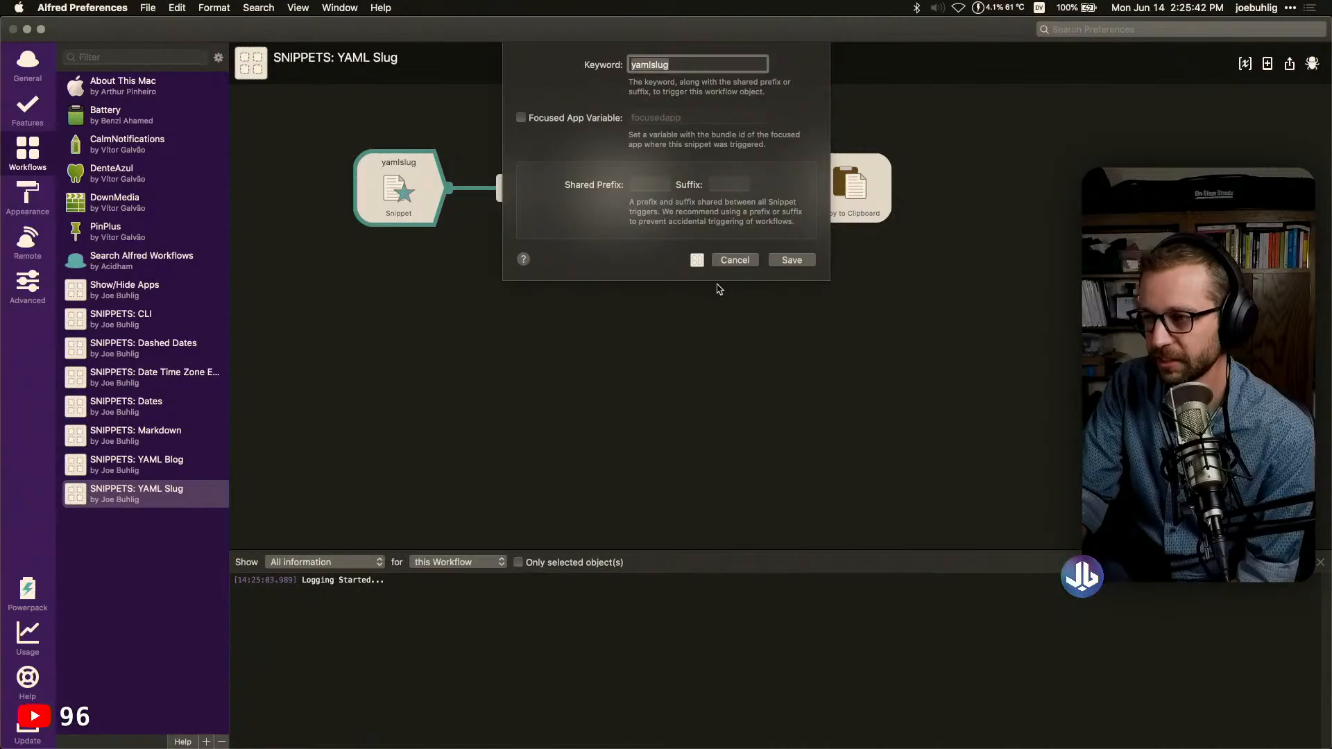
pyautogui.click(735, 261)
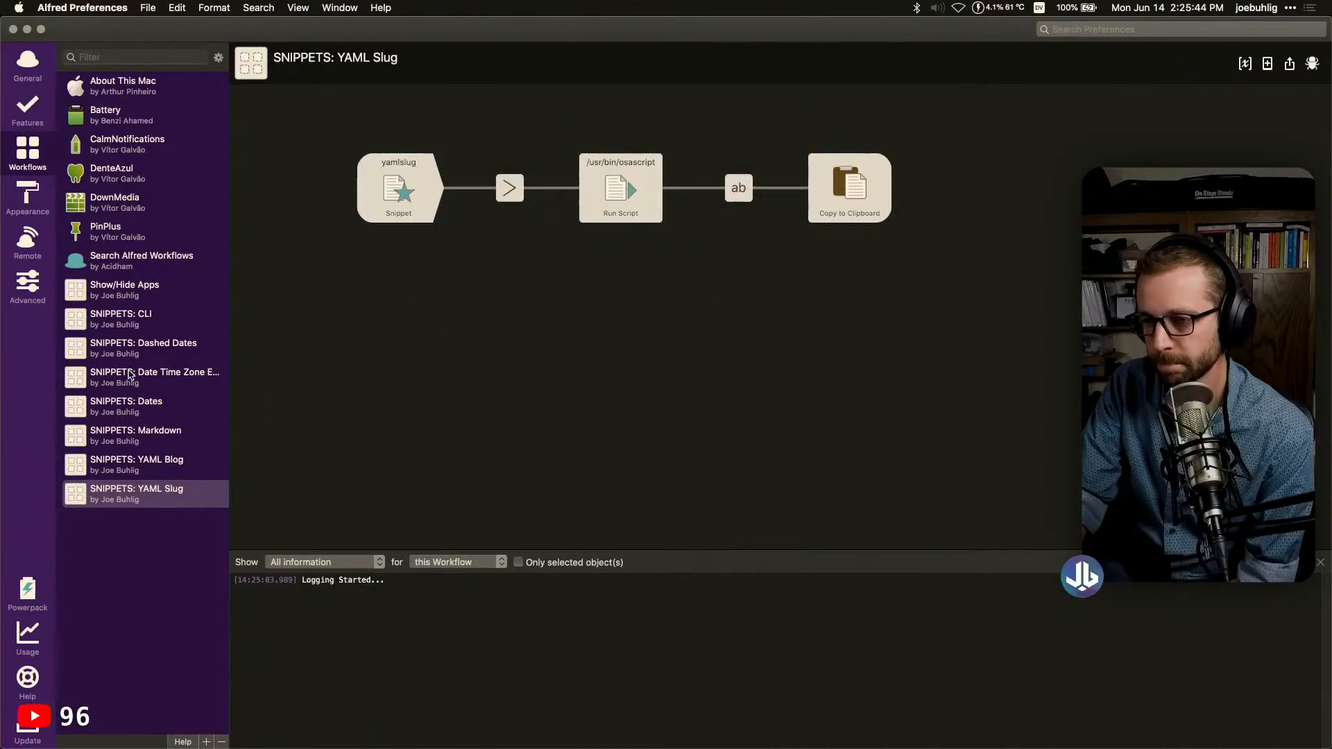
# In YAML Blog's Run NSAppleScript action, set the target workflow to com.joebuhlig.yaml-slug and the trigger to yaml.slug, and save it
pyautogui.click(124, 464)
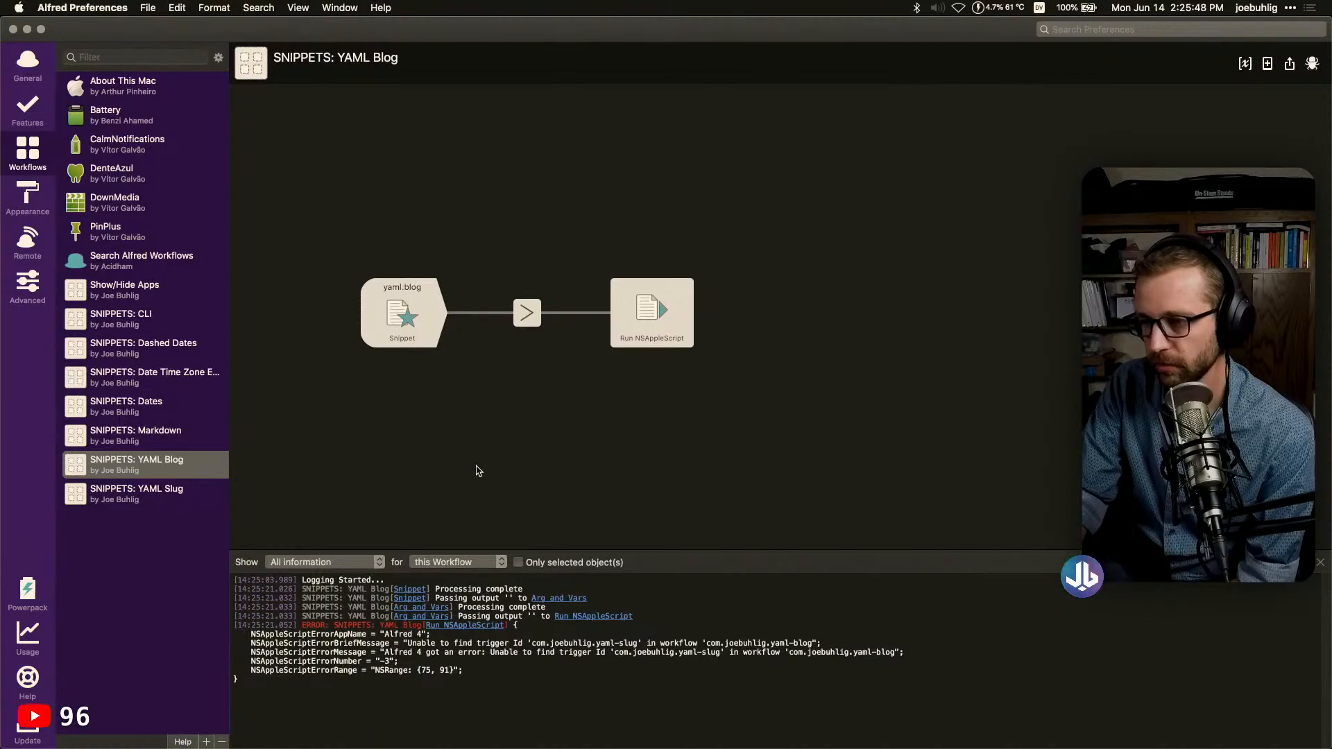
pyautogui.click(661, 315)
pyautogui.doubleClick(662, 315)
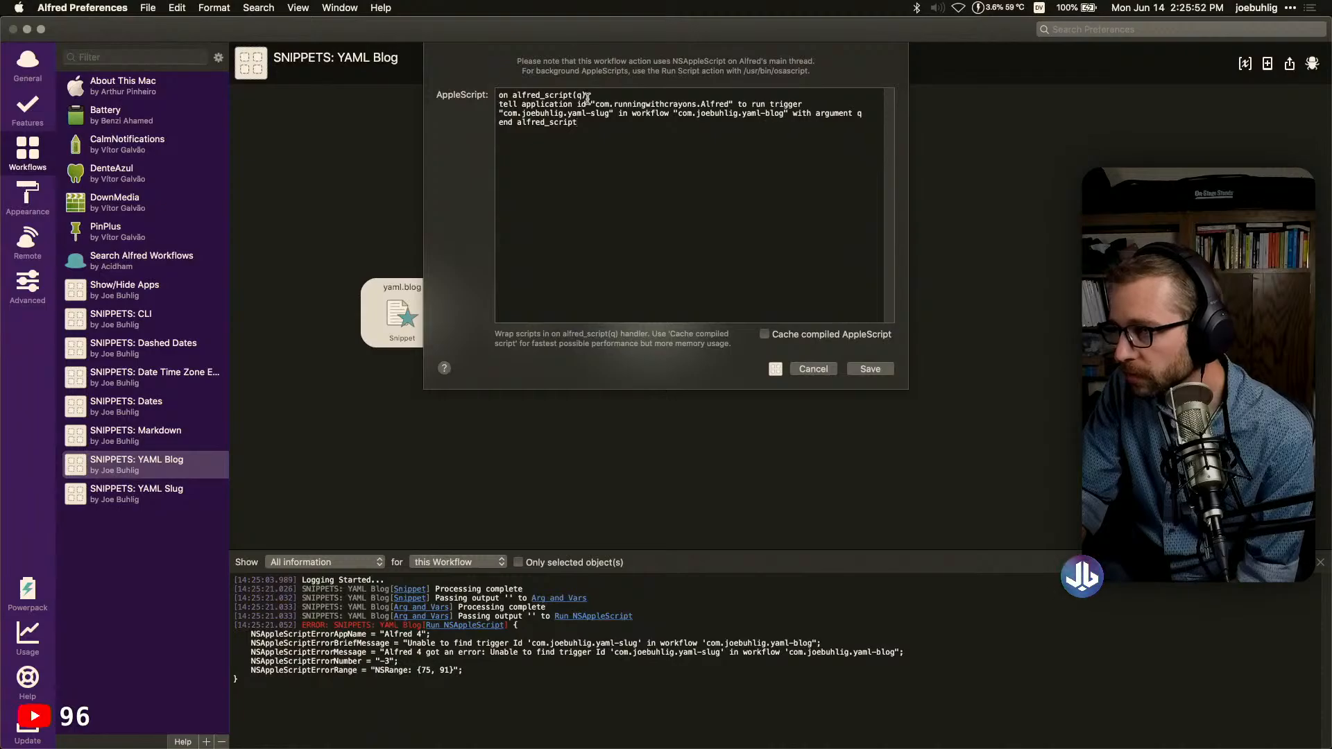
pyautogui.doubleClick(779, 114)
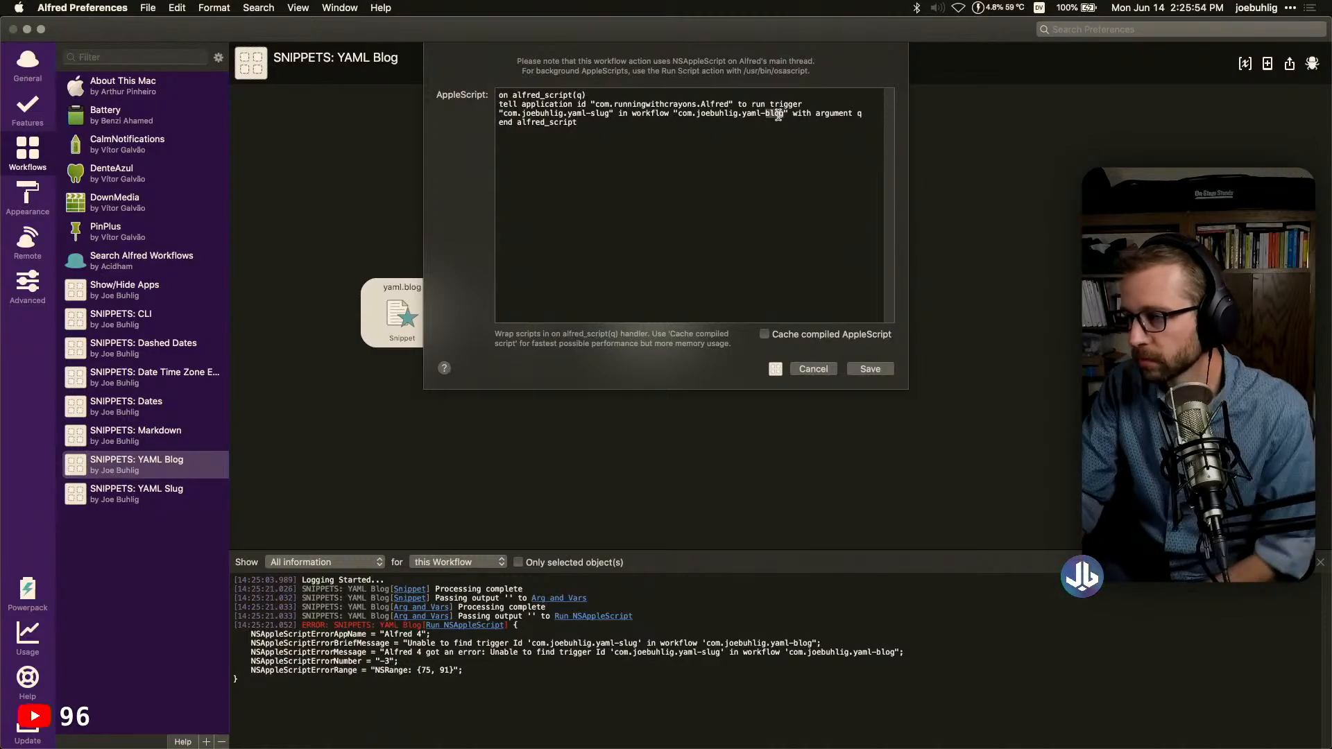
pyautogui.write('slug')
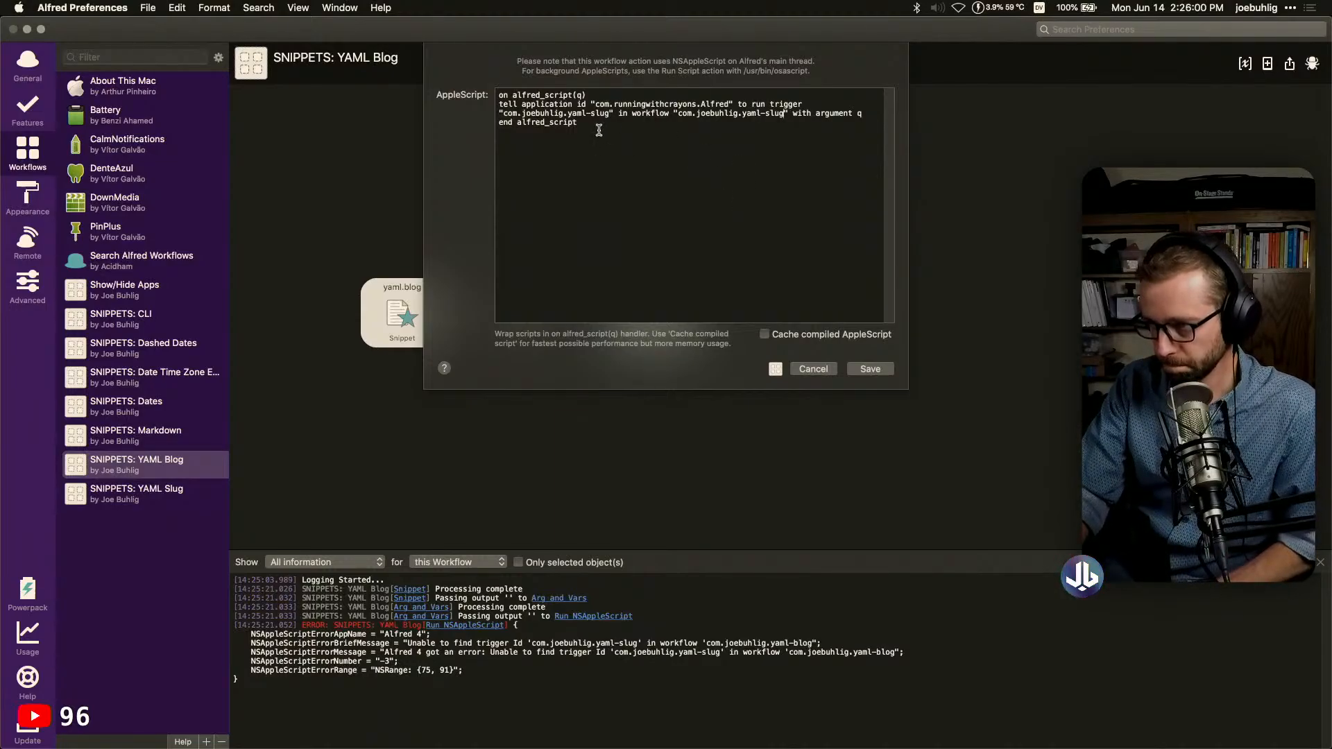
pyautogui.moveTo(610, 113); pyautogui.dragTo(502, 112)
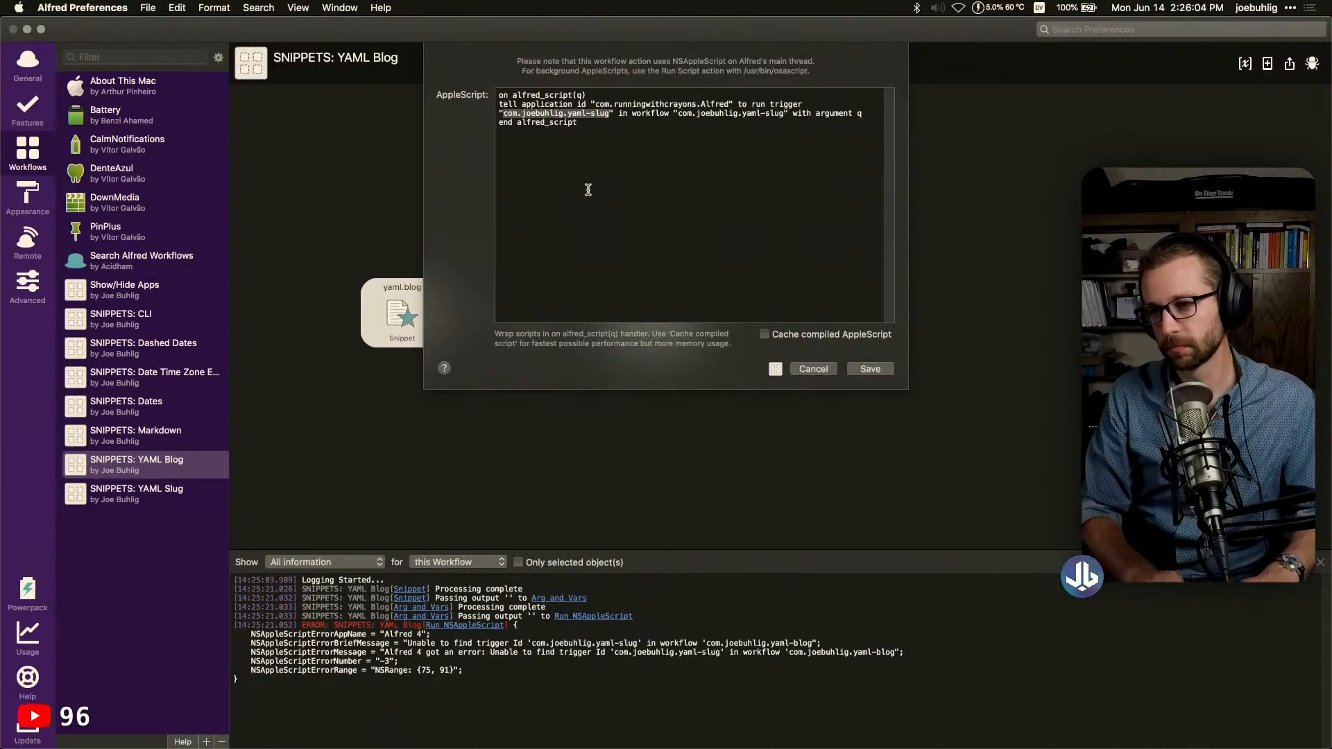
pyautogui.write('yaml.')
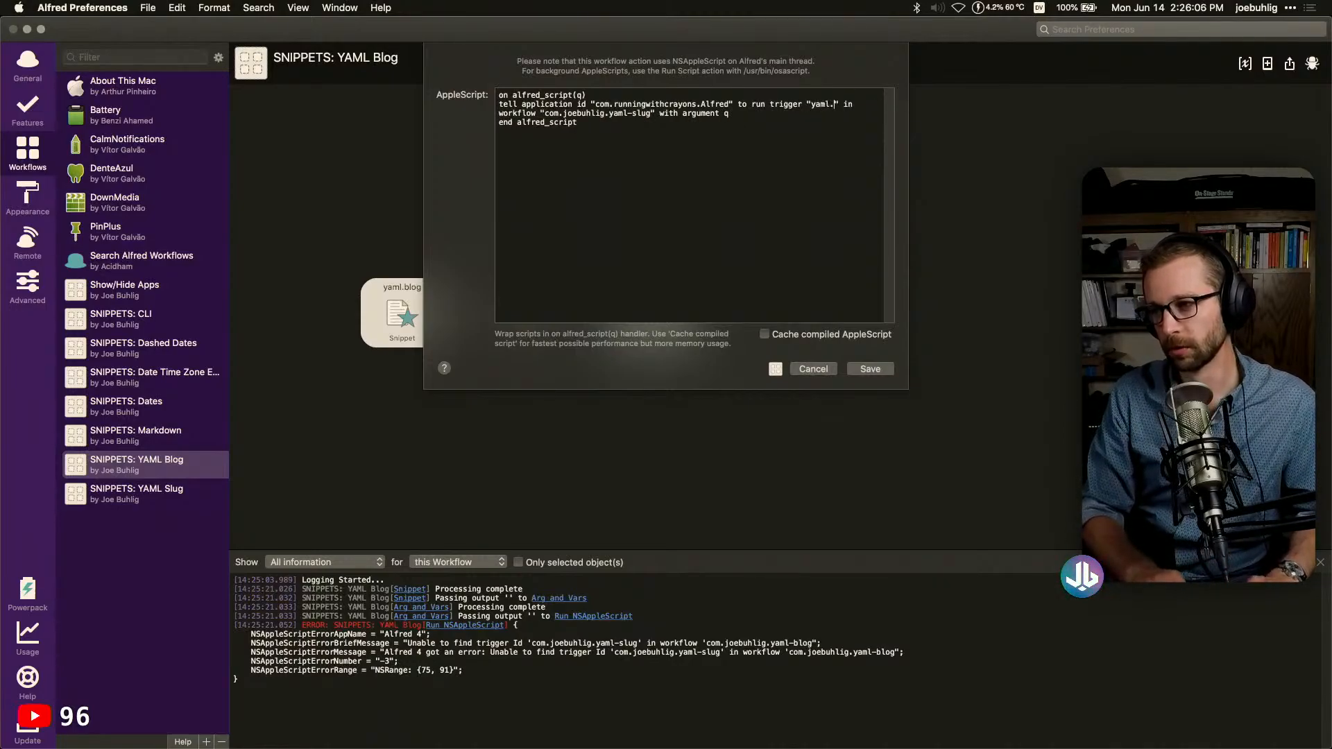
pyautogui.write('slug')
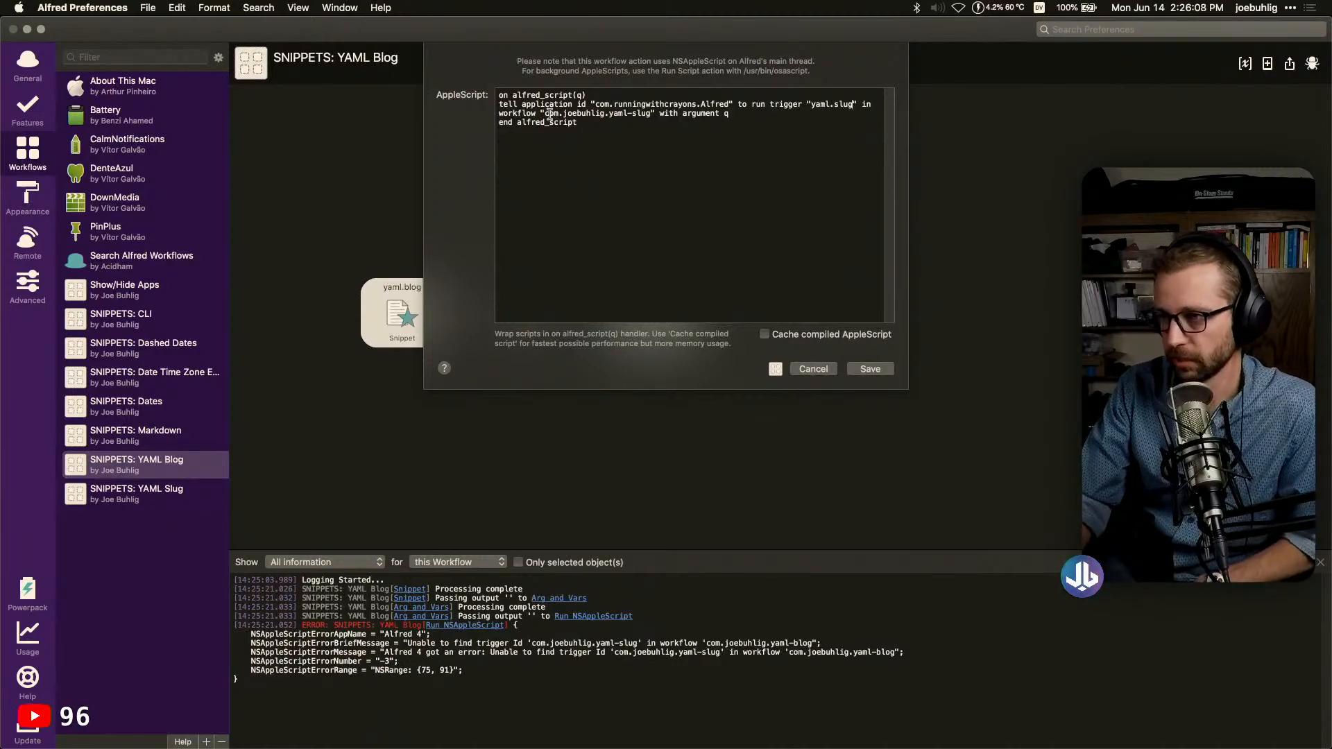
pyautogui.click(870, 370)
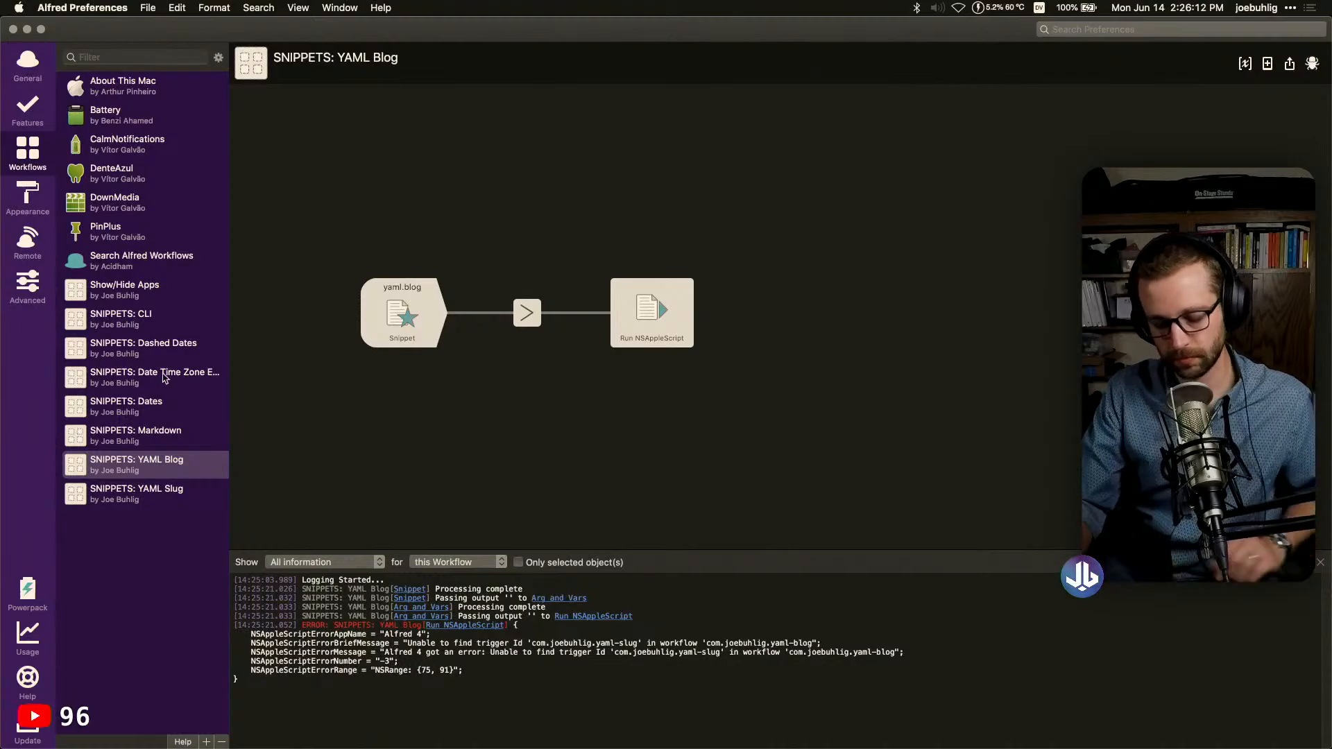
# Switch to Drafts and test the snippet by entering yaml.blog at the end of the draft
pyautogui.press('super+Tab')
pyautogui.write('yaml')
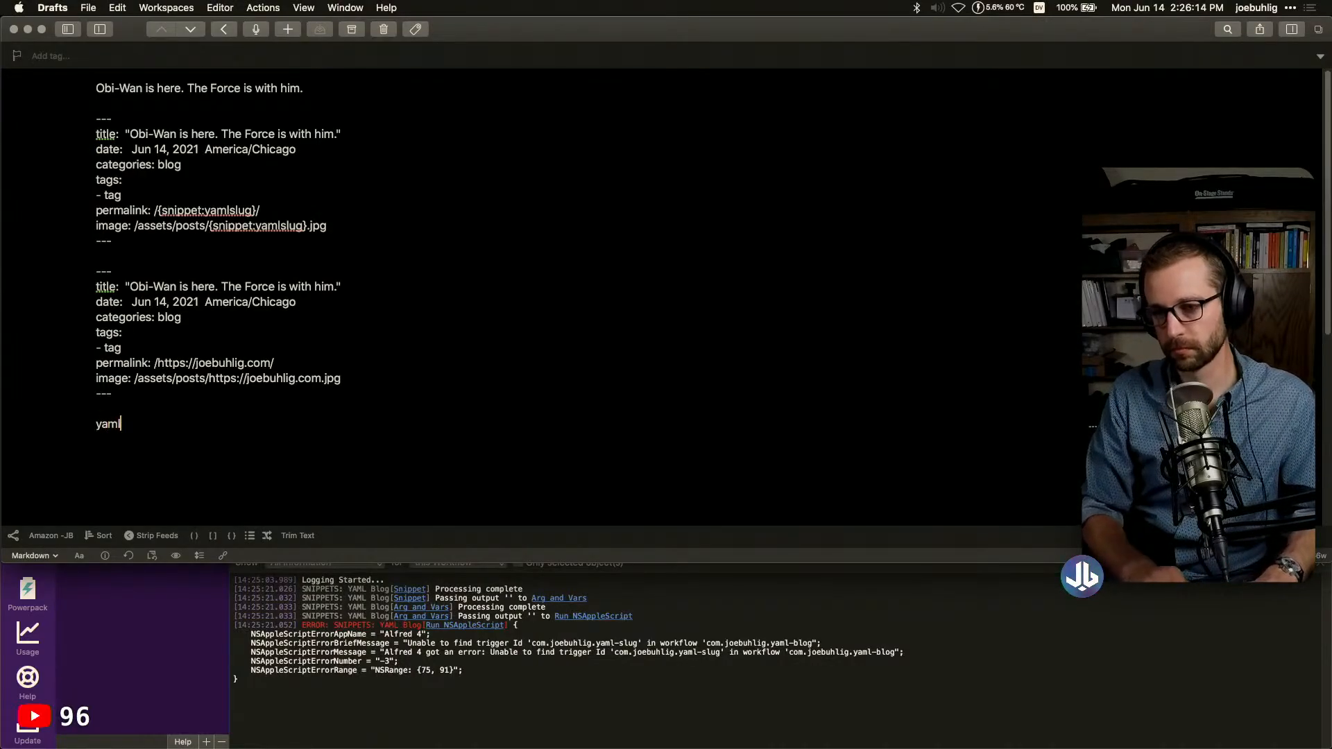
pyautogui.write('.blog')
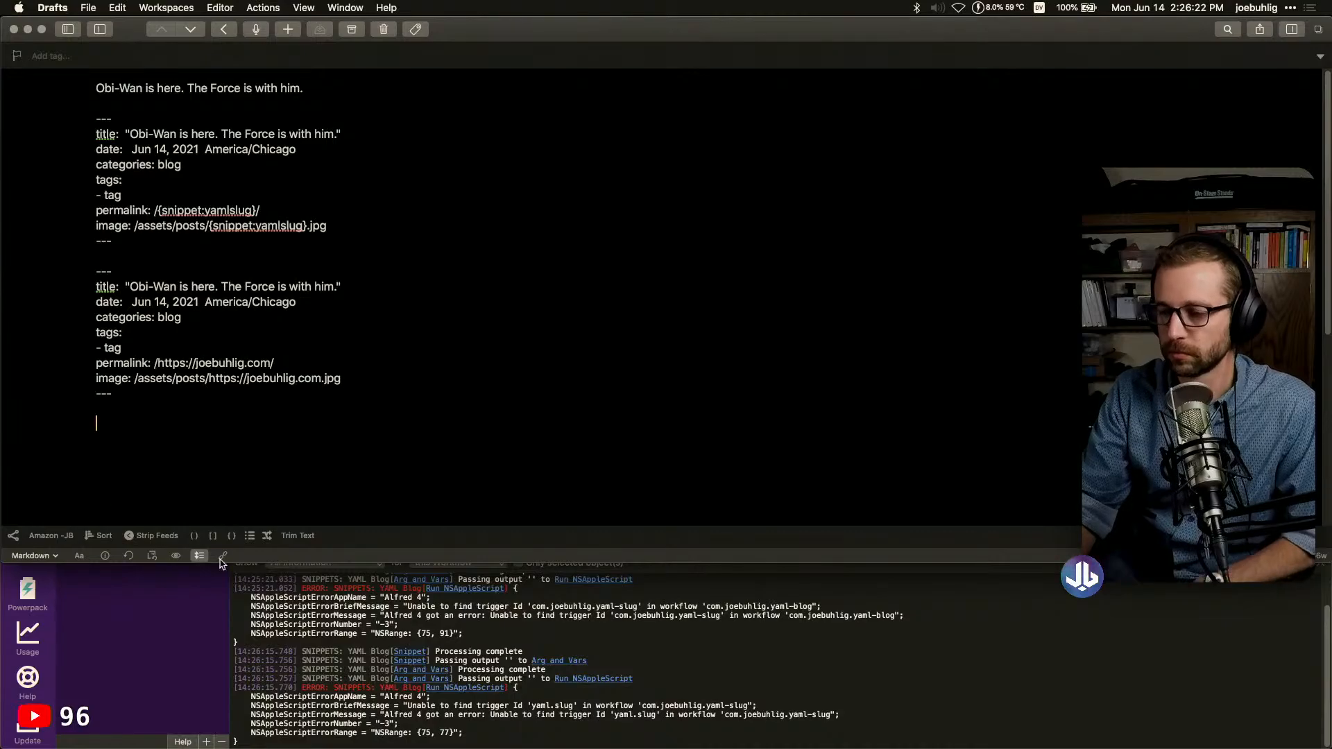
# Return to Alfred and add an External trigger with the identifier com.joebuhlig.yaml-slug to the YAML Slug workflow
pyautogui.click(145, 633)
pyautogui.click(132, 494)
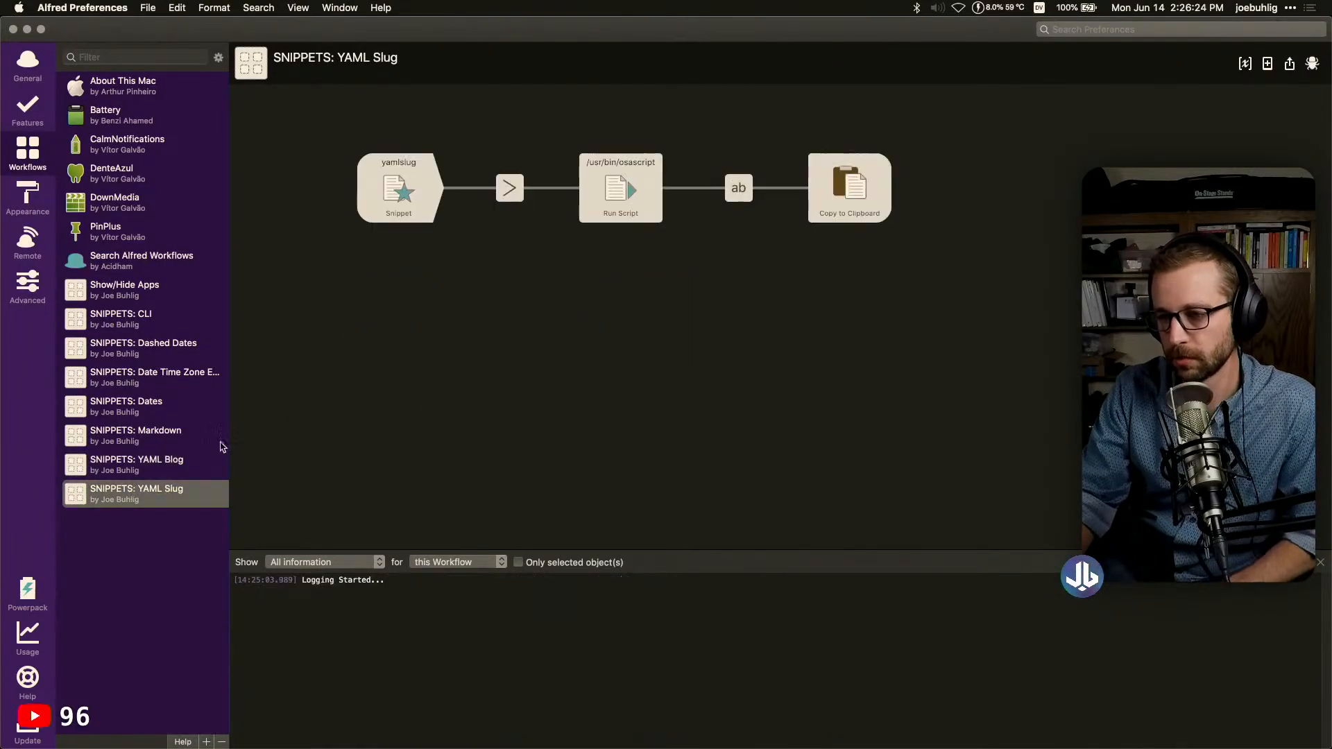
pyautogui.rightClick(420, 243)
pyautogui.moveTo(441, 247)
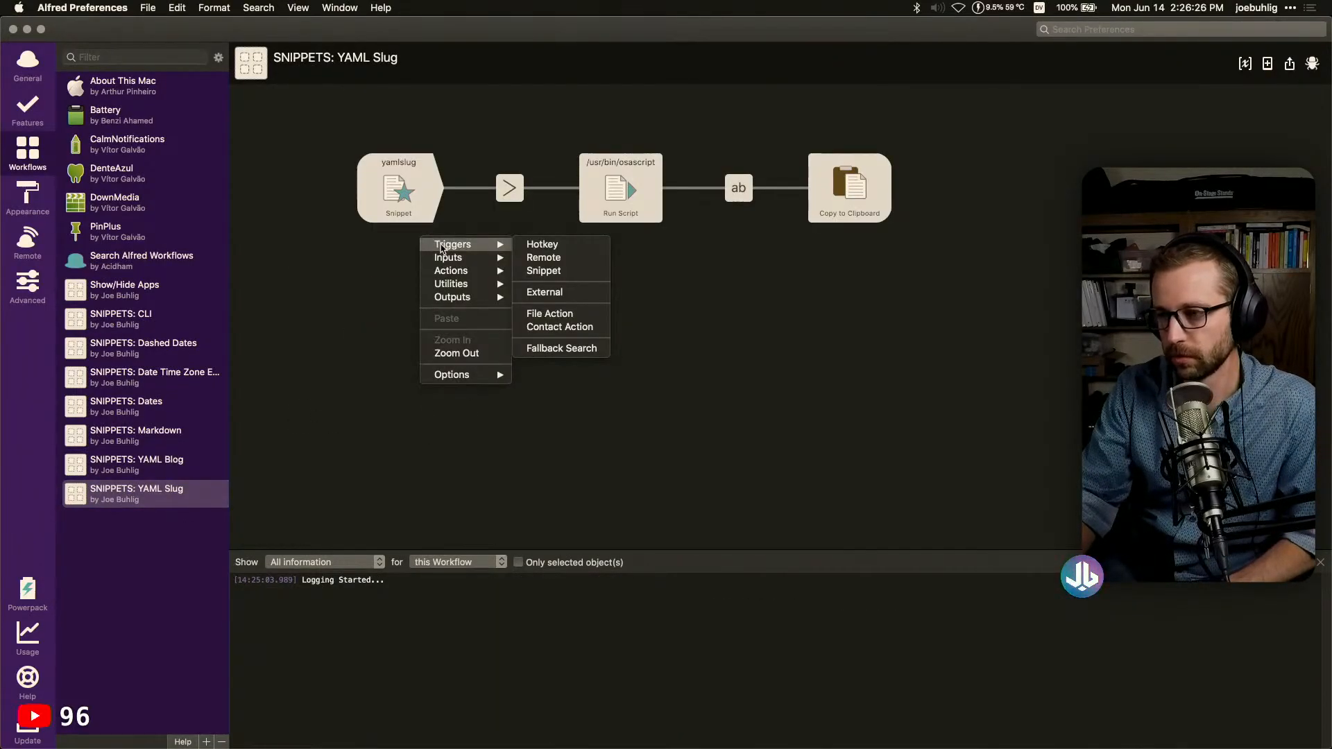
pyautogui.click(564, 292)
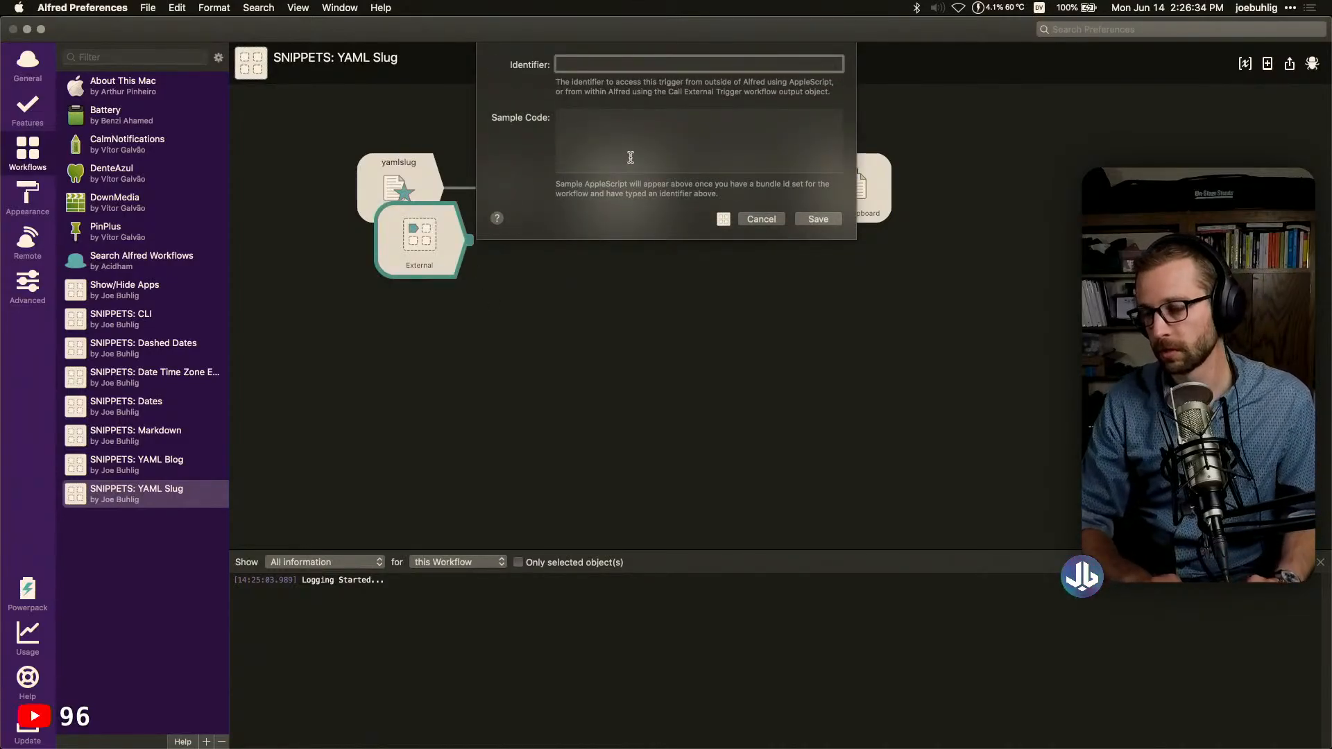
pyautogui.write('com.joebuhlig')
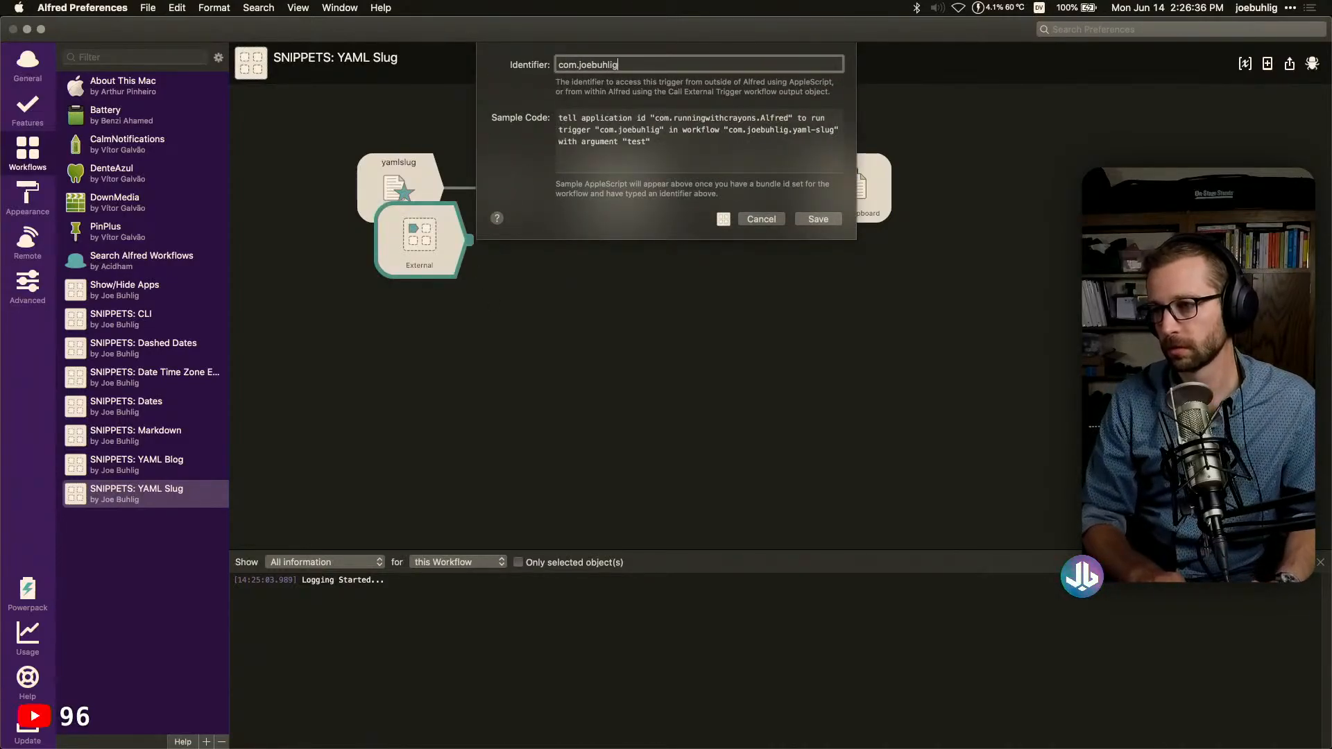
pyautogui.write('.yaml-slug')
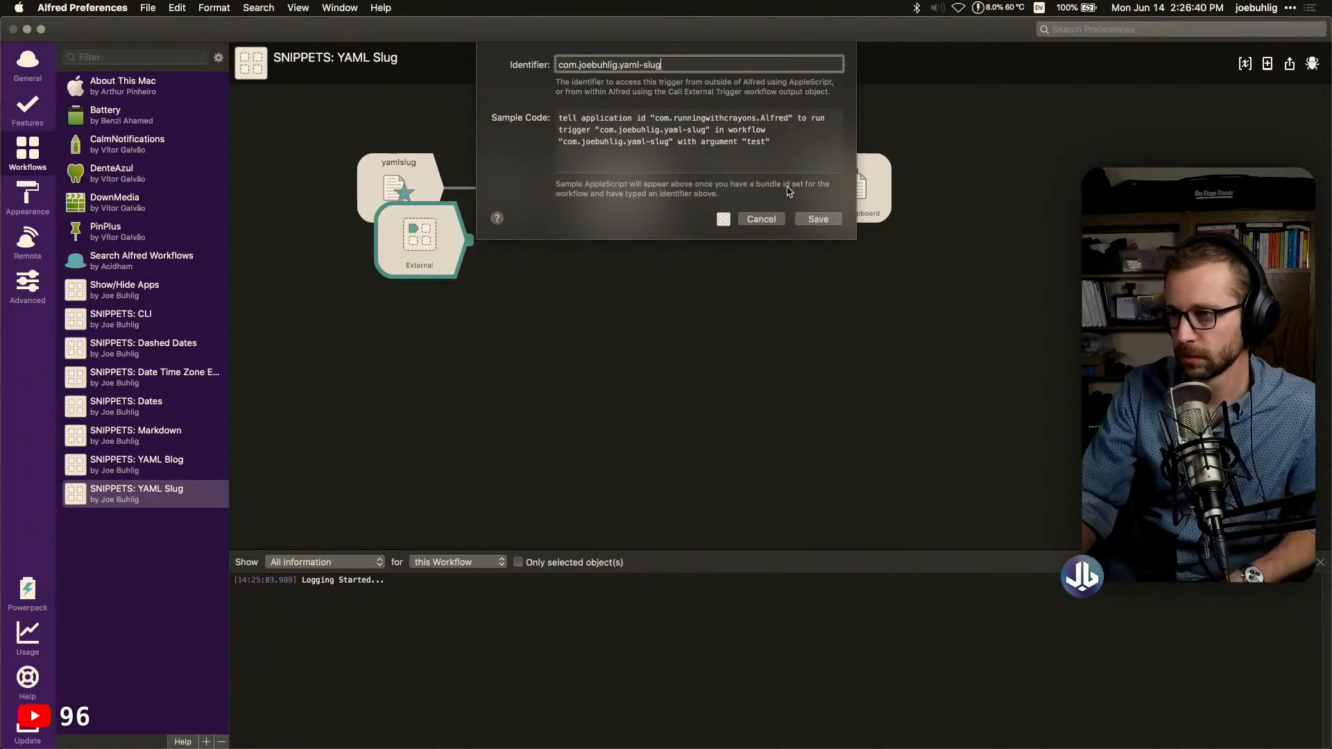
pyautogui.click(819, 221)
# Connect the new External trigger to the Arg and Vars utility and align it beneath the yamlslug snippet
pyautogui.moveTo(455, 267); pyautogui.dragTo(509, 187)
pyautogui.click(530, 318)
pyautogui.moveTo(394, 321); pyautogui.dragTo(402, 321)
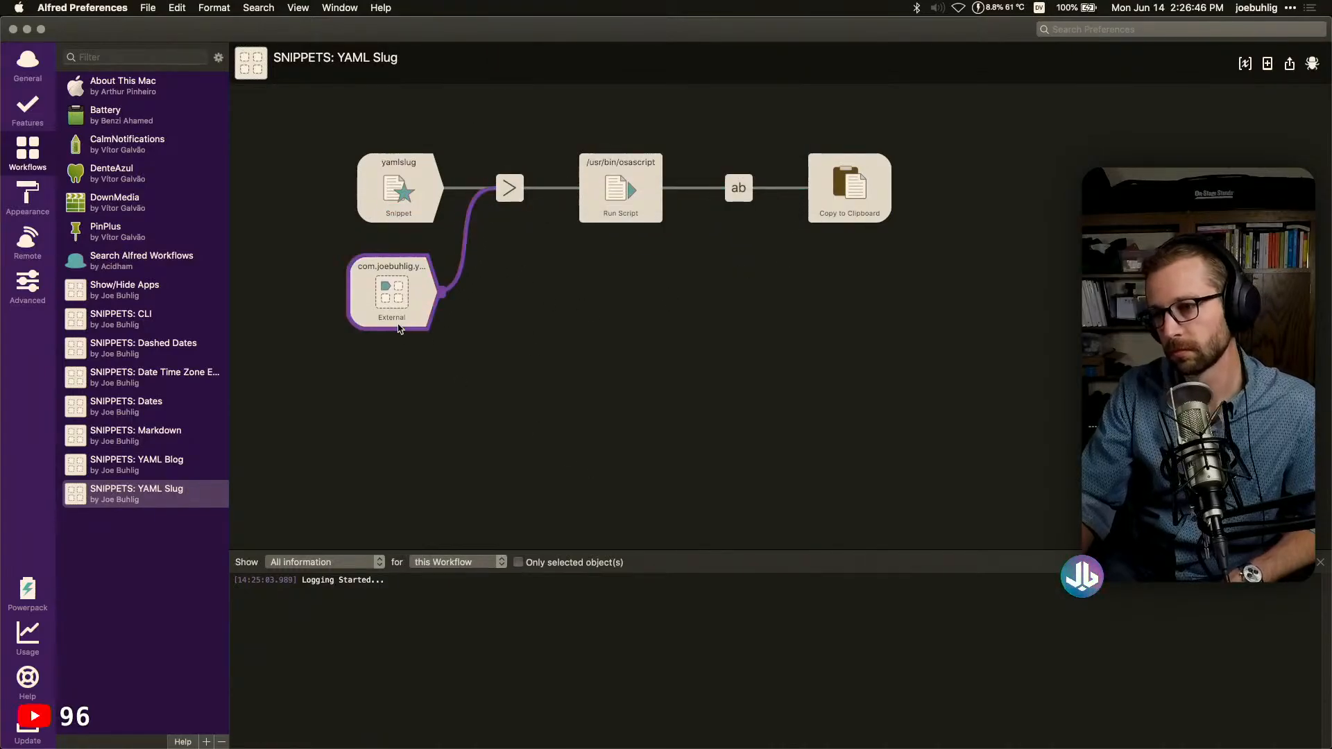
pyautogui.click(580, 387)
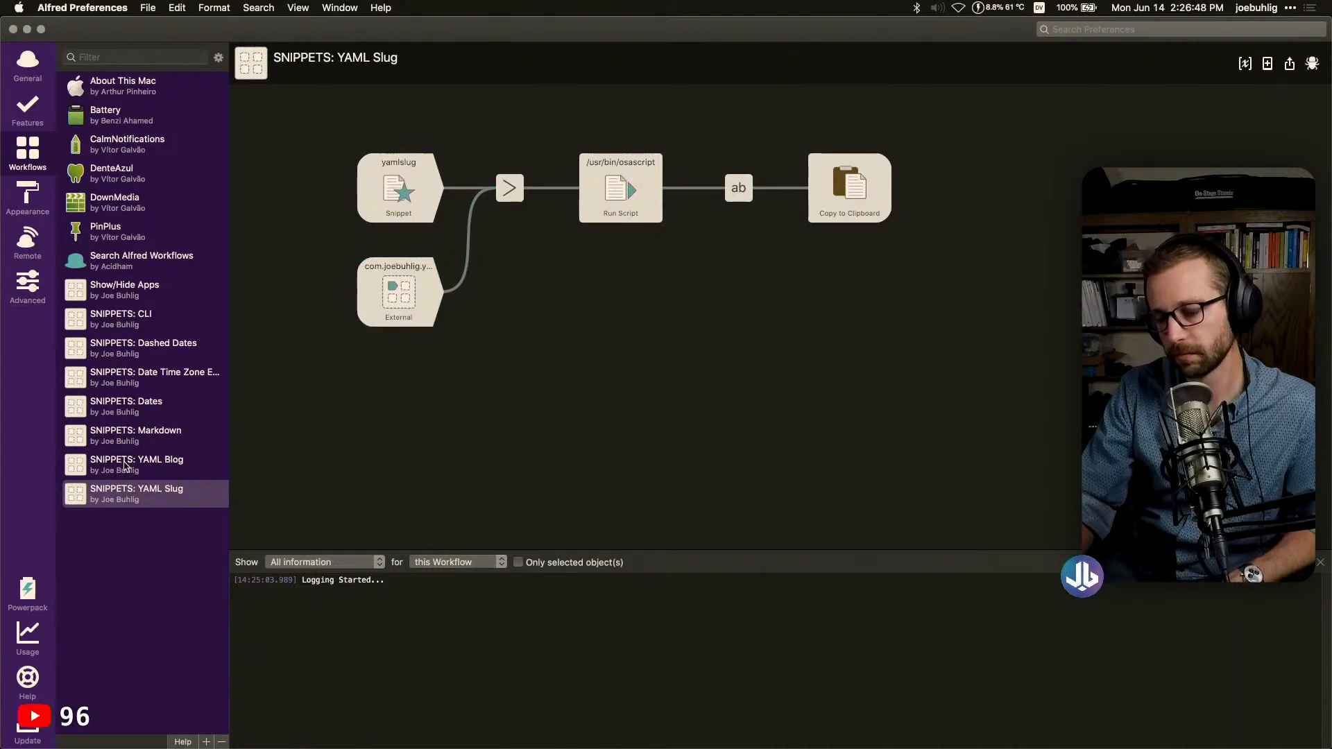
# Clear the YAML Blog workflow's debugger log and retest the yaml.blog snippet at the end of the draft in Drafts
pyautogui.click(136, 471)
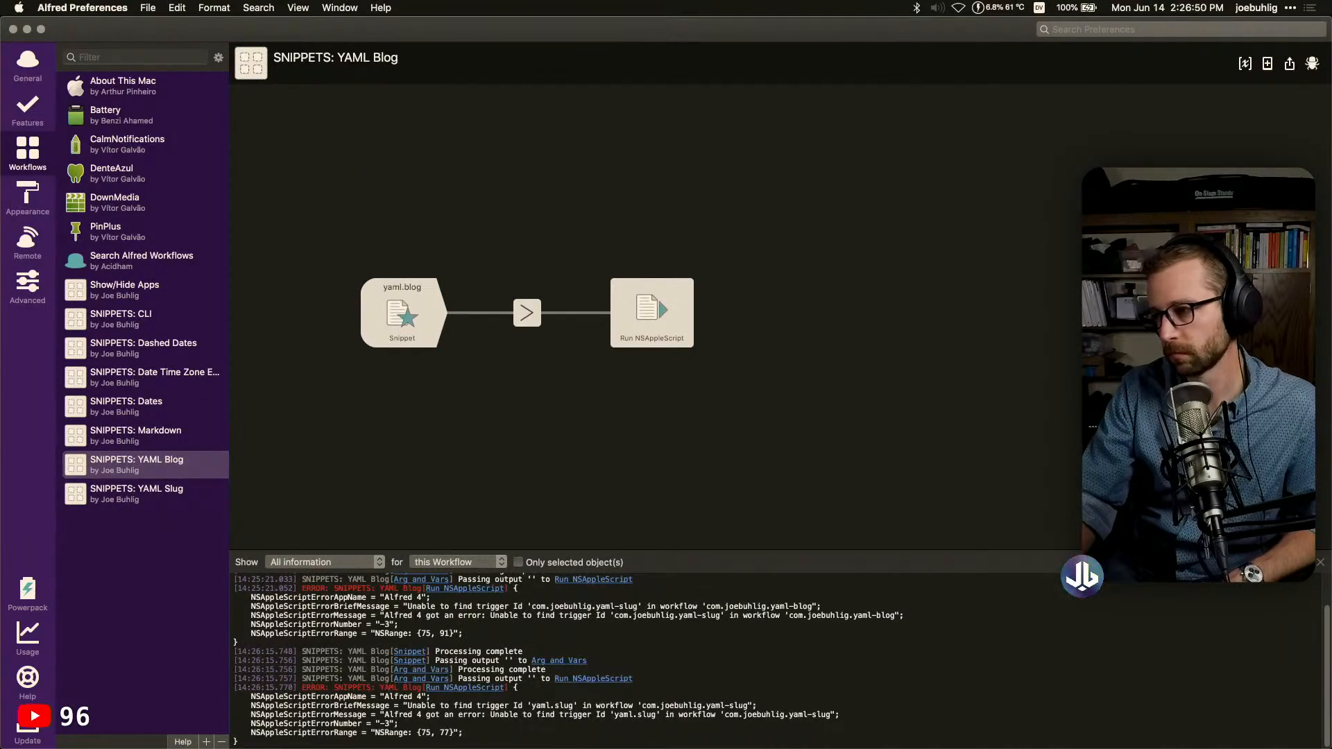
pyautogui.click(1303, 562)
pyautogui.press('super+Tab')
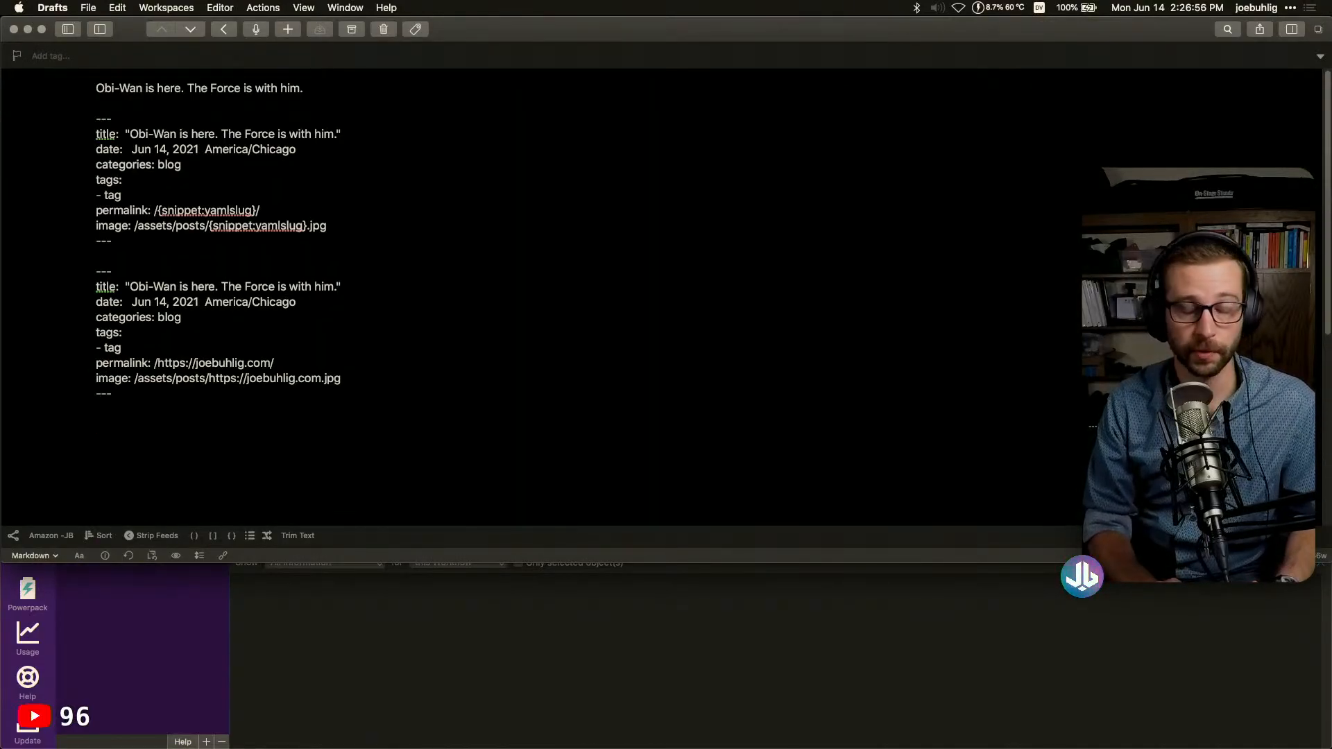
pyautogui.write('yam')
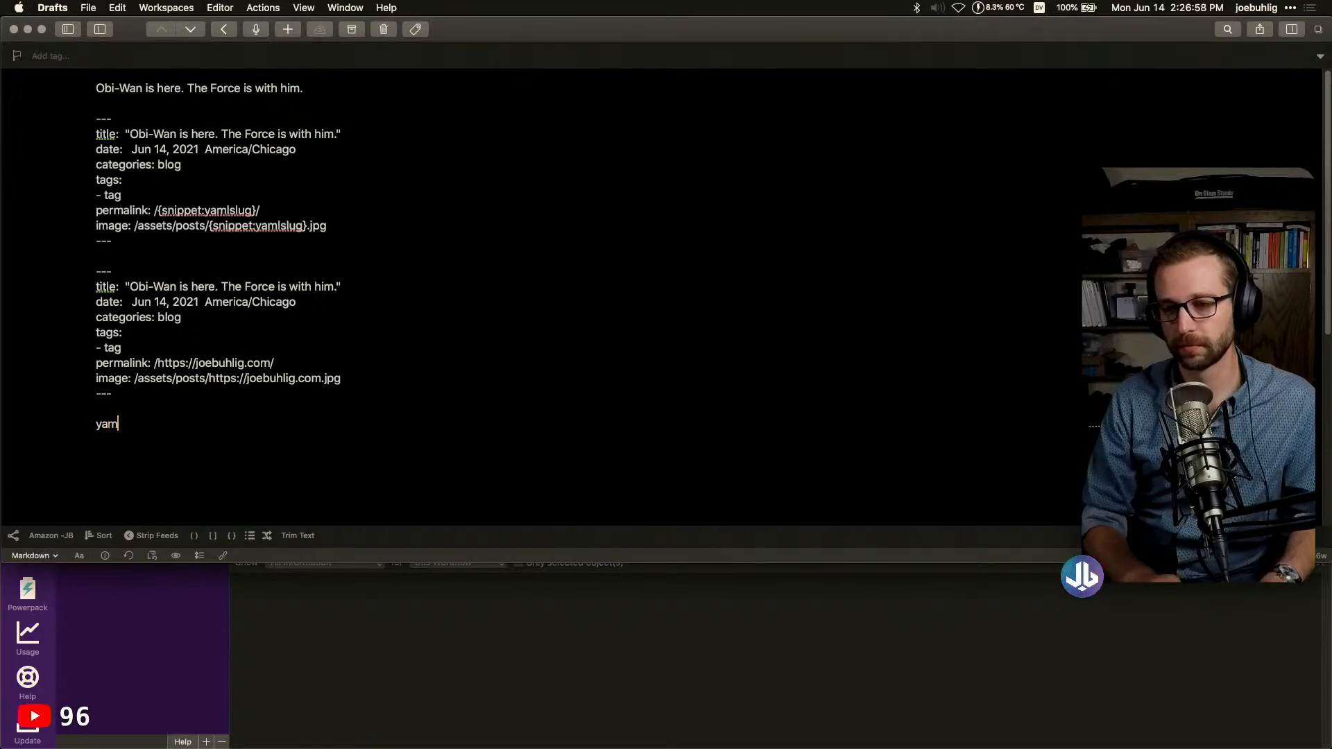
pyautogui.write('lslug')
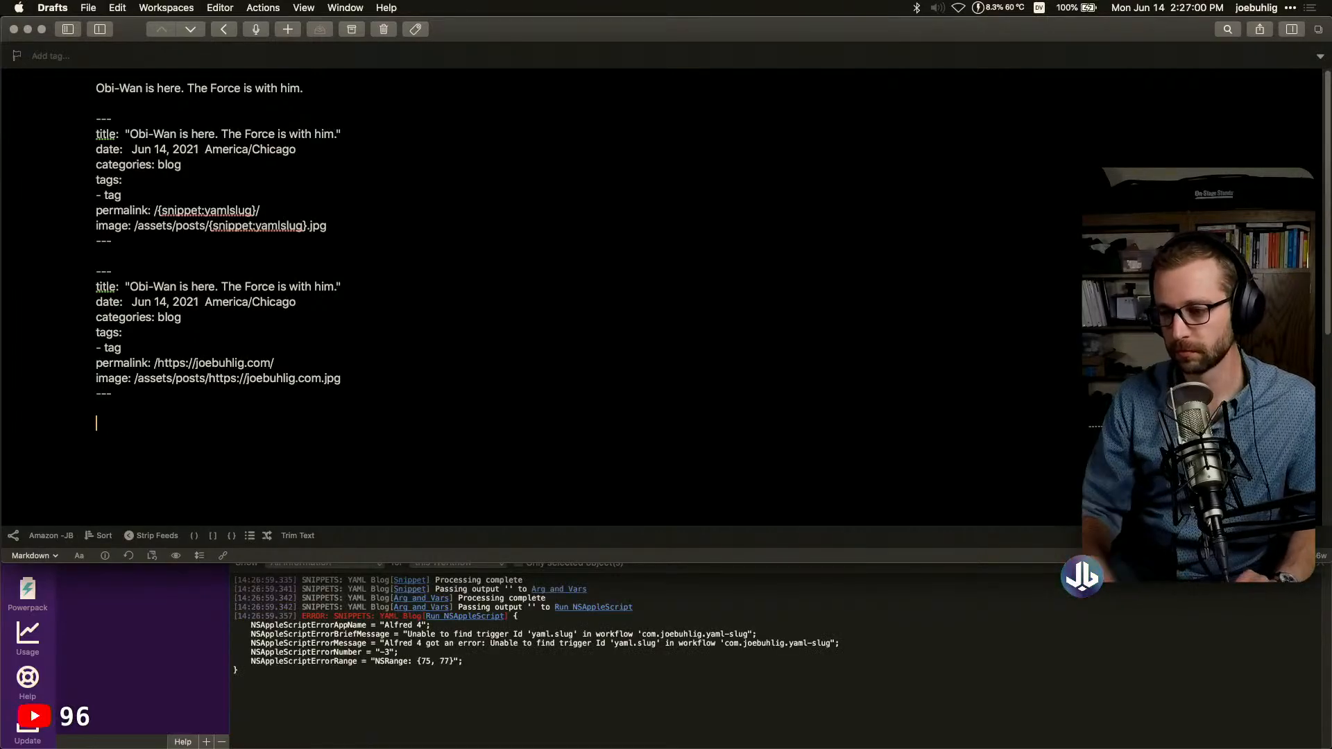
# Return to Alfred, change the trigger in YAML Blog's Run NSAppleScript action to com.joebuhlig.yaml-slug using the copied workflow ID, and save it
pyautogui.click(910, 666)
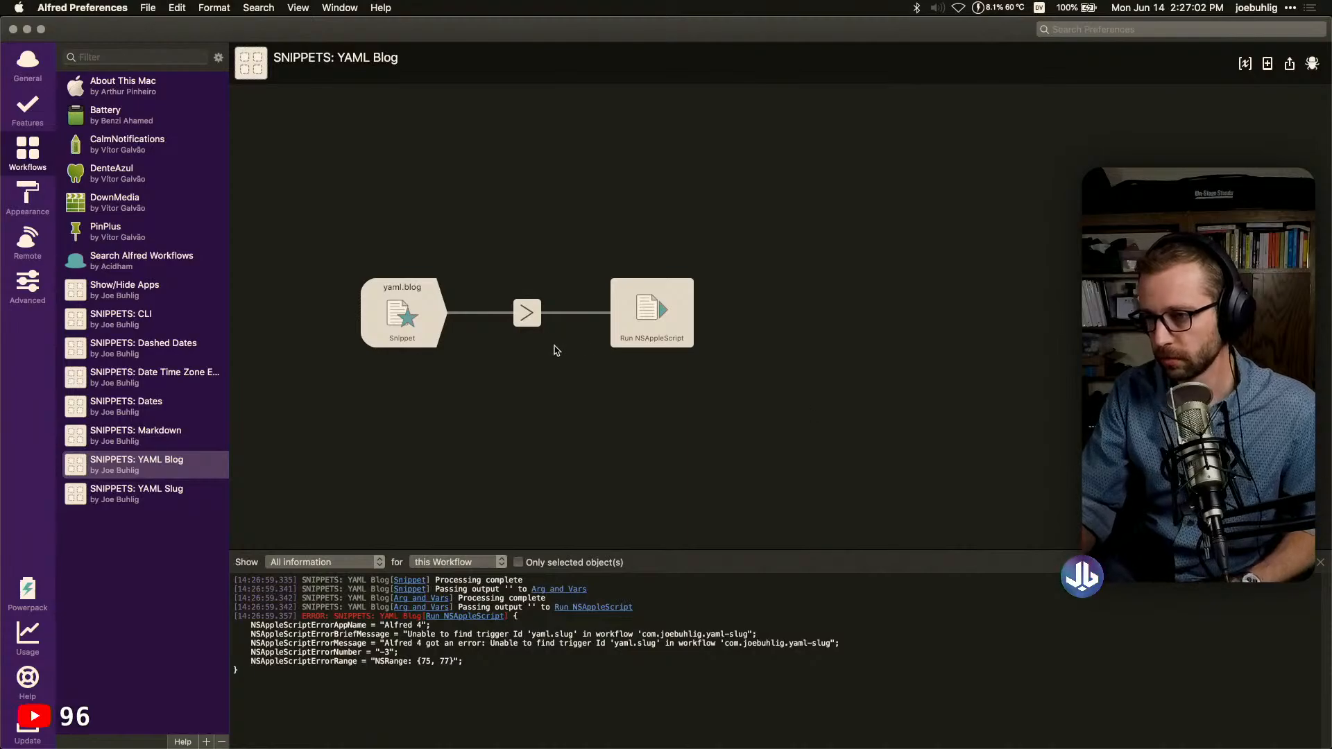
pyautogui.click(654, 335)
pyautogui.doubleClick(654, 334)
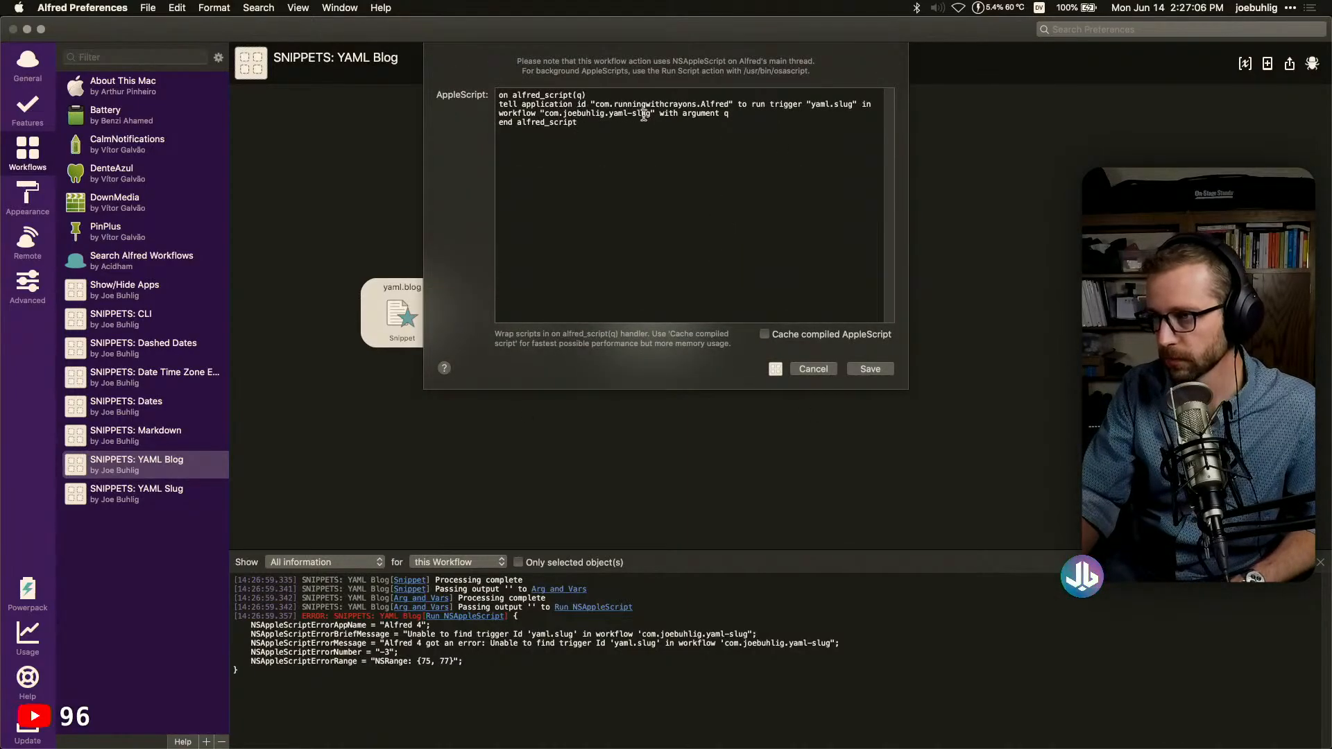
pyautogui.moveTo(650, 114); pyautogui.dragTo(546, 116)
pyautogui.press('super+c')
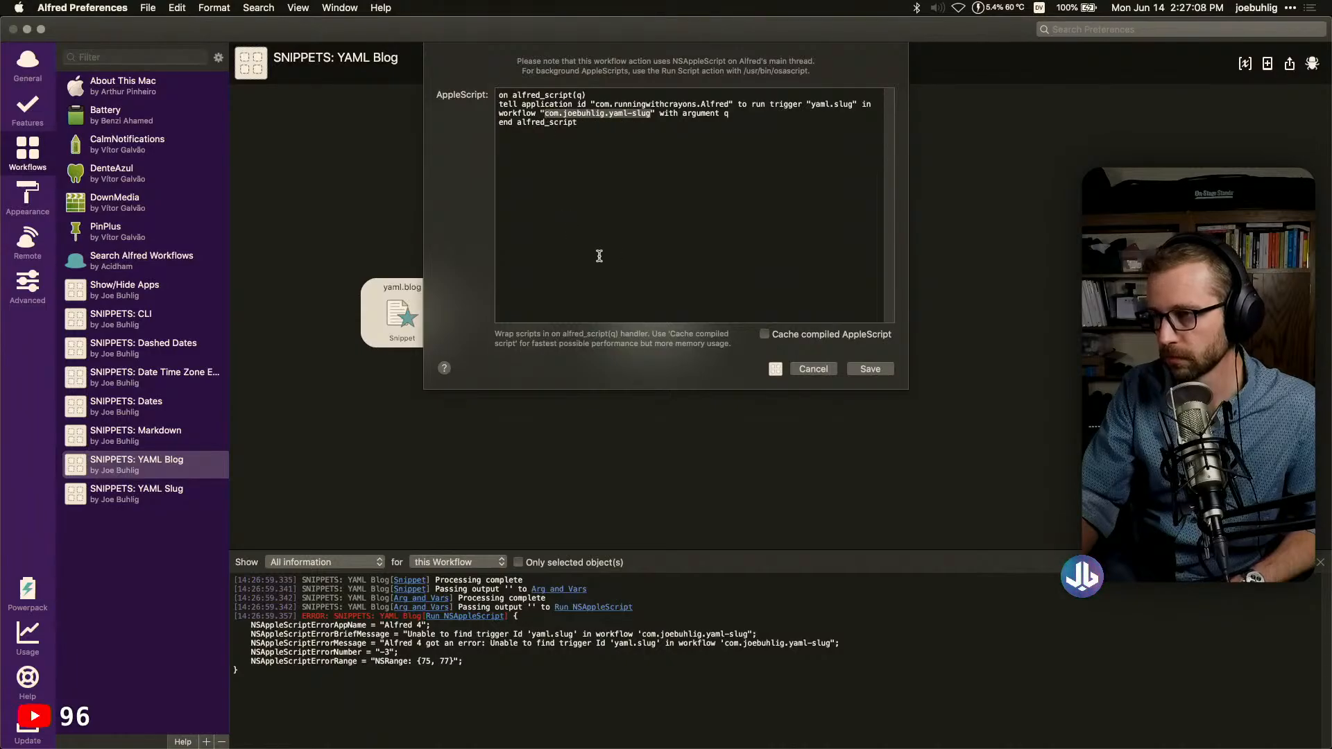
pyautogui.moveTo(853, 110)
pyautogui.mouseDown()
pyautogui.moveTo(817, 102)
pyautogui.moveTo(853, 108)
pyautogui.mouseUp()
pyautogui.click(817, 102)
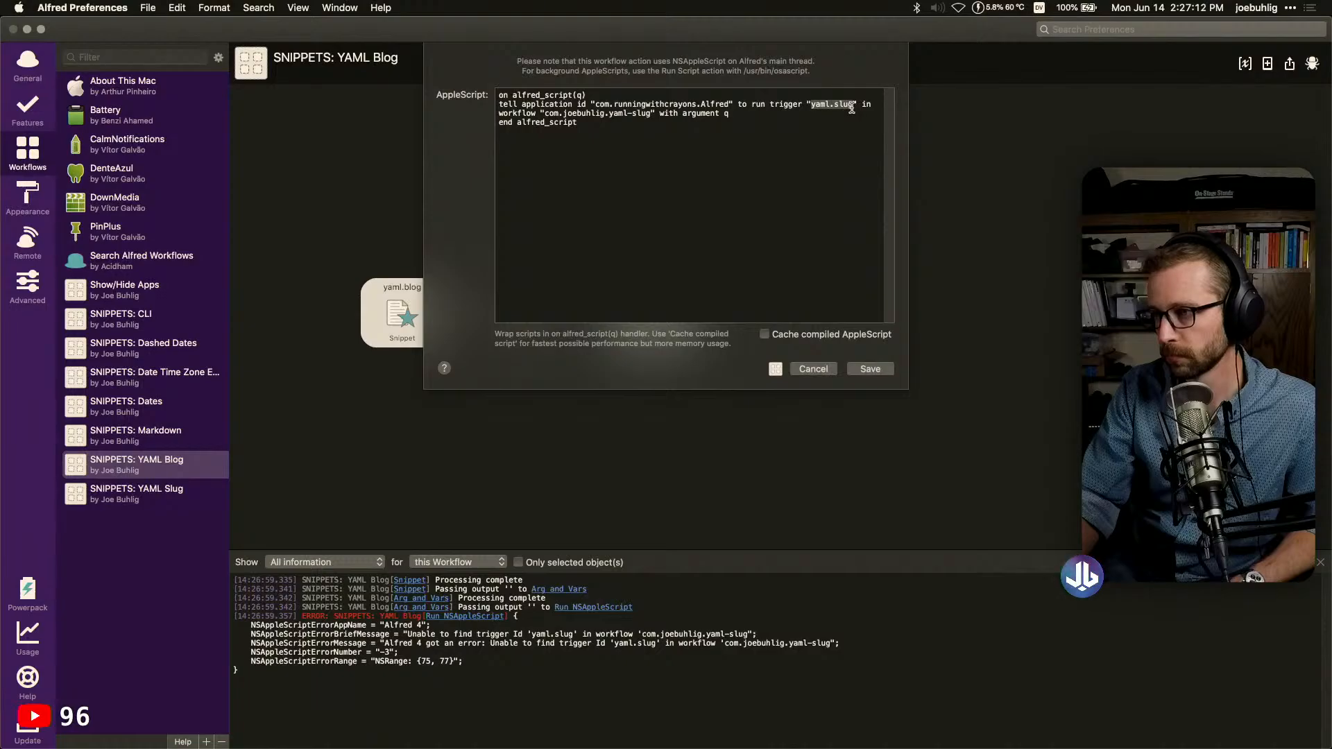
pyautogui.press('super+v')
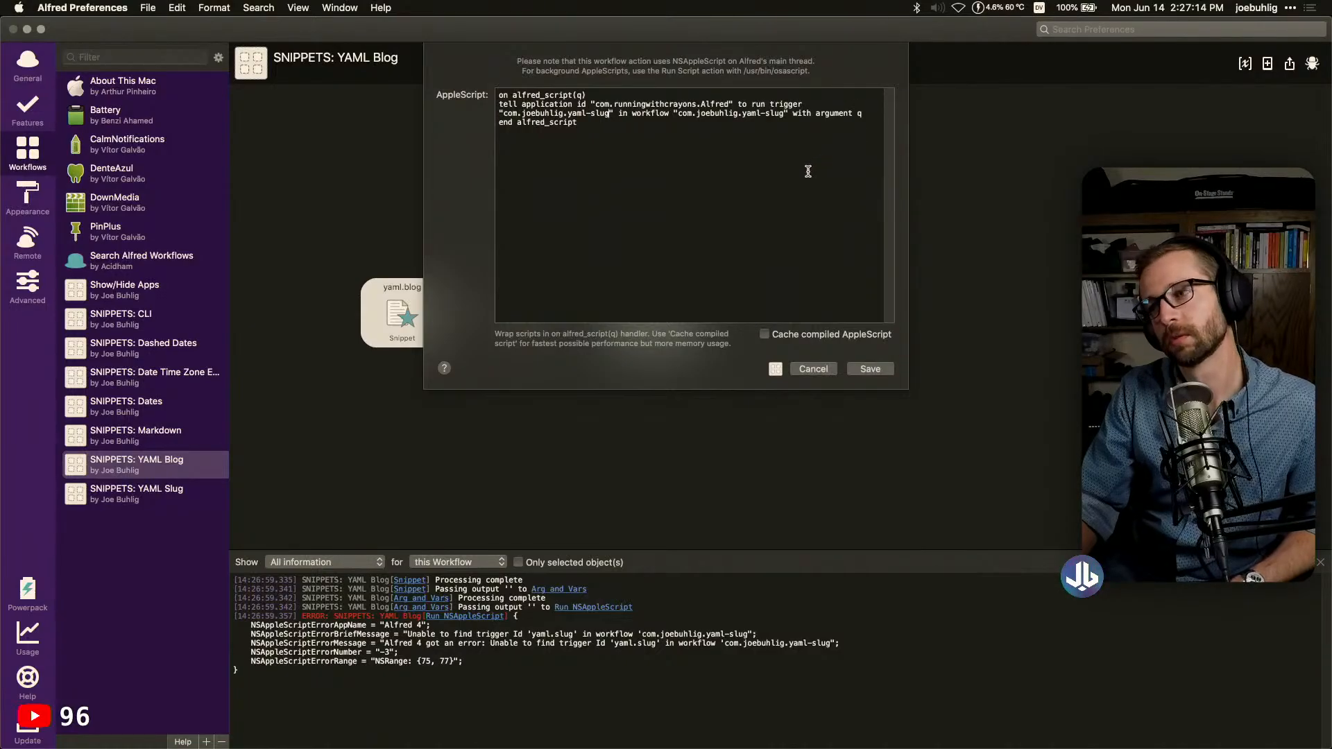
pyautogui.click(870, 368)
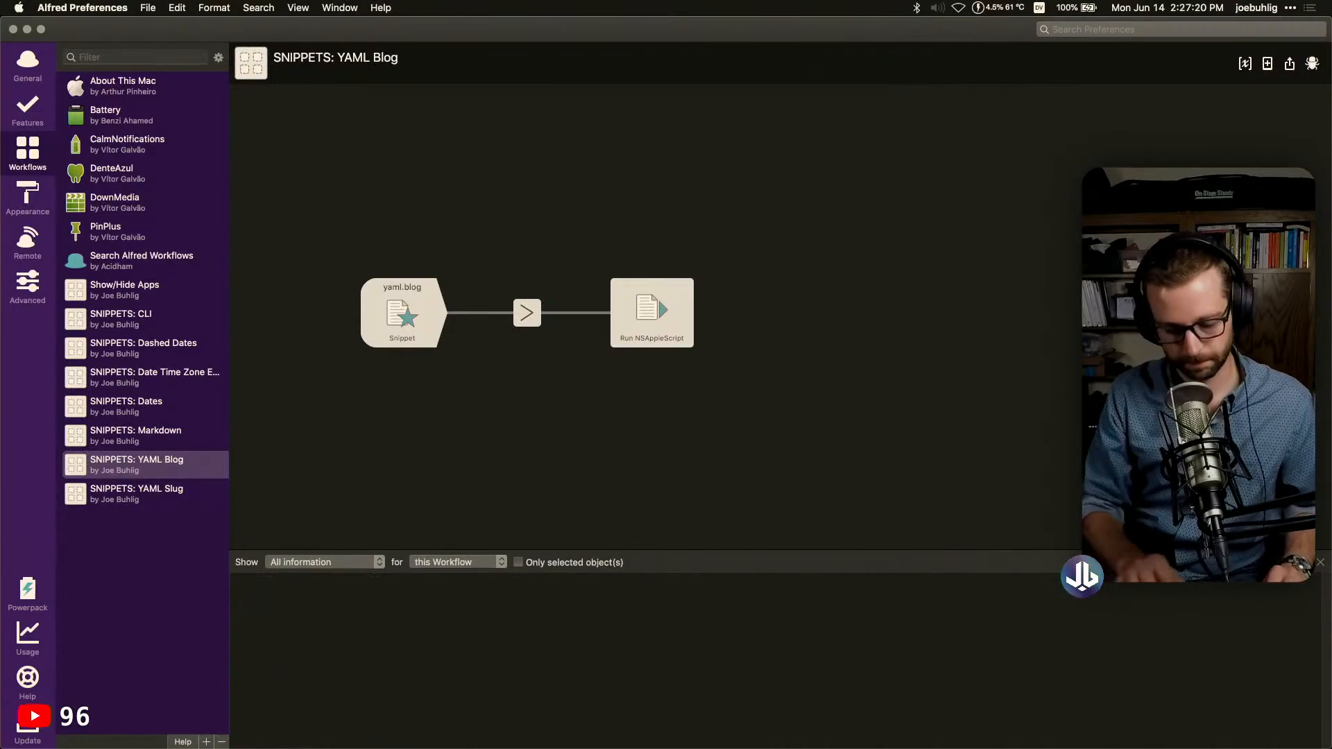
# Switch to Drafts, test the yaml.blog snippet, and delete all text beneath the draft's opening Obi-Wan line
pyautogui.press('super+Tab')
pyautogui.write('yamlslug')
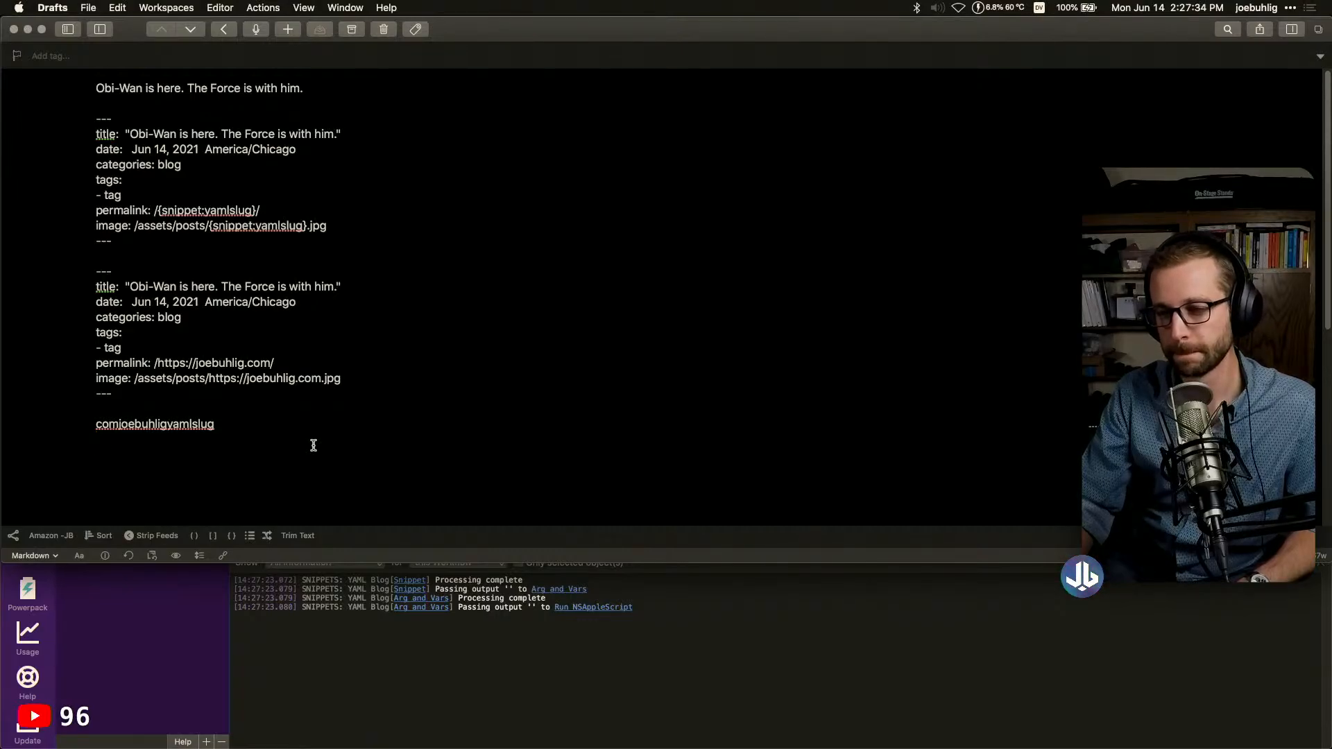
pyautogui.moveTo(309, 89); pyautogui.dragTo(42, 83)
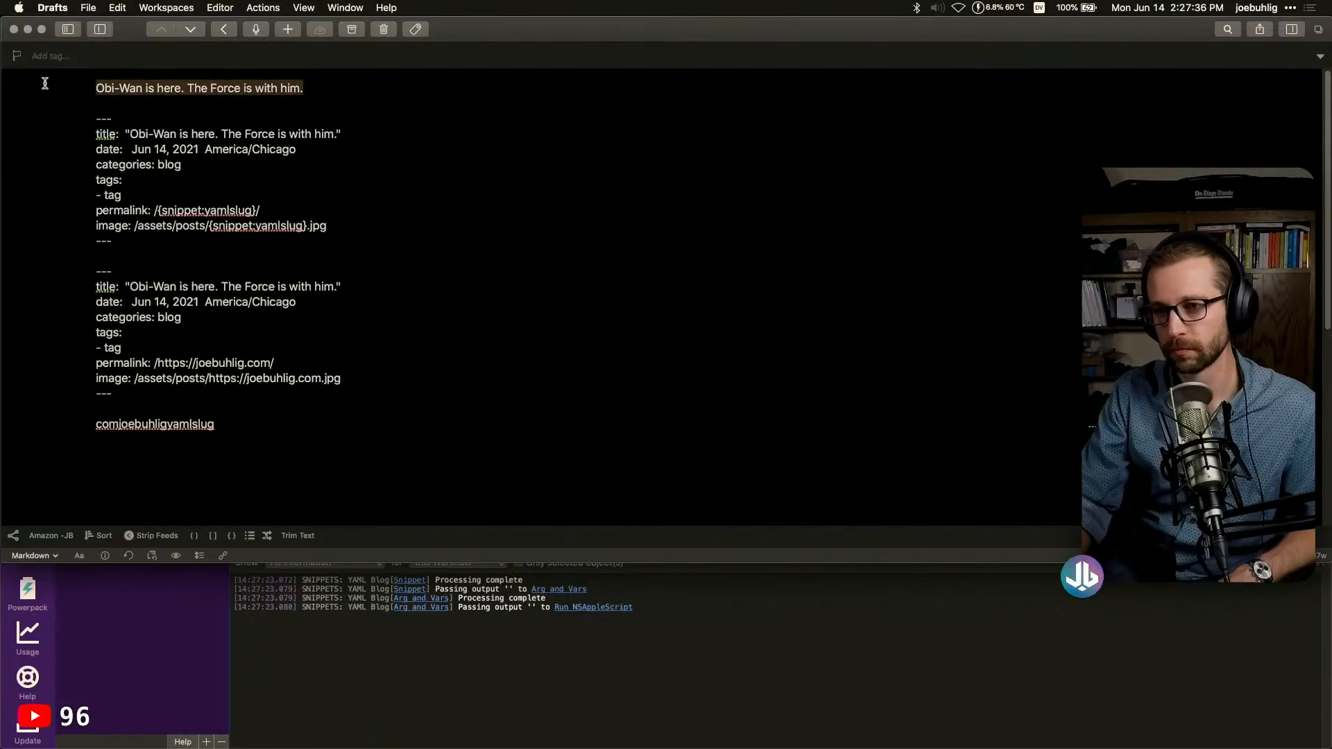
pyautogui.moveTo(234, 422); pyautogui.dragTo(97, 133)
pyautogui.press('BackSpace')
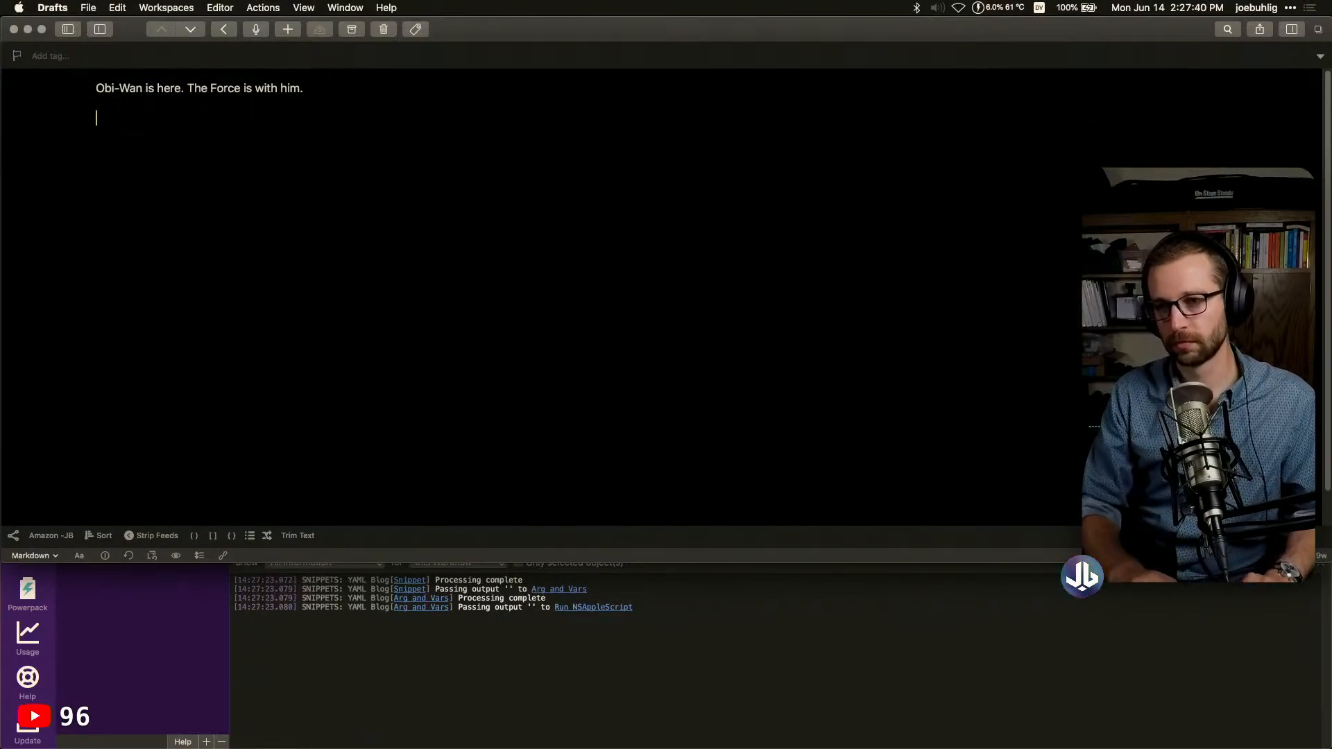
# Retest the yaml.blog snippet beneath the opening line, return to Alfred, and clear the debugger log
pyautogui.write('yaml blog')
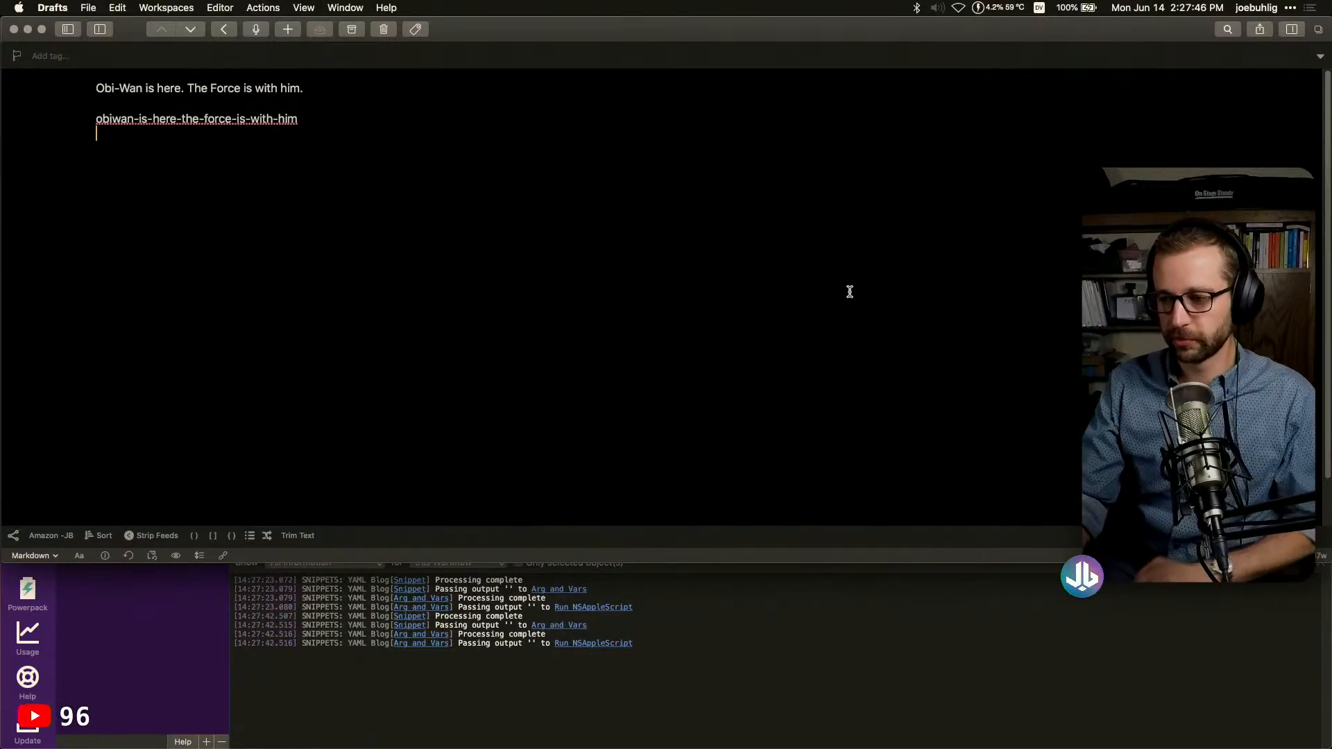
pyautogui.click(1071, 630)
pyautogui.press('super+k')
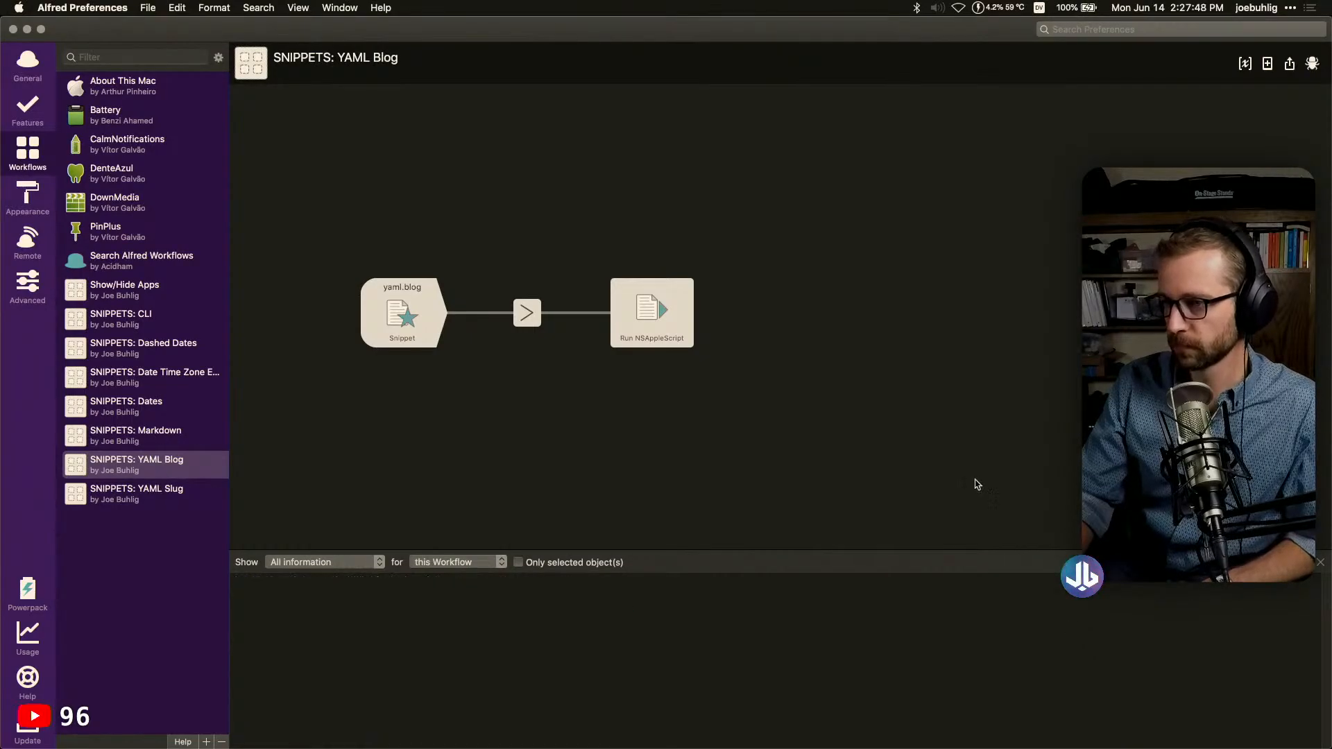
# Add a Copy to Clipboard output connected to YAML Blog's Run NSAppleScript action
pyautogui.click(685, 322)
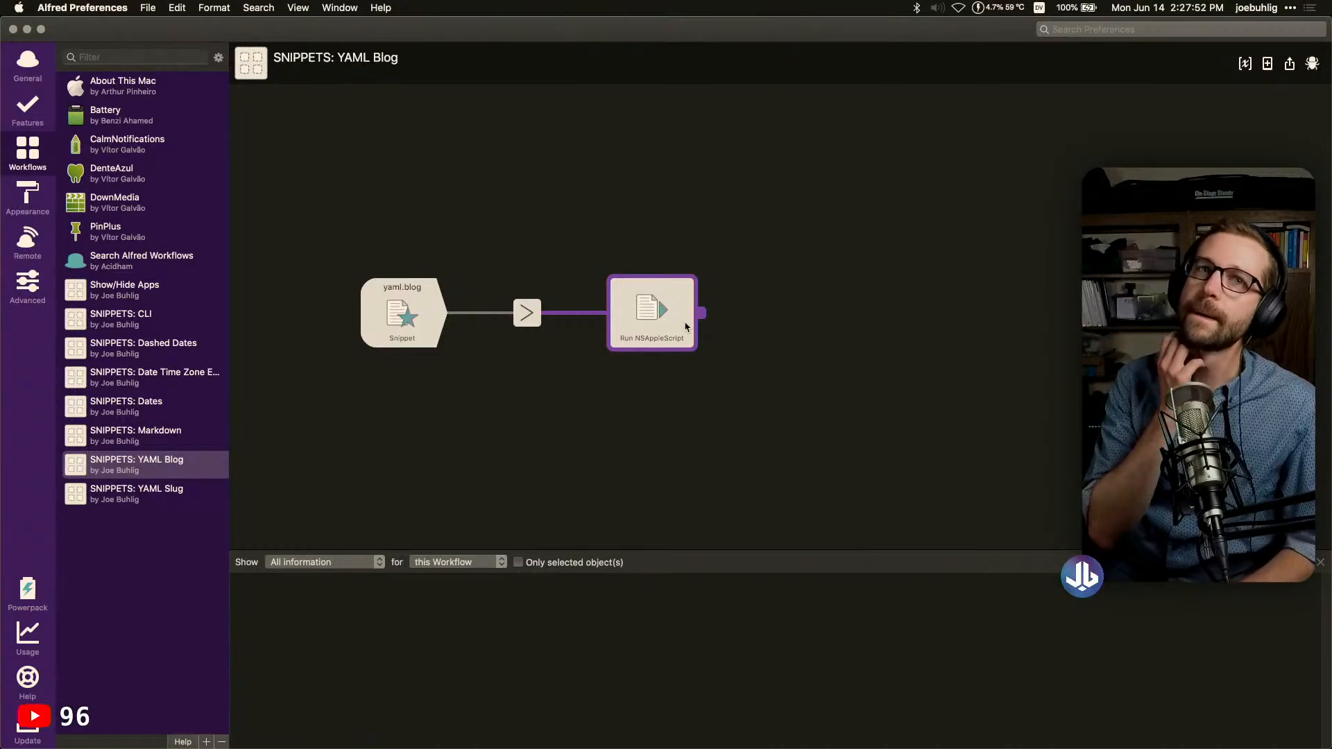
pyautogui.click(723, 348)
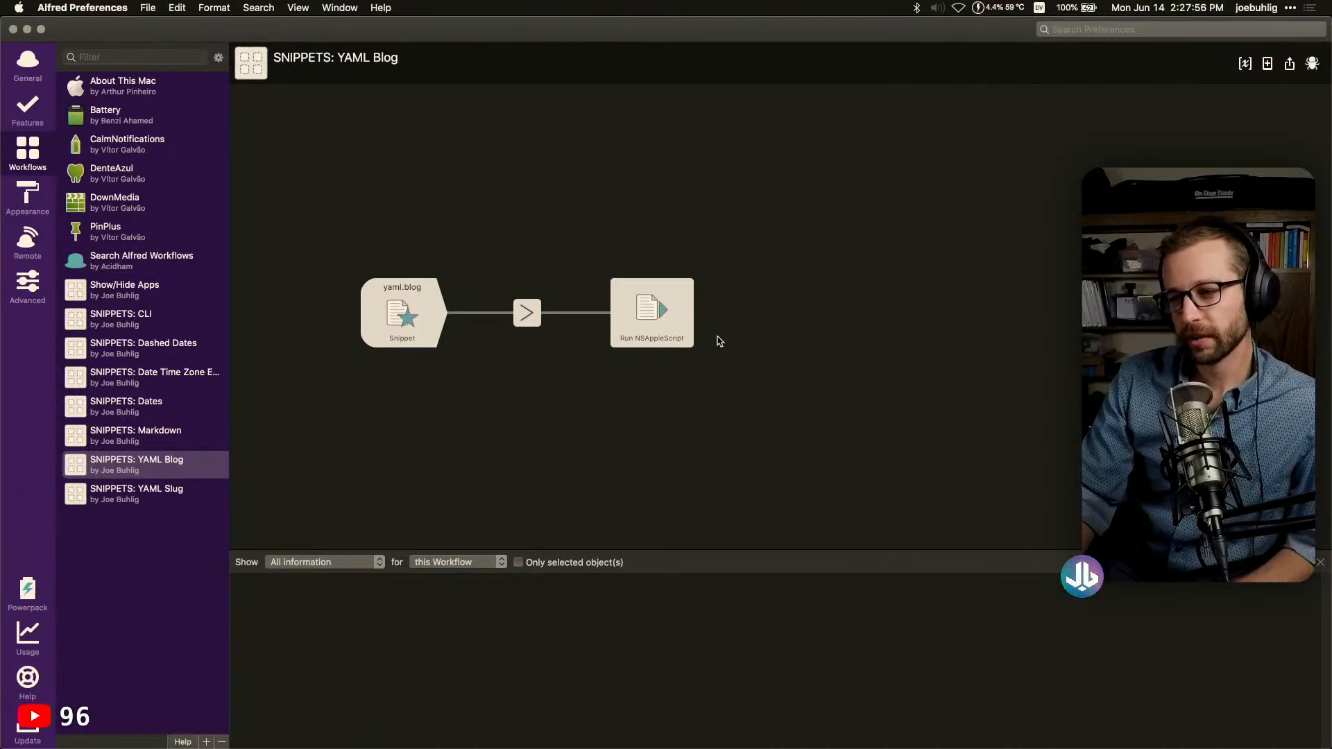
pyautogui.click(662, 326)
pyautogui.moveTo(704, 314); pyautogui.dragTo(748, 318)
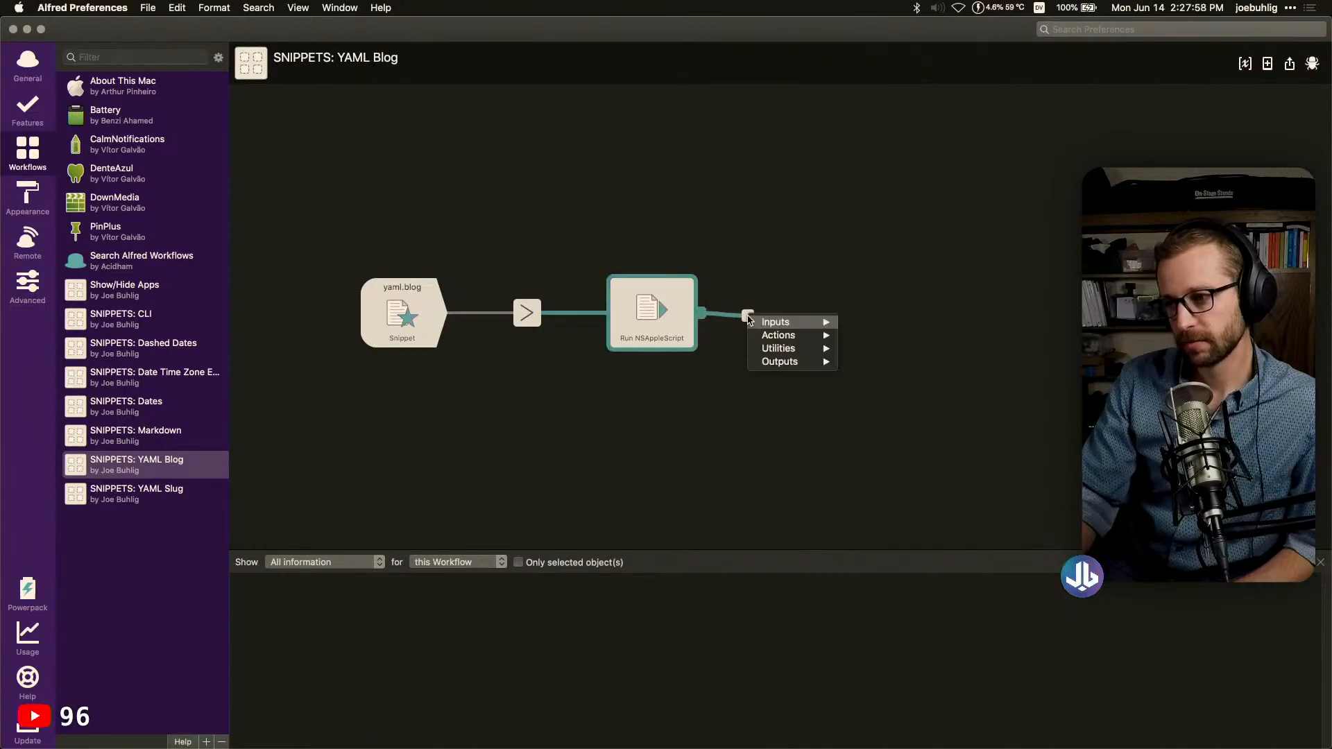
pyautogui.moveTo(780, 361)
pyautogui.click(881, 392)
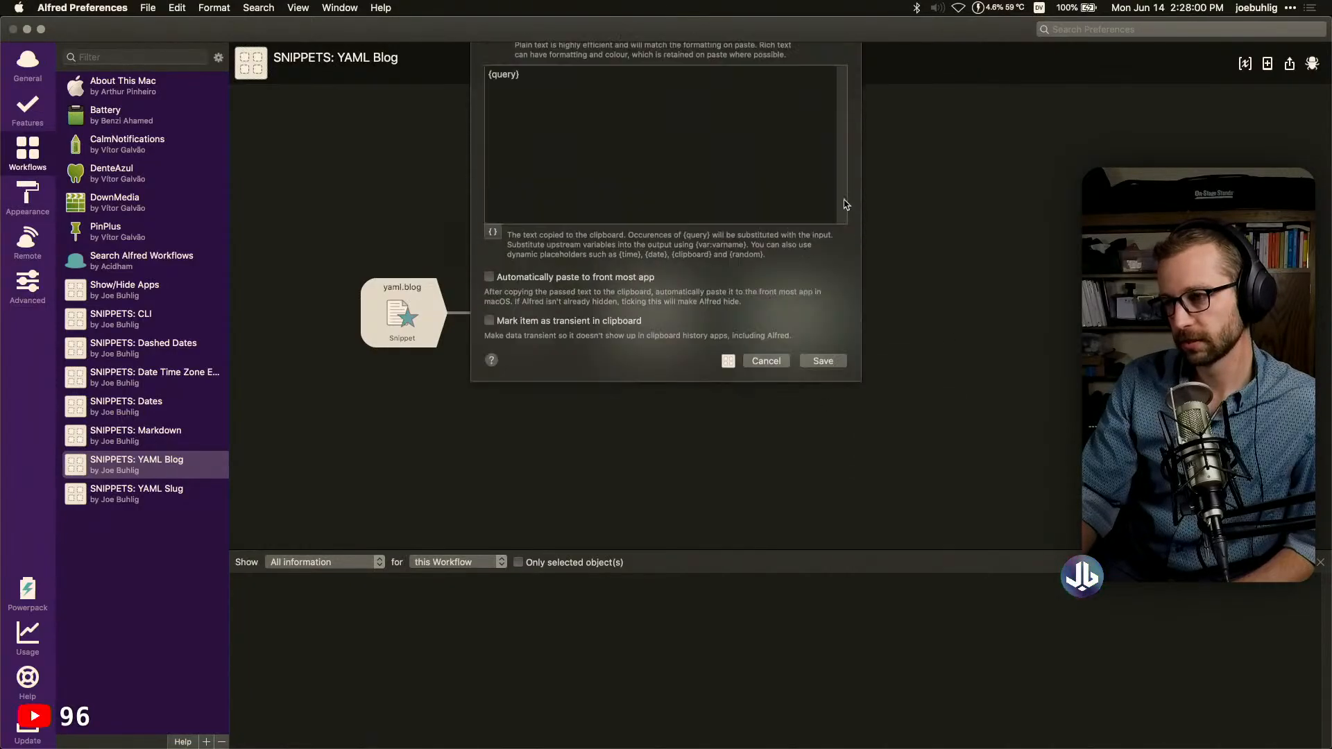
pyautogui.moveTo(537, 117); pyautogui.dragTo(346, 116)
pyautogui.press('alt+super+c')
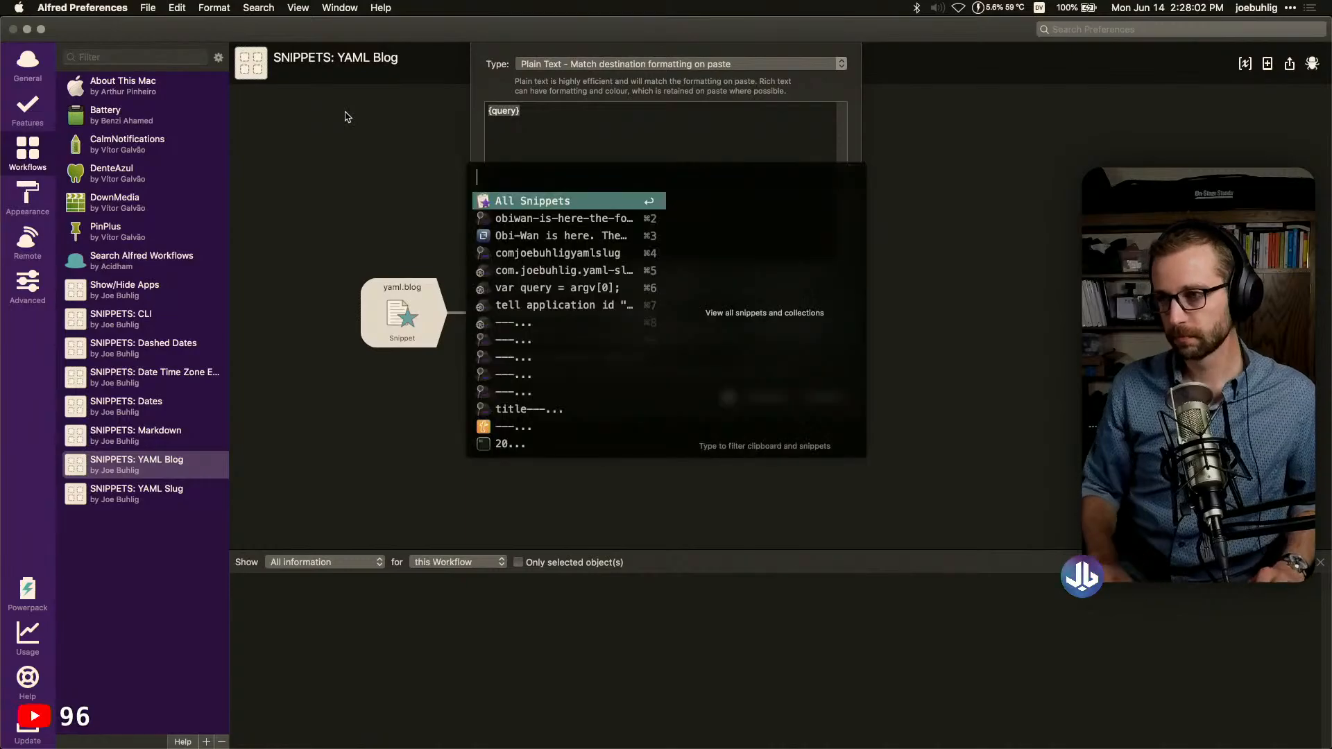
pyautogui.press('Down')
pyautogui.press('Down')
pyautogui.press('Down')
pyautogui.press('Down')
pyautogui.press('Down')
pyautogui.press('Down')
pyautogui.press('Down')
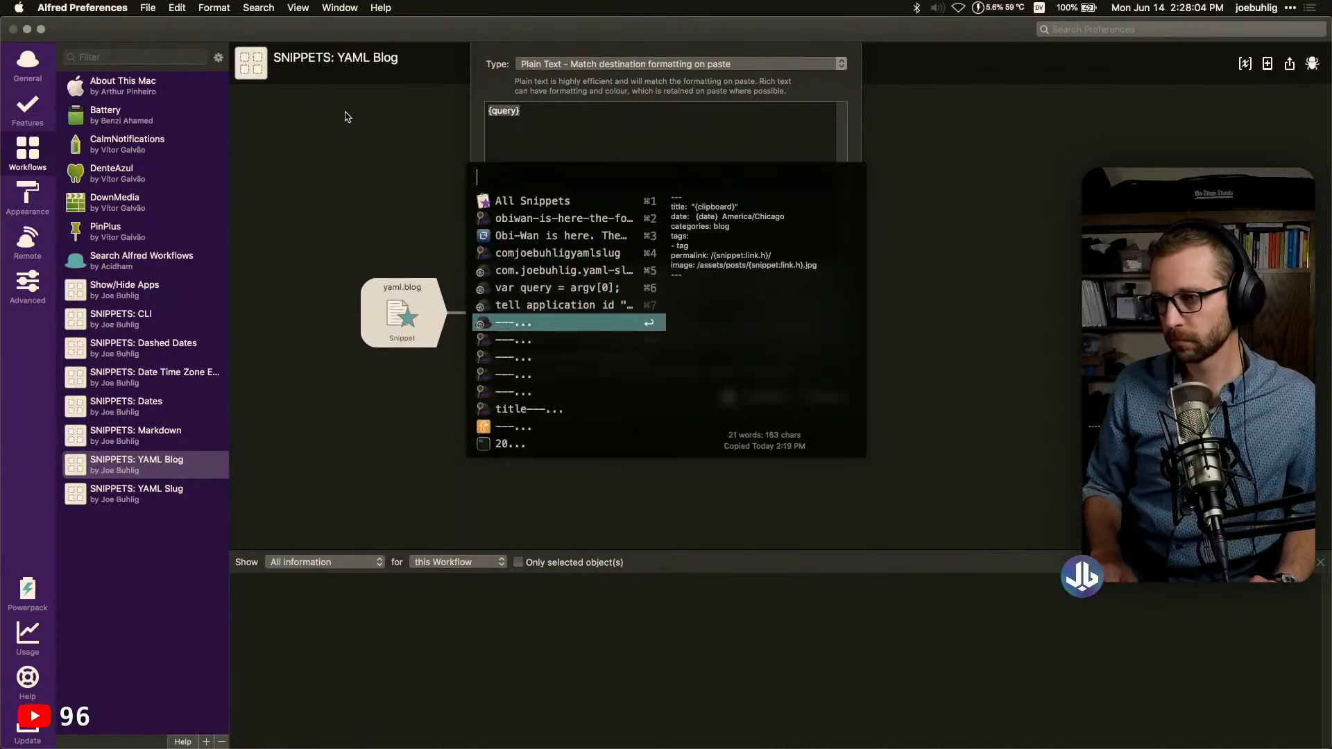
pyautogui.press('Return')
pyautogui.click(632, 143)
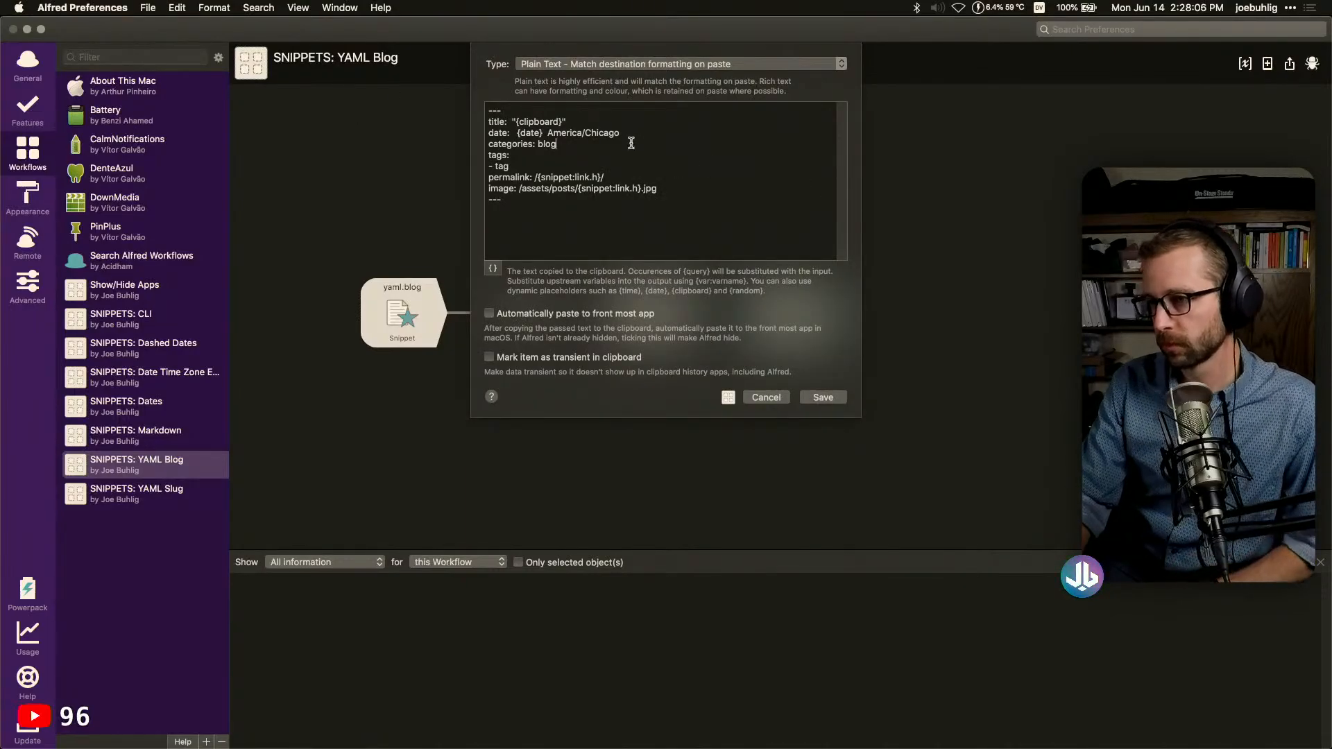
pyautogui.click(559, 177)
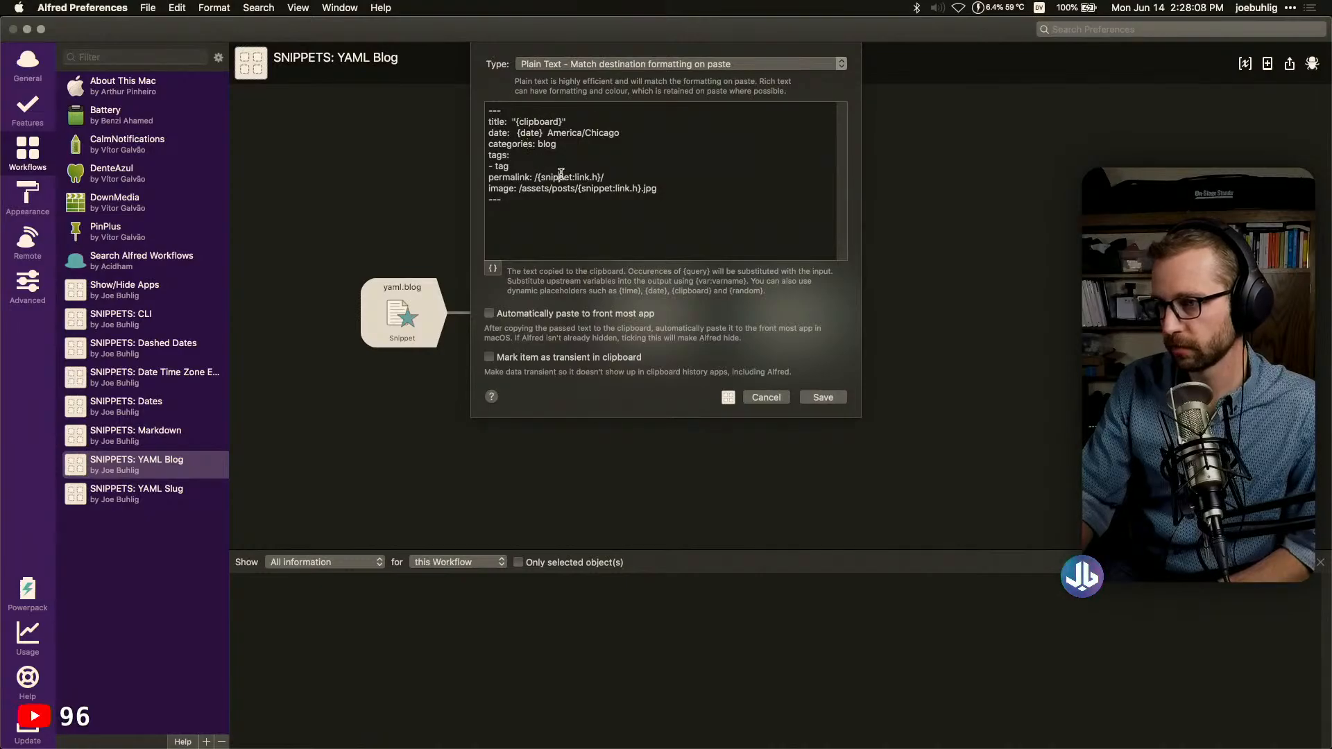
pyautogui.moveTo(603, 178); pyautogui.dragTo(536, 177)
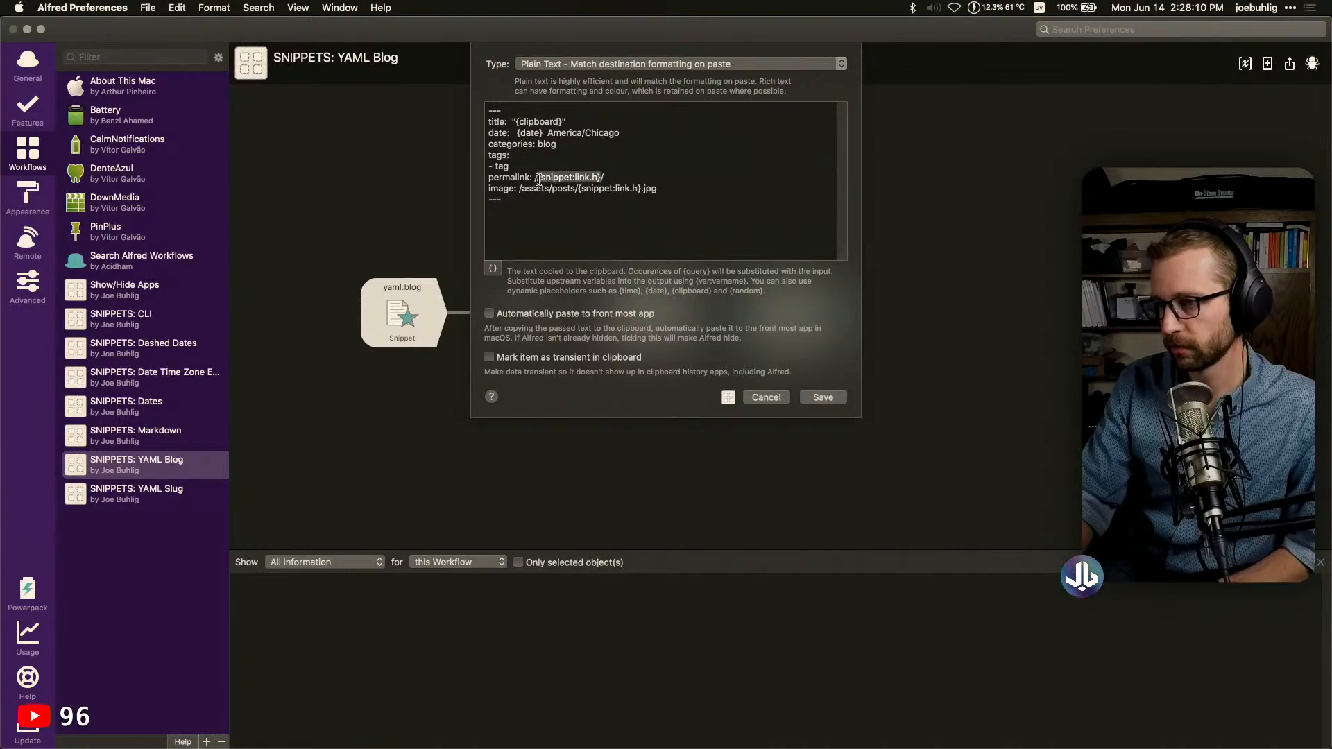
pyautogui.press('BackSpace')
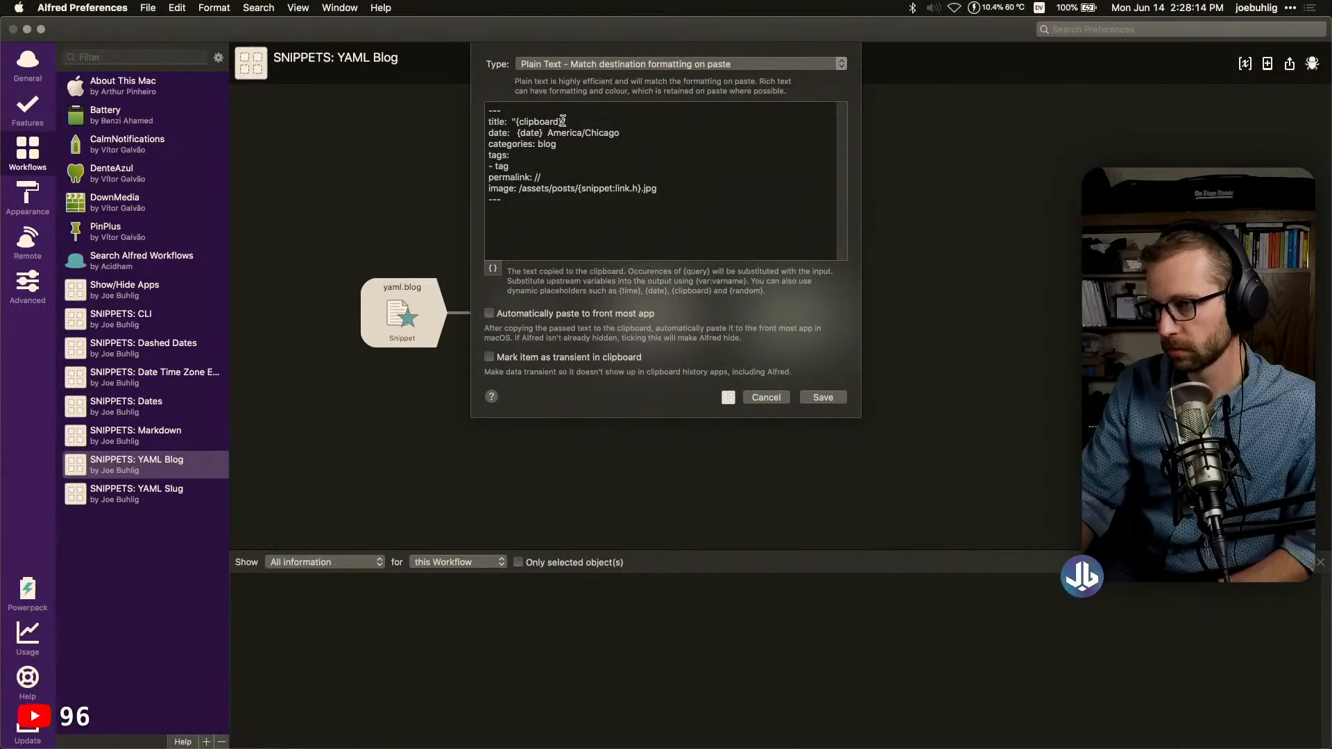
pyautogui.click(496, 269)
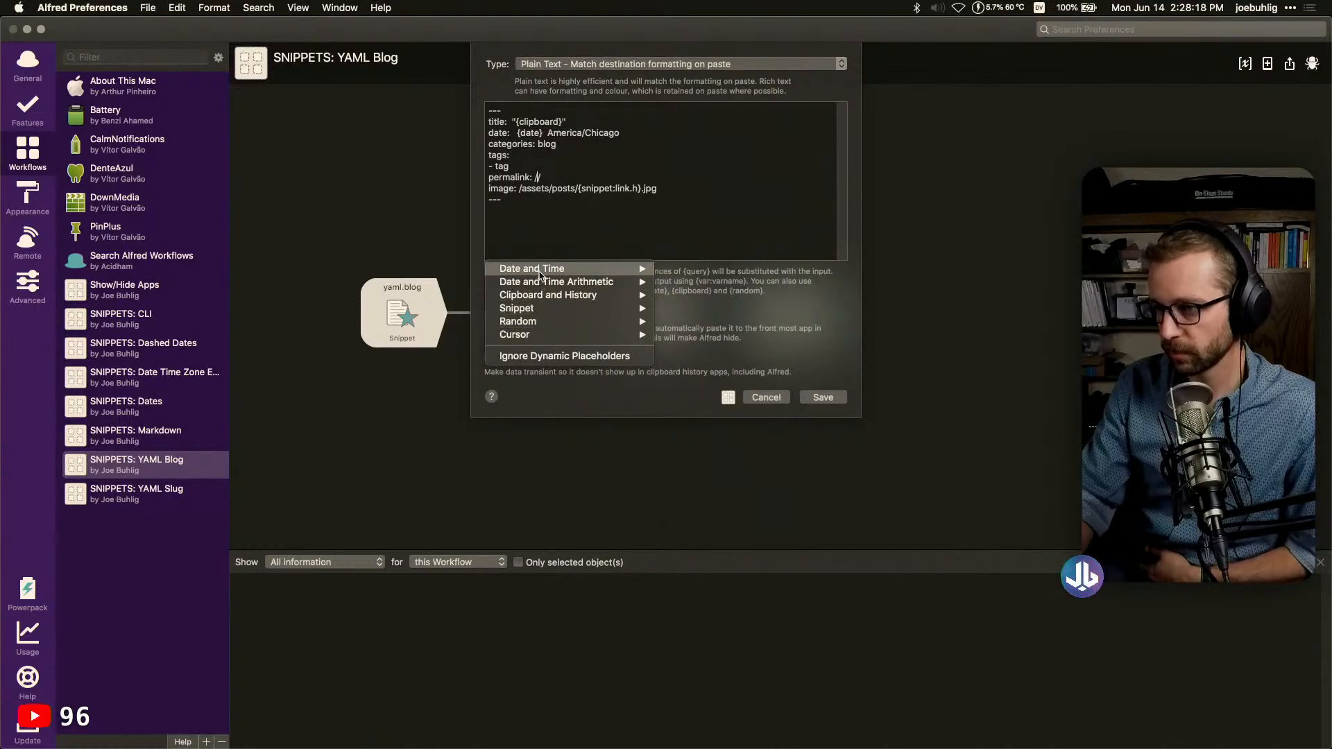
pyautogui.moveTo(544, 307)
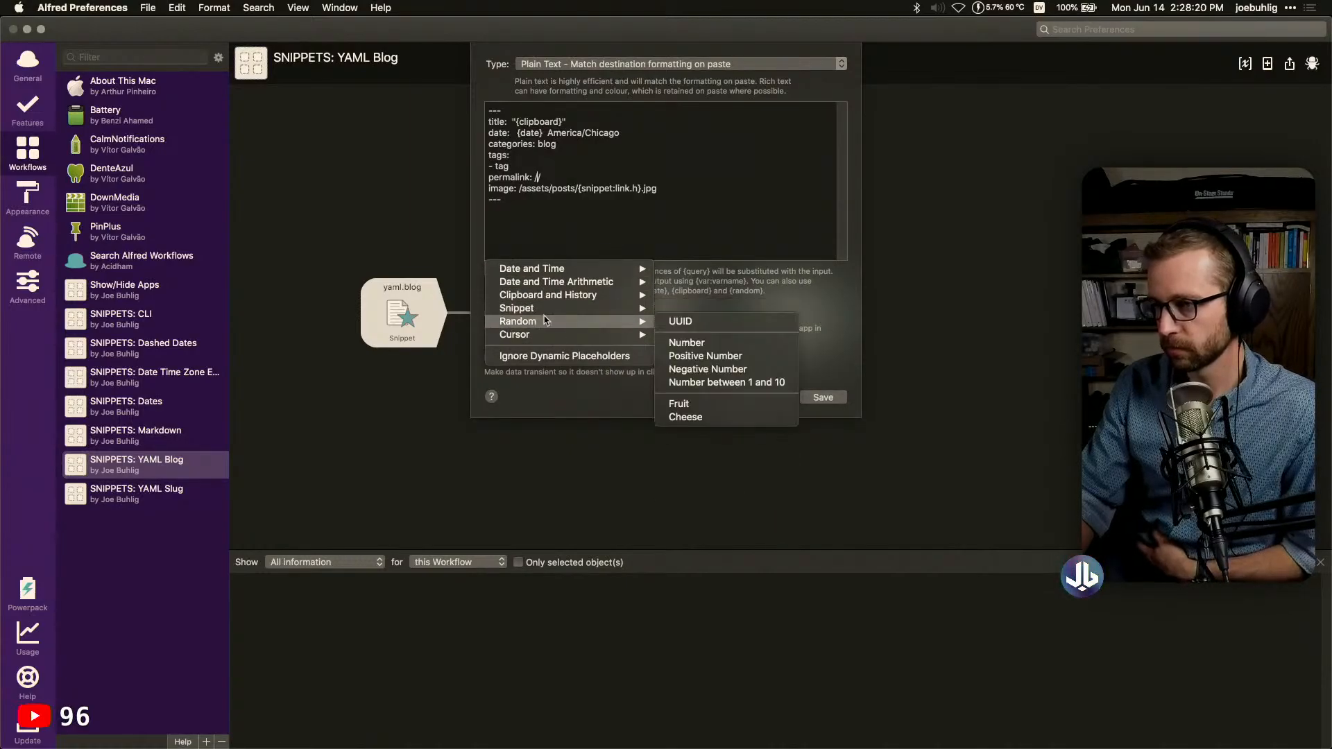
pyautogui.moveTo(546, 334)
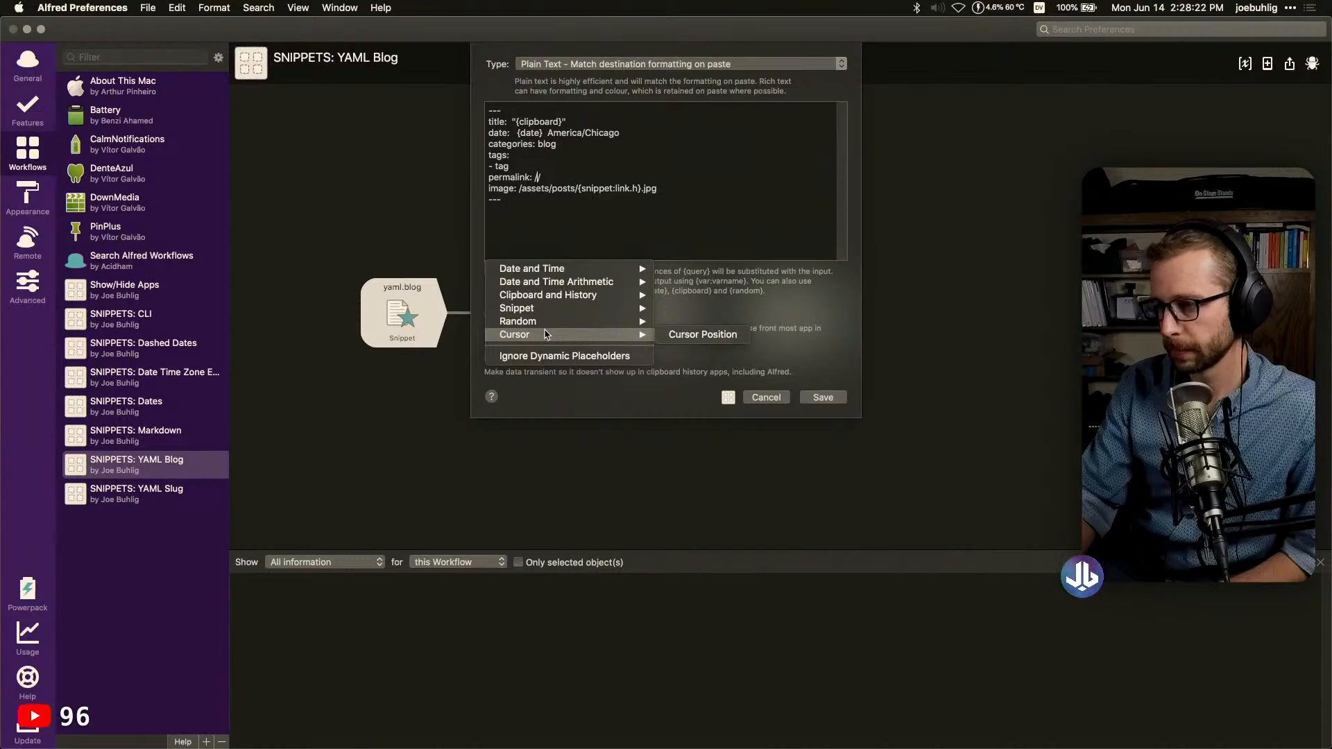
pyautogui.click(666, 230)
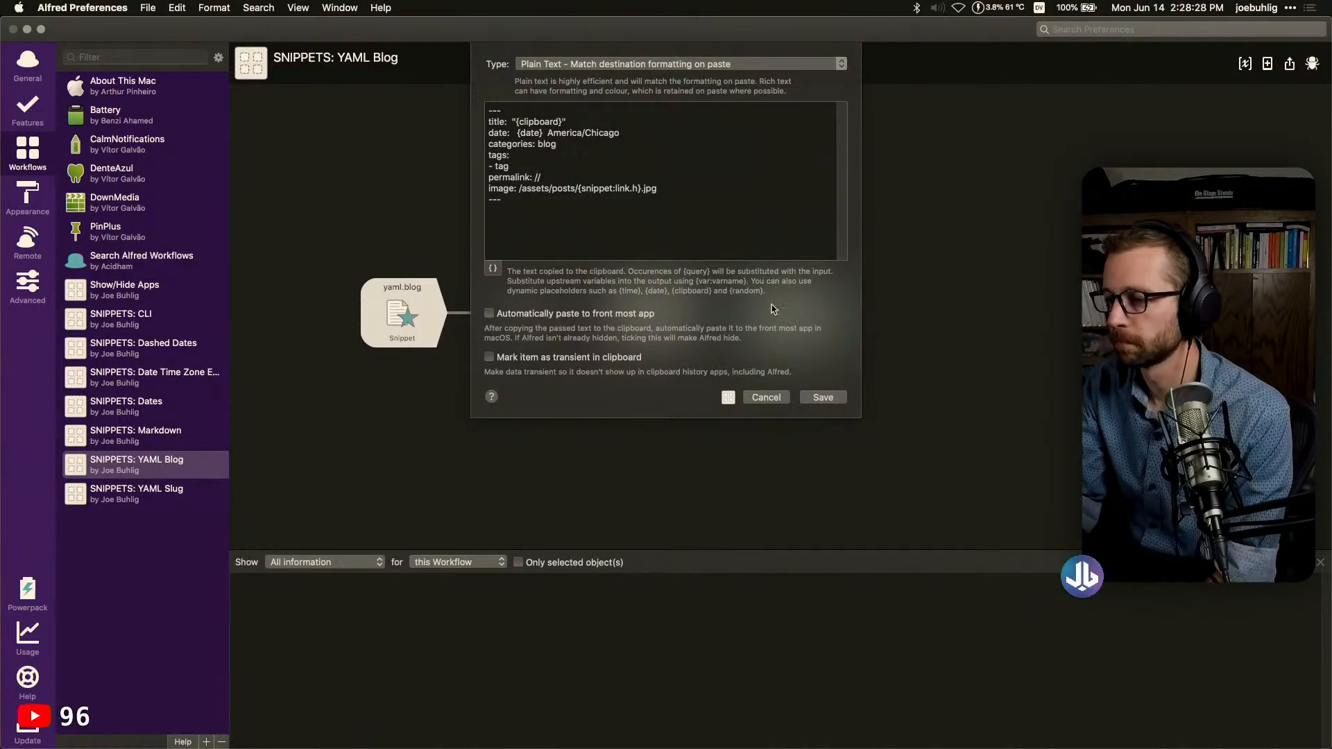
pyautogui.click(770, 393)
pyautogui.doubleClick(524, 312)
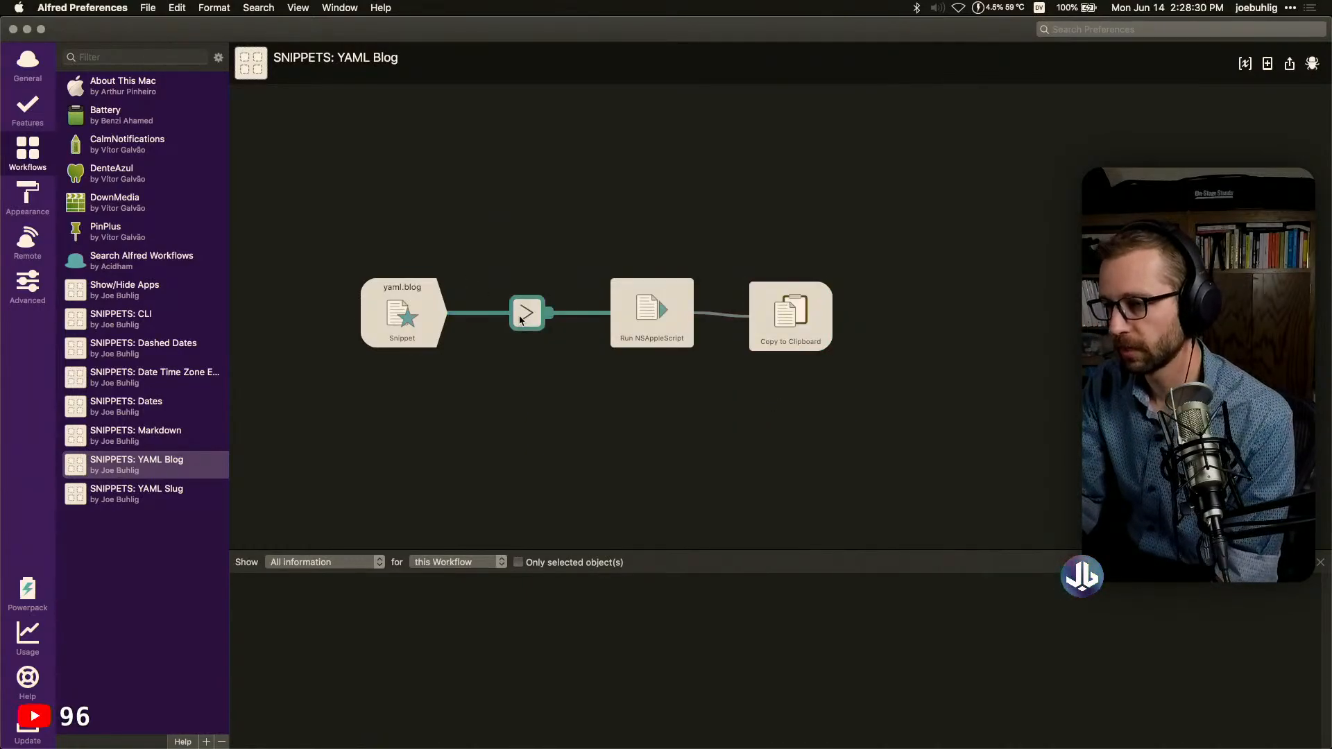
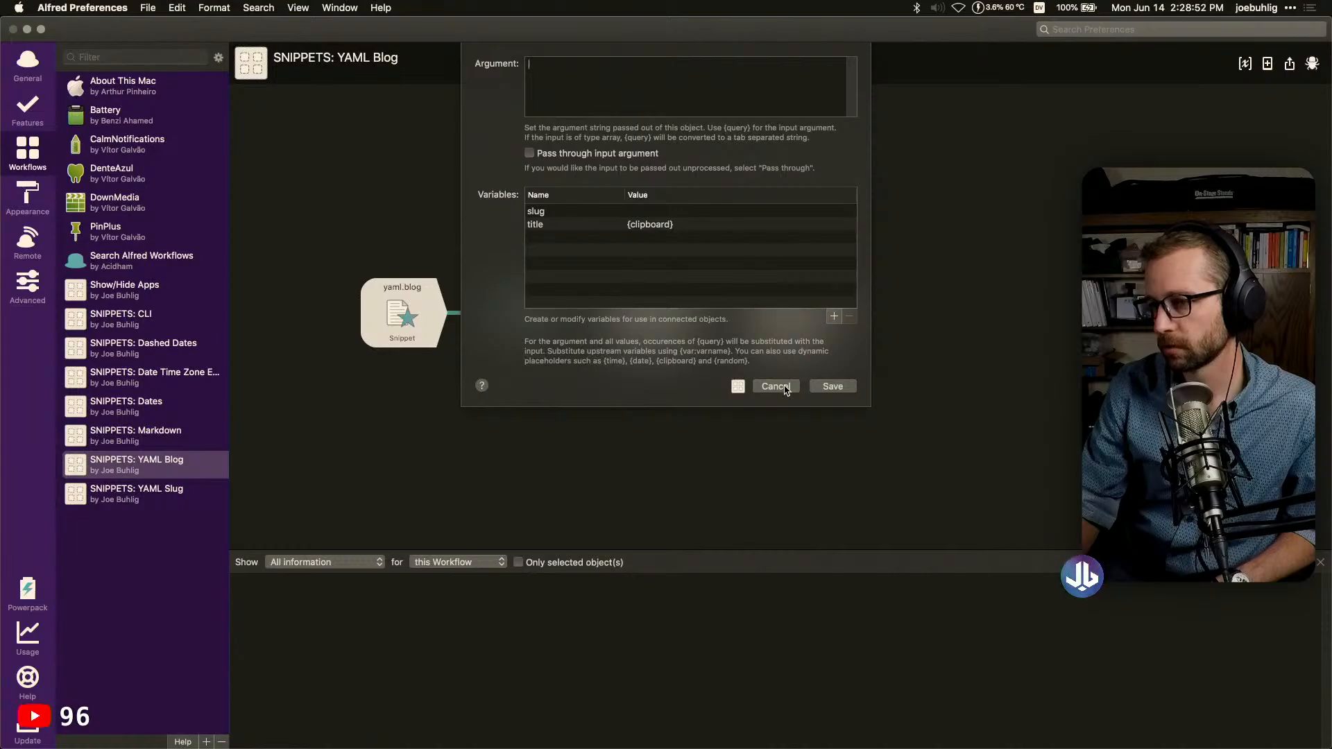
pyautogui.click(786, 388)
# Move the Copy to Clipboard output farther from Run NSAppleScript and delete the connection between them
pyautogui.click(852, 321)
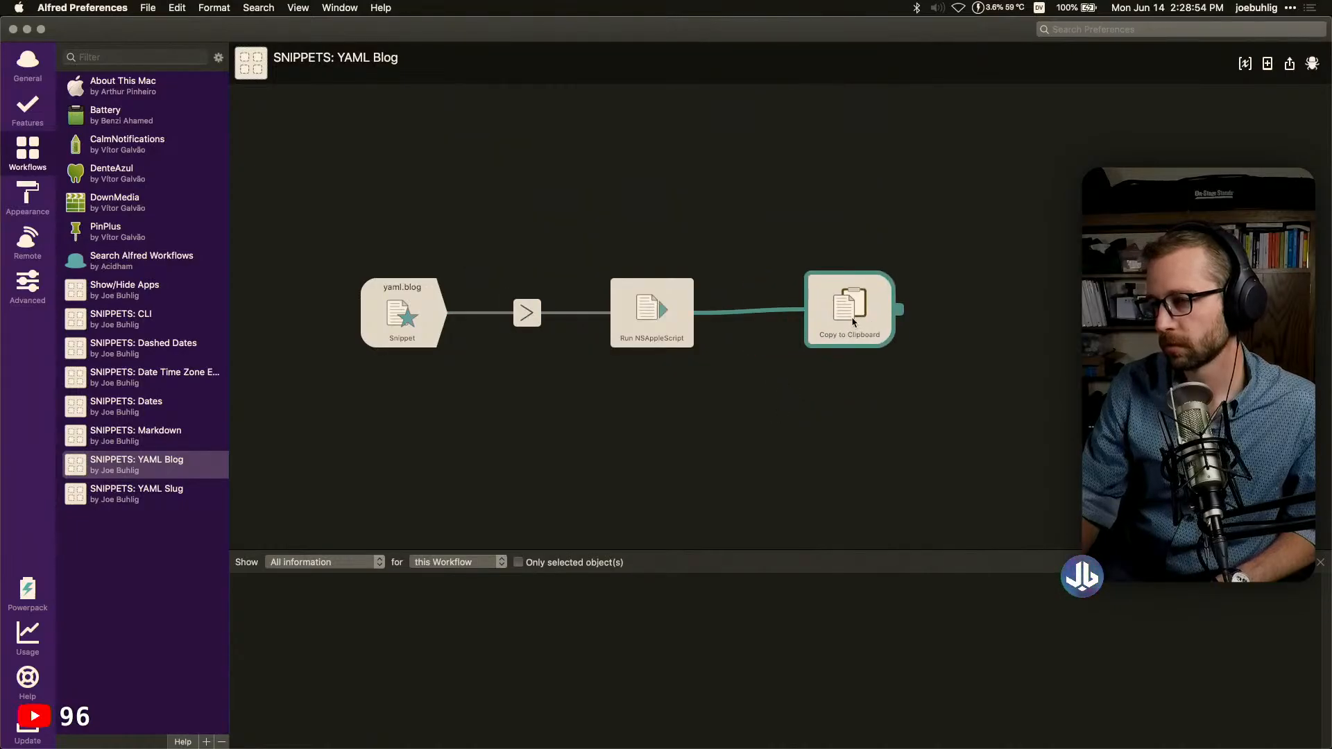
pyautogui.click(784, 314)
pyautogui.press('BackSpace')
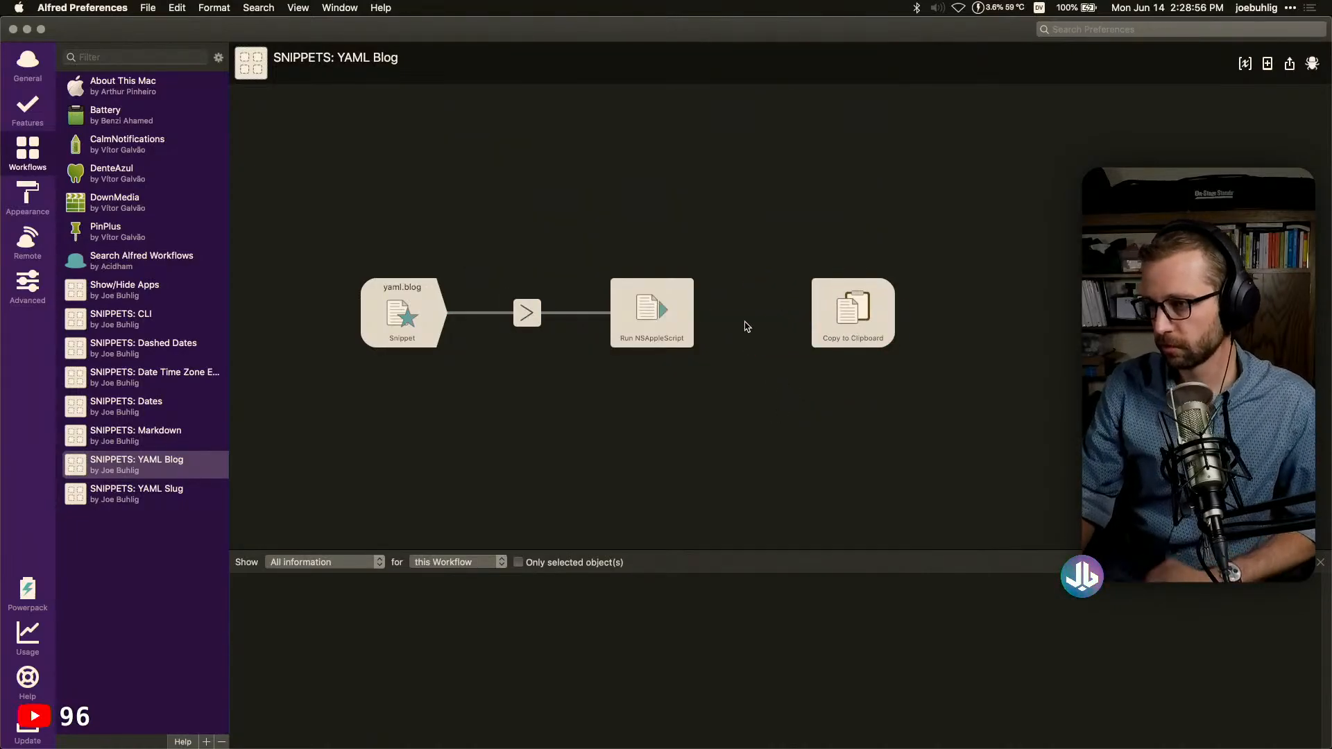
# Add an Arg and Vars utility after Run NSAppleScript with an empty argument and a slug variable set to {query}
pyautogui.moveTo(702, 312); pyautogui.dragTo(744, 351)
pyautogui.moveTo(807, 393)
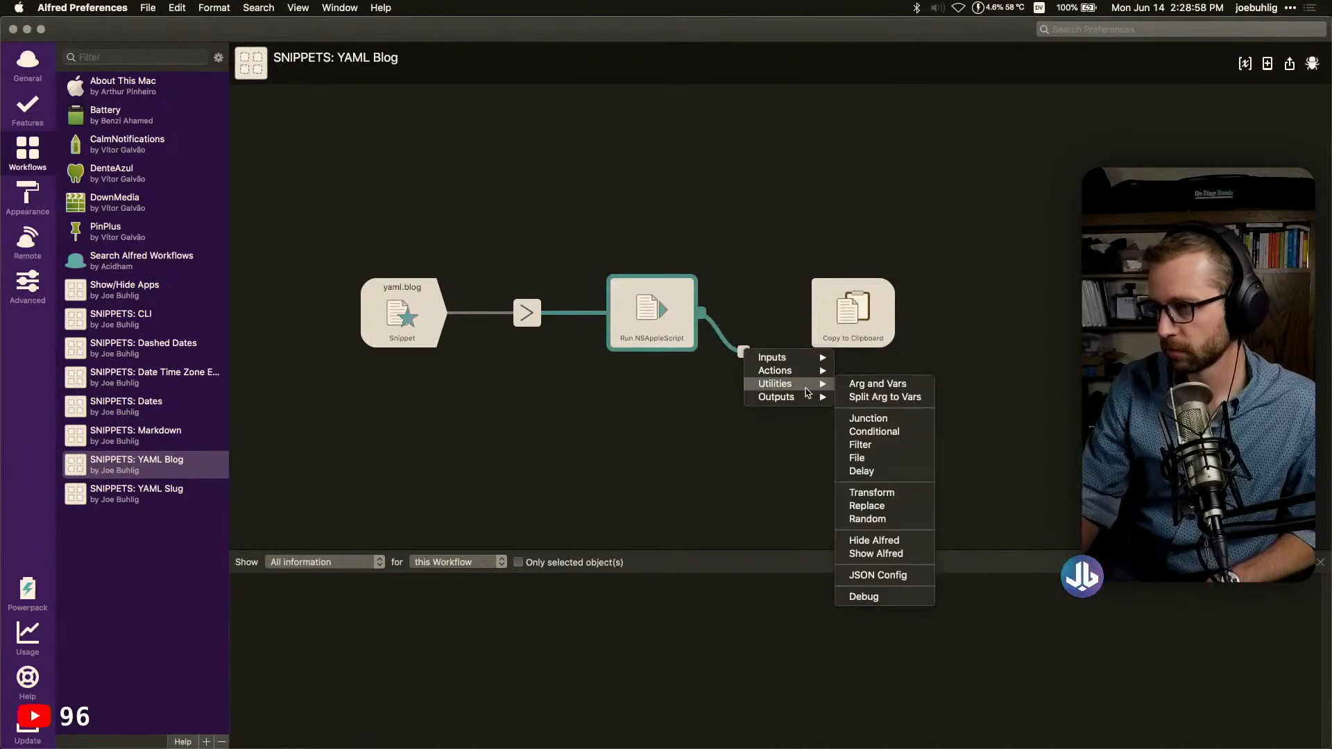
pyautogui.click(871, 385)
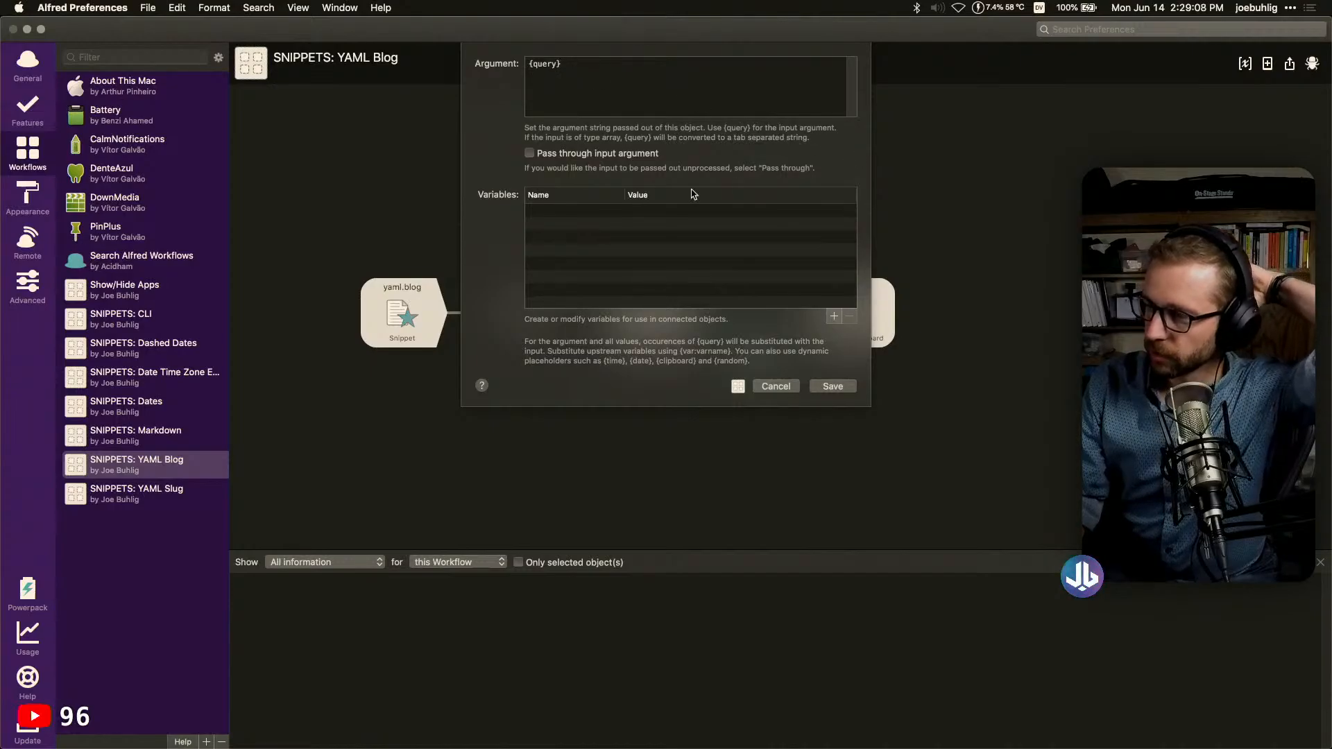
pyautogui.click(834, 316)
pyautogui.write('slug')
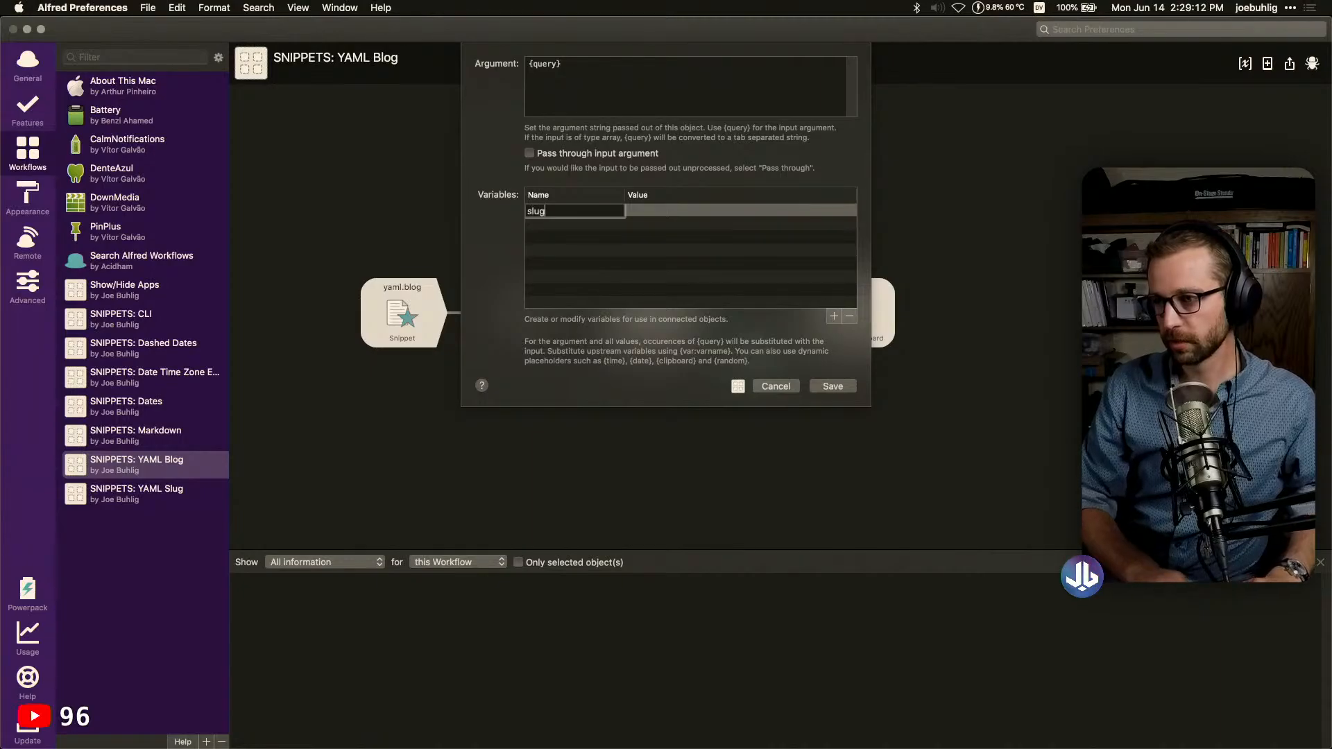
pyautogui.press('Tab')
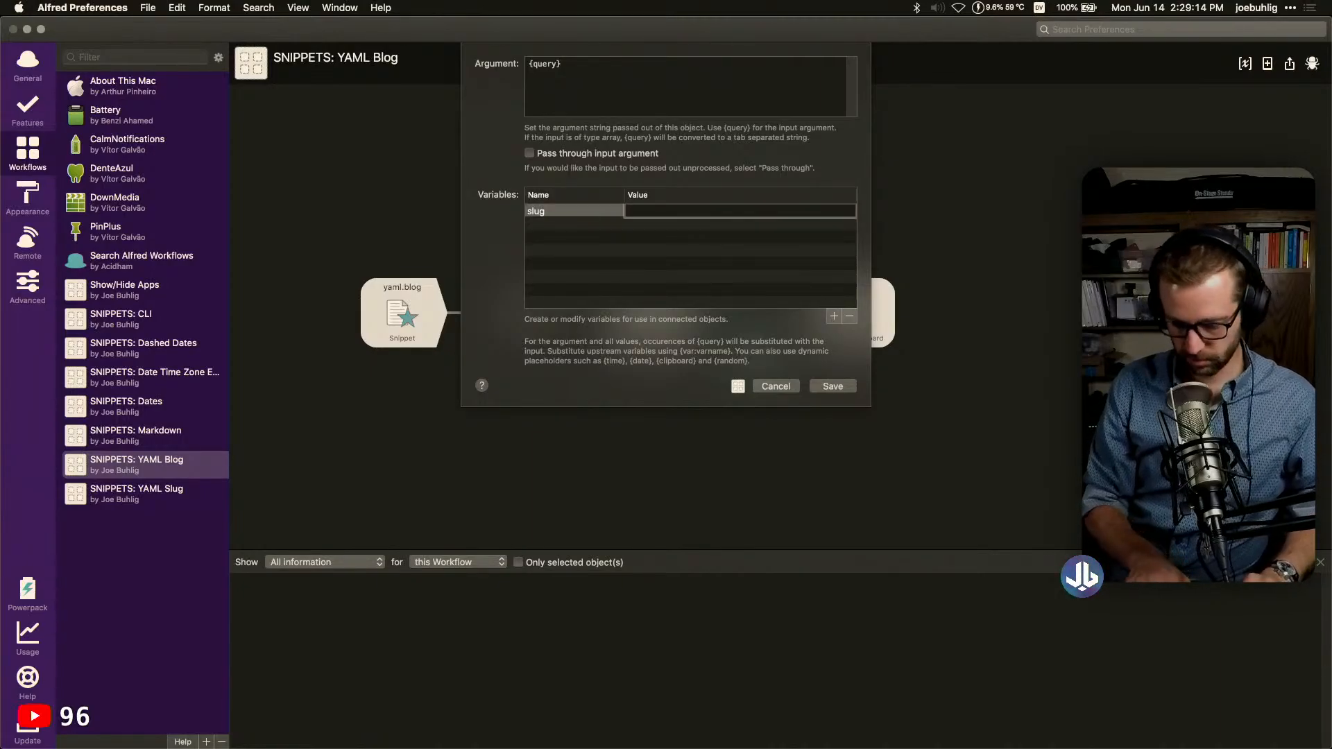
pyautogui.write('{query}')
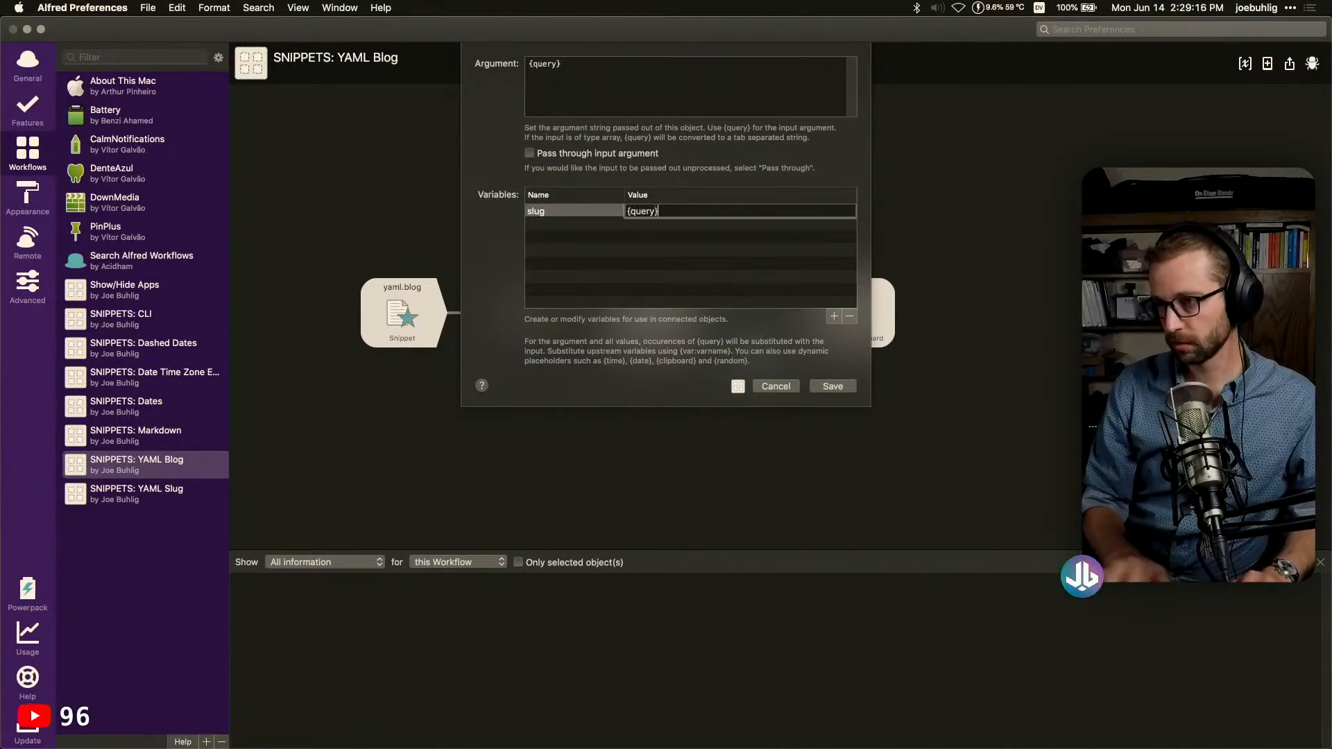
pyautogui.click(602, 79)
pyautogui.press('super+a')
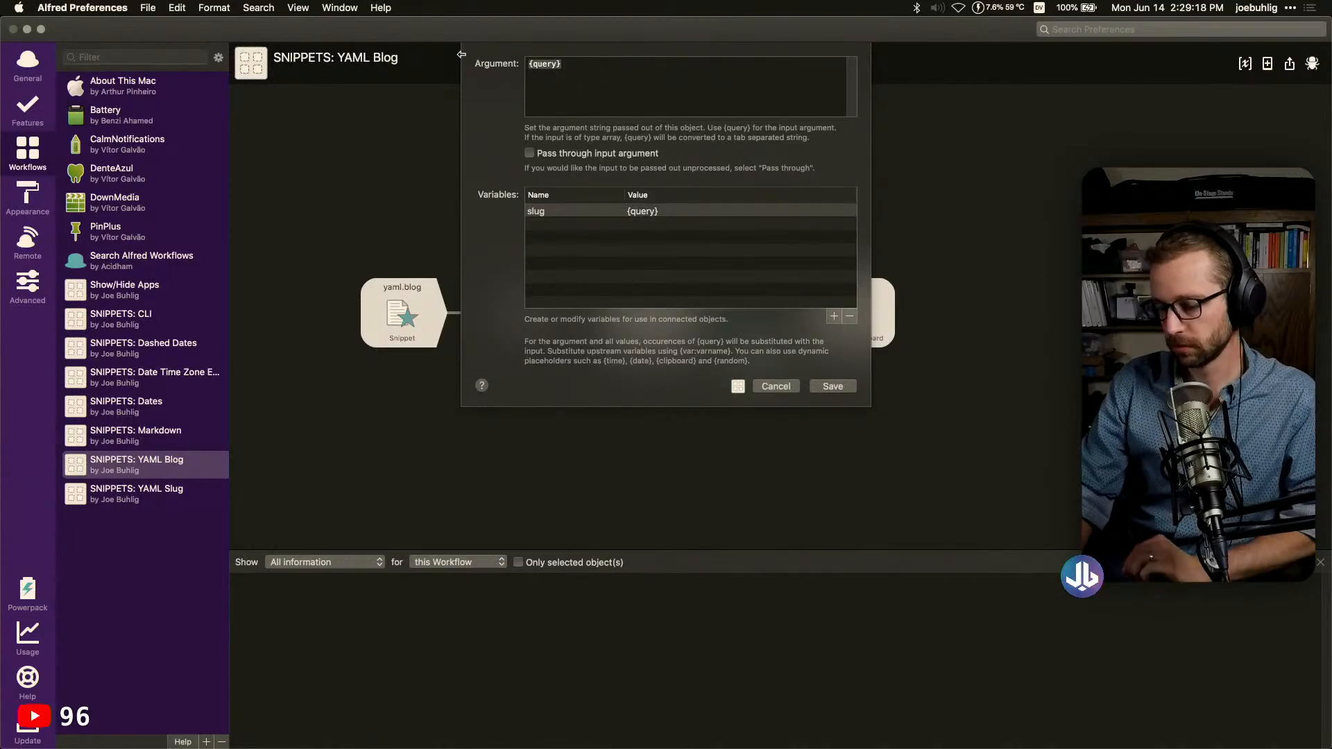
pyautogui.press('BackSpace')
pyautogui.click(833, 386)
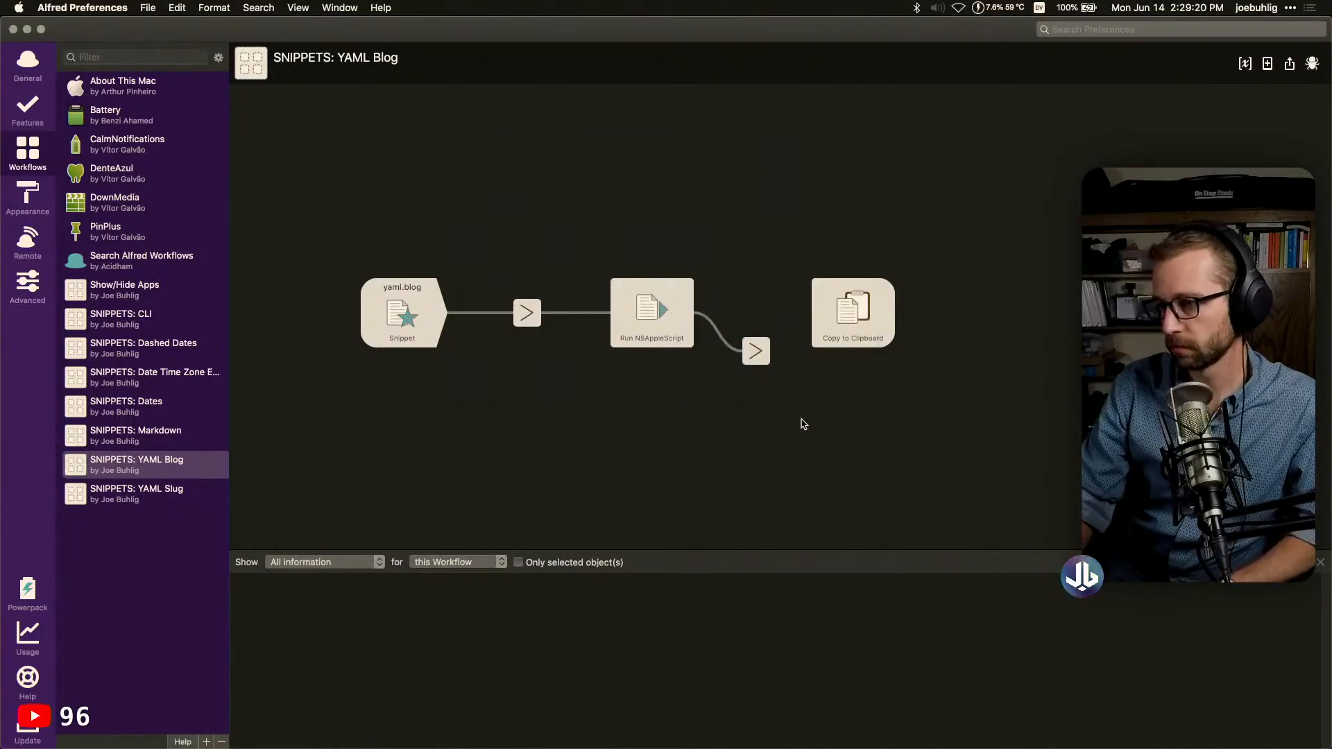
# Remove the slug variable from the Arg and Vars utility between the yaml.blog snippet and Run NSAppleScript, and save it
pyautogui.doubleClick(527, 313)
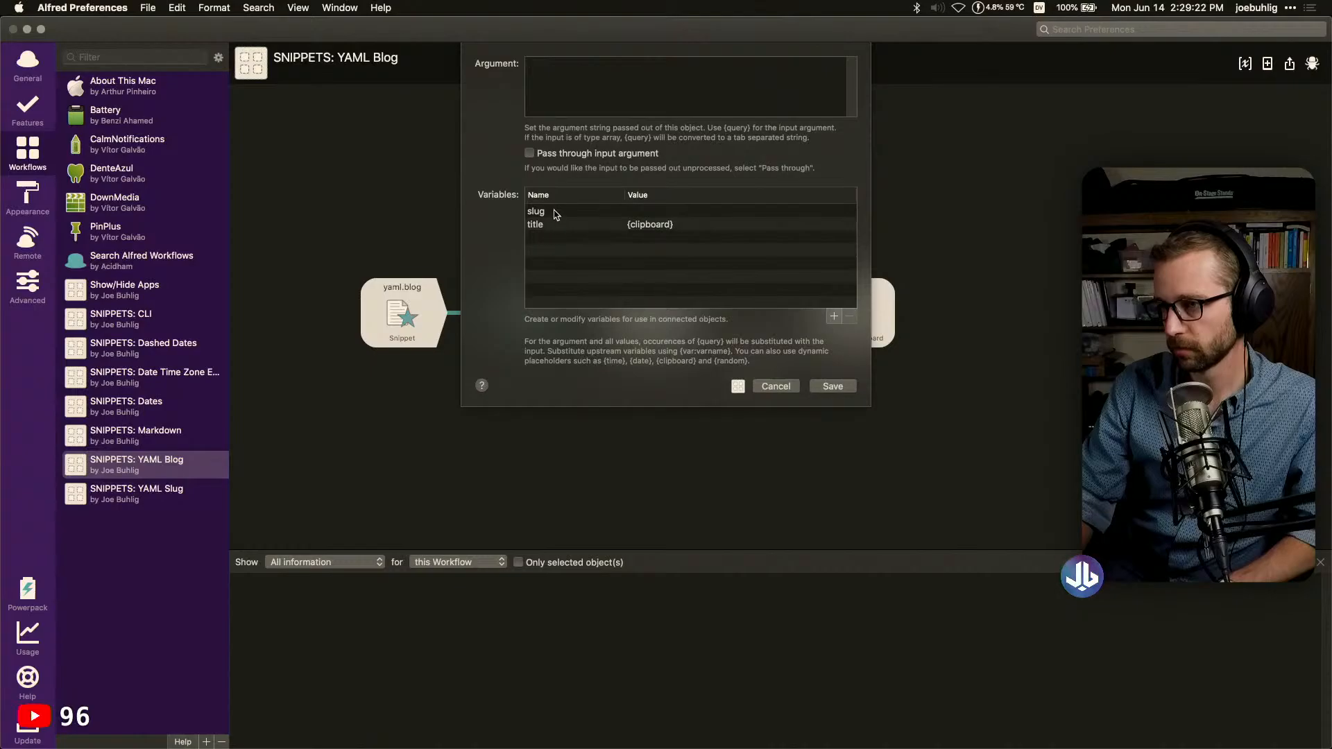
pyautogui.click(555, 212)
pyautogui.click(849, 317)
pyautogui.click(847, 386)
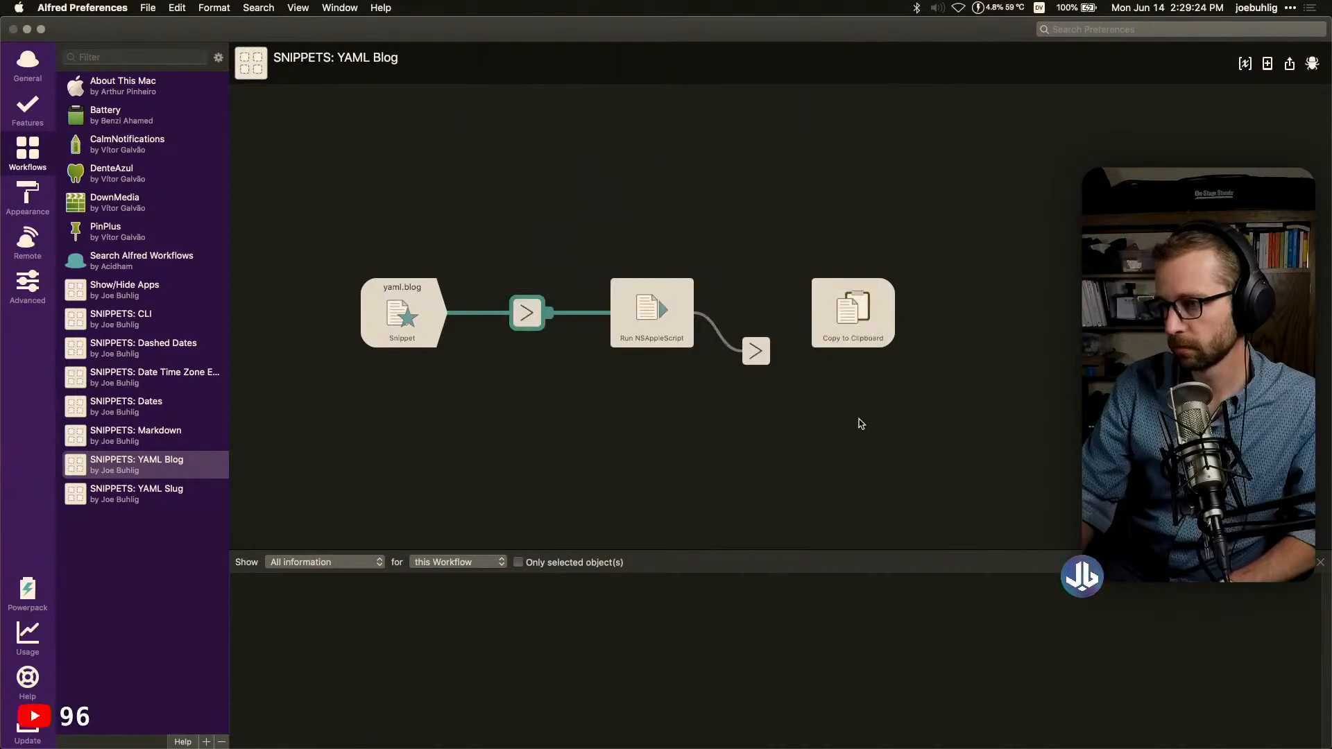
# Line up the new Arg and Vars utility and Copy to Clipboard output with the workflow row and connect the two
pyautogui.moveTo(861, 324); pyautogui.dragTo(945, 305)
pyautogui.moveTo(769, 359); pyautogui.dragTo(796, 322)
pyautogui.moveTo(942, 309); pyautogui.dragTo(945, 327)
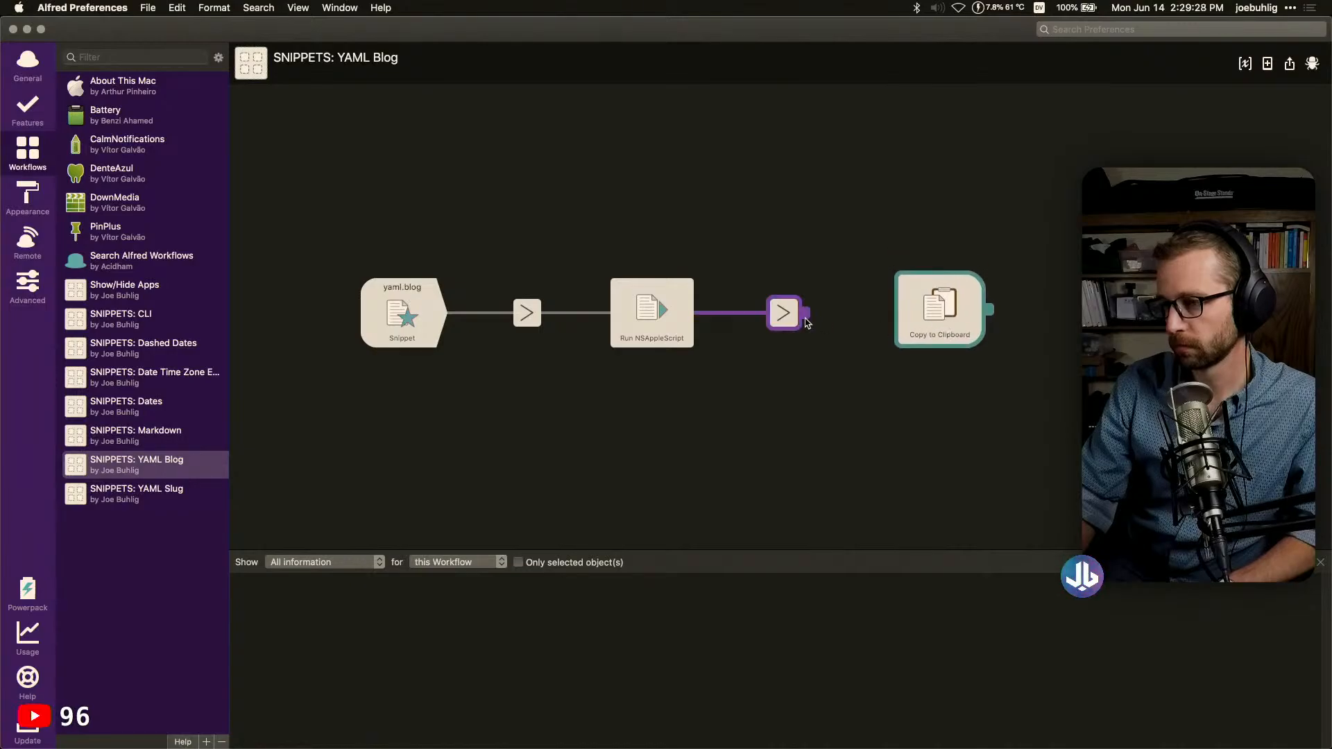
pyautogui.moveTo(804, 316); pyautogui.dragTo(938, 311)
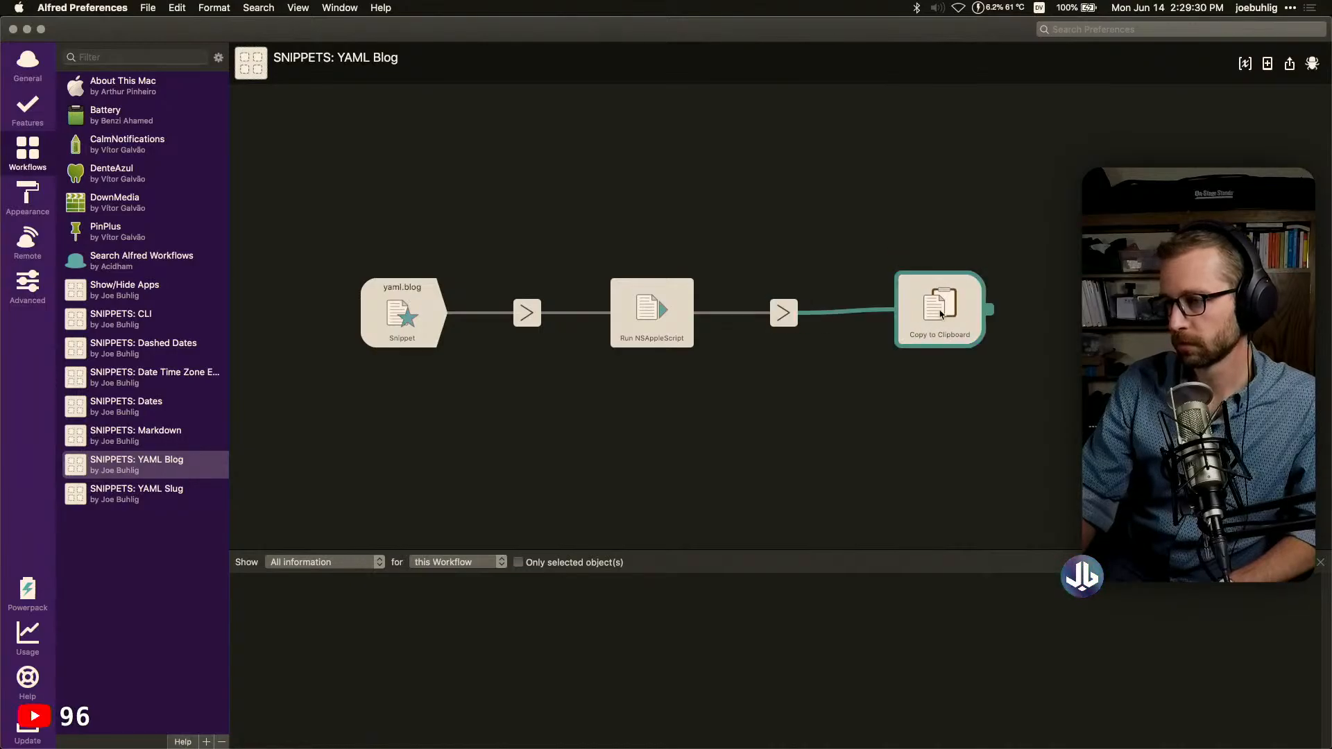
# Replace the Copy to Clipboard output's {query} text with the blog front matter template and set its permalink to /{var:slug}/
pyautogui.doubleClick(940, 314)
pyautogui.press('super+a')
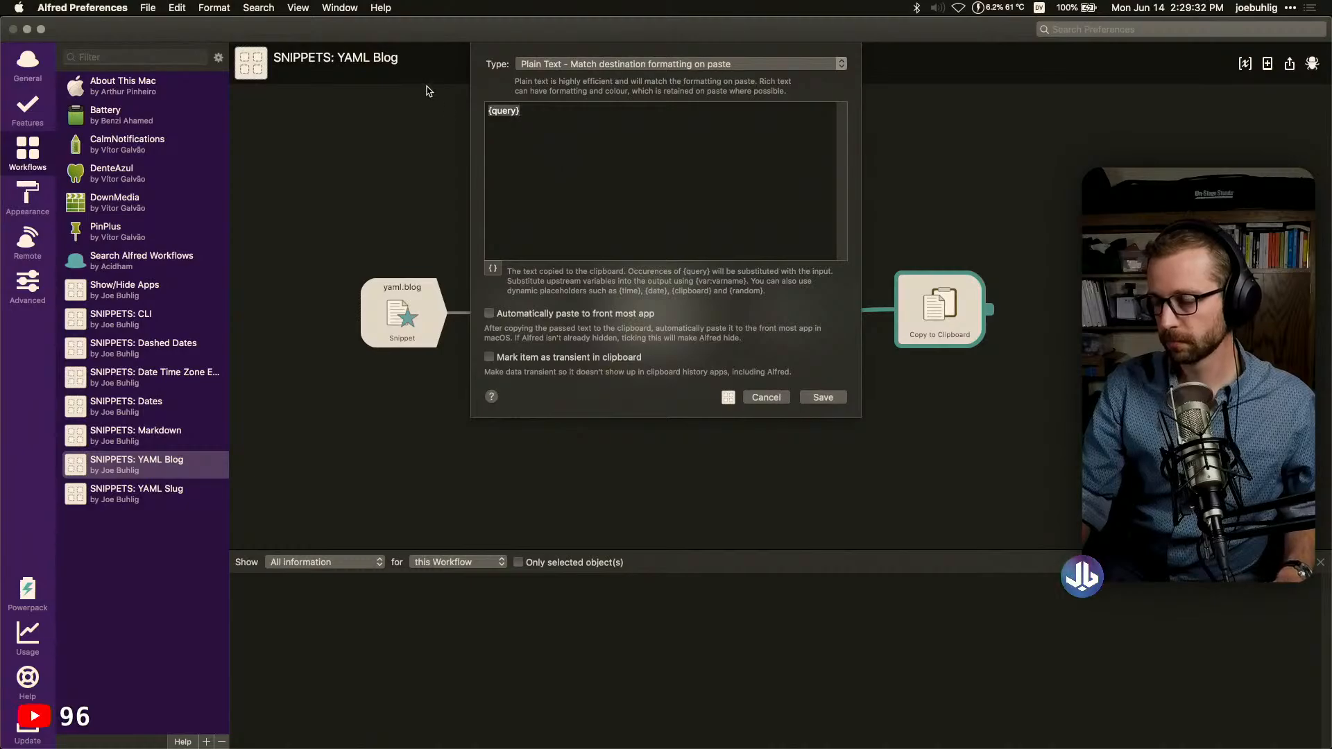
pyautogui.write('--- title:  "{clipboard}" date:  {date}  America/Chicago categories: blog tags: - tag permalink: /{snippet:link.h}/ image: /assets/posts/{snippet:link.h}.jpg ---')
pyautogui.doubleClick(559, 177)
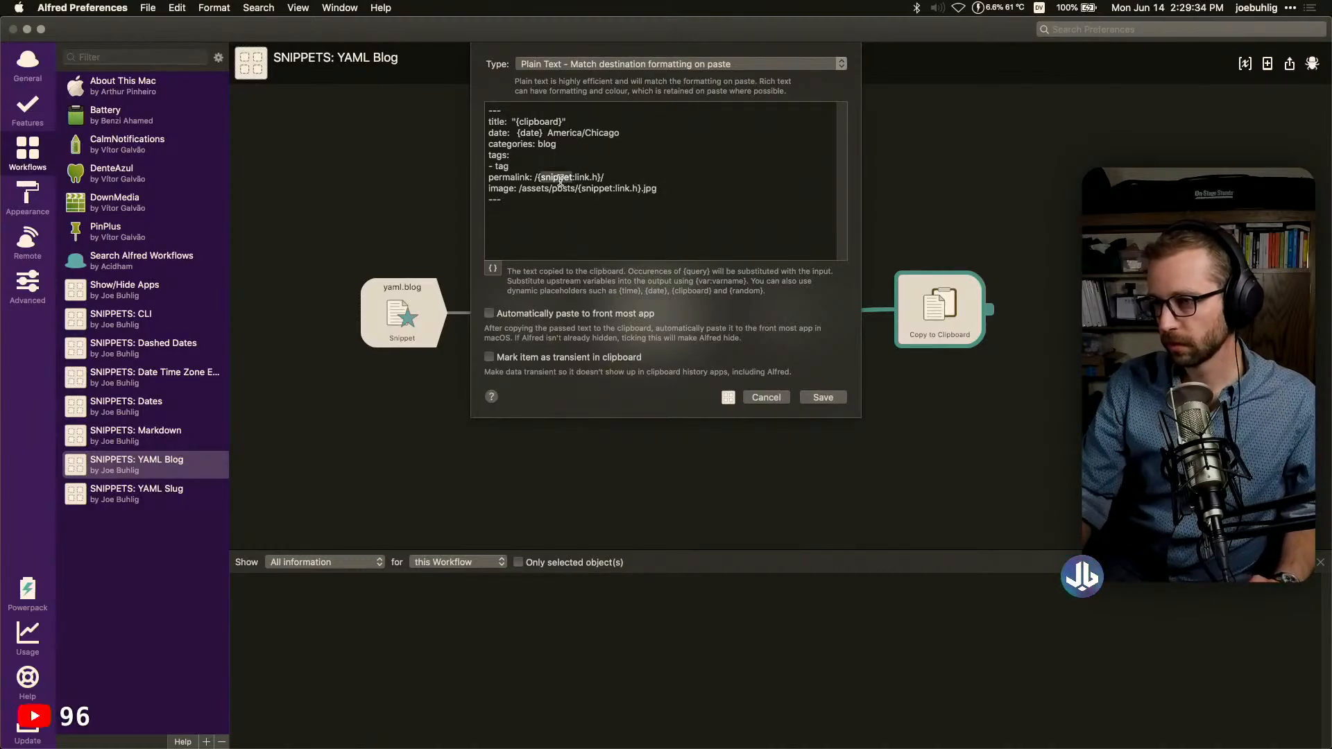
pyautogui.write('var')
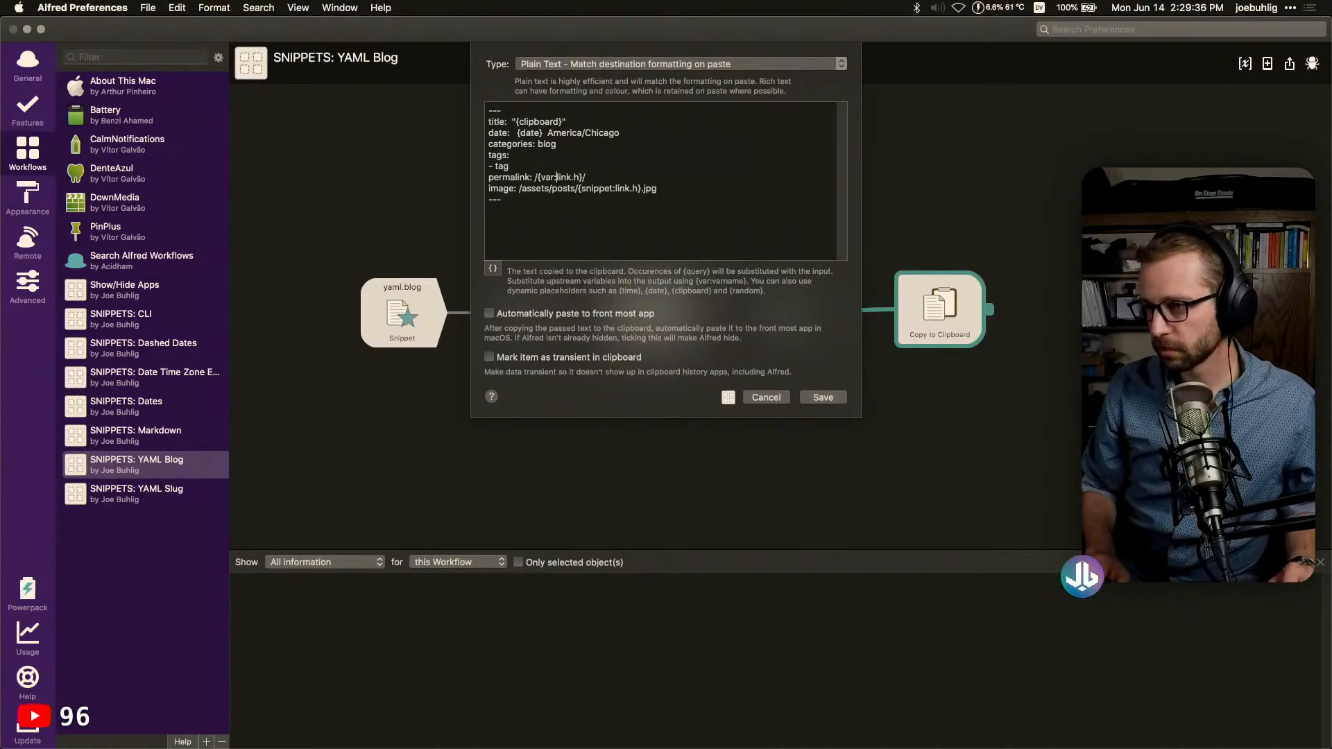
pyautogui.moveTo(557, 178); pyautogui.dragTo(581, 177)
pyautogui.write('slug')
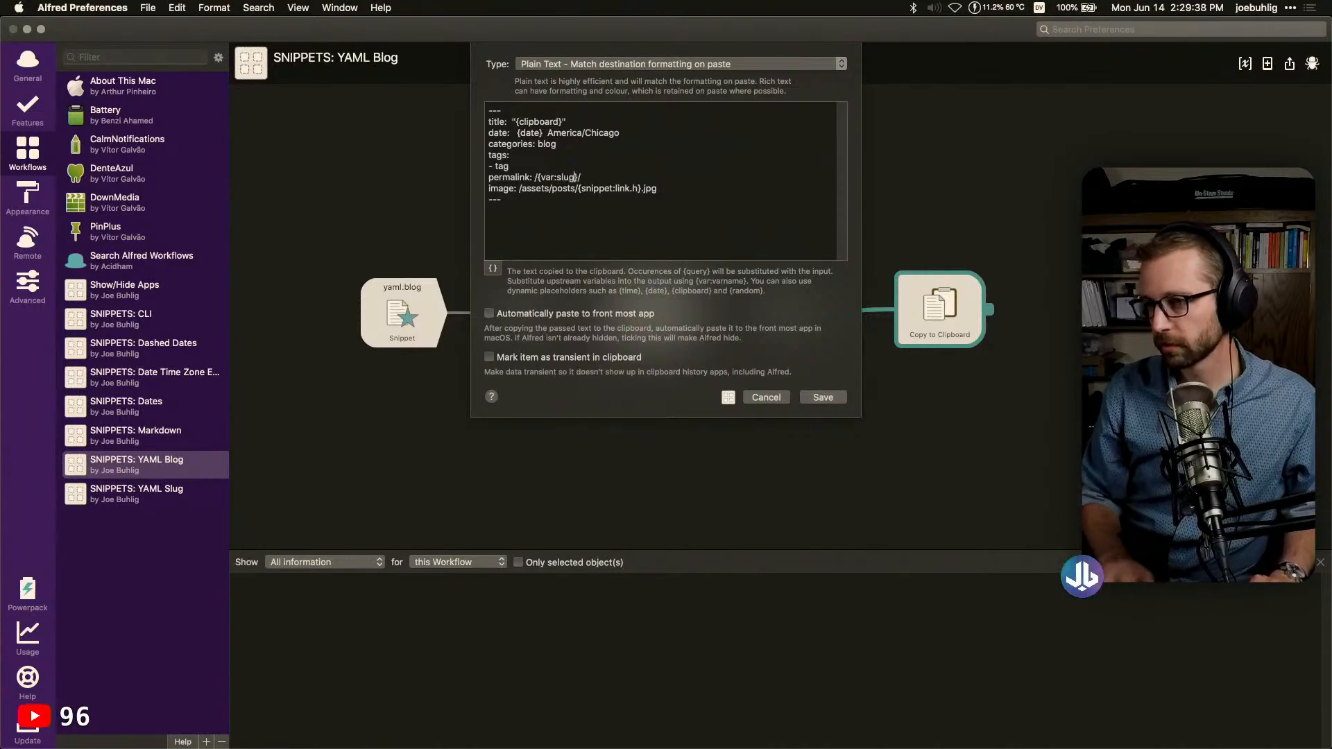
# Set the template's image to /assets/posts/{var:slug}.jpg and its title to "{var:title}", and save the Copy to Clipboard output
pyautogui.moveTo(581, 188); pyautogui.dragTo(639, 189)
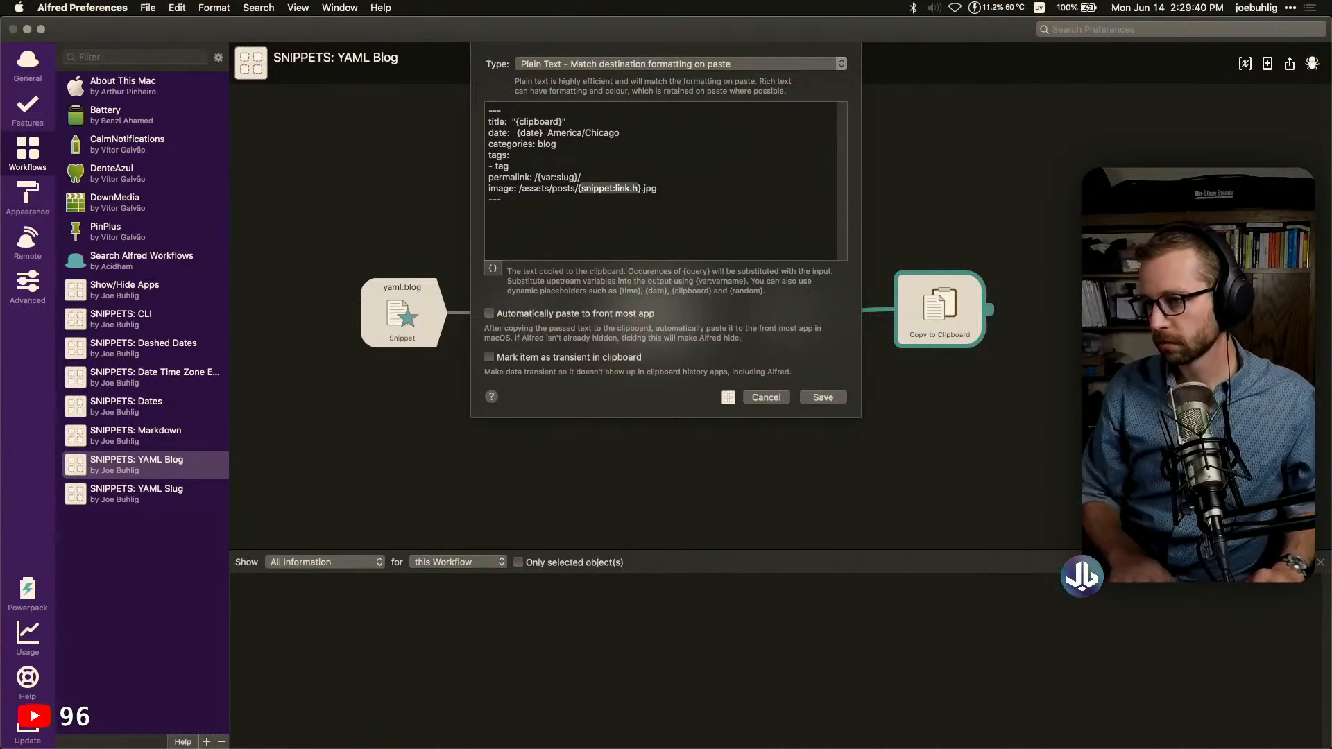
pyautogui.write('var')
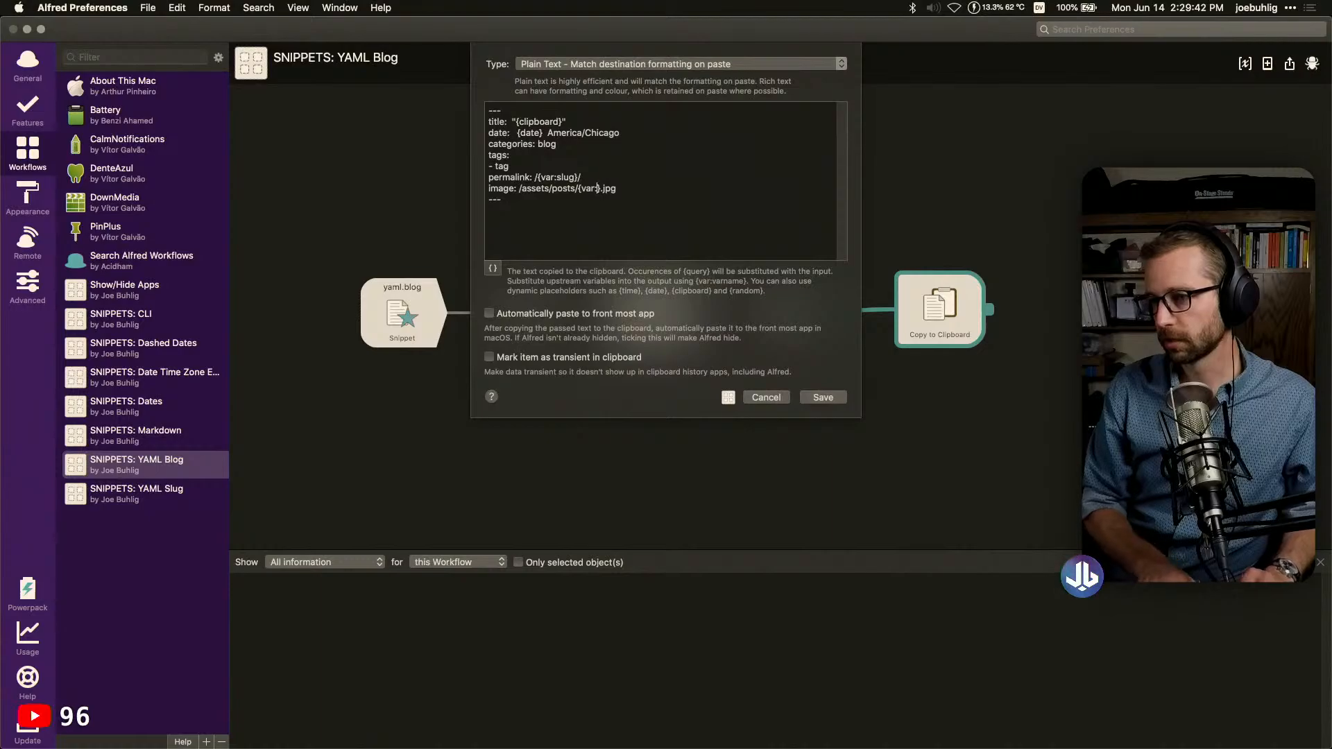
pyautogui.write(':slug')
pyautogui.doubleClick(533, 122)
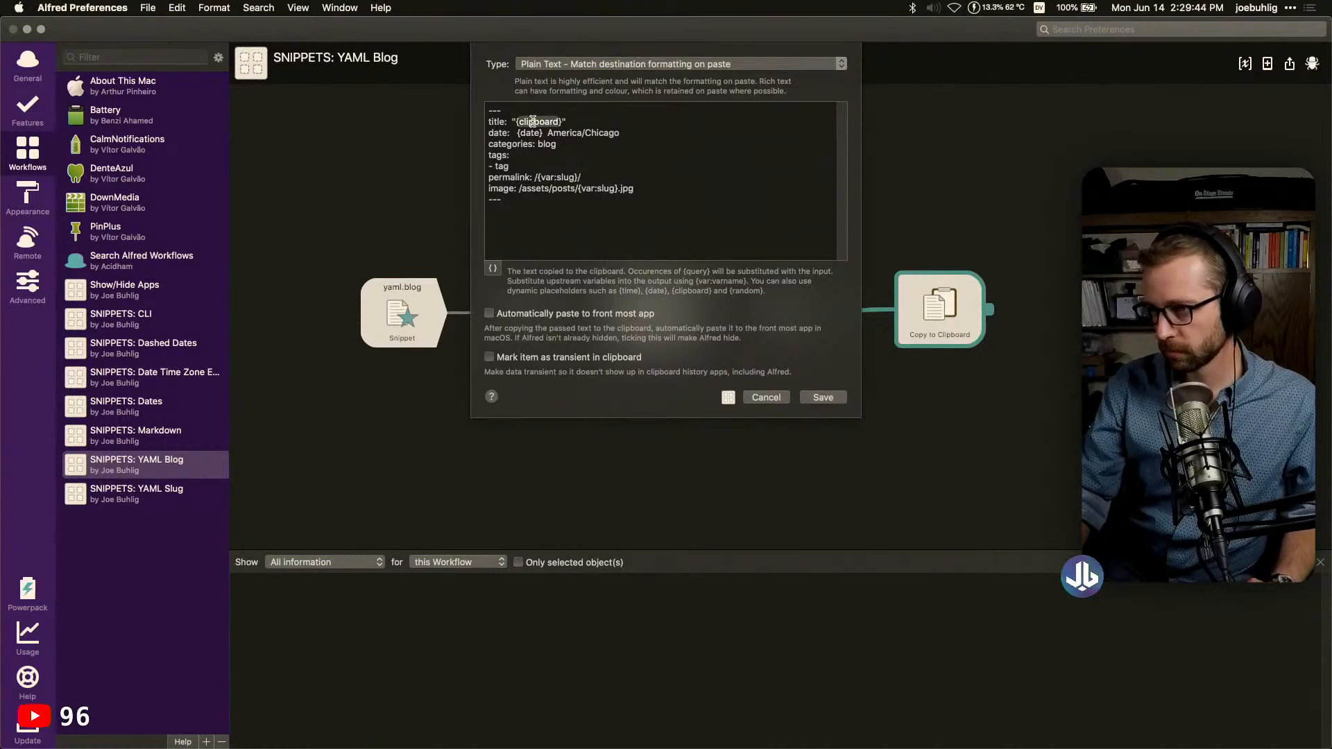
pyautogui.write('var:title')
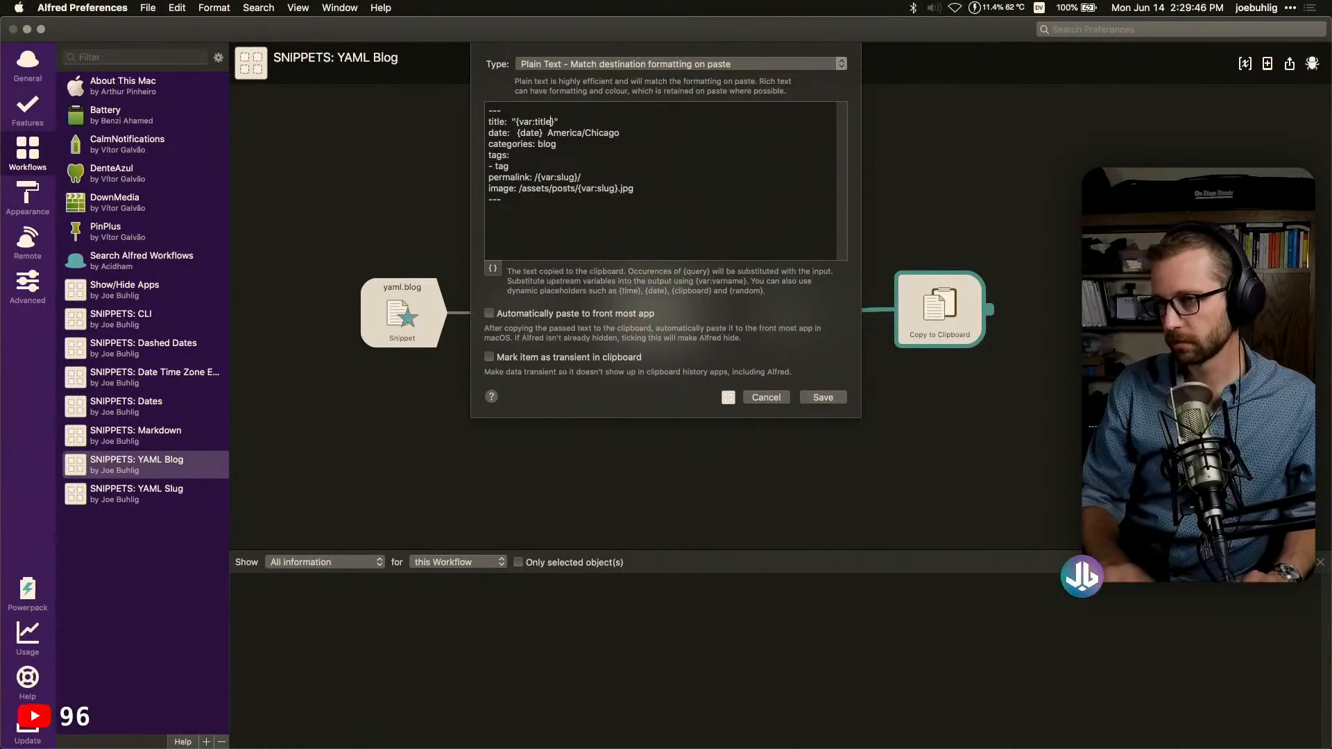
pyautogui.click(826, 398)
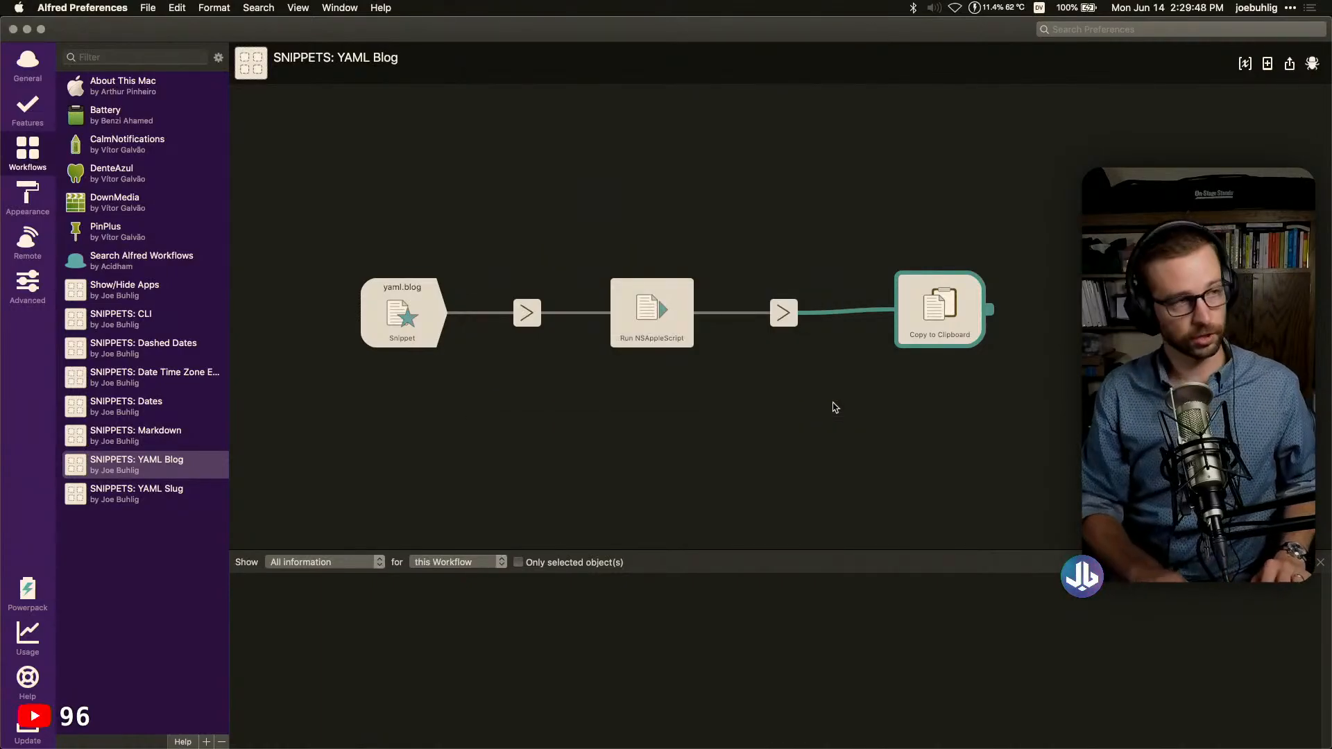
# Switch to Drafts, copy the Obi-Wan title line, and trigger the yaml.blog snippet below the existing slug
pyautogui.press('super+Tab')
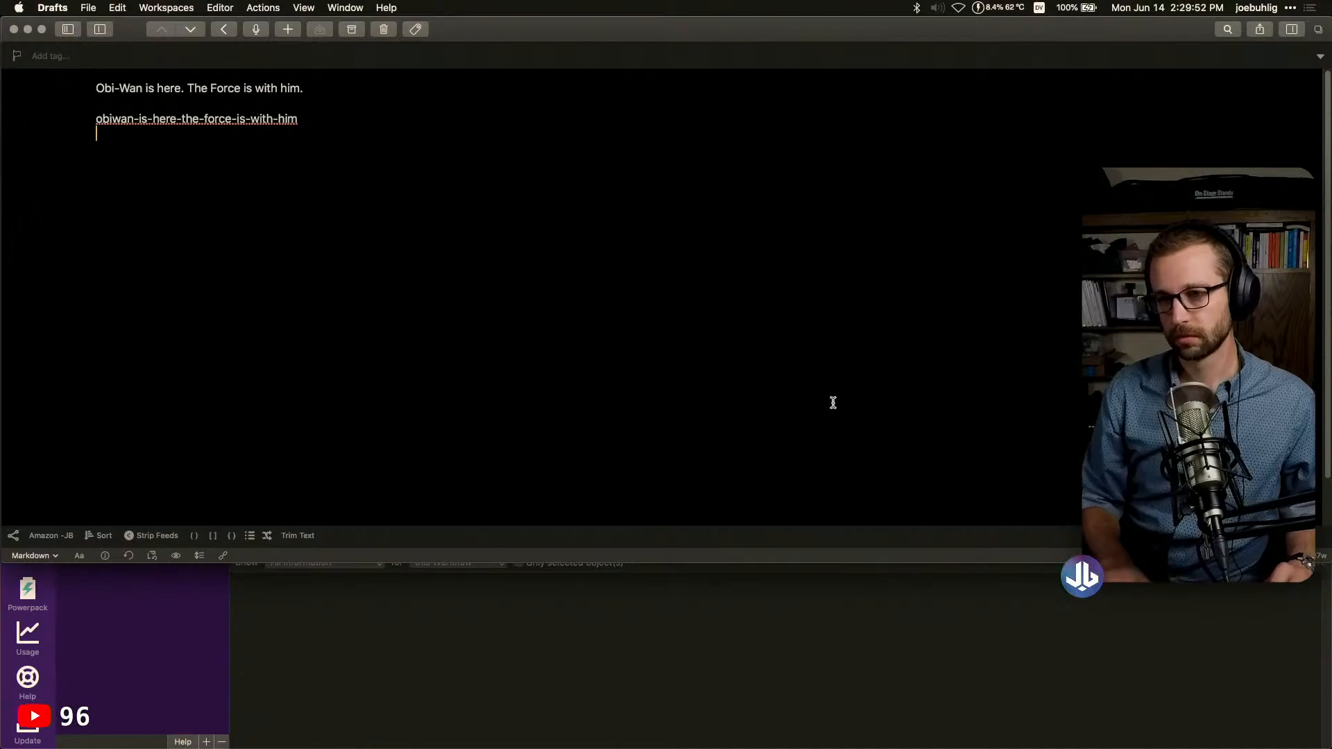
pyautogui.press('super+Up')
pyautogui.press('shift+super+Right')
pyautogui.press('Down')
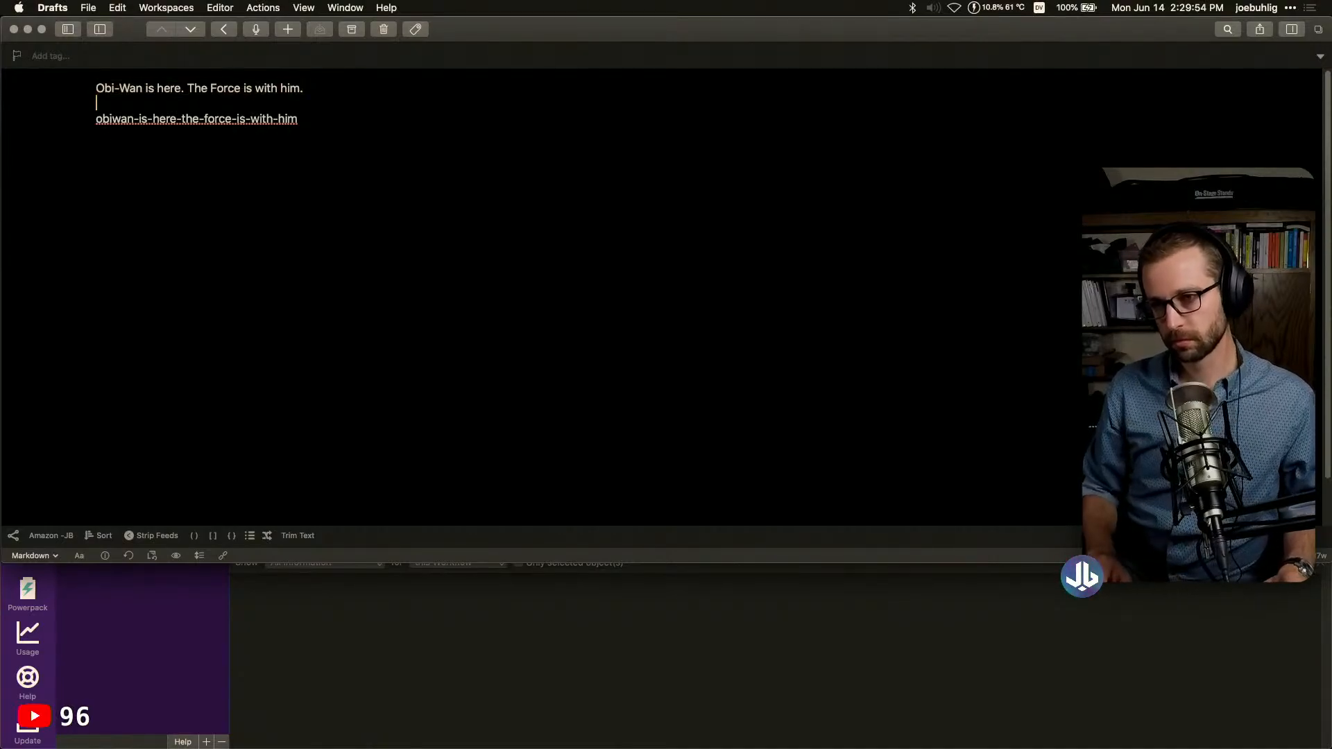
pyautogui.write('yamlb')
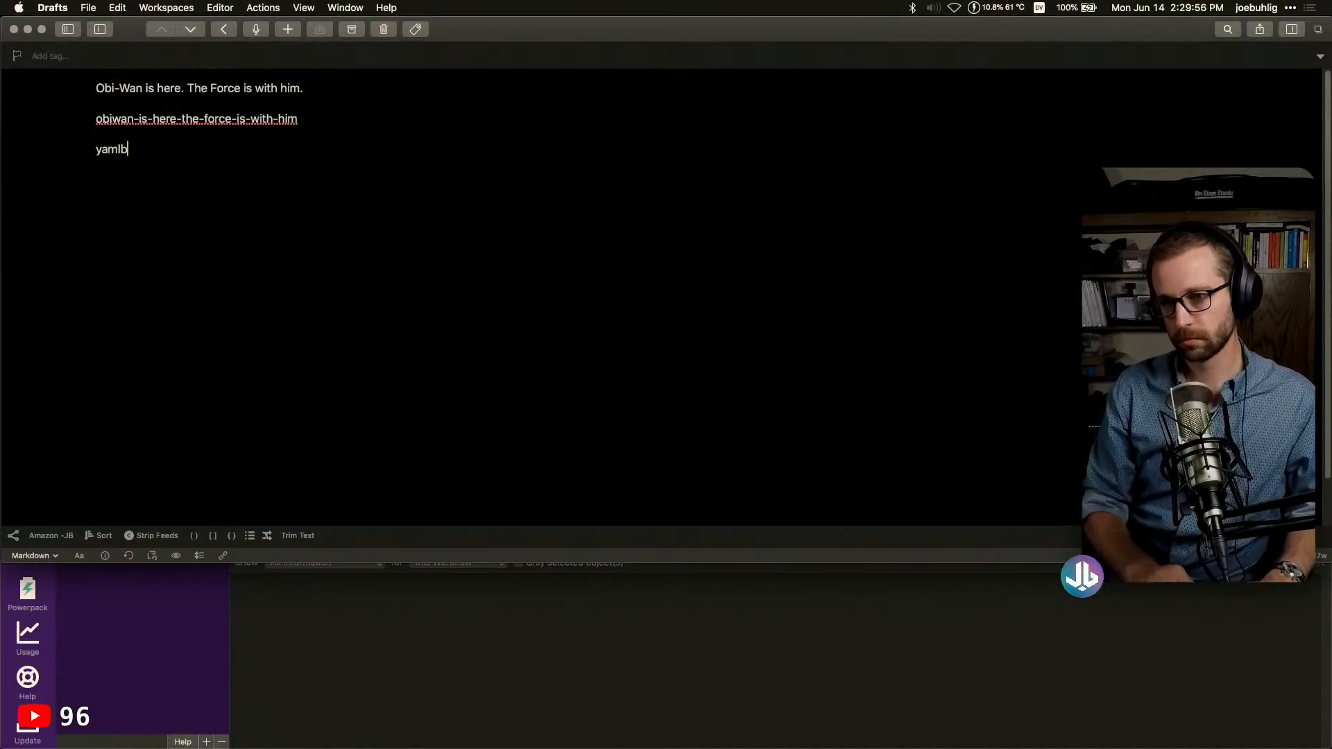
pyautogui.press('BackSpace')
pyautogui.write('blog')
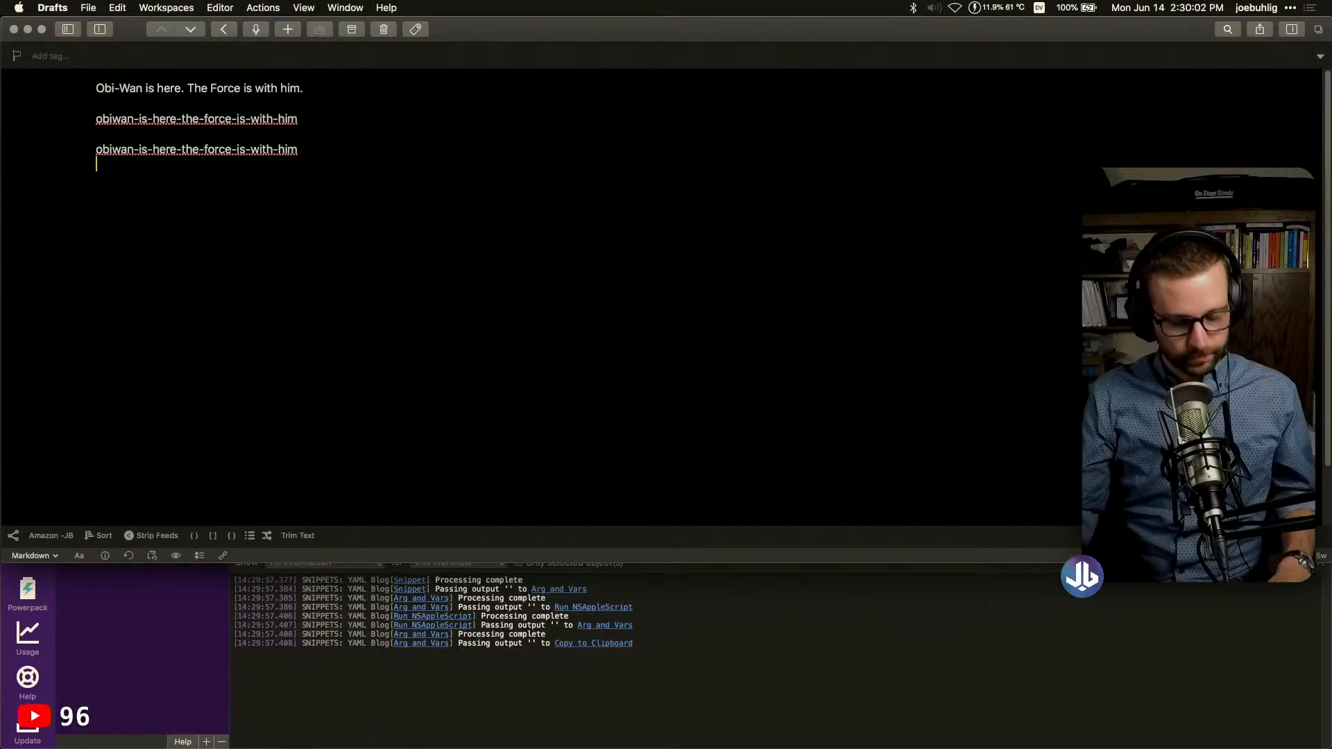
# Return to Alfred Preferences and examine the settings of Run NSAppleScript, the slug Arg and Vars utility, and Copy to Clipboard
pyautogui.press('super+Tab')
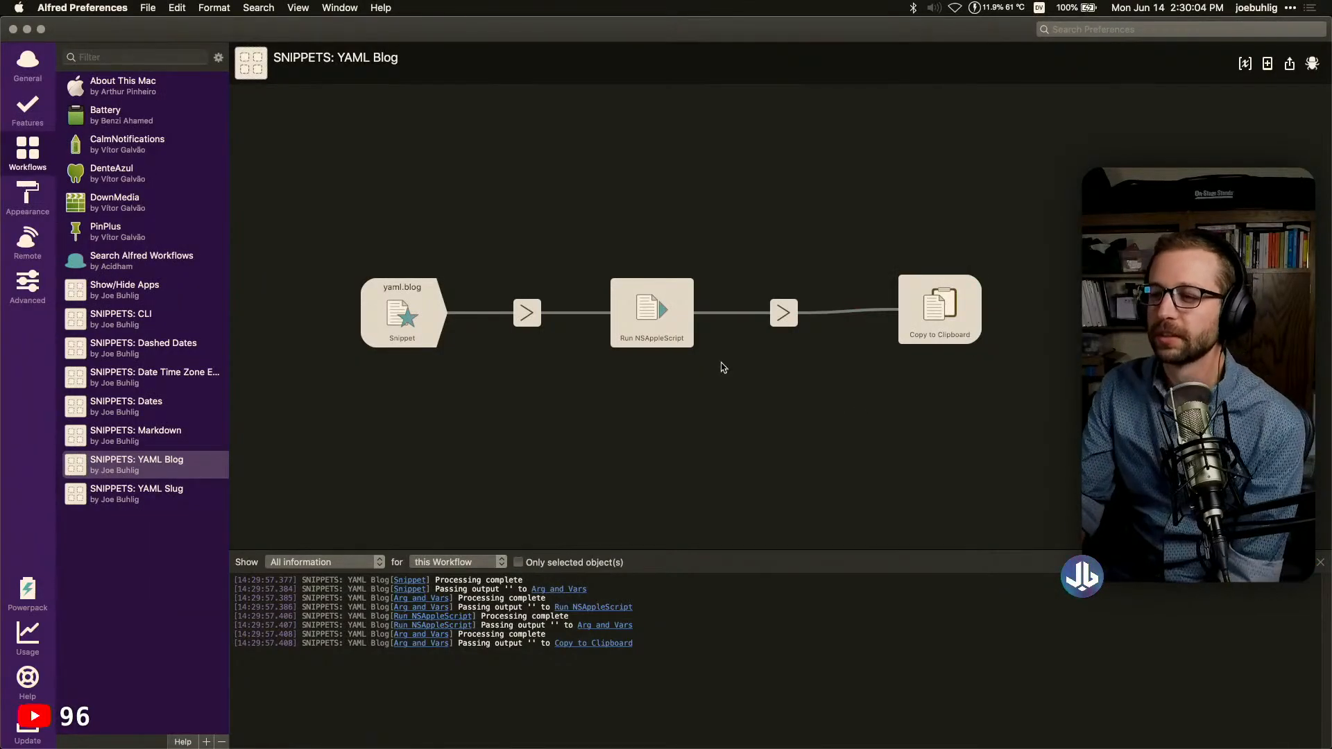
pyautogui.doubleClick(624, 291)
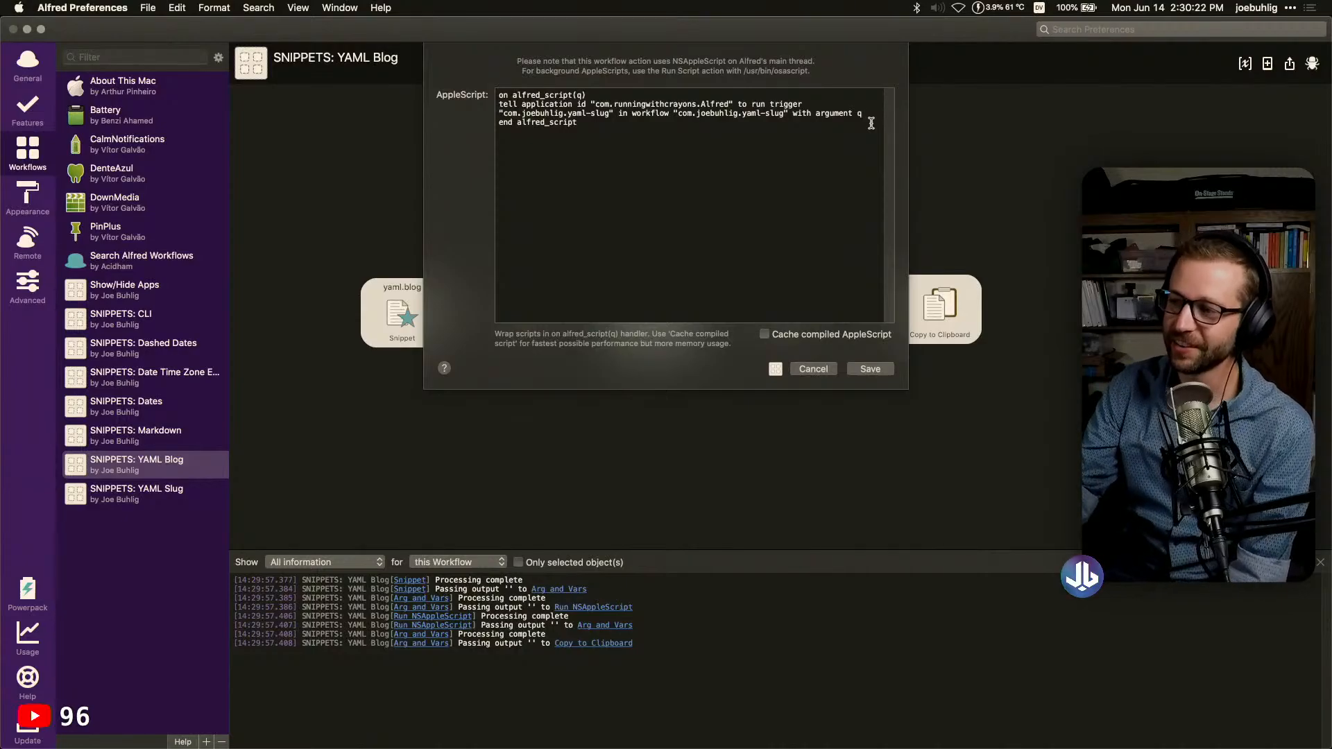
pyautogui.click(813, 369)
pyautogui.click(782, 312)
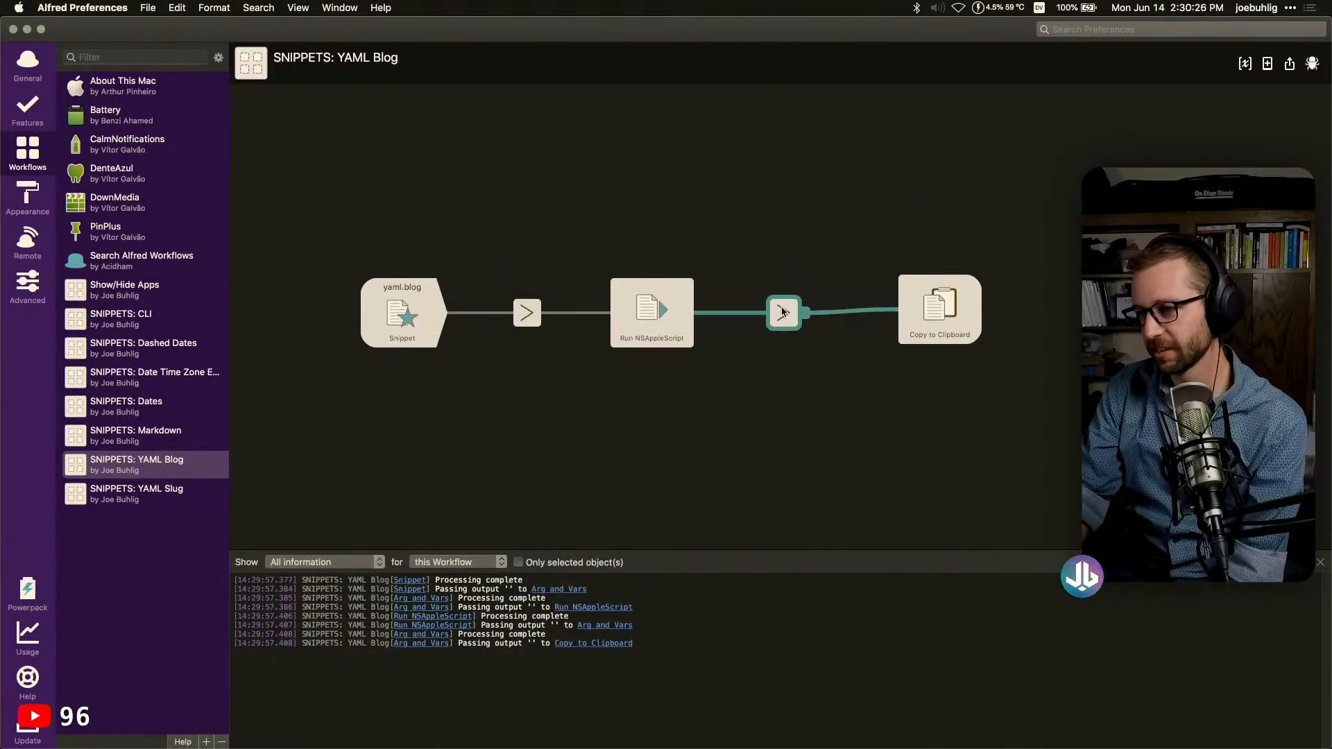
pyautogui.doubleClick(782, 312)
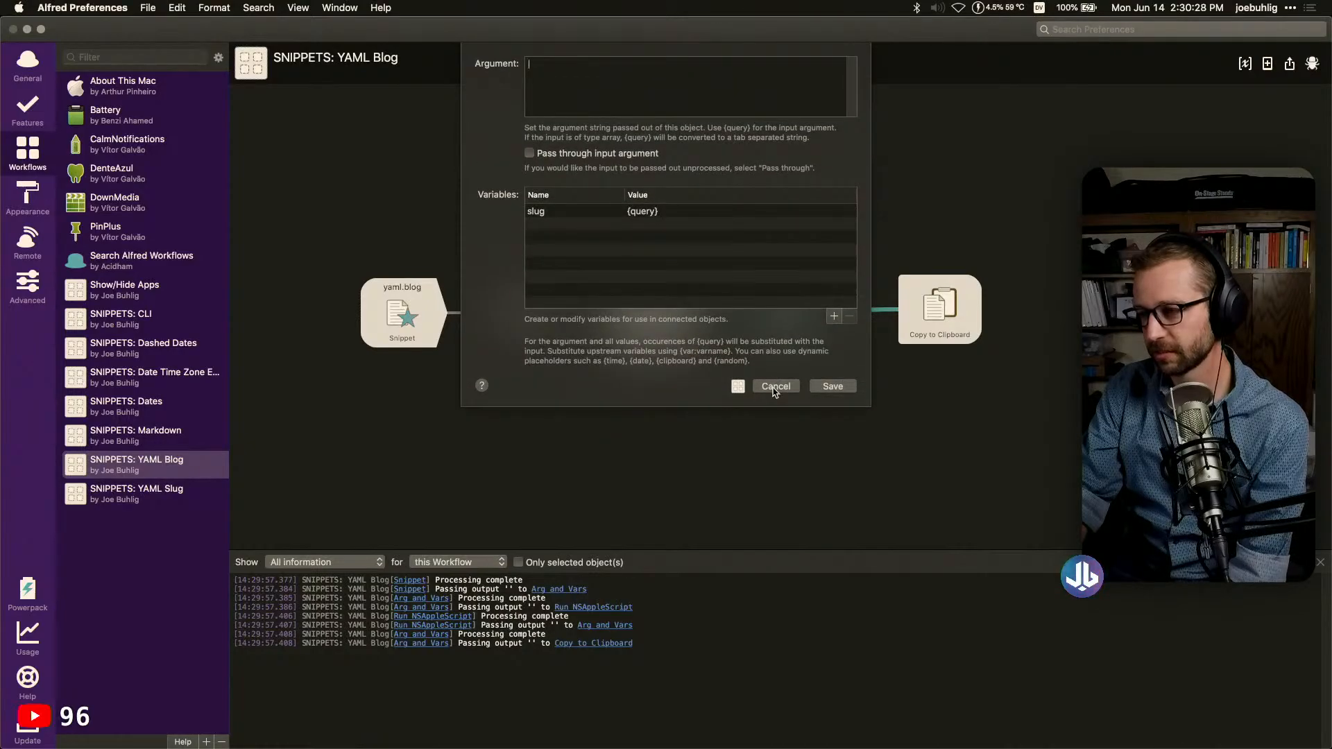
pyautogui.click(775, 386)
pyautogui.click(943, 303)
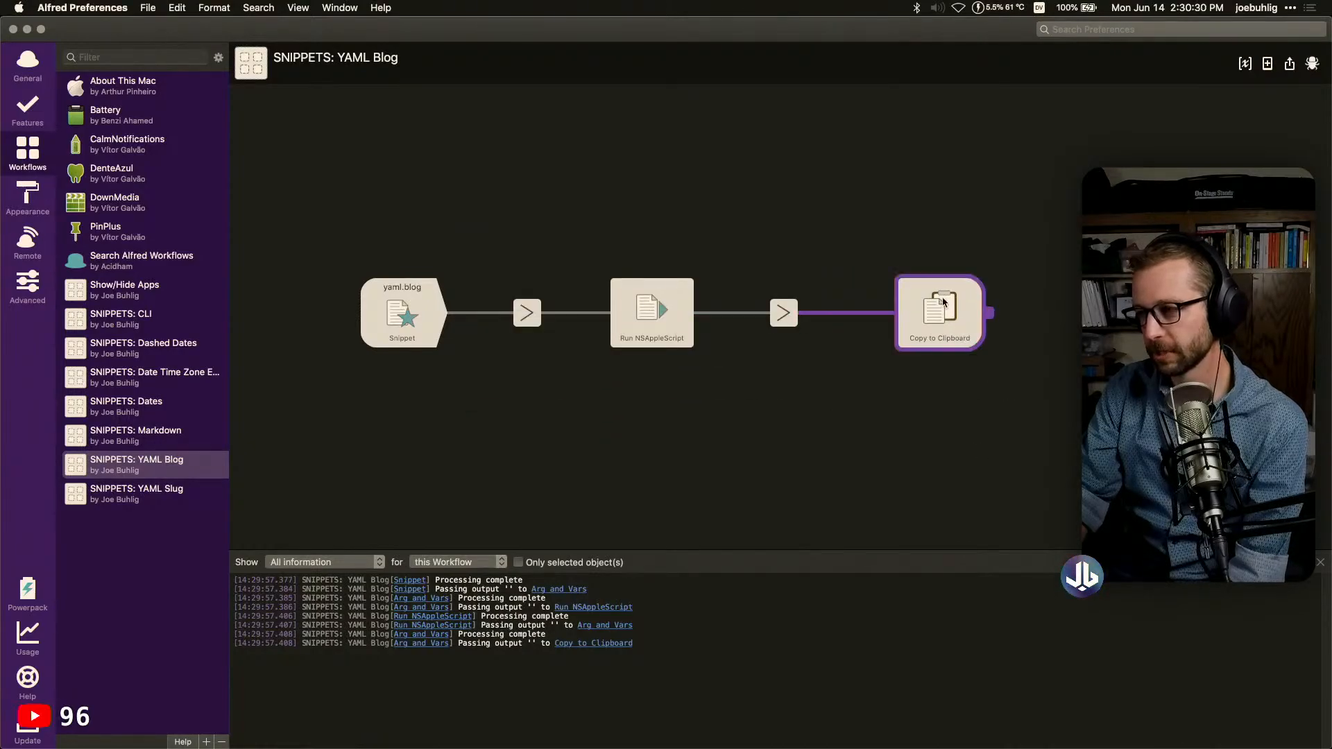
pyautogui.doubleClick(944, 303)
pyautogui.click(778, 397)
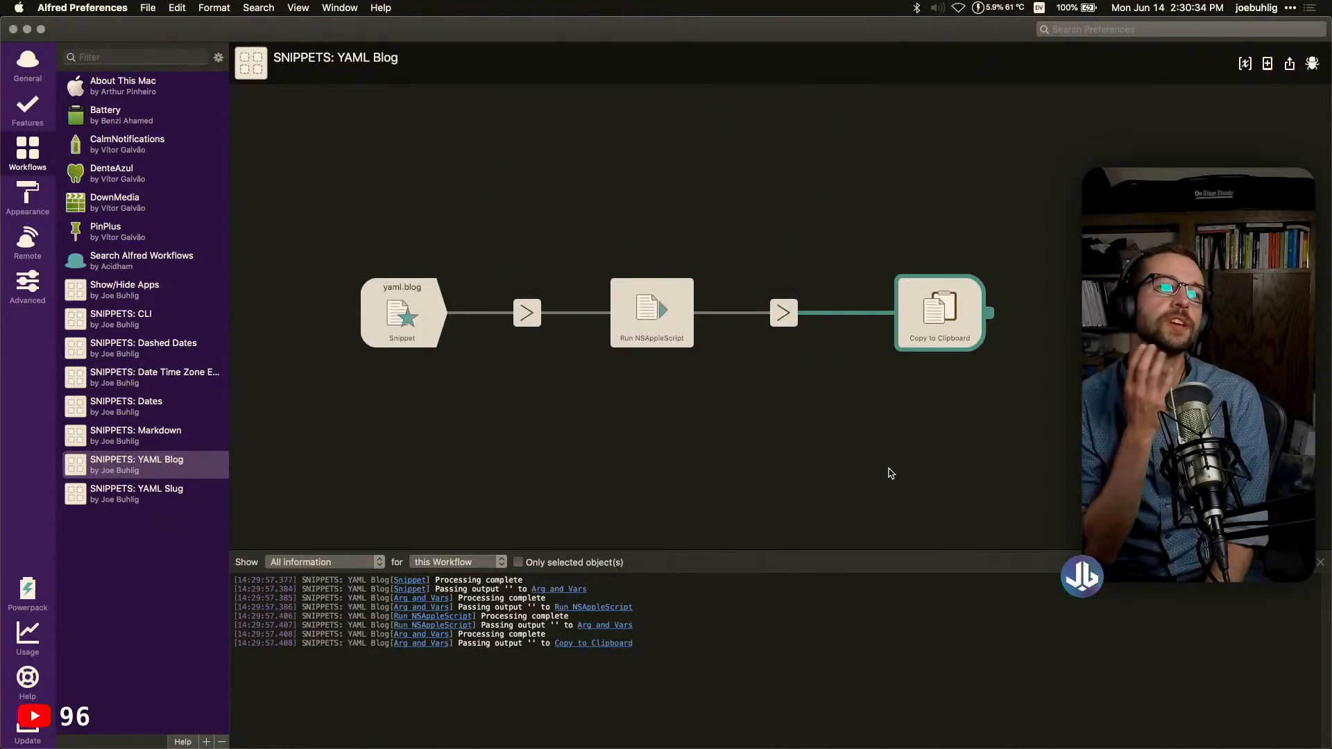
# Open the SNIPPETS: YAML Slug workflow and select its Copy to Clipboard output
pyautogui.click(129, 499)
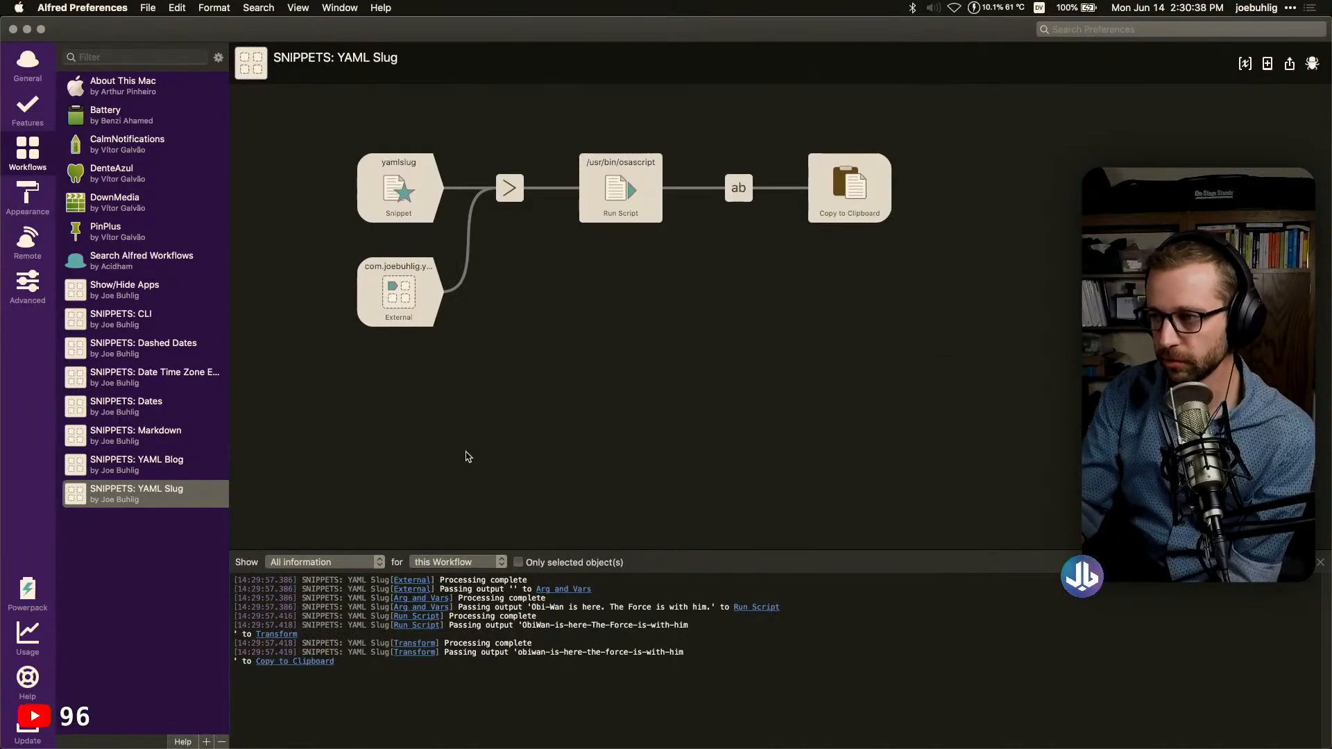
pyautogui.click(854, 185)
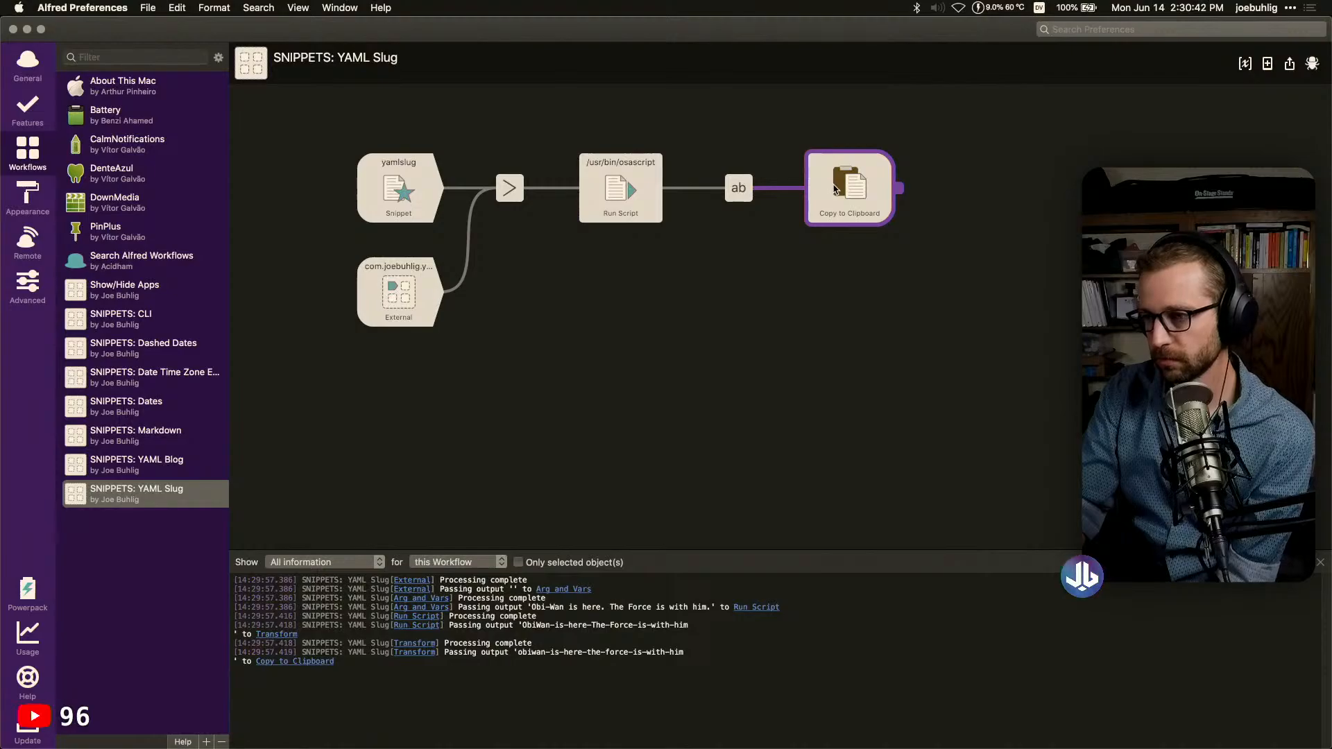
pyautogui.click(792, 376)
pyautogui.click(869, 199)
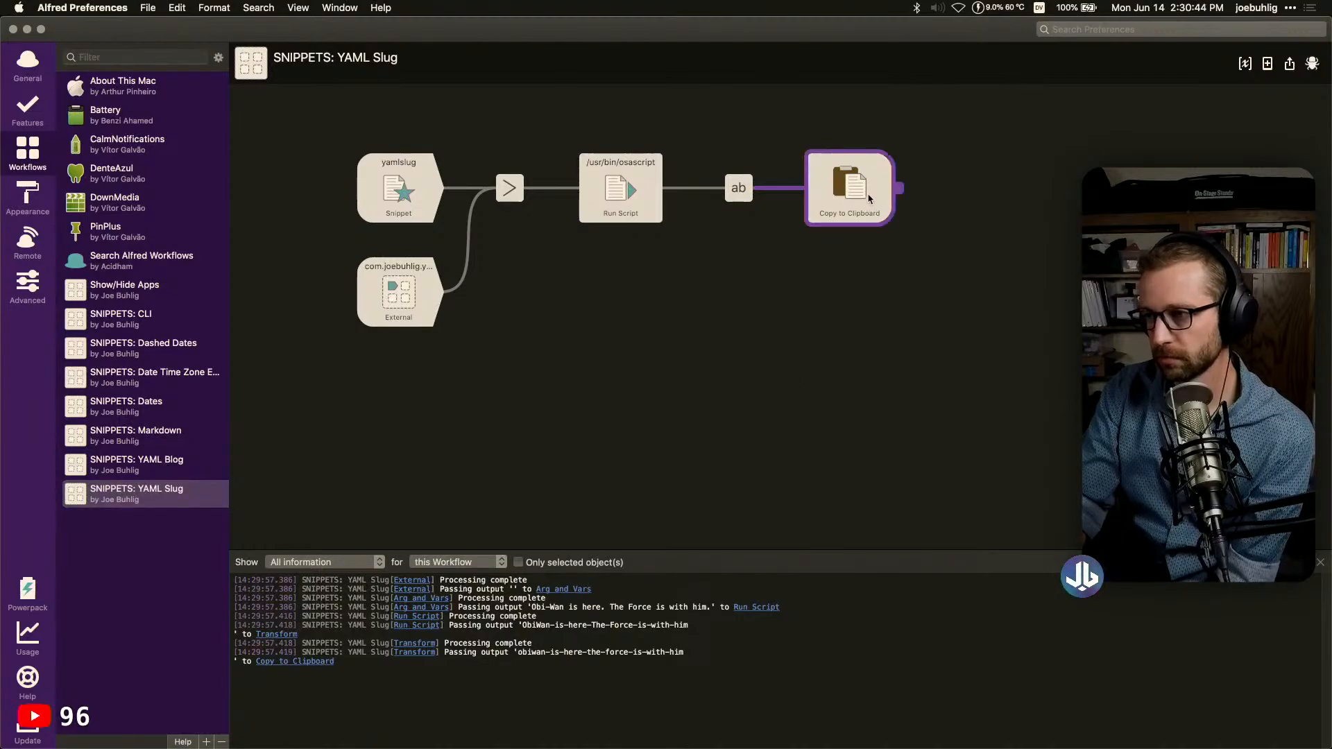
pyautogui.click(869, 199)
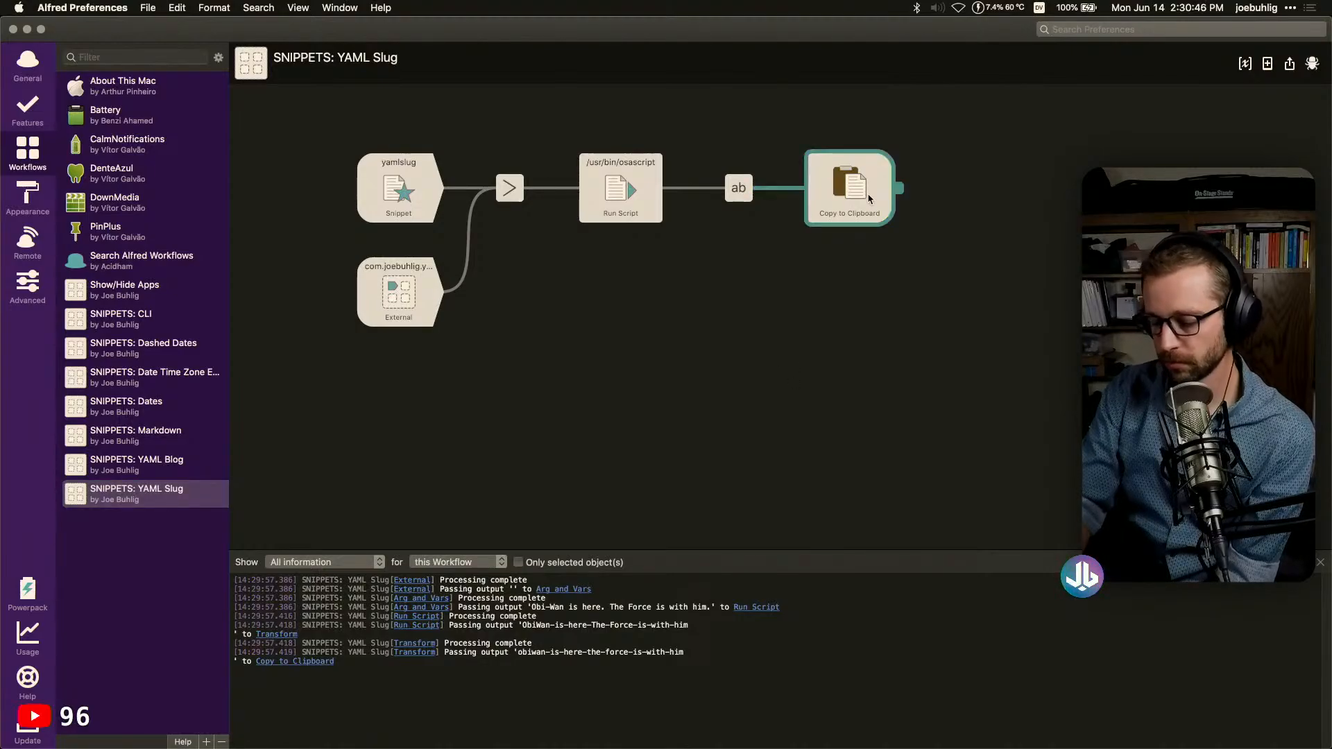
# Delete the Copy to Clipboard output from the YAML Slug workflow
pyautogui.press('BackSpace')
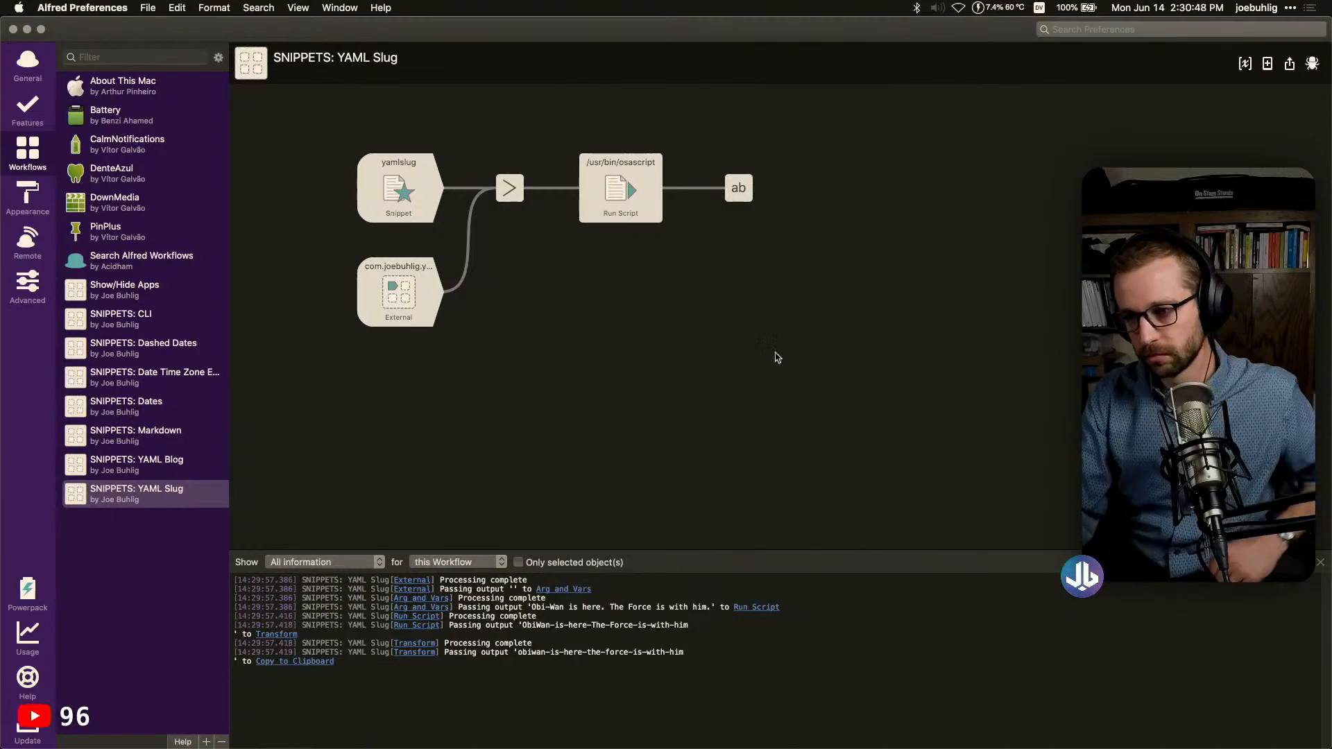
# In Drafts, copy the first line, try the keyword yaml.slug at the end of the draft, and remove it again
pyautogui.press('super+Tab')
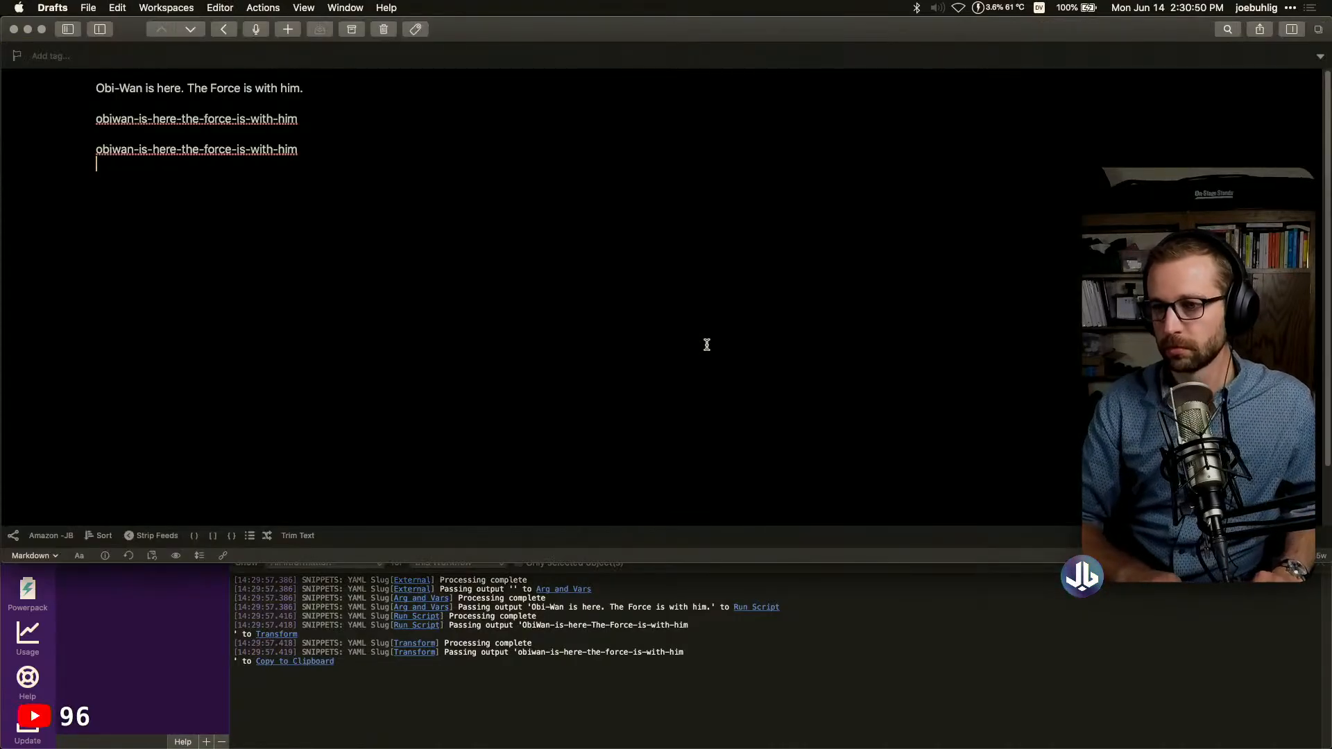
pyautogui.press('super+Up')
pyautogui.press('shift+super+Right')
pyautogui.press('super+c')
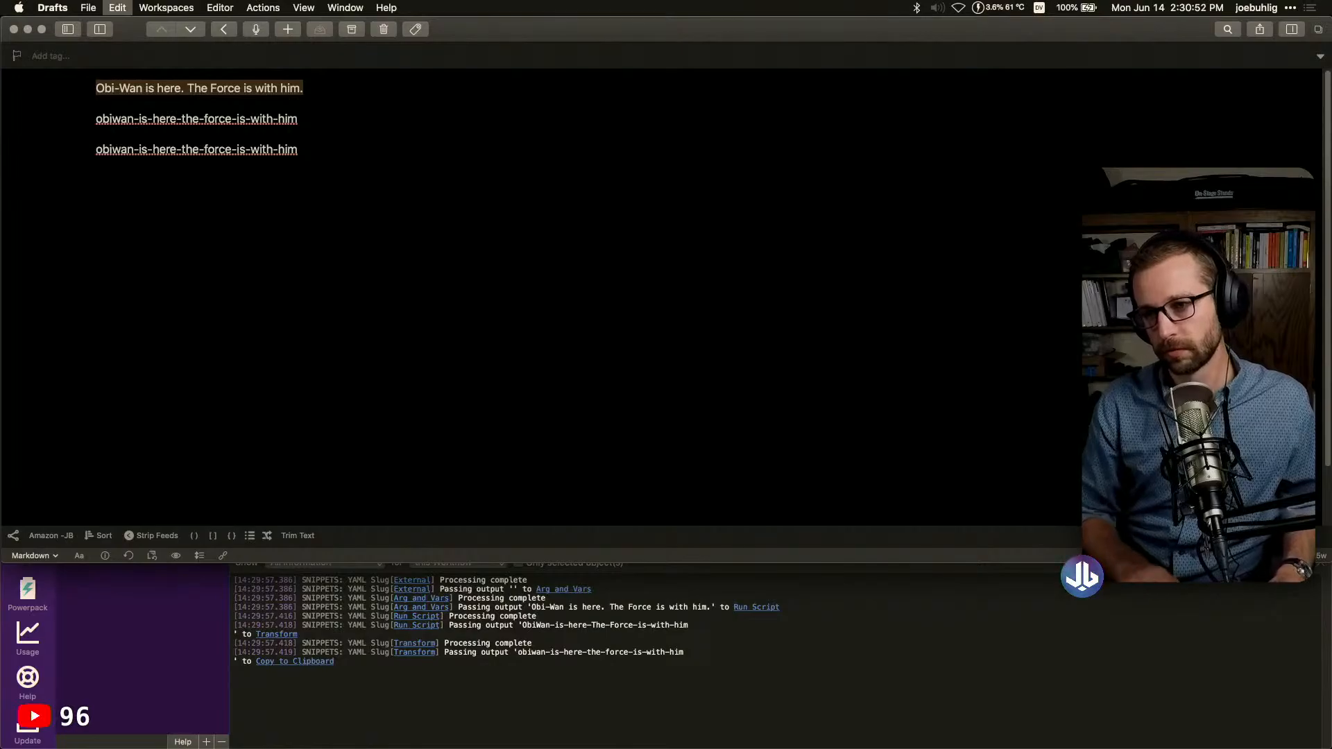
pyautogui.press('super+Down')
pyautogui.write('yaml.')
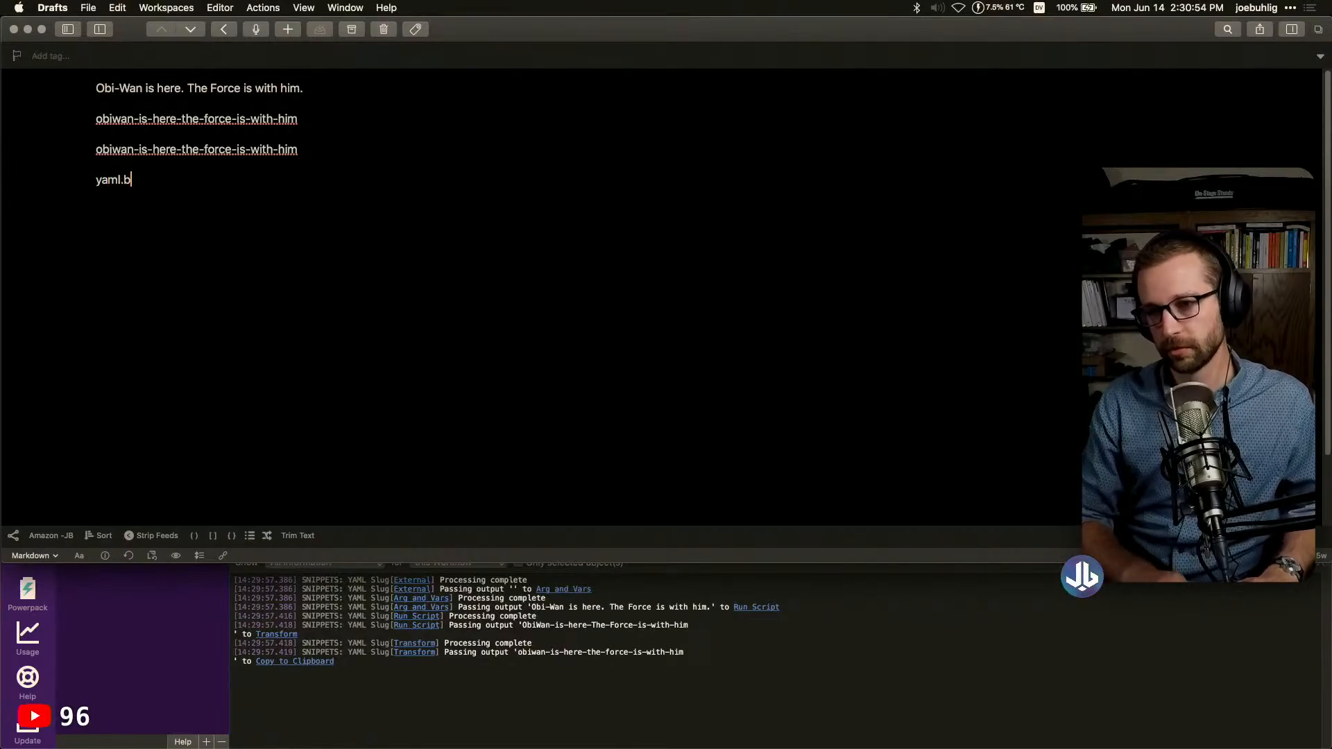
pyautogui.write('slug')
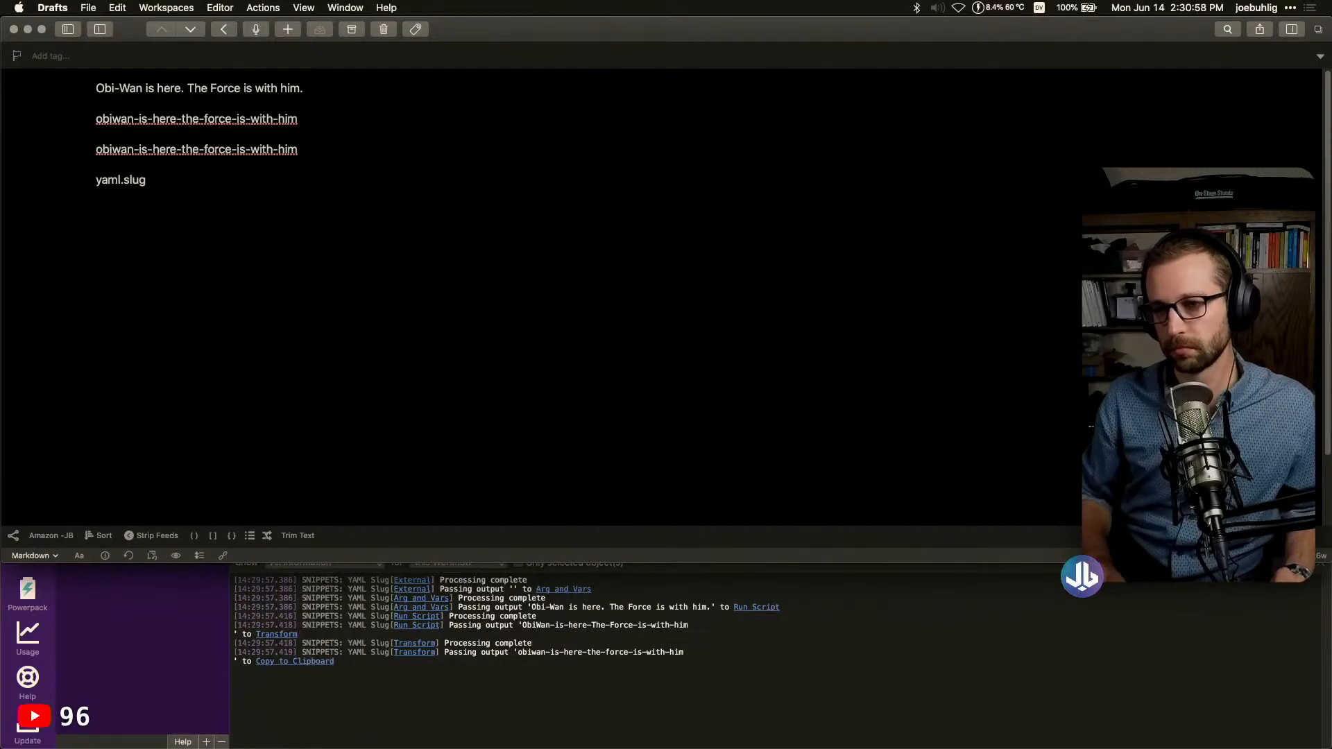
pyautogui.press('super+shift+Left')
pyautogui.press('BackSpace')
# Back in Alfred Preferences, change the YAML Slug workflow's snippet trigger keyword to yaml.slug and save it
pyautogui.press('super+Tab')
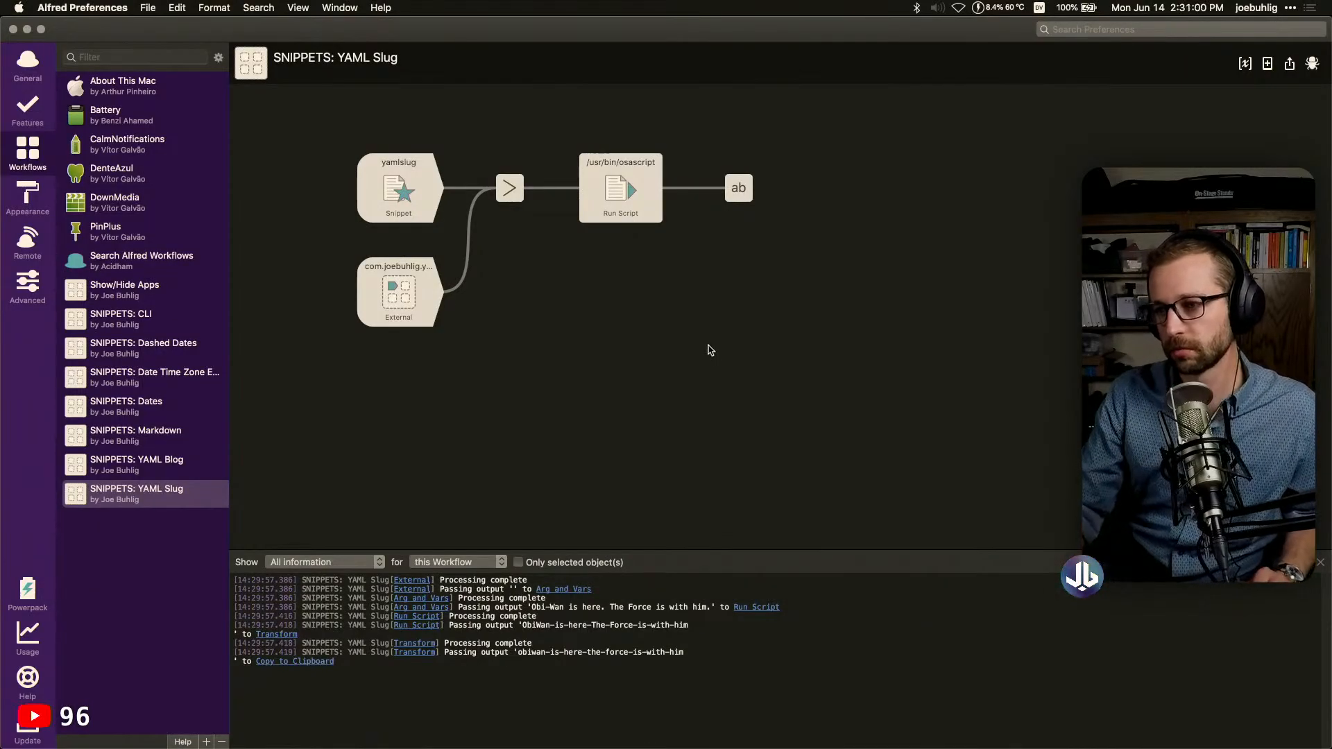
pyautogui.doubleClick(397, 187)
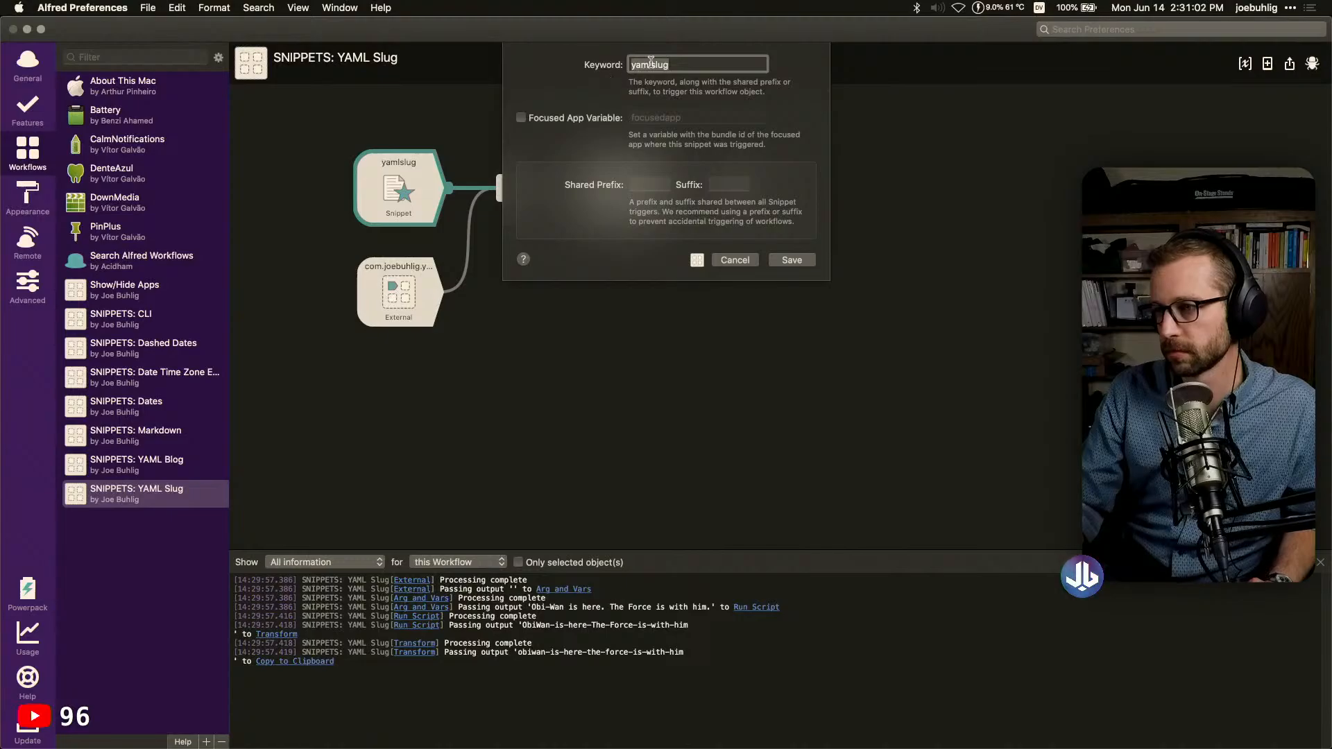
pyautogui.click(651, 64)
pyautogui.write('.')
pyautogui.click(792, 259)
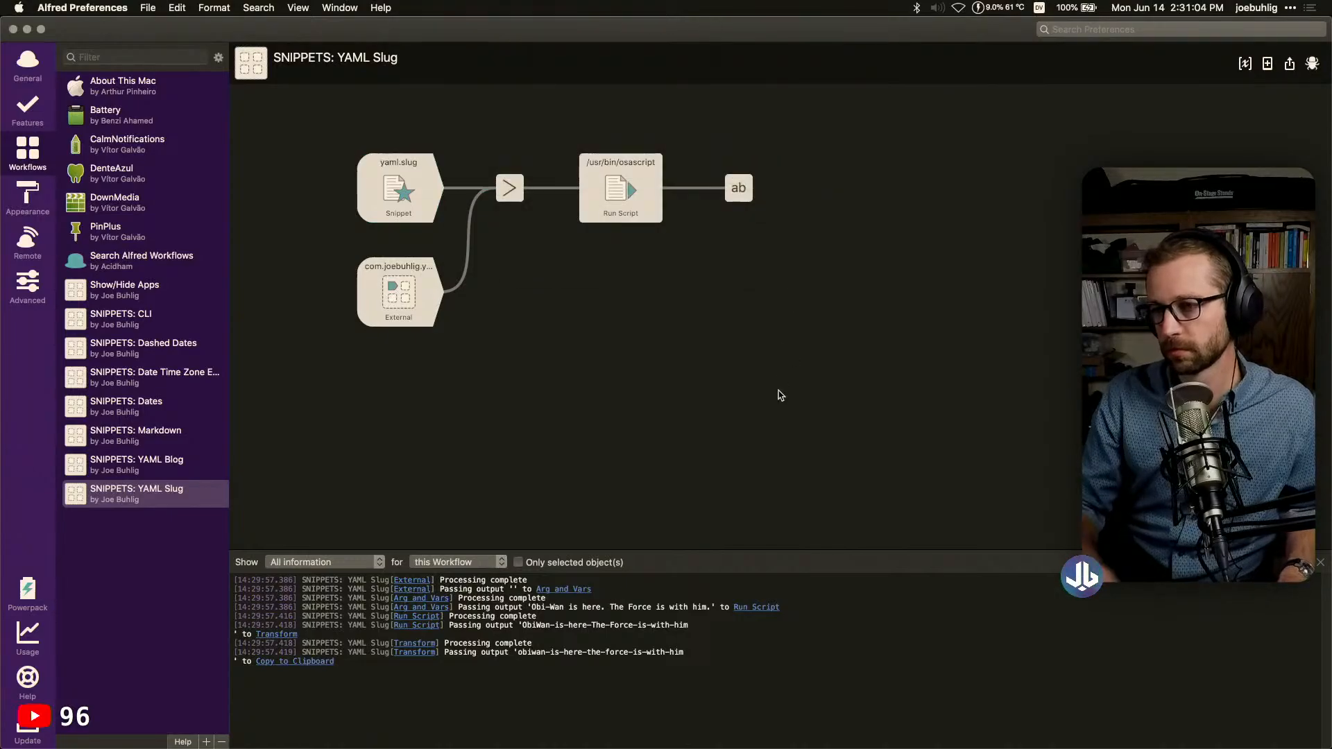
# Switch to Drafts, copy the first line and trigger the yaml.slug snippet at the end of the draft
pyautogui.press('super+Tab')
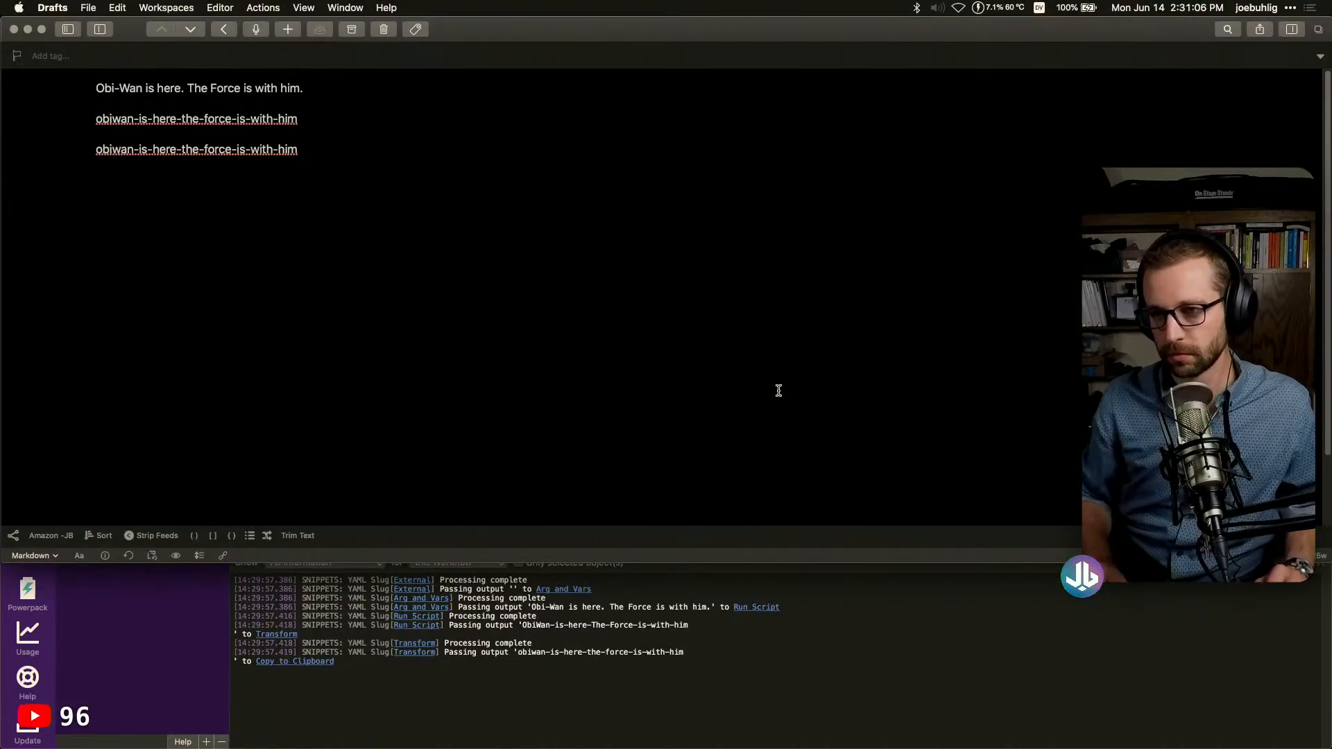
pyautogui.press('super+Up')
pyautogui.press('super+shift+Right')
pyautogui.press('super+Down')
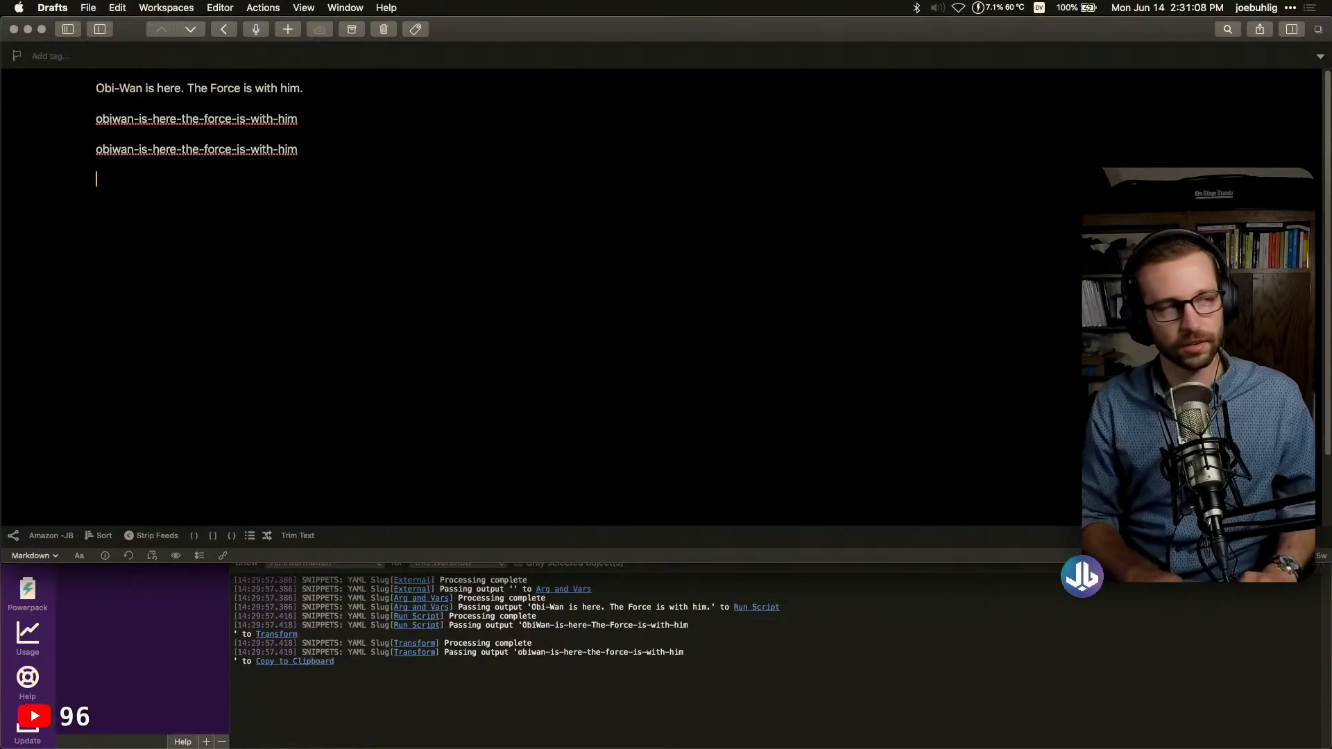
pyautogui.write('yaml slug')
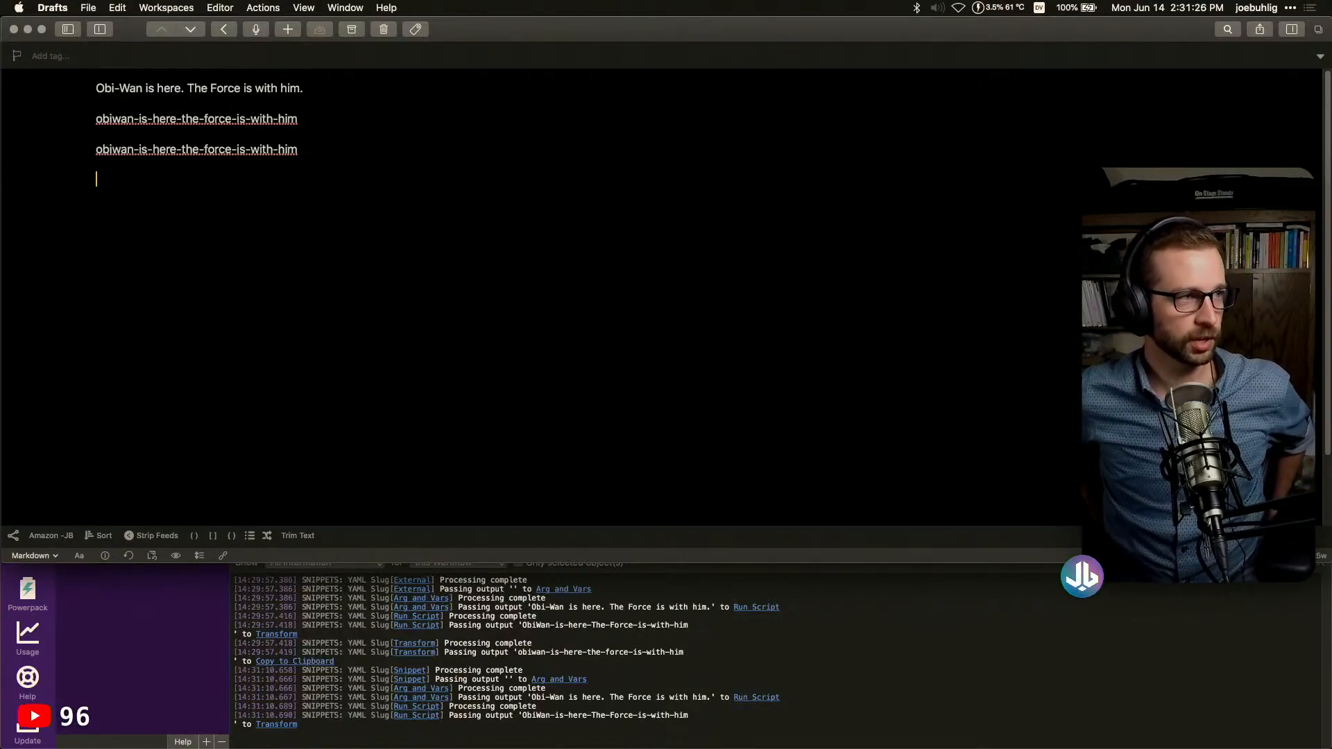
# Return to Alfred Preferences and align the yaml.slug snippet, Arg and Vars, Run Script and Transform objects in one row
pyautogui.press('super+Tab')
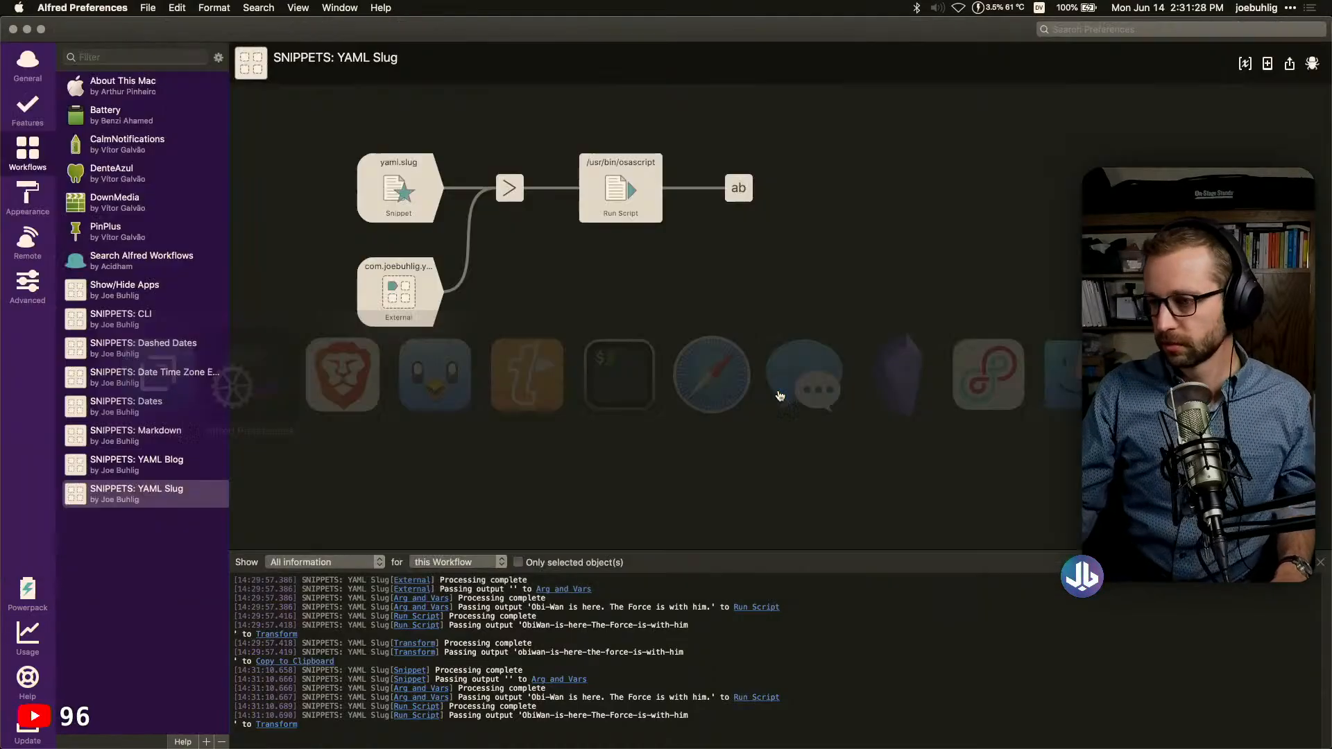
pyautogui.click(418, 167)
pyautogui.moveTo(418, 167)
pyautogui.mouseDown()
pyautogui.moveTo(388, 170)
pyautogui.moveTo(399, 168)
pyautogui.mouseUp()
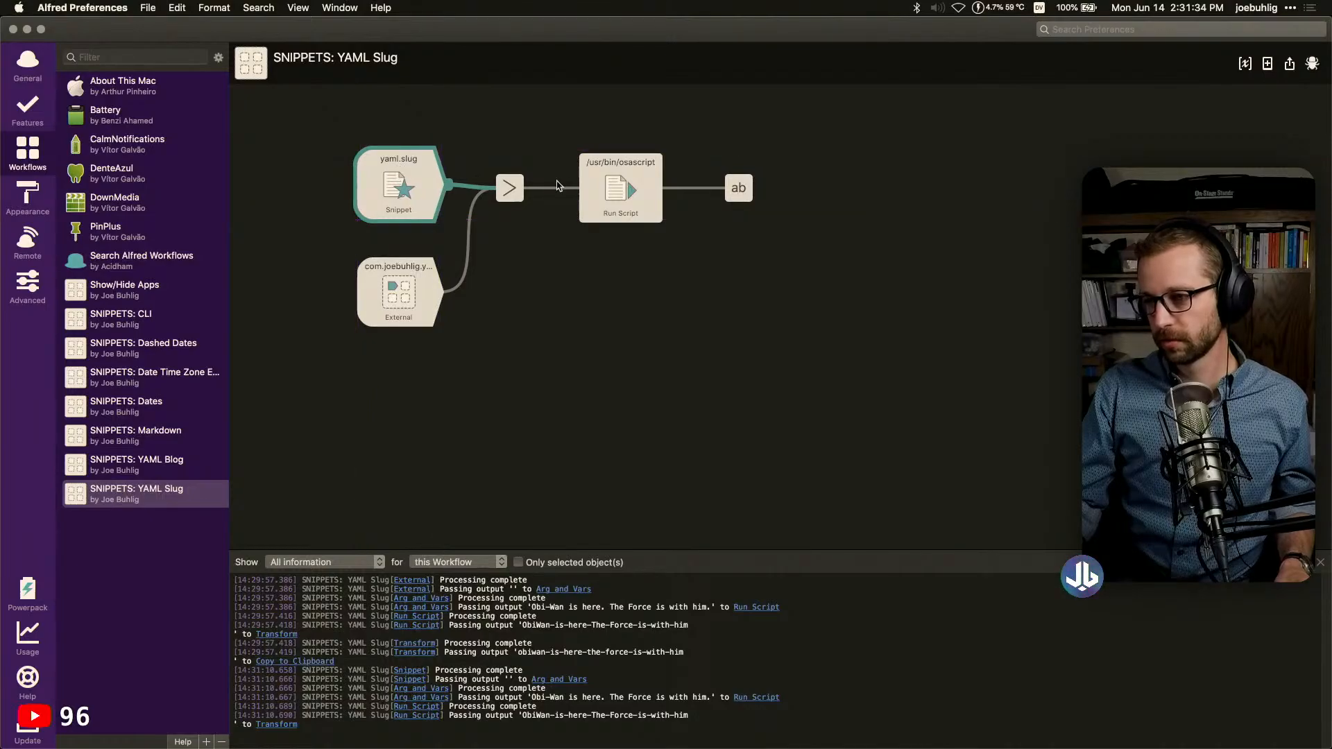
pyautogui.moveTo(515, 190); pyautogui.dragTo(519, 187)
pyautogui.moveTo(598, 193); pyautogui.dragTo(601, 193)
pyautogui.moveTo(738, 193); pyautogui.dragTo(739, 191)
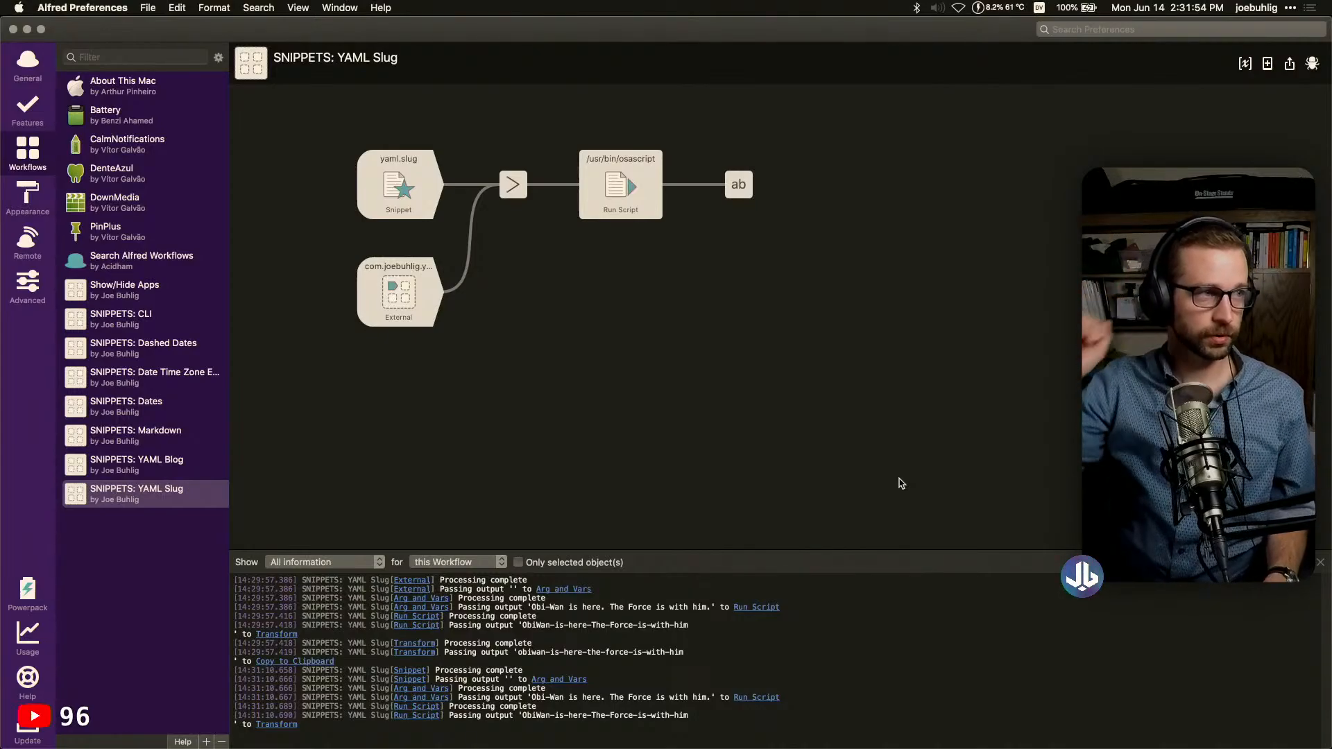
# In the YAML Blog workflow, set the Copy to Clipboard output to automatically paste to the front most app and save it
pyautogui.doubleClick(142, 469)
pyautogui.click(773, 275)
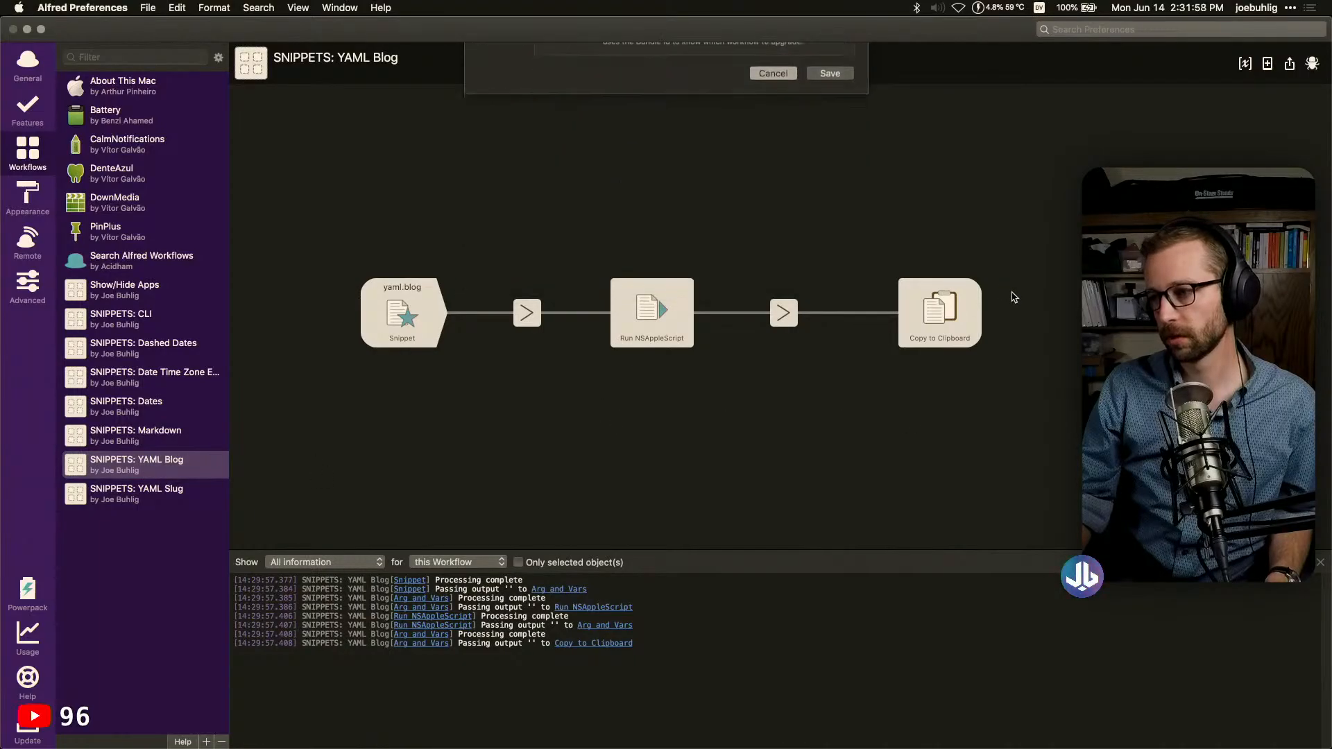
pyautogui.doubleClick(925, 339)
pyautogui.click(494, 313)
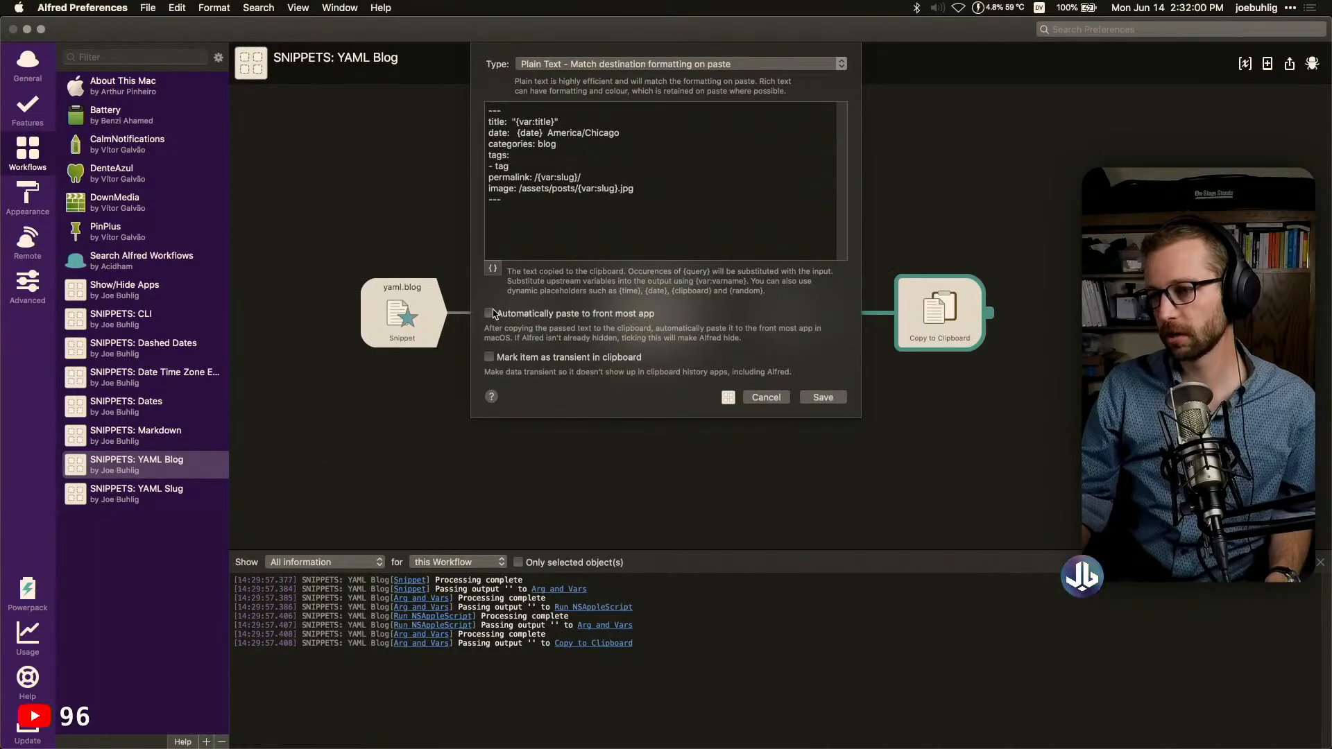
pyautogui.click(837, 396)
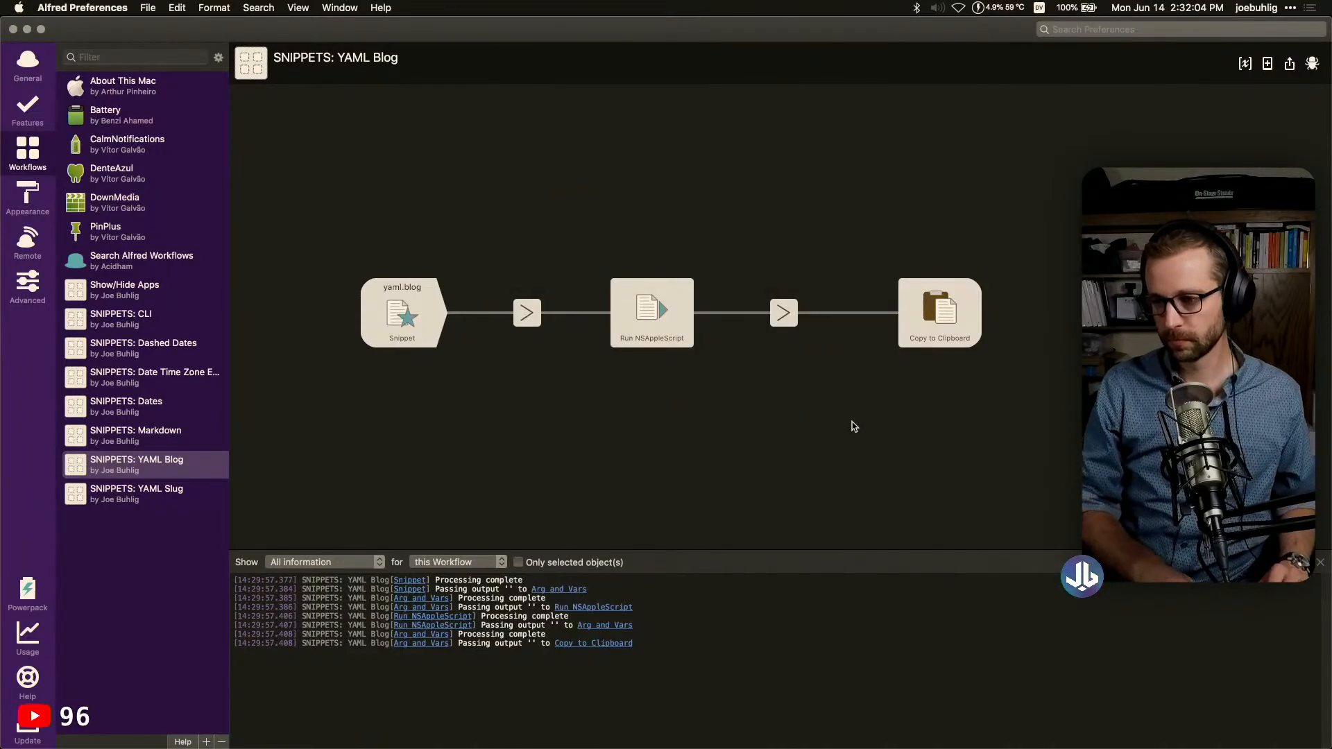
# Switch to Drafts, copy the first line and trigger the yaml.blog snippet at the end to check the generated front matter
pyautogui.press('super+Tab')
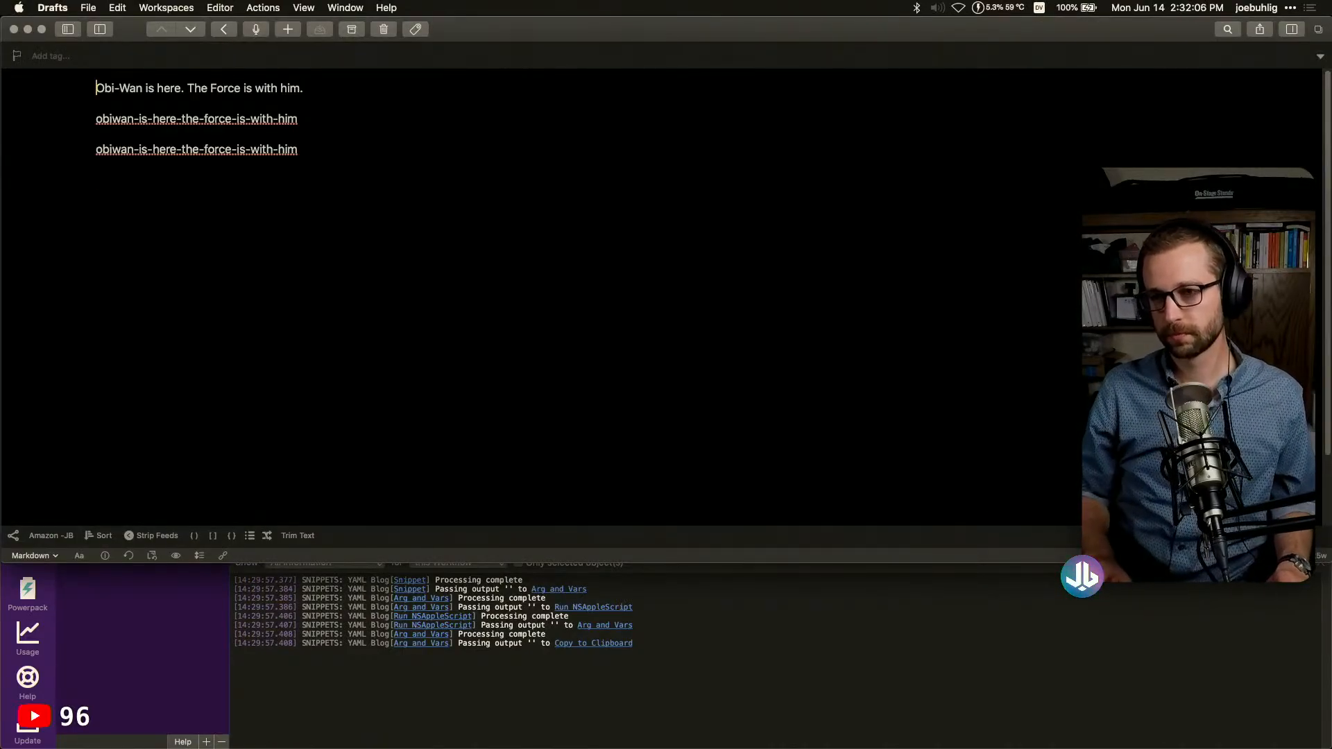
pyautogui.press('super+shift+Right')
pyautogui.press('super+c')
pyautogui.press('super+Down')
pyautogui.write('ya')
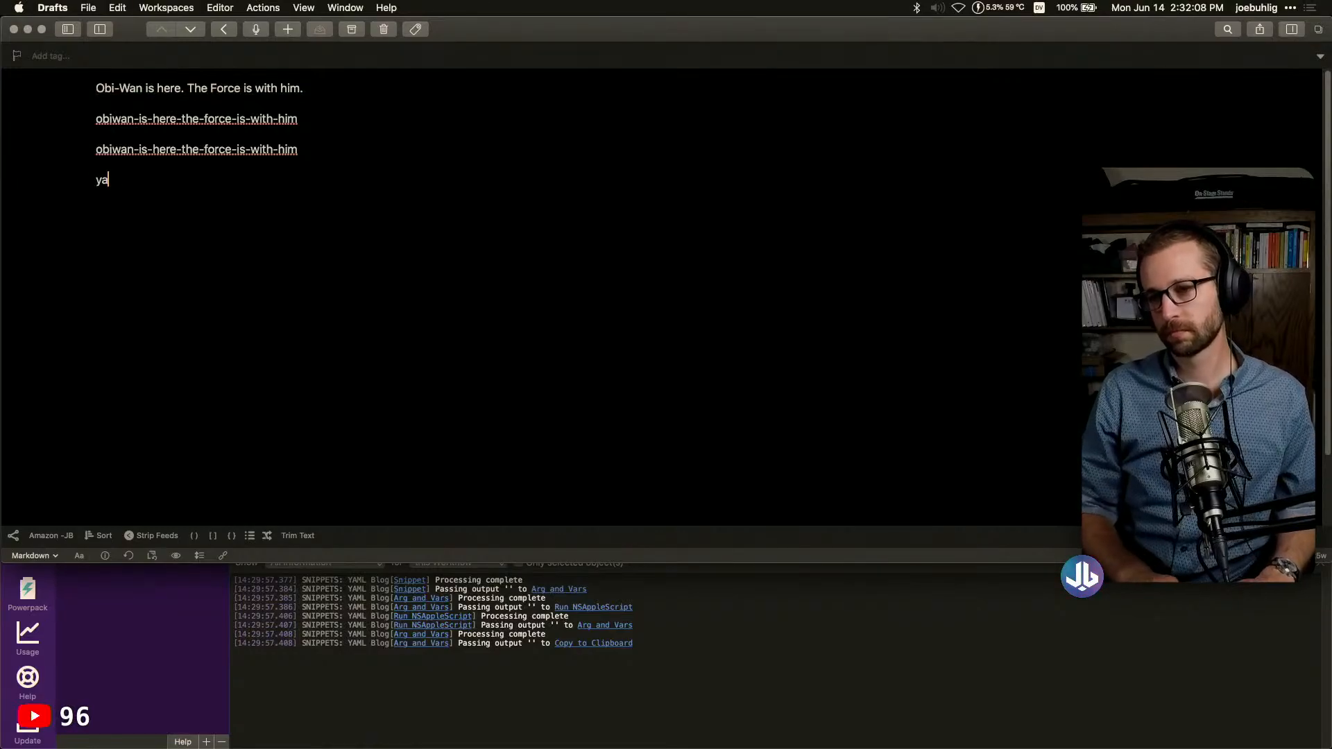
pyautogui.write('mlblog')
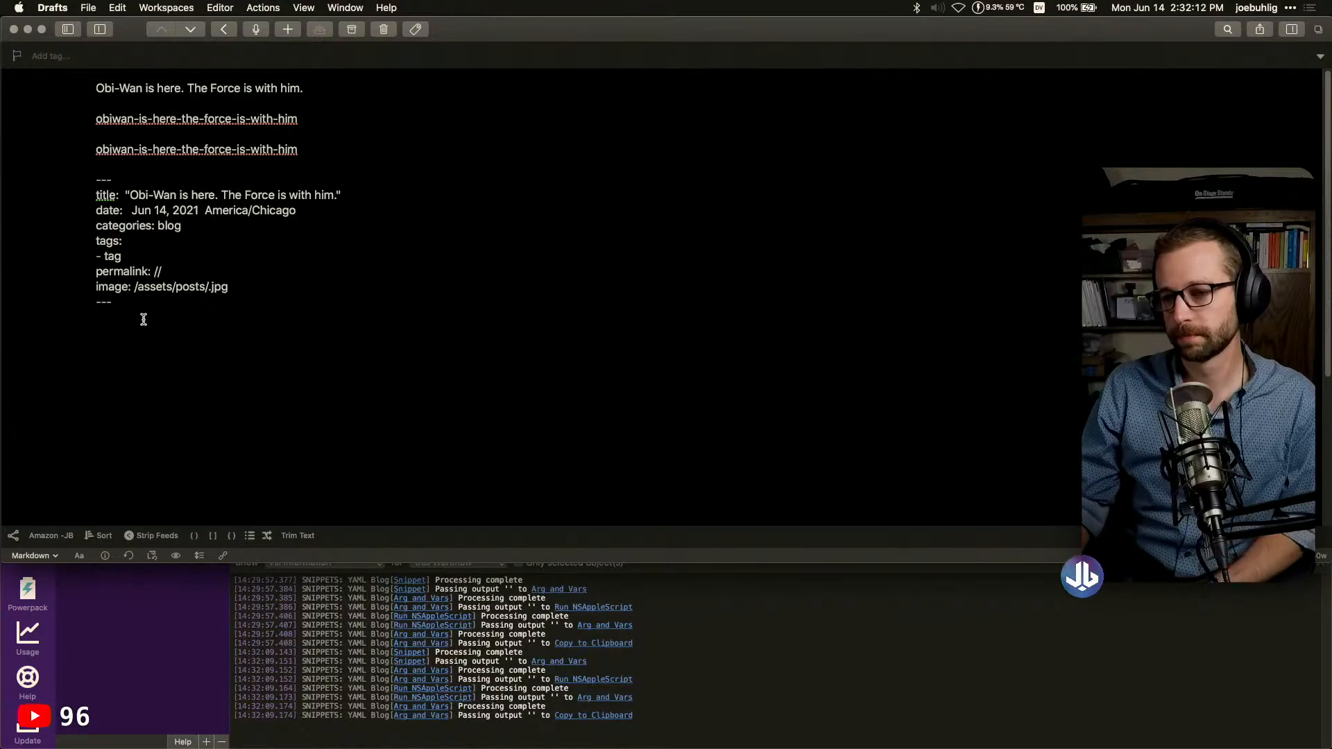
pyautogui.click(159, 273)
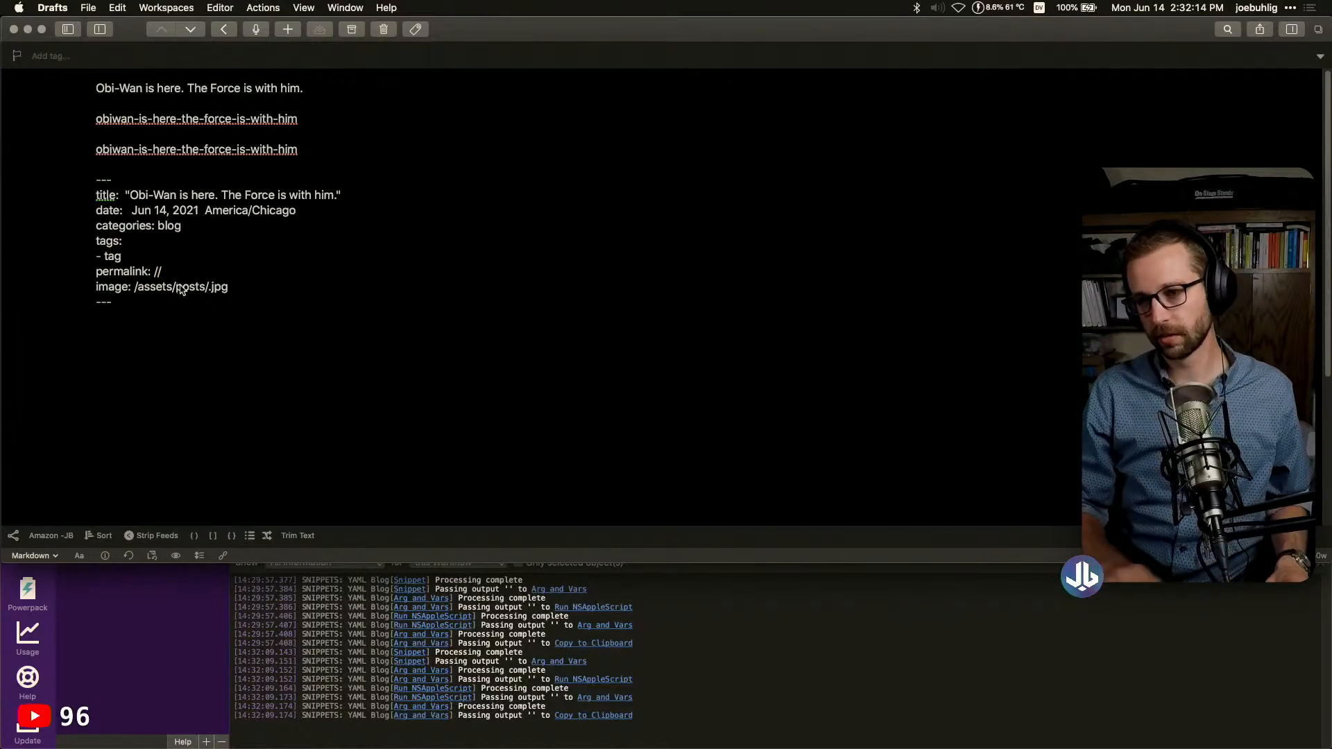
# In Alfred's YAML Slug workflow, connect a Copy to Clipboard output after the Transform, with automatic pasting to the front most app enabled
pyautogui.press('super+Tab')
pyautogui.click(181, 490)
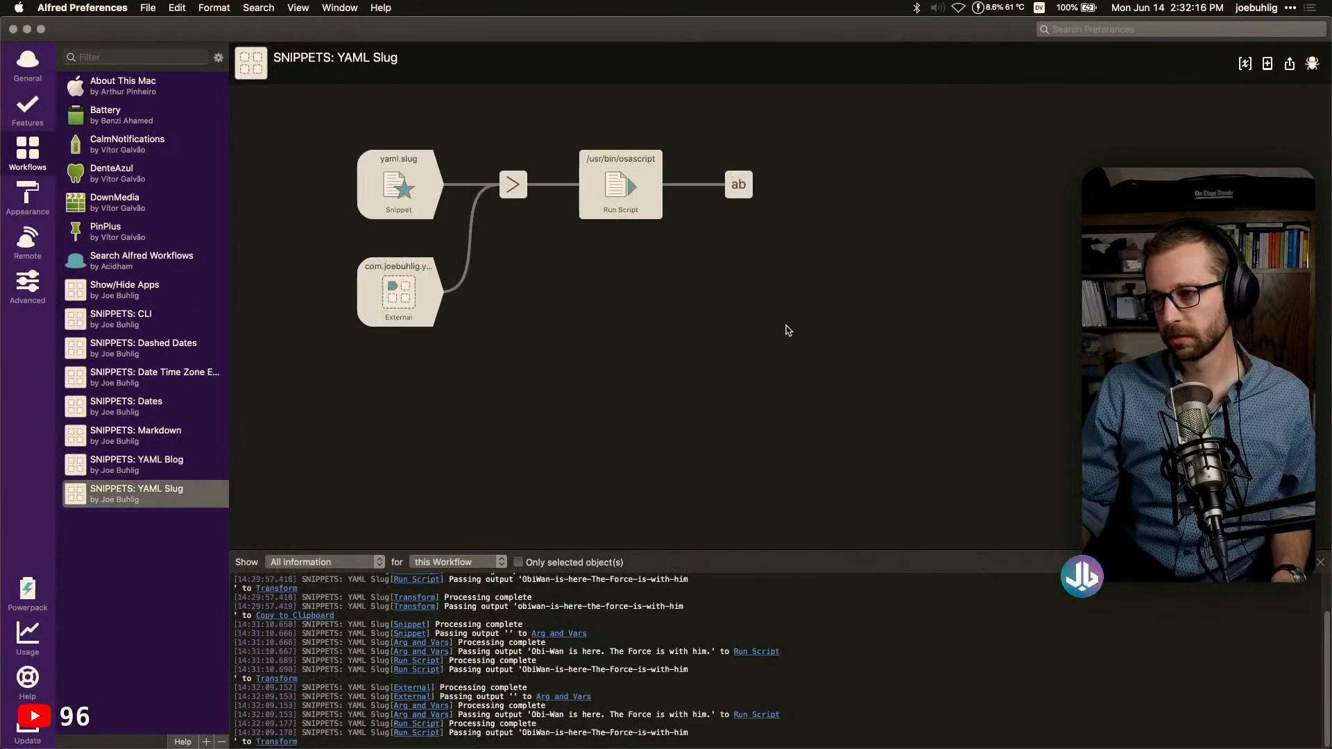
pyautogui.moveTo(761, 185); pyautogui.dragTo(832, 186)
pyautogui.moveTo(867, 233)
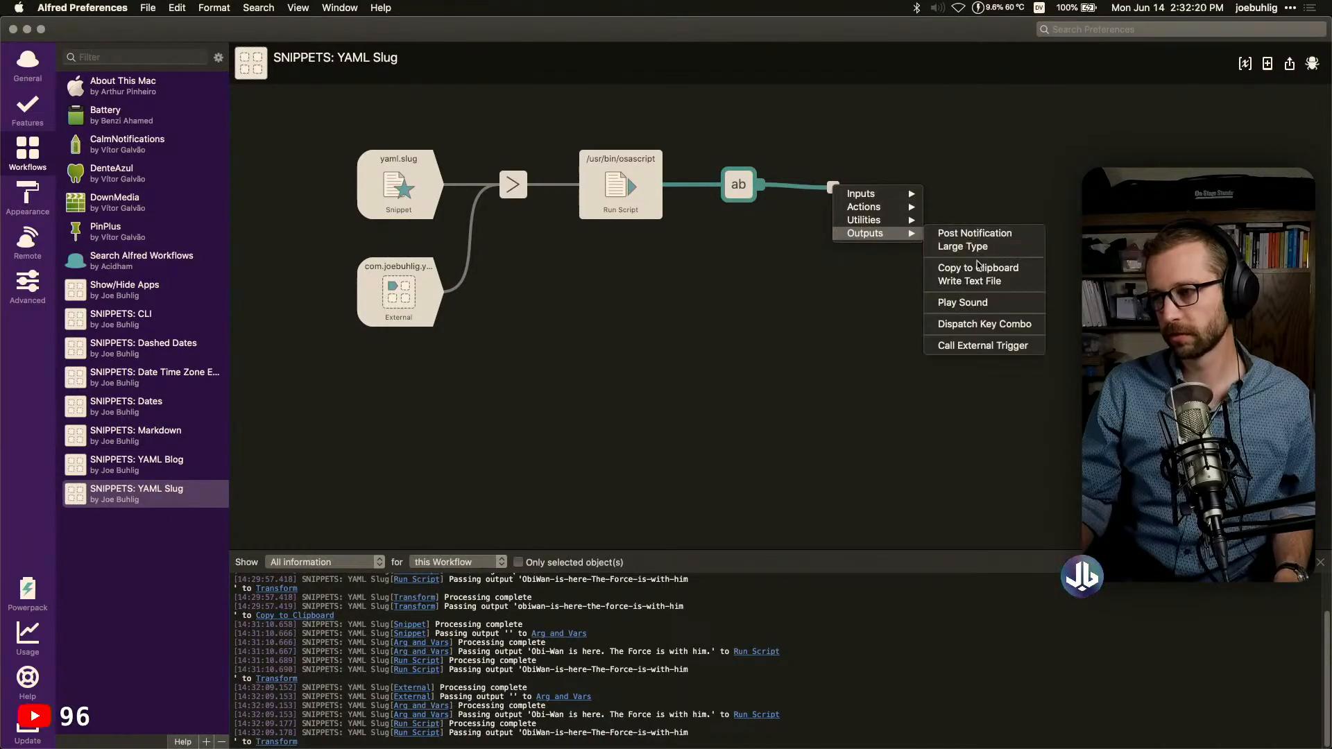
pyautogui.click(979, 268)
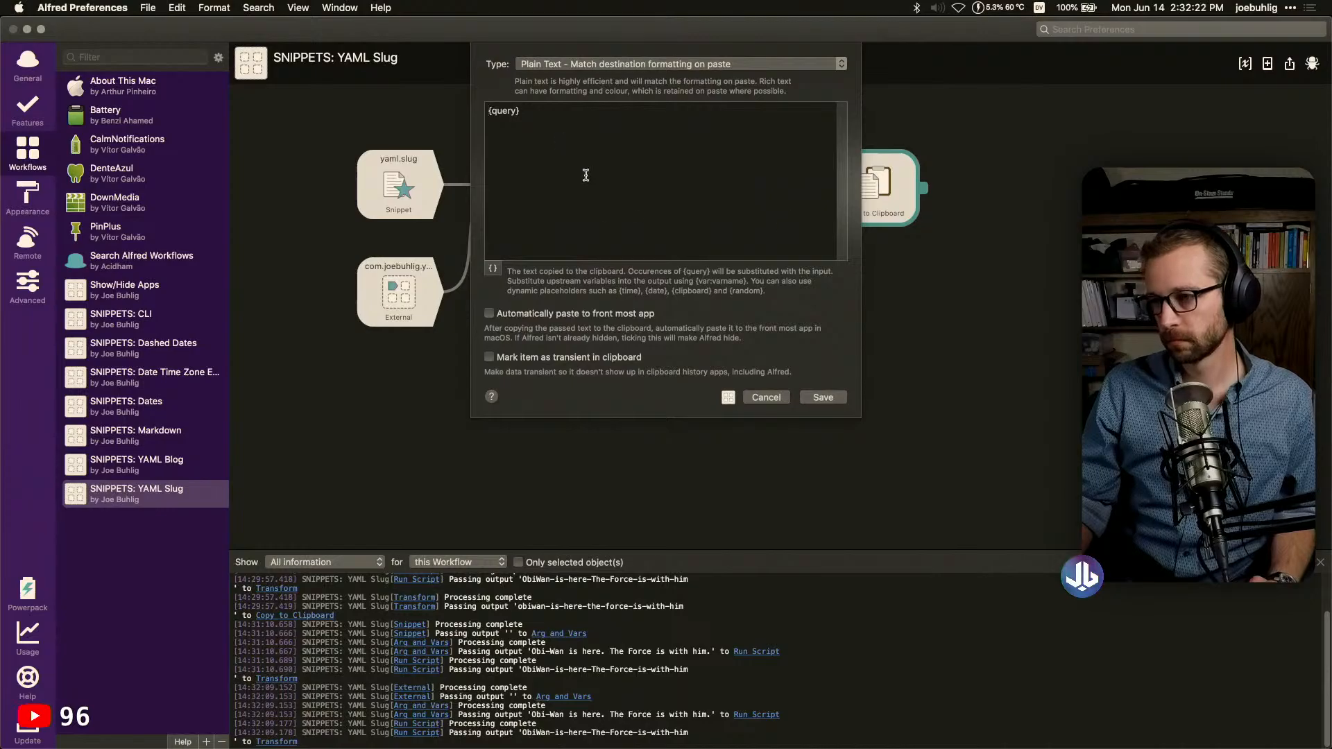
pyautogui.click(489, 313)
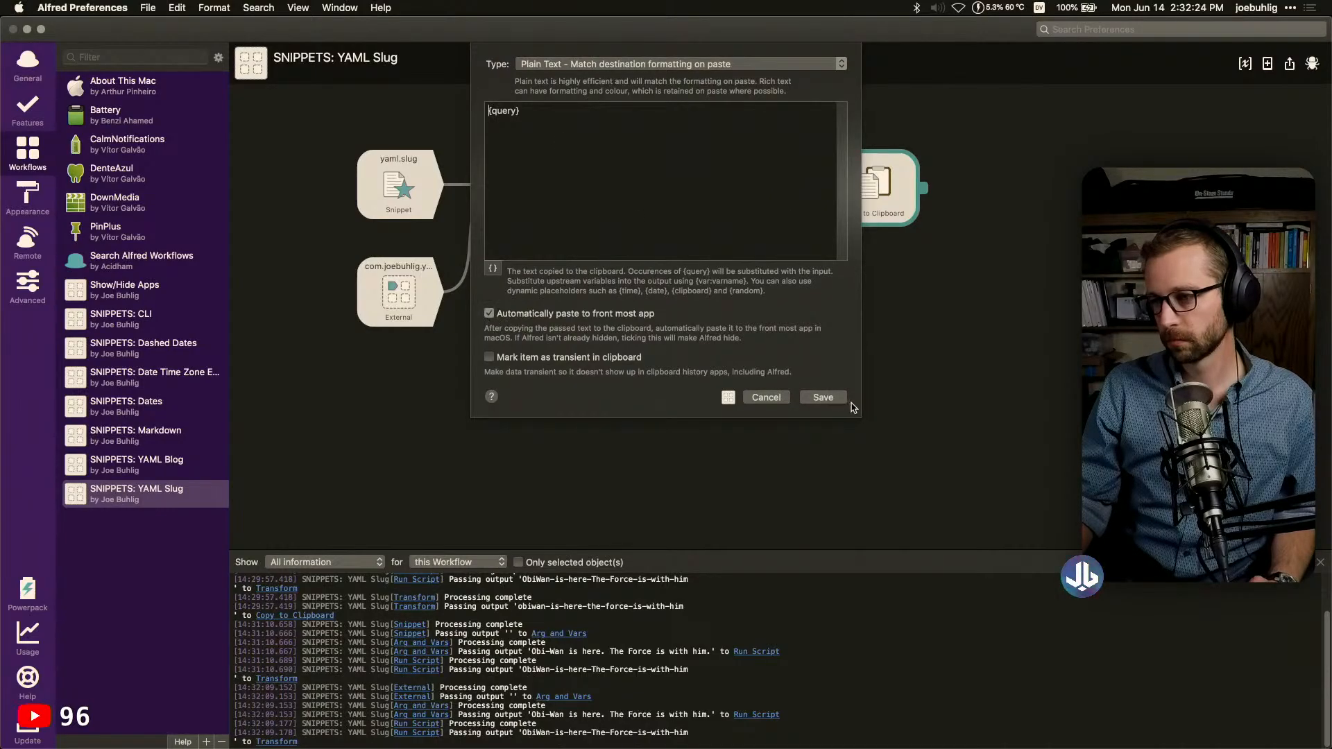
pyautogui.scroll(-2, 851, 348)
pyautogui.moveTo(877, 200); pyautogui.dragTo(871, 198)
pyautogui.click(974, 278)
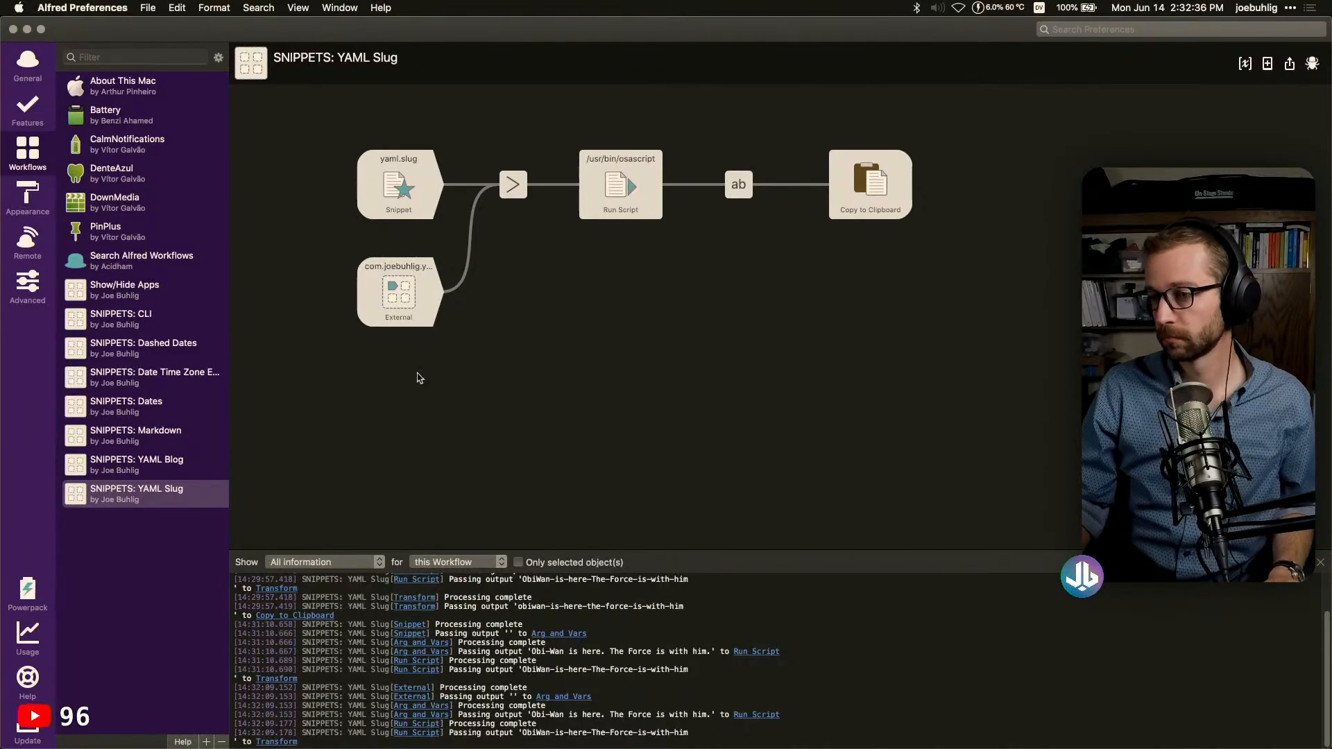
# Select the YAML Blog workflow, then switch to Drafts and delete everything below the draft's first line
pyautogui.click(153, 470)
pyautogui.press('super+Tab')
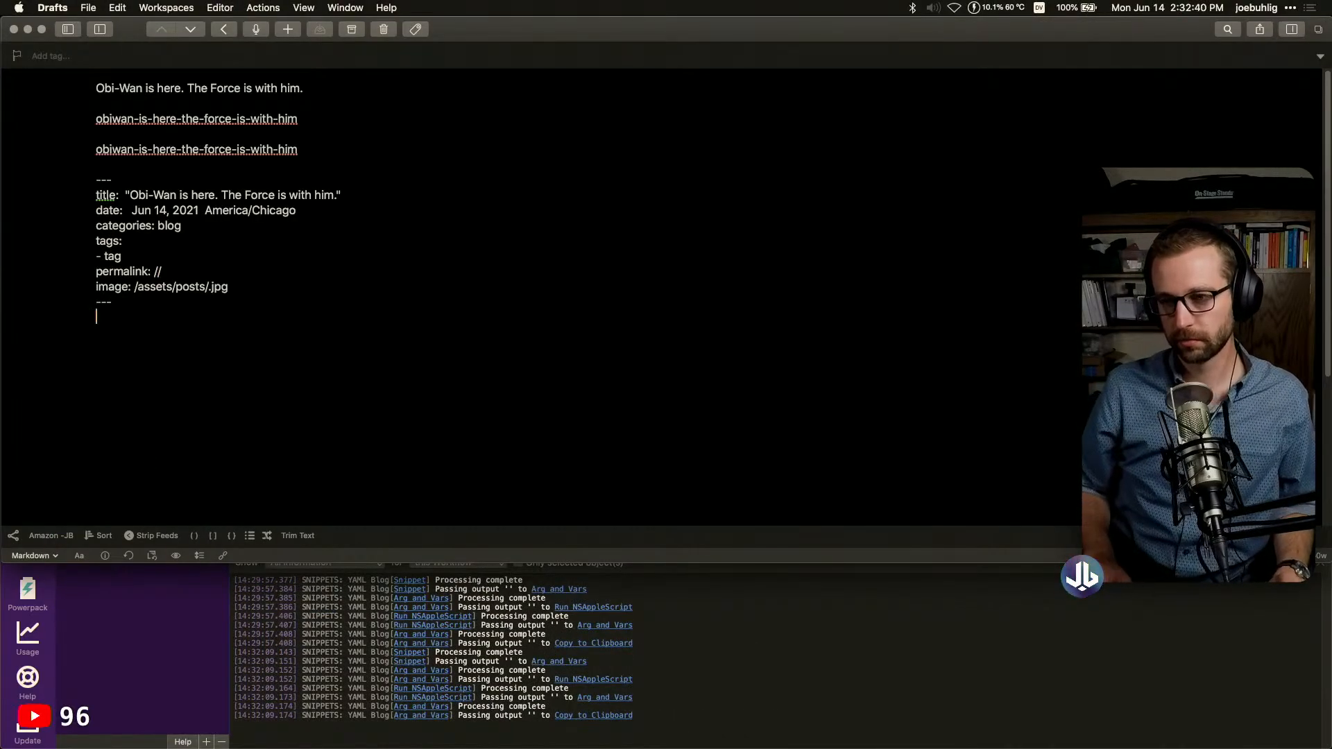
pyautogui.press('super+a')
pyautogui.hotkey('shift', 'Down')
pyautogui.press('BackSpace')
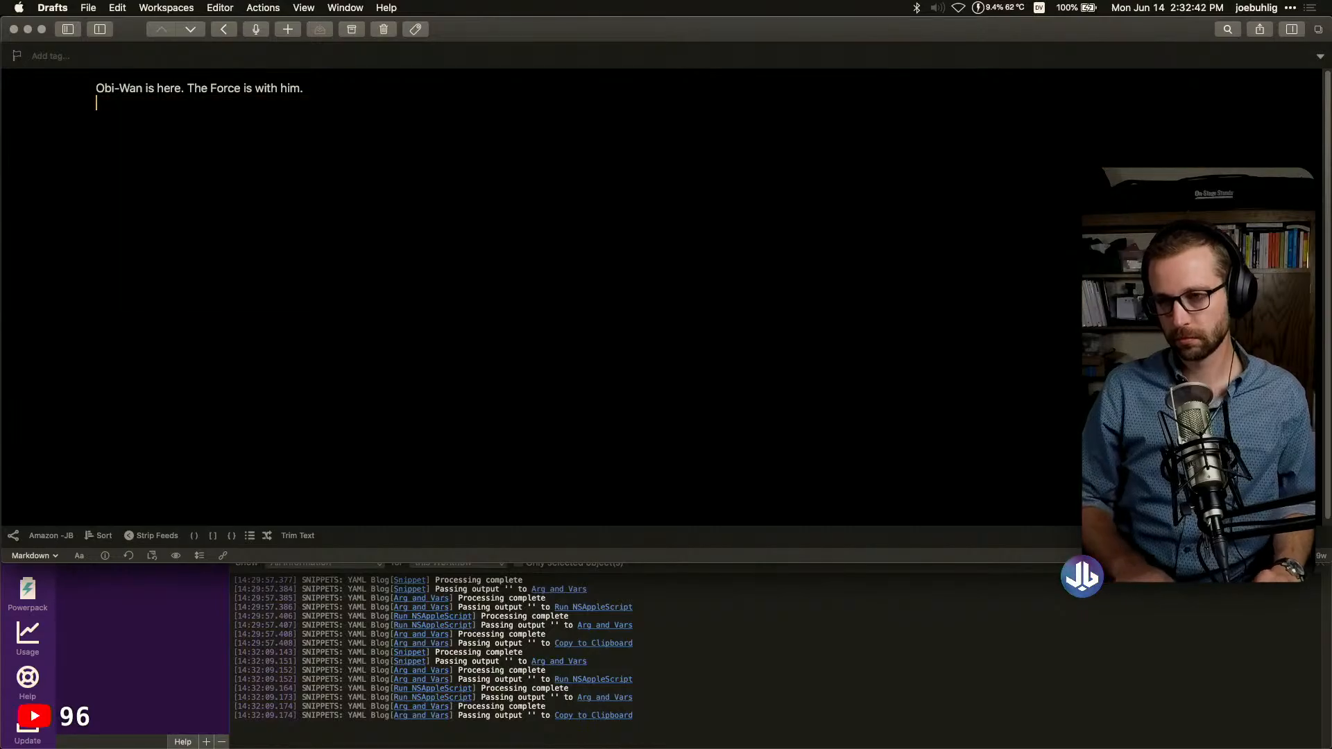
# Copy the remaining sentence and trigger the yaml.blog snippet on a new line below it
pyautogui.press('super+a')
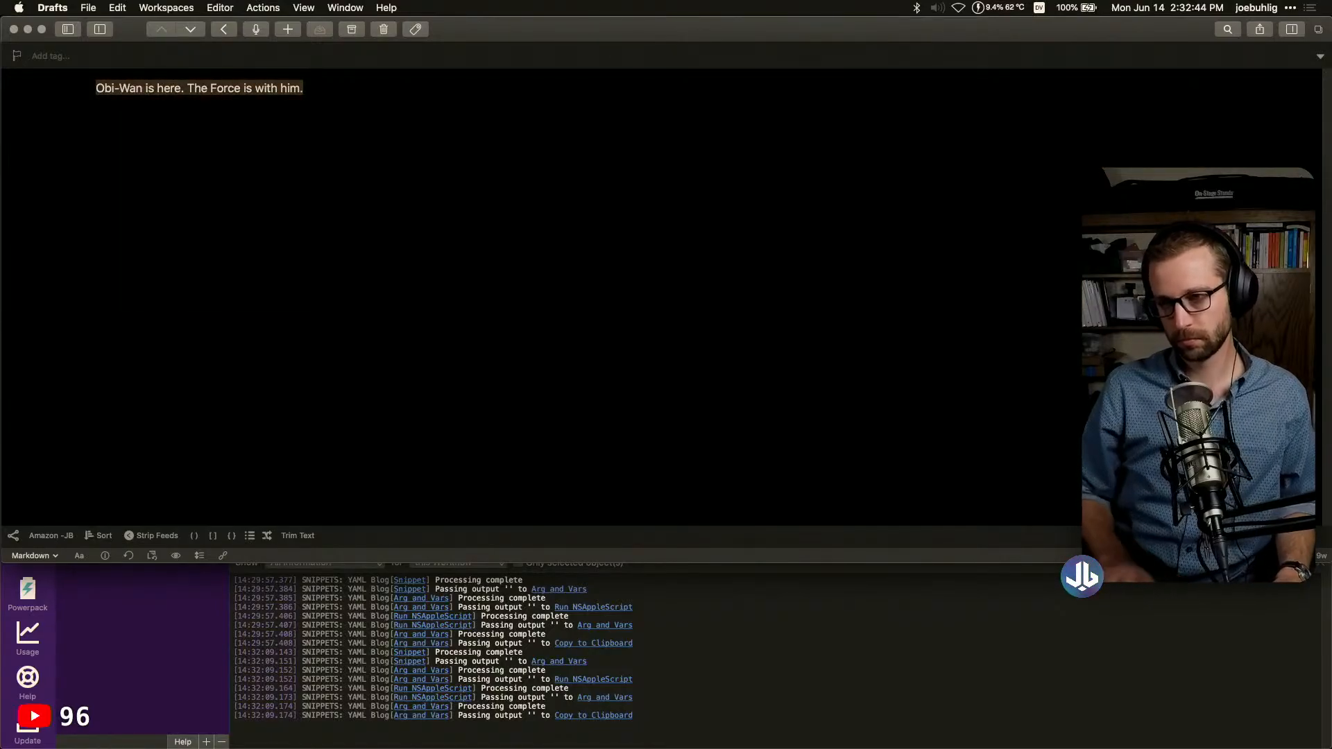
pyautogui.press('Right')
pyautogui.press('Return')
pyautogui.write('yamlblog')
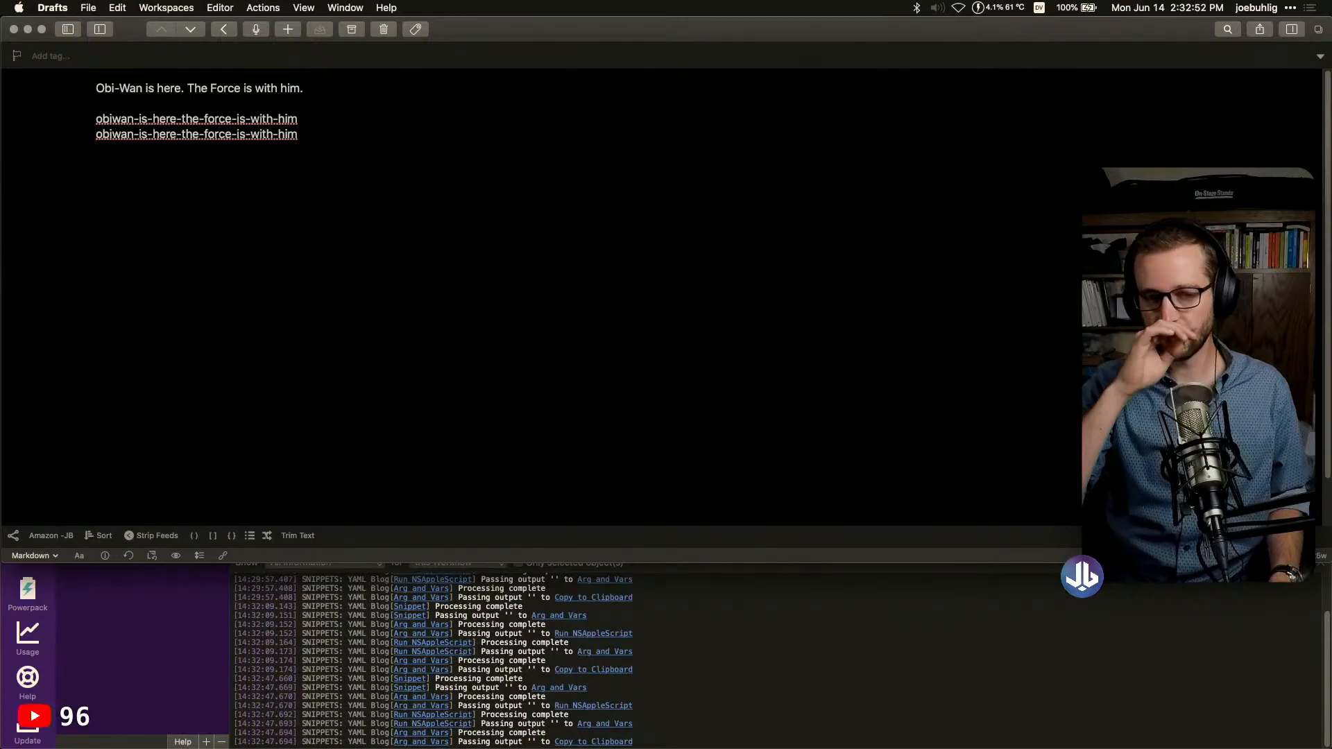
# Return to Alfred's YAML Slug workflow and examine its debug log, Copy to Clipboard output and snippet trigger
pyautogui.press('super+Tab')
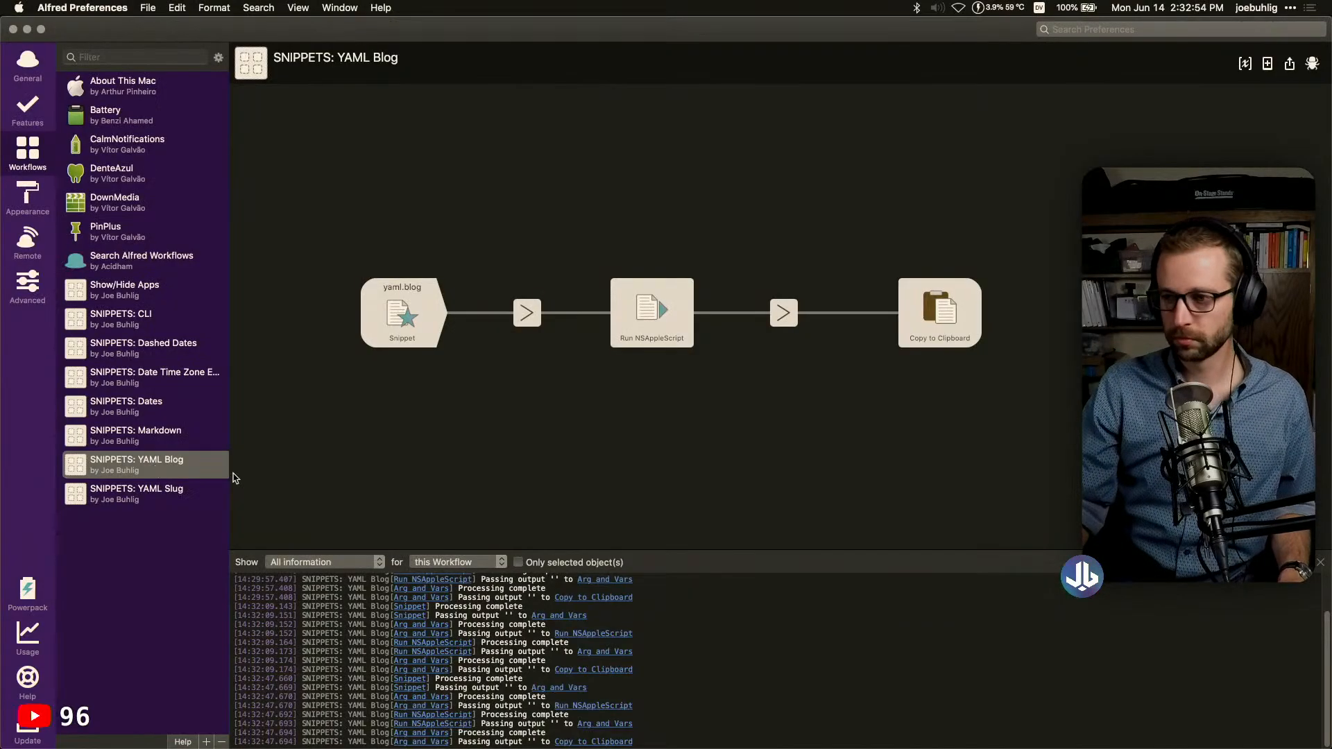
pyautogui.click(172, 490)
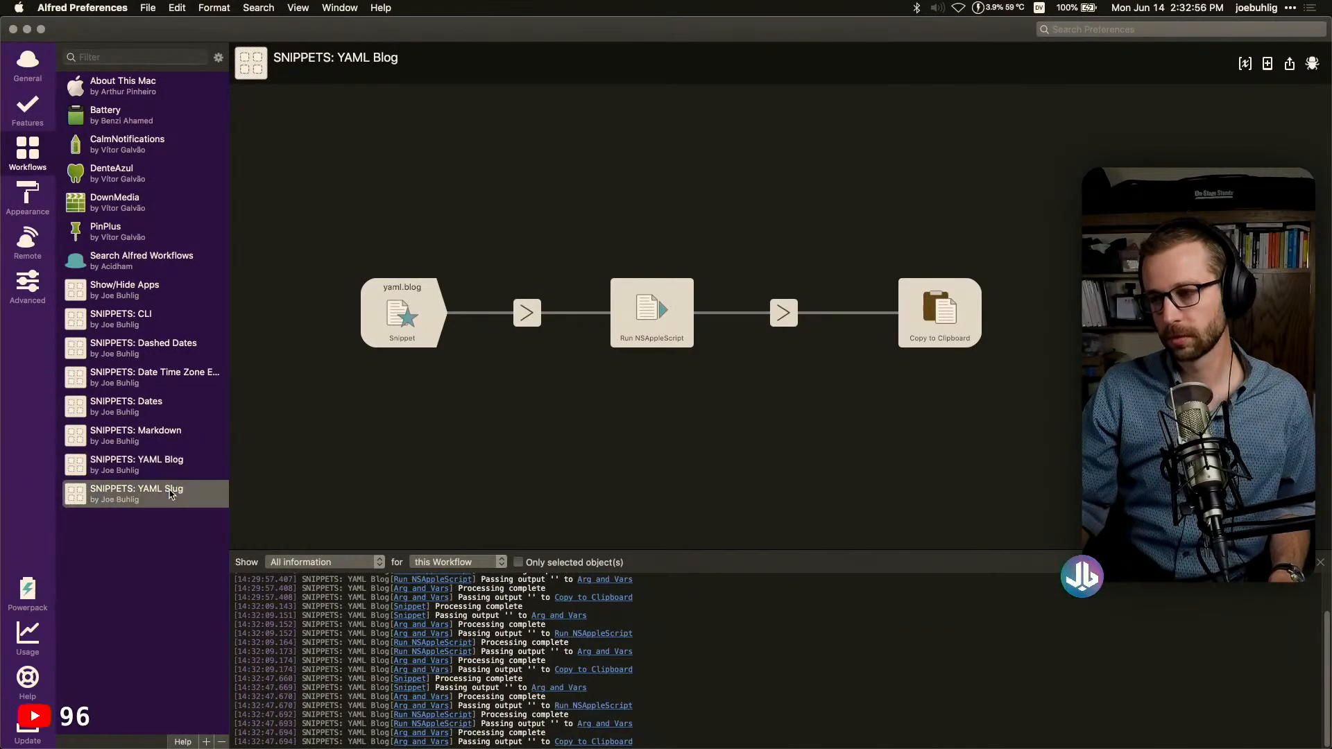
pyautogui.click(874, 183)
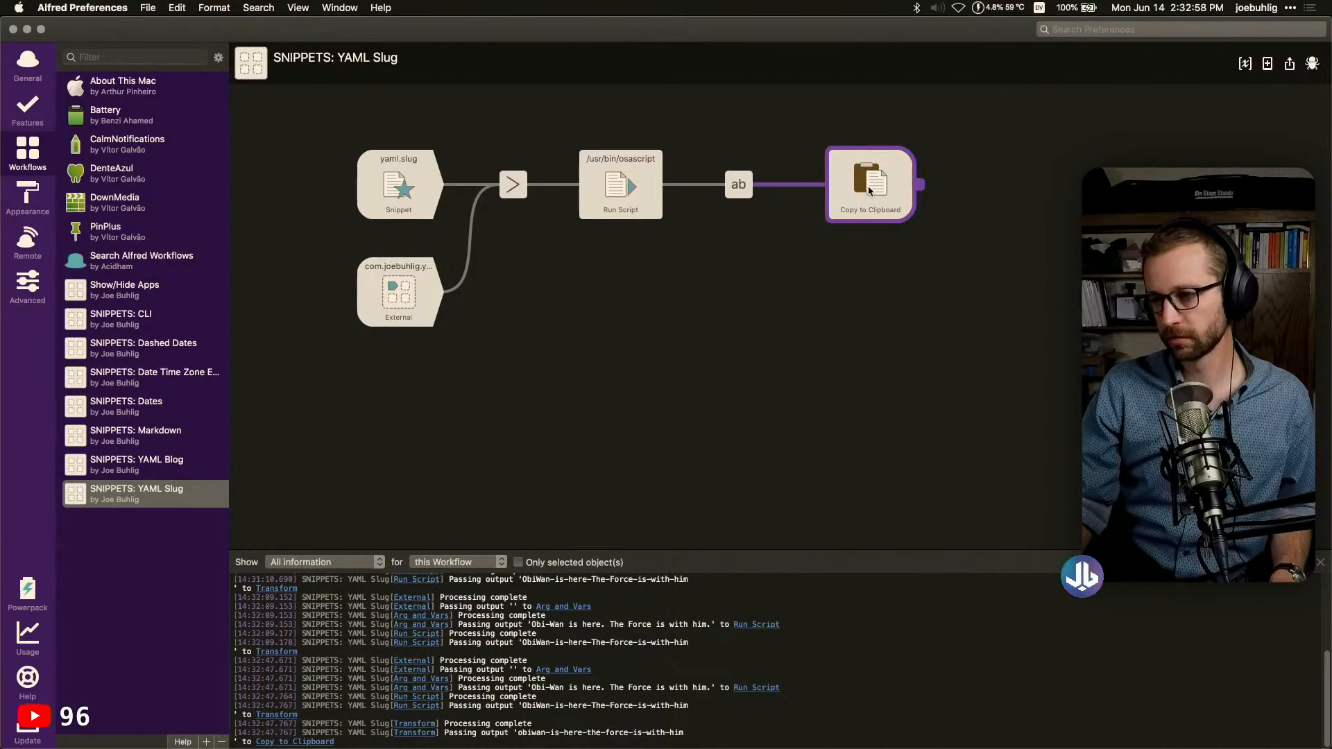
pyautogui.click(849, 240)
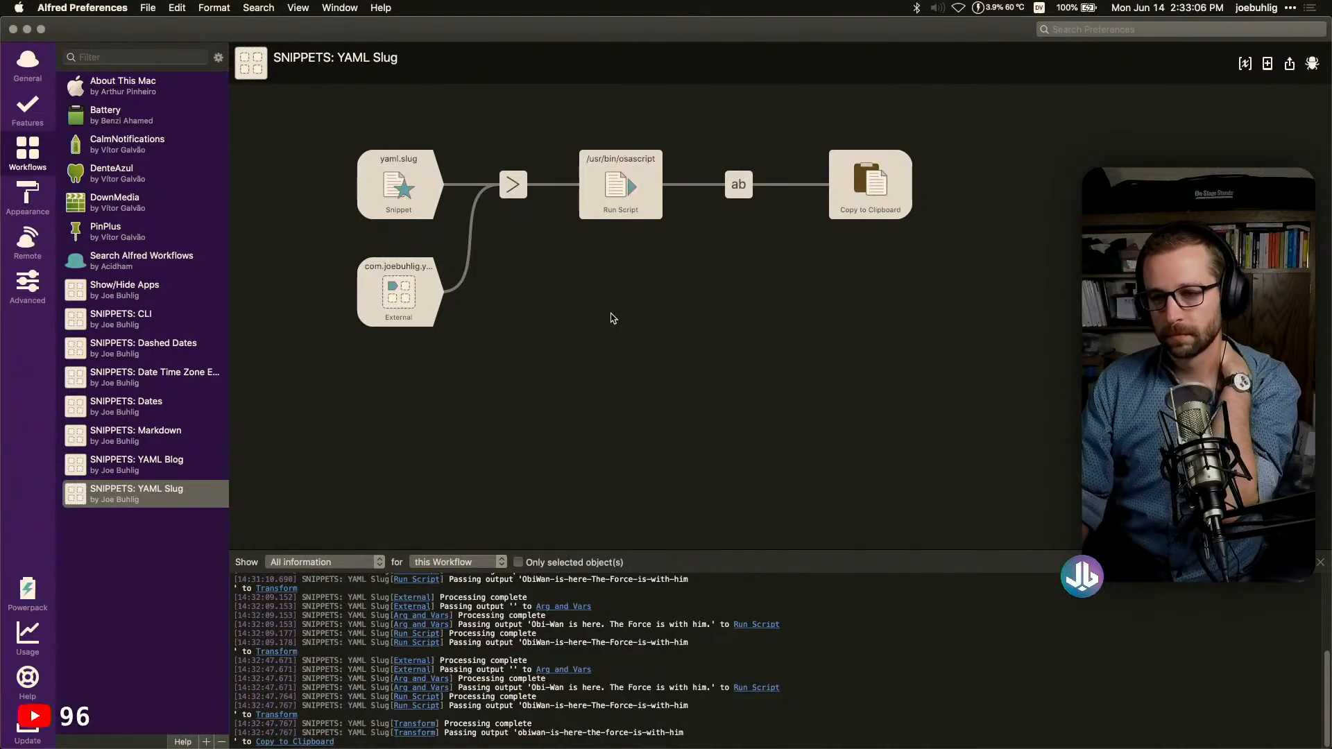
pyautogui.click(391, 171)
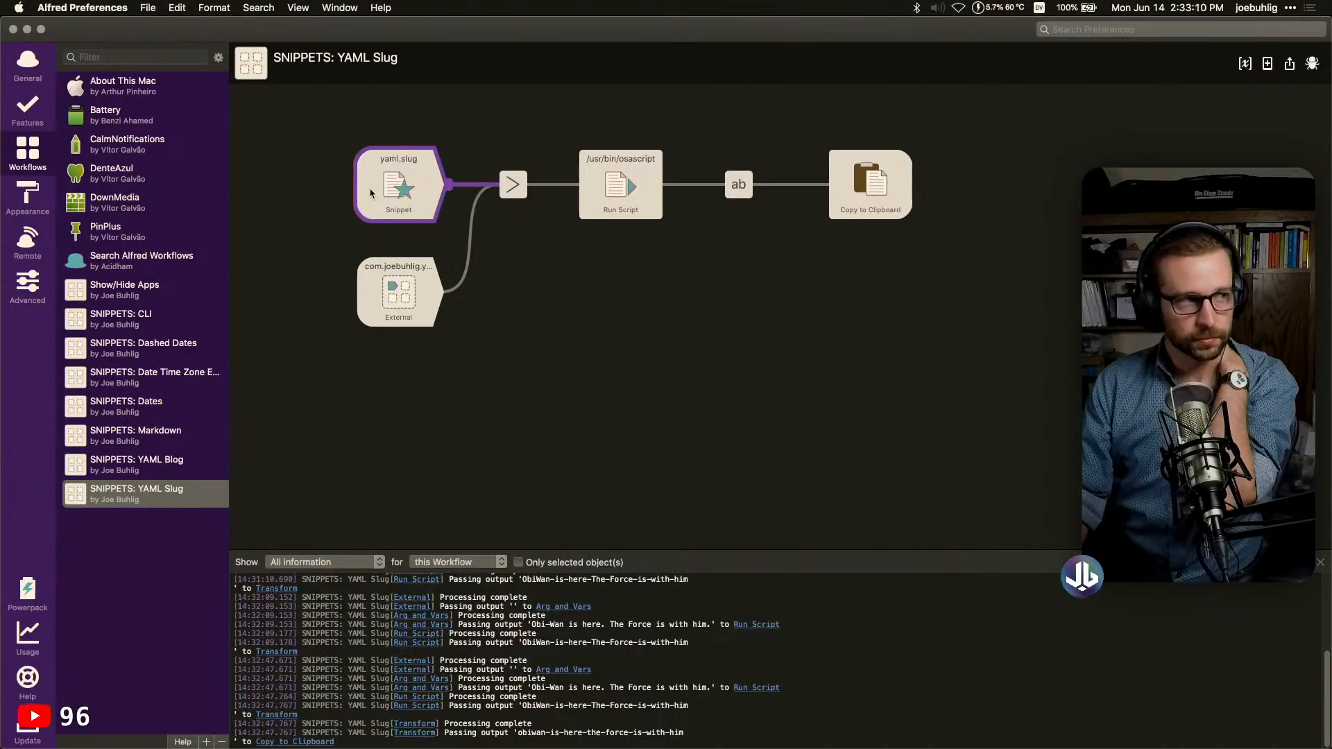
# Review the YAML Slug clipboard output settings, then the first Arg and Vars object and NSAppleScript code in the YAML Blog workflow
pyautogui.click(648, 268)
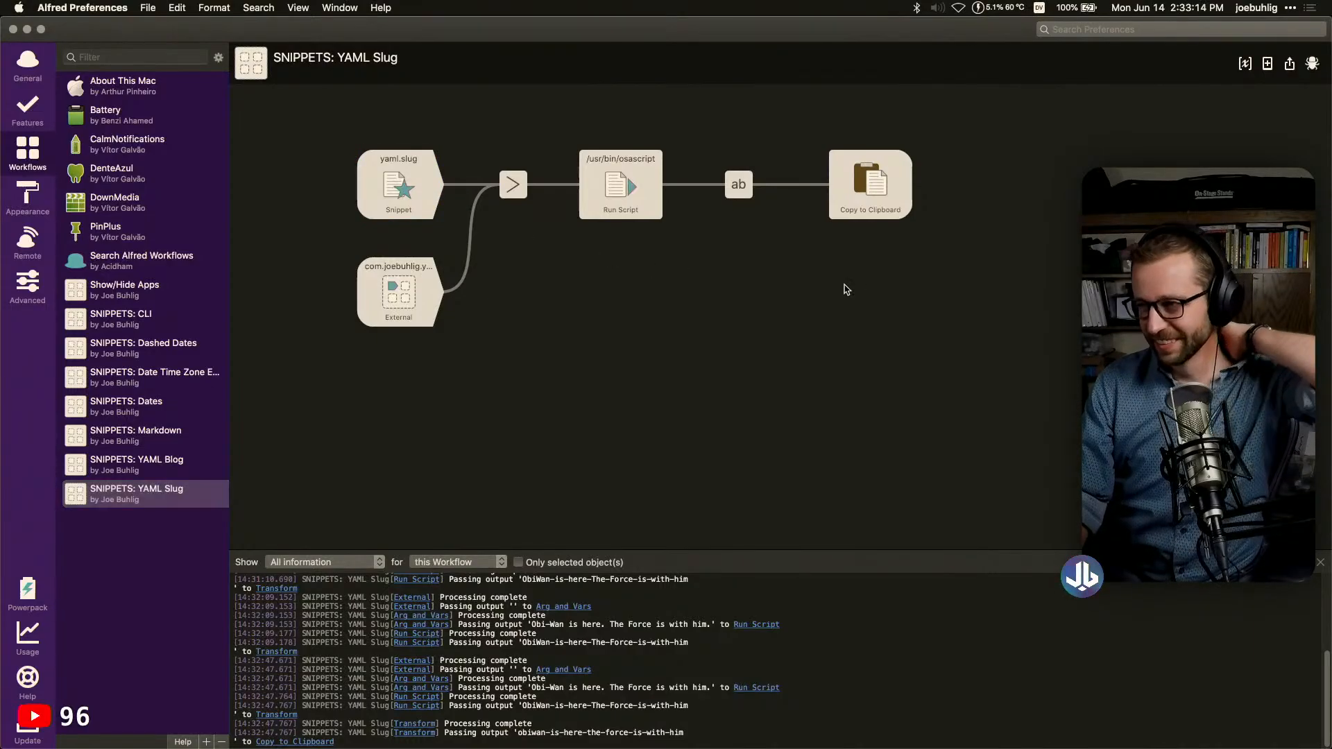
pyautogui.doubleClick(877, 189)
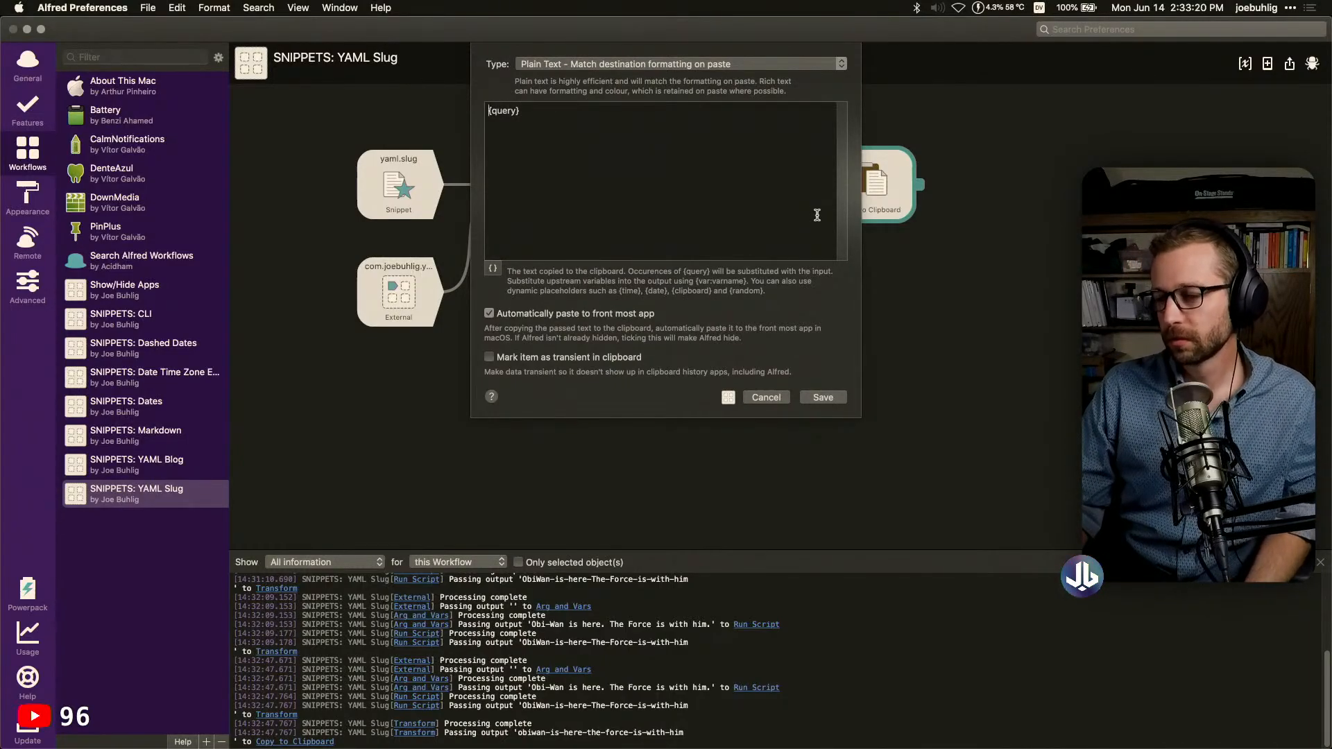
pyautogui.click(818, 397)
pyautogui.click(826, 396)
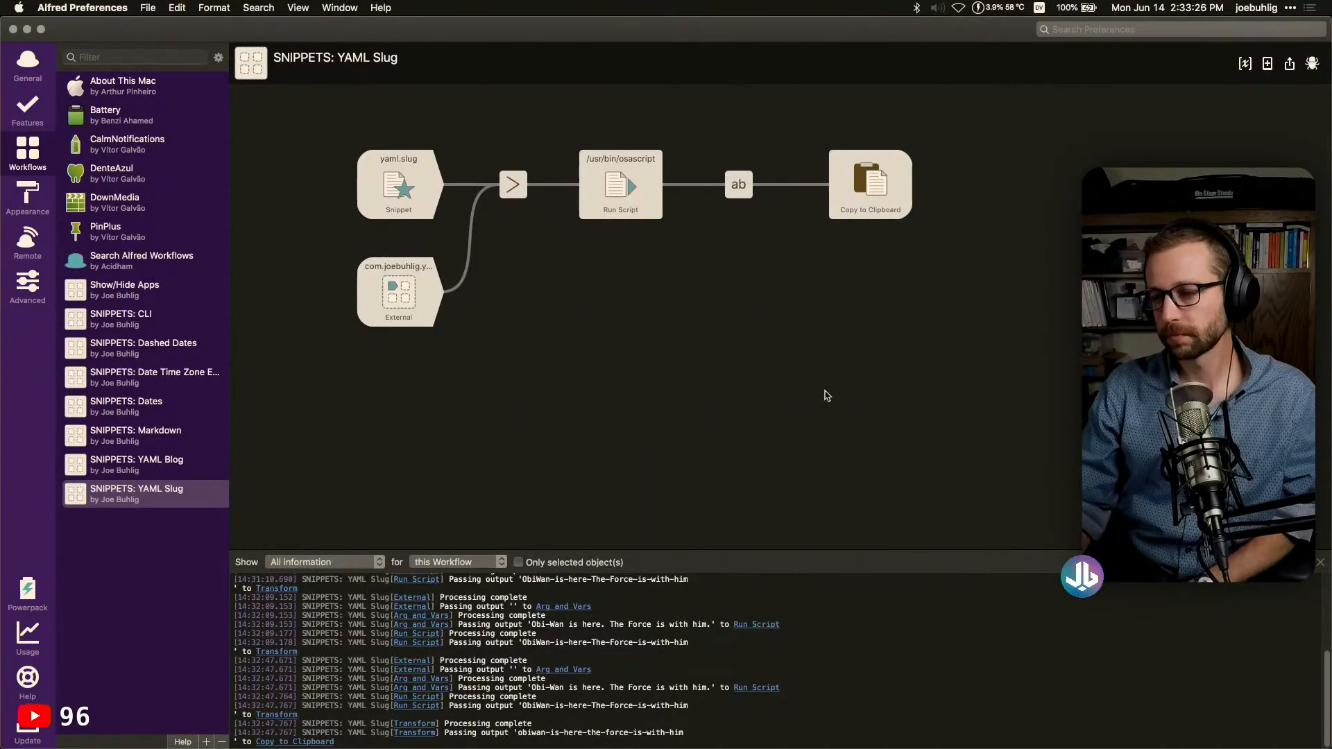
pyautogui.click(166, 473)
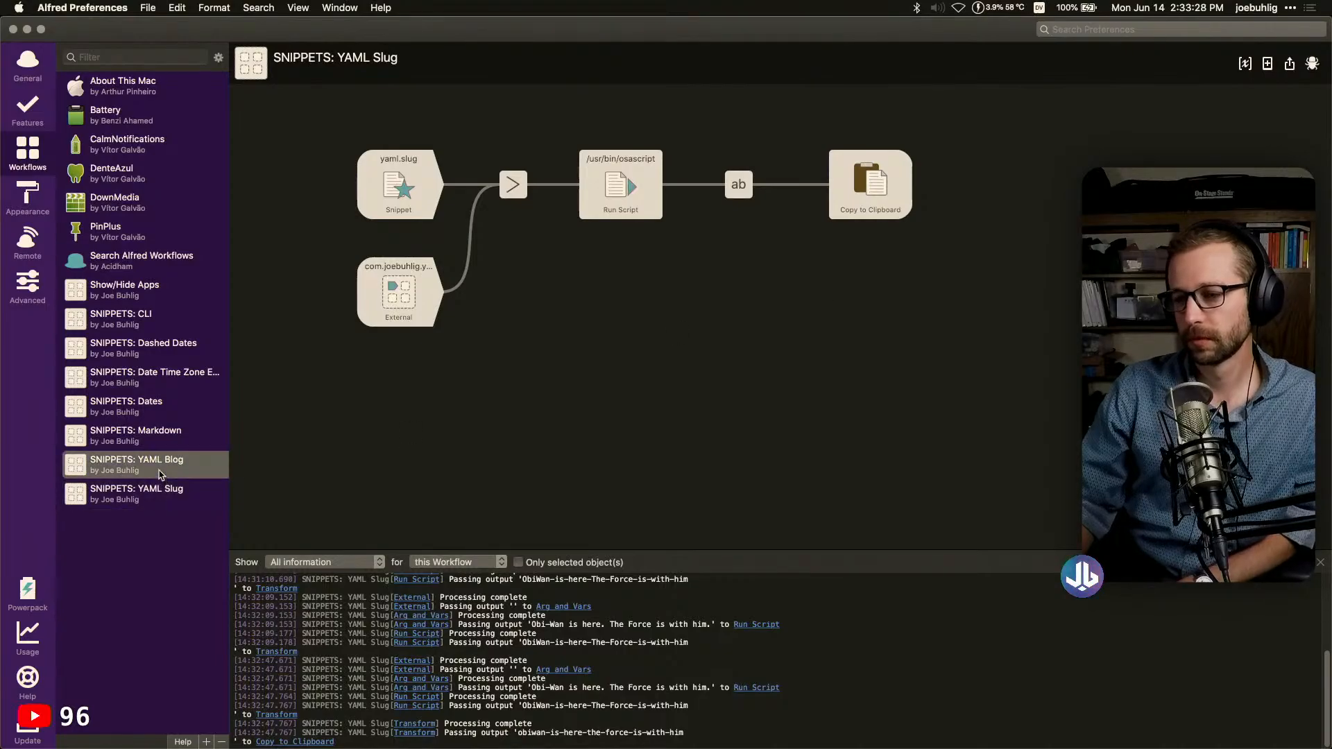
pyautogui.doubleClick(525, 325)
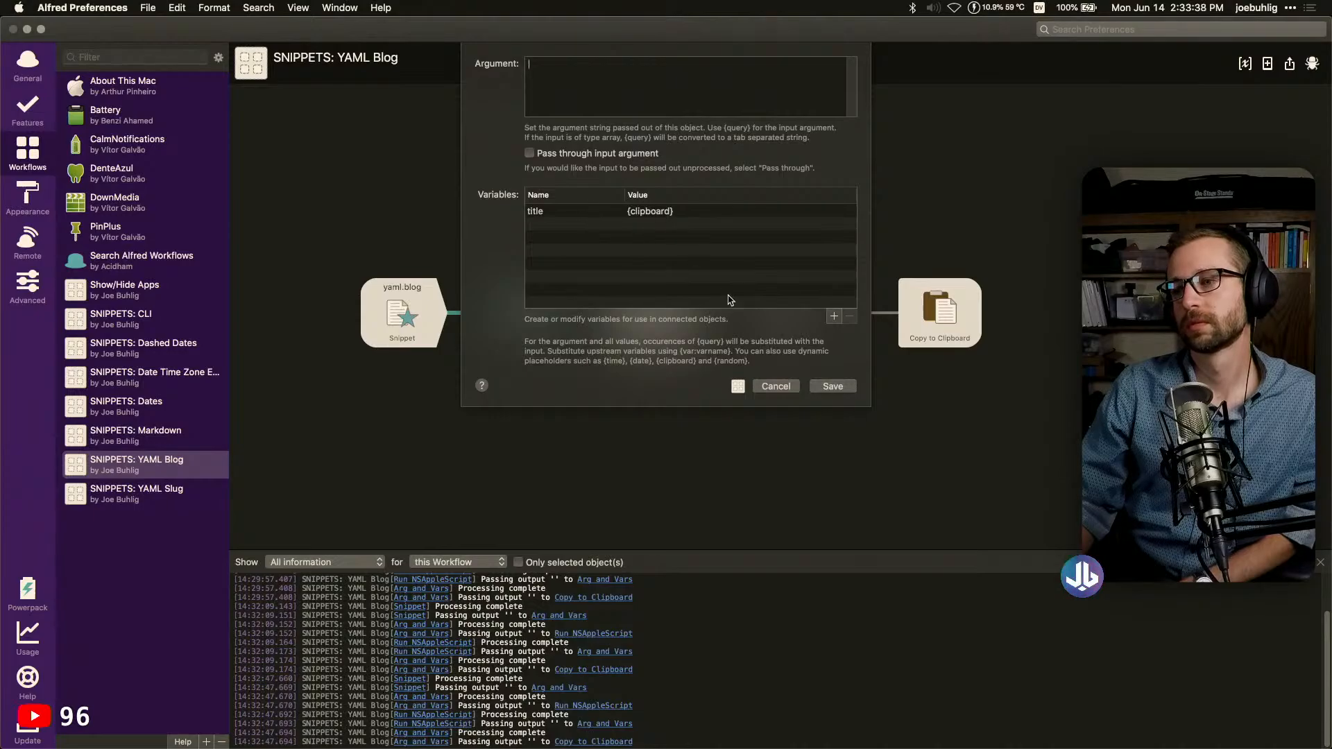
pyautogui.click(779, 387)
pyautogui.doubleClick(650, 336)
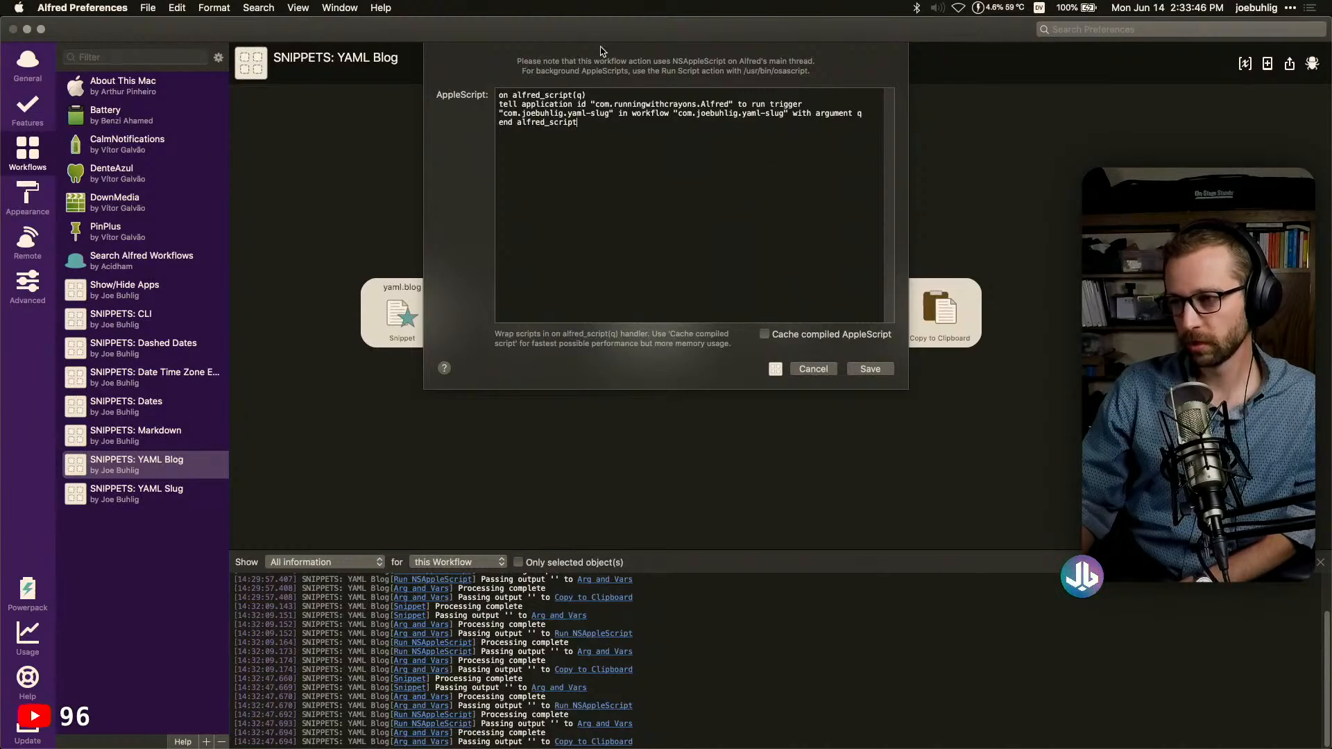
pyautogui.click(823, 368)
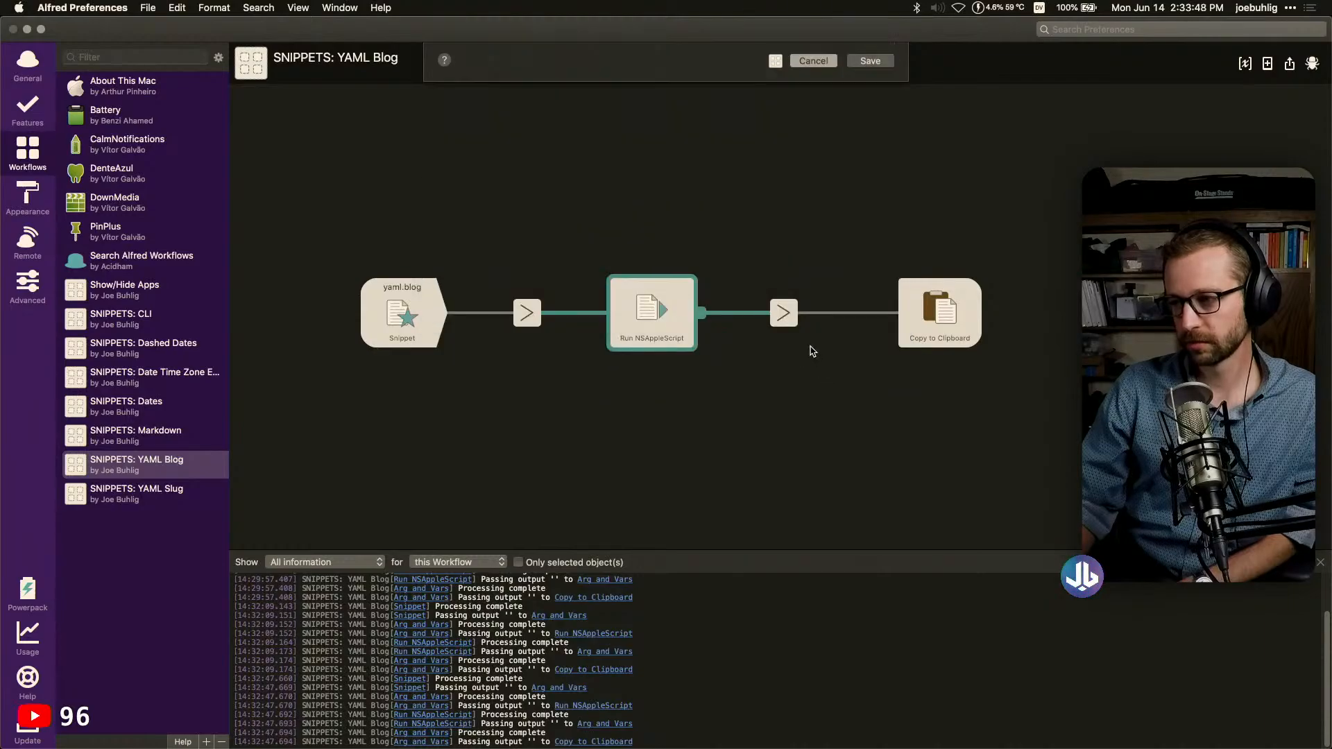
# Try setting the slug variable to {clipboard} in the Arg and Vars object after Run NSAppleScript
pyautogui.doubleClick(790, 321)
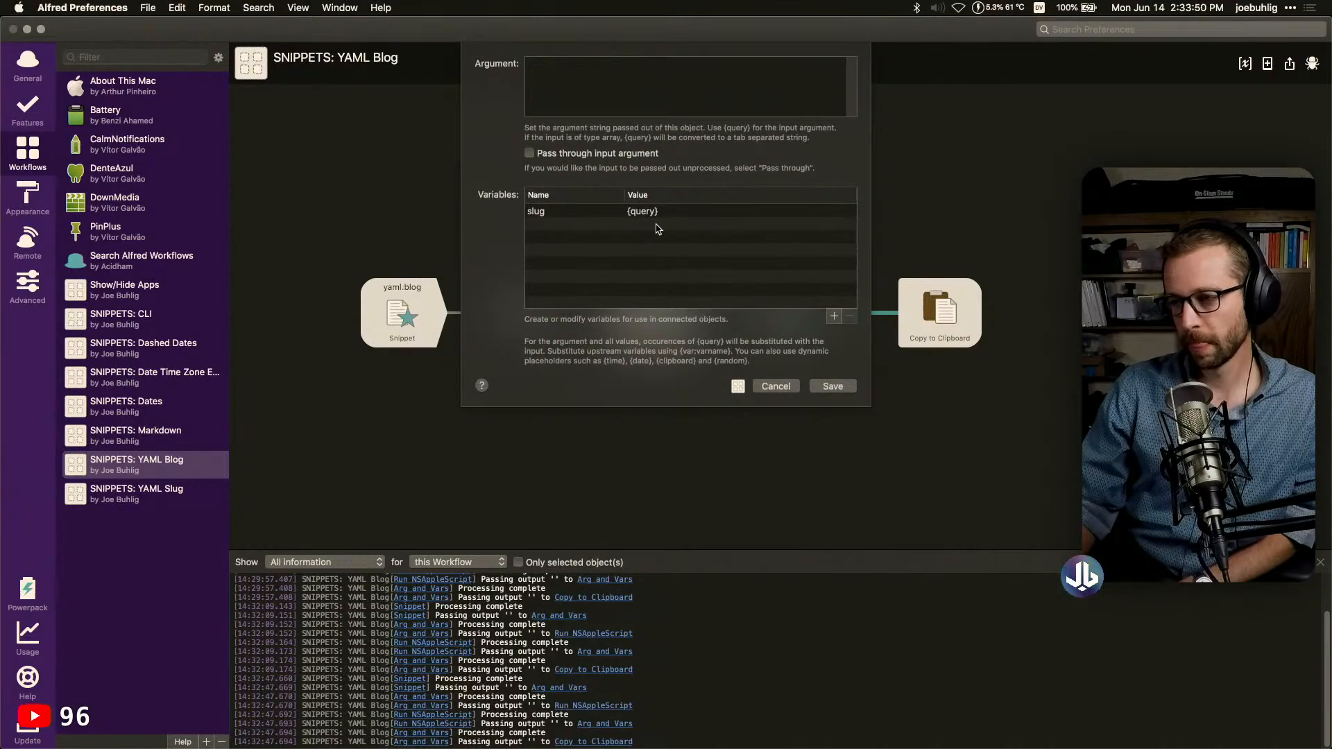
pyautogui.doubleClick(642, 211)
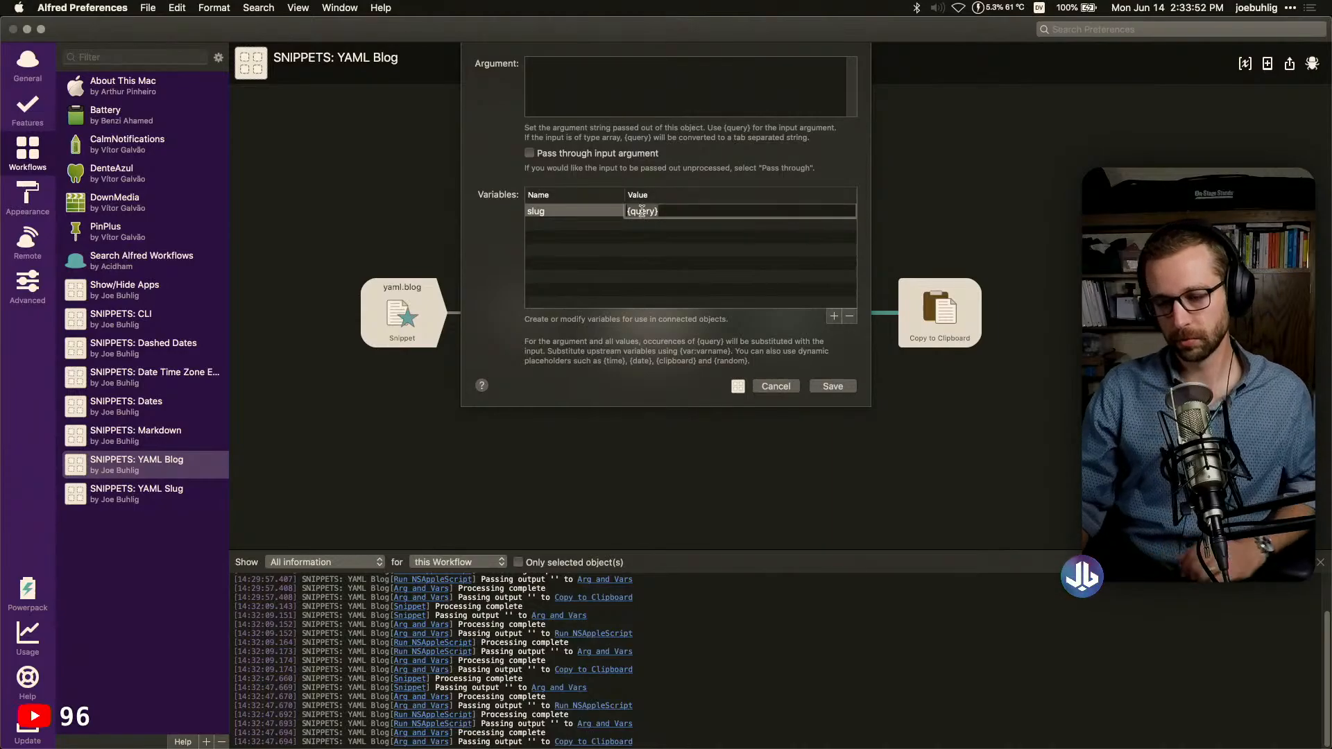
pyautogui.press('BackSpace')
pyautogui.press('BackSpace')
pyautogui.press('BackSpace')
pyautogui.press('BackSpace')
pyautogui.press('BackSpace')
pyautogui.press('BackSpace')
pyautogui.press('BackSpace')
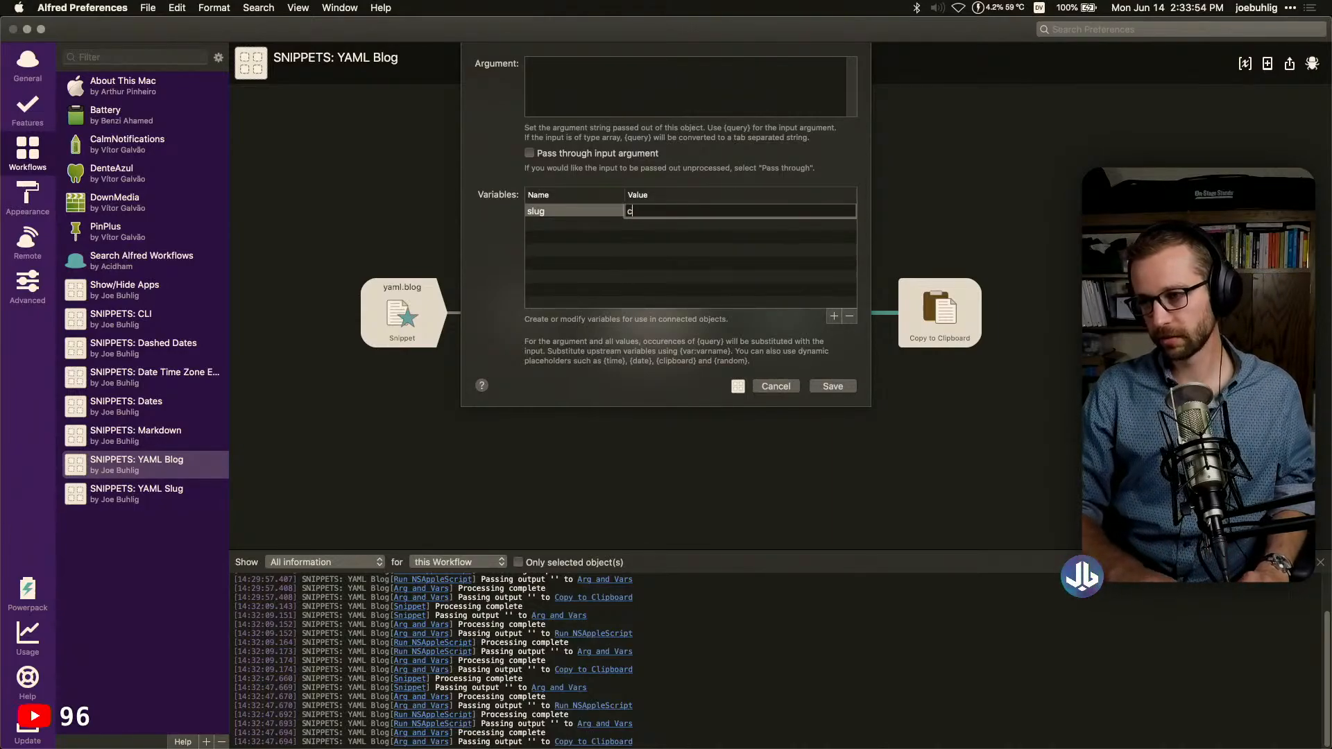
pyautogui.write('{clipbo')
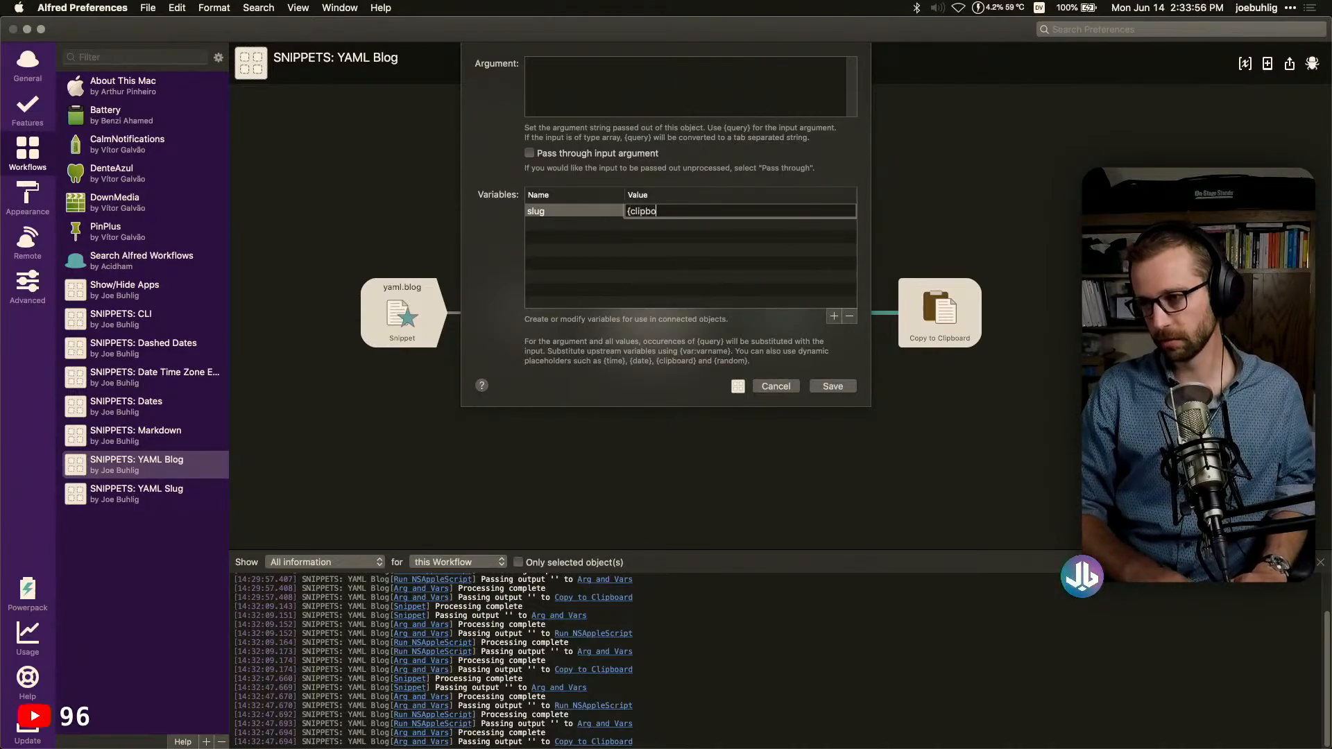
pyautogui.write('ard}')
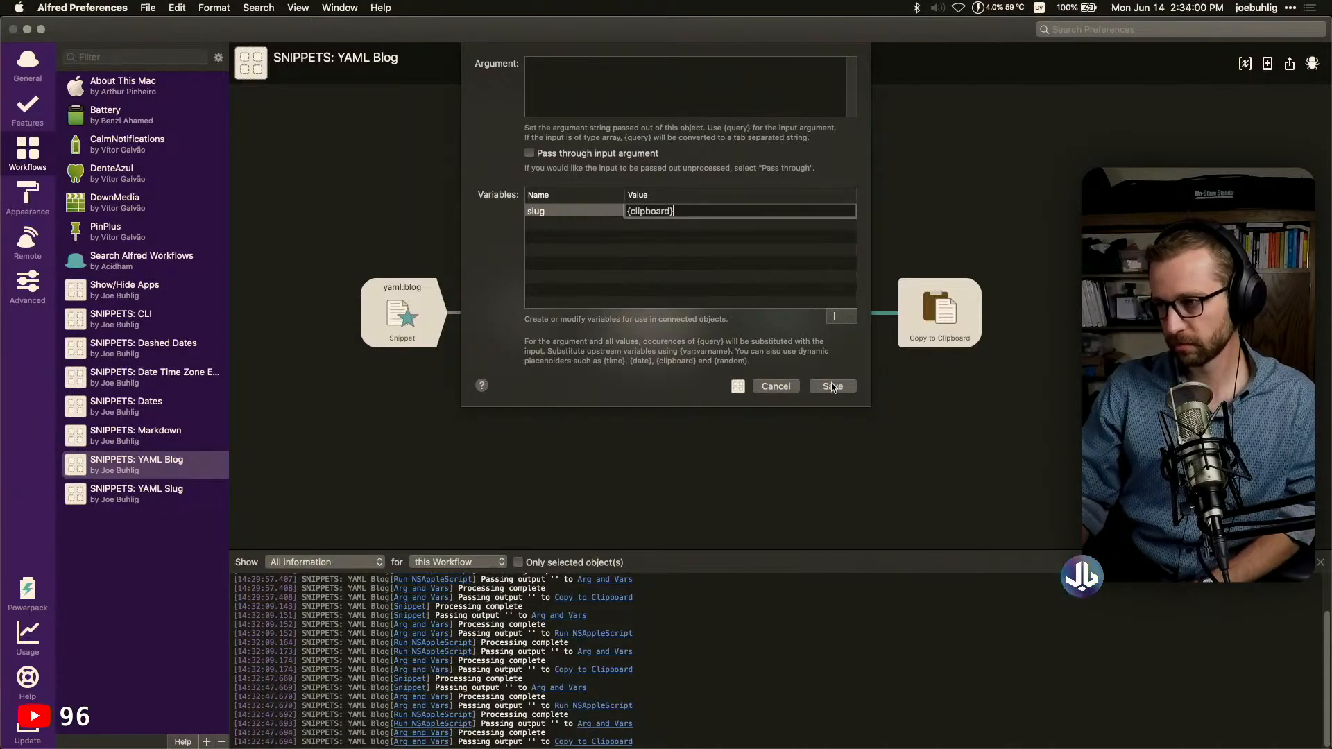
pyautogui.click(663, 267)
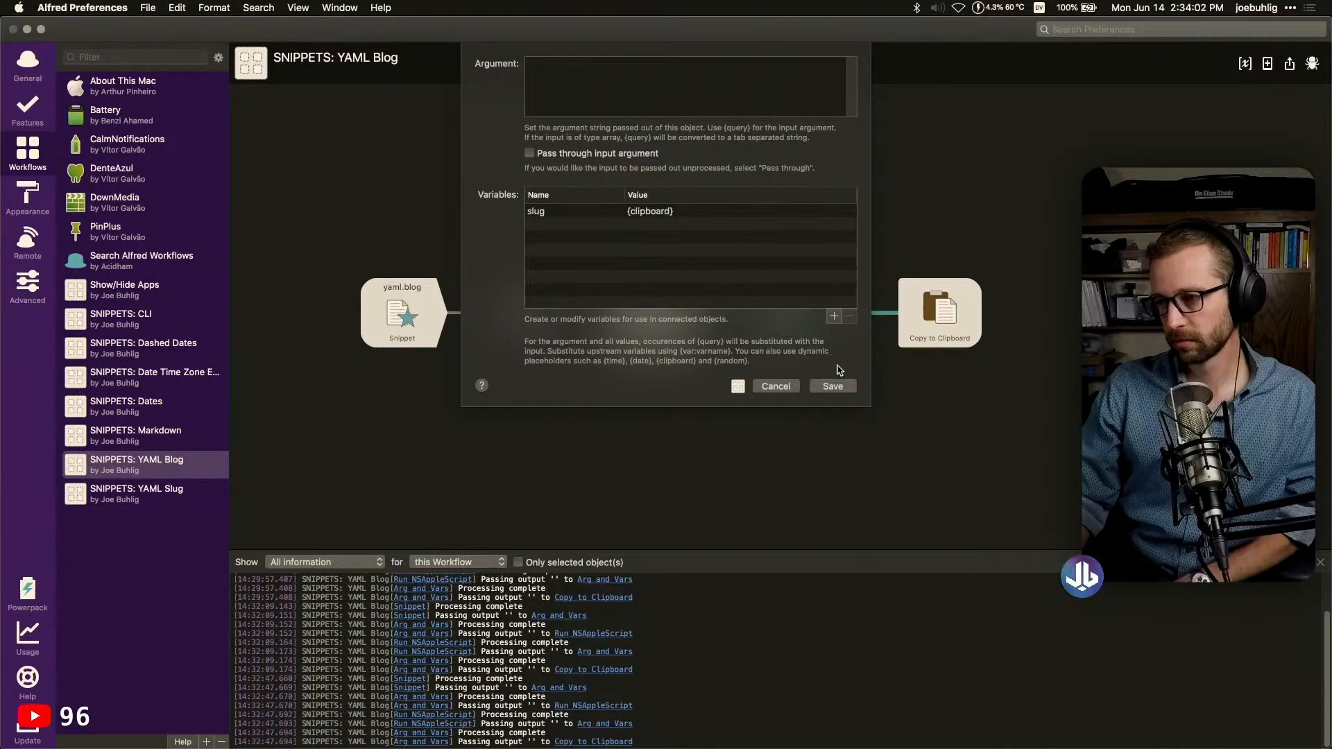
pyautogui.click(833, 386)
# Review the front matter template and paste options in YAML Blog's Copy to Clipboard output, and clear the debug log
pyautogui.click(923, 325)
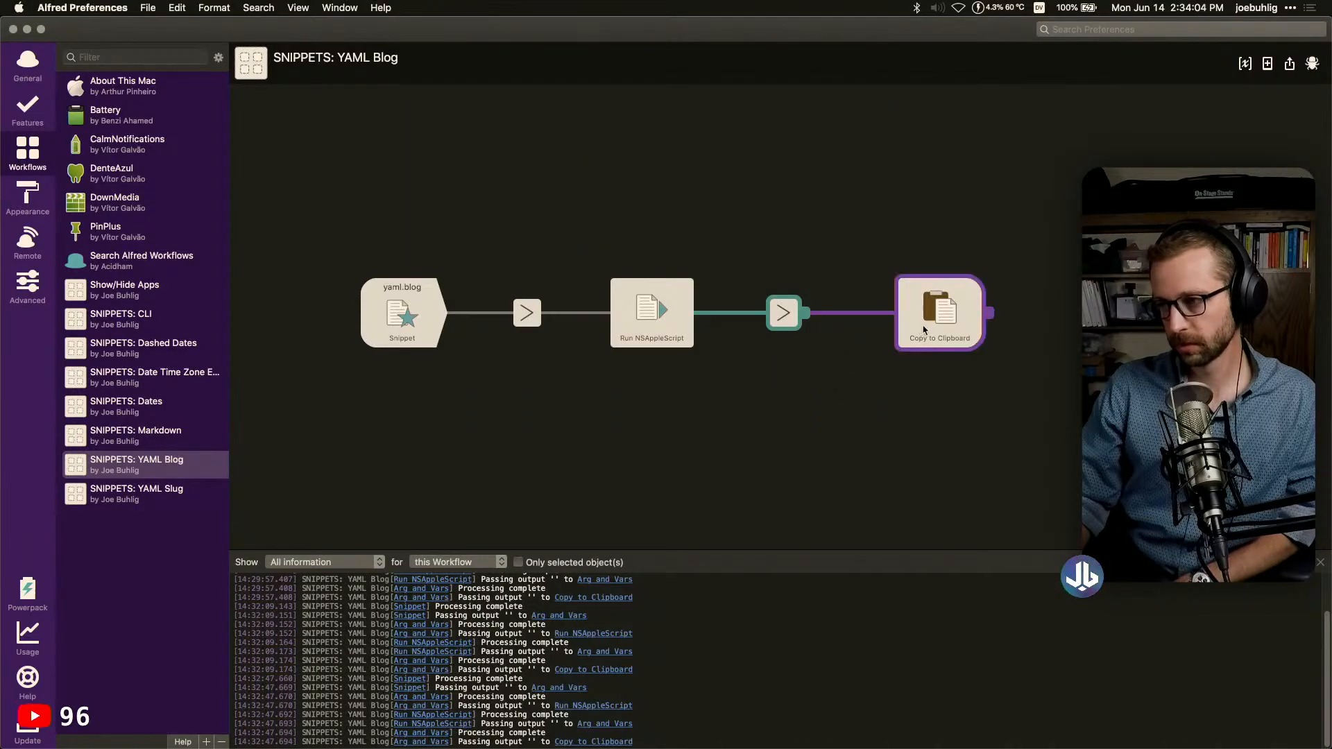
pyautogui.doubleClick(923, 325)
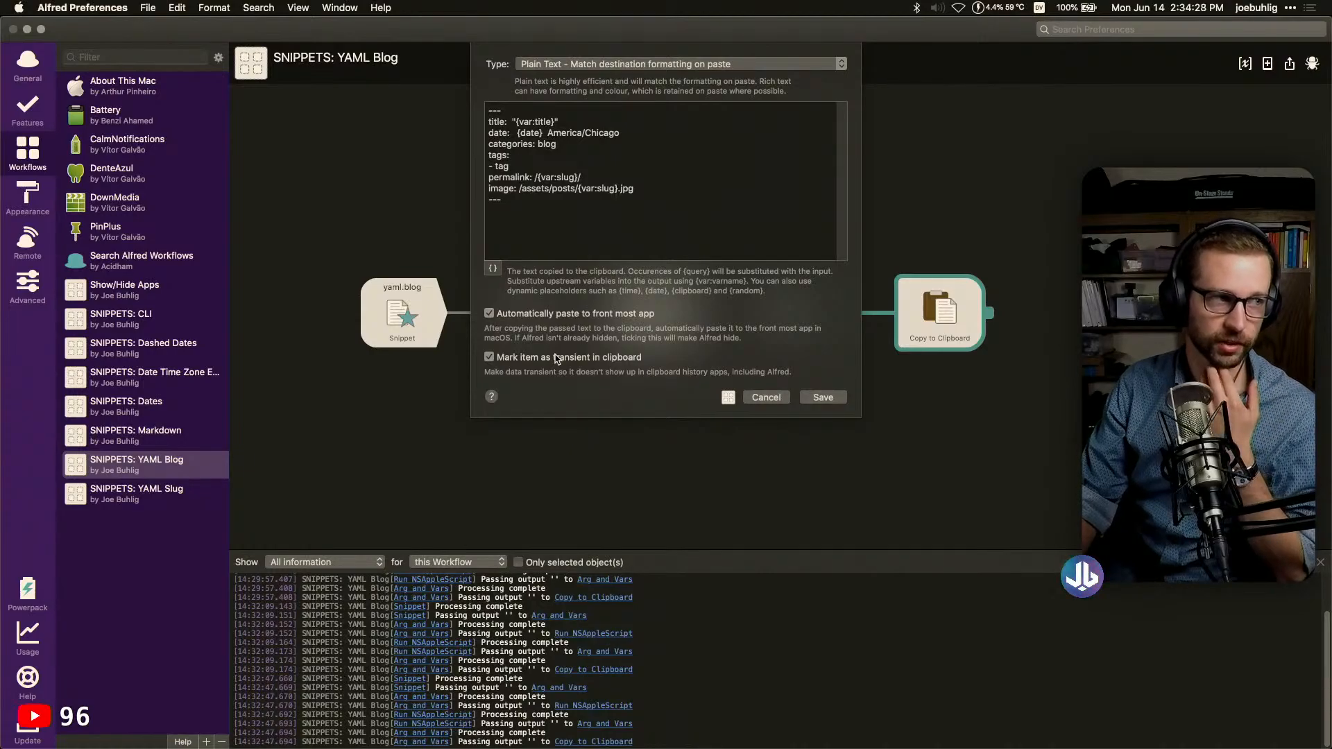
pyautogui.click(823, 396)
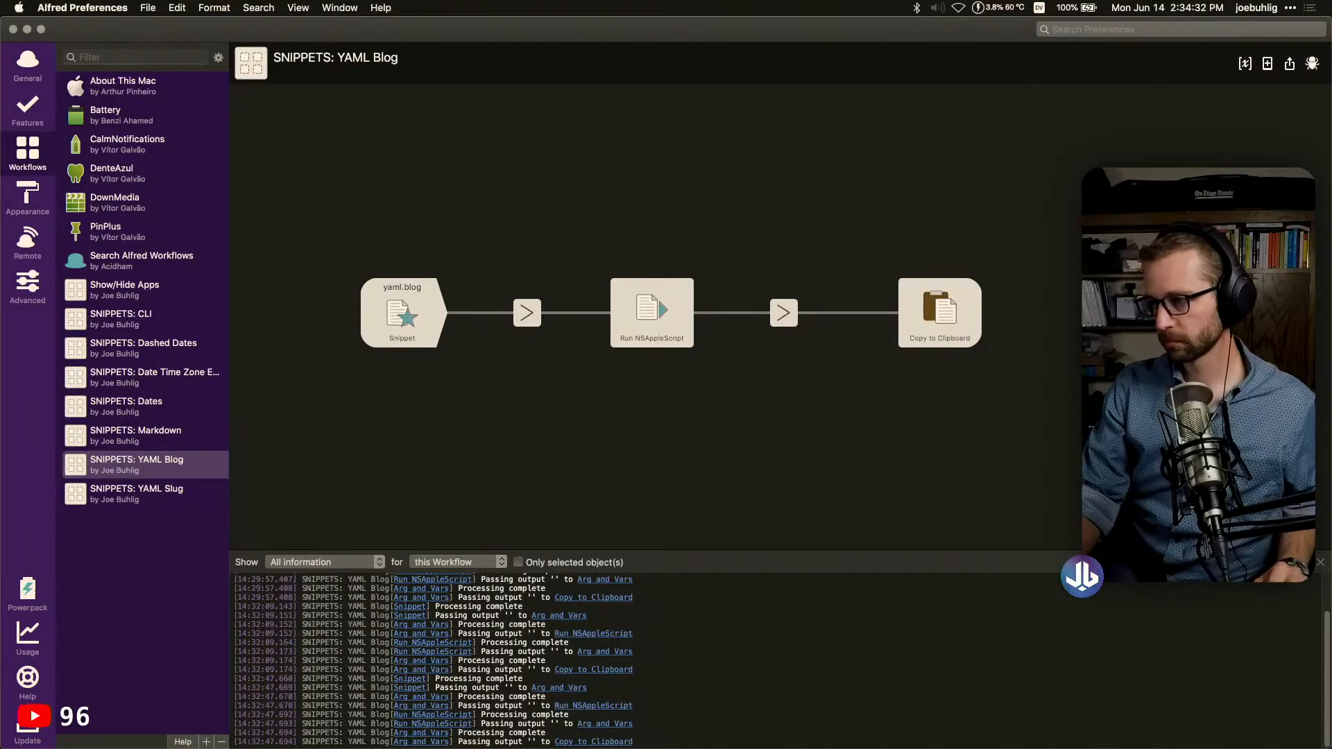
pyautogui.click(1305, 563)
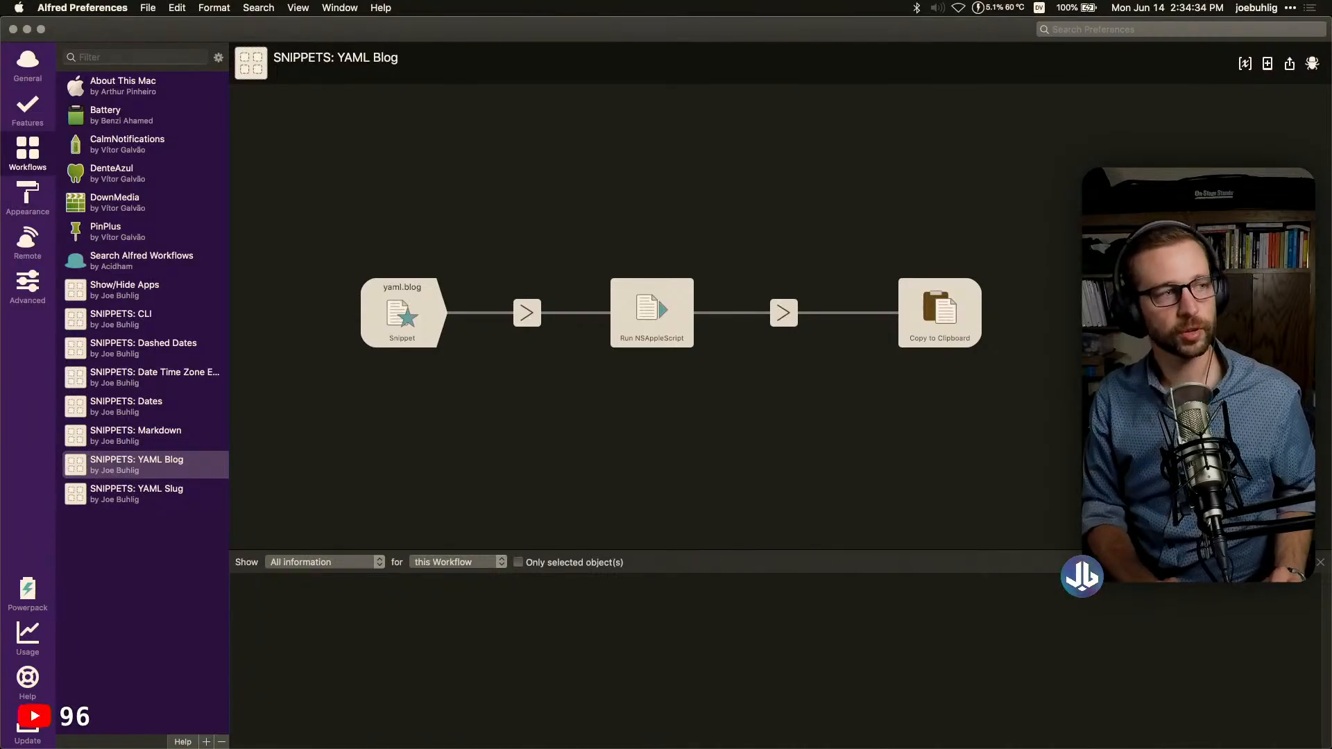
# In Drafts, put the Obi-Wan sentence from Alfred's clipboard history into the draft and trigger the yaml.blog snippet
pyautogui.press('super+Tab')
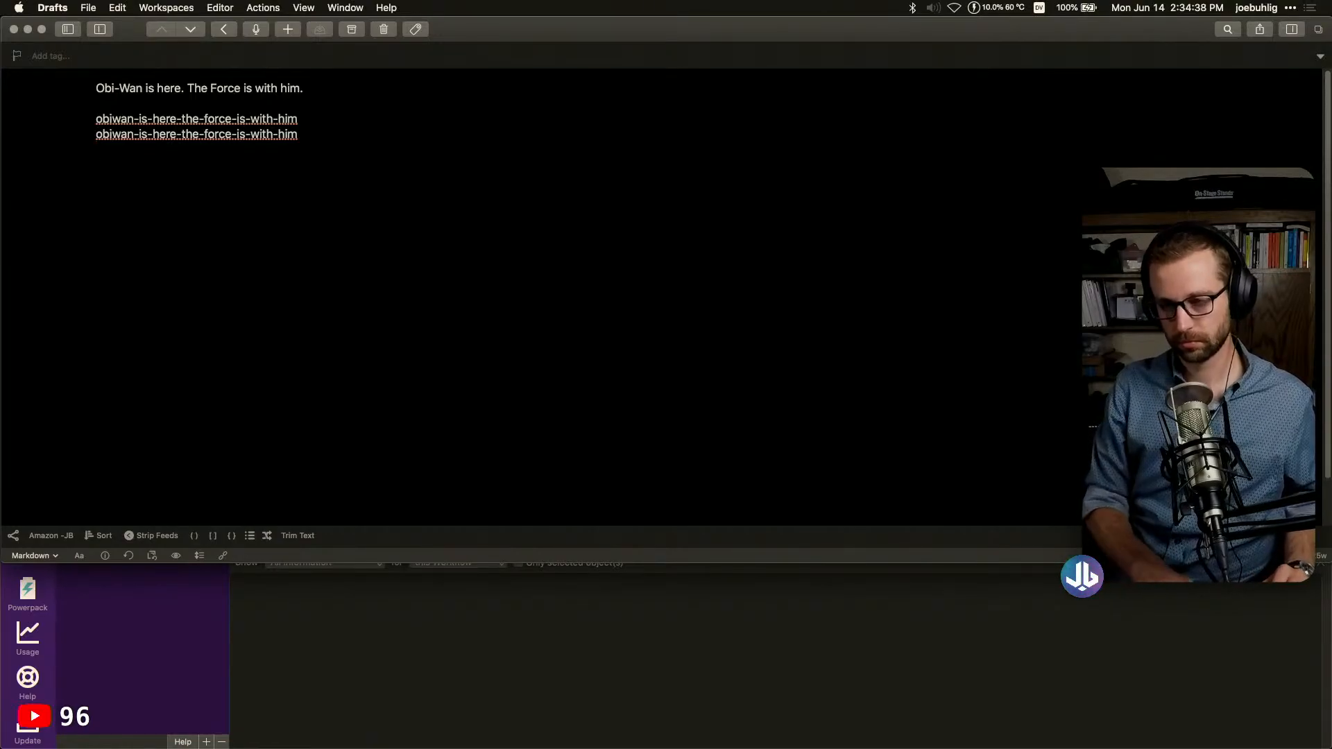
pyautogui.press('alt+super+c')
pyautogui.press('Down')
pyautogui.press('Down')
pyautogui.press('Down')
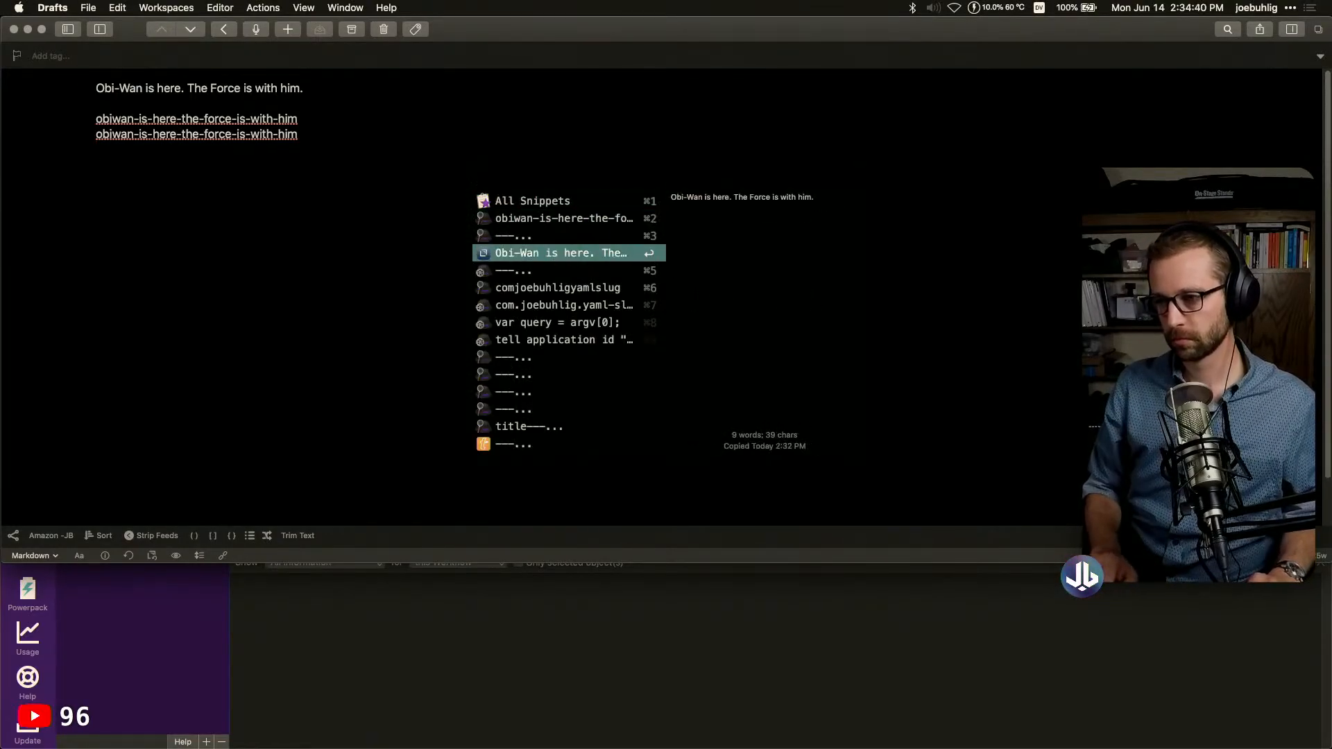
pyautogui.press('Return')
pyautogui.write('yamlblog')
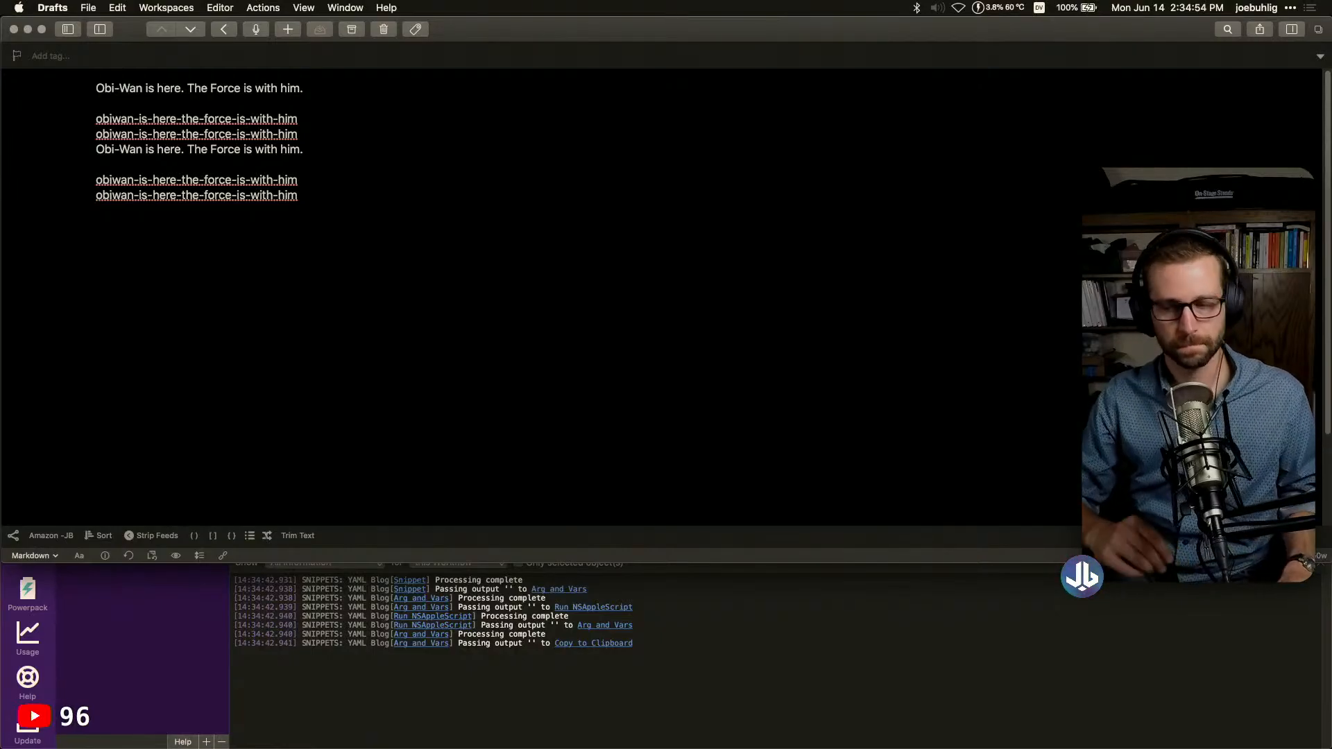
# Back in Alfred's YAML Blog workflow, set the slug variable to {query} in the Arg and Vars object after Run NSAppleScript
pyautogui.press('super+Tab')
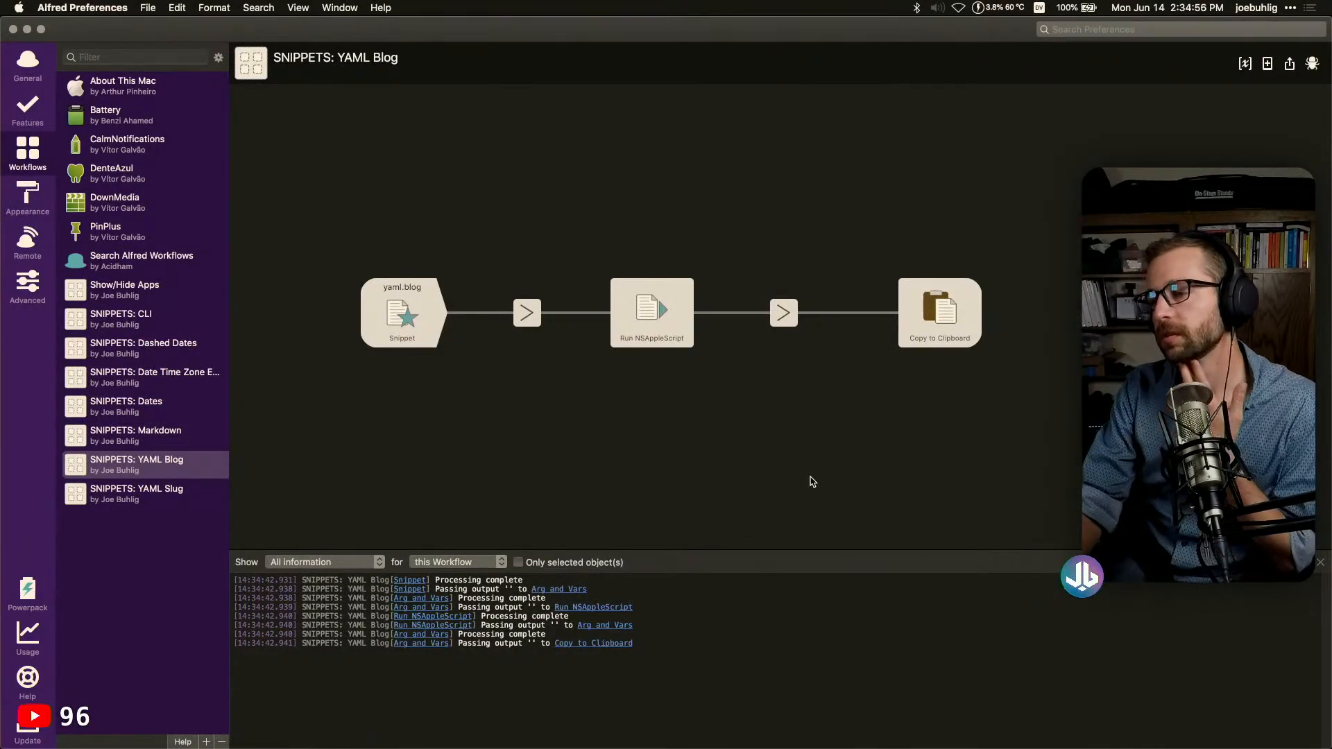
pyautogui.doubleClick(943, 323)
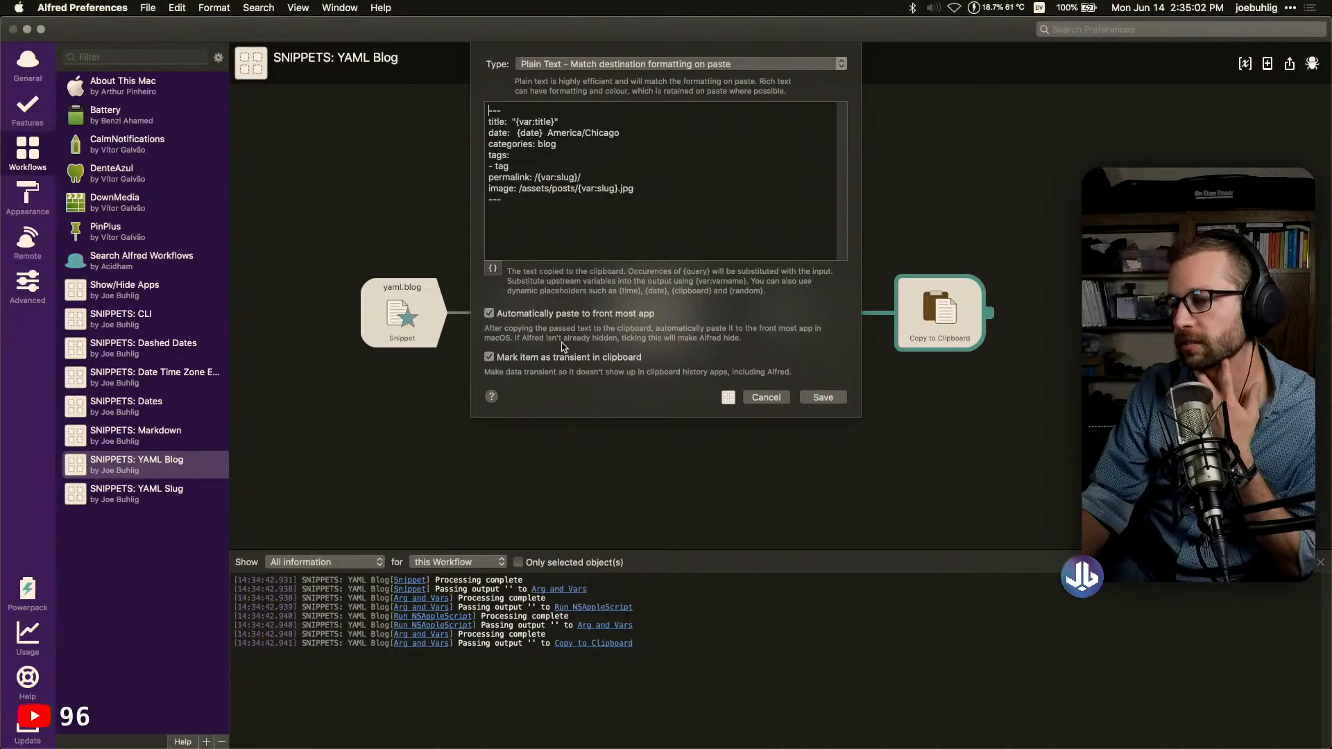
pyautogui.click(765, 397)
pyautogui.doubleClick(776, 315)
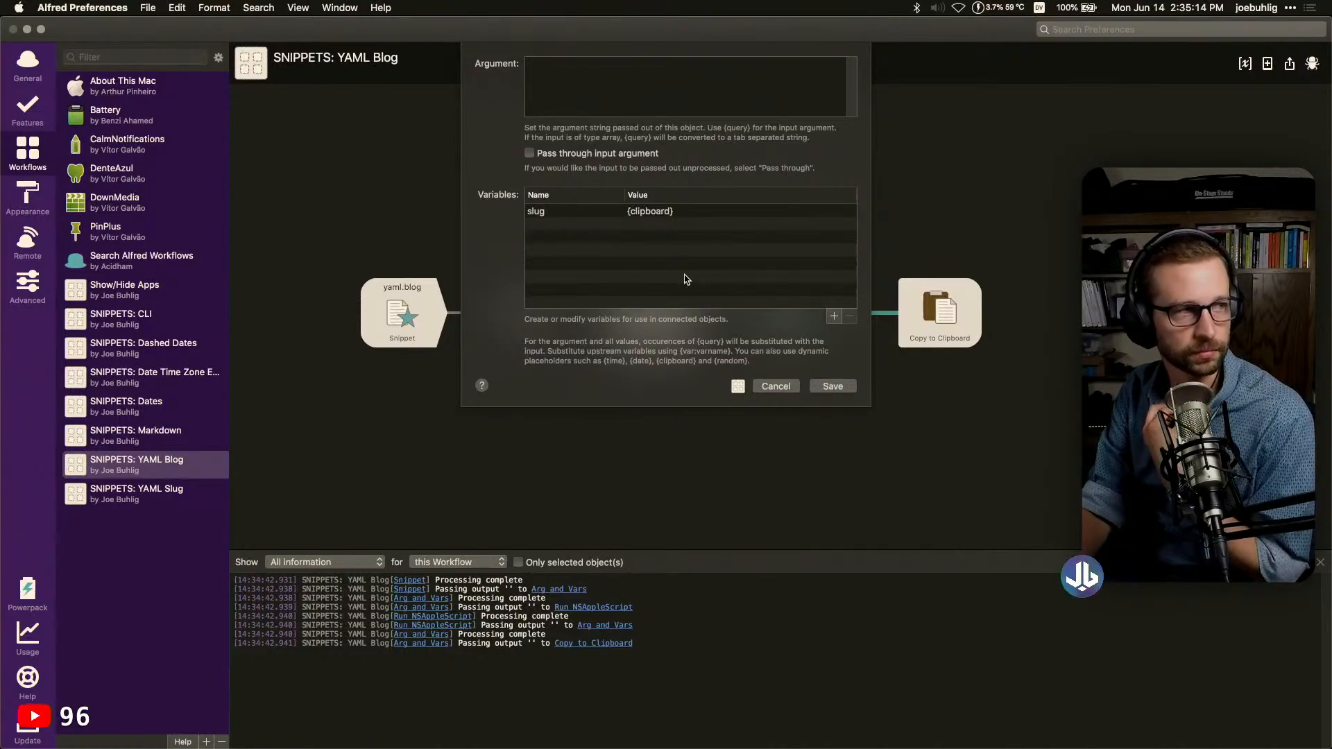
pyautogui.click(668, 212)
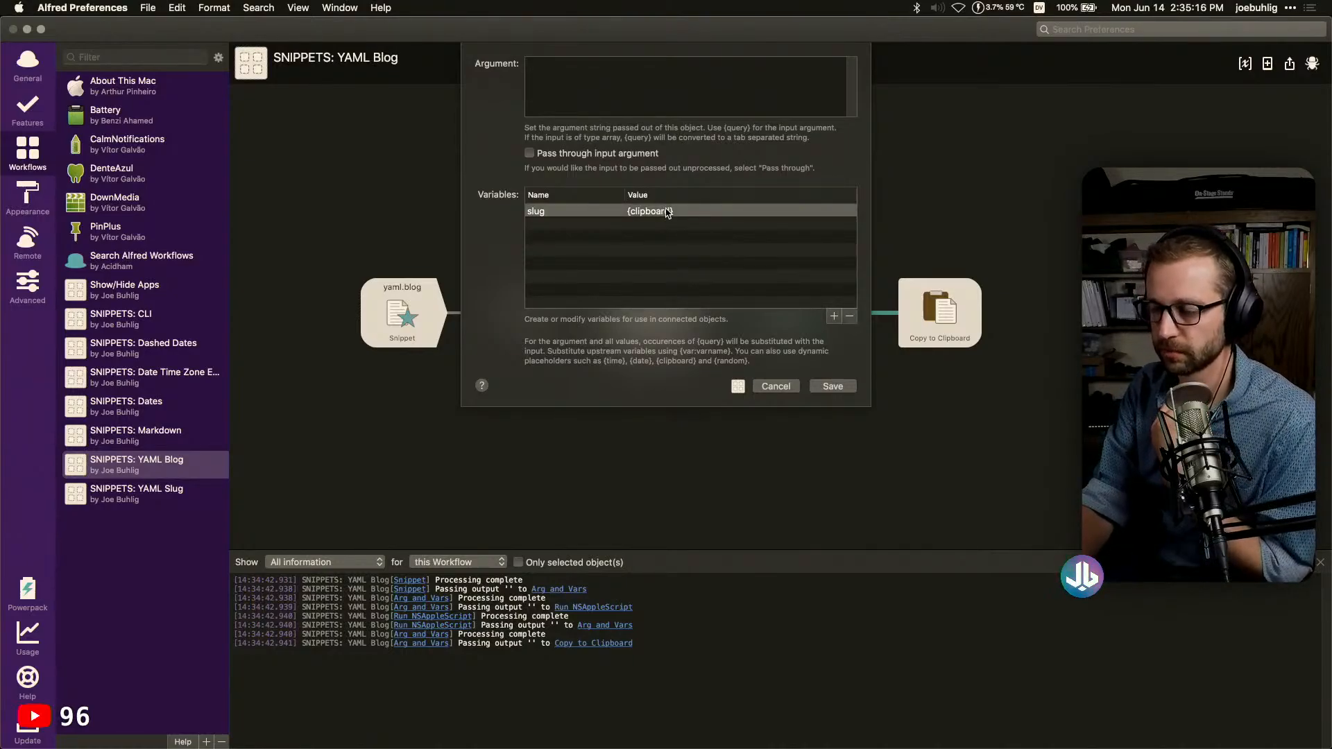
pyautogui.click(653, 212)
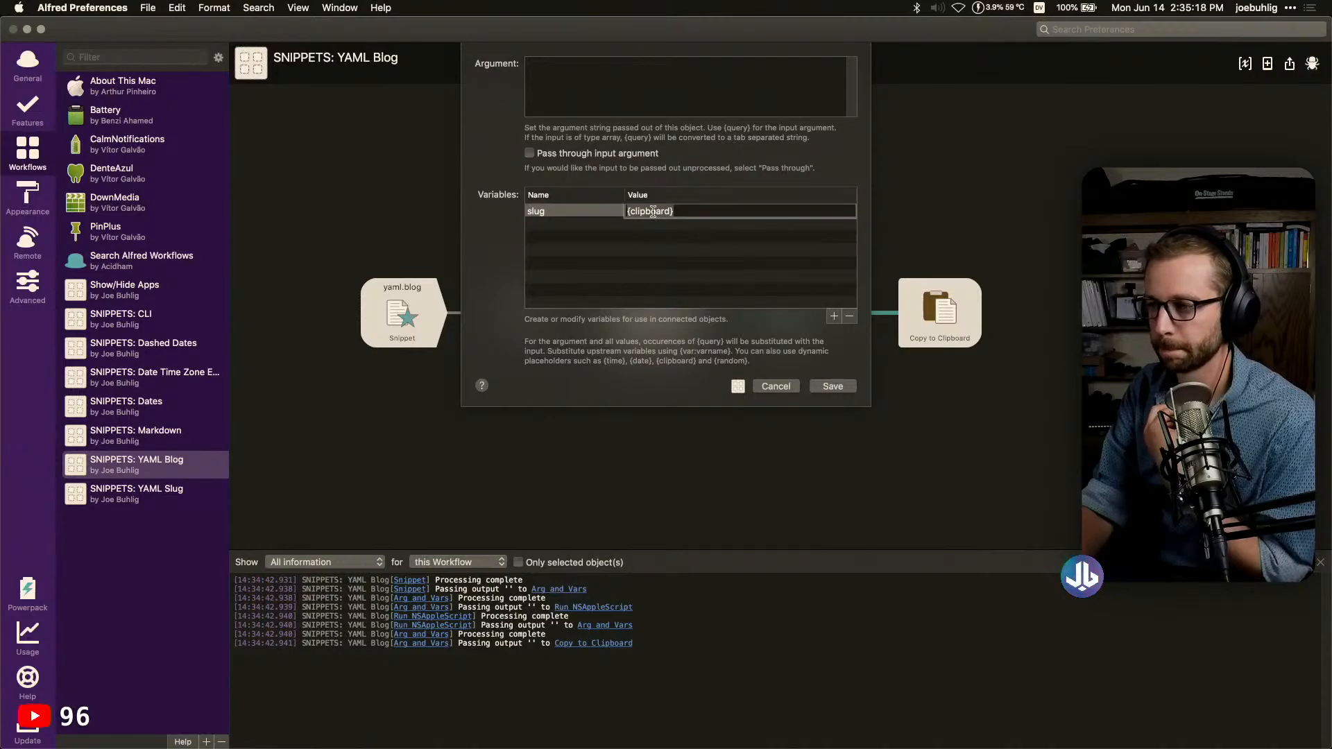
pyautogui.press('BackSpace')
pyautogui.press('BackSpace')
pyautogui.press('BackSpace')
pyautogui.press('BackSpace')
pyautogui.press('BackSpace')
pyautogui.press('BackSpace')
pyautogui.press('BackSpace')
pyautogui.press('BackSpace')
pyautogui.press('BackSpace')
pyautogui.press('BackSpace')
pyautogui.press('BackSpace')
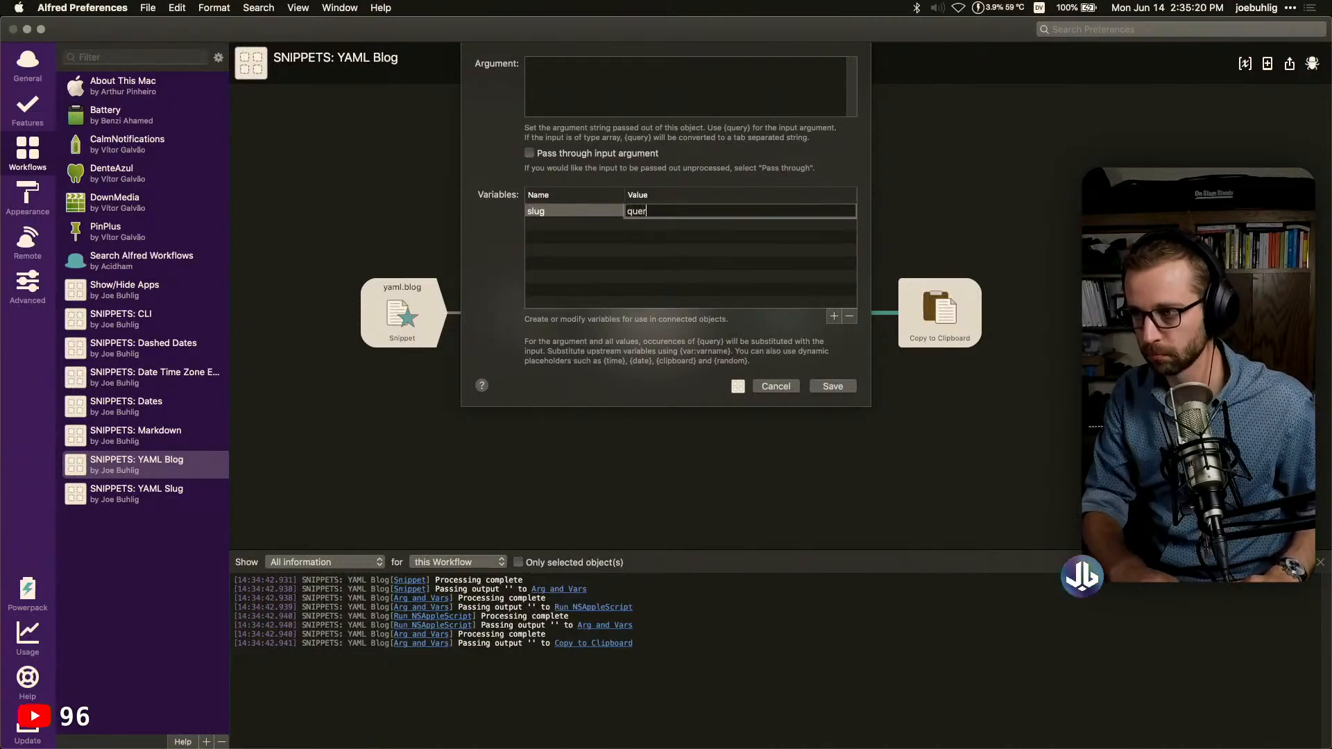
pyautogui.write('{que')
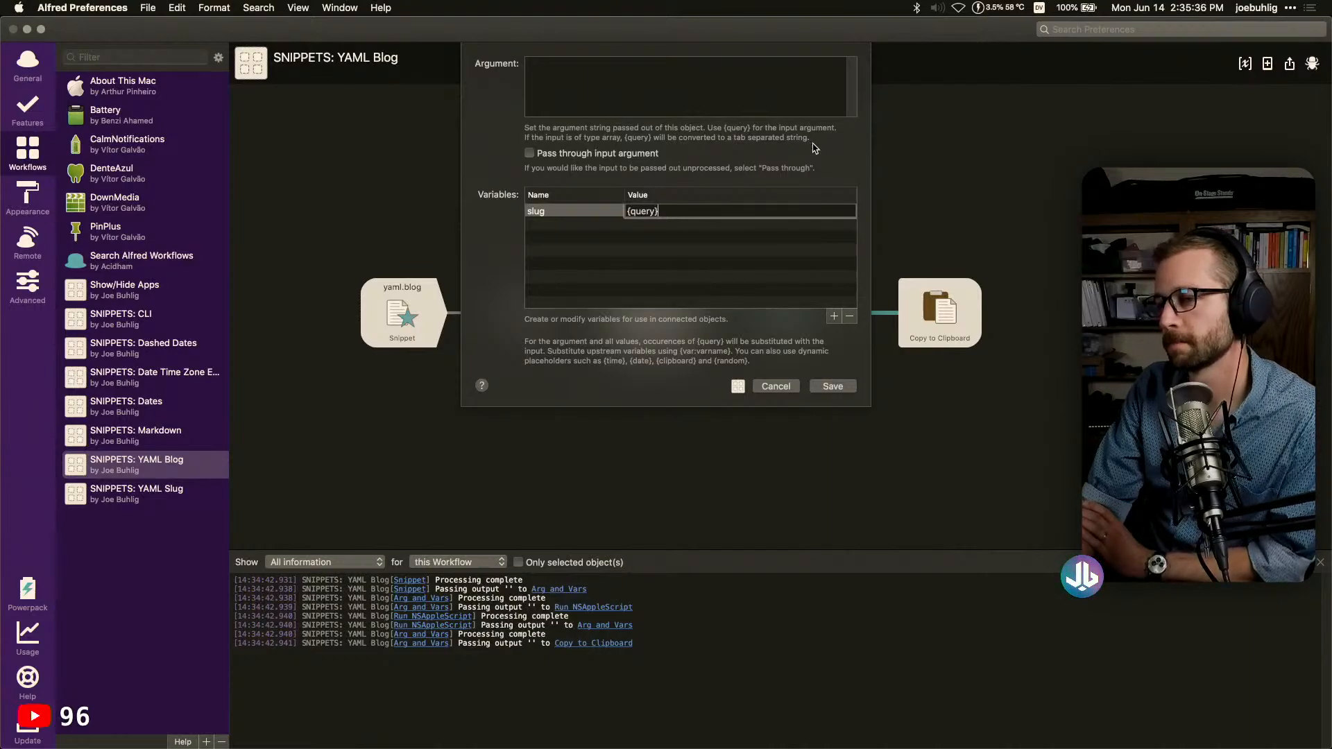
pyautogui.click(759, 297)
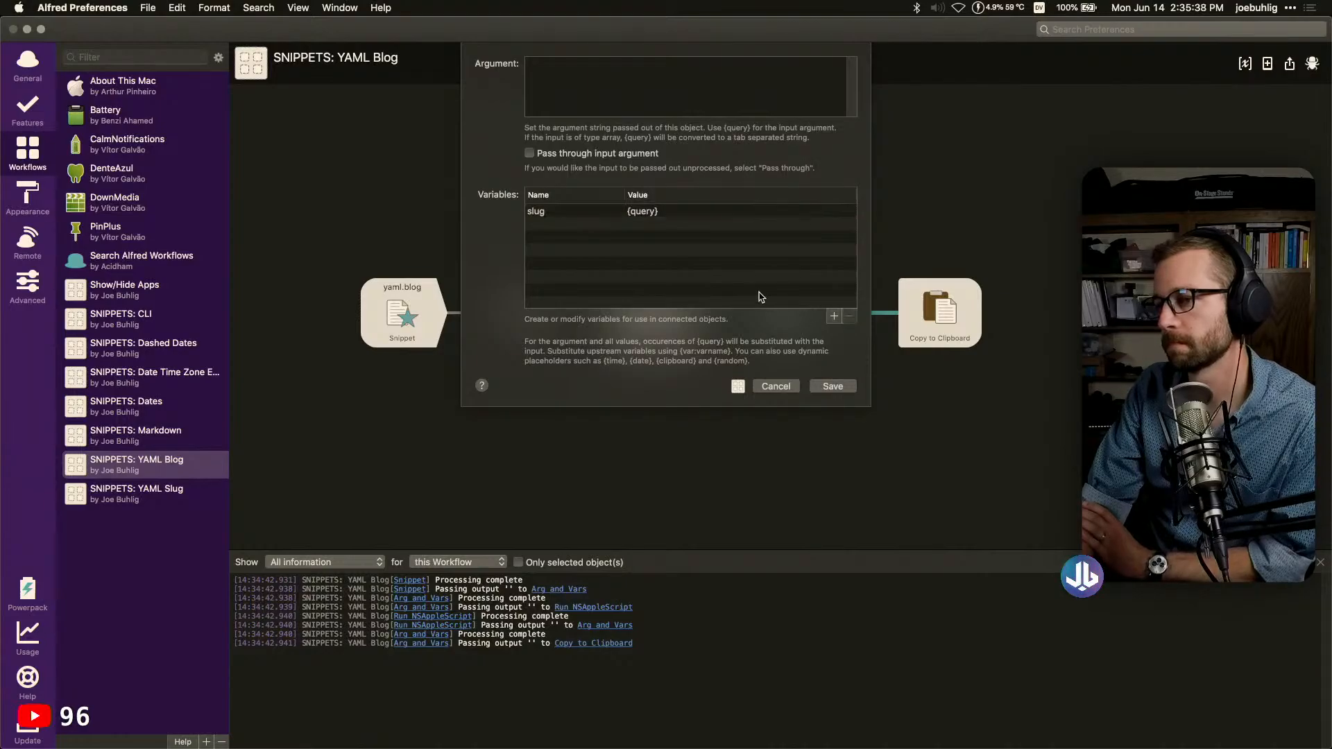
pyautogui.click(836, 390)
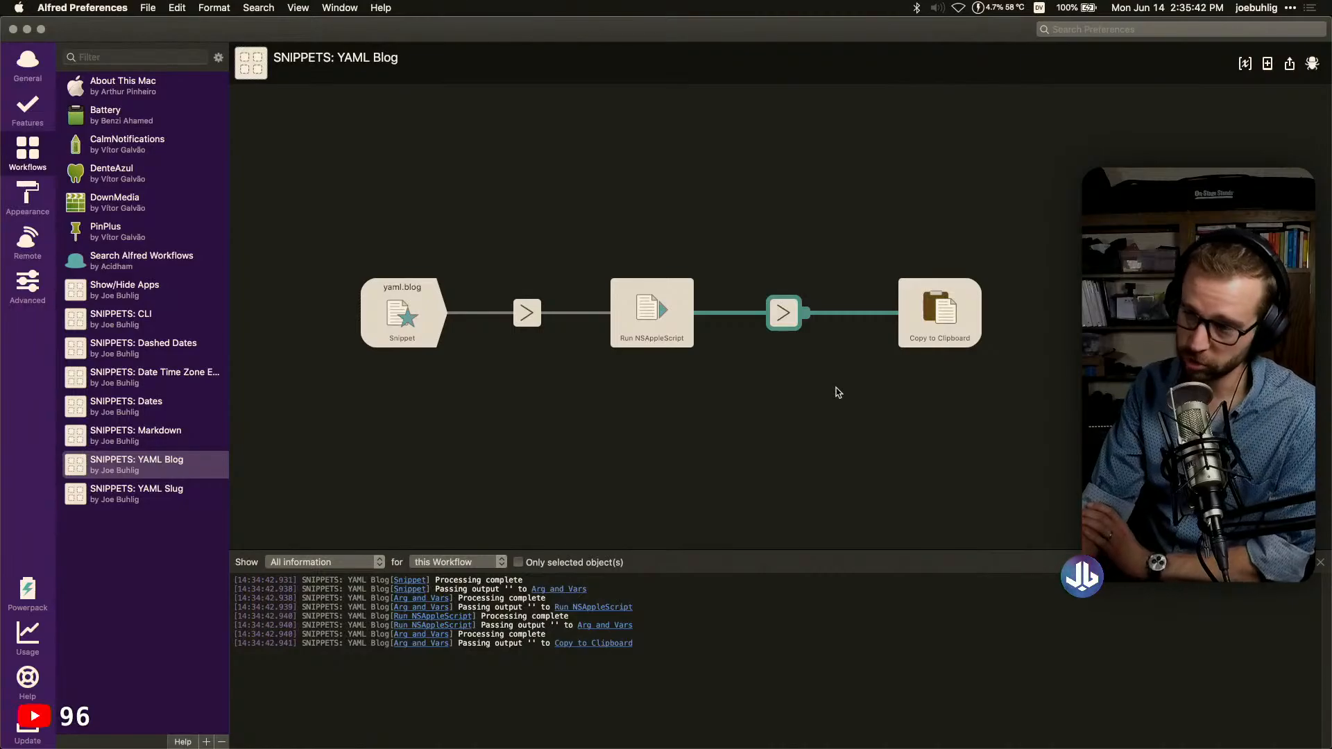
# Check the YAML Blog workflow's NSAppleScript, then delete the Copy to Clipboard output from the YAML Slug workflow
pyautogui.doubleClick(652, 310)
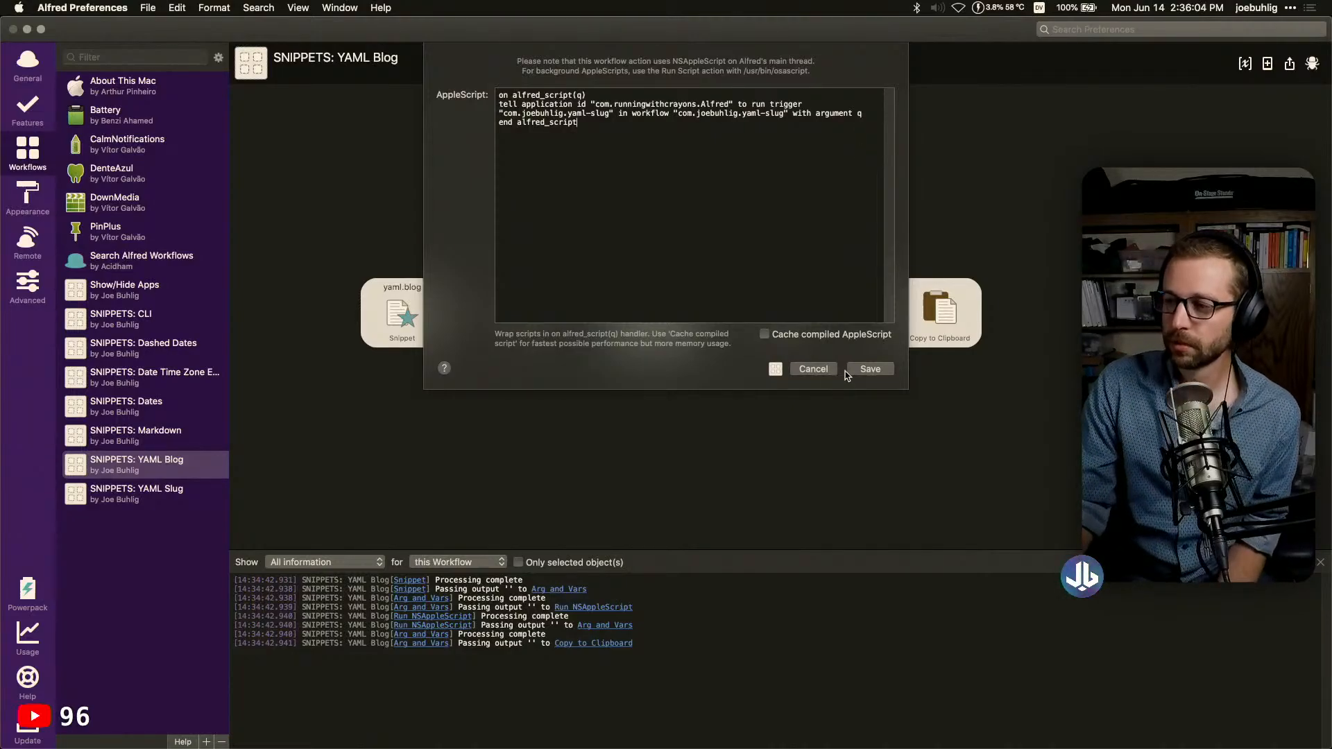
pyautogui.click(864, 368)
pyautogui.doubleClick(144, 494)
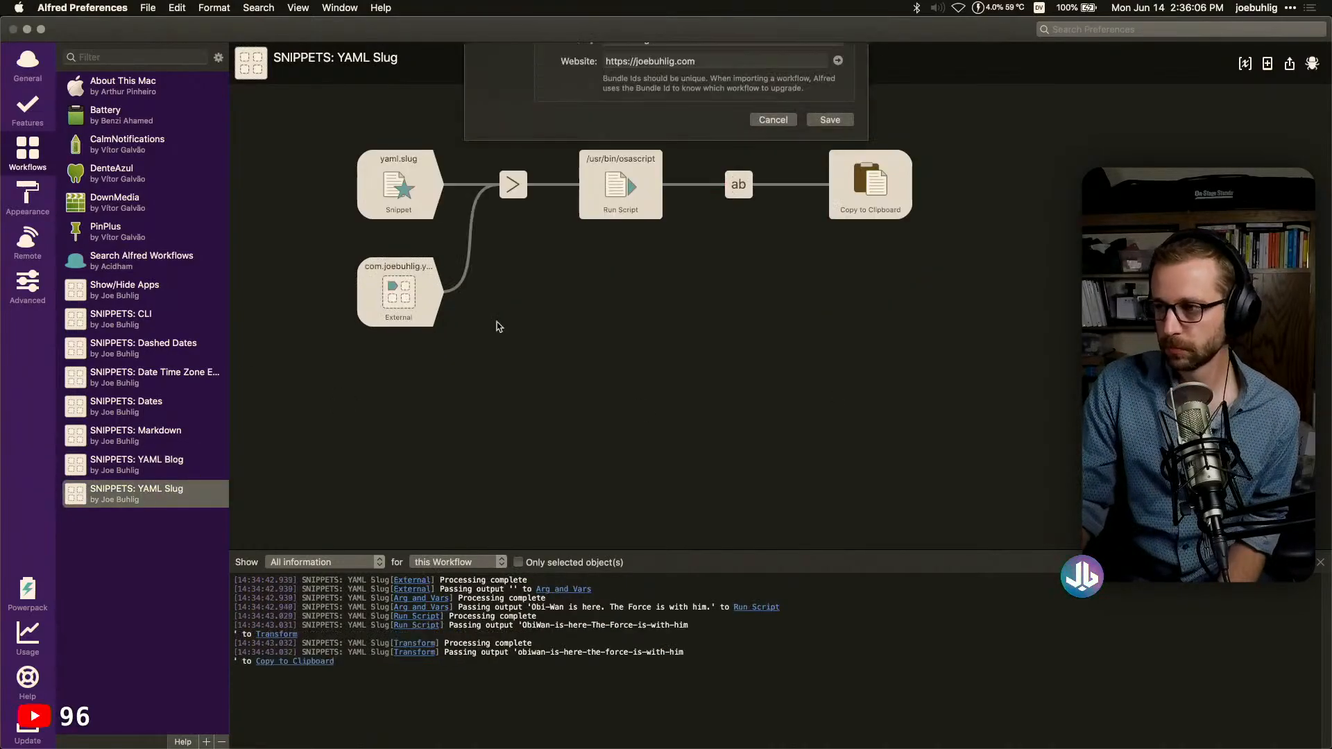
pyautogui.click(881, 186)
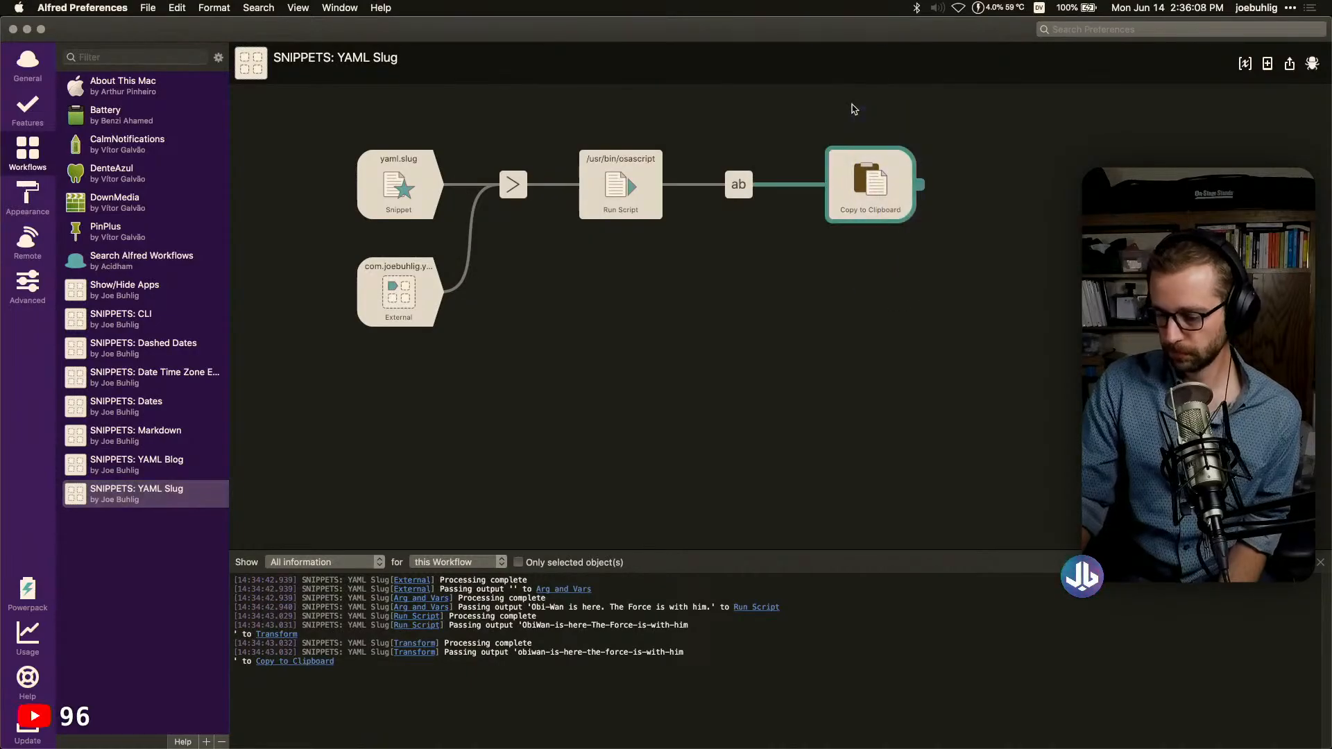
pyautogui.press('BackSpace')
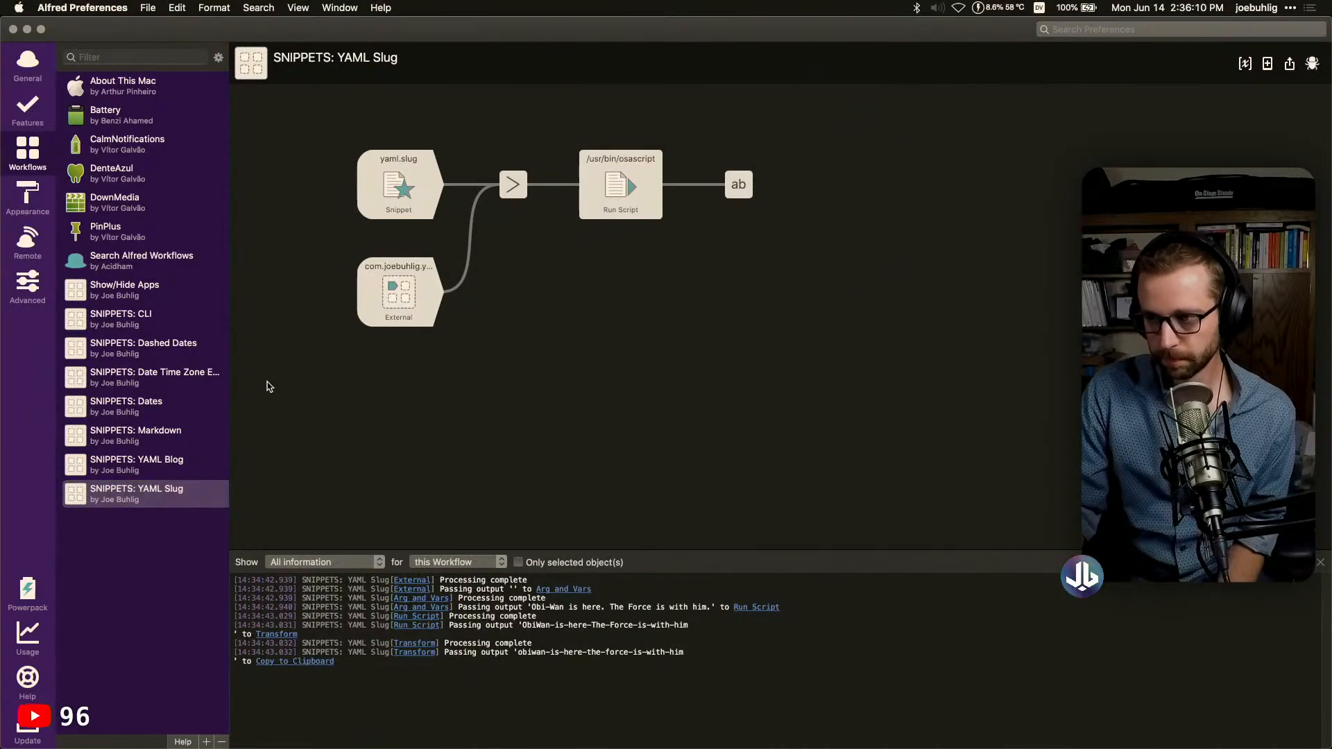
# Select the YAML Blog workflow, and in Drafts paste the Obi-Wan sentence from the clipboard history and trigger the yaml.blog snippet below it
pyautogui.click(147, 465)
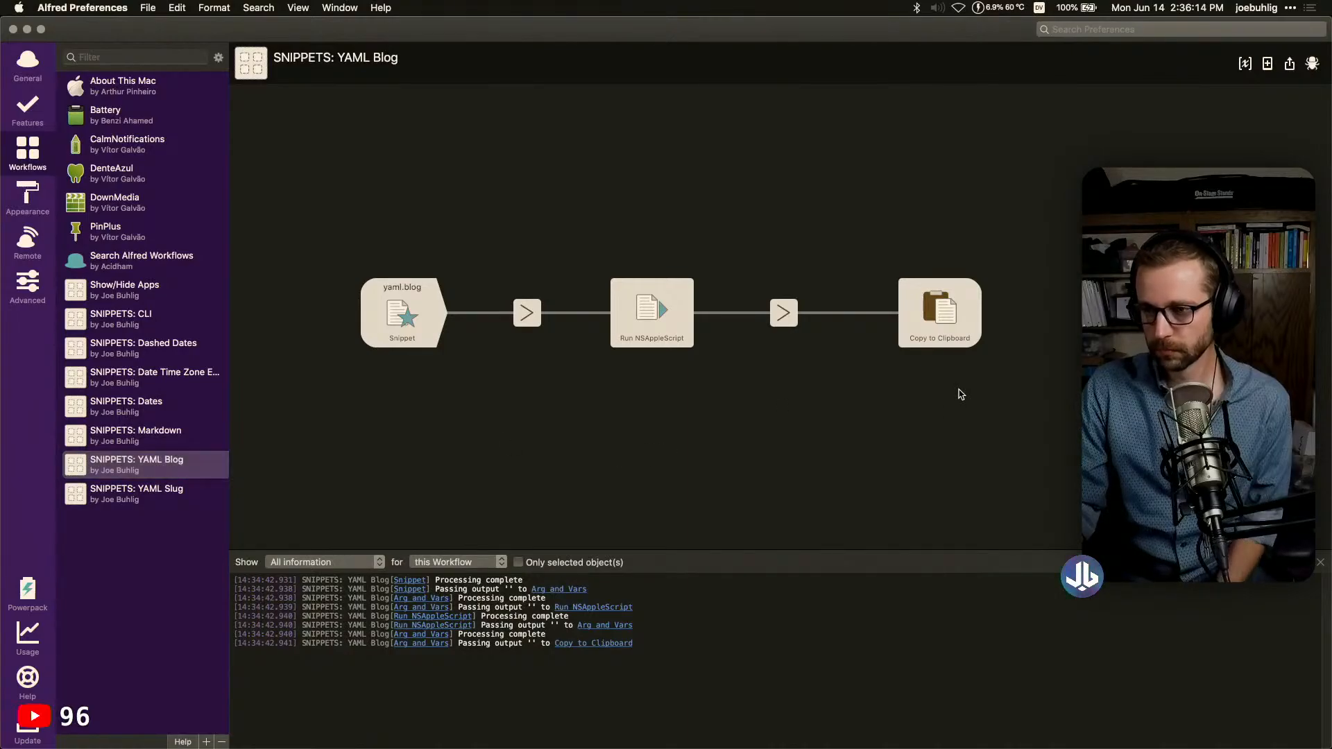
pyautogui.press('super+Tab')
pyautogui.press('alt+super+c')
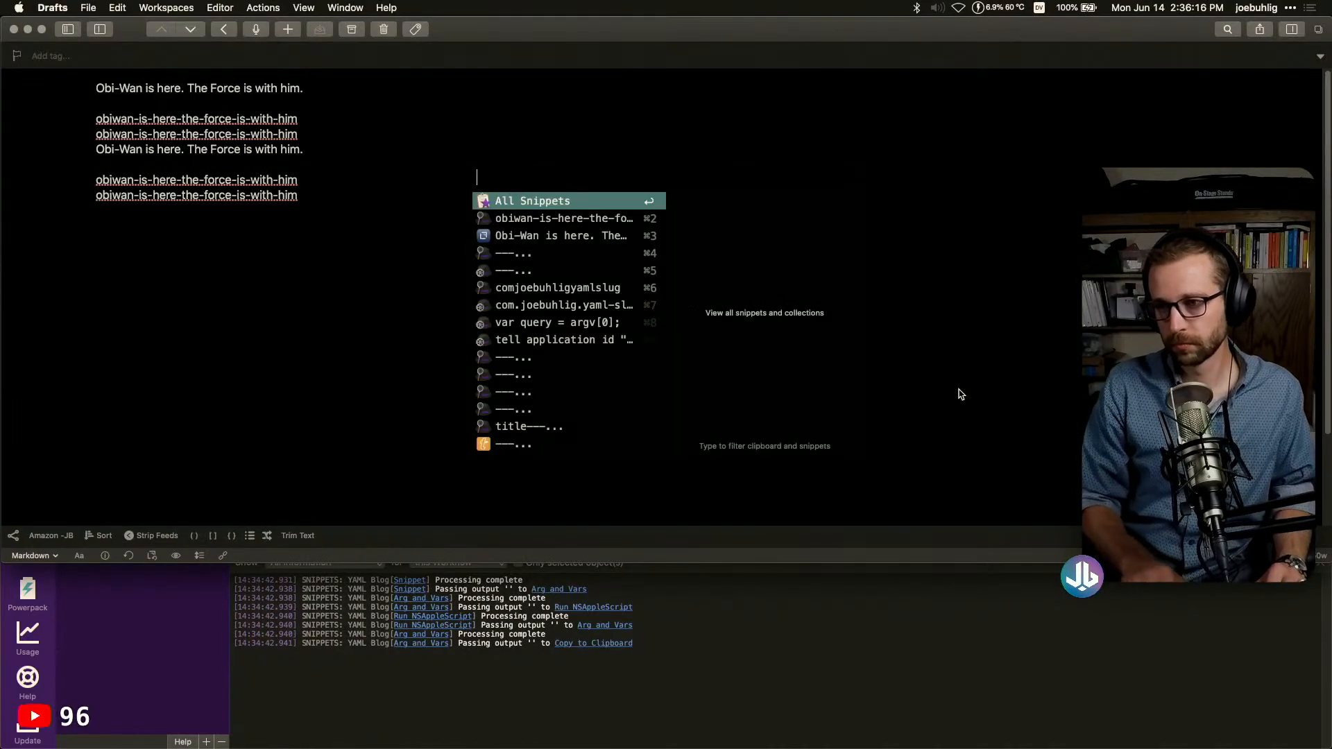
pyautogui.press('Down')
pyautogui.press('Down')
pyautogui.press('Return')
pyautogui.press('Return')
pyautogui.press('Return')
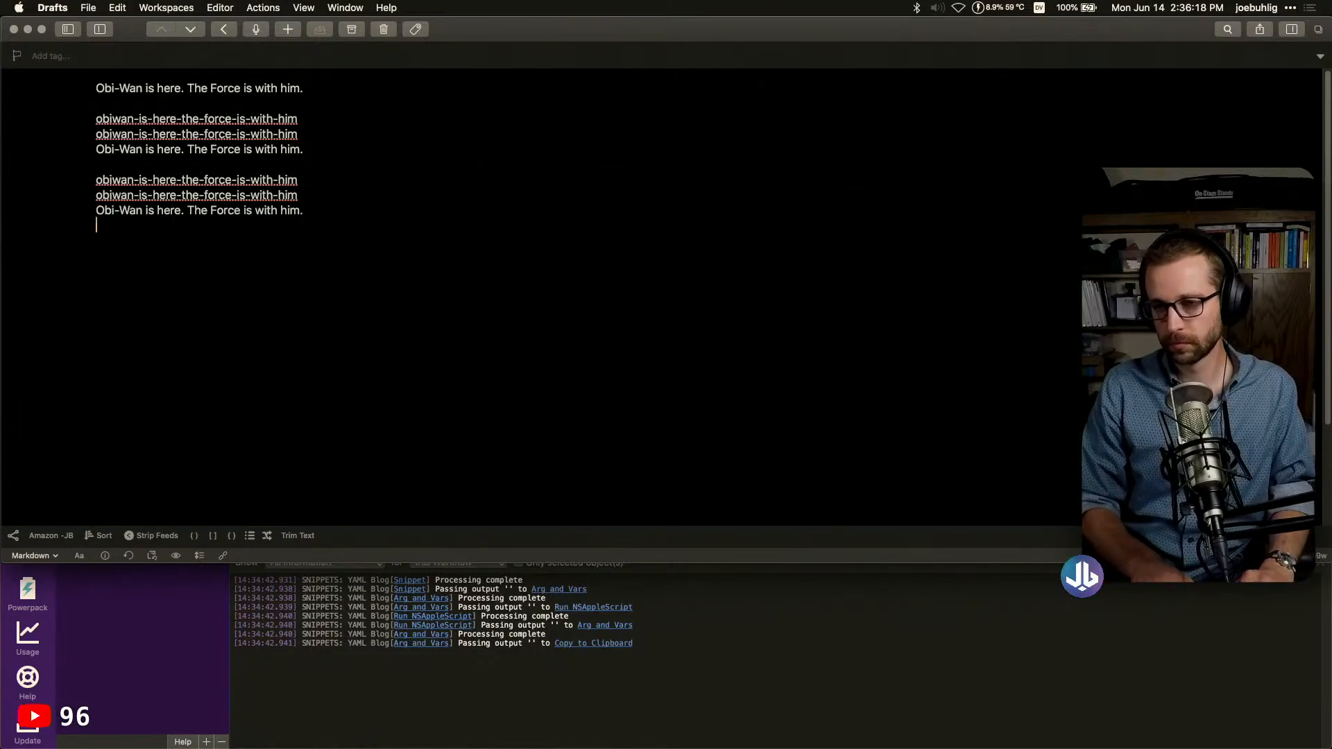
pyautogui.write('yaml.blog')
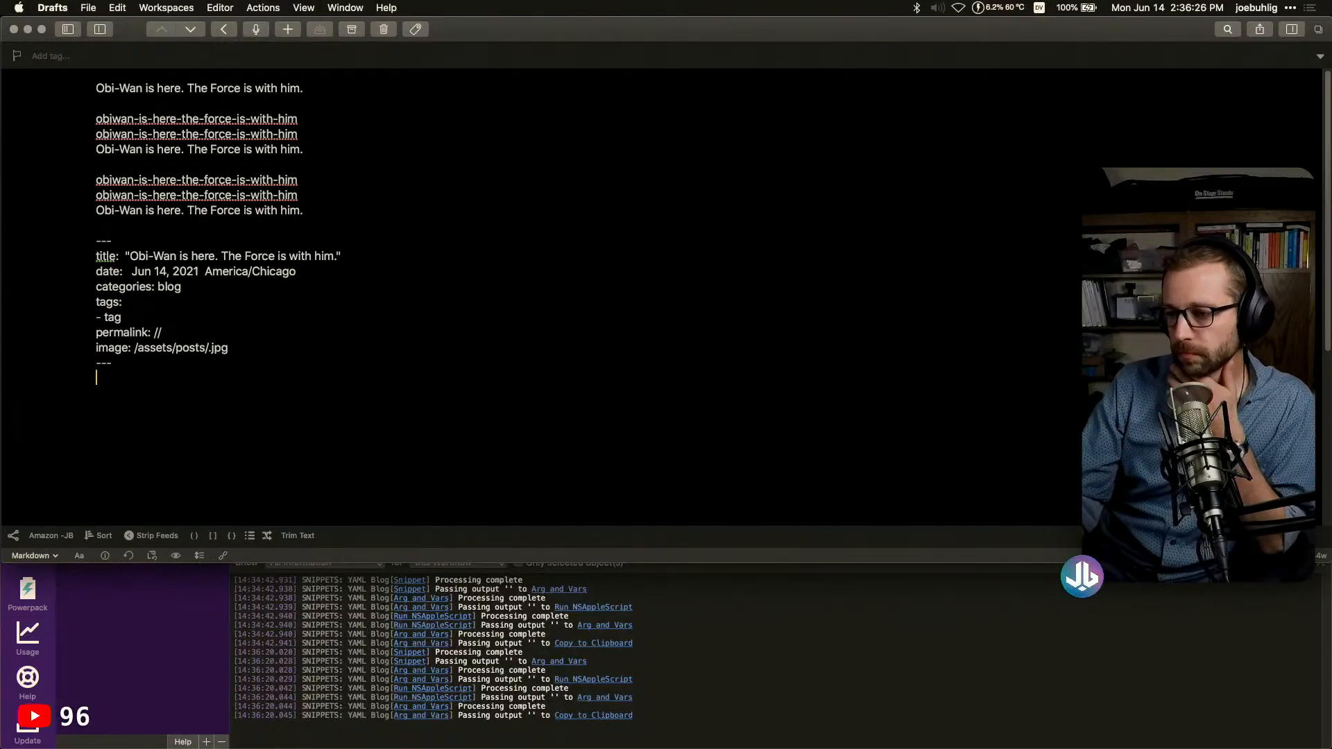
# Clear Alfred's workflow debug log, return to Drafts and trigger the yaml.blog snippet again below the generated front matter
pyautogui.click(1017, 635)
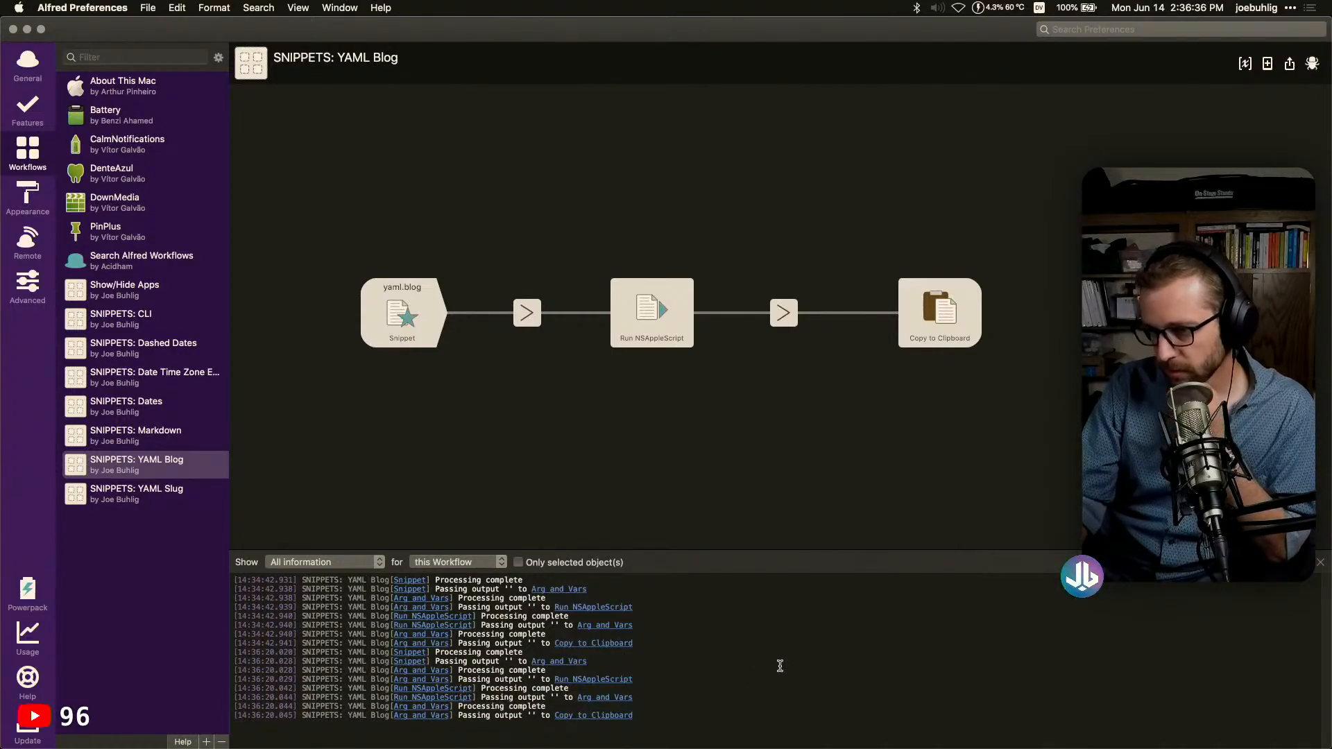
pyautogui.click(1304, 562)
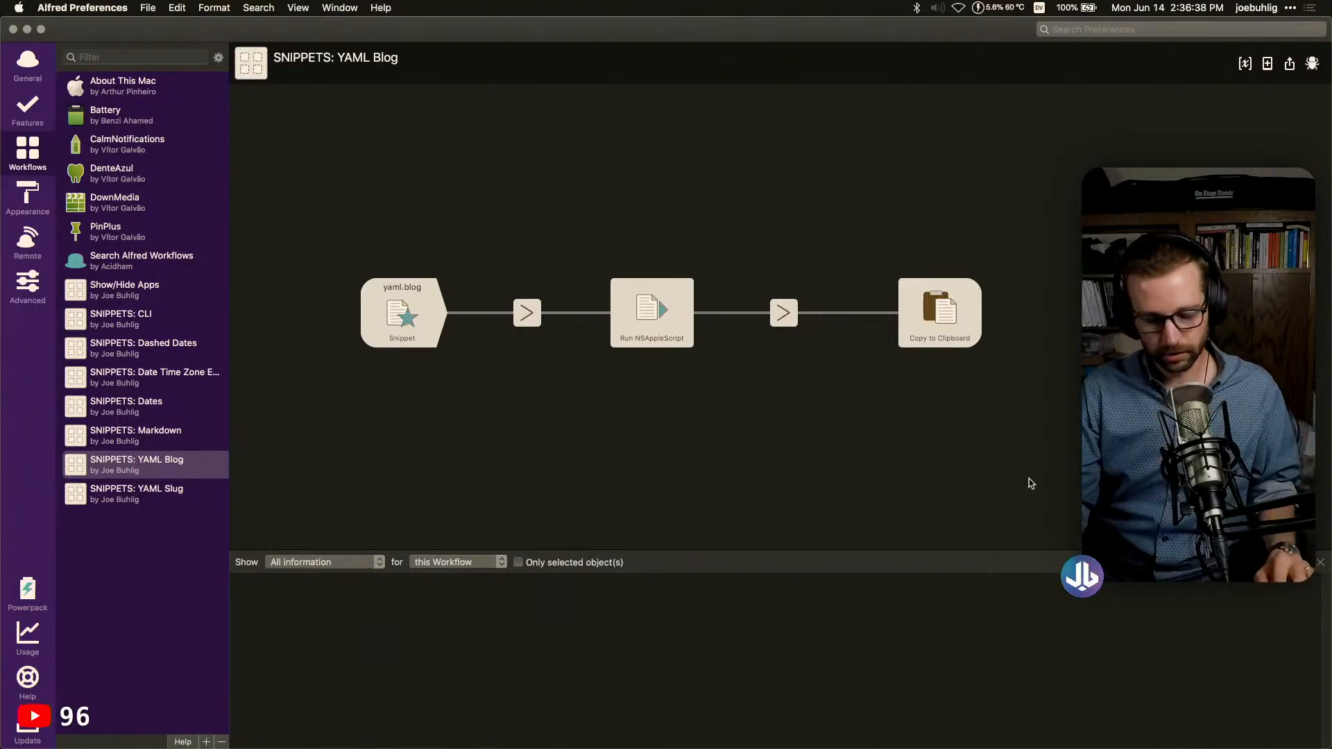
pyautogui.press('super+Tab')
pyautogui.press('alt+super+c')
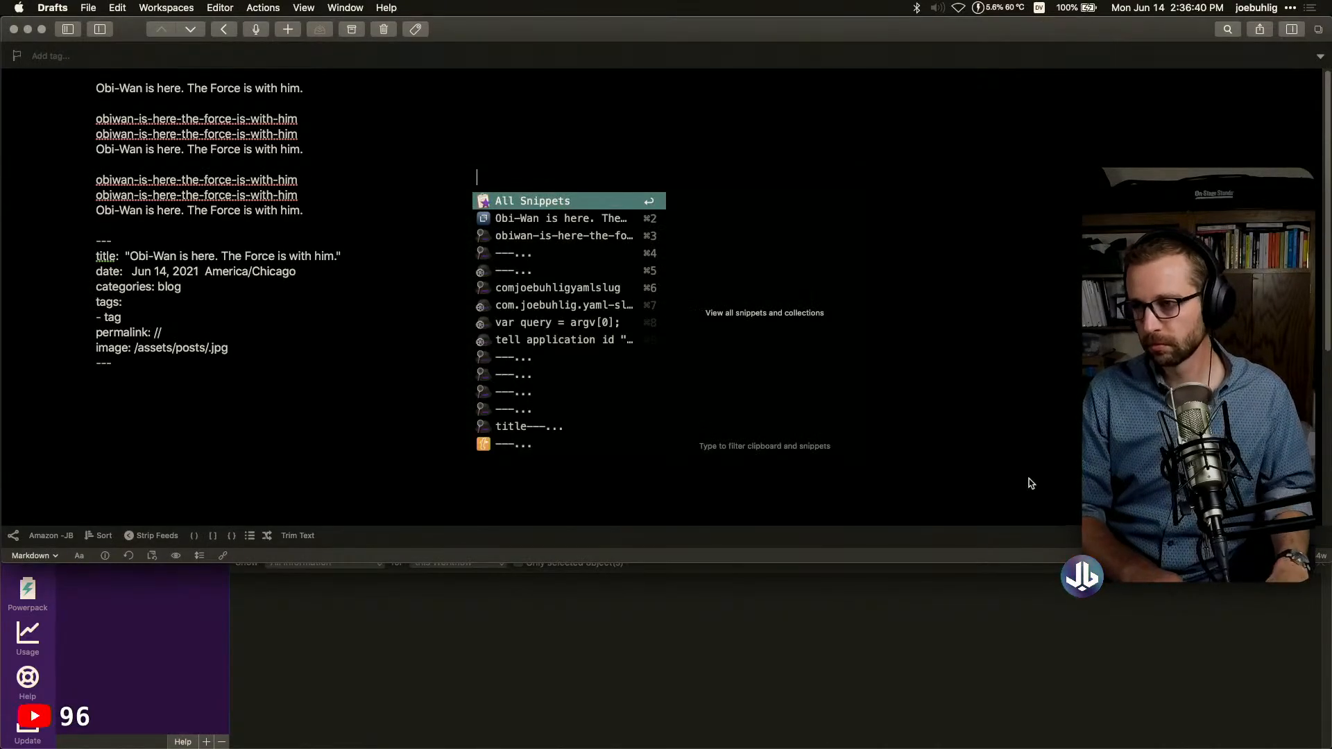
pyautogui.press('Escape')
pyautogui.write('yamlblog')
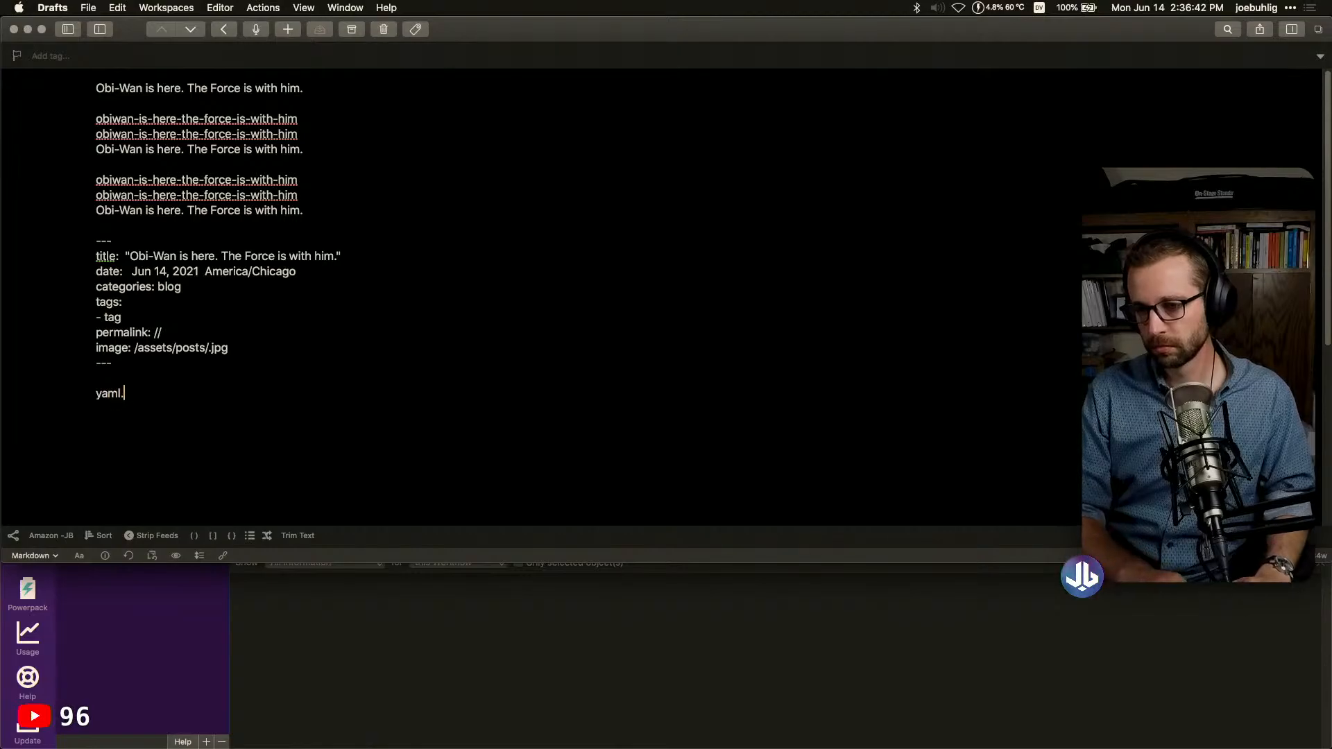
# In Alfred's debug log, trace the YAML Blog run through its Arg and Vars, Run NSAppleScript and Copy to Clipboard objects
pyautogui.click(953, 631)
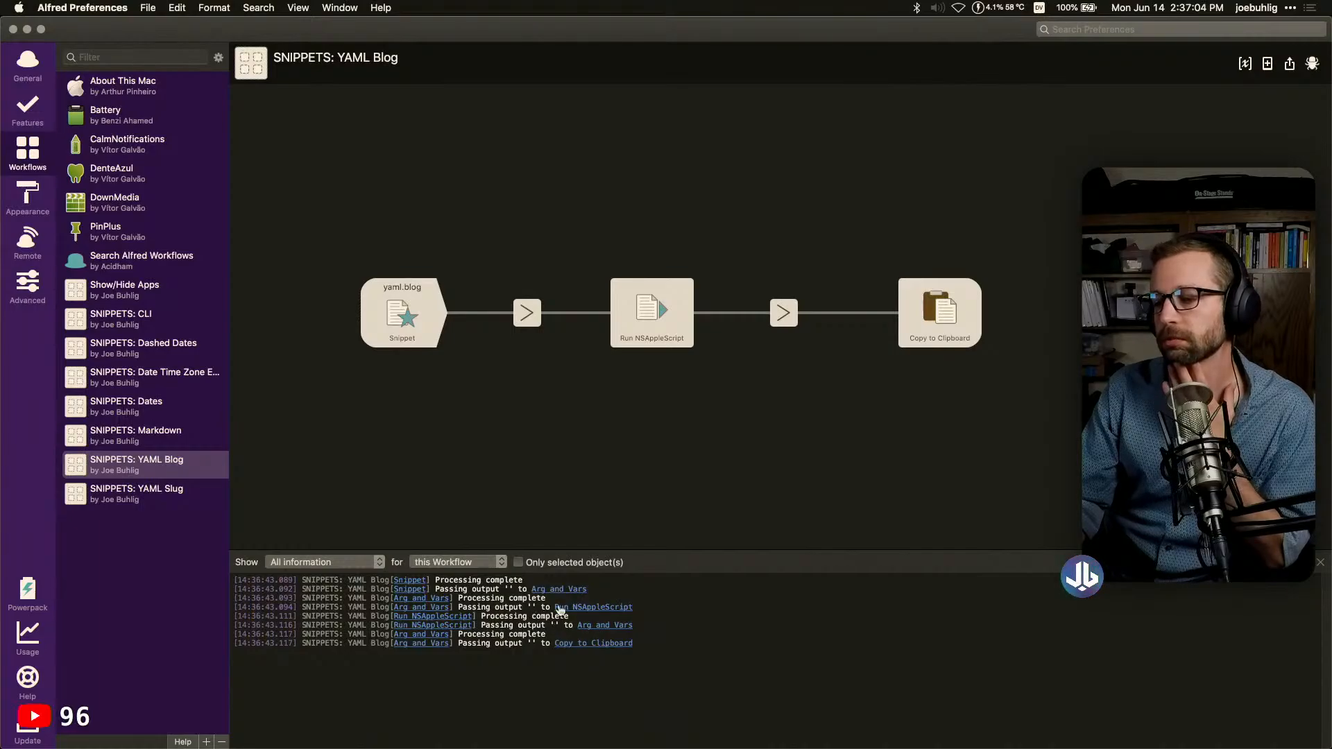
pyautogui.click(583, 609)
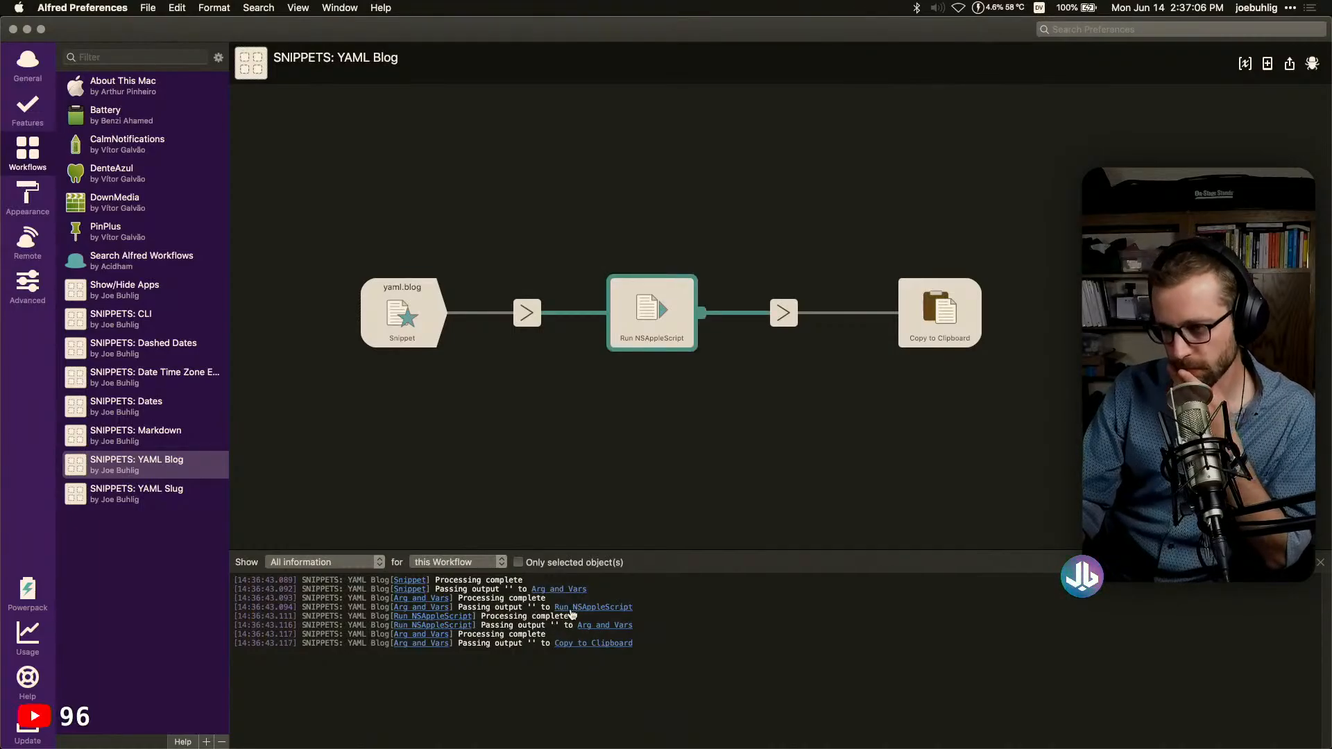
pyautogui.click(600, 630)
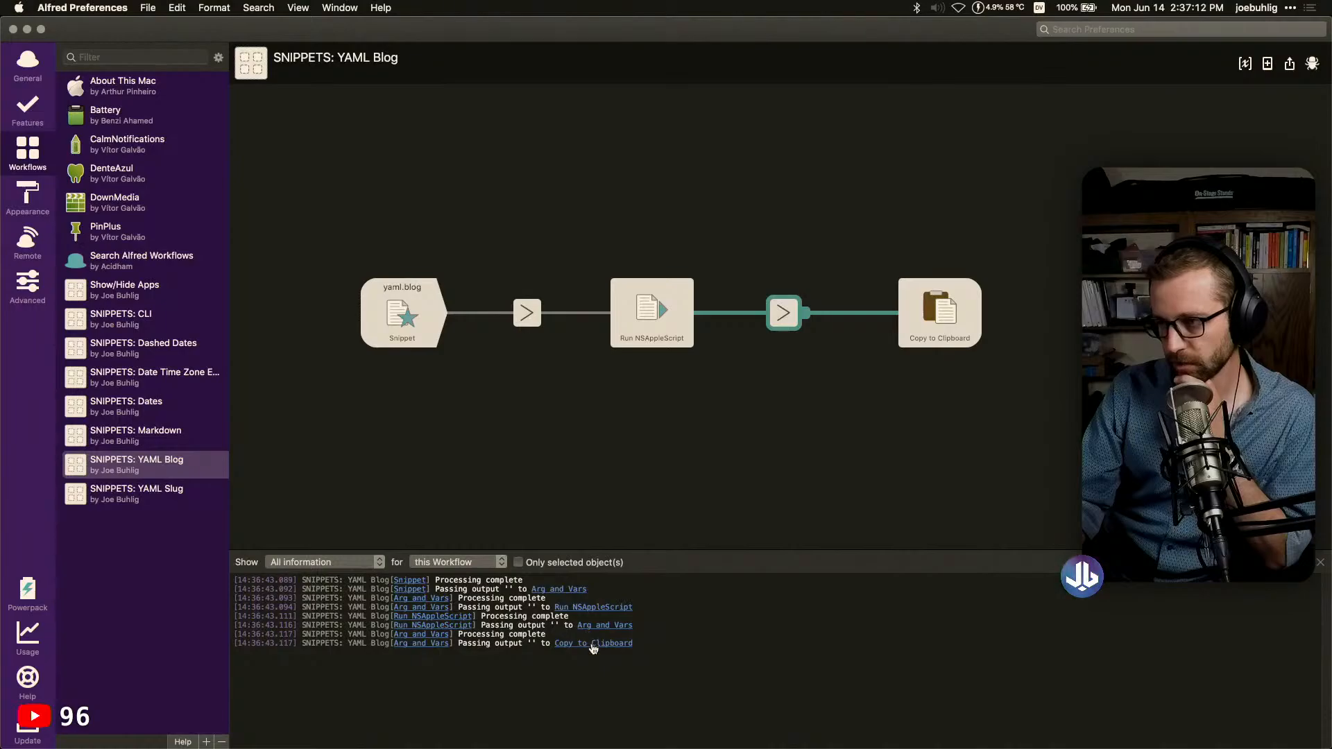
pyautogui.click(593, 646)
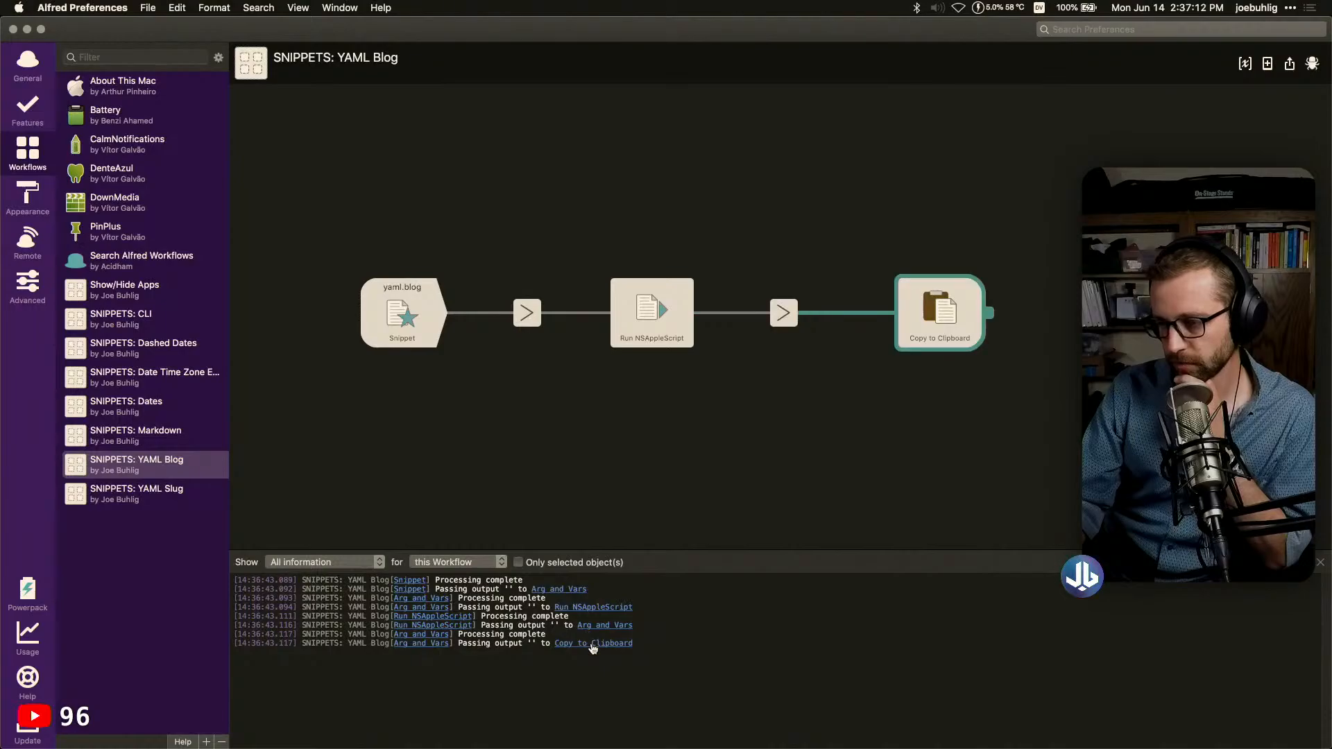
pyautogui.click(437, 610)
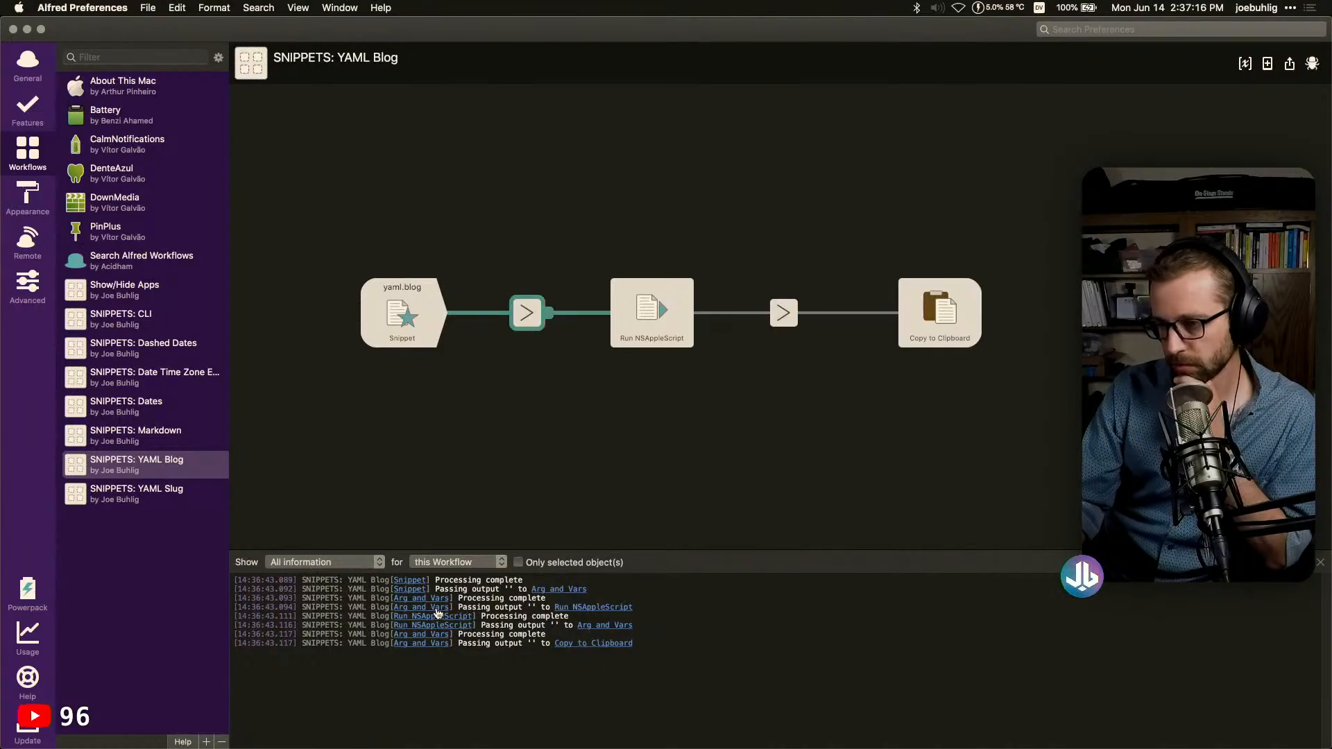
pyautogui.click(563, 610)
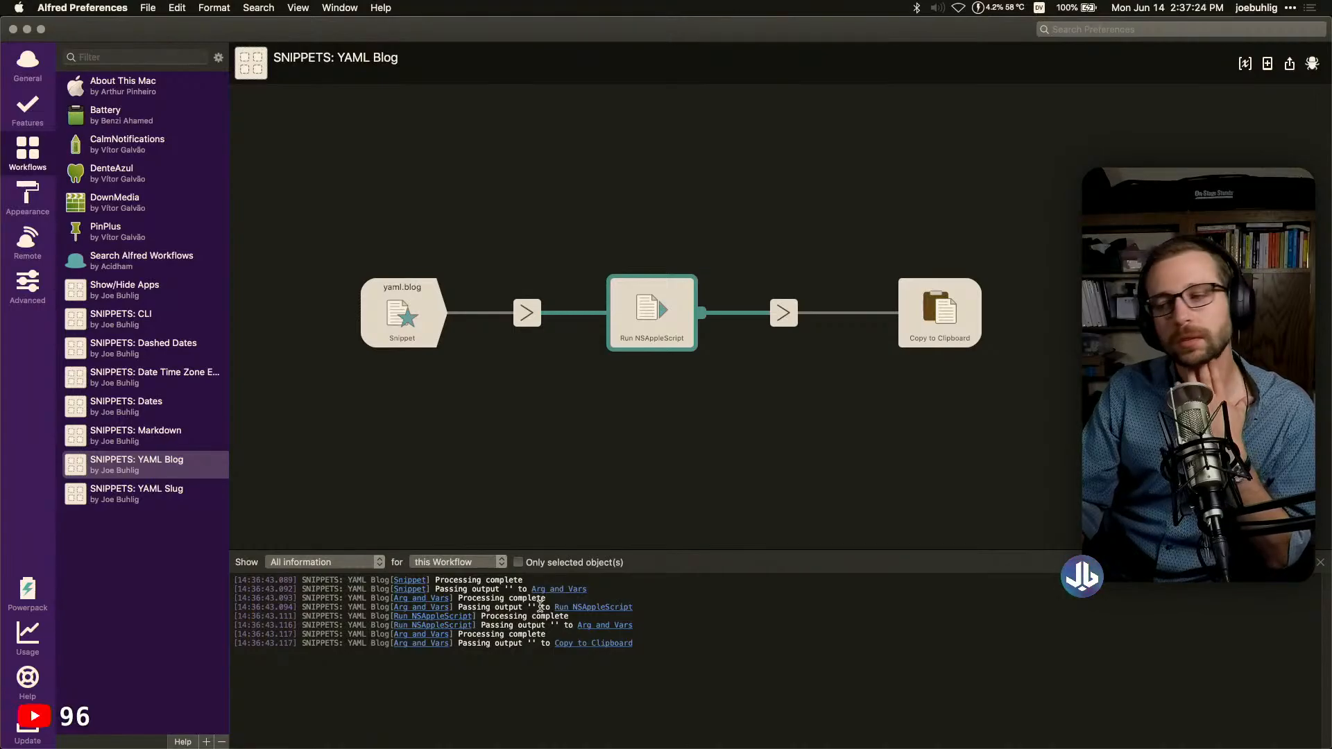
# Set the debug log to show information for all Workflows and review the output of the last run
pyautogui.click(483, 564)
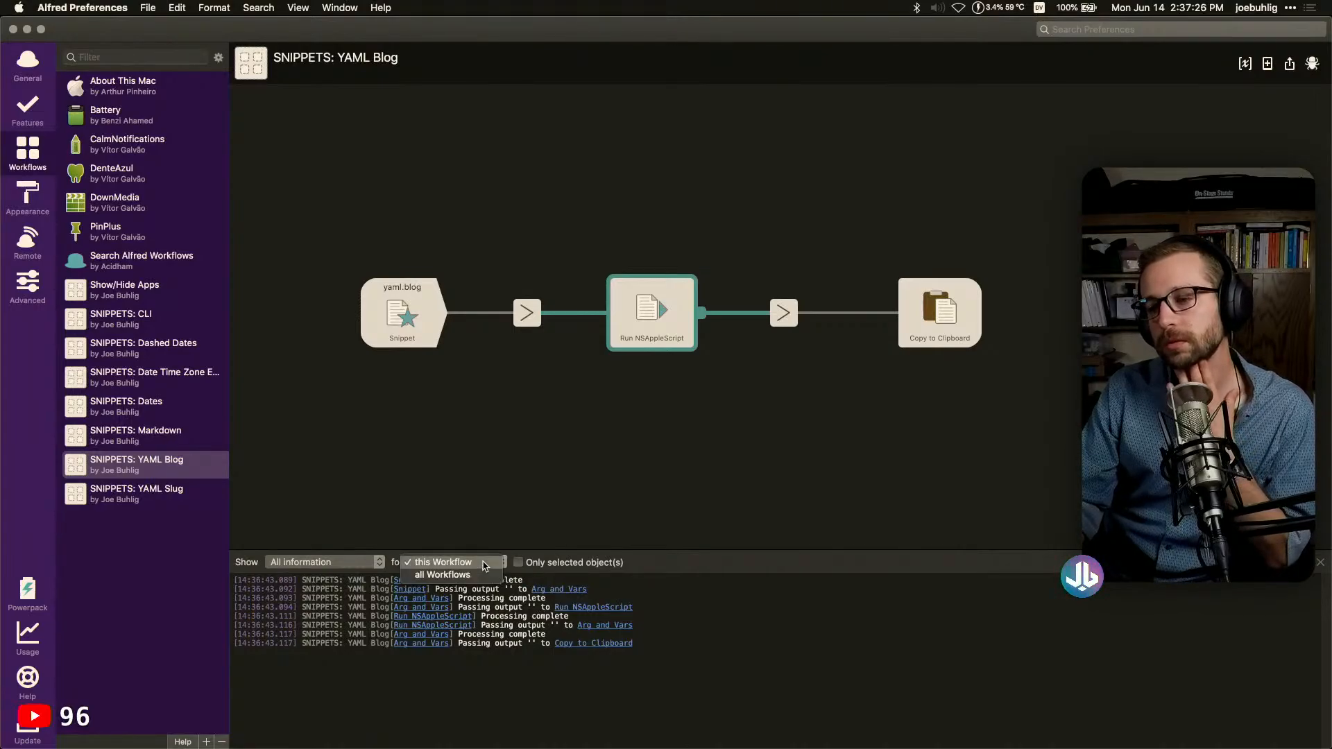
pyautogui.click(479, 576)
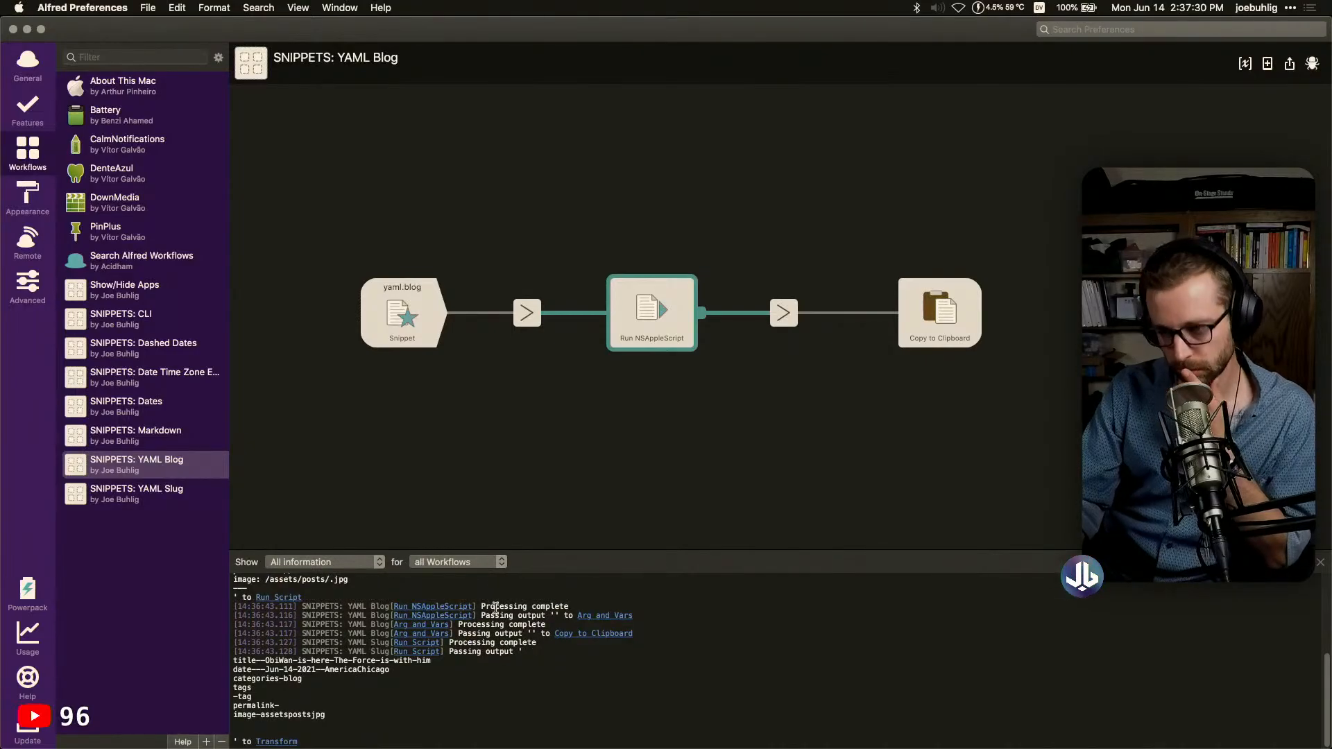
pyautogui.scroll(2, 495, 605)
pyautogui.scroll(-2, 496, 612)
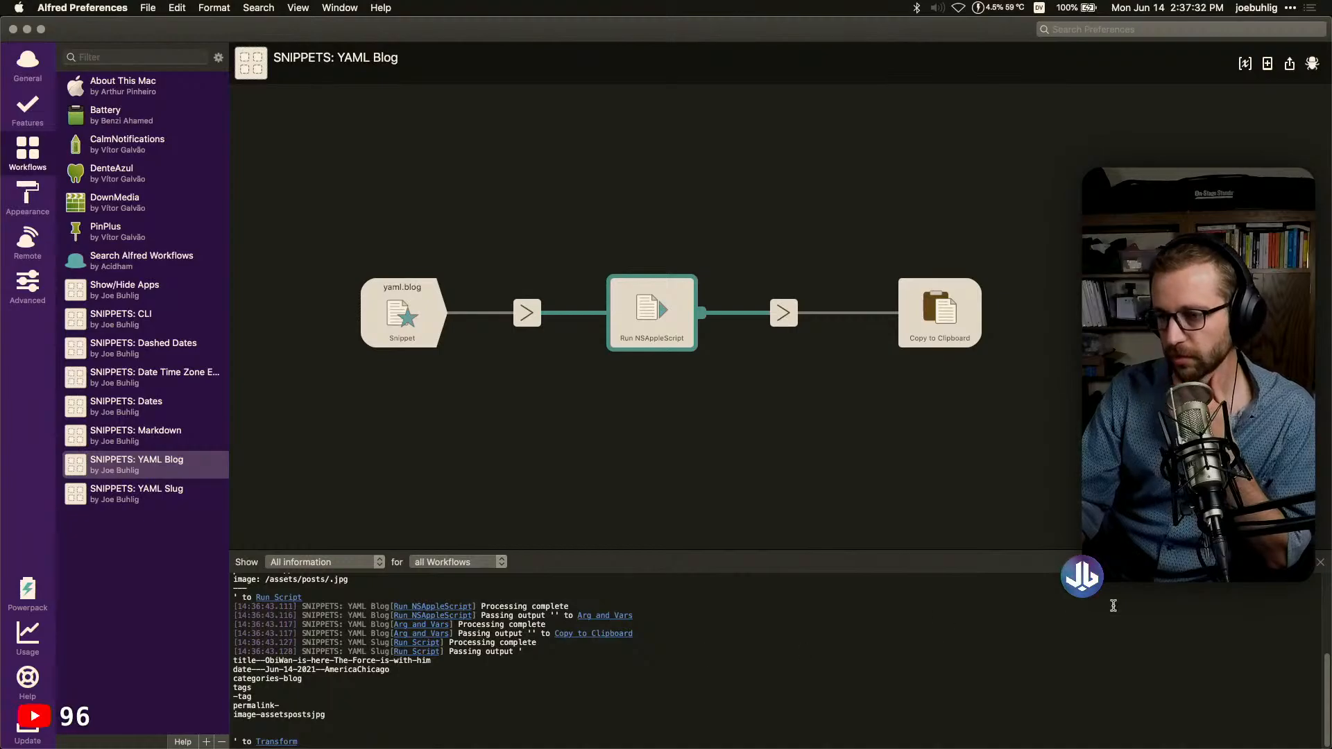
# Clear the debug log, switch to Drafts and trigger the yaml.blog snippet at the end of the draft
pyautogui.press('super+k')
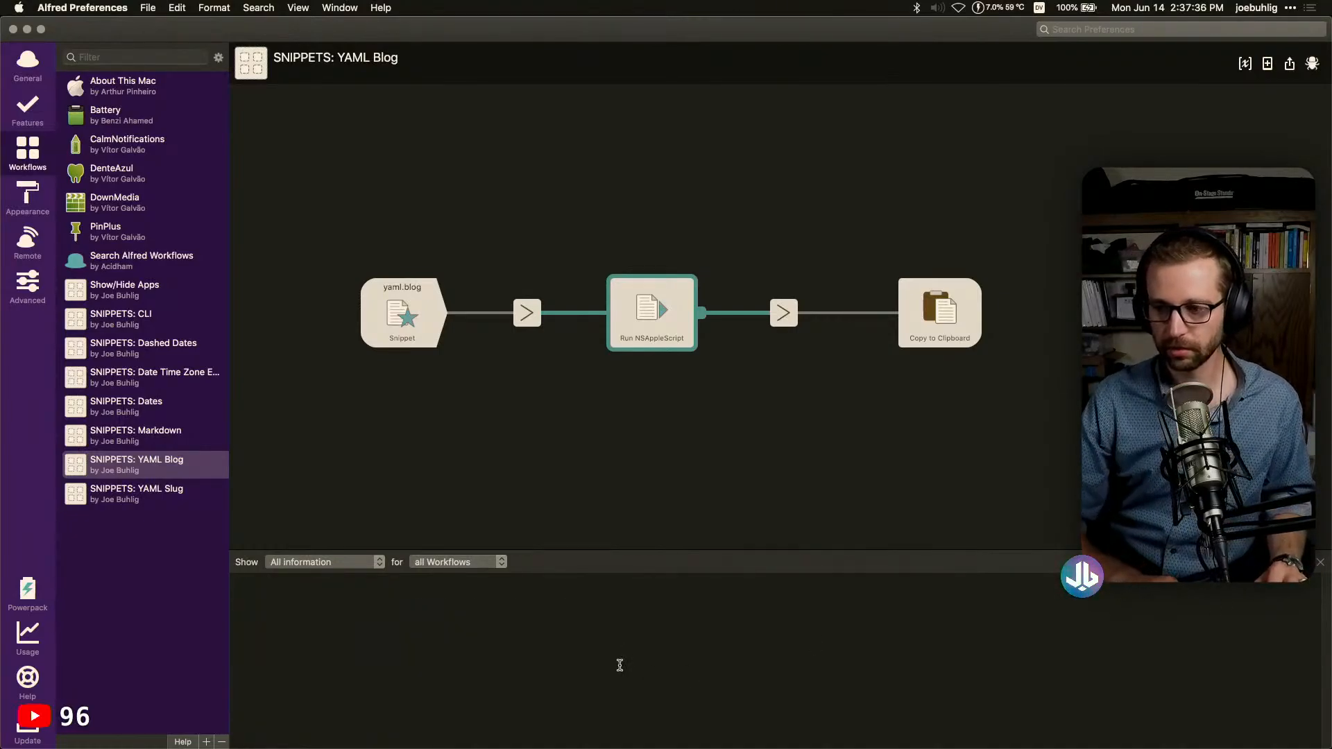
pyautogui.press('ctrl+alt+shift+super+d')
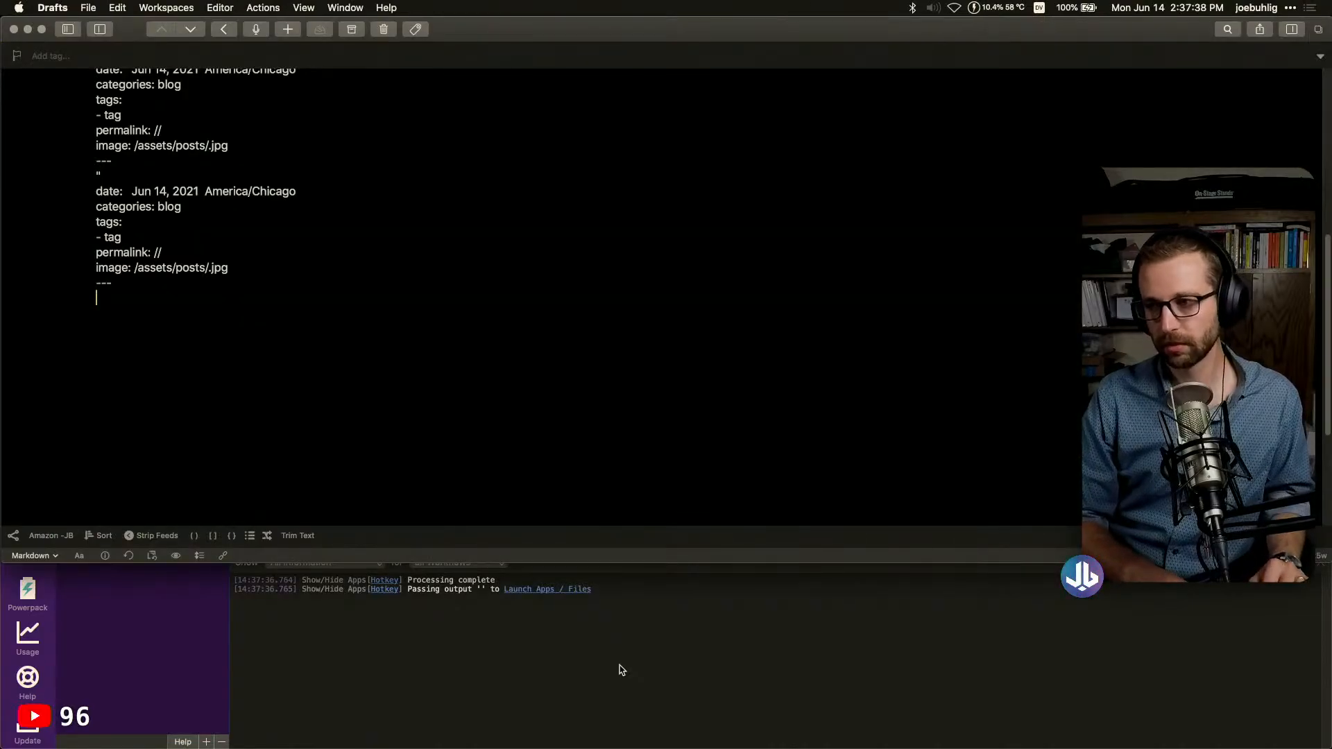
pyautogui.press('super+alt+c')
pyautogui.press('Escape')
pyautogui.write('Yaml.')
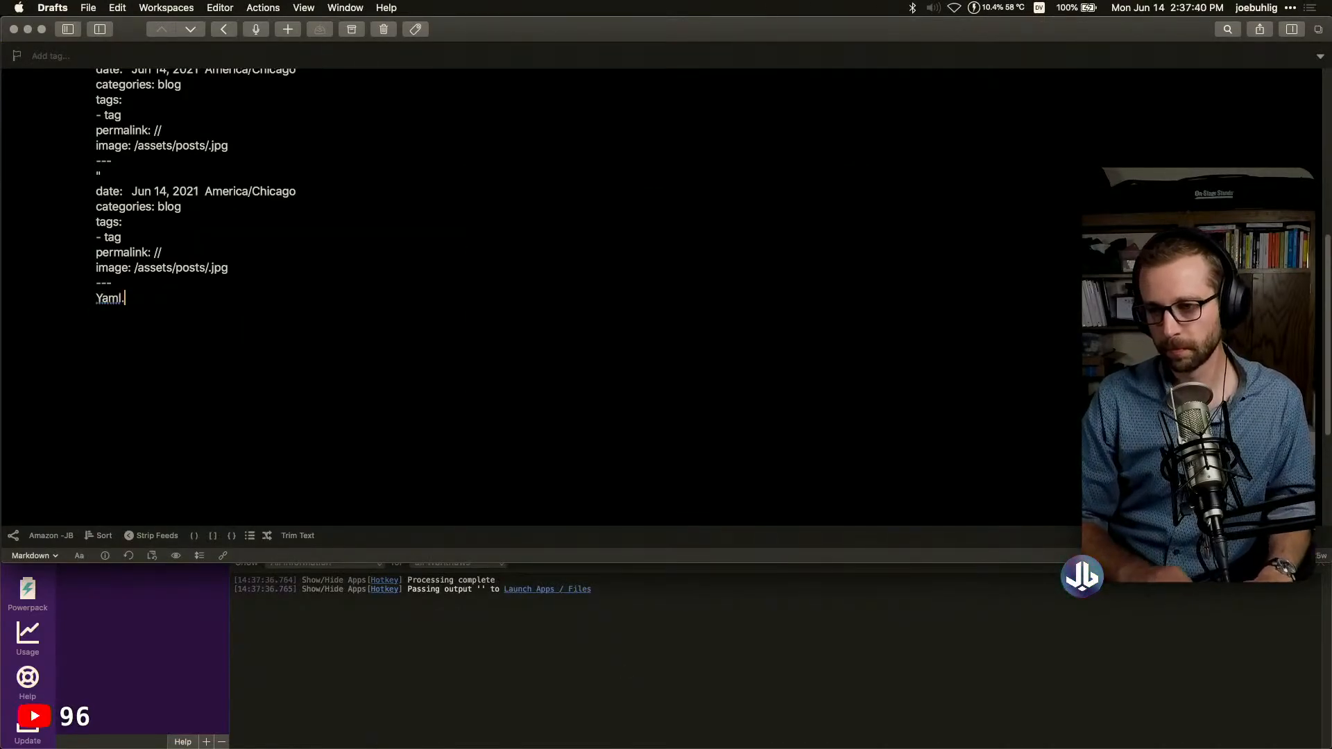
pyautogui.write('blog')
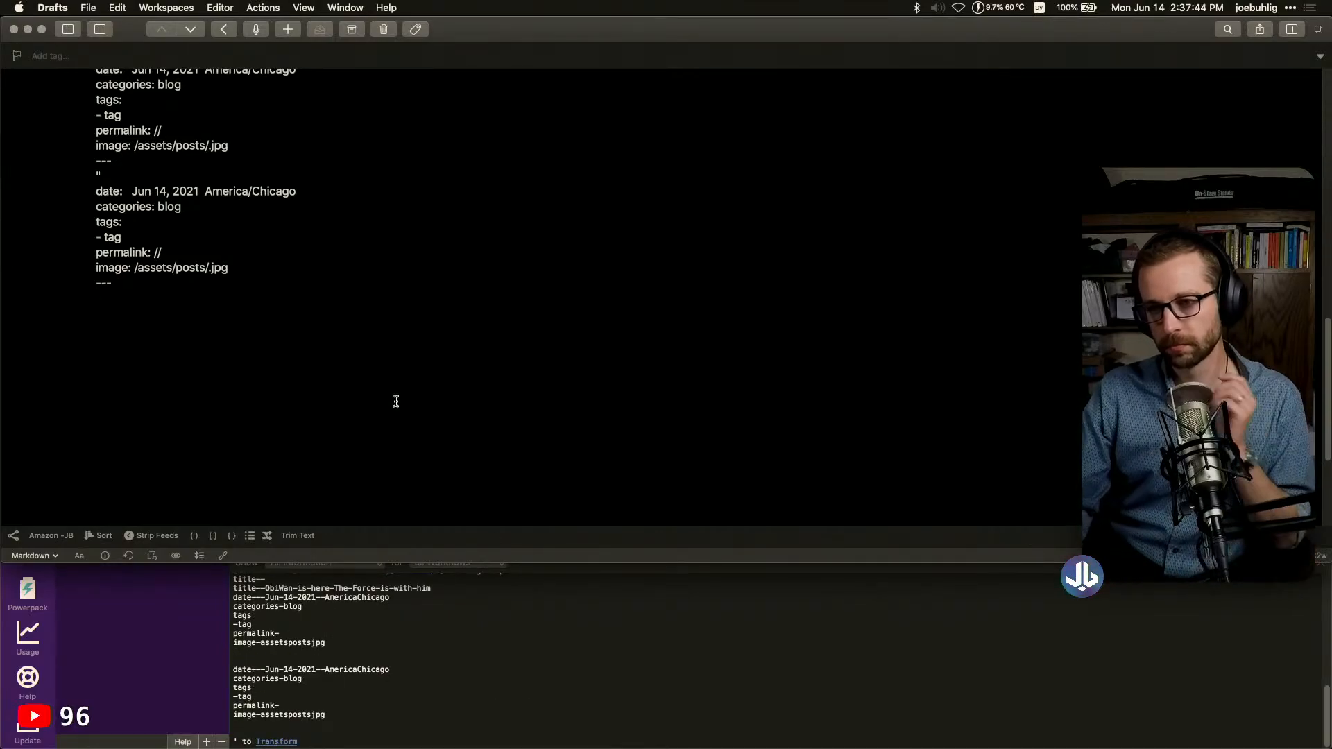
# Back in Alfred, examine the debug log for the order of the YAML Blog and YAML Slug objects and the text passed between them
pyautogui.click(632, 723)
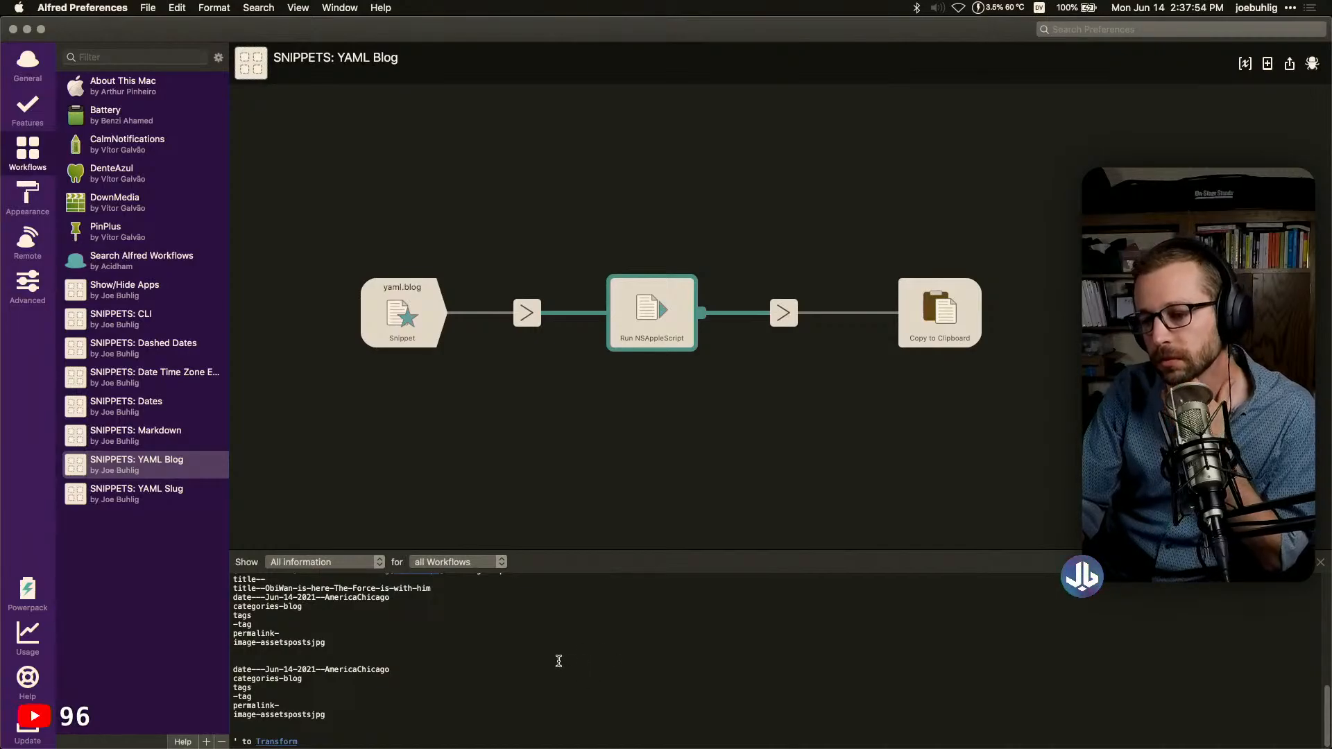
pyautogui.scroll(2, 375, 618)
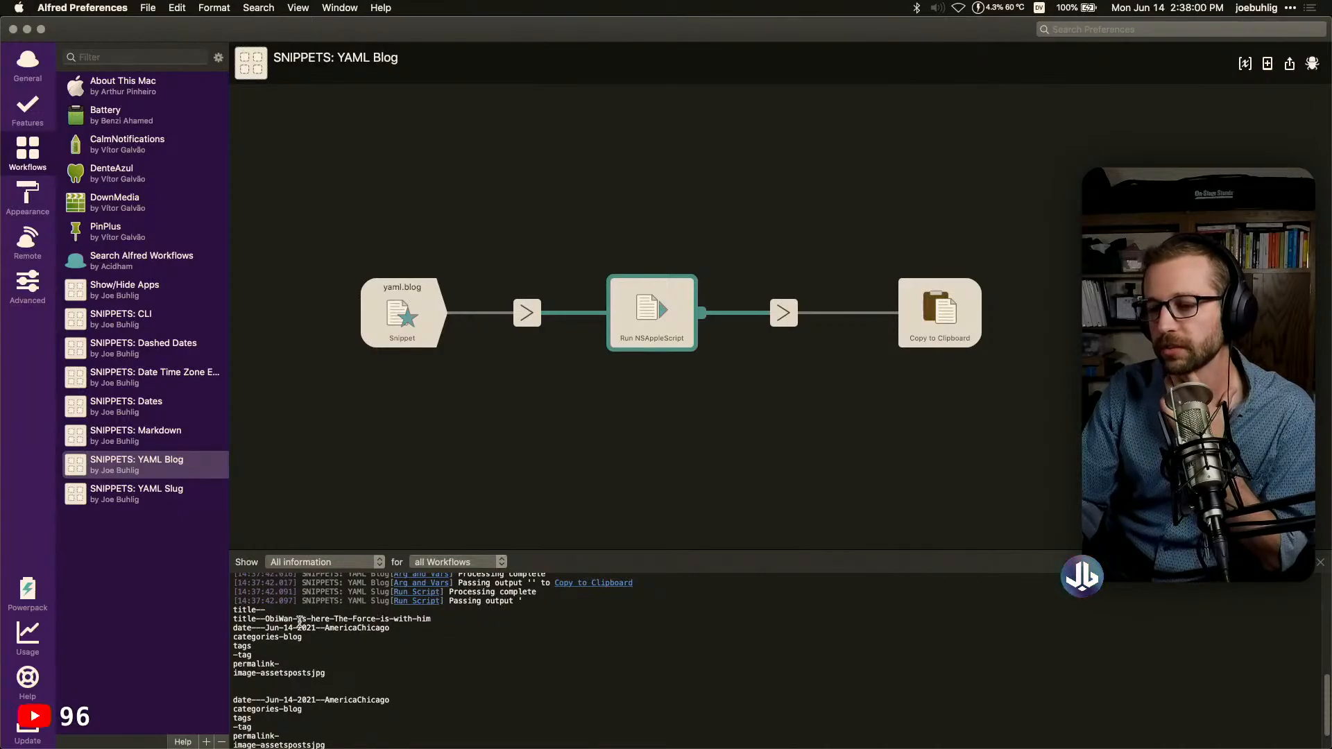
pyautogui.moveTo(277, 619); pyautogui.dragTo(400, 694)
pyautogui.scroll(-2, 408, 697)
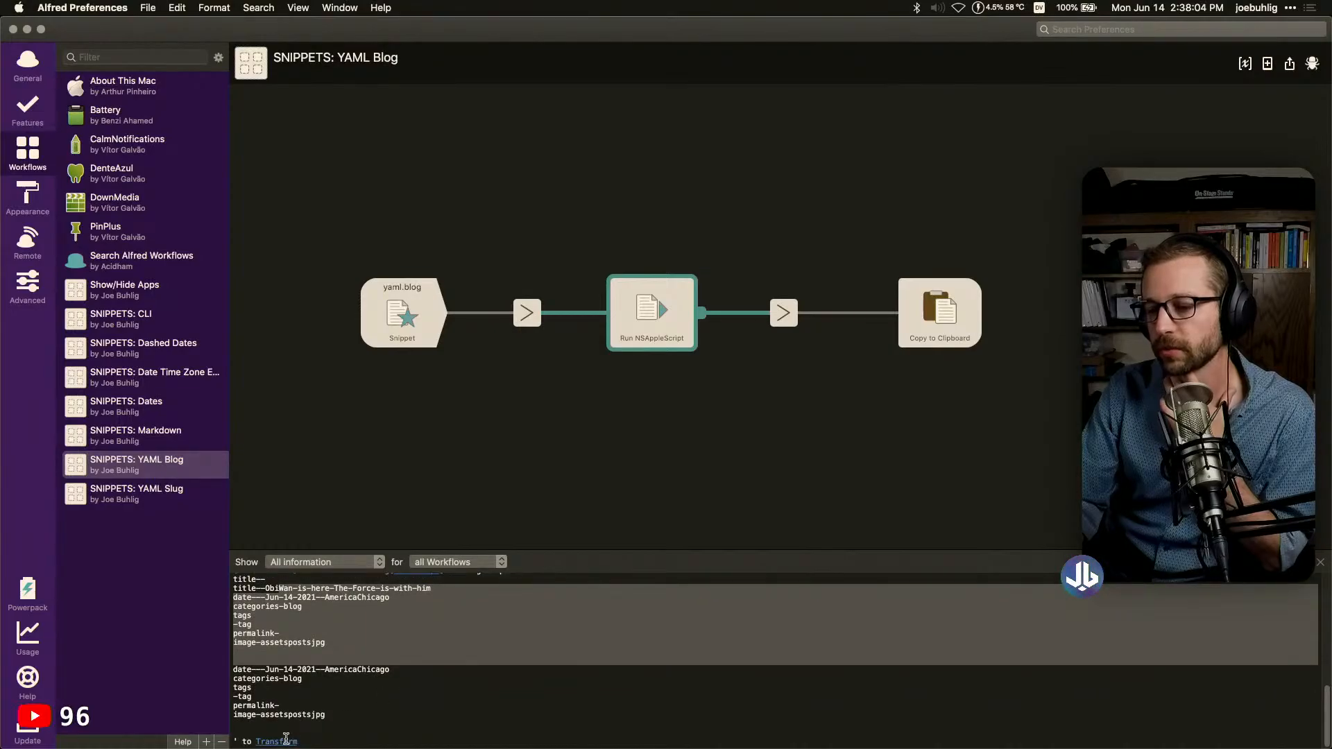
pyautogui.scroll(9, 418, 676)
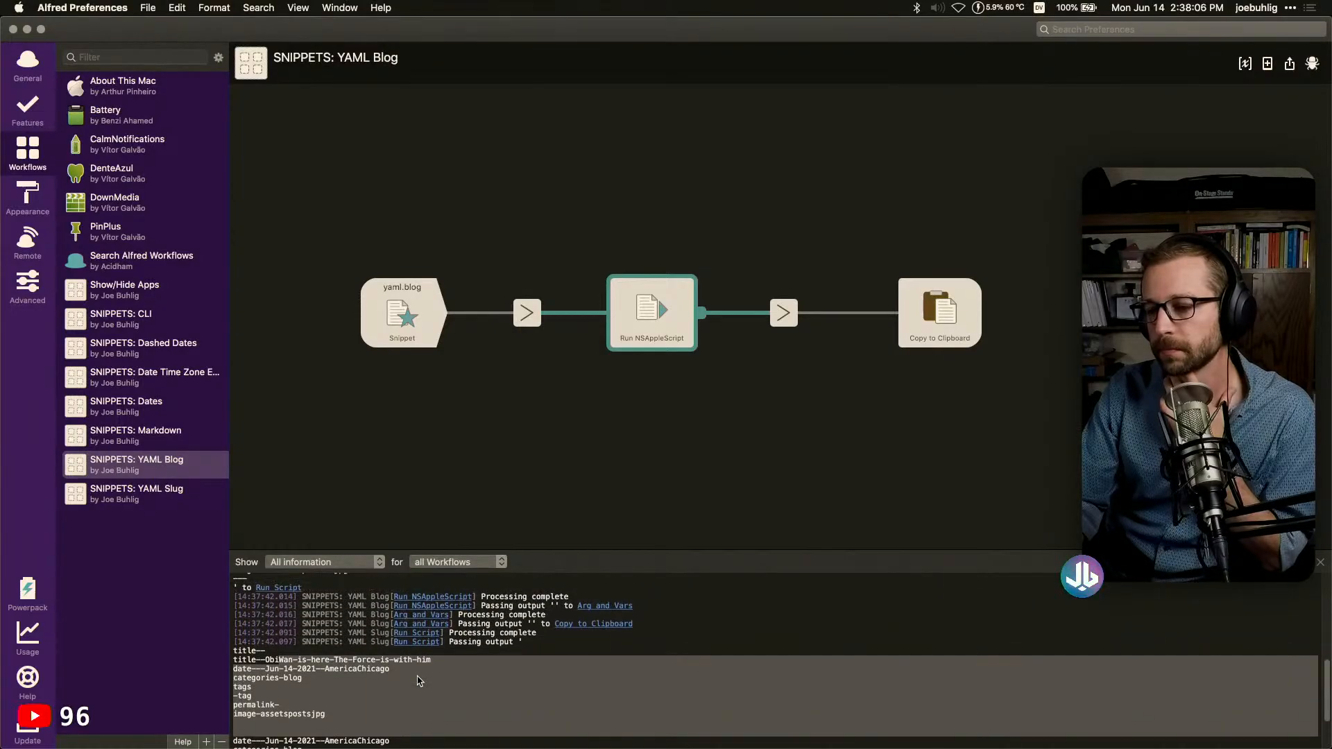
pyautogui.scroll(5, 419, 682)
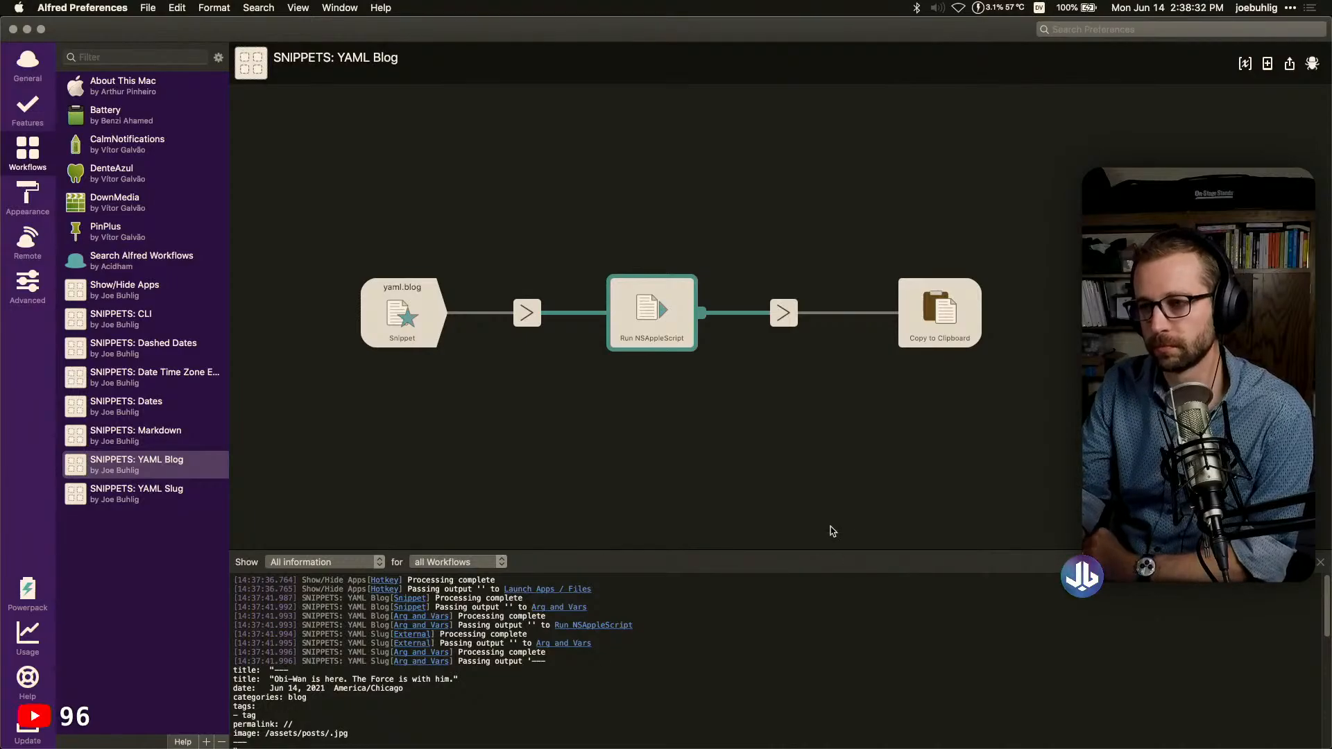
pyautogui.click(763, 440)
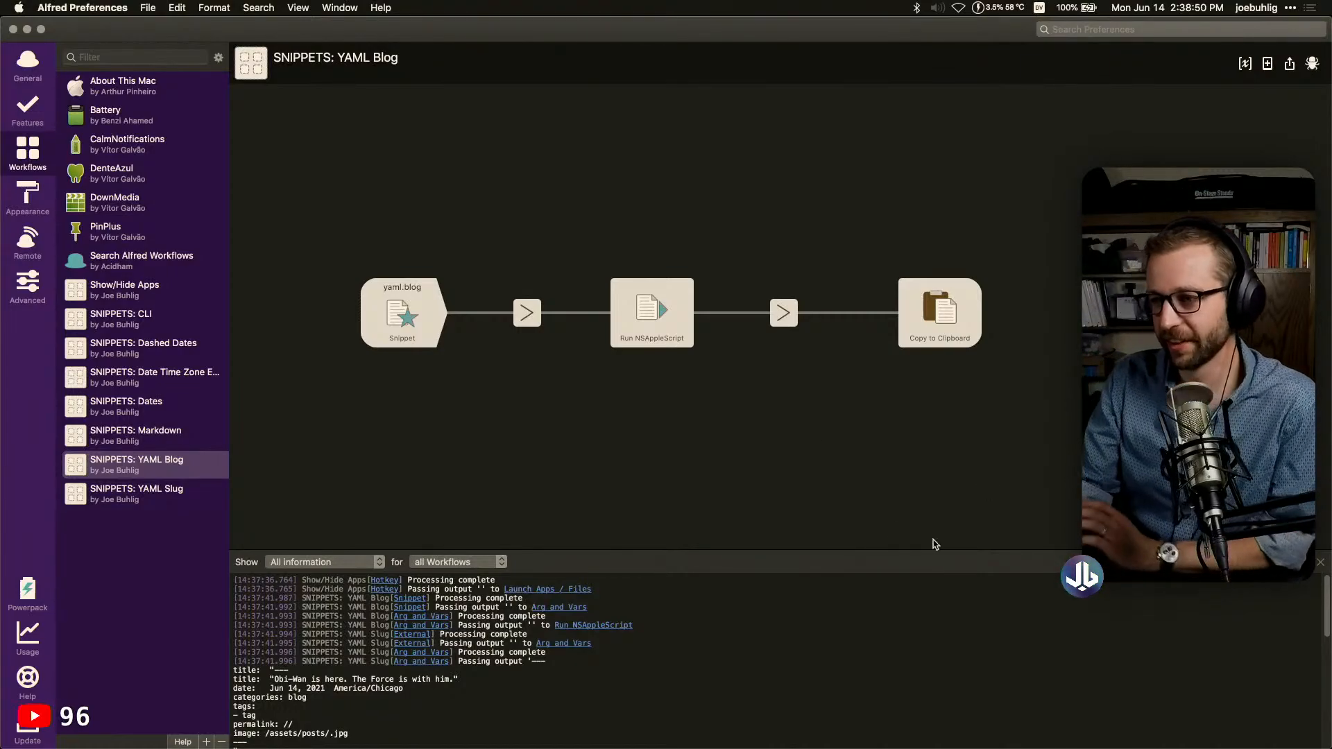
pyautogui.moveTo(604, 743)
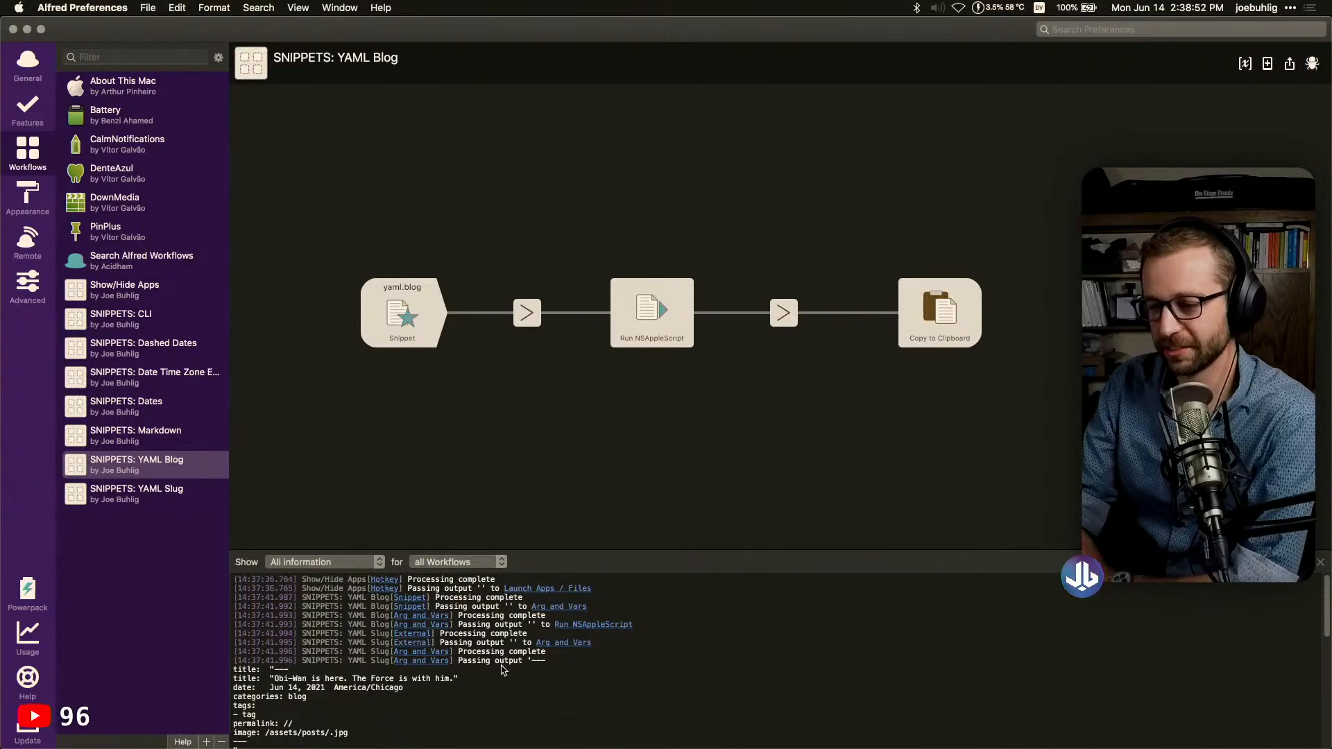
pyautogui.scroll(-1, 503, 666)
pyautogui.scroll(1, 498, 629)
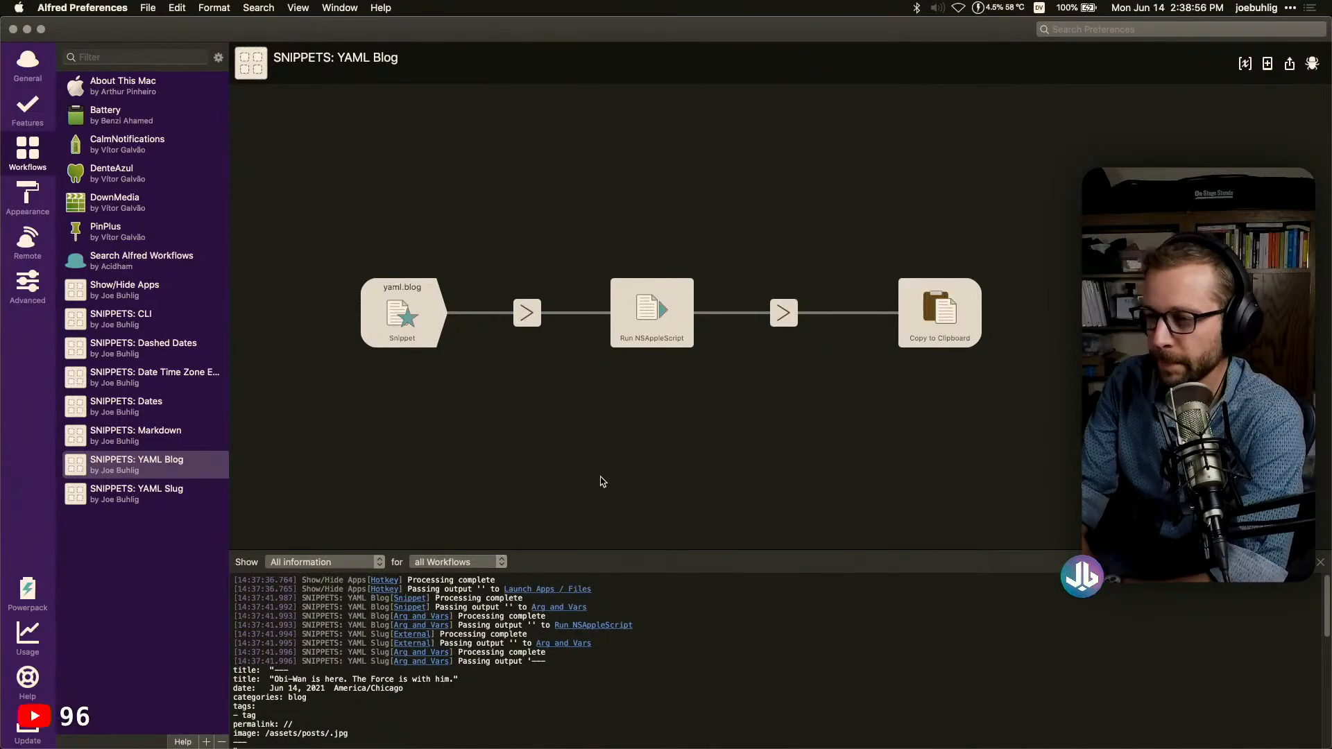
# Inspect the settings of the Run Script, Transform and Arg and Vars objects in the YAML Slug workflow without changing them
pyautogui.doubleClick(138, 494)
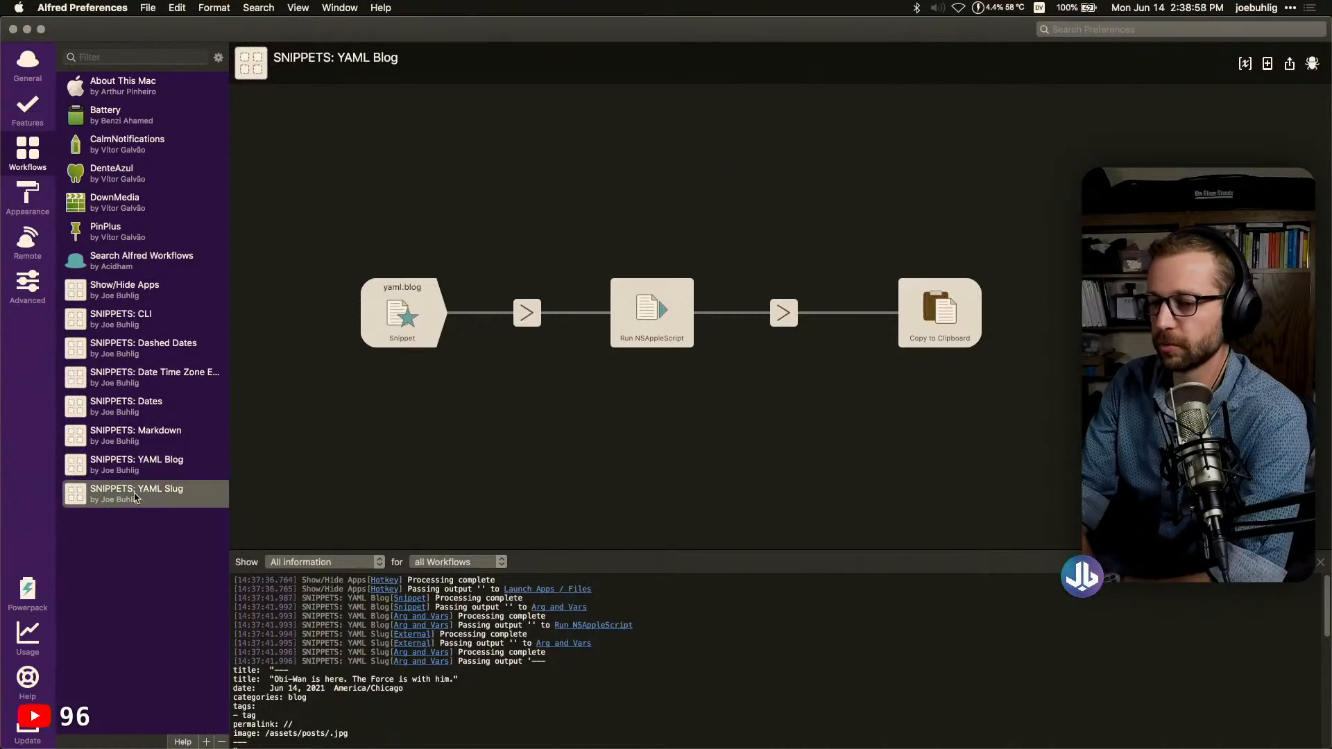
pyautogui.click(782, 276)
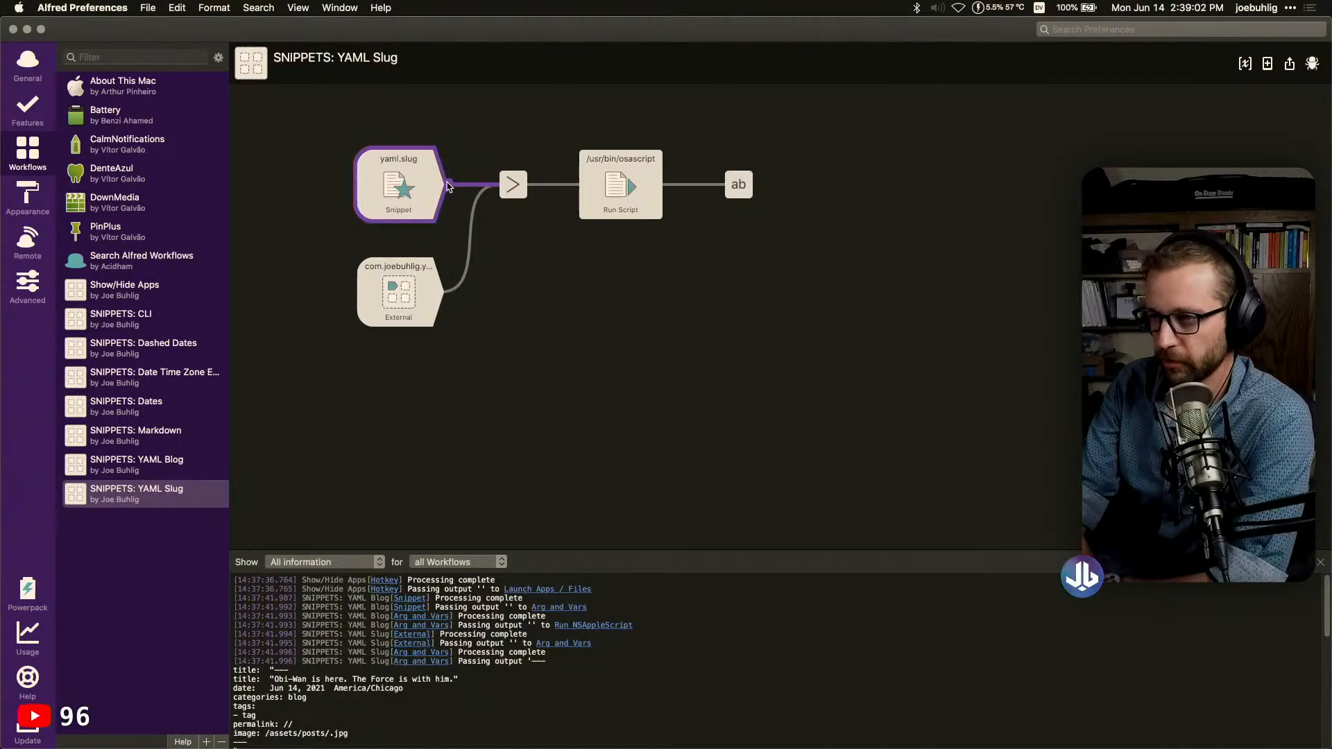
pyautogui.doubleClick(643, 202)
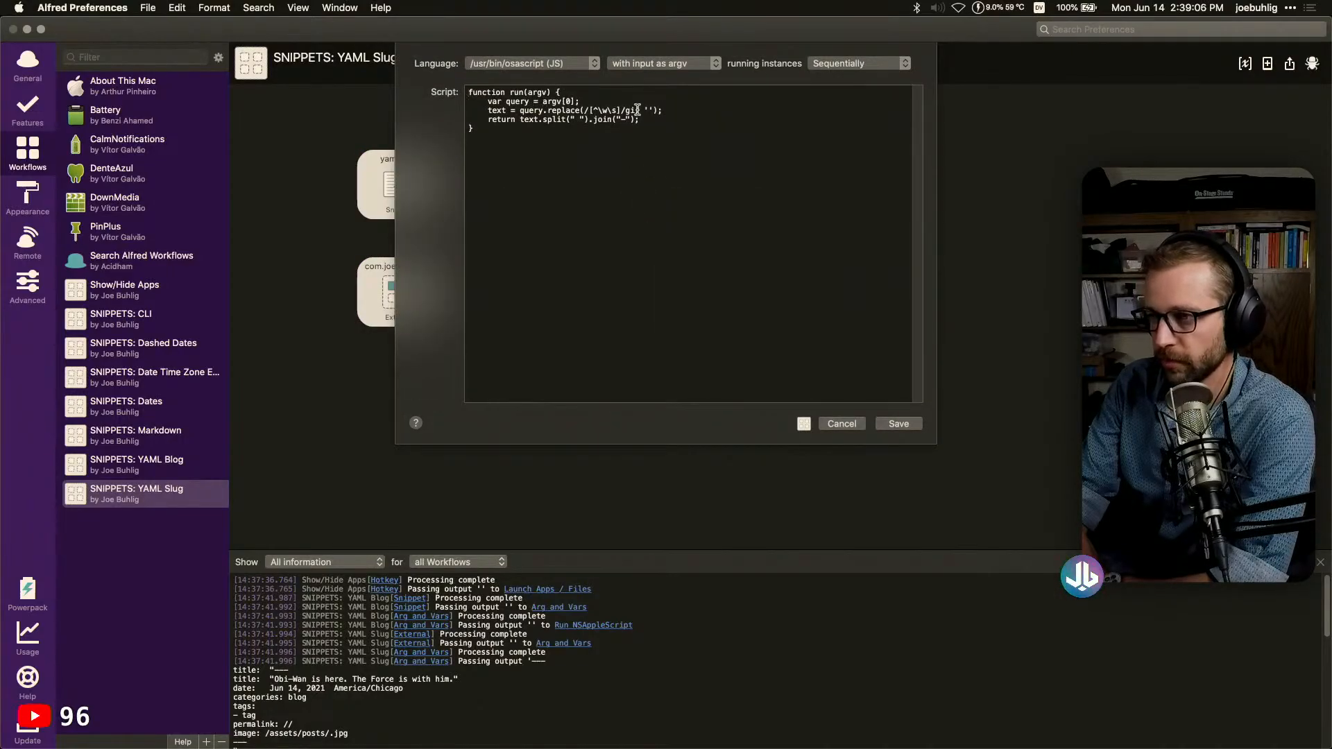
pyautogui.click(850, 427)
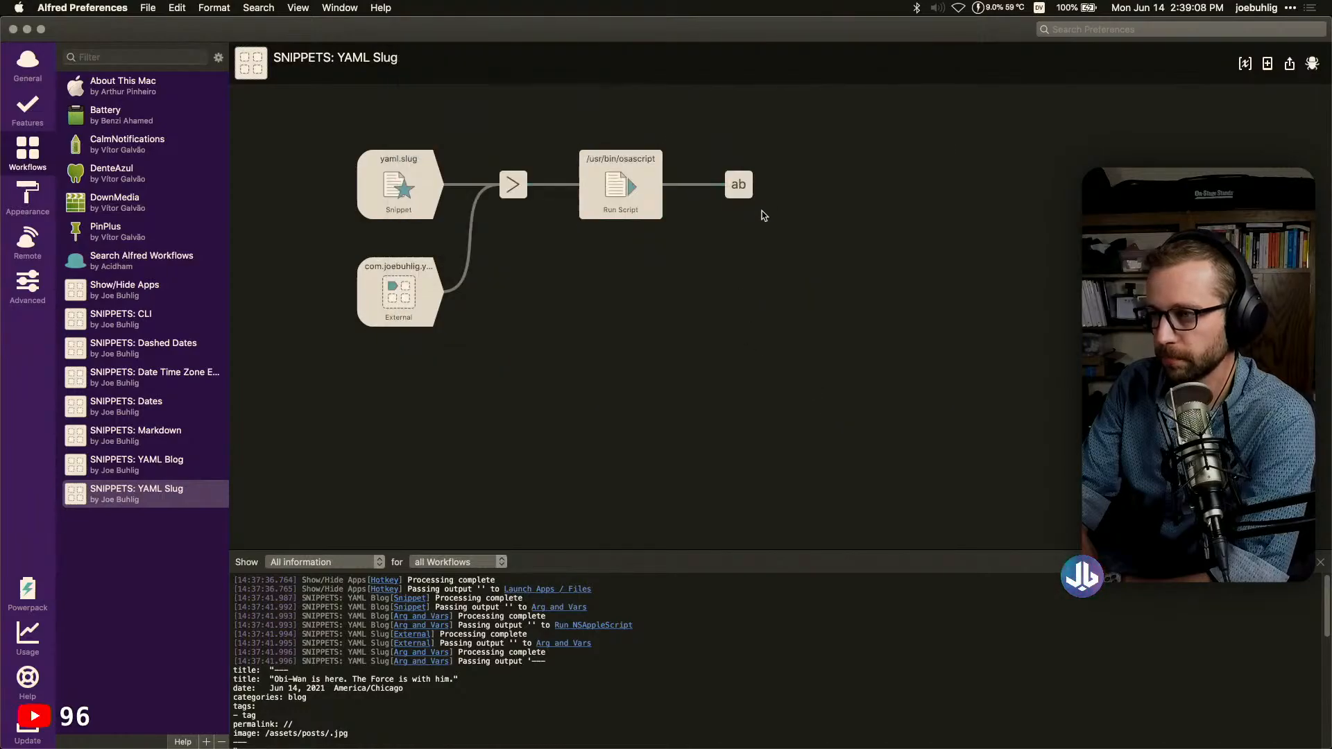
pyautogui.doubleClick(738, 184)
pyautogui.click(695, 91)
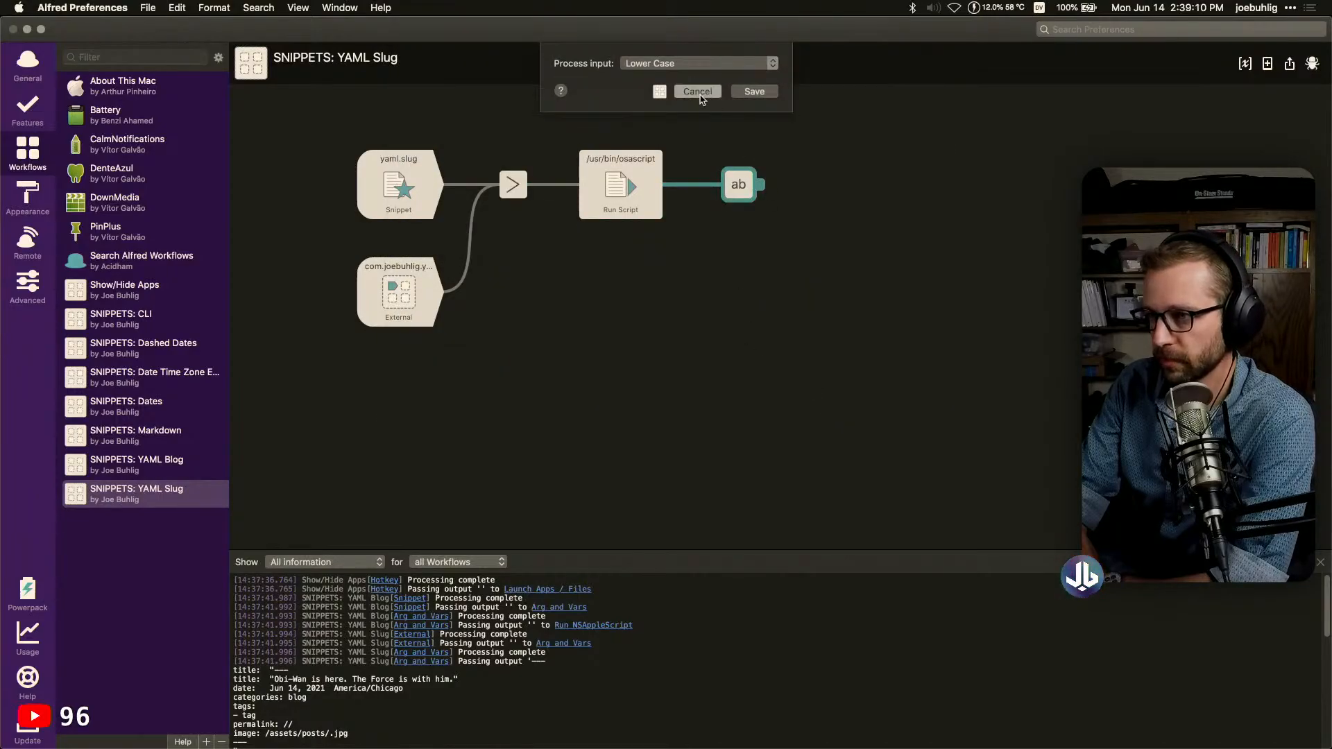
pyautogui.doubleClick(513, 188)
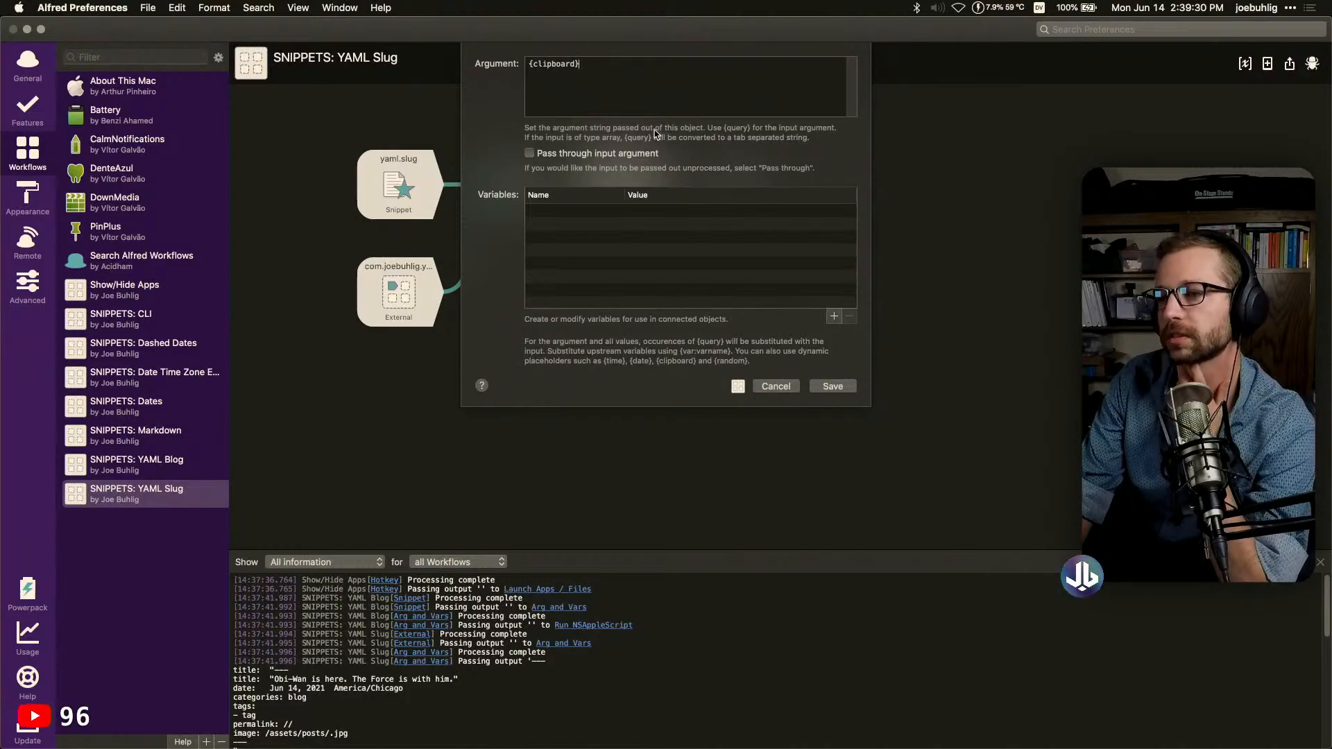
pyautogui.click(770, 386)
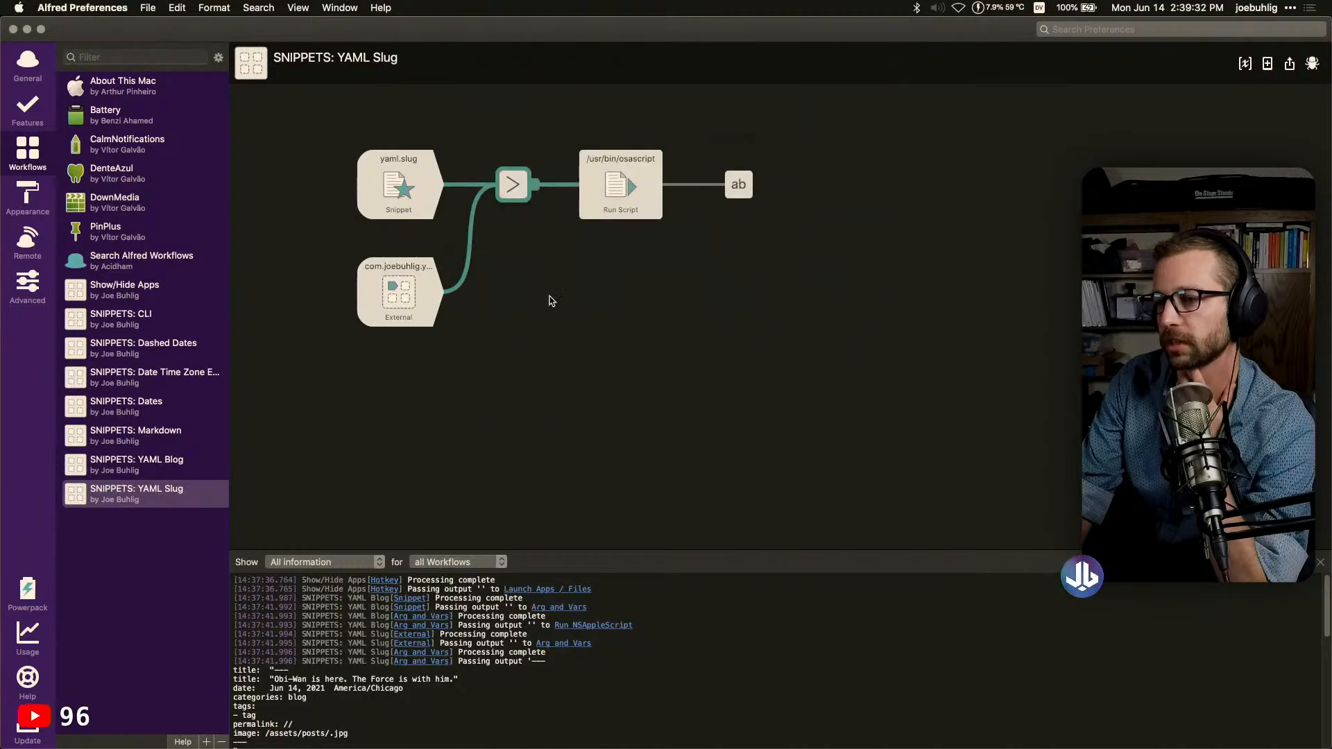
# Remove the External trigger's connection to Arg and Vars in YAML Slug and connect the trigger directly to Run Script
pyautogui.click(471, 232)
pyautogui.press('Delete')
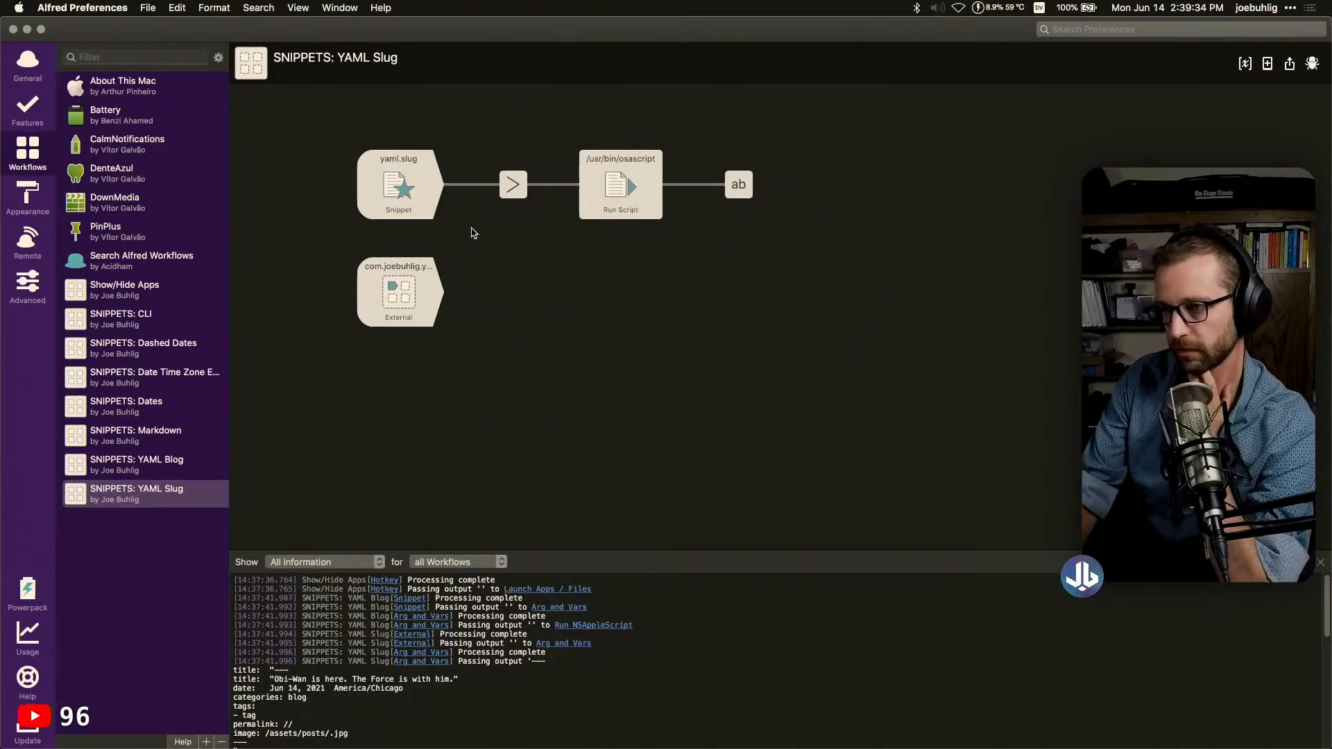
pyautogui.click(430, 296)
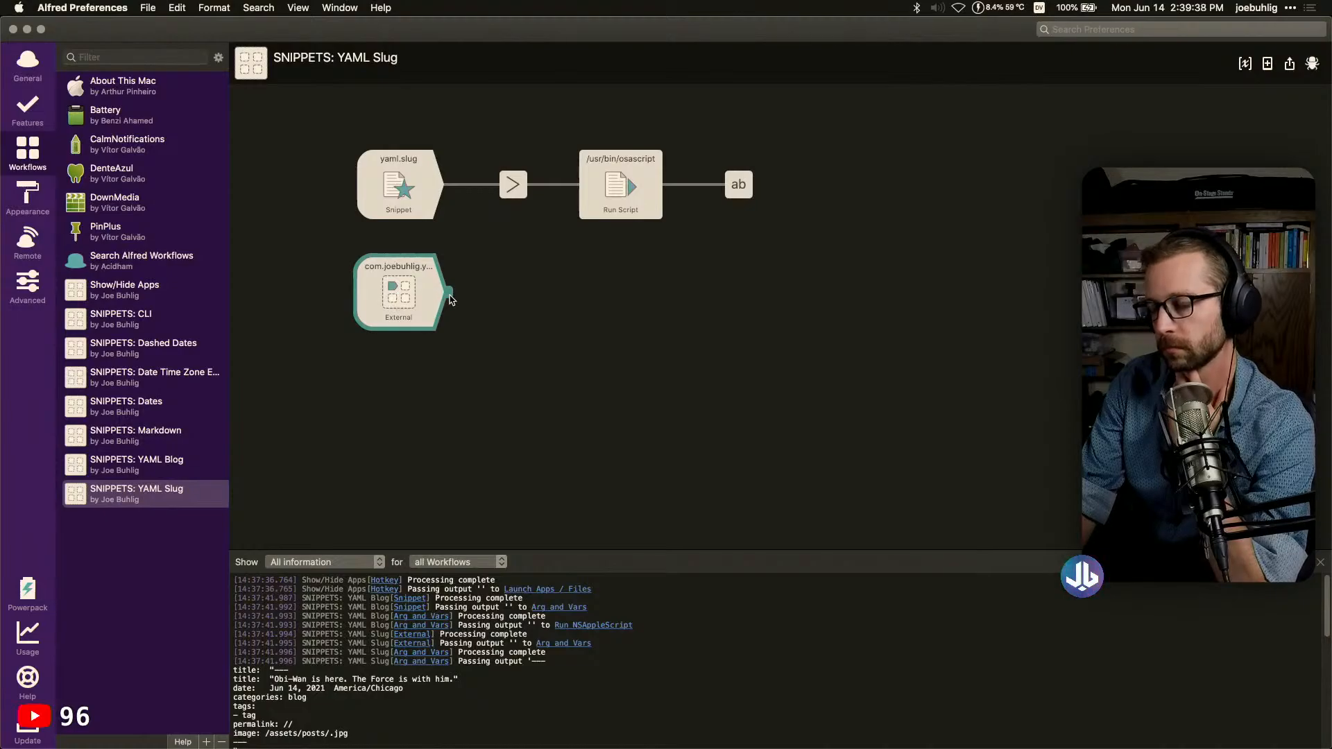
pyautogui.moveTo(449, 299); pyautogui.dragTo(596, 187)
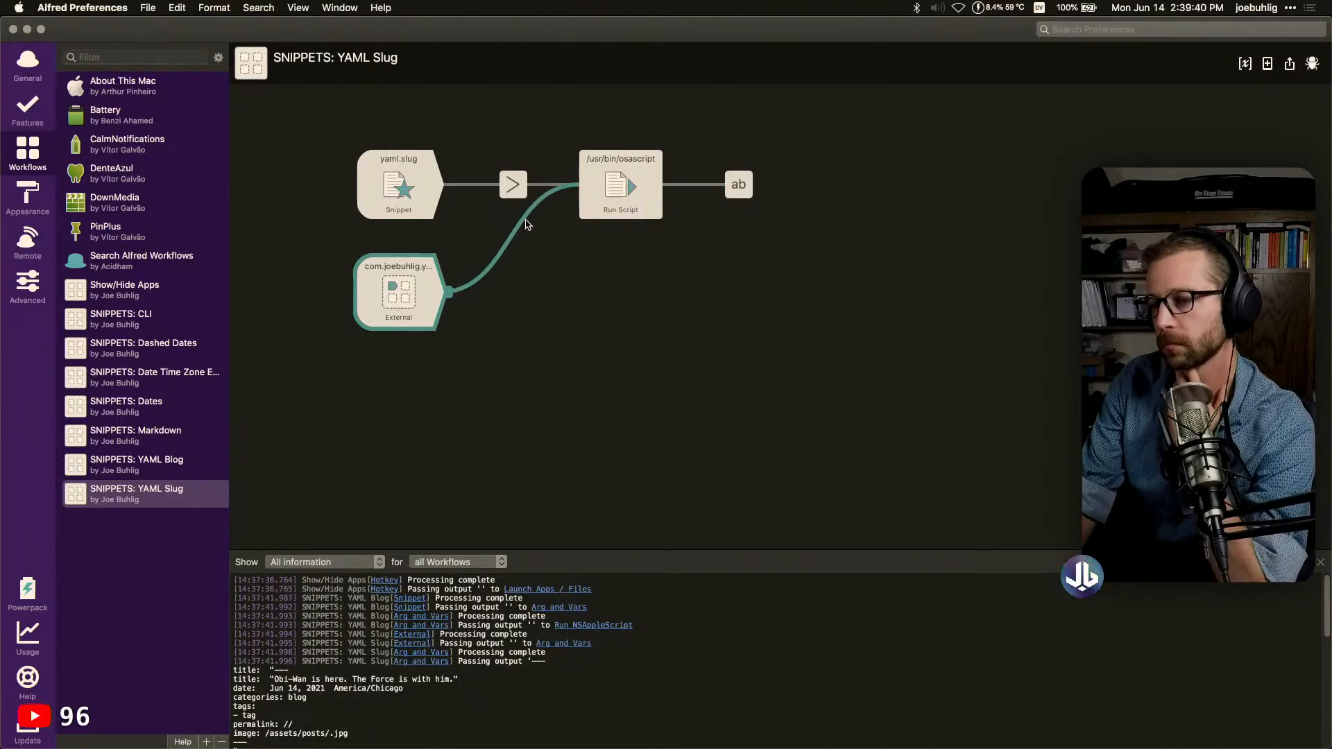
pyautogui.click(512, 184)
pyautogui.moveTo(511, 184); pyautogui.dragTo(509, 183)
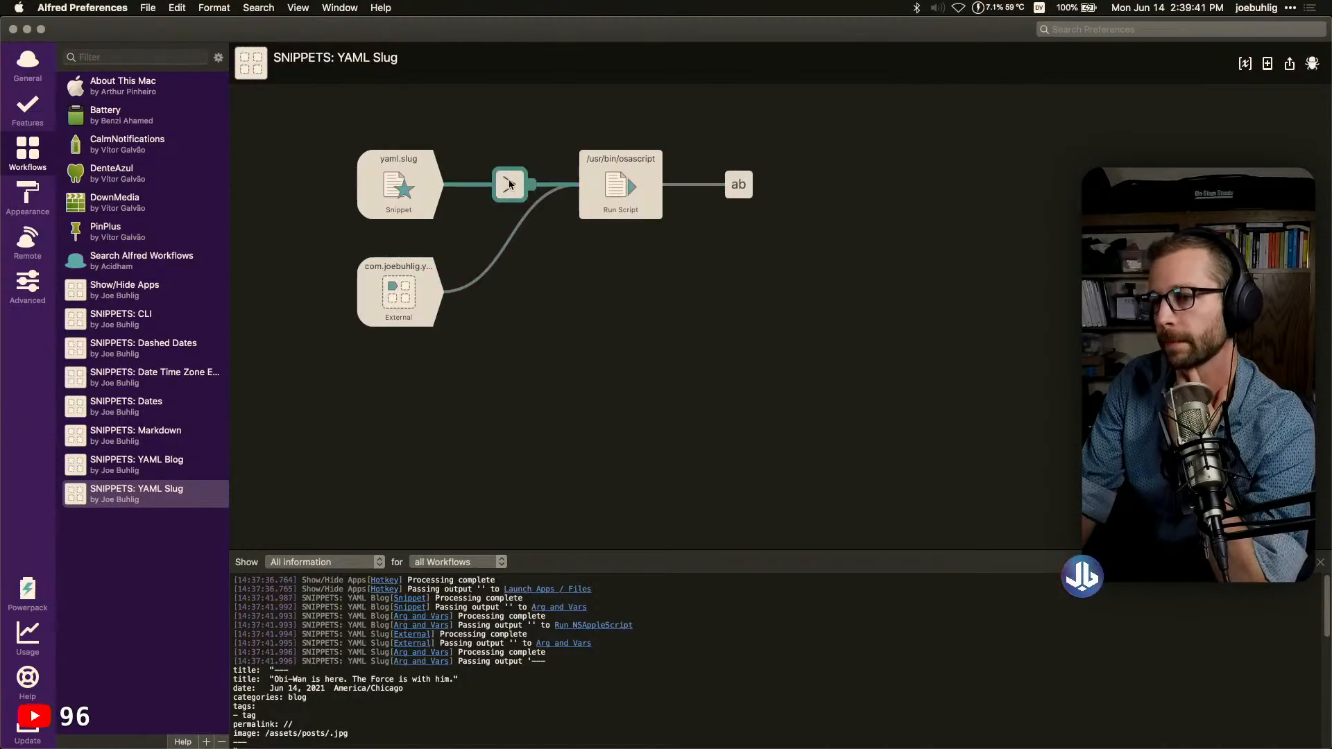
pyautogui.click(586, 306)
# Review the JavaScript in YAML Slug's Run Script object and close it without changes
pyautogui.click(633, 204)
pyautogui.doubleClick(633, 203)
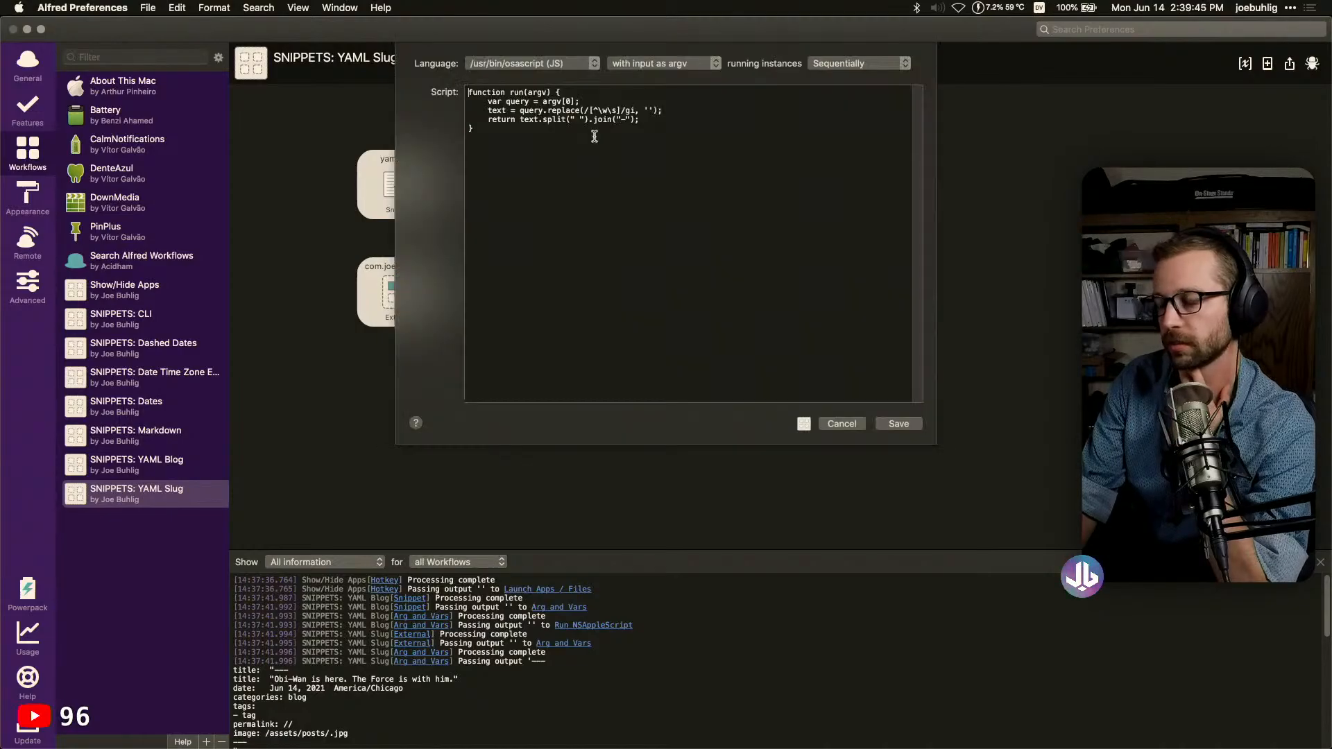
pyautogui.click(854, 424)
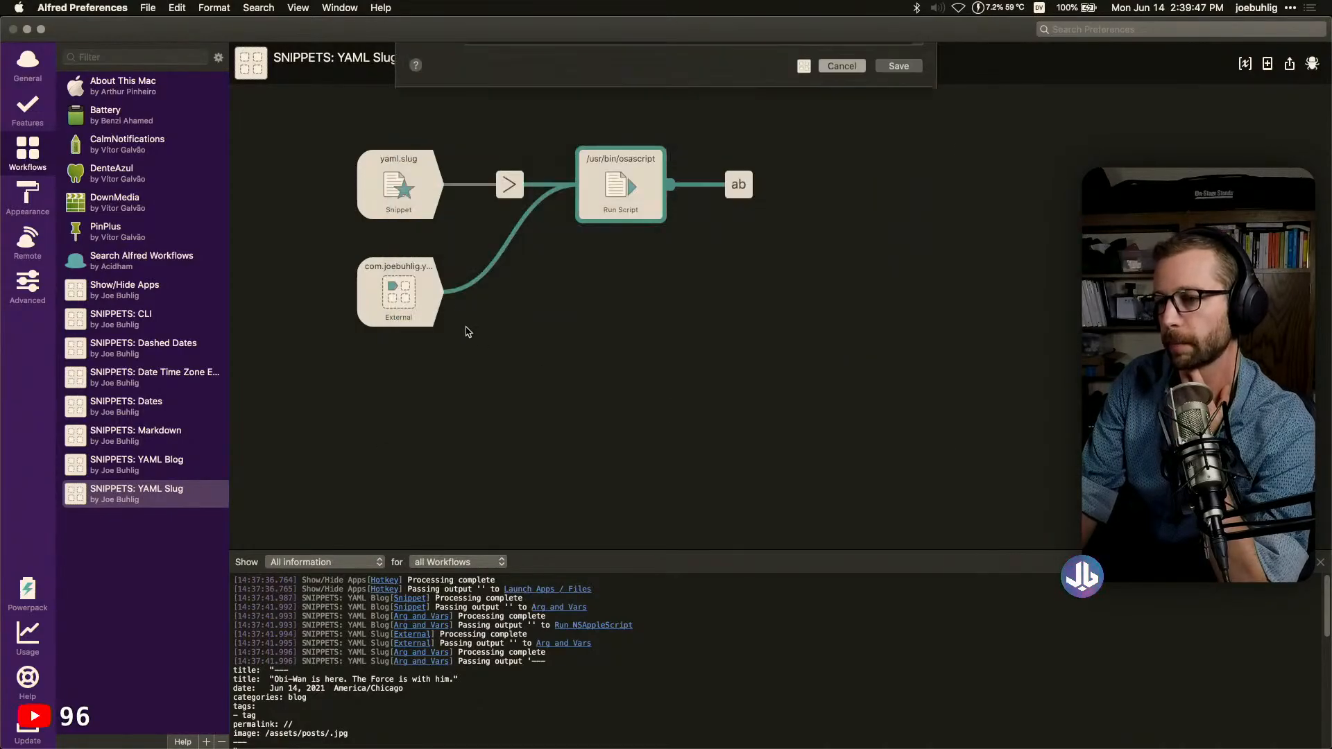
pyautogui.click(680, 327)
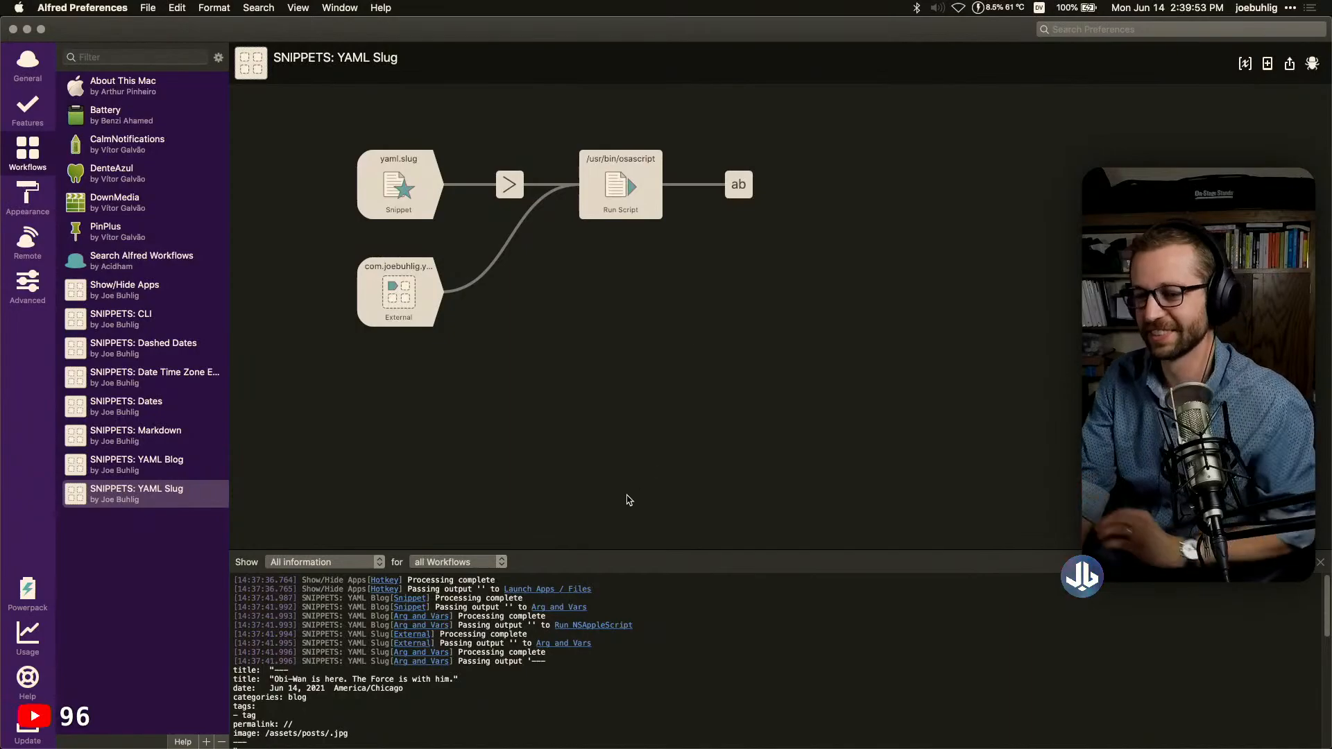
# Clear the debug log and open the YAML Blog workflow
pyautogui.scroll(-5, 604, 613)
pyautogui.click(1305, 561)
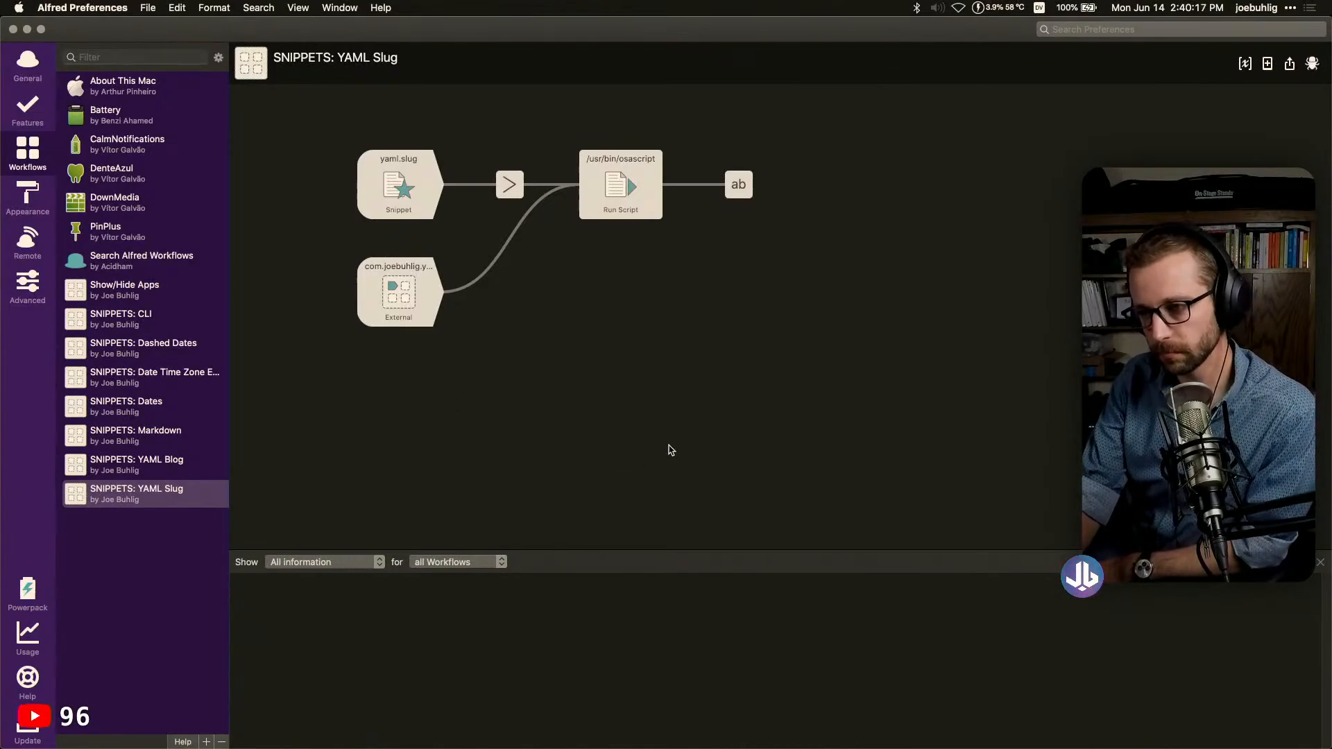
pyautogui.click(159, 463)
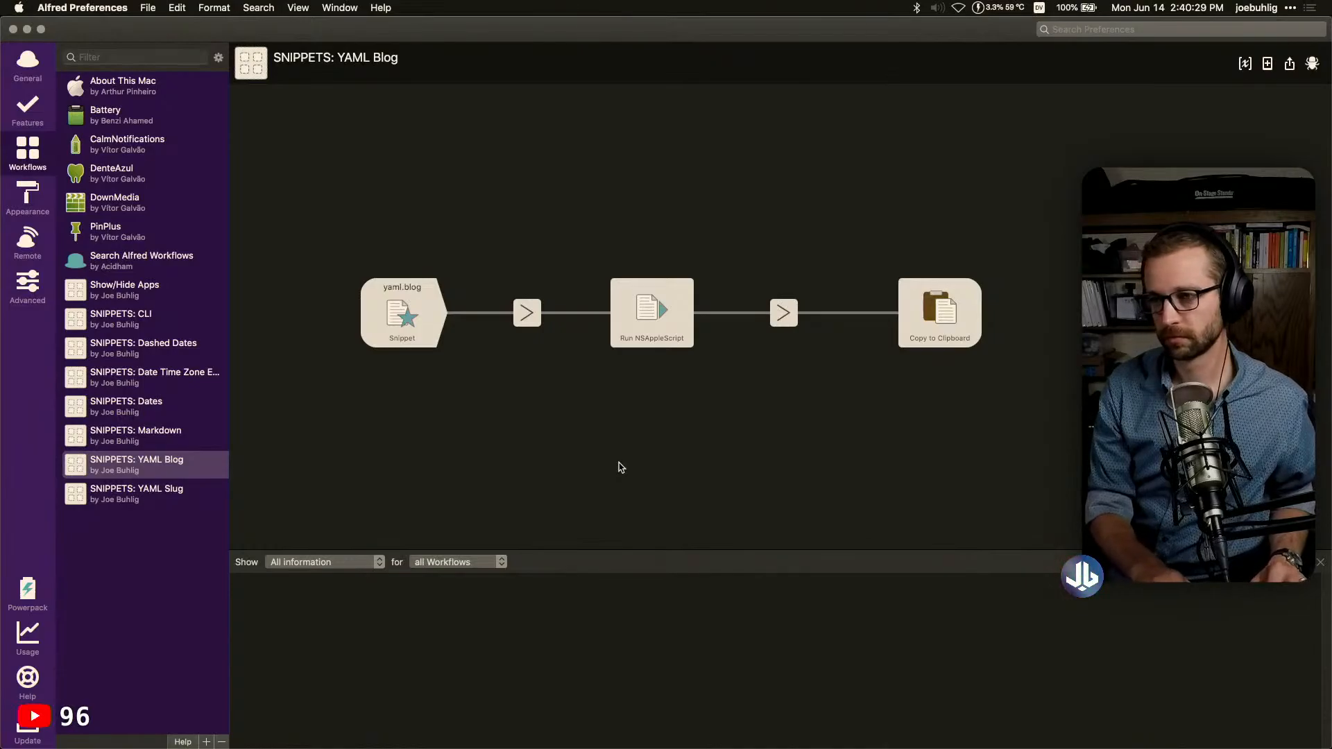
# Switch to Drafts and check the clipboard history for the copied Obi-Wan title
pyautogui.press('super+Tab')
pyautogui.press('super+Tab')
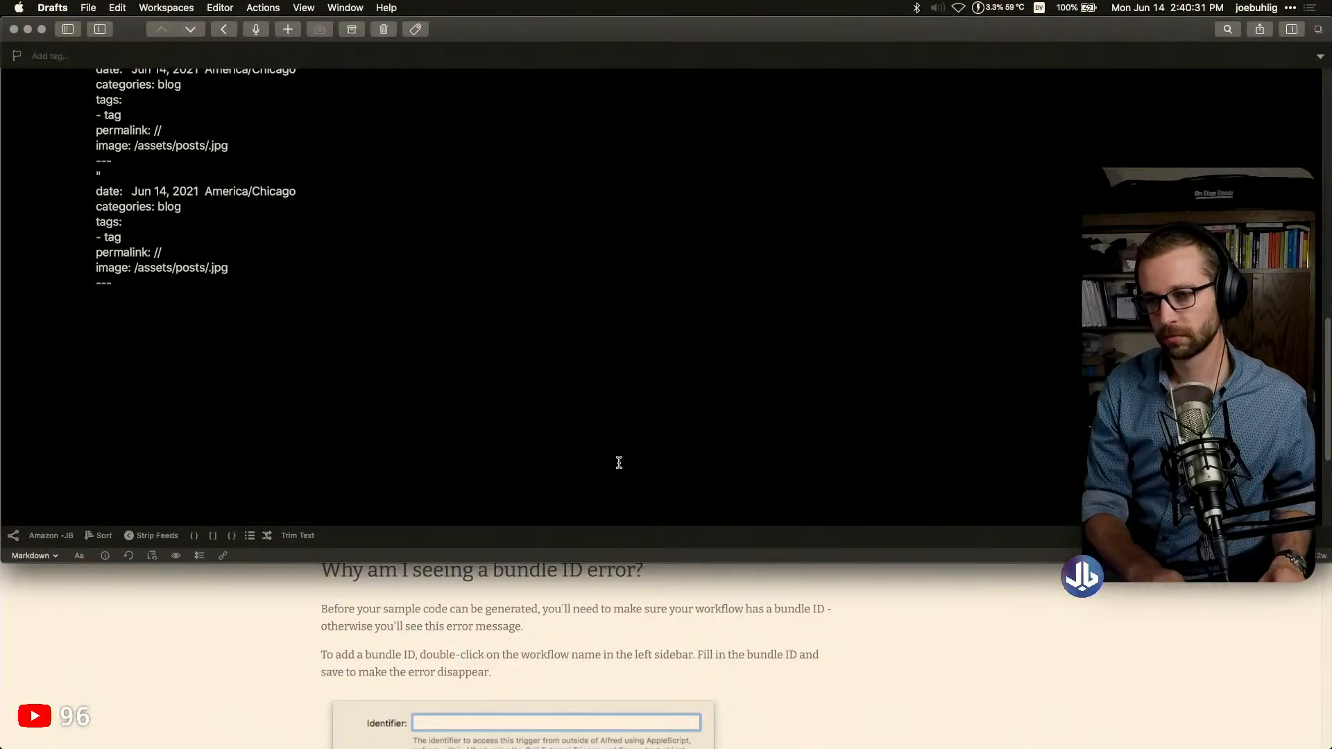
pyautogui.press('super+alt+c')
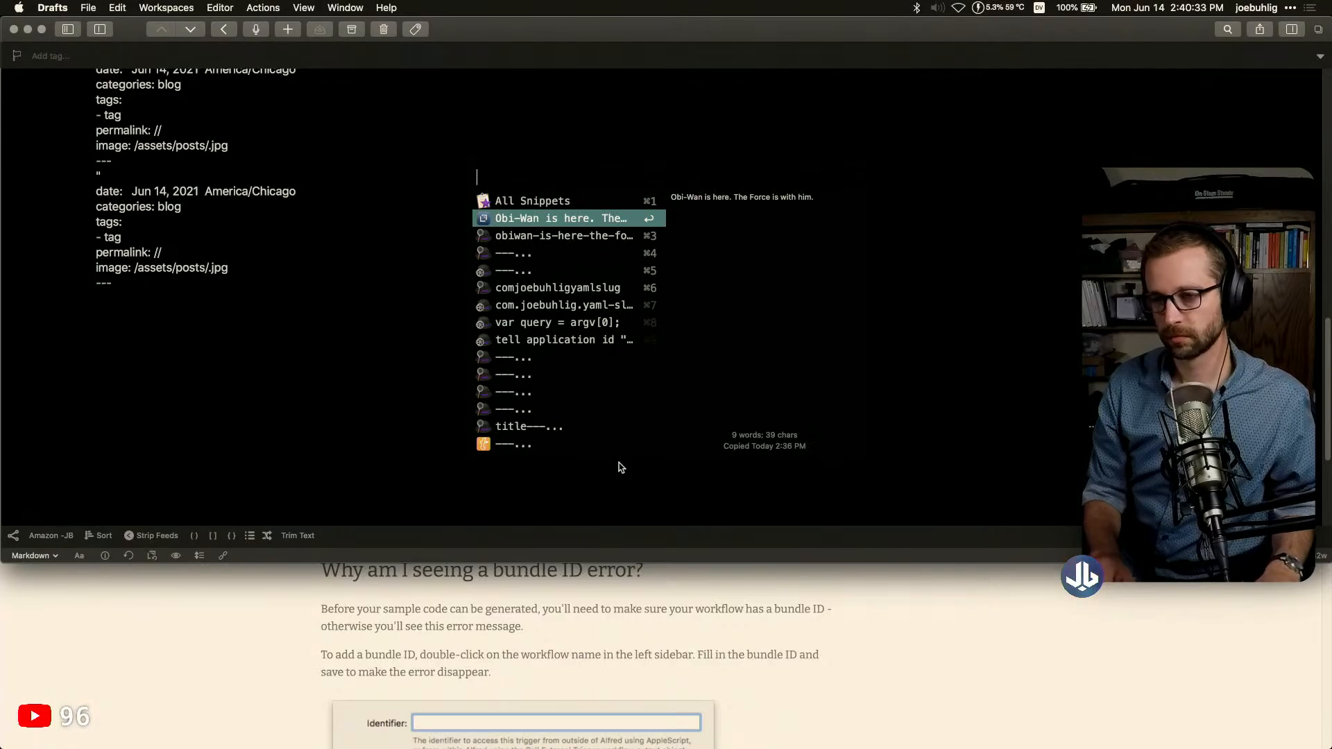
pyautogui.write('t')
pyautogui.press('Escape')
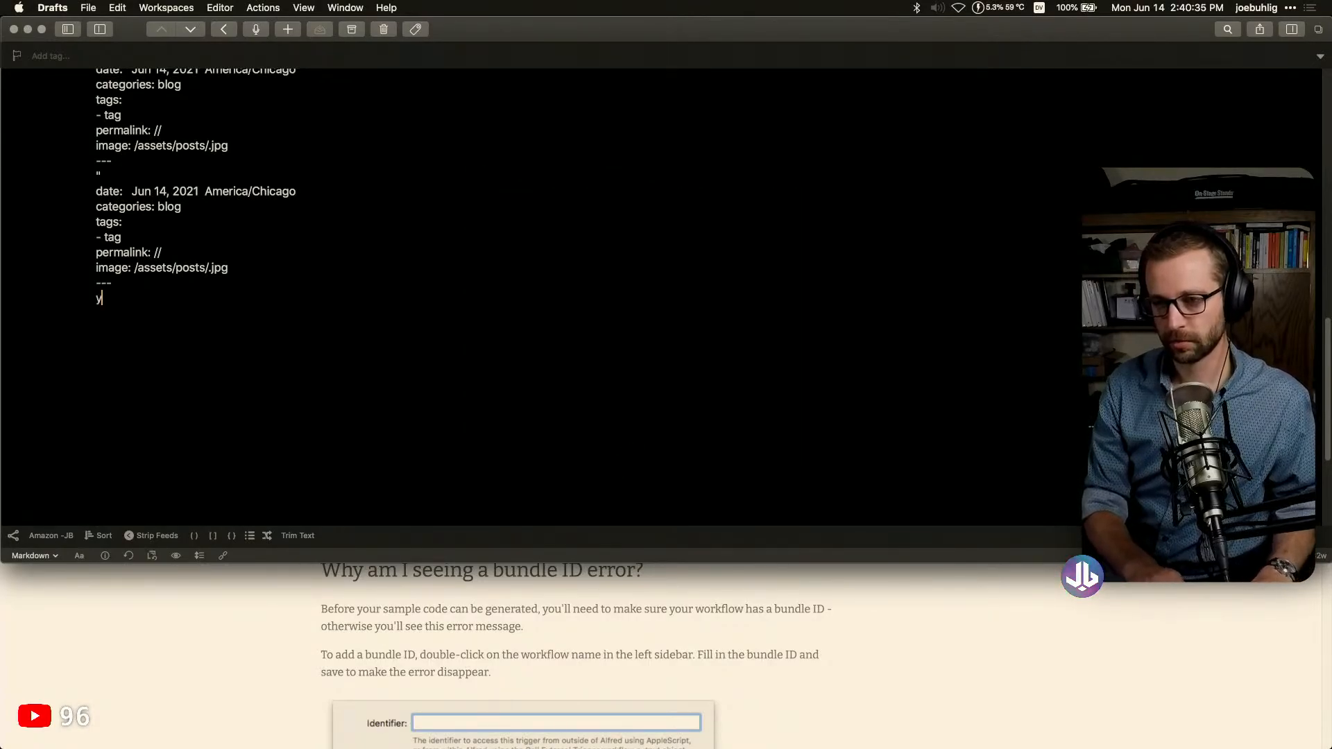
# Empty the draft and trigger the yaml.blog snippet in it
pyautogui.write('aml')
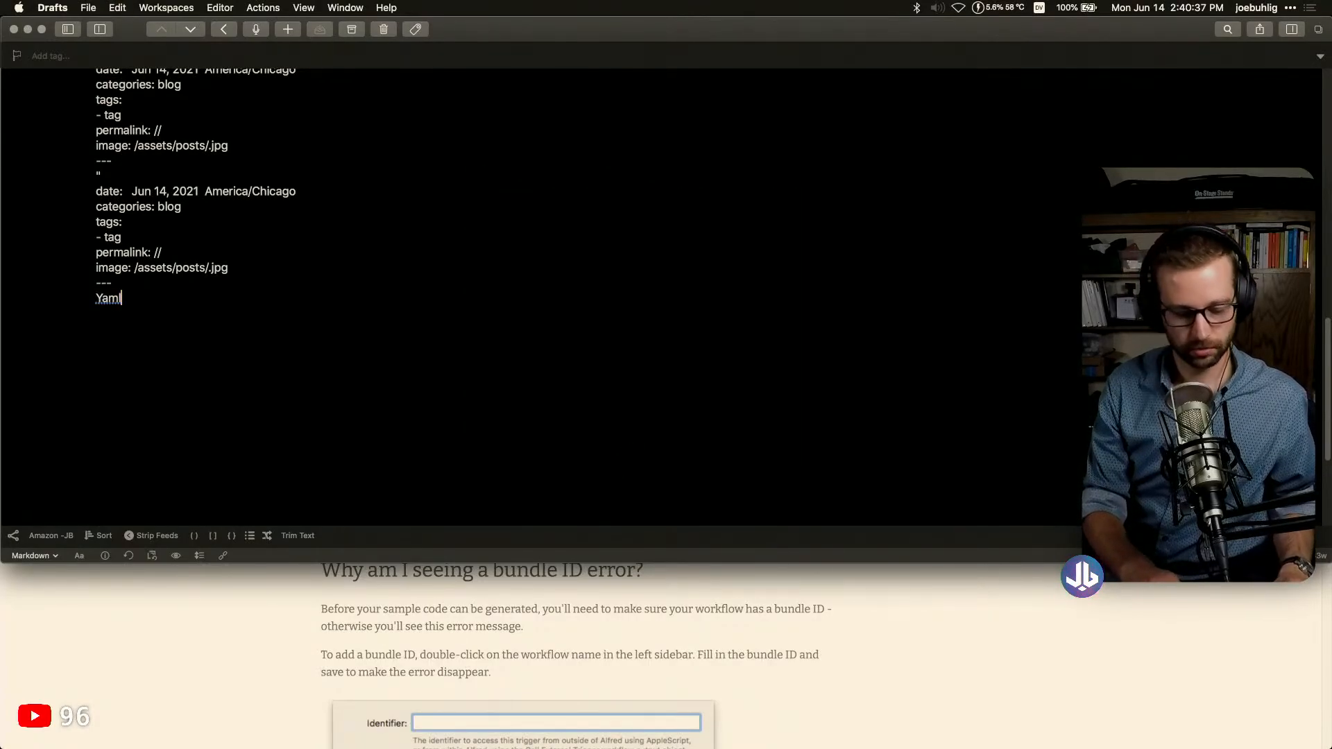
pyautogui.press('super+a')
pyautogui.press('BackSpace')
pyautogui.write('yaml.blo')
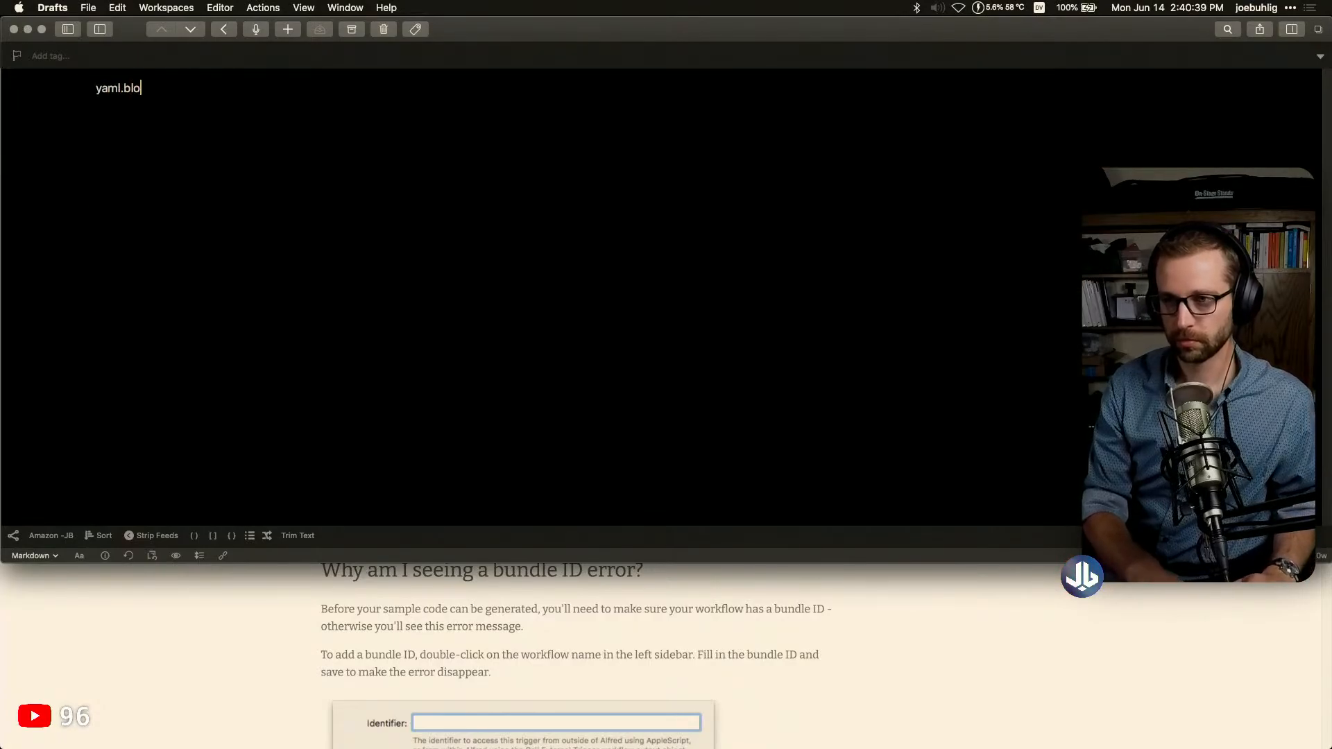
pyautogui.write('g')
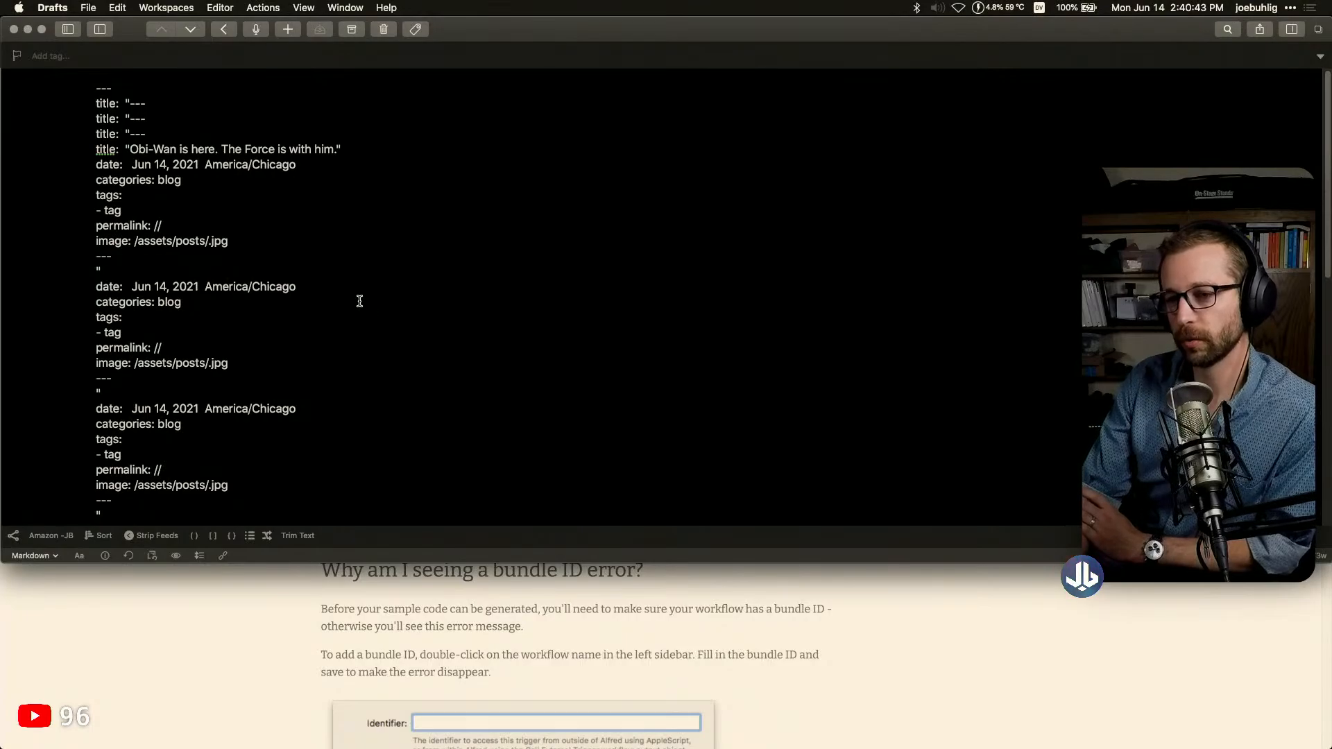
# Examine the expanded front matter in the draft for nested title lines, permalink and image values
pyautogui.scroll(-5, 328, 283)
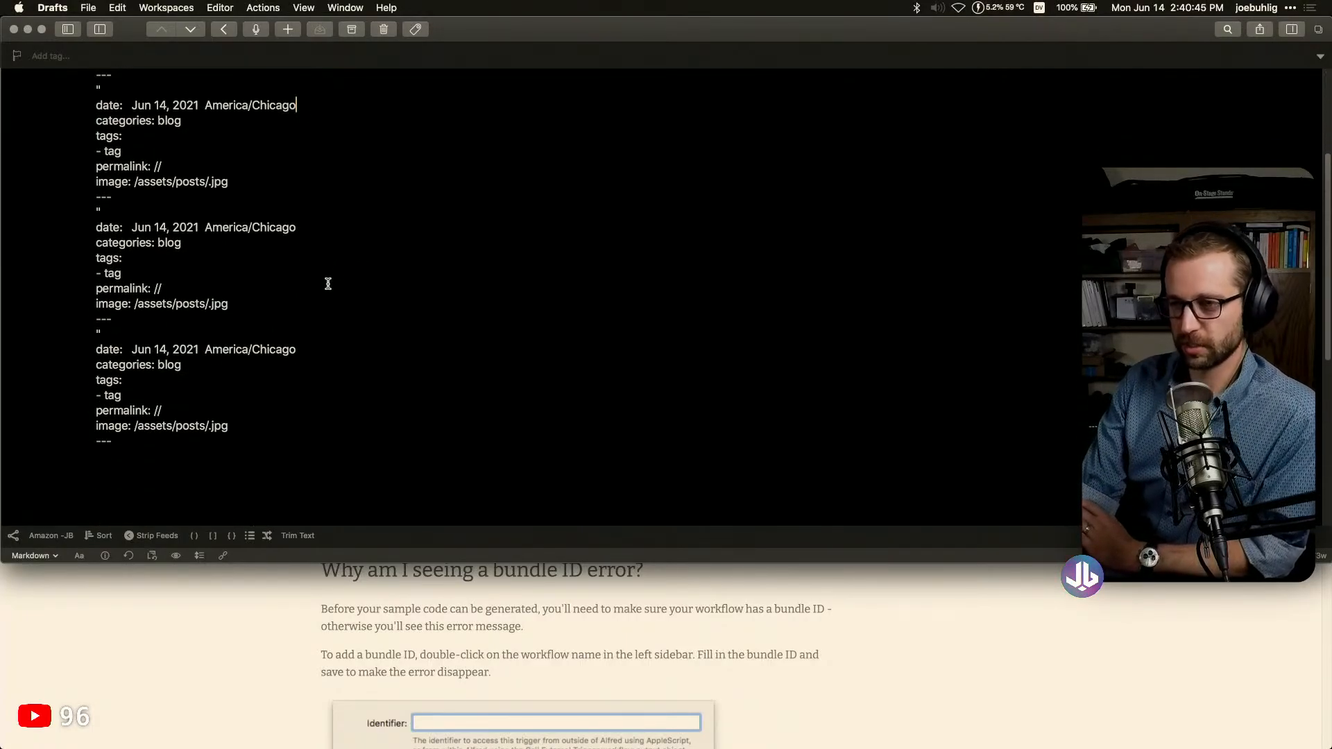
pyautogui.scroll(5, 326, 285)
pyautogui.click(254, 196)
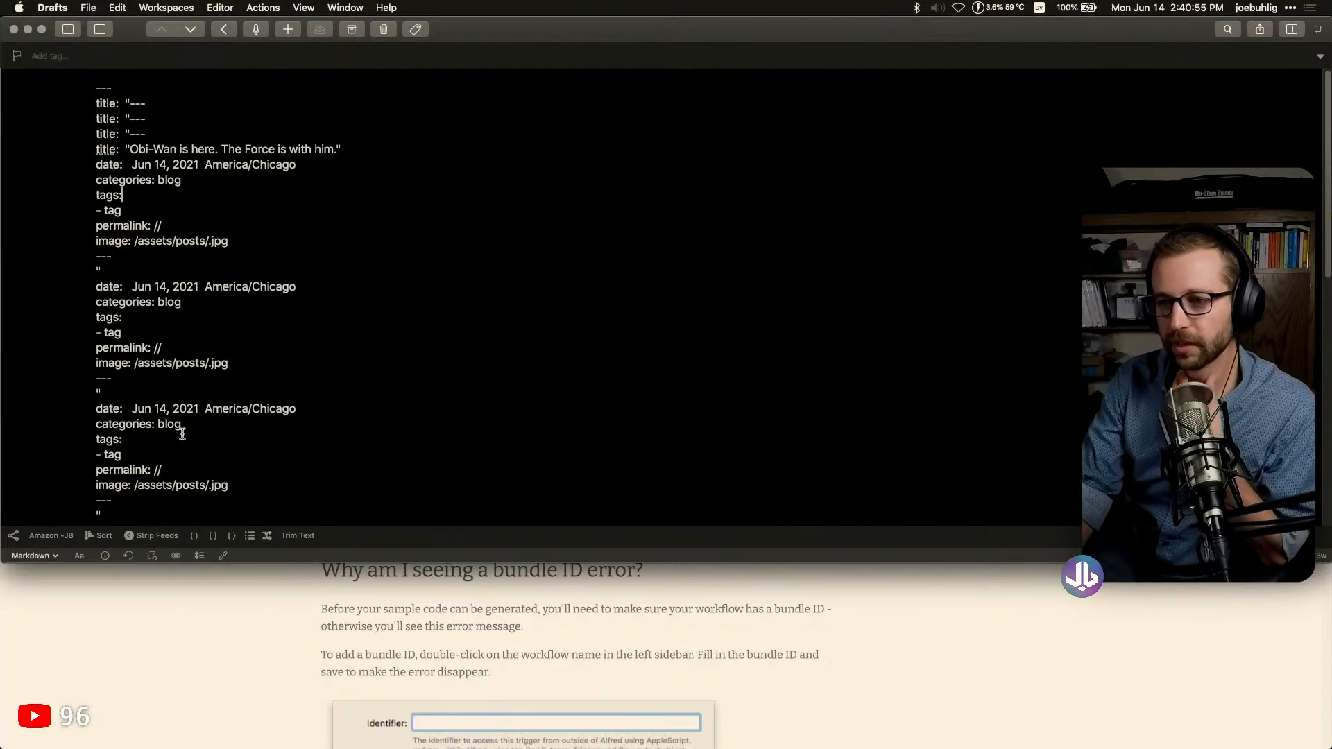
pyautogui.scroll(-10, 206, 202)
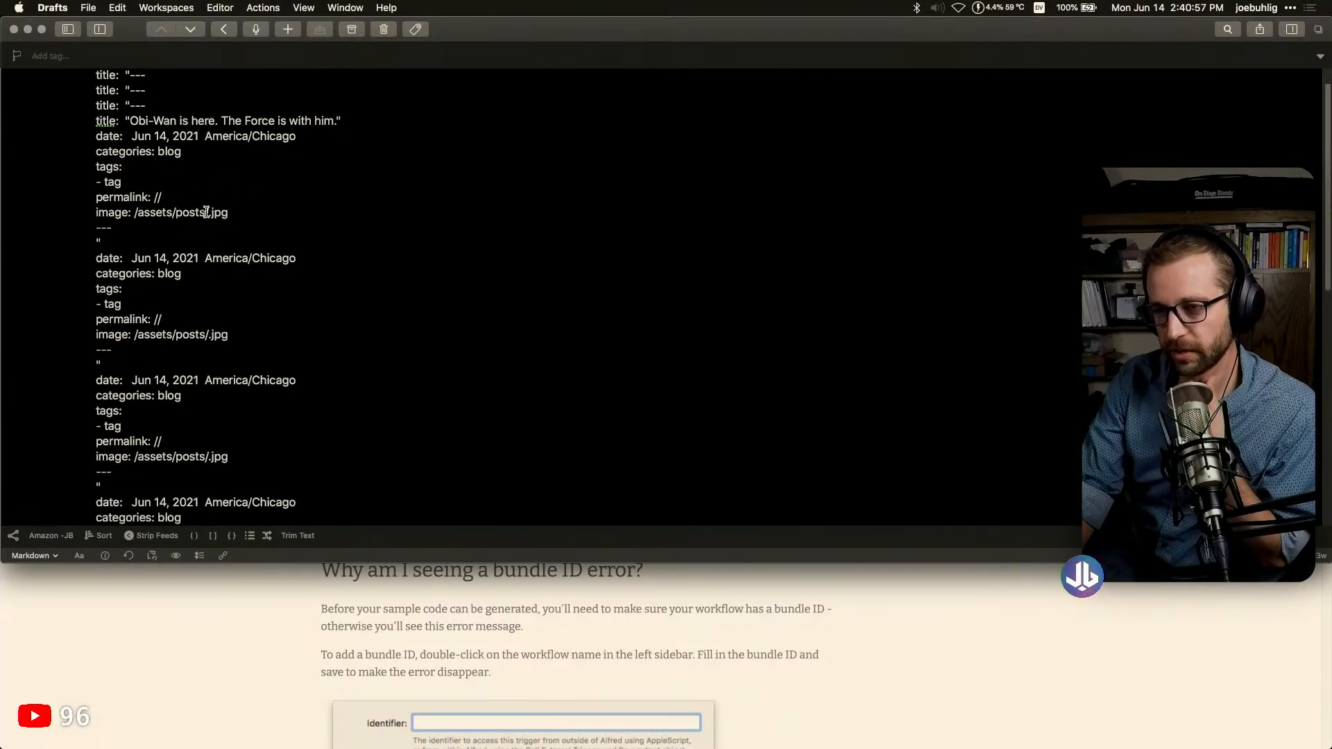
pyautogui.scroll(5, 199, 333)
pyautogui.click(220, 335)
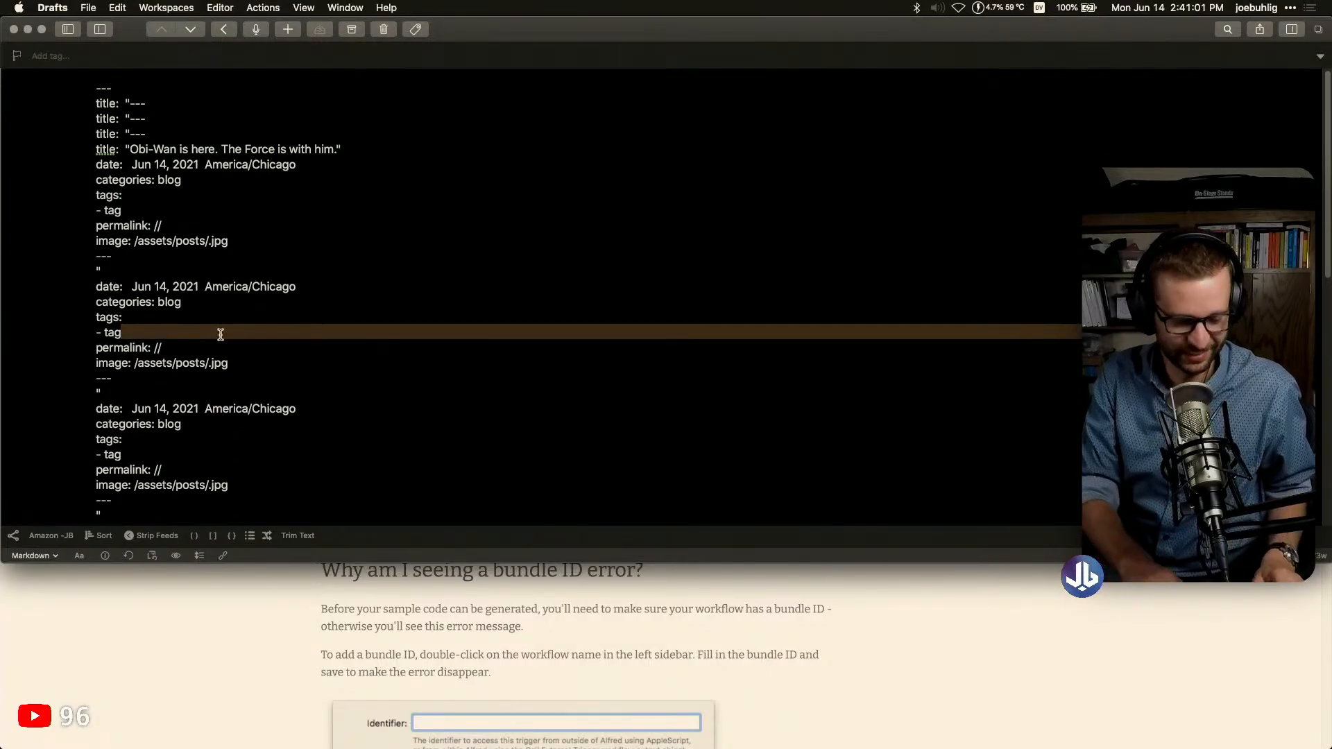
# Delete all text in the draft, switch back to Alfred and clear the debug log
pyautogui.press('super+a')
pyautogui.press('BackSpace')
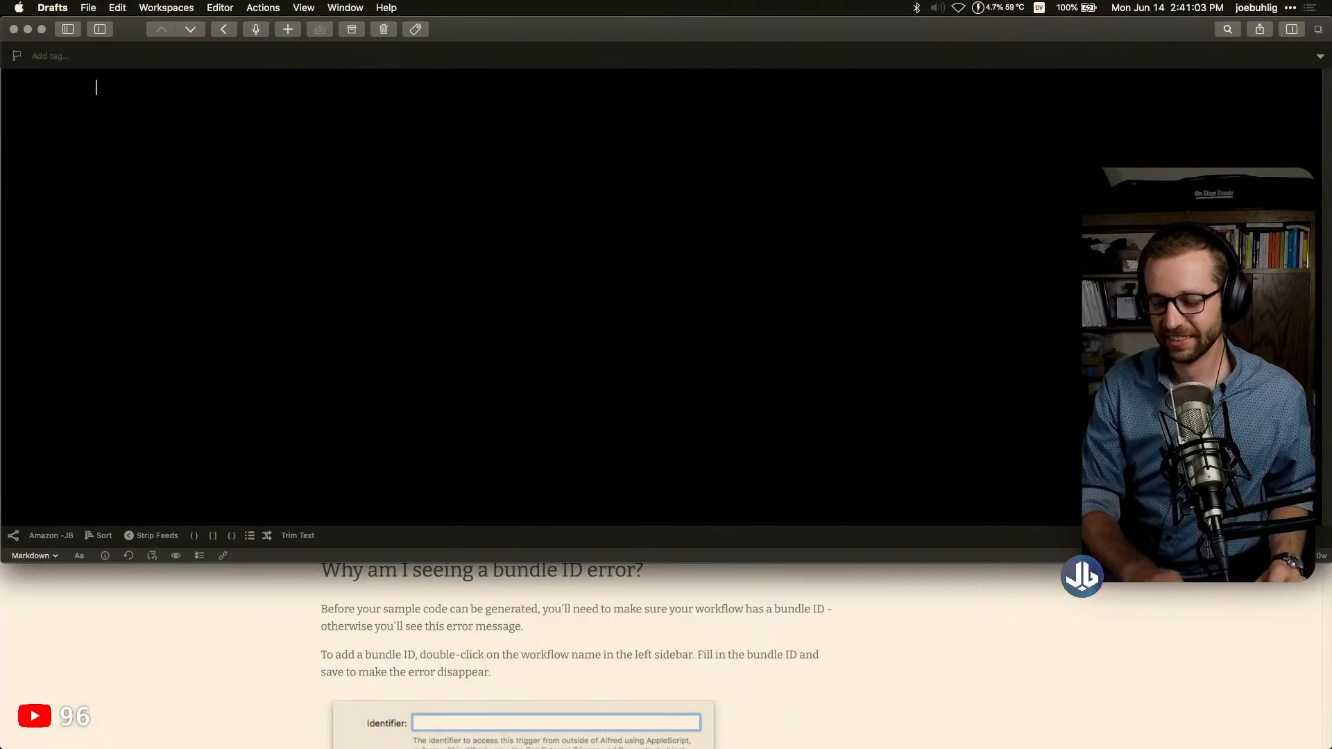
pyautogui.press('super+Tab')
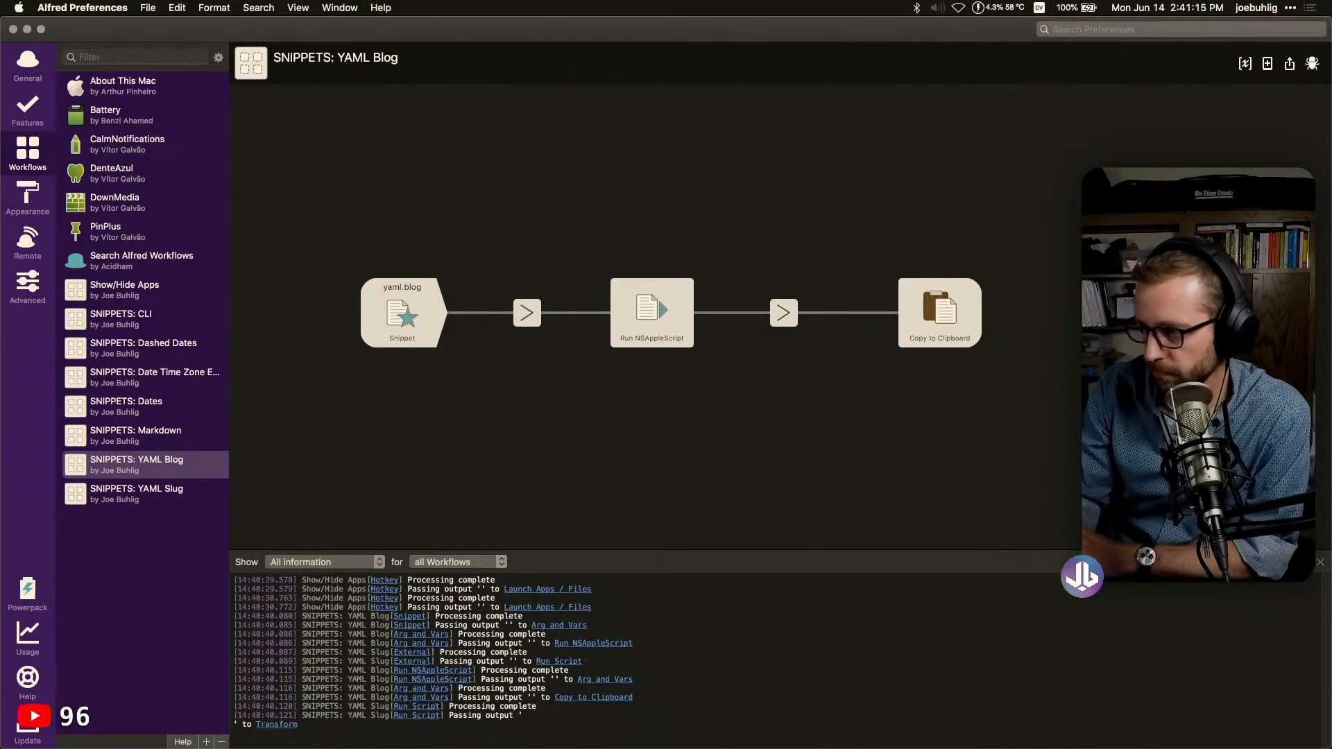
pyautogui.click(1301, 563)
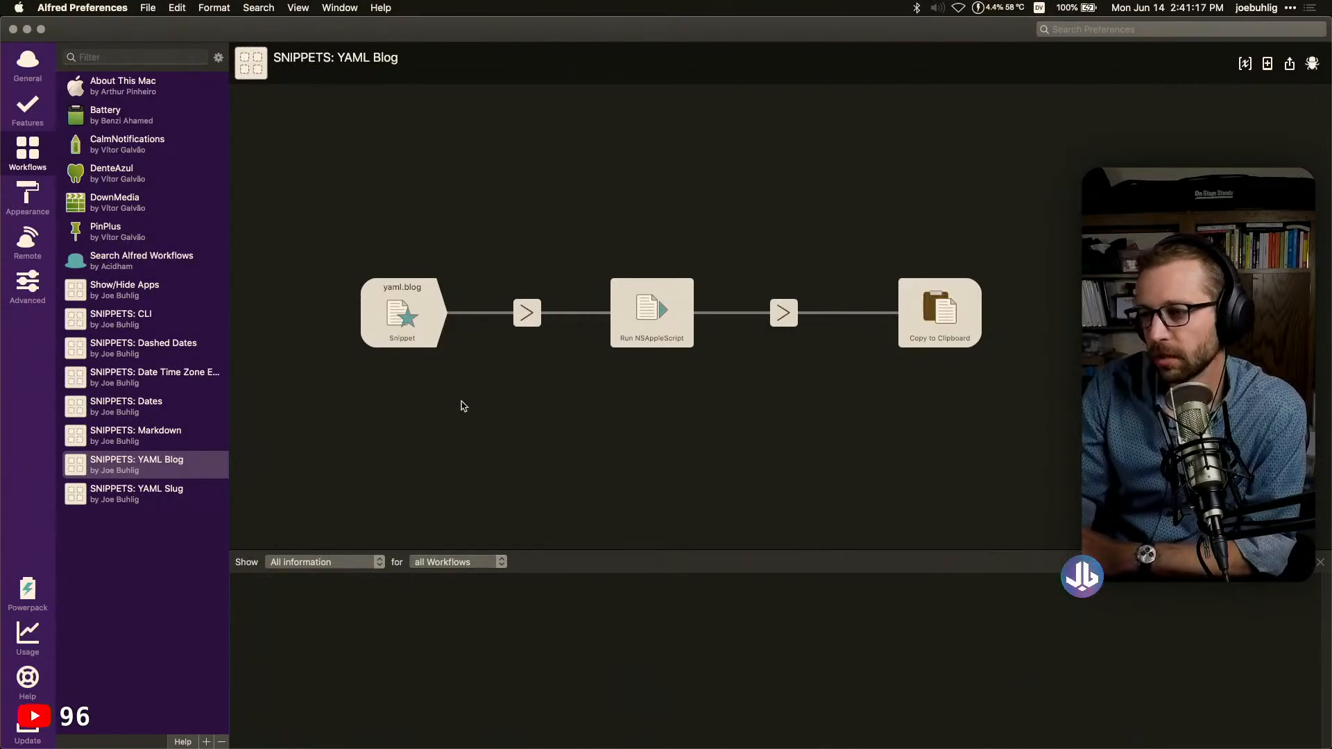
# Inspect YAML Blog's Snippet trigger, first Arg and Vars object and Run NSAppleScript code without changing them
pyautogui.doubleClick(412, 331)
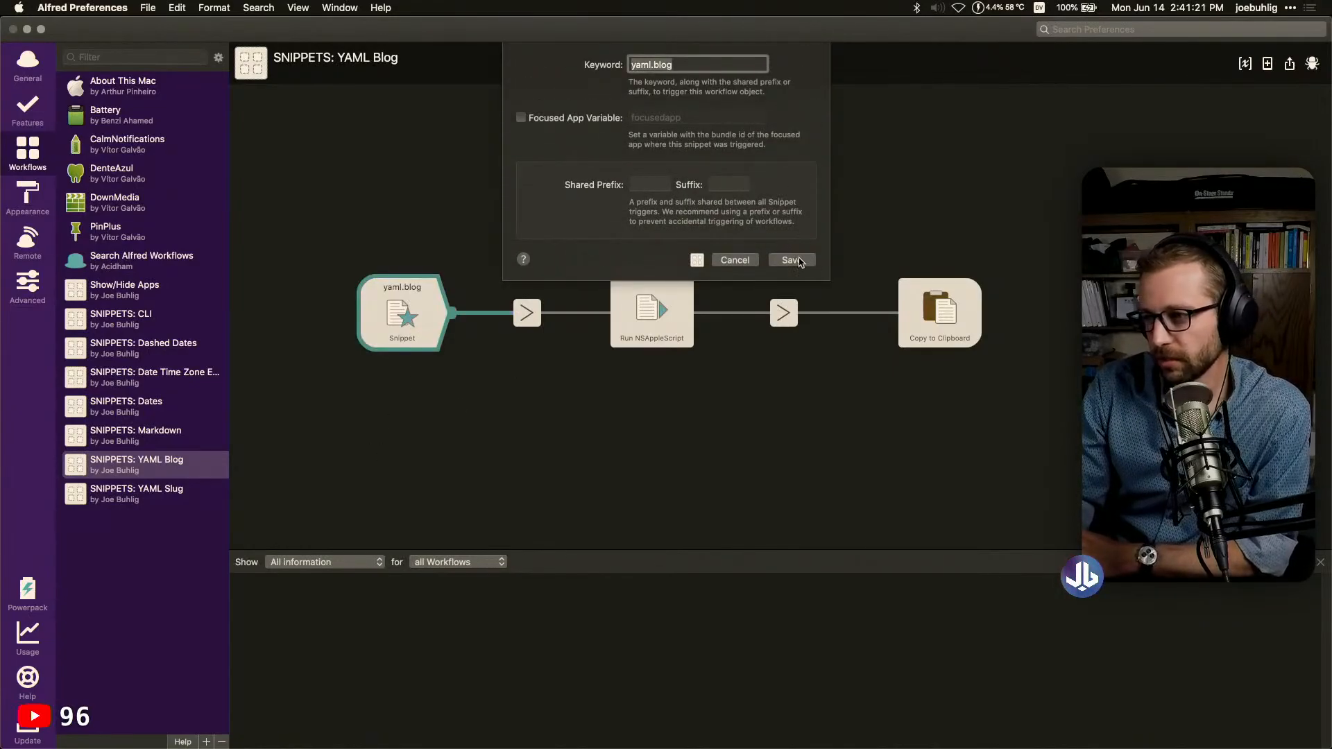
pyautogui.click(735, 260)
pyautogui.click(525, 317)
pyautogui.doubleClick(525, 317)
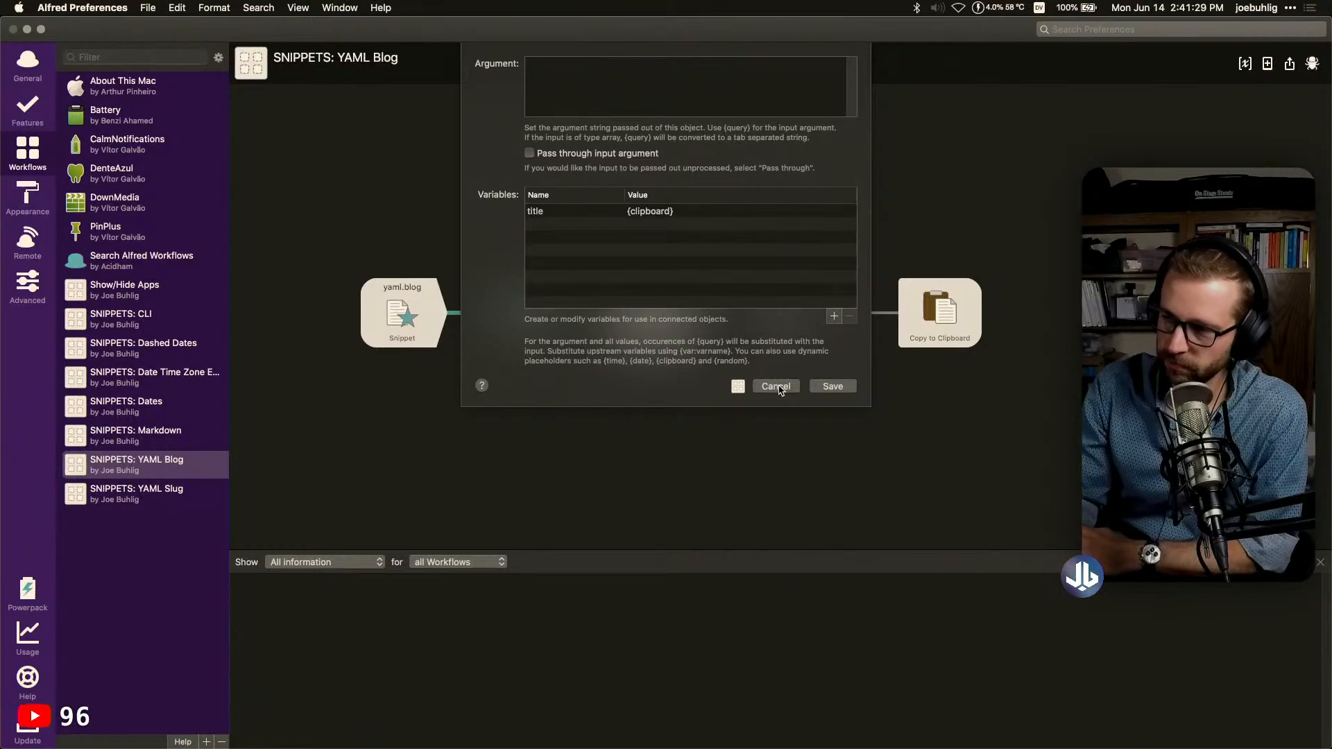
pyautogui.click(776, 385)
pyautogui.doubleClick(669, 343)
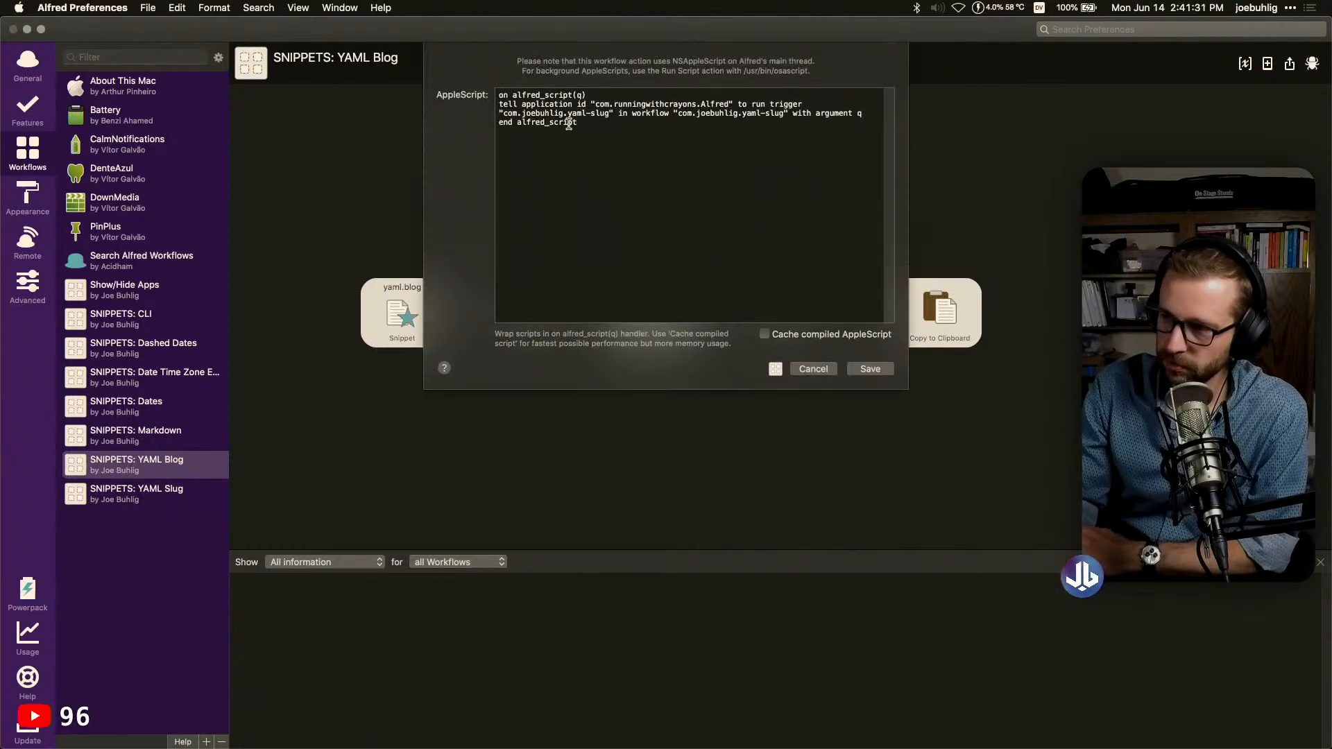
pyautogui.click(813, 368)
# Set the argument of YAML Blog's first Arg and Vars object to {clipboard}, with pass-through of the input argument off, and save it
pyautogui.doubleClick(526, 312)
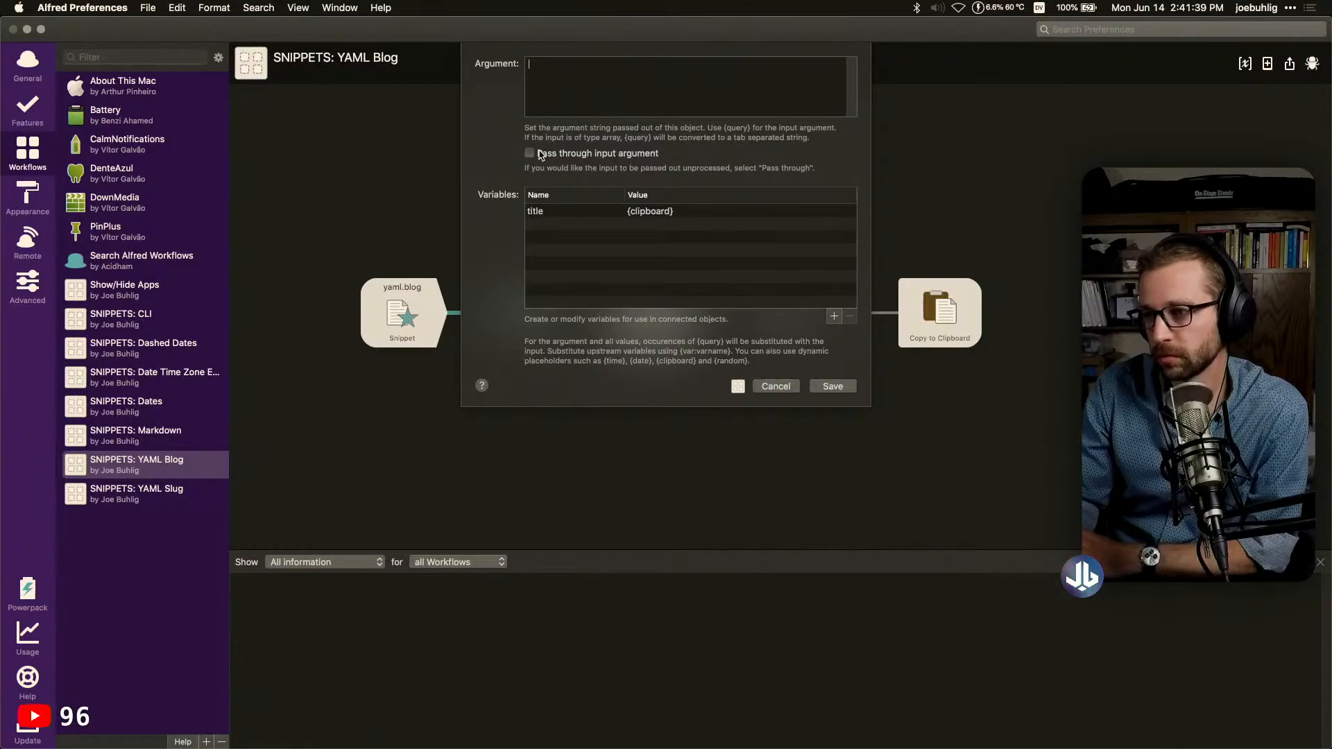
pyautogui.click(530, 153)
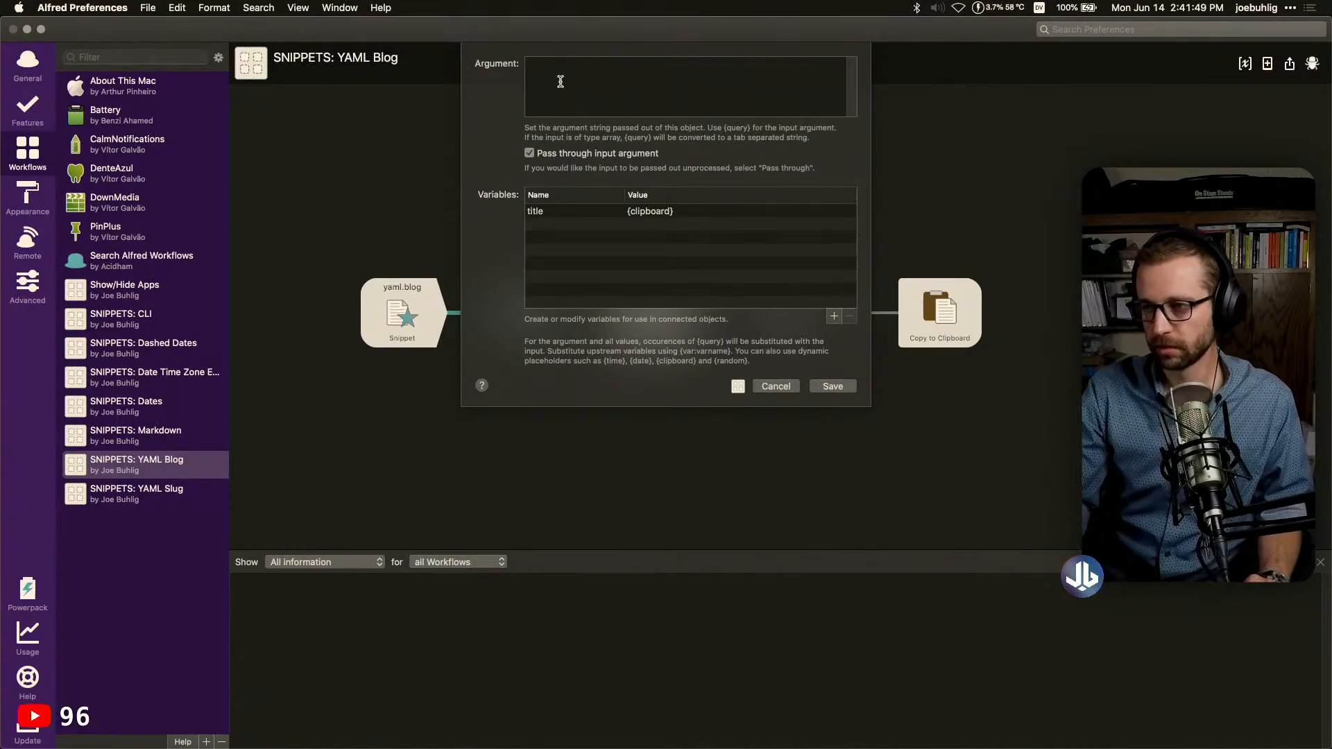
pyautogui.click(529, 153)
pyautogui.click(538, 99)
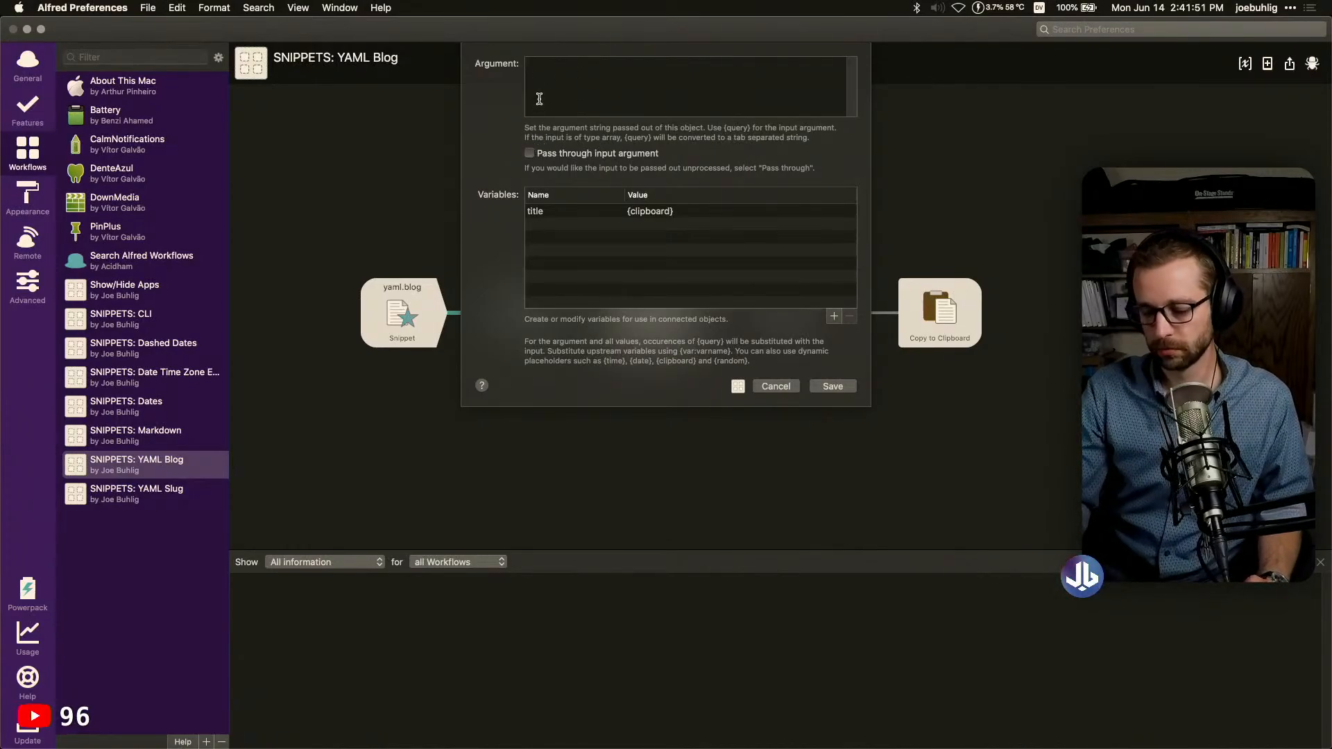
pyautogui.write('{clipboard')
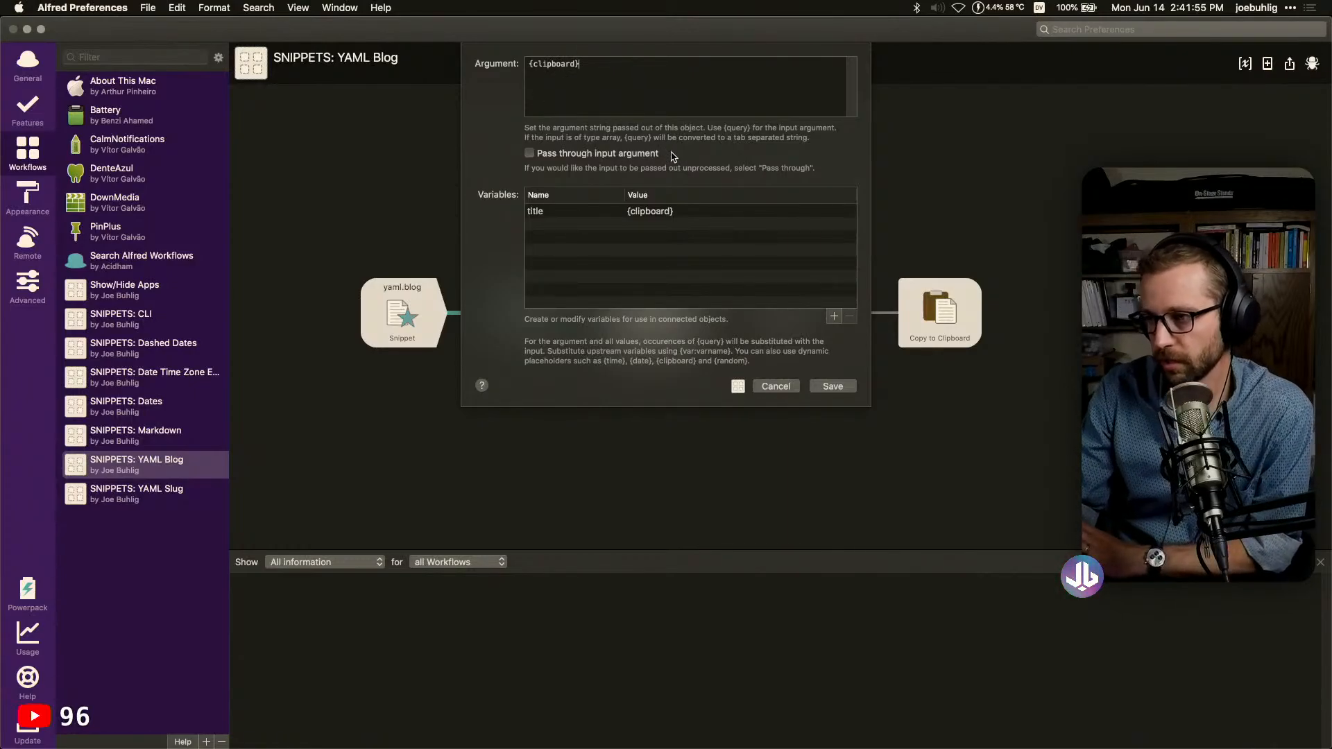
pyautogui.click(828, 384)
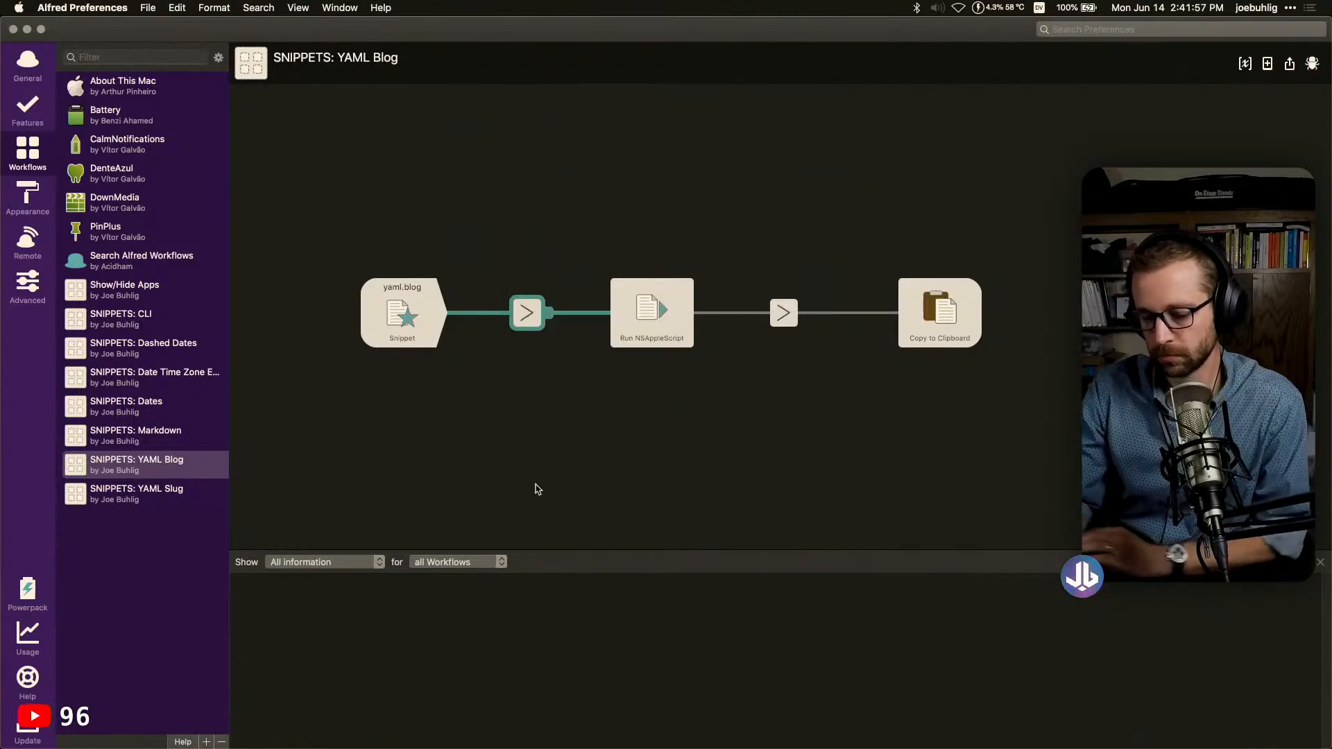
# Switch to Drafts, trigger the yaml.blog snippet, and trace the run's first entries in Alfred's debug log to their workflow objects
pyautogui.press('ctrl+alt+shift+super+d')
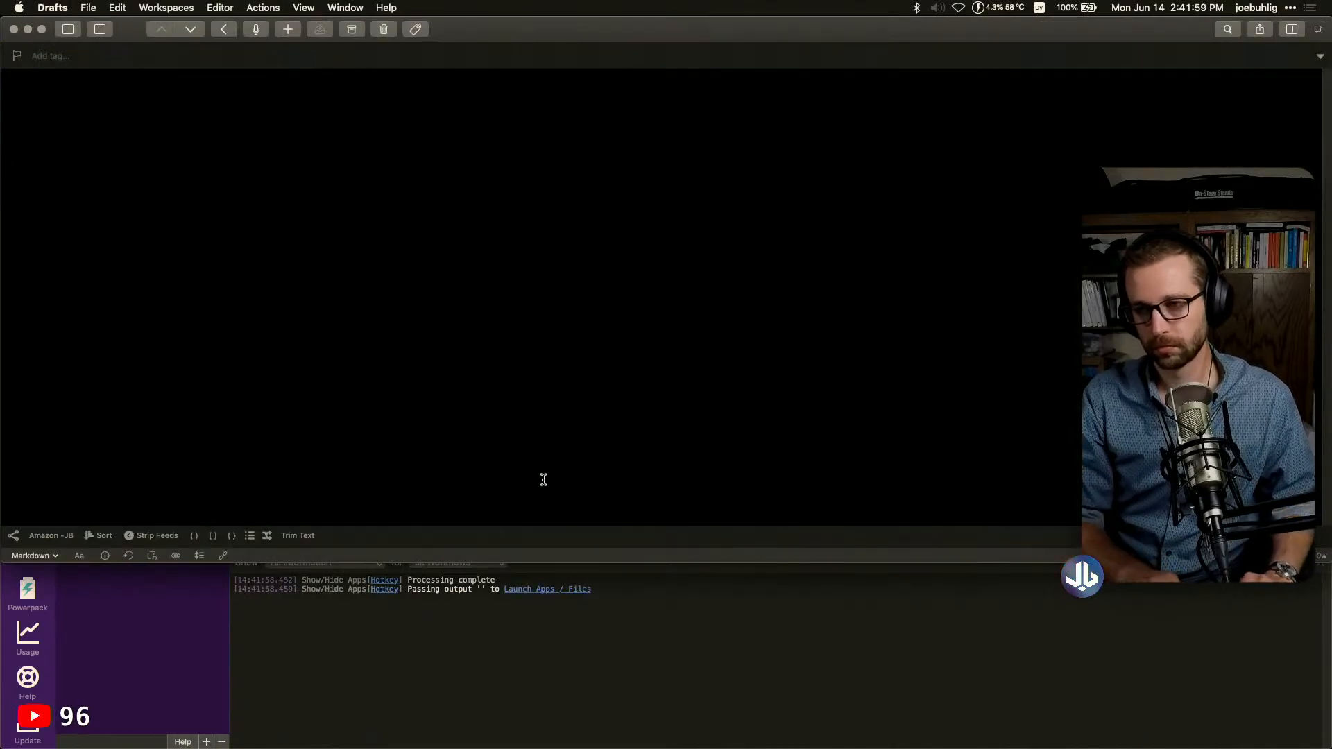
pyautogui.write('yamljb')
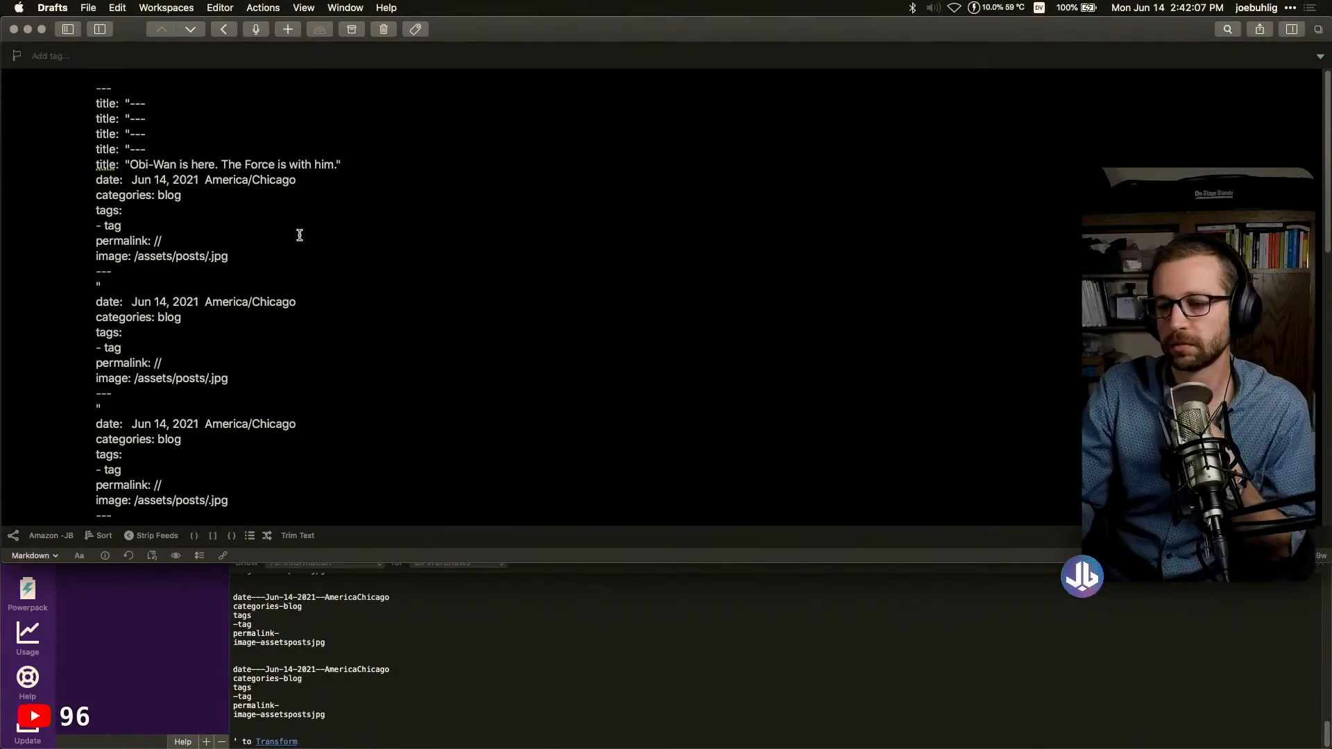
pyautogui.click(431, 616)
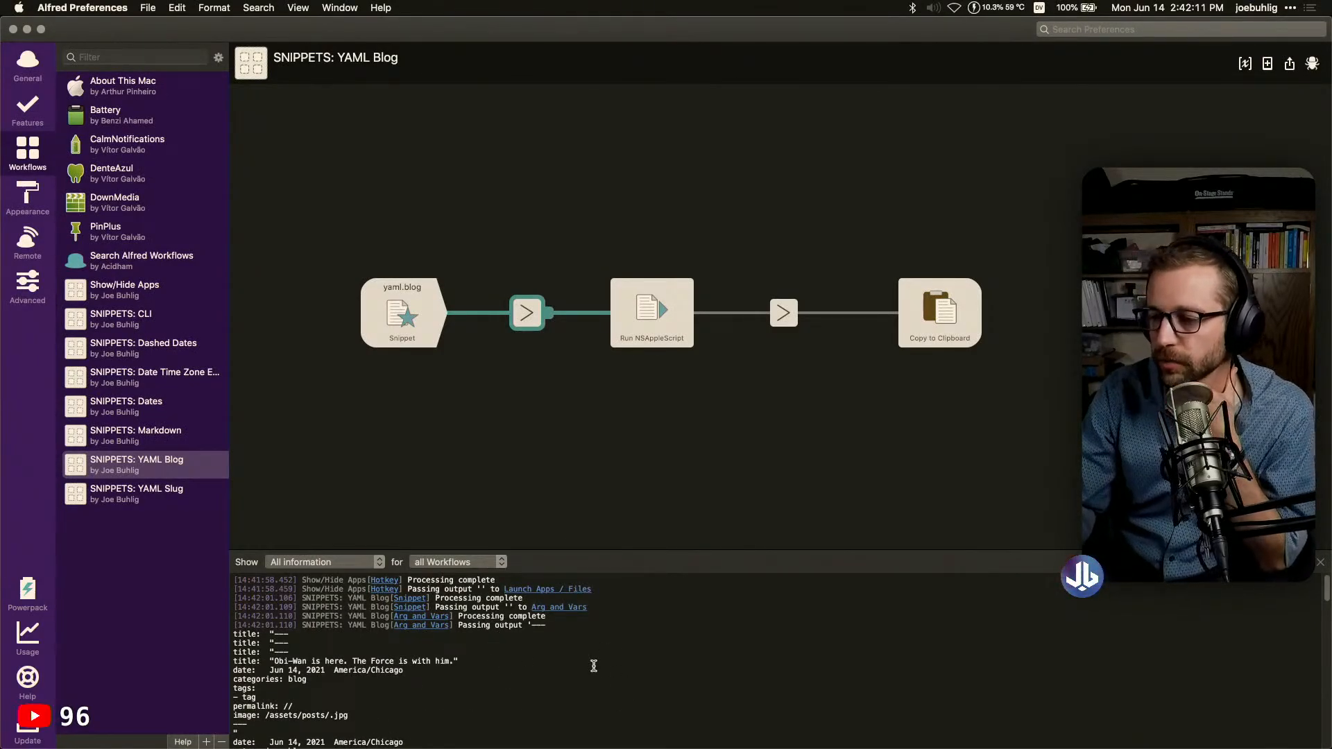
pyautogui.click(555, 591)
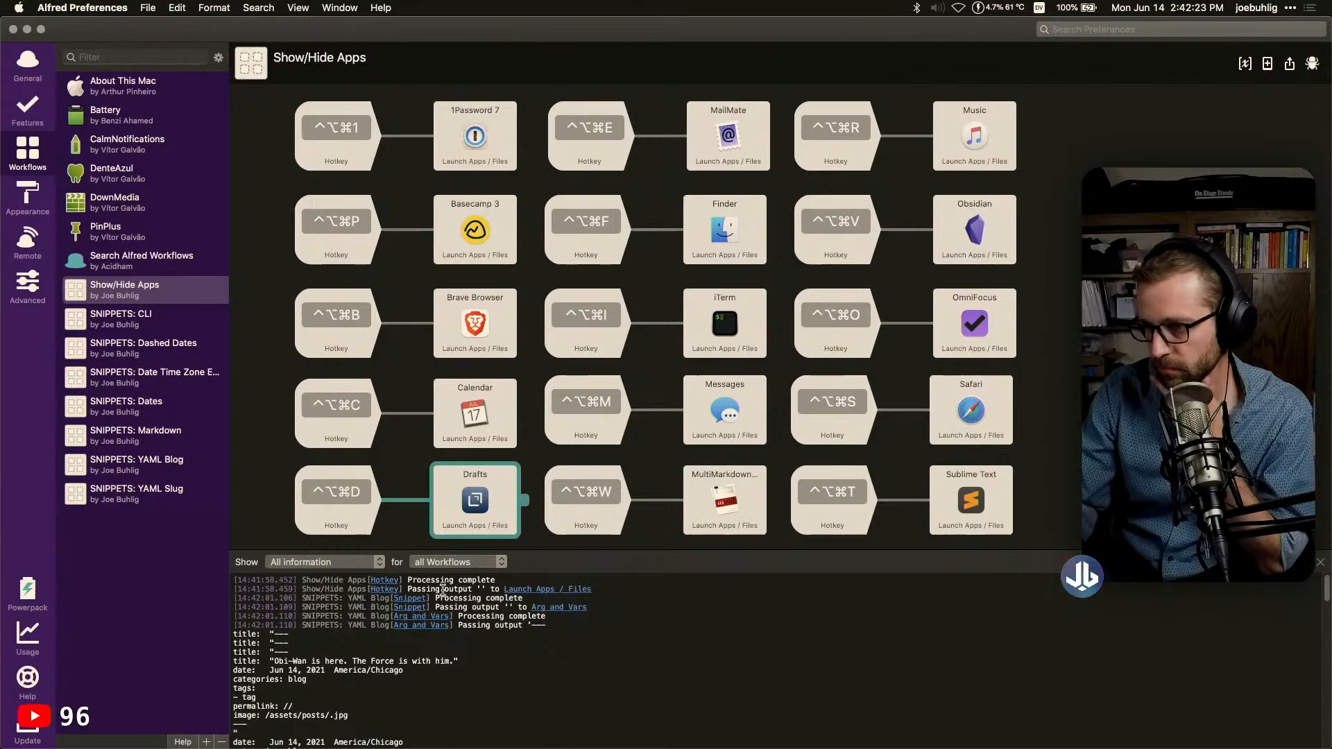
pyautogui.click(554, 609)
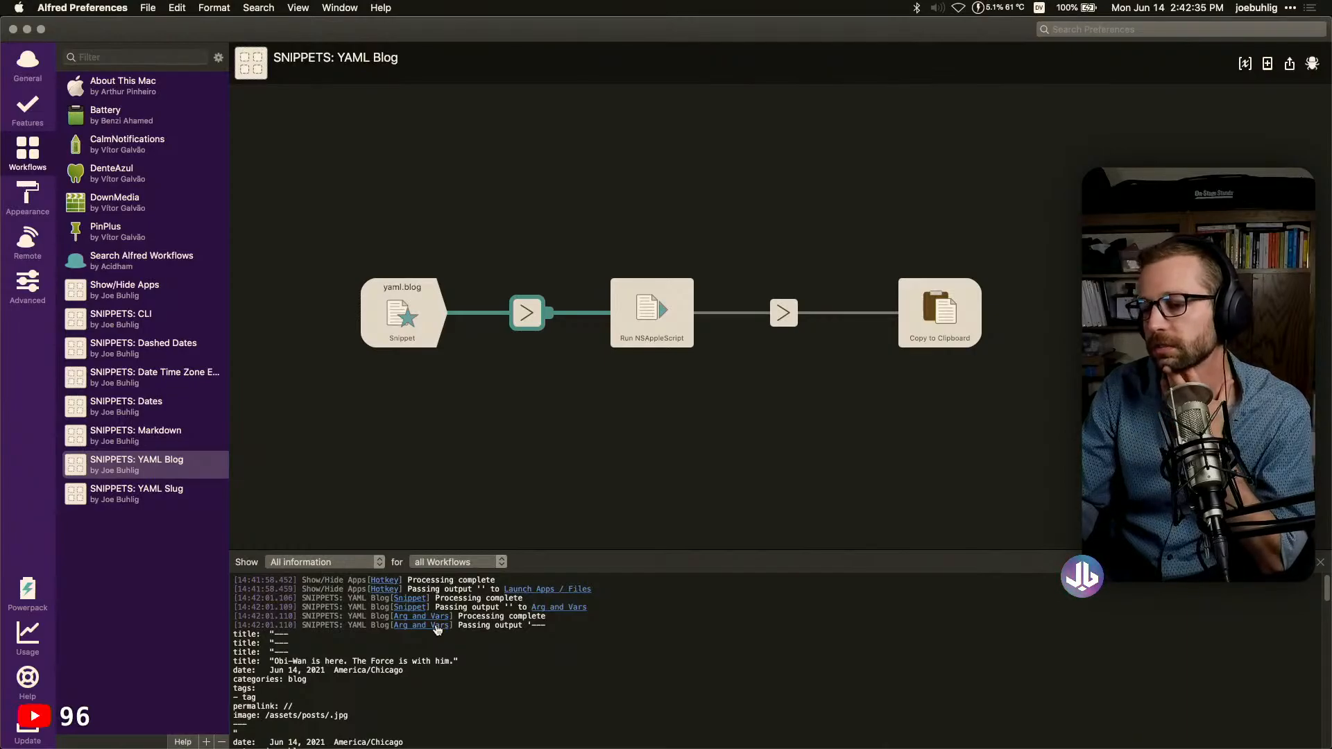
pyautogui.press('alt+super+c')
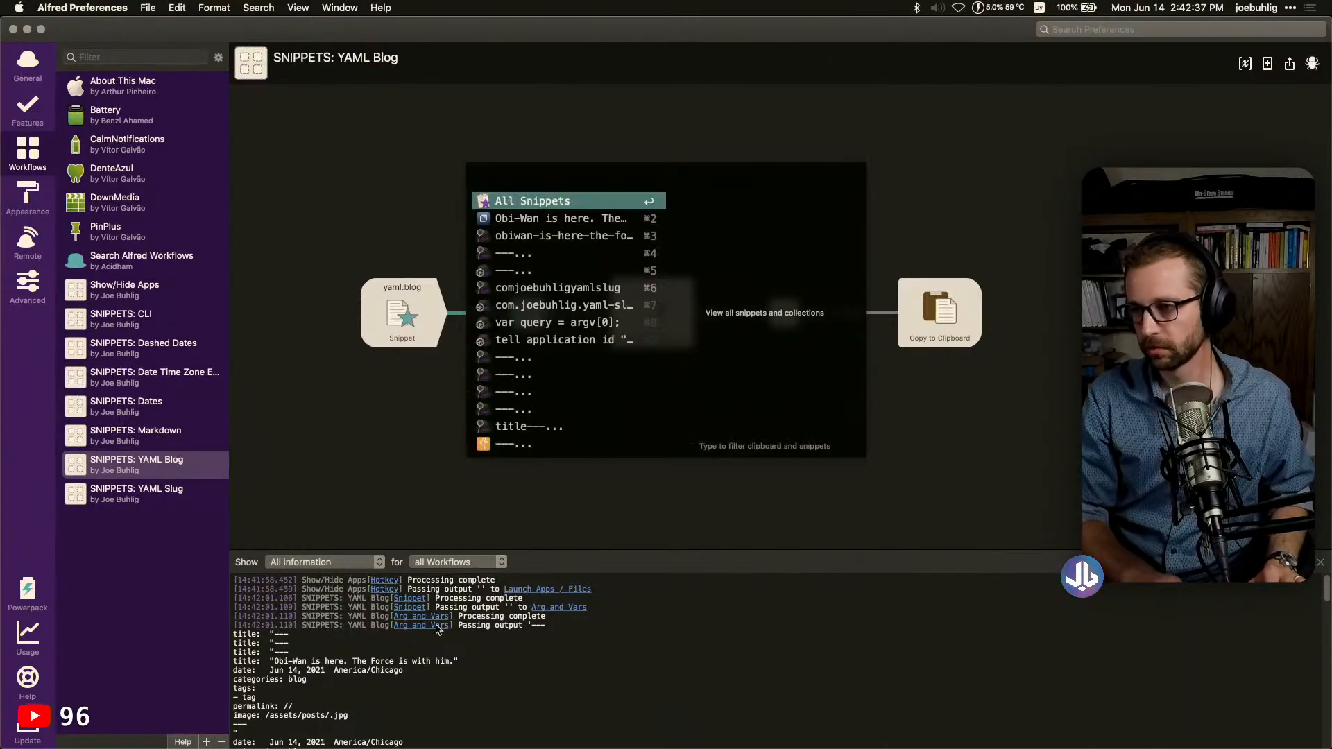
pyautogui.write('`')
pyautogui.press('Escape')
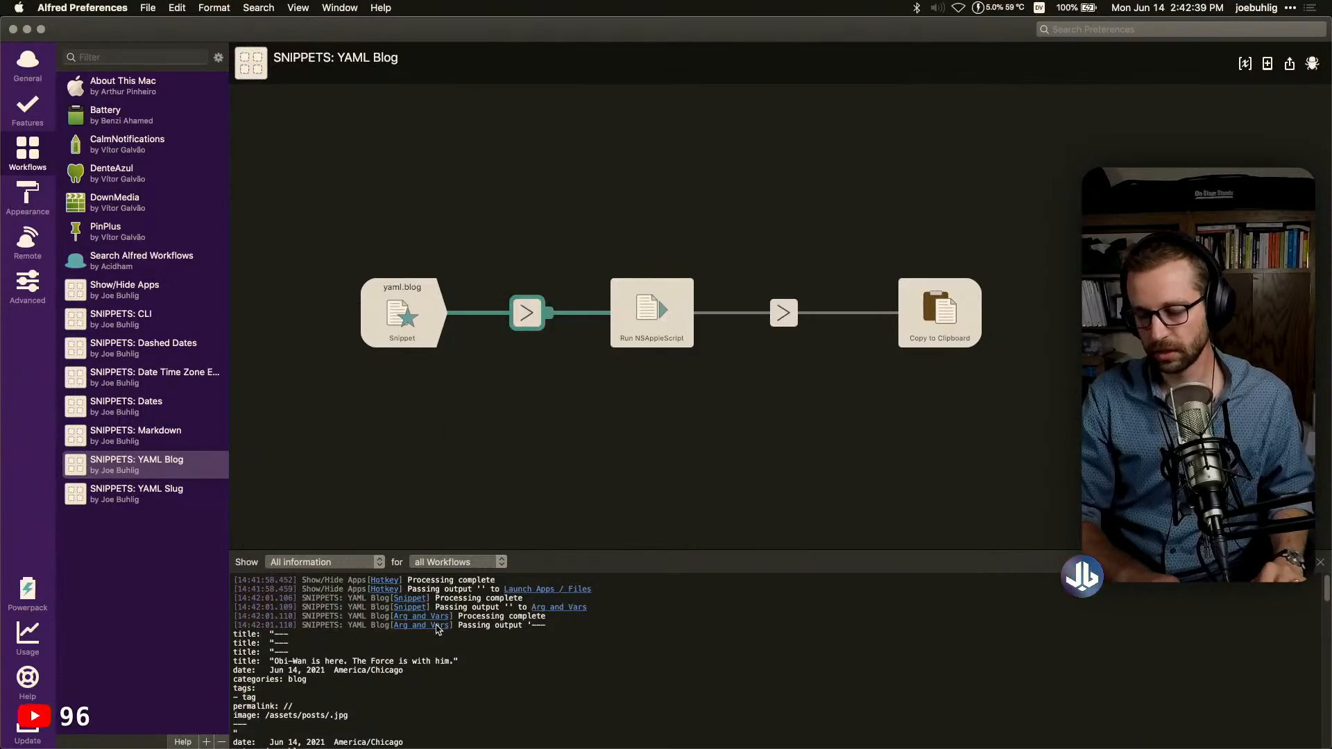
# Switch to Drafts, empty the draft and paste the title "Obi-Wan is here. The Force is with him." from the clipboard history
pyautogui.press('ctrl+alt+shift+super+d')
pyautogui.press('super+a')
pyautogui.press('BackSpace')
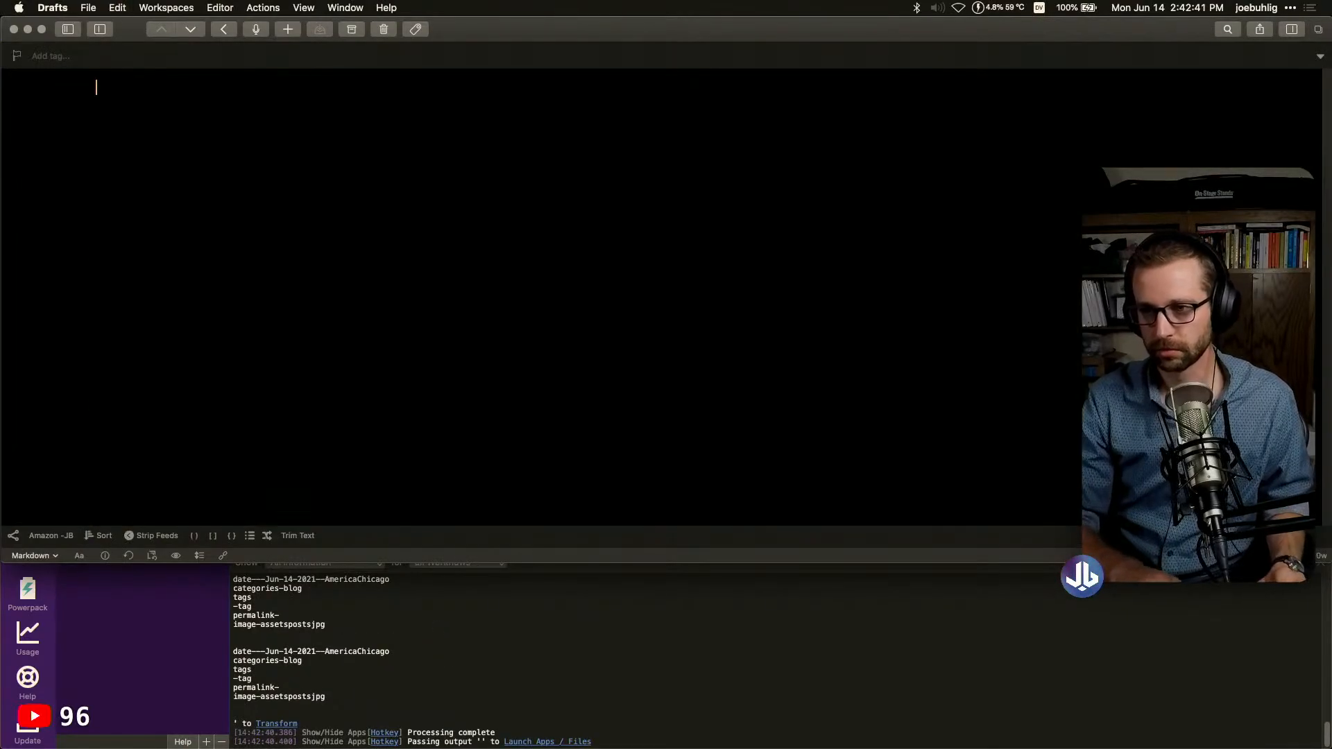
pyautogui.press('alt+super+c')
pyautogui.press('Down')
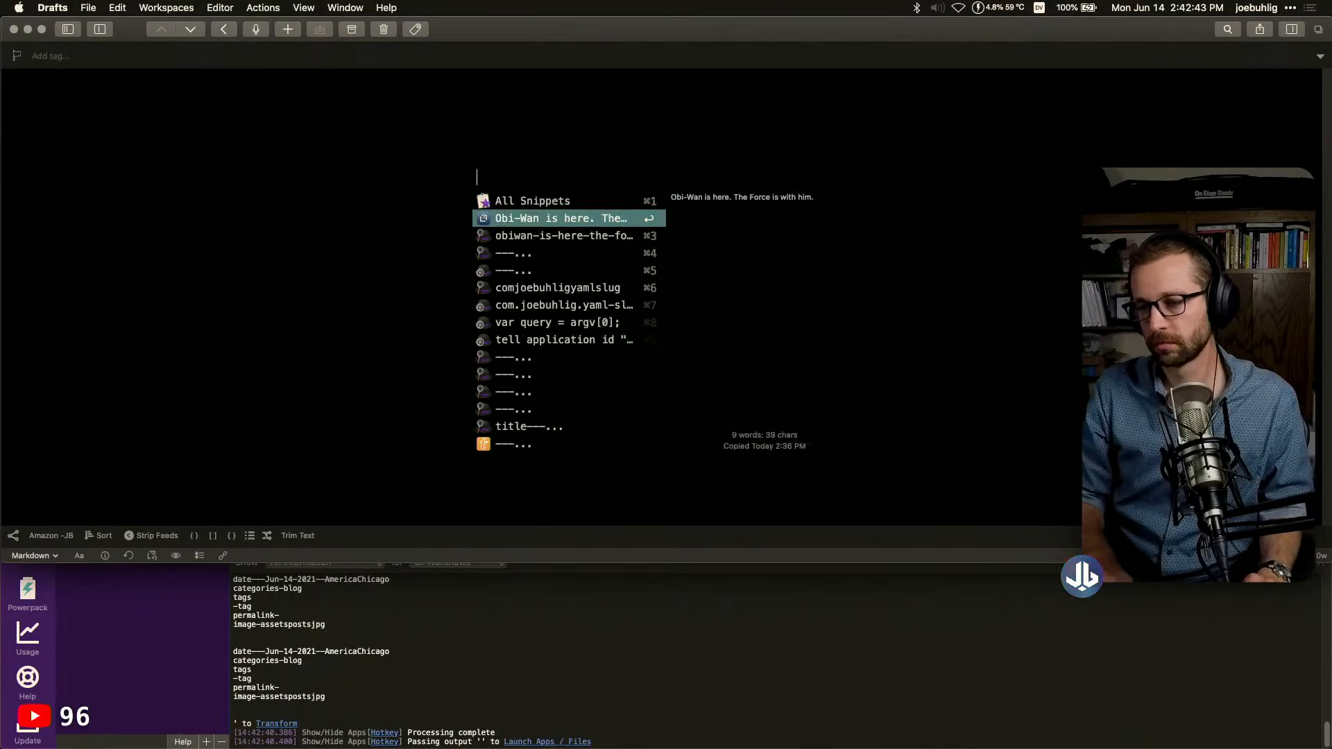
pyautogui.press('Return')
# Trigger the yaml.blog snippet after a blank line below the title and check the permalink value in the expanded front matter
pyautogui.press('Return')
pyautogui.press('Return')
pyautogui.write('yamlb')
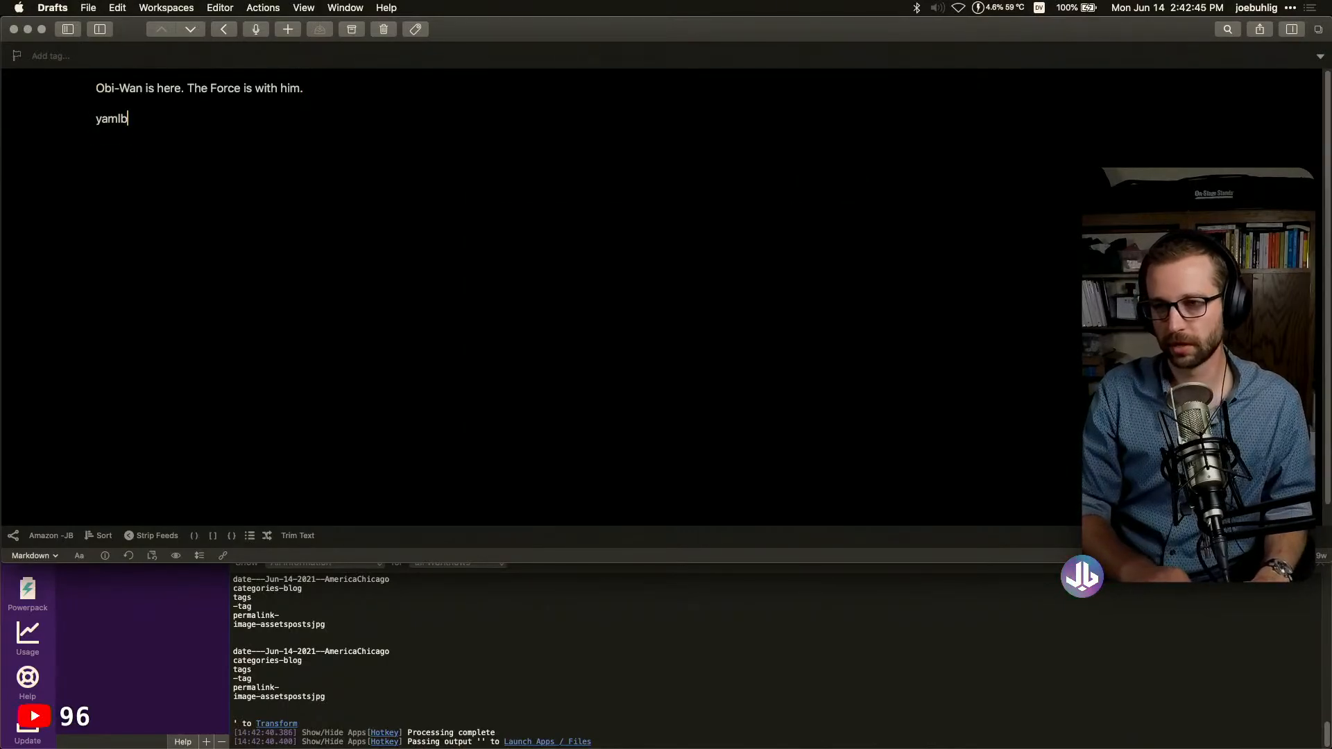
pyautogui.write('log')
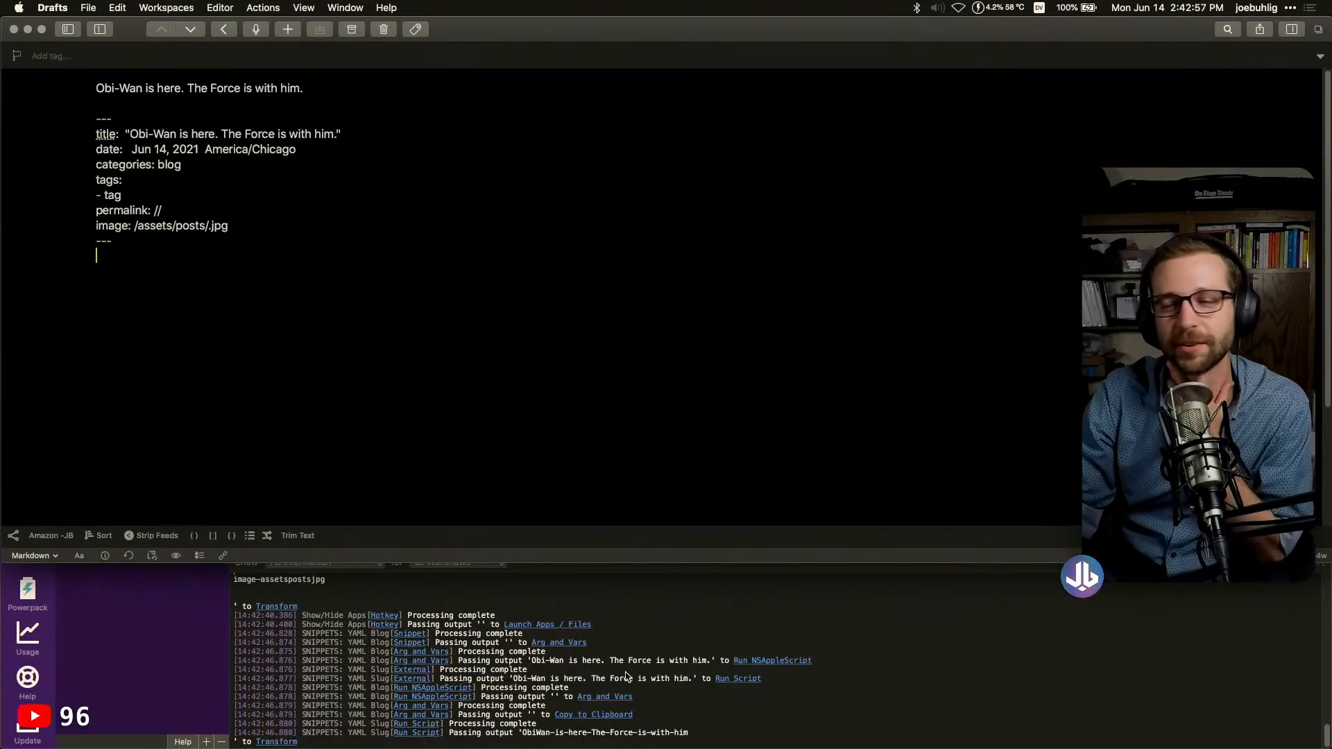
pyautogui.click(199, 208)
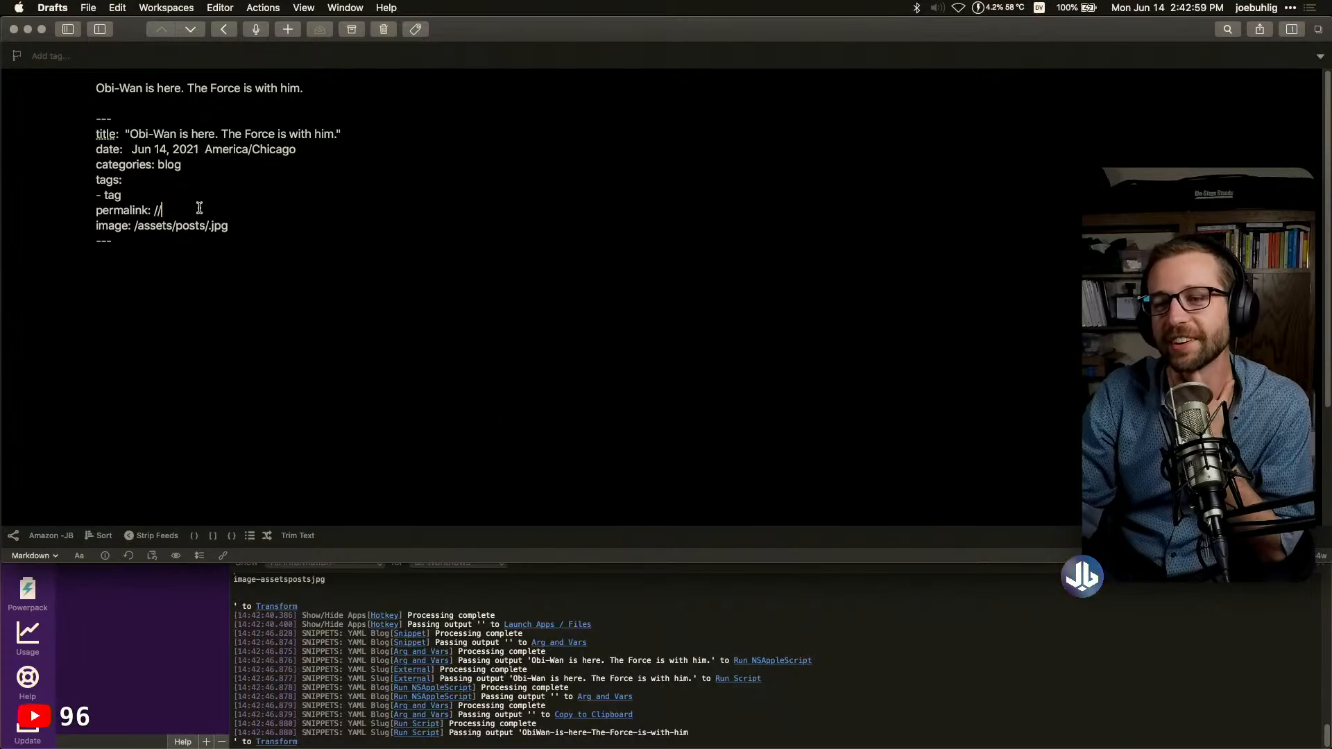
pyautogui.click(158, 211)
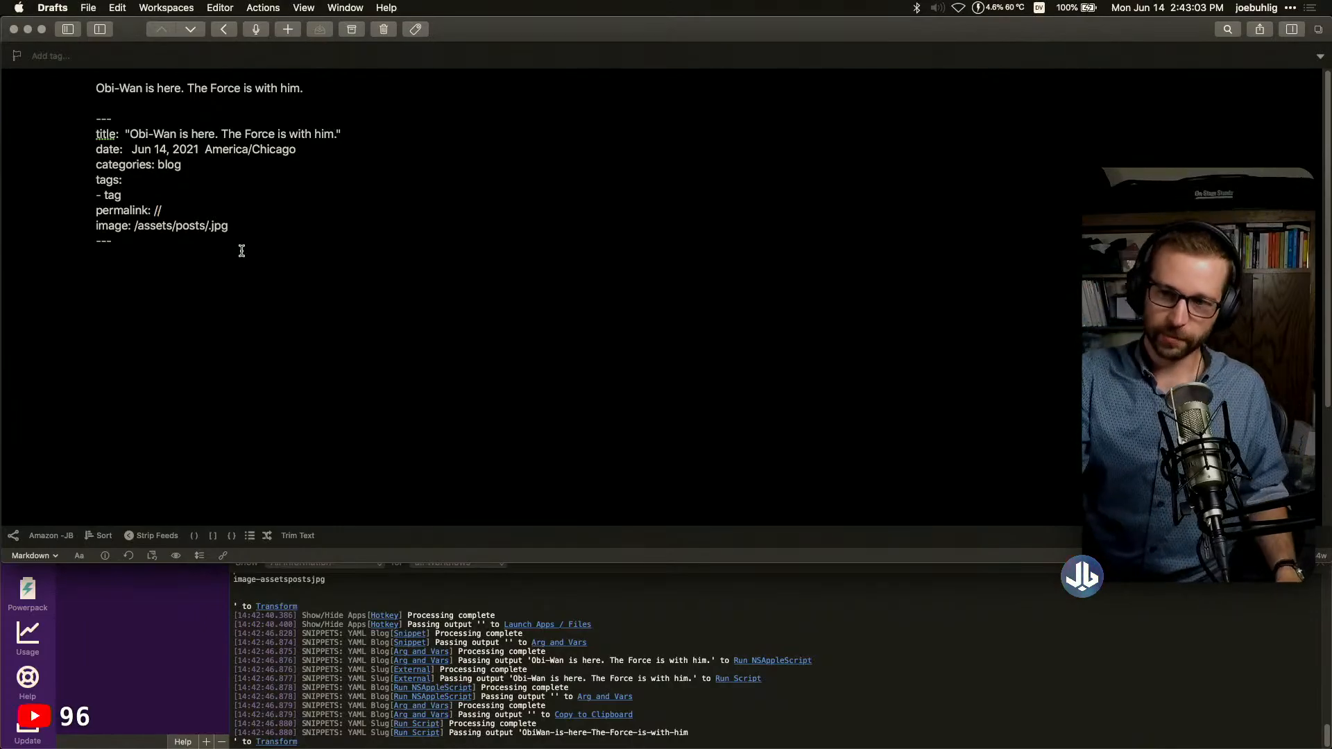
# Switch to Alfred and inspect YAML Blog's Run NSAppleScript code and the slug variable in its second Arg and Vars object
pyautogui.press('super+Tab')
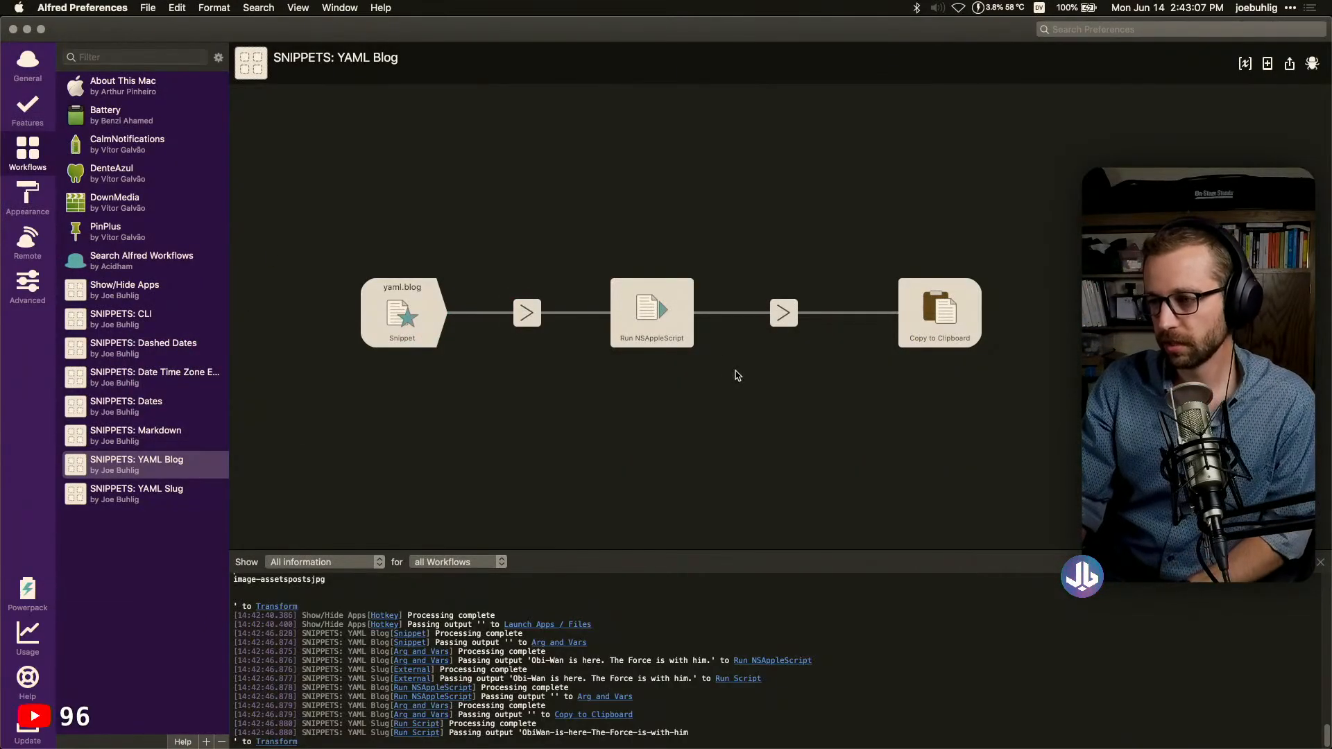
pyautogui.click(670, 329)
pyautogui.doubleClick(670, 328)
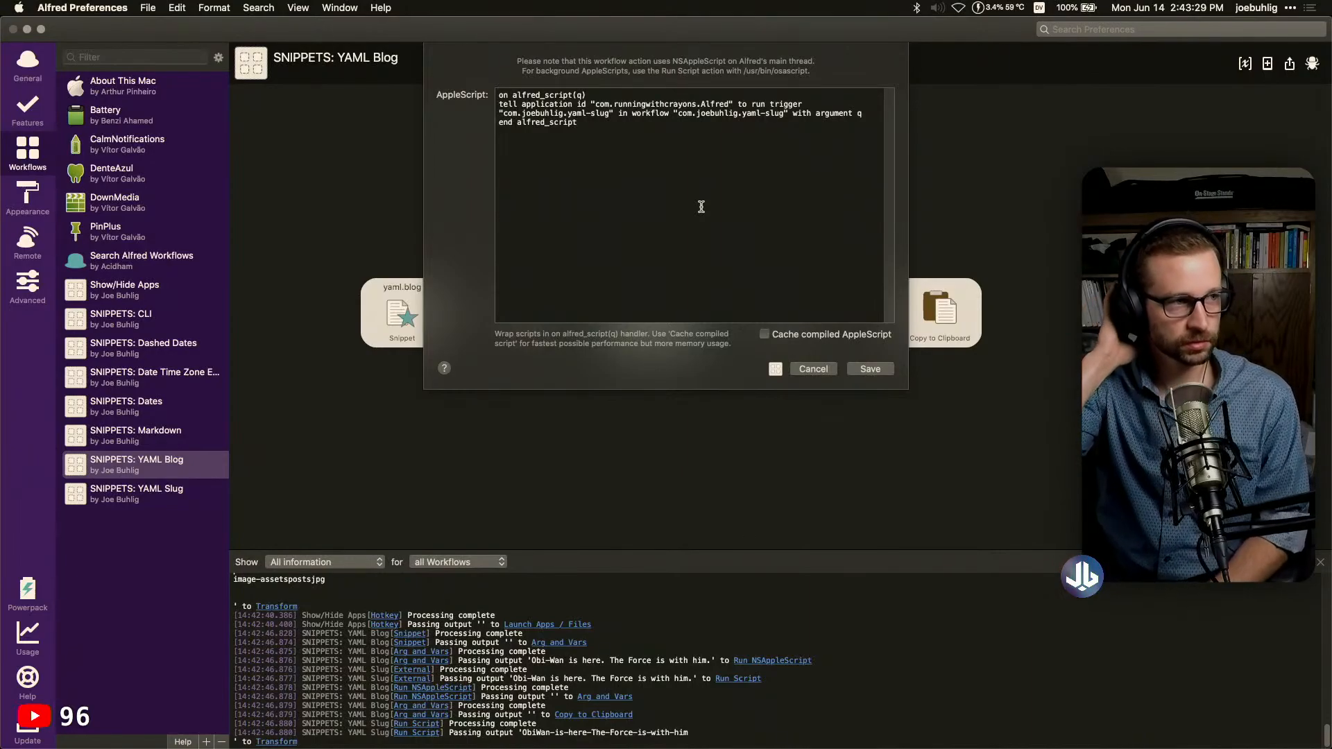
pyautogui.click(860, 369)
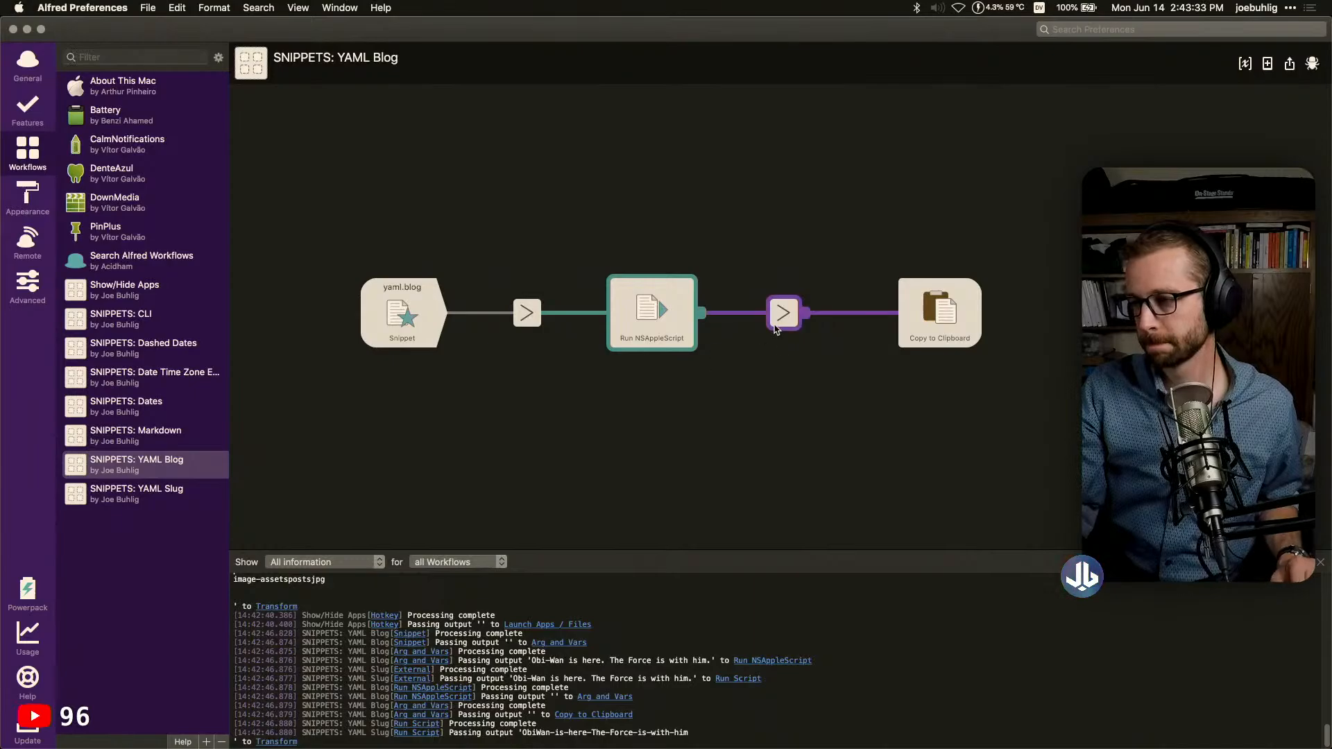
pyautogui.doubleClick(783, 313)
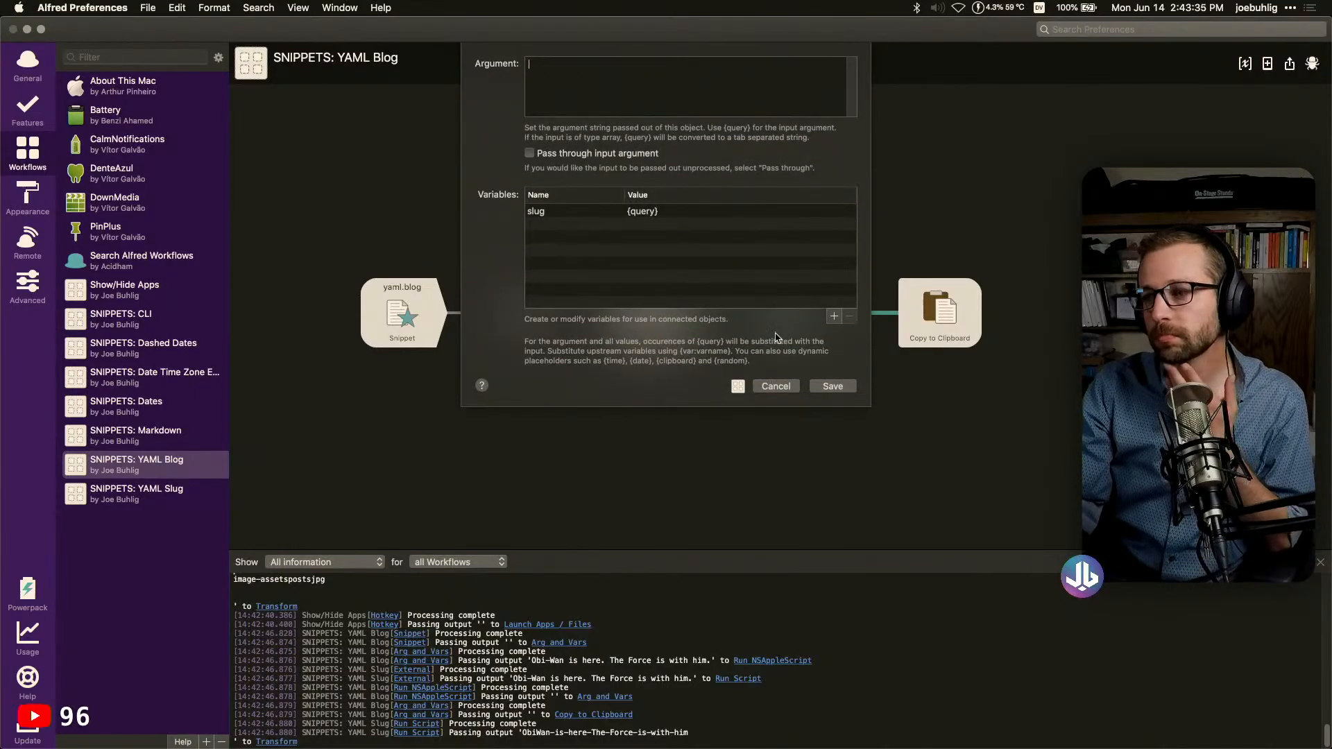
pyautogui.click(789, 386)
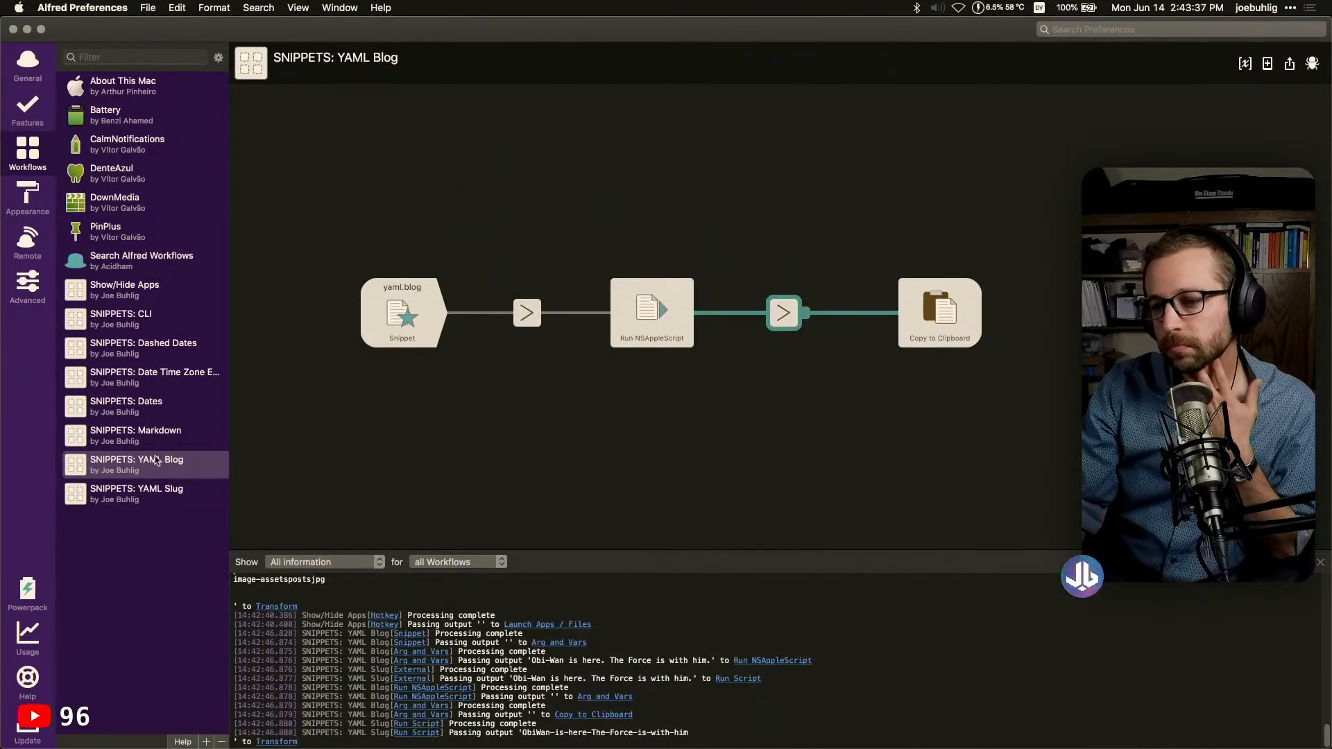
# In the YAML Slug workflow, connect a Copy to Clipboard output after the Transform, set to paste {query} automatically to the frontmost app, and align it
pyautogui.doubleClick(164, 495)
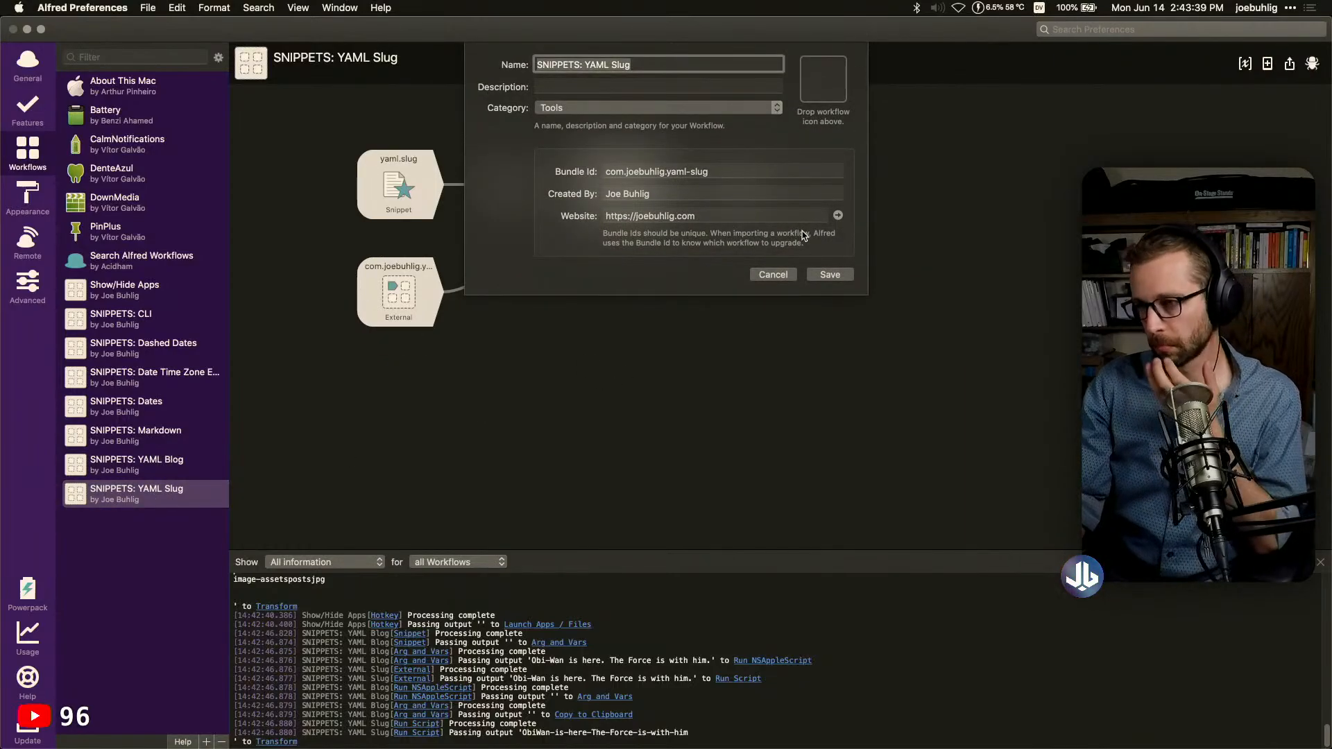
pyautogui.click(773, 274)
pyautogui.click(648, 179)
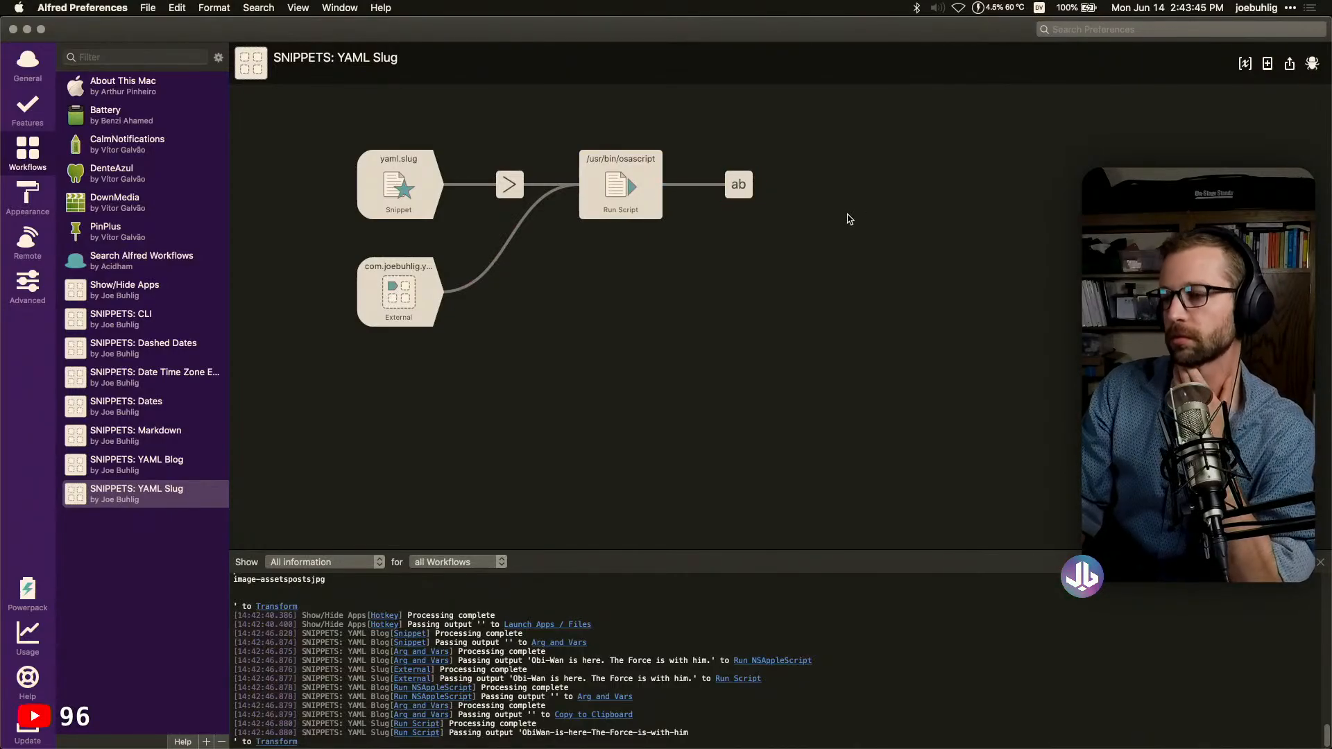
pyautogui.moveTo(761, 186); pyautogui.dragTo(826, 212)
pyautogui.moveTo(885, 251)
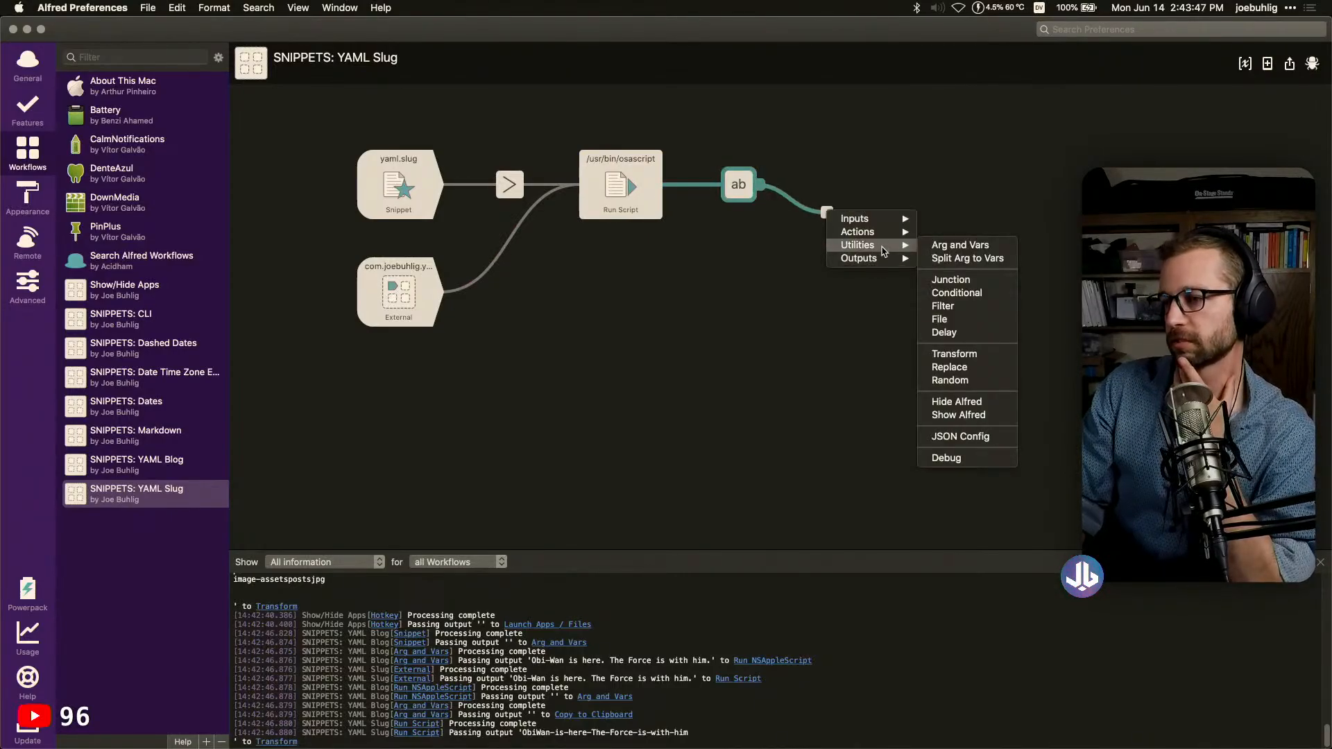
pyautogui.click(969, 293)
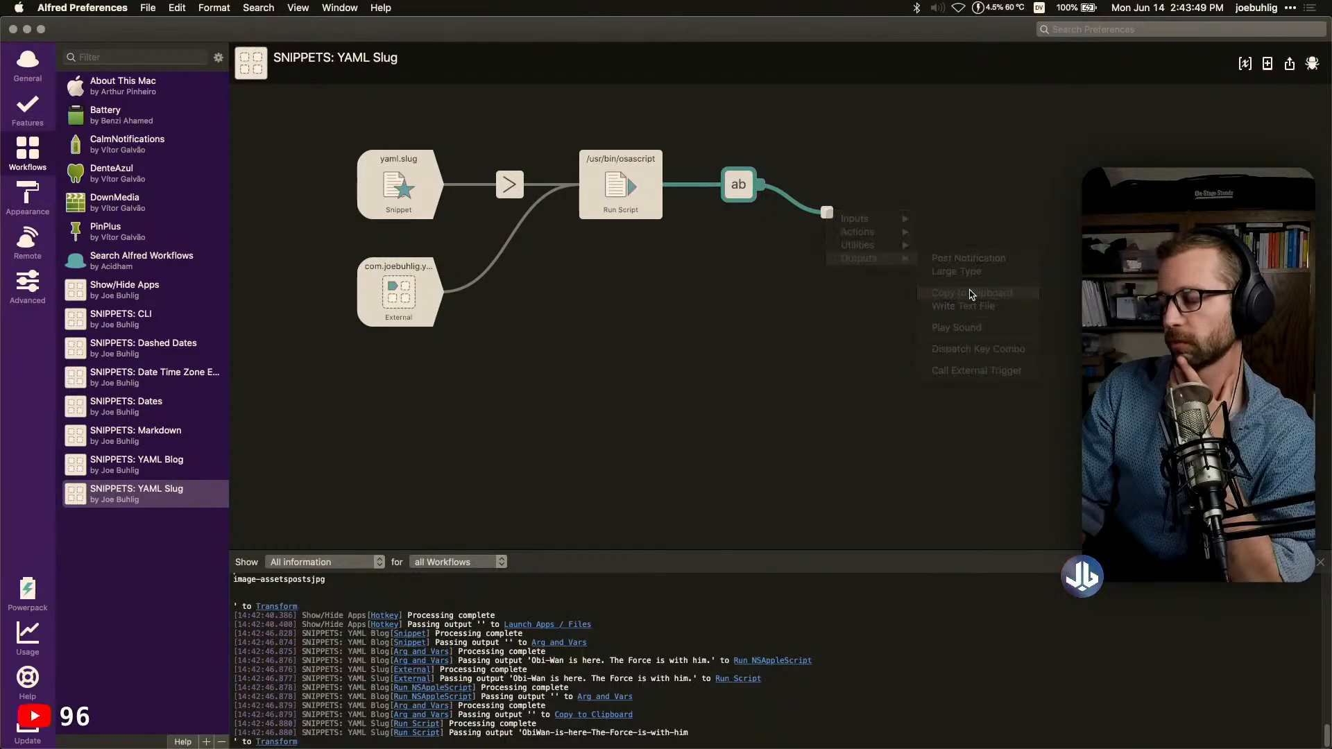
pyautogui.click(489, 314)
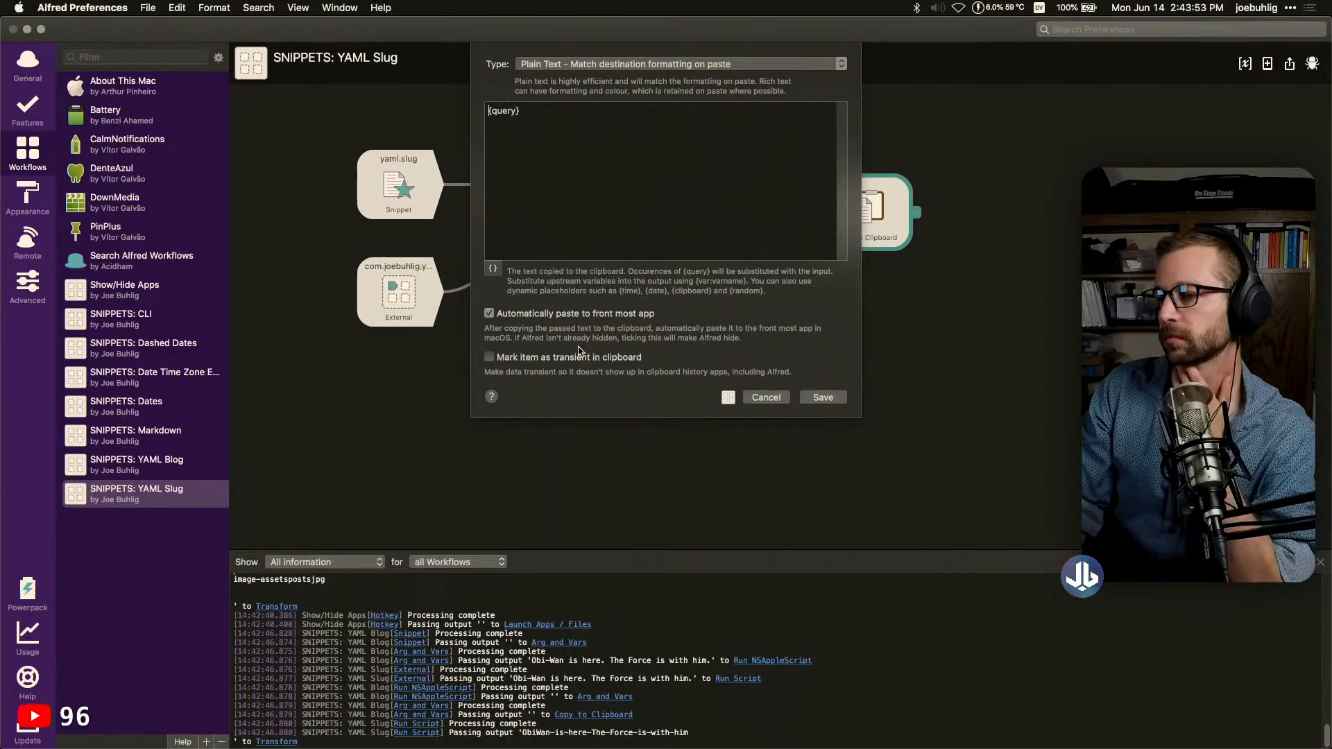
pyautogui.click(823, 397)
pyautogui.moveTo(857, 214); pyautogui.dragTo(880, 194)
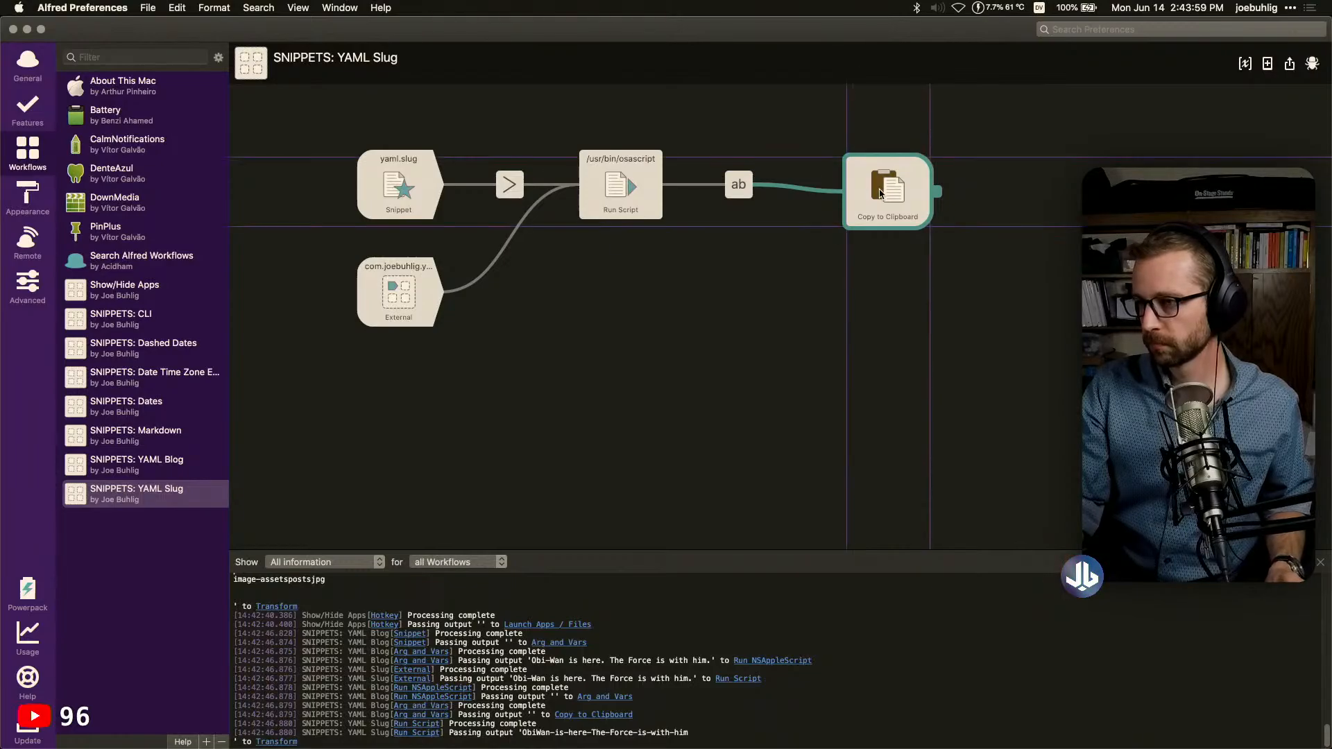
pyautogui.moveTo(880, 194); pyautogui.dragTo(880, 187)
# Inspect the slug variable in YAML Blog's second Arg and Vars object and the front matter template in Copy to Clipboard without changing them
pyautogui.click(161, 458)
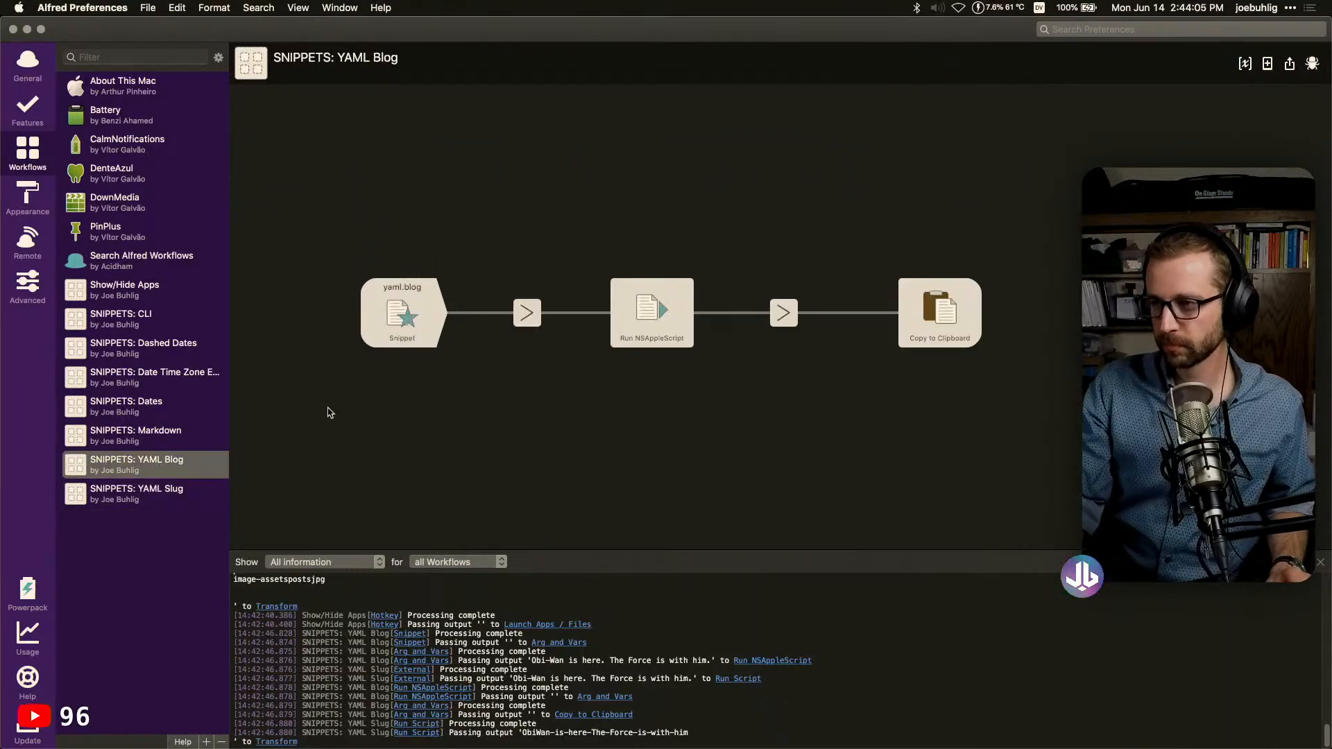
pyautogui.click(649, 312)
pyautogui.click(778, 314)
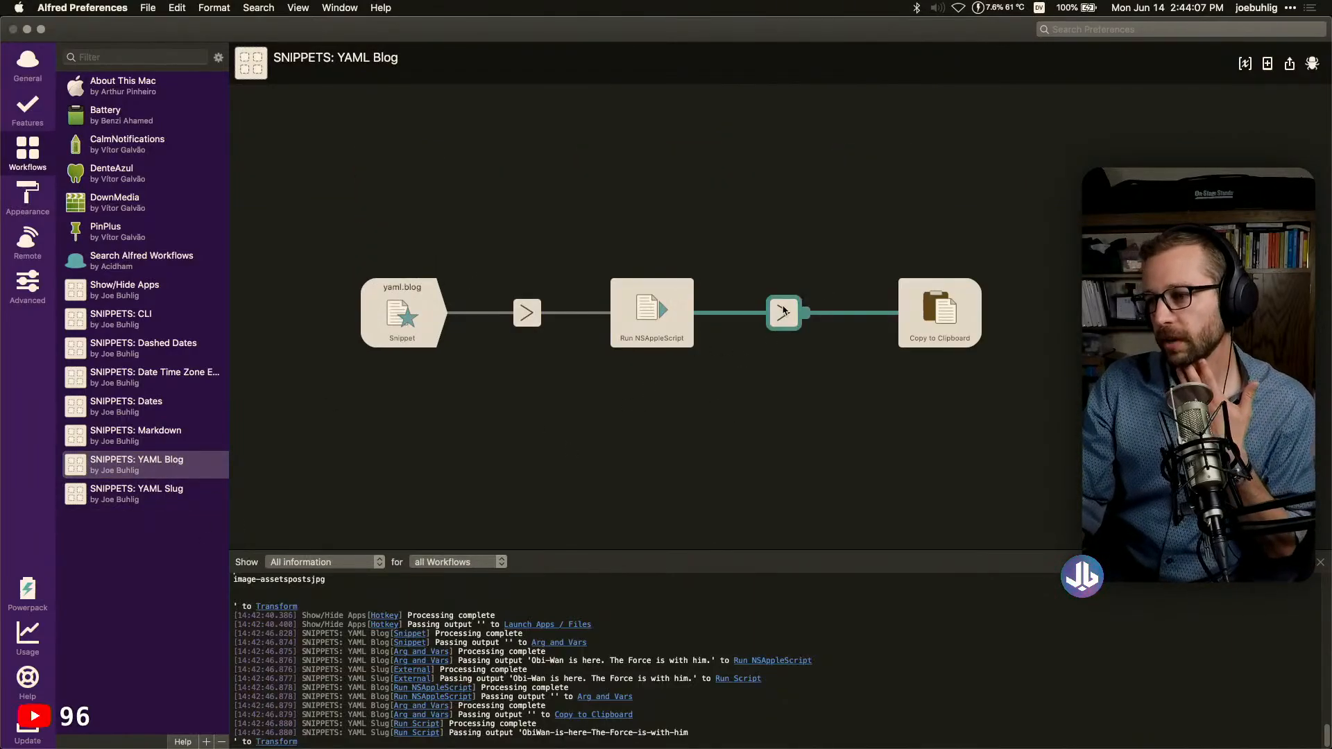
pyautogui.doubleClick(780, 313)
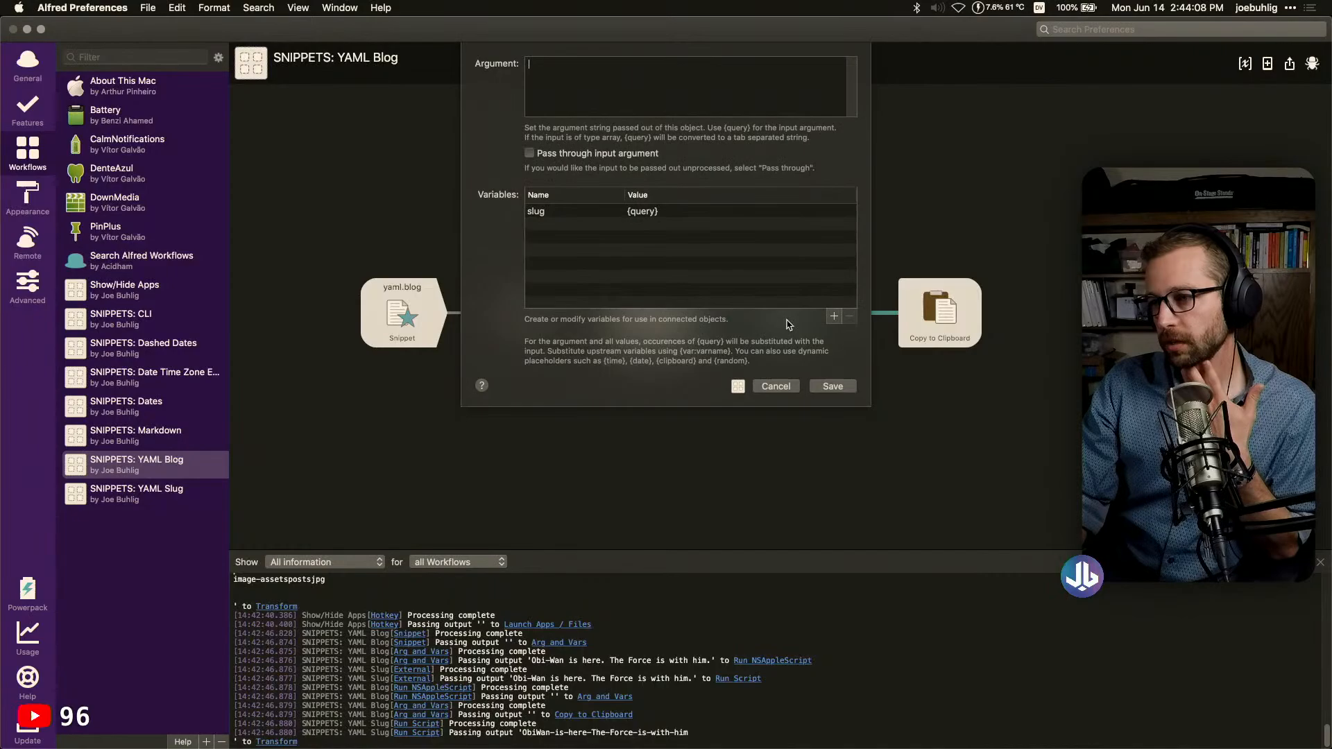
pyautogui.doubleClick(641, 211)
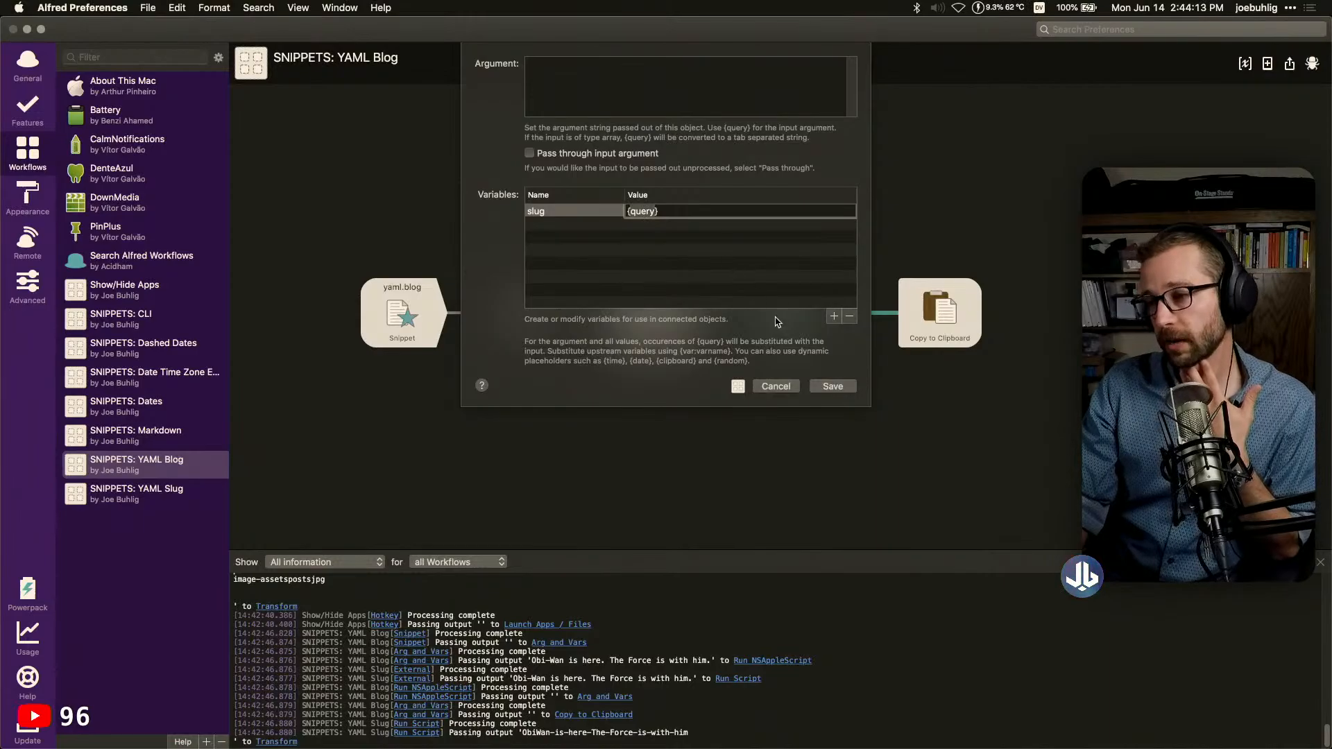
pyautogui.click(664, 270)
pyautogui.click(775, 387)
pyautogui.doubleClick(947, 326)
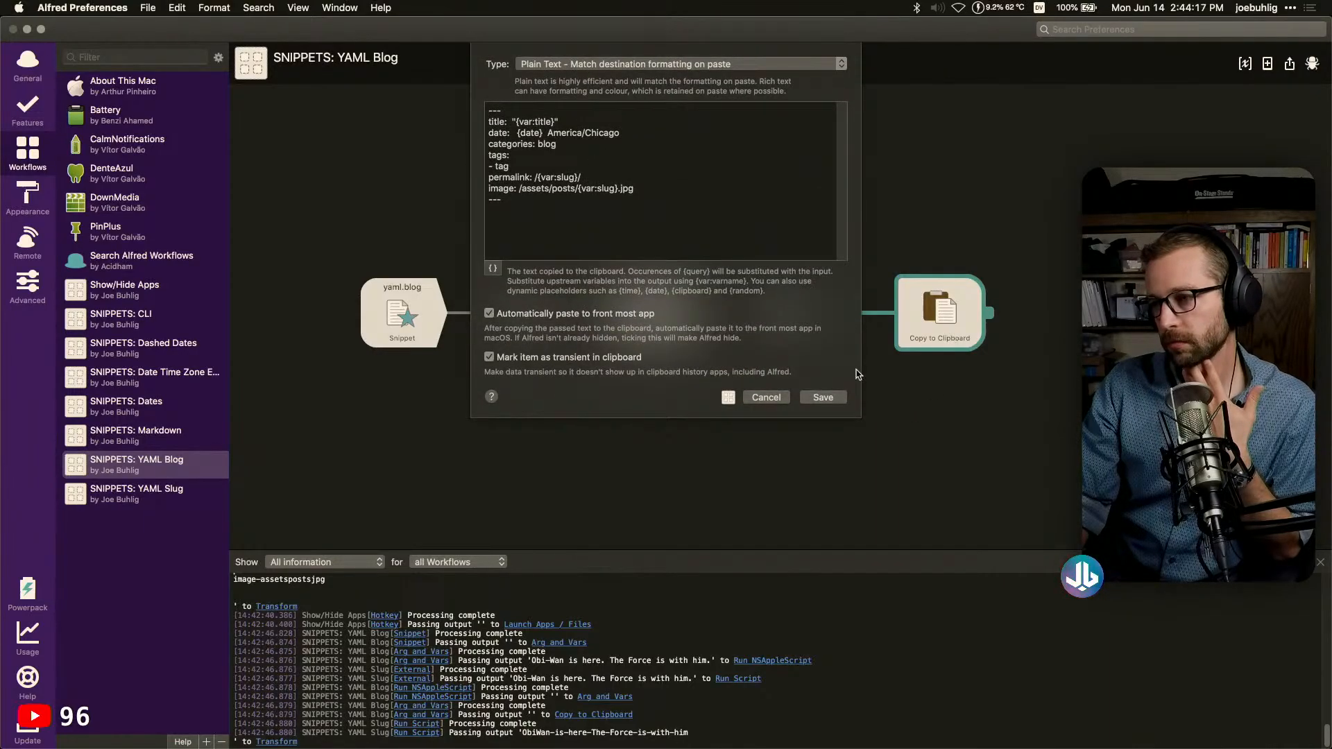
pyautogui.click(769, 397)
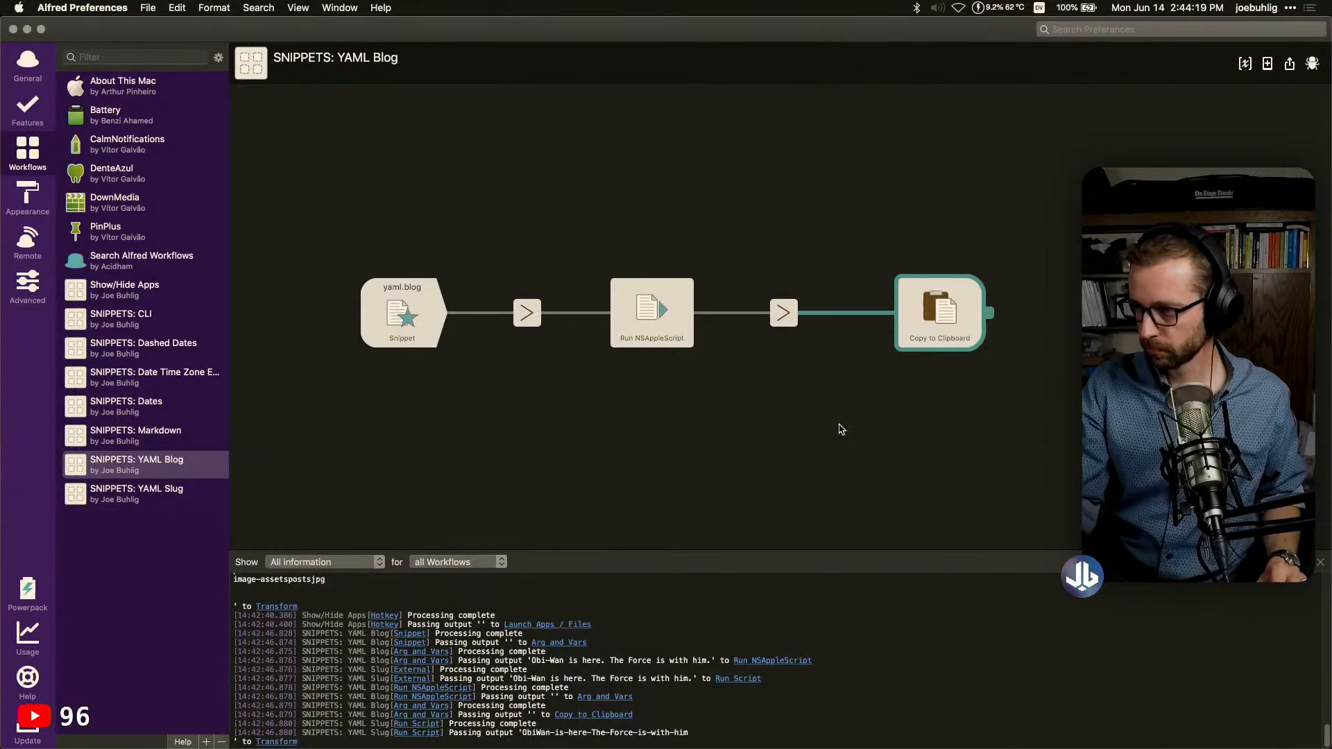
# Clear Alfred's debugger log, switch to Drafts and delete the expanded front matter below the title
pyautogui.click(1304, 563)
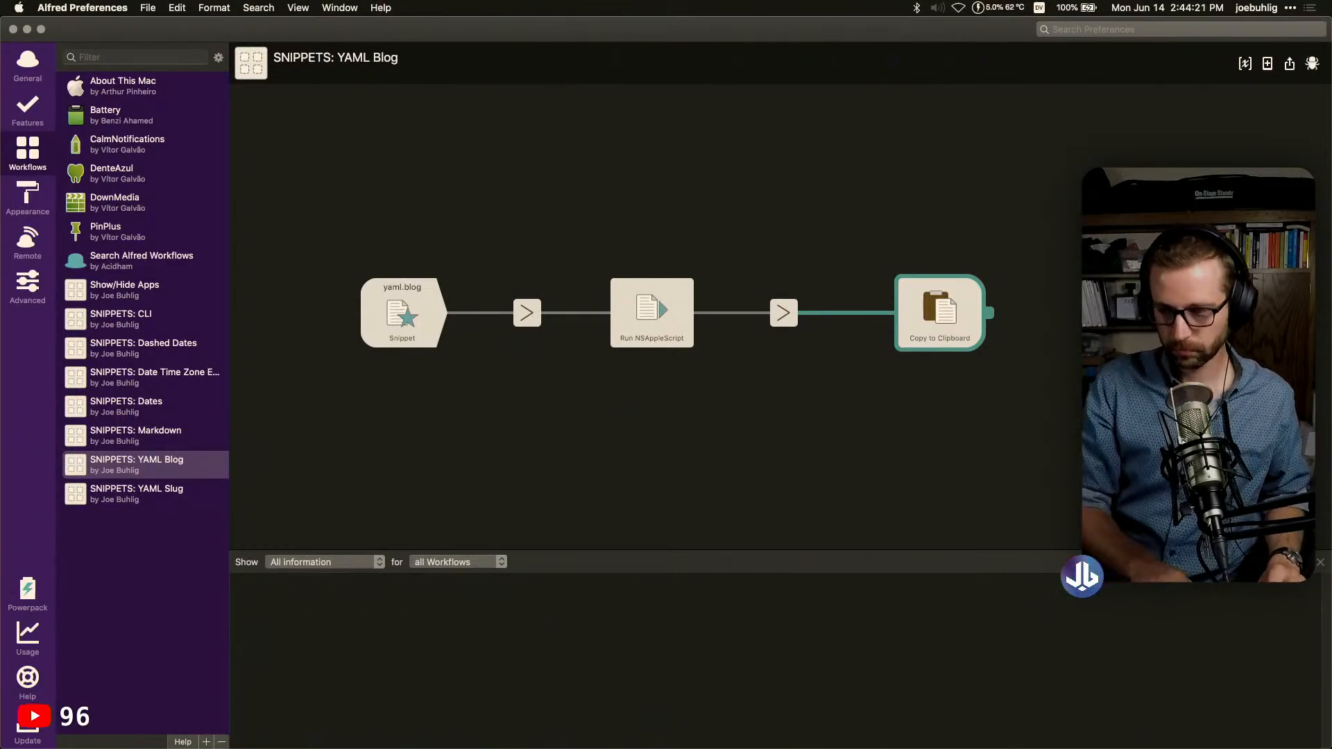
pyautogui.press('ctrl+alt+shift+super+d')
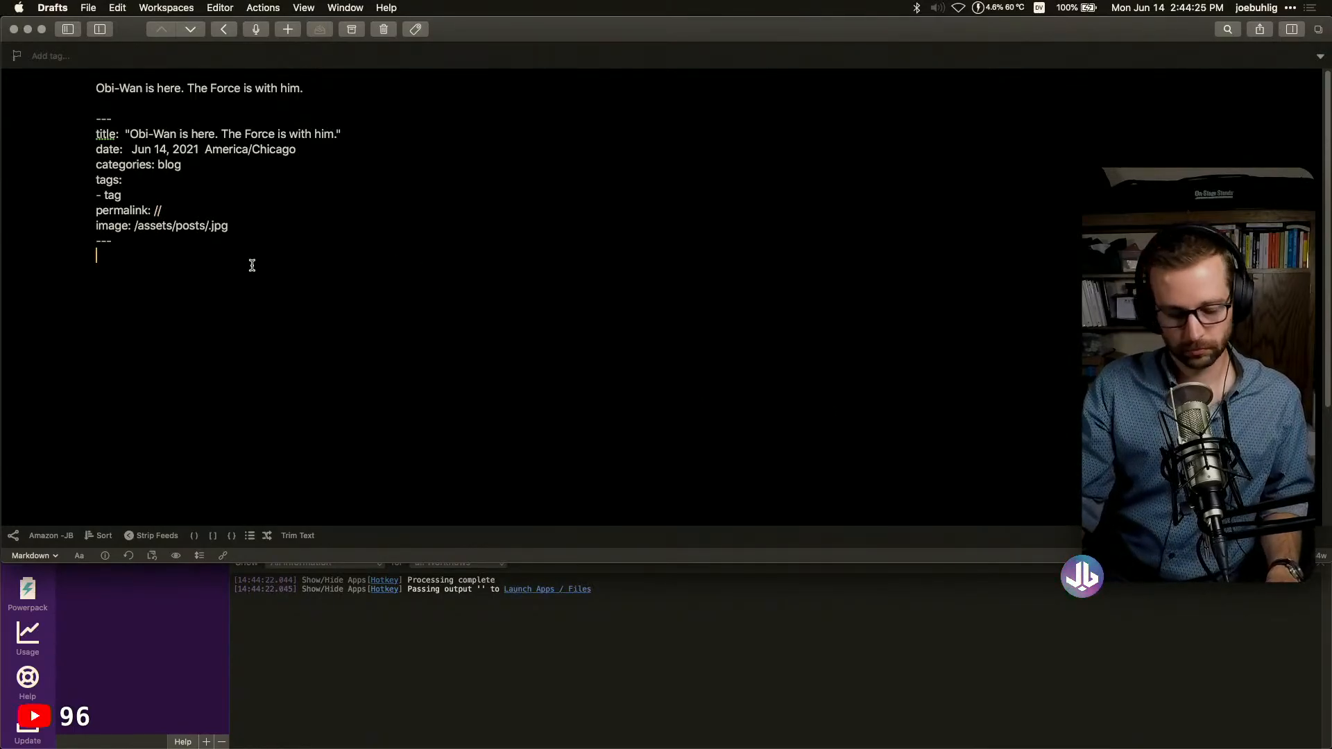
pyautogui.moveTo(252, 265); pyautogui.dragTo(98, 103)
pyautogui.press('BackSpace')
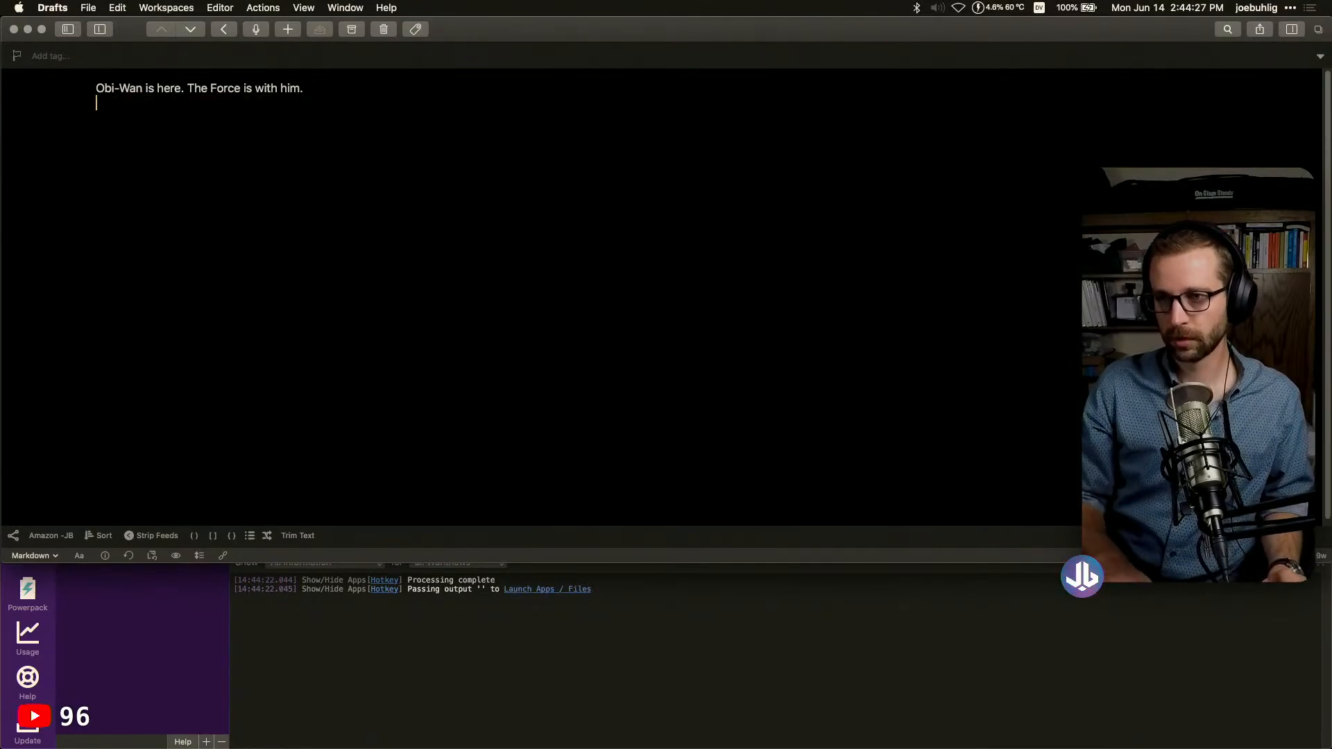
# Copy the title text and trigger the yaml.blog snippet on the line below it
pyautogui.press('super+a')
pyautogui.press('Right')
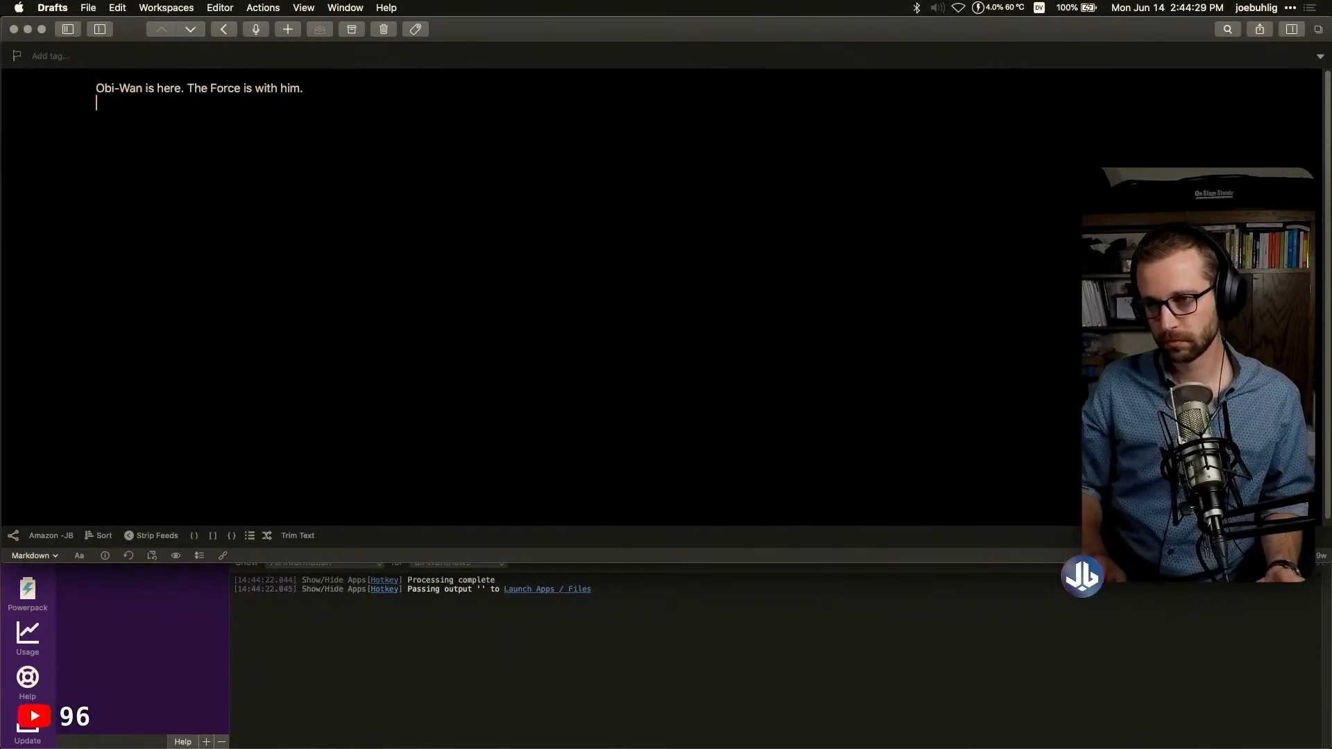
pyautogui.write('yaml blog')
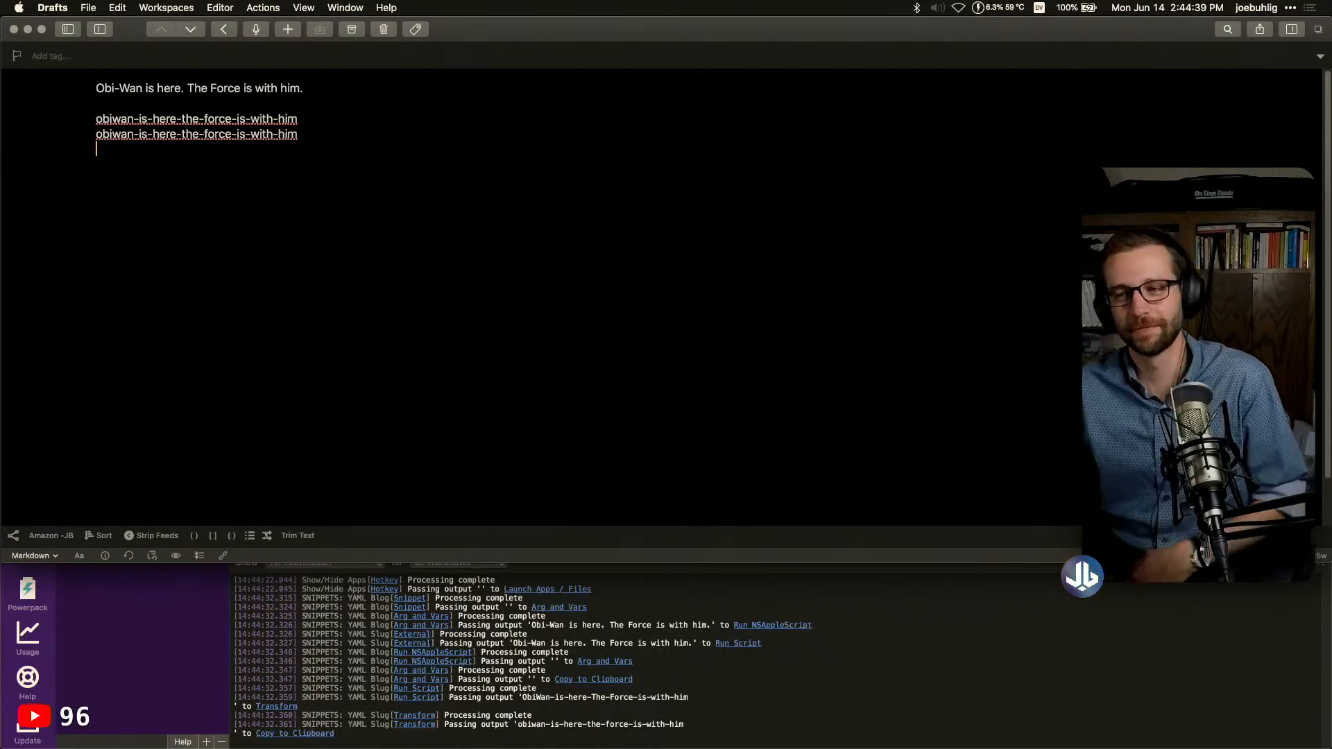
# Switch to Alfred and trace in the debugger log which outputs pass between the YAML Blog and YAML Slug objects
pyautogui.click(813, 716)
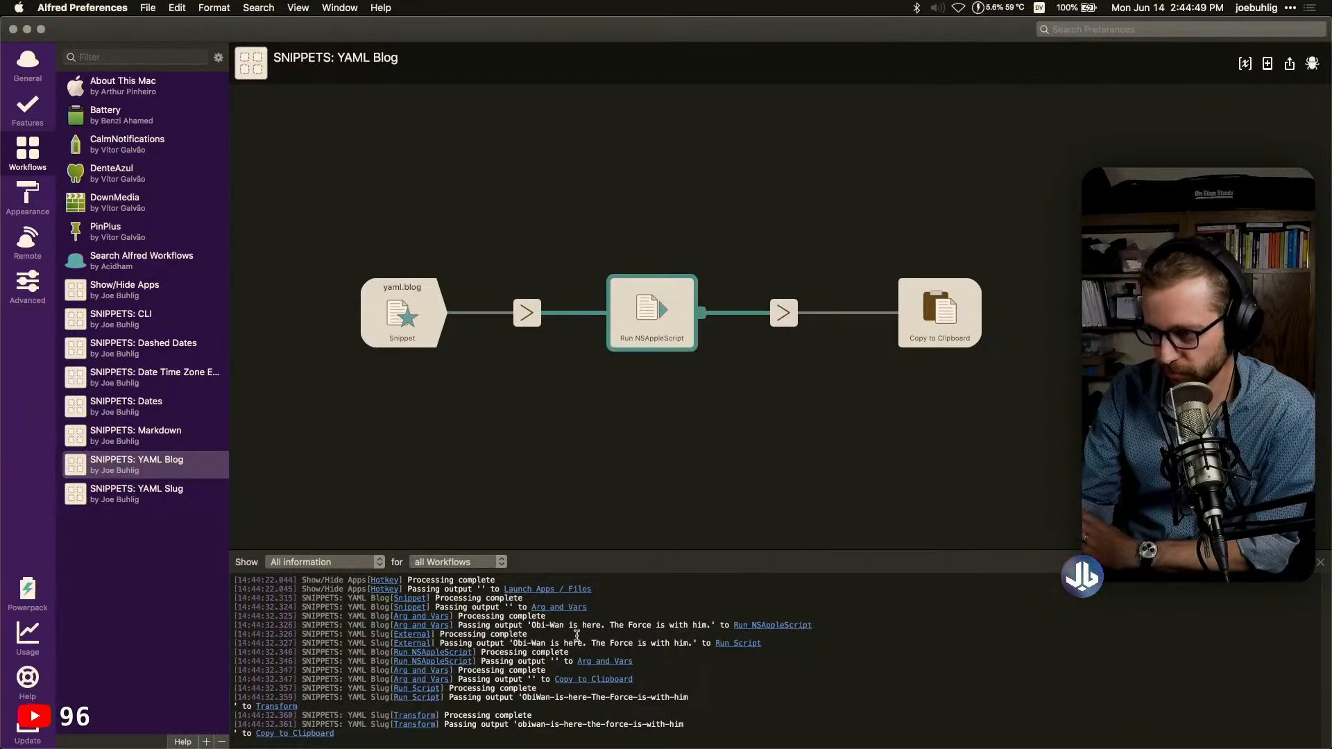
pyautogui.moveTo(712, 625); pyautogui.dragTo(533, 627)
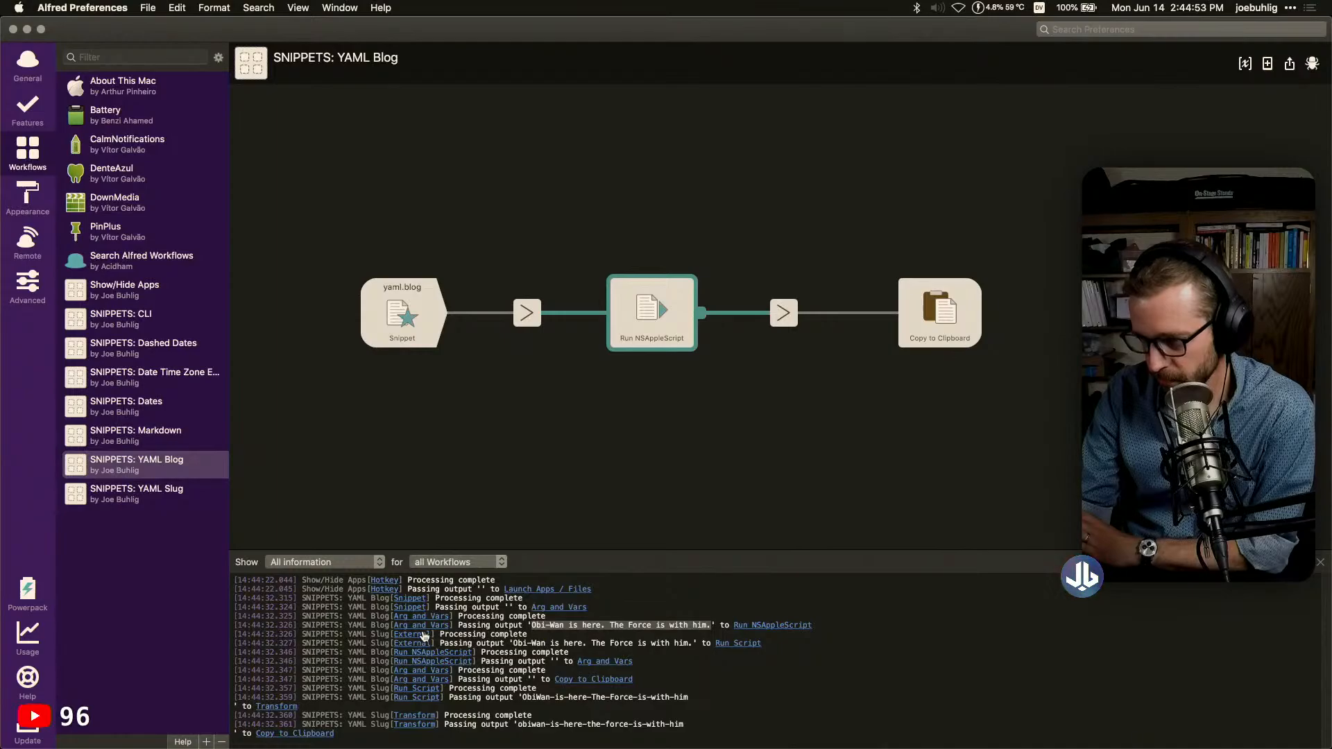
pyautogui.click(420, 644)
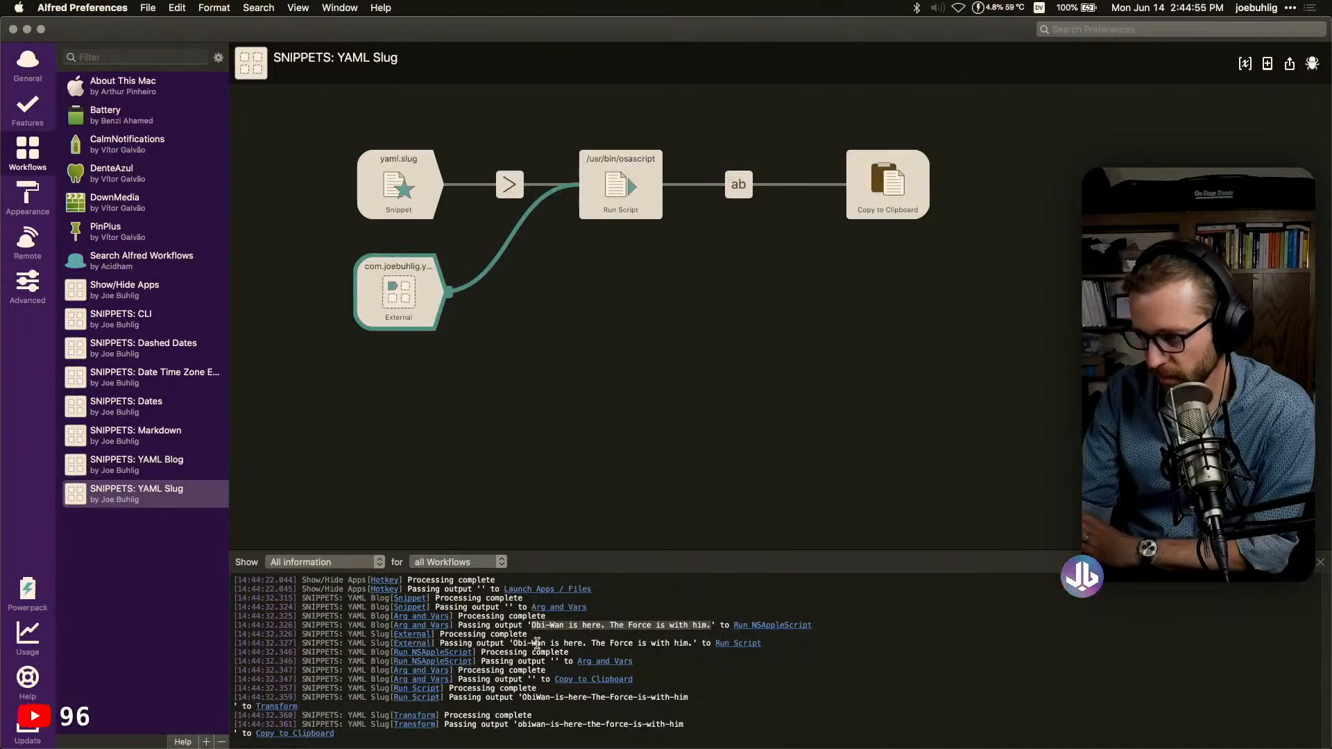
pyautogui.click(751, 648)
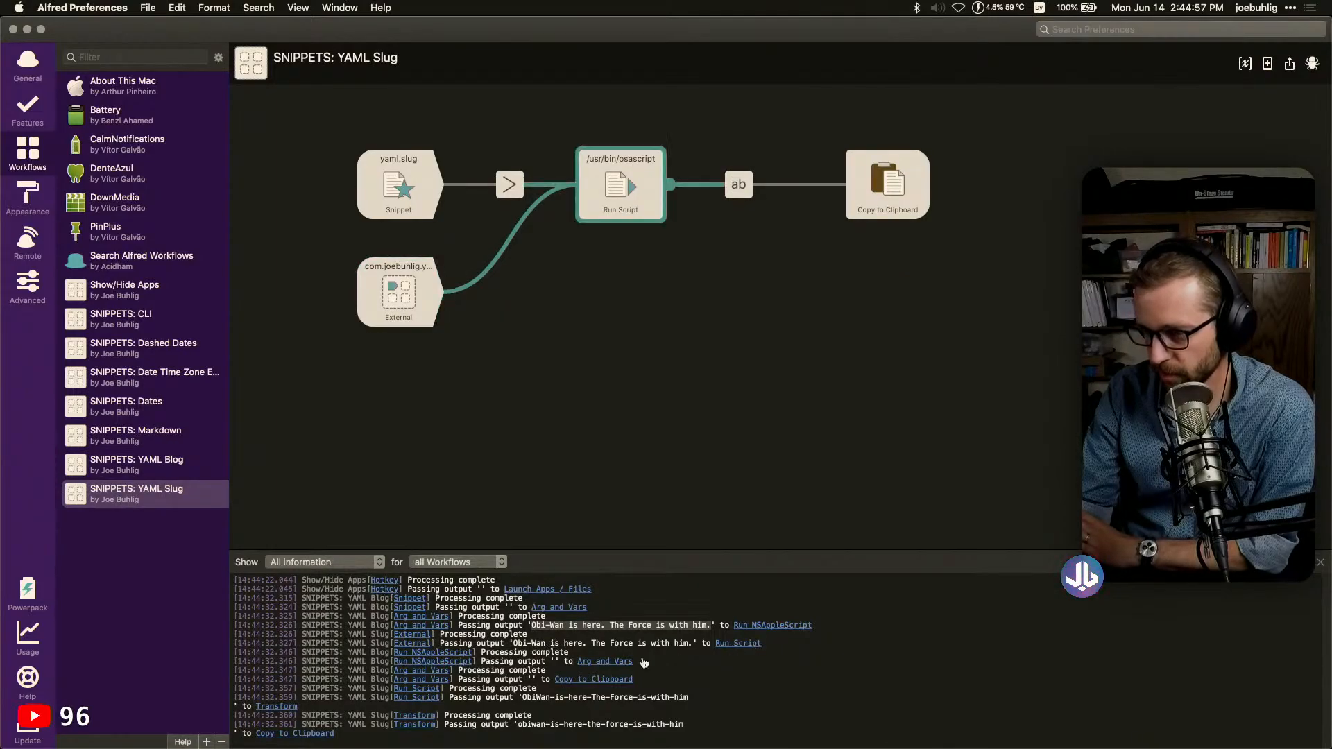
pyautogui.click(459, 669)
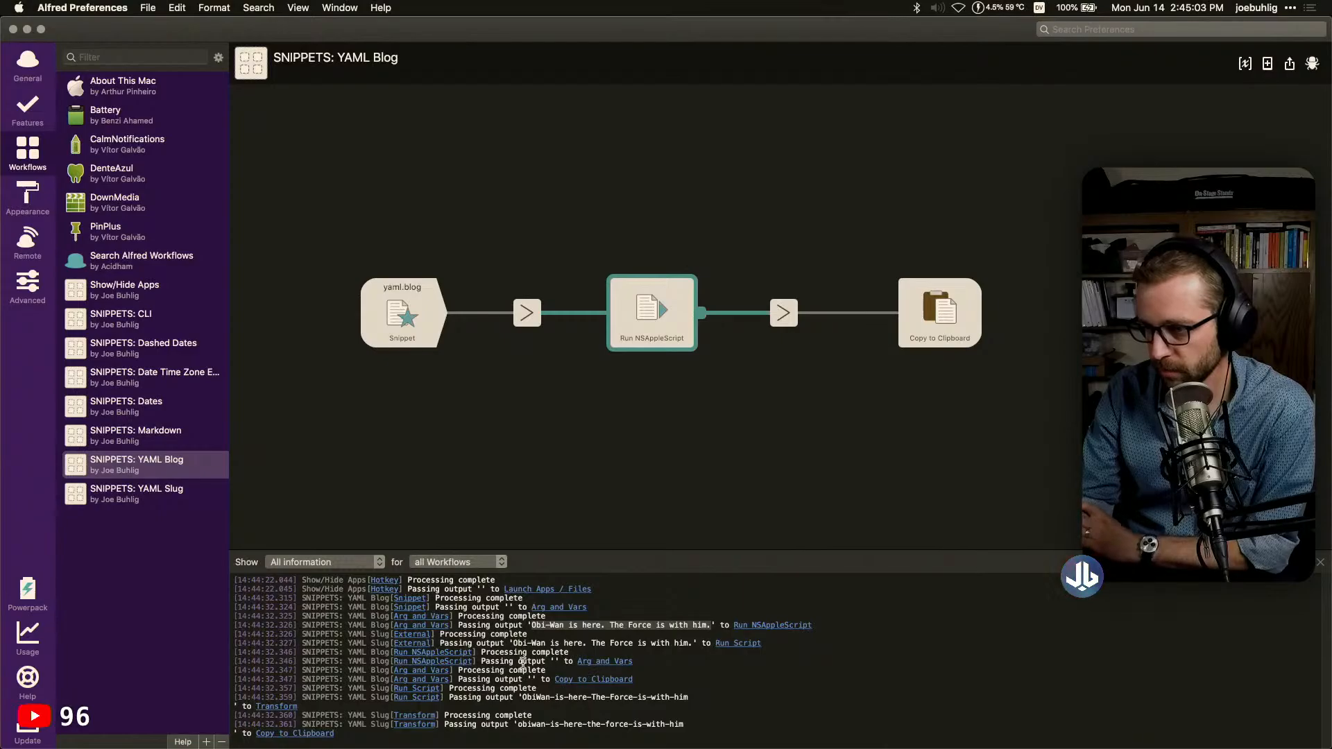
pyautogui.click(558, 661)
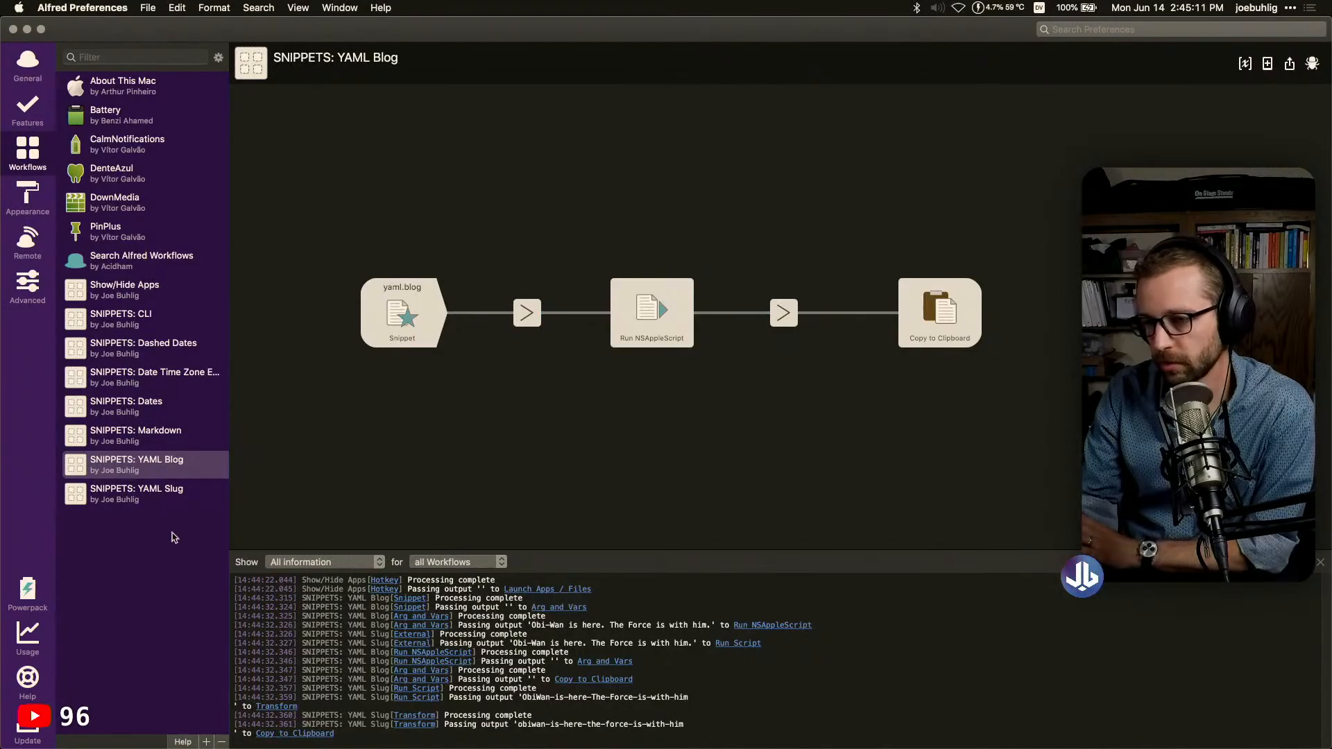
# In YAML Slug, browse the object types that could follow the Transform and inspect the Copy to Clipboard settings without changing them
pyautogui.click(164, 503)
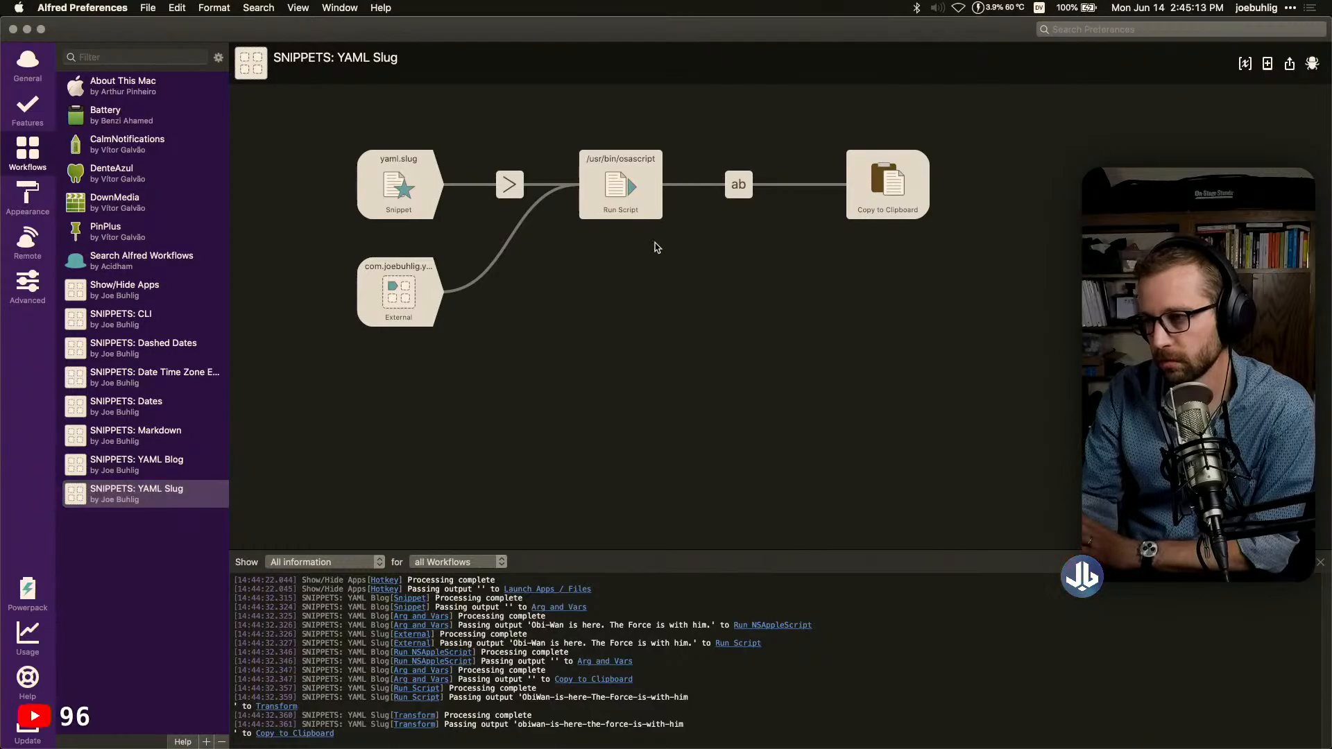
pyautogui.click(740, 185)
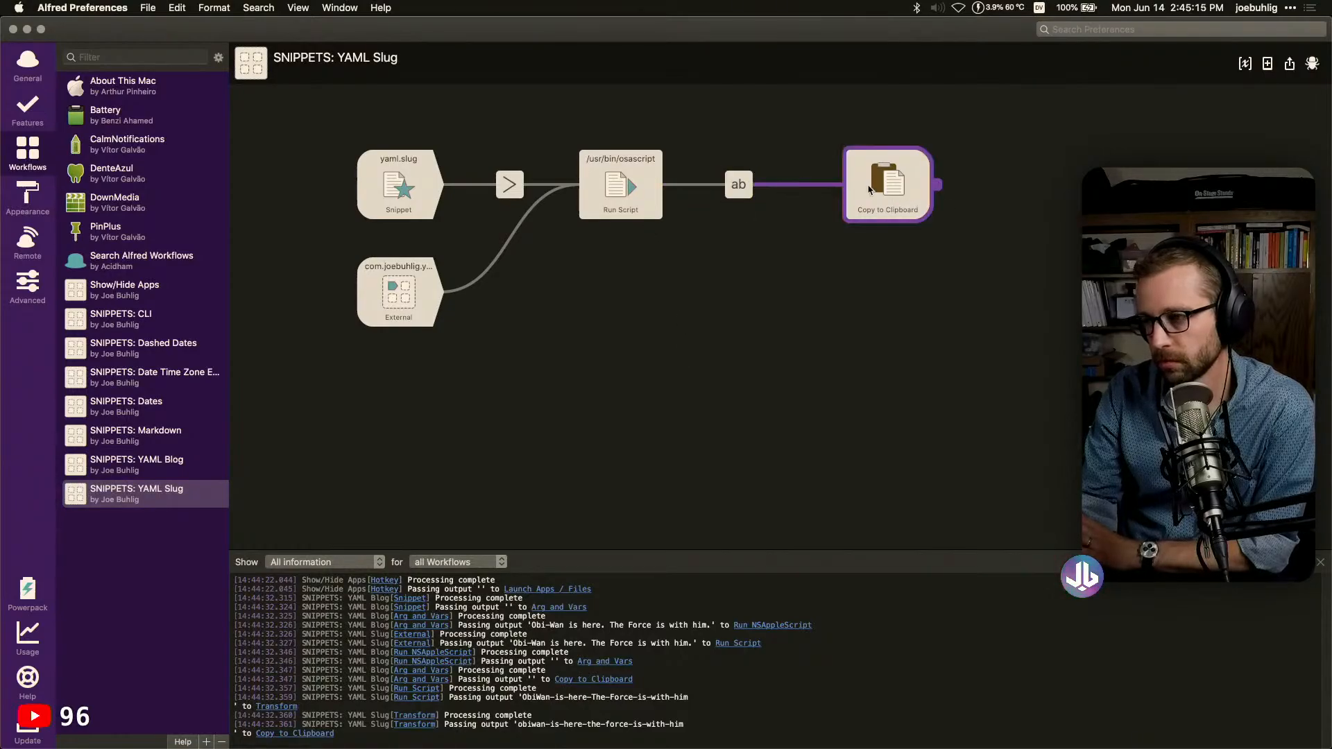
pyautogui.moveTo(761, 185); pyautogui.dragTo(853, 277)
pyautogui.moveTo(887, 323)
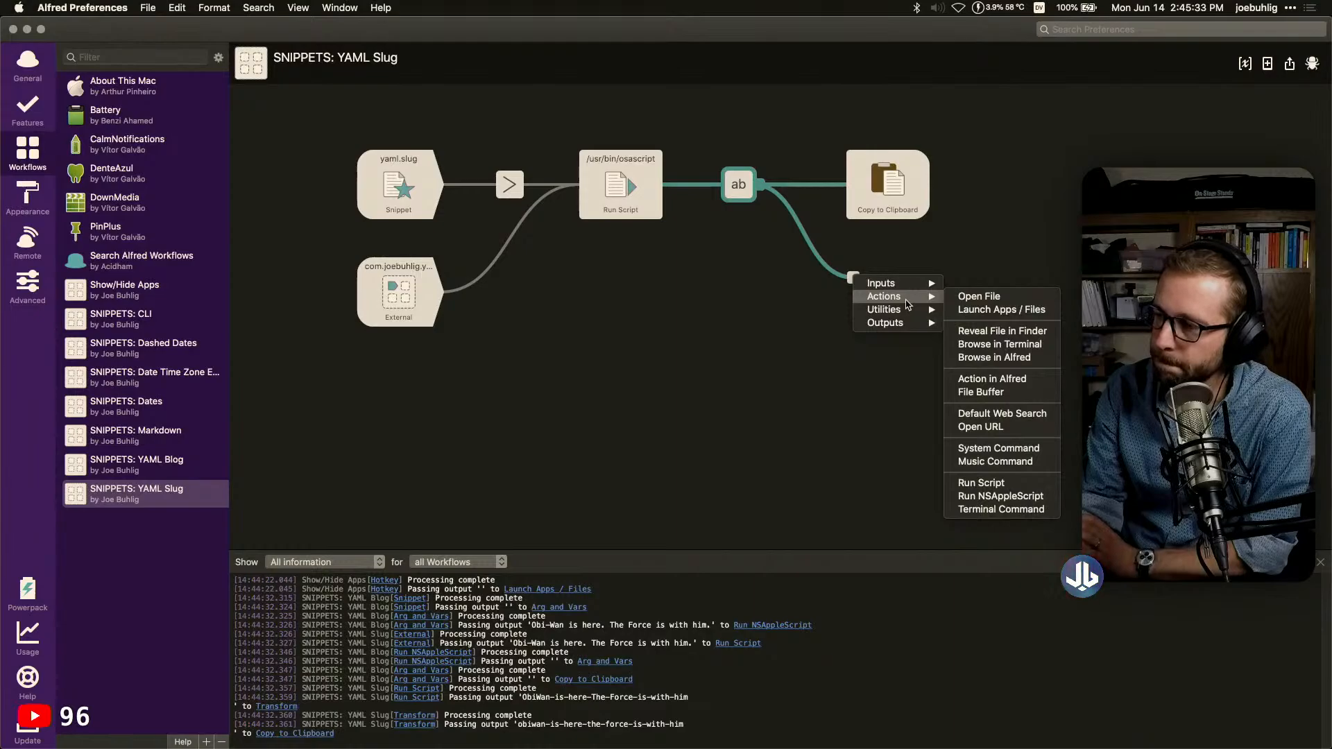
pyautogui.click(902, 265)
pyautogui.doubleClick(888, 189)
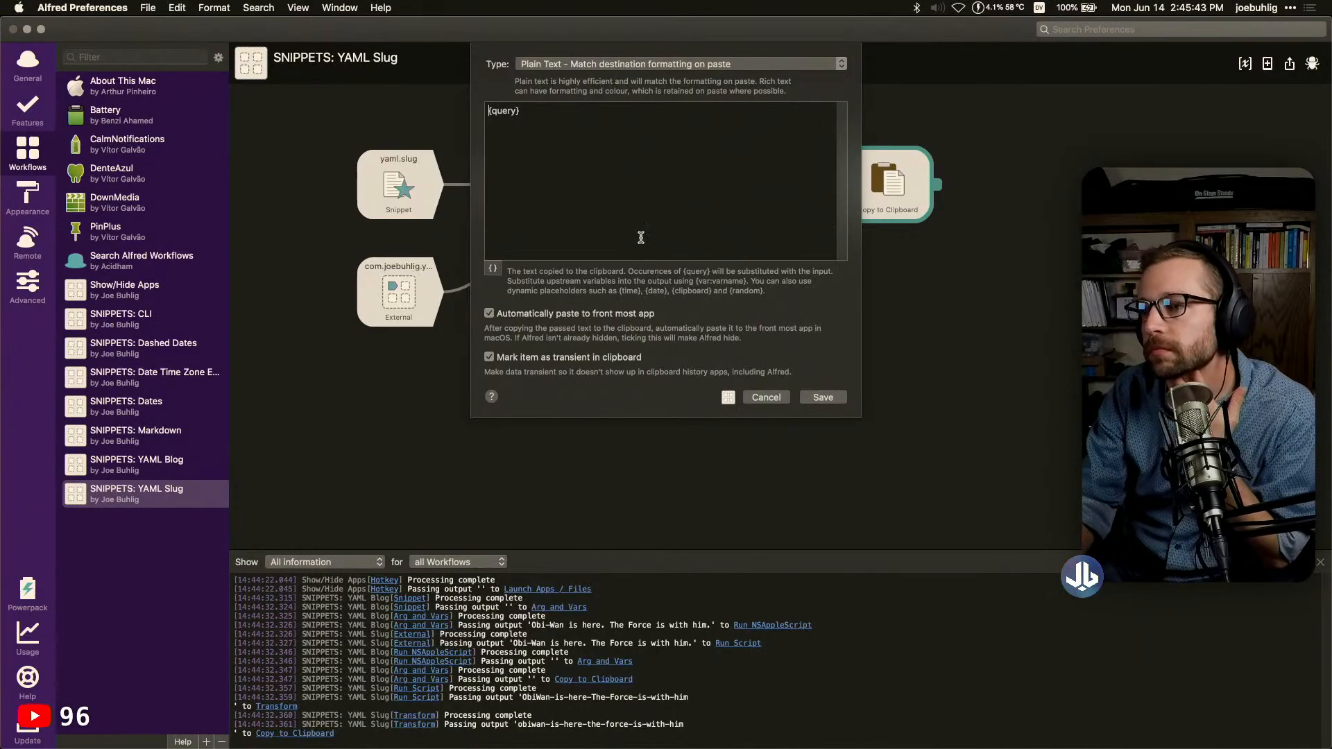
pyautogui.click(768, 401)
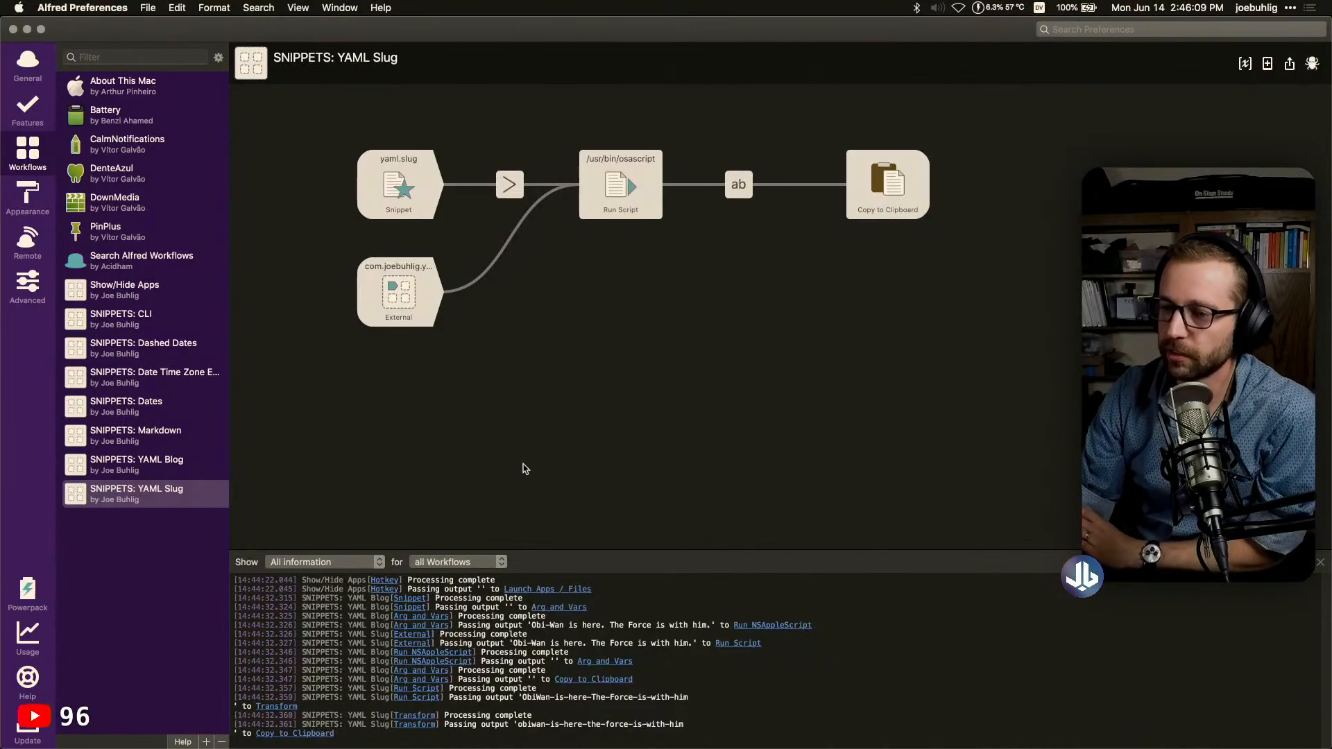
# In YAML Blog's second Arg and Vars object, set the slug variable's value to {clipboard} and save it
pyautogui.click(98, 477)
pyautogui.doubleClick(98, 477)
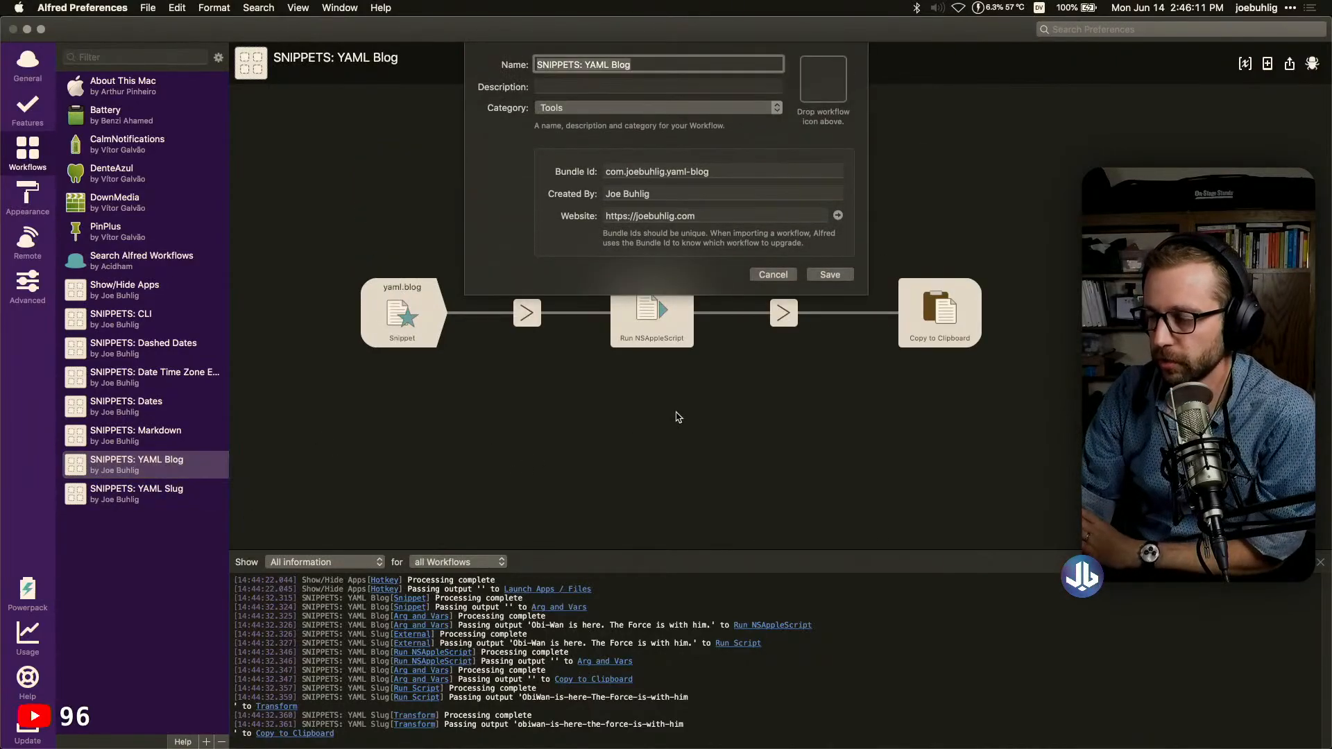
pyautogui.click(789, 276)
pyautogui.doubleClick(777, 316)
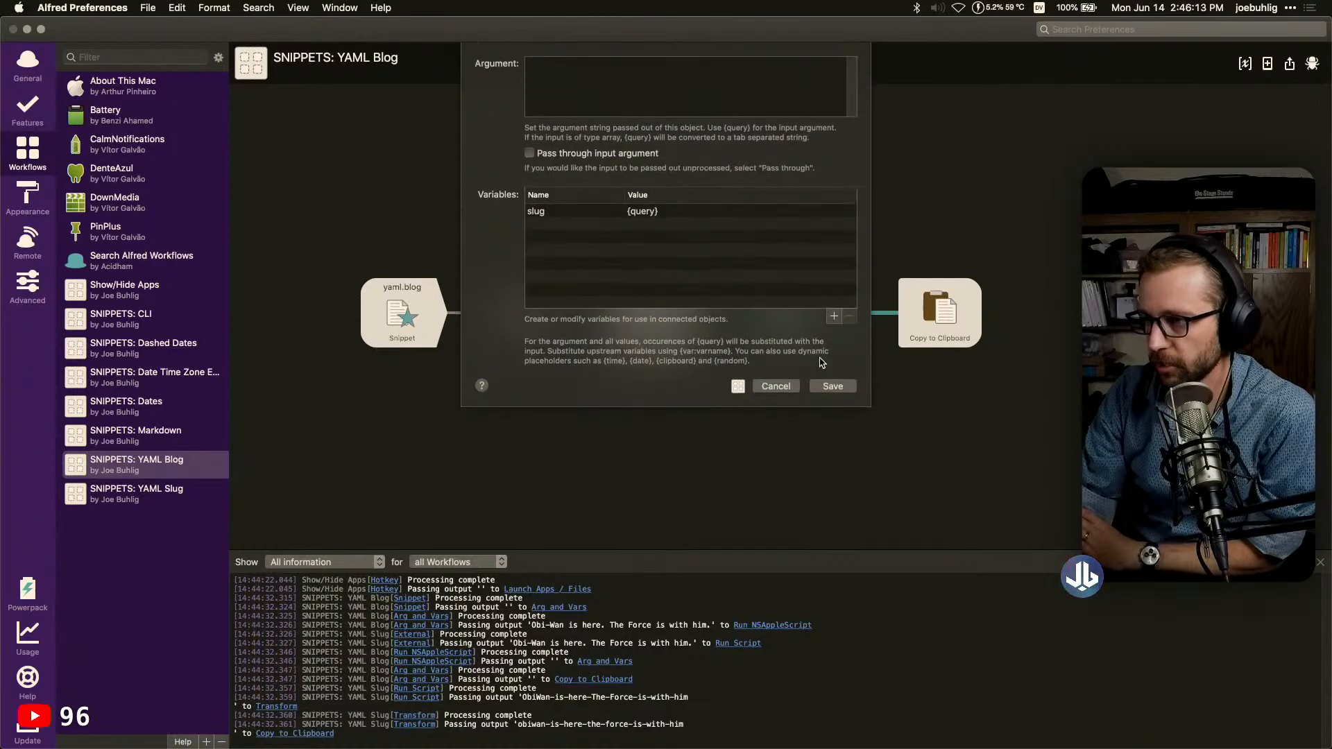
pyautogui.doubleClick(639, 212)
pyautogui.write('{cl')
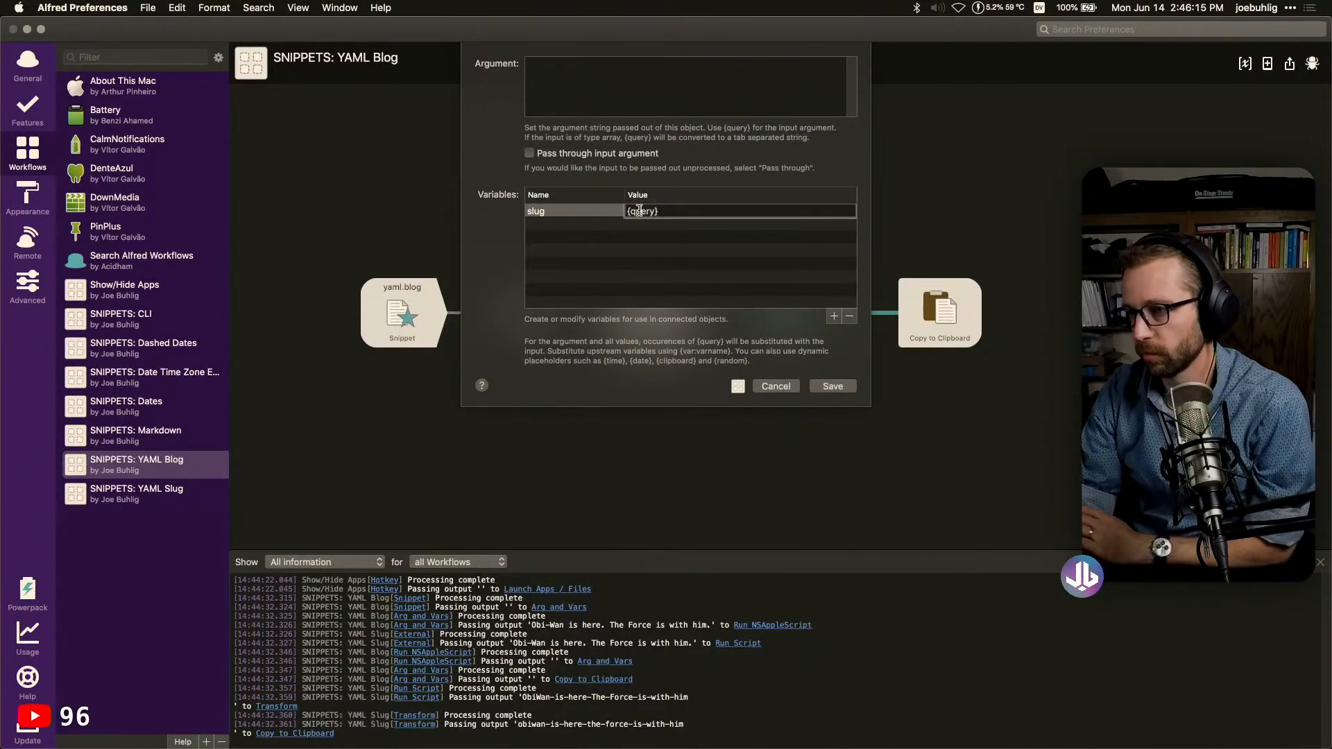
pyautogui.write('ipboard}')
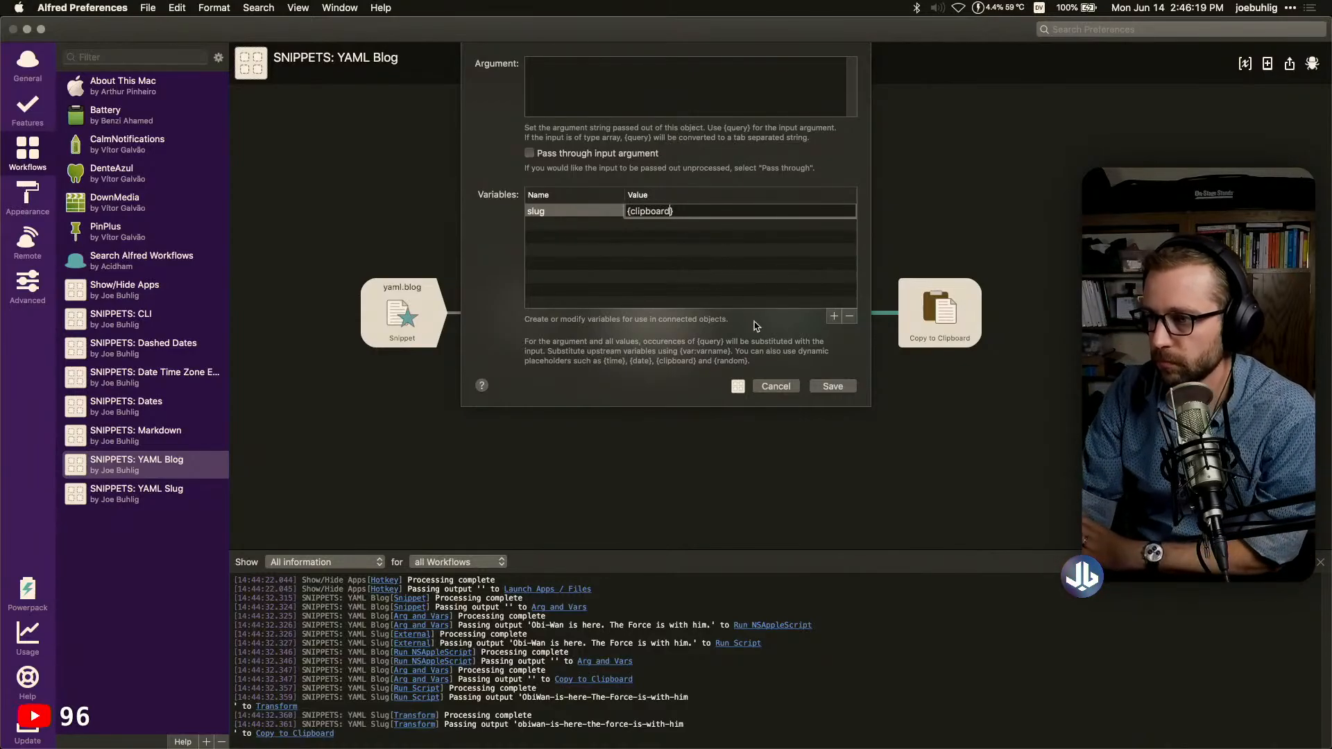
pyautogui.click(833, 387)
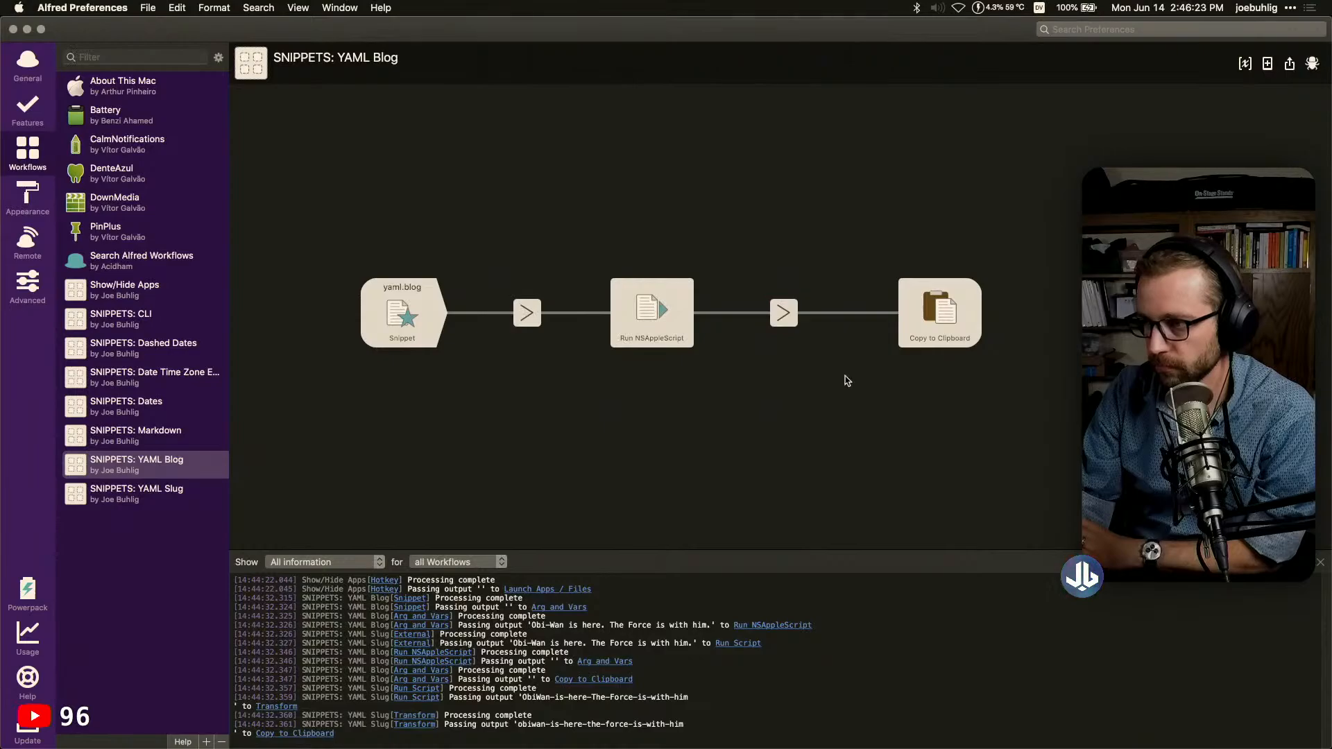
pyautogui.click(926, 320)
pyautogui.click(889, 402)
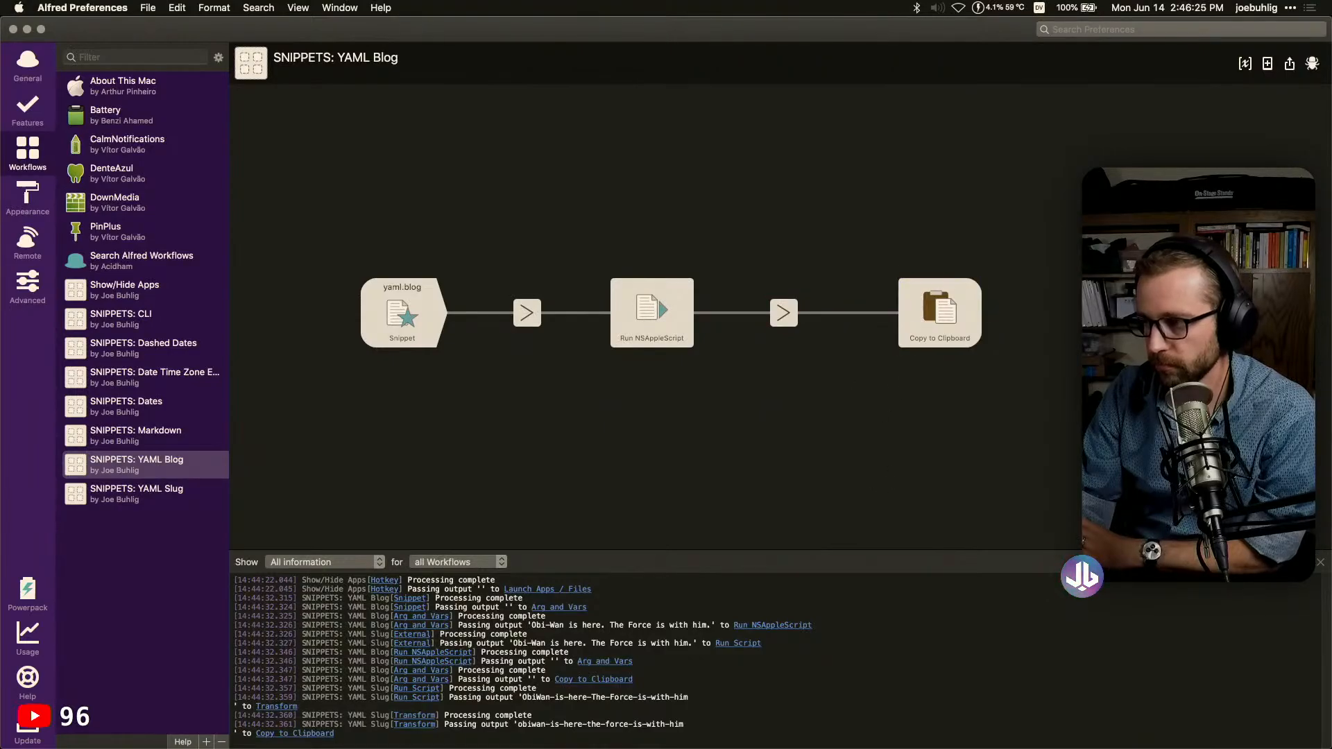
# Clear the debugger log, switch to Drafts and delete the two pasted slug lines below the title
pyautogui.press('super+k')
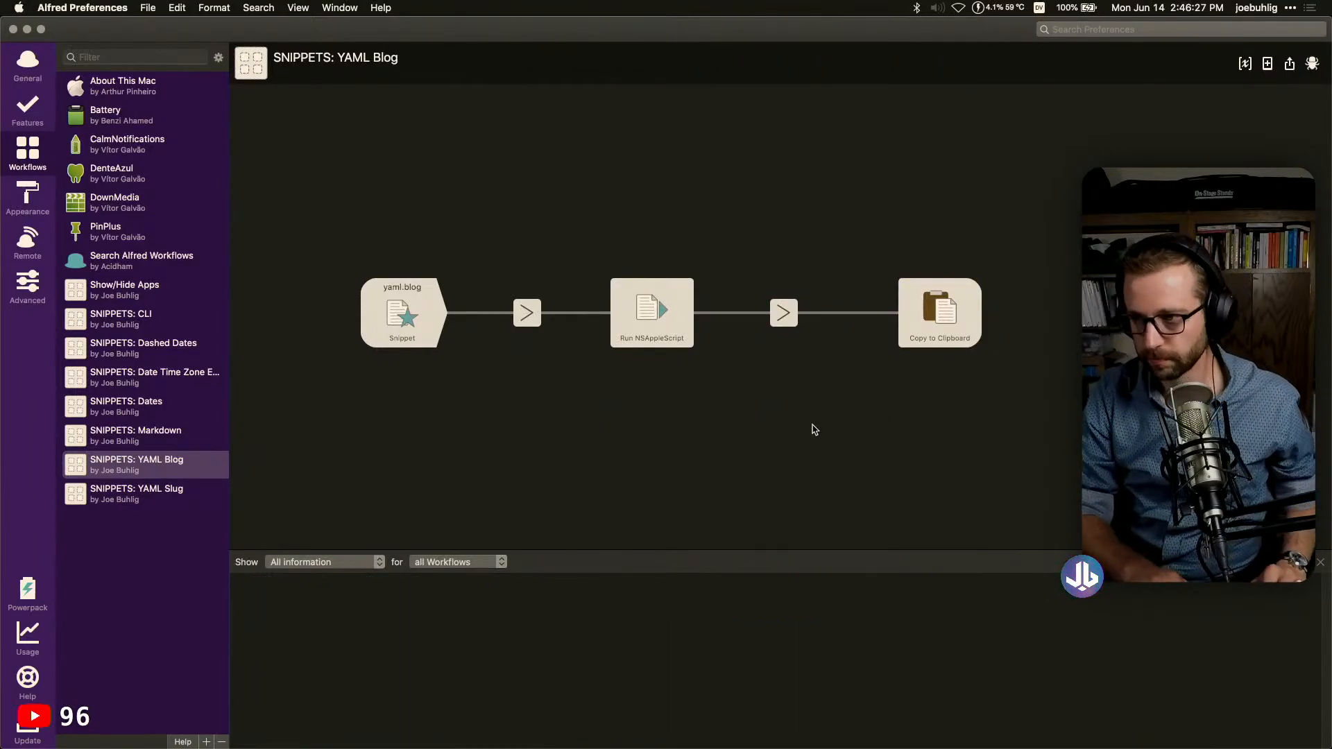
pyautogui.press('super+Tab')
pyautogui.hotkey('shift', 'Up')
pyautogui.hotkey('shift', 'Up')
pyautogui.press('BackSpace')
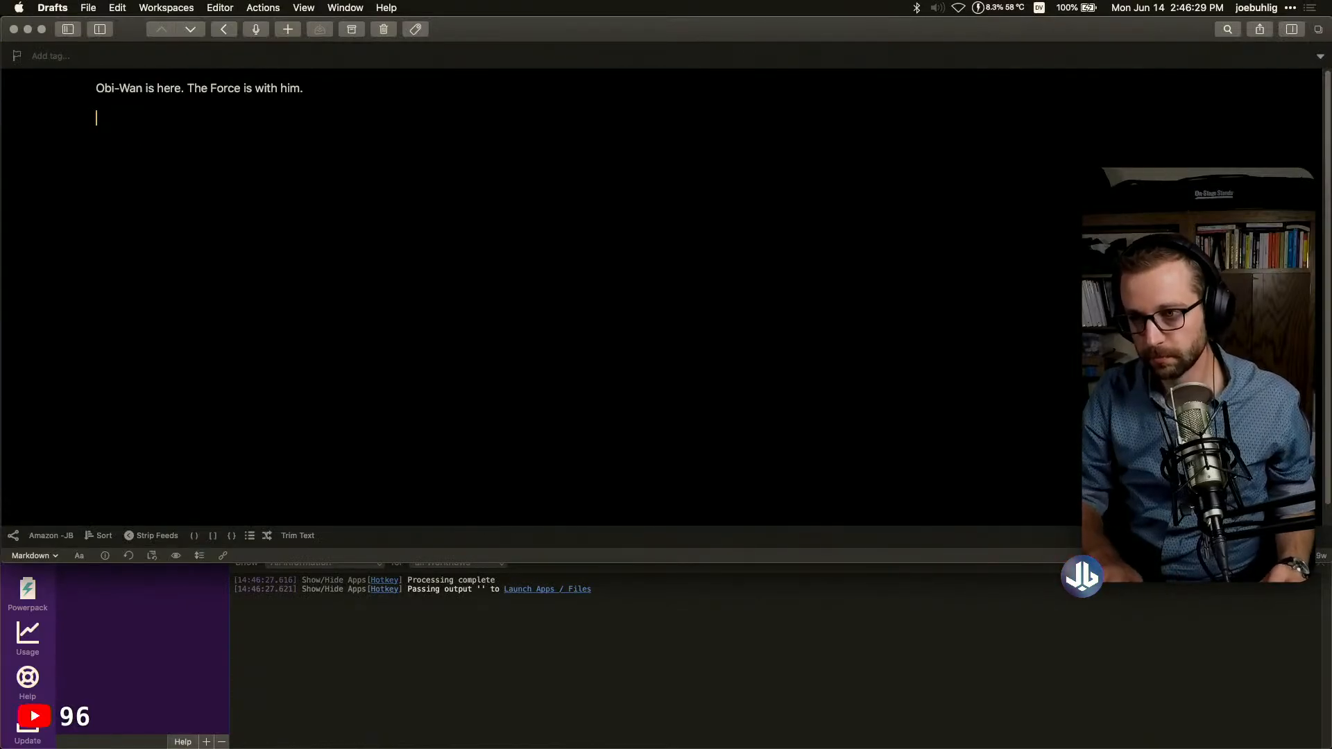
# Copy the draft's title again and trigger yaml.blog below it to test the {clipboard} slug variable
pyautogui.press('super+a')
pyautogui.press('Right')
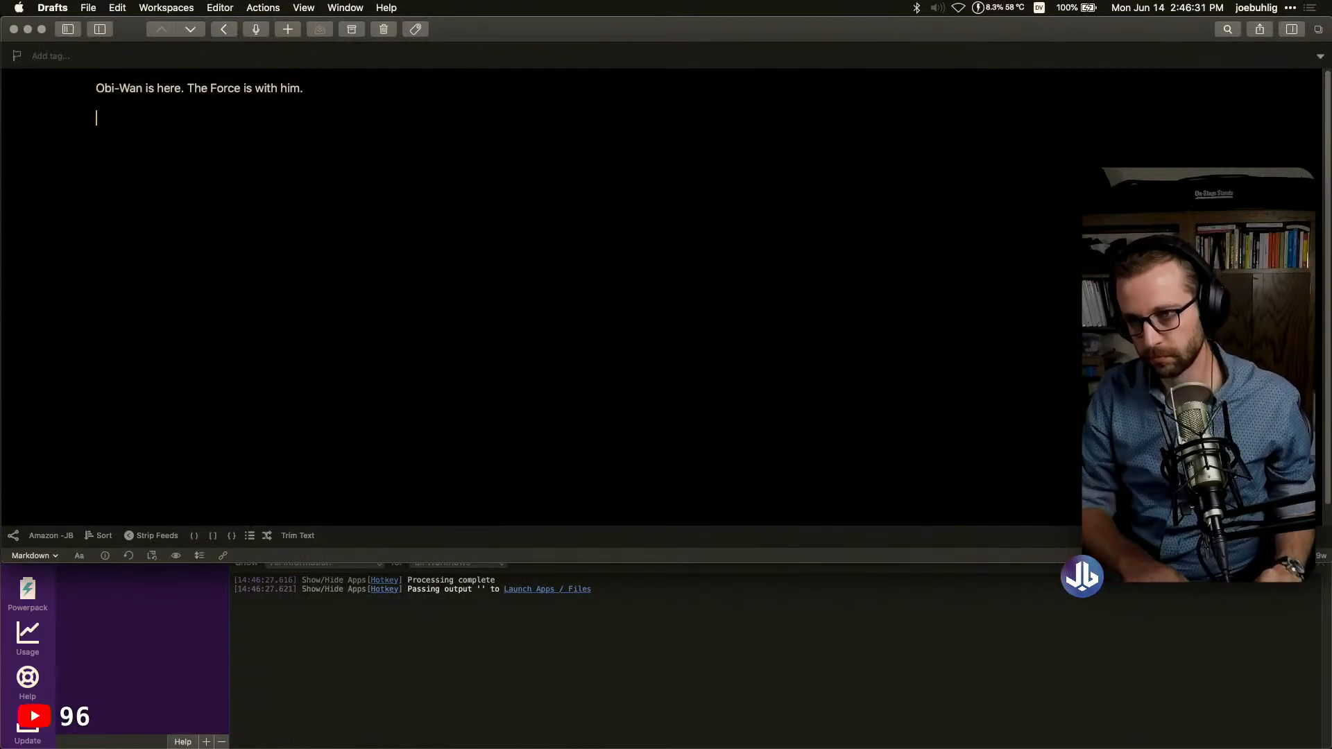
pyautogui.write('Yaml.blog')
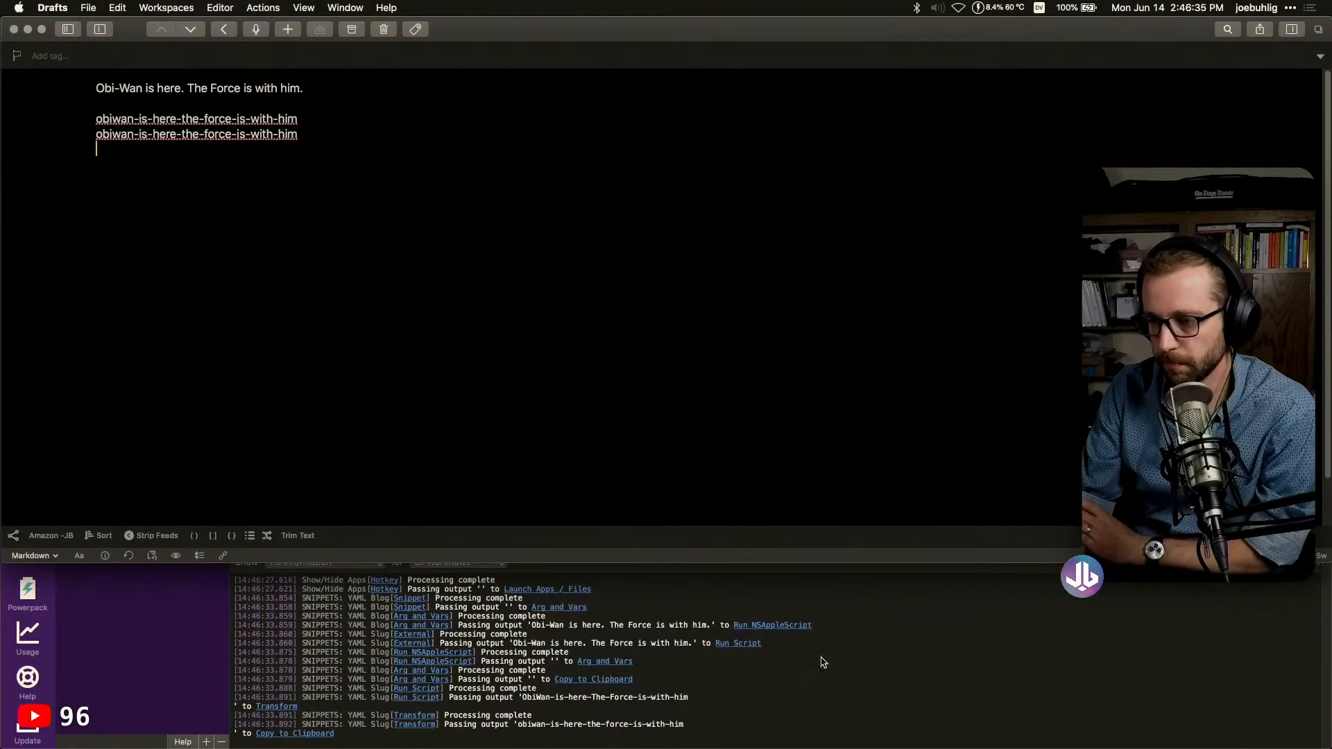
# Switch to Alfred, trace the latest run's object order in the debugger log and recheck the slug variable in YAML Blog's second Arg and Vars
pyautogui.click(825, 689)
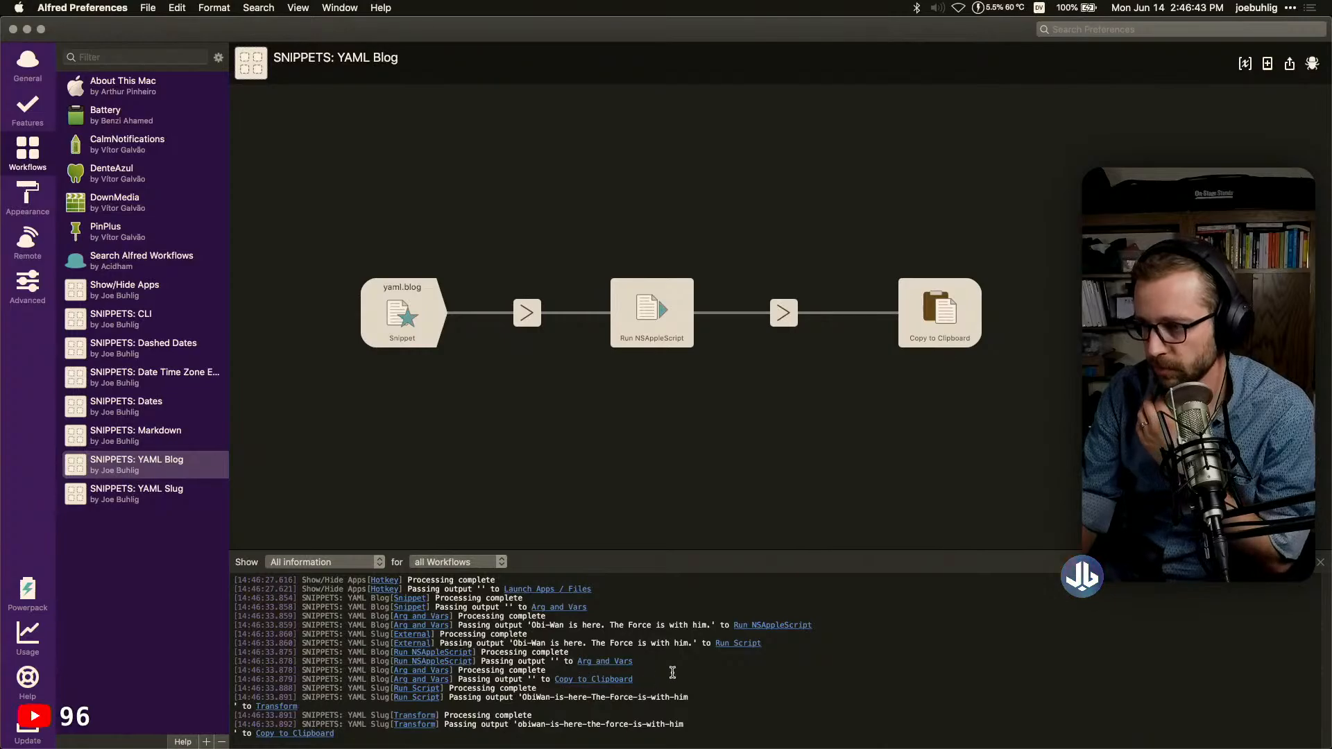
pyautogui.click(738, 645)
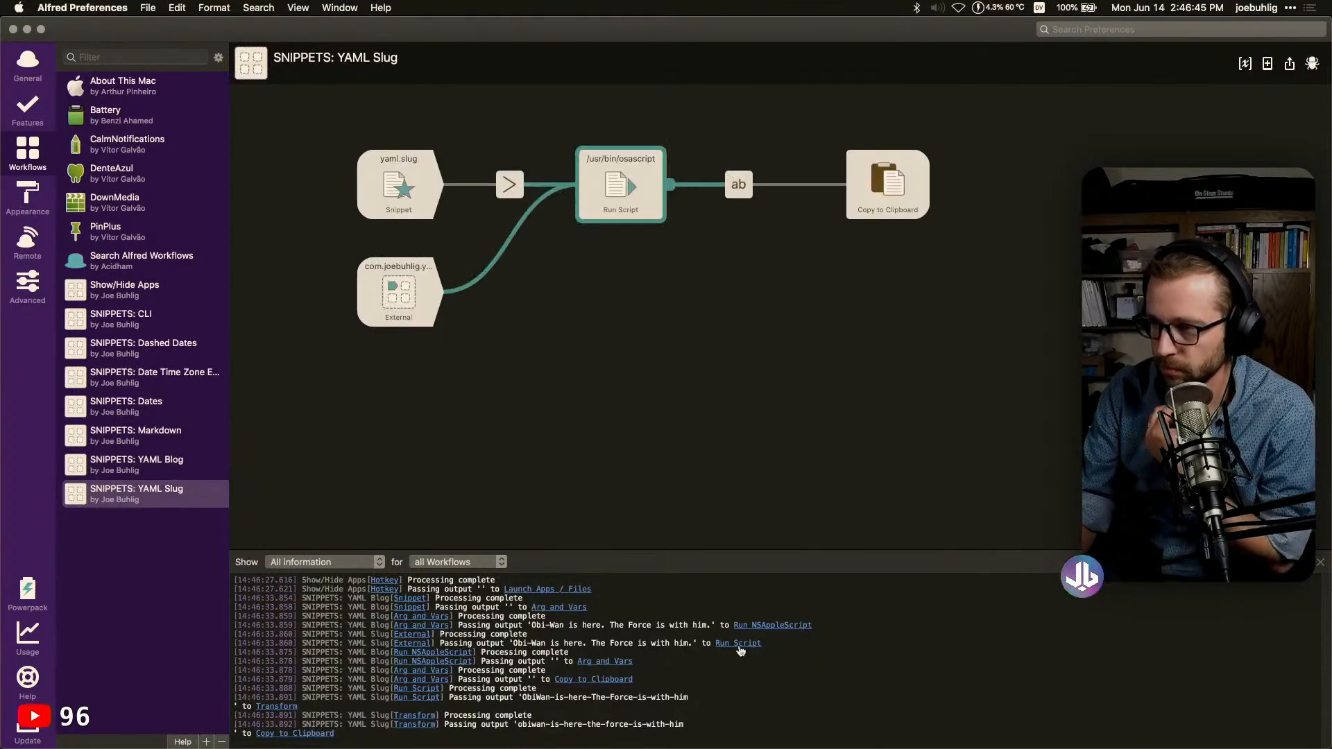
pyautogui.click(436, 652)
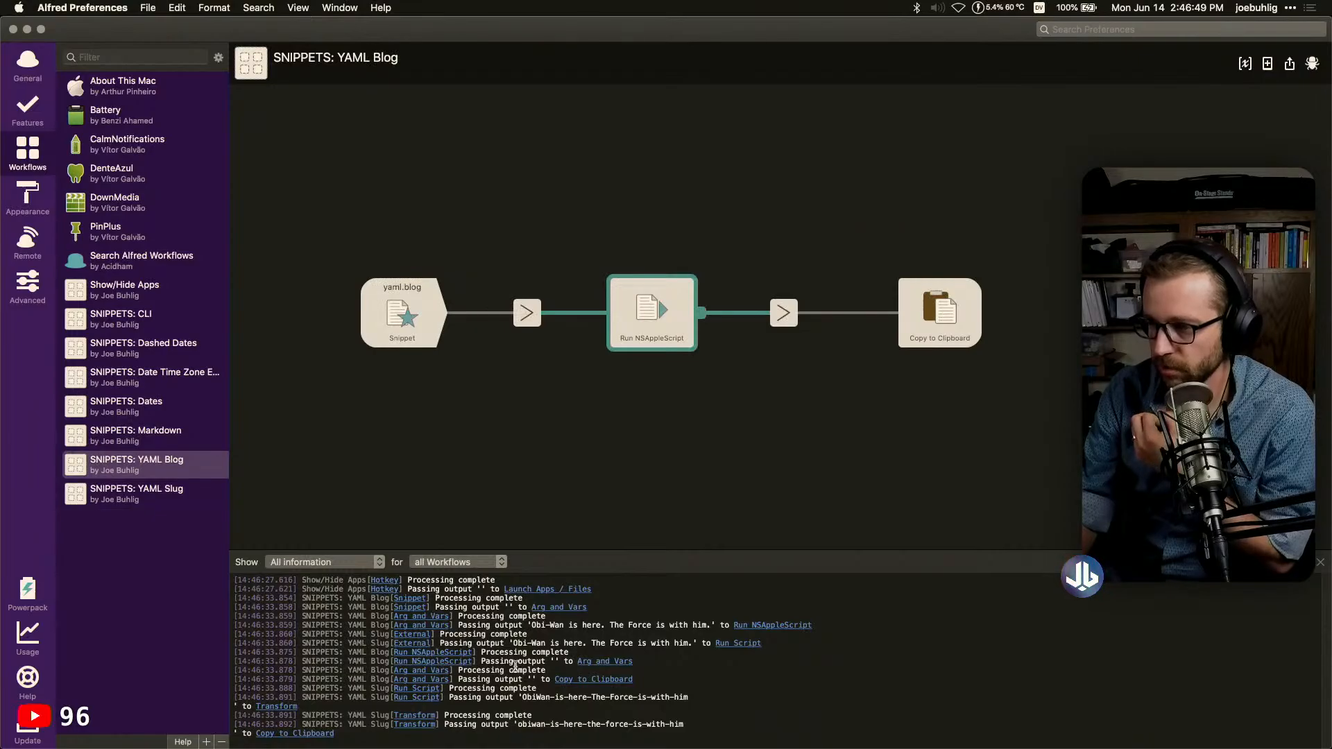
pyautogui.click(725, 650)
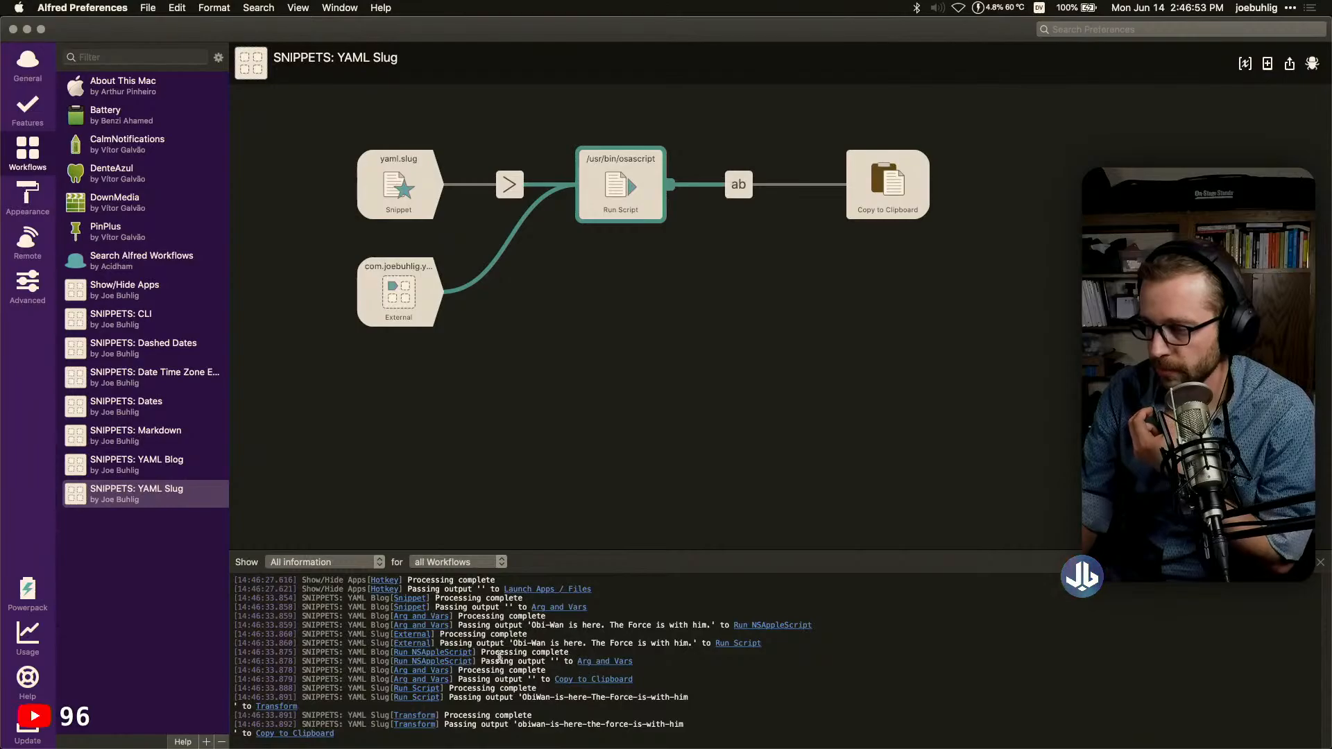
pyautogui.click(603, 663)
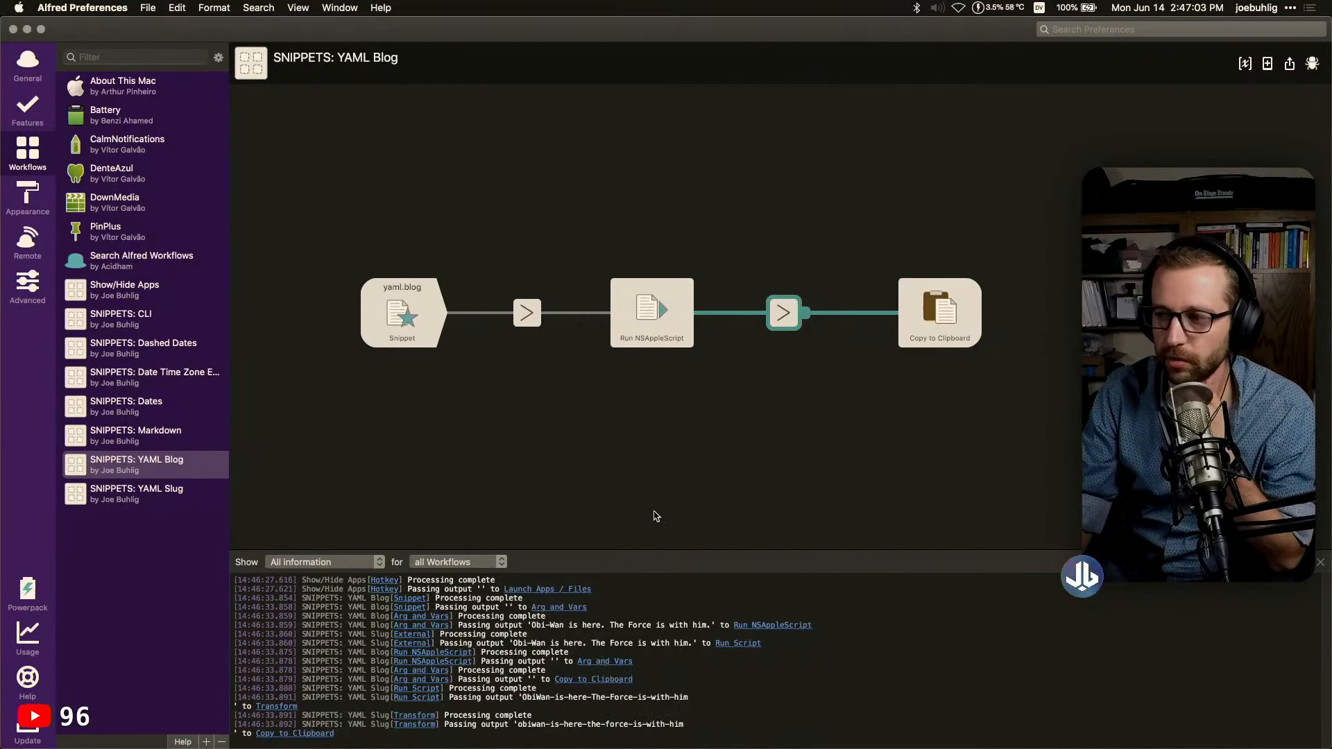
pyautogui.click(673, 466)
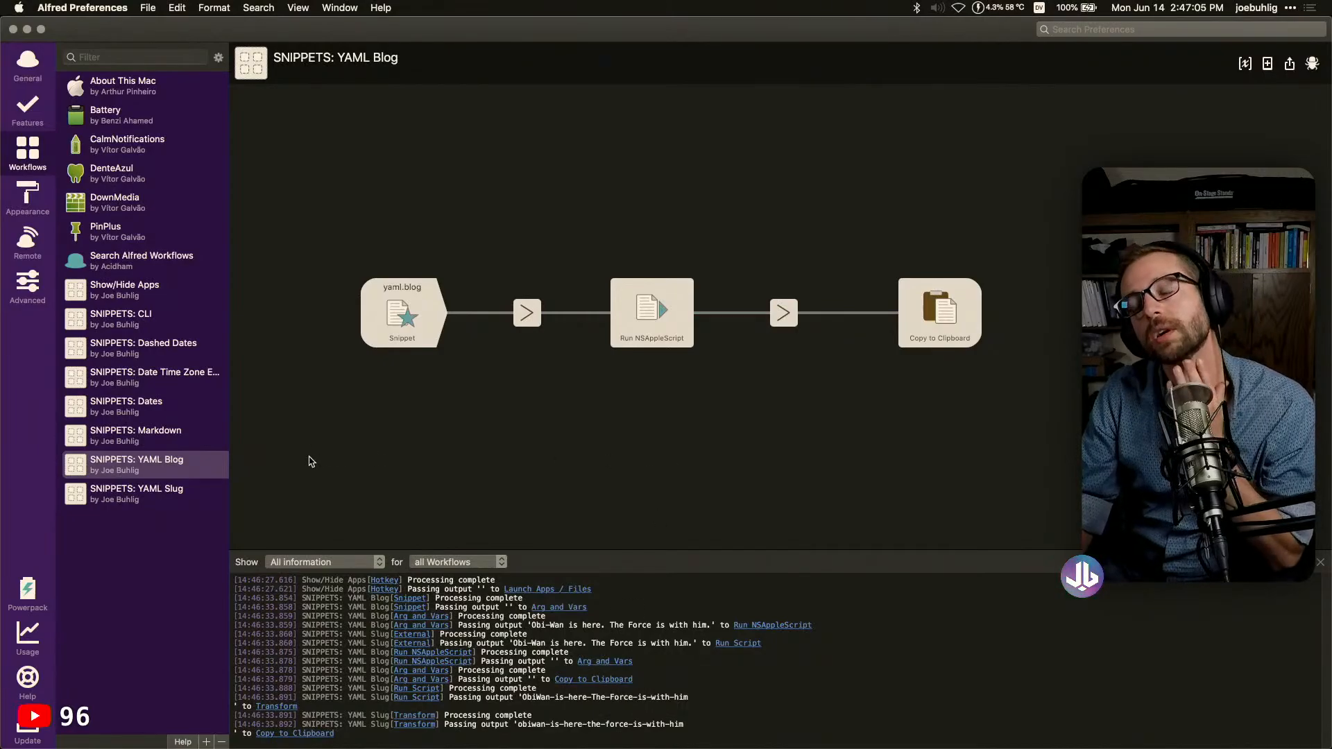
pyautogui.doubleClick(784, 316)
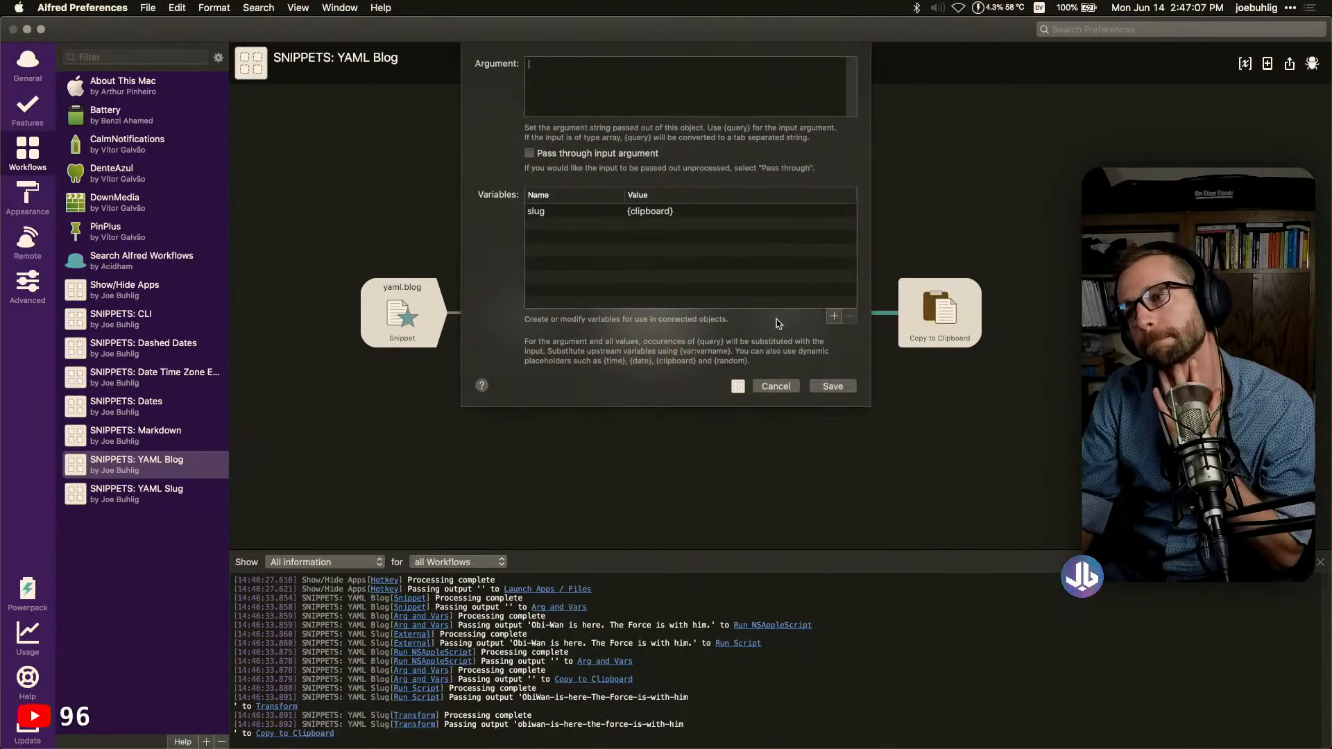
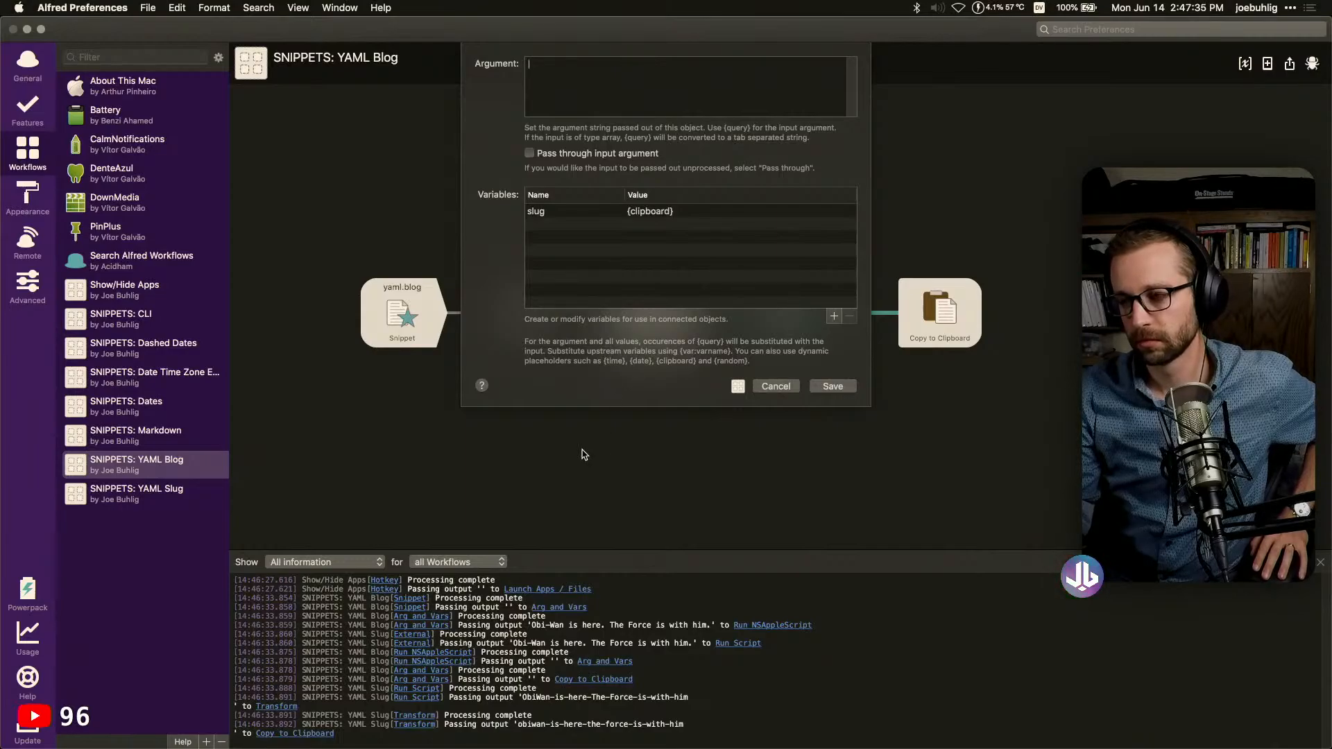
pyautogui.click(775, 387)
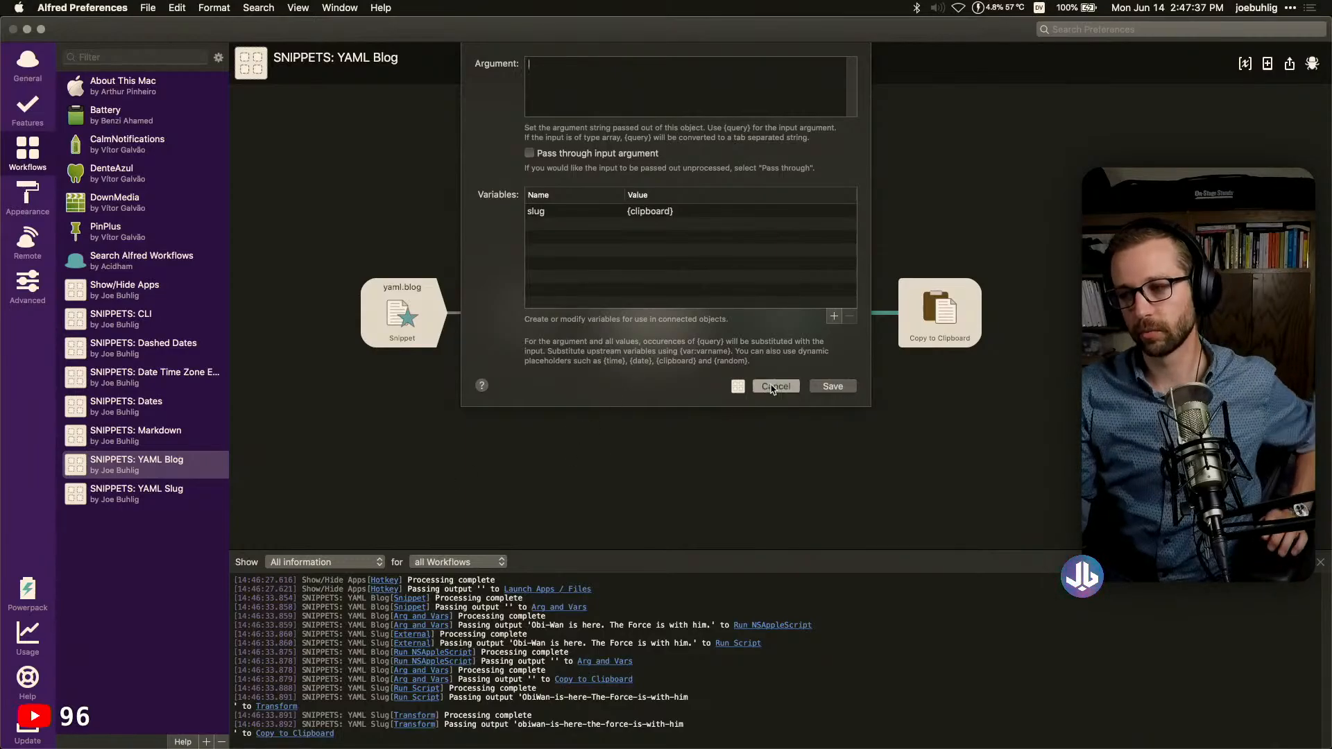
# In the YAML Slug workflow, delete the Copy to Clipboard object that follows the Transform
pyautogui.click(167, 486)
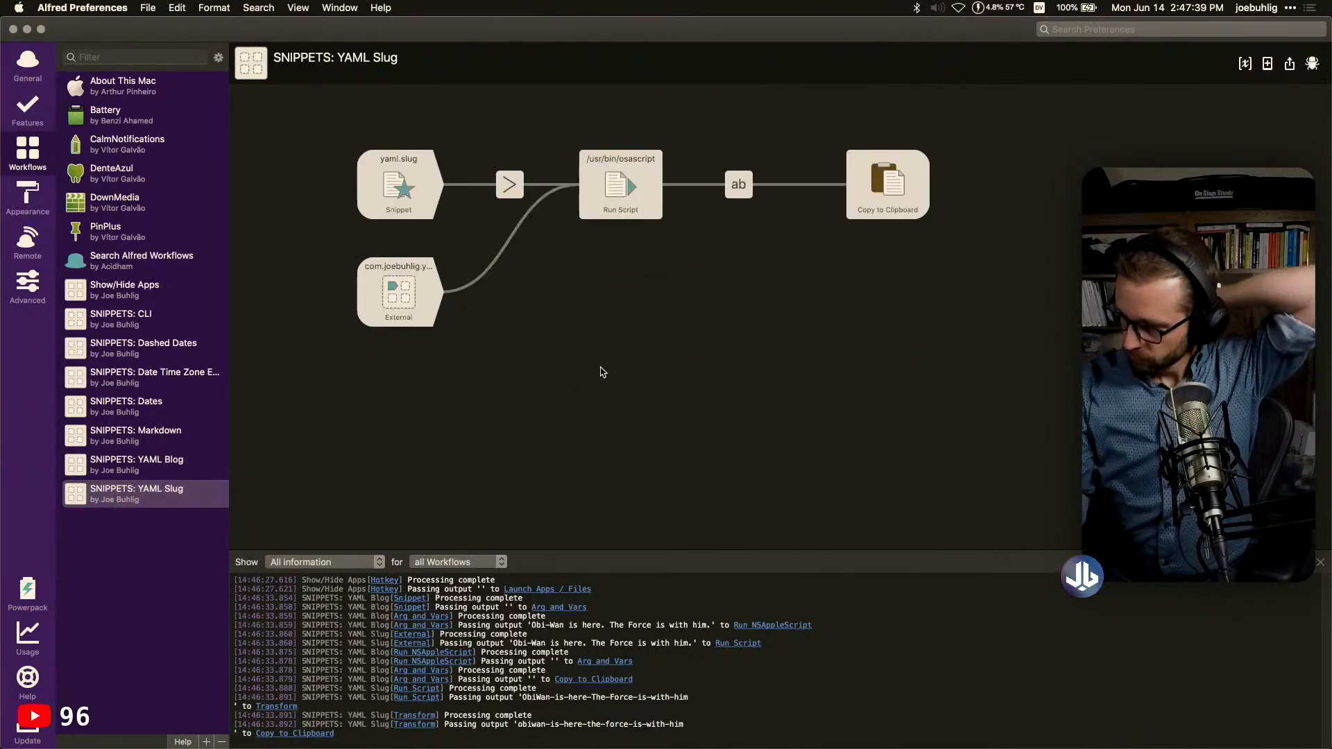
pyautogui.click(748, 182)
pyautogui.click(867, 189)
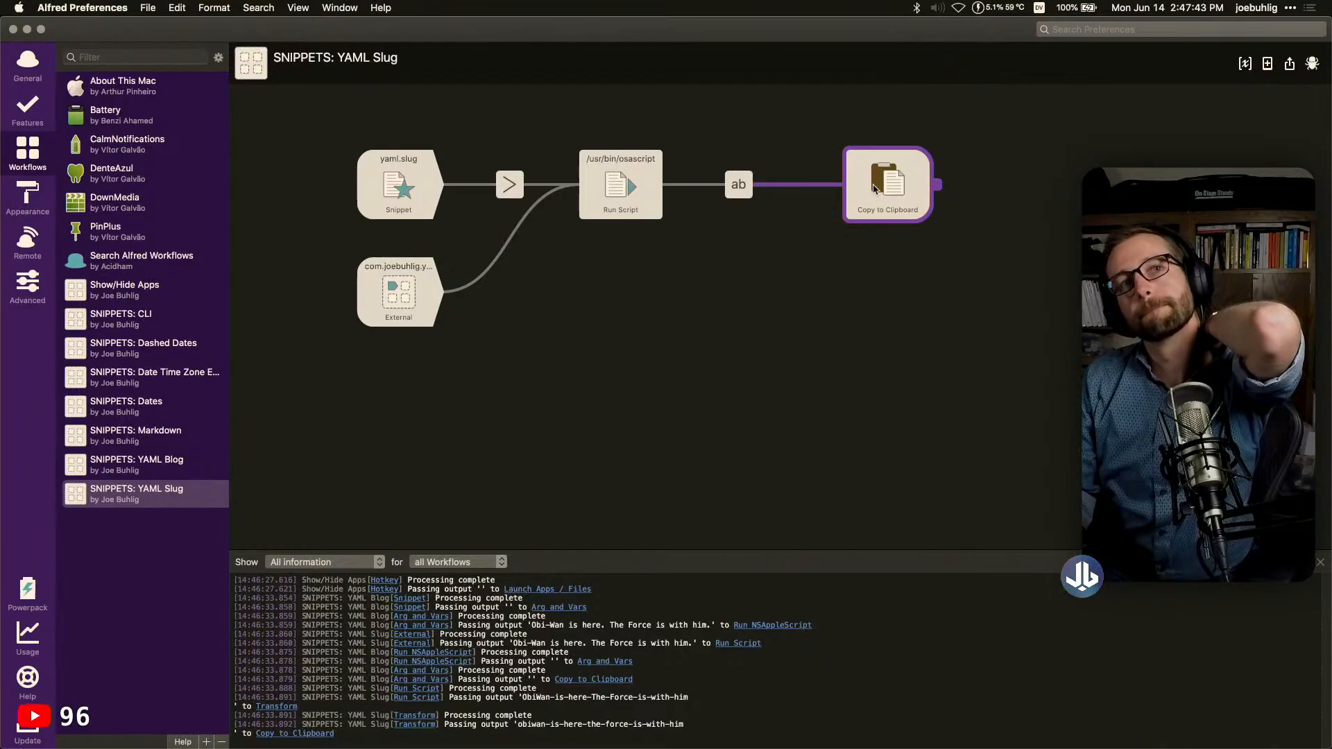
pyautogui.click(874, 189)
pyautogui.press('BackSpace')
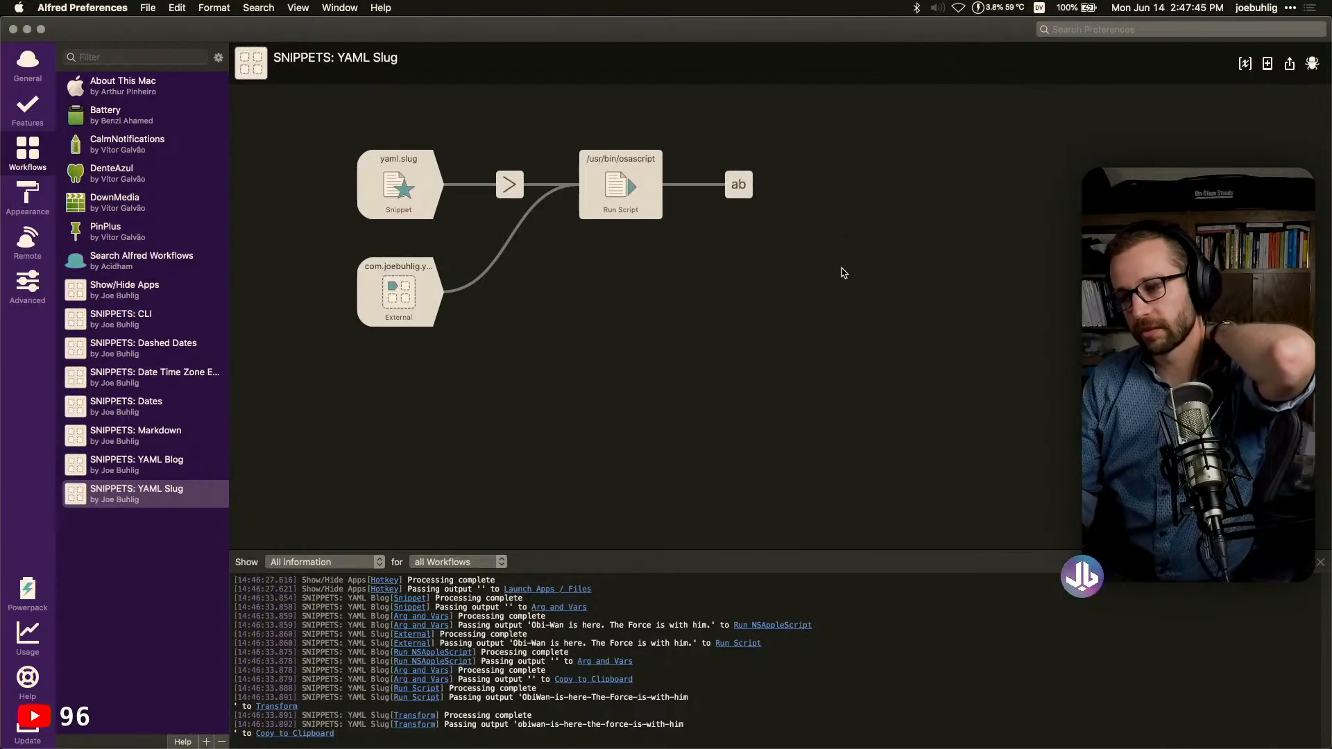
# Clear YAML Blog's debugger log, switch to Drafts, copy the title, trigger yaml.blog below the slug lines and check the permalink and image lines
pyautogui.click(190, 466)
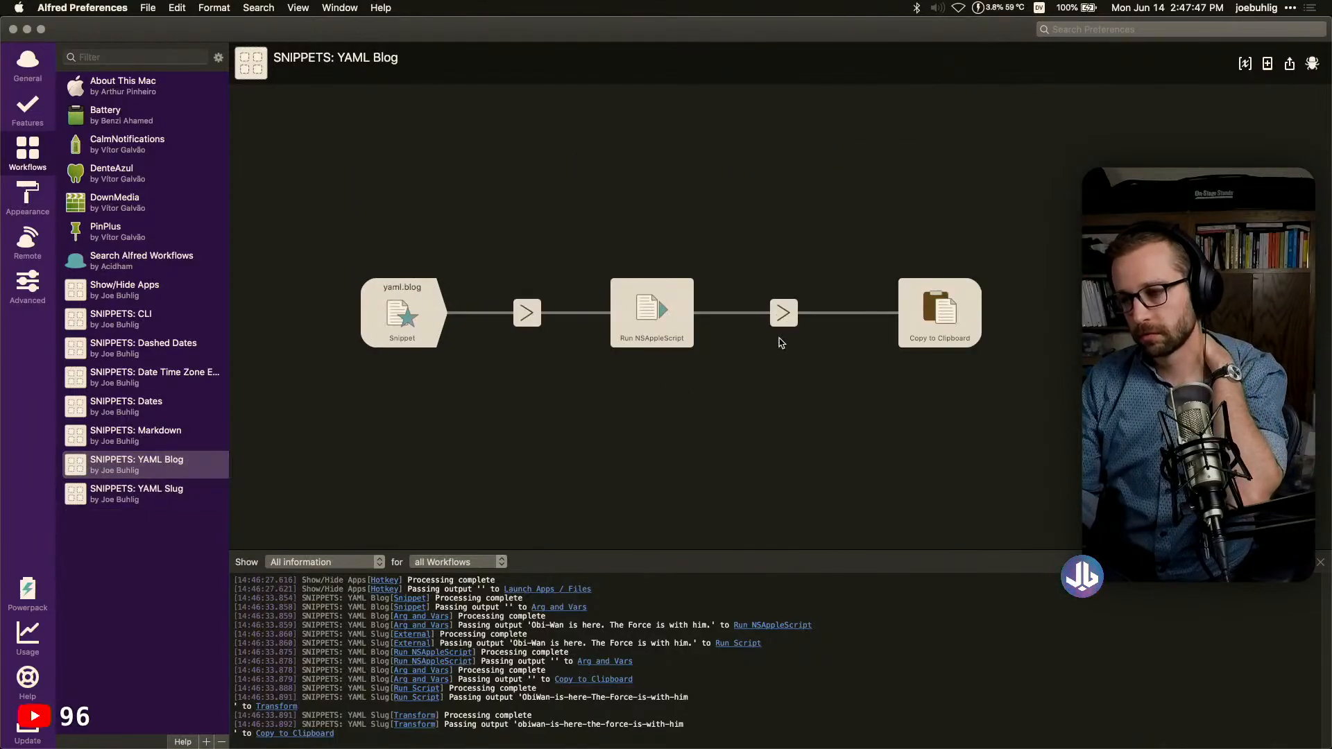
pyautogui.click(1303, 563)
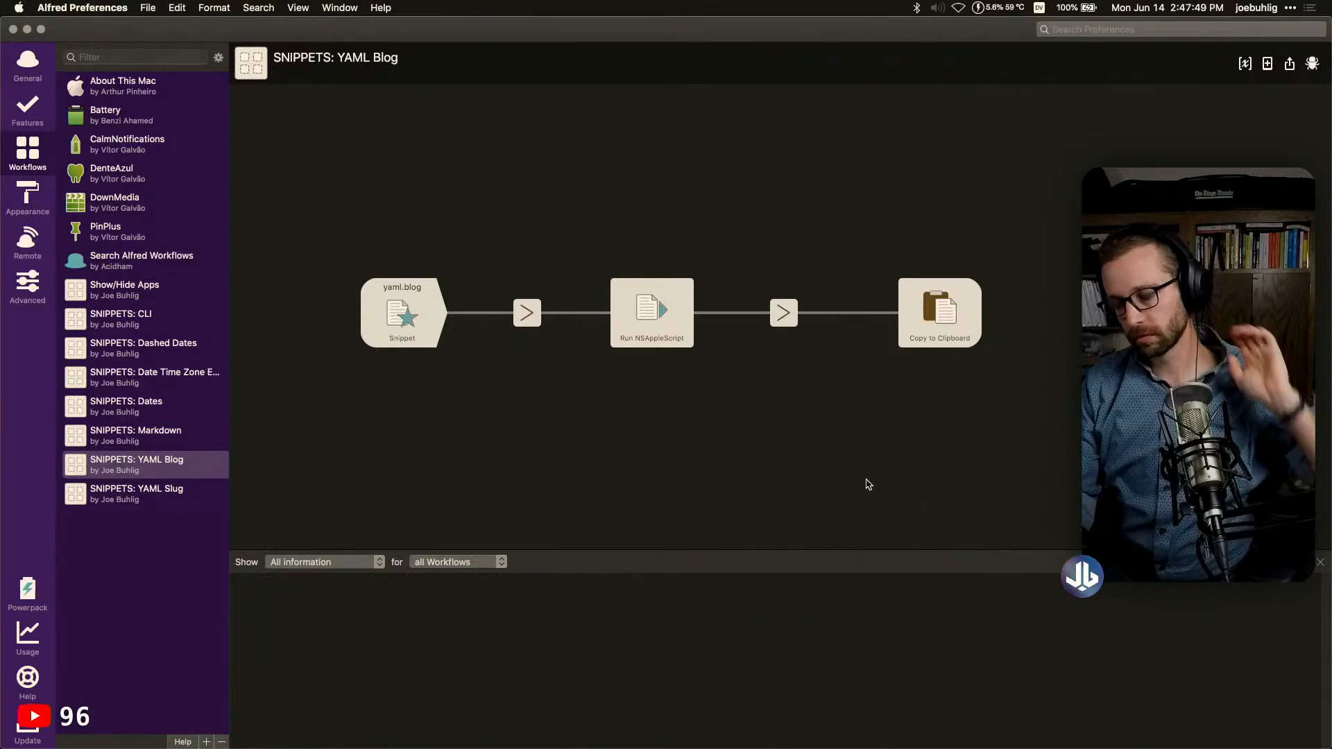
pyautogui.press('ctrl+alt+shift+super+d')
pyautogui.press('super+Up')
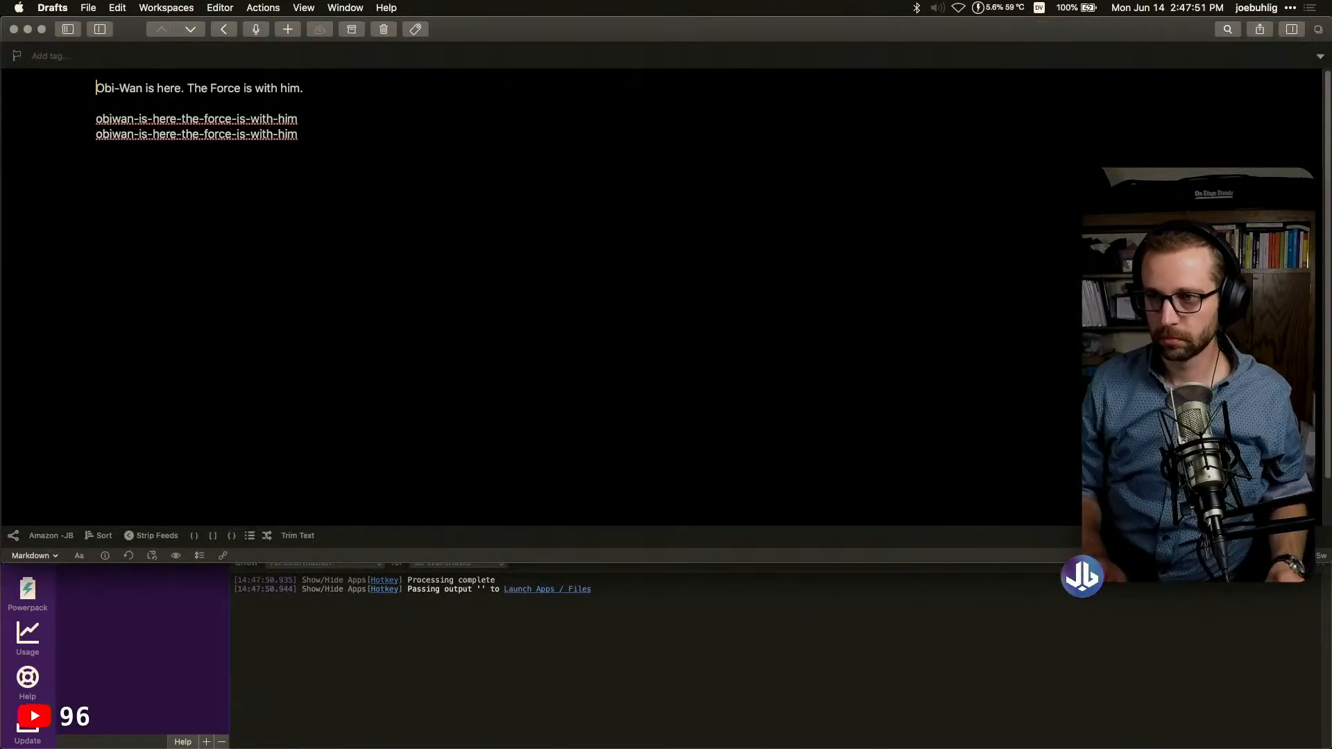
pyautogui.press('super+shift+Right')
pyautogui.press('super+Down')
pyautogui.press('Return')
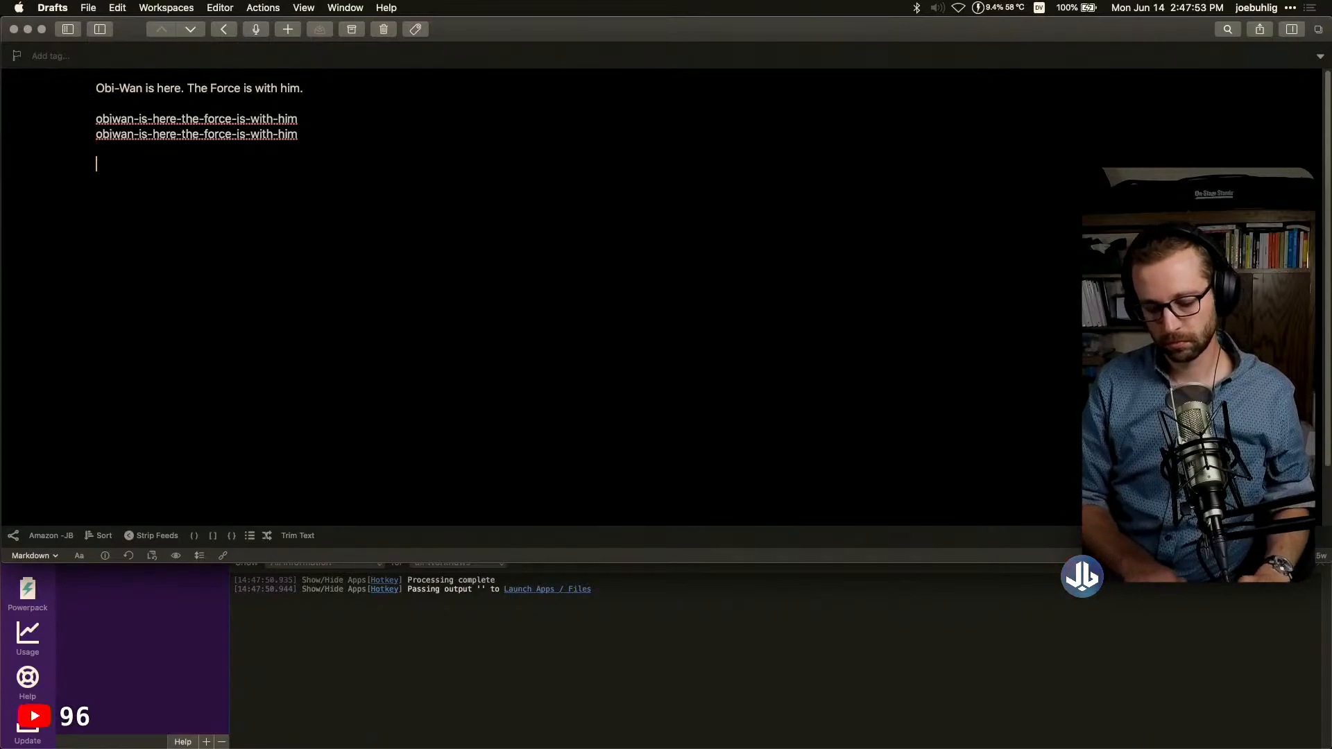
pyautogui.write('yamlblog')
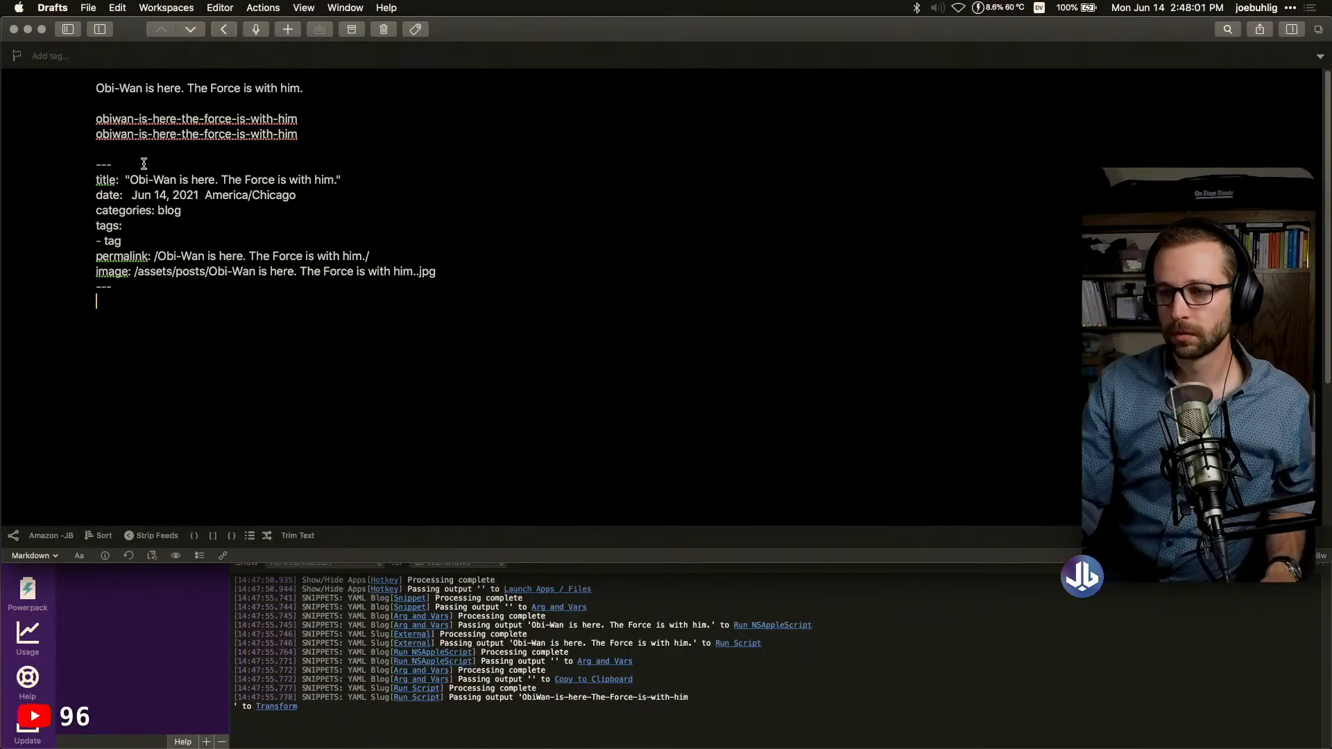
pyautogui.moveTo(142, 164); pyautogui.dragTo(262, 293)
pyautogui.click(309, 272)
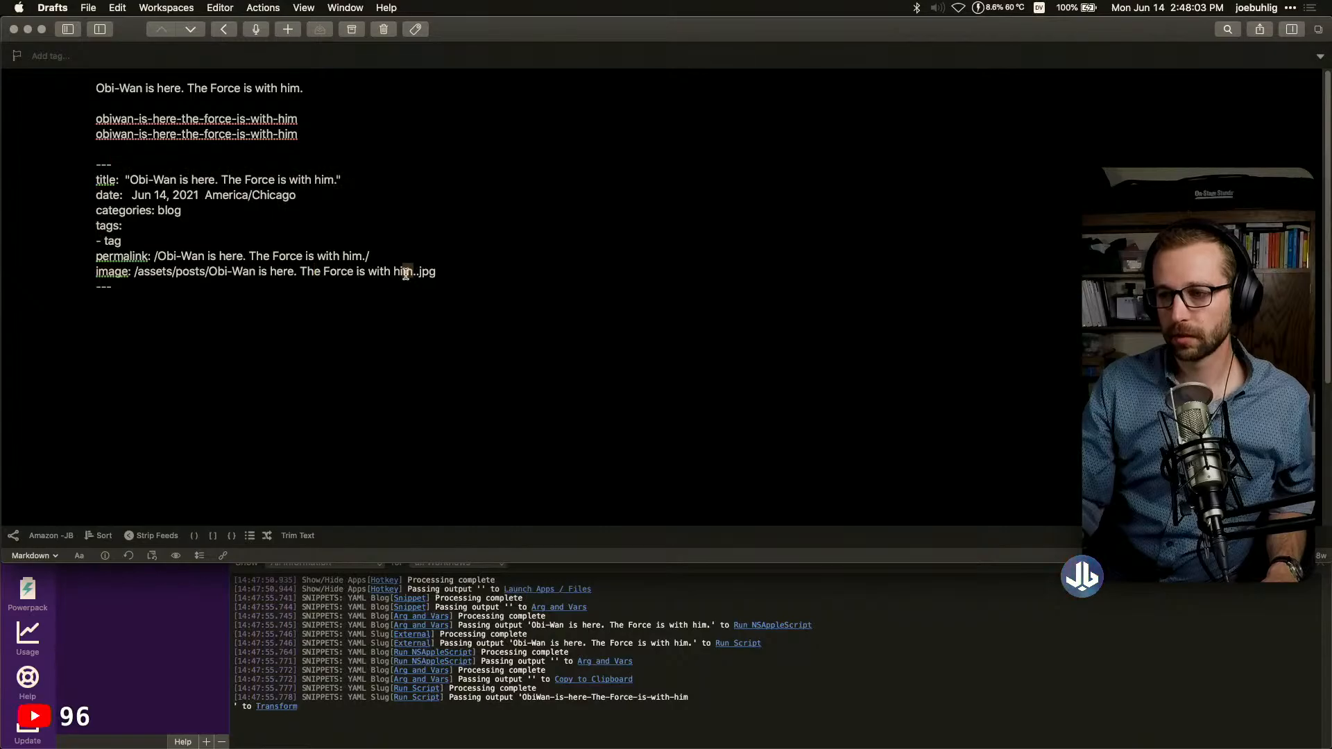
pyautogui.moveTo(413, 272); pyautogui.dragTo(208, 275)
pyautogui.click(347, 335)
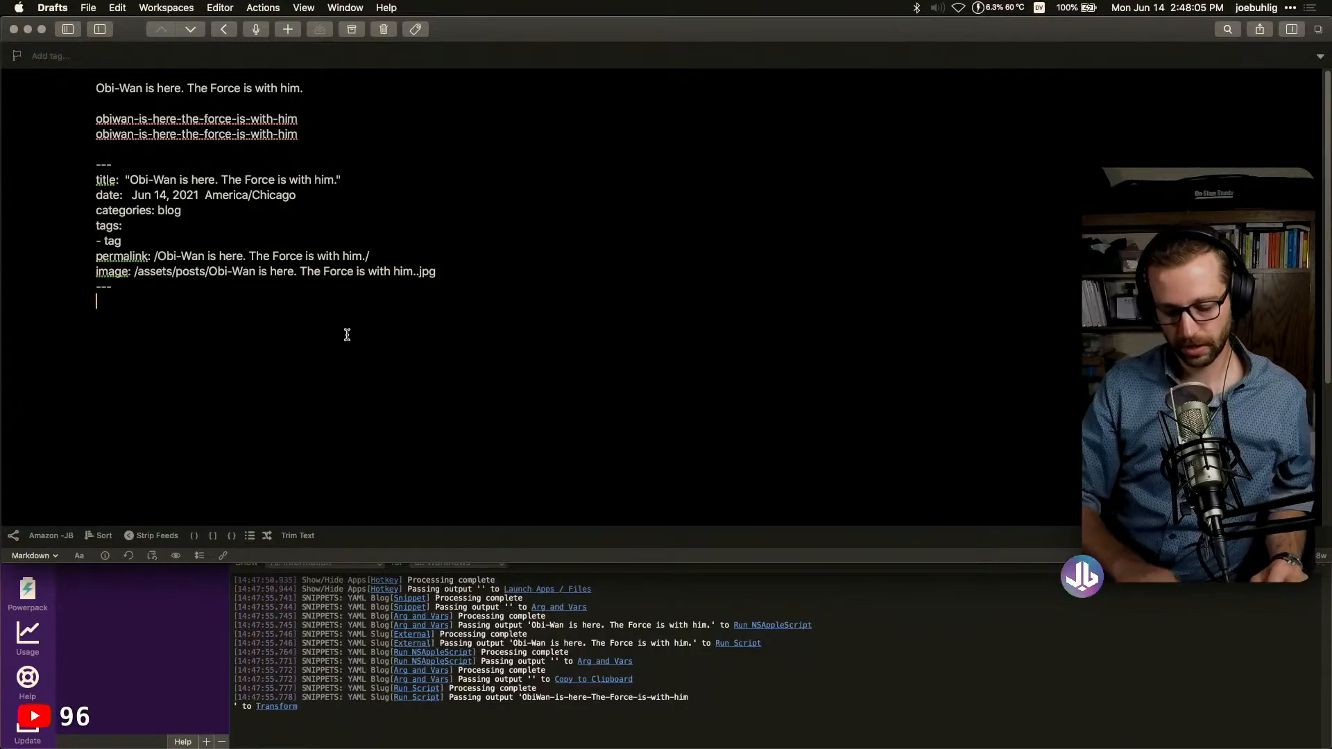
# Switch to Alfred and set the slug variable's value to query in YAML Blog's second Arg and Vars object, saving it
pyautogui.press('super+Tab')
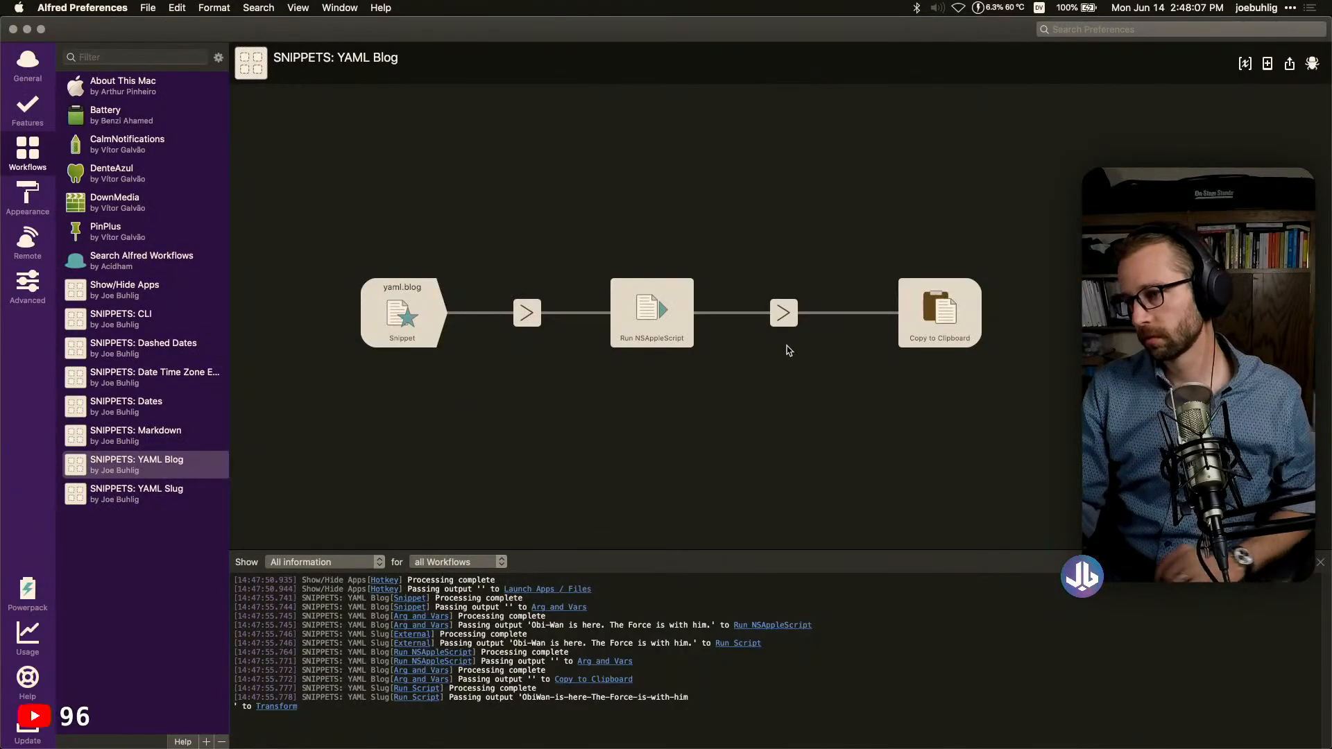
pyautogui.doubleClick(788, 316)
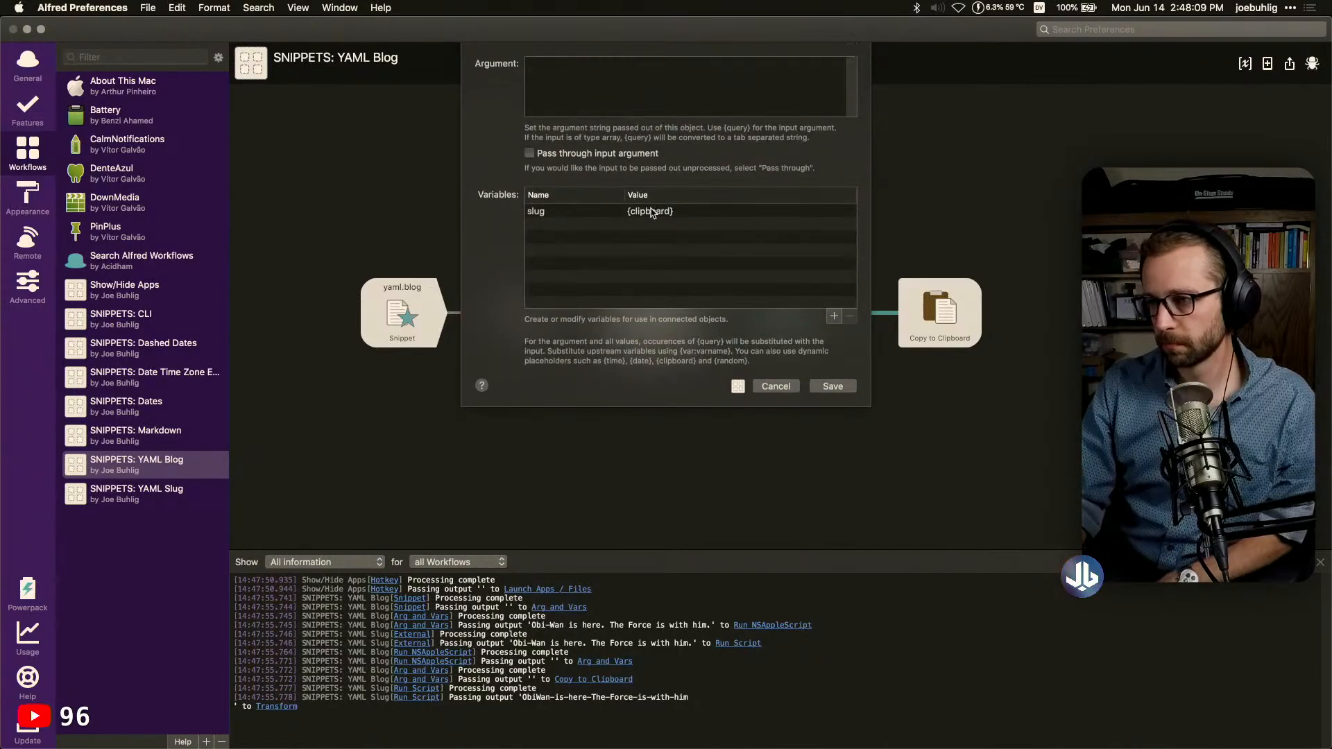
pyautogui.doubleClick(650, 208)
pyautogui.write('query')
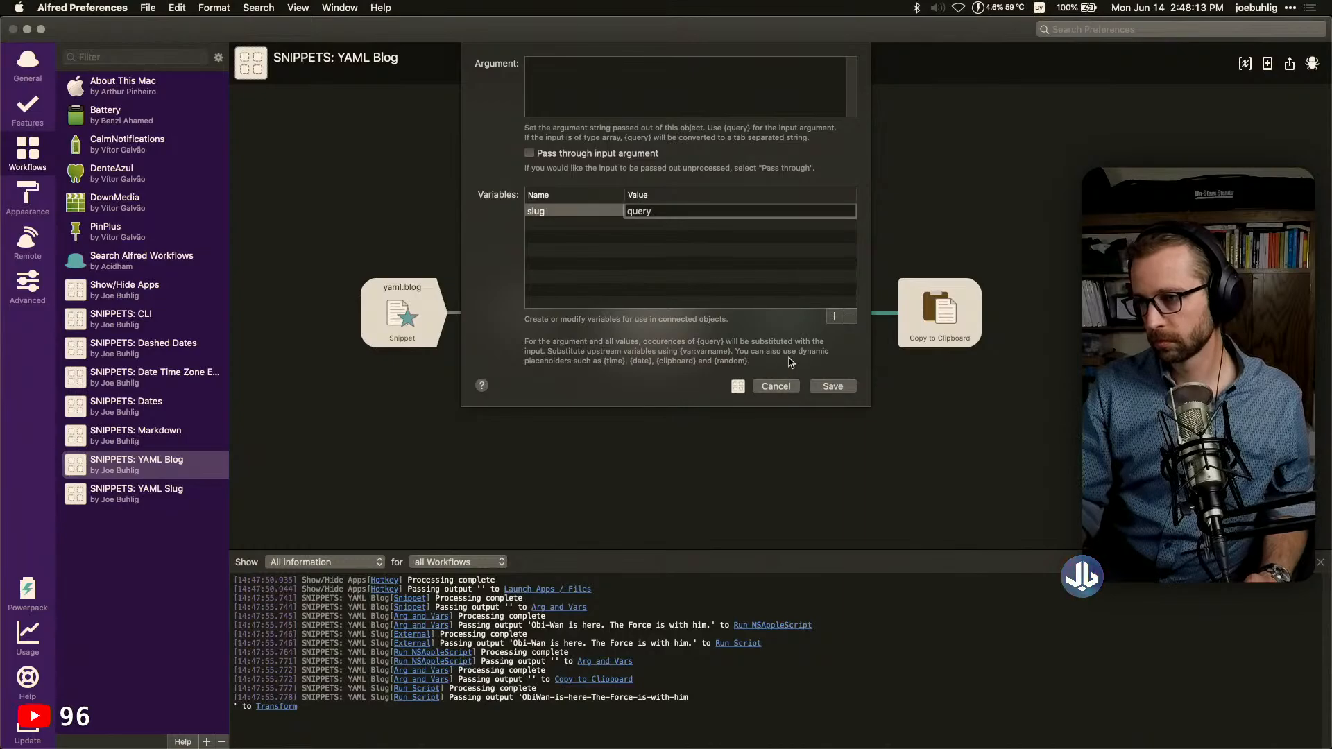
pyautogui.click(832, 386)
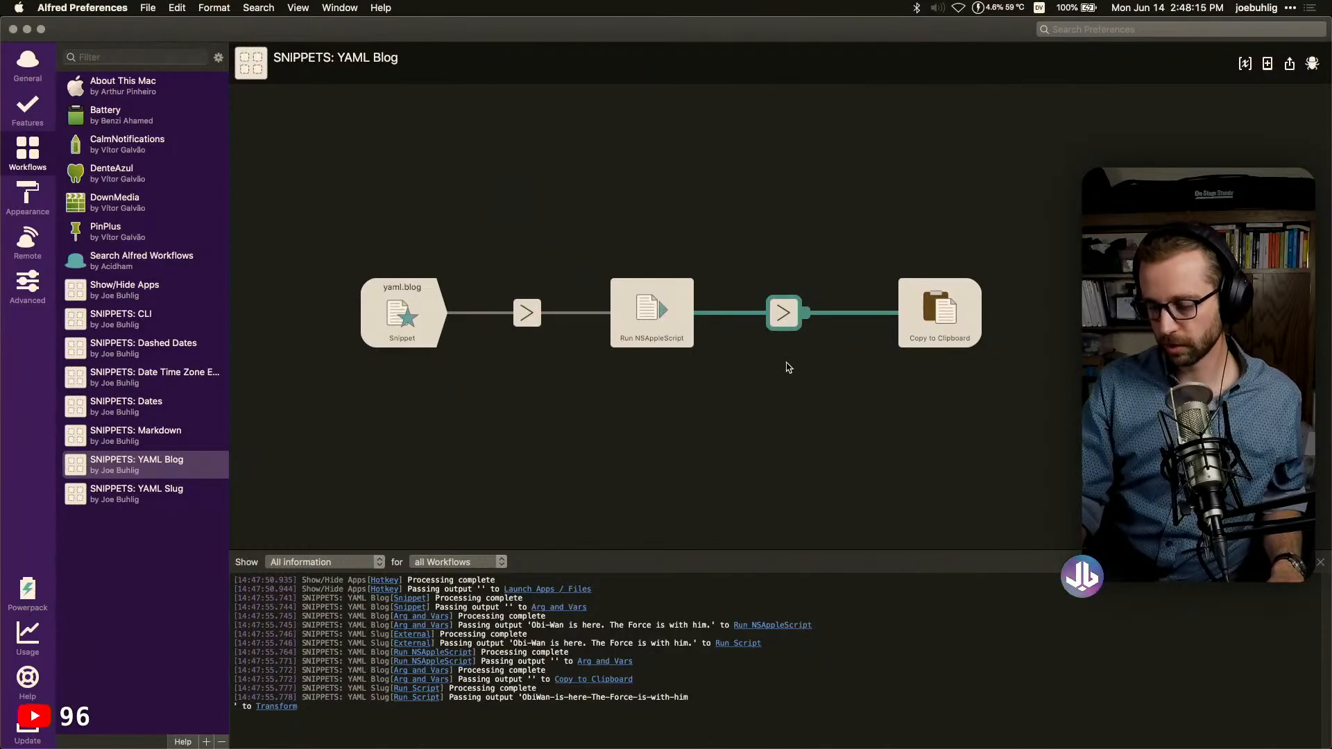
# Clear the debugger log, switch to Drafts, copy the title and trigger yaml.blog below the existing front matter
pyautogui.click(1302, 563)
pyautogui.press('super+Tab')
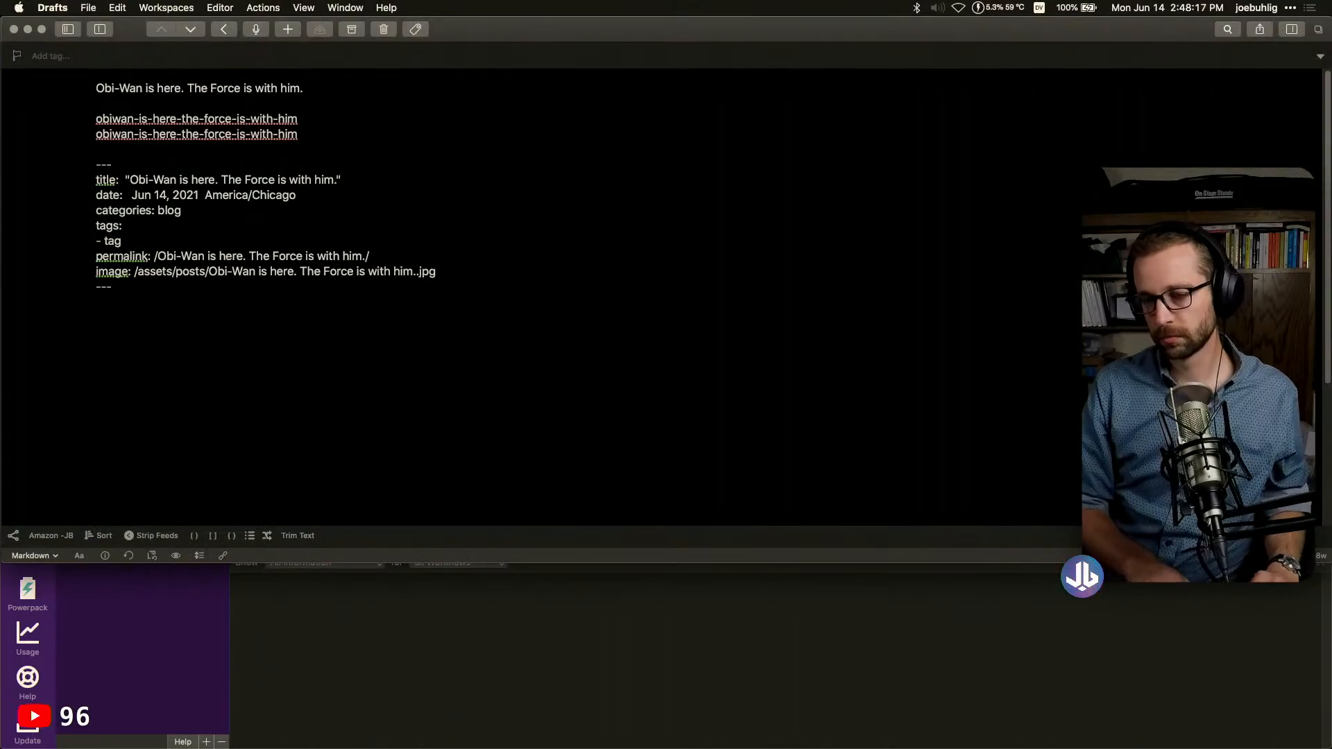
pyautogui.press('shift+super+Right')
pyautogui.press('super+c')
pyautogui.press('super+Down')
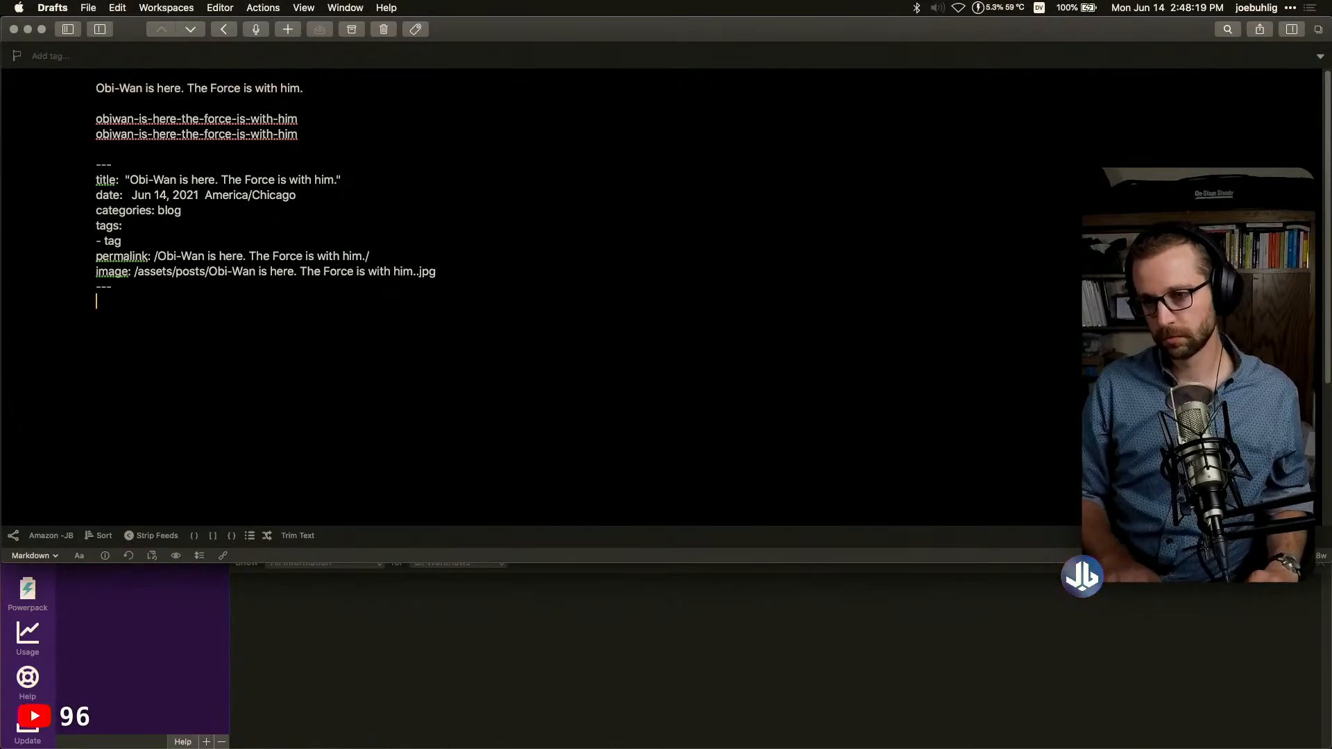
pyautogui.press('Return')
pyautogui.write('yaml.bl')
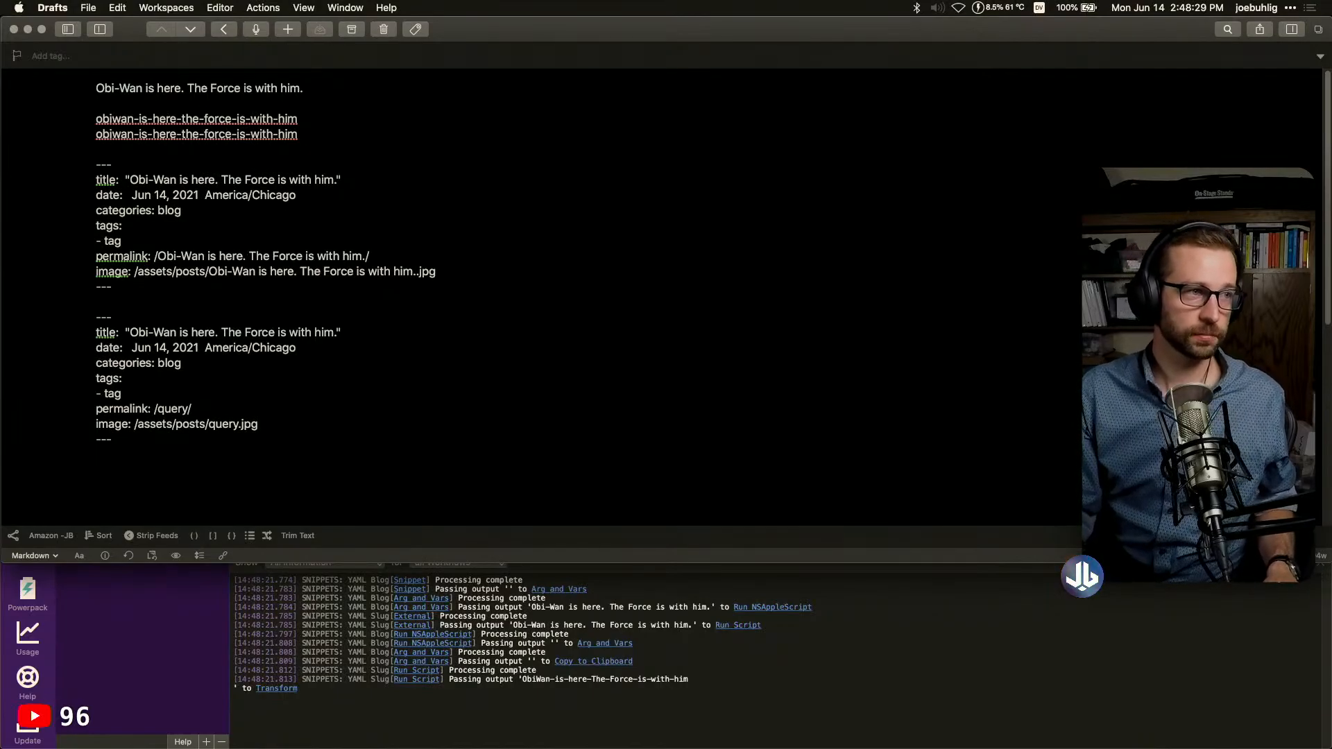
# Switch to Alfred, wrap the slug variable's value in braces as {query} in the second Arg and Vars object, and save it
pyautogui.press('super+Tab')
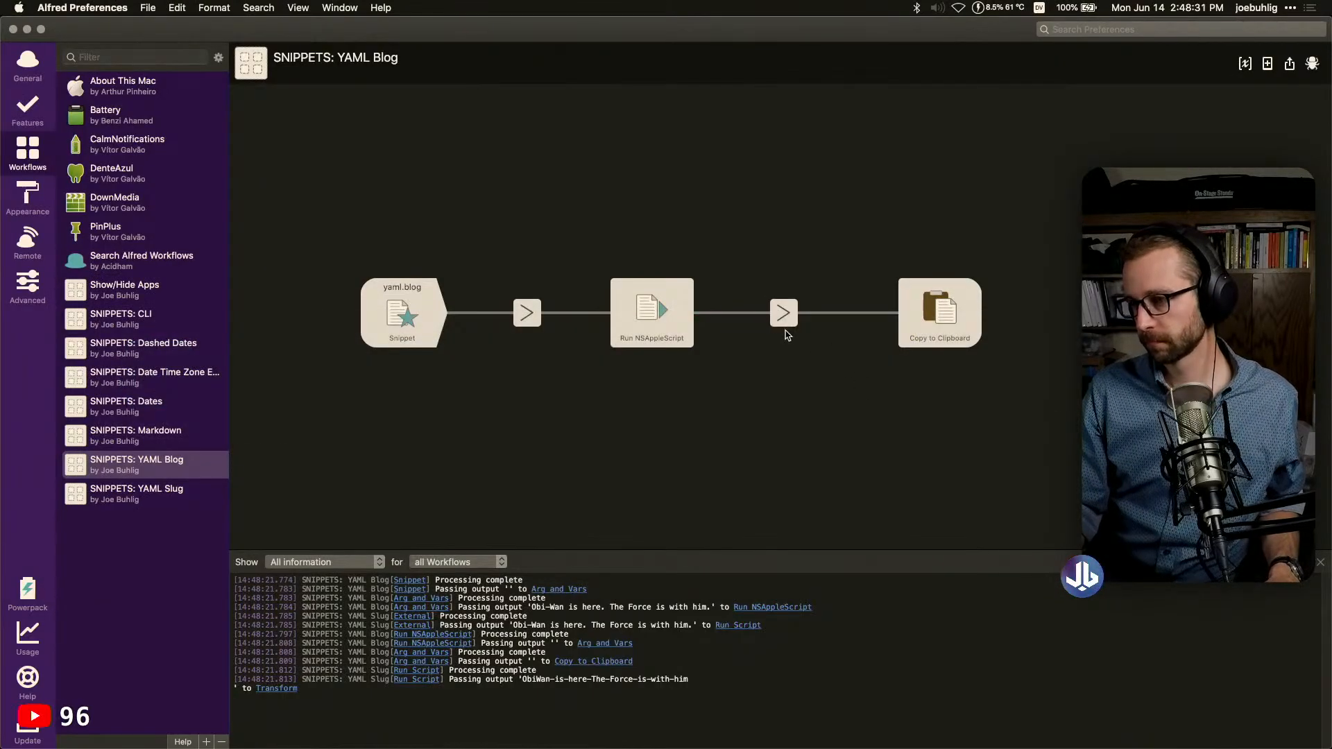
pyautogui.doubleClick(784, 315)
pyautogui.click(642, 212)
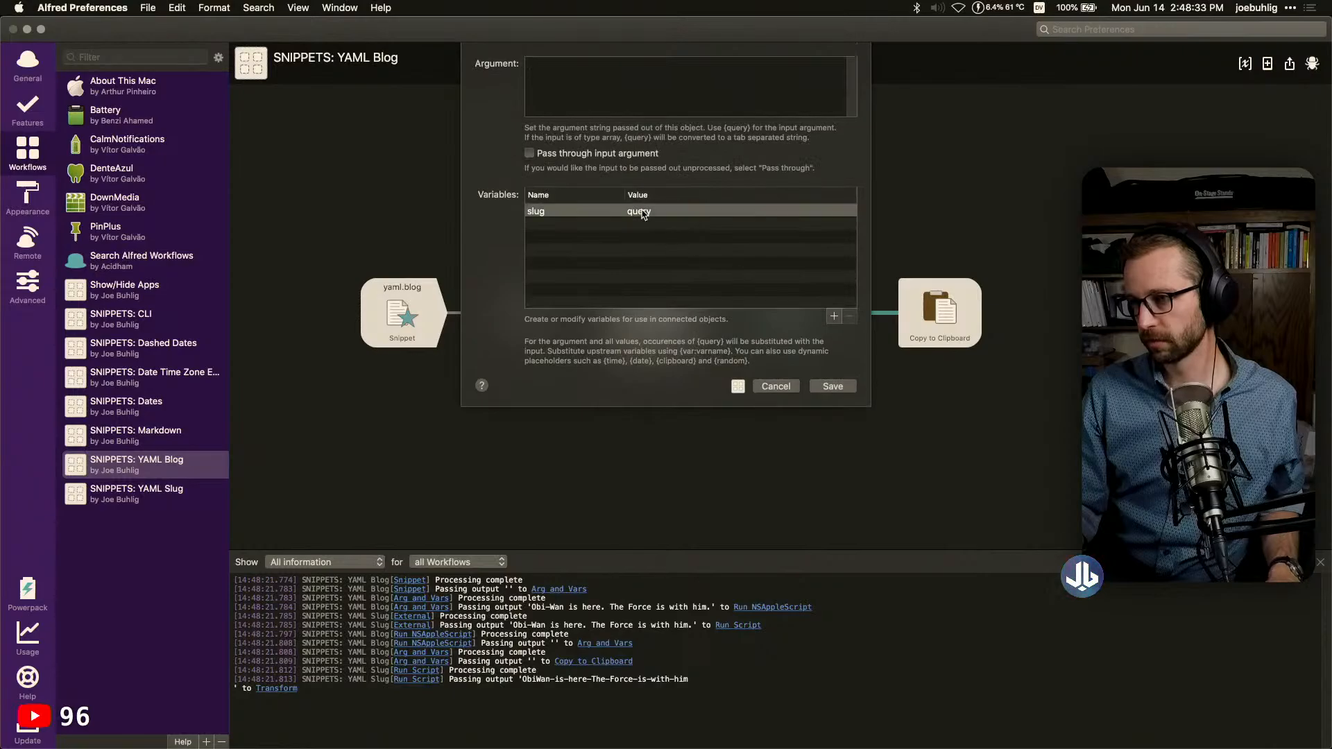
pyautogui.doubleClick(643, 214)
pyautogui.press('Left')
pyautogui.write('{')
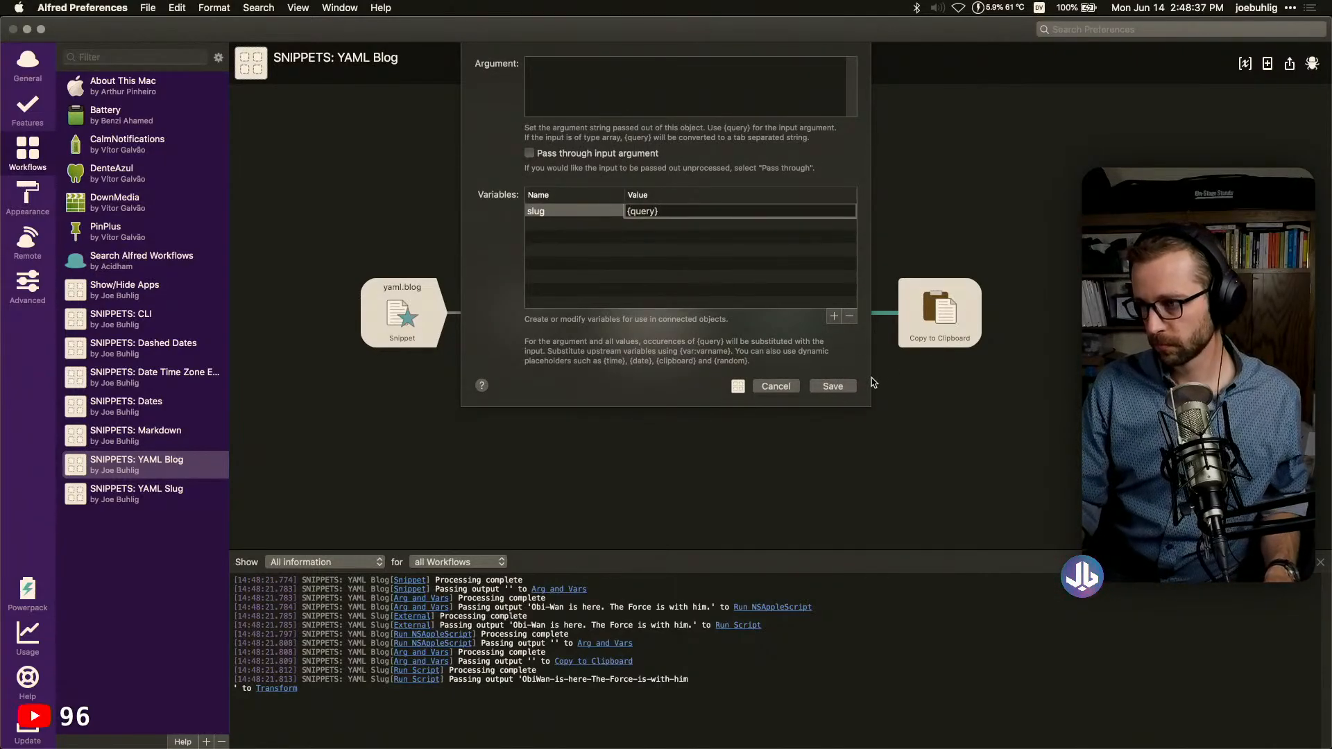
pyautogui.click(844, 387)
# Clear the debugger log, copy the title in Drafts and replace everything below it with a fresh yaml.blog expansion
pyautogui.click(1299, 563)
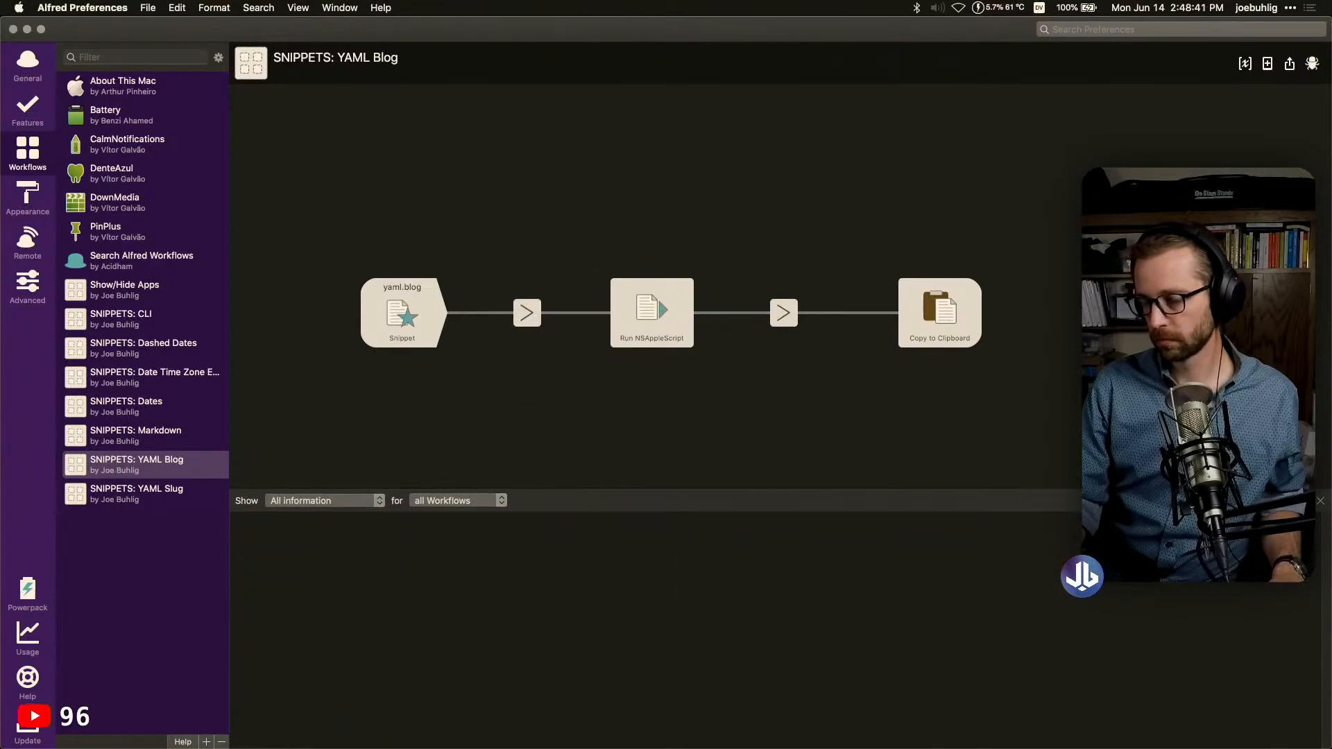
pyautogui.press('super+Tab')
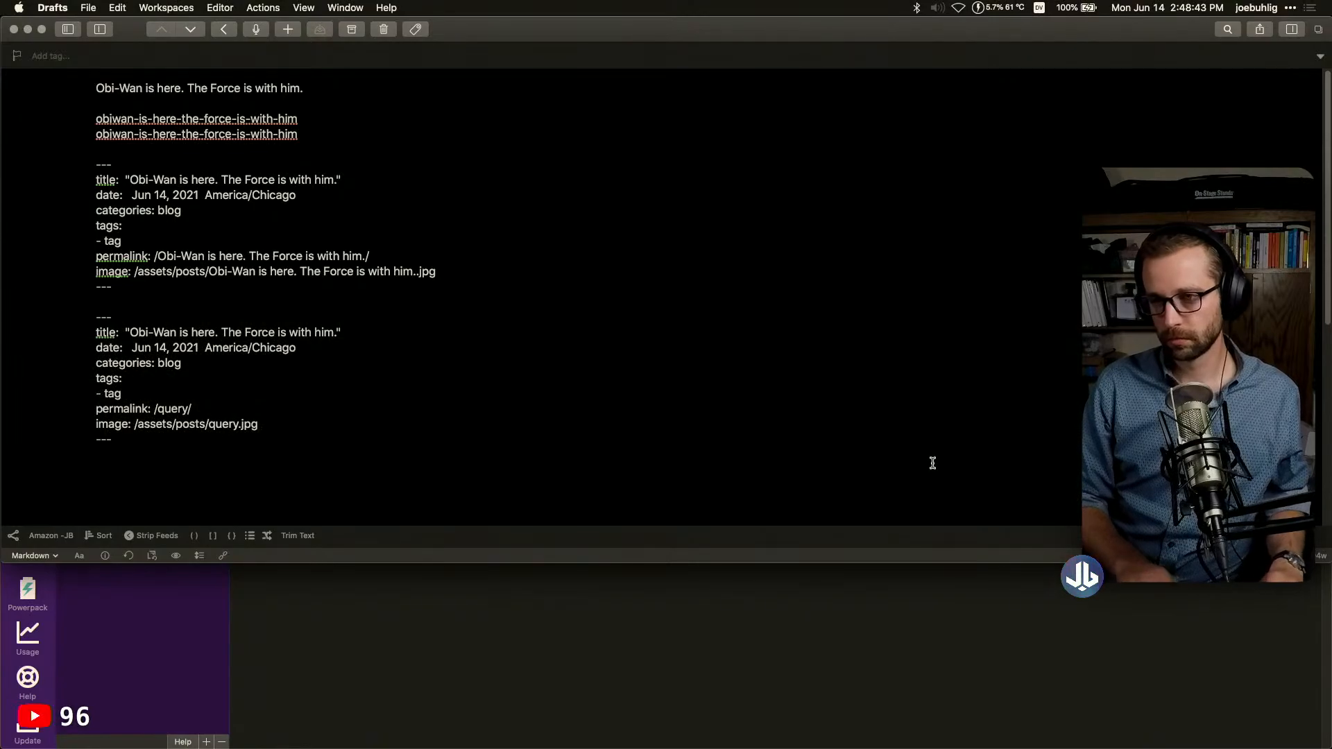
pyautogui.press('super+shift+Right')
pyautogui.press('Down')
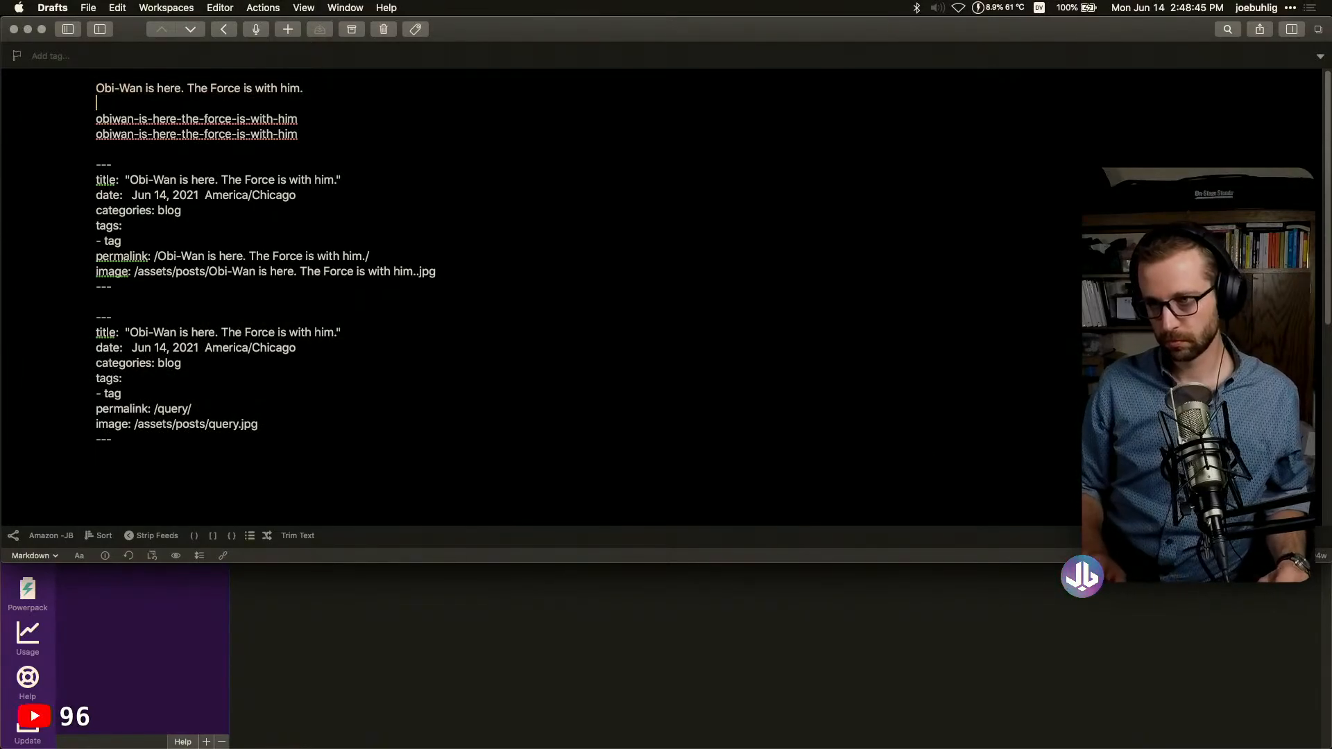
pyautogui.press('super+shift+Down')
pyautogui.press('BackSpace')
pyautogui.press('Return')
pyautogui.write('yaml:blog')
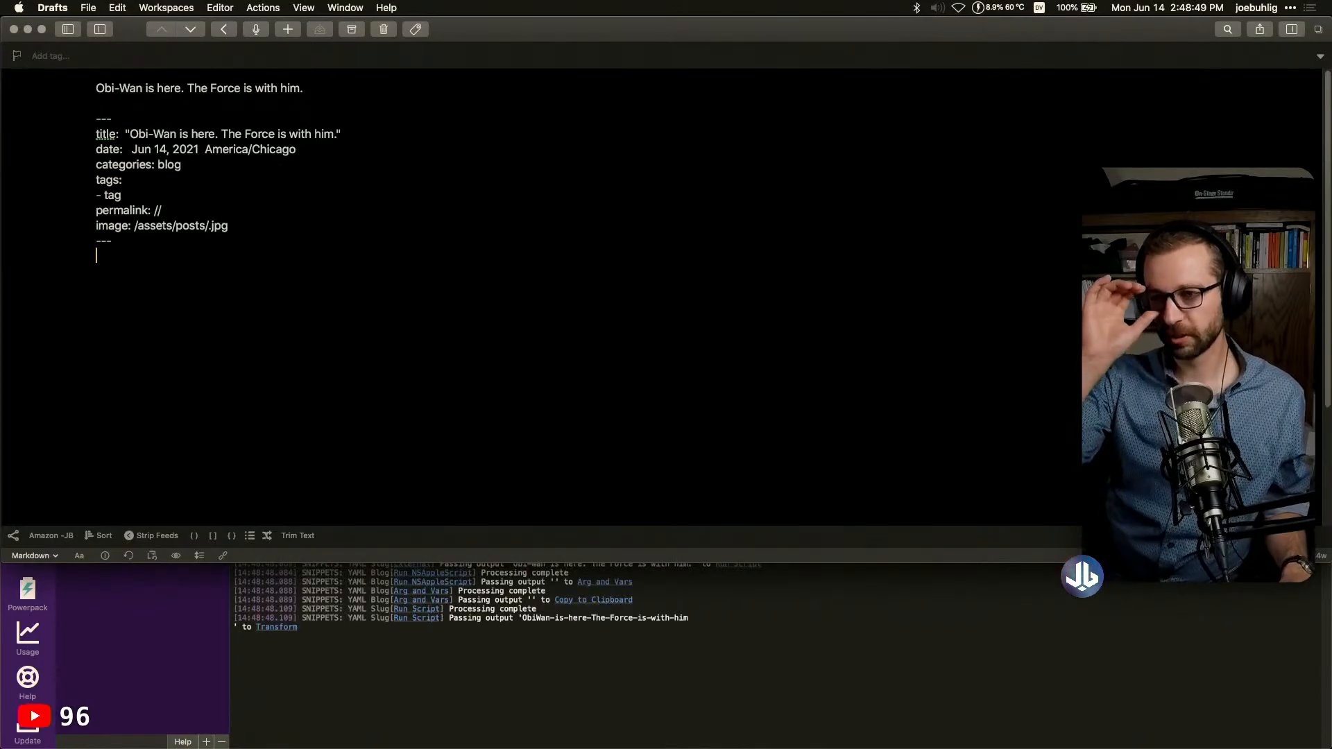
# Switch to Alfred and trace the latest run through the debugger log's object links, from YAML Blog to YAML Slug's Transform
pyautogui.click(972, 697)
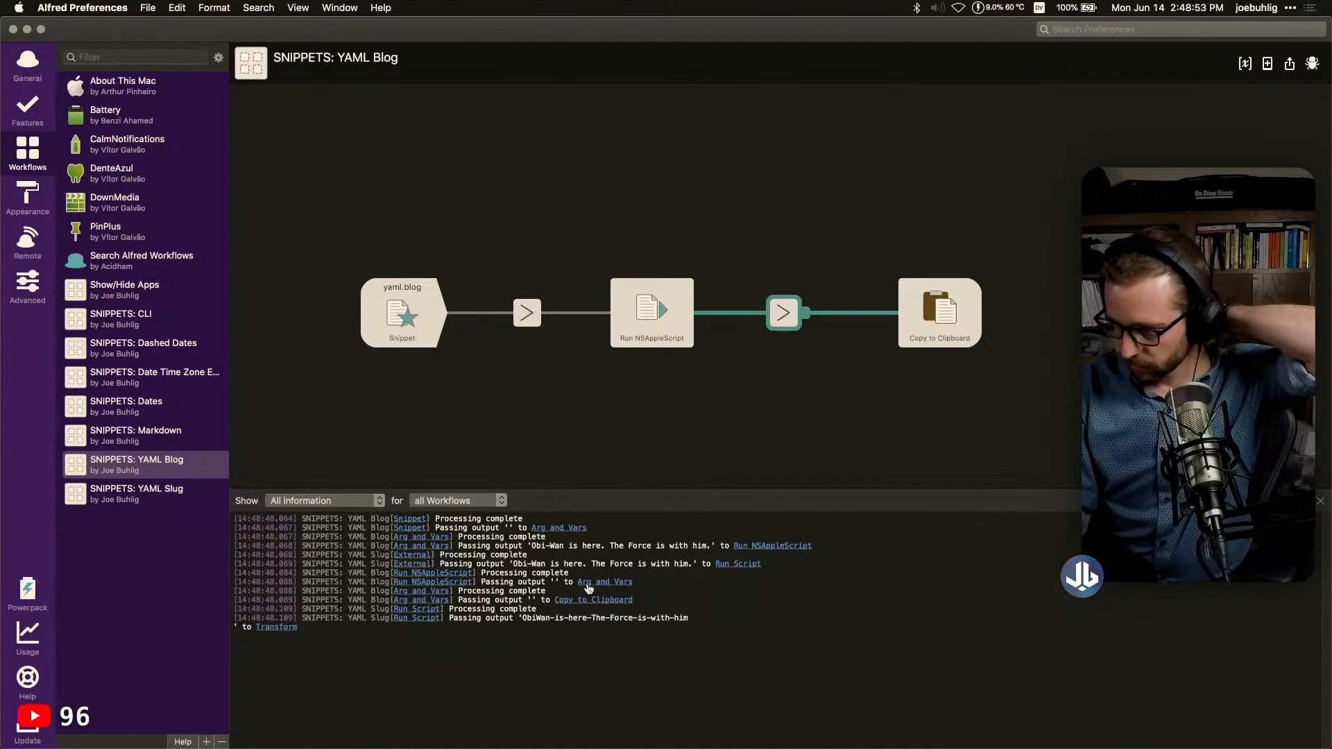
pyautogui.click(740, 566)
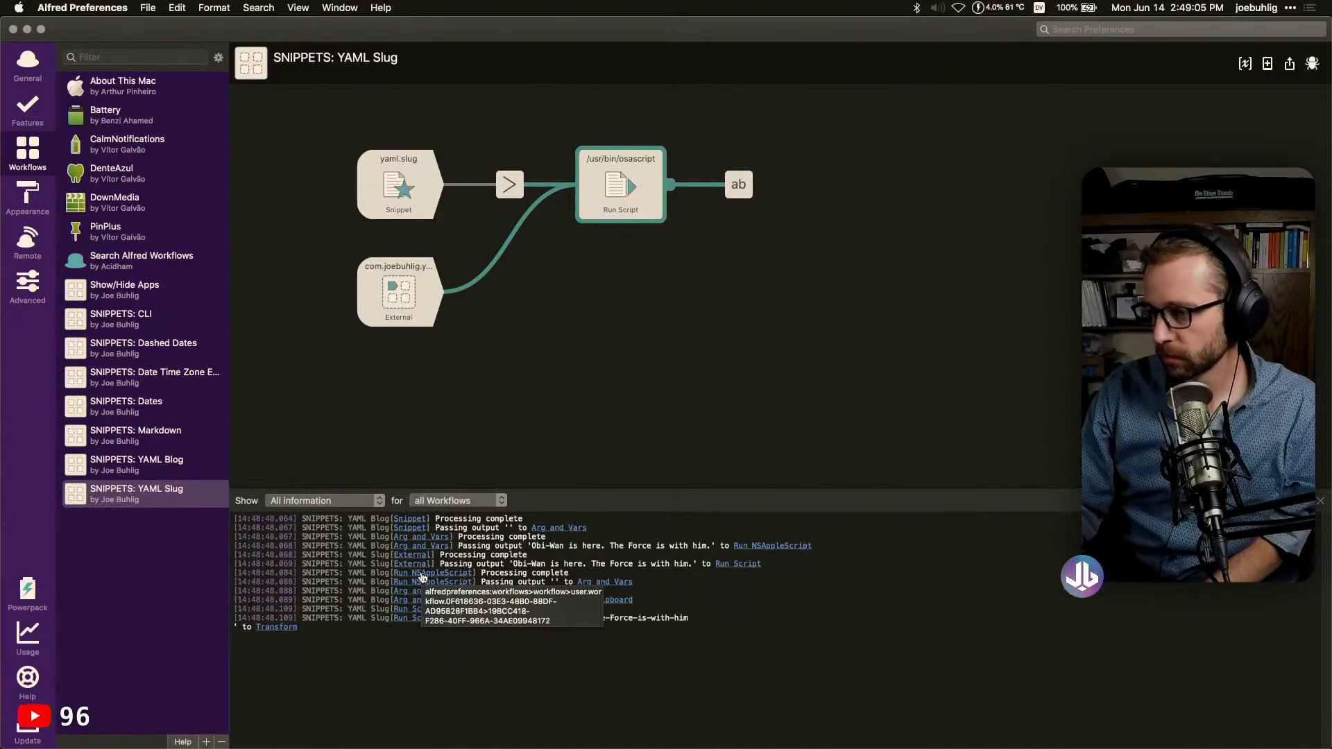
pyautogui.click(422, 577)
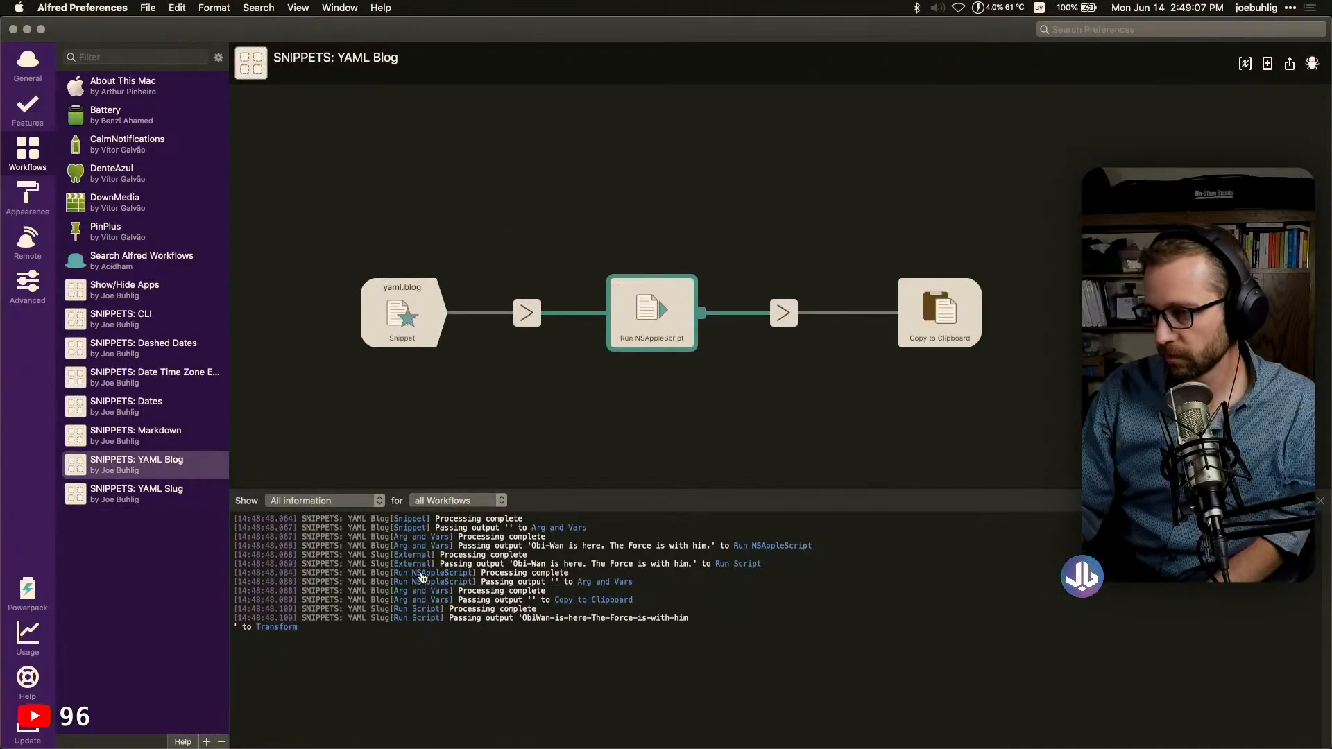
pyautogui.click(623, 583)
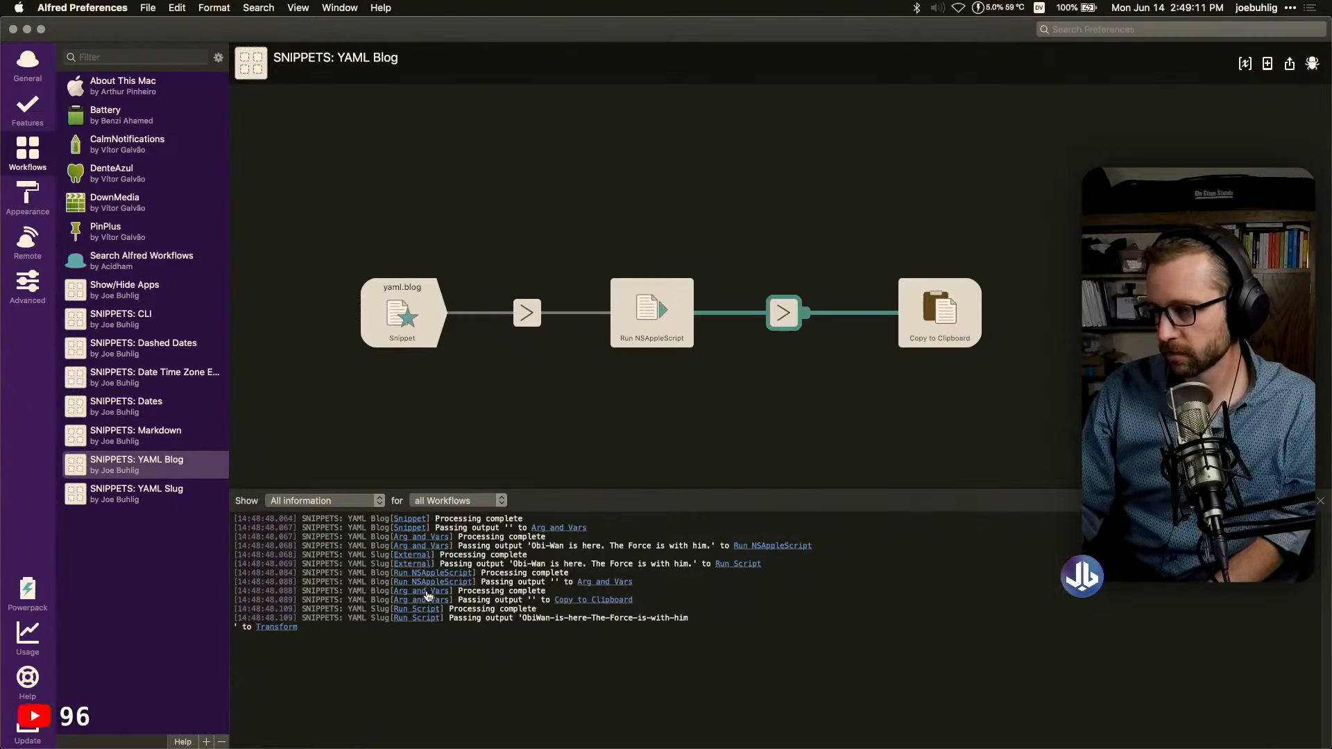
pyautogui.click(558, 600)
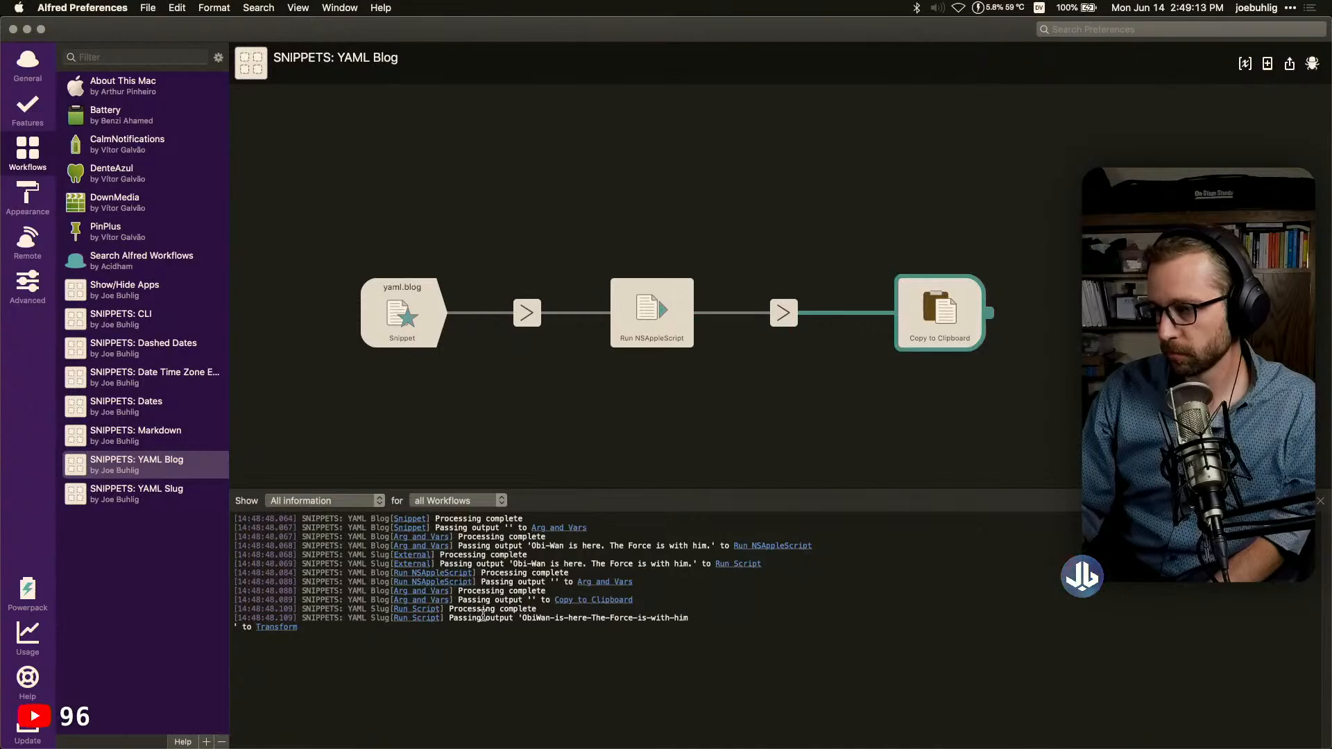
pyautogui.click(427, 617)
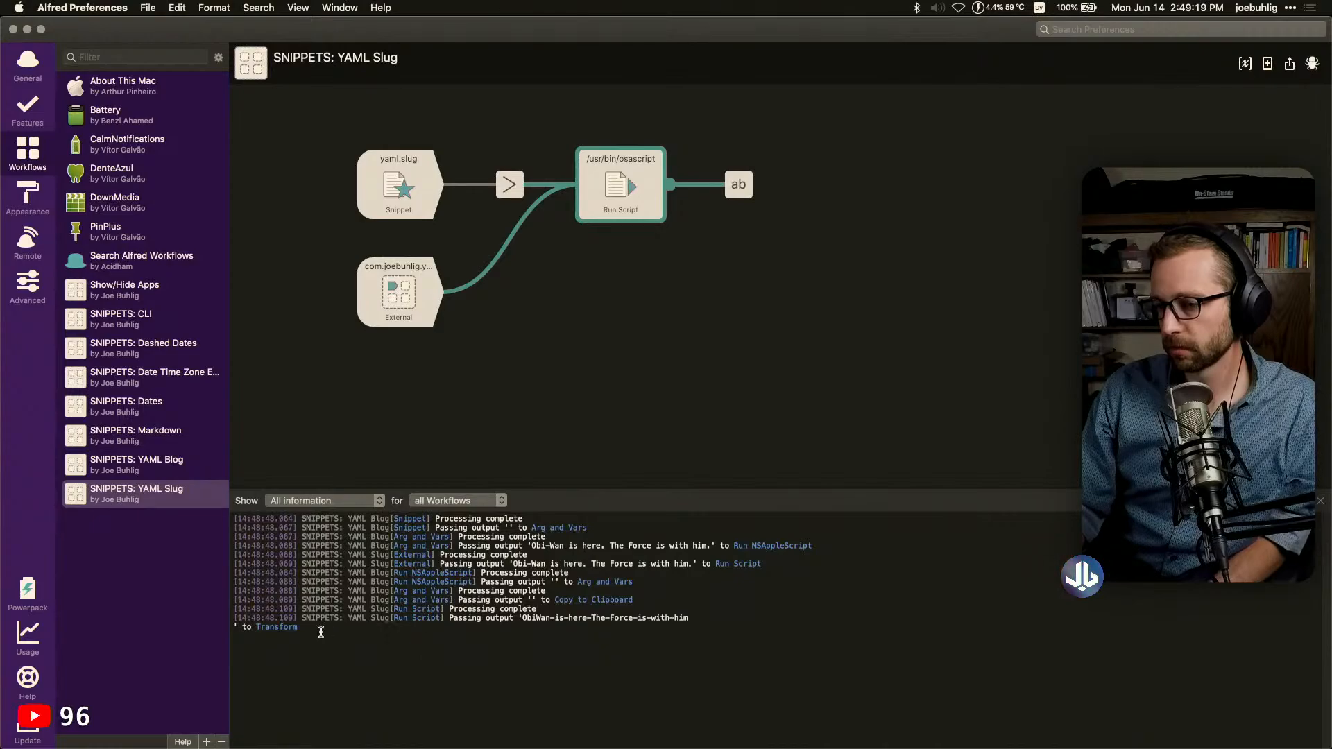
pyautogui.click(285, 630)
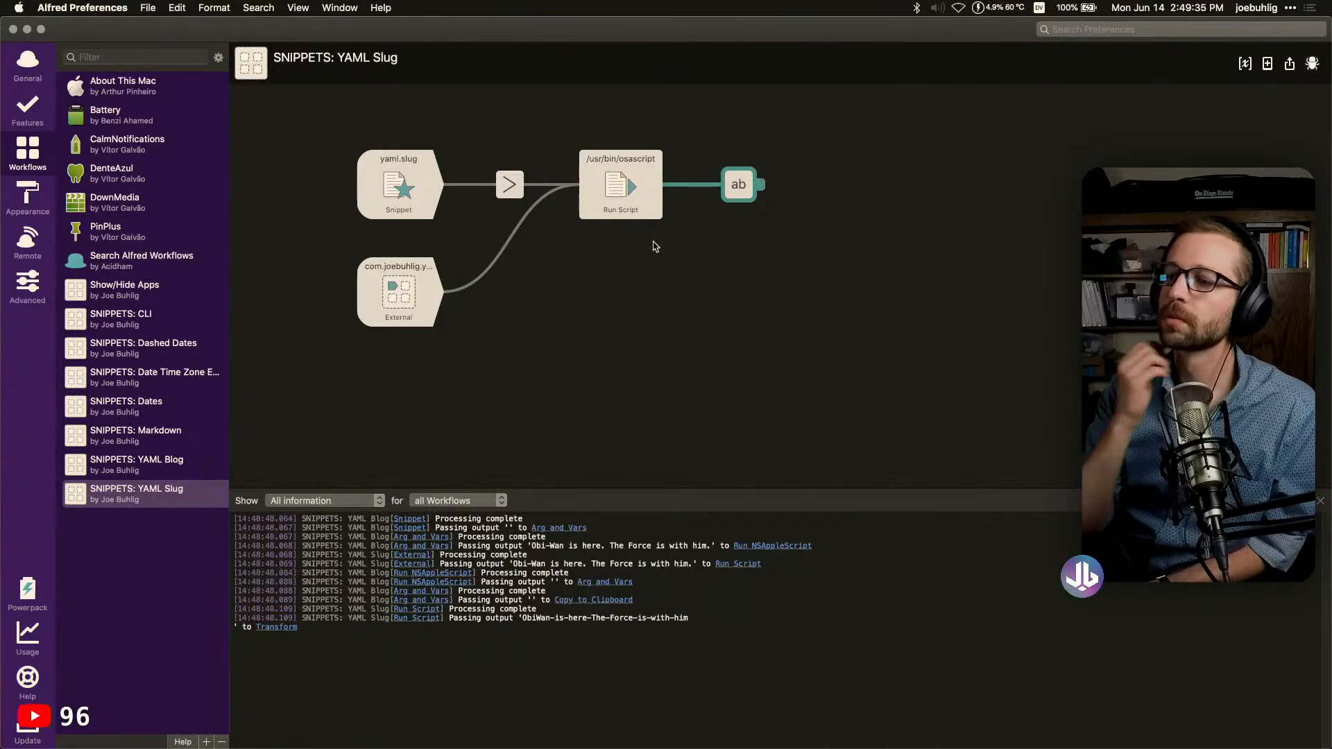
# Review the JavaScript code in YAML Slug's Run Script object, close it without saving and select the Transform object
pyautogui.click(621, 212)
pyautogui.doubleClick(622, 213)
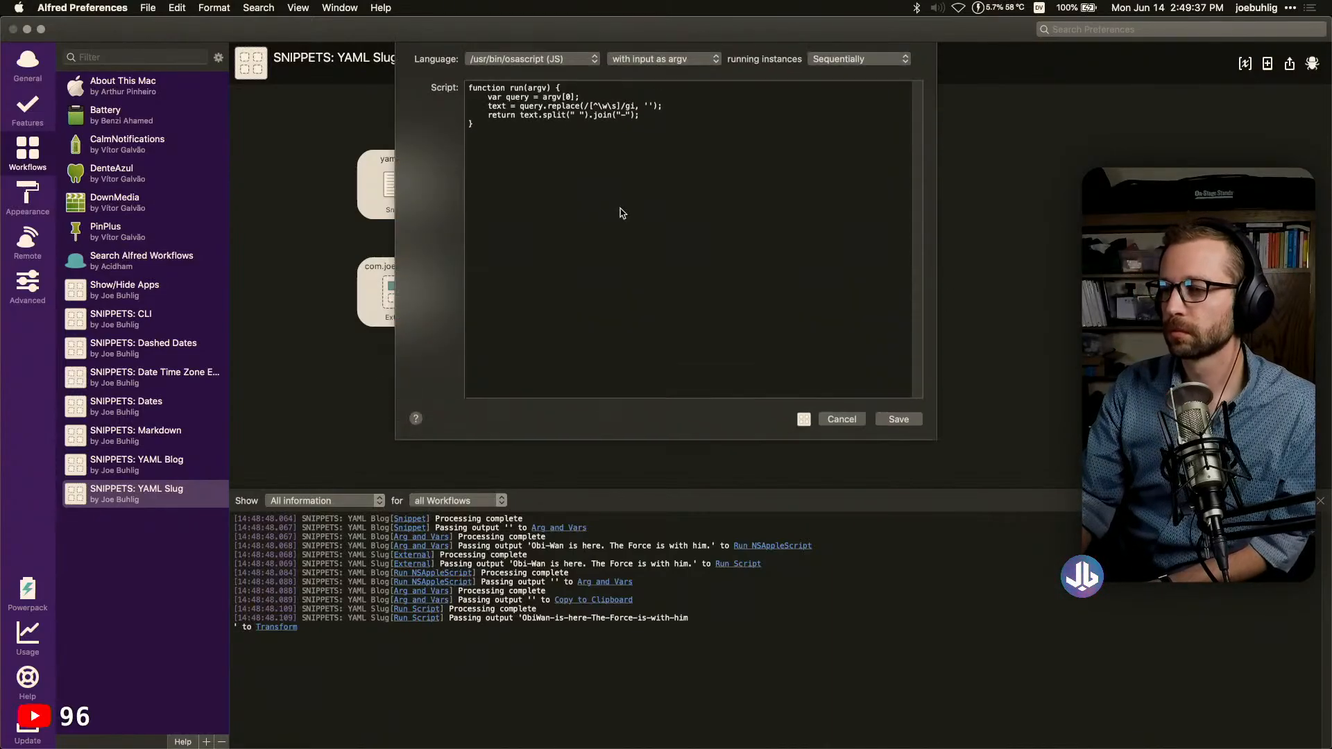
pyautogui.click(842, 424)
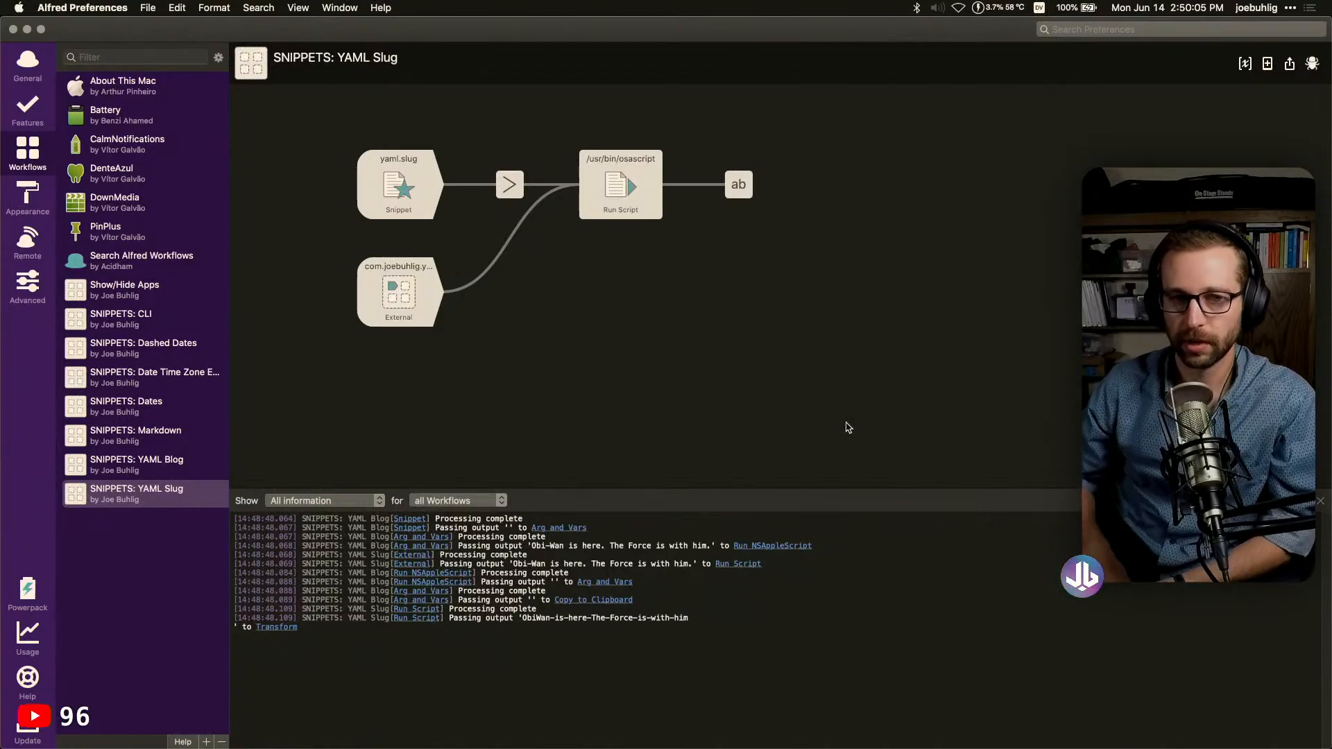
pyautogui.click(619, 198)
pyautogui.click(615, 261)
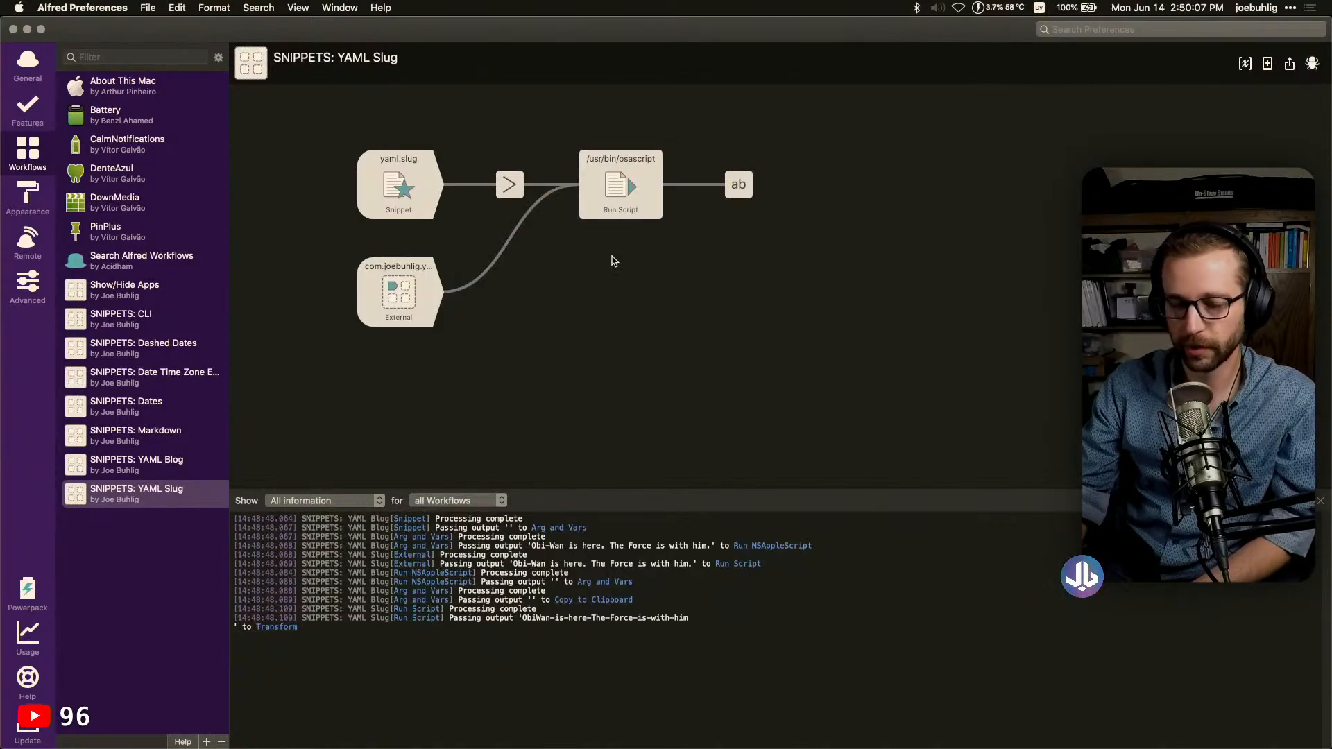
pyautogui.click(734, 185)
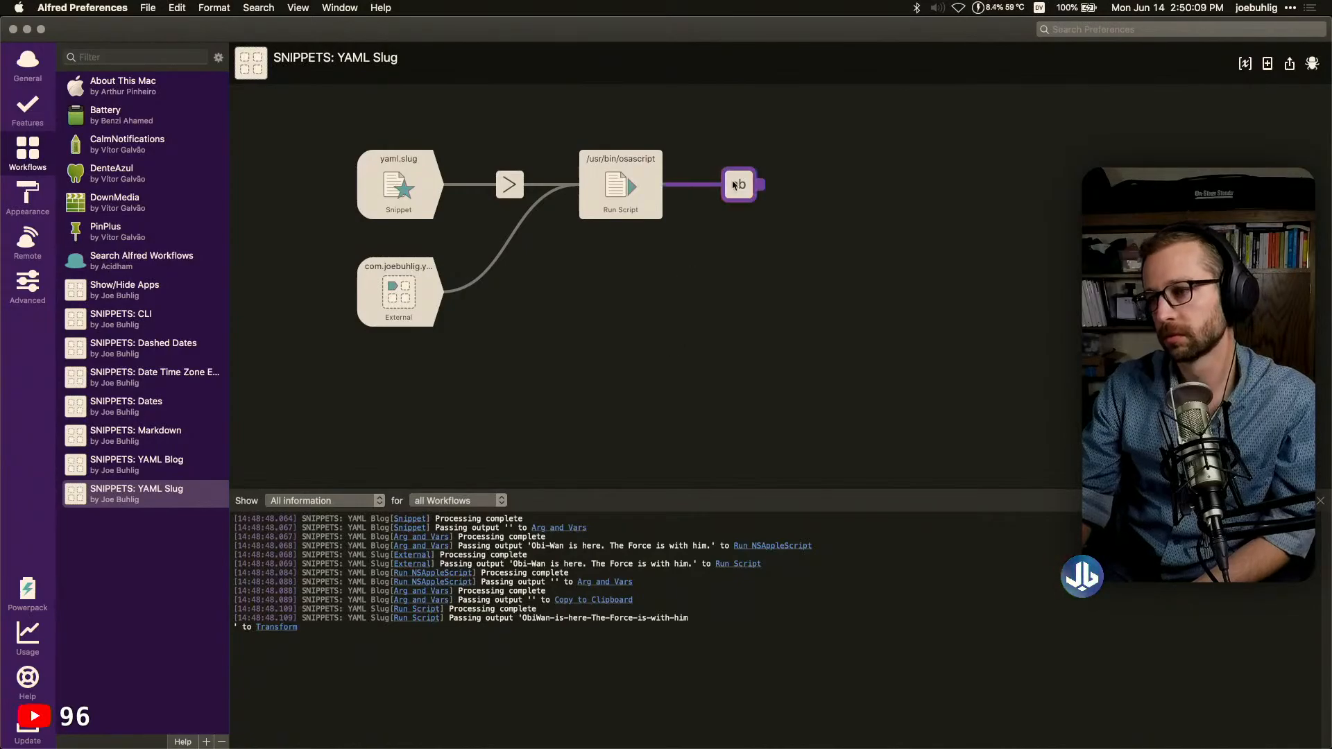
# Check which case conversion YAML Slug's Transform object applies to the Run Script output, and close it without saving
pyautogui.click(643, 199)
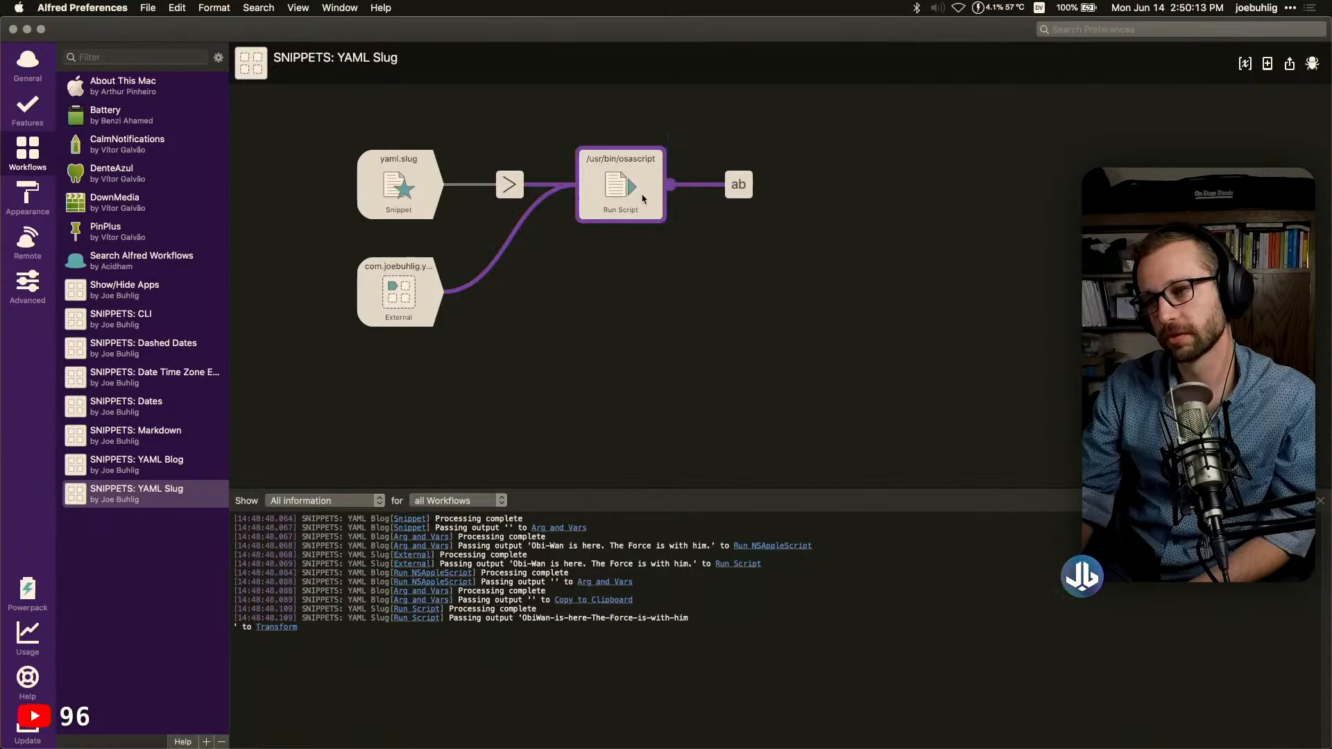
pyautogui.click(738, 185)
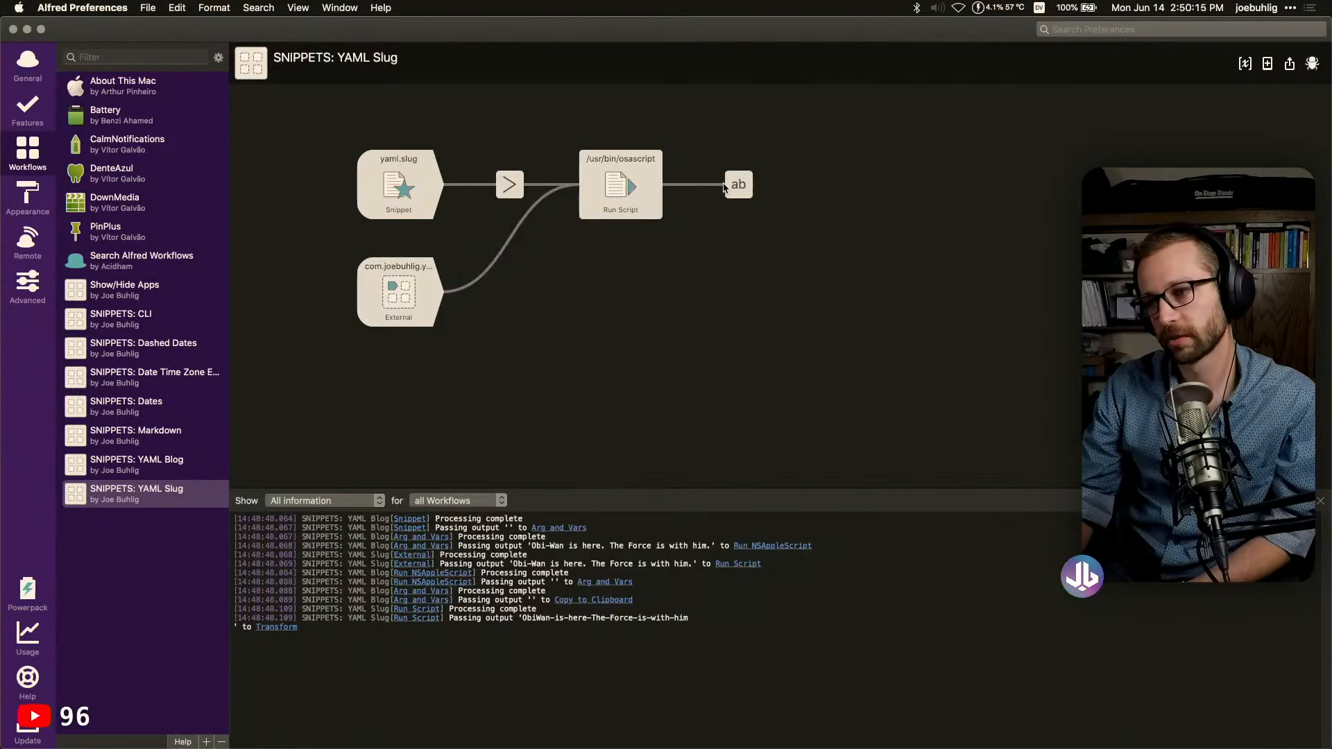
pyautogui.doubleClick(743, 184)
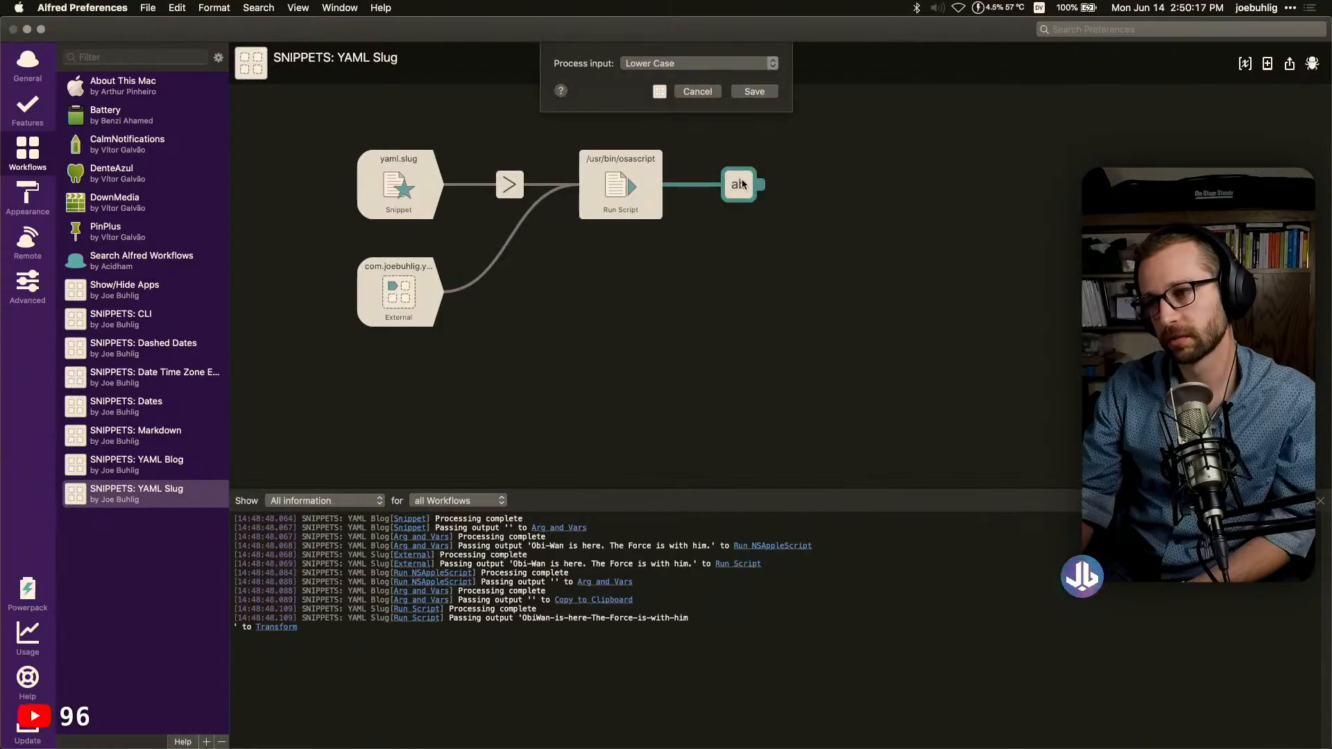
pyautogui.click(713, 92)
pyautogui.click(861, 320)
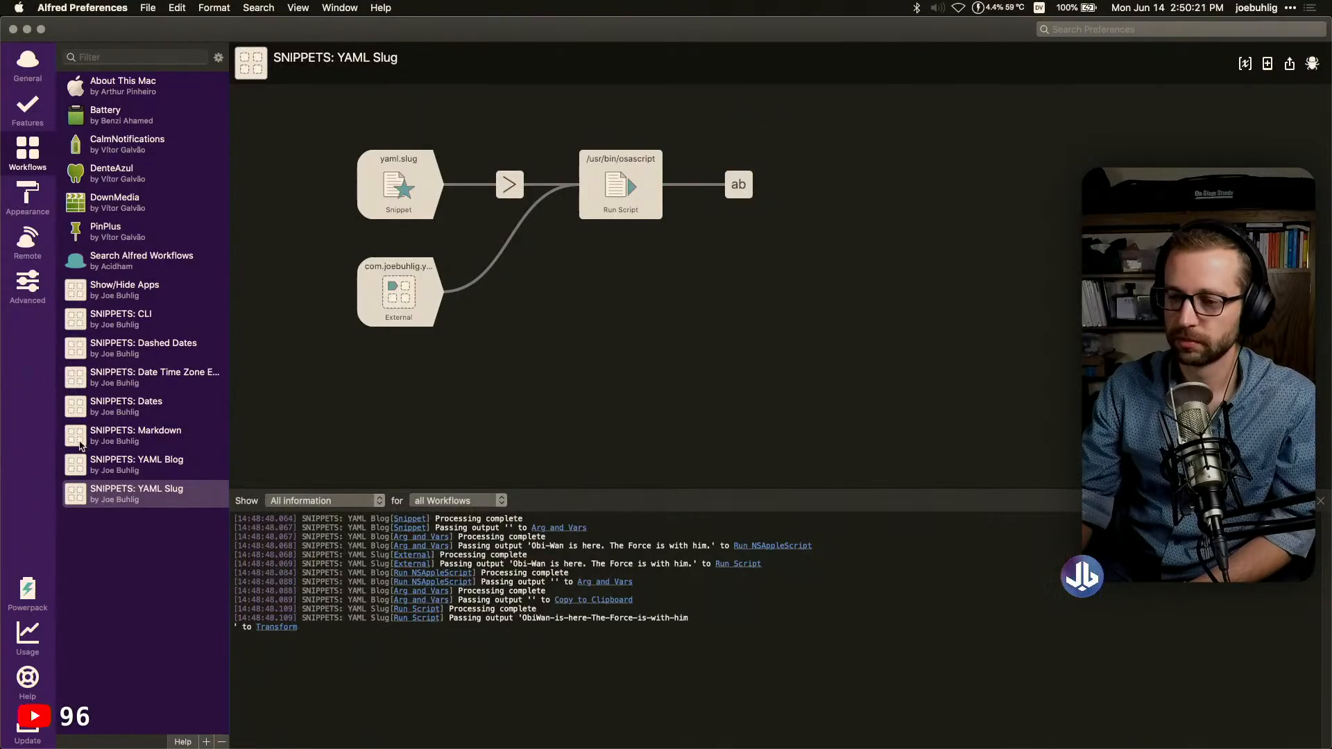
# Review the AppleScript in YAML Blog's Run NSAppleScript object that calls the YAML Slug trigger, and close it without saving
pyautogui.click(122, 462)
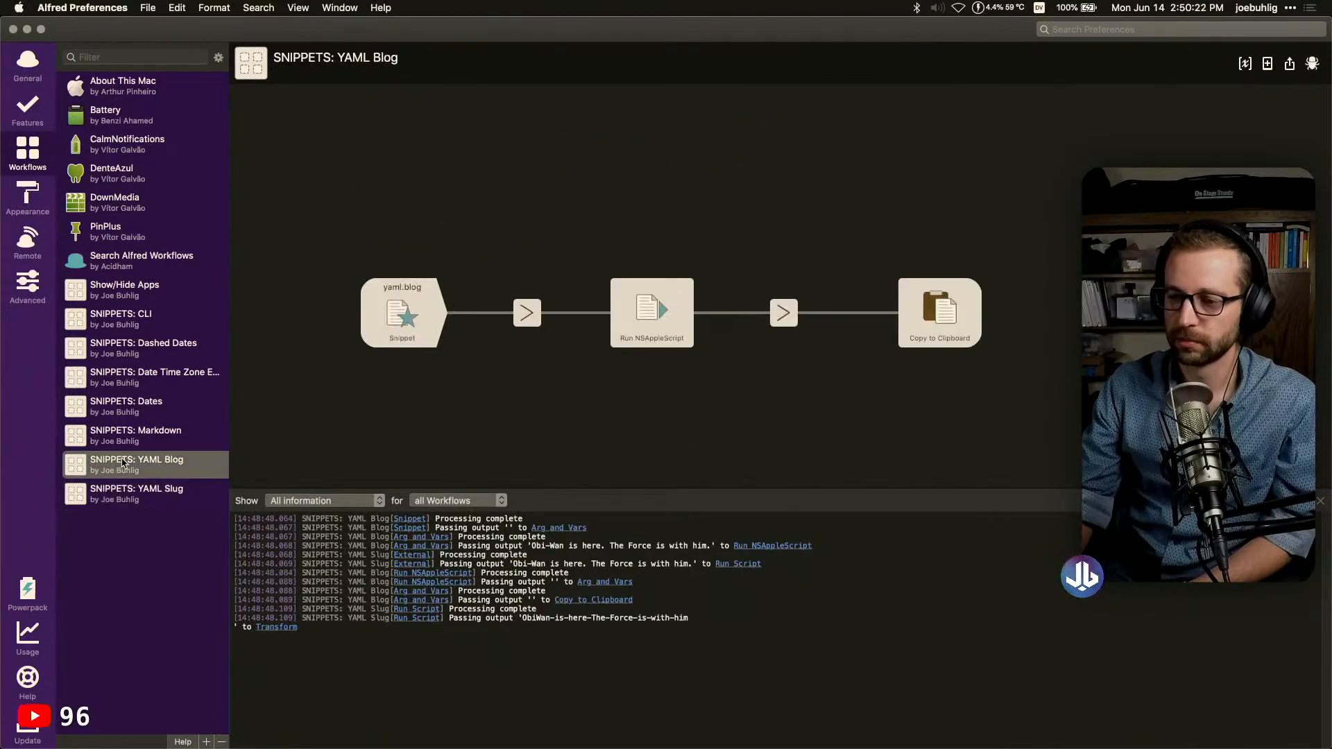
pyautogui.doubleClick(654, 304)
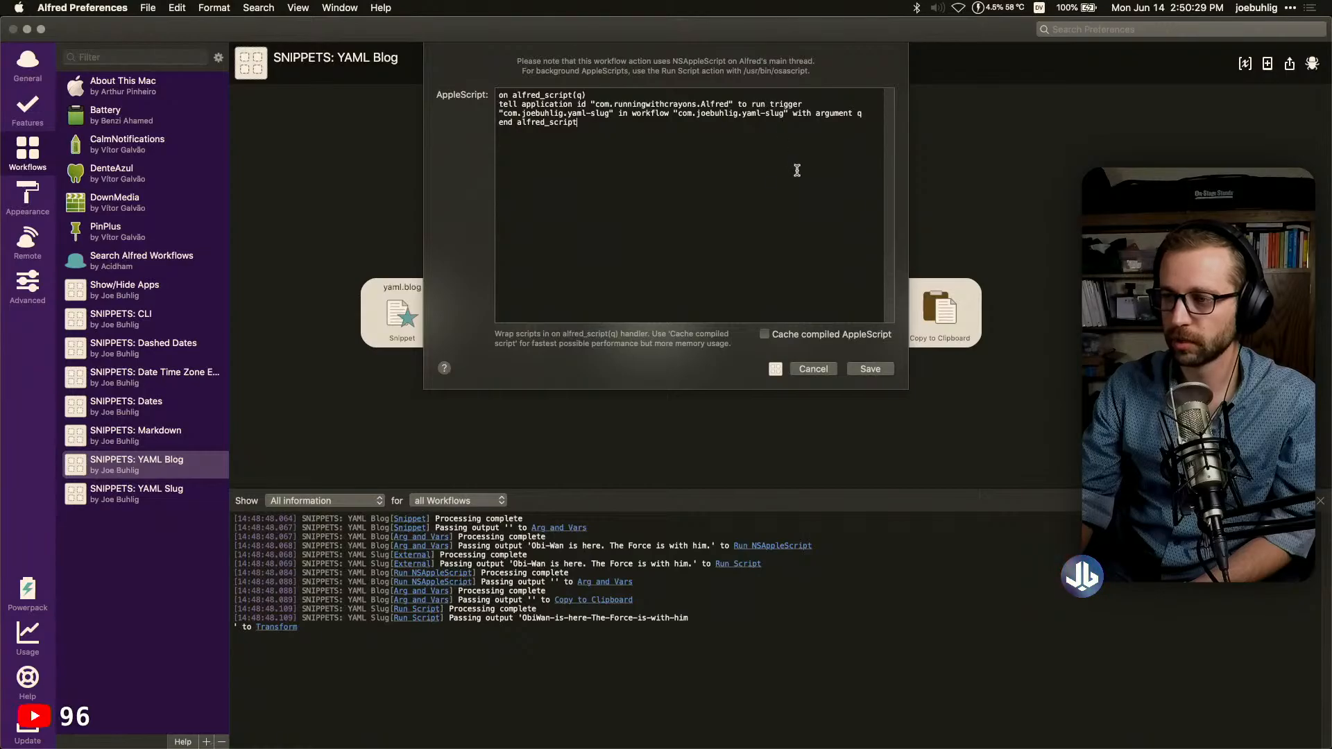
pyautogui.click(813, 369)
# In YAML Slug, connect a Copy to Clipboard output to the Transform object, with automatic pasting and transient clipboard marking enabled, and save it
pyautogui.click(117, 495)
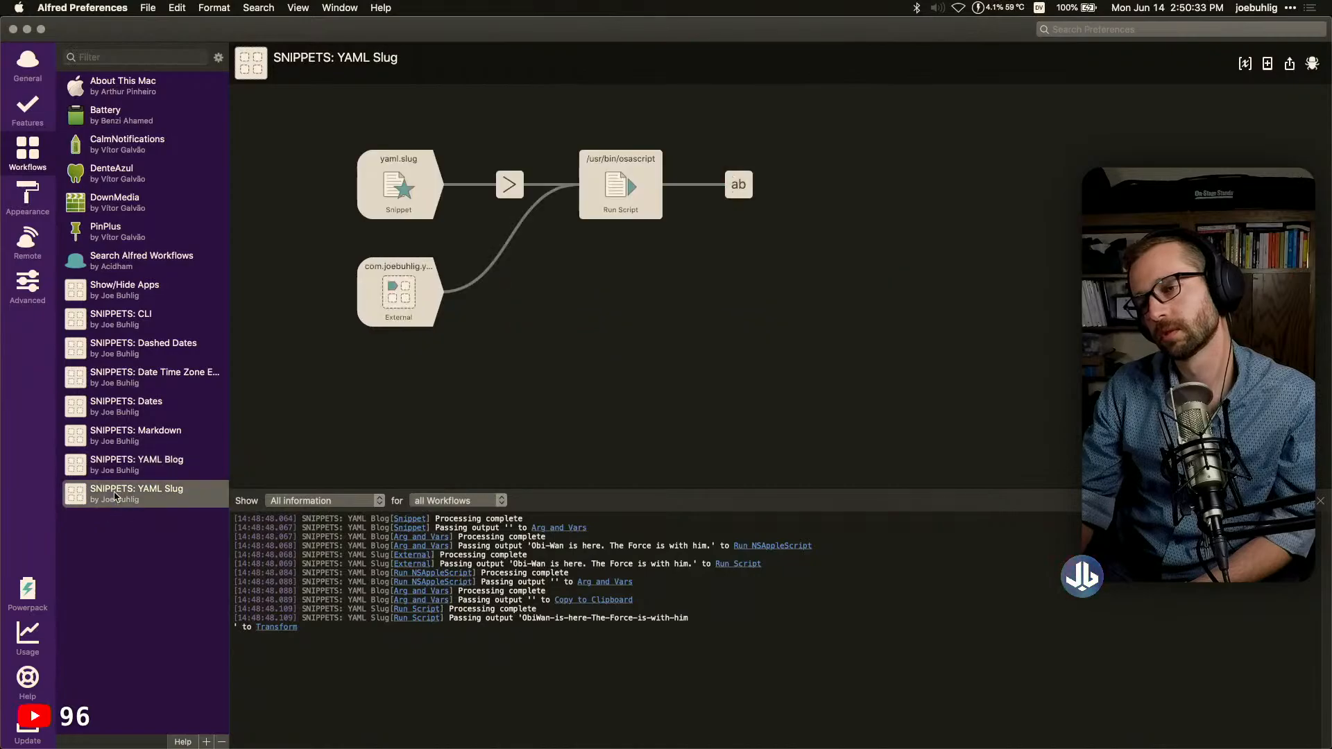
pyautogui.click(598, 162)
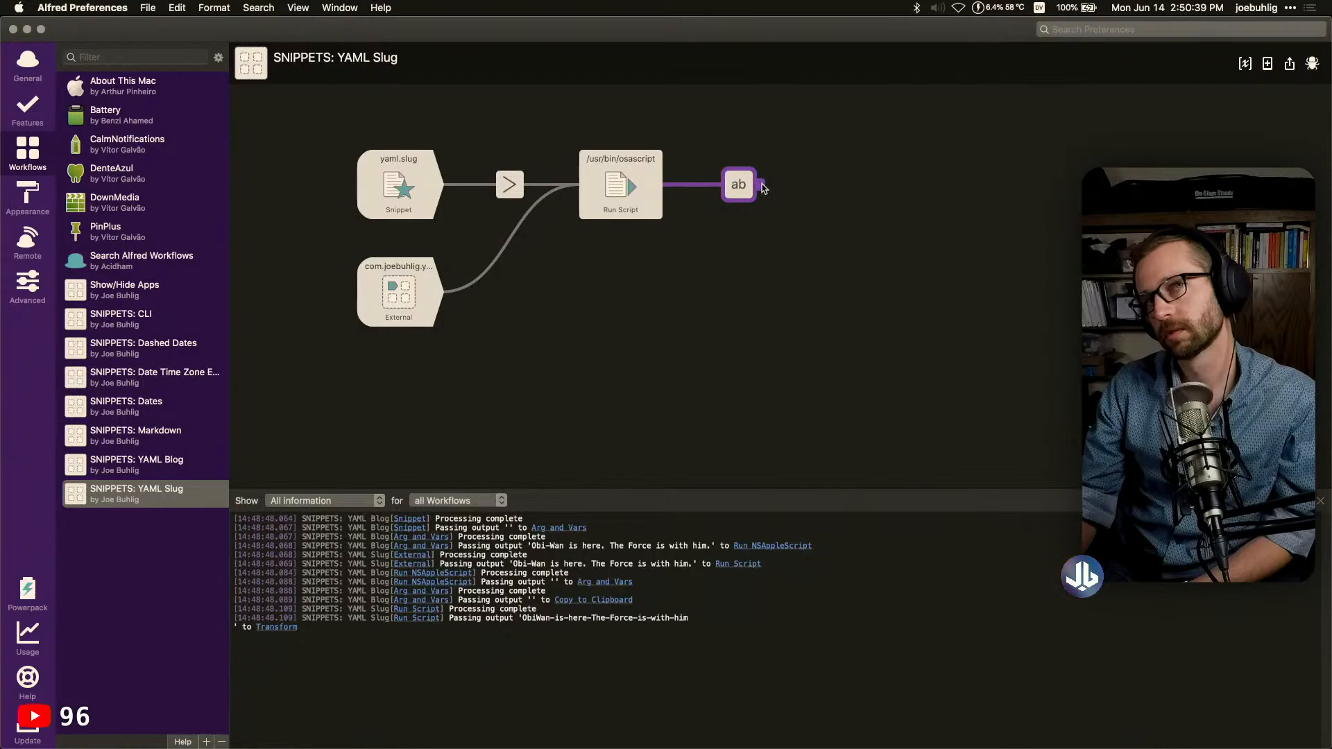
pyautogui.moveTo(762, 187); pyautogui.dragTo(846, 186)
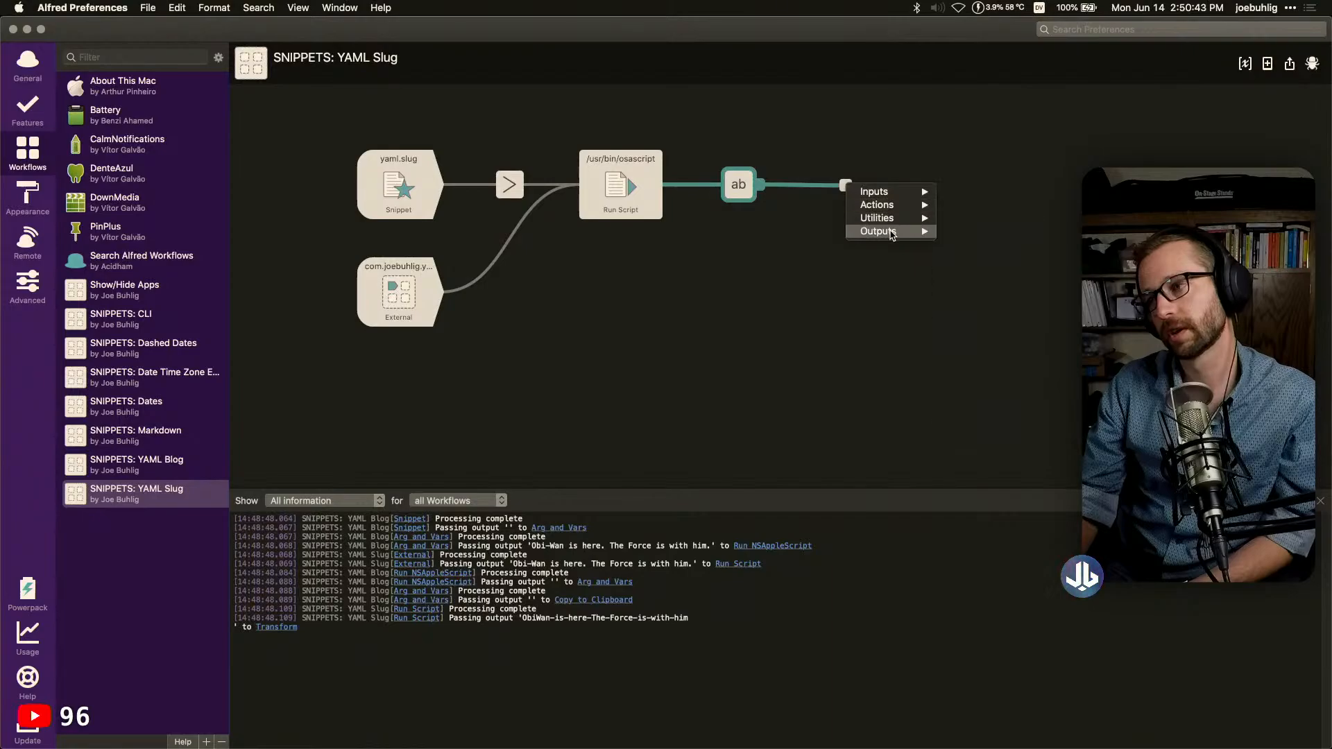
pyautogui.moveTo(888, 232)
pyautogui.click(985, 267)
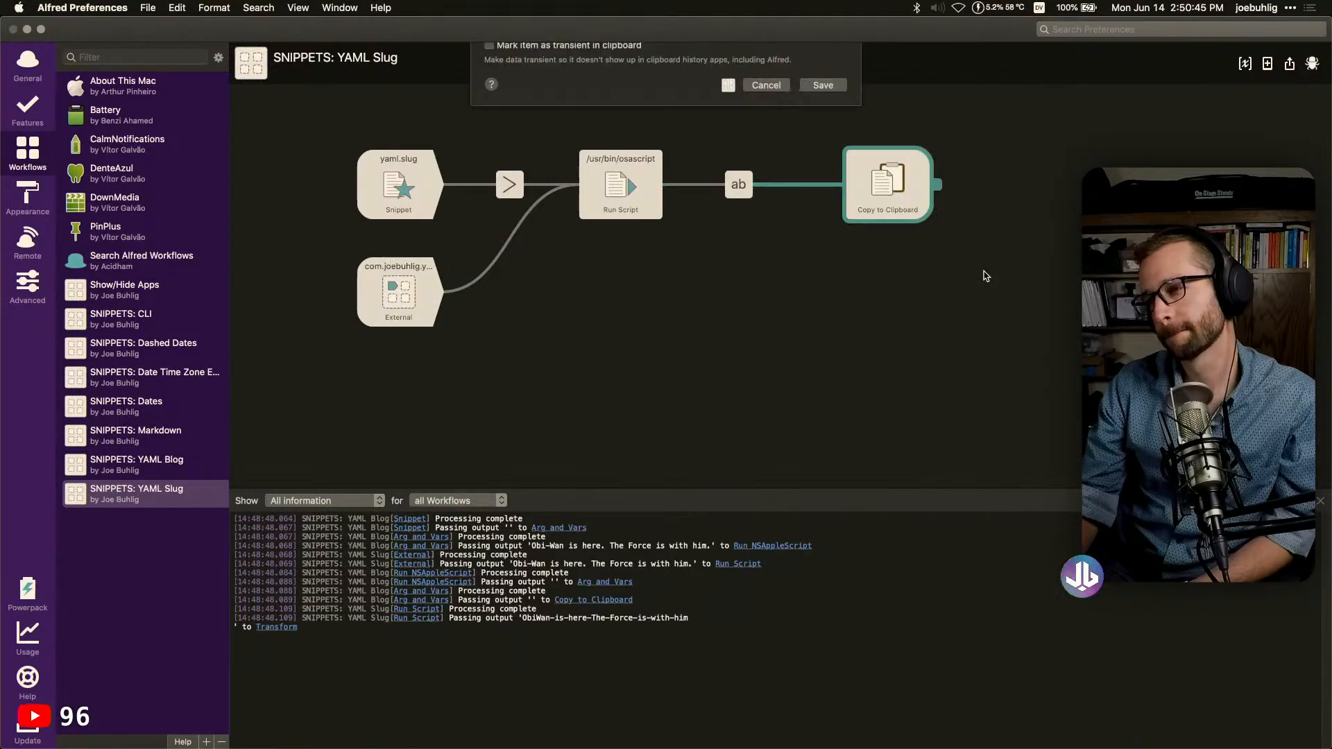
pyautogui.click(489, 314)
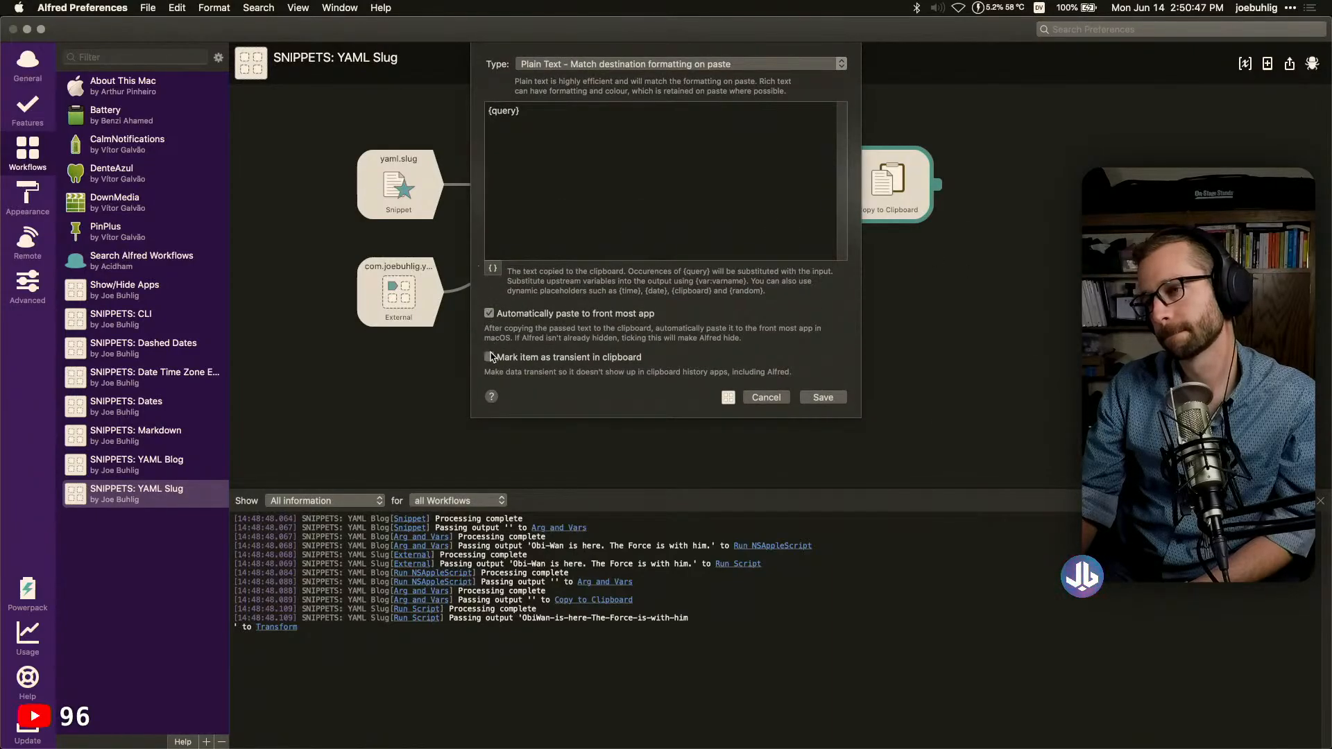
pyautogui.click(489, 357)
pyautogui.click(840, 400)
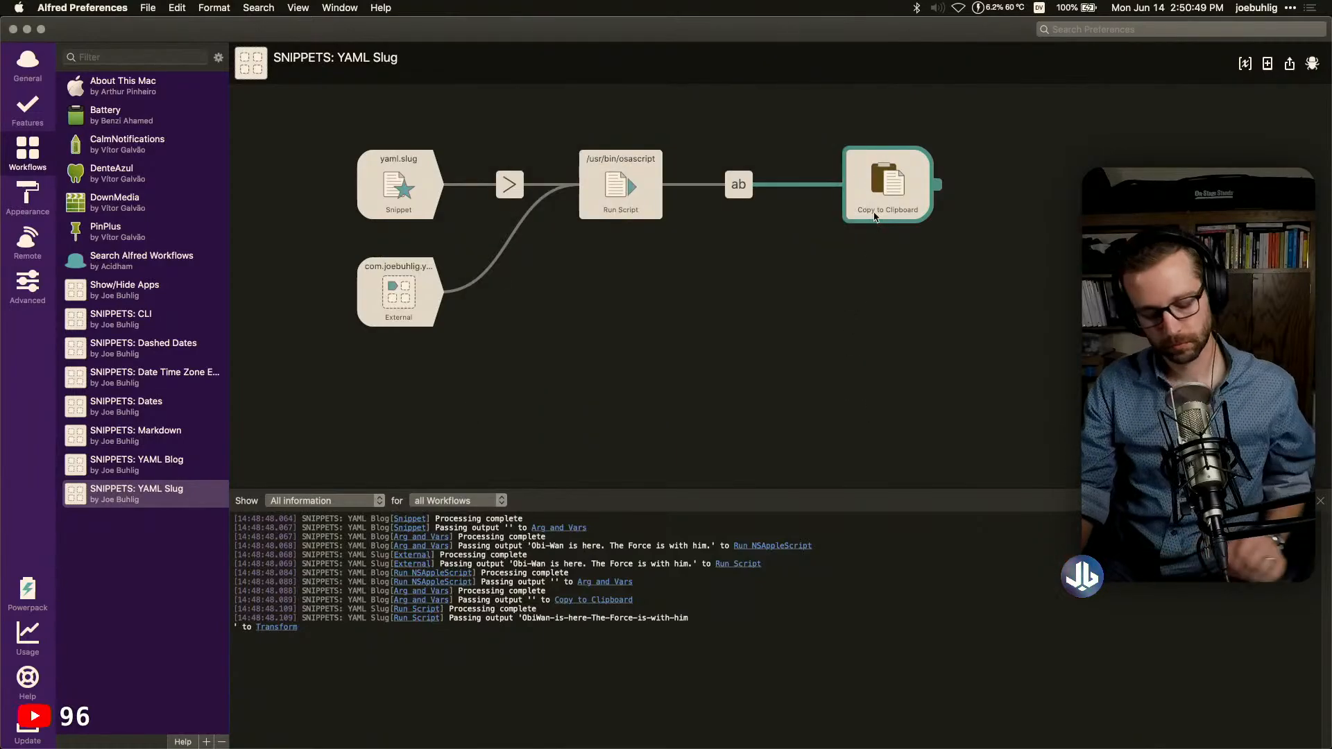
# Add the word slug after {query} in YAML Slug's Copy to Clipboard text and save the object
pyautogui.moveTo(877, 206)
pyautogui.mouseDown()
pyautogui.moveTo(902, 206)
pyautogui.moveTo(877, 206)
pyautogui.mouseUp()
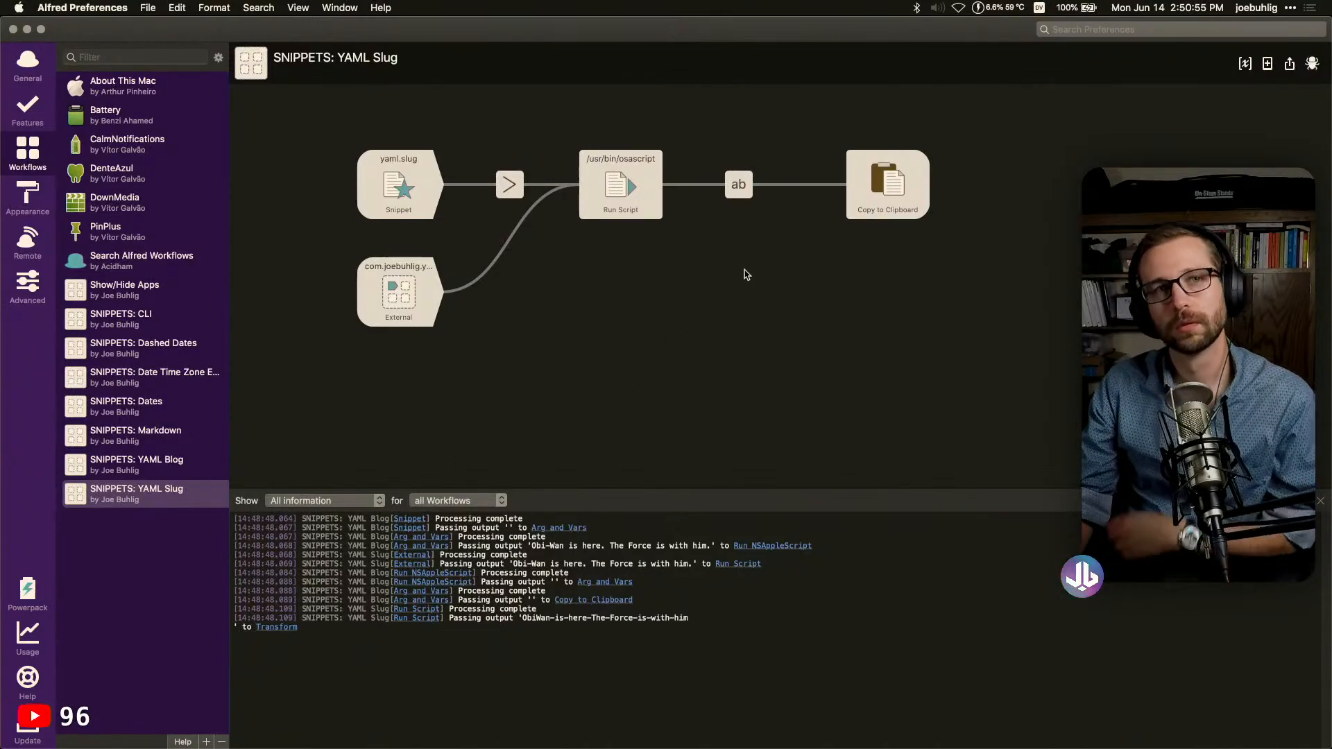
pyautogui.doubleClick(888, 186)
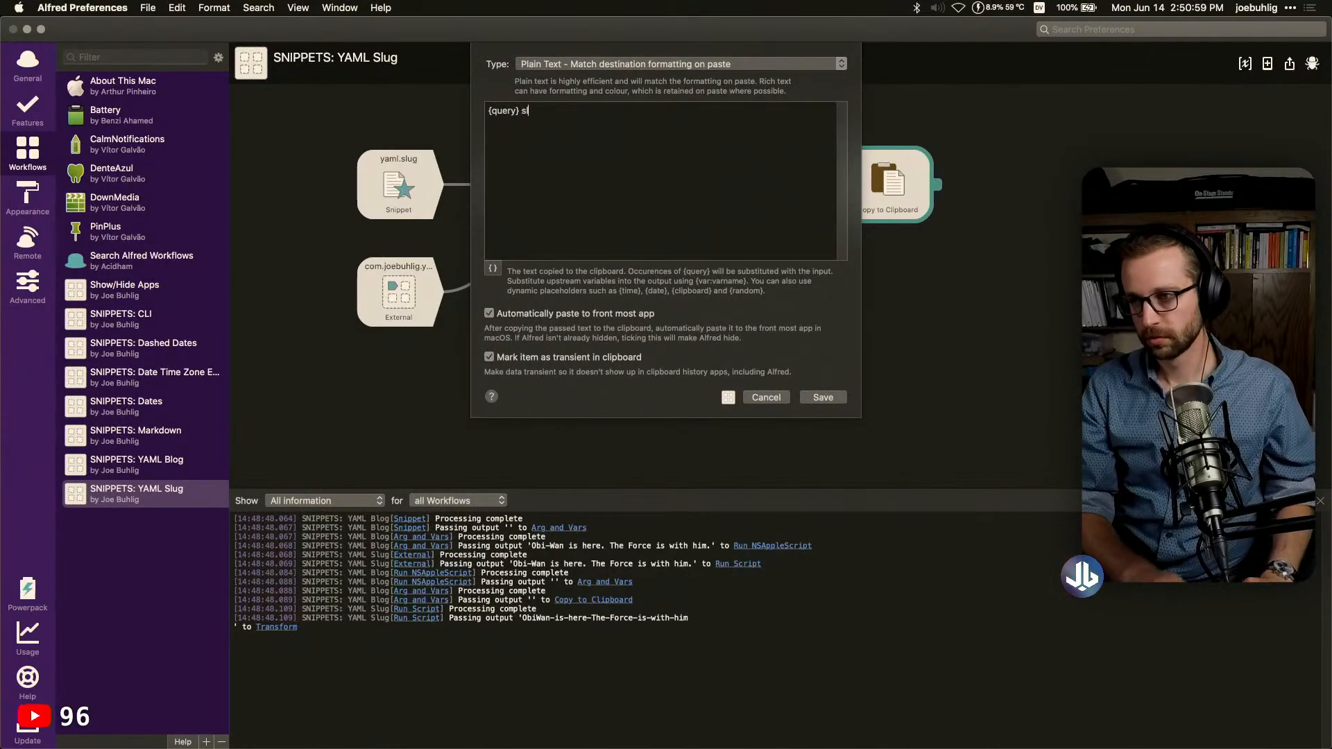
pyautogui.click(824, 397)
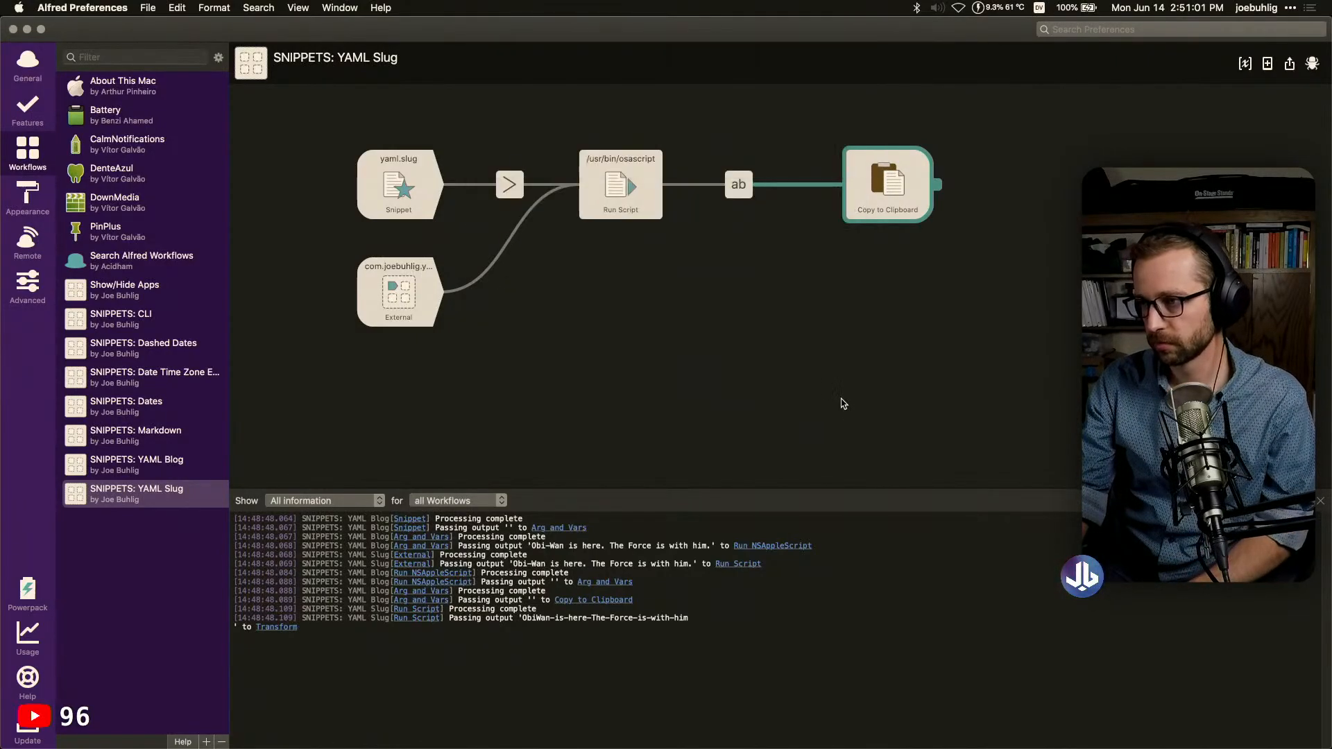
# Review the front matter template in YAML Blog's Copy to Clipboard object and save it as it is
pyautogui.click(186, 456)
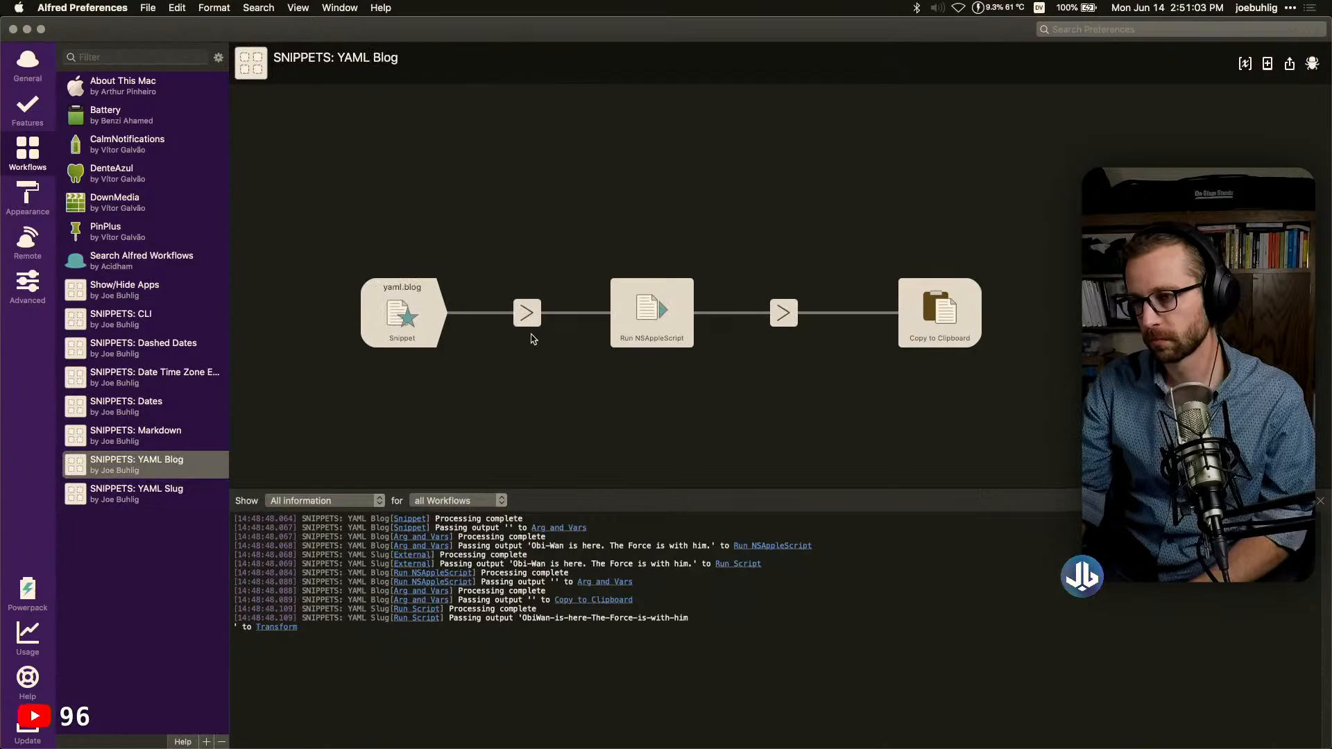
pyautogui.doubleClick(934, 308)
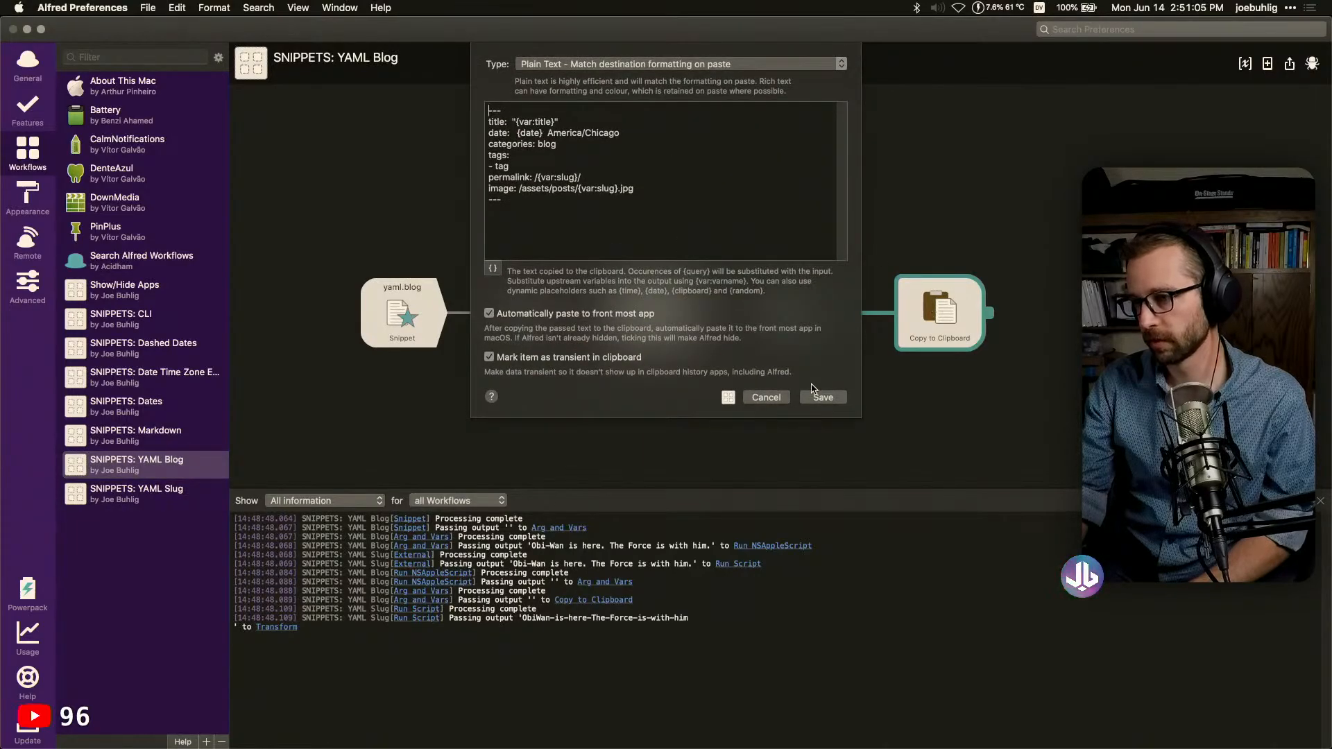
pyautogui.click(823, 397)
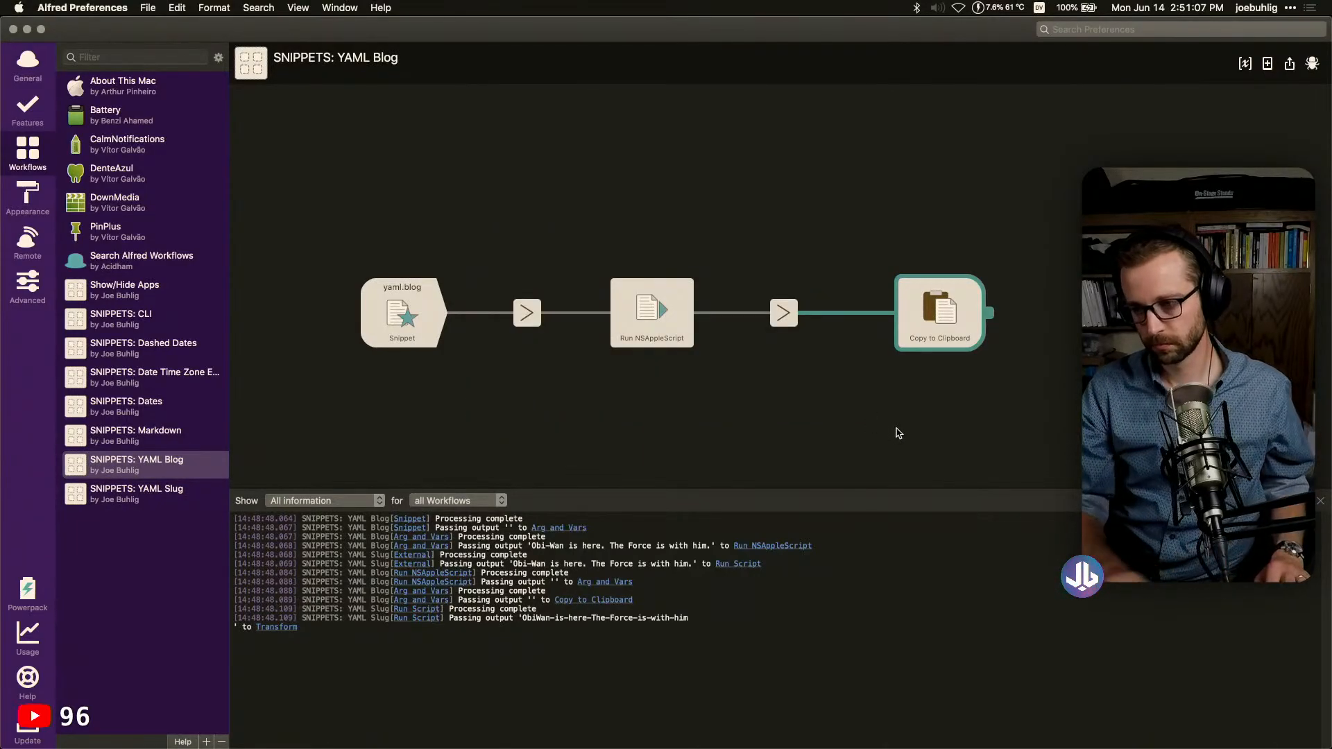
# Clear the debugger log, switch to Drafts, copy the title and replace everything below it with a yaml.blog expansion, separating the outputs onto their own lines
pyautogui.press('super+k')
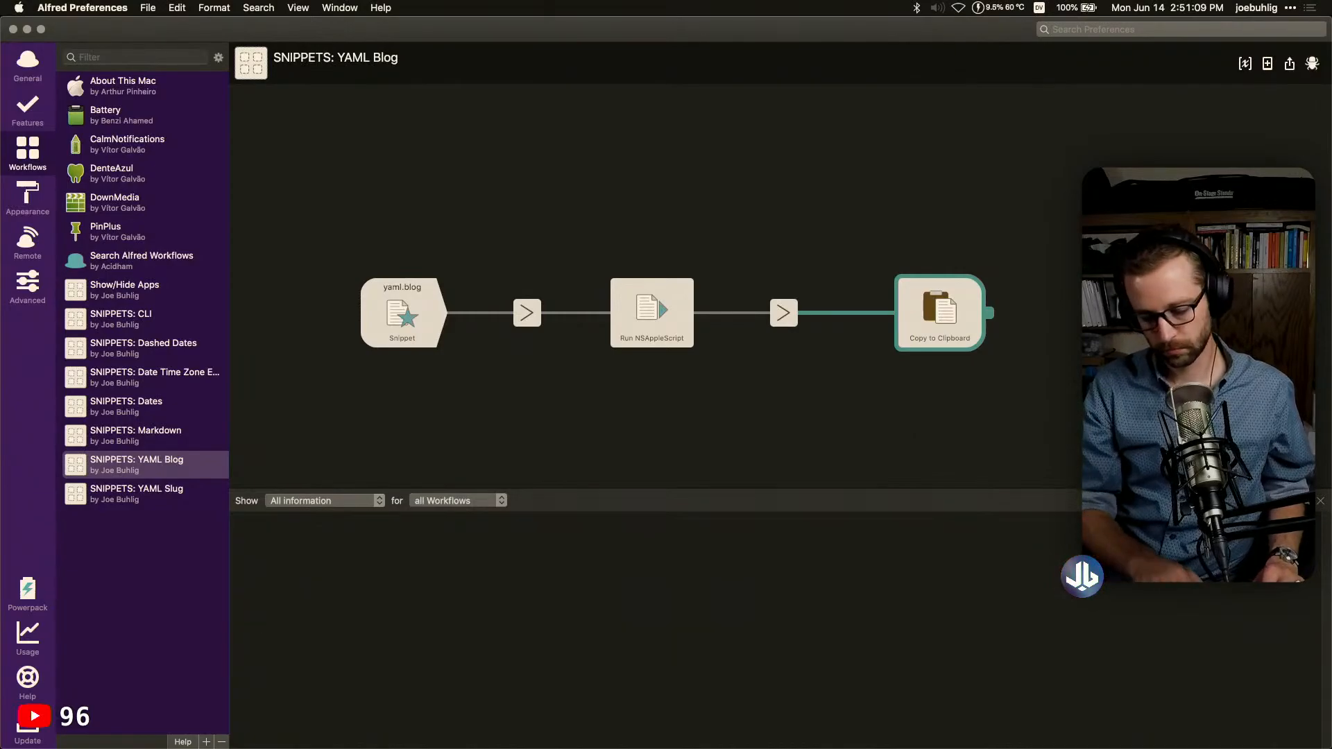
pyautogui.press('super+Tab')
pyautogui.press('super+a')
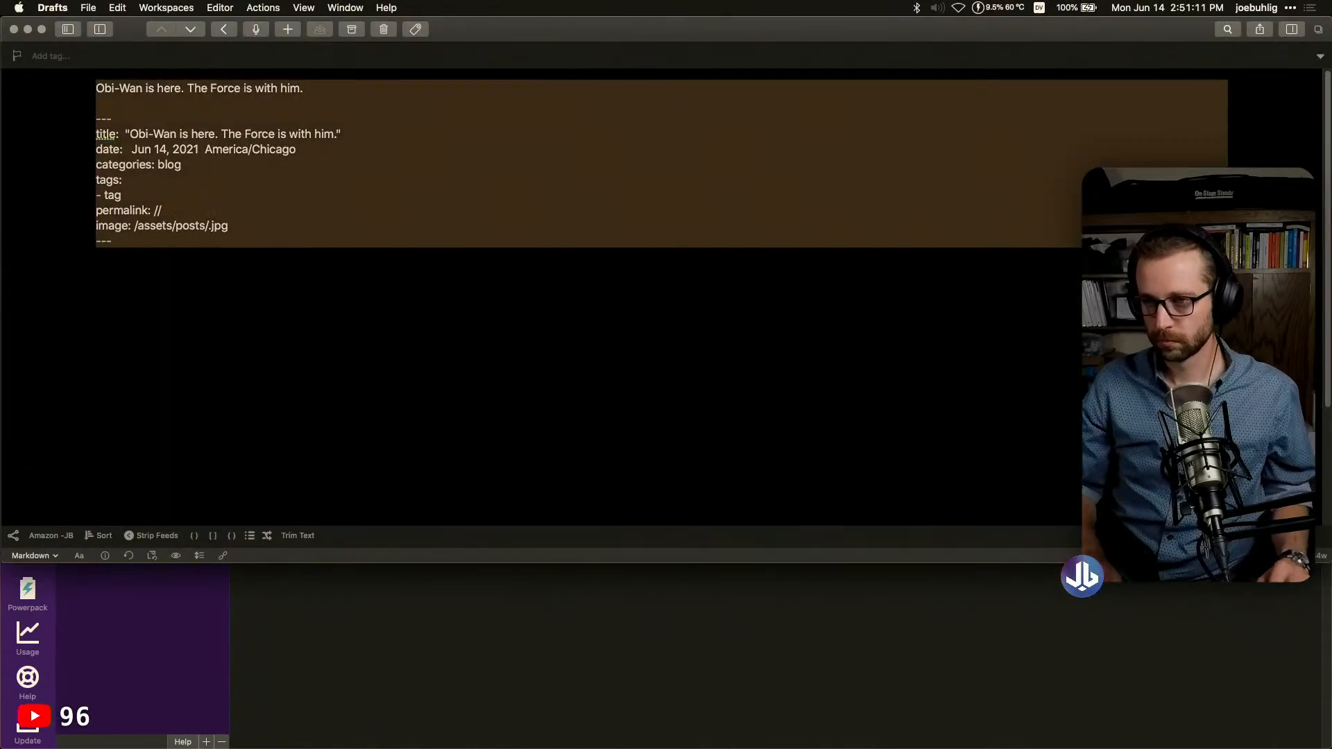
pyautogui.press('Up')
pyautogui.press('shift+super+Right')
pyautogui.press('super+c')
pyautogui.press('Down')
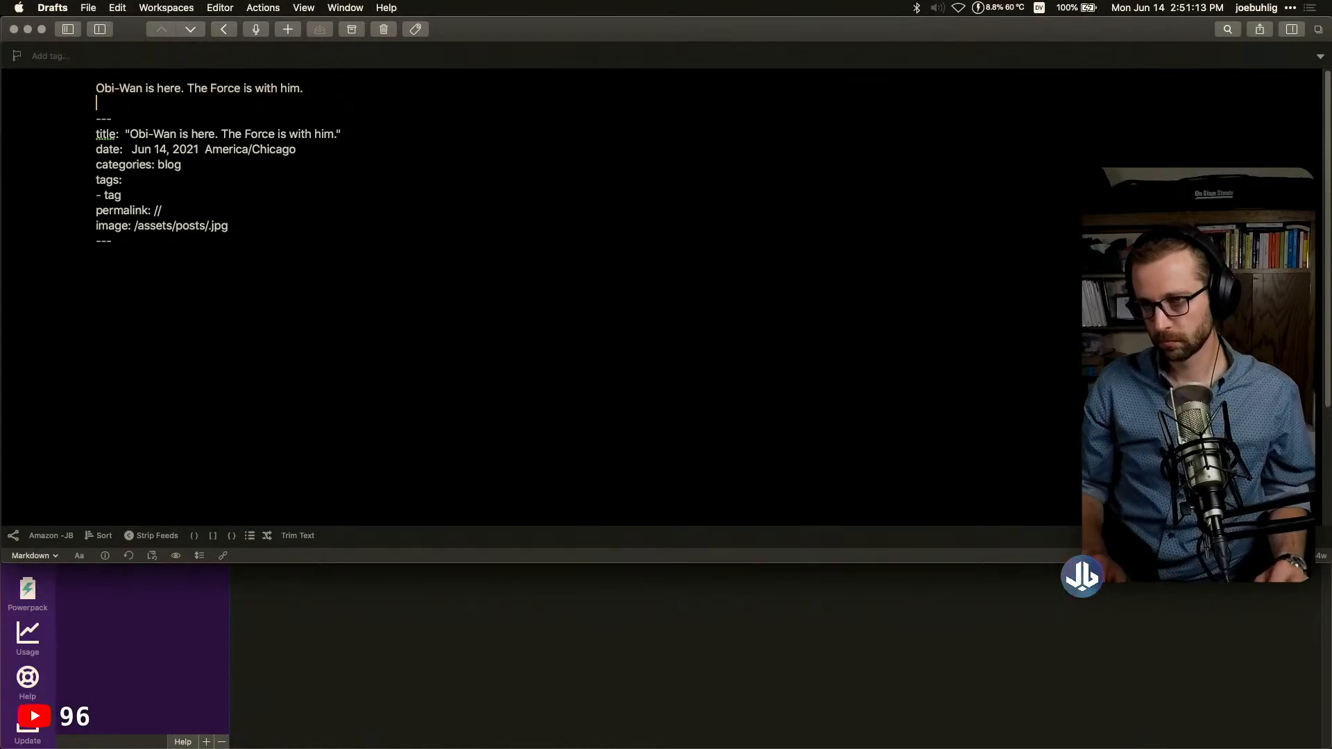
pyautogui.press('shift+super+Down')
pyautogui.press('Return')
pyautogui.write('slugobiwan-is-here-the-force-is-with-him')
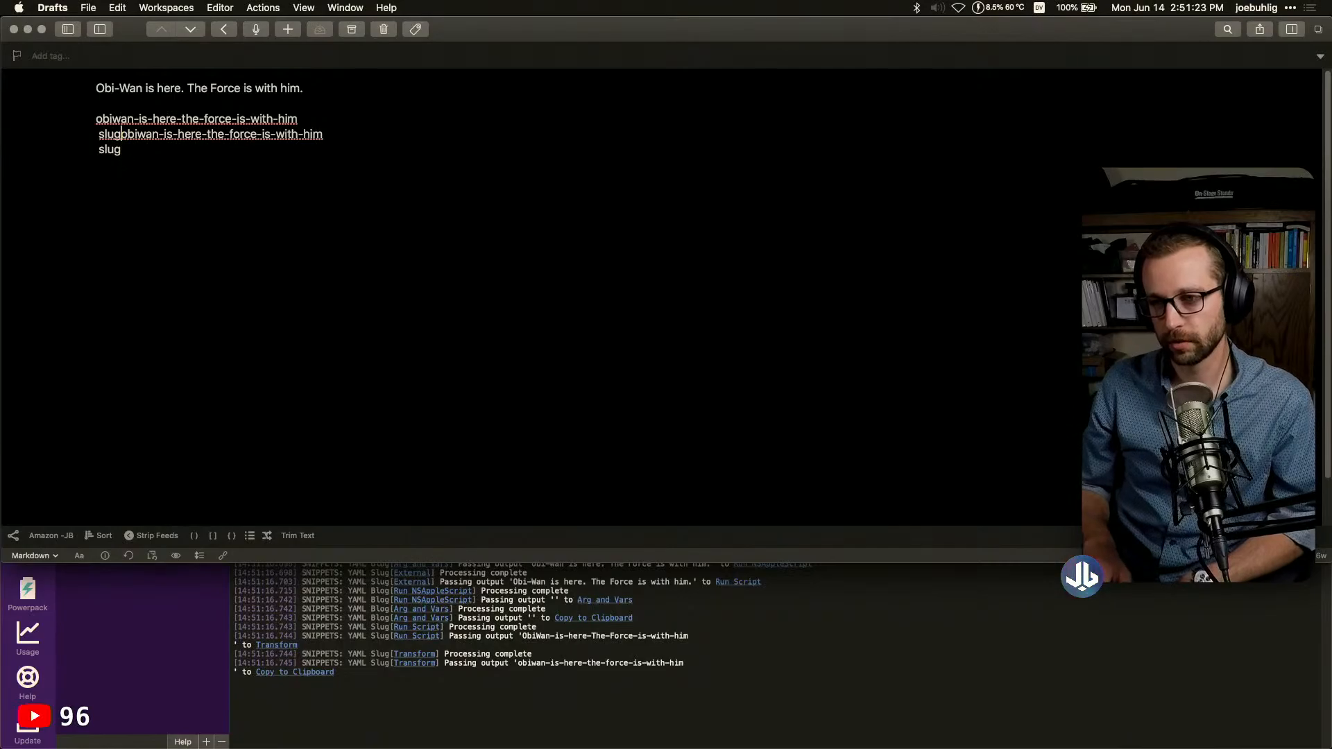
pyautogui.press('Return')
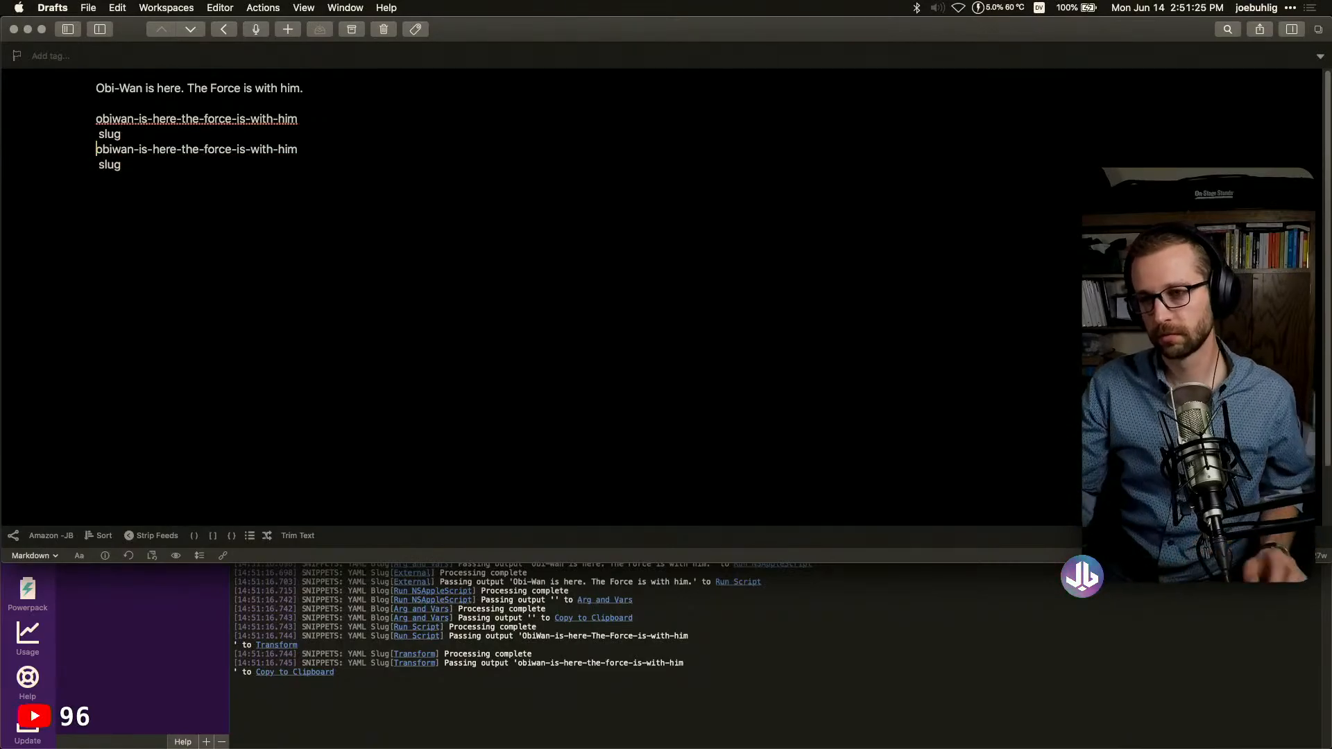
# Switch to Alfred and examine the order of YAML Blog and YAML Slug entries for the latest run in the debugger log
pyautogui.click(881, 690)
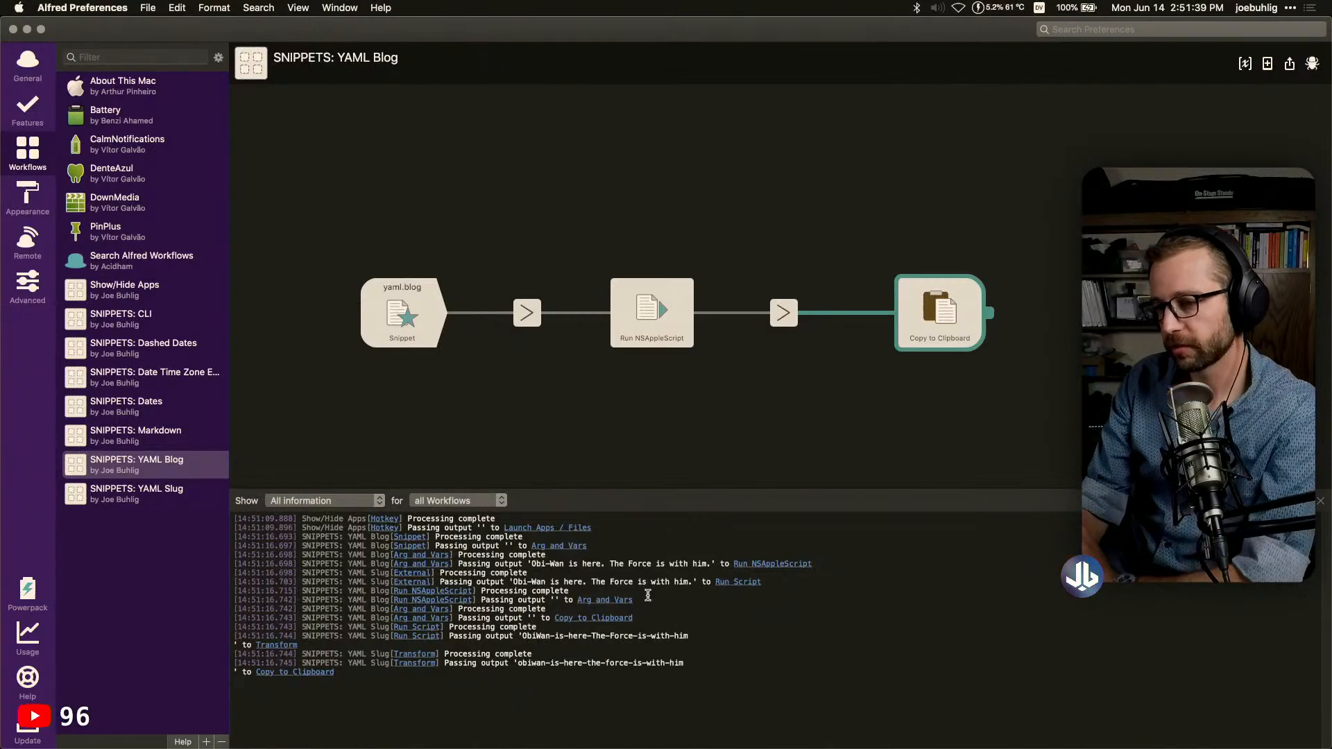
pyautogui.moveTo(379, 538); pyautogui.dragTo(385, 645)
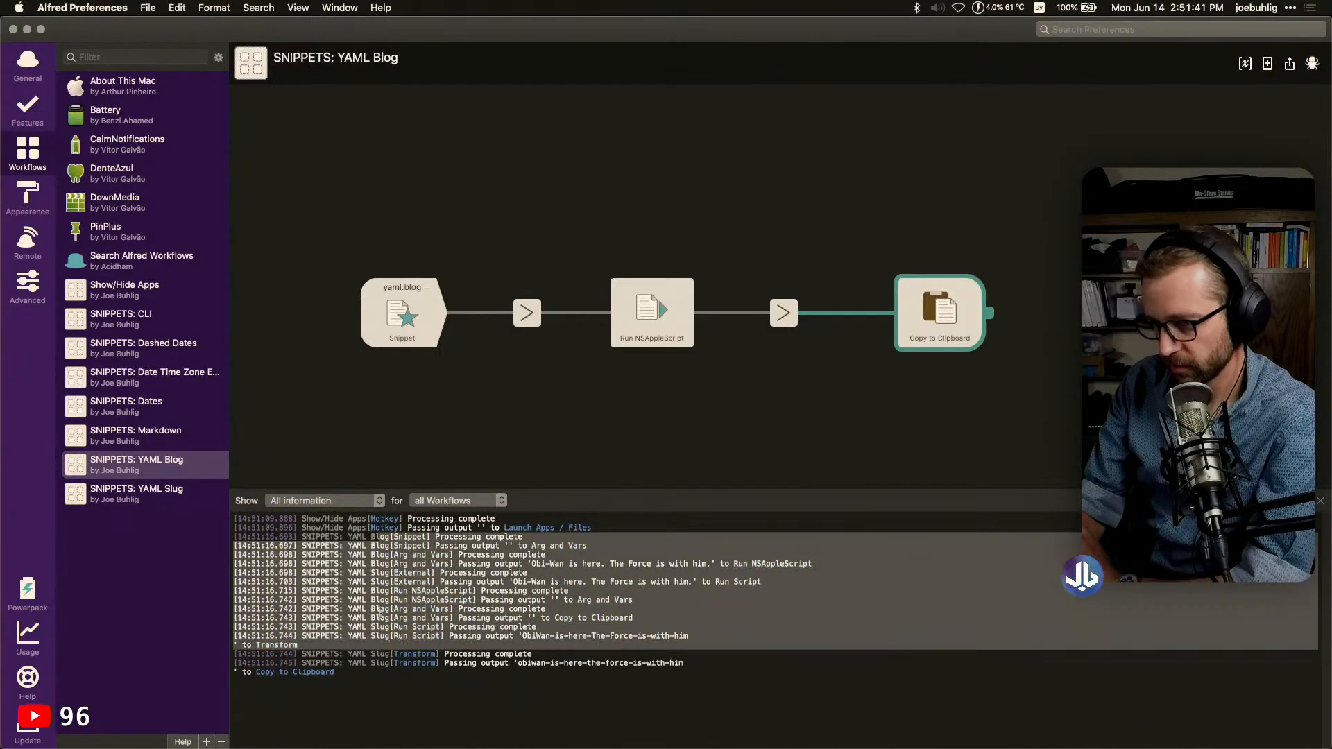
pyautogui.click(312, 572)
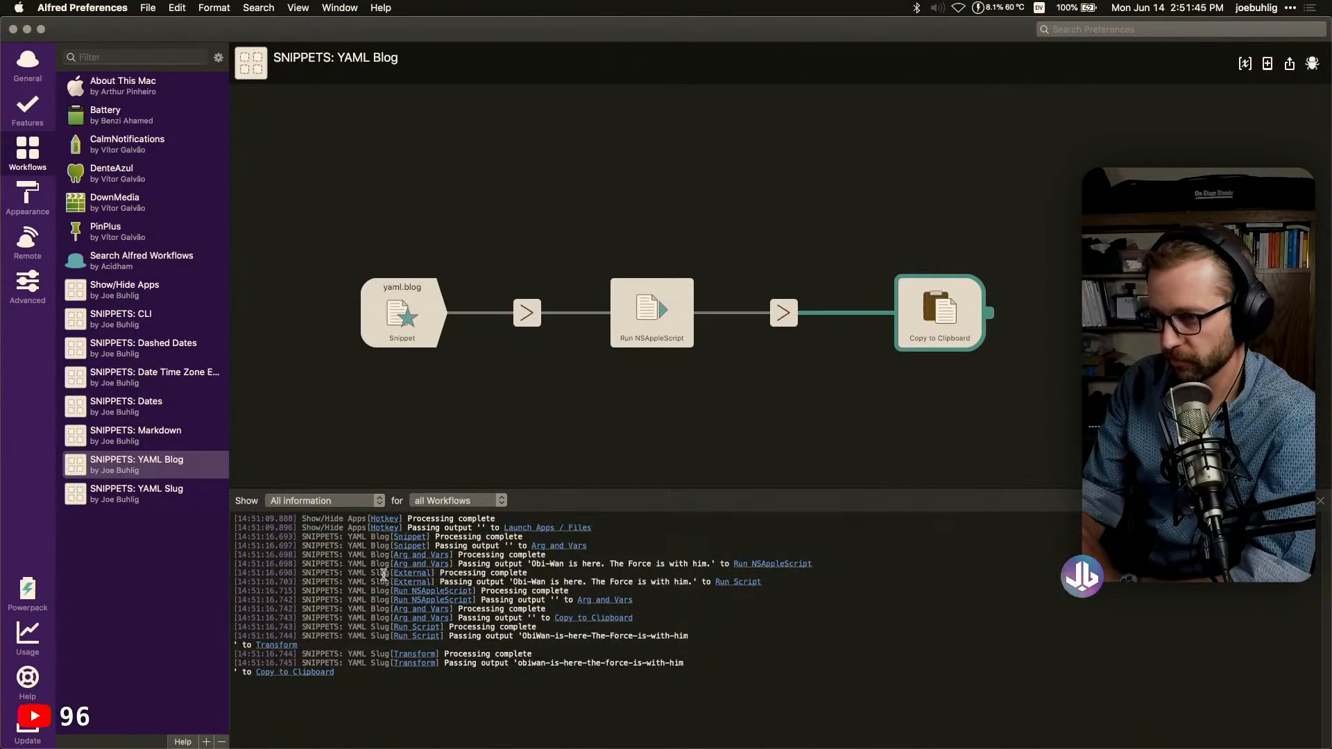
pyautogui.moveTo(455, 747)
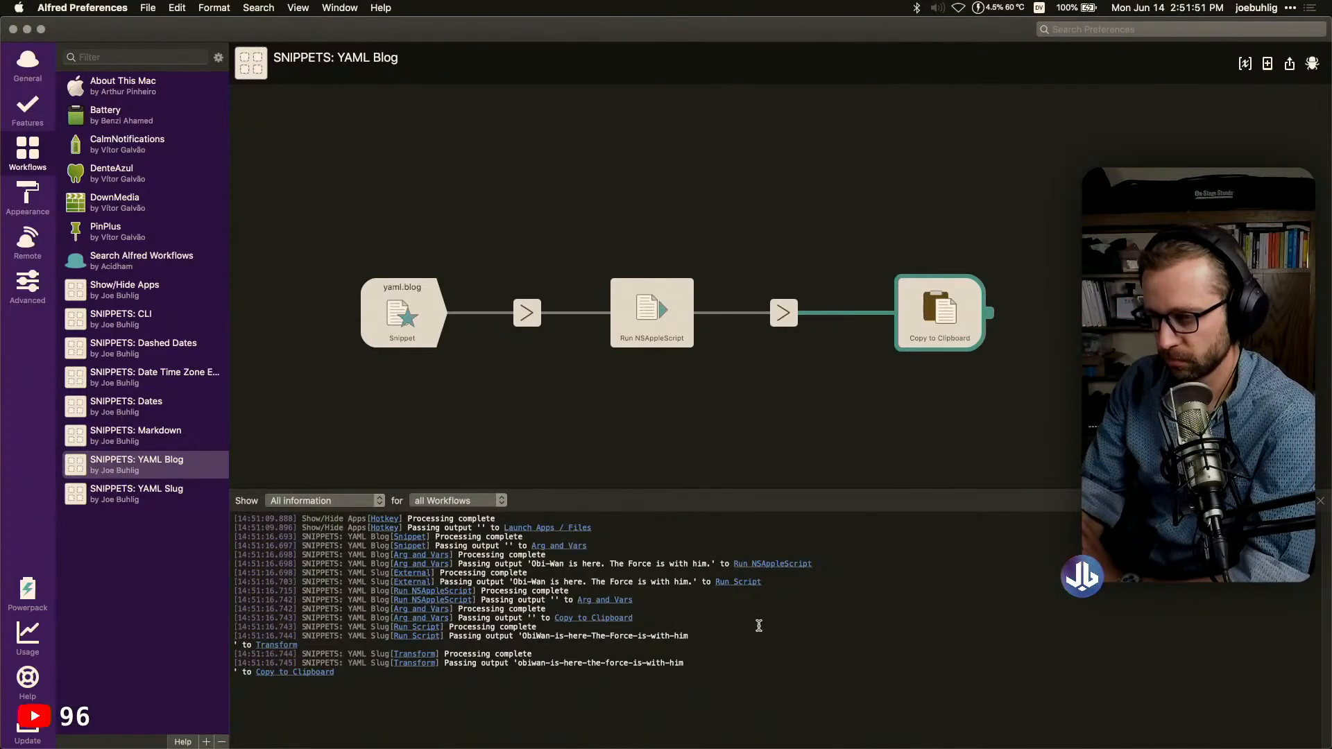
# Trace the run through the debugger log's object links, from YAML Blog's Run NSAppleScript and Copy to Clipboard to YAML Slug's Run Script and Transform
pyautogui.click(763, 566)
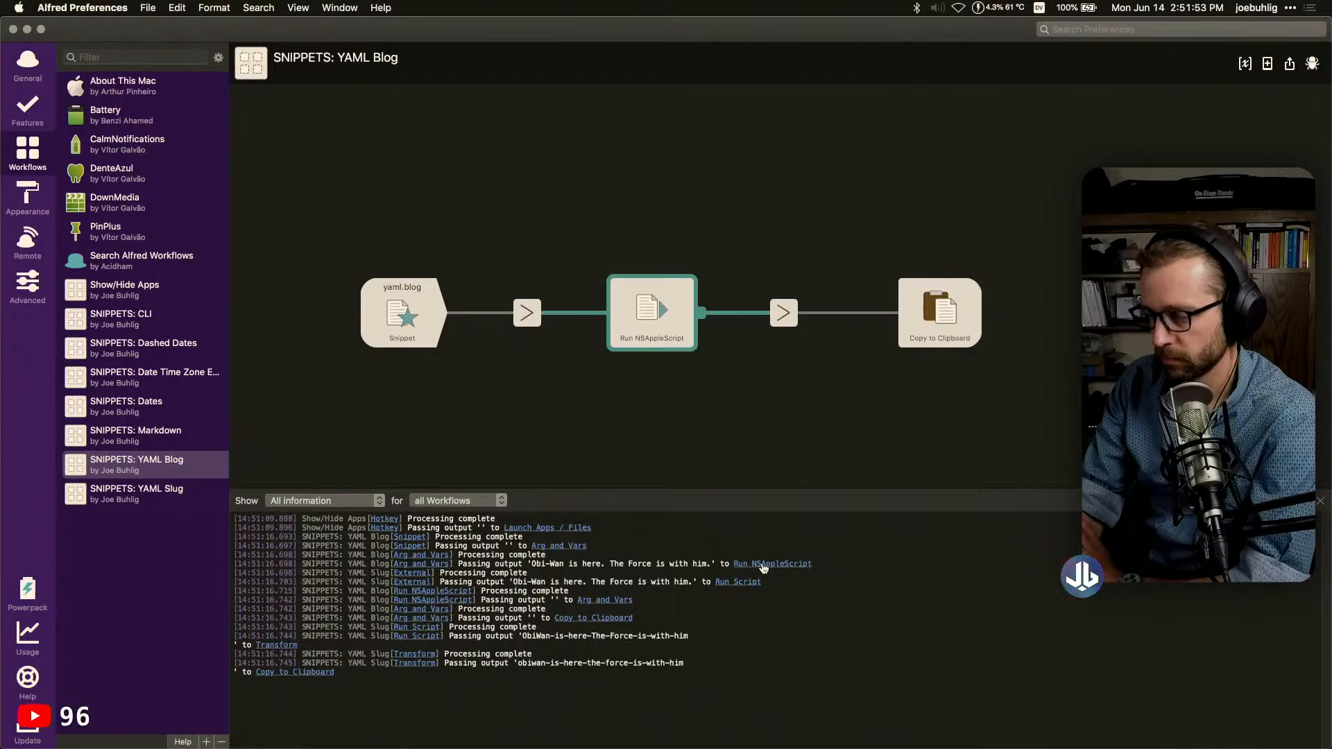
pyautogui.click(417, 584)
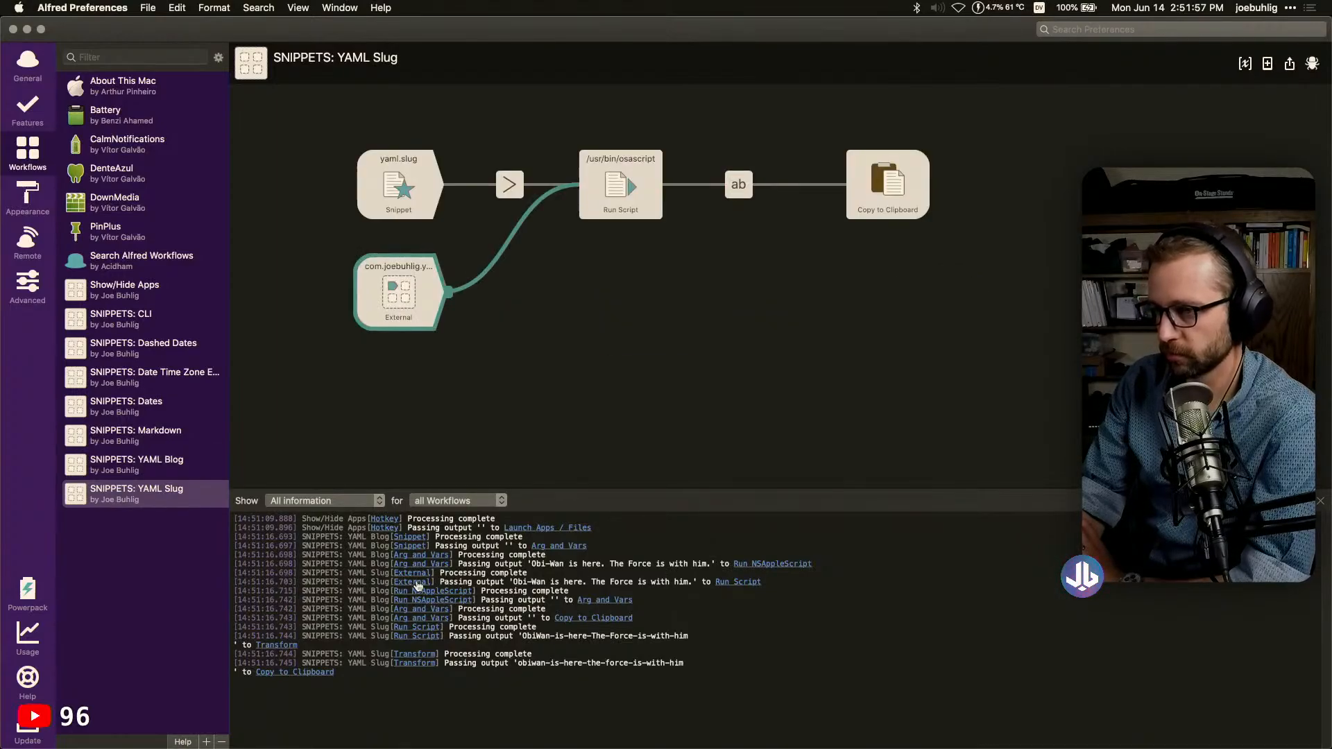
pyautogui.click(728, 585)
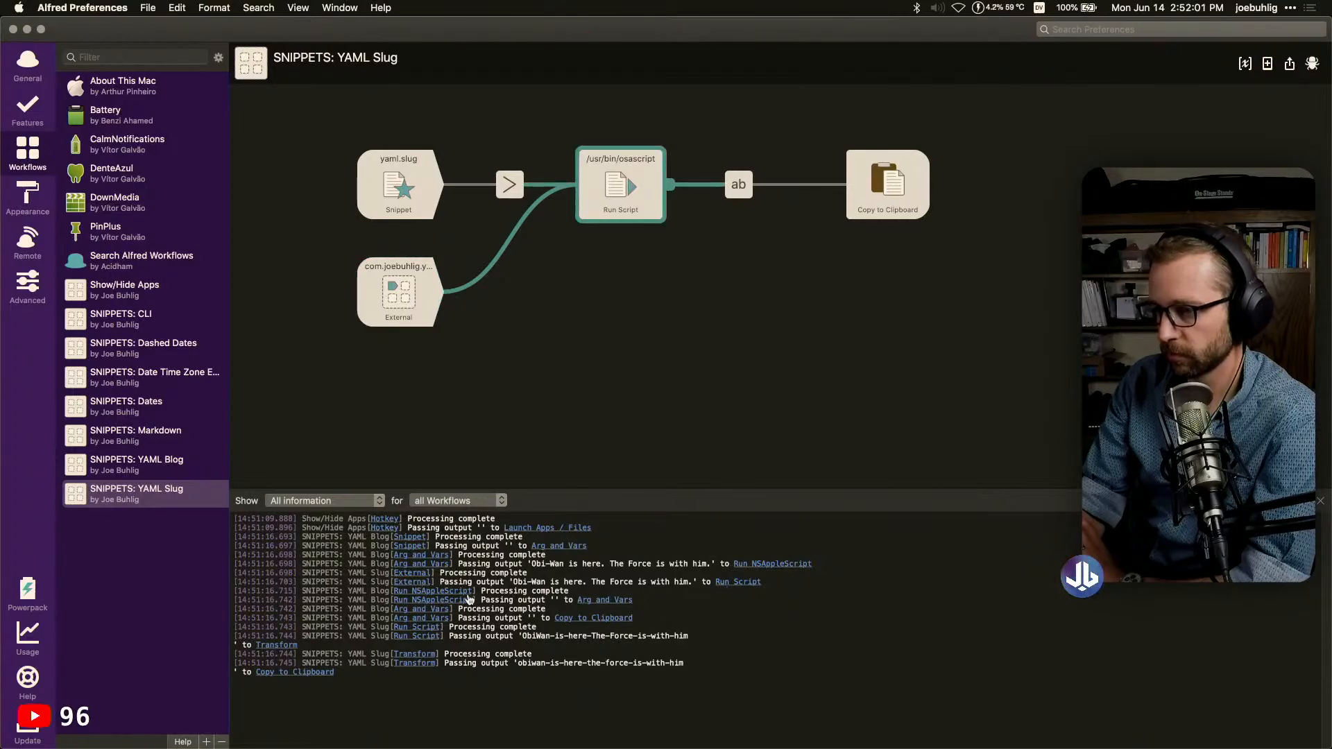
pyautogui.click(442, 598)
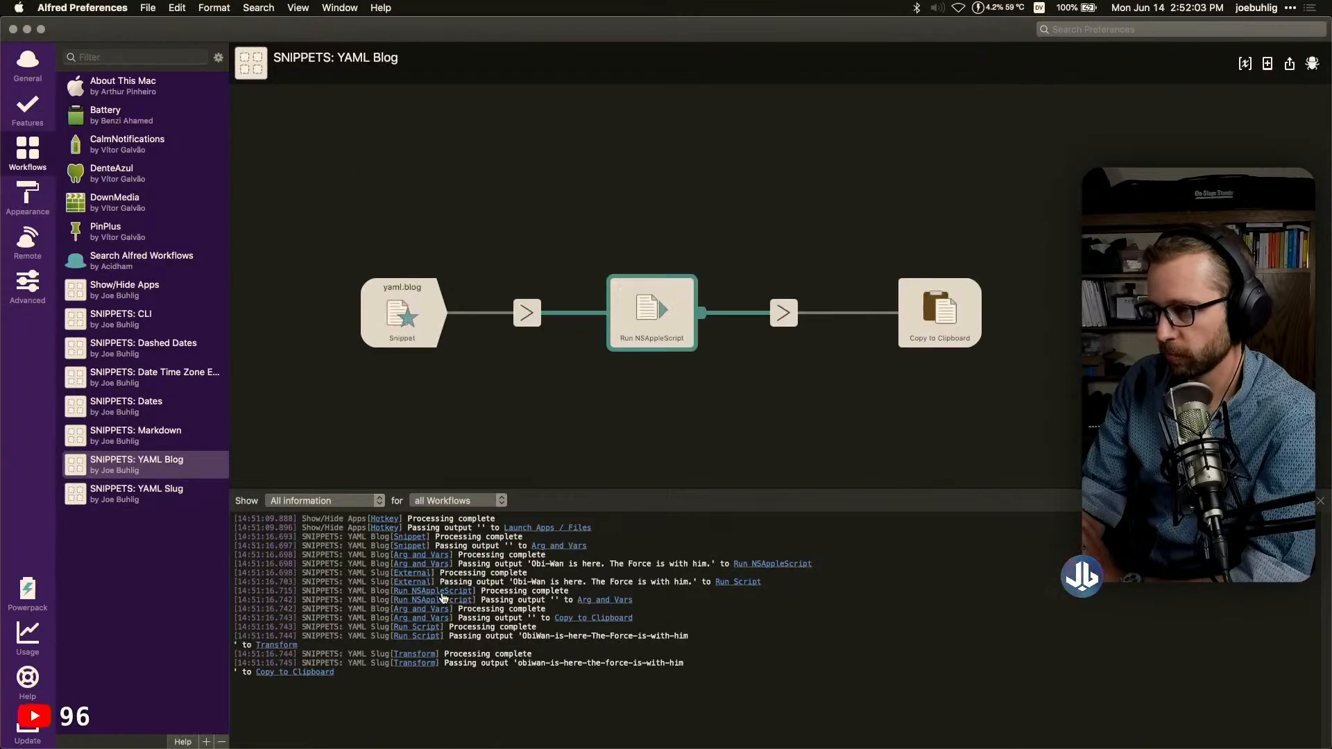
pyautogui.click(590, 600)
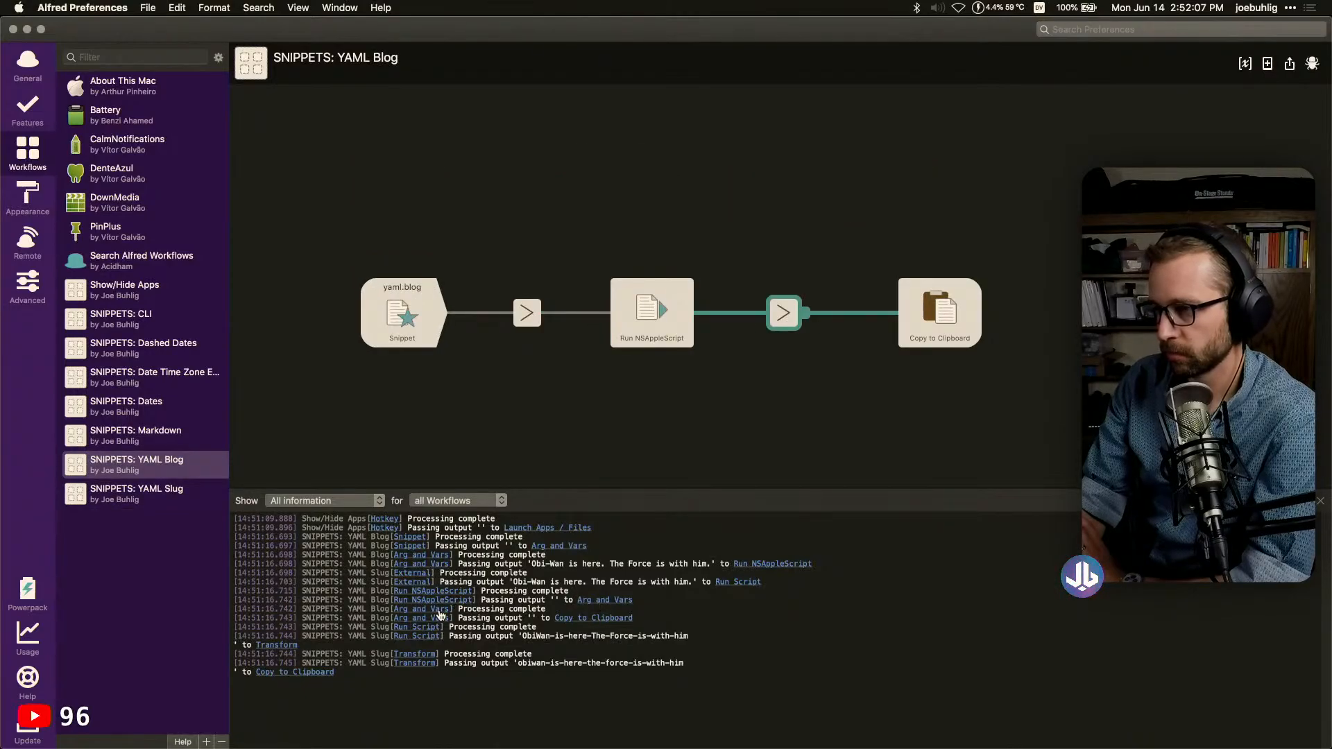
pyautogui.click(580, 619)
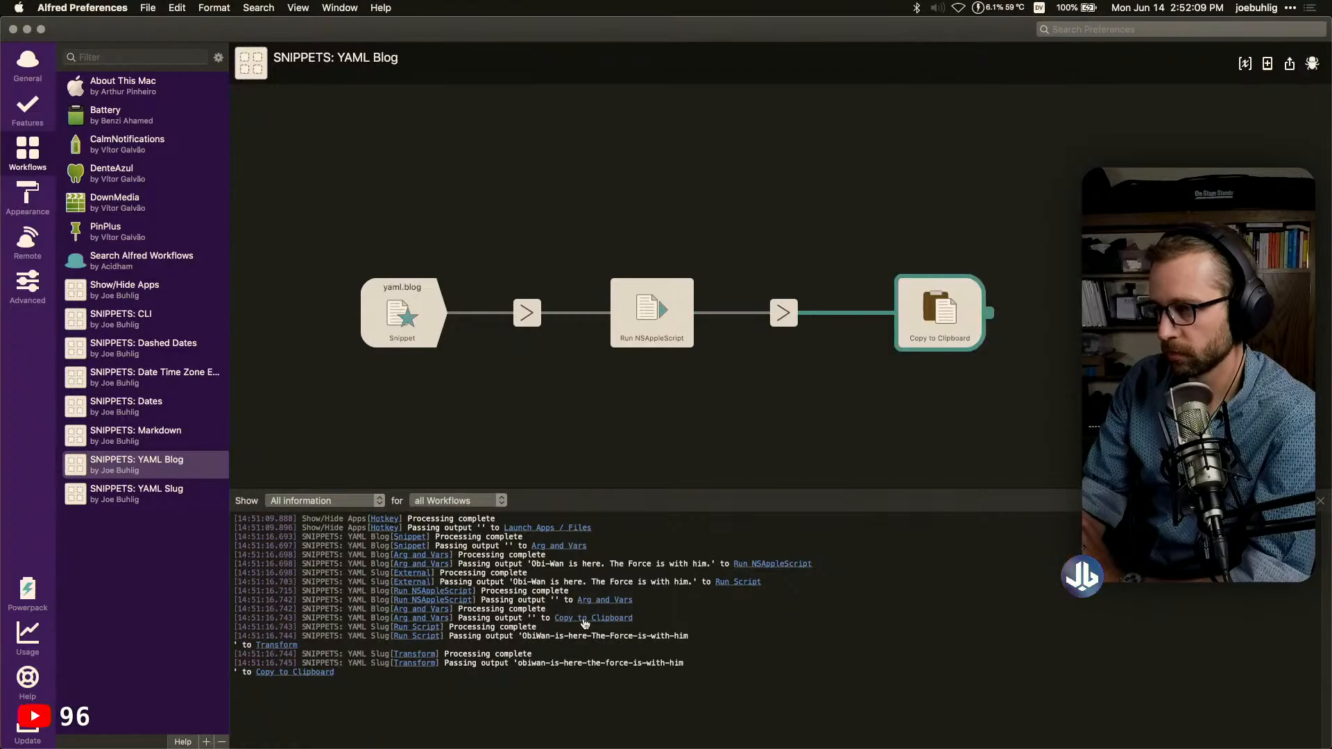
pyautogui.click(431, 630)
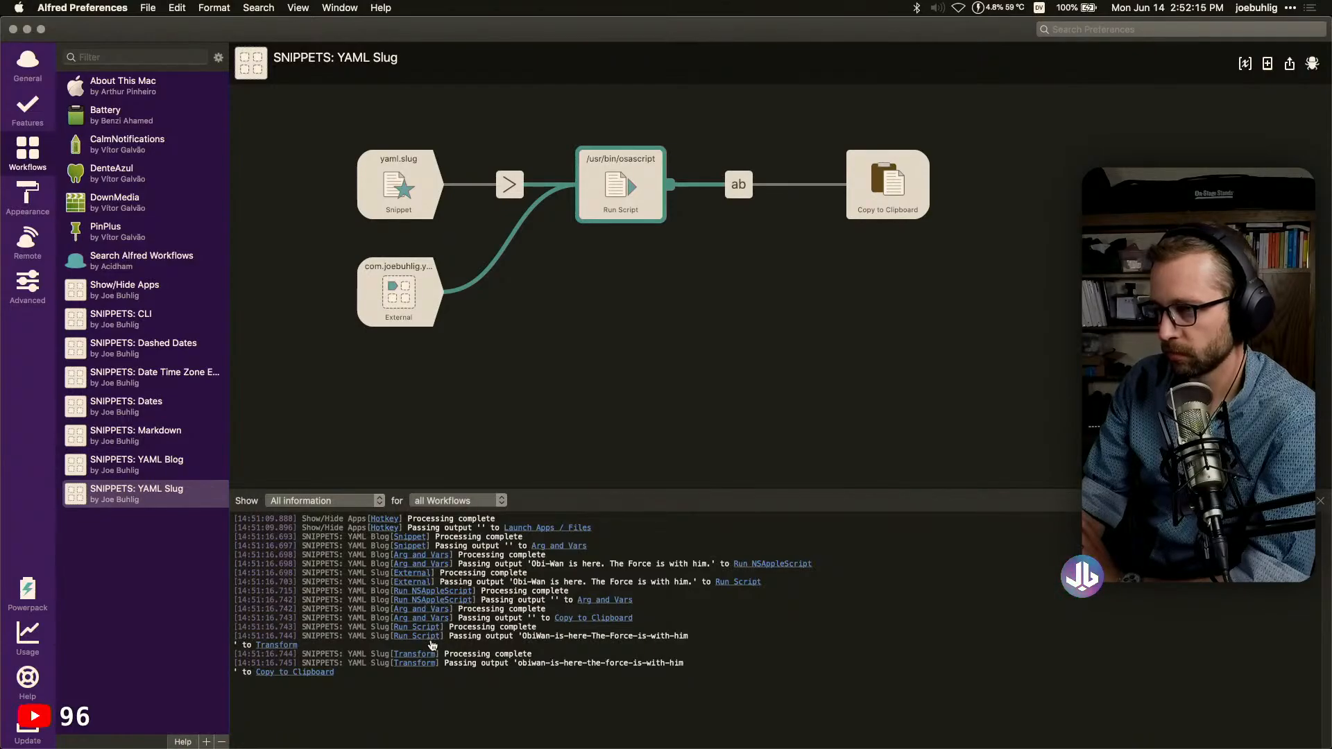
pyautogui.click(270, 646)
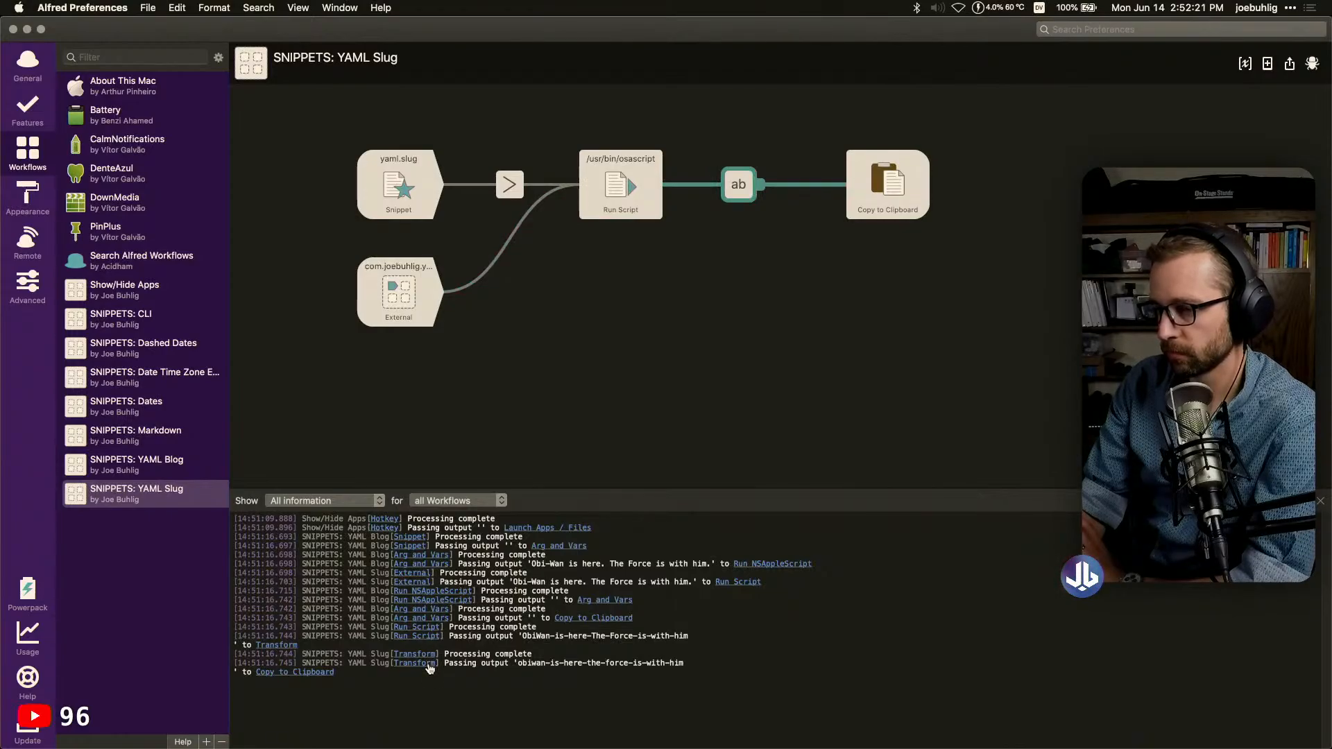
# Follow the log link to YAML Slug's Copy to Clipboard object, check its Transform connection, and compare the chain with YAML Blog's
pyautogui.click(309, 672)
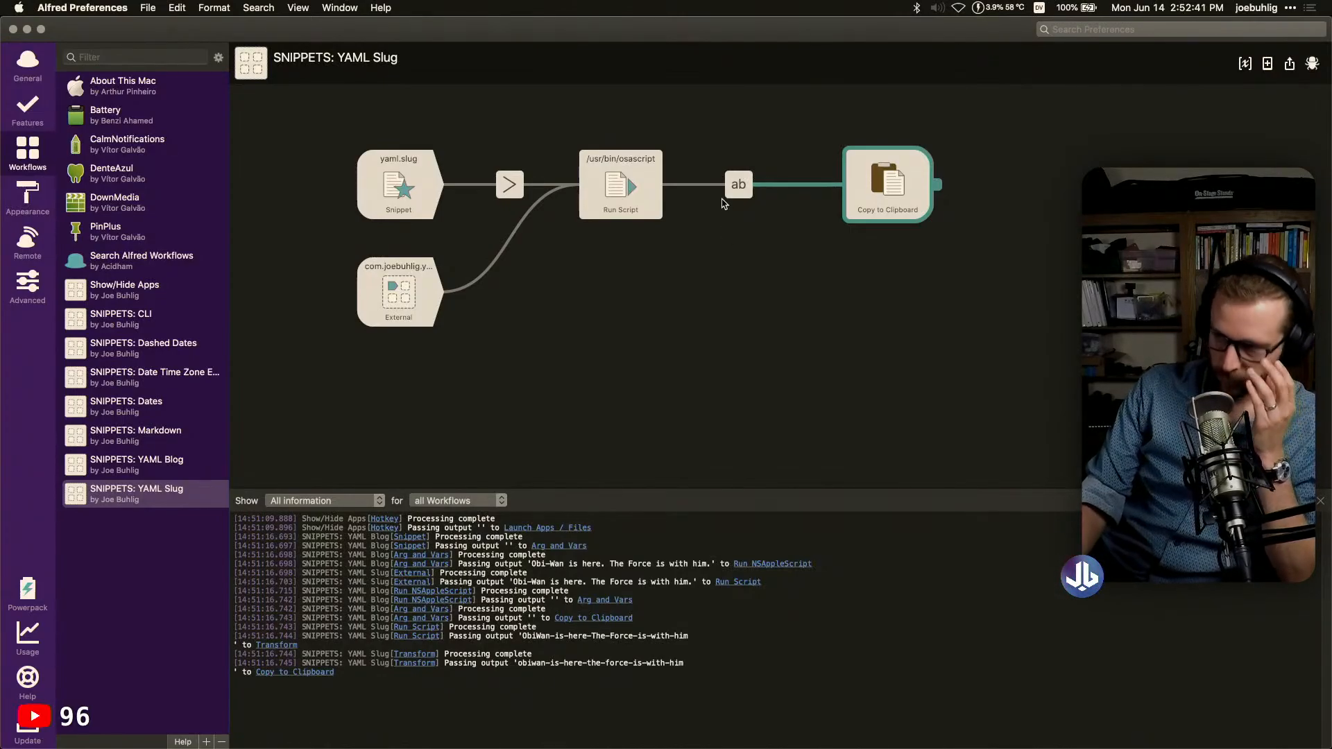
pyautogui.click(739, 186)
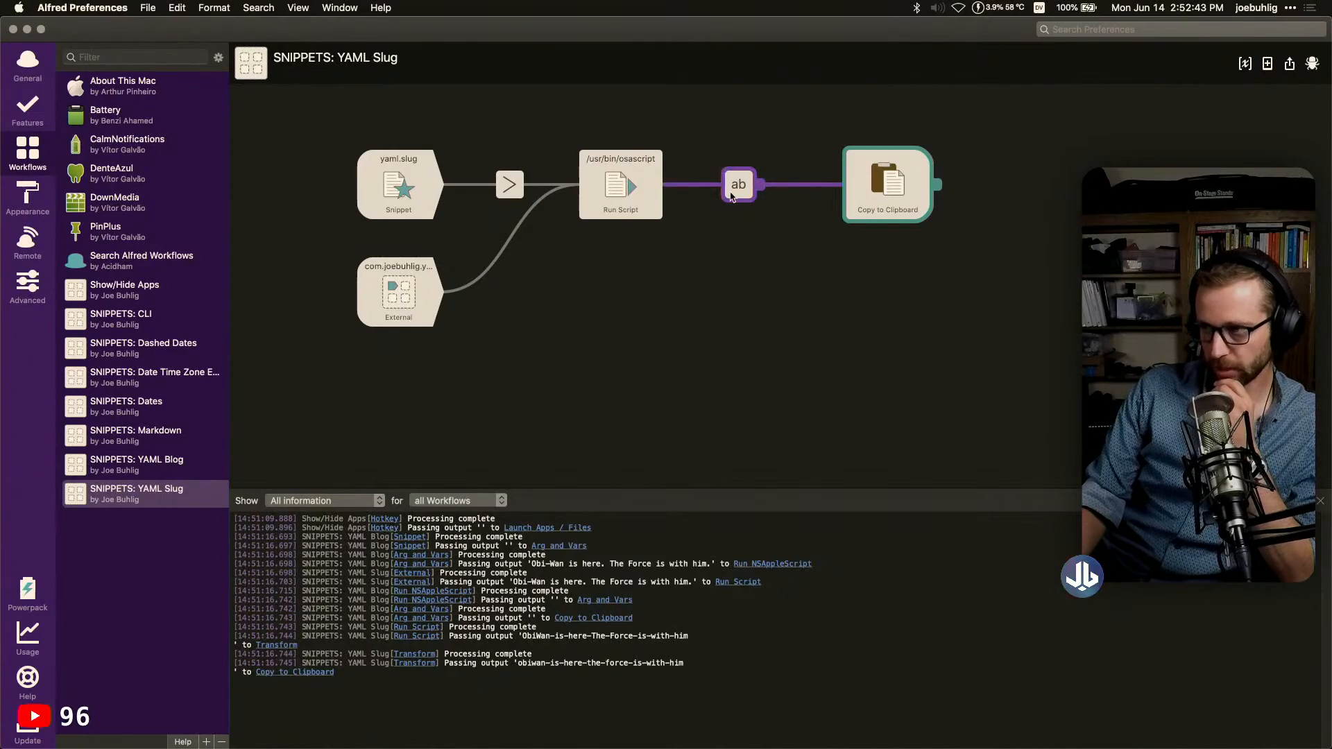
pyautogui.click(740, 247)
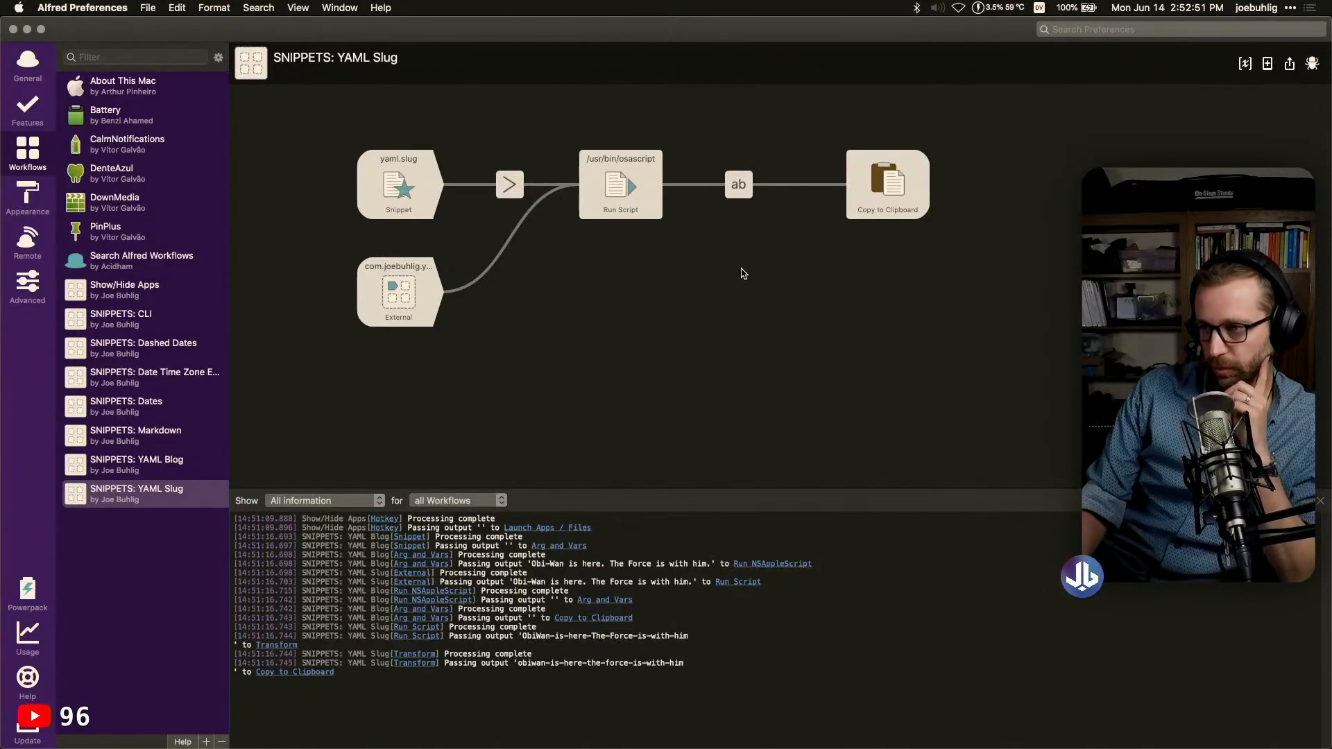
pyautogui.click(736, 194)
pyautogui.click(700, 328)
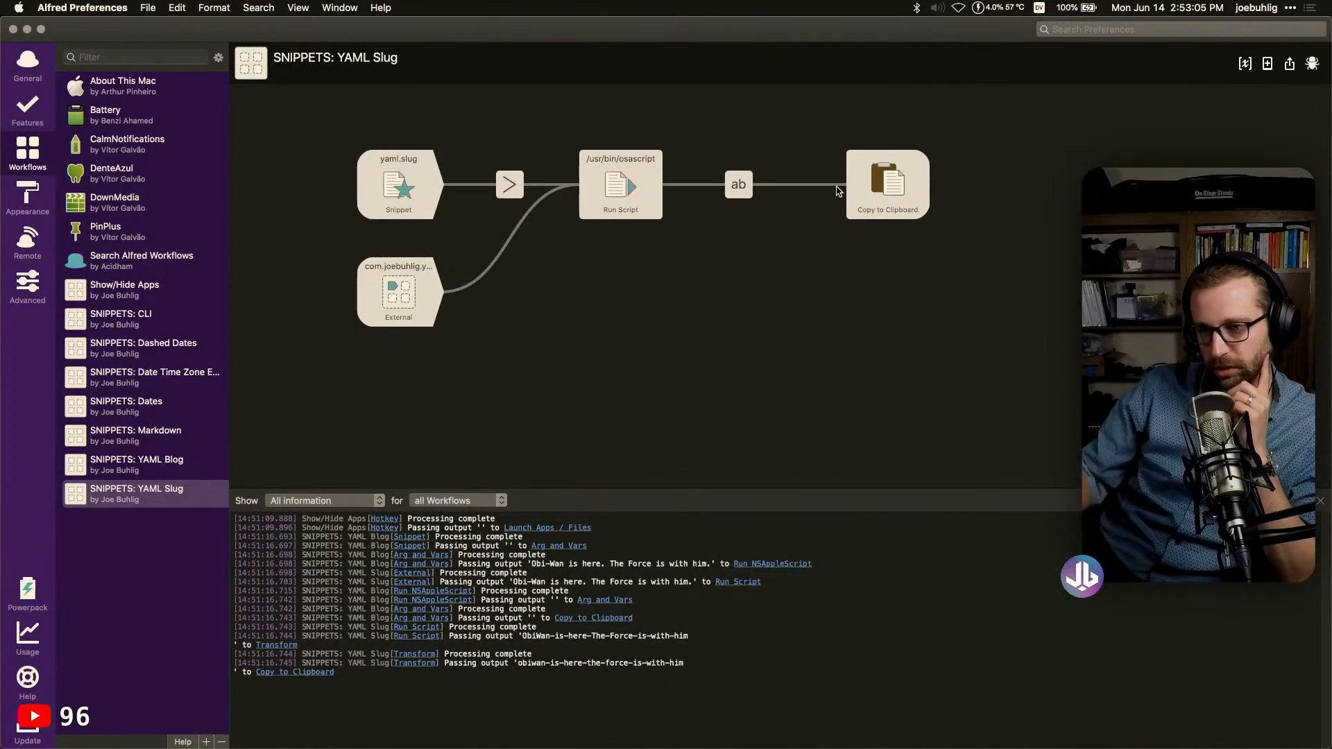
pyautogui.click(179, 470)
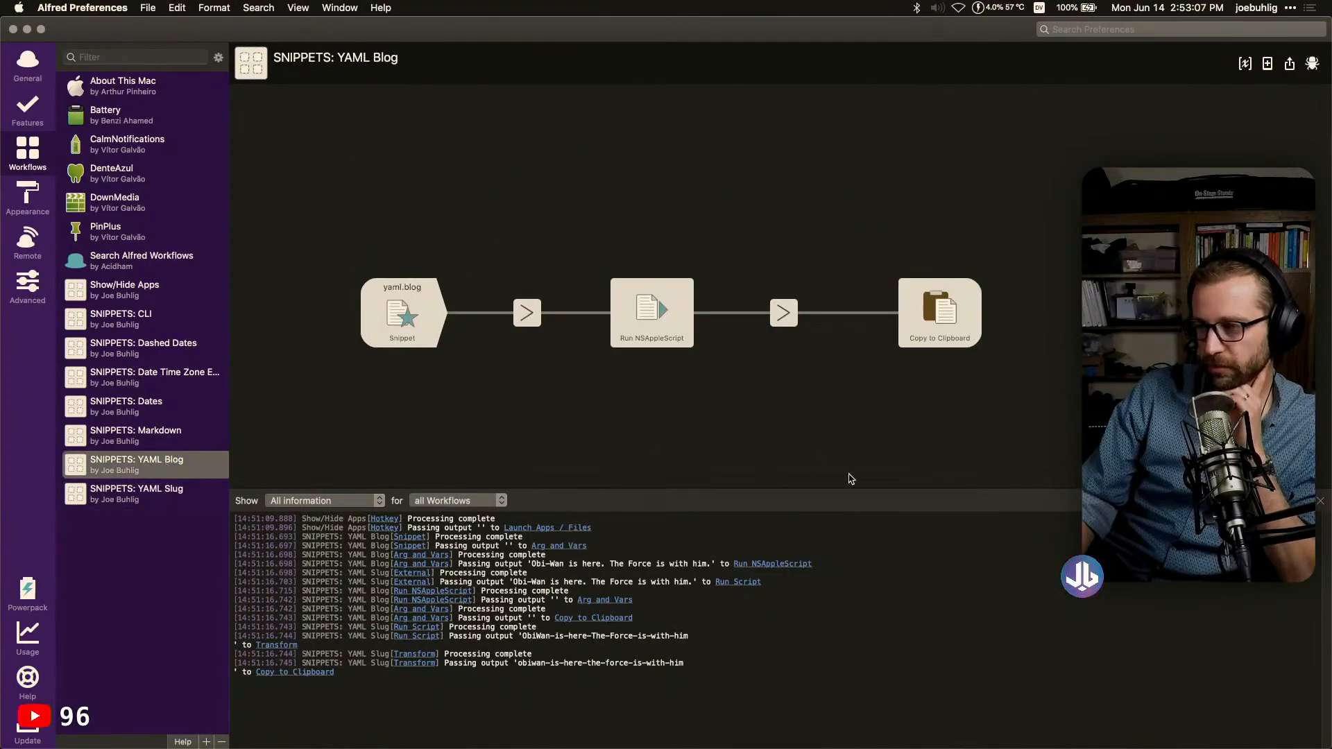
# Switch to Brave and read the External Triggers help page's sections on the sample AppleScript and bundle IDs
pyautogui.press('super+Tab')
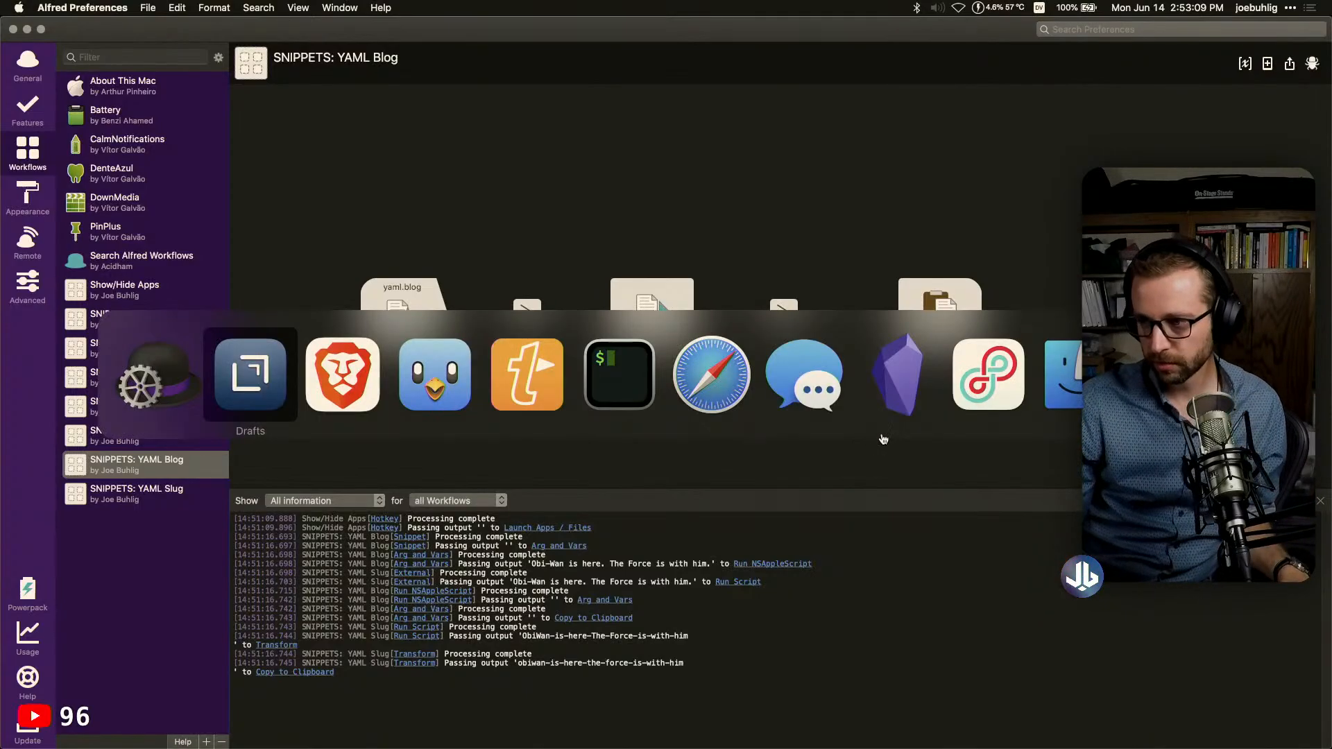
pyautogui.press('super+Tab')
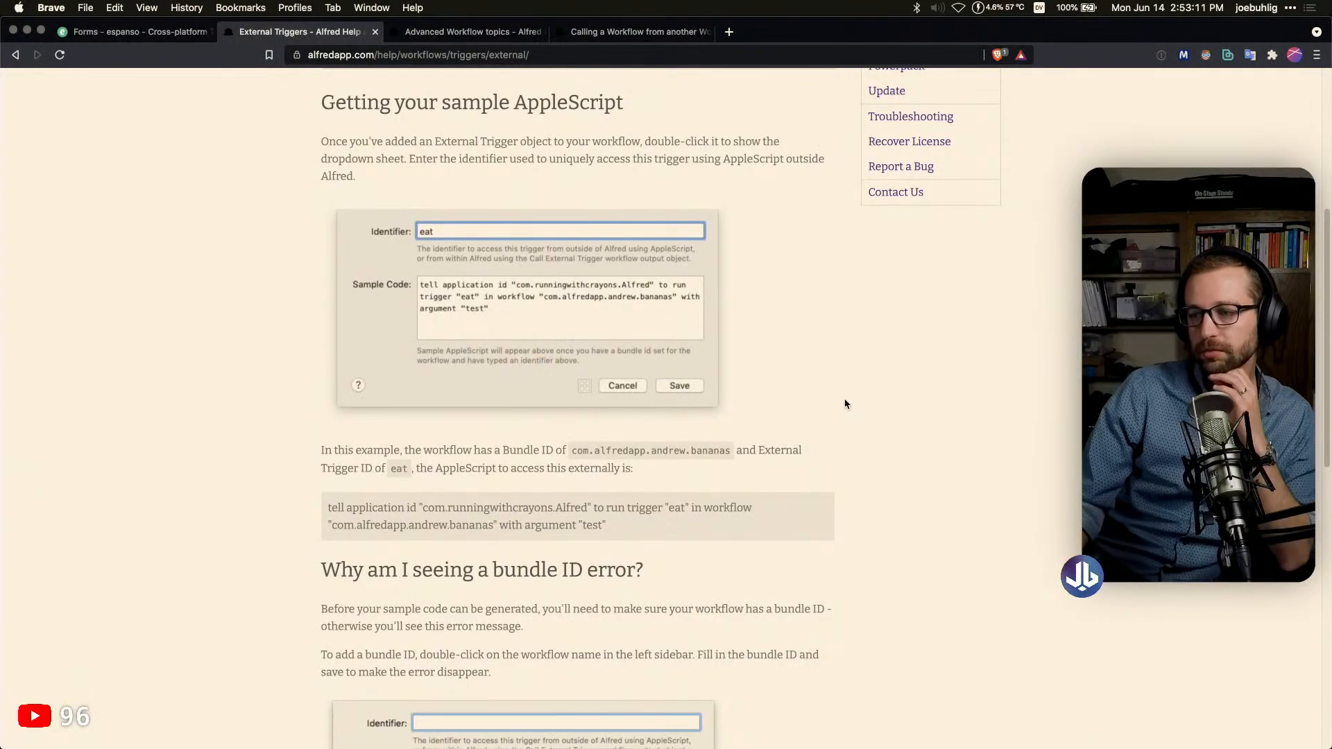
pyautogui.scroll(-10, 829, 413)
pyautogui.scroll(9, 829, 415)
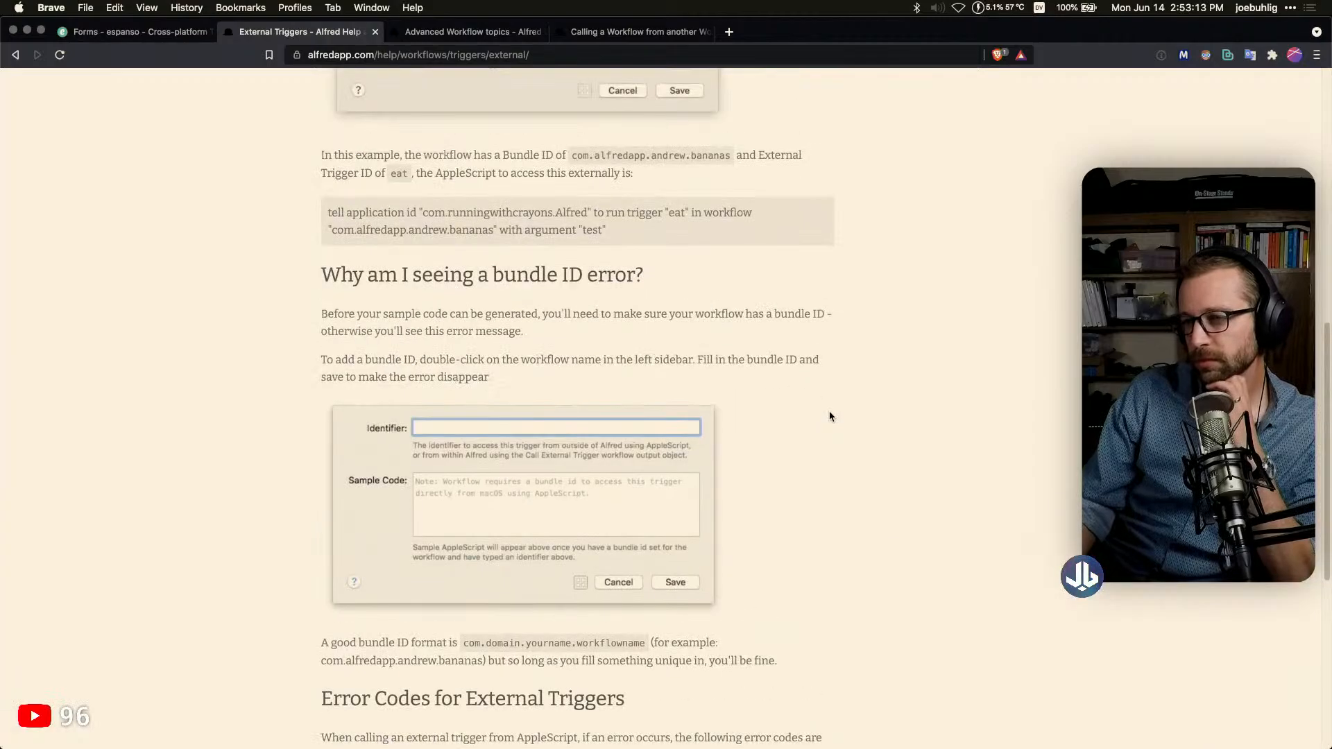
pyautogui.scroll(3, 830, 418)
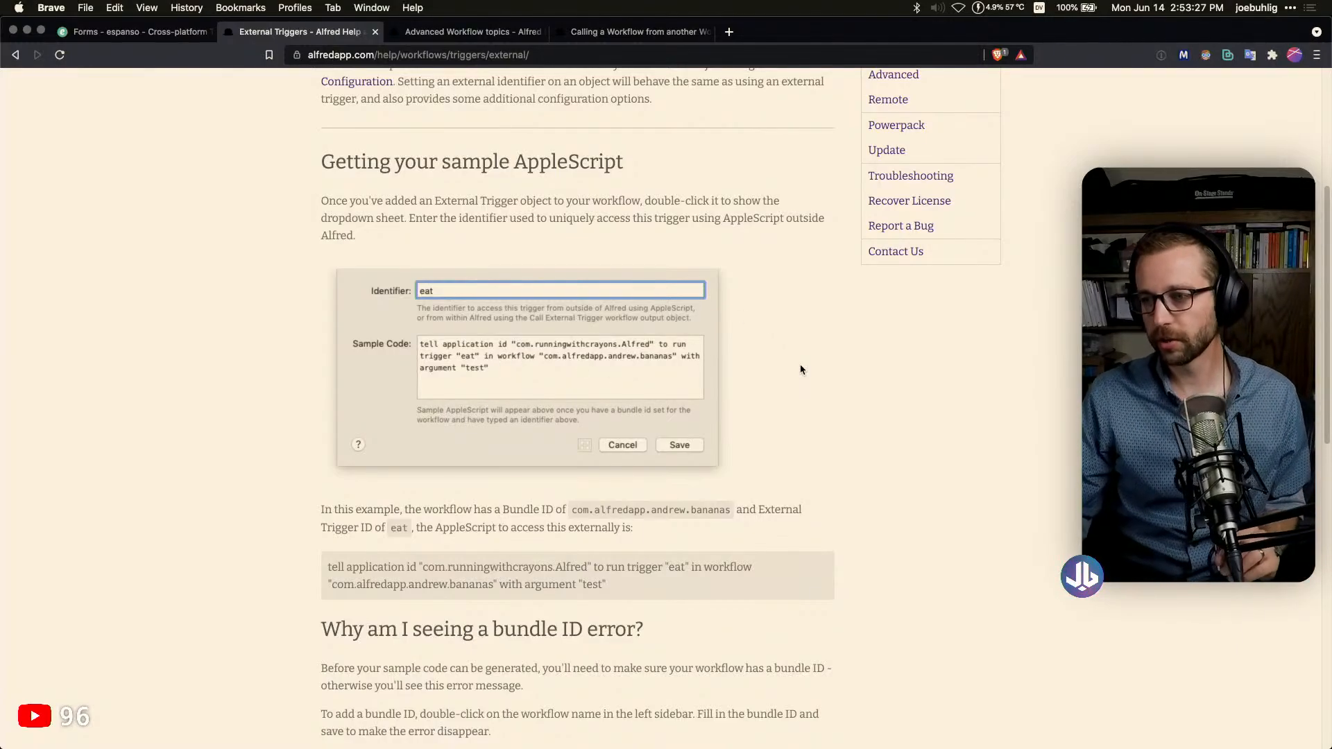
# Switch to Alfred and shorten the identifier of YAML Slug's External trigger to slug, saving the change
pyautogui.press('super+Tab')
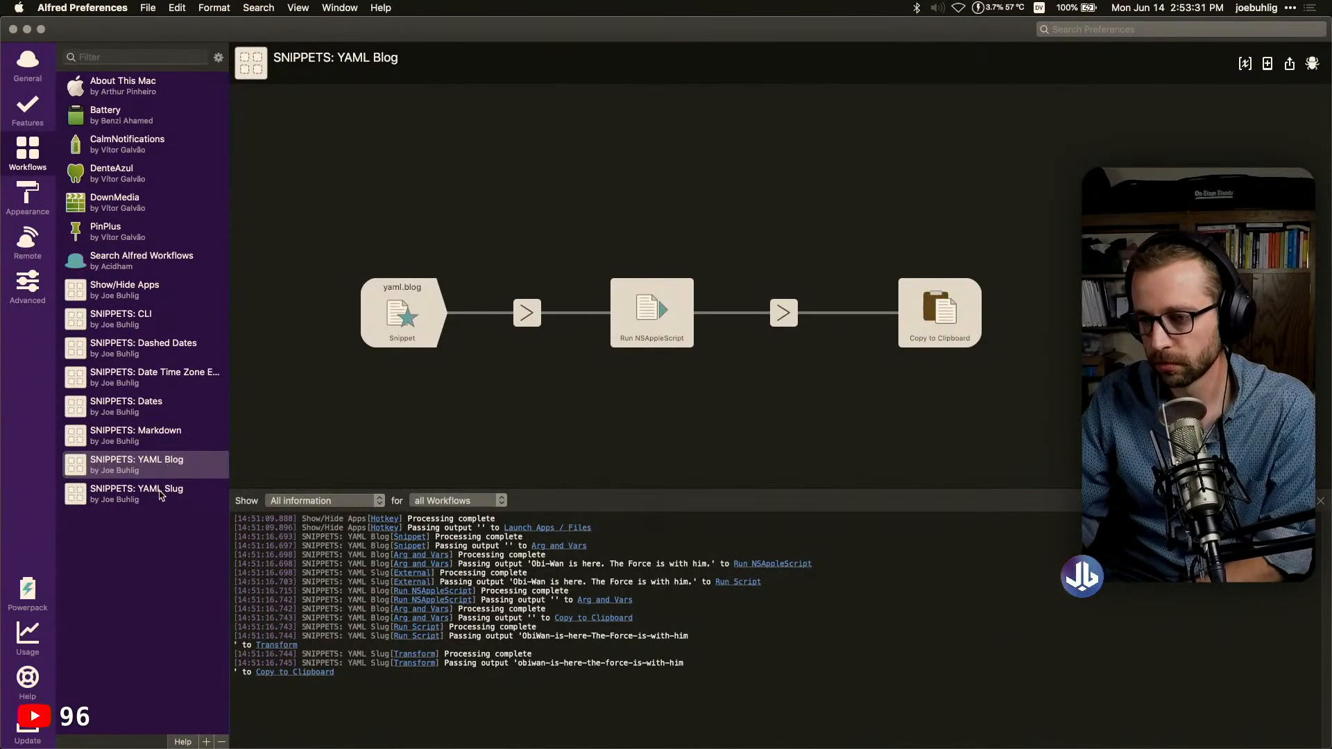
pyautogui.click(160, 494)
pyautogui.doubleClick(414, 299)
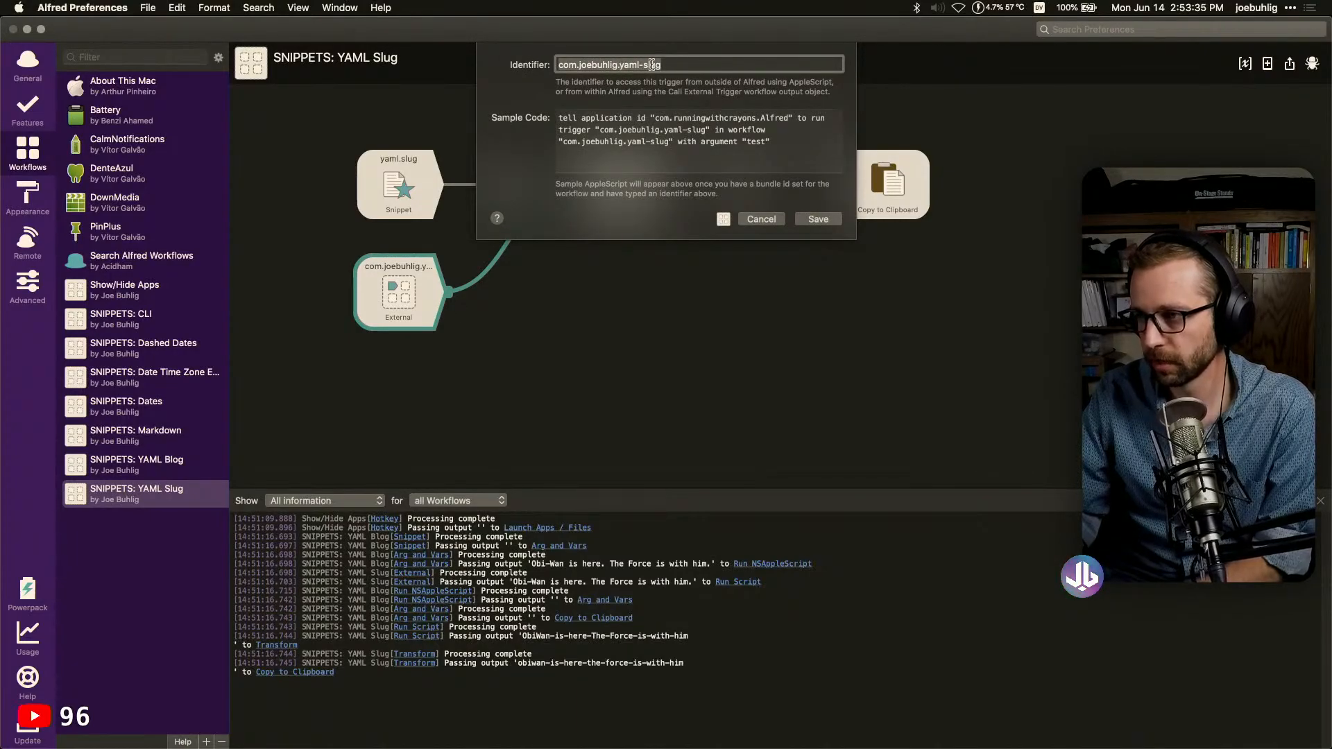
pyautogui.moveTo(644, 64); pyautogui.dragTo(467, 74)
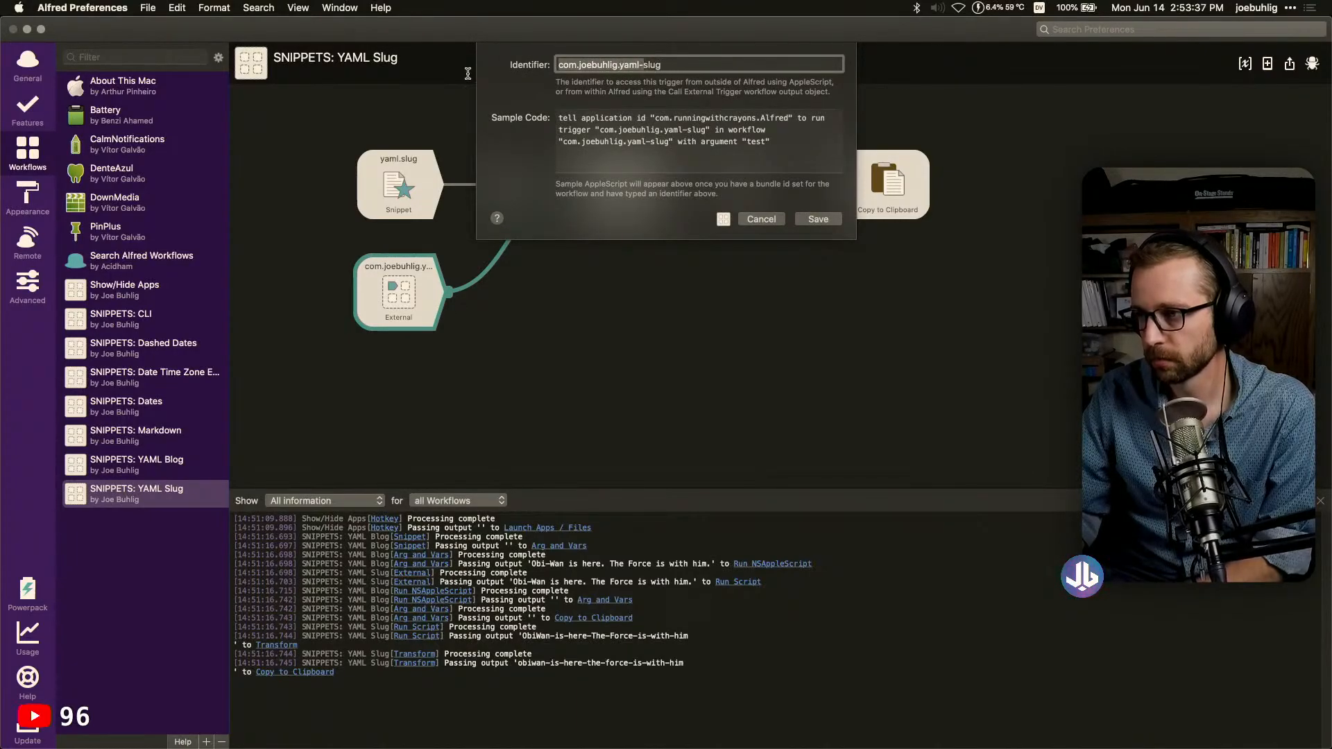
pyautogui.press('BackSpace')
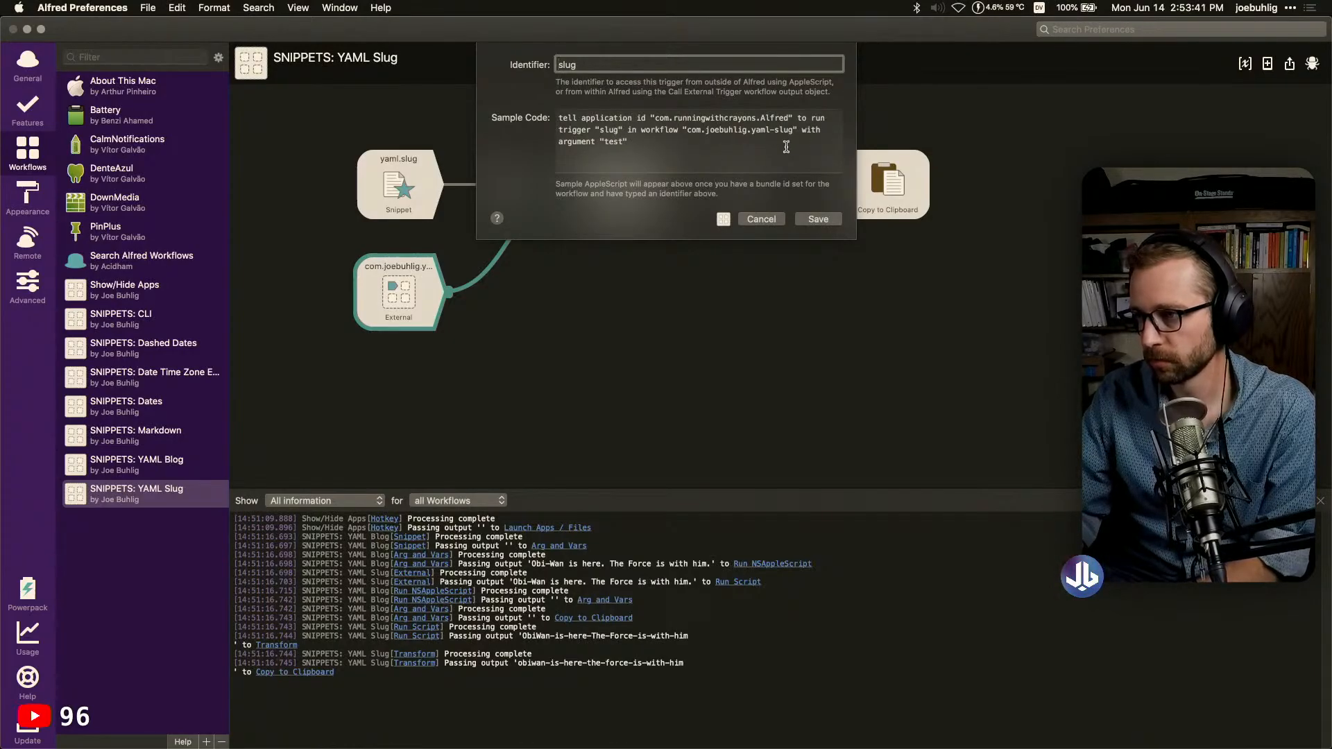
pyautogui.click(823, 220)
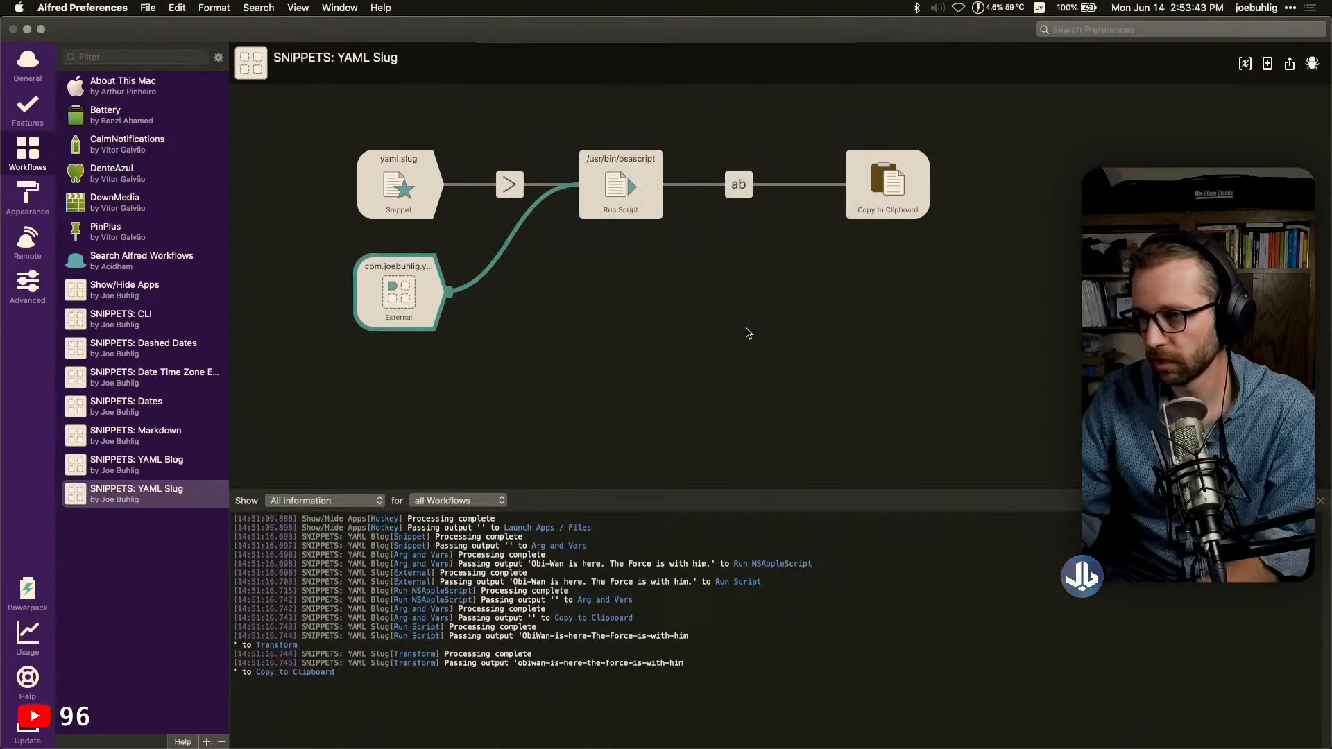
# Update the trigger name in YAML Blog's Run NSAppleScript code to "slug" and save the script
pyautogui.click(173, 475)
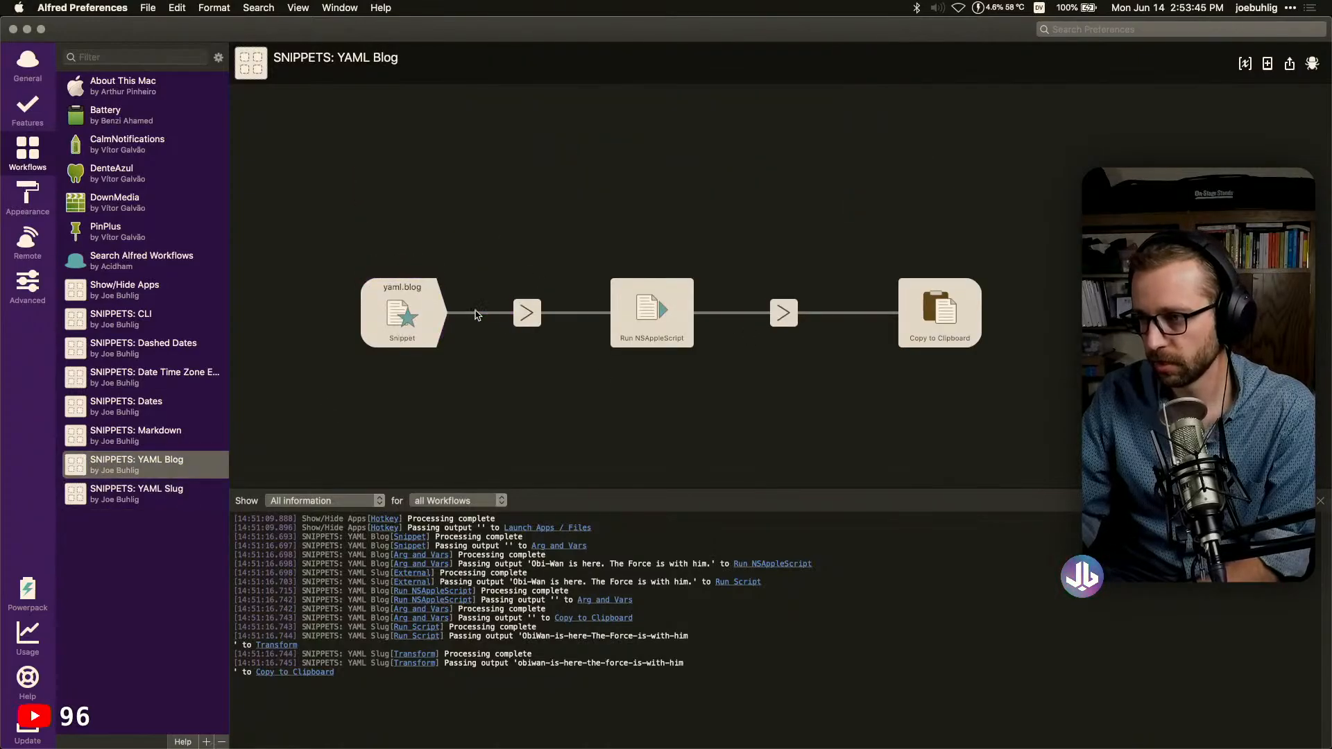
pyautogui.click(651, 310)
pyautogui.doubleClick(651, 310)
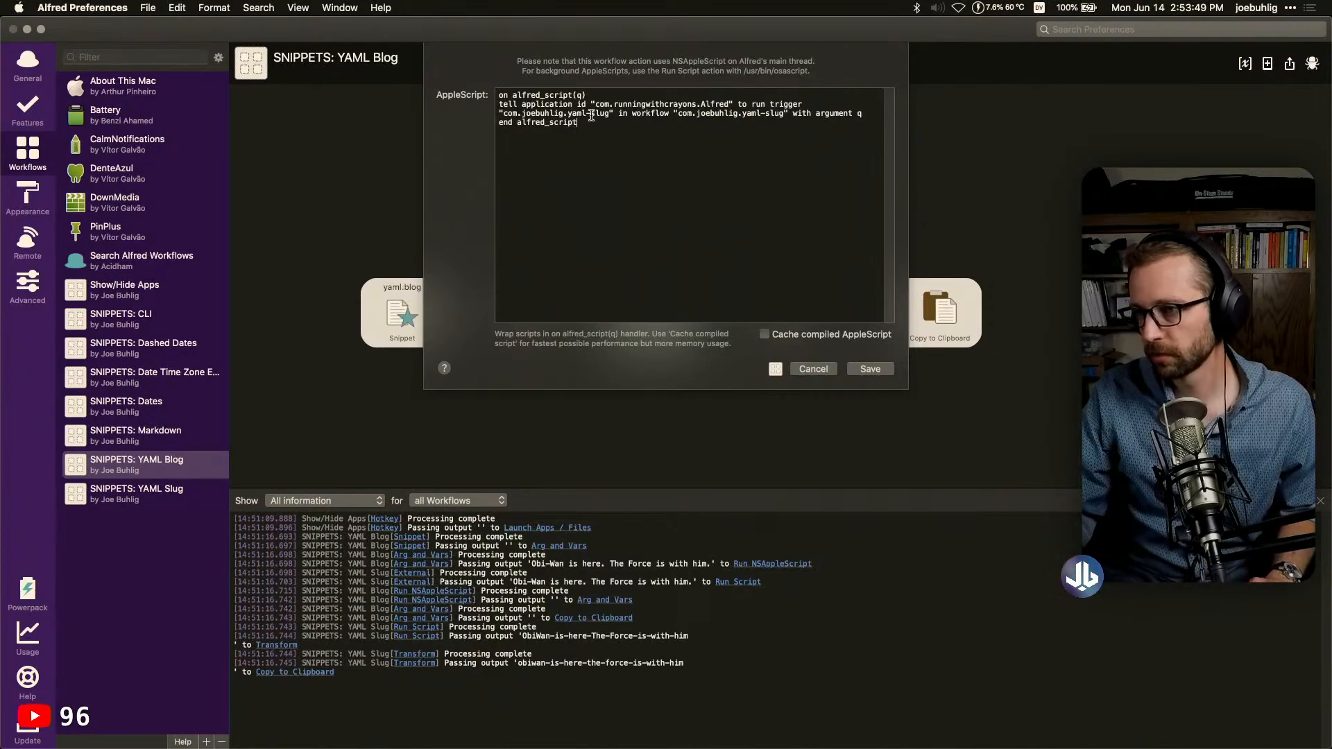
pyautogui.moveTo(591, 115); pyautogui.dragTo(505, 115)
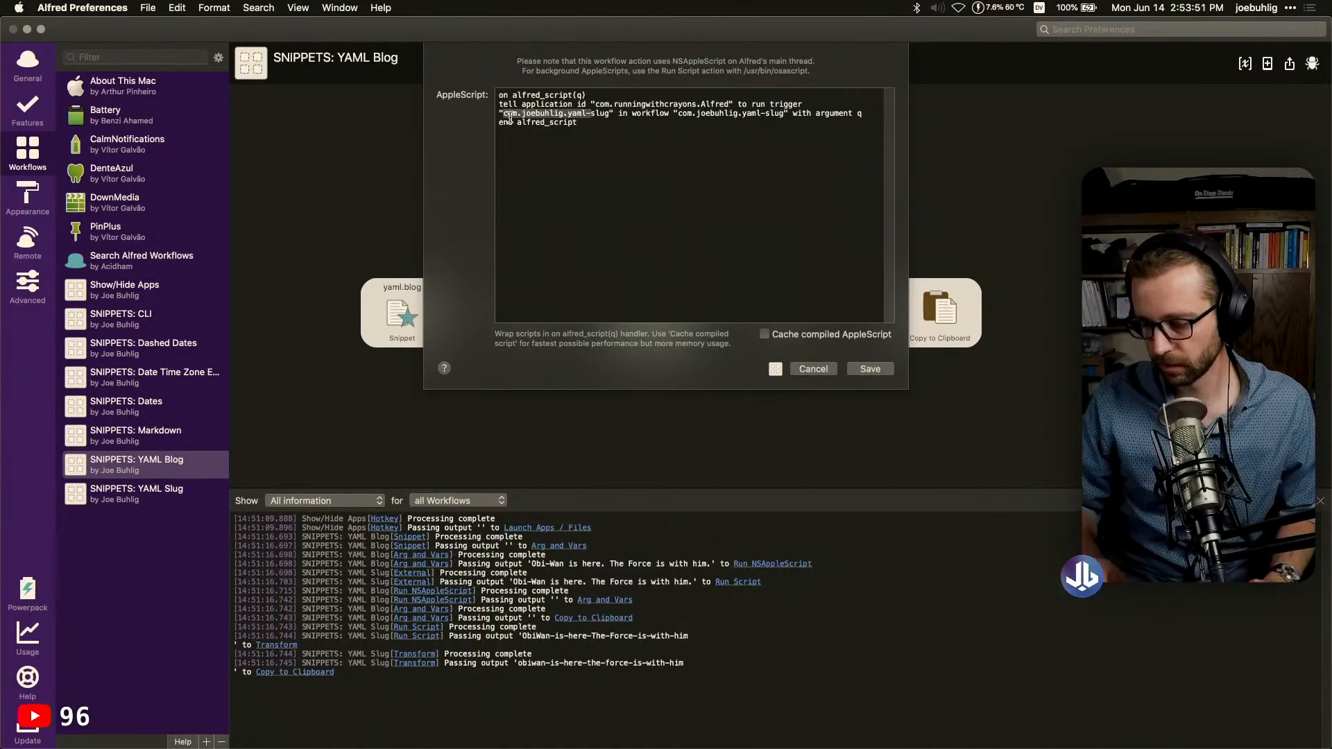
pyautogui.press('BackSpace')
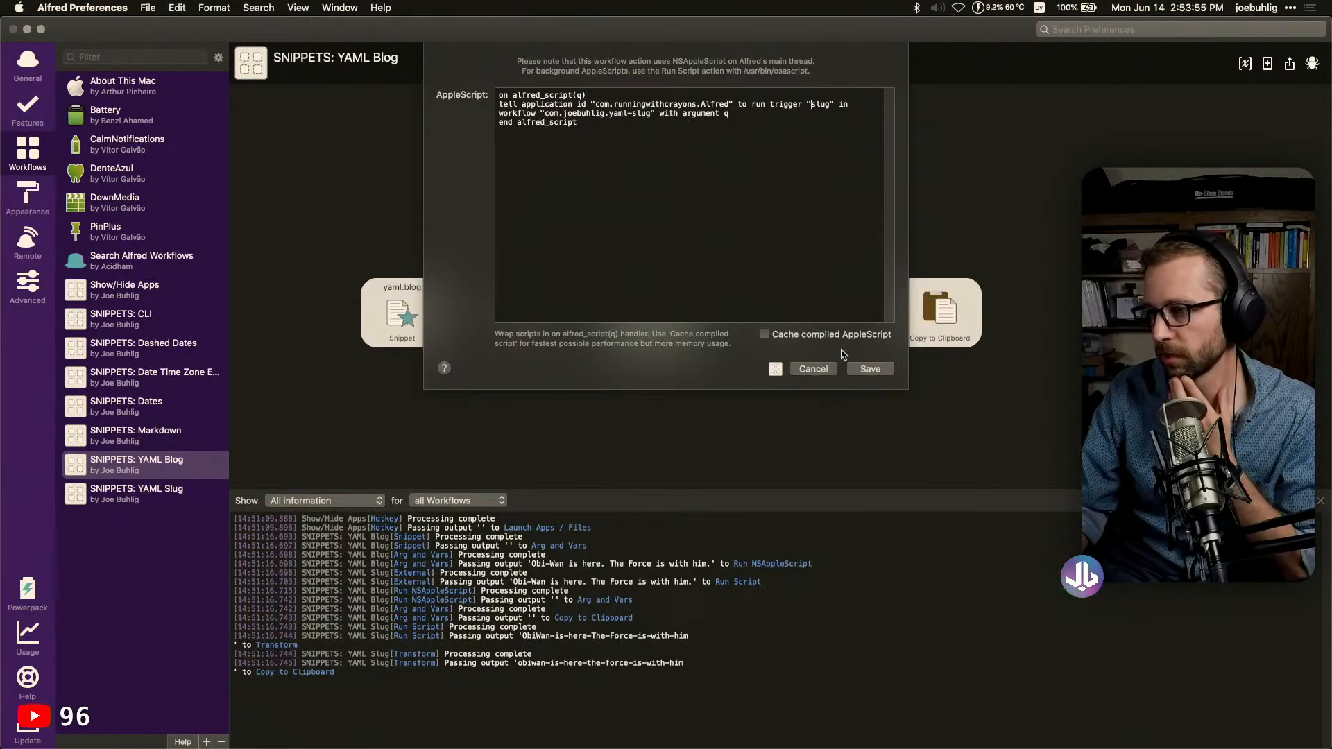
pyautogui.click(867, 369)
# Clear the debugger log, switch to Drafts and replace everything below the title line with a new yaml.blog expansion
pyautogui.click(1303, 501)
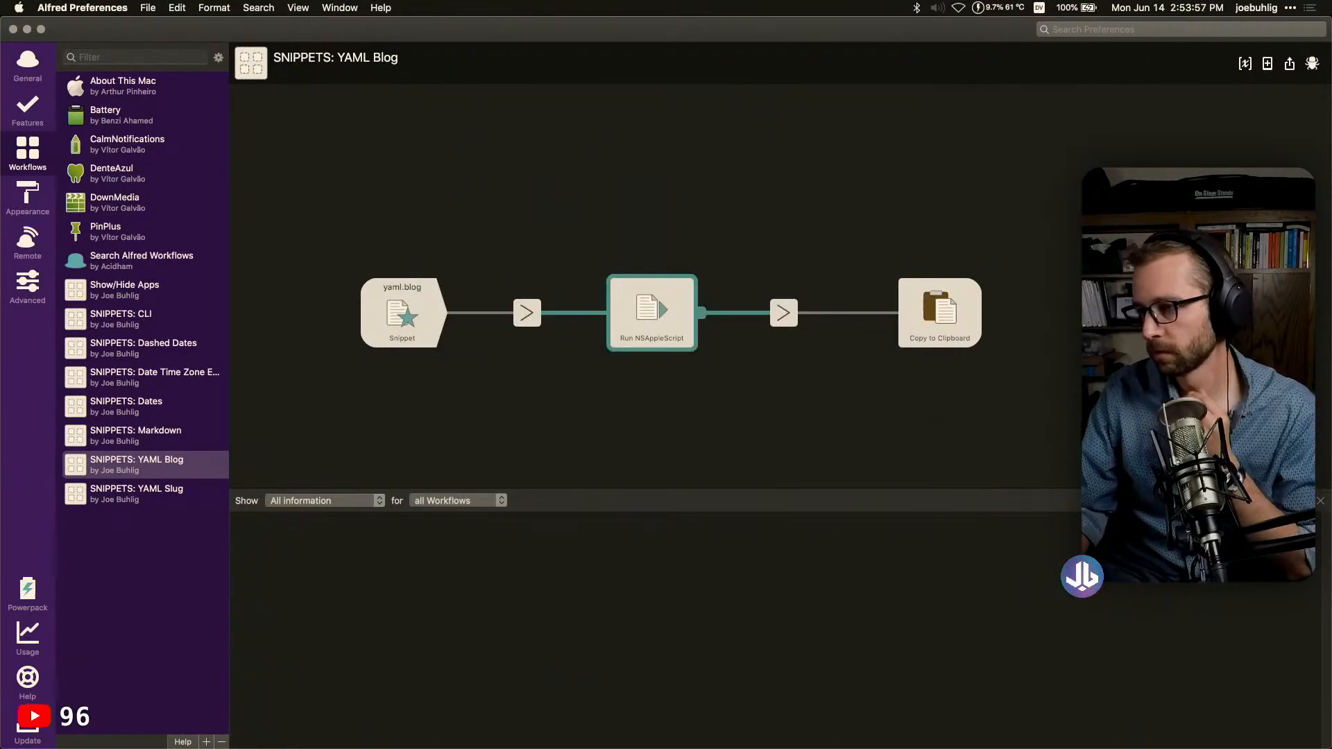
pyautogui.press('super+Tab')
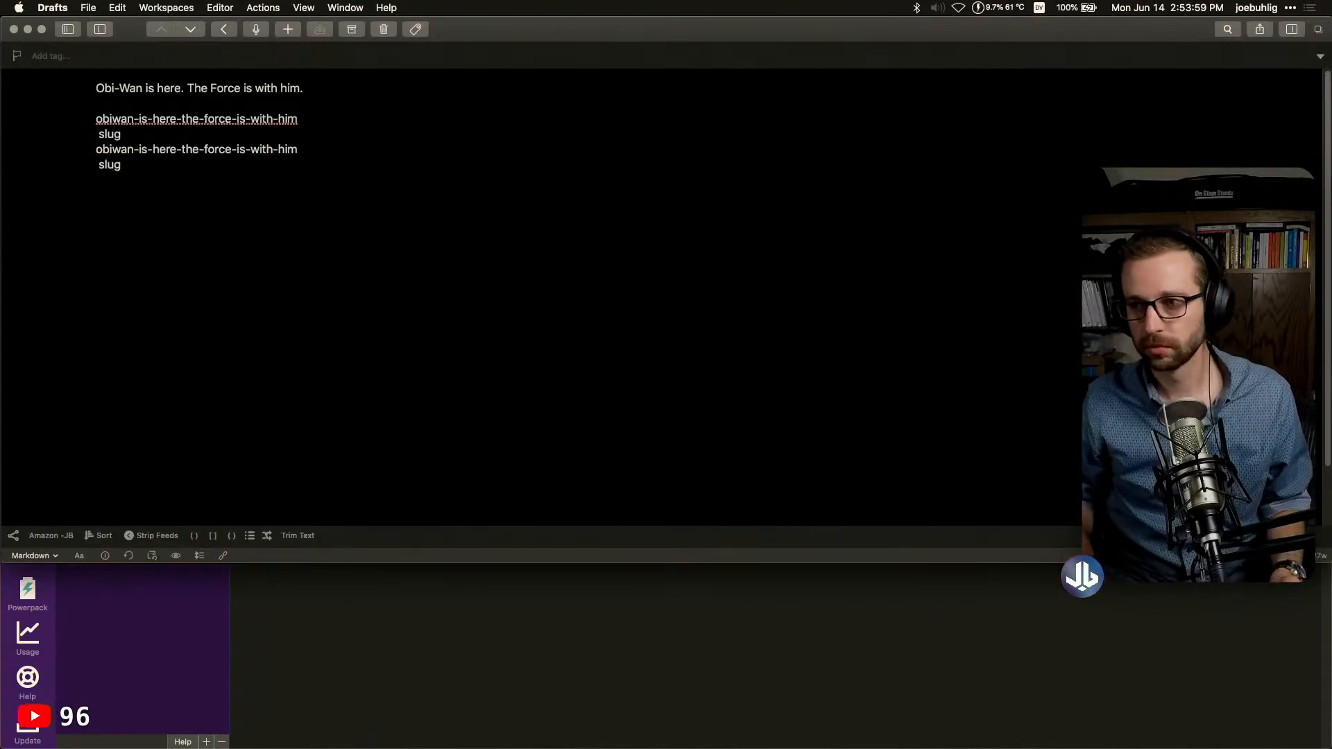
pyautogui.press('super+shift+Right')
pyautogui.press('Down')
pyautogui.press('super+shift+Down')
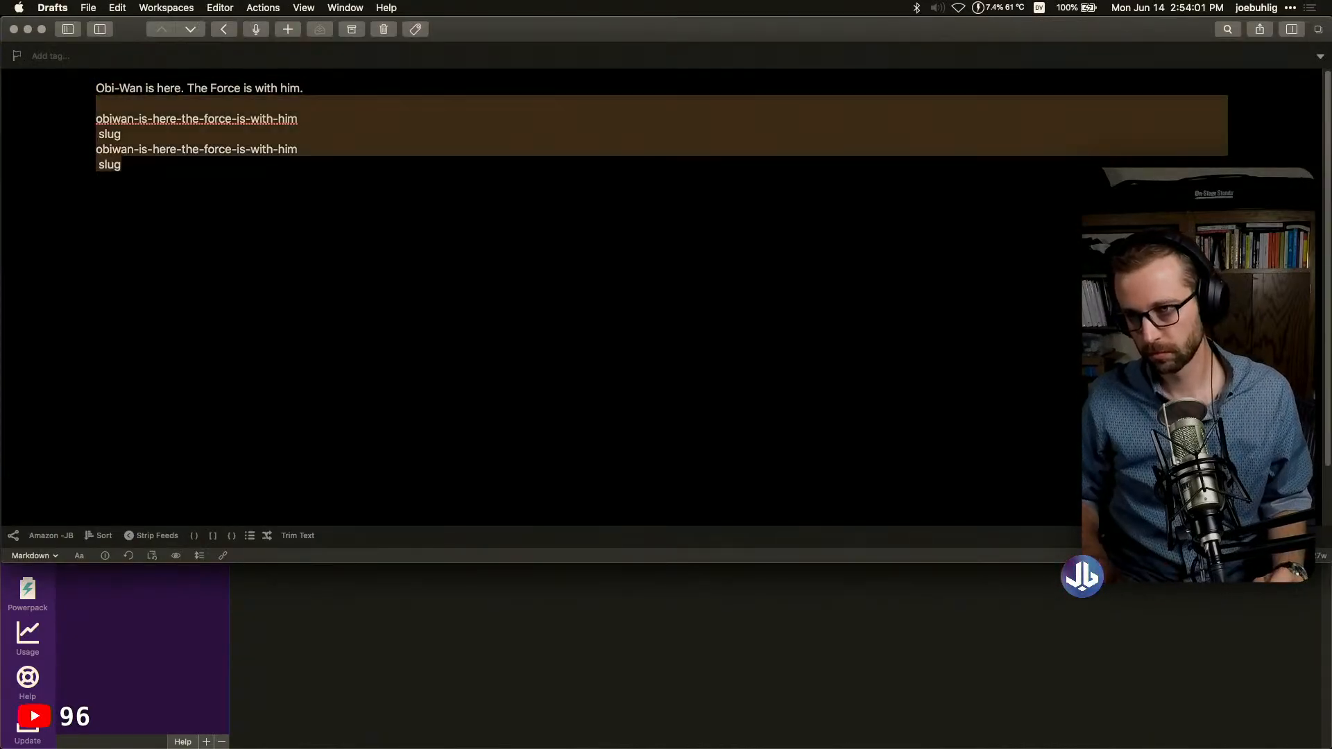
pyautogui.press('BackSpace')
pyautogui.write('yaml blog')
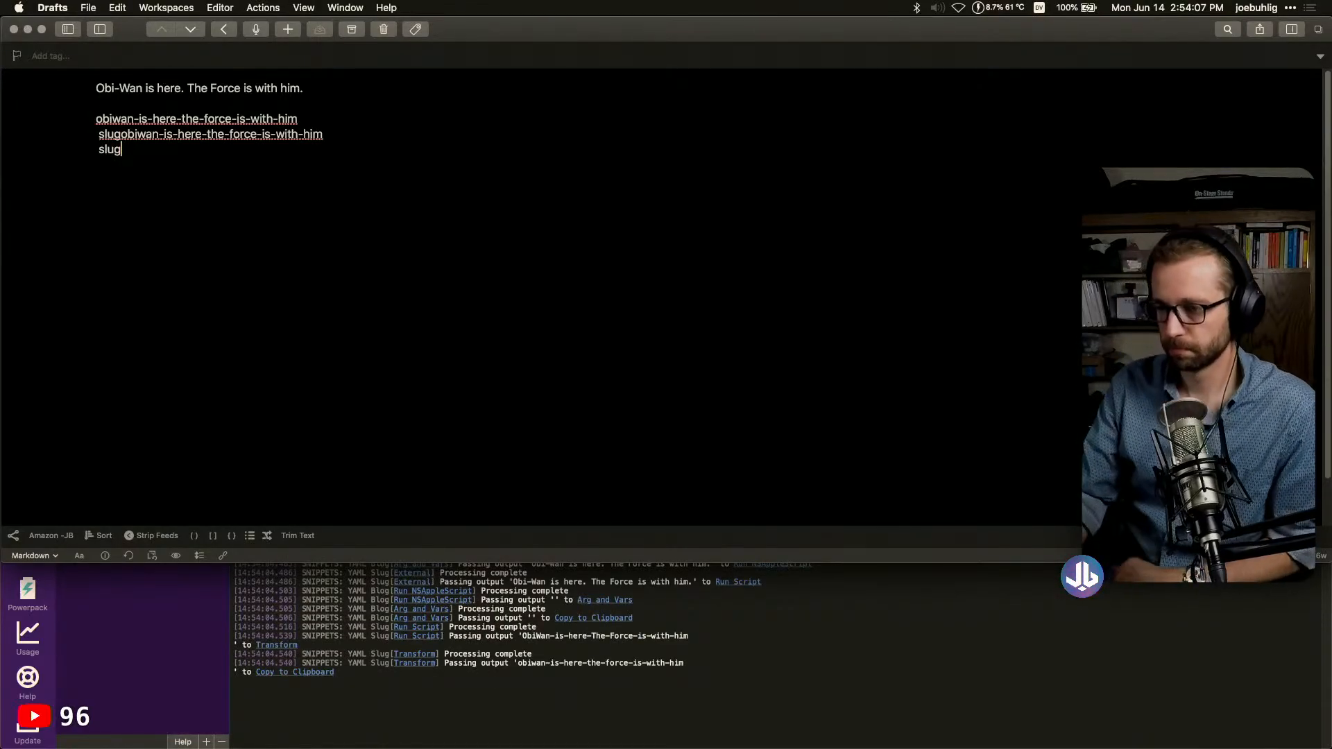
# Switch to Alfred, examine the new run's log, and inspect YAML Blog's slug variable and Run NSAppleScript code without changing them
pyautogui.click(839, 661)
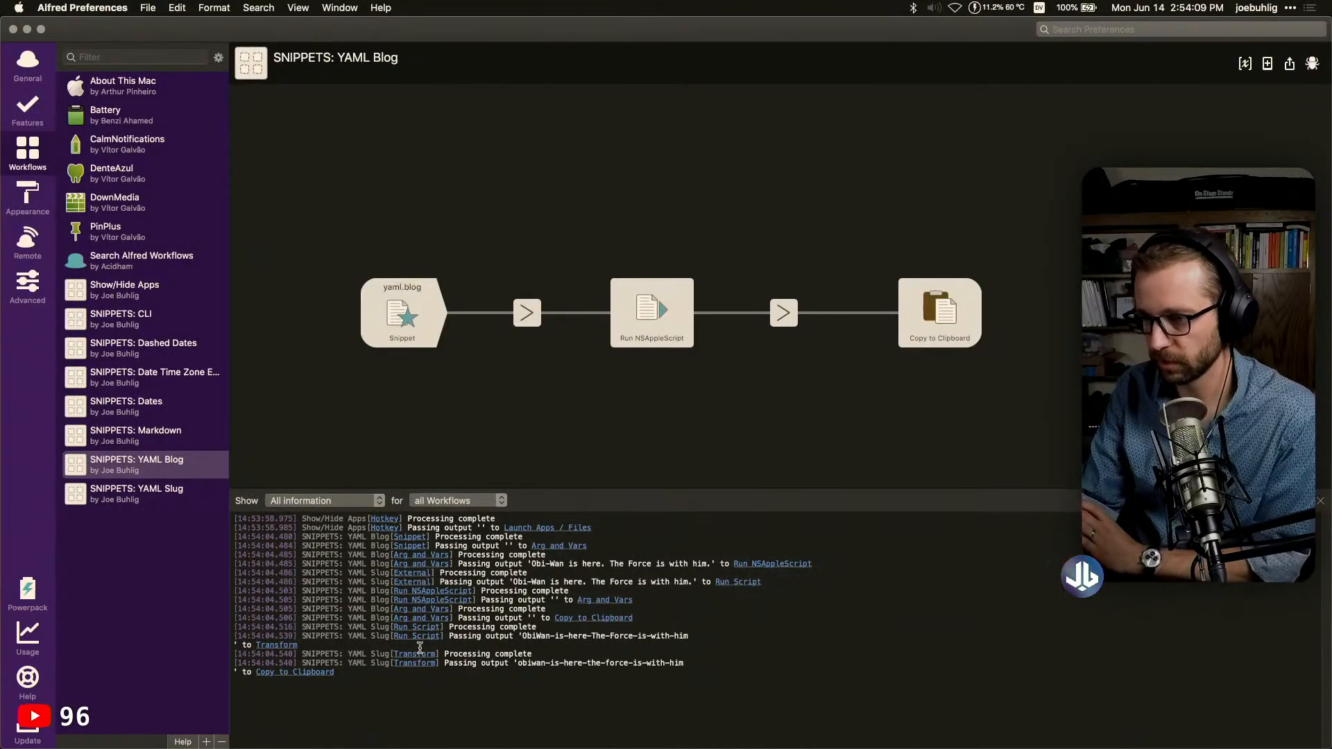
pyautogui.click(193, 499)
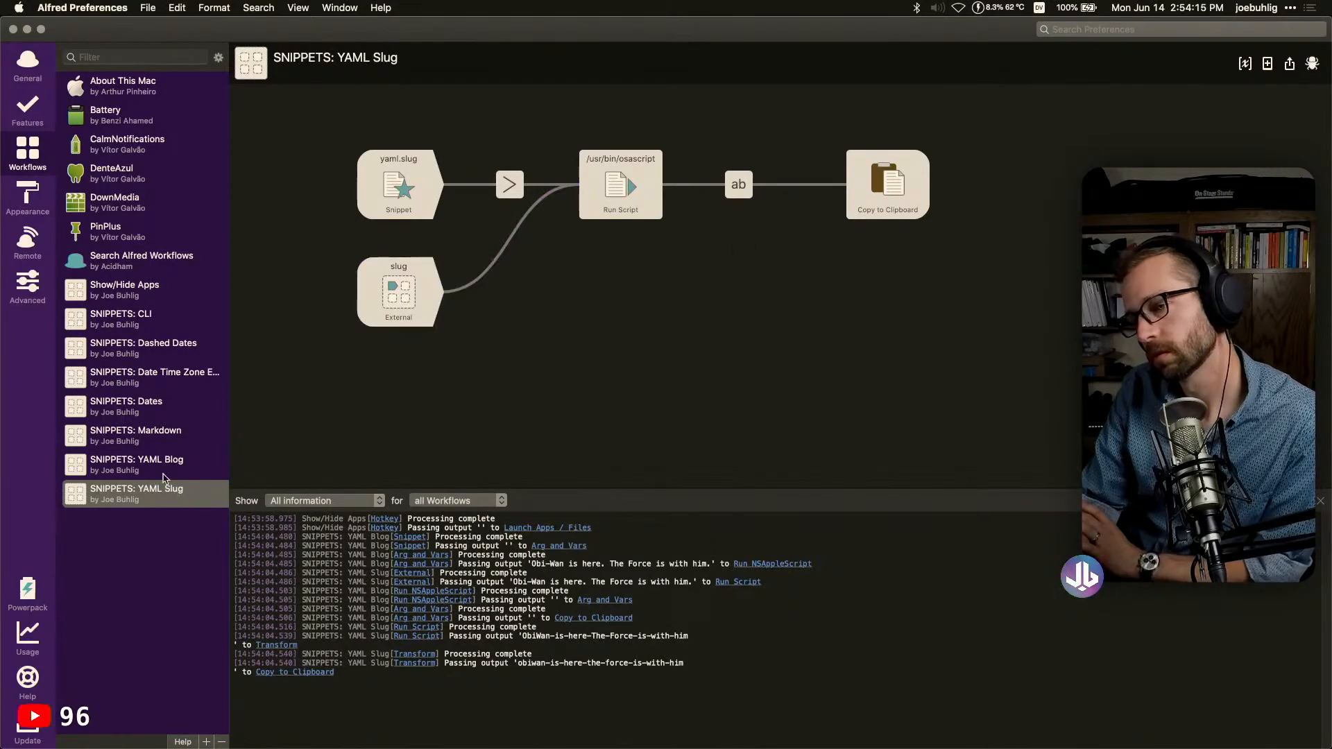
pyautogui.click(164, 477)
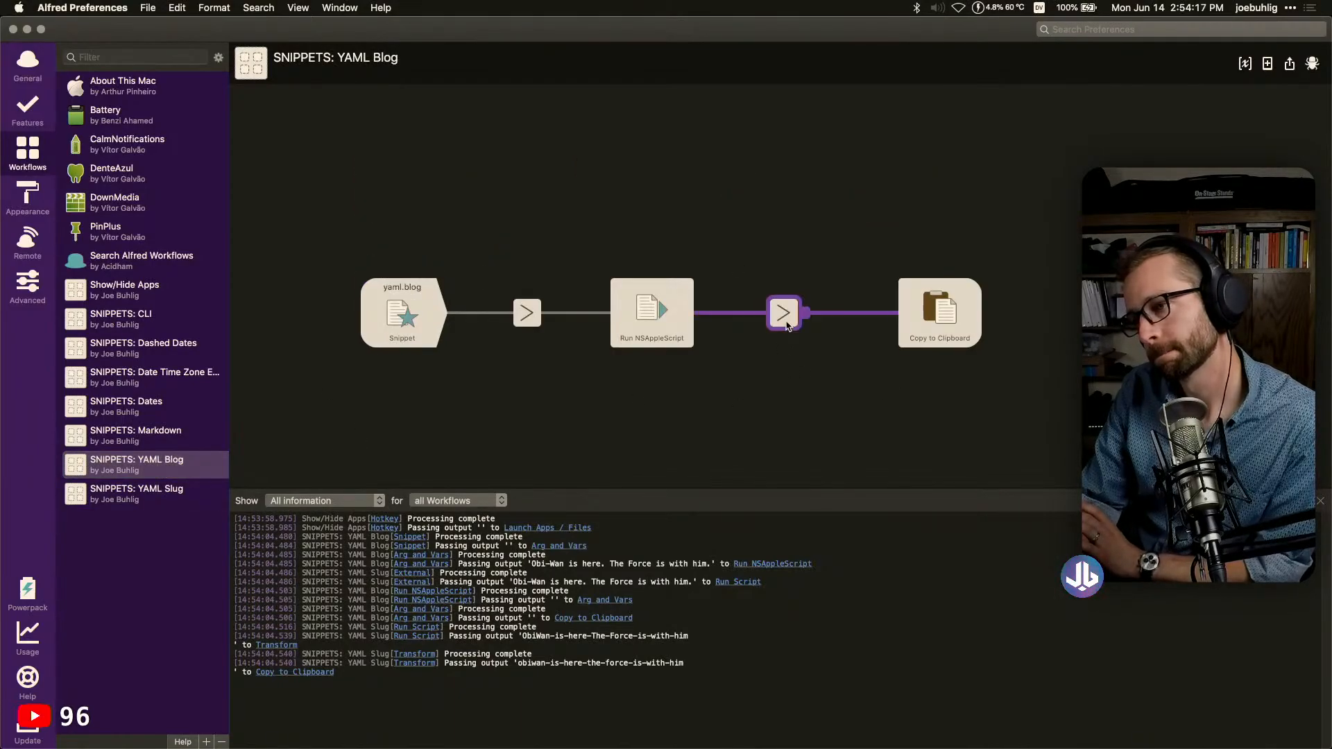
pyautogui.doubleClick(784, 316)
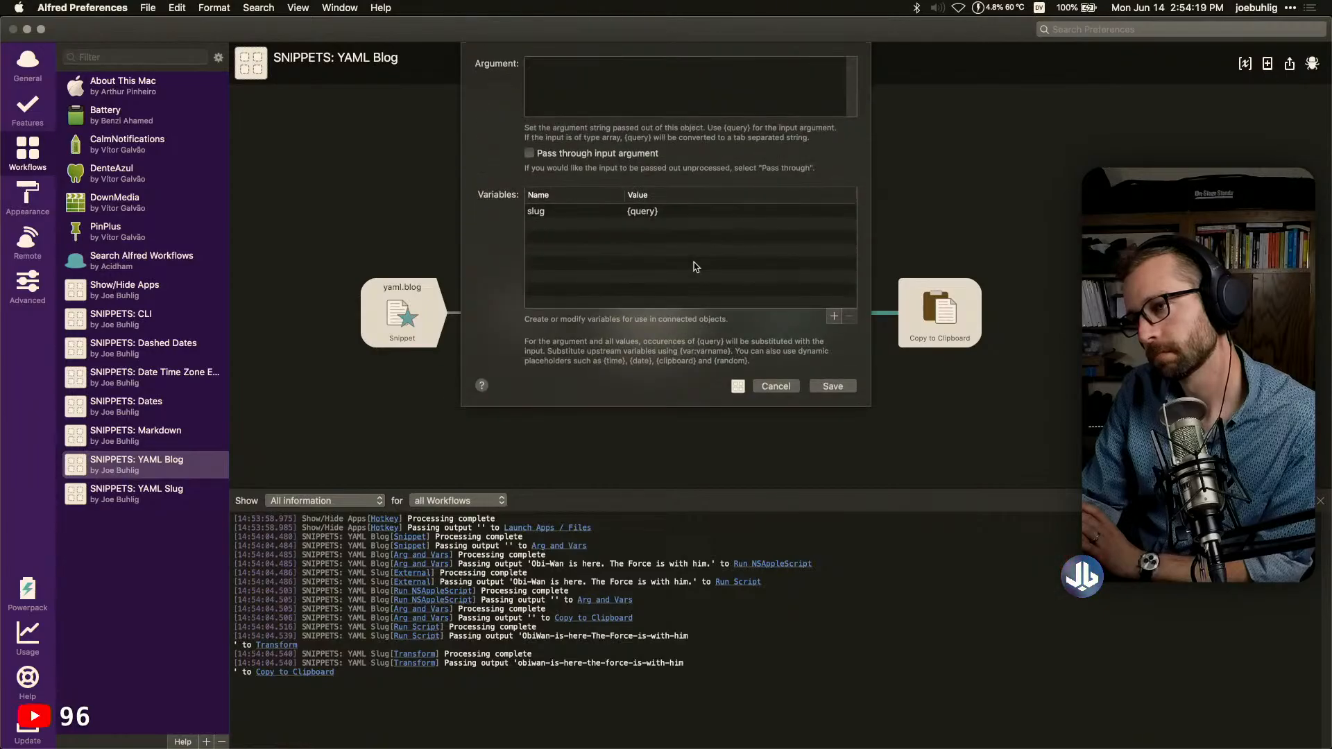
pyautogui.click(786, 387)
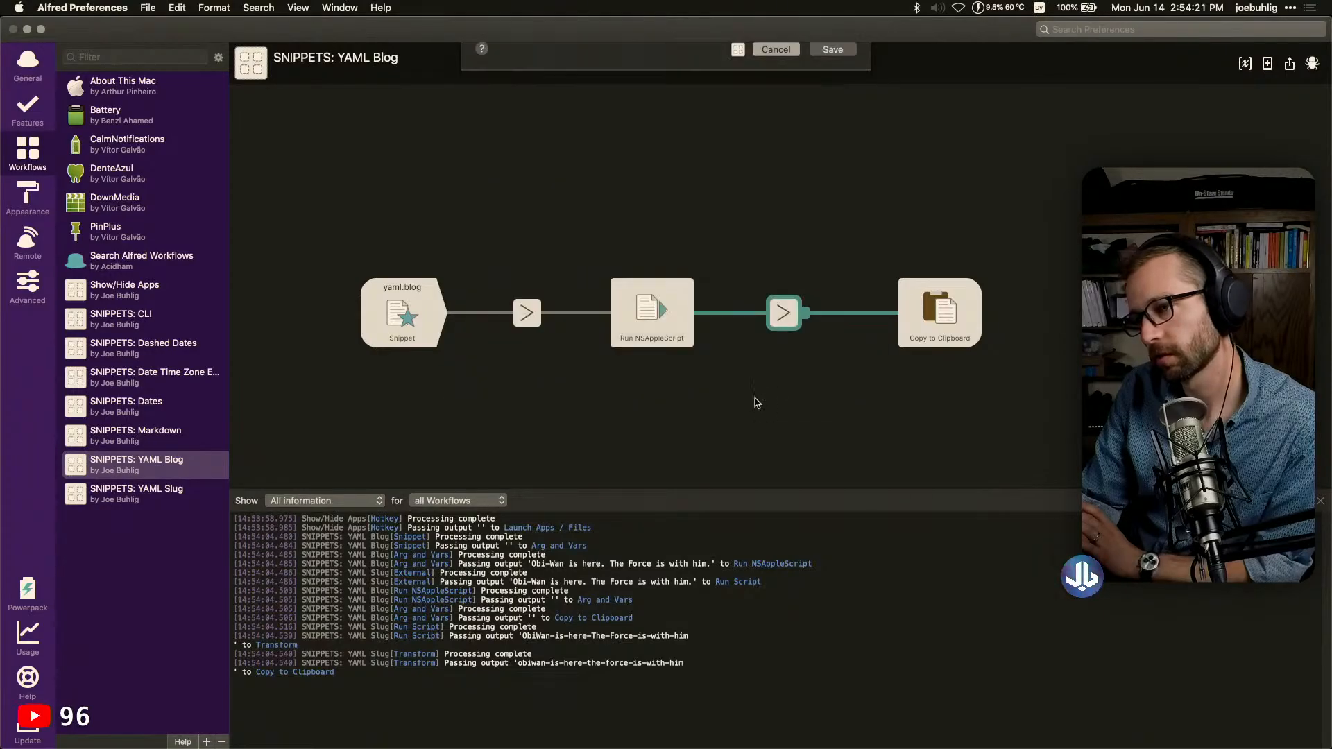
pyautogui.doubleClick(664, 336)
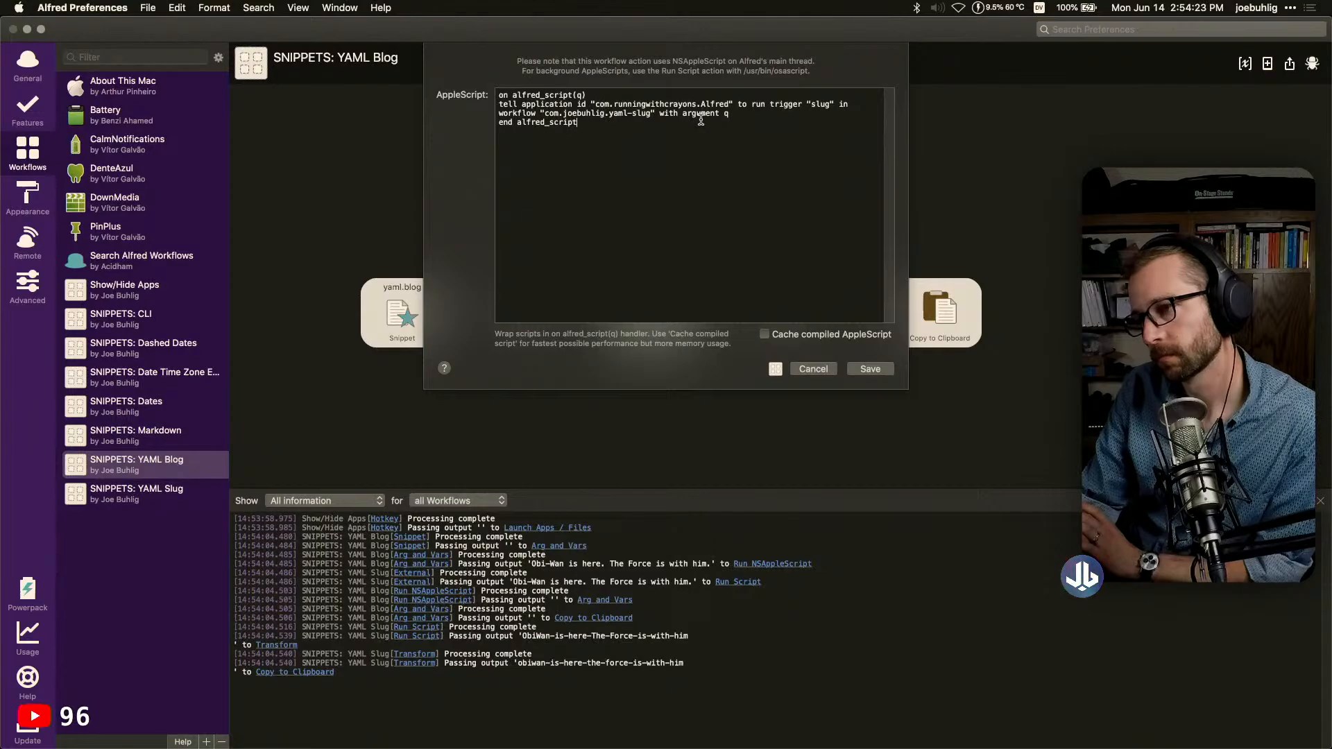
pyautogui.click(826, 370)
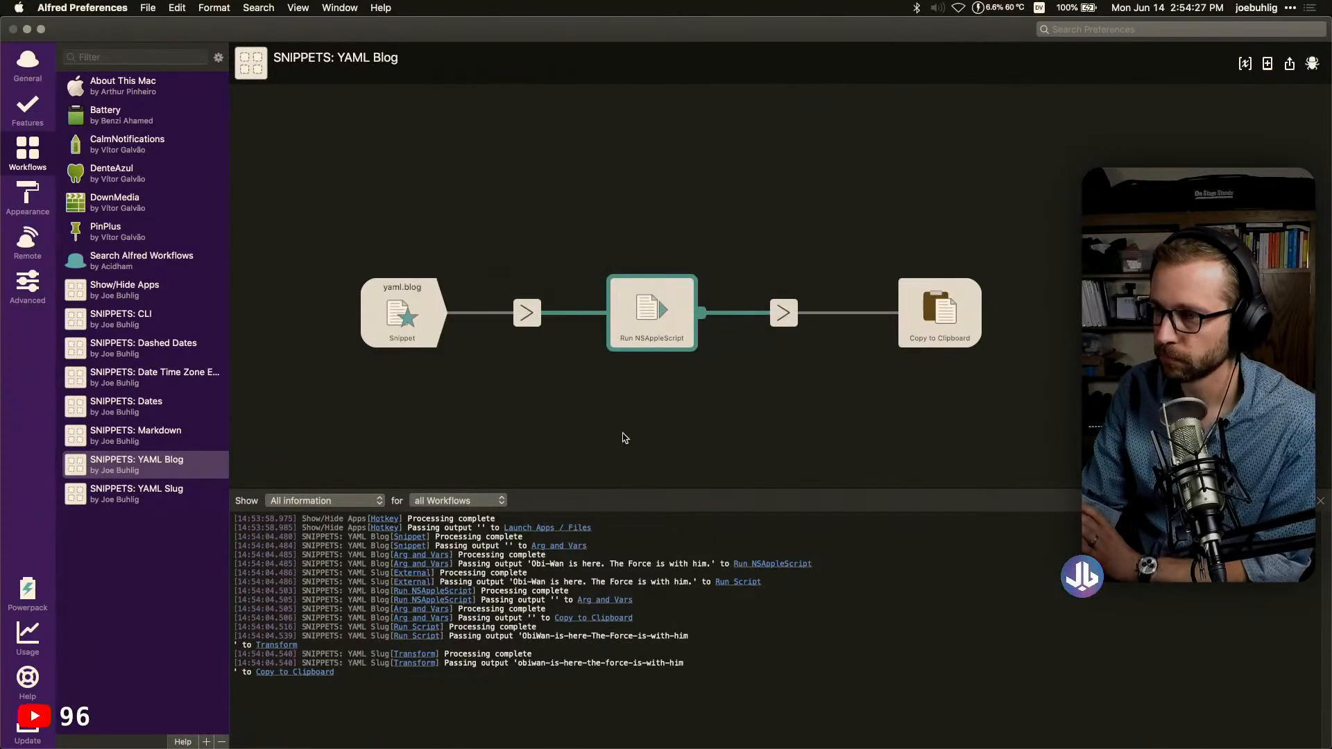
# Clear the argument in YAML Blog's Arg and Vars object between the snippet and Run NSAppleScript, and save it
pyautogui.doubleClick(525, 314)
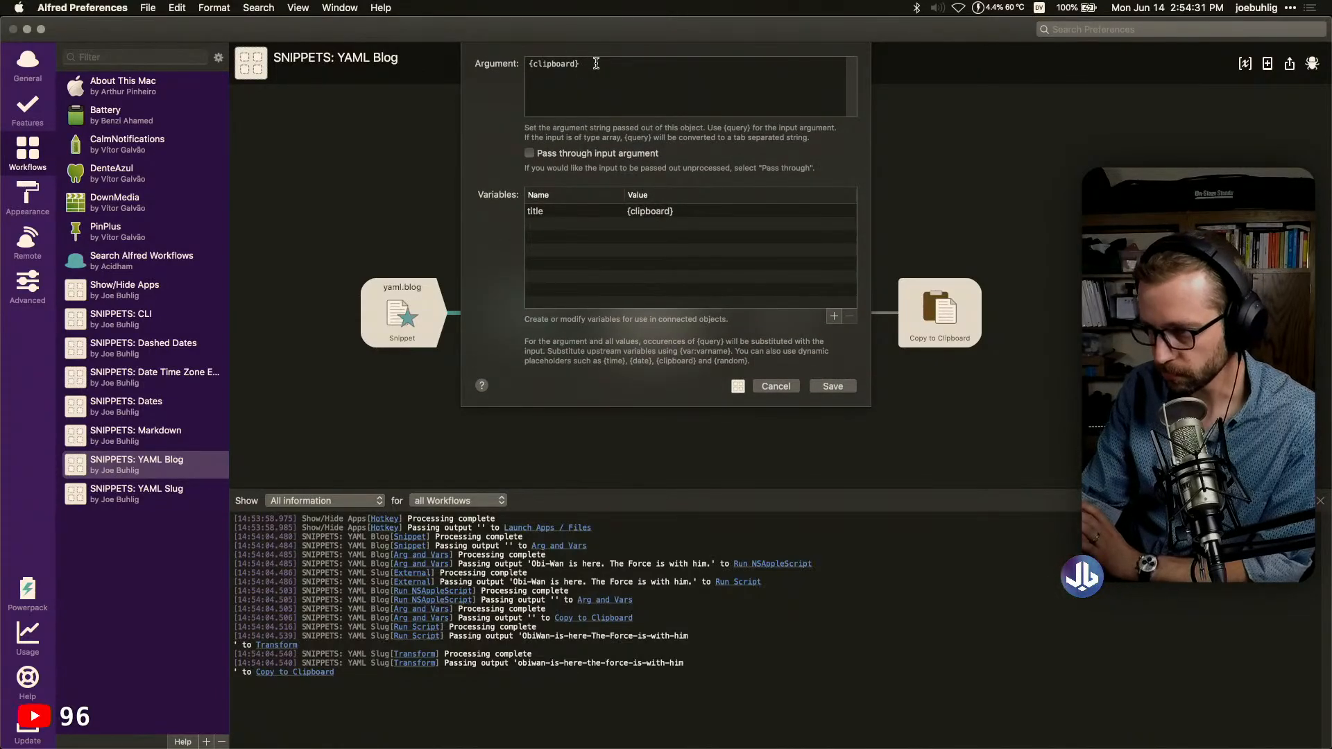
pyautogui.press('super+a')
pyautogui.press('BackSpace')
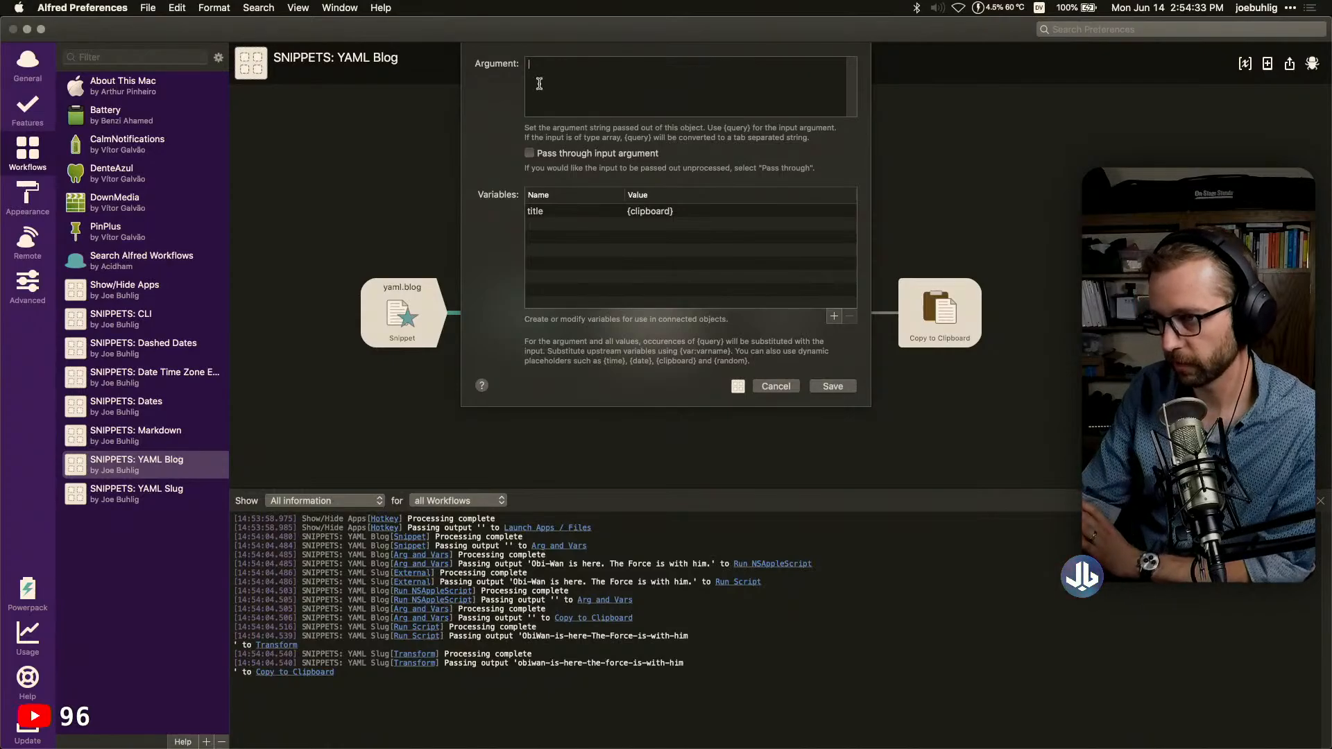
pyautogui.click(833, 386)
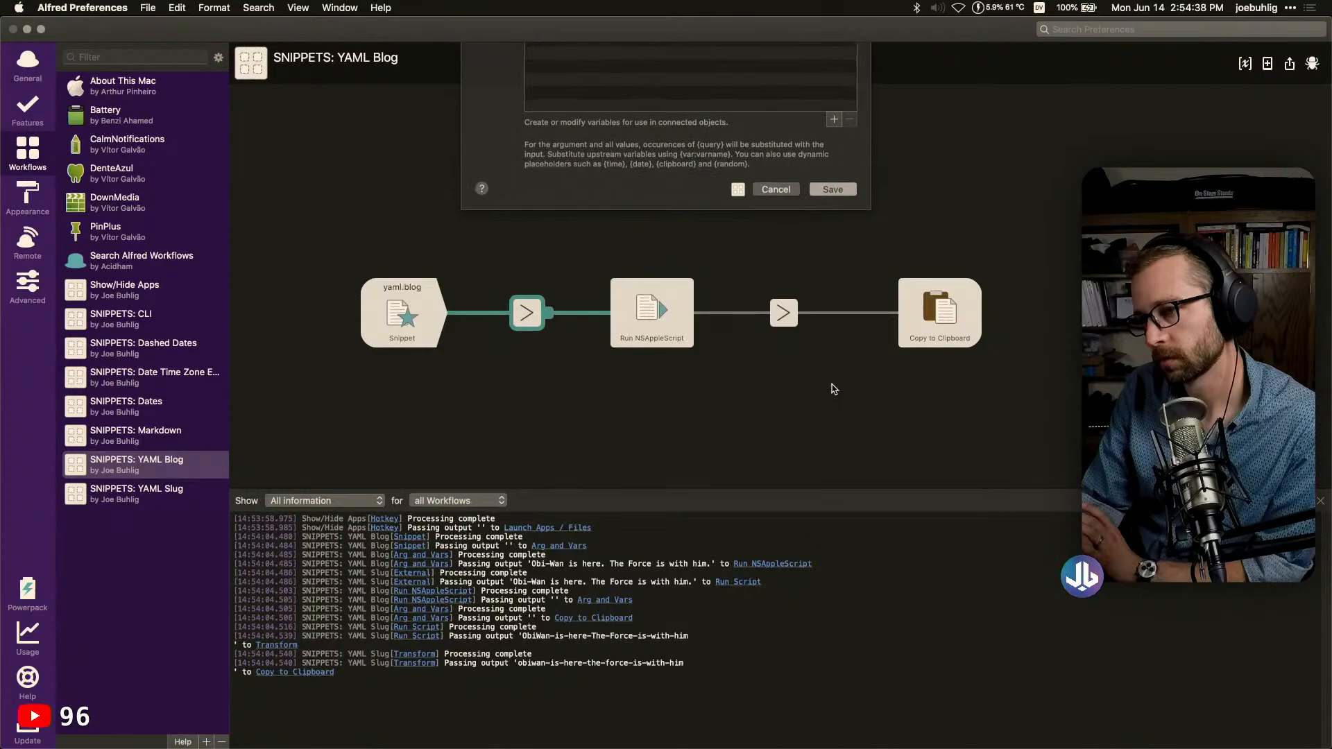
# Restore {clipboard} as the argument of YAML Blog's Arg and Vars object after the snippet trigger and save it
pyautogui.doubleClick(541, 319)
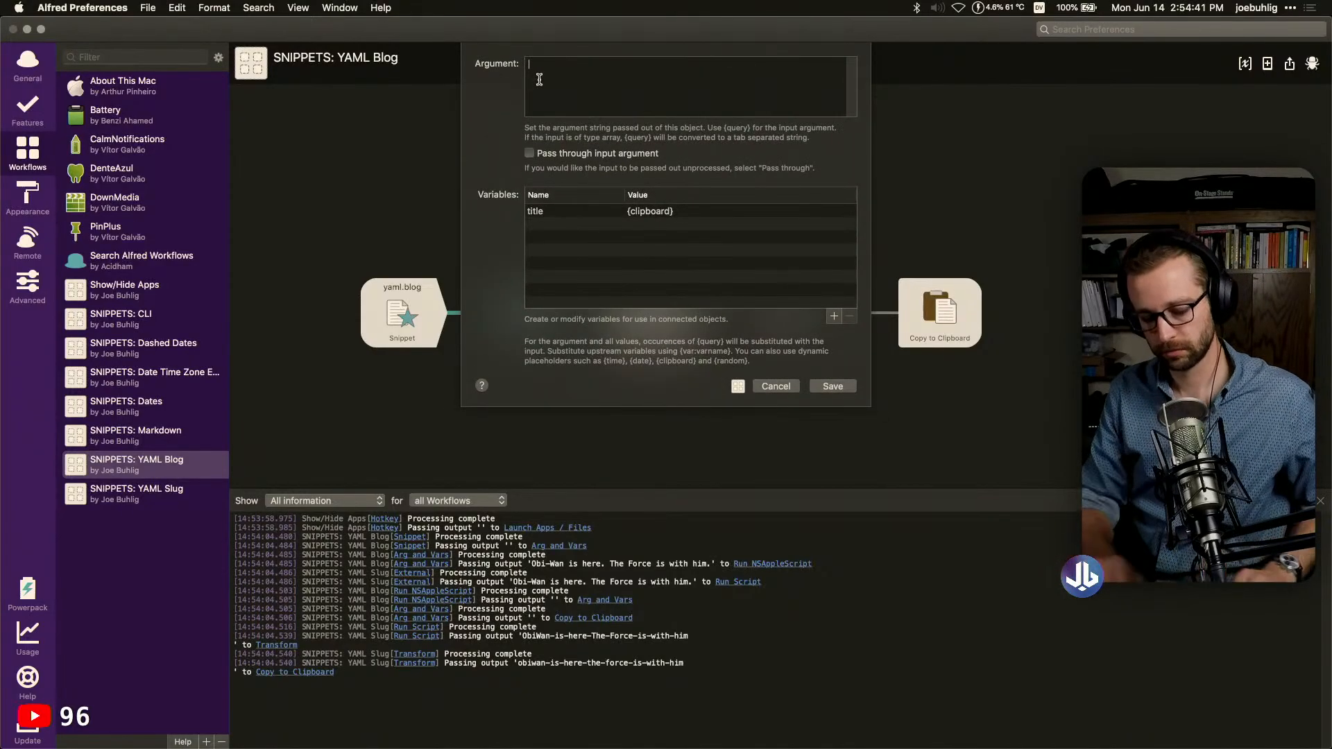
pyautogui.write('{clipboard')
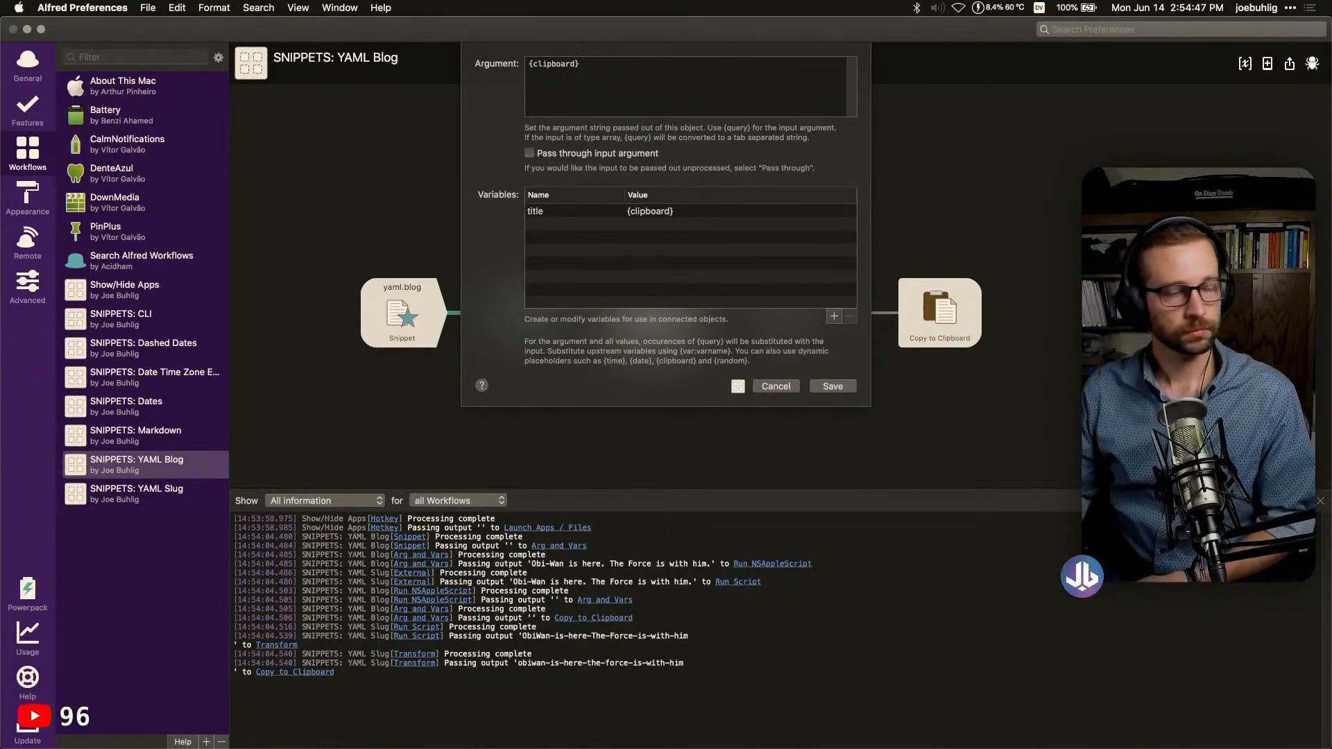
pyautogui.click(833, 386)
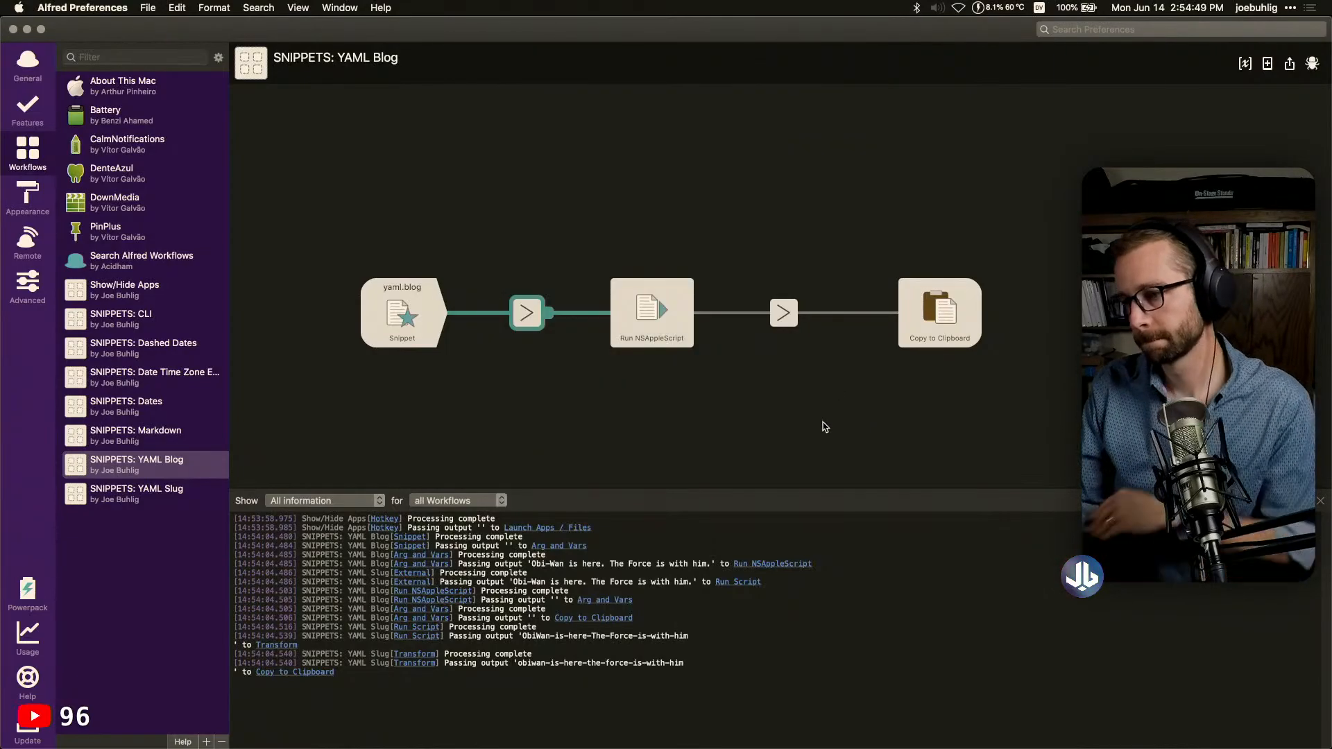
# Inspect the argument and slug variable of YAML Blog's Arg and Vars object before Copy to Clipboard, without changing them
pyautogui.click(661, 349)
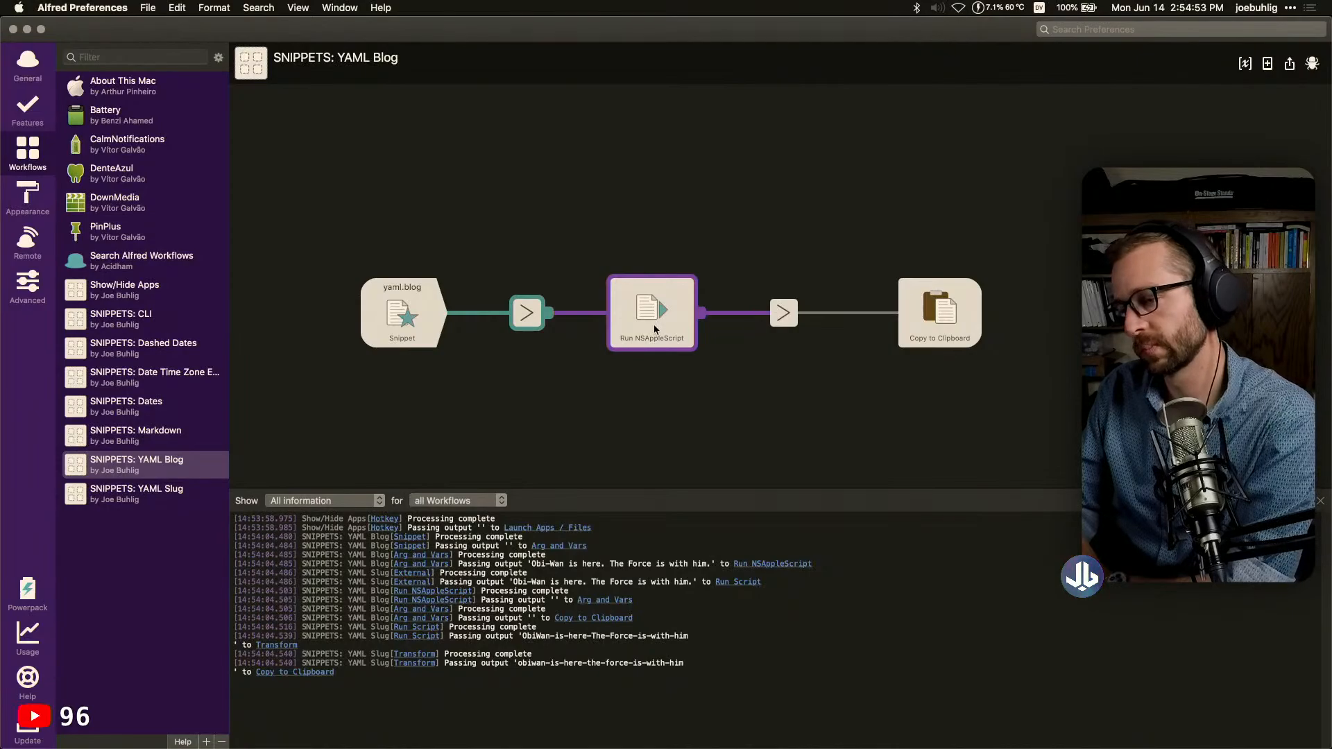
pyautogui.click(688, 442)
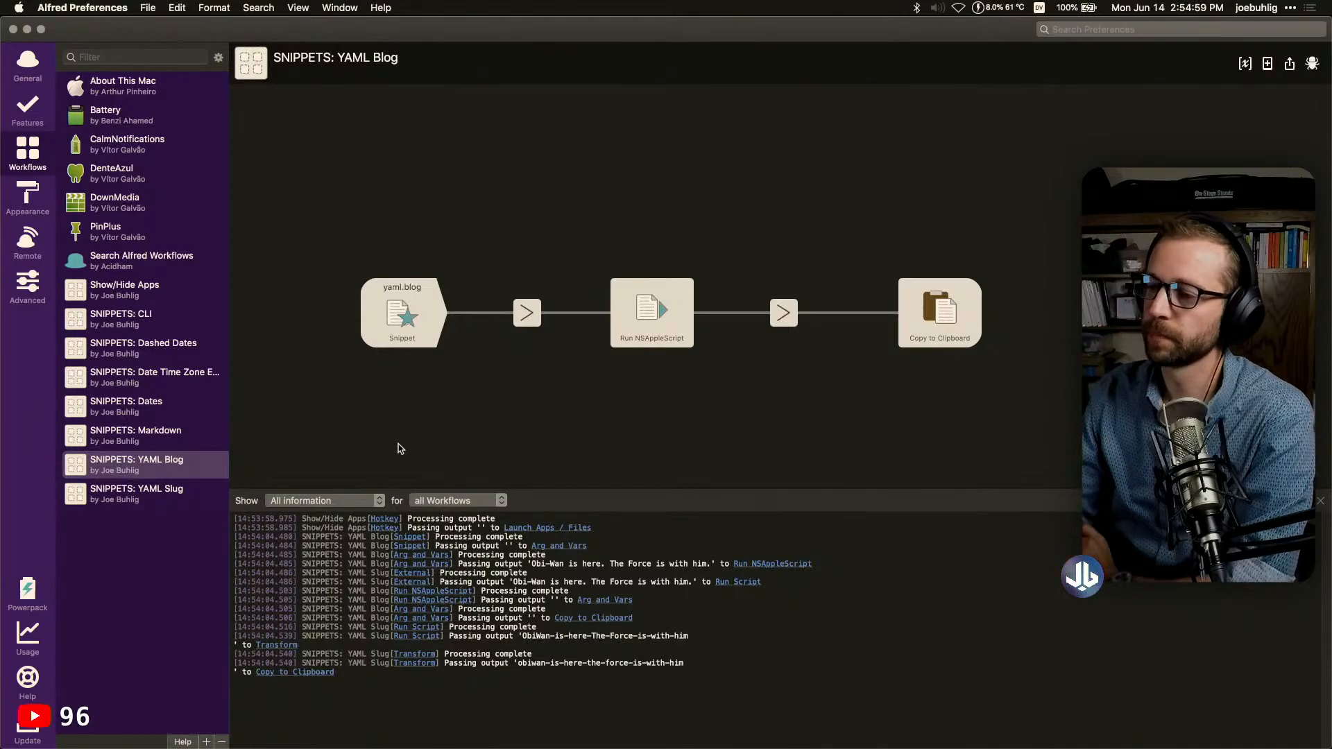
pyautogui.doubleClick(789, 305)
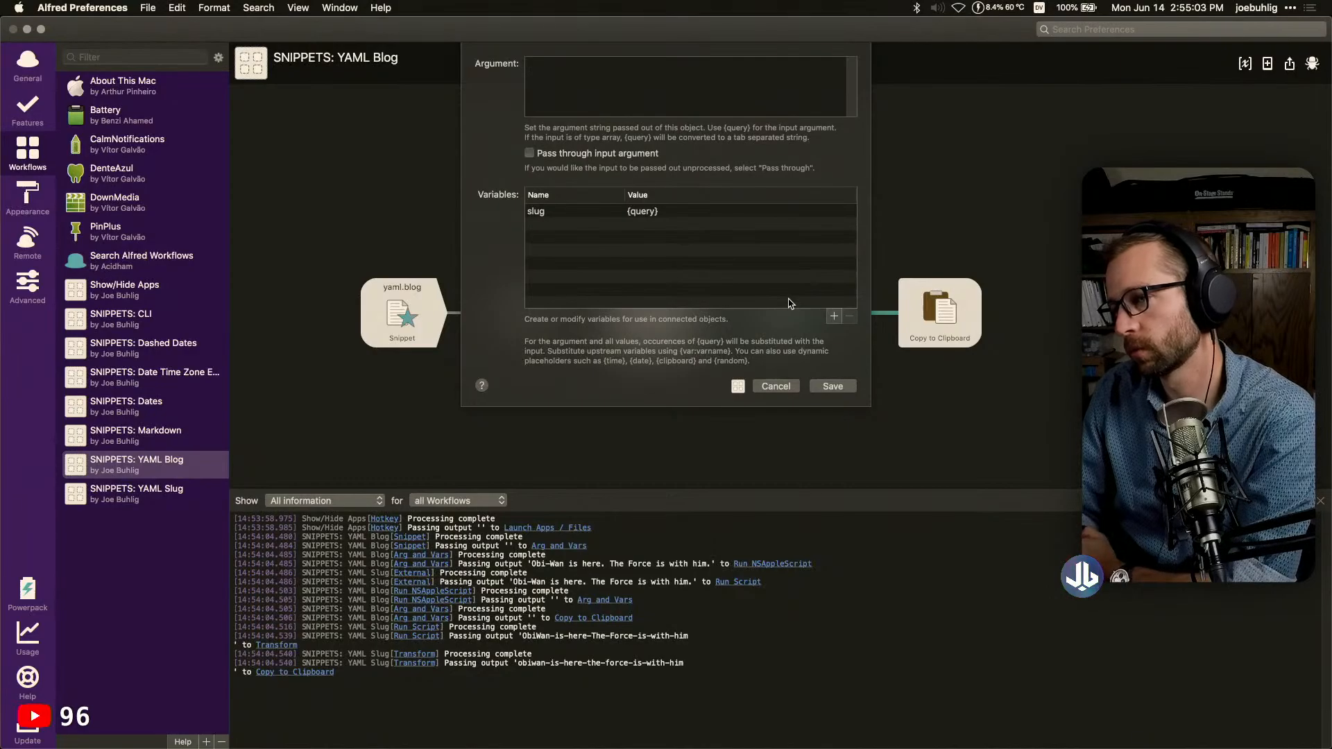
pyautogui.click(792, 387)
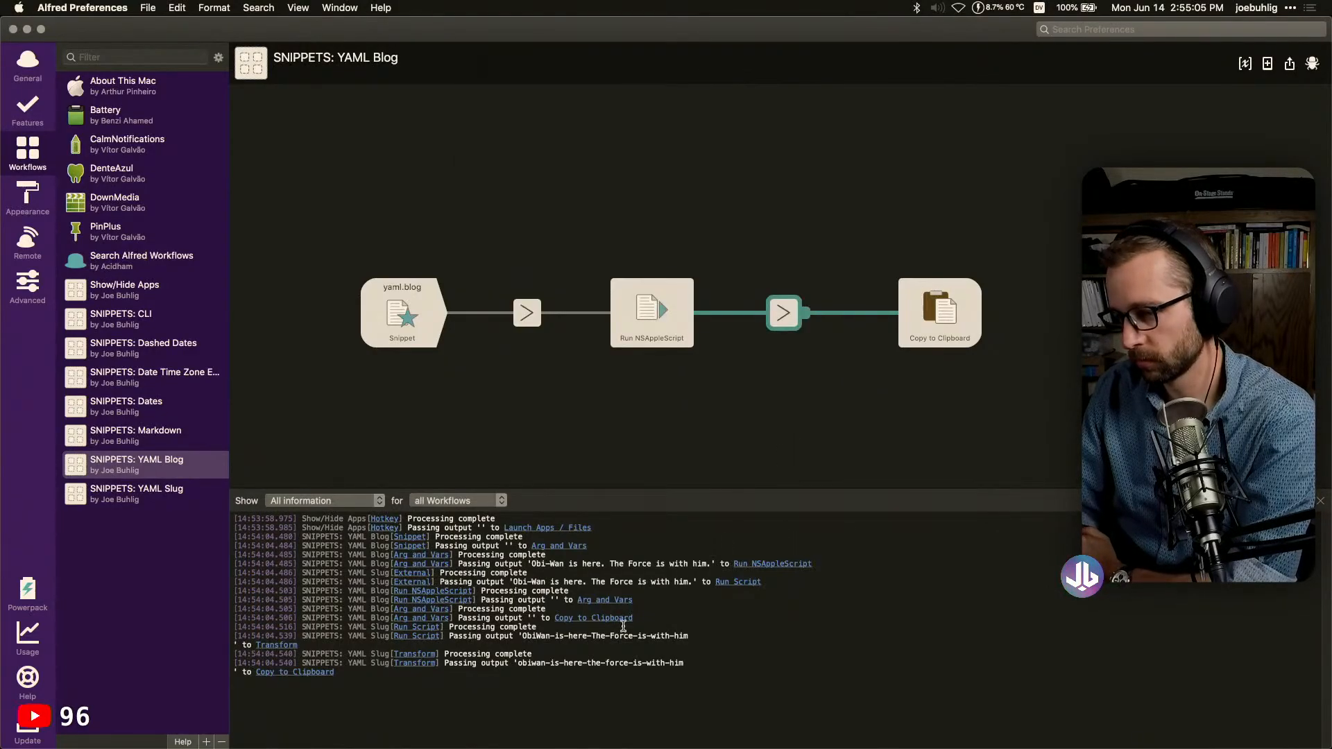
# Open the YAML Slug workflow and review Run Script's running-instances options and the External trigger's settings without changing them
pyautogui.click(743, 582)
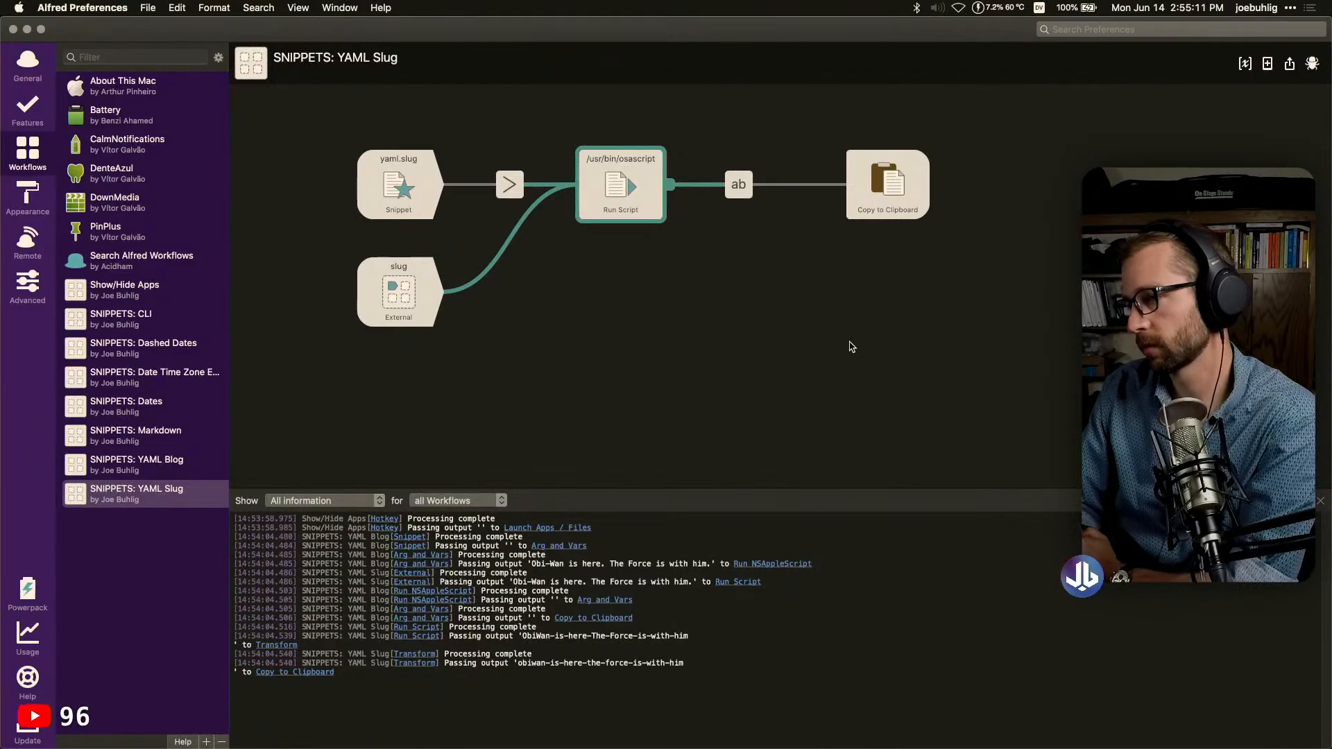
pyautogui.doubleClick(641, 196)
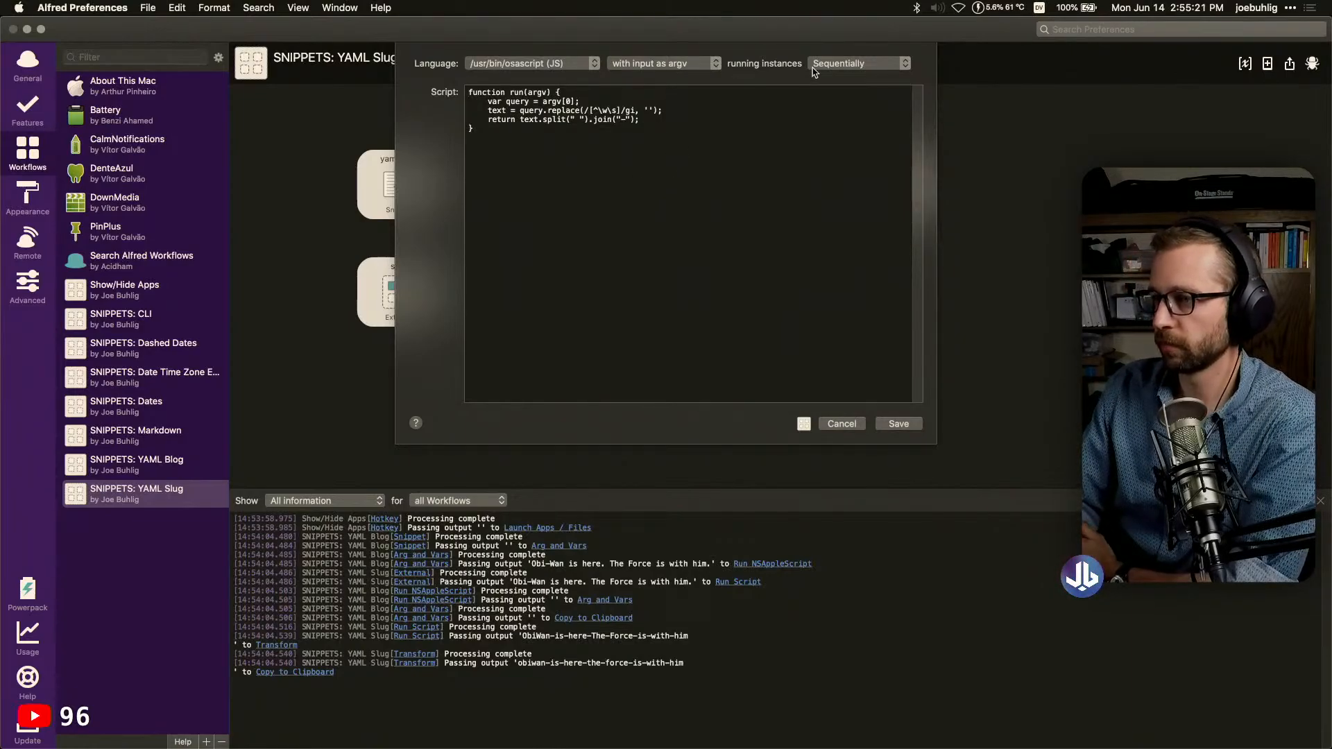
pyautogui.click(853, 63)
pyautogui.click(787, 47)
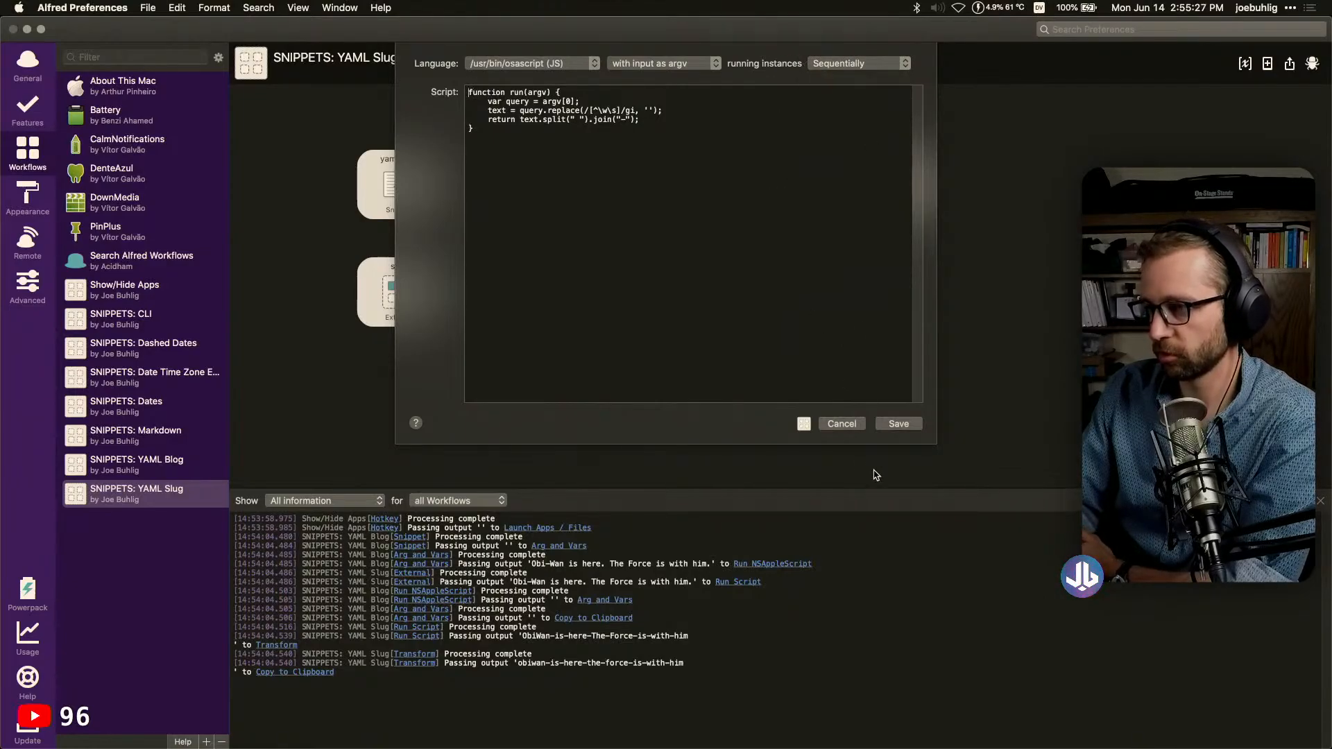
pyautogui.click(848, 426)
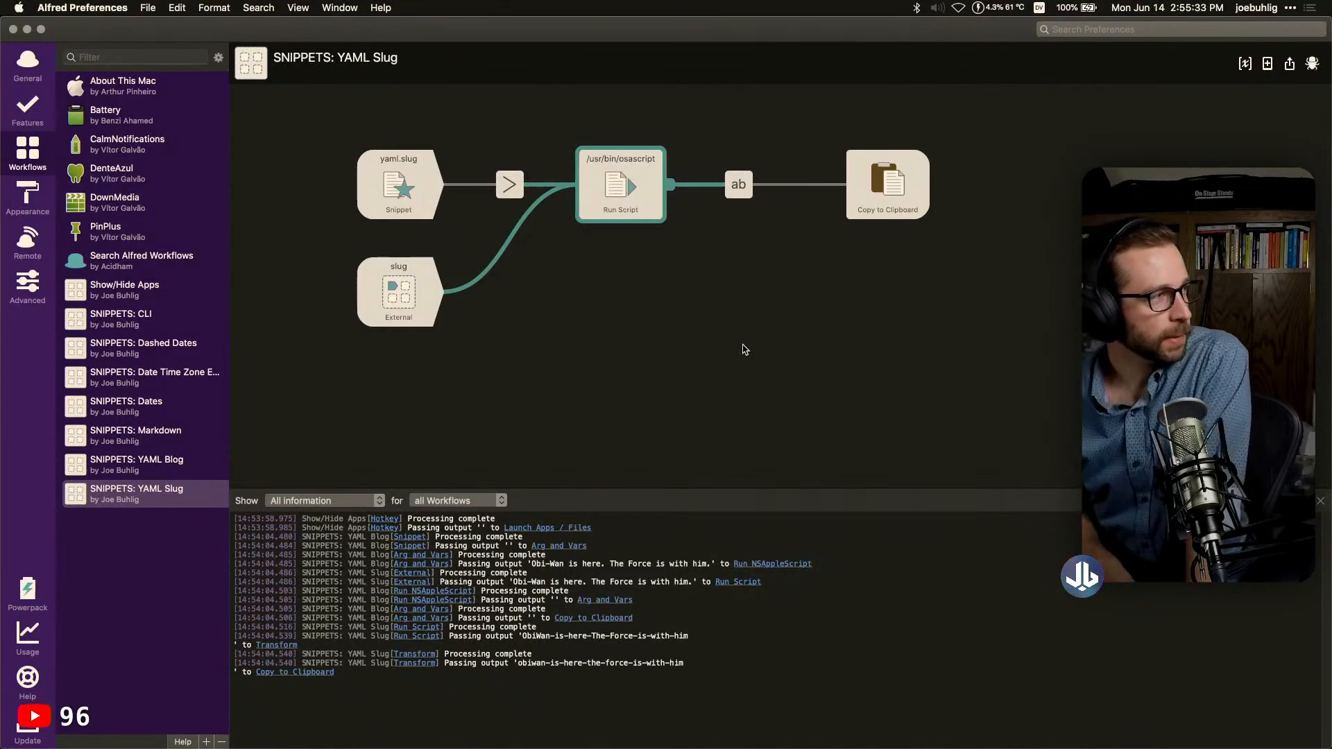
pyautogui.doubleClick(379, 312)
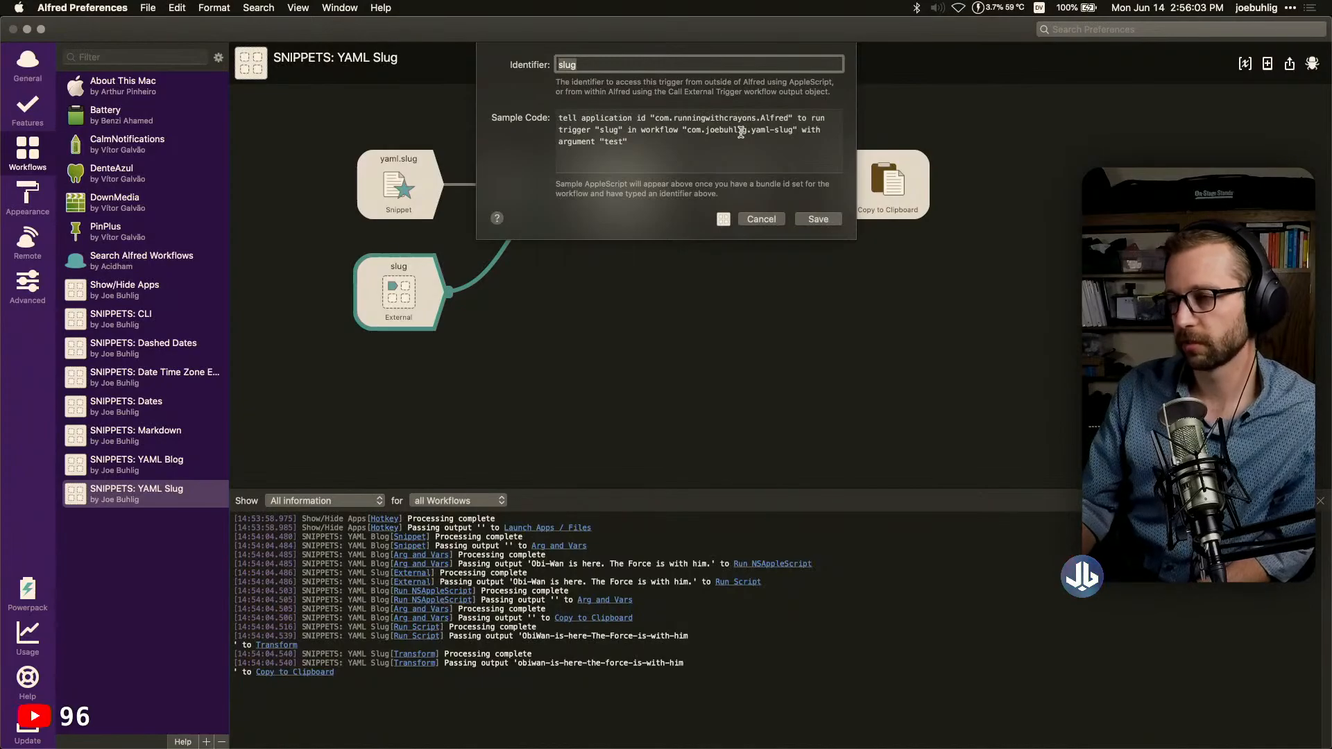
pyautogui.click(761, 220)
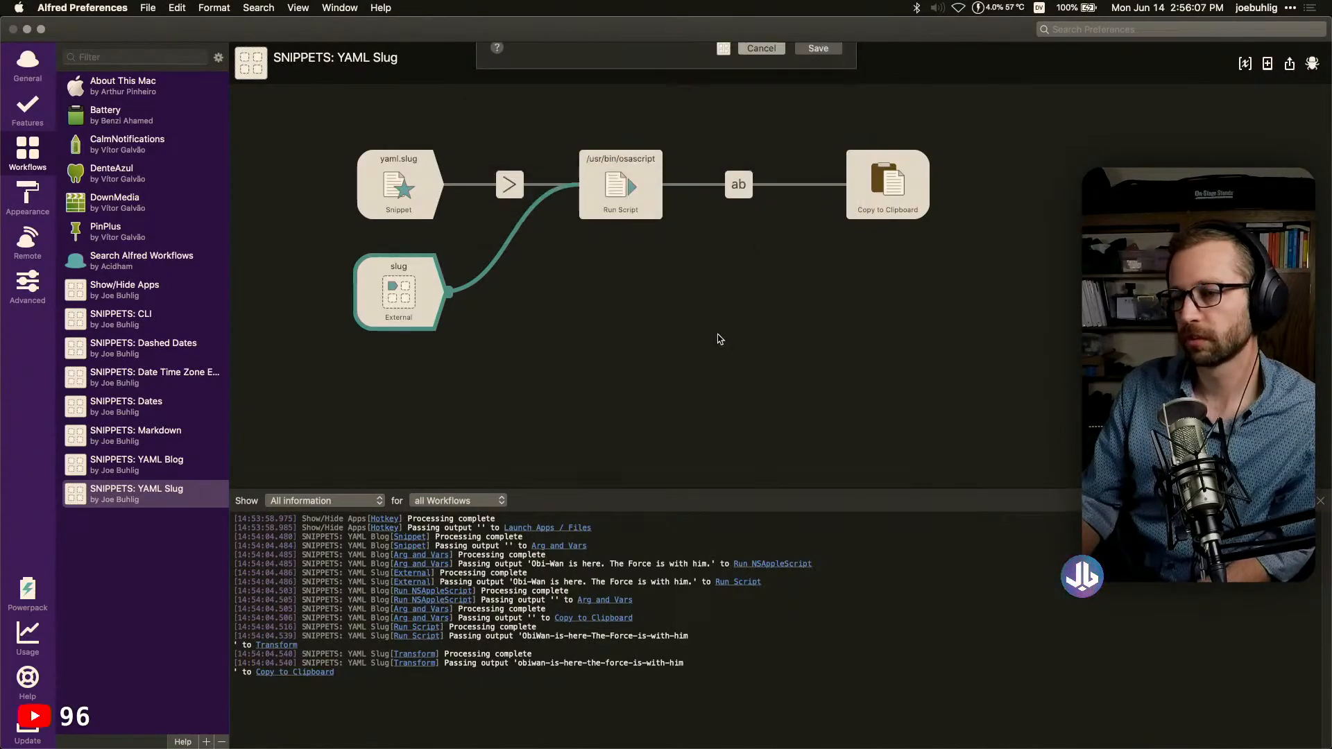
# Add a Call External Trigger output to YAML Blog targeting YAML Slug's slug trigger, keeping input and variable passthrough, and save it
pyautogui.click(152, 464)
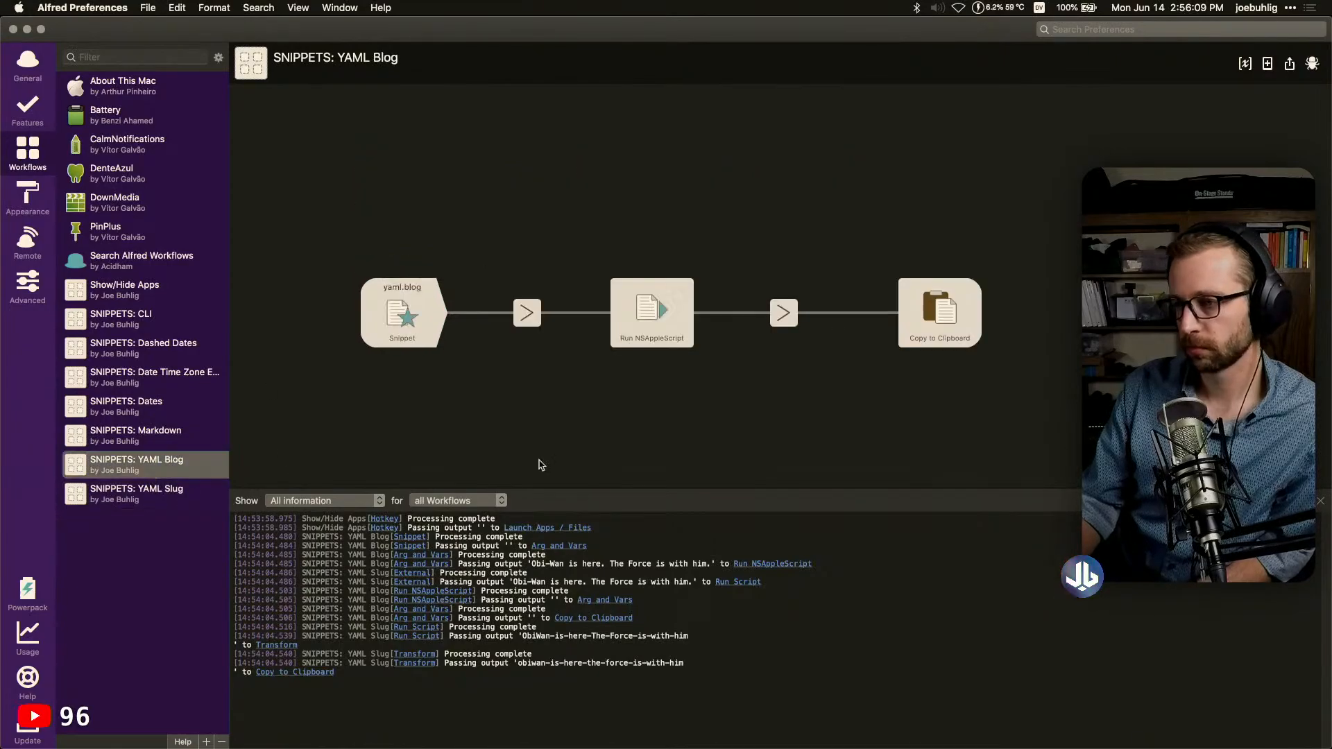
pyautogui.click(668, 318)
pyautogui.click(663, 441)
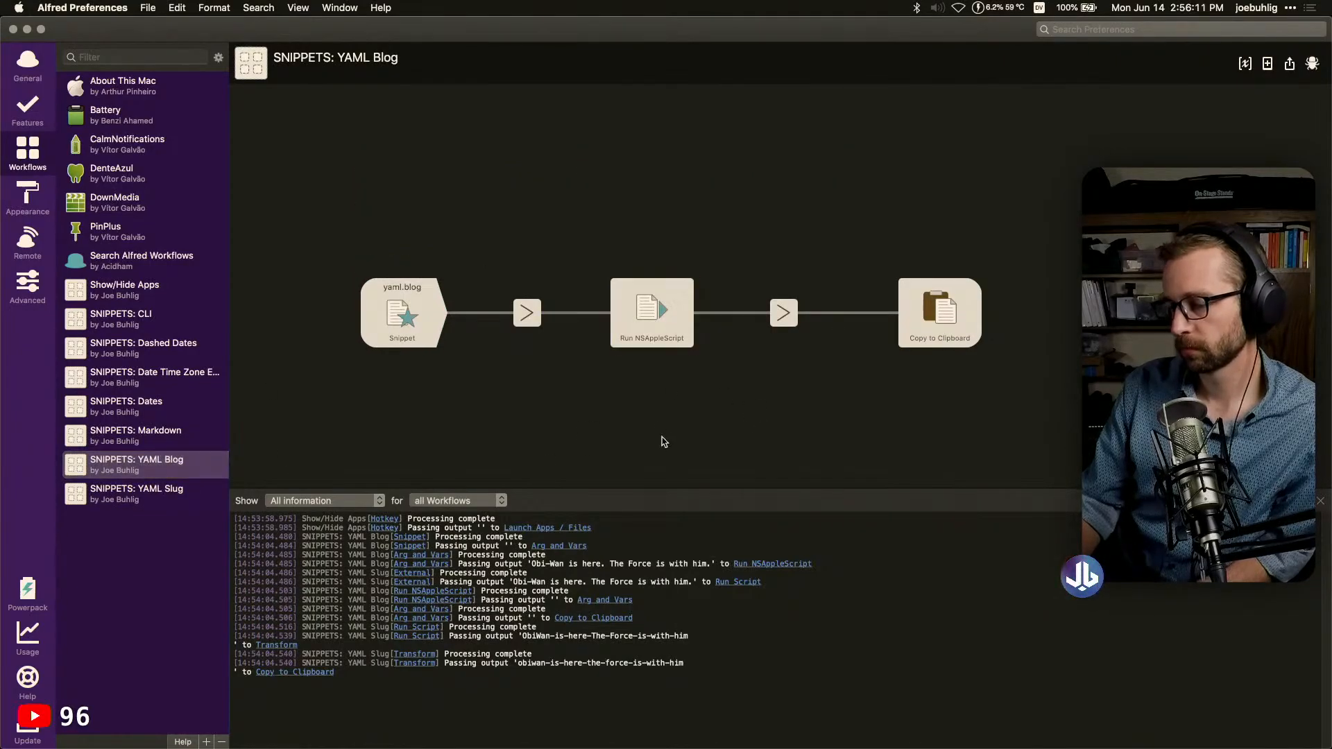
pyautogui.rightClick(516, 390)
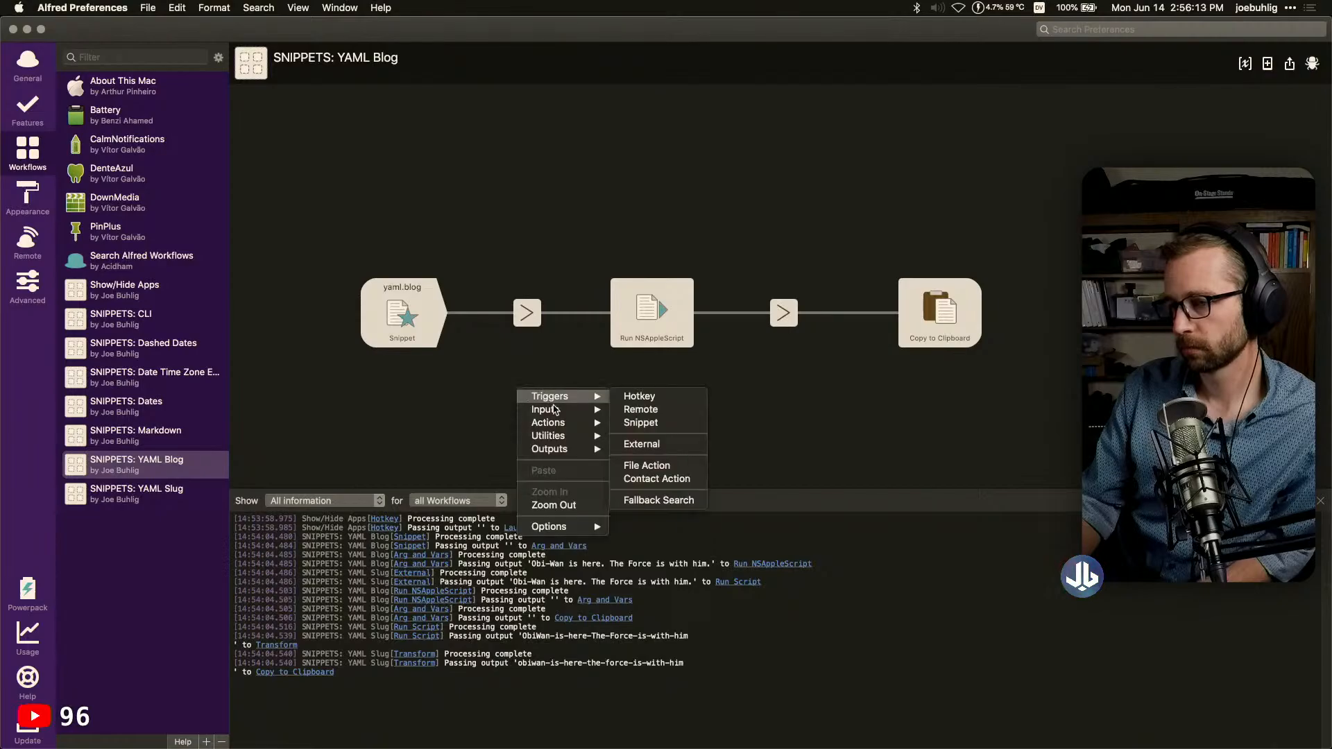
pyautogui.moveTo(562, 409)
pyautogui.moveTo(568, 450)
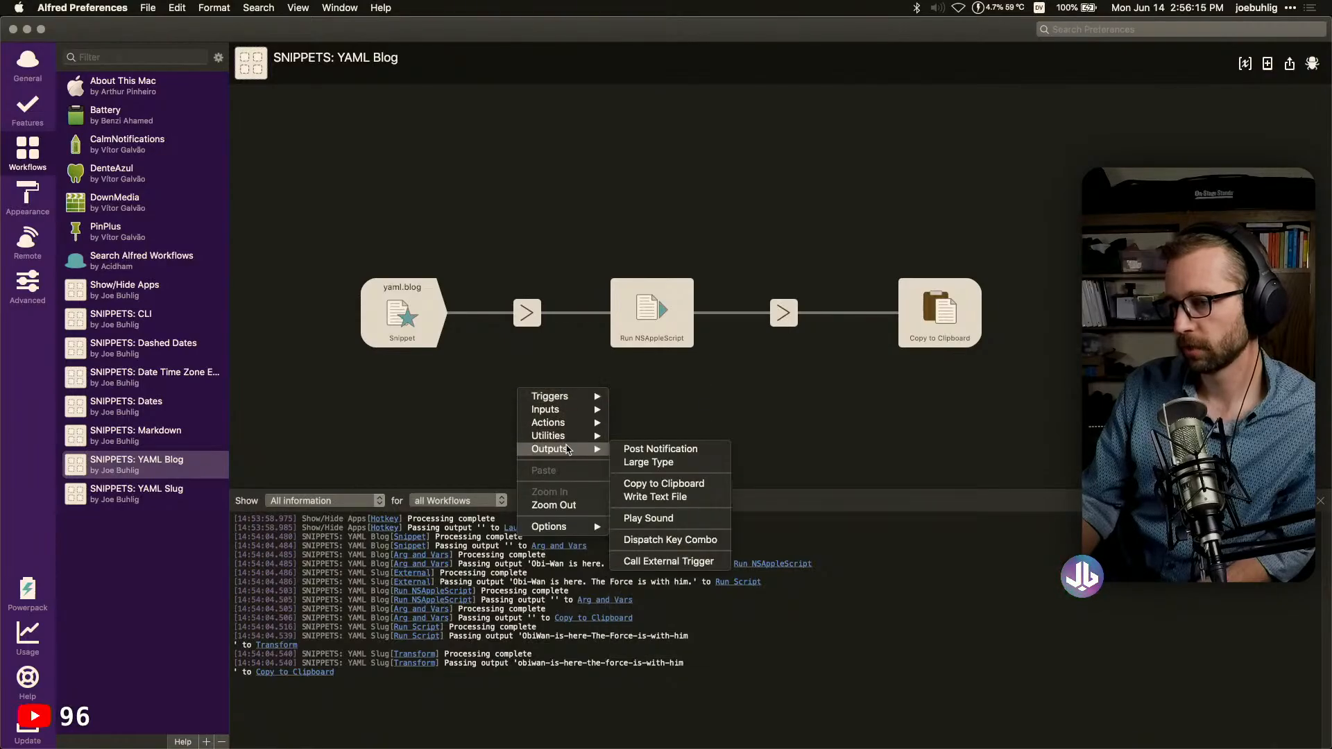
pyautogui.click(696, 562)
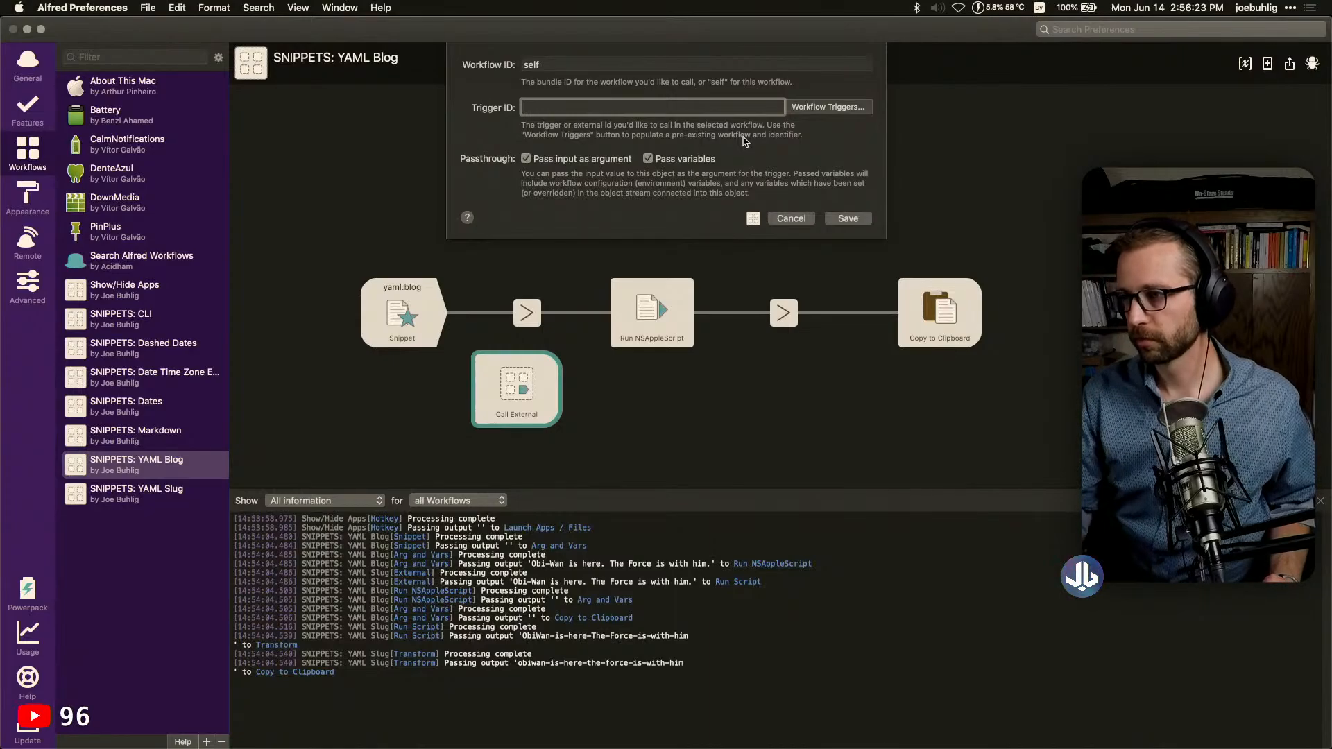
pyautogui.click(836, 109)
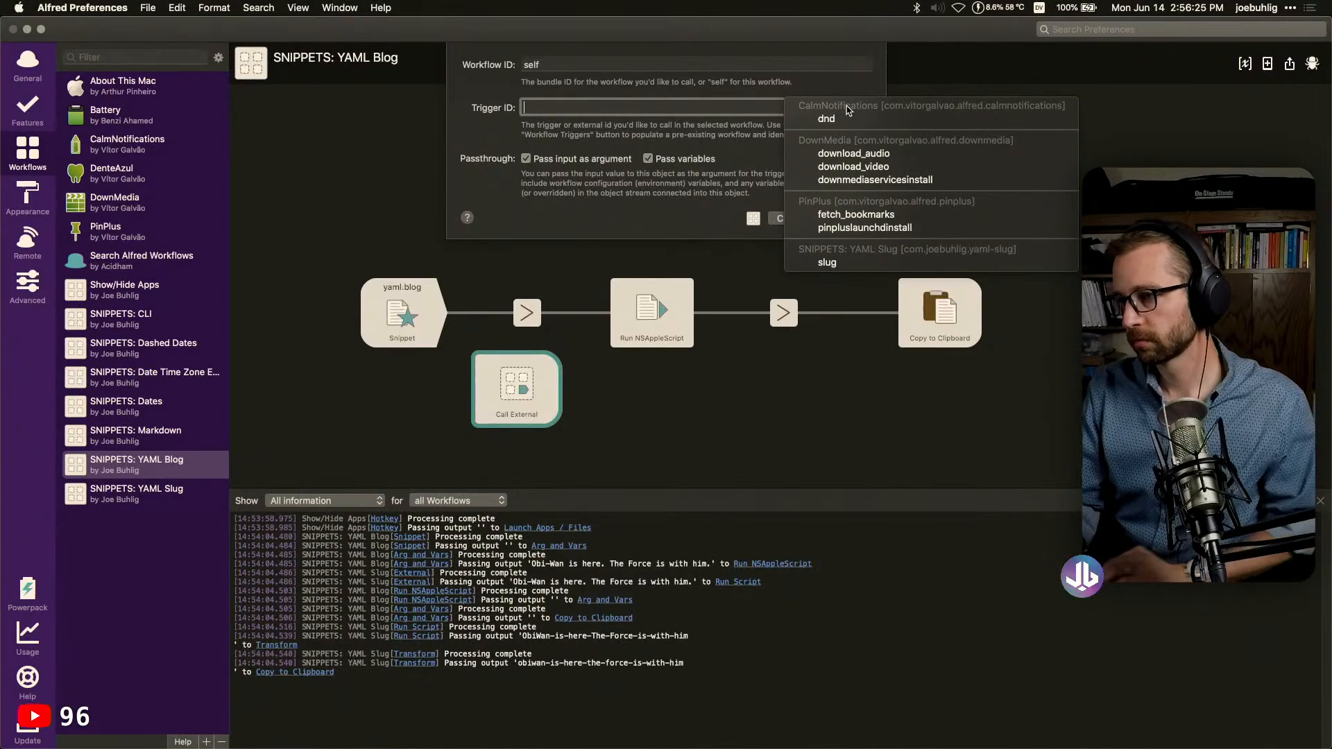
pyautogui.click(848, 263)
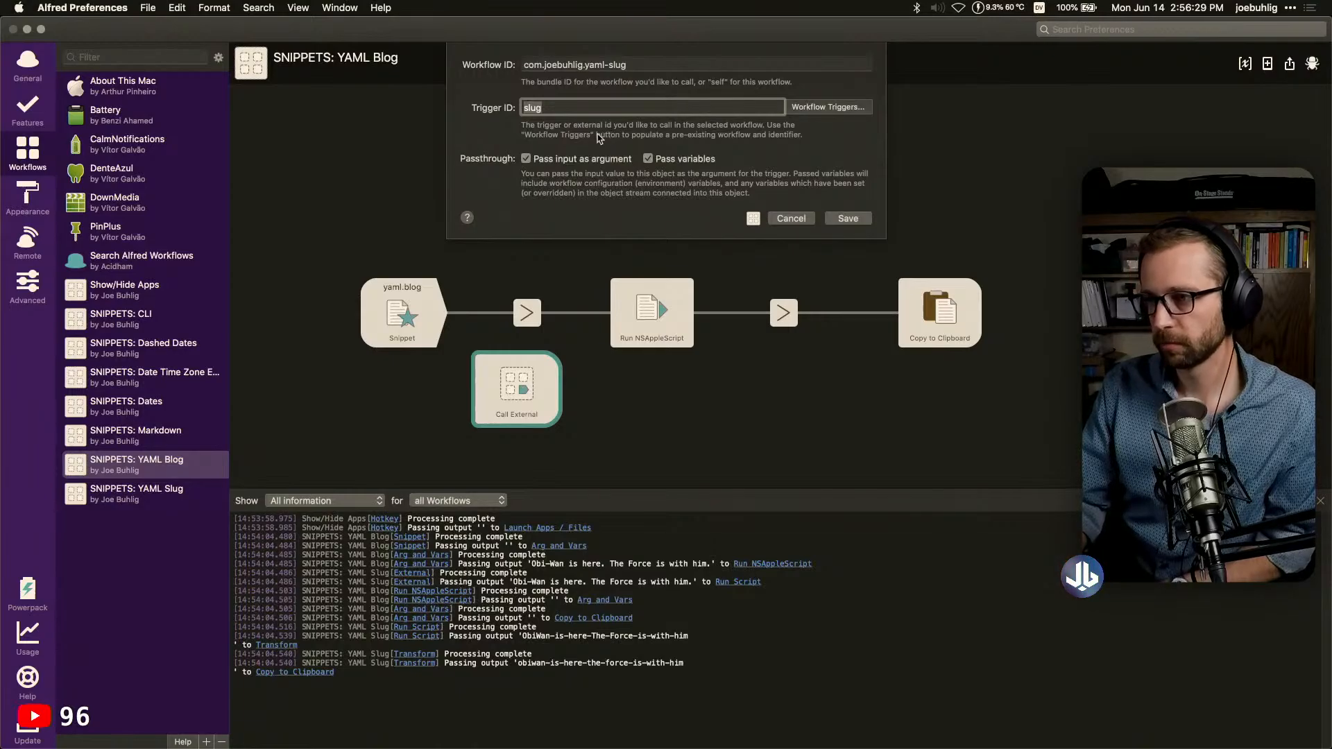
pyautogui.click(847, 218)
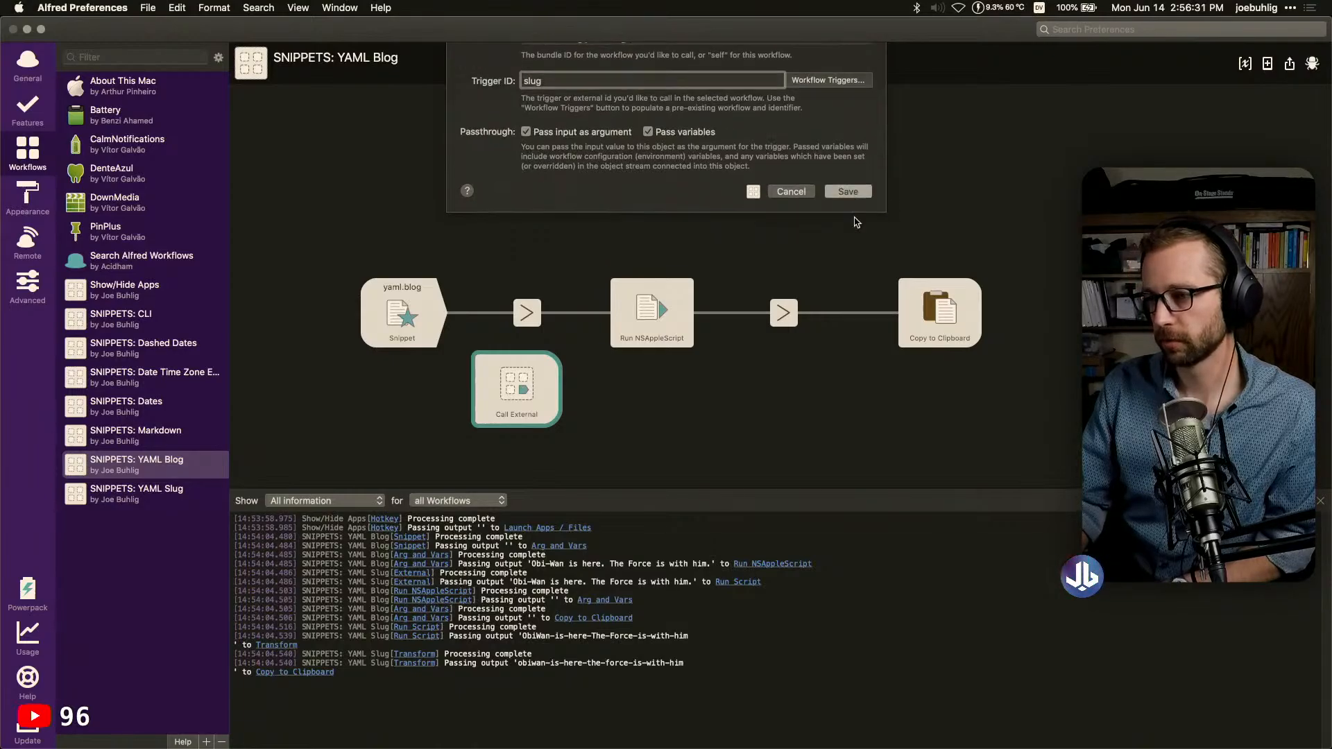
# Delete Run NSAppleScript from YAML Blog, put the slug Call External object in its place and connect the first Arg and Vars object to it
pyautogui.click(665, 312)
pyautogui.press('BackSpace')
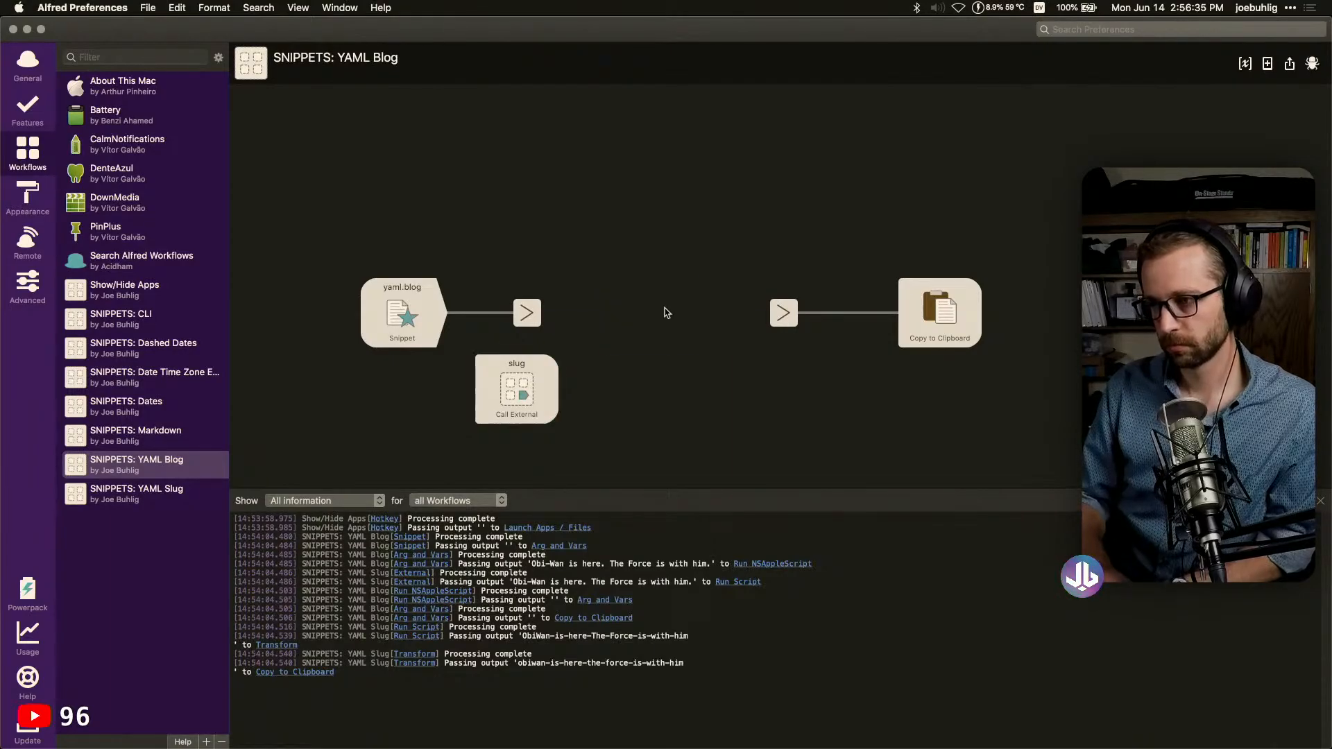
pyautogui.moveTo(521, 386); pyautogui.dragTo(664, 313)
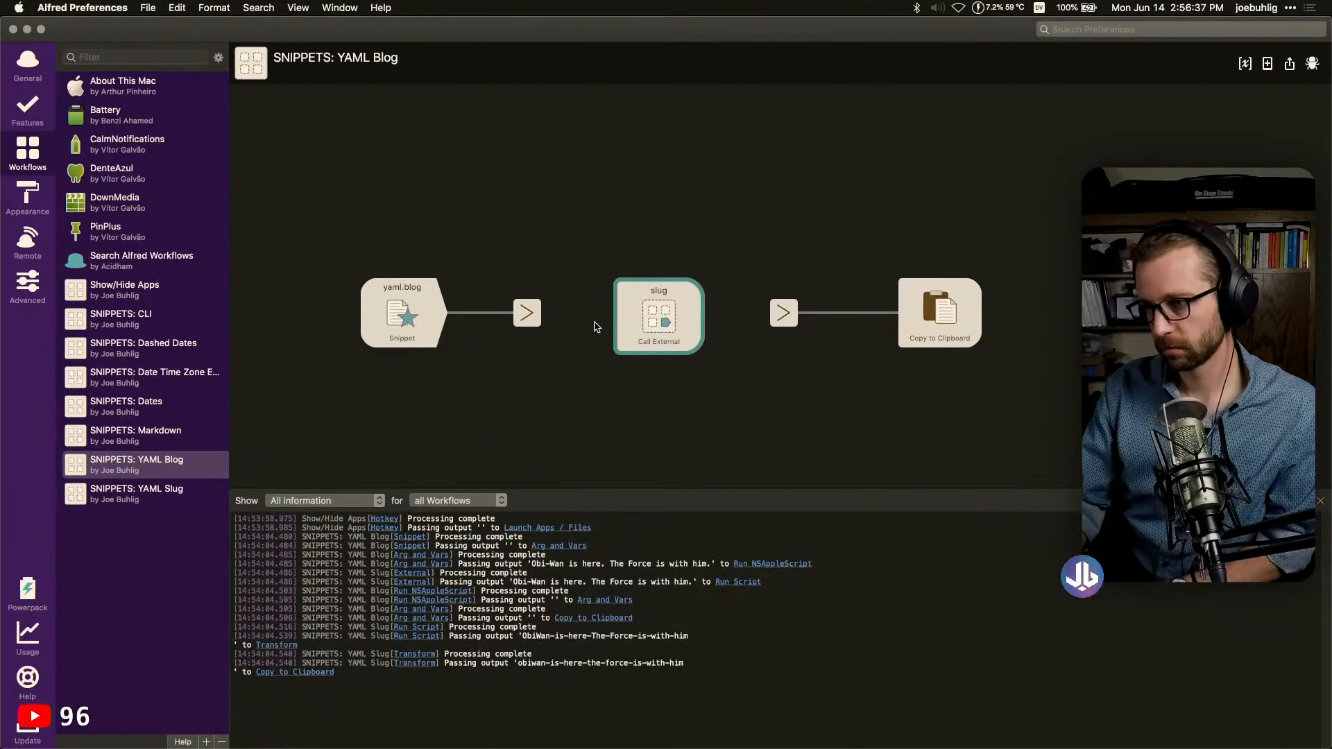
pyautogui.moveTo(549, 315); pyautogui.dragTo(646, 316)
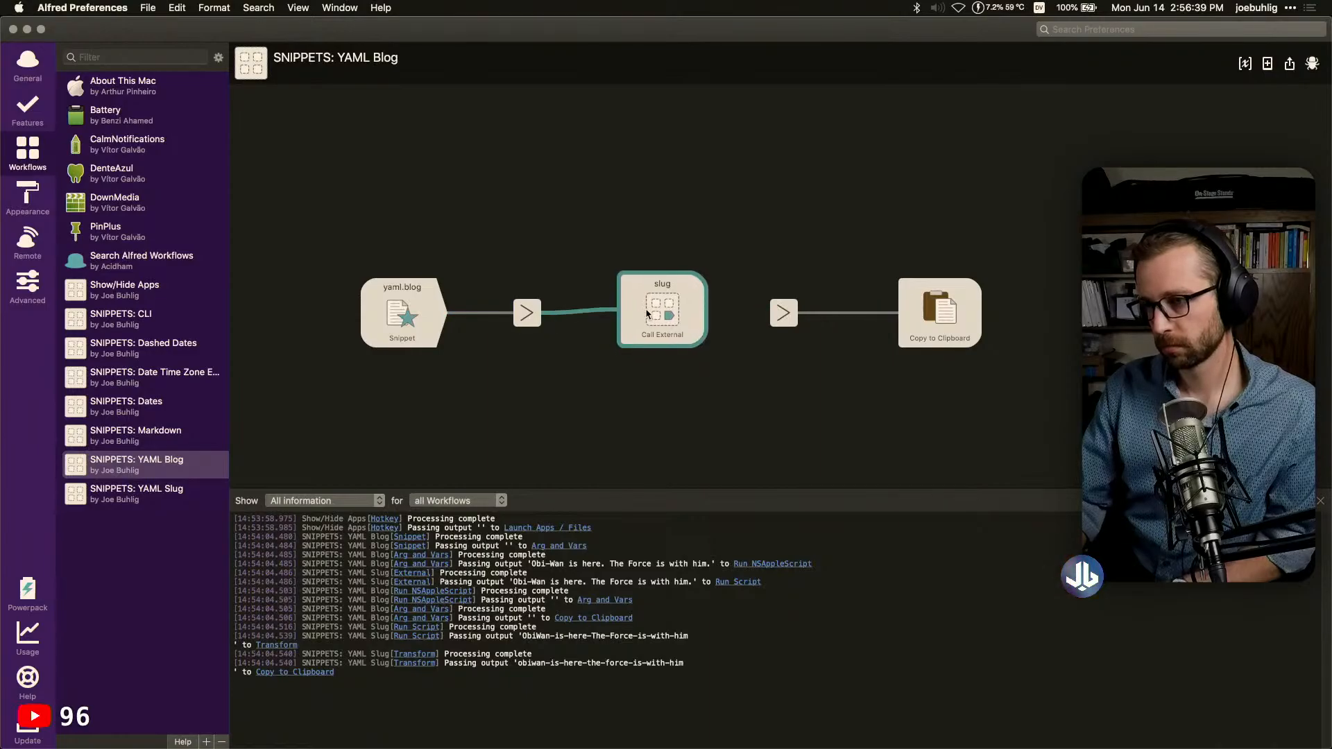
pyautogui.click(719, 318)
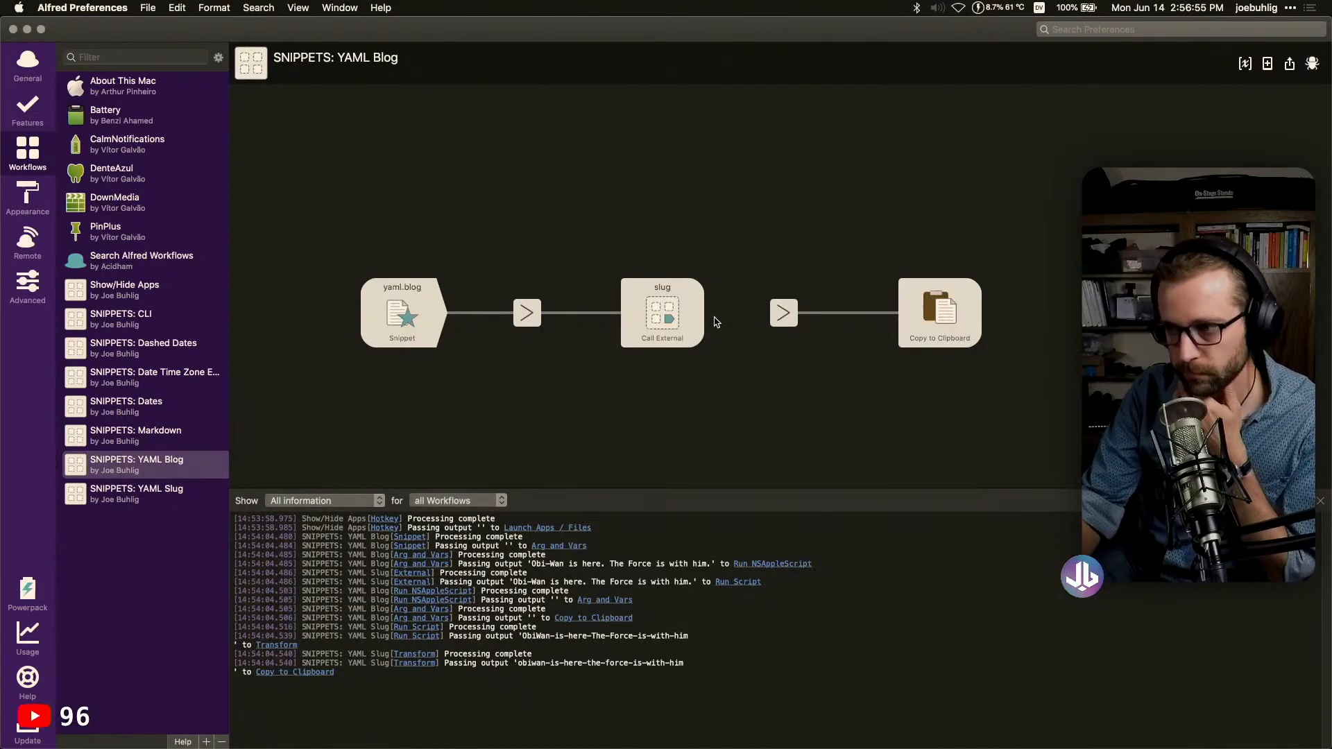
pyautogui.click(678, 312)
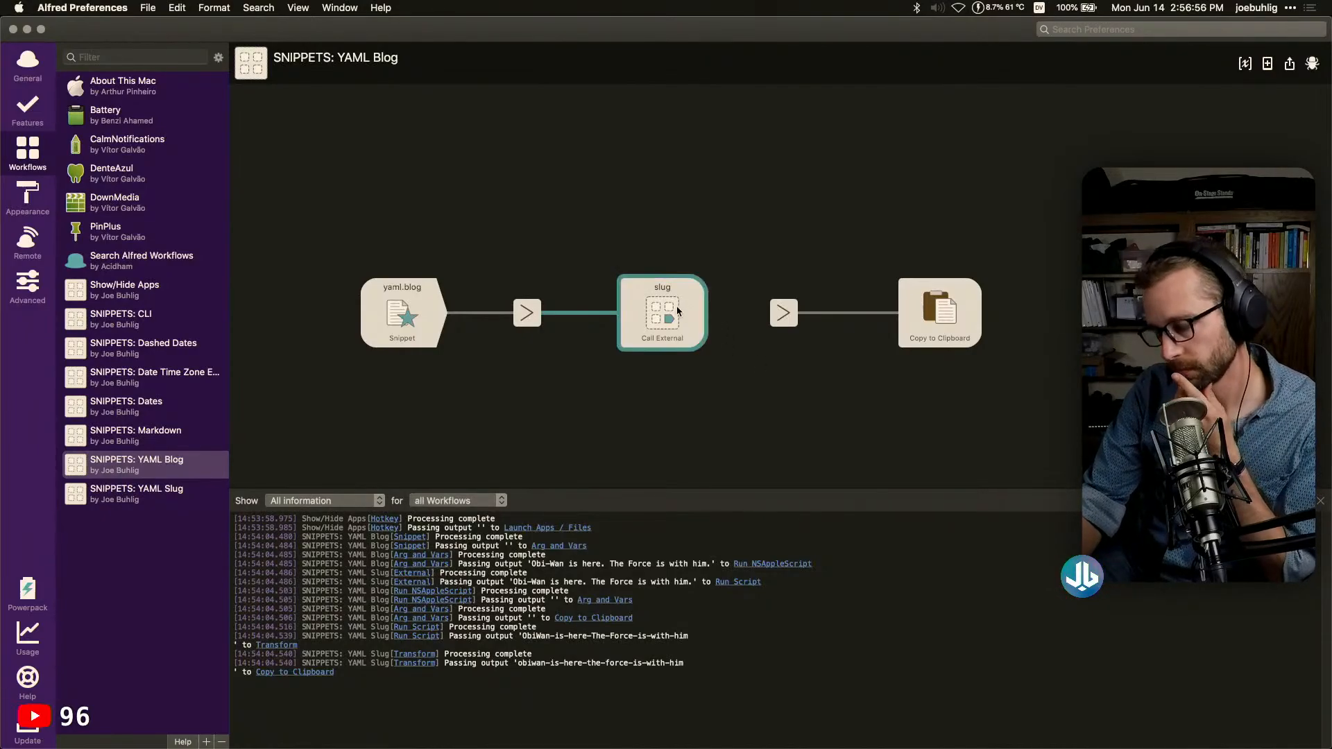
pyautogui.rightClick(749, 381)
pyautogui.moveTo(780, 388)
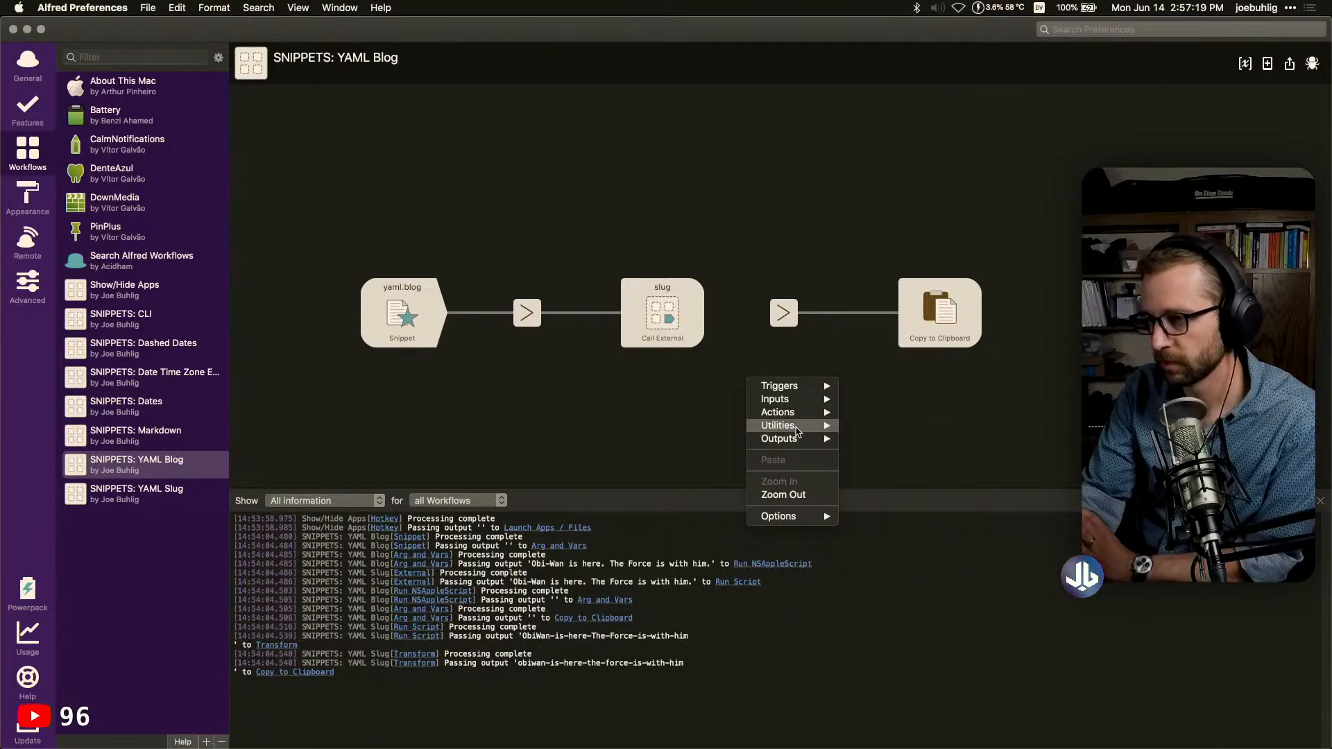
pyautogui.click(902, 382)
pyautogui.click(678, 314)
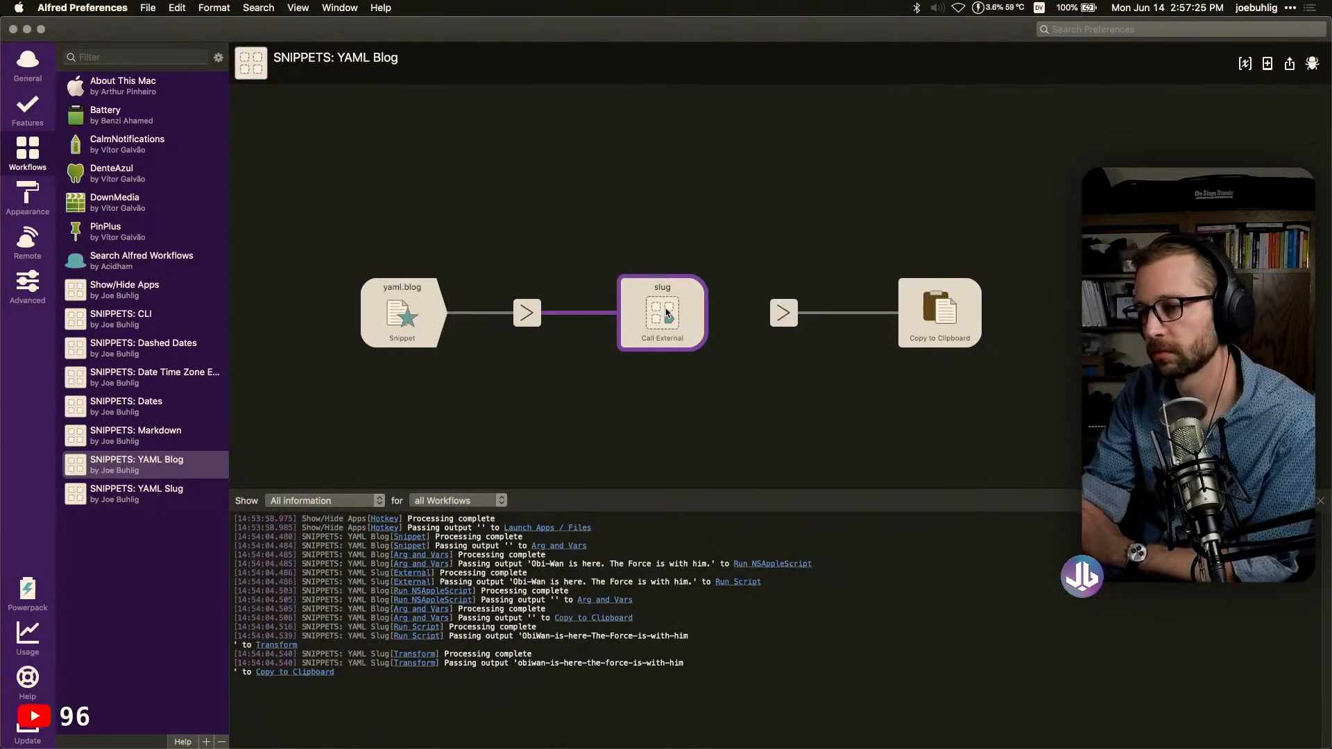
pyautogui.click(666, 313)
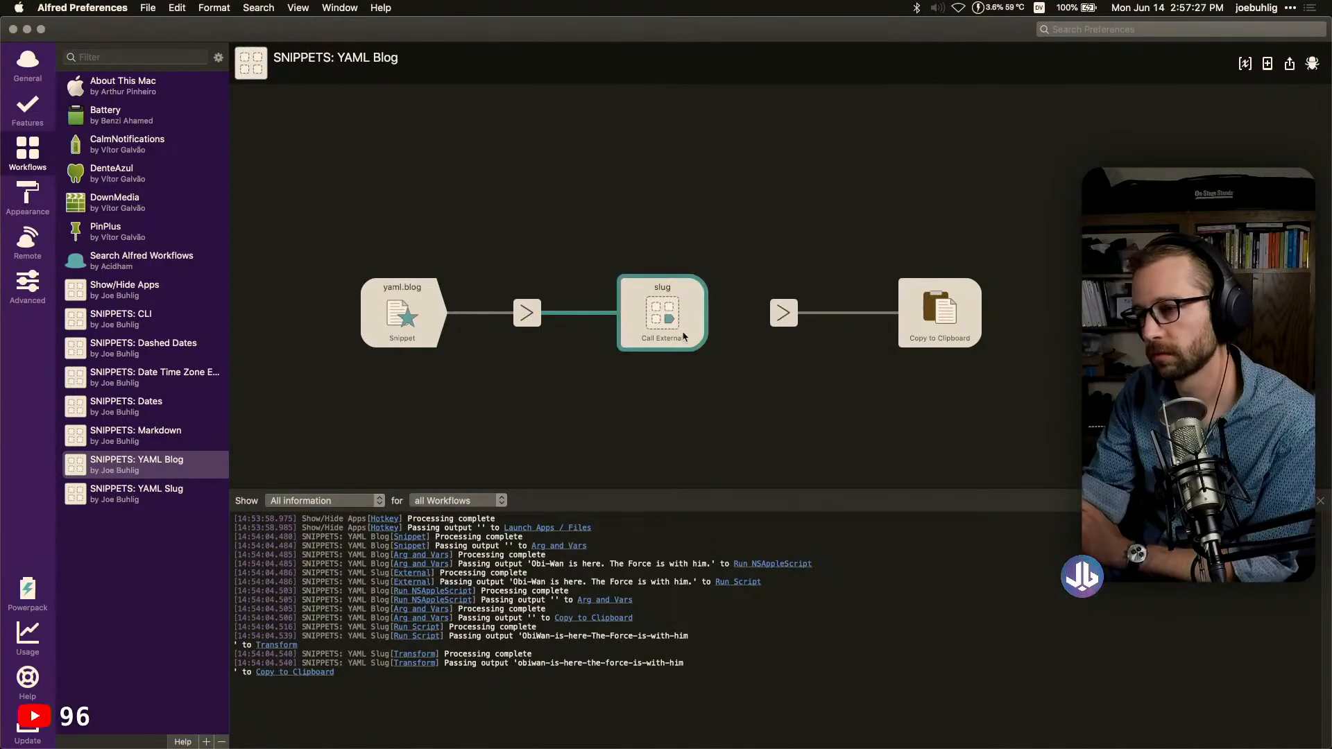
pyautogui.click(754, 383)
# Open the YAML Slug workflow and try to branch a new object off Run Script's output
pyautogui.click(161, 497)
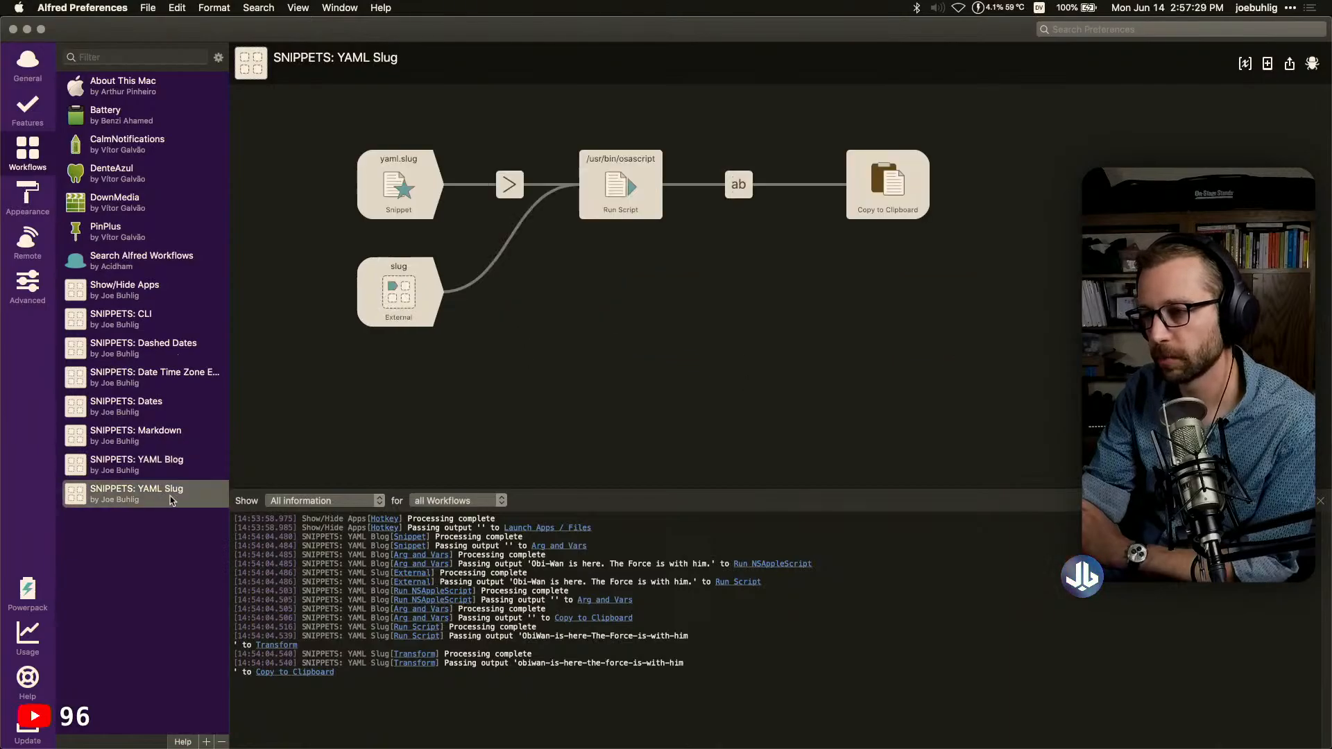
pyautogui.moveTo(671, 189); pyautogui.dragTo(771, 310)
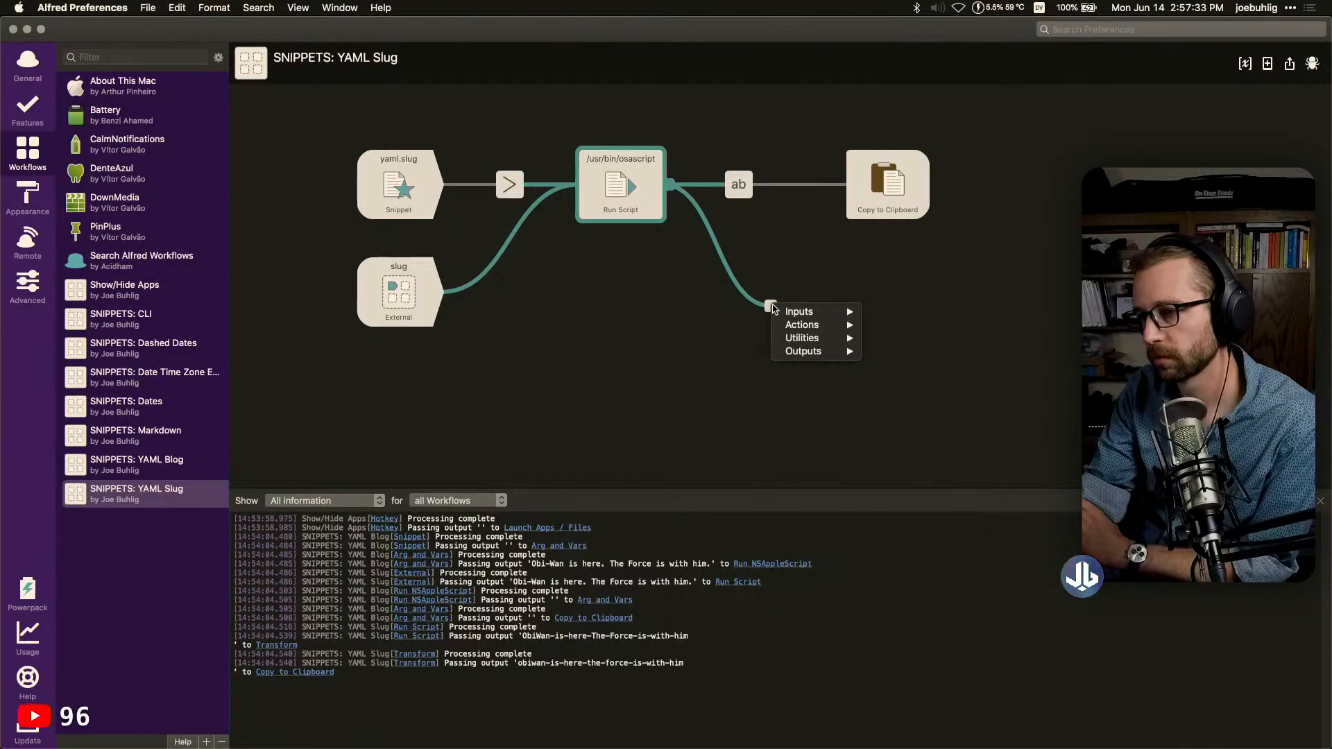
pyautogui.moveTo(816, 357)
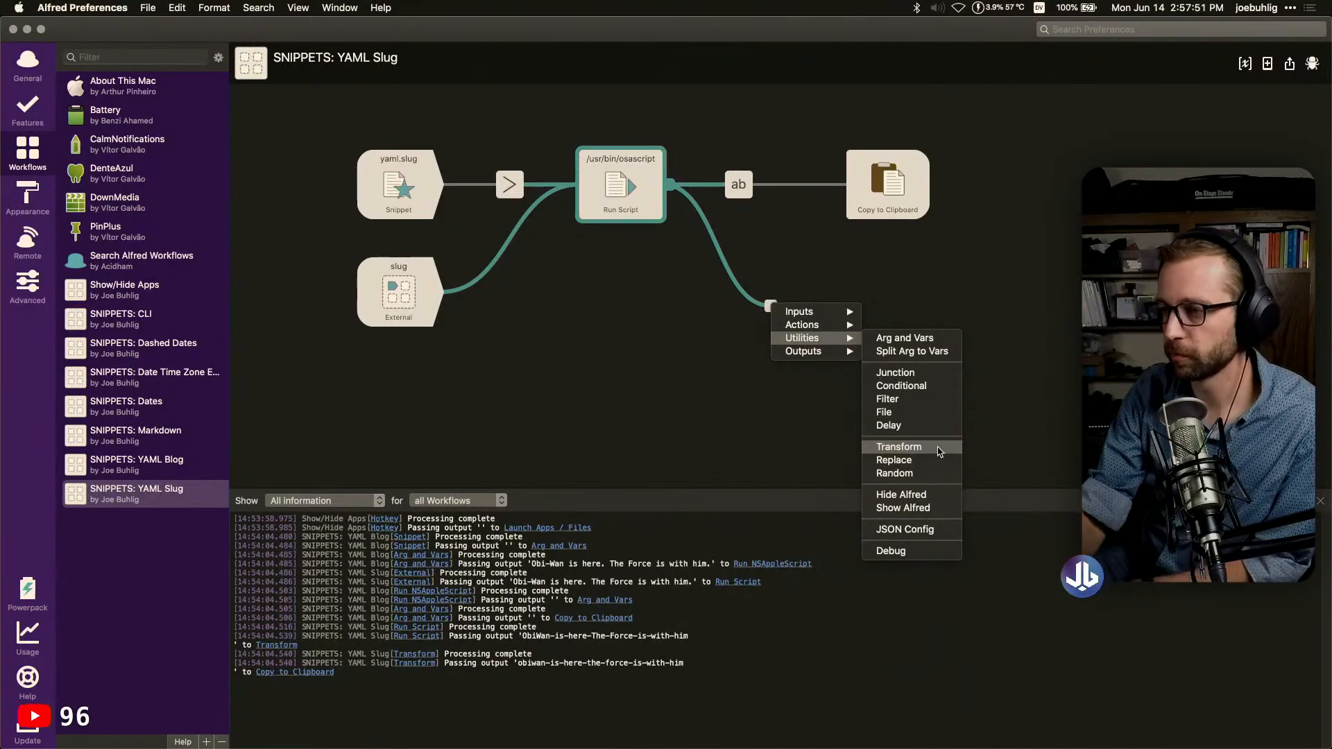
pyautogui.click(1011, 371)
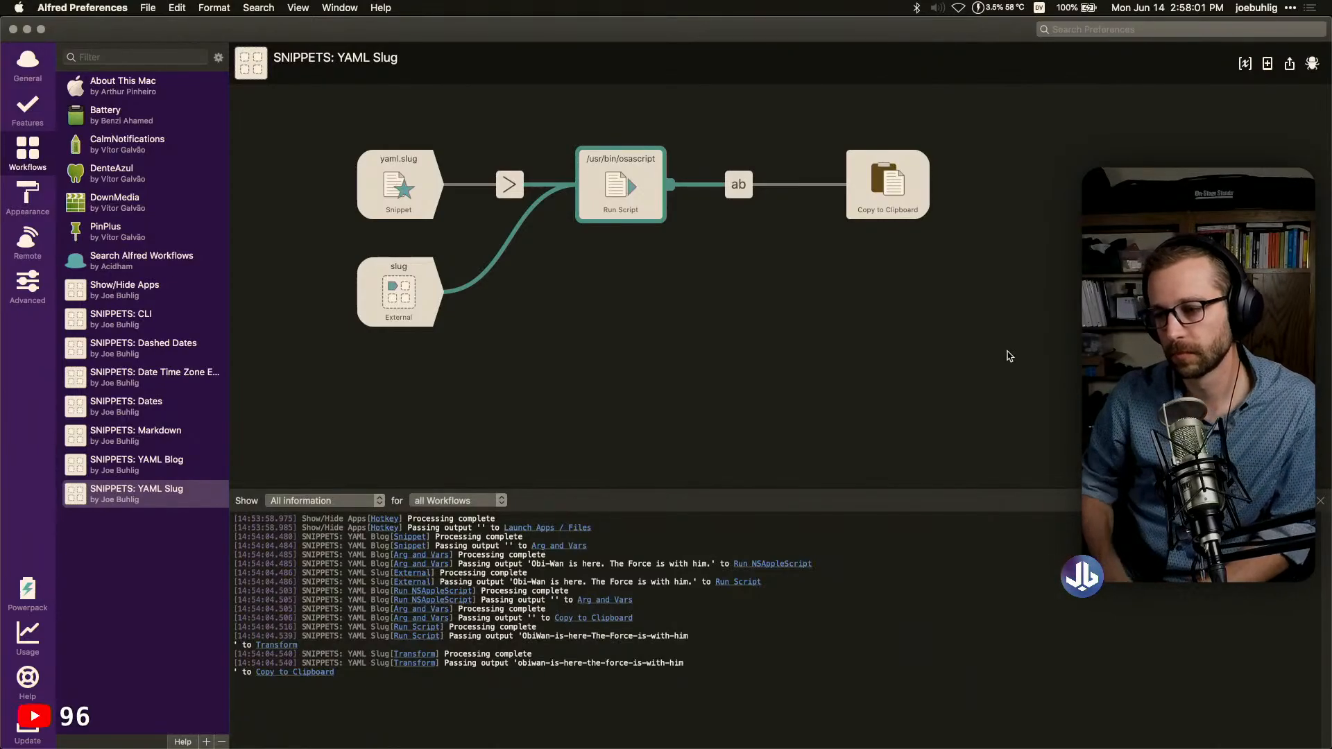
# Deselect Run Script in YAML Slug and clear the workflow debugger log
pyautogui.click(751, 385)
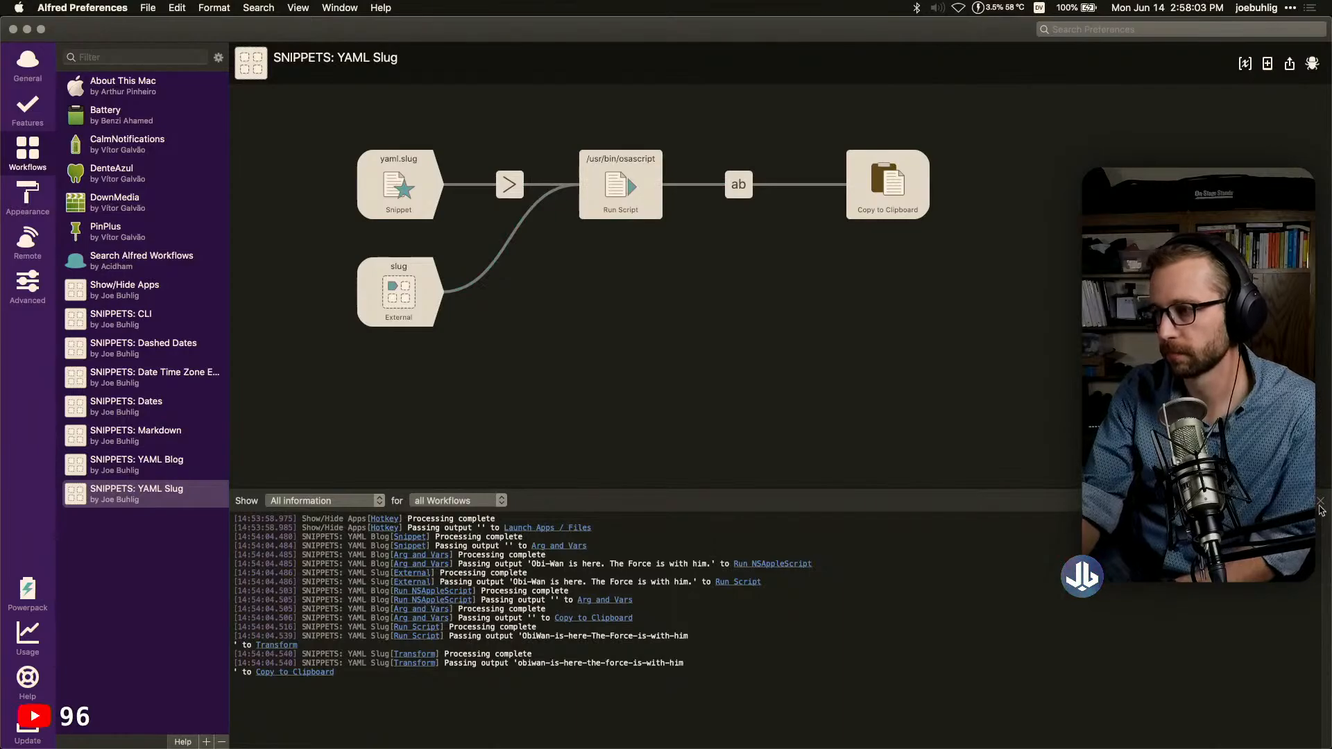
pyautogui.click(1320, 505)
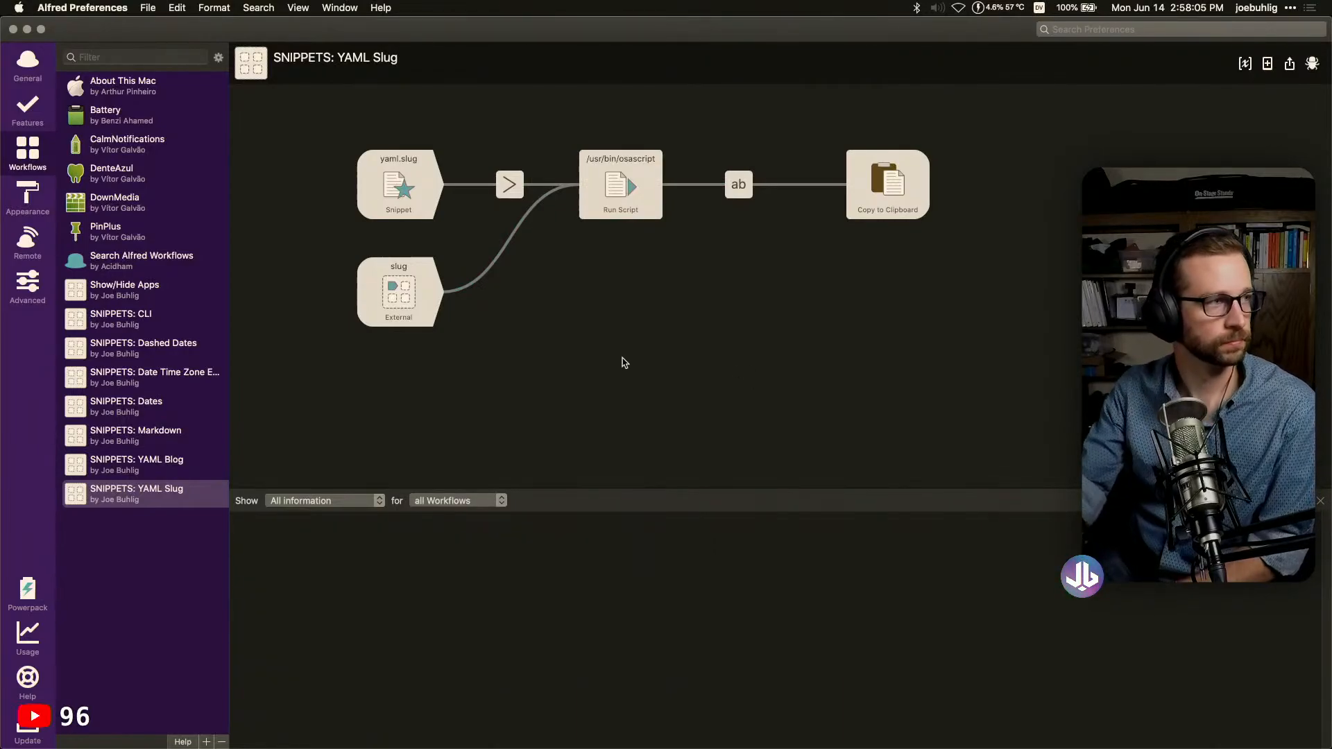